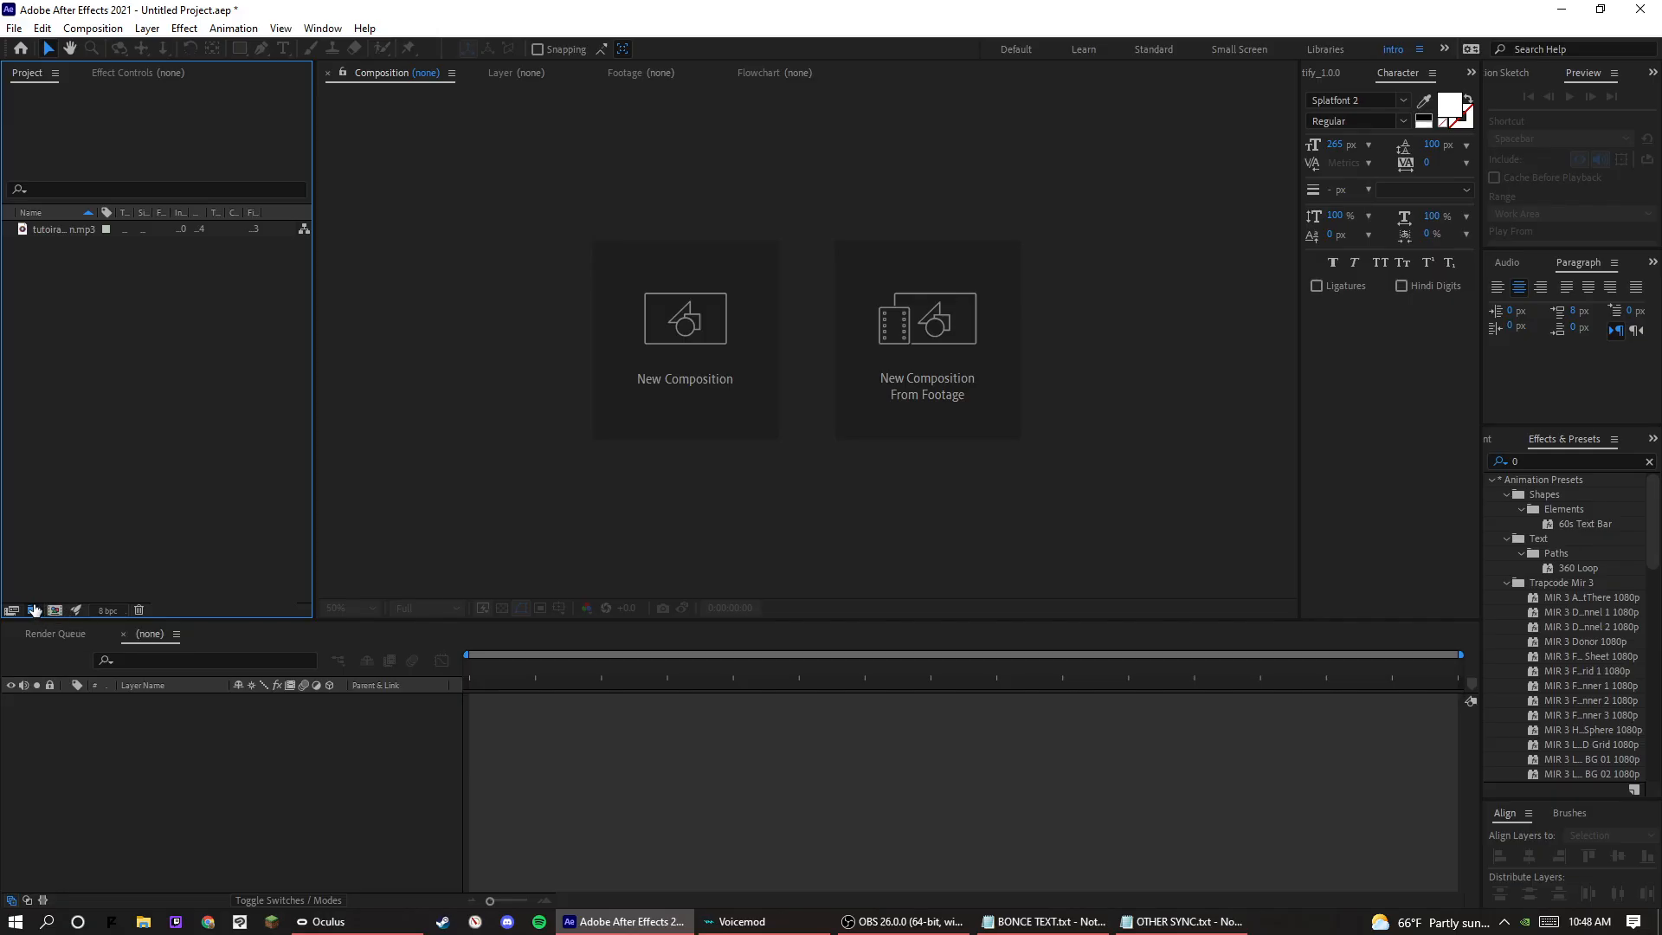
Create a new composition named "text" with the existing 1920 x 1080, 60 fps settings.
click(54, 610)
text(text)
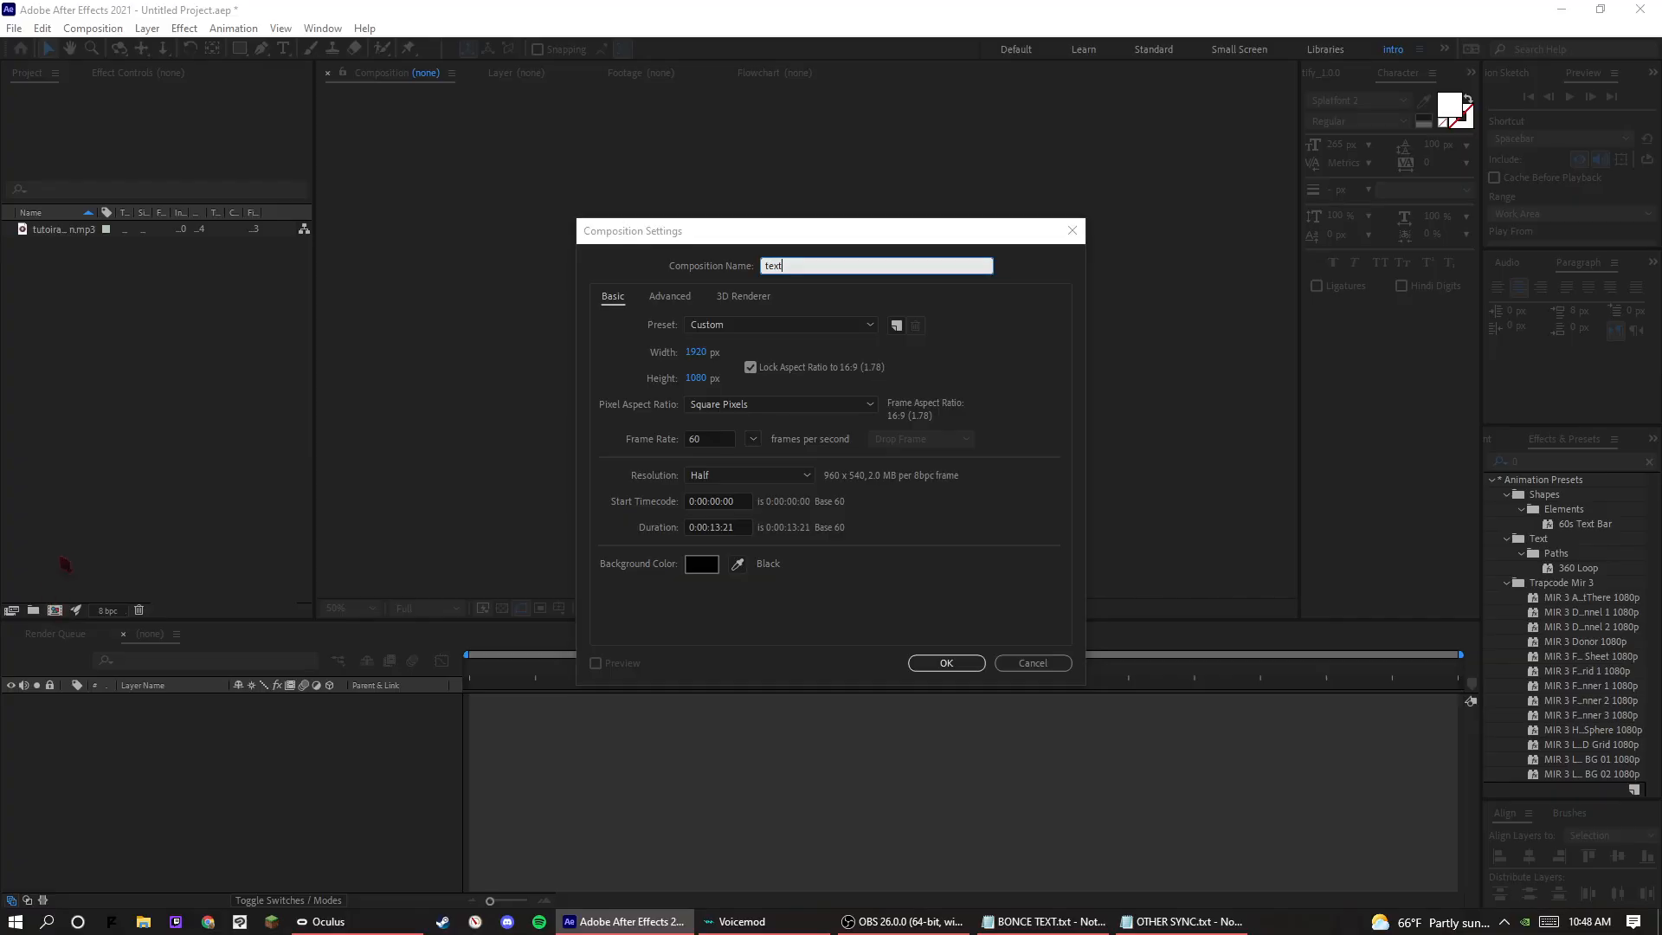
key(Return)
Add a new text layer to the composition reading "TUTOR" in capital letters.
right_click(296, 754)
mouse_move(333, 546)
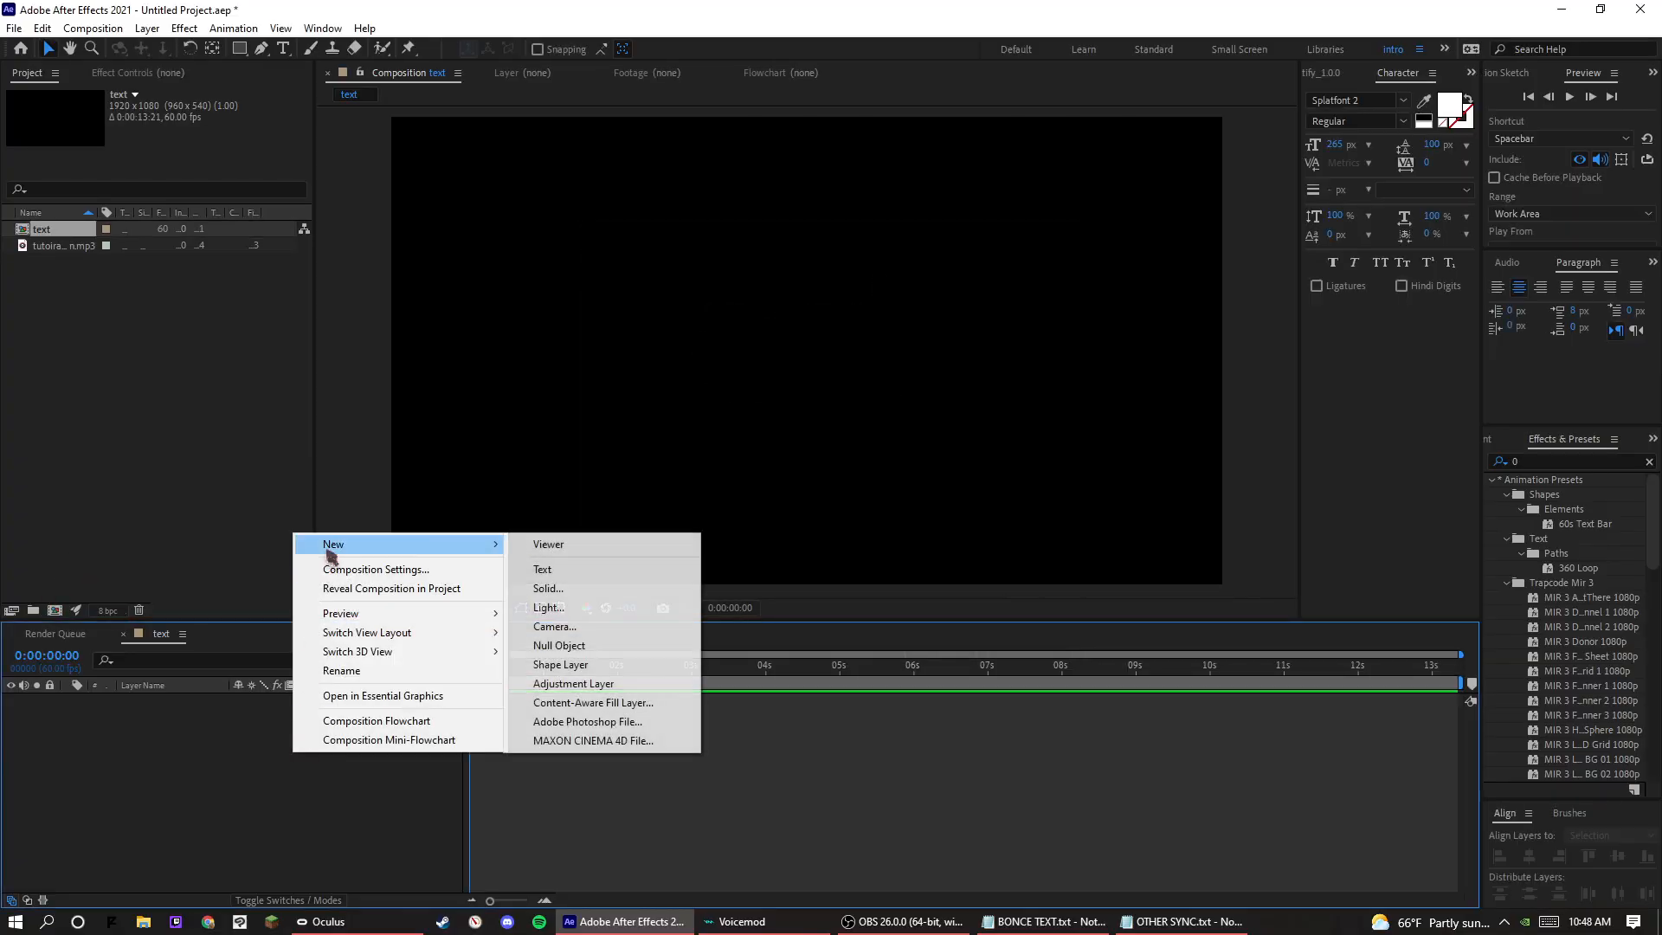
click(583, 579)
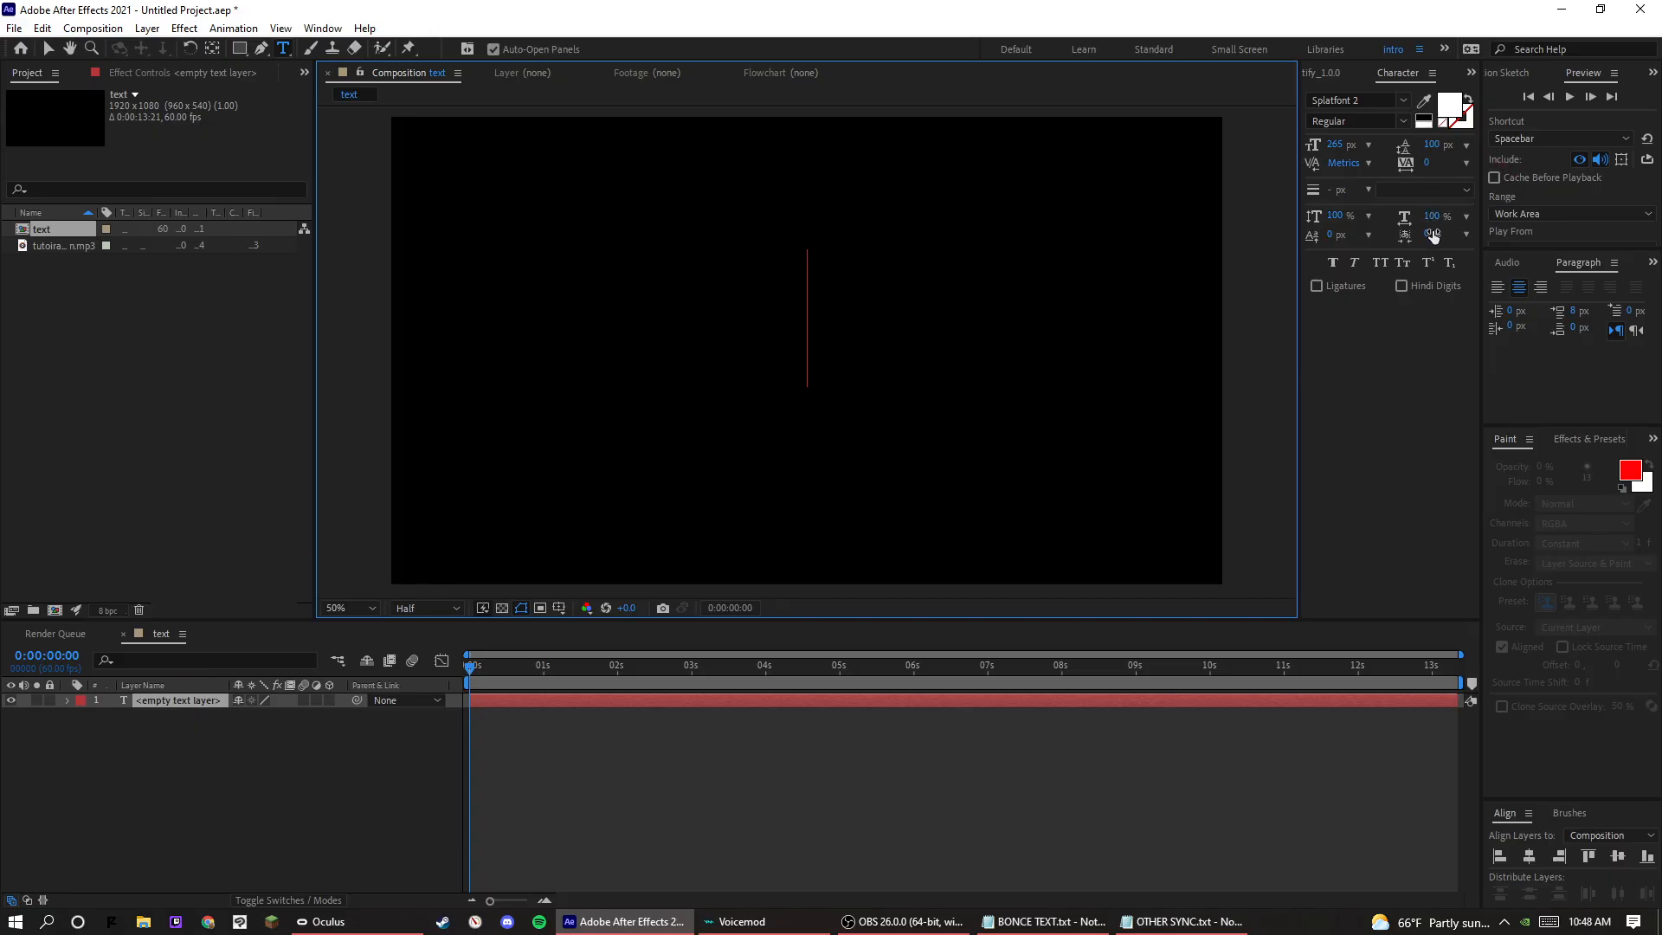
text(tuto)
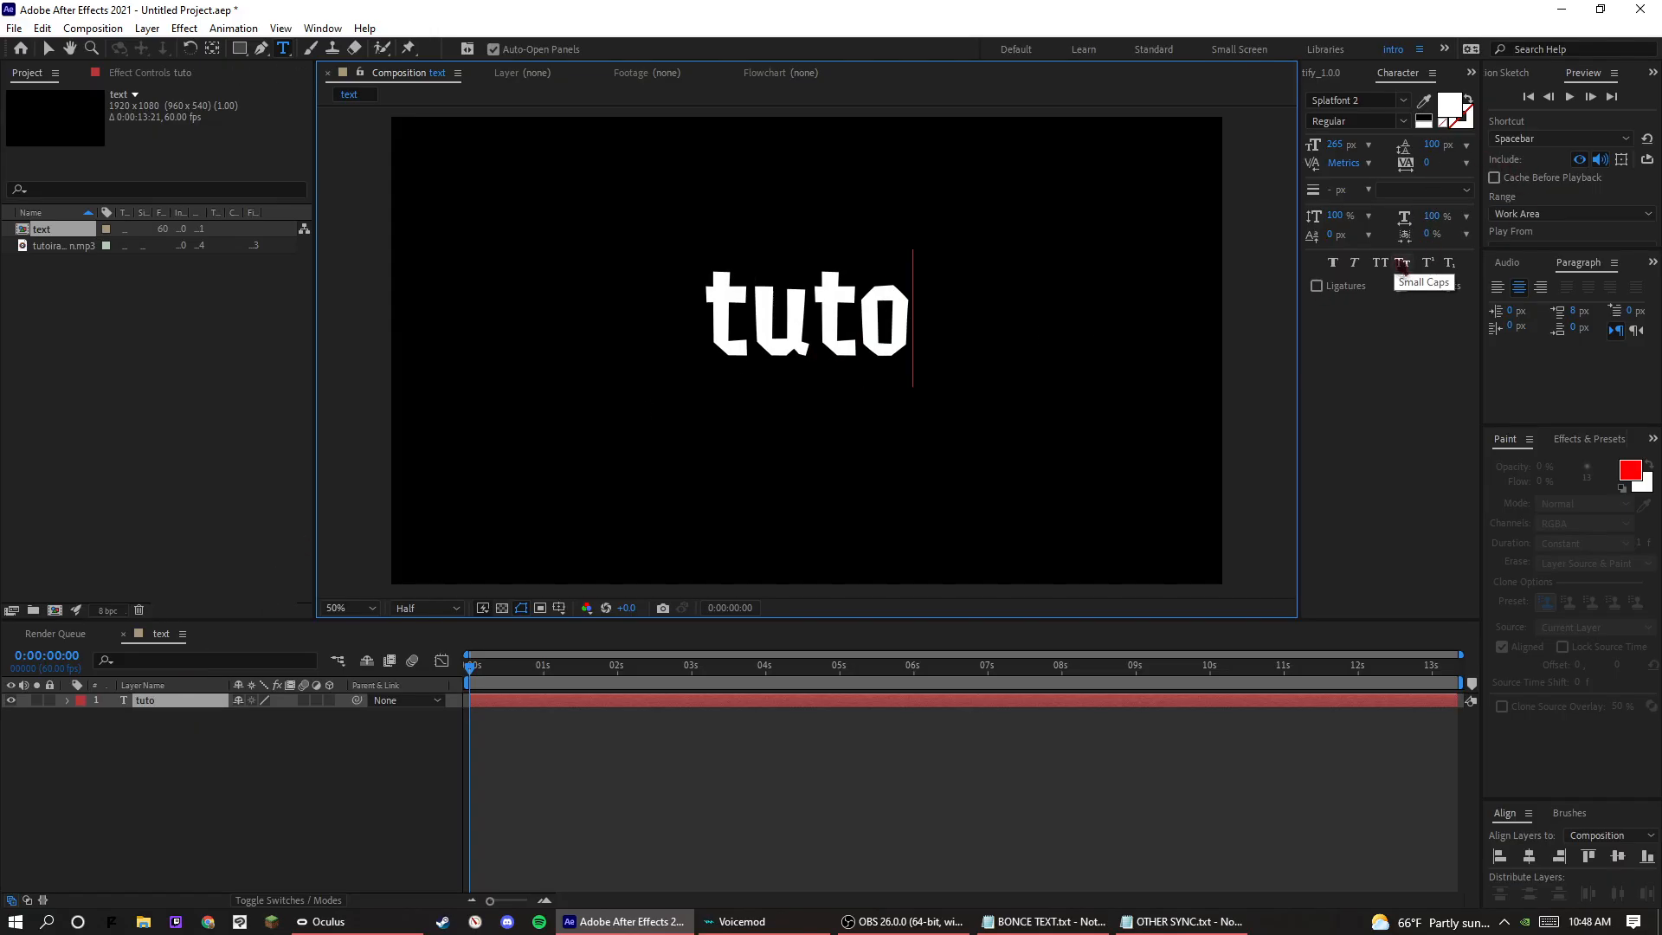
key(ctrl+a)
text(TUTORIAOLL)
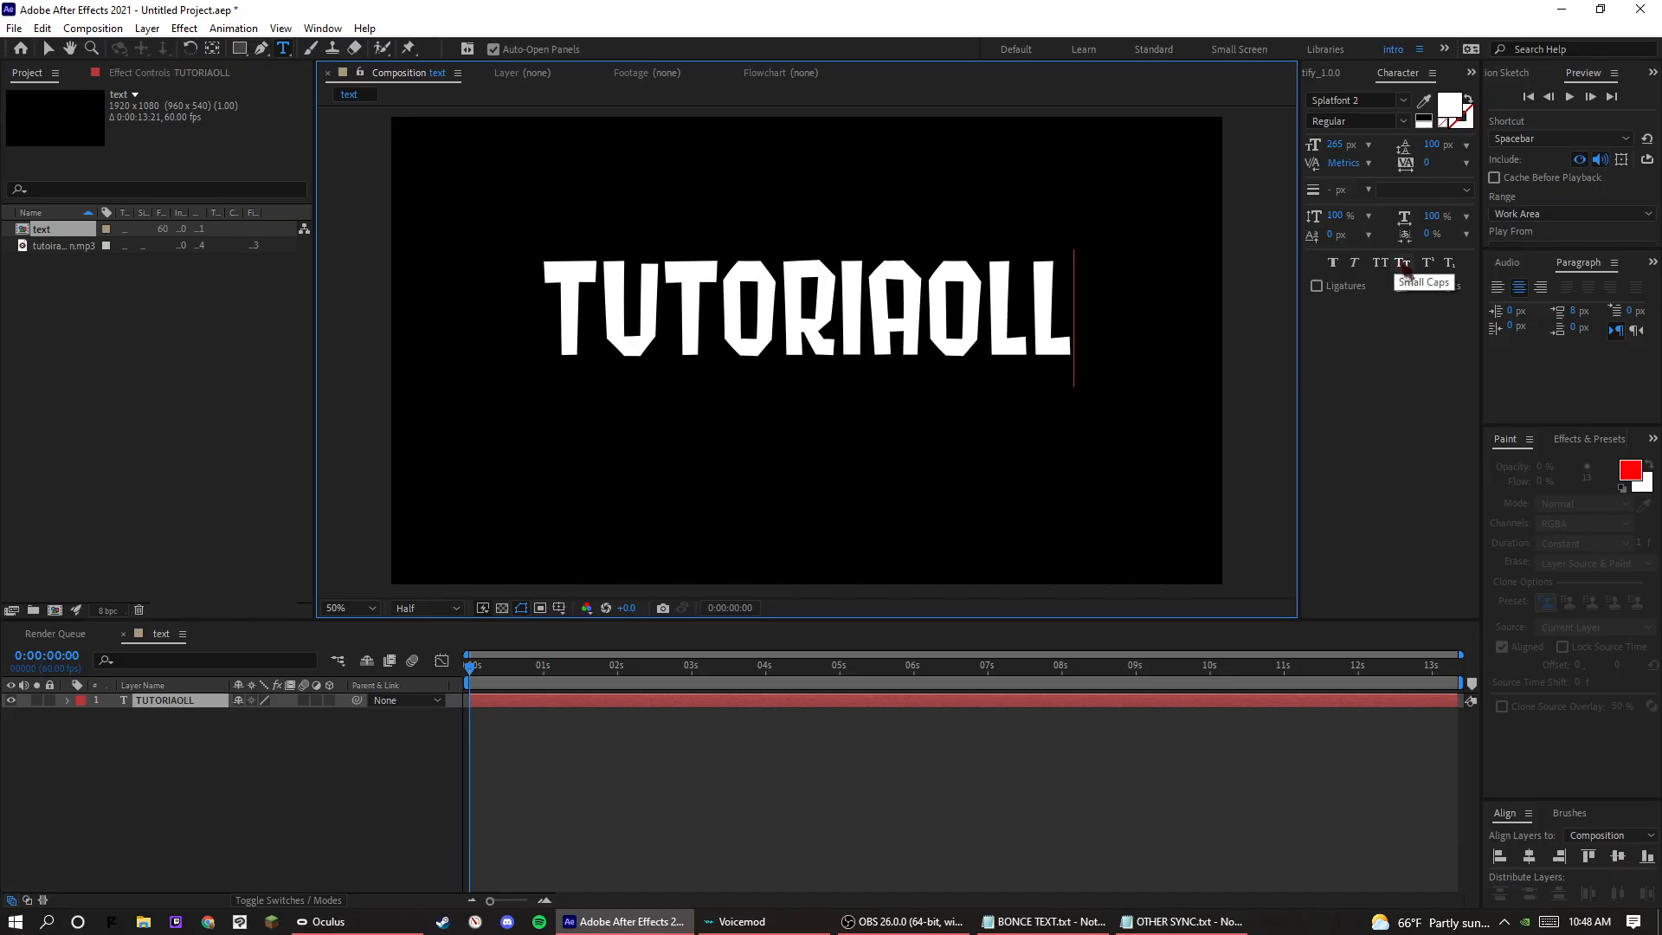
key(ctrl+a)
text(TUT)
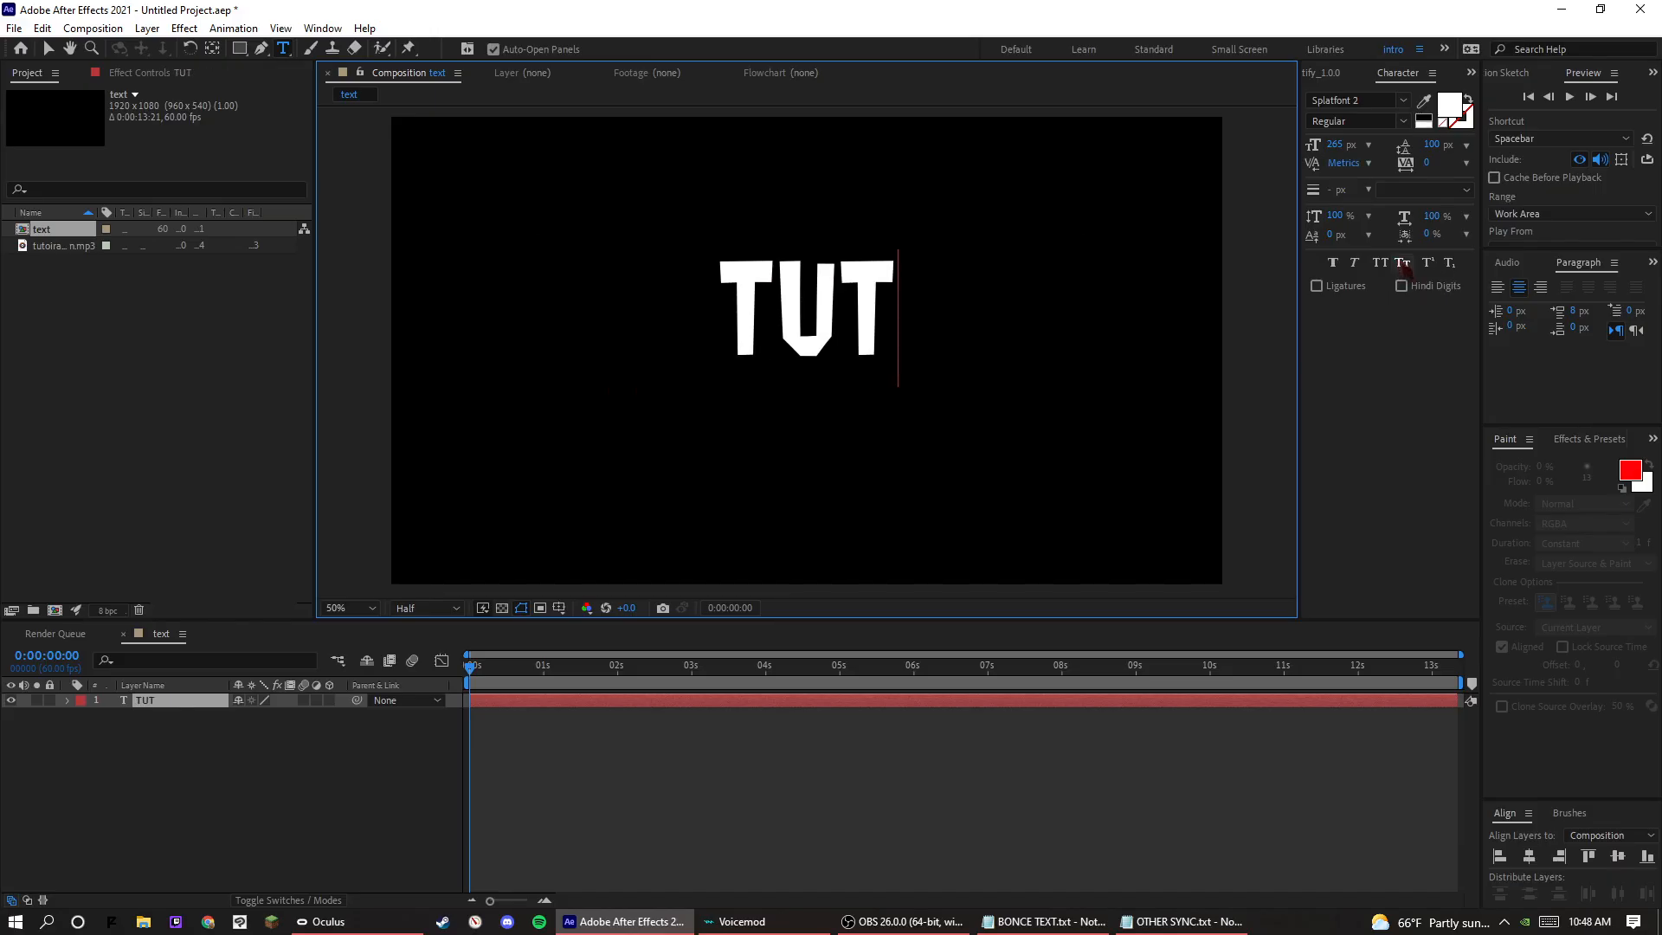
text(OR)
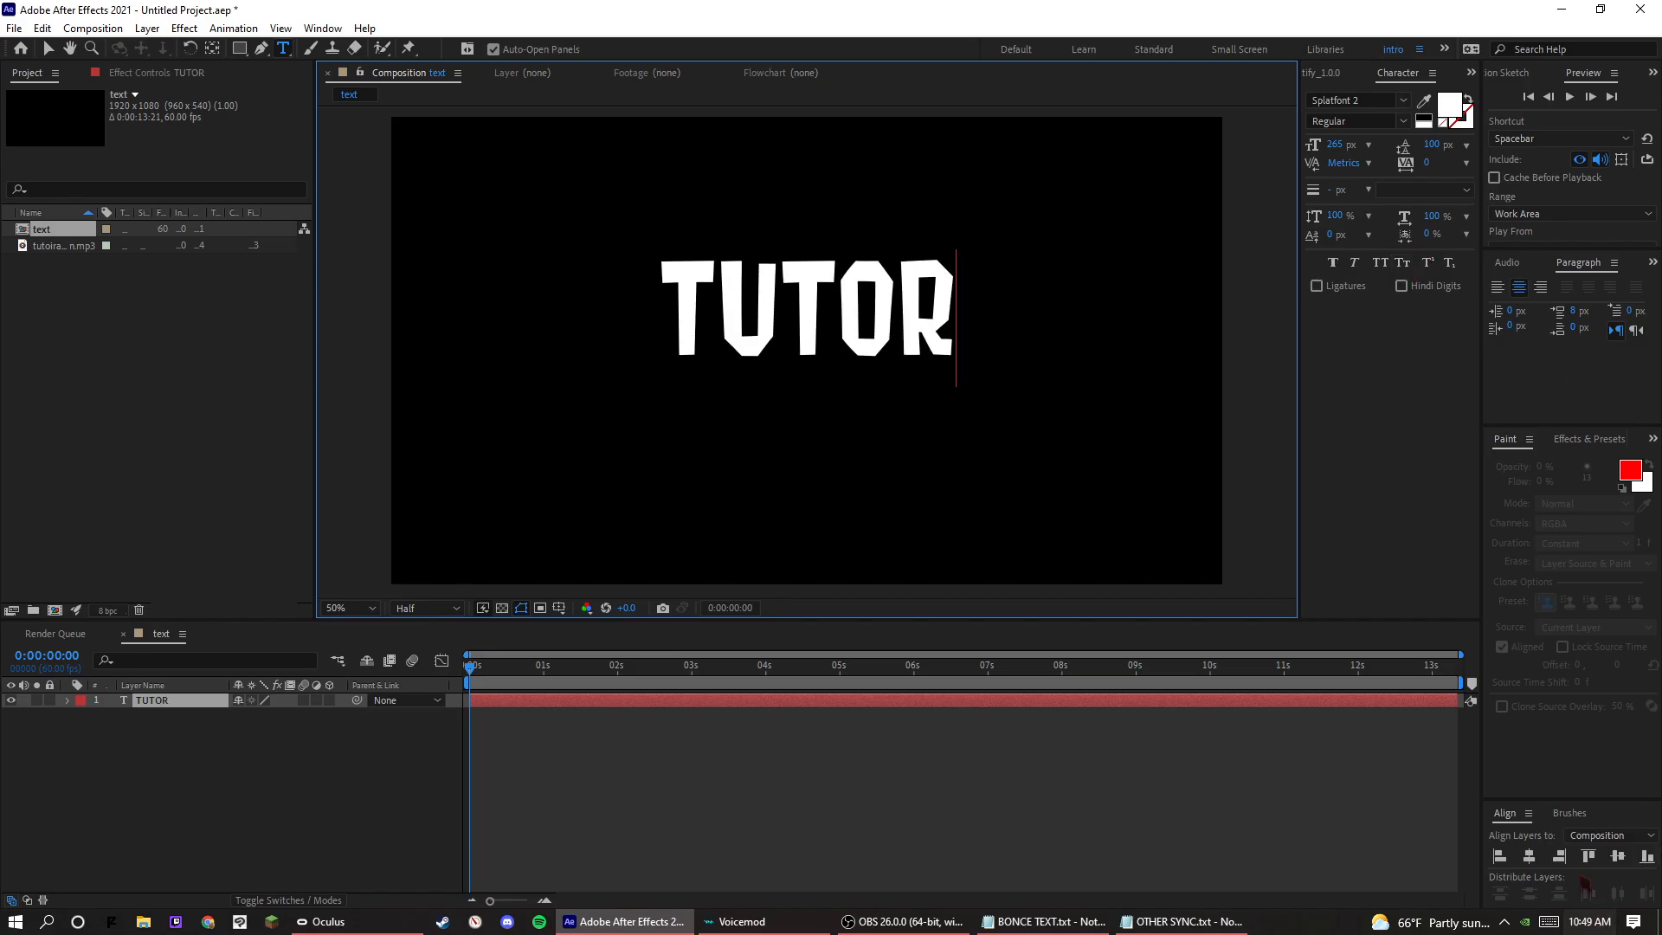
Centre the TUTOR text vertically in the composition and return to the Selection tool.
click(1619, 841)
click(1618, 855)
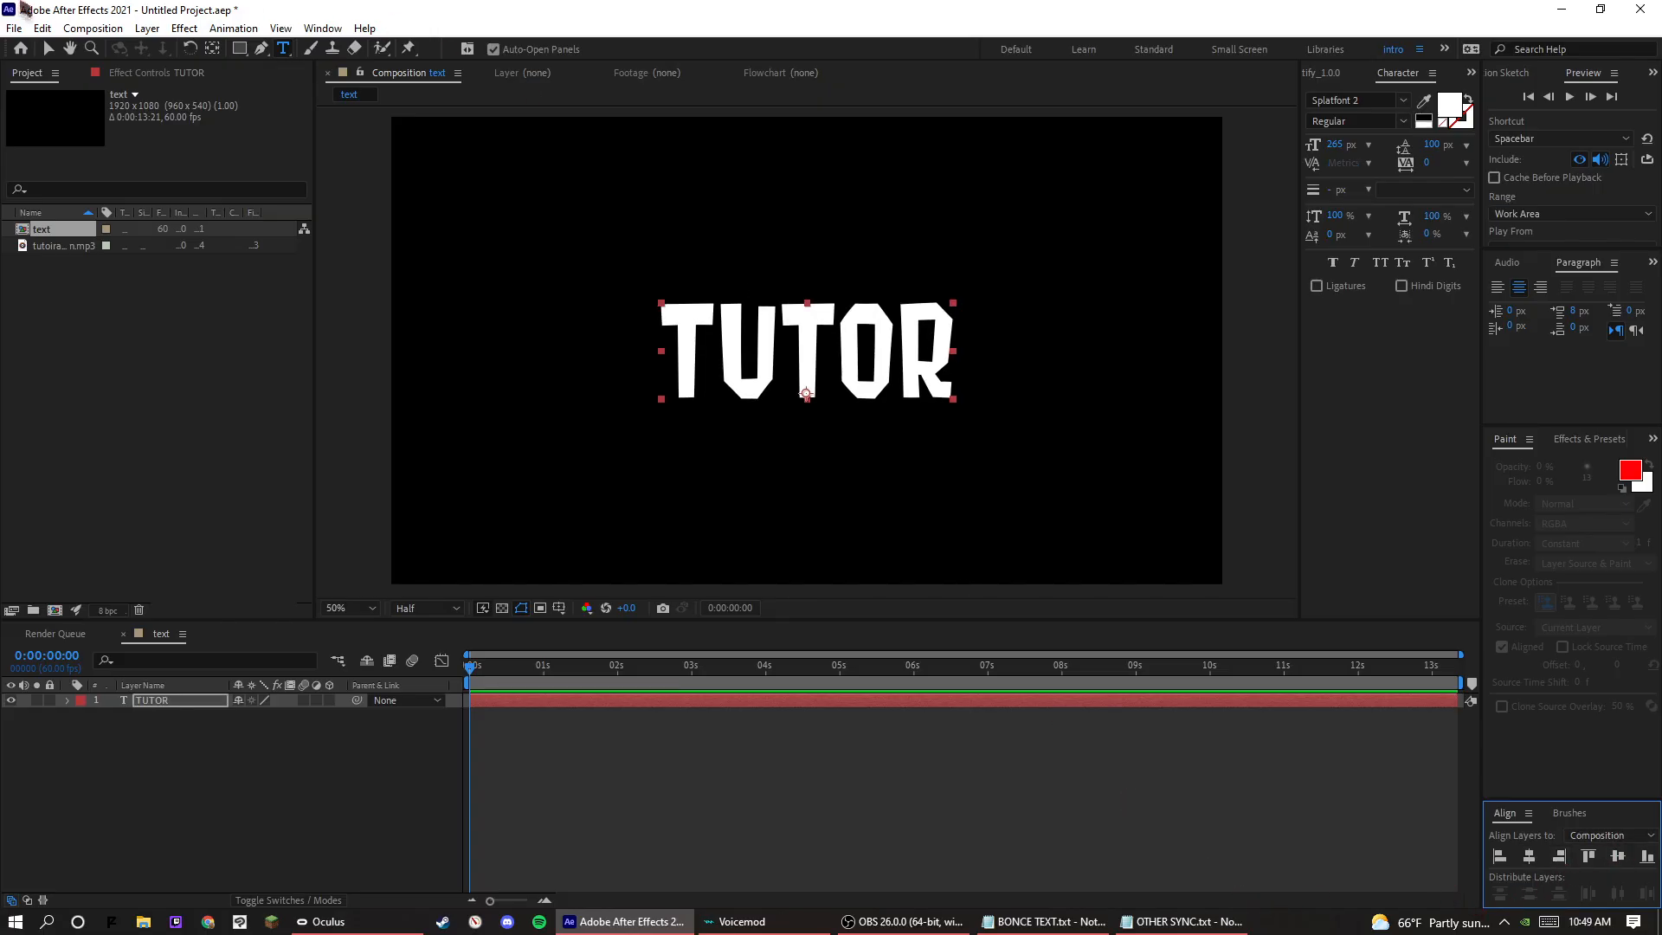
click(48, 48)
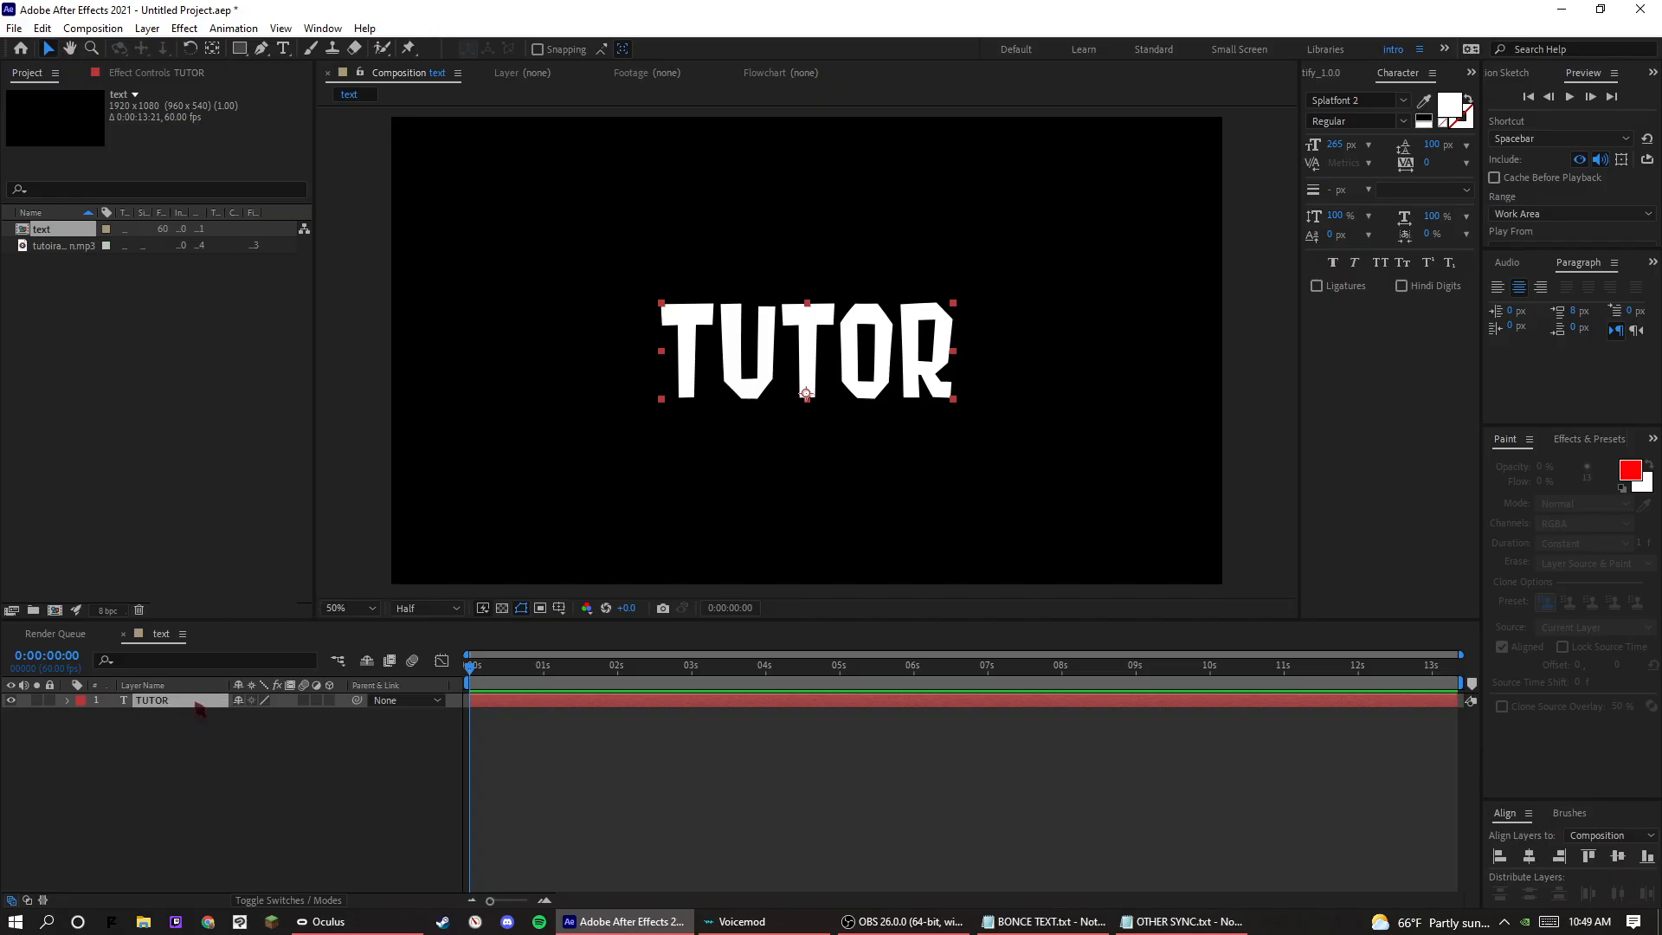
Create shapes from the TUTOR text layer and turn the original text layer's visibility back on.
right_click(194, 701)
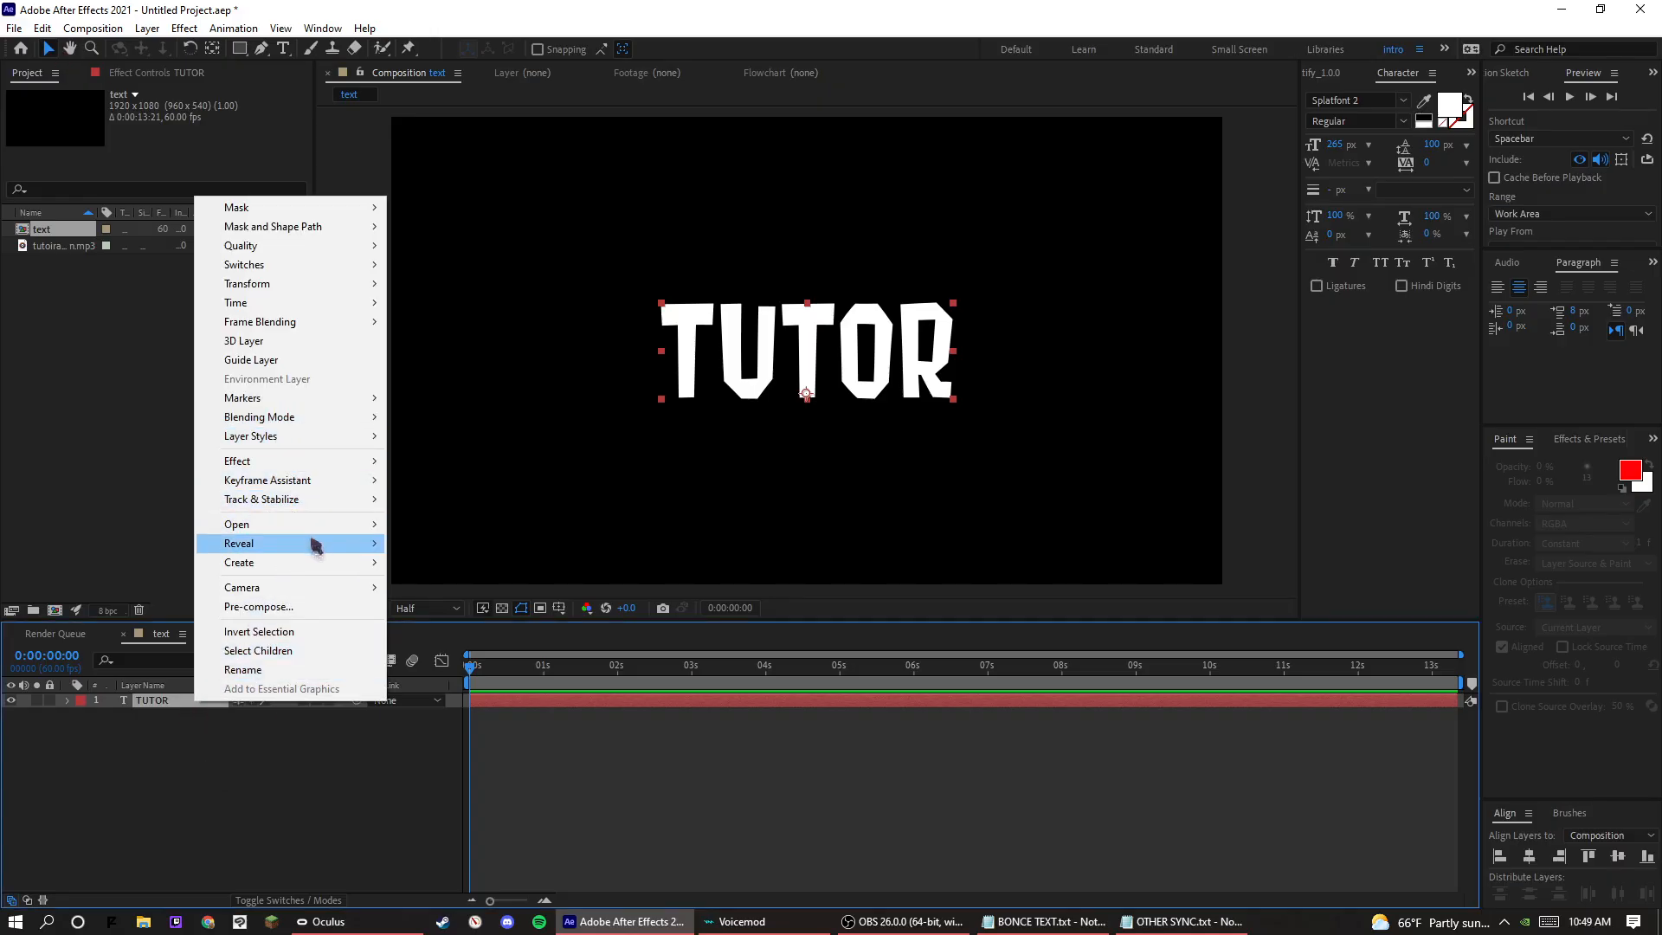
mouse_move(381, 568)
click(450, 580)
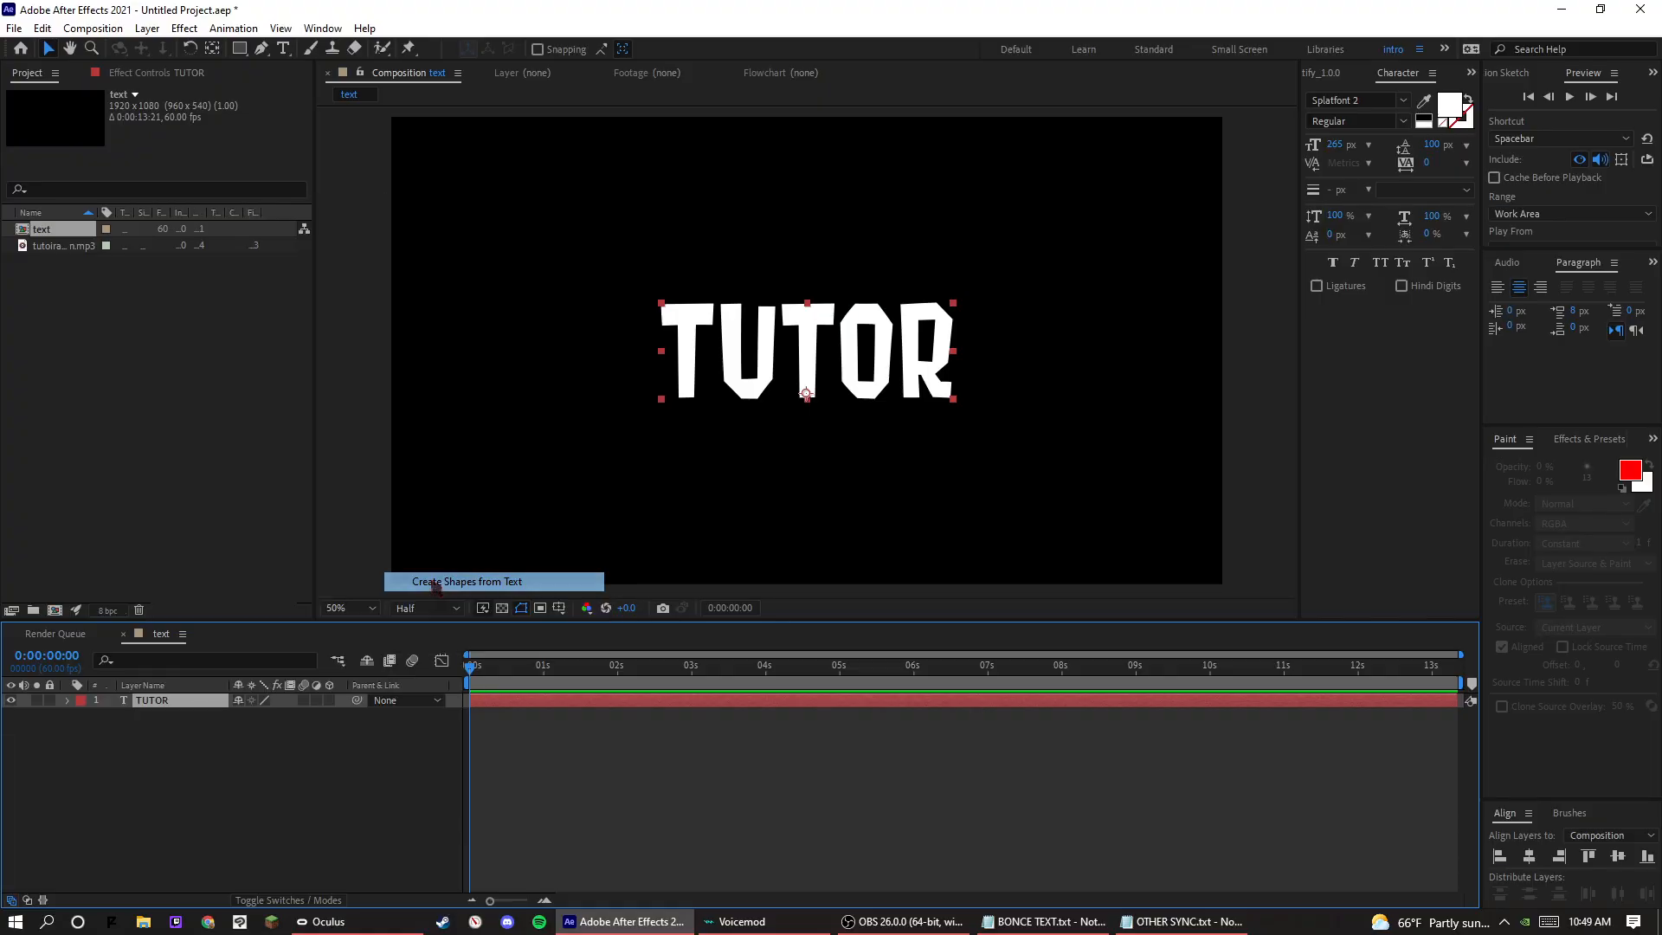
drag(158, 725, 157, 727)
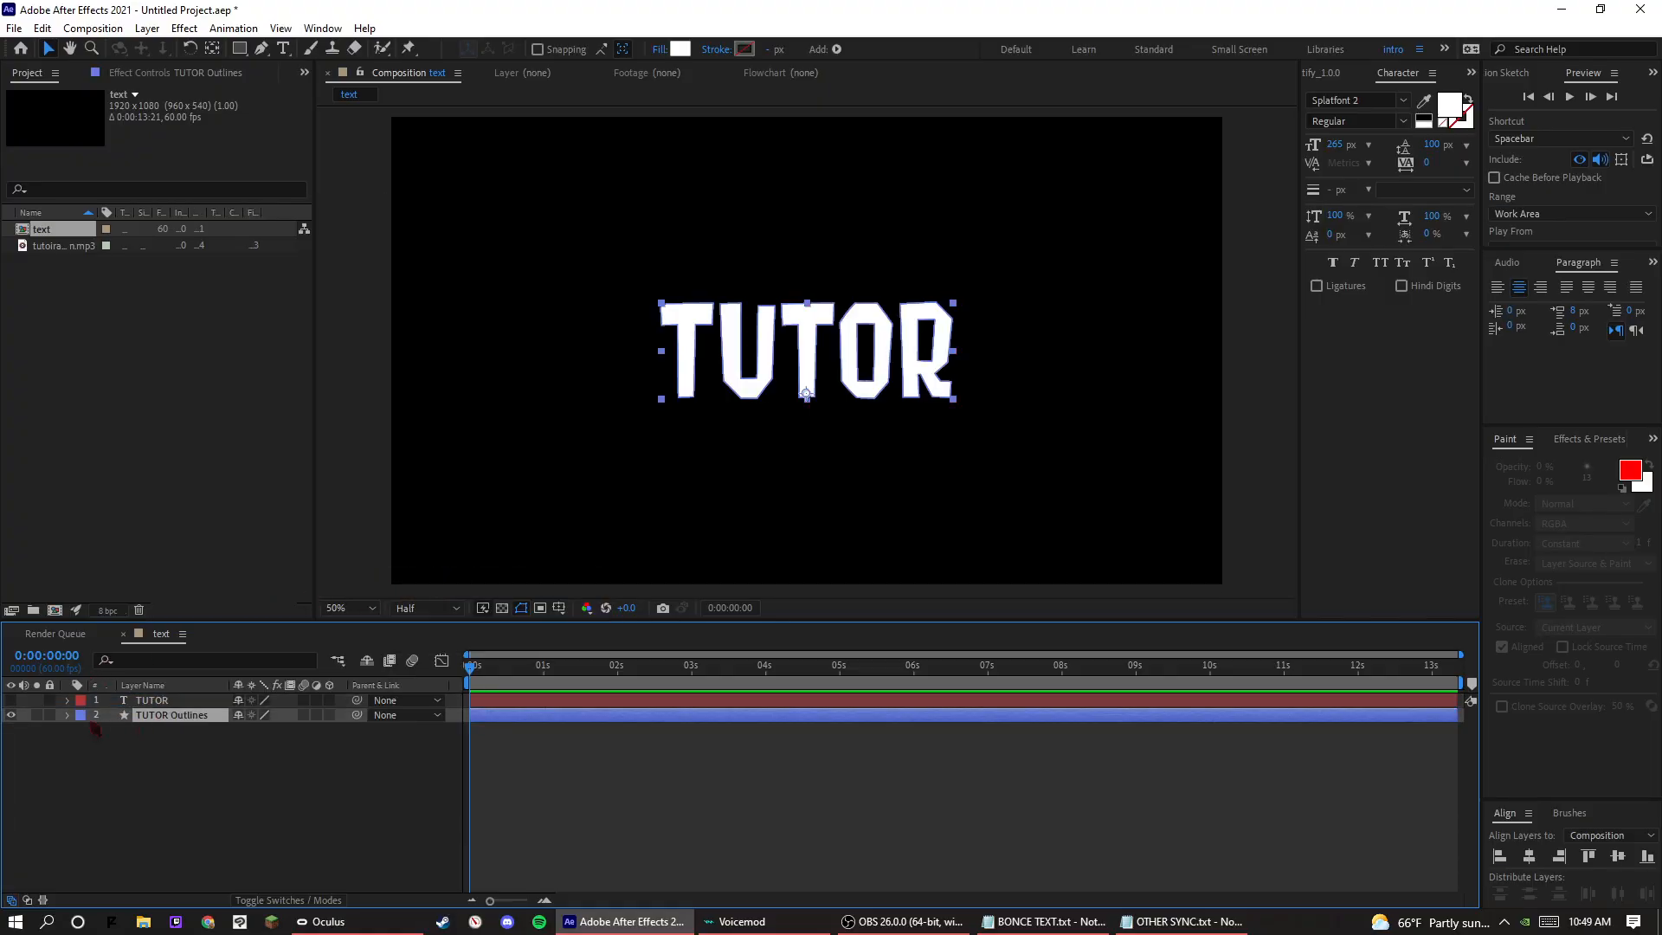
click(10, 700)
click(74, 731)
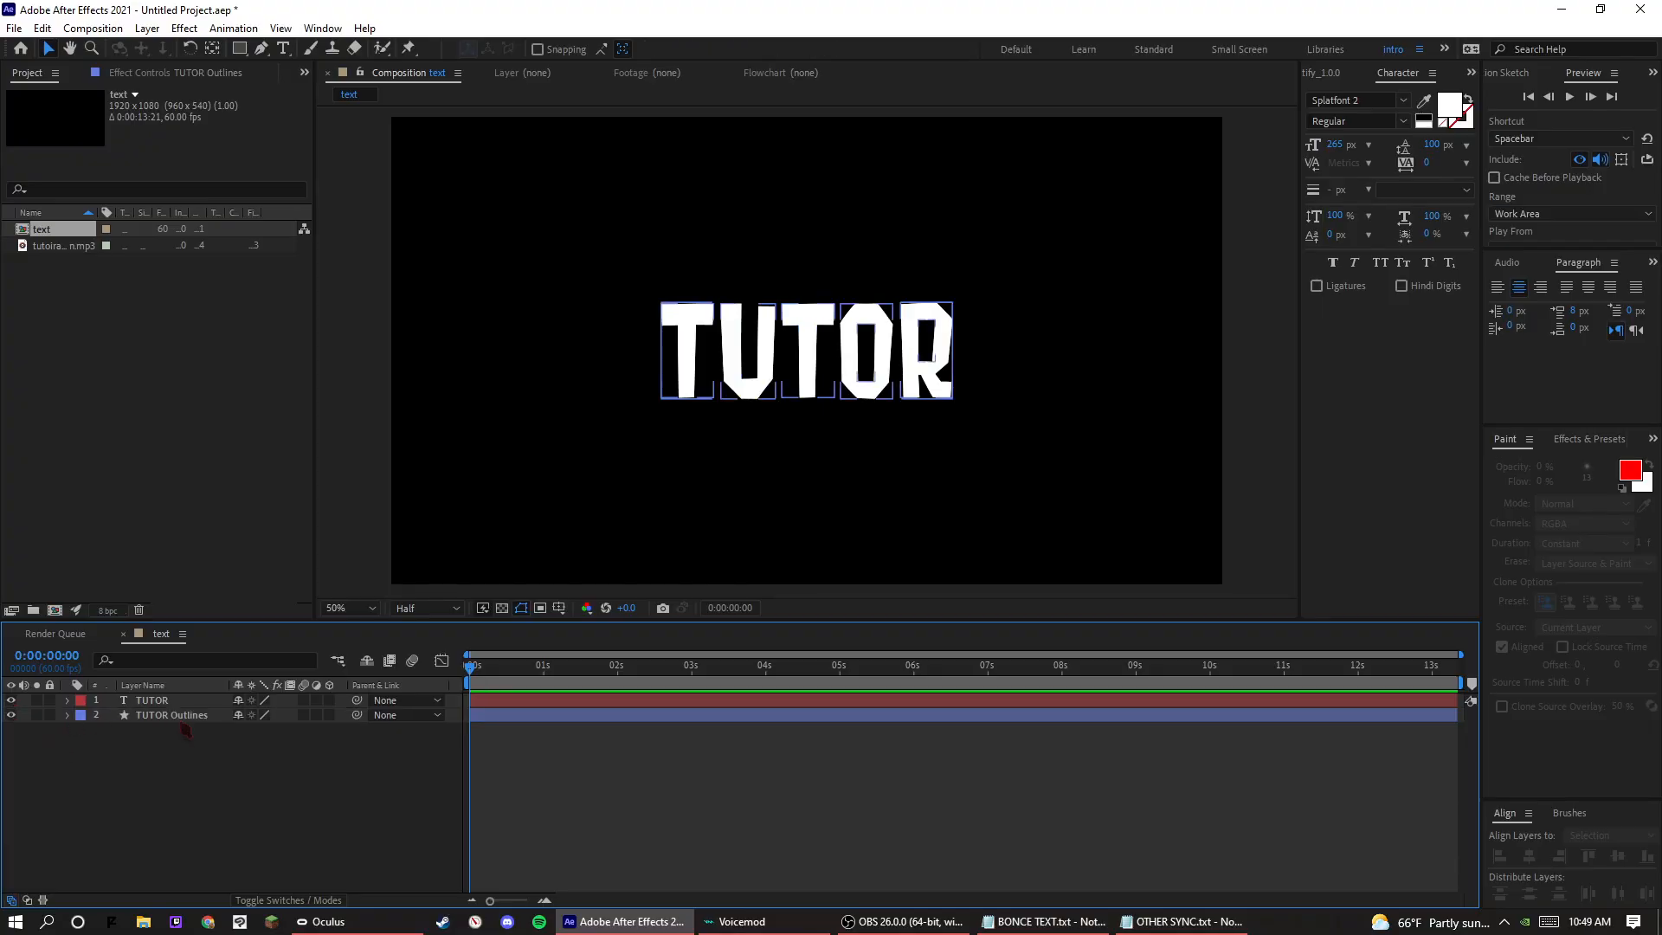
Add an empty group to the TUTOR Outlines contents and move all five letter groups into it.
click(68, 715)
click(84, 731)
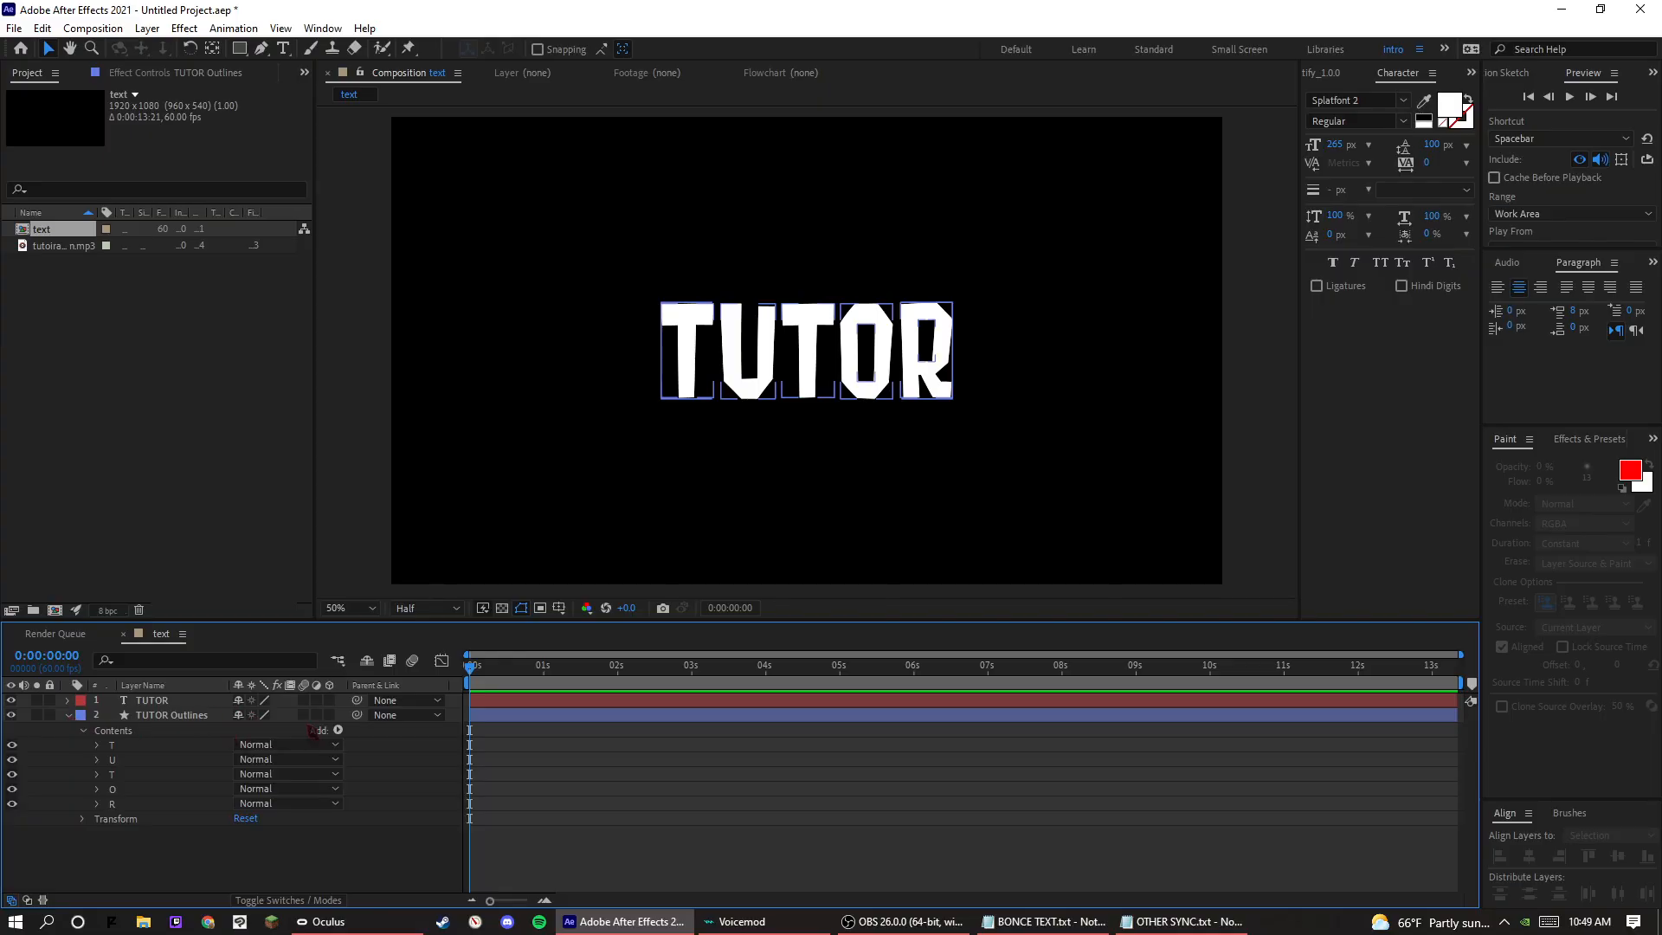
click(339, 730)
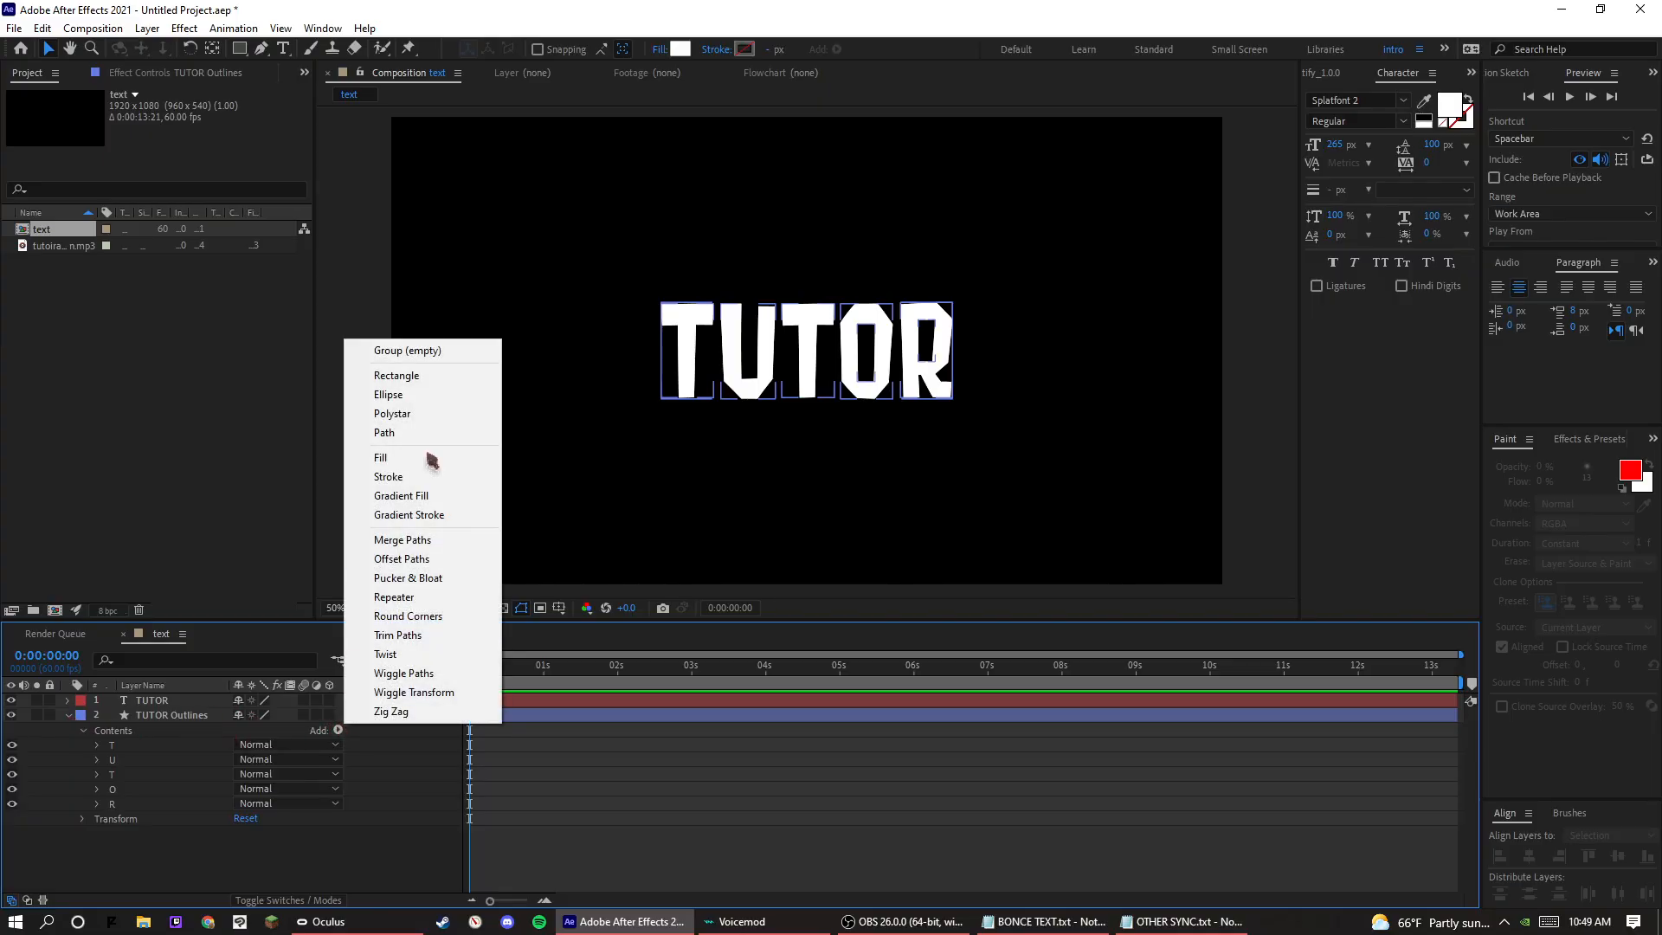
click(464, 352)
click(116, 805)
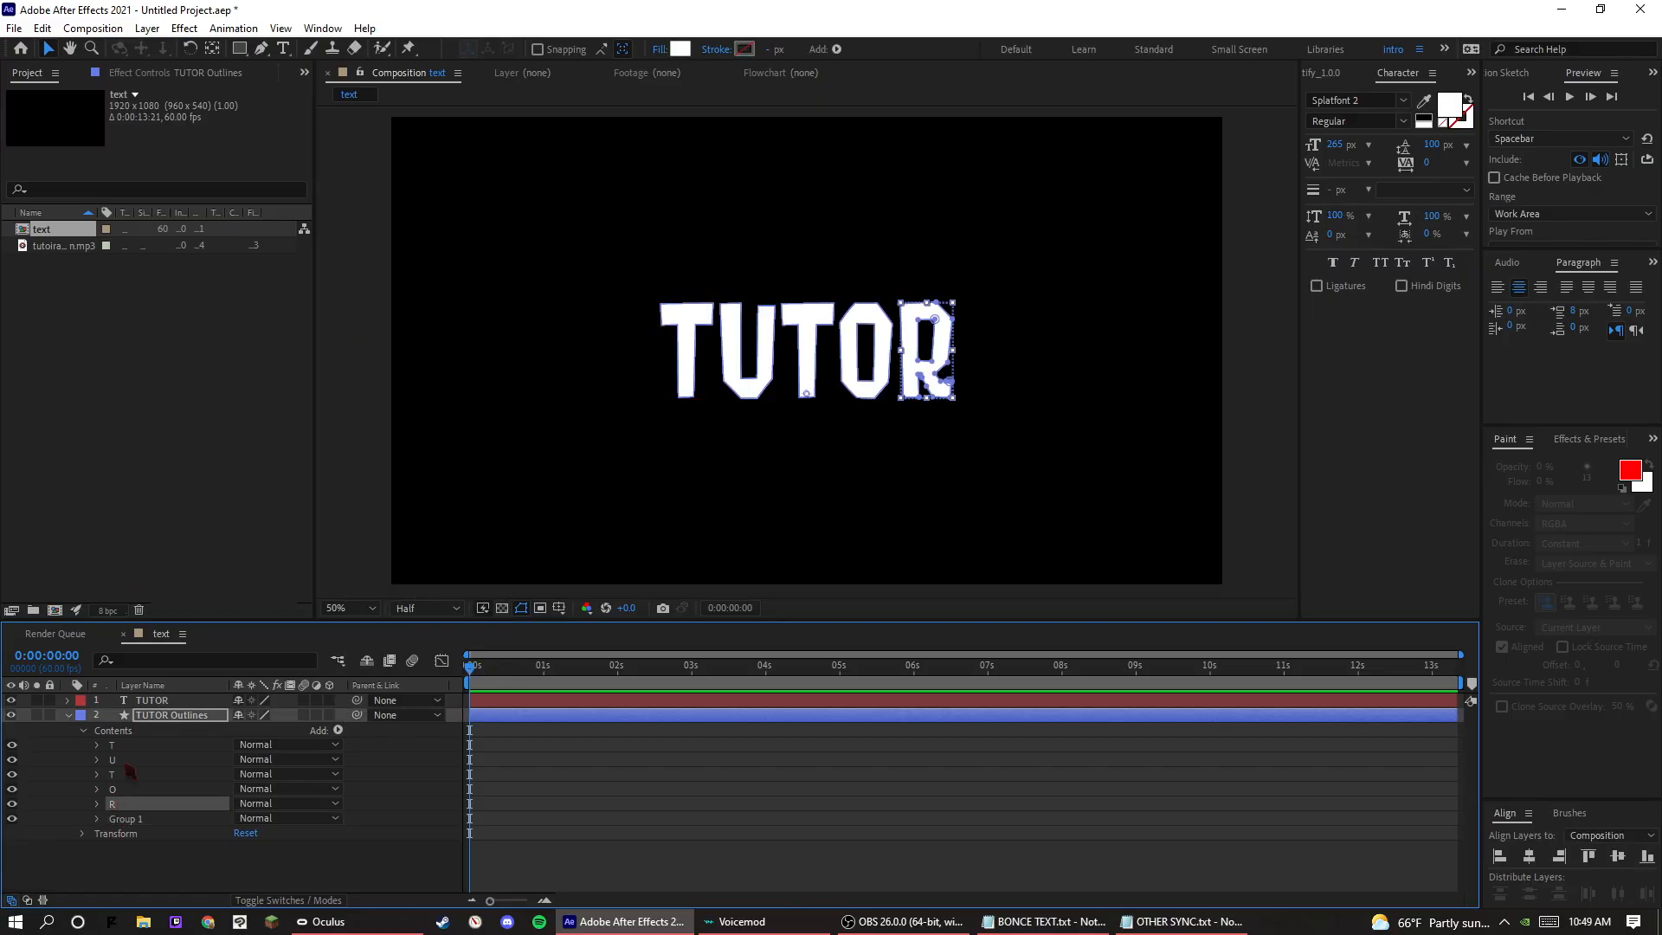
shift+click(122, 748)
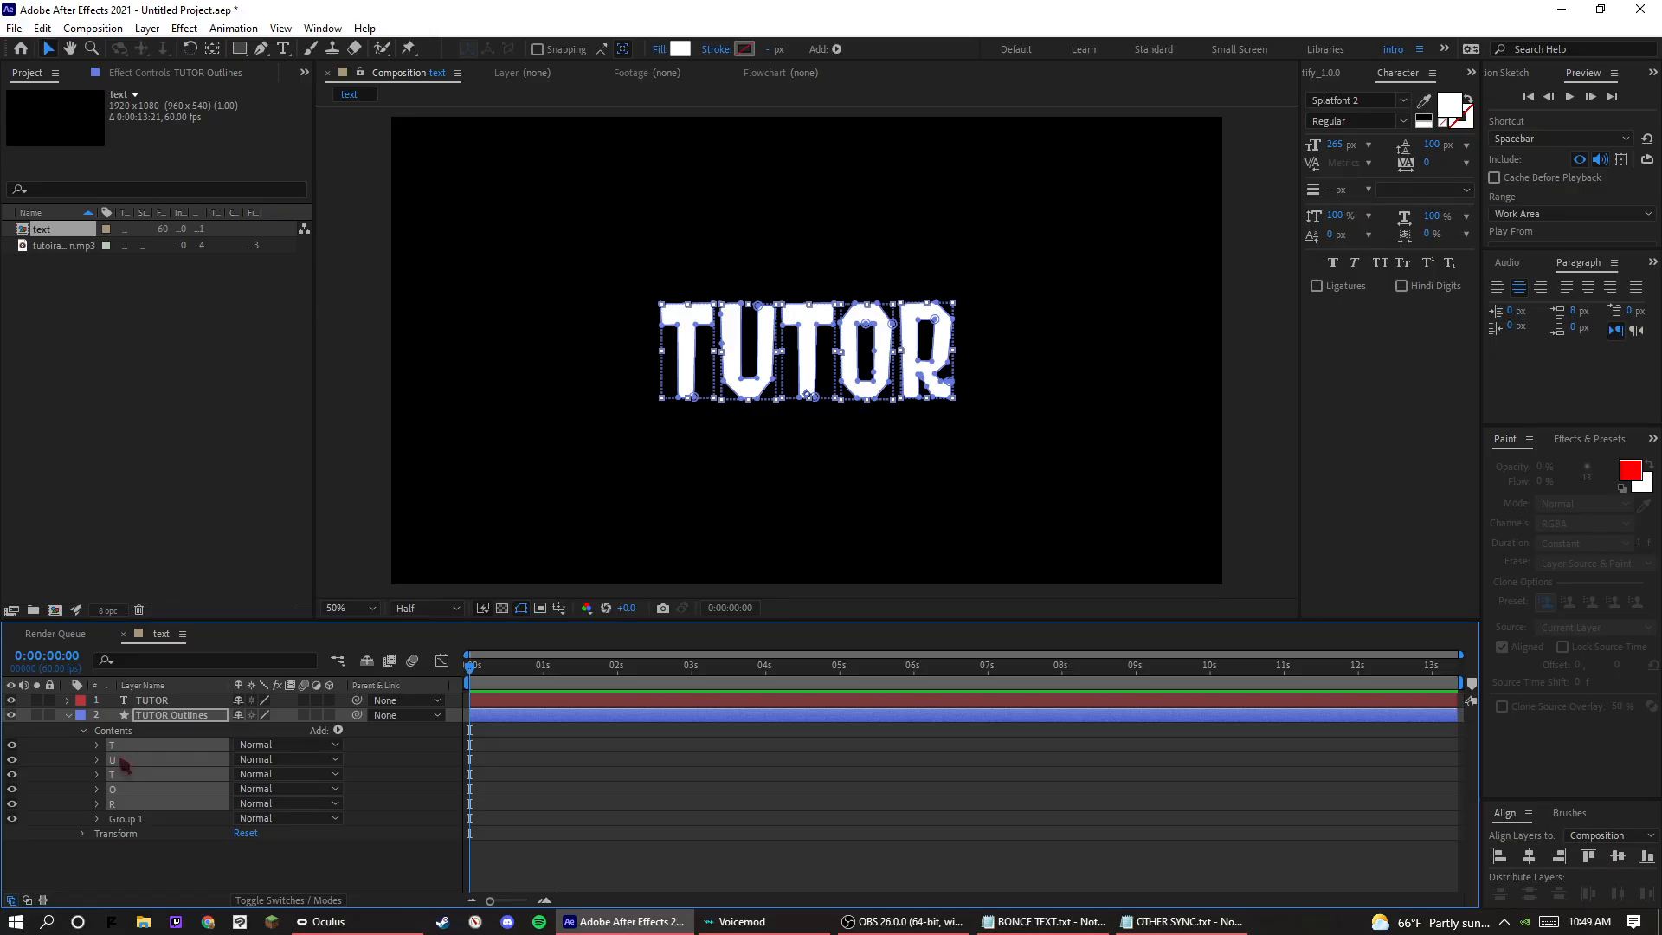
drag(138, 746, 158, 821)
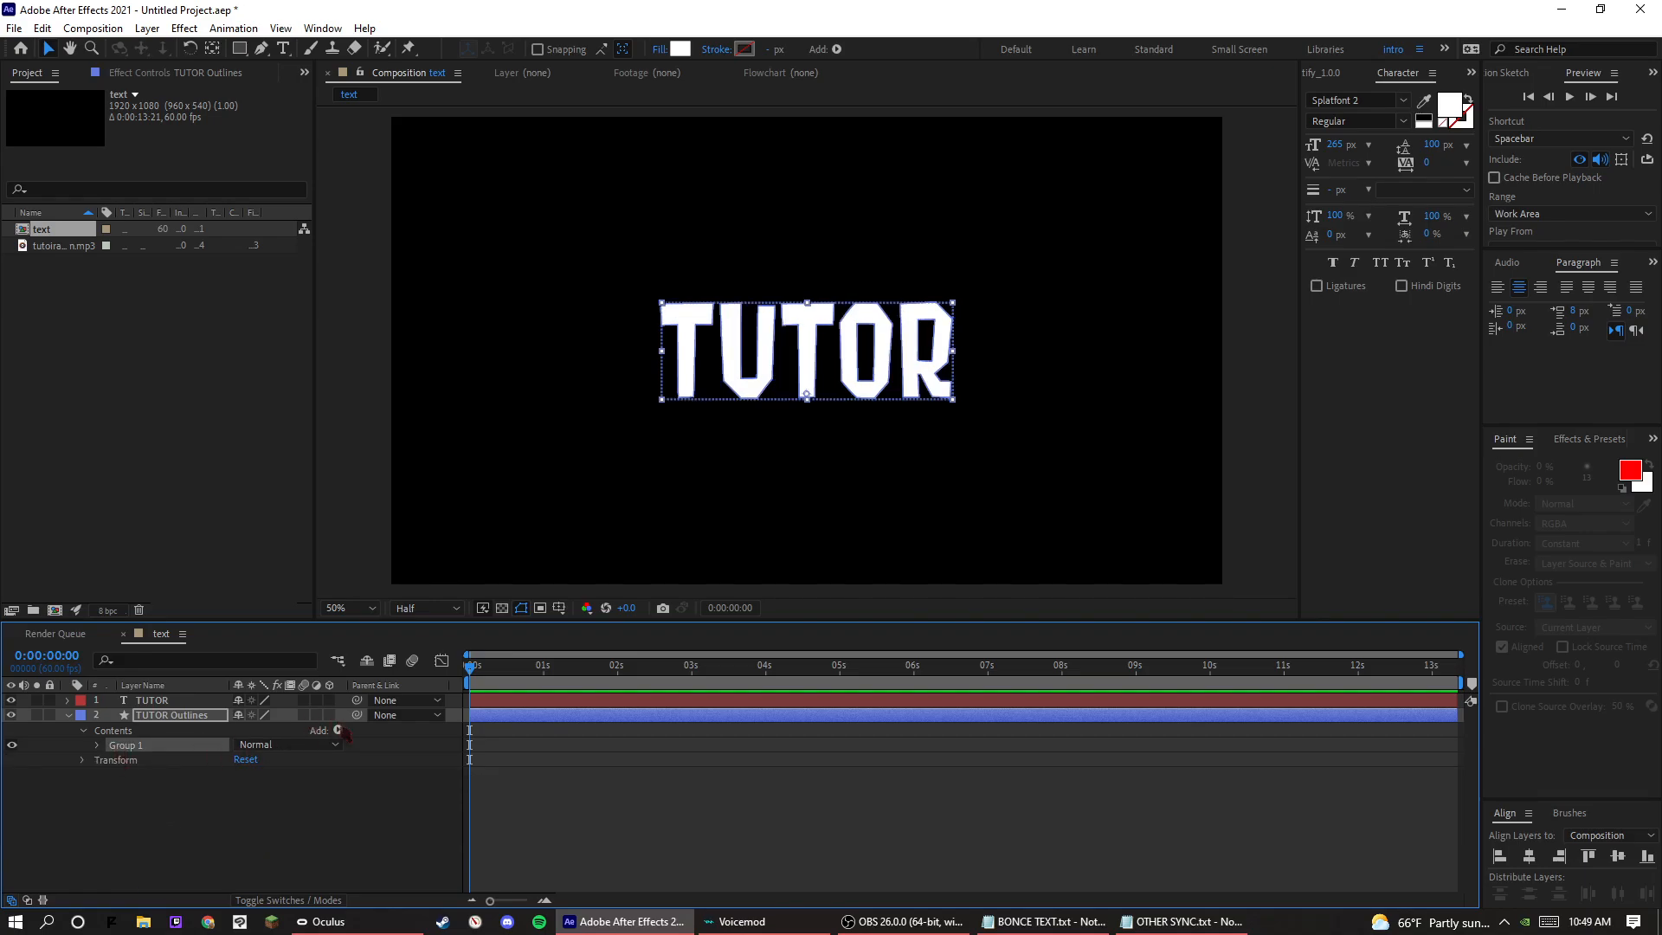
Add a stroke to Group 1 of TUTOR Outlines and set its width to 26.
click(339, 730)
click(417, 478)
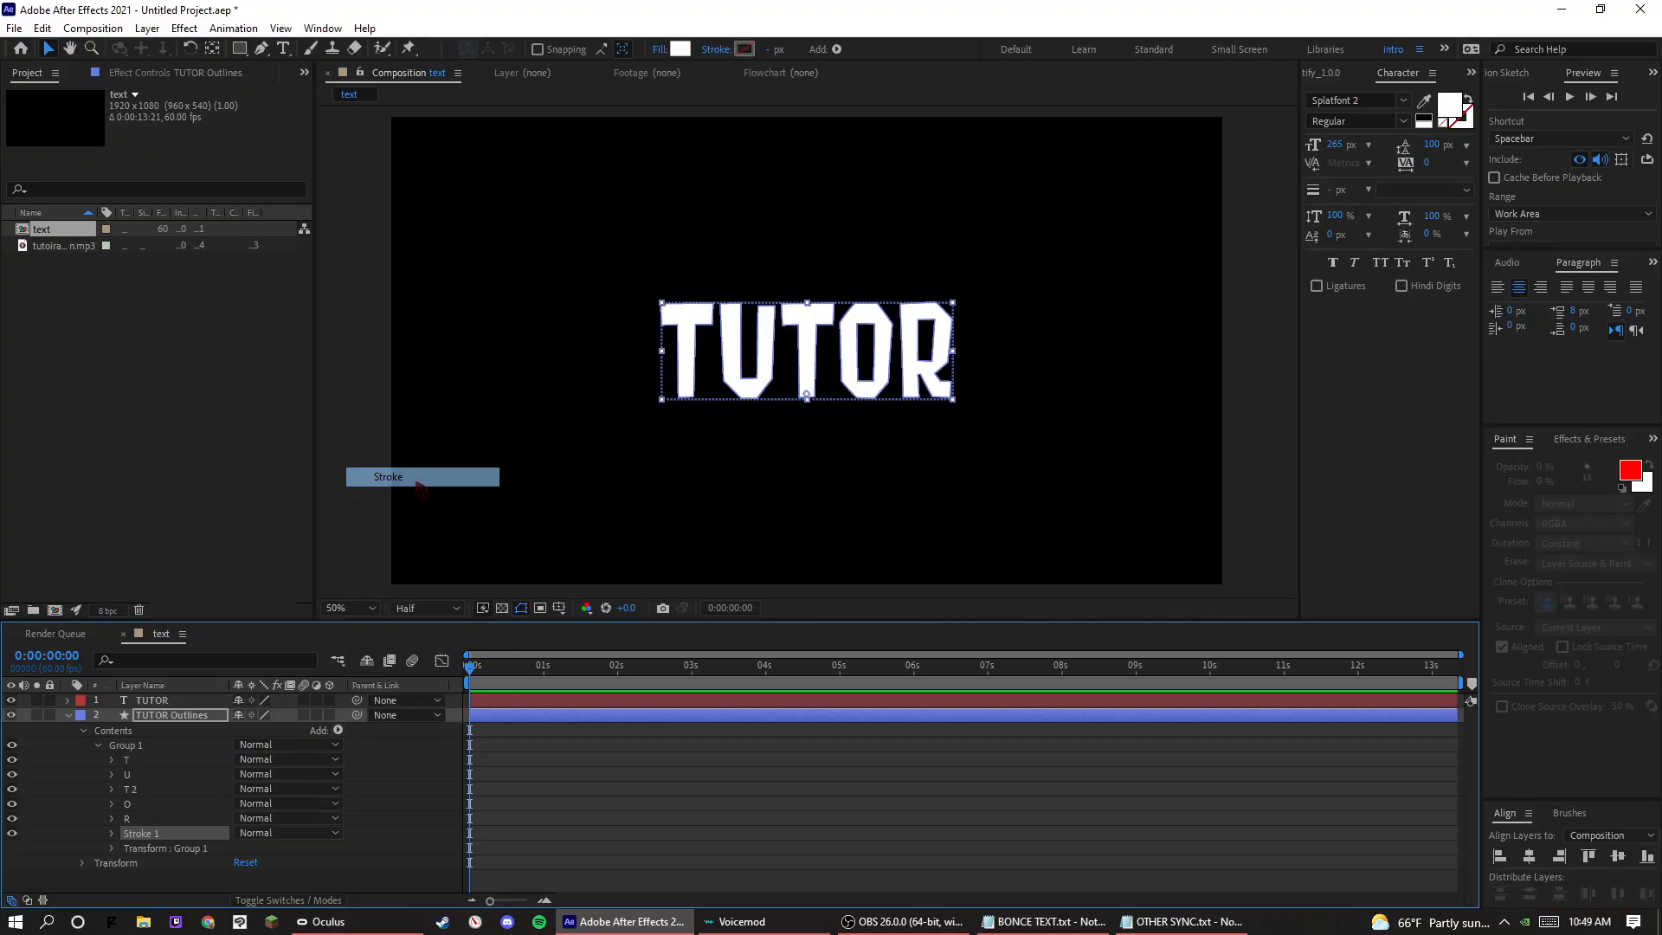
click(111, 833)
scroll(115, 831, down, 2)
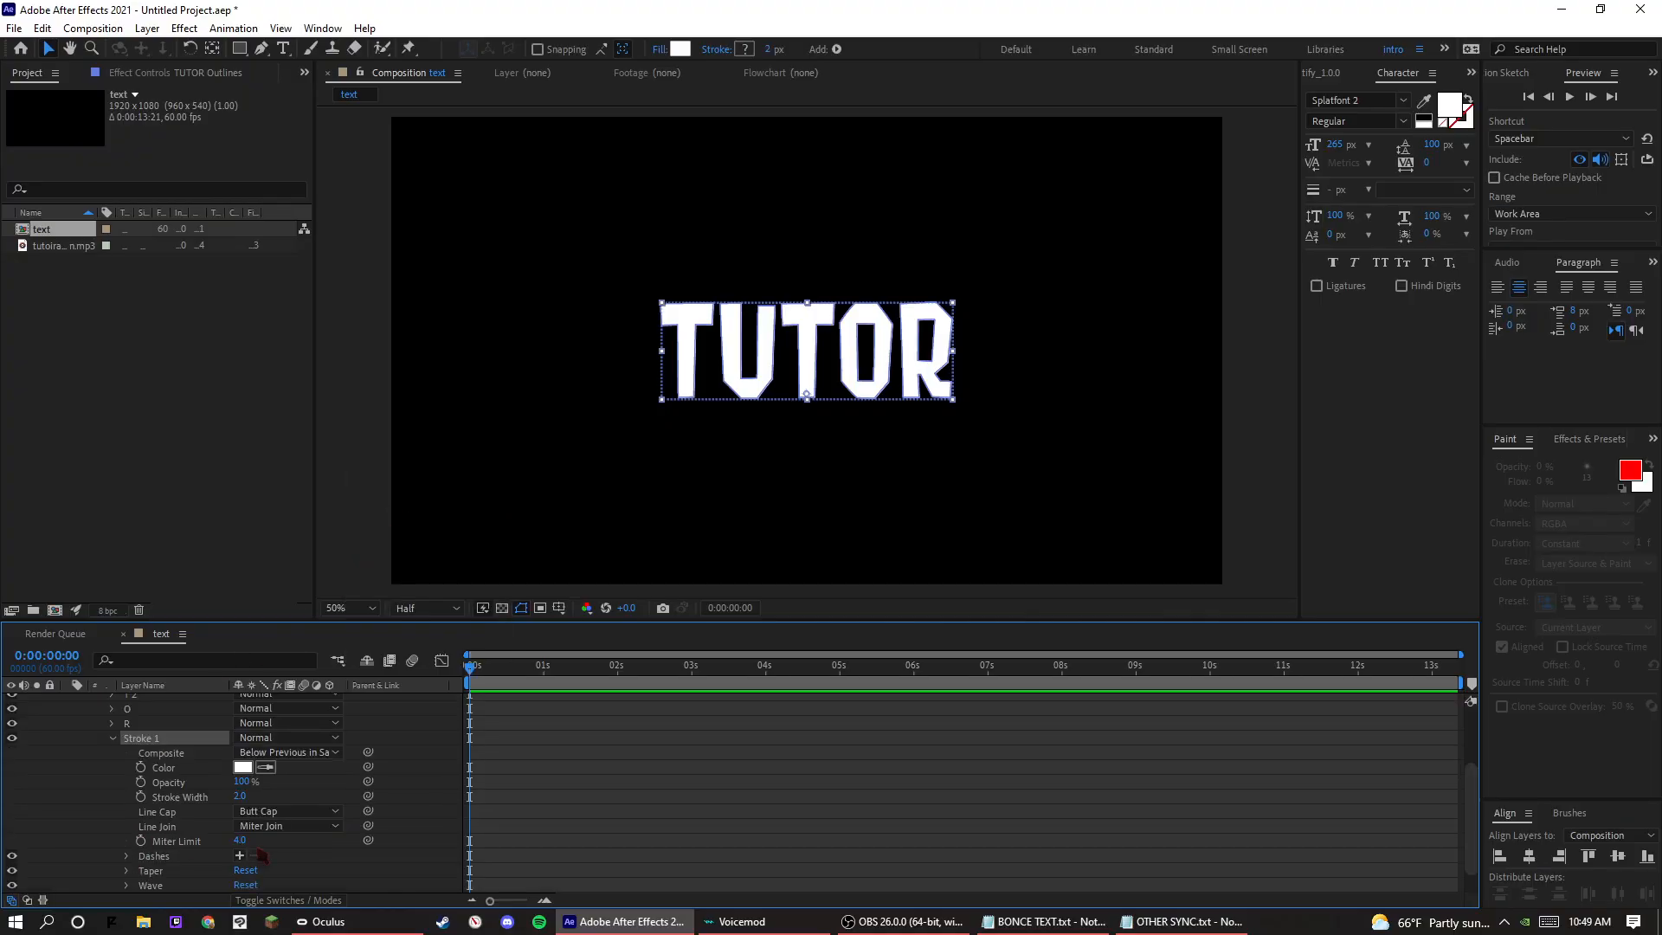
drag(241, 795, 260, 791)
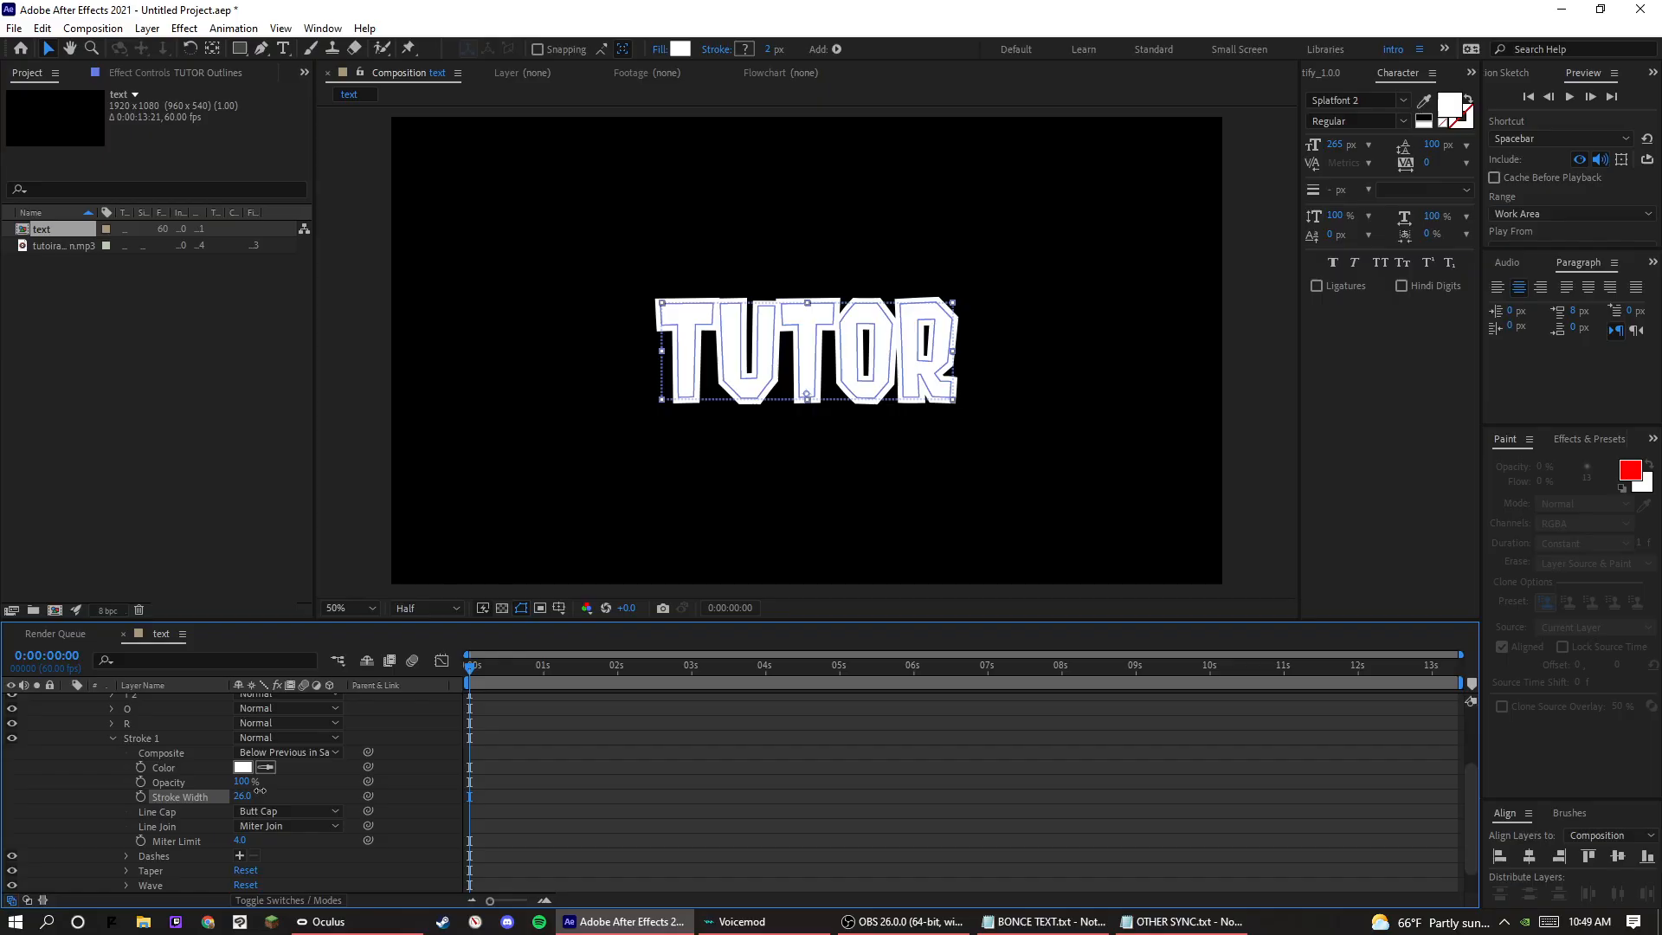
Set the Group 1 stroke colour to dark grey 191919 and move the current time to 0:00:07:42.
click(242, 767)
mouse_move(997, 627)
mouse_down()
mouse_move(957, 724)
mouse_move(998, 672)
mouse_move(959, 727)
mouse_up()
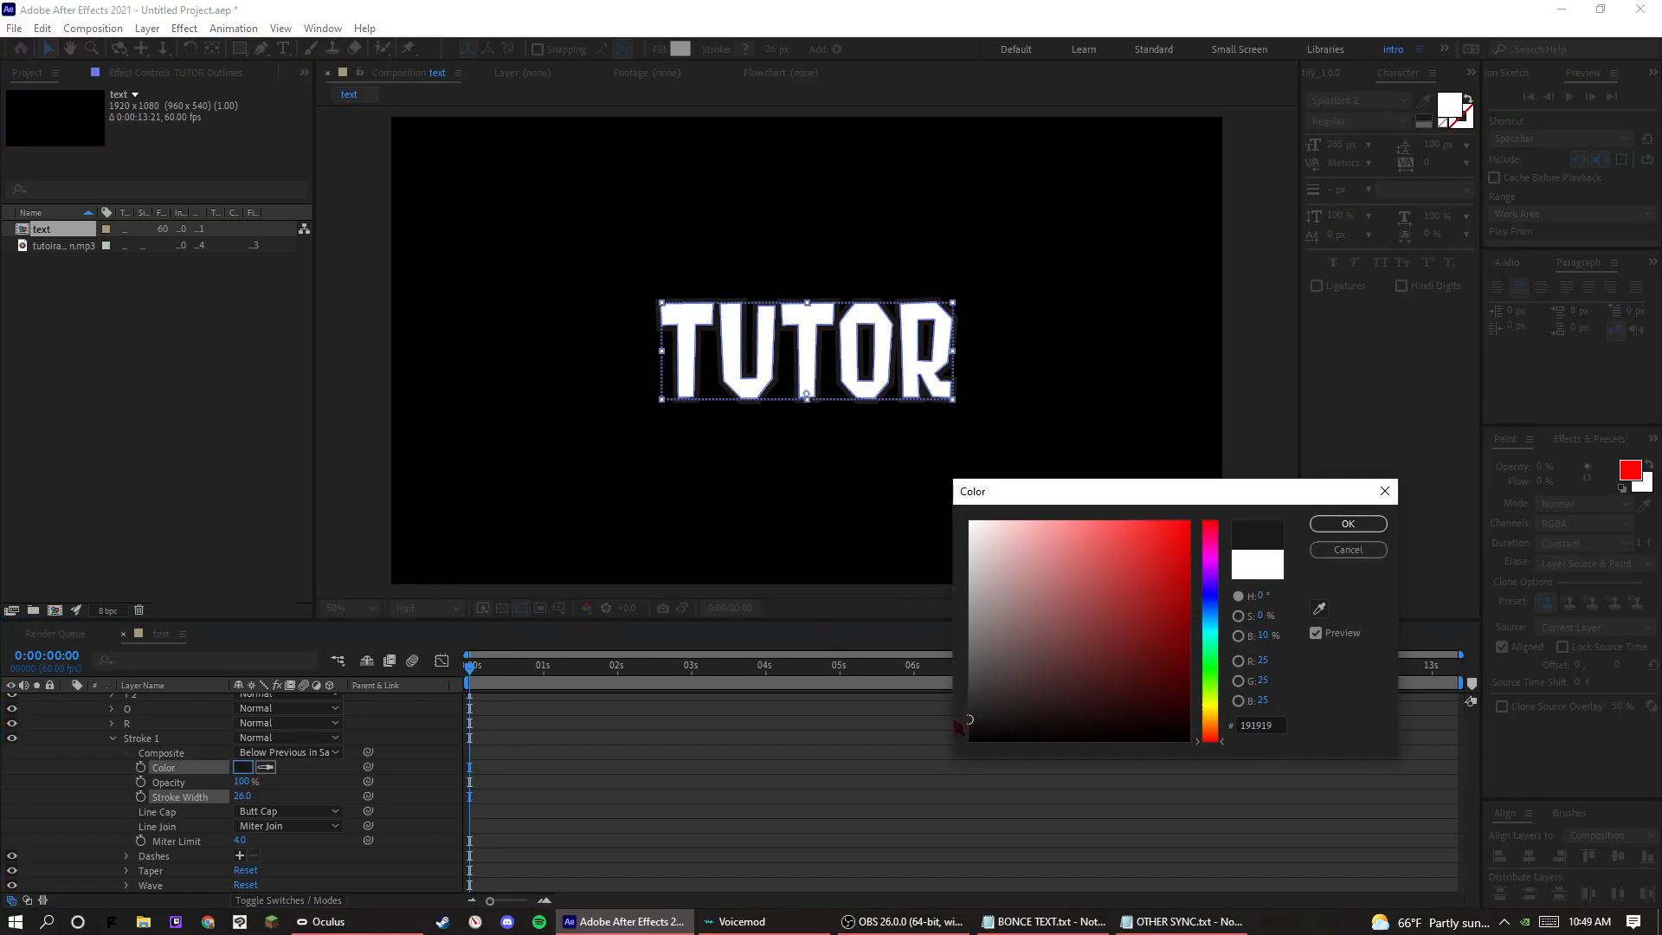
click(1348, 524)
click(1040, 665)
click(1035, 523)
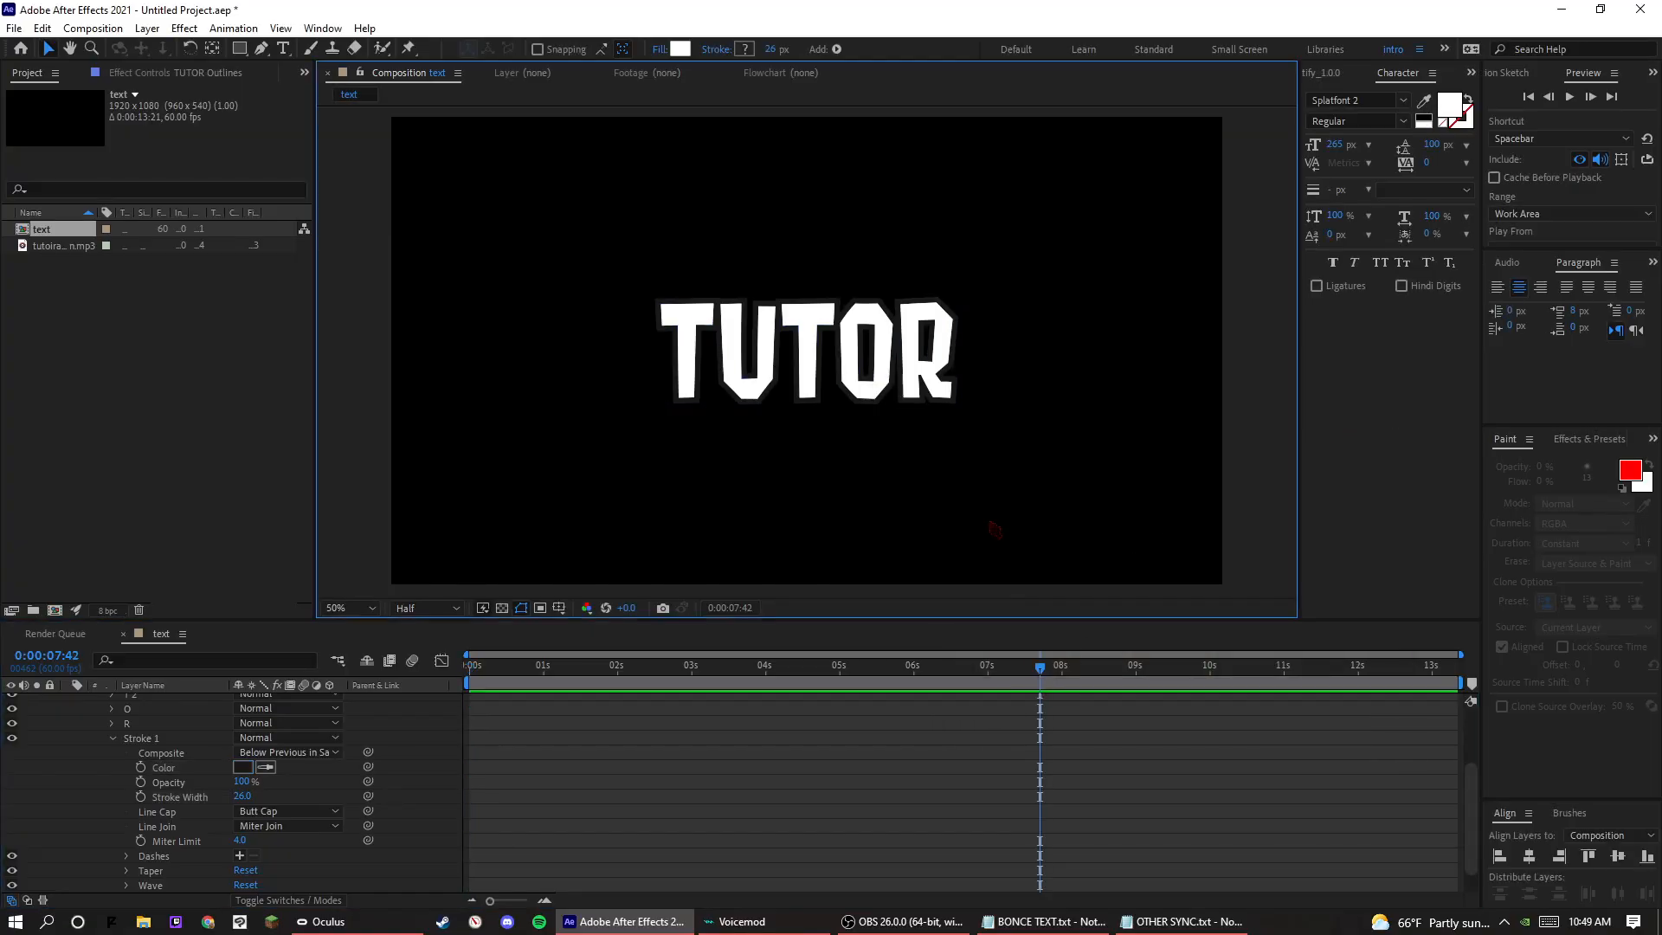
key(period)
key(period)
key(comma)
key(comma)
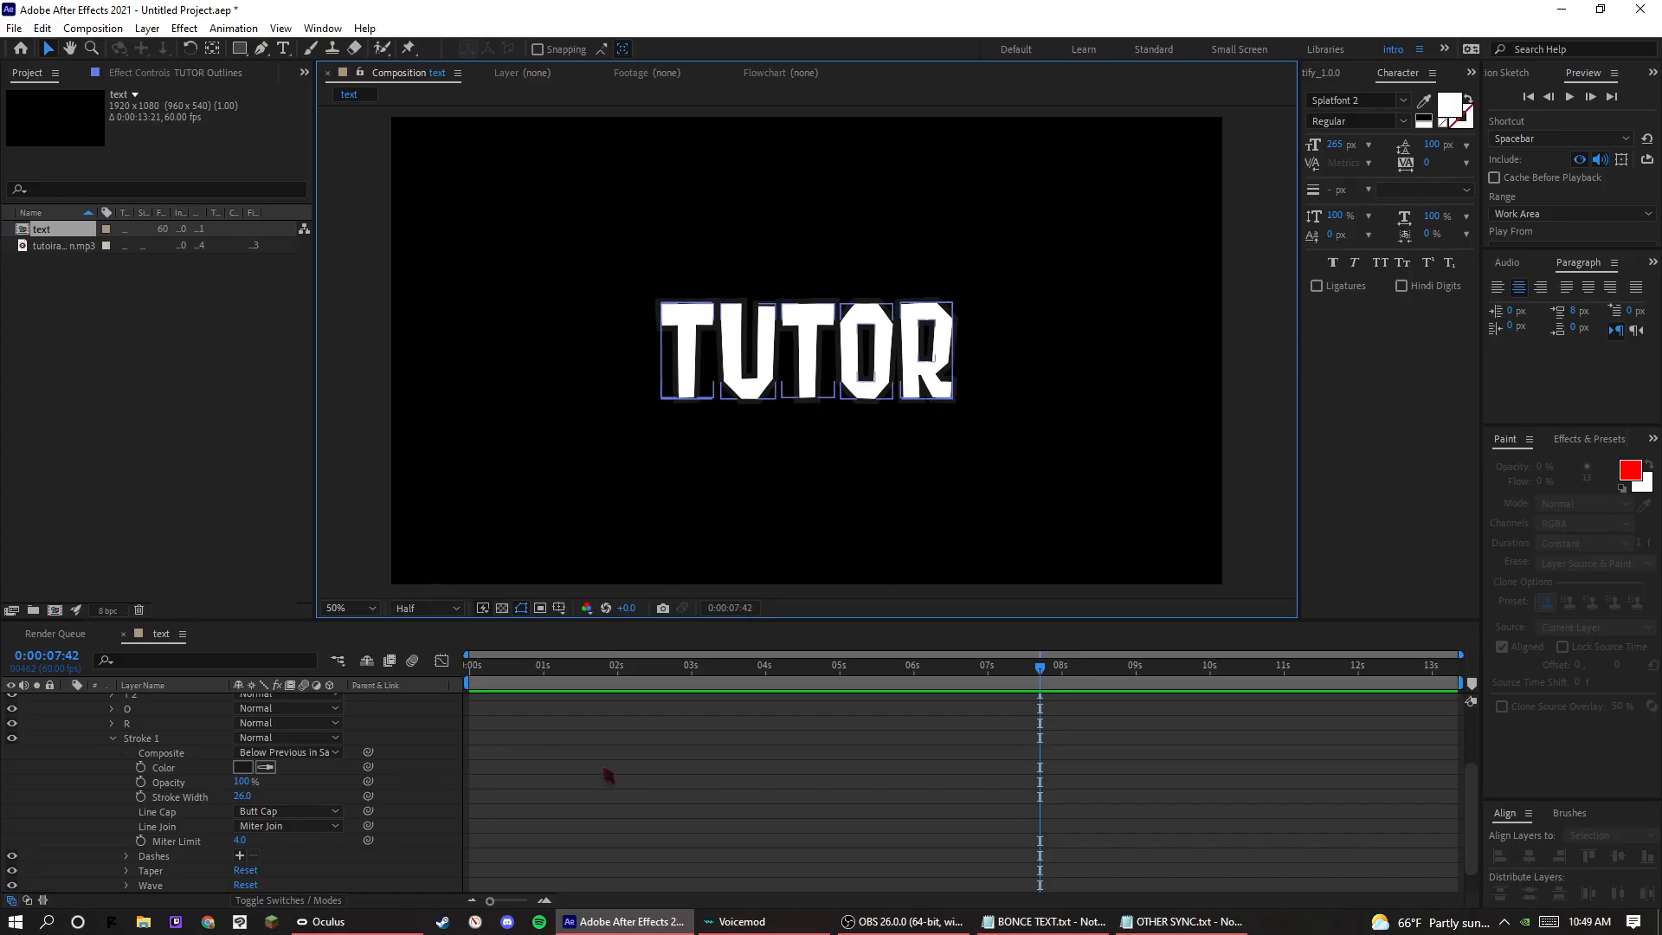
Collapse the stroke properties and duplicate Group 1 within the TUTOR Outlines contents.
scroll(334, 727, up, 1)
click(113, 782)
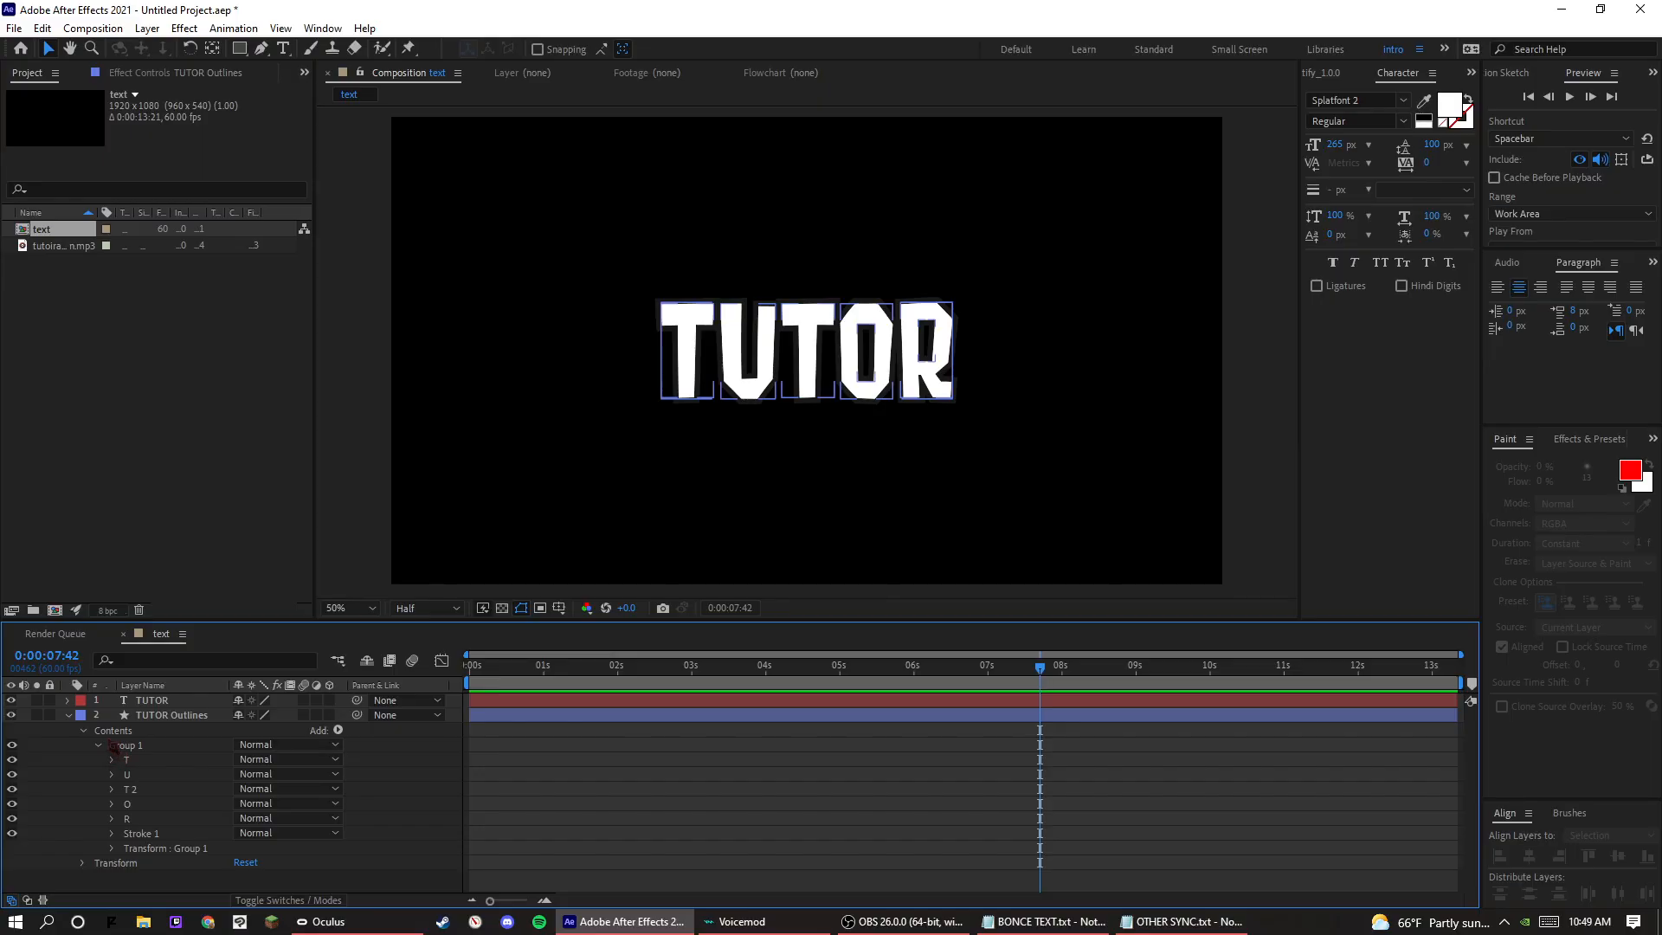
click(153, 748)
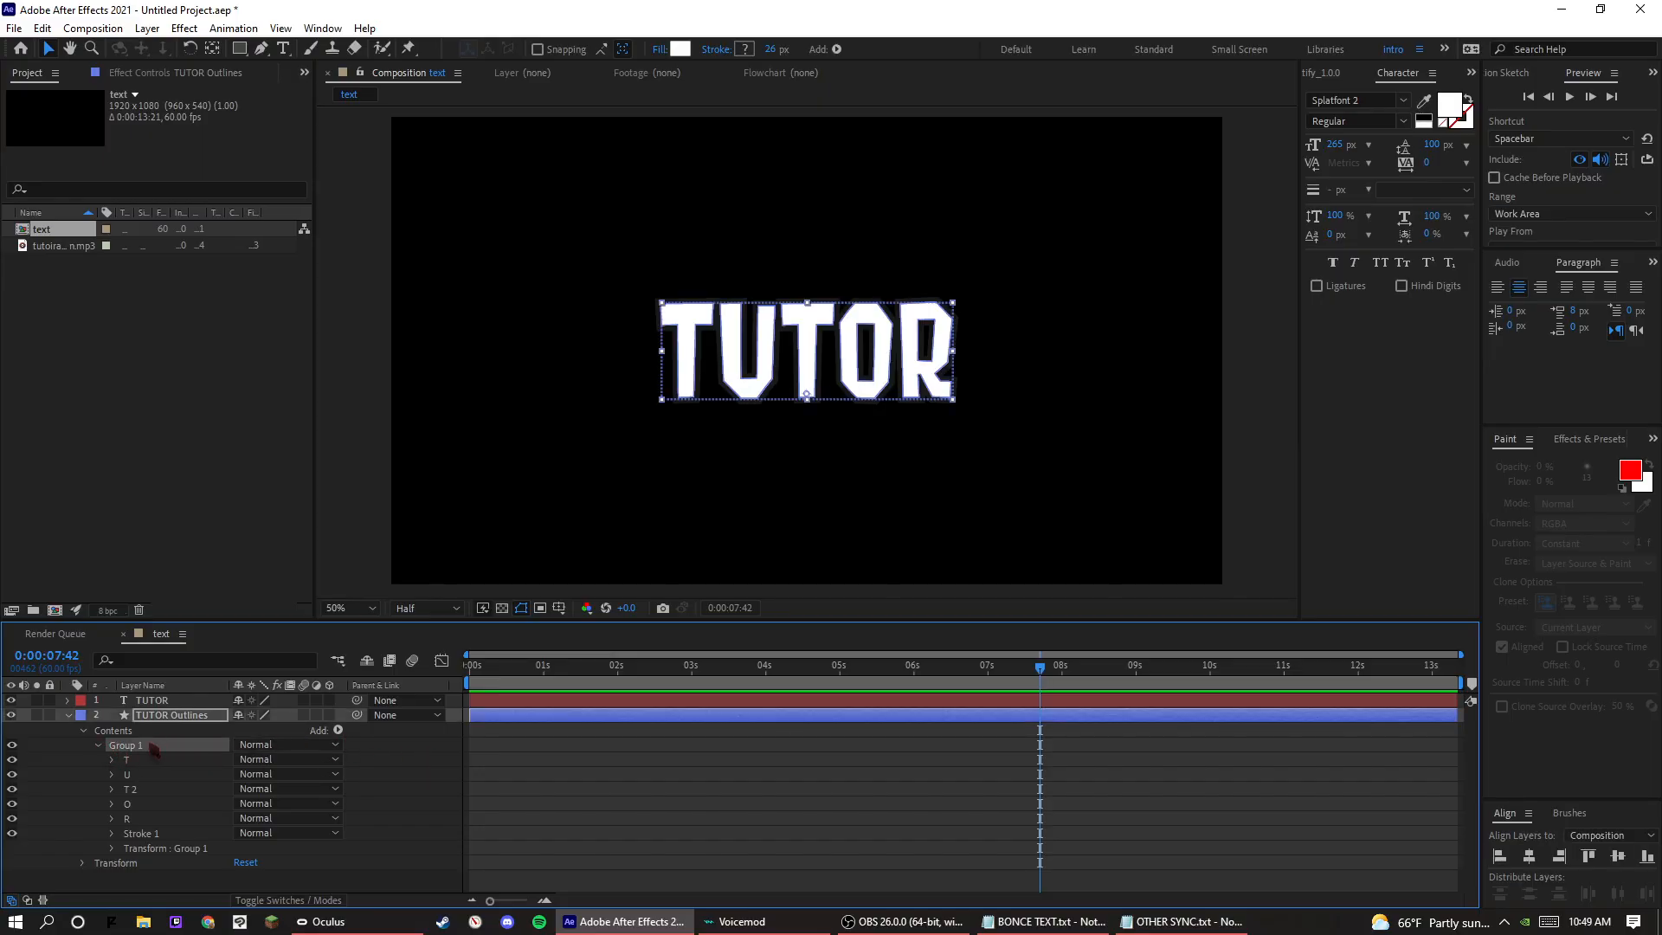
key(ctrl+d)
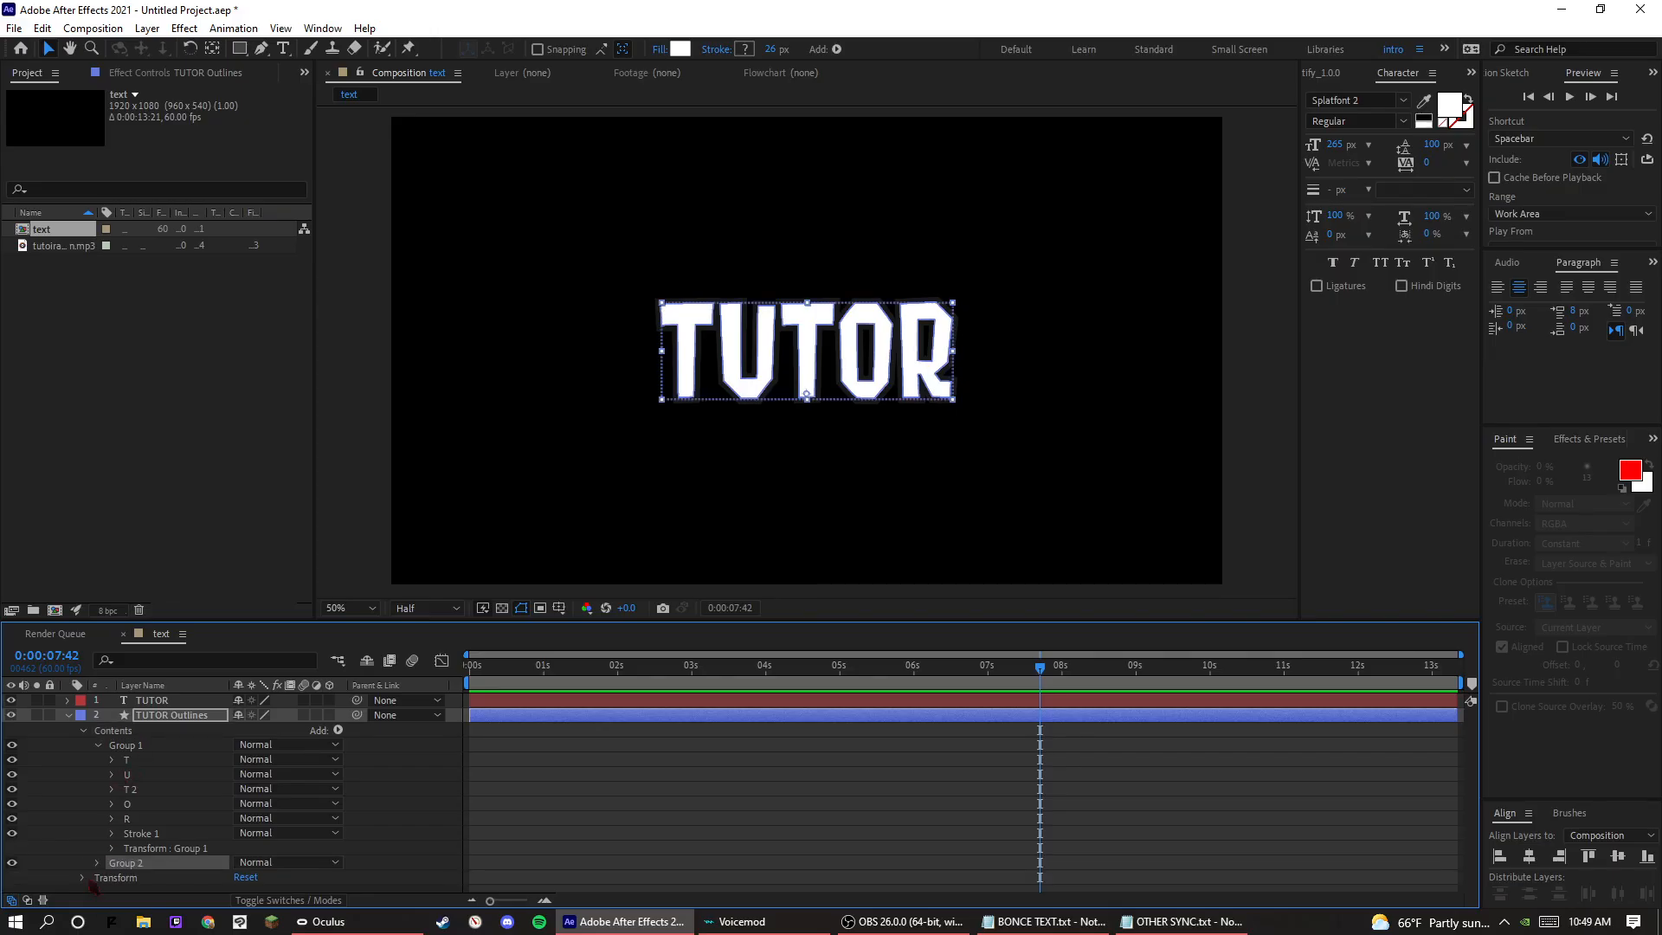
Set the stroke colour of Group 2 to the near-black 0F0E0E and collapse its stroke properties.
click(97, 863)
scroll(129, 850, down, 3)
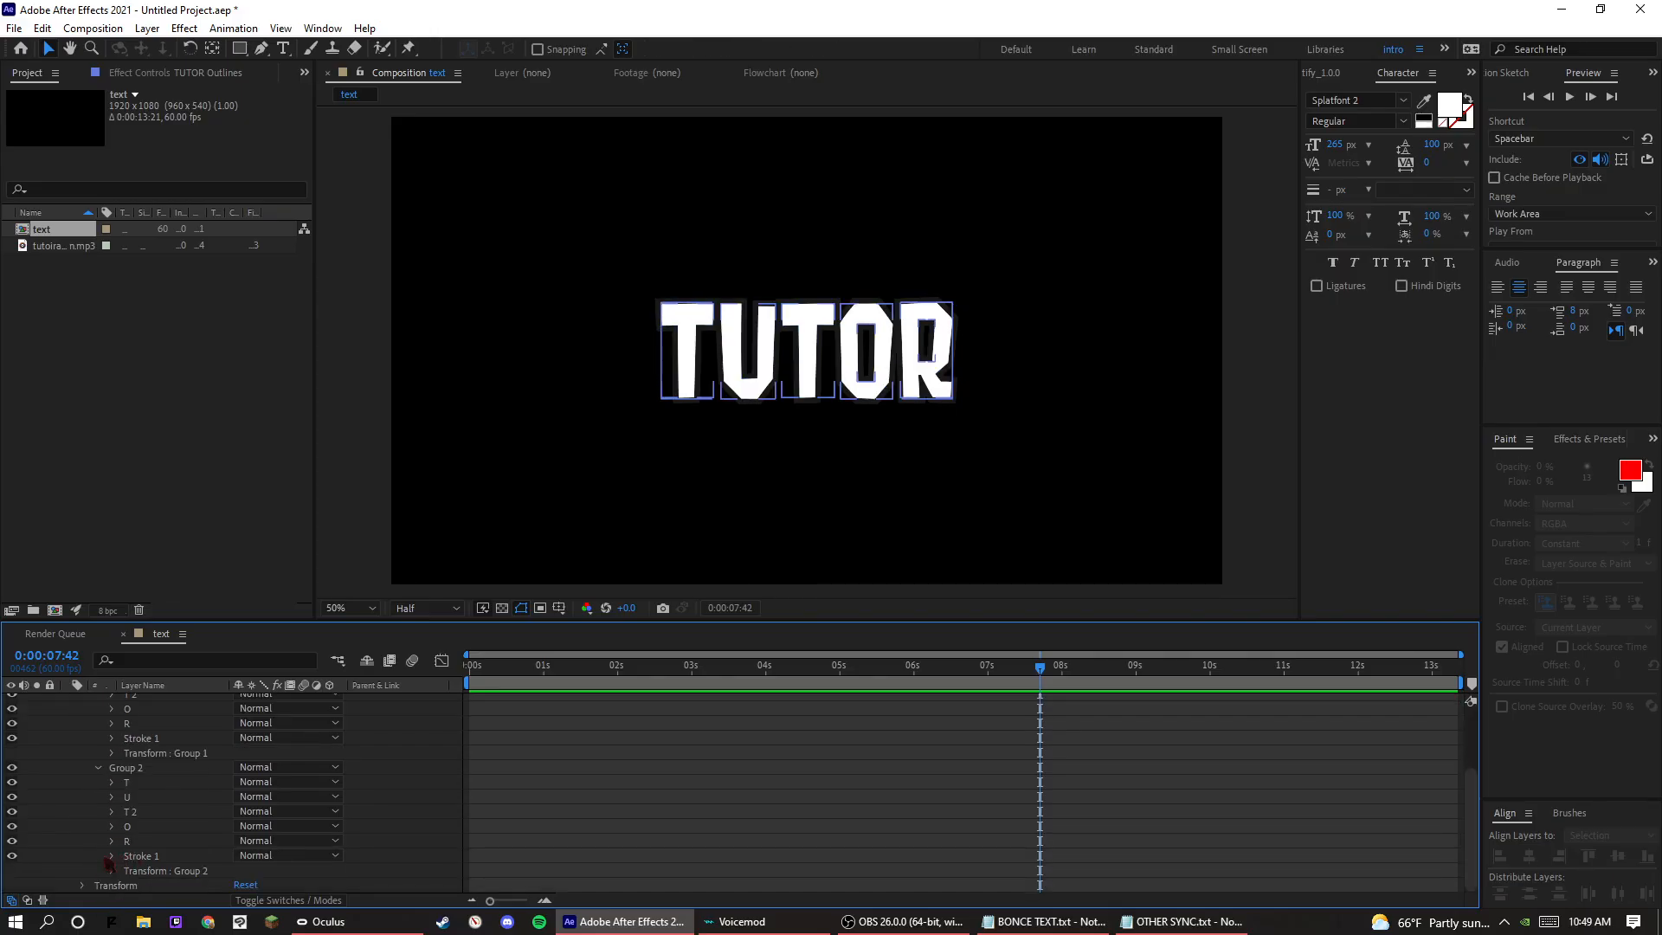
click(111, 855)
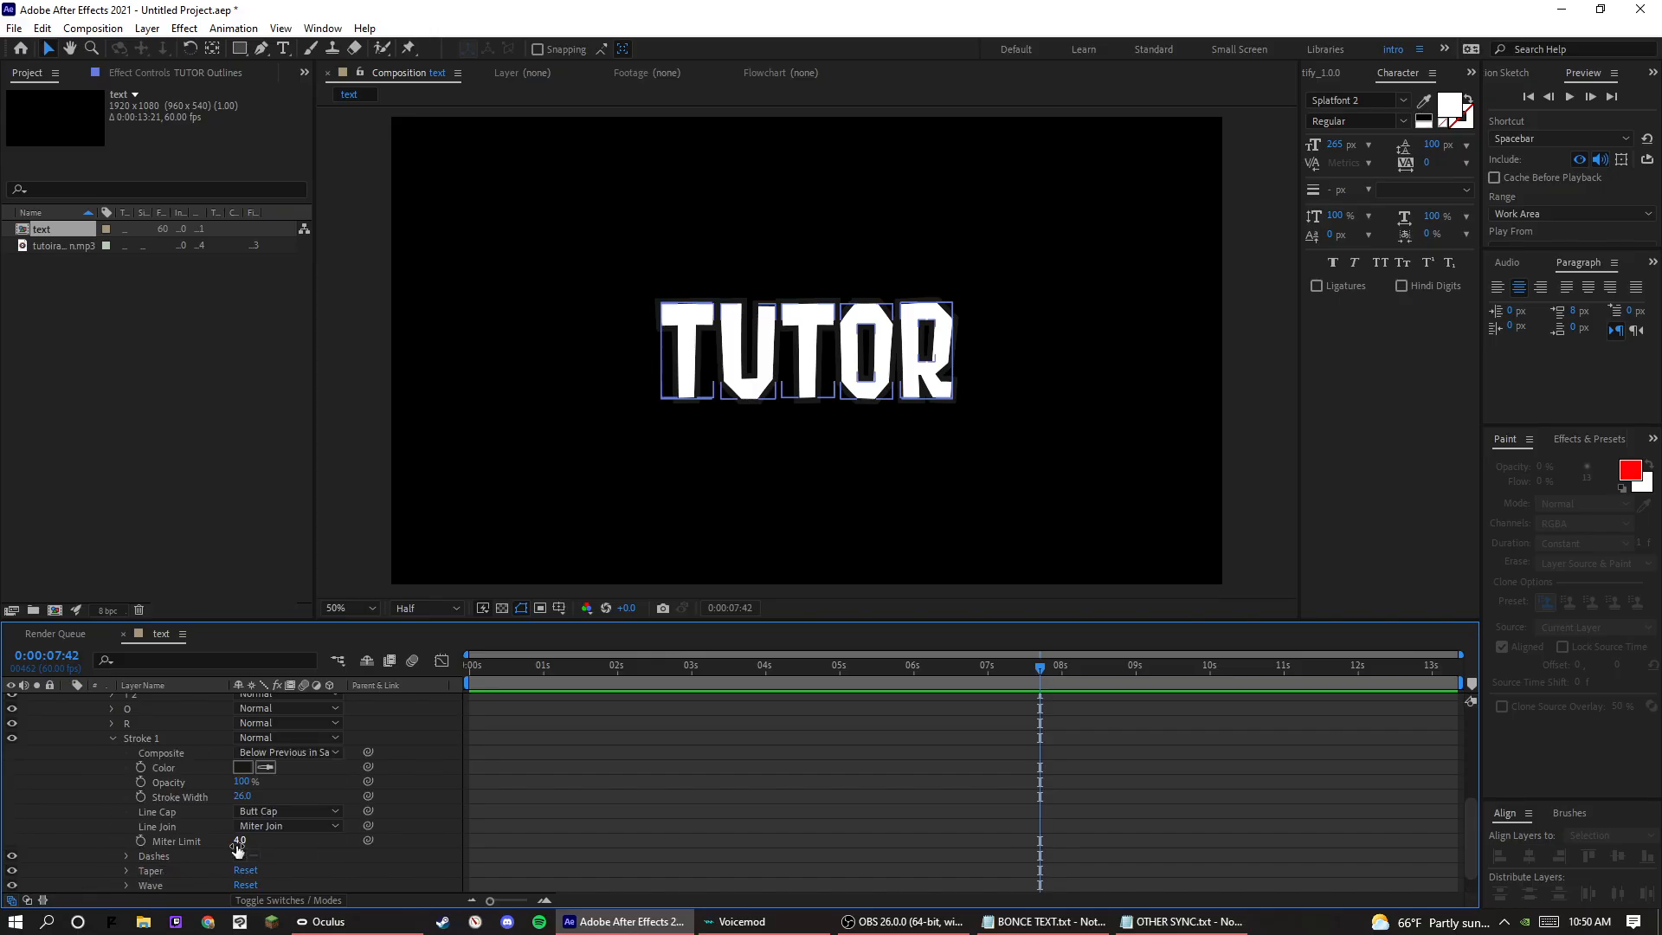
click(243, 767)
click(970, 729)
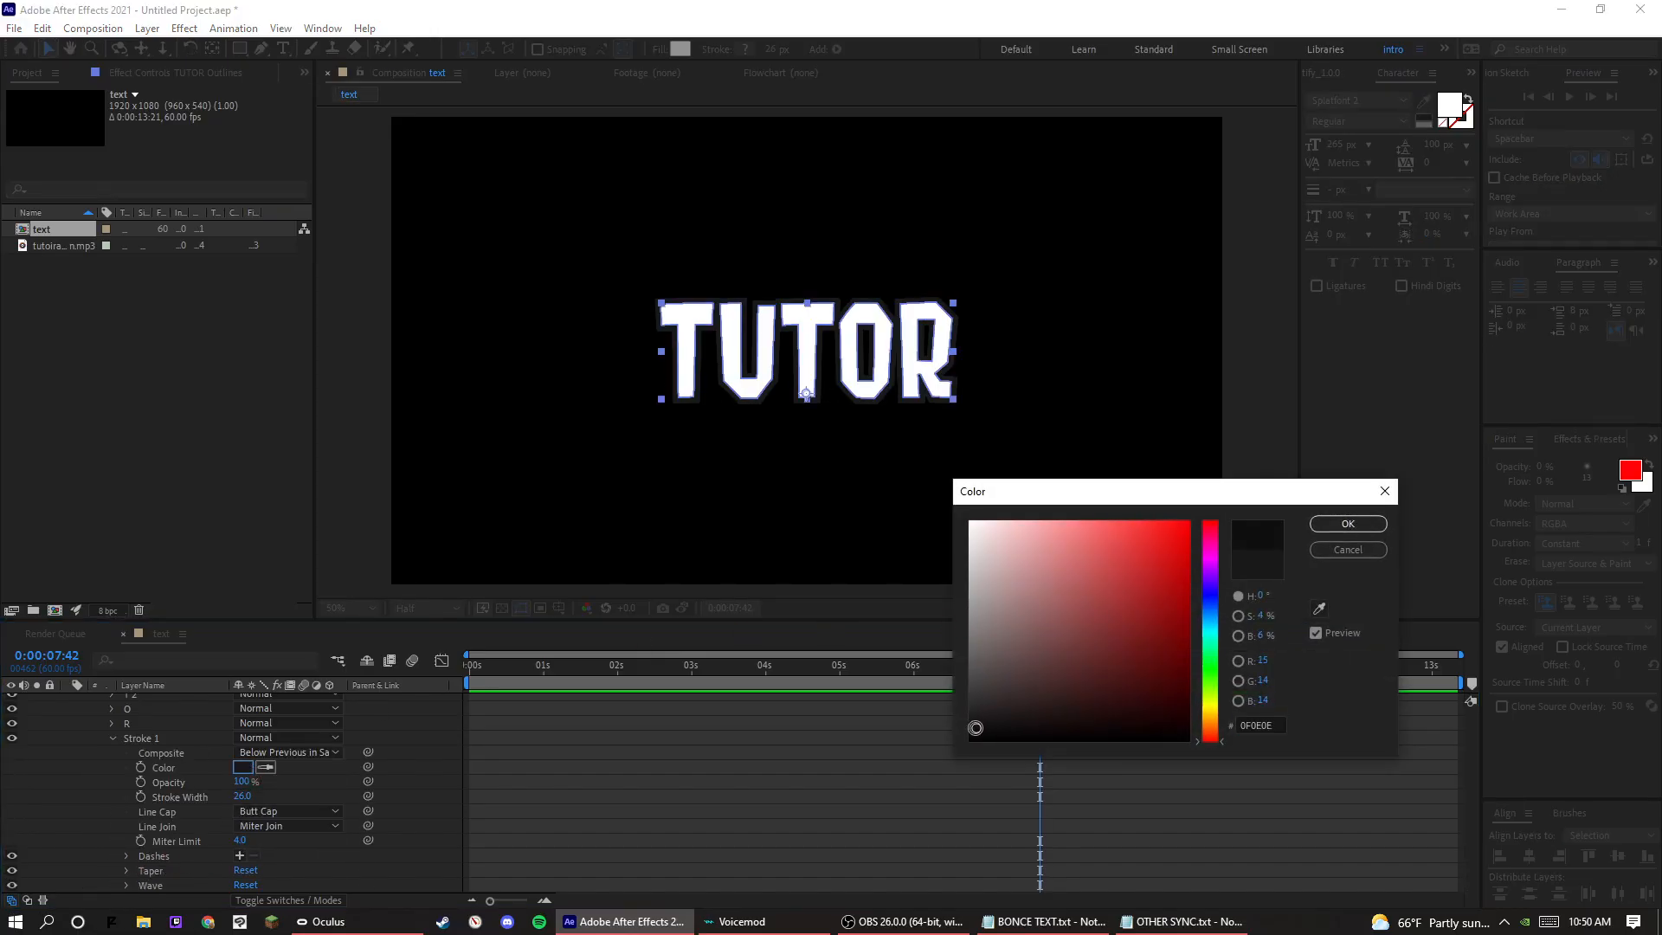
click(1347, 524)
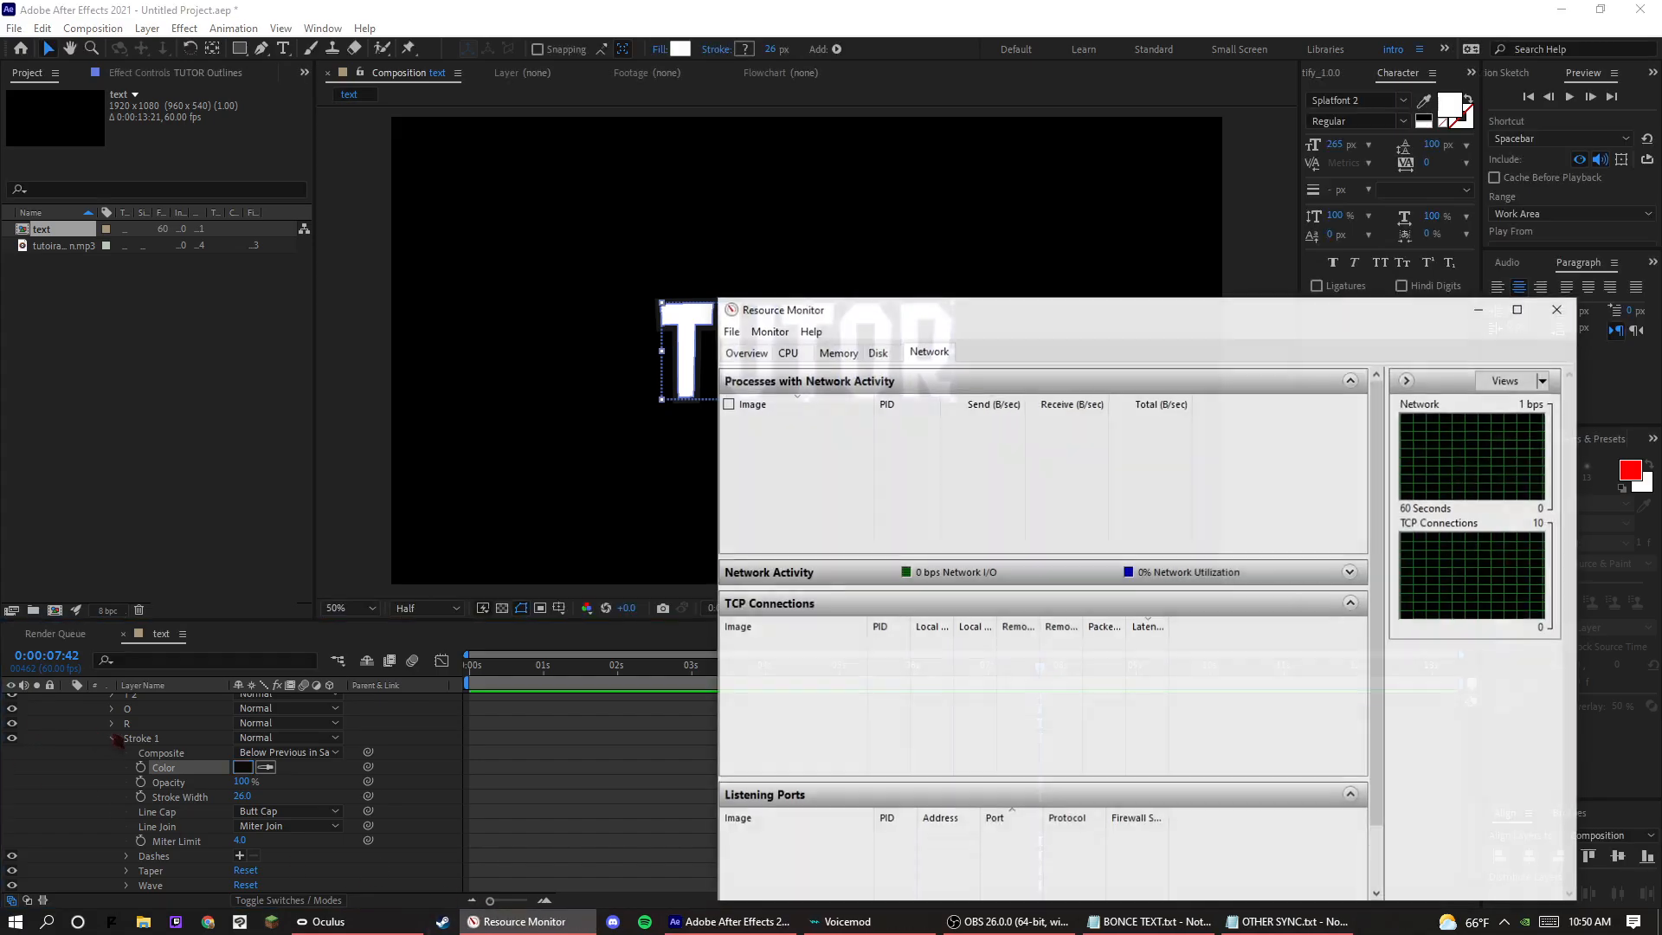
click(113, 738)
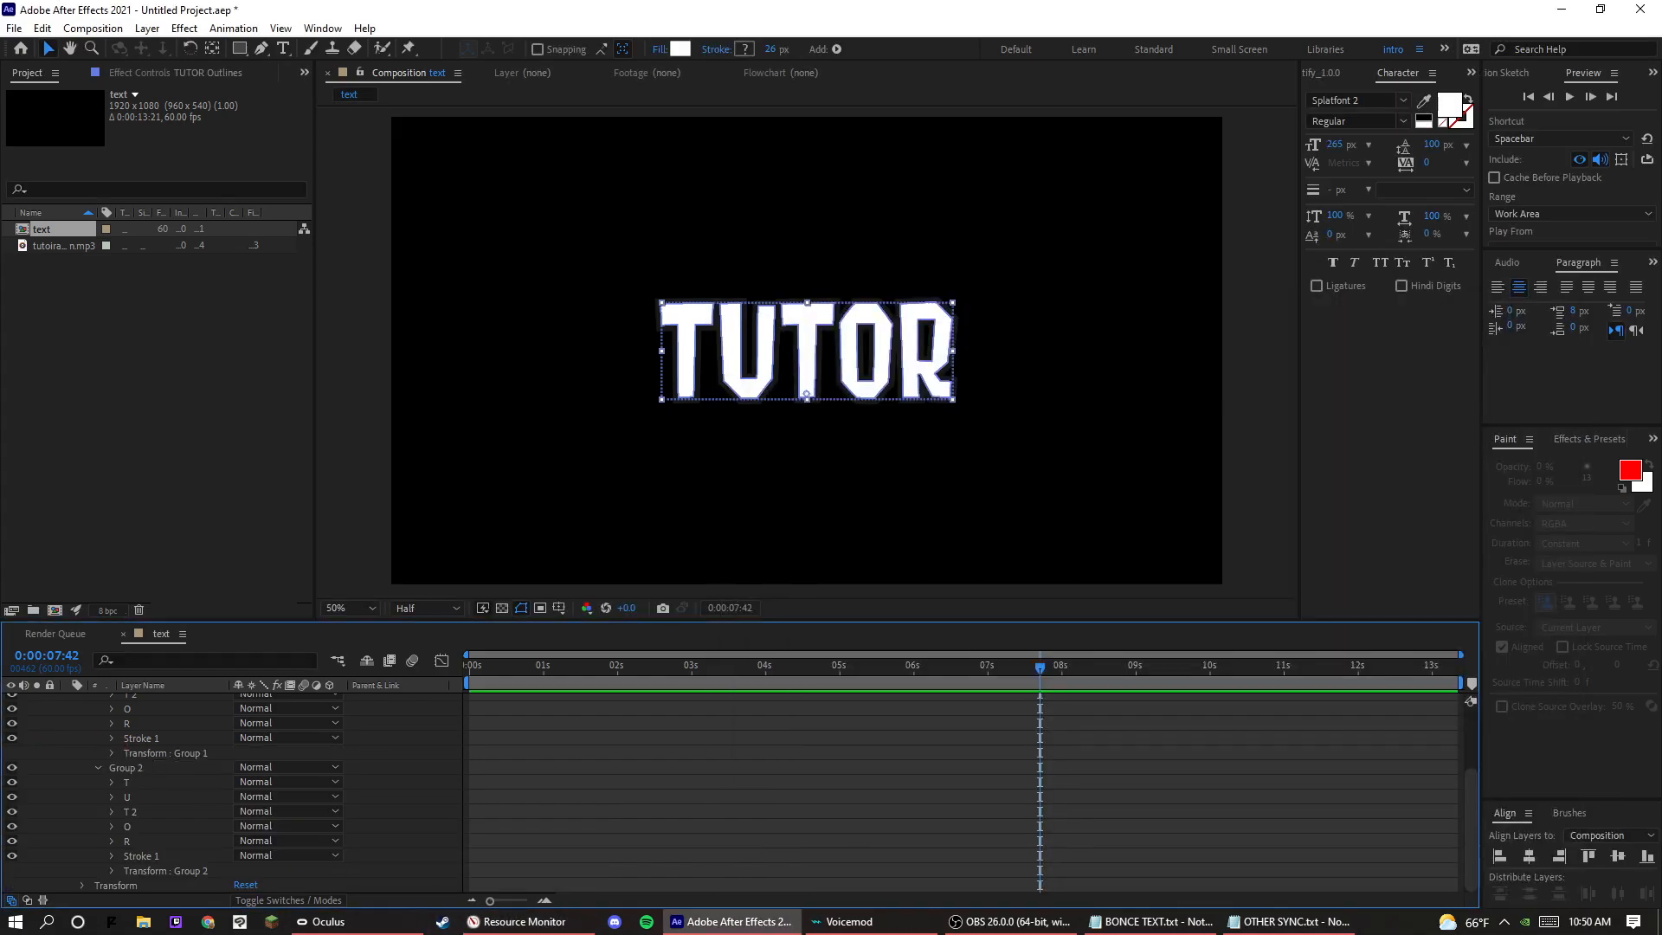
Close the Resource Monitor window.
right_click(520, 921)
click(493, 890)
Add a Repeater to Group 2 in the TUTOR Outlines contents.
scroll(468, 807, up, 2)
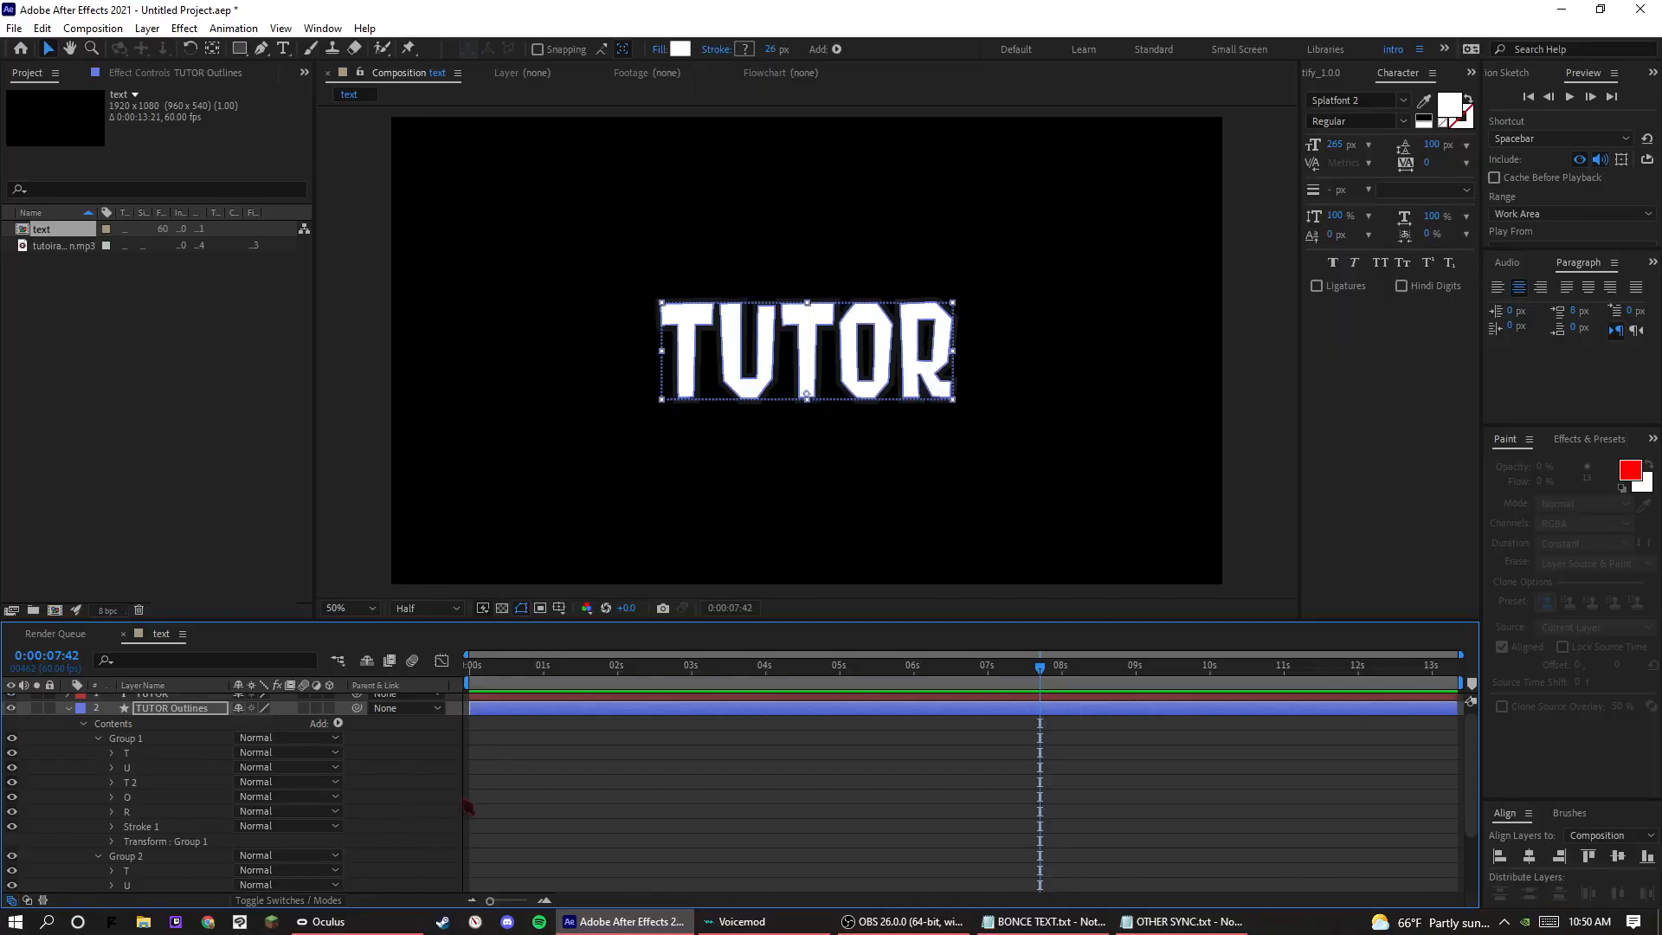
click(337, 723)
click(126, 856)
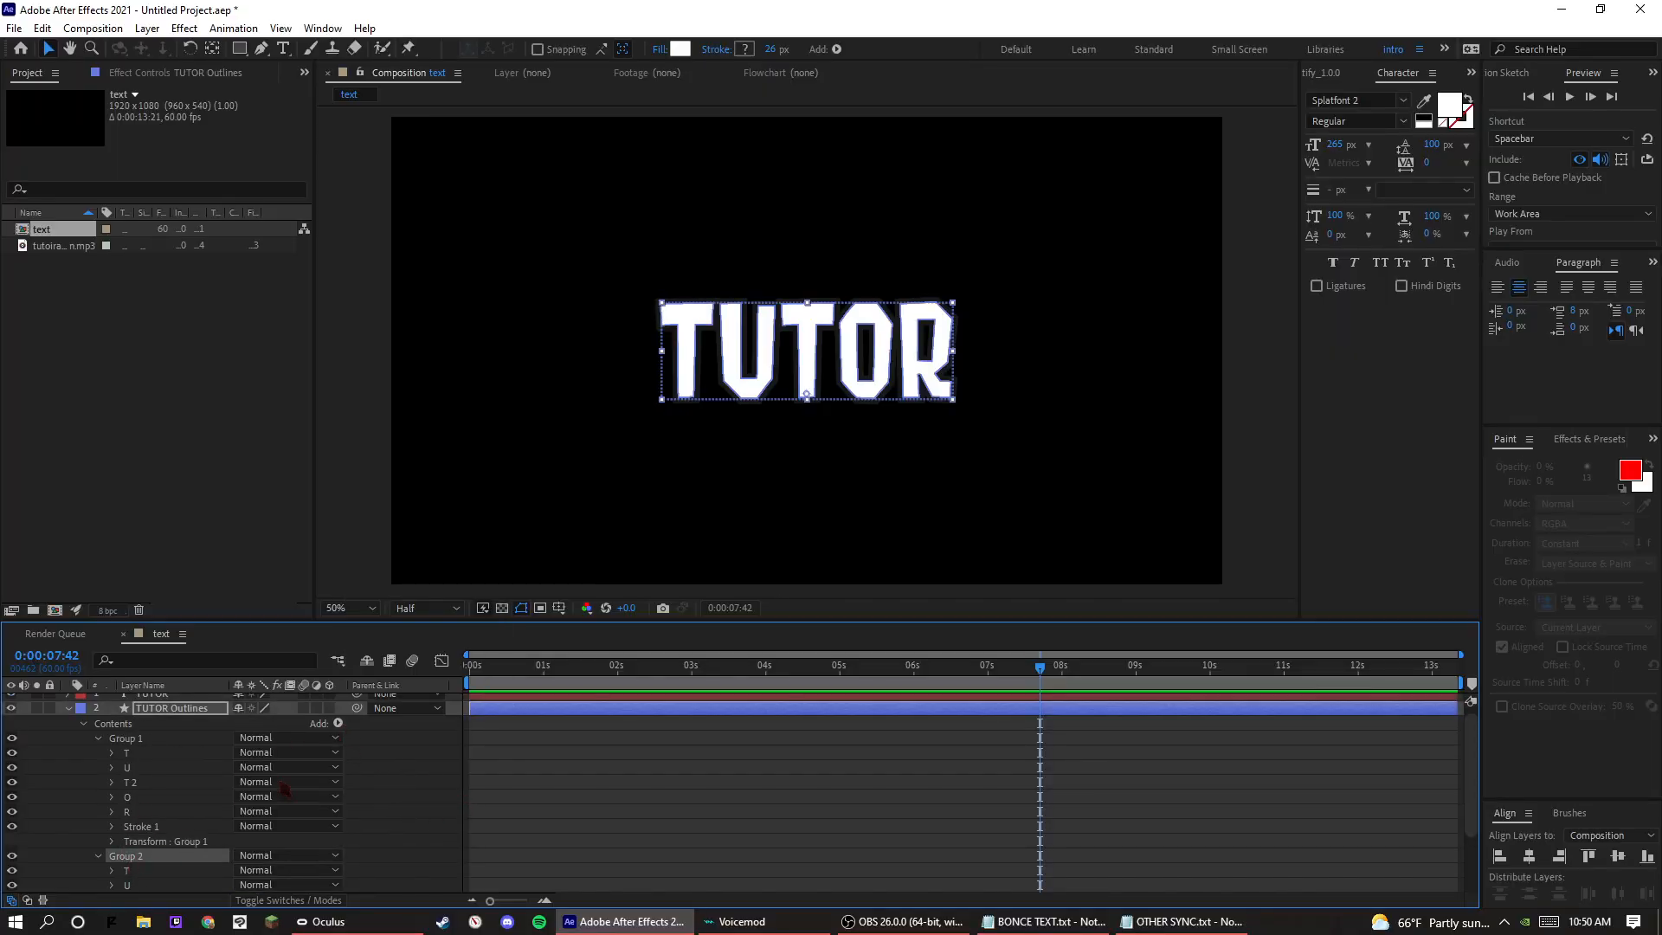
click(338, 723)
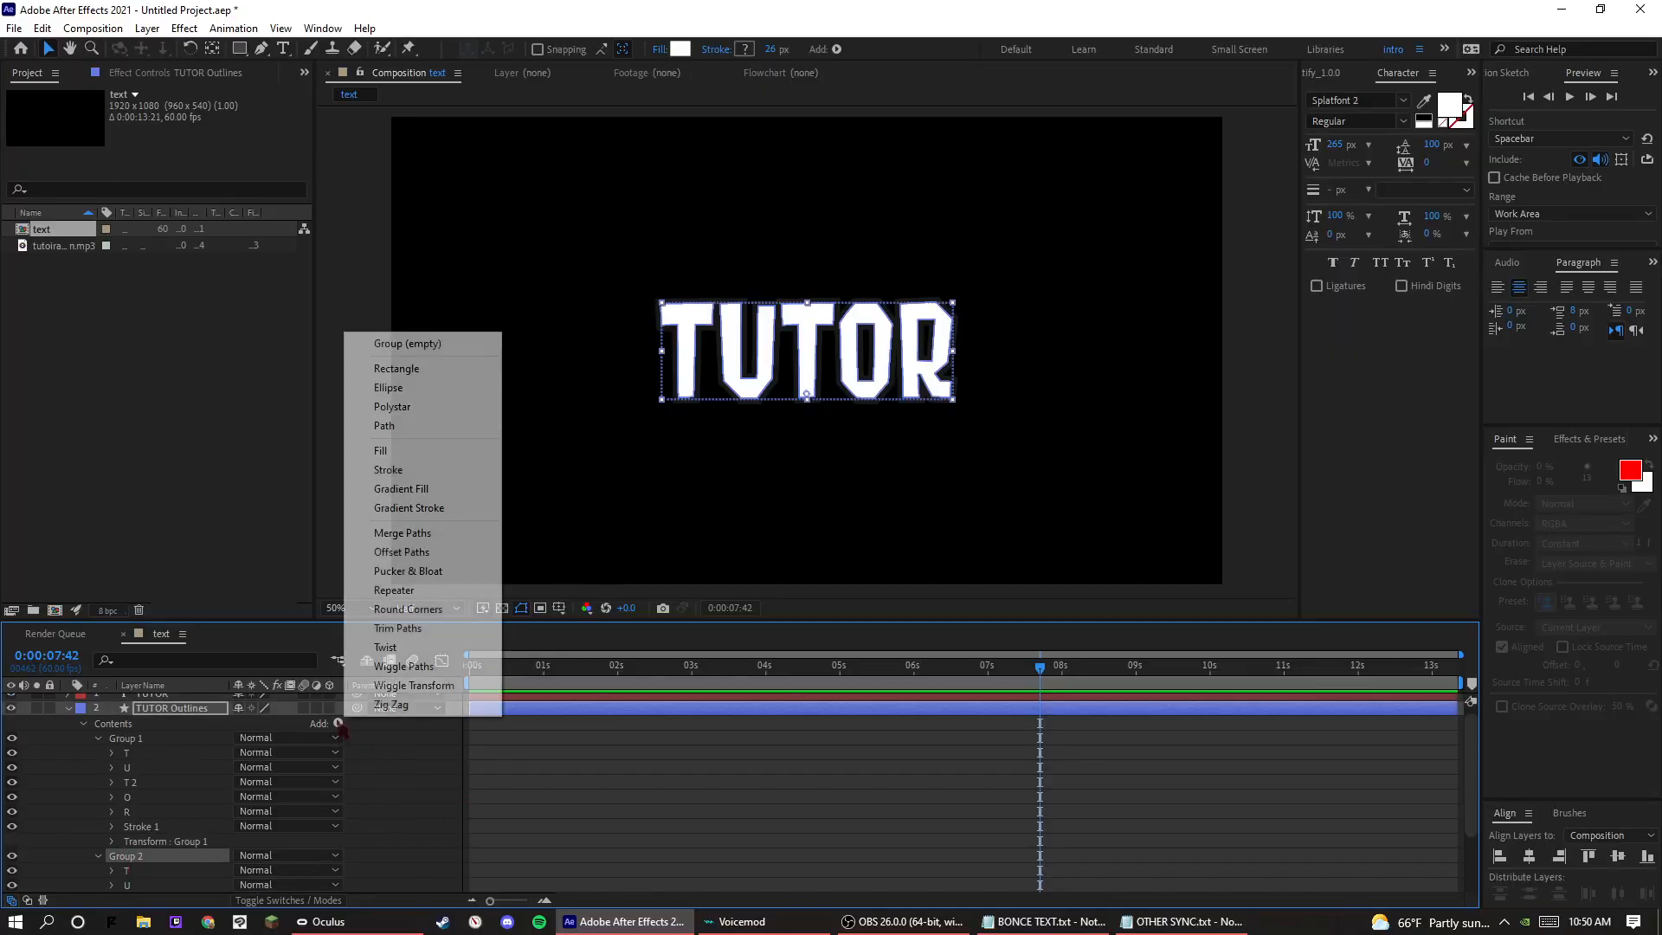
click(433, 582)
Set Repeater 1 of Group 2 to 20 copies.
scroll(151, 829, down, 1)
click(113, 856)
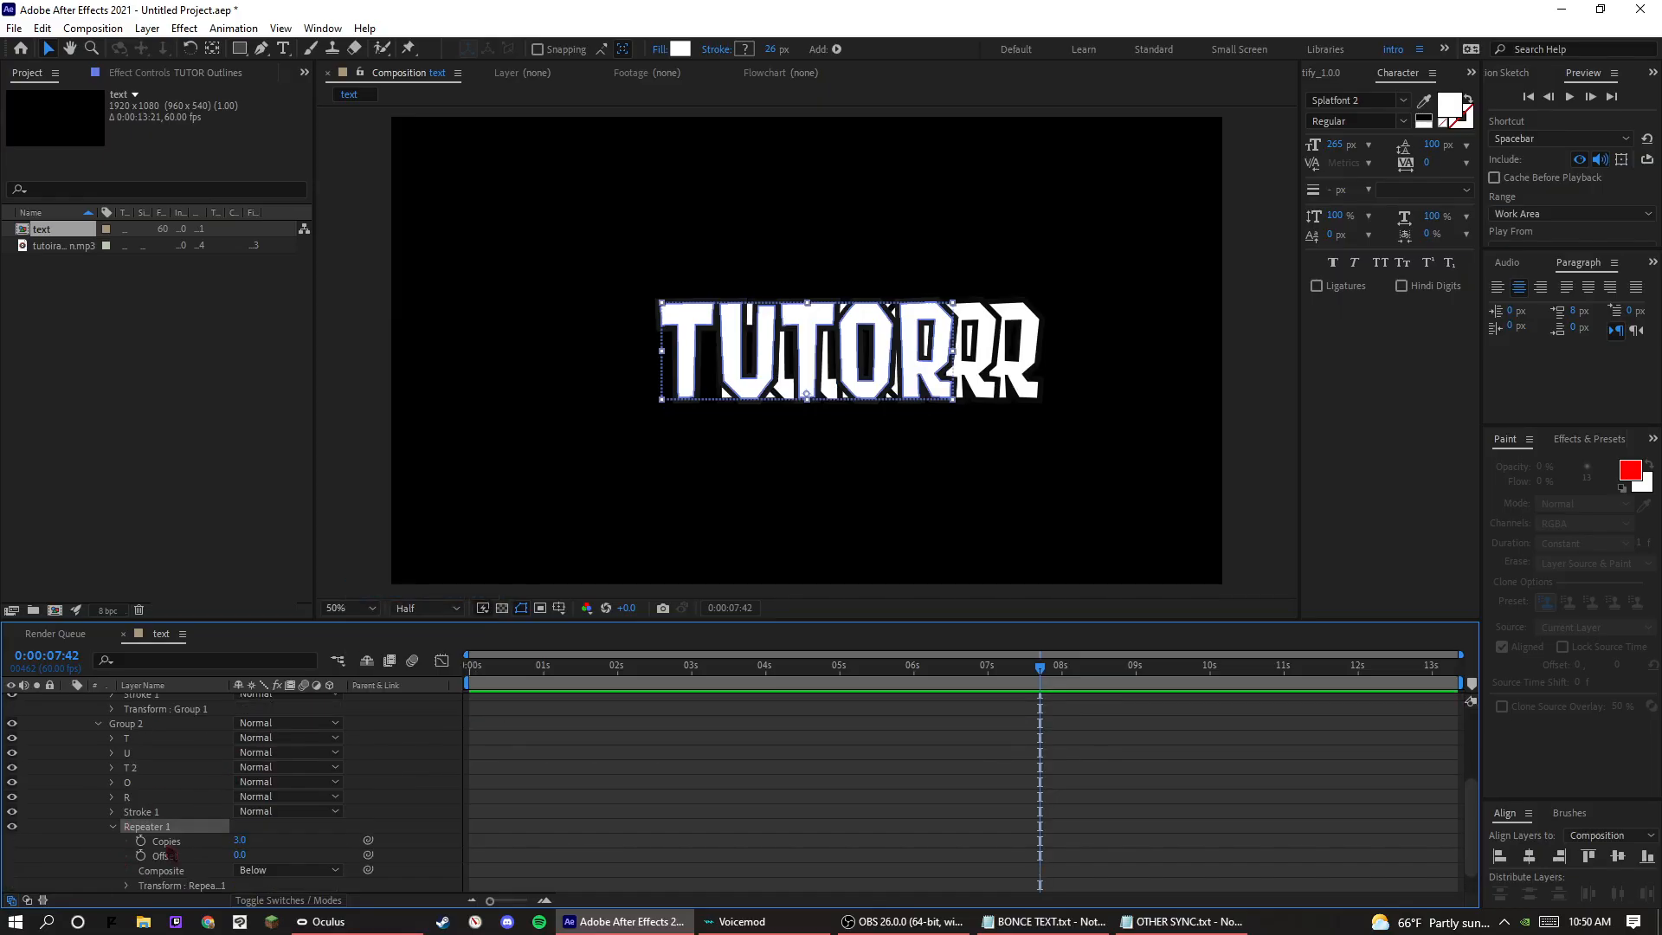
drag(242, 842, 251, 844)
click(248, 841)
text(20)
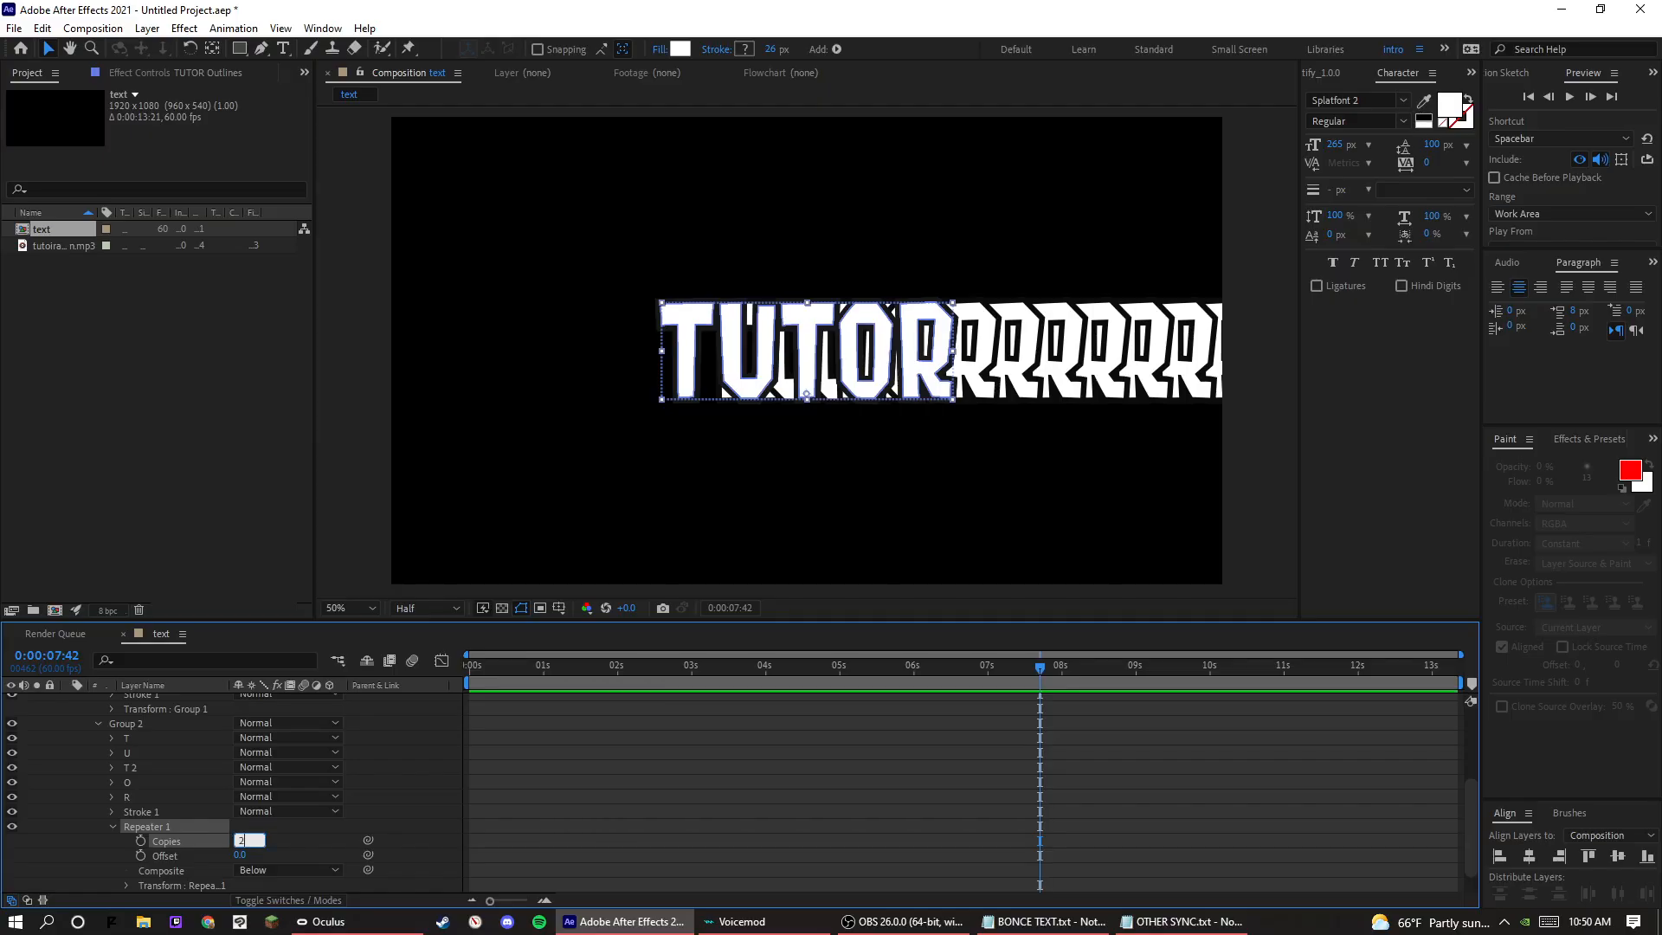
key(Return)
Expand the repeater's transform properties and set its horizontal position to 0.
click(127, 886)
scroll(139, 865, down, 2)
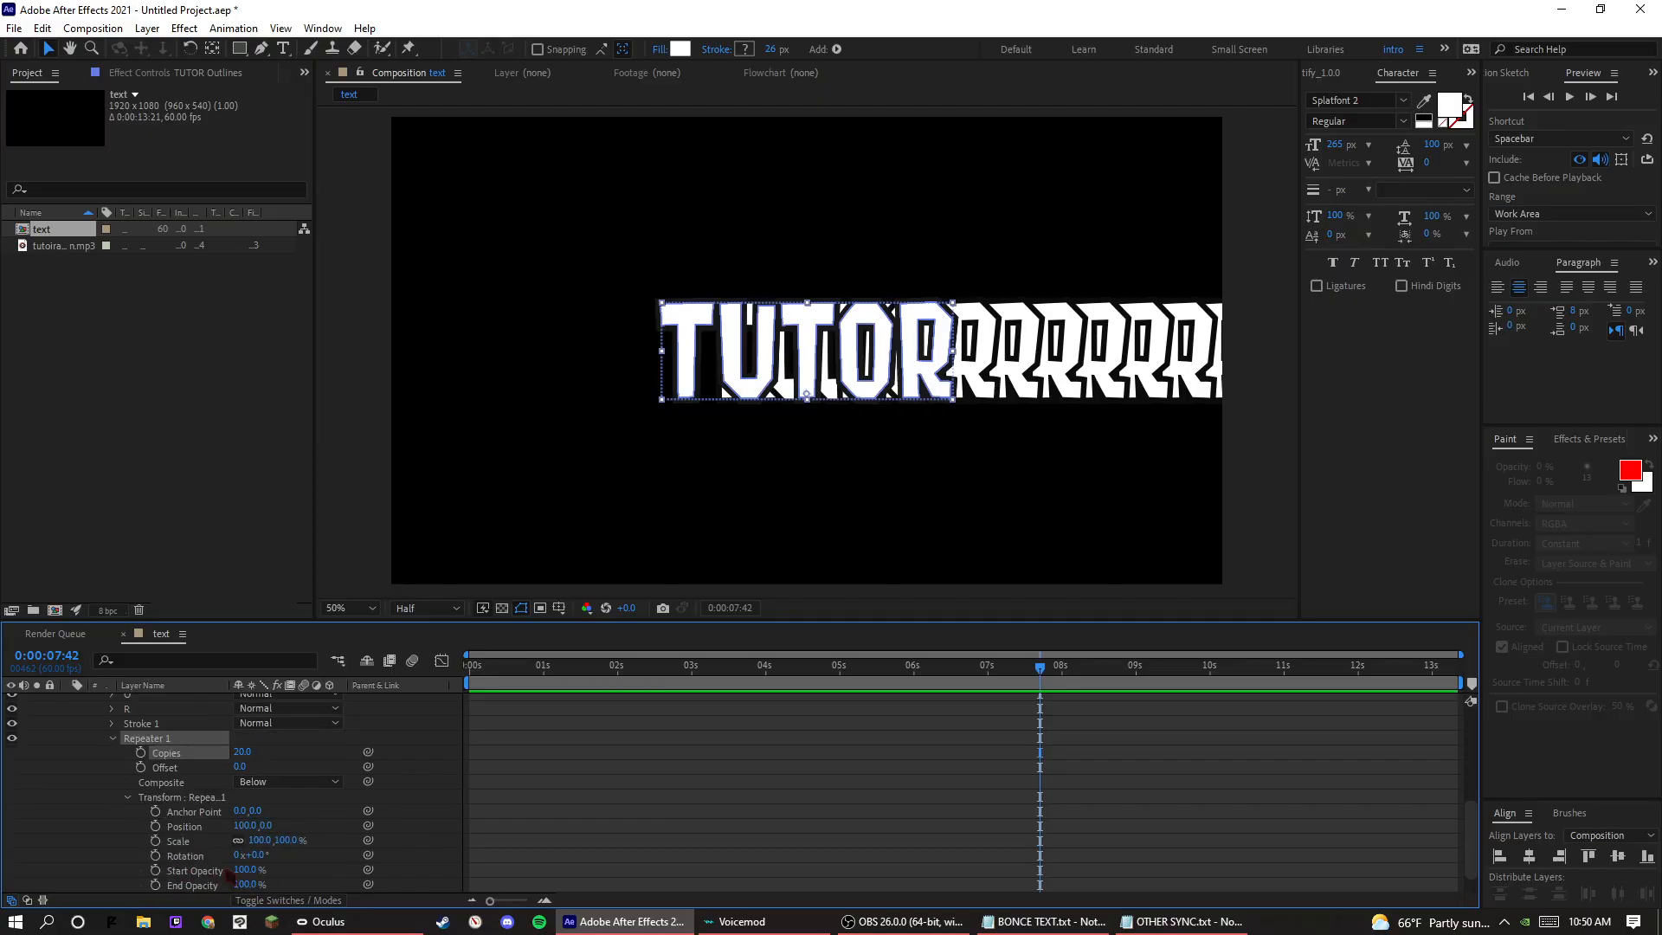
drag(245, 827, 240, 829)
click(240, 827)
text(0)
key(Return)
click(265, 830)
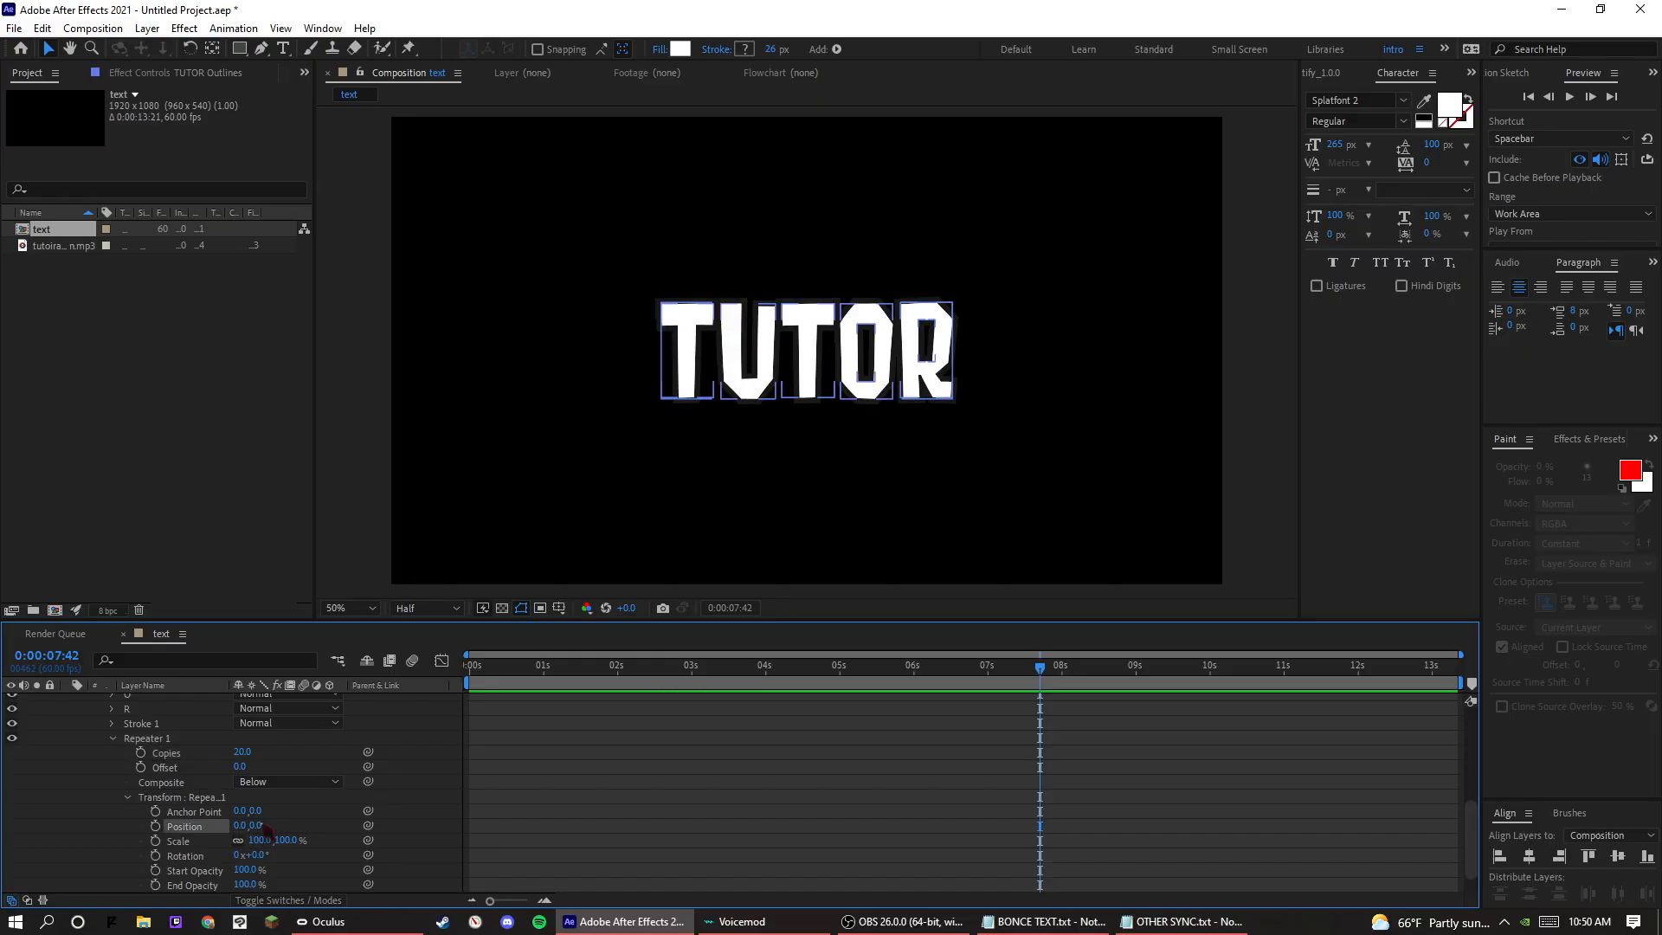
Set the repeater's vertical position to 3 and its scale to 99%.
drag(254, 826, 264, 824)
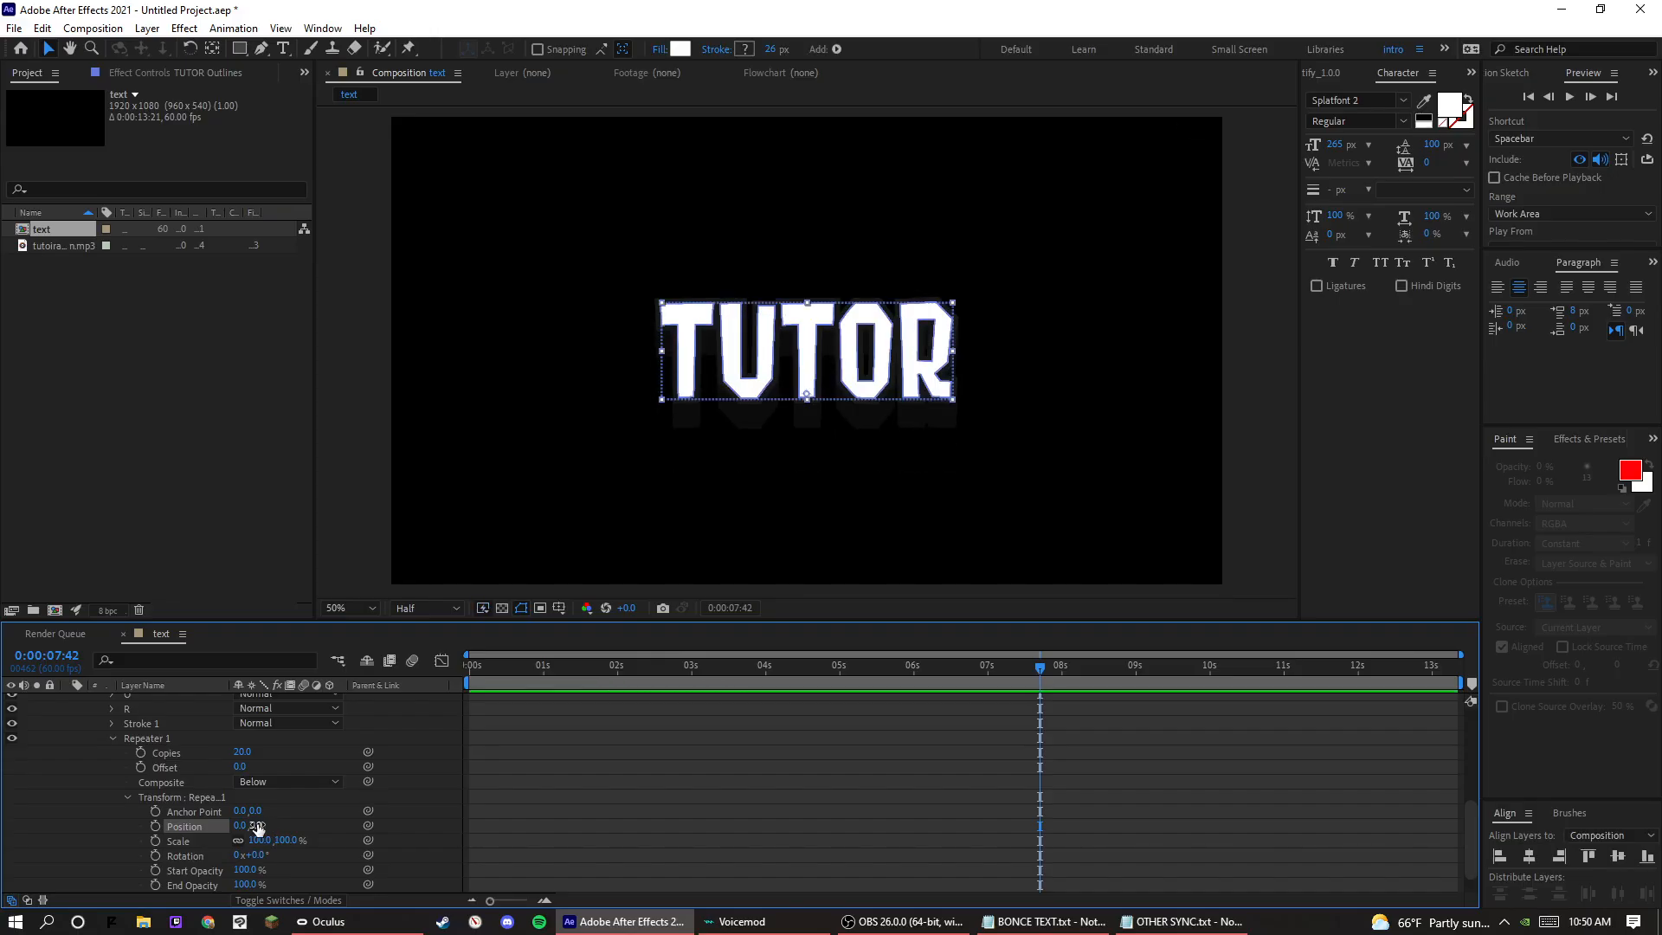
click(260, 839)
key(Return)
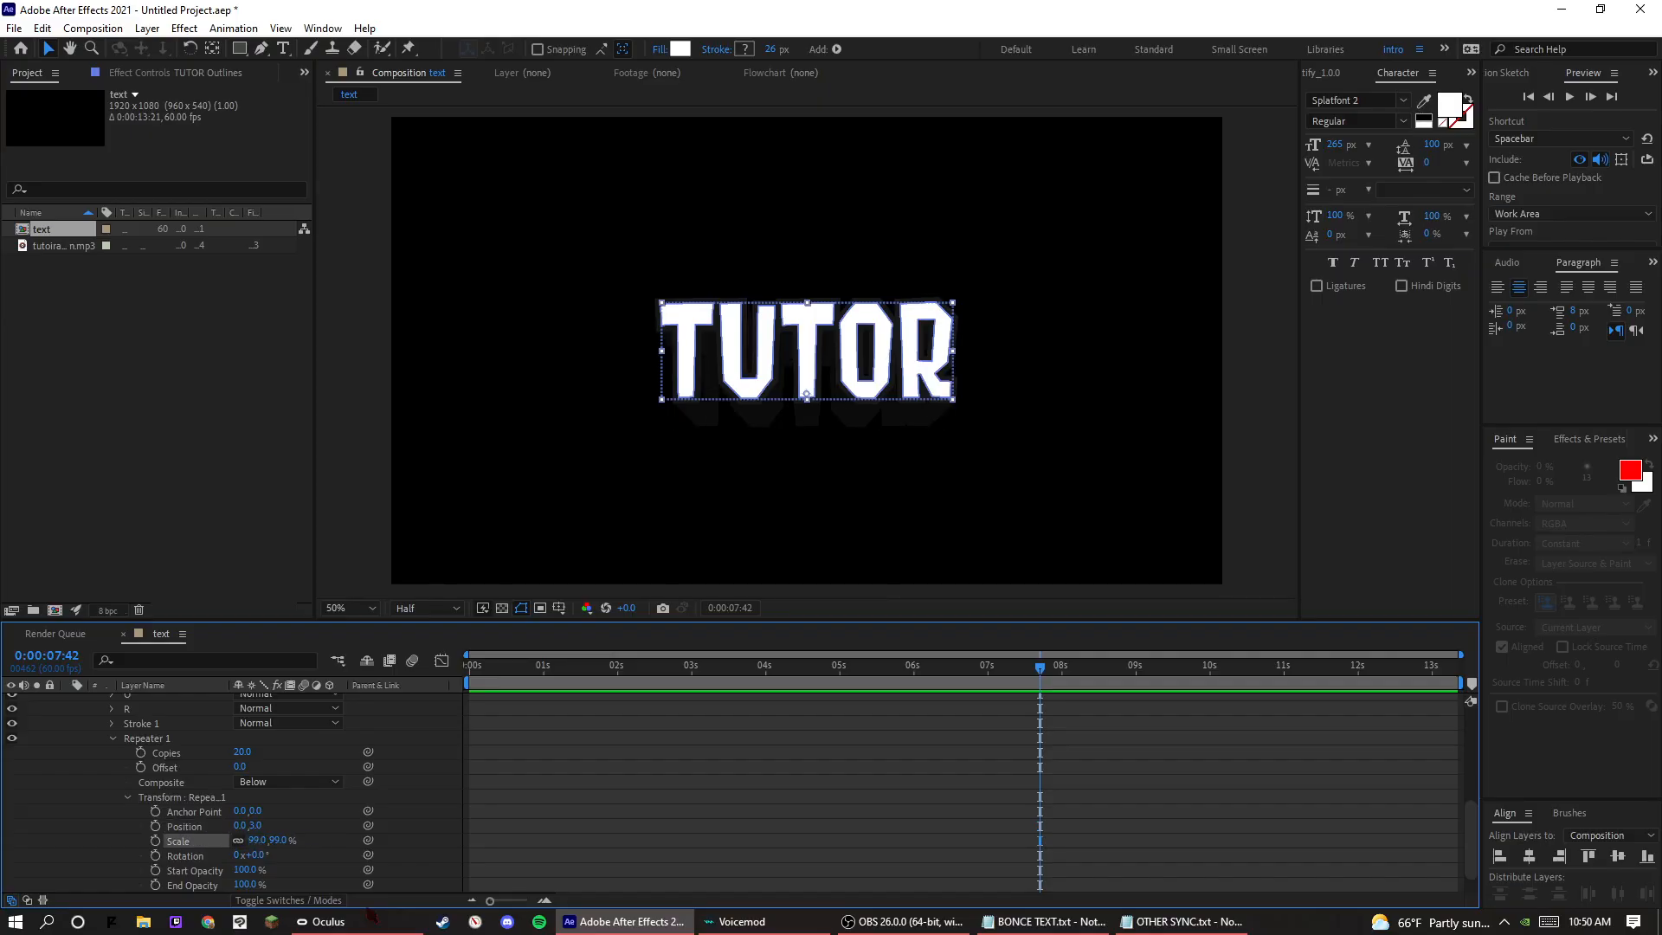
click(721, 724)
key(comma)
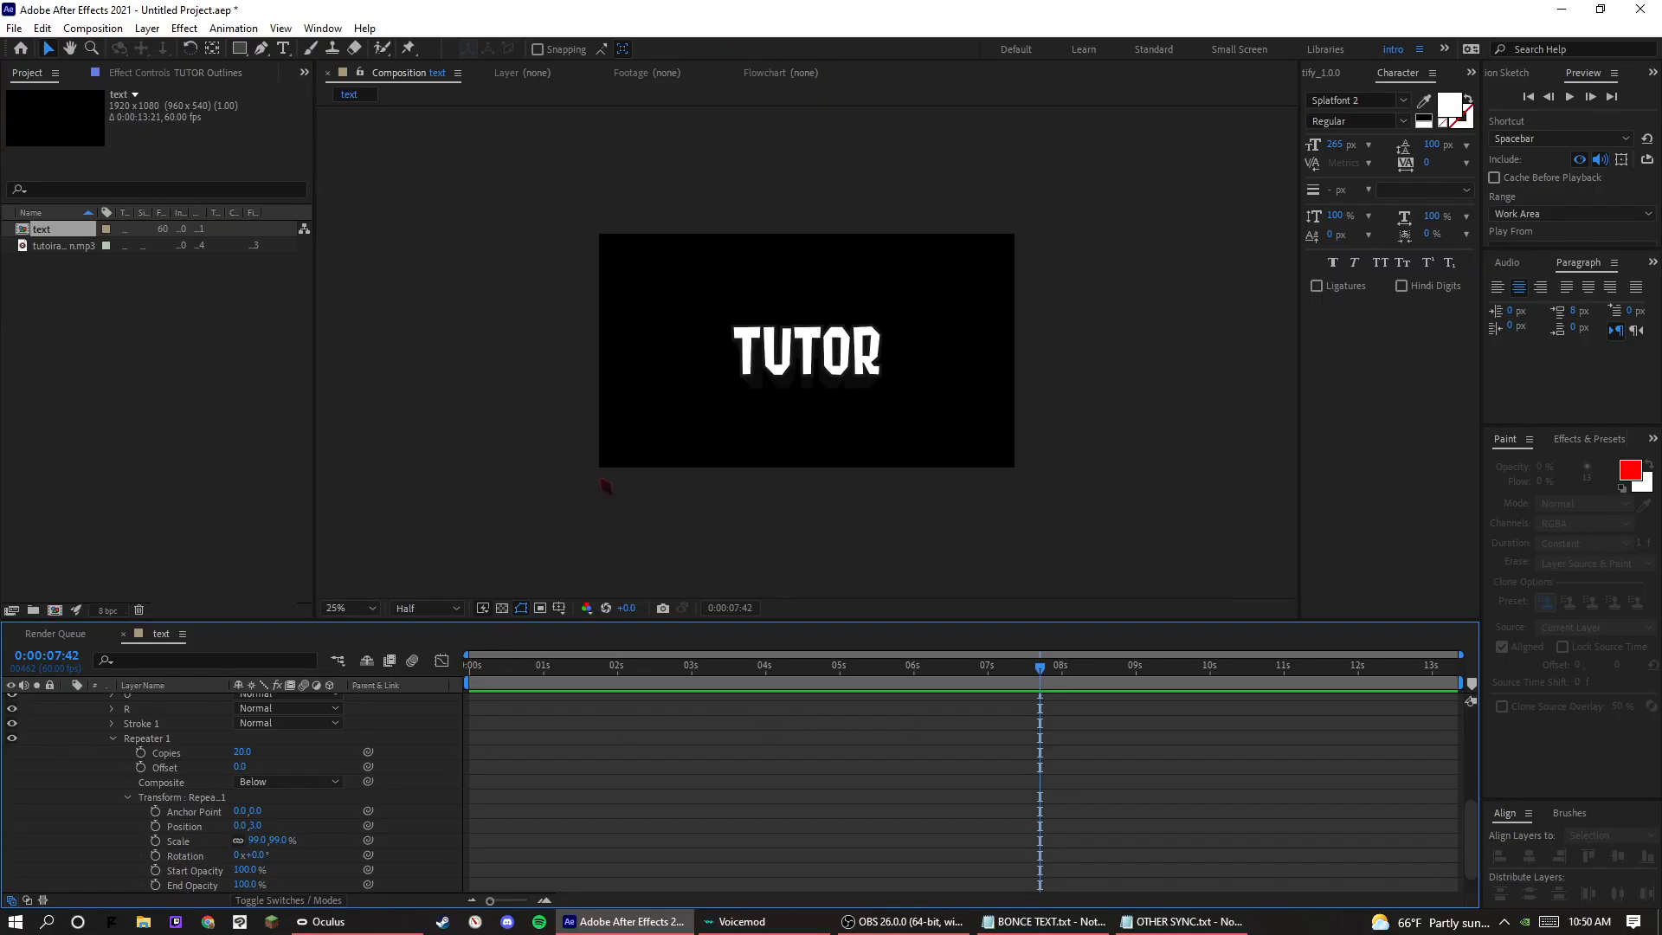
key(period)
Set the repeater's vertical position to 2 and deselect the property.
click(257, 825)
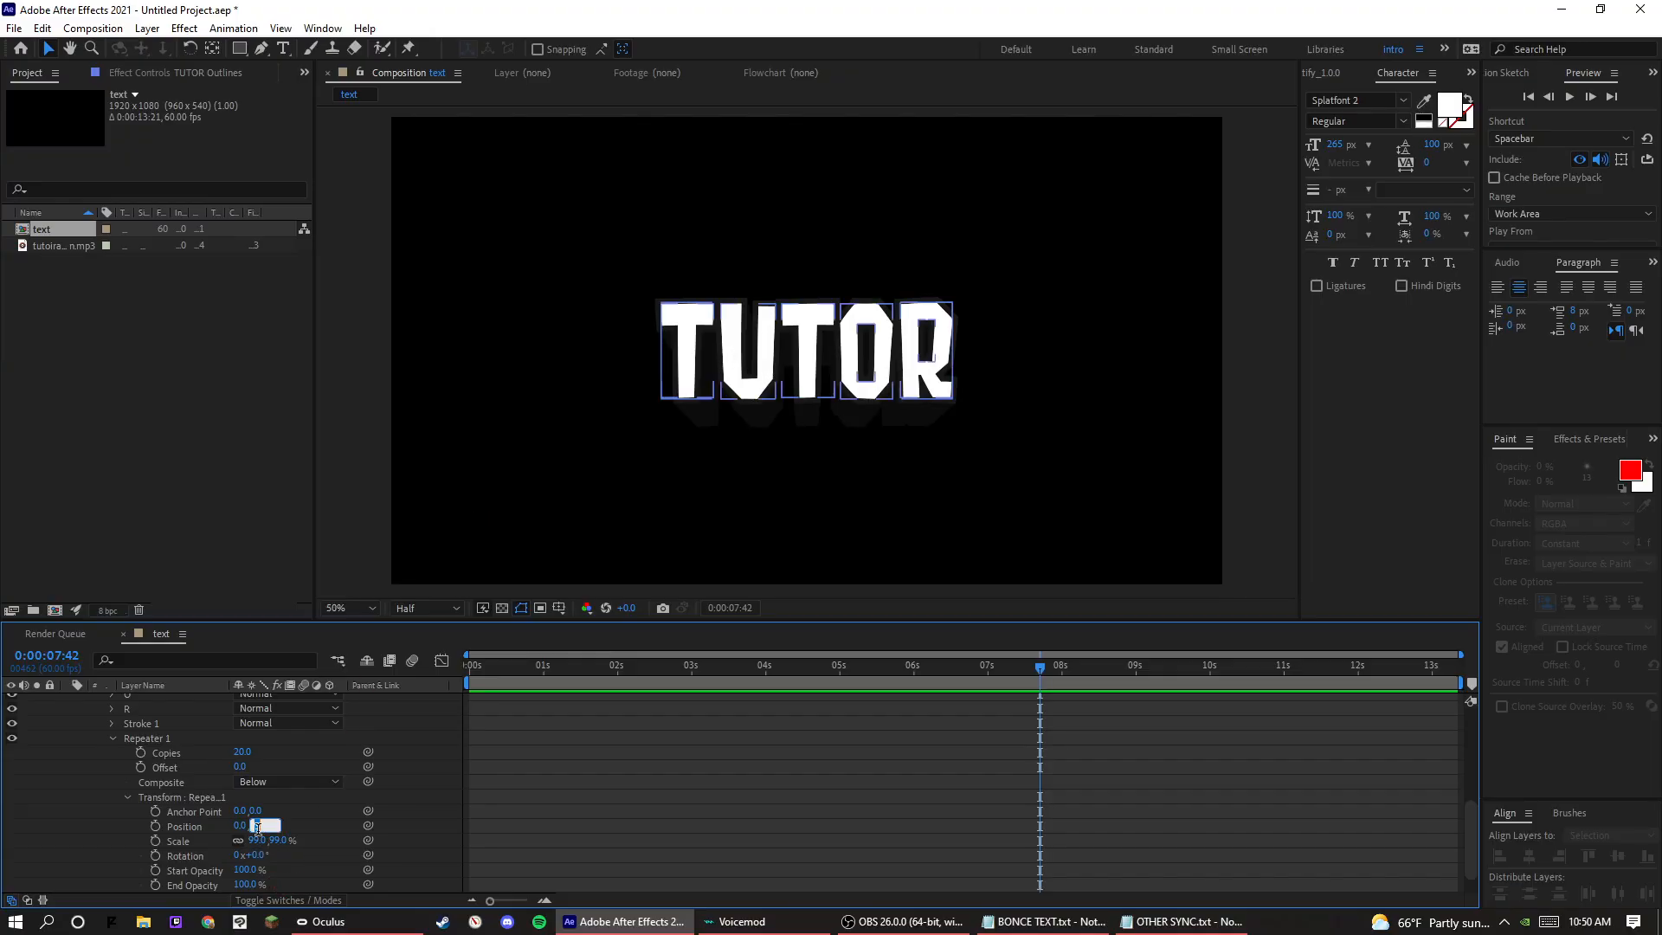
key(Return)
click(572, 813)
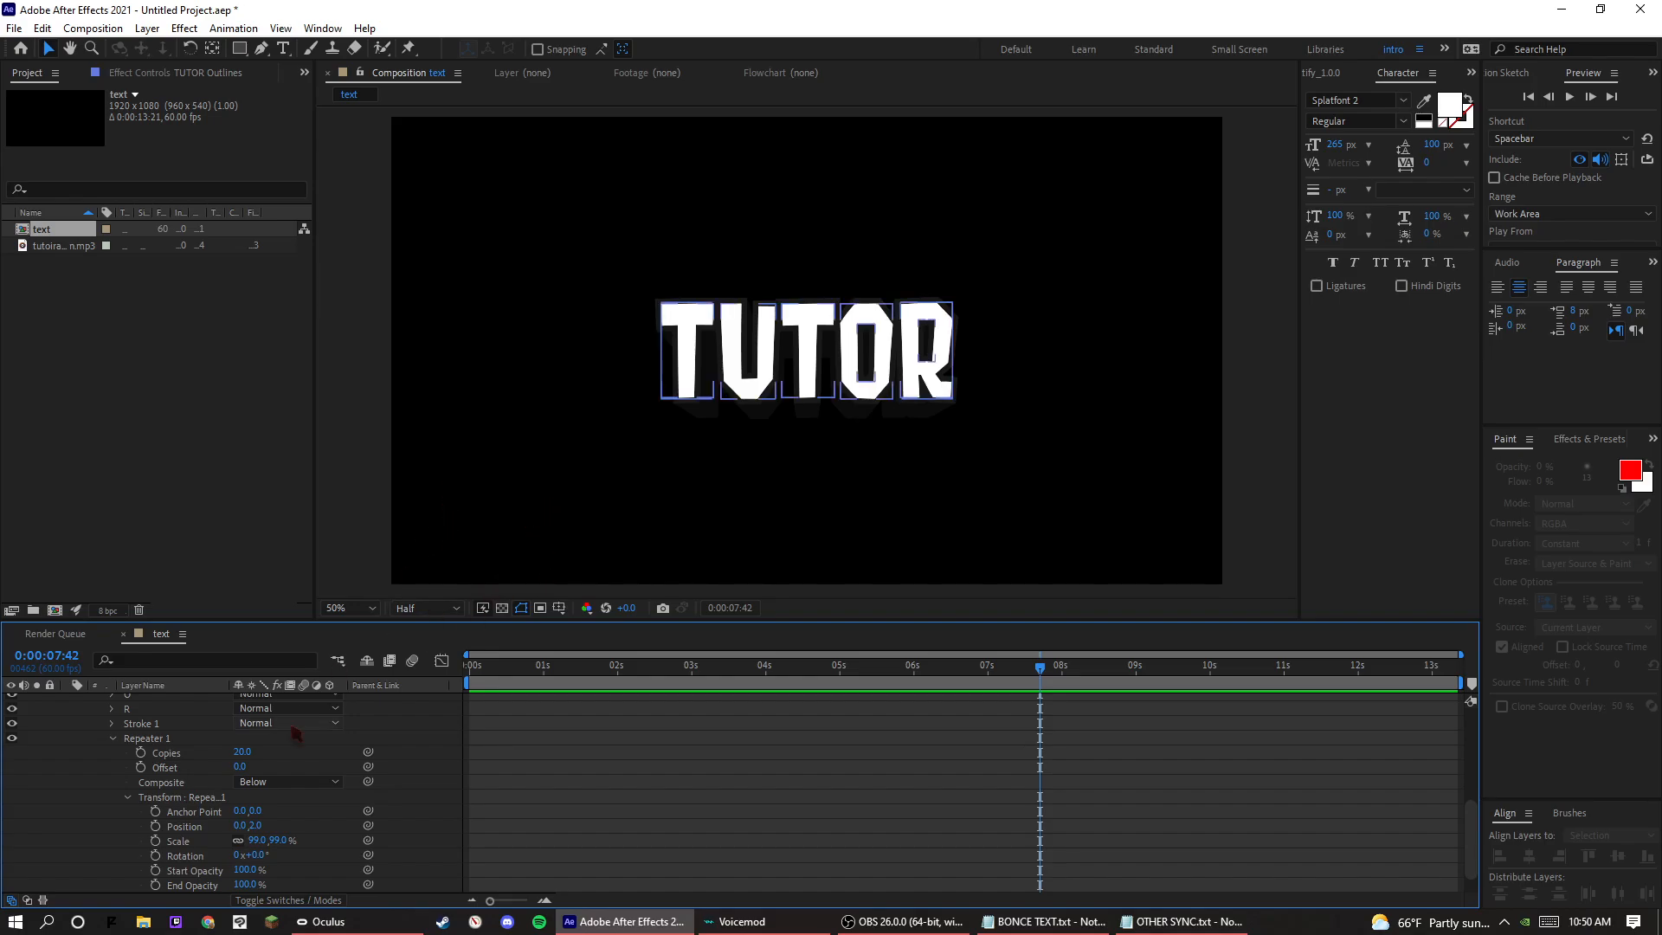
Find the Gradient Ramp effect and apply it to the TUTOR text layer.
scroll(208, 769, up, 10)
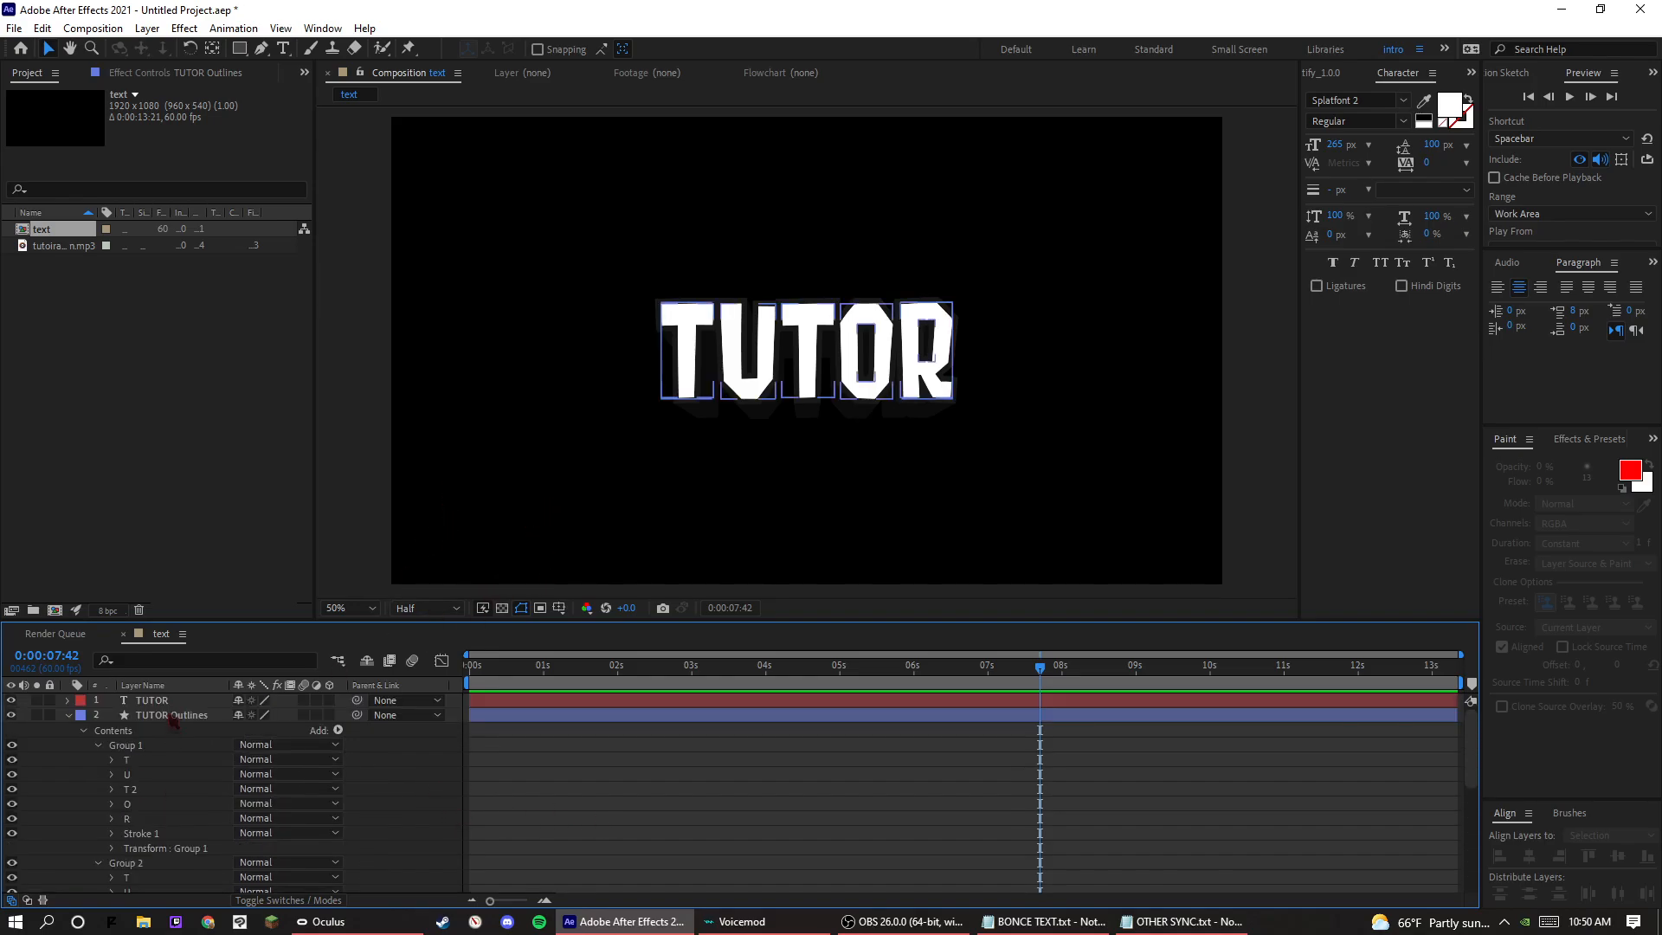
click(178, 703)
click(1562, 439)
click(1549, 460)
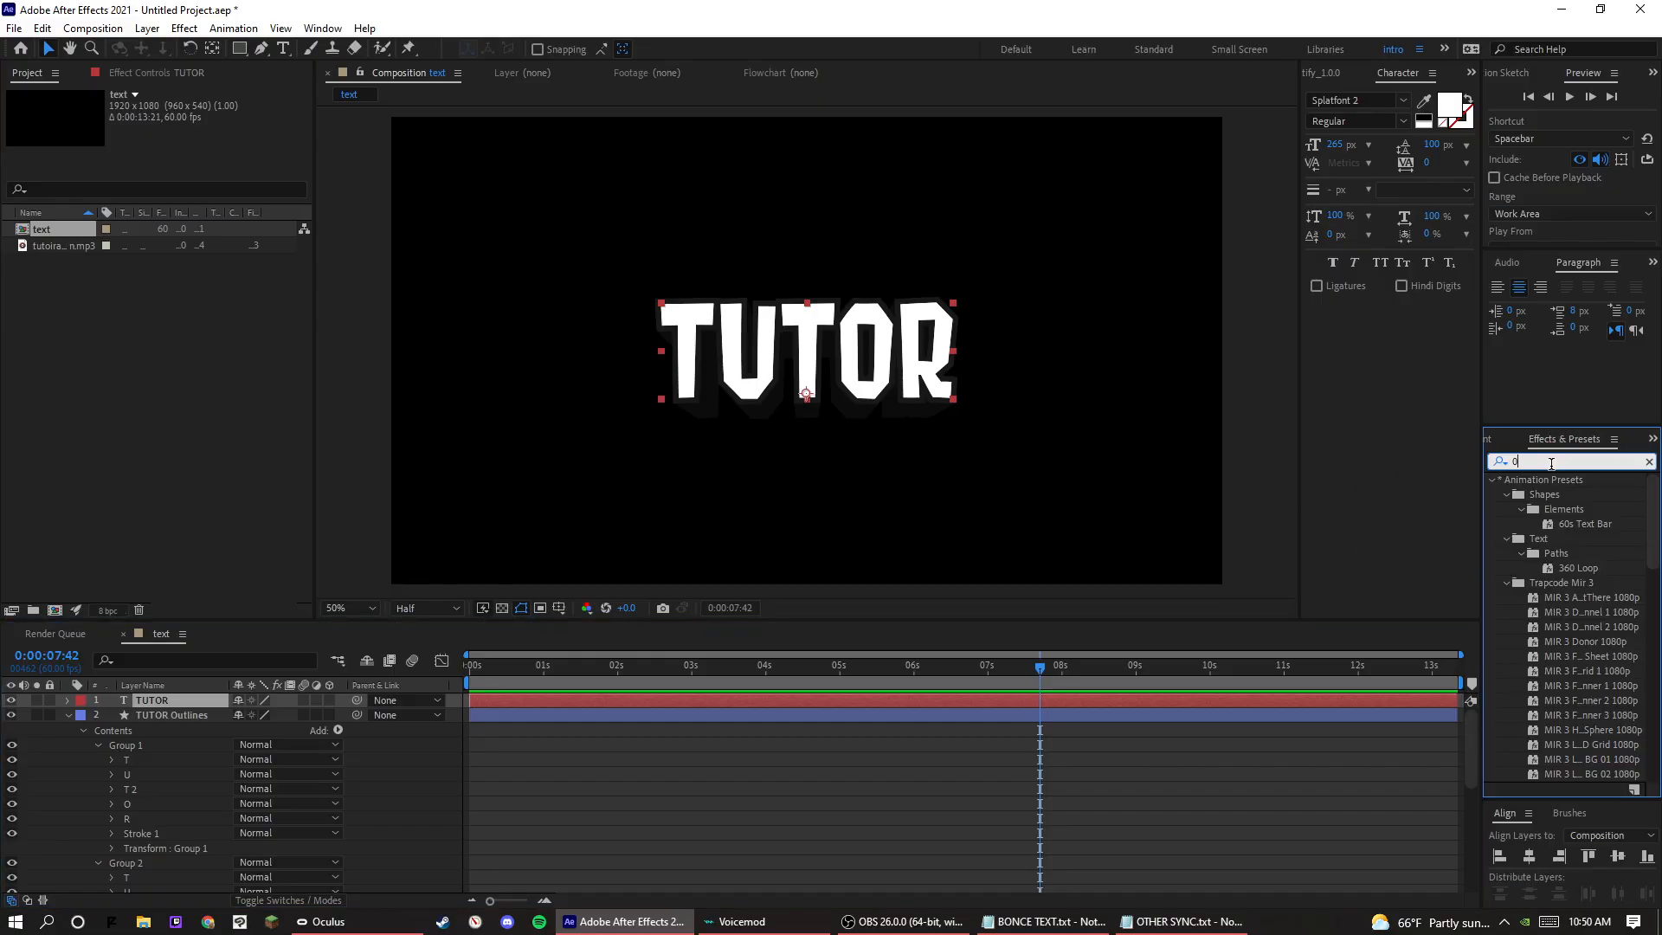
text(armp)
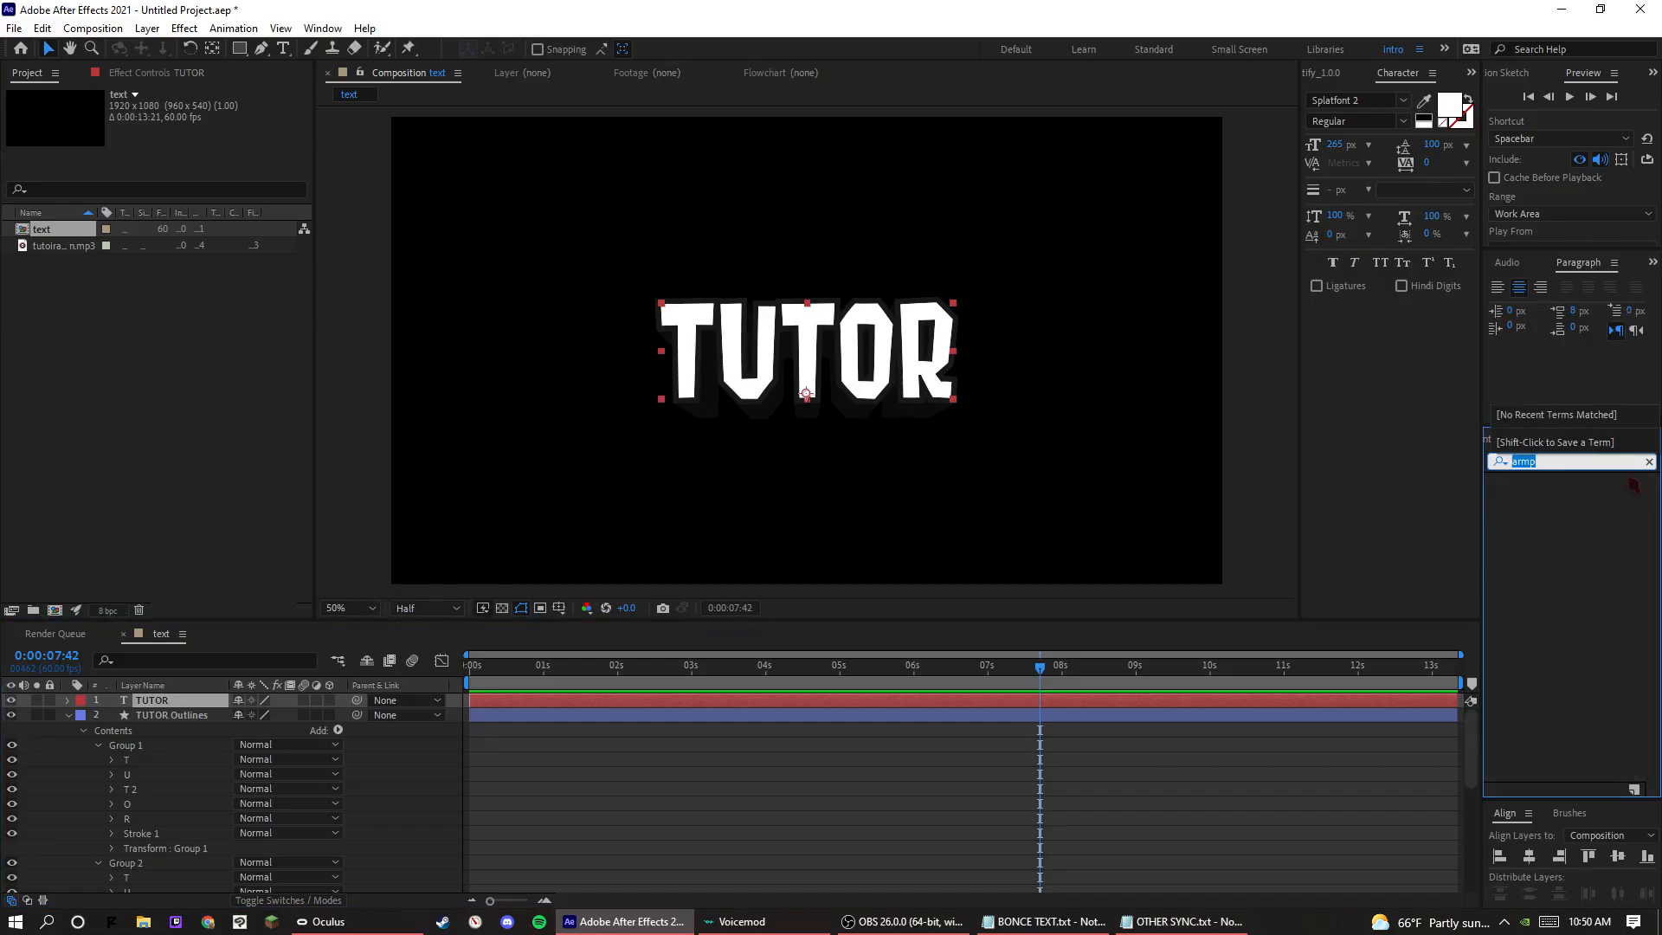
text(gradient)
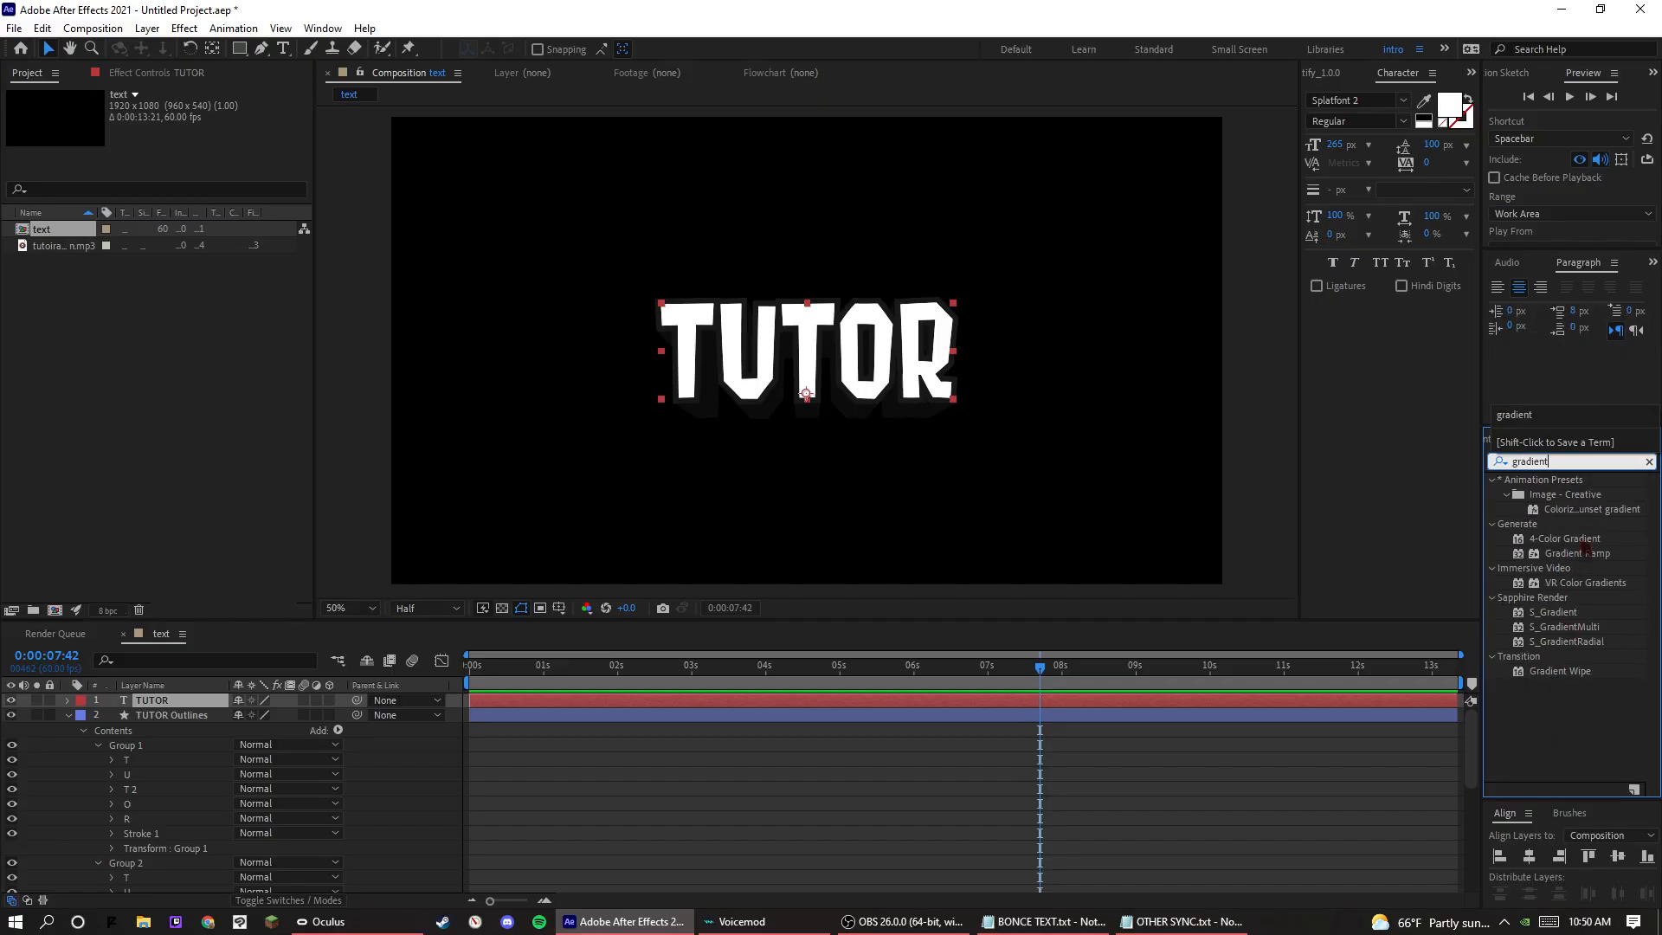
drag(1586, 551, 192, 703)
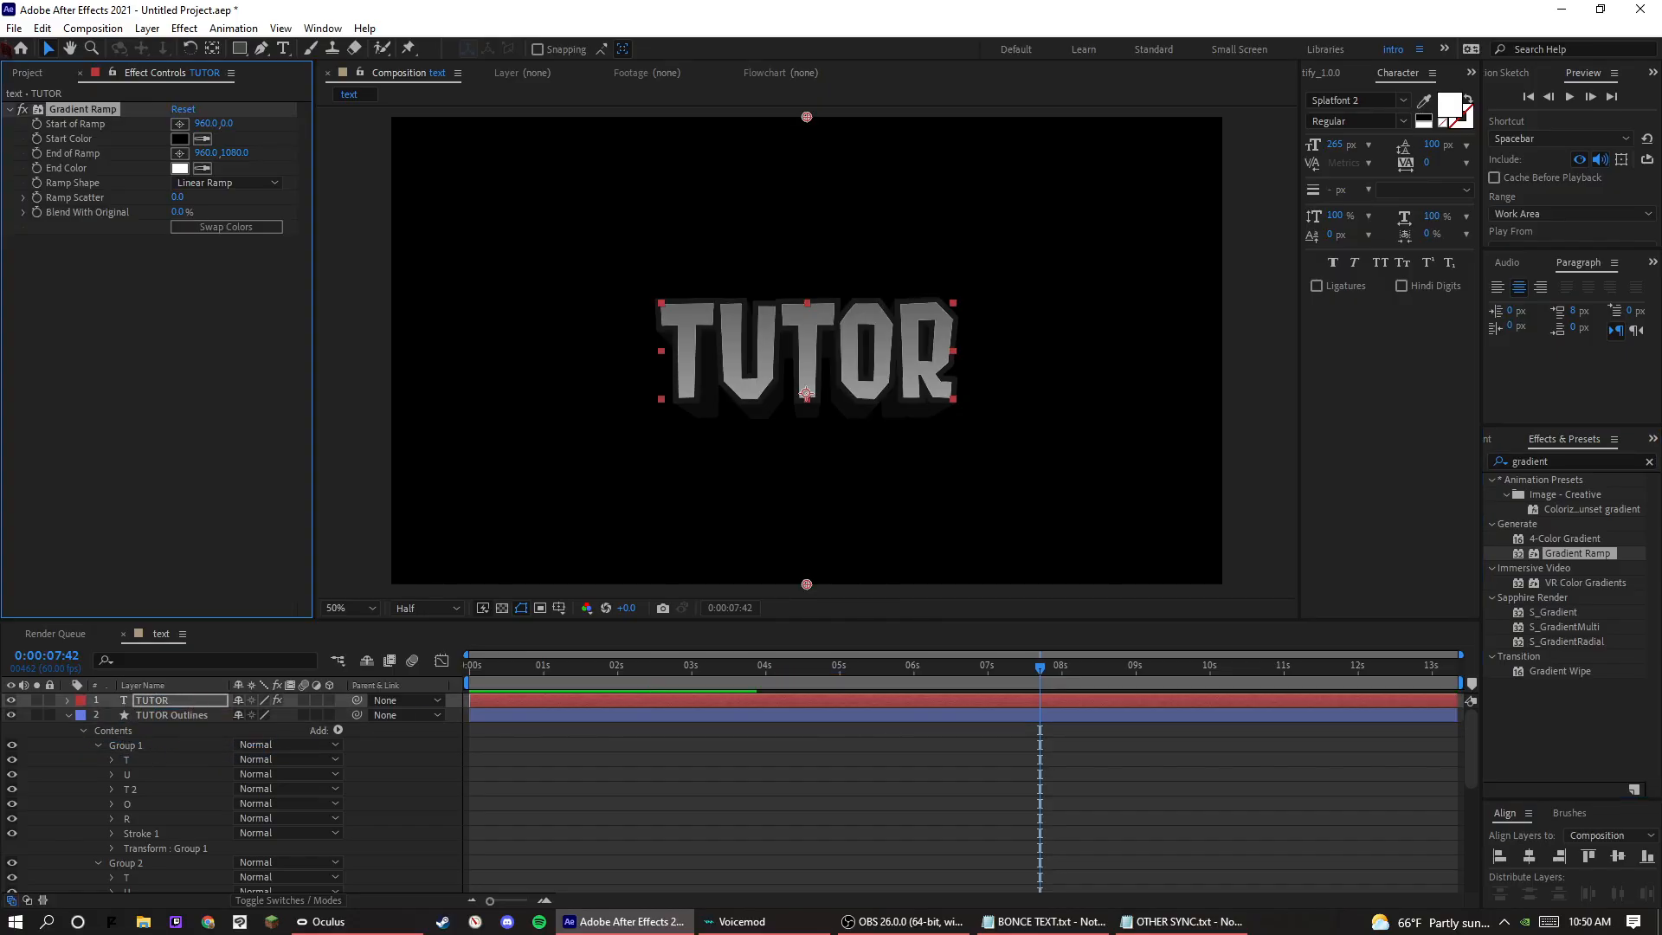
Set the Gradient Ramp's start colour to the blue 006CFF.
click(180, 138)
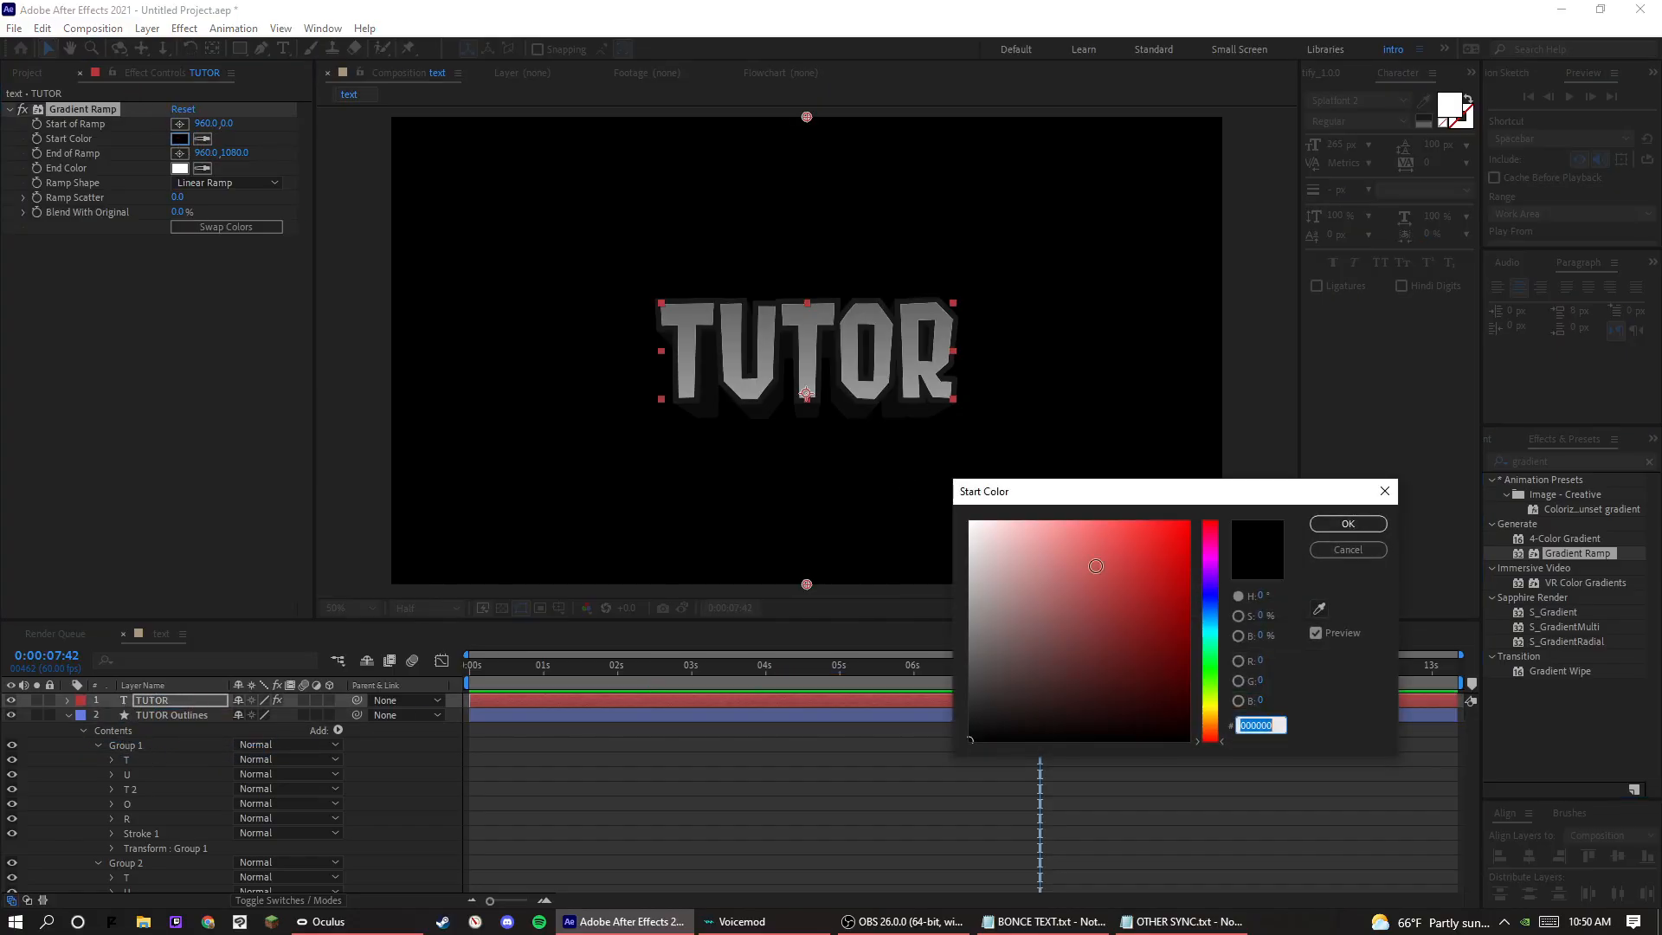
drag(1211, 634, 1211, 610)
drag(1169, 617, 1193, 518)
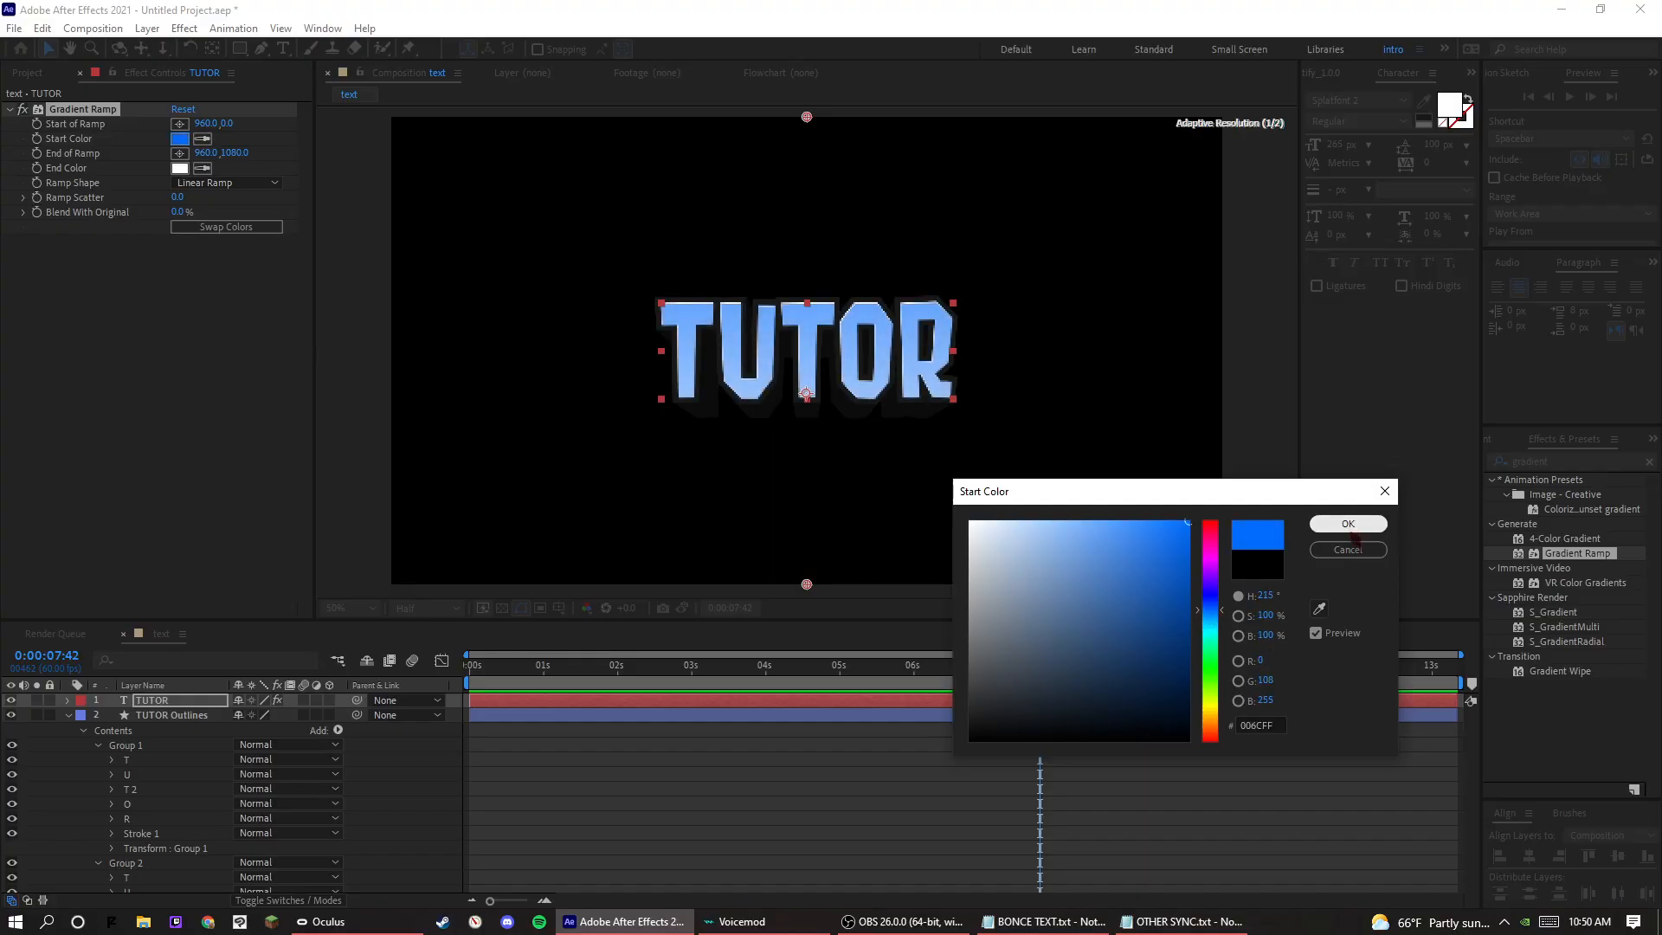
click(1347, 525)
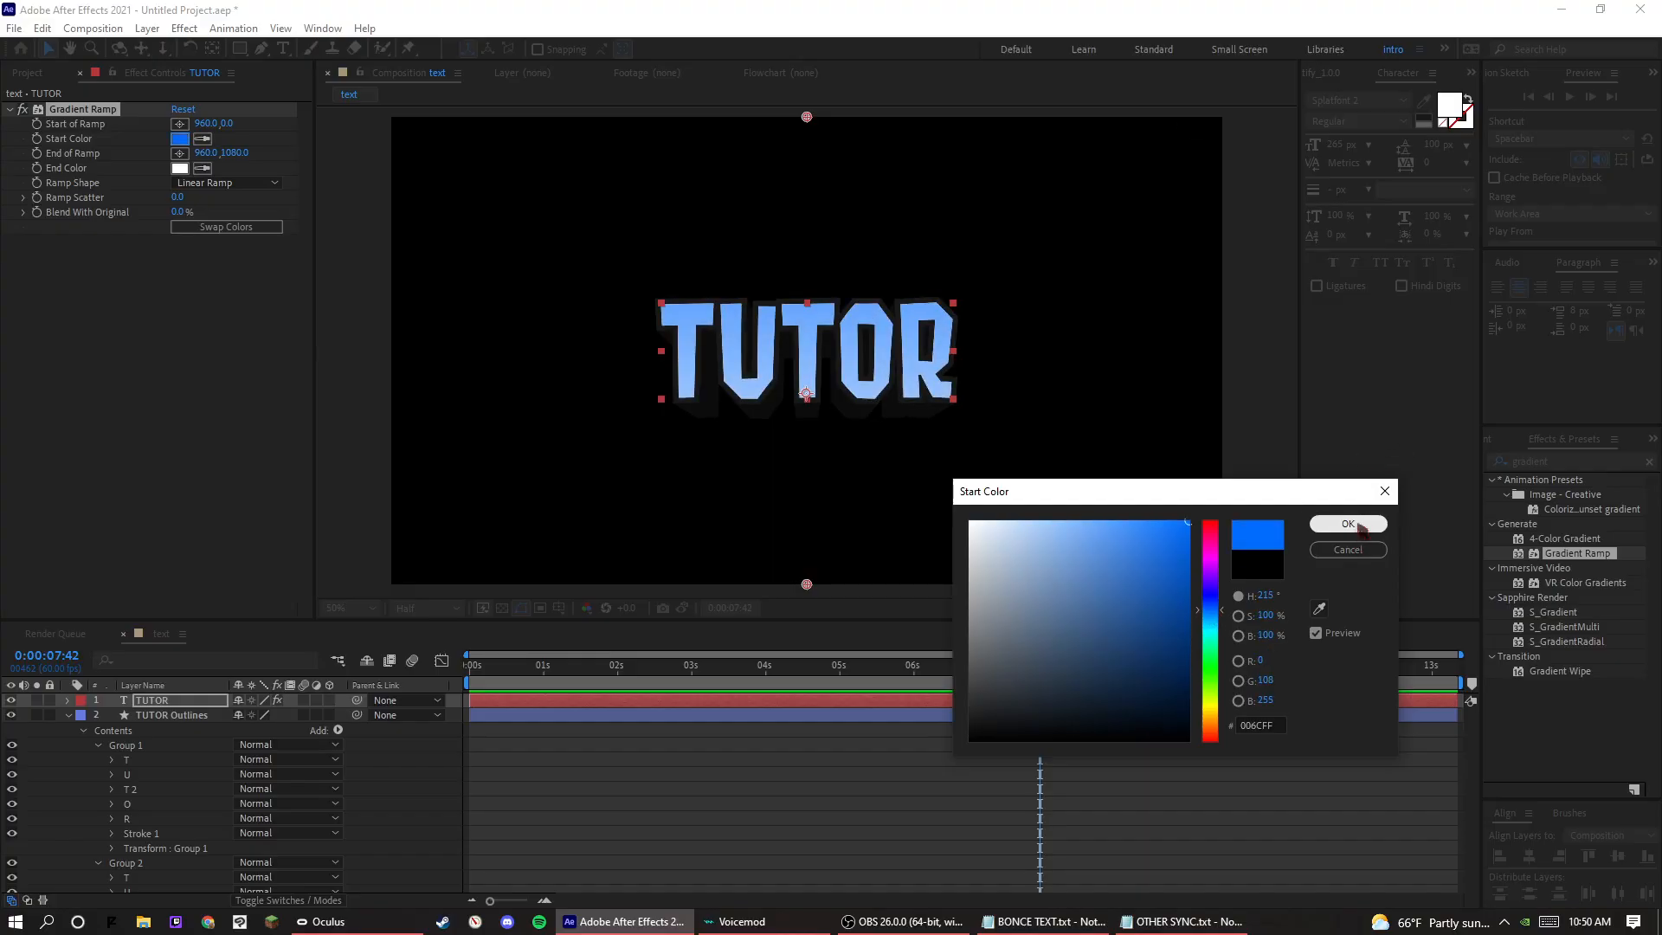
Set the Gradient Ramp's end colour to the cyan 00D2FF.
click(180, 168)
click(1207, 617)
drag(1164, 597, 1310, 455)
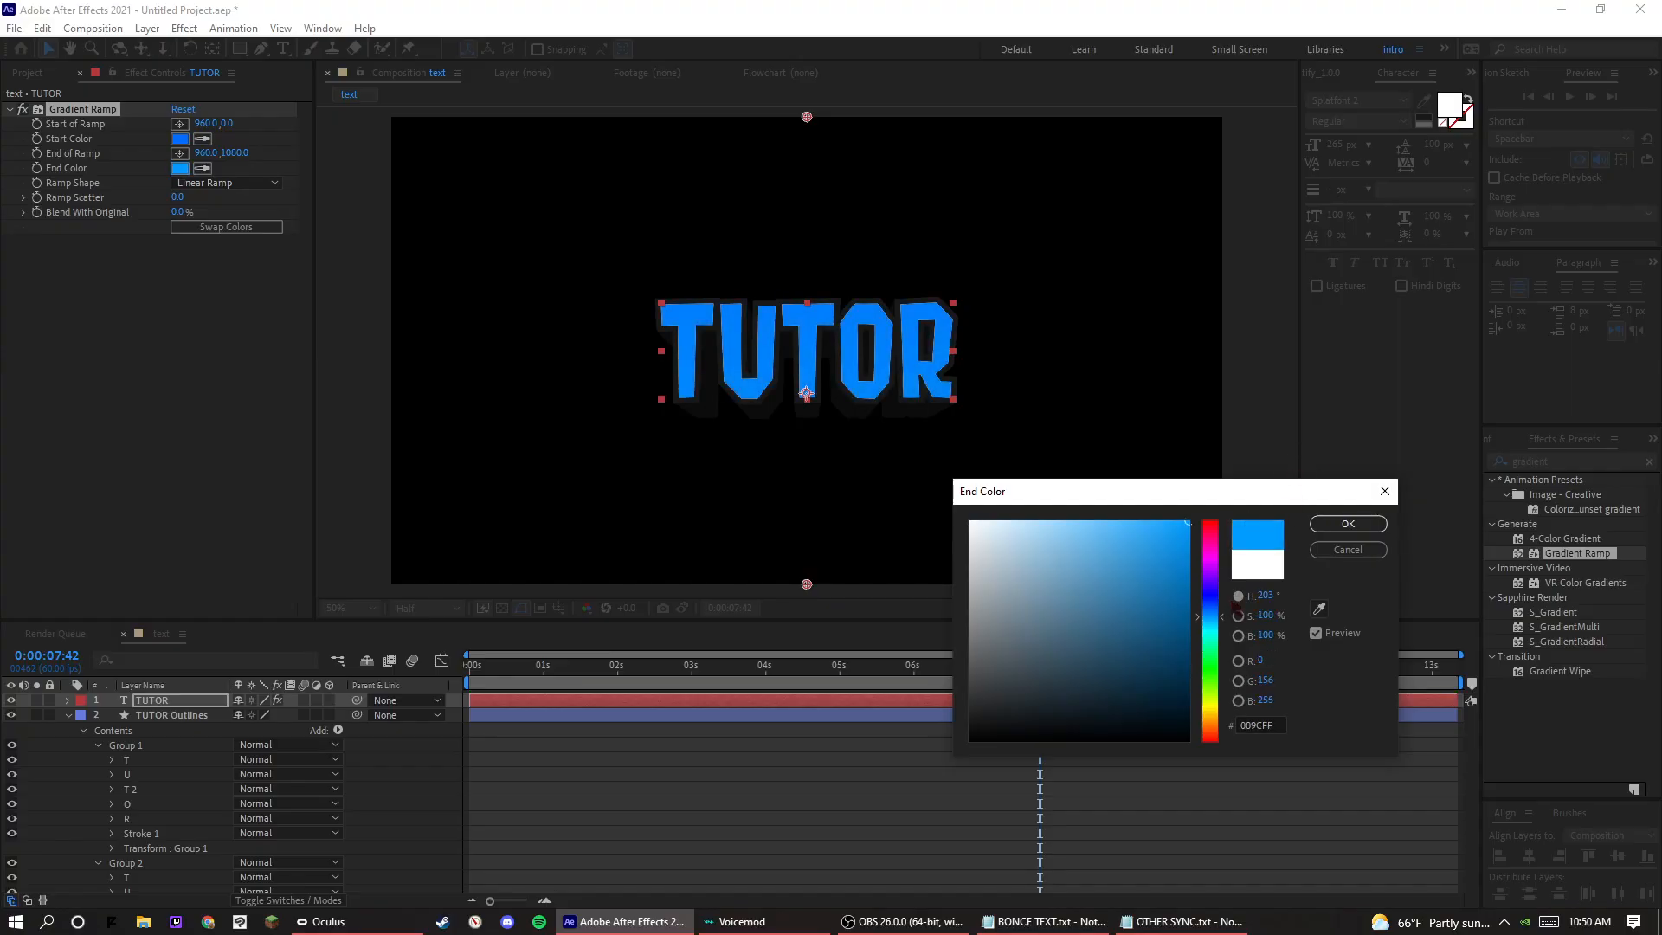
drag(1221, 618, 1216, 631)
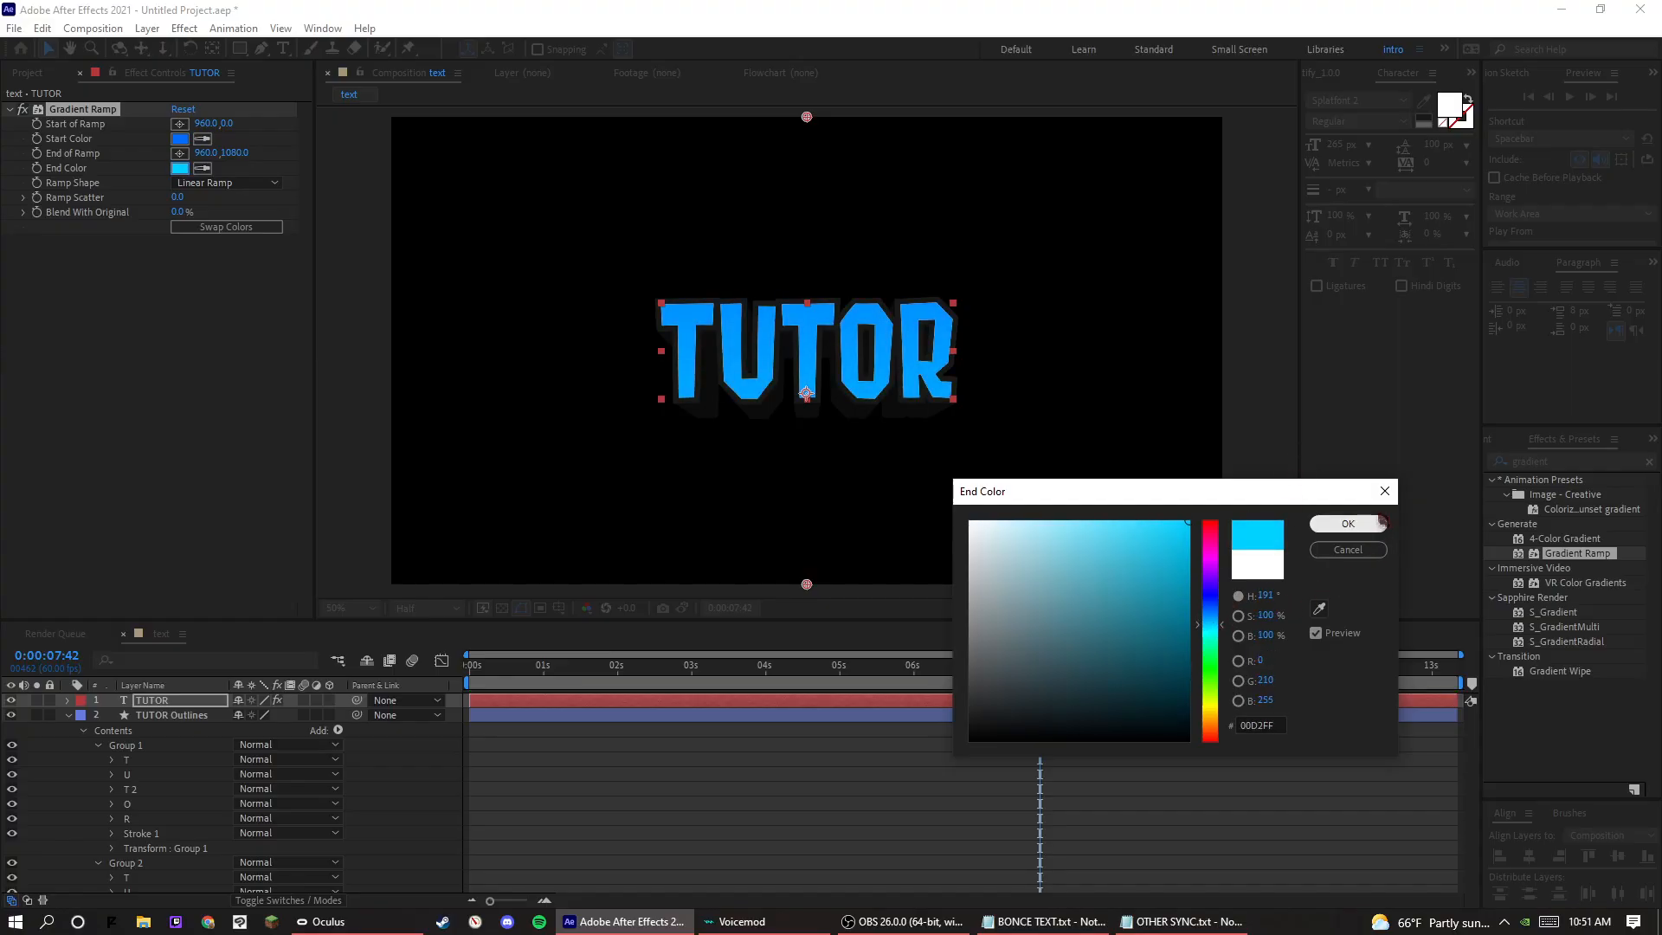
click(1348, 524)
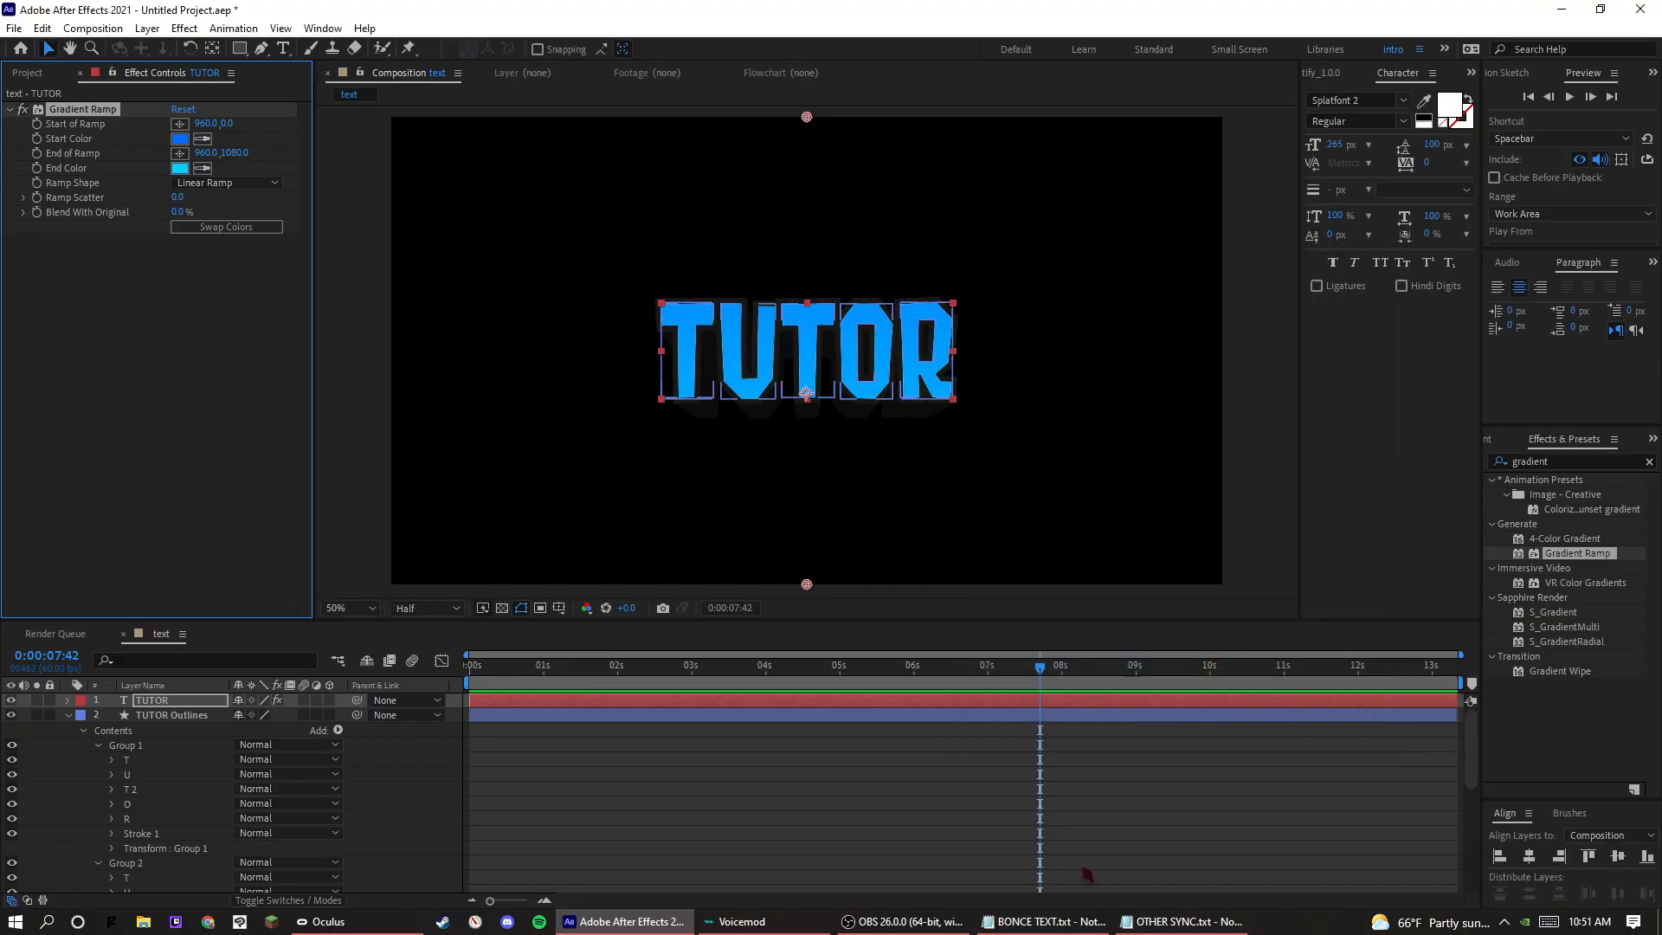
Swap the ramp's two colours and bring its start to about 964, 424 and its end to about 970, 640.
click(245, 183)
click(236, 181)
click(226, 227)
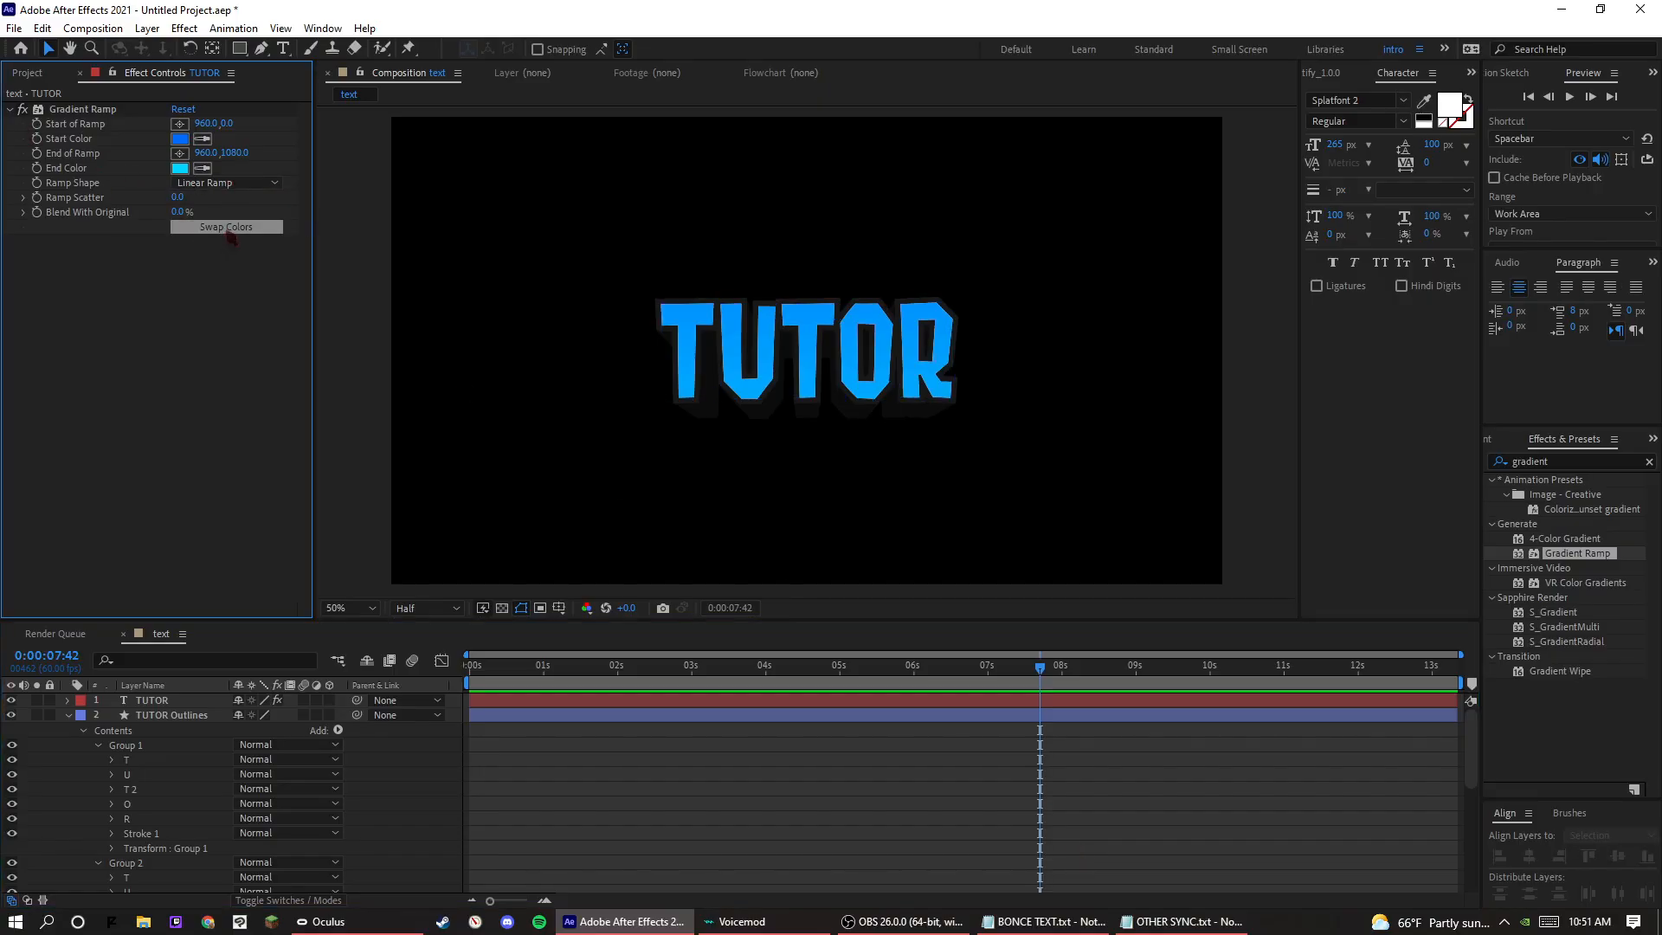
drag(807, 585, 811, 480)
drag(807, 117, 809, 300)
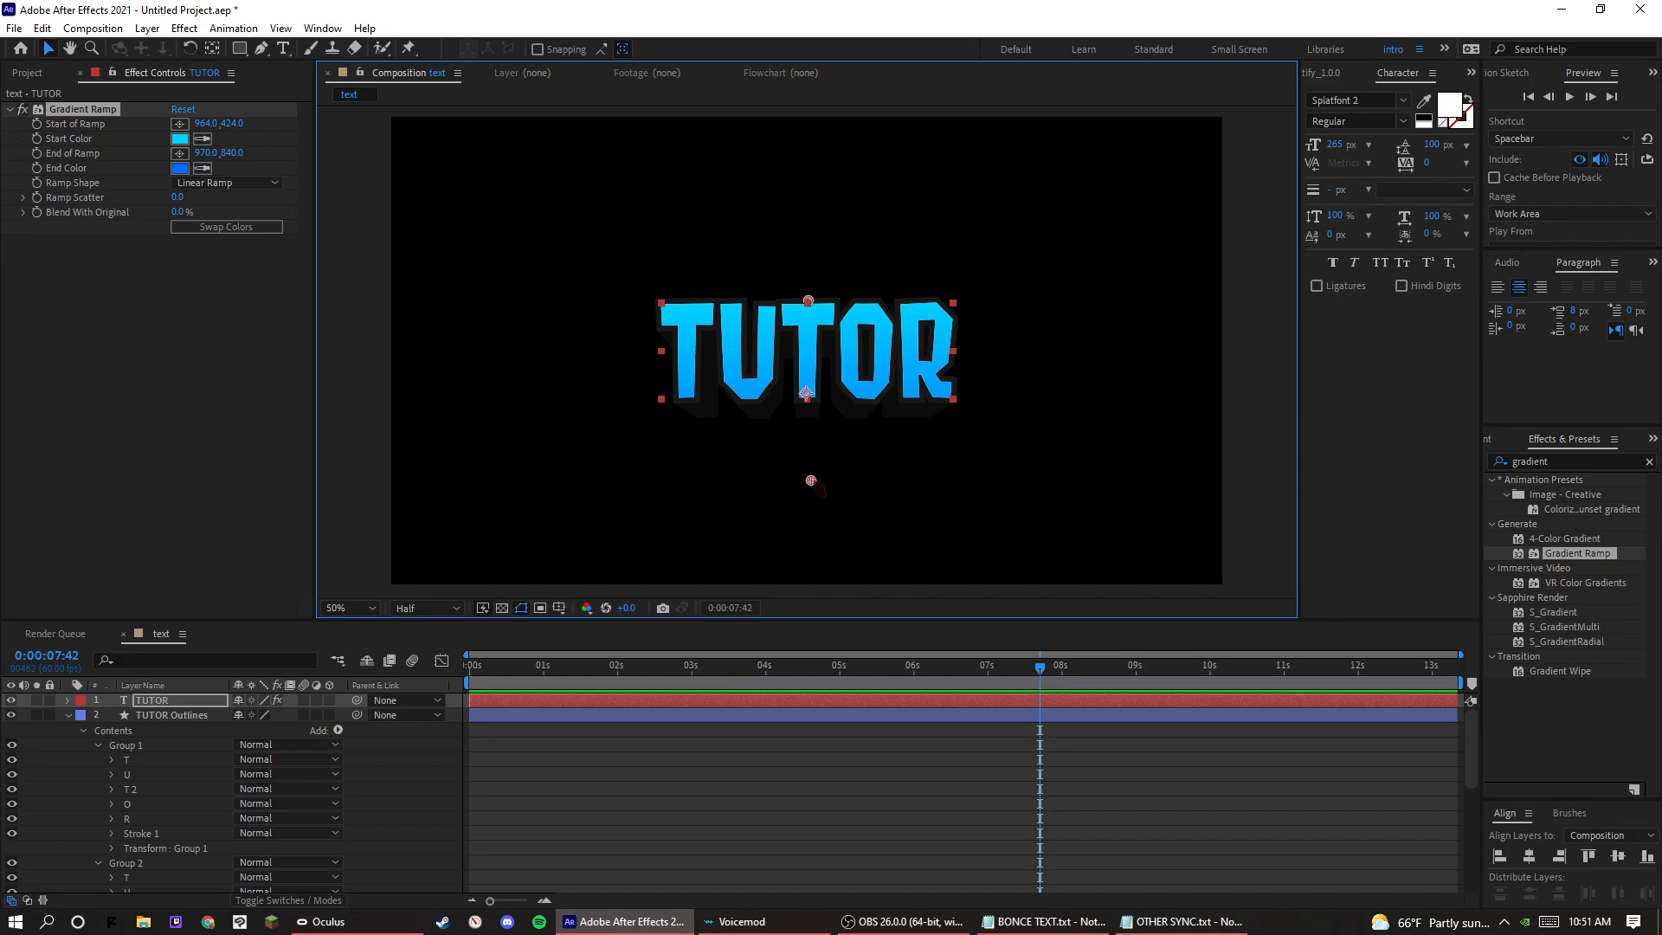
Try the ramp's end point at about 964, 664 with a radial ramp shape, and undo both changes.
drag(811, 480, 807, 402)
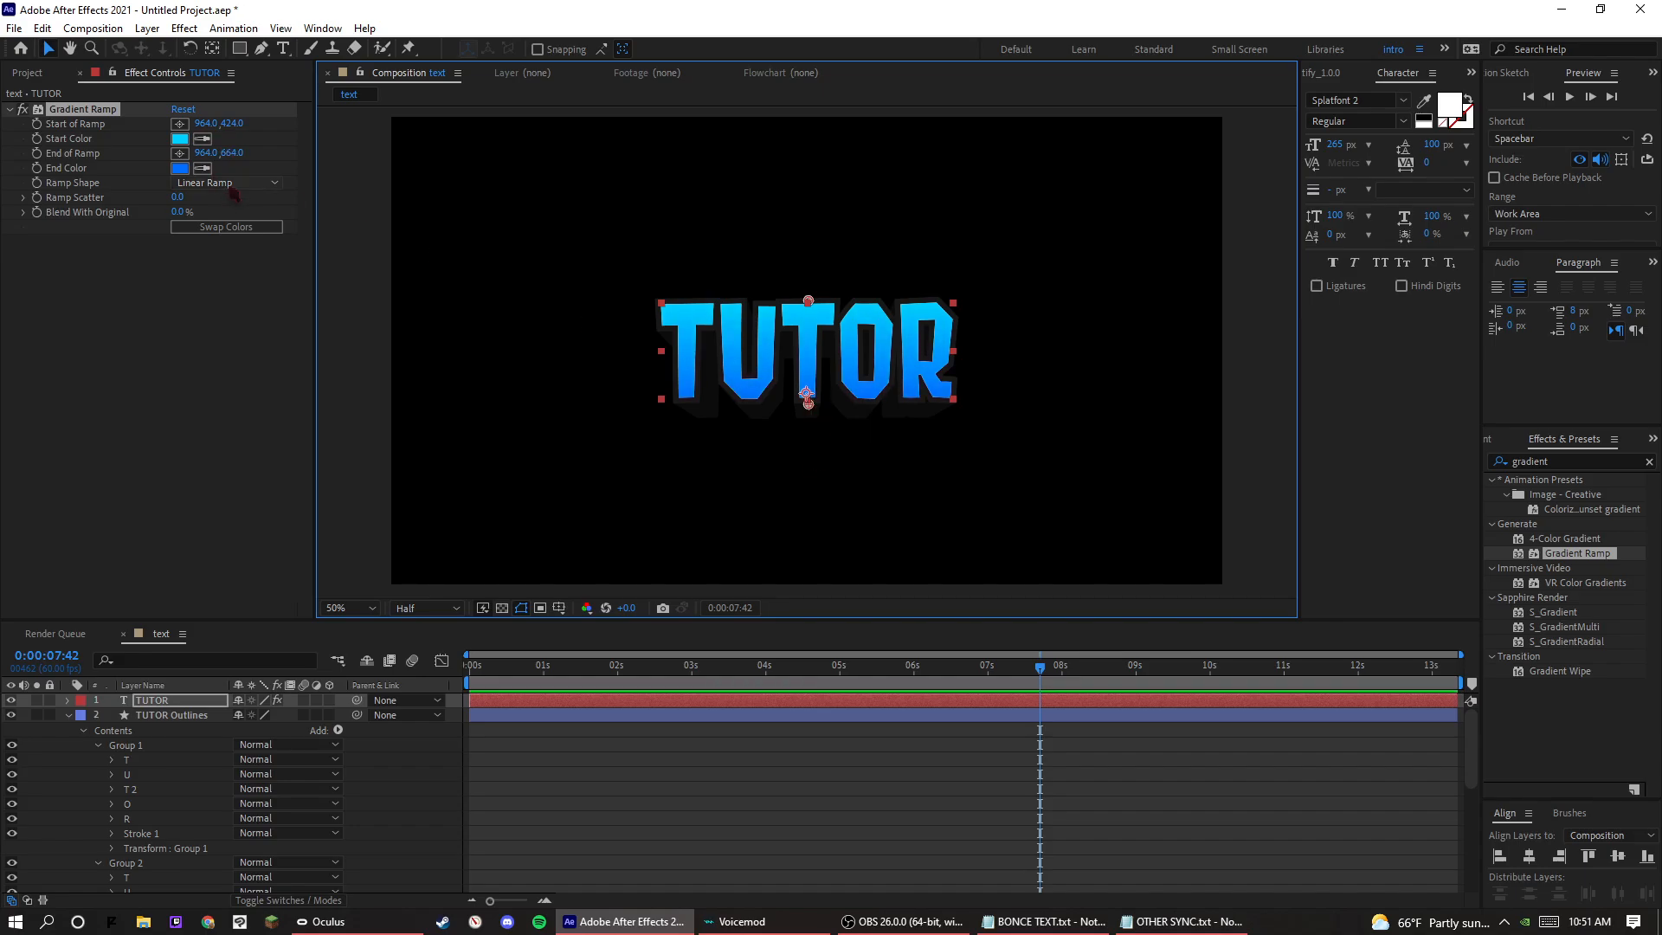
click(227, 183)
click(244, 227)
key(ctrl+z)
key(ctrl+z)
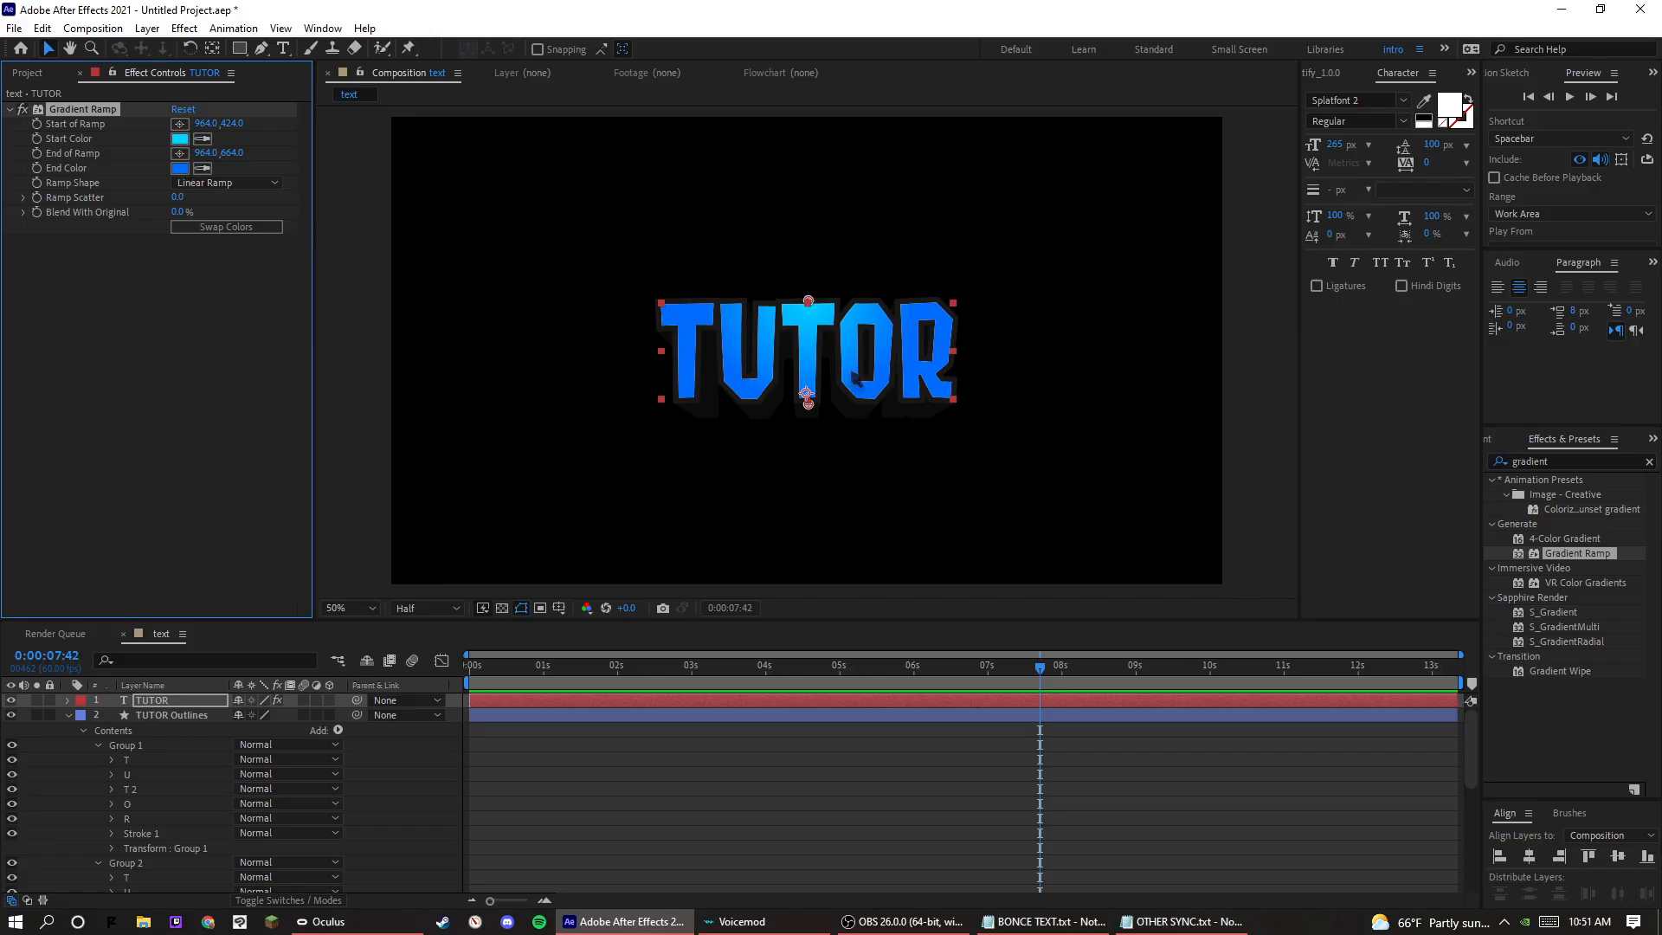
Move the ramp's start point up to about 972, 268 and collapse the TUTOR Outlines layer.
drag(807, 290, 812, 233)
click(835, 732)
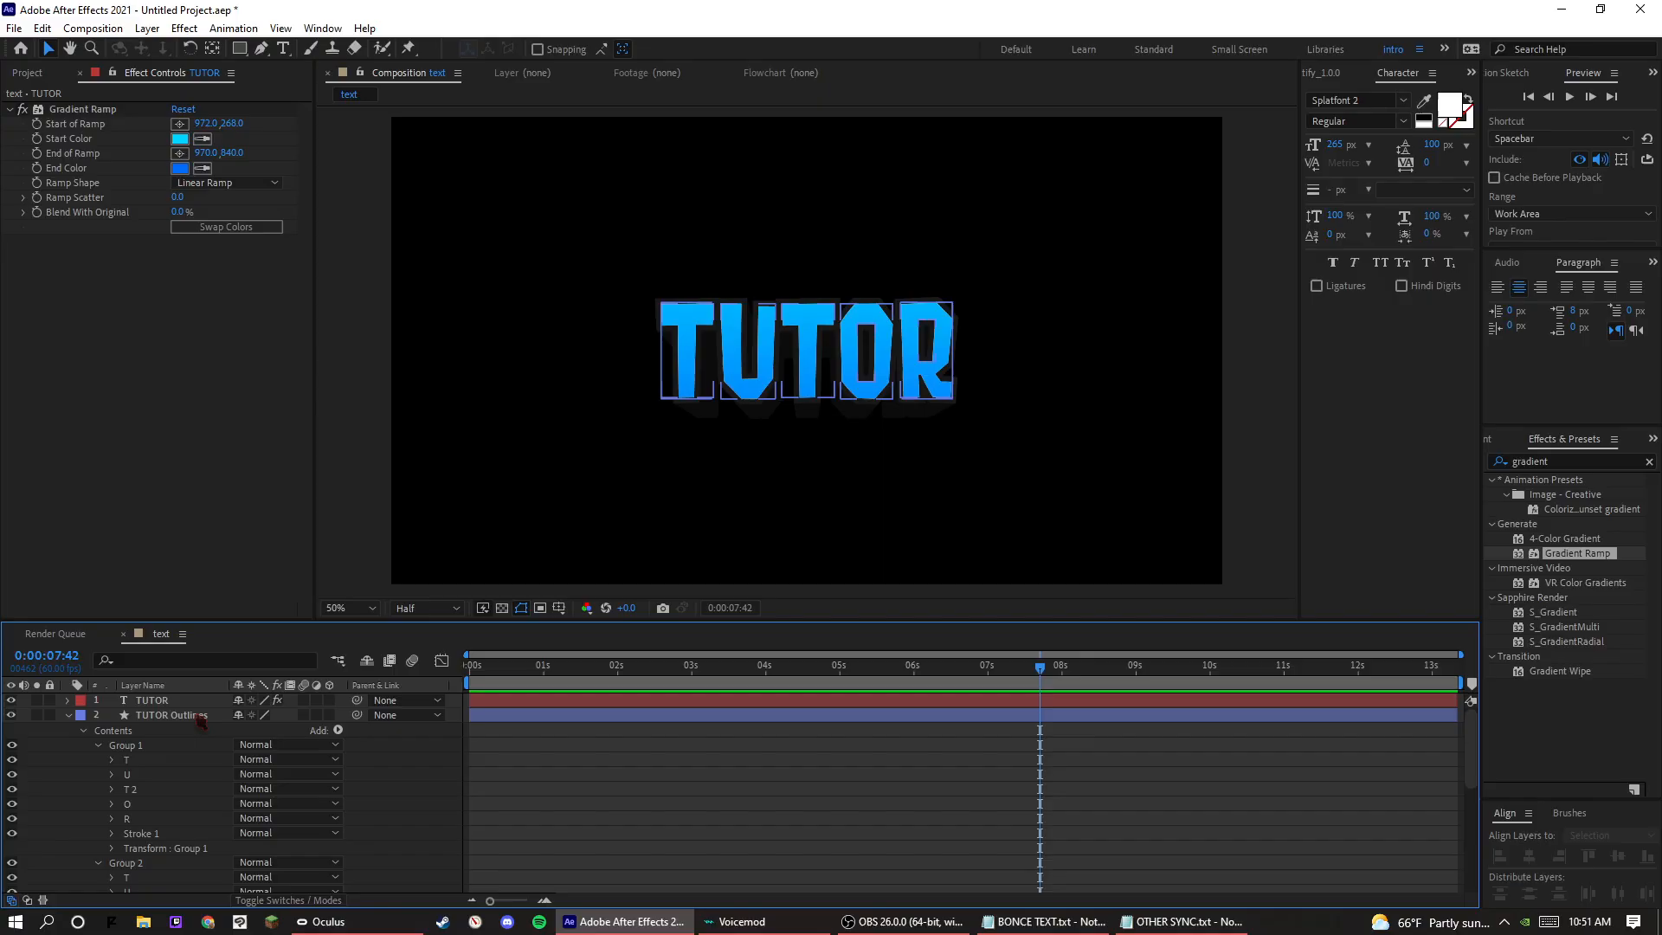
click(68, 715)
Add an Inner Shadow layer style to the TUTOR text layer and expand its settings.
right_click(158, 701)
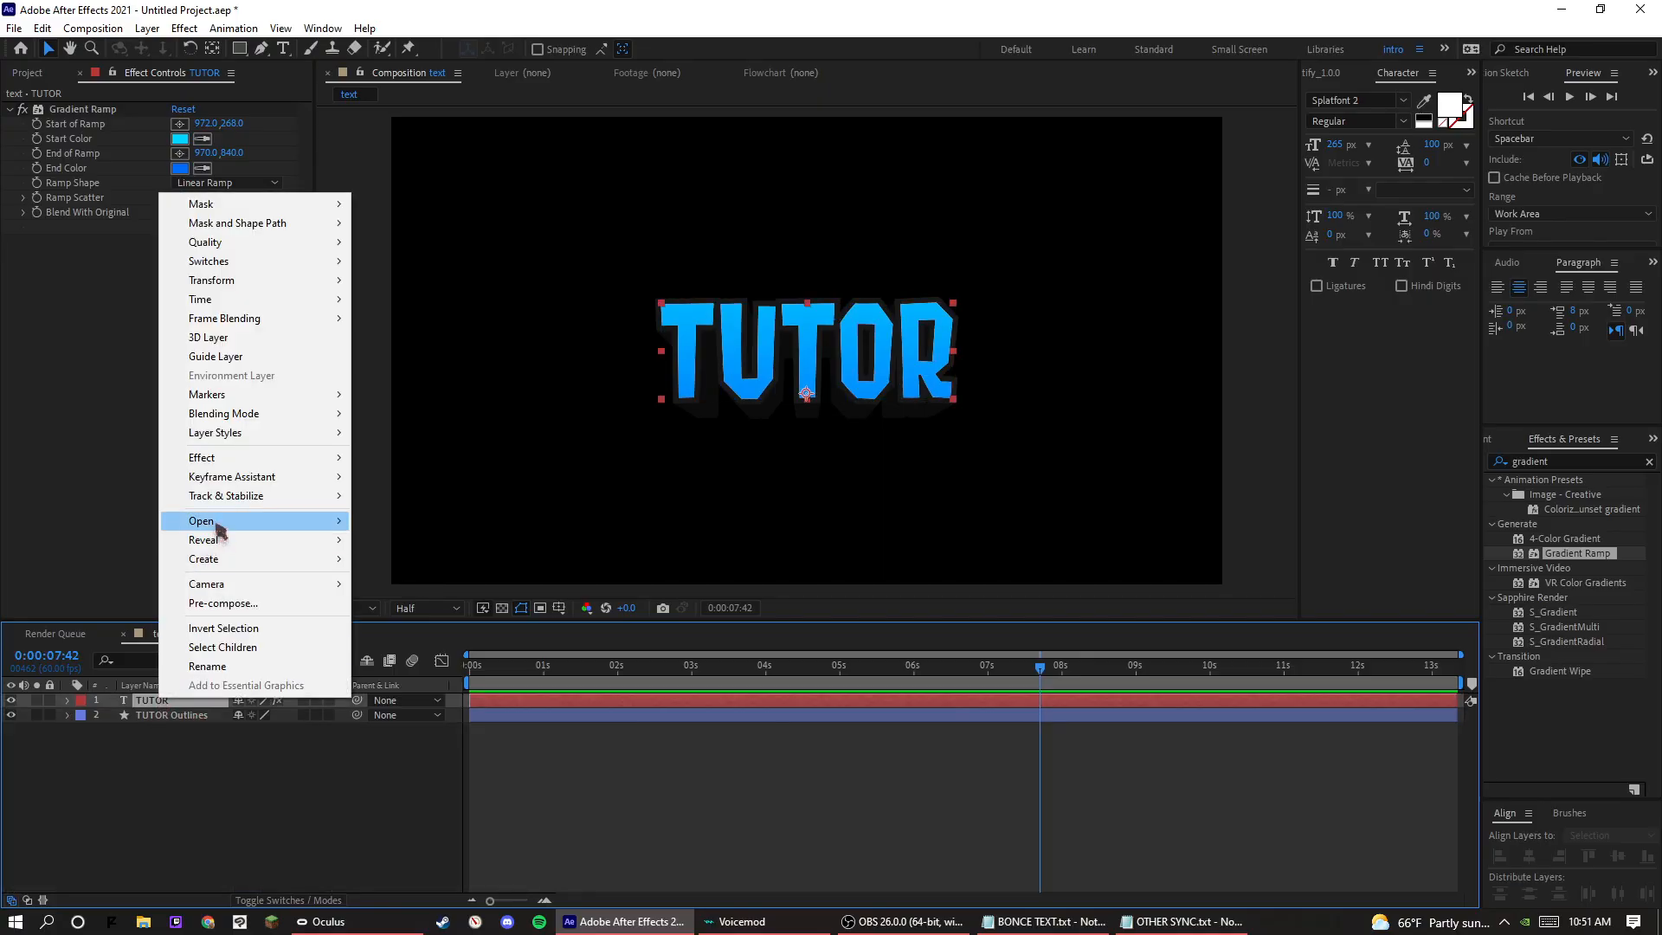
mouse_move(312, 432)
click(408, 514)
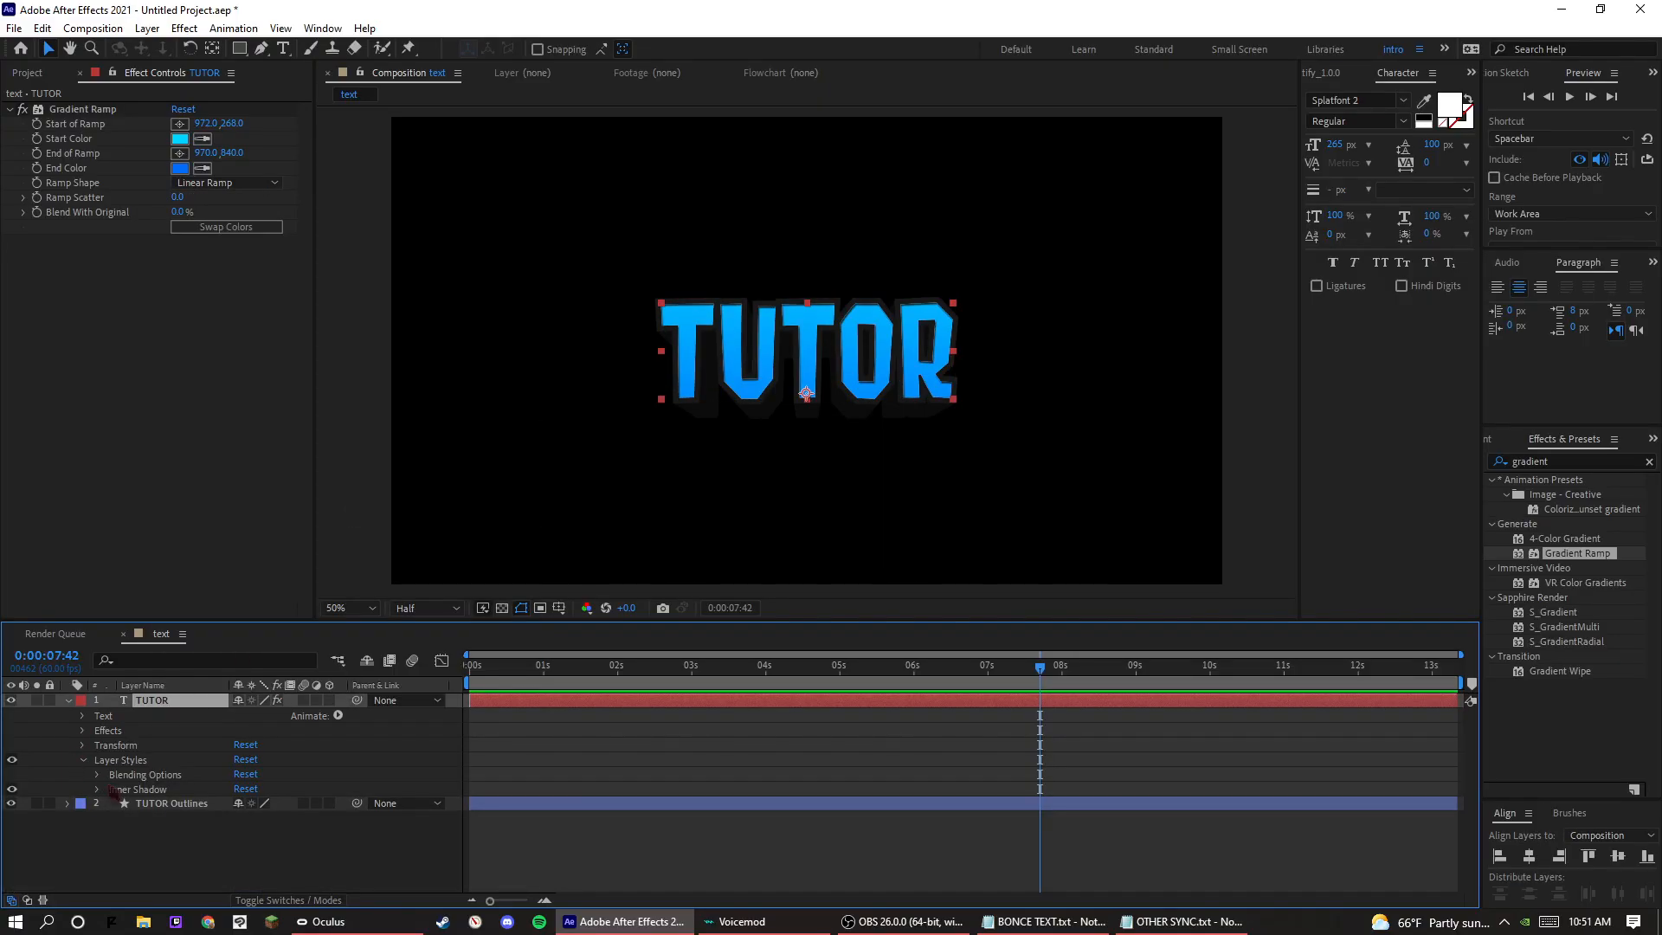
scroll(102, 803, down, 3)
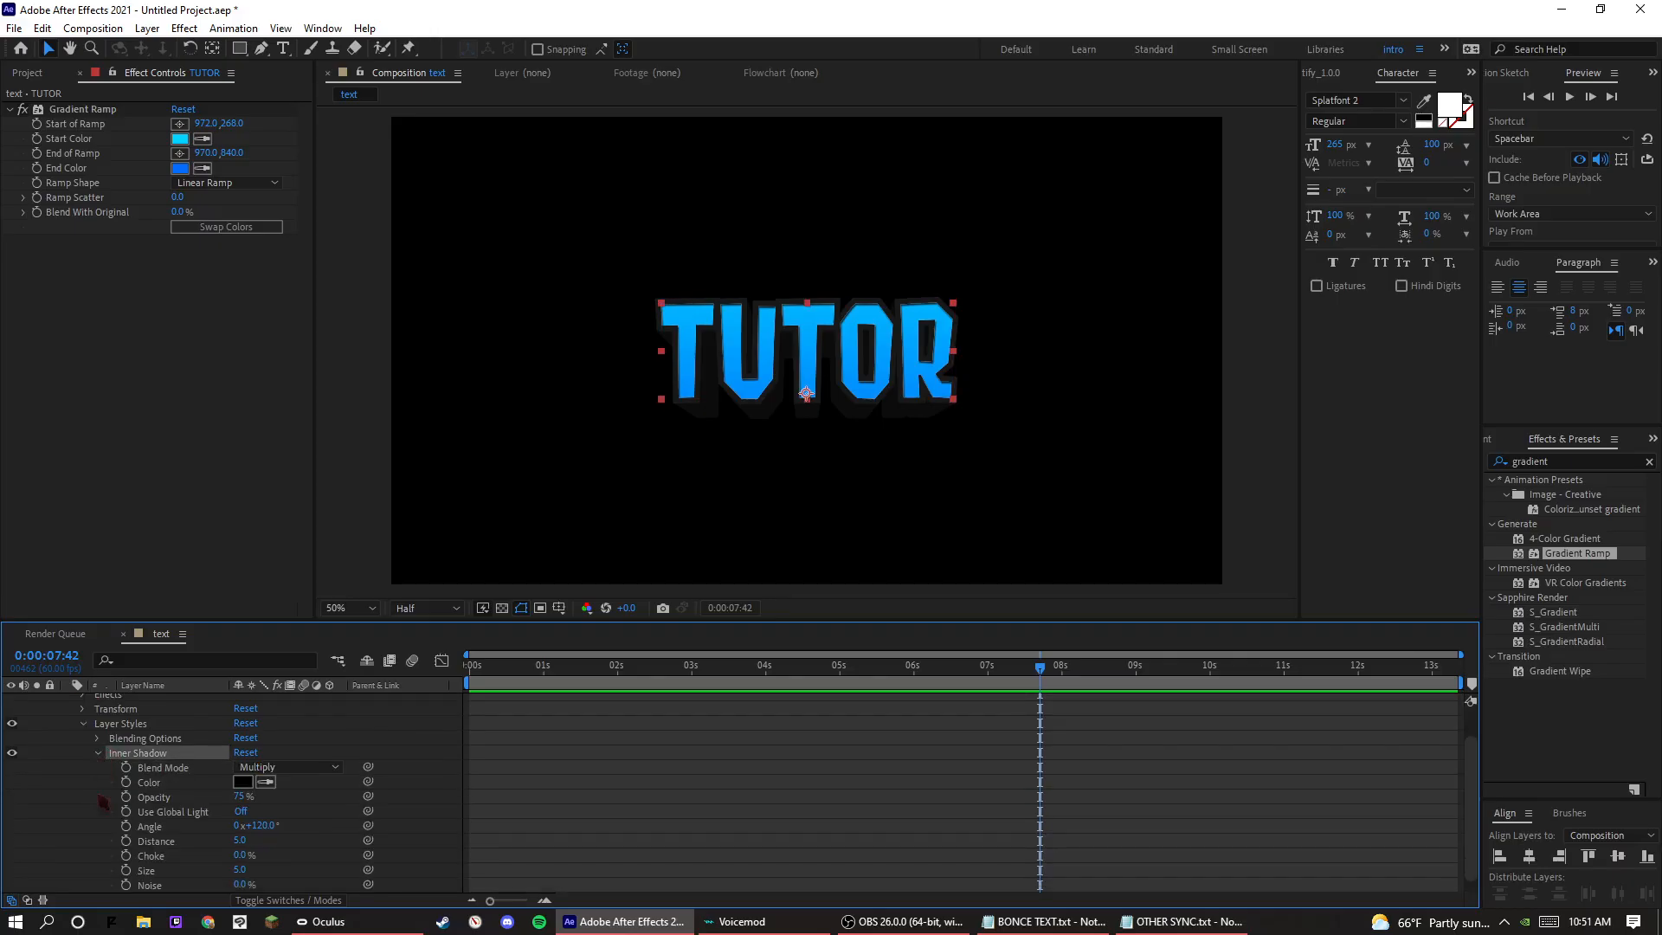
Set the inner shadow's angle to -90° and clear the property selection.
click(269, 825)
text(-90)
key(Return)
drag(244, 860, 123, 895)
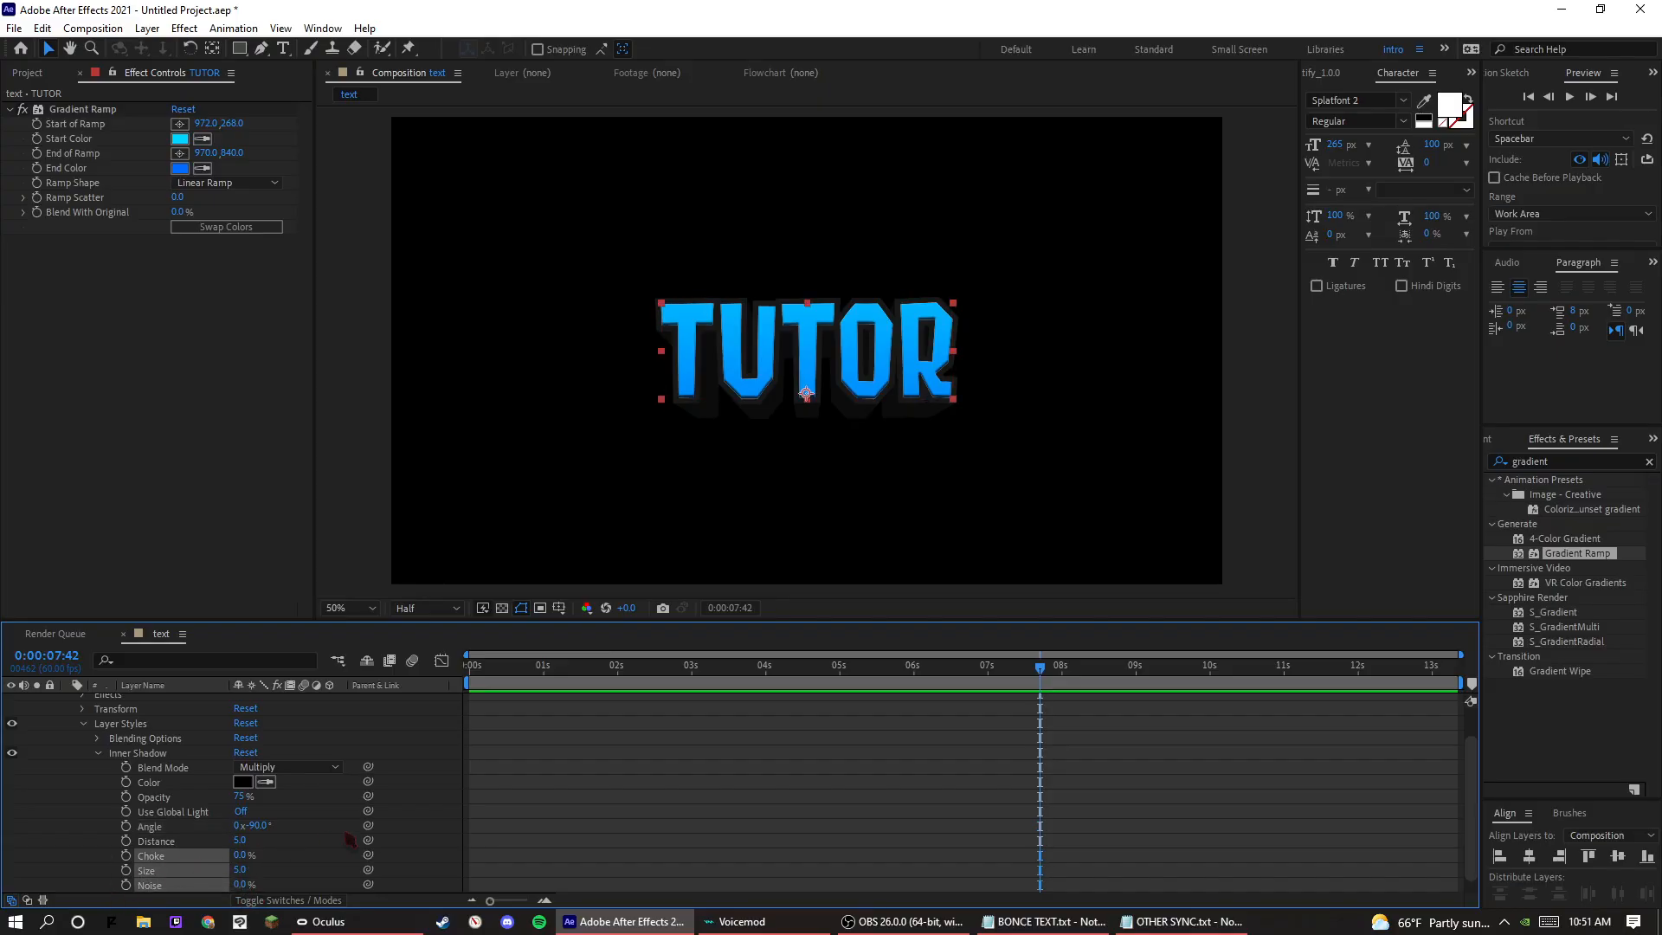
click(332, 803)
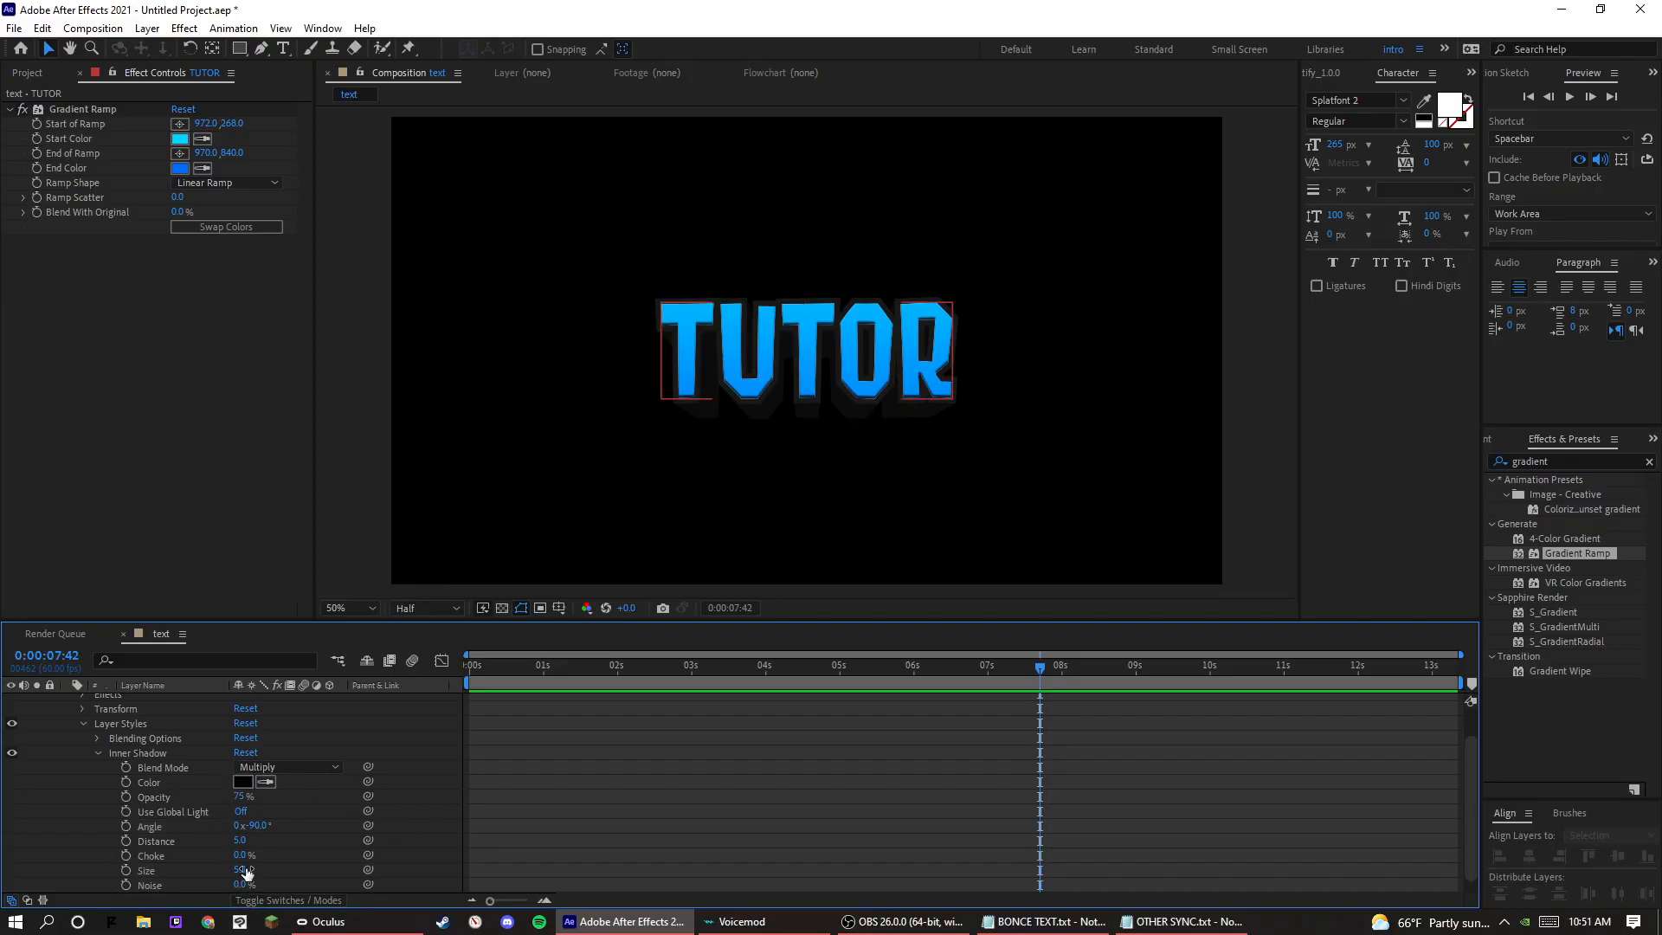
Set the inner shadow's size to 0, its opacity to 35% and its distance to 15.
drag(242, 870, 213, 857)
click(241, 797)
text(35)
key(Return)
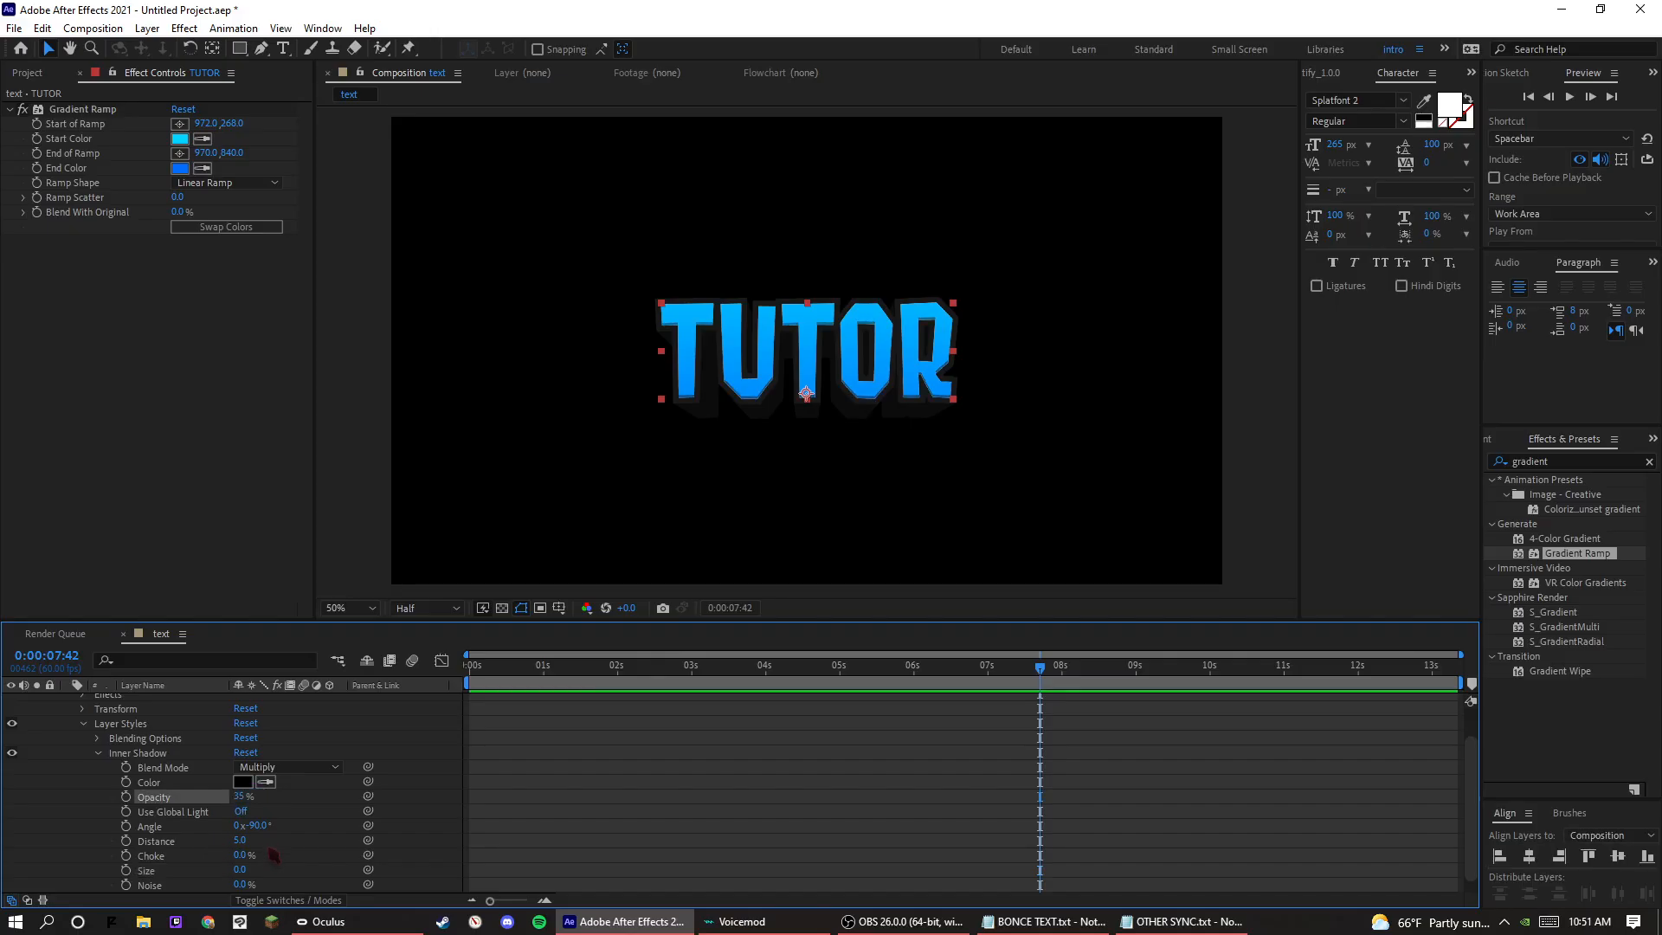
drag(247, 842, 253, 844)
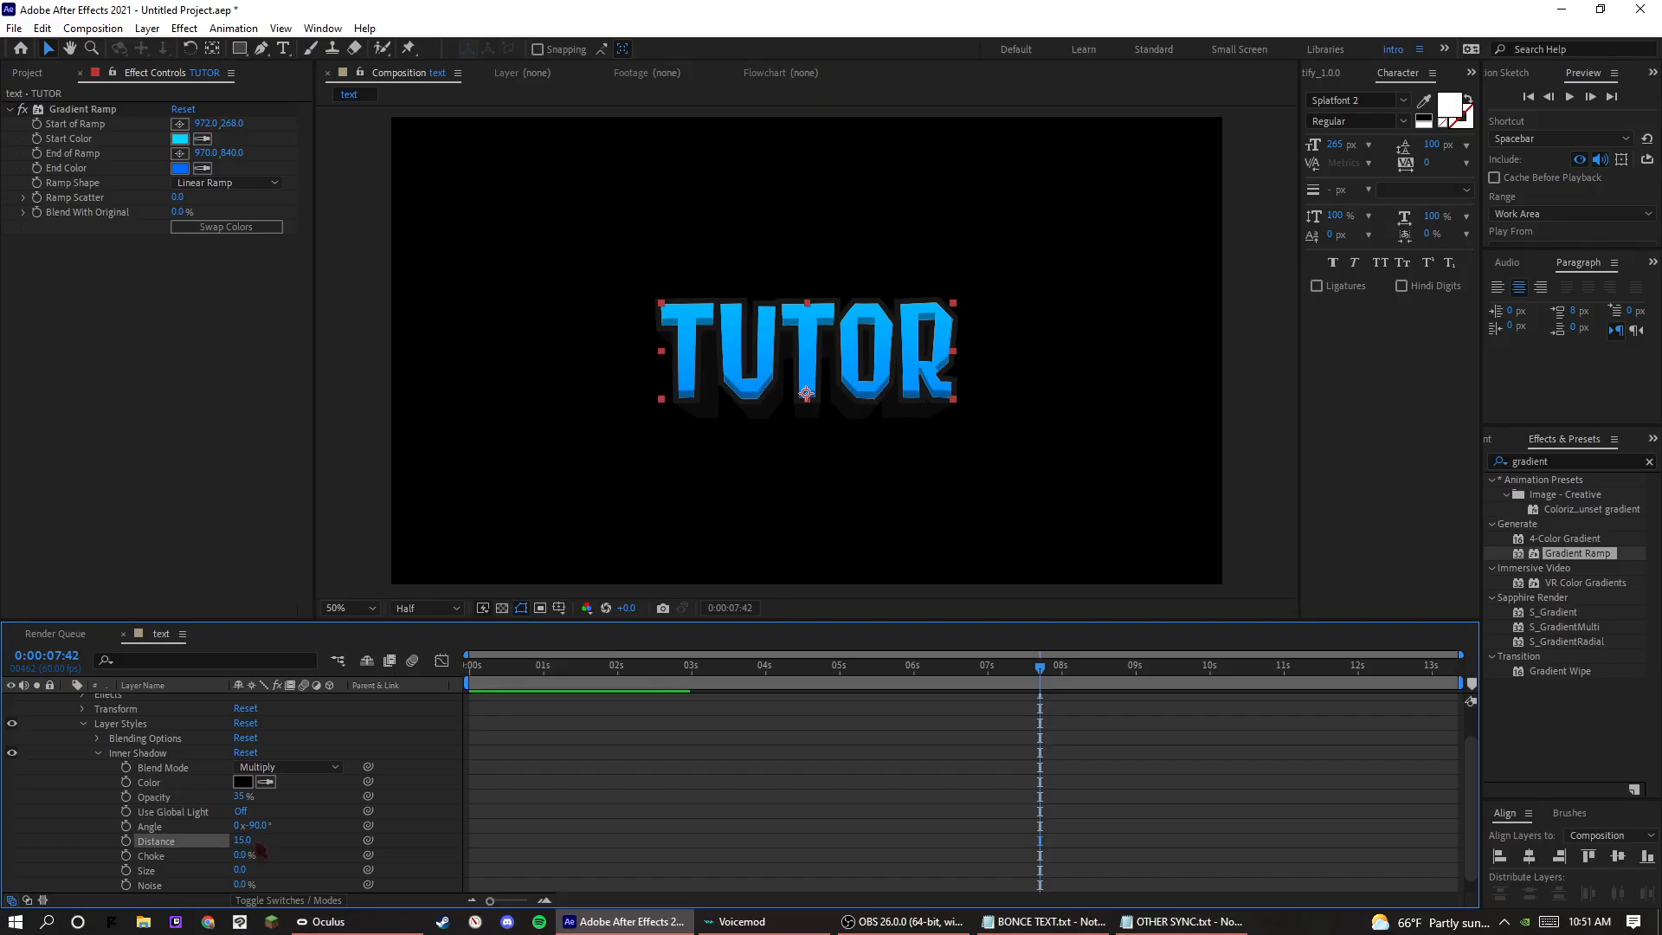
Set the inner shadow's distance to 10 and collapse the TUTOR text layer.
click(245, 841)
text(10)
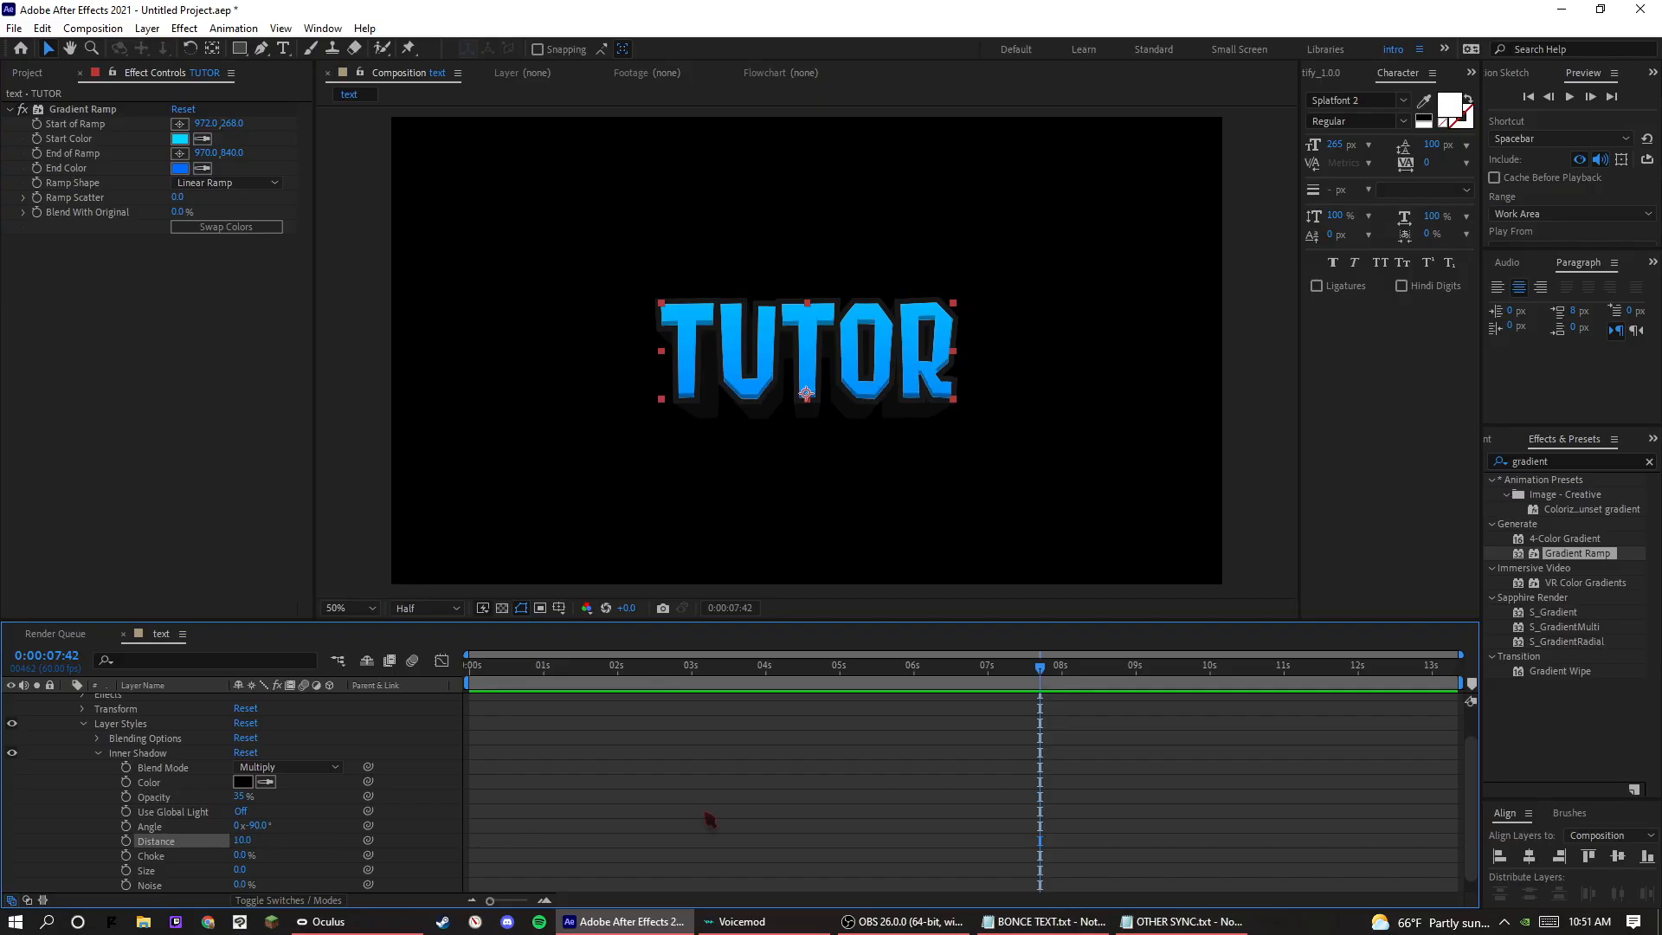
click(706, 817)
scroll(712, 810, up, 2)
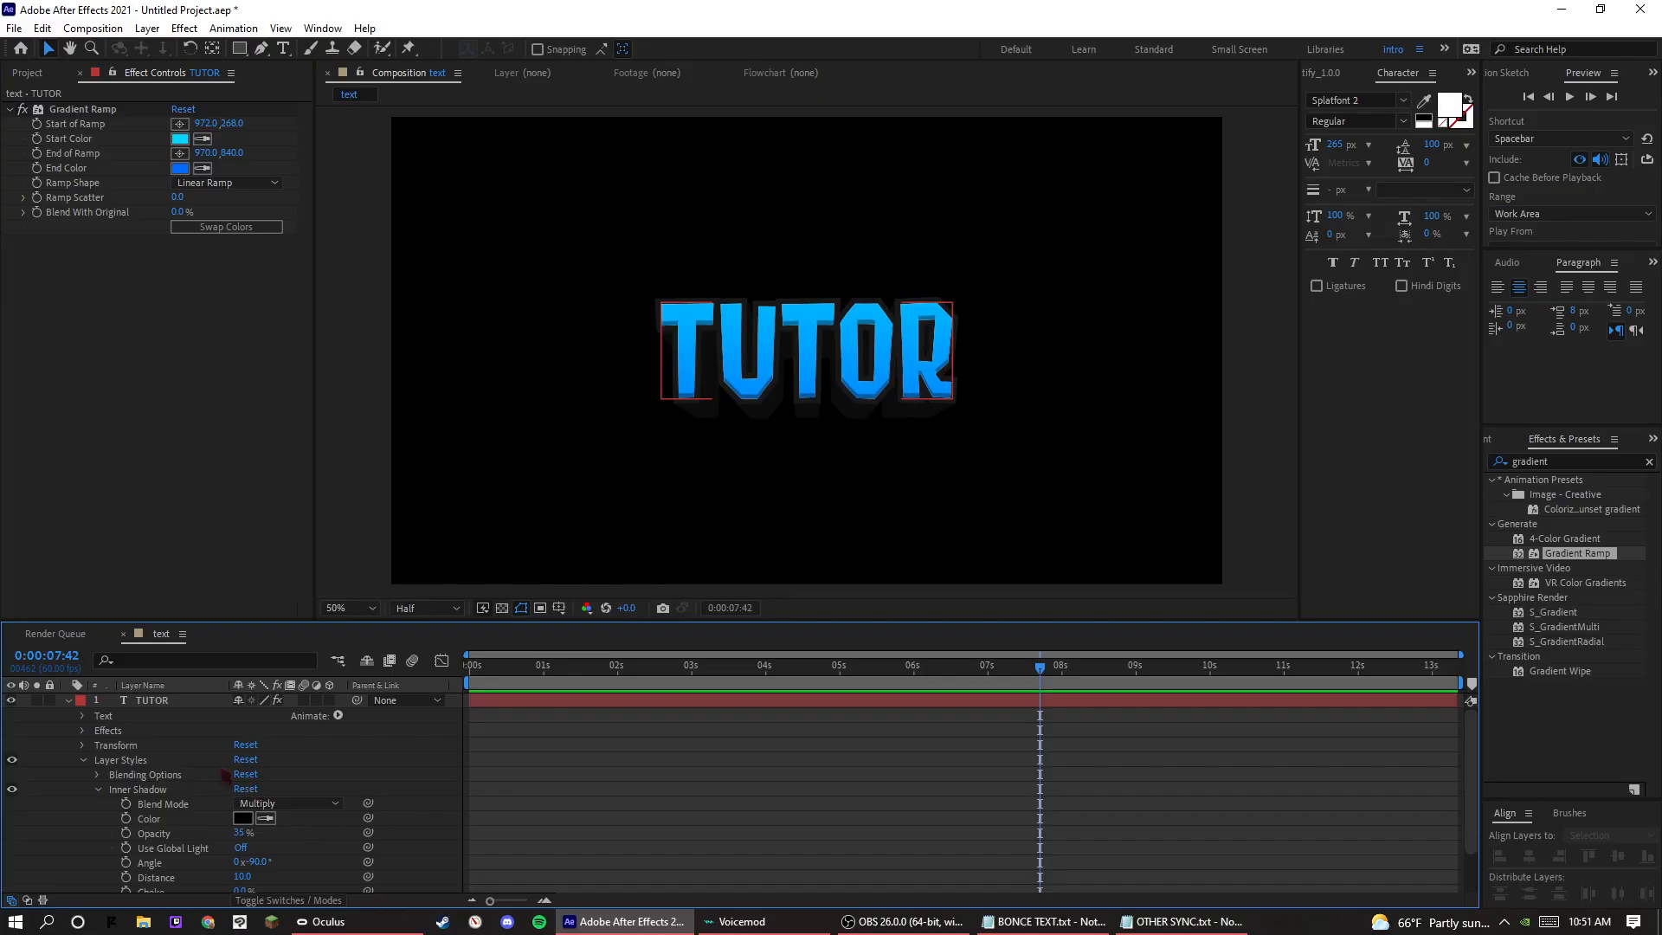
click(168, 707)
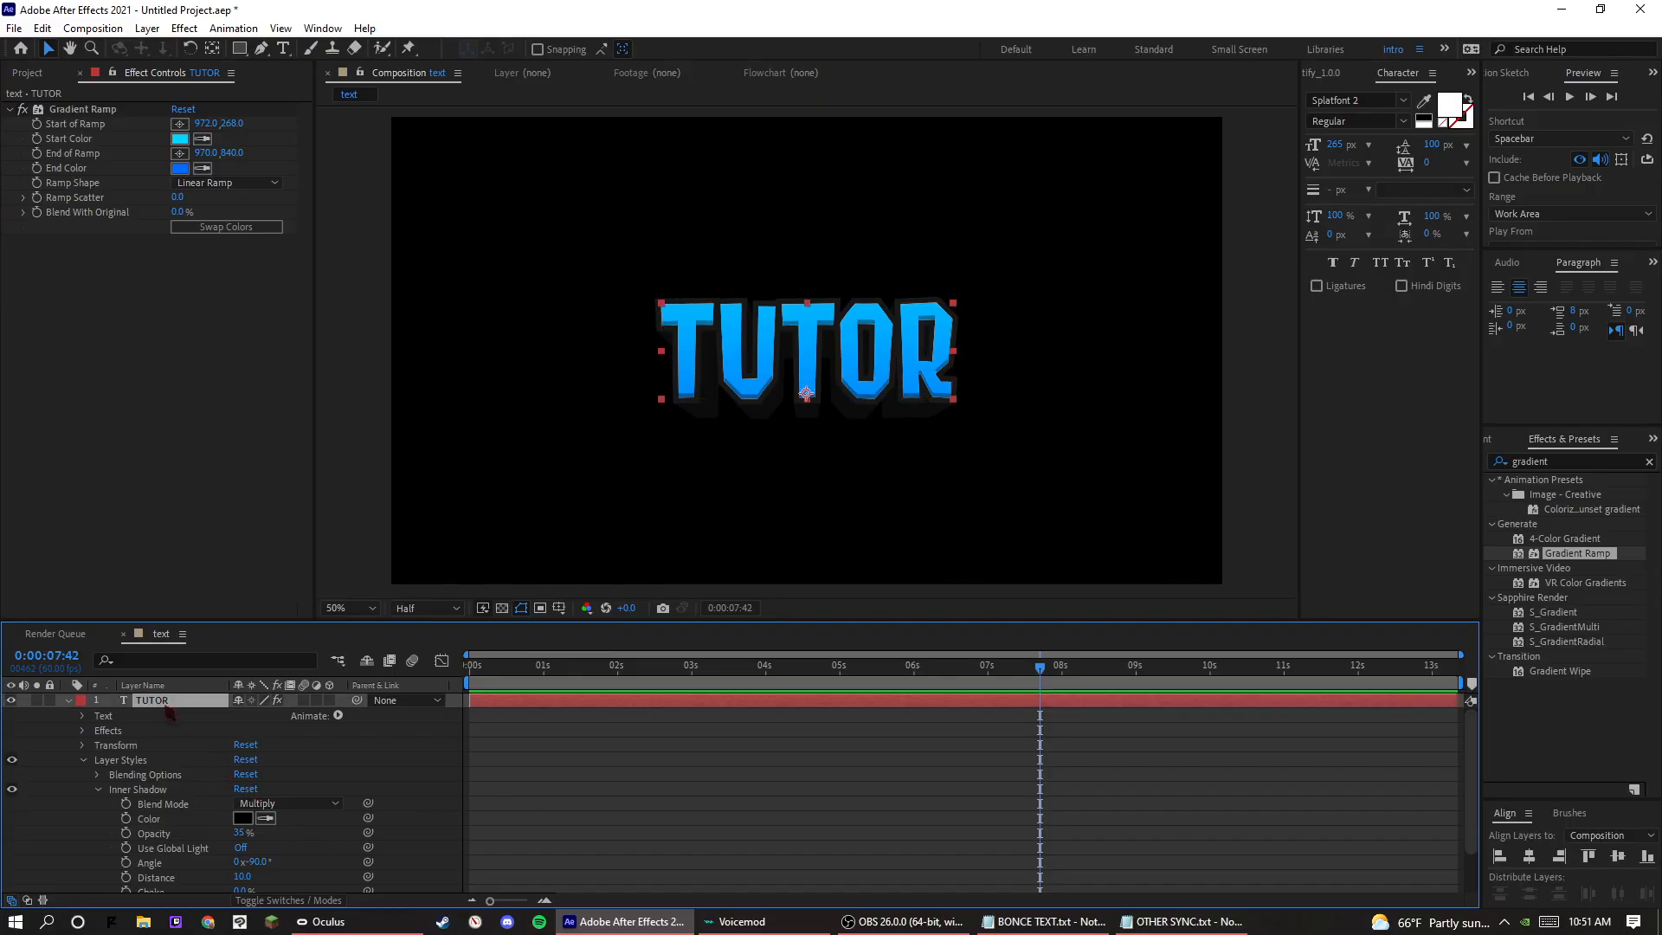
click(78, 711)
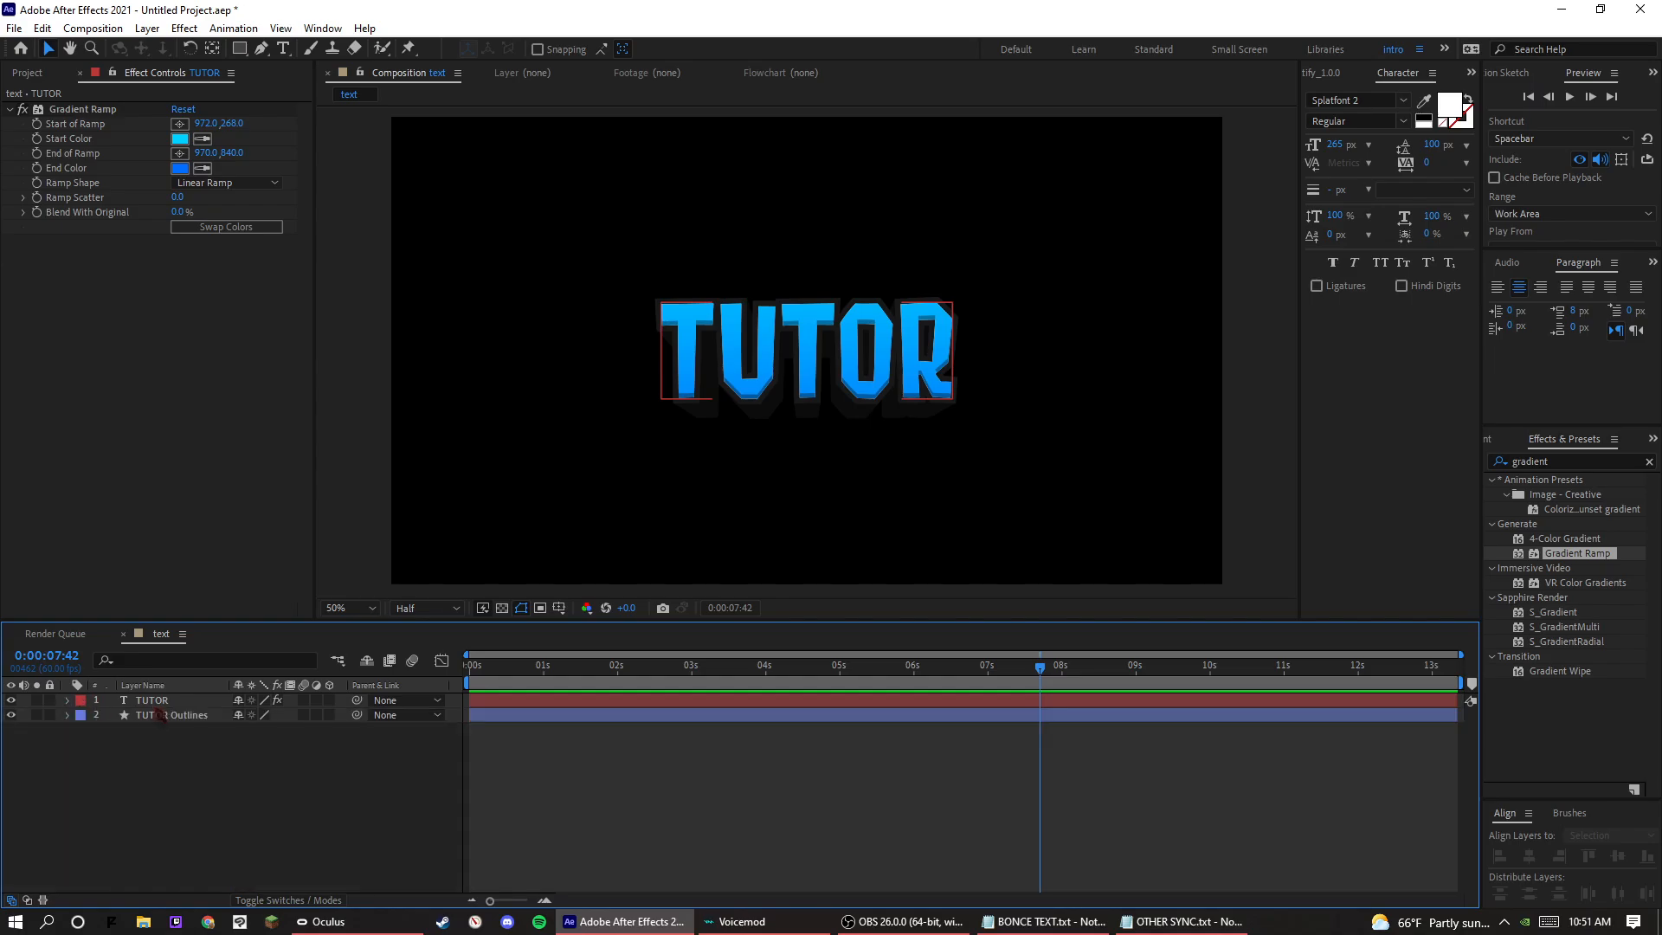
Pre-compose the TUTOR text and TUTOR Outlines layers together as Pre-comp 1.
key(ctrl+a)
right_click(158, 715)
click(258, 614)
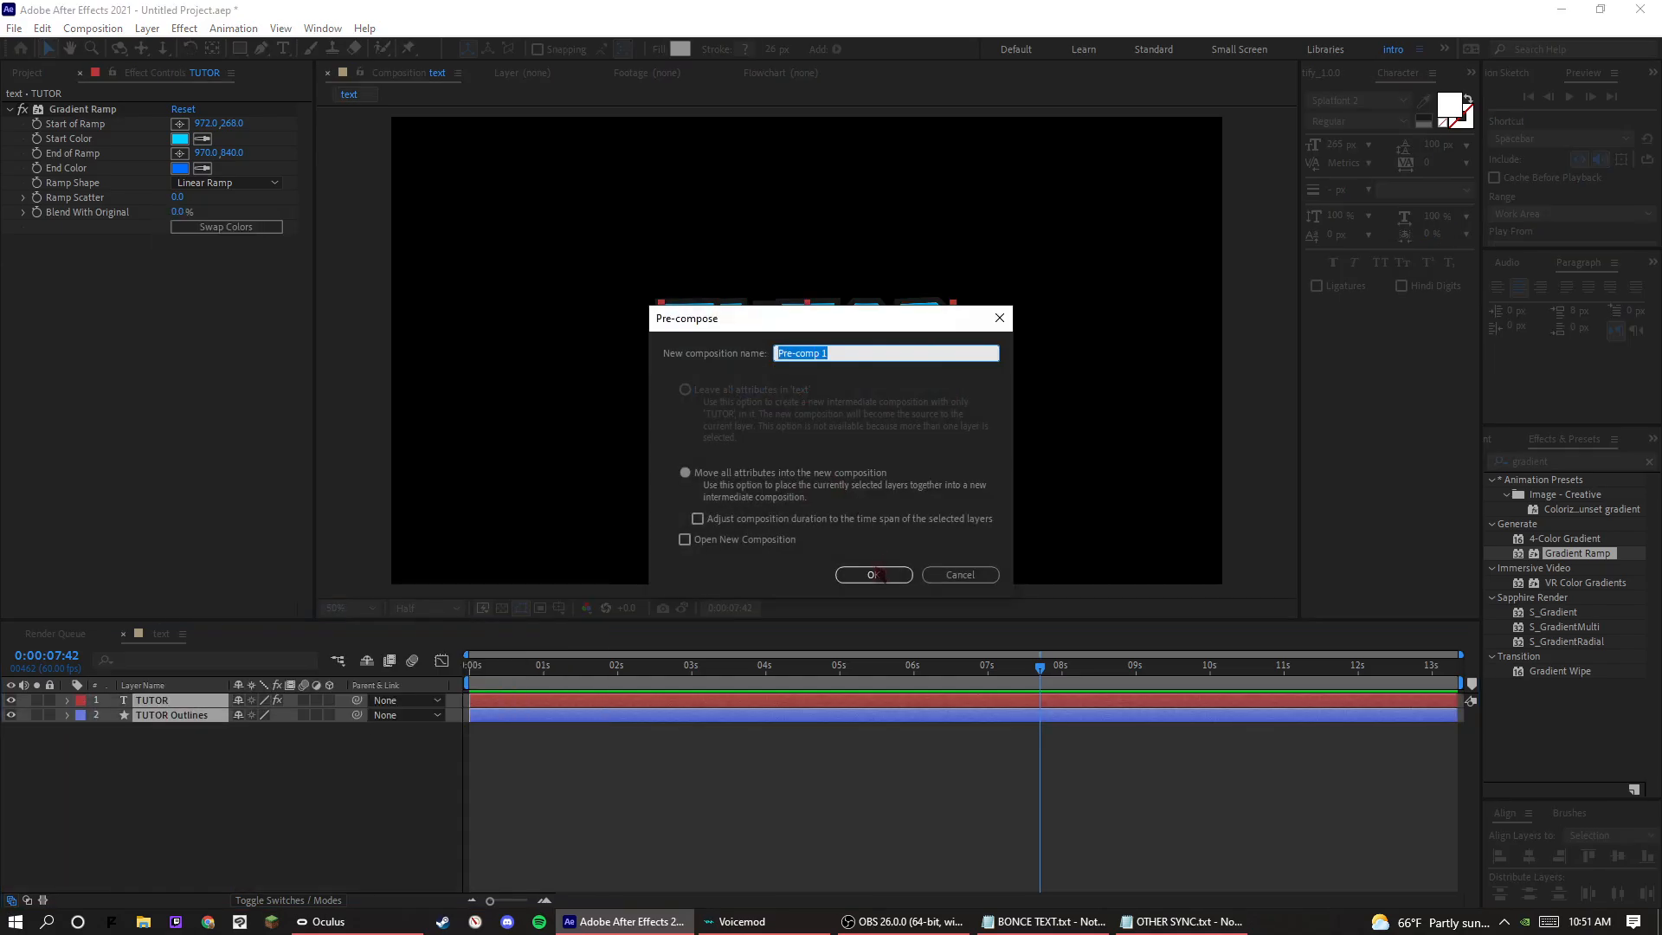
click(873, 572)
Find the Warp distortion effect and apply it to the Pre-comp 1 layer.
click(1534, 457)
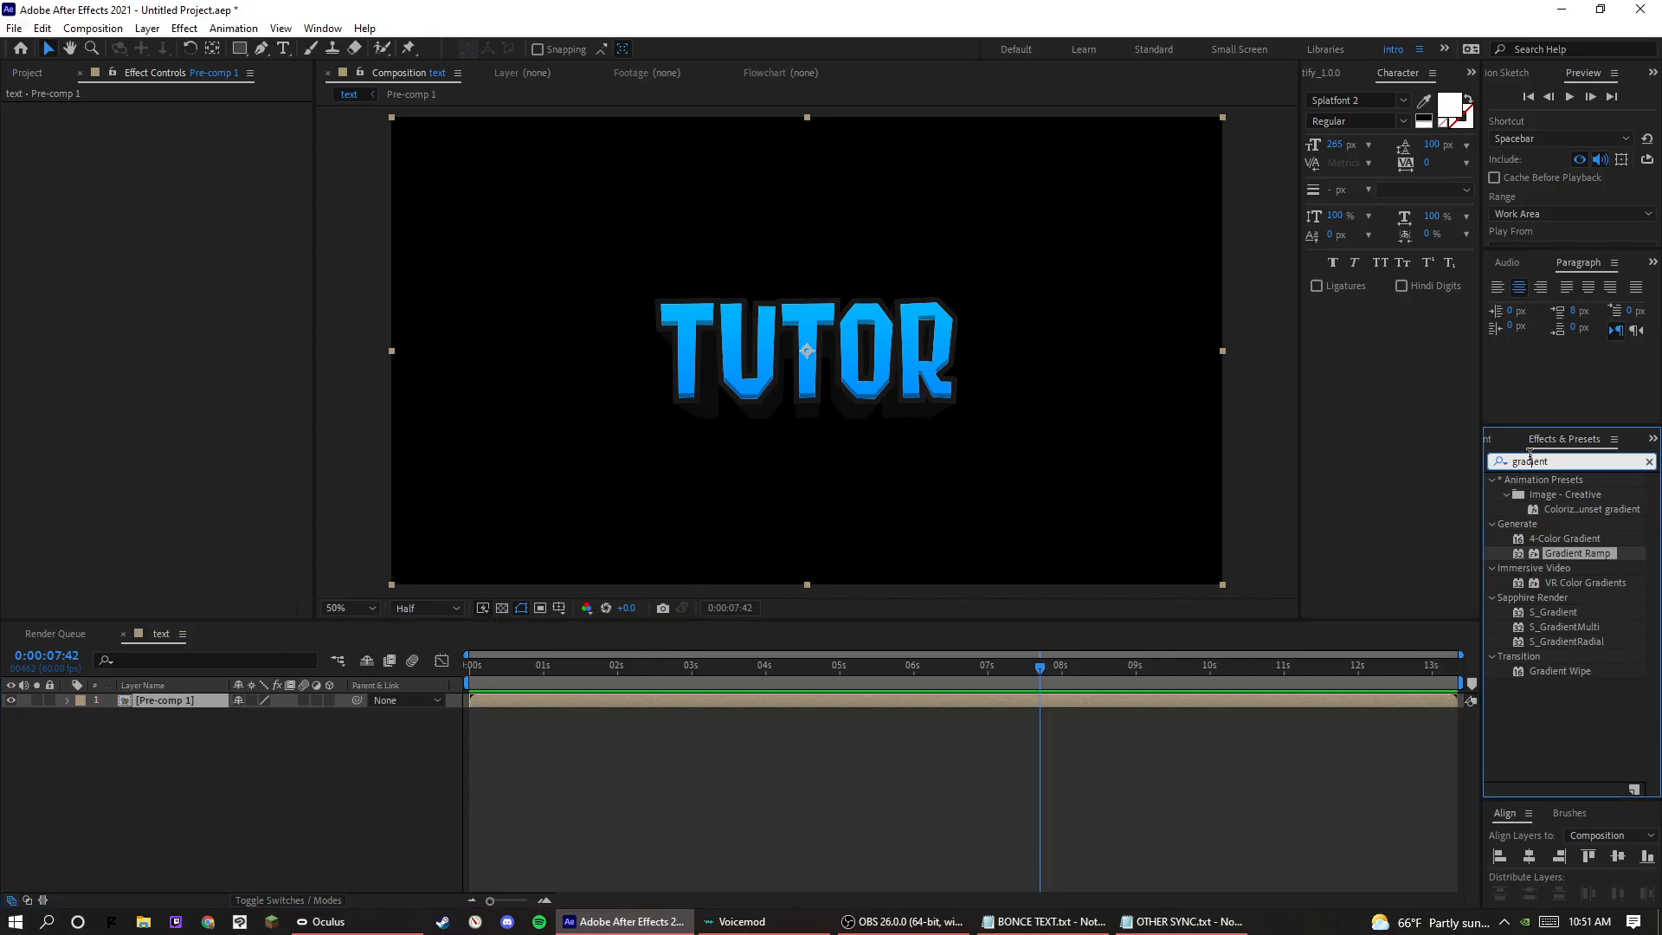
text(warp)
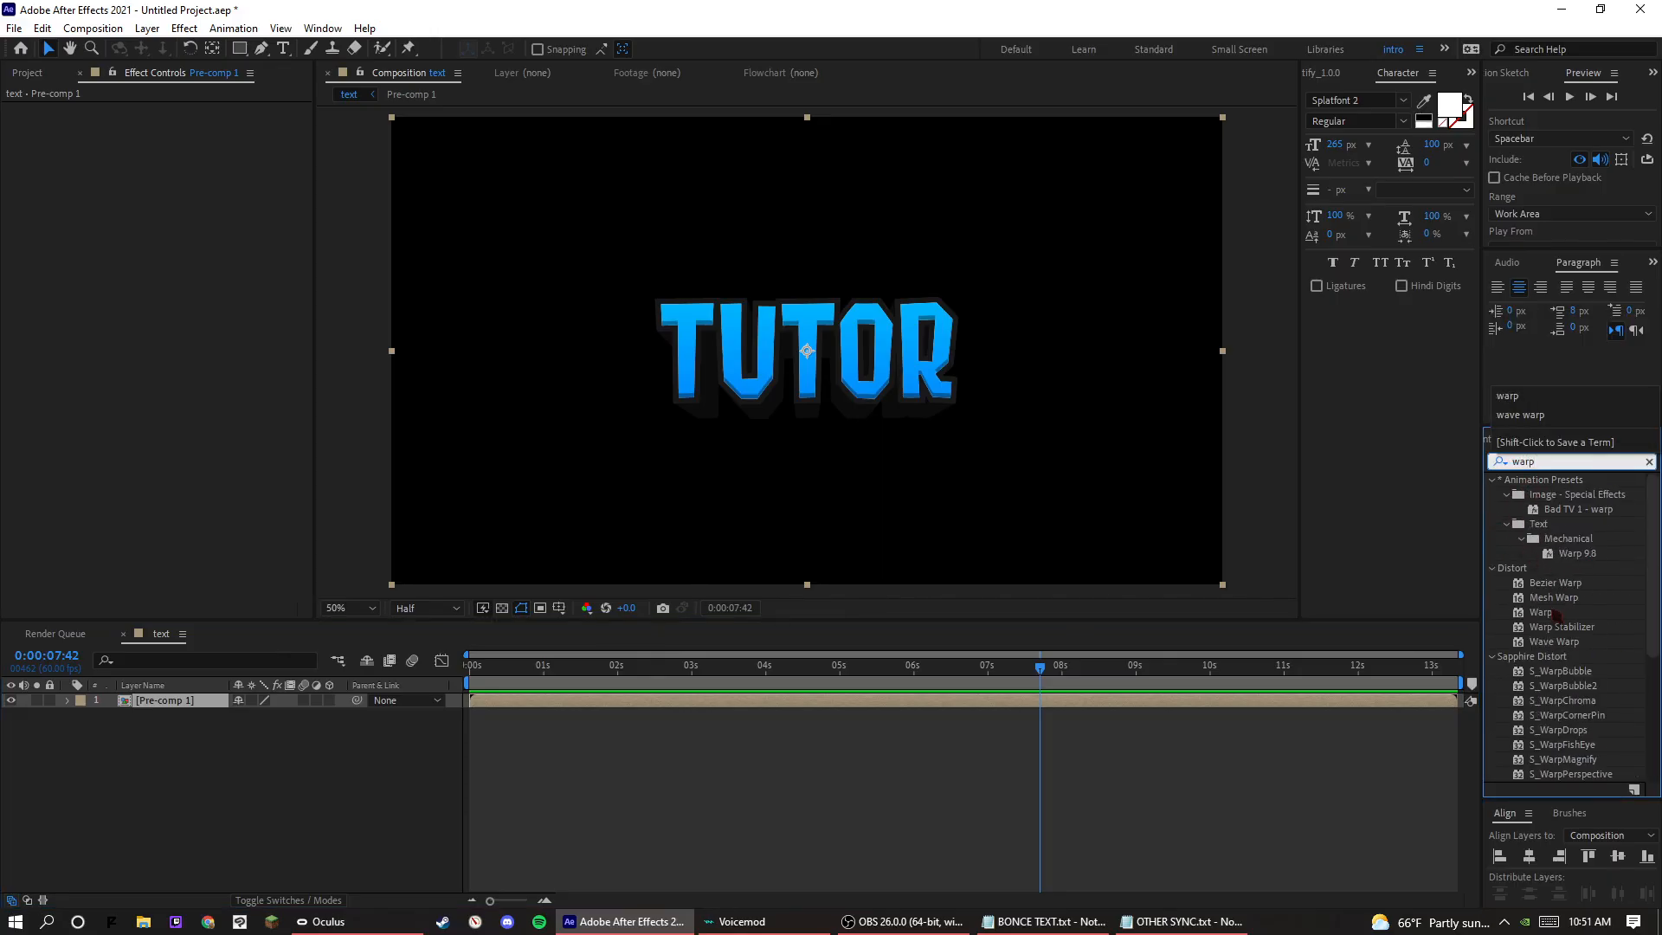
drag(1536, 612, 211, 705)
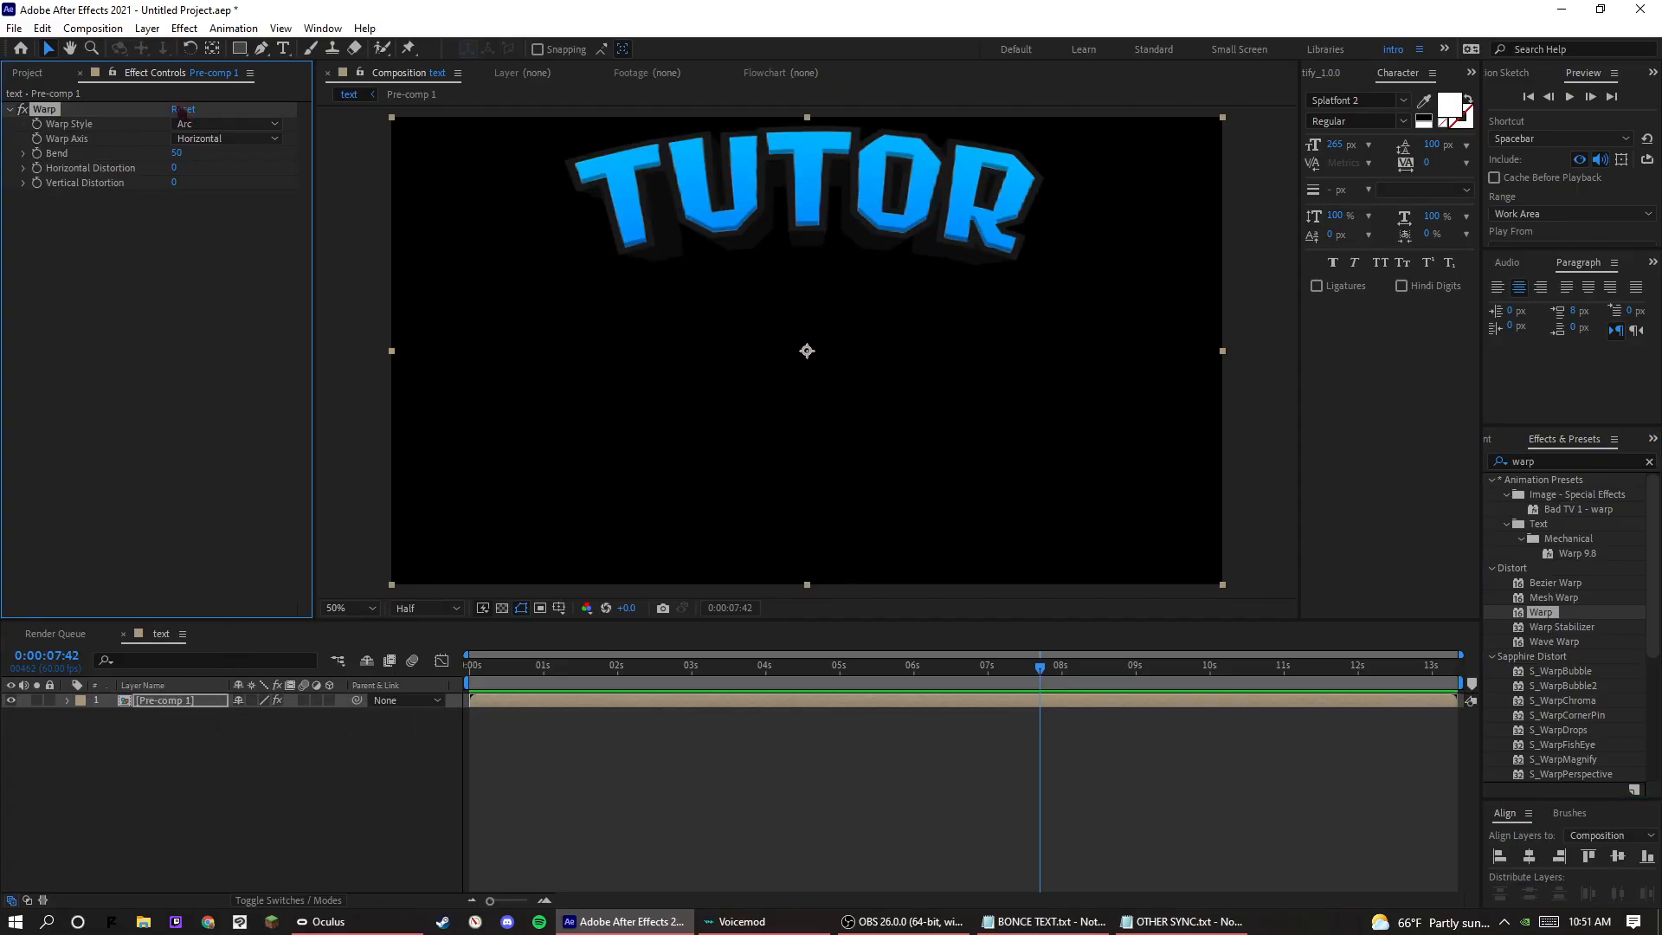
Set the Warp effect's bend to 0 and its vertical distortion to 15.
click(177, 153)
text(0)
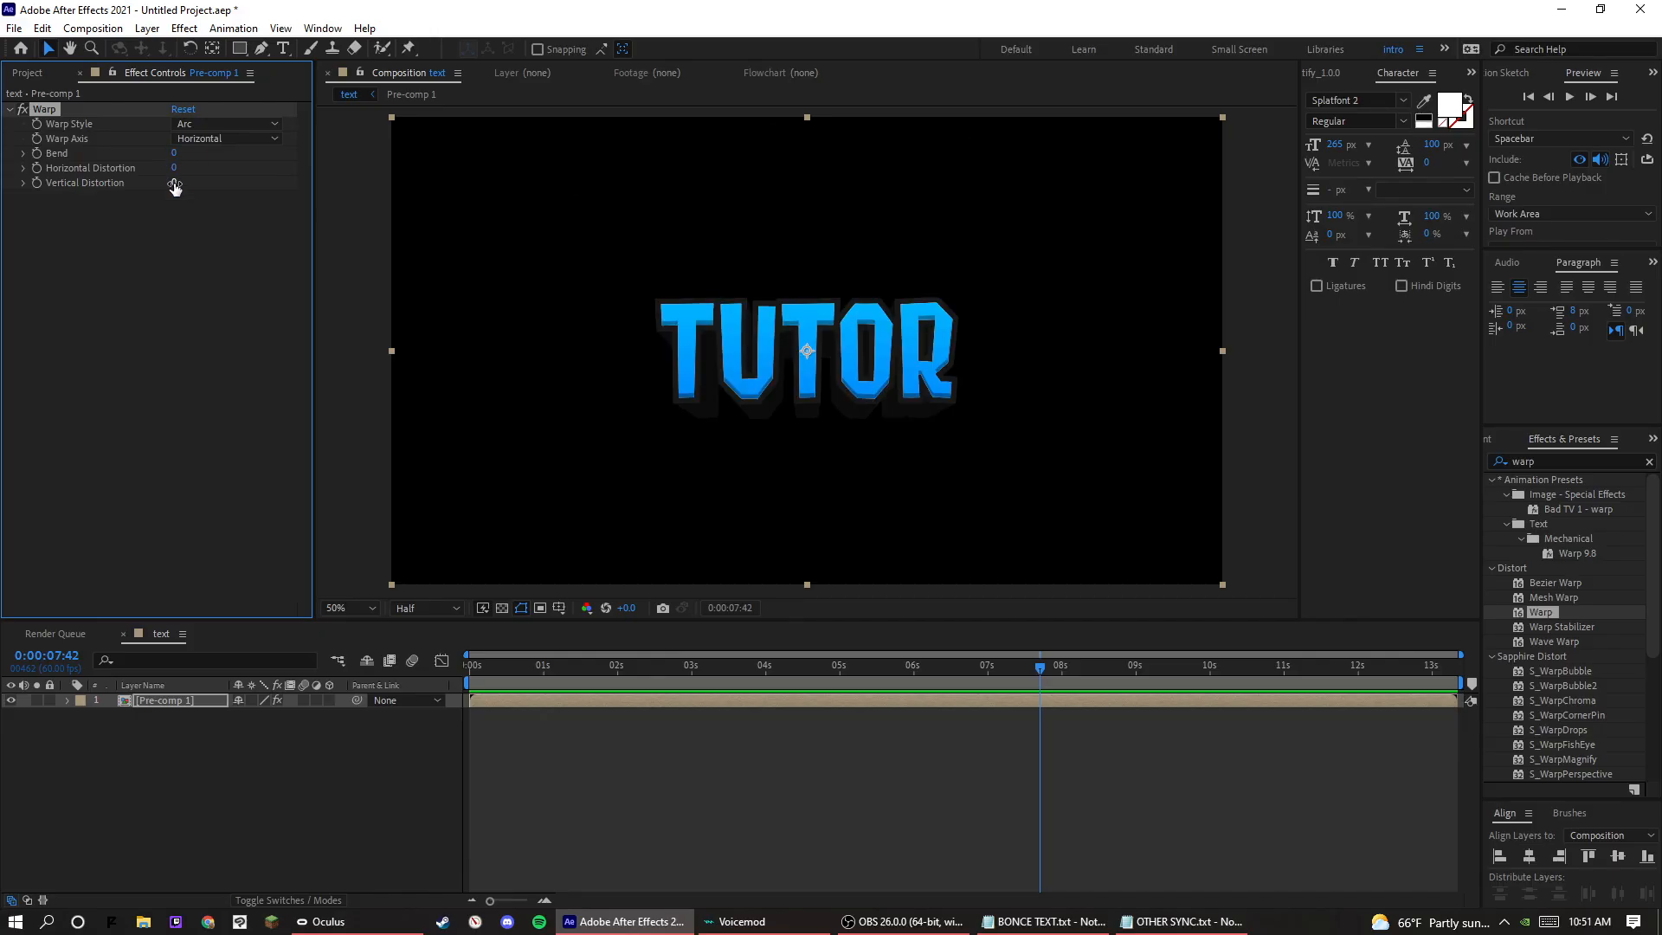
drag(174, 182, 186, 188)
click(176, 182)
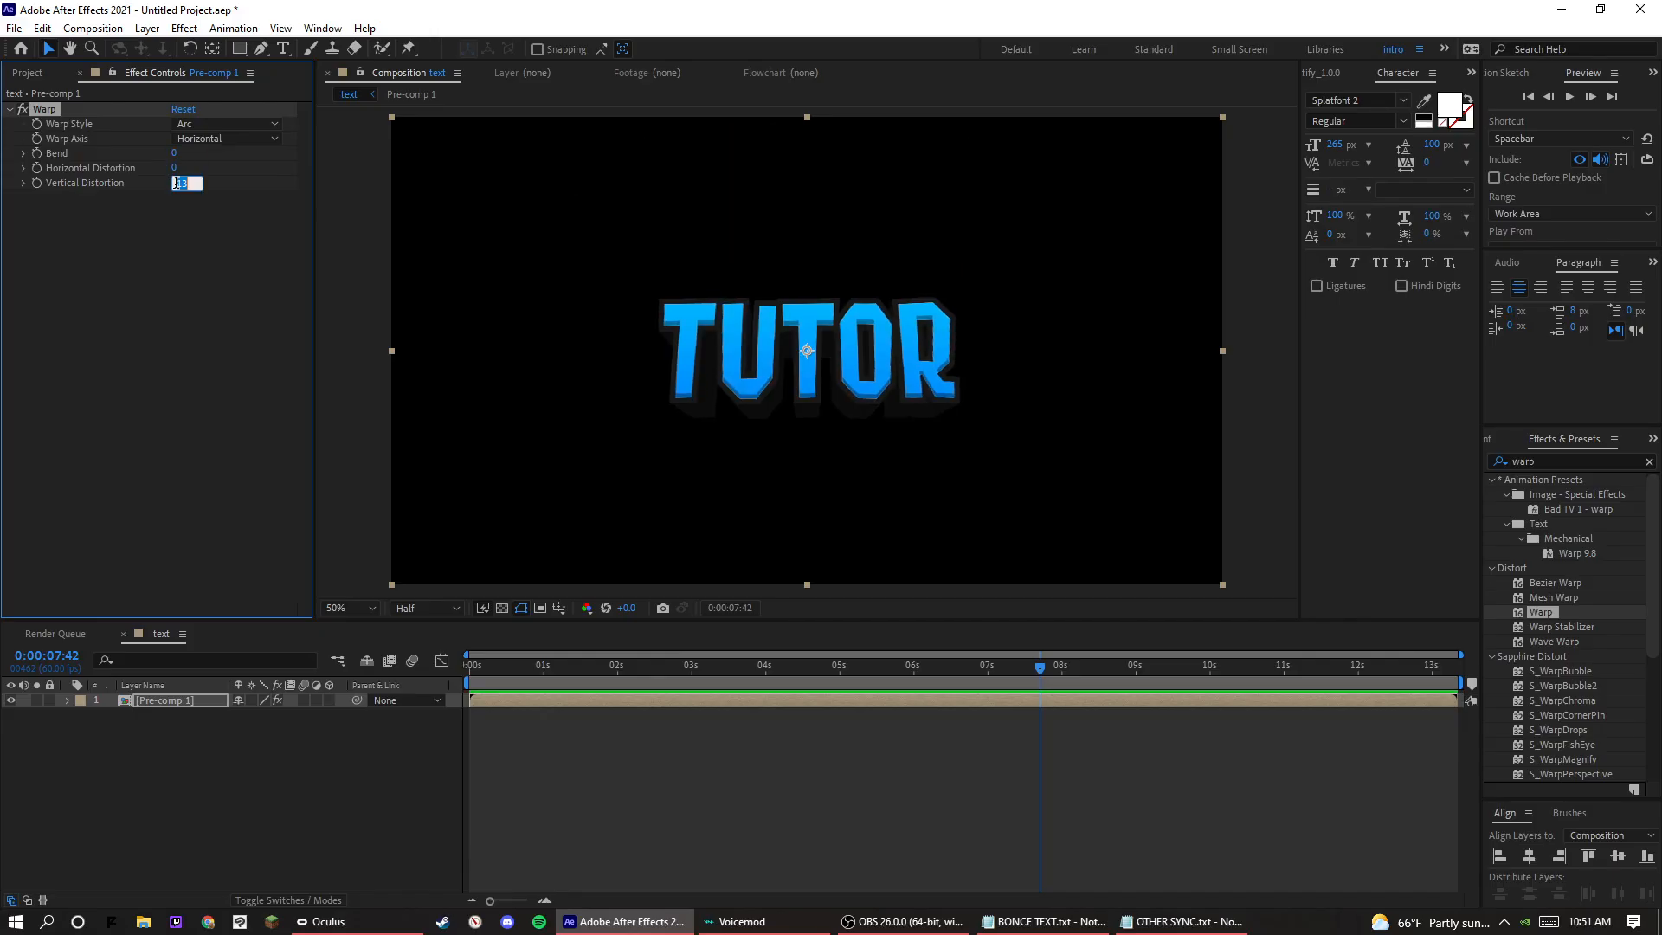
text(15)
key(Return)
Pre-compose the warped layer as Pre-comp 1 Comp 1, moving all attributes into the new composition.
right_click(184, 715)
click(279, 605)
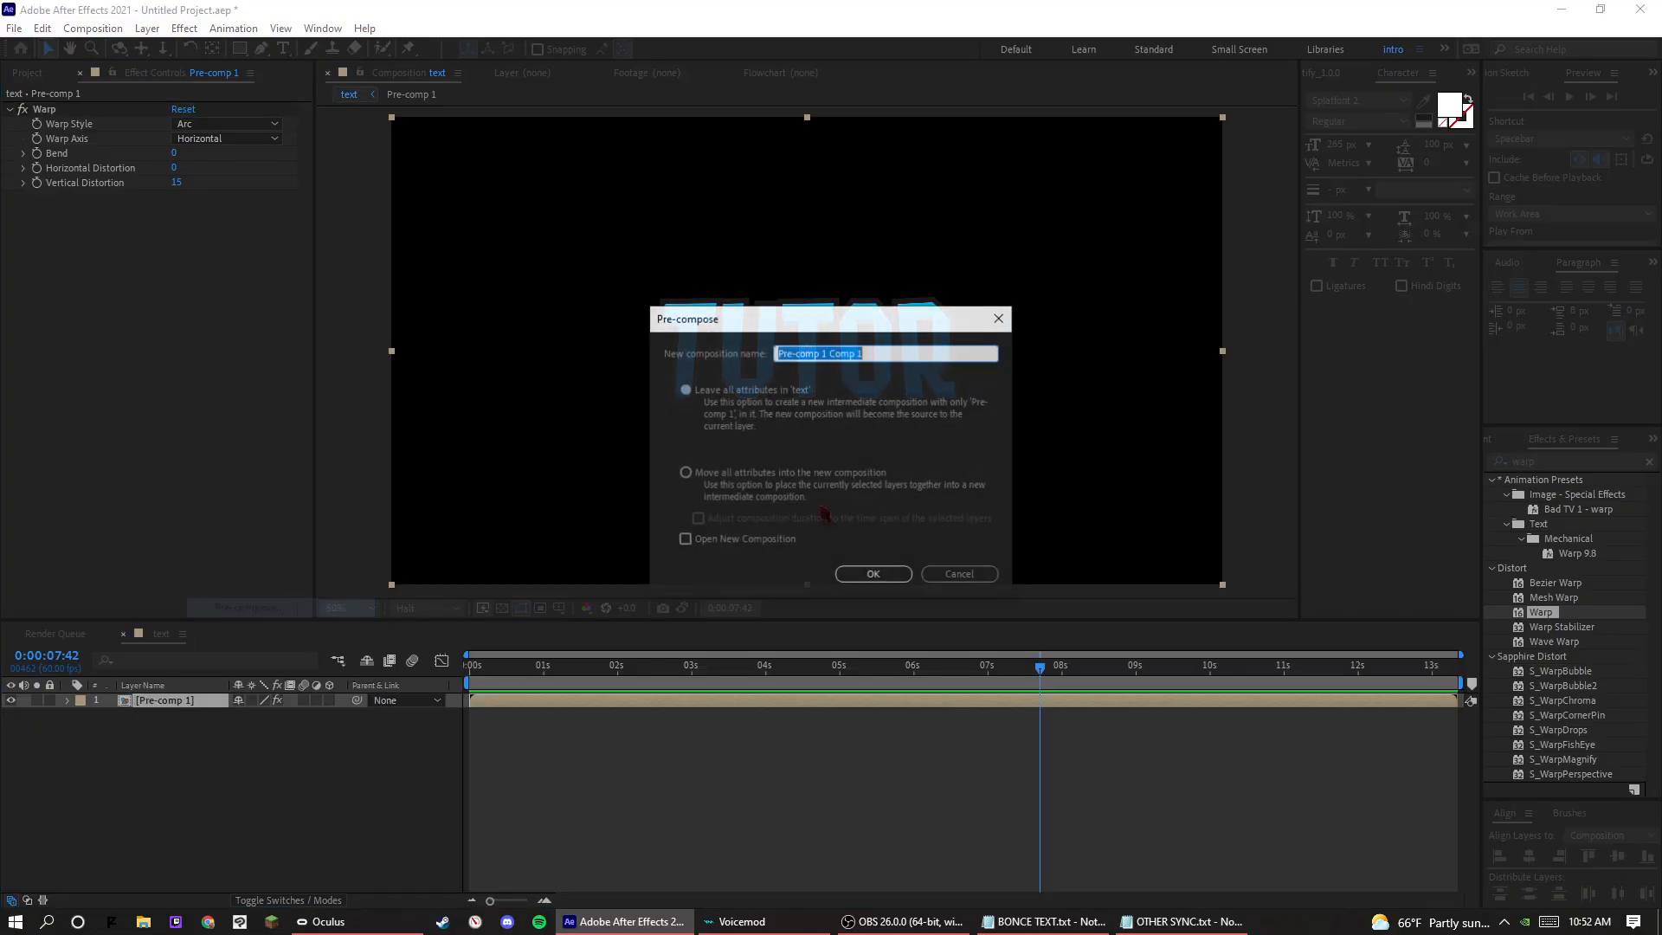
click(792, 498)
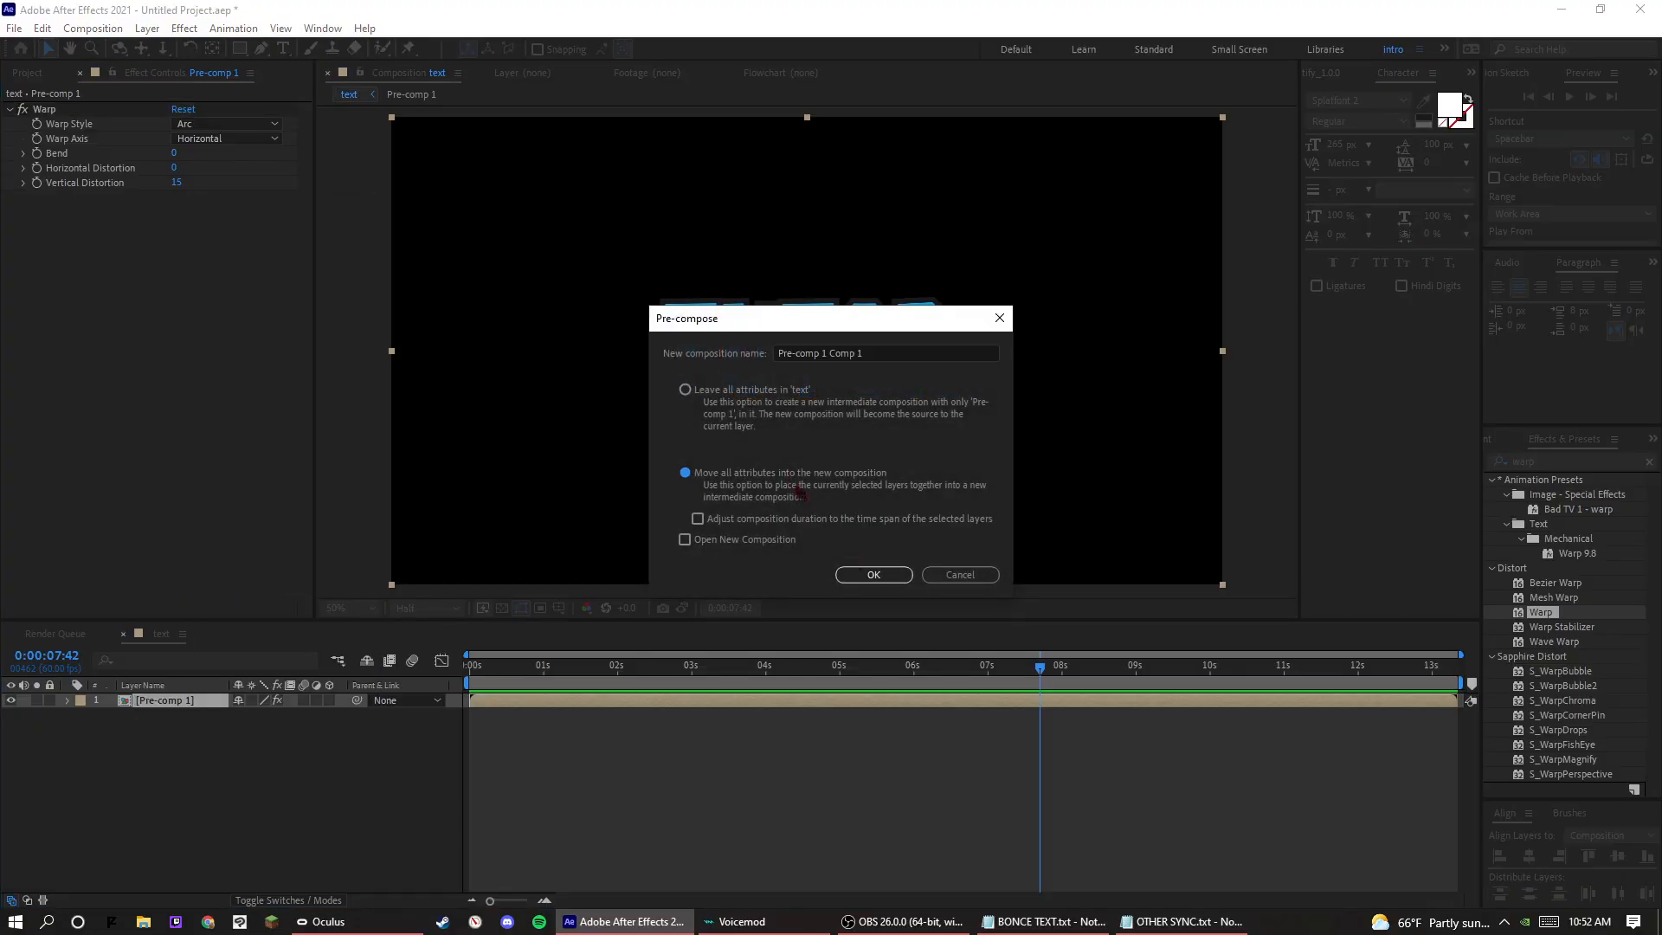
click(873, 573)
Add a Stroke layer style to the Pre-comp 1 Comp 1 layer and expand its settings.
right_click(164, 696)
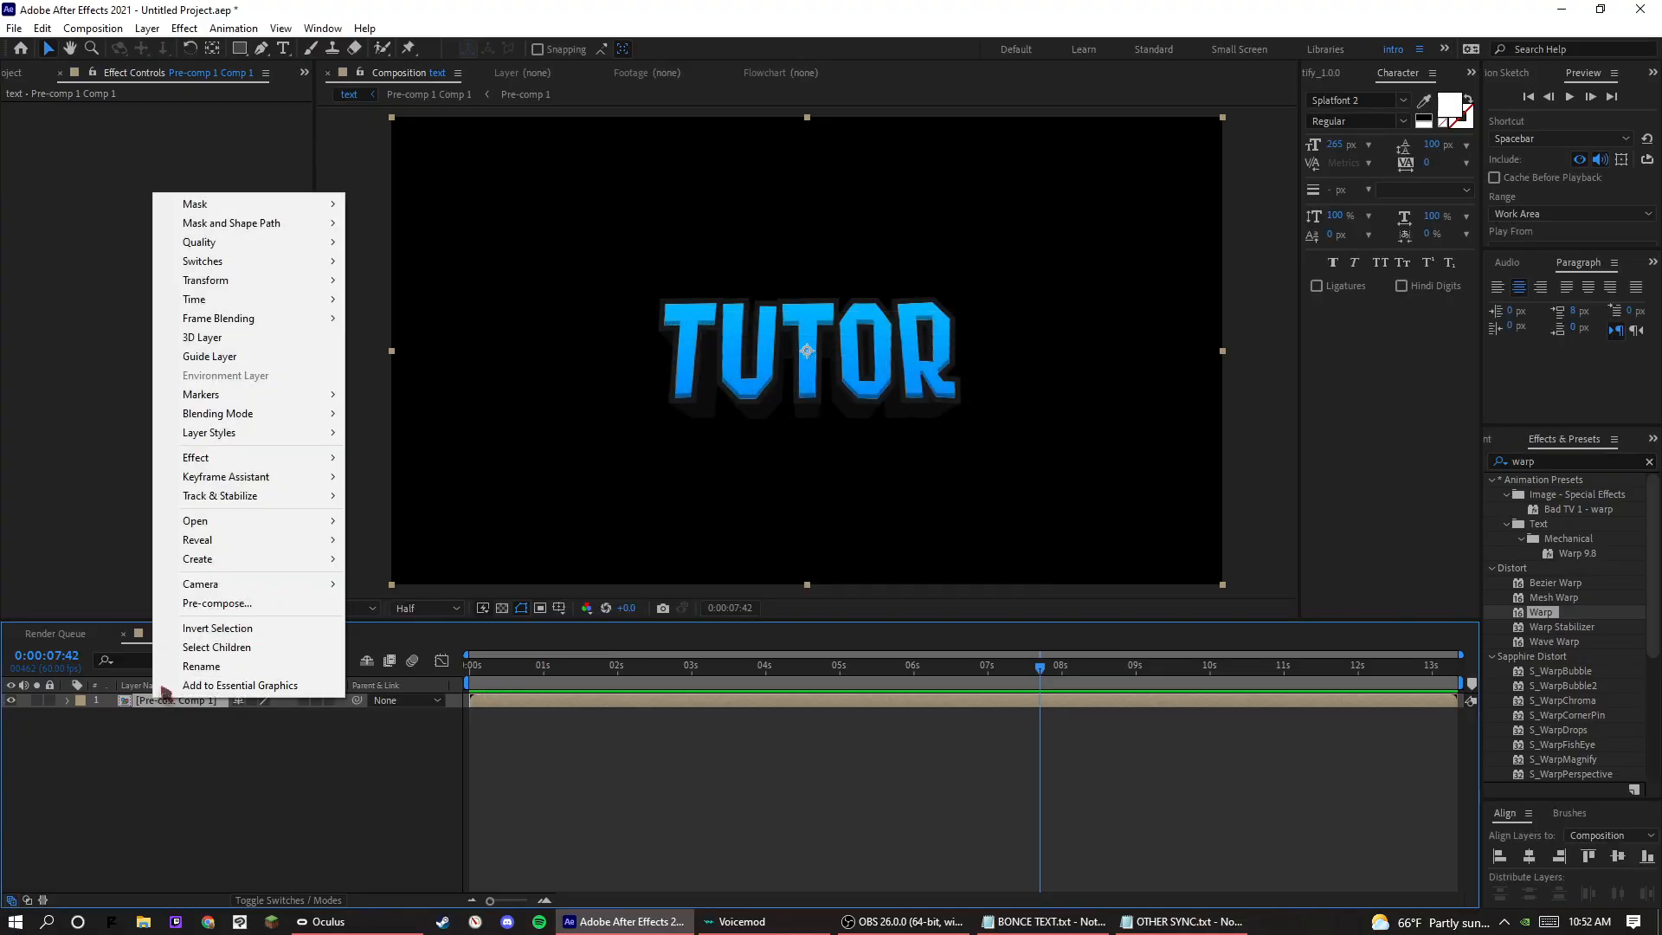
mouse_move(253, 435)
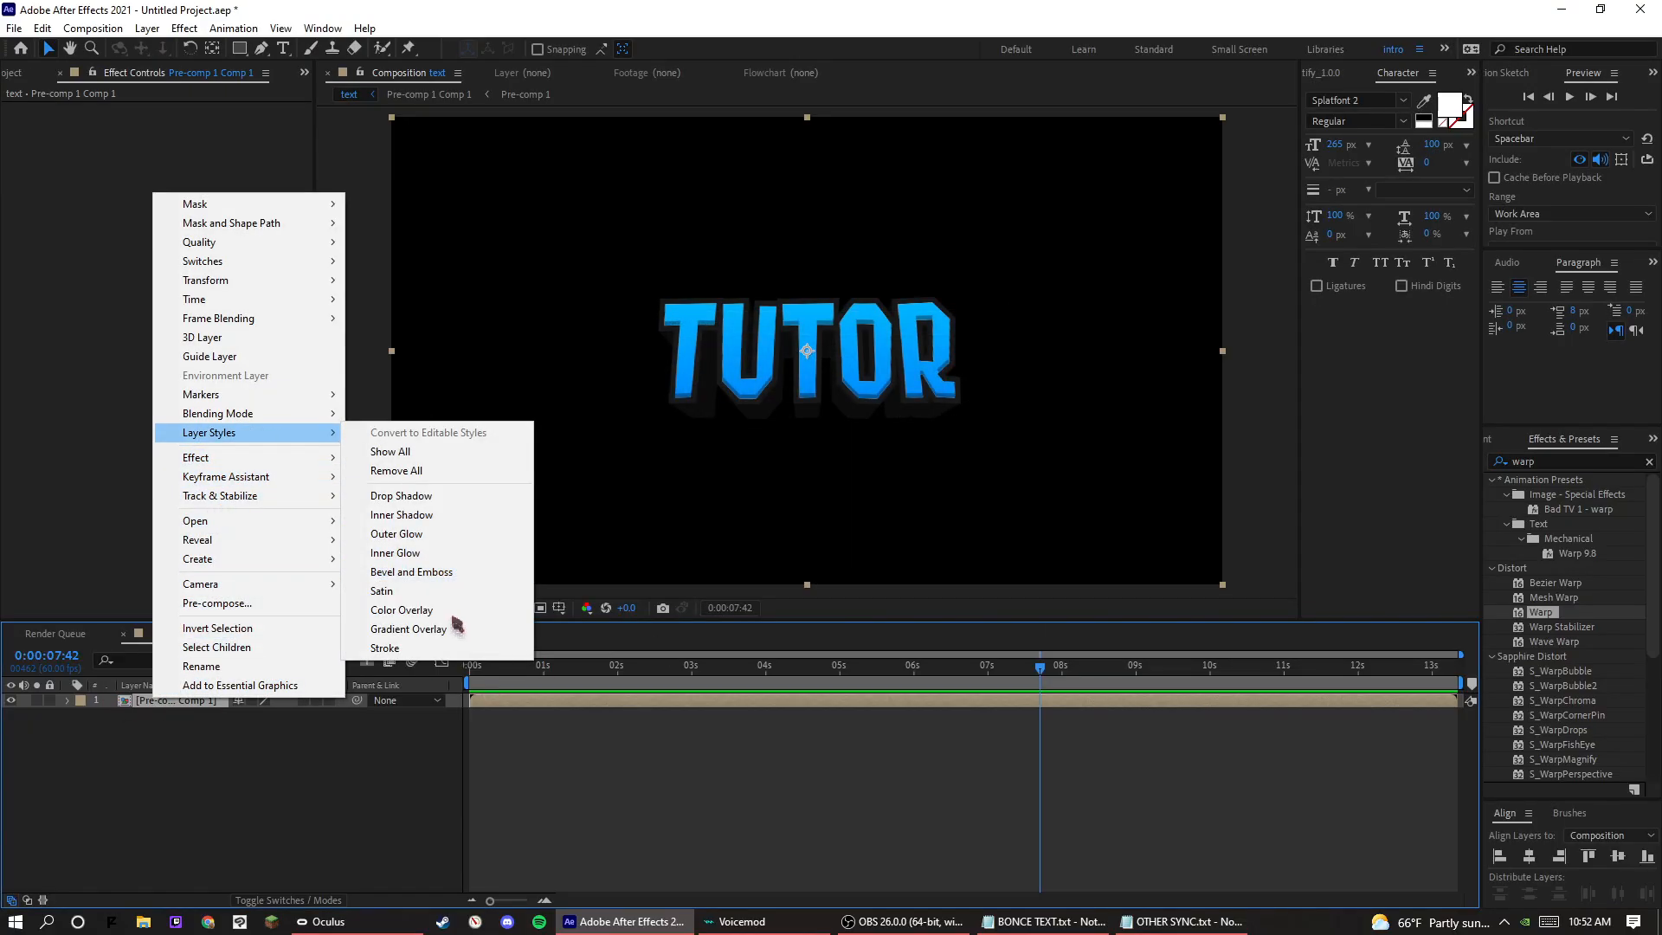
click(443, 648)
click(97, 760)
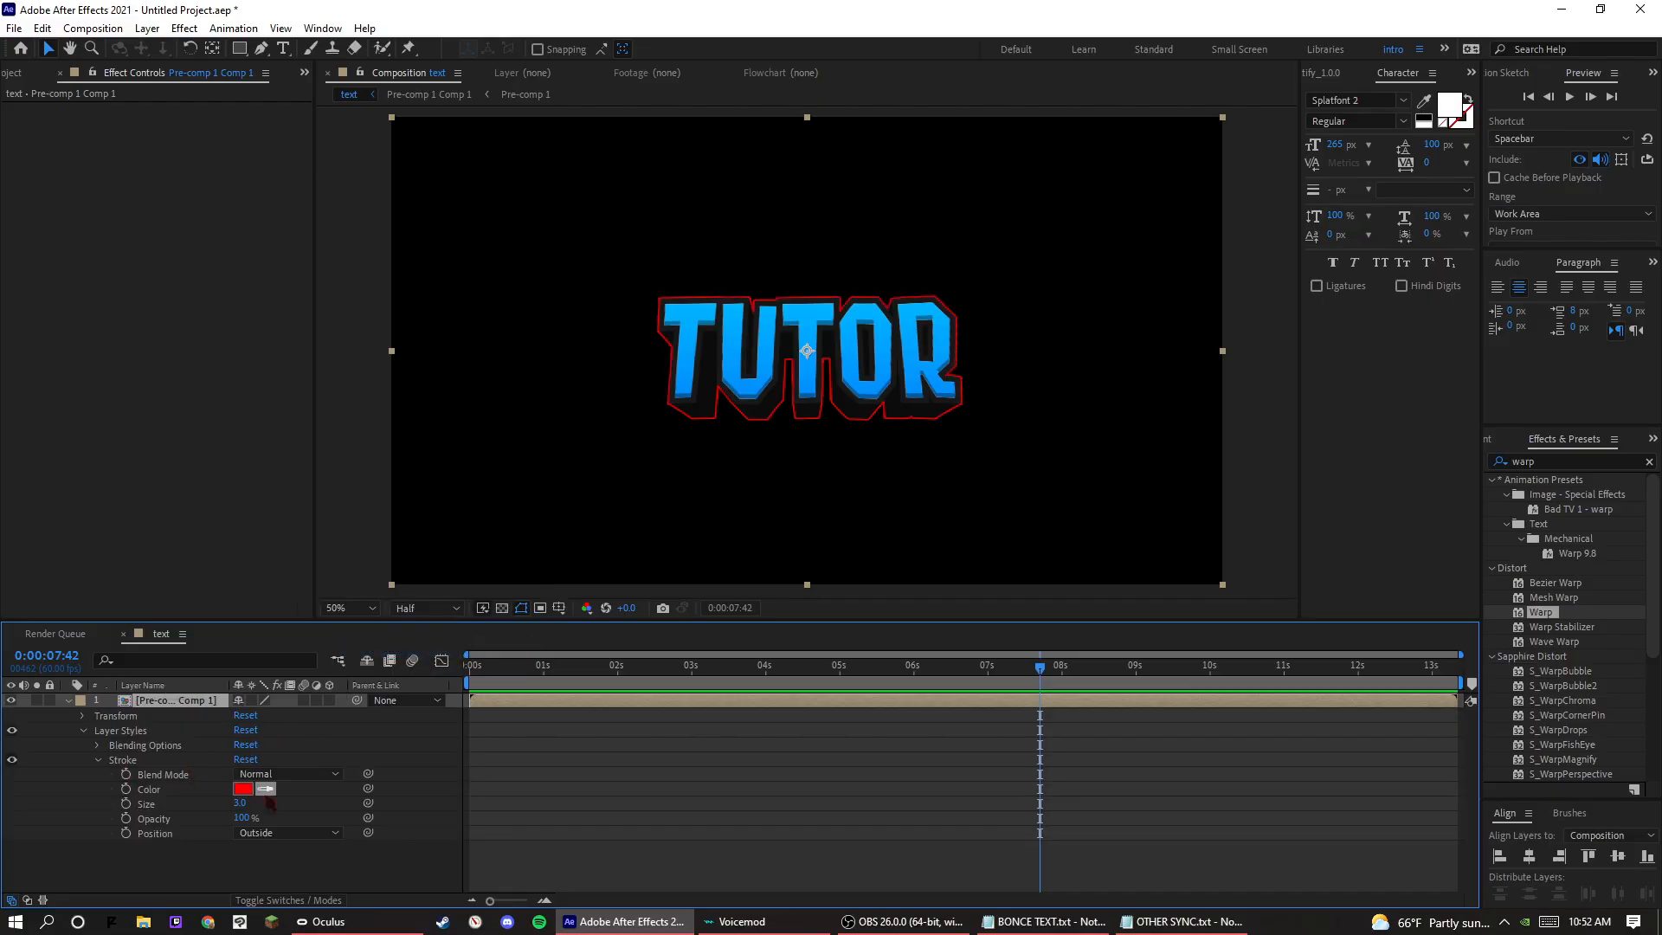
Set the stroke's color to white (FFFFFF) and its size to 7.
drag(241, 803, 286, 794)
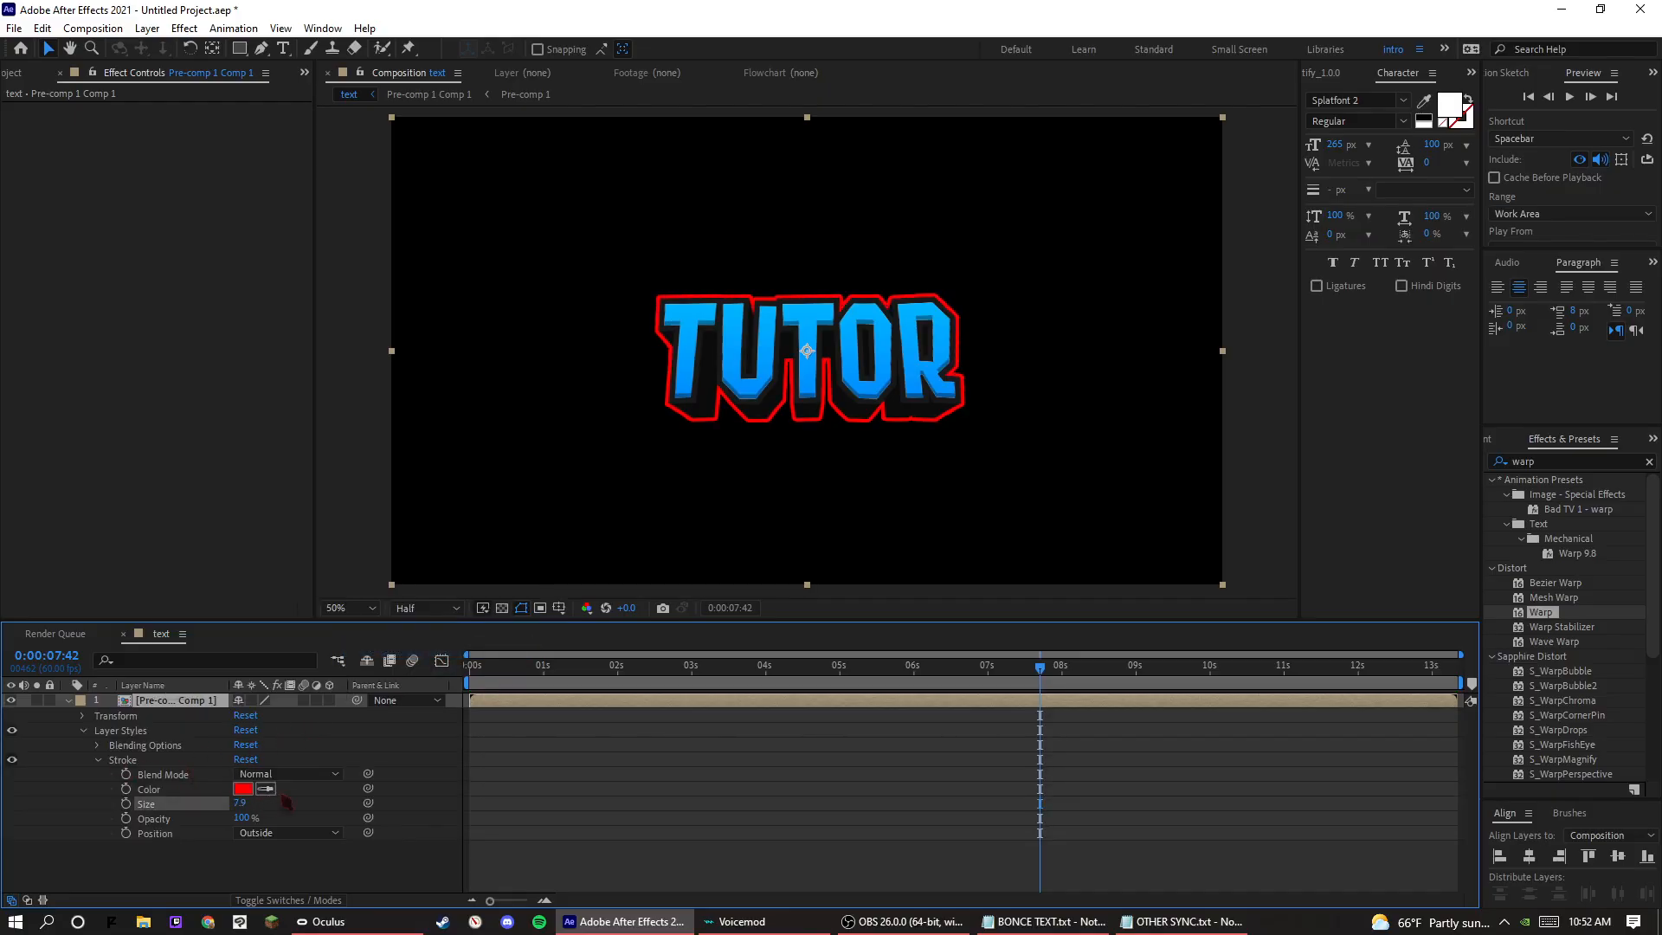
click(242, 789)
drag(1074, 571, 868, 508)
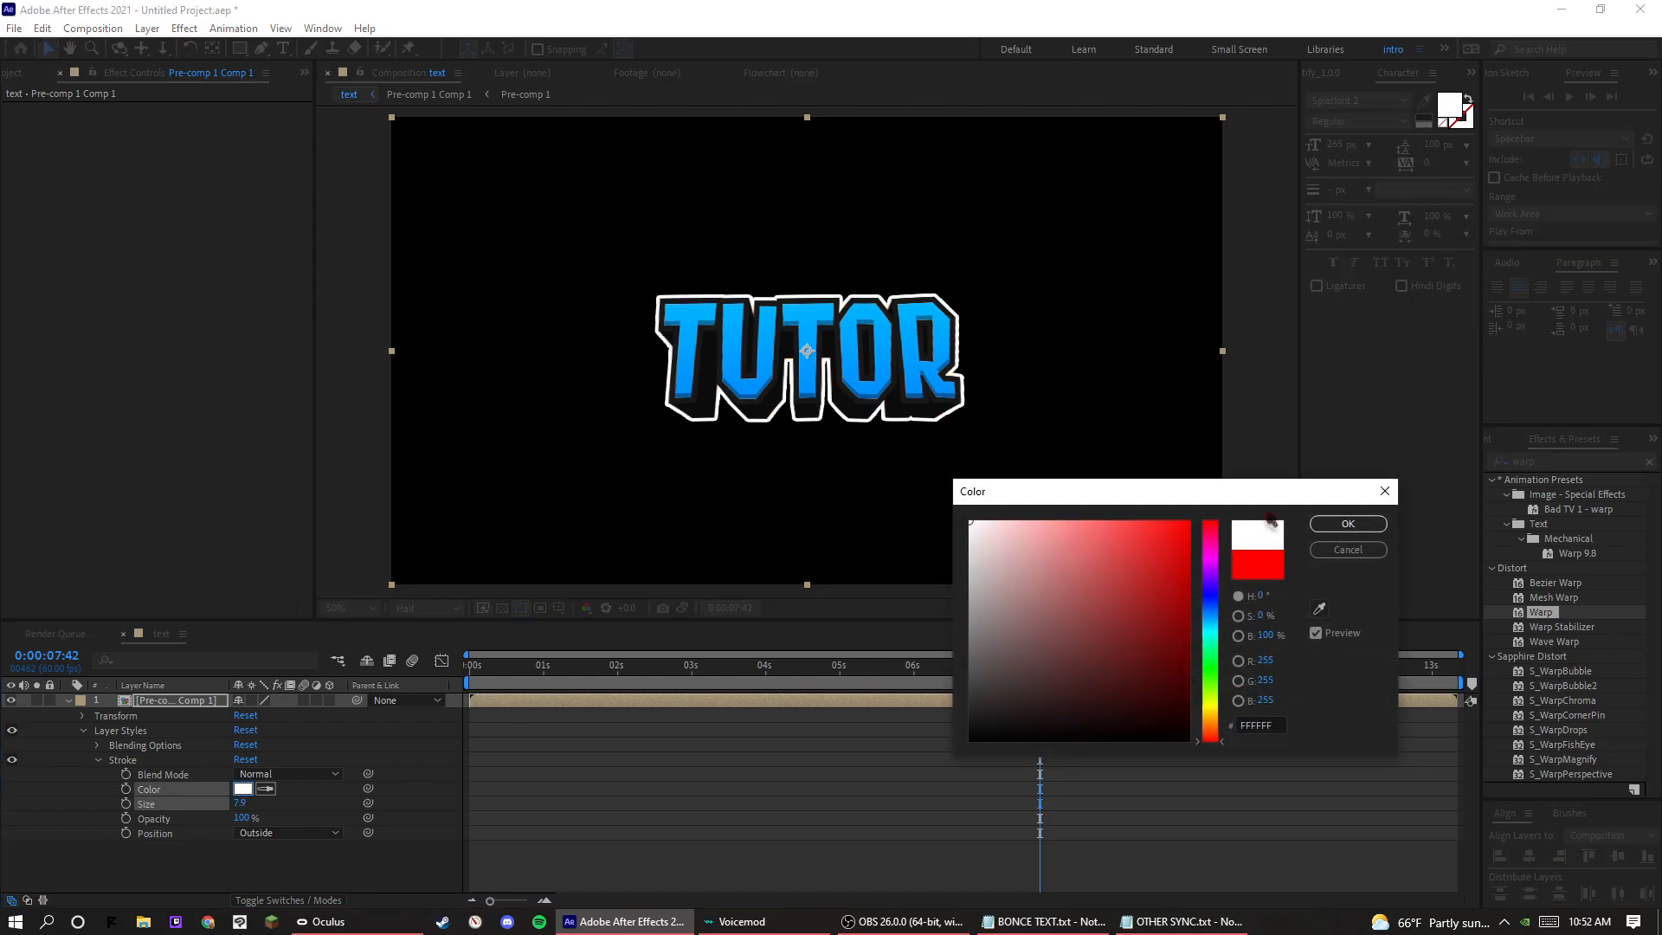
click(1348, 524)
drag(240, 803, 241, 813)
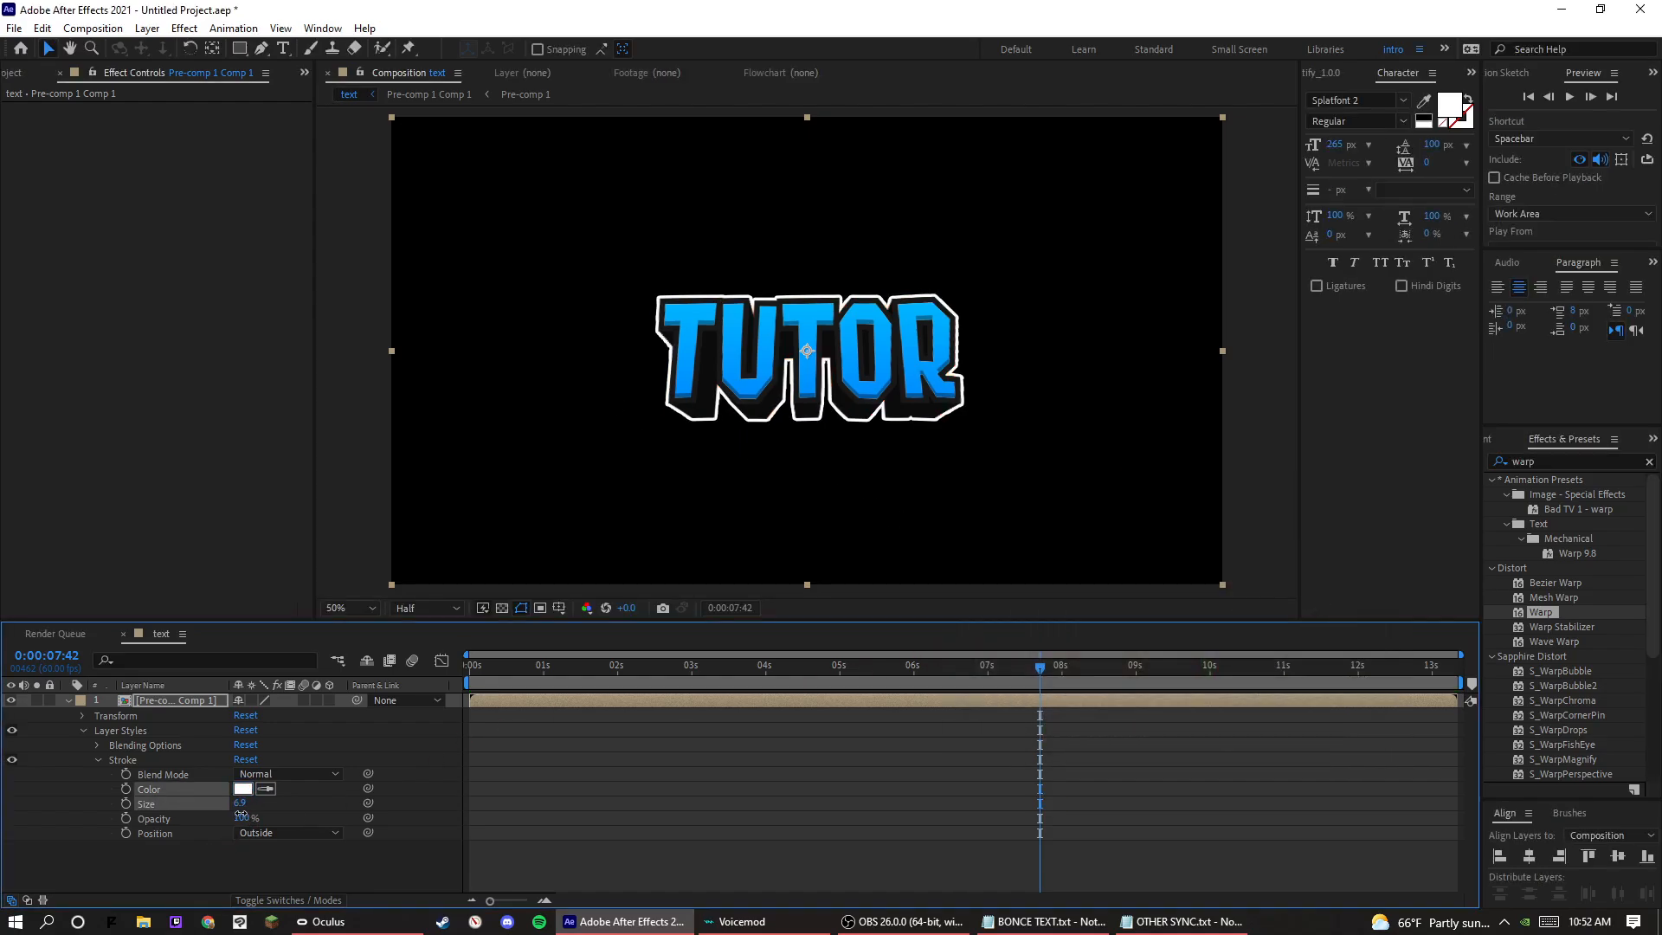
click(240, 803)
text(7)
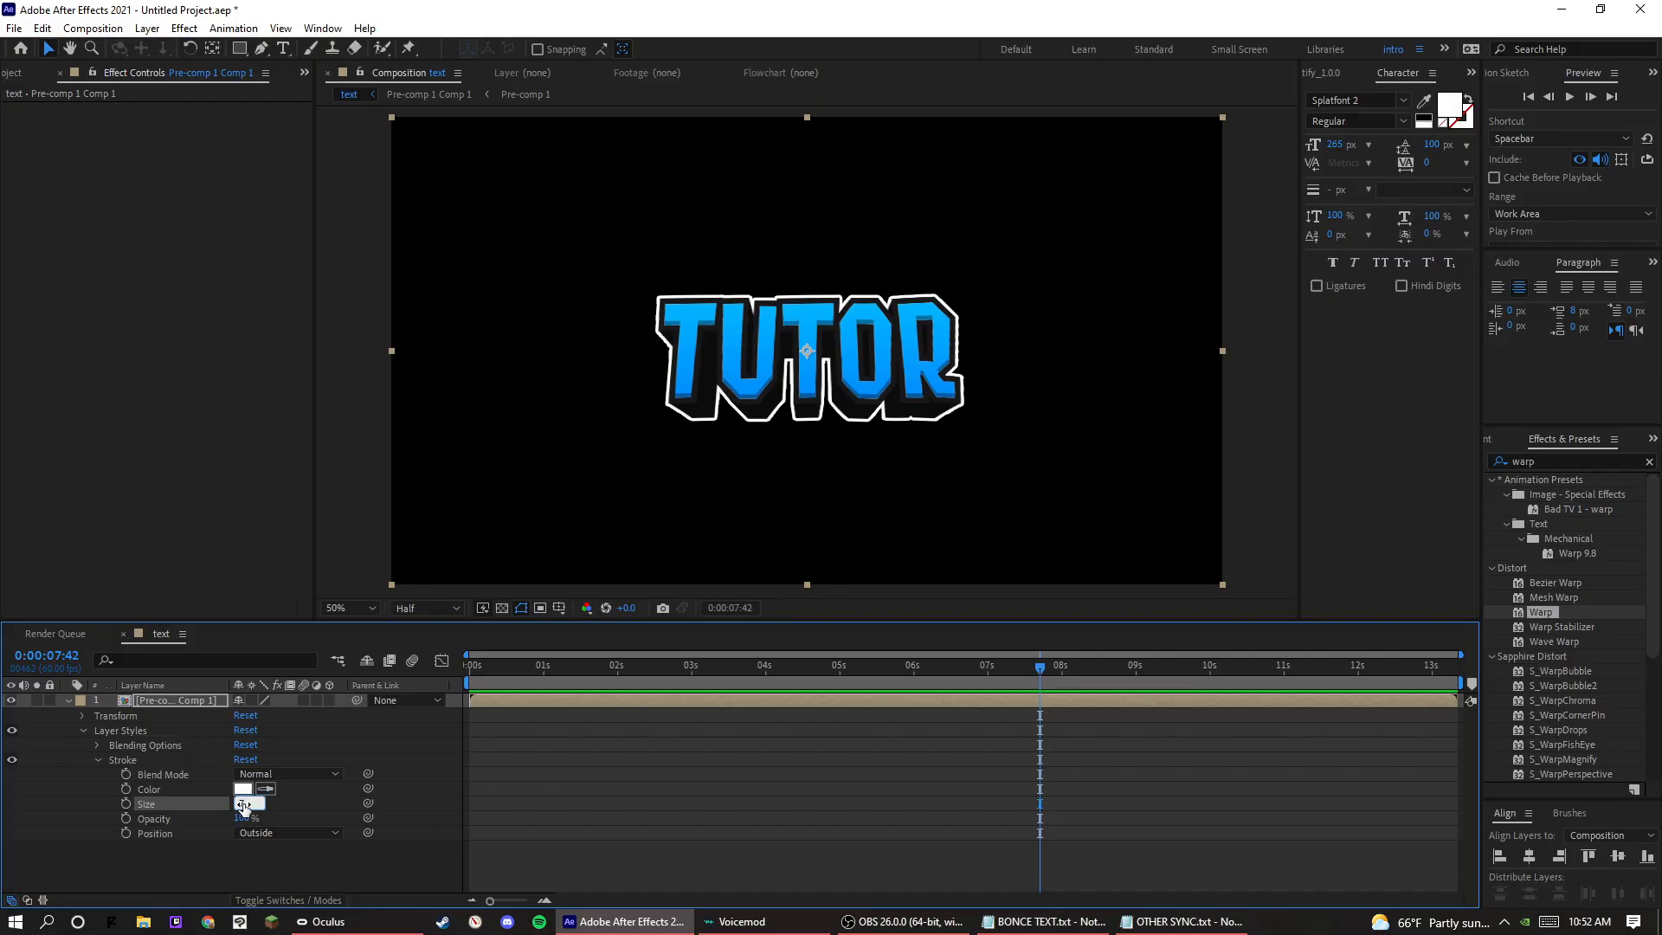
key(Return)
Show the transparency grid and pre-compose the stroked layer as Pre-comp 1 Comp 2 with all attributes moved into it.
click(501, 607)
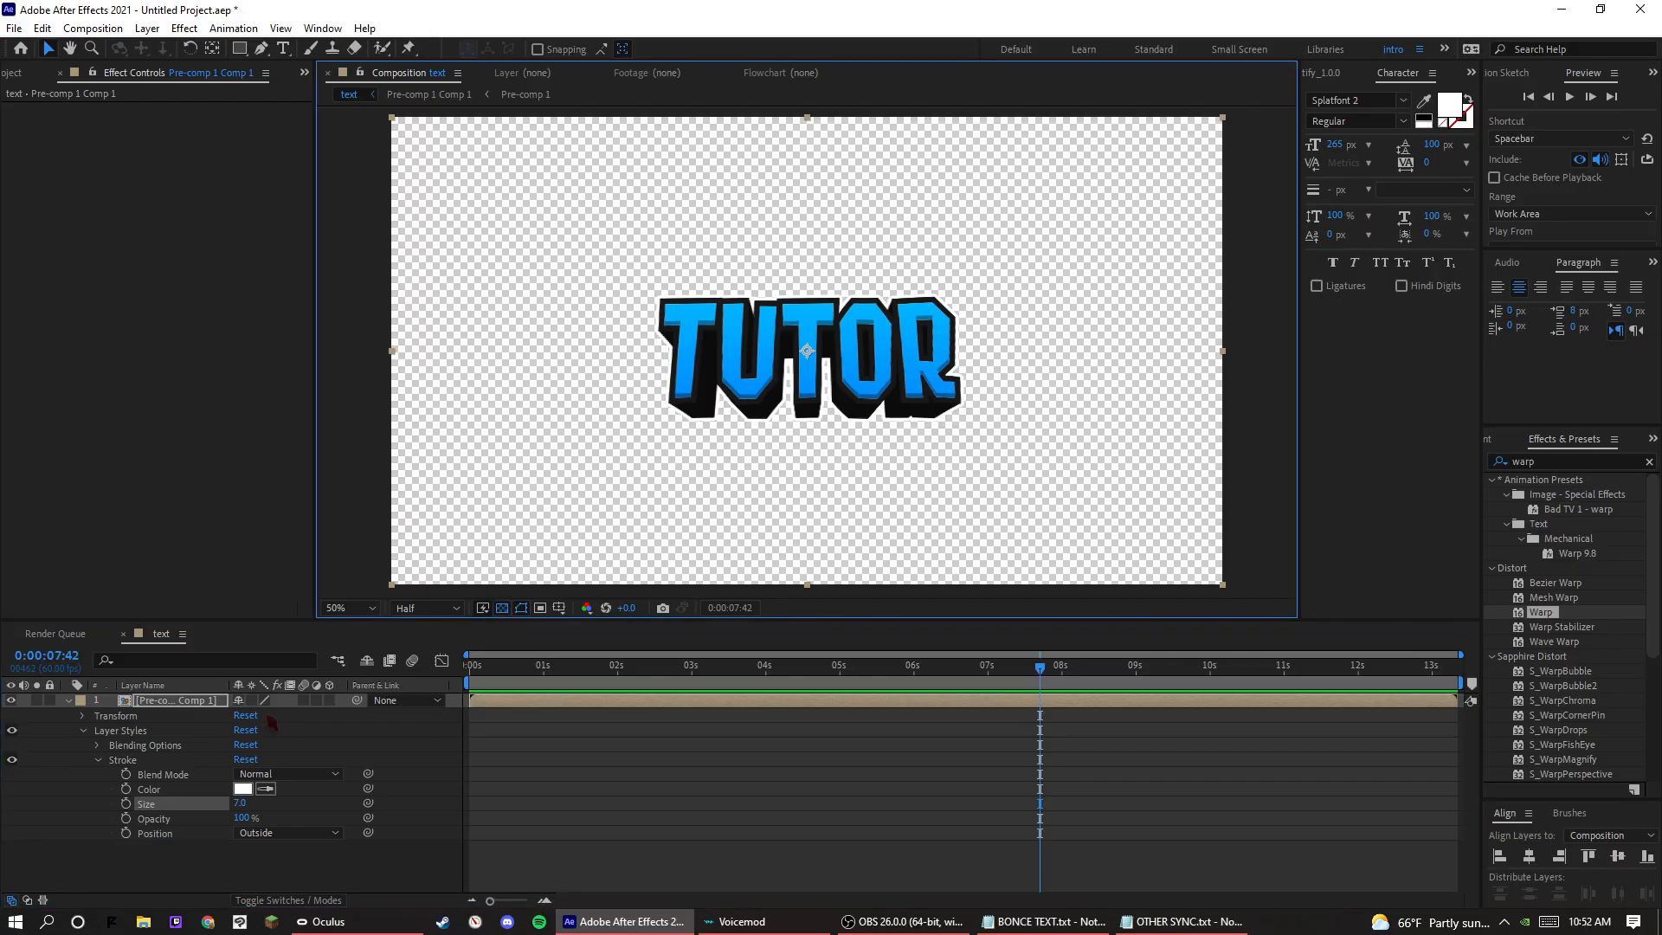
right_click(214, 700)
click(243, 605)
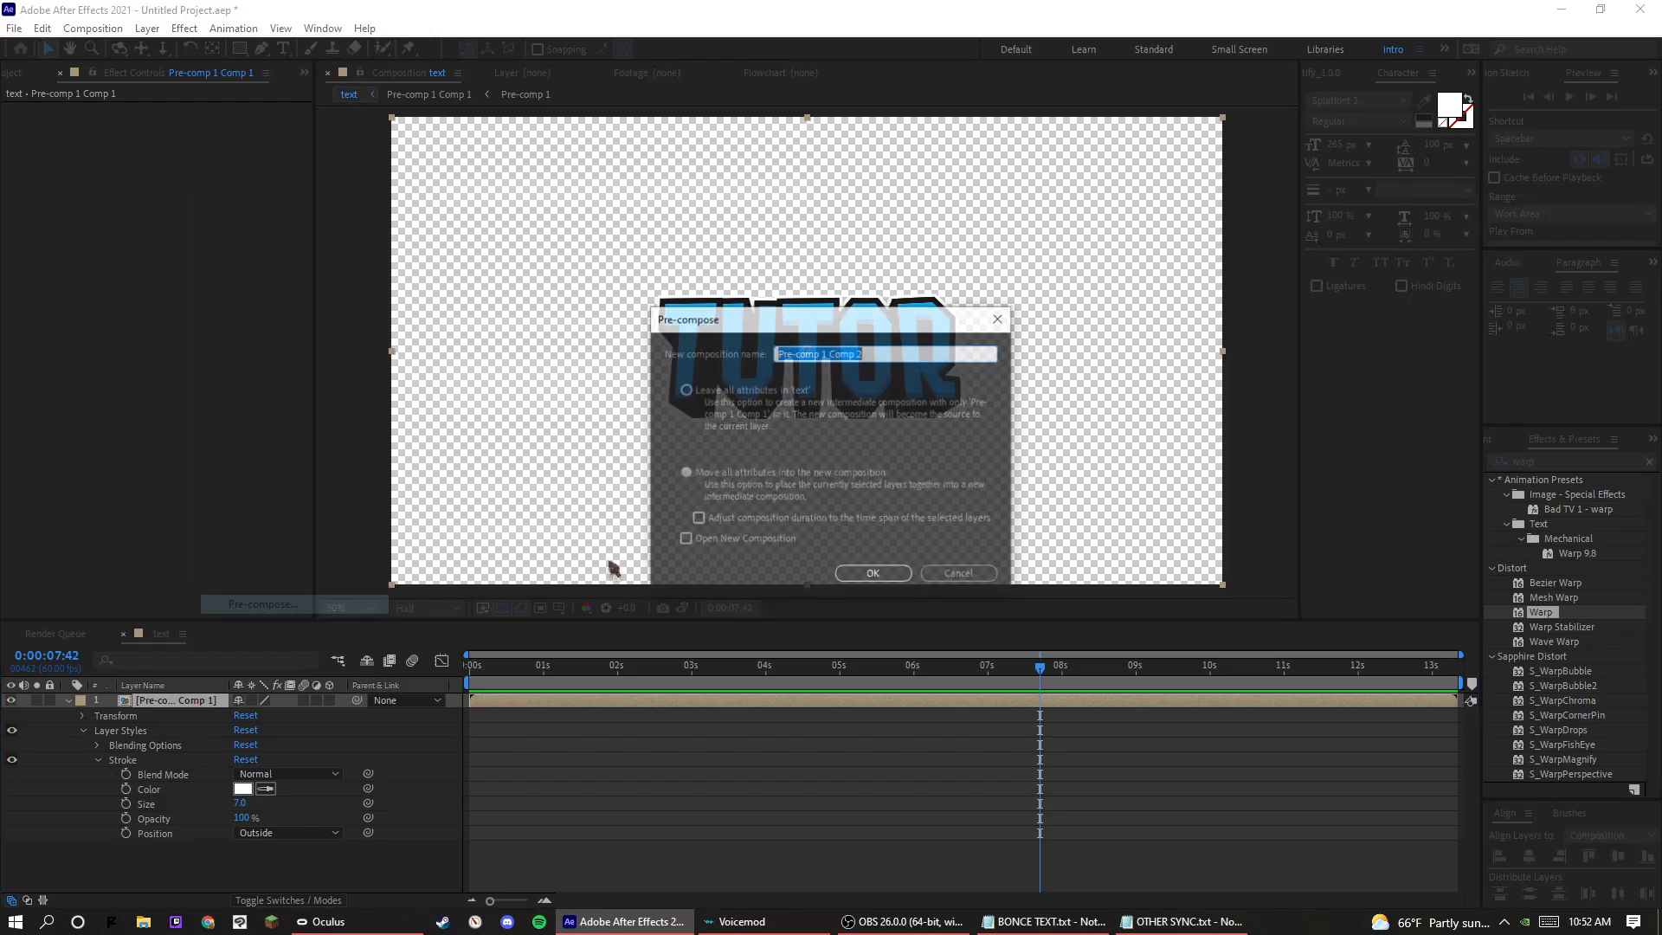
click(869, 574)
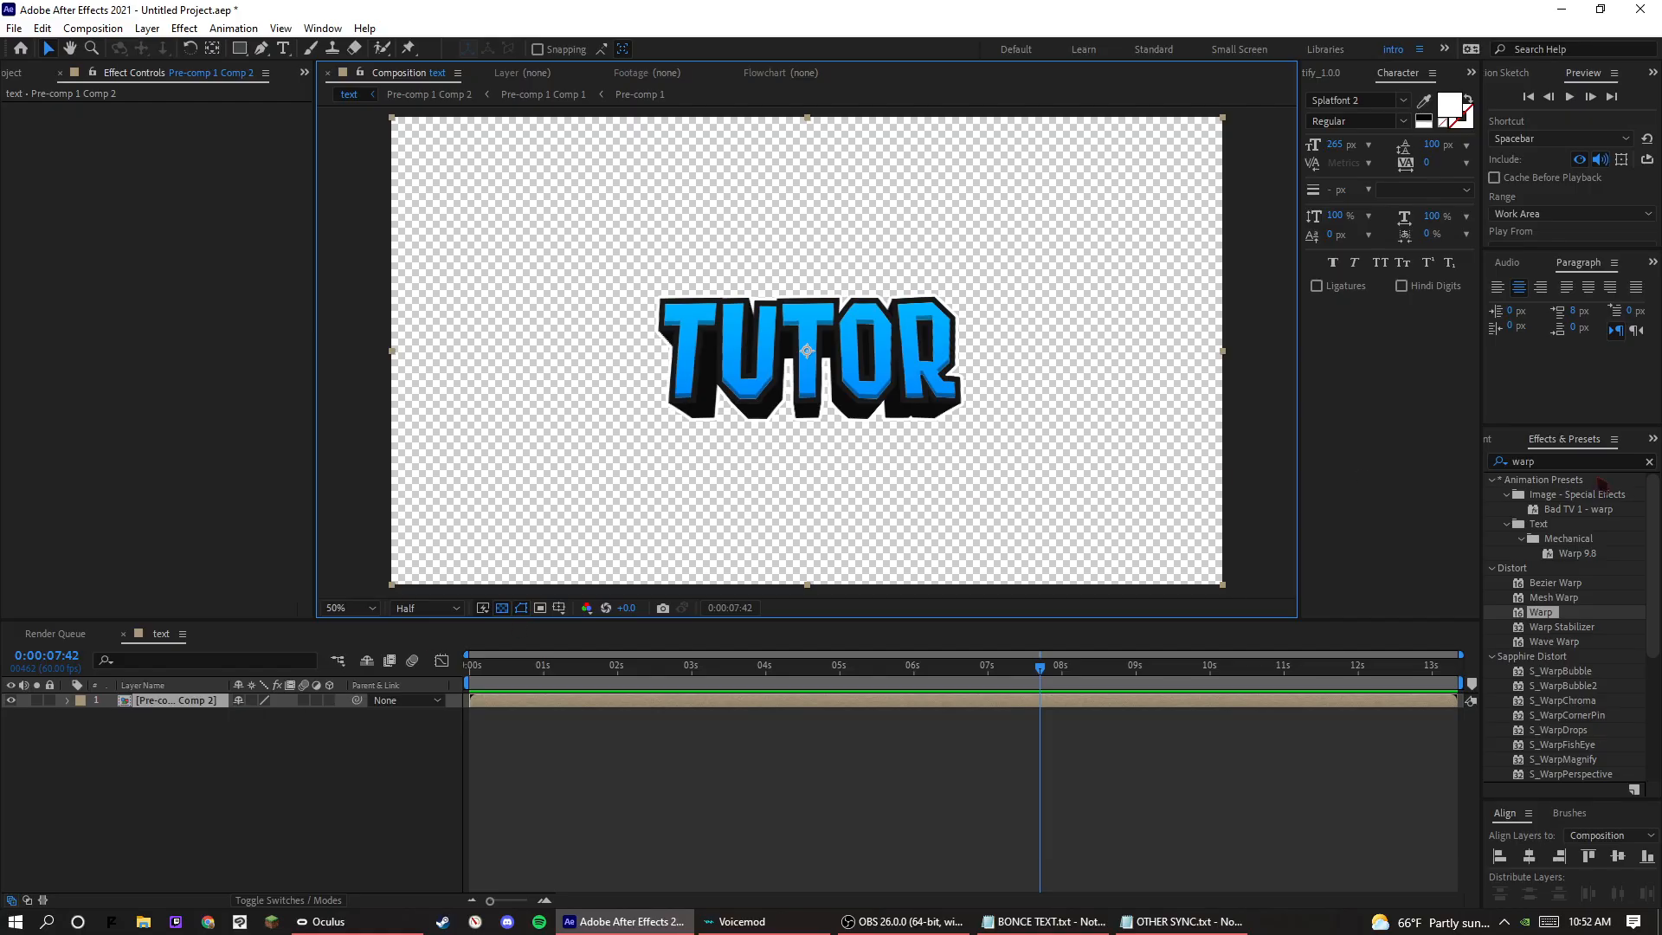
Add a Drop Shadow layer style to the Pre-comp 1 Comp 2 layer and expand its settings.
right_click(176, 712)
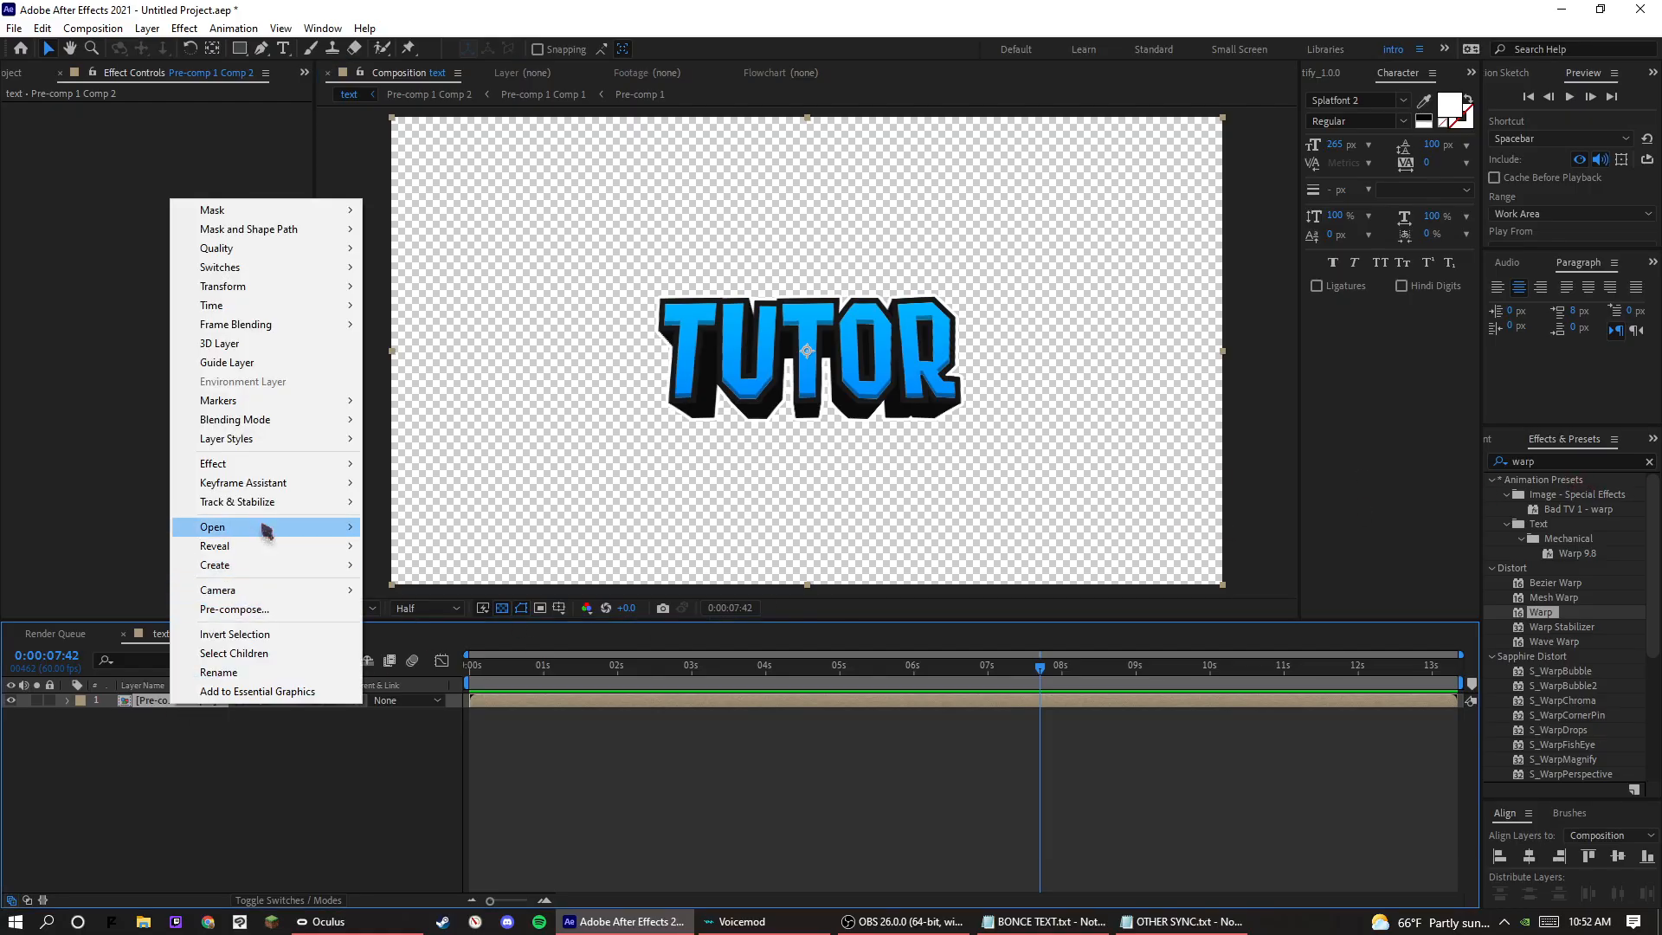
mouse_move(346, 439)
click(387, 502)
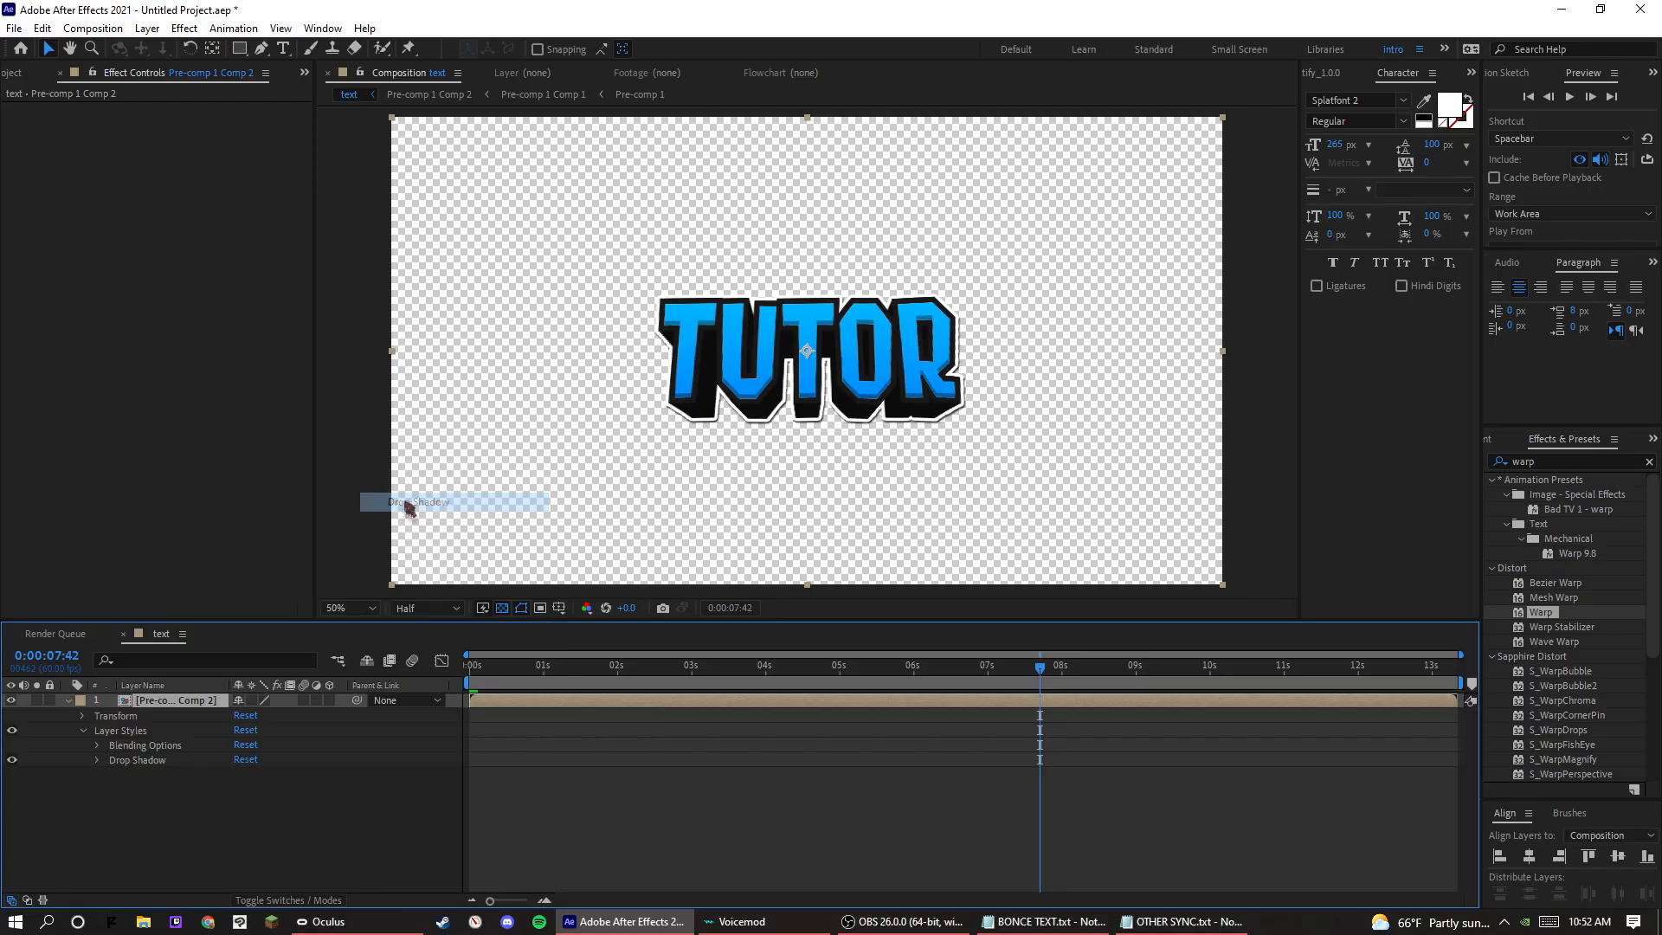
click(97, 760)
Set the drop shadow's distance to 50, its angle to 90° and its size to about 164.
drag(241, 826, 349, 847)
click(264, 811)
text(90)
key(Return)
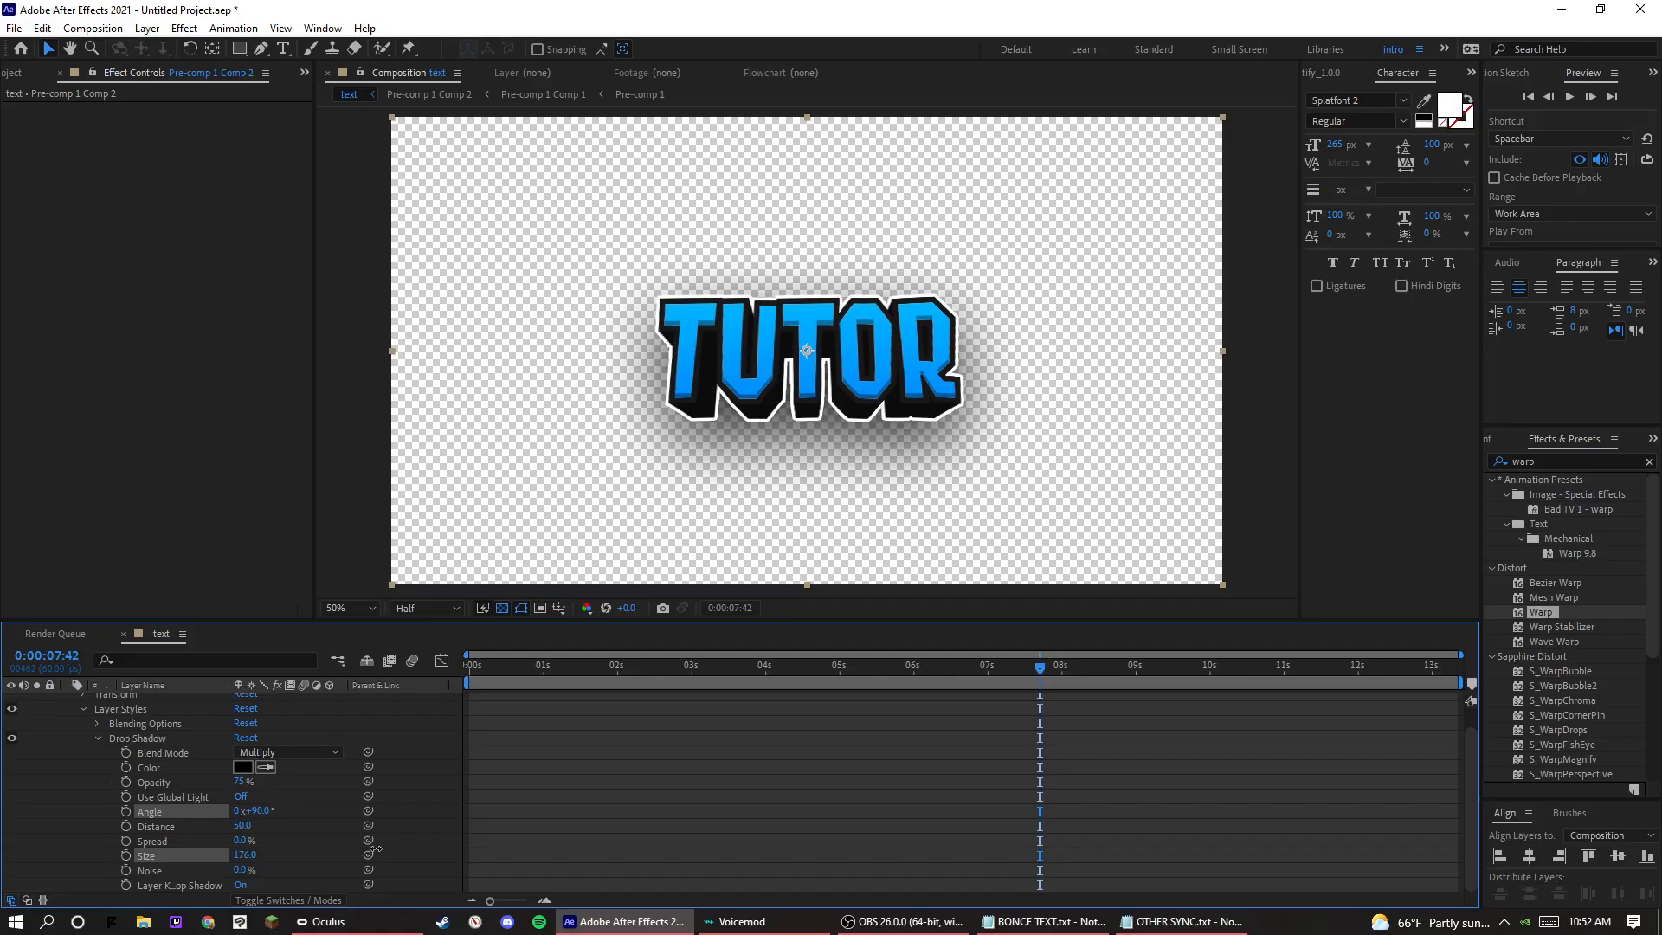
click(569, 842)
scroll(758, 428, down, 2)
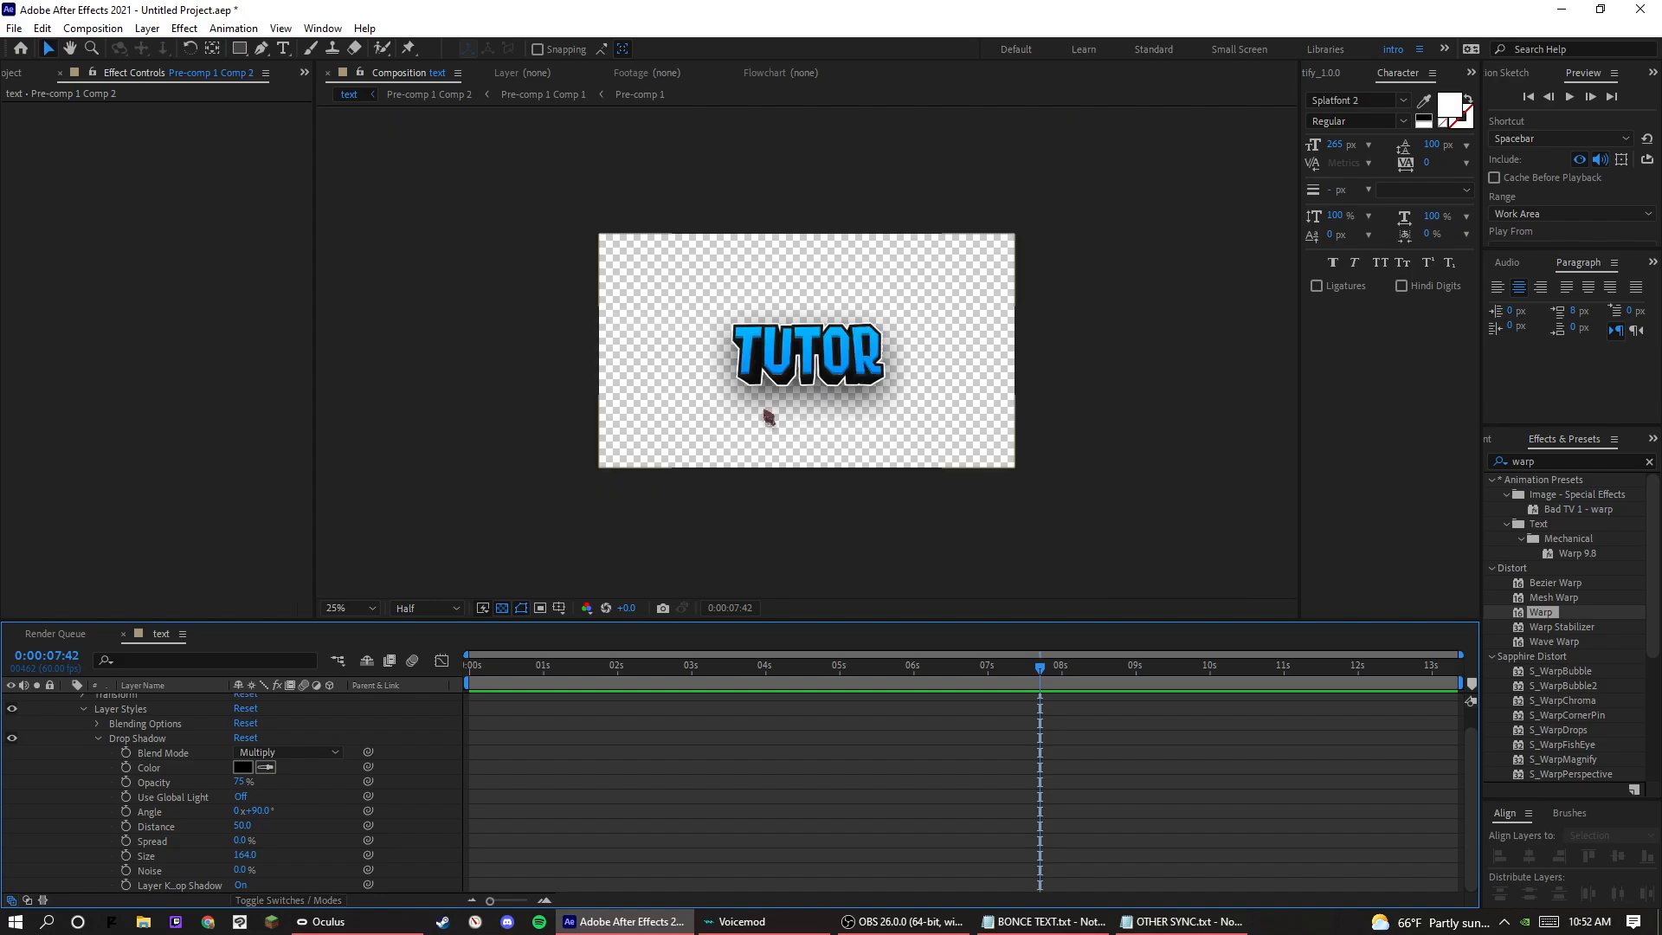
scroll(767, 416, up, 2)
Create a new 1920 x 1080, 60 fps composition named main.
click(13, 73)
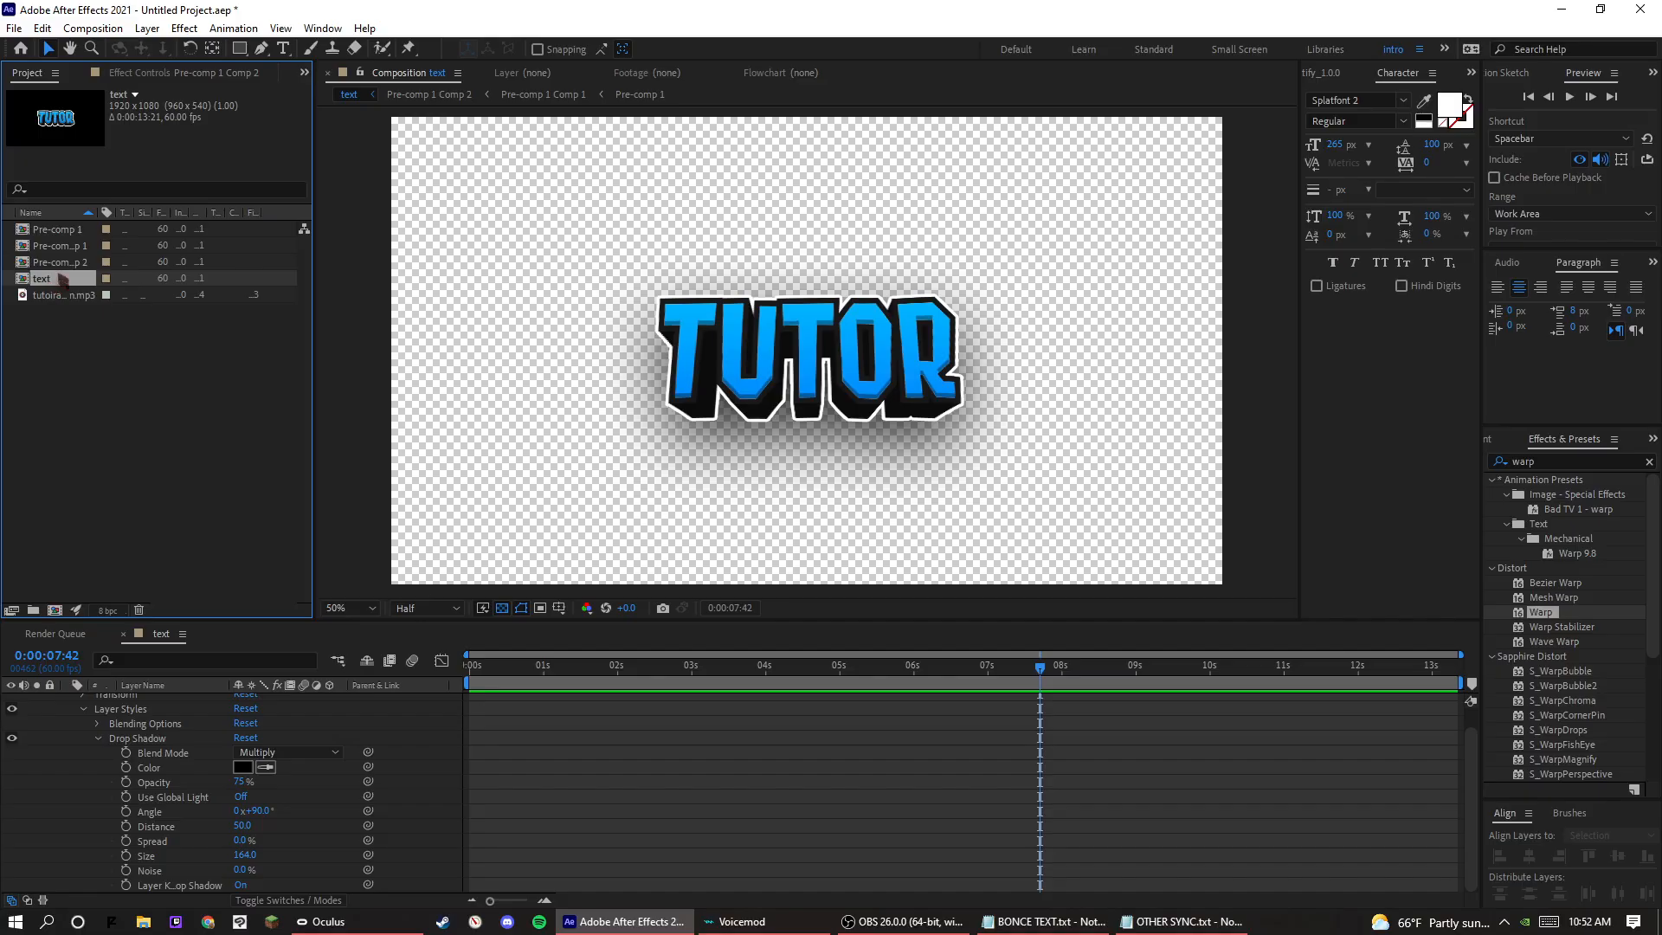
click(60, 343)
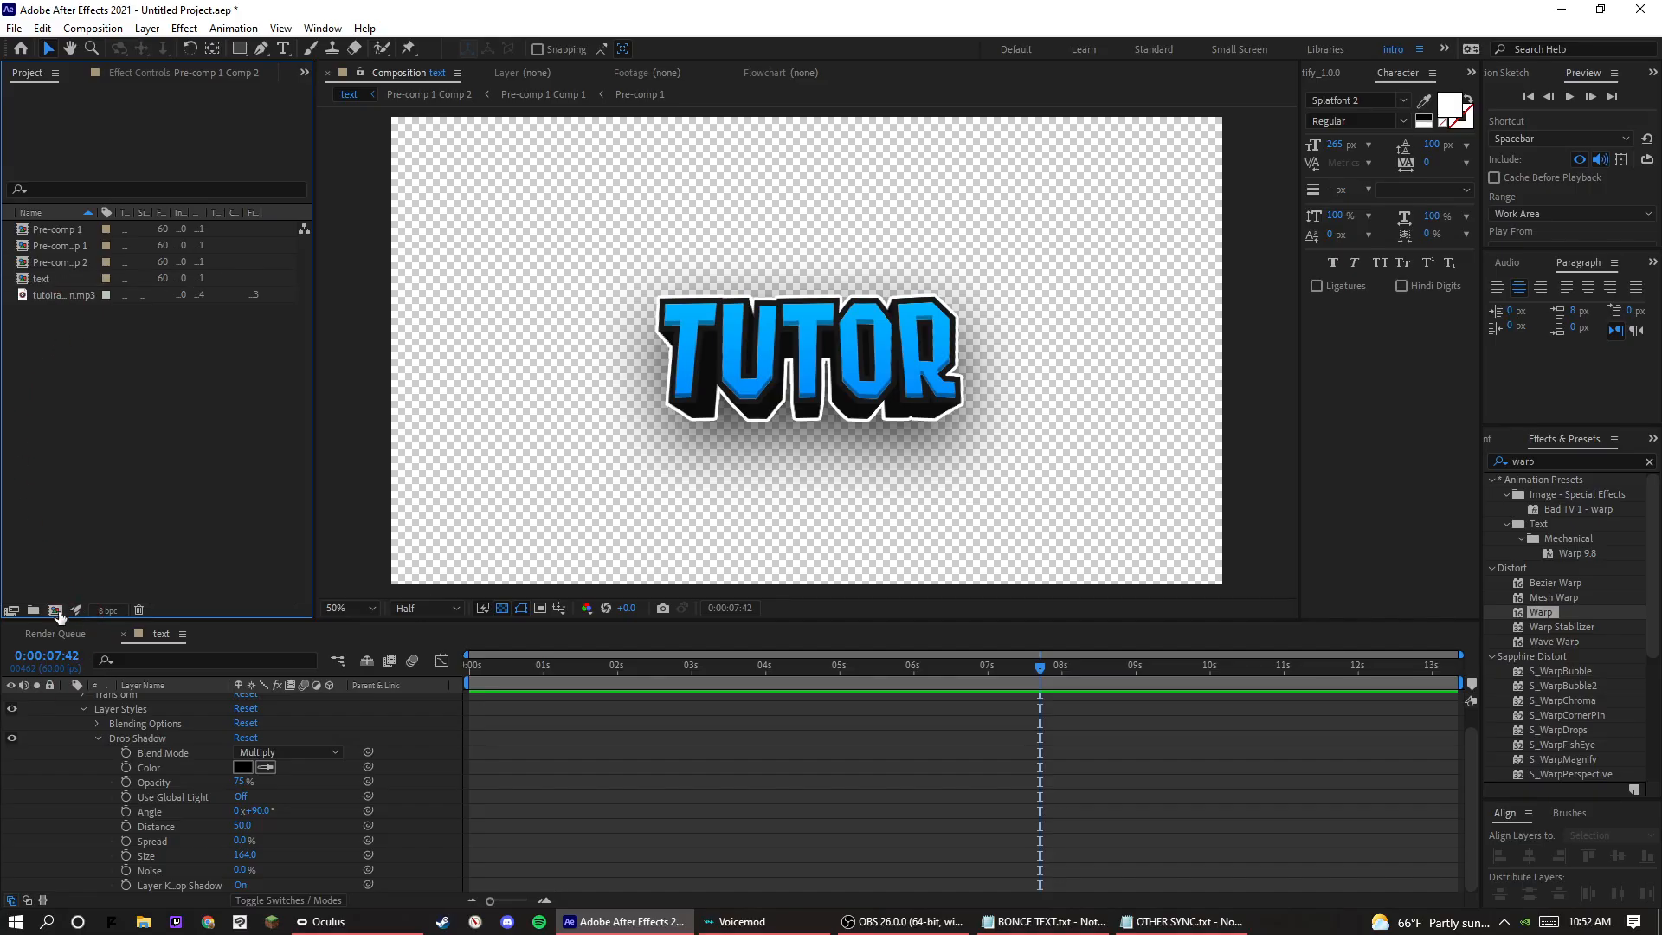
click(55, 611)
text(m)
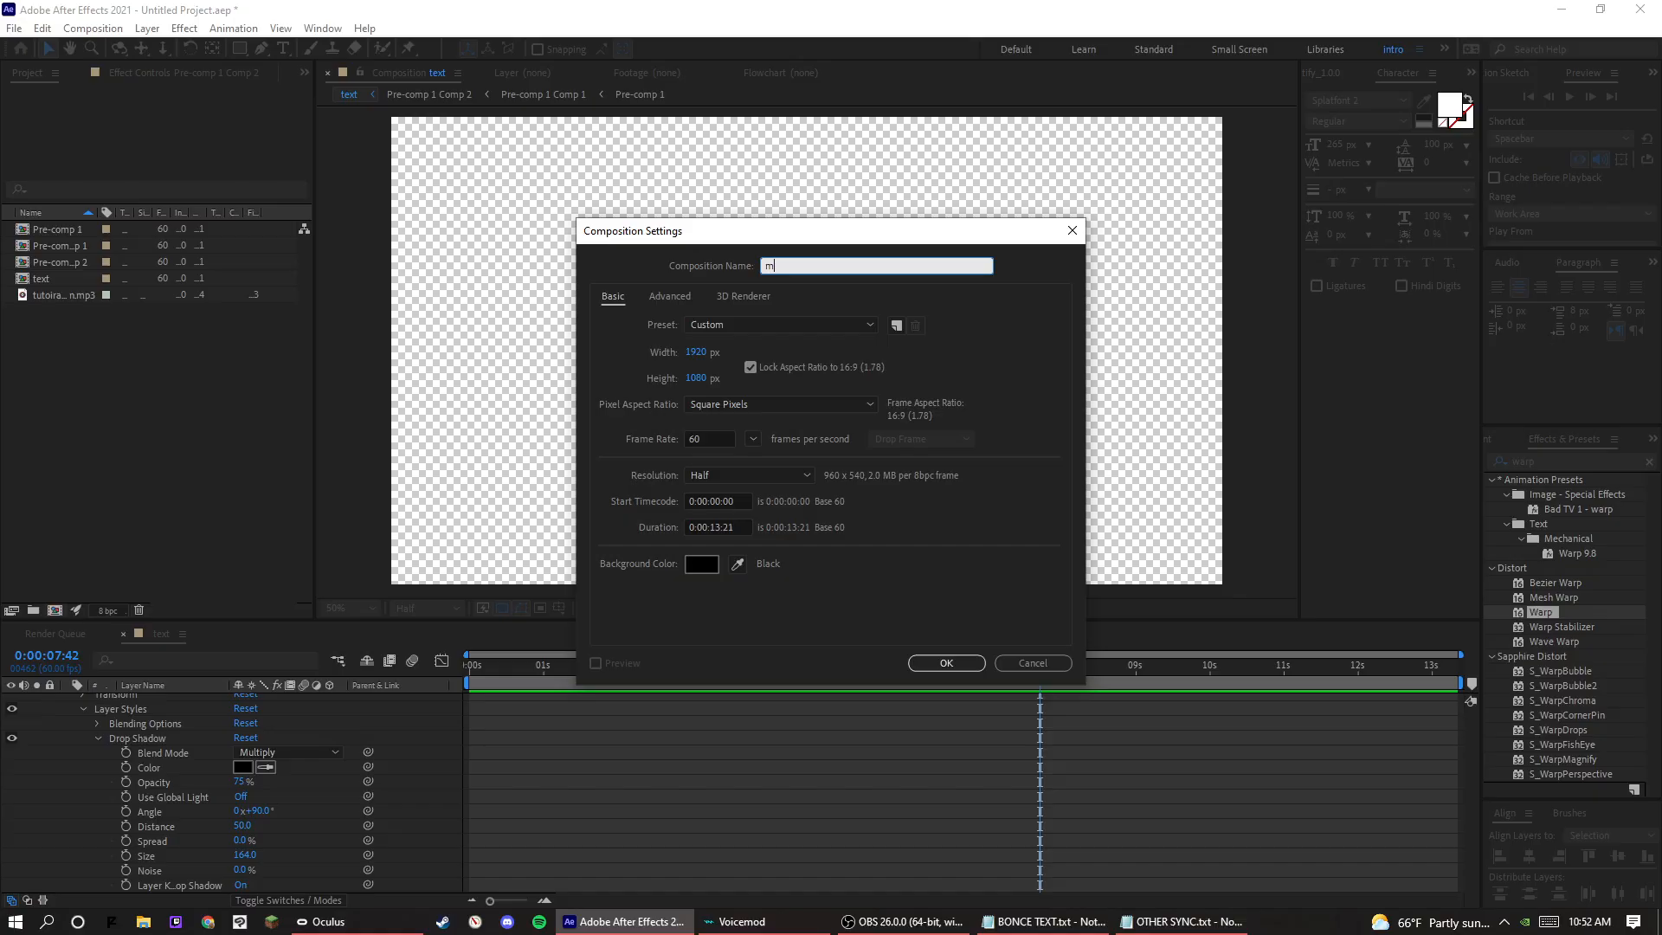
text(ain)
key(Return)
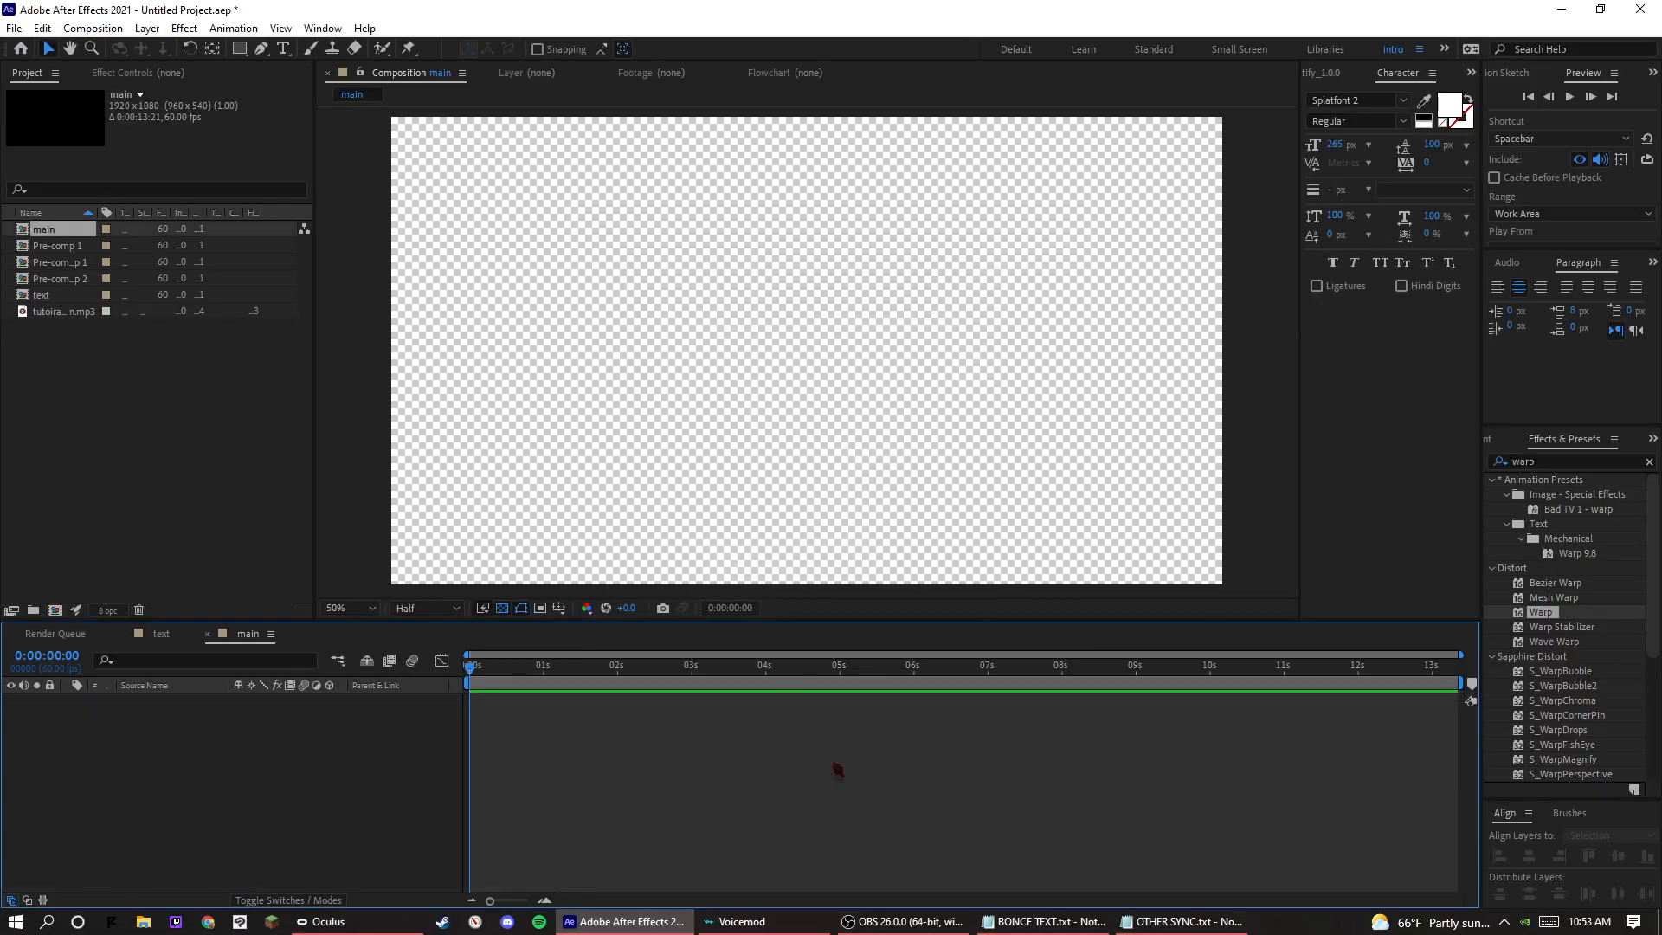
click(884, 919)
click(870, 923)
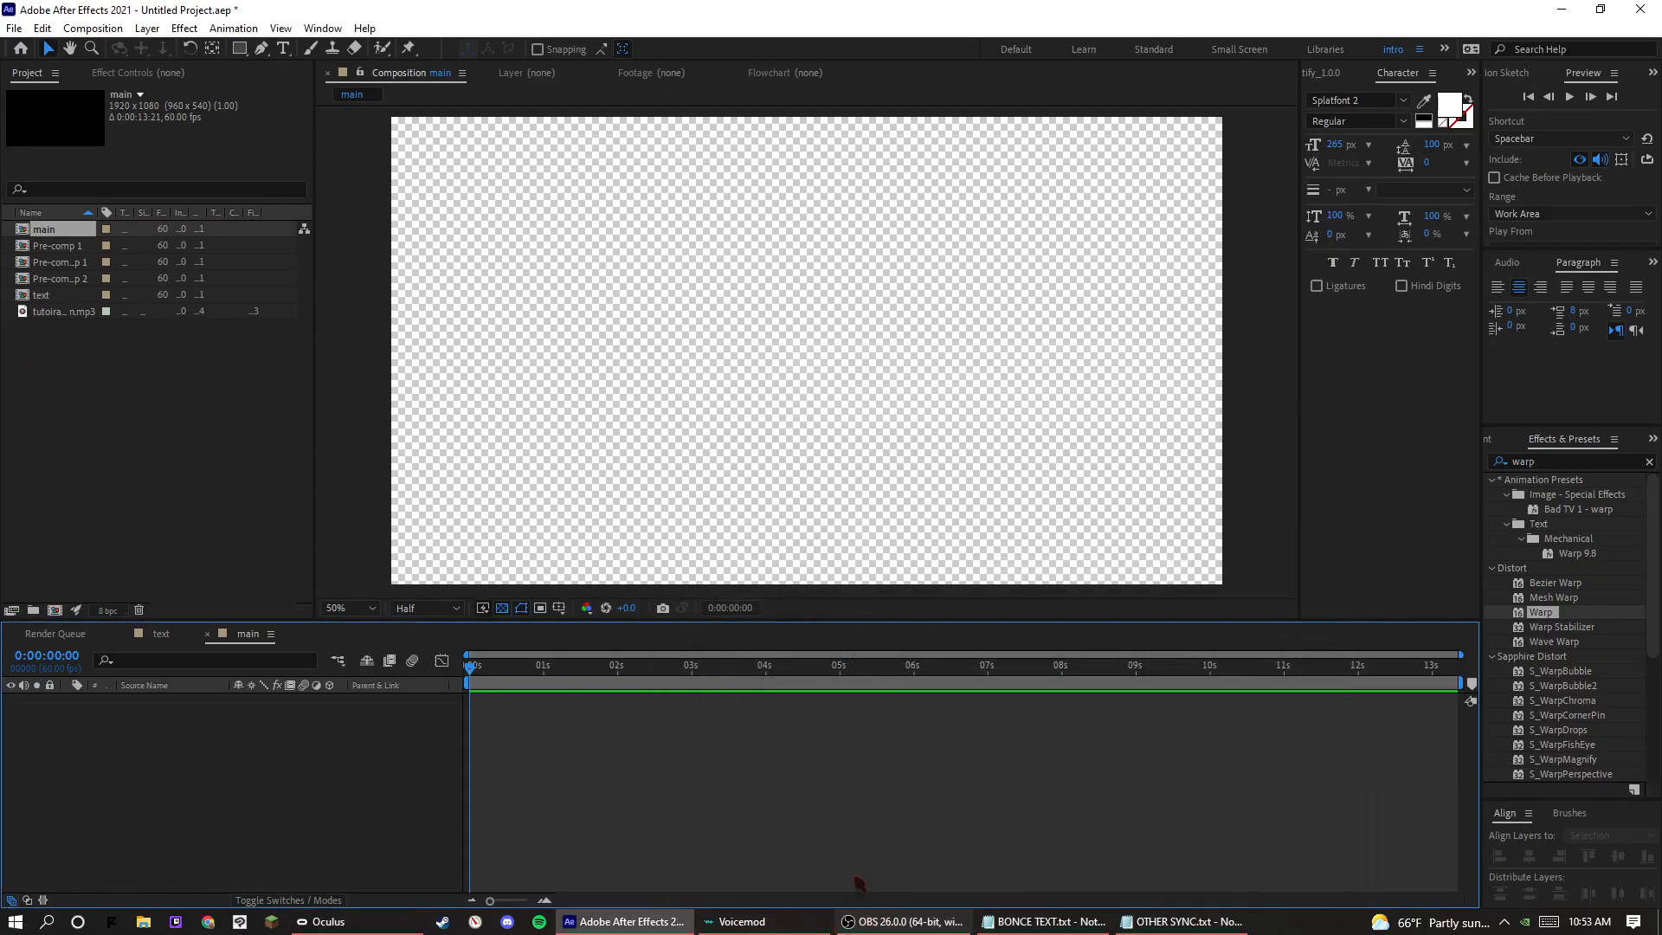
Add the project's mp3 audio file as a layer in the main composition.
drag(63, 310, 52, 350)
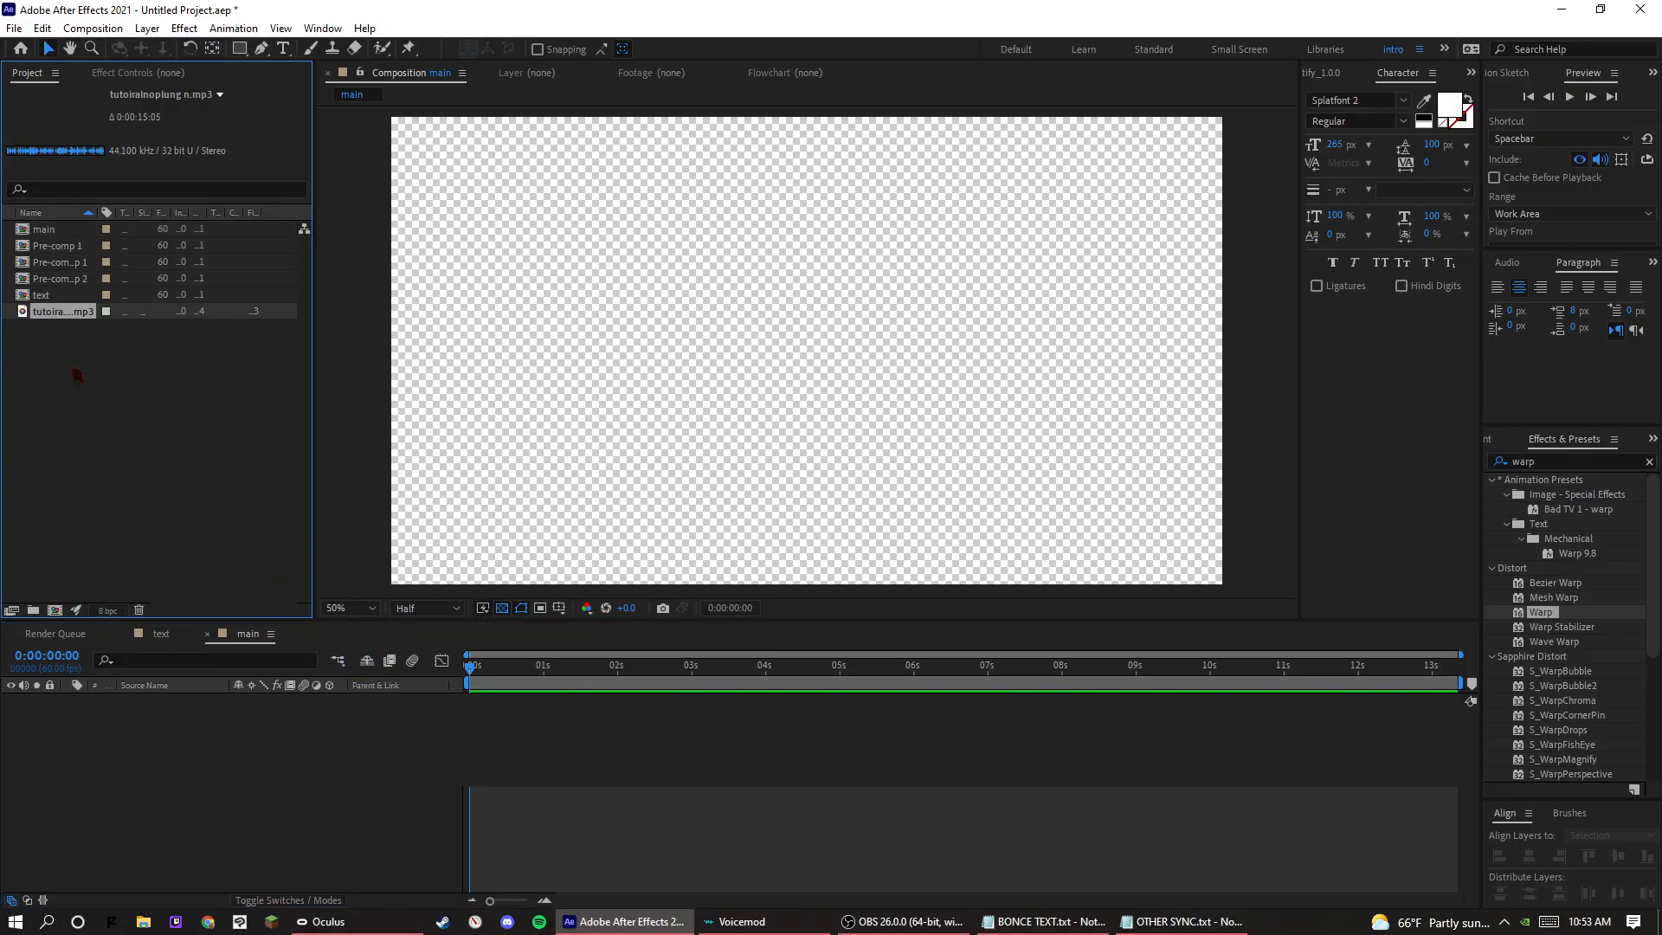
click(77, 374)
click(668, 732)
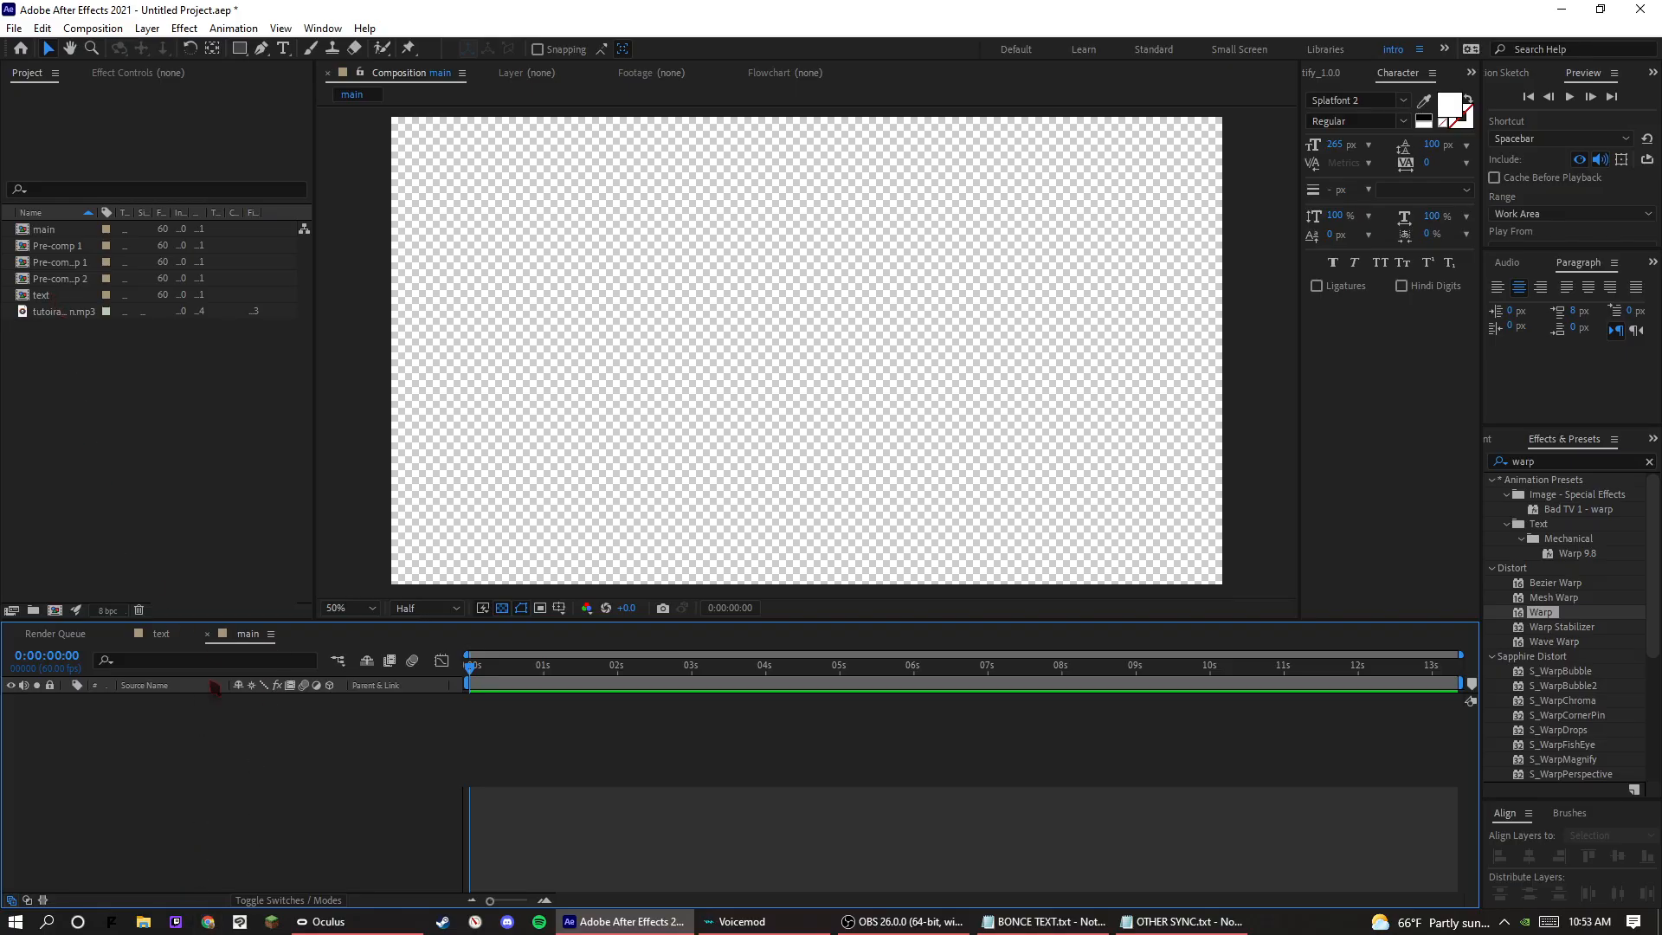
drag(69, 311, 311, 740)
Move the playhead to about 0:00:01:45, preview the audio and switch back to the Selection tool.
drag(571, 673, 603, 685)
key(space)
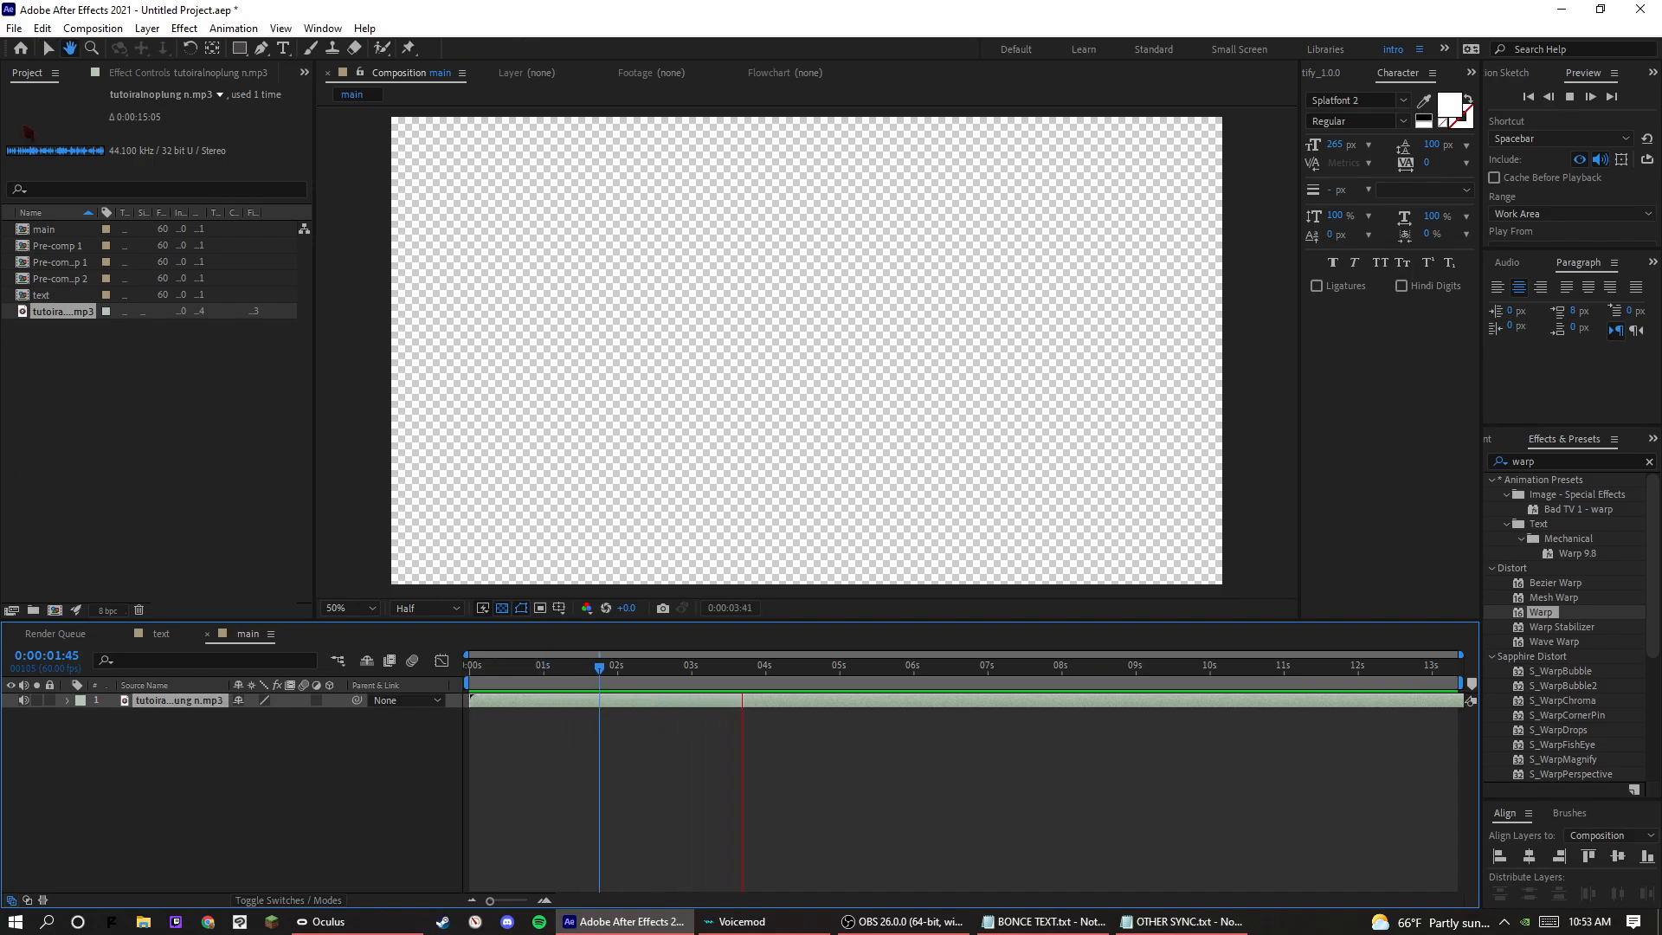
click(48, 48)
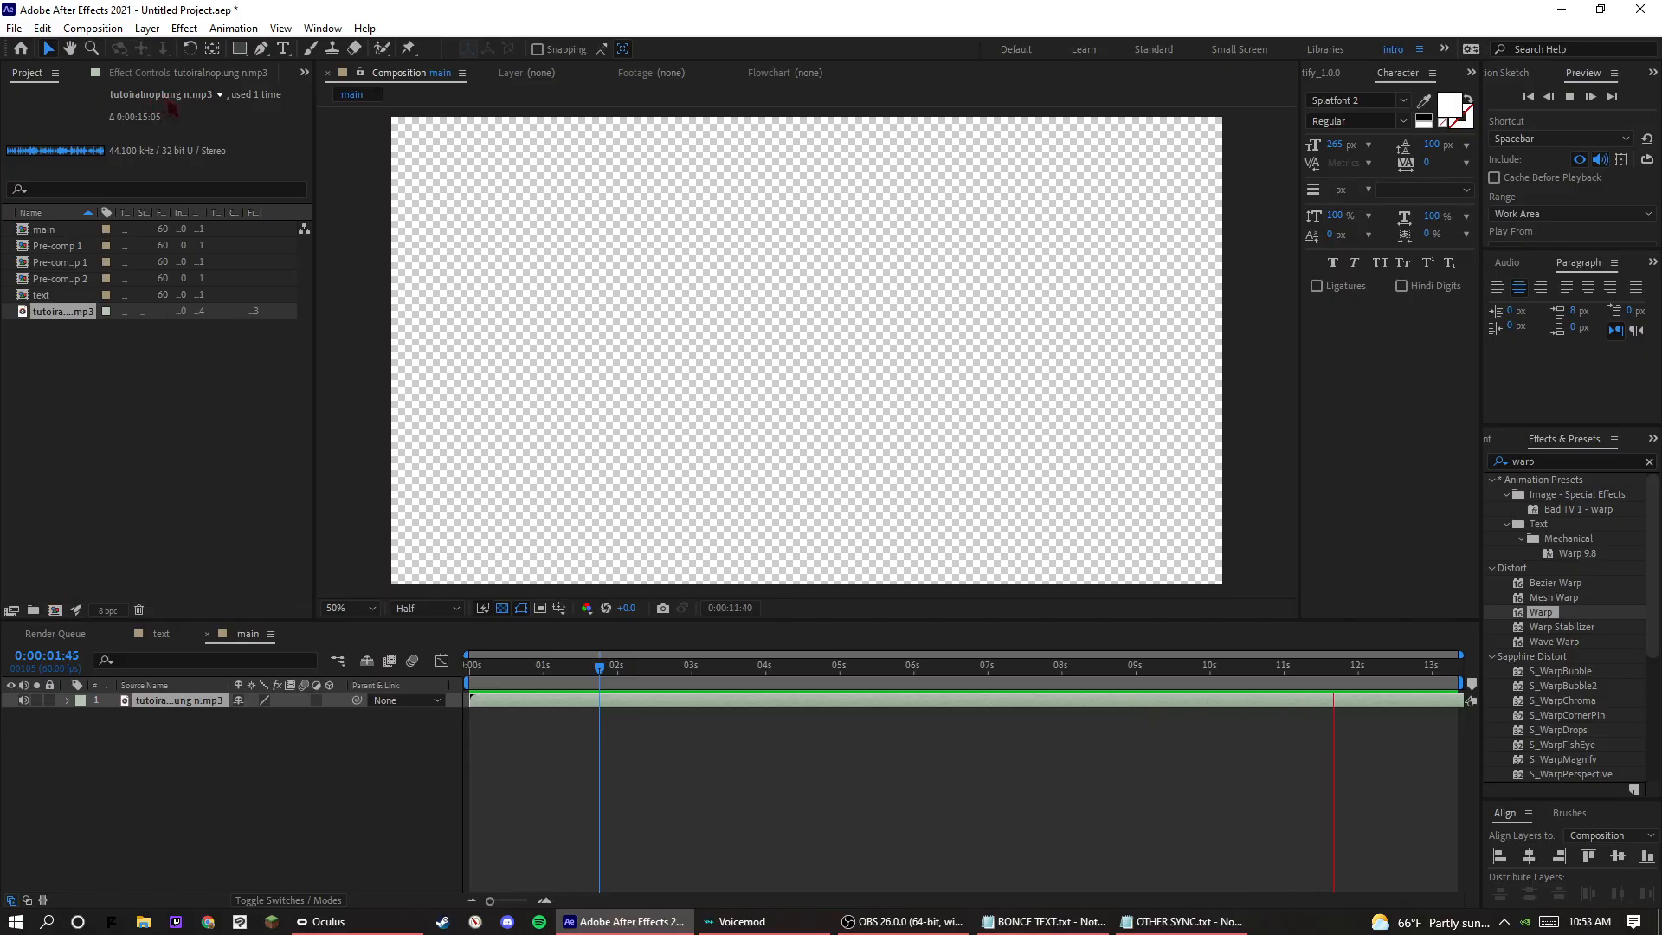
Stop the preview and set the main composition's duration to 0:00:15:05 to match the audio file.
key(space)
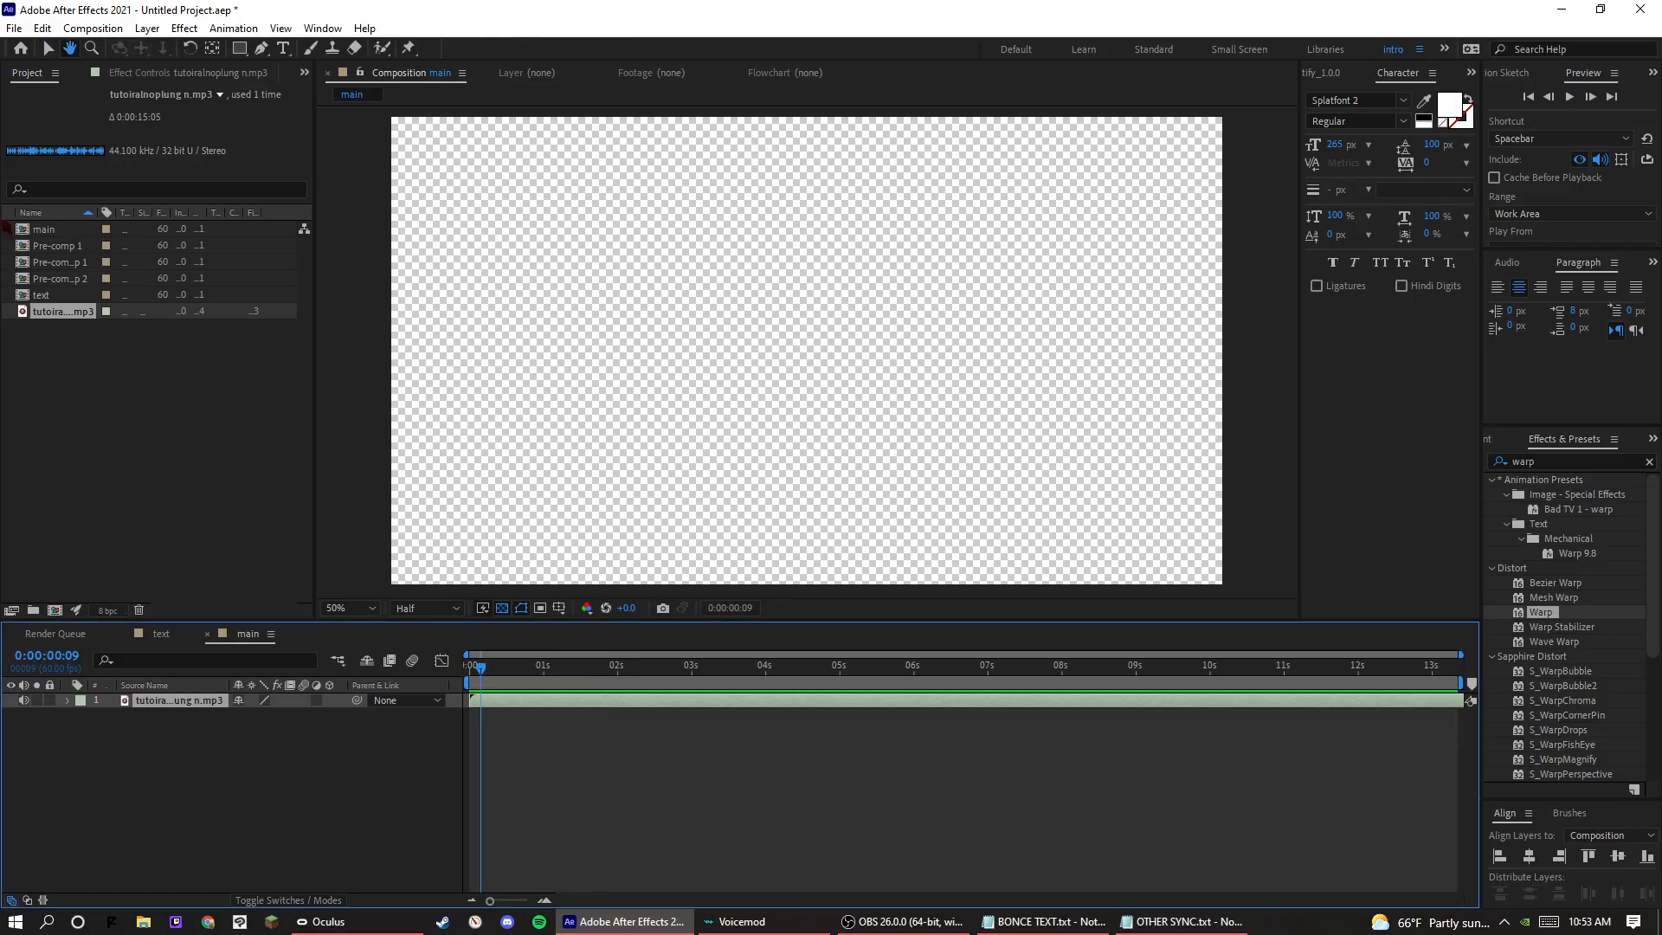
right_click(204, 722)
right_click(192, 701)
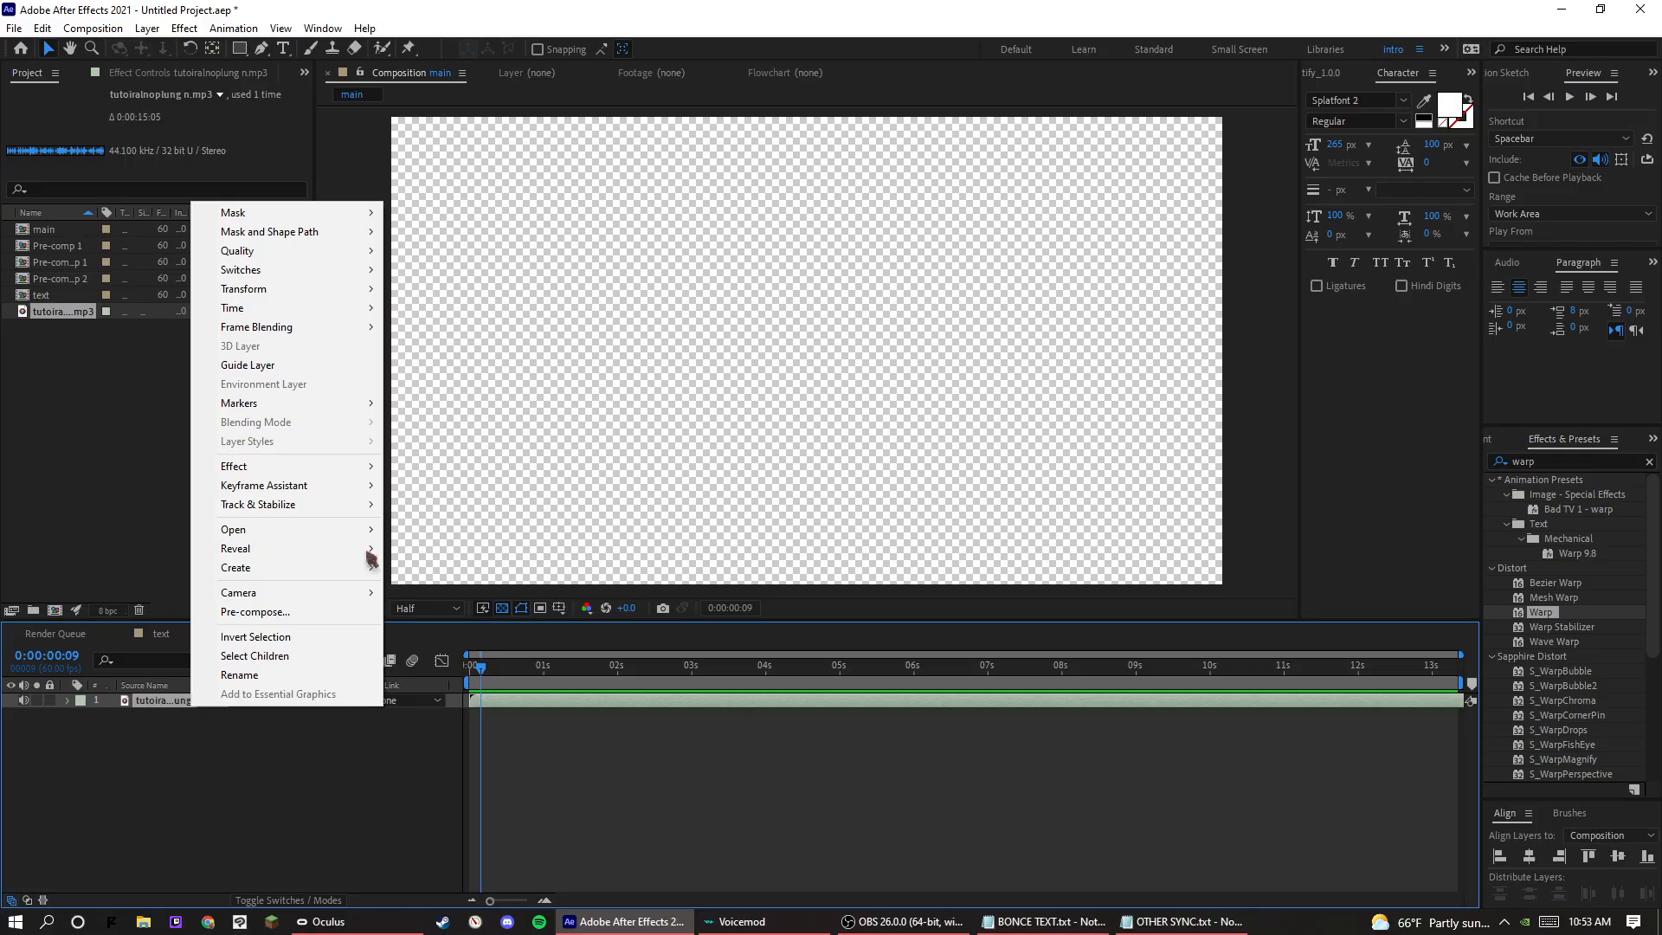
click(57, 313)
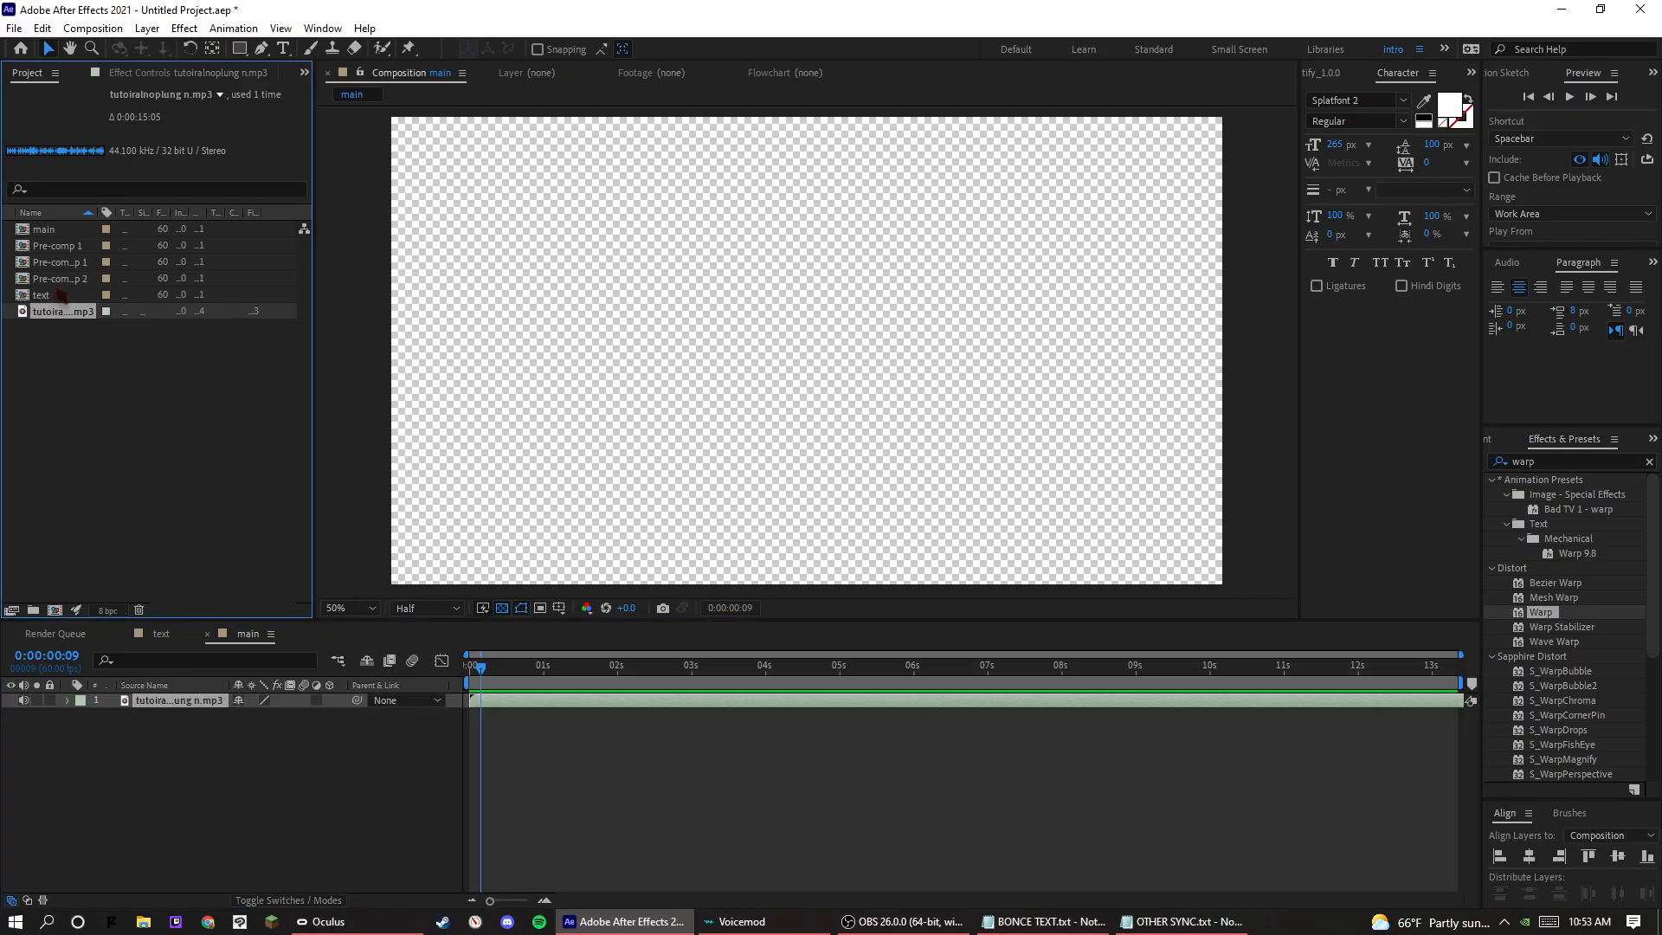
right_click(58, 291)
right_click(44, 224)
click(74, 232)
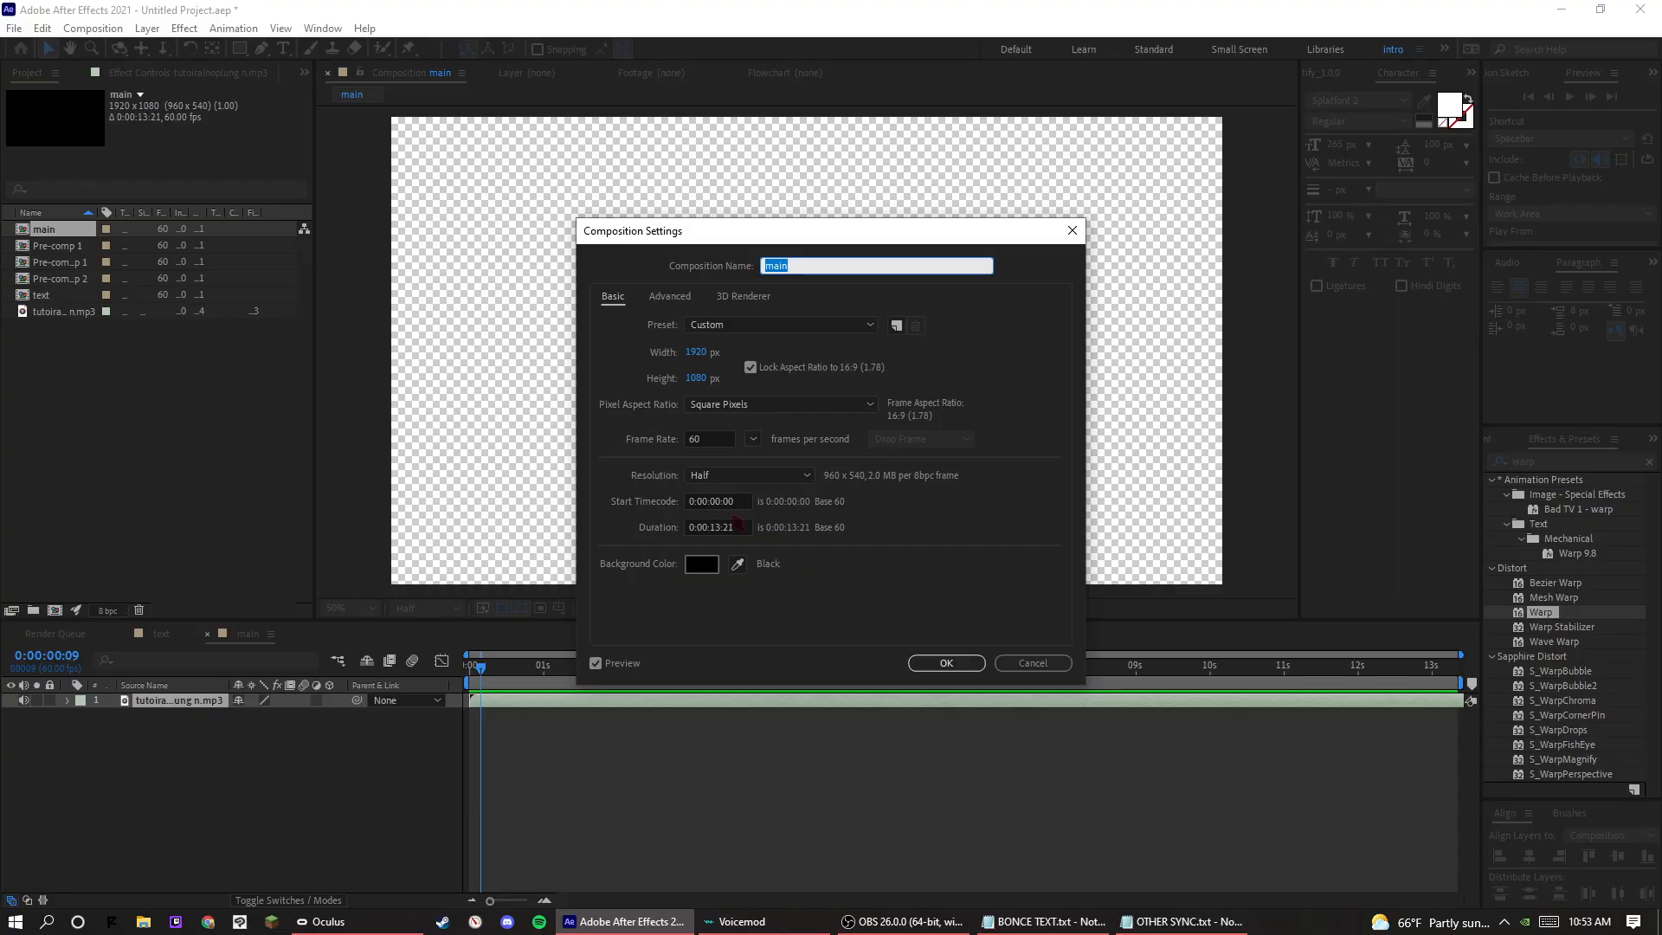
drag(734, 528, 720, 528)
text(5)
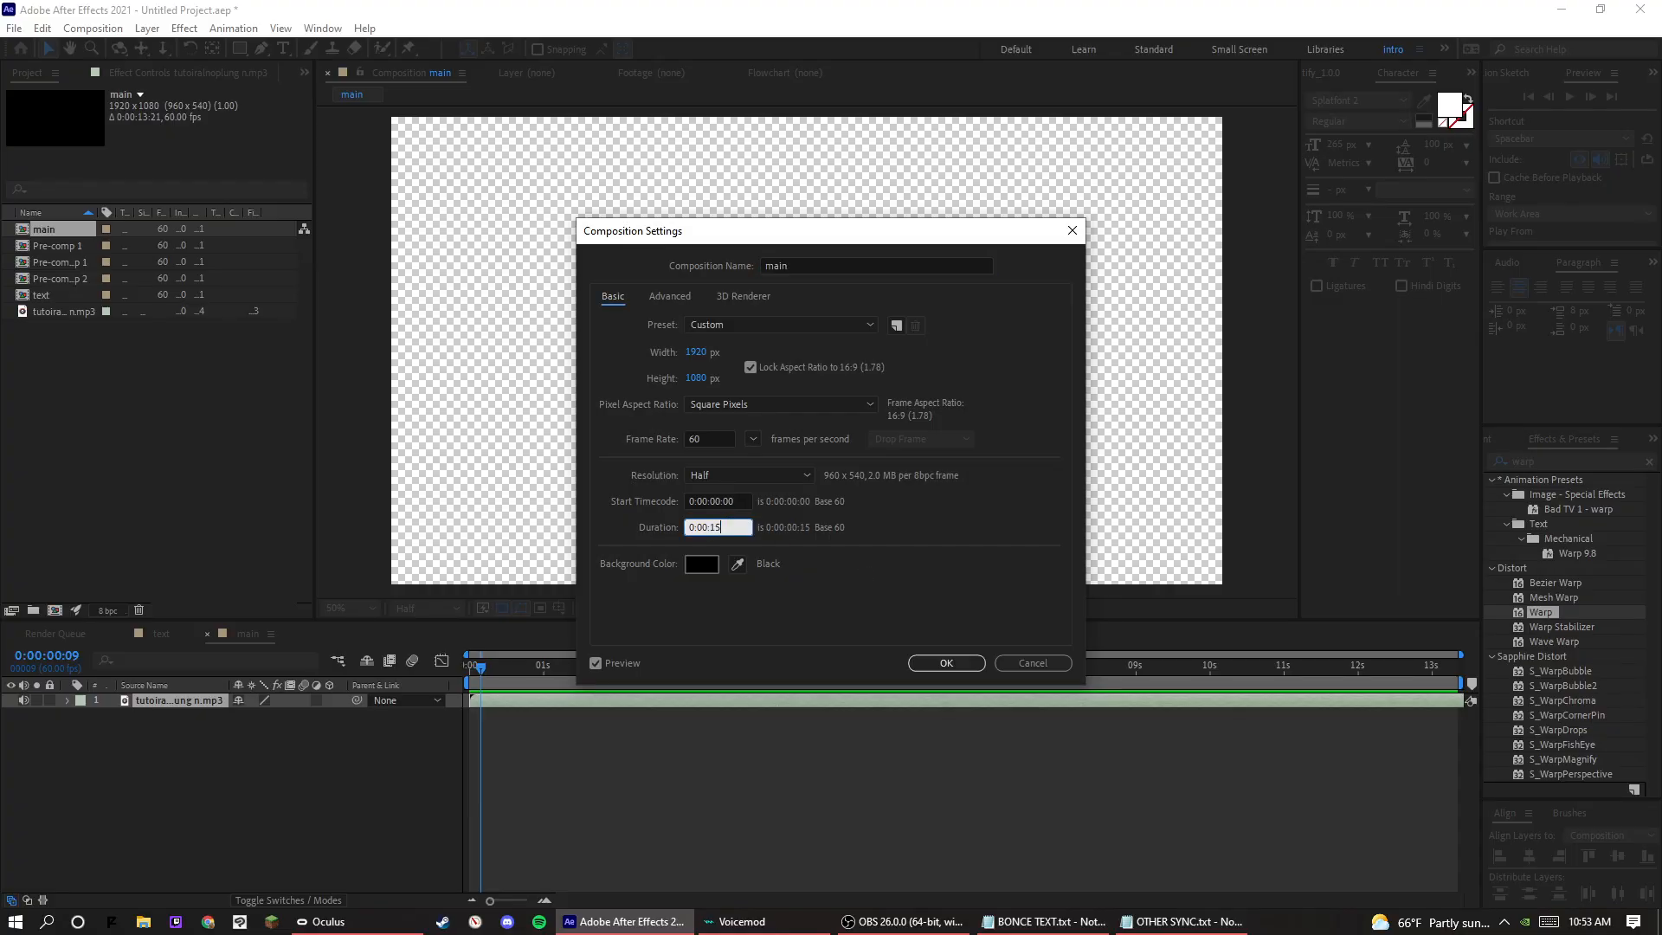
text(5)
key(Return)
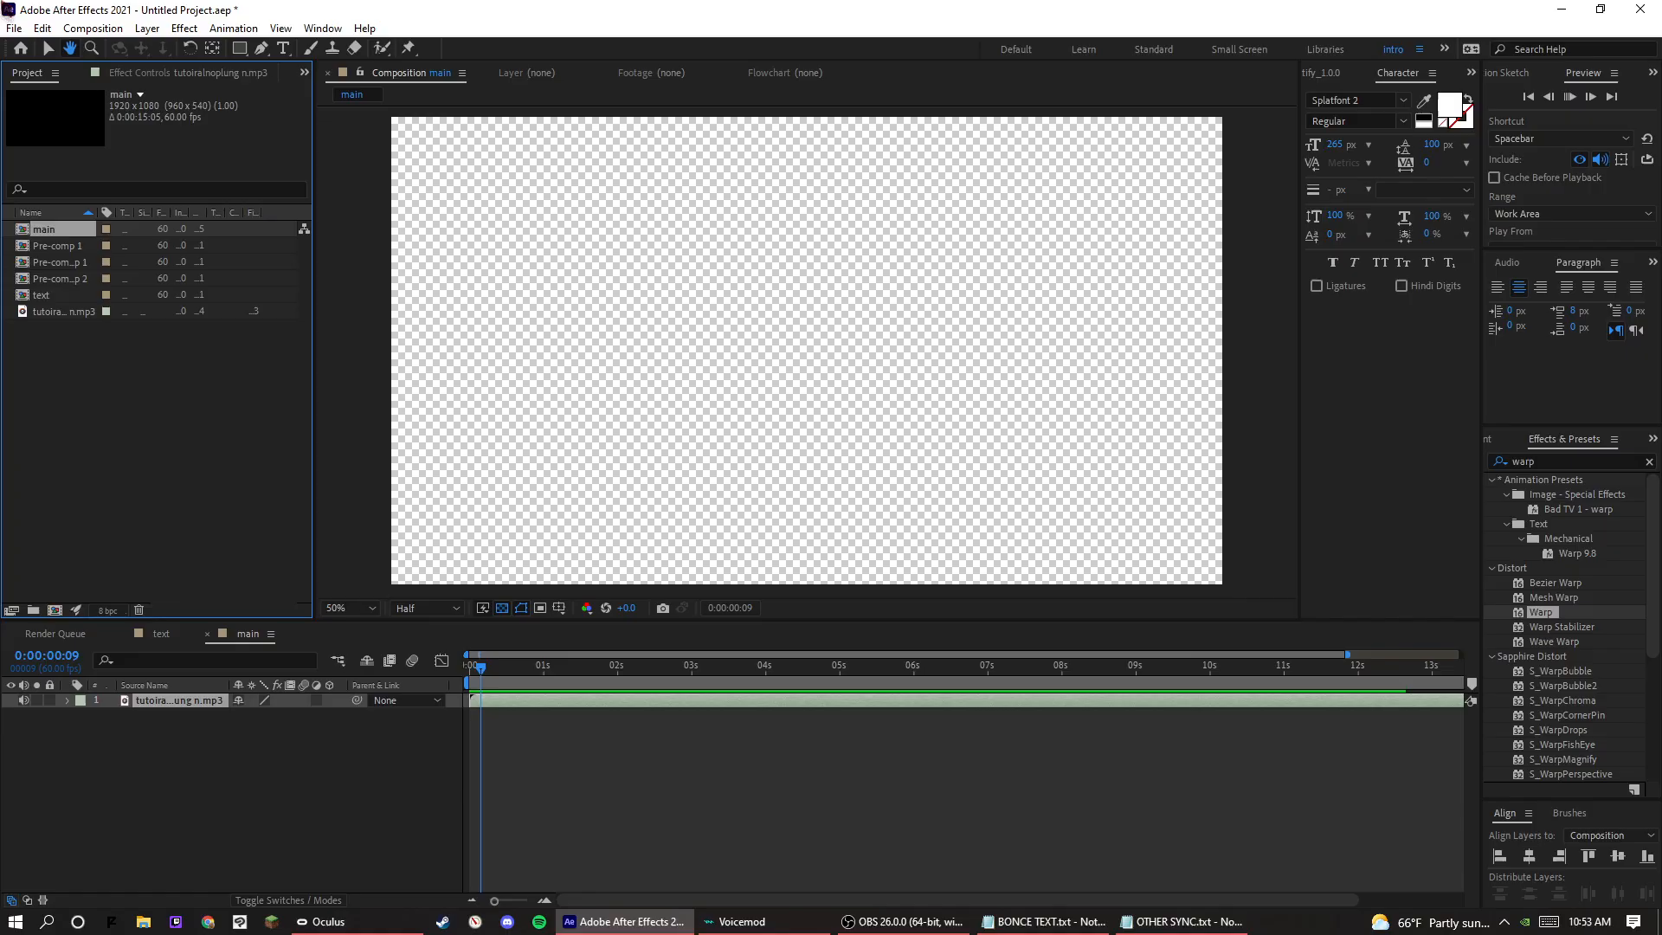
Reveal the audio layer's waveform in the main composition's timeline.
key(space)
drag(1345, 655, 1463, 657)
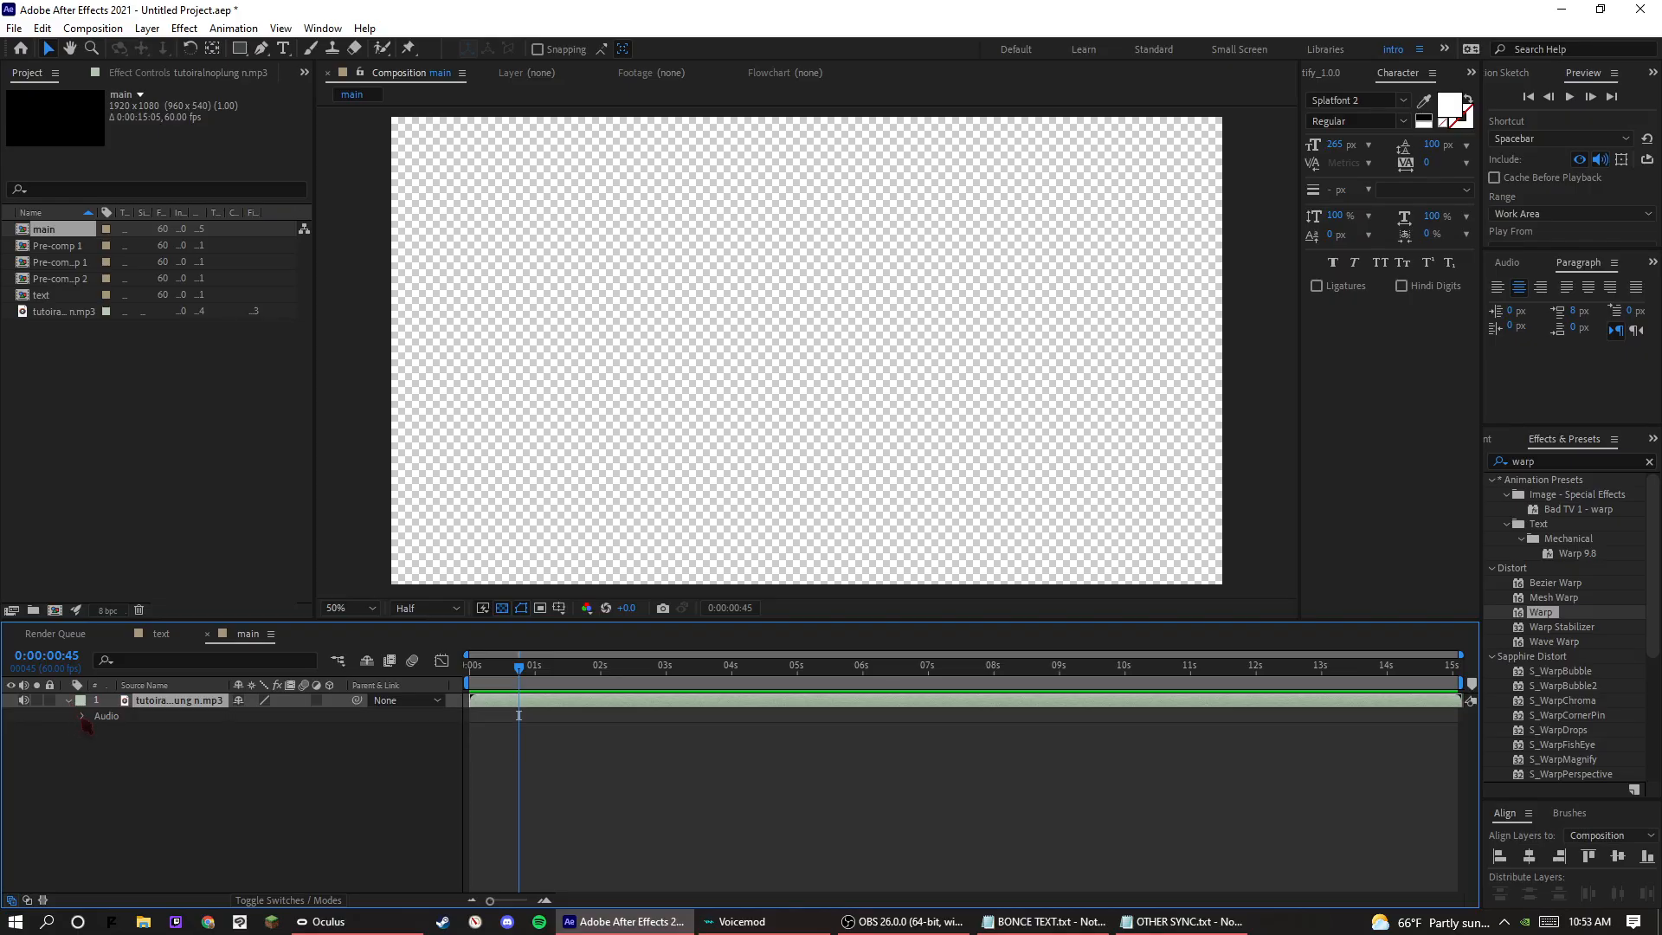
click(84, 717)
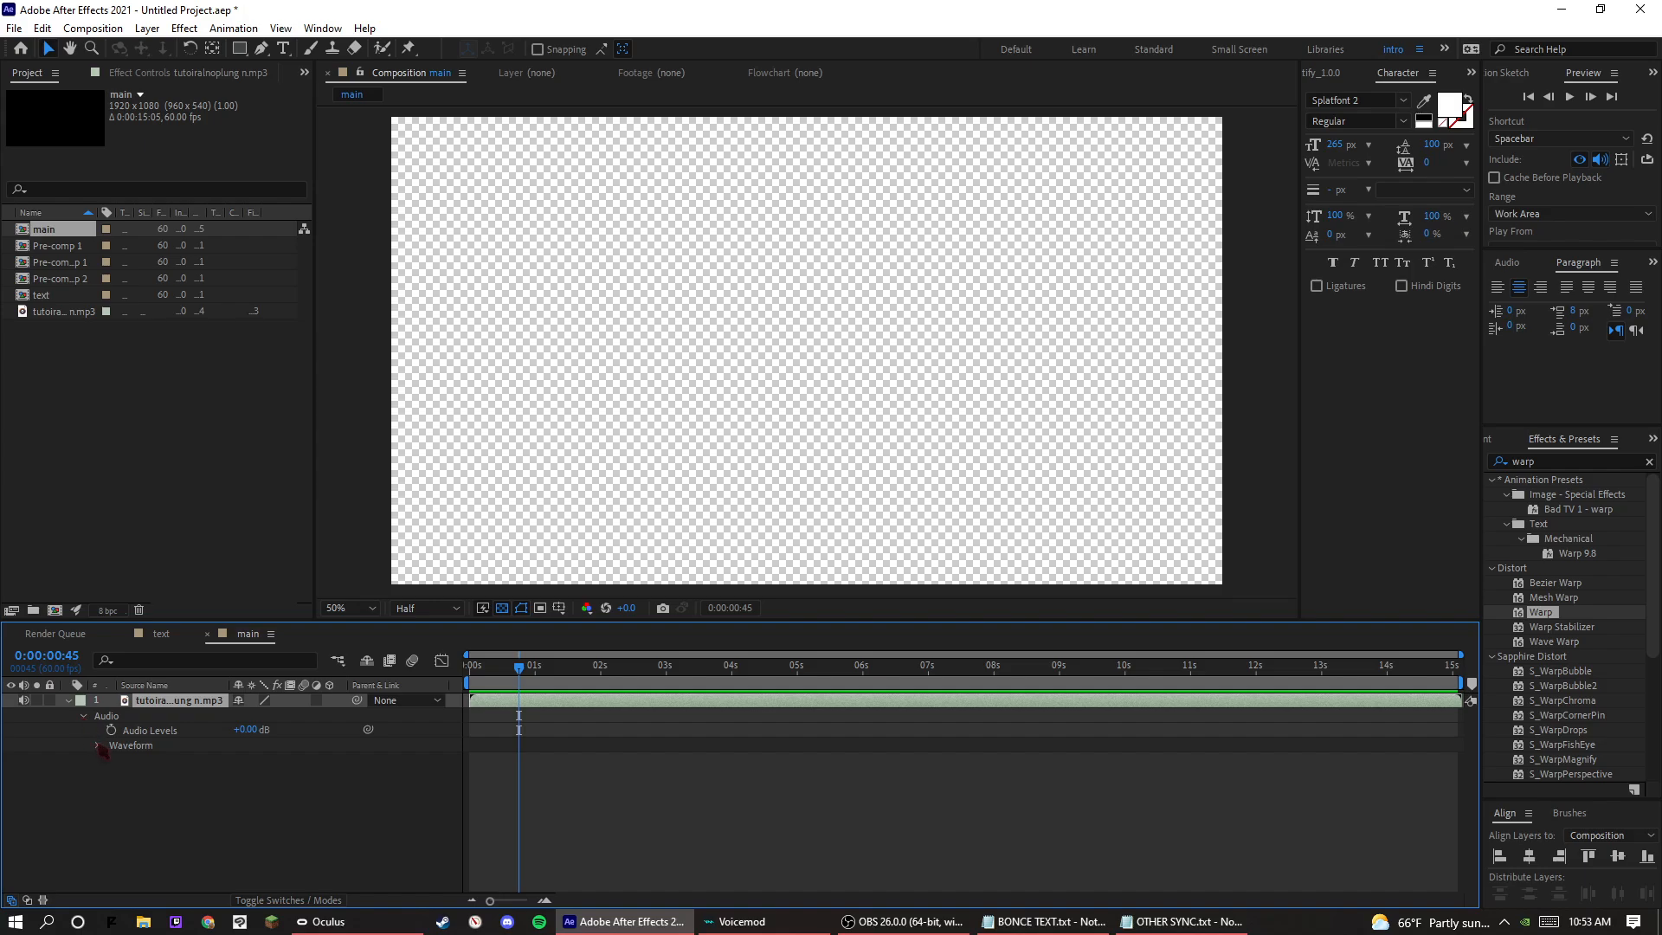
click(98, 745)
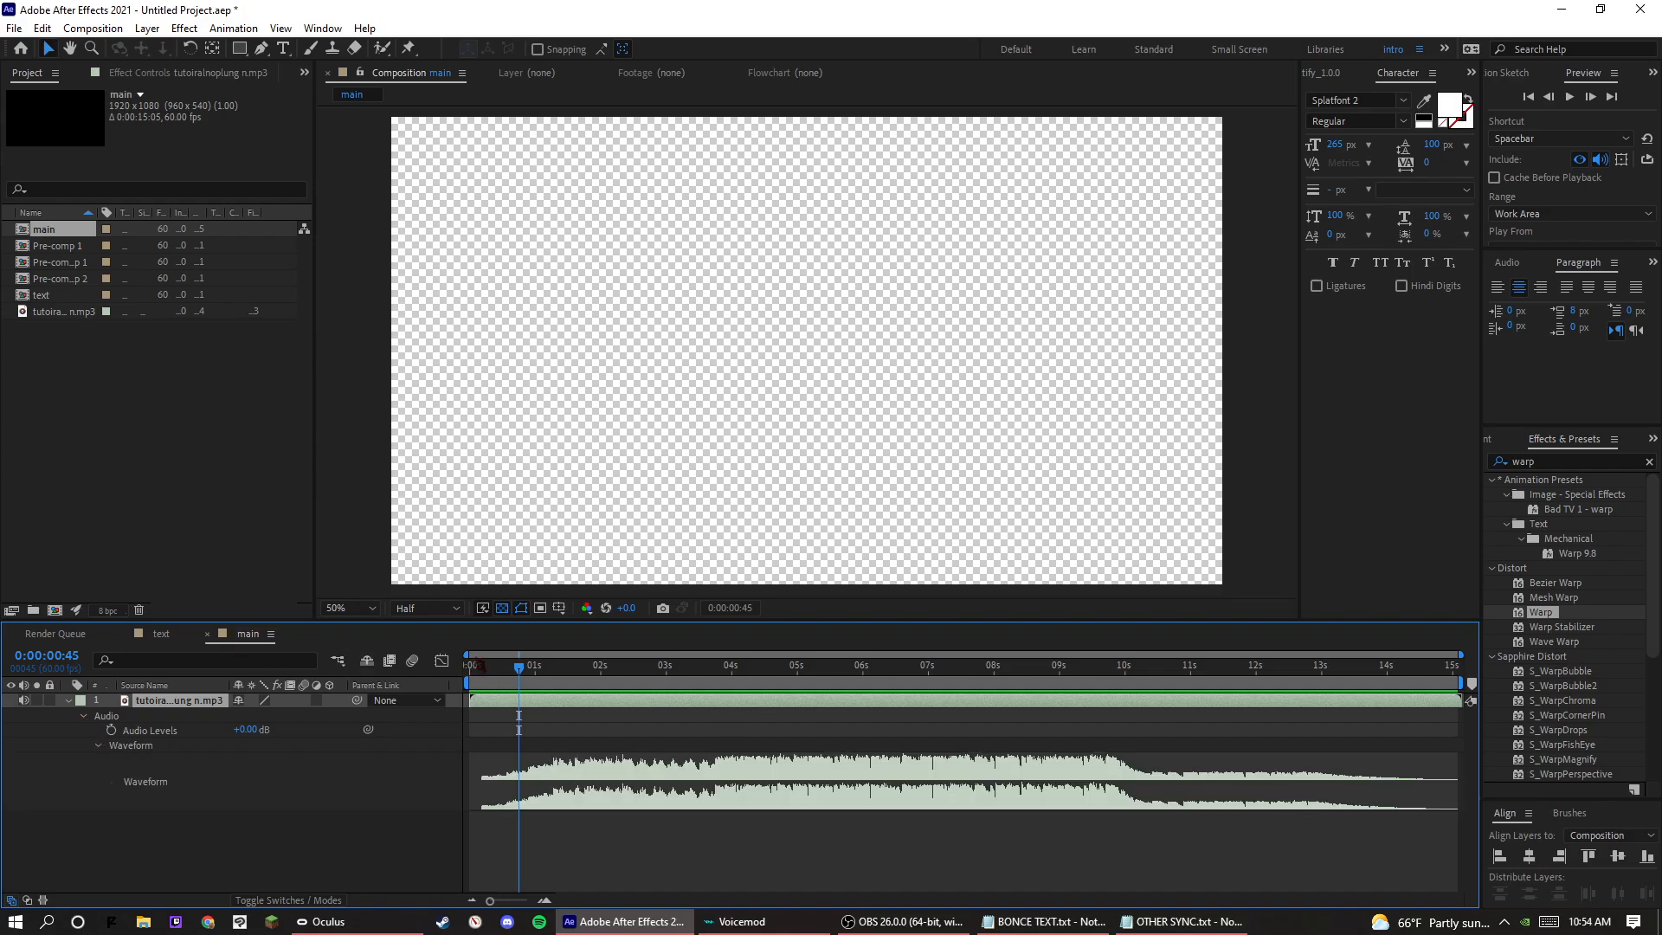
drag(467, 655, 746, 694)
click(630, 801)
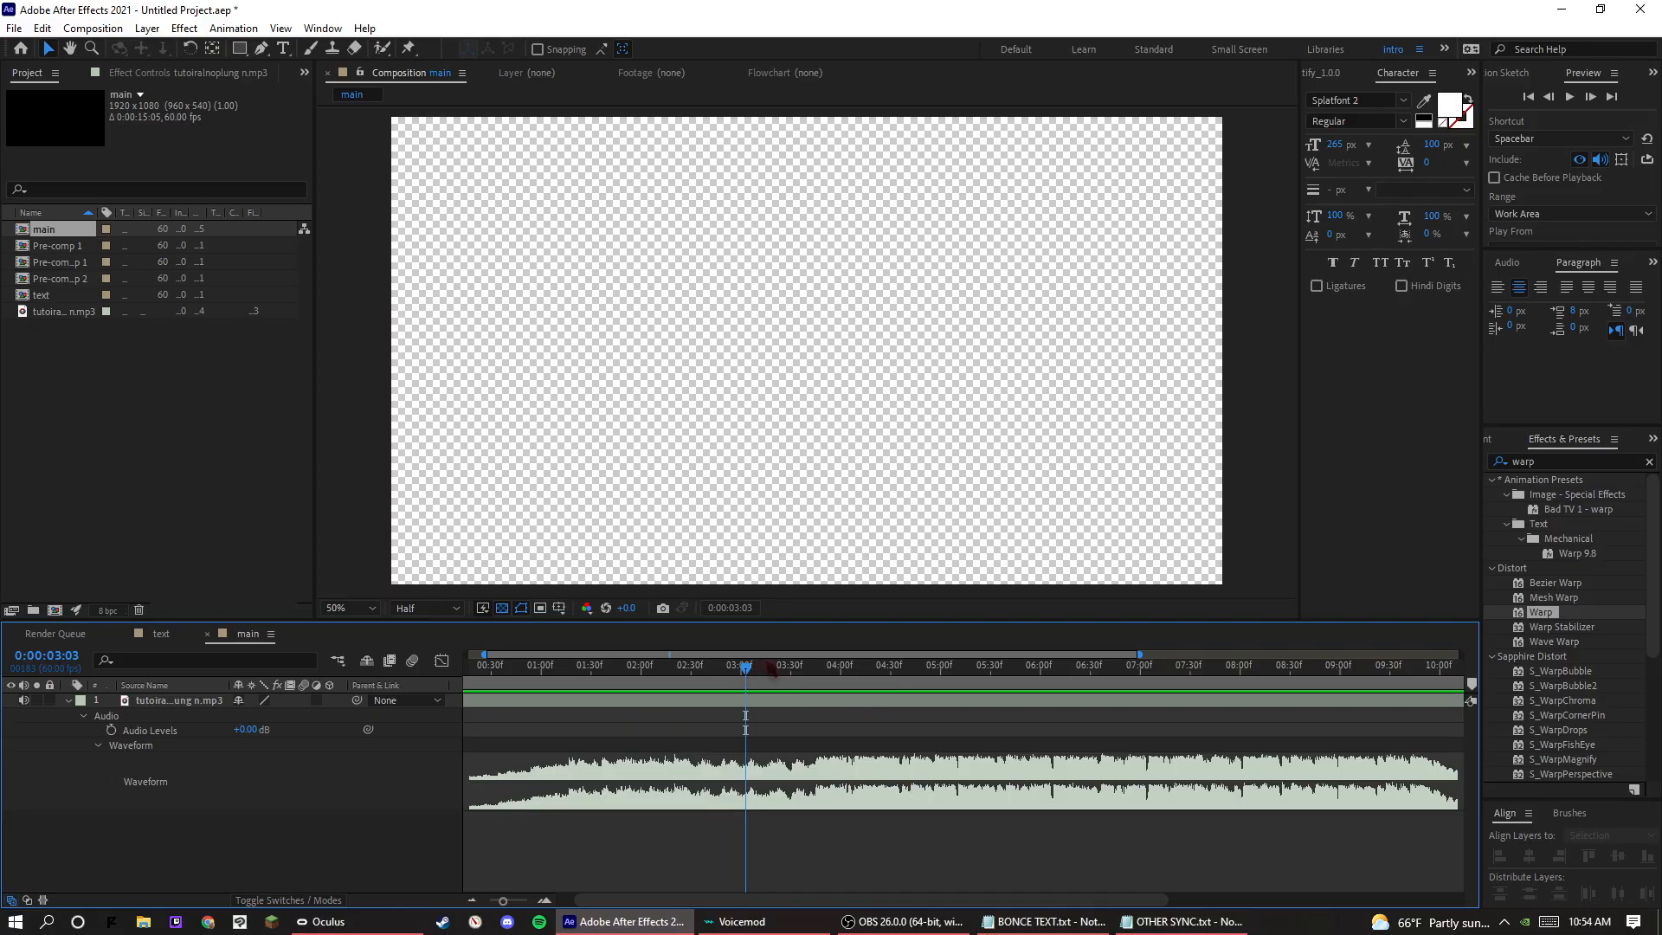
click(769, 668)
click(932, 703)
key(ctrl+1)
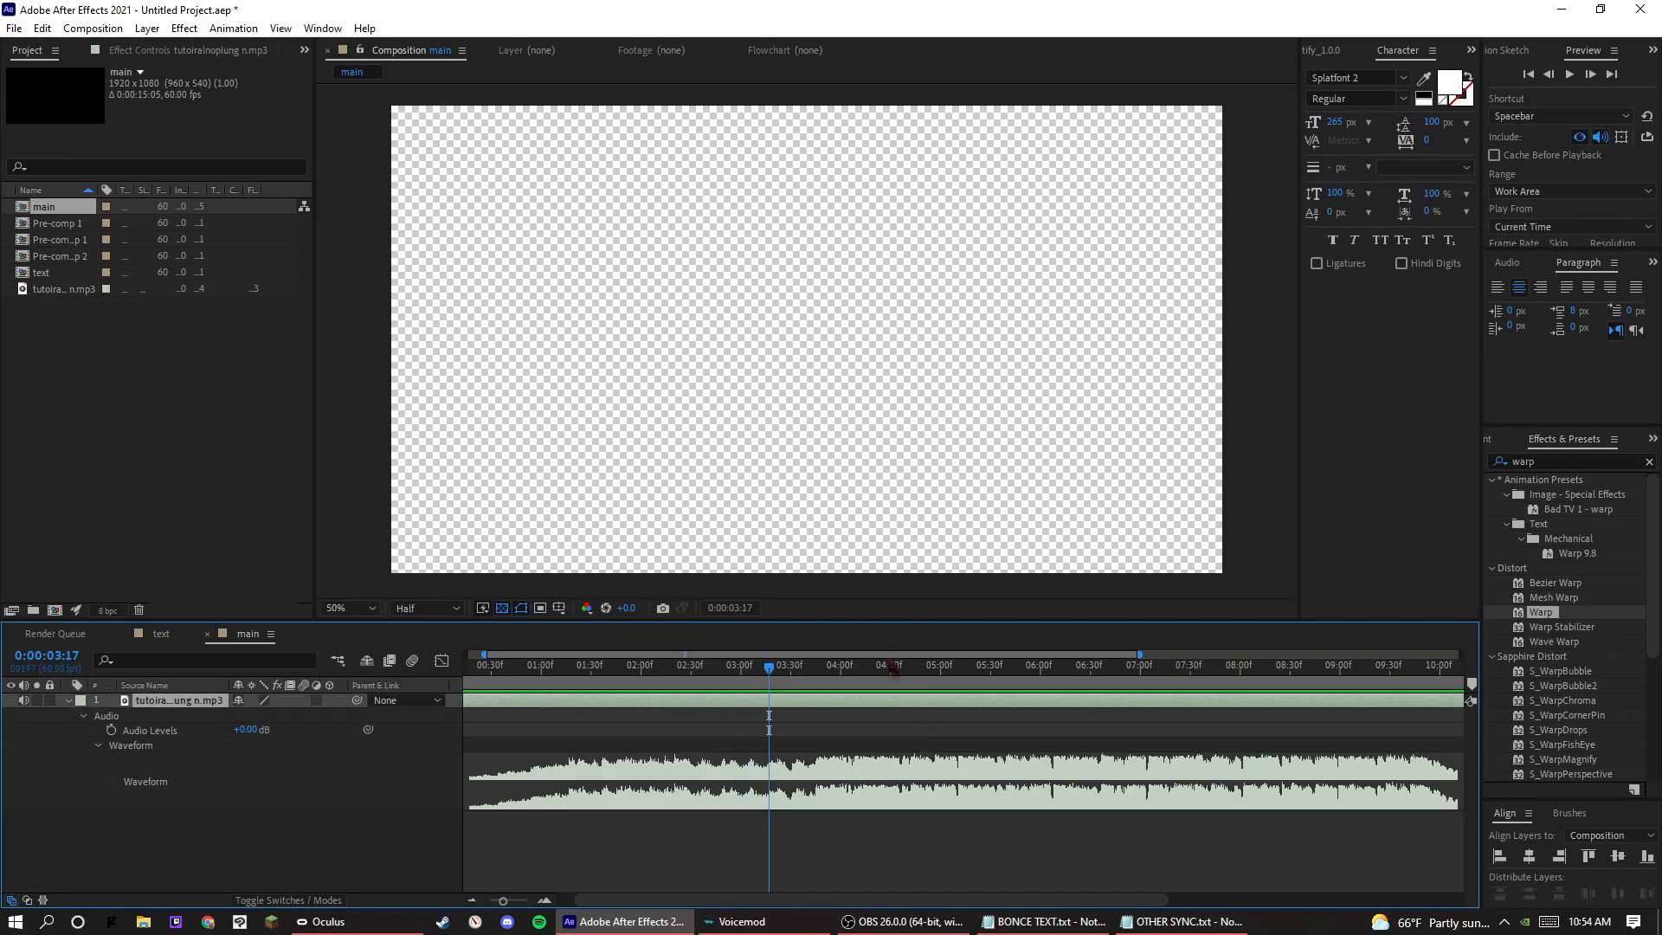
click(1219, 485)
key(ctrl+1)
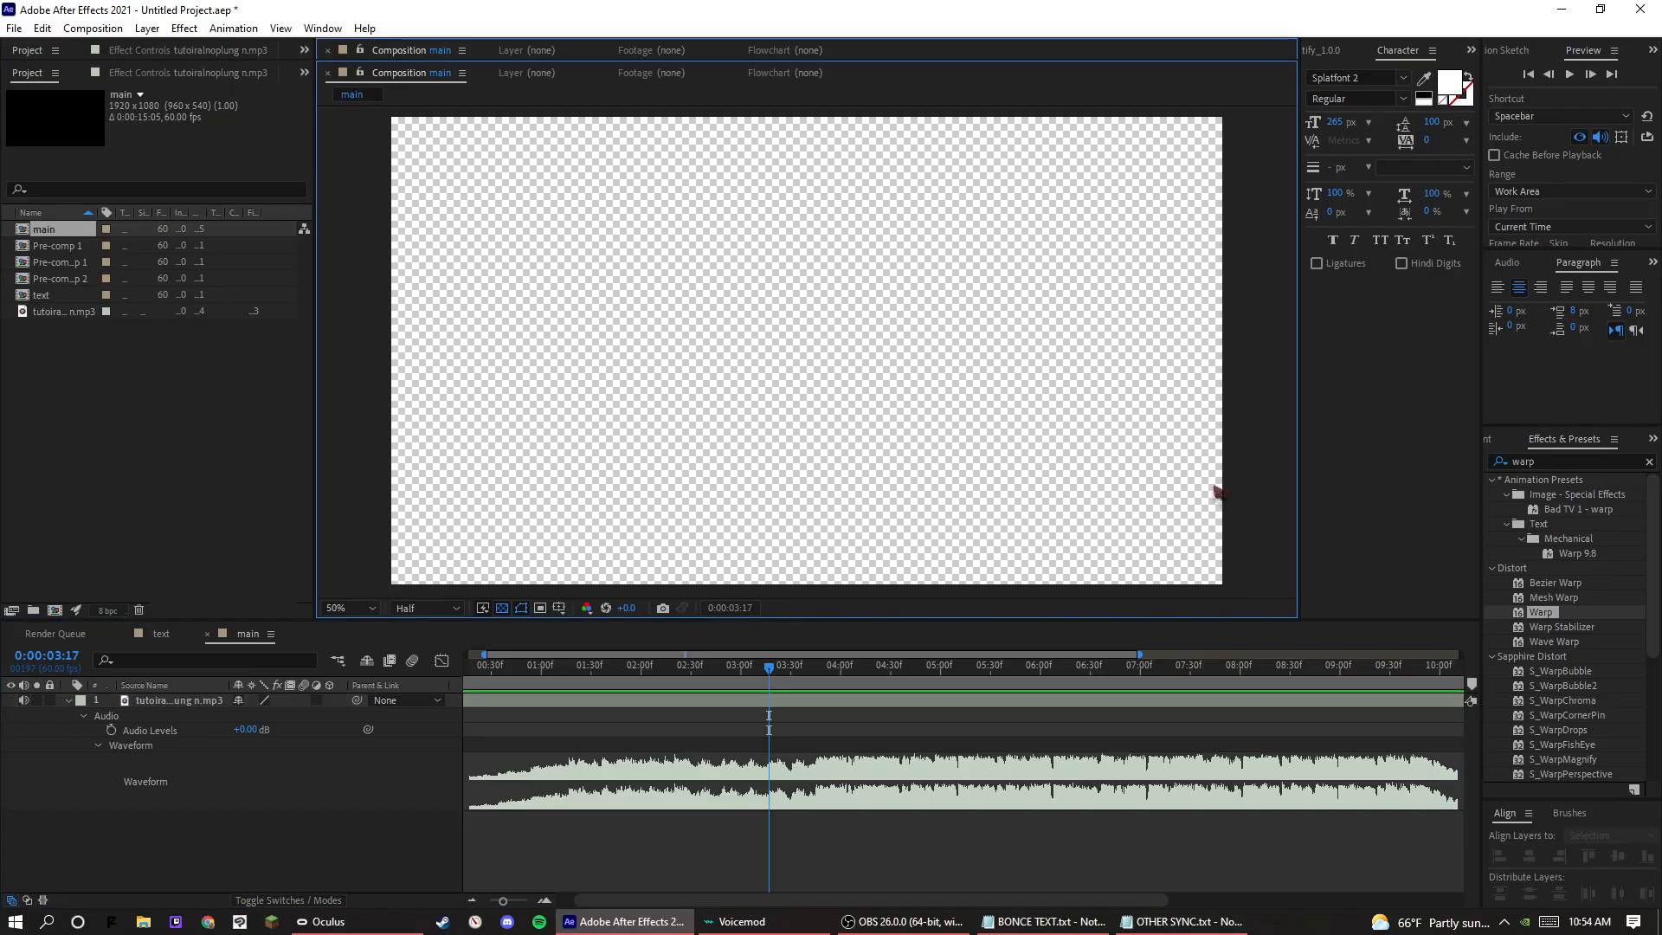
key(ctrl+1)
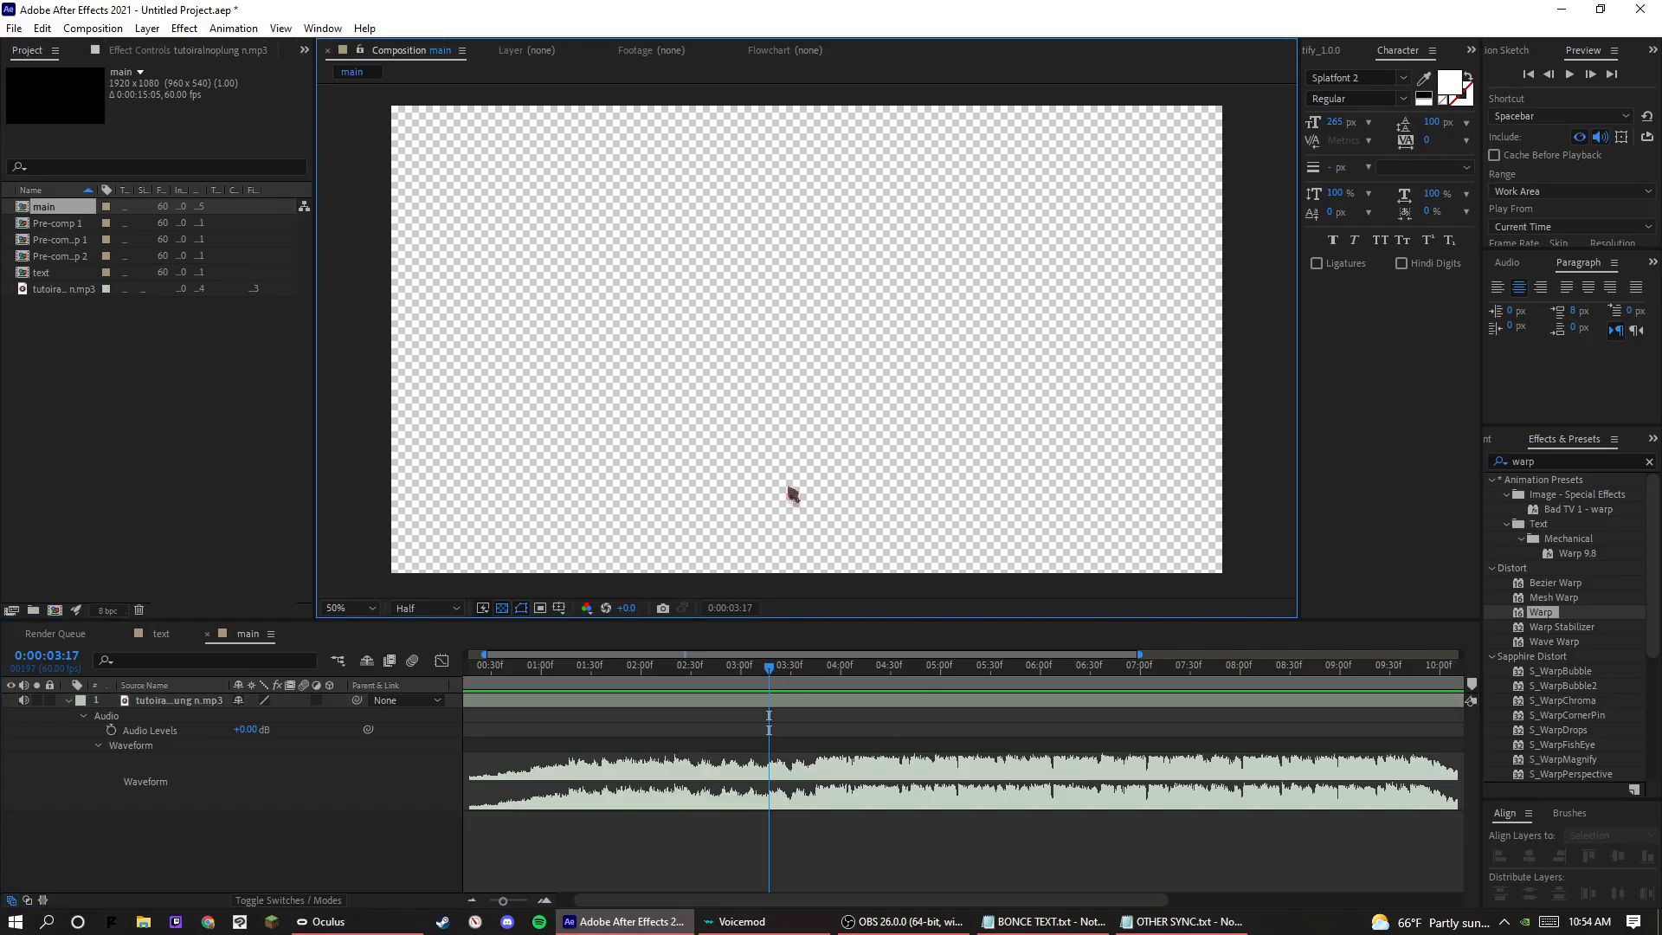
key(ctrl+1)
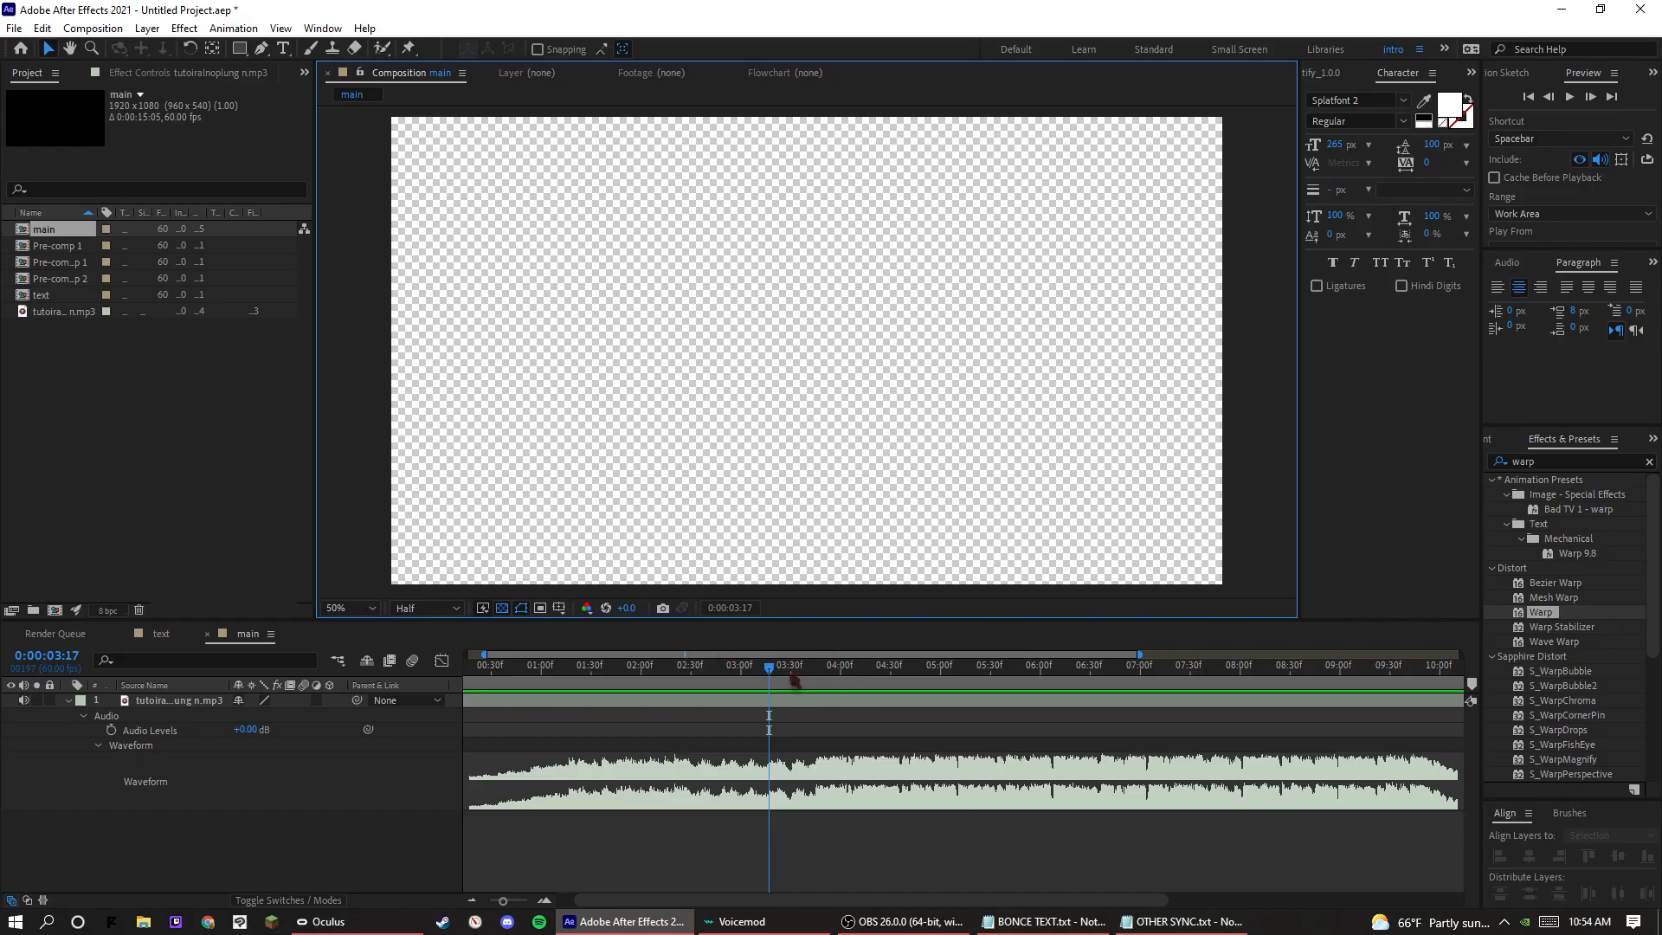
Scrub the audio to the beat at 0:00:04:12 and add a layer marker there on the audio layer.
drag(787, 671, 754, 683)
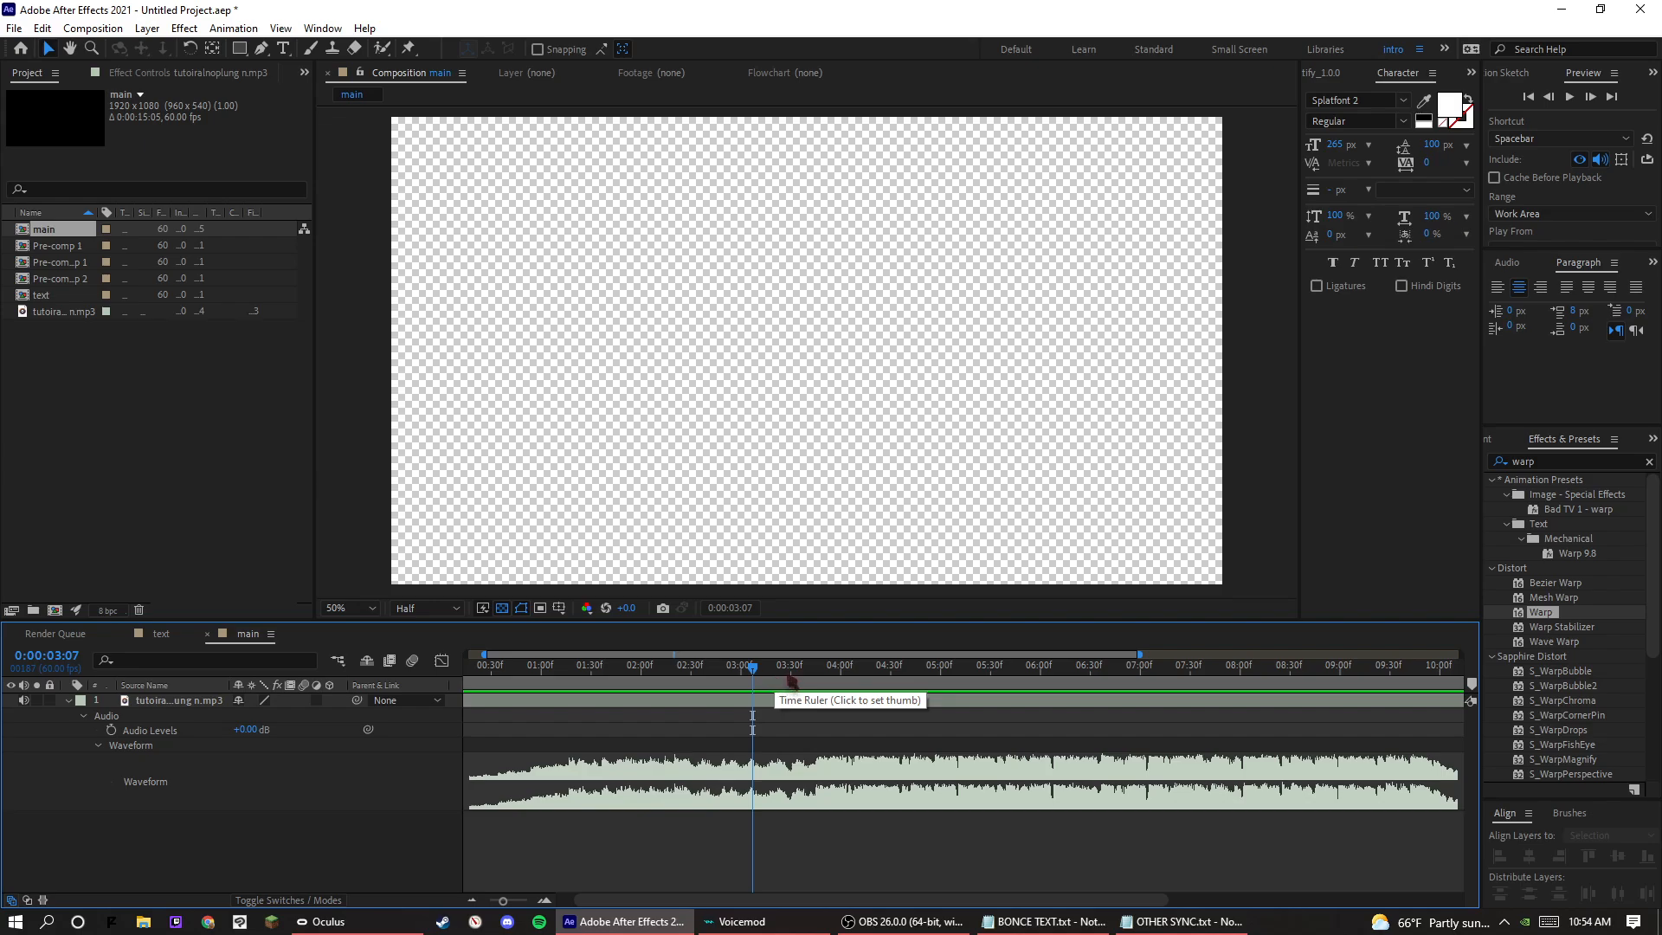
click(761, 670)
drag(764, 674, 866, 680)
click(808, 696)
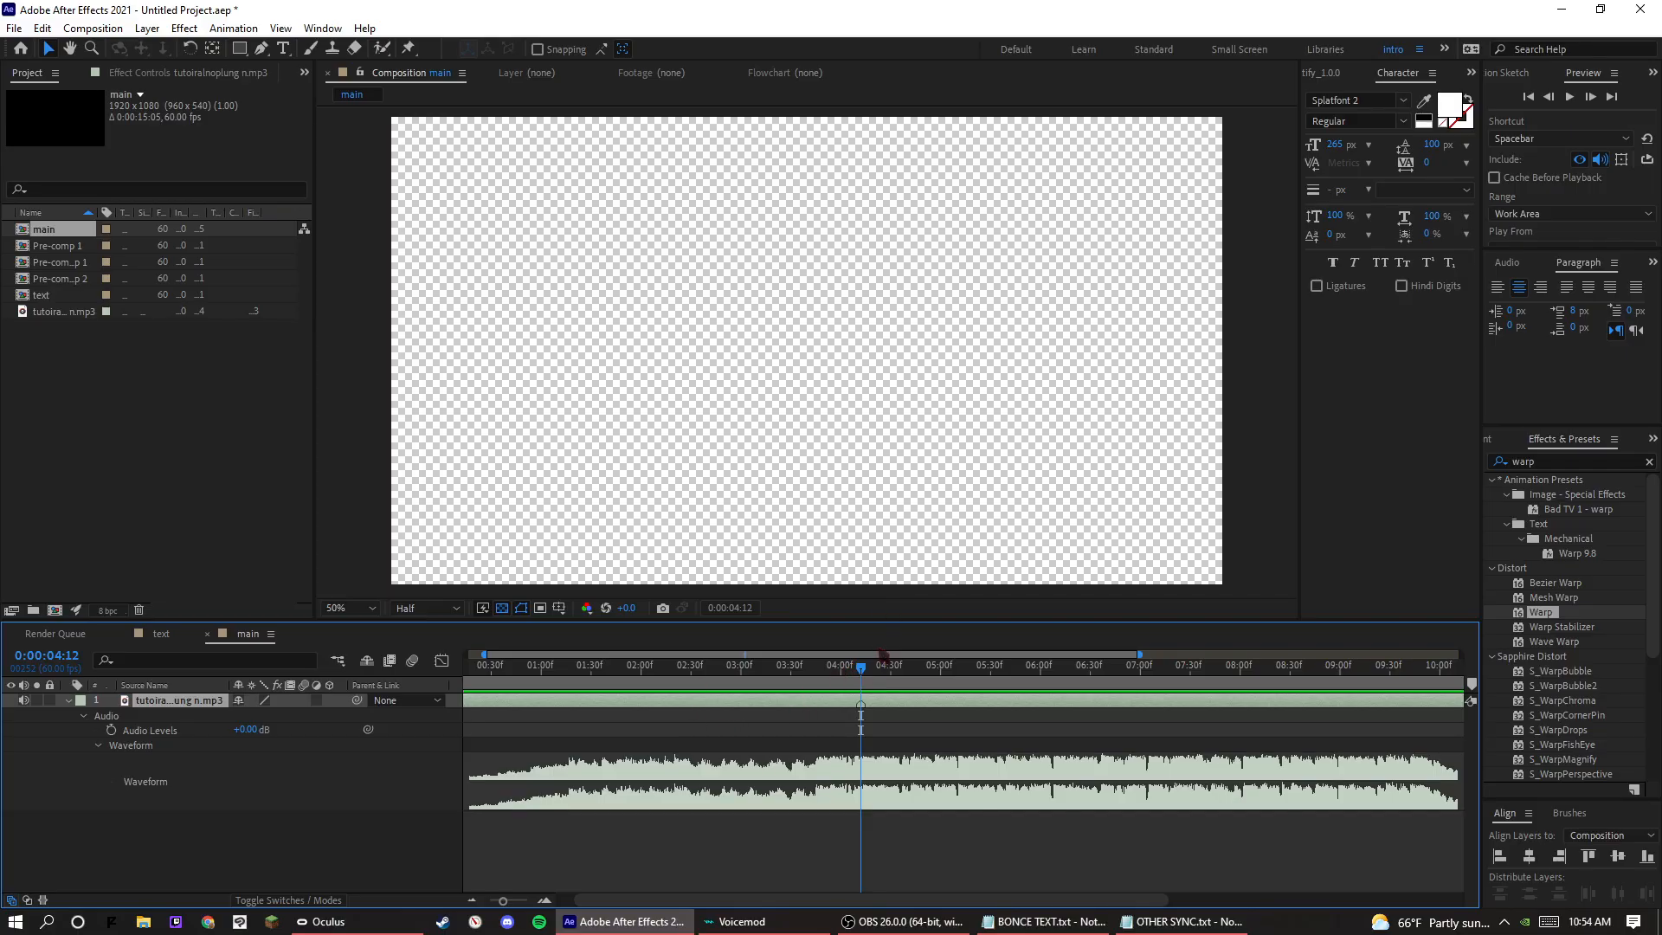
Add beat markers to the audio layer at about 0:00:04:41, 0:00:05:10, about 0:00:05:39 and 0:00:06:08.
drag(861, 680, 965, 694)
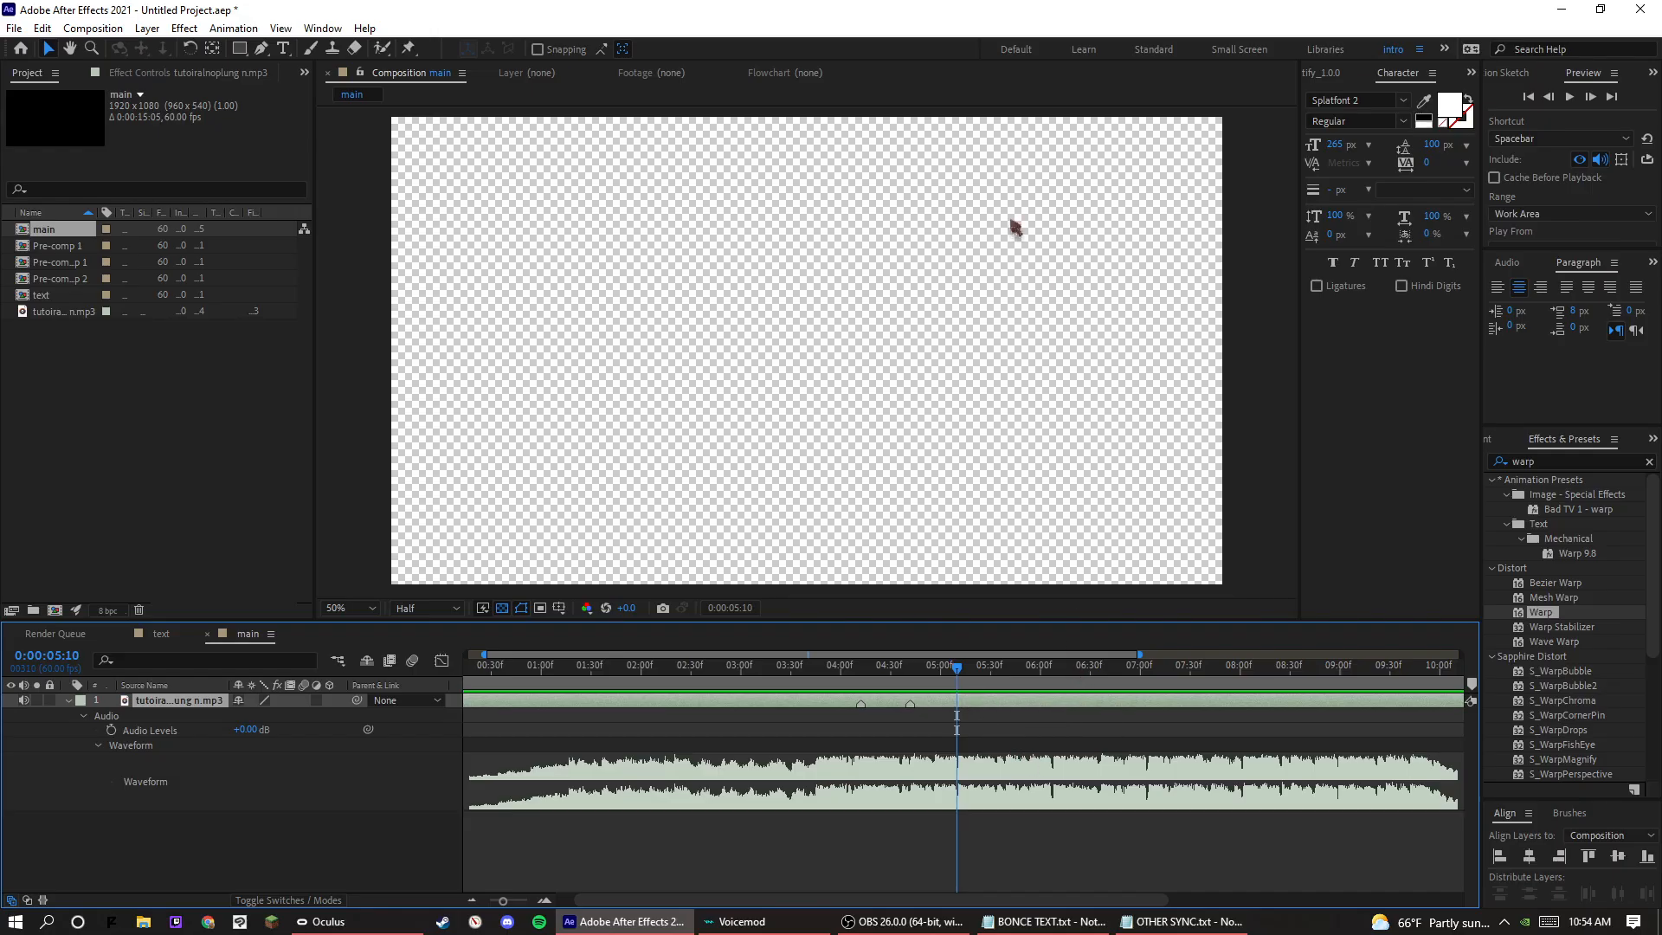
key(KP_Multiply)
drag(958, 670, 1056, 676)
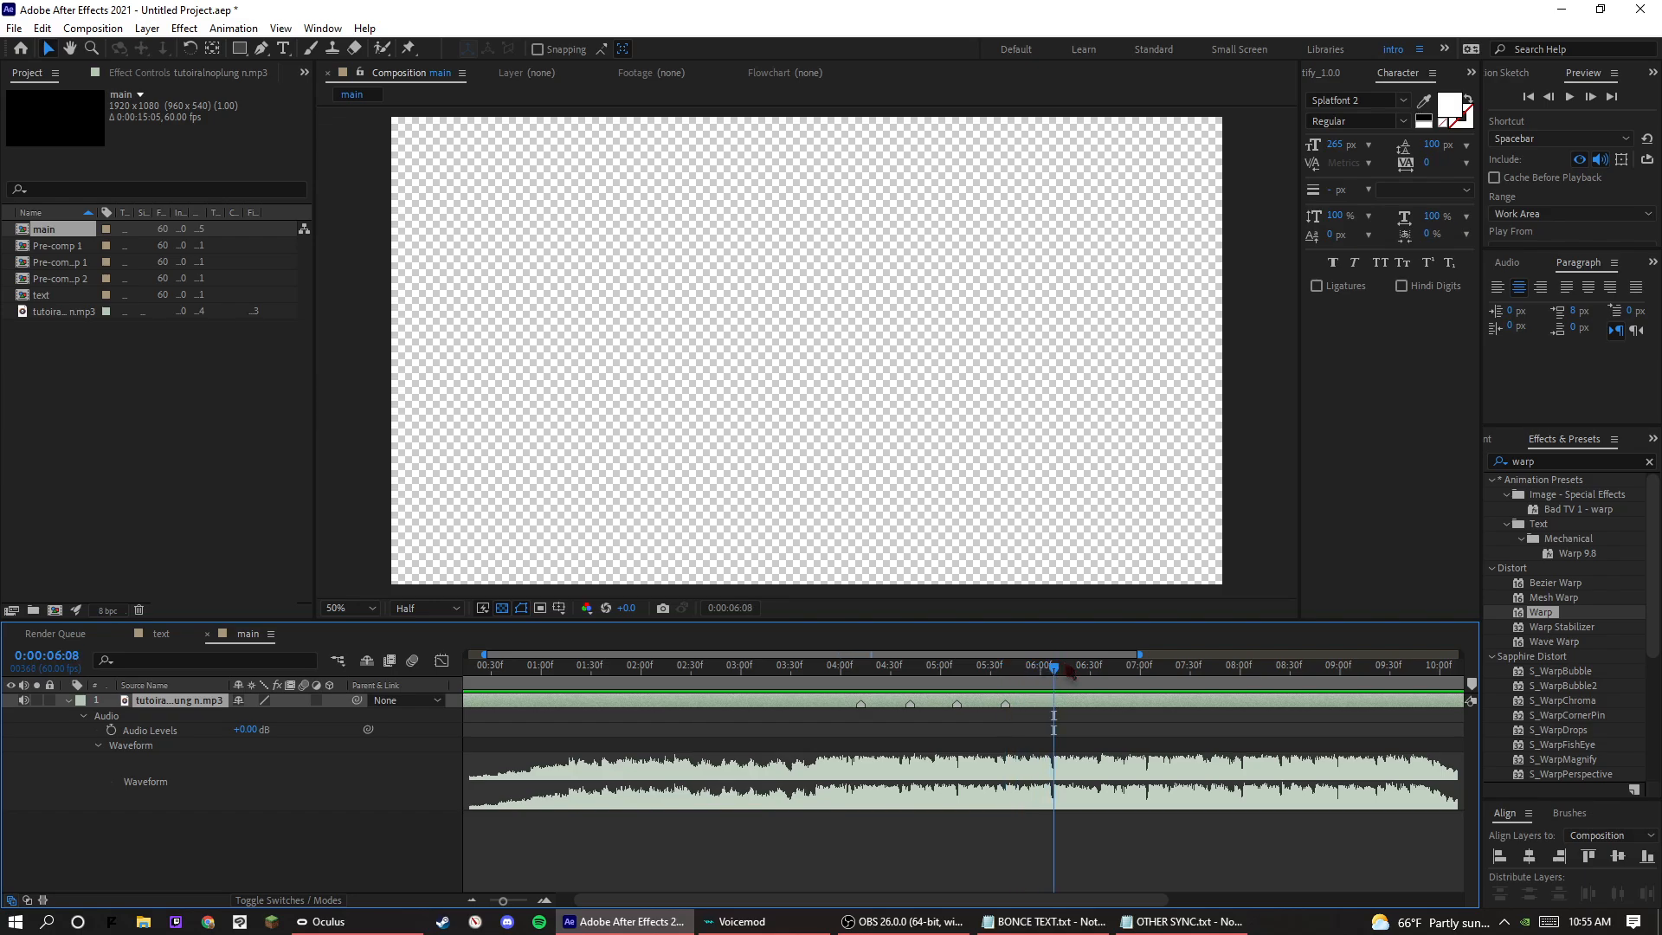
key(KP_Multiply)
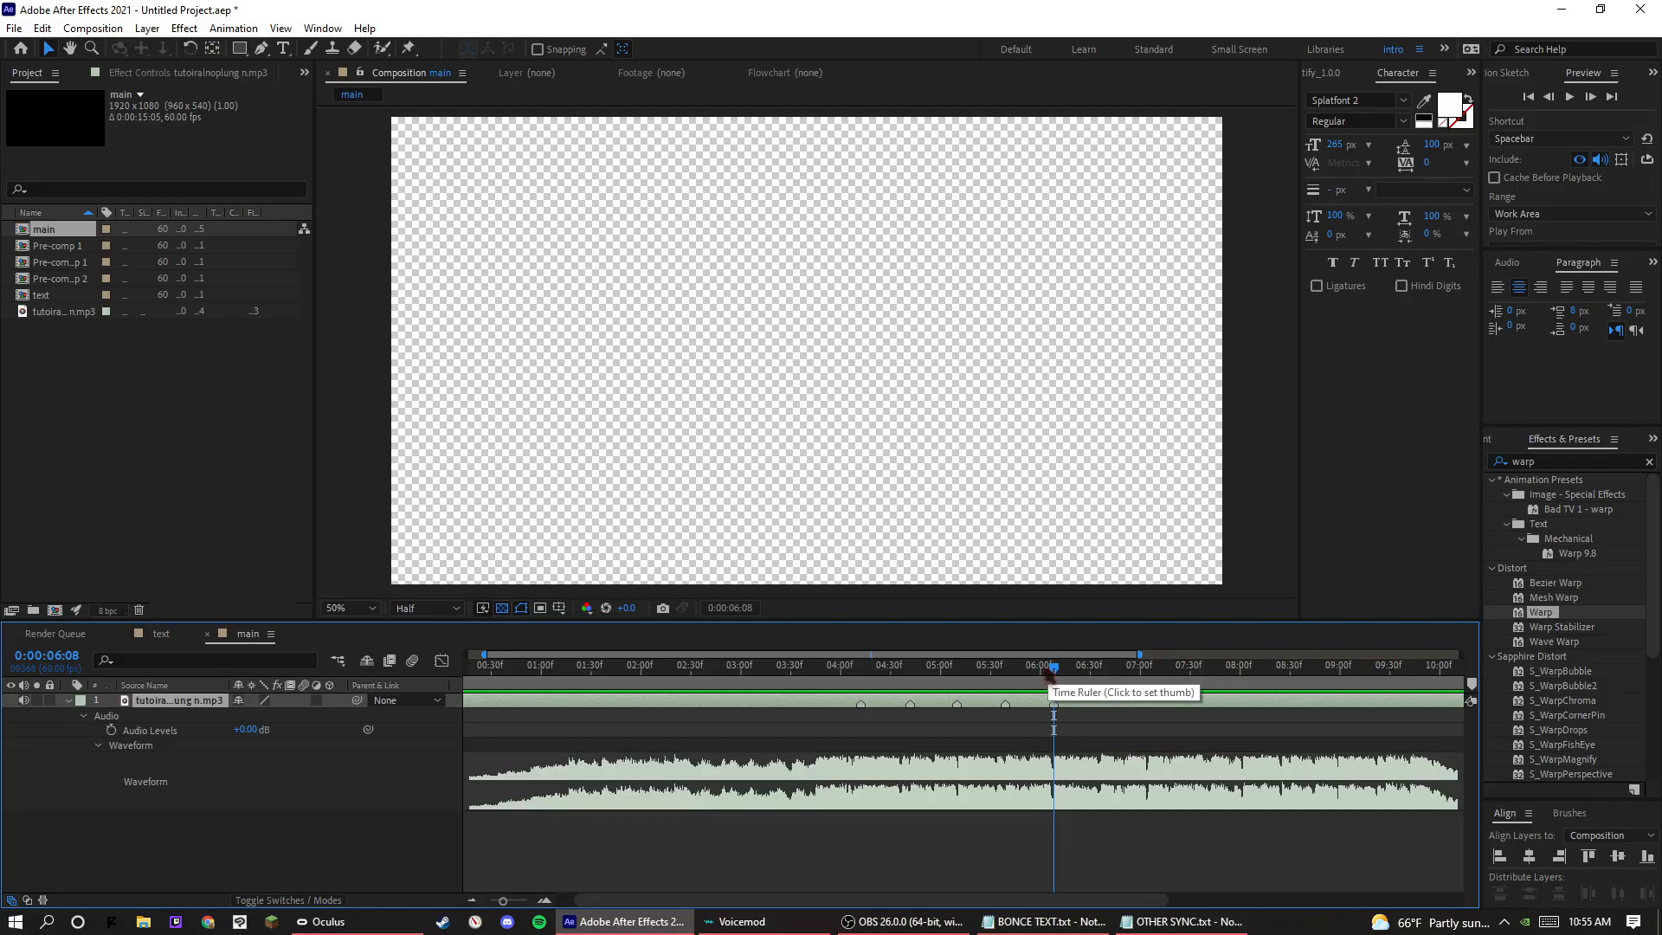
Add beat markers to the audio layer at 0:00:06:36, 0:00:07:04, about 0:00:07:35 and 0:00:08:01.
drag(1055, 675, 1101, 696)
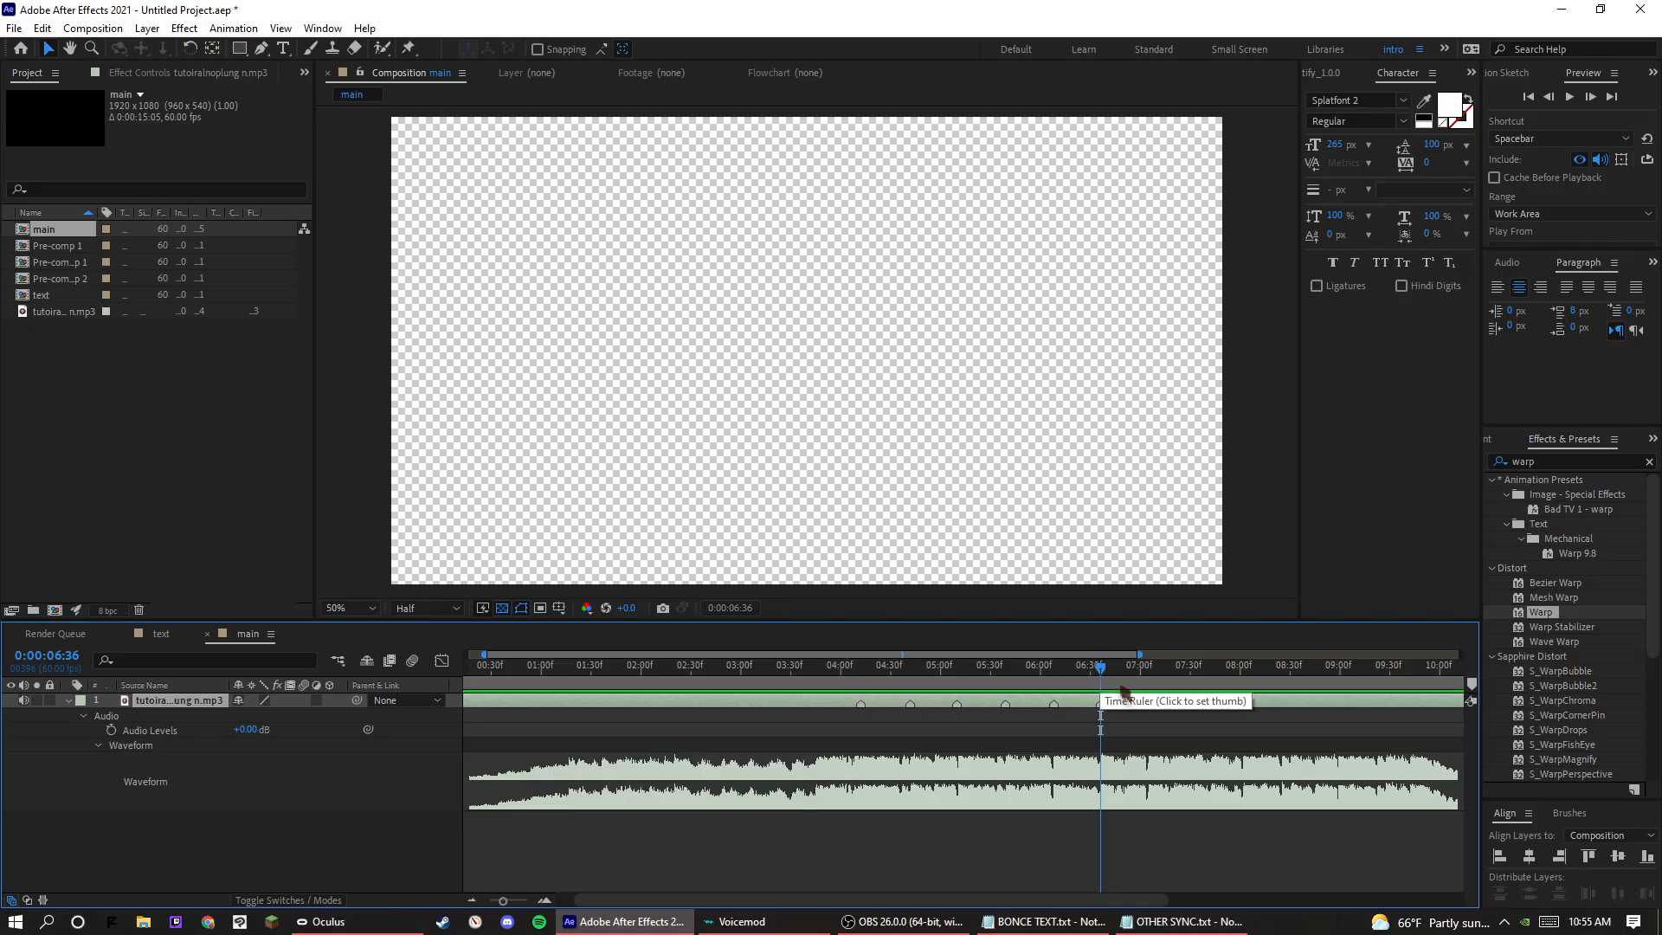
drag(1105, 683, 1154, 671)
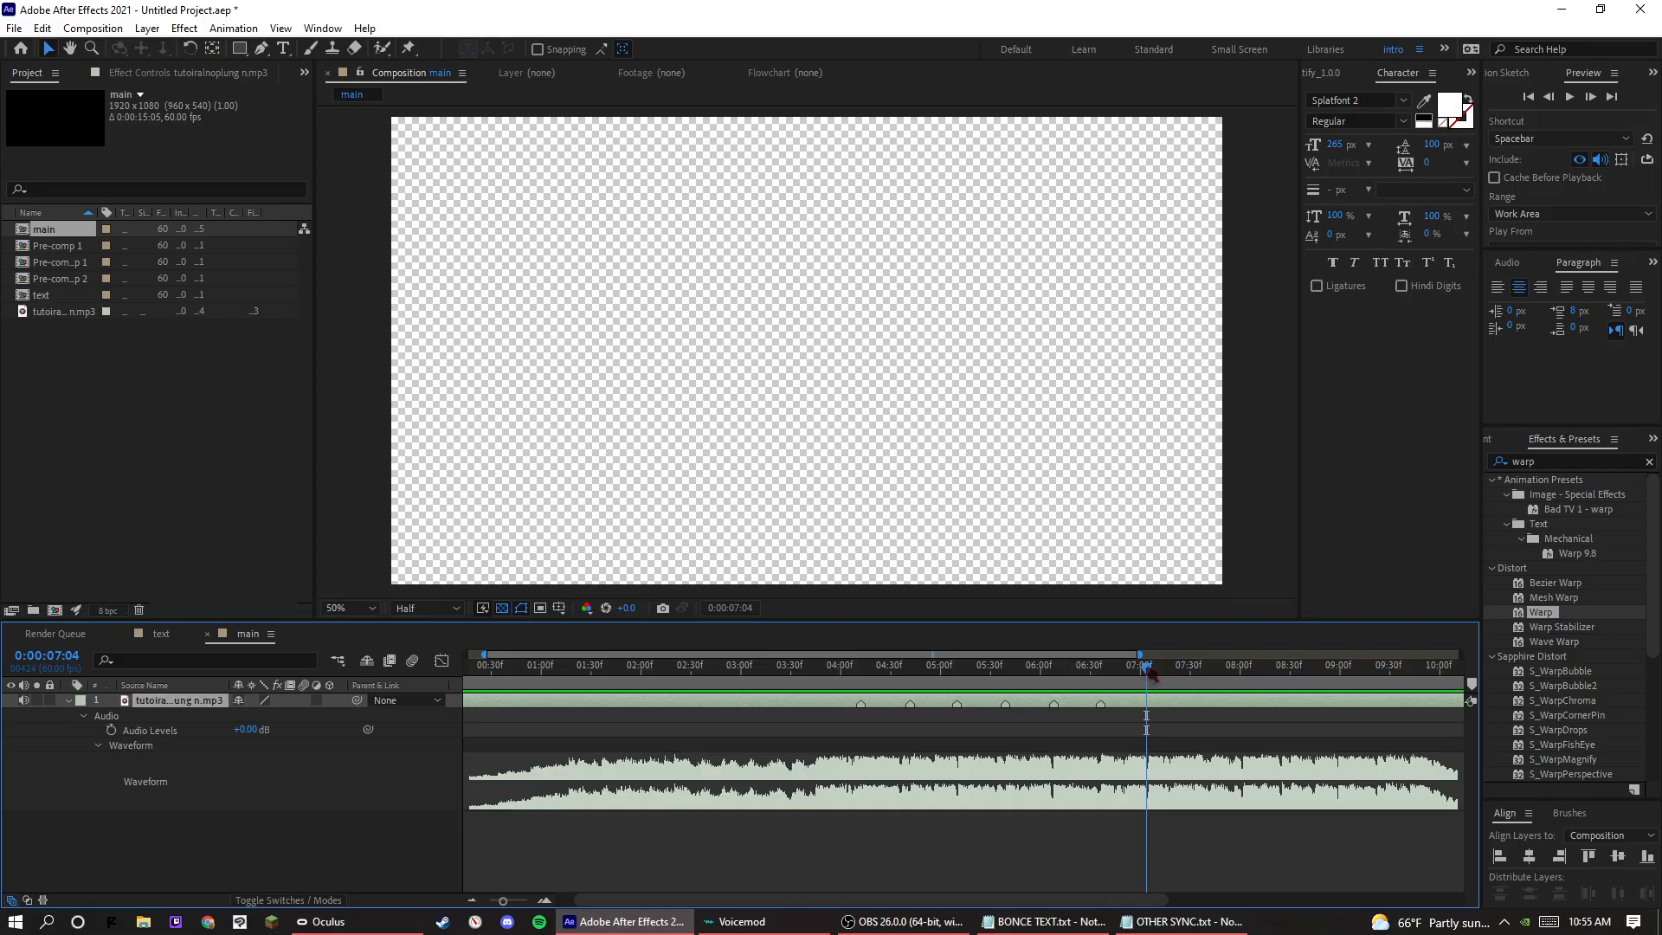
key(KP_Multiply)
drag(1156, 677, 1249, 692)
key(KP_Multiply)
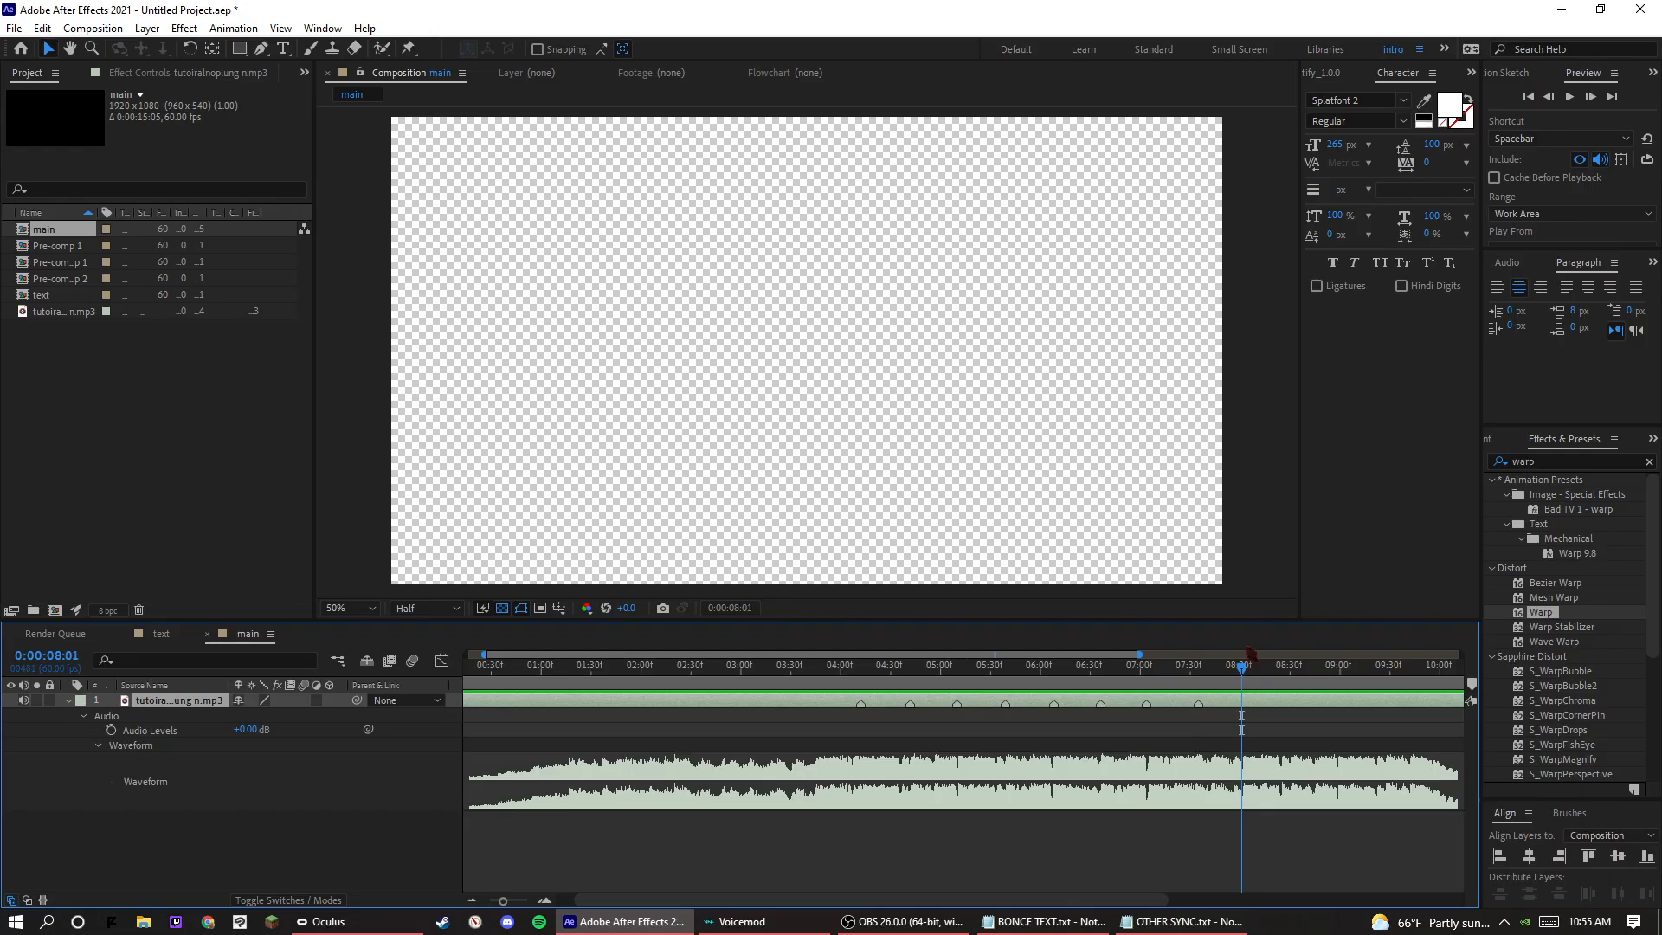
Place a beat marker on the audio layer at about 0:00:08:30, previewing the audio to check its timing.
drag(1257, 674, 1276, 726)
key(space)
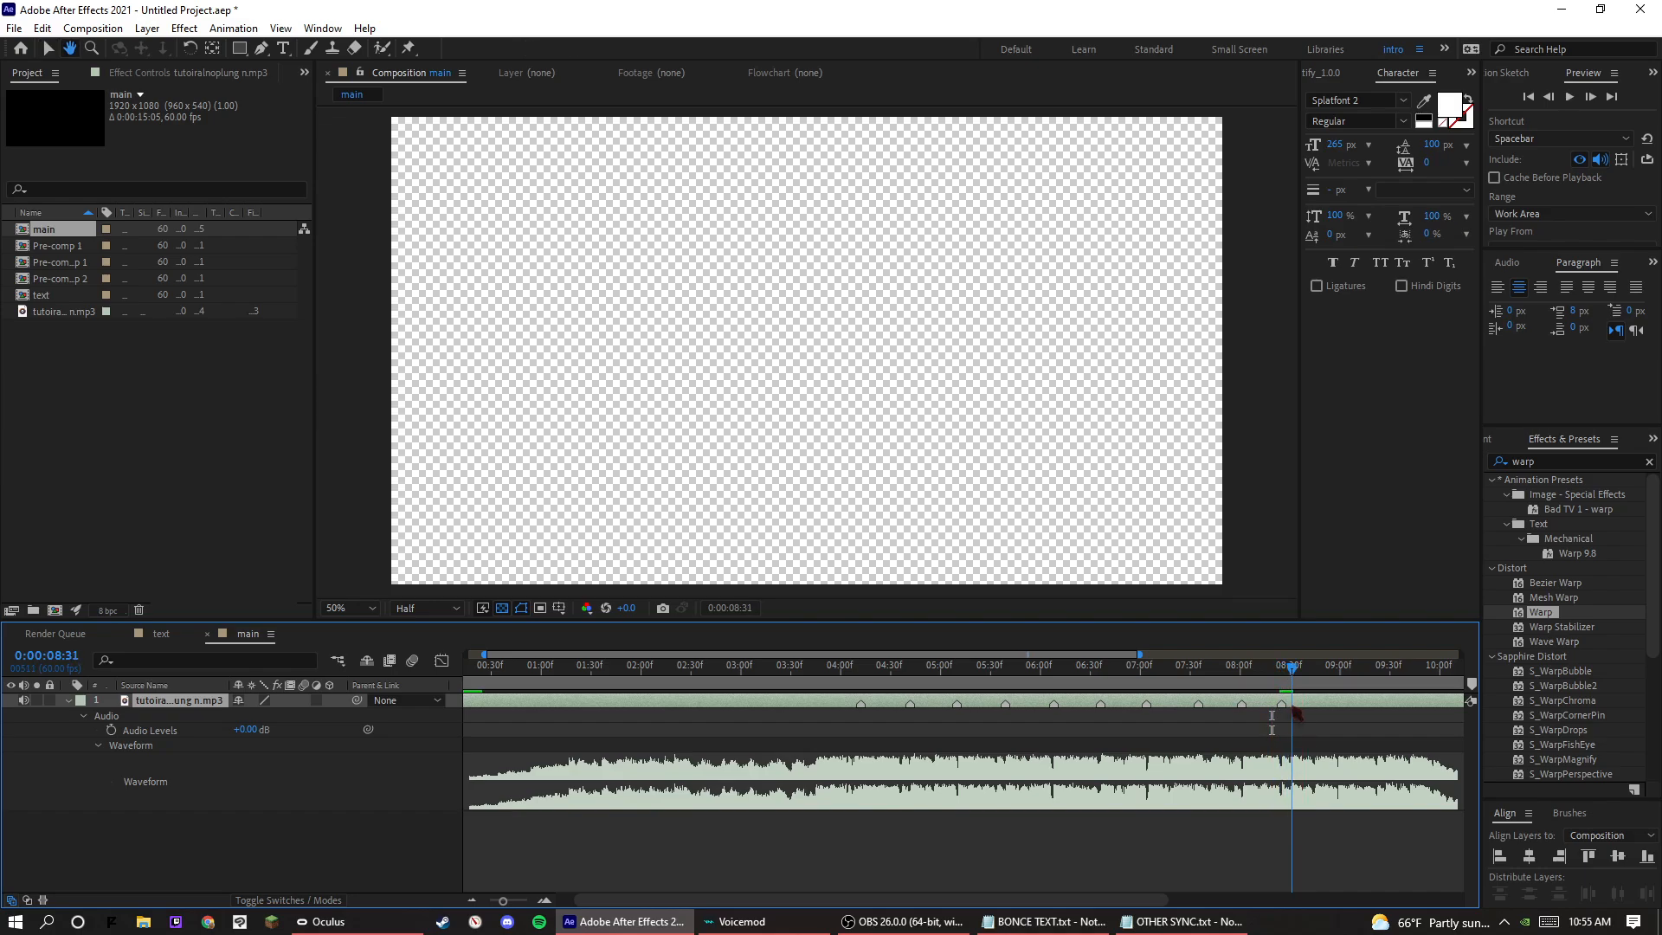
key(space)
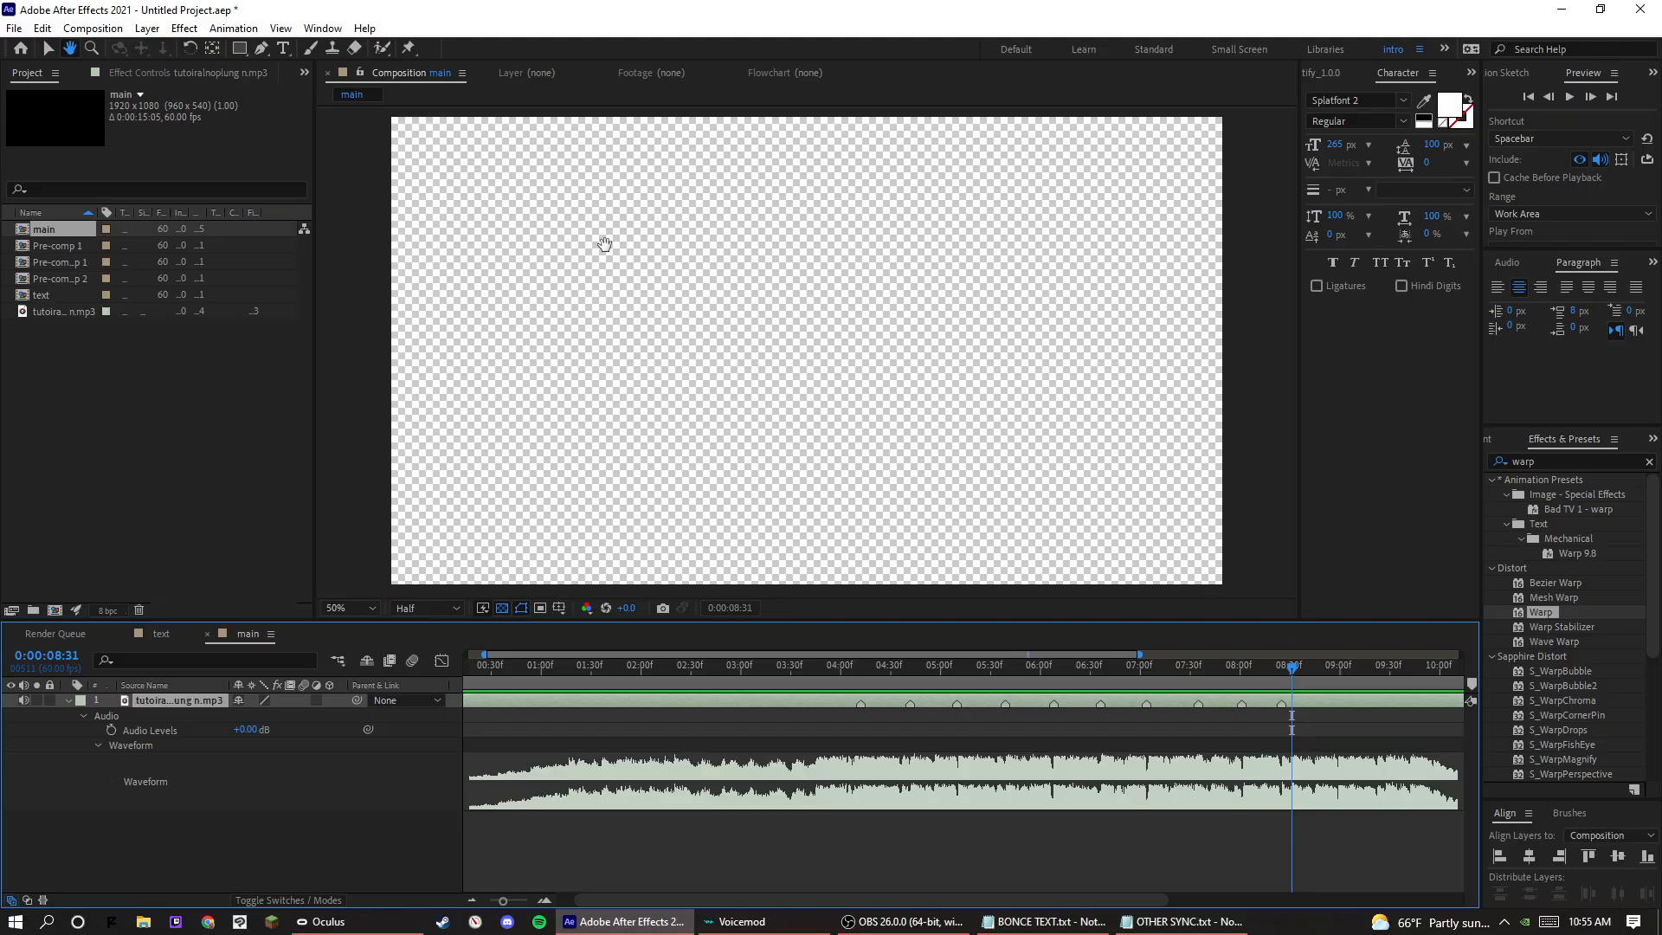
click(47, 52)
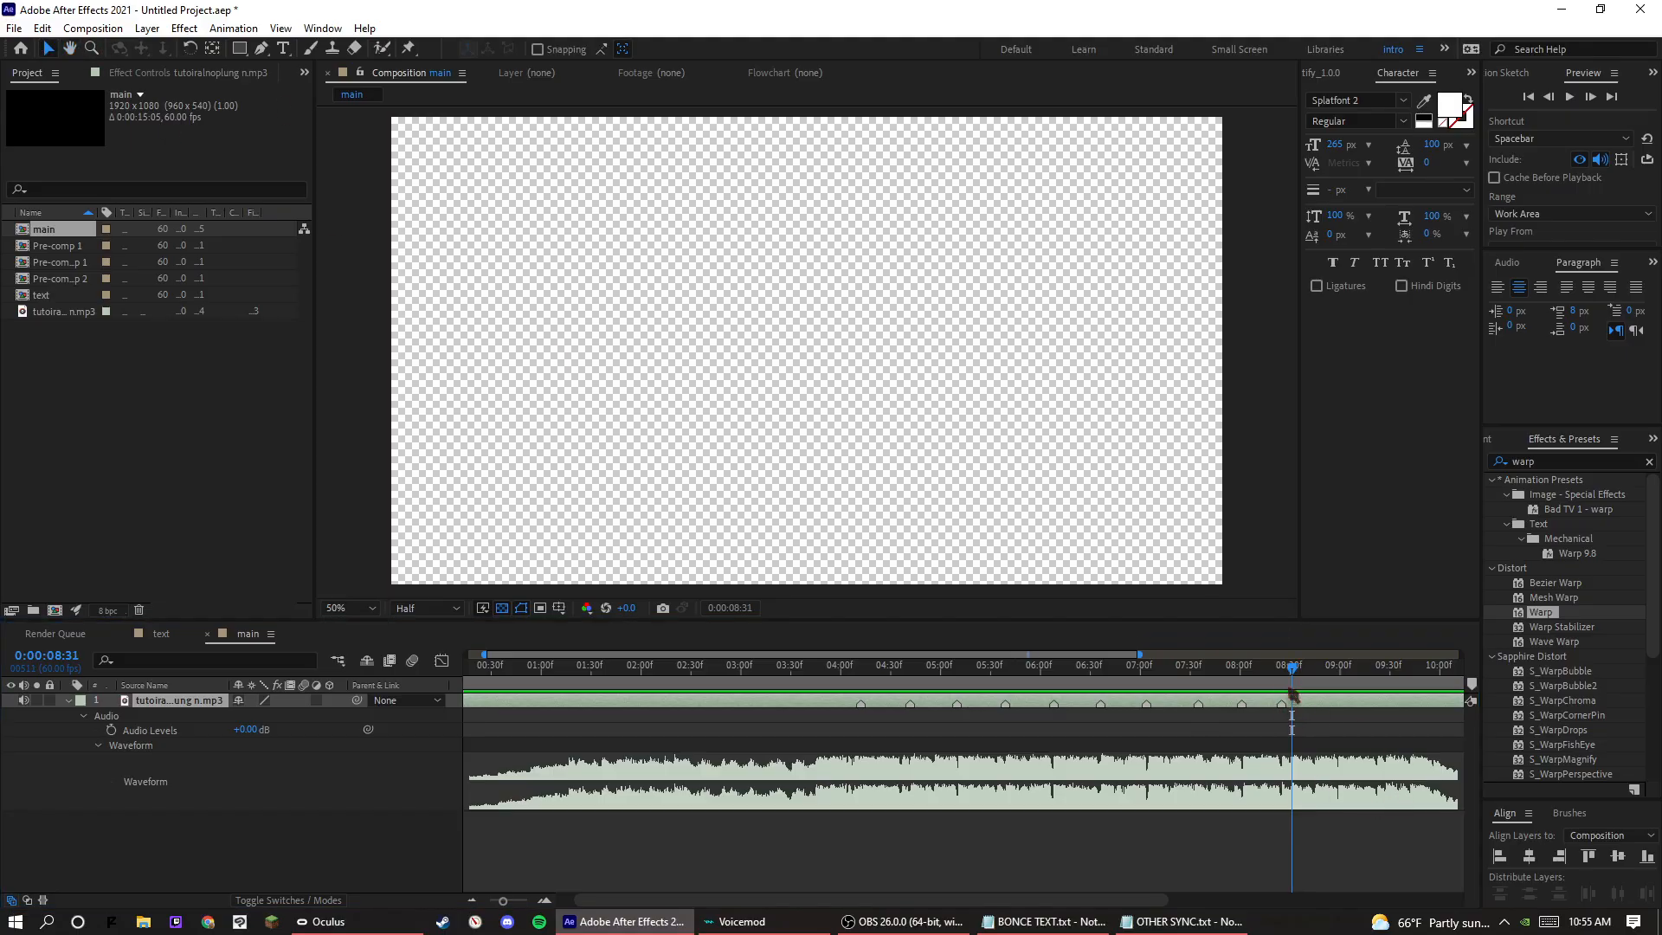
drag(1292, 678, 1203, 683)
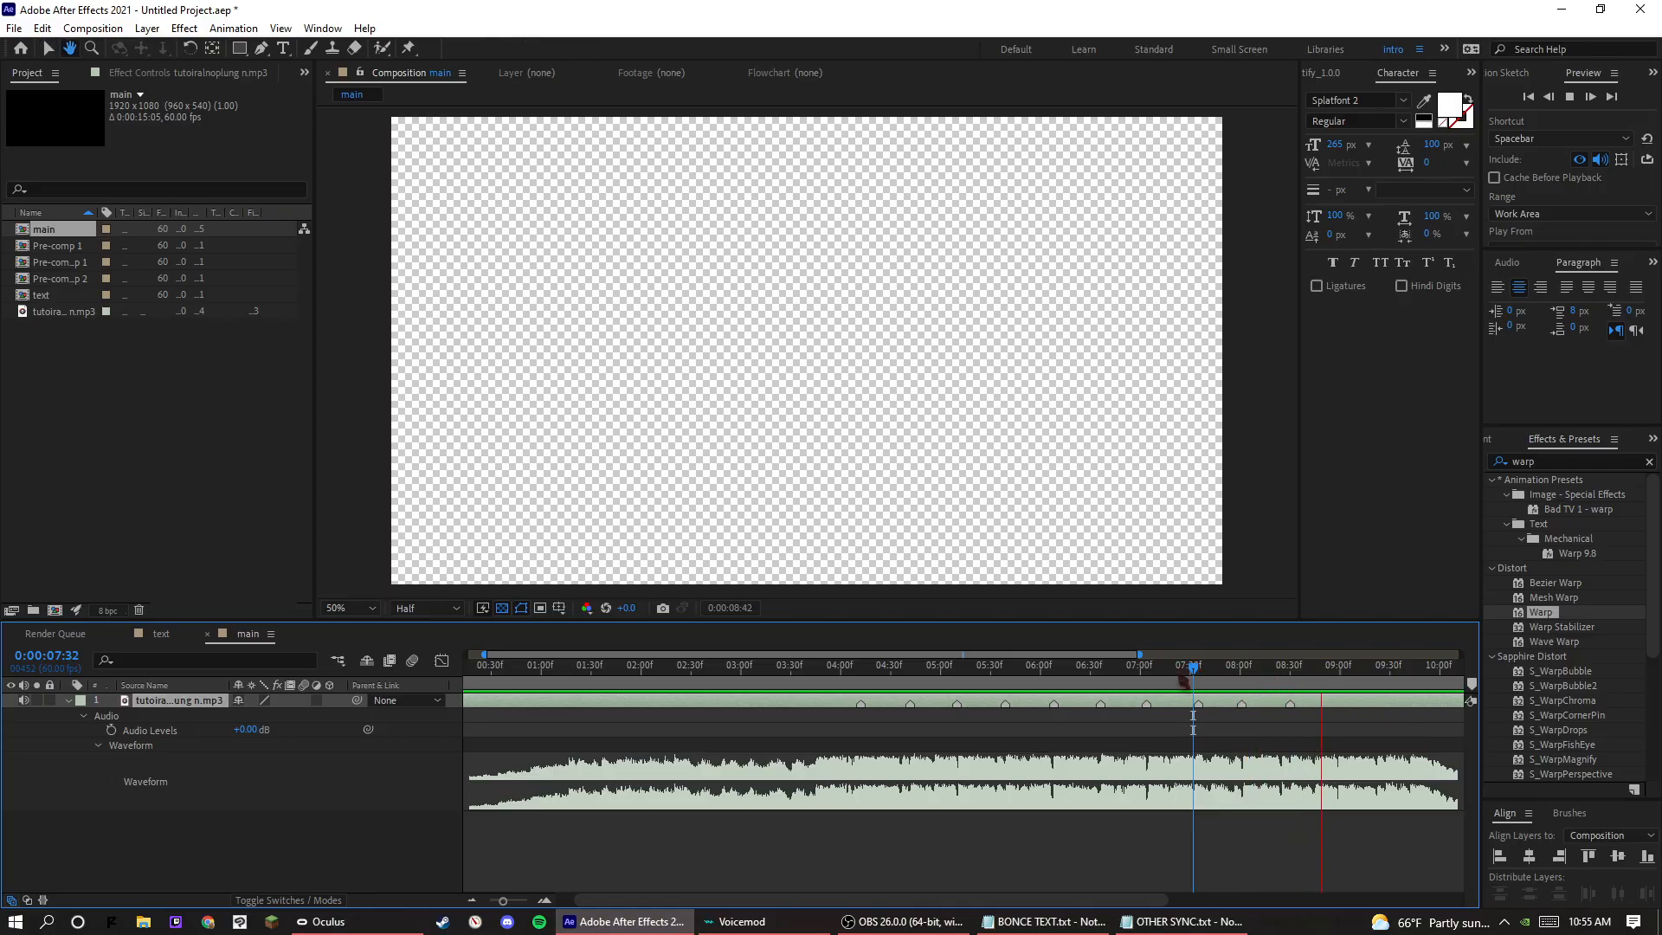
Preview the audio from 0:00:07:07 and add a beat marker to the audio layer at 0:00:08:58.
click(1151, 682)
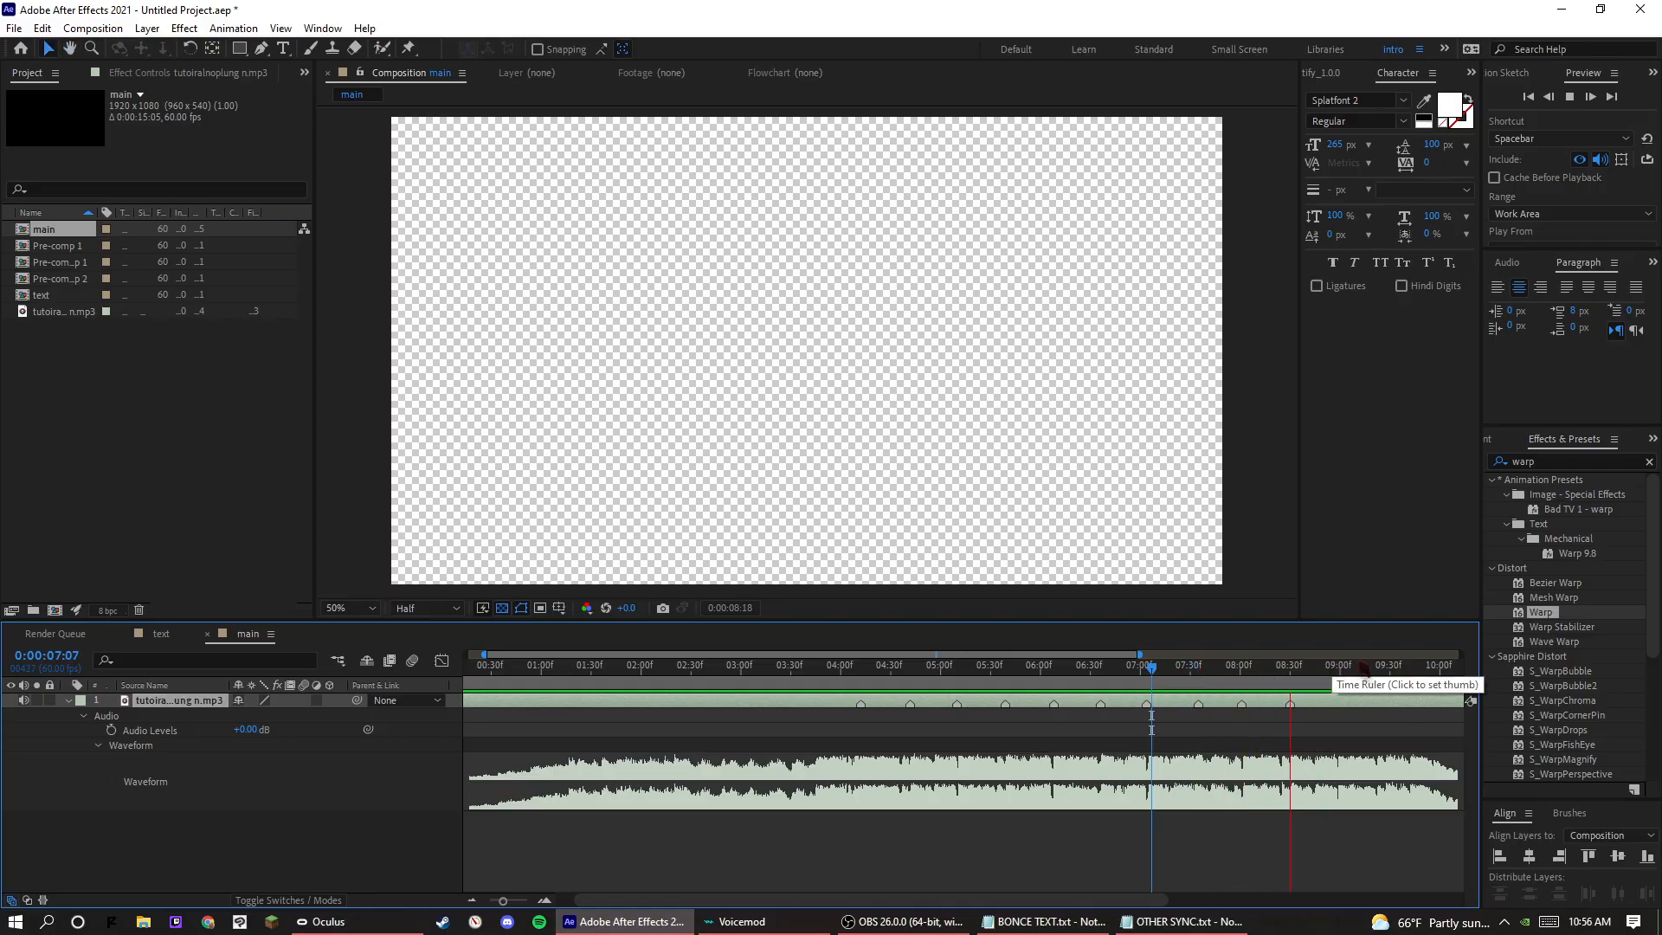
key(space)
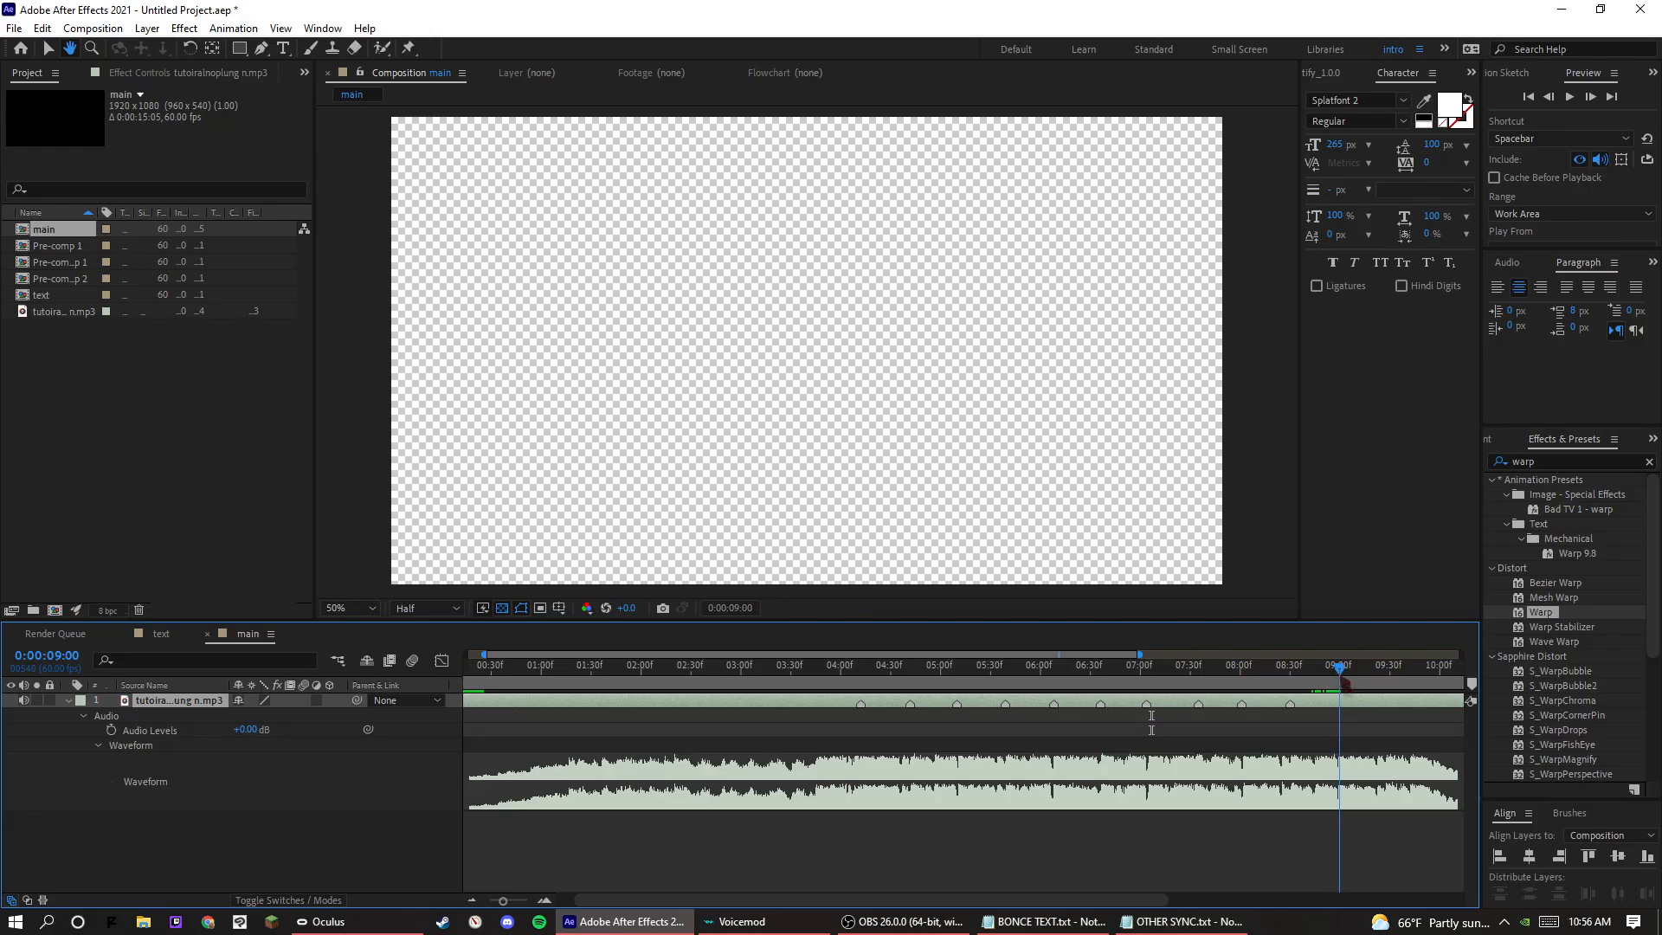
drag(1340, 694, 1337, 694)
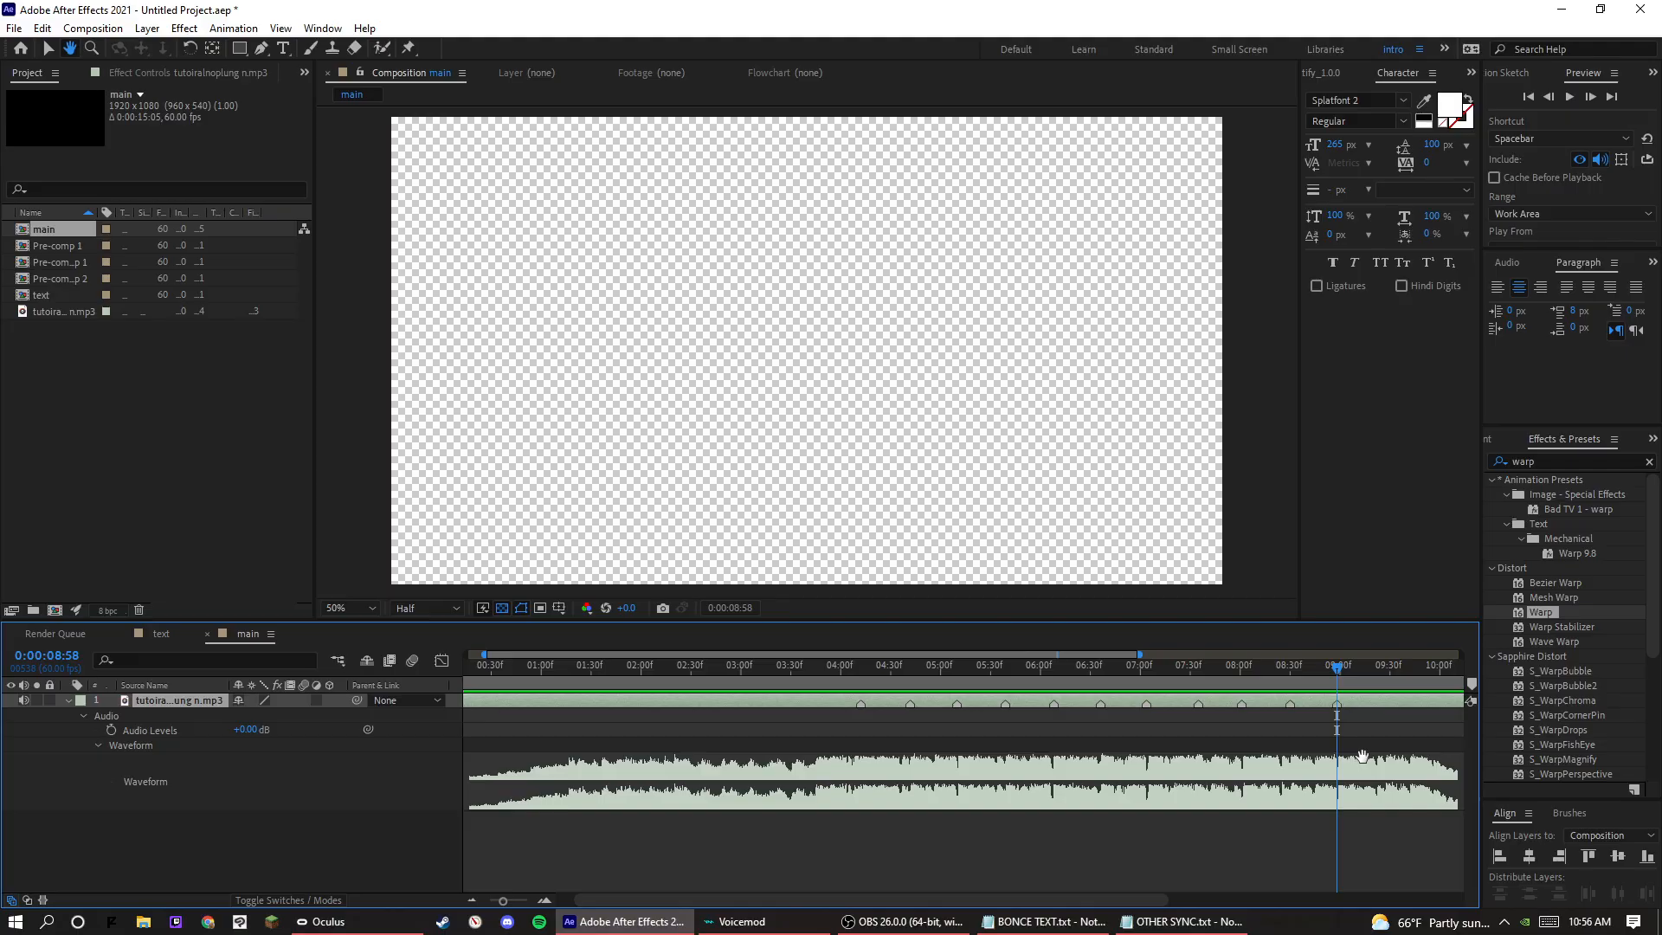
click(49, 51)
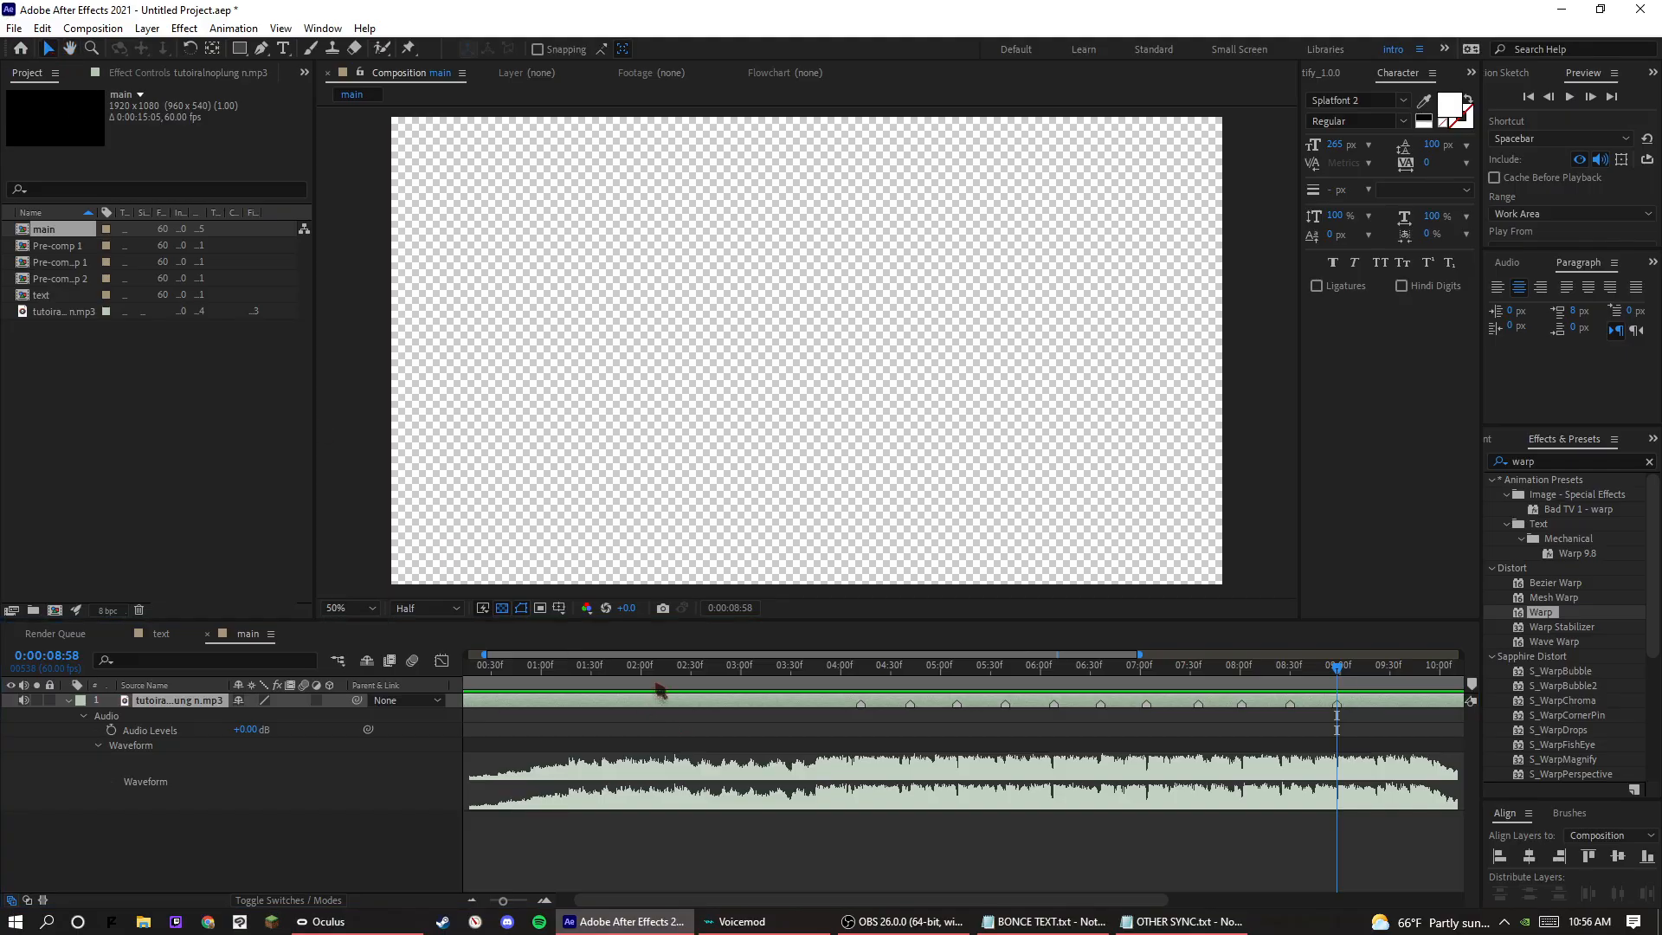
Add beat markers to the audio layer at 0:00:09:28 and 0:00:09:58.
drag(687, 656, 1099, 694)
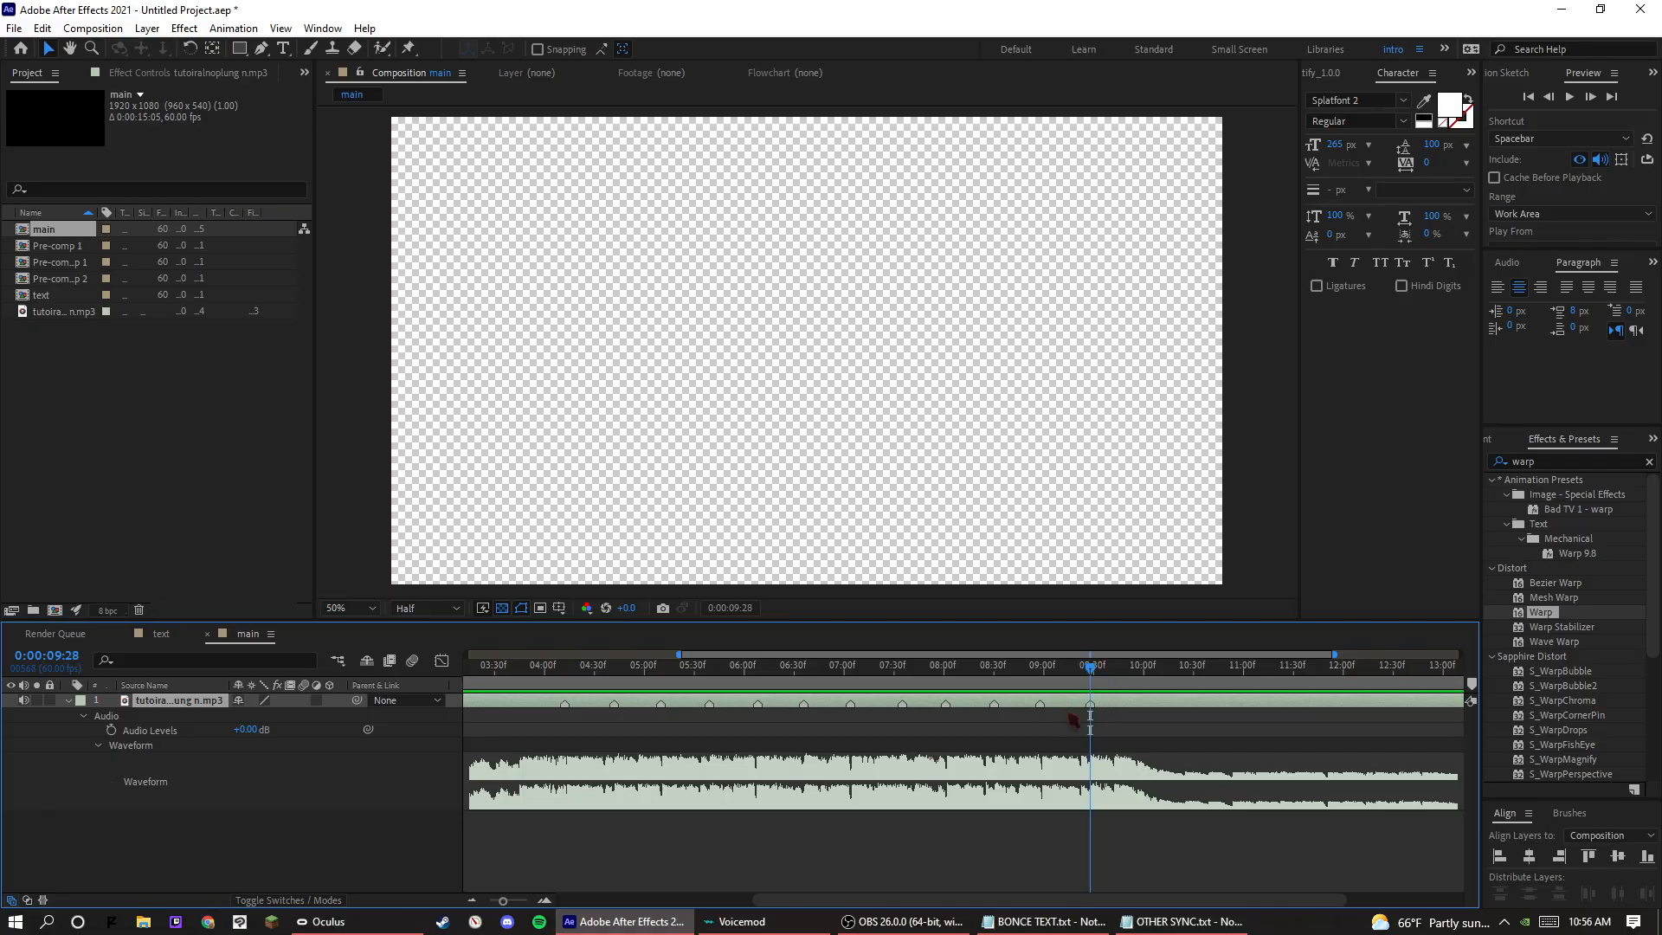
drag(1099, 683, 1140, 720)
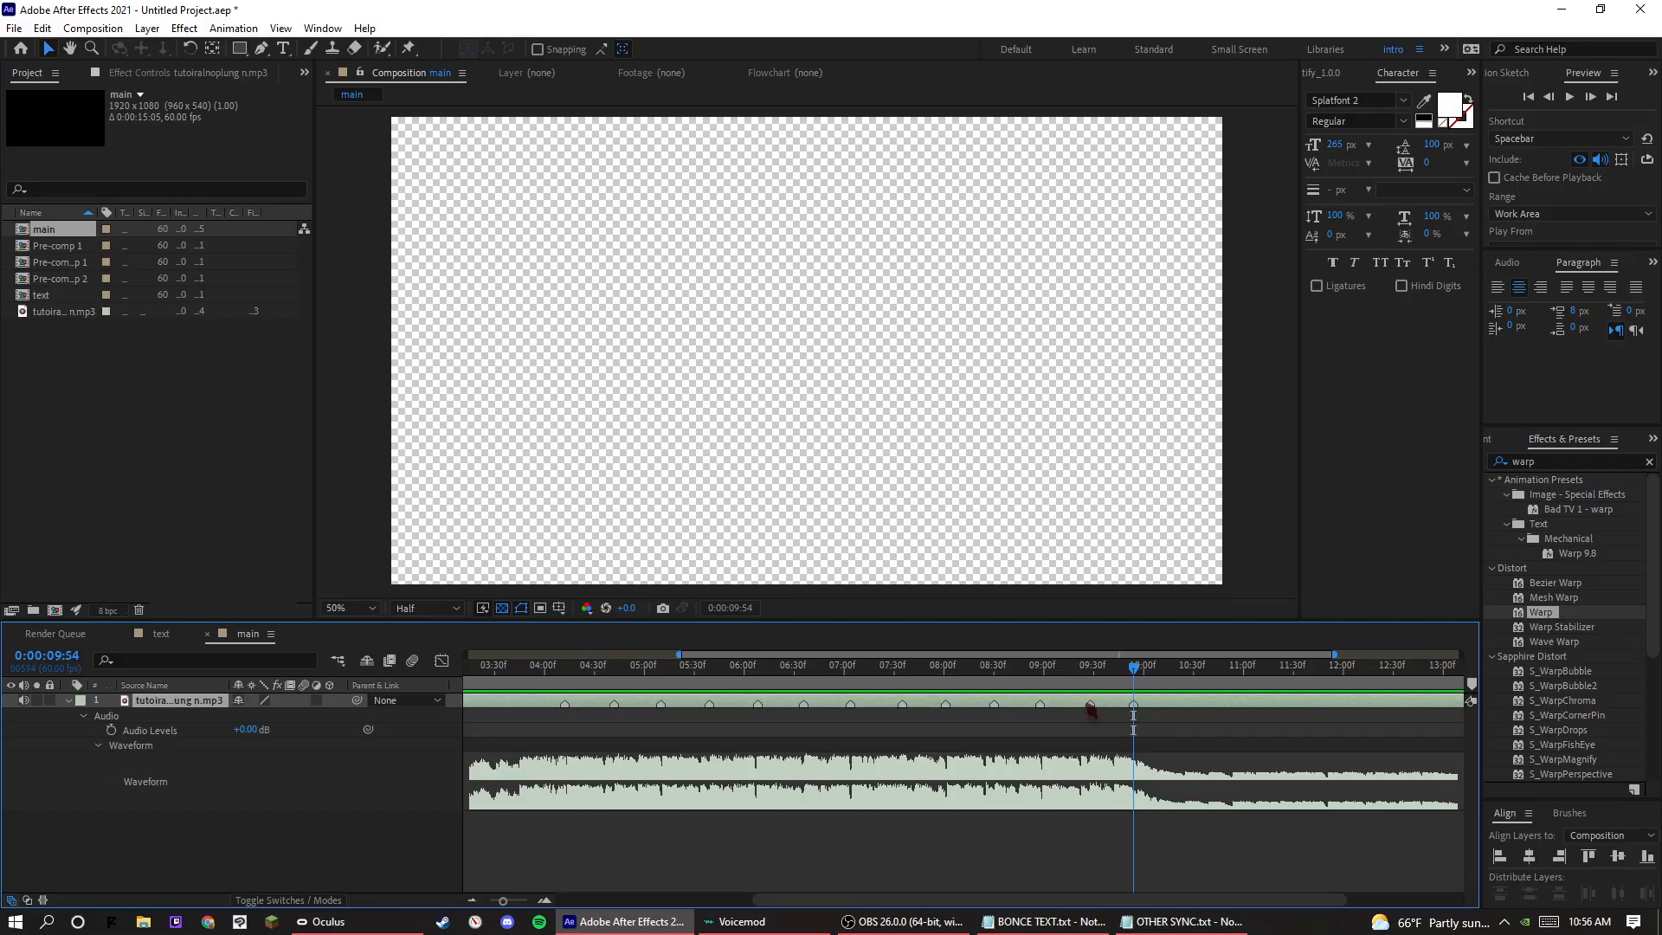
key(space)
key(space)
drag(1135, 680, 1141, 698)
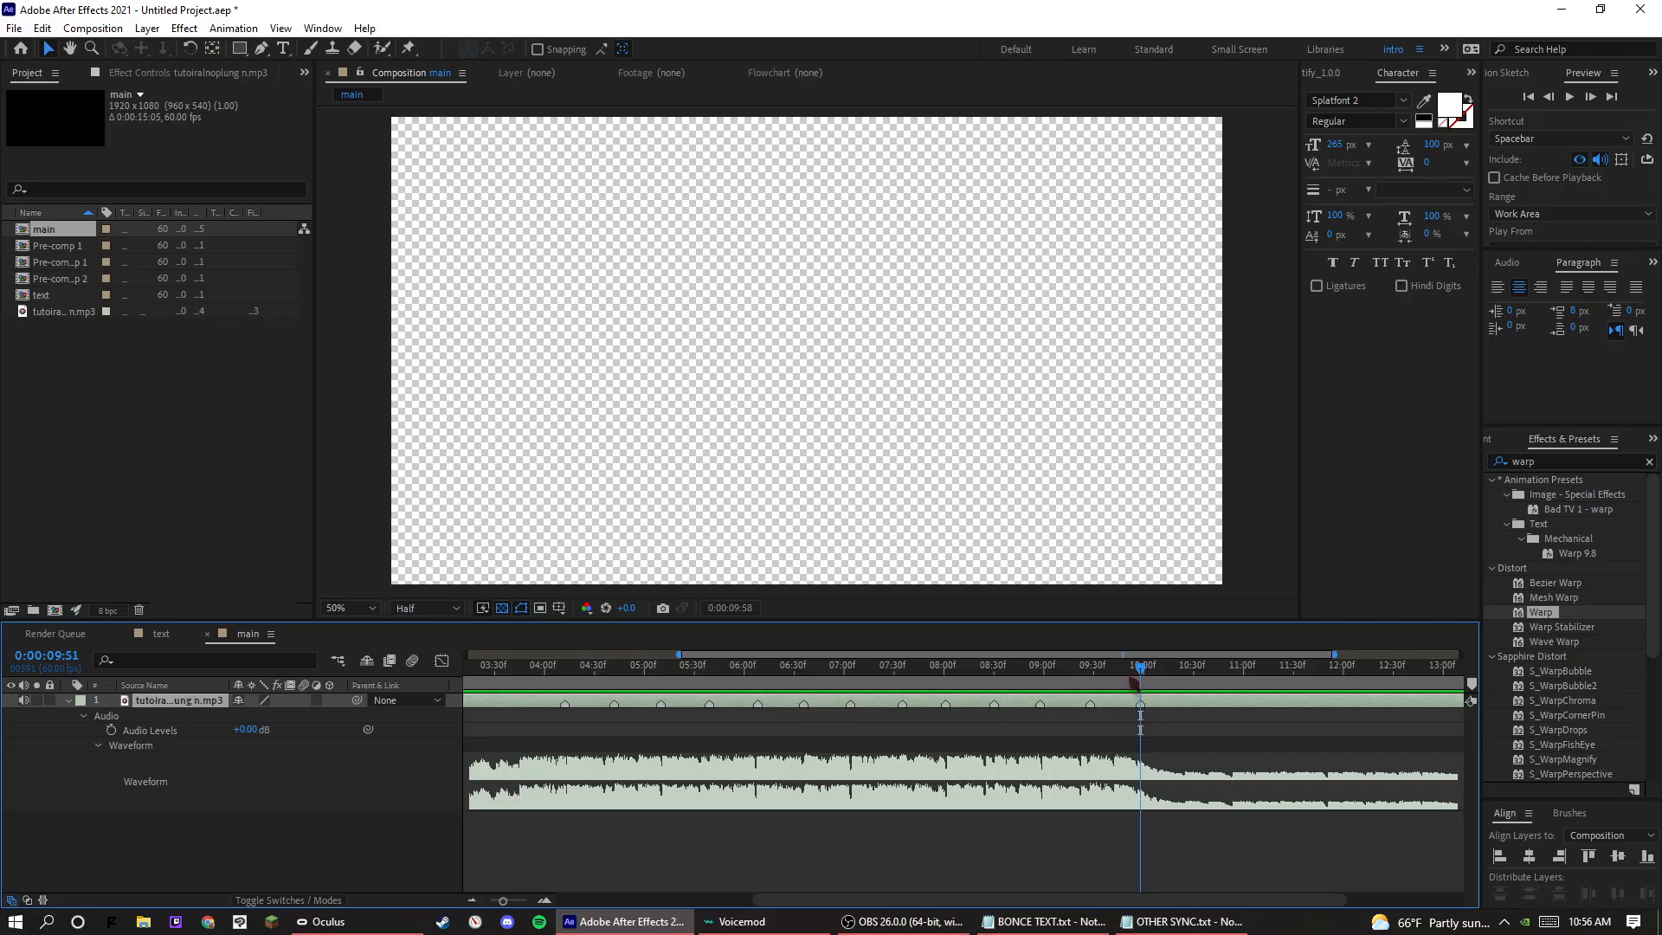
Preview the audio from 0:00:08:28 to check the timing of the last beat markers.
key(space)
click(992, 666)
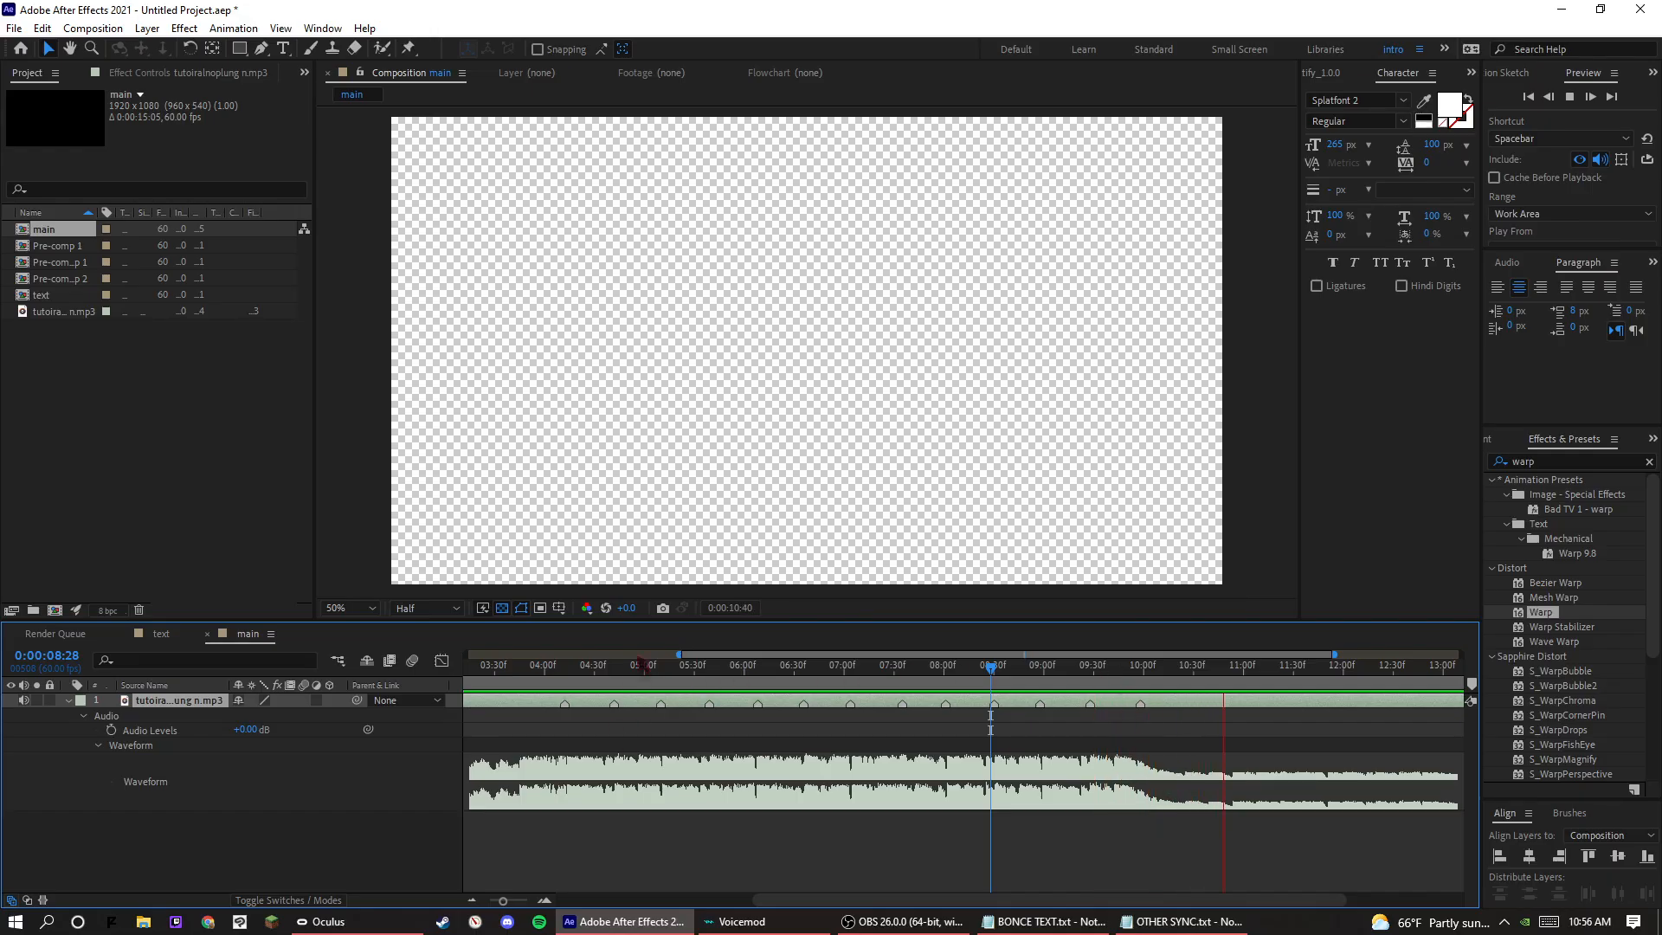
key(space)
drag(554, 666, 546, 665)
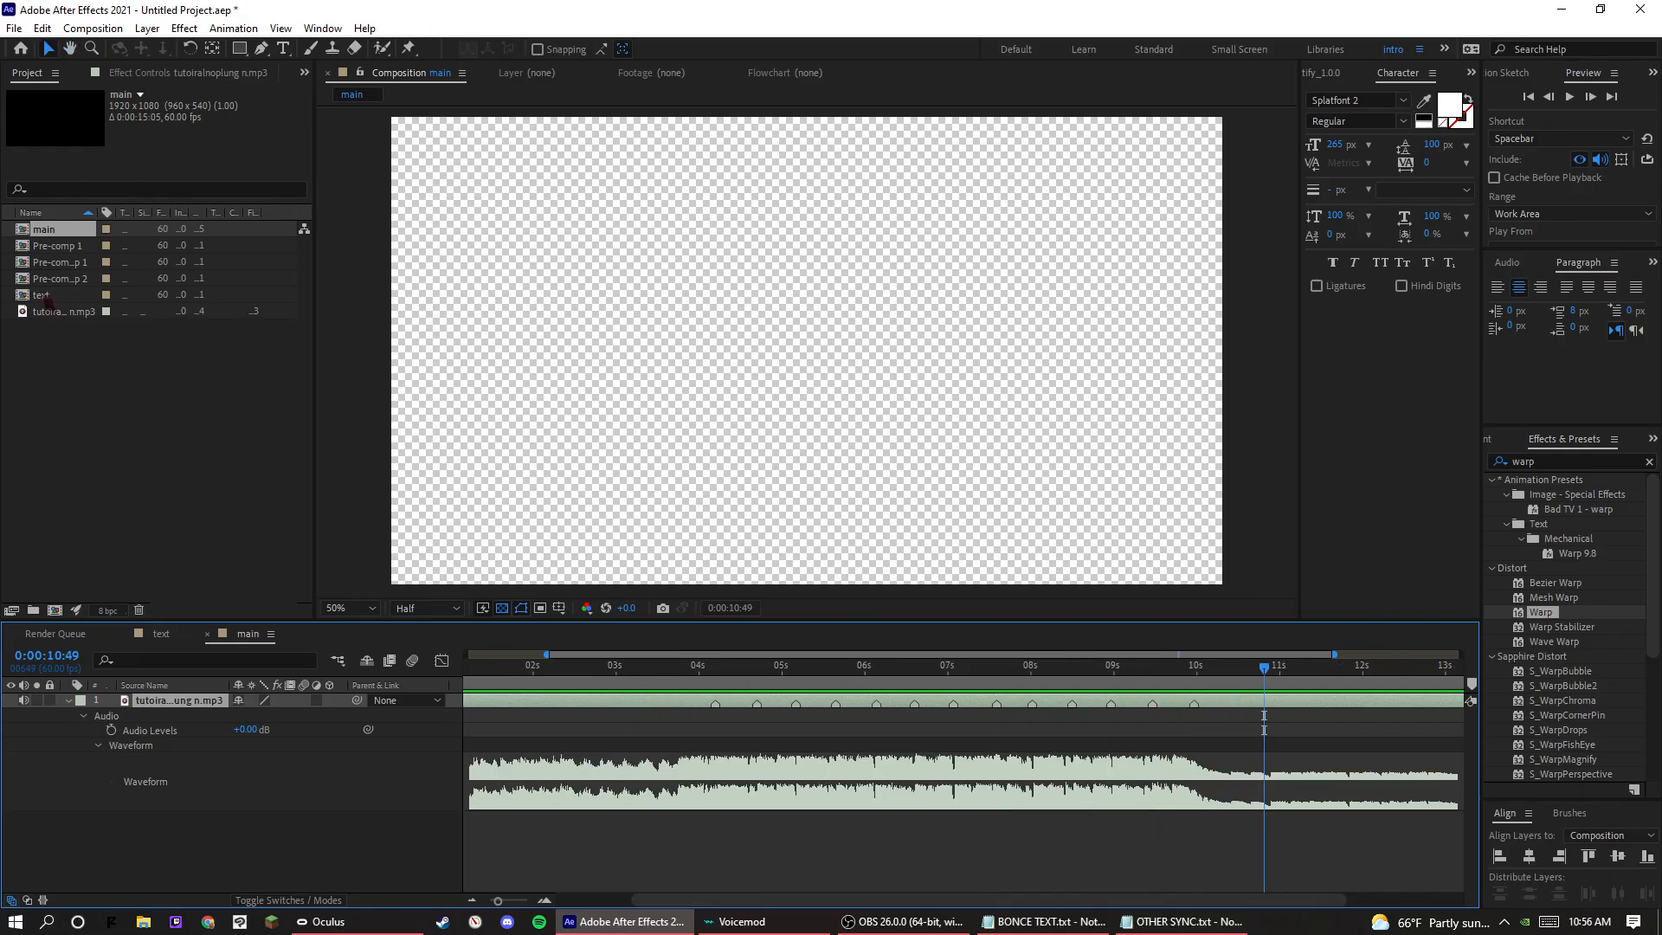
Add the text composition beneath the audio layer in main, collapse the audio layer, and preview from 0:00:04:11.
drag(41, 296, 177, 715)
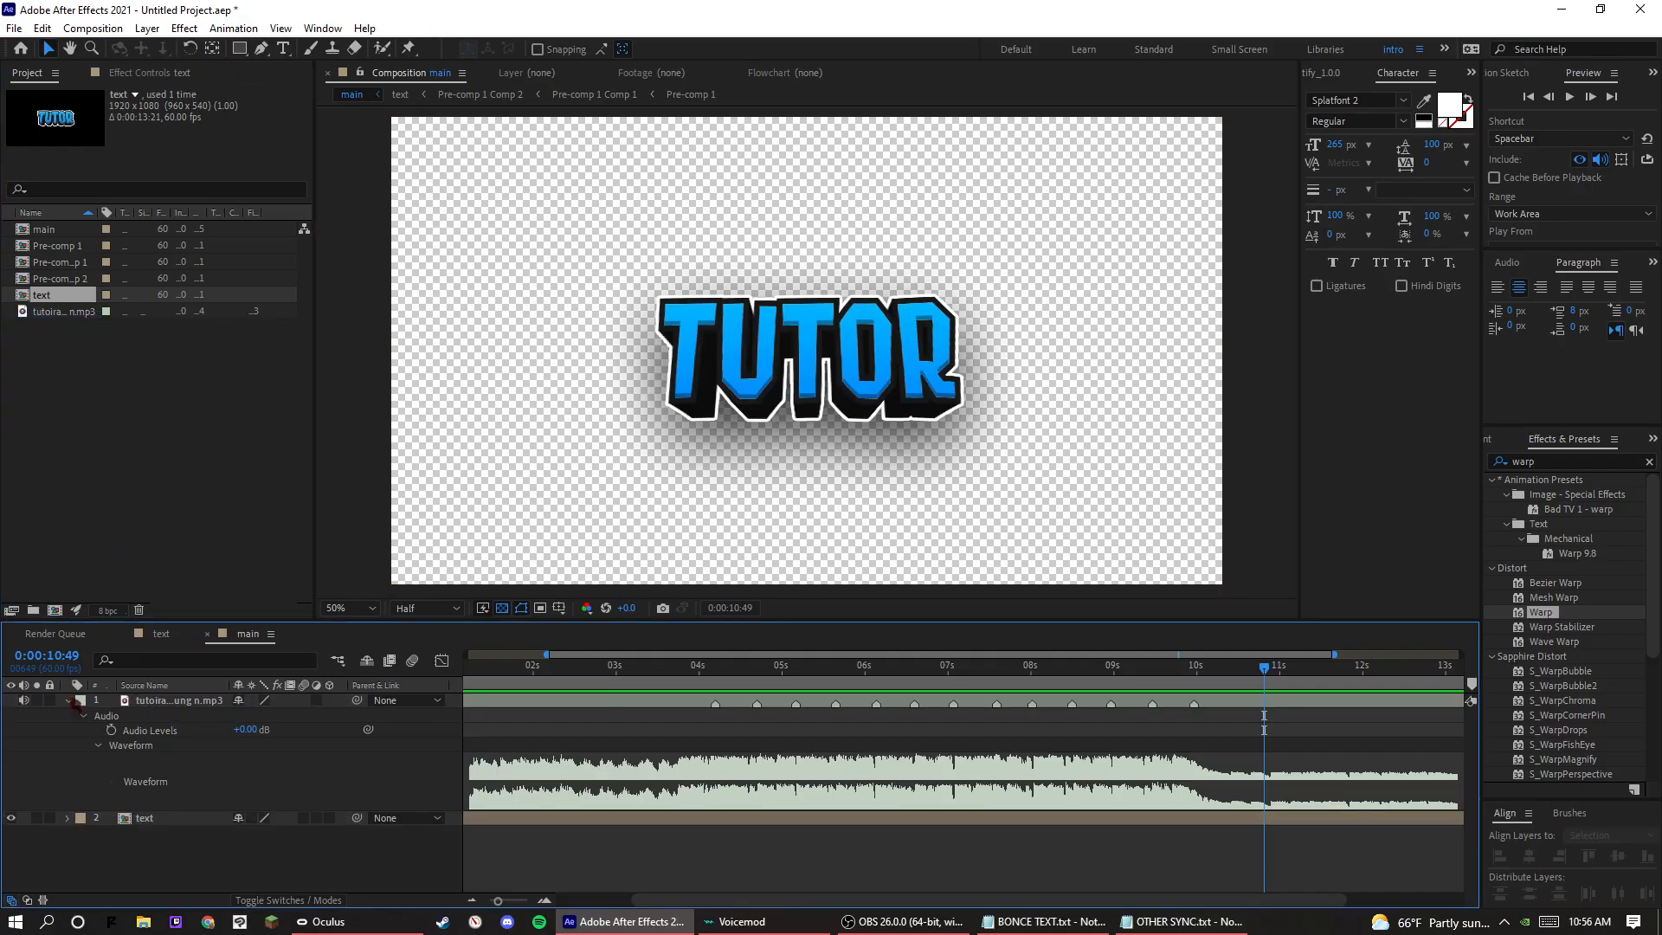
click(69, 700)
drag(704, 683, 715, 683)
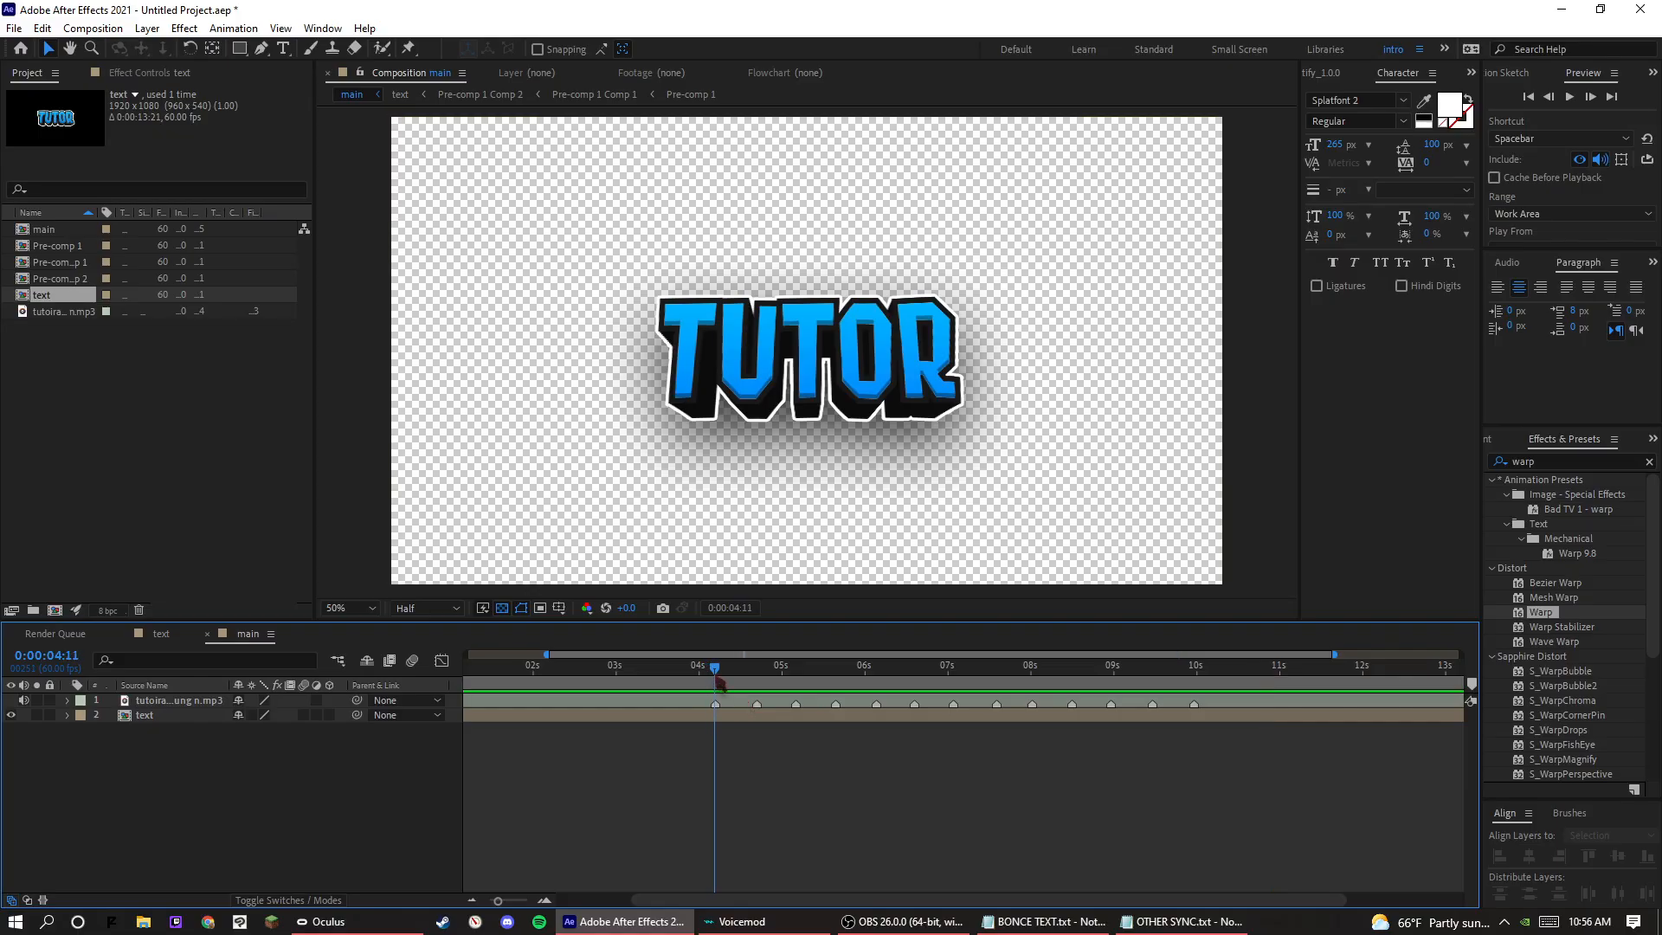
key(space)
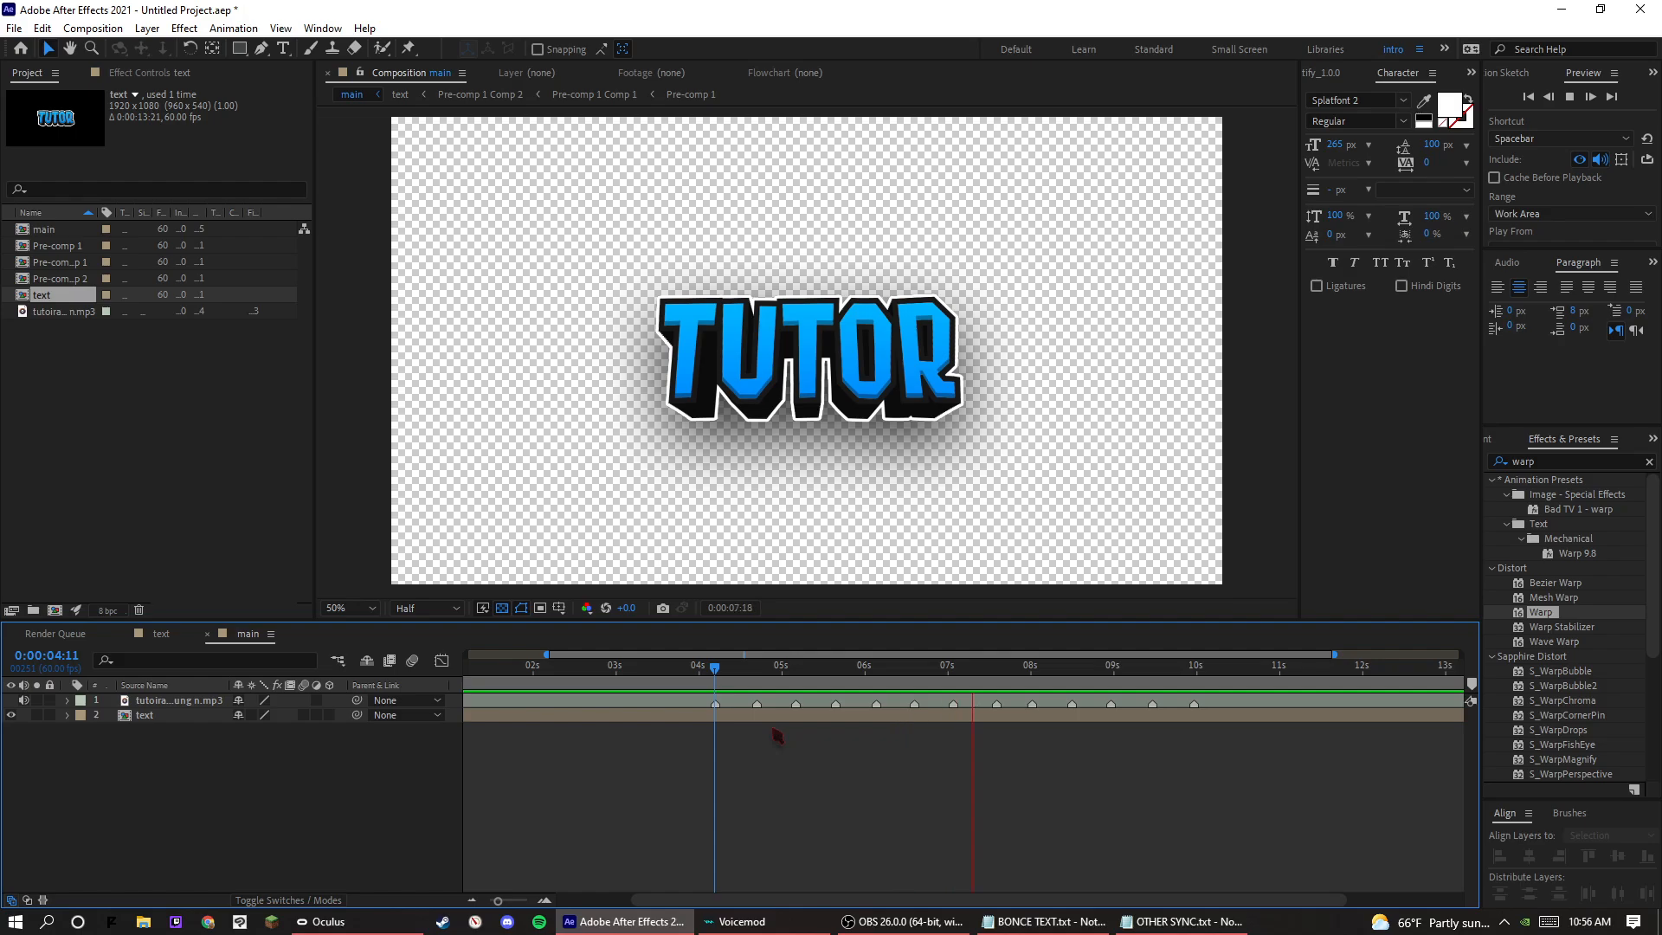
key(space)
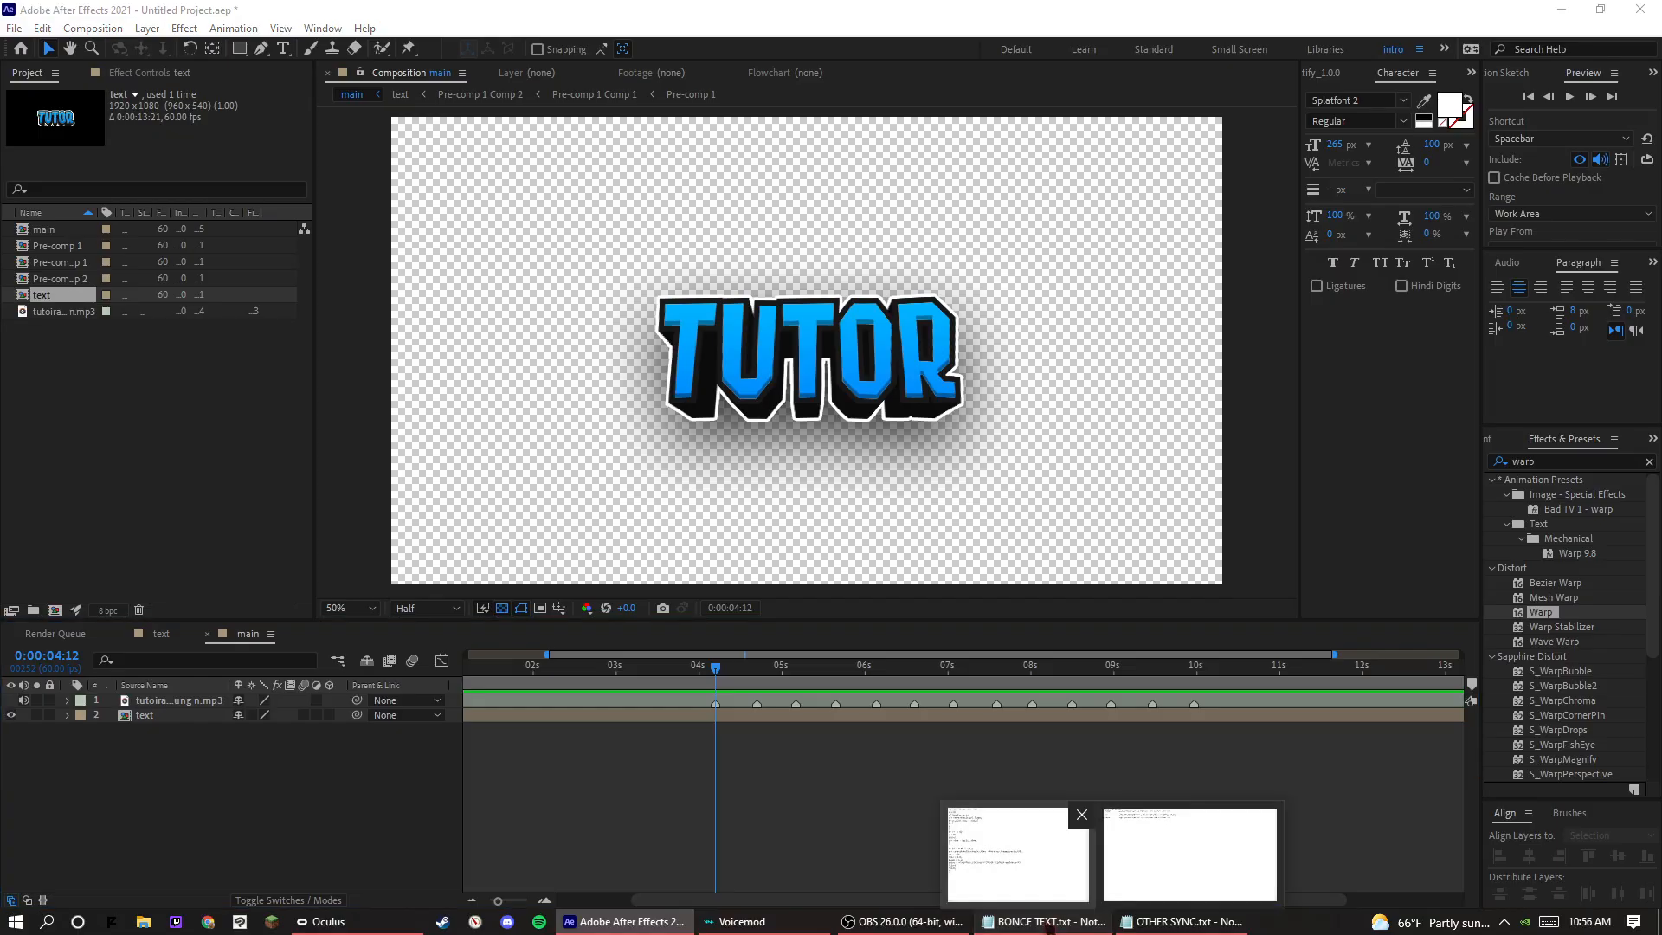
Switch to BONCE TEXT.txt in Notepad and copy its entire bounce expression.
click(1045, 921)
drag(851, 617, 852, 603)
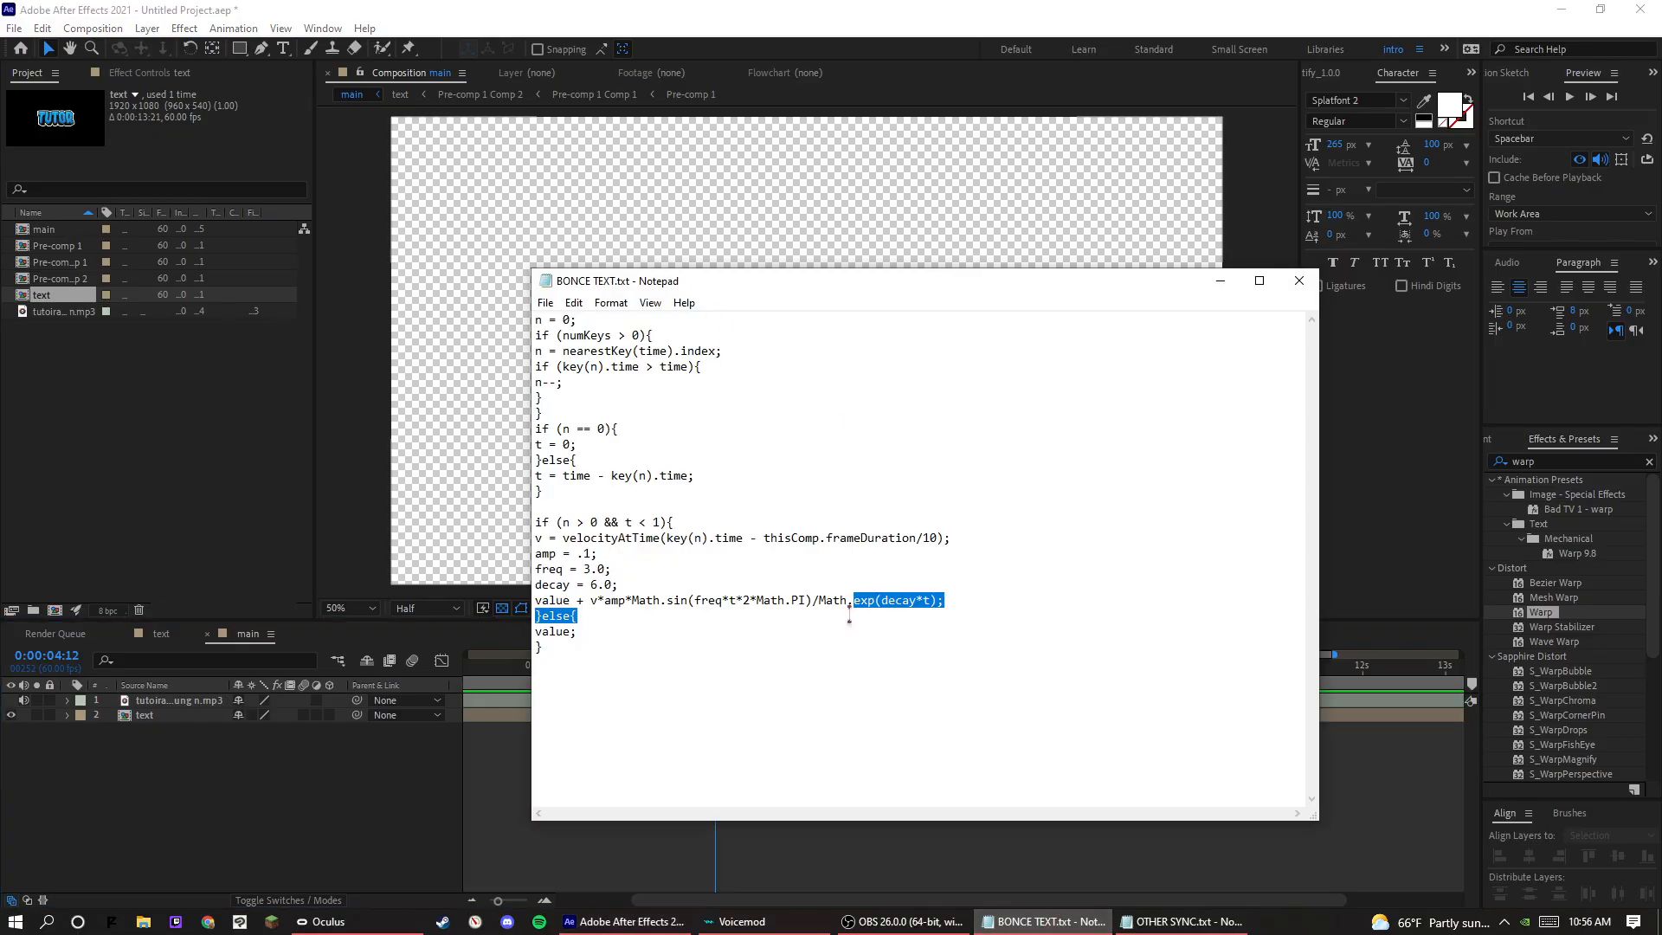
click(849, 612)
key(ctrl+a)
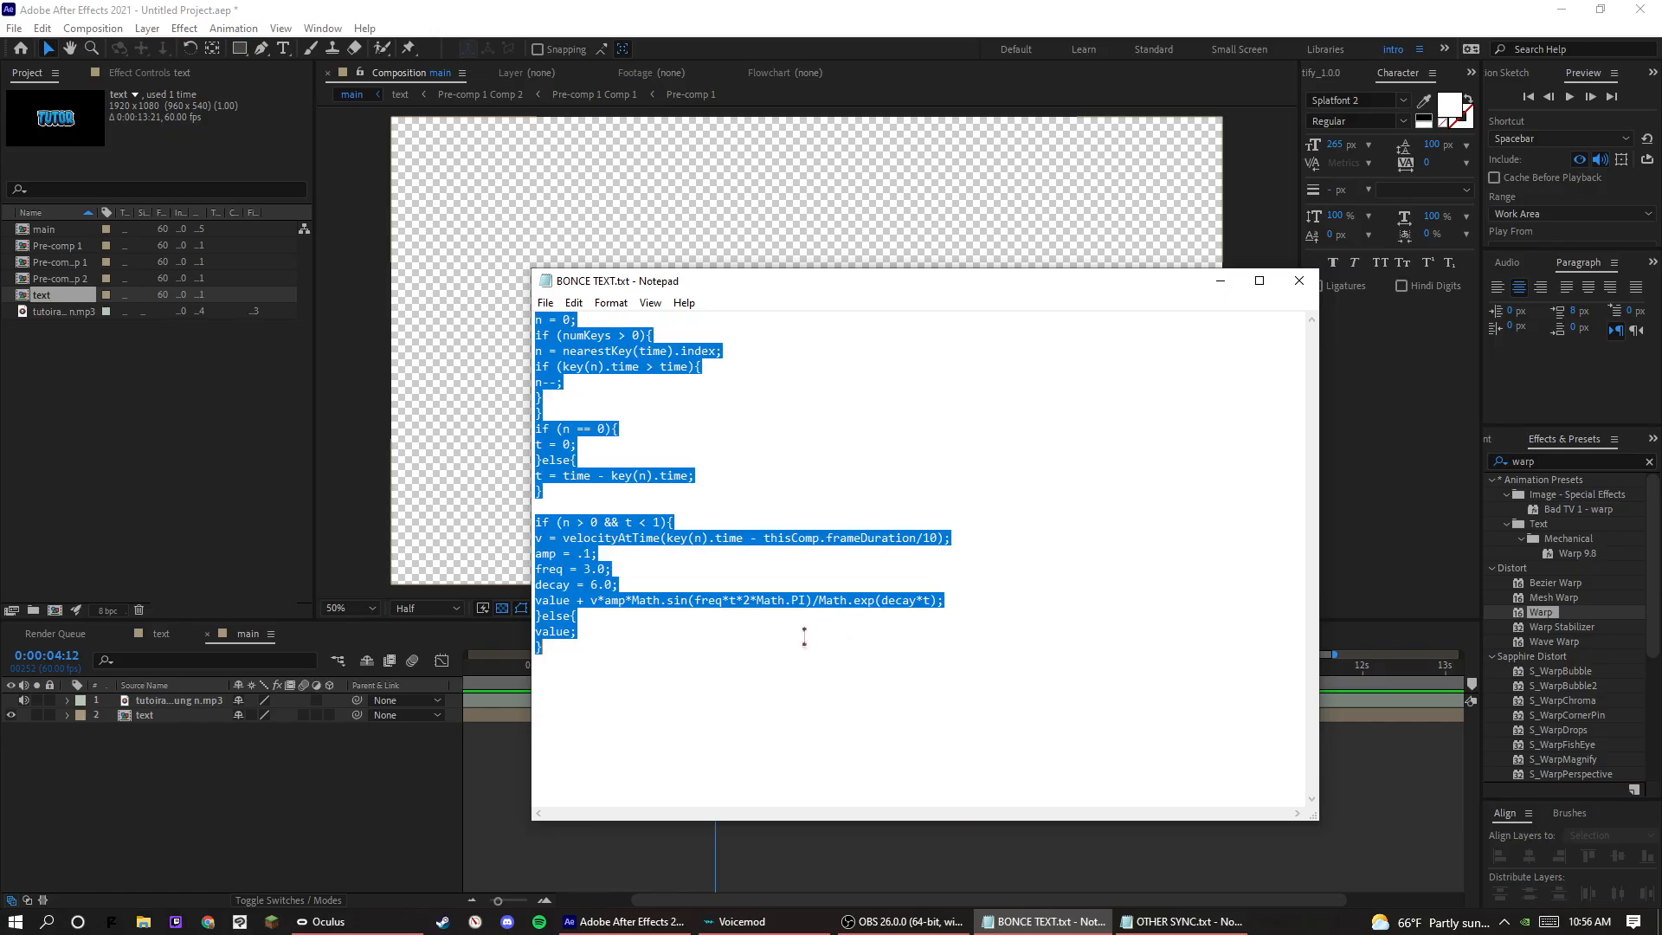
Return to After Effects and paste the copied bounce expression onto the text layer's Scale property.
click(86, 743)
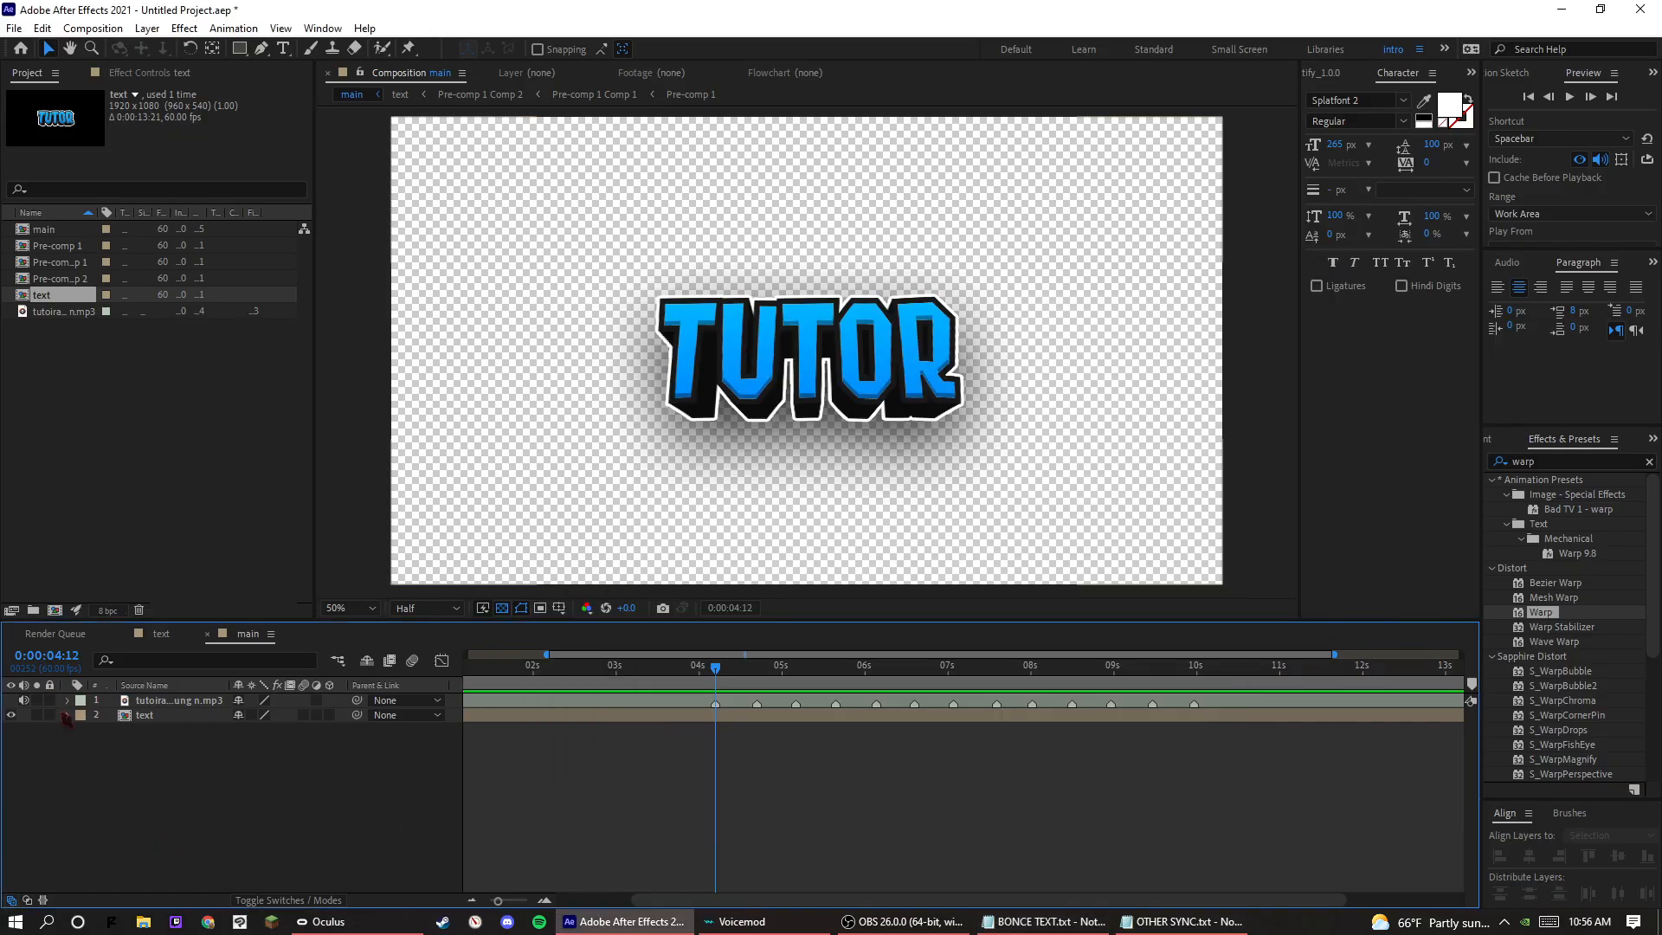
click(67, 715)
click(83, 732)
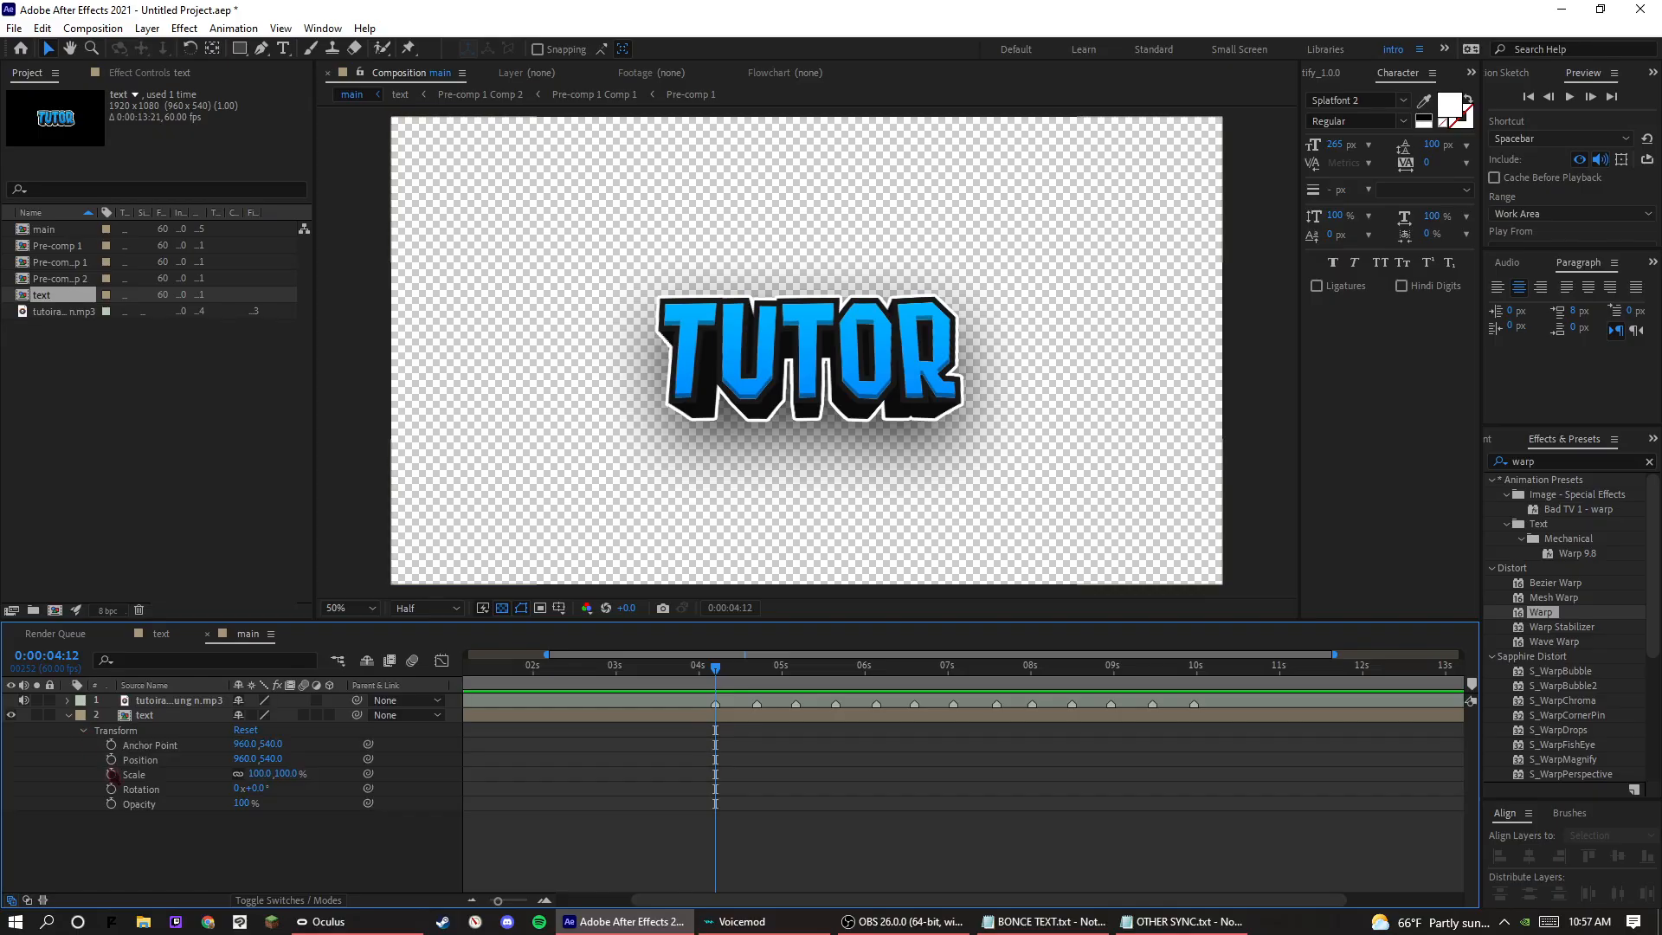
alt+click(112, 774)
key(ctrl+v)
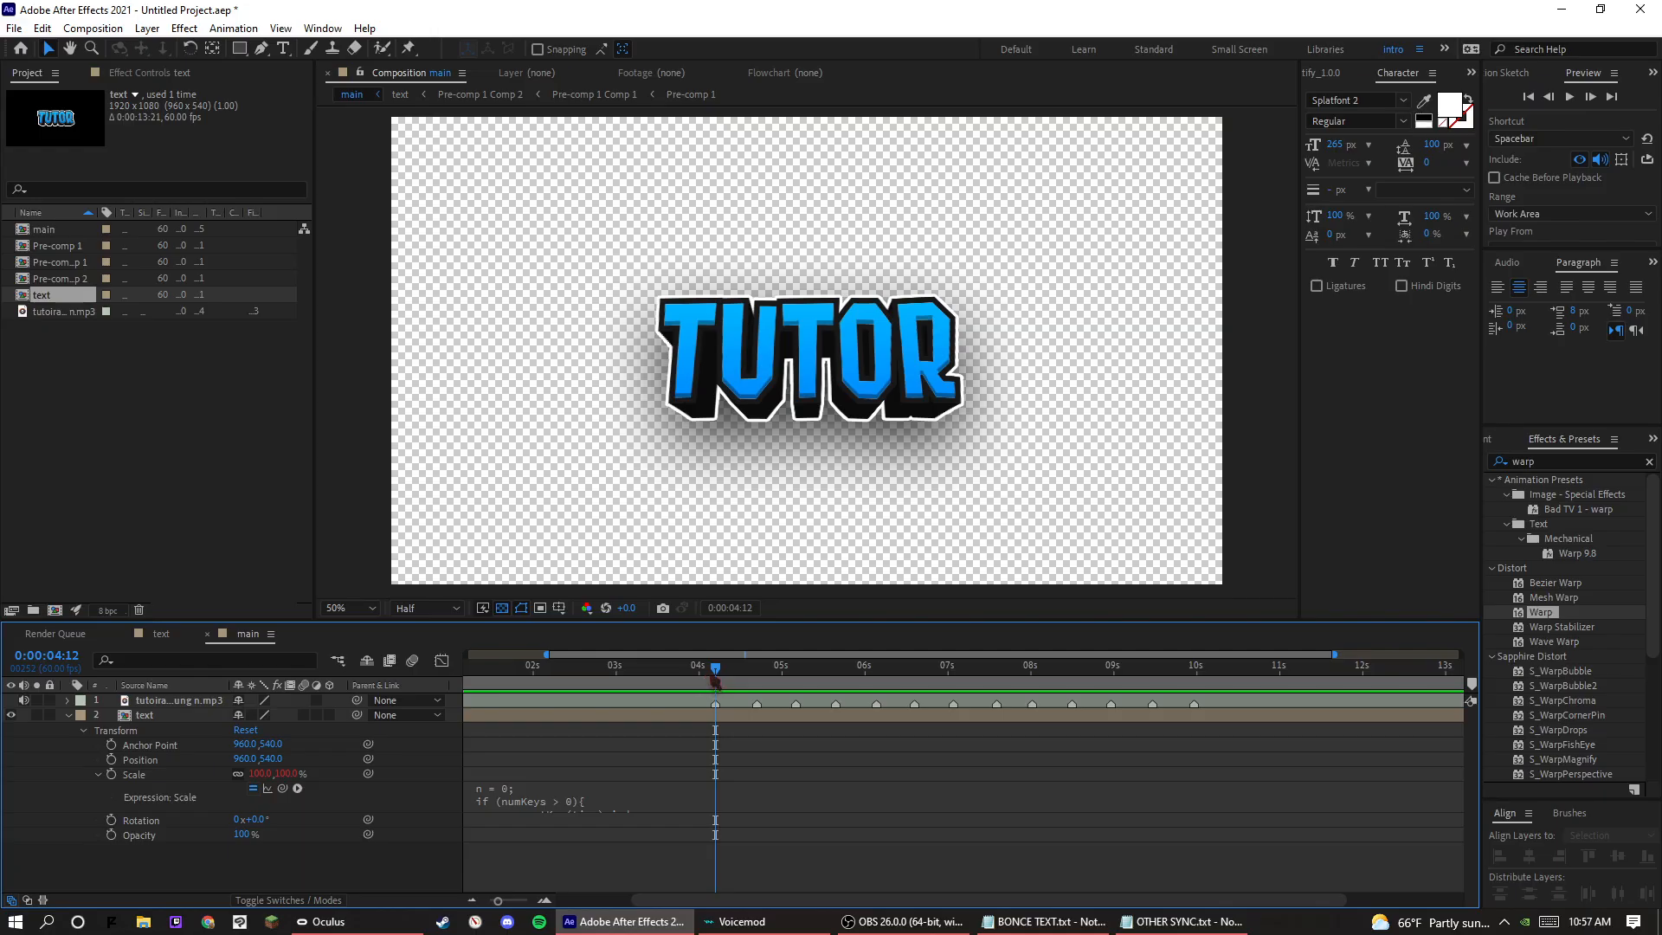
click(98, 775)
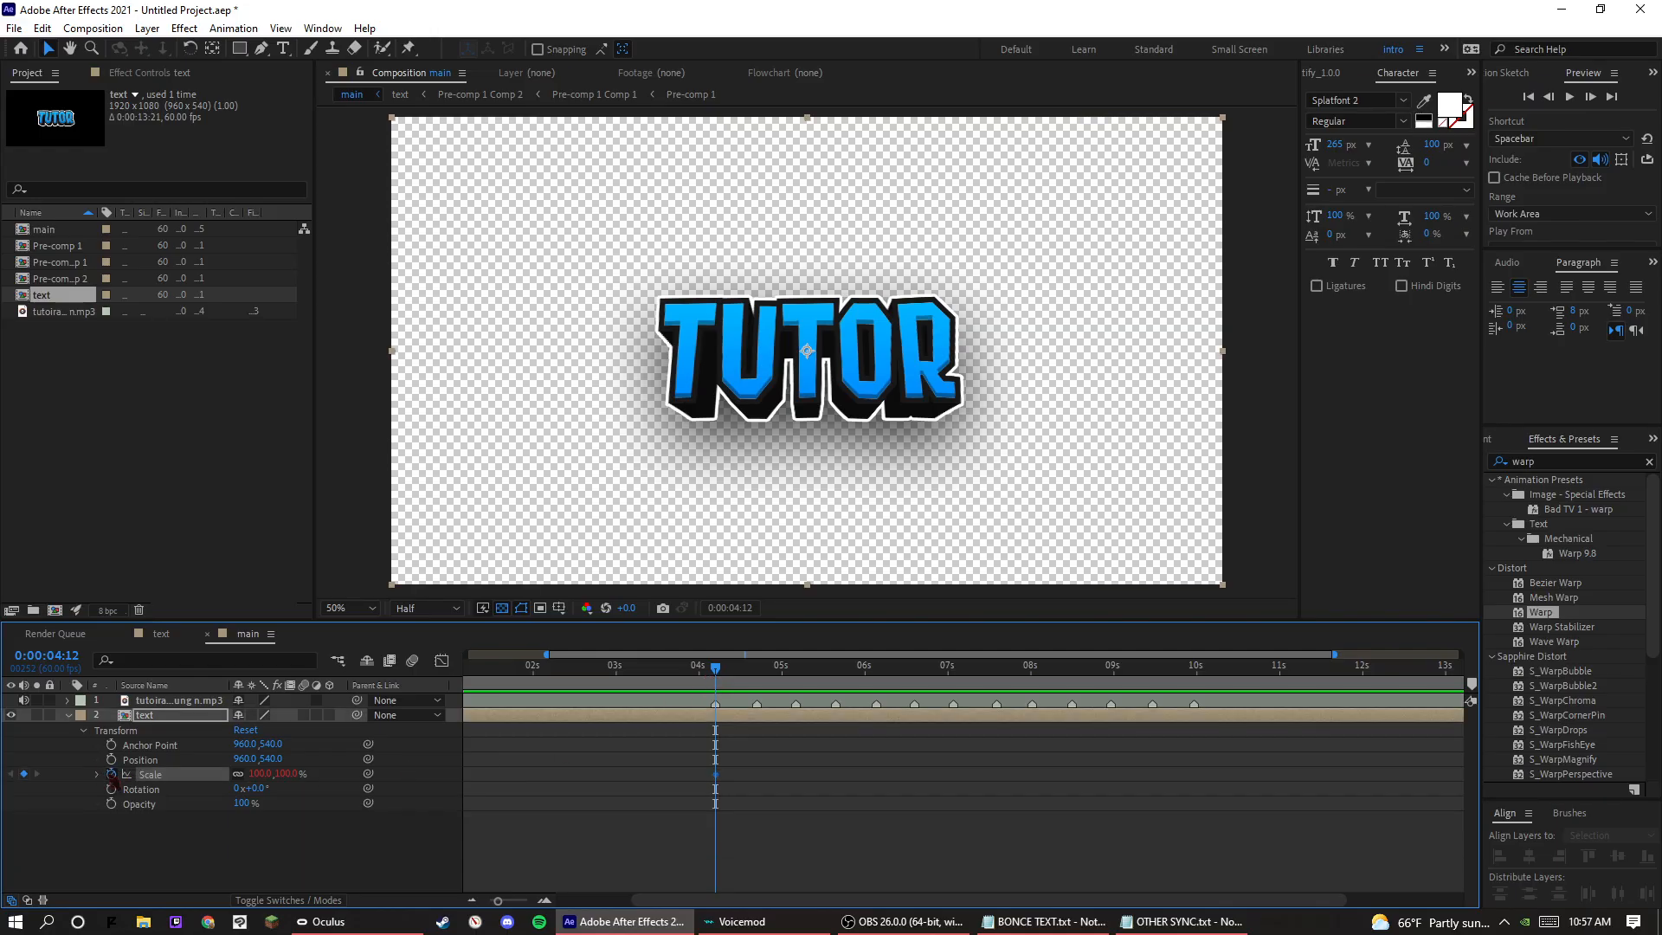
Keyframe the text layer's Scale at 0:00:04:12 and set it to 0% at 0:00:04:09, then preview the pop-in.
click(111, 774)
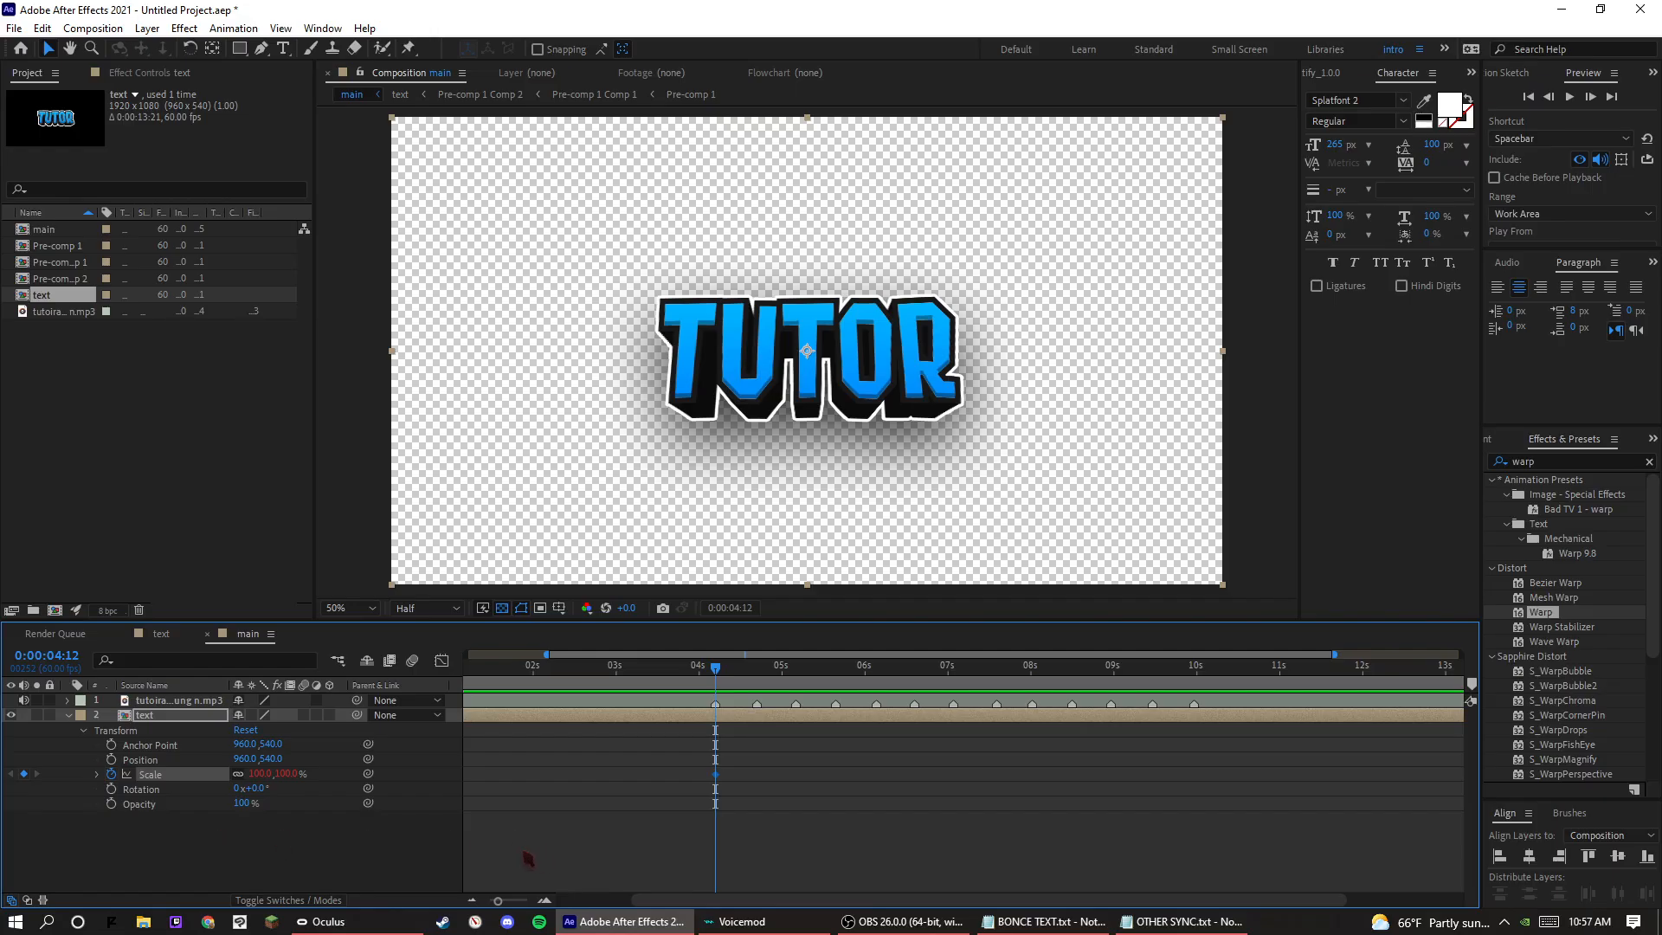
key(Page_Up)
key(Page_Up)
click(262, 774)
text(0)
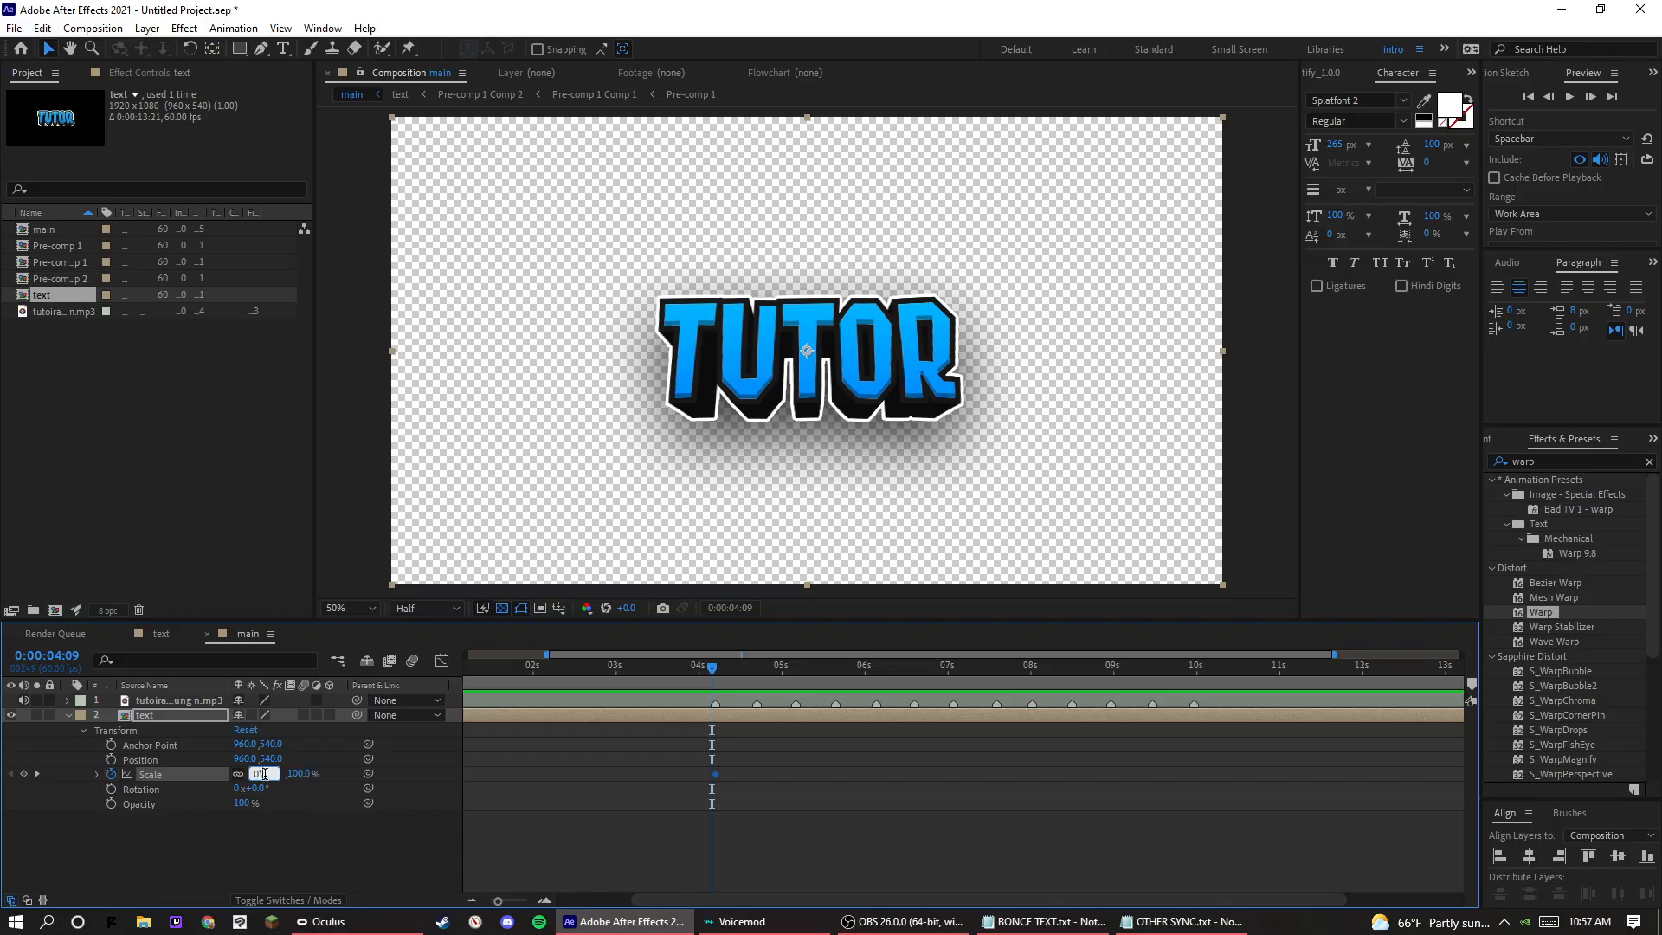
key(Return)
key(space)
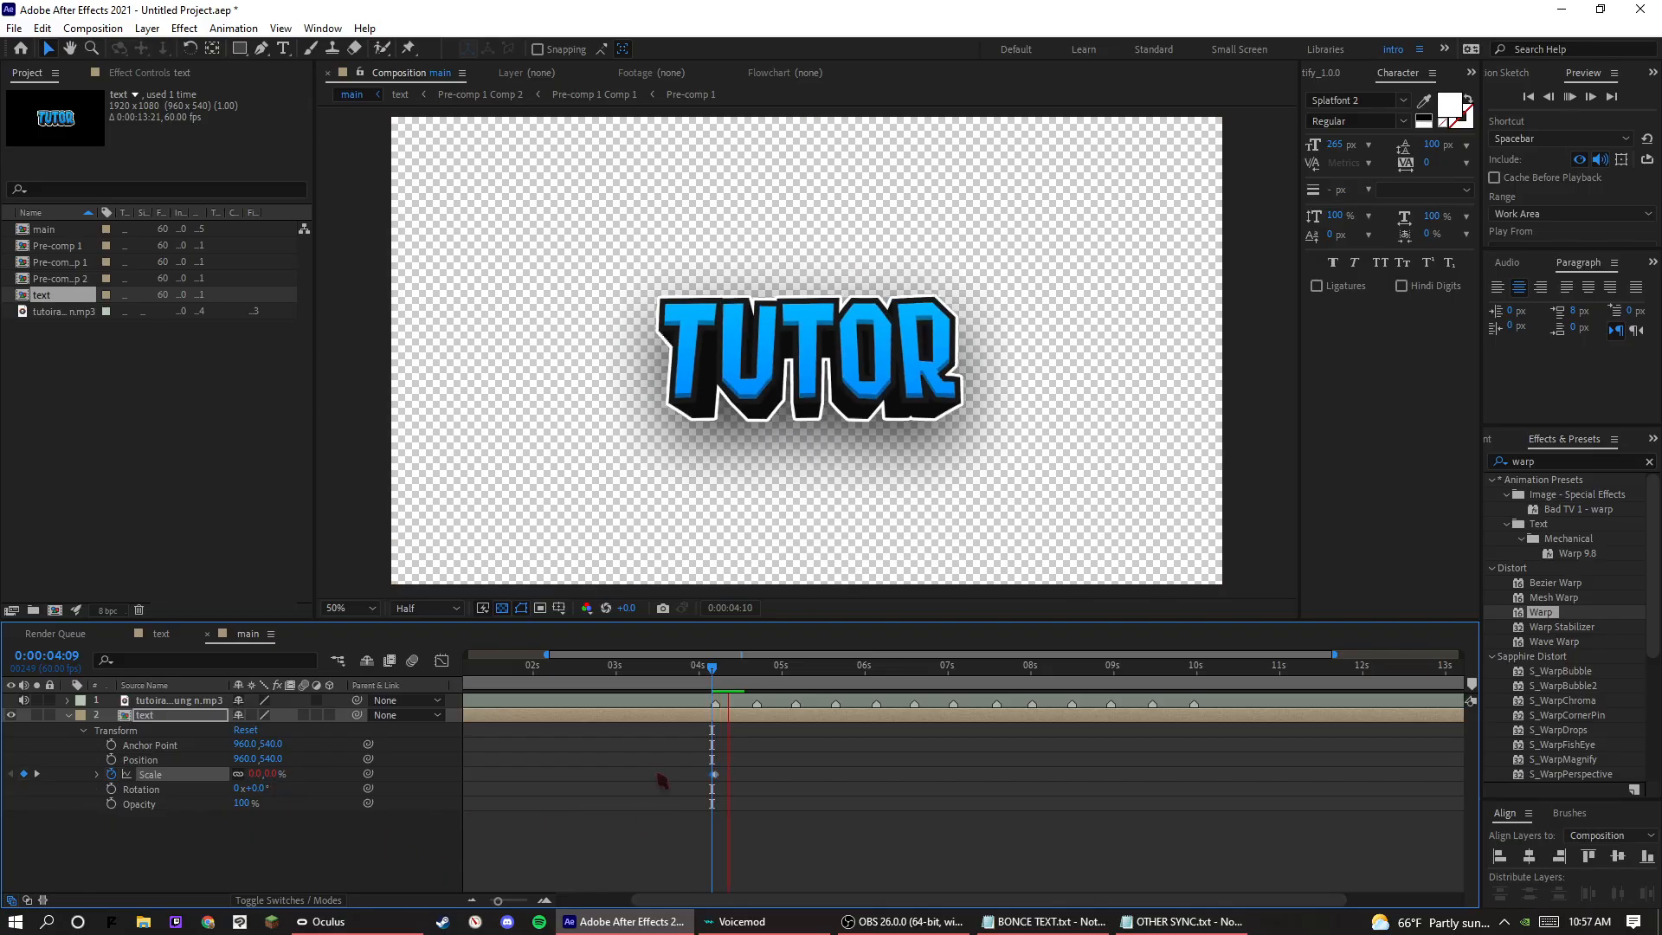
key(space)
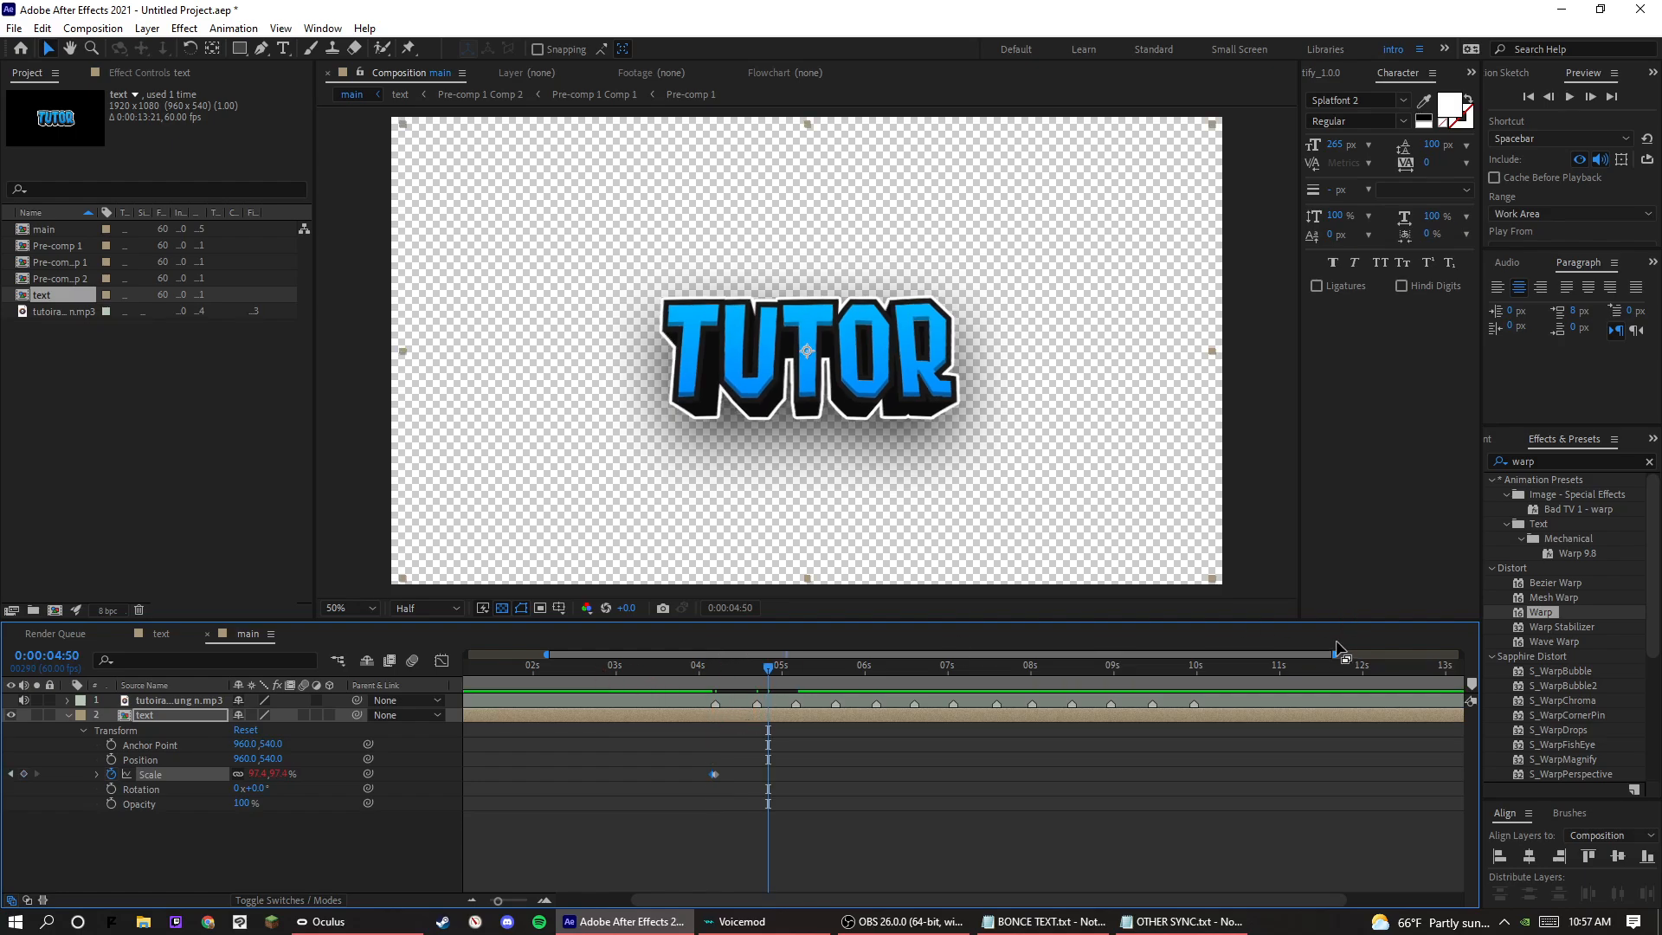
Apply Easy Ease to the text layer's 0% Scale keyframe.
drag(1333, 655, 886, 655)
right_click(1043, 774)
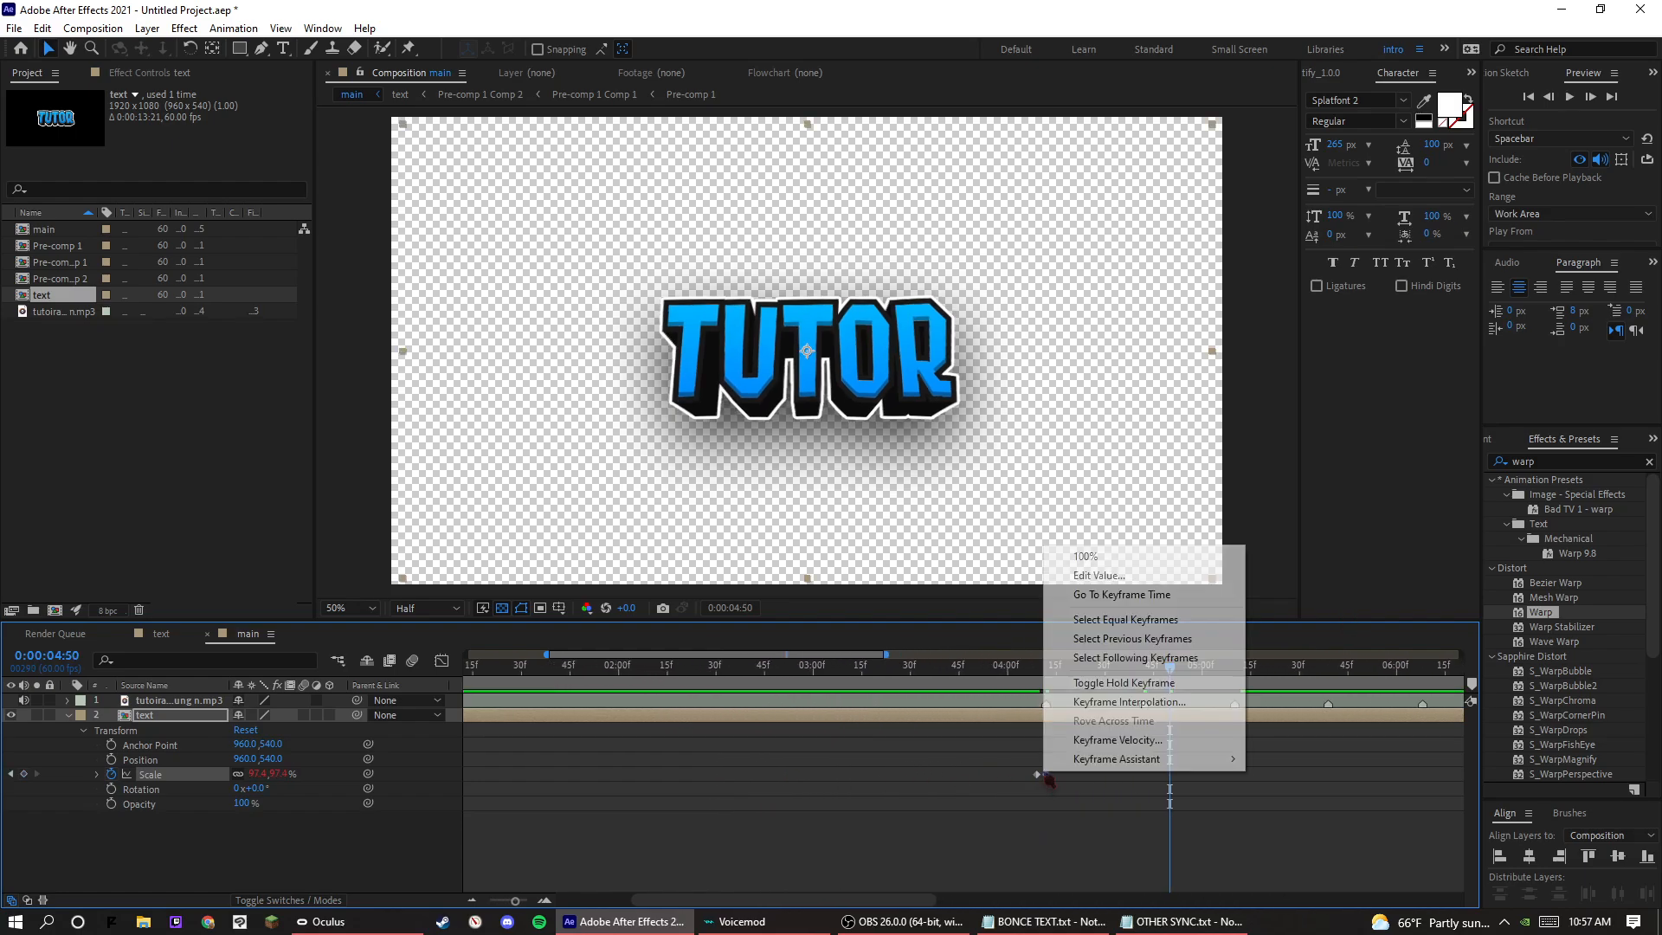
mouse_move(1152, 759)
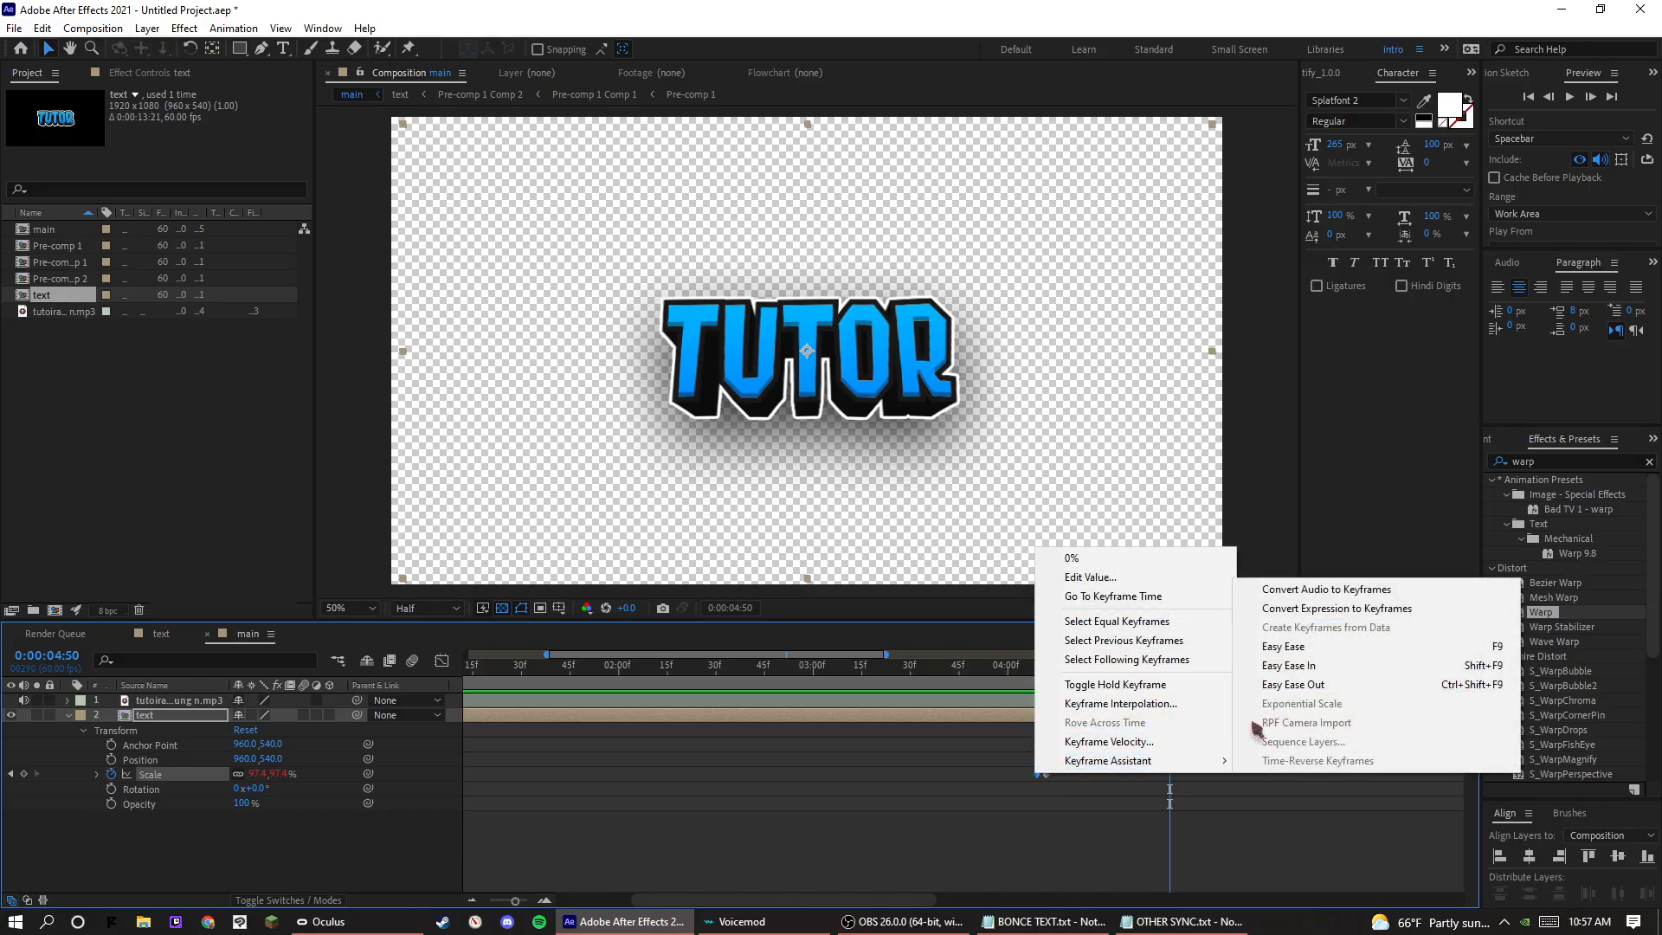
click(1283, 647)
Preview the eased scale pop-in from just before the first beat marker to check its timing.
click(1038, 680)
key(space)
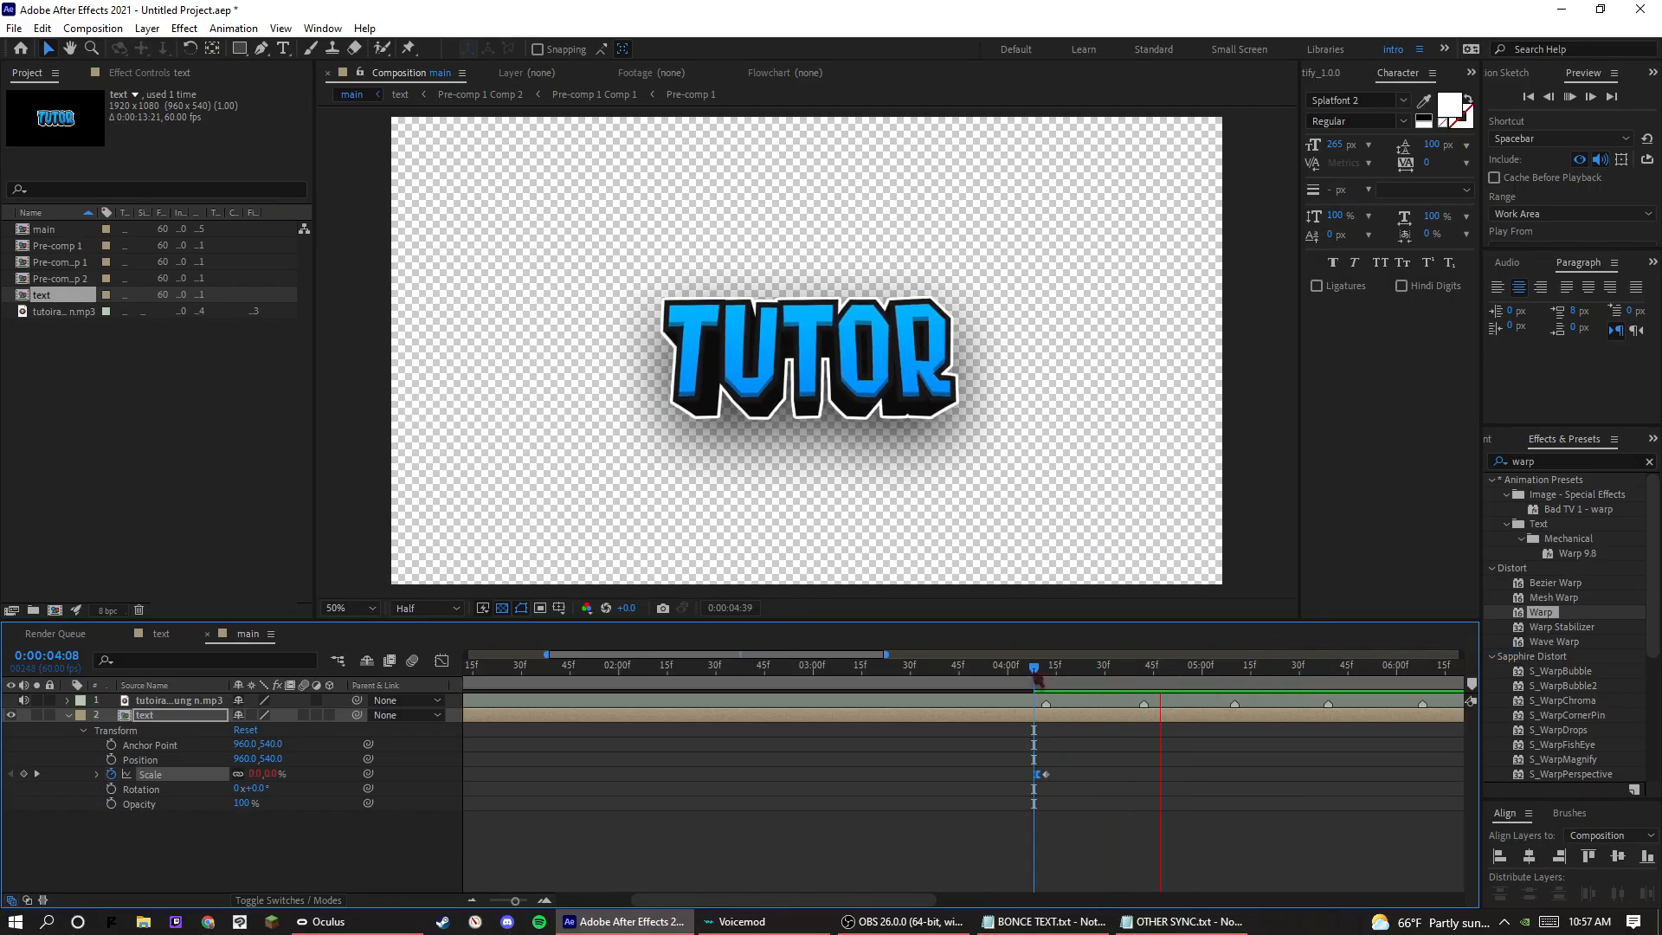
click(988, 679)
key(space)
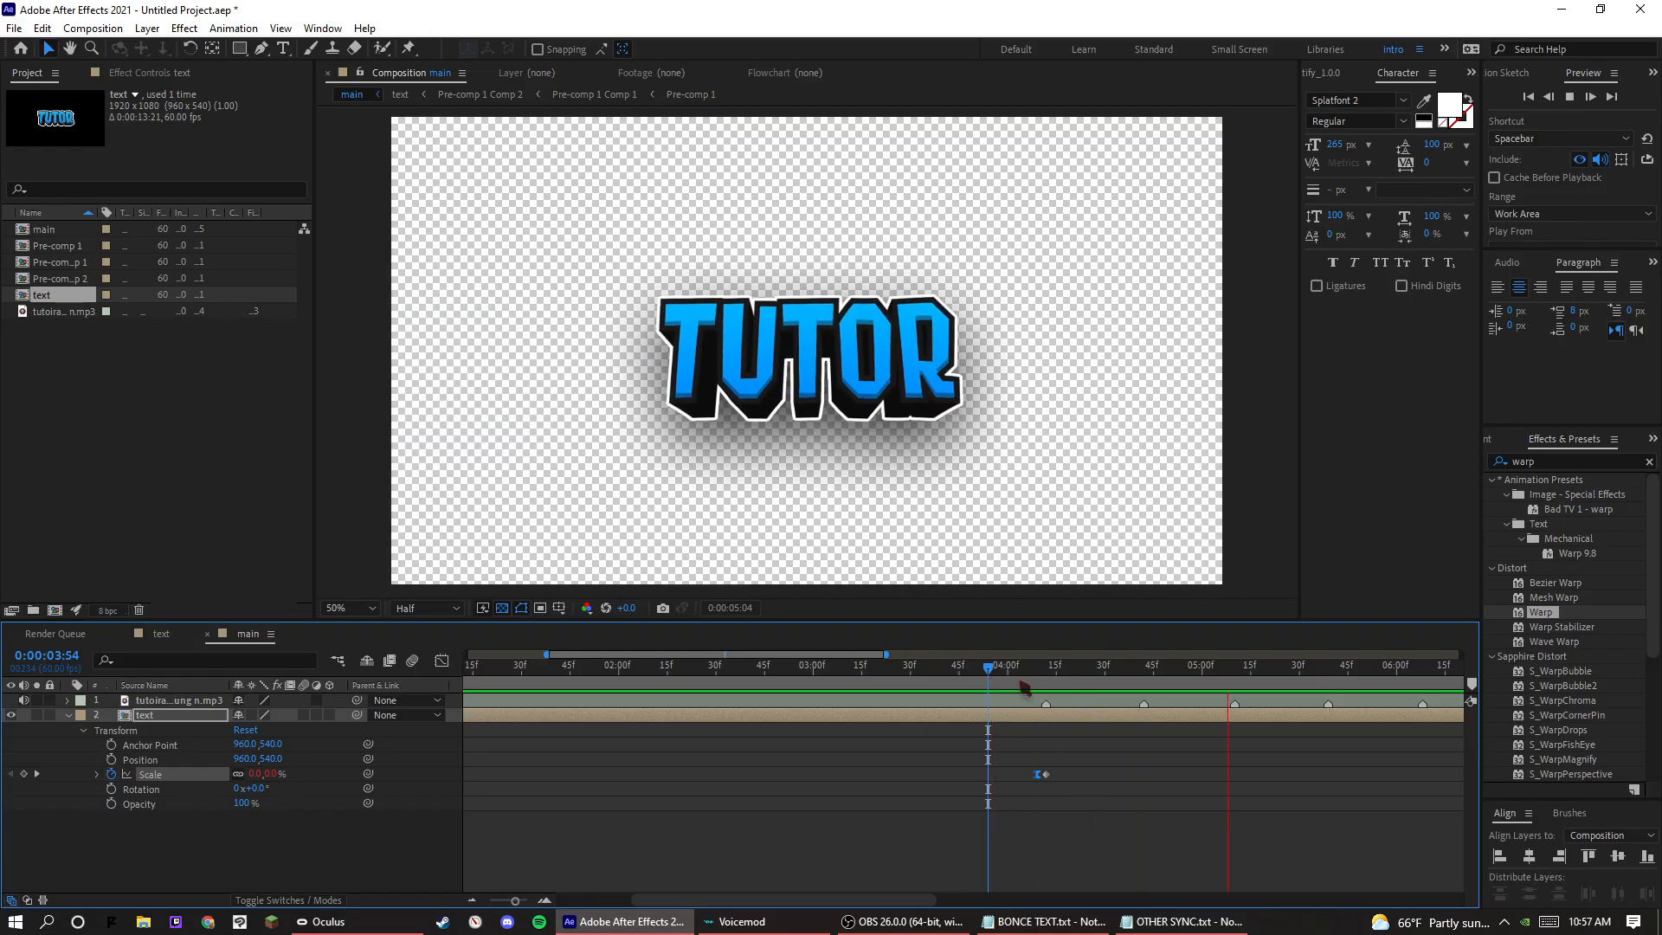
drag(886, 655, 1102, 685)
key(space)
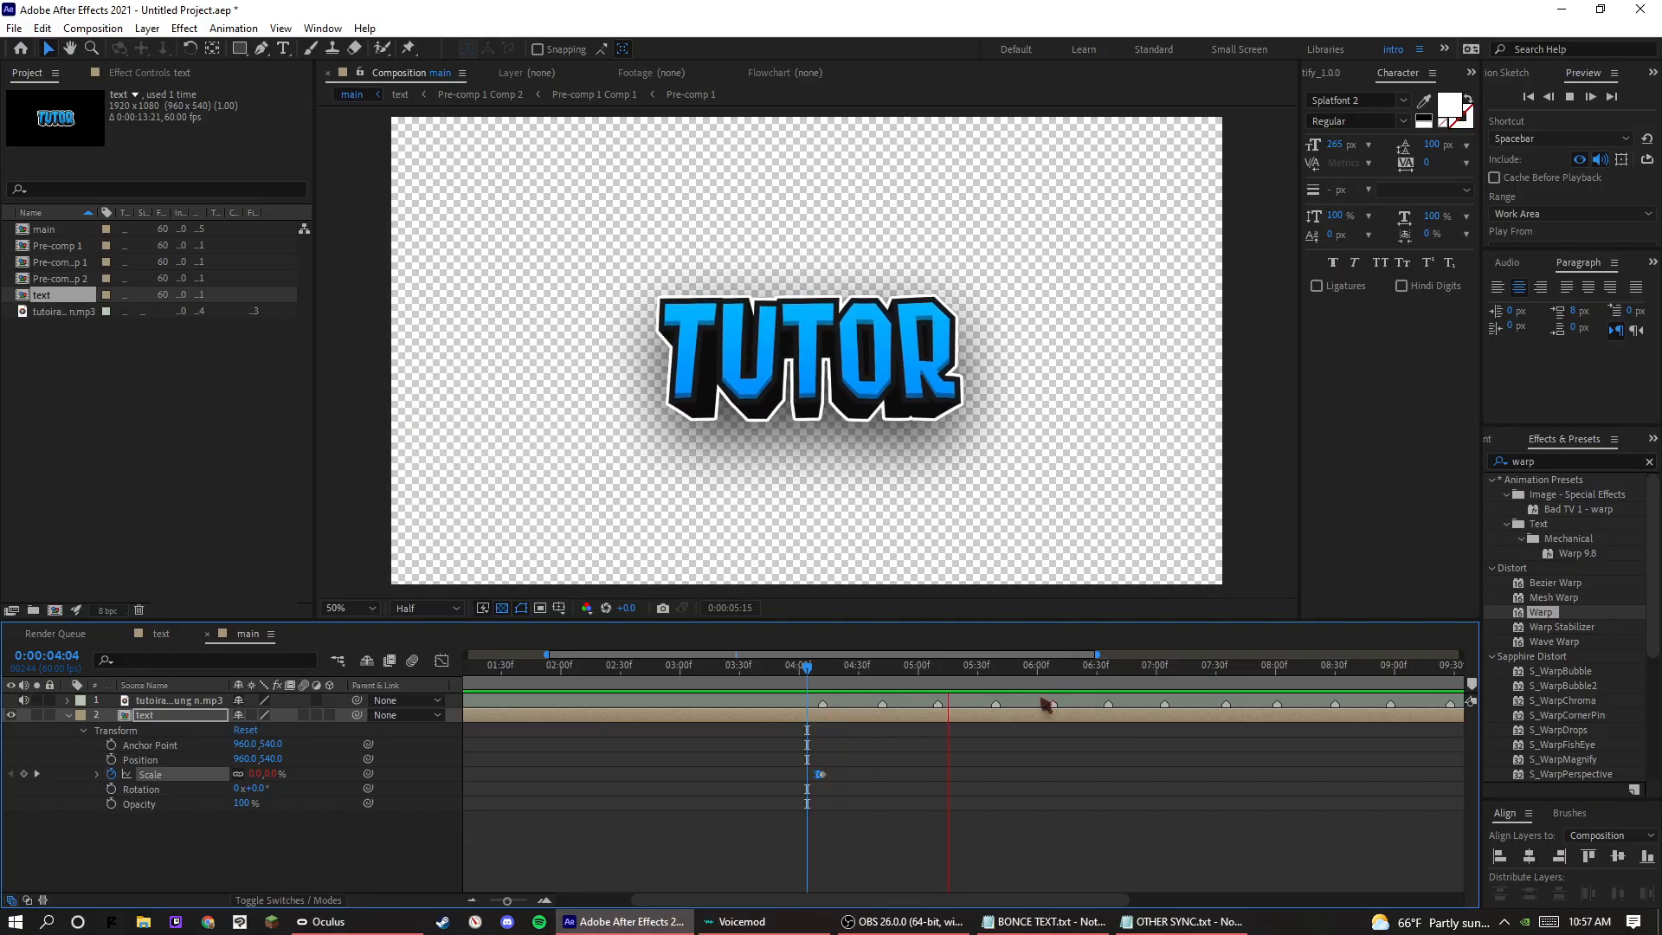
key(space)
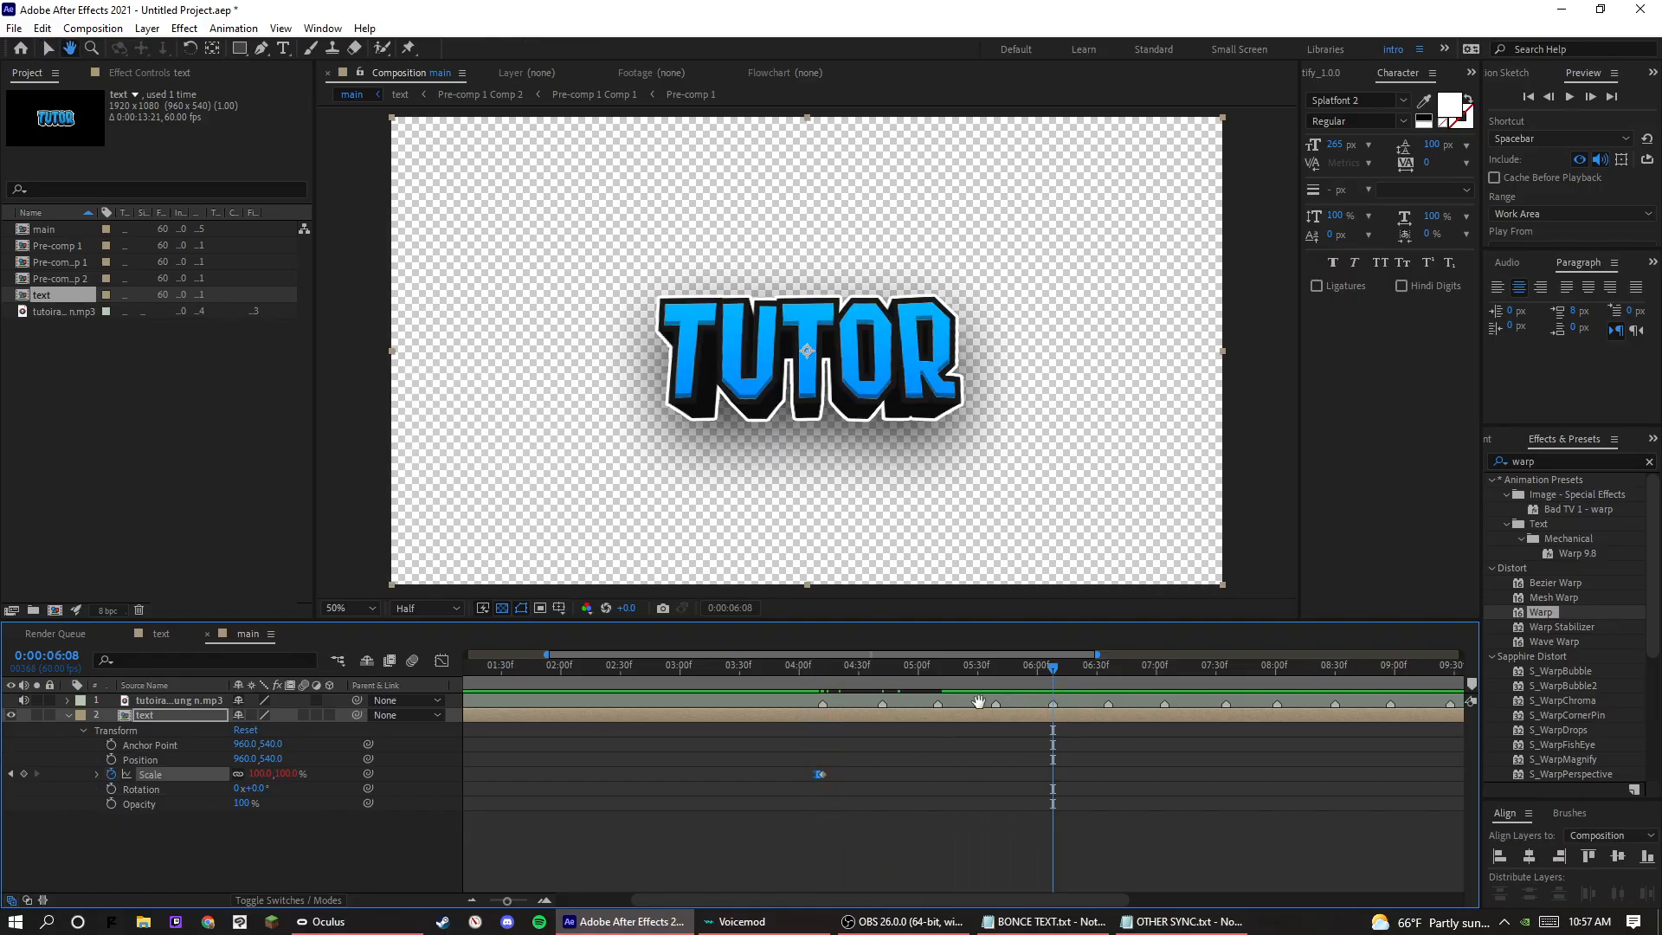
Make the text layer 3D and place a 0° X Rotation keyframe at about 0:00:05:51.
click(48, 49)
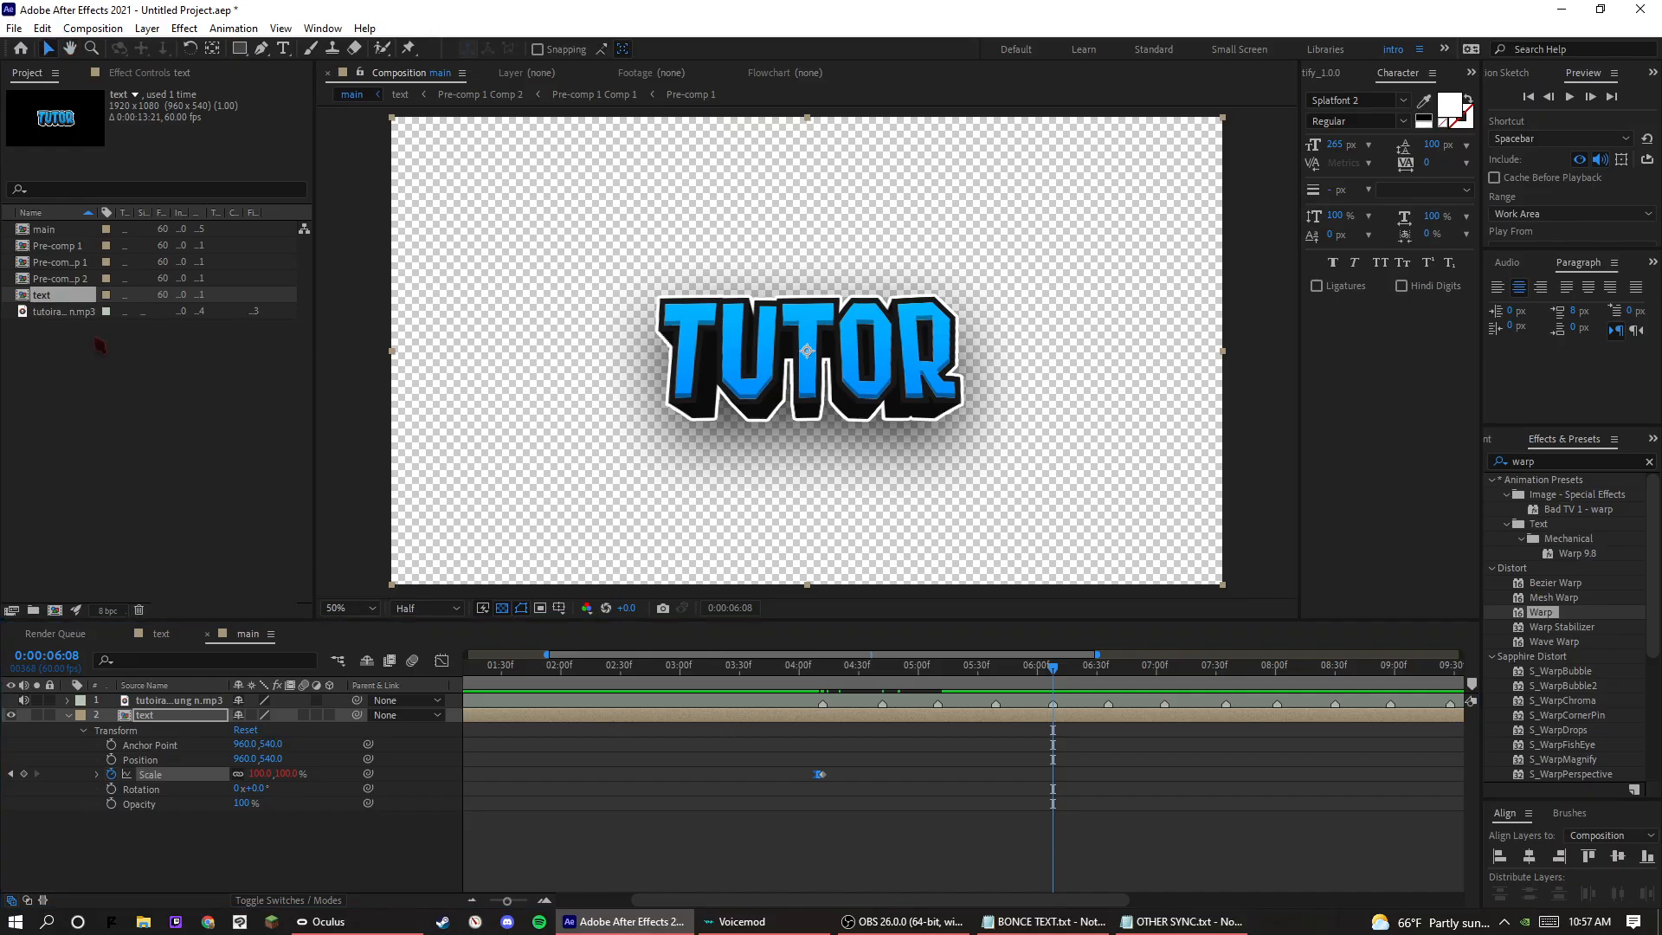
click(329, 715)
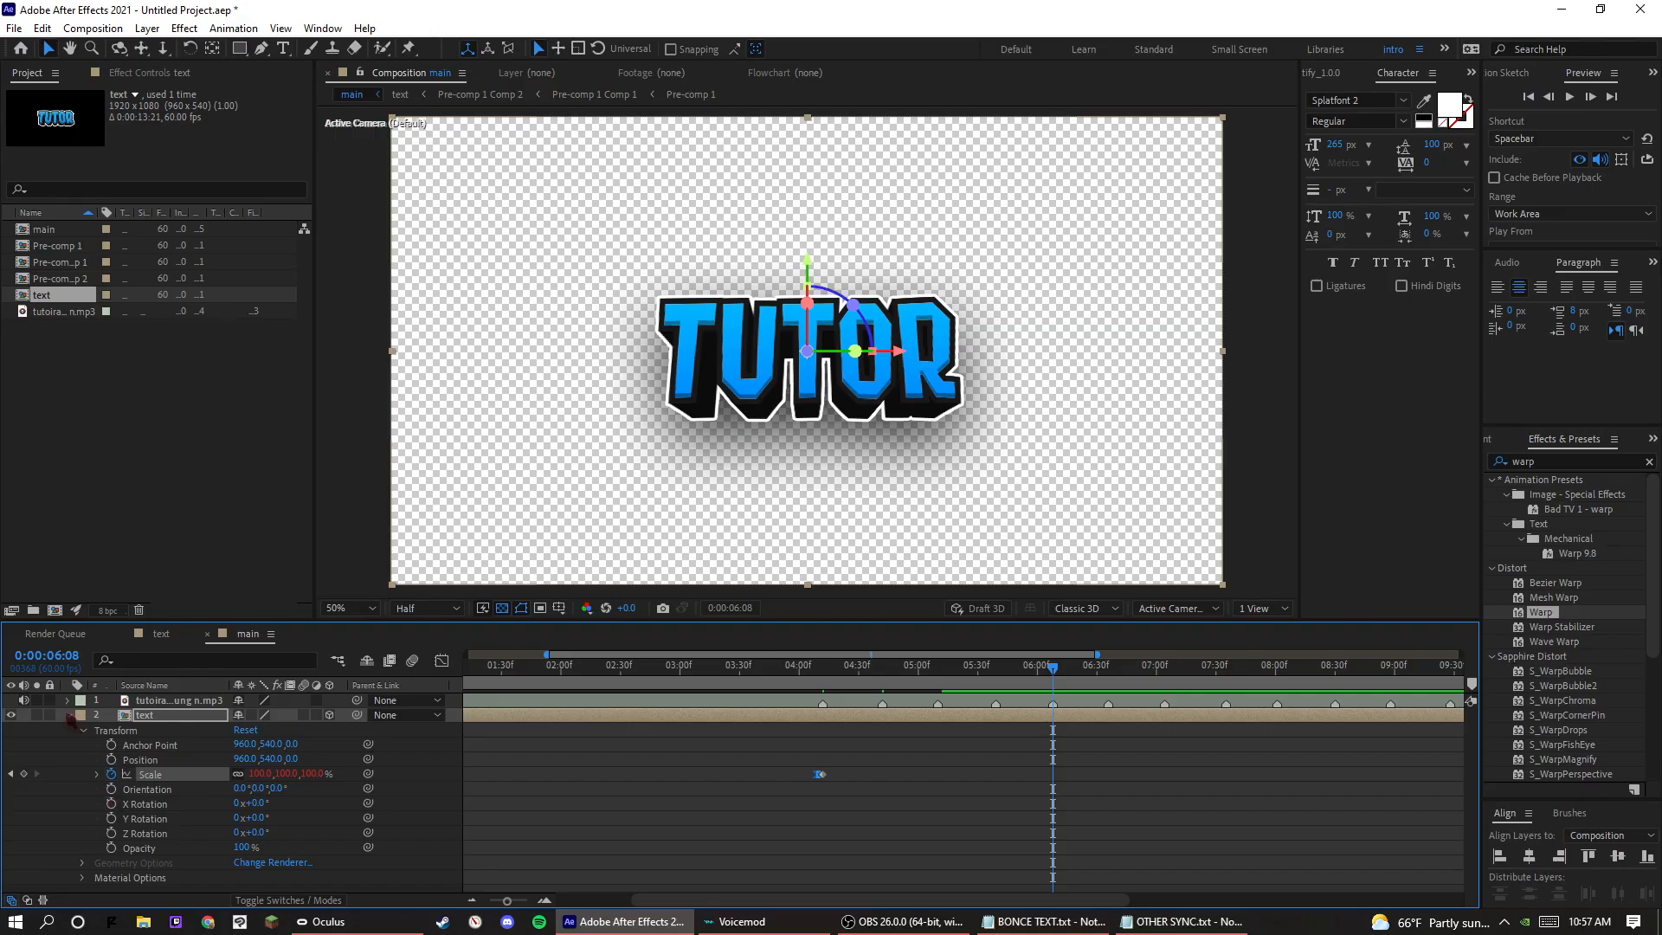
key(r)
click(111, 744)
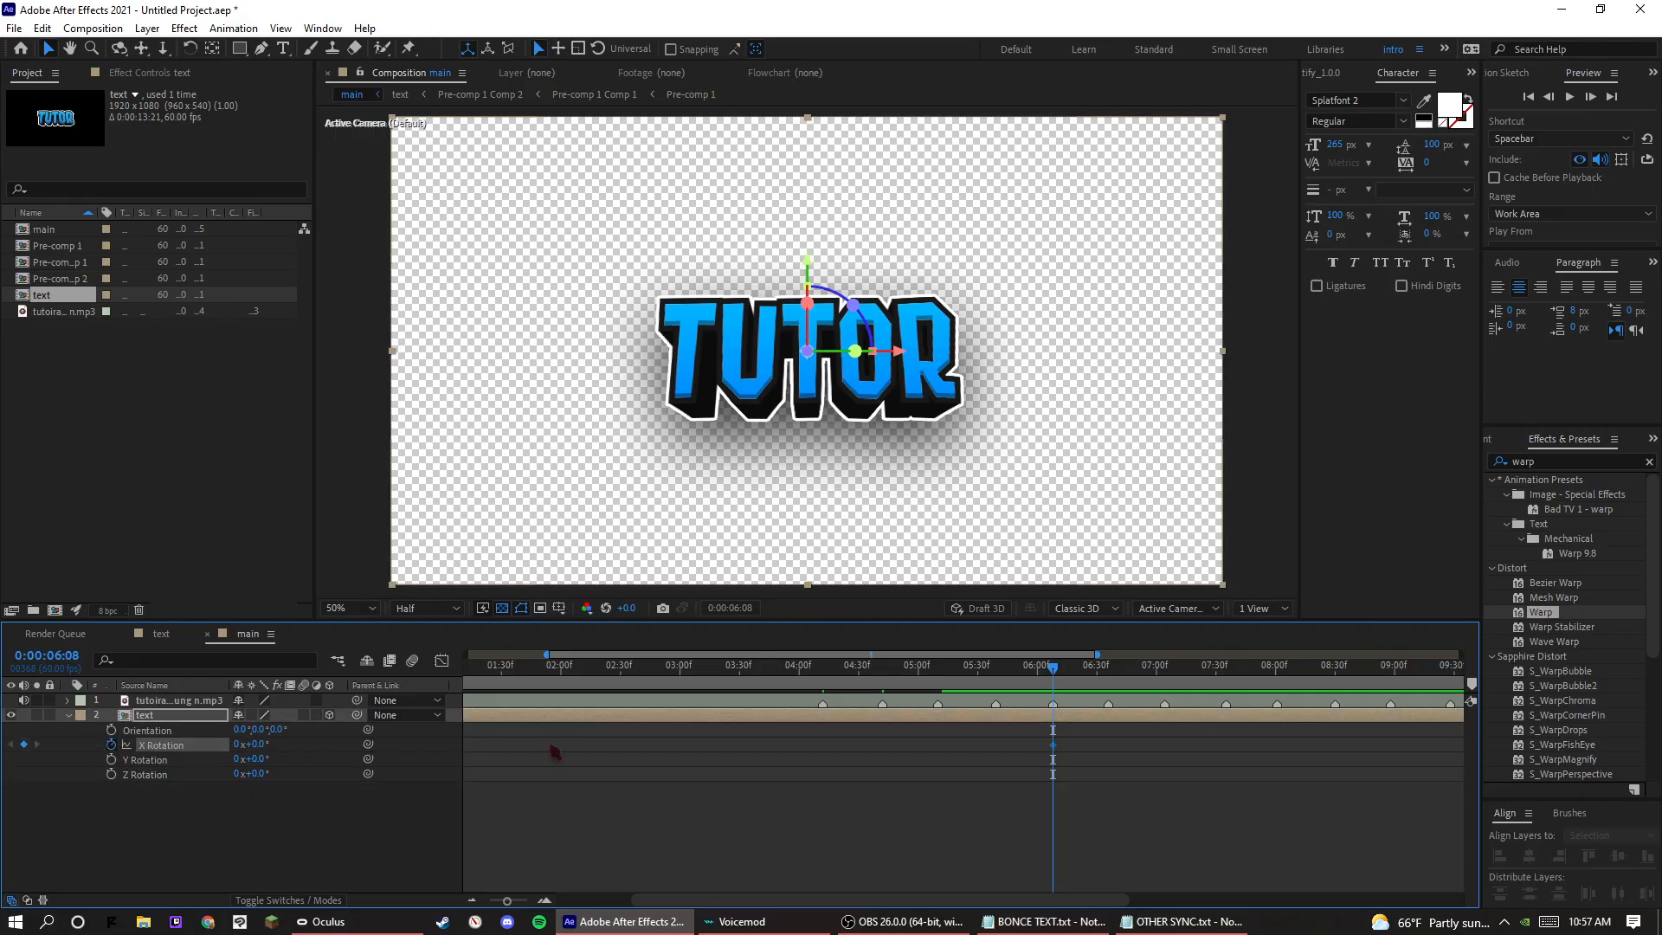
drag(1053, 745, 1018, 754)
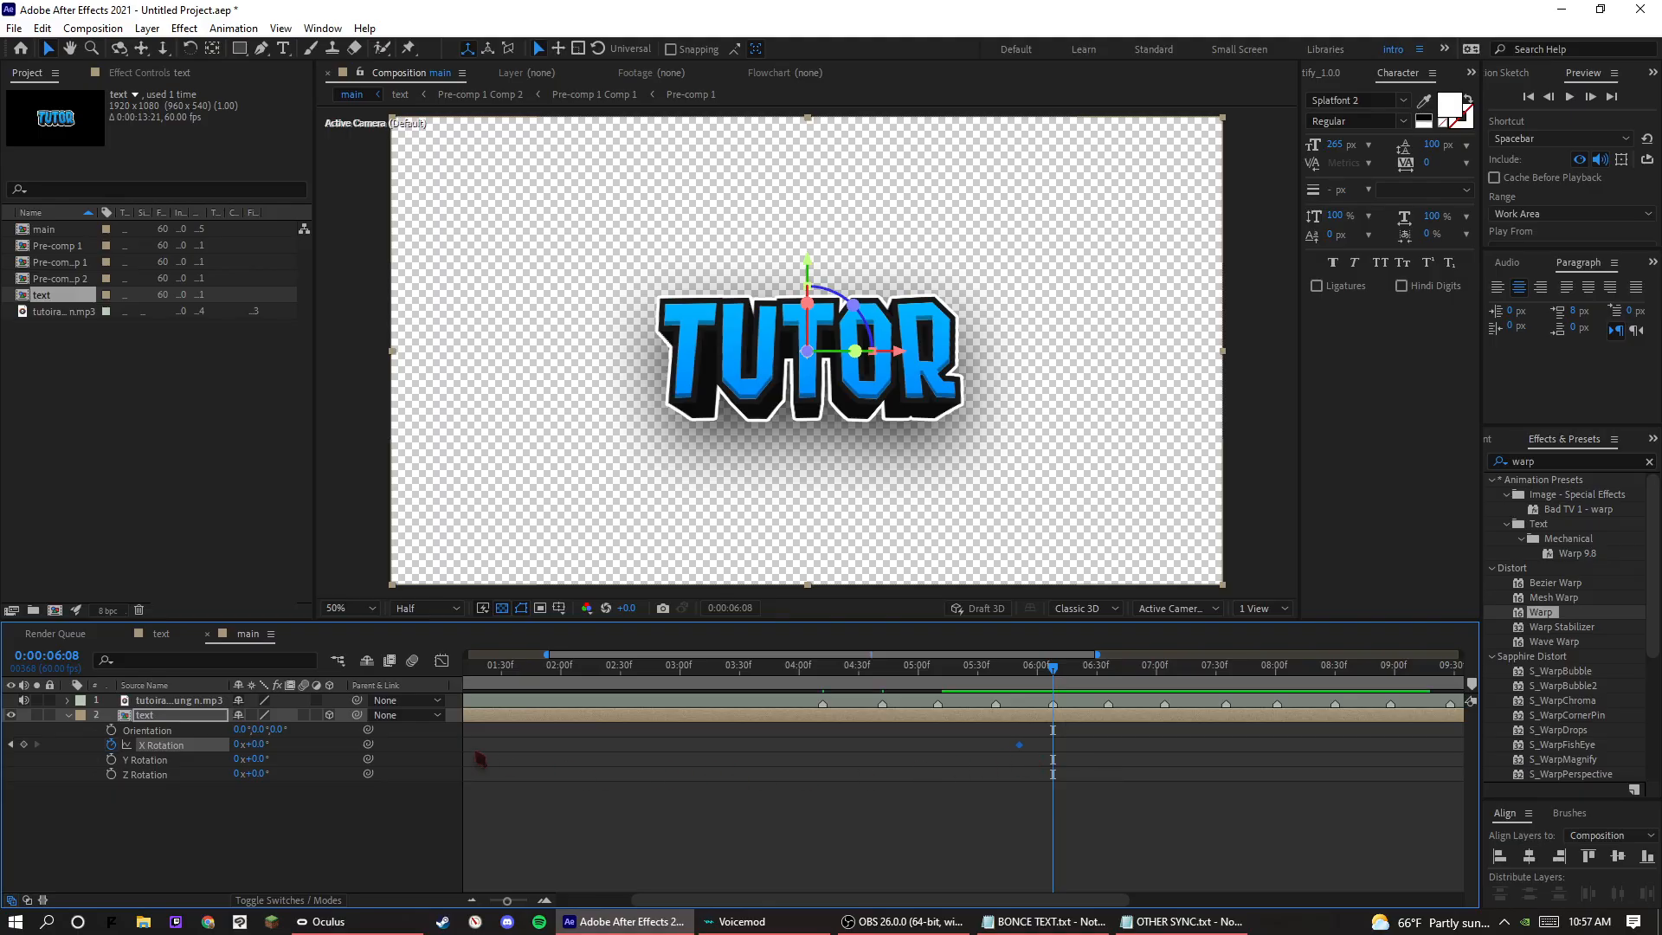
Set the text layer's X Rotation to 360° at 0:00:06:08 to create a full flip.
click(258, 745)
text(360)
key(Return)
drag(1056, 747, 1054, 747)
double_click(1053, 745)
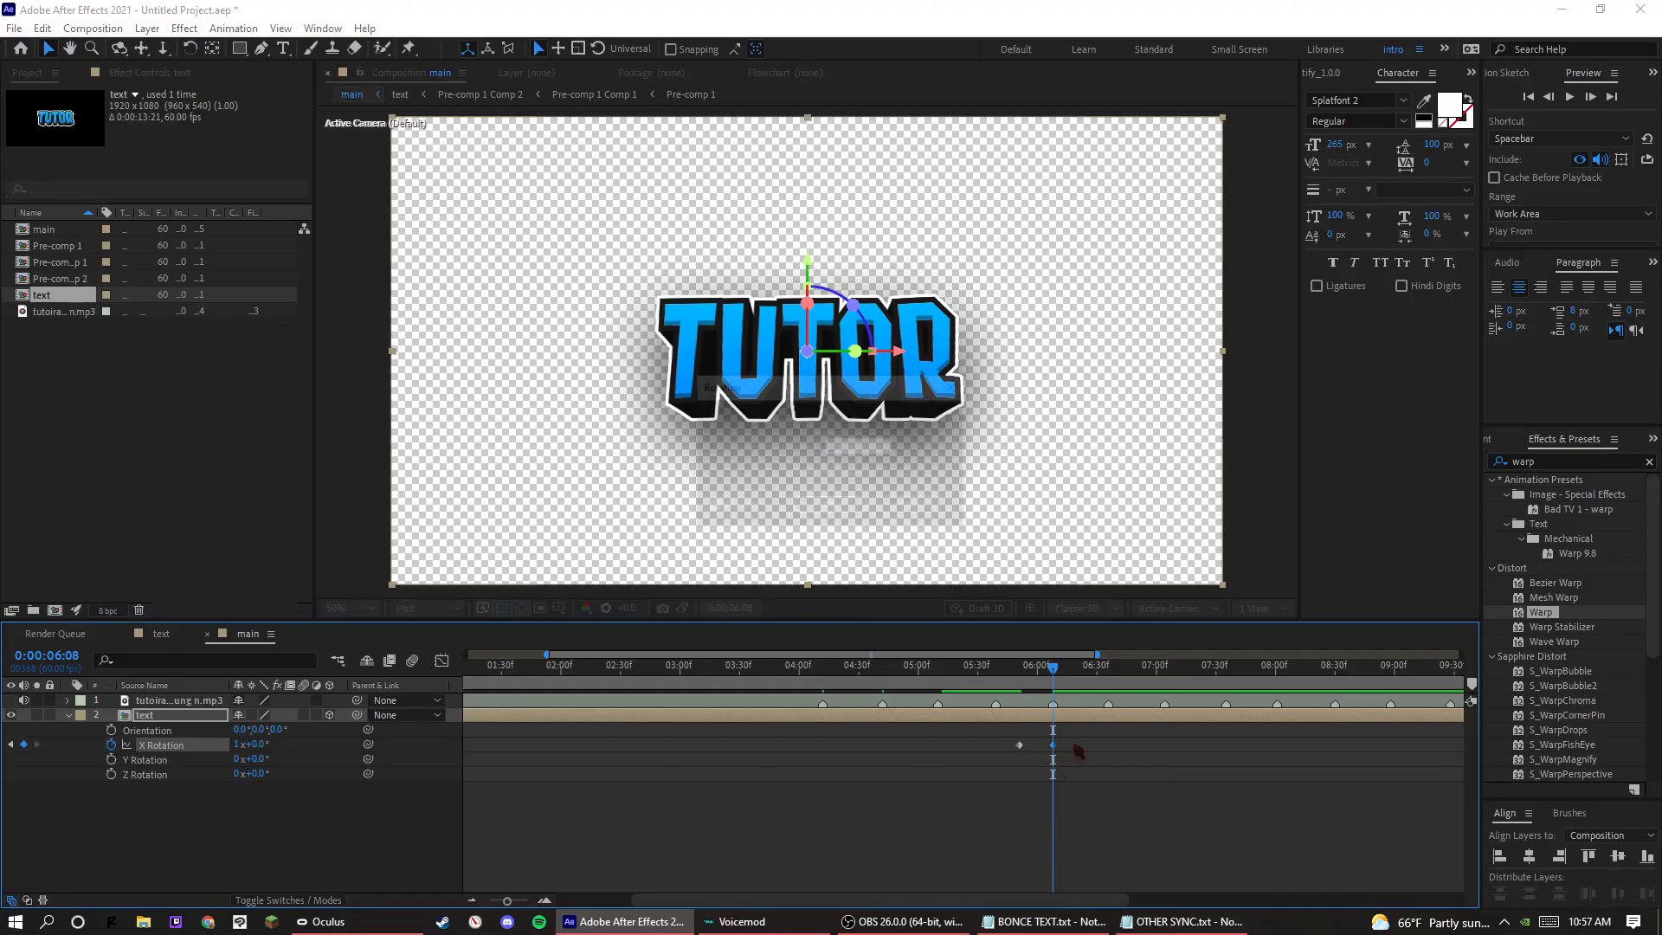
click(919, 510)
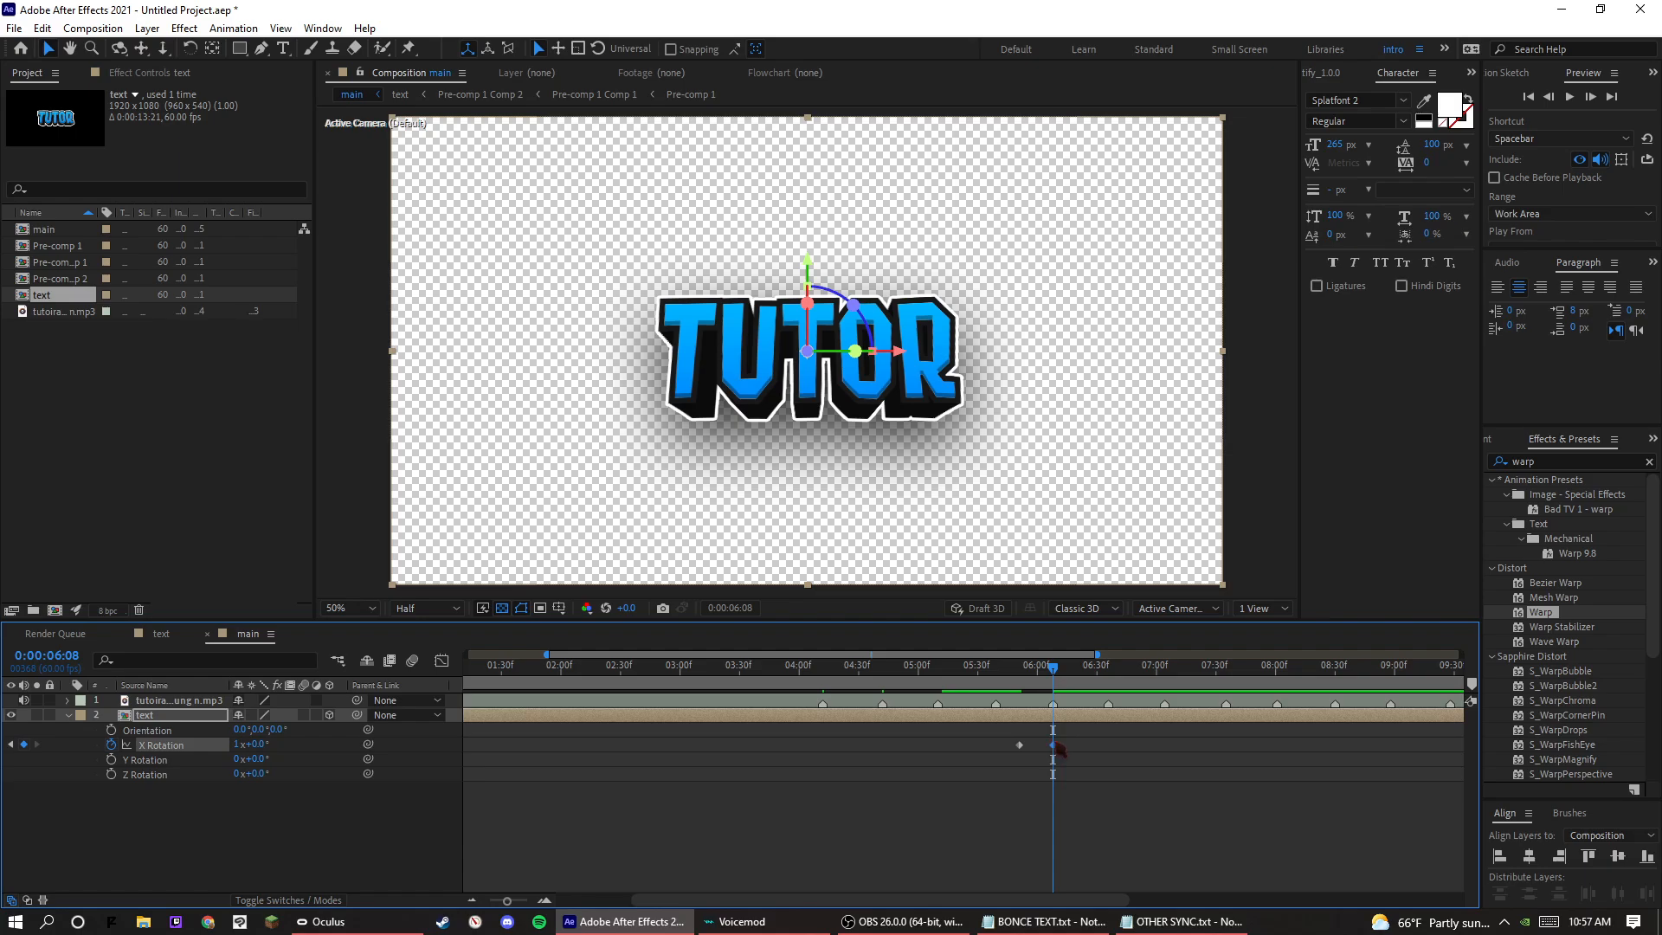
Move the ending X Rotation keyframe to 0:00:06:44 and apply Easy Ease to both rotation keyframes.
drag(1053, 745, 1123, 746)
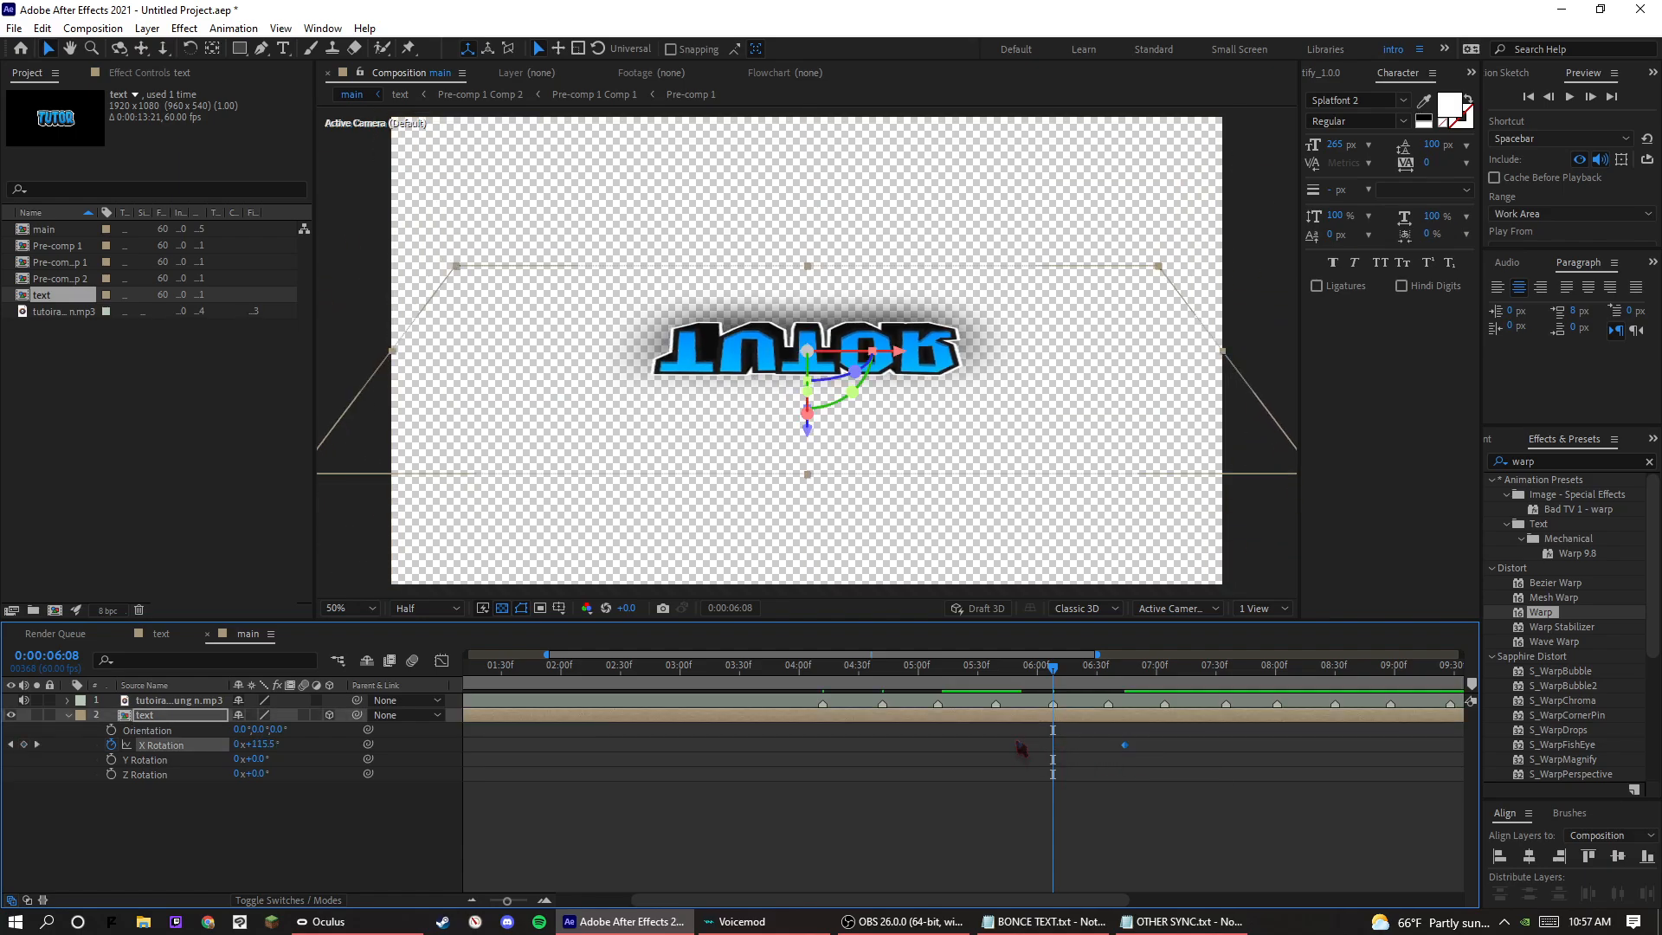
right_click(1021, 747)
mouse_move(1074, 732)
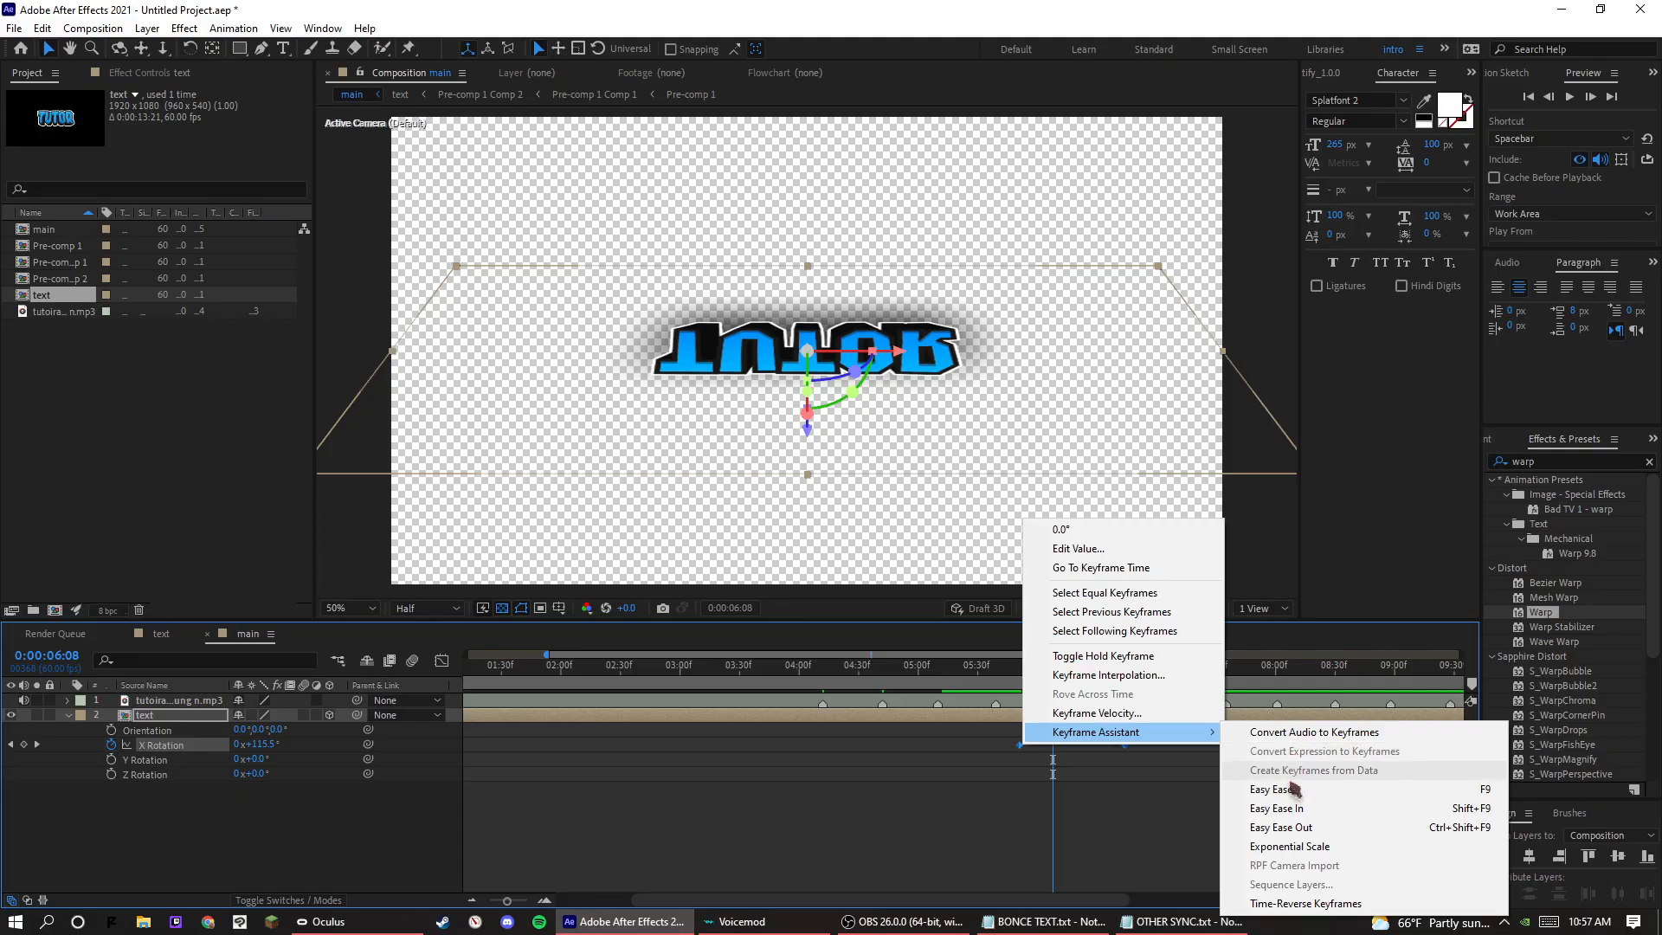
click(1293, 789)
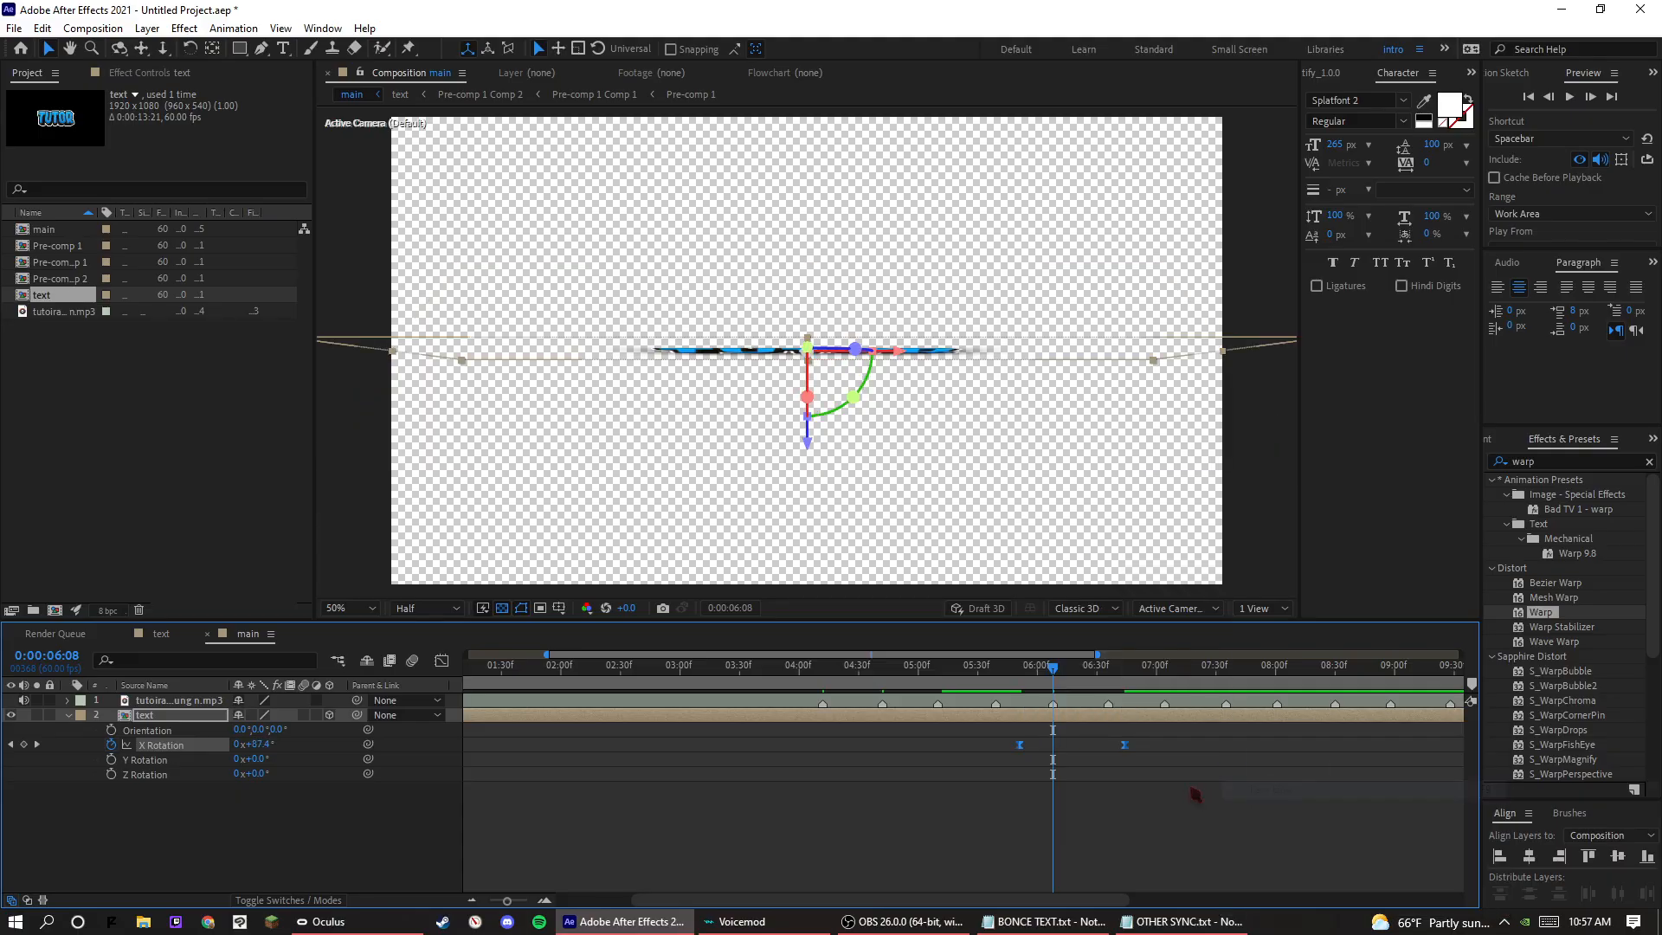
Reshape the X Rotation speed curve to peak around the 0:00:06:08 beat, and preview the flip from 0:00:05:26.
click(441, 660)
click(1124, 828)
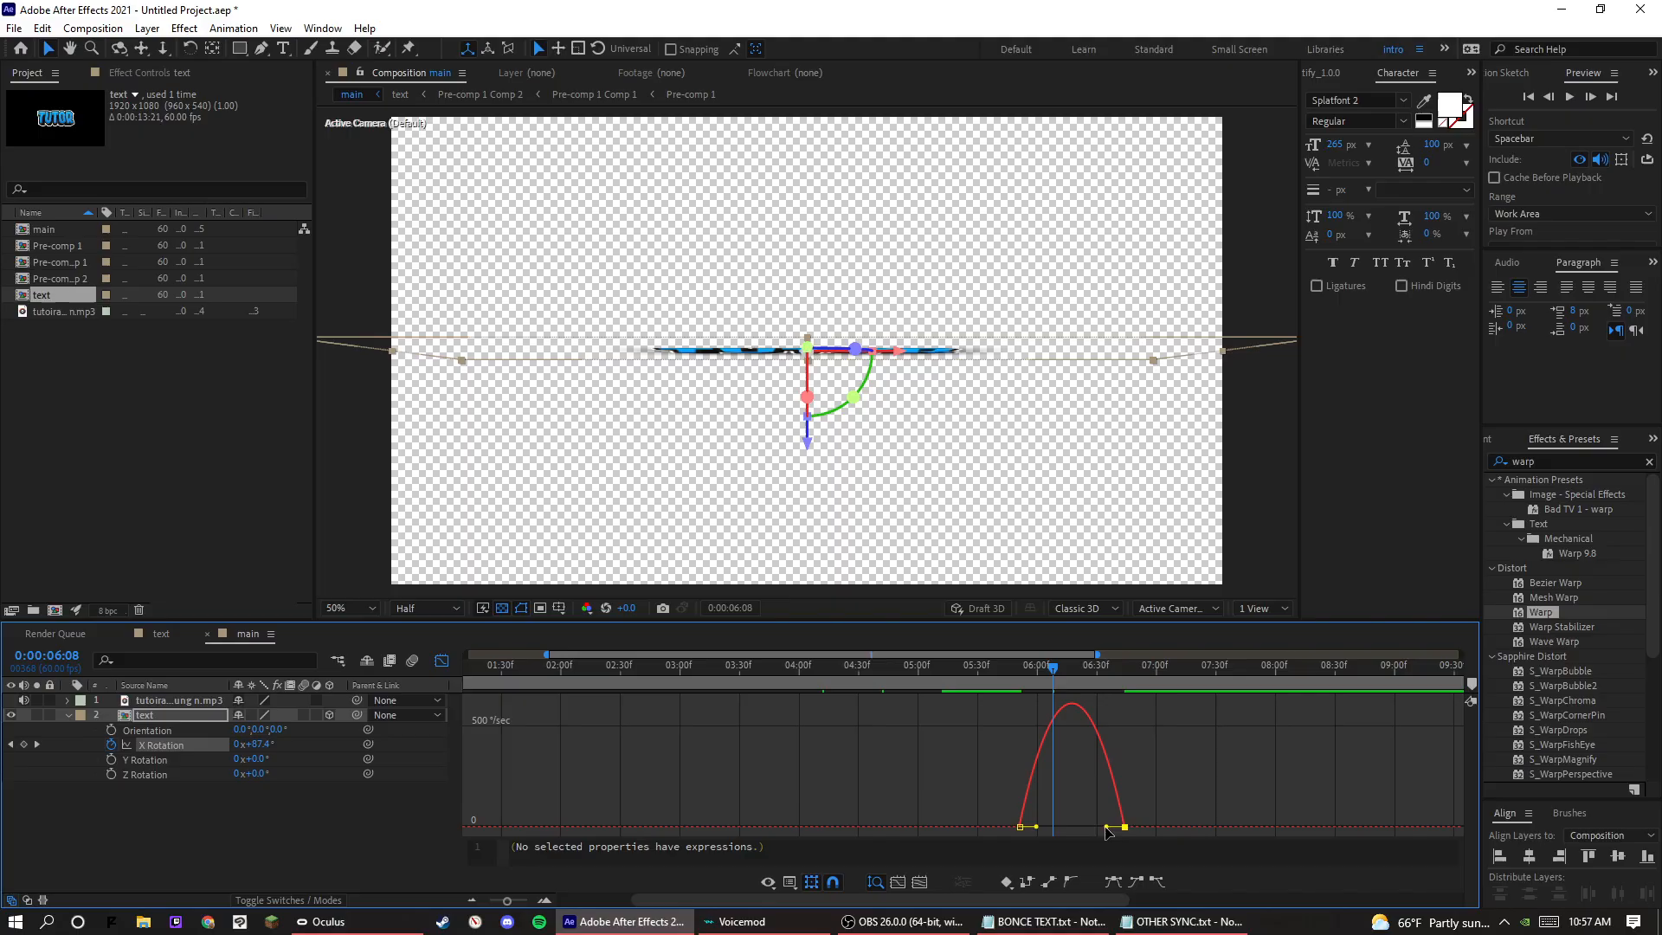
drag(1108, 827, 1043, 827)
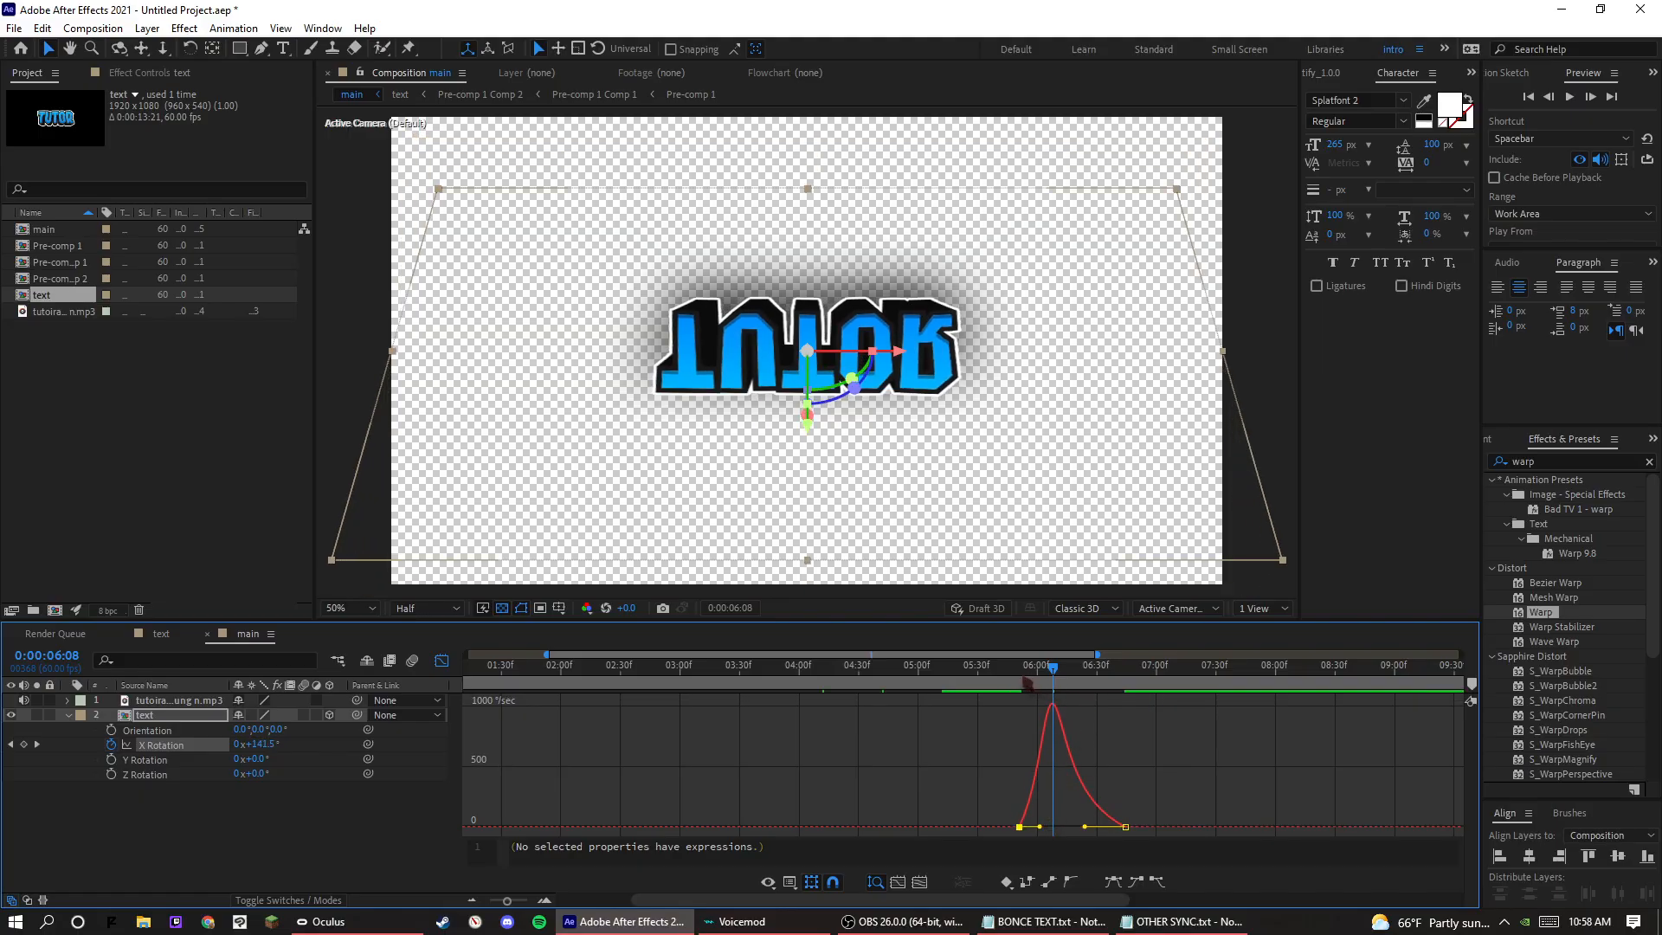
click(1025, 683)
click(972, 683)
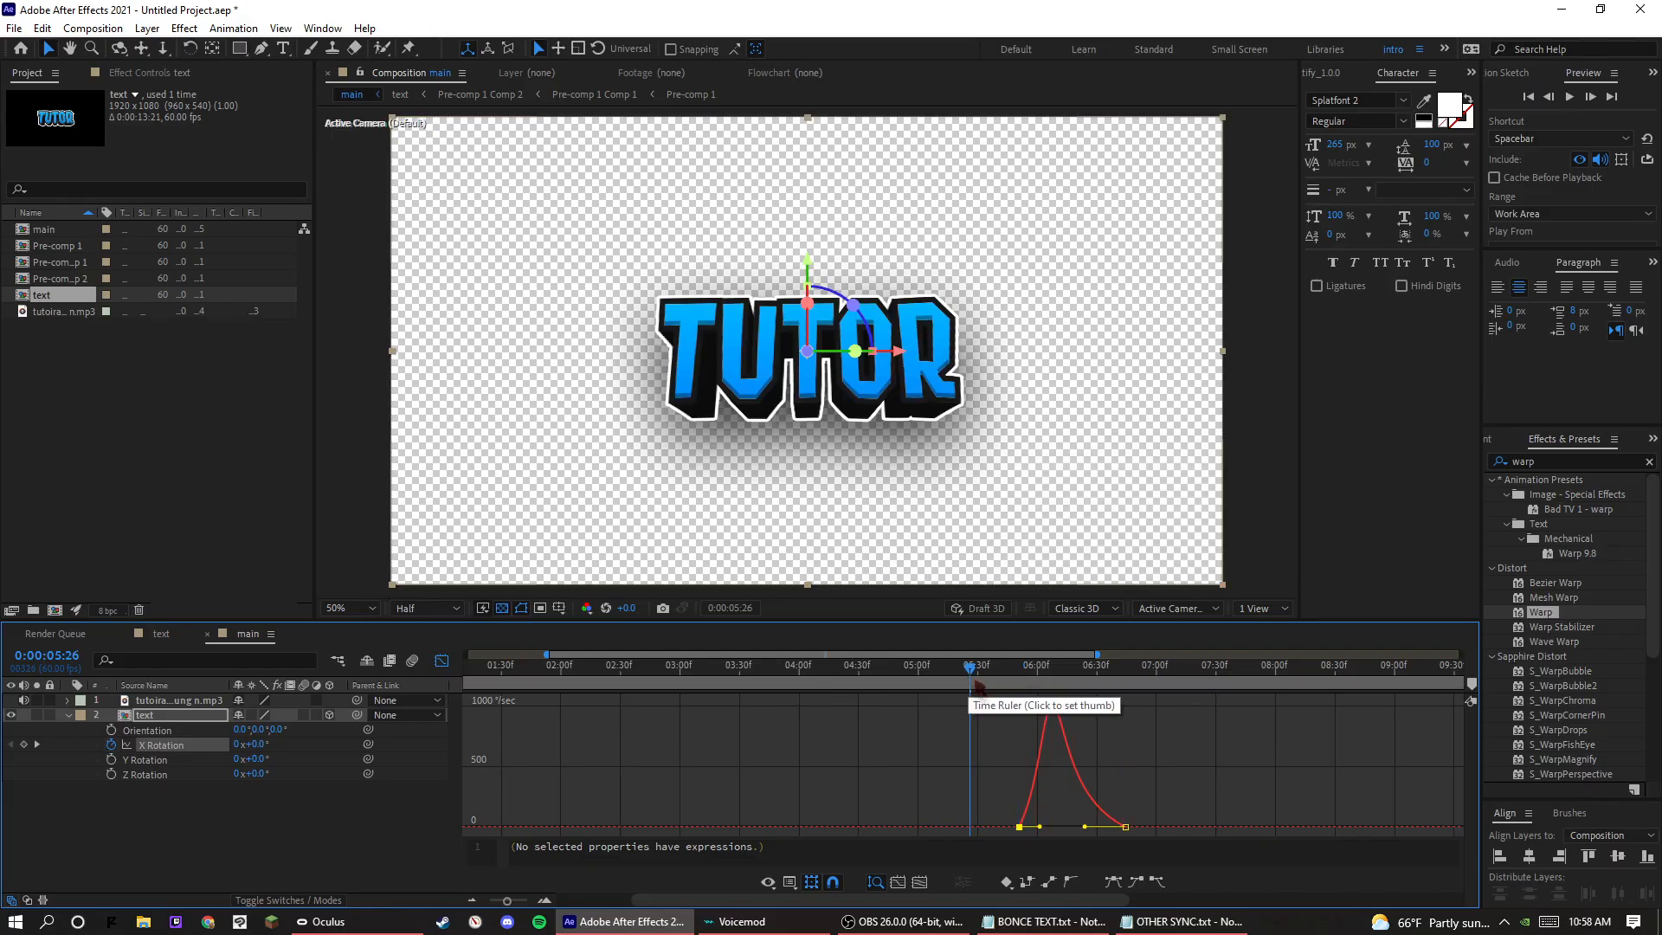
key(space)
key(space)
Spread the X Rotation keyframes around the 0:00:06:08 beat, to about 0:00:05:38 and 0:00:07:08.
click(442, 661)
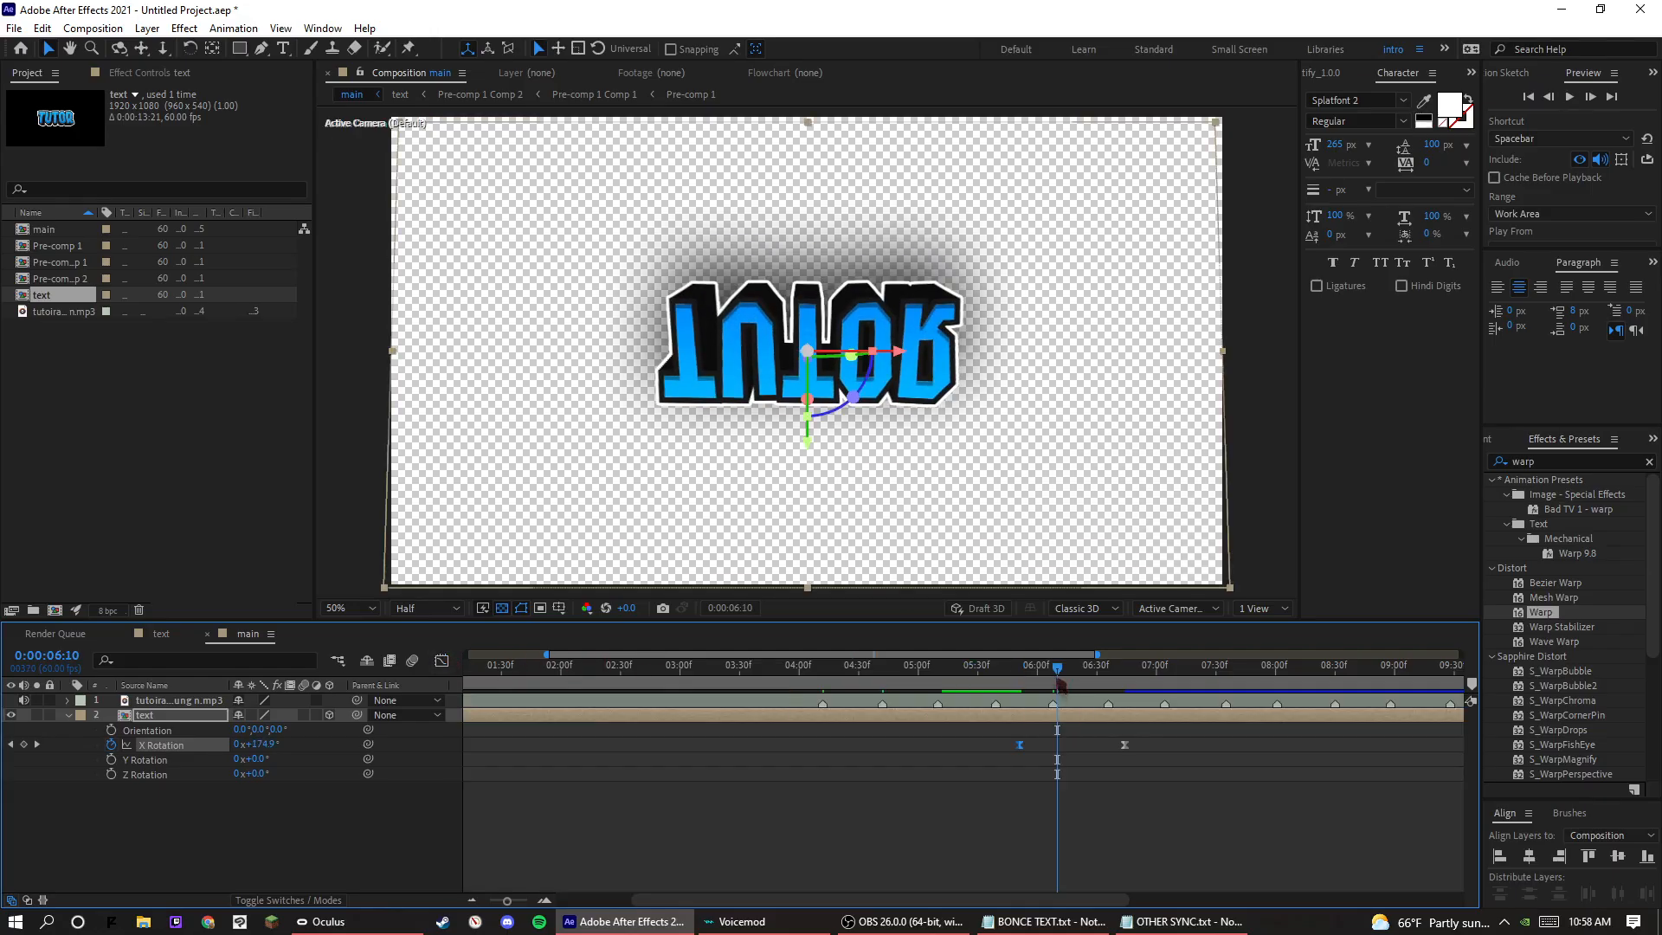
drag(1058, 680, 1053, 680)
drag(1021, 752, 993, 752)
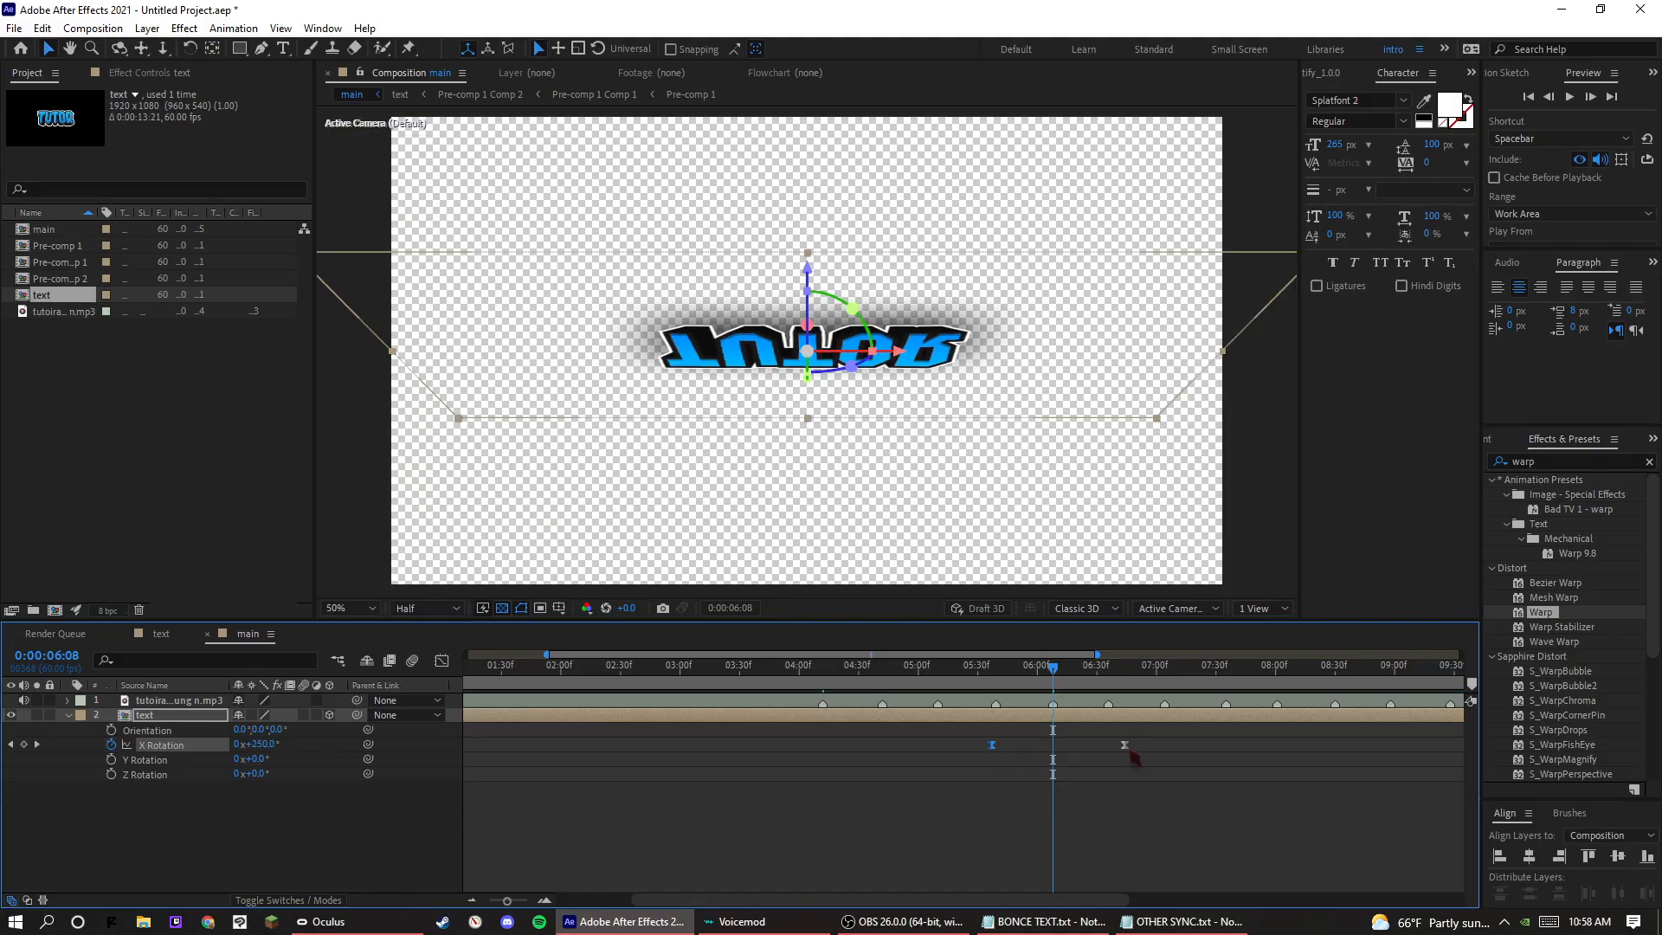
drag(1128, 750, 1176, 751)
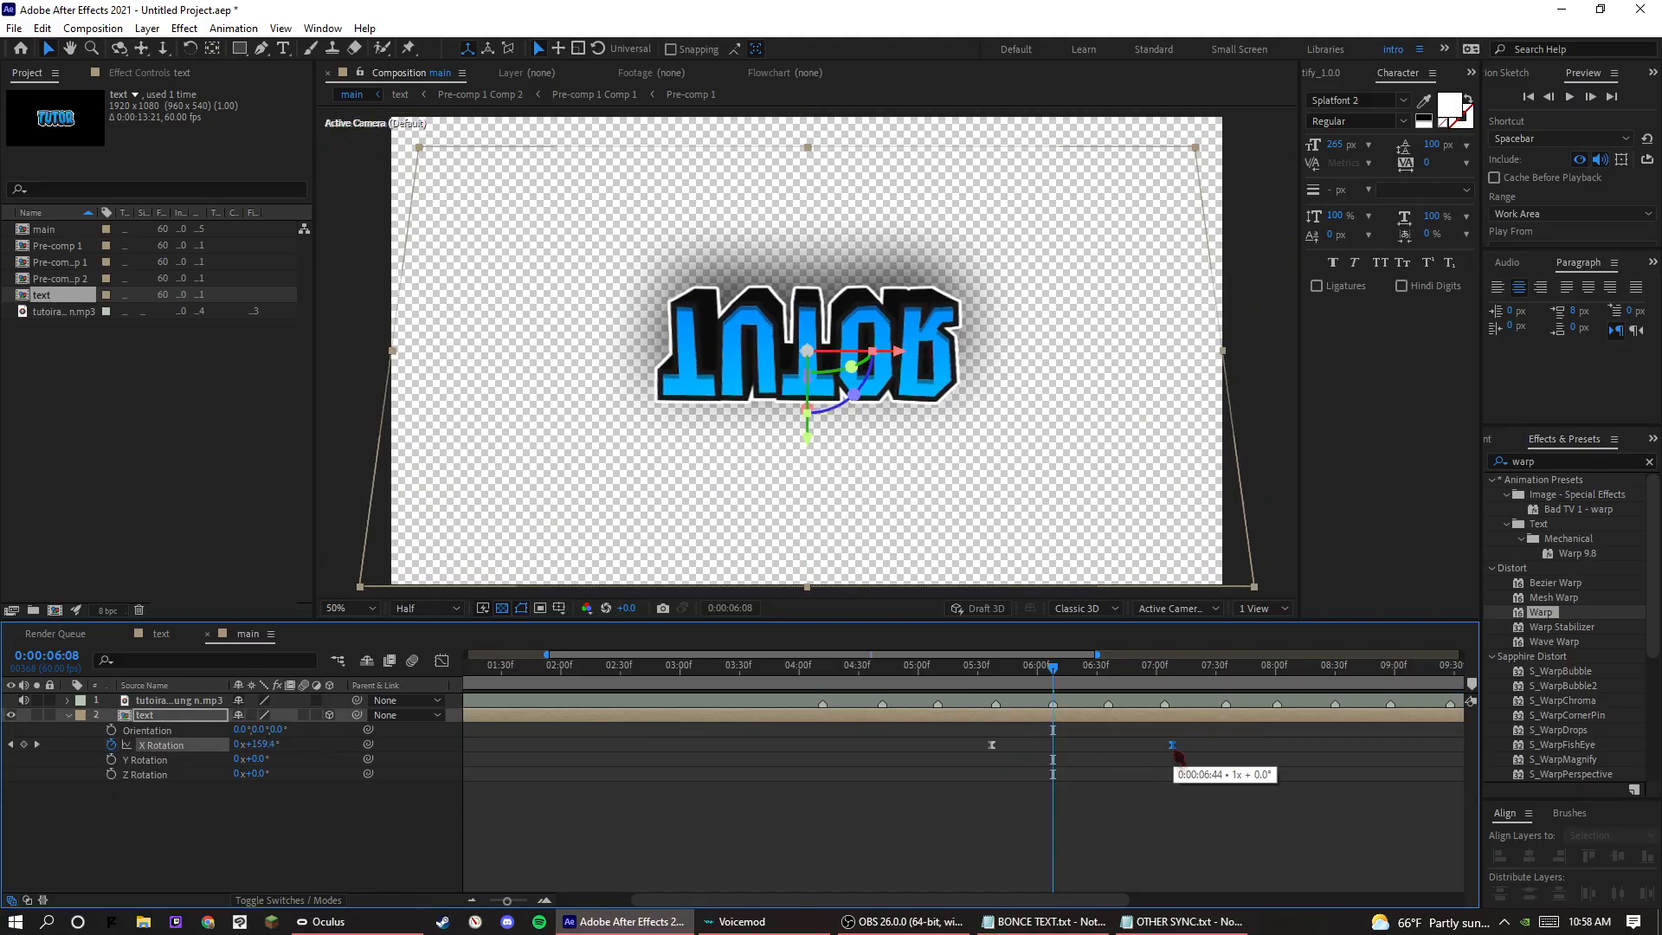
Extend the first X Rotation keyframe's outgoing ease so the speed curve peaks on the 0:00:06:08 beat, and preview from 0:00:05:41.
key(Home)
key(shift+F3)
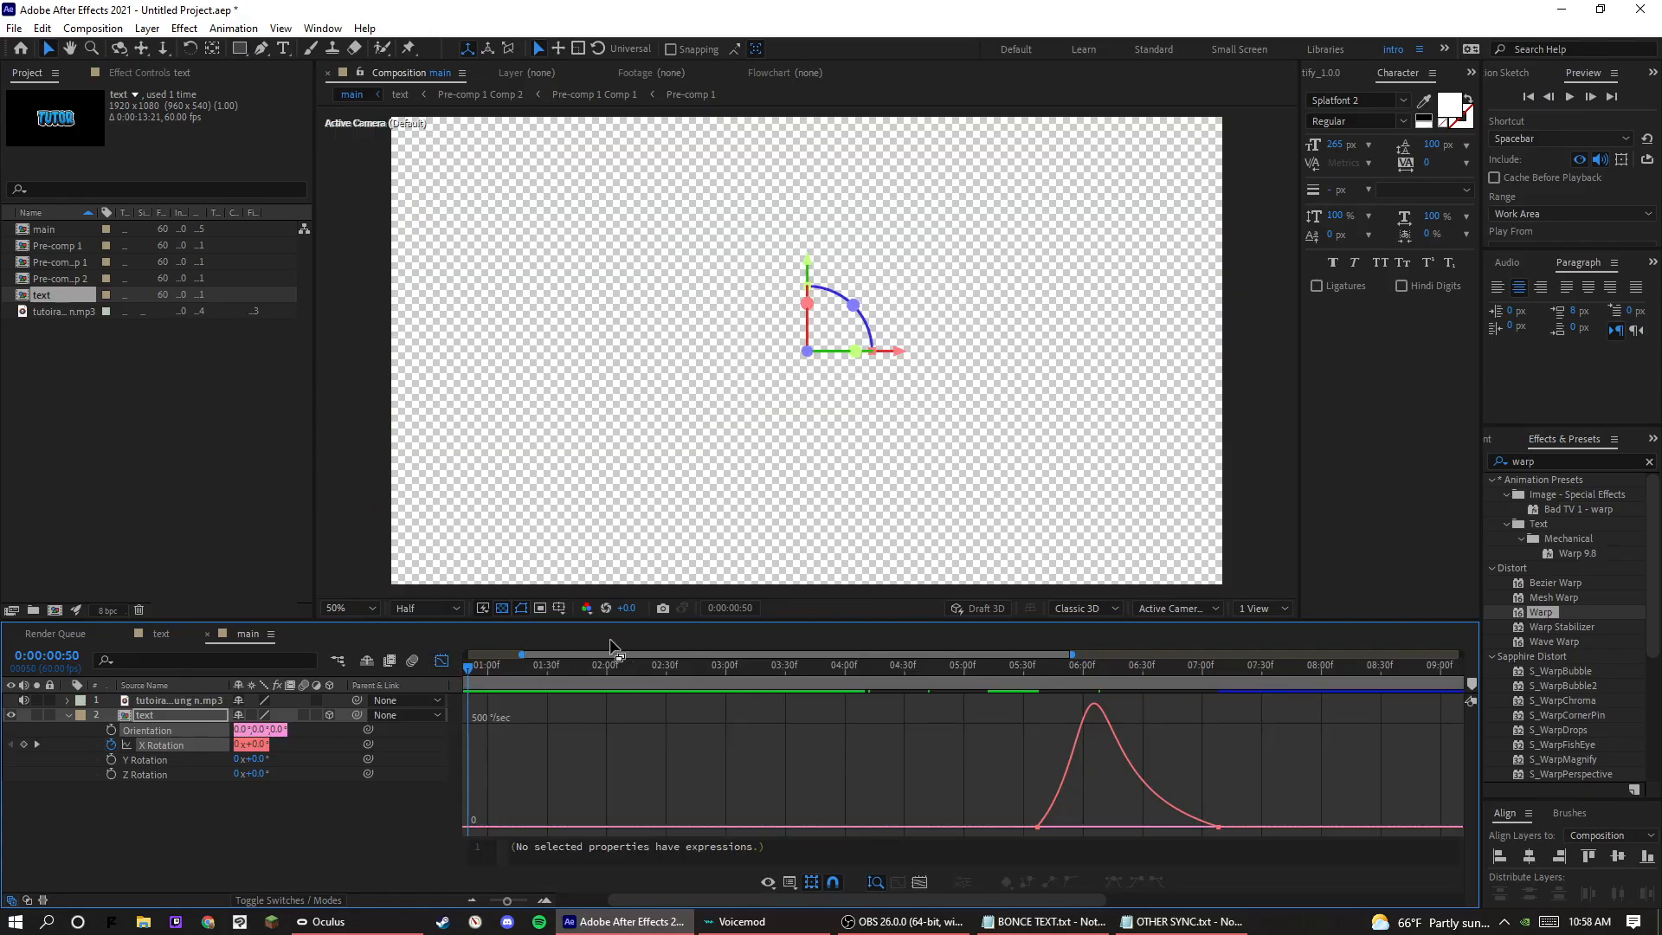
click(442, 661)
click(1098, 673)
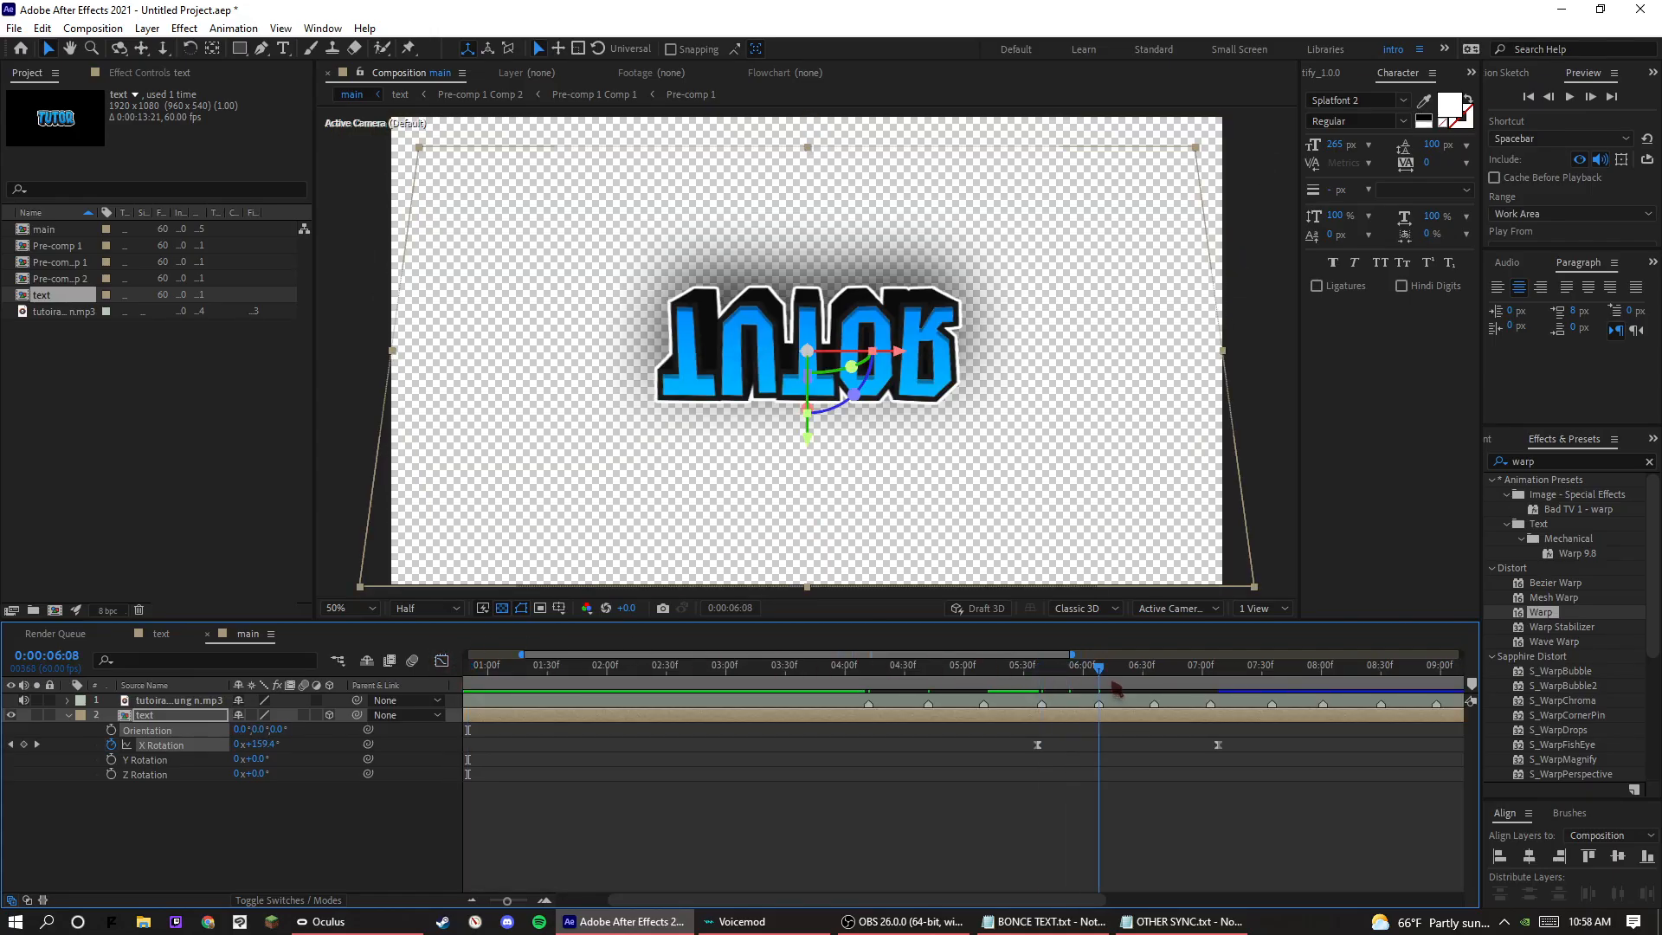
key(shift+F3)
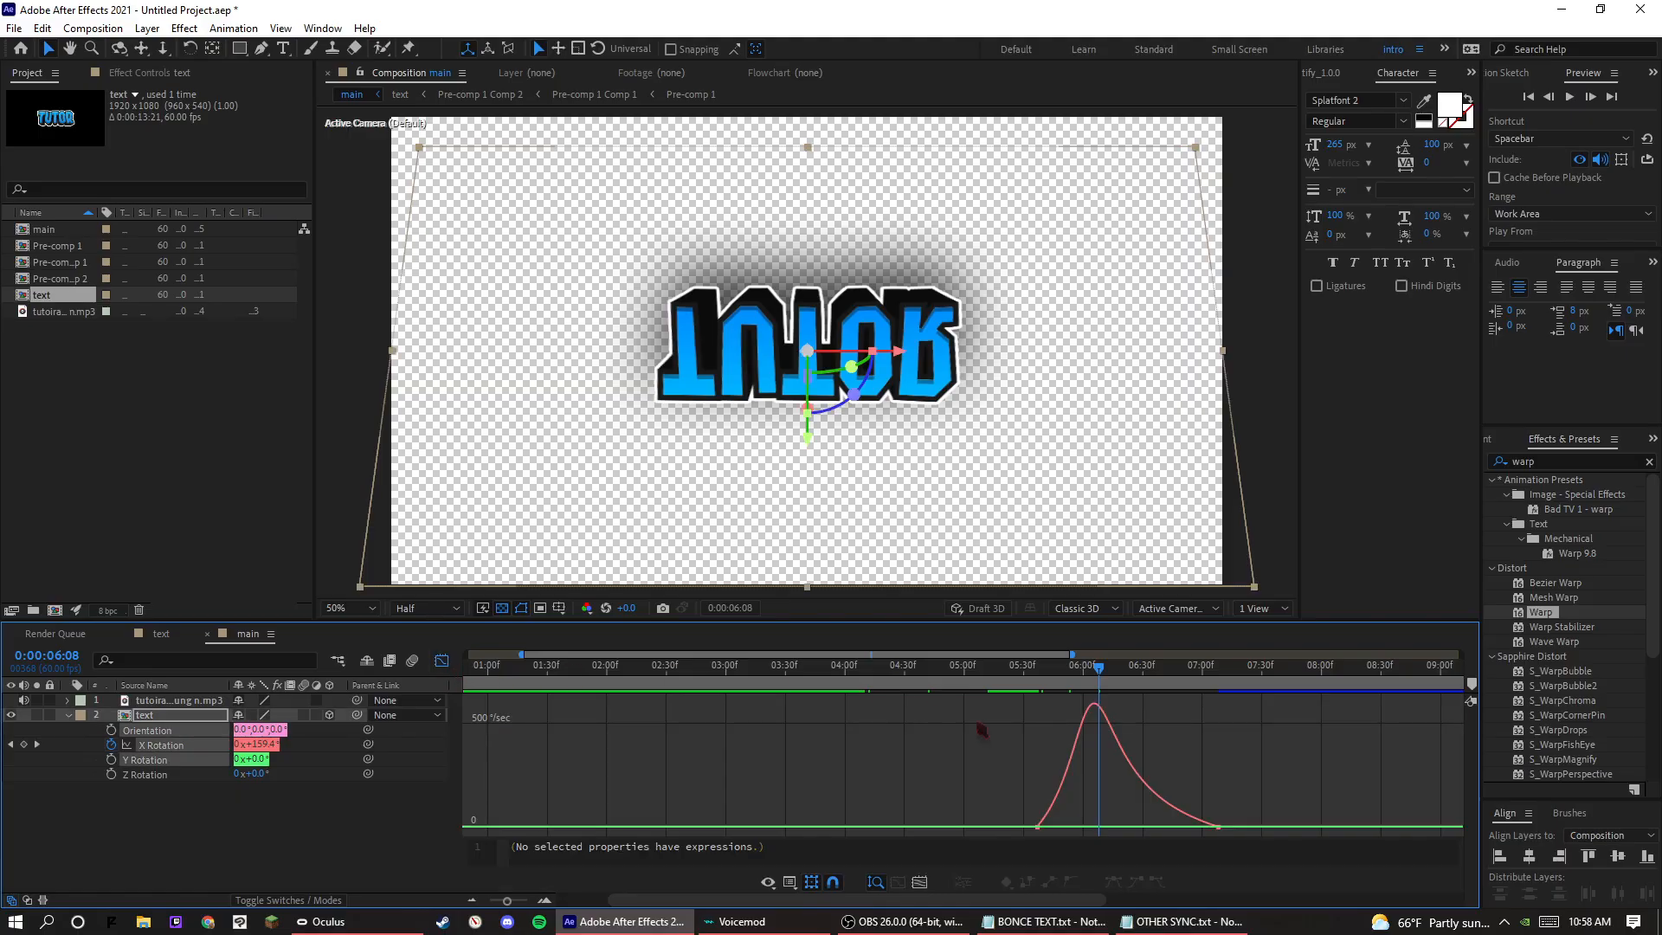
click(1037, 827)
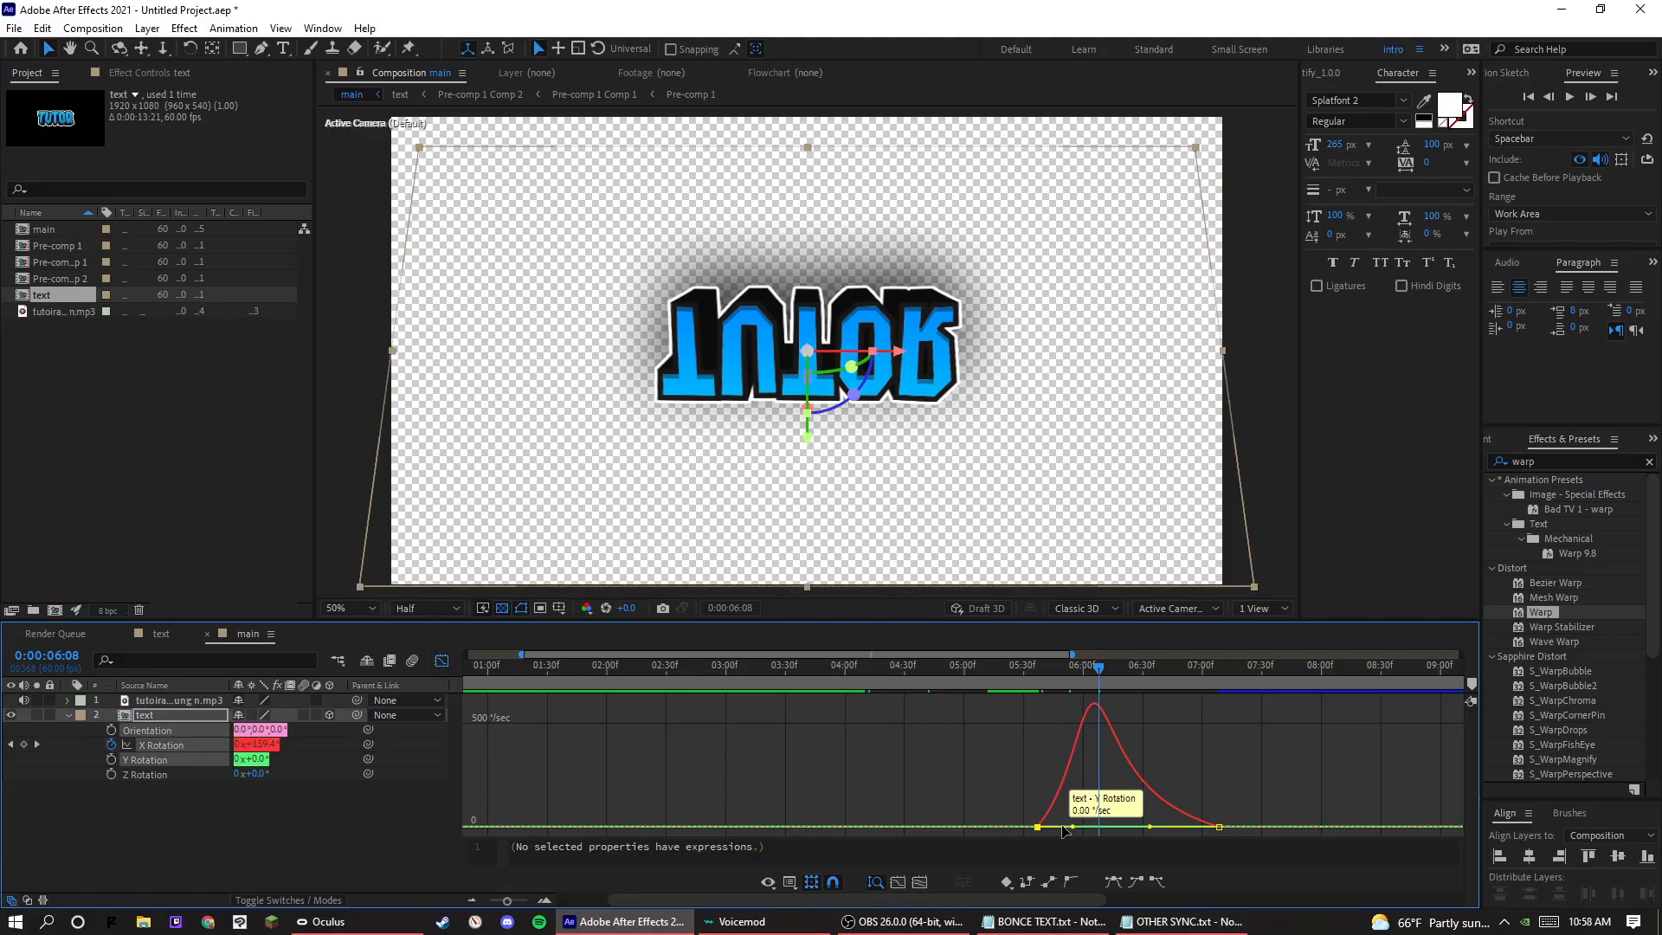
drag(1069, 827, 1077, 828)
click(1046, 677)
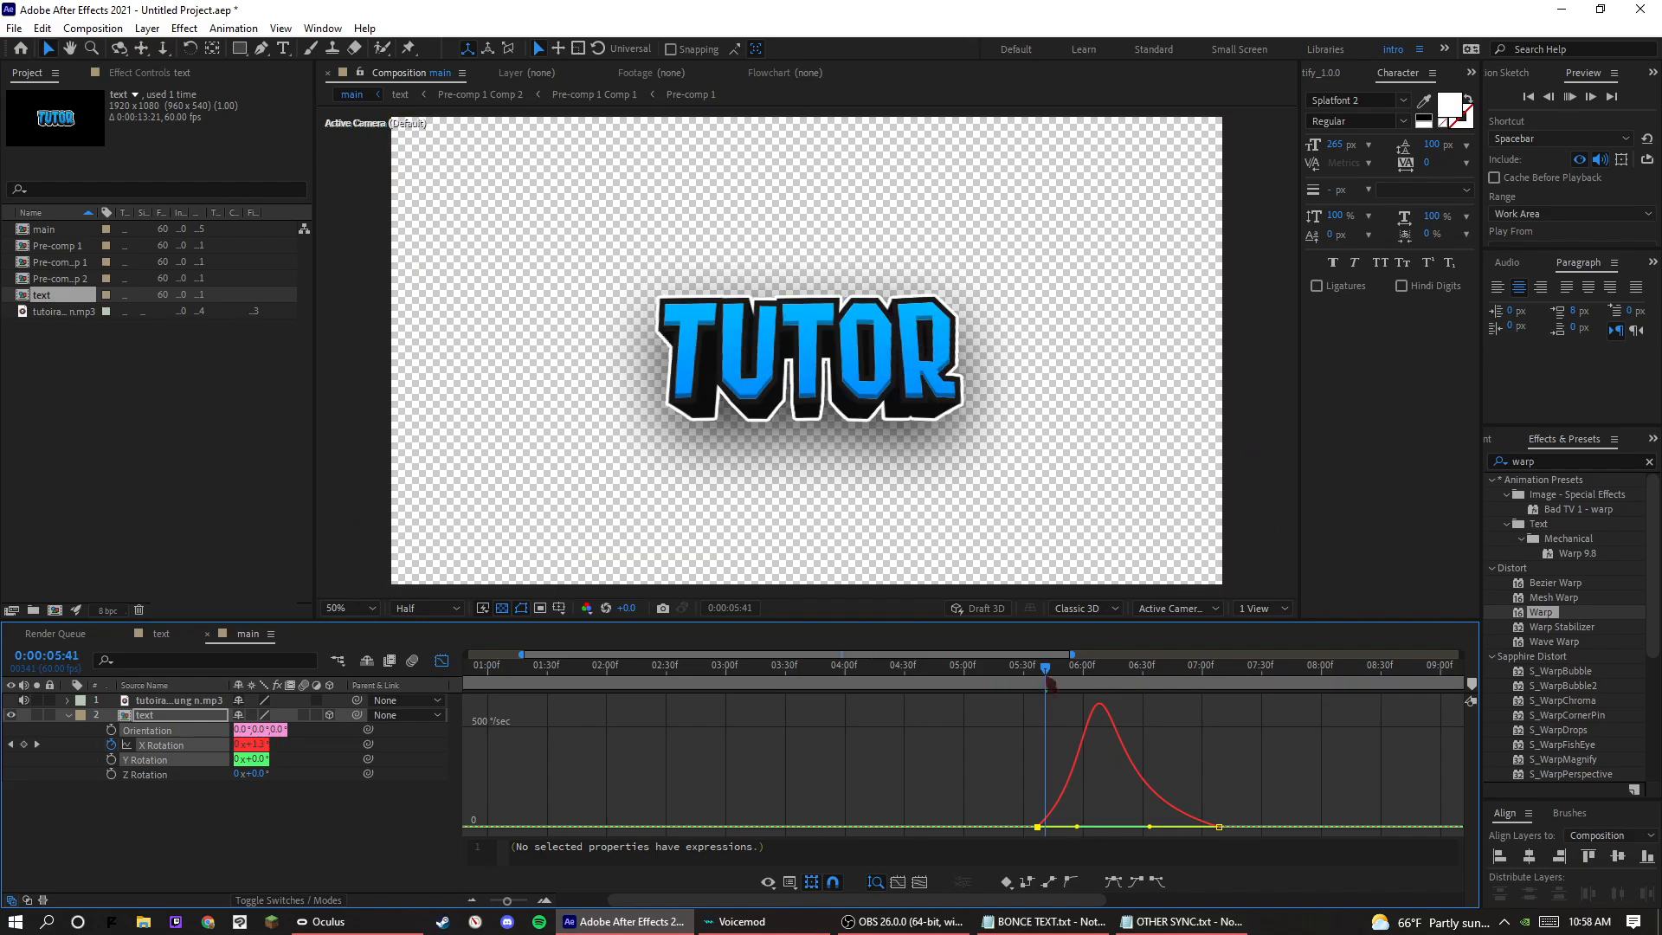
key(space)
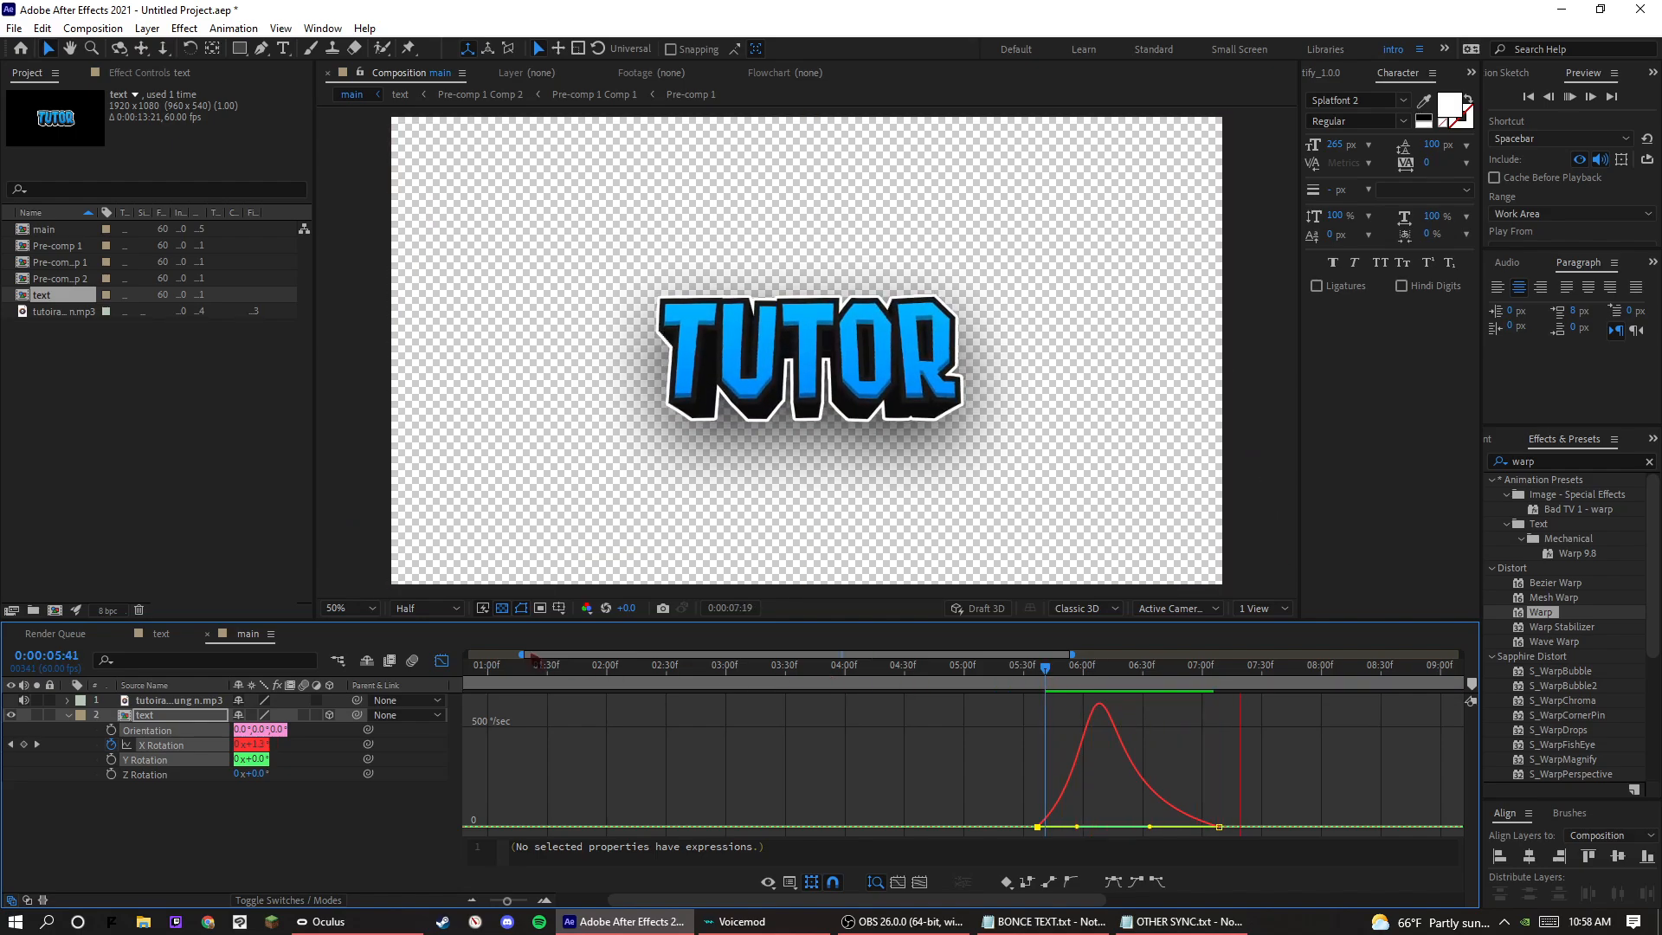
key(shift+F3)
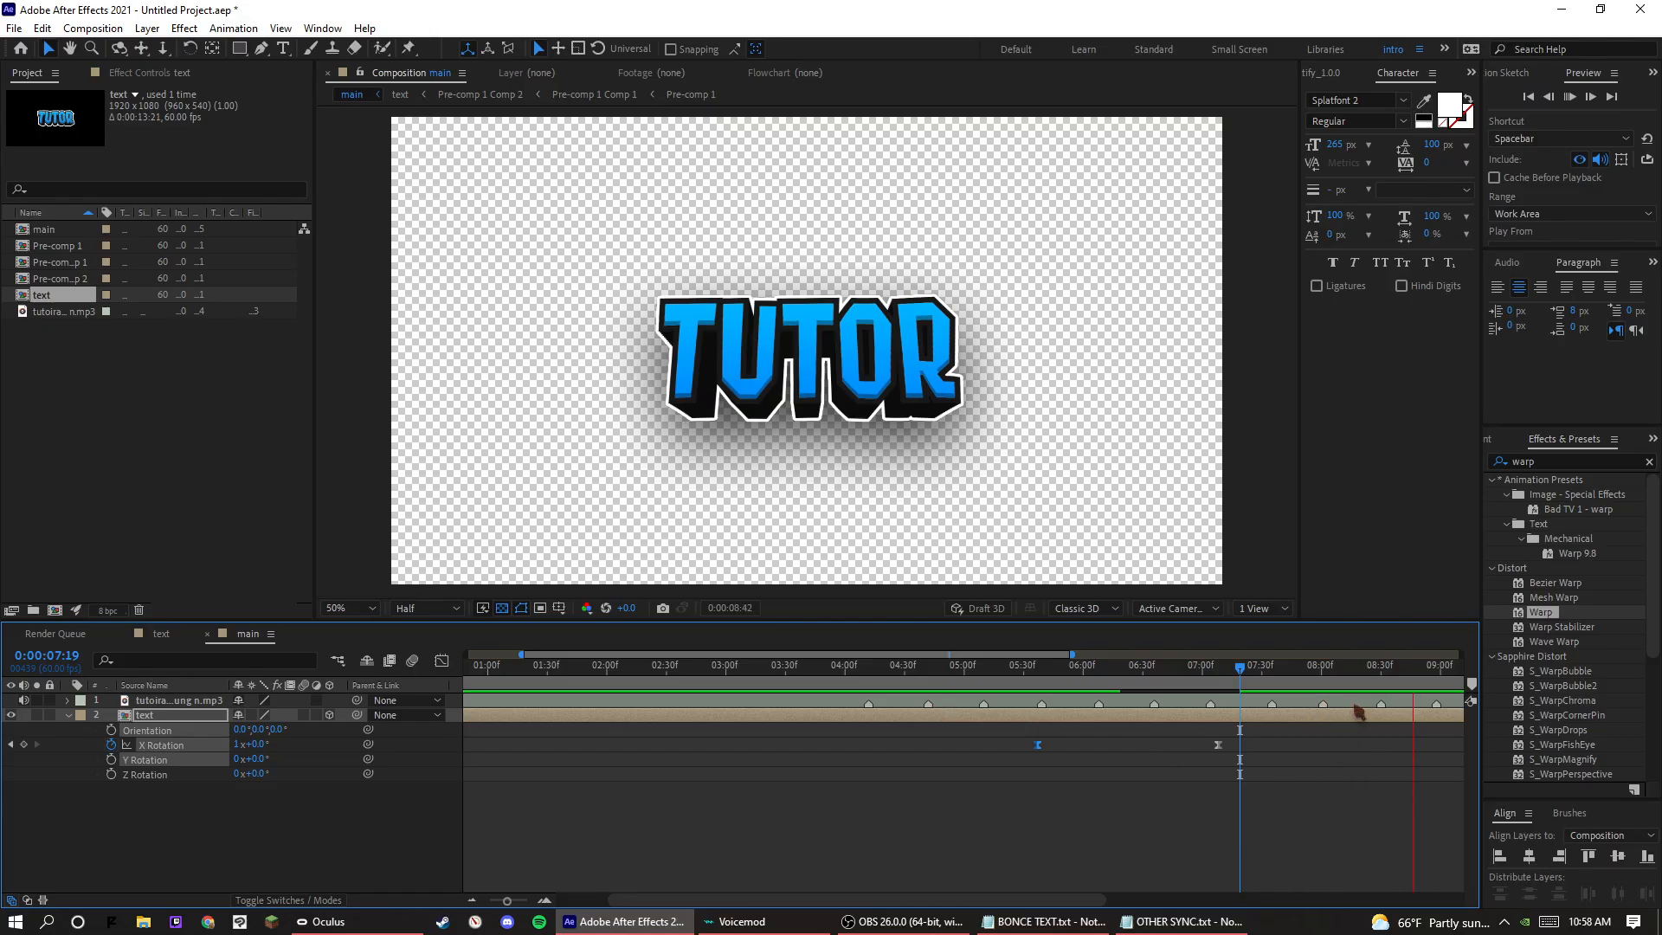
key(space)
Preview the X Rotation flip against the music from about 0:00:04:14 and stop at the last beat marker, 0:00:09:58.
drag(1117, 673, 795, 669)
key(space)
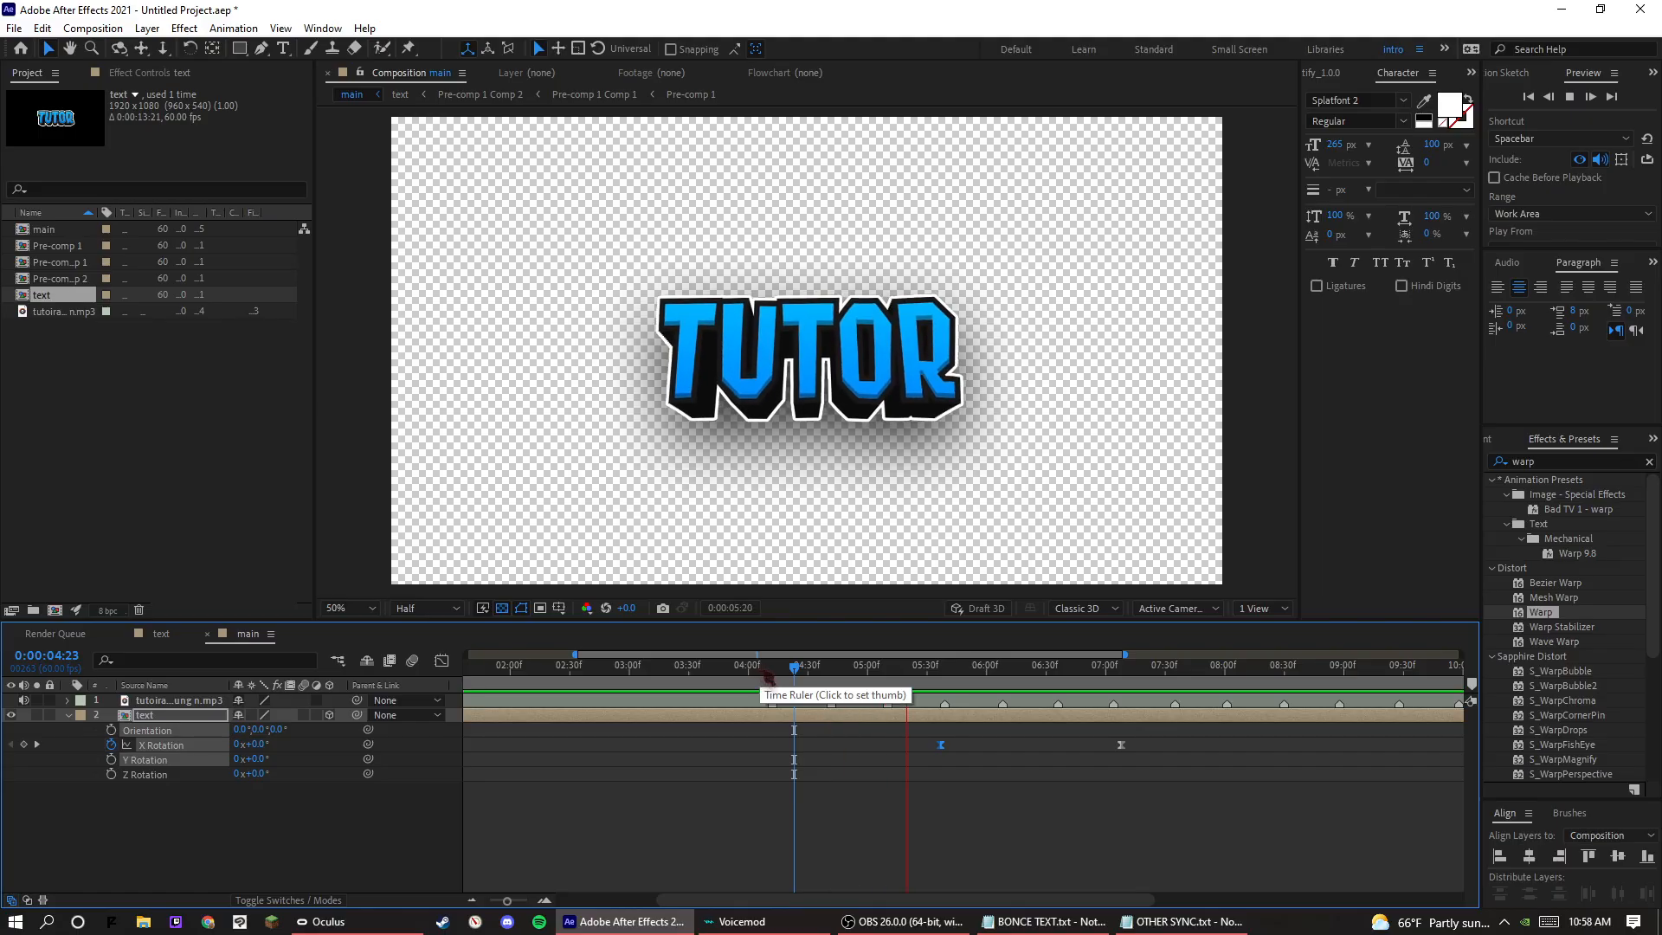
click(777, 673)
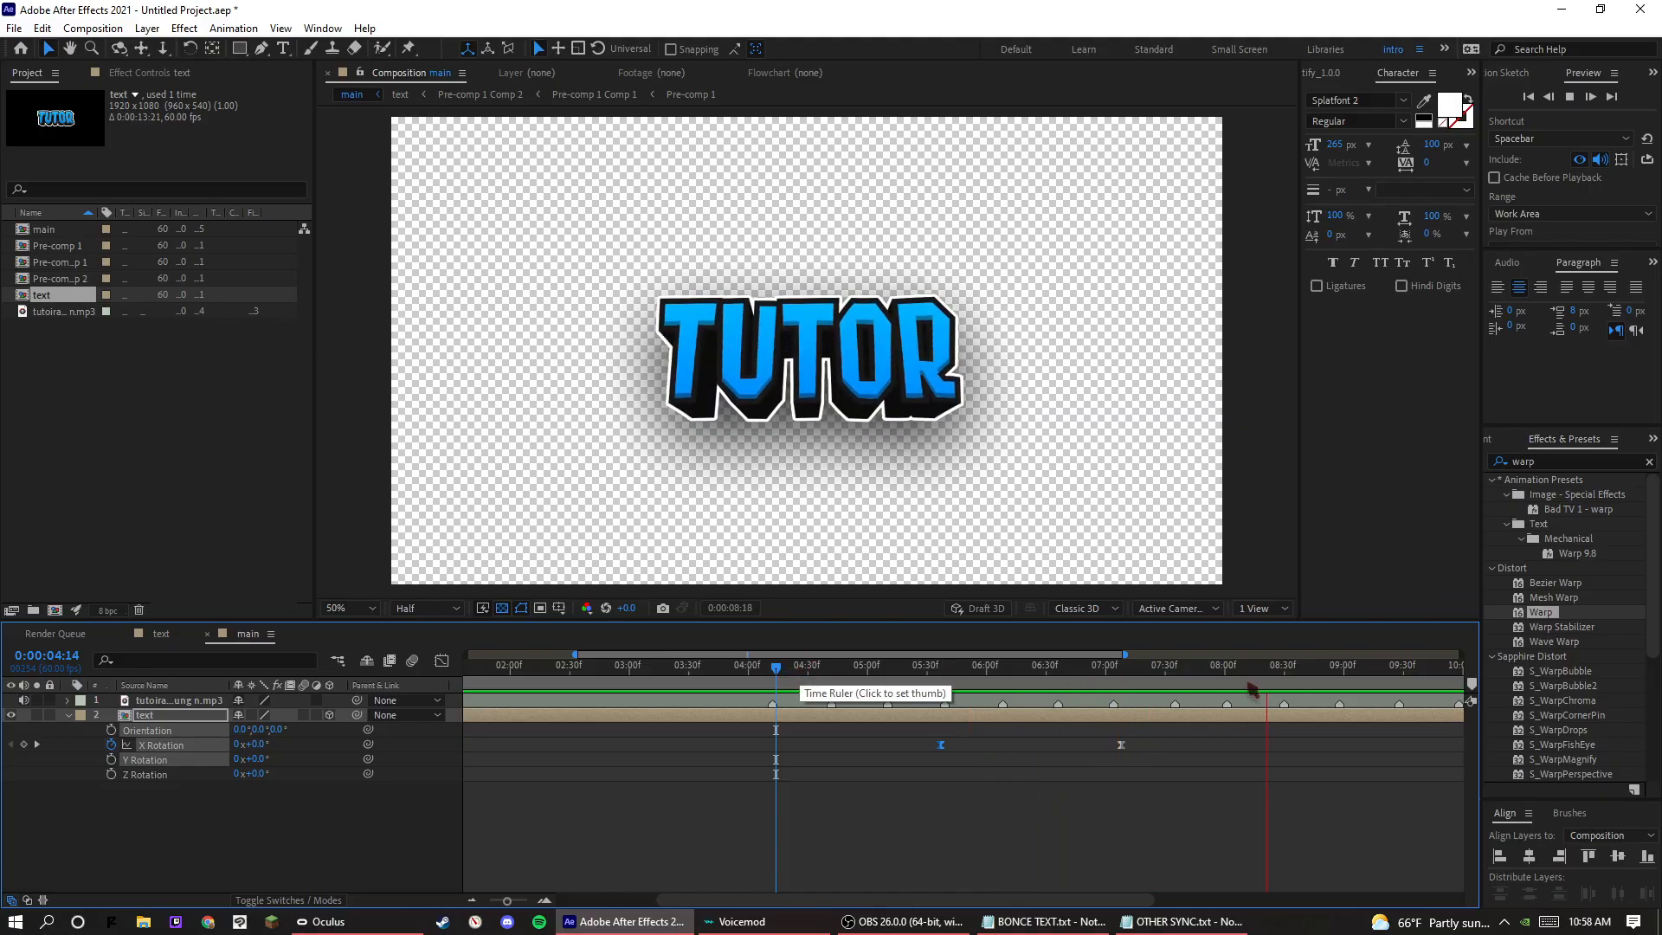
key(space)
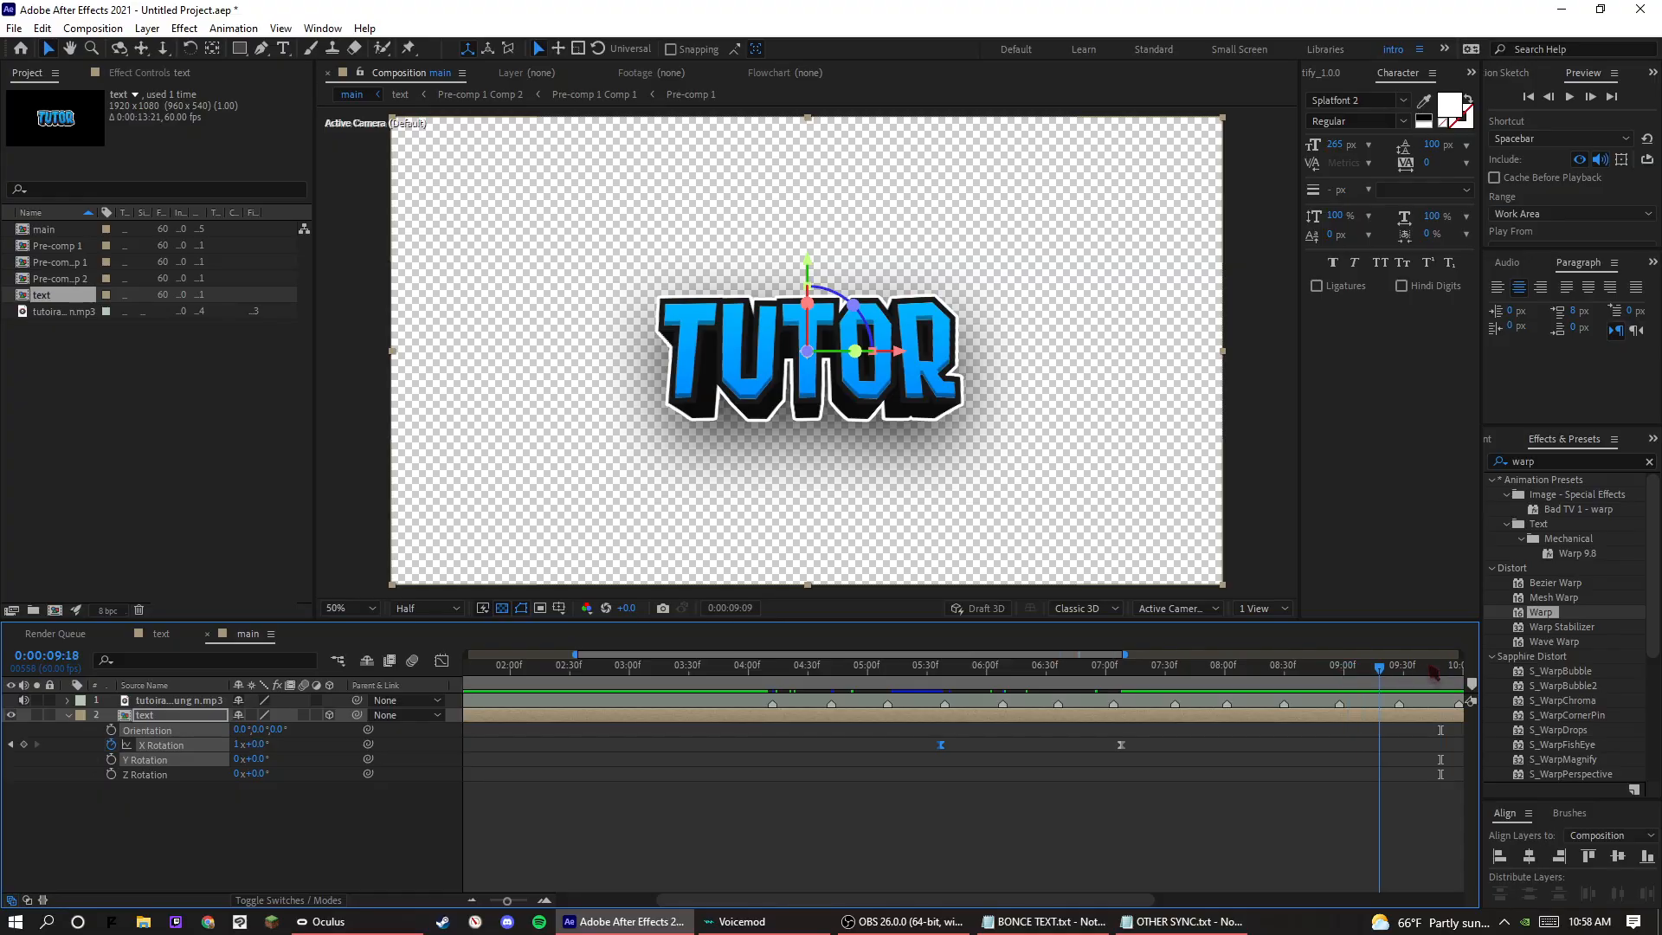
key(space)
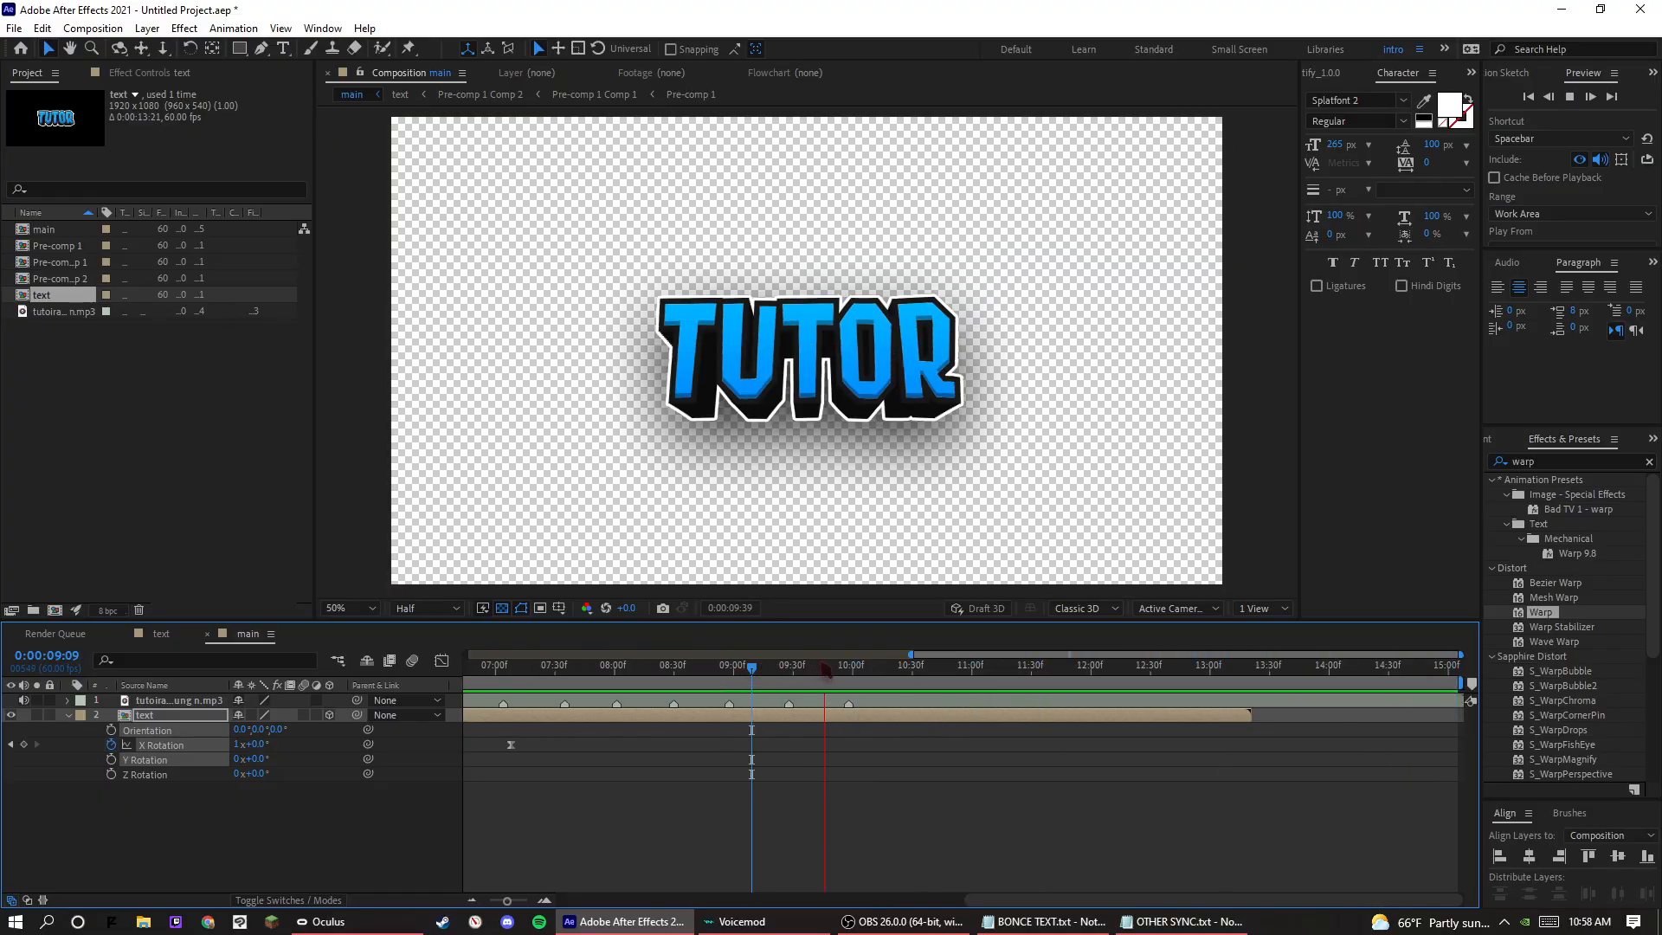
key(space)
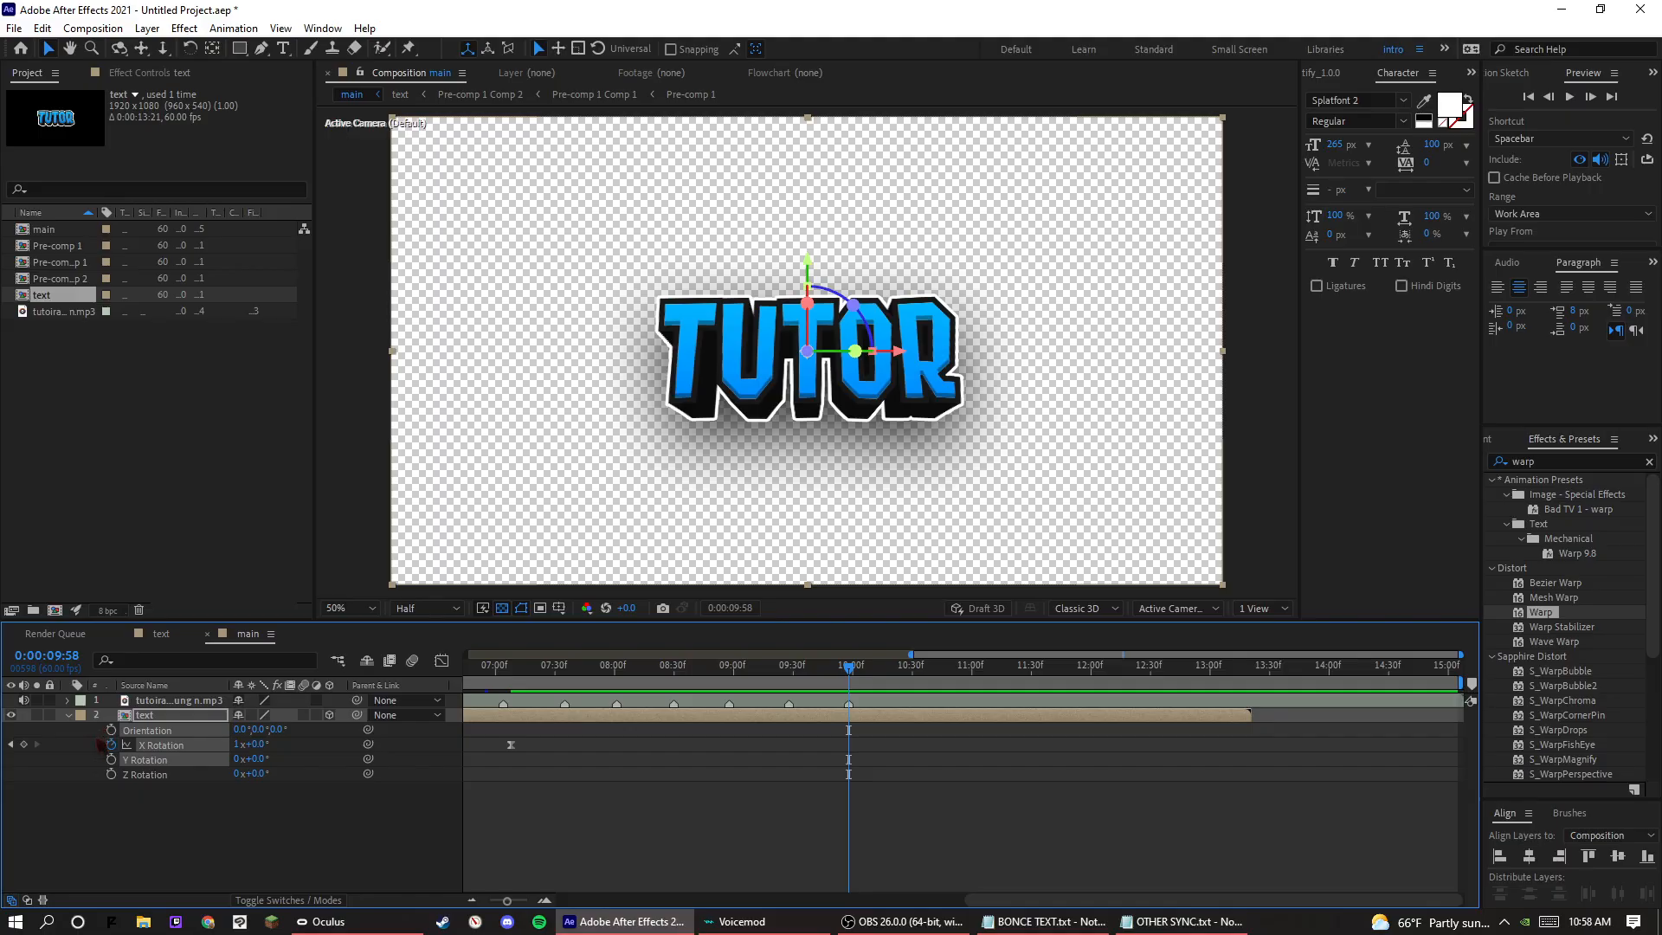
click(112, 761)
click(879, 765)
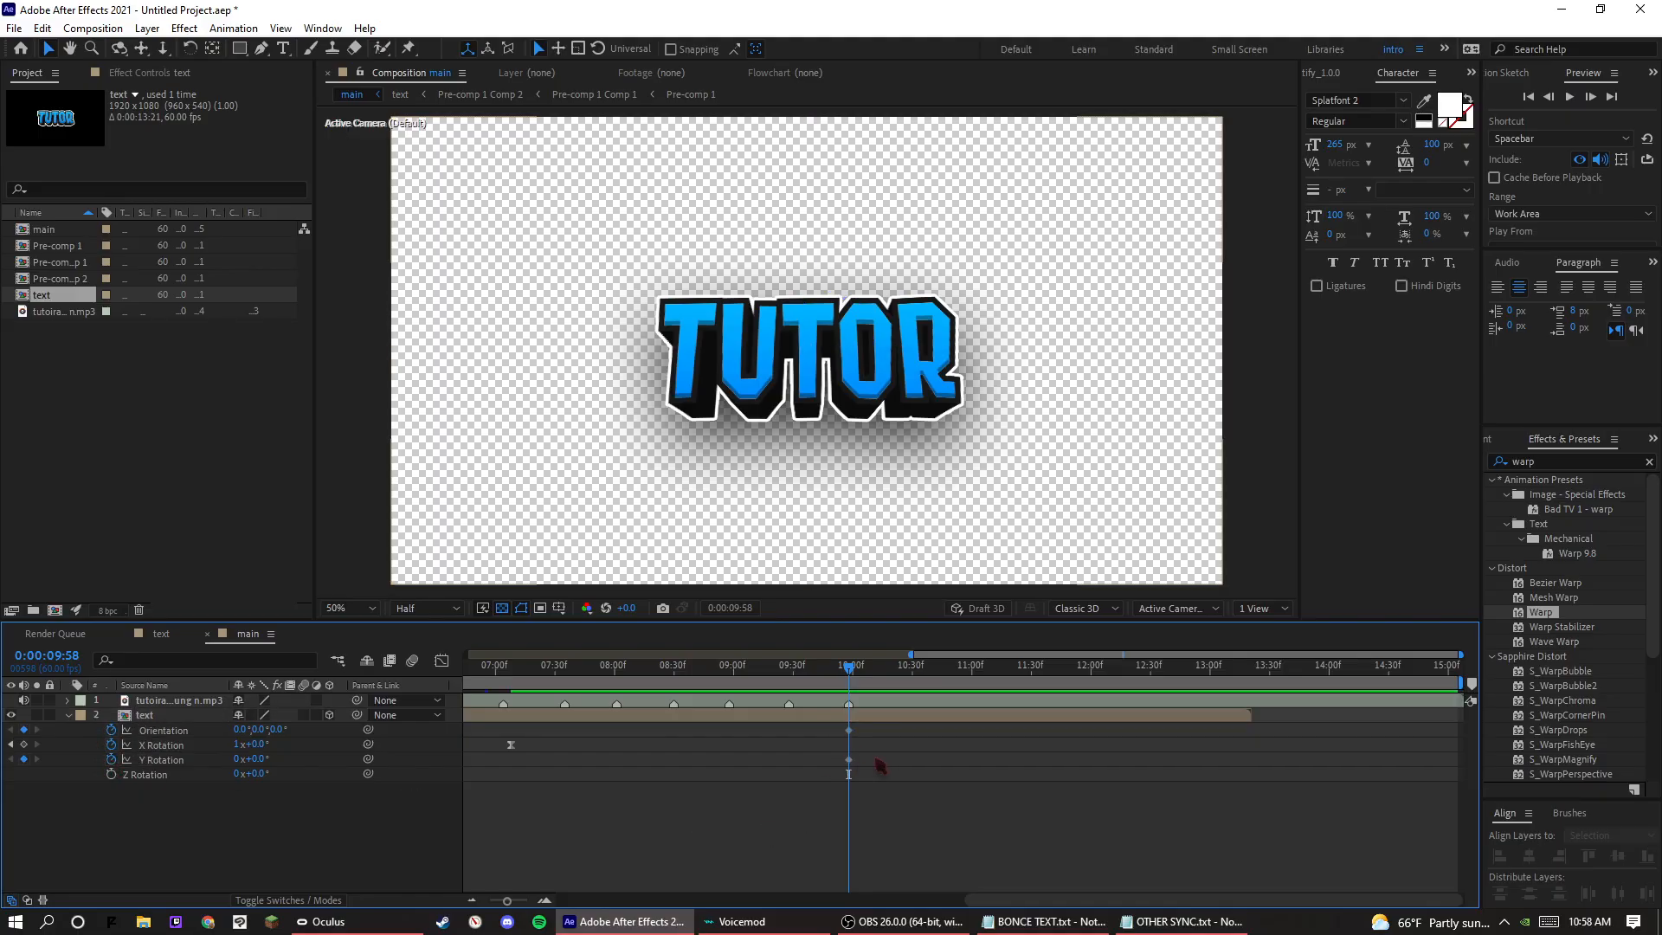
key(ctrl+z)
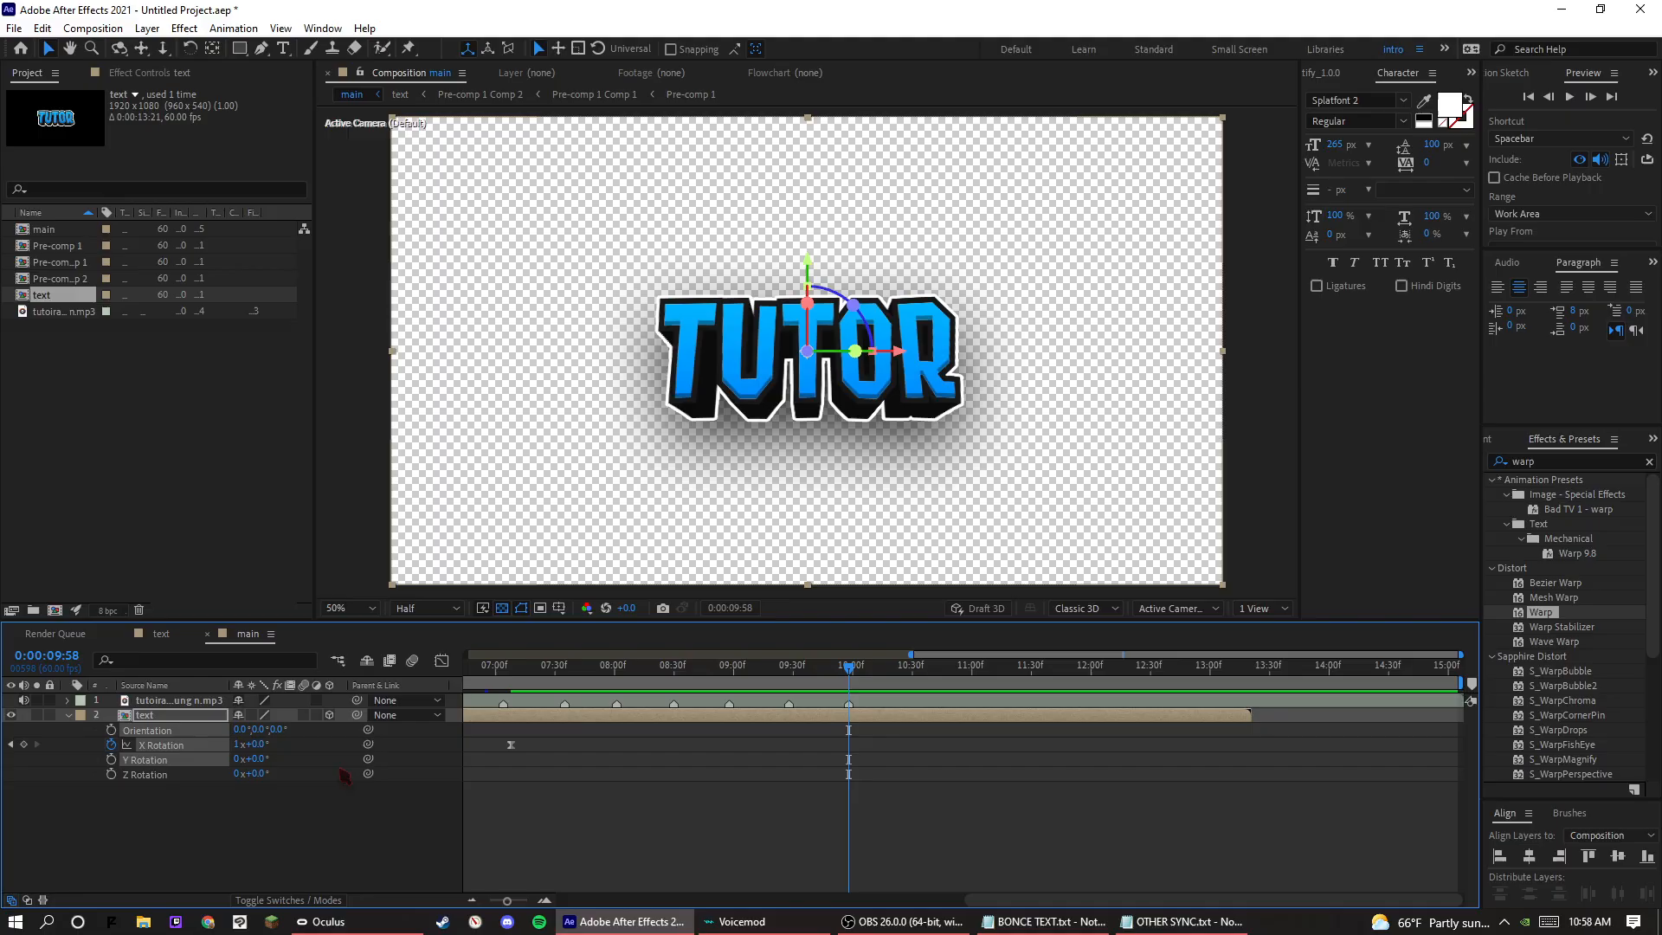
click(455, 769)
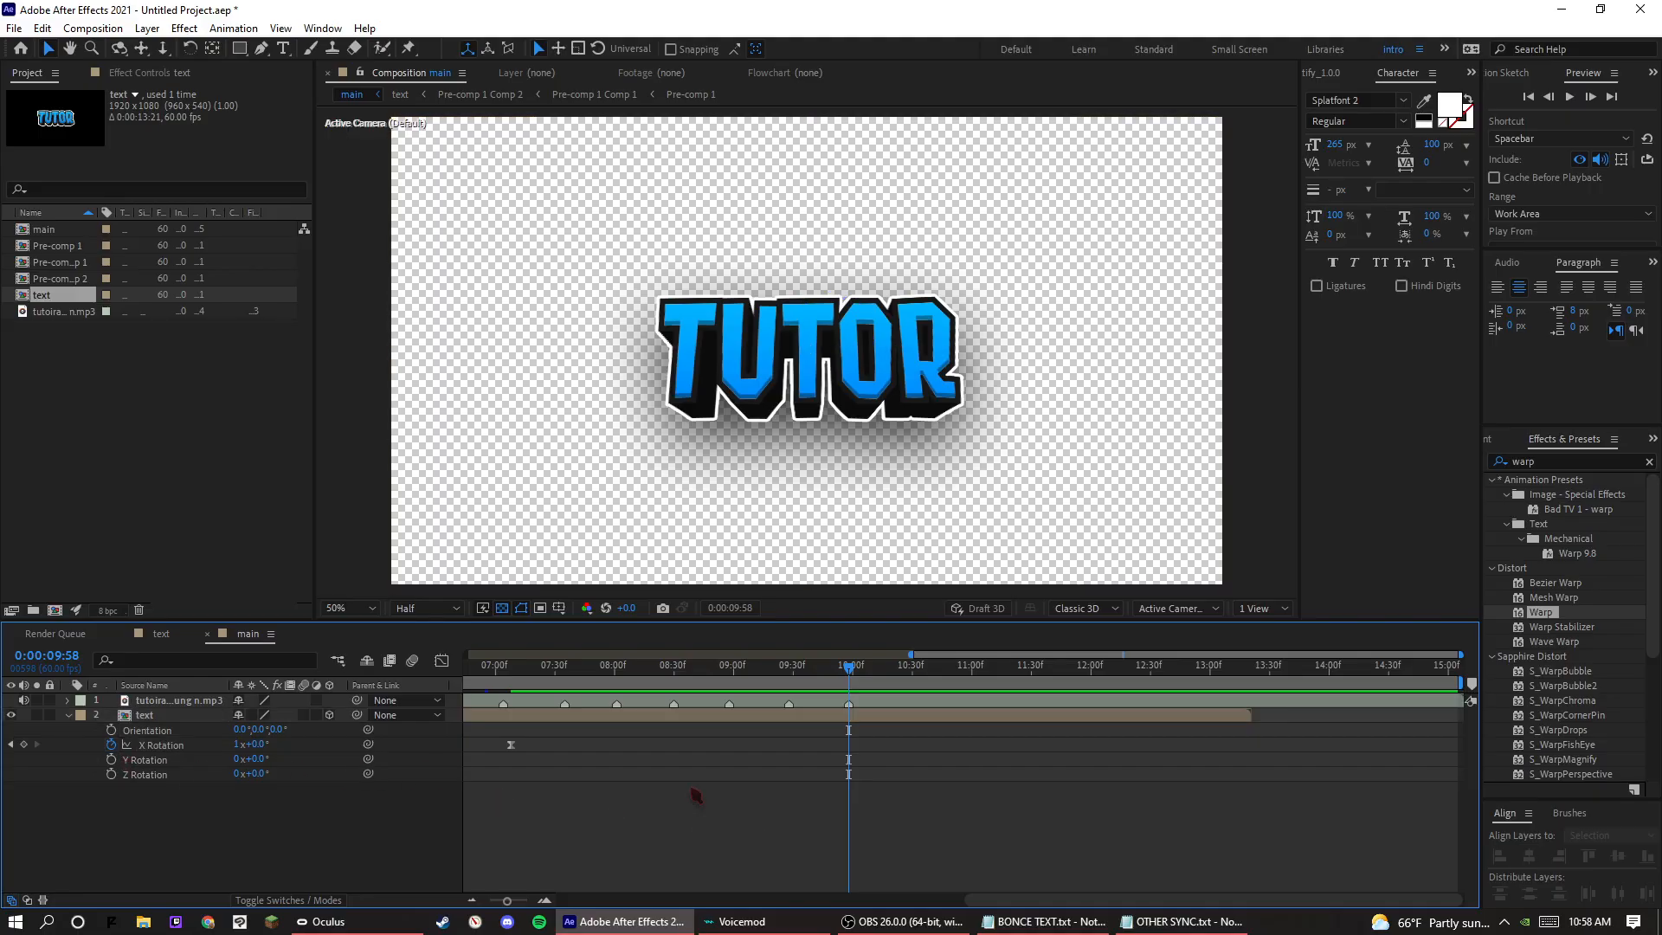
Keyframe the text layer's Y Rotation from 0° at about 0:00:09:25 to 360° at about 0:00:10:53, with Easy Ease on both keyframes.
click(112, 760)
drag(854, 764, 960, 776)
click(257, 762)
text(360)
key(Return)
drag(988, 755, 726, 783)
right_click(782, 760)
mouse_move(853, 747)
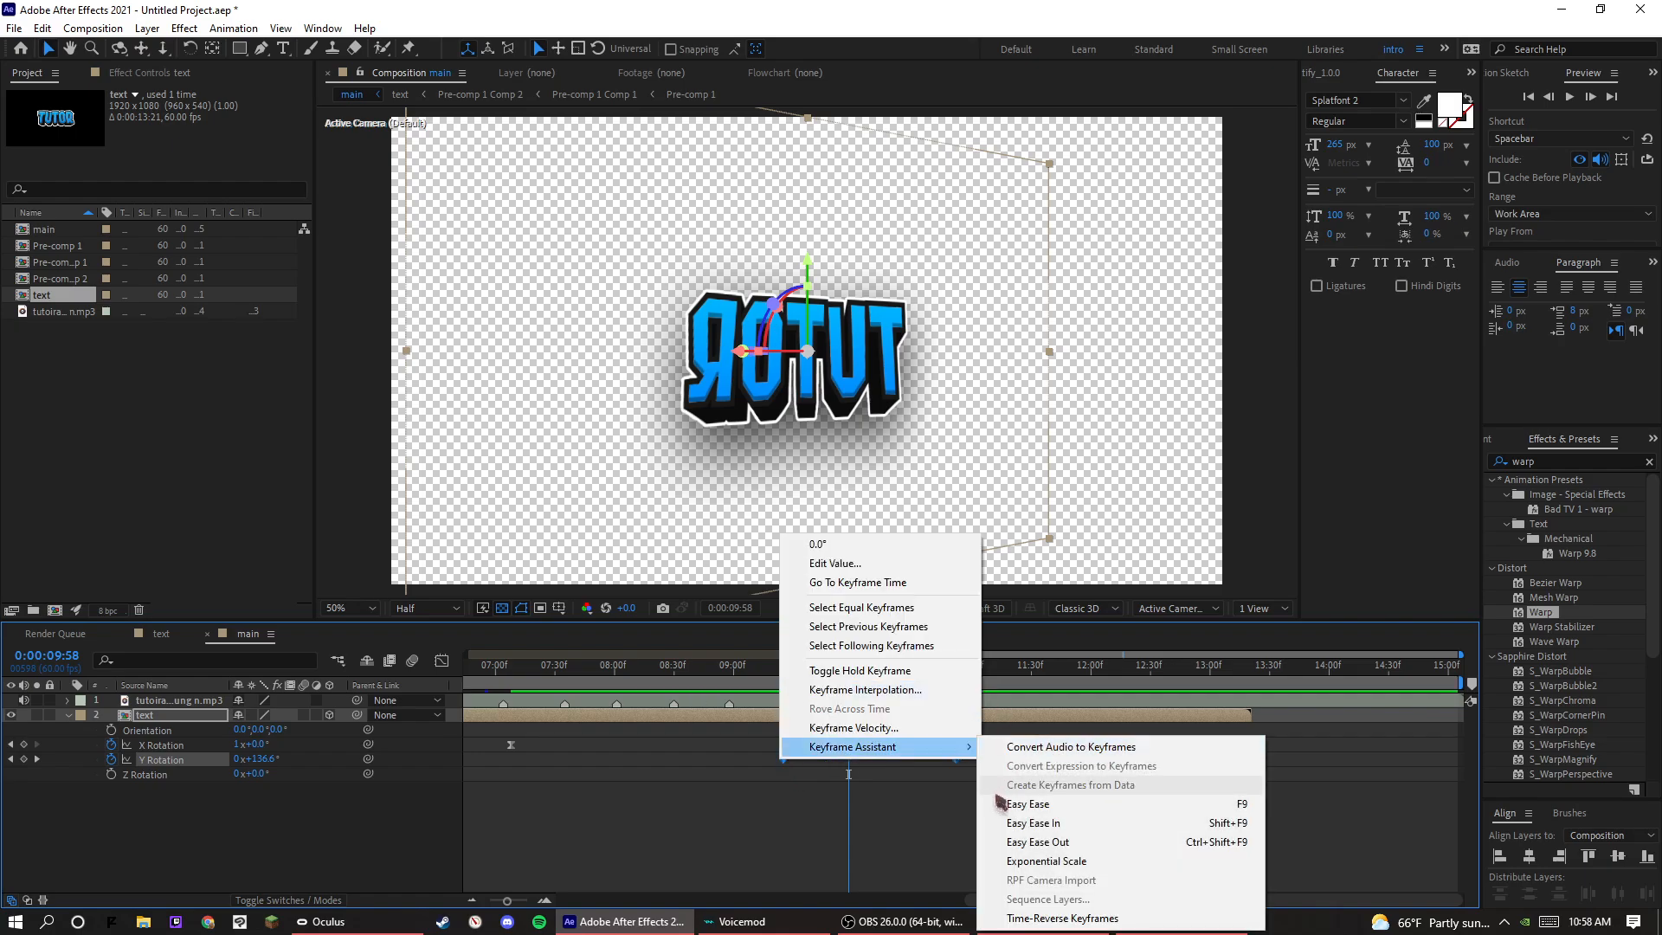
click(1028, 804)
Reshape the Y Rotation speed curve to peak on the 0:00:09:58 beat, and preview the flip from about 0:00:09:29.
click(441, 661)
click(956, 826)
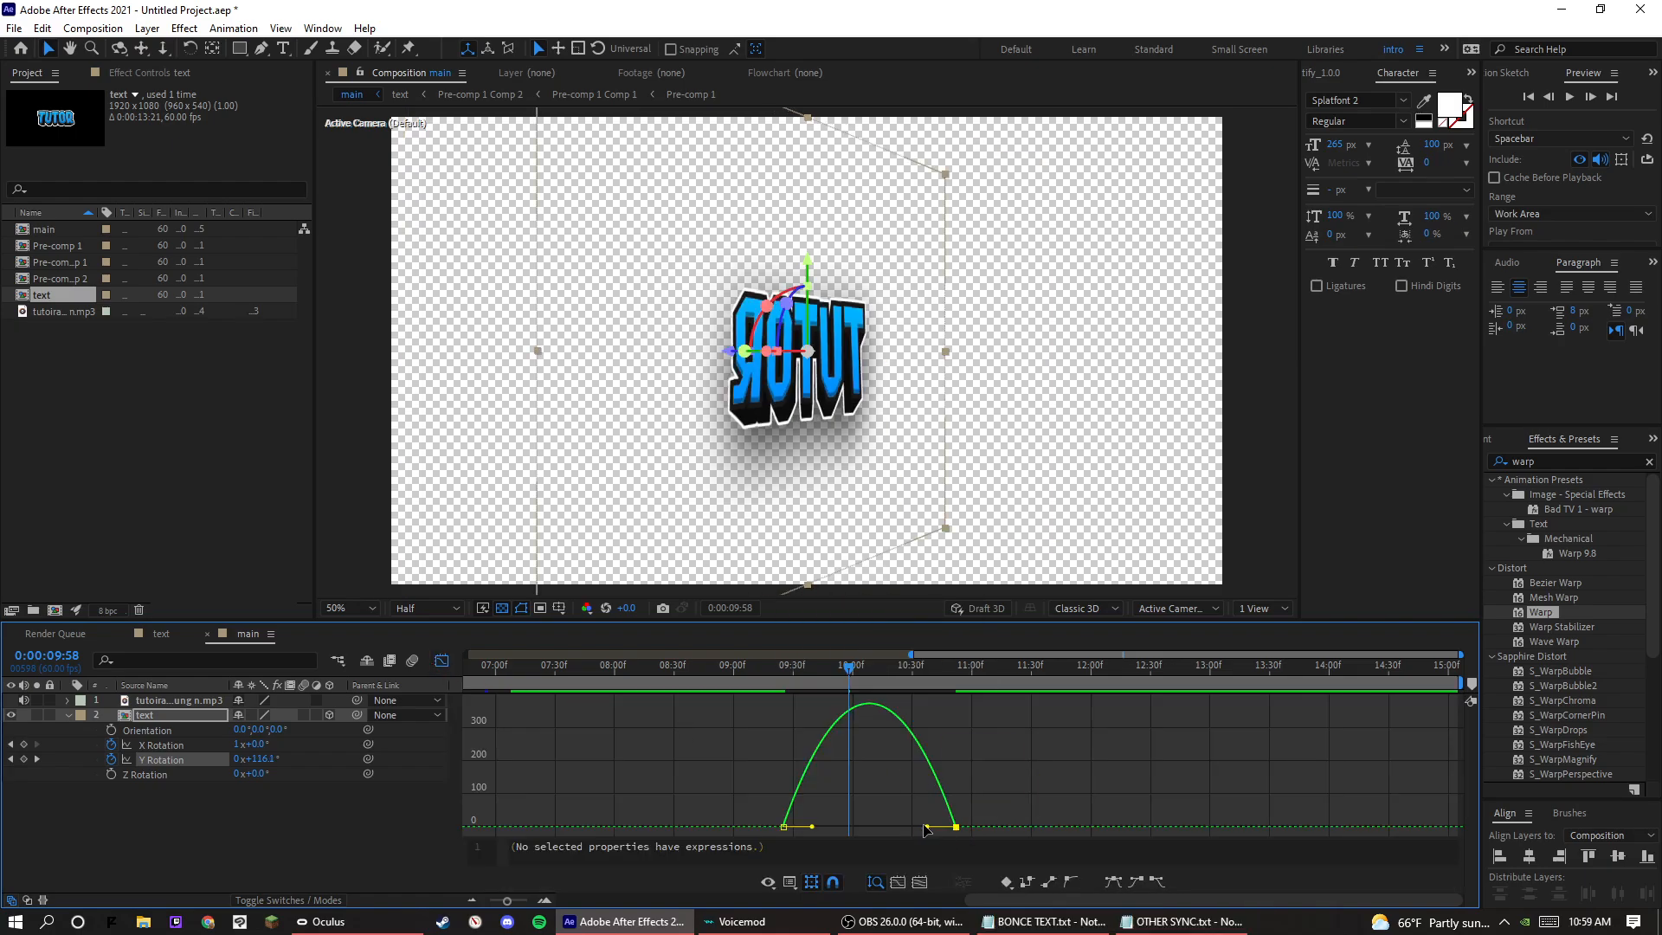
drag(927, 827, 821, 829)
click(791, 697)
click(791, 682)
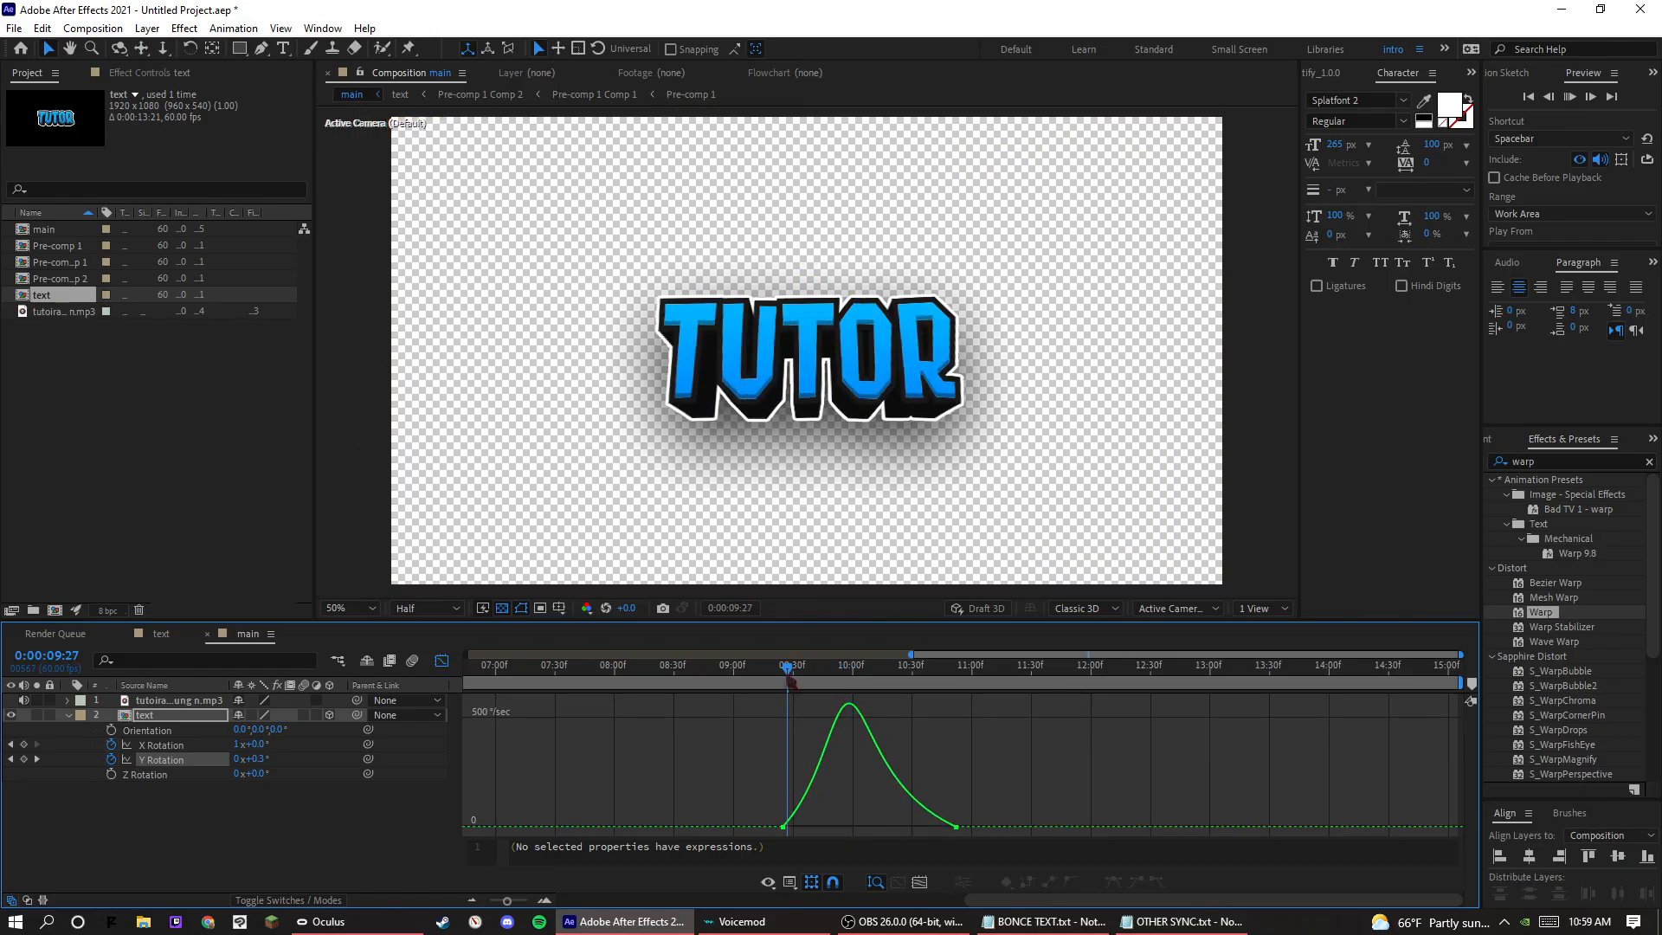
key(space)
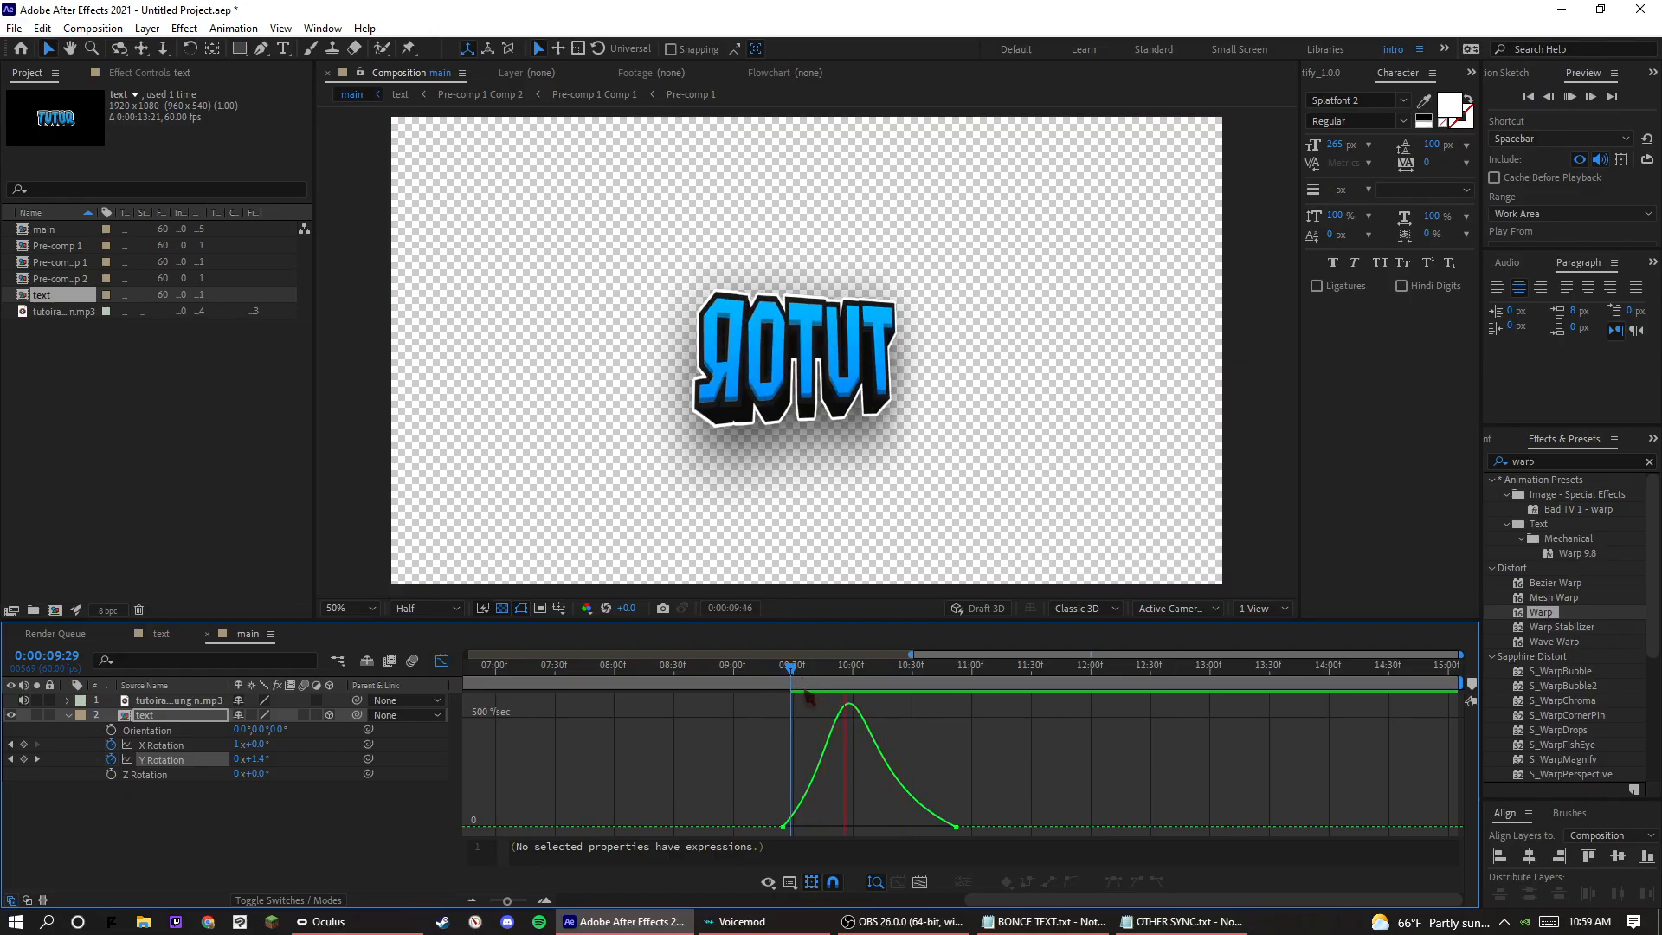
key(space)
click(445, 661)
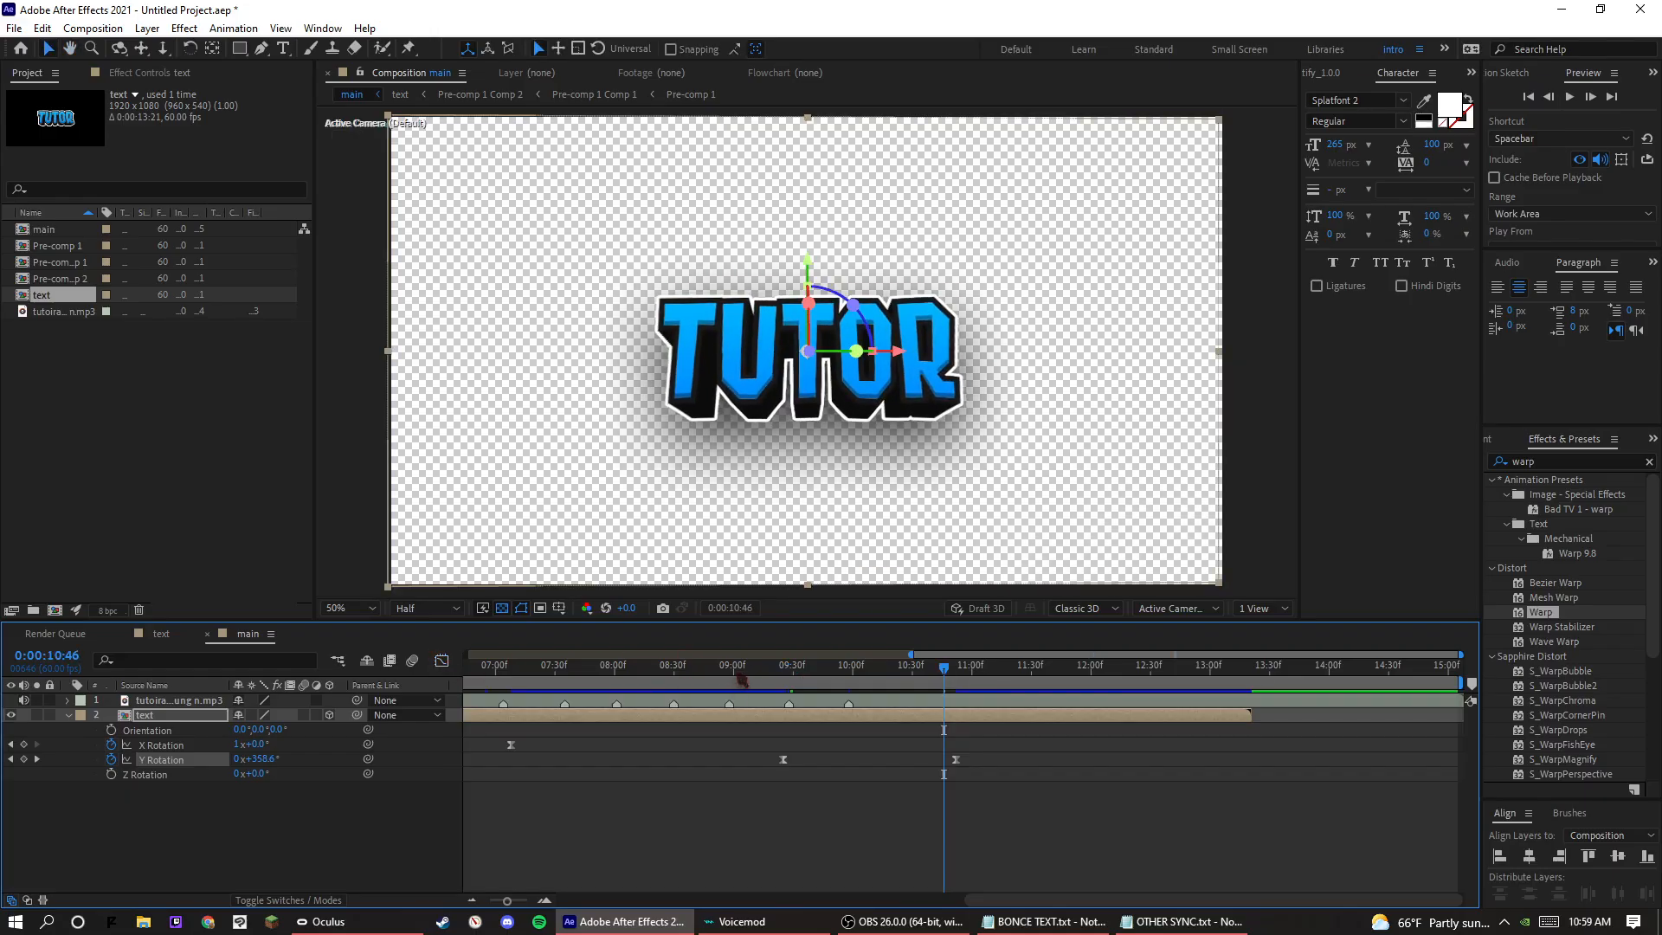
Preview both rotation flips against the music from about 0:00:06:09, and collapse the text layer's properties.
drag(739, 677, 797, 749)
key(space)
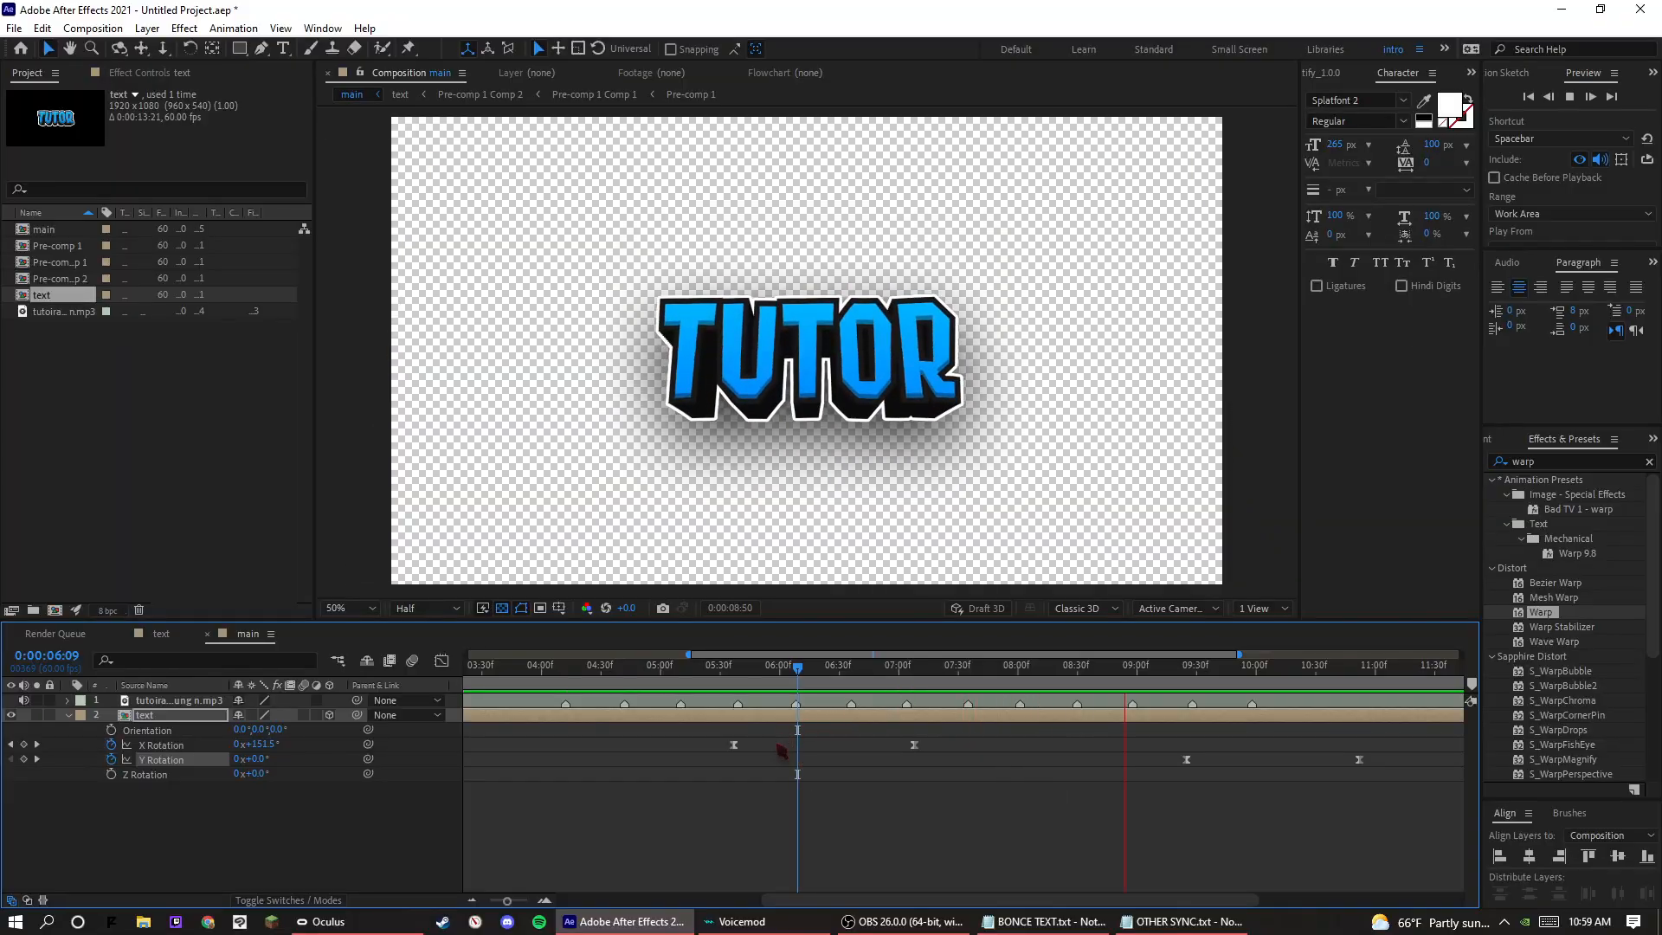
key(space)
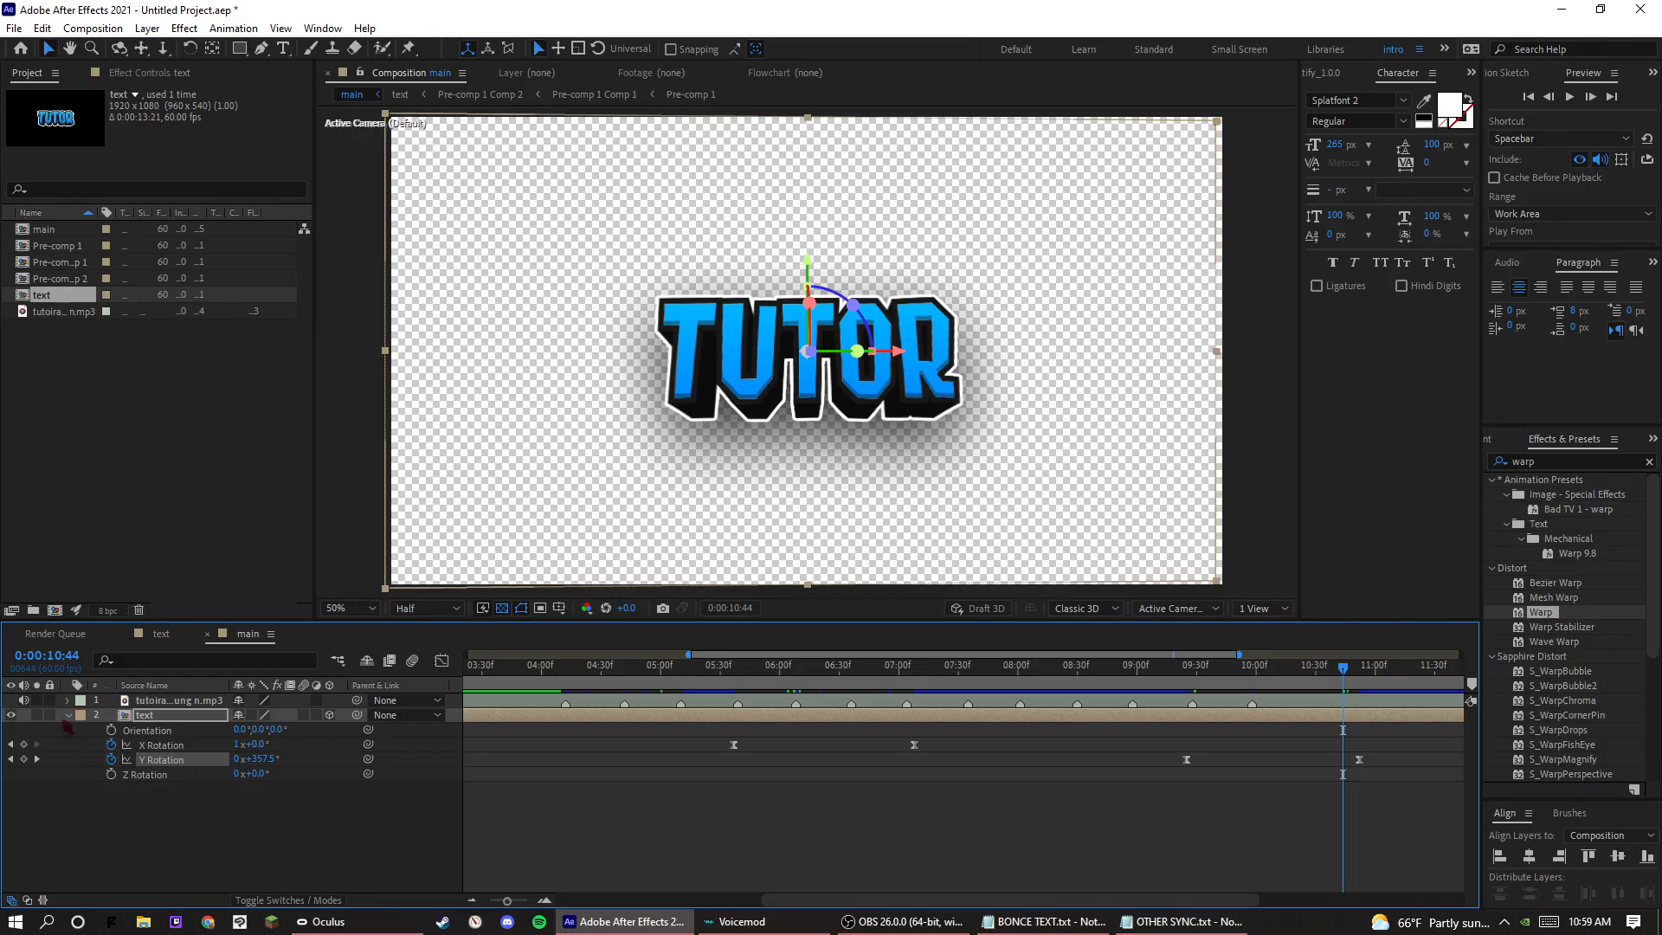
click(67, 716)
Create a new composition named bg at 1920 × 1080 and 60 fps, with a duration of 0:00:15:05.
click(146, 502)
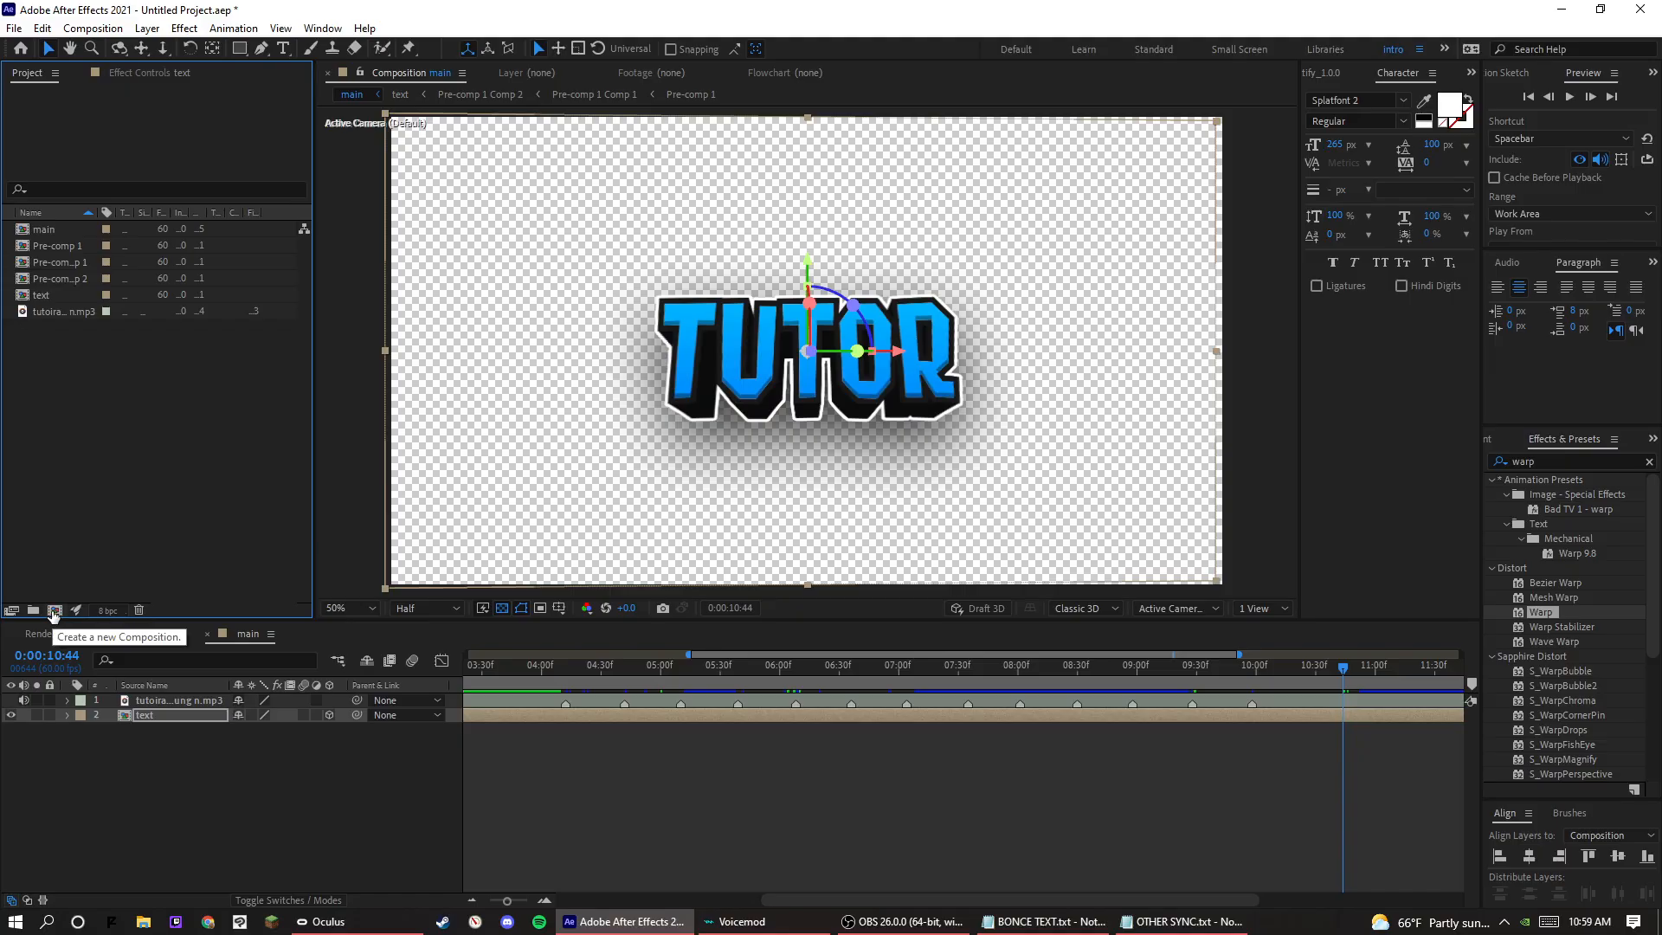
click(54, 610)
text(bg)
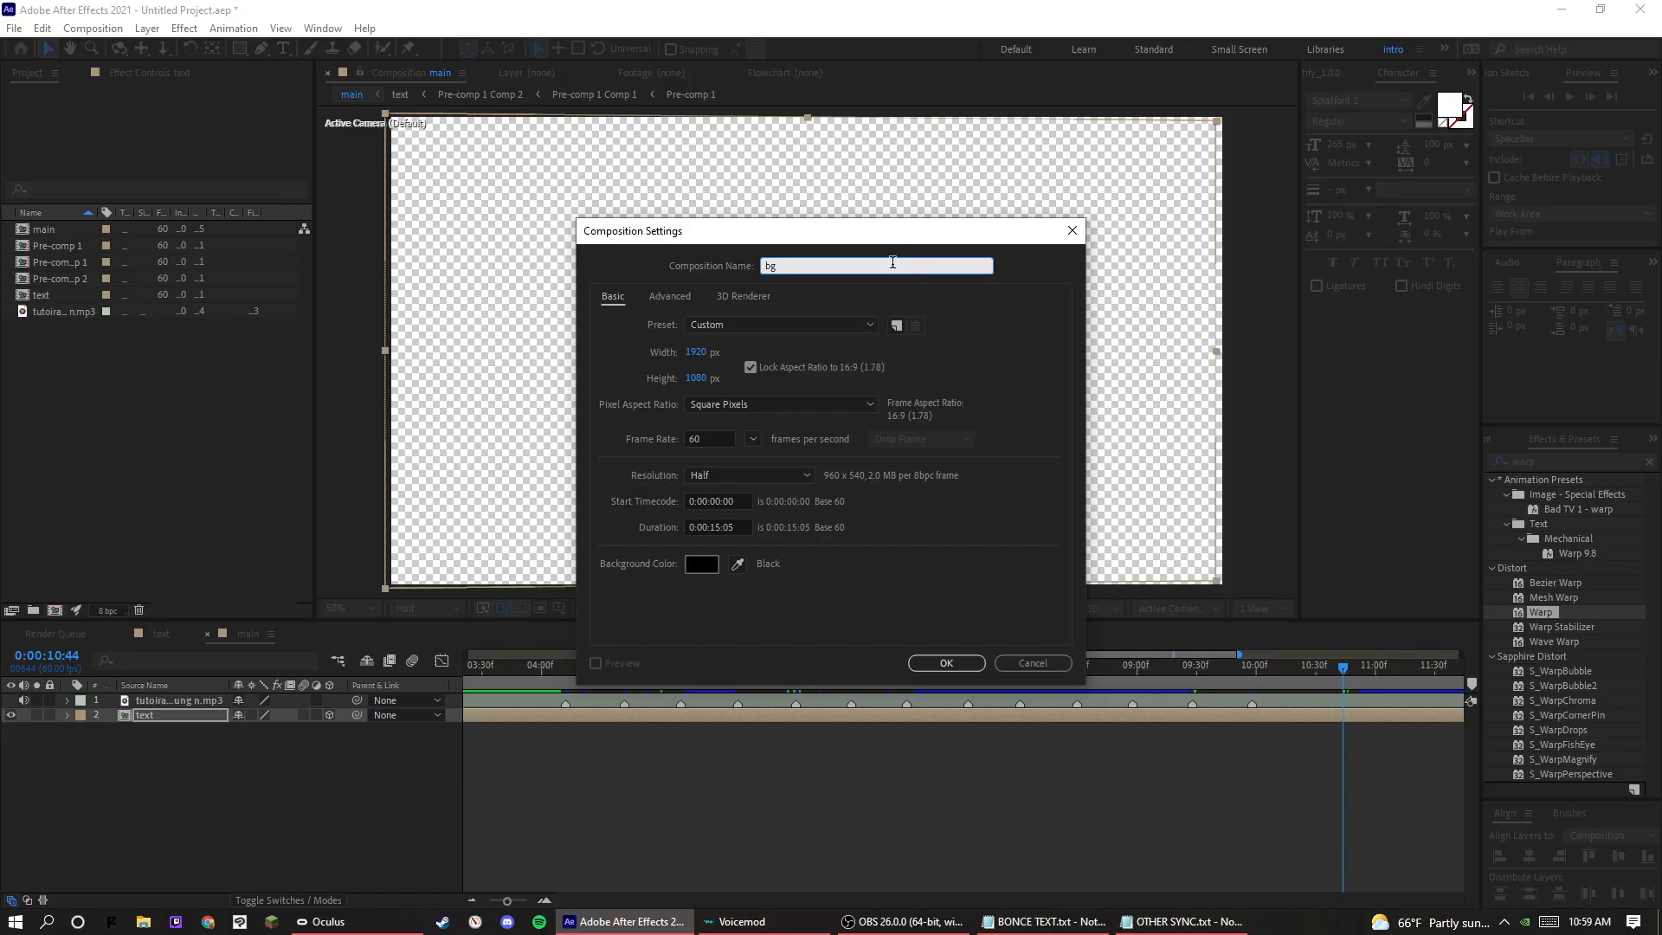
click(874, 290)
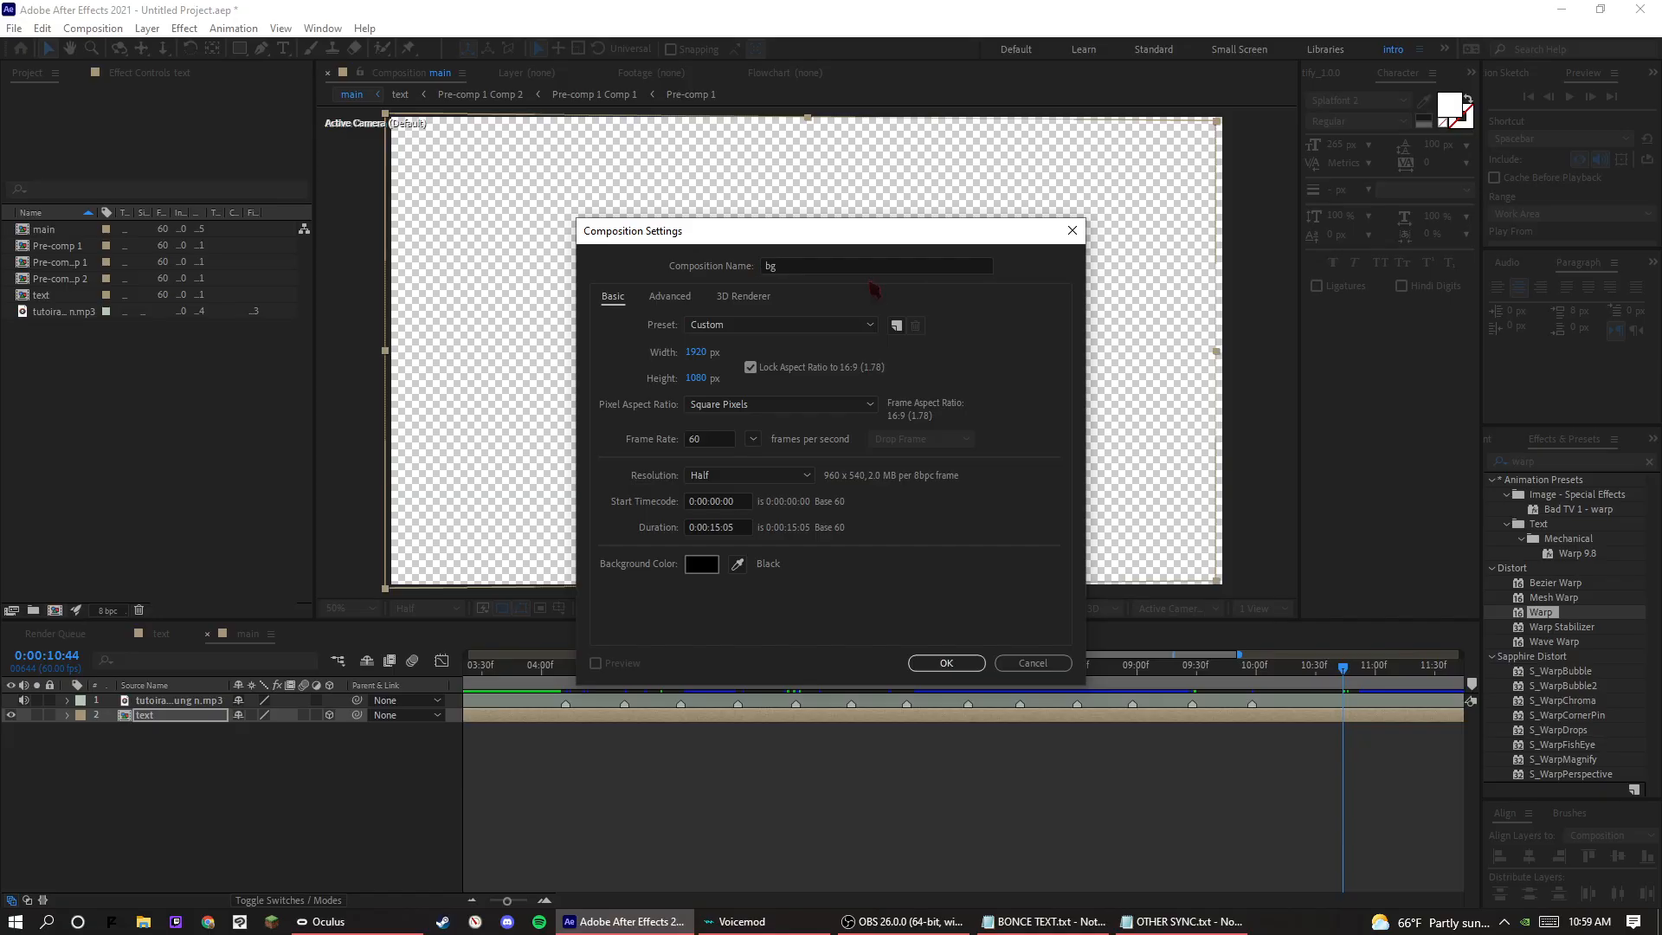
click(947, 663)
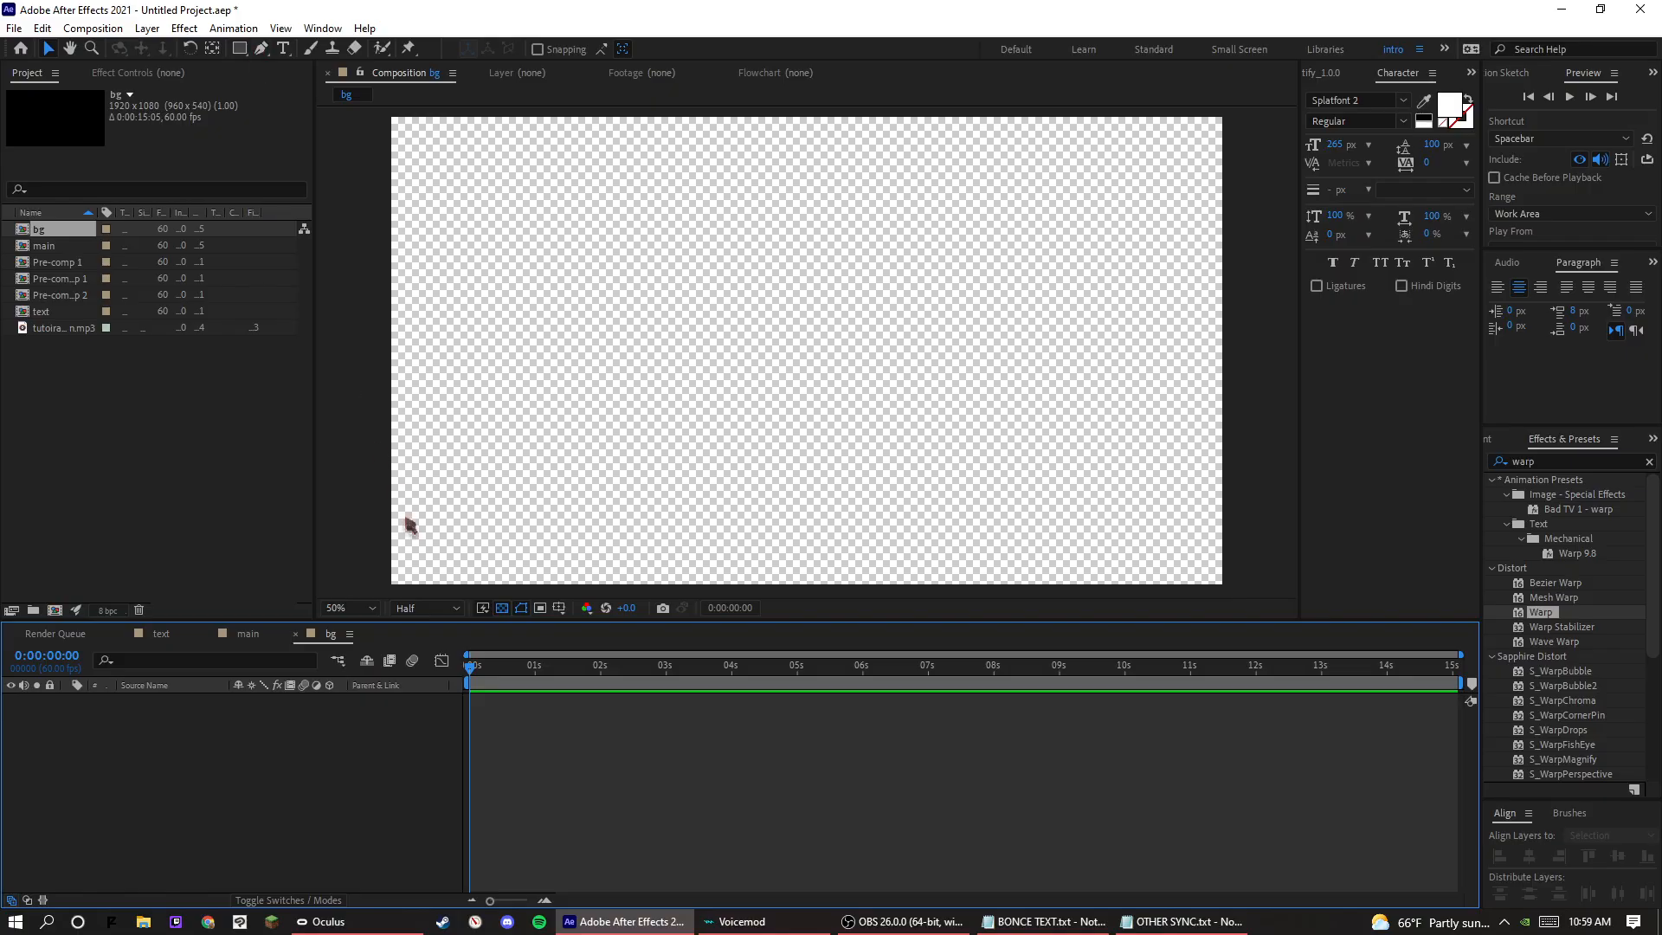
Turn off the transparency grid and add a full-size solid in very dark blue, 00030D, to the bg composition.
click(502, 608)
right_click(381, 764)
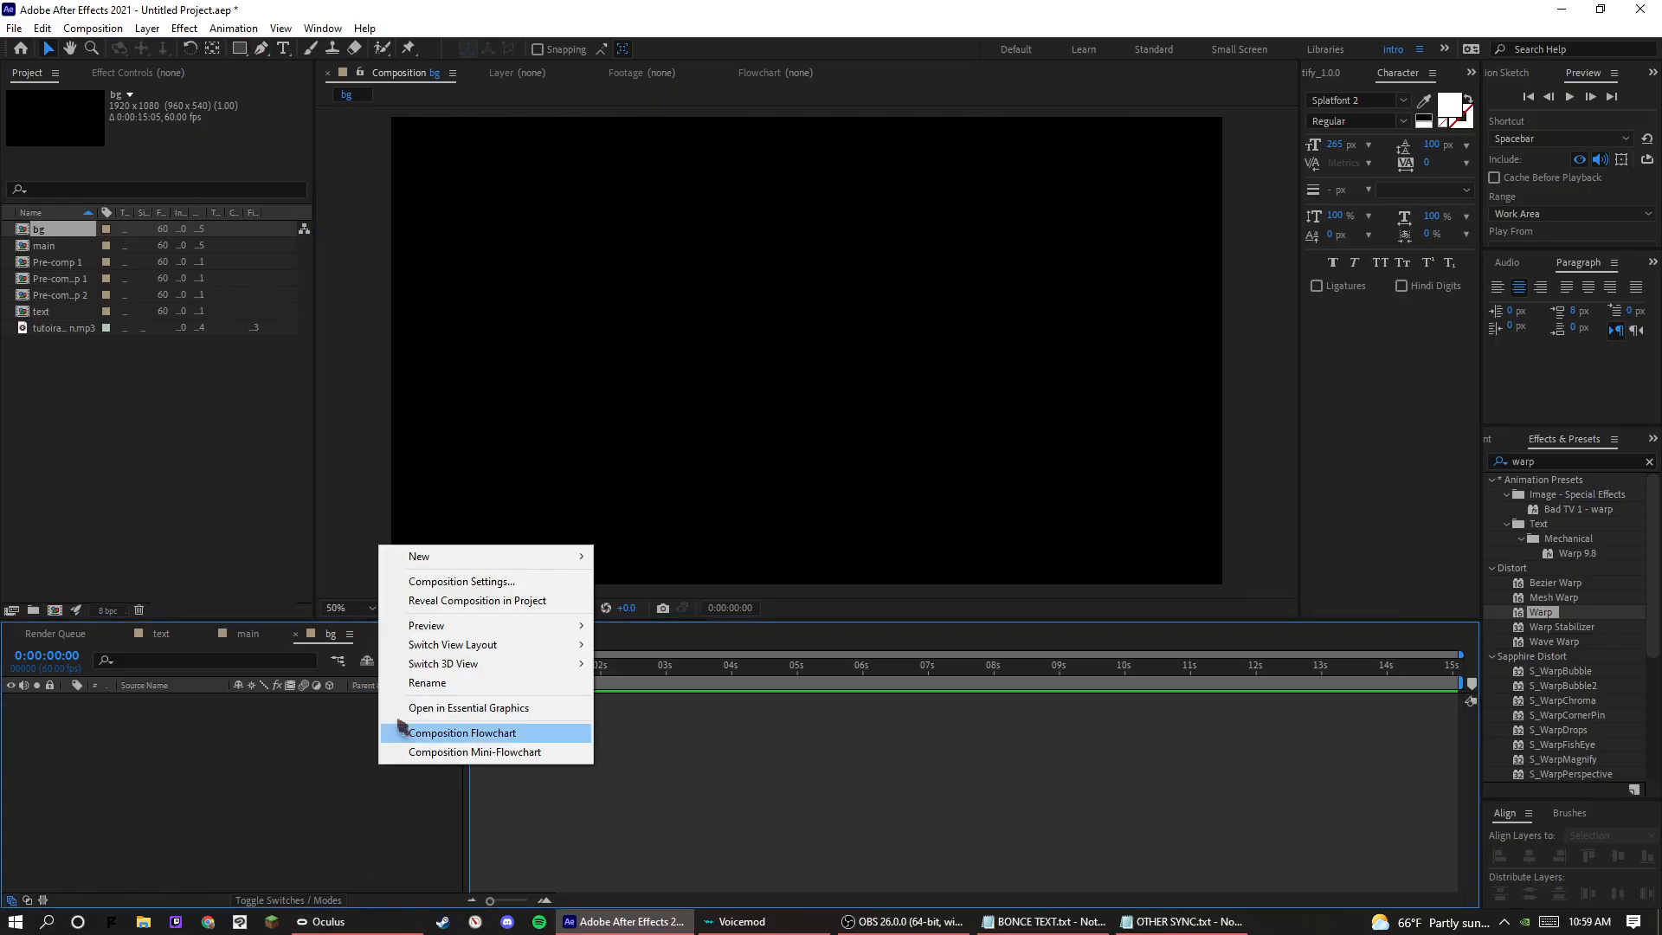
click(623, 601)
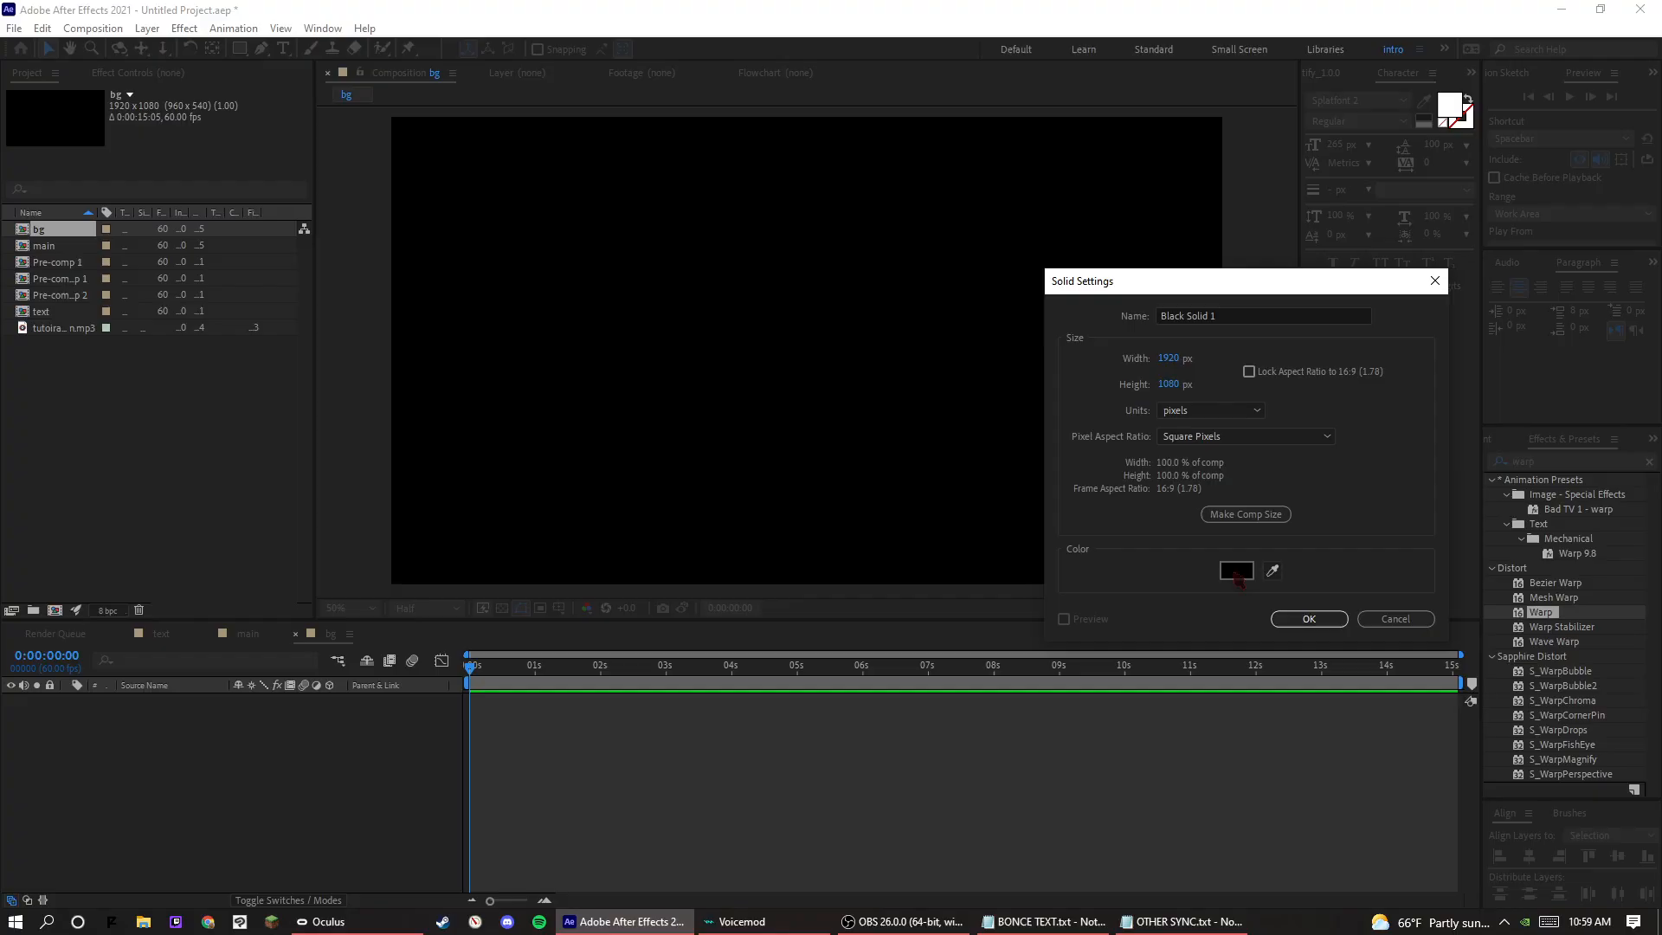
click(1238, 571)
drag(1203, 692, 1205, 604)
mouse_move(1165, 727)
mouse_down()
mouse_move(1221, 738)
mouse_move(1204, 728)
mouse_up()
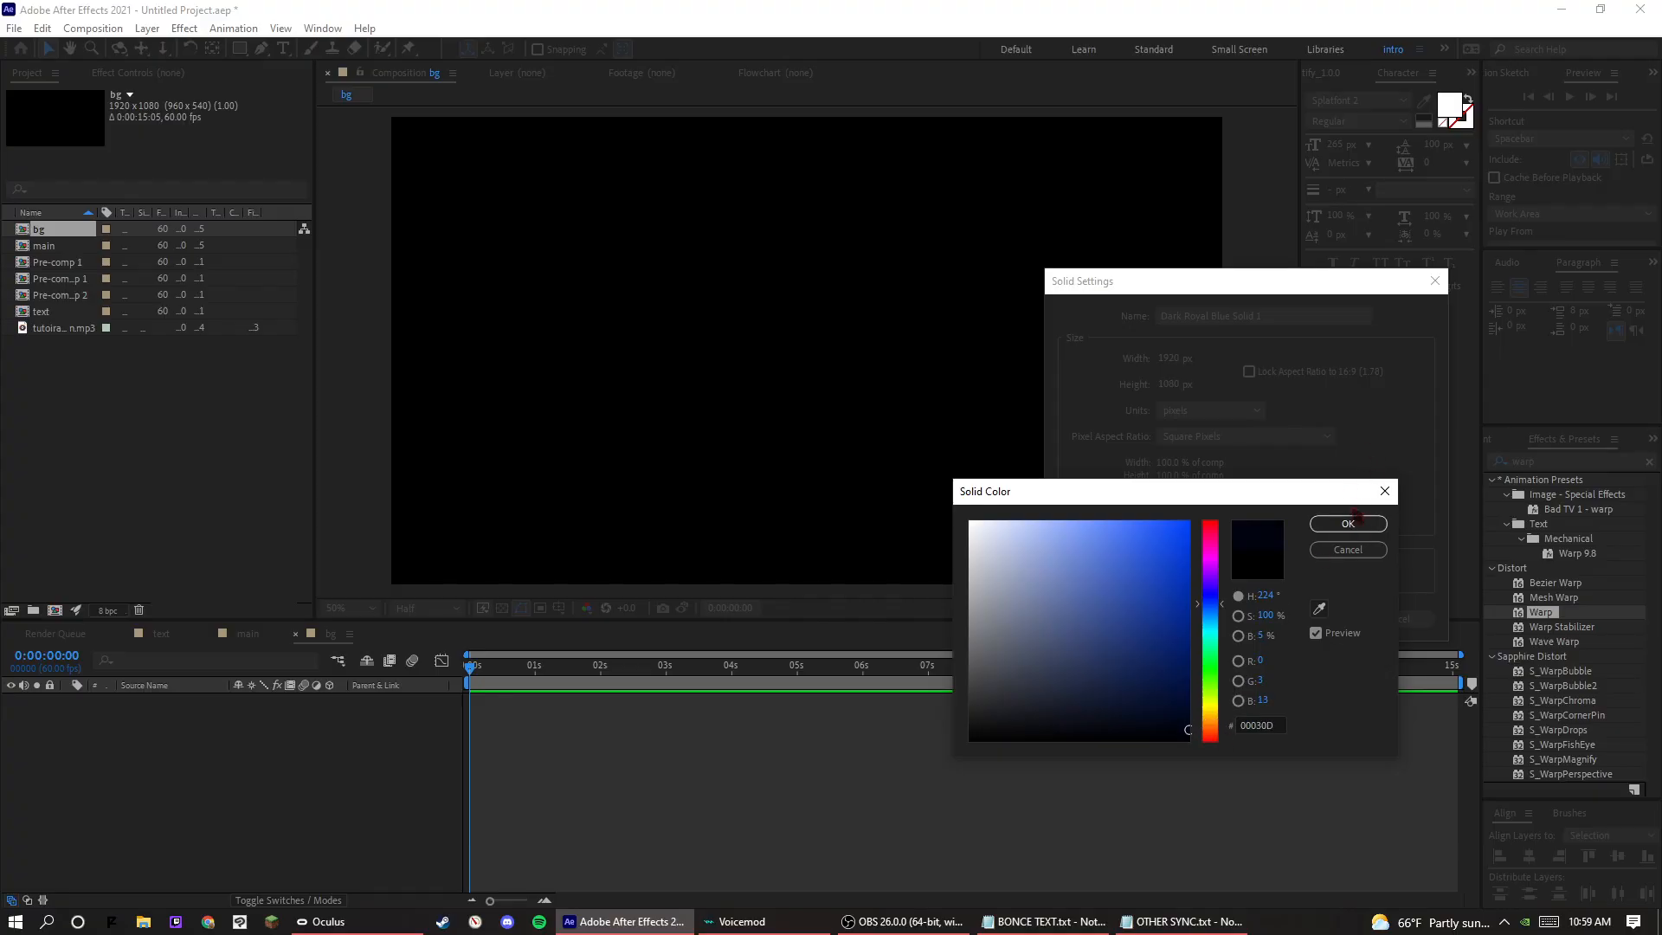
click(1348, 523)
click(1313, 618)
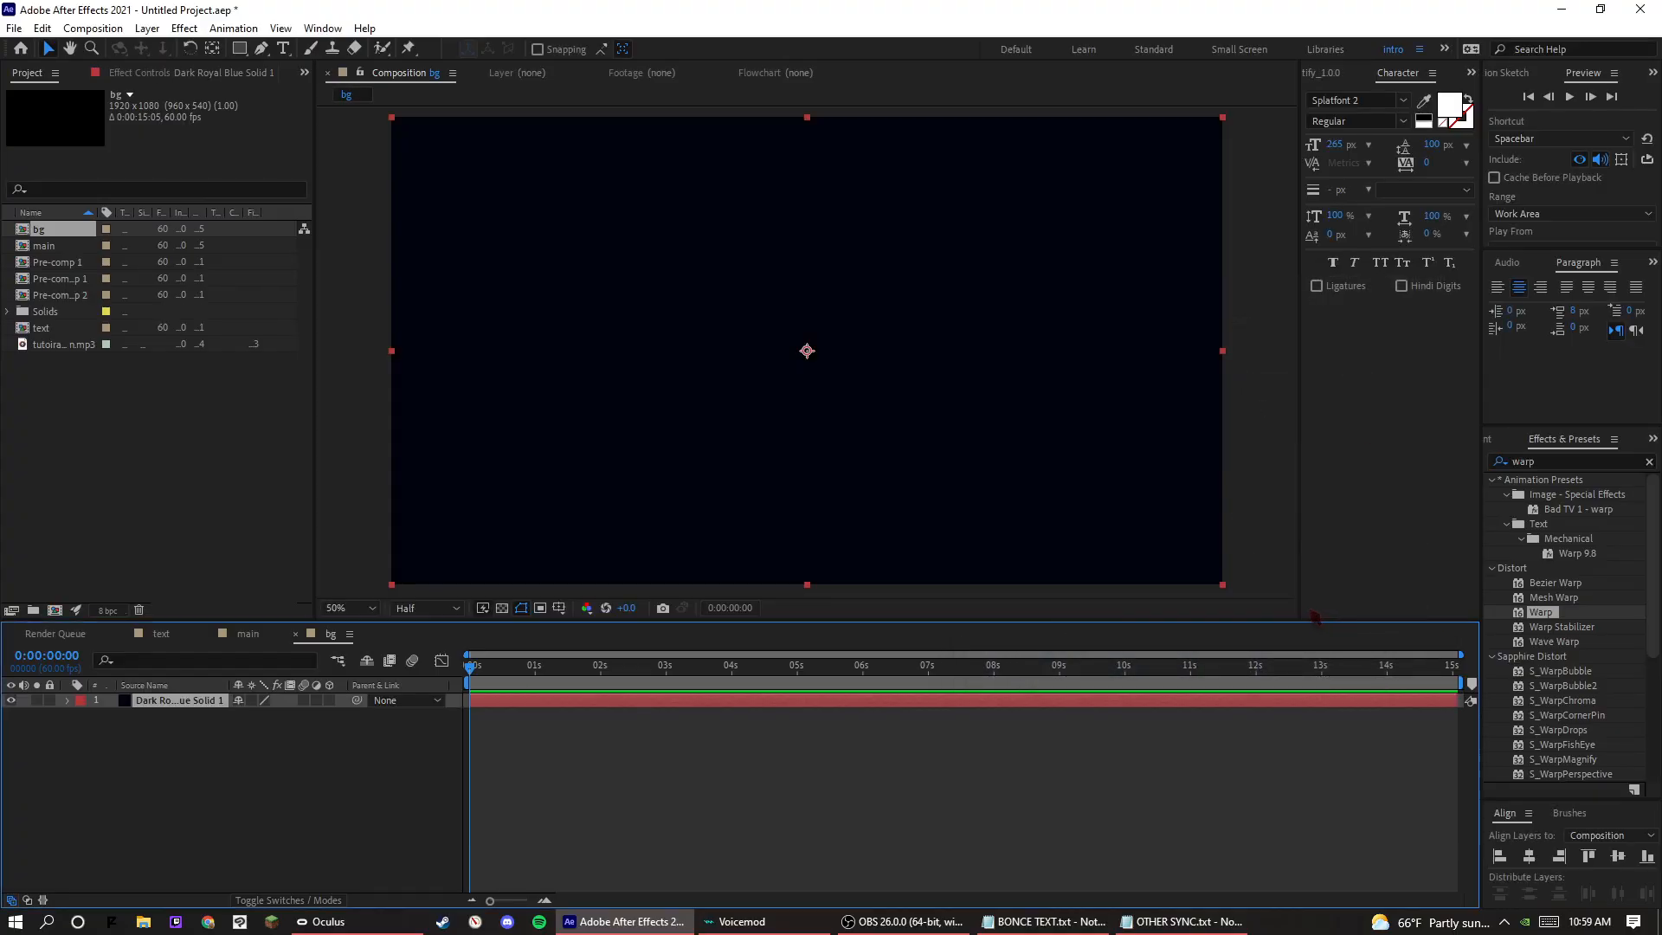
click(694, 723)
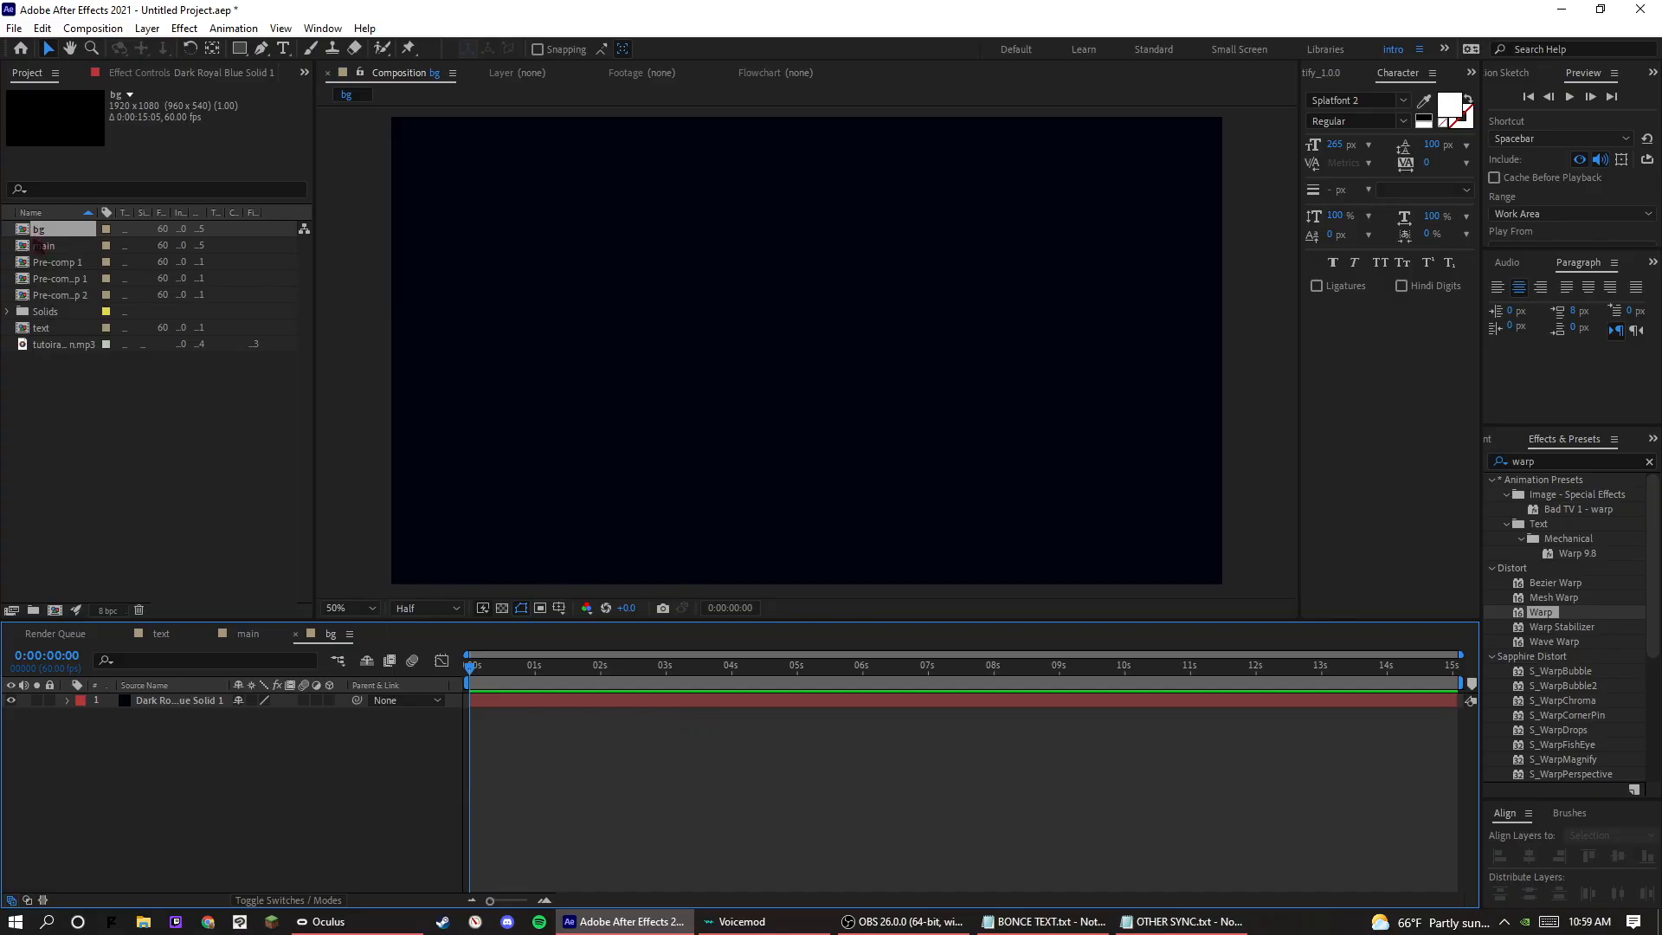
Open the main composition and place the bg composition in it as a layer below the text layer.
double_click(40, 246)
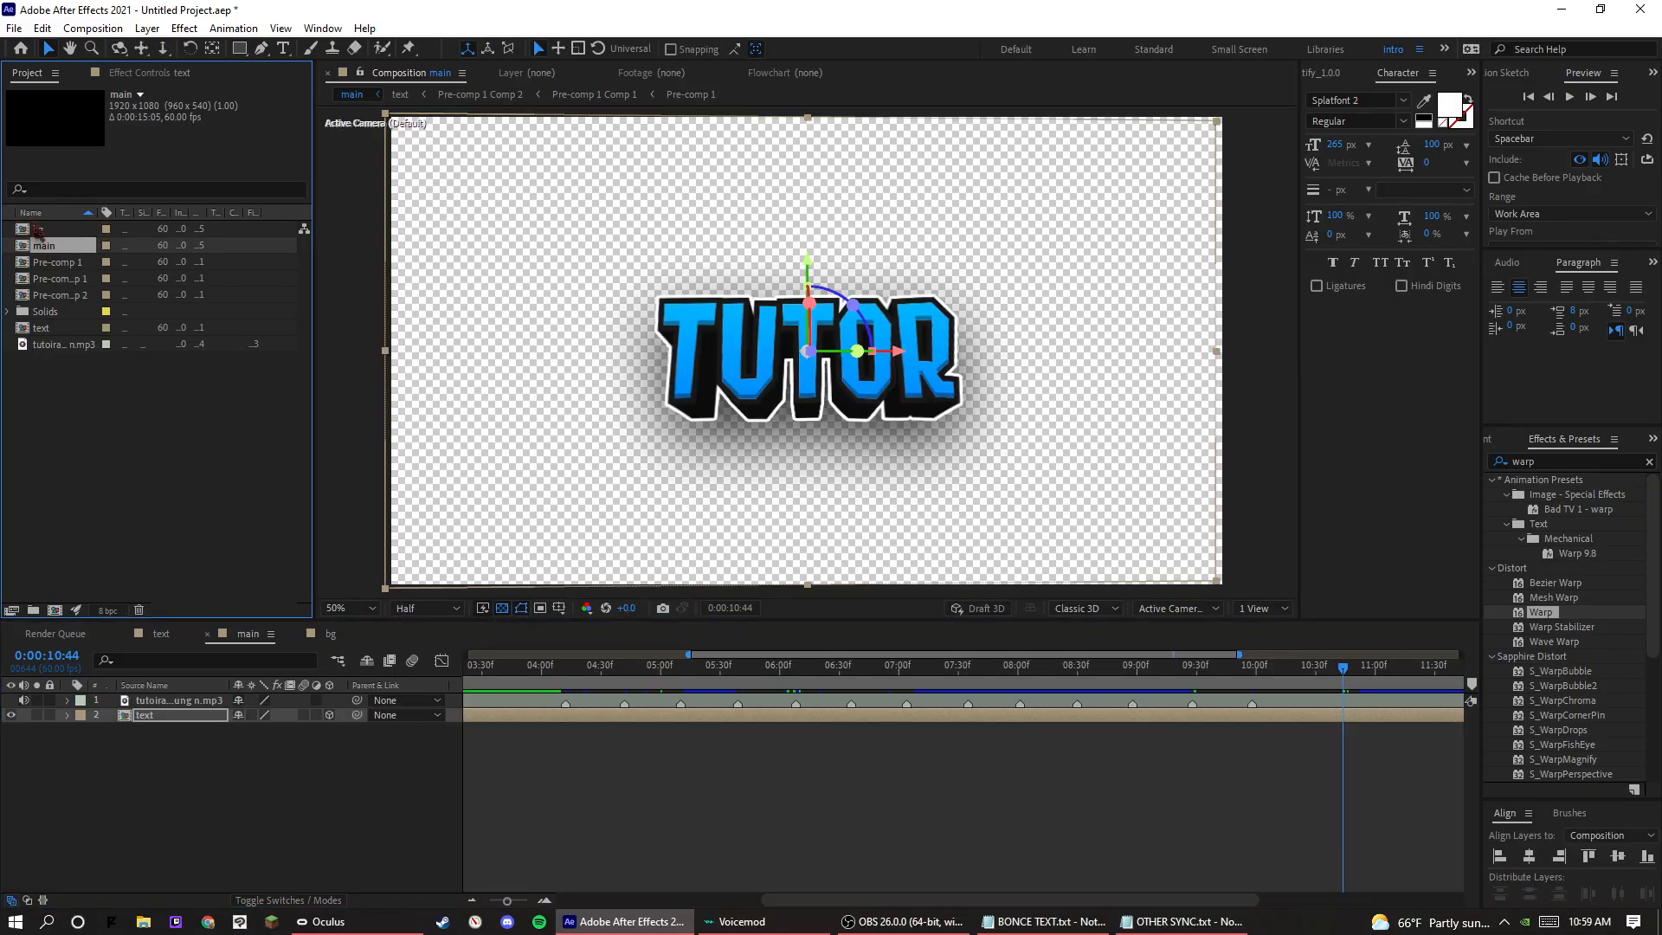
drag(38, 230, 202, 773)
click(777, 771)
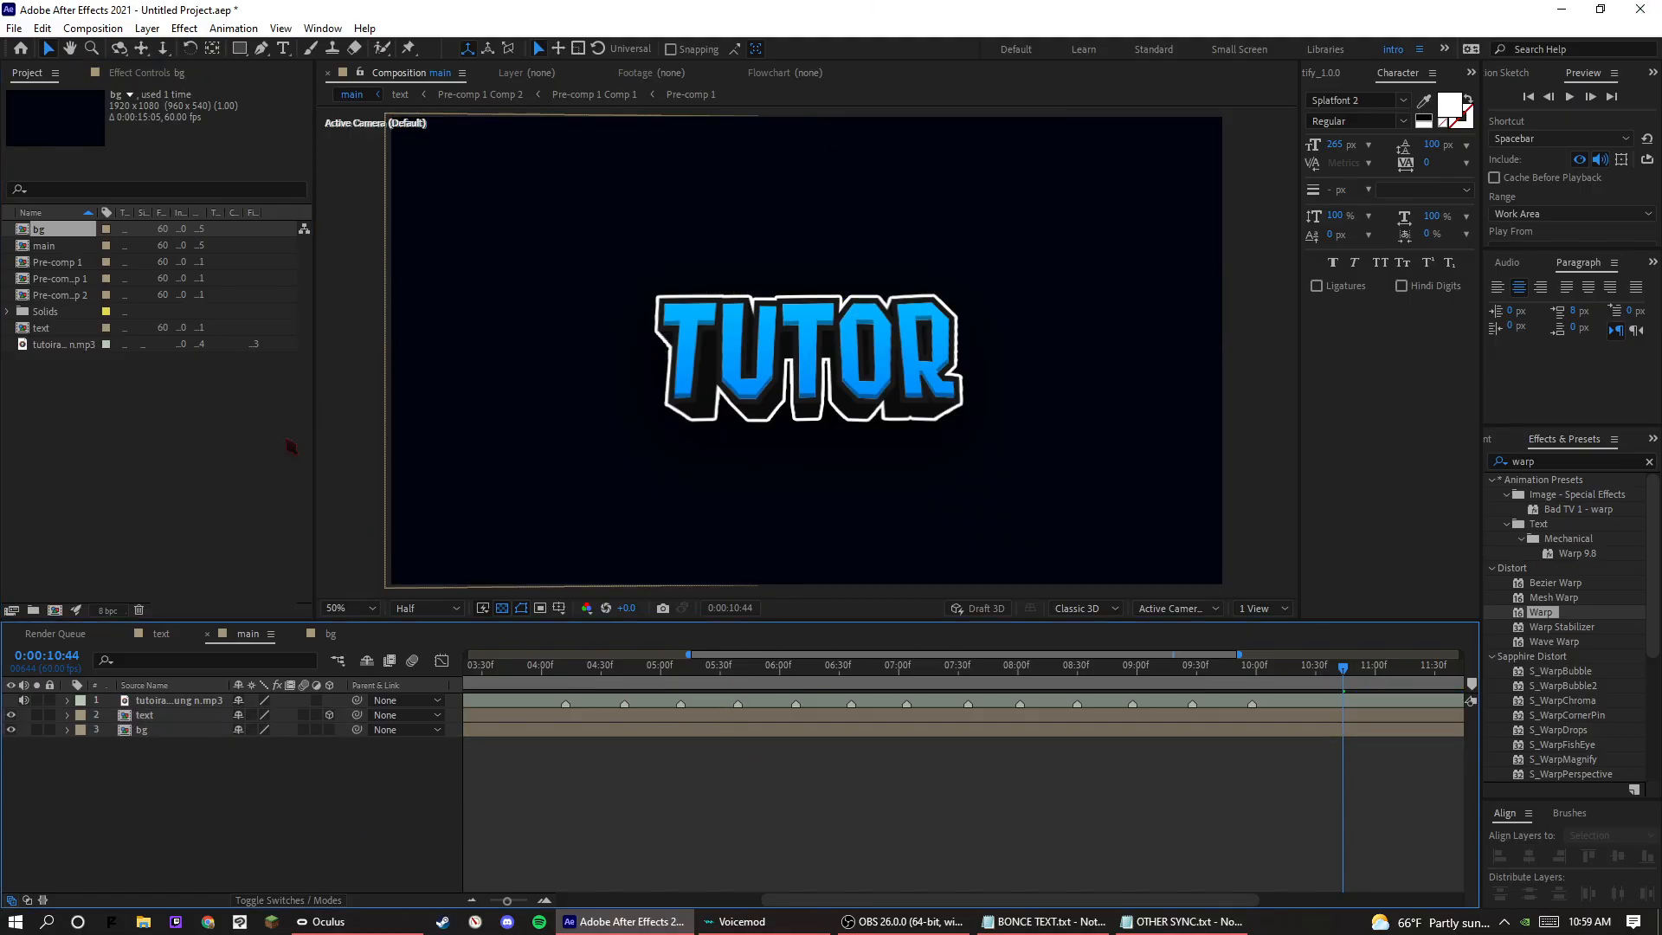
Create a new composition named particles at 1920 × 1080 and 60 fps, with a duration of 0:00:15:05.
click(97, 396)
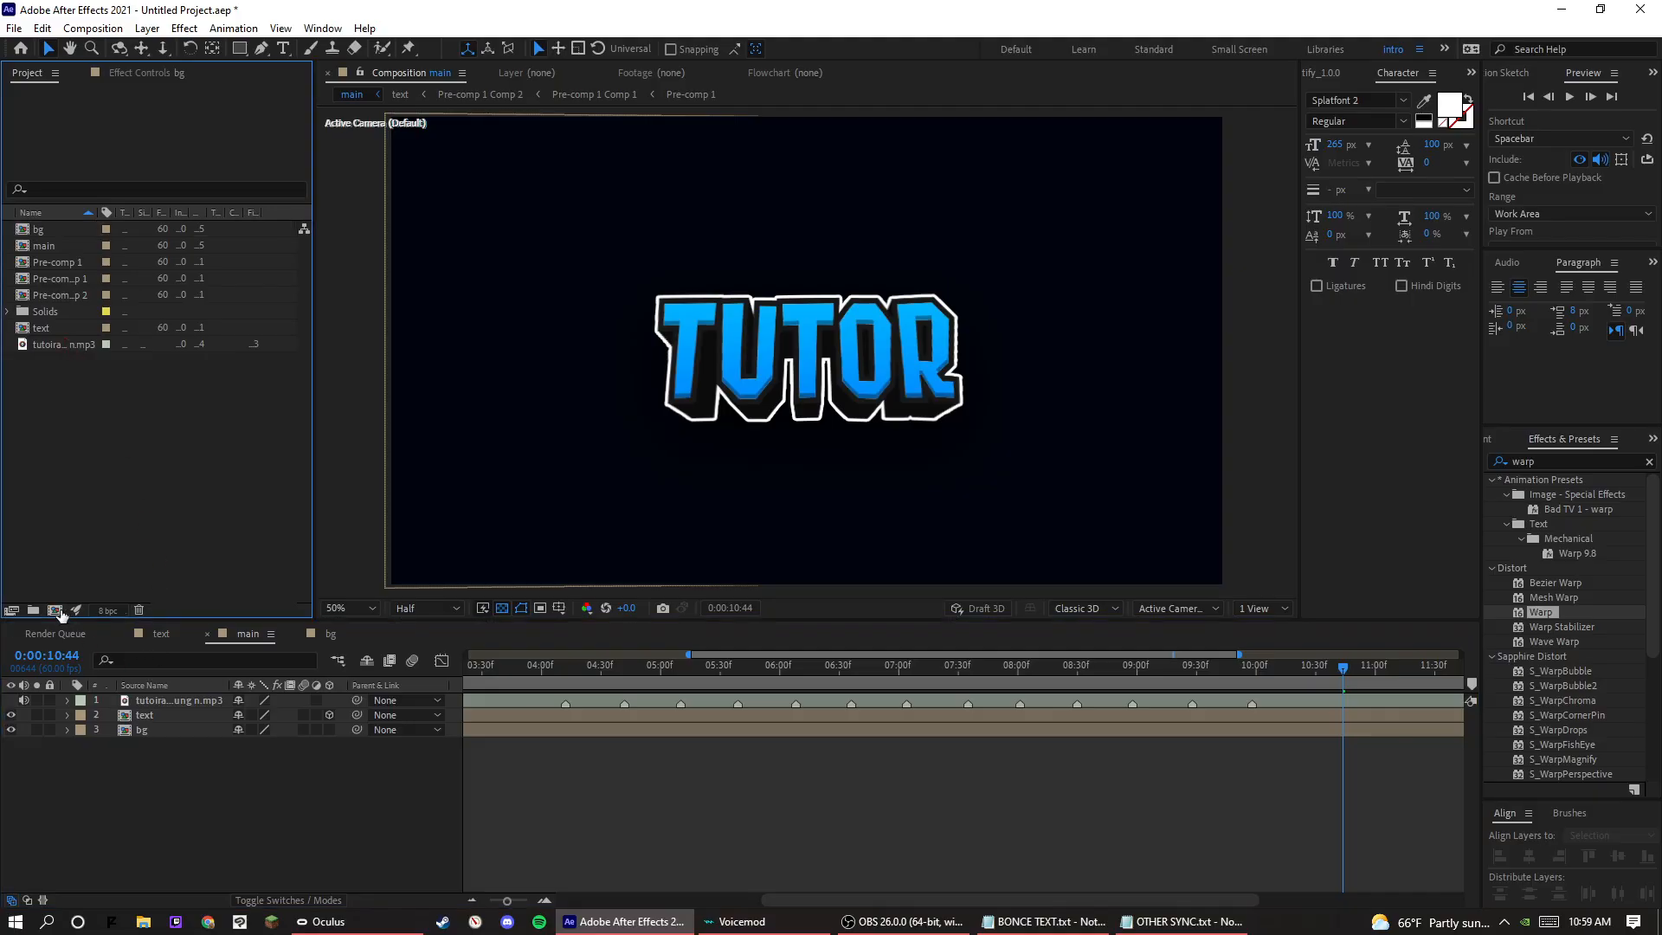
click(54, 610)
text(P)
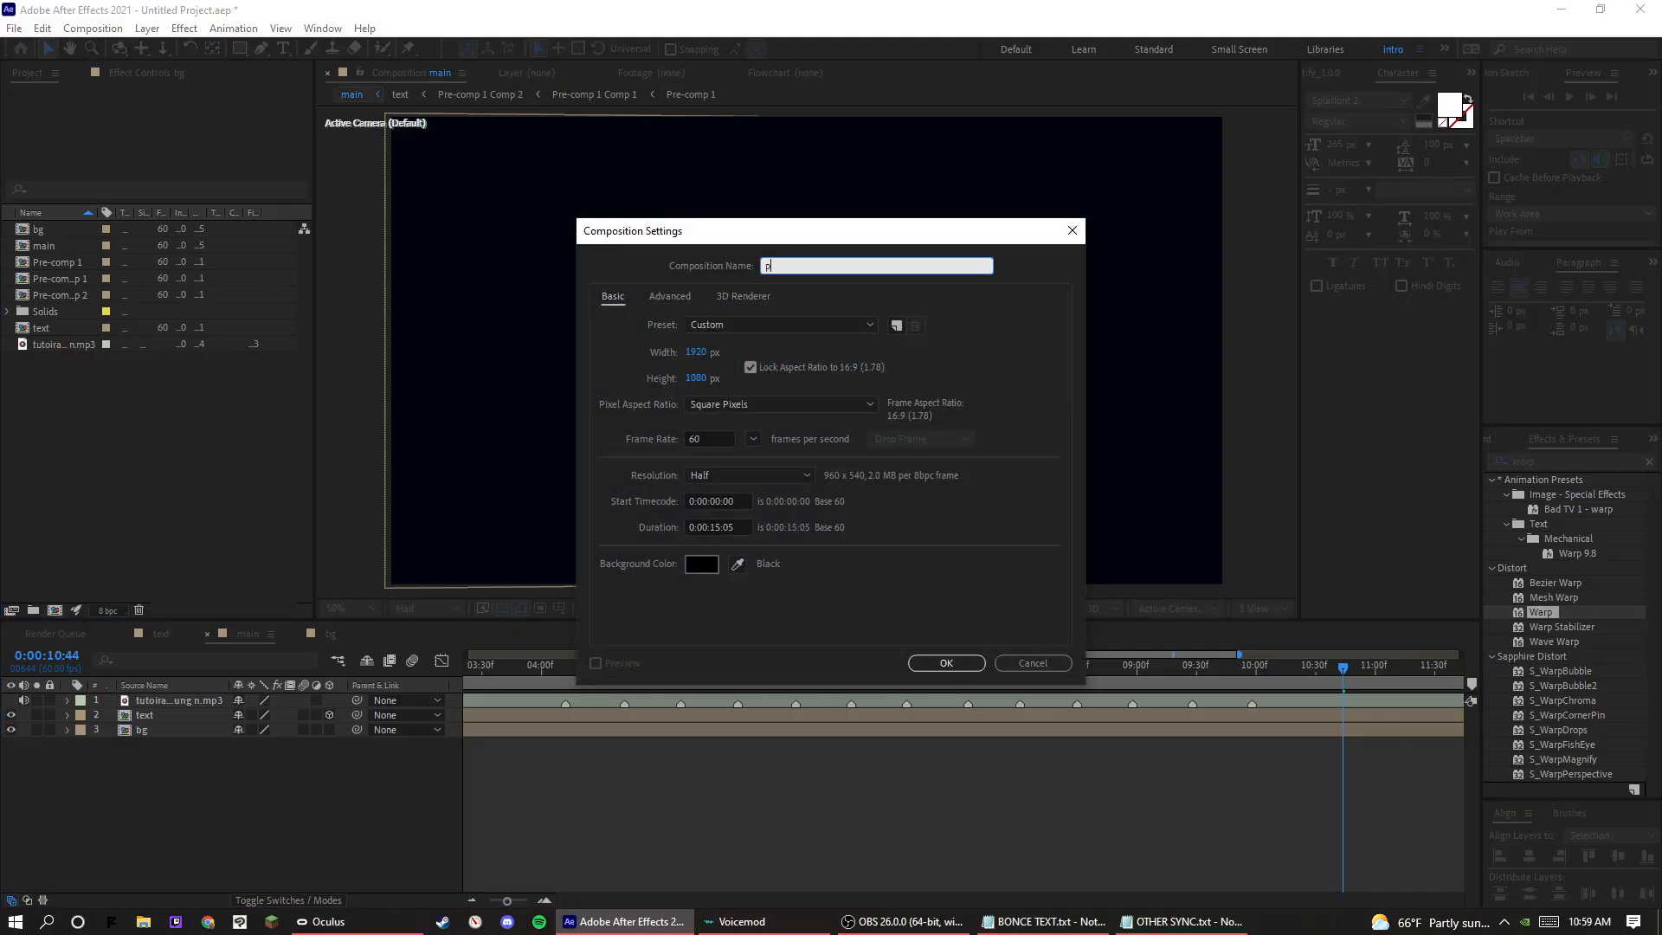
text(articles)
key(Return)
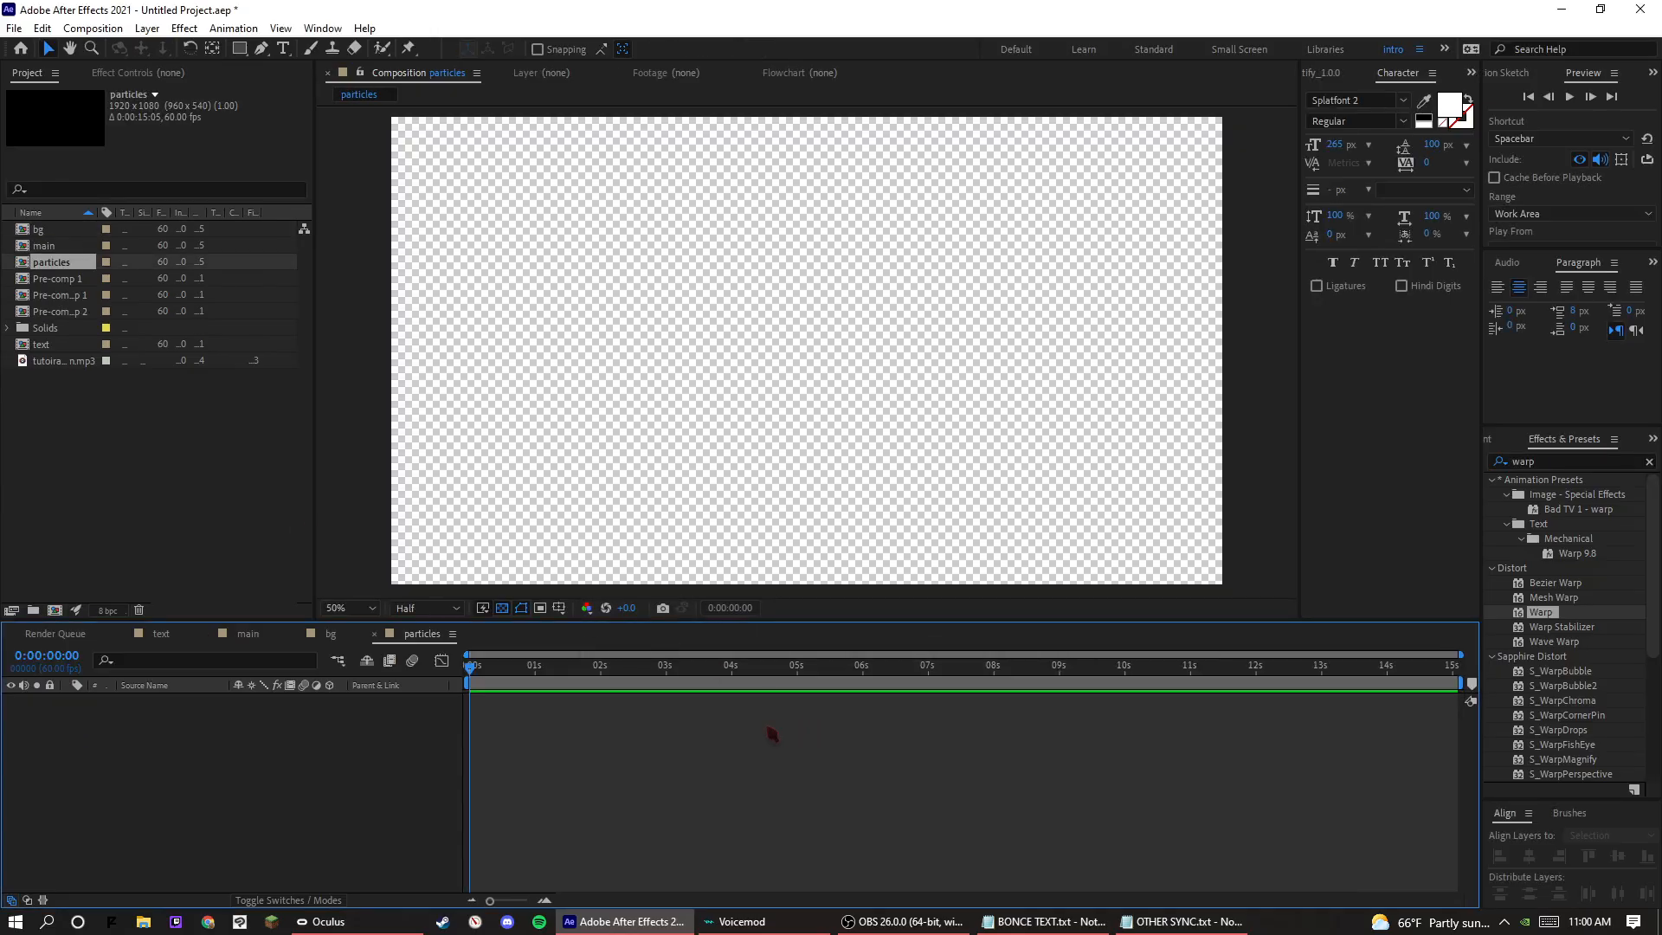
Add a full-size 1920 × 1080 solid named particles to the particles composition.
right_click(228, 839)
mouse_move(309, 619)
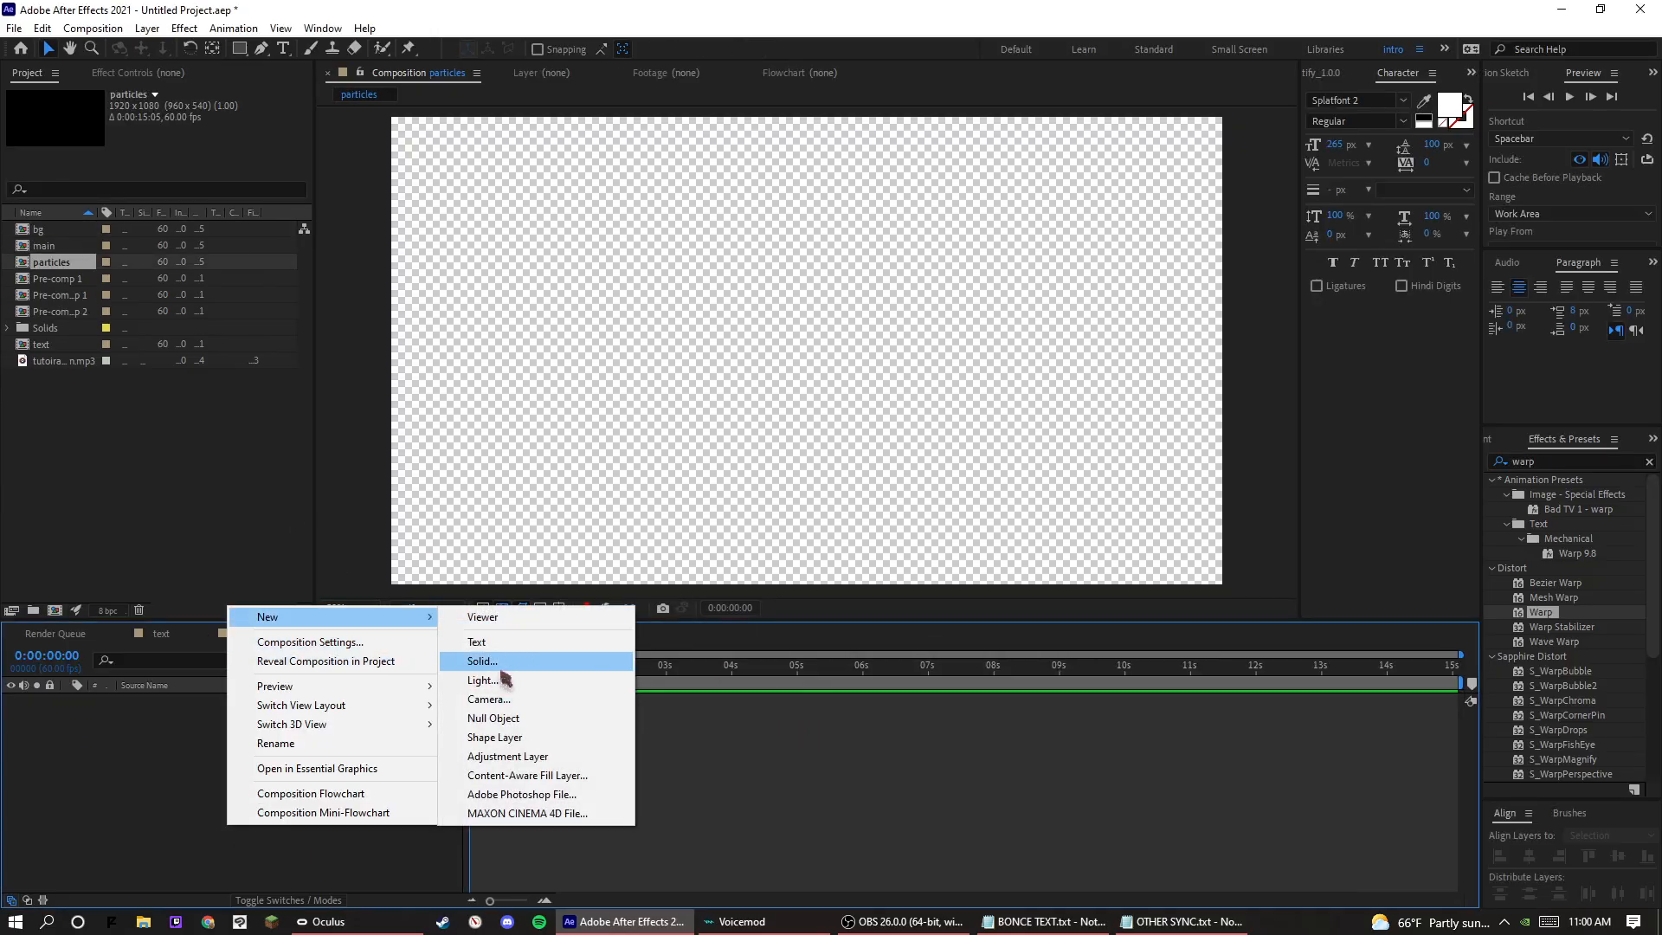
click(554, 662)
text(particles)
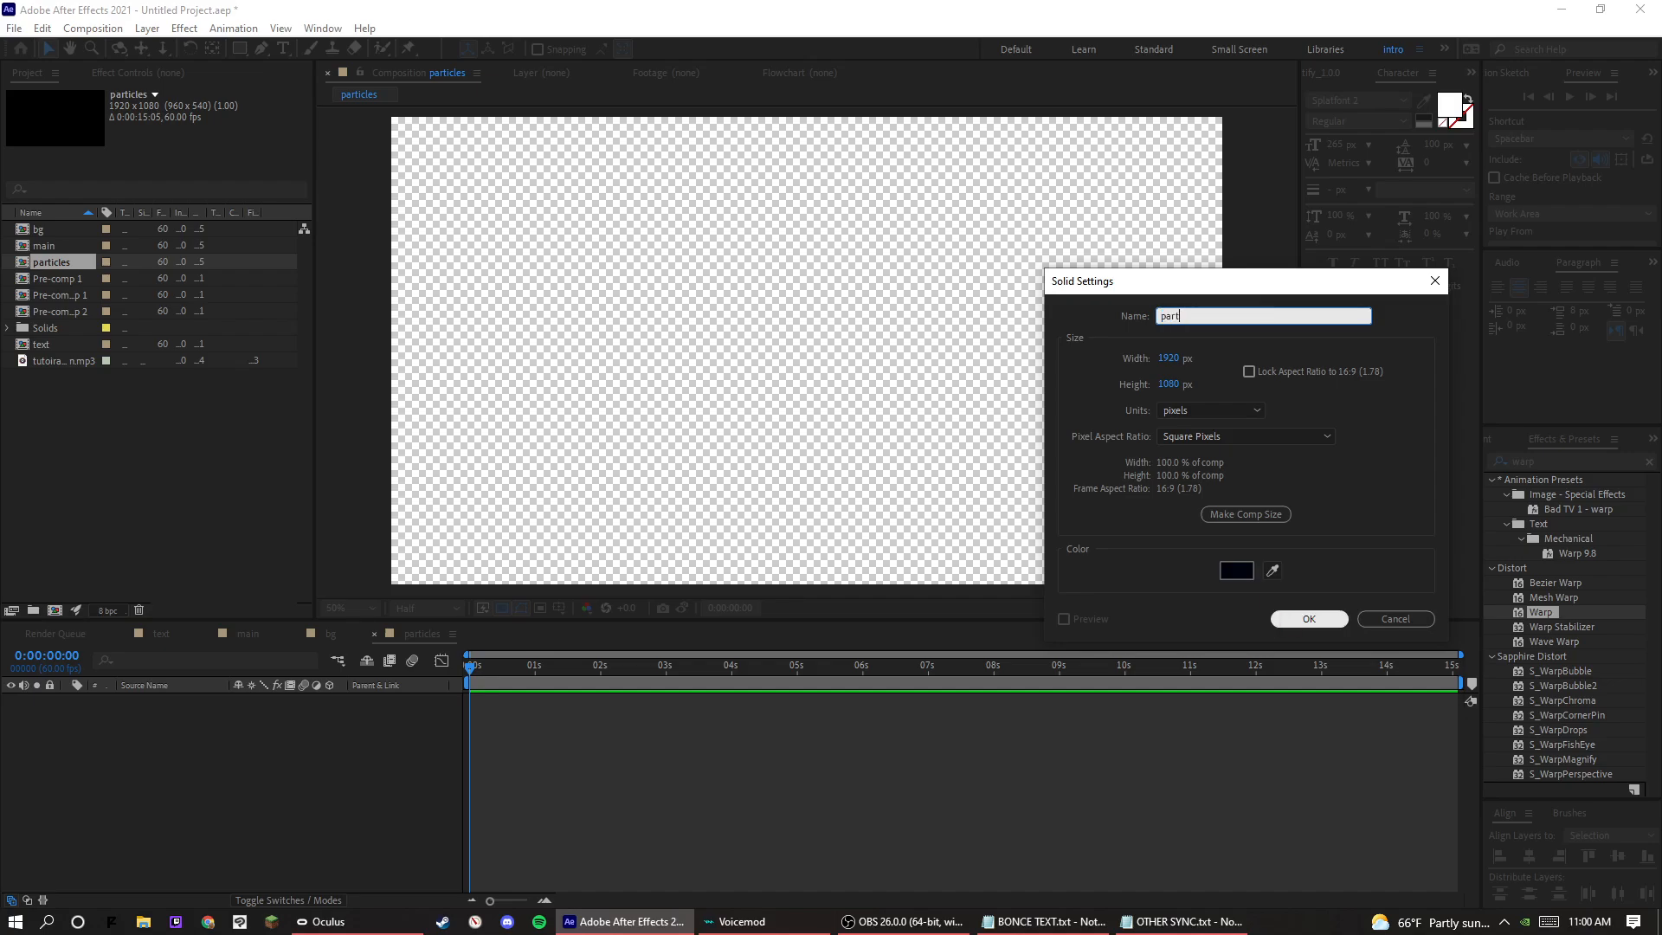
click(1290, 616)
Find the CC Particle World effect, apply it to the particles solid, and turn off the transparency grid.
double_click(1526, 465)
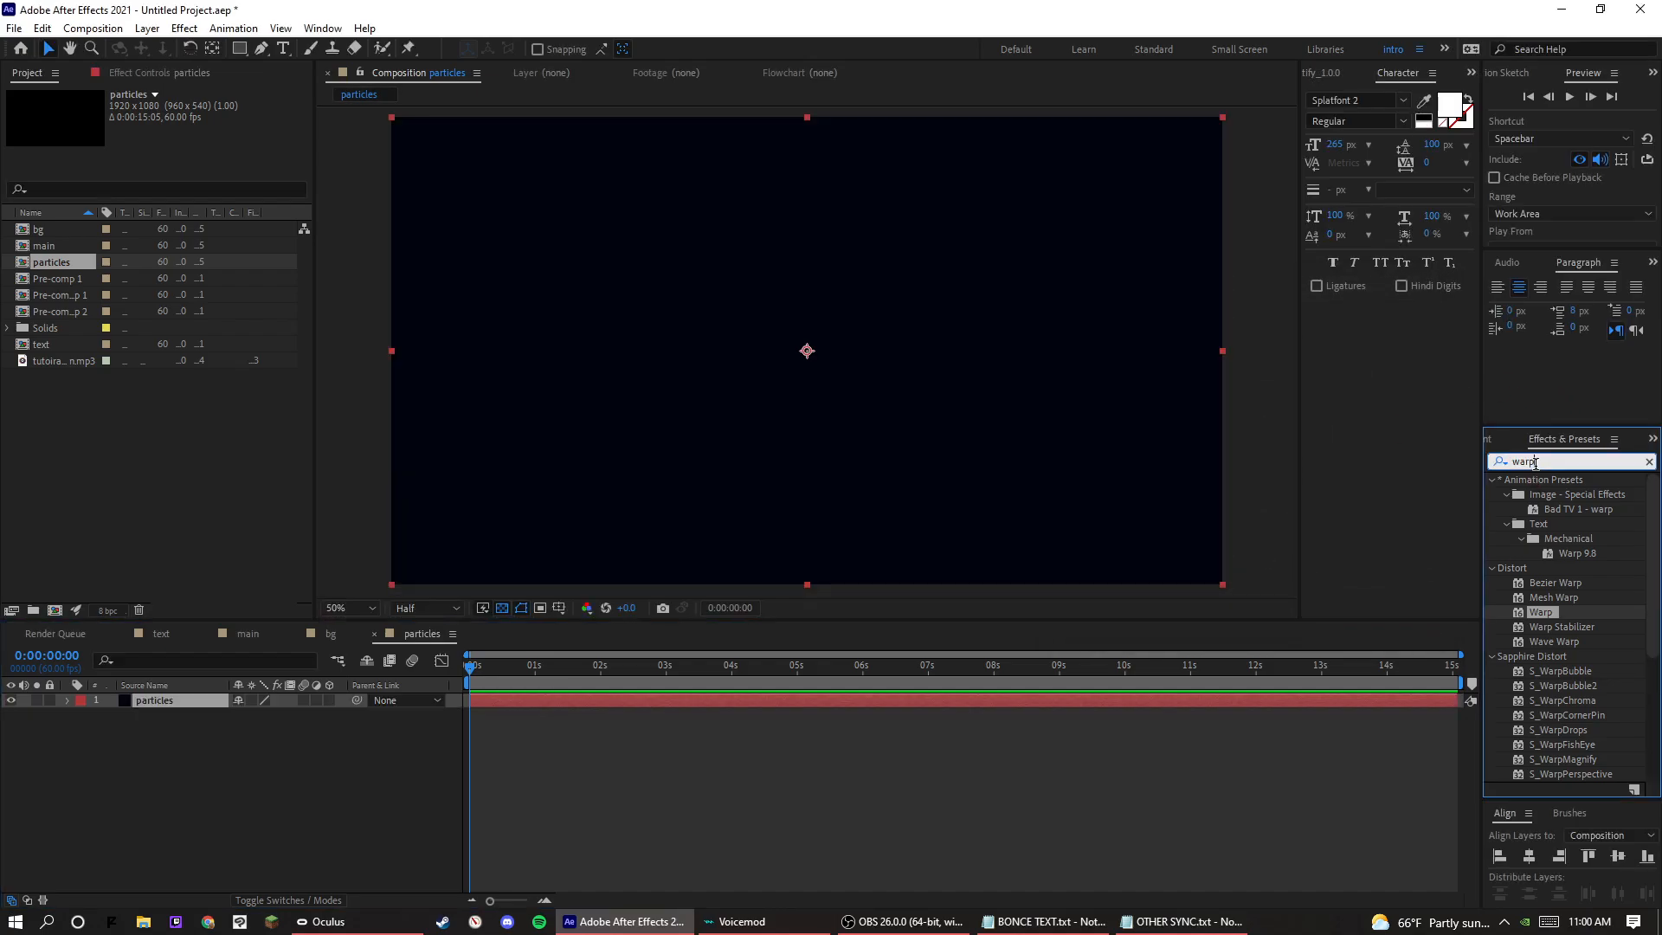
text(cc partic)
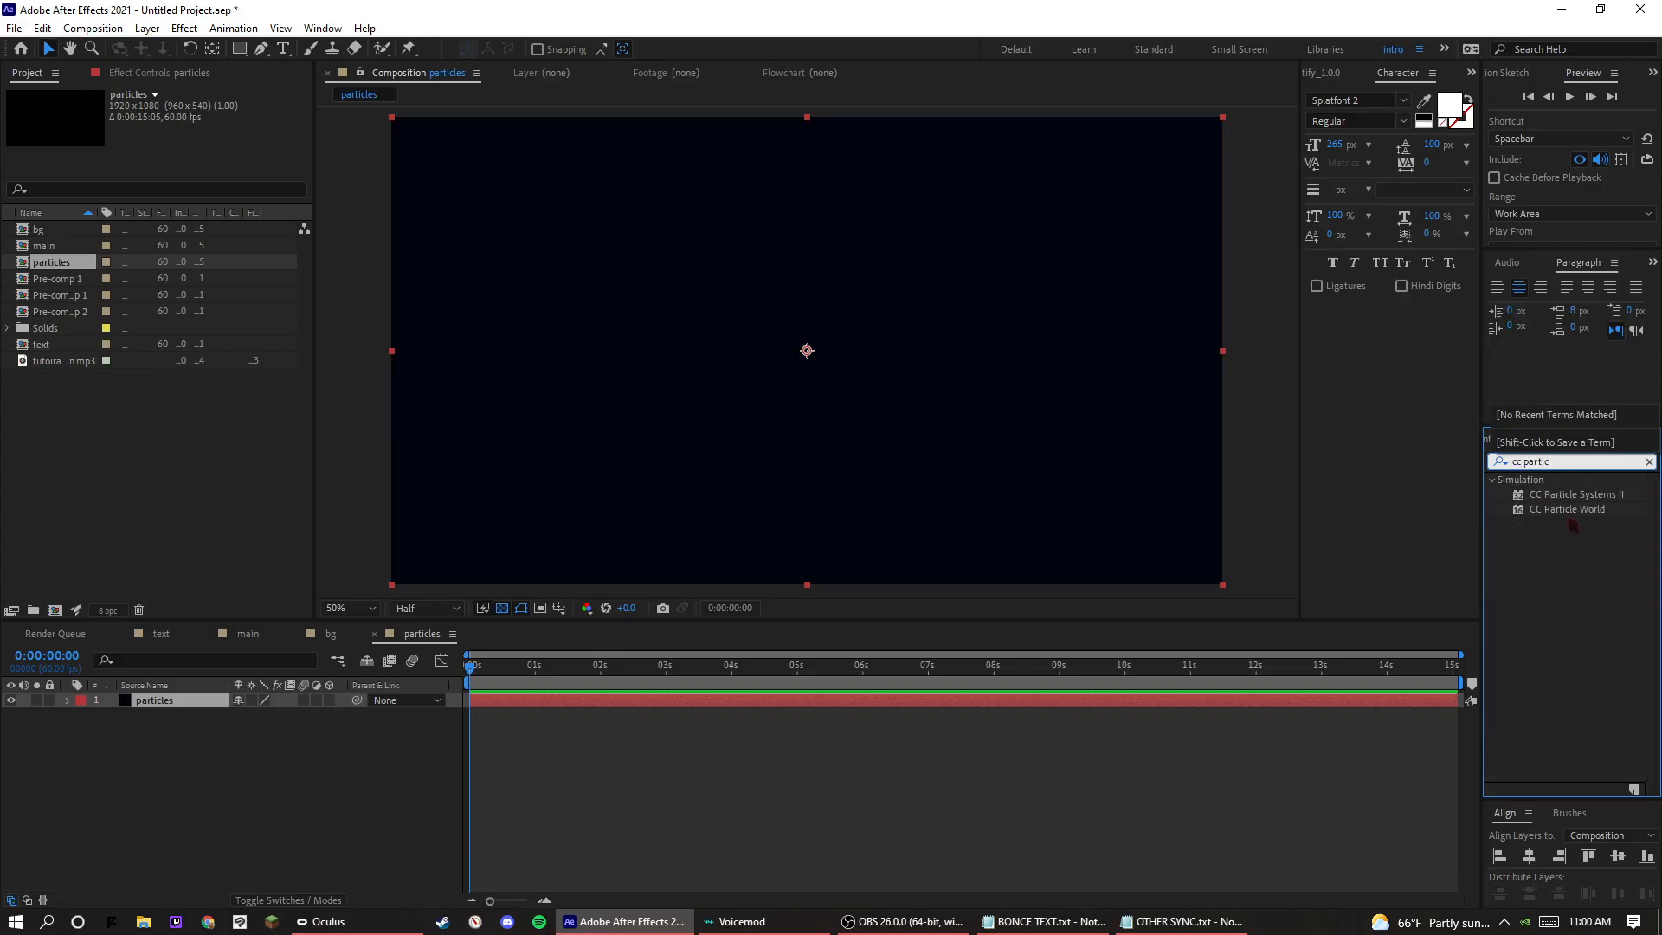
drag(1568, 511, 177, 711)
click(502, 607)
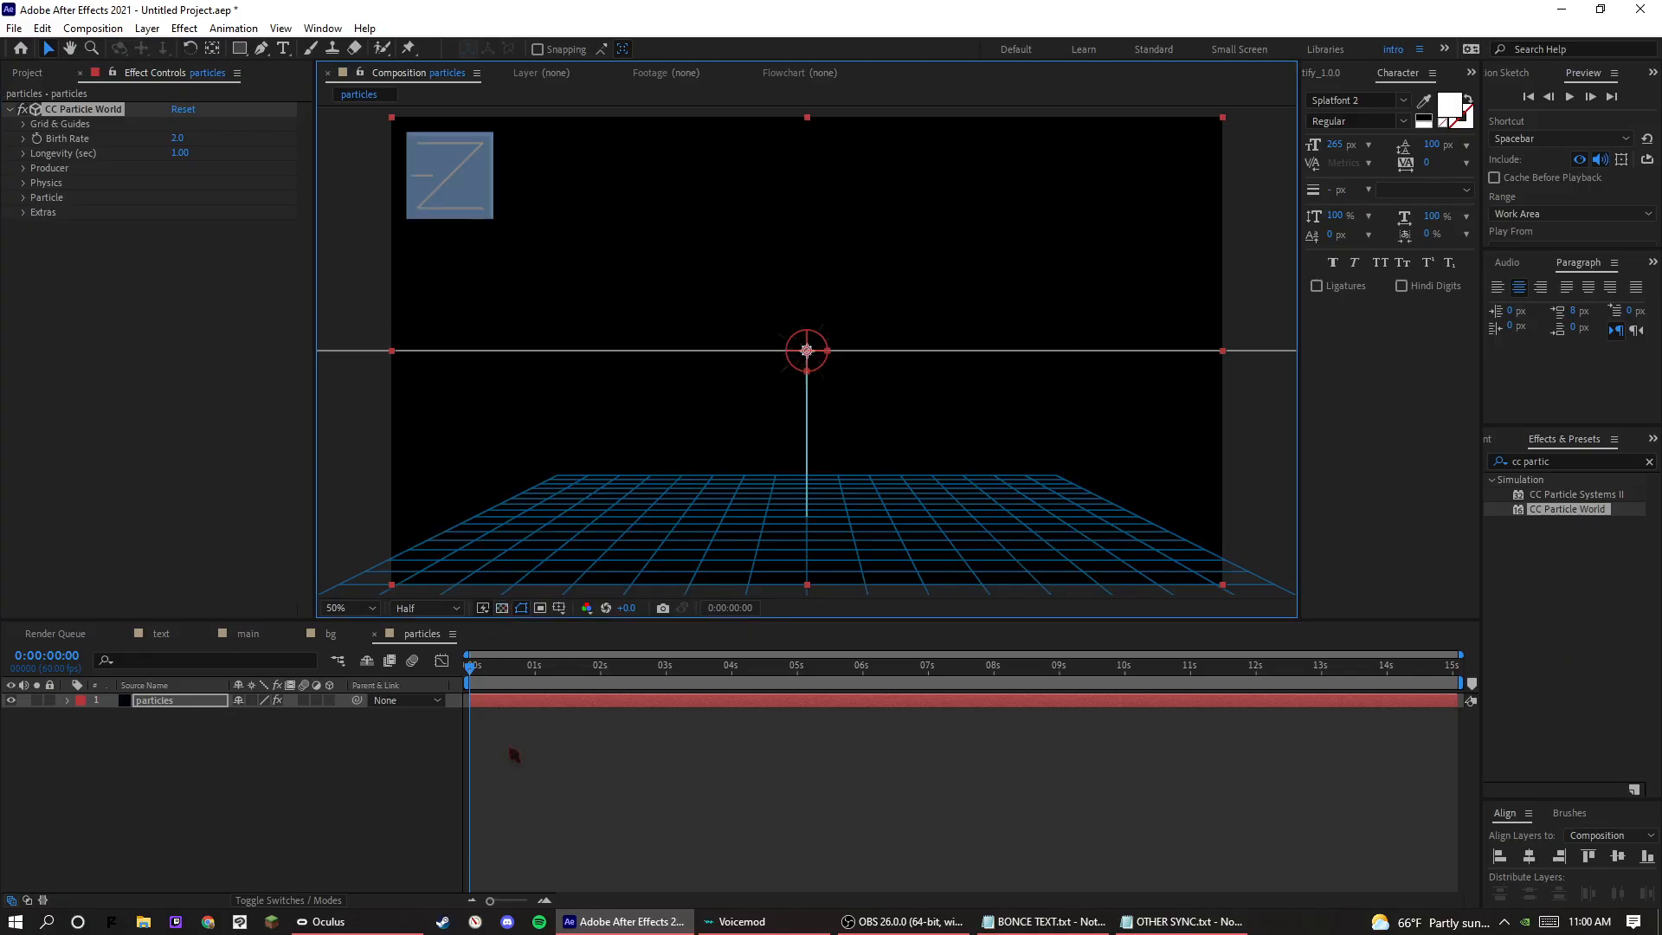
Preview the default particle animation and set the effect's Birth Rate to 1.0.
click(513, 754)
key(space)
key(space)
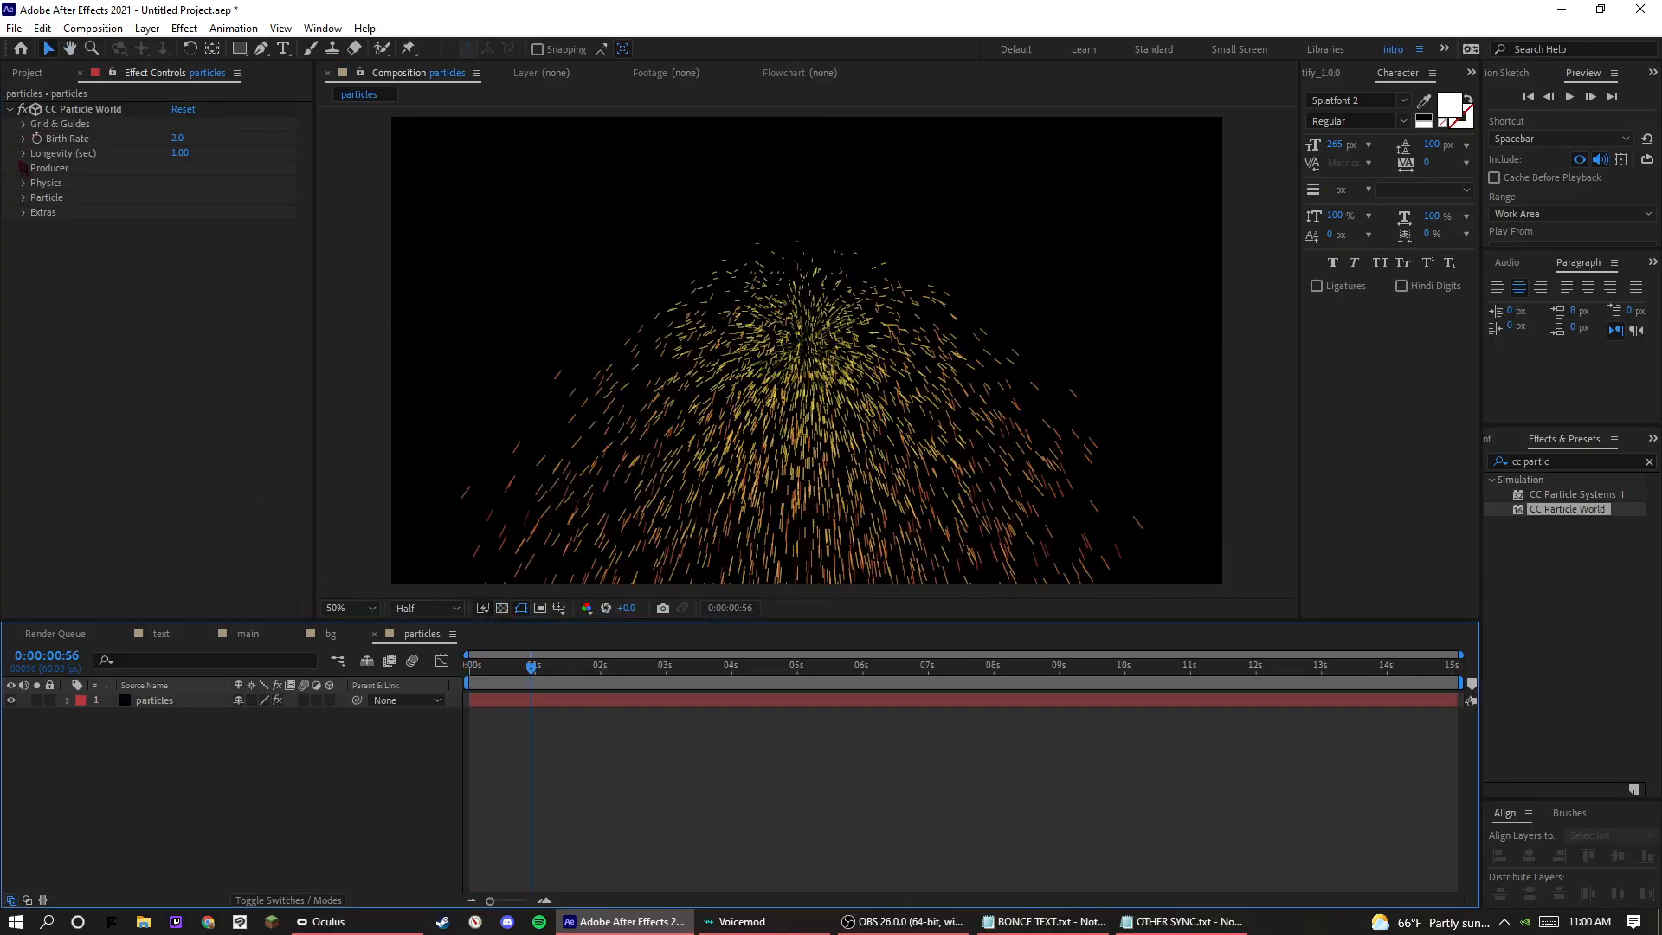
click(181, 139)
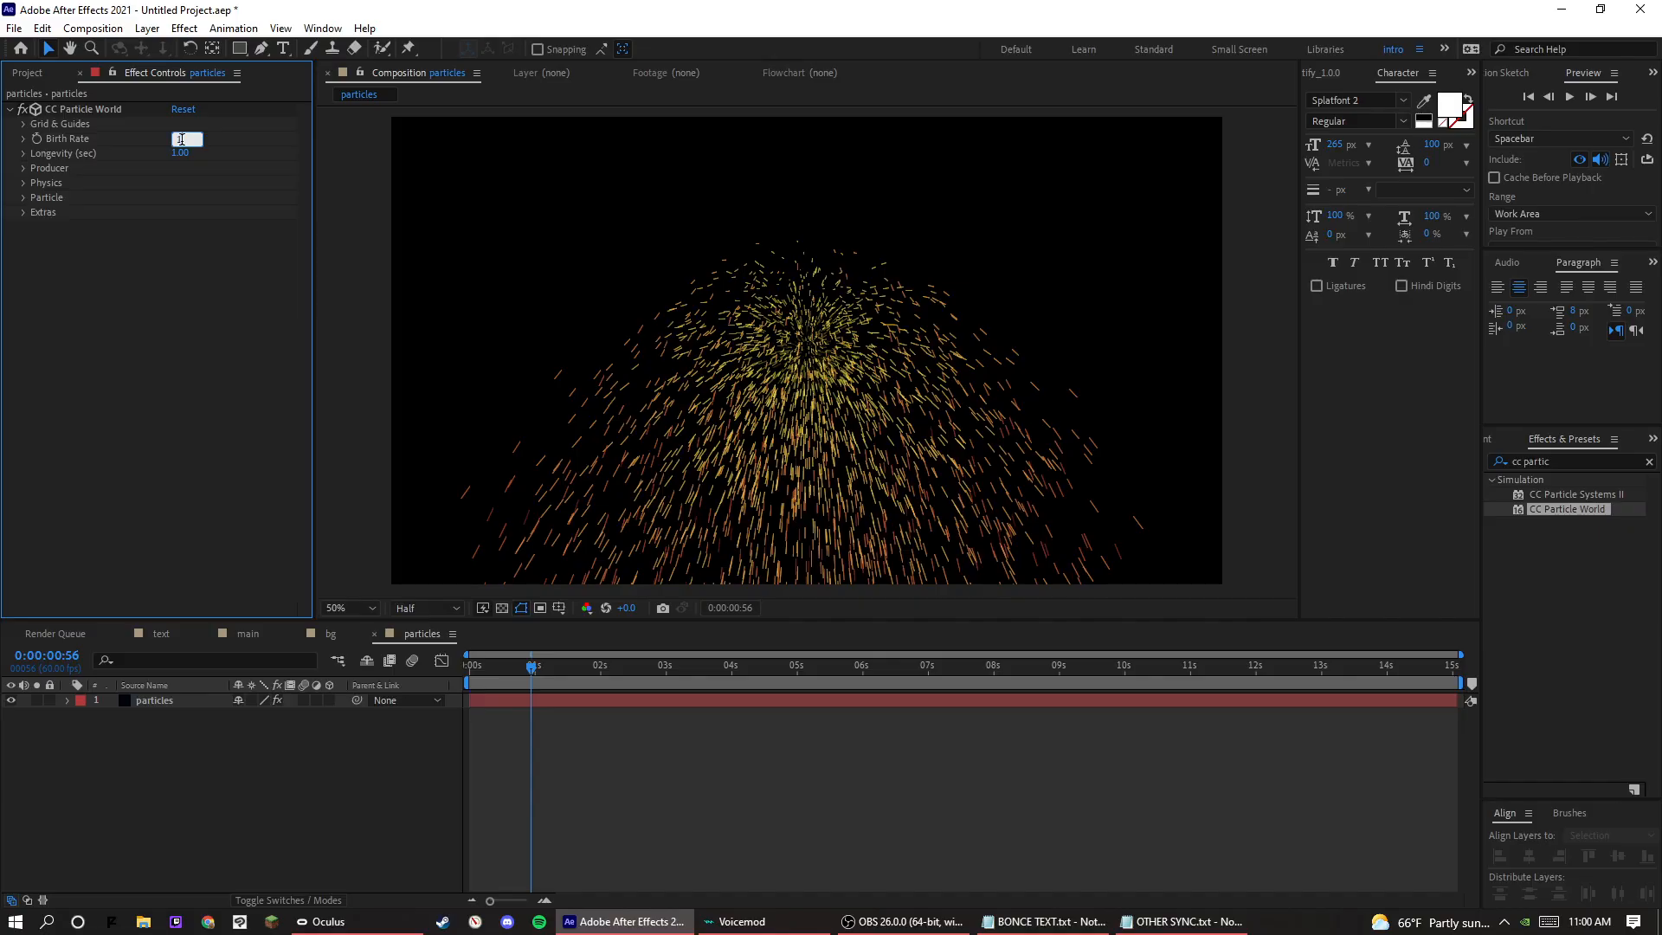
text(1)
key(Return)
key(space)
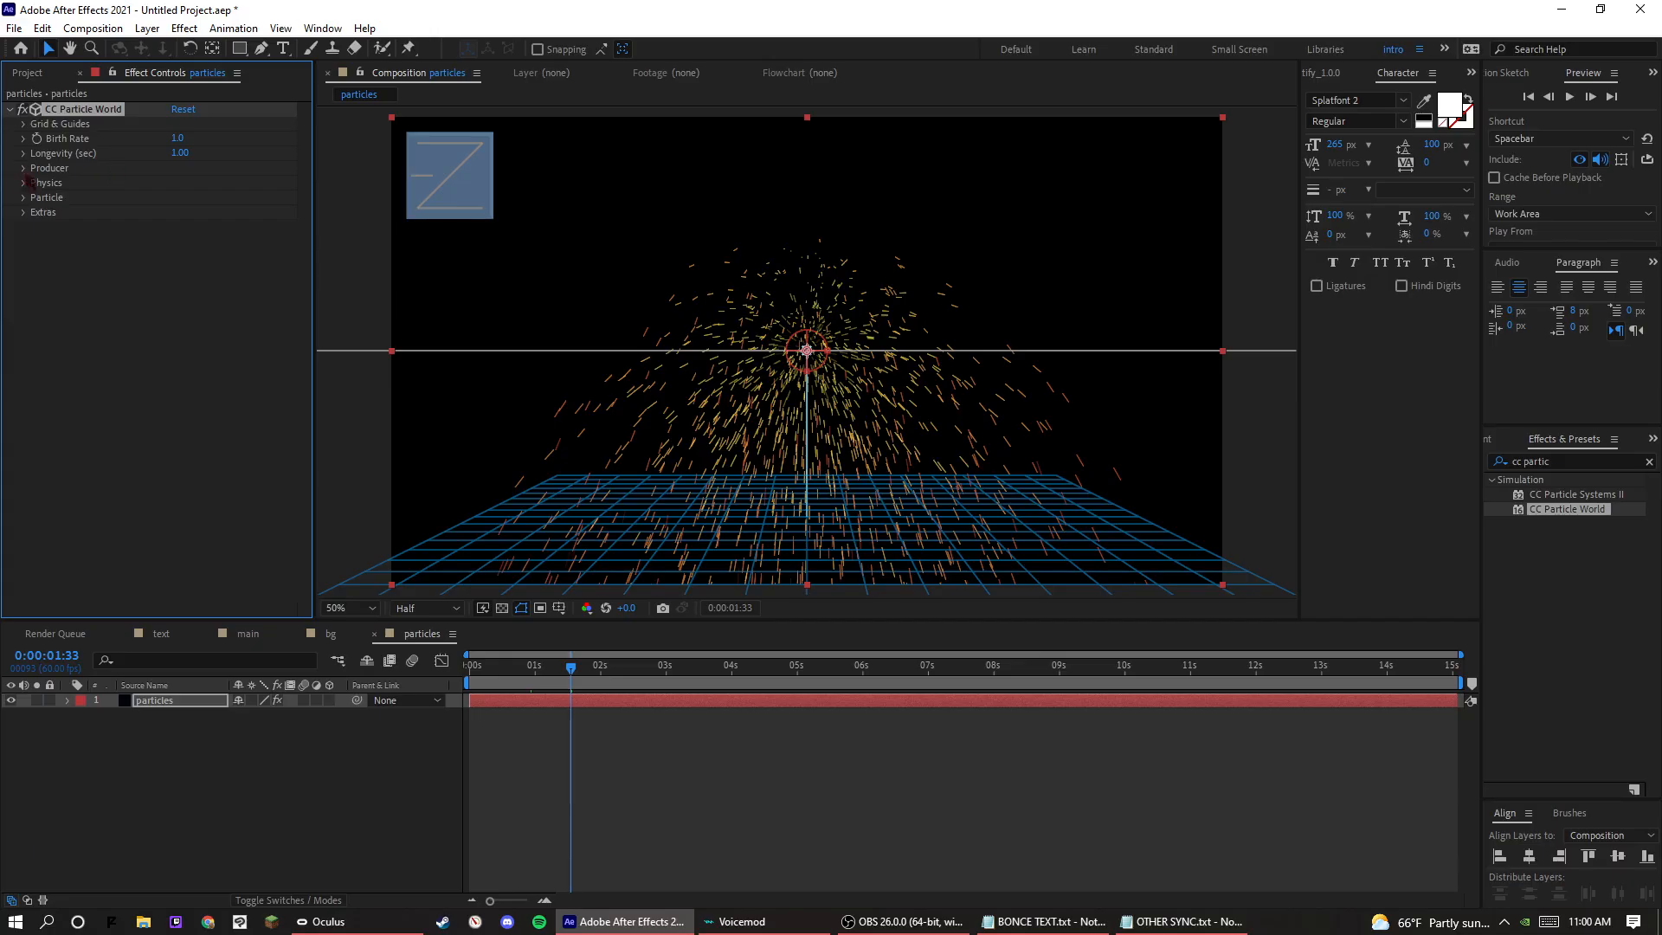
In the particle physics, set Gravity to 0 and Velocity to 2.74, and preview the motion.
click(26, 183)
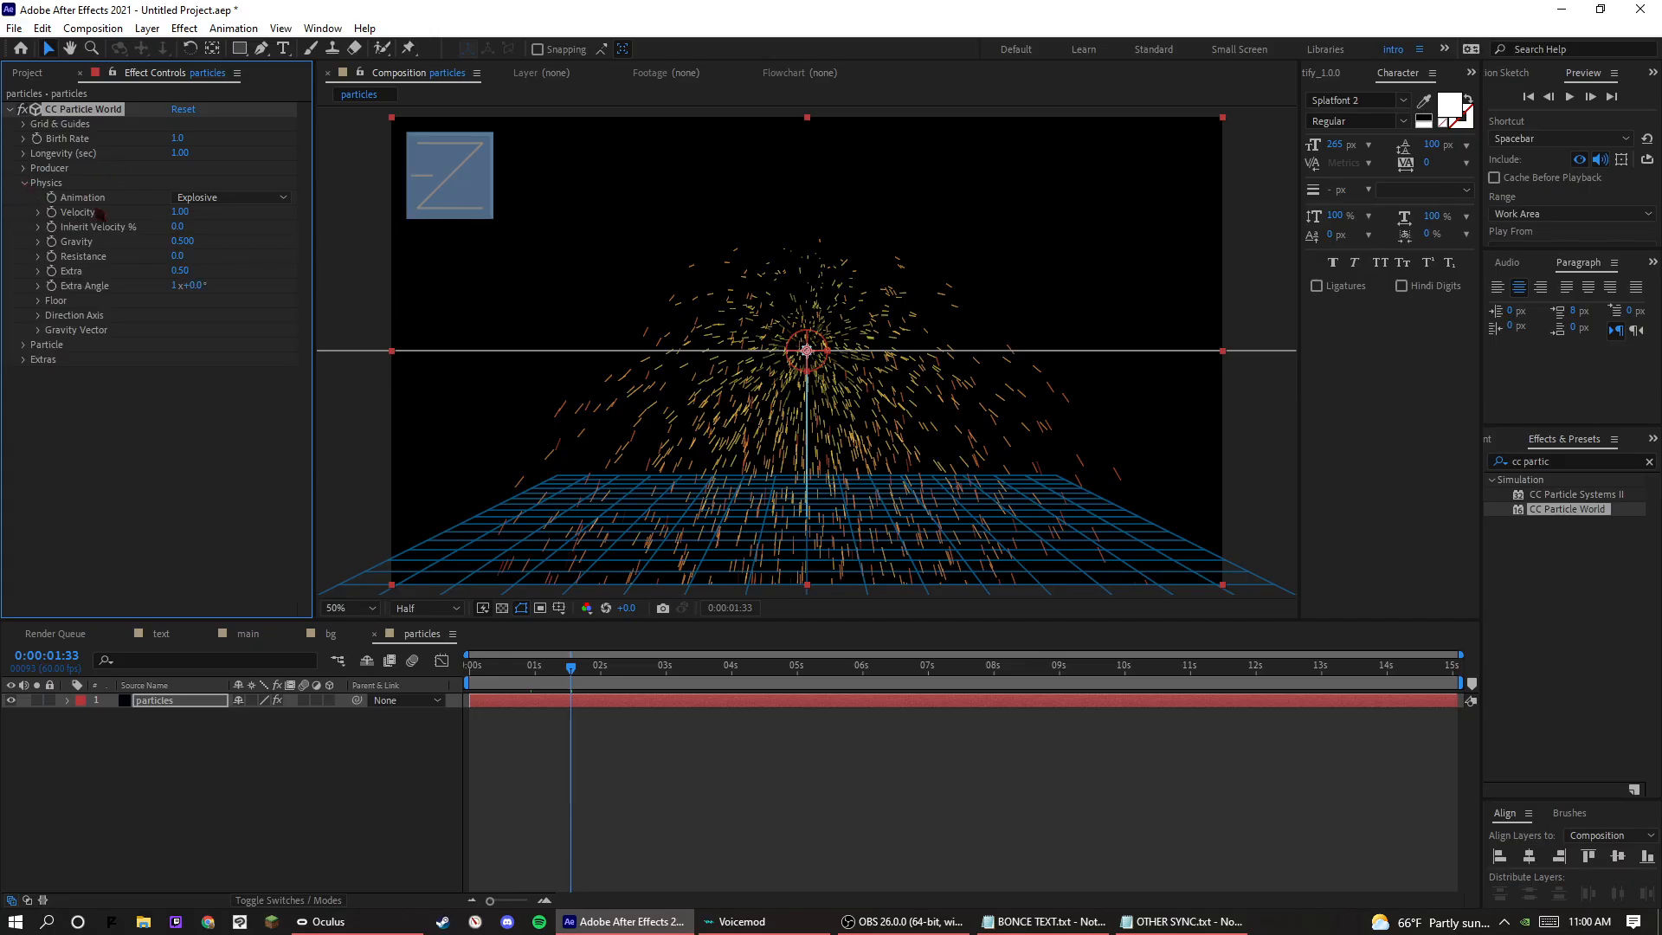
click(182, 242)
text(0)
key(Return)
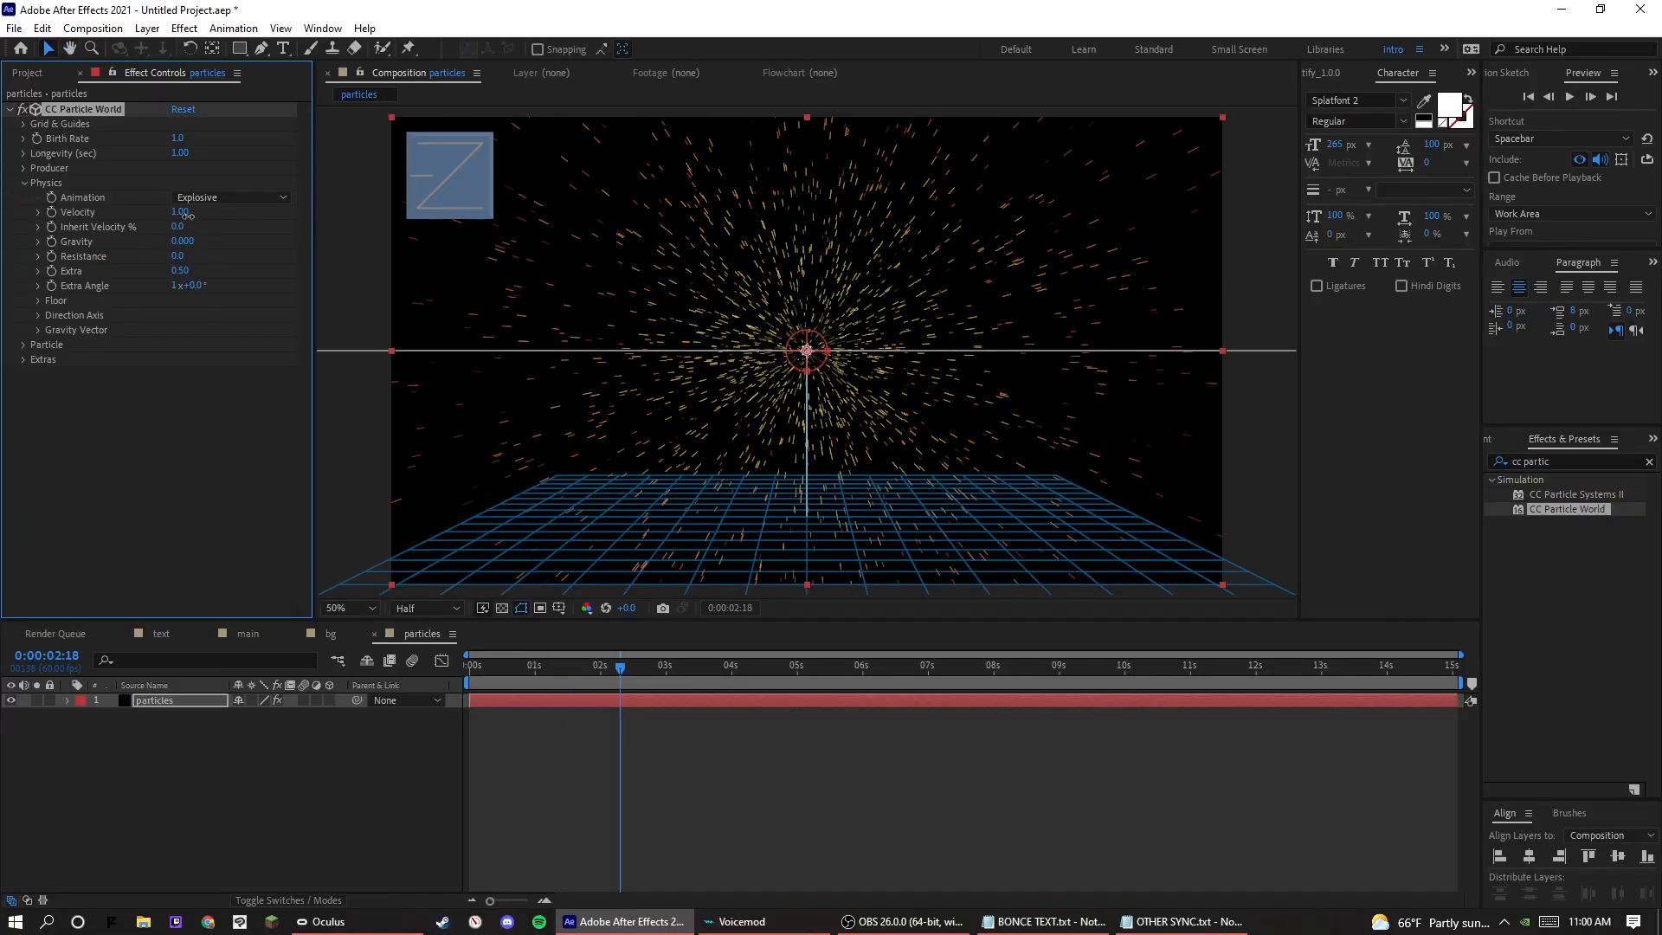
drag(187, 215, 288, 207)
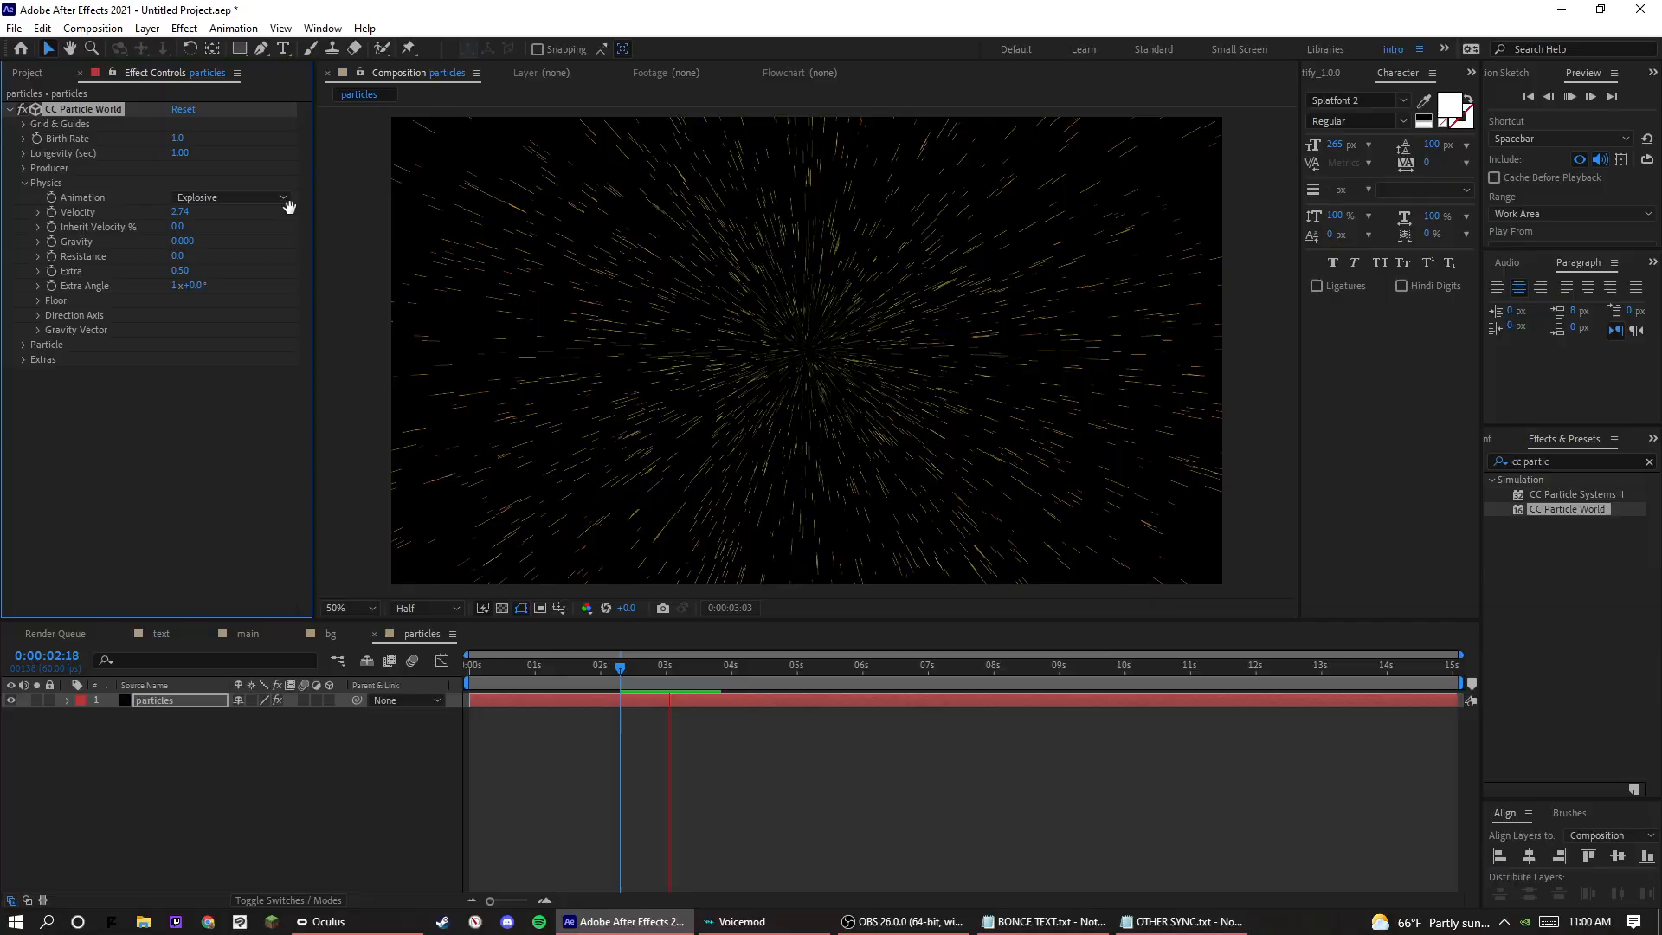
key(space)
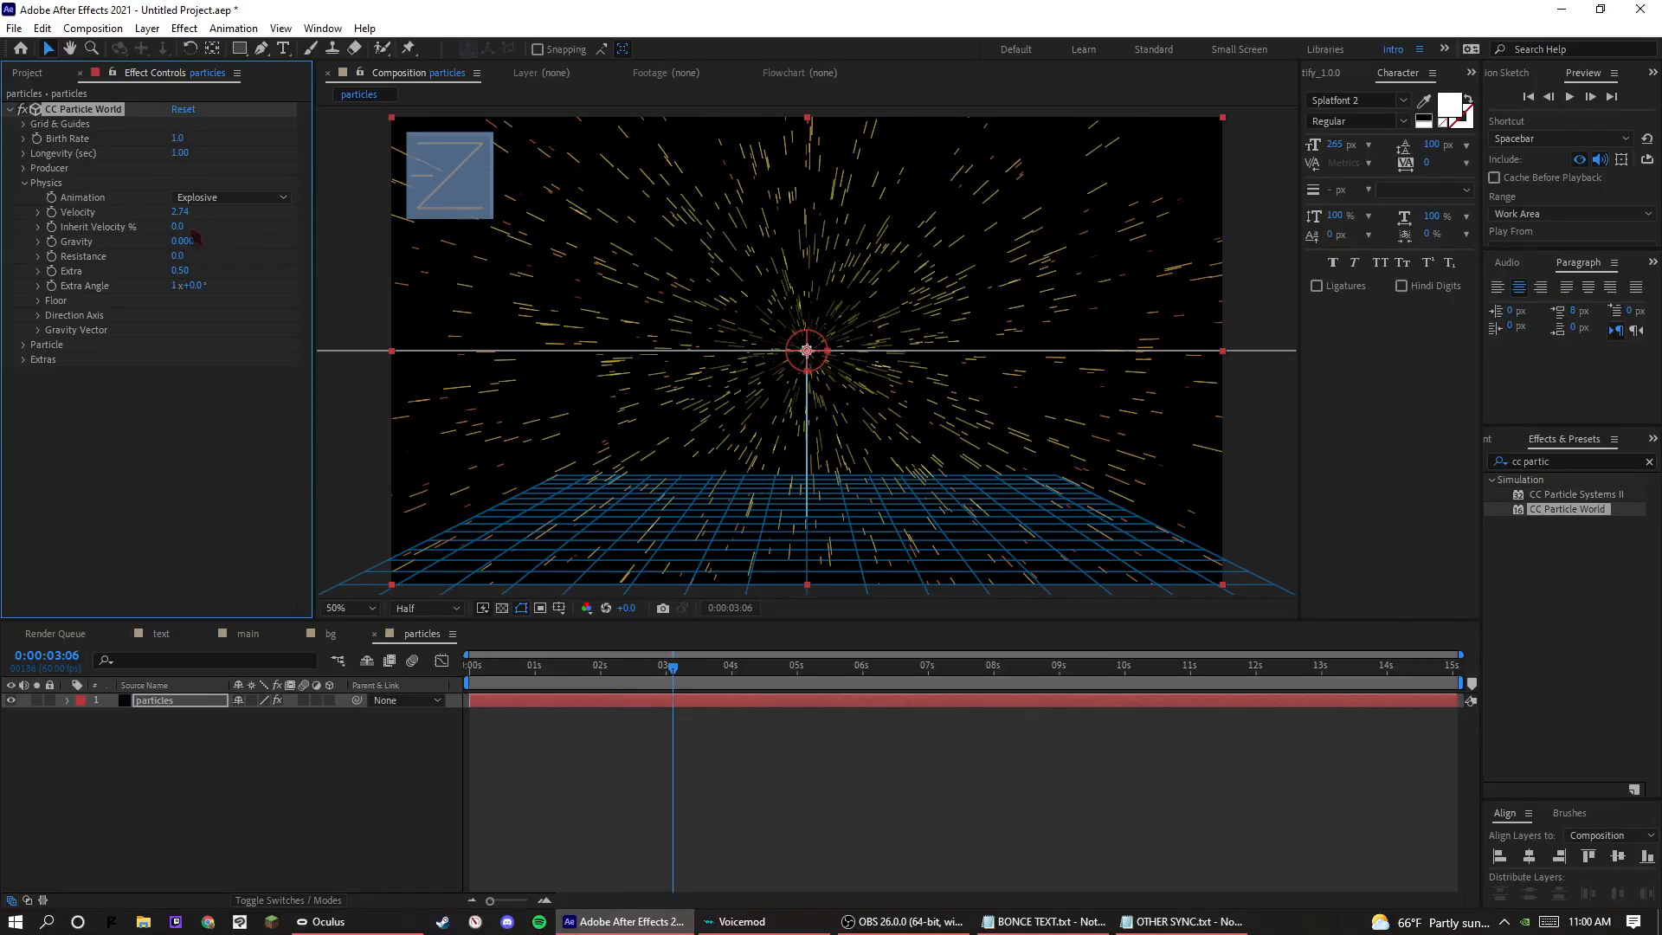
Try a particle Resistance of 31.4 with a preview, and undo it.
drag(182, 256, 449, 253)
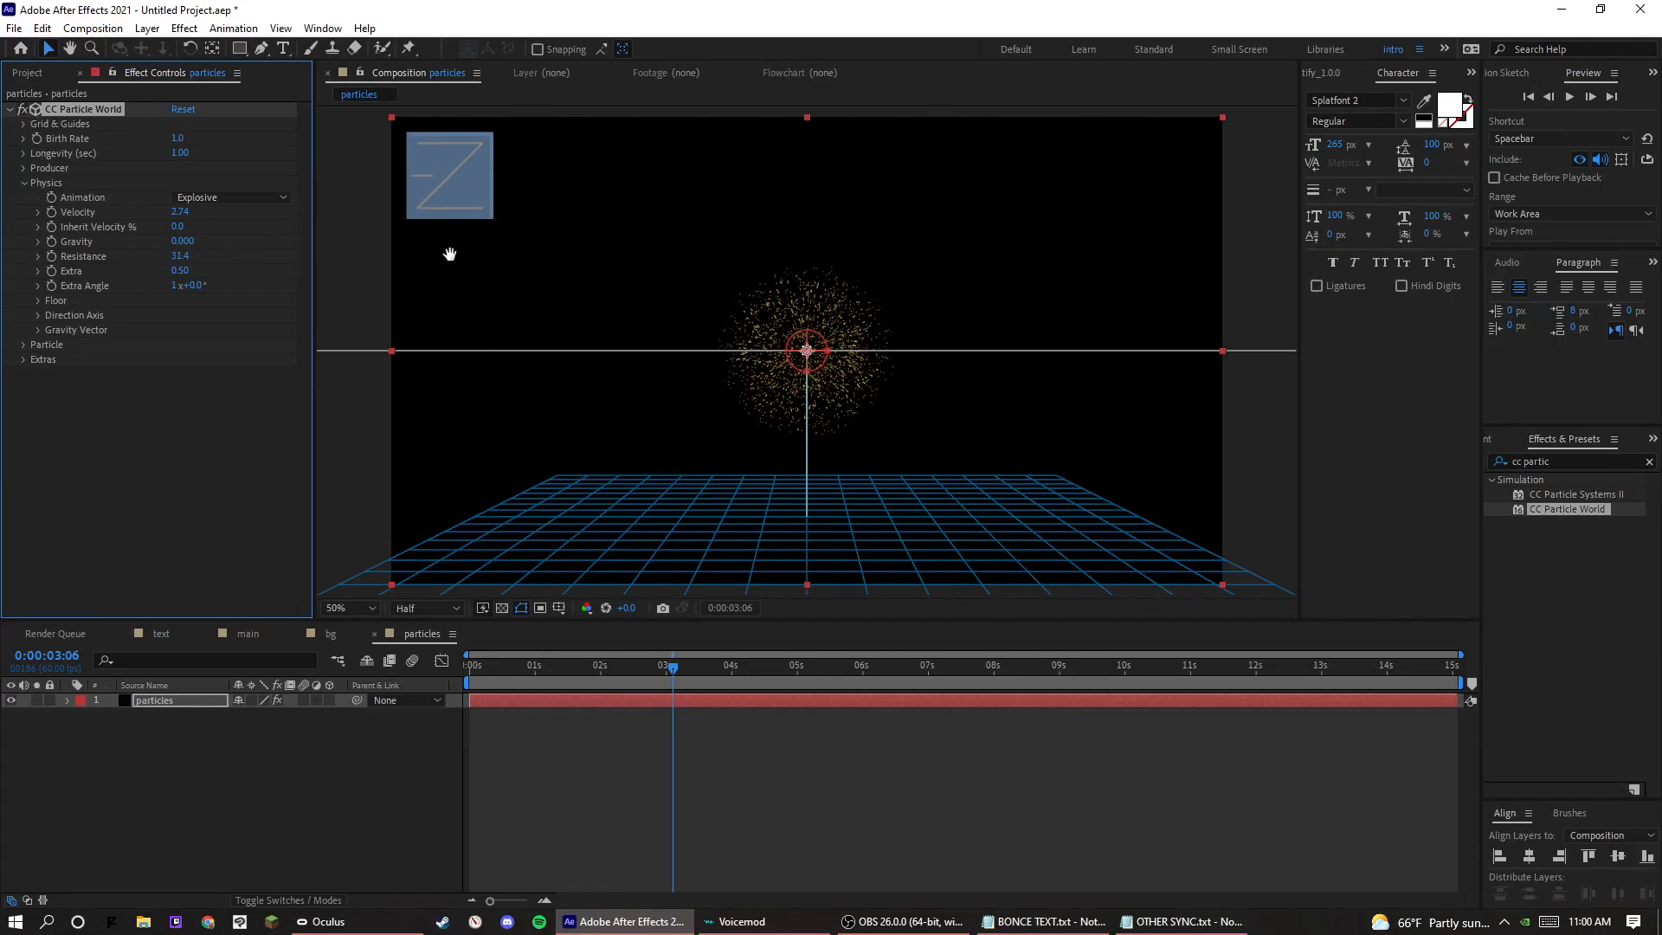
key(space)
key(space)
key(ctrl+z)
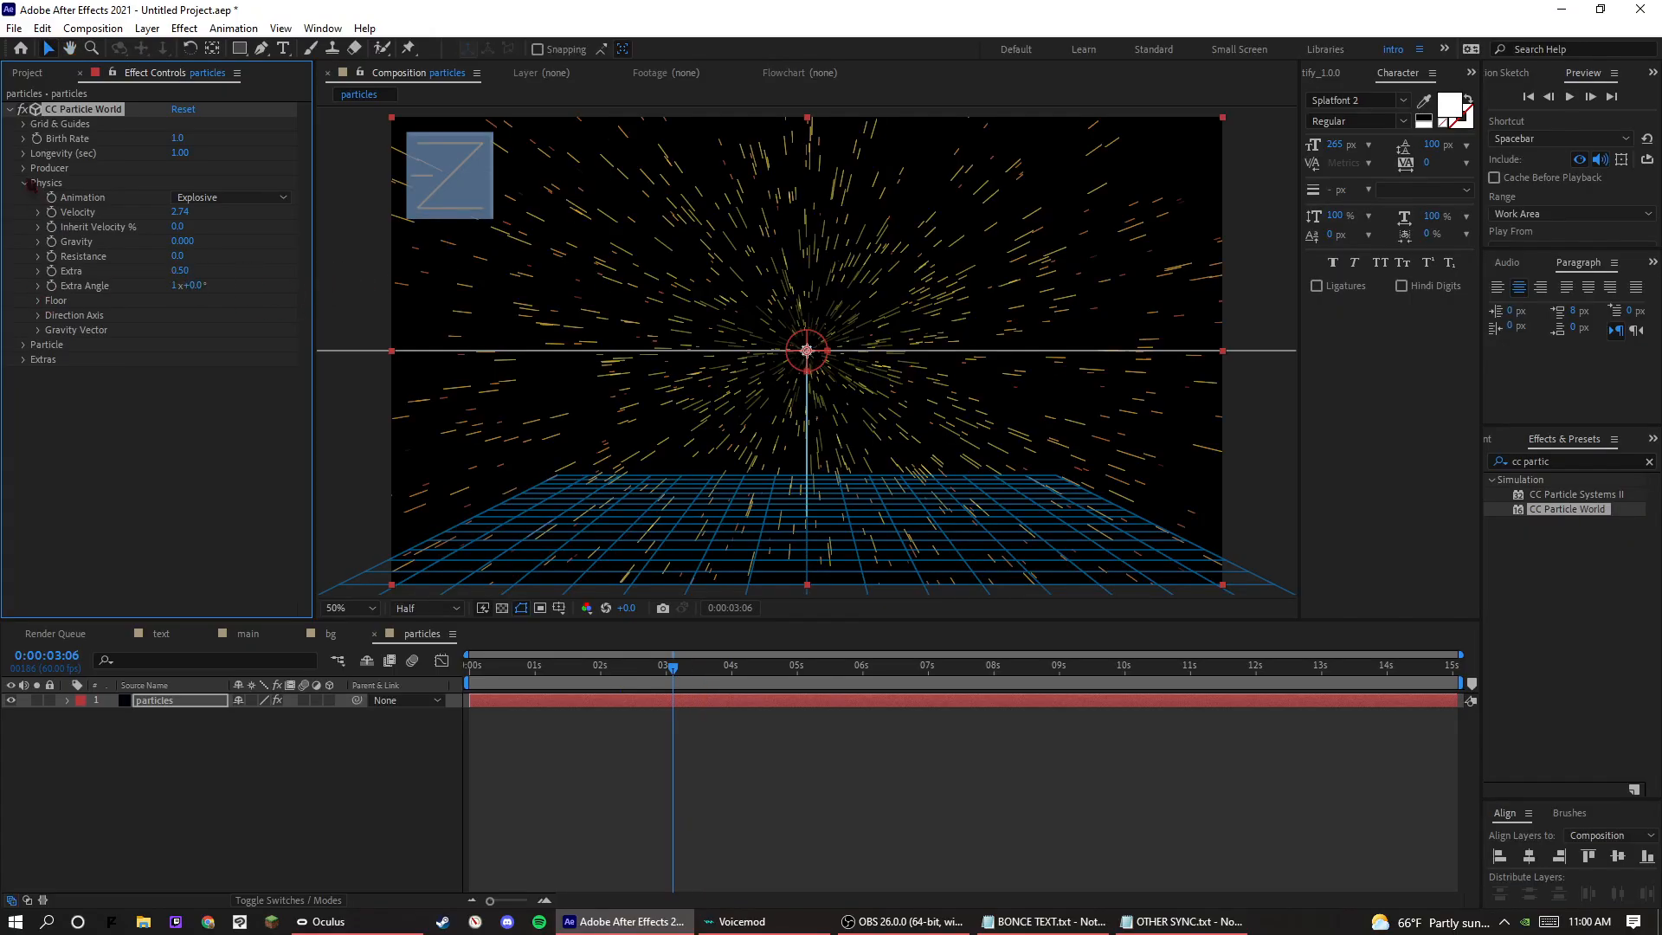
Set the particle producer's Radius X to 0.565 and Radius Y to 0.515, and preview from the start.
click(24, 168)
drag(194, 225, 222, 245)
key(space)
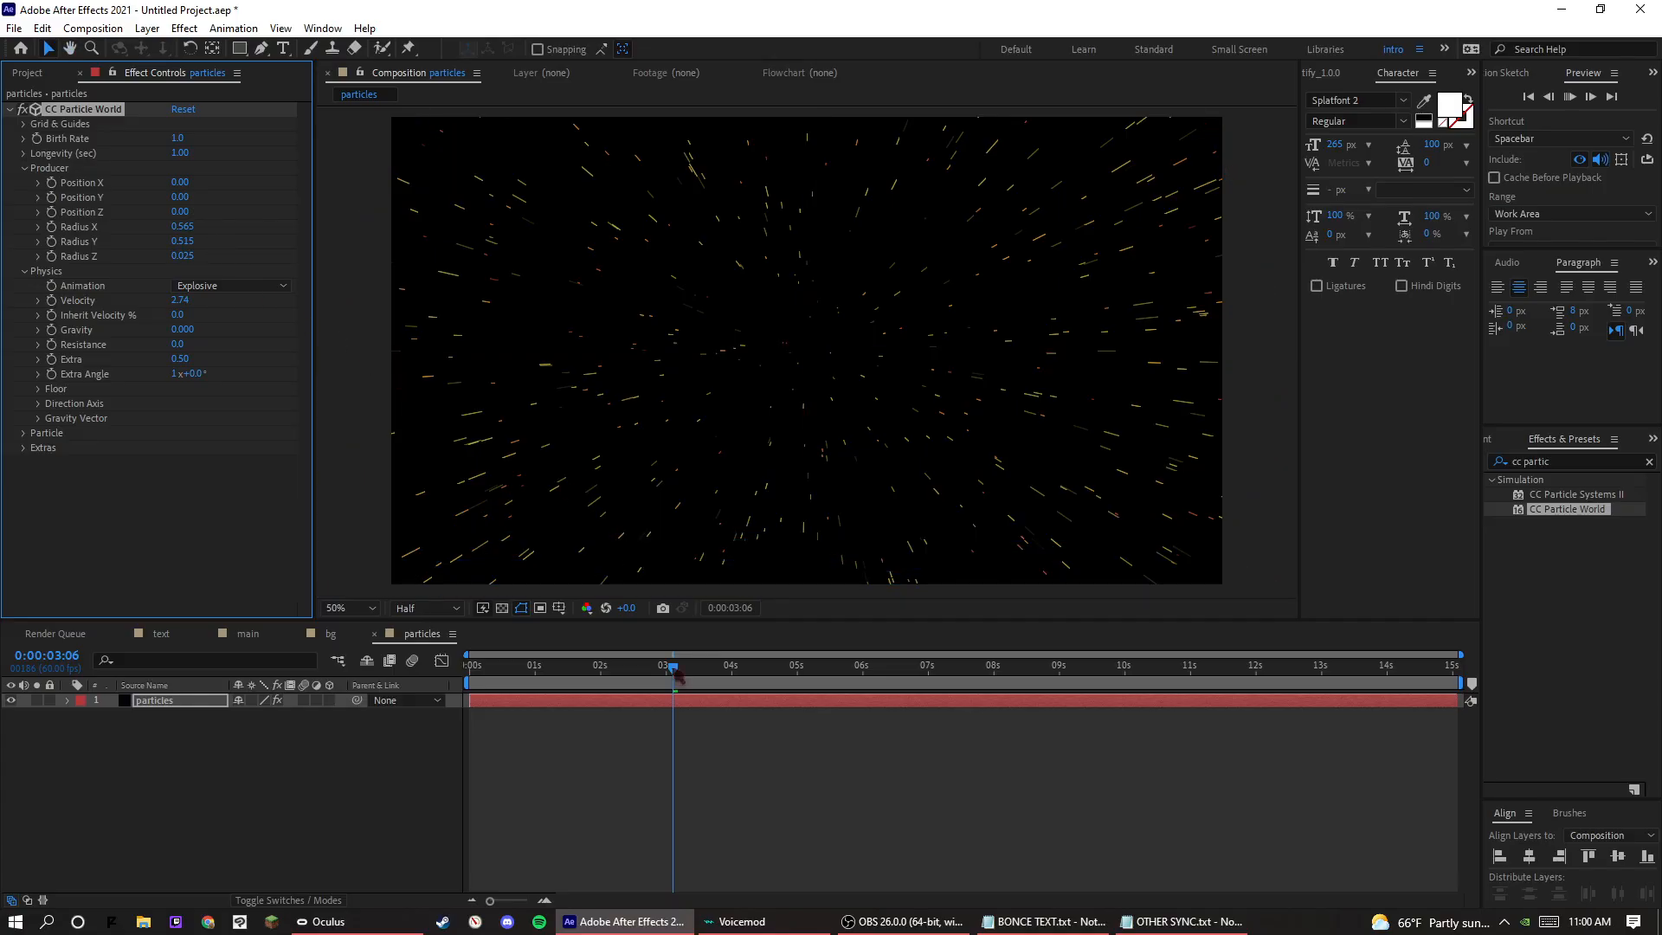
drag(633, 674, 387, 628)
key(space)
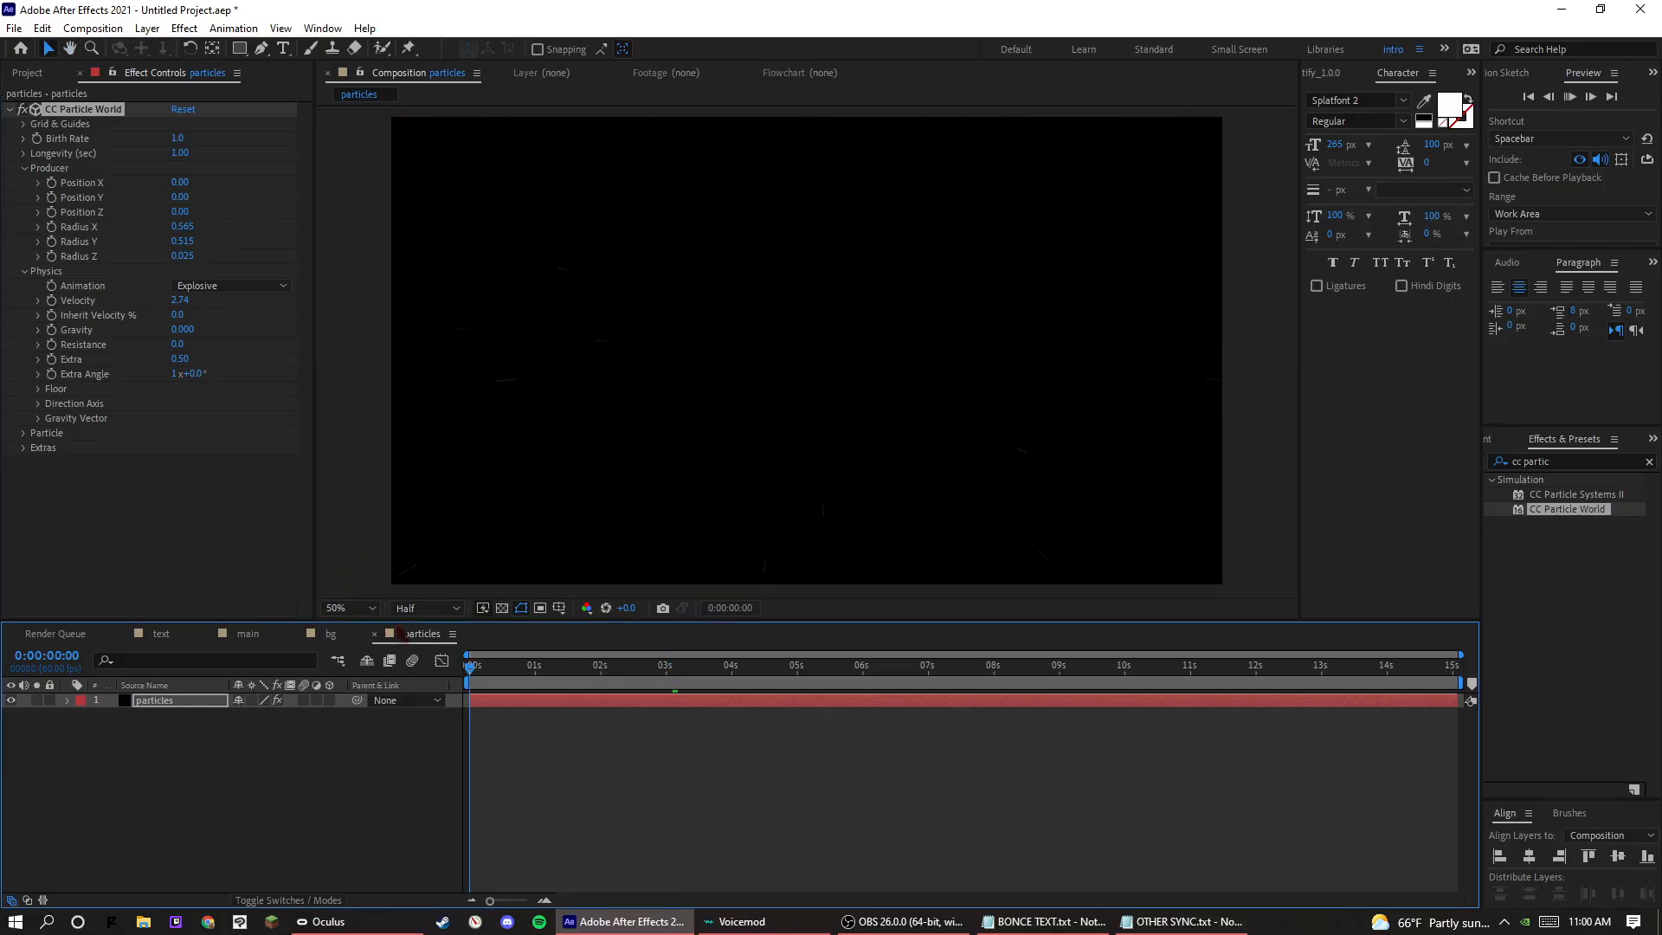
drag(486, 676, 405, 653)
key(space)
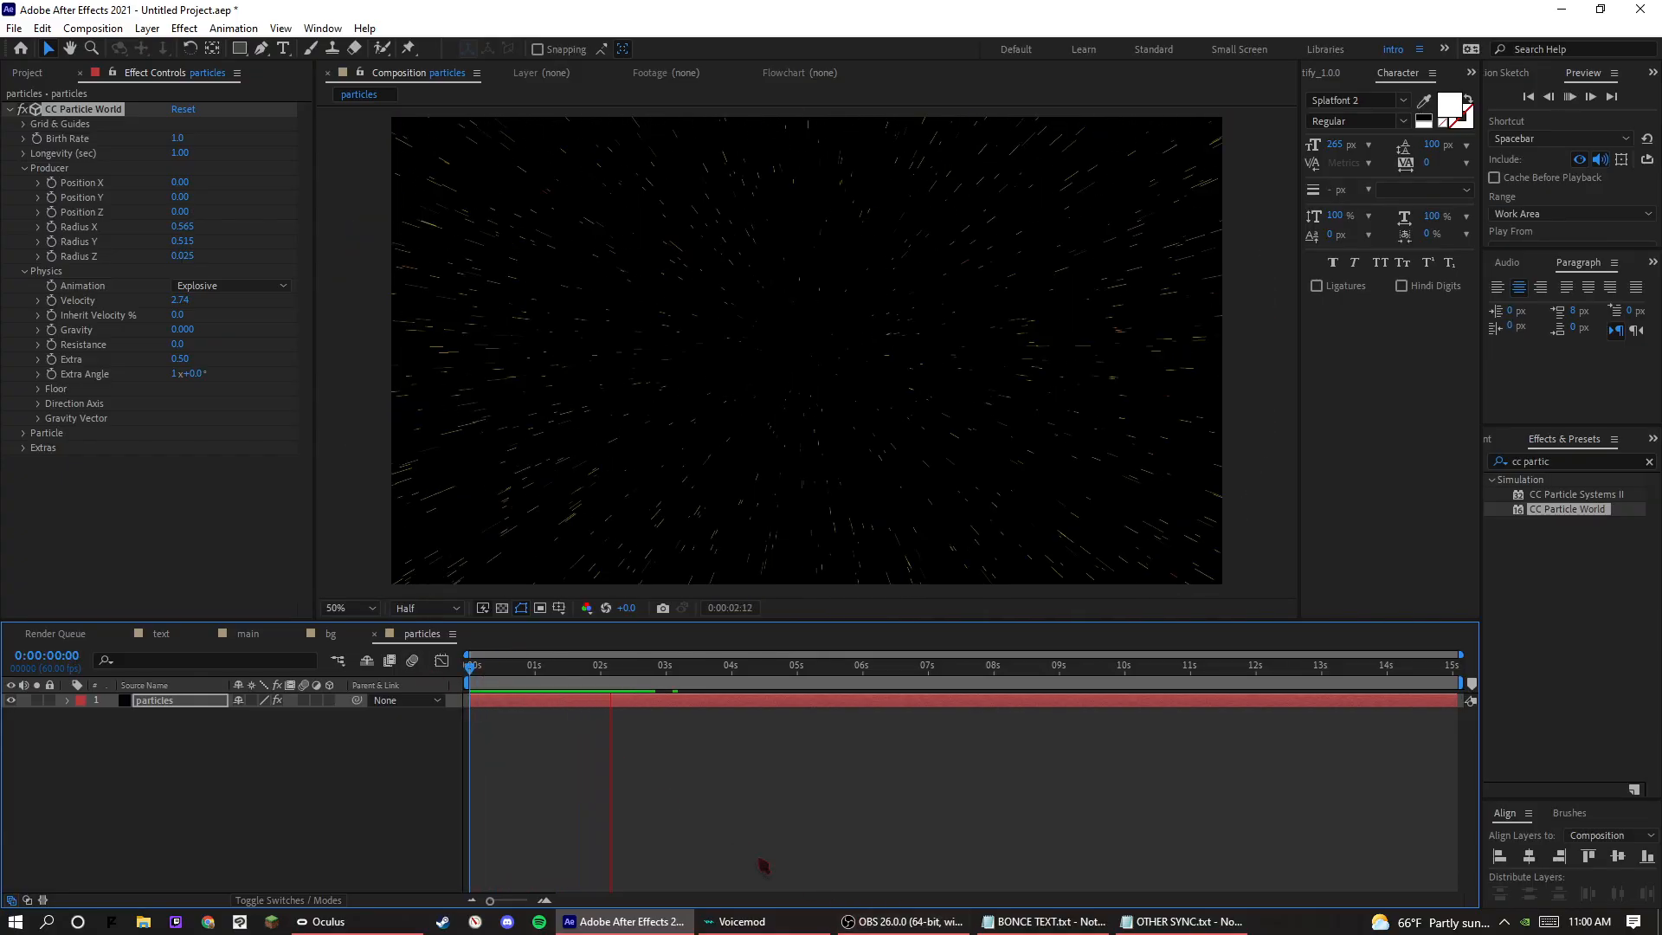
Try the Direction Axis animation type for the particles with a preview, and undo it.
key(space)
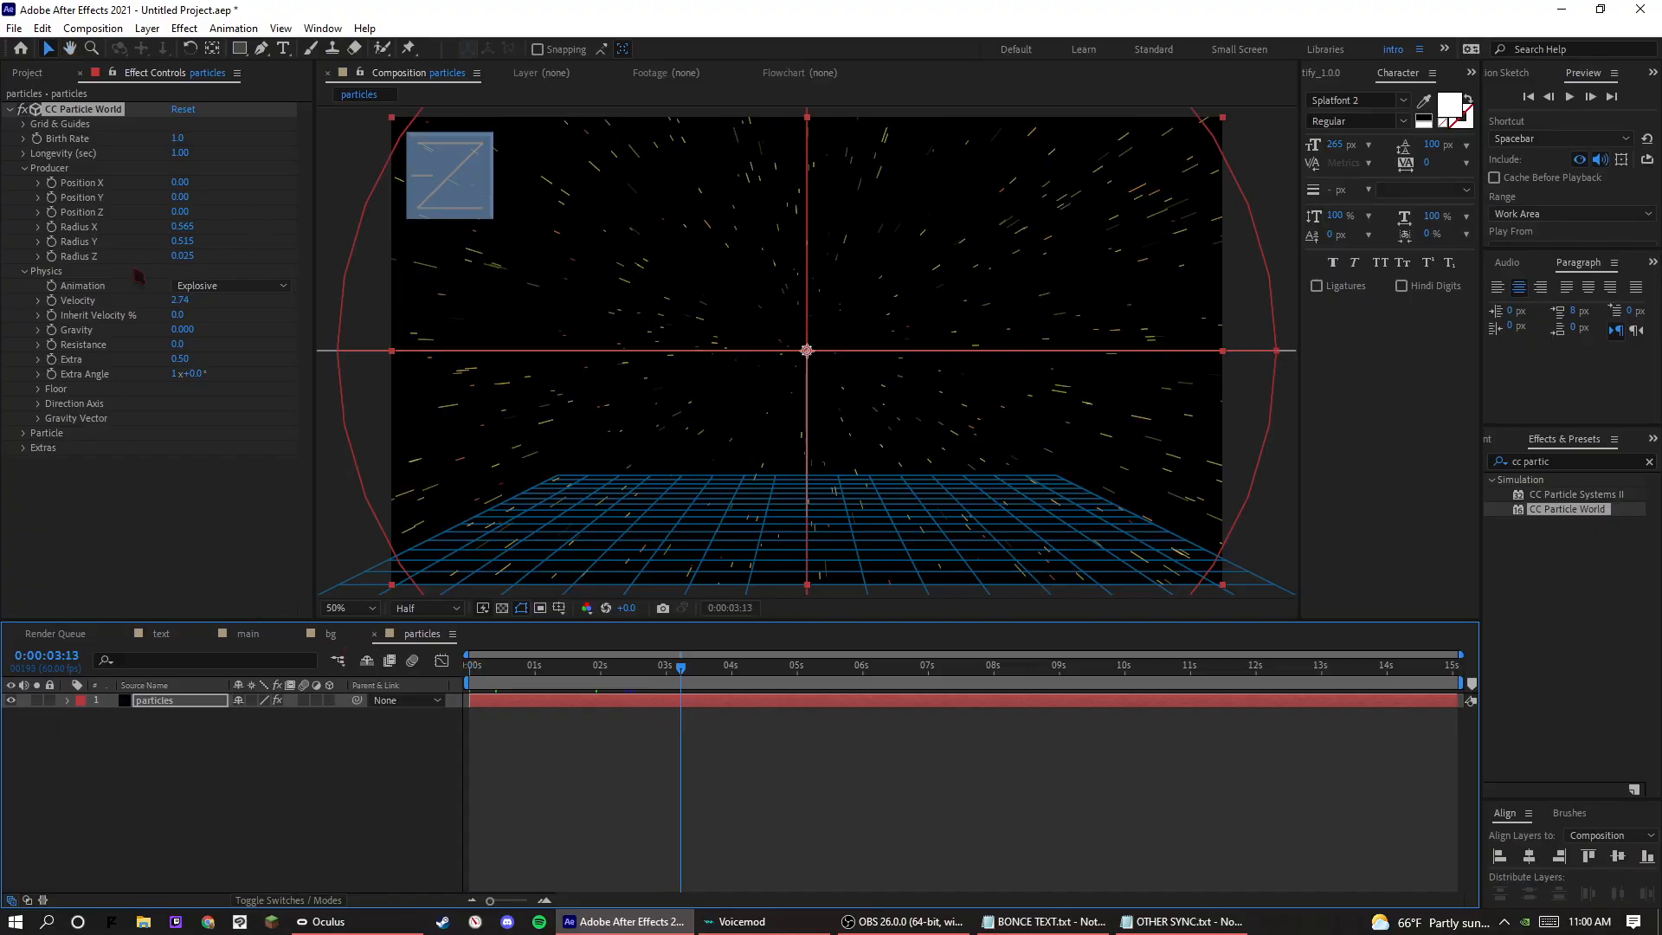
click(229, 286)
click(224, 322)
key(space)
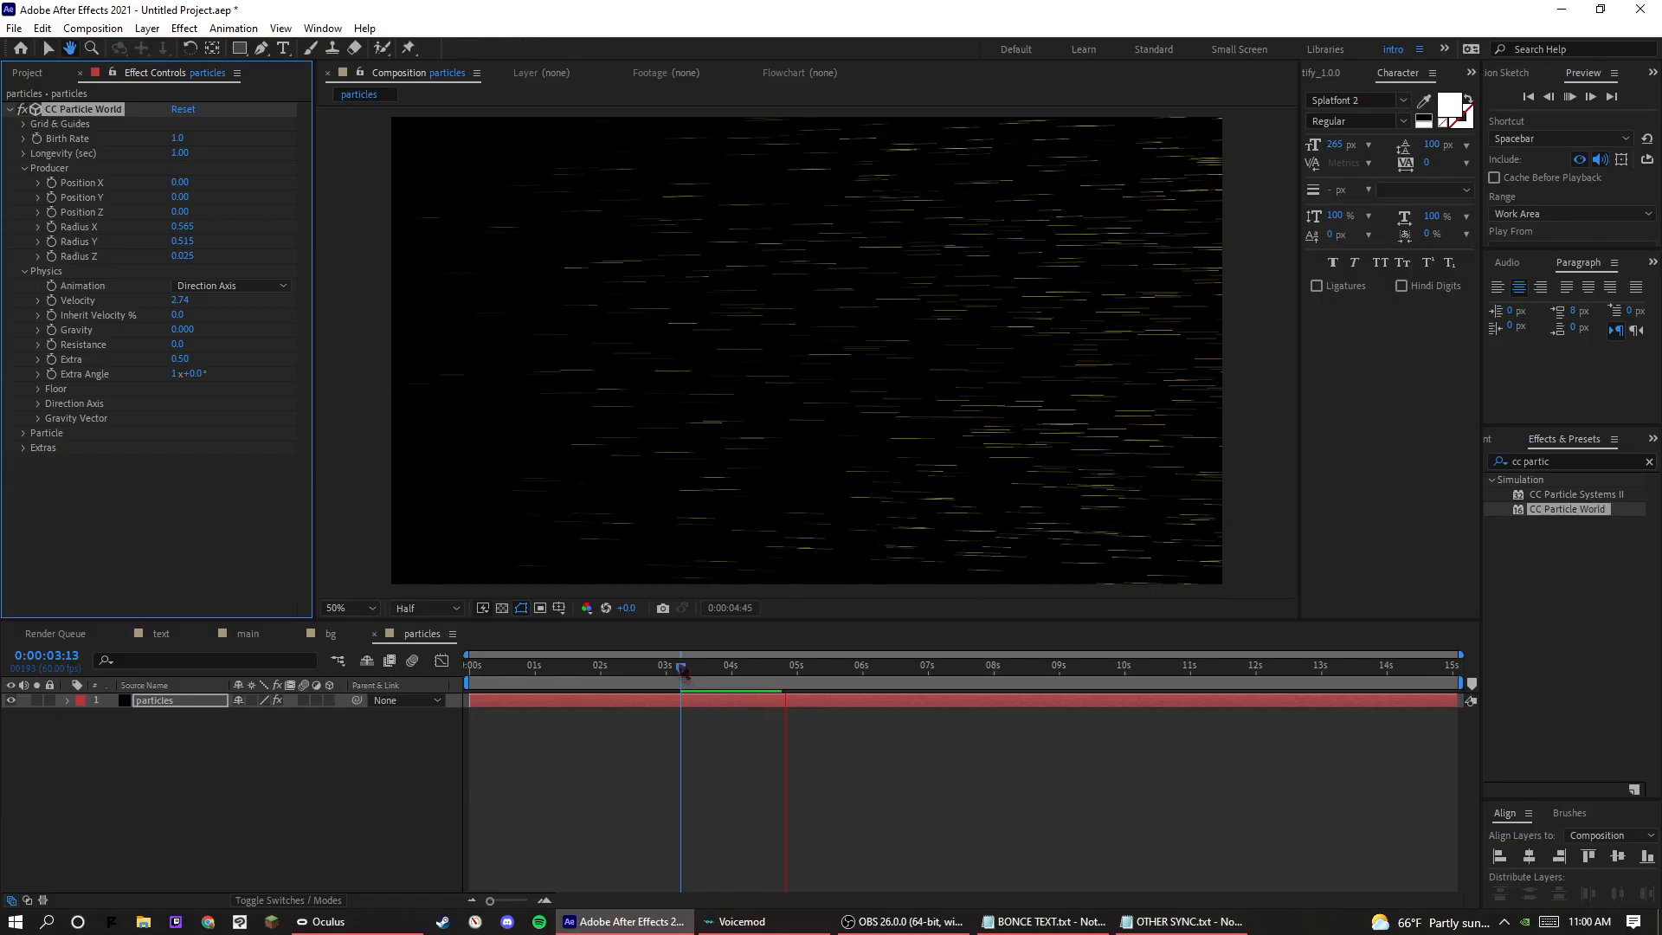
key(ctrl+z)
key(ctrl+z)
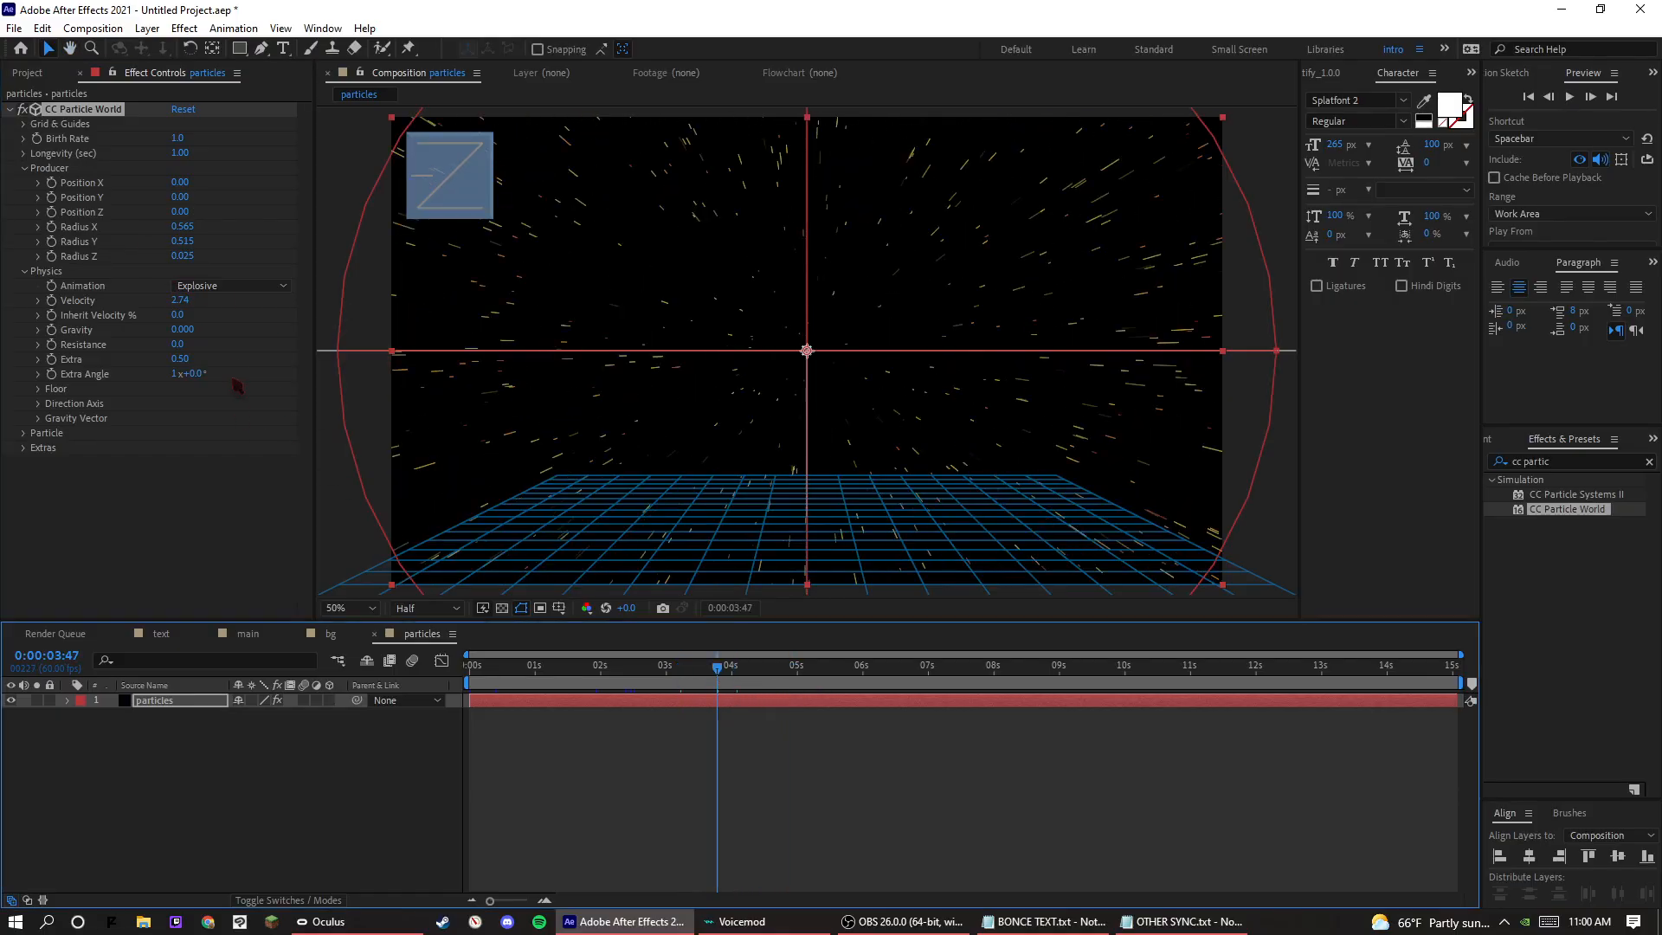
Try the Twirl and Twirly animation types for the particles, undoing each one.
click(238, 286)
click(242, 386)
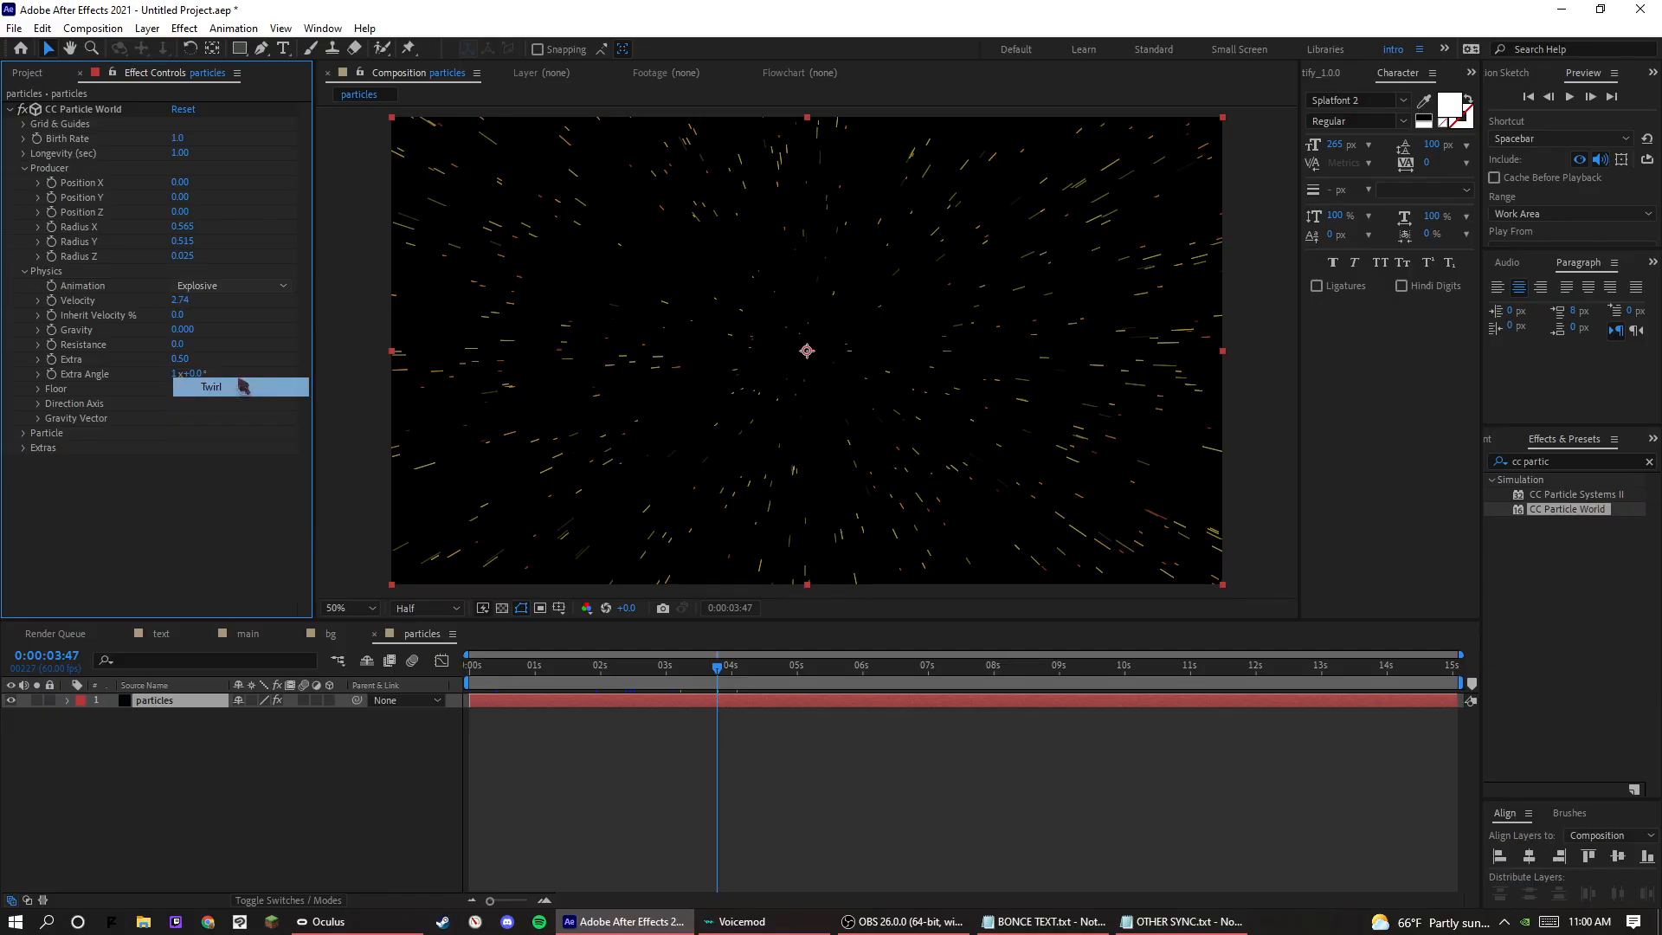
click(242, 386)
key(ctrl+z)
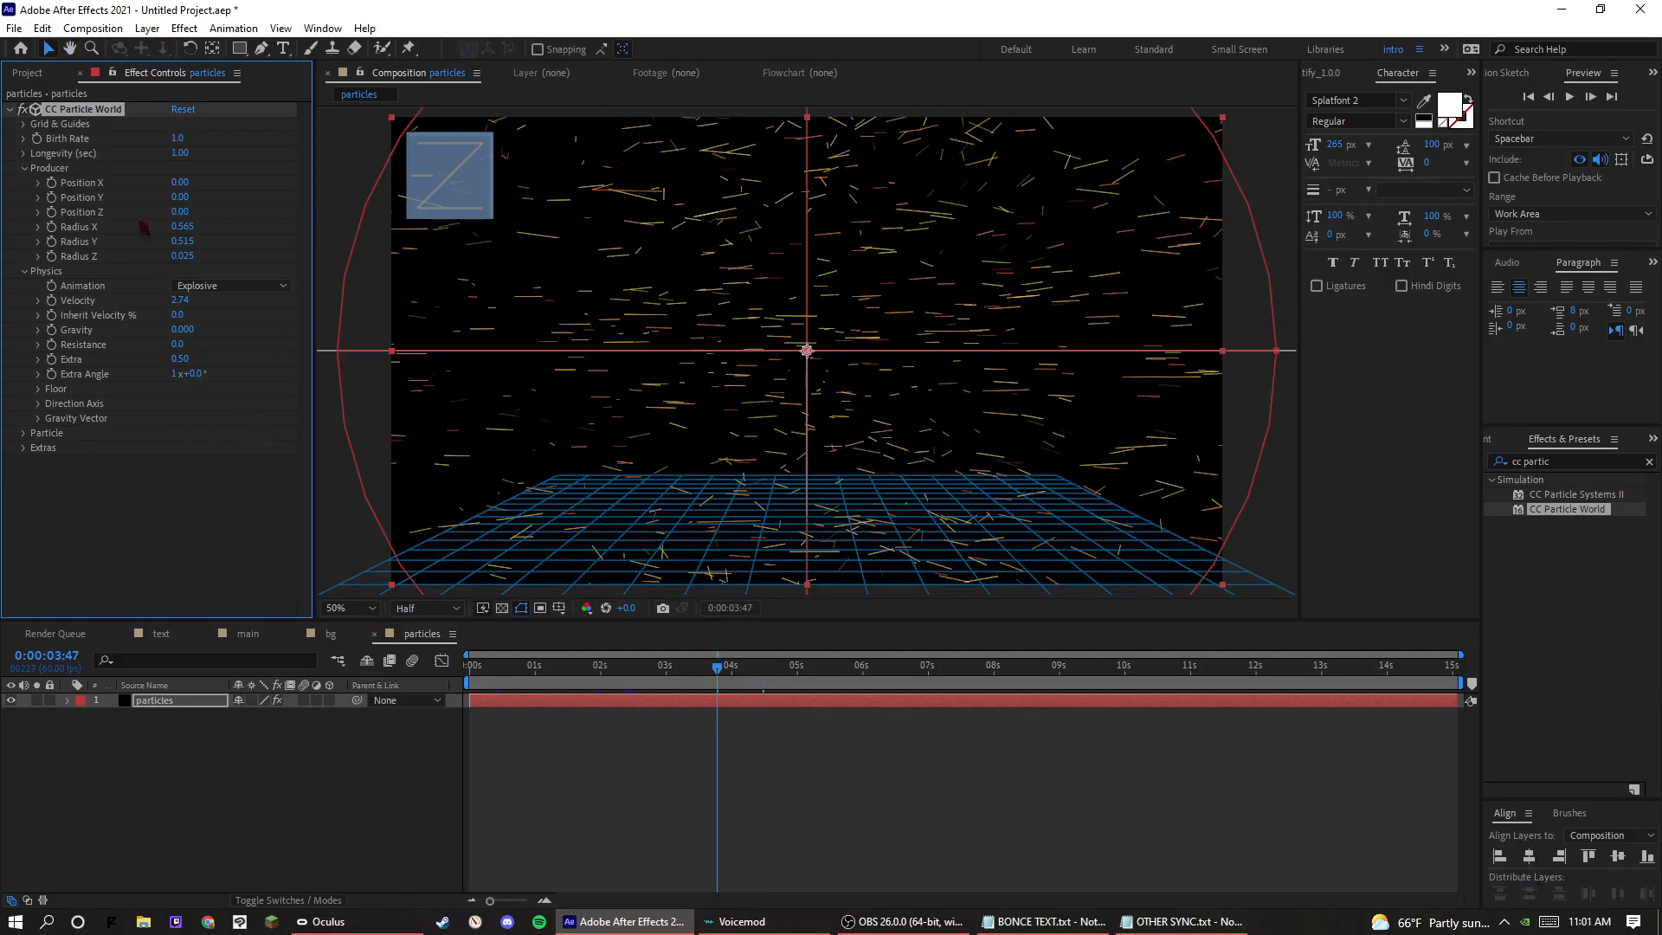
click(233, 287)
click(229, 403)
key(space)
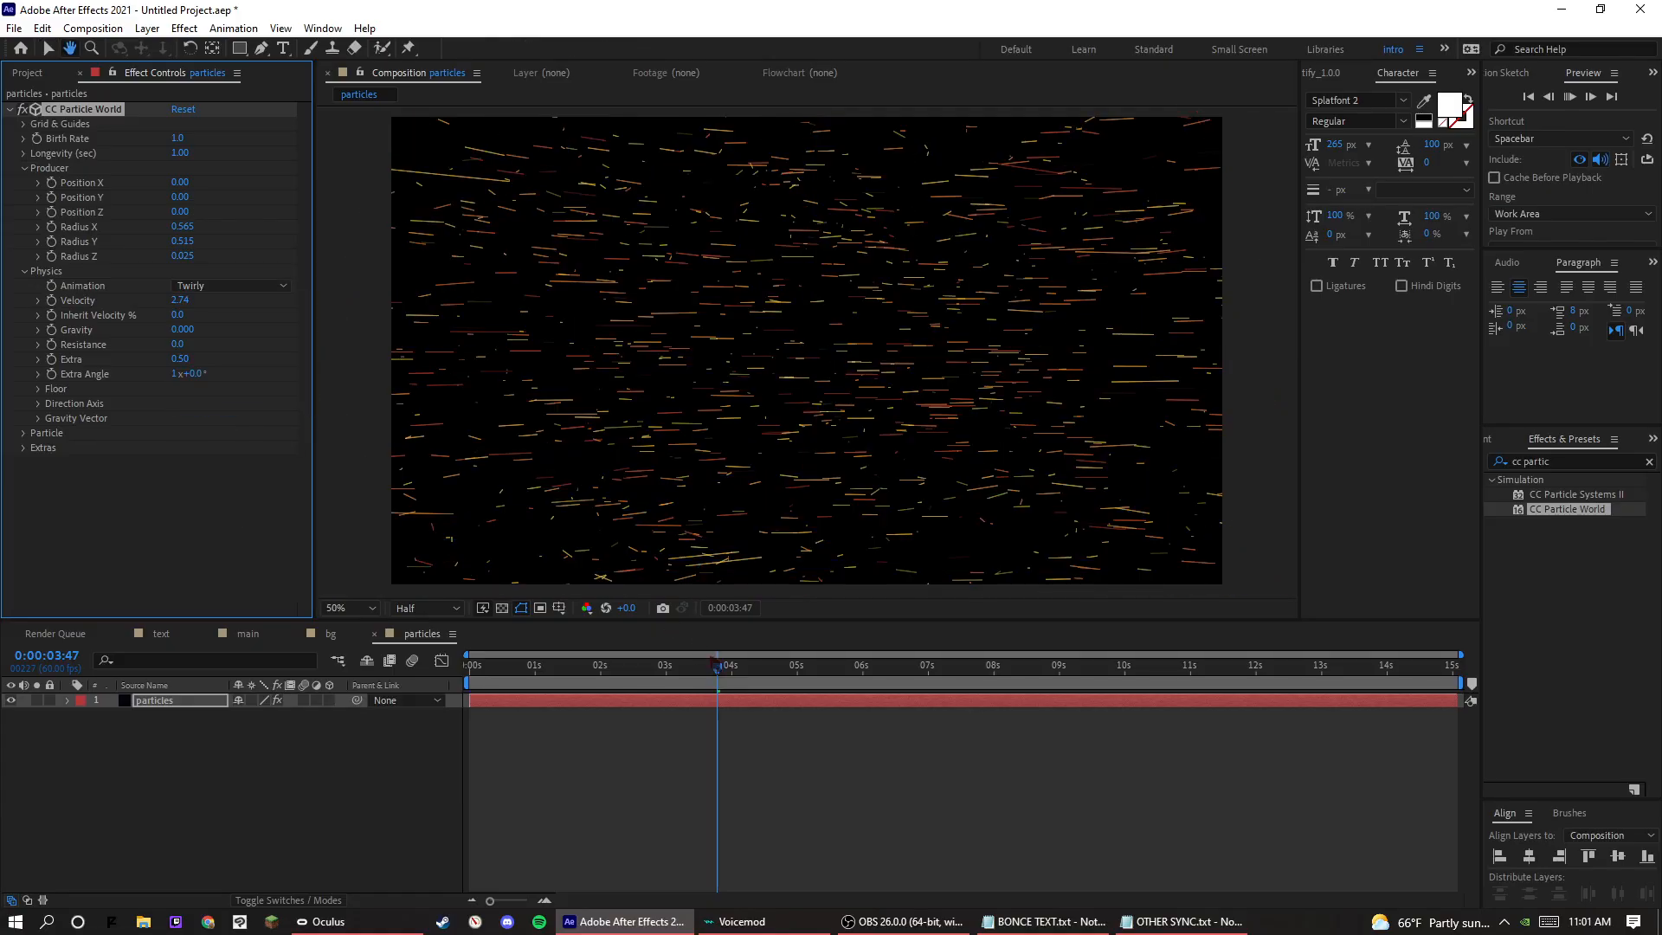
key(space)
key(ctrl+z)
Try the Fire and Jet Sideways animation types for the particles, previewing and undoing each one.
click(270, 290)
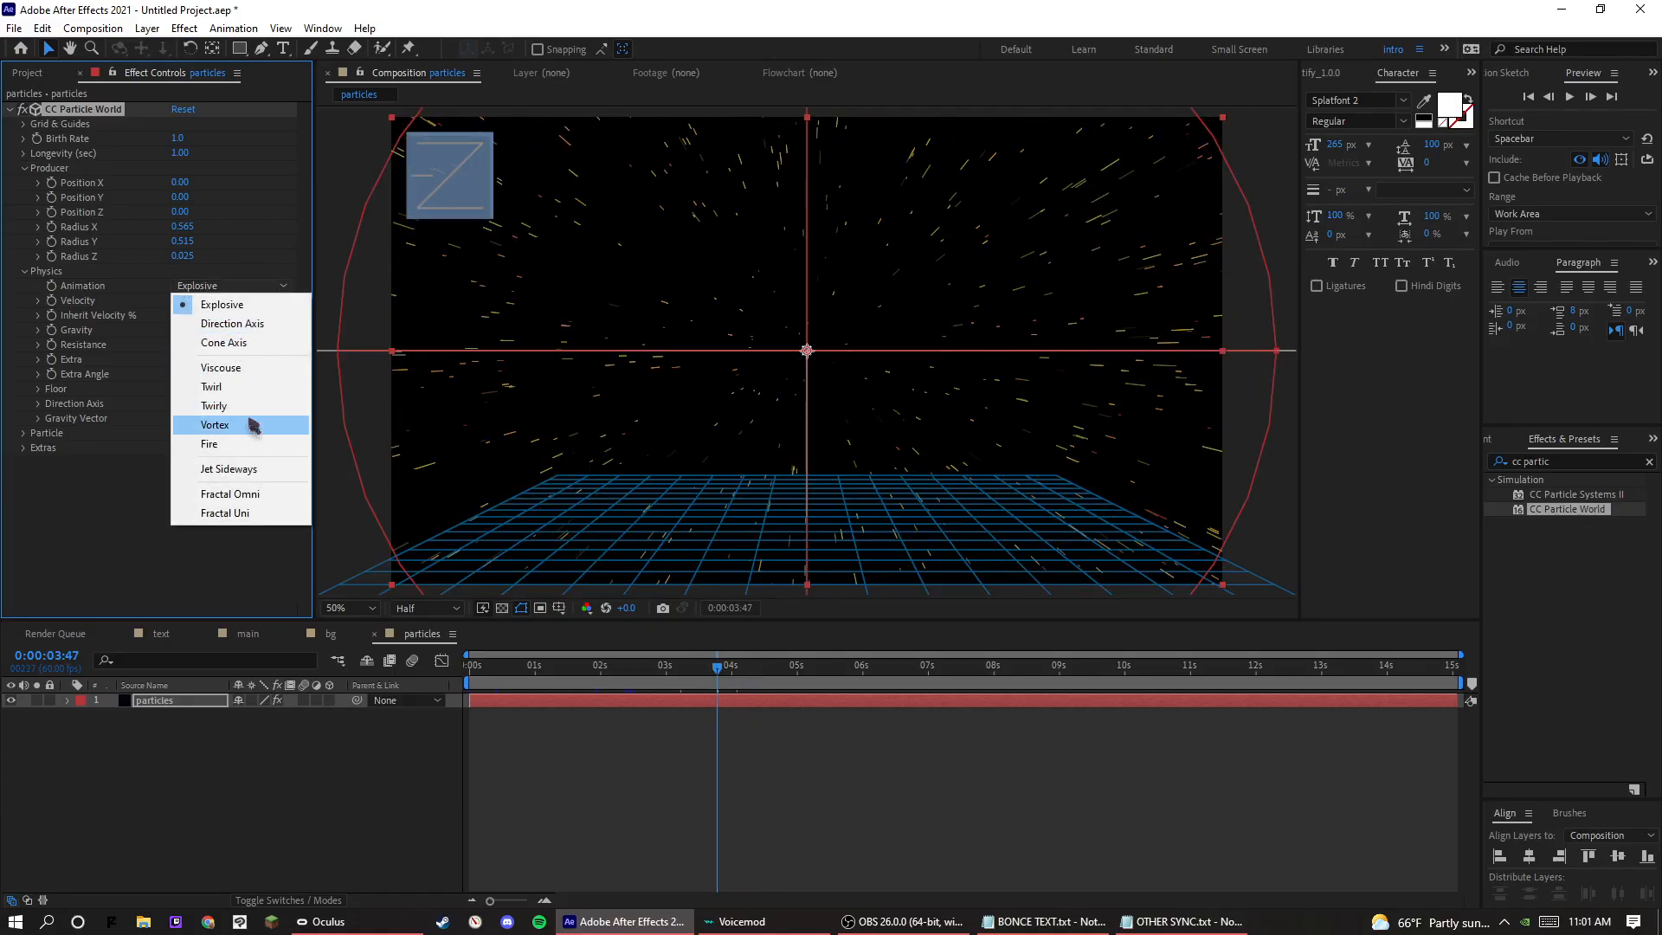
click(248, 437)
key(space)
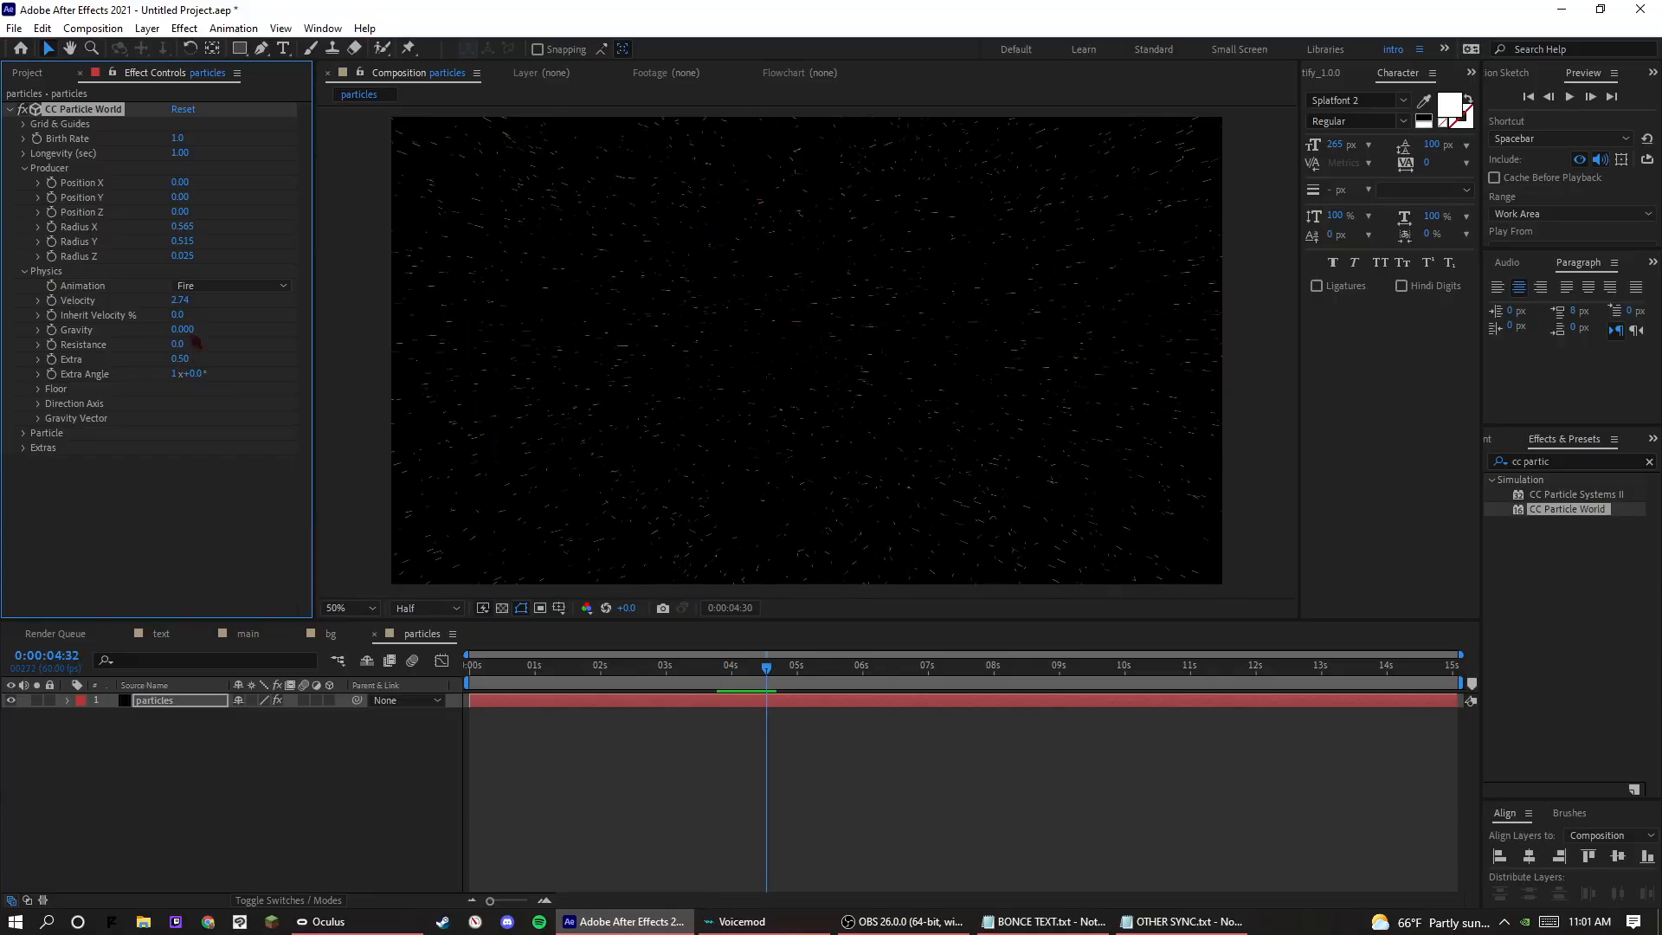
key(space)
key(ctrl+z)
click(232, 287)
click(231, 470)
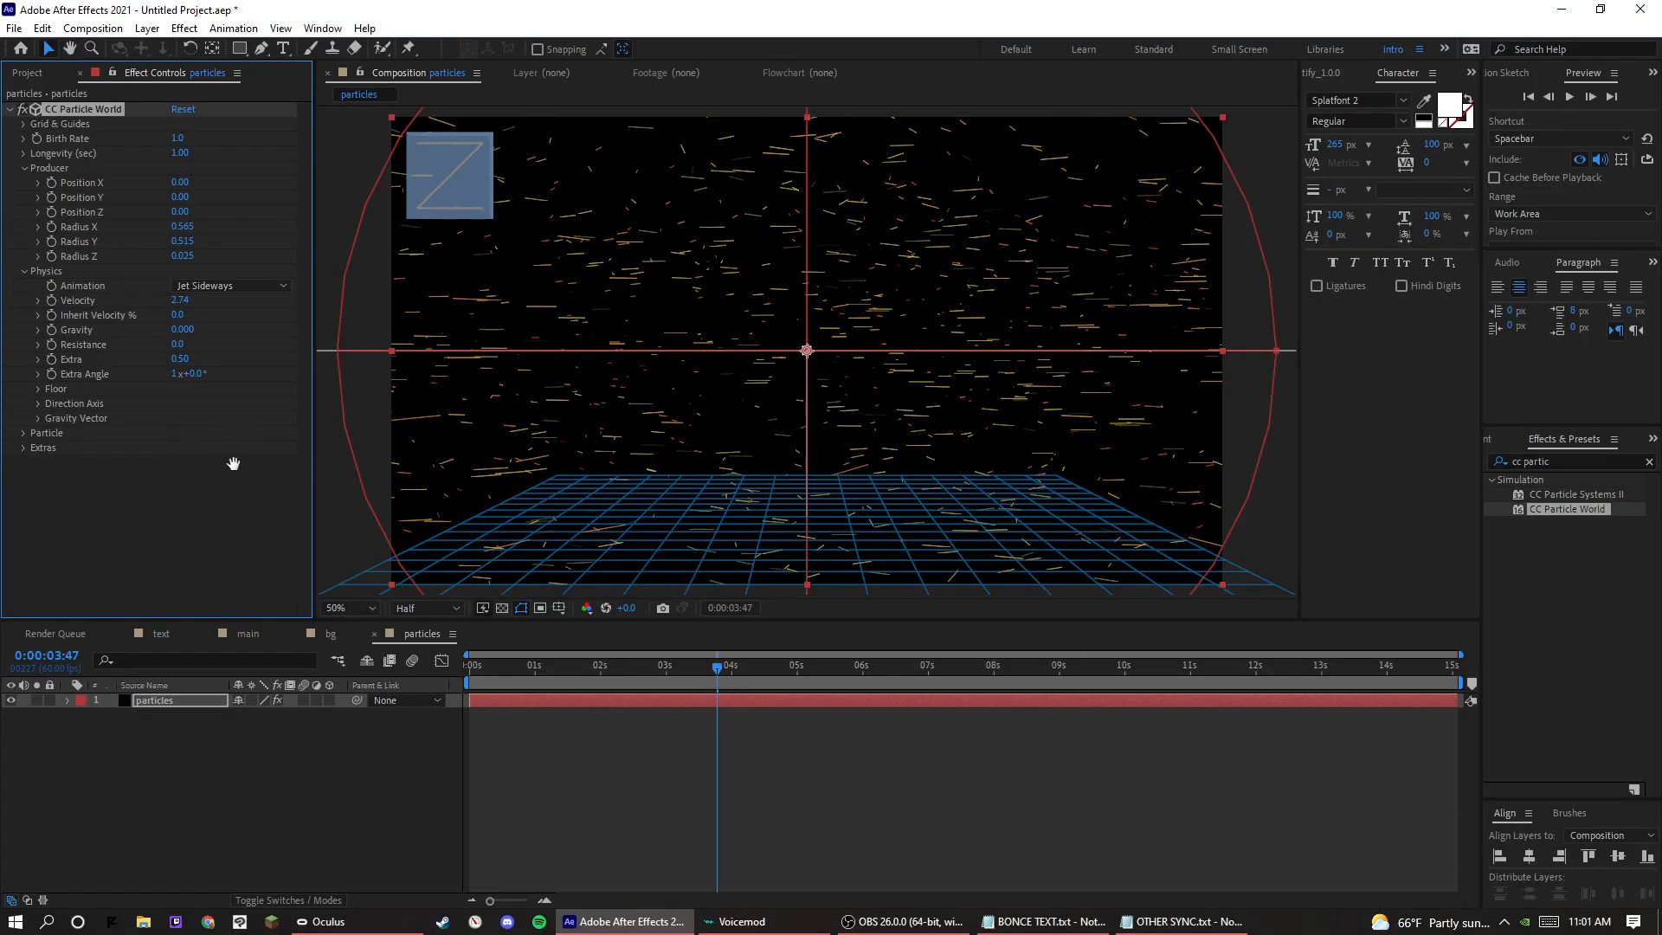
key(space)
Keep Explosive as the particle animation type and preview the composition from the start.
key(space)
key(ctrl+z)
click(232, 287)
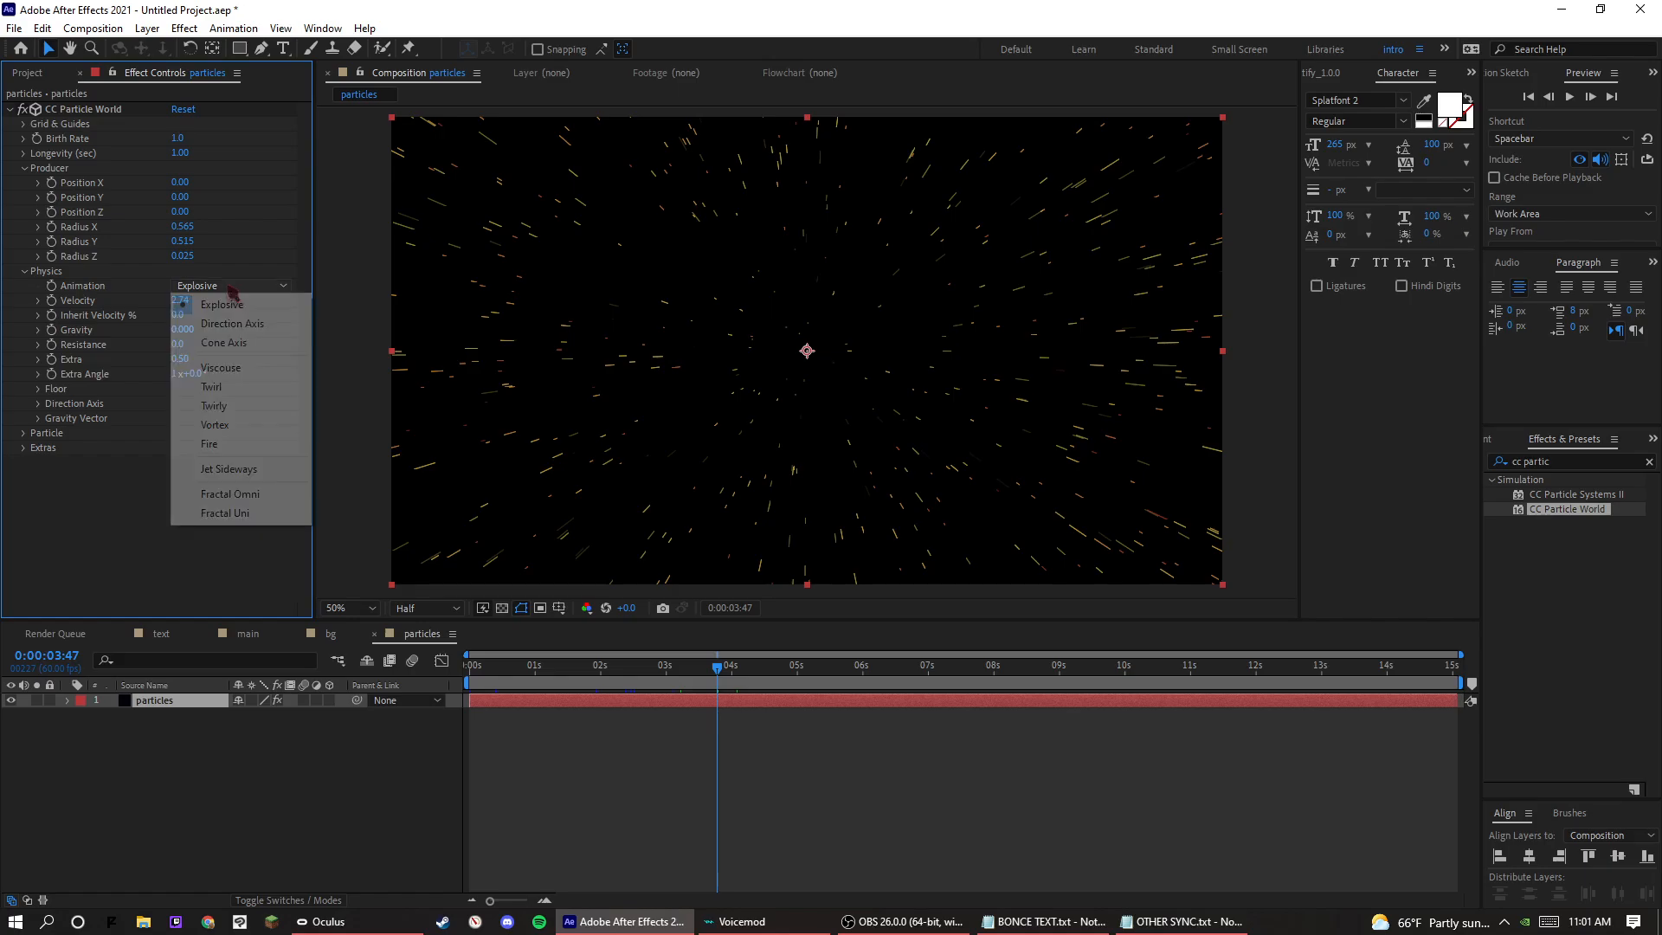
click(223, 305)
key(space)
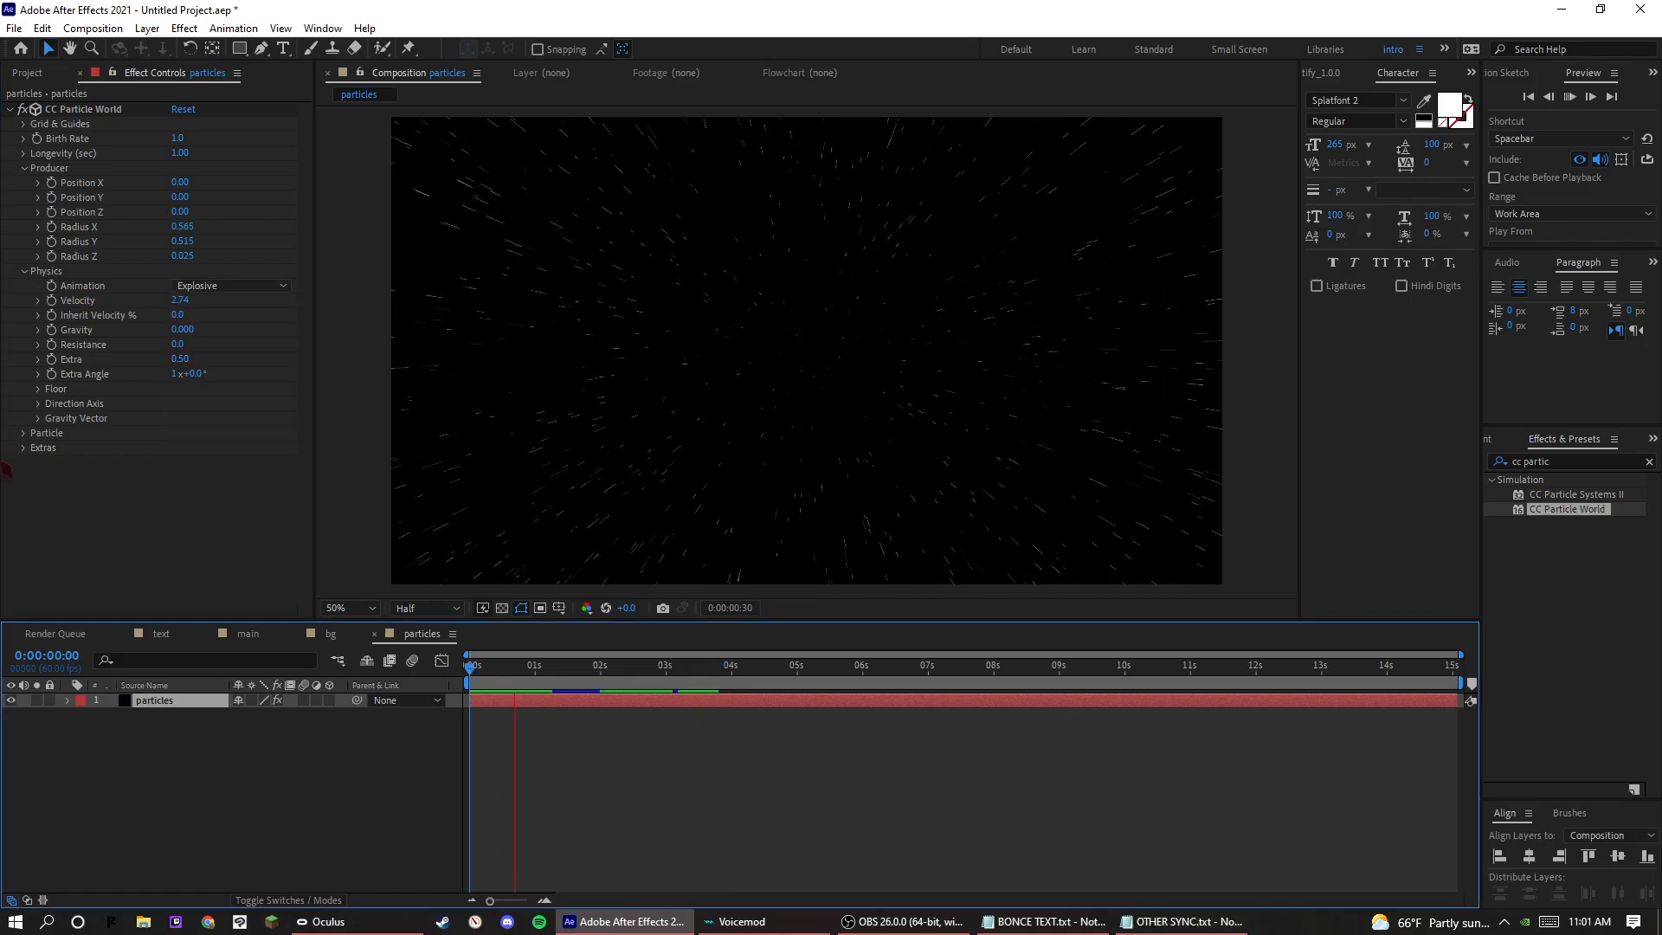
key(space)
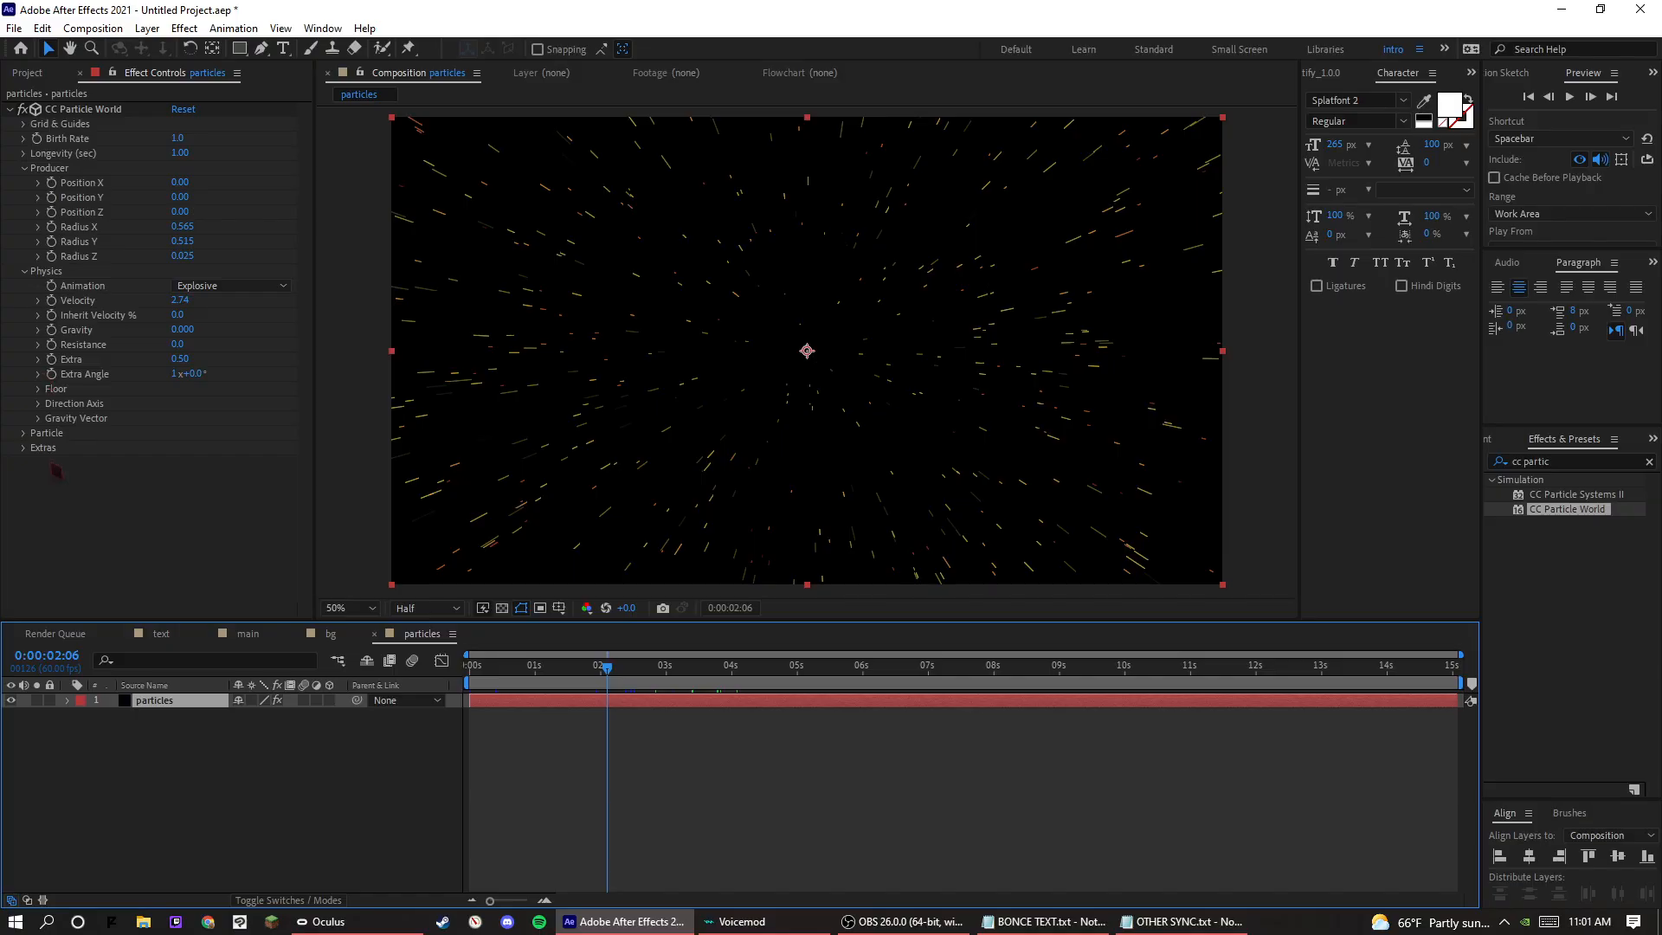
Set the particles' Birth Color to light blue, 50AFFF, and their Death Color to a deeper blue.
click(24, 433)
click(179, 550)
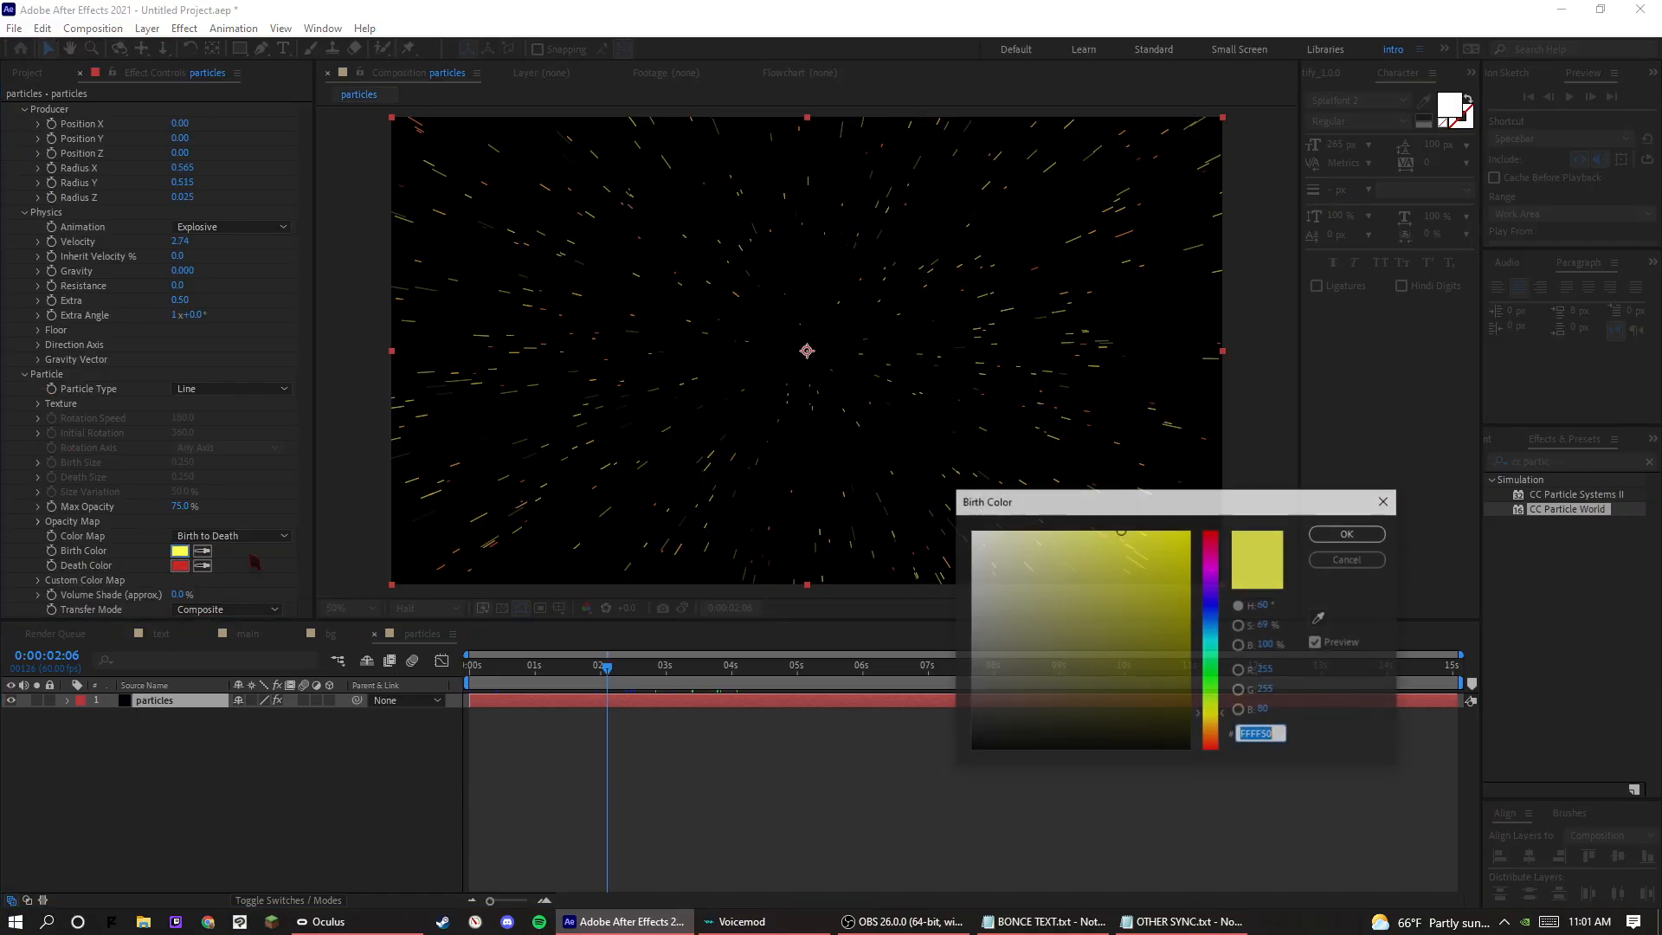
drag(1217, 609, 1224, 630)
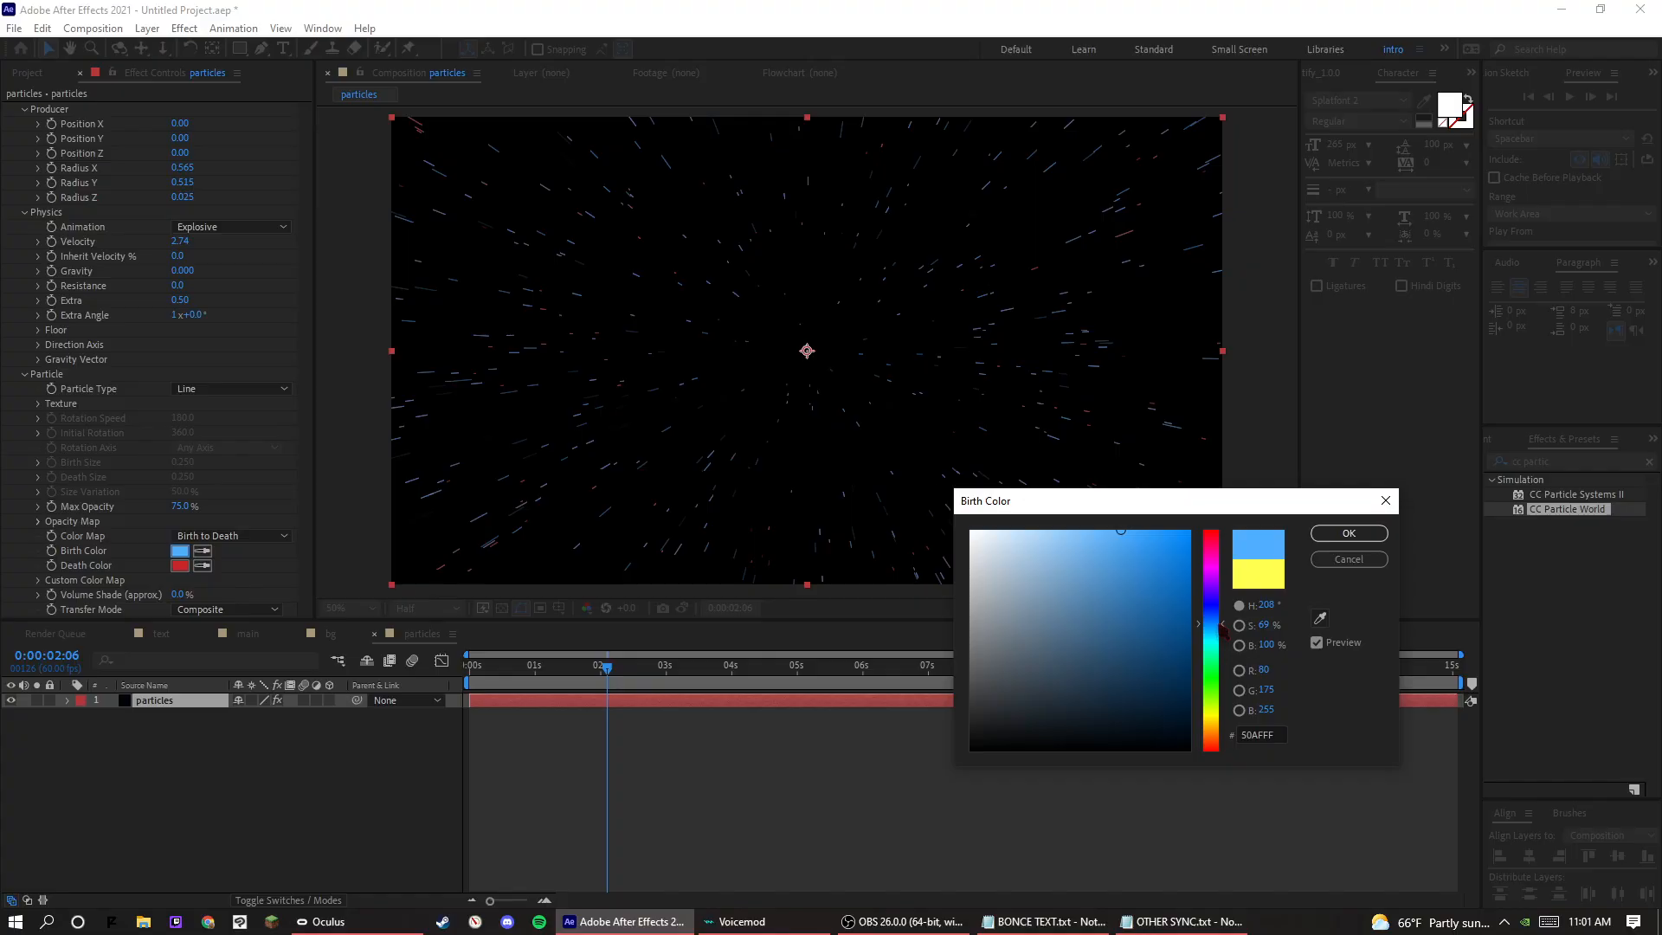
click(1349, 532)
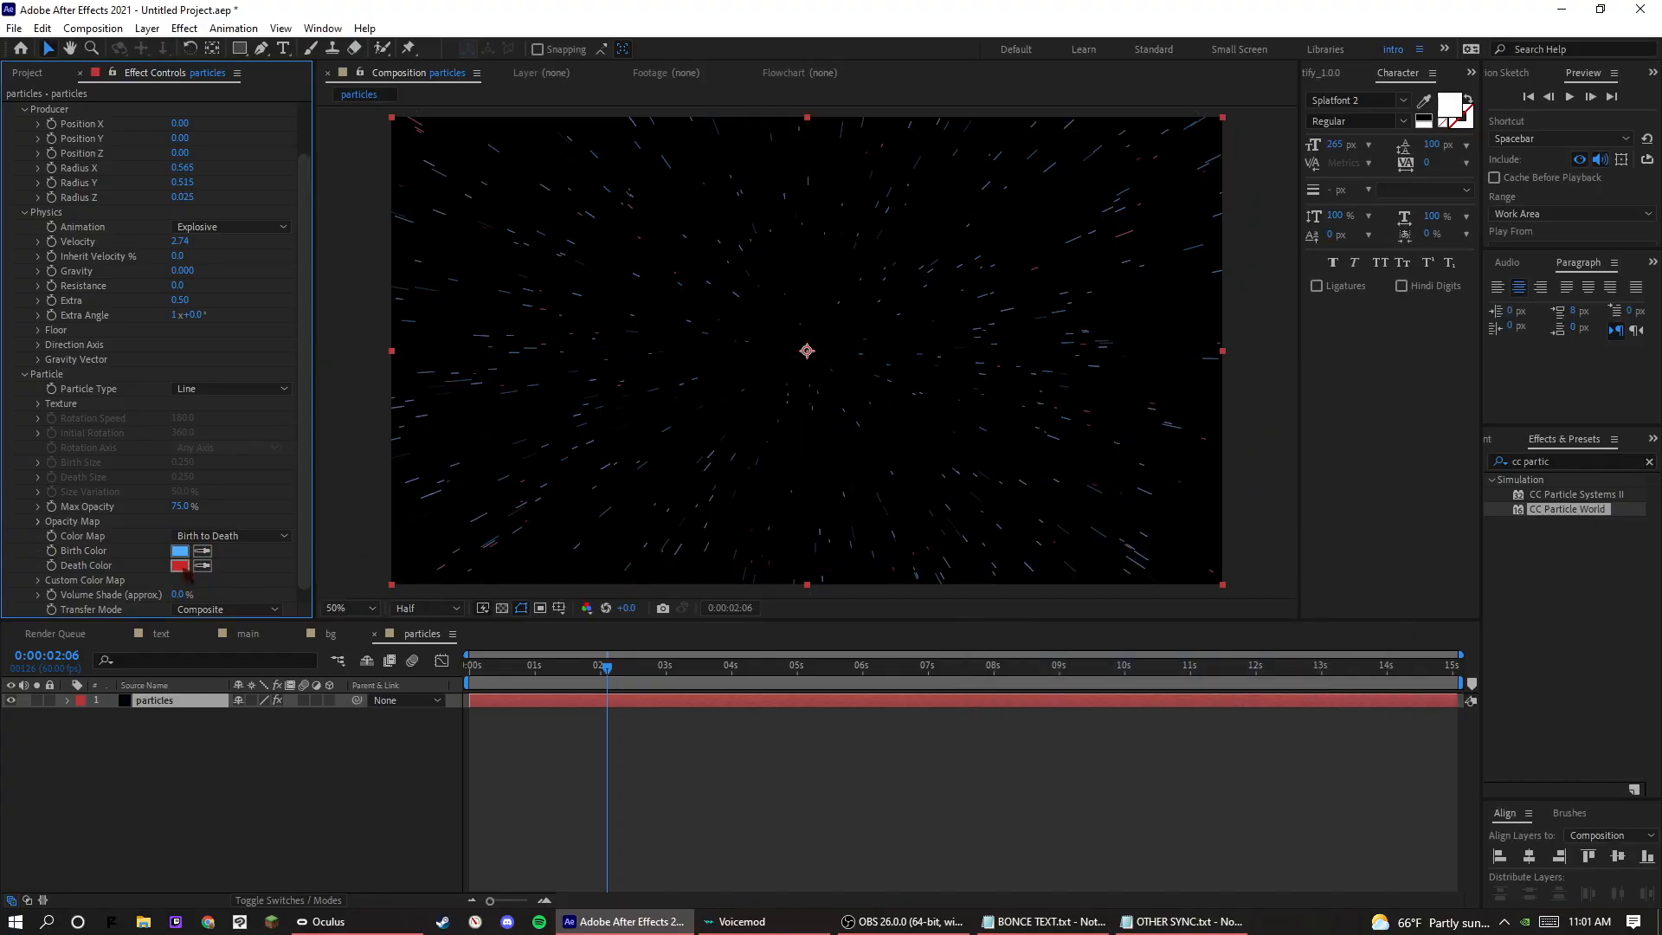
click(179, 565)
drag(1211, 637, 1192, 528)
click(1383, 533)
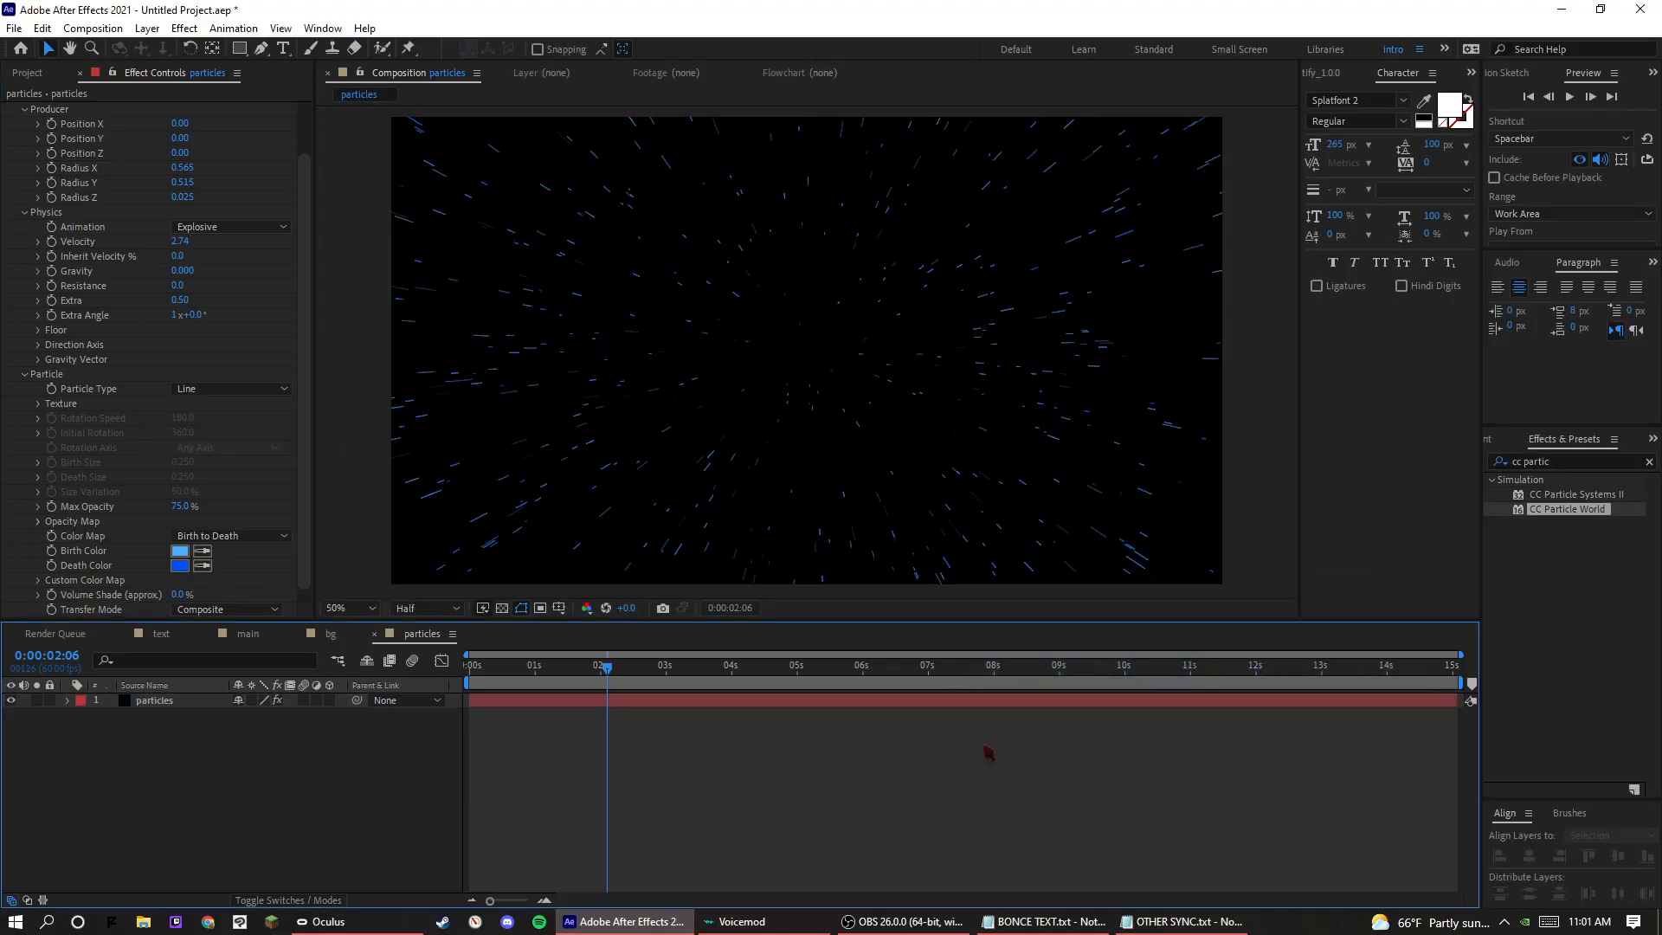
Add the particles composition to the bg composition above the Dark Royal Blue Solid, and preview the combined background.
key(space)
click(27, 73)
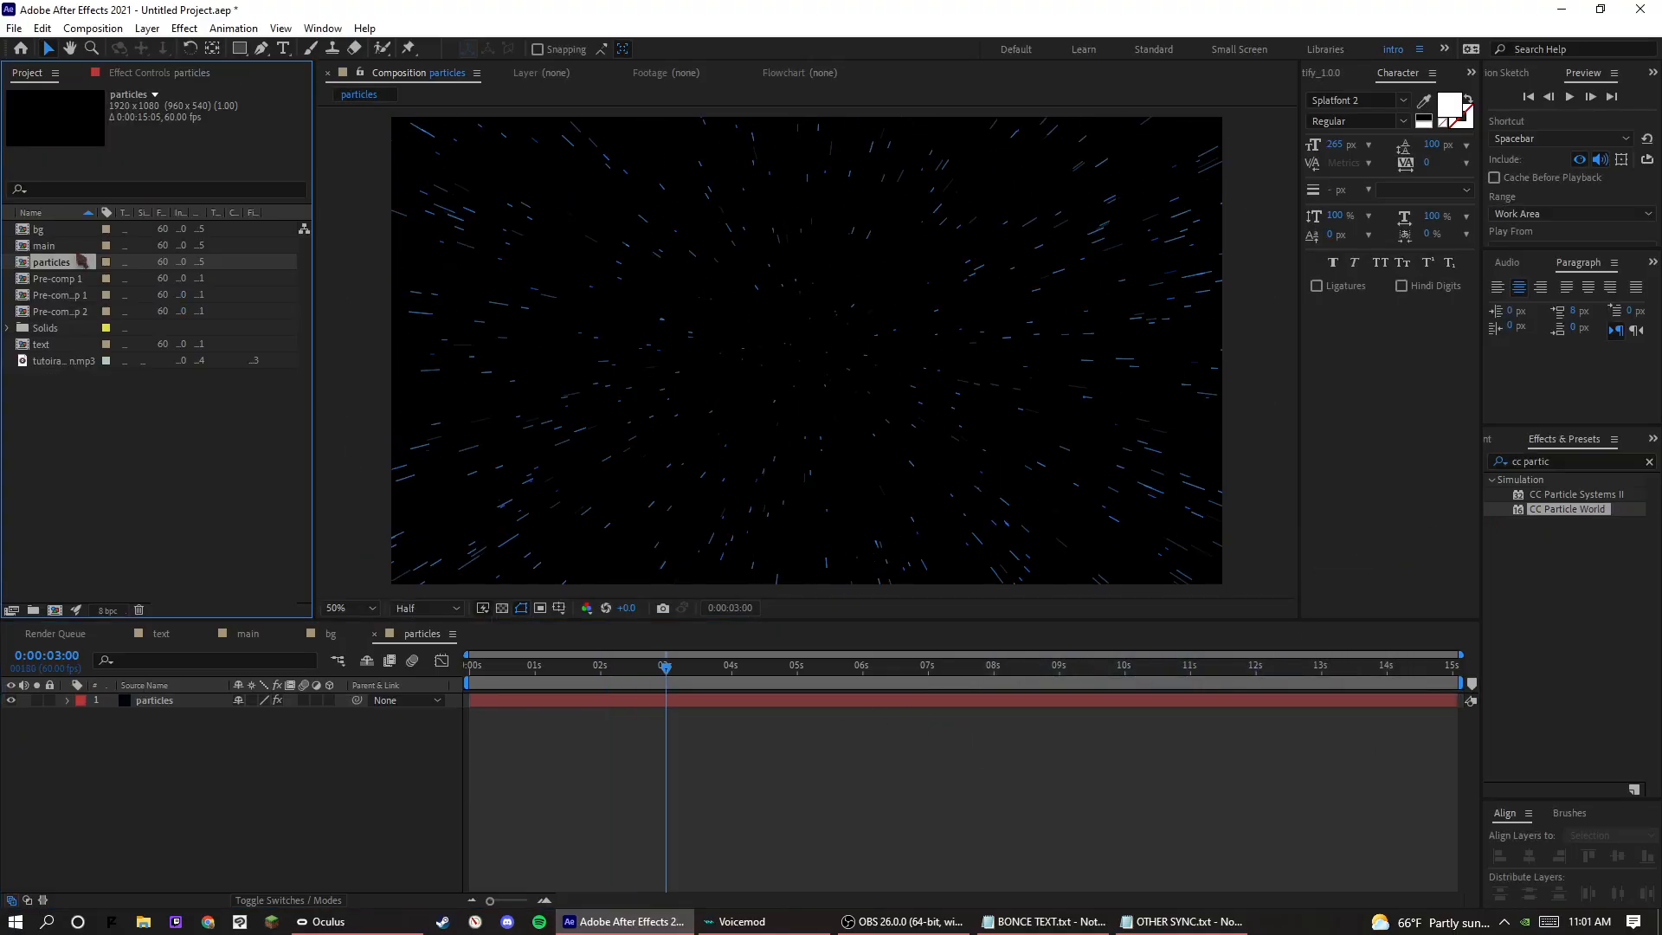
click(39, 230)
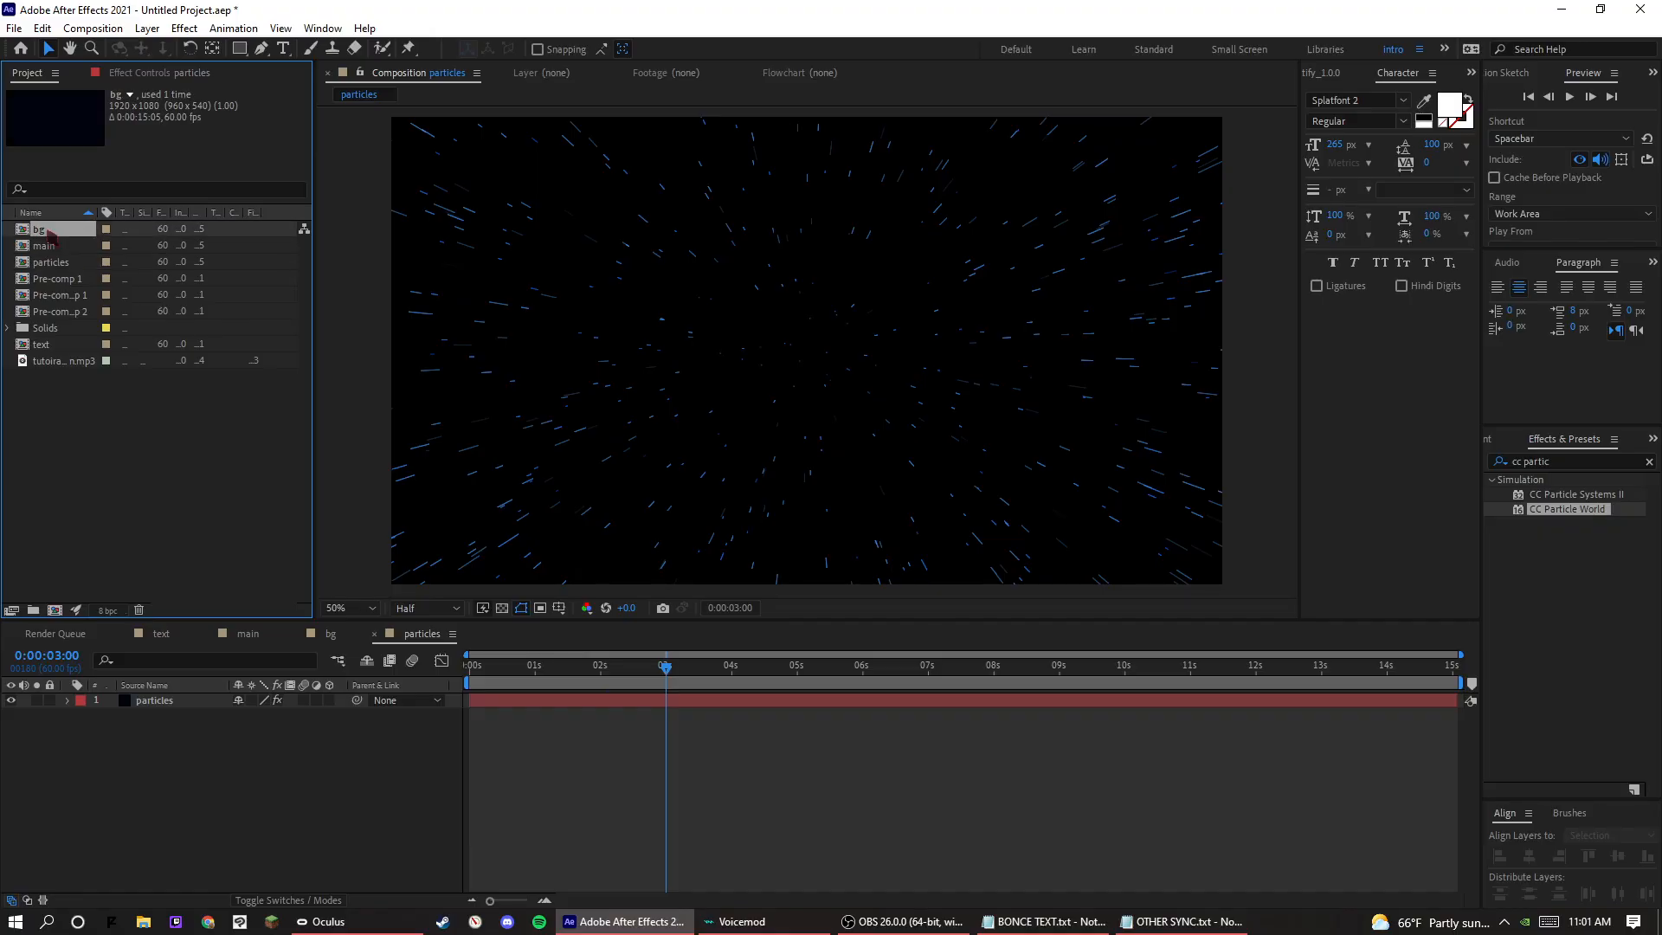
double_click(39, 230)
drag(49, 262, 185, 699)
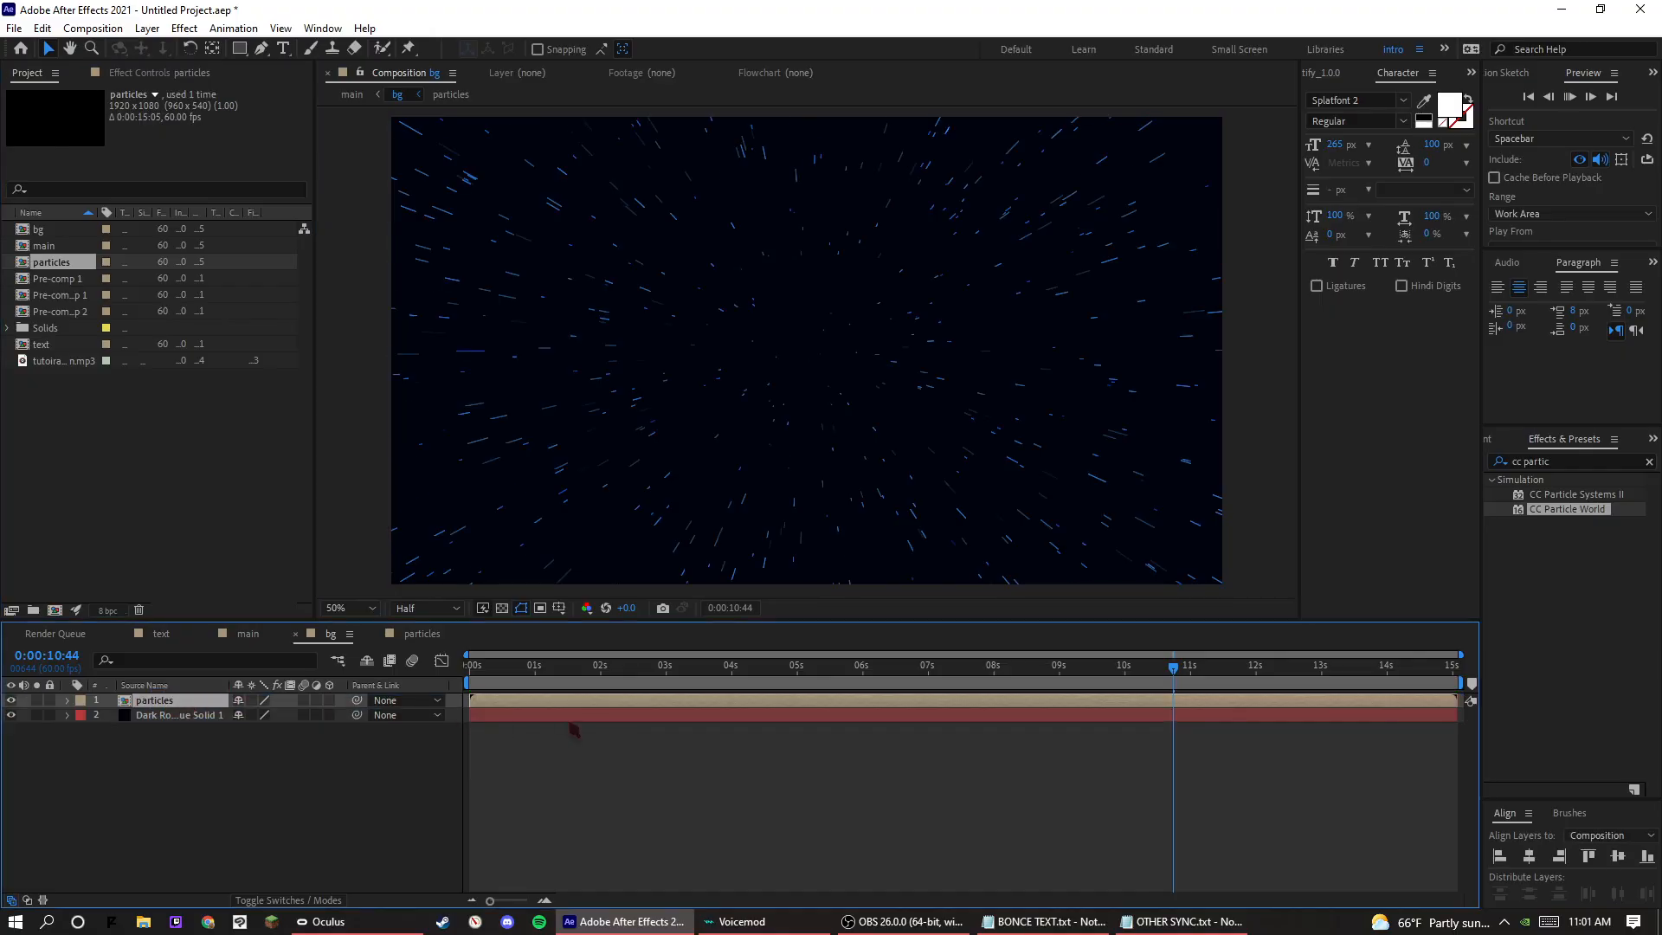
key(space)
click(219, 715)
drag(1561, 463, 1500, 436)
text(u)
click(1524, 377)
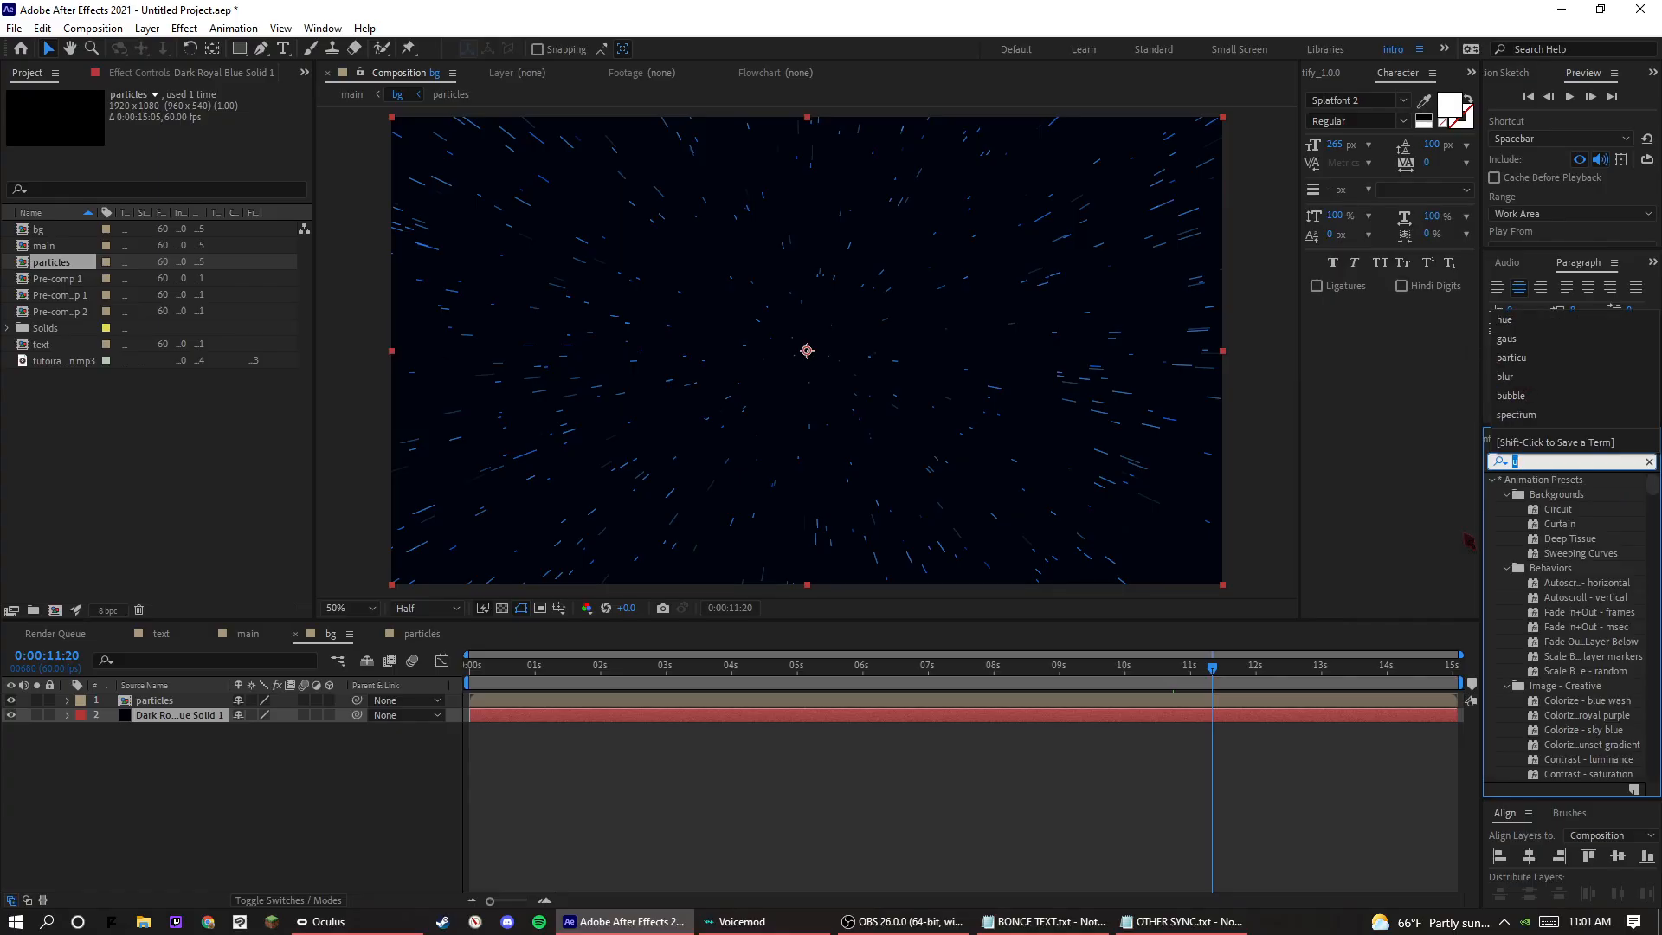
click(1200, 814)
Open the main composition to show the TUTOR text over the particle background.
double_click(45, 246)
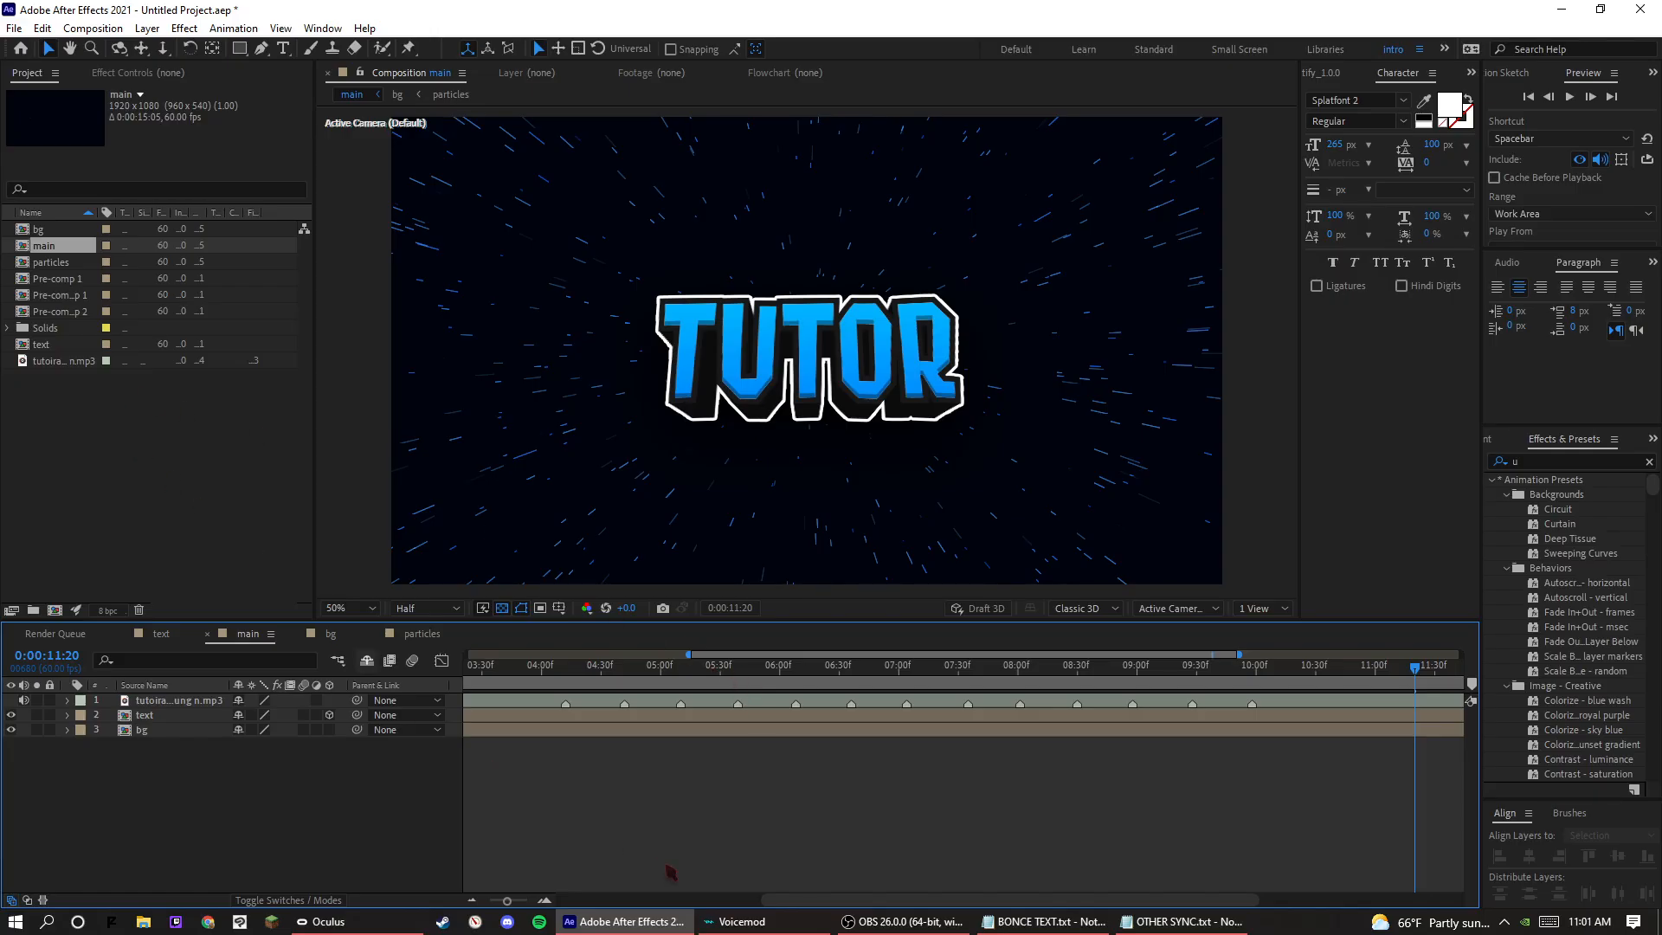
click(71, 493)
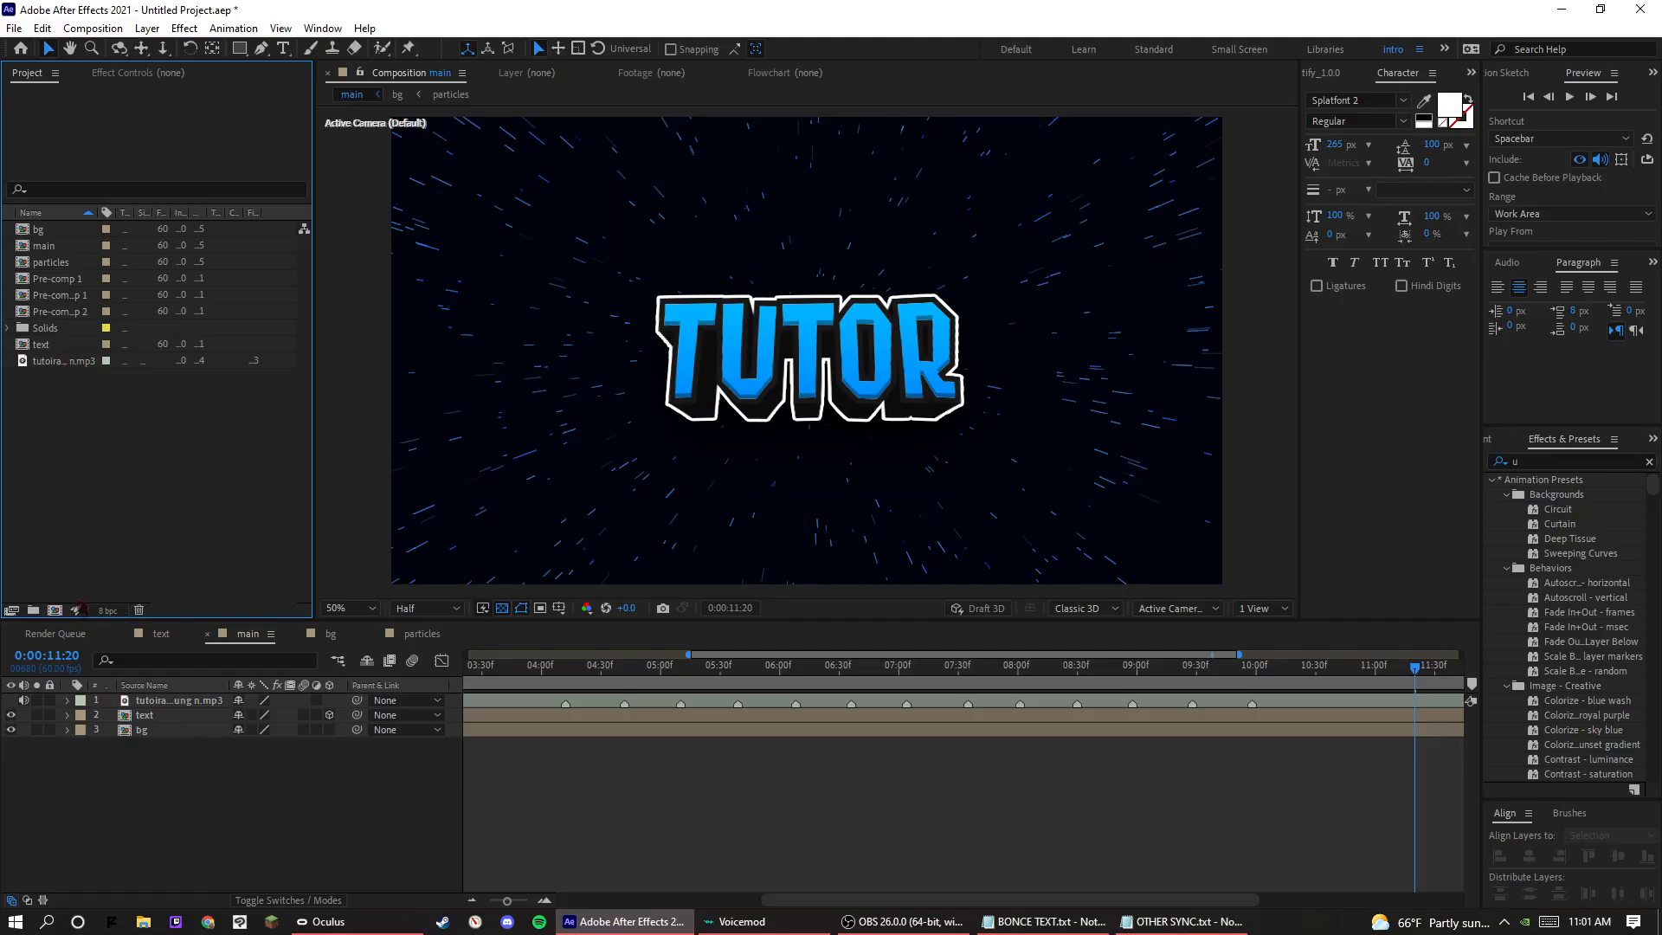
Create a new composition named squares with the existing settings and rename it circles.
click(54, 610)
text(s)
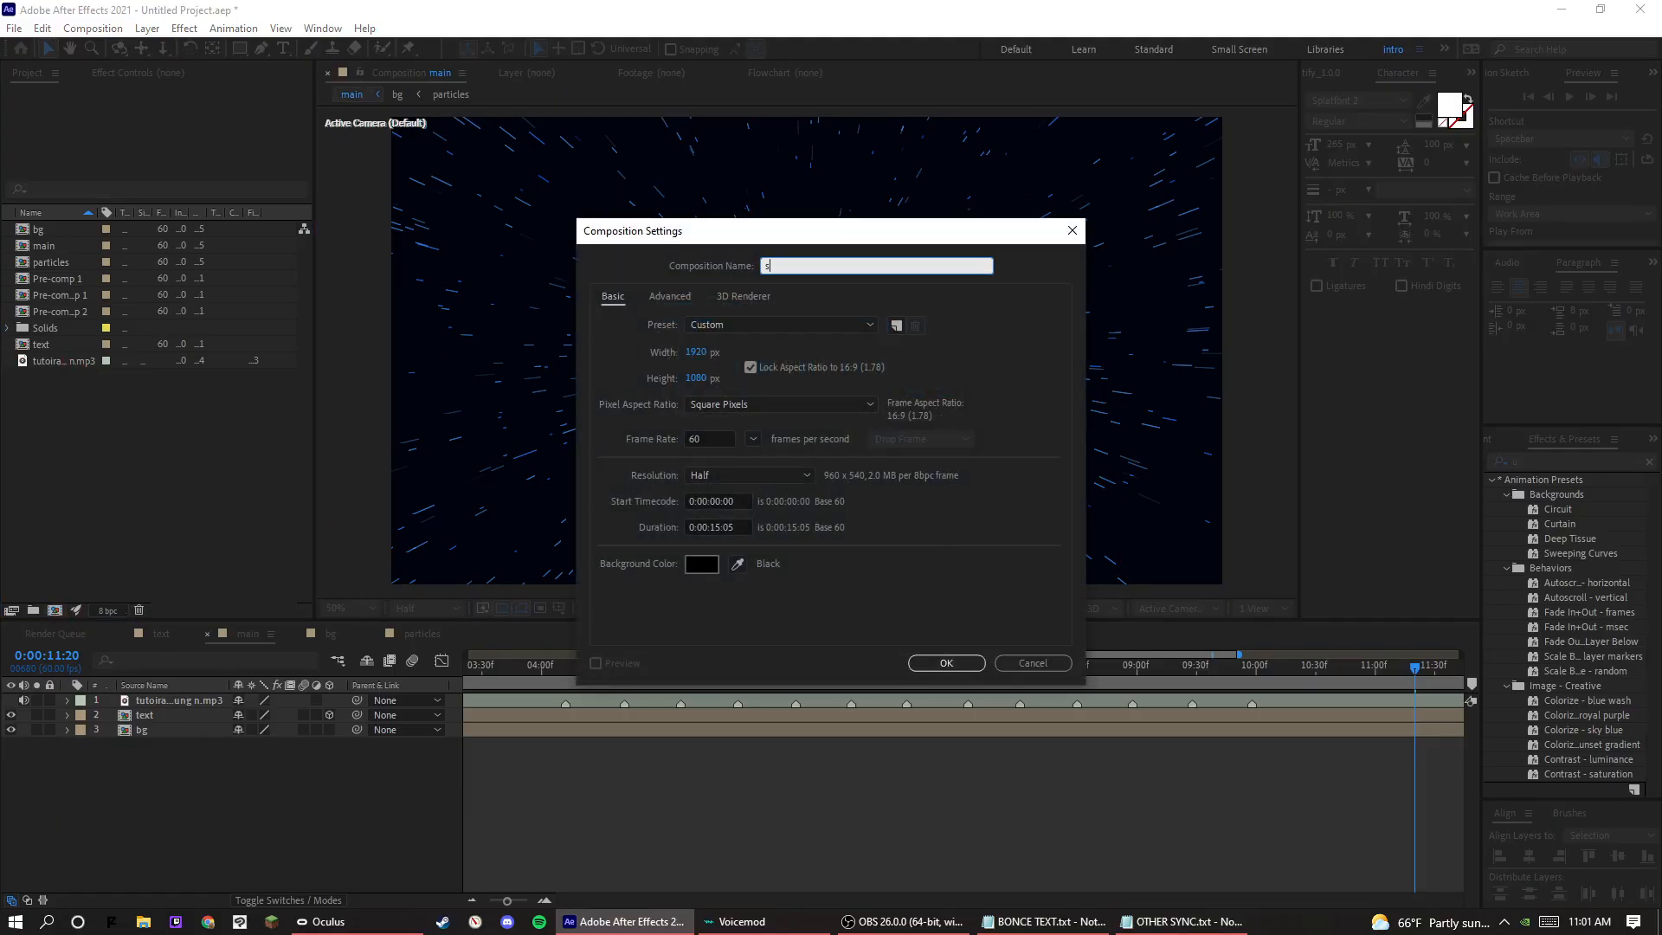
text(quares)
key(Return)
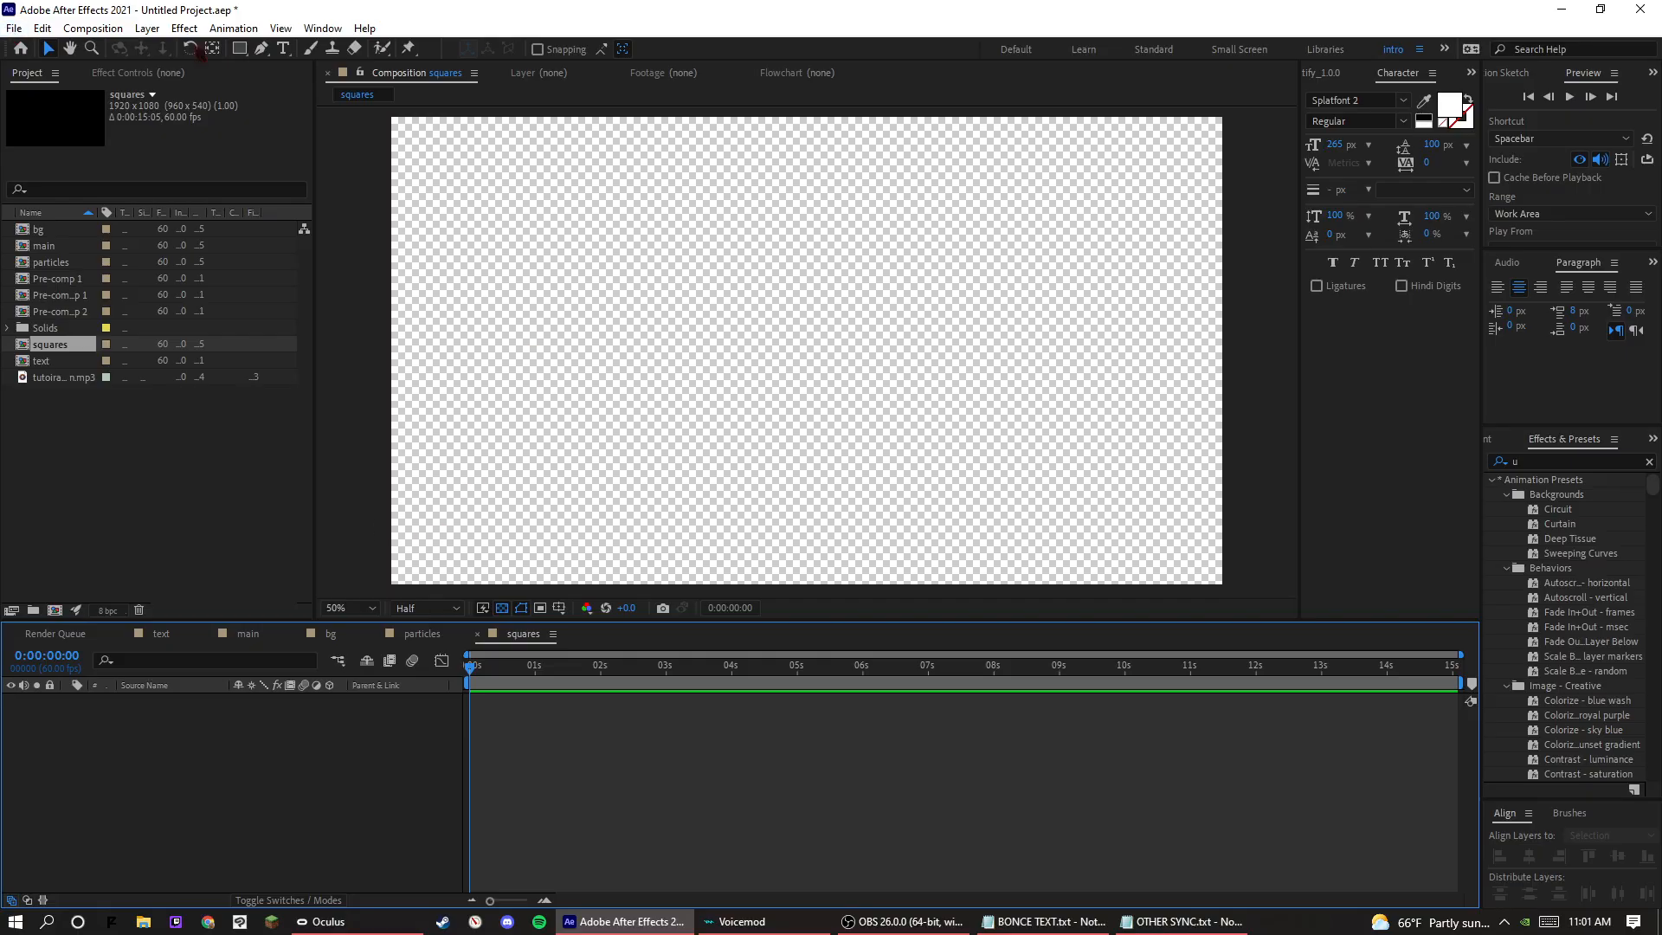
right_click(50, 344)
click(94, 624)
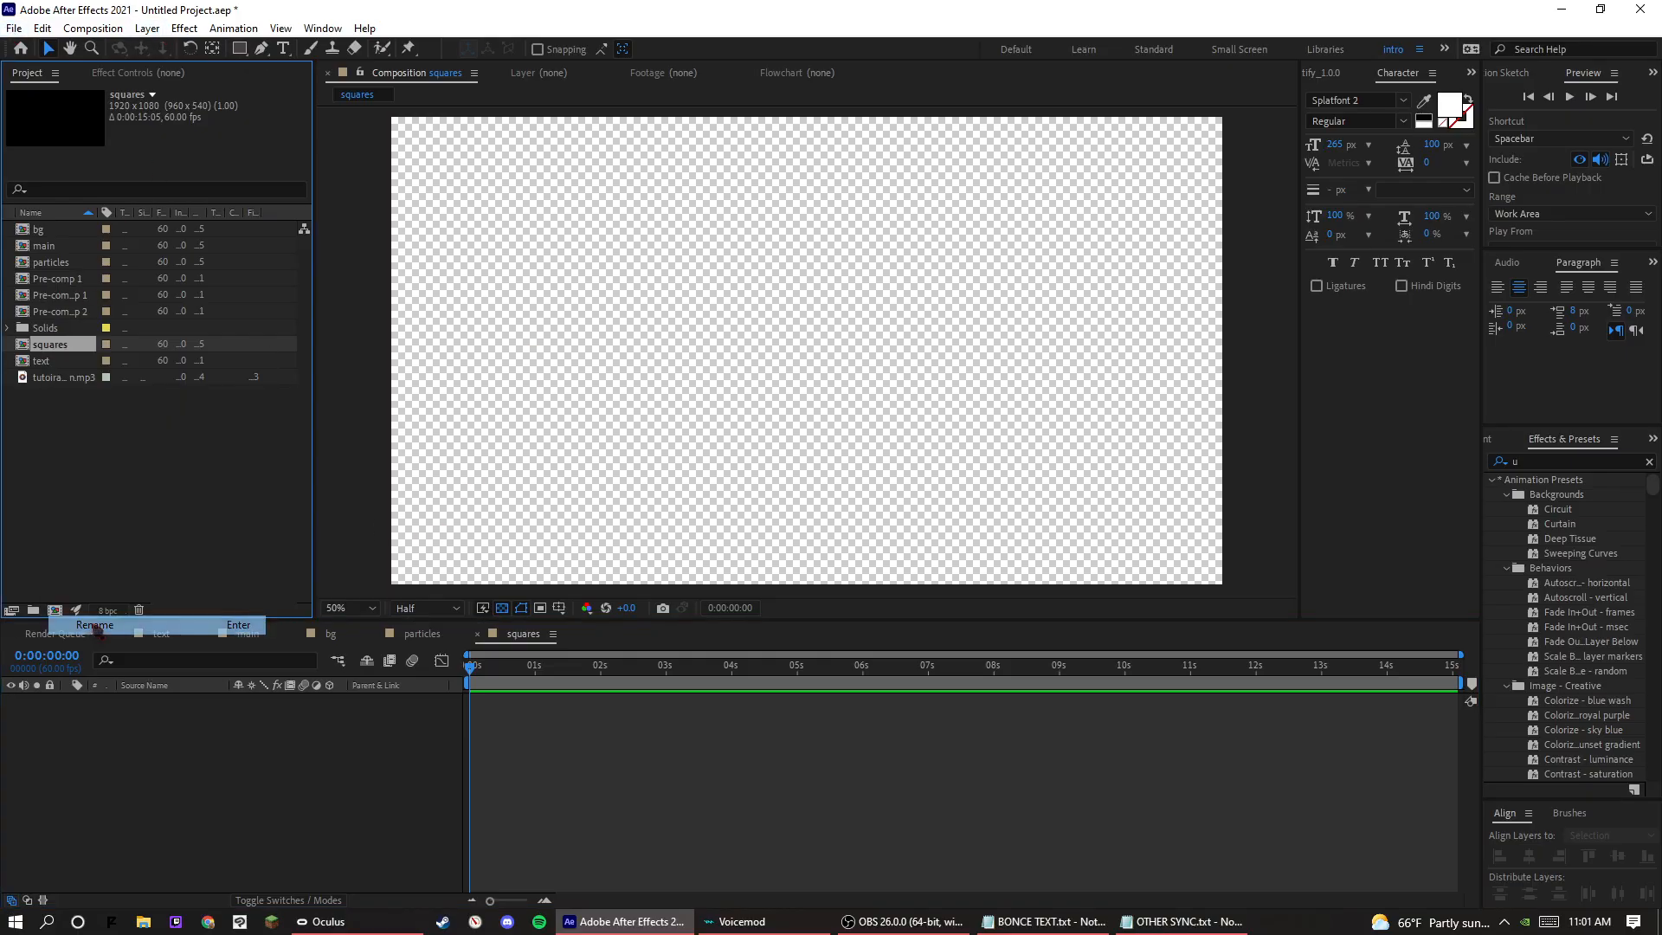
text(circles)
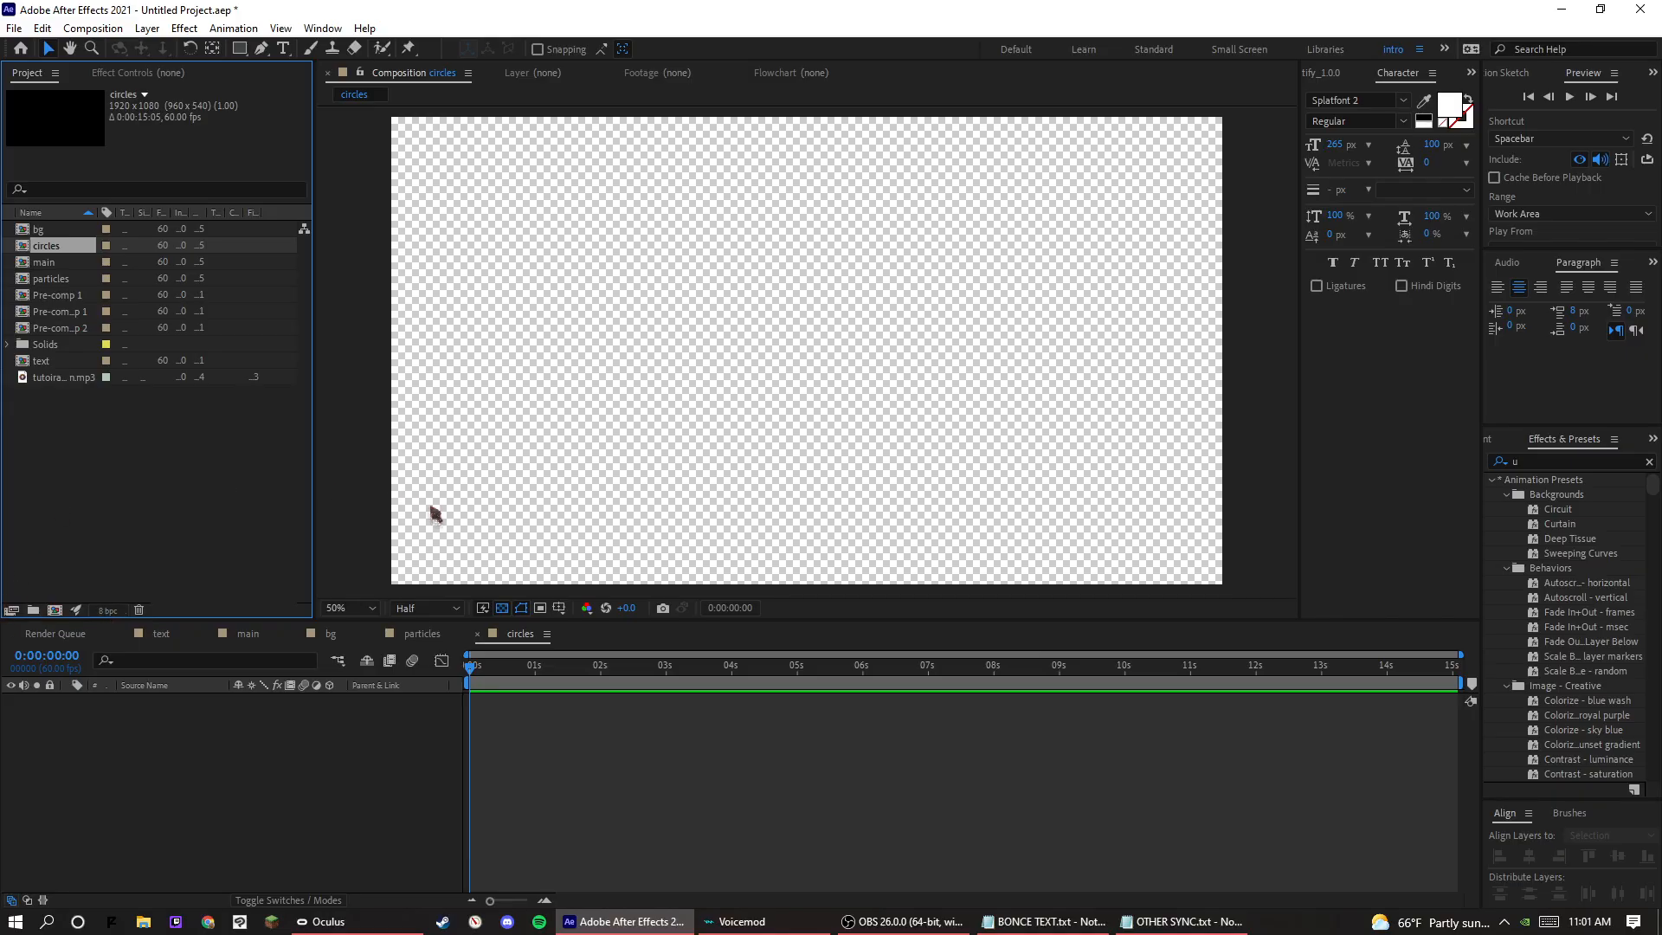
Turn off the transparency grid and draw an unfilled circle with a green stroke near the middle of the frame using the Ellipse tool.
click(502, 607)
key(q)
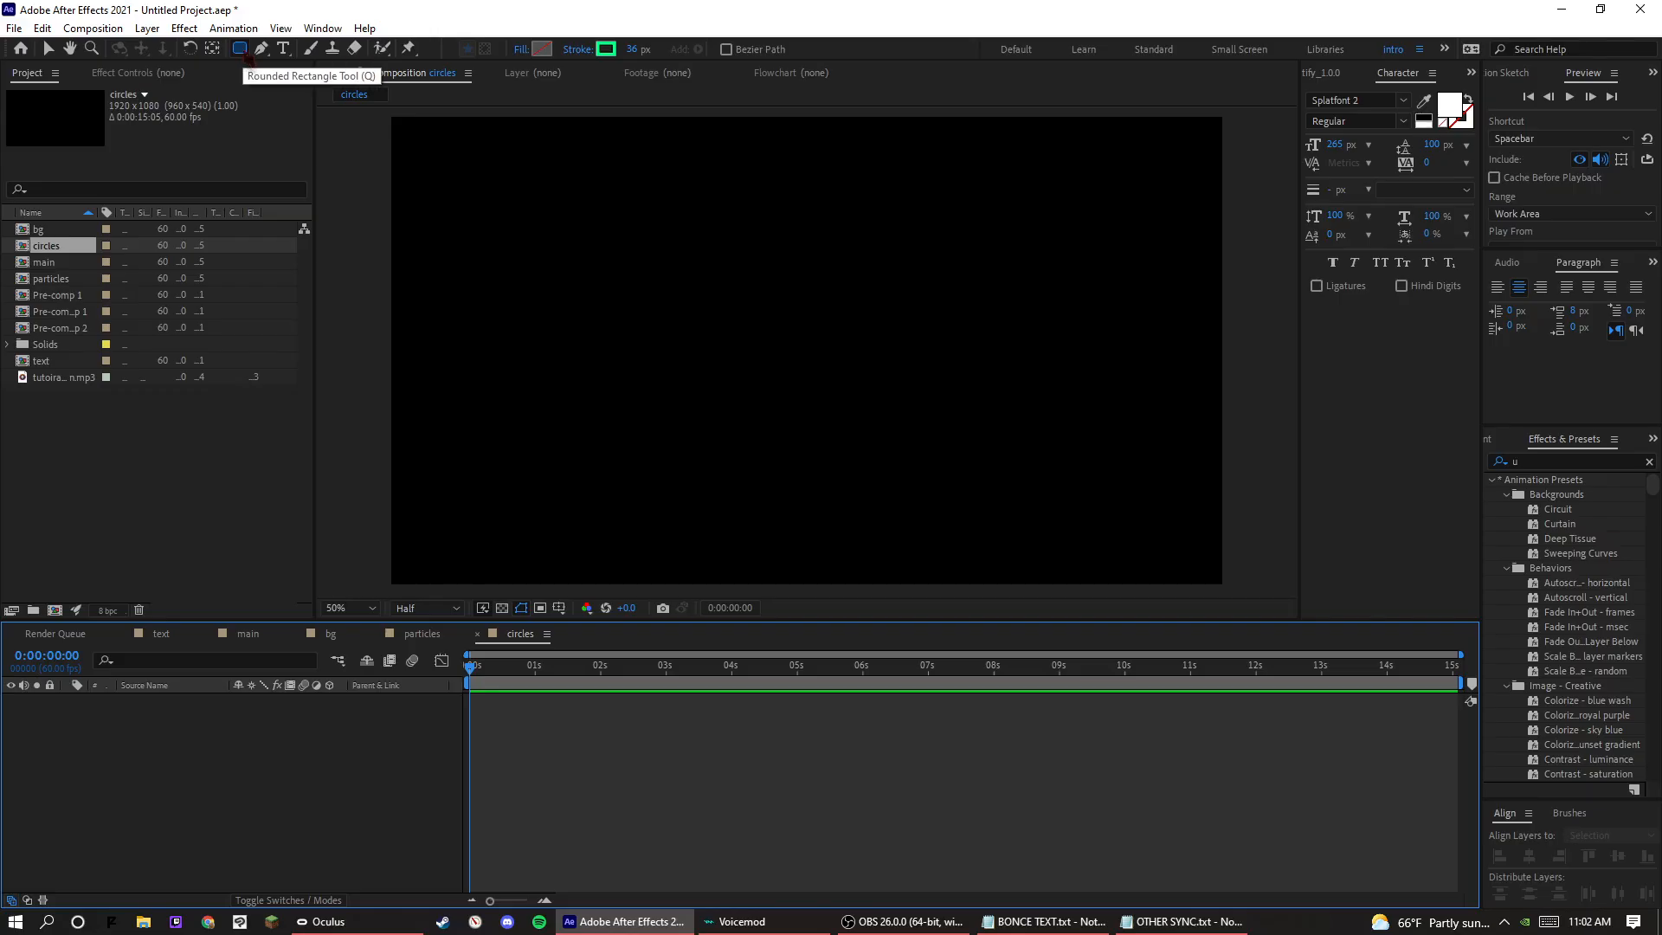
key(q)
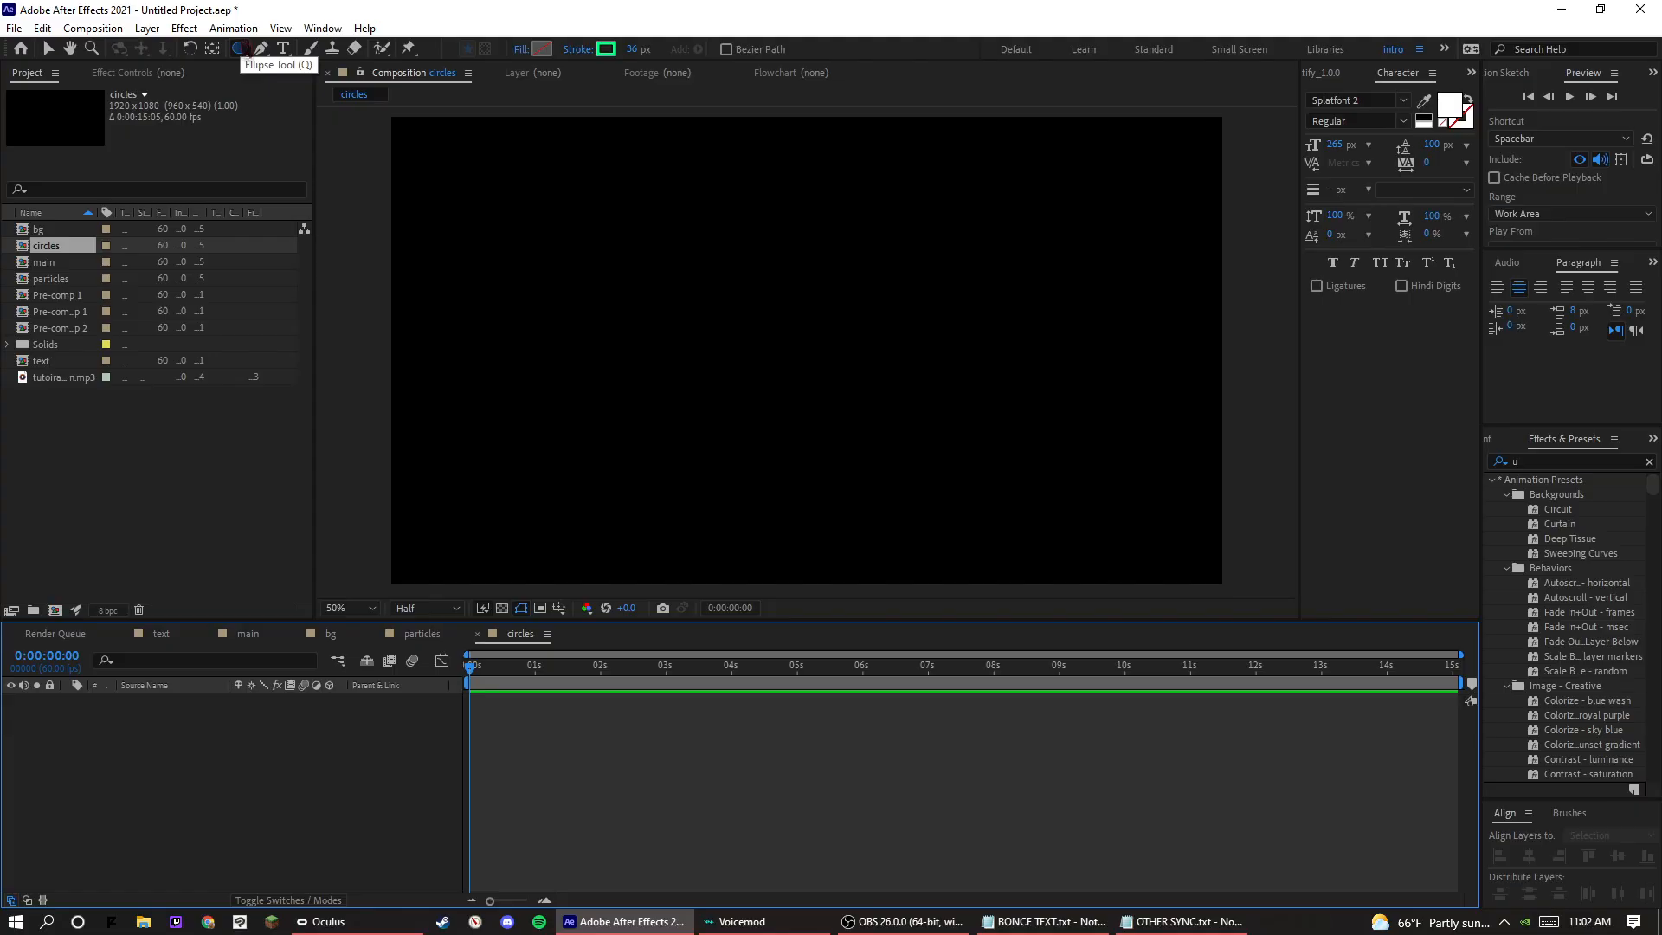
drag(728, 285, 933, 465)
Make the circle's shape layer 2D and align it to the composition's horizontal and vertical centre.
click(1529, 856)
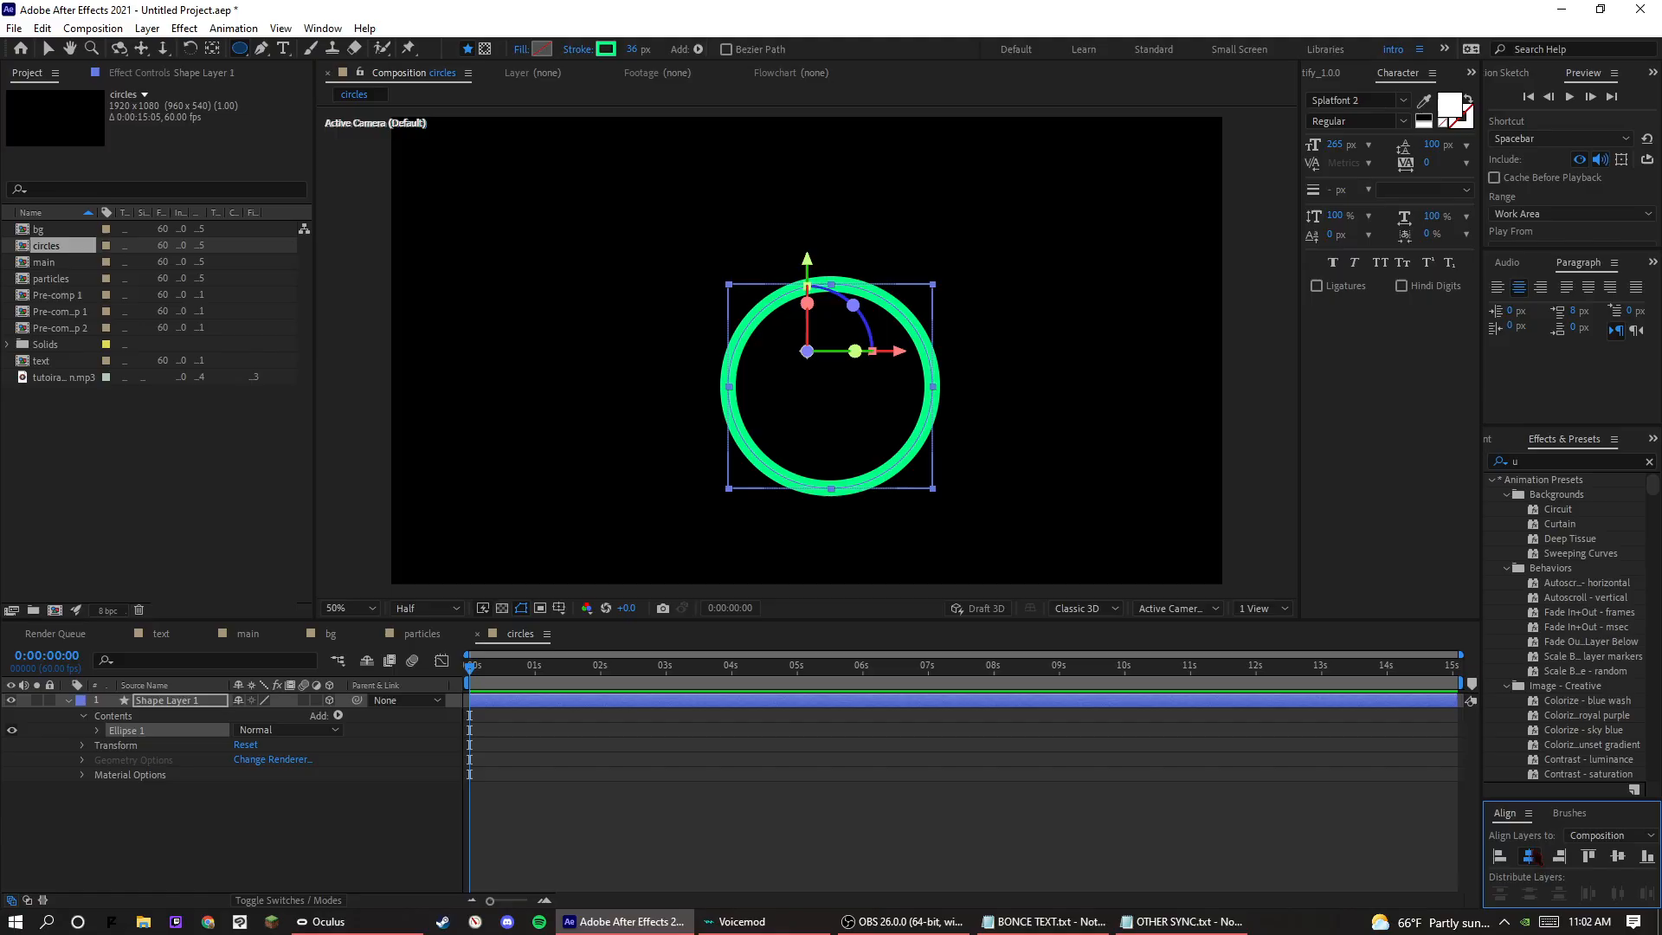
click(959, 496)
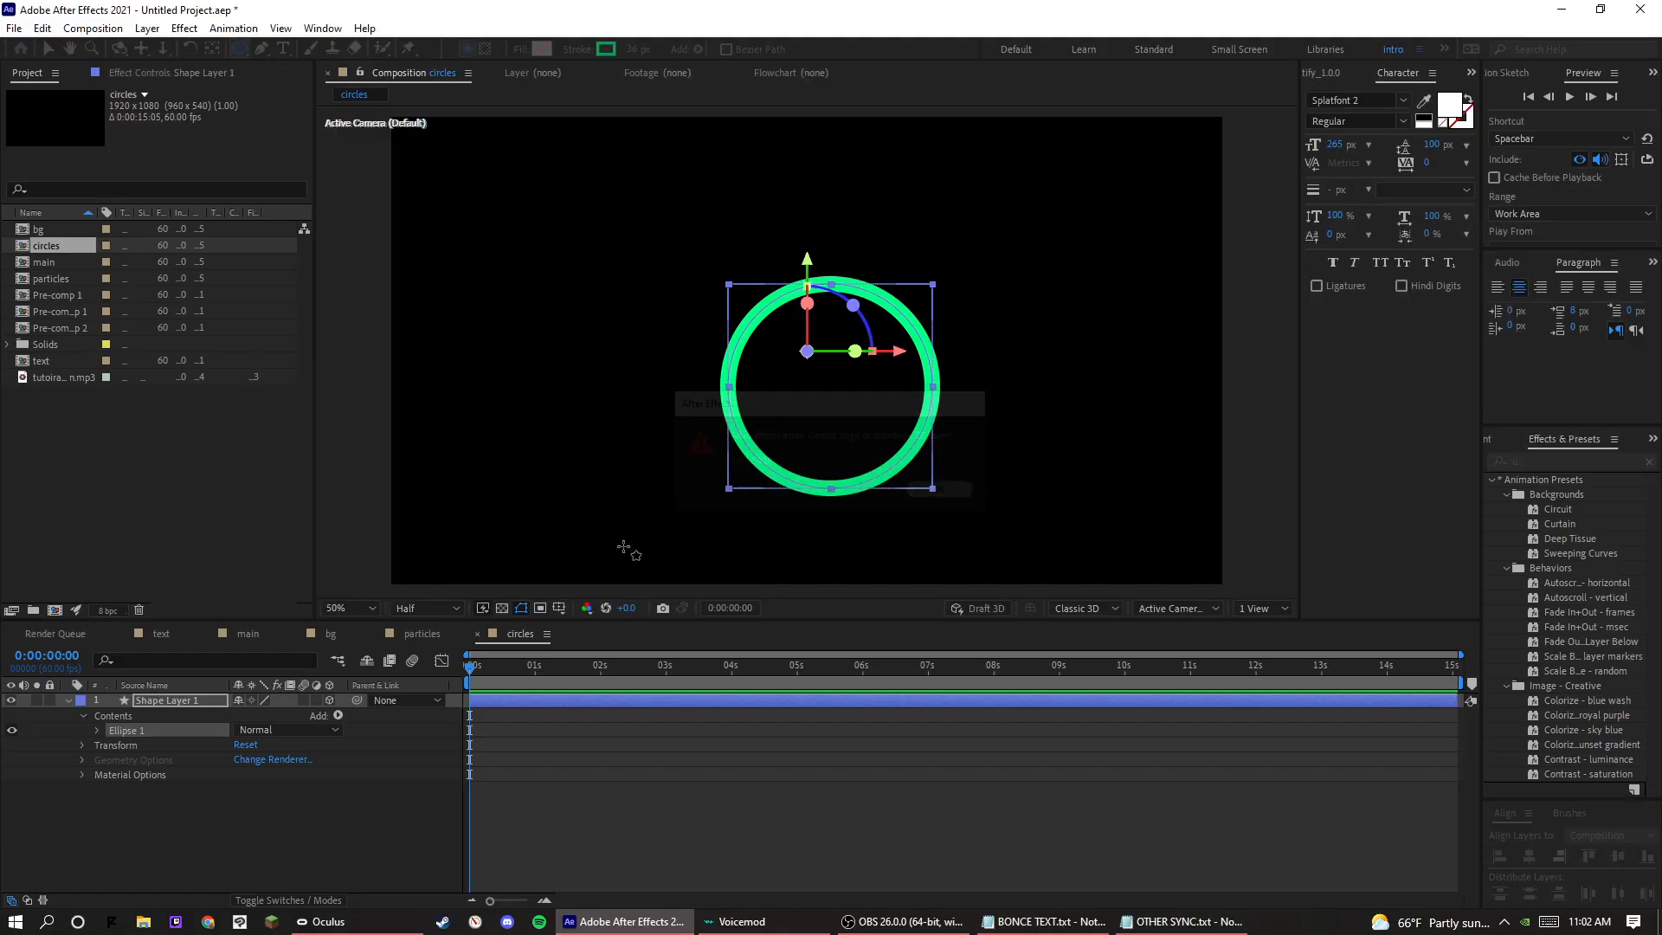
click(330, 700)
click(1529, 856)
click(1618, 856)
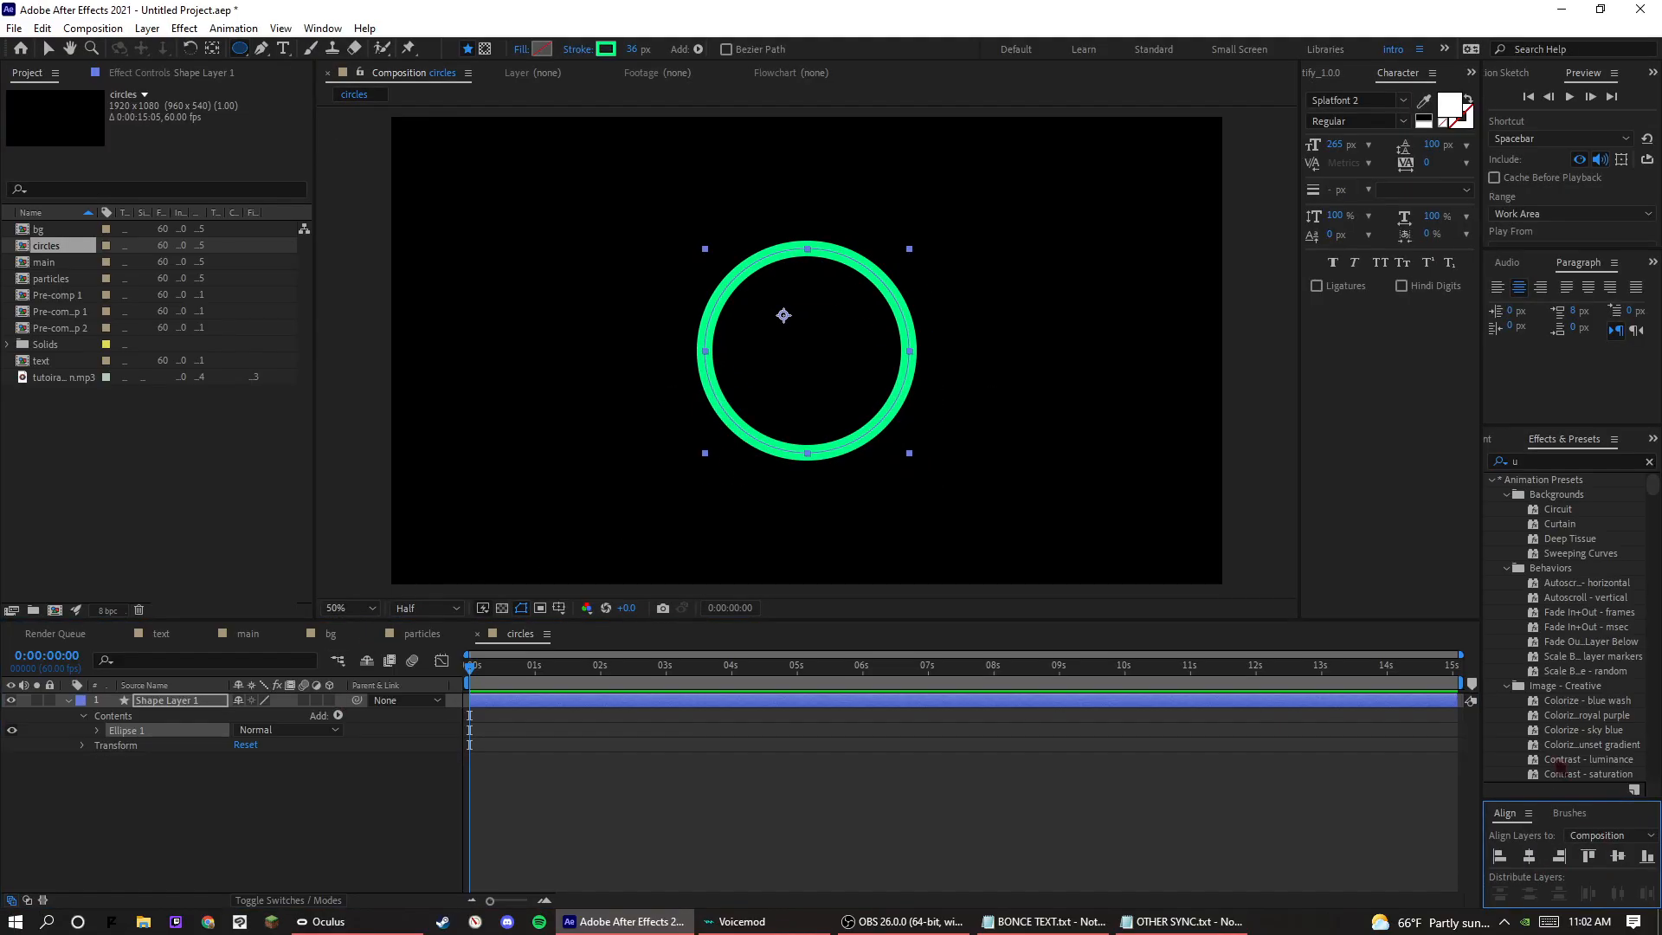
Try the circle's Scale at 119% and move its anchor point to the circle's centre with the Pan Behind tool.
click(49, 49)
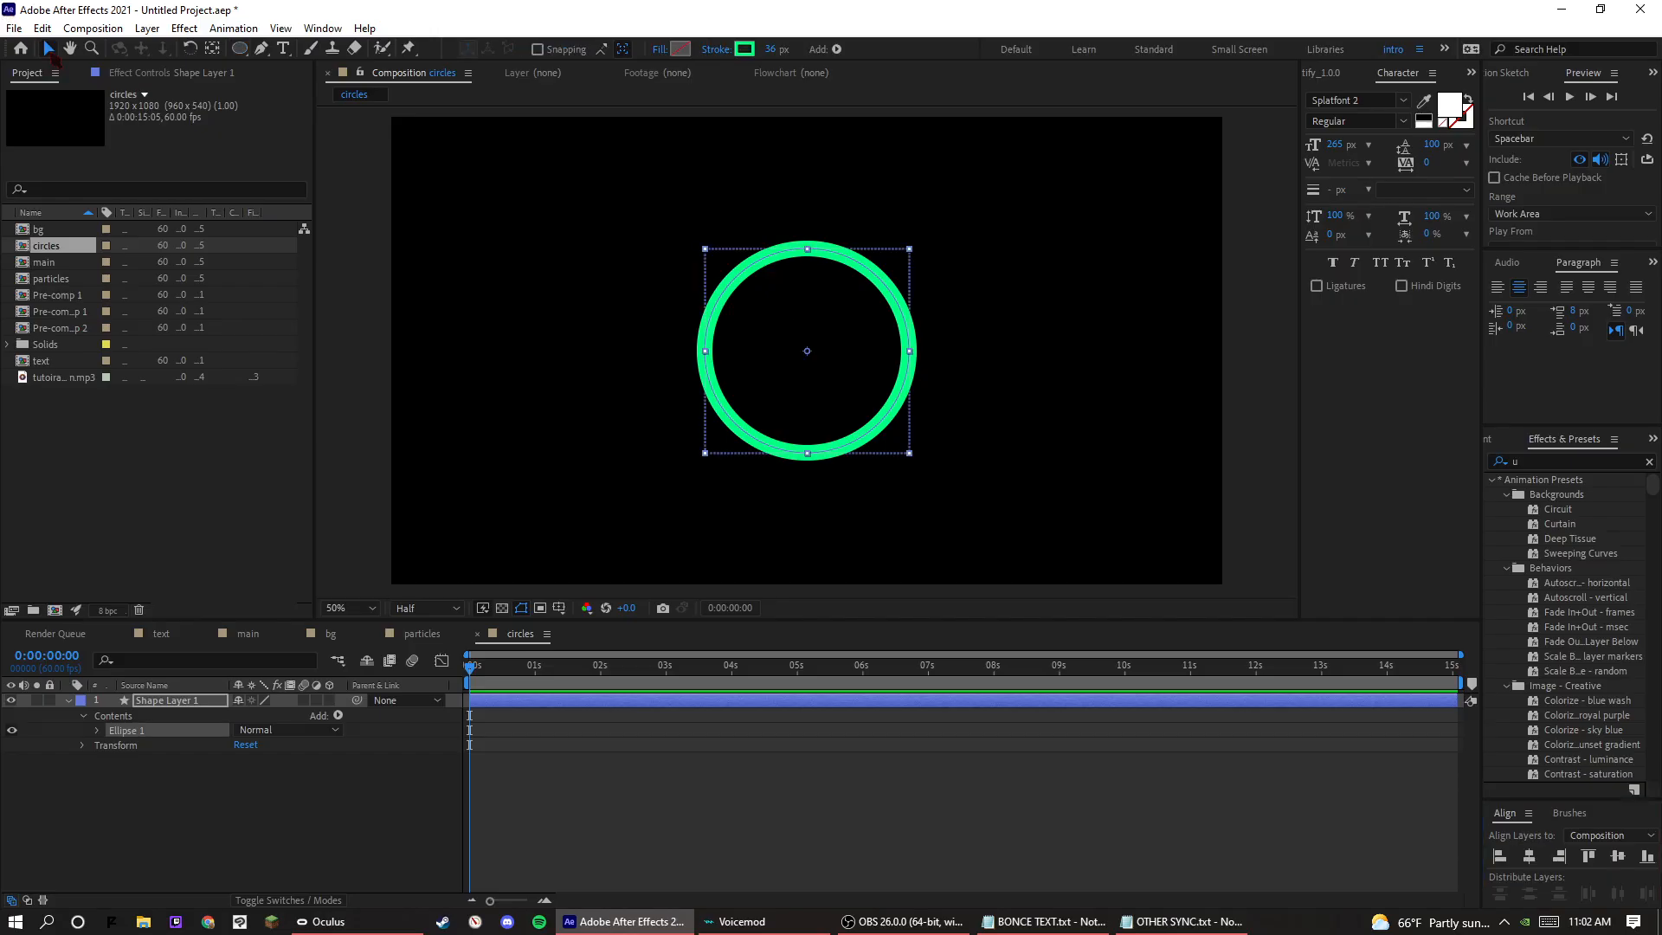
click(214, 51)
key(a)
key(s)
key(s)
key(s)
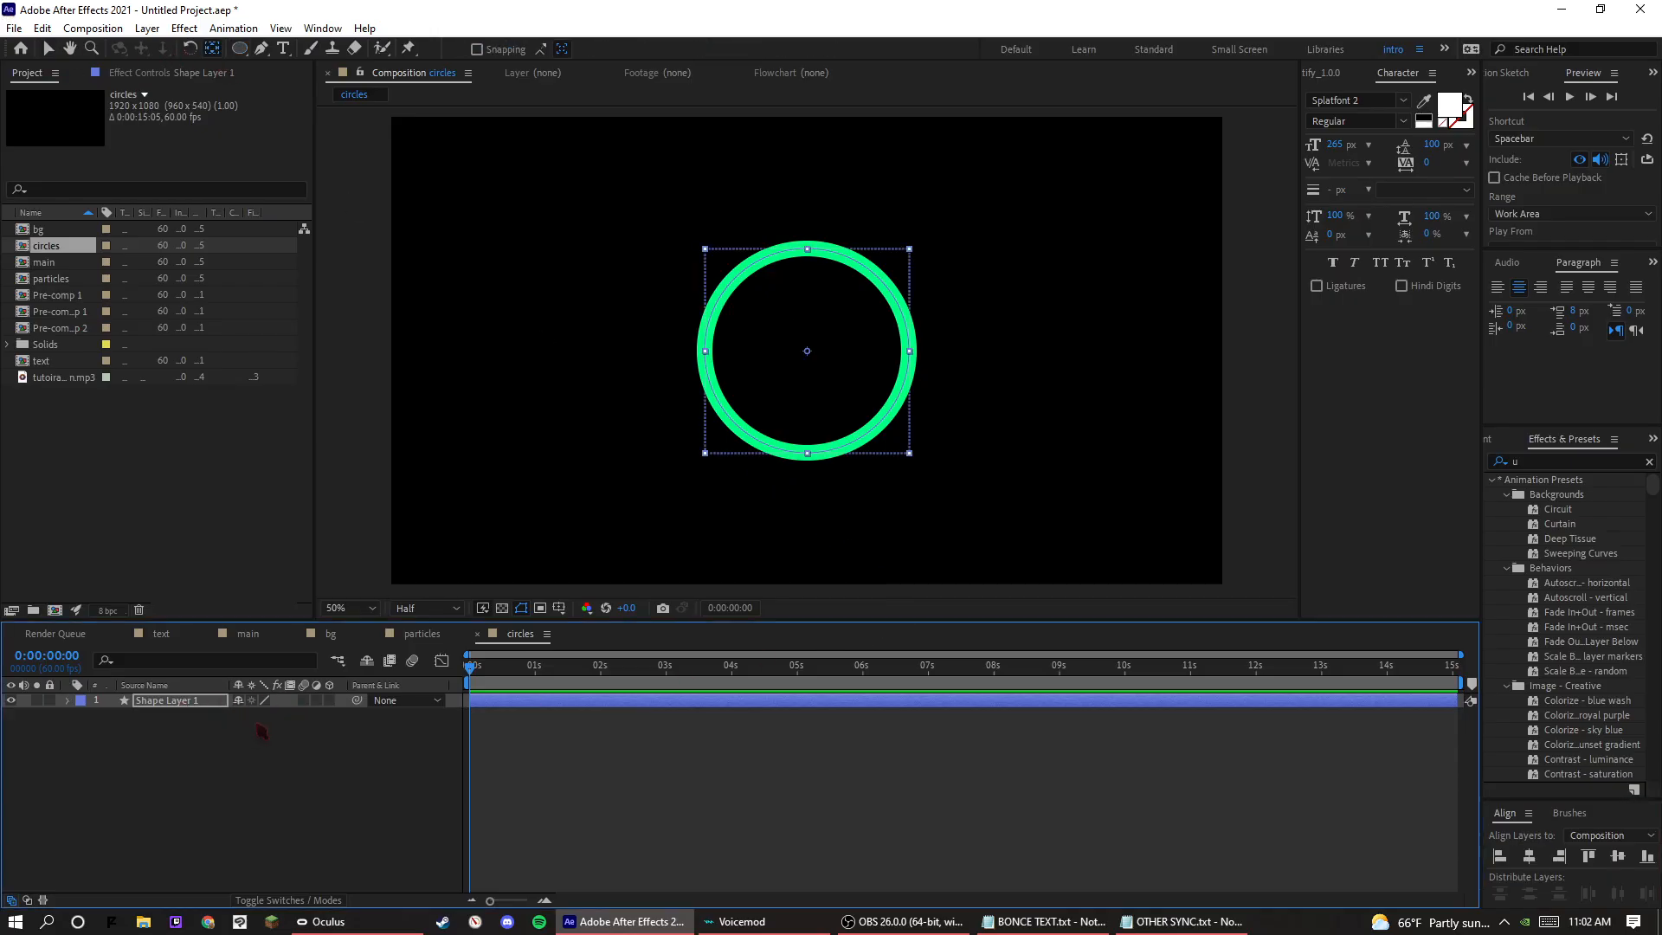
key(s)
drag(259, 717, 277, 716)
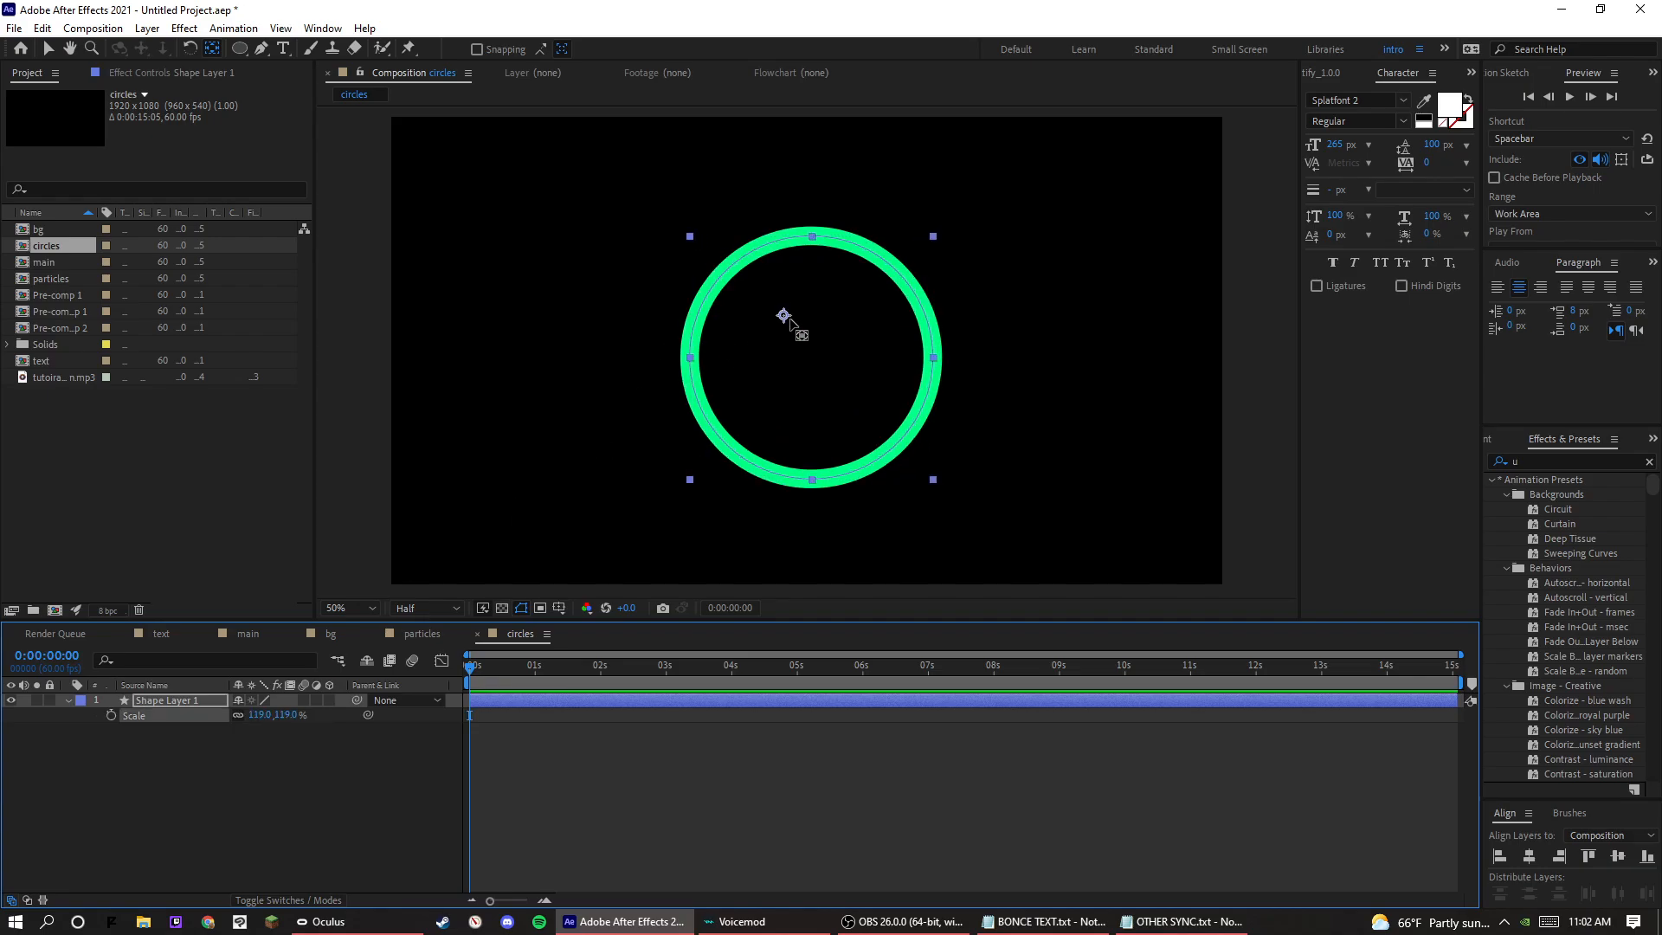
drag(784, 316, 811, 358)
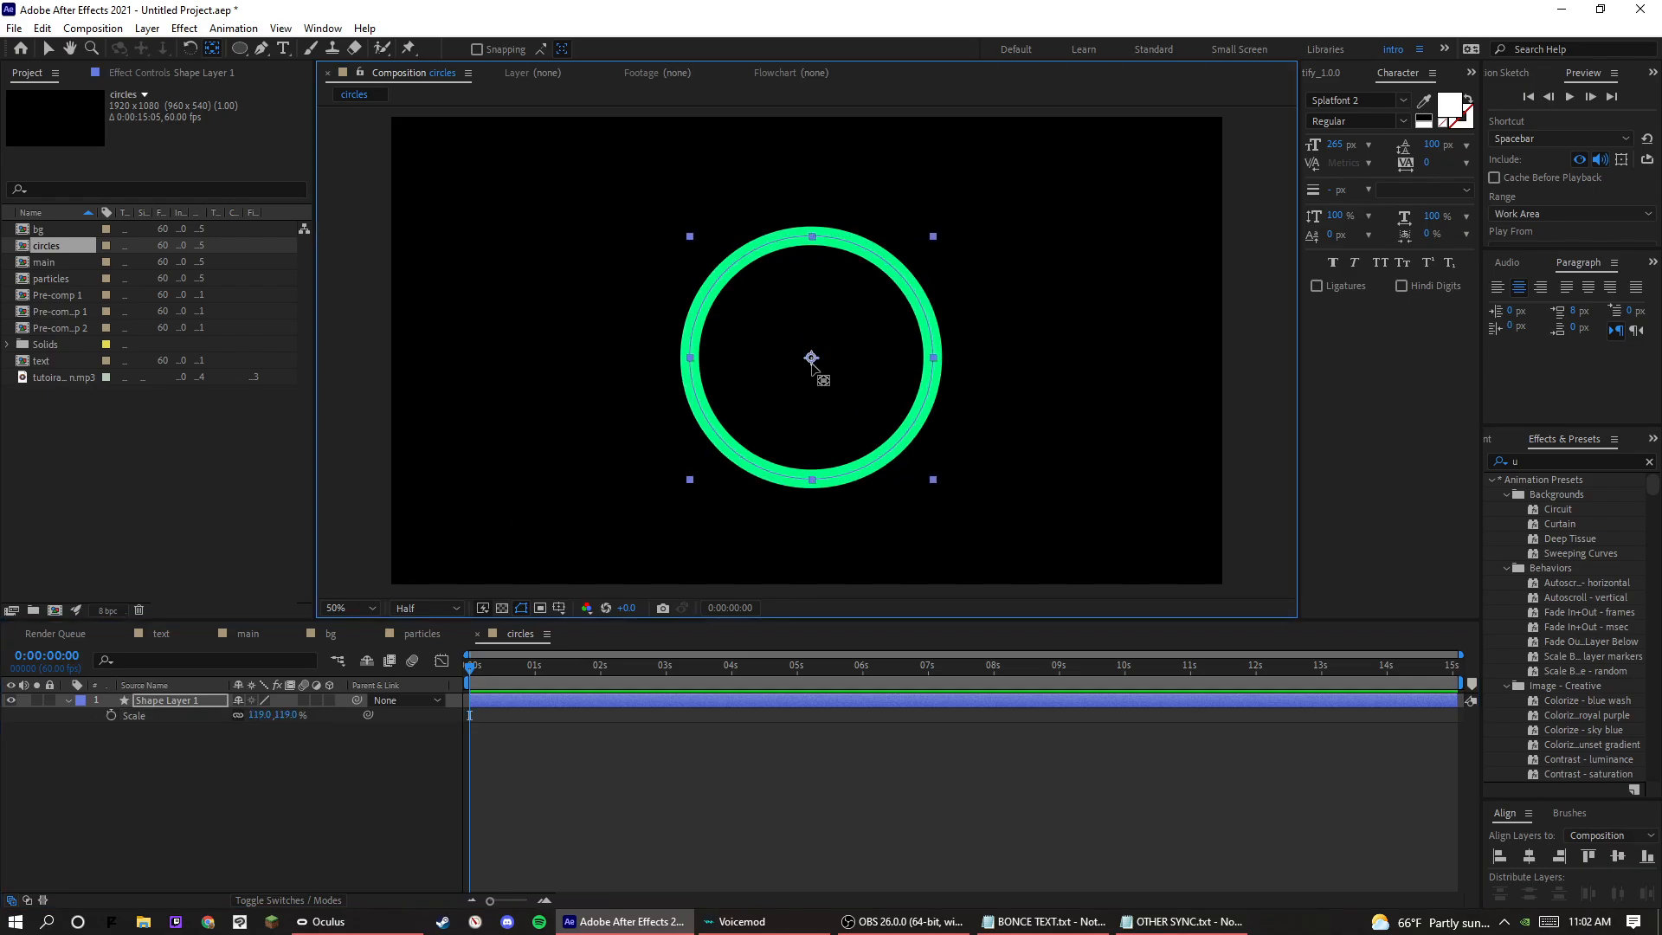
Set the circle's Scale back to 100% and centre the layer in the composition again.
click(52, 54)
click(258, 716)
text(1)
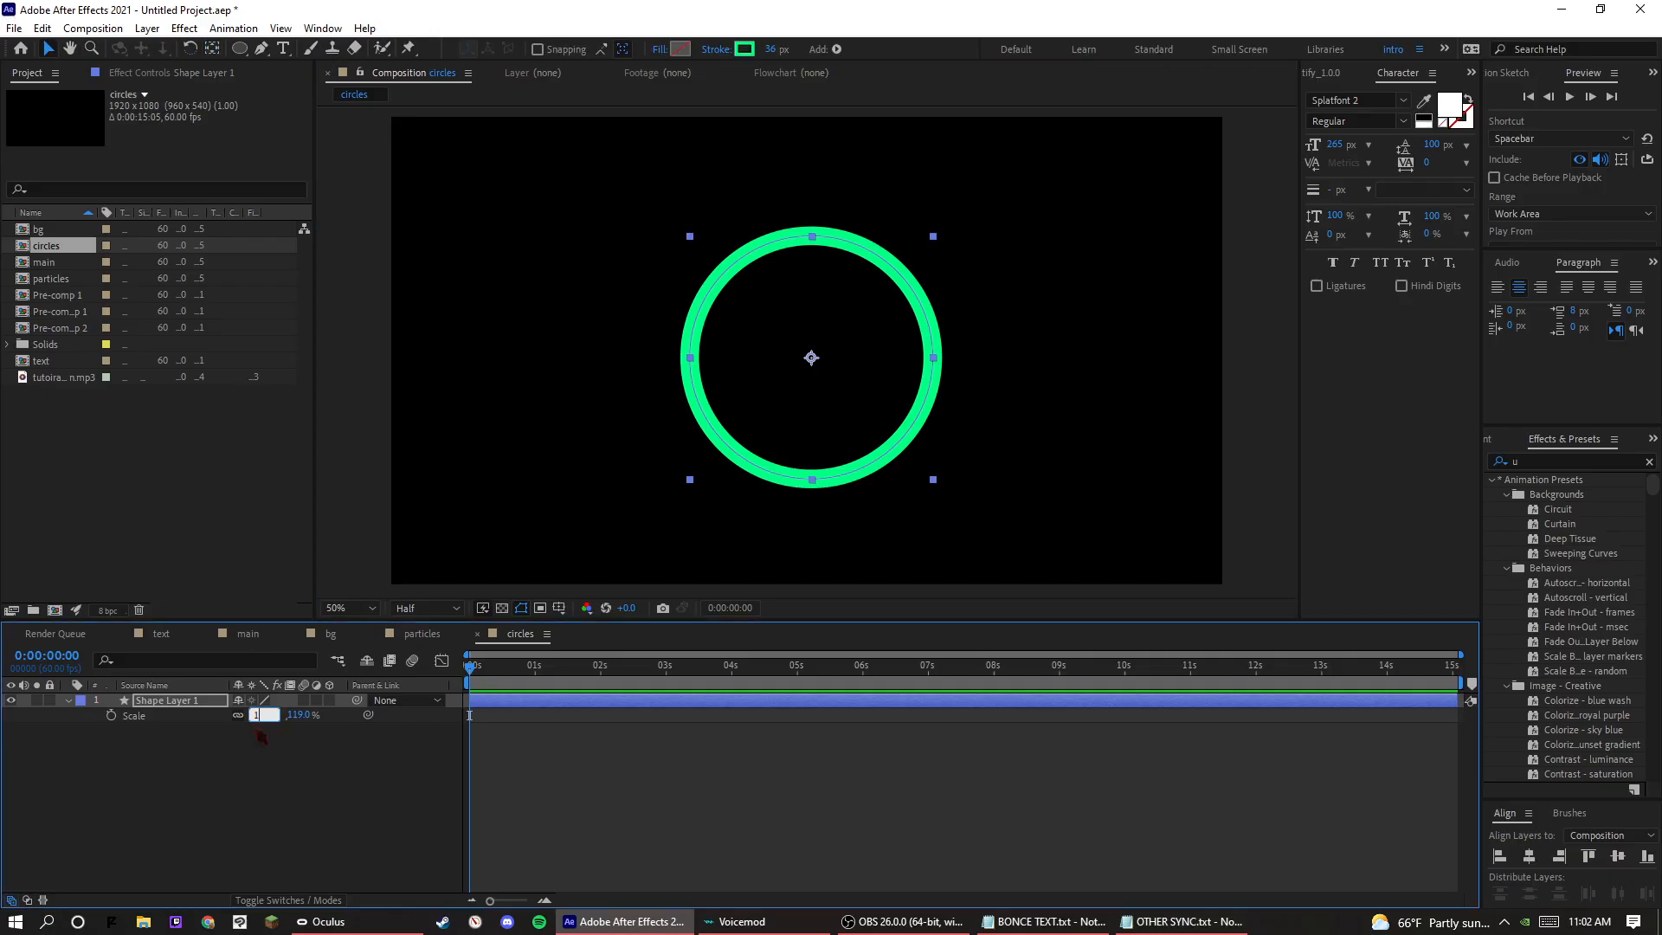
text(00)
key(Return)
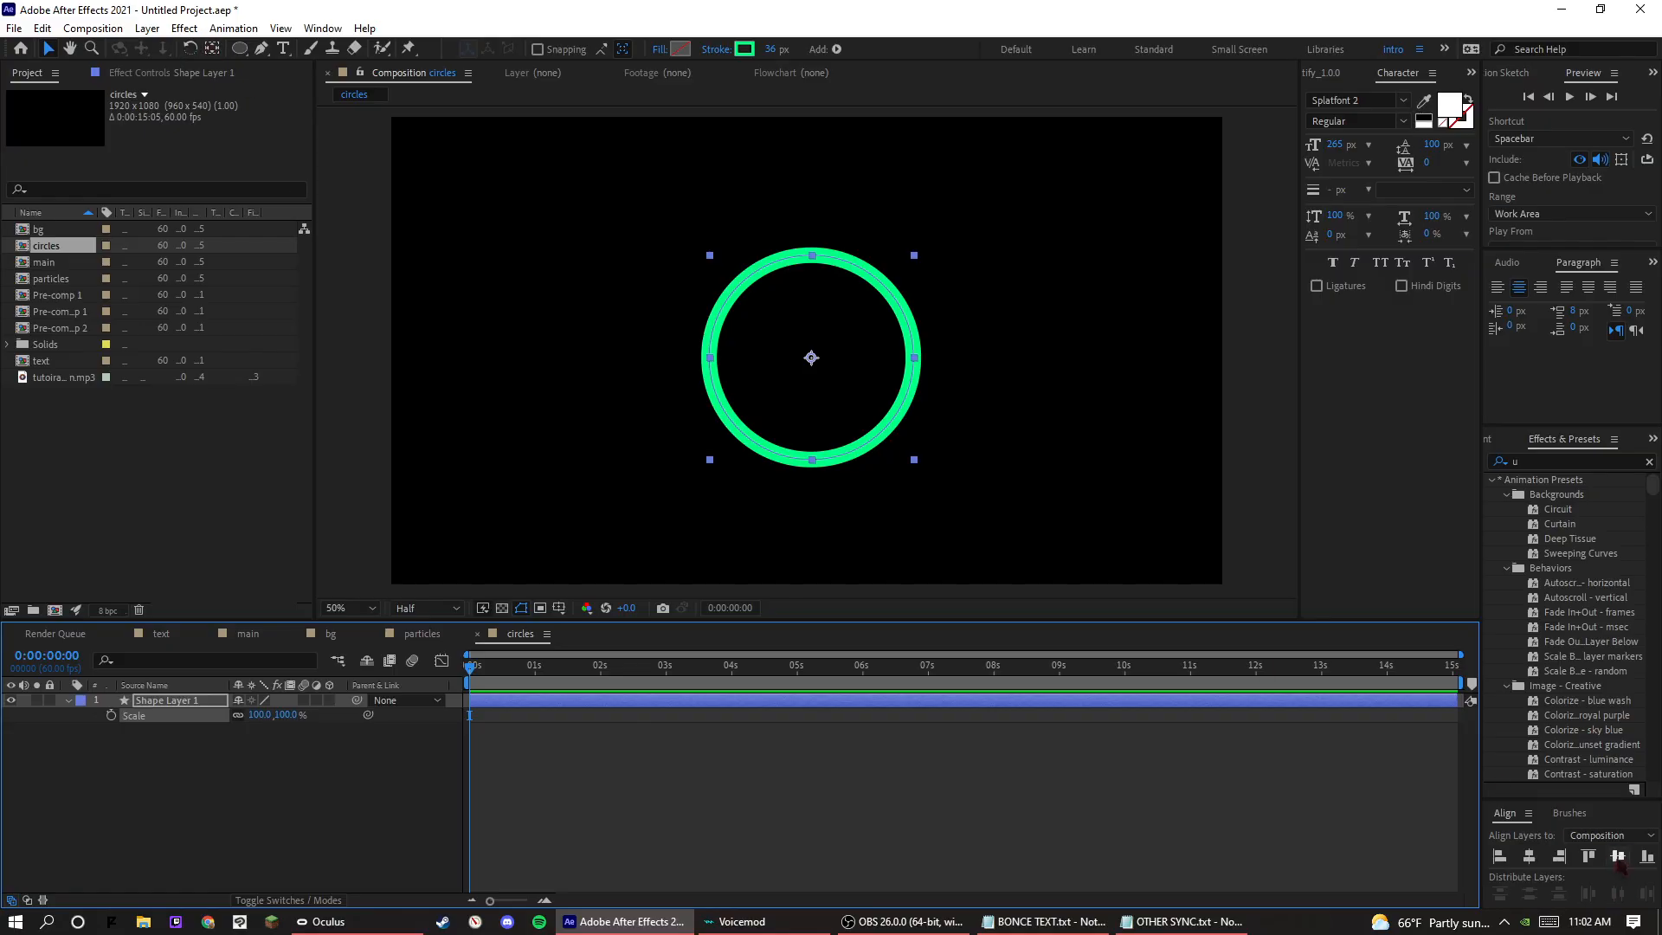
click(1161, 857)
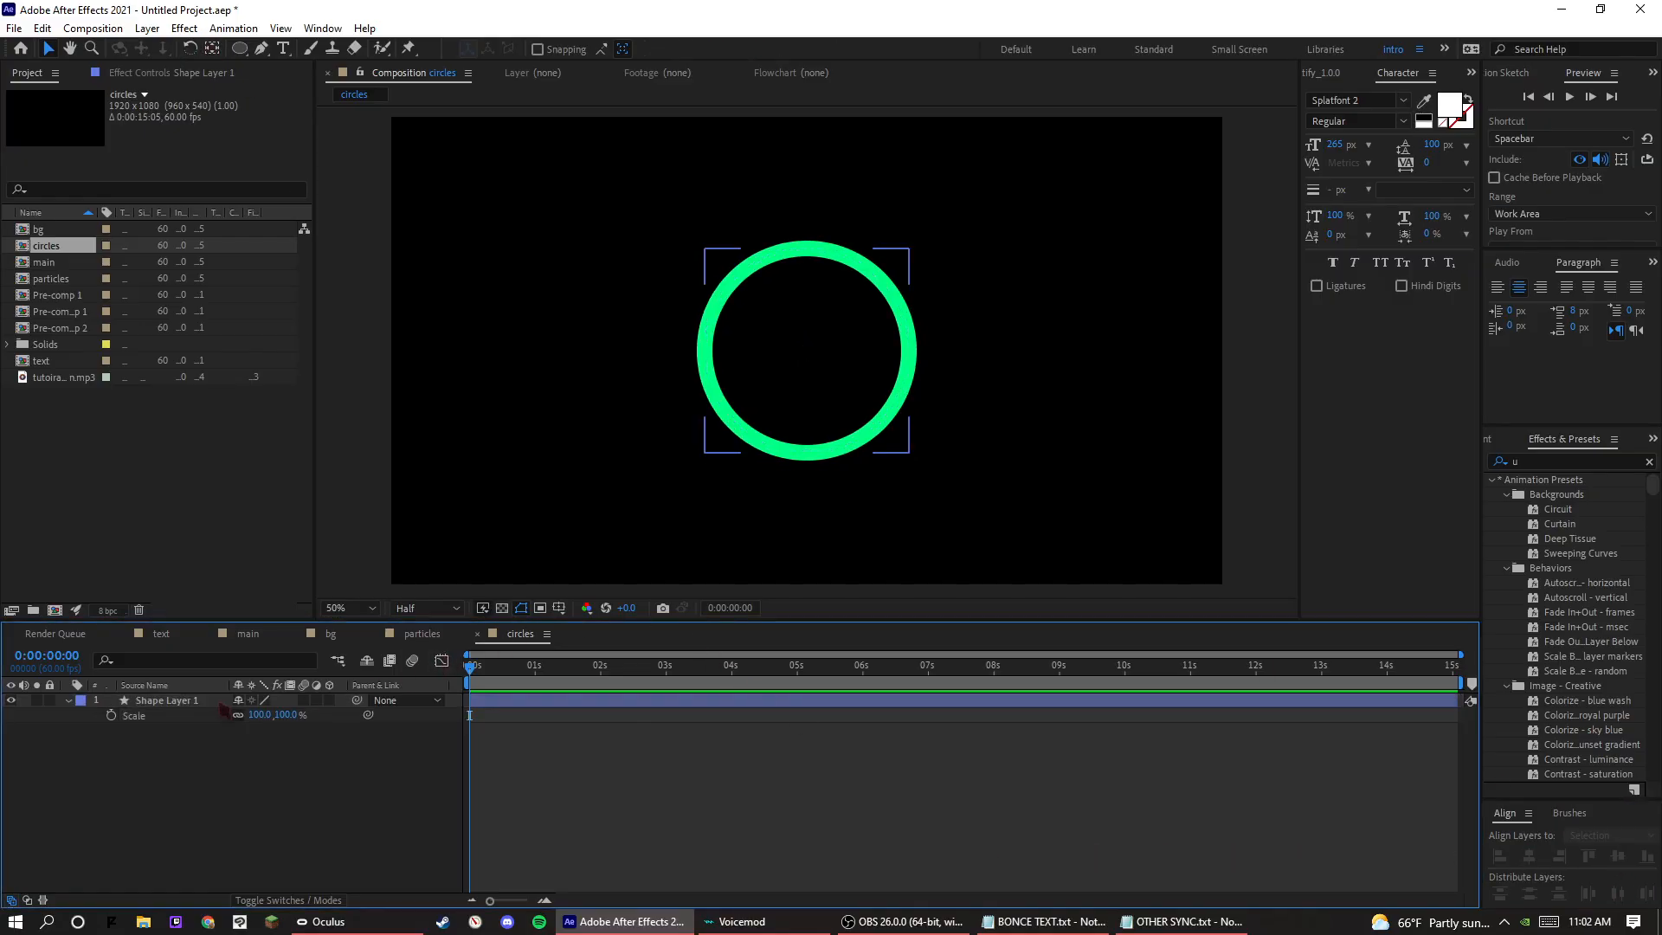
Set the circle's stroke color to white, FFFFFF, and its stroke width to 75 px.
click(173, 701)
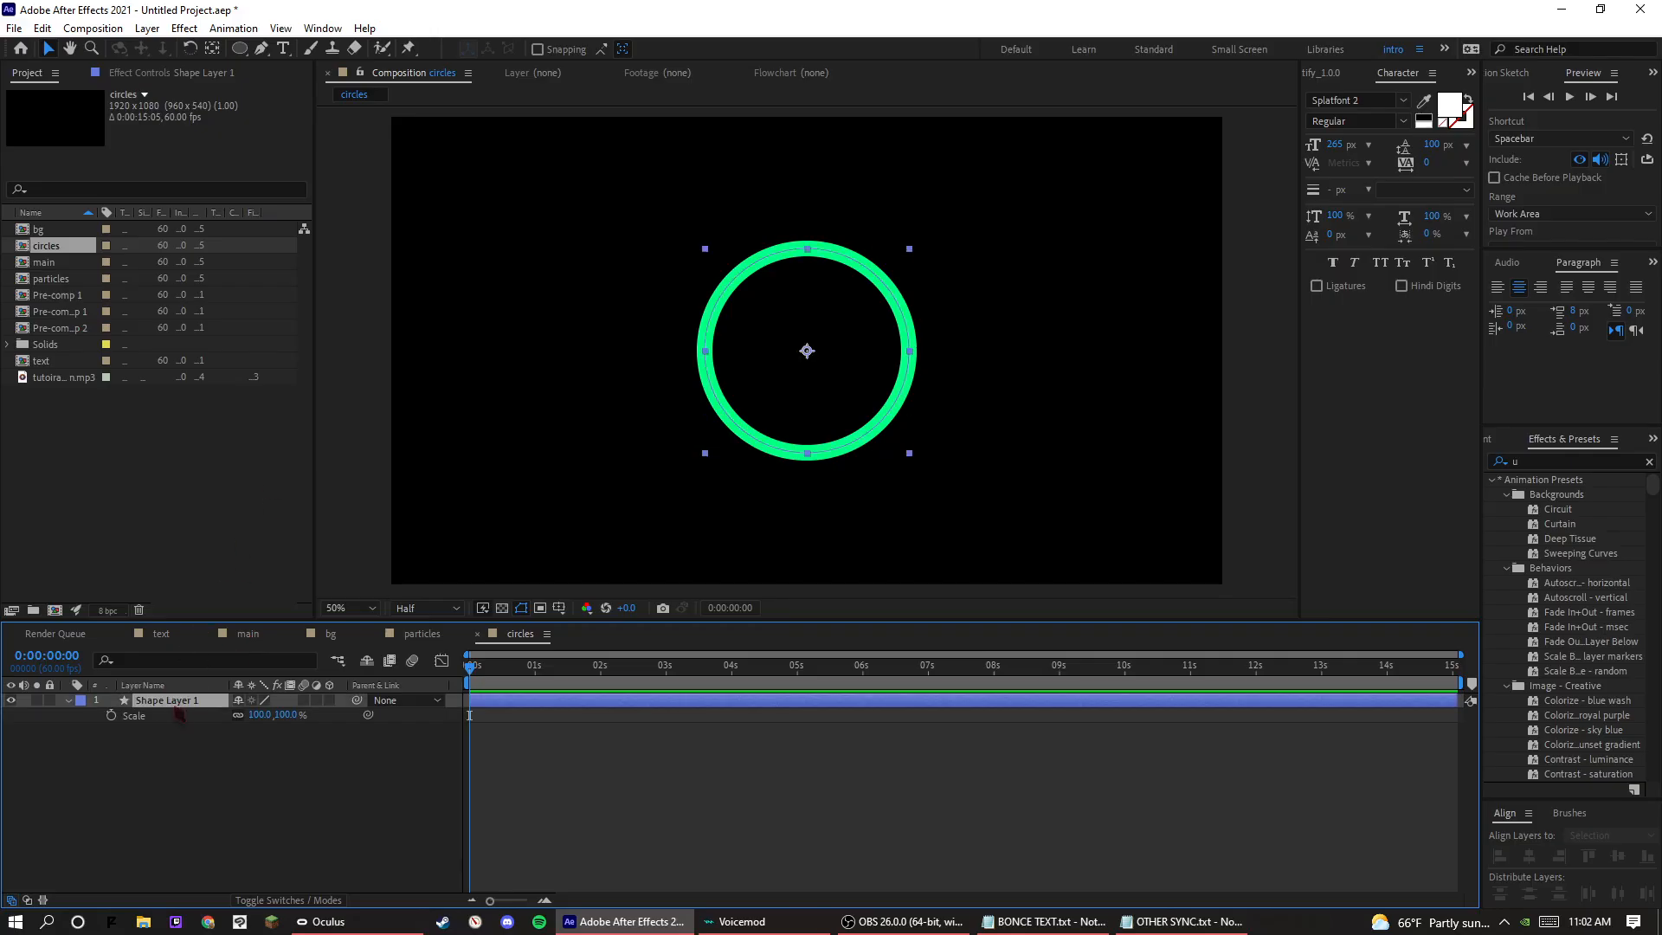
click(743, 48)
drag(1004, 558, 886, 479)
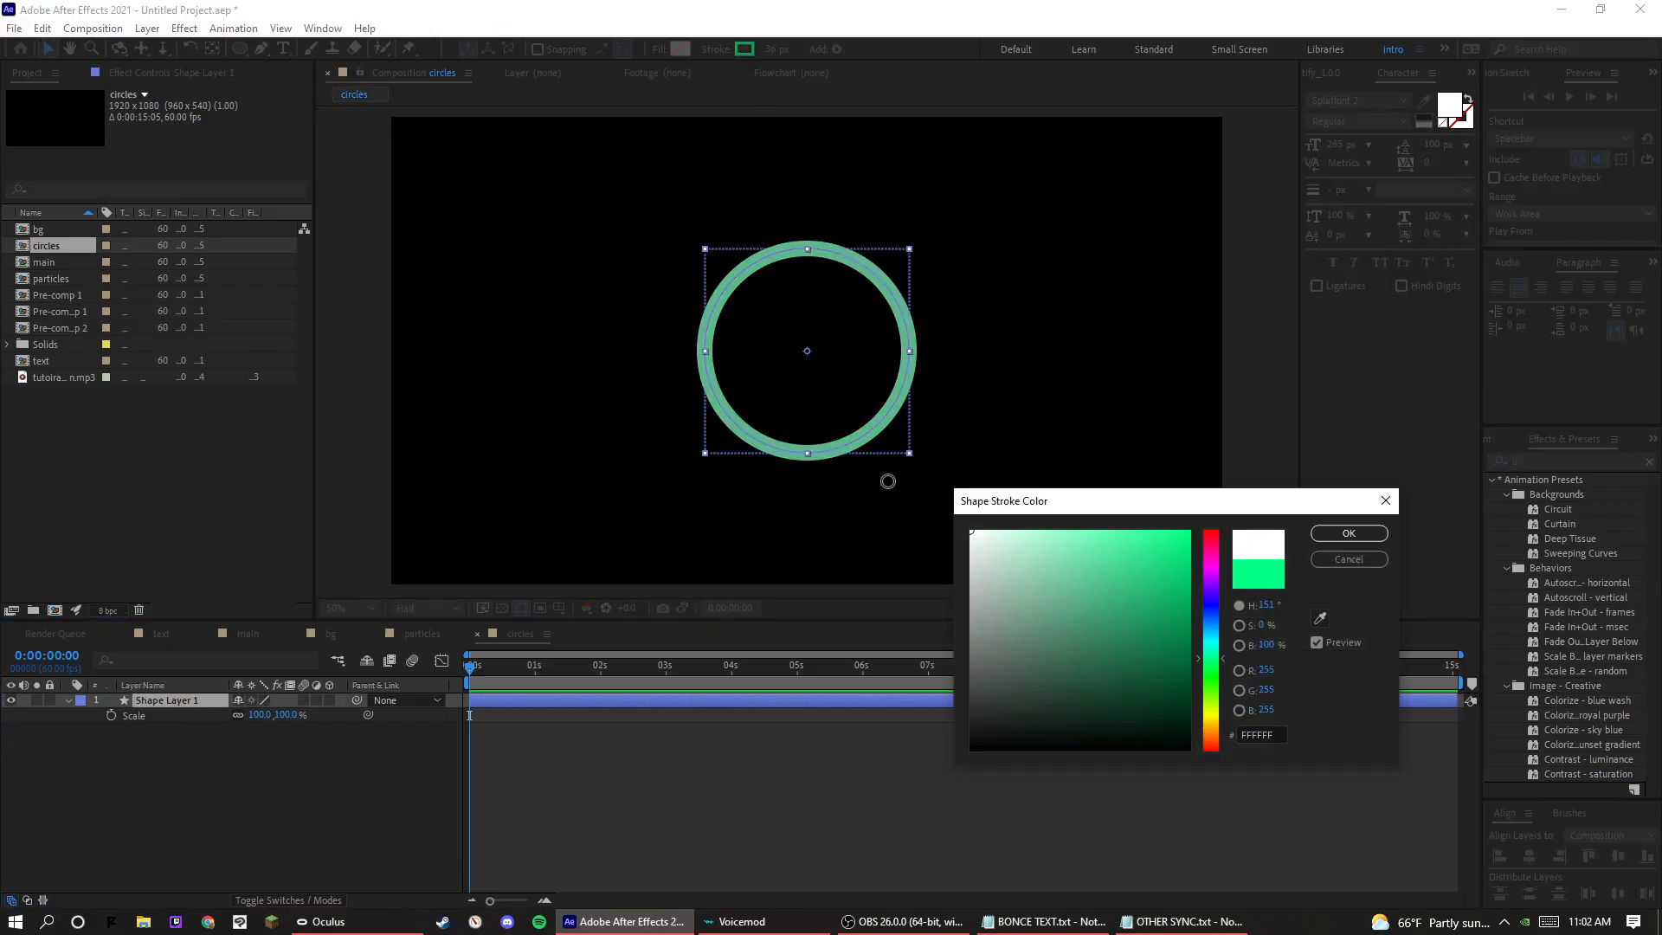
click(1348, 535)
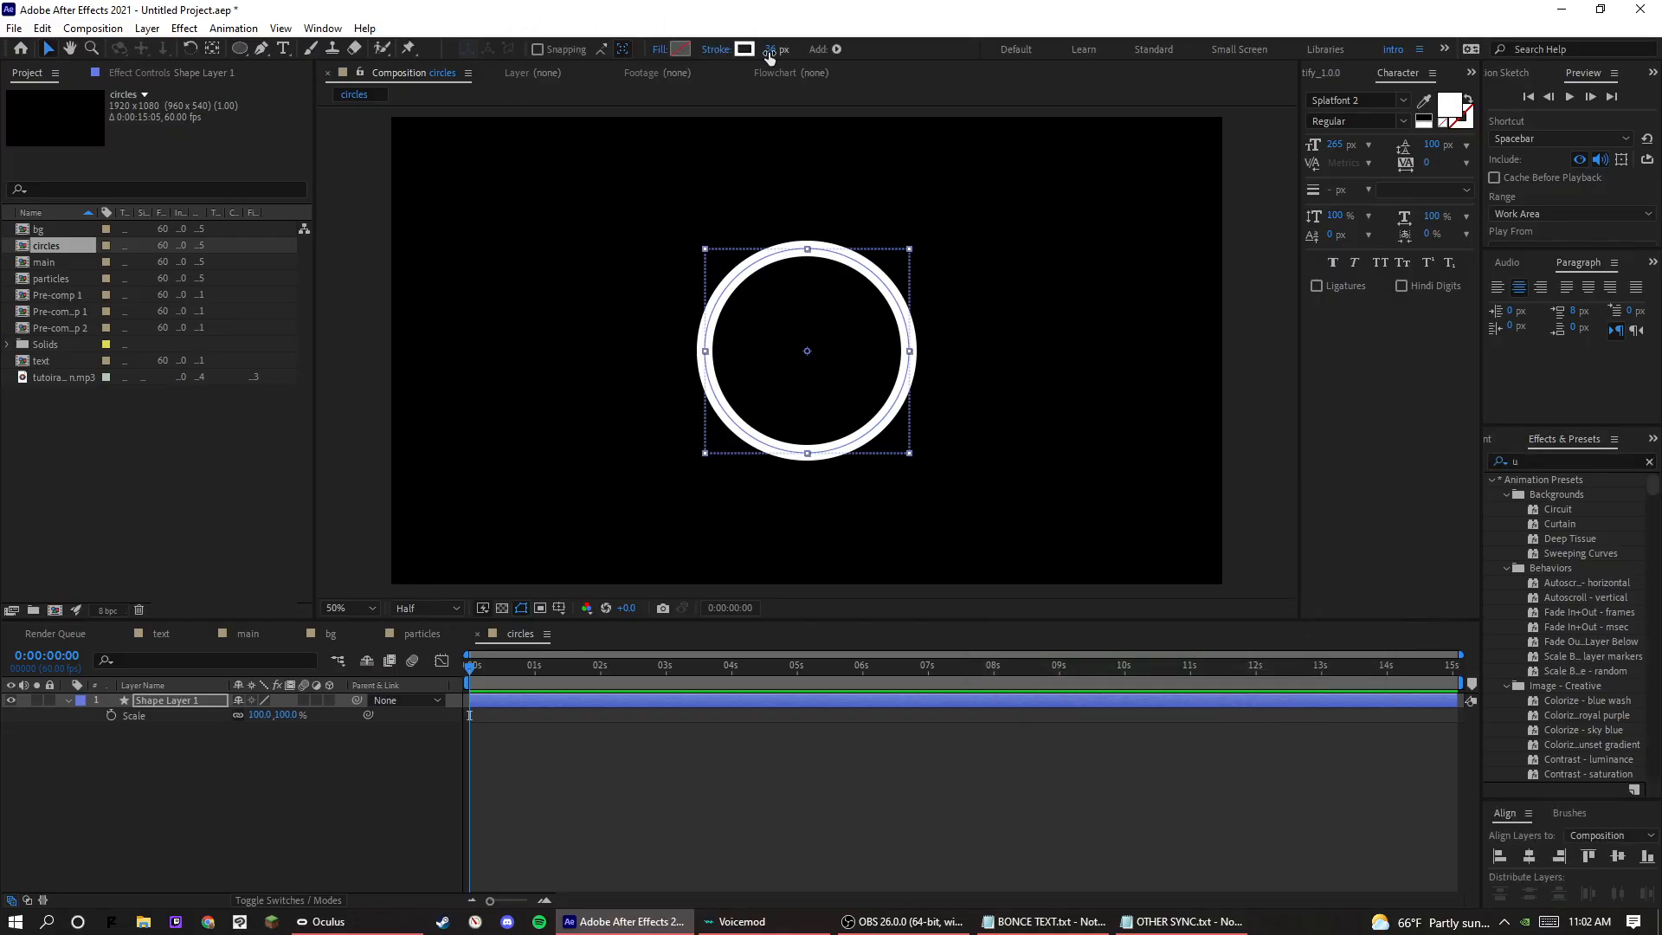
drag(768, 52, 801, 67)
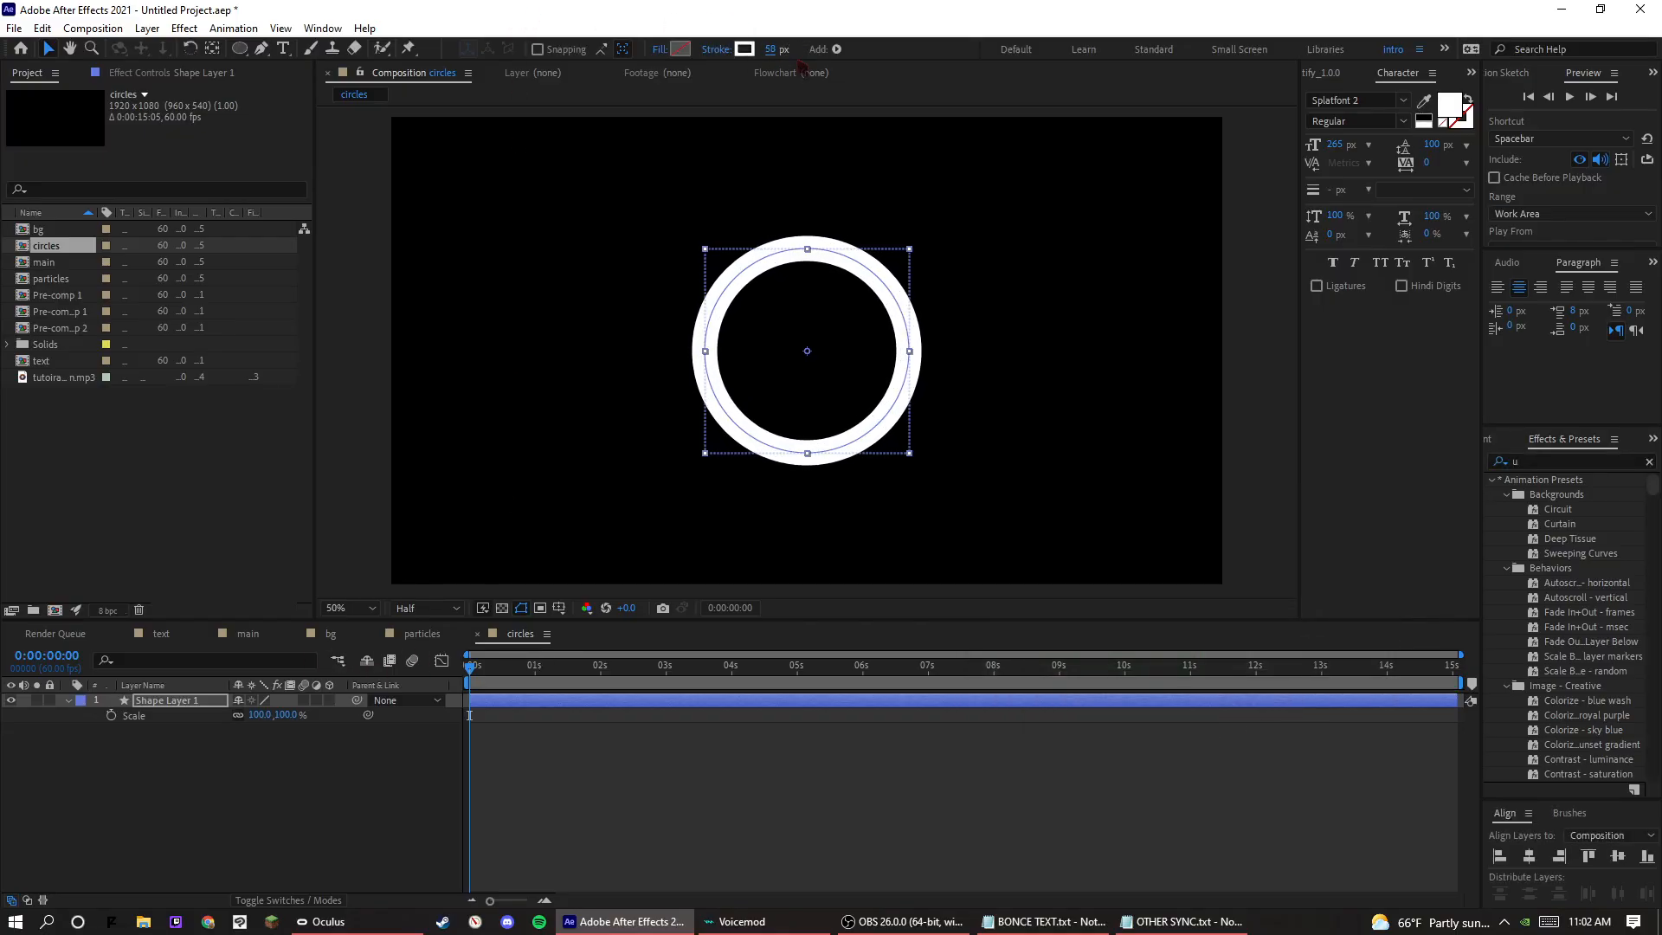
text(75)
key(Return)
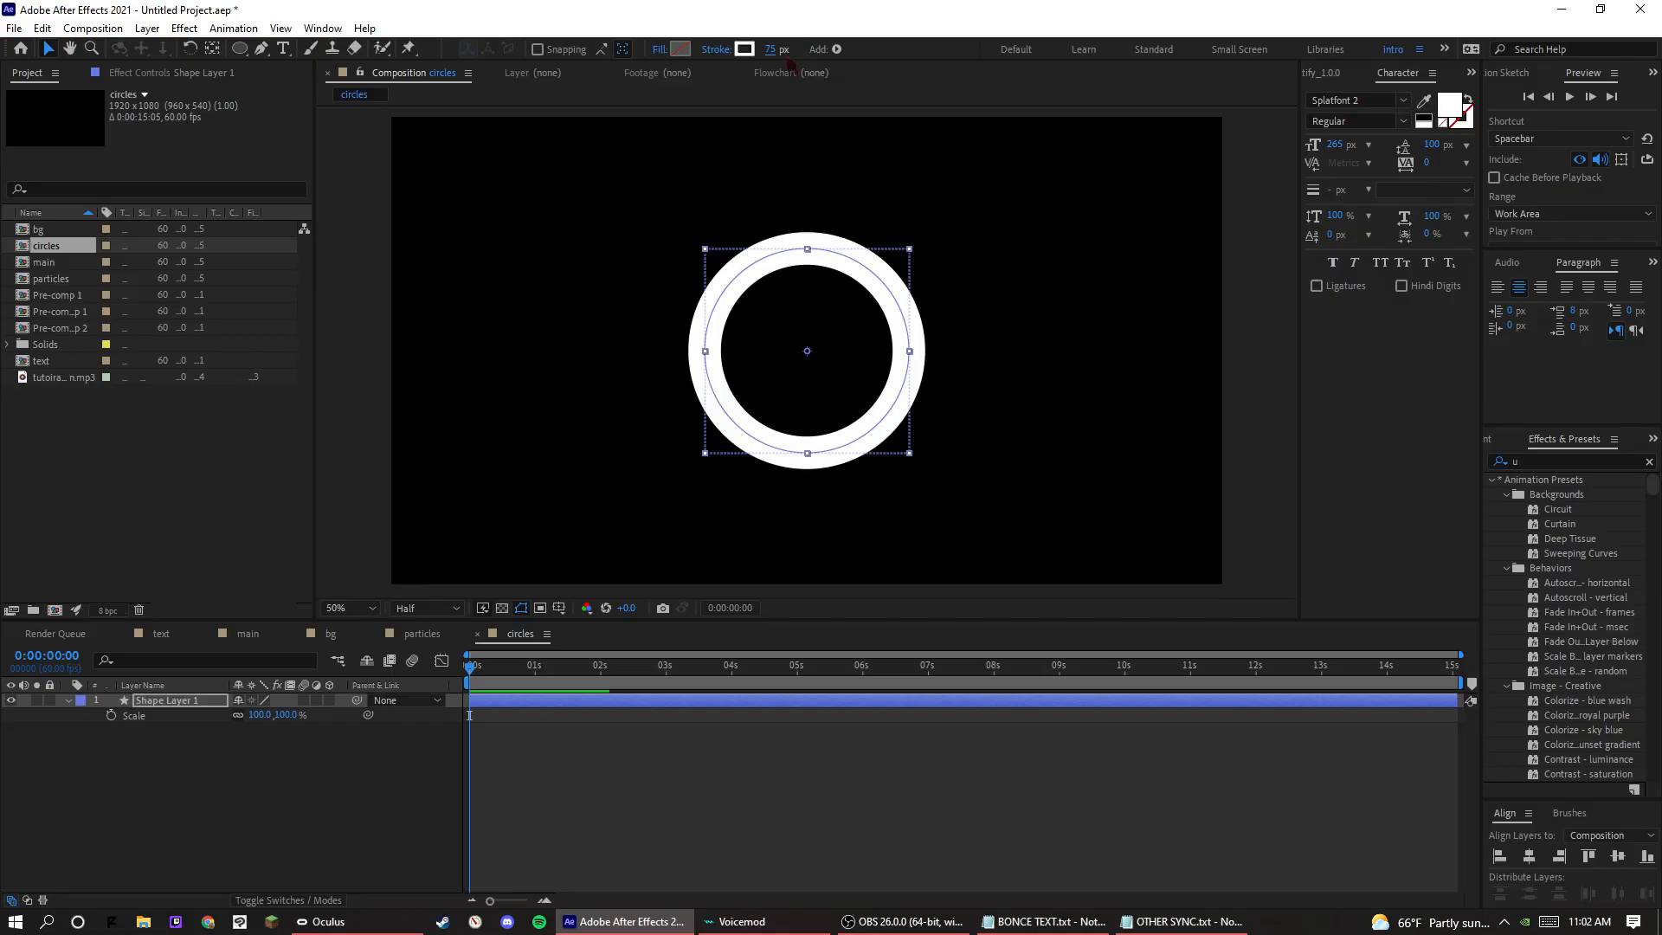
Keyframe the circle's Scale from 0% at the start to 565% at 0:00:01:28, and preview the growth.
mouse_move(262, 723)
mouse_down()
mouse_move(727, 682)
mouse_move(417, 700)
mouse_move(295, 727)
mouse_up()
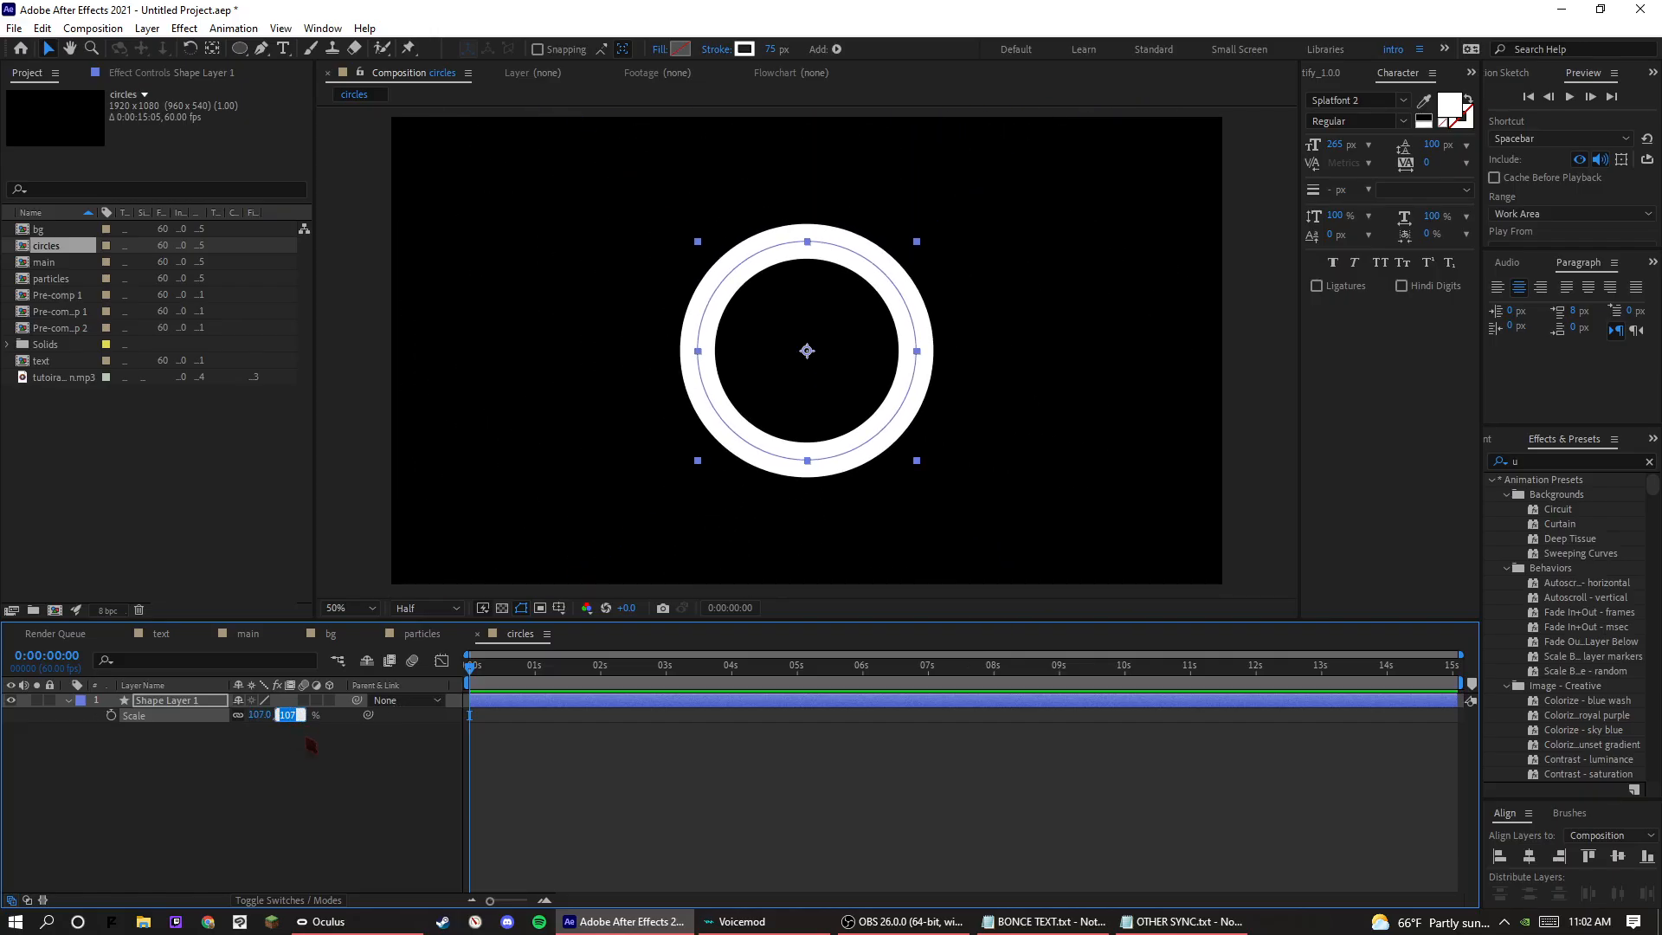
text(0)
key(Return)
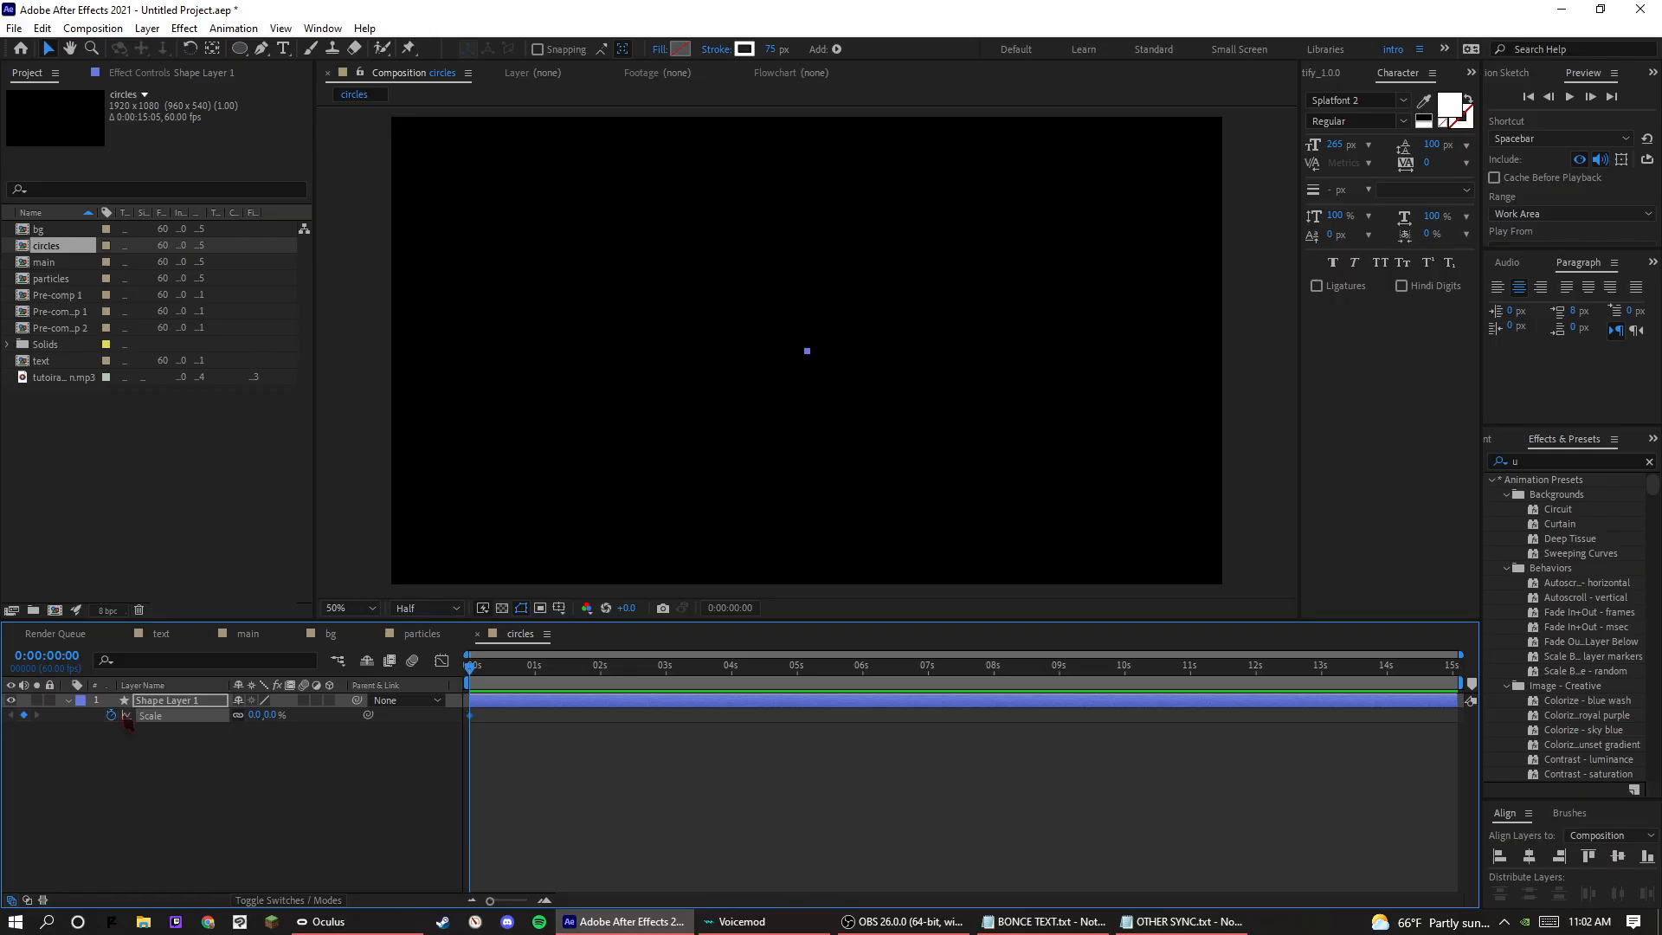
click(561, 668)
drag(561, 672, 565, 684)
drag(268, 715, 754, 718)
key(space)
key(space)
Apply Easy Ease to both of the circle's Scale keyframes.
drag(594, 735, 446, 704)
right_click(470, 717)
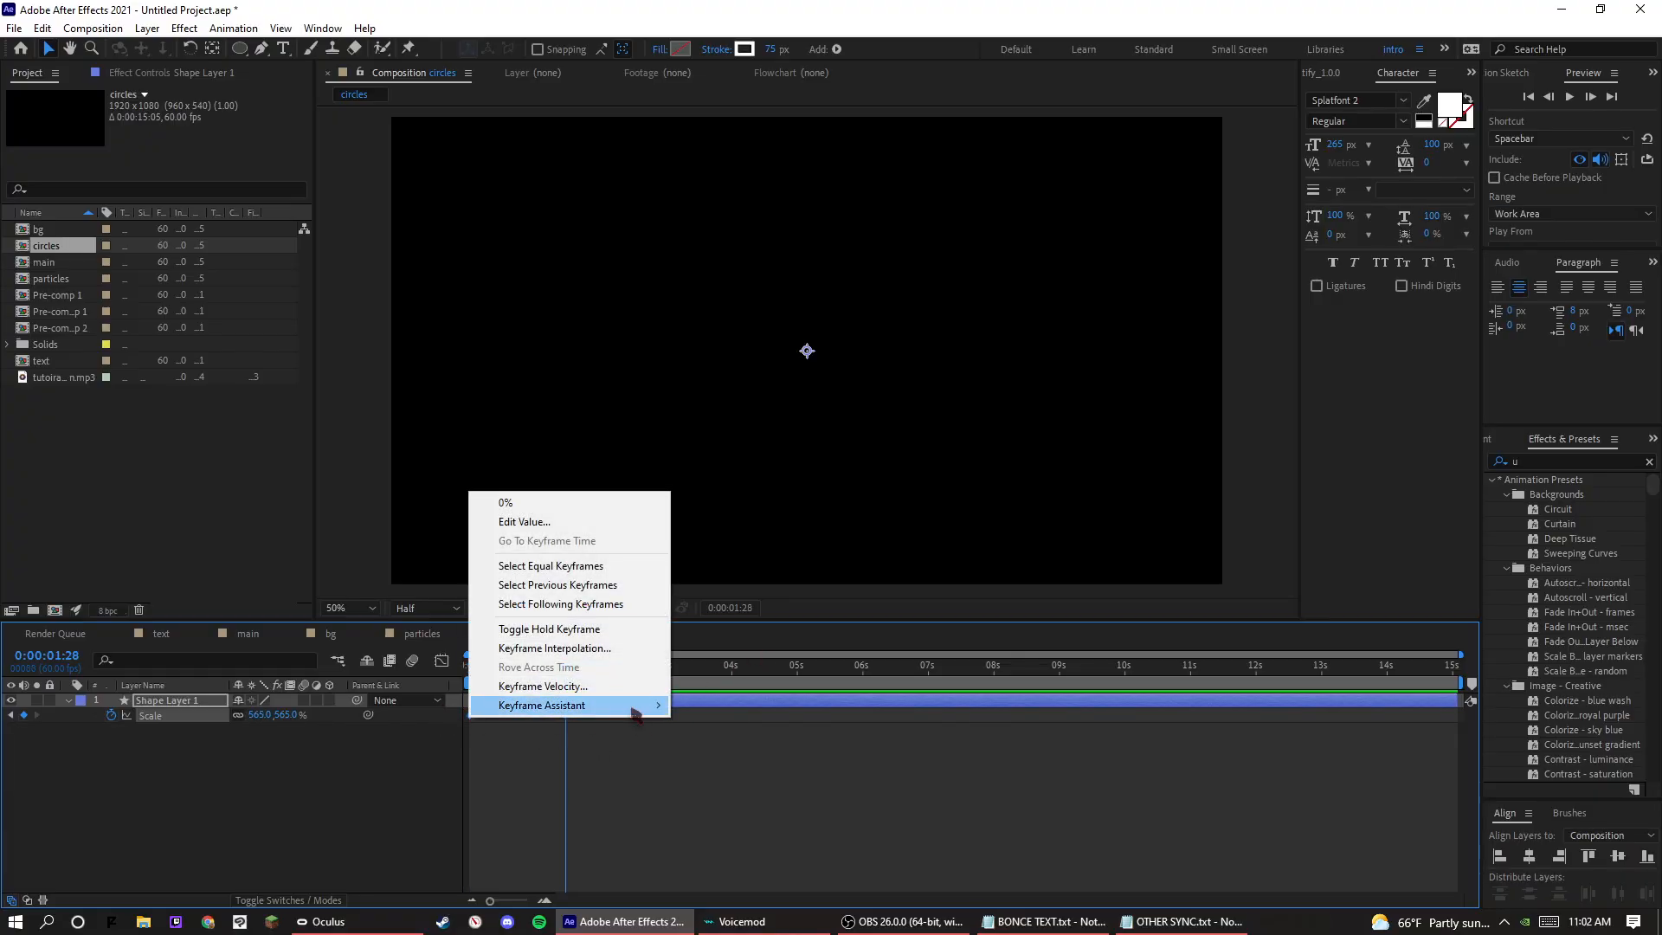
mouse_move(645, 706)
click(724, 763)
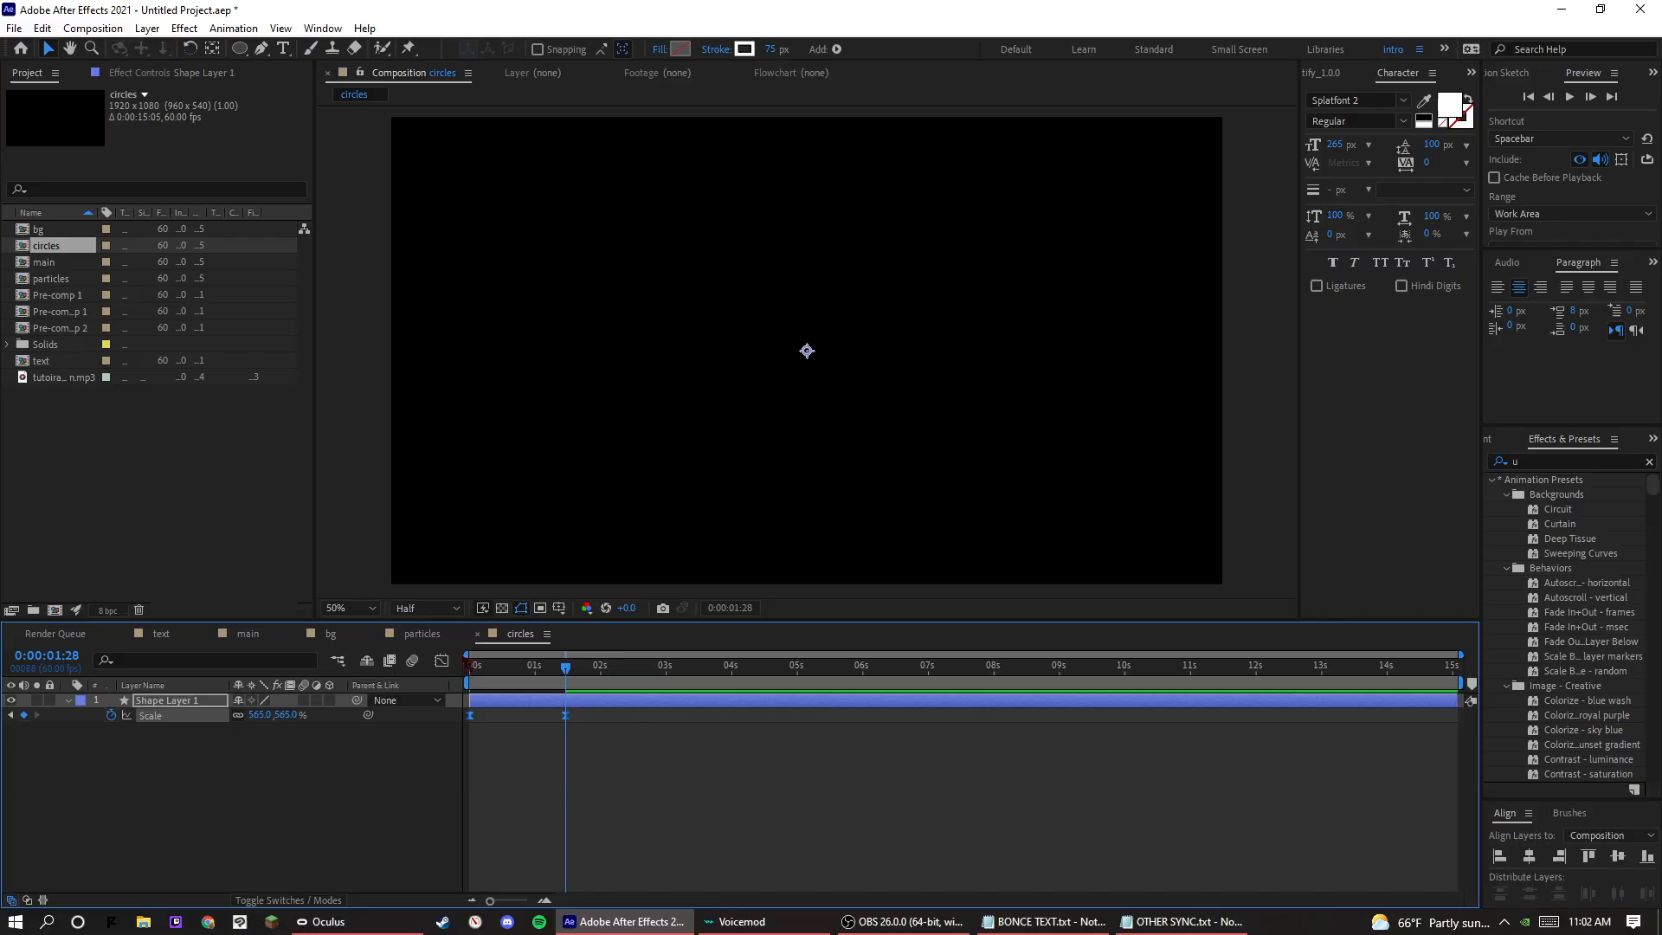
Reshape the Scale speed graph so the circle's growth speeds up until the last keyframe, and preview it.
click(442, 660)
drag(467, 833, 564, 827)
key(space)
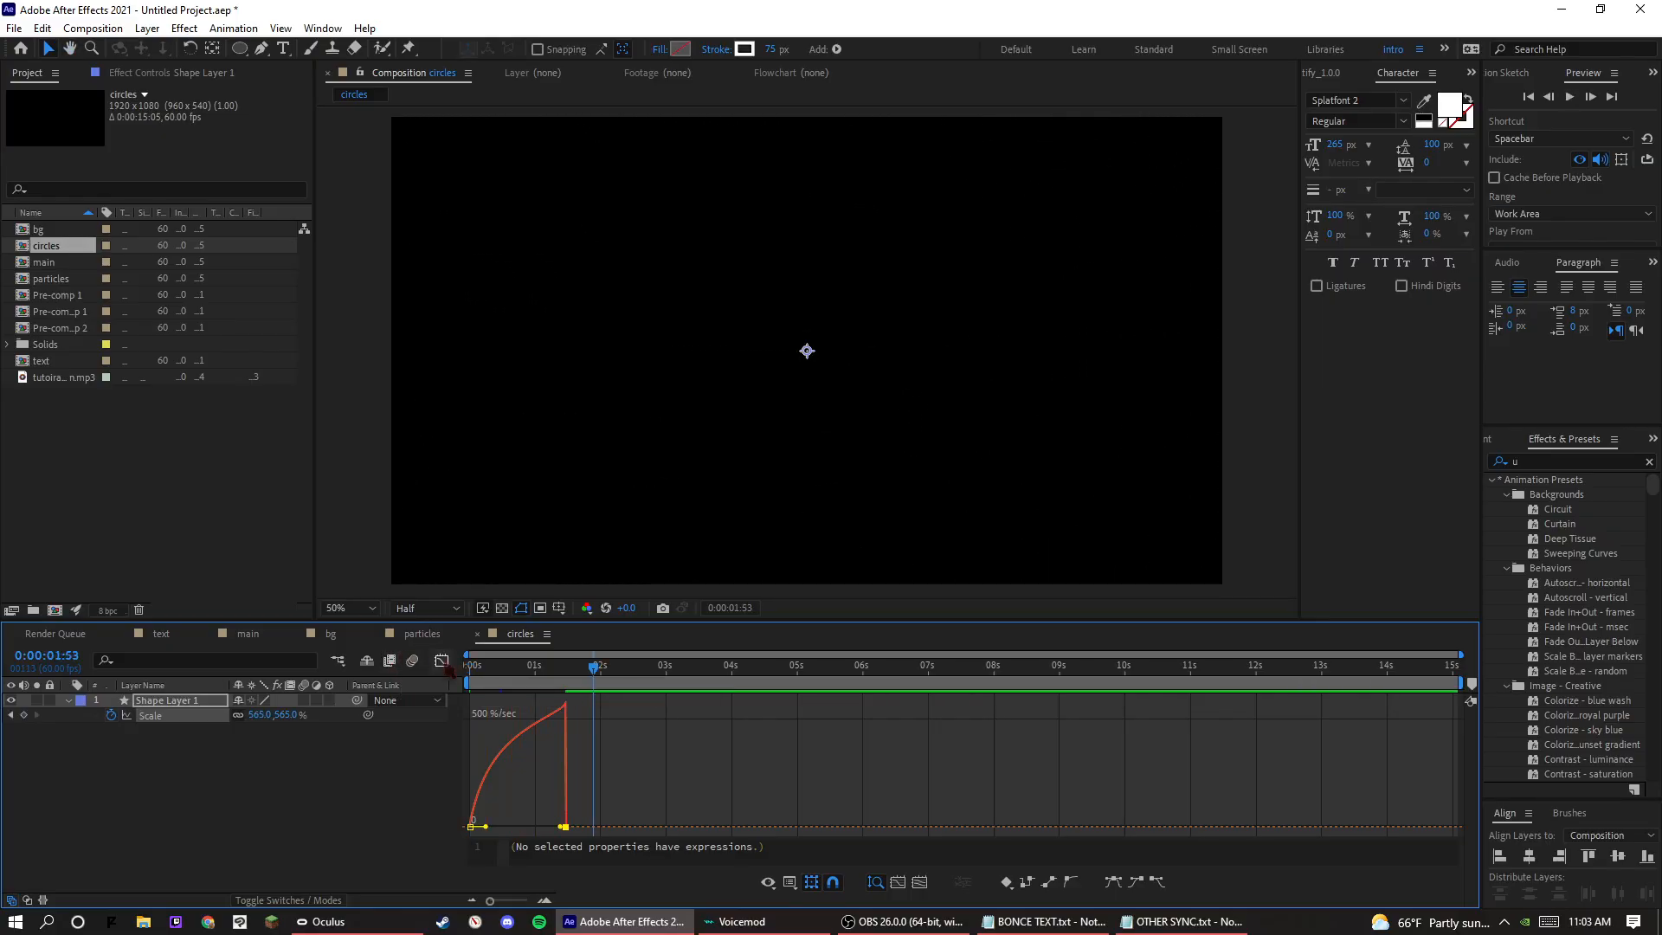
click(442, 661)
Duplicate the circle layer, delay the copy by about 0.7 seconds, and preview both circles expanding.
key(ctrl+d)
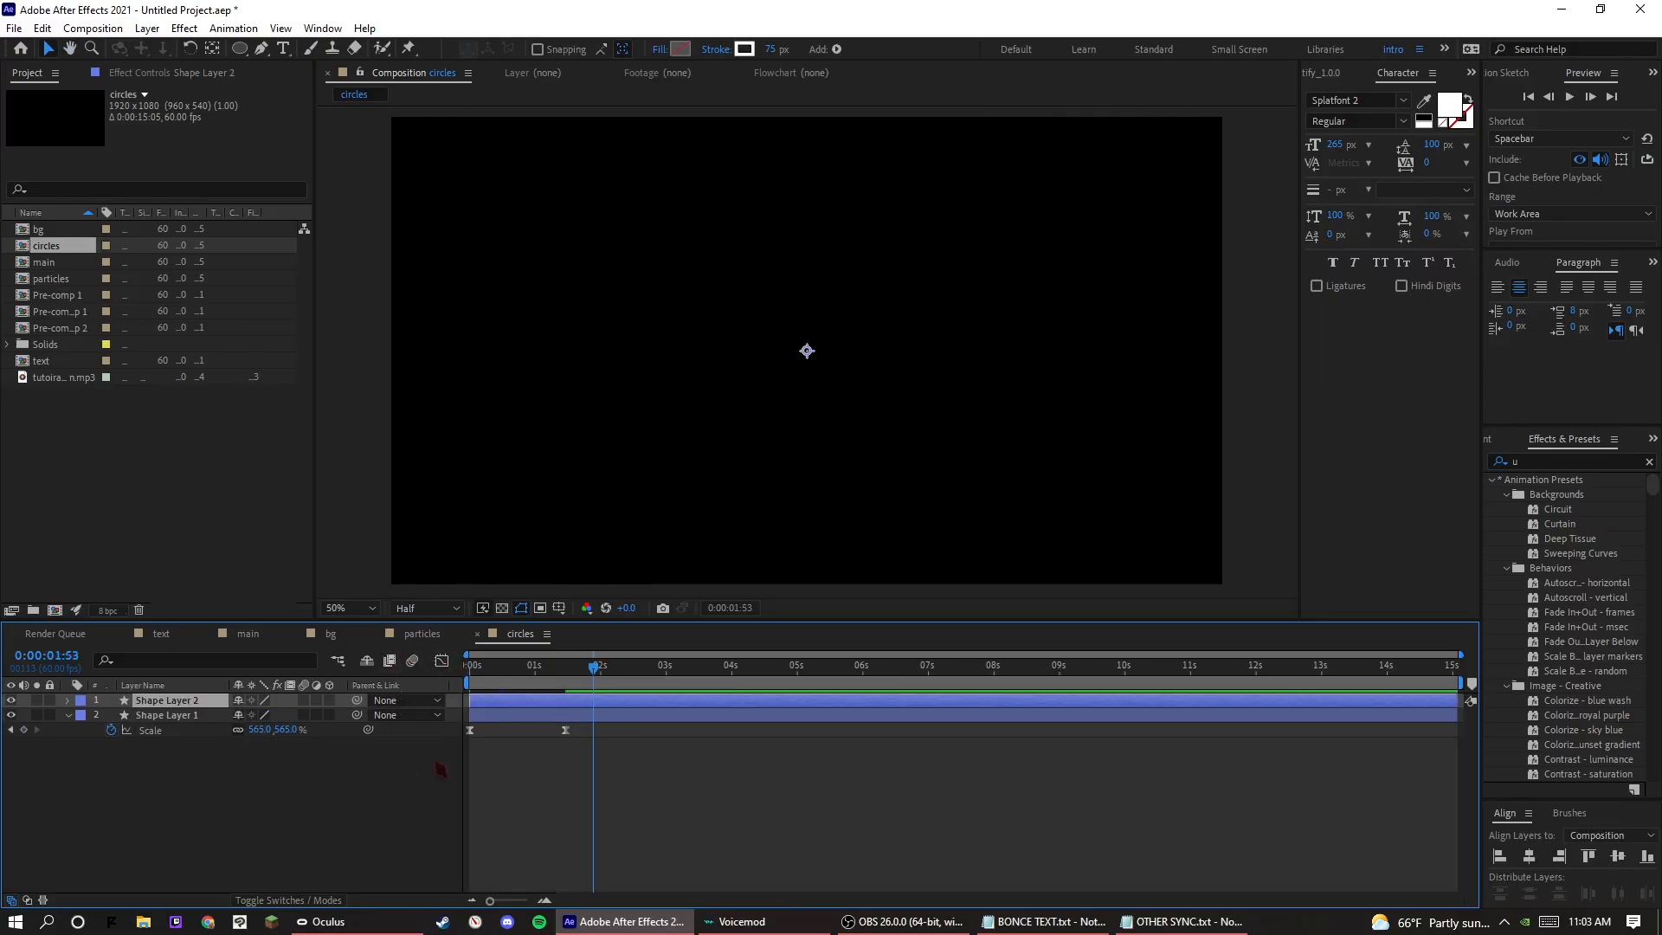
drag(511, 704, 556, 708)
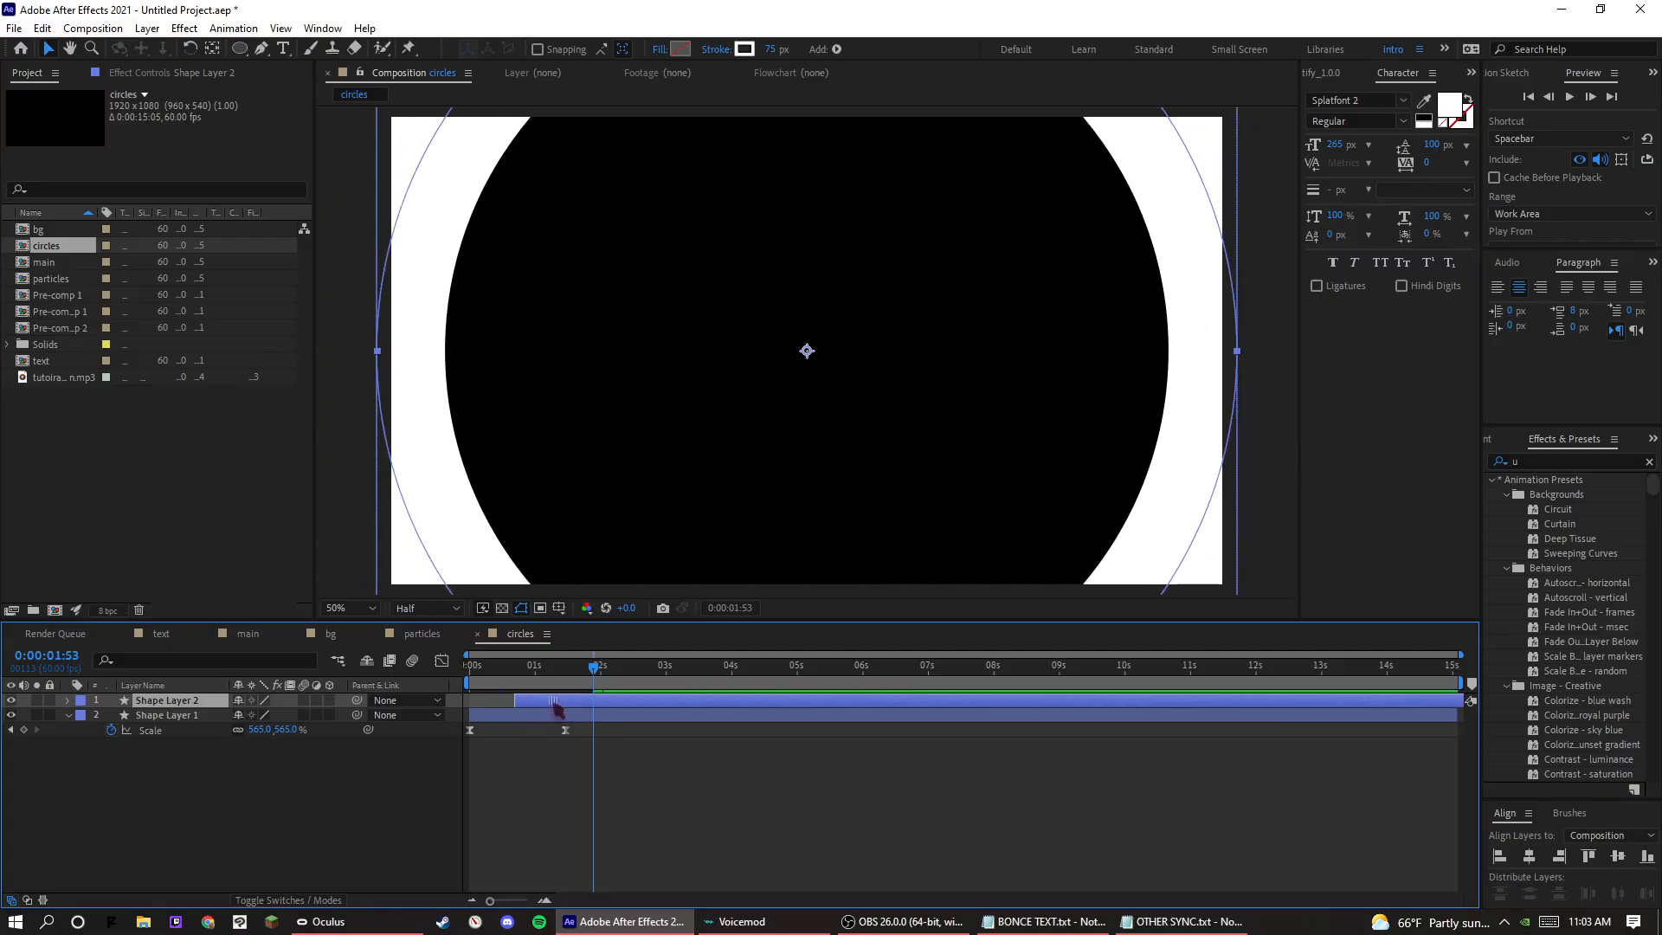
key(space)
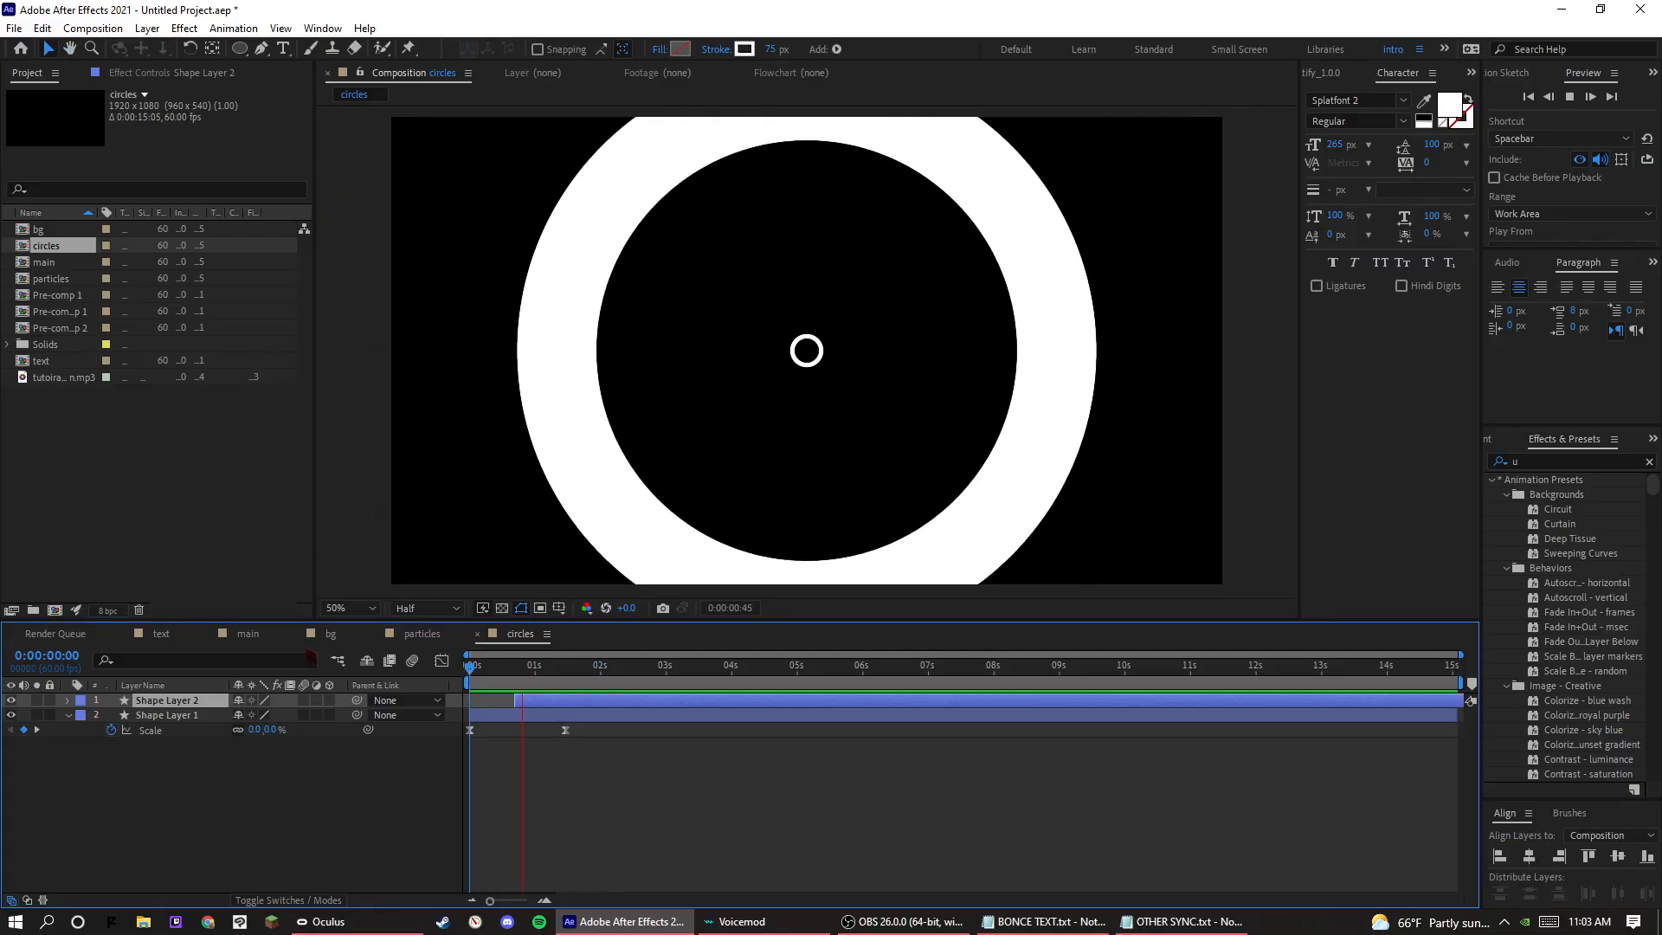
key(space)
Shift the duplicate circle layer earlier so it starts at about 0:00:00:30, and preview the timing.
drag(542, 700, 507, 688)
key(Page_Down)
key(Page_Down)
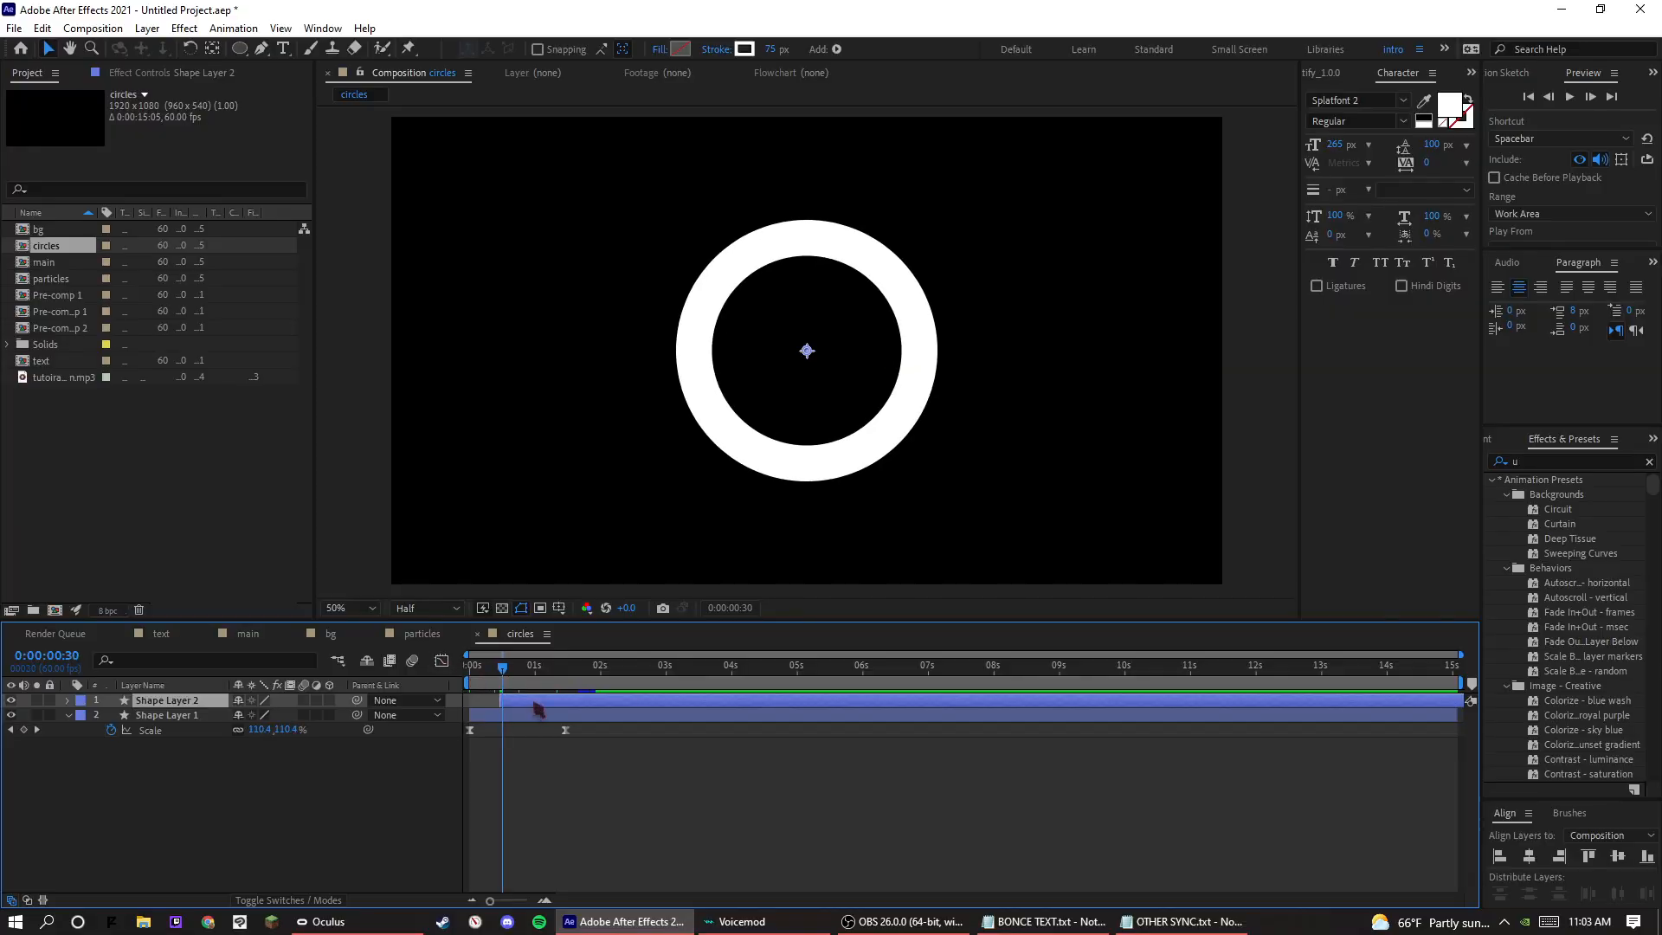
key(space)
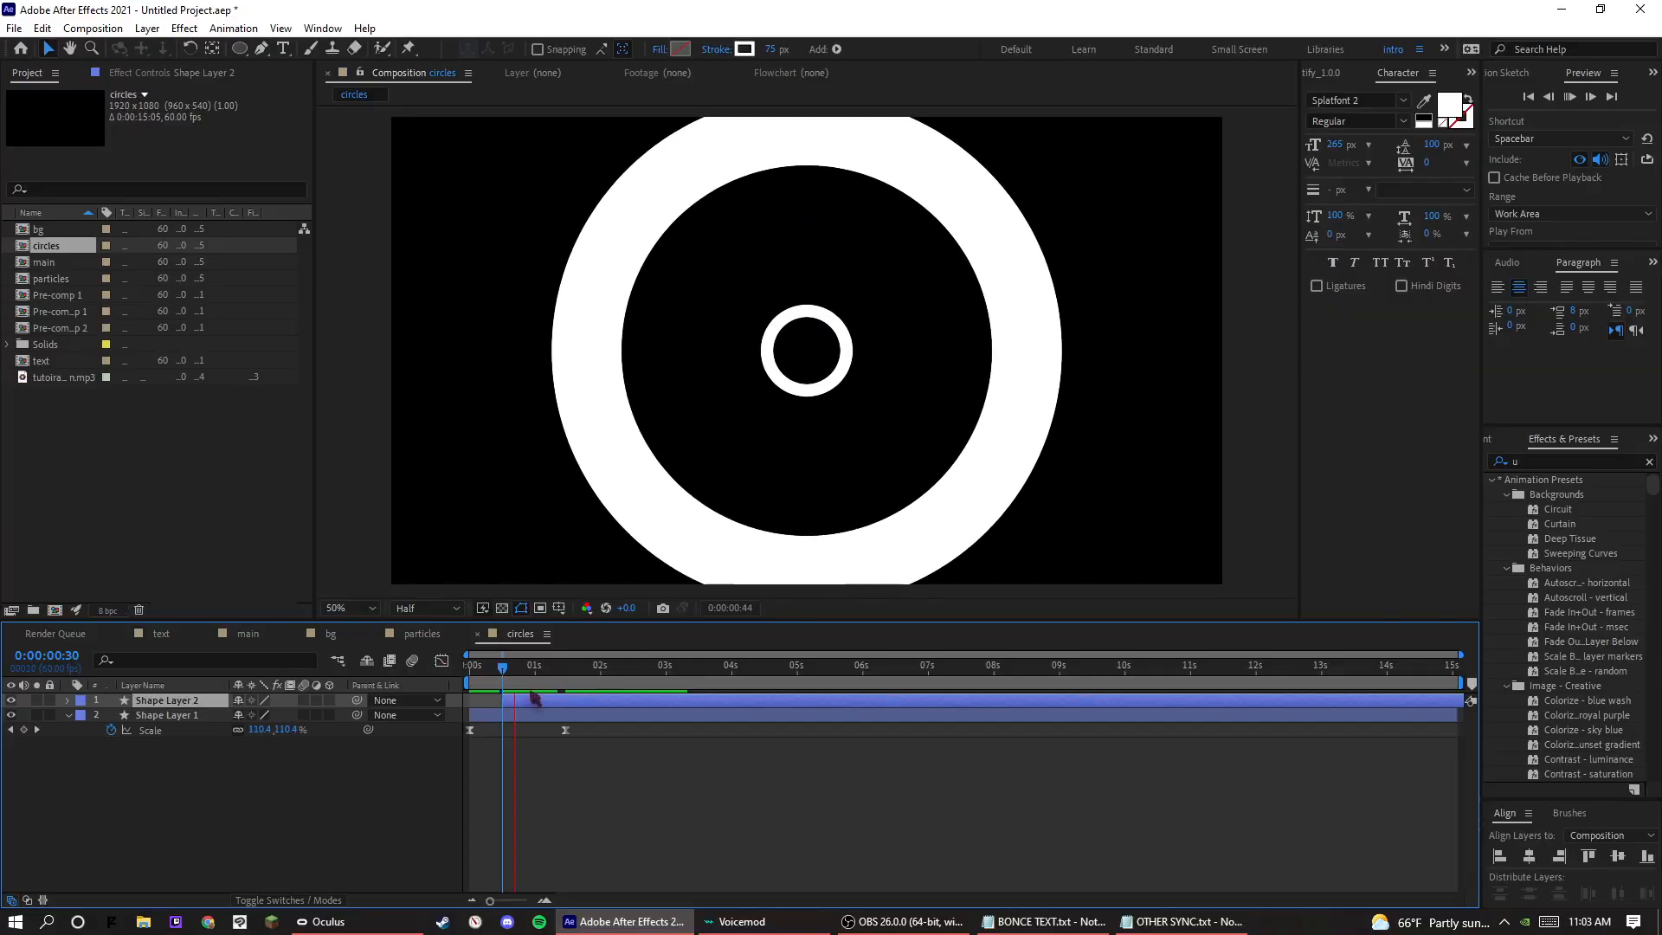
key(Home)
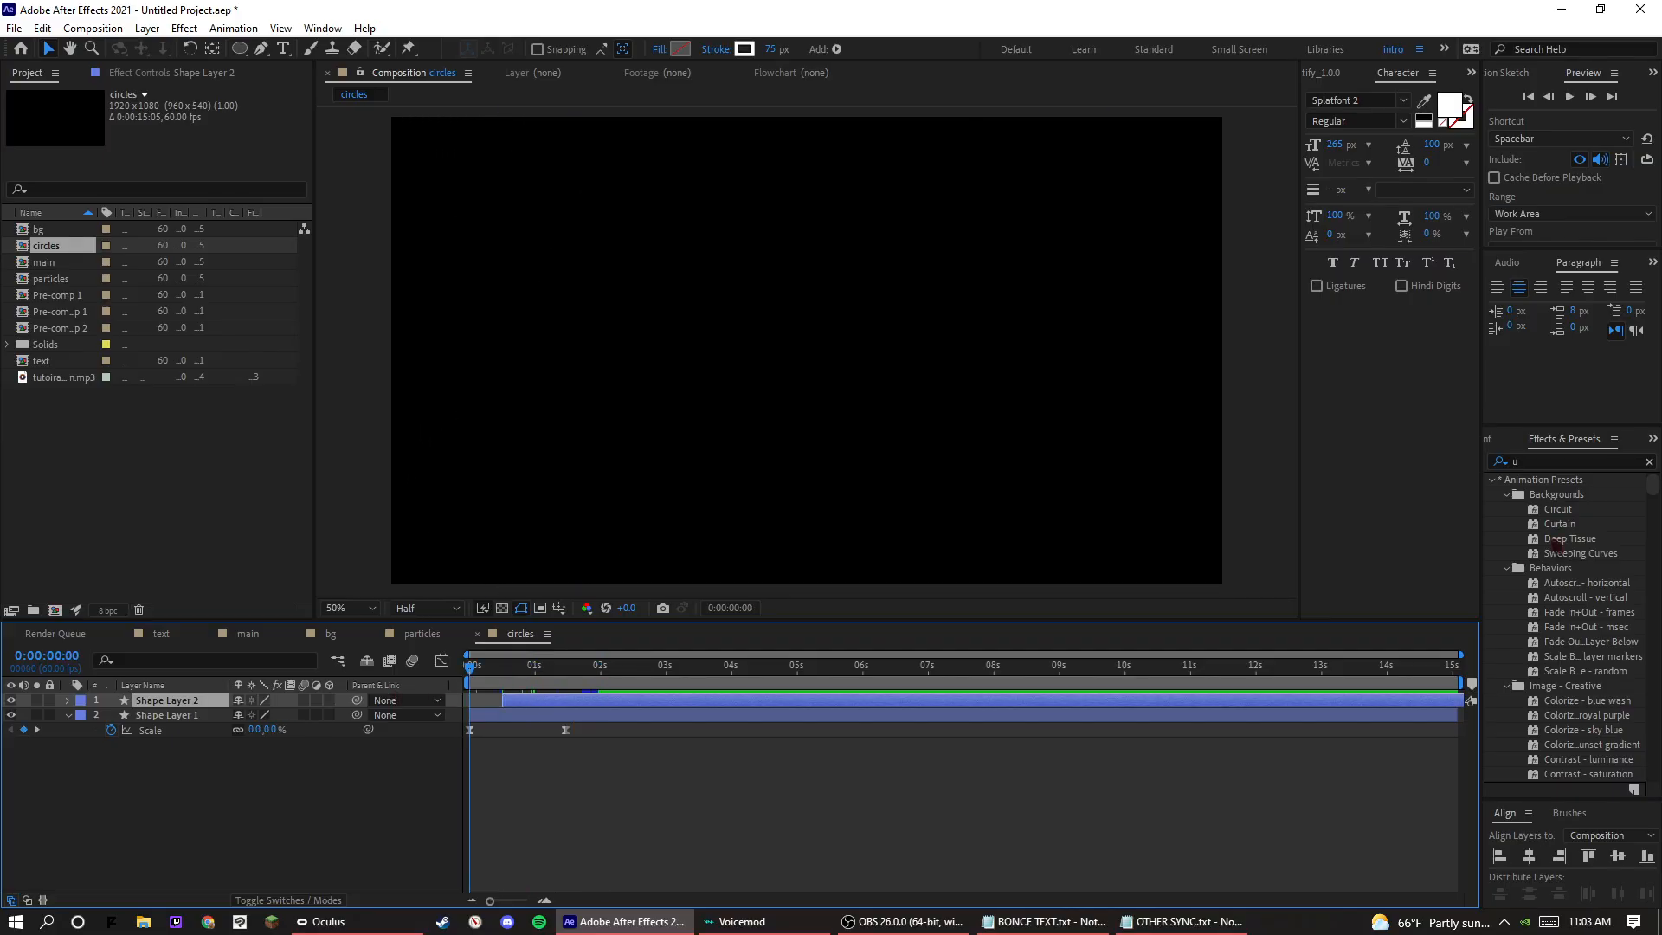
Find the Fill effect and apply it to the duplicate circle layer, Shape Layer 2.
click(1565, 460)
drag(502, 667, 519, 667)
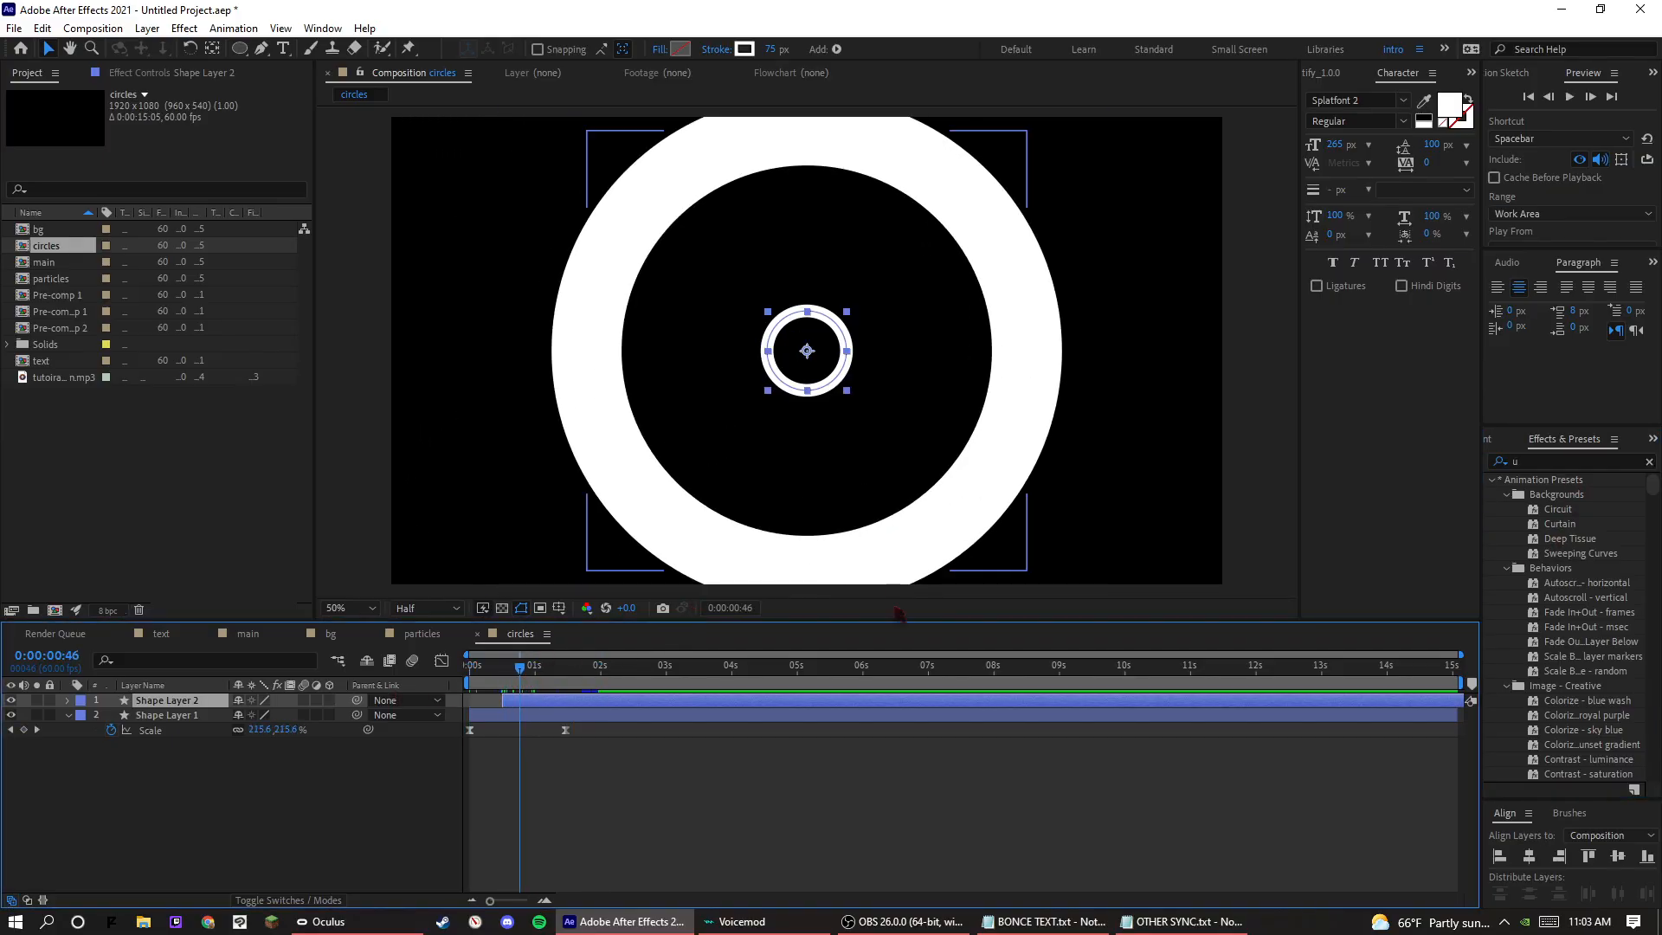
click(1553, 462)
text(fill)
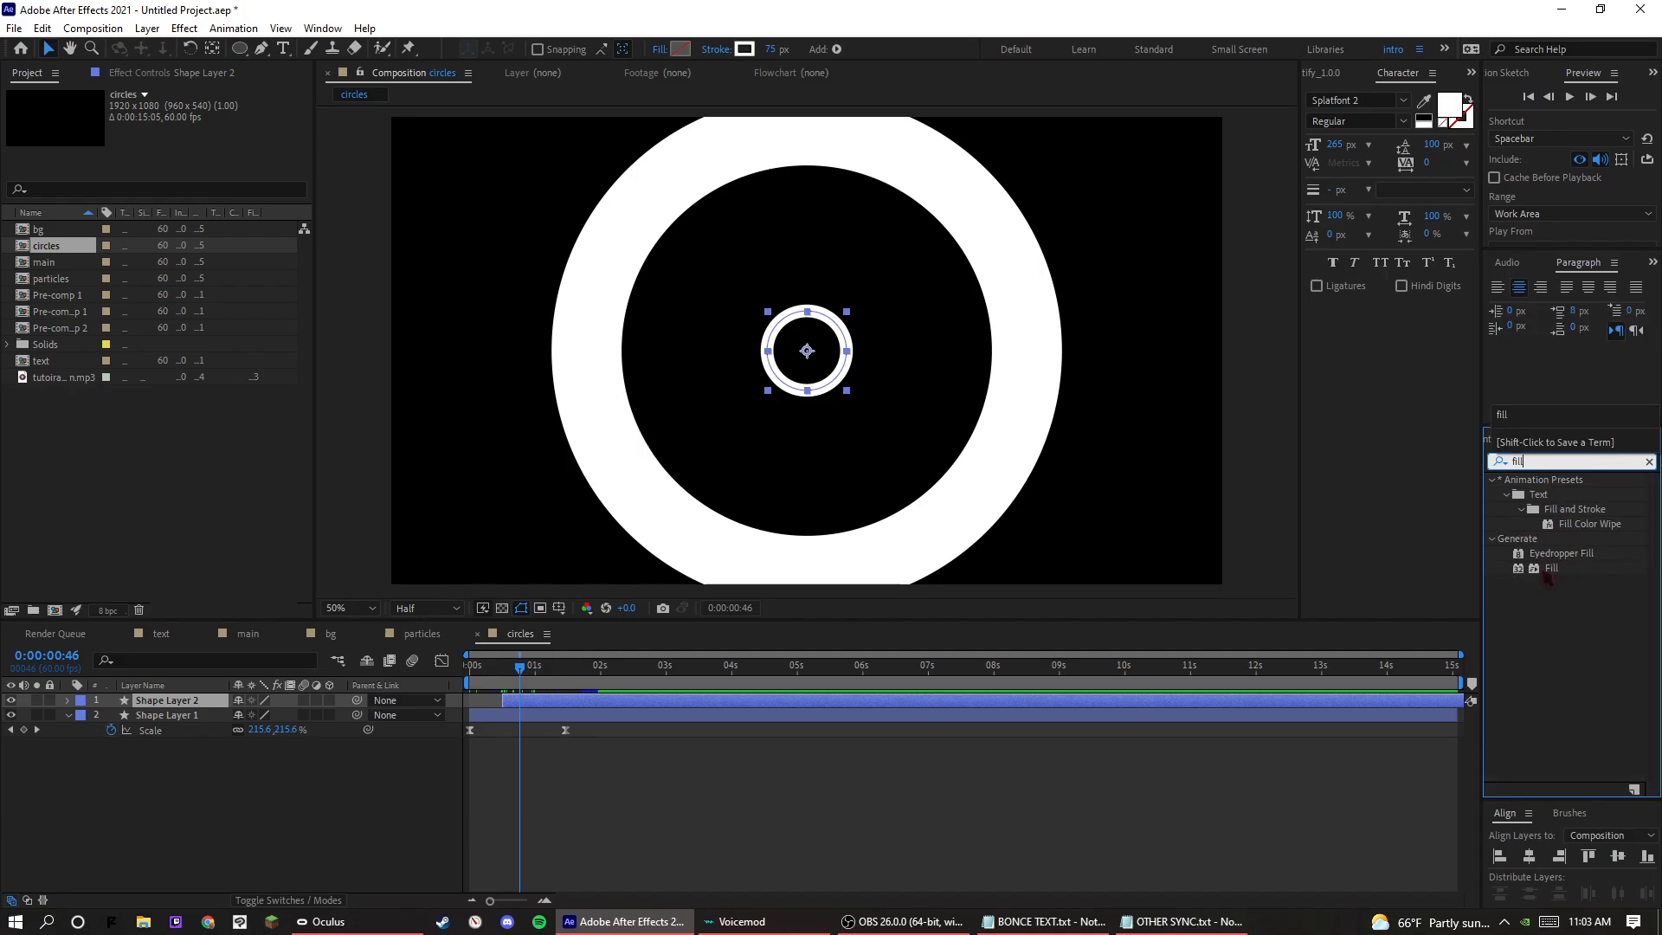
drag(1551, 568, 164, 700)
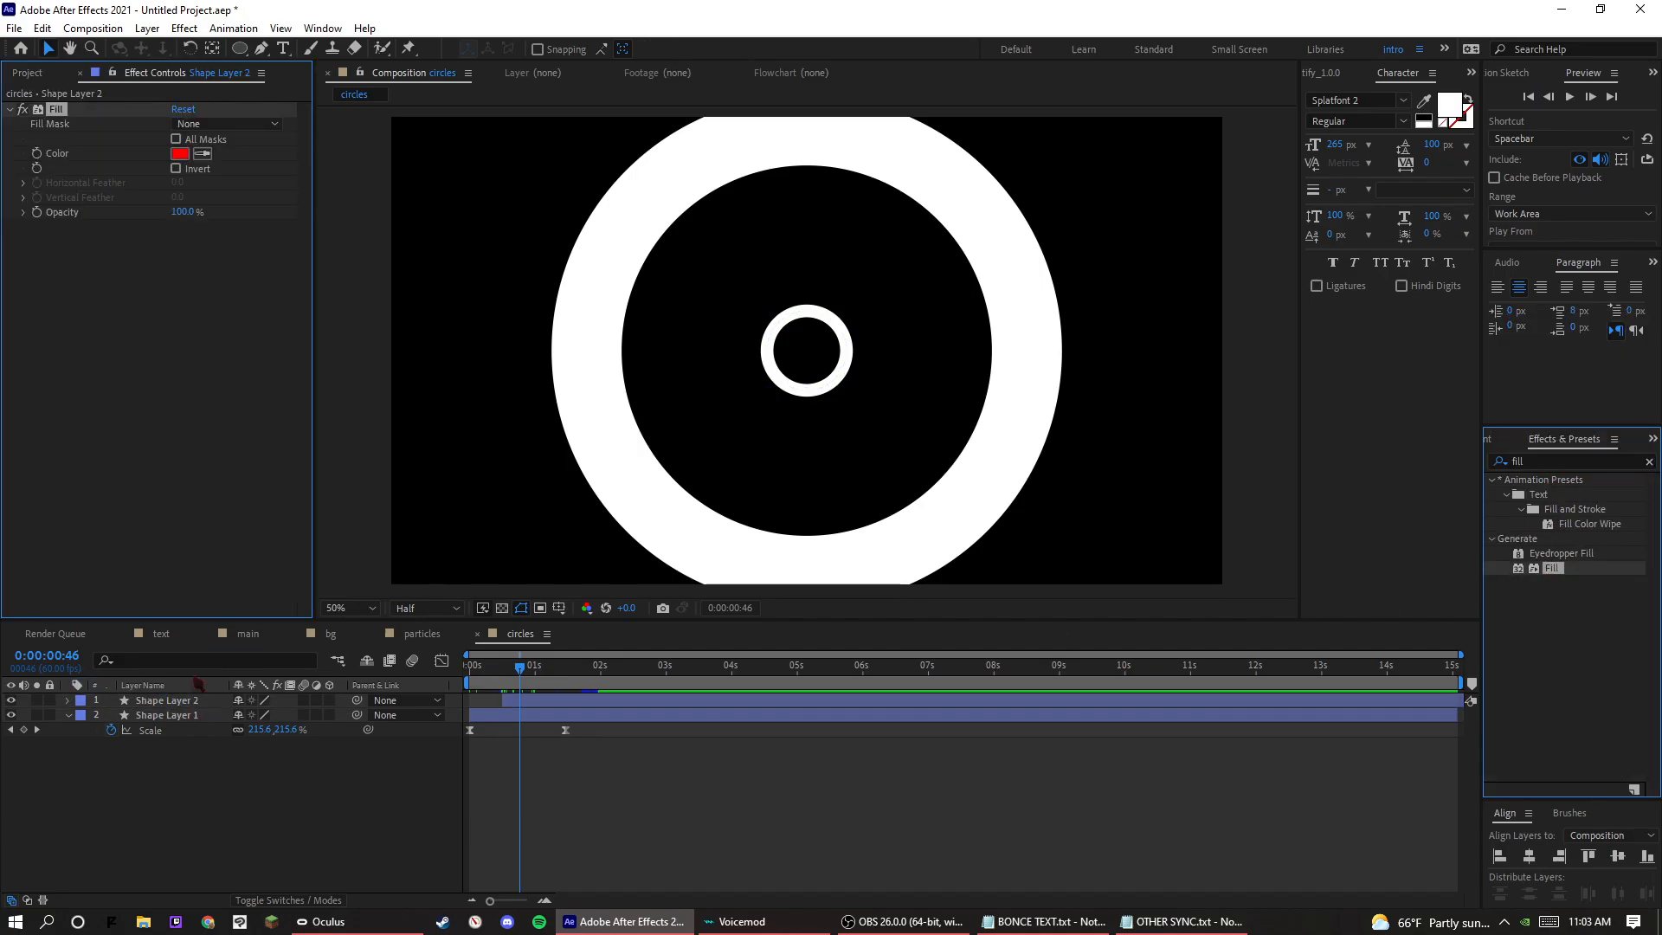
Change the Fill color of Shape Layer 2 to blue 009CFF and preview the two rings expanding.
click(180, 153)
drag(1211, 641, 1211, 629)
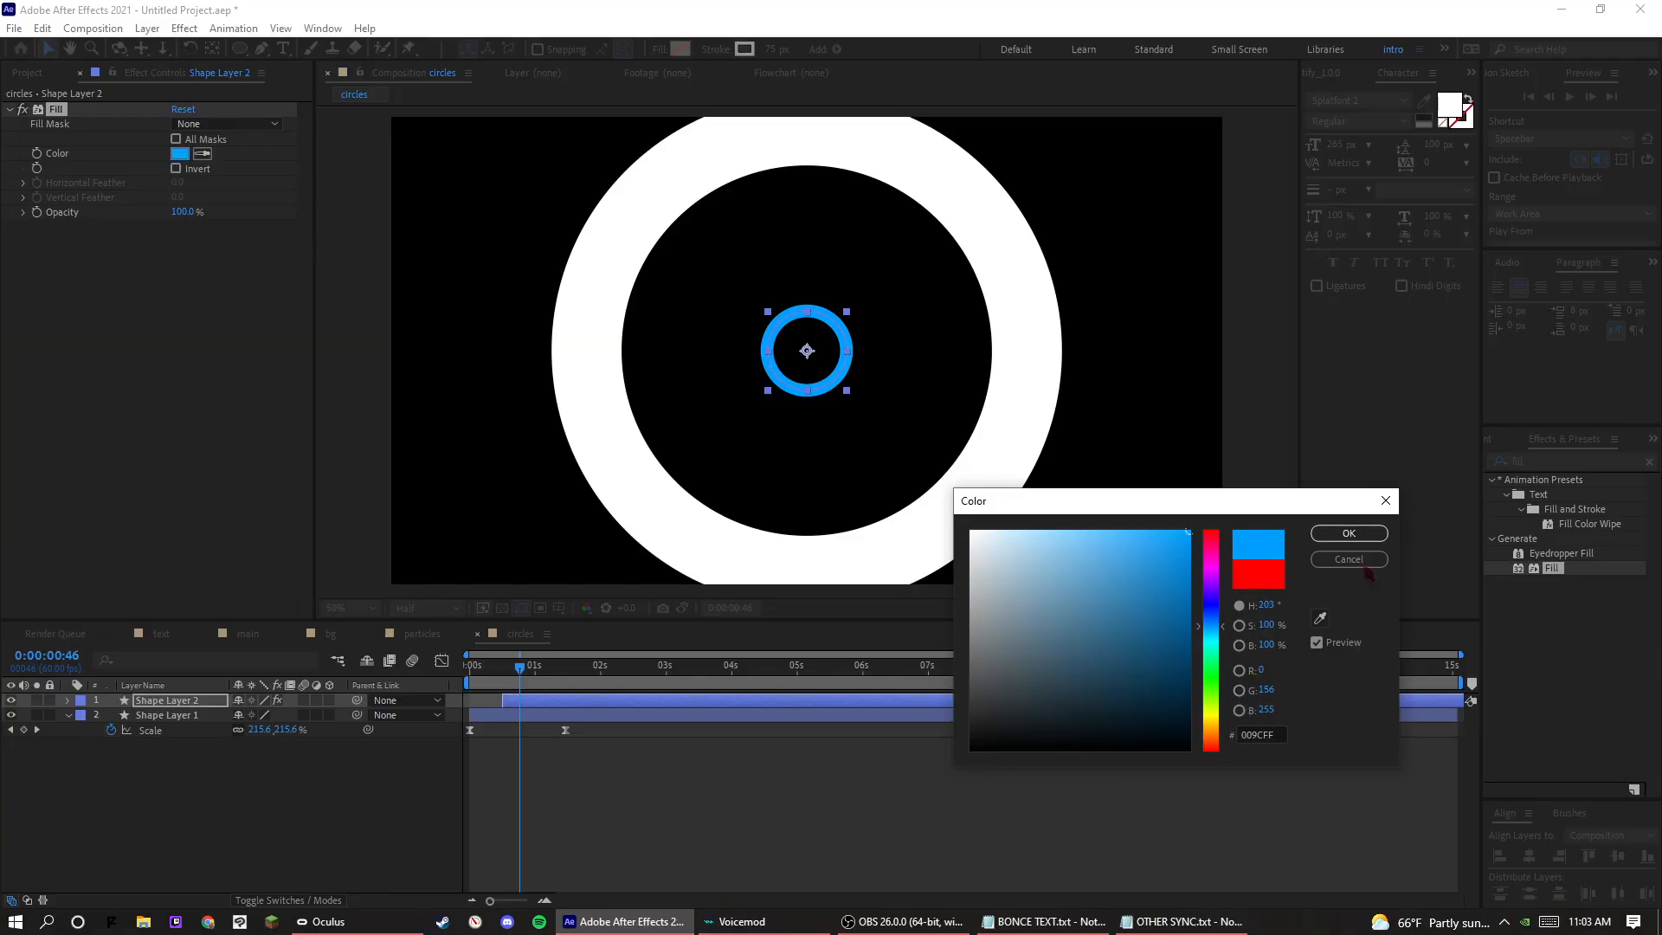
click(1365, 535)
click(1065, 715)
key(space)
key(space)
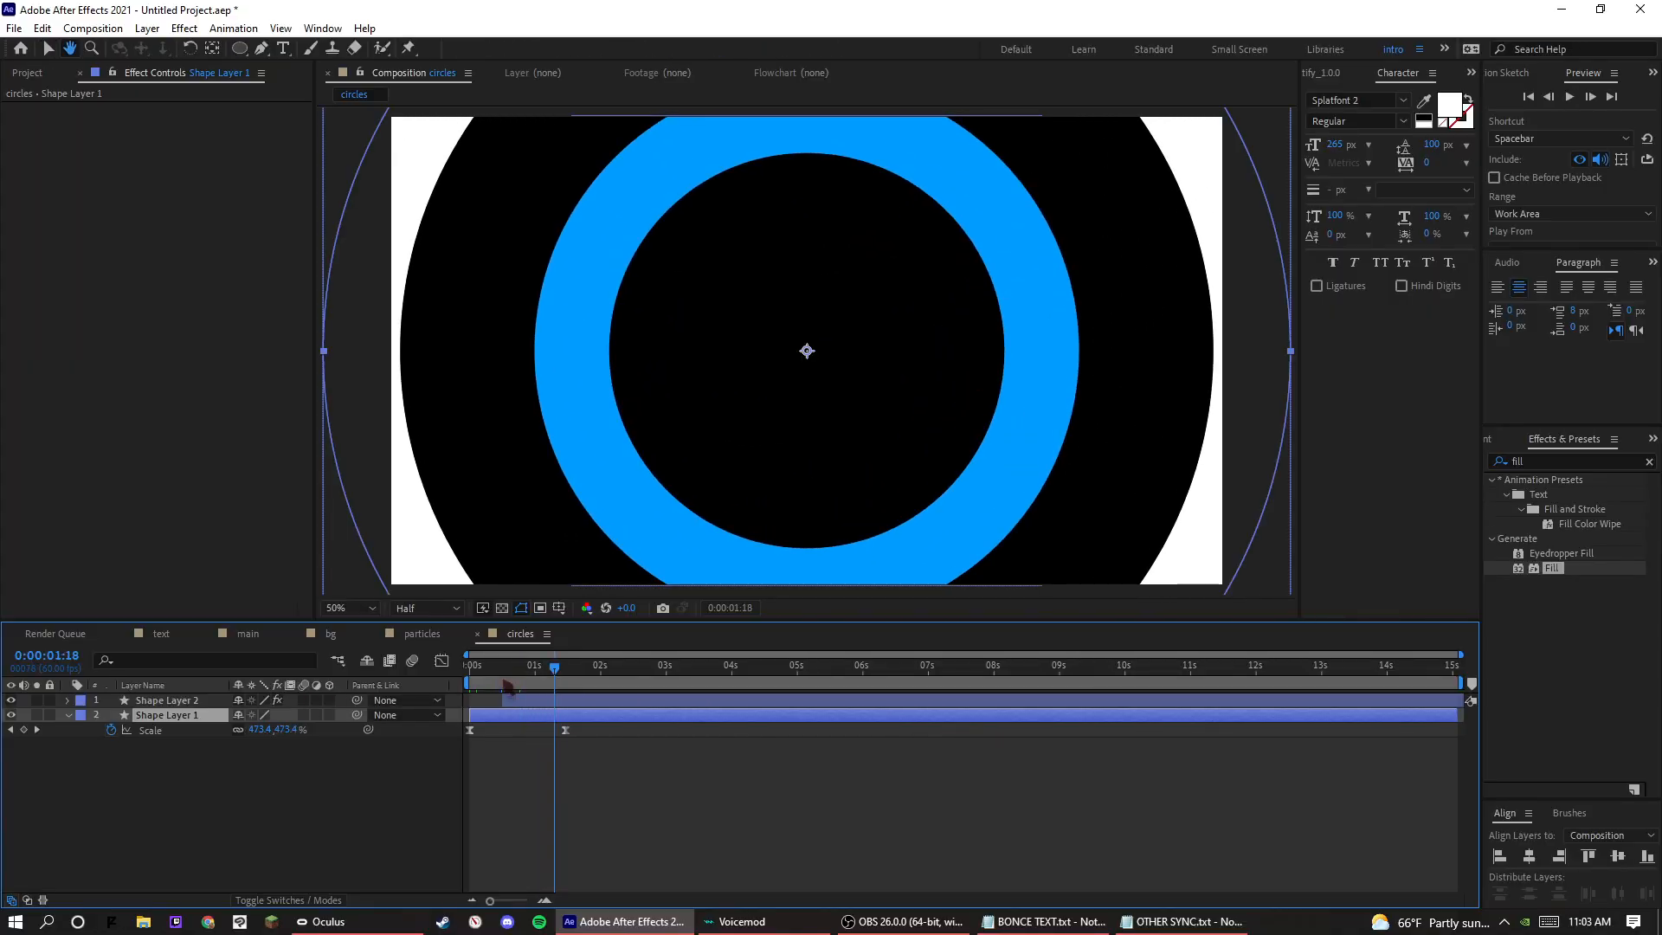
Find the Venetian Blinds effect, apply it to Shape Layer 2, and set its Transition Completion to 50%.
click(1527, 462)
text(venet)
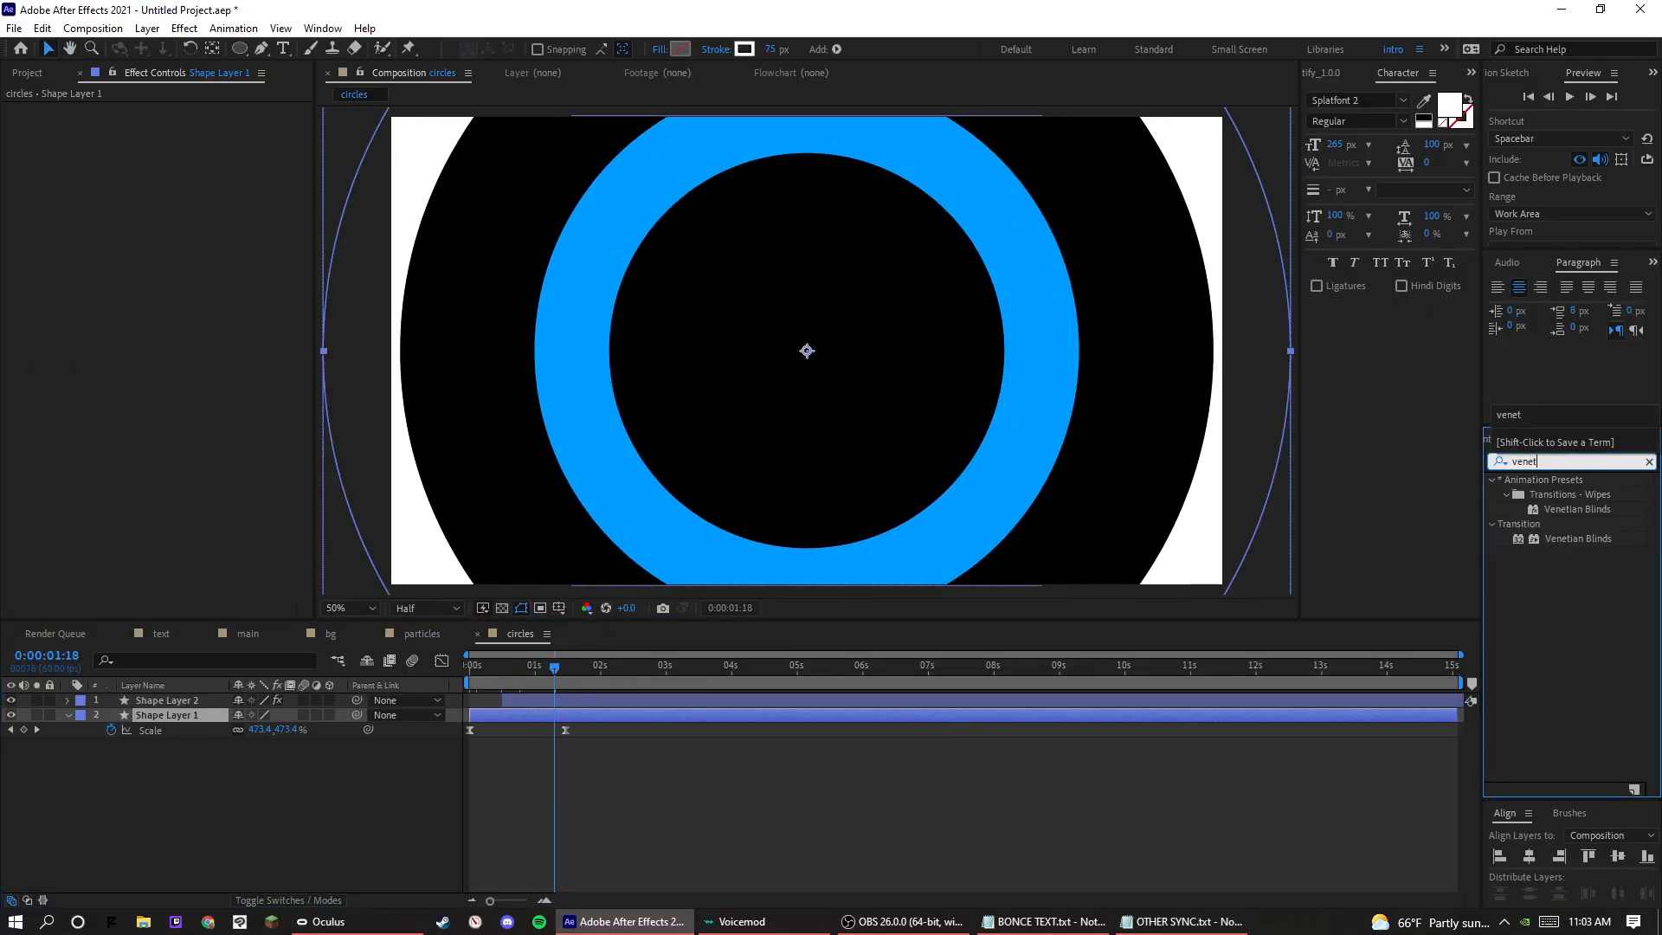
drag(1565, 537, 168, 703)
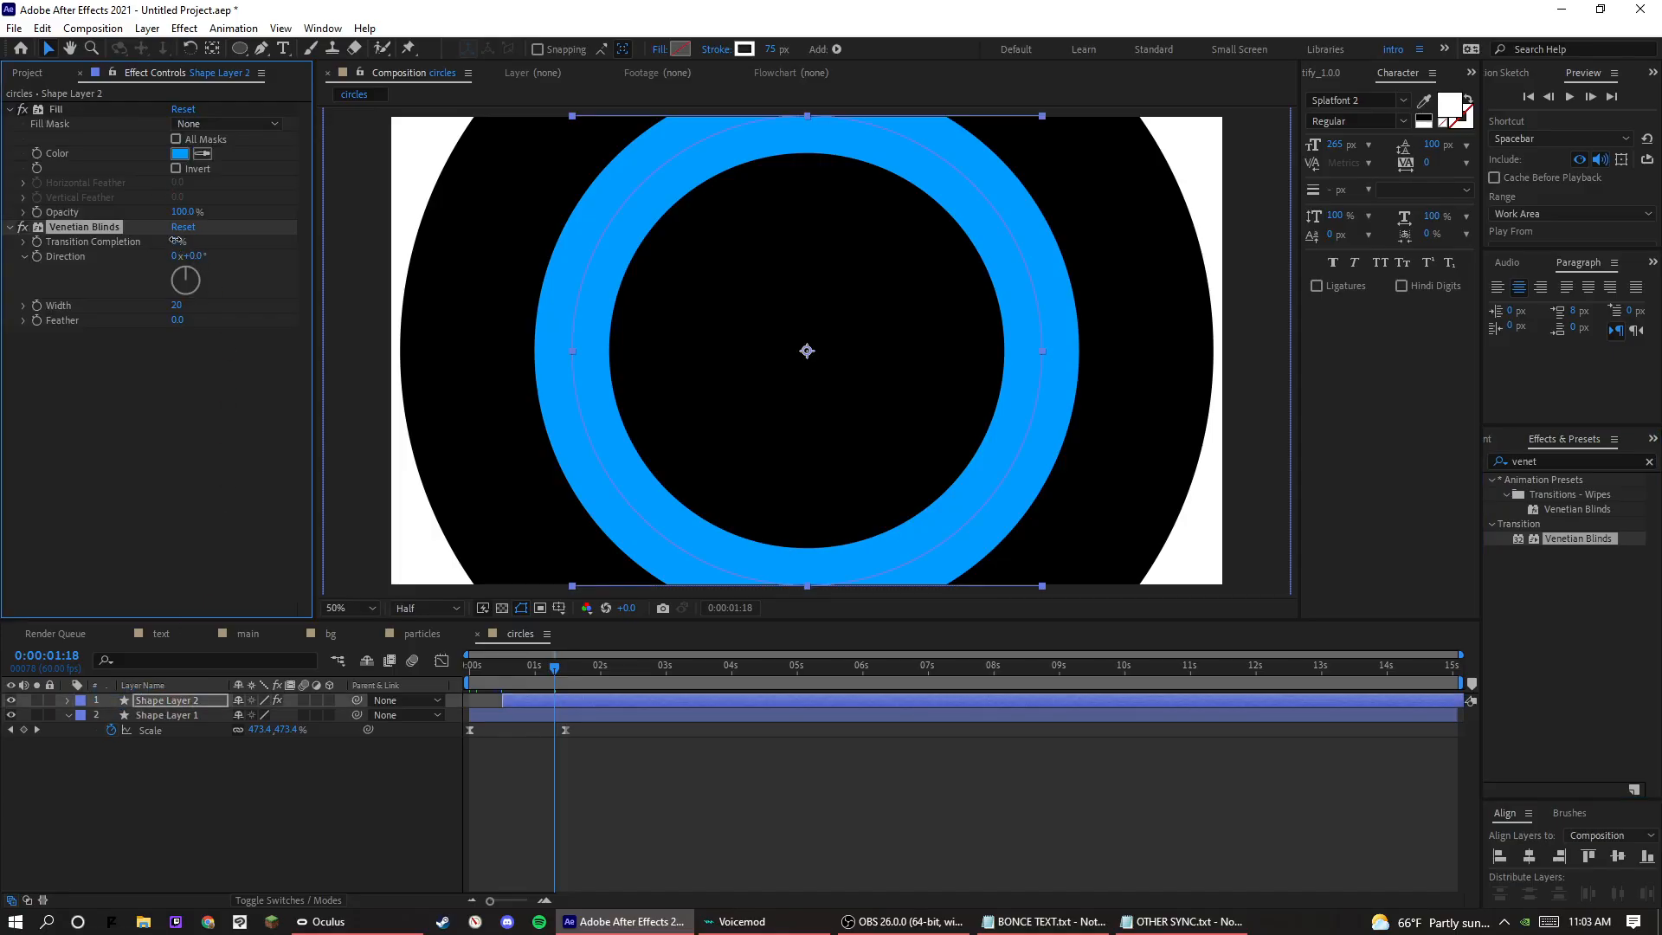
drag(176, 241, 234, 243)
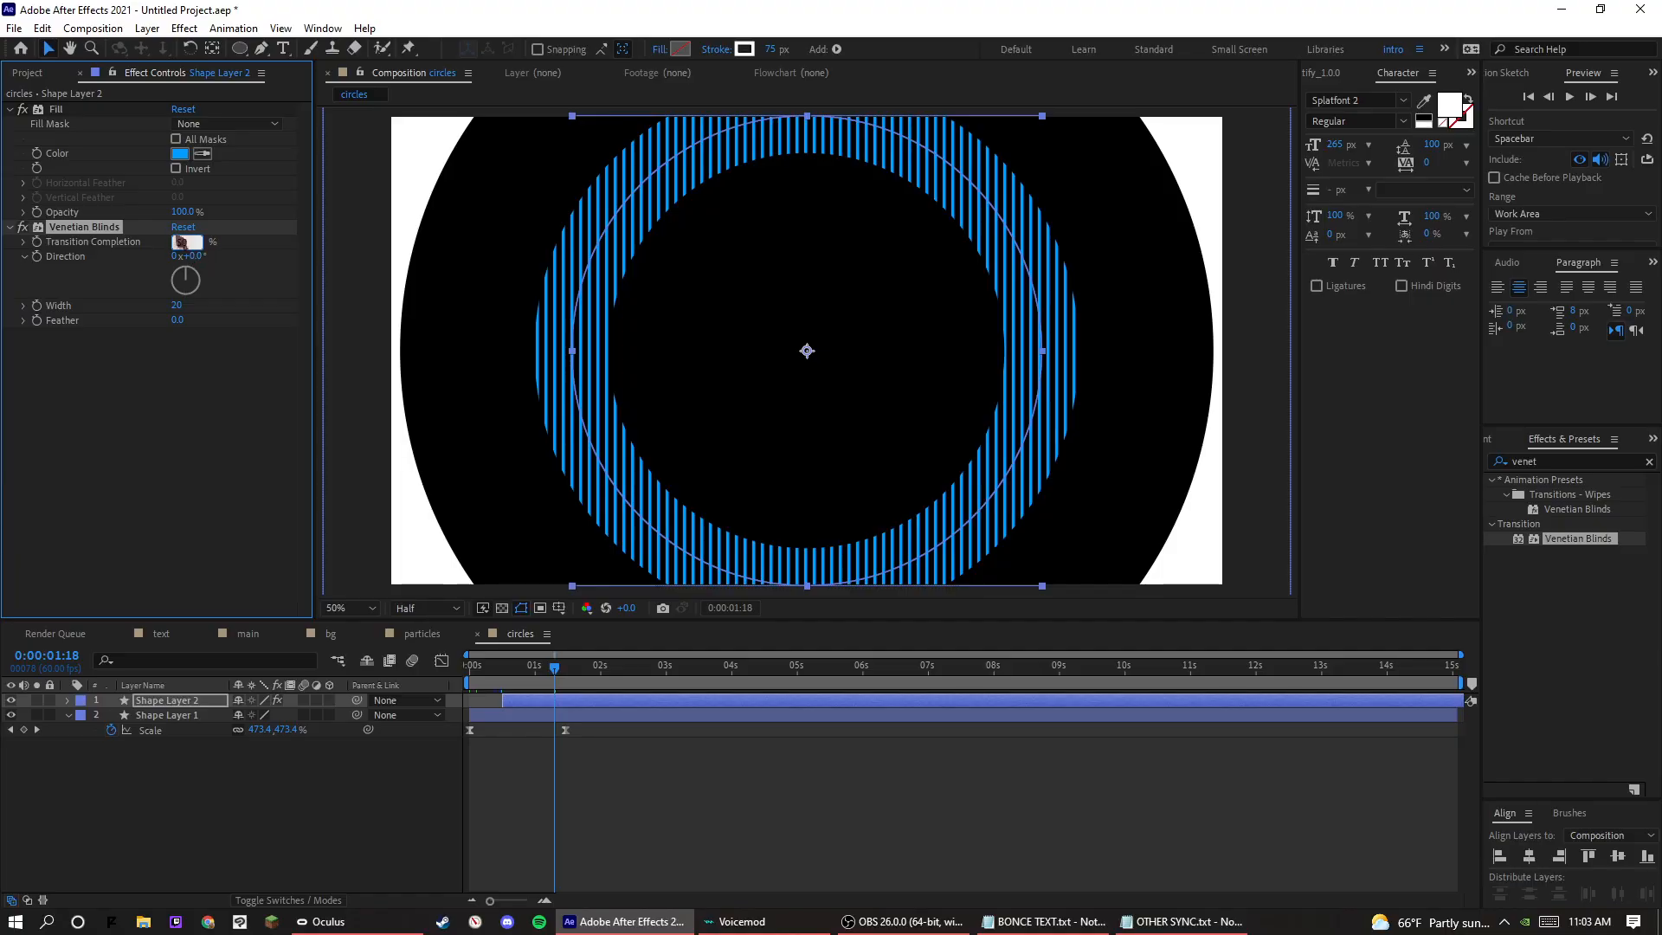
text(50)
key(Return)
Set the Venetian Blinds width to 91 and direction to 80° on the blue ring, and preview it.
drag(184, 305, 254, 247)
click(206, 255)
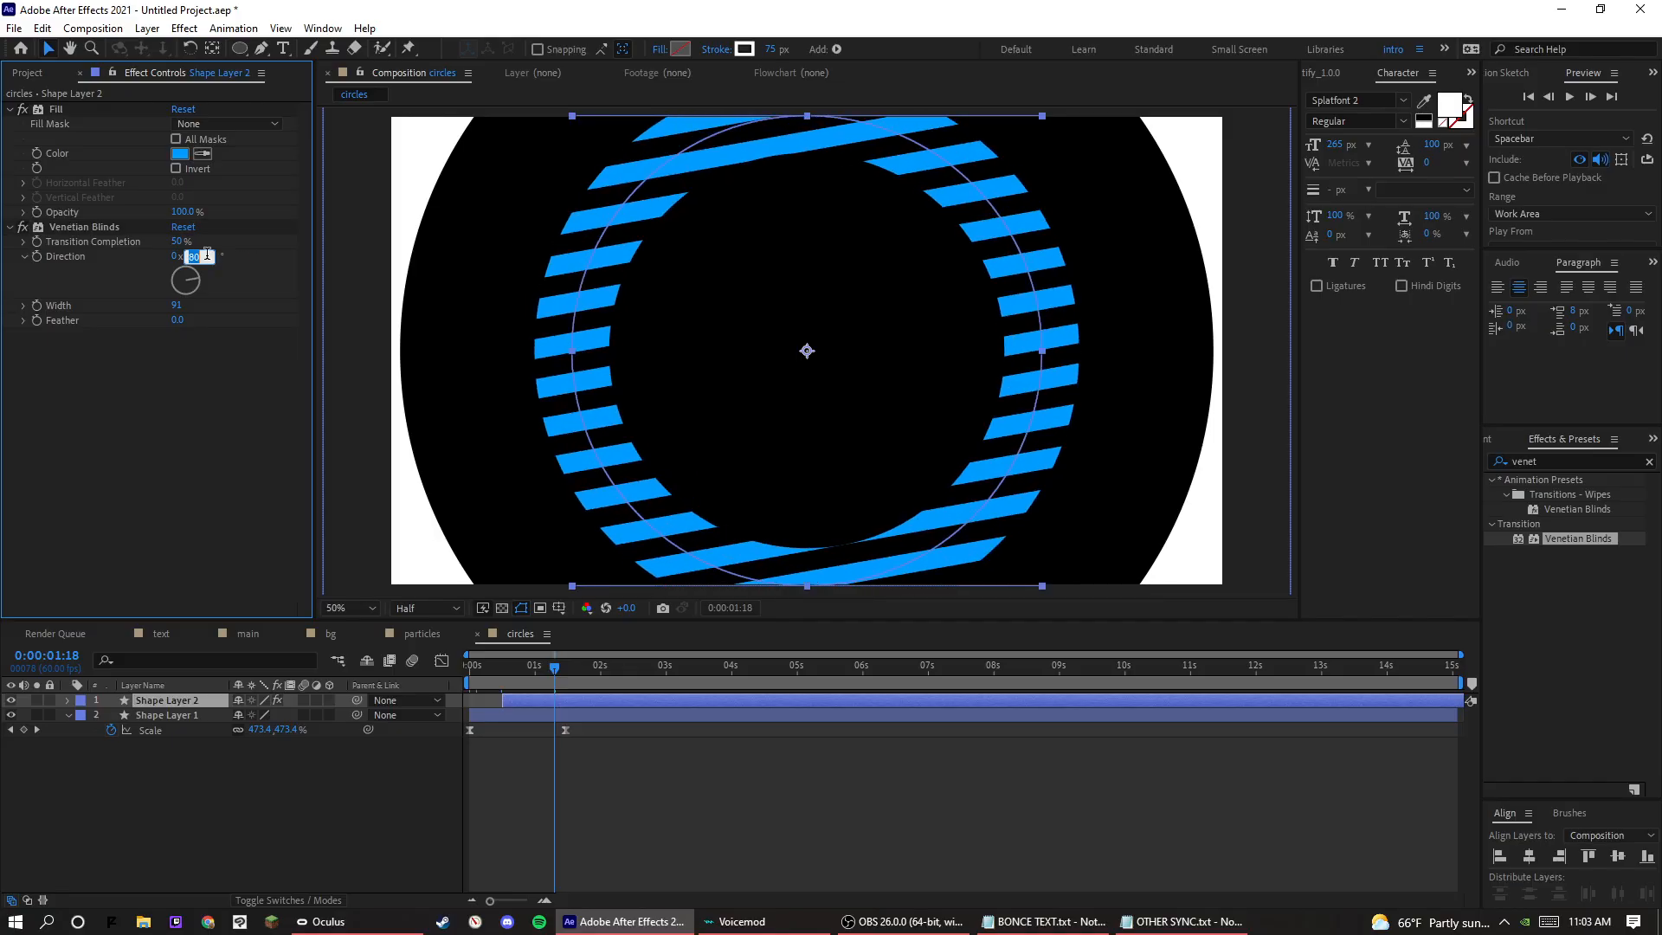
click(701, 808)
key(space)
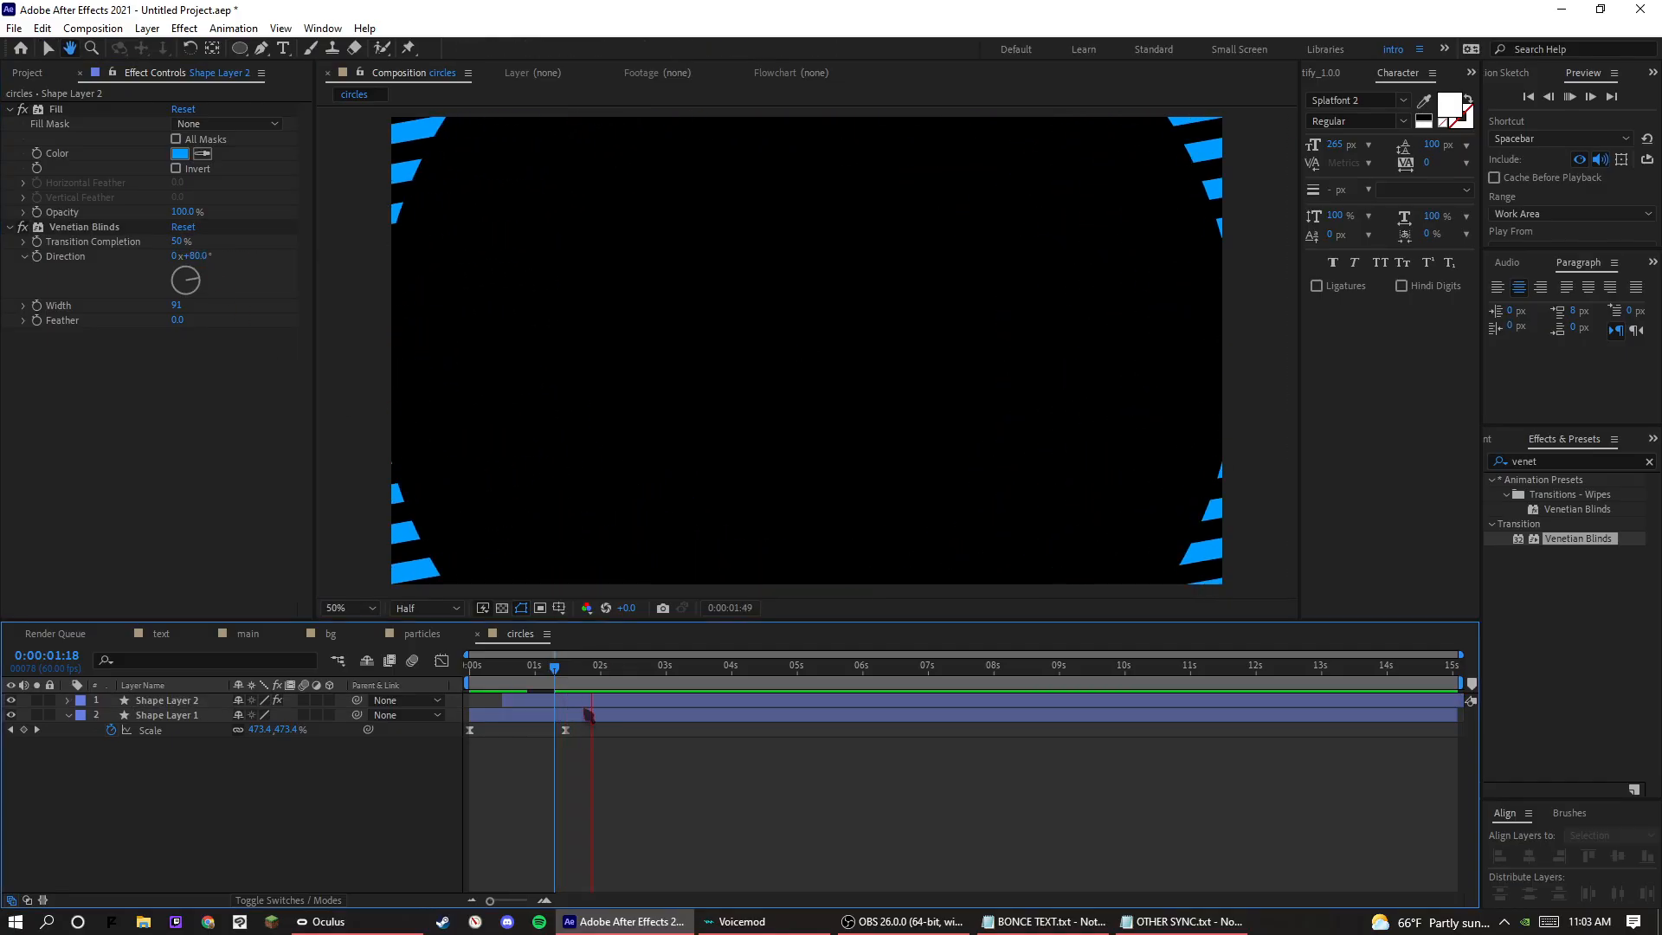
key(space)
Set the Venetian Blinds width to 131 and Transition Completion to 75%, and preview the striped ring.
drag(186, 305, 221, 305)
drag(178, 240, 201, 239)
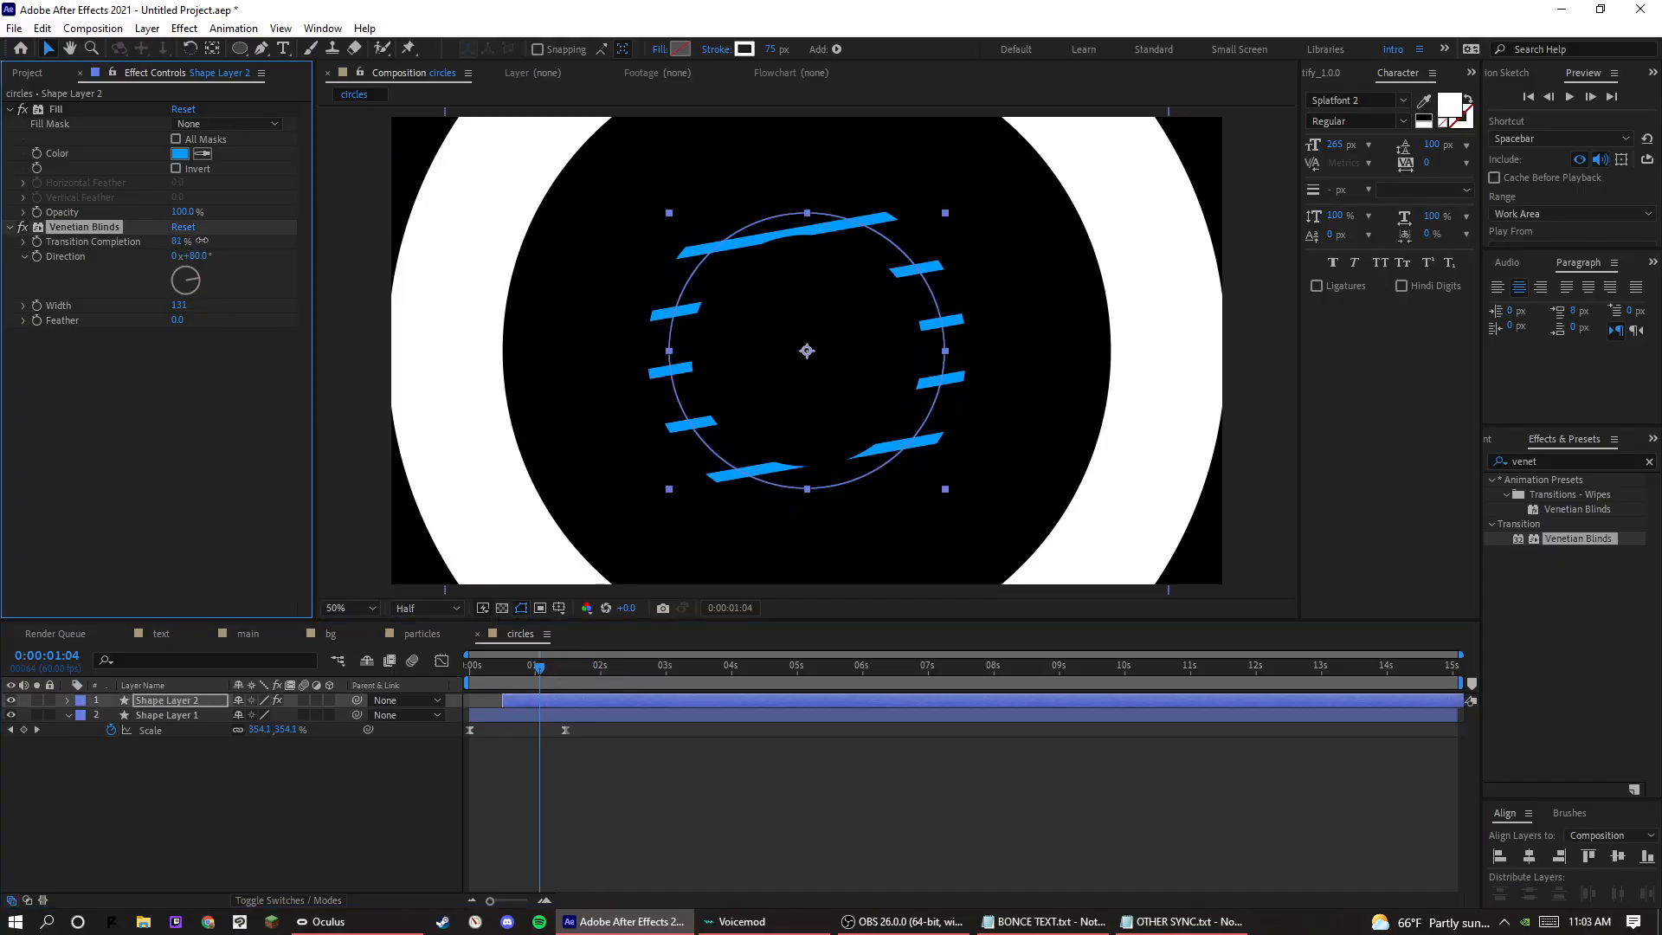
key(space)
key(space)
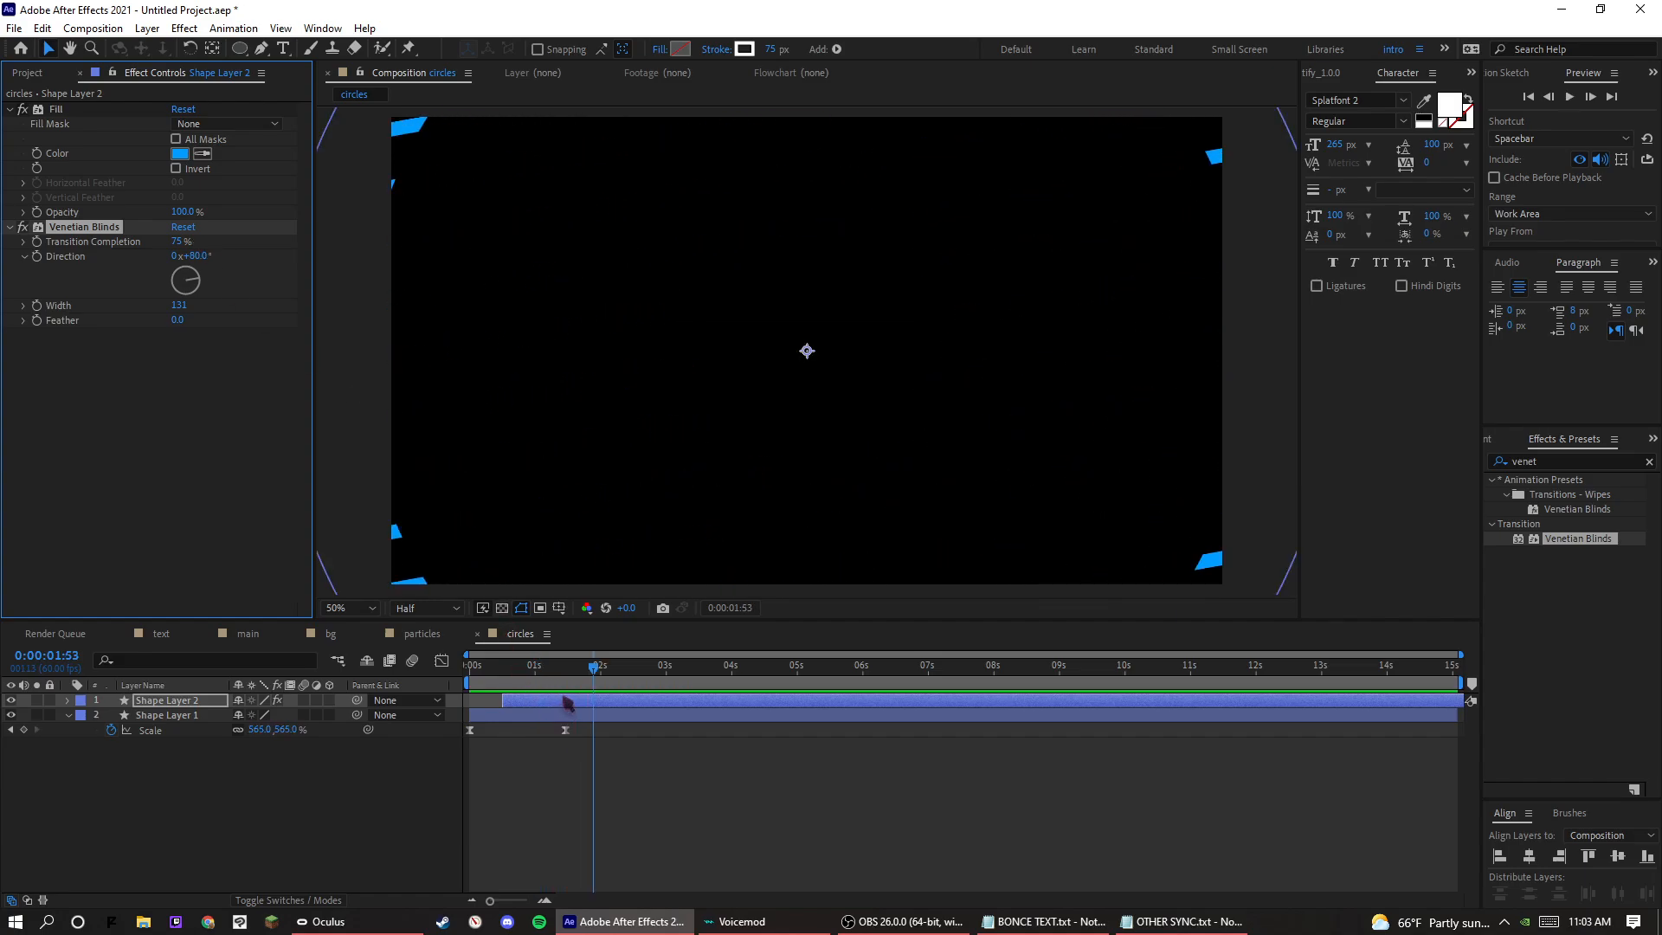
drag(560, 669, 469, 672)
key(space)
key(space)
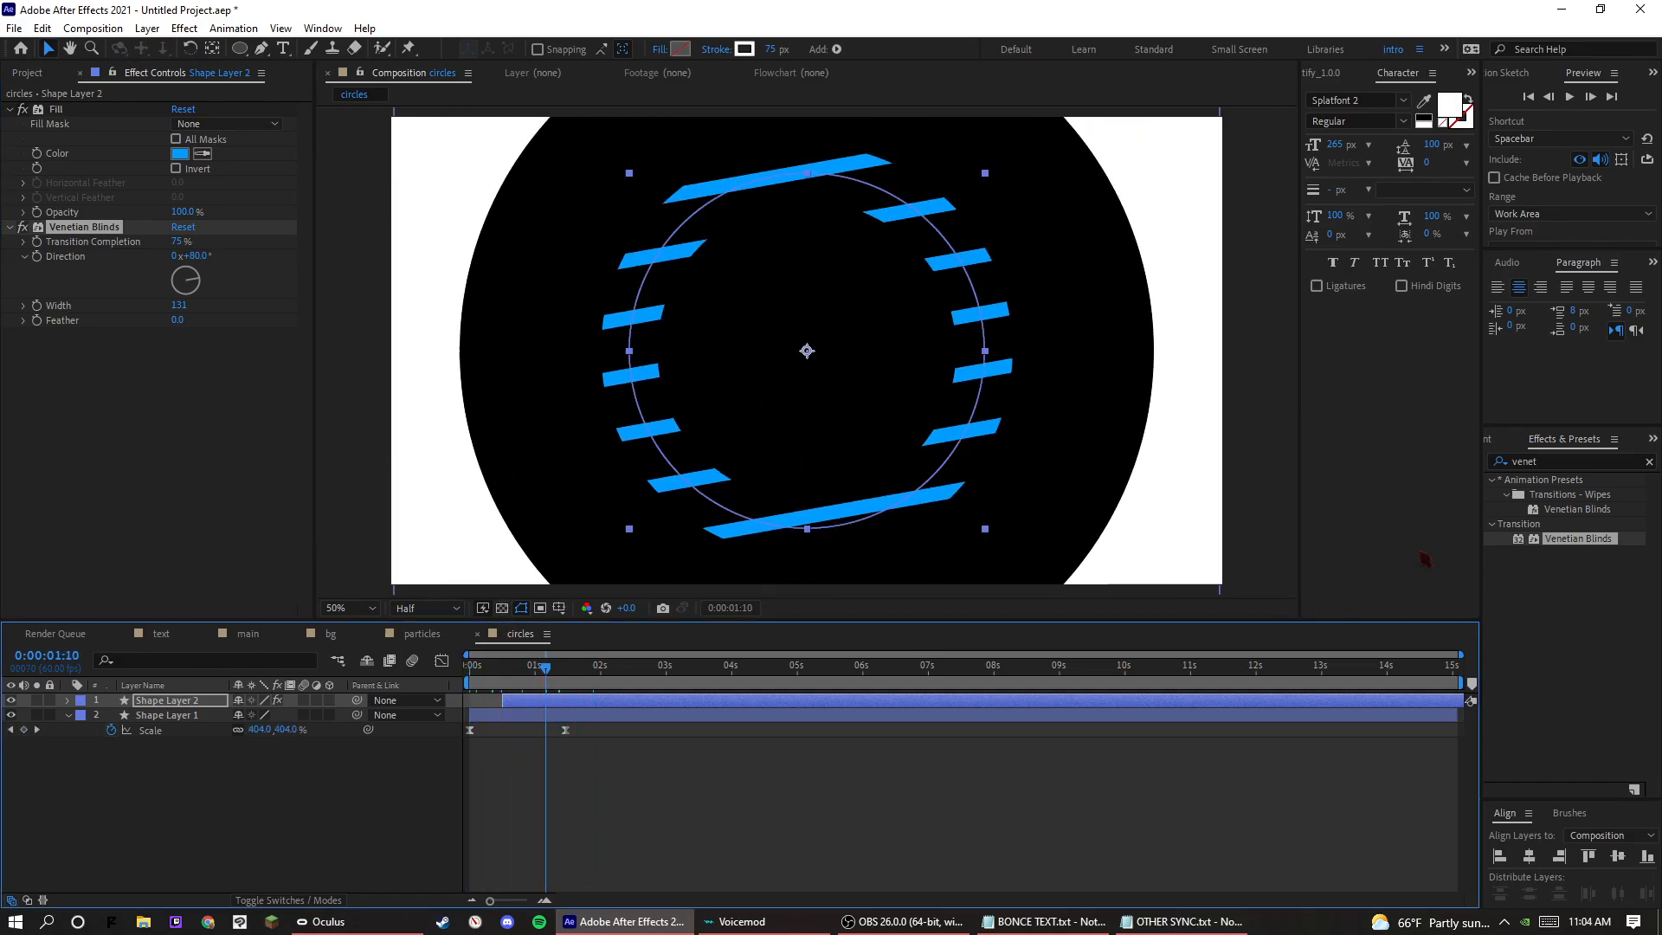
Find the Echo effect and apply it to the white ring, Shape Layer 1.
click(1542, 460)
double_click(1534, 465)
text(echo)
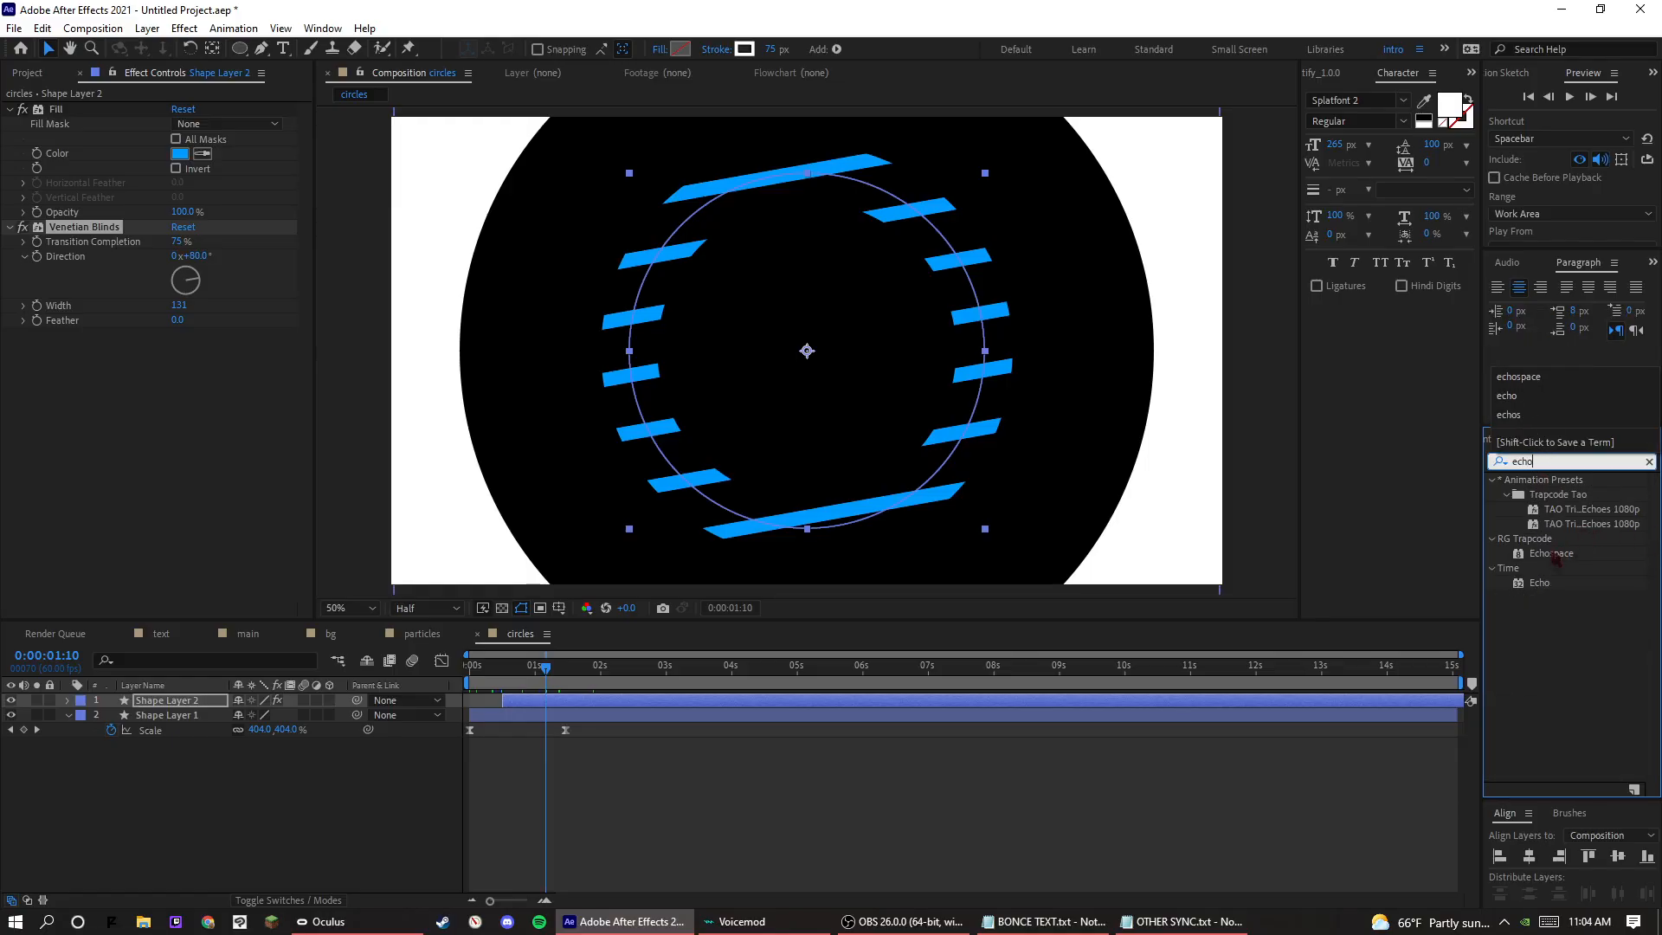
click(1556, 556)
drag(1545, 584, 531, 723)
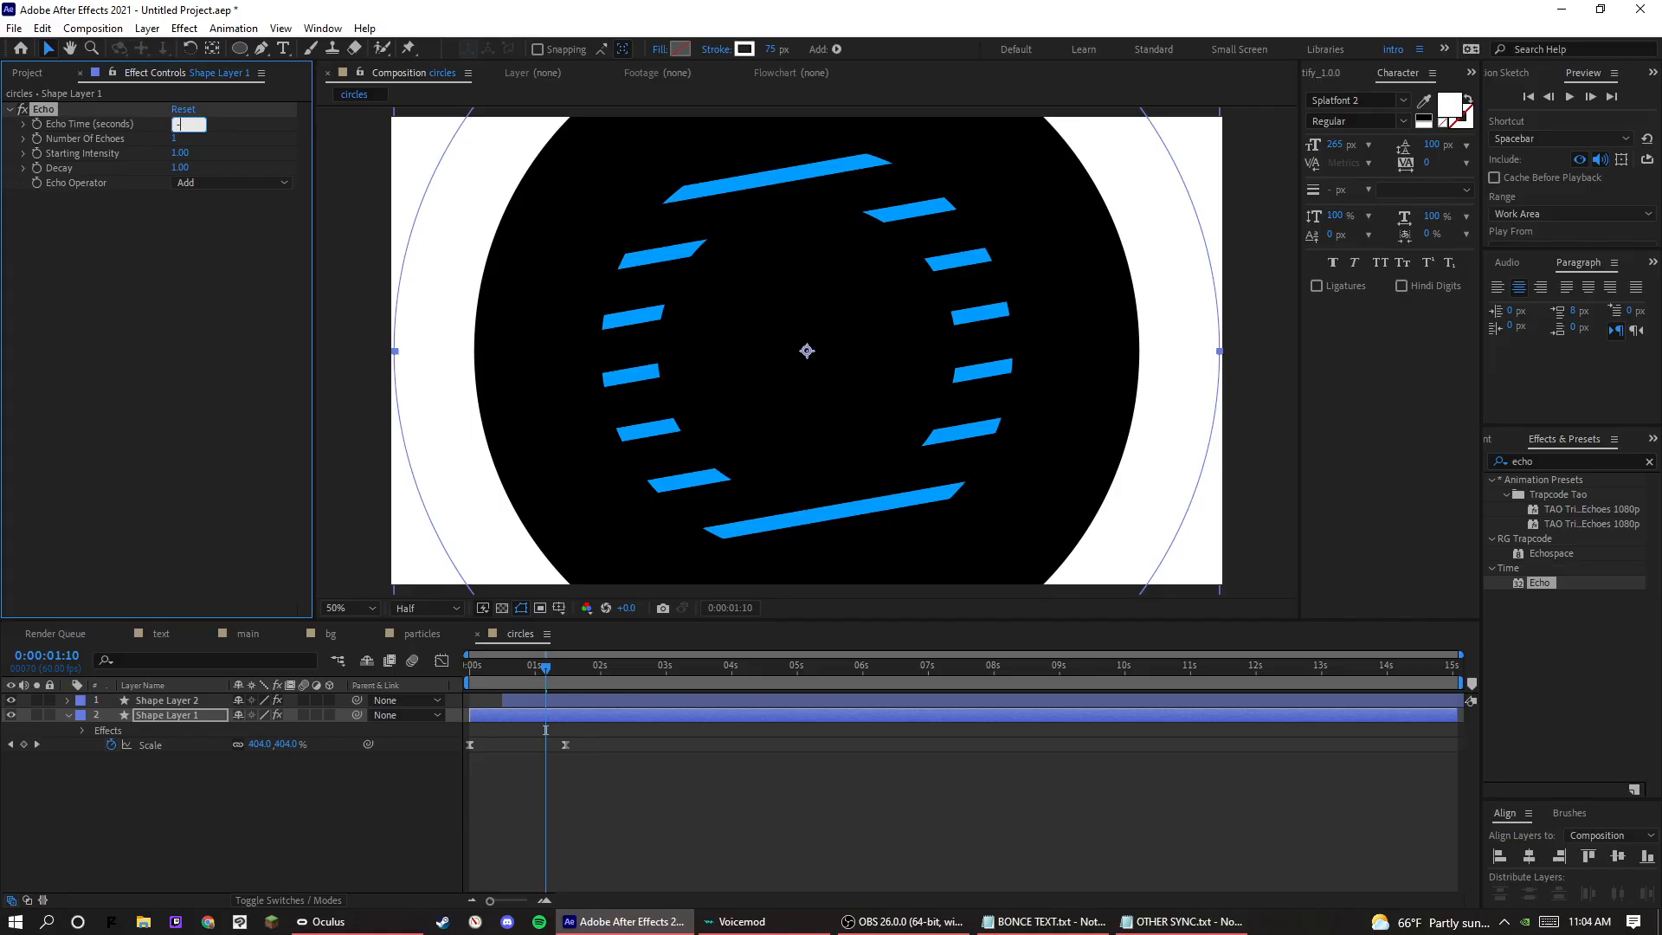
Set the Echo Time of Shape Layer 1 to -1 second and preview the repeated ring.
text(-1)
key(Return)
key(space)
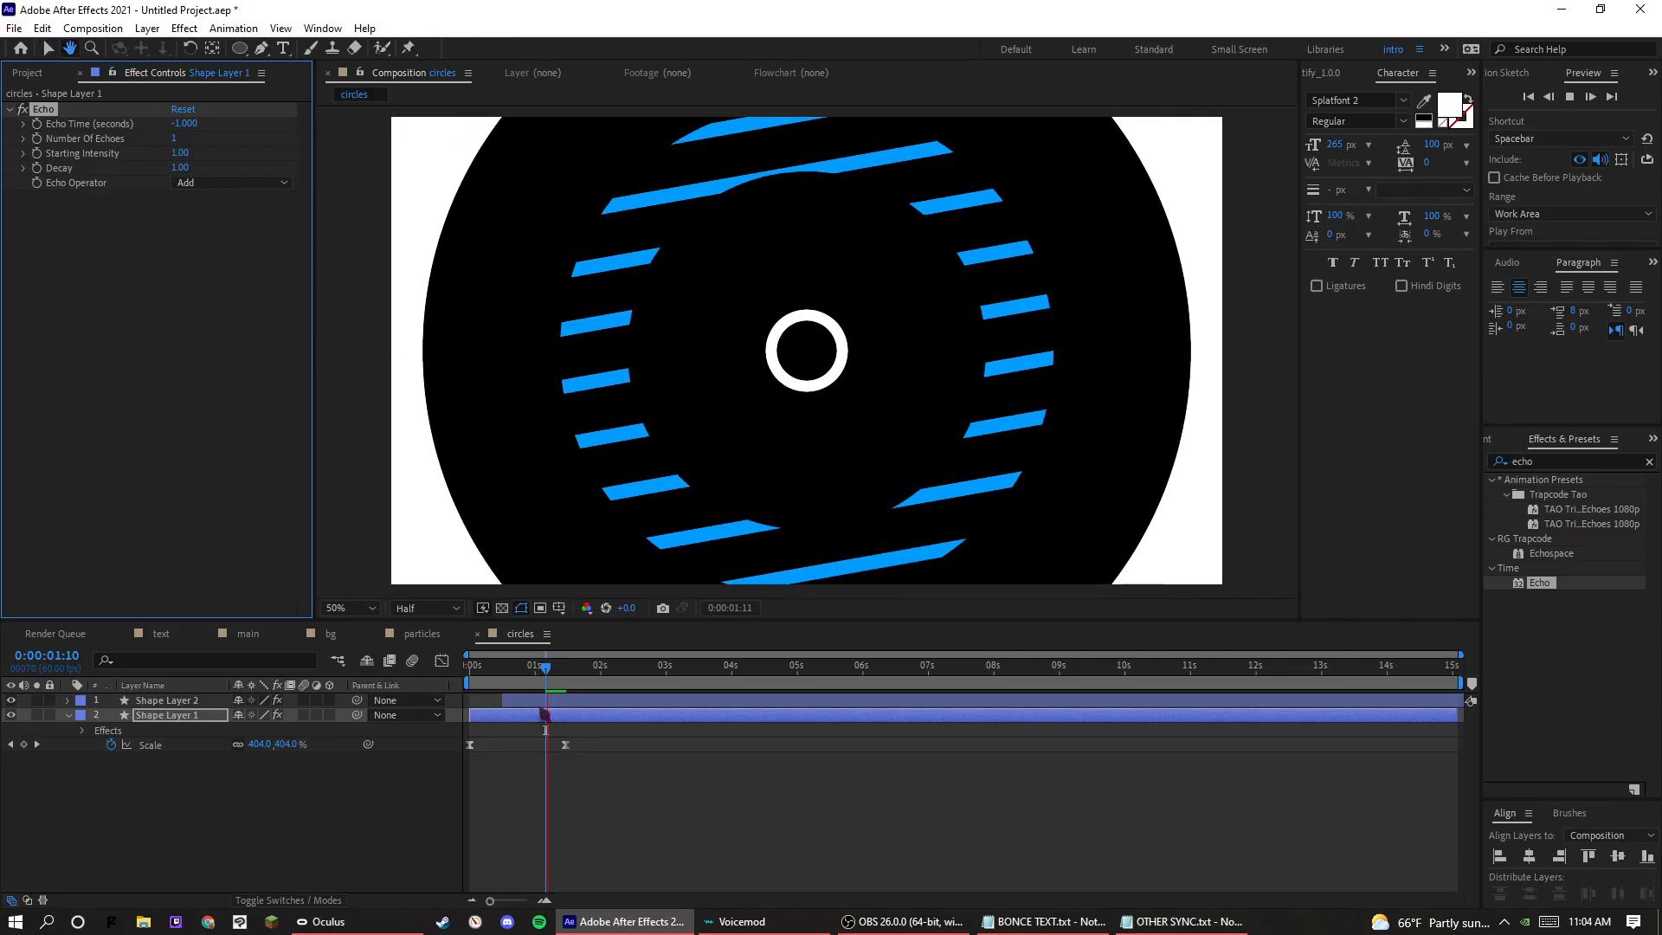
drag(546, 671, 514, 679)
key(space)
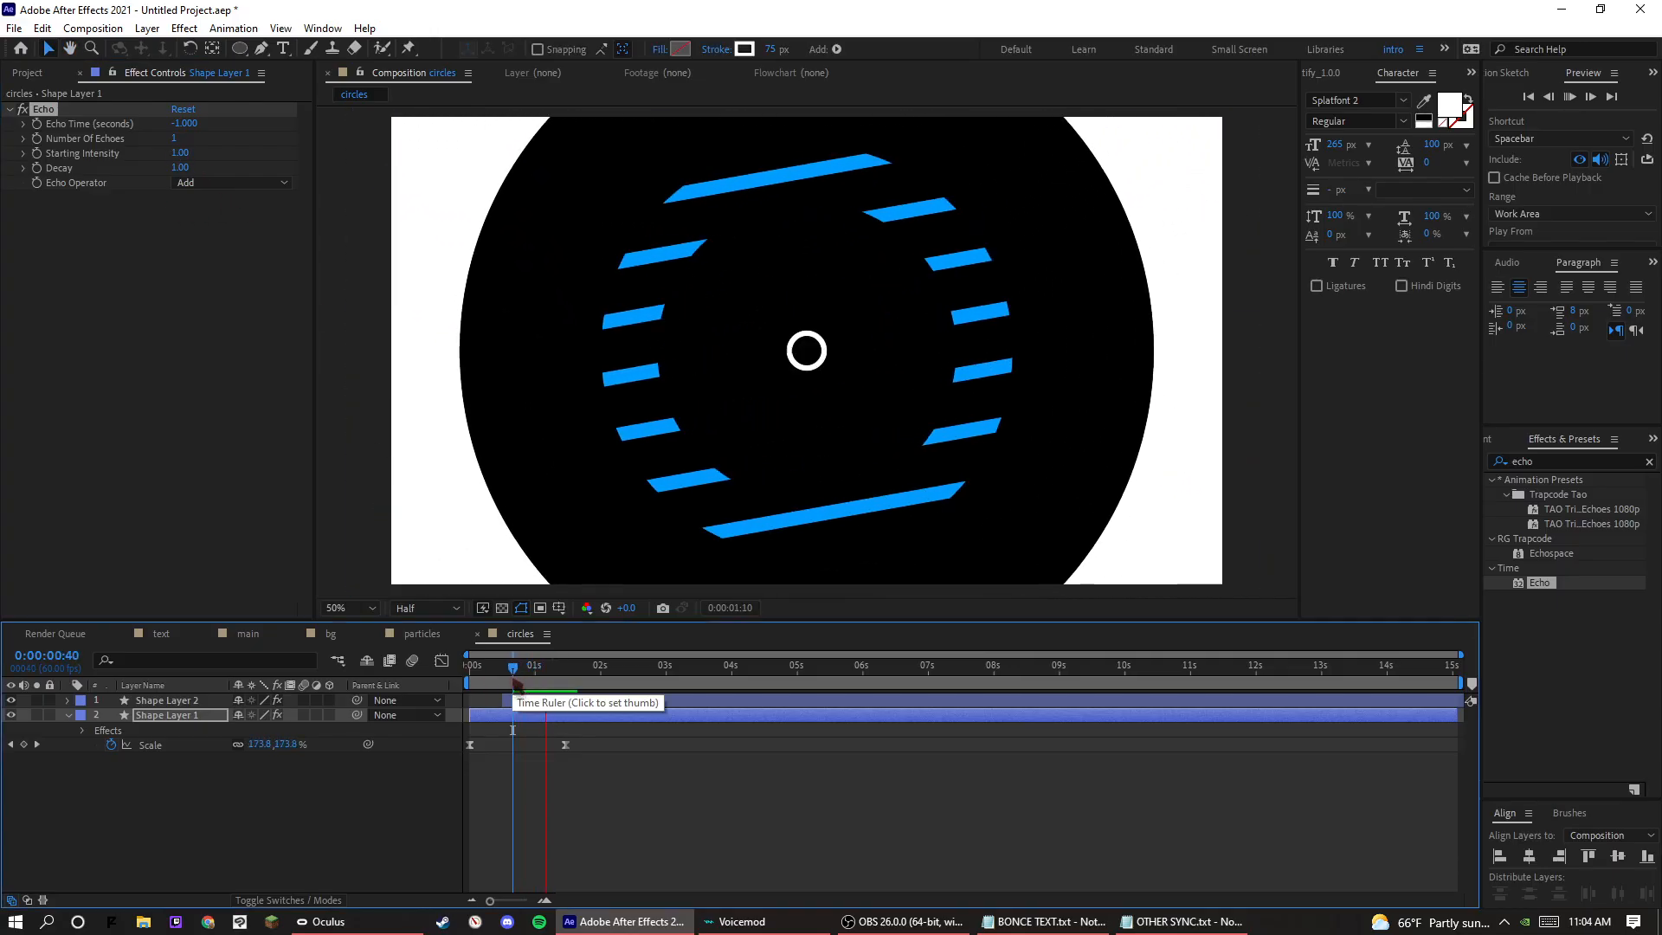
key(space)
Set Number Of Echoes to 20, copy the Echo effect to Shape Layer 2, and place it above Fill.
click(174, 141)
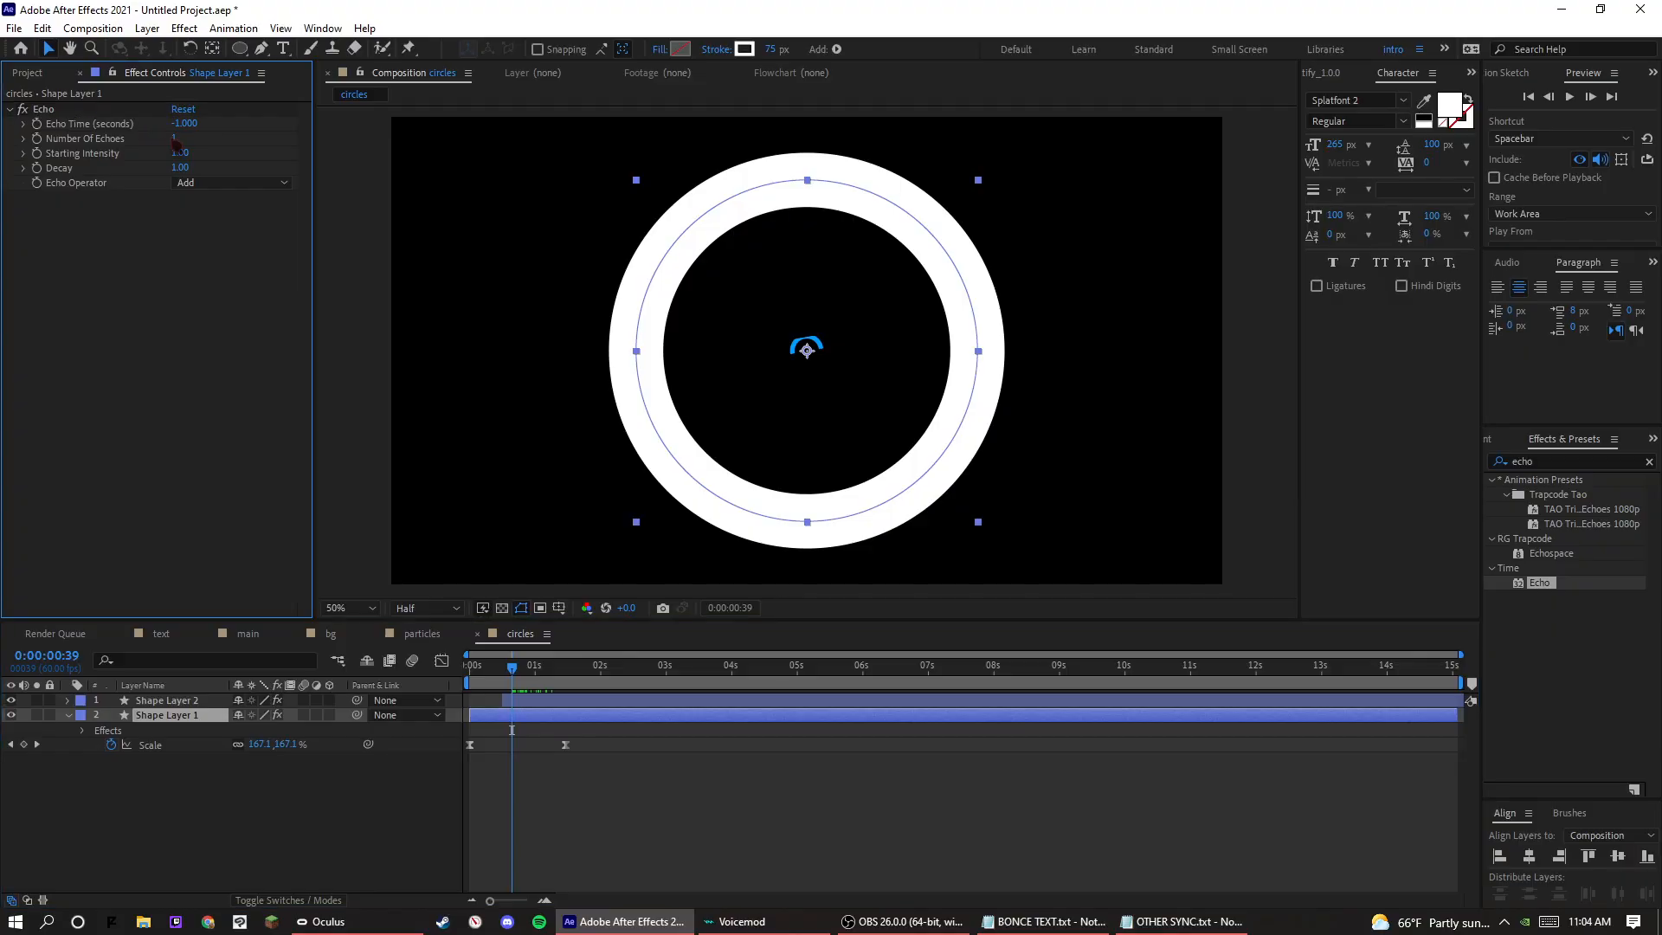
text(20)
click(60, 109)
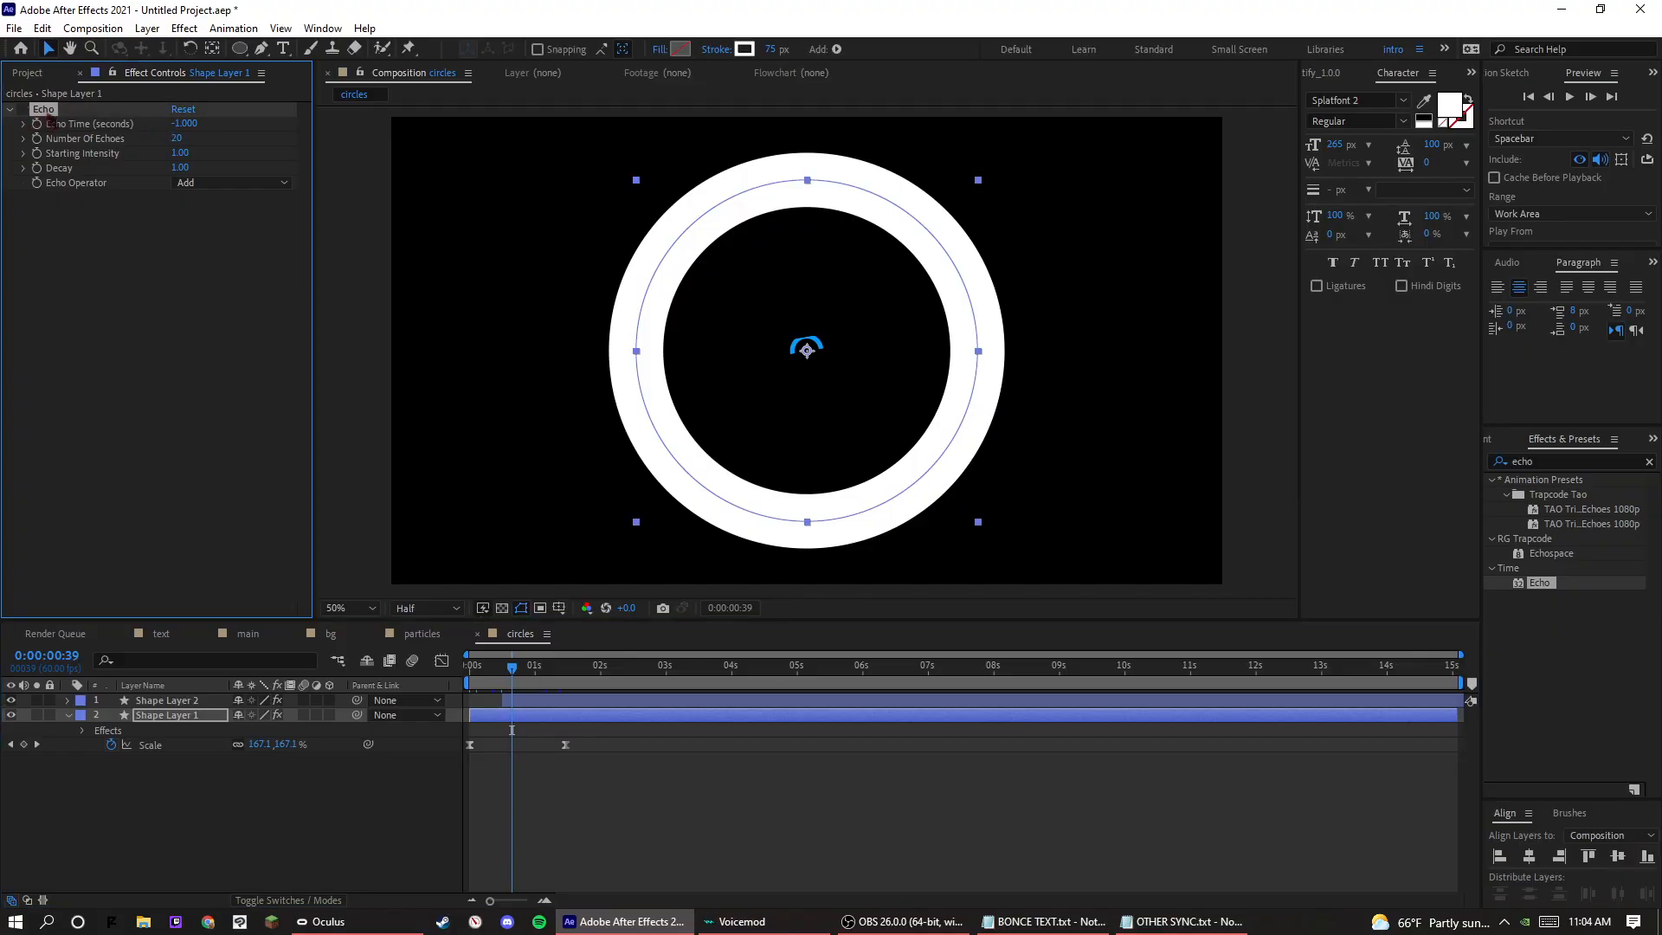
click(165, 700)
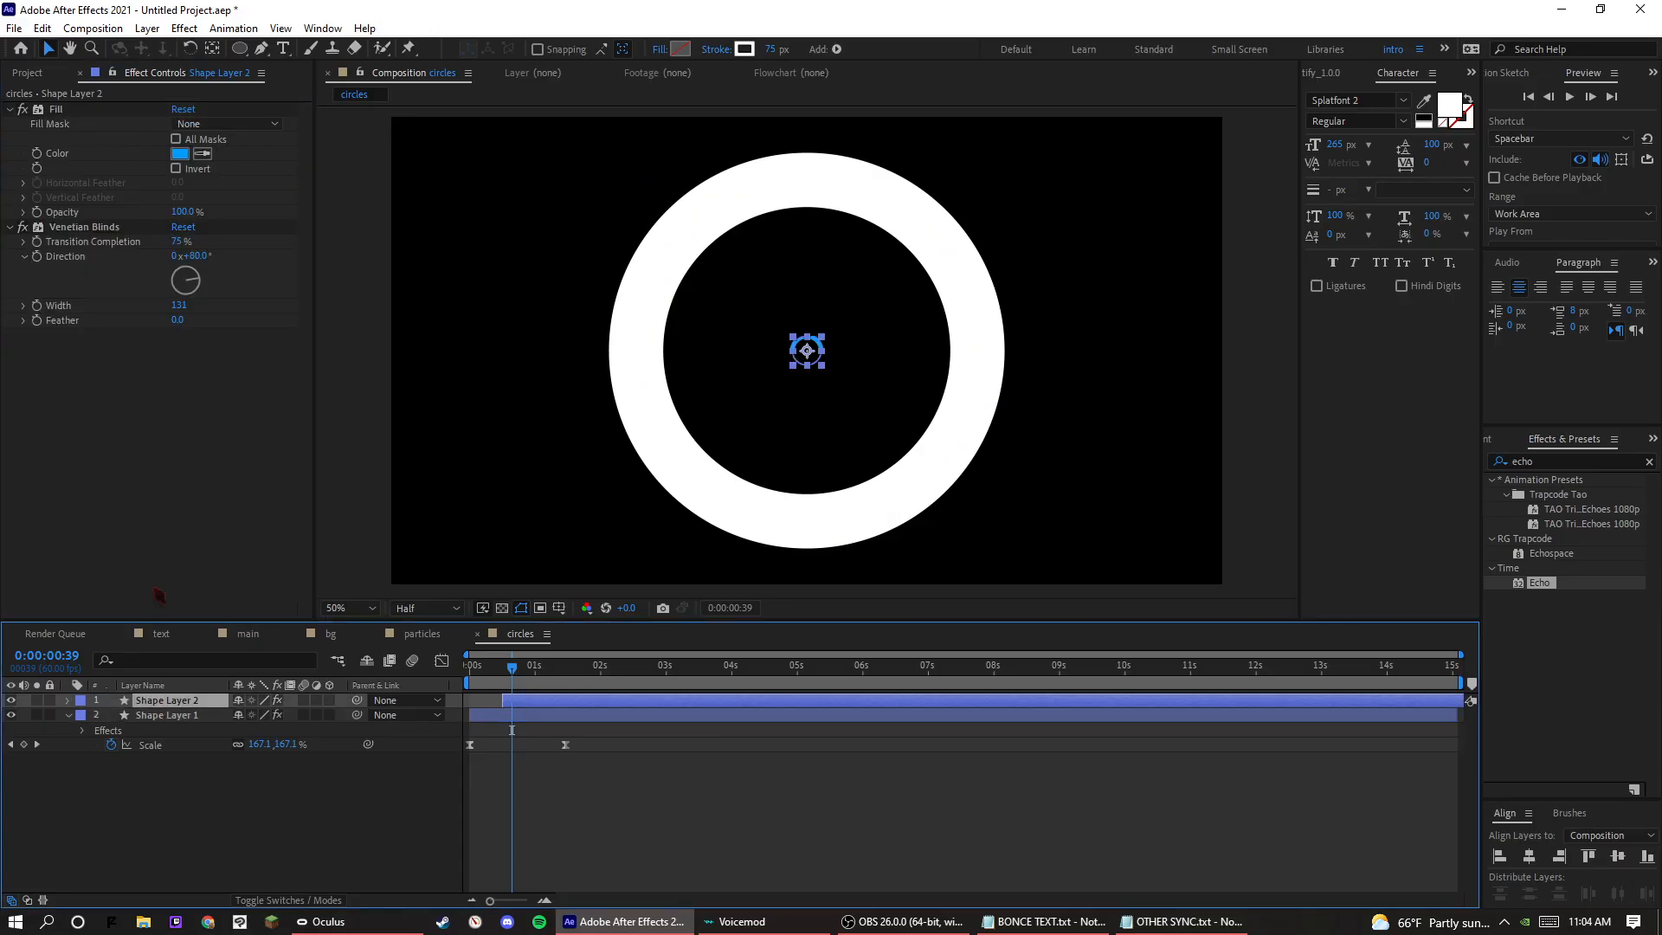
drag(51, 345, 65, 102)
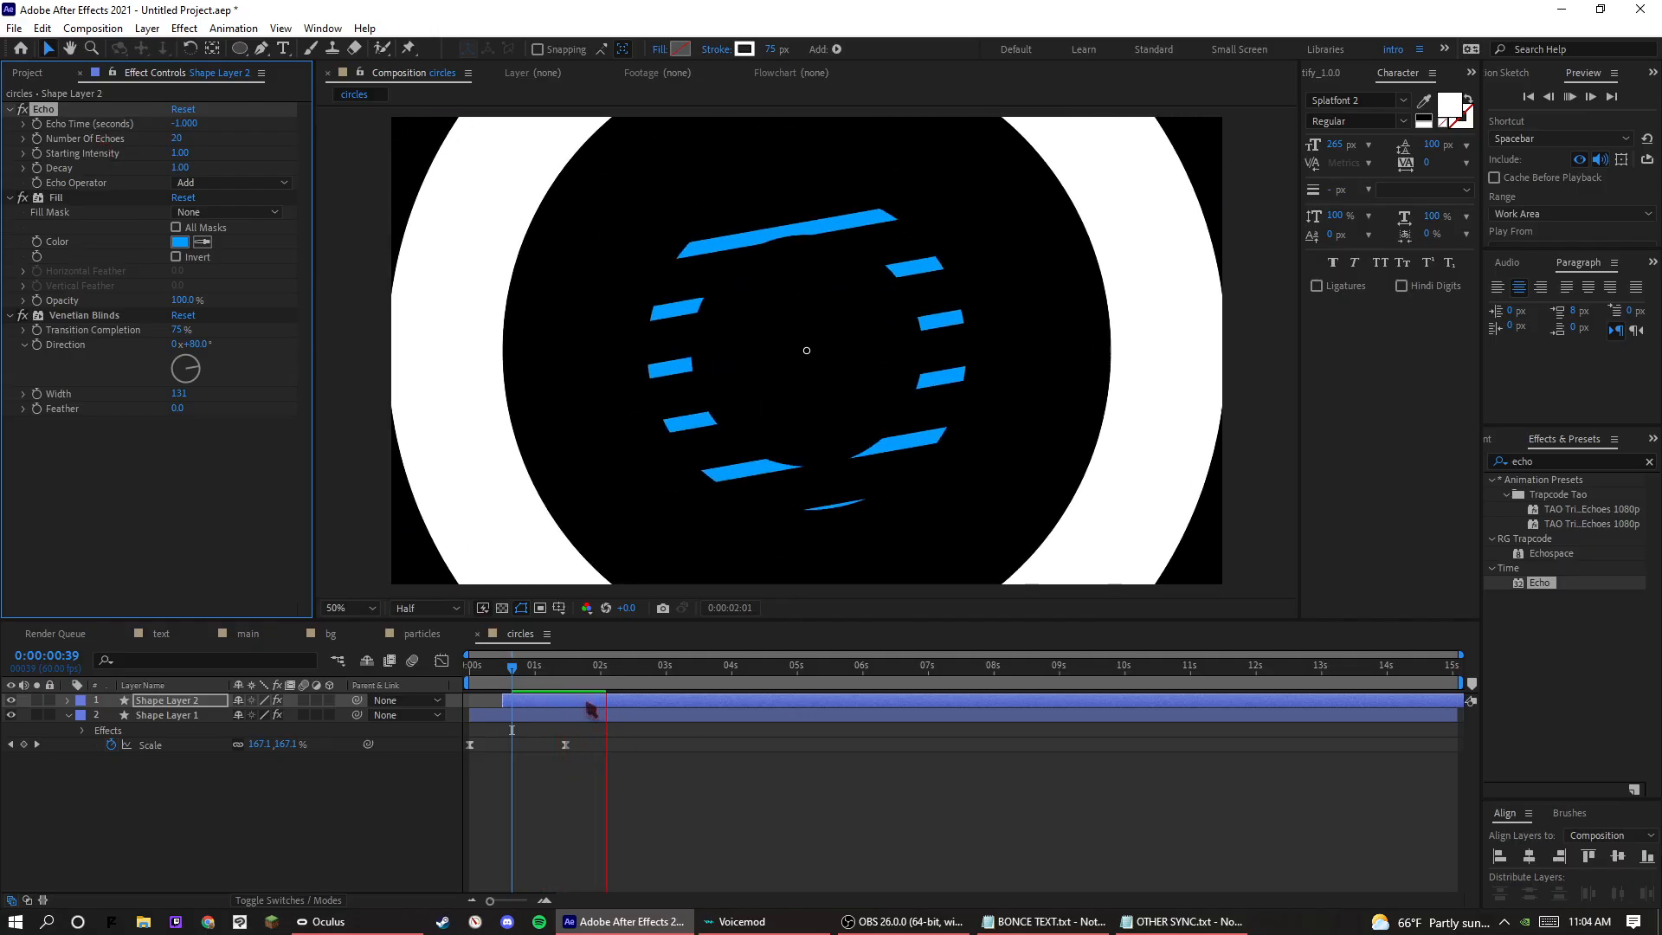
Preview the echoing white and blue rings, including a playback from the start of the composition.
key(space)
click(535, 672)
key(space)
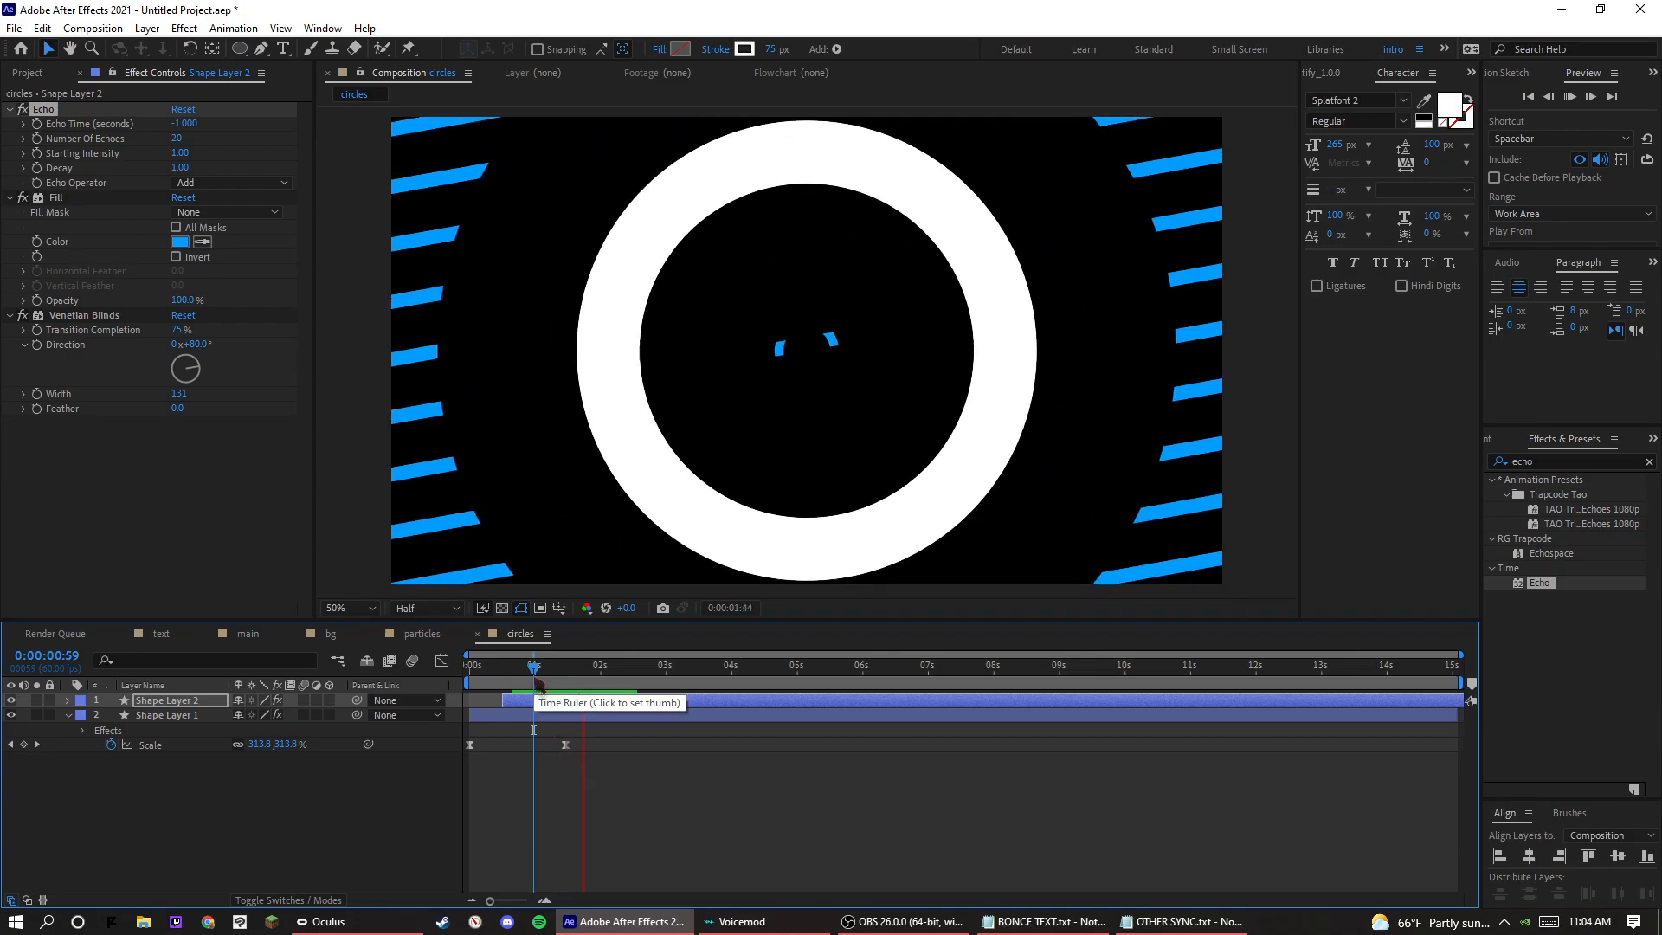
drag(534, 672, 4, 672)
key(space)
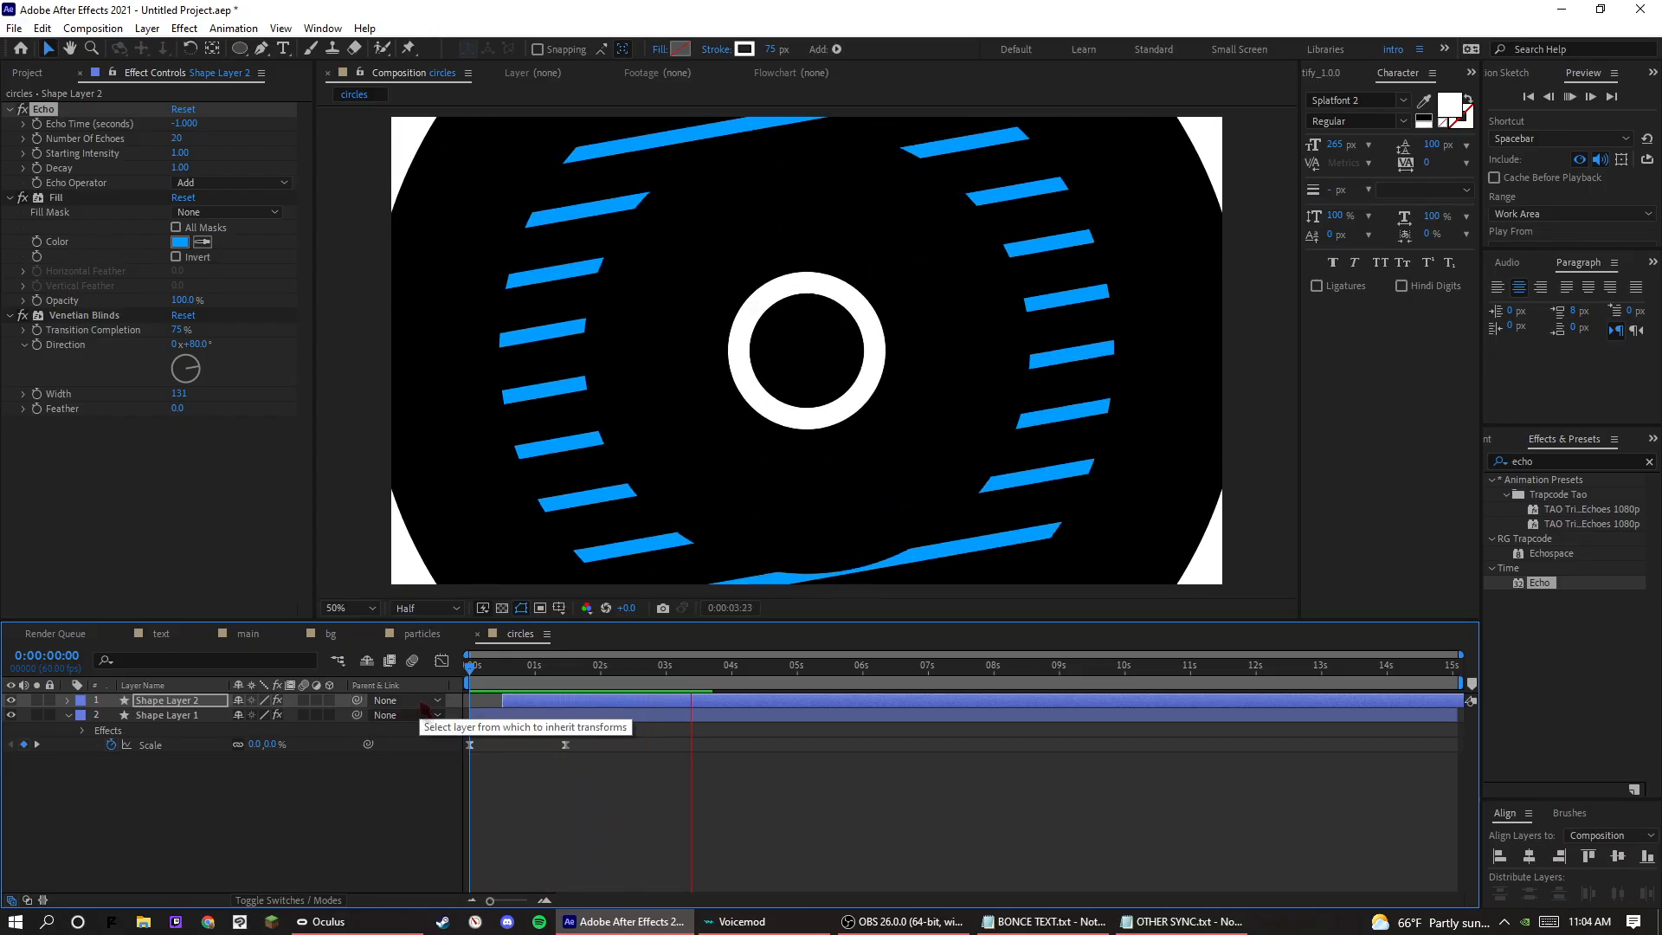
key(space)
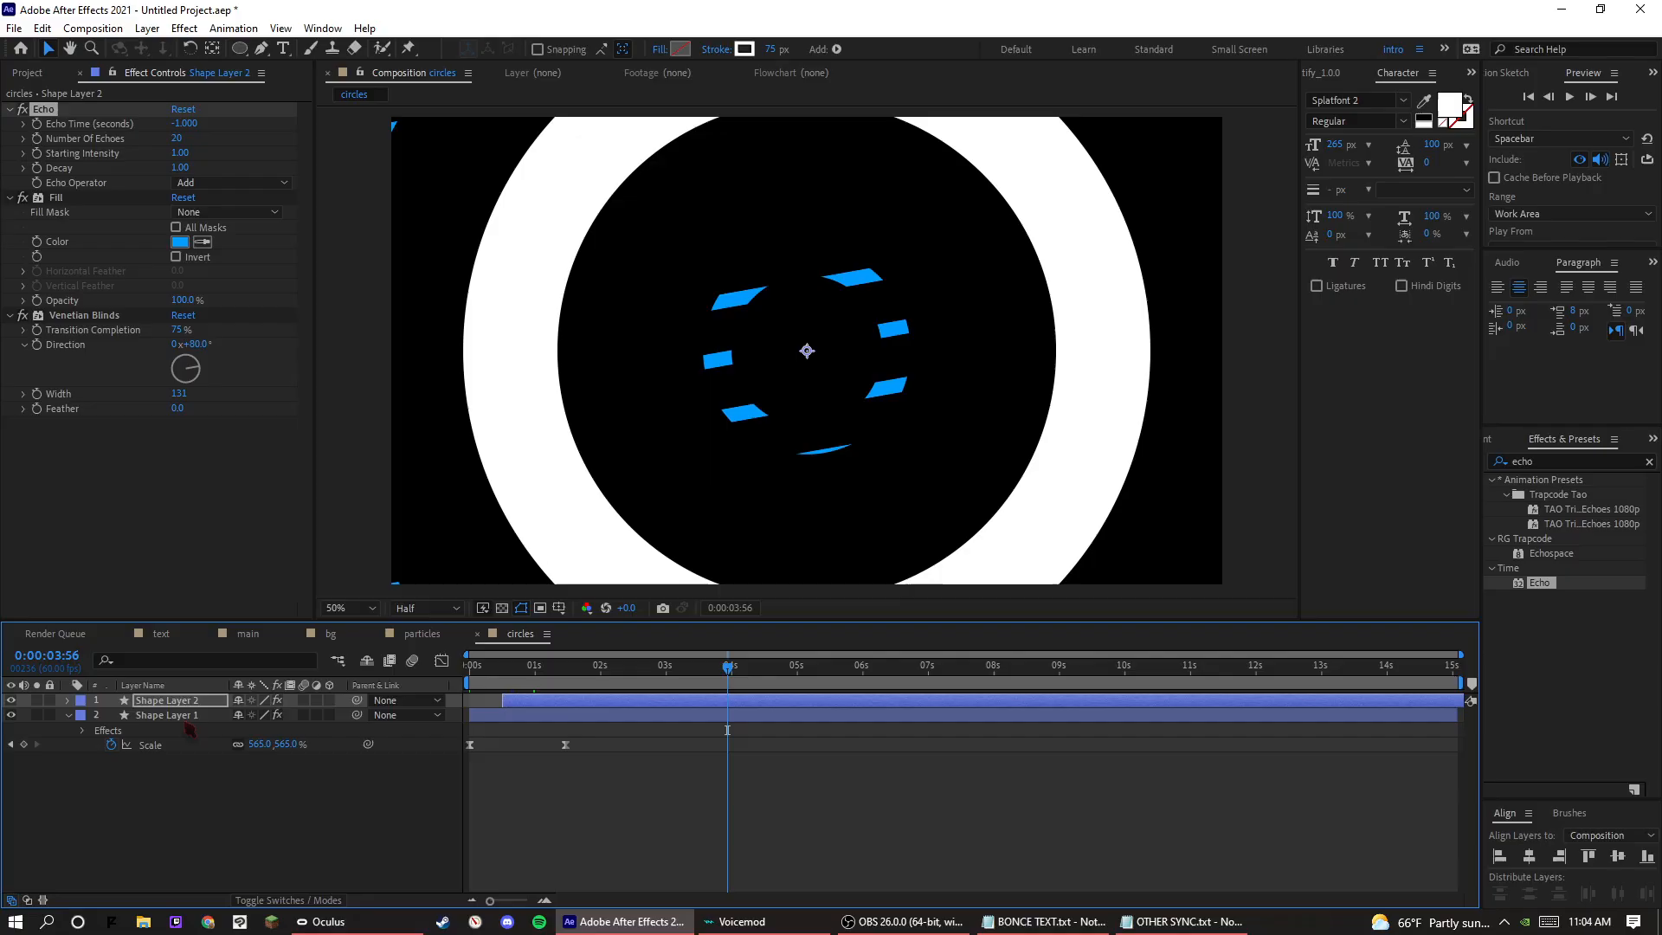
Pre-compose Shape Layer 1 and Shape Layer 2 together and show the transparency grid.
ctrl+click(169, 715)
right_click(204, 716)
click(234, 599)
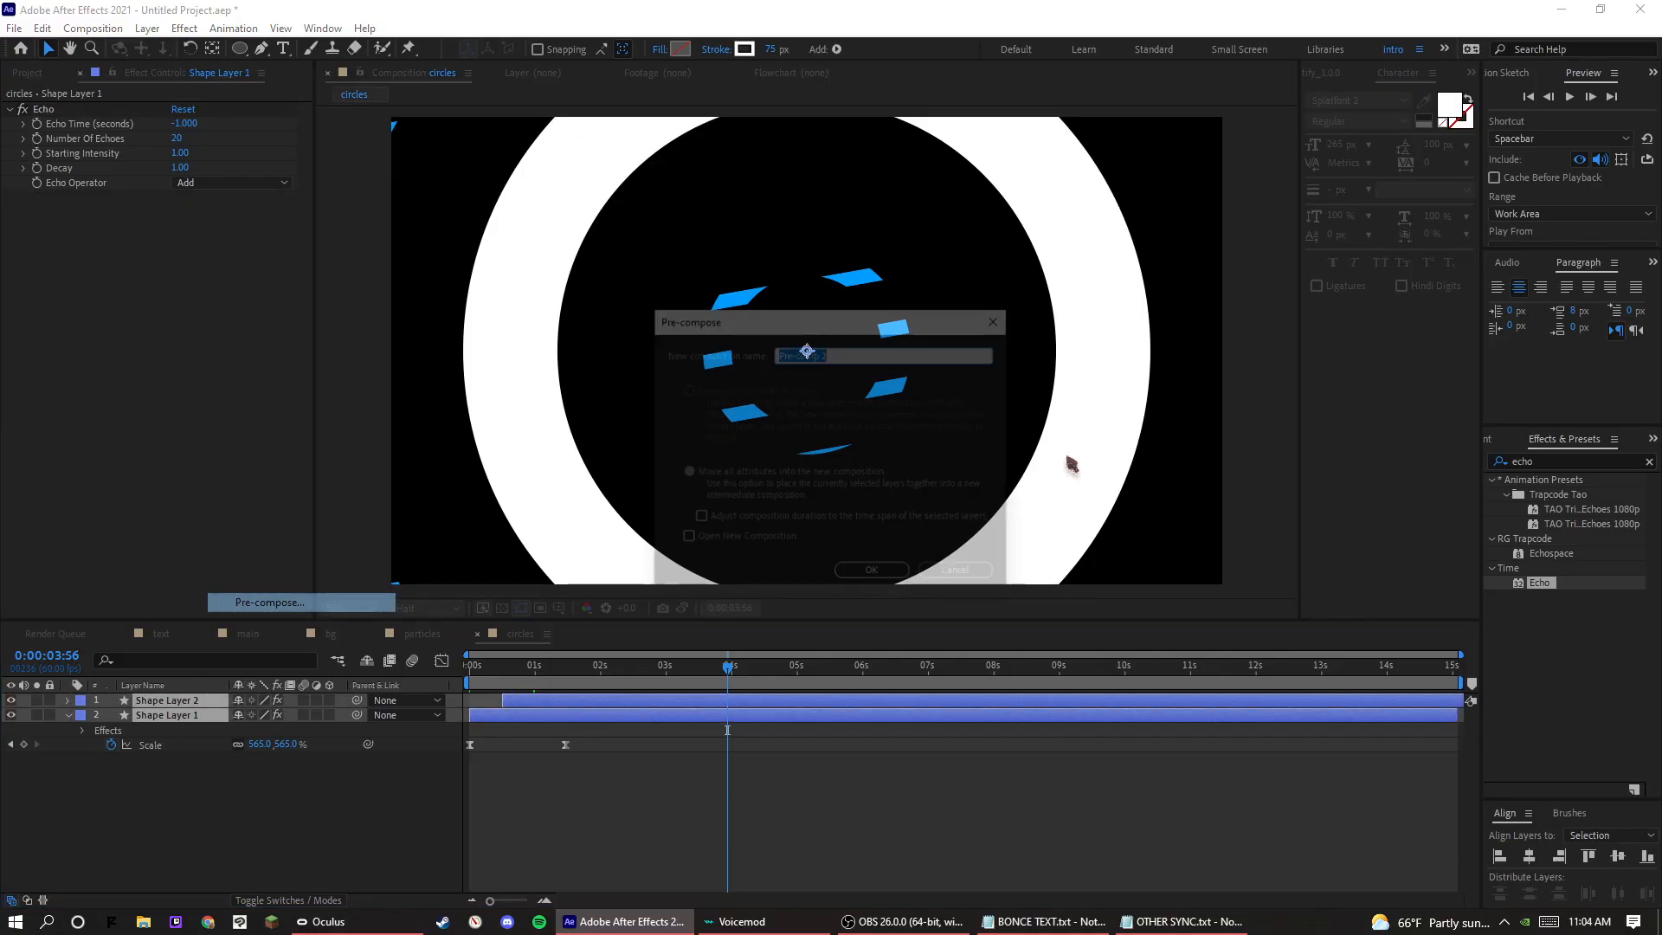
click(900, 579)
click(503, 607)
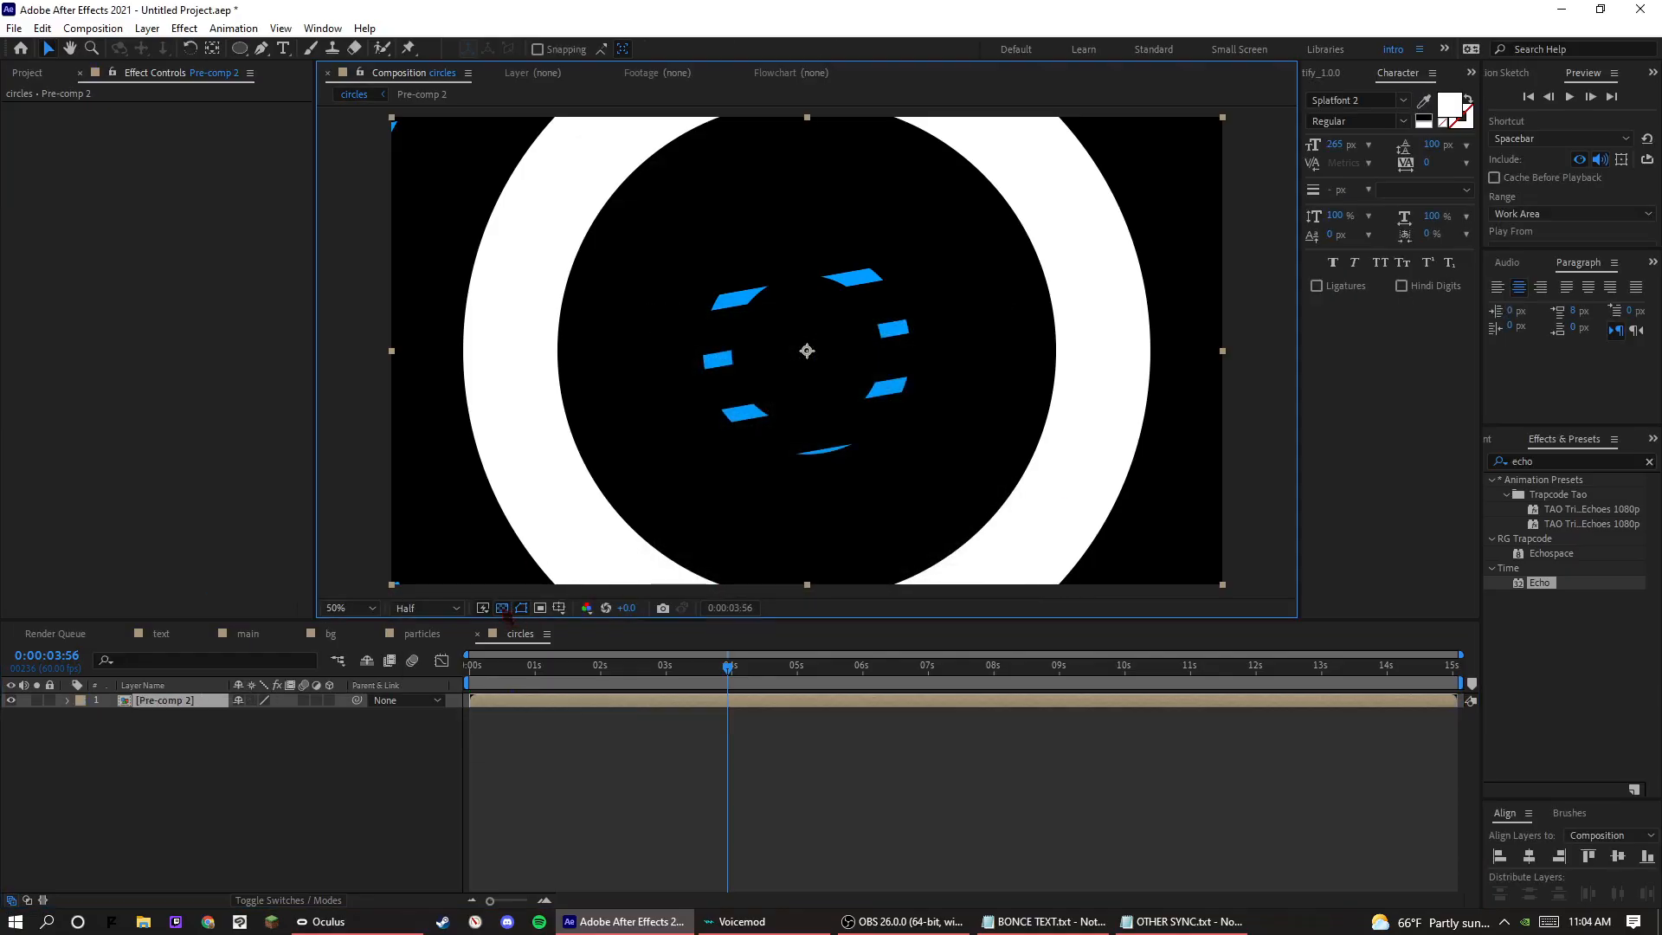
Add a Drop Shadow layer style to the rings pre-comp with opacity 35%, distance 62, and size 0.
right_click(149, 700)
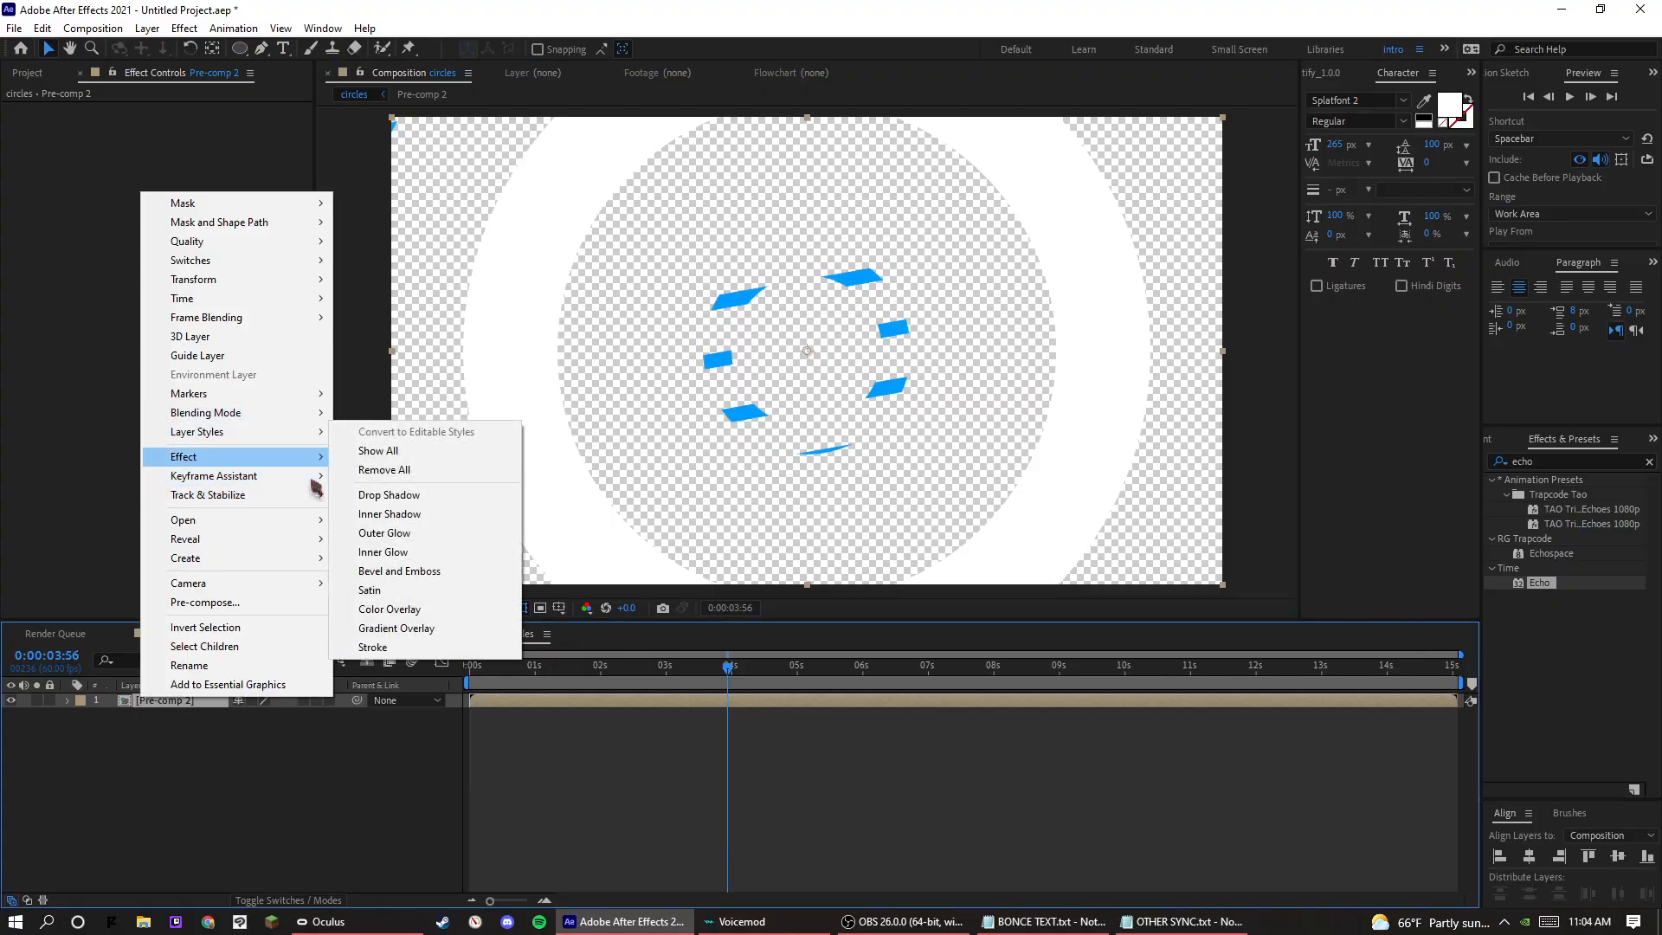
click(381, 495)
click(99, 758)
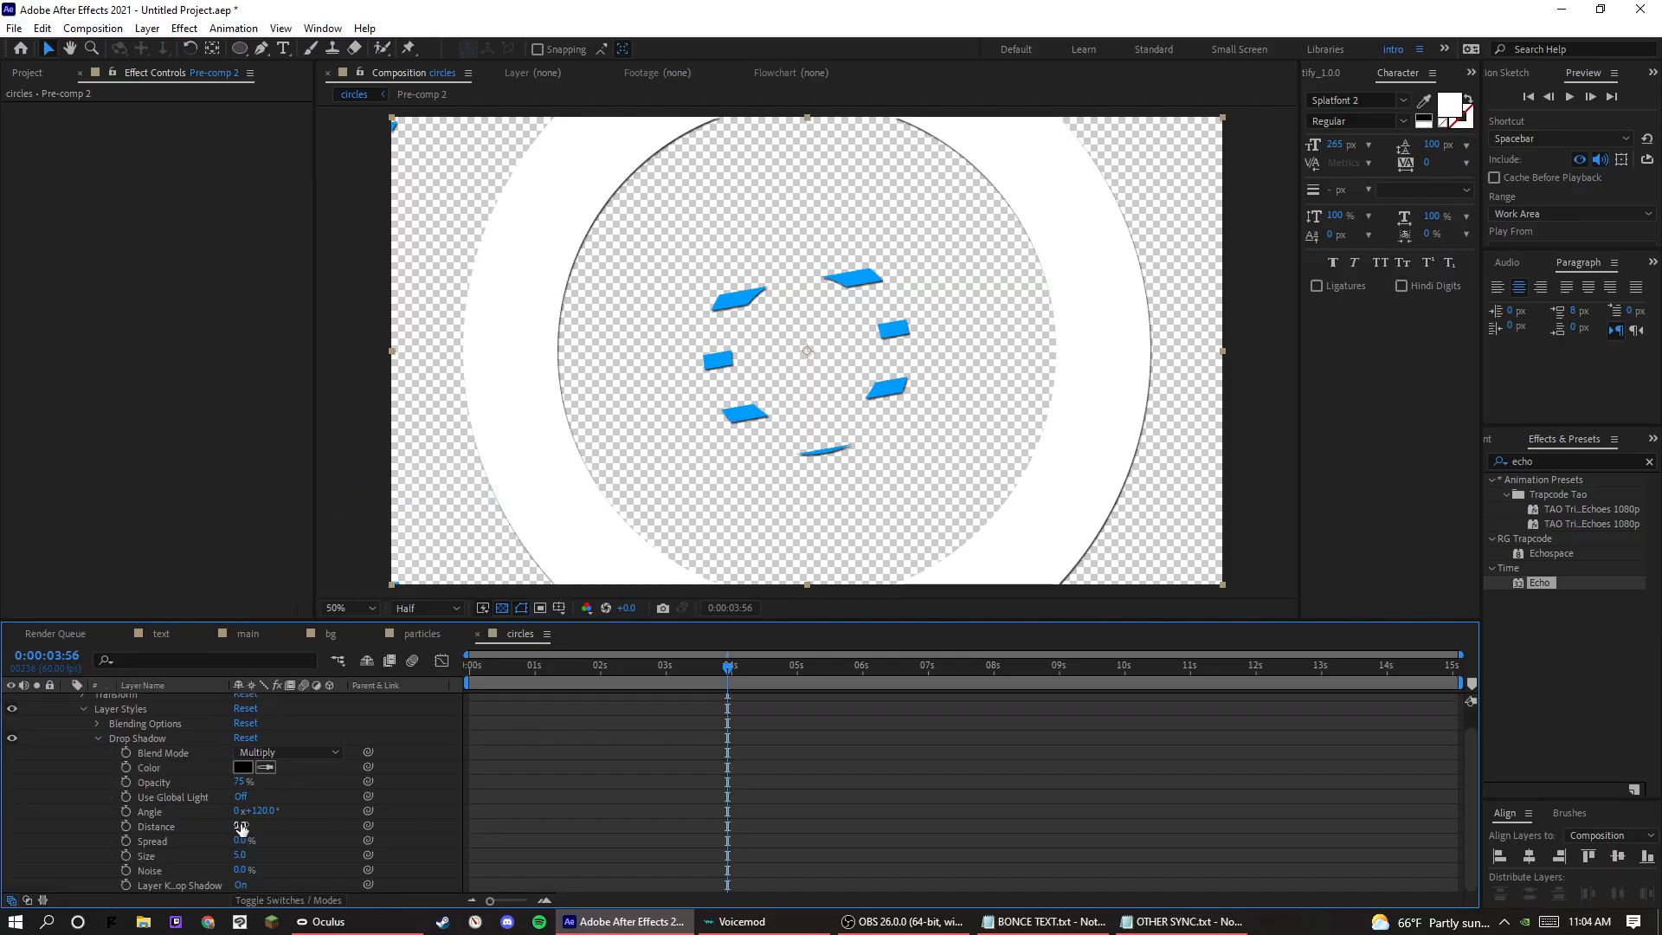
drag(241, 829, 186, 861)
click(532, 830)
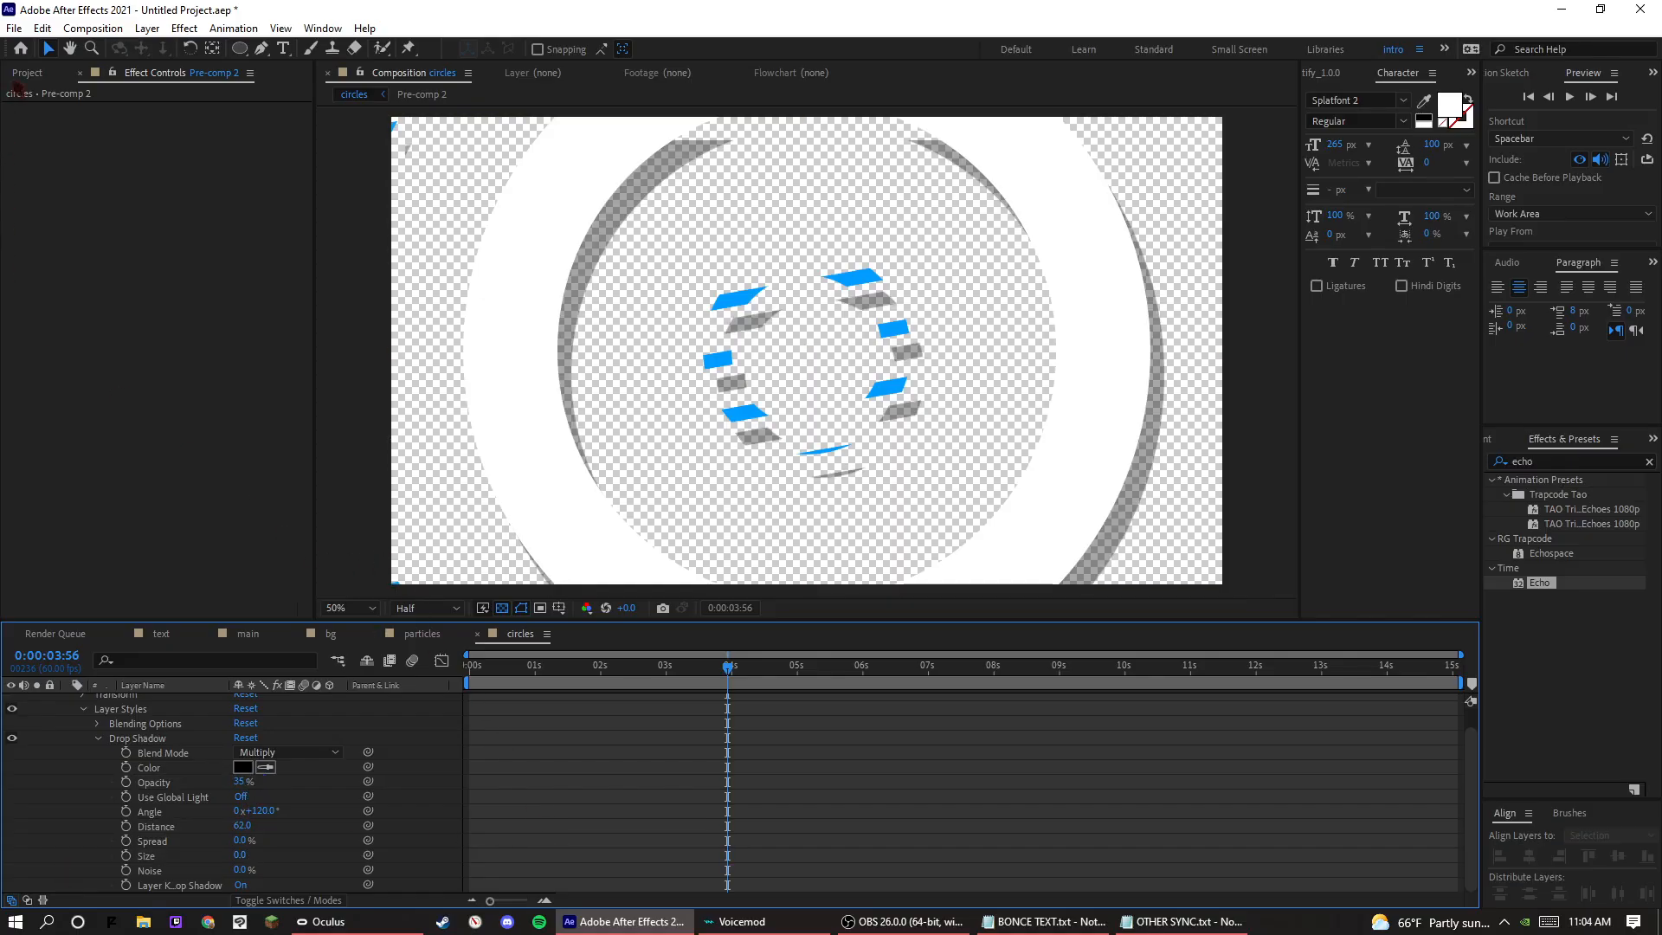
Open the text composition and go through its nested compositions down to Pre-comp 1, which holds the TUTOR text layer.
click(27, 73)
double_click(40, 378)
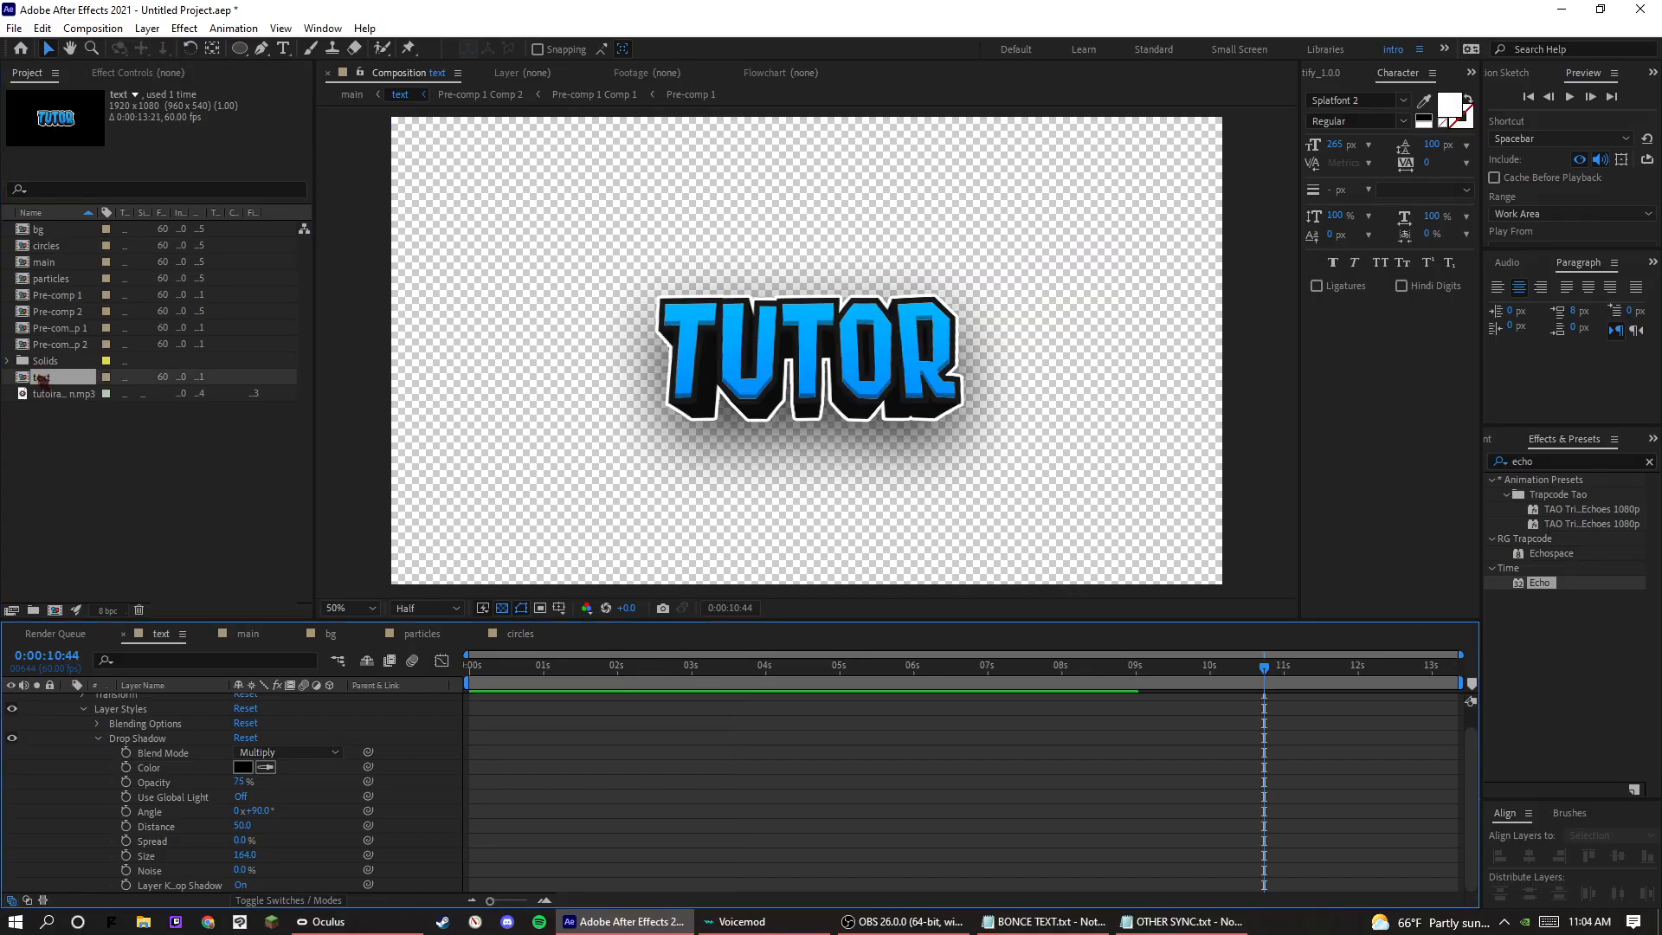
click(174, 702)
double_click(175, 702)
double_click(177, 702)
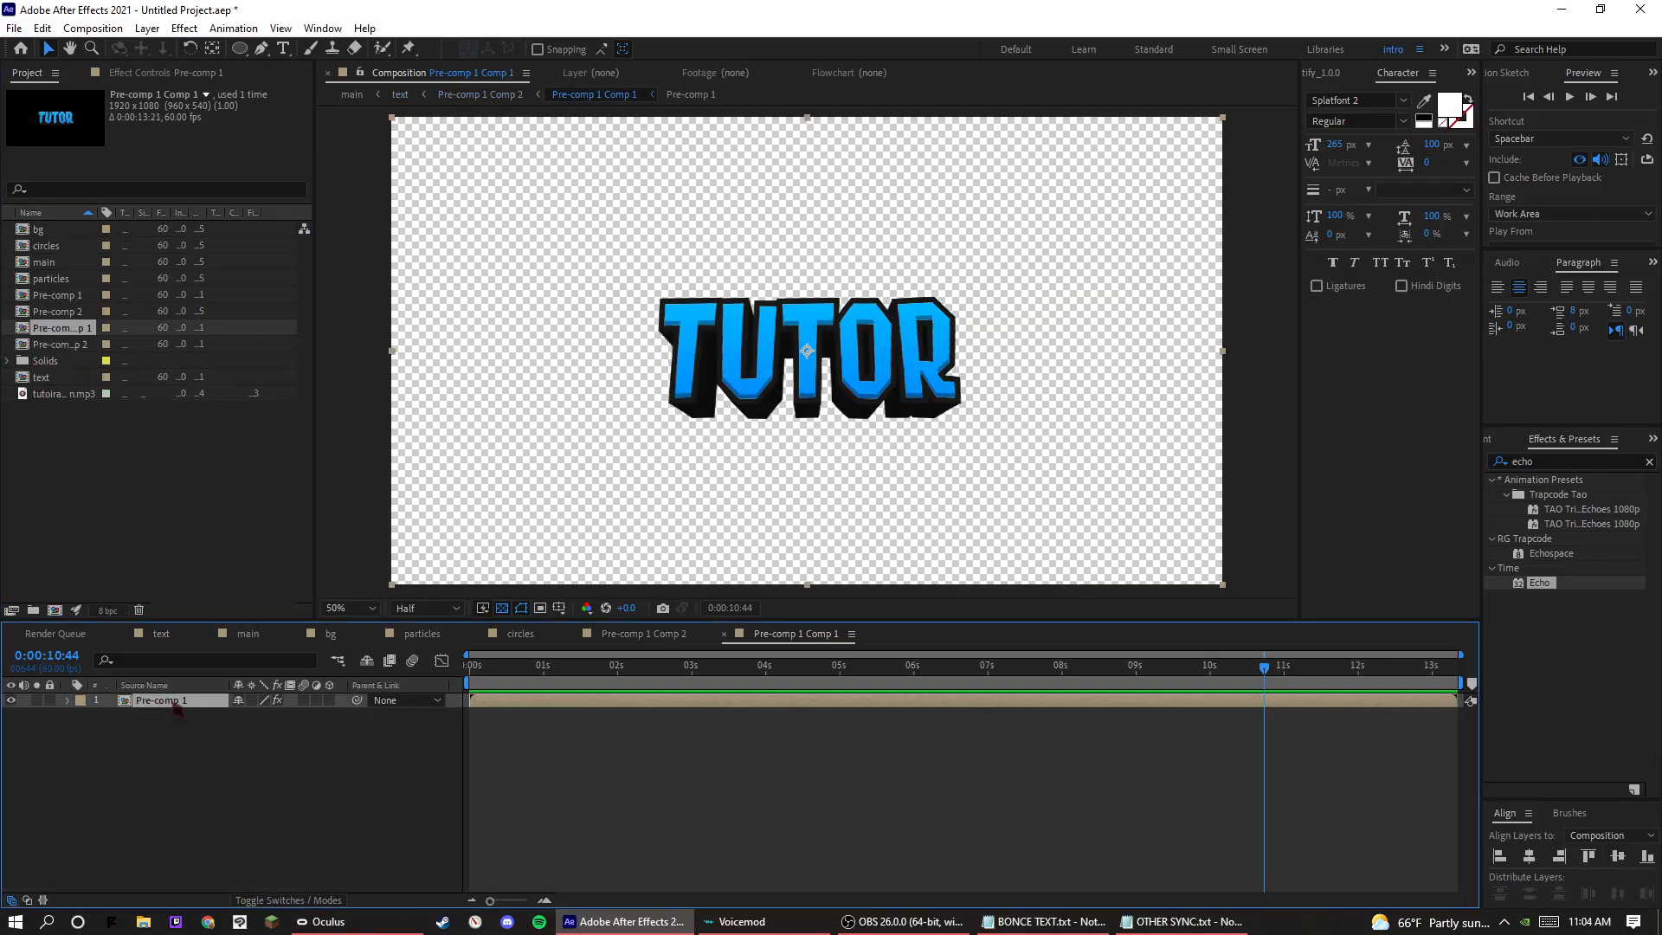
double_click(182, 702)
click(189, 702)
shift+click(197, 717)
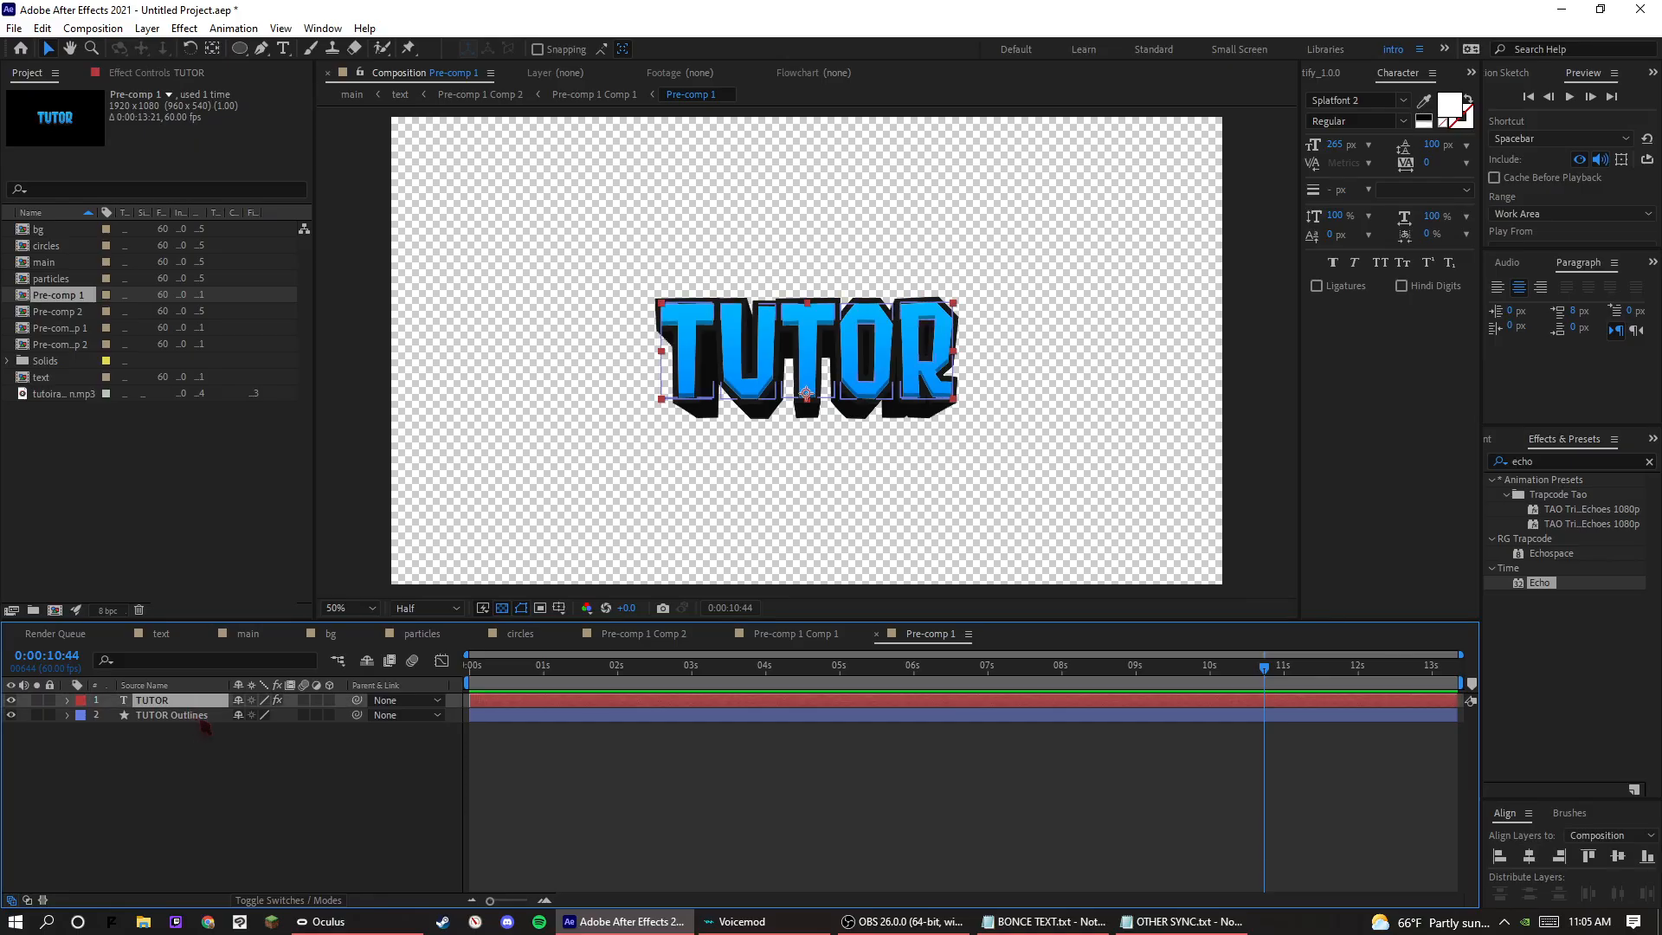
Draw a straight horizontal line across the TUTOR text as a new shape layer with the Pen tool, and hide the transparency grid.
click(262, 49)
key(period)
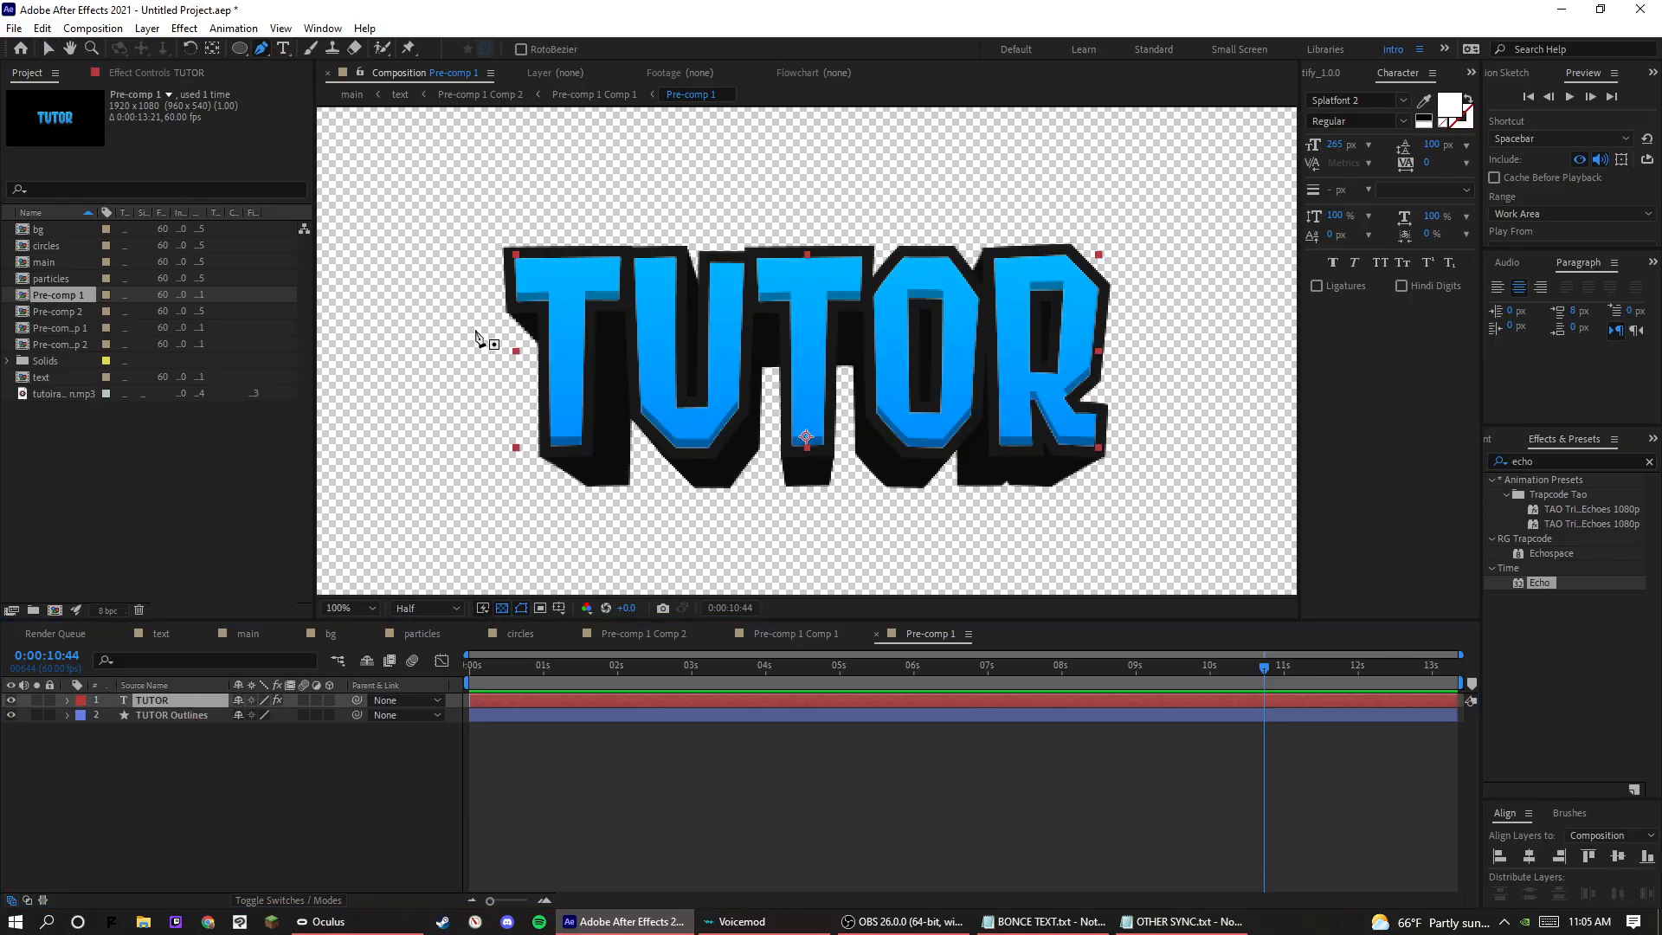
click(373, 805)
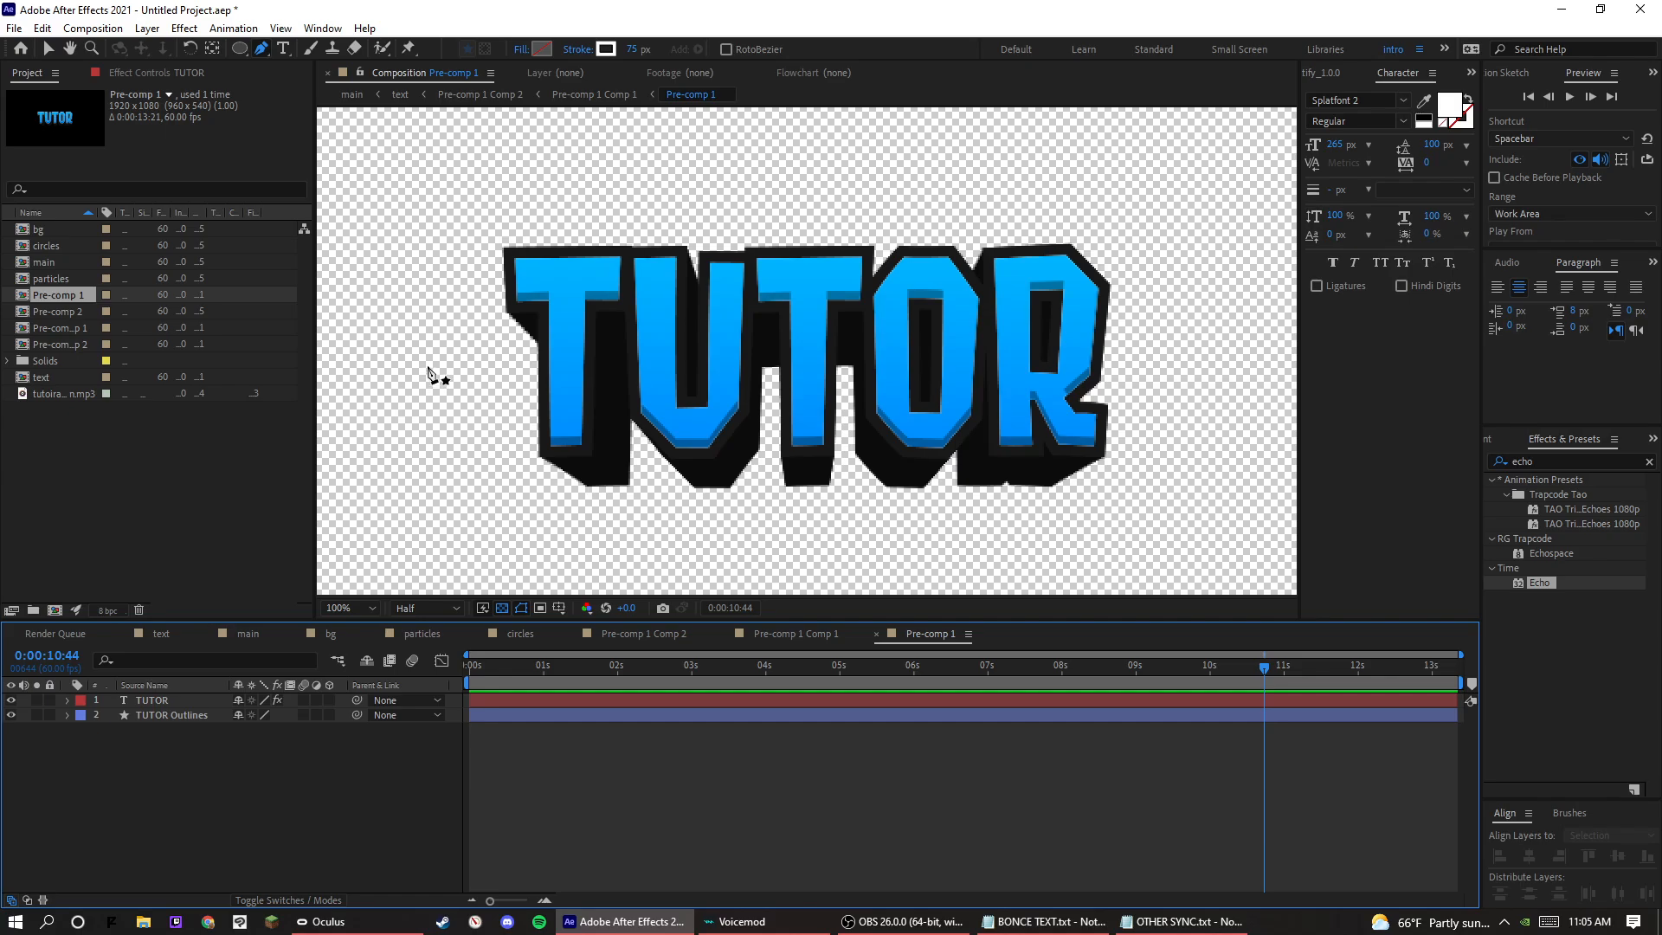
click(418, 362)
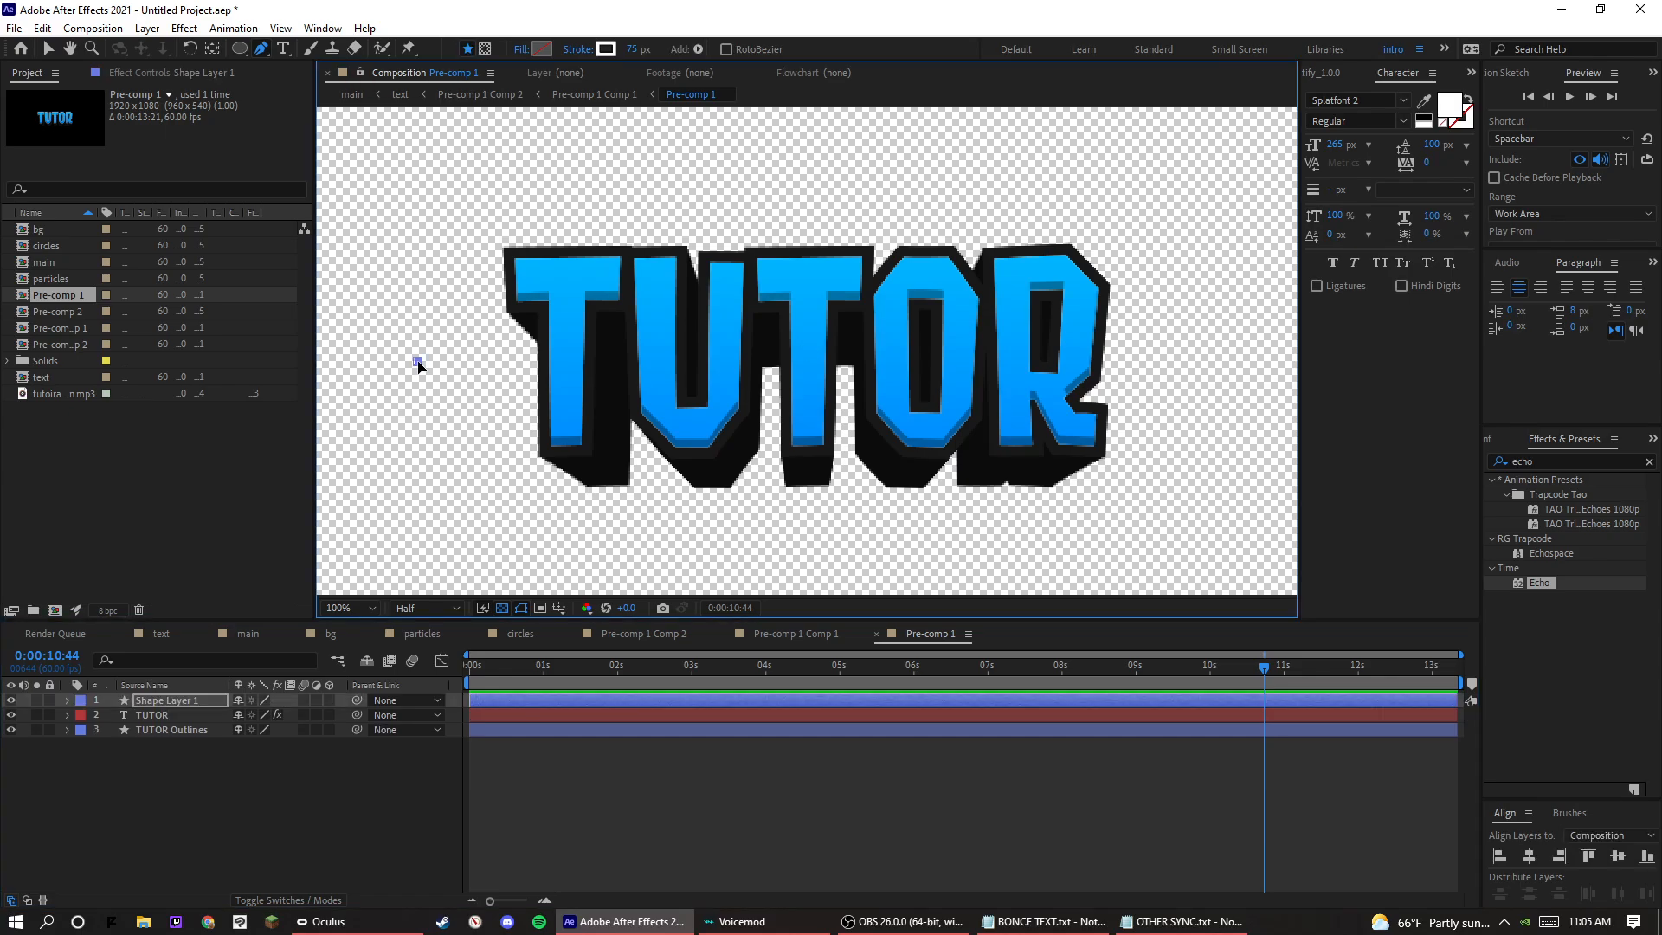
click(1187, 362)
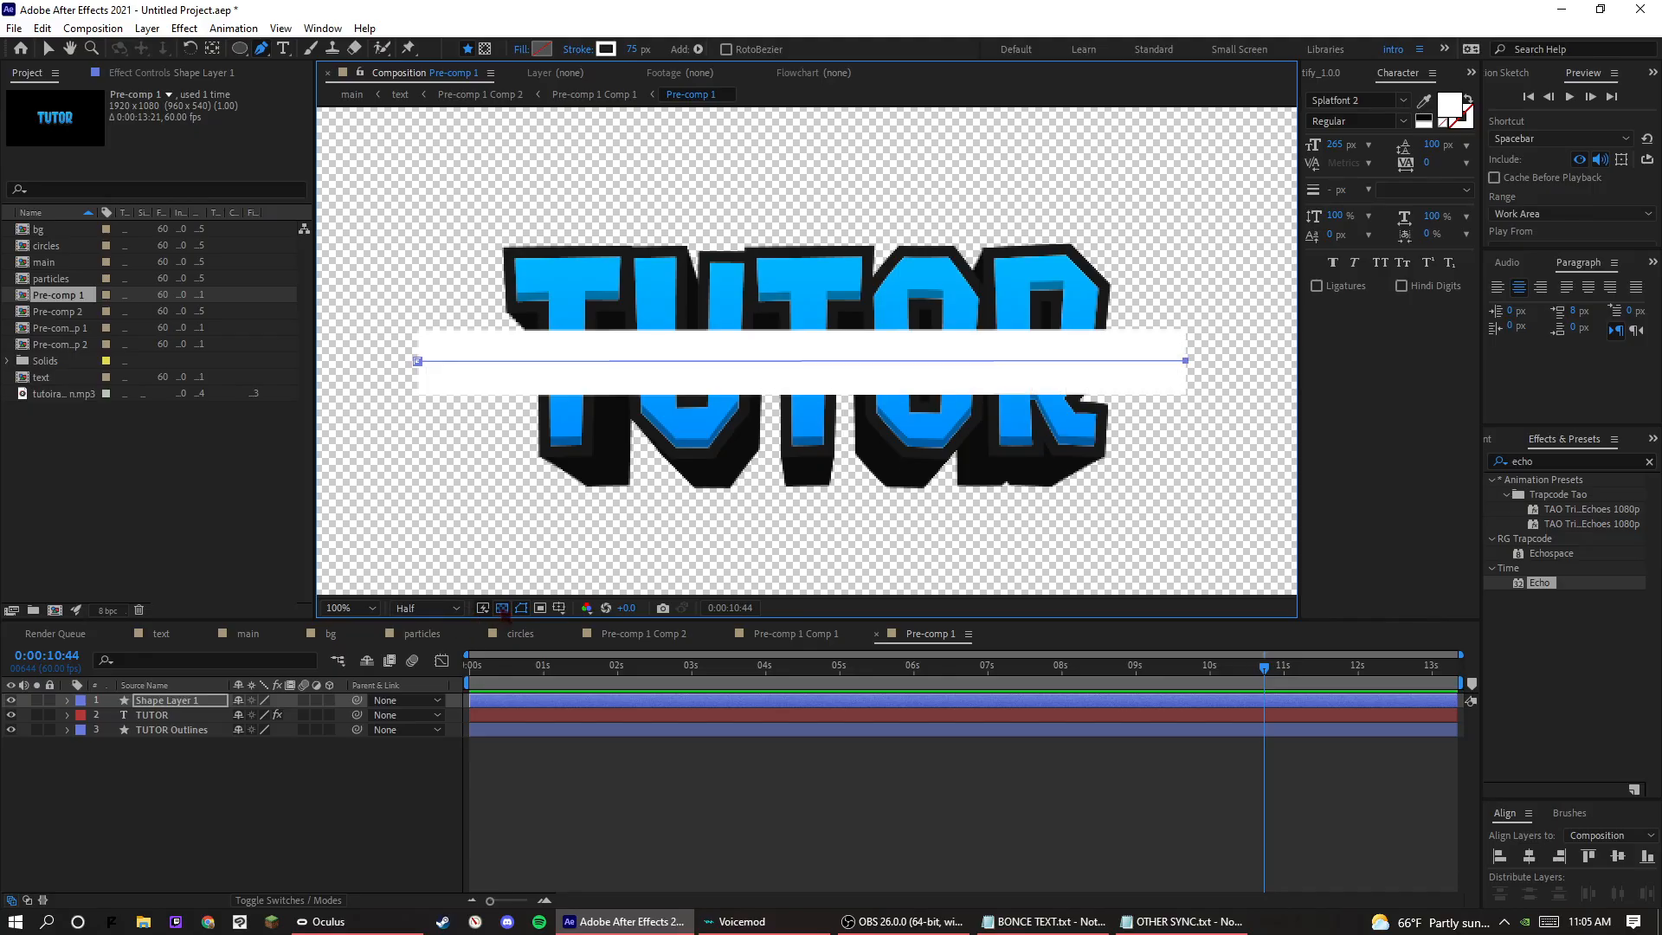
click(502, 607)
key(comma)
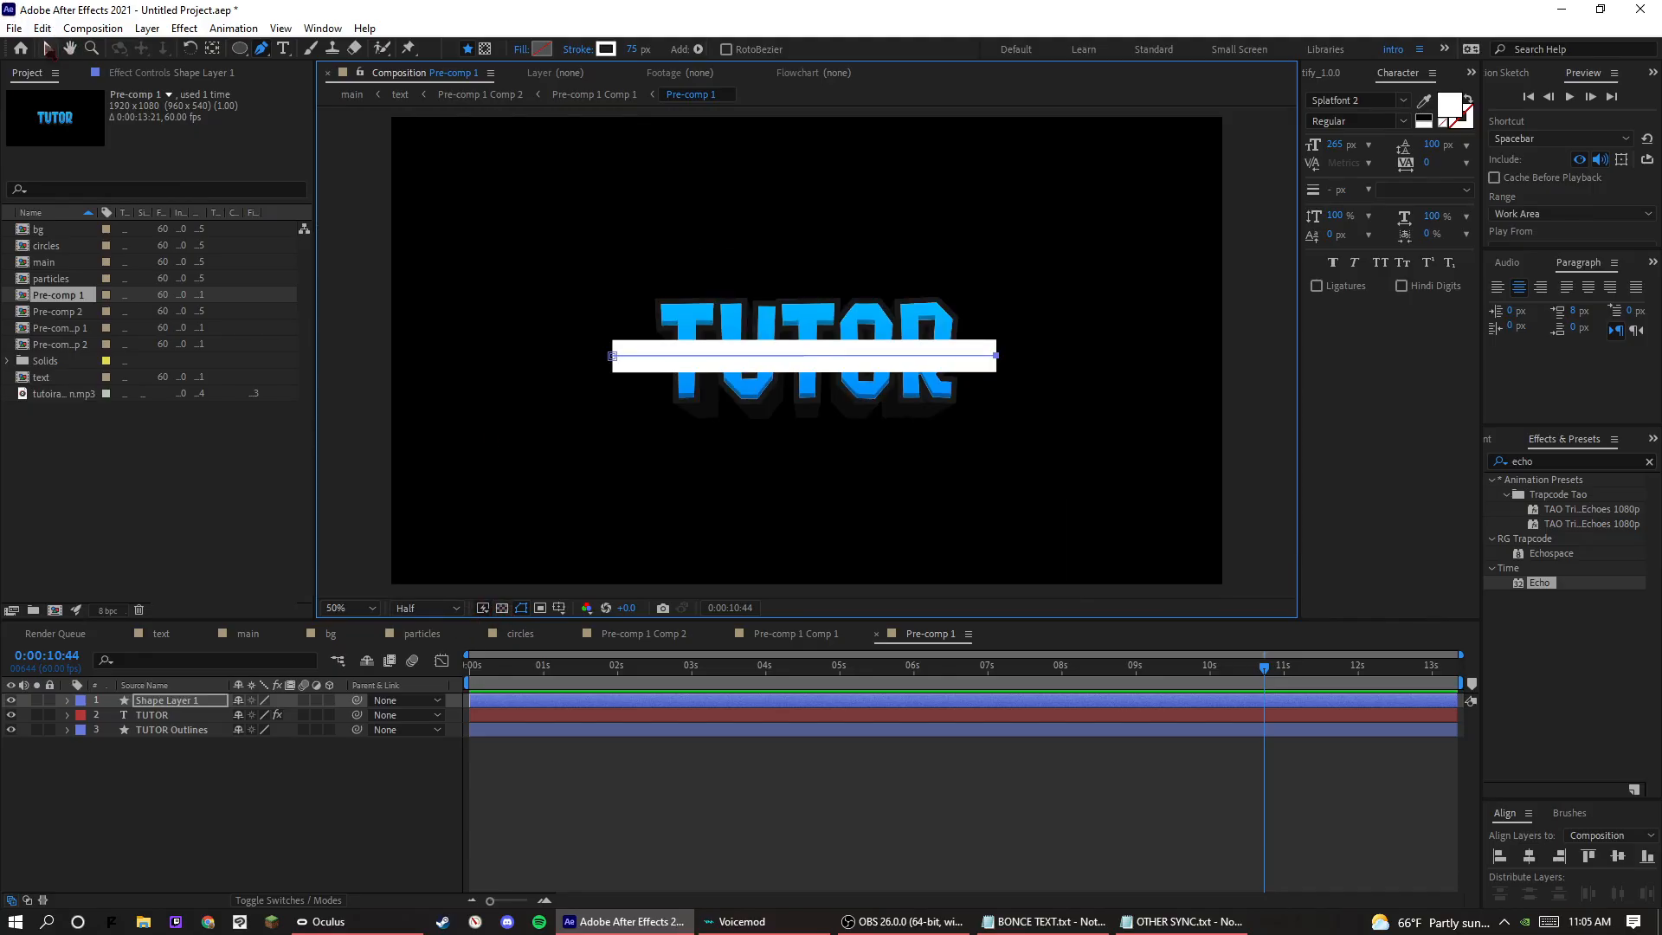
Set the line's stroke width to 56 px and centre it vertically in the composition.
click(48, 49)
drag(769, 51, 753, 62)
click(1618, 836)
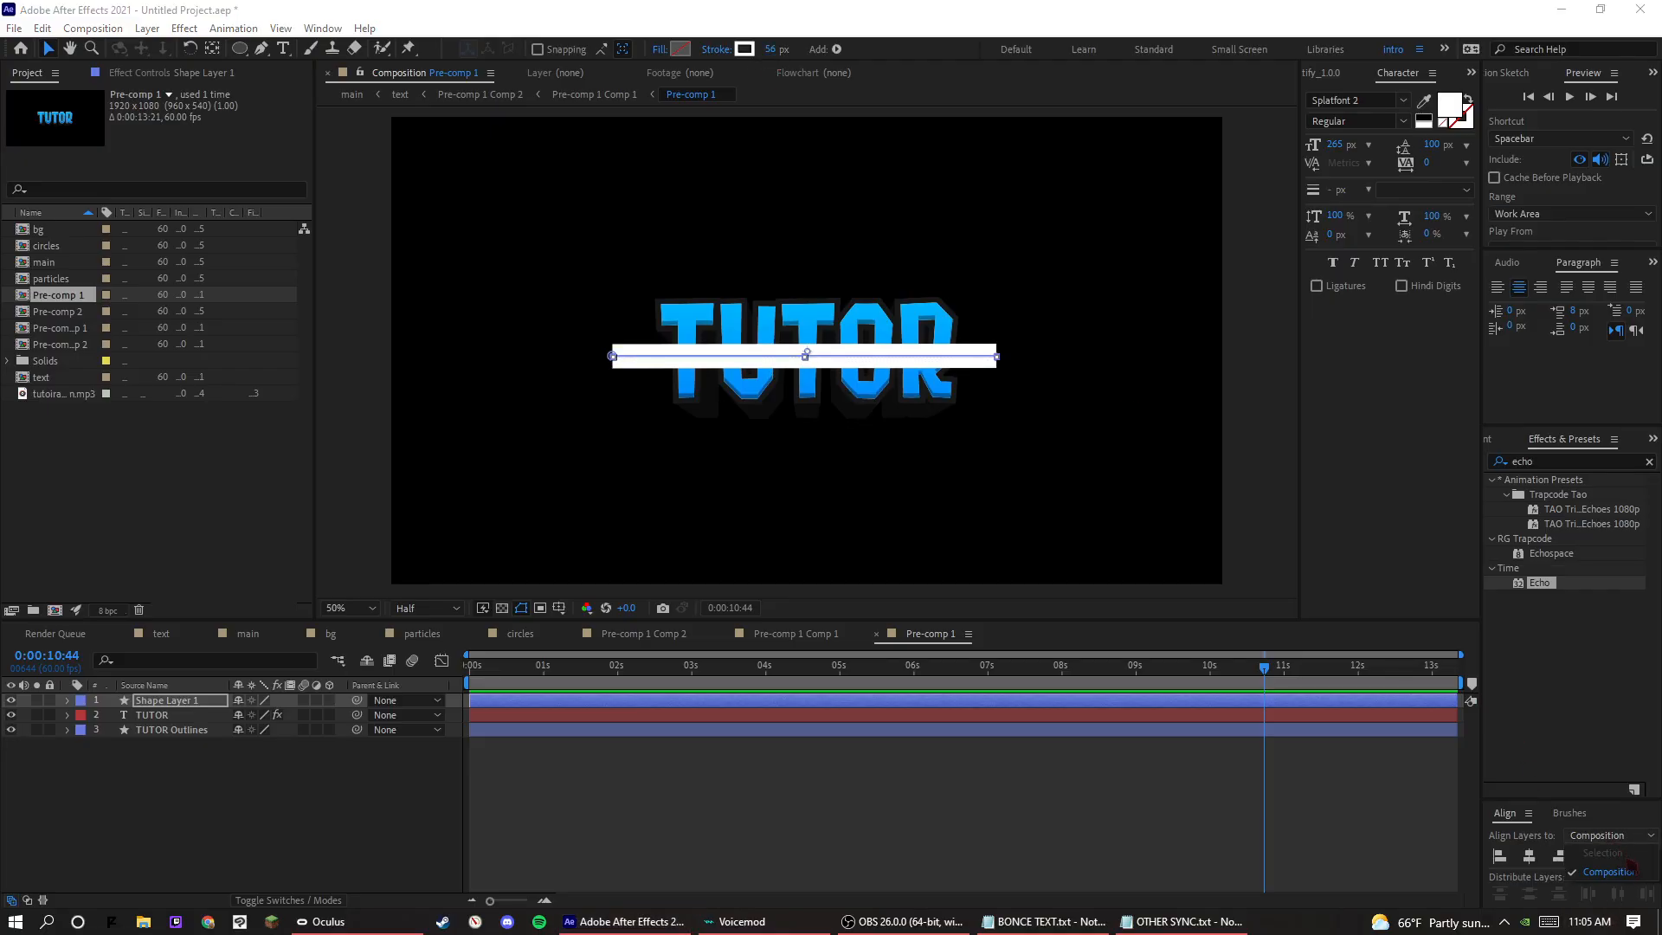
click(1520, 815)
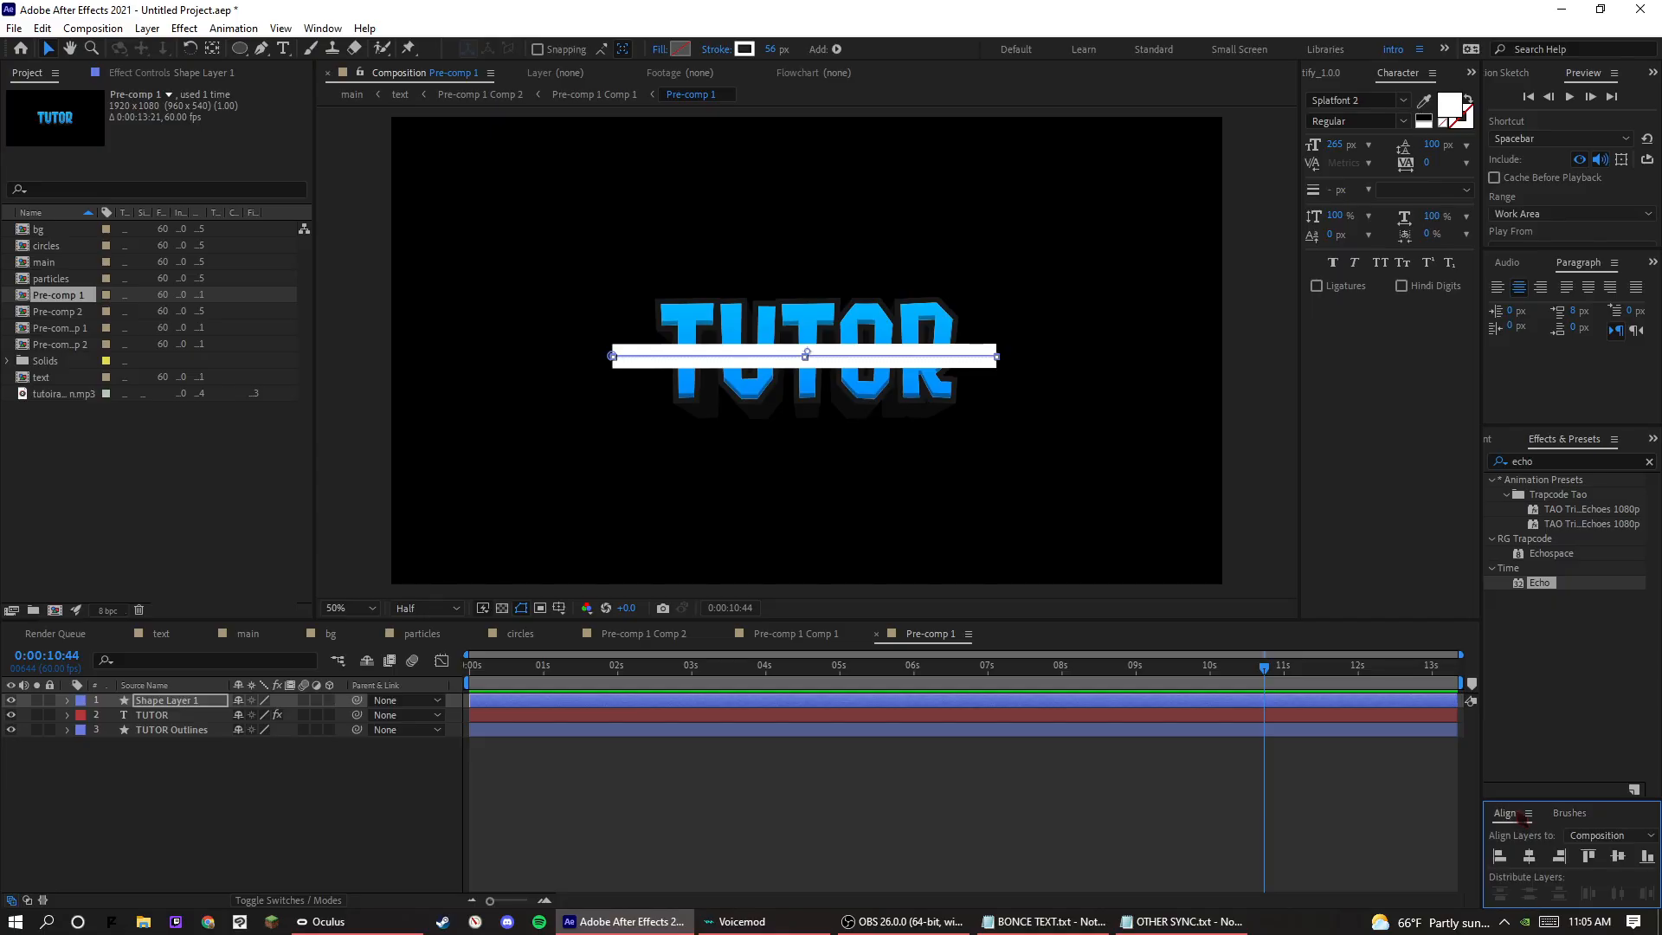
click(1617, 856)
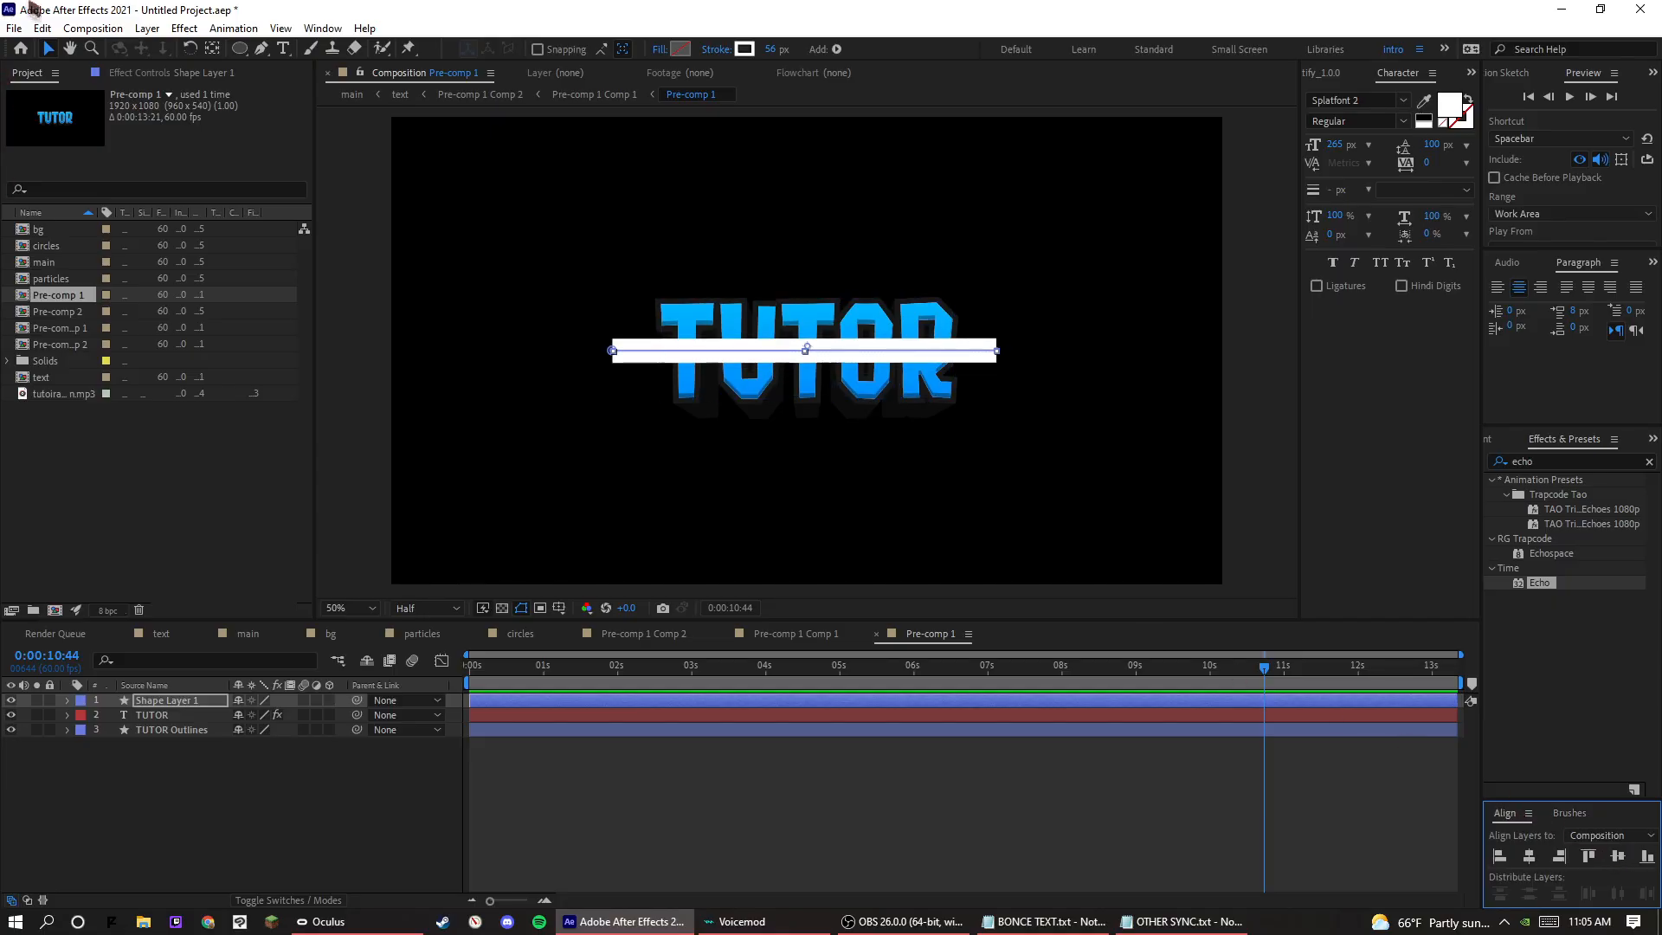
Add a Zig Zag operator to Shape Layer 1's path and set its Points to Smooth.
click(68, 701)
click(339, 716)
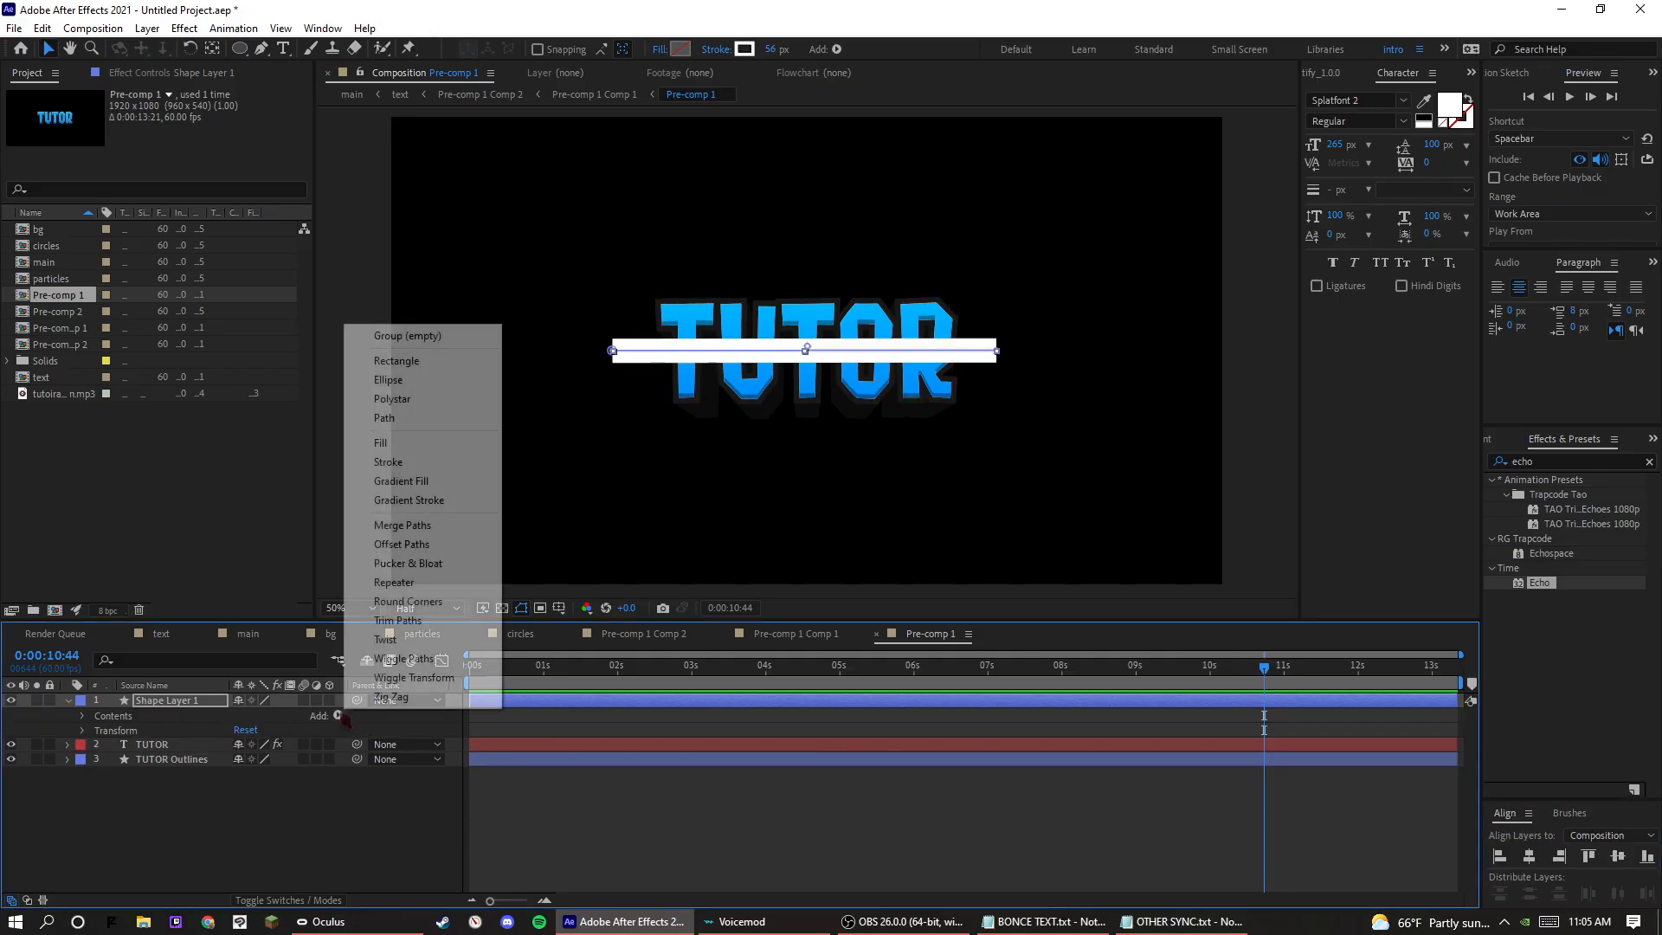
click(406, 700)
click(265, 790)
click(120, 763)
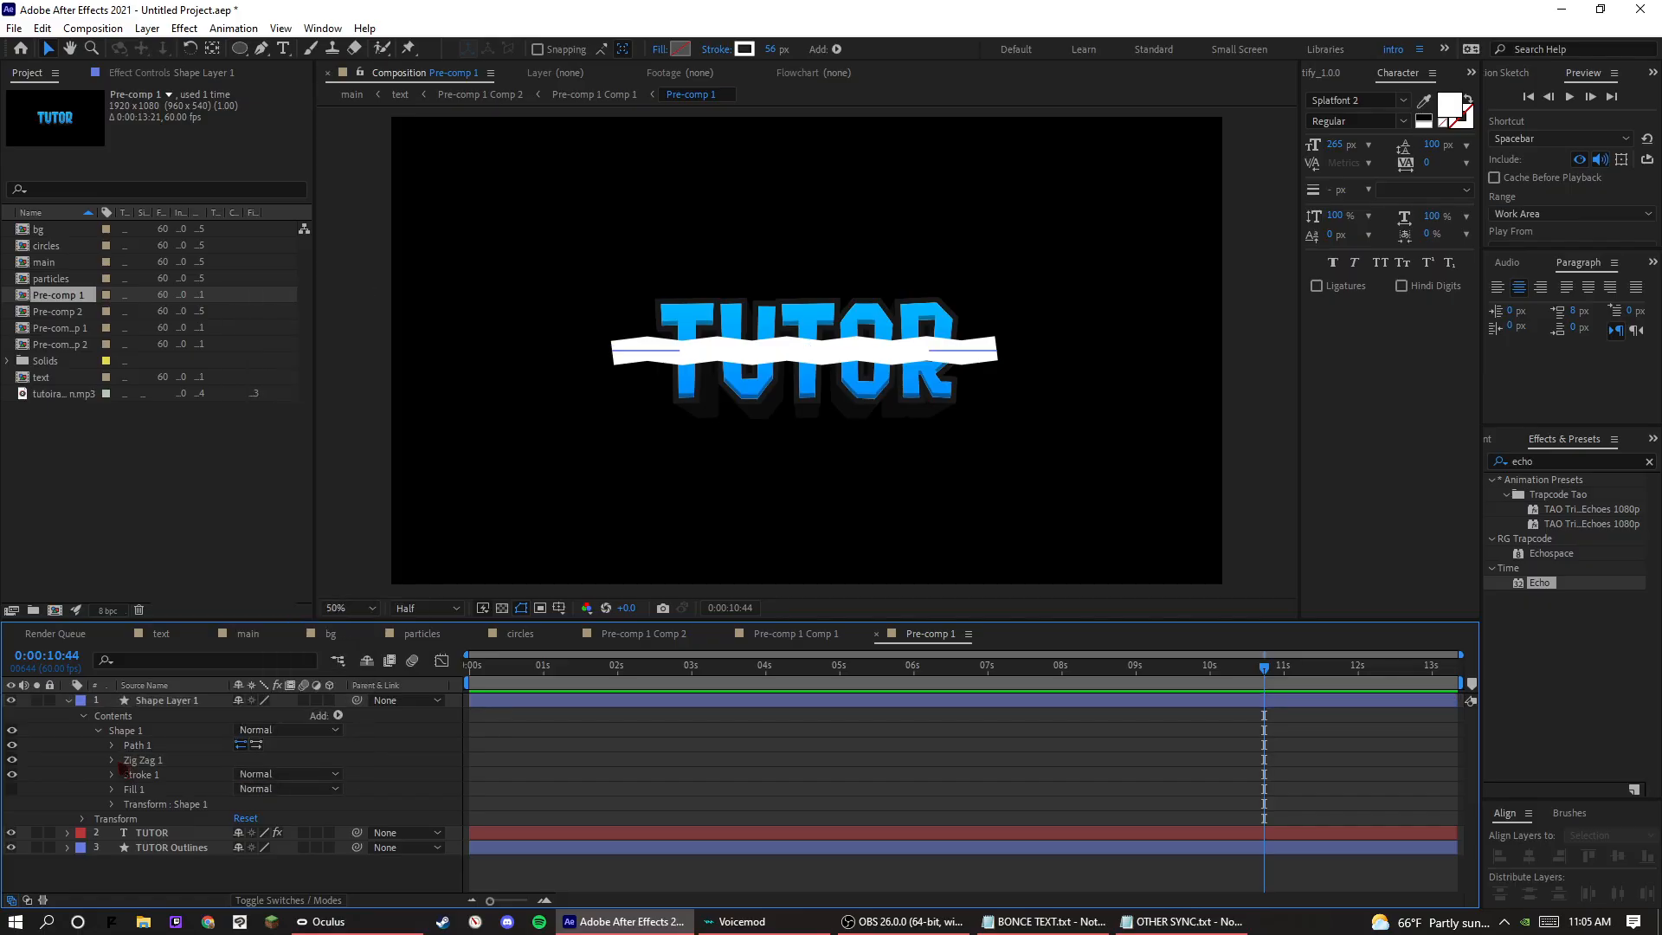
click(112, 760)
click(272, 833)
click(206, 808)
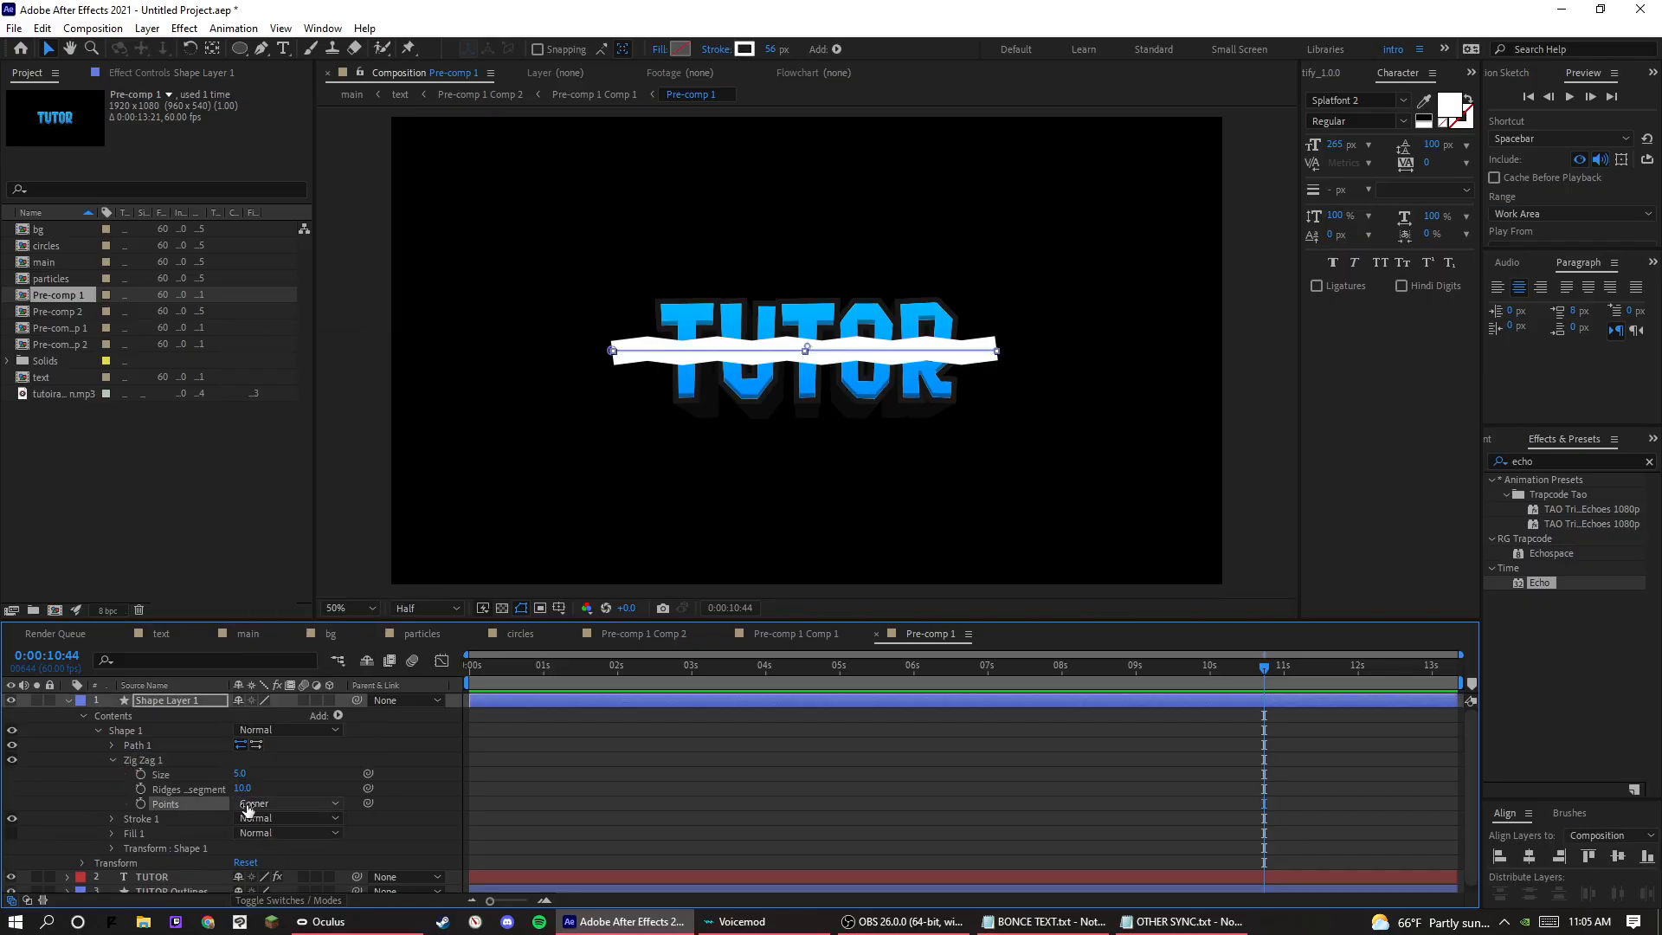
click(248, 809)
click(260, 839)
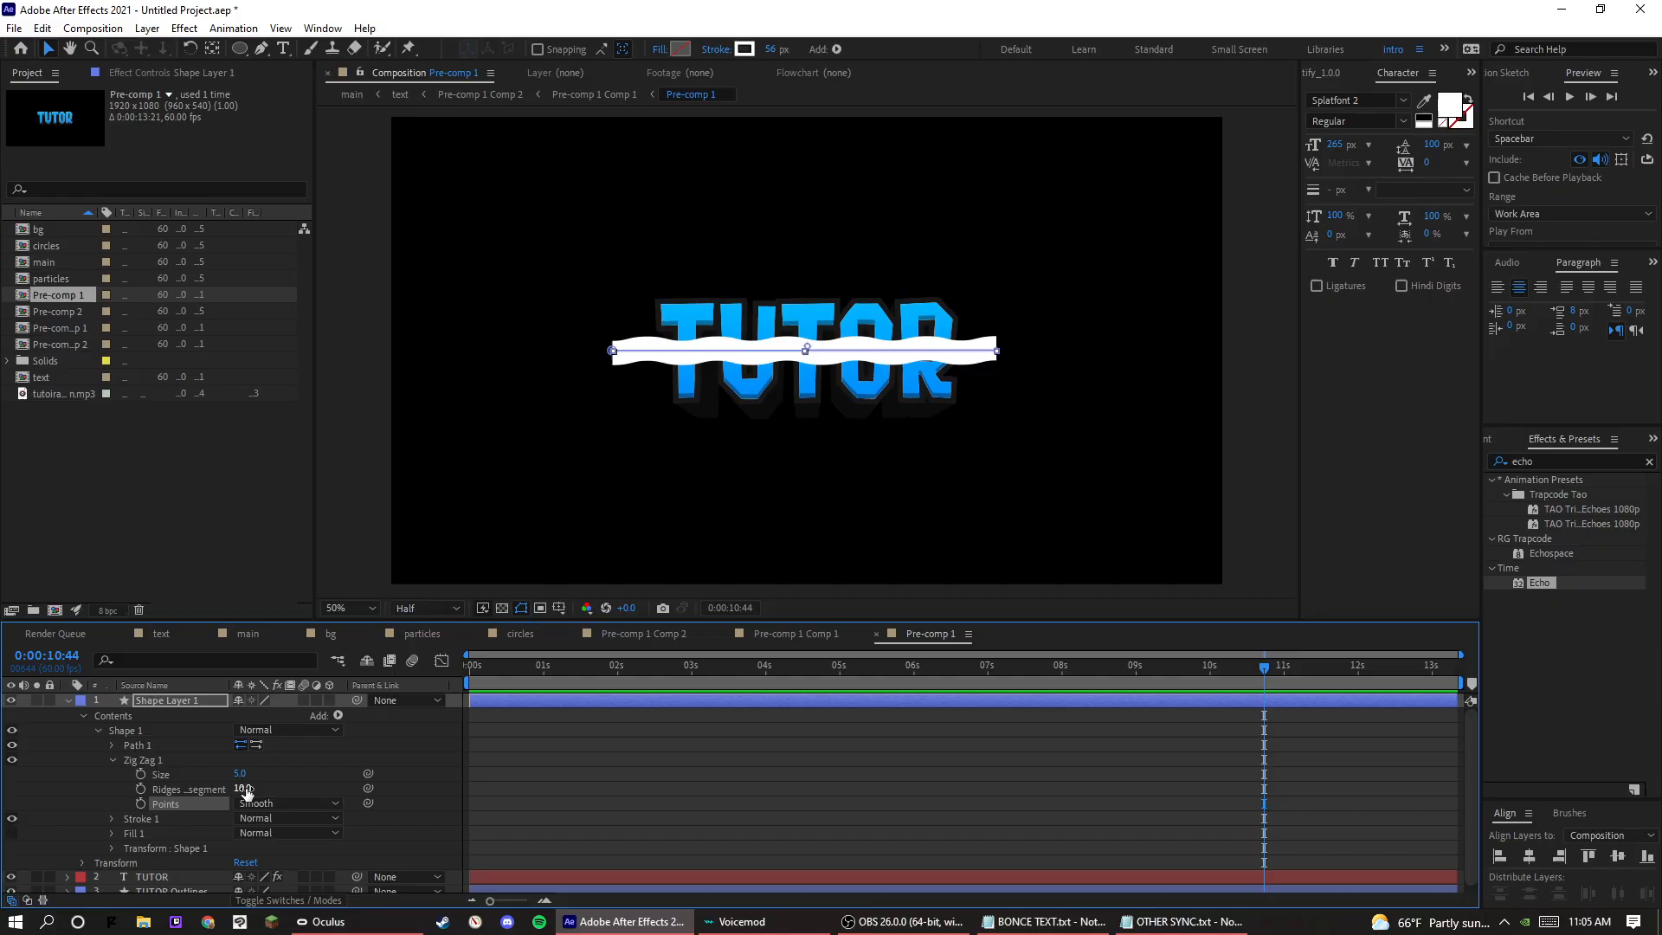
Set the Zig Zag size to 25 and its ridges per segment to 2.
mouse_move(244, 789)
mouse_down()
mouse_move(246, 817)
mouse_move(290, 768)
mouse_up()
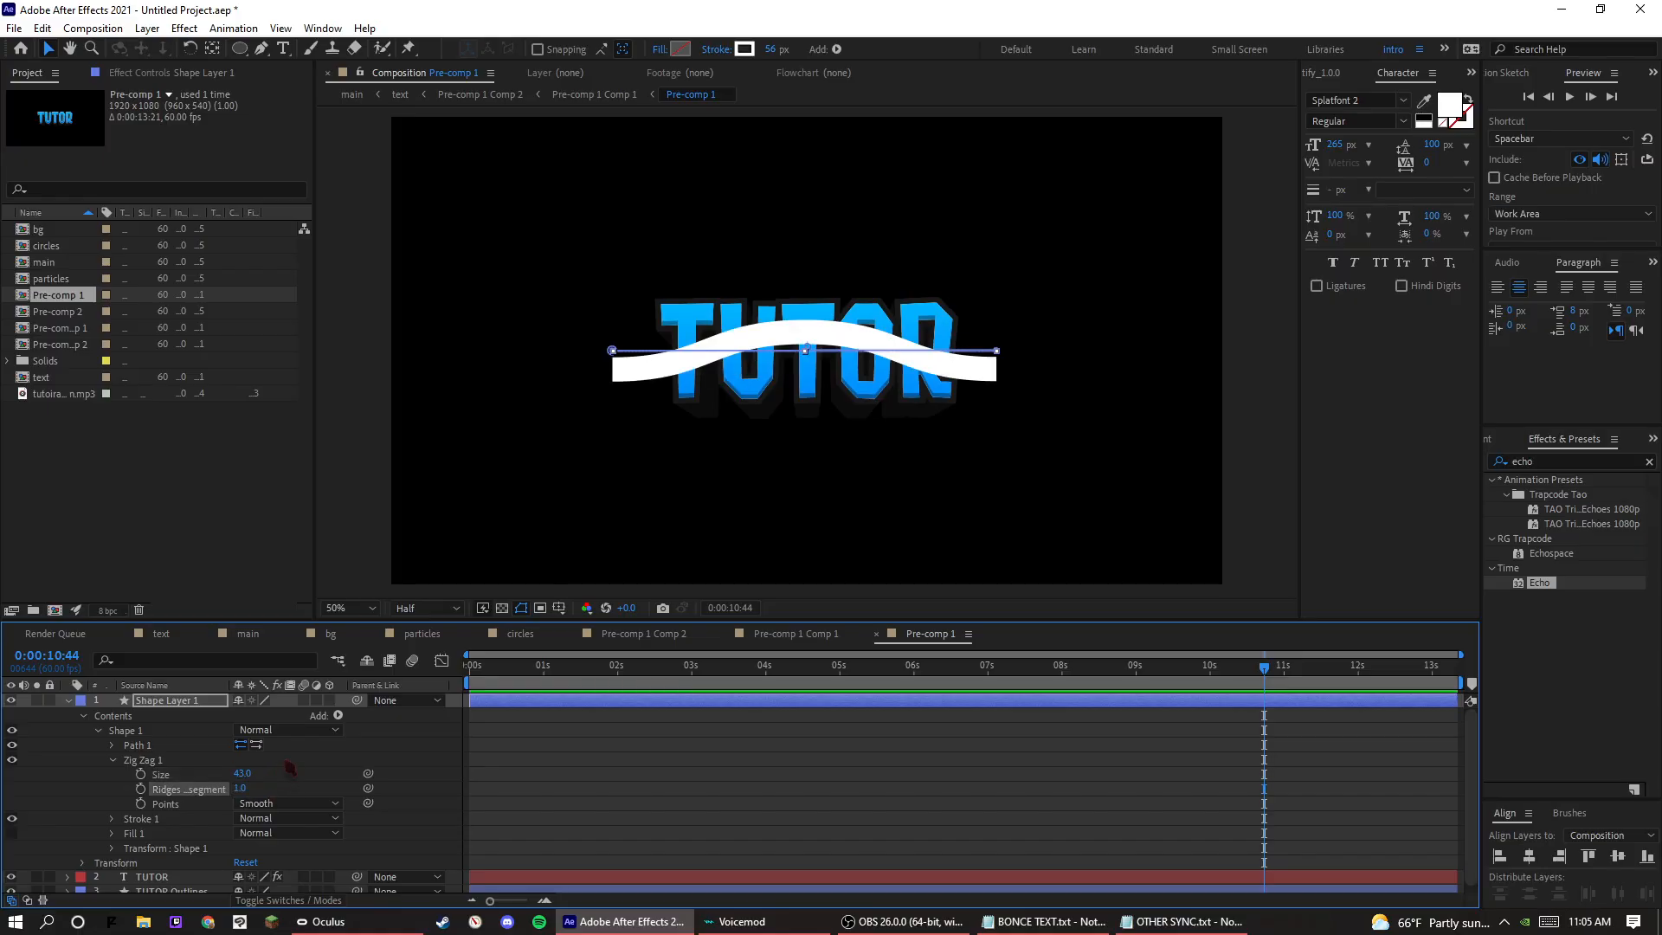
click(240, 789)
text(2)
key(Return)
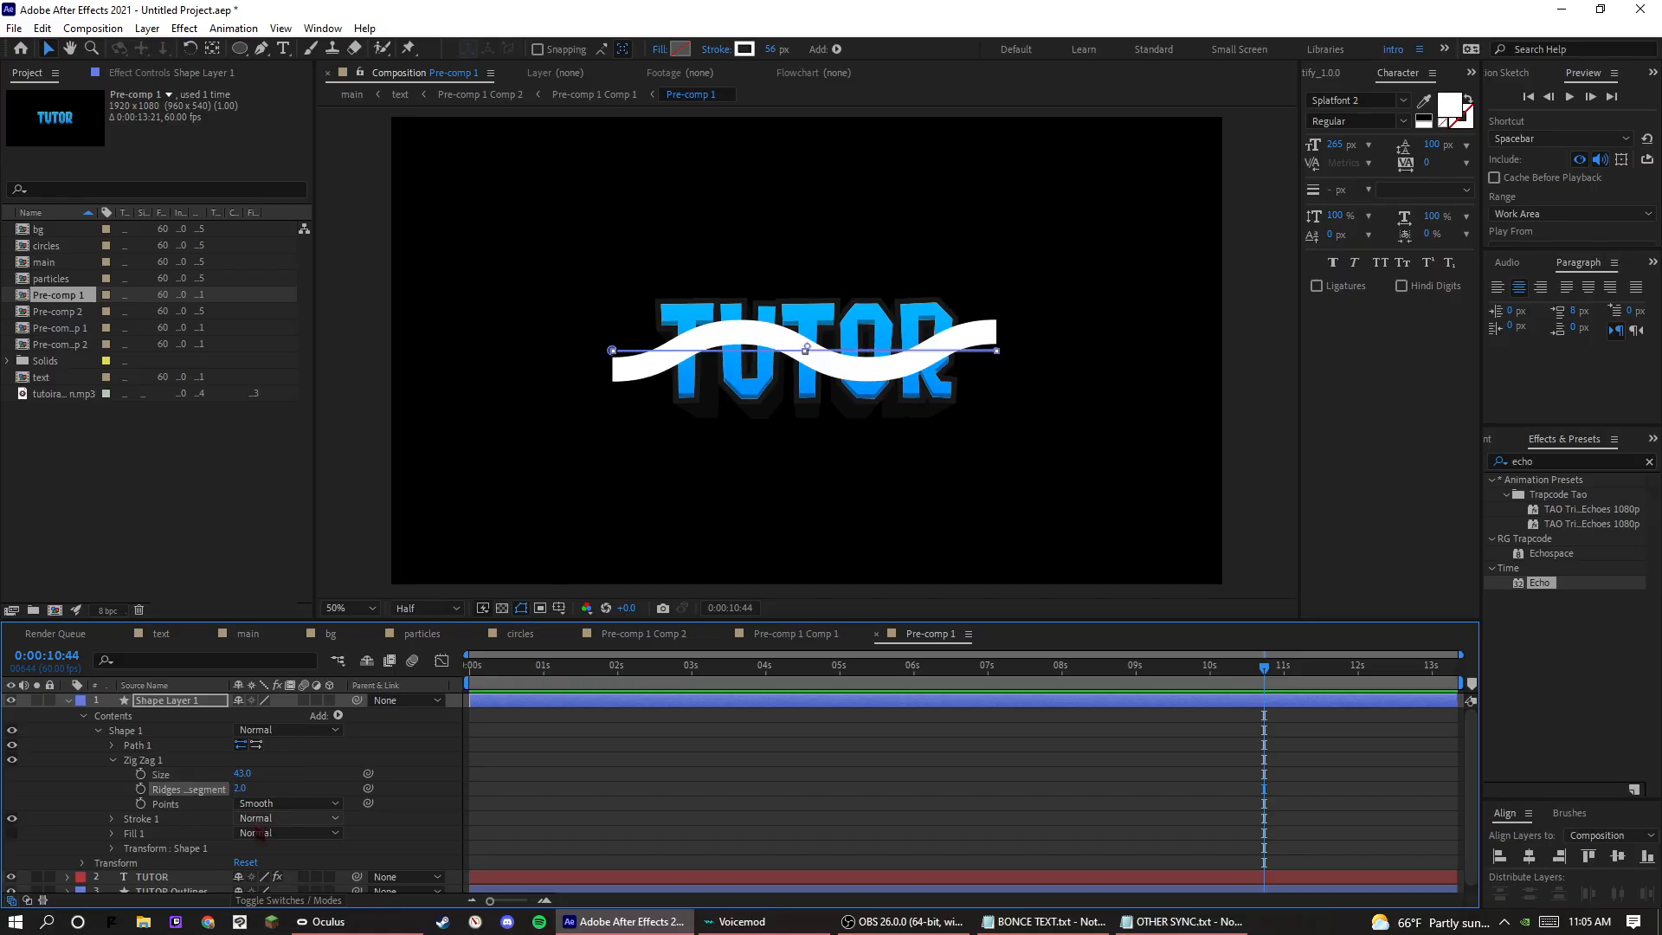
drag(246, 775, 231, 776)
click(639, 761)
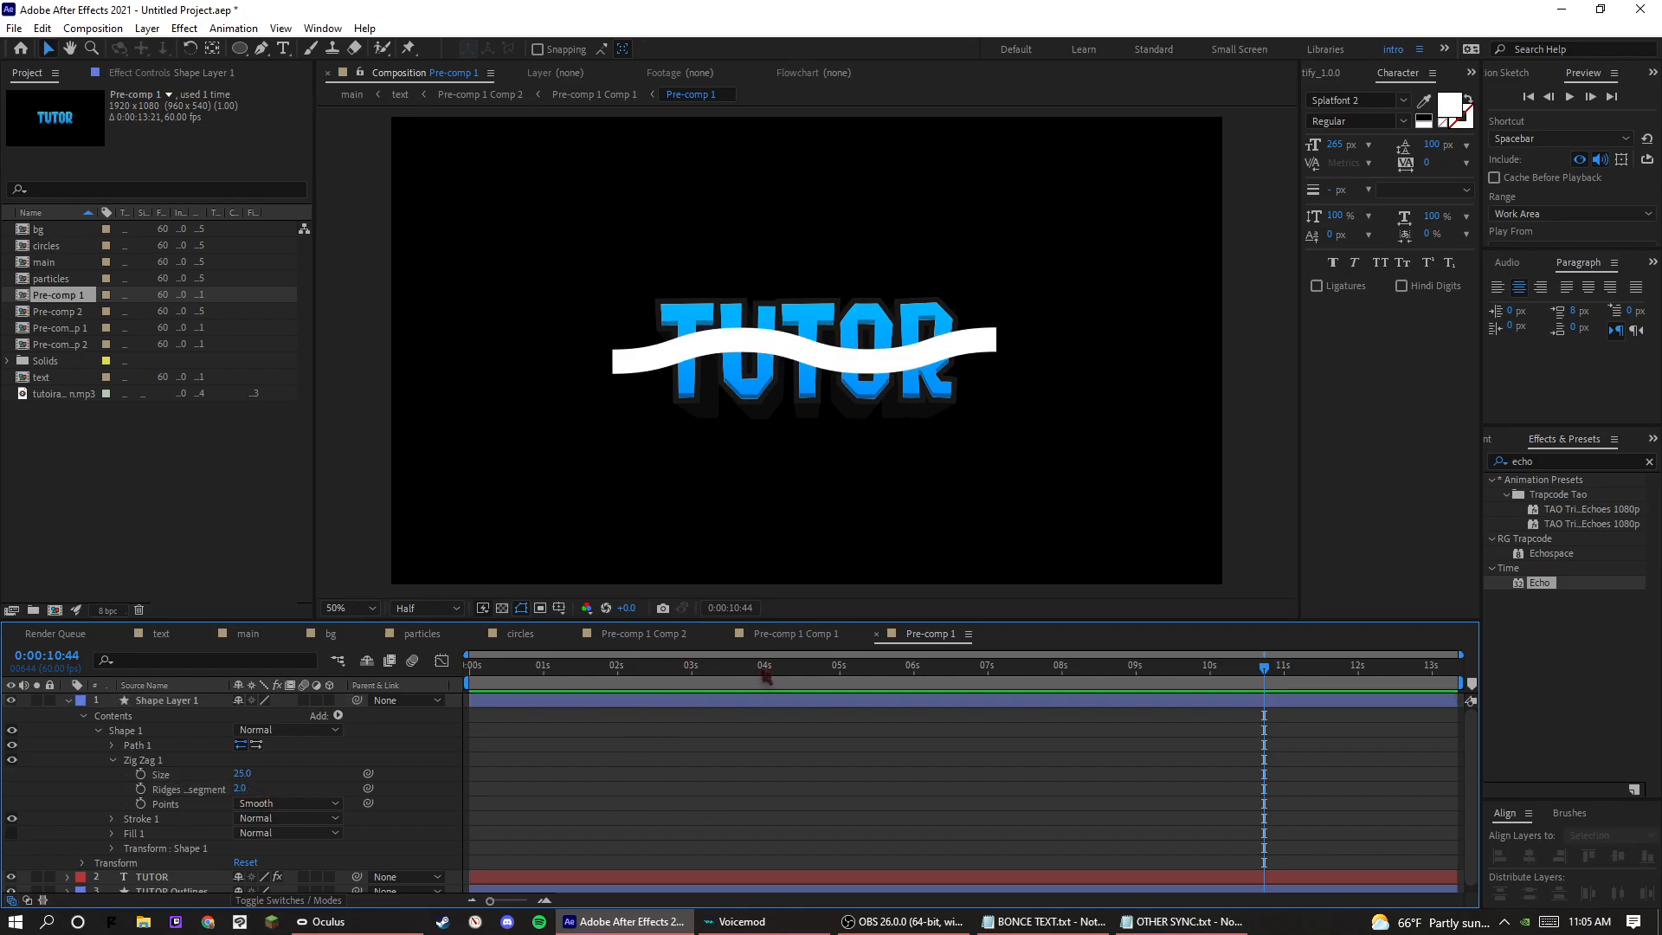
drag(240, 789, 239, 790)
click(112, 762)
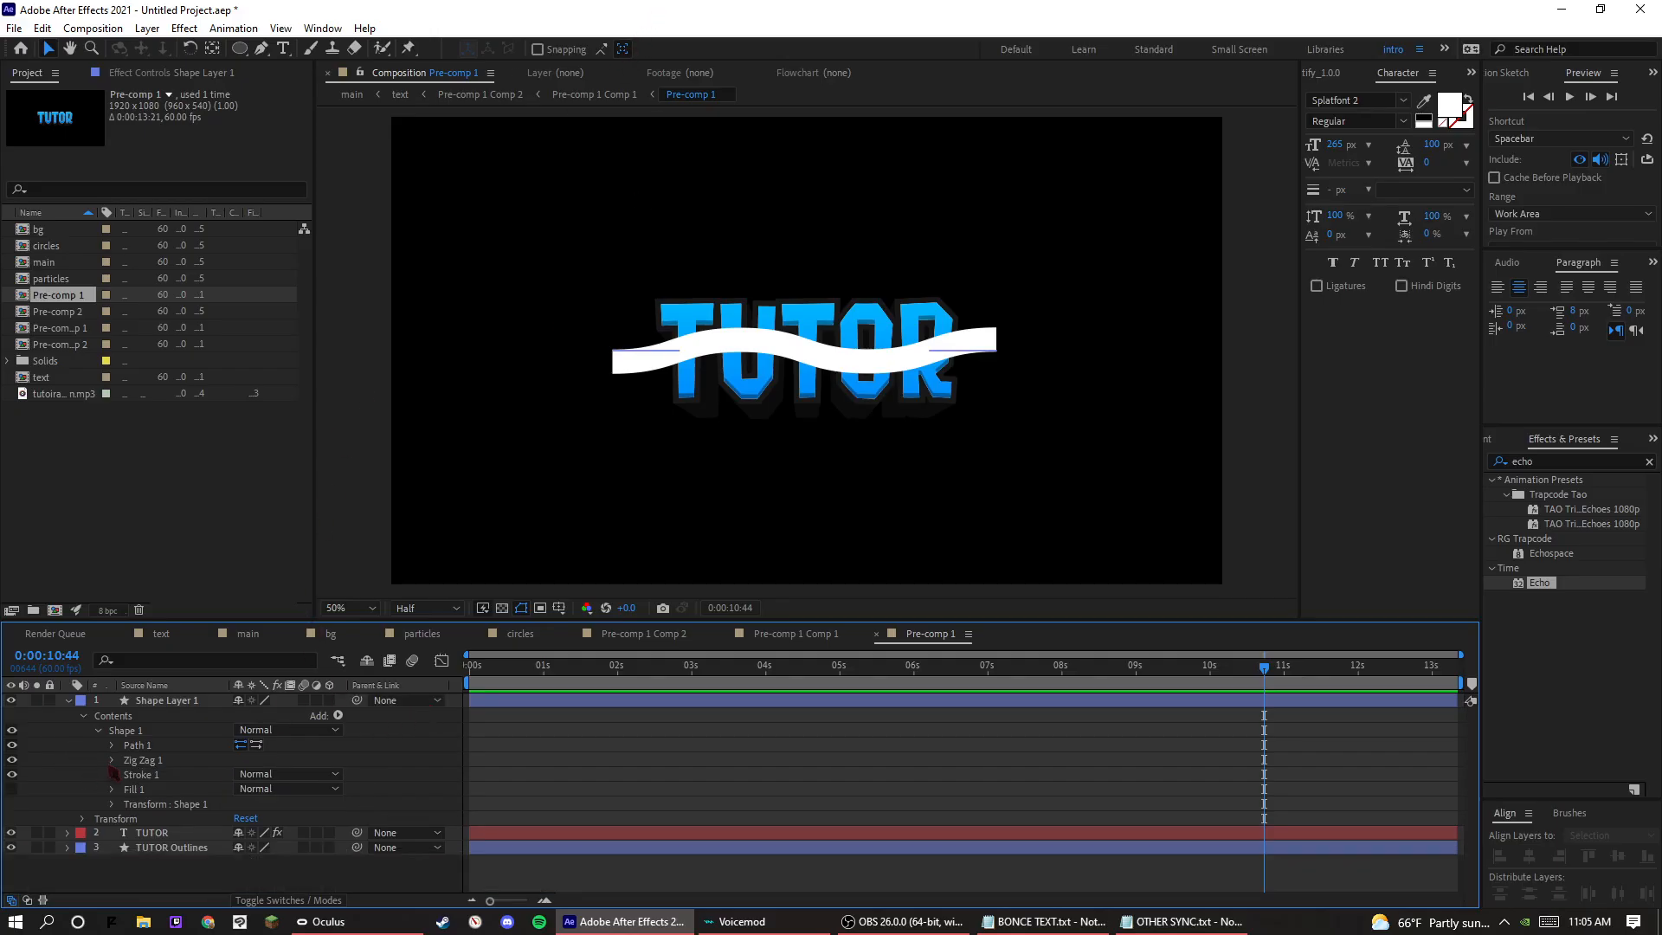
click(69, 702)
Duplicate the TUTOR text layer and set the copy's track matte to Alpha Matte "Shape Layer 1".
click(126, 714)
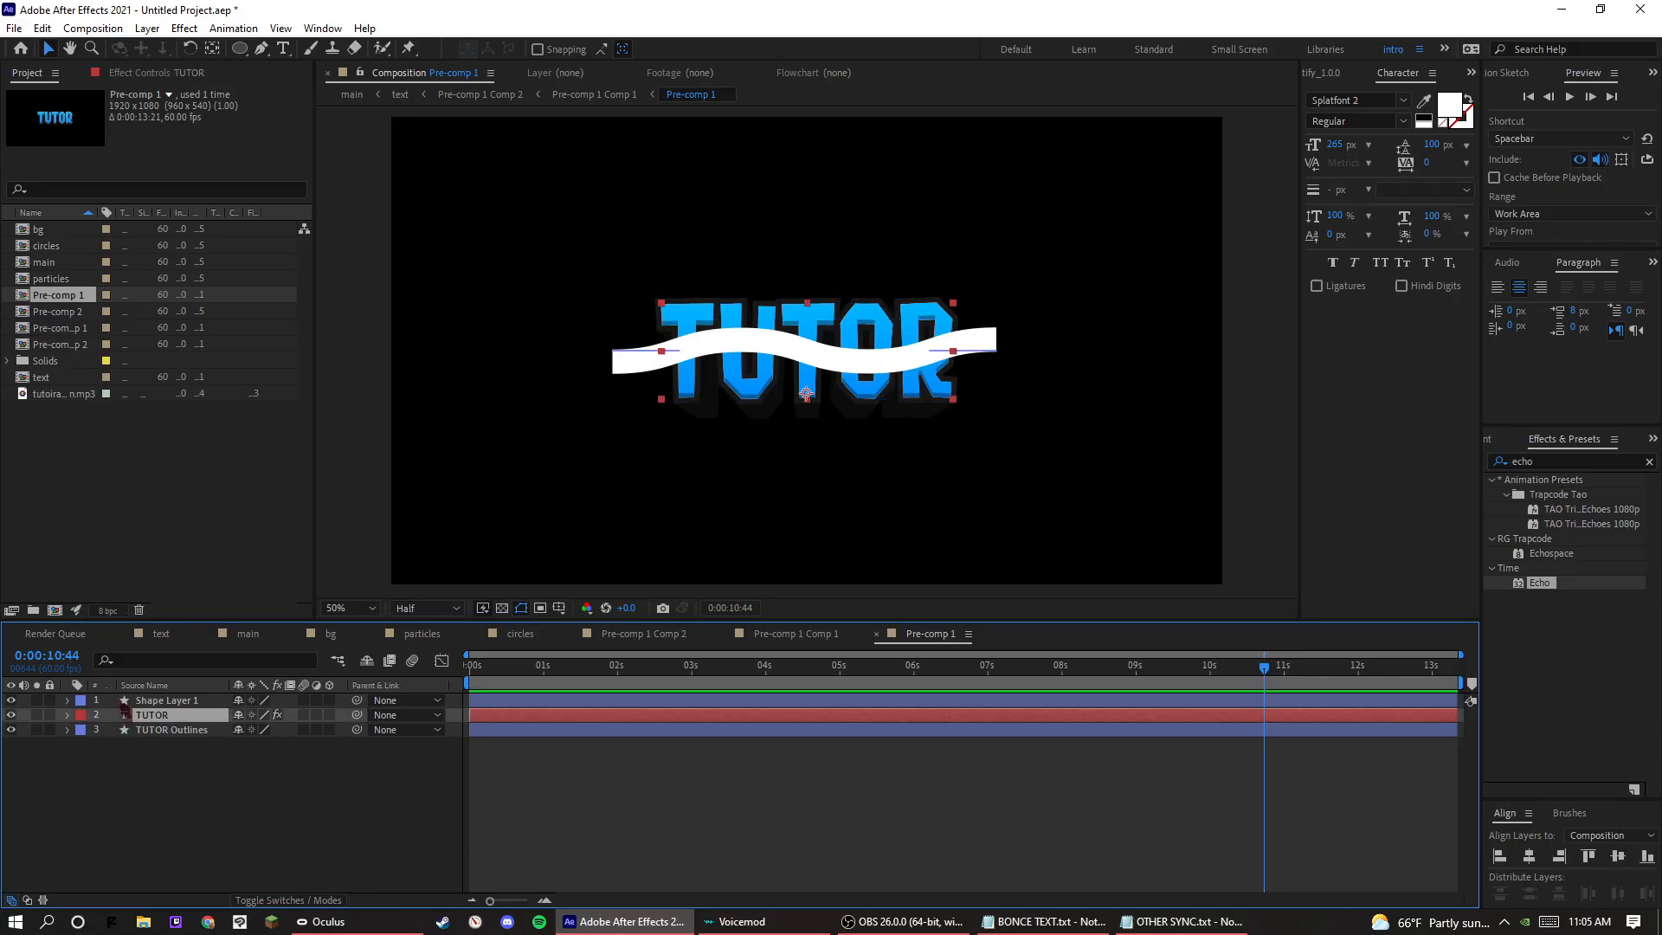
key(ctrl+d)
click(407, 715)
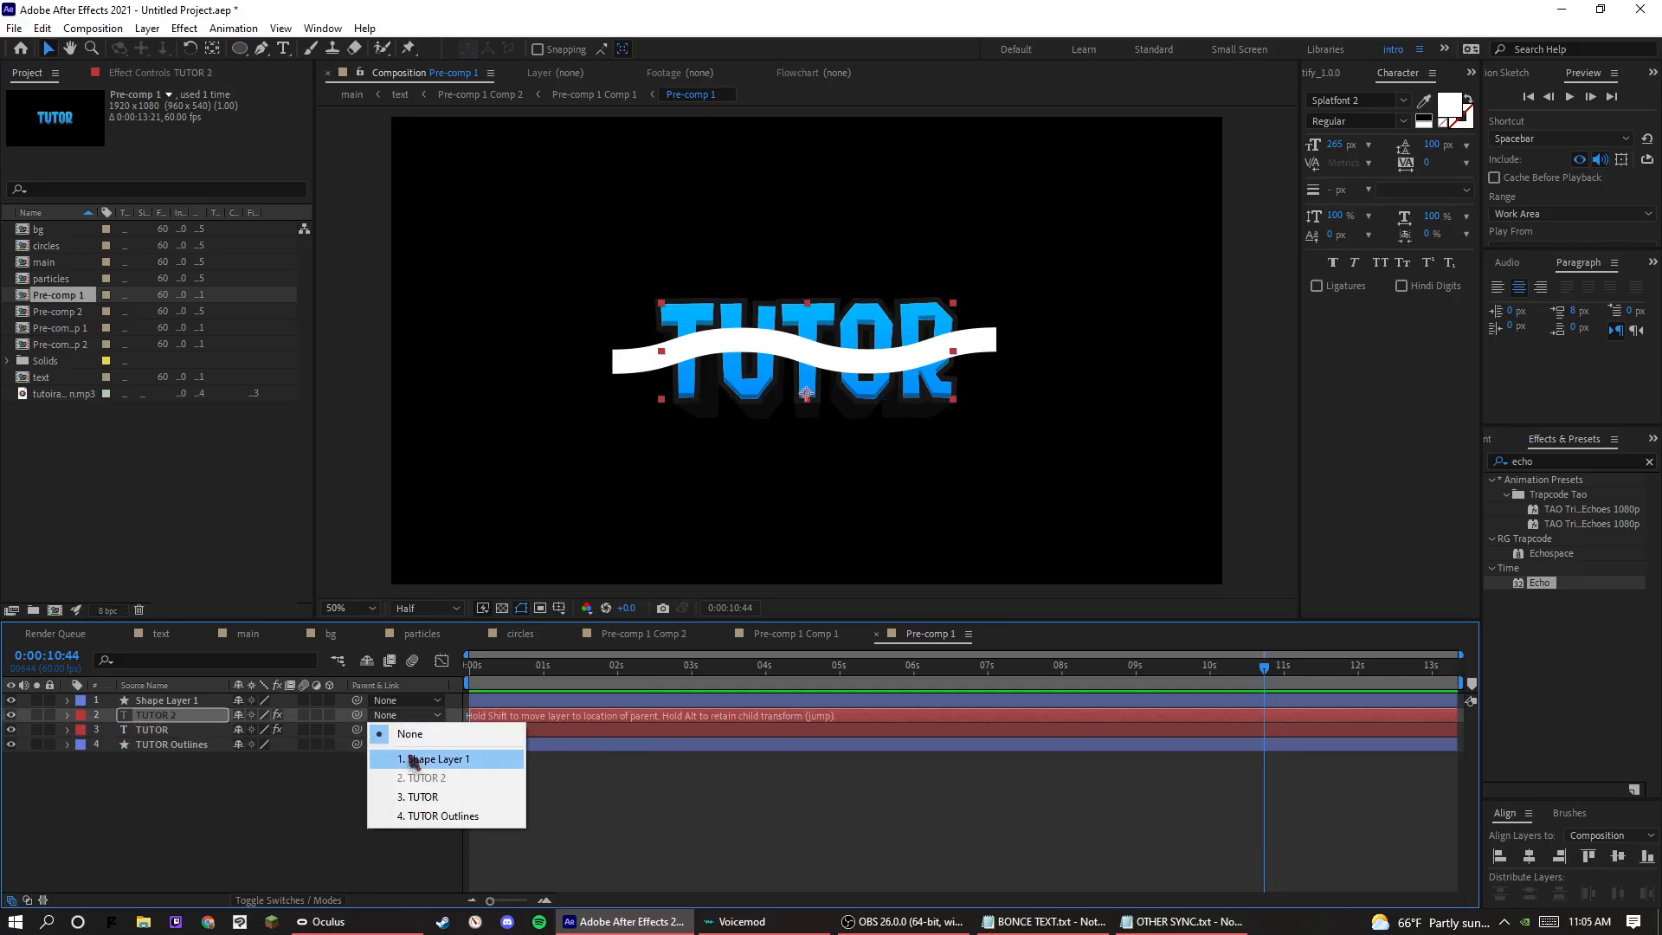
click(291, 838)
click(303, 902)
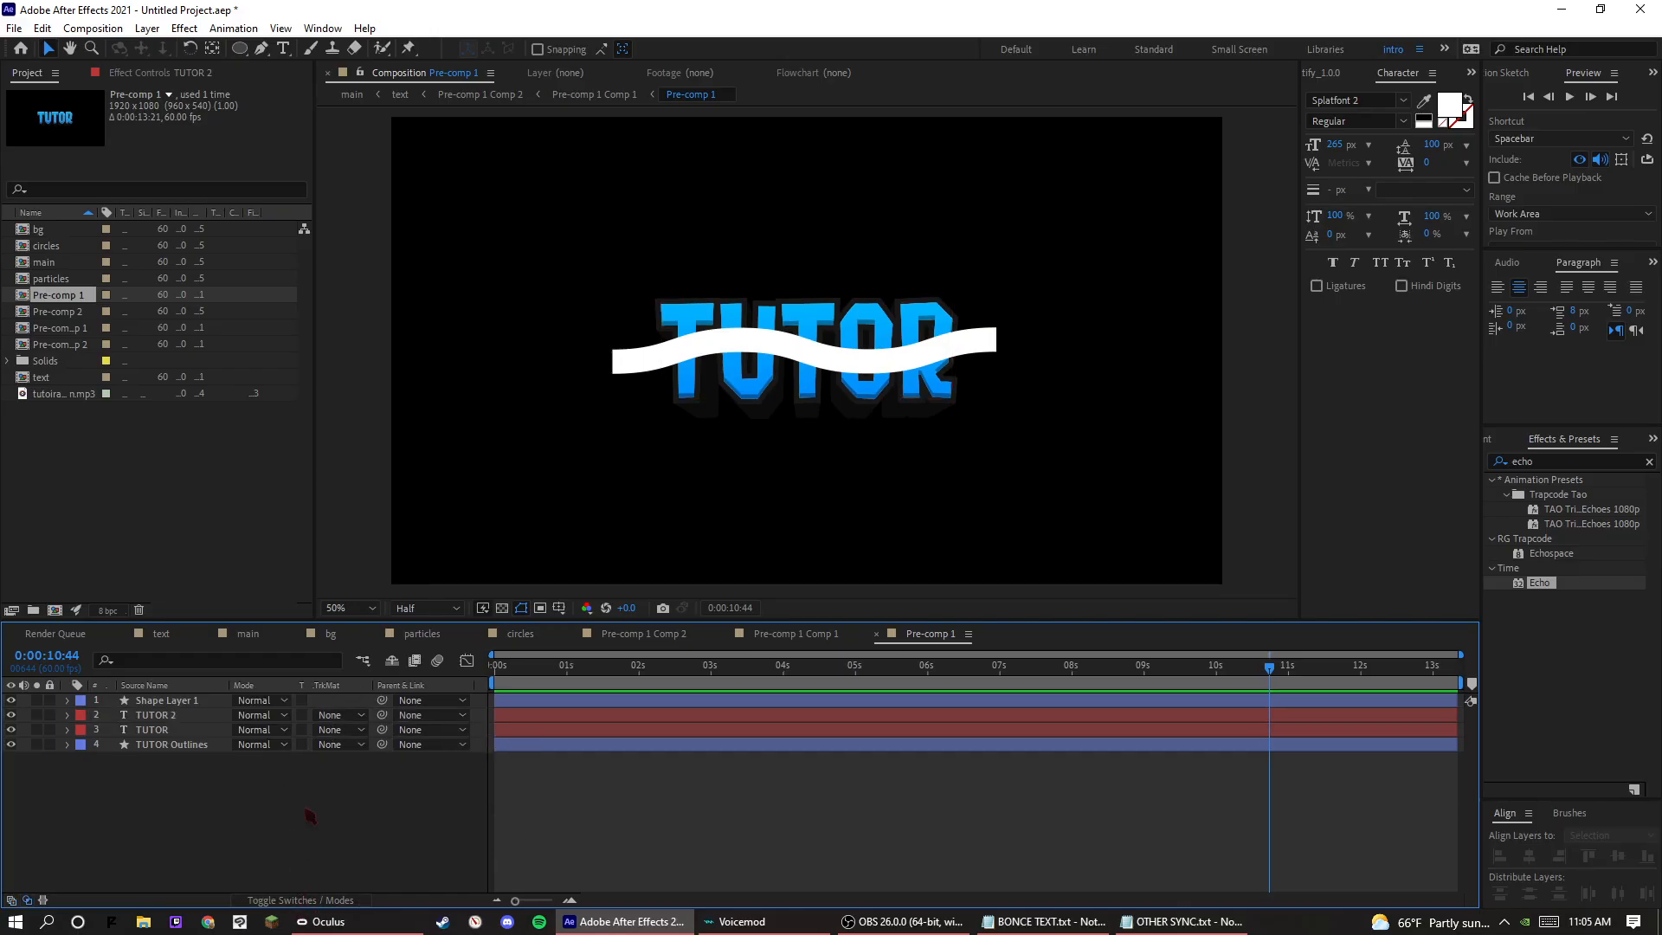
click(330, 715)
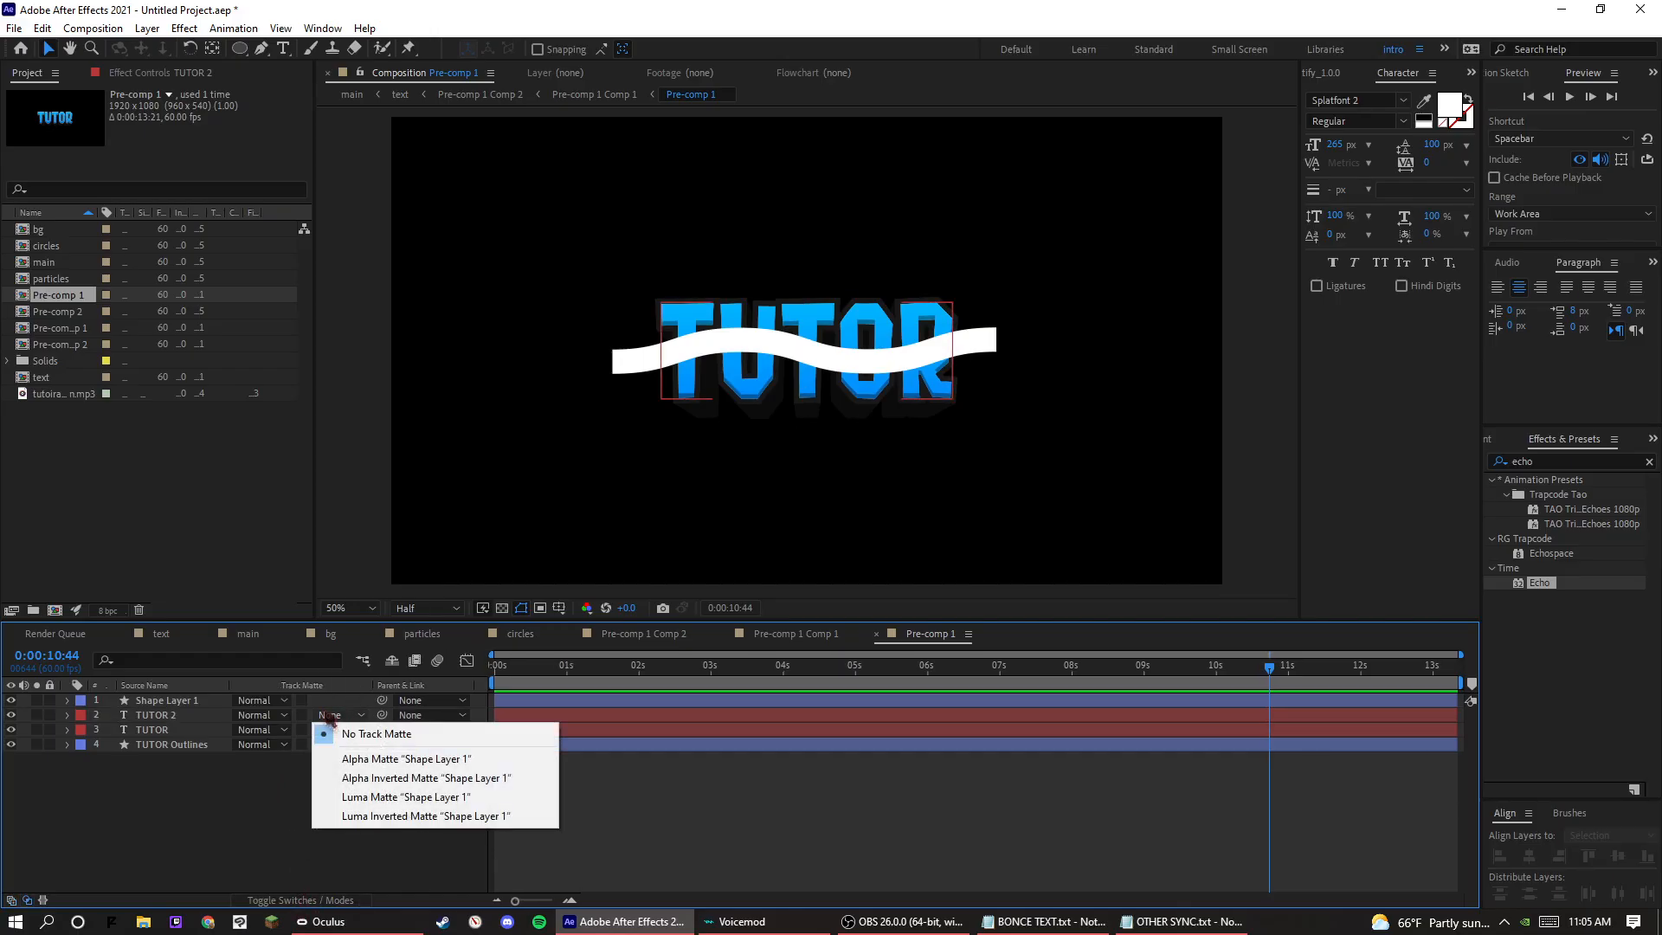
click(350, 760)
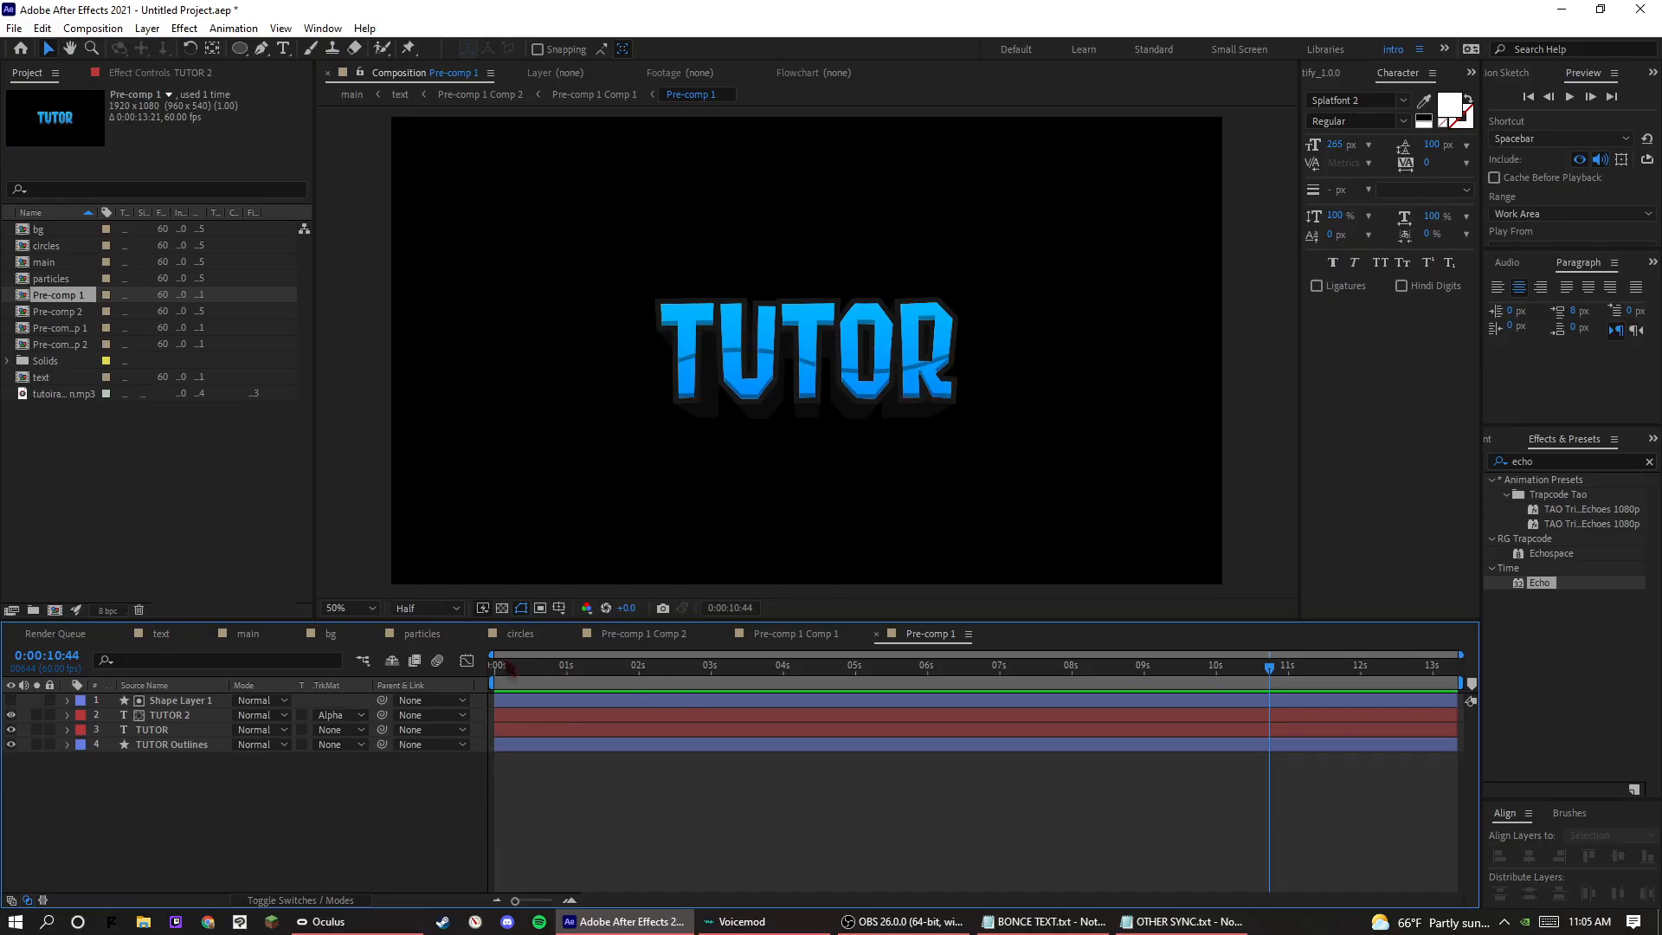
Apply the Hue/Saturation effect to the TUTOR 2 layer and set its Master Lightness to 61.
click(190, 732)
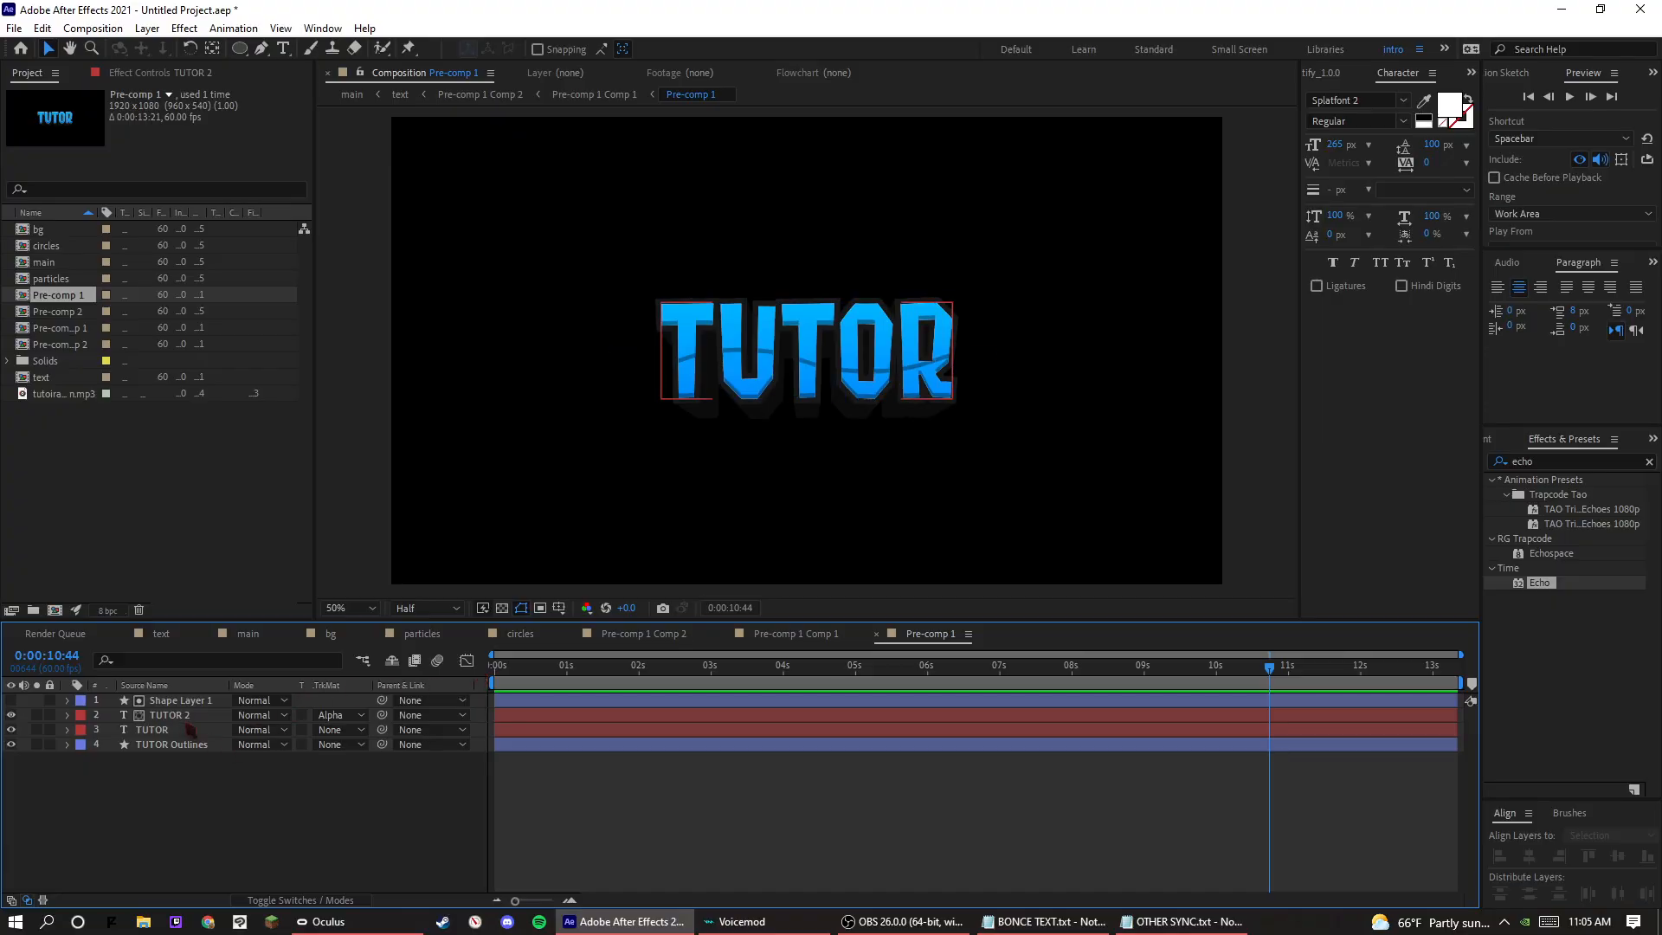
click(68, 717)
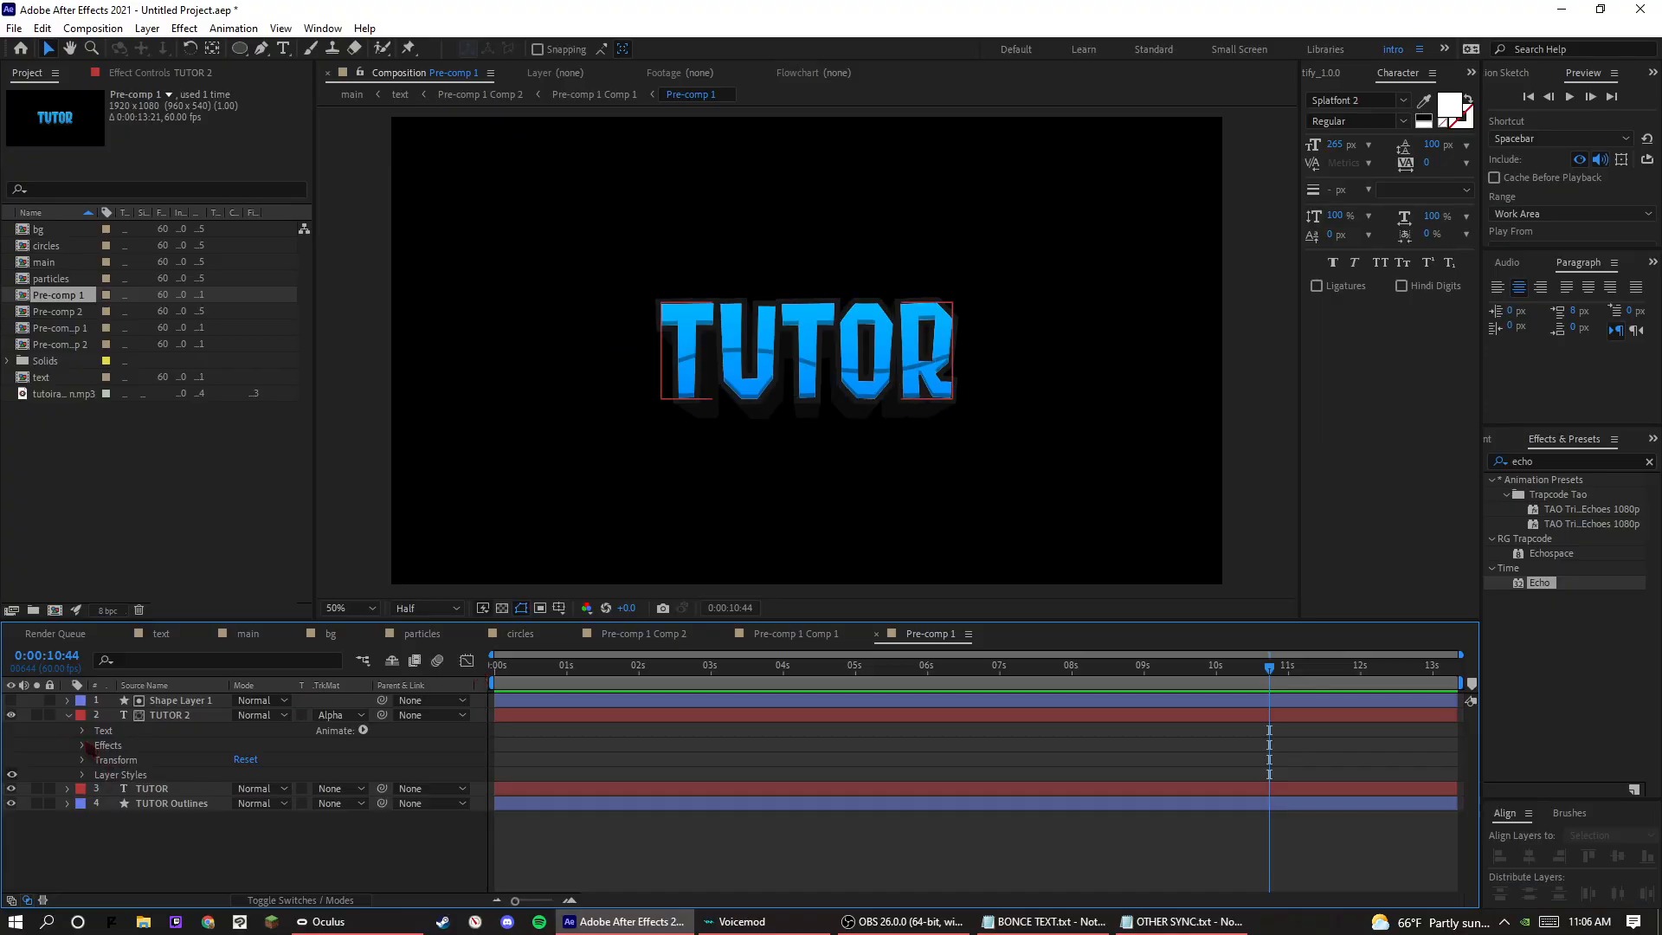
click(83, 746)
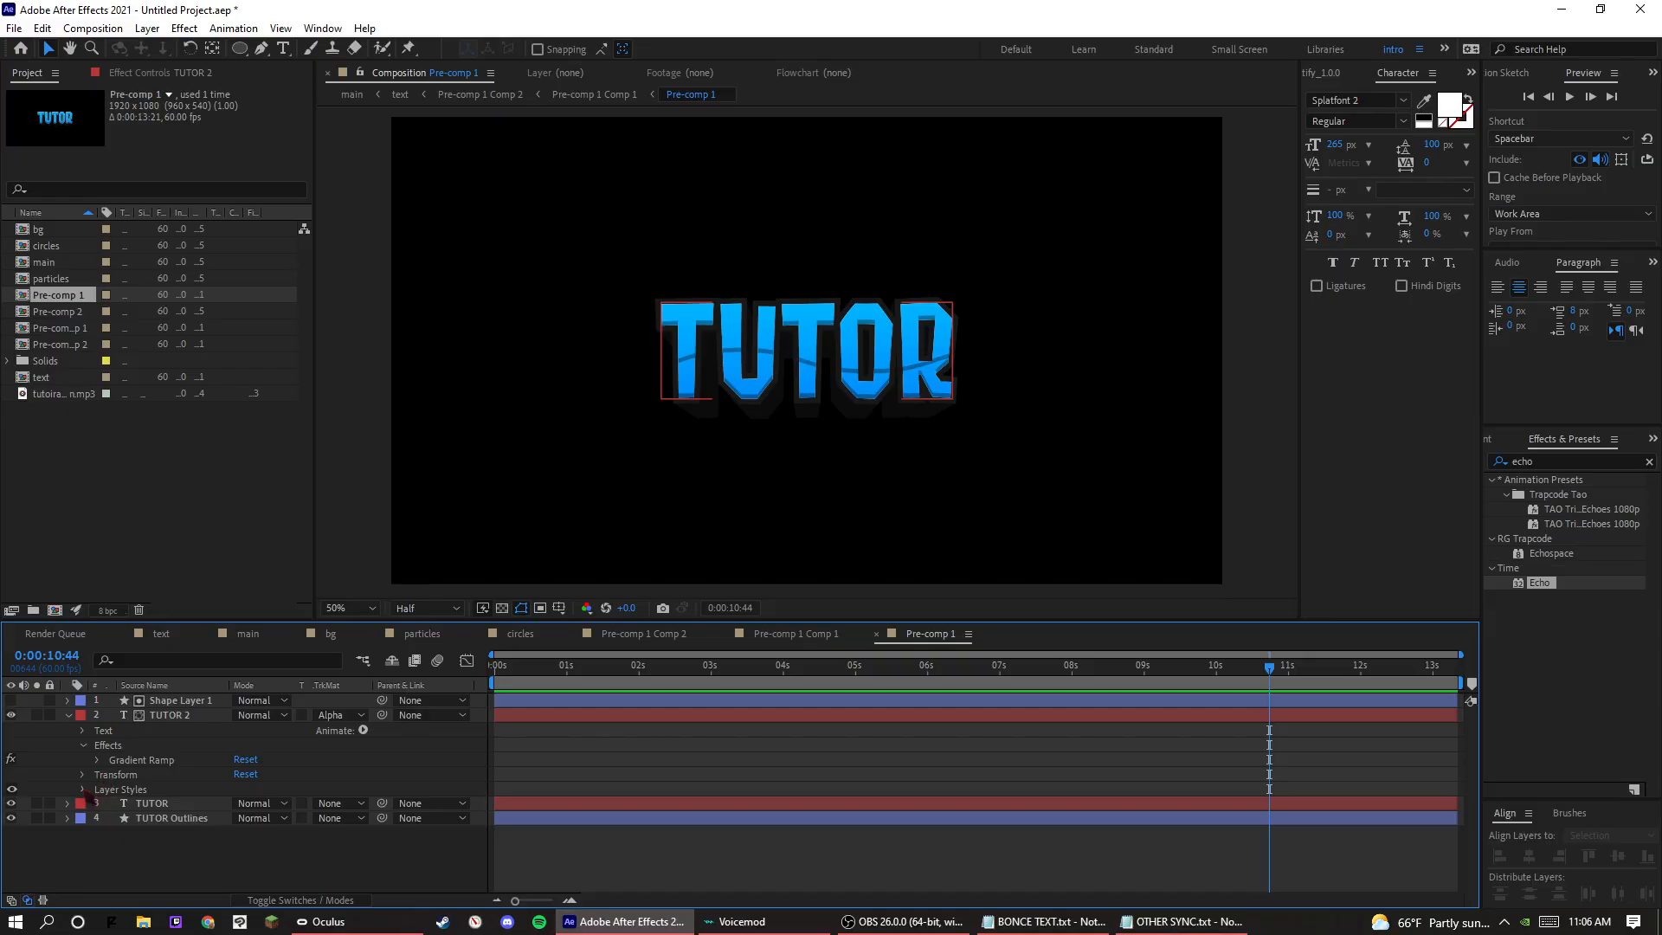
click(82, 789)
click(806, 393)
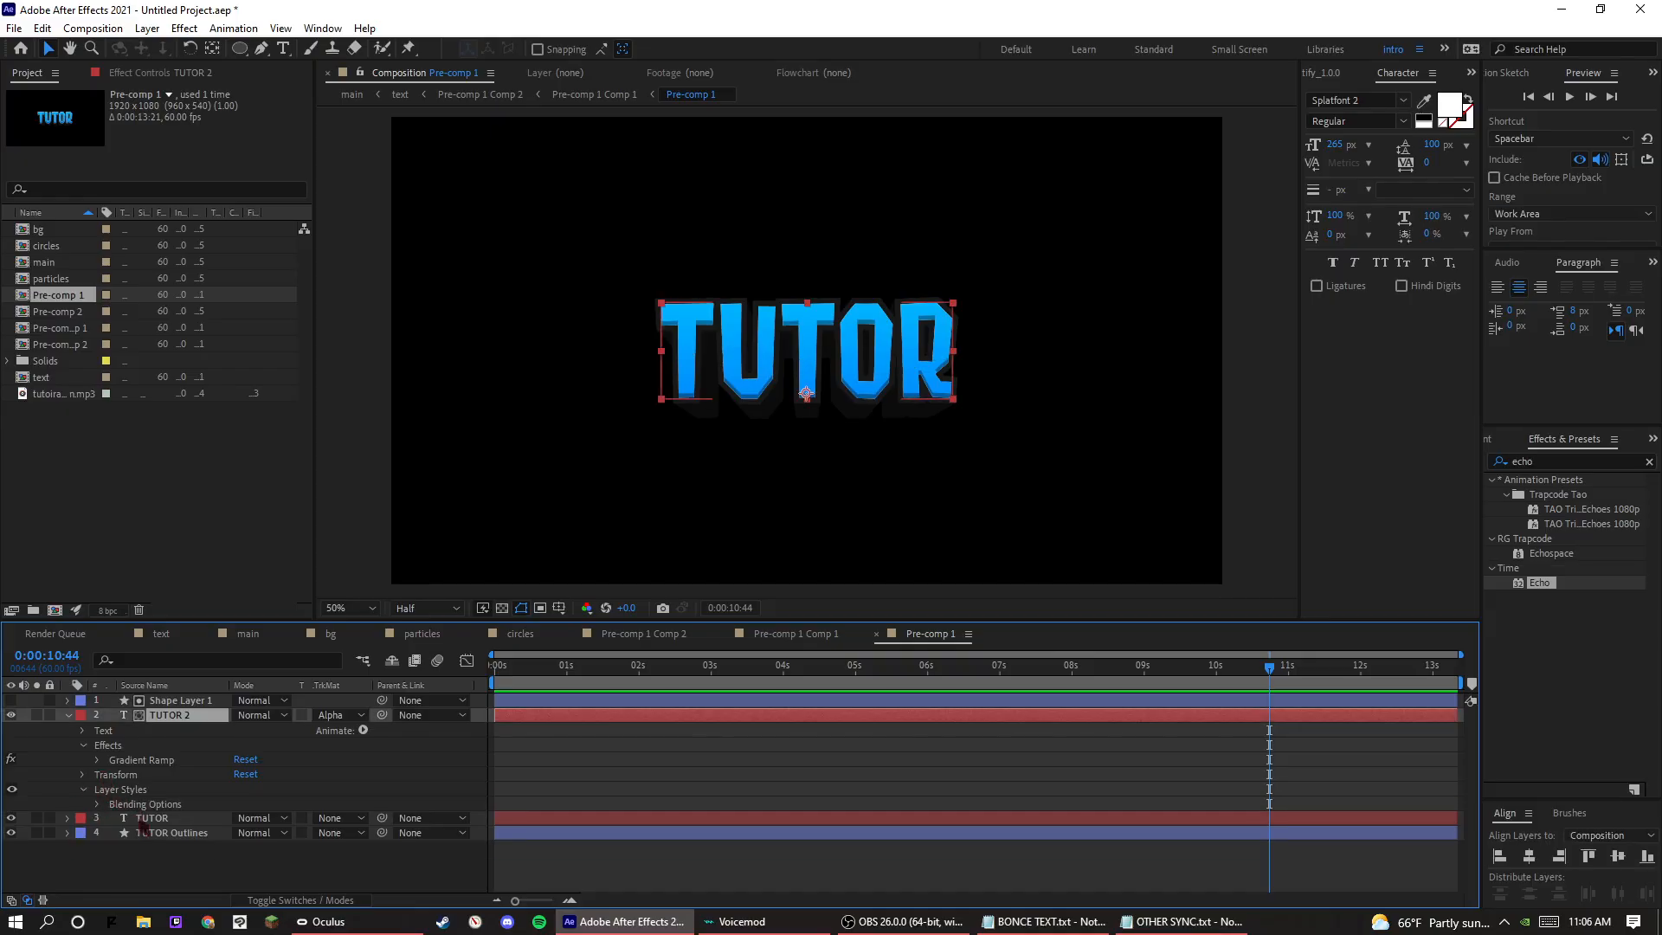
click(1593, 462)
text(hue)
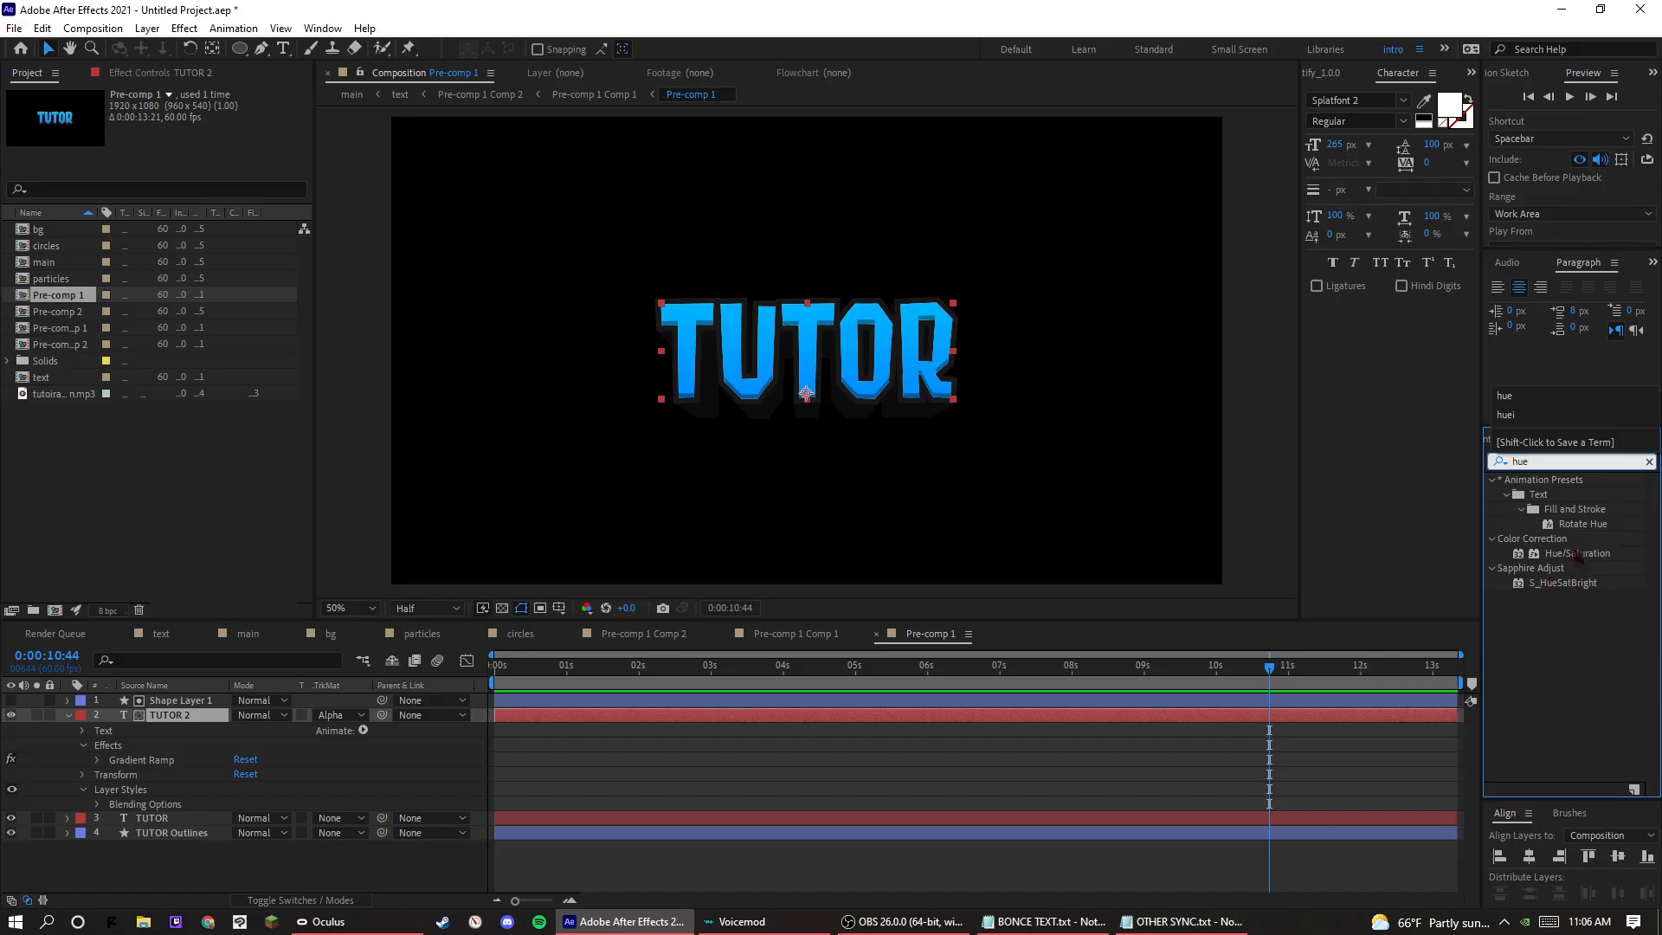
drag(1577, 558, 246, 715)
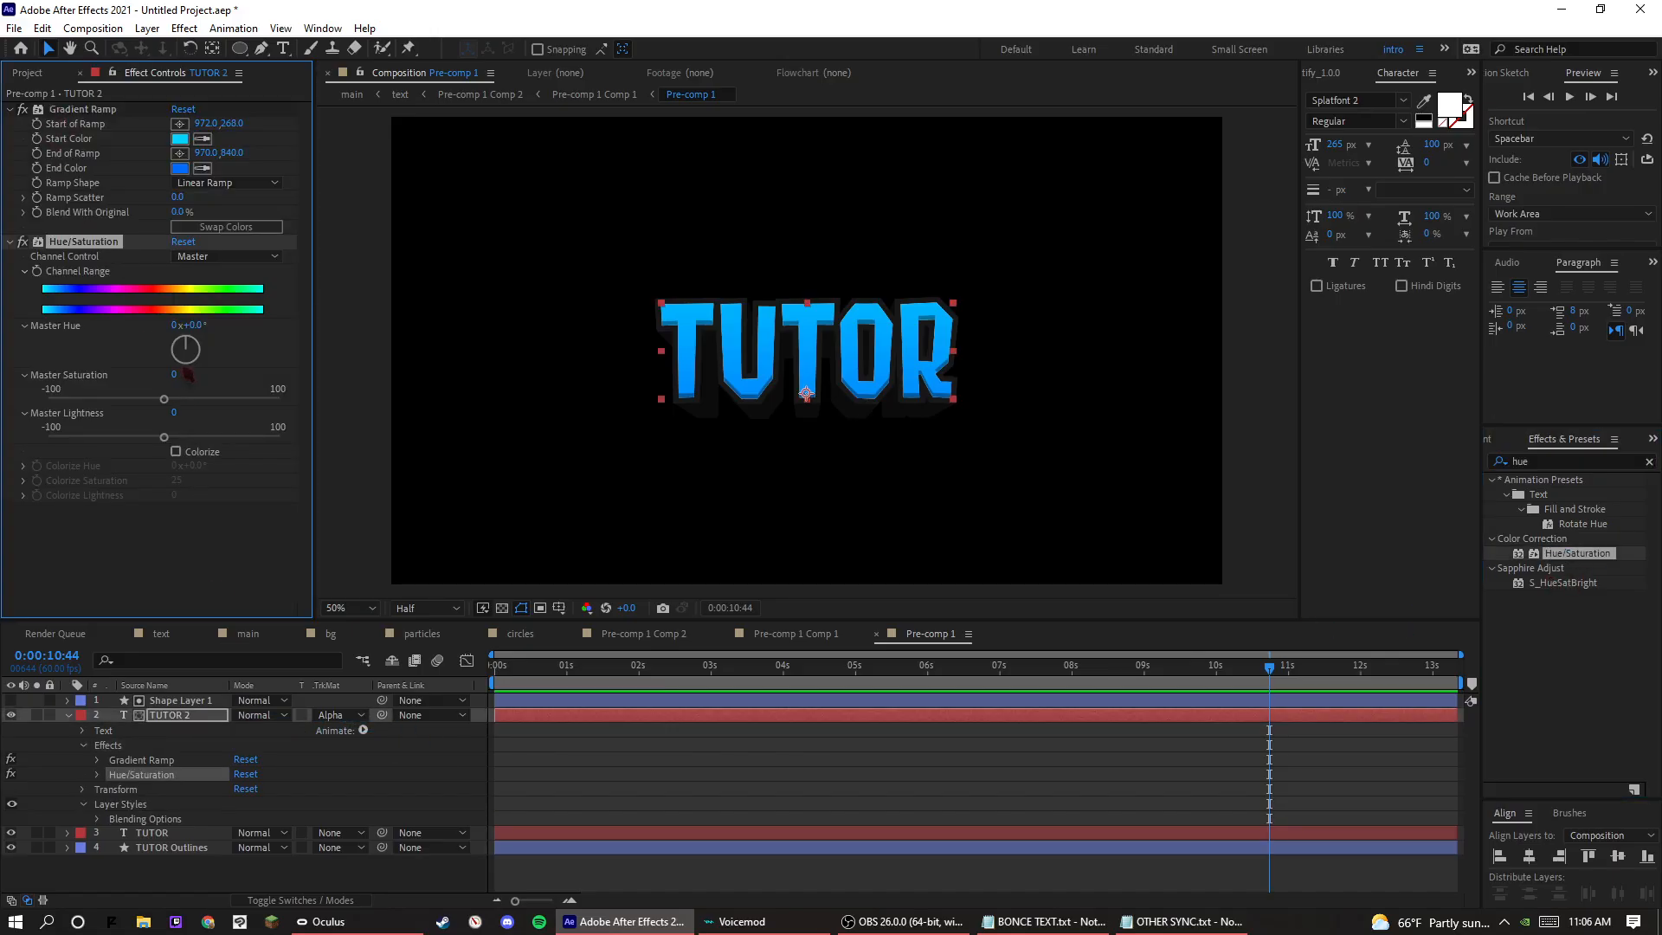
drag(170, 433, 240, 445)
Reduce Shape Layer 1's stroke width to 41 px and preview the composition from the start.
click(146, 687)
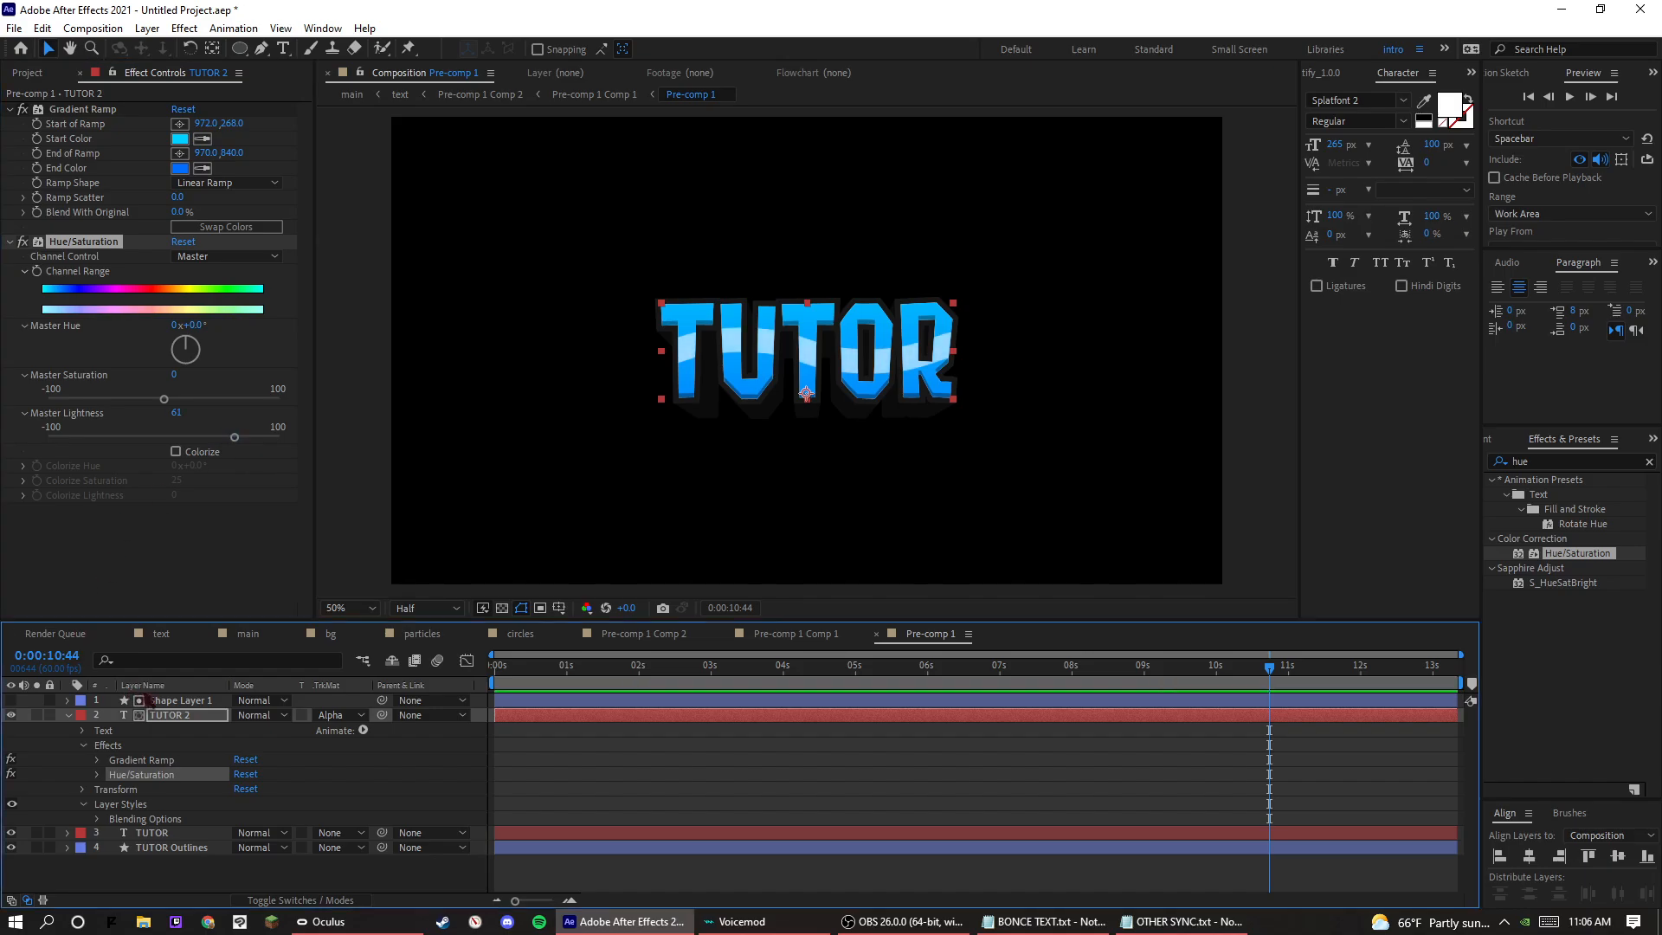
click(161, 686)
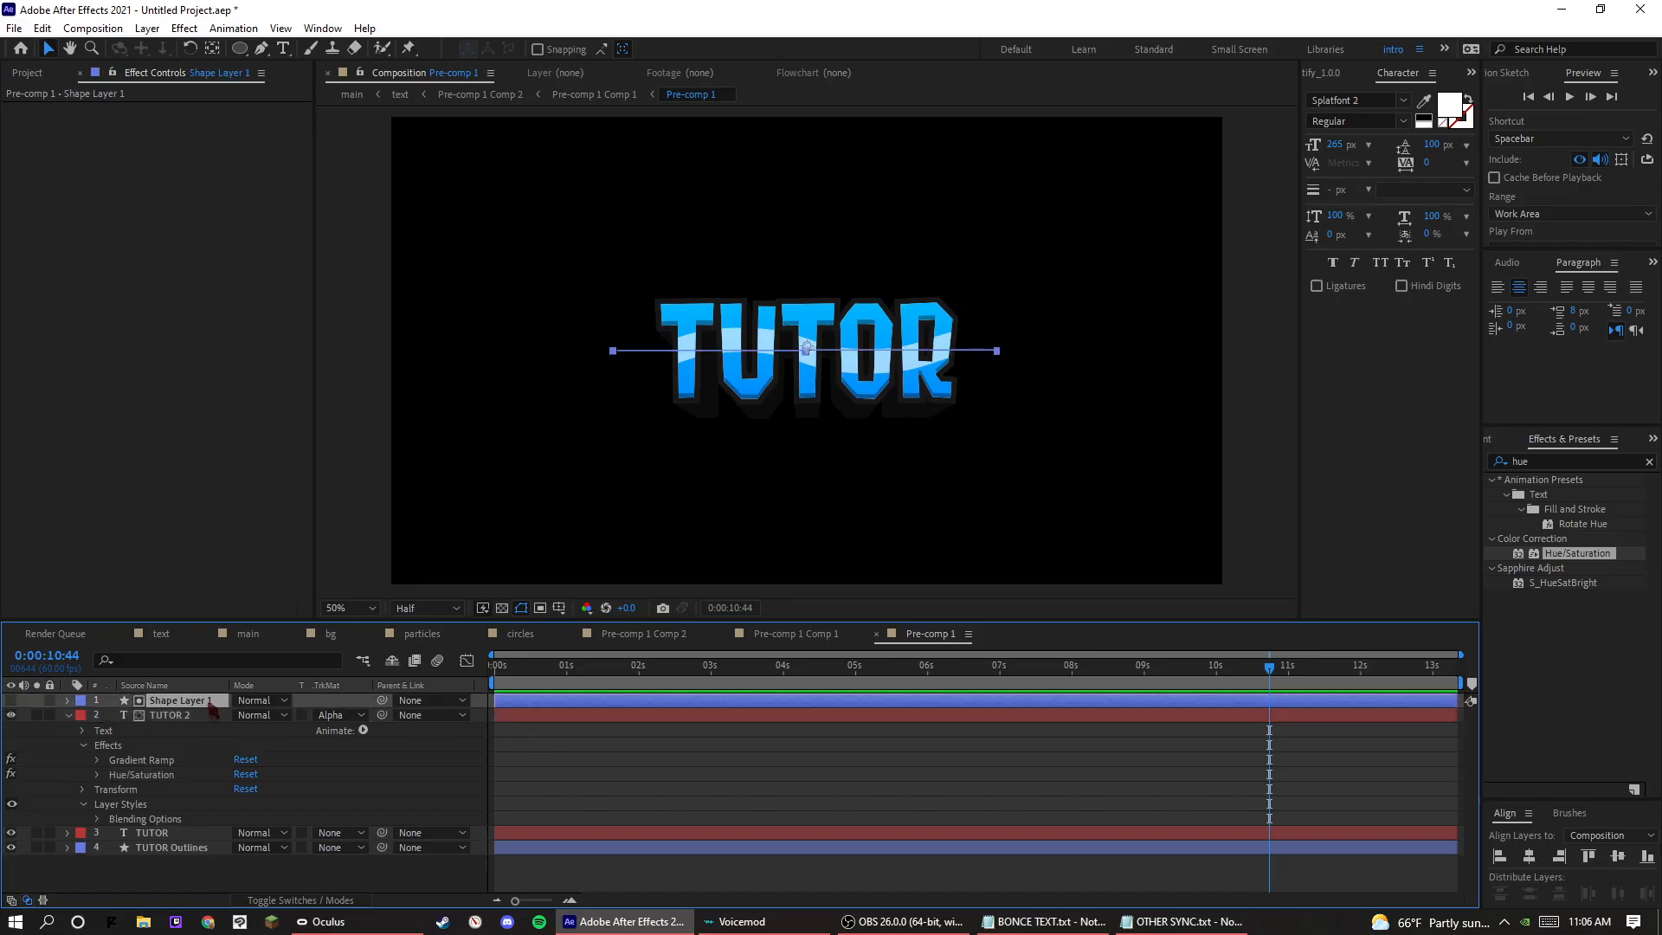
click(806, 350)
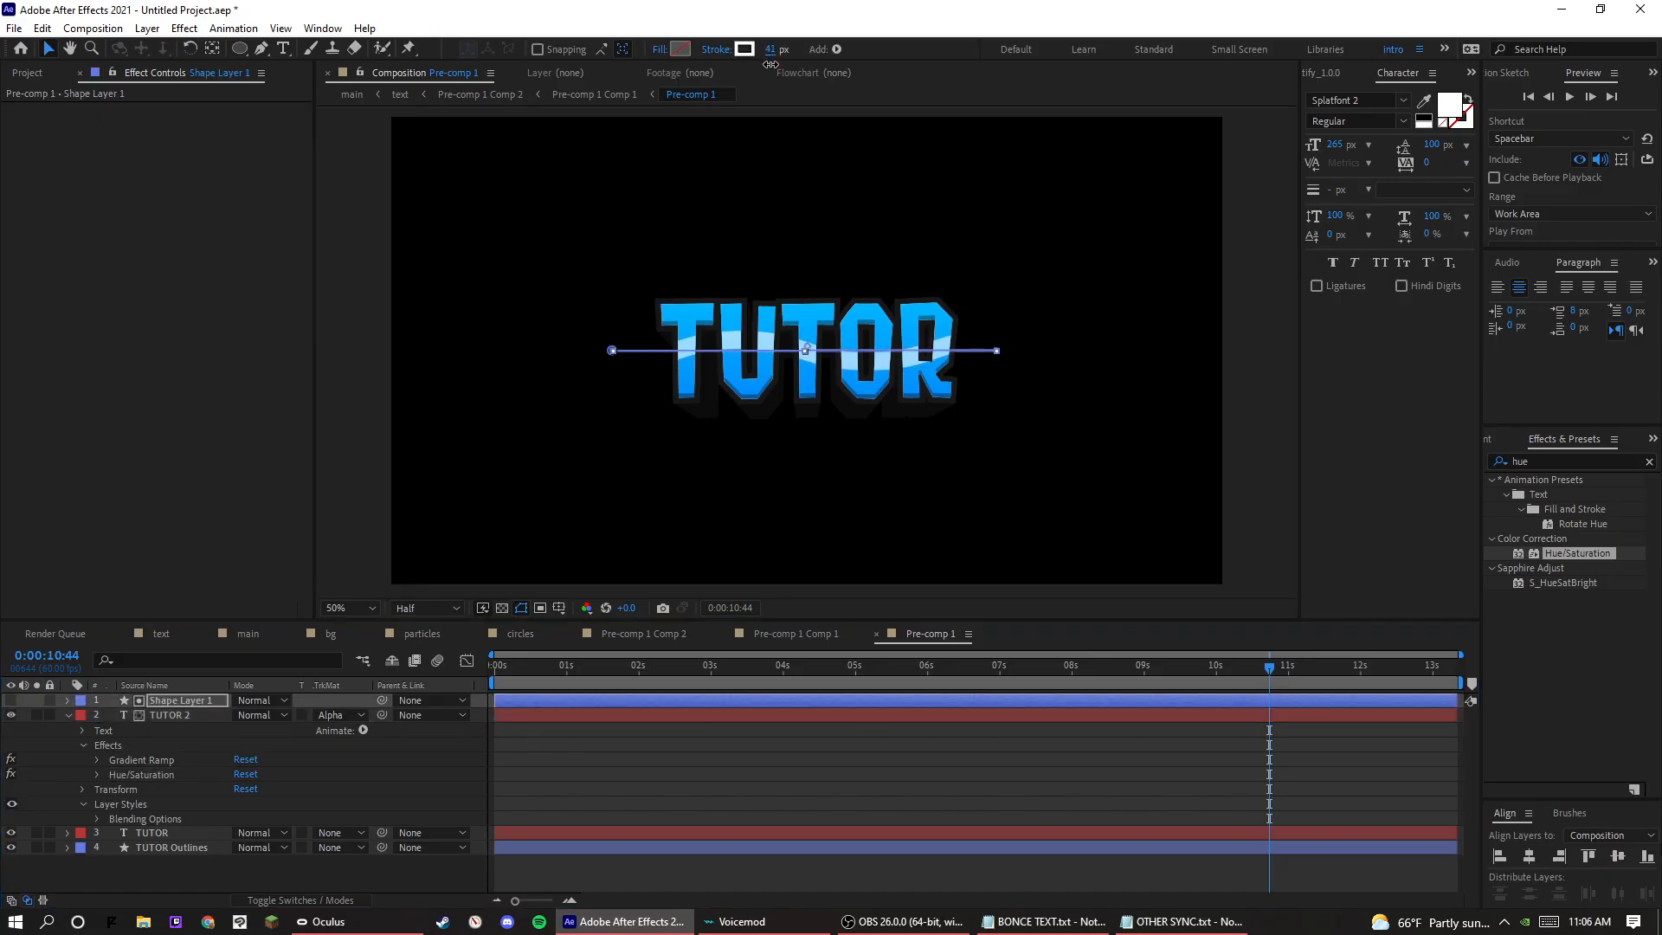
click(886, 708)
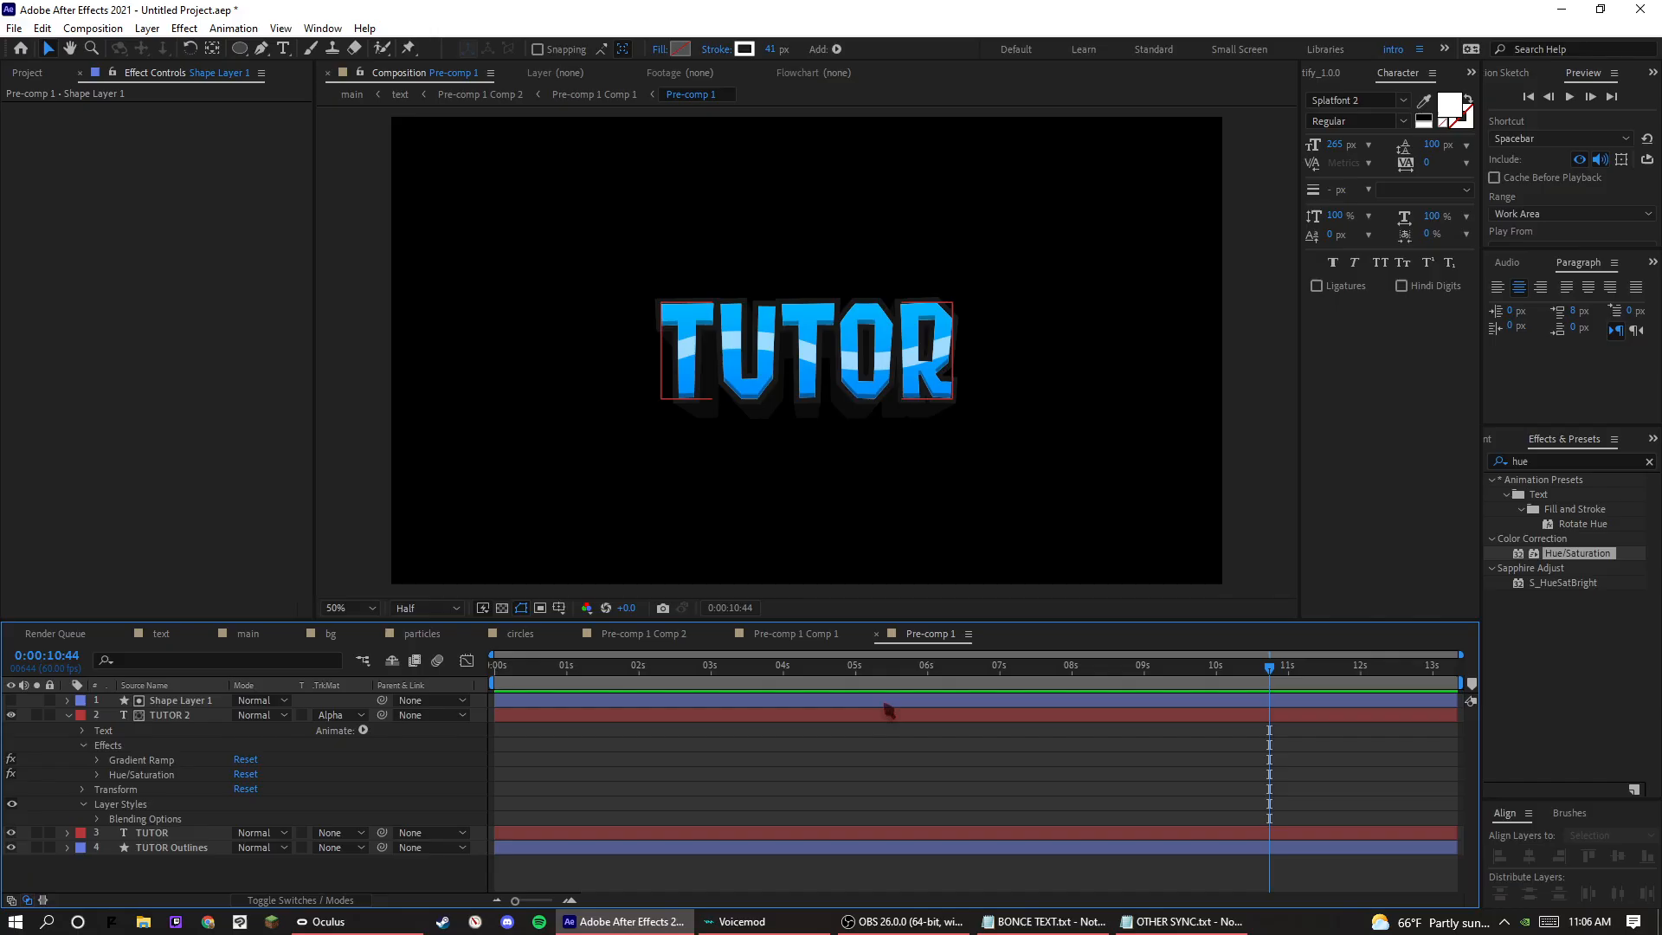
key(space)
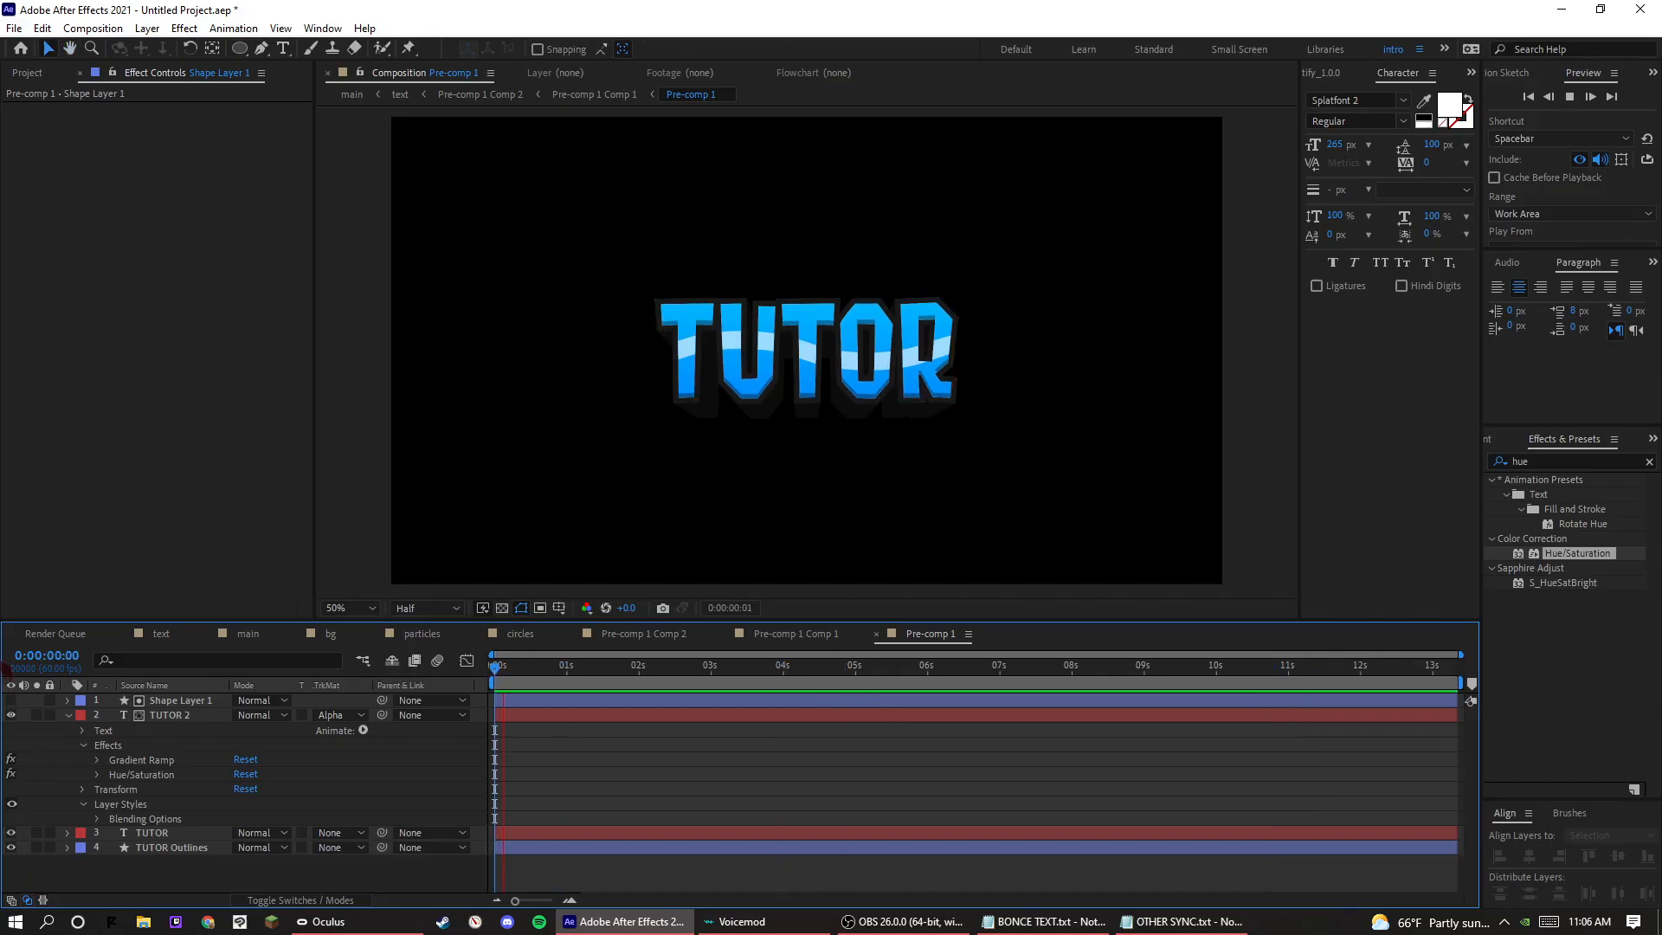
Delete Zig Zag 1 from Shape Layer 1 and play back the straight stripe.
click(66, 700)
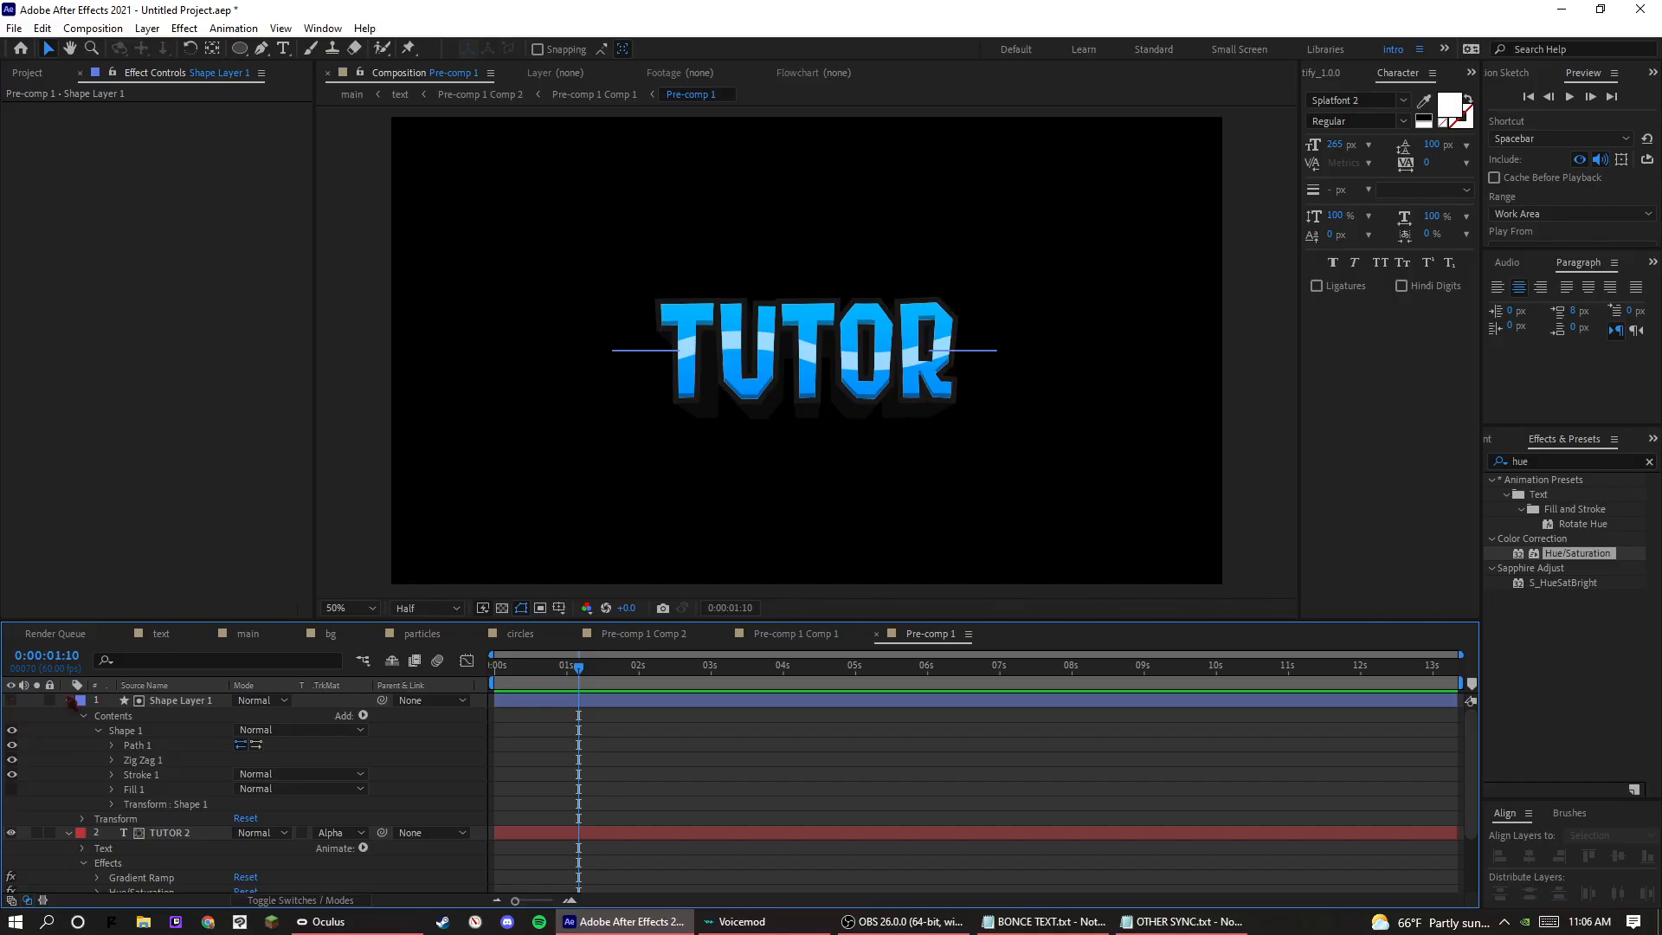
click(68, 700)
click(68, 701)
click(149, 762)
key(Delete)
key(space)
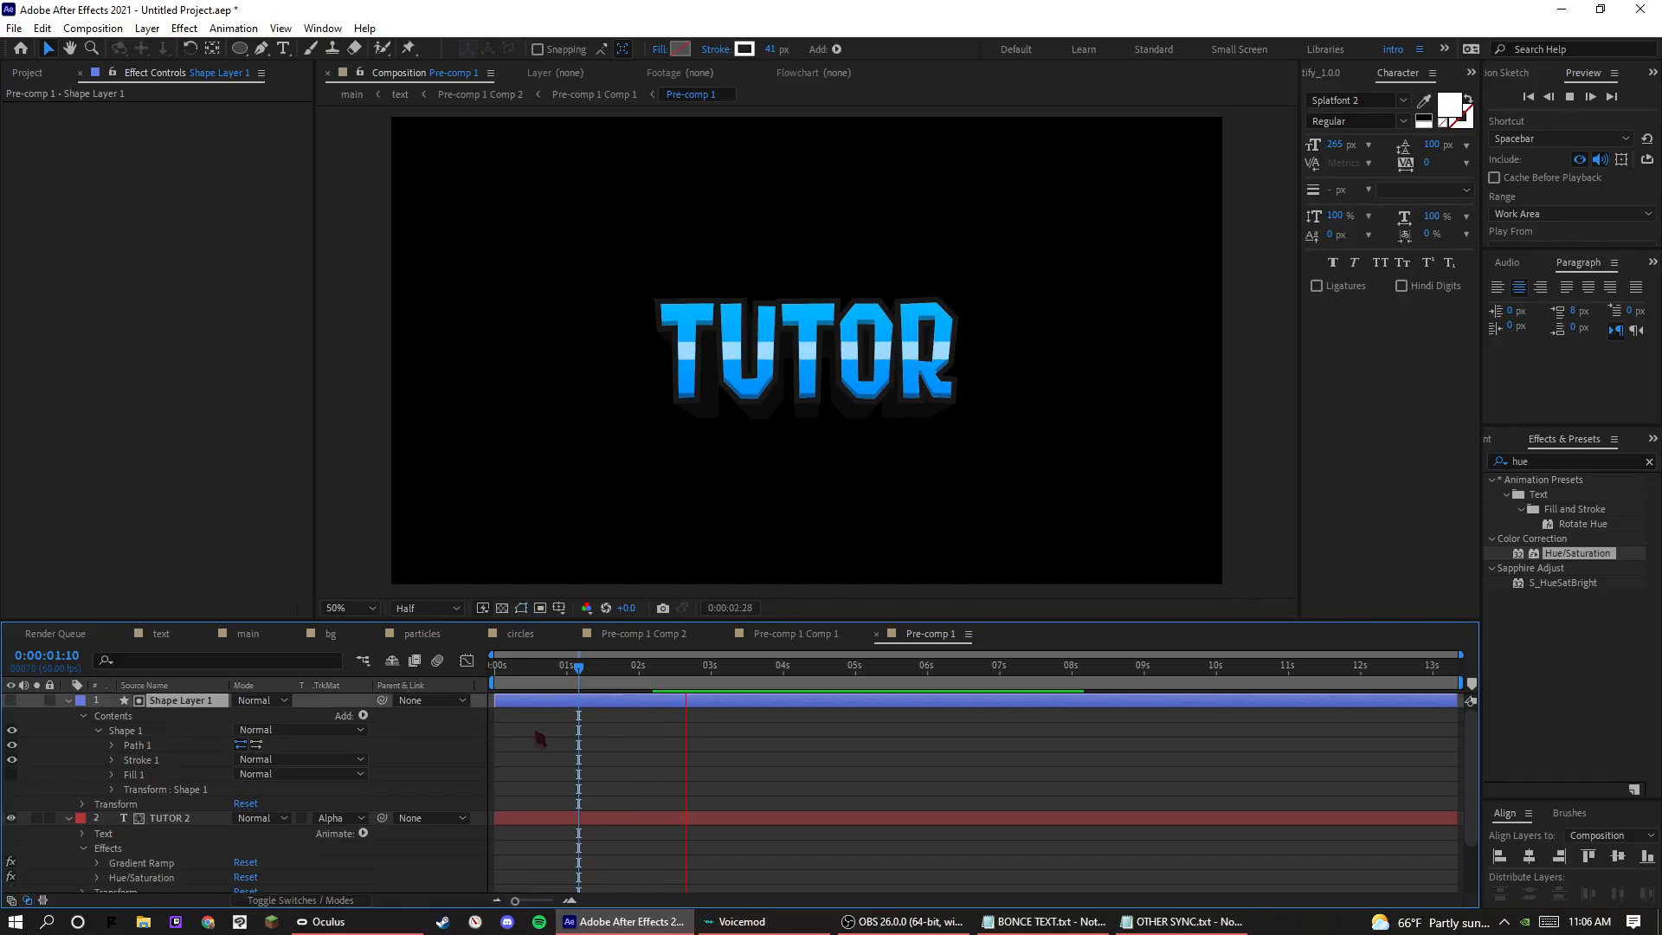
Add a Wiggle Paths operator to Shape Layer 1 and preview the stripe's movement.
click(363, 715)
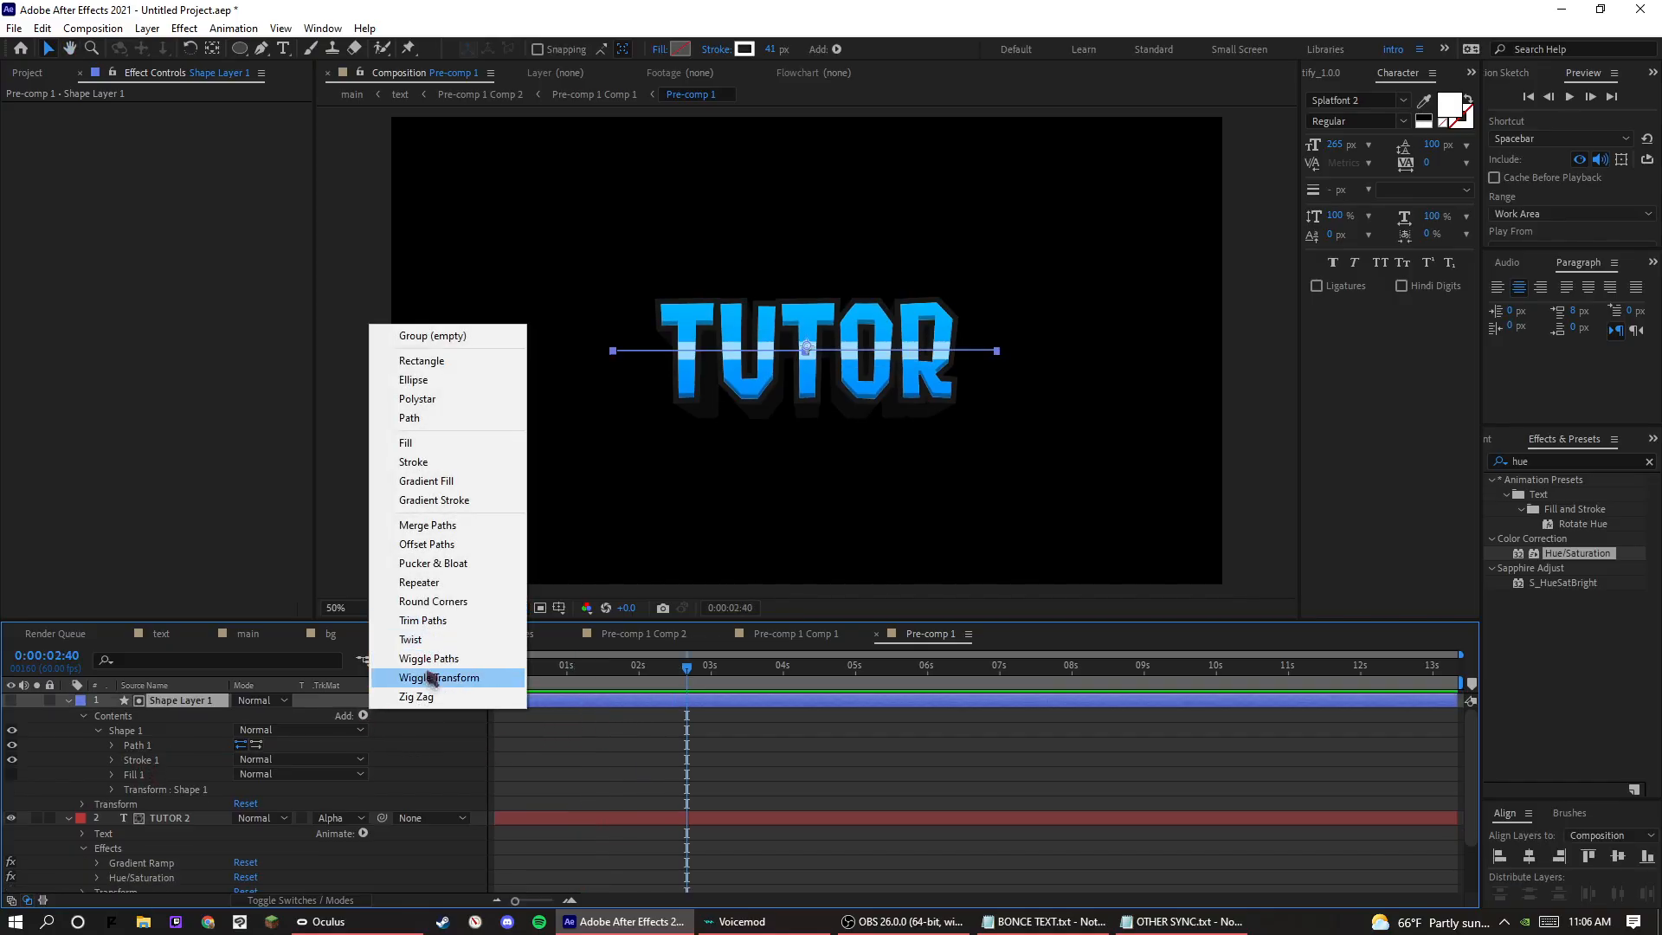
click(429, 658)
key(space)
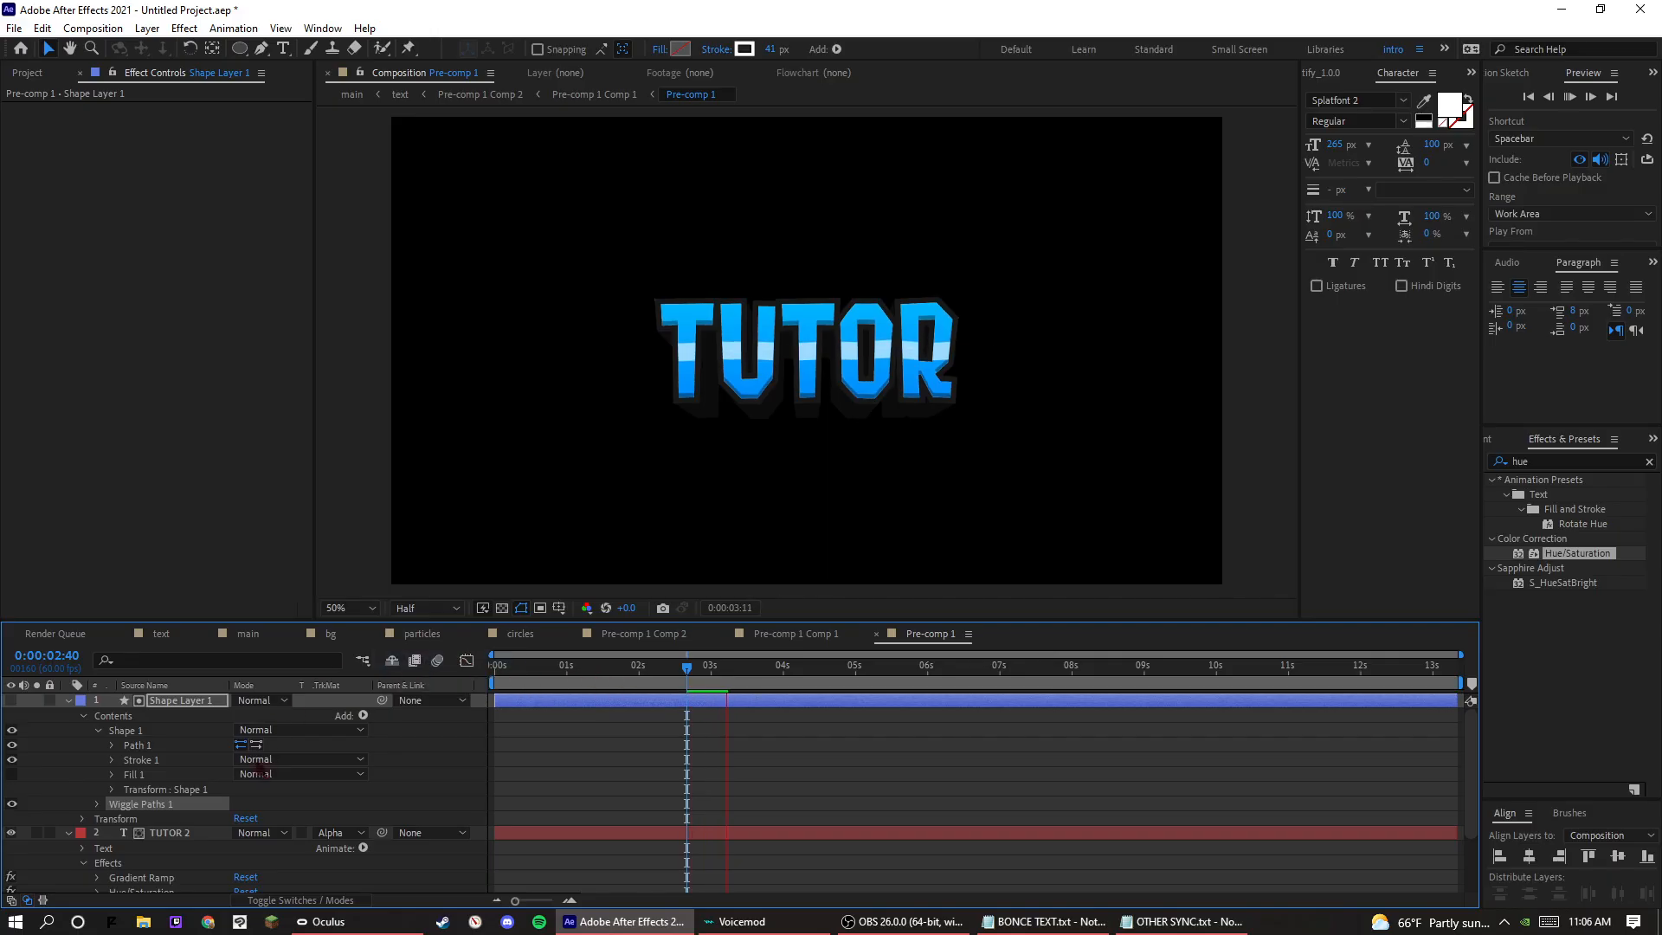
click(69, 701)
key(space)
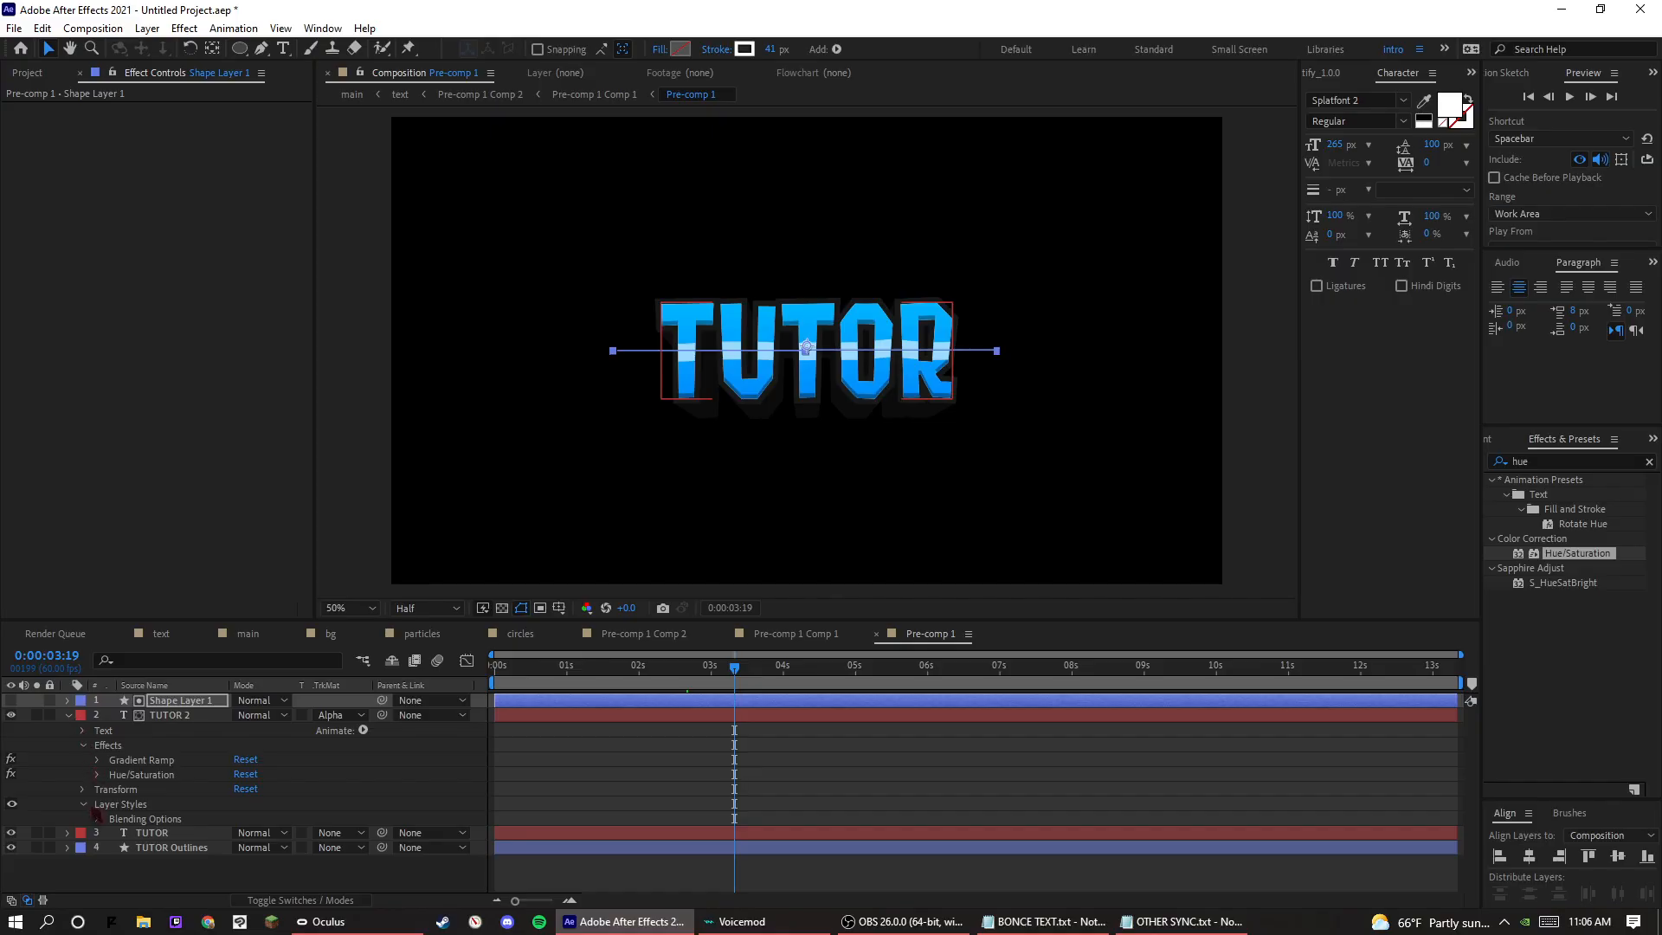
Set Shape Layer 1's Wiggle Paths Size to 70 and Detail to 16, previewing the stripe's movement.
click(81, 731)
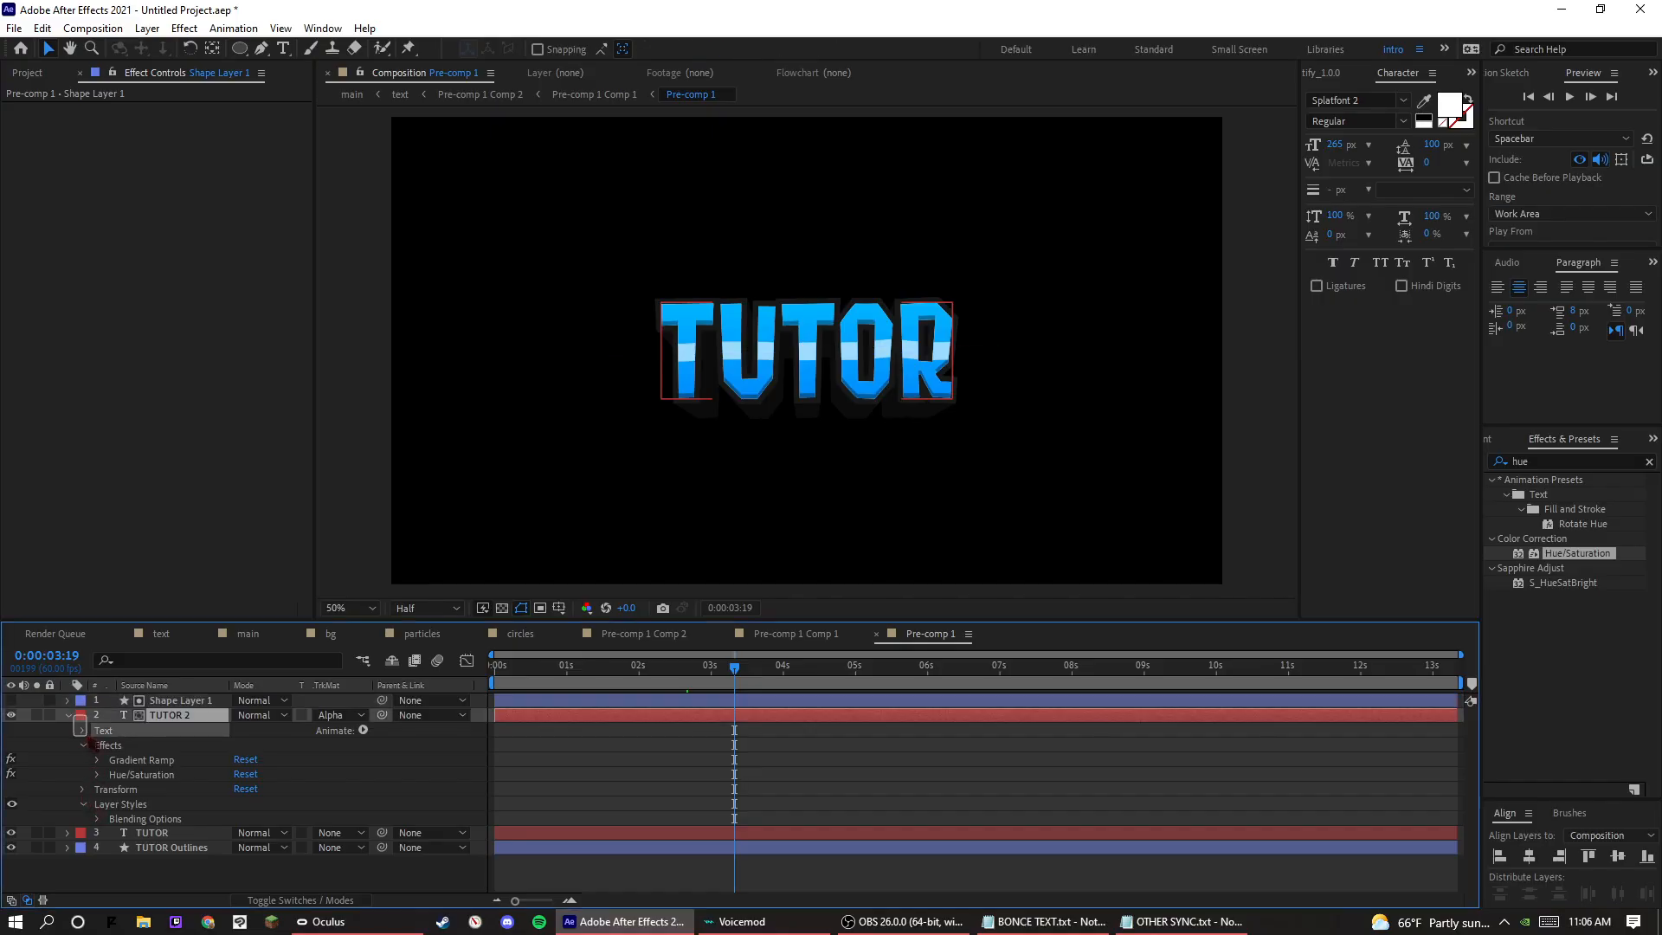
click(84, 730)
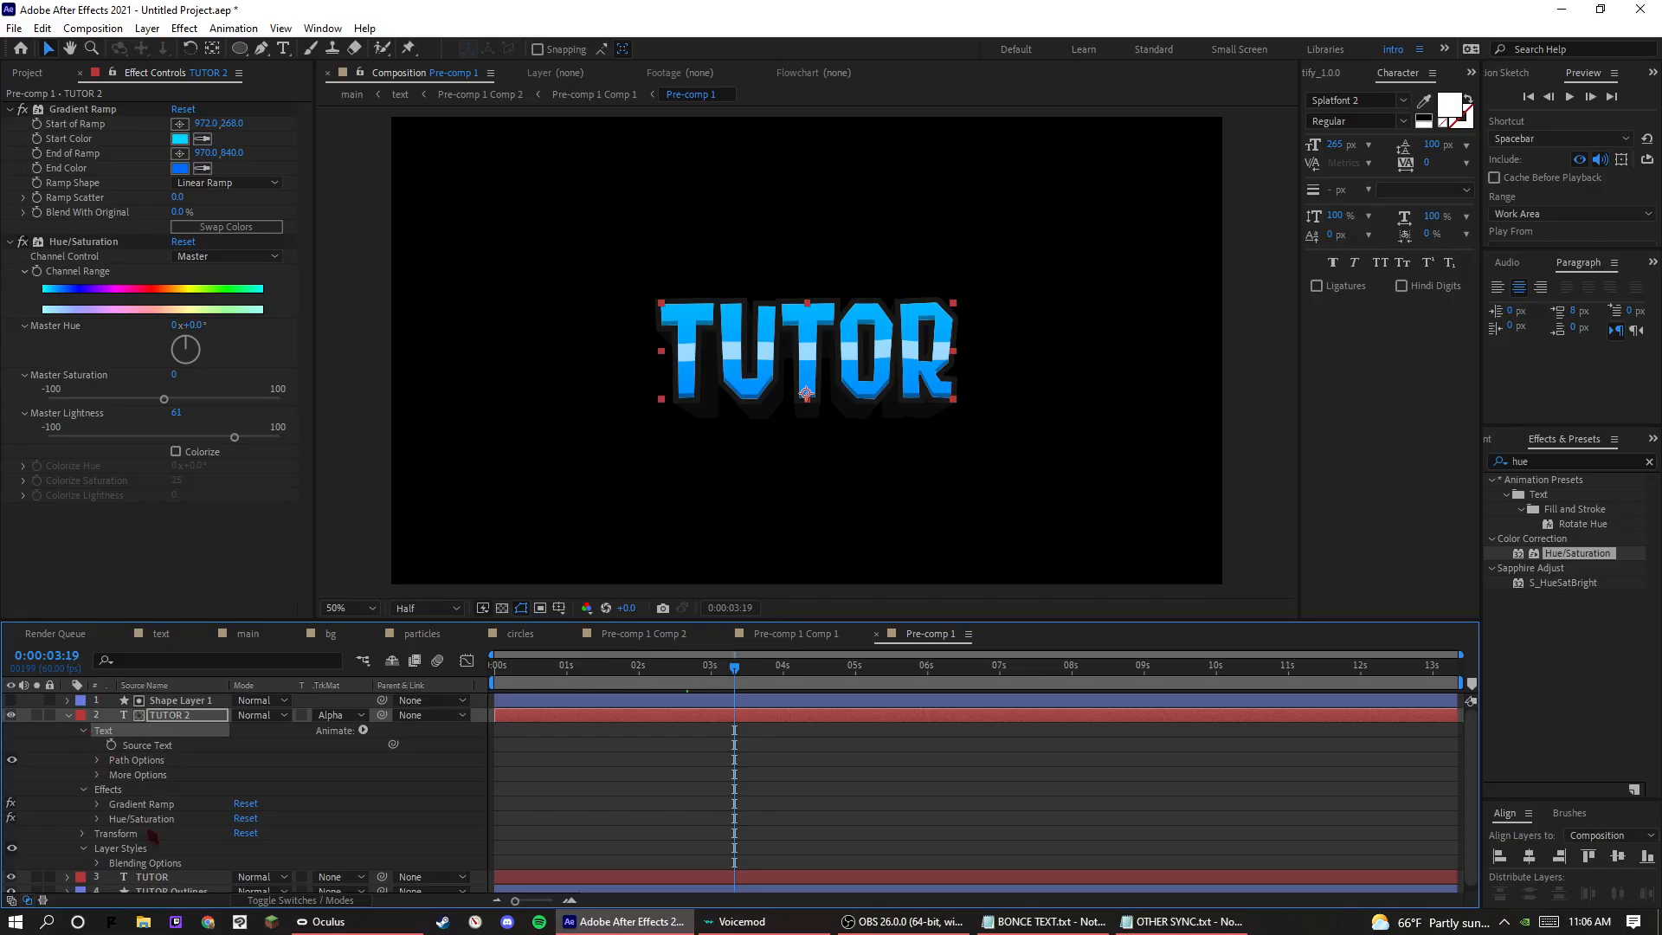
click(138, 702)
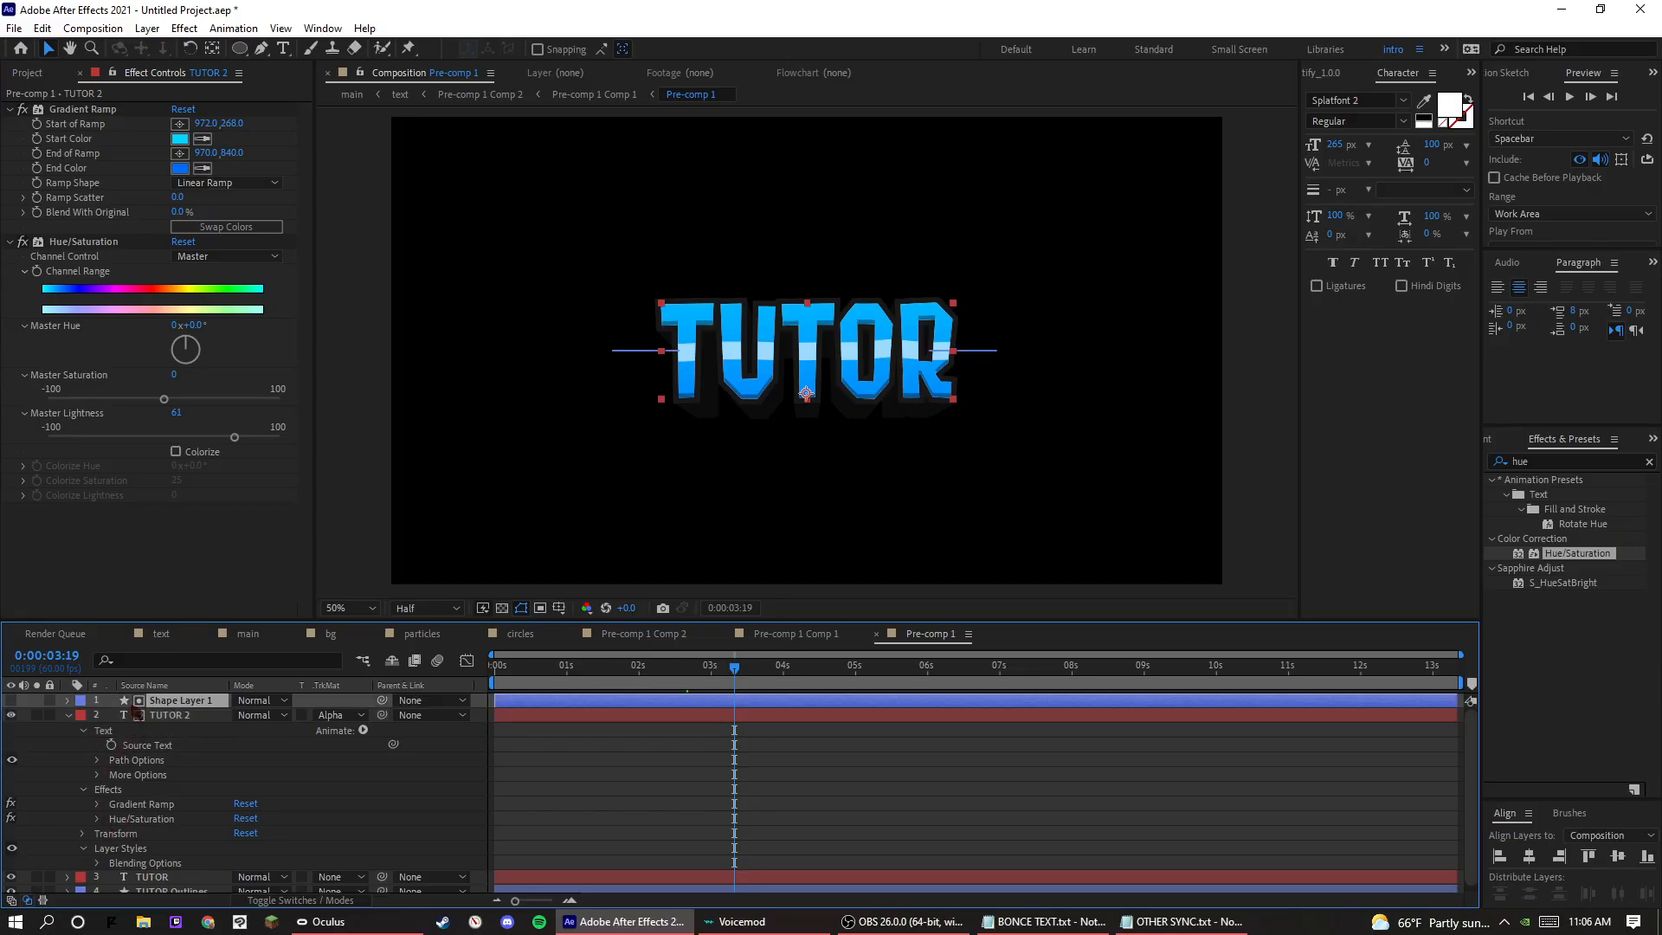
click(68, 700)
click(84, 715)
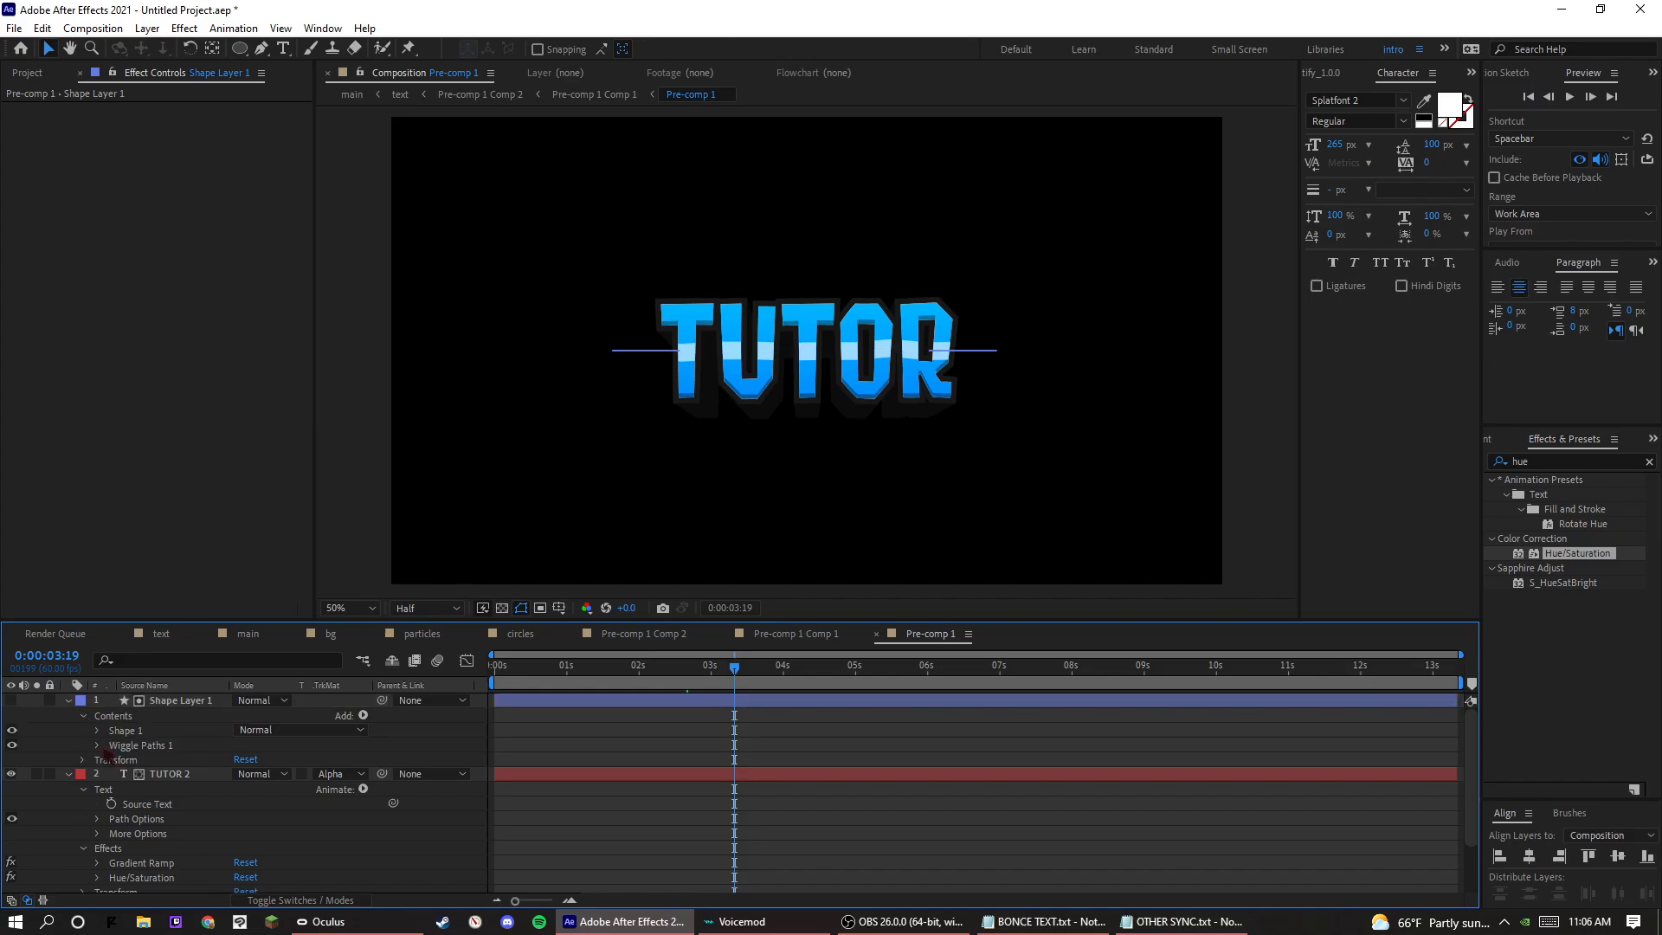
click(99, 745)
drag(242, 758, 345, 779)
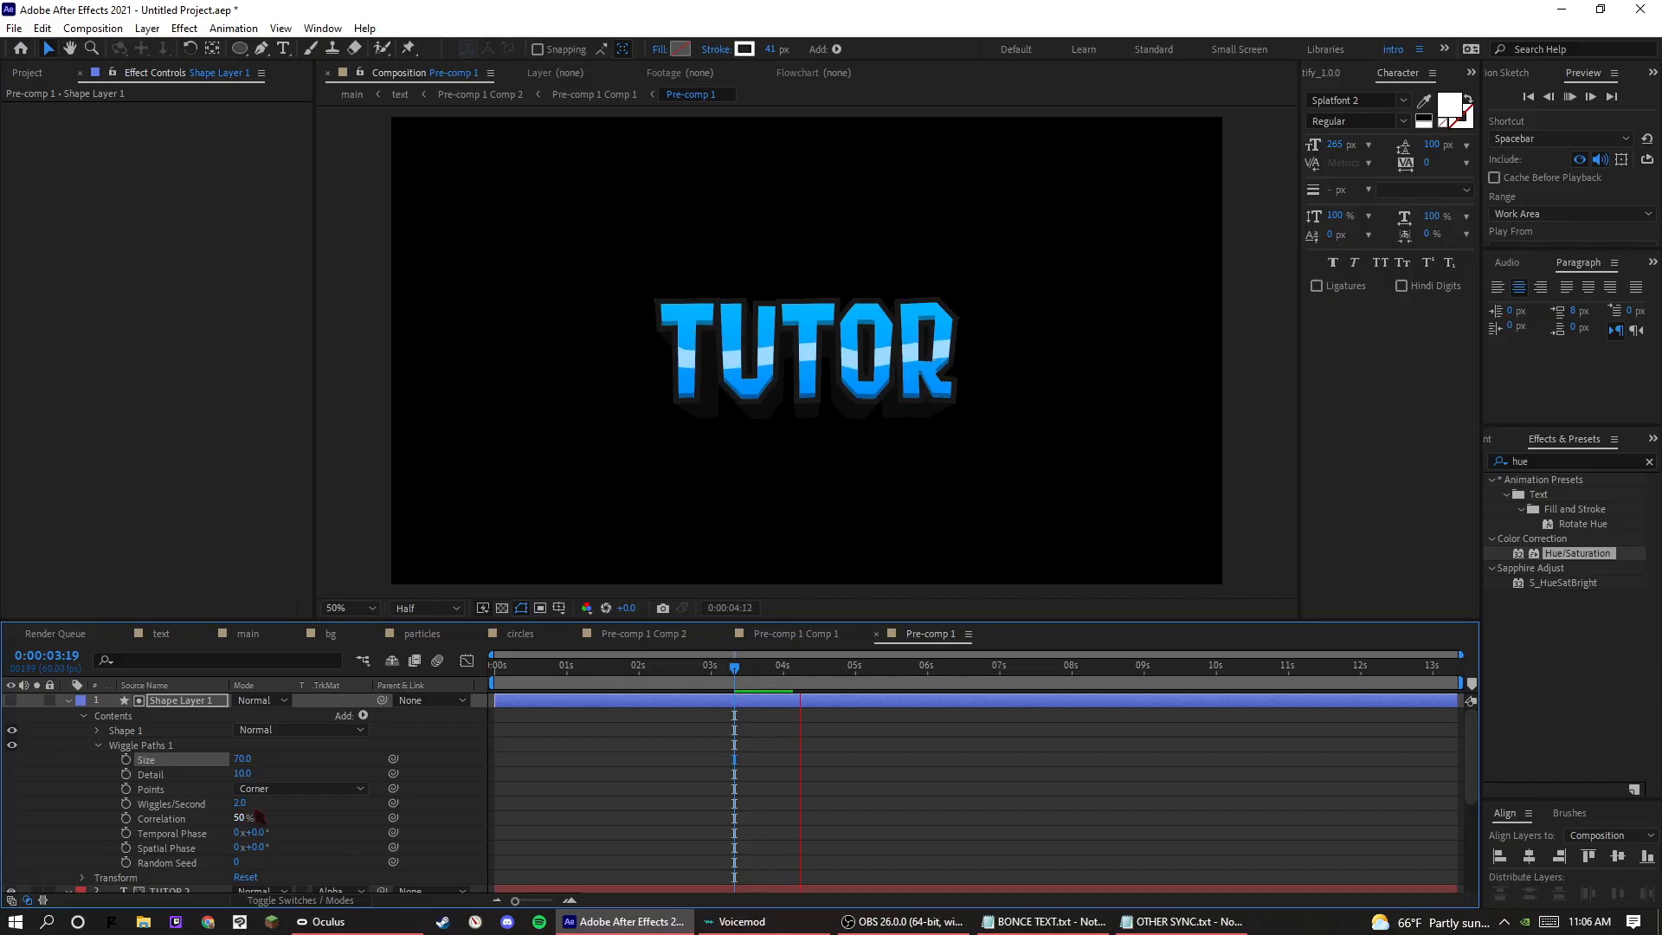
key(space)
drag(245, 773, 274, 775)
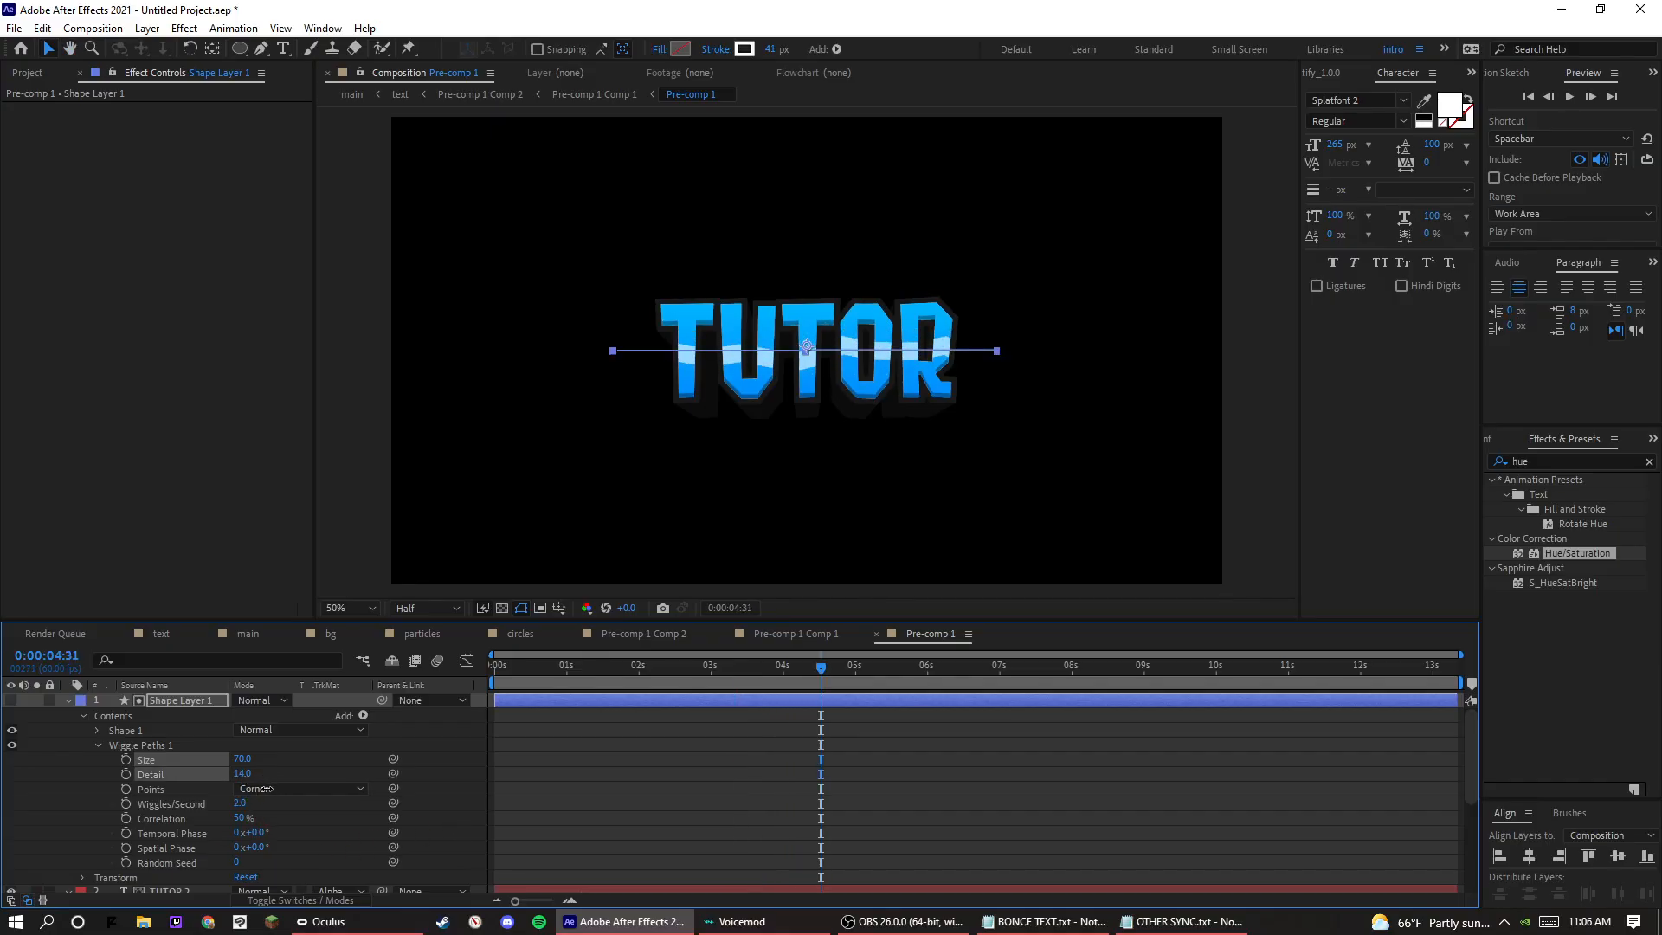
key(space)
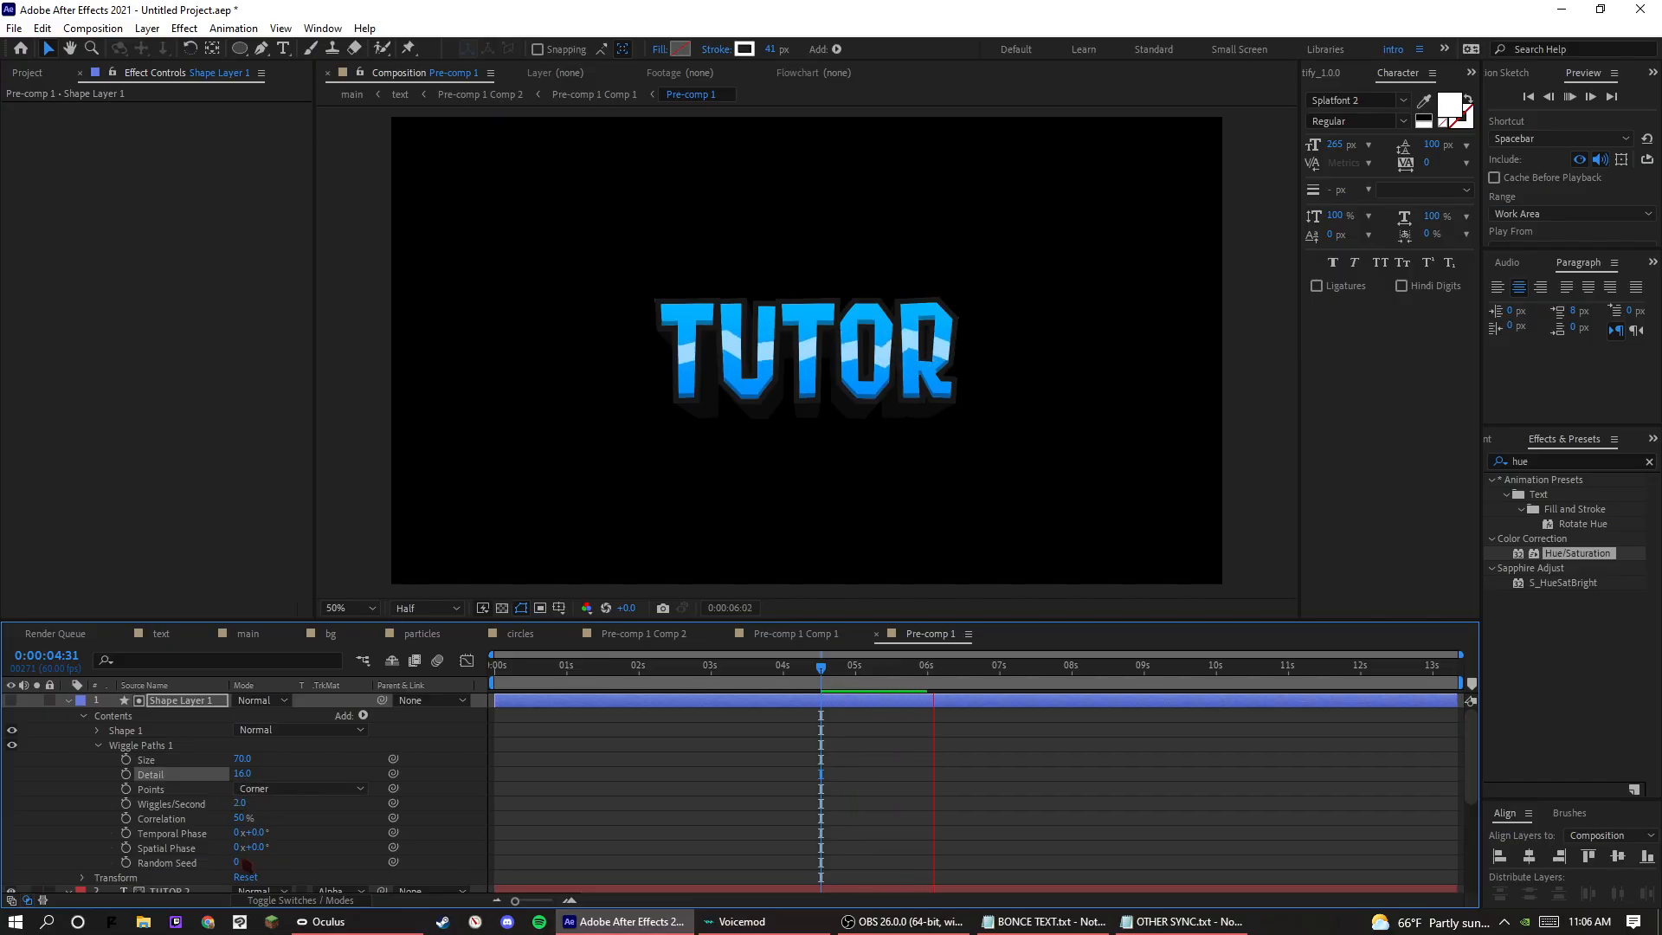
Set the Wiggle Paths Random Seed to 25 and try 42 Wiggles/Second, undoing the accidental Spatial Phase change.
drag(237, 862, 314, 851)
key(space)
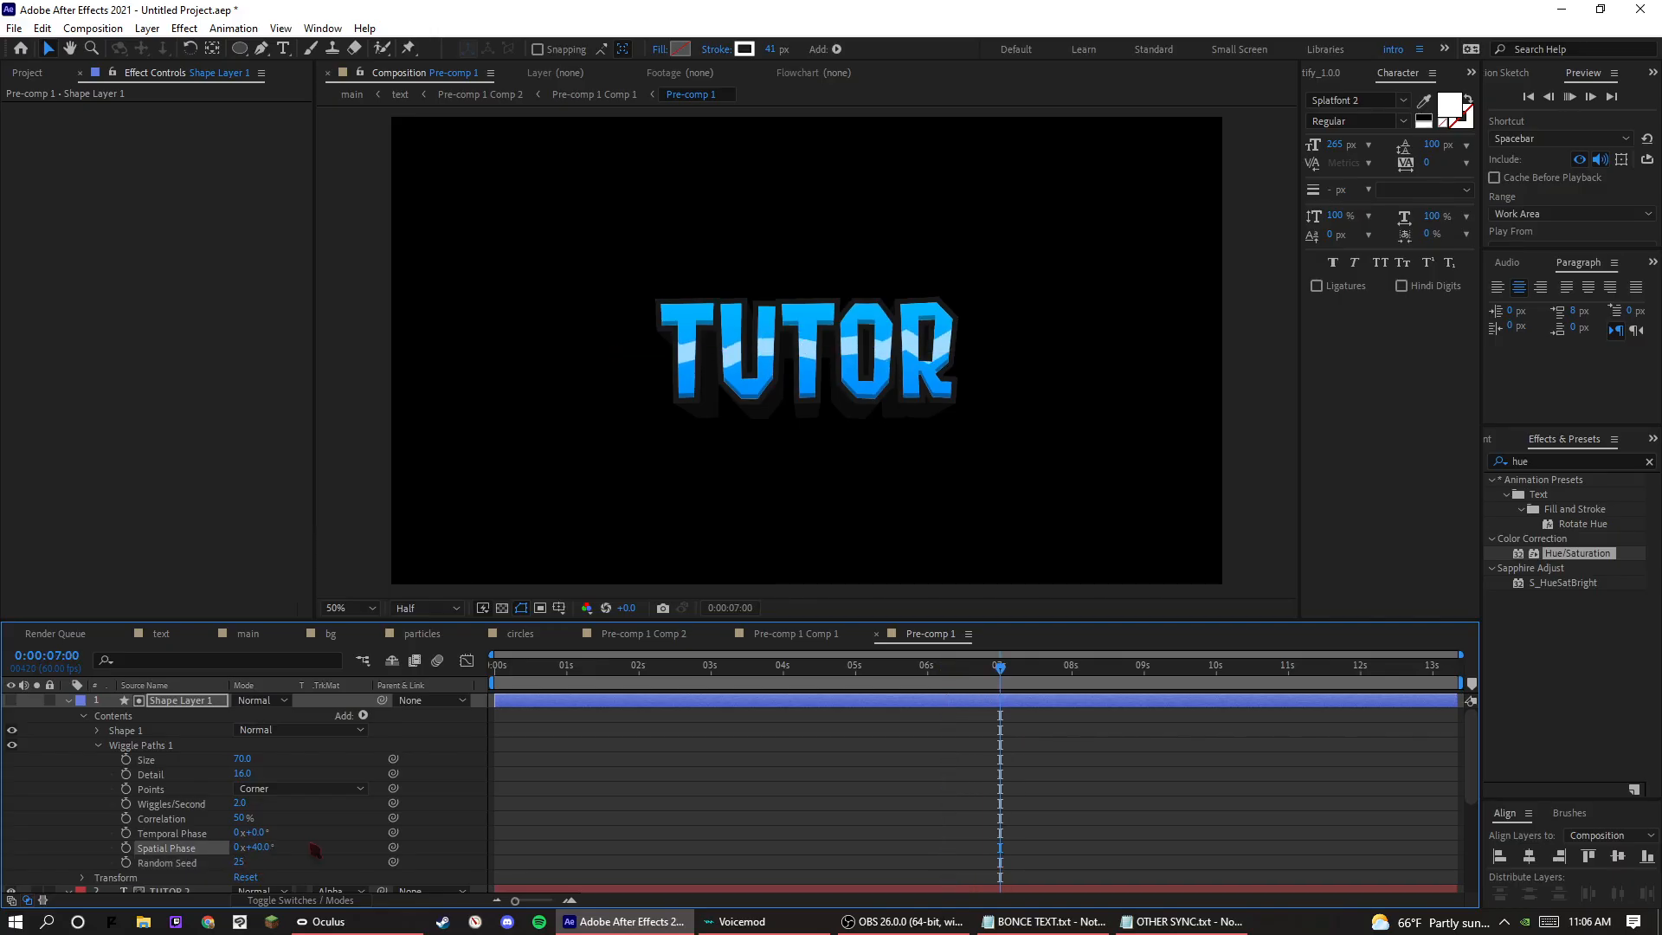
key(ctrl+z)
click(241, 817)
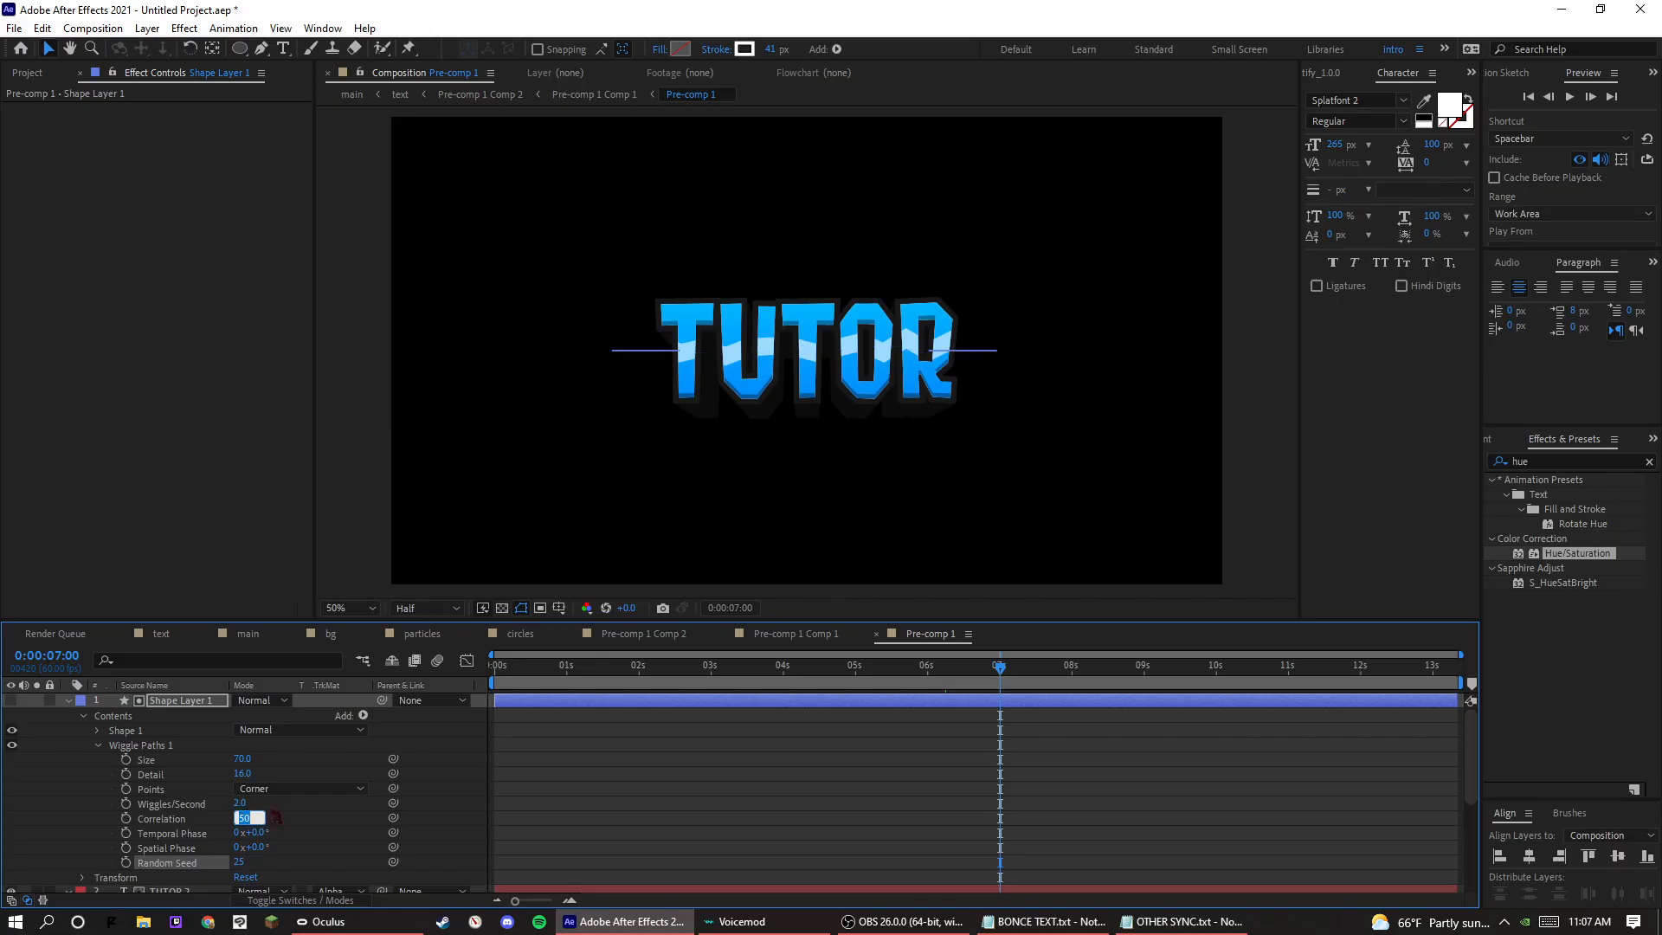
drag(242, 803, 277, 803)
key(space)
Lower the Wiggle Paths speed to 5 Wiggles/Second and preview the stripe.
key(space)
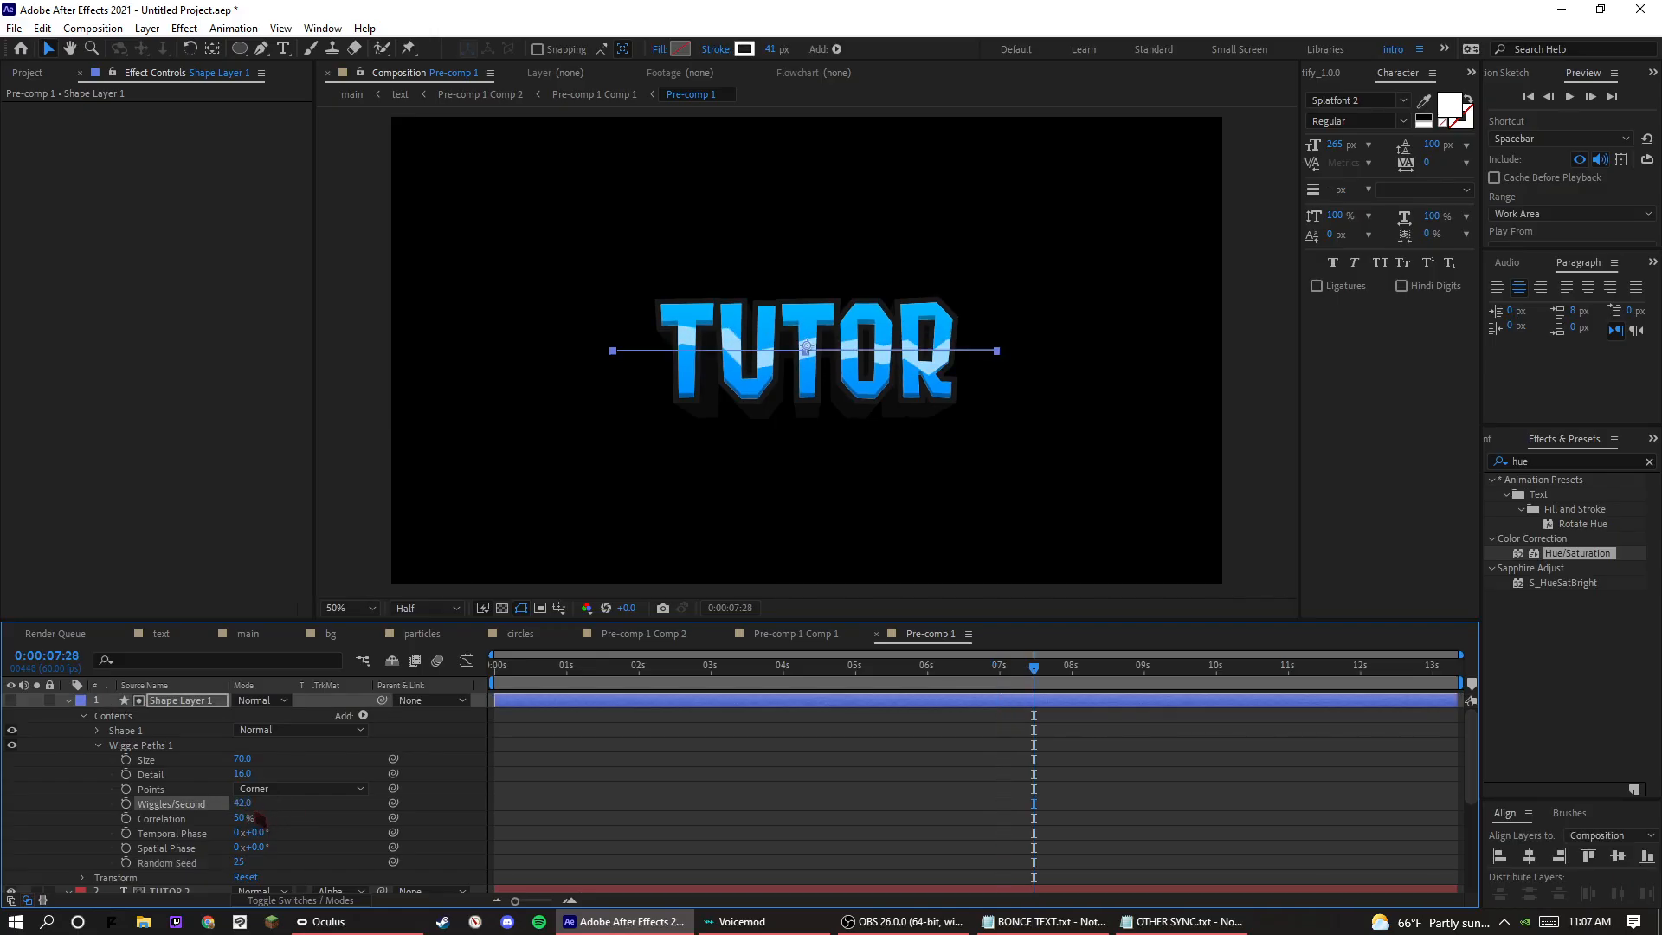
click(245, 803)
text(2)
key(BackSpace)
text(5)
key(Return)
key(space)
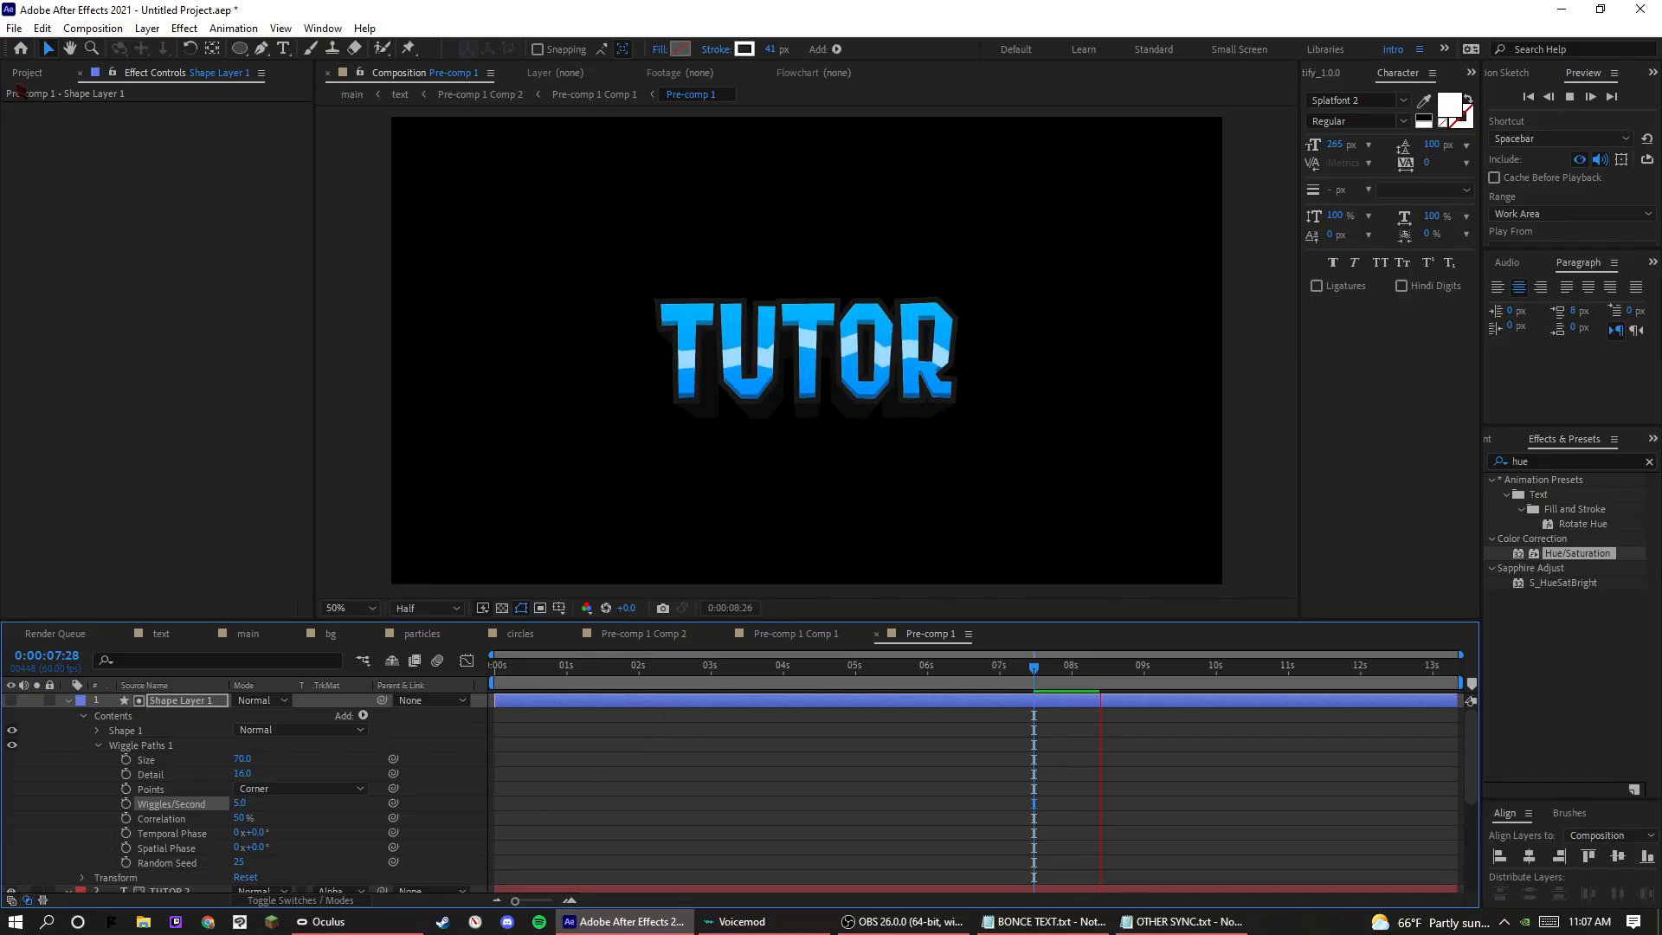
Open the text composition and preview the stripe in the finished TUTOR text.
click(27, 72)
double_click(40, 378)
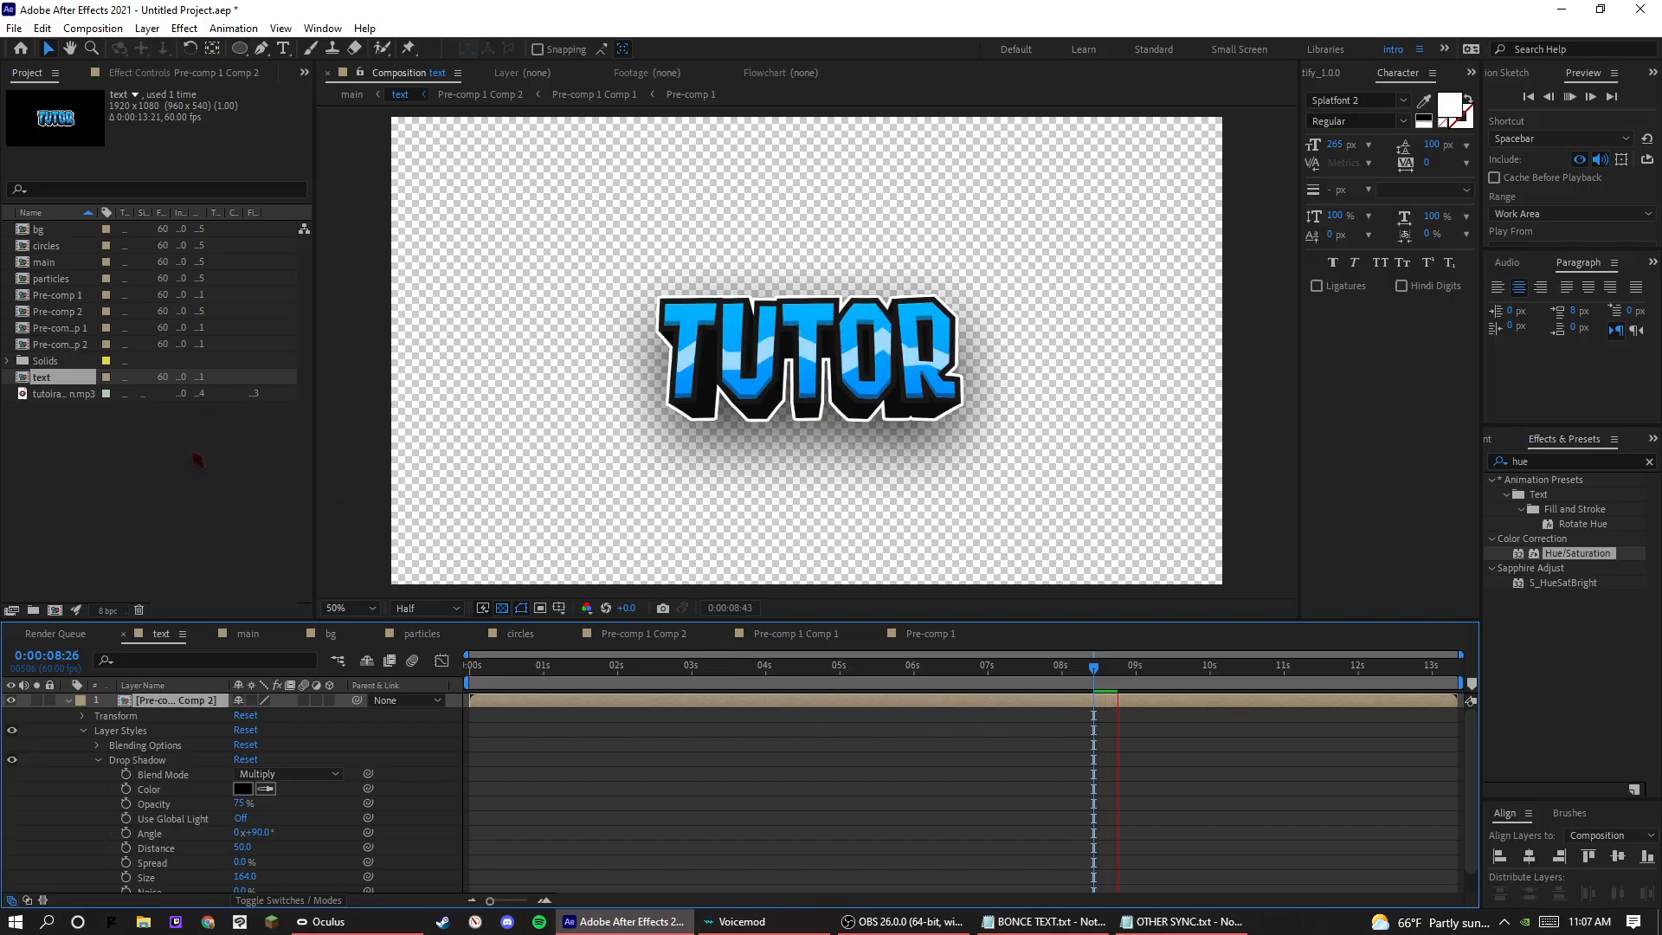
key(space)
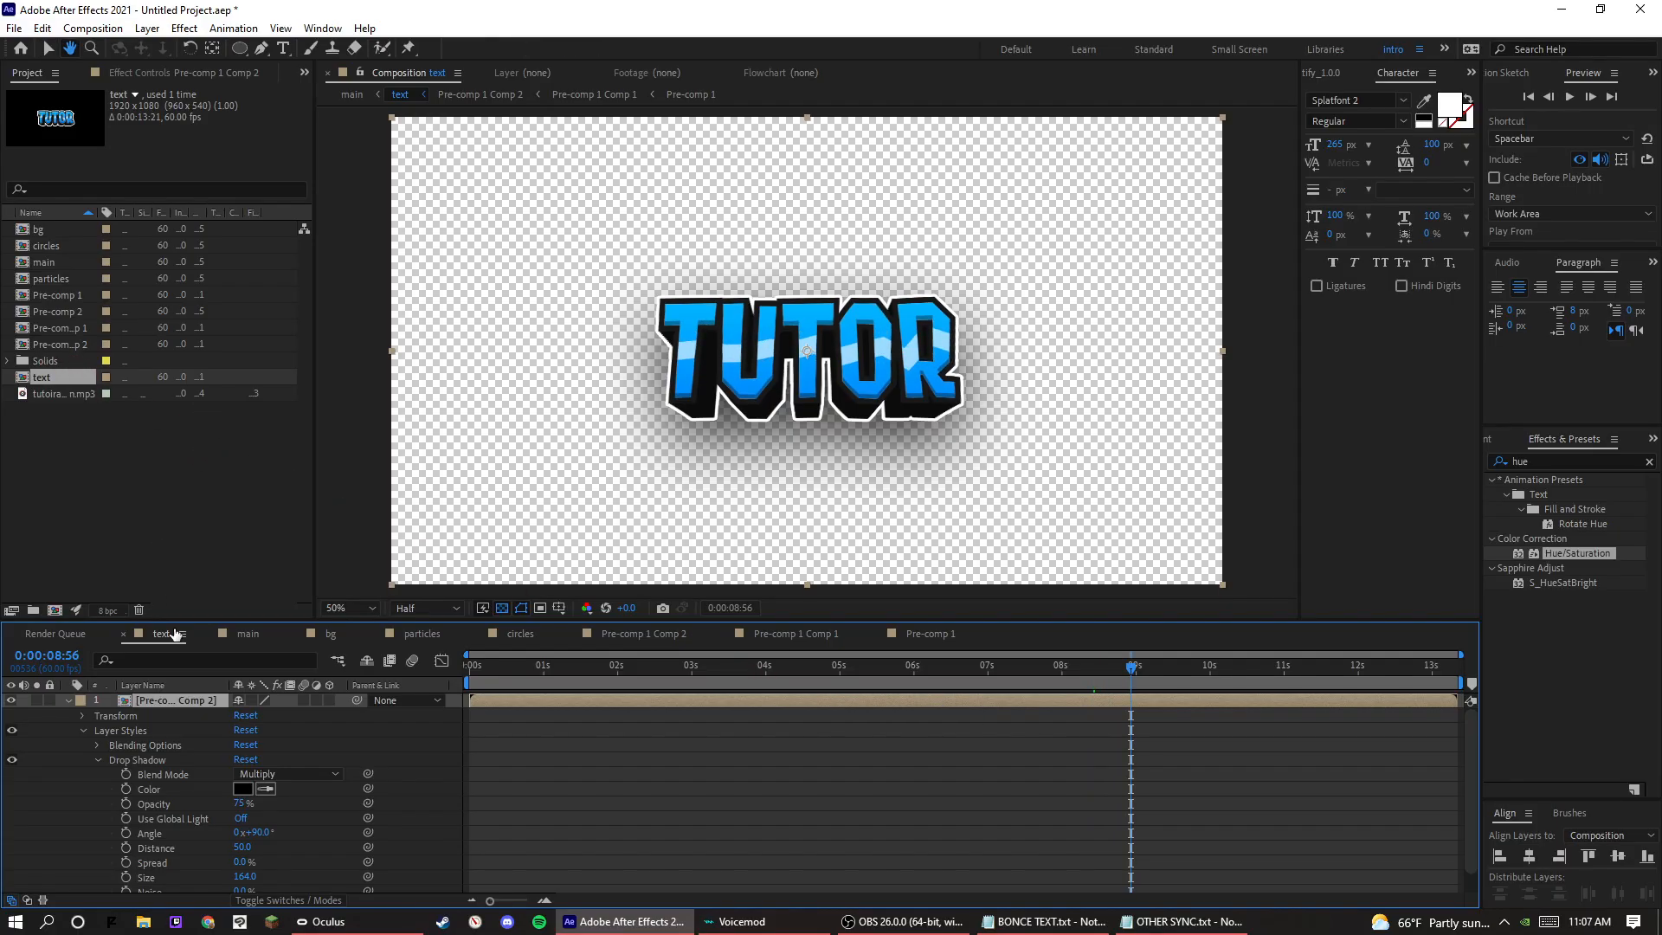
Go through the nested compositions back to Pre-comp 1 and delete Wiggle Paths 1 from Shape Layer 1.
double_click(185, 702)
double_click(162, 703)
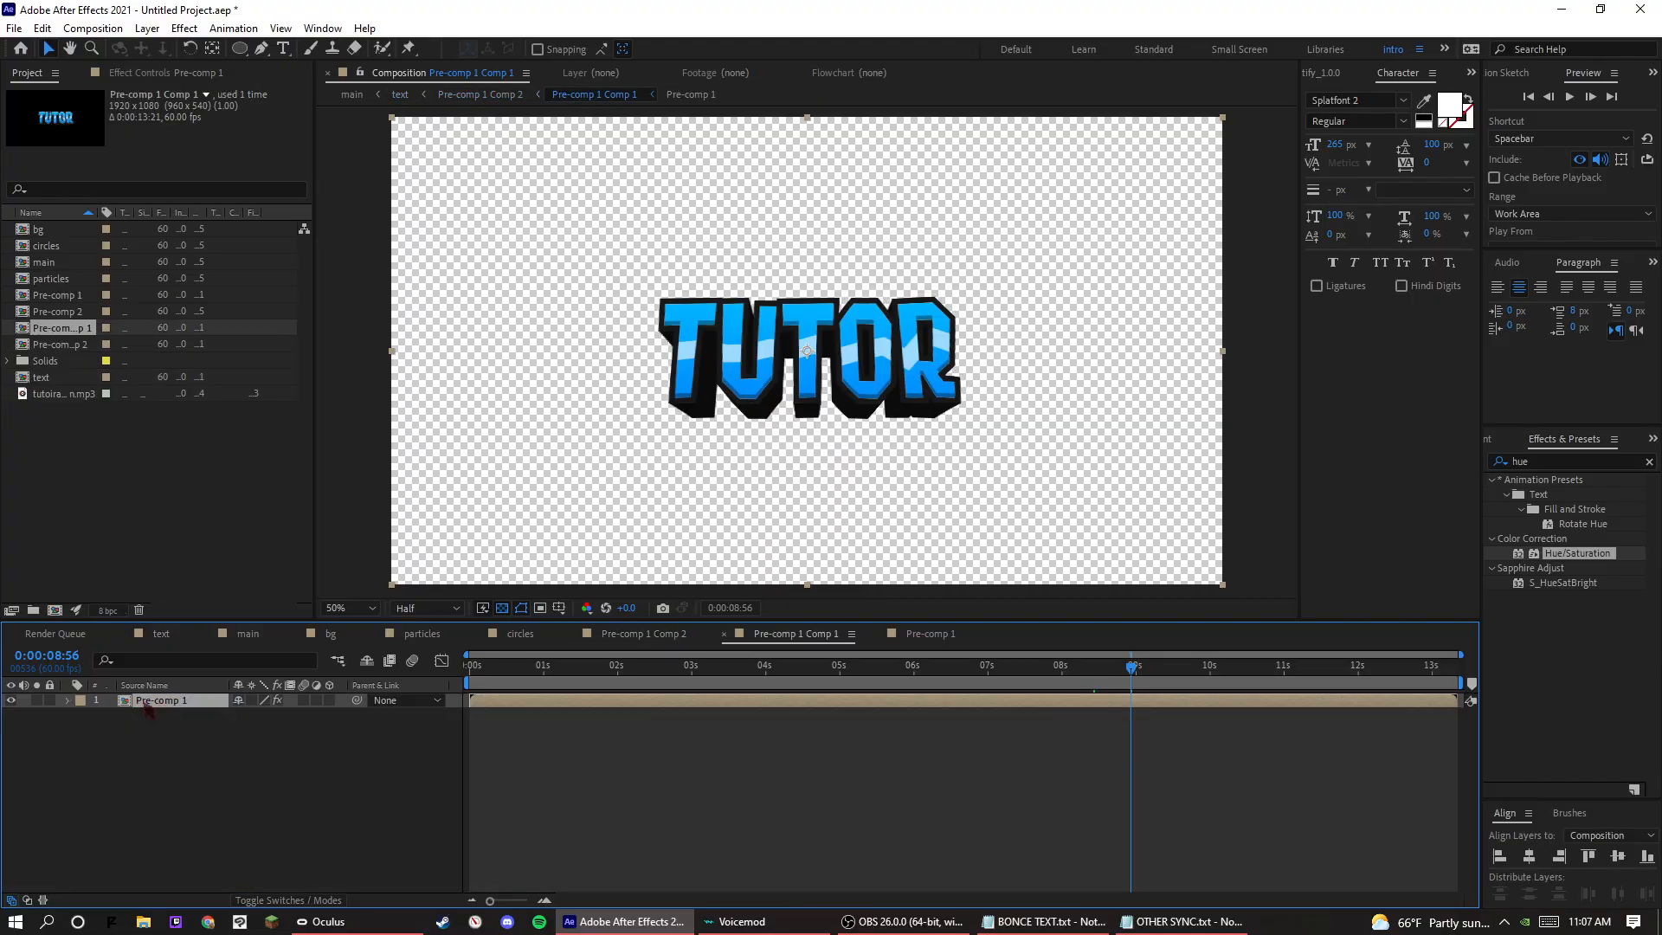
double_click(144, 703)
click(140, 746)
key(Delete)
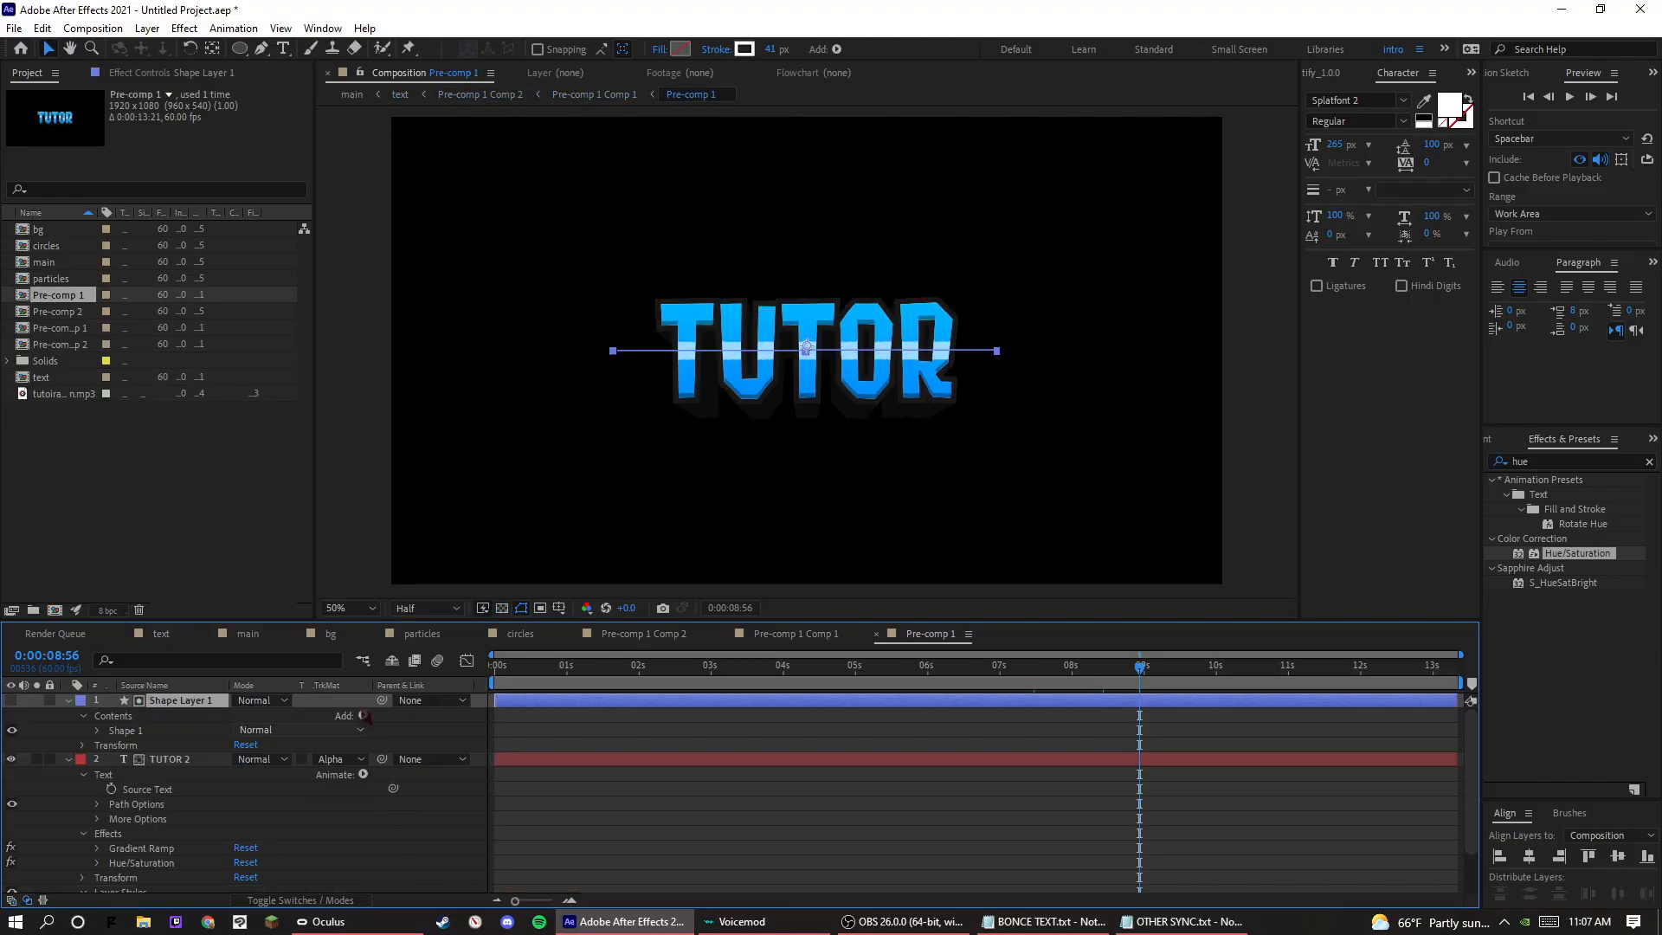
Add a Zig Zag operator to Shape Layer 1 with Smooth points, Size 25 and 2 ridges per segment.
click(363, 715)
click(450, 698)
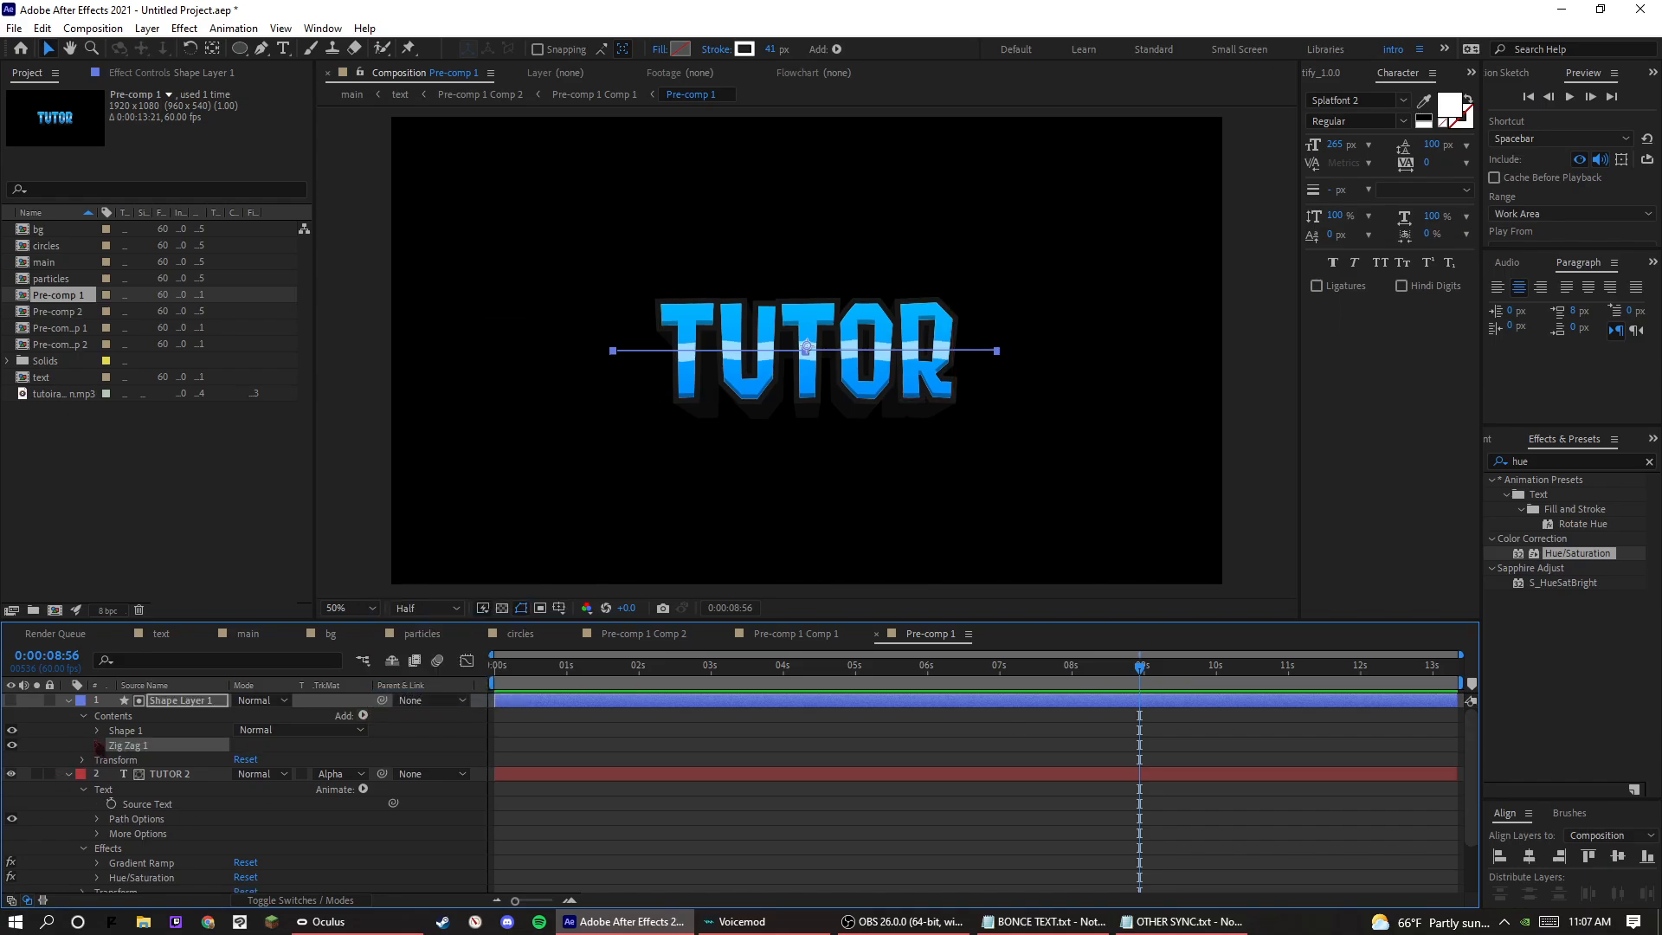
click(98, 745)
click(243, 787)
click(260, 817)
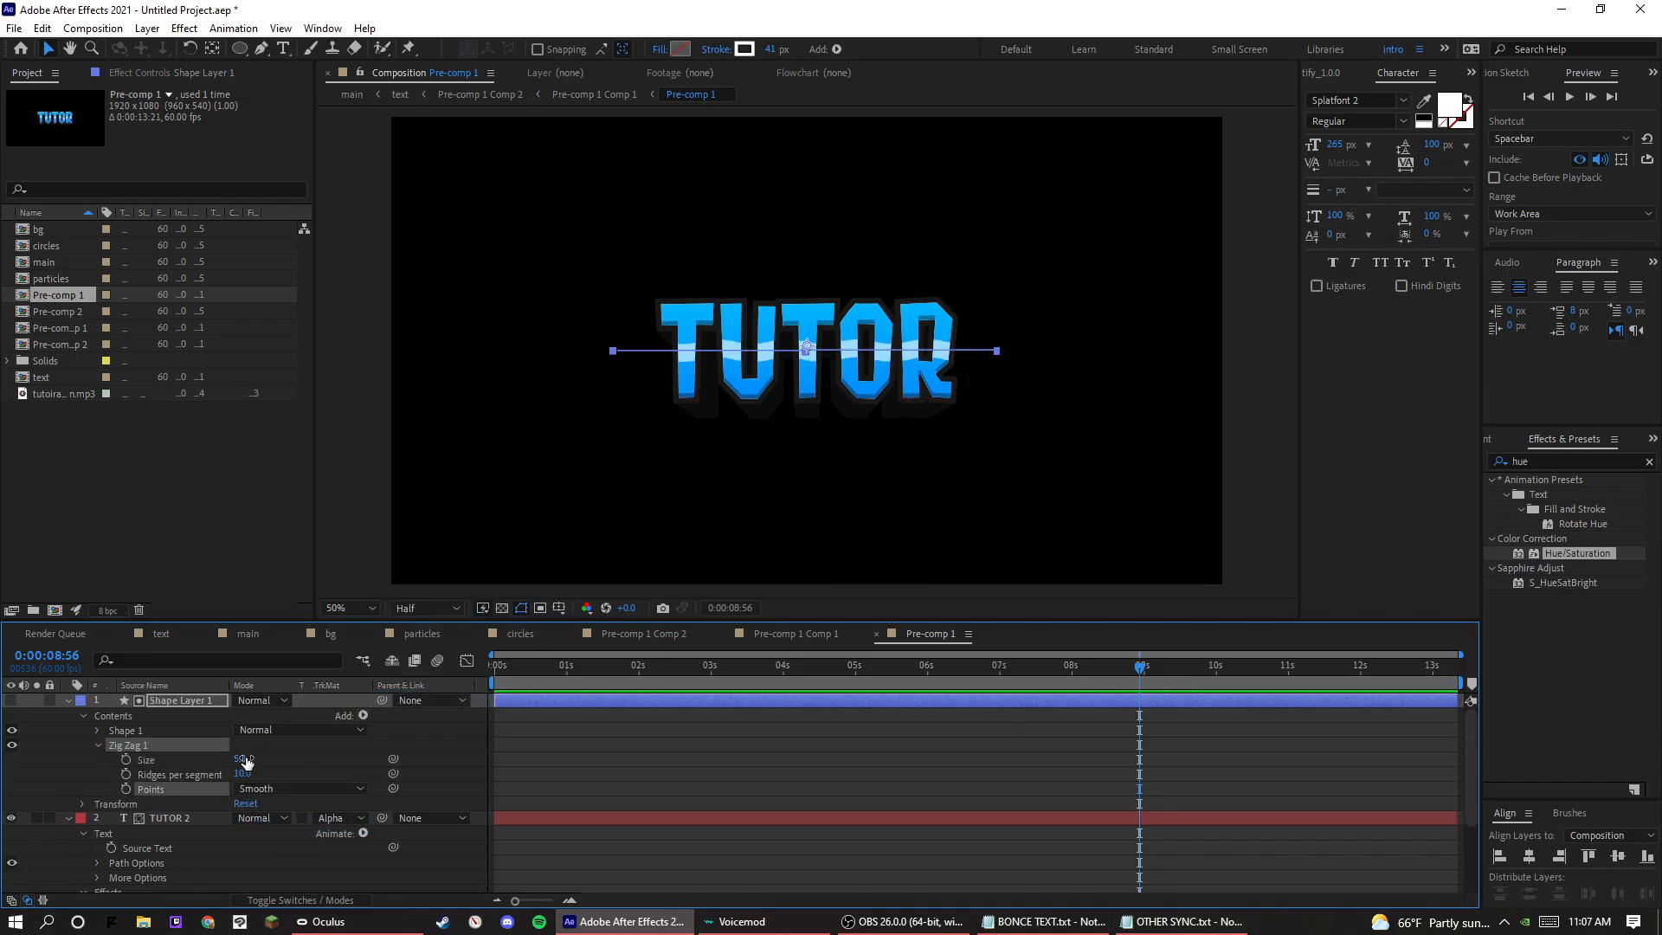
drag(240, 759, 252, 755)
click(242, 773)
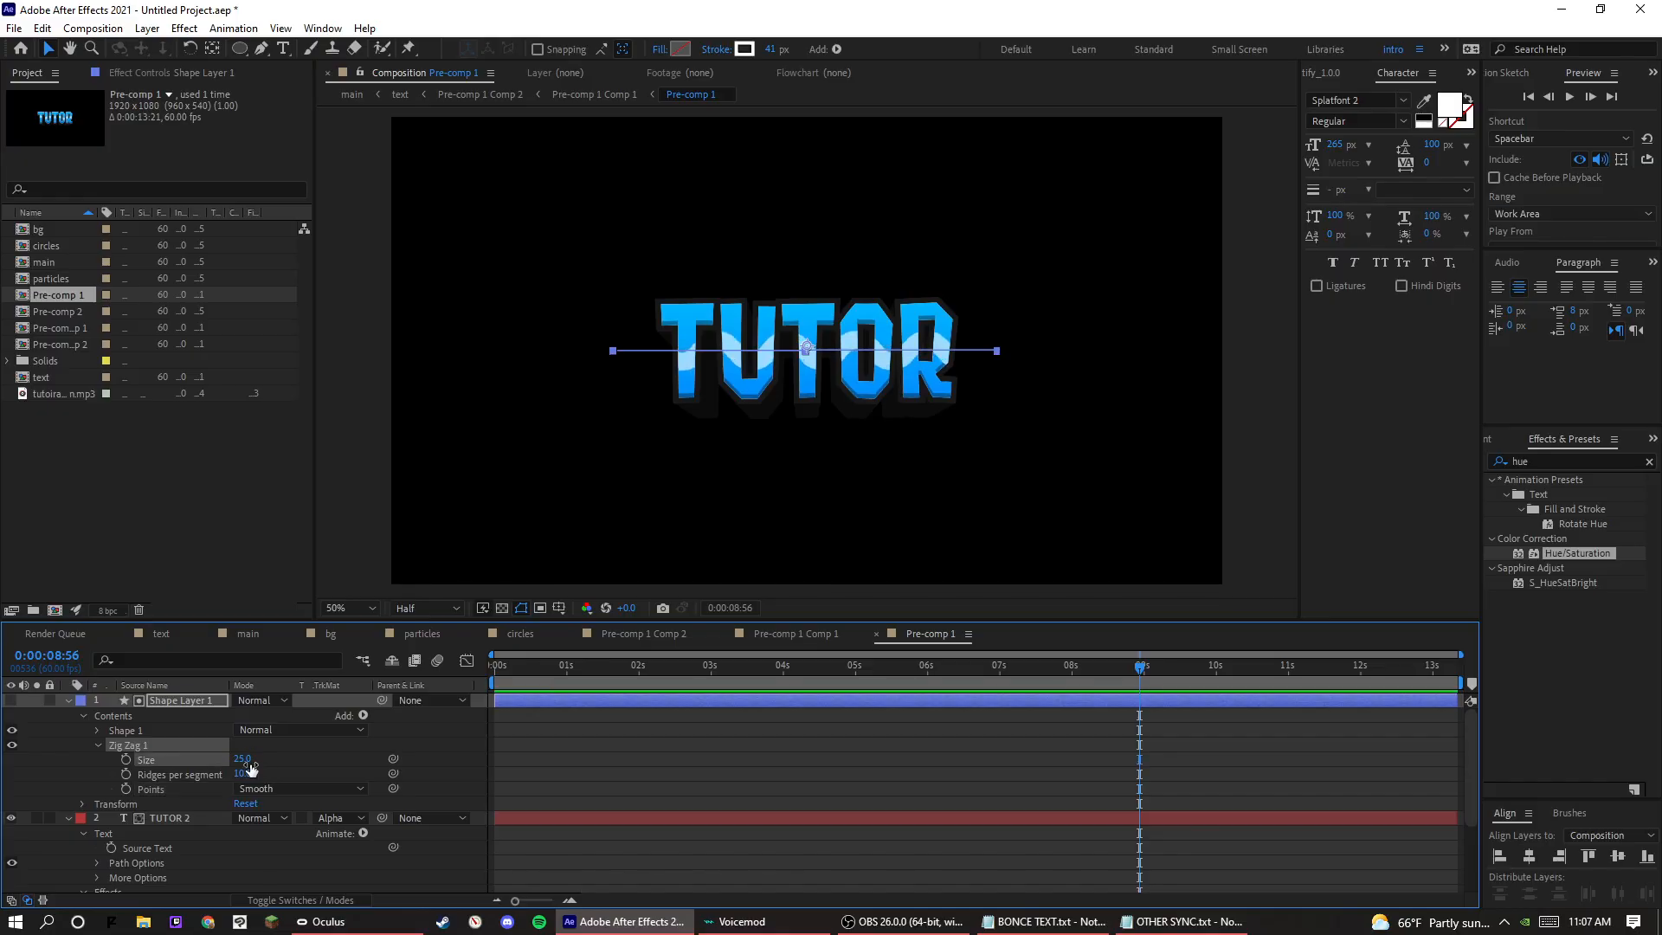
text(2)
key(Return)
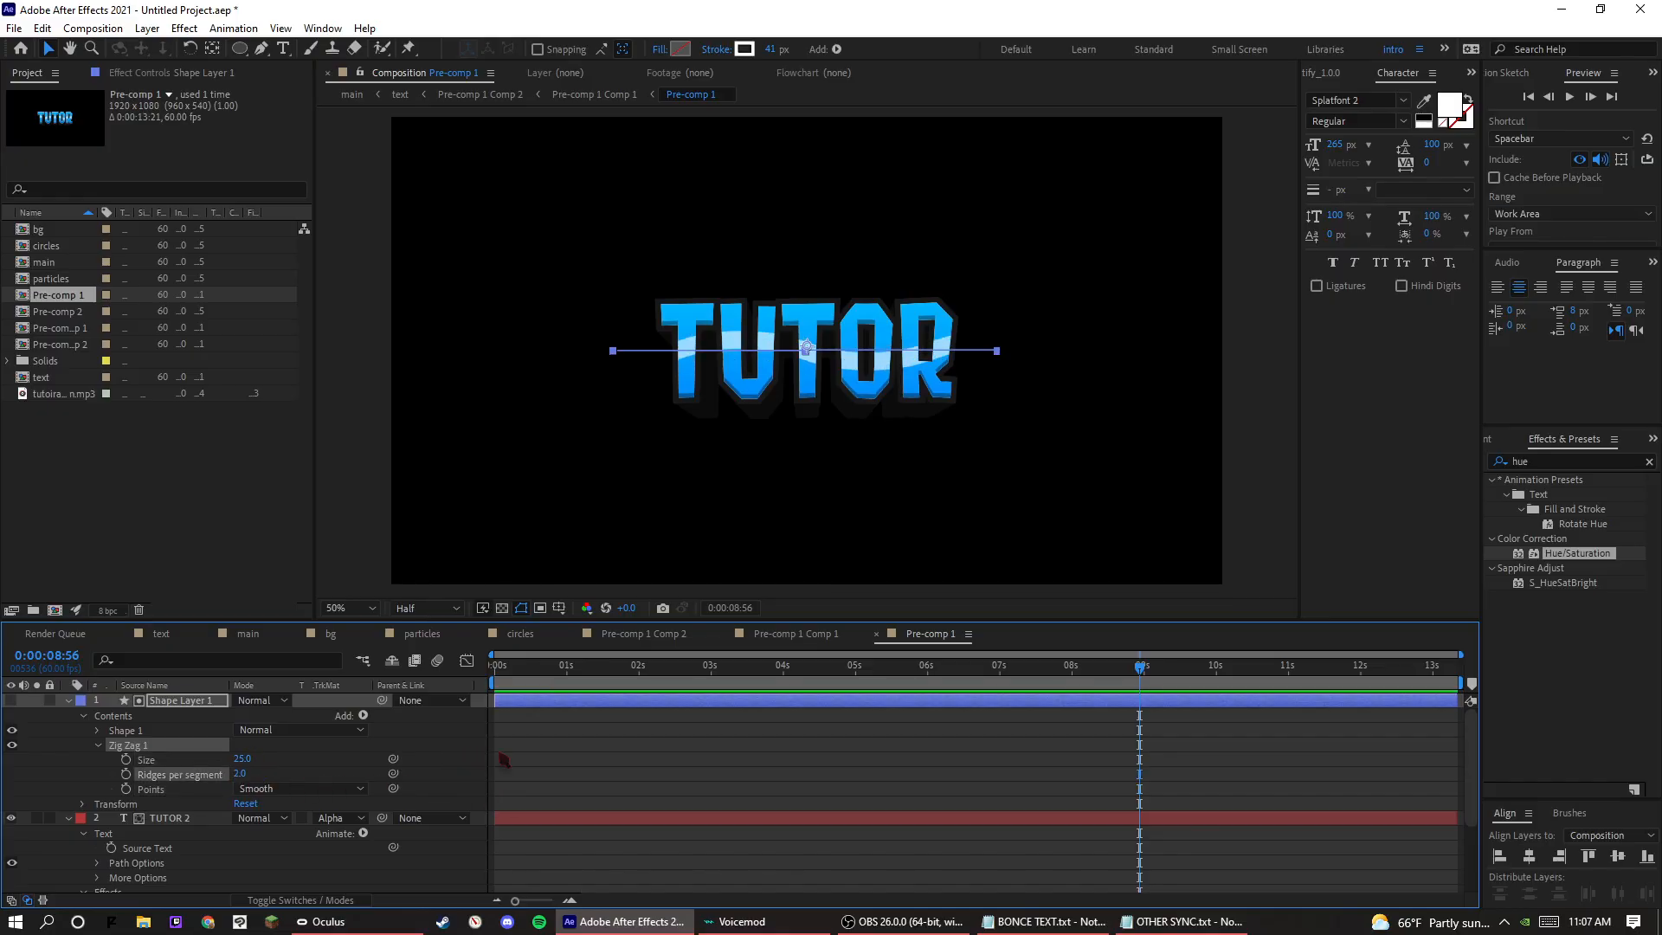
Check the wavy stripe in the text composition and in the main composition.
click(551, 763)
double_click(52, 376)
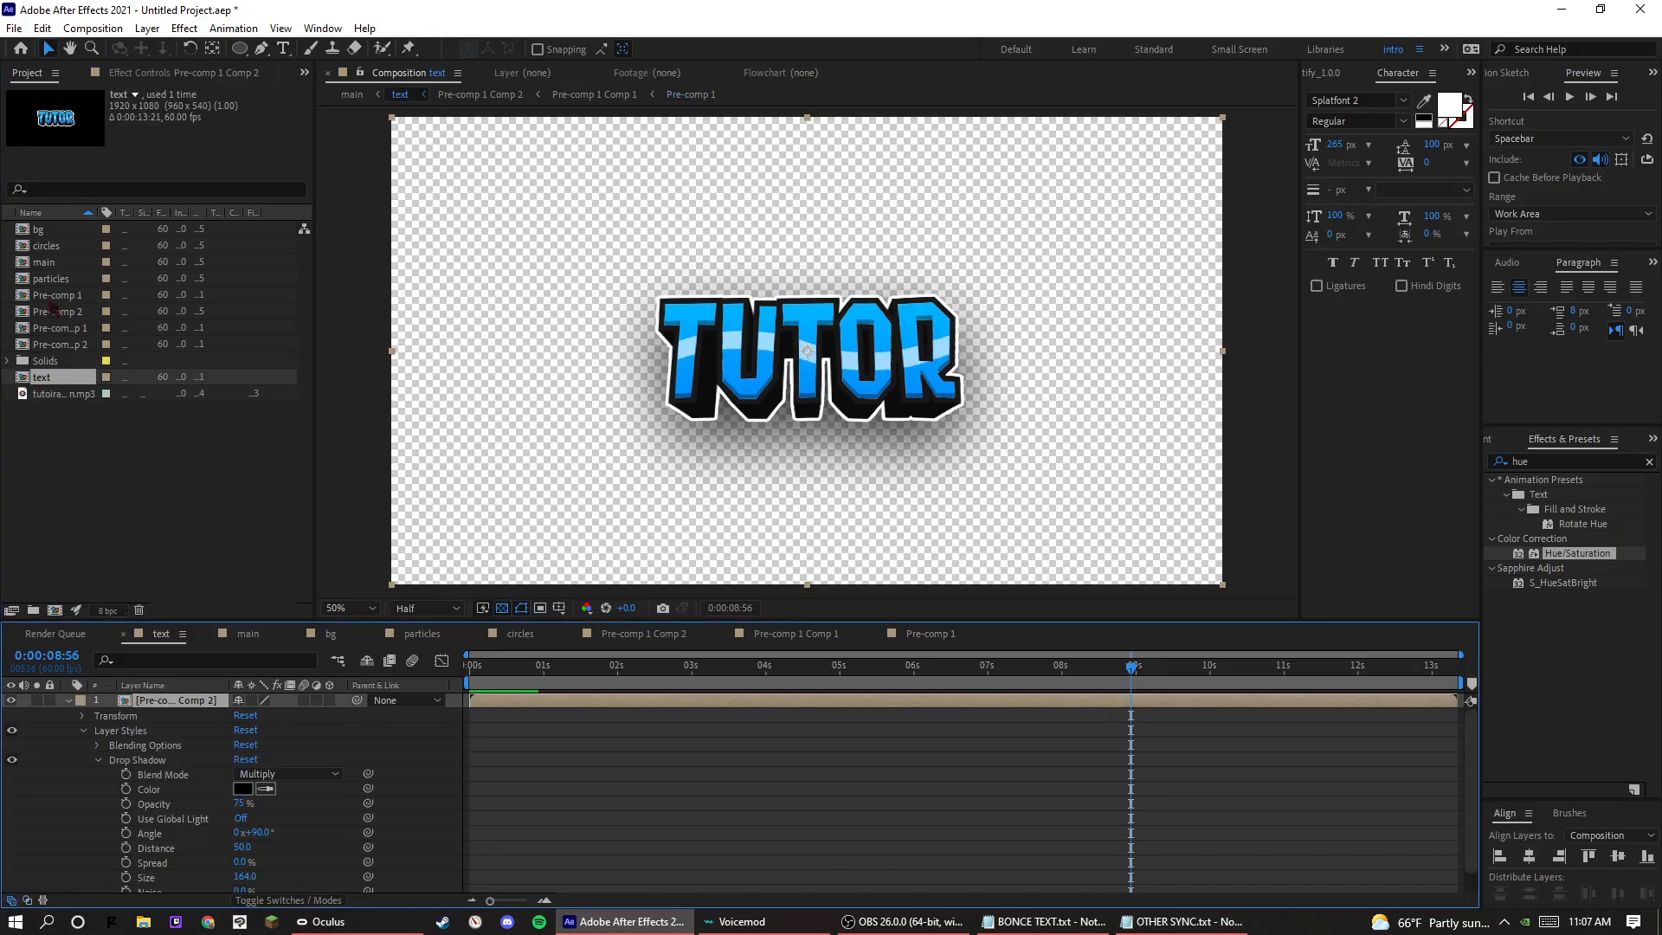
click(71, 261)
double_click(71, 262)
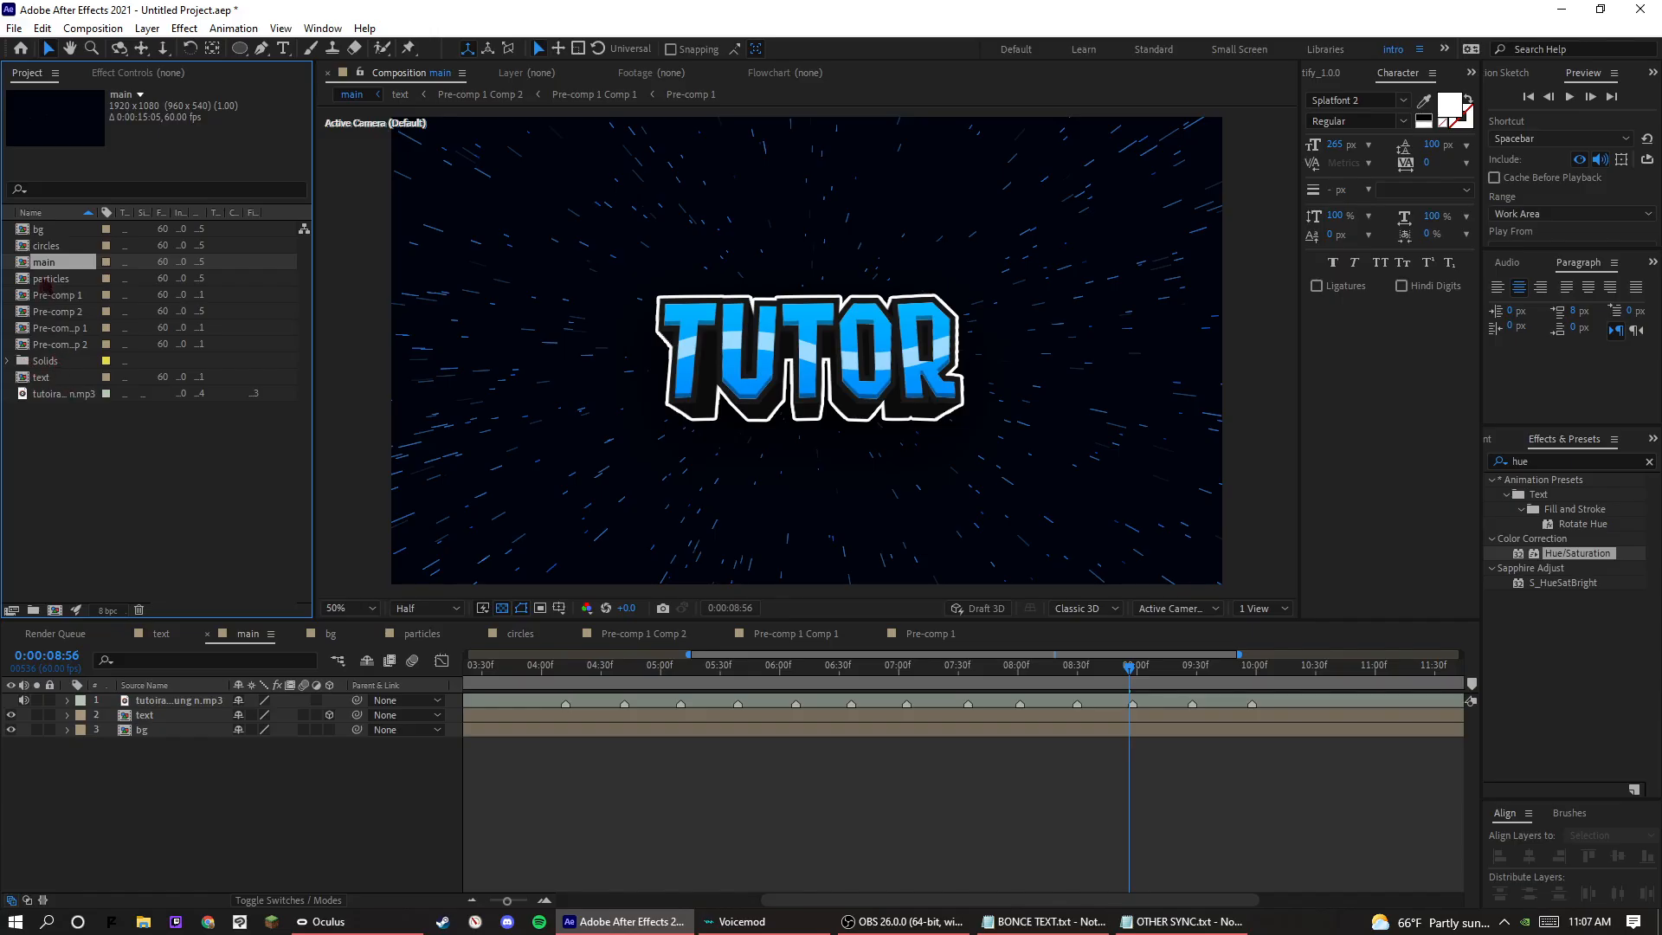
Add the circles composition above the particles layer in the bg composition and preview the rings.
double_click(39, 229)
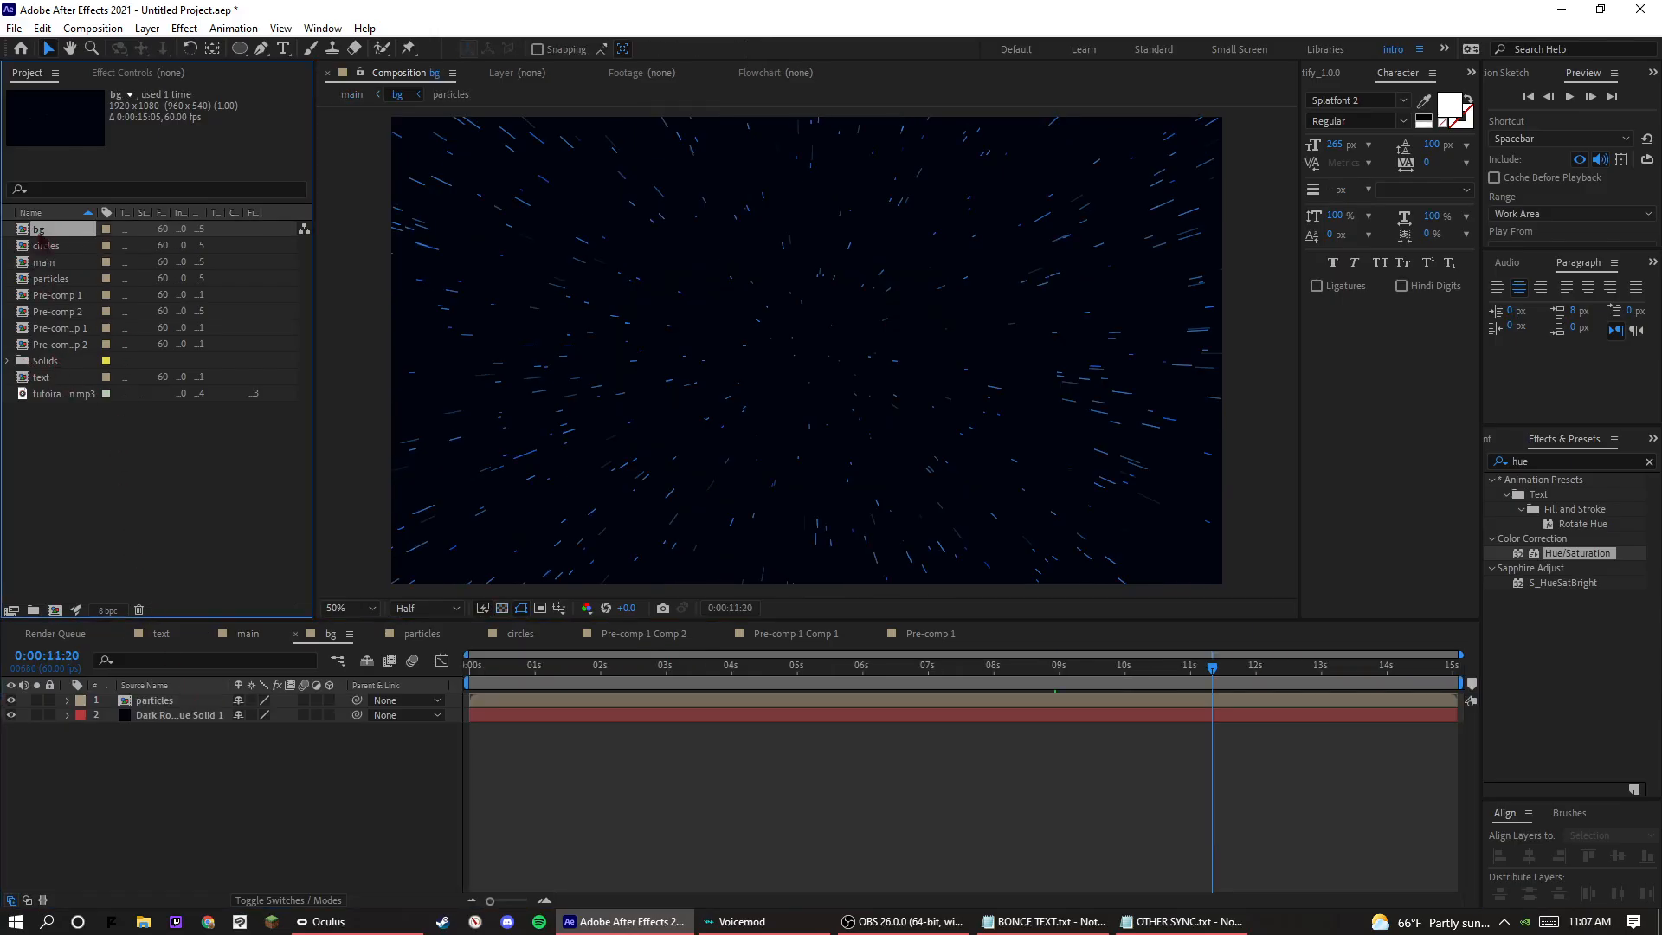
drag(42, 245, 181, 700)
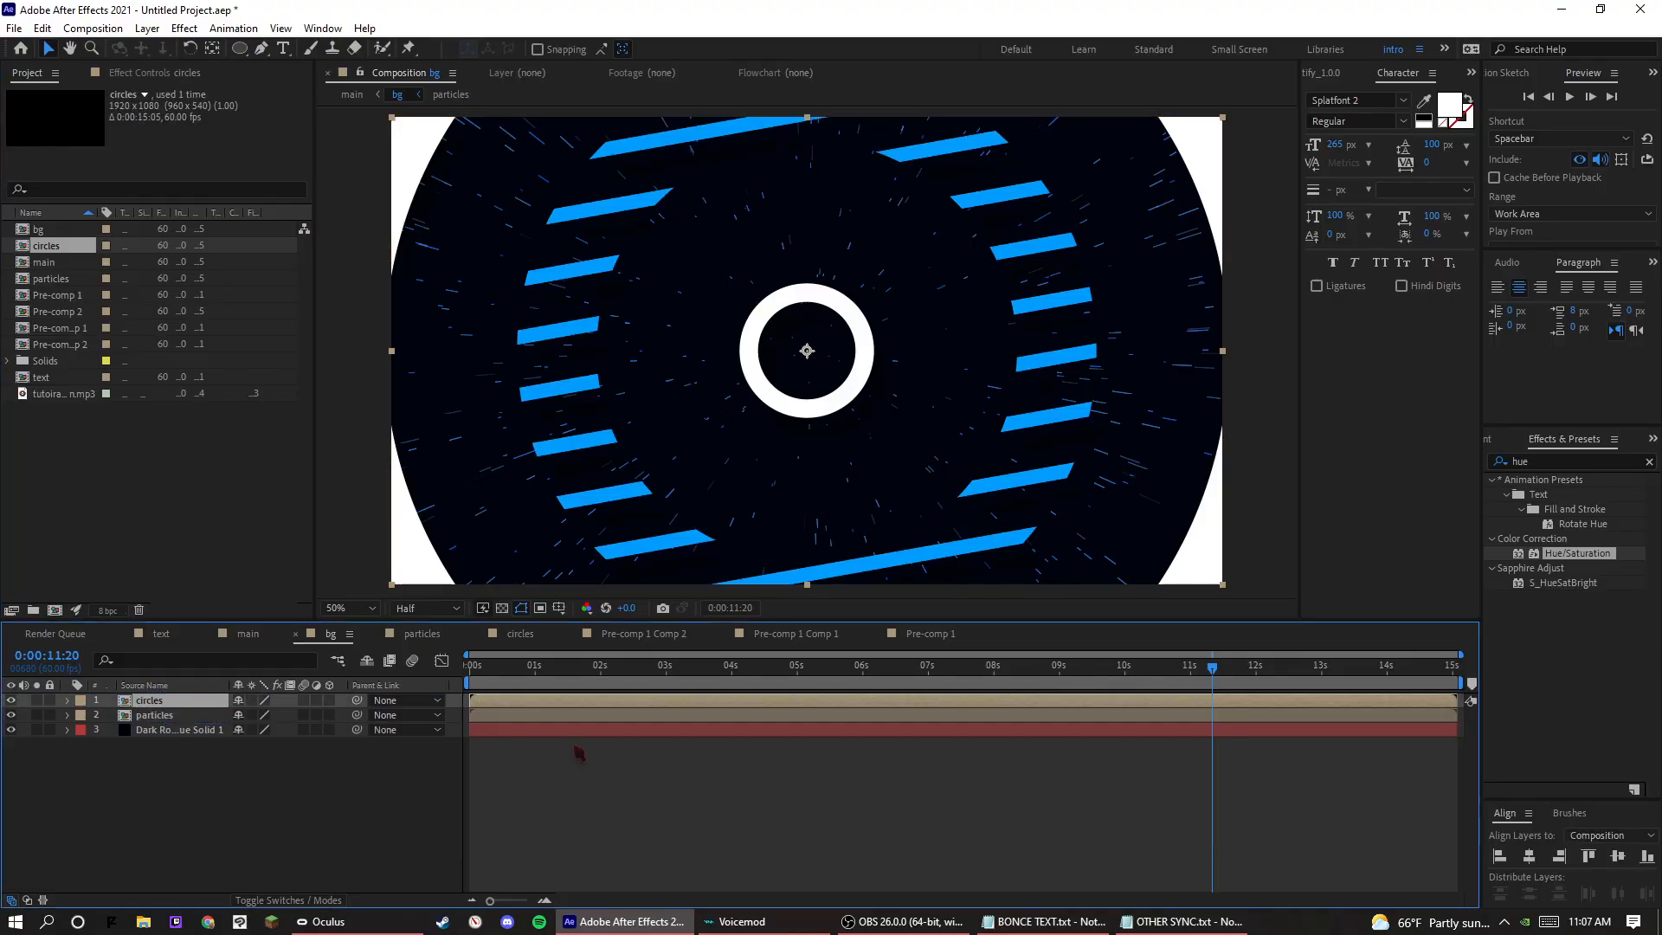
key(space)
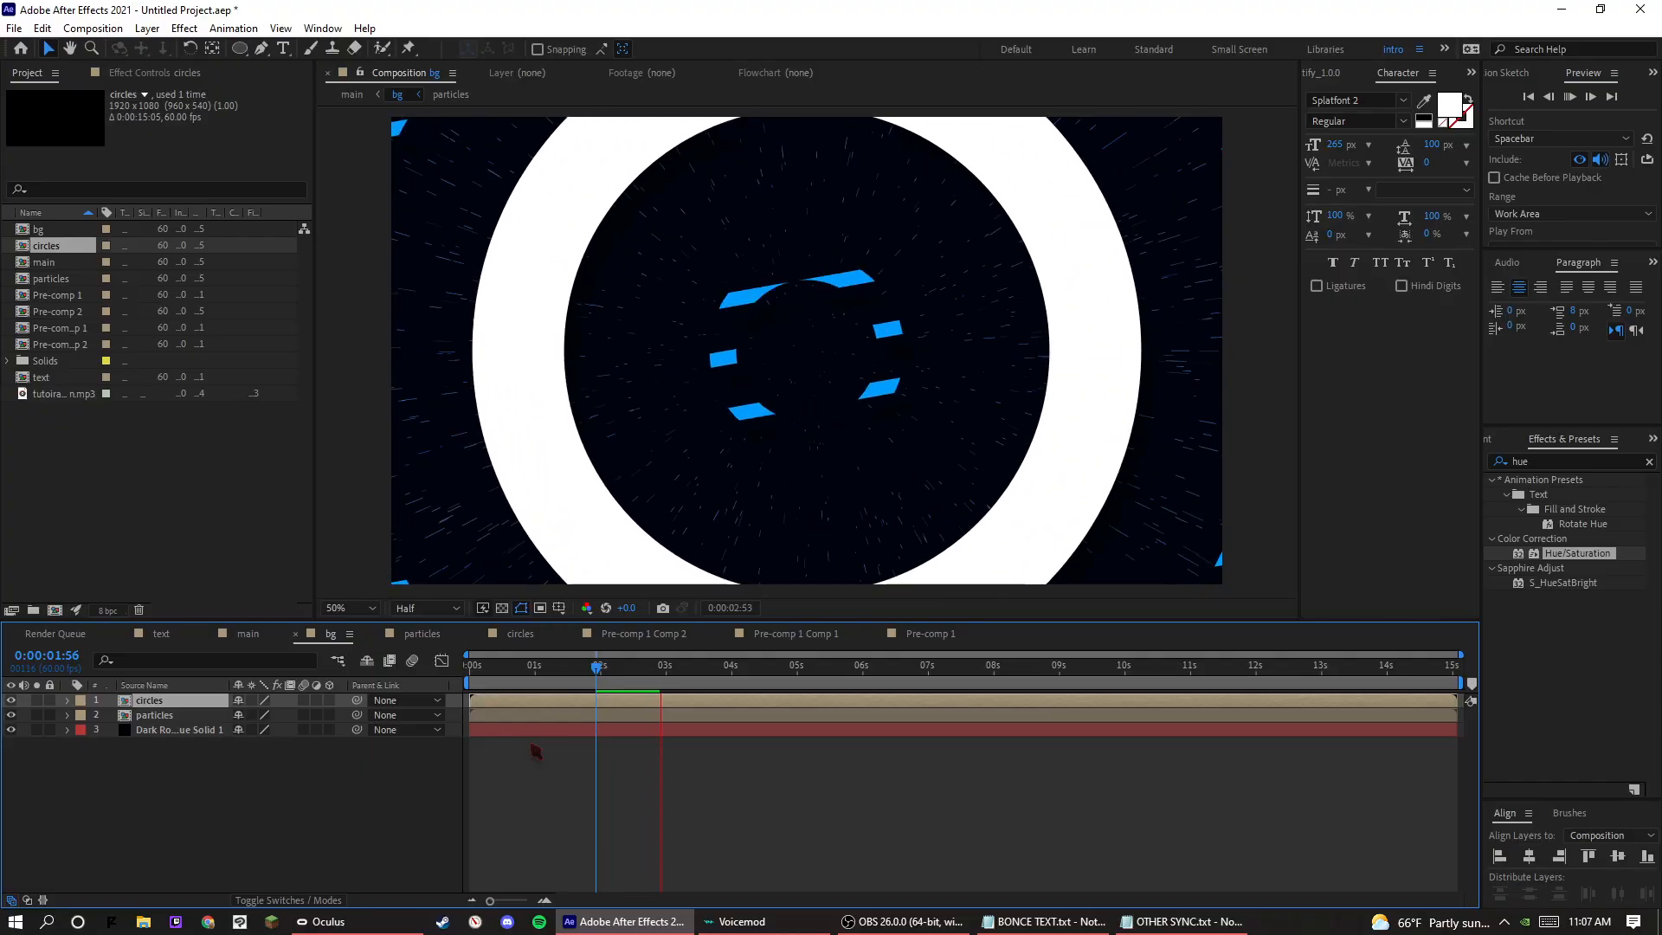
click(616, 680)
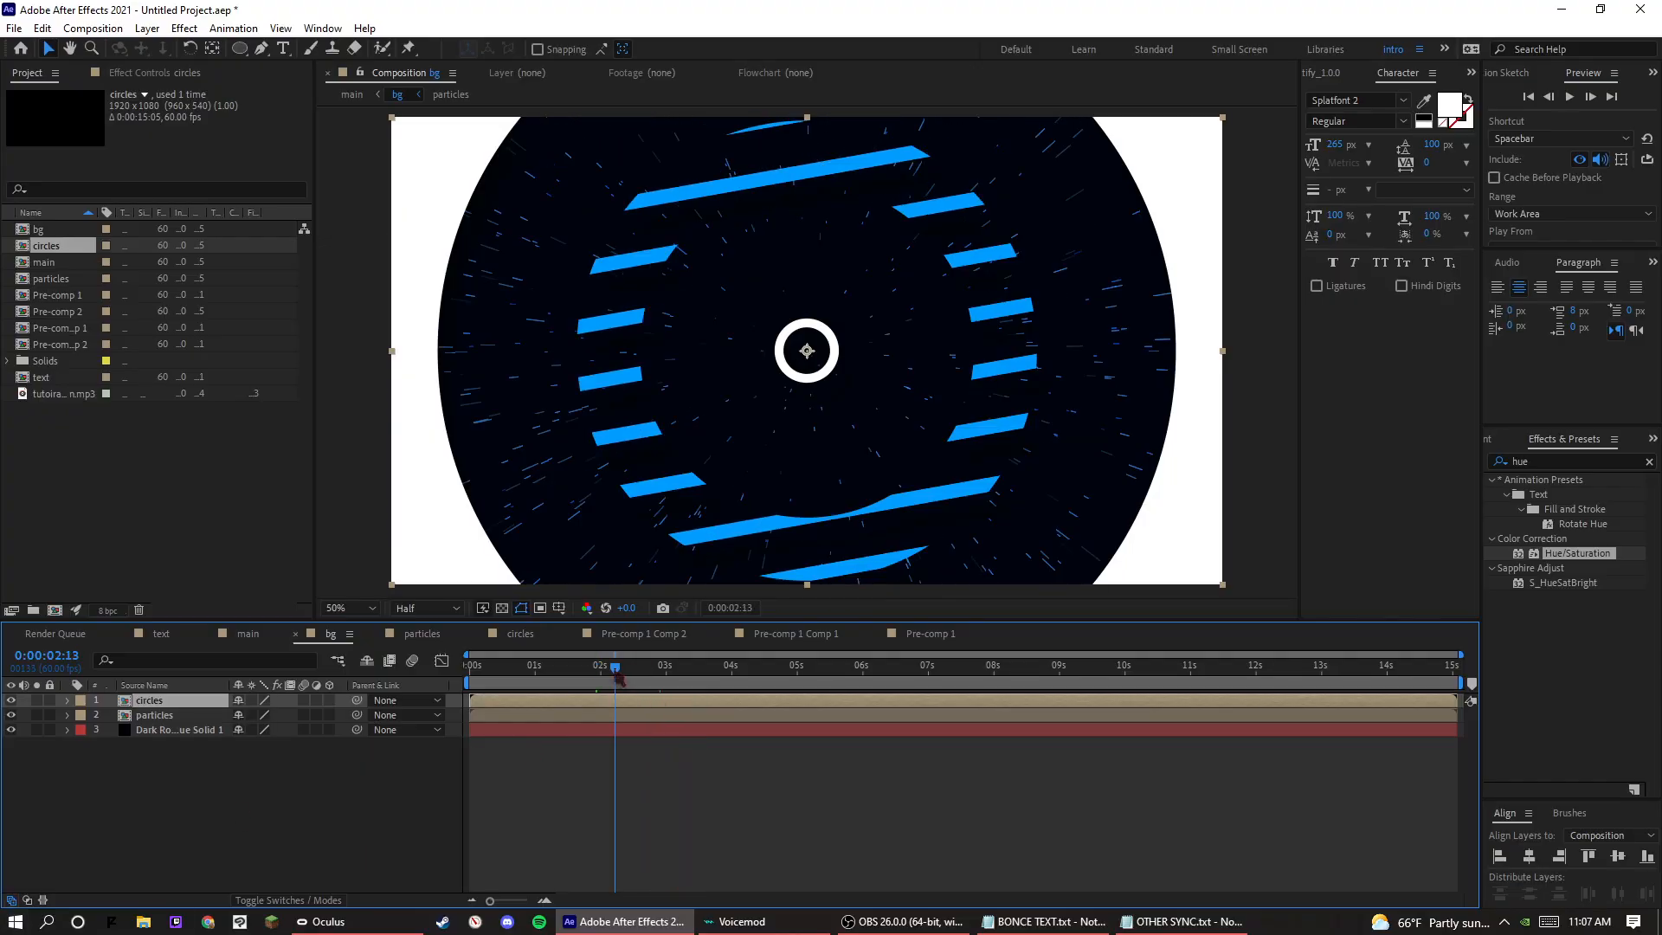
key(space)
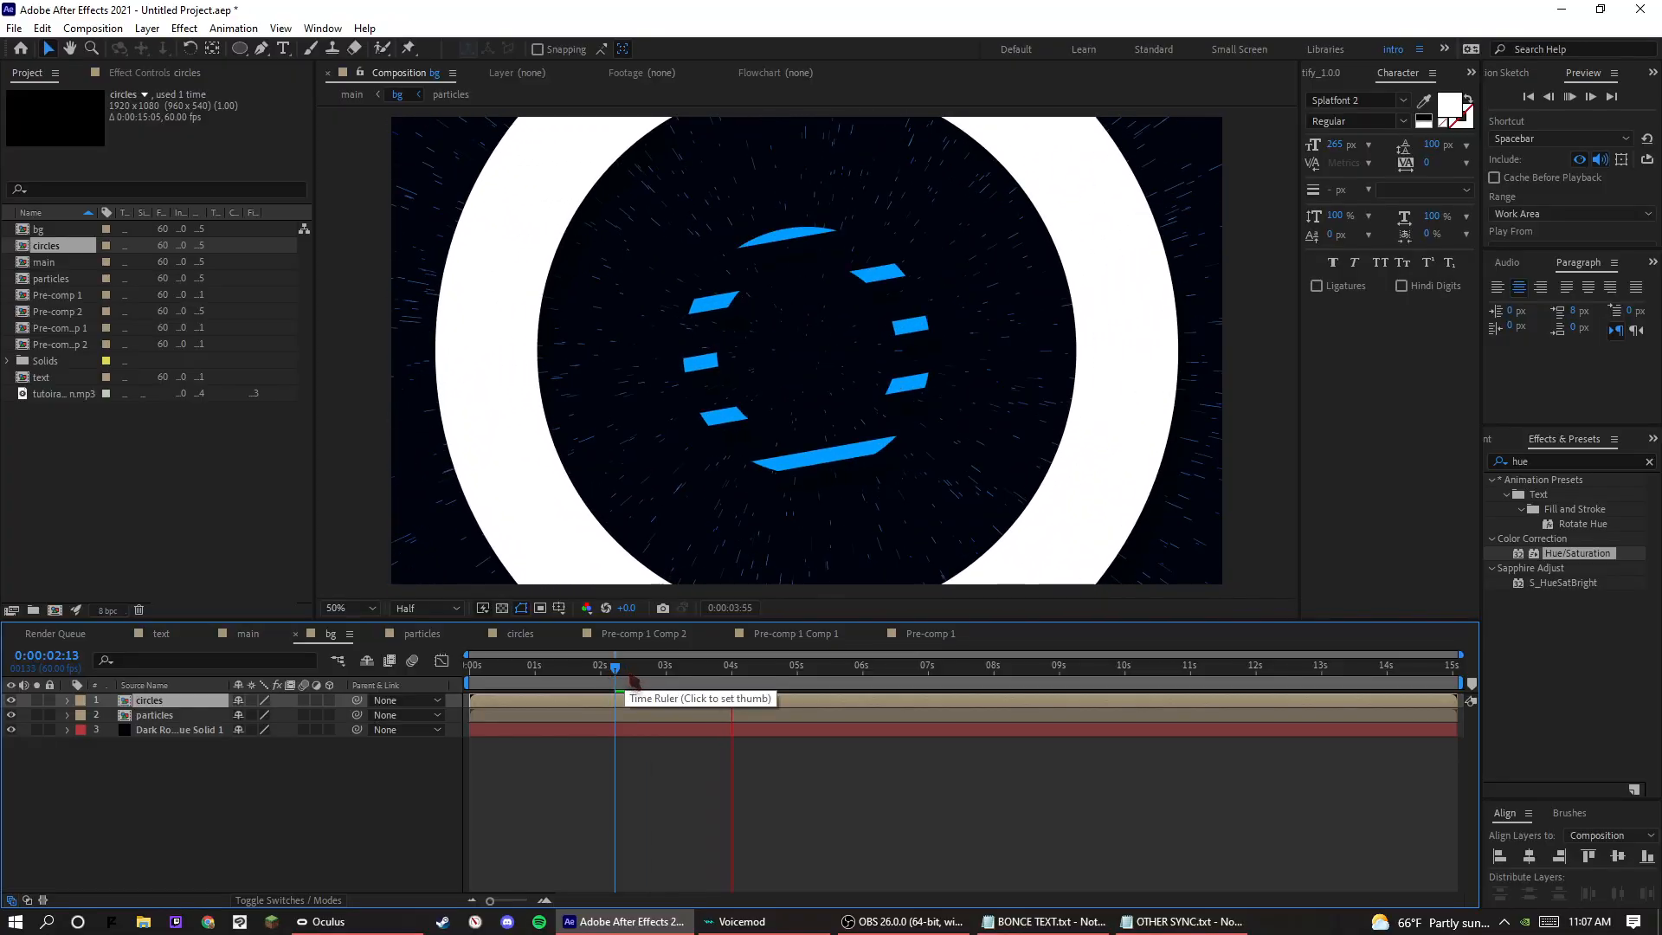
click(625, 679)
Create a new composition named "fractal l ig hts" at 1920 x 1080, 60 fps and 0:00:15:05 long.
click(155, 474)
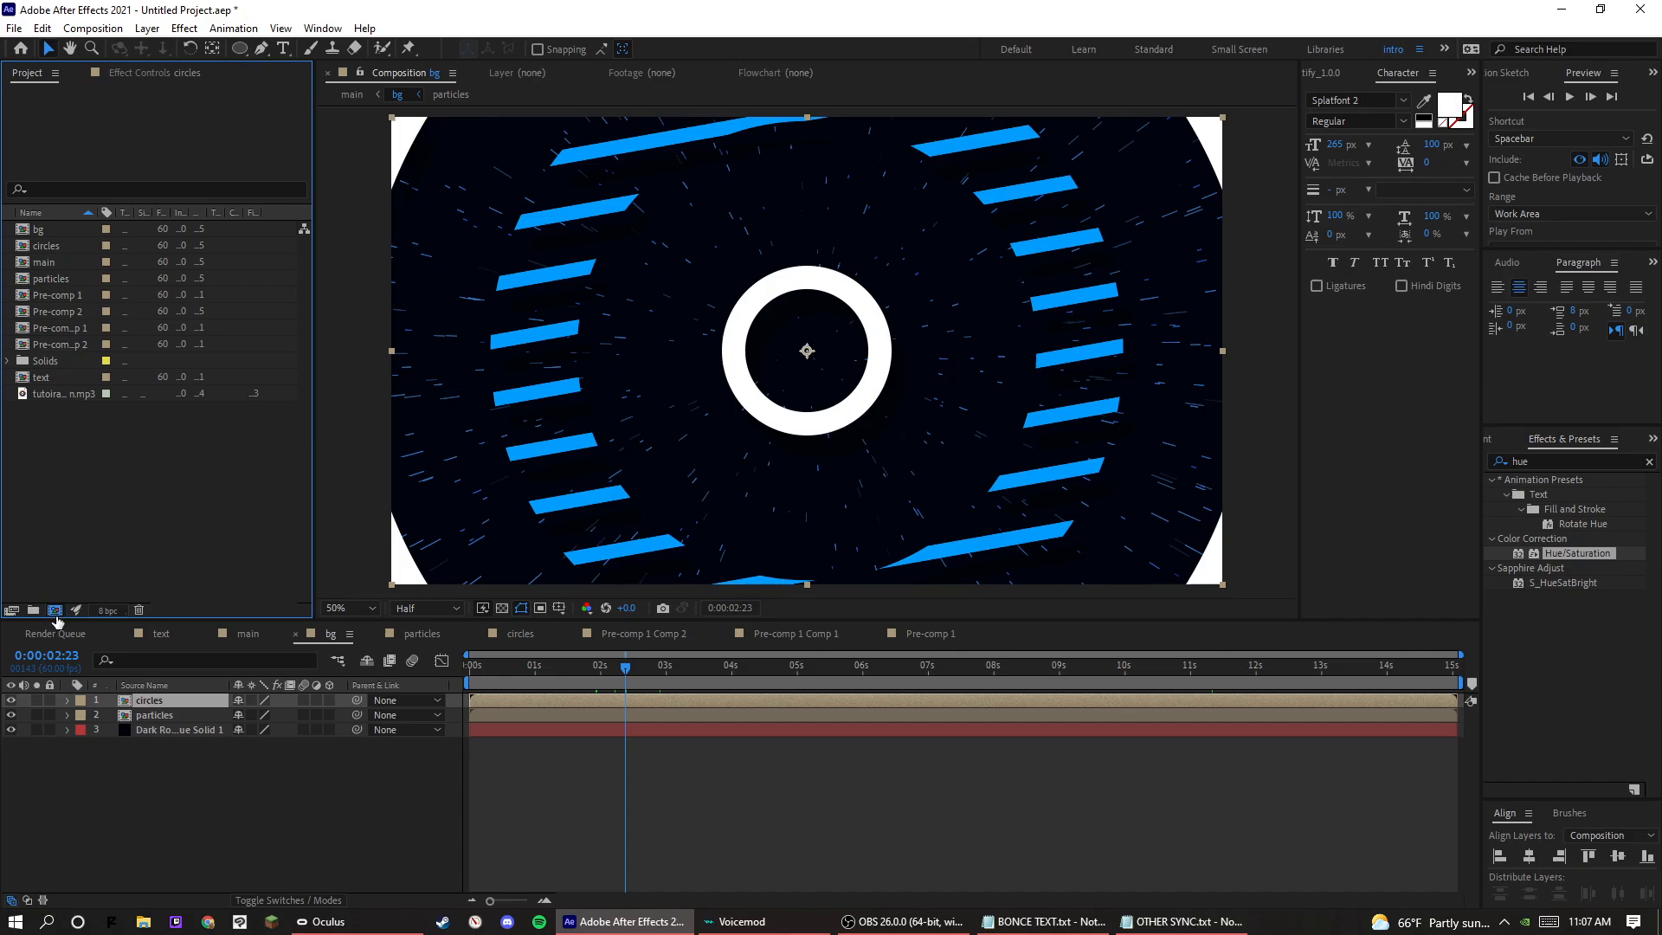
click(55, 610)
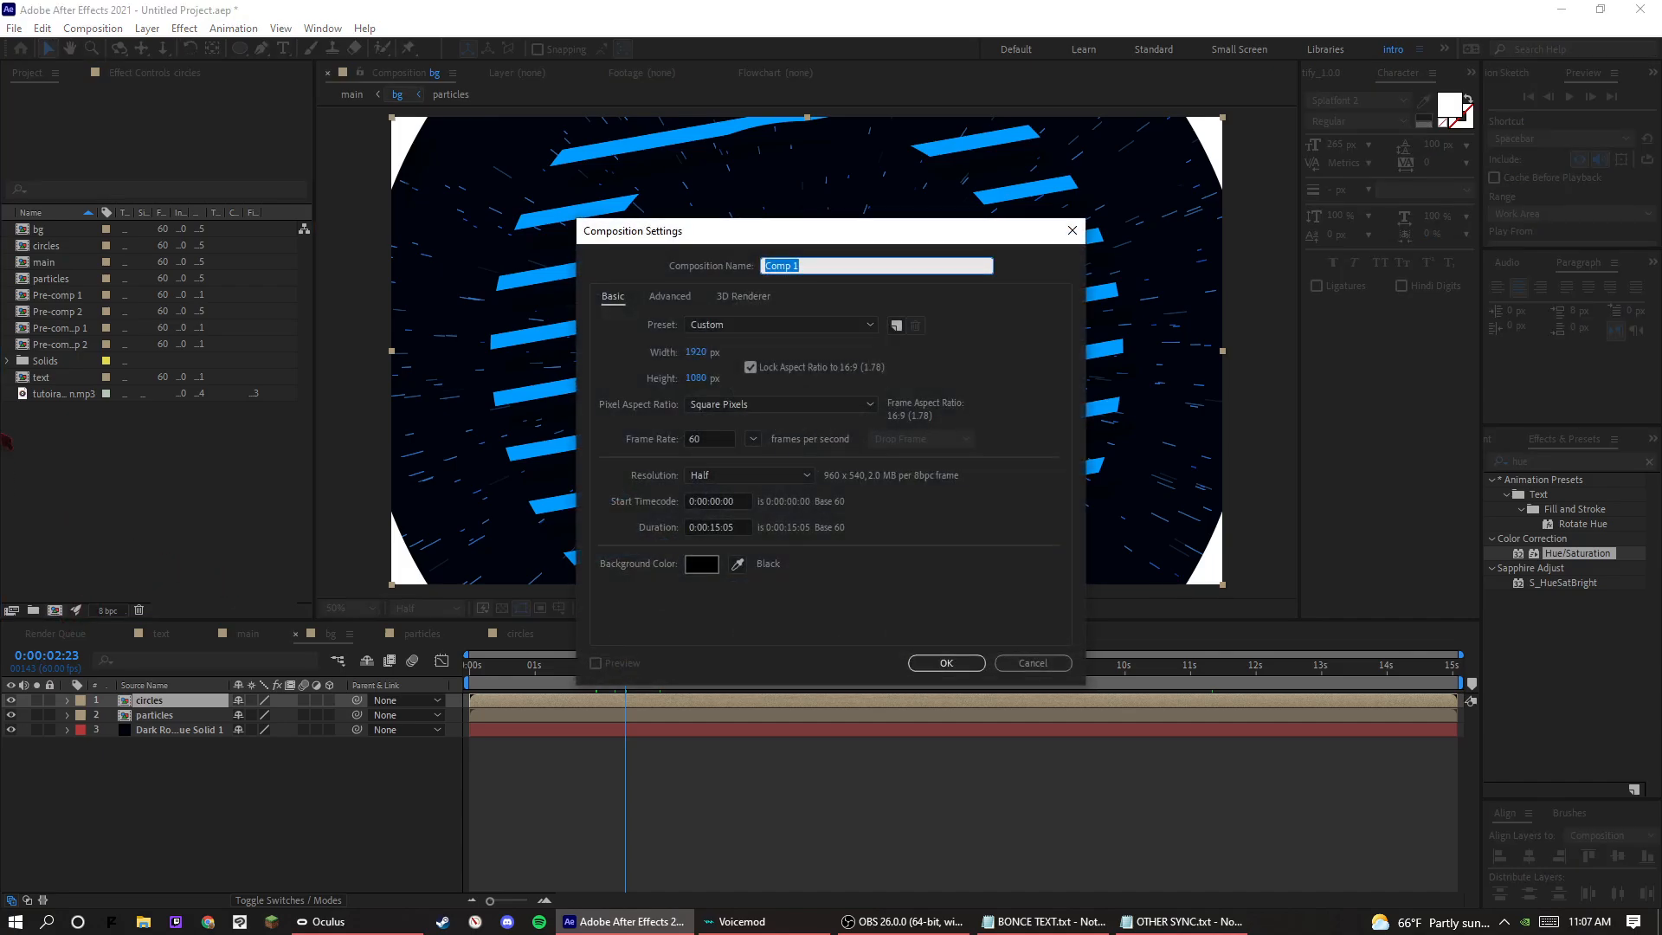
text(frastal lights)
key(Return)
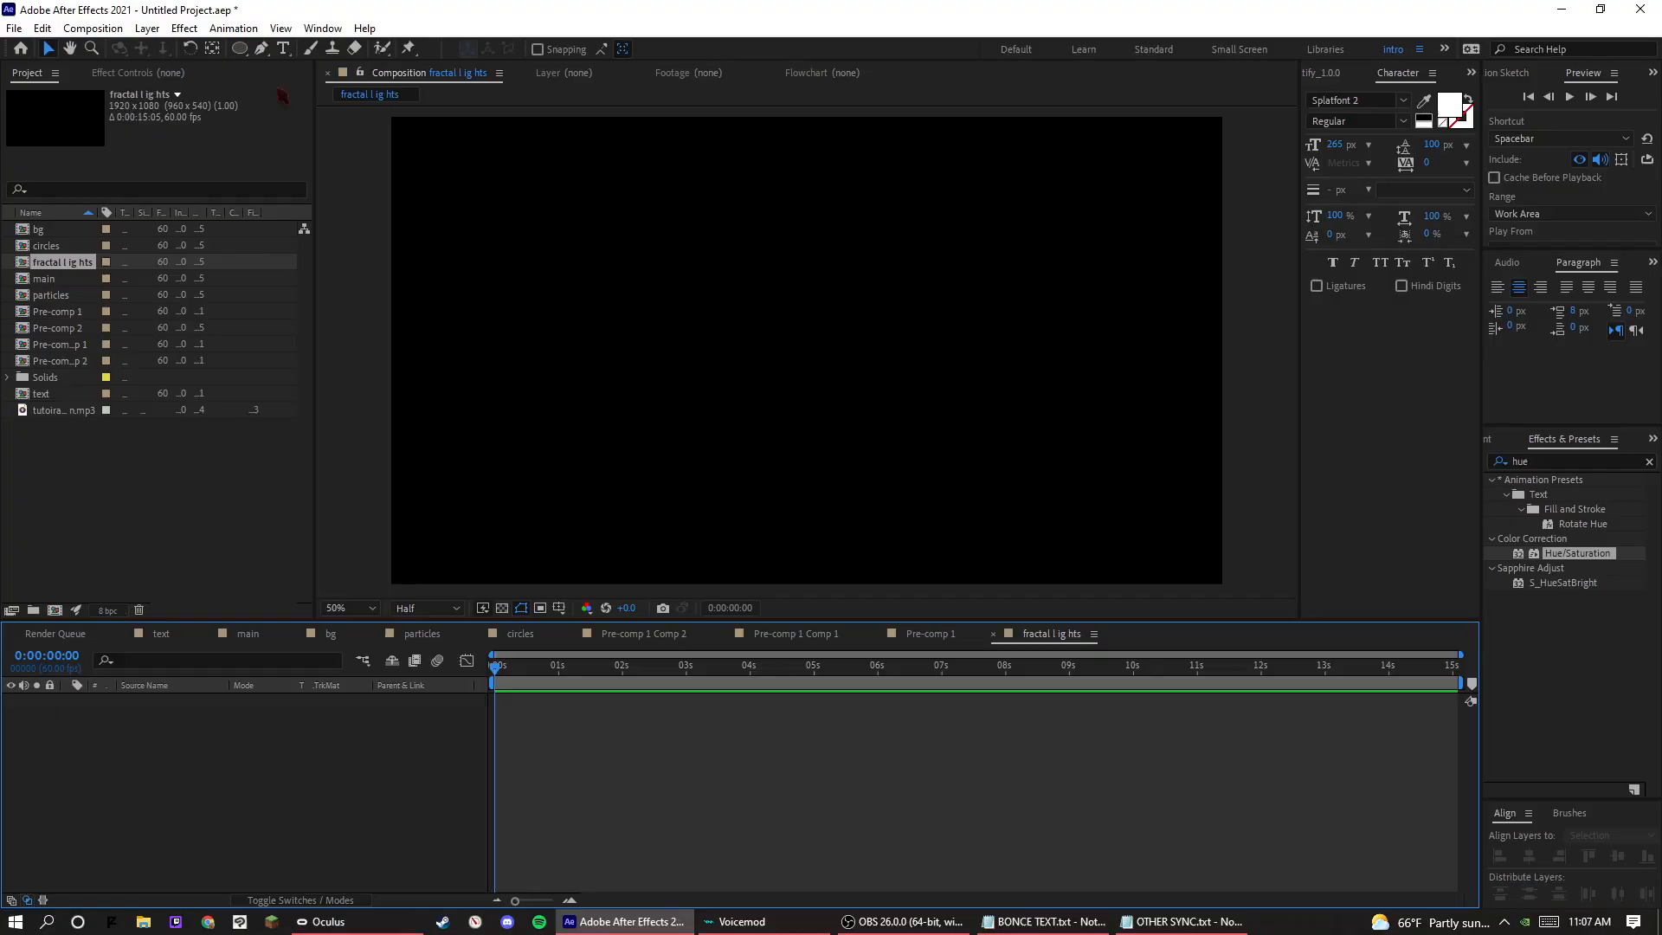
Add a 1920 x 1080 dark royal blue solid to the fractal lights composition.
right_click(459, 797)
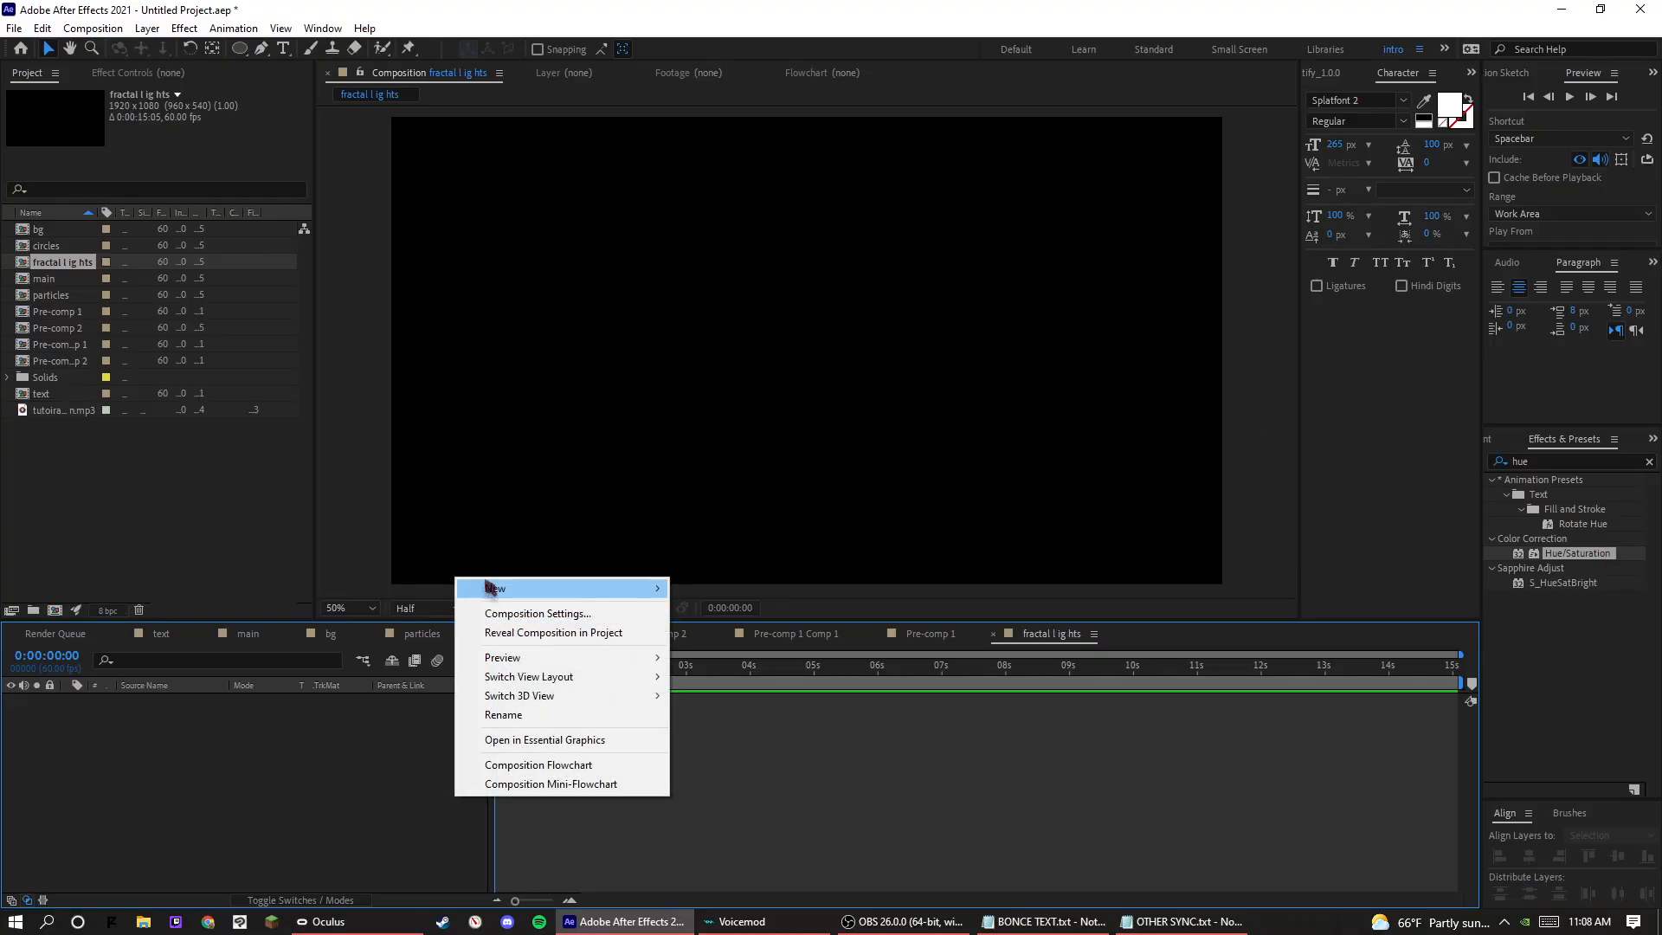
mouse_move(489, 583)
click(774, 635)
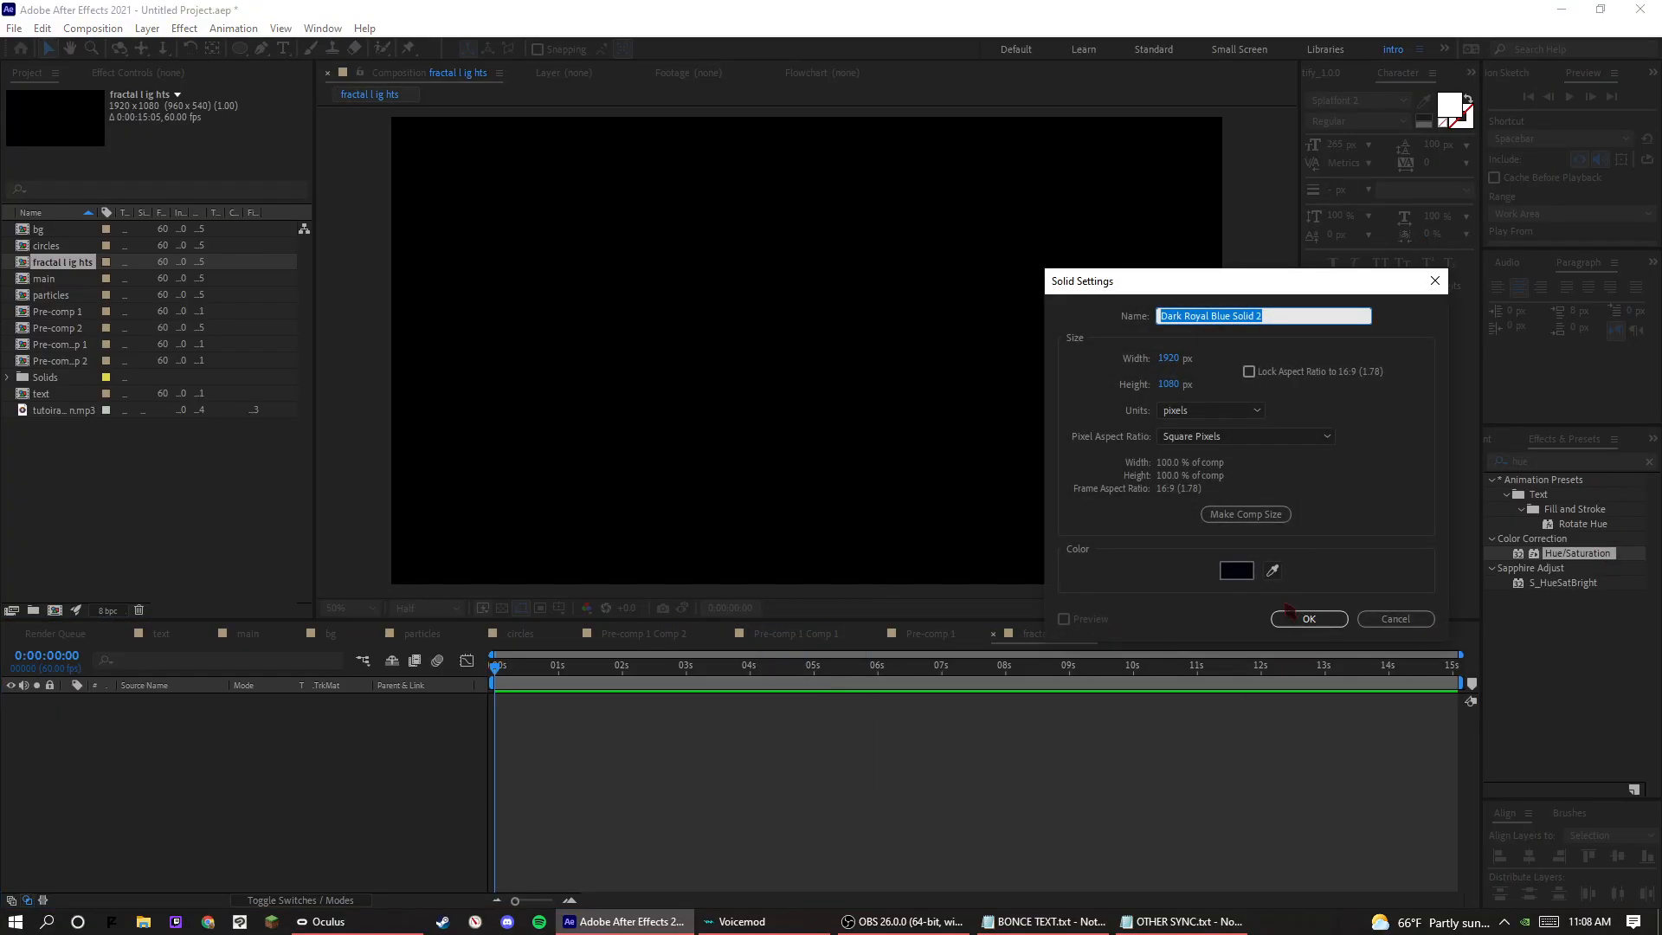
click(1303, 617)
Find the Fractal Noise effect and apply it to the dark royal blue solid.
click(1596, 462)
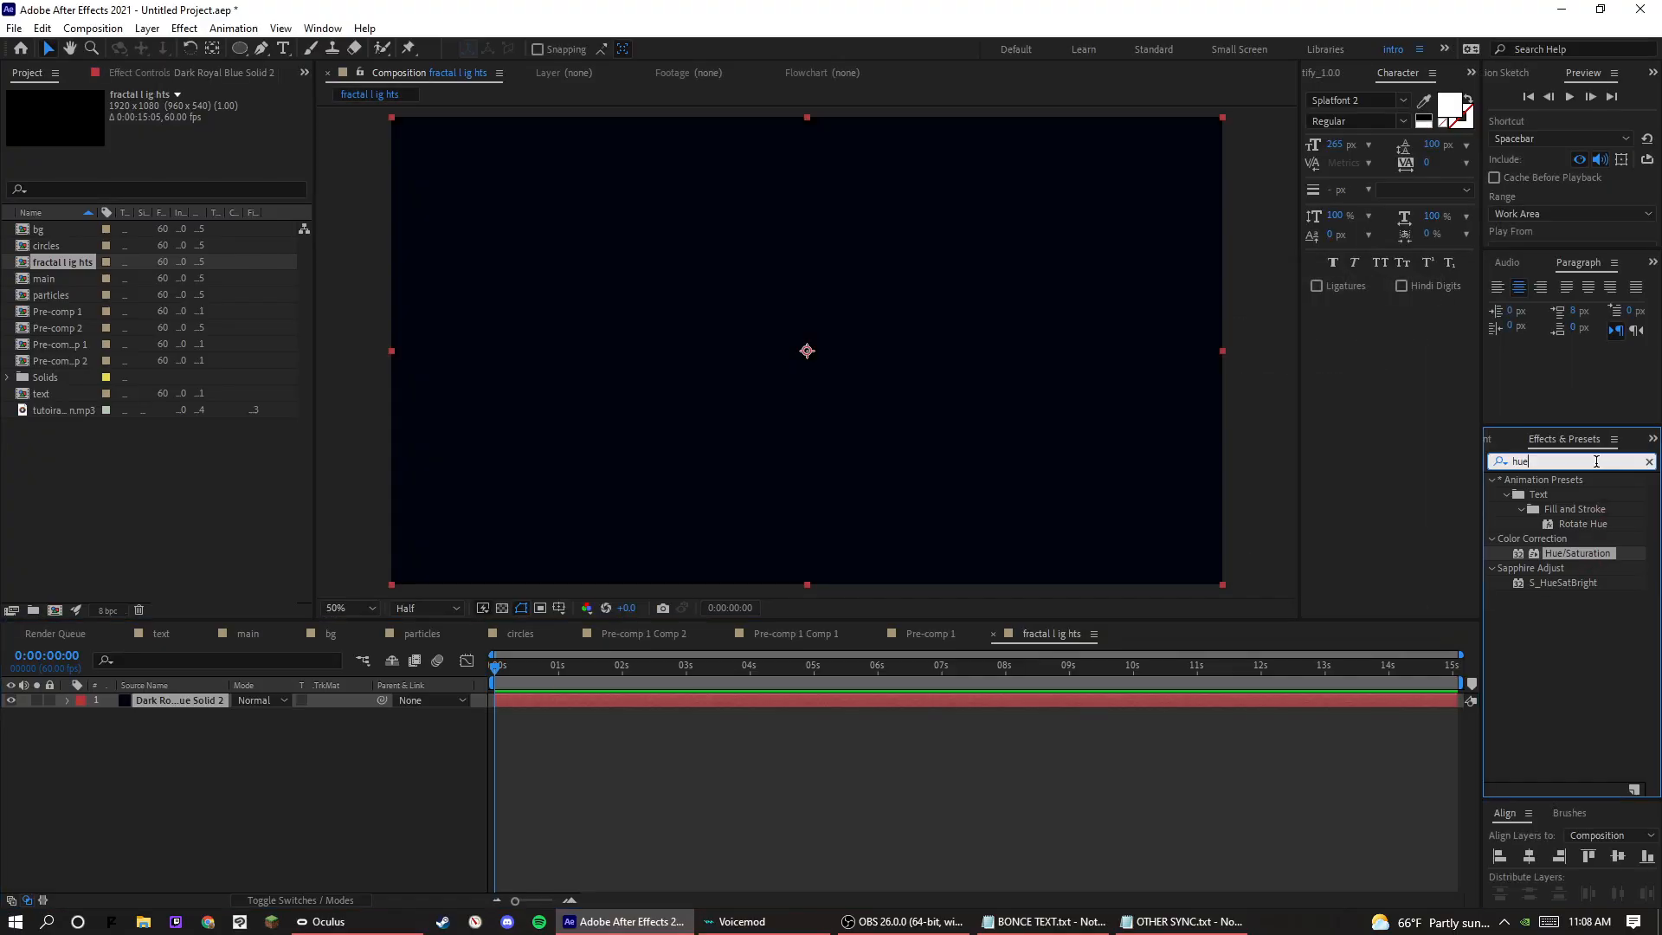
text(fracta)
drag(1549, 552, 207, 705)
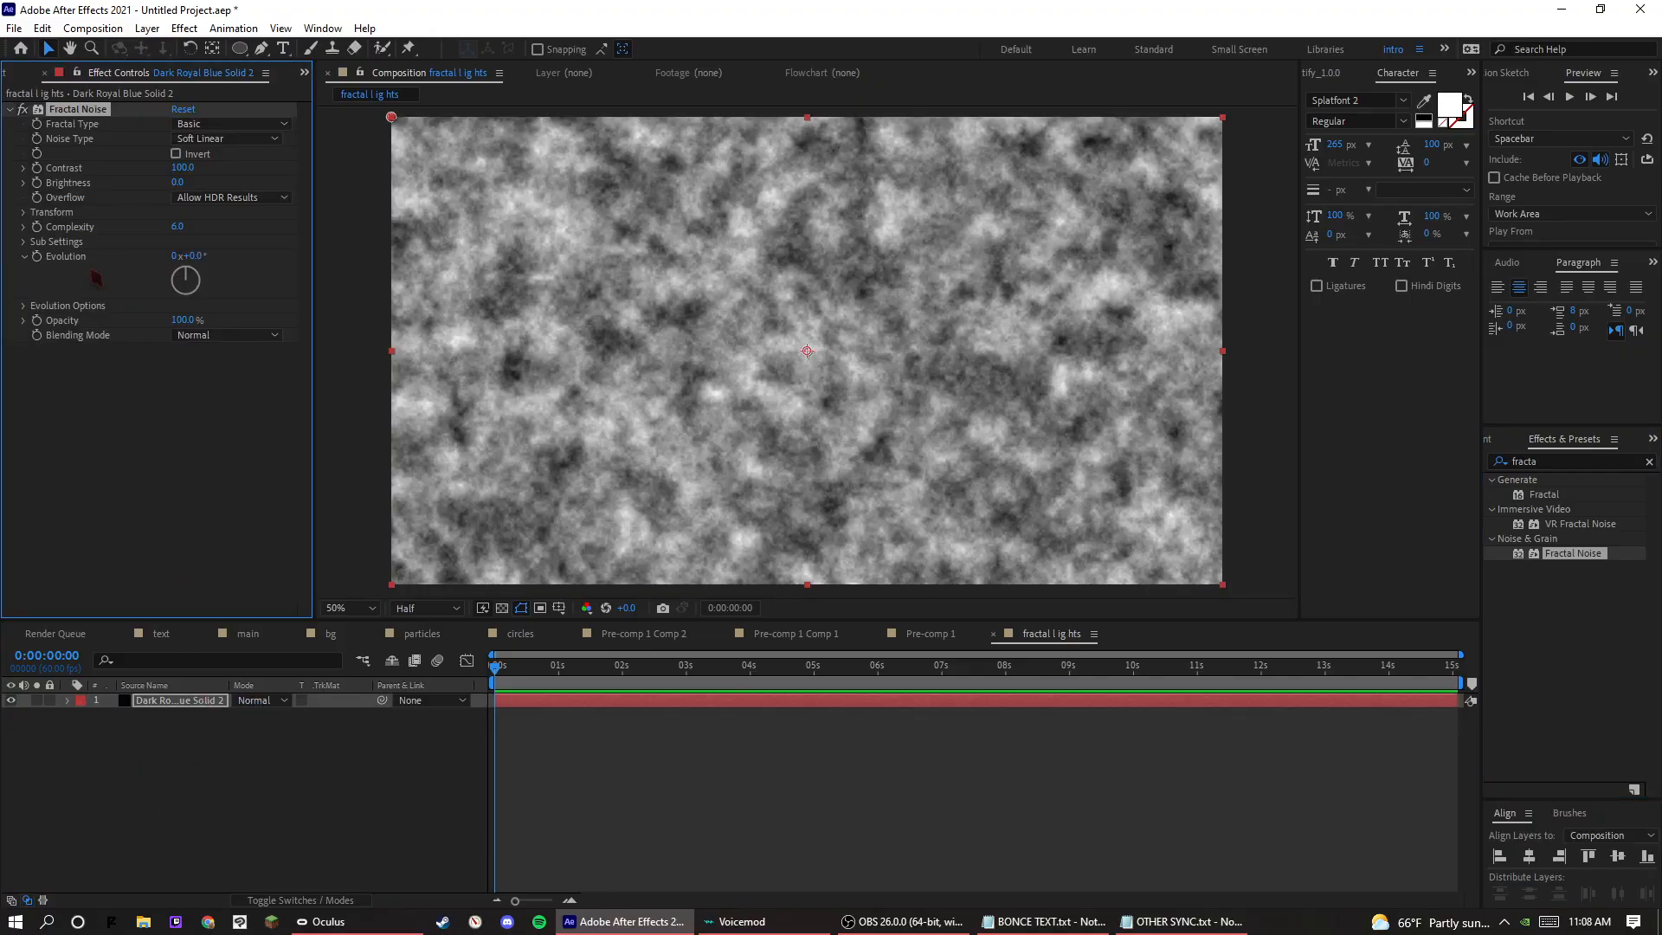
Turn off uniform scaling in the Fractal Noise transform settings and set the scale height to 10000.
click(23, 214)
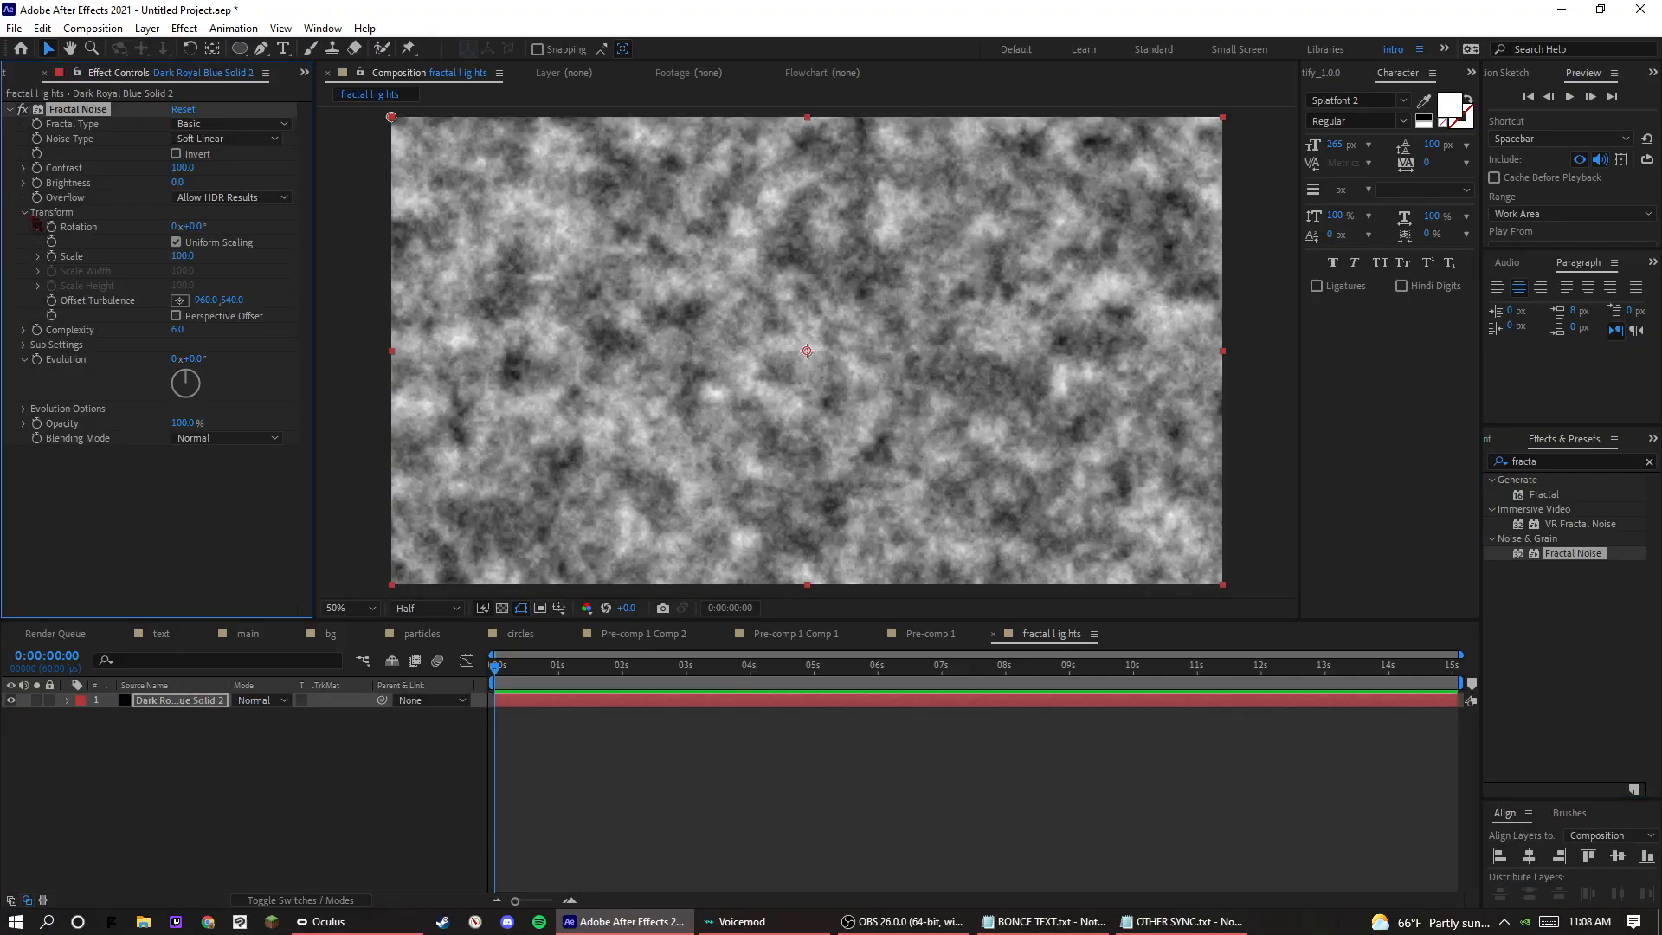
click(176, 243)
drag(183, 309, 216, 322)
click(186, 309)
text(121)
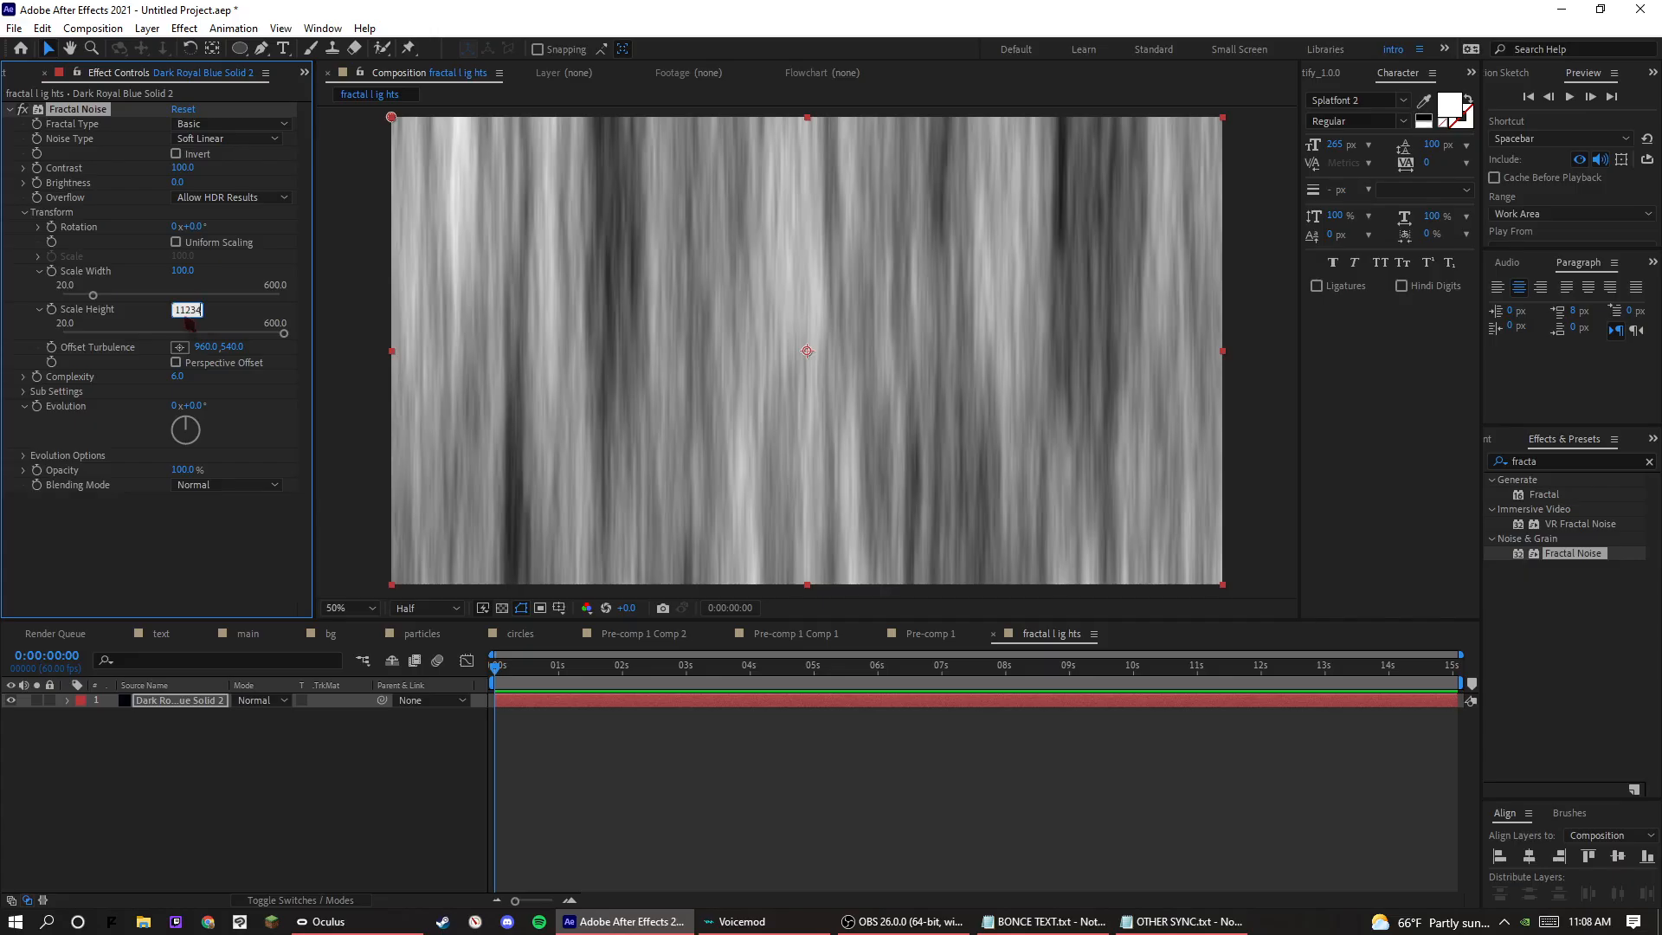
key(Return)
Set the Fractal Noise contrast to 450 and preview the composition.
key(Return)
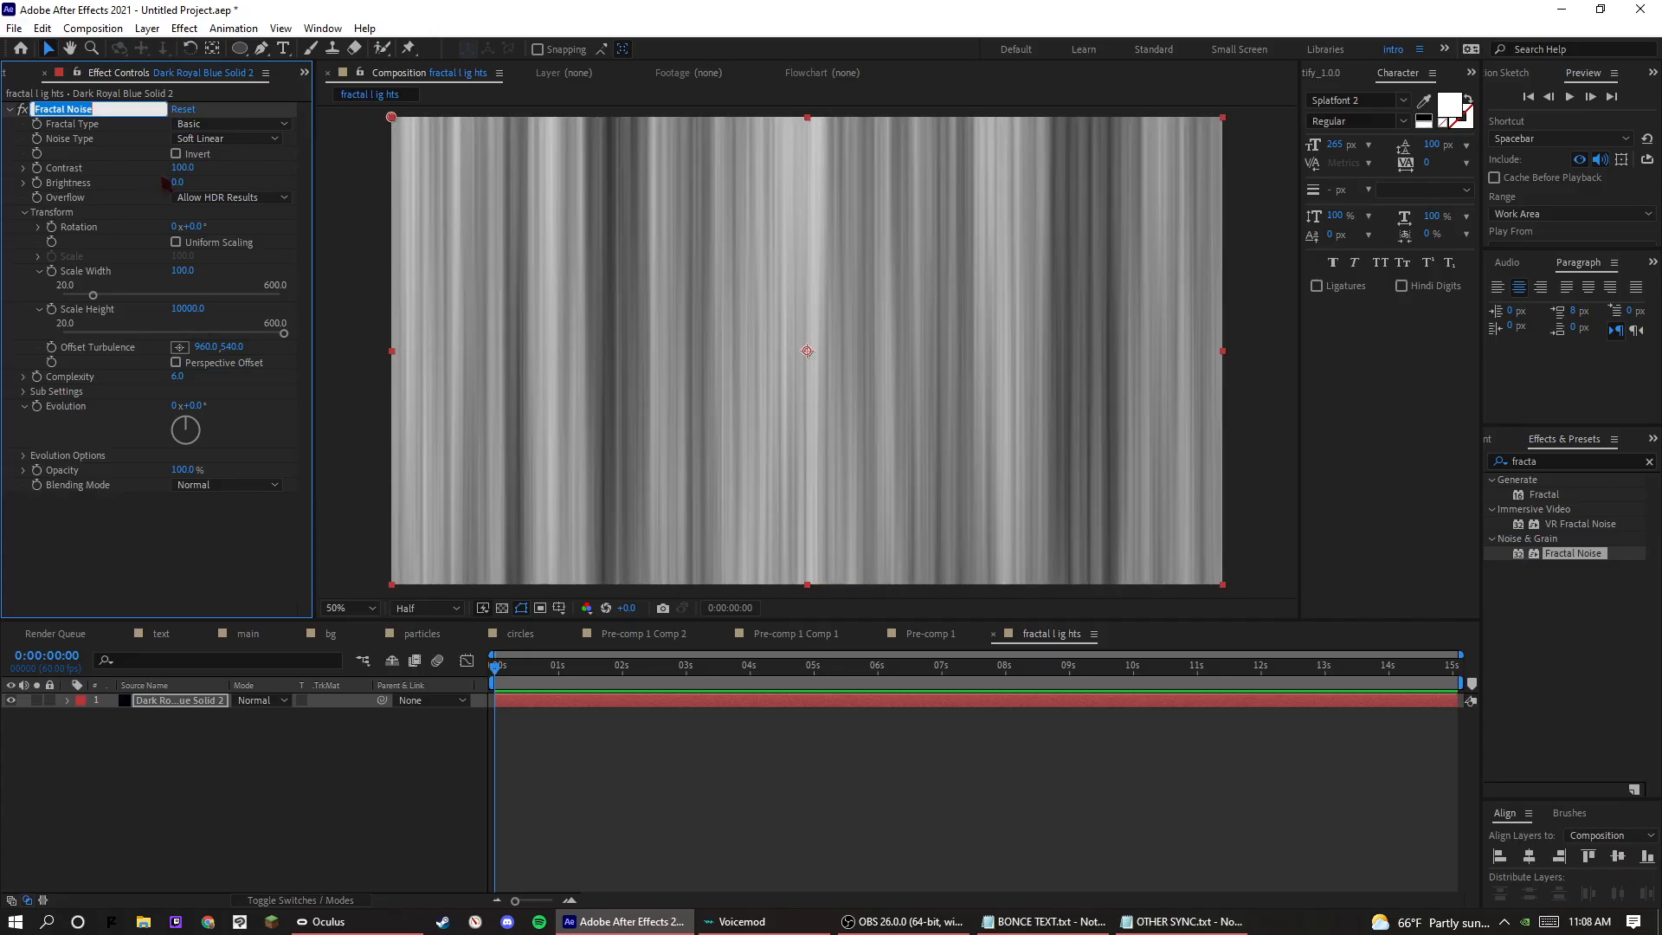
click(191, 167)
key(Return)
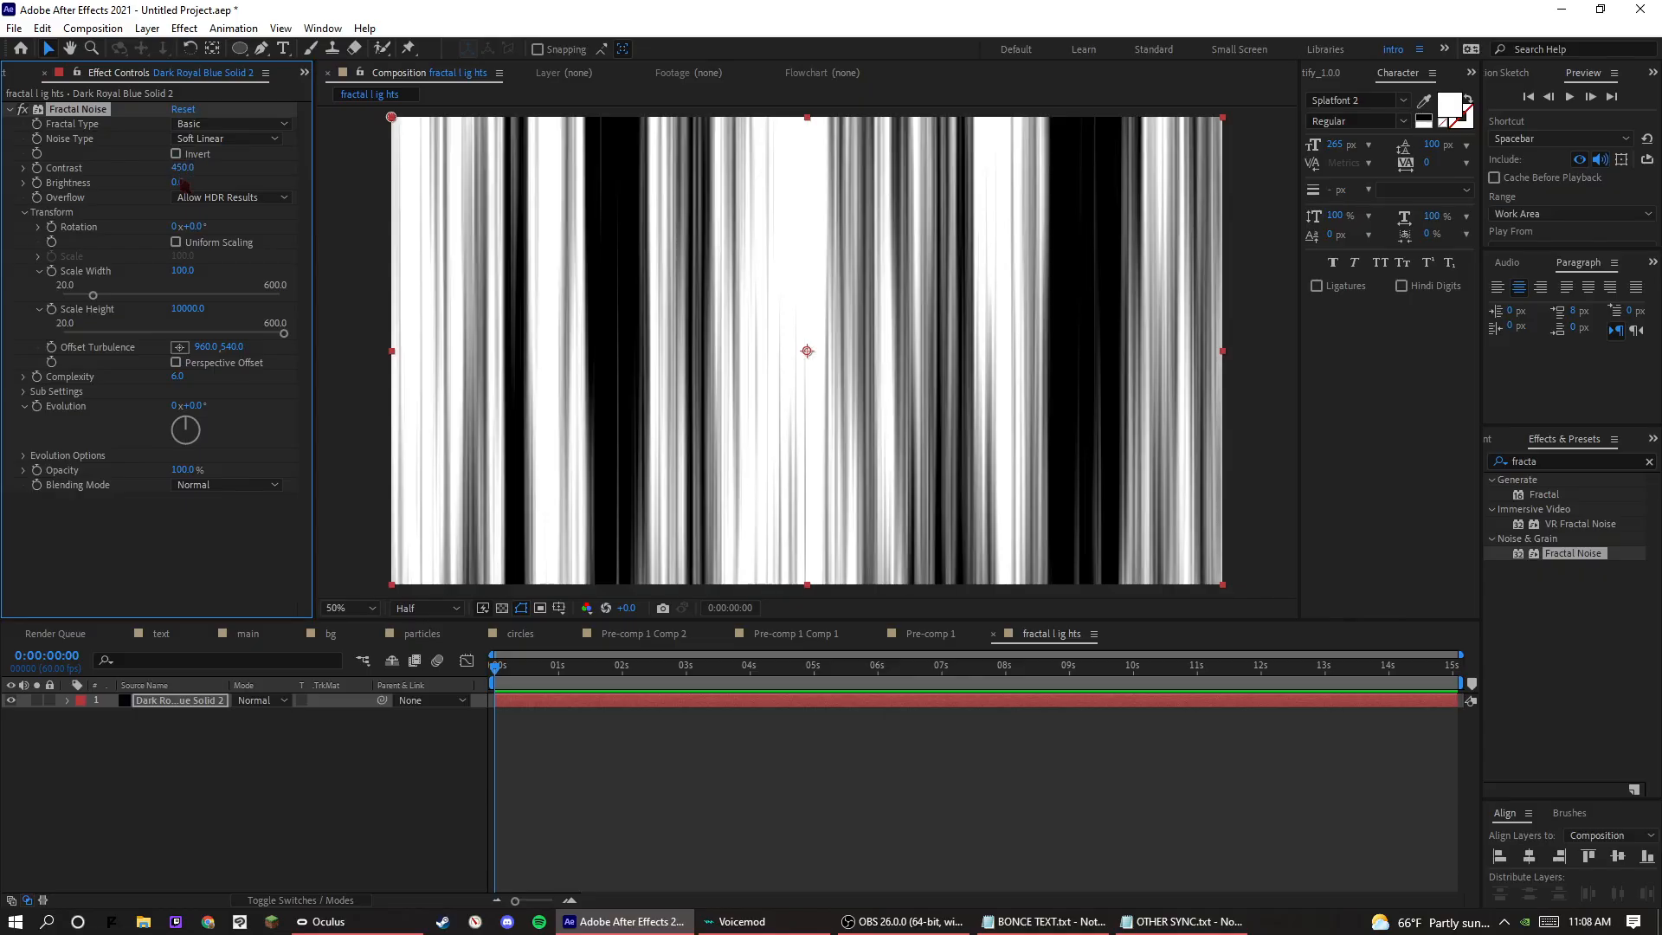
key(space)
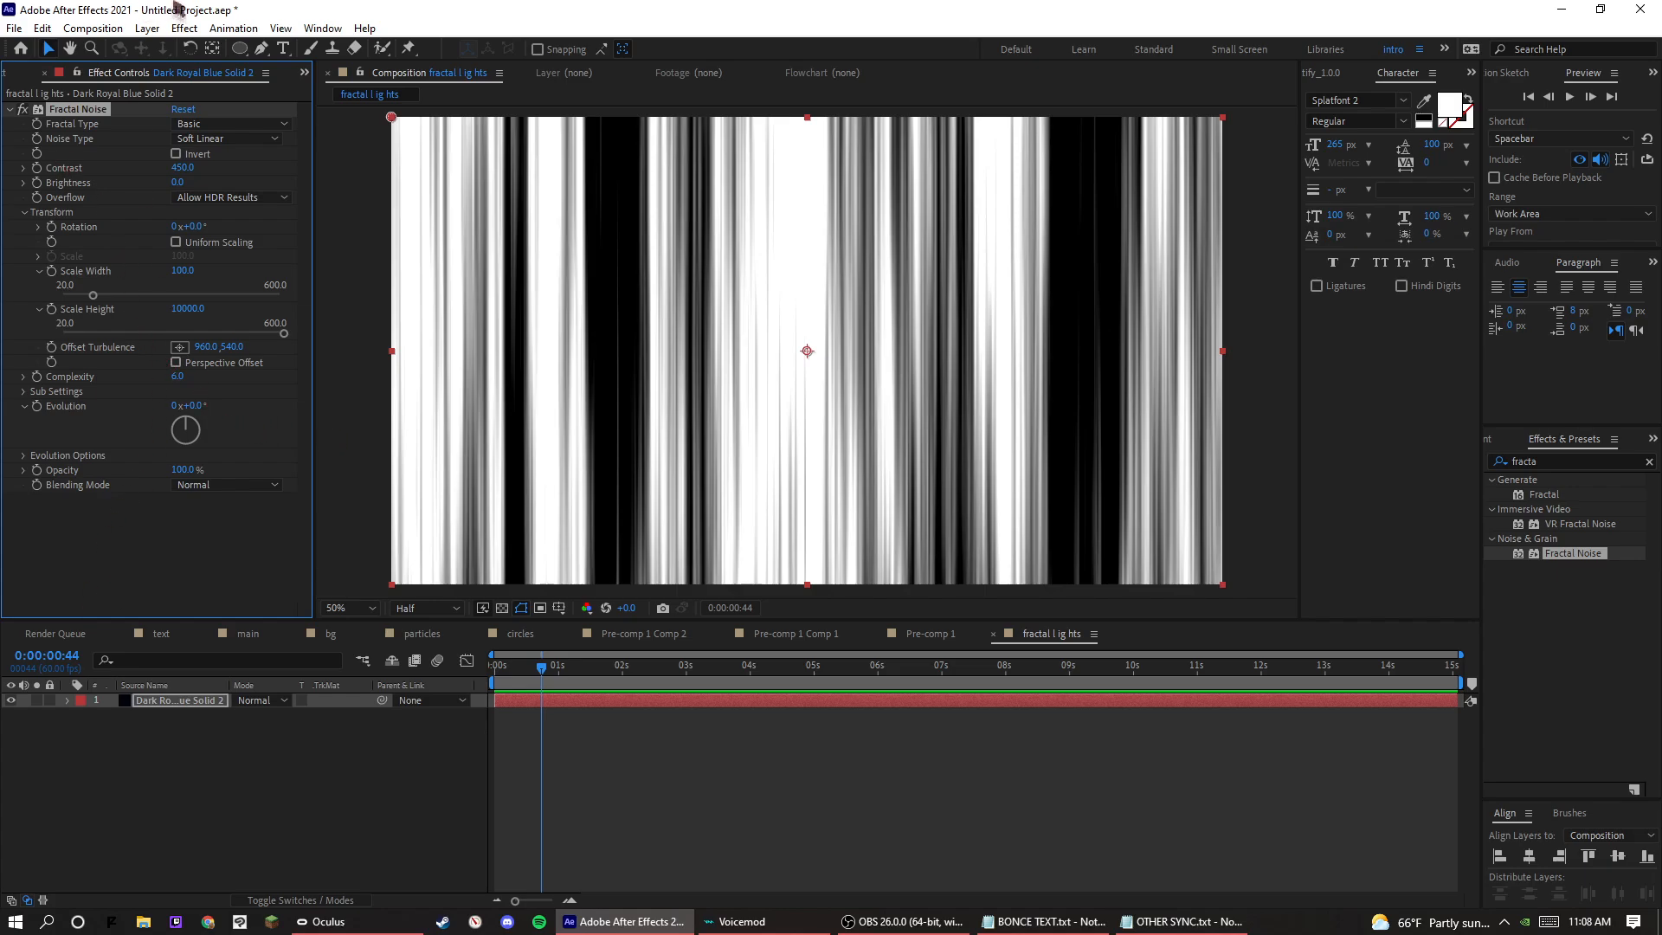
Add a full-frame rectangular mask to the dark royal blue solid.
click(243, 52)
key(q)
key(q)
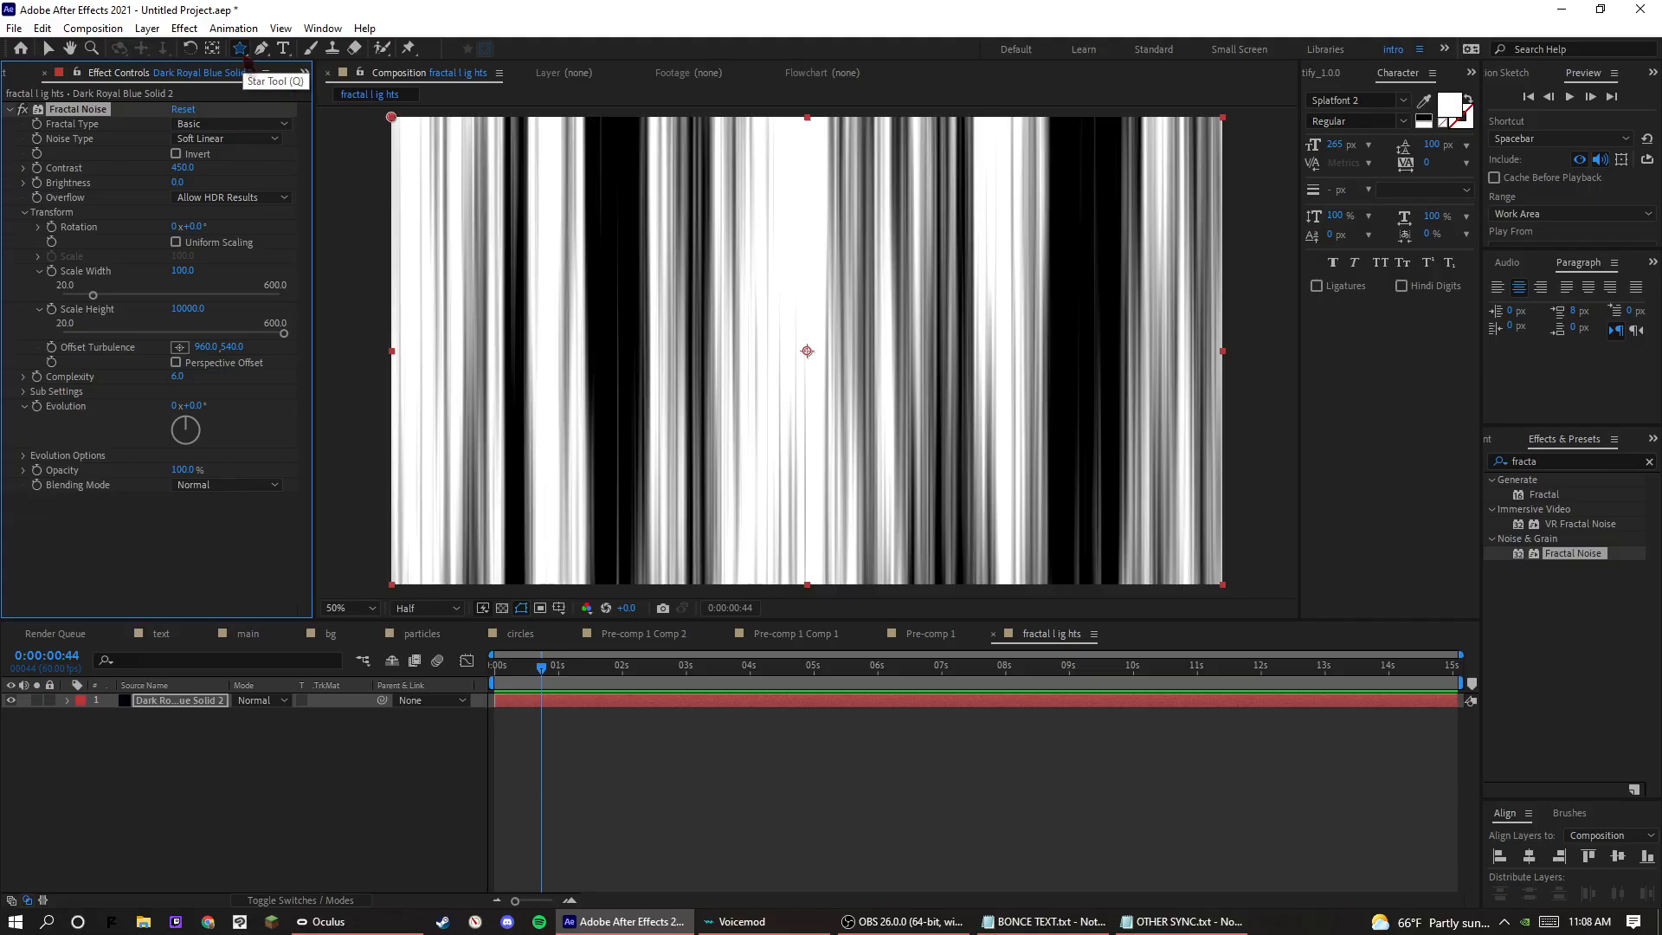
key(q)
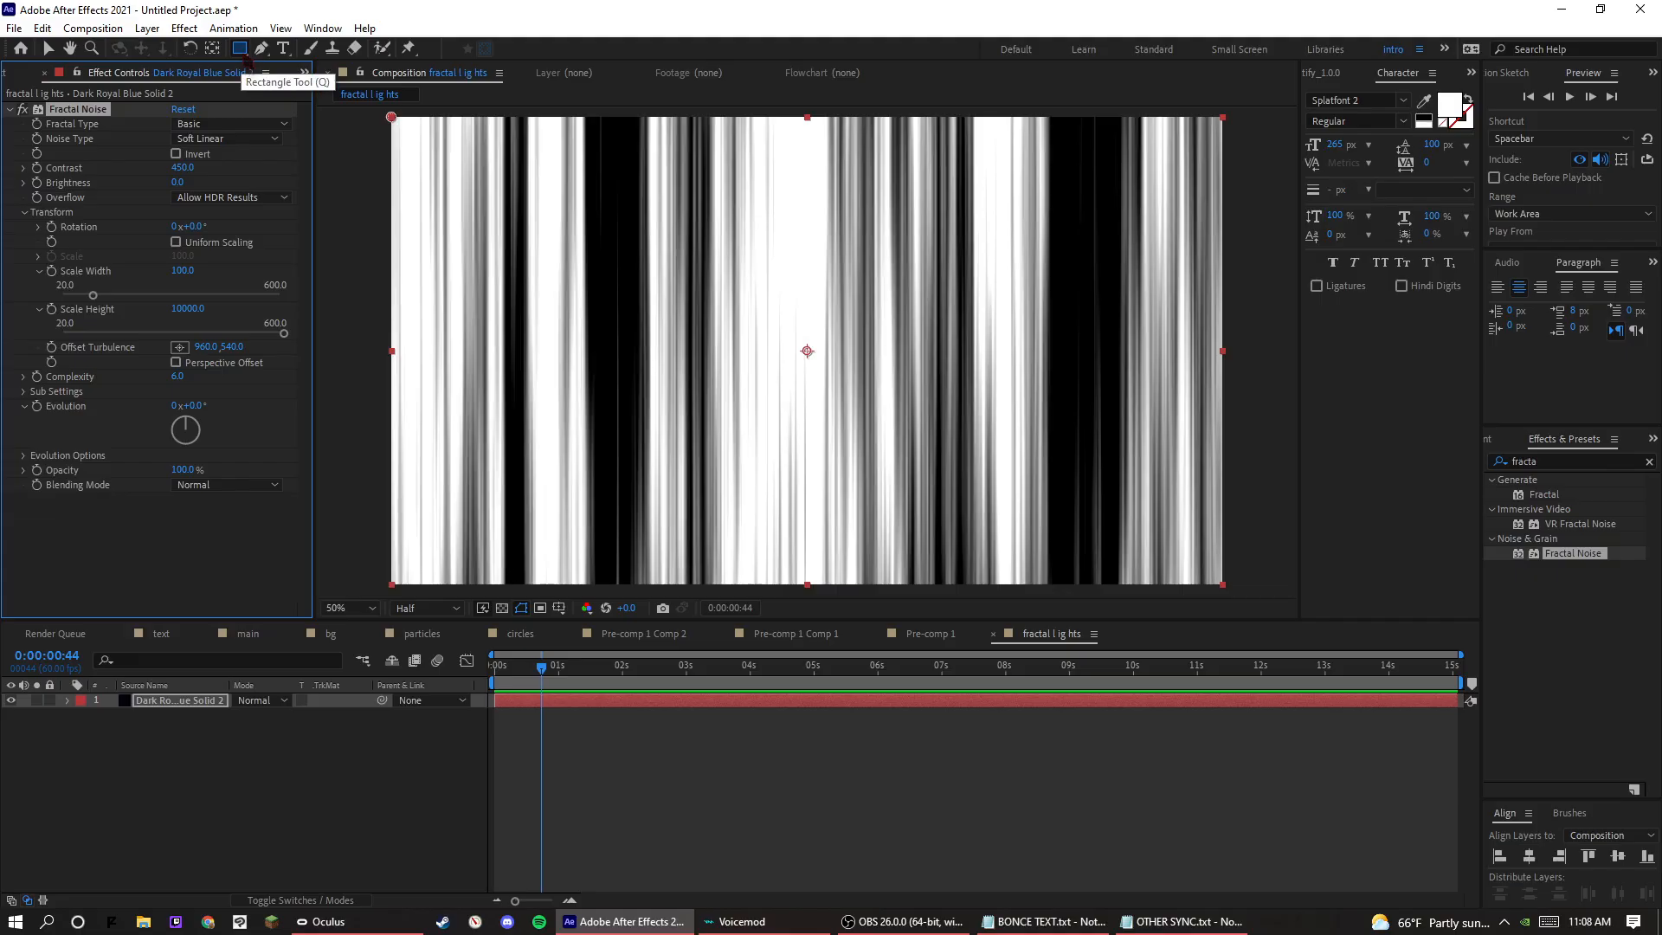
double_click(239, 49)
key(v)
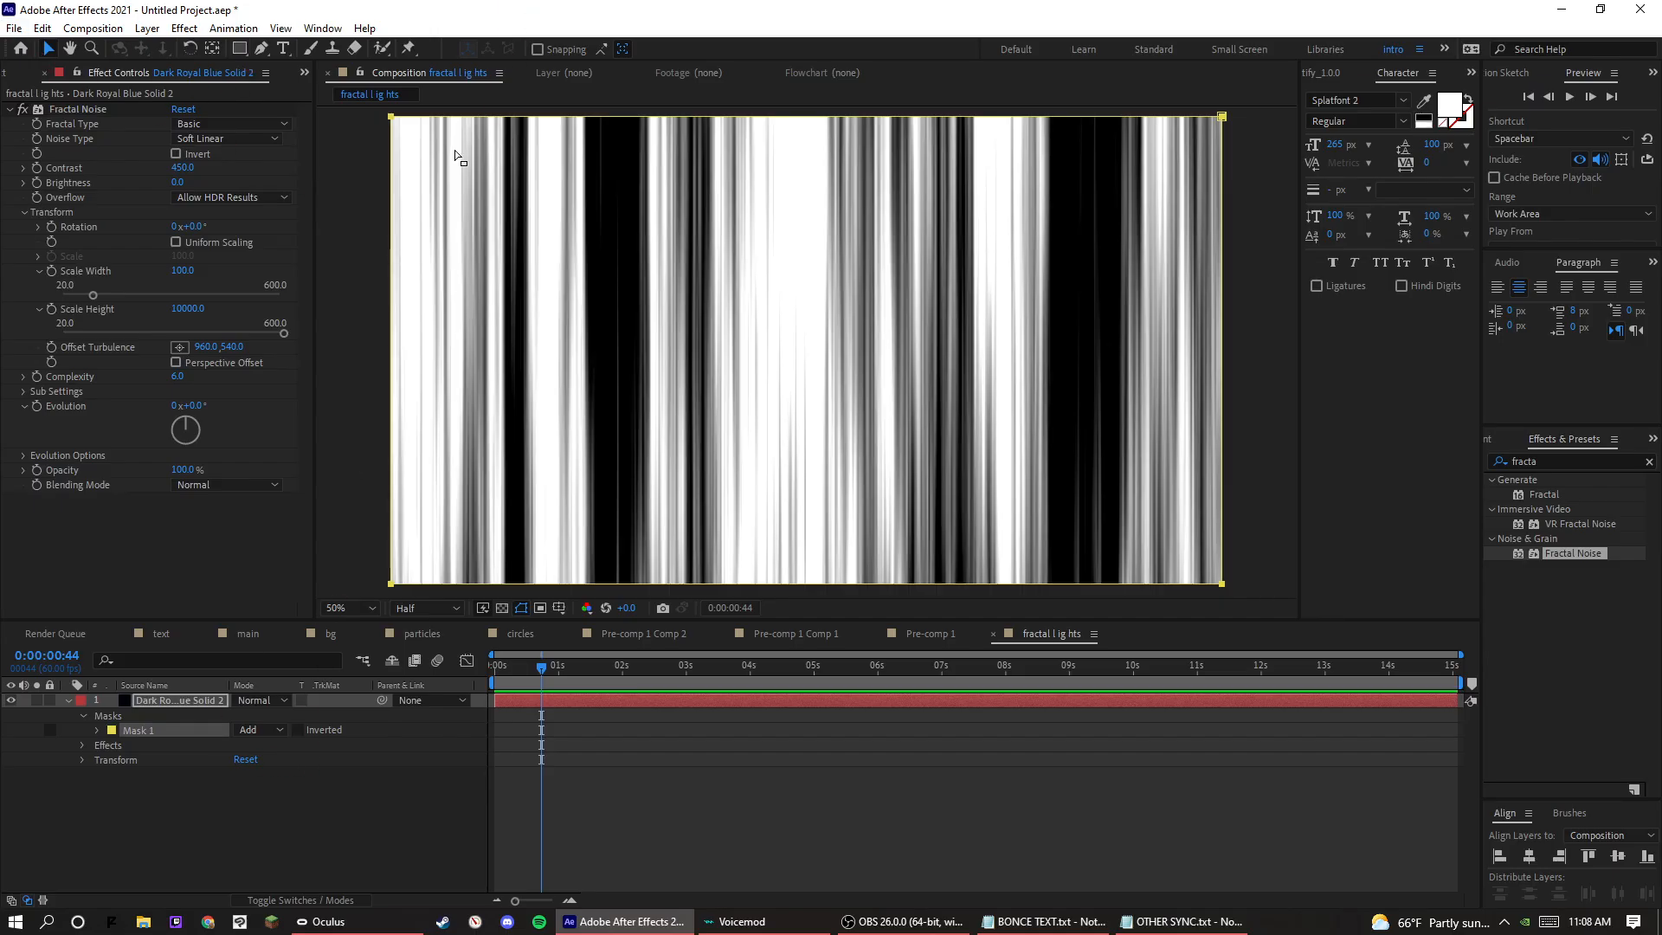
Shrink the mask from its upper and lower edges to a full-width horizontal band across the middle of the frame.
click(391, 119)
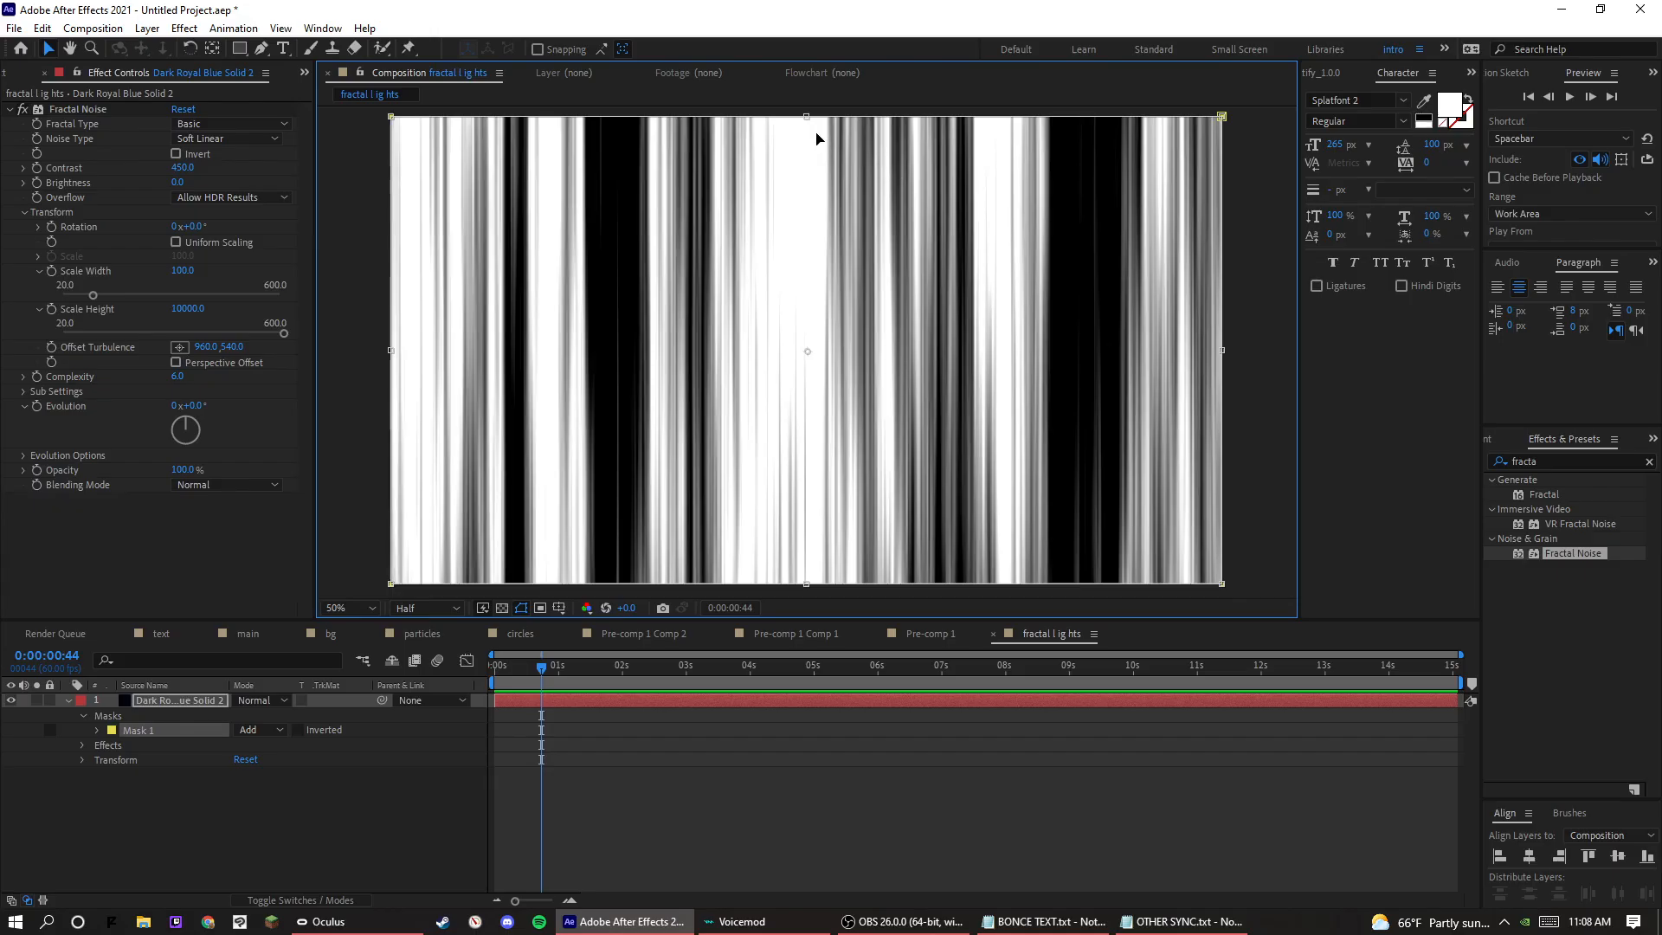
drag(805, 116, 805, 237)
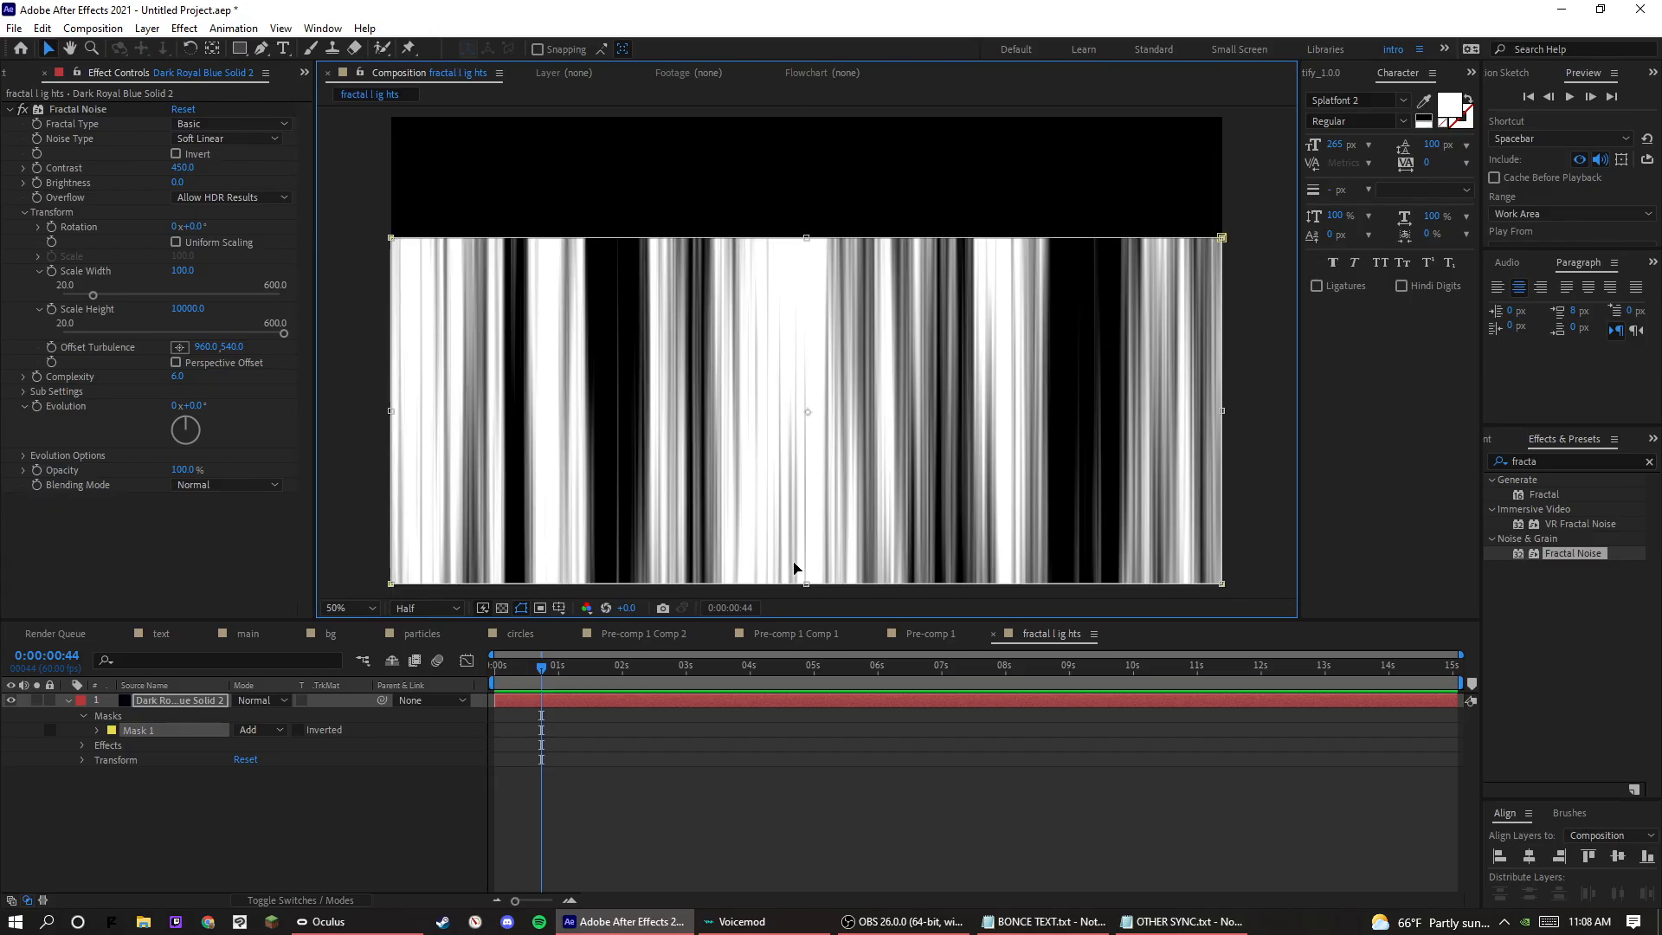
drag(814, 589, 813, 454)
click(792, 785)
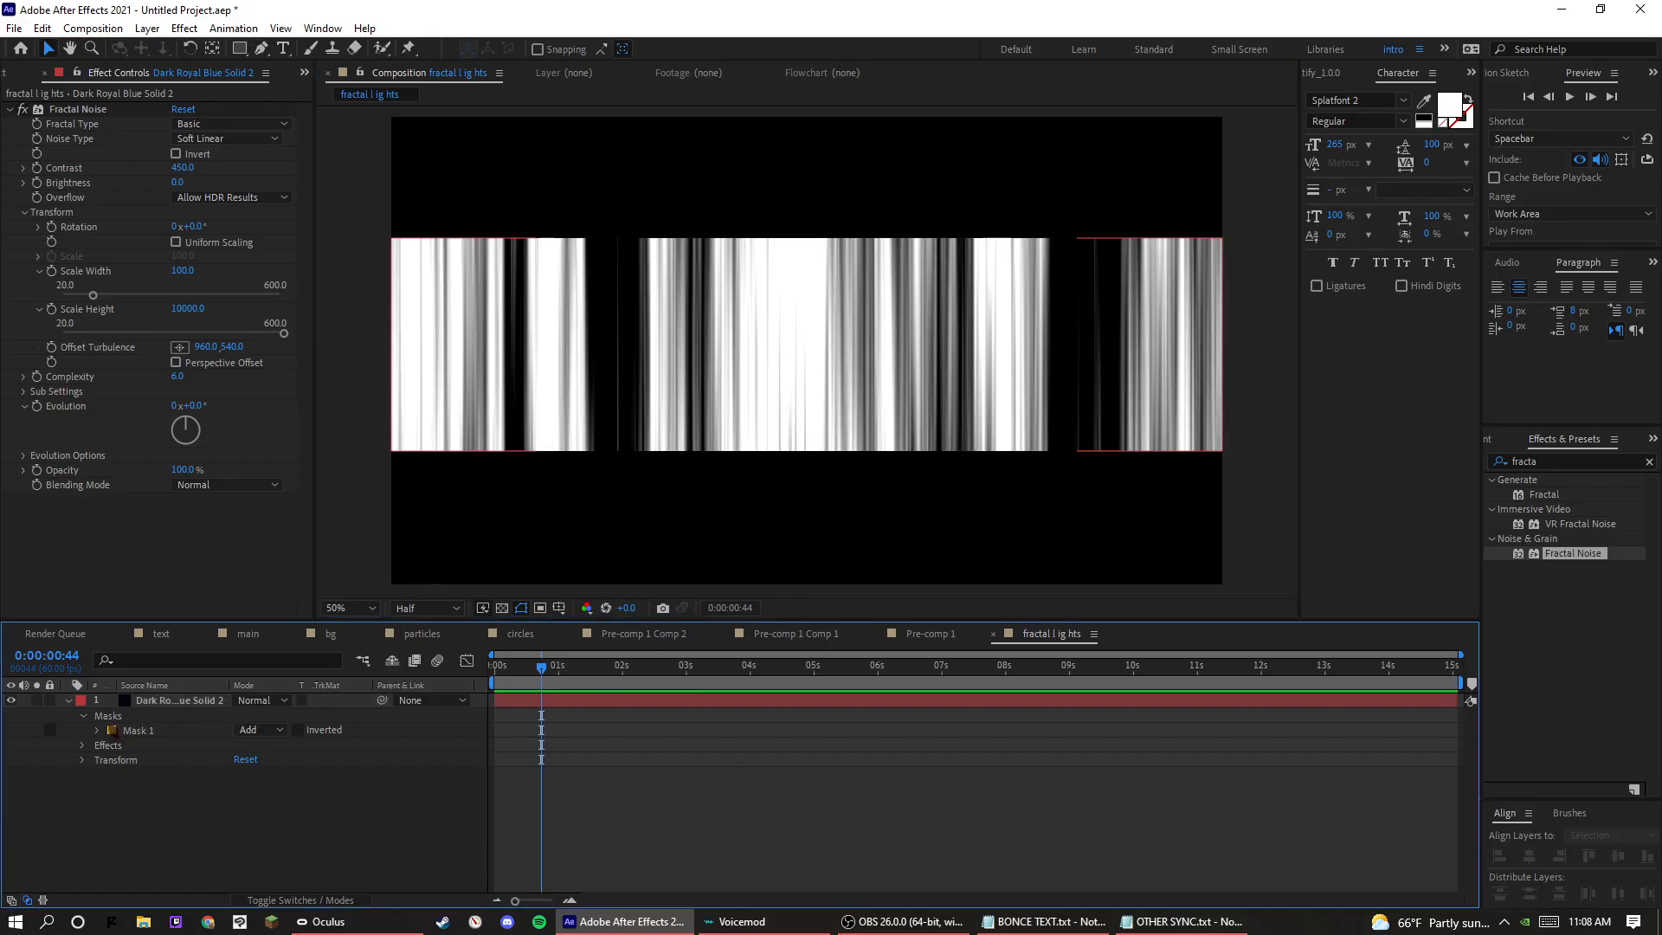
Feather the solid's mask by about 169 pixels.
click(98, 731)
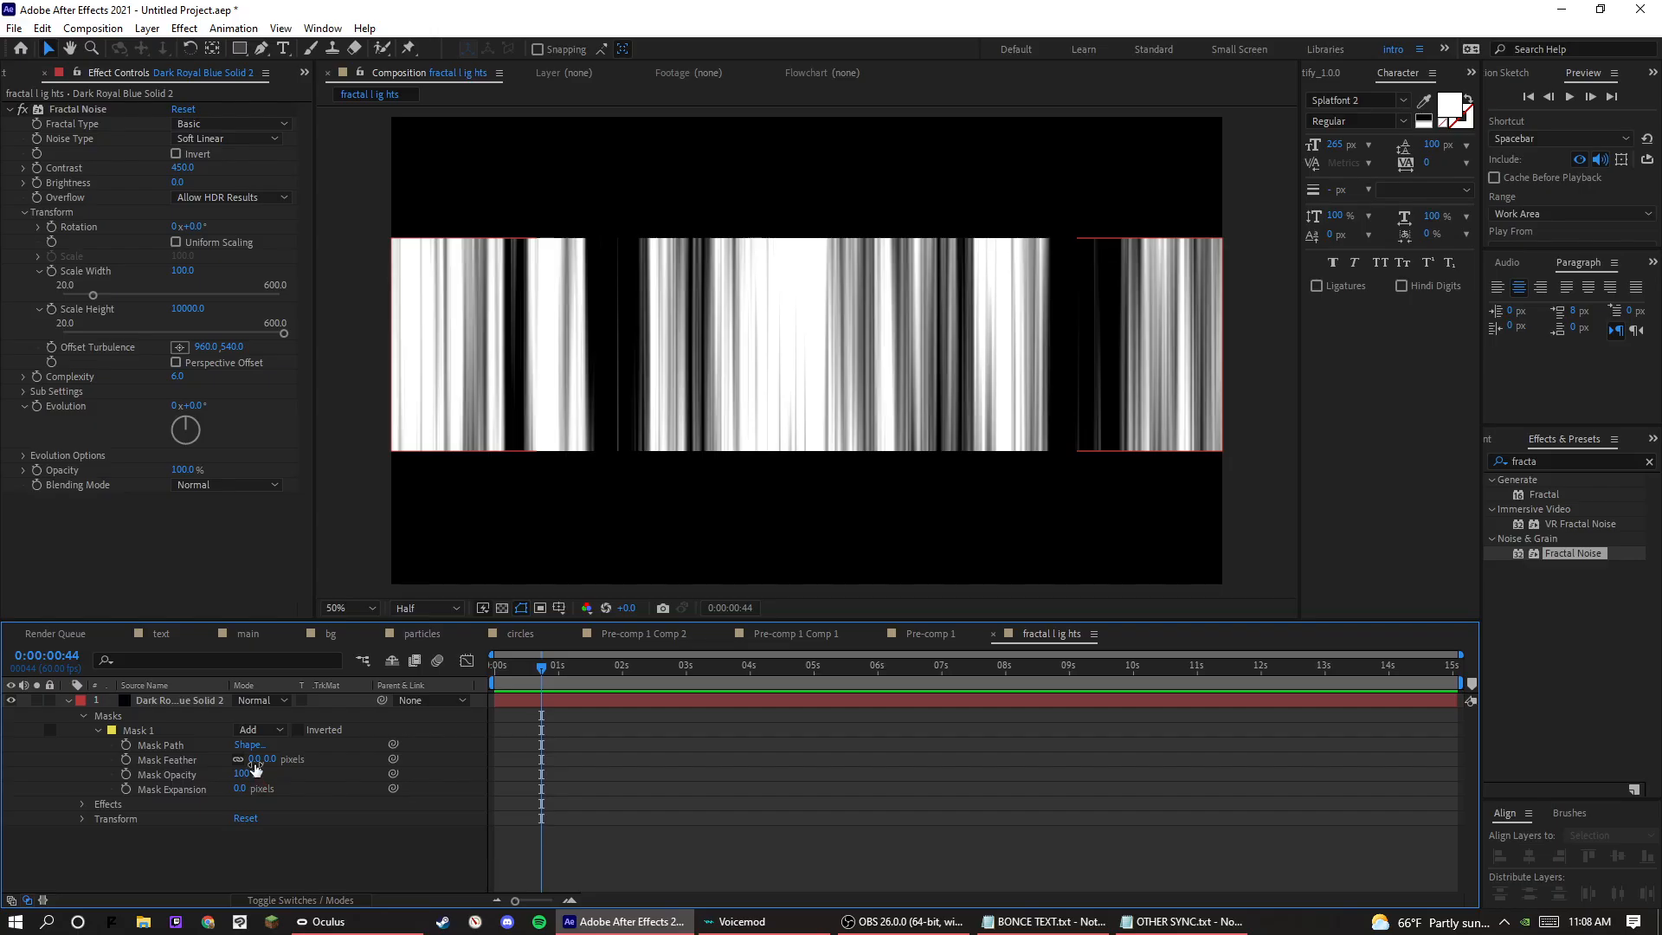
drag(256, 765, 409, 767)
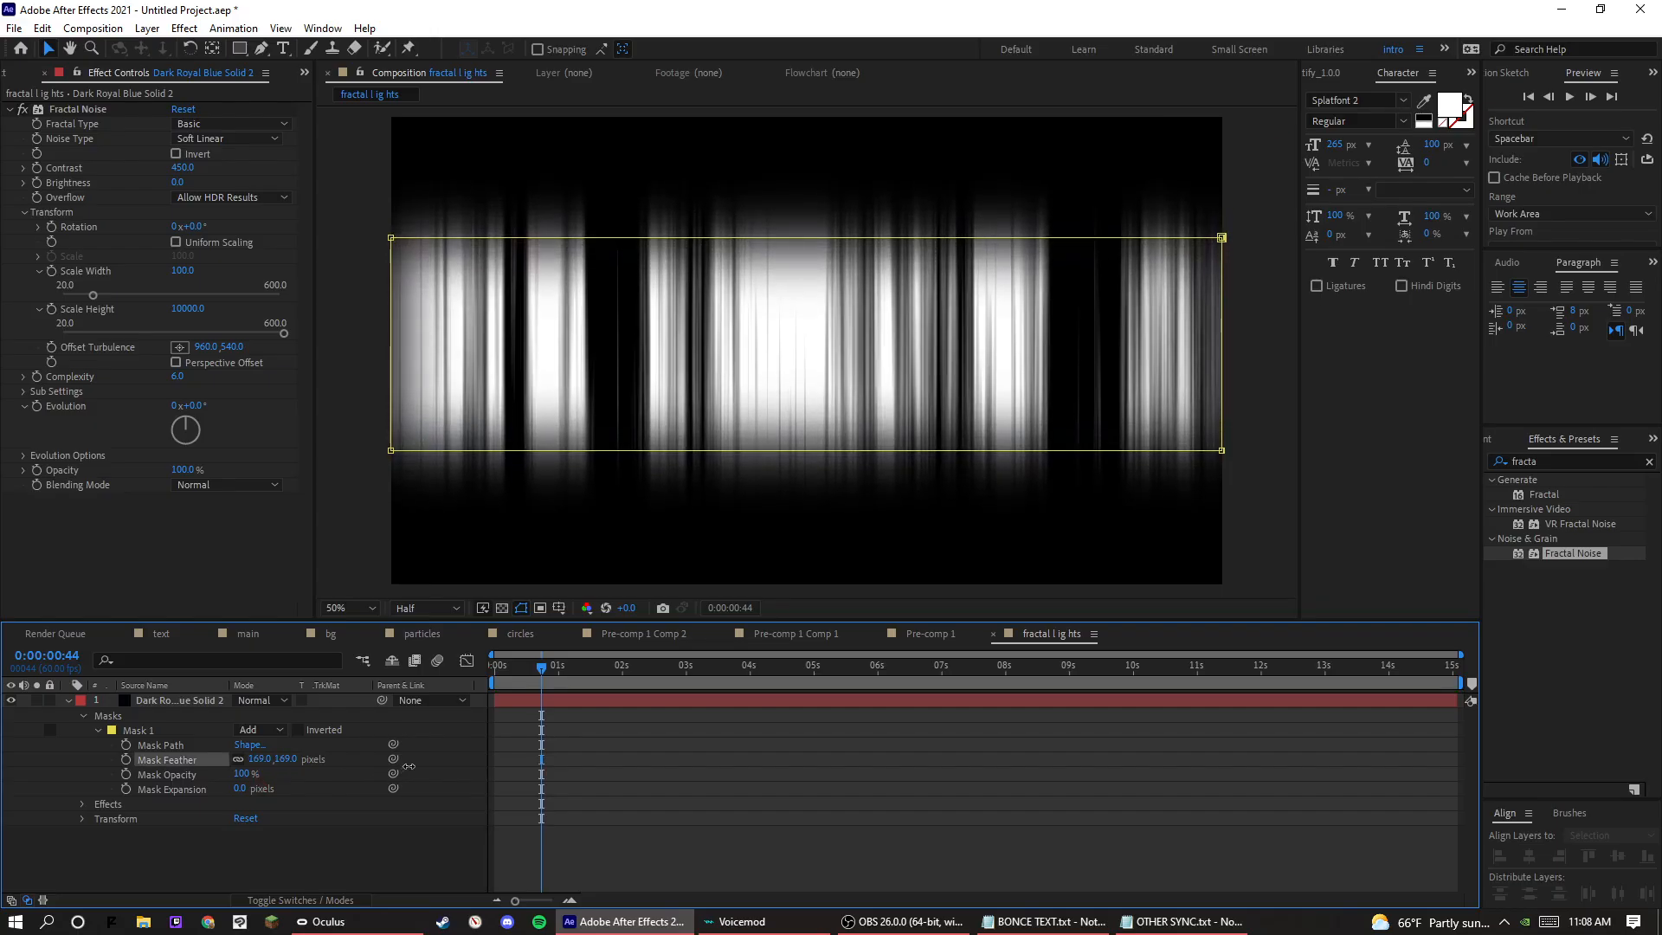
click(749, 740)
click(210, 702)
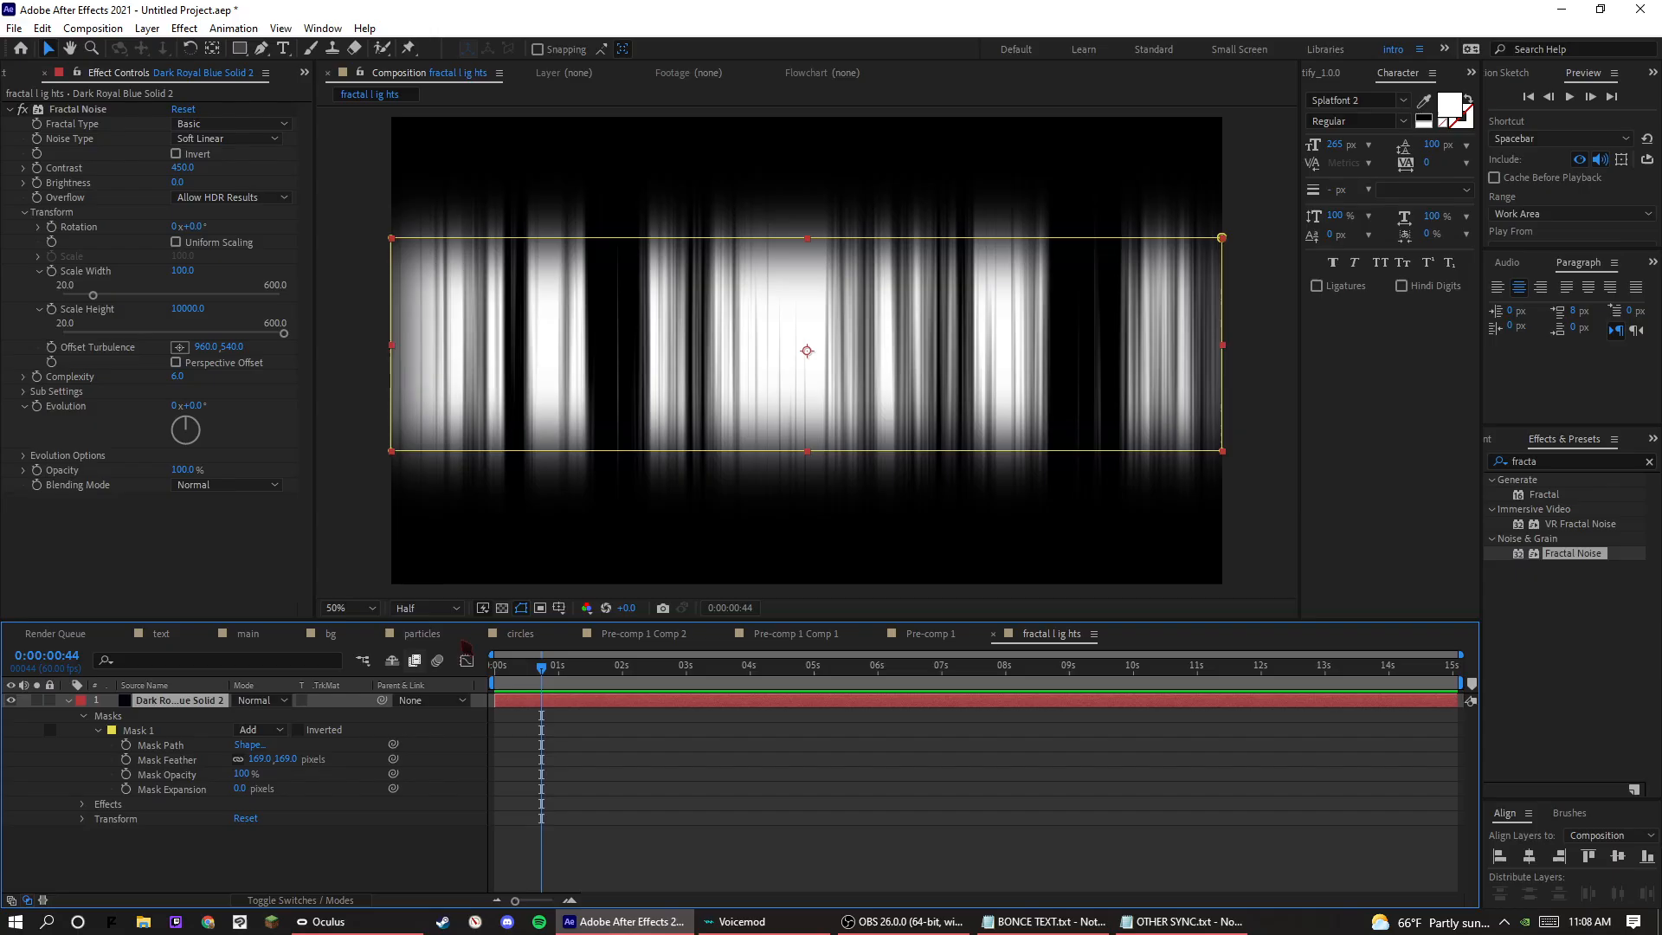
click(436, 704)
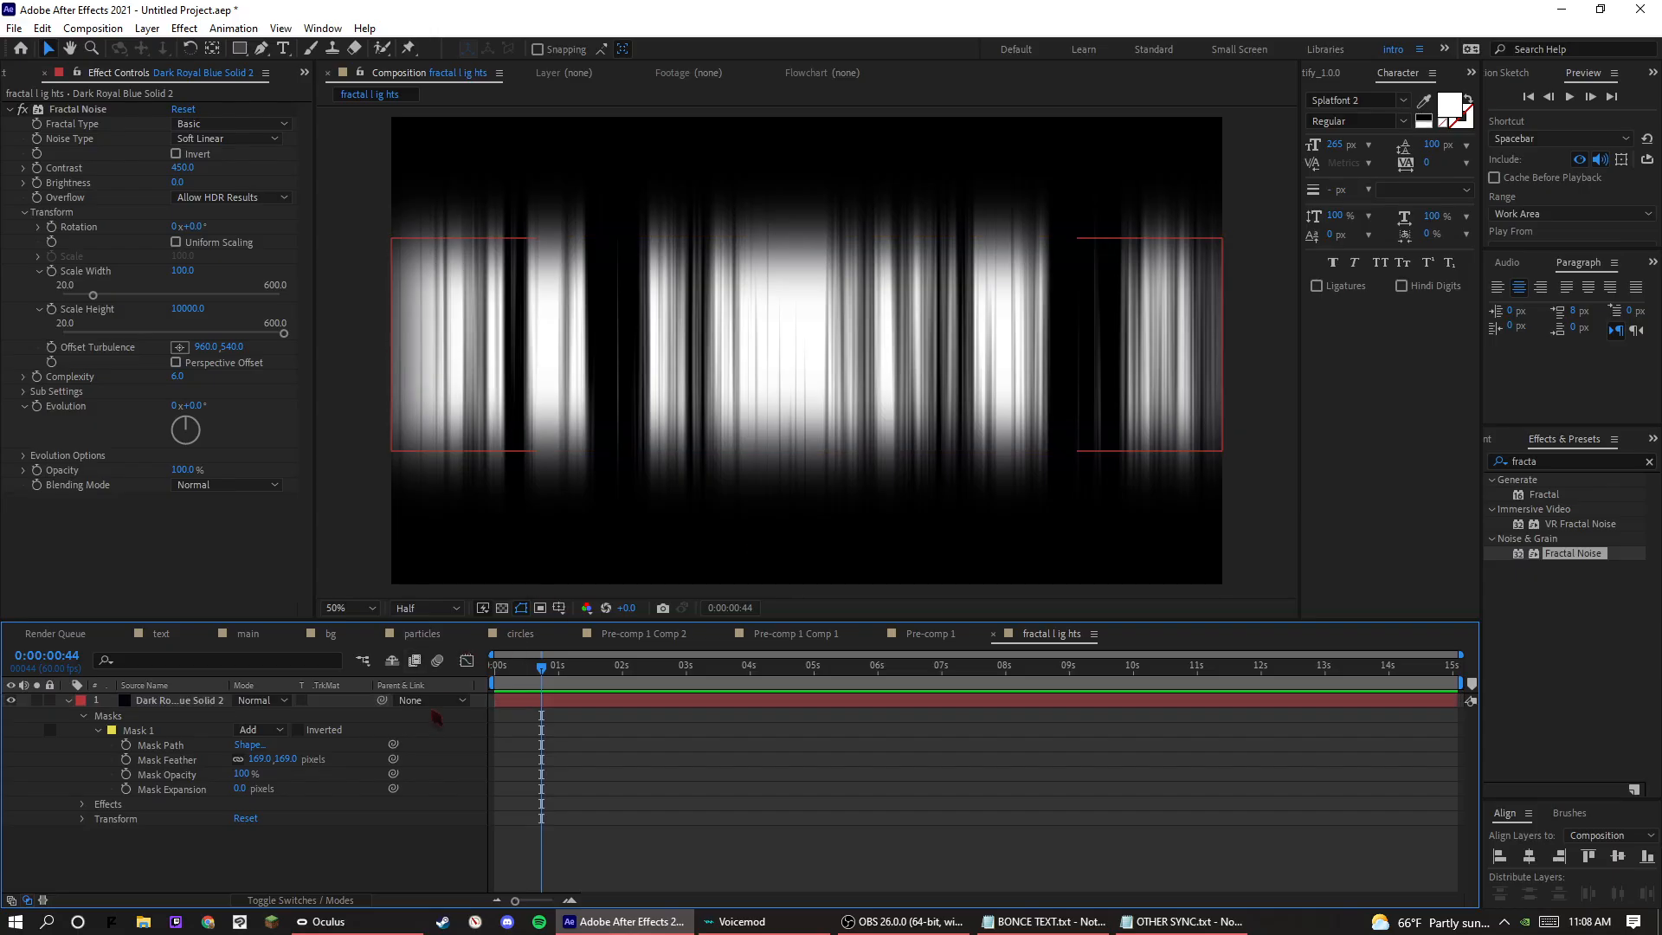
click(318, 712)
click(319, 901)
click(318, 900)
click(319, 900)
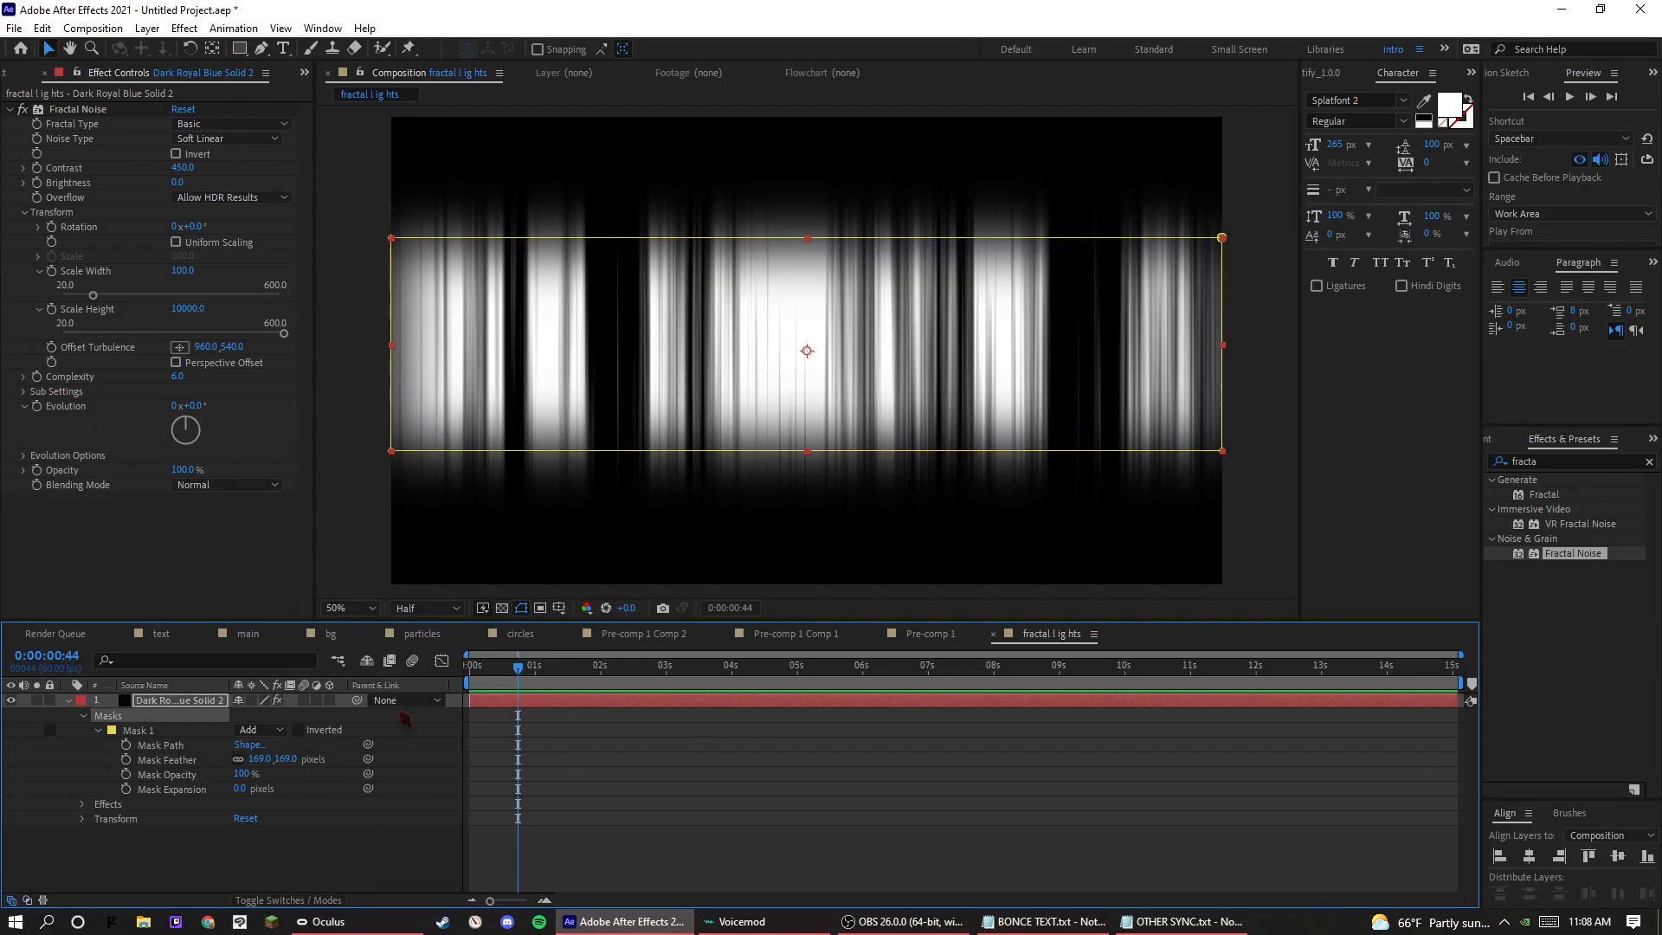
click(407, 703)
click(68, 701)
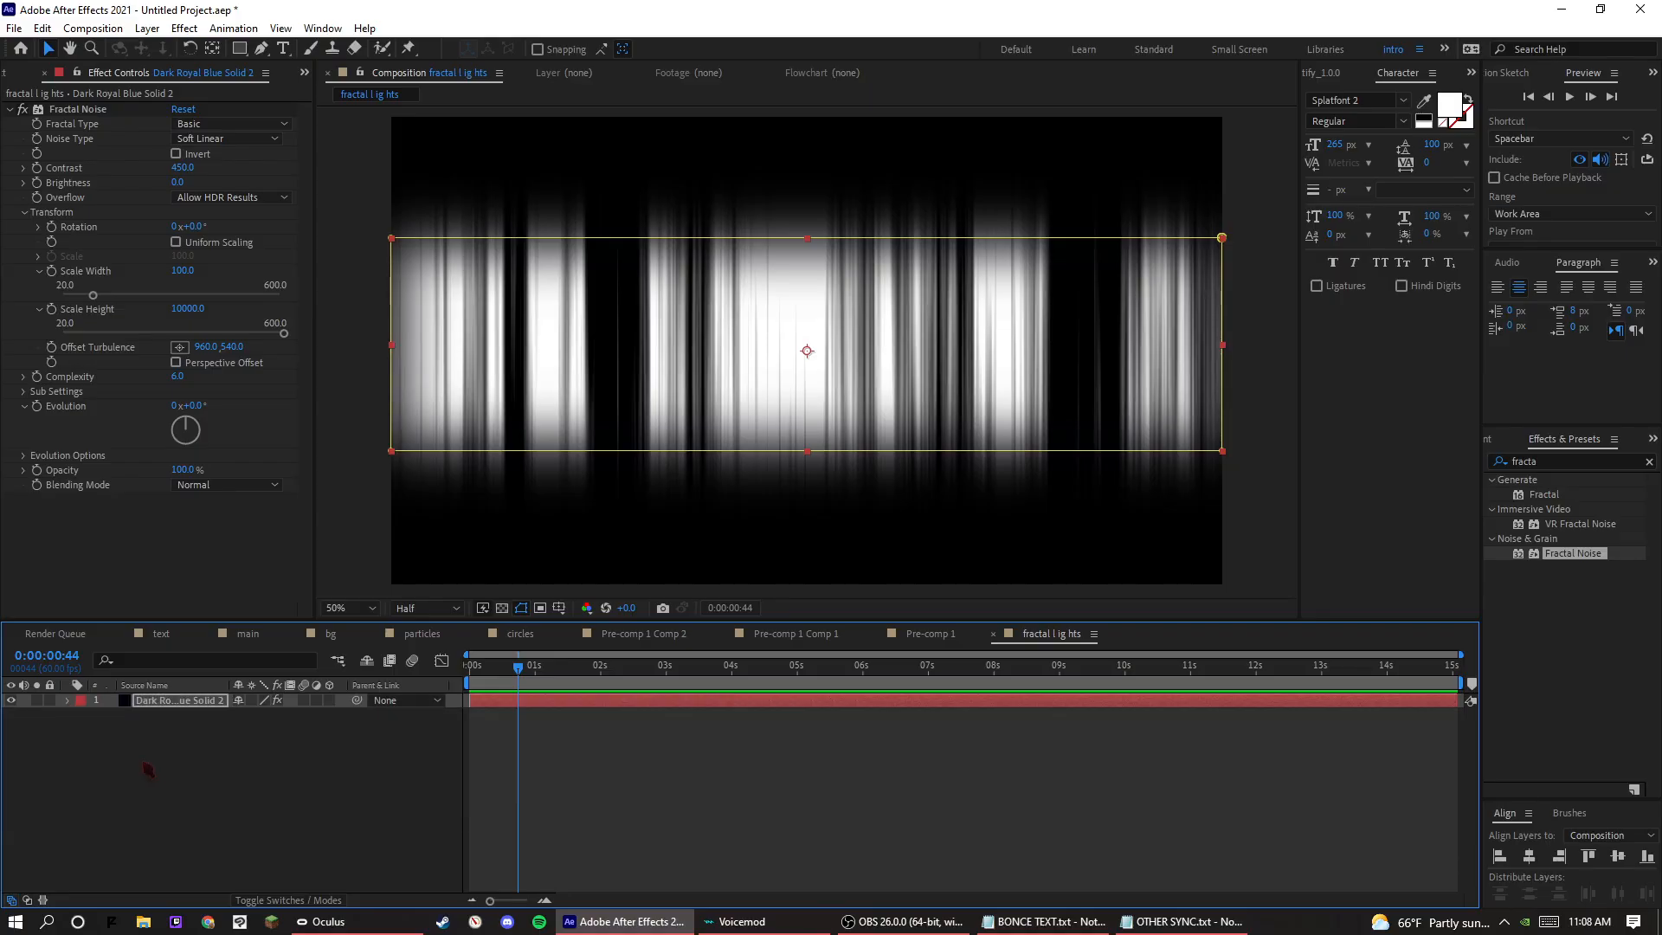
click(126, 718)
click(69, 702)
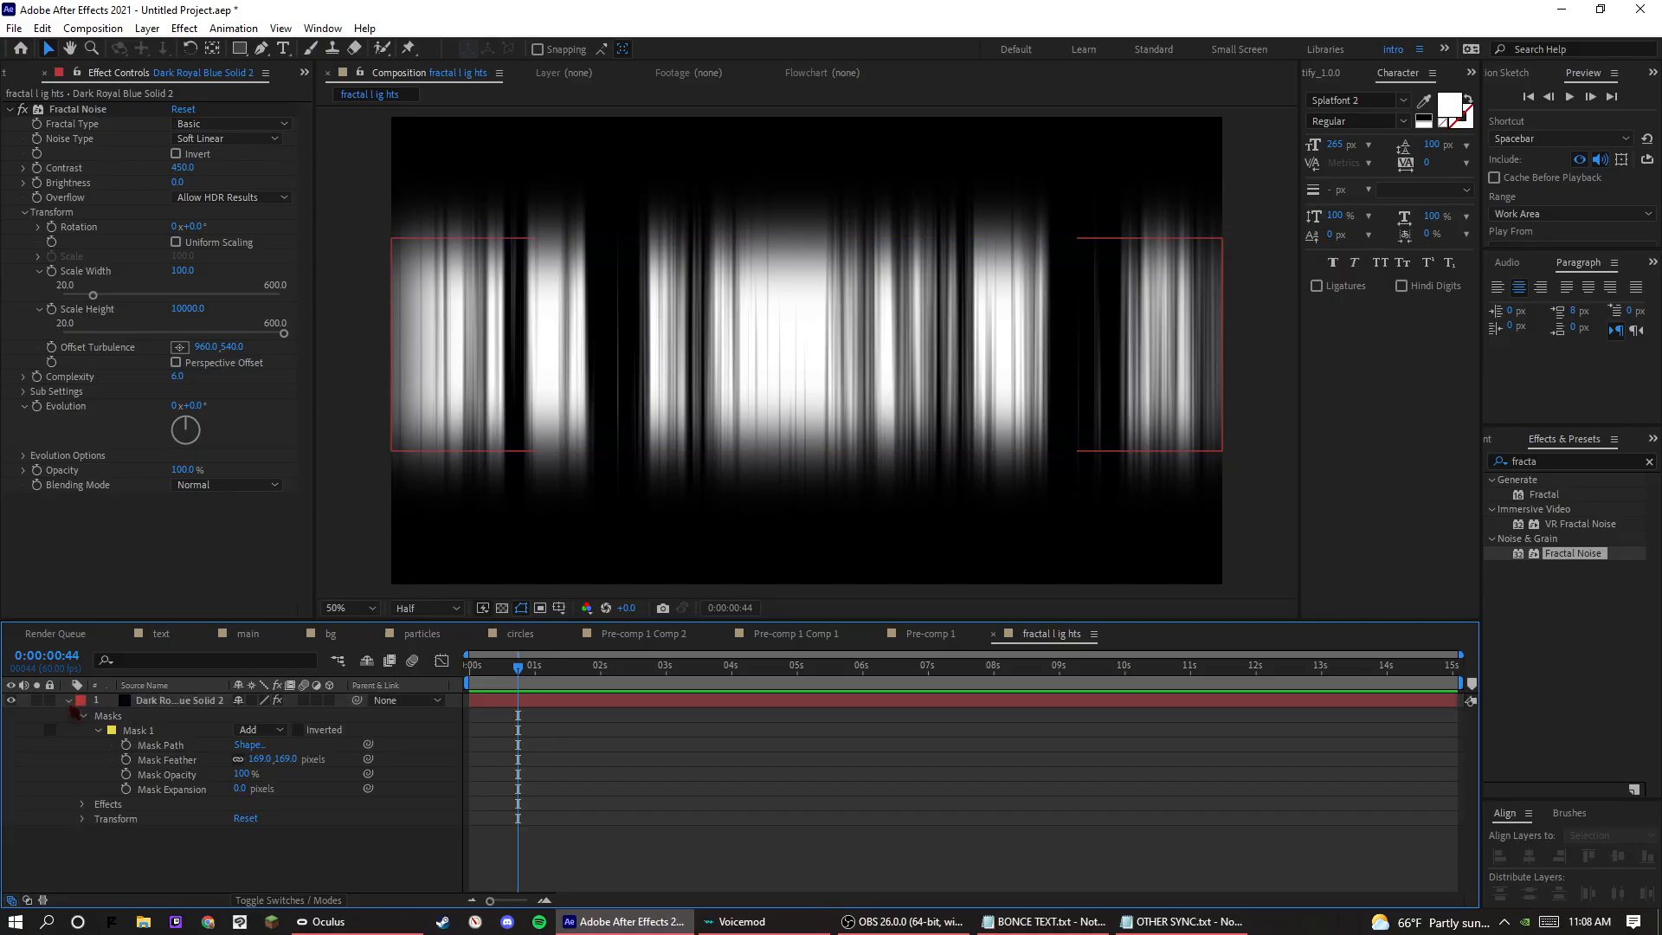
Try the Screen blending mode on the solid, check it against the transparency grid, and restore Normal mode.
click(318, 900)
click(275, 700)
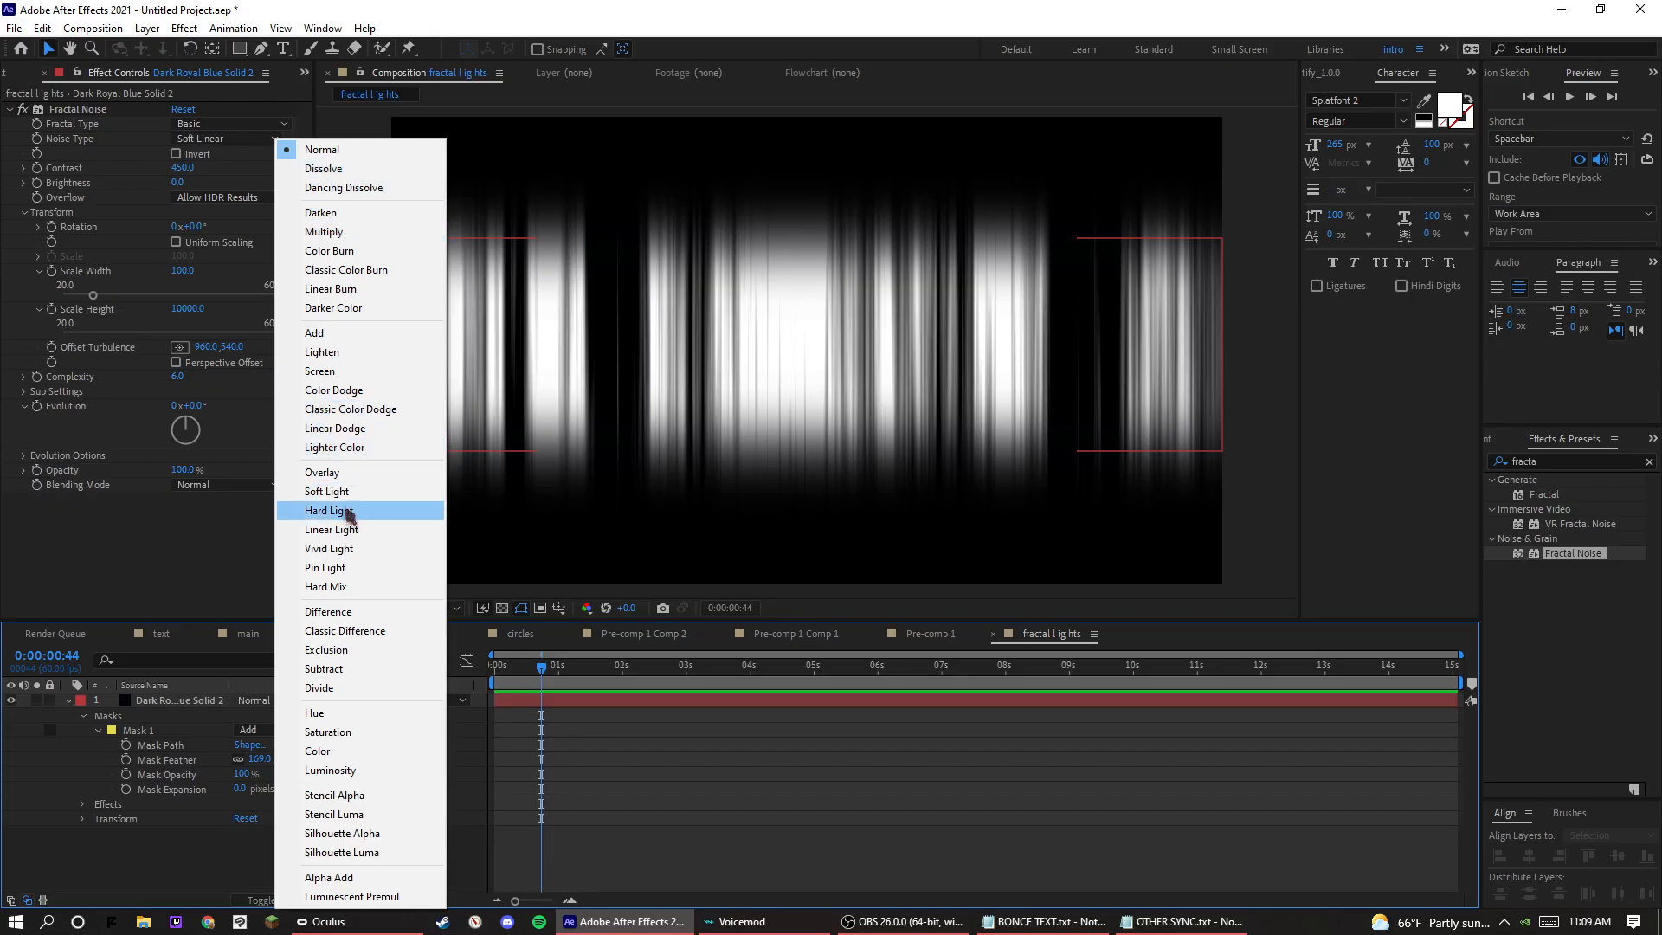
click(333, 374)
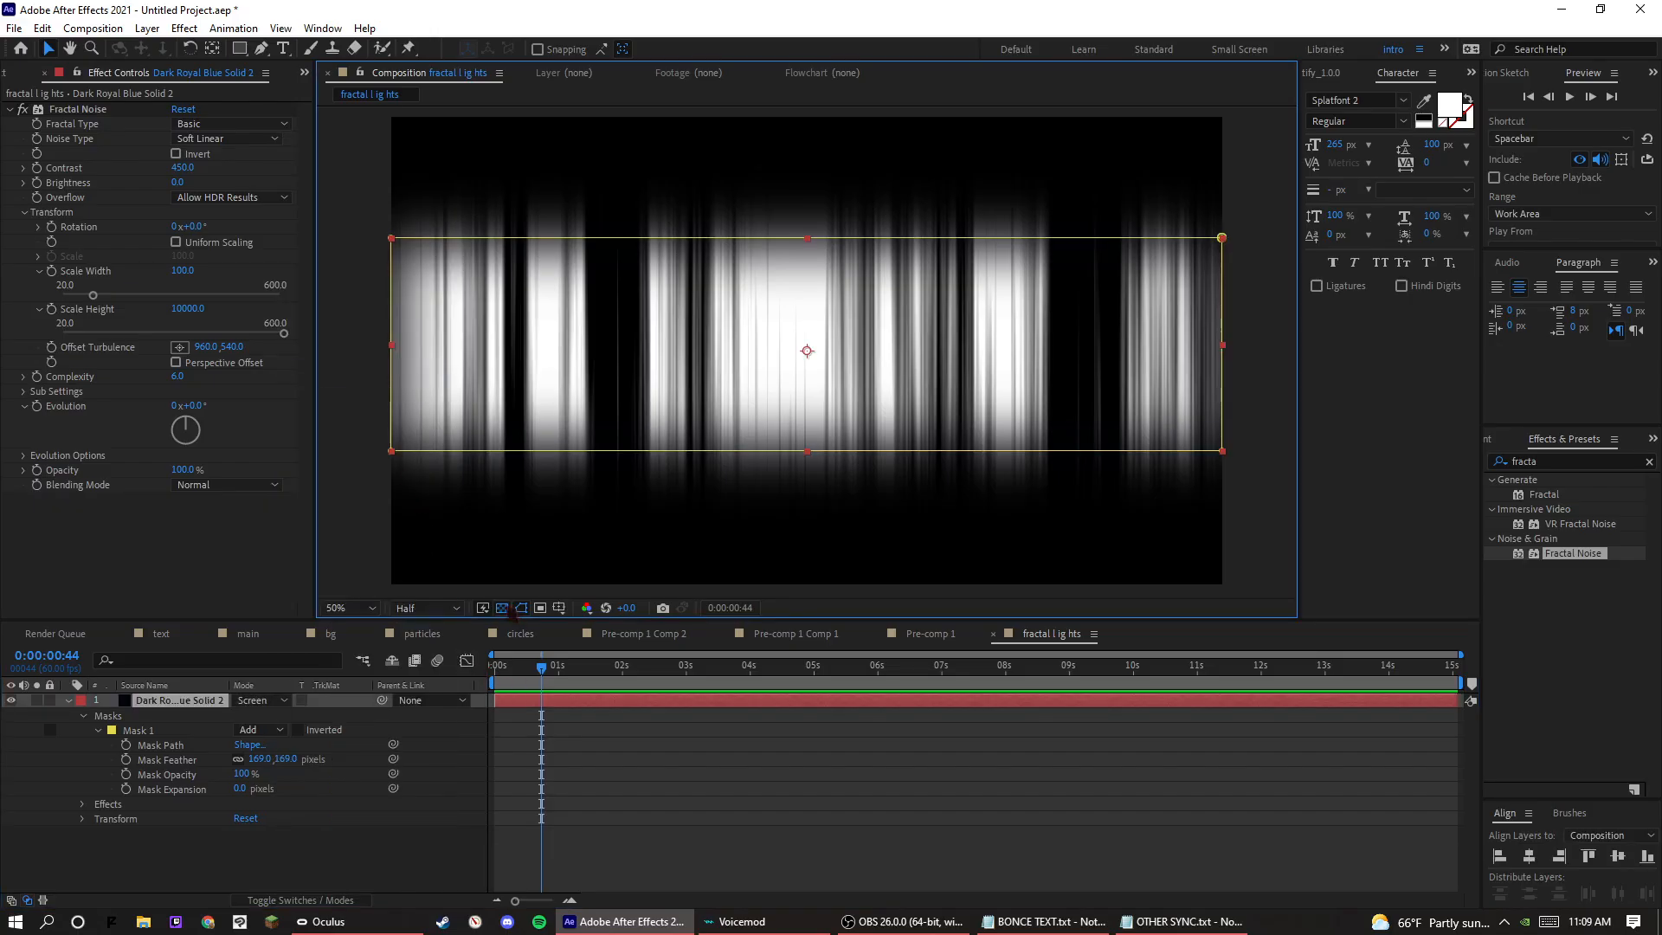
click(504, 609)
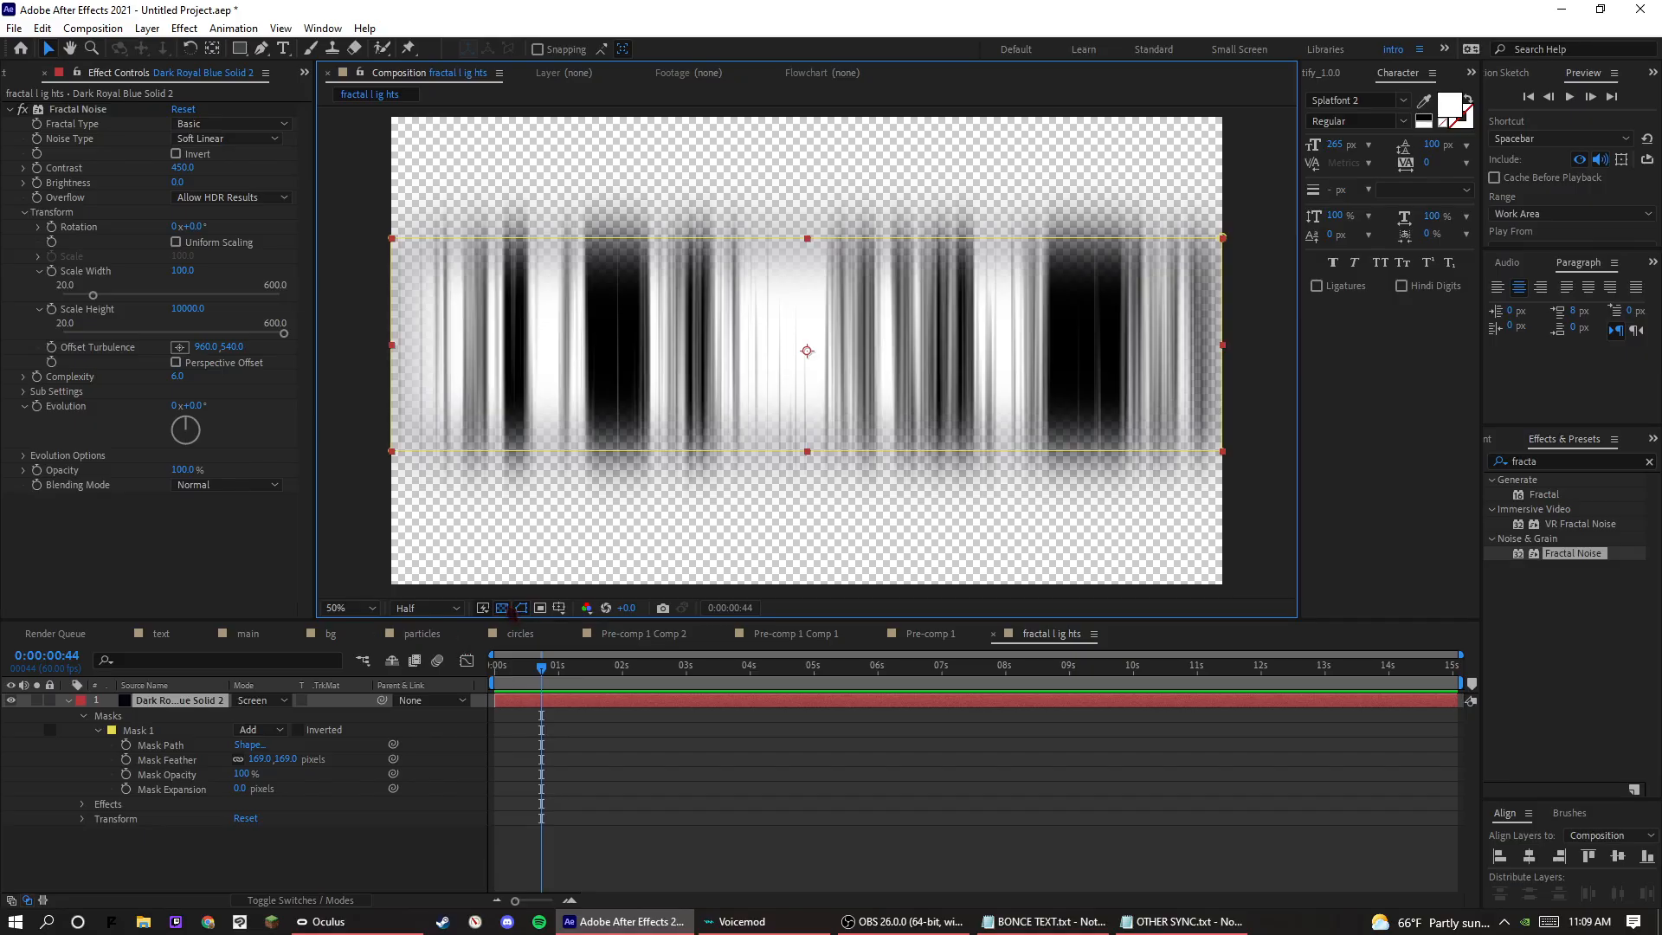
click(503, 608)
click(265, 701)
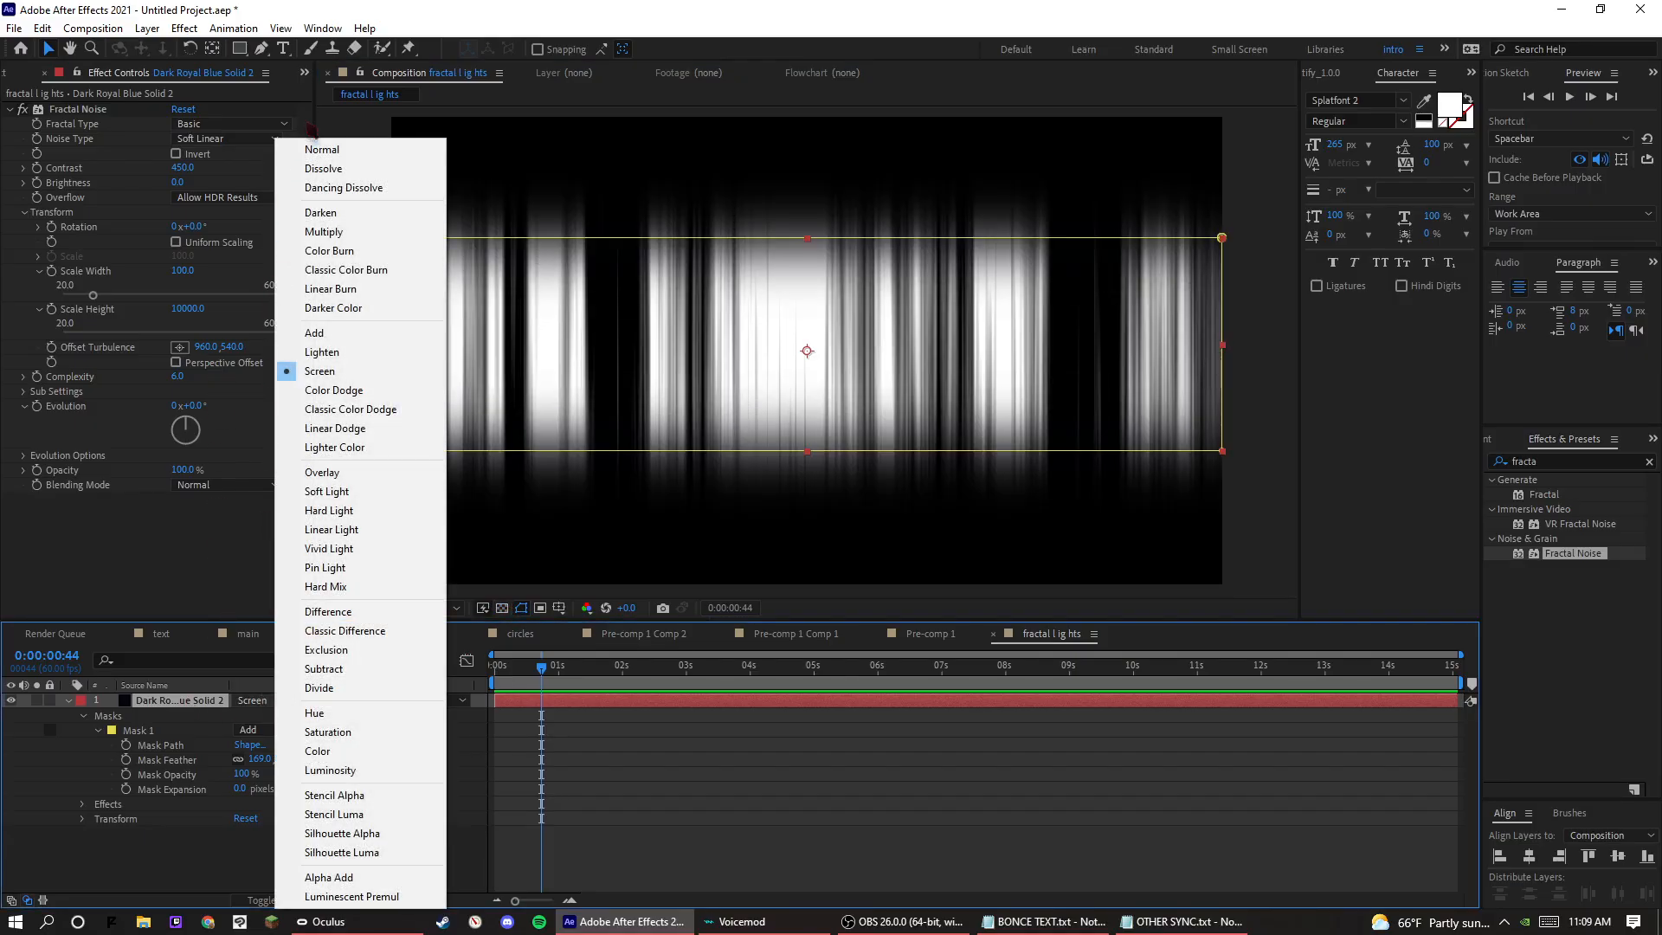
click(312, 149)
Deselect the solid layer and show the composition over the transparency grid.
click(504, 608)
click(503, 609)
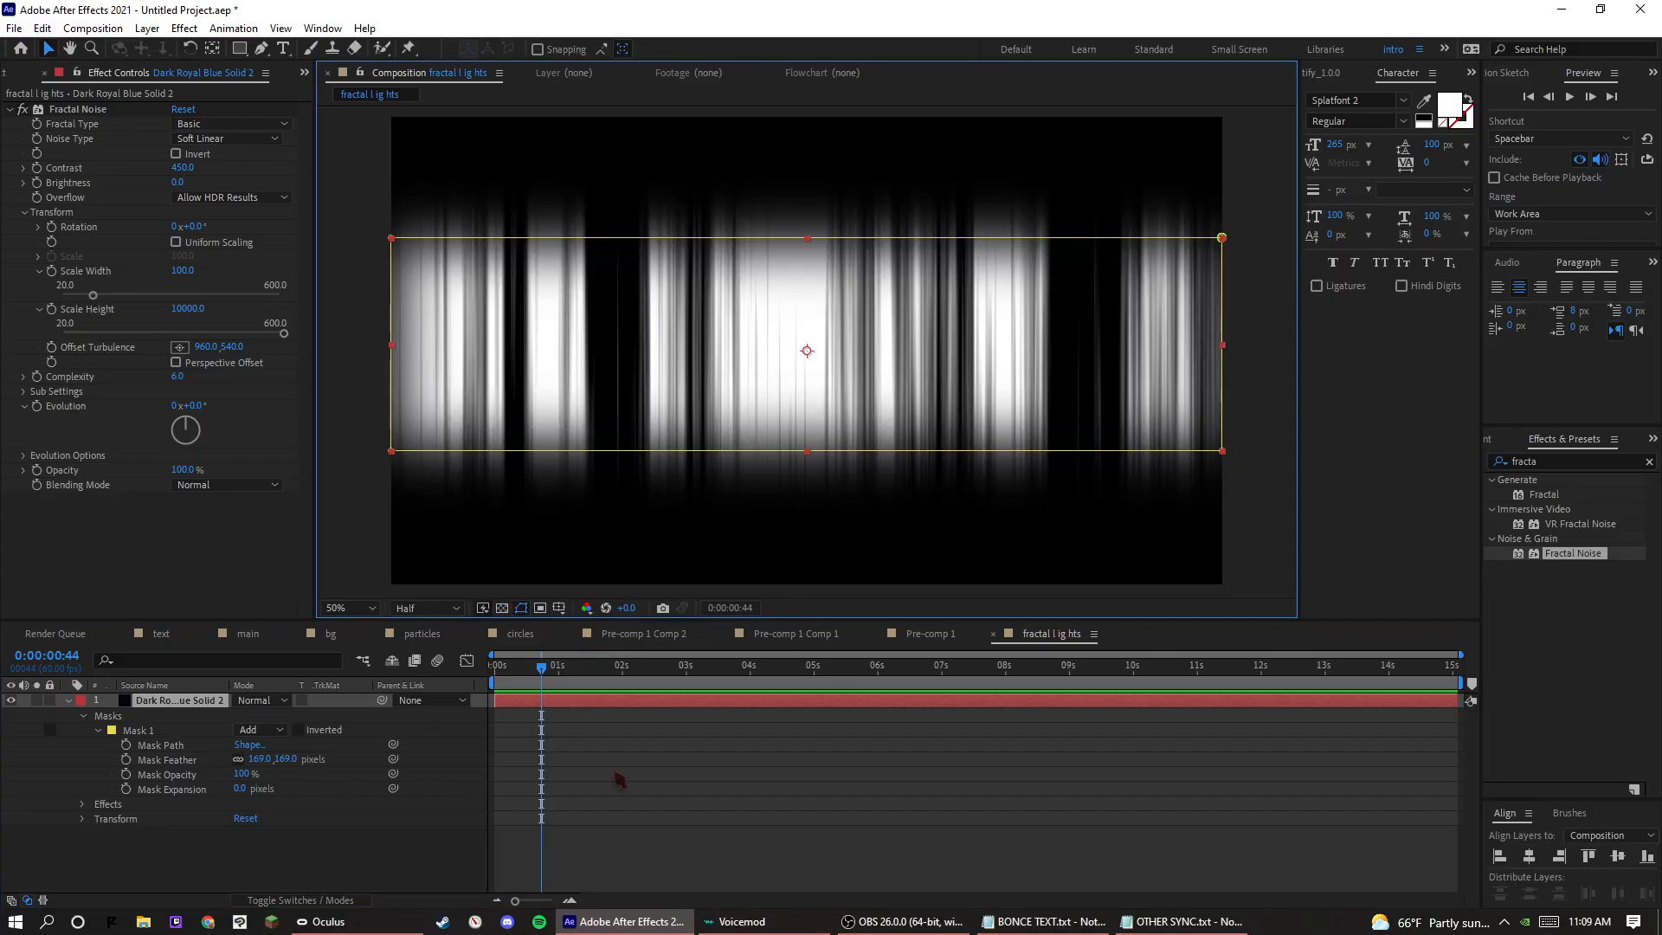
click(620, 779)
click(503, 608)
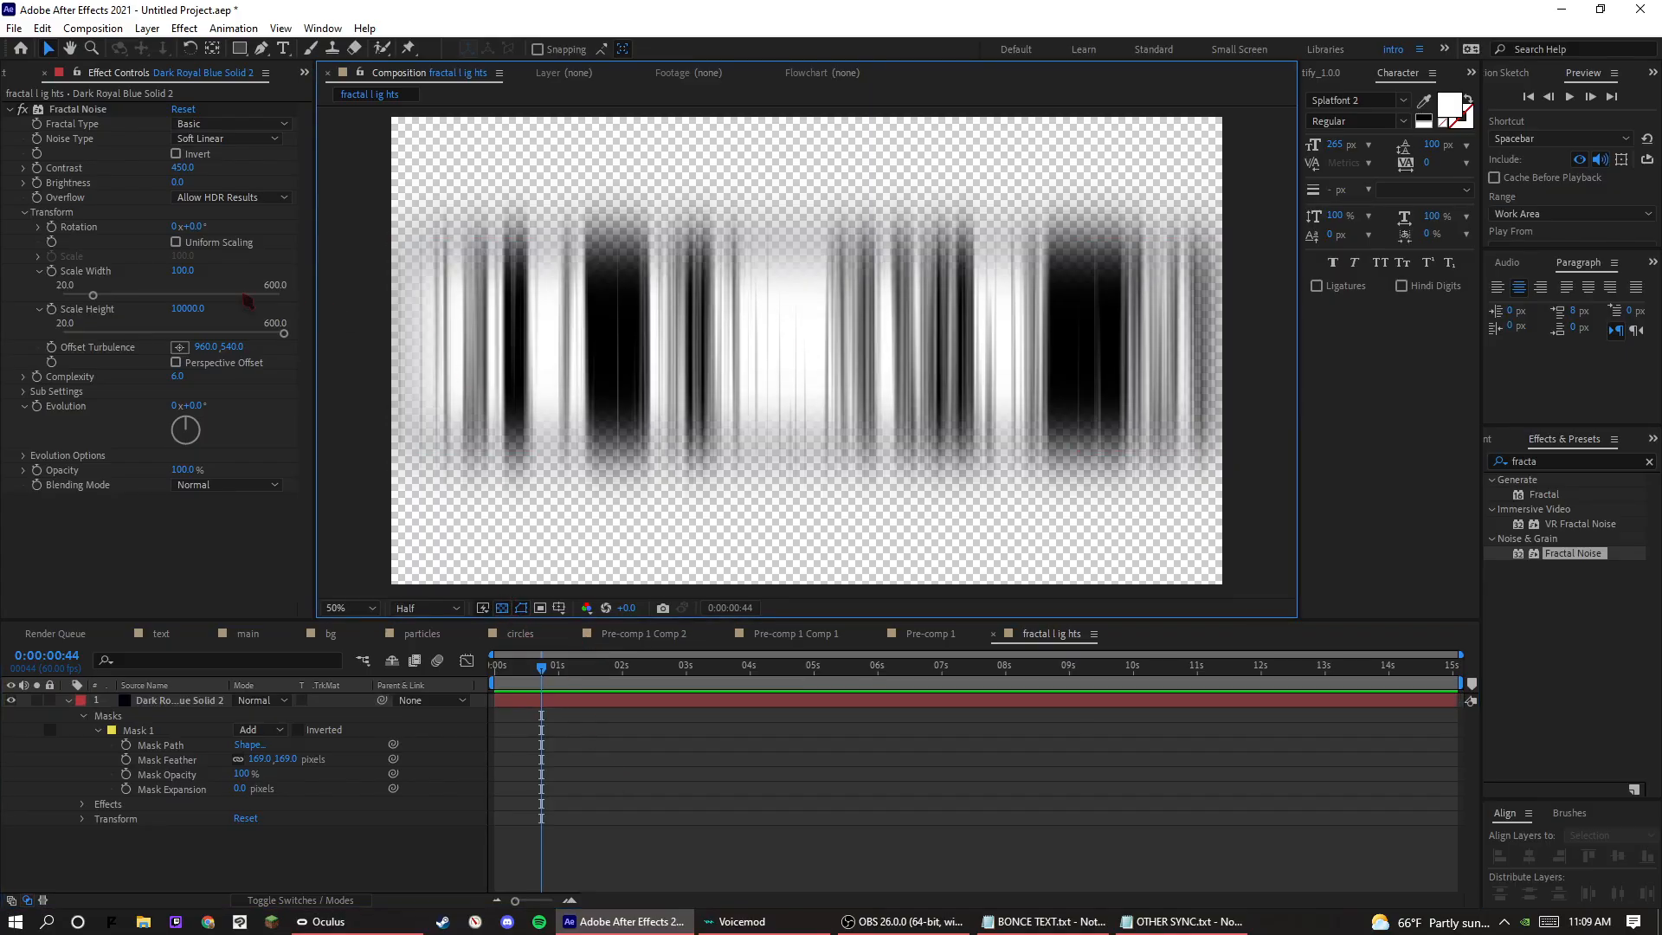
Find the Hue/Saturation effect and apply it to the dark royal blue solid.
click(1530, 451)
click(1529, 461)
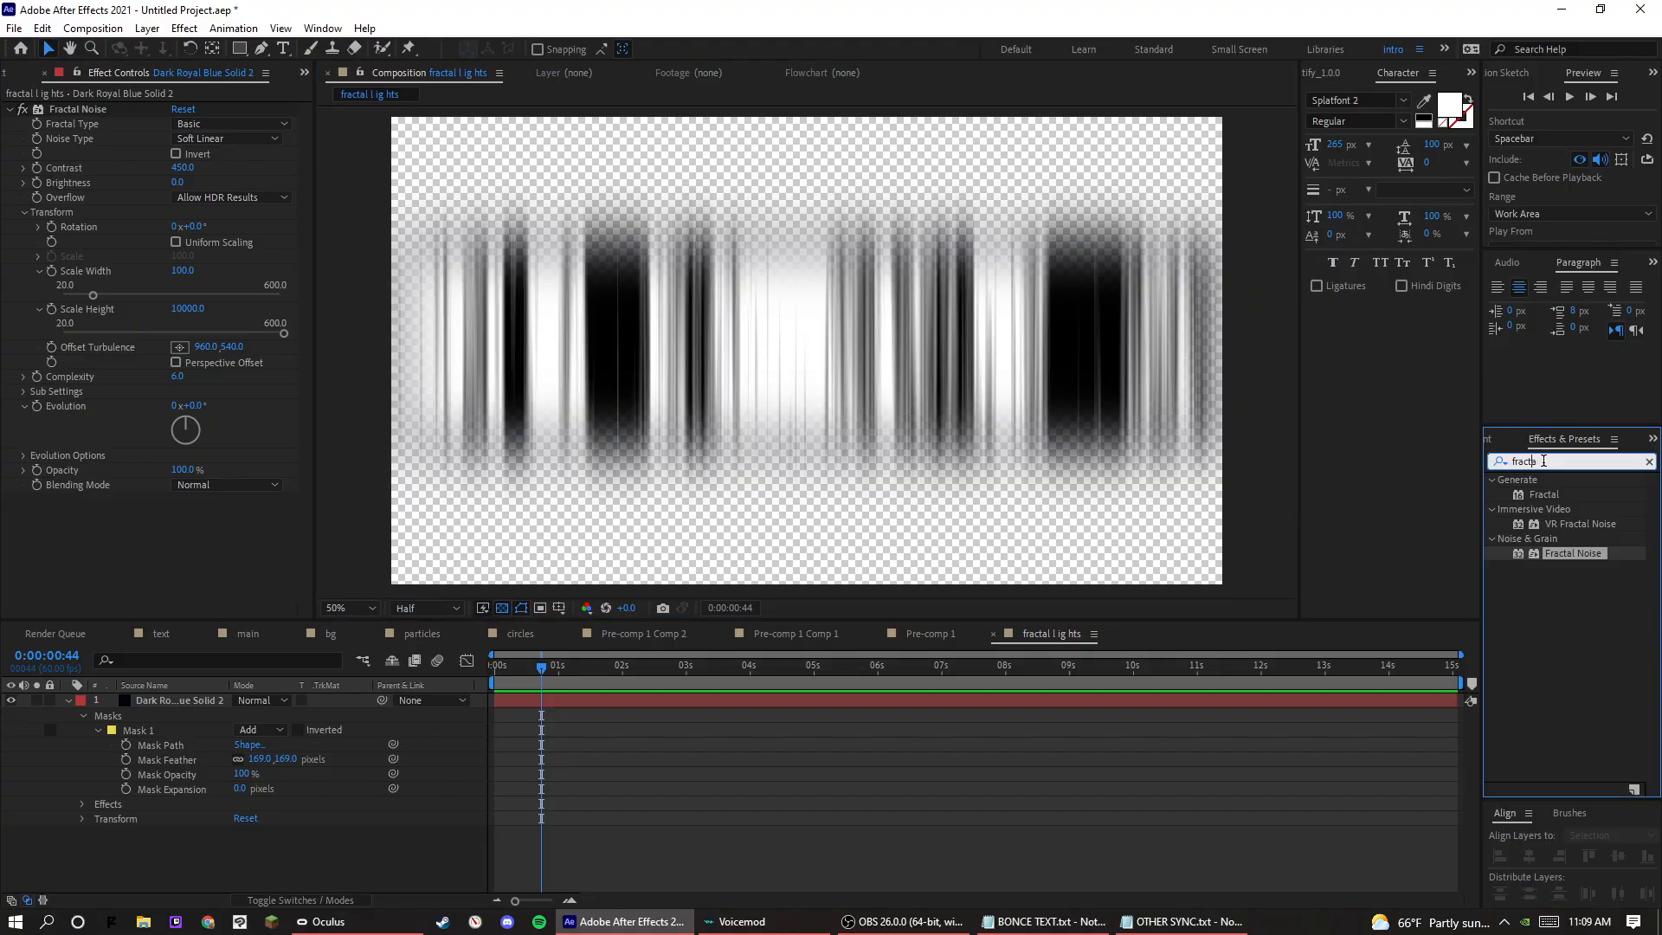
text(hue)
click(1565, 554)
drag(1565, 554, 260, 701)
Colorize the solid with a hue of 205°, saturation of 46 and lightness of -15.
drag(199, 481, 188, 574)
click(177, 565)
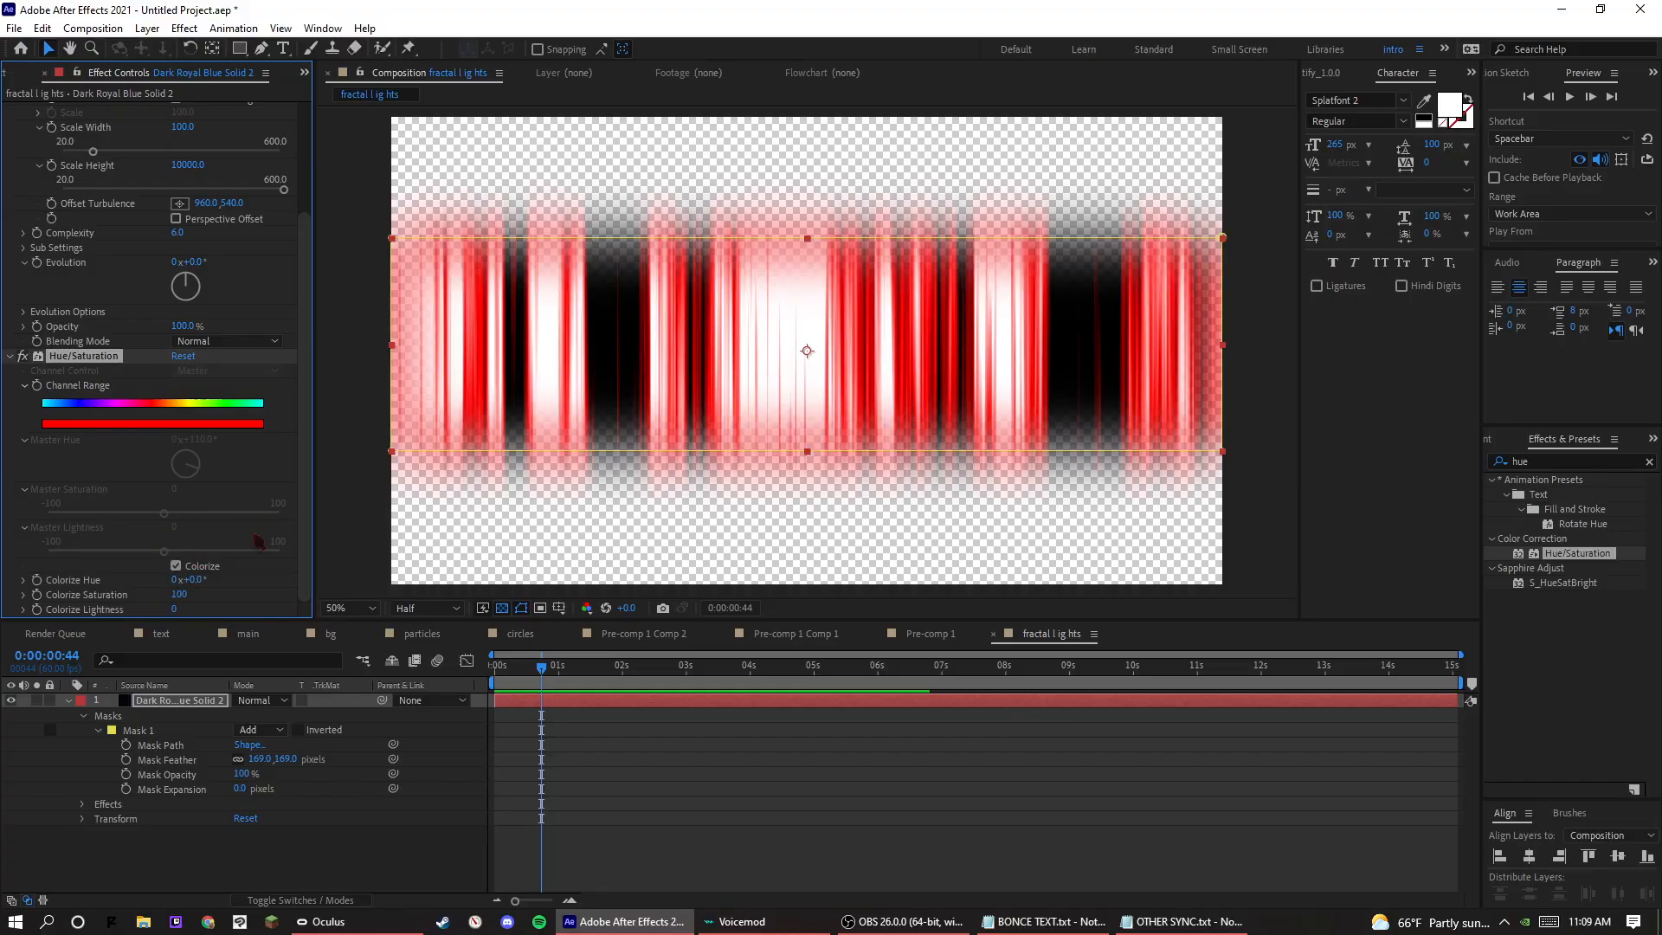
drag(221, 581, 368, 585)
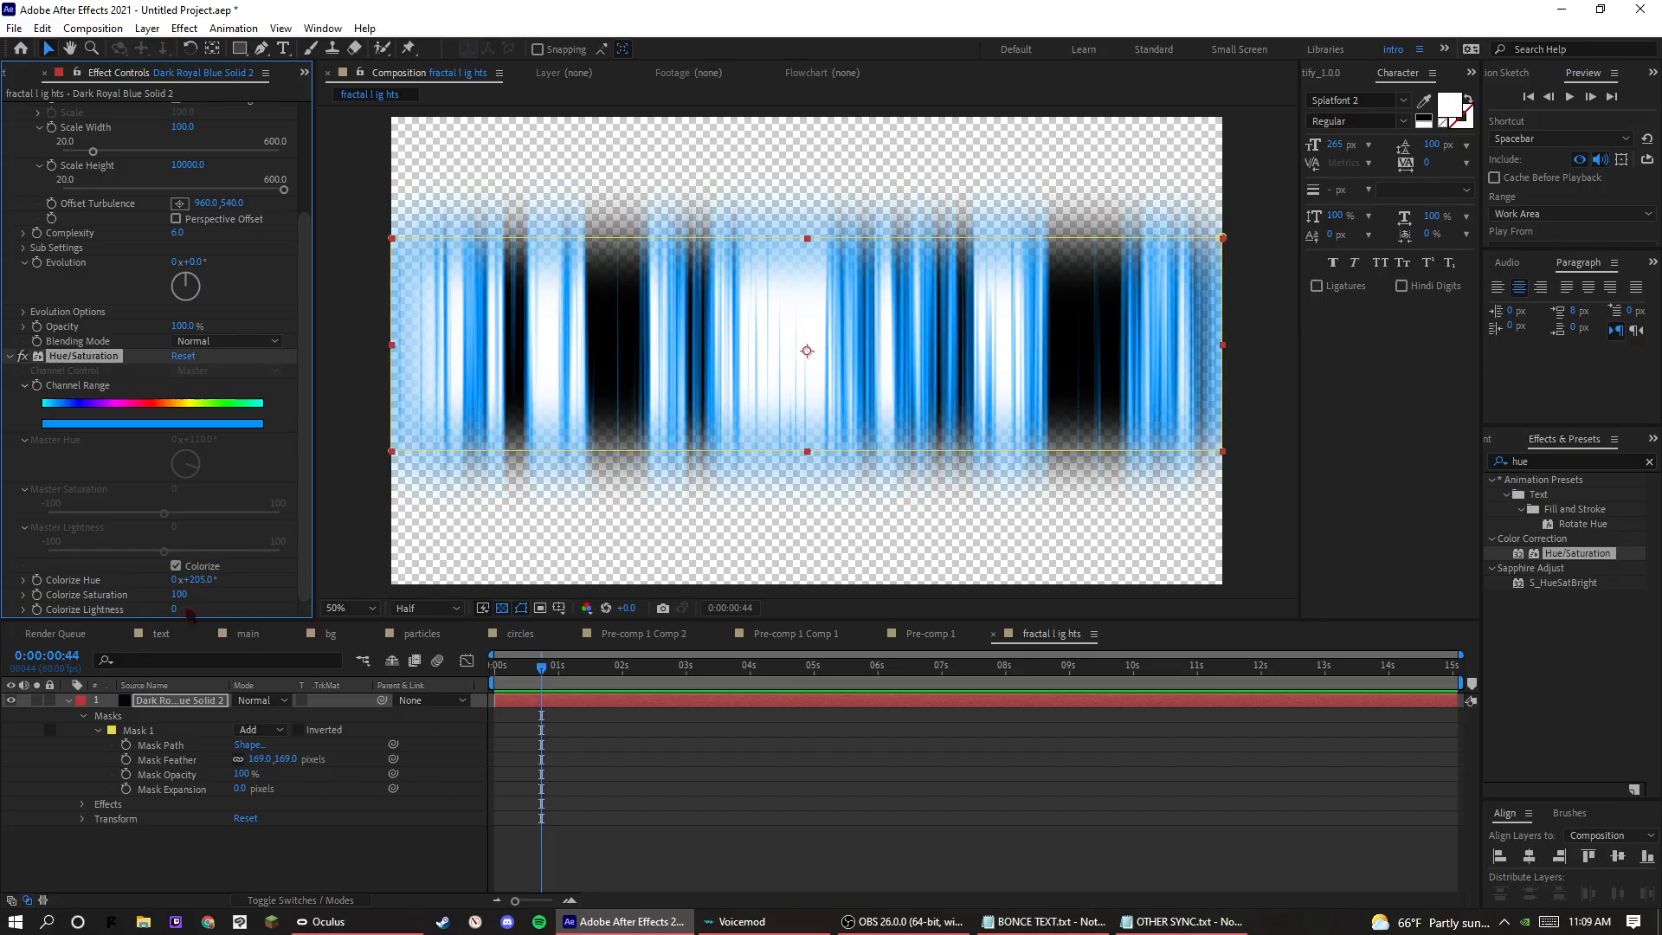
drag(177, 613, 176, 596)
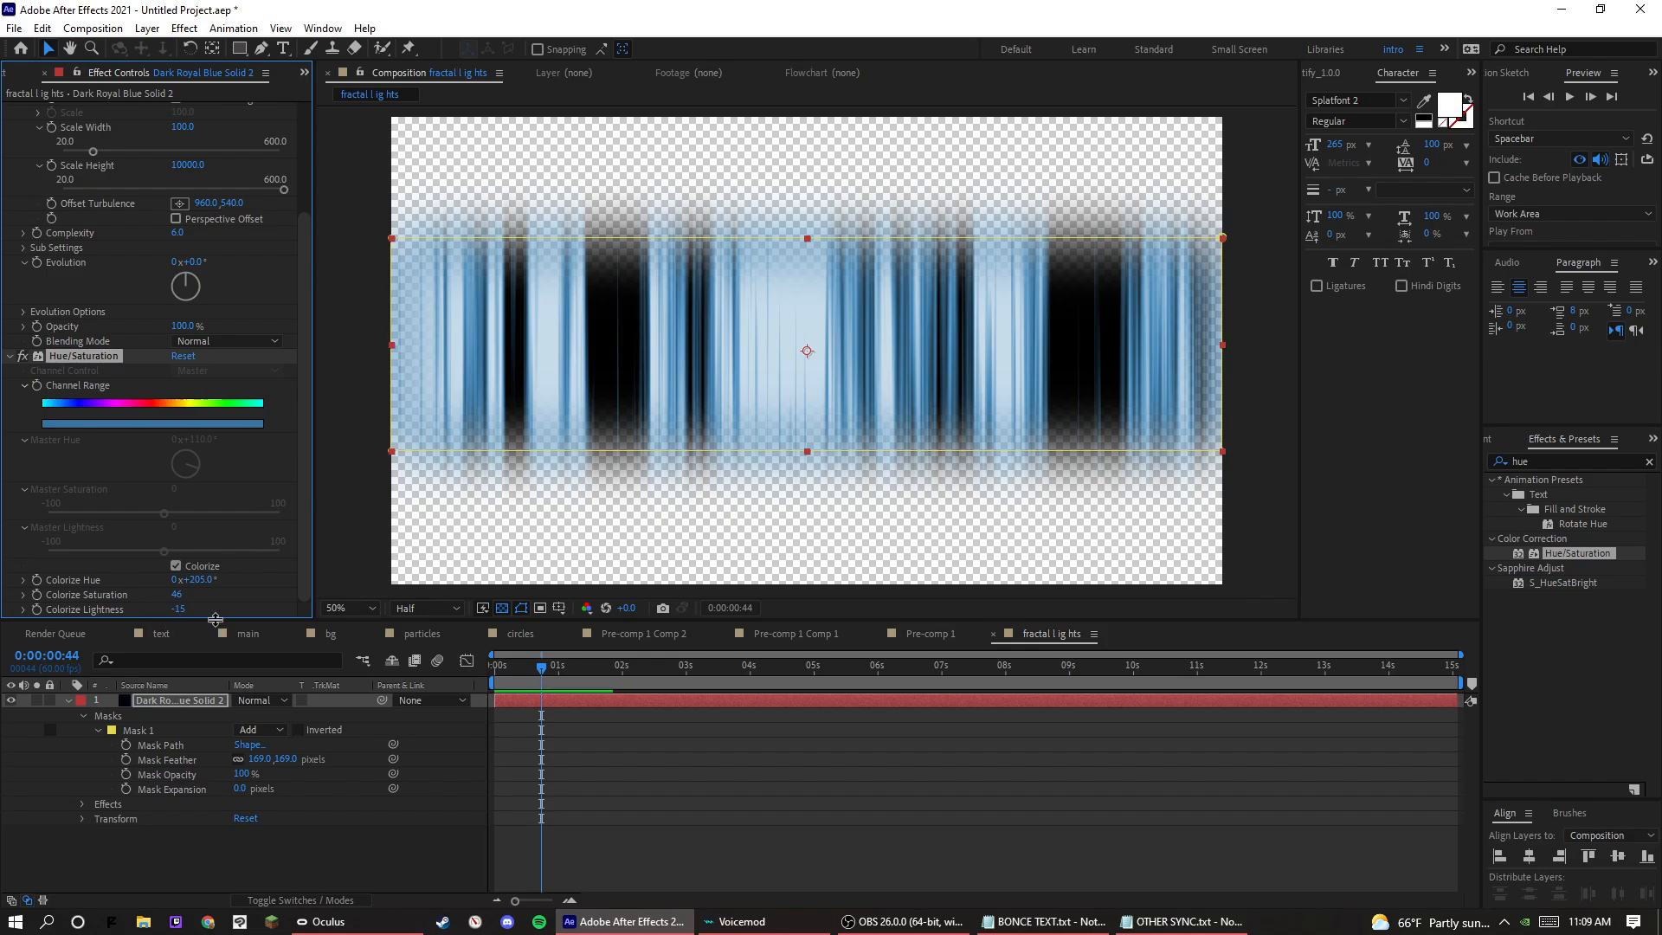
Rotate the solid to 33° and move it into the lower-left corner of the frame.
click(223, 708)
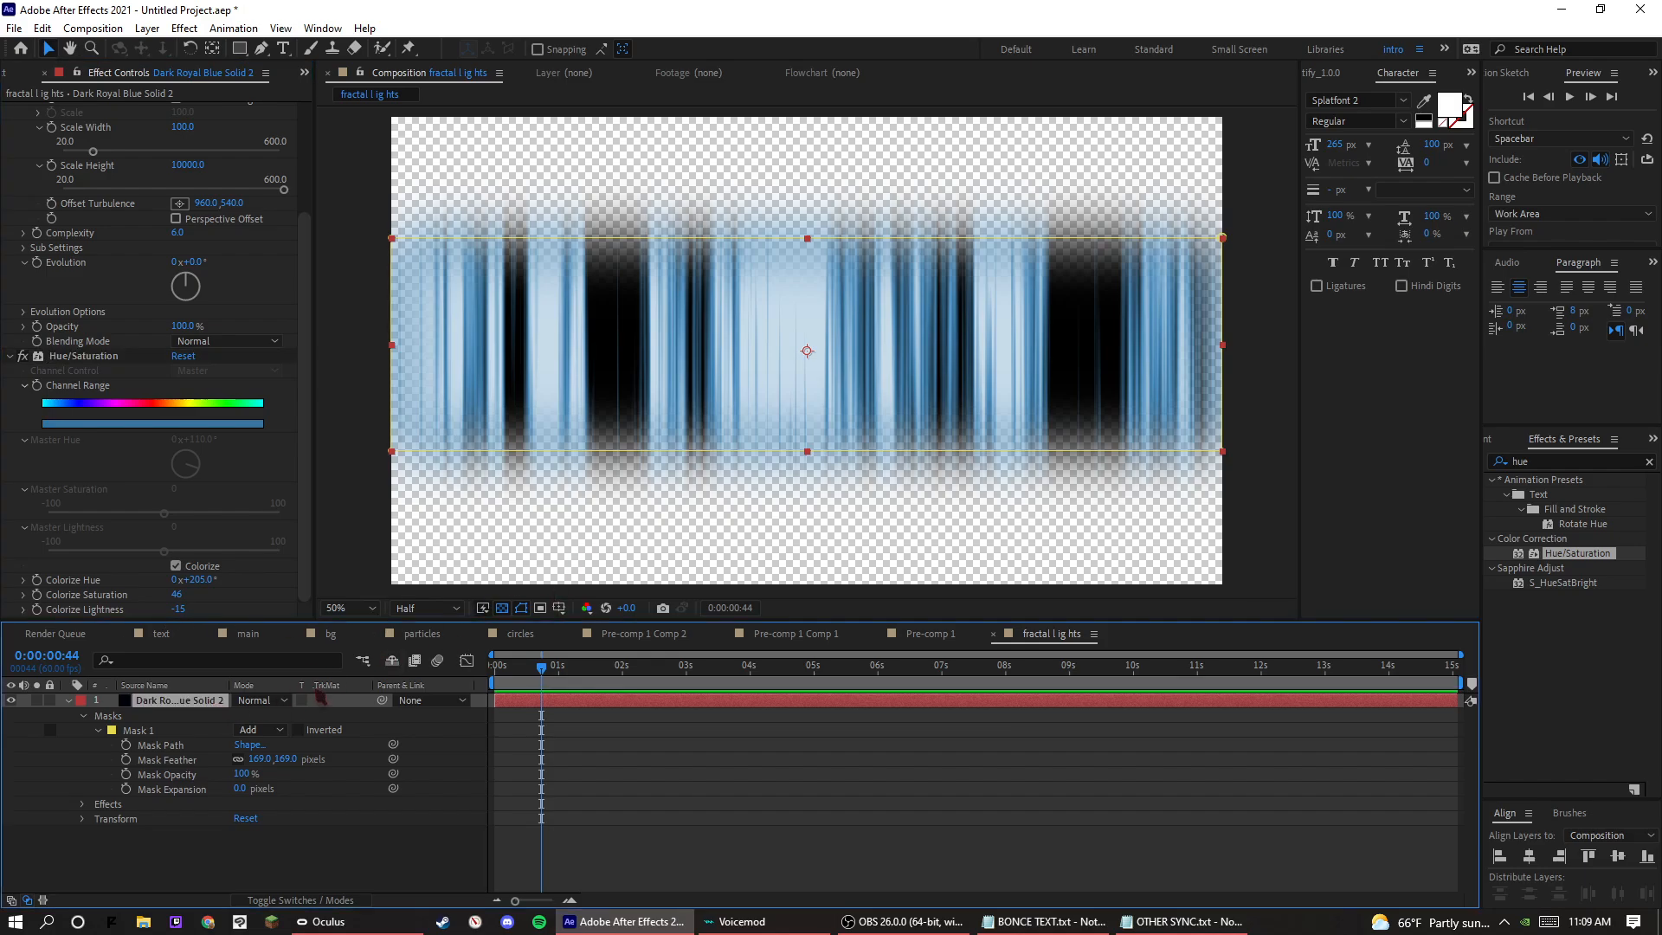
key(r)
drag(260, 716, 288, 717)
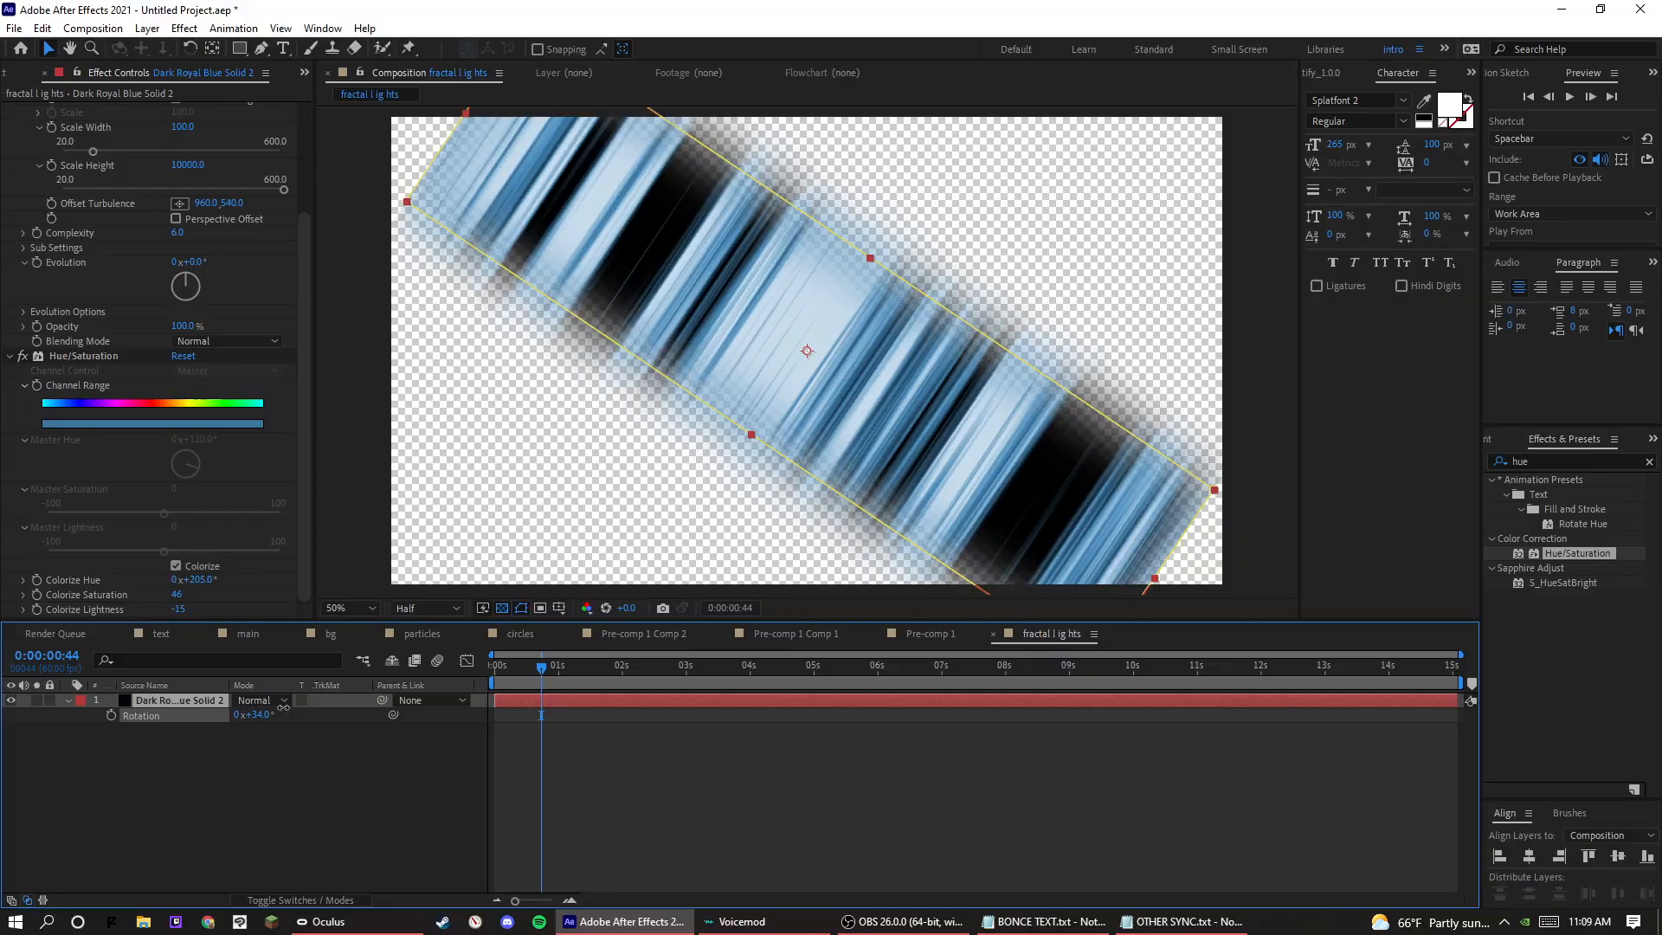
drag(863, 323, 535, 517)
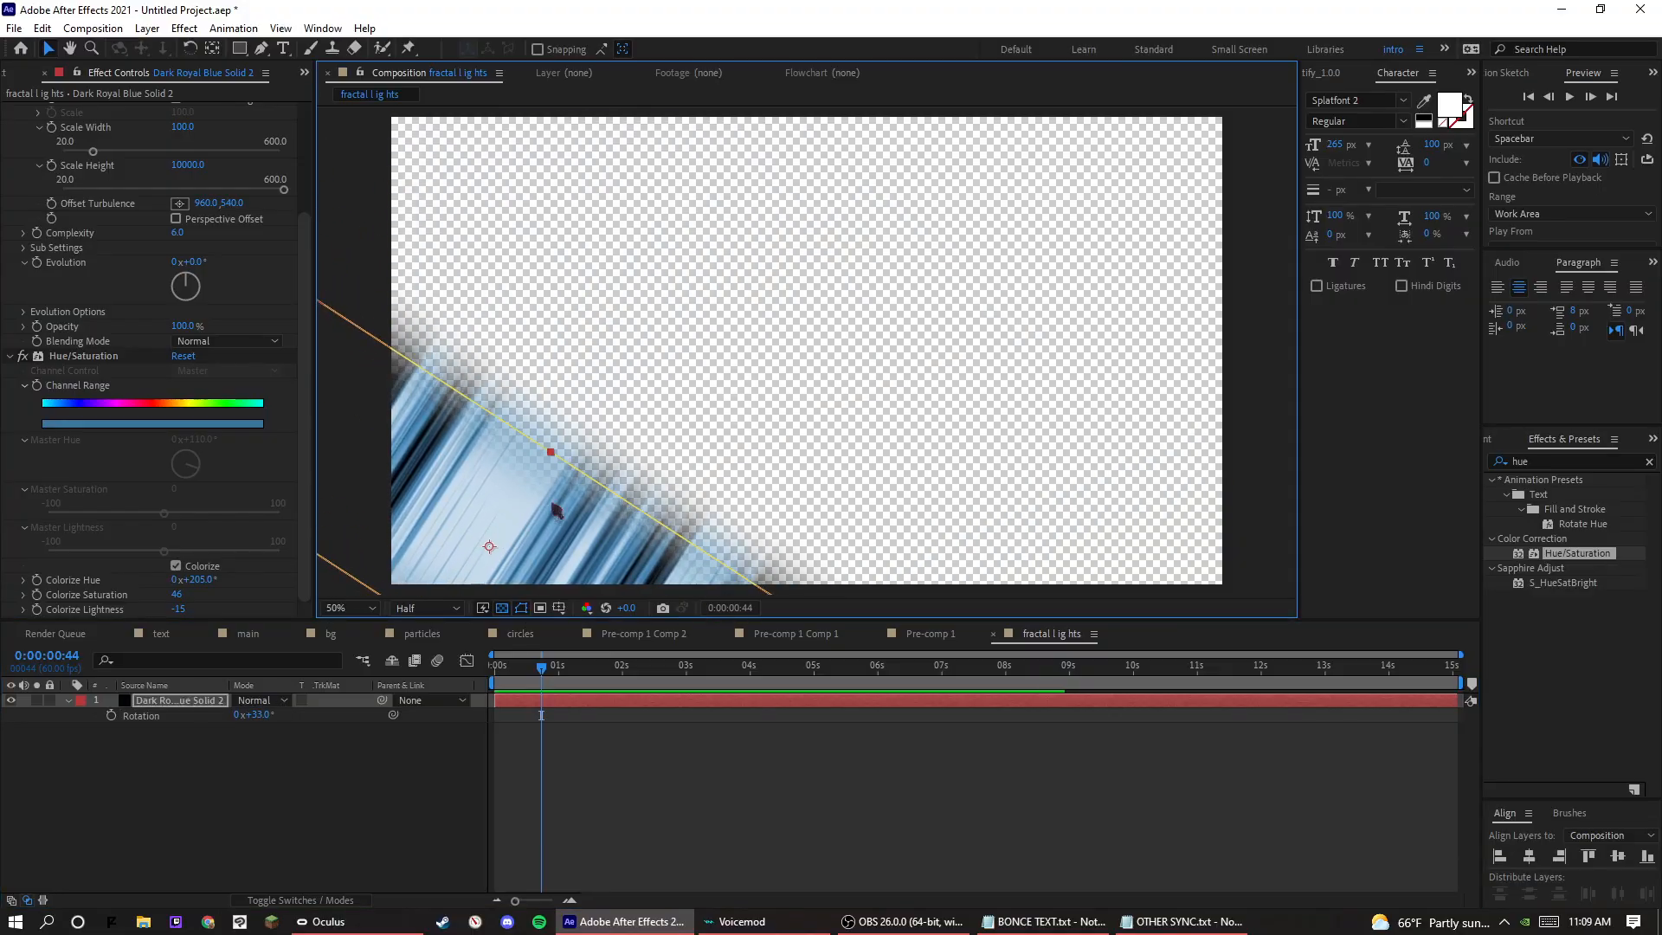
click(716, 768)
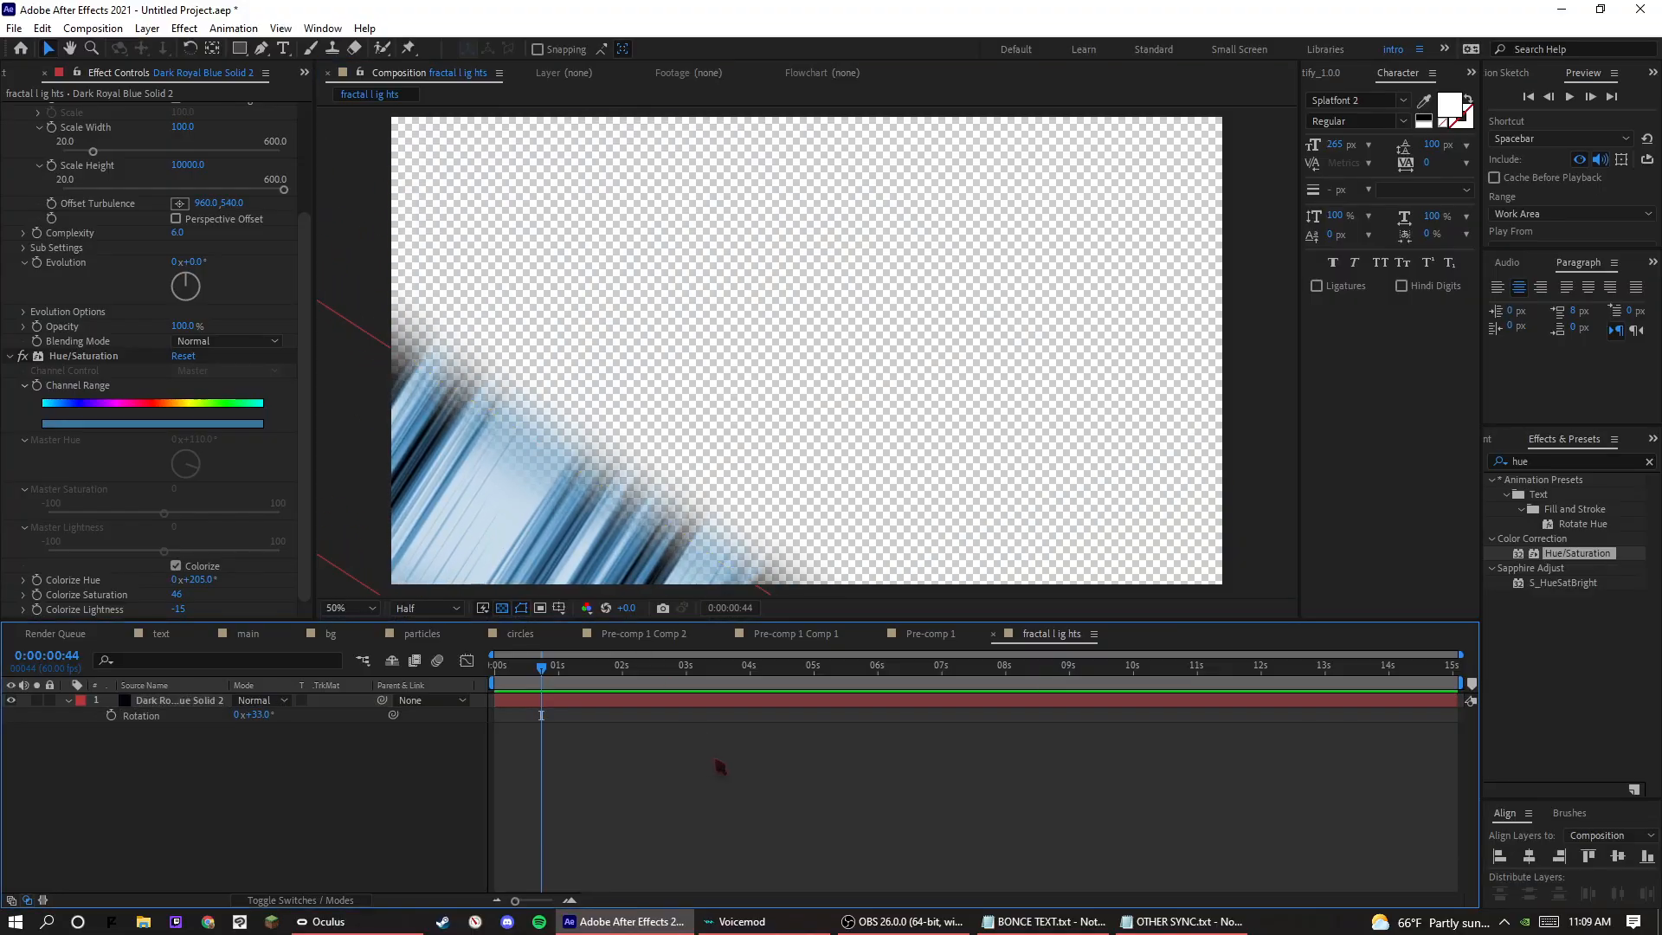
Set the rotated solid layer's opacity to 75%.
click(580, 518)
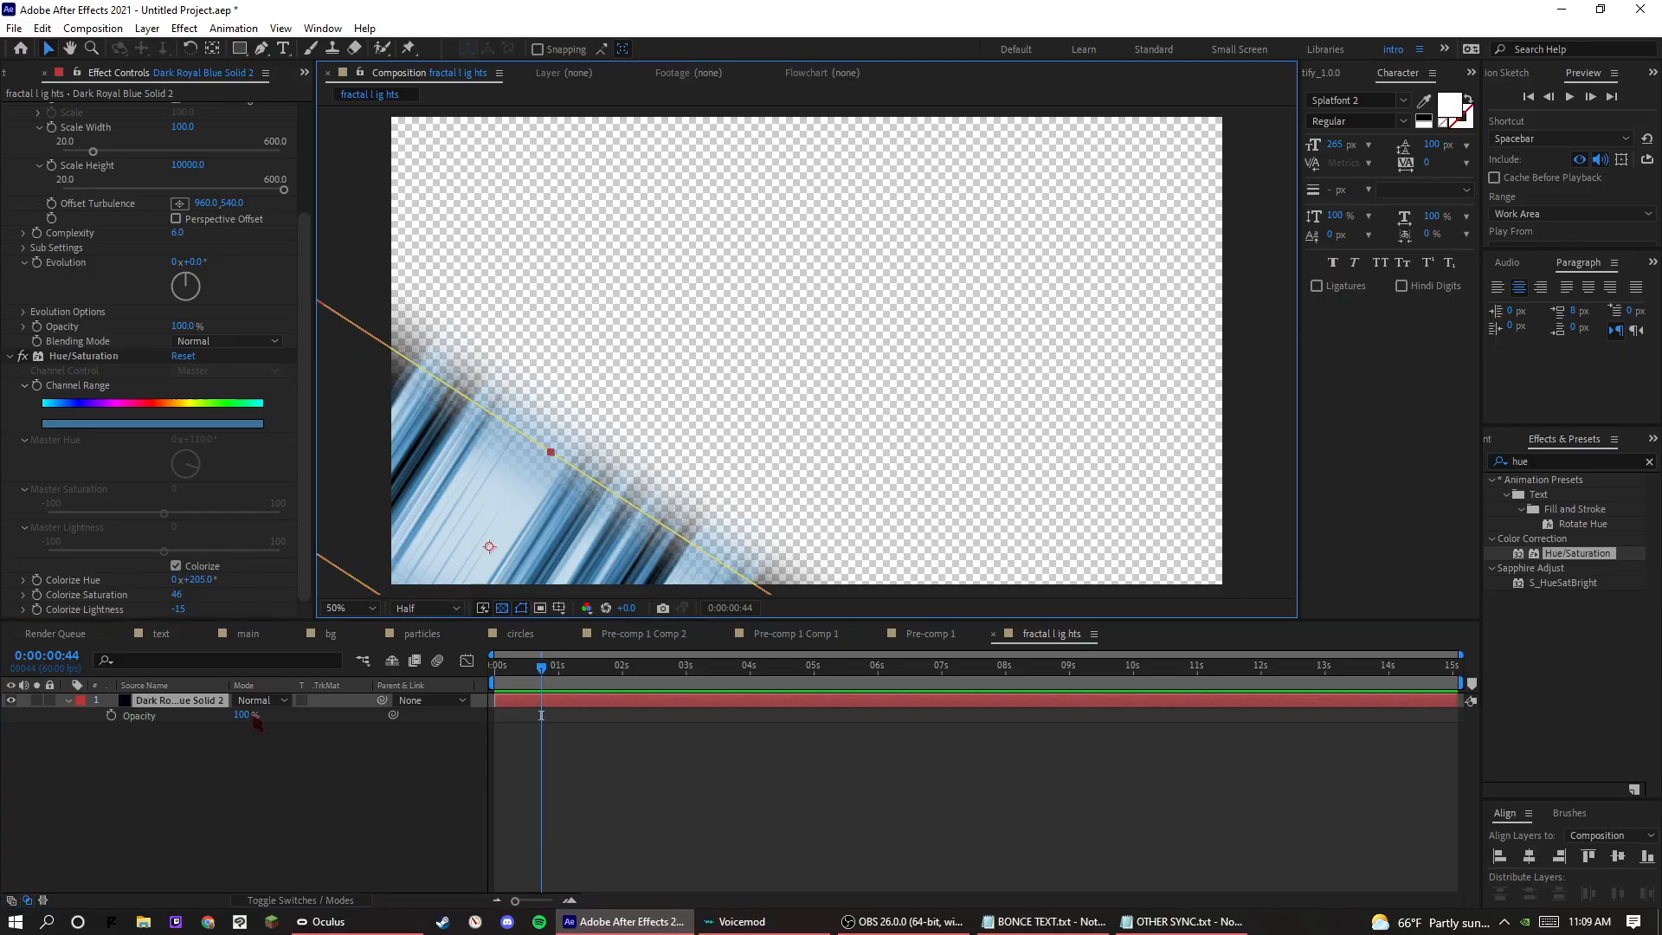
click(246, 715)
key(Return)
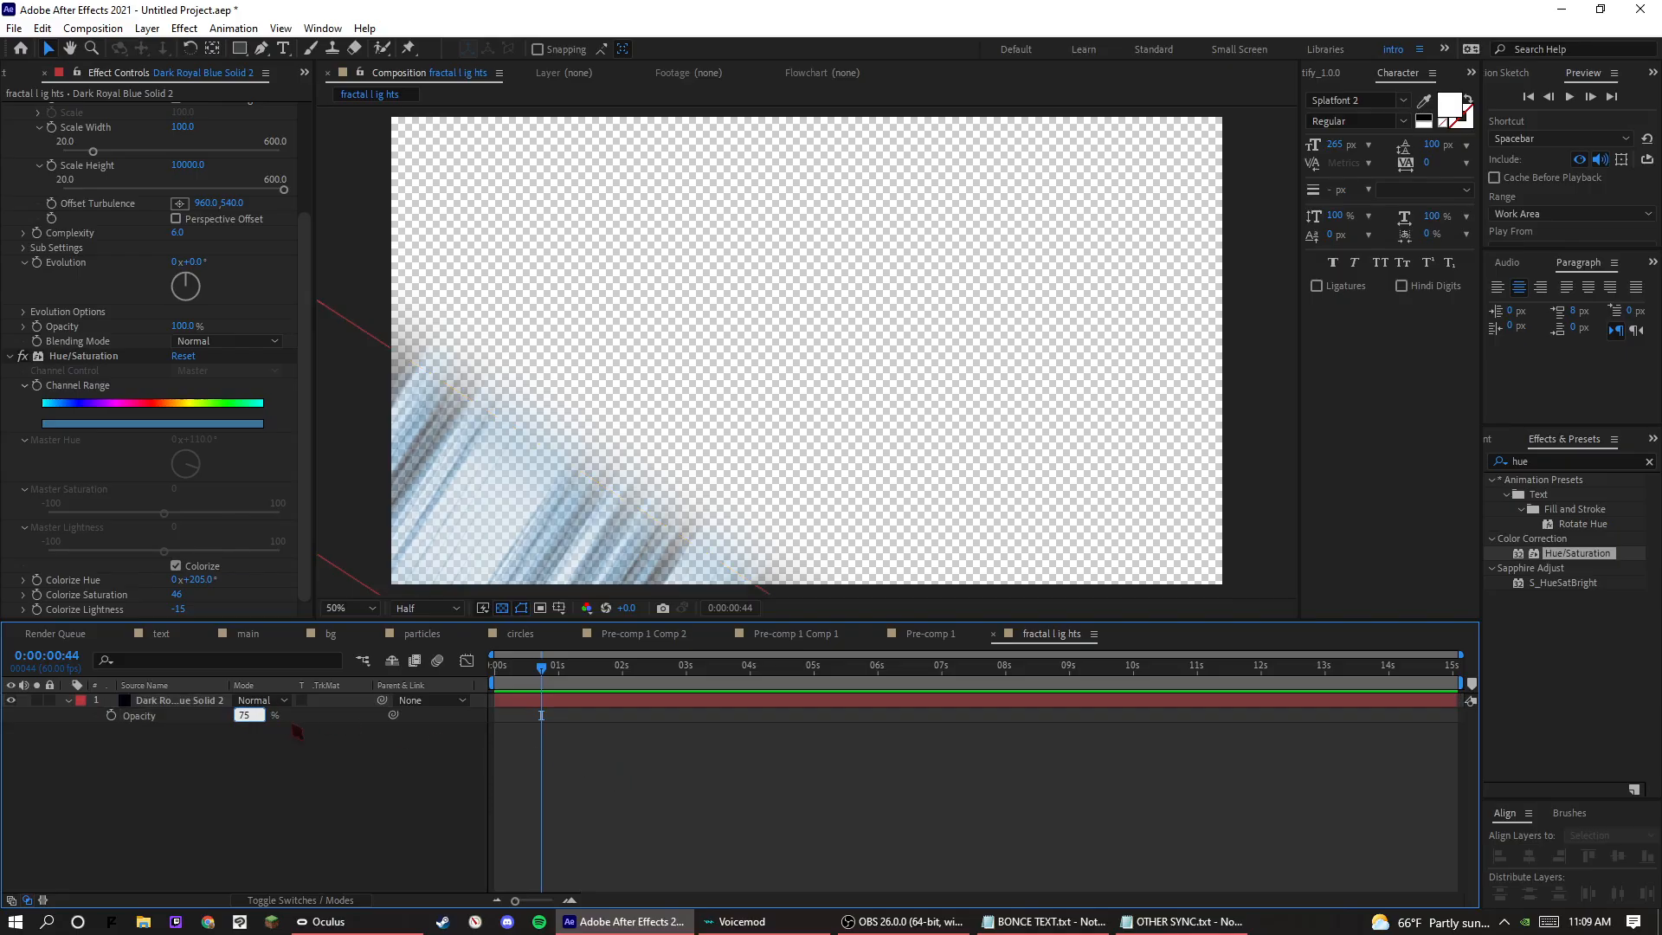
key(Return)
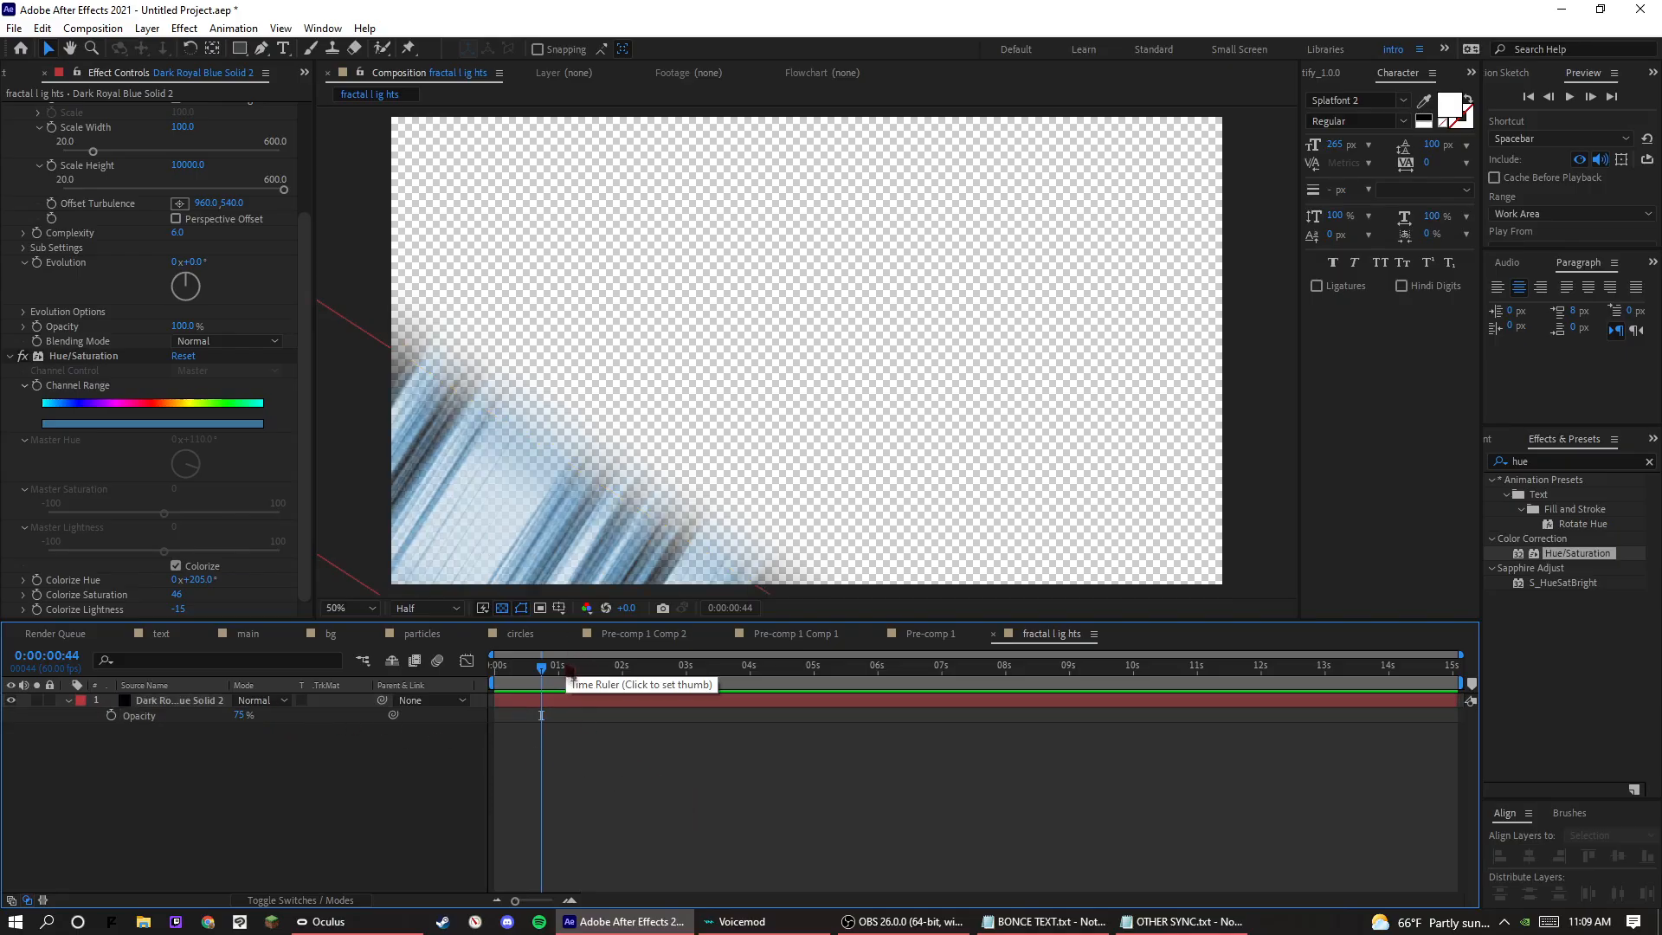
Increase Mask 1's feather to 346 pixels and move the rotated solid further down, to position 218, 1078.
click(69, 702)
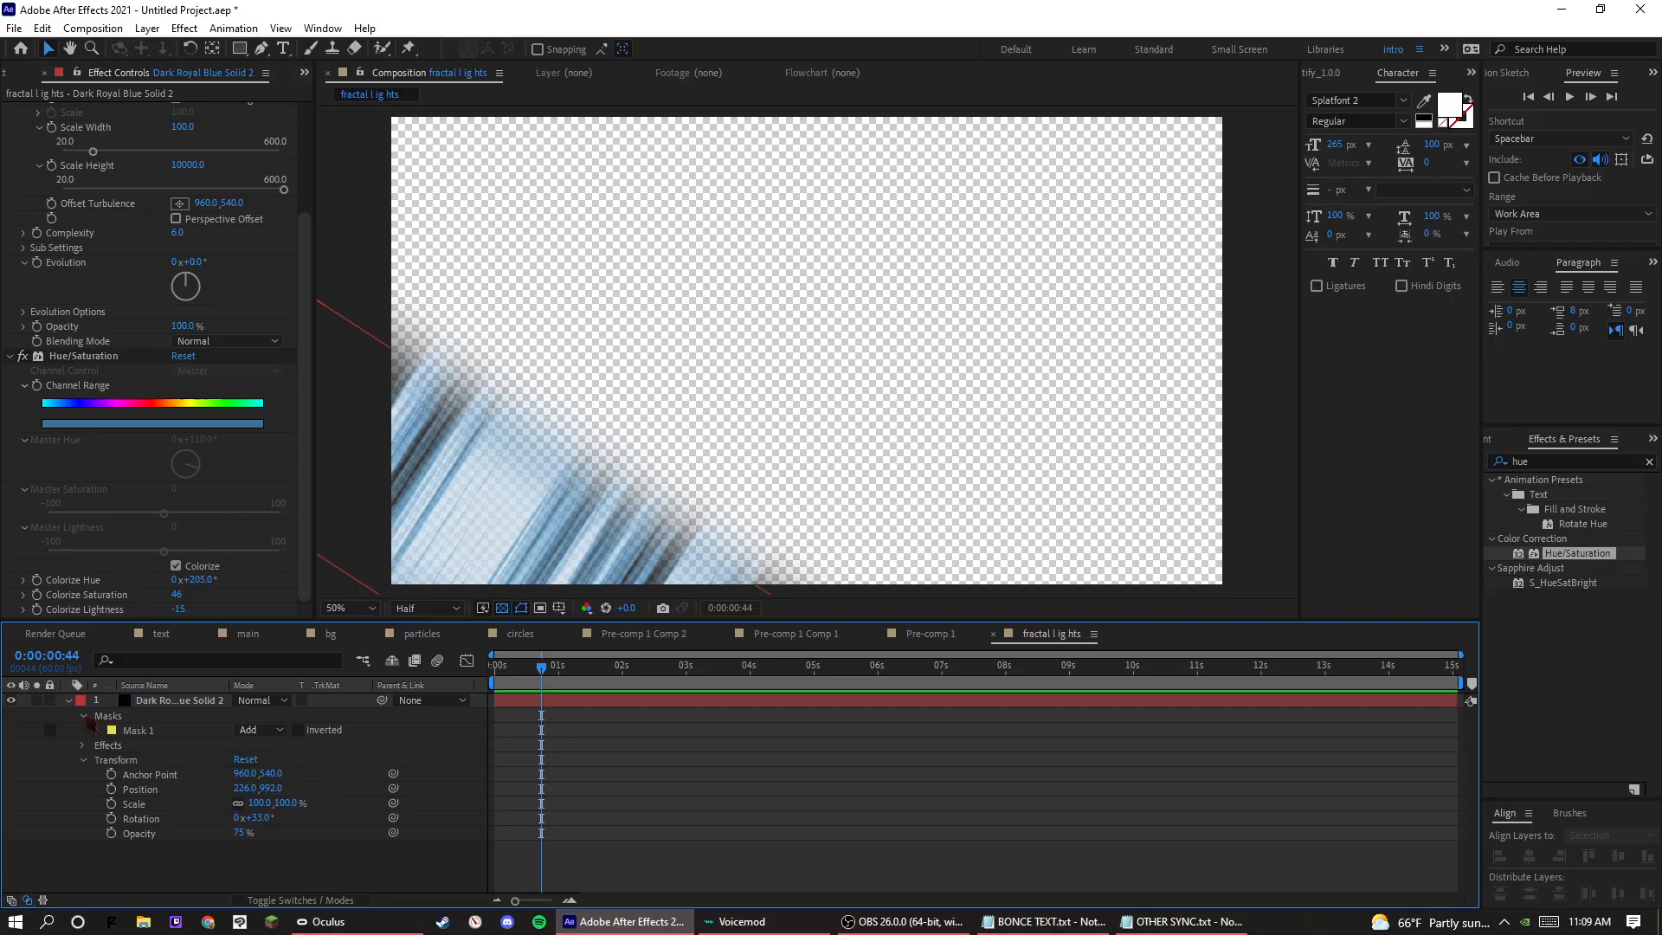
click(96, 731)
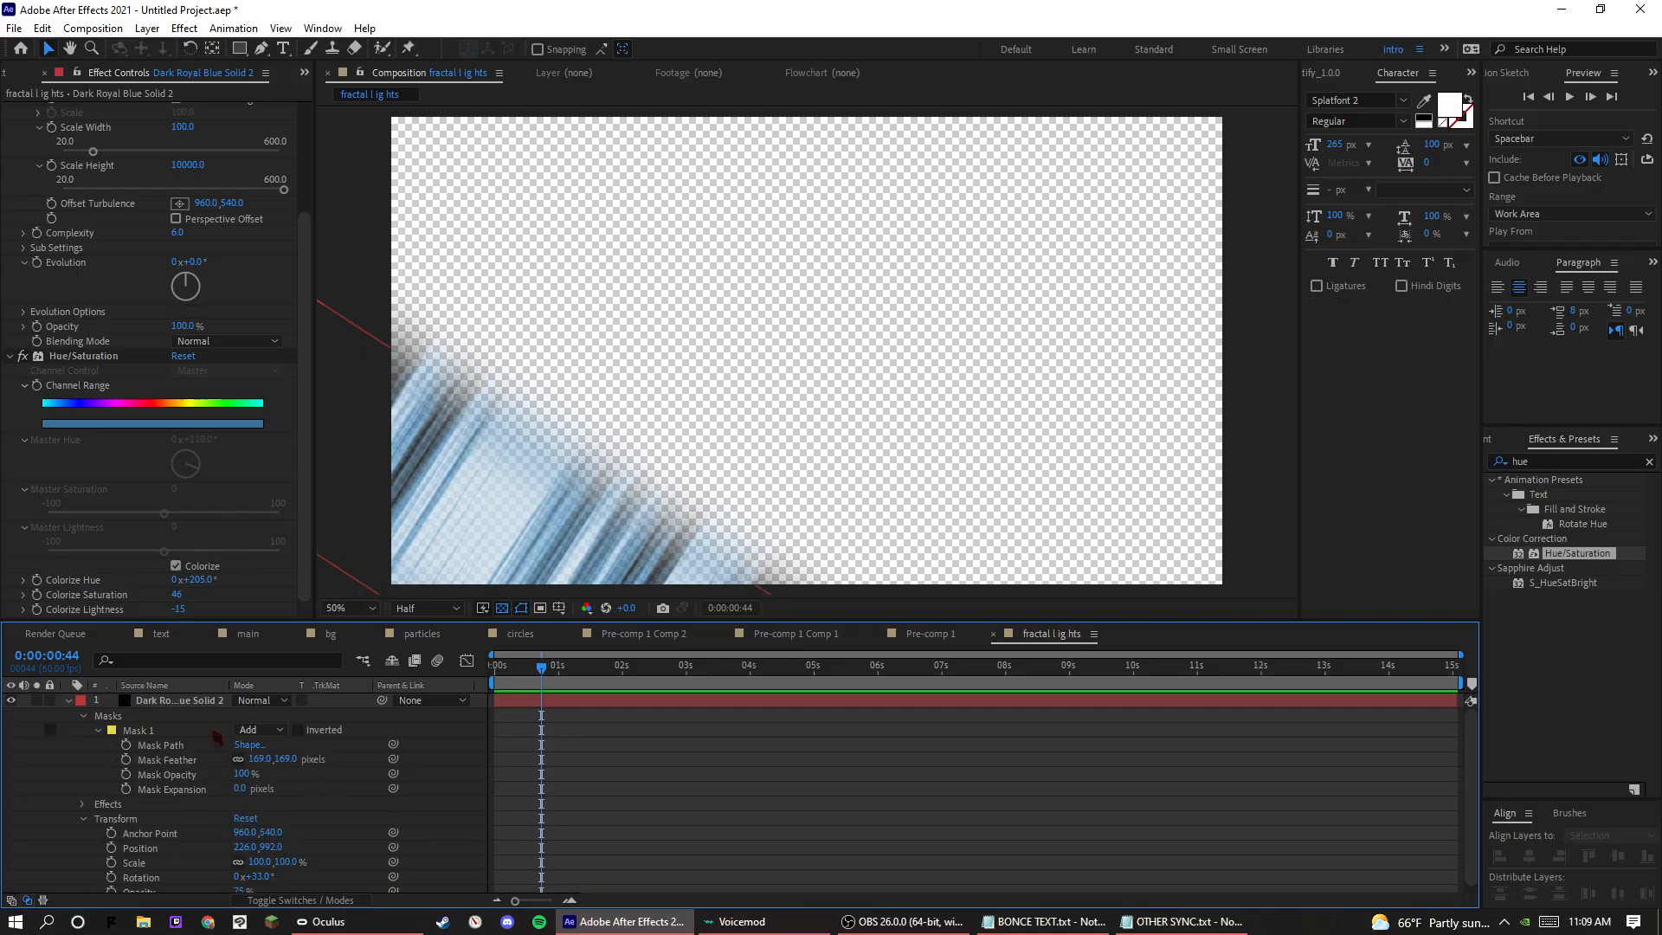
drag(259, 762, 448, 791)
click(605, 754)
click(505, 610)
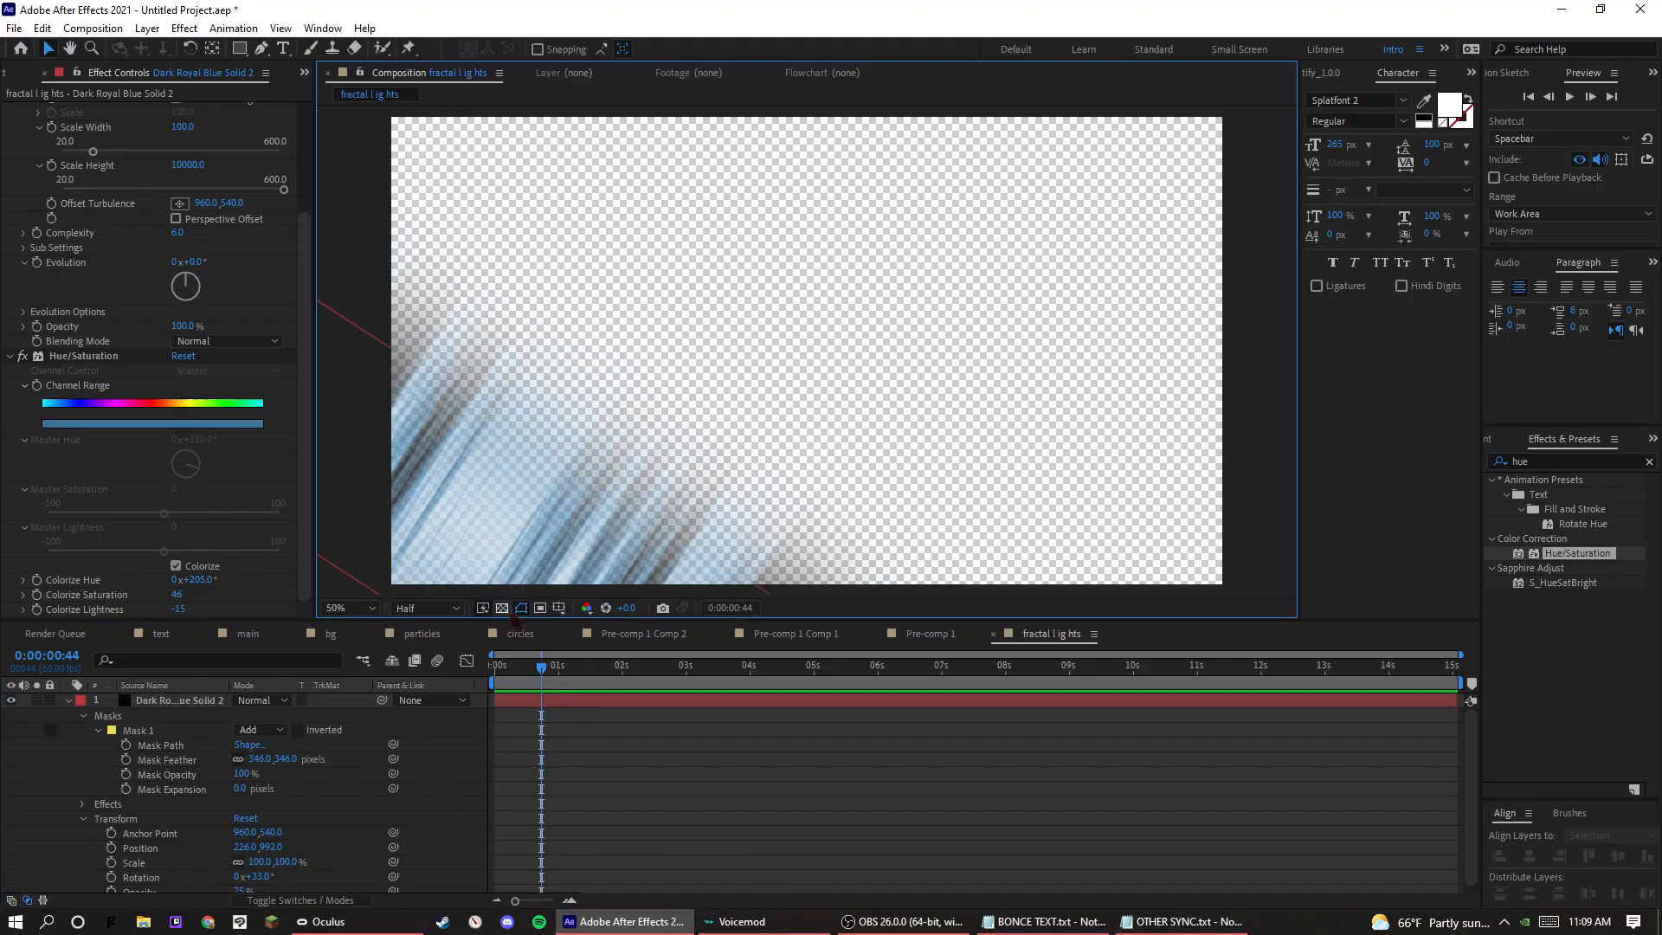
drag(587, 506, 584, 544)
click(836, 856)
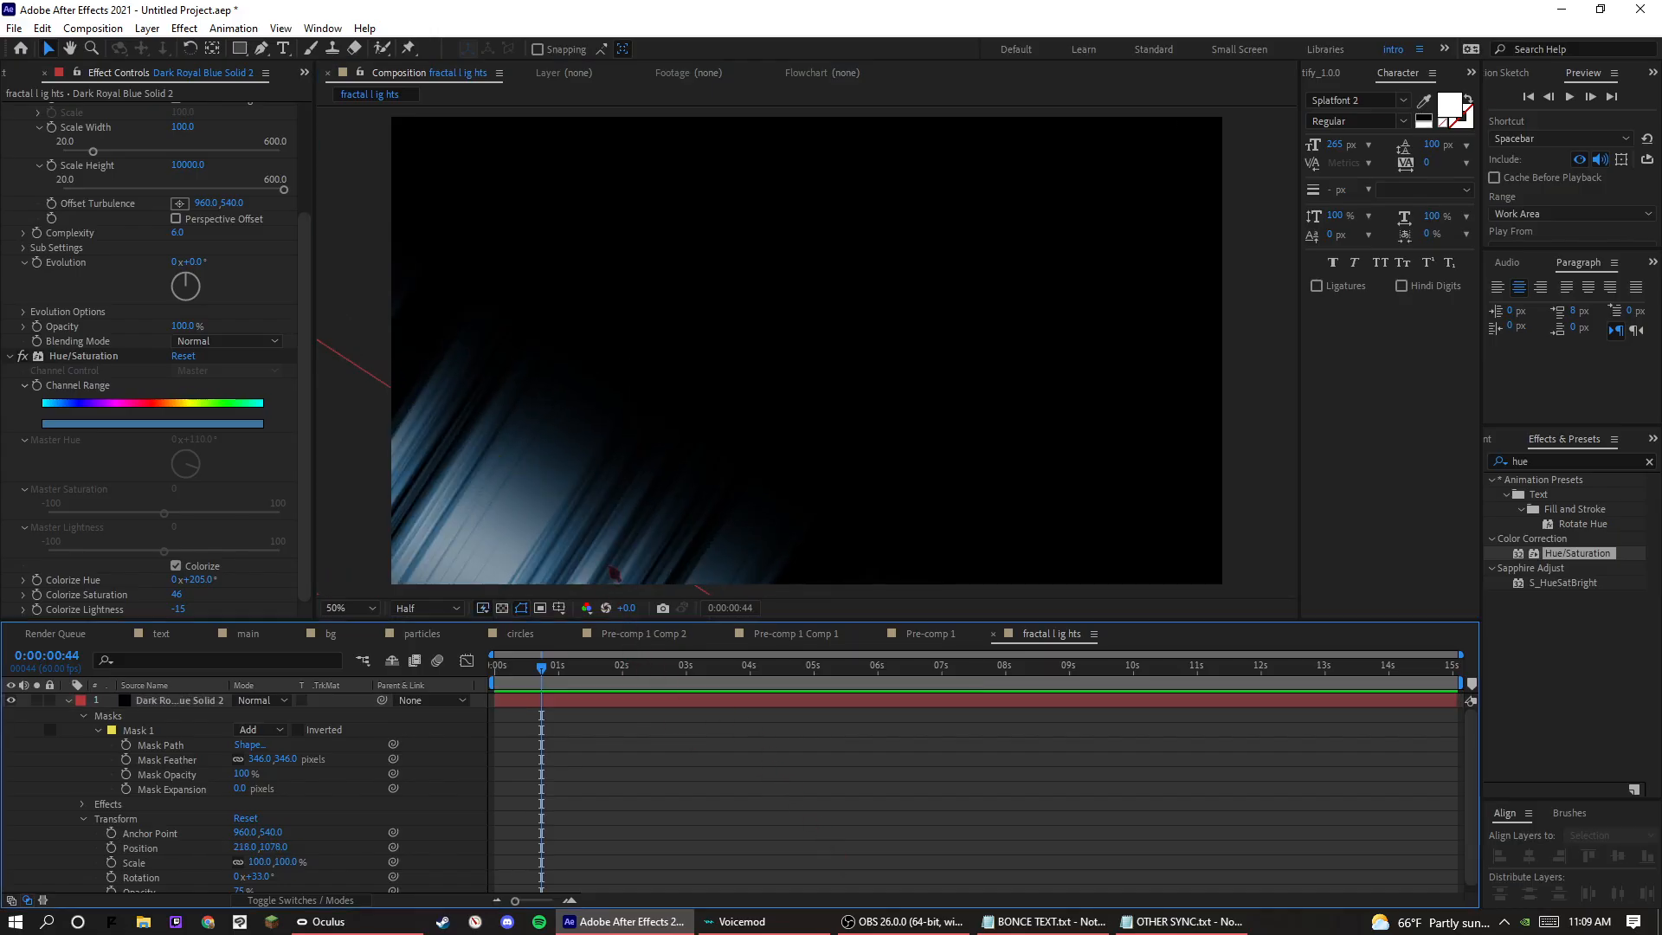
Reduce the solid's Mask 1 feather to 270 pixels.
click(656, 564)
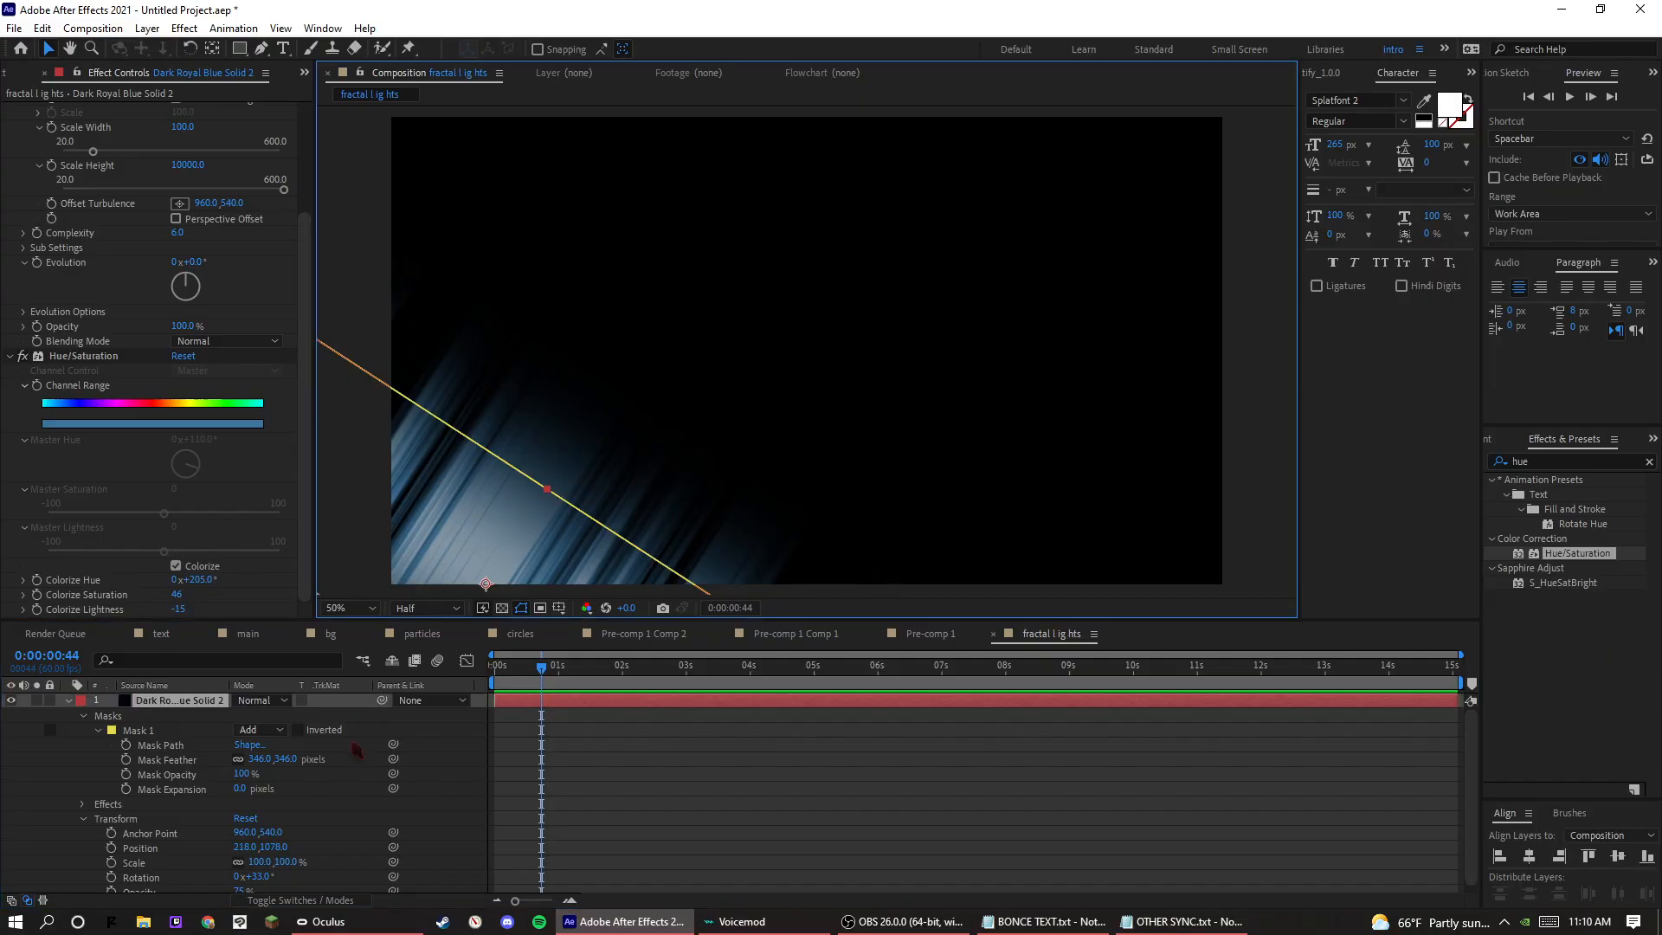
drag(294, 759, 247, 782)
click(571, 819)
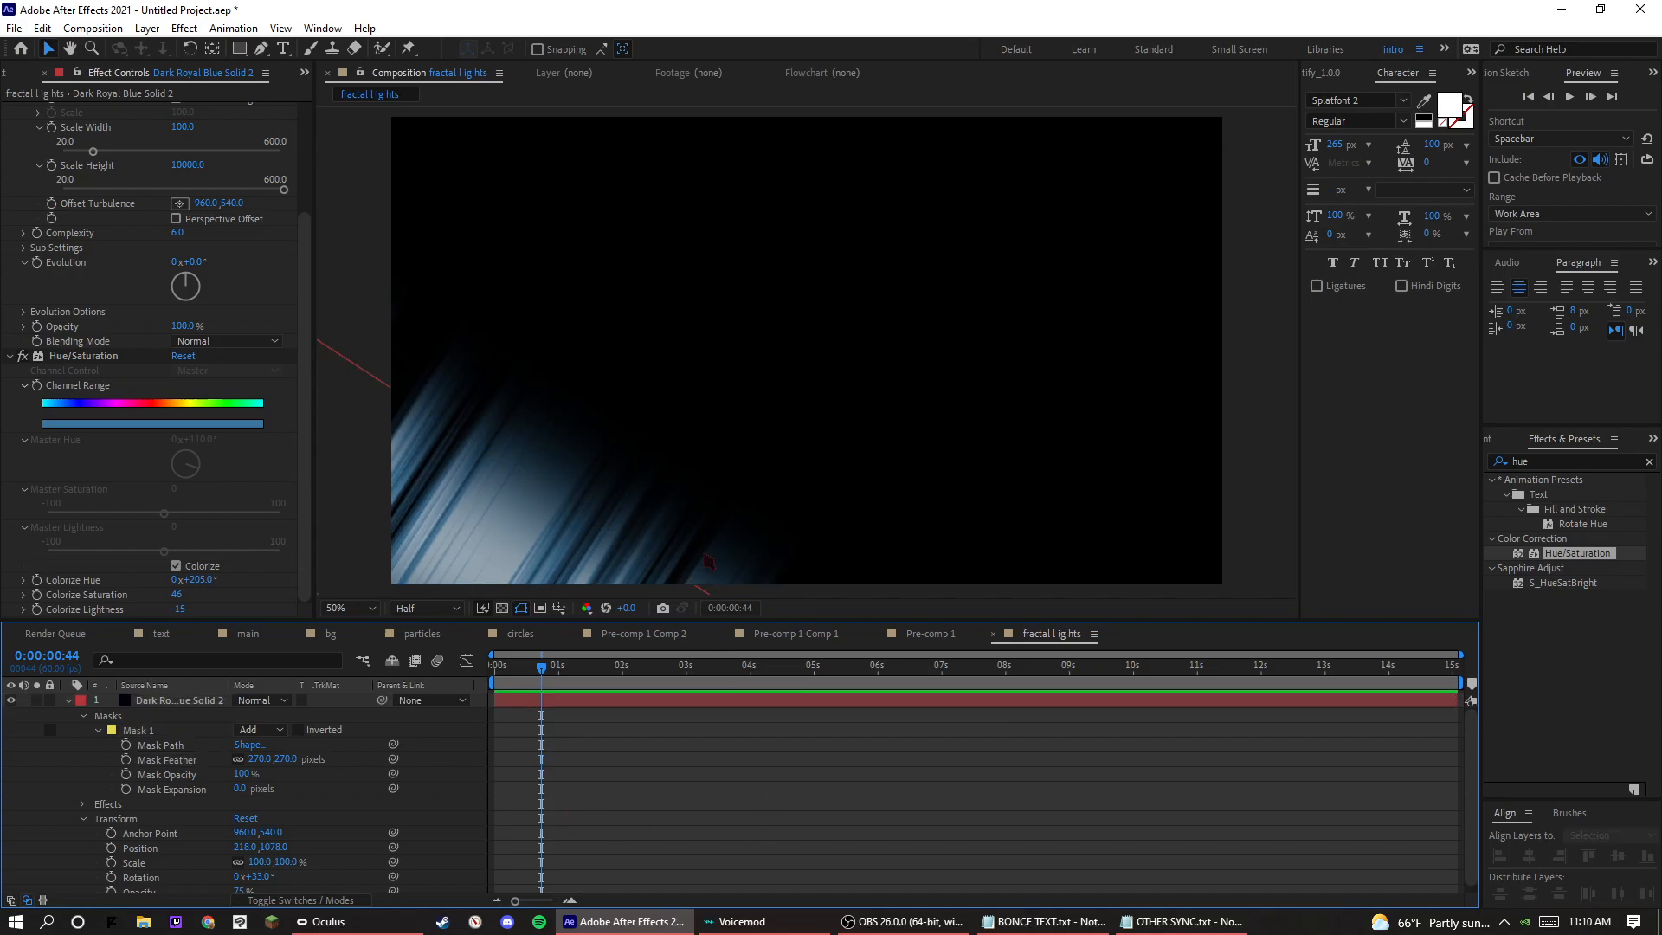
Set a Fractal Noise Evolution keyframe of 0x+0.0° on the solid at the start of the composition.
key(comma)
key(period)
key(Home)
click(97, 731)
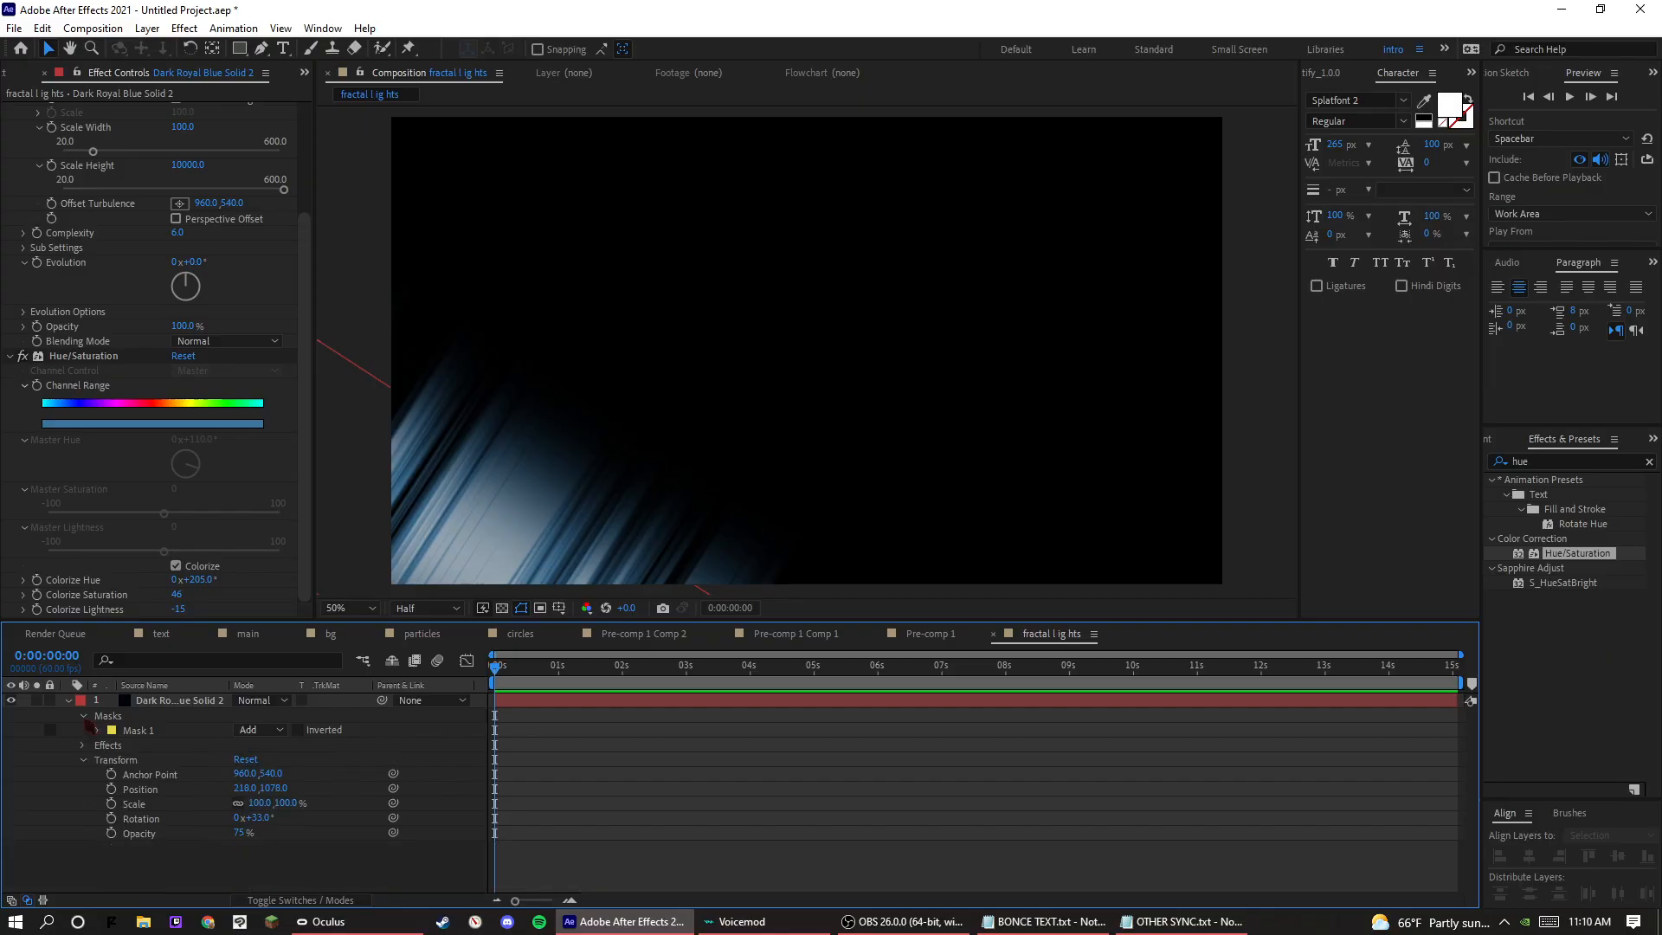
click(84, 717)
click(83, 732)
click(98, 745)
scroll(105, 758, down, 1)
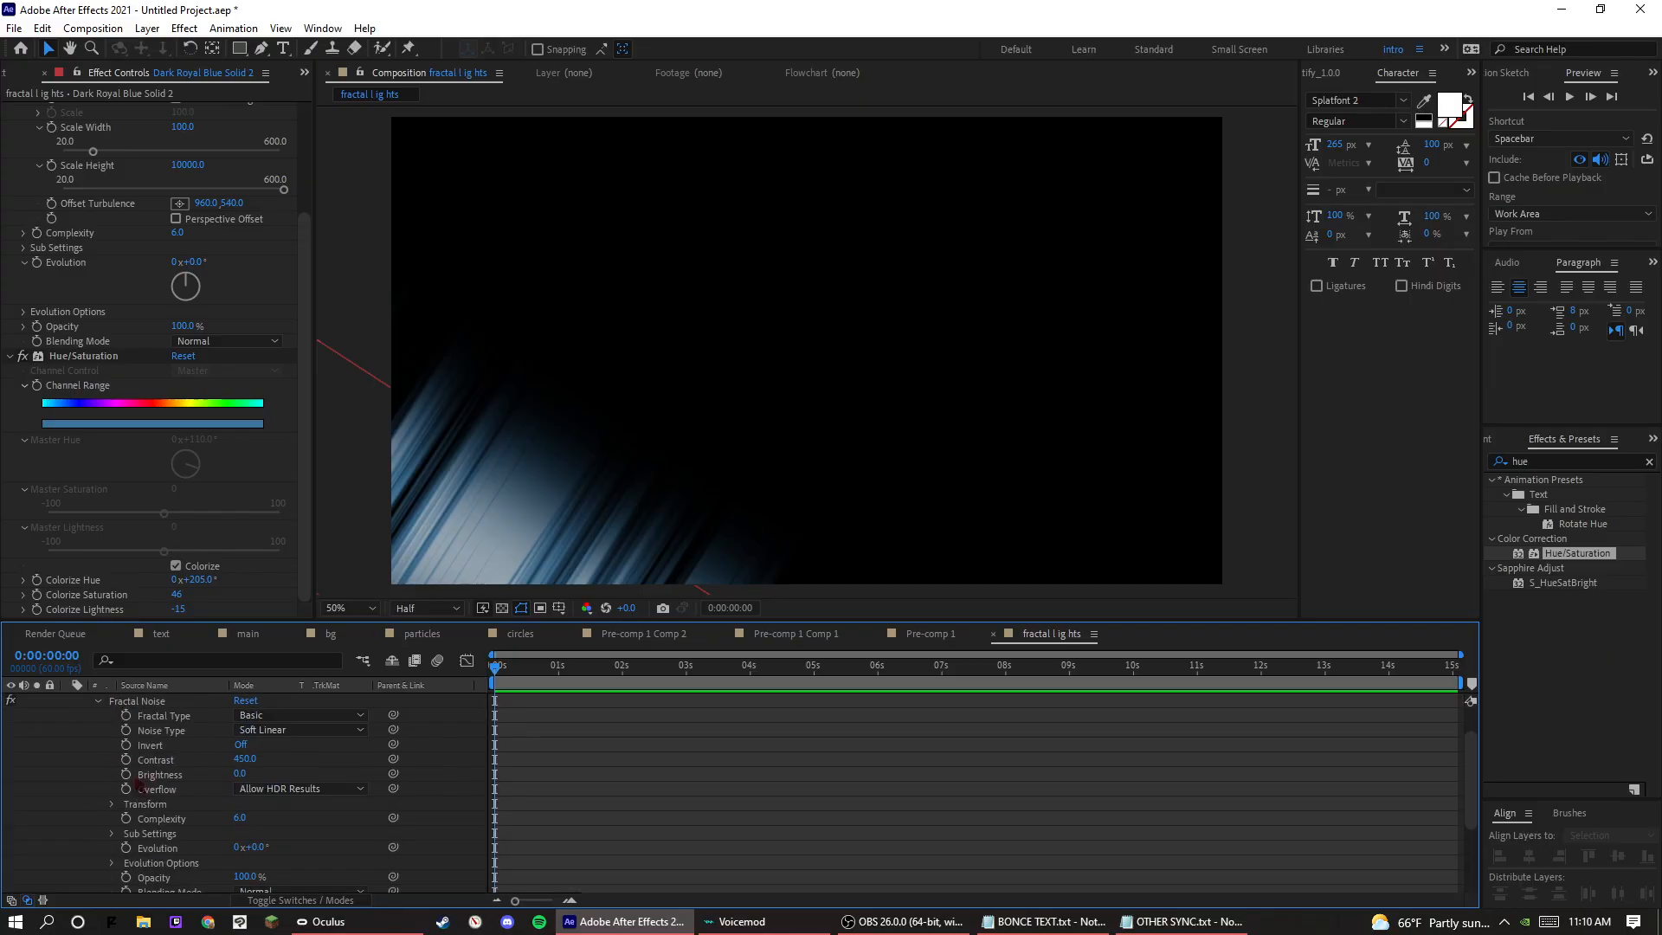
scroll(164, 779, down, 3)
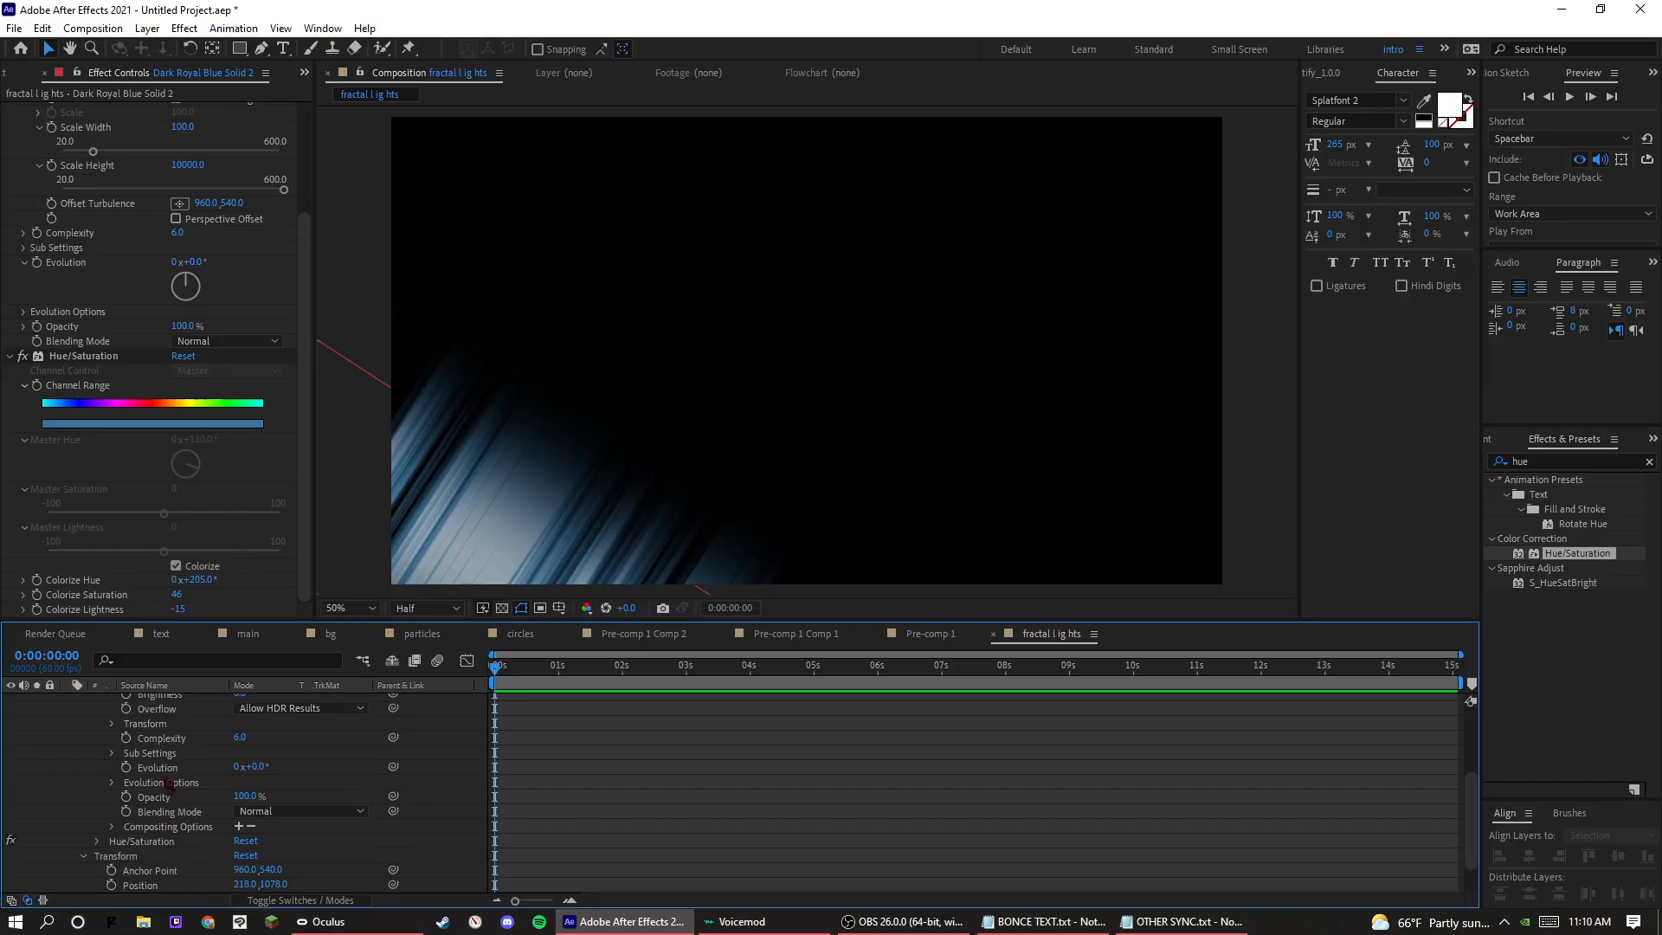
click(126, 768)
Keyframe a higher Evolution value at 0:00:15:04 and play the fractal animation from the start.
drag(603, 667, 1456, 666)
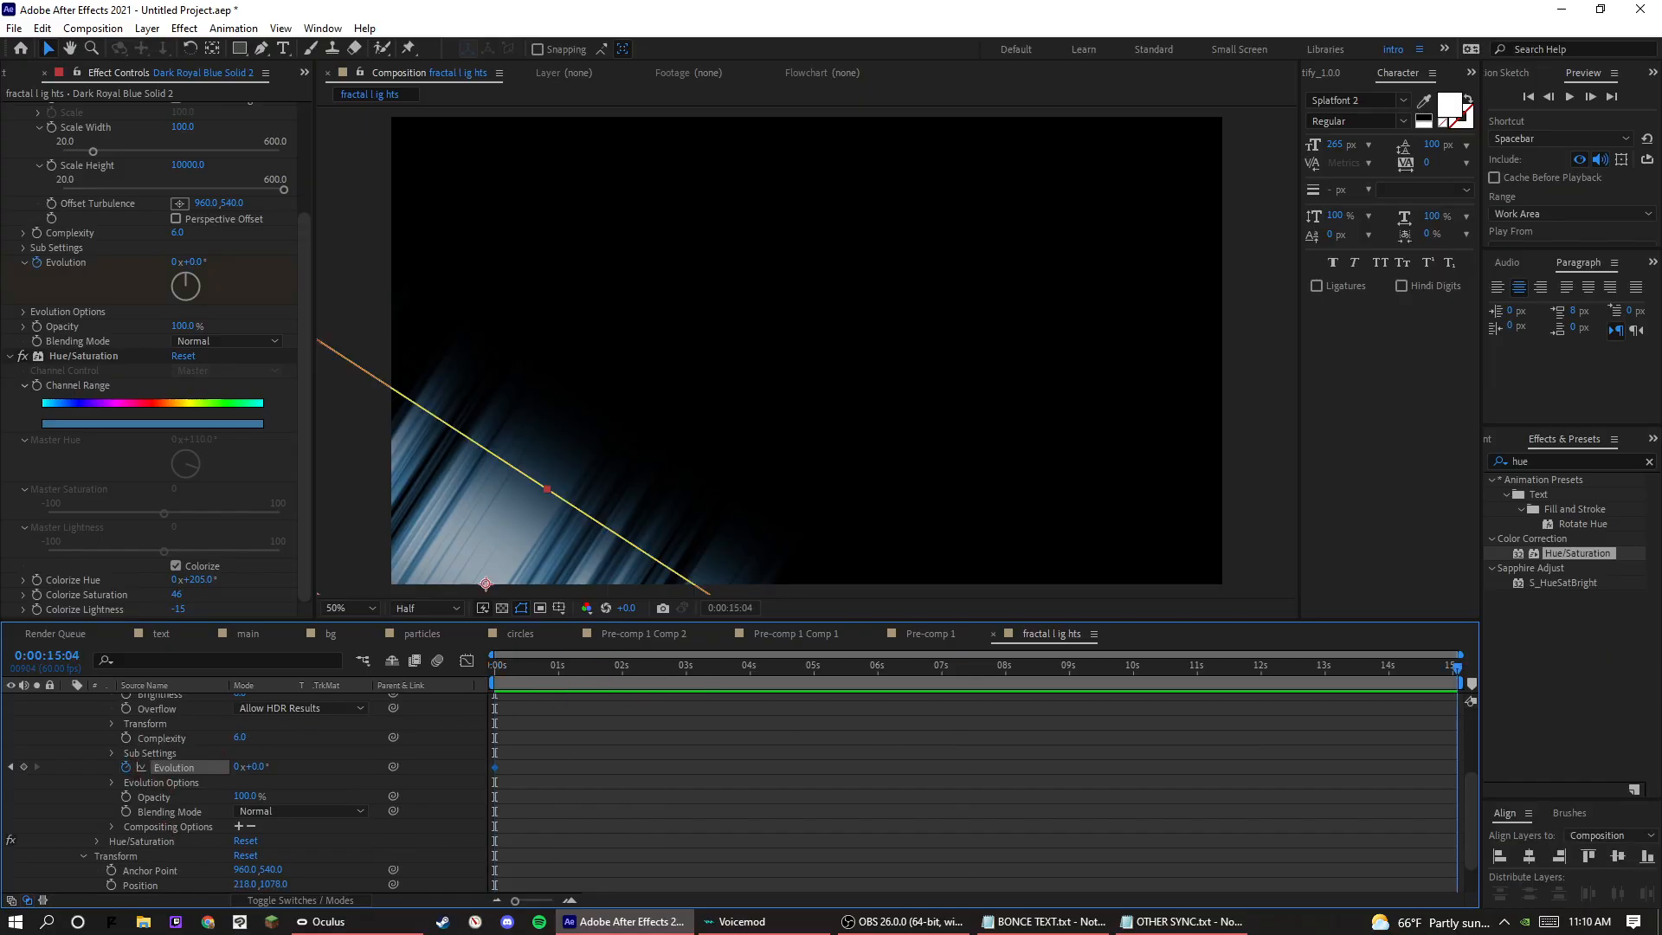
drag(273, 767, 674, 705)
key(space)
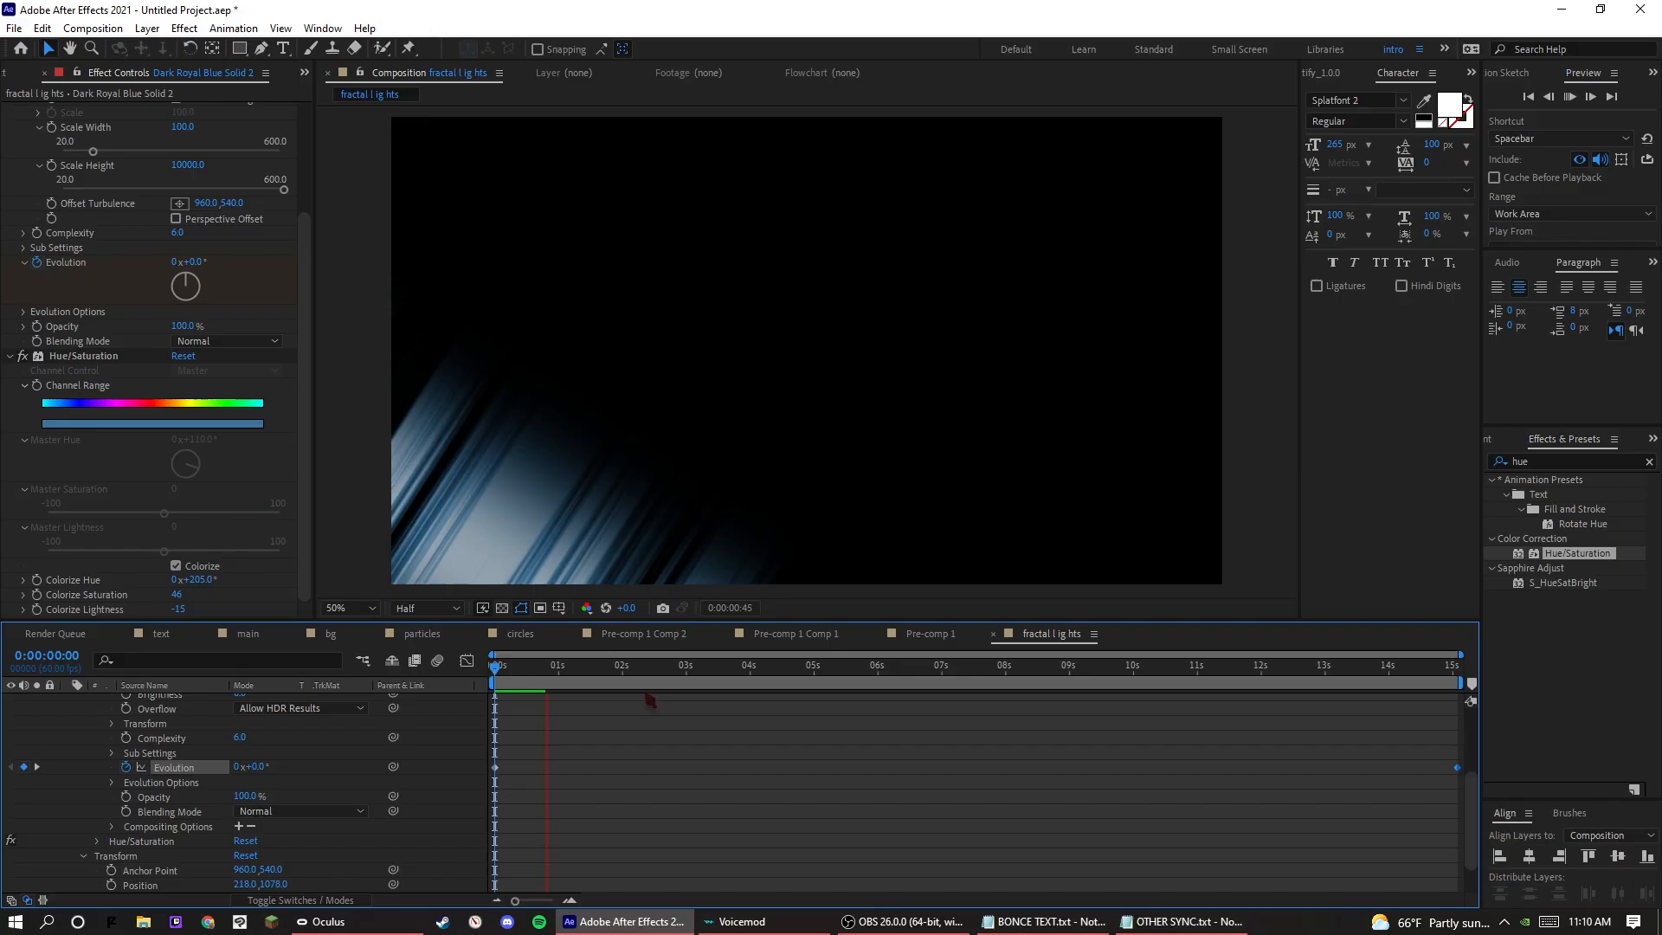
Pre-compose the solid as Dark Royal Blue Solid 2 Comp 1, moving all attributes into the new composition.
scroll(220, 748, up, 3)
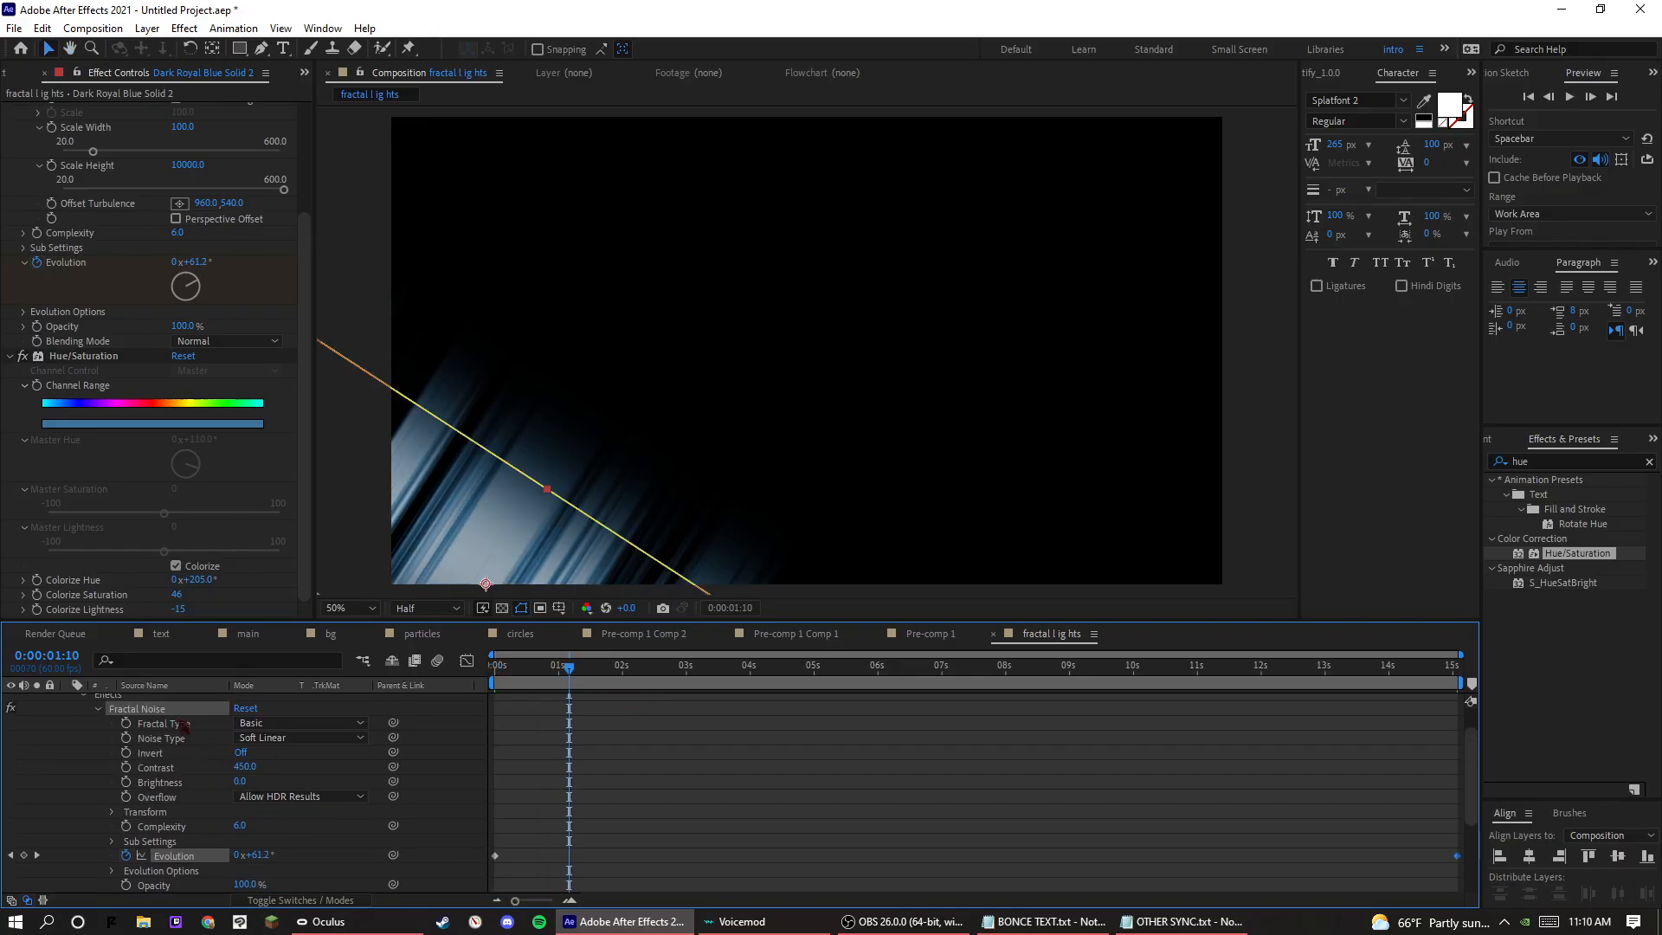
click(180, 702)
right_click(180, 702)
click(239, 610)
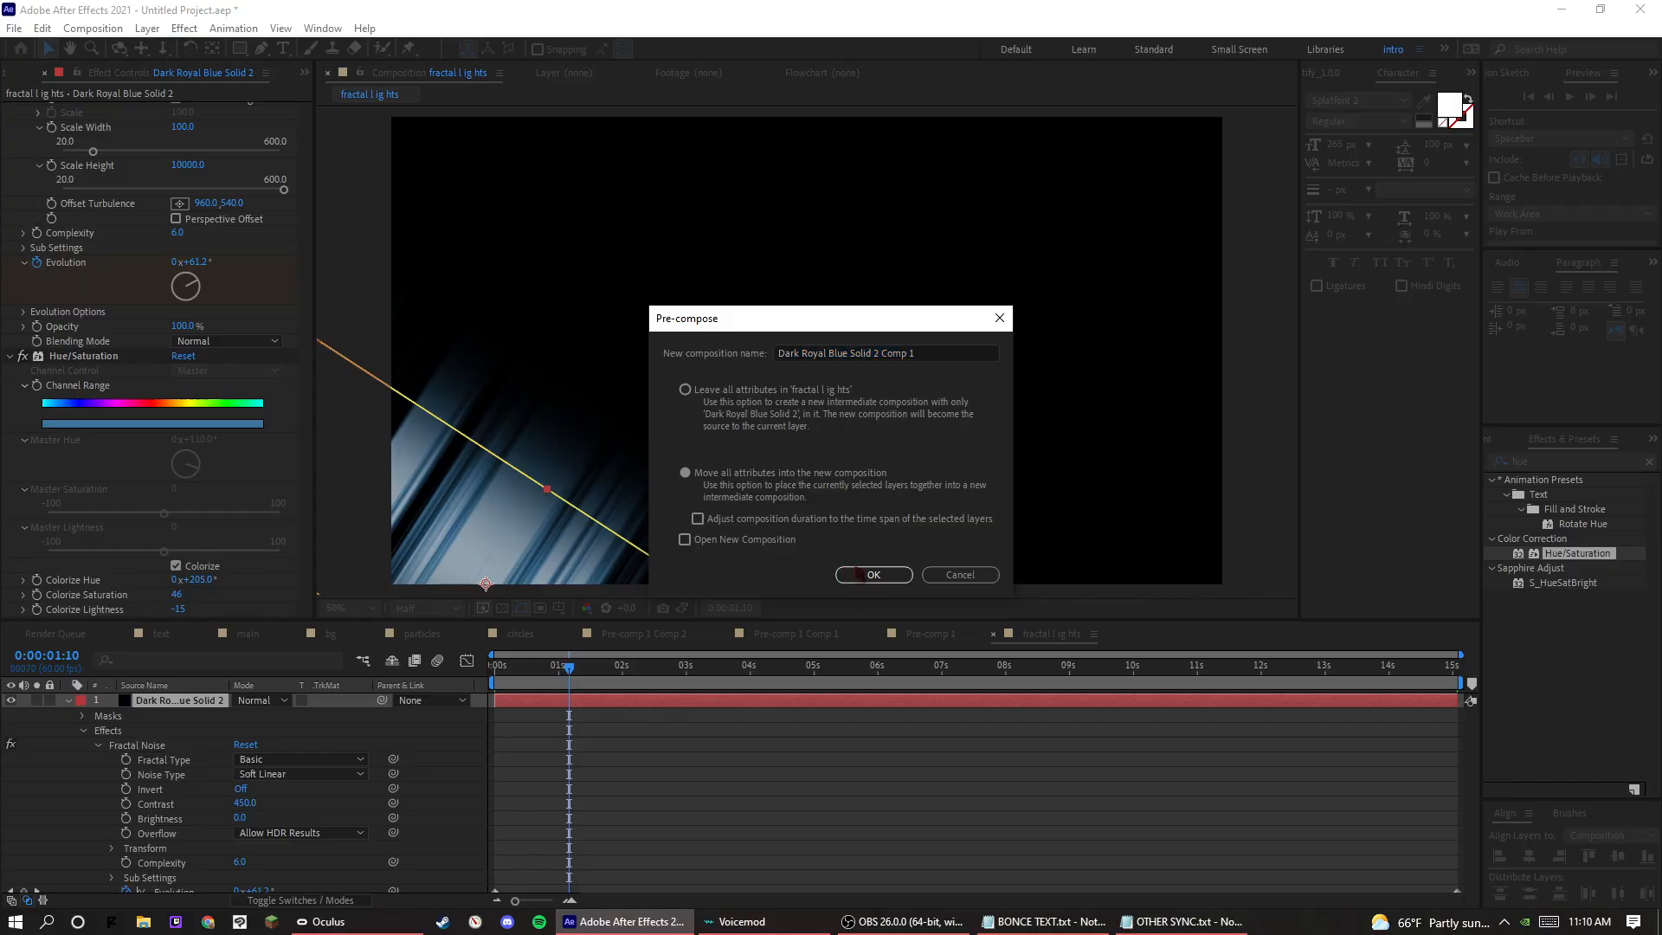
click(861, 575)
Try the Screen blending mode on the pre-composed layer against the transparency grid, and undo it.
click(241, 705)
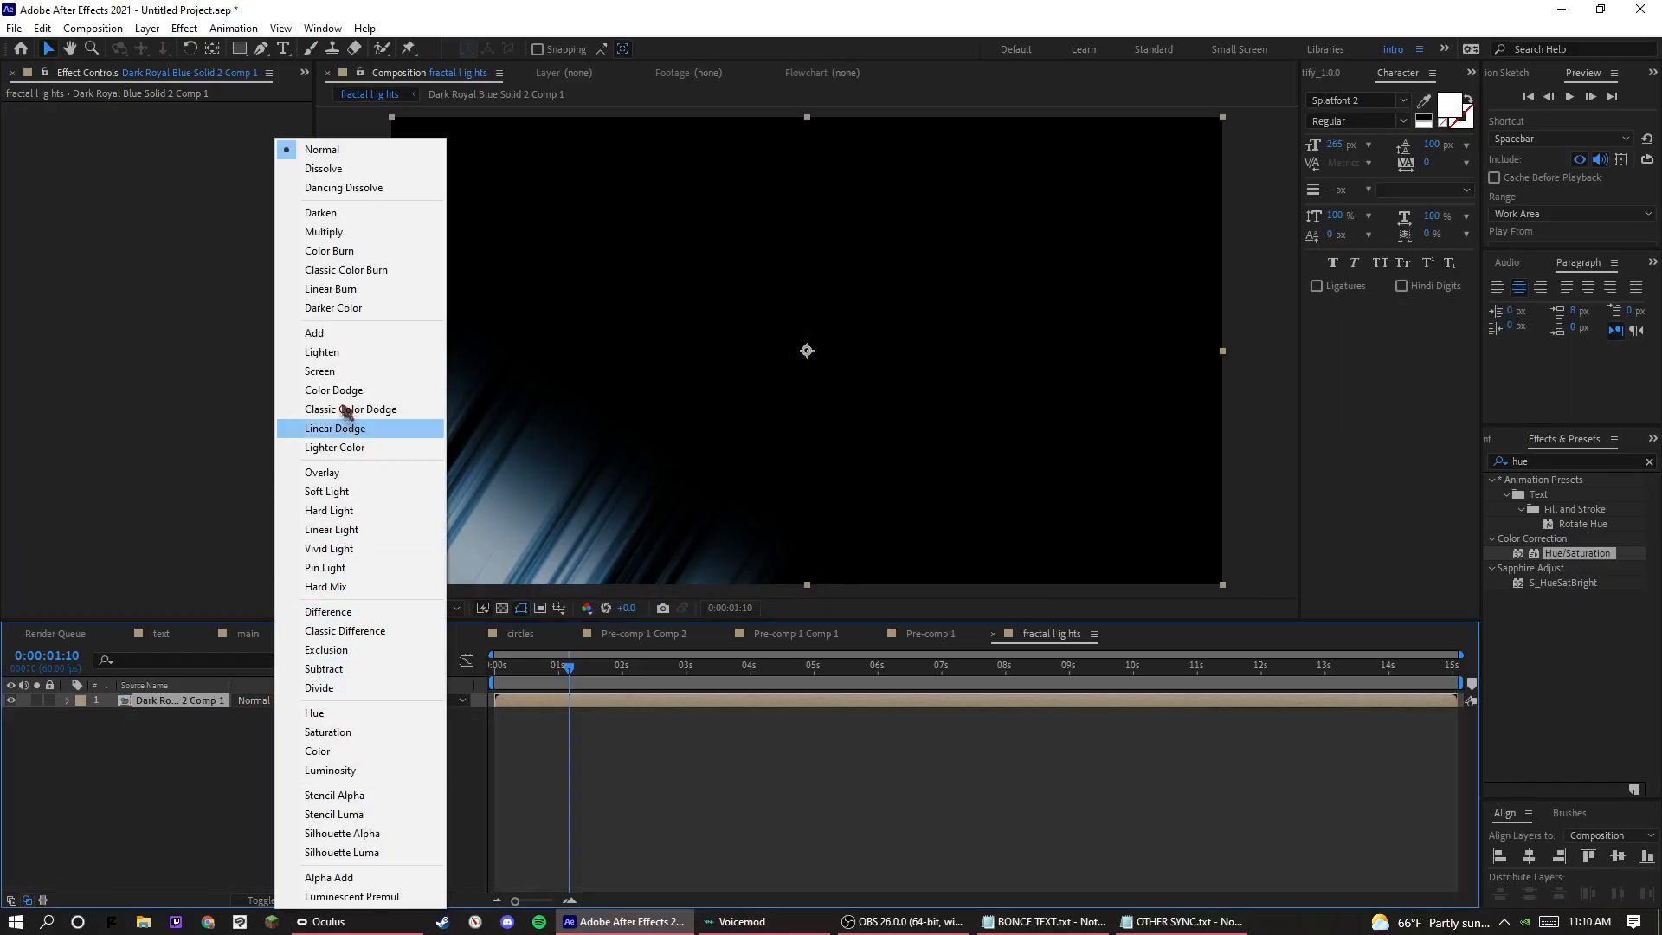
click(342, 370)
click(502, 607)
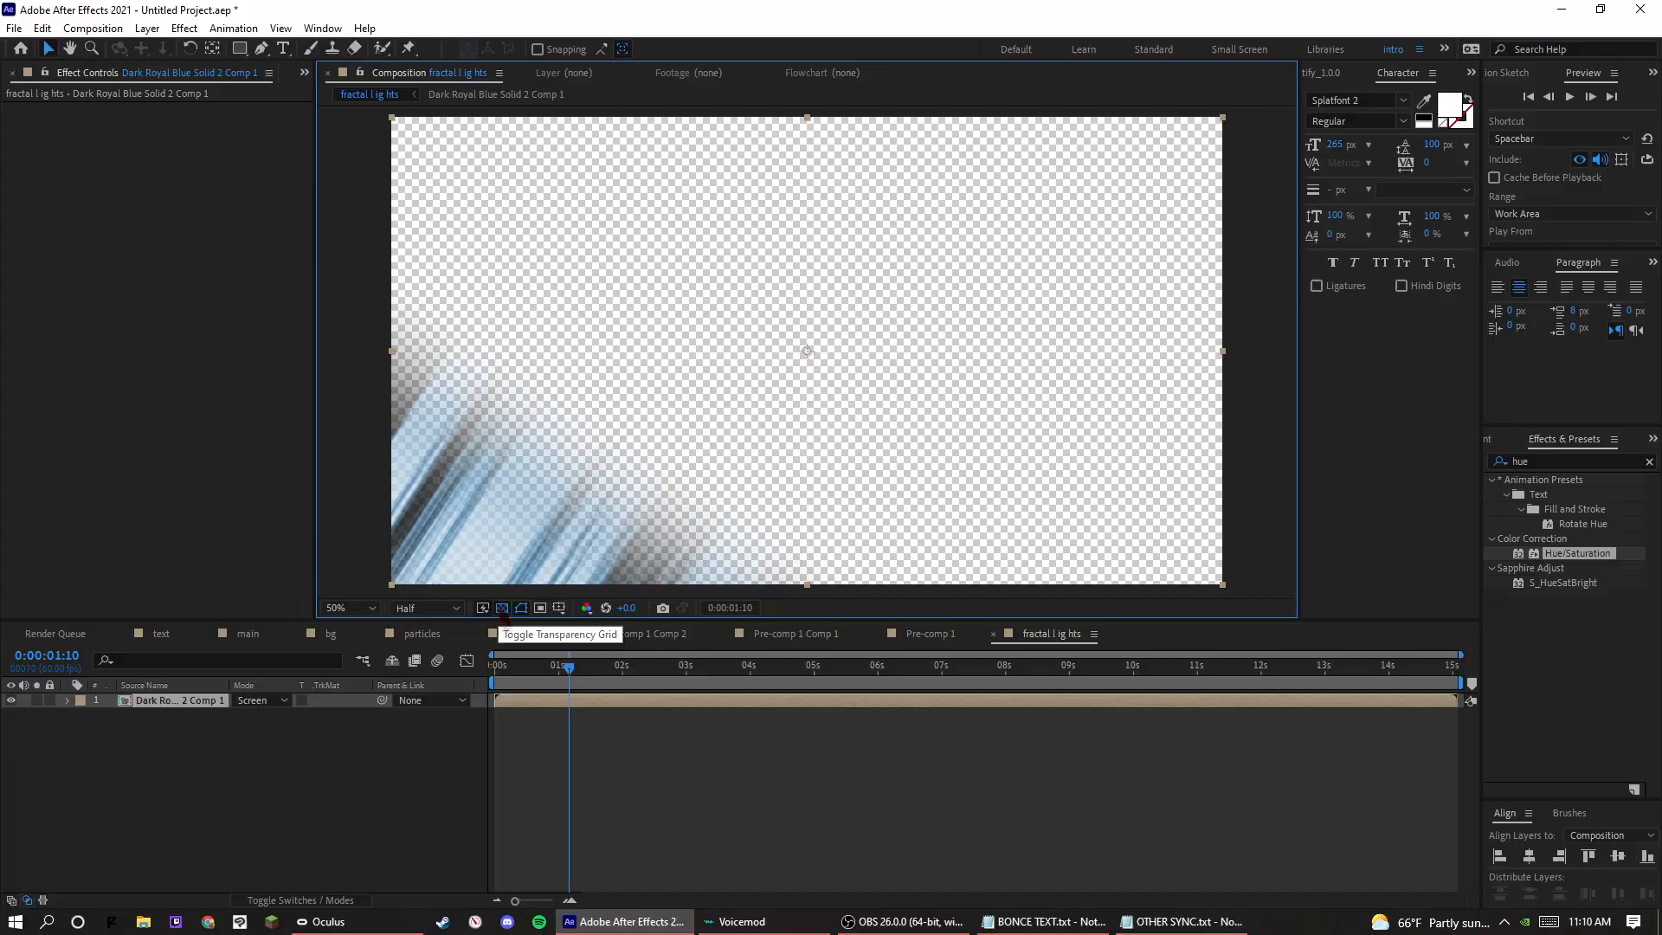
click(642, 670)
drag(641, 670, 809, 697)
key(ctrl+z)
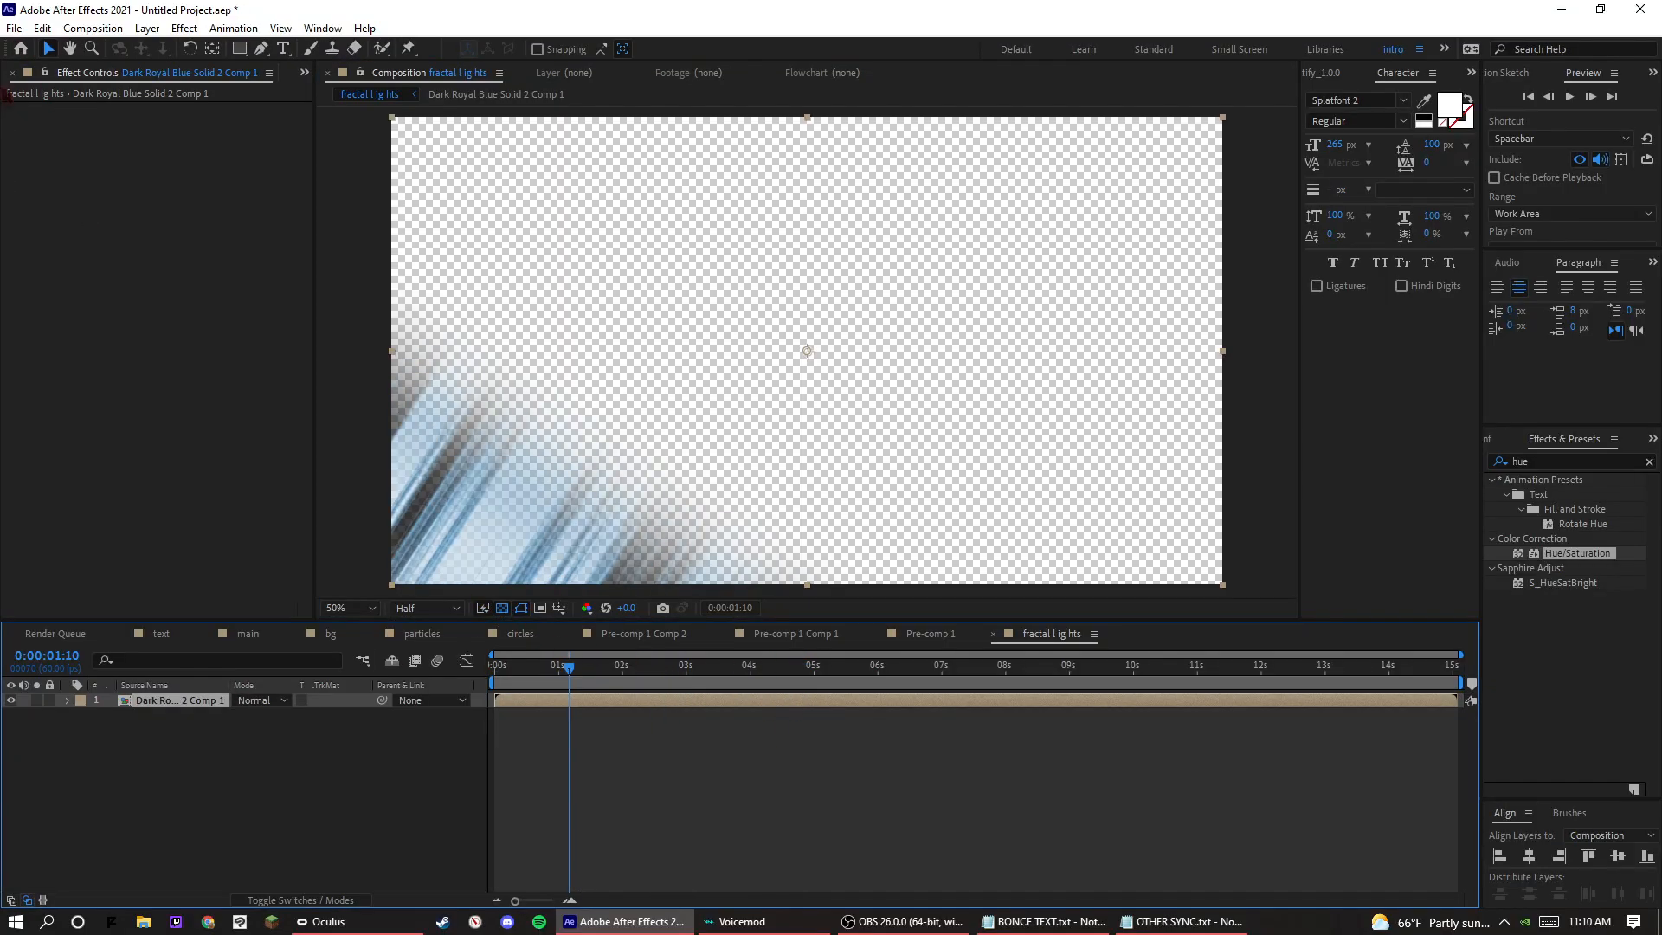
Open the bg composition and add the fractal lights composition as its top layer.
click(10, 76)
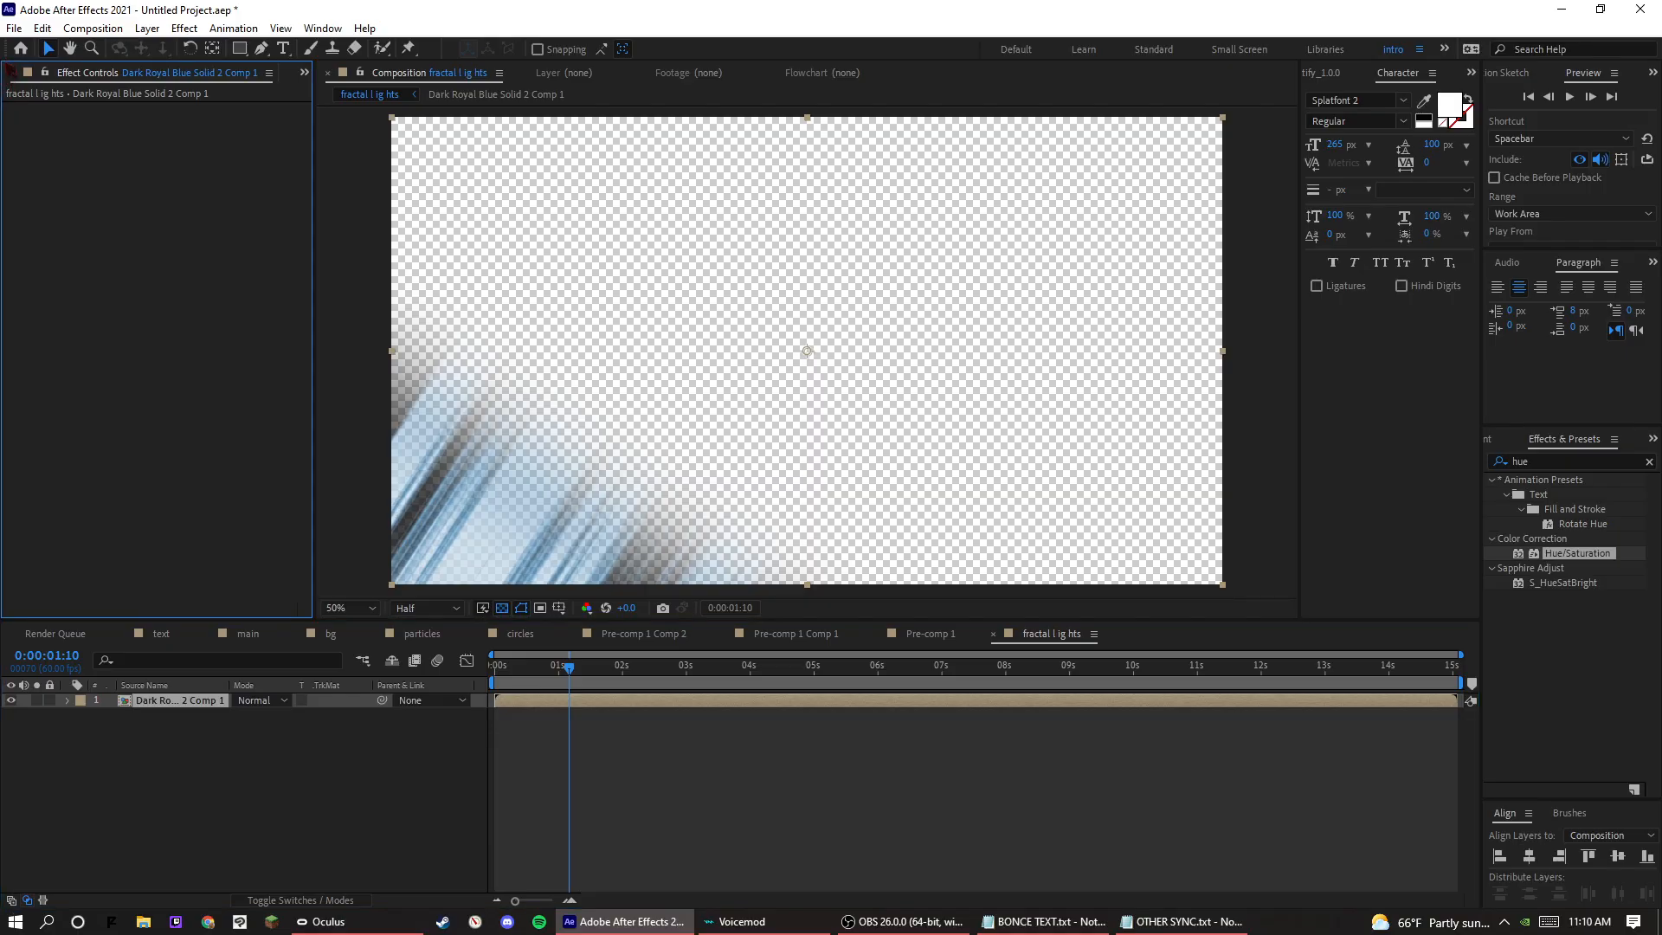
key(grave)
click(24, 72)
key(grave)
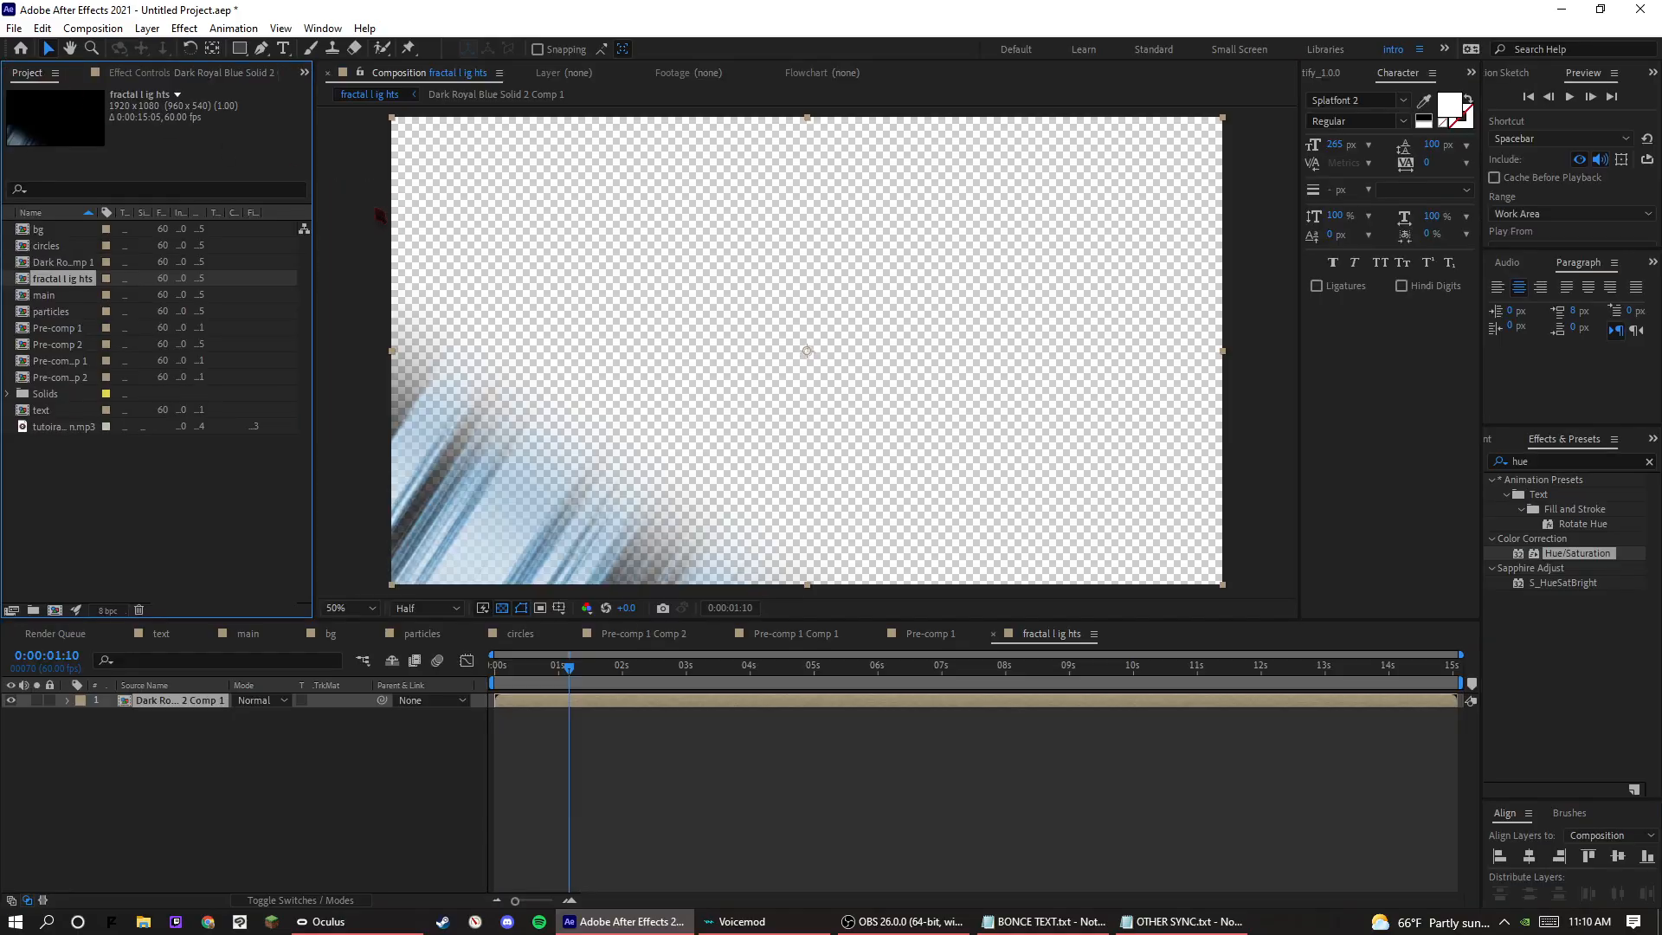
double_click(41, 229)
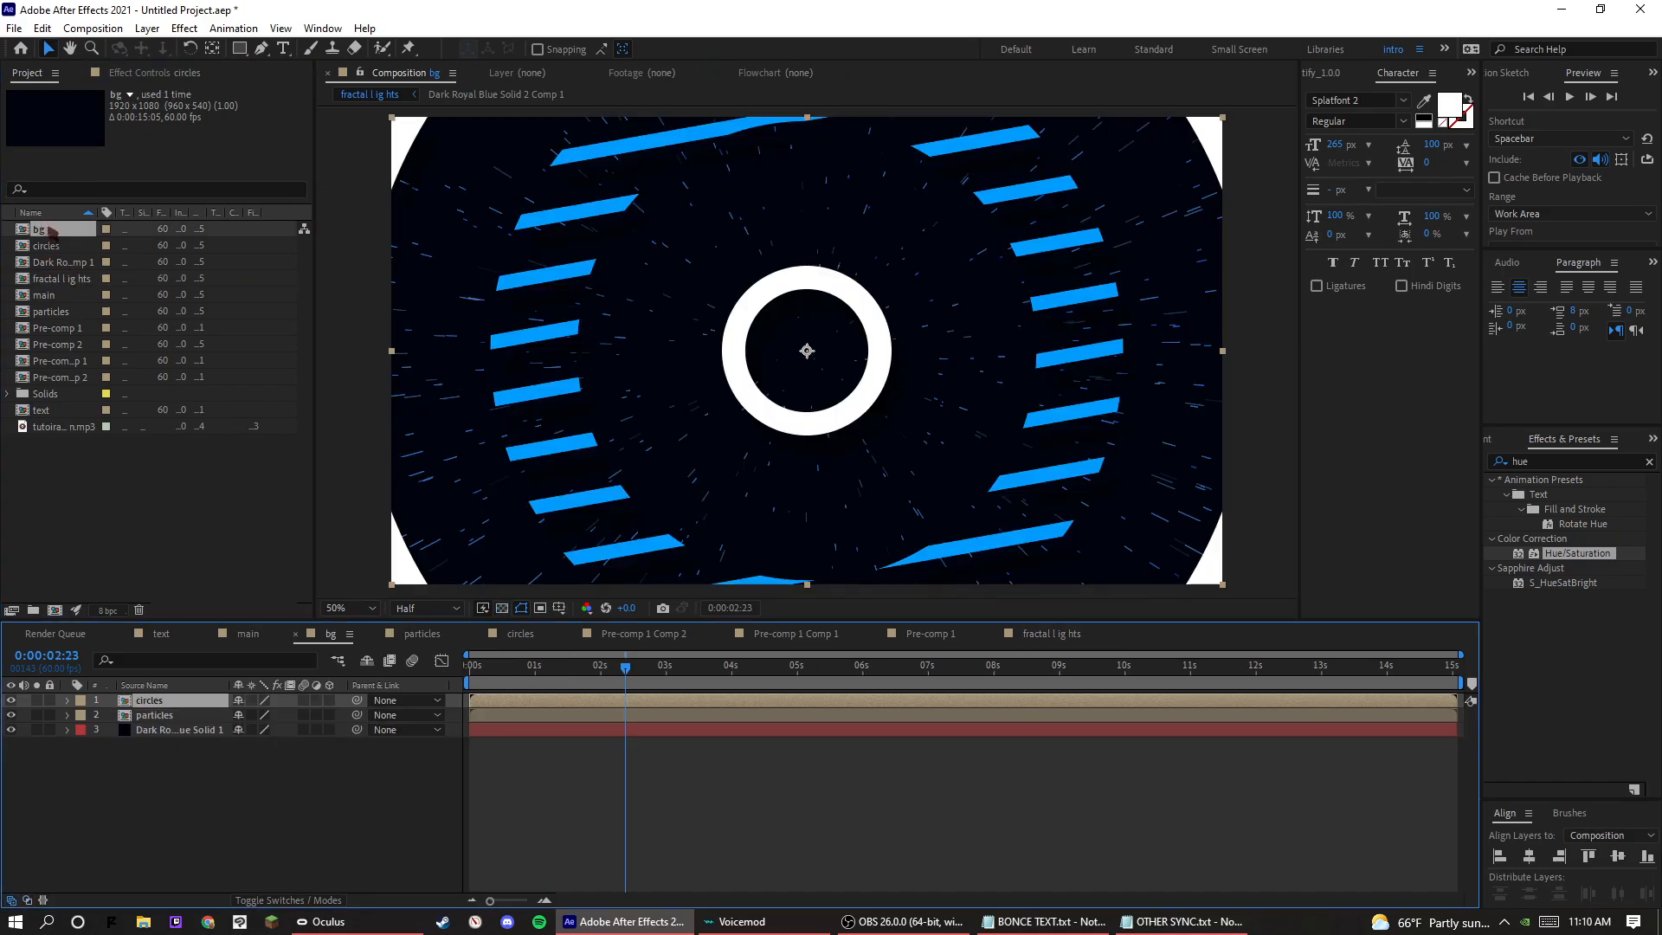
drag(58, 277, 194, 706)
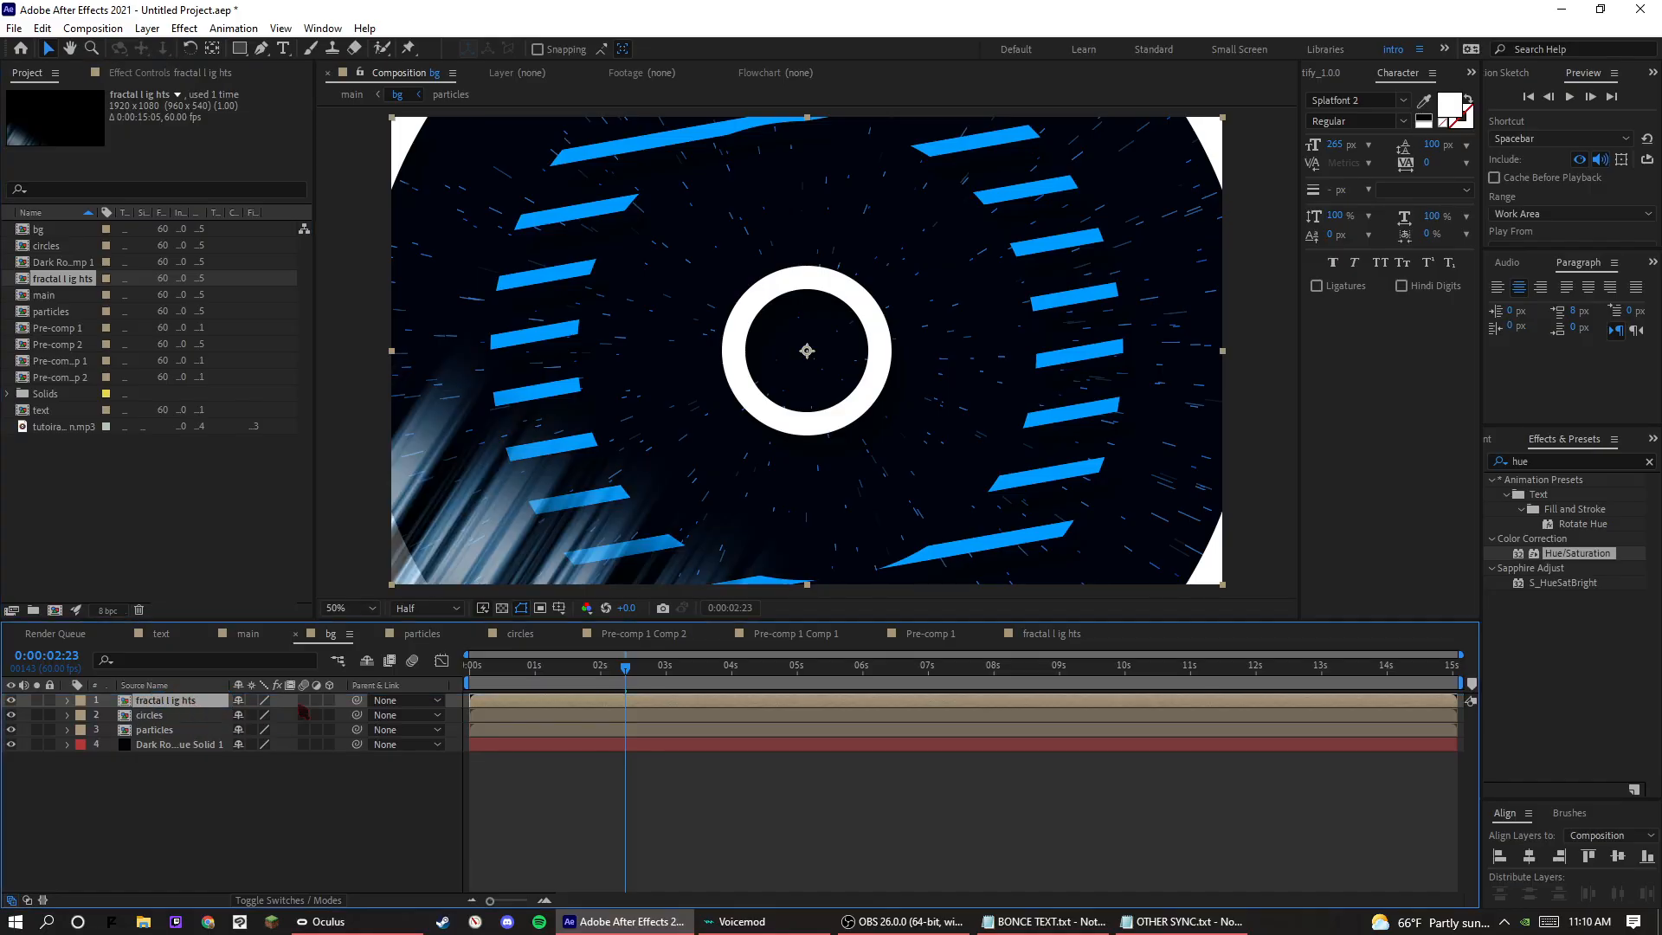
click(501, 610)
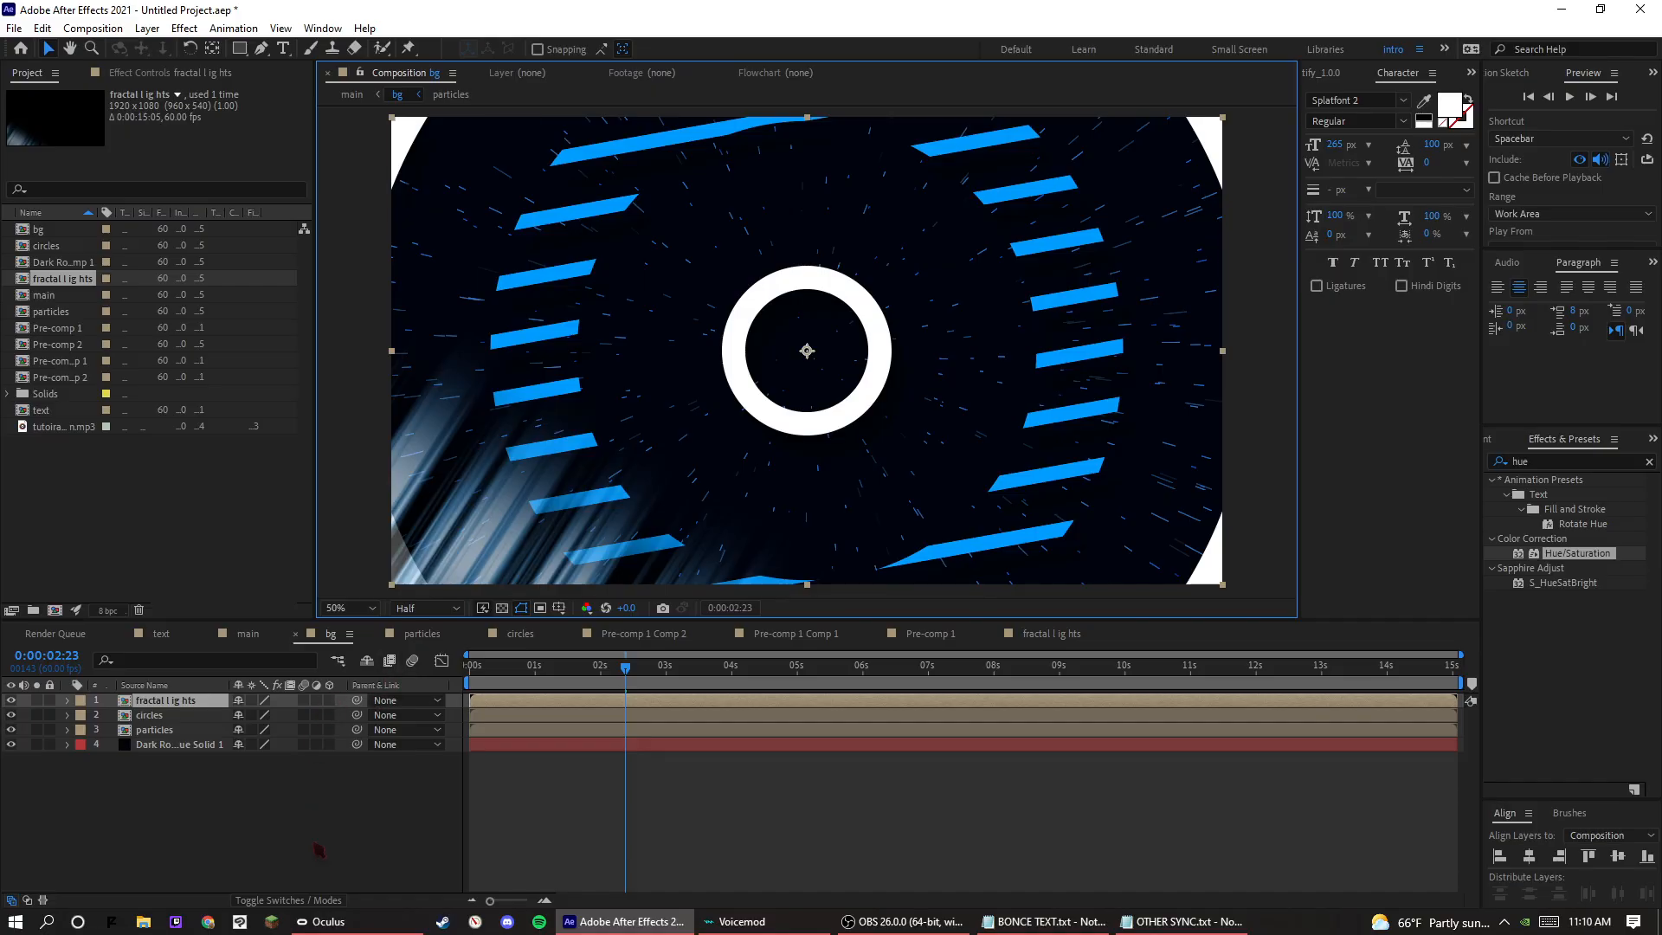
Set the fractal lights layer's blending mode to Screen and check another point in the timeline.
click(285, 900)
click(253, 700)
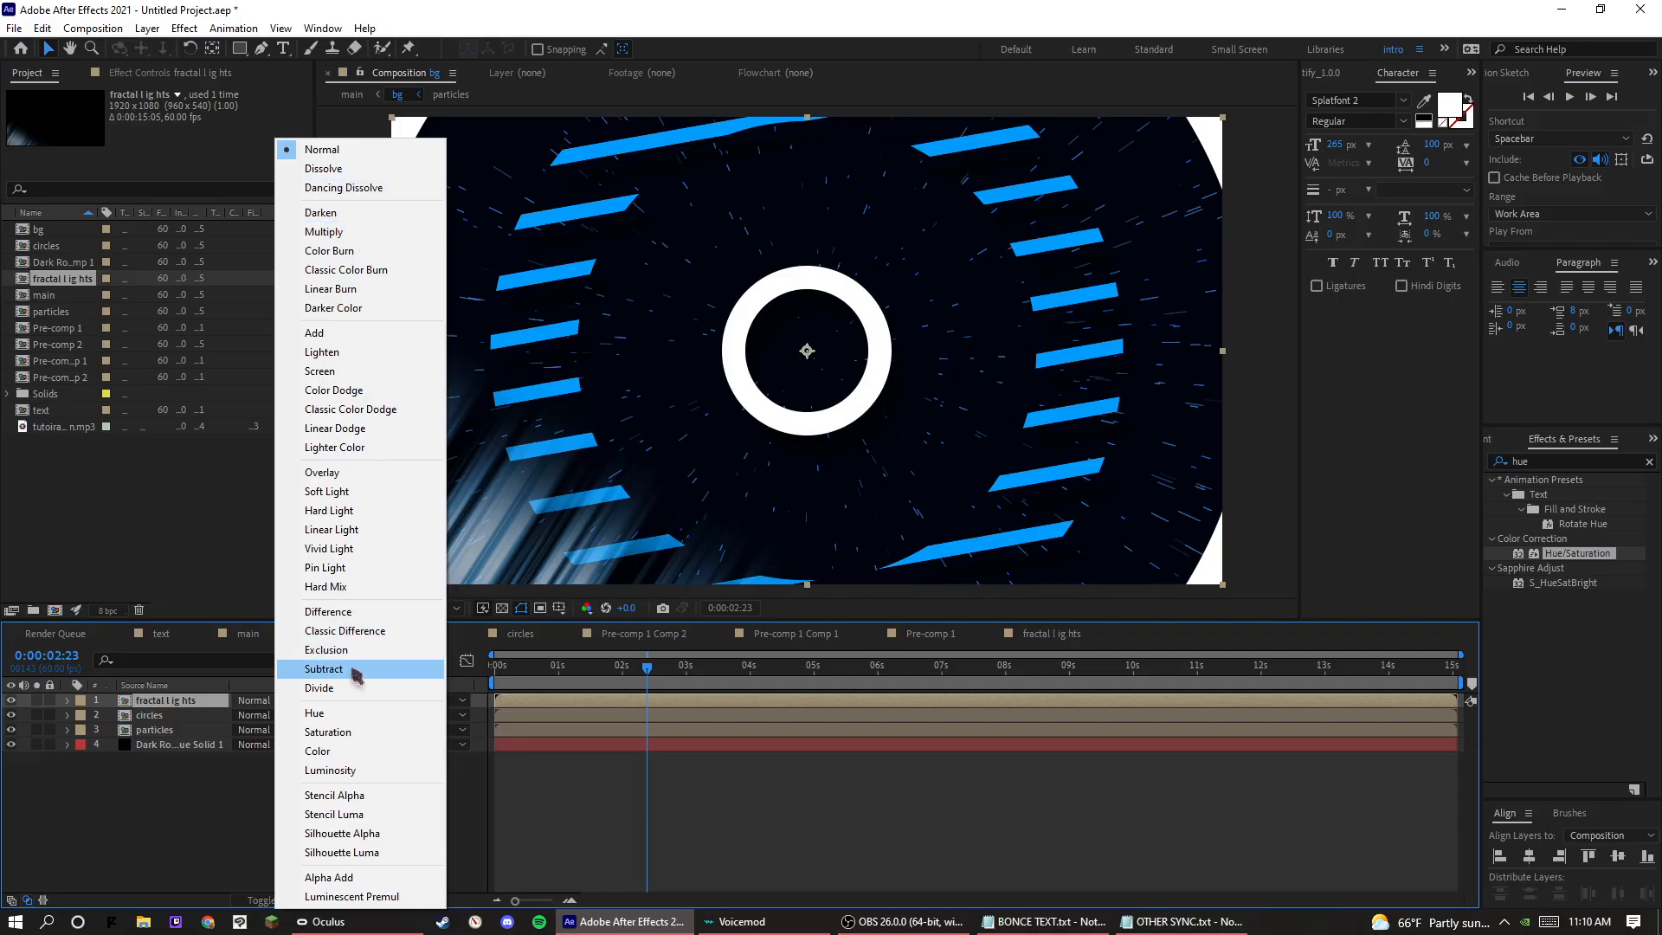
click(338, 371)
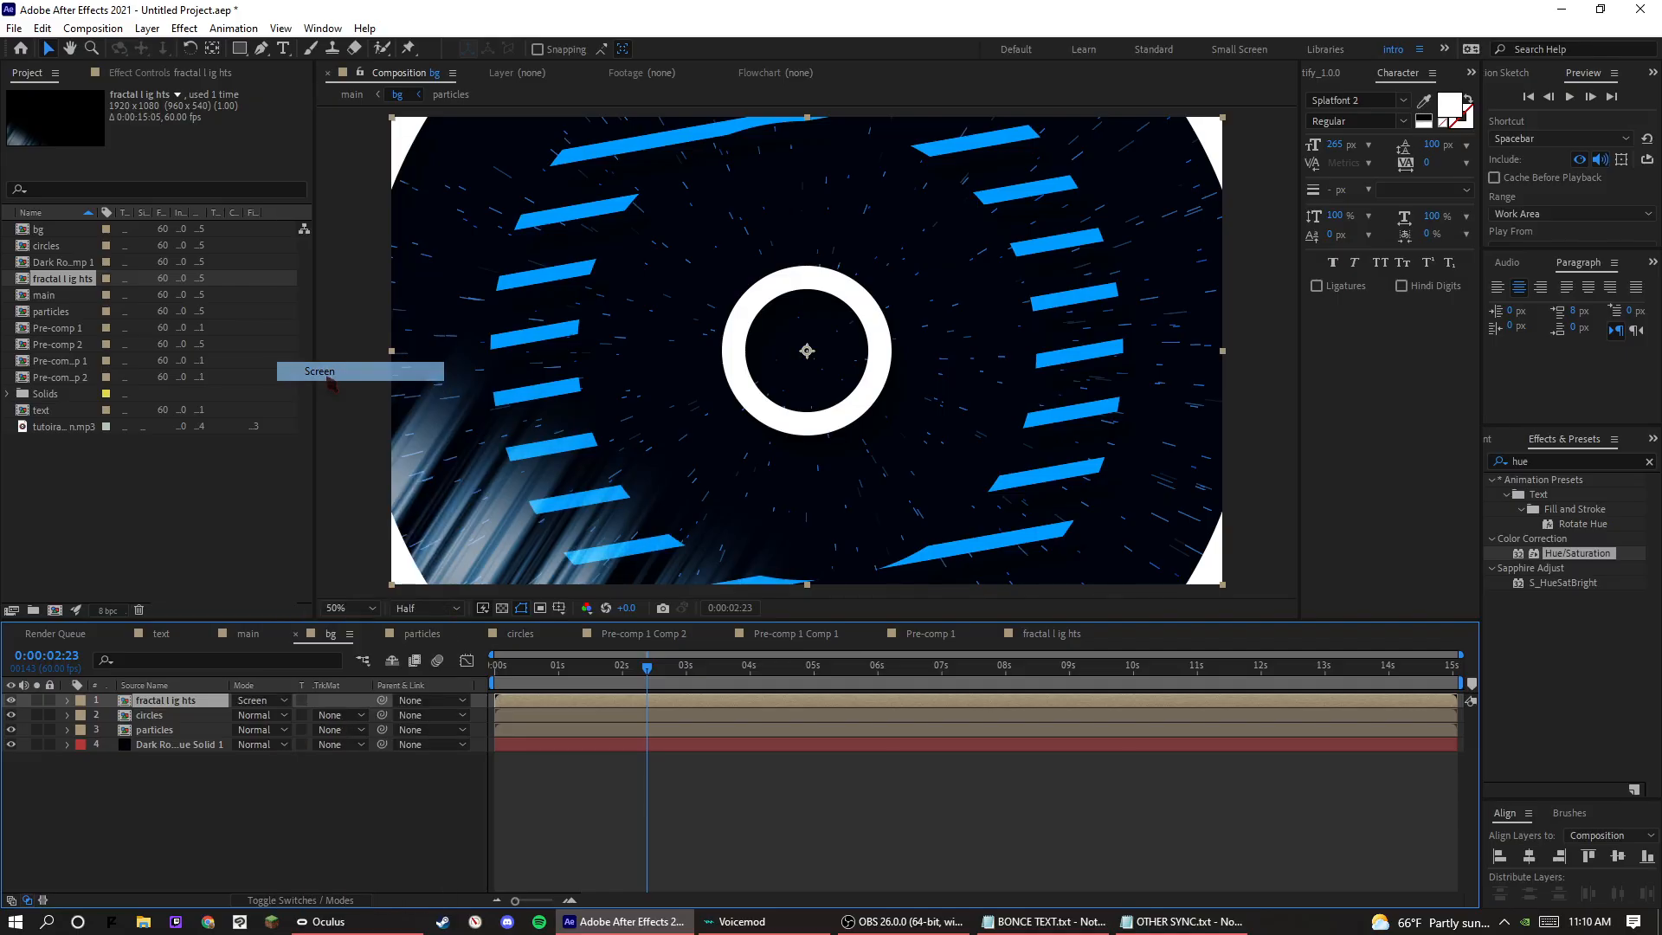
click(547, 788)
drag(616, 671, 779, 673)
Duplicate the fractal lights layer and rotate the copy to 180° so it fills the upper-right corner of the frame.
click(156, 700)
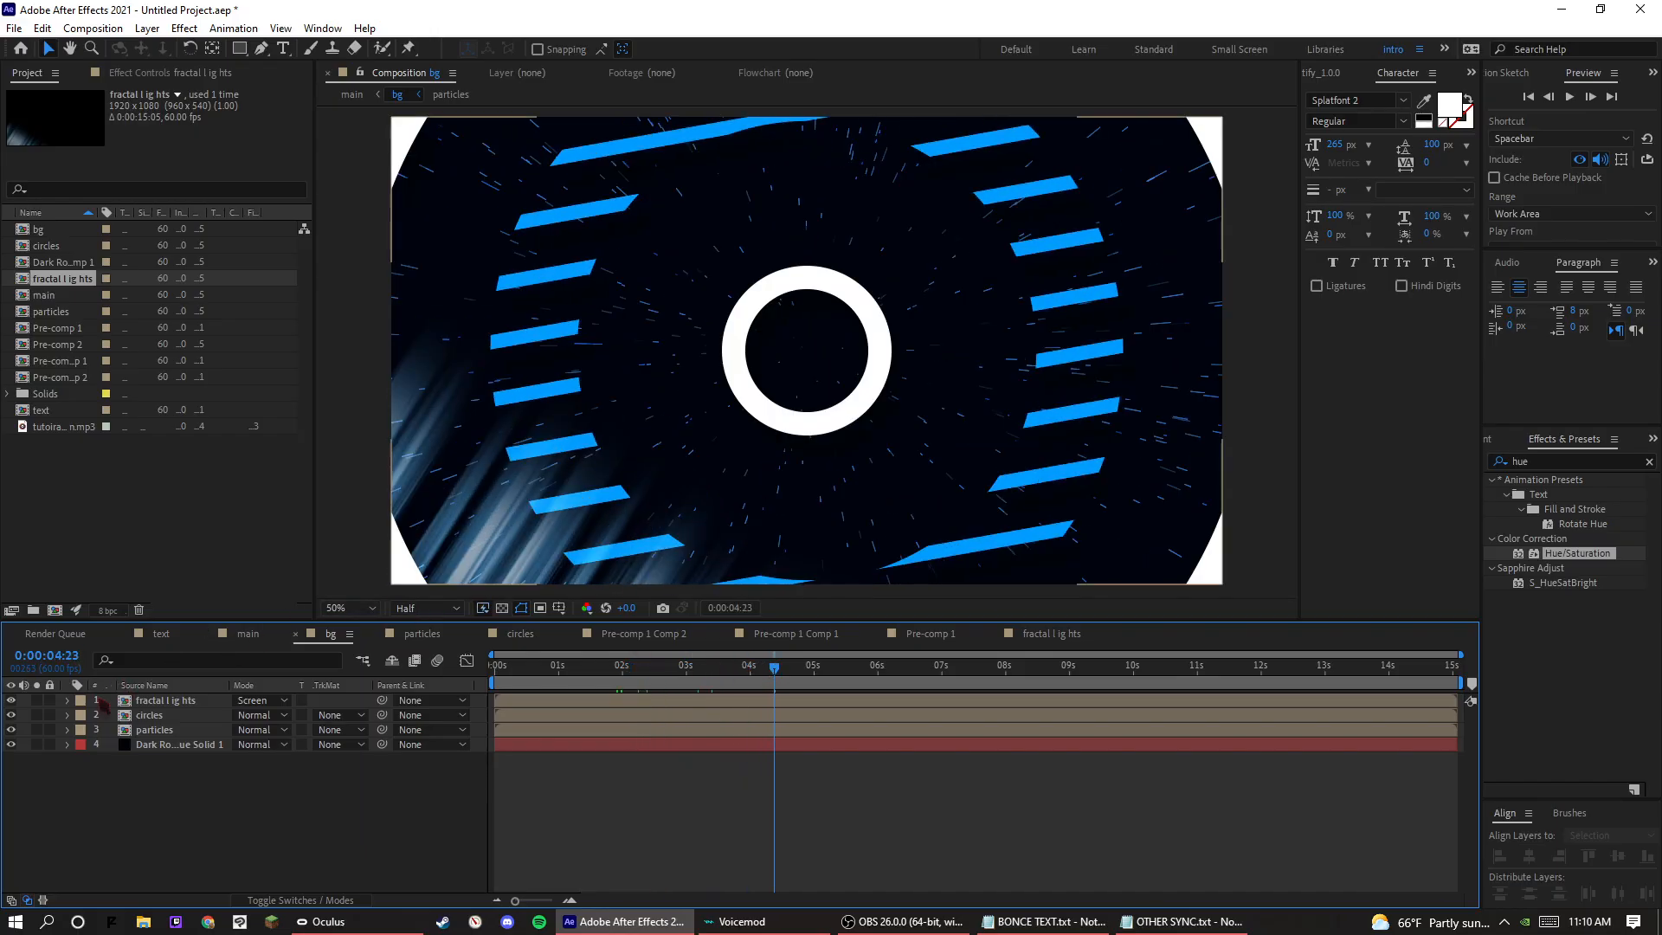
key(ctrl+d)
key(r)
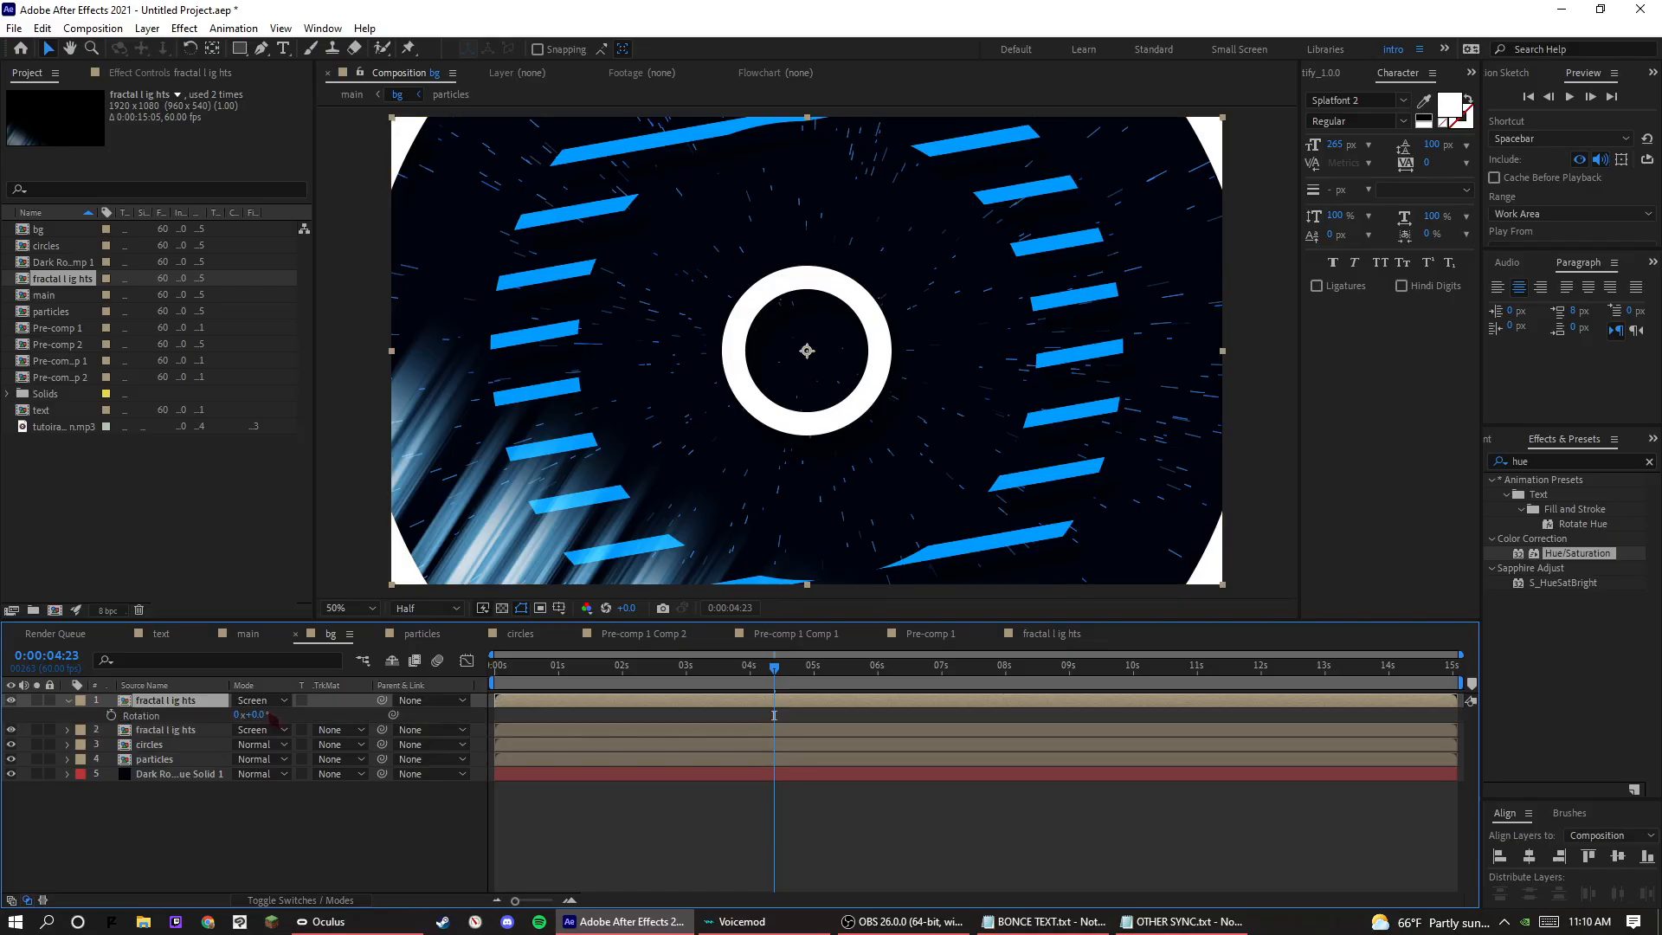
drag(260, 714, 317, 708)
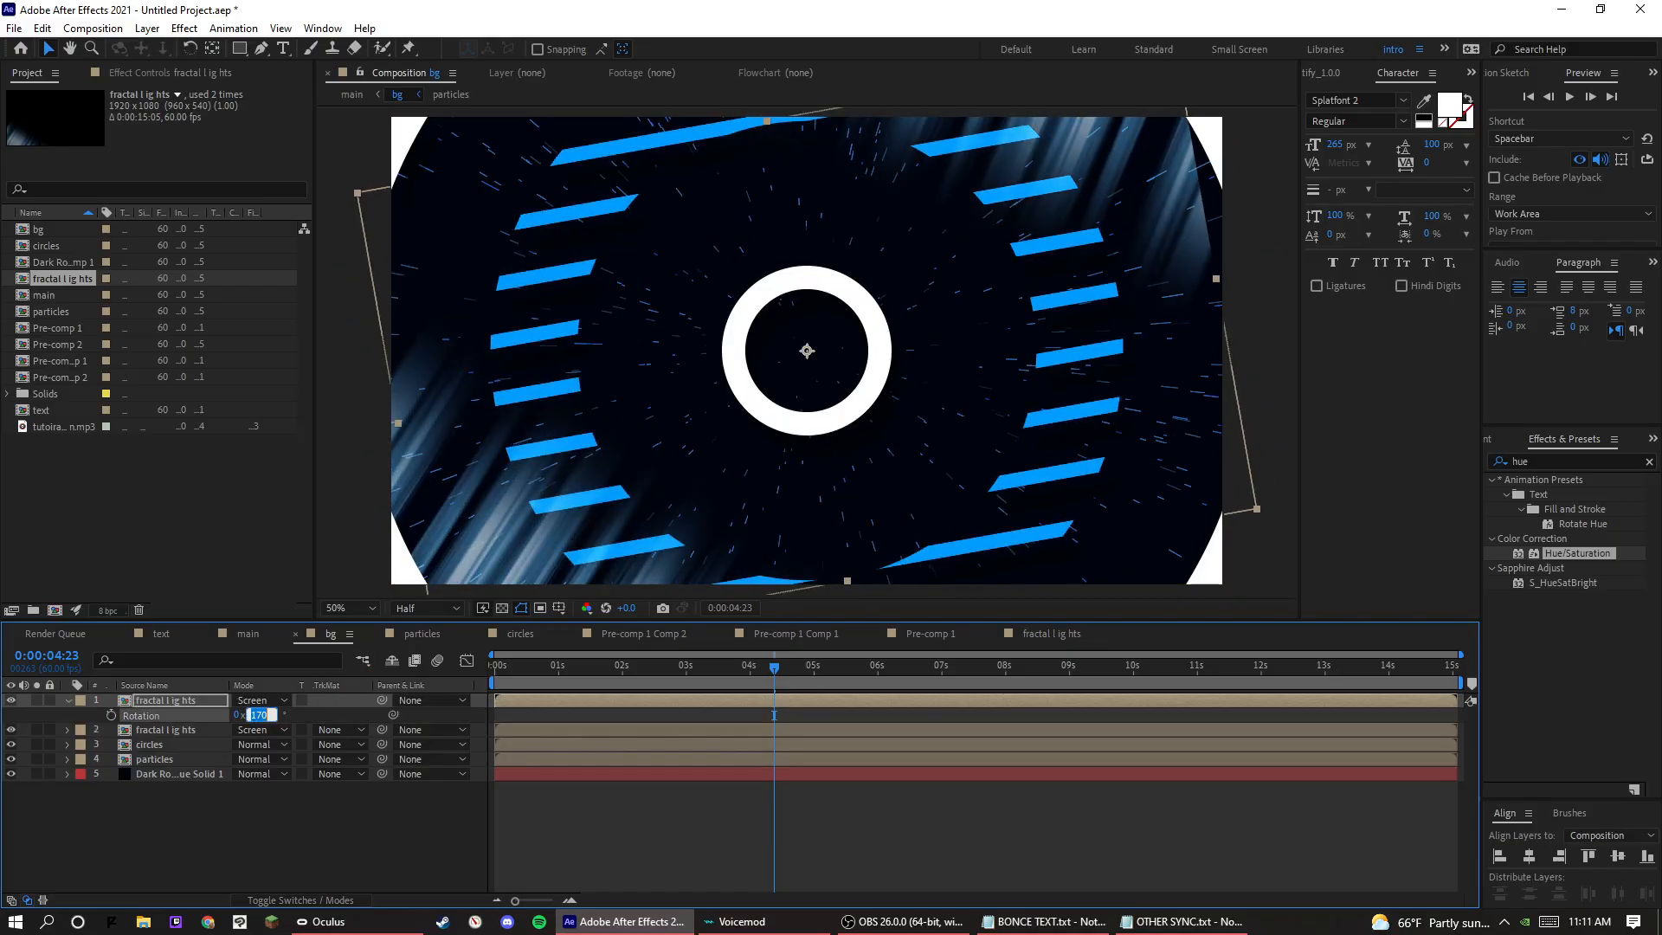
key(Return)
Apply Hue/Saturation to the rotated copy, with master lightness at 50 and master hue at 1°.
drag(1553, 556, 157, 714)
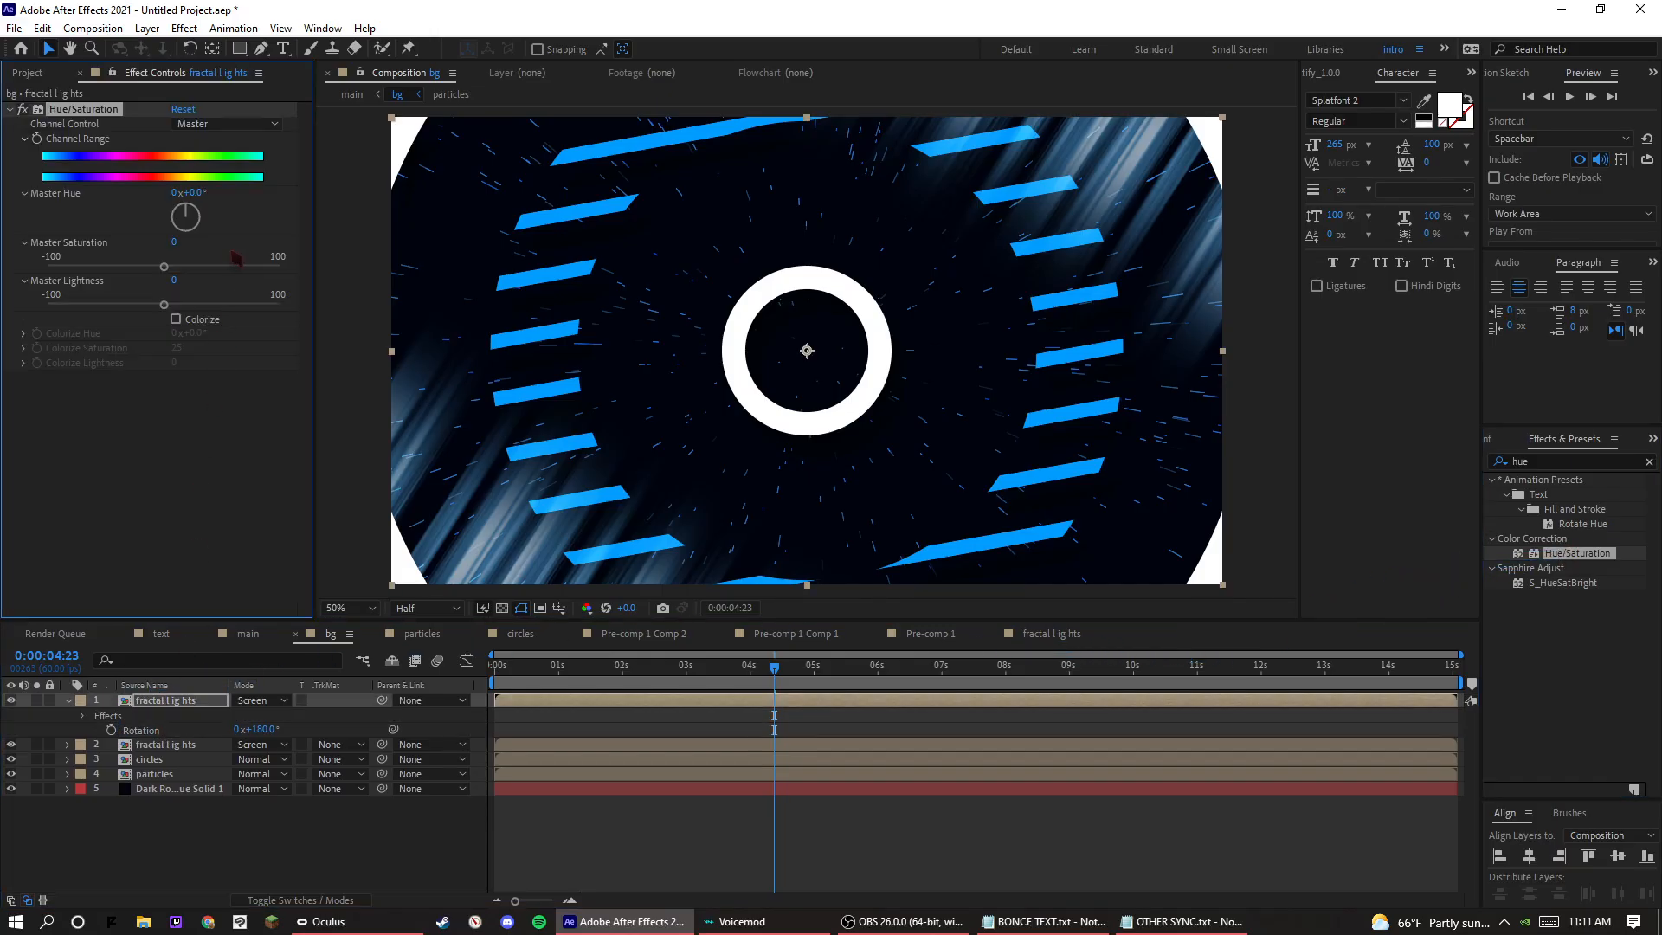
drag(172, 316, 227, 320)
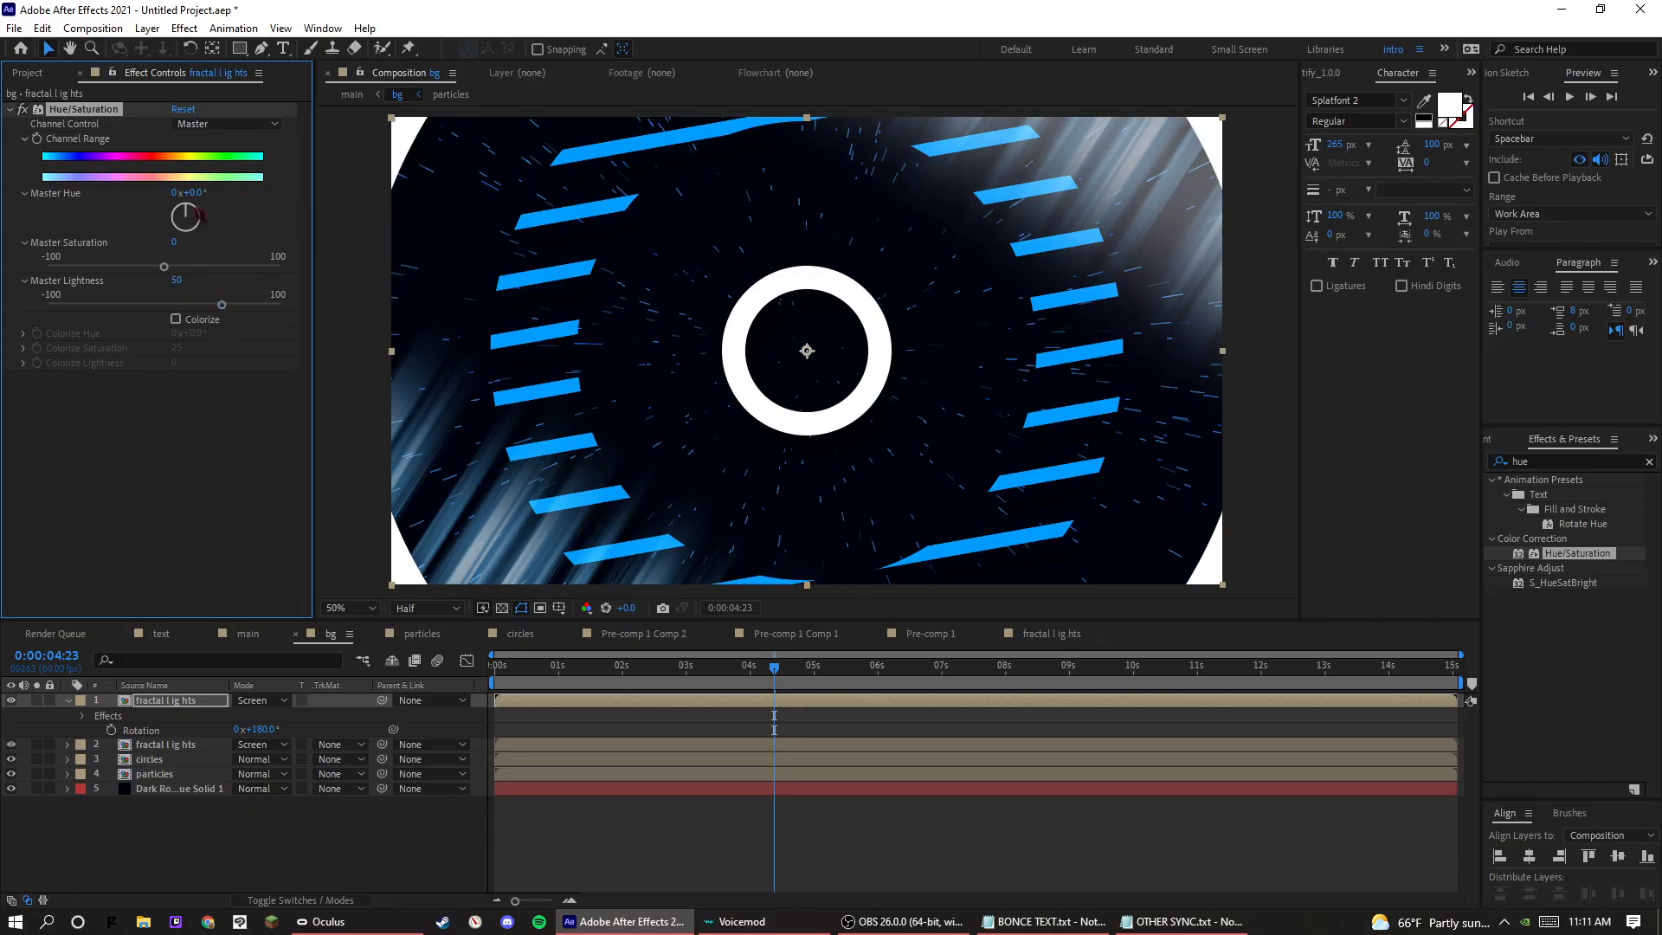
mouse_move(201, 215)
mouse_down()
mouse_move(175, 199)
mouse_move(194, 201)
mouse_up()
Play the bg composition from the start to check the mirrored lights.
click(775, 701)
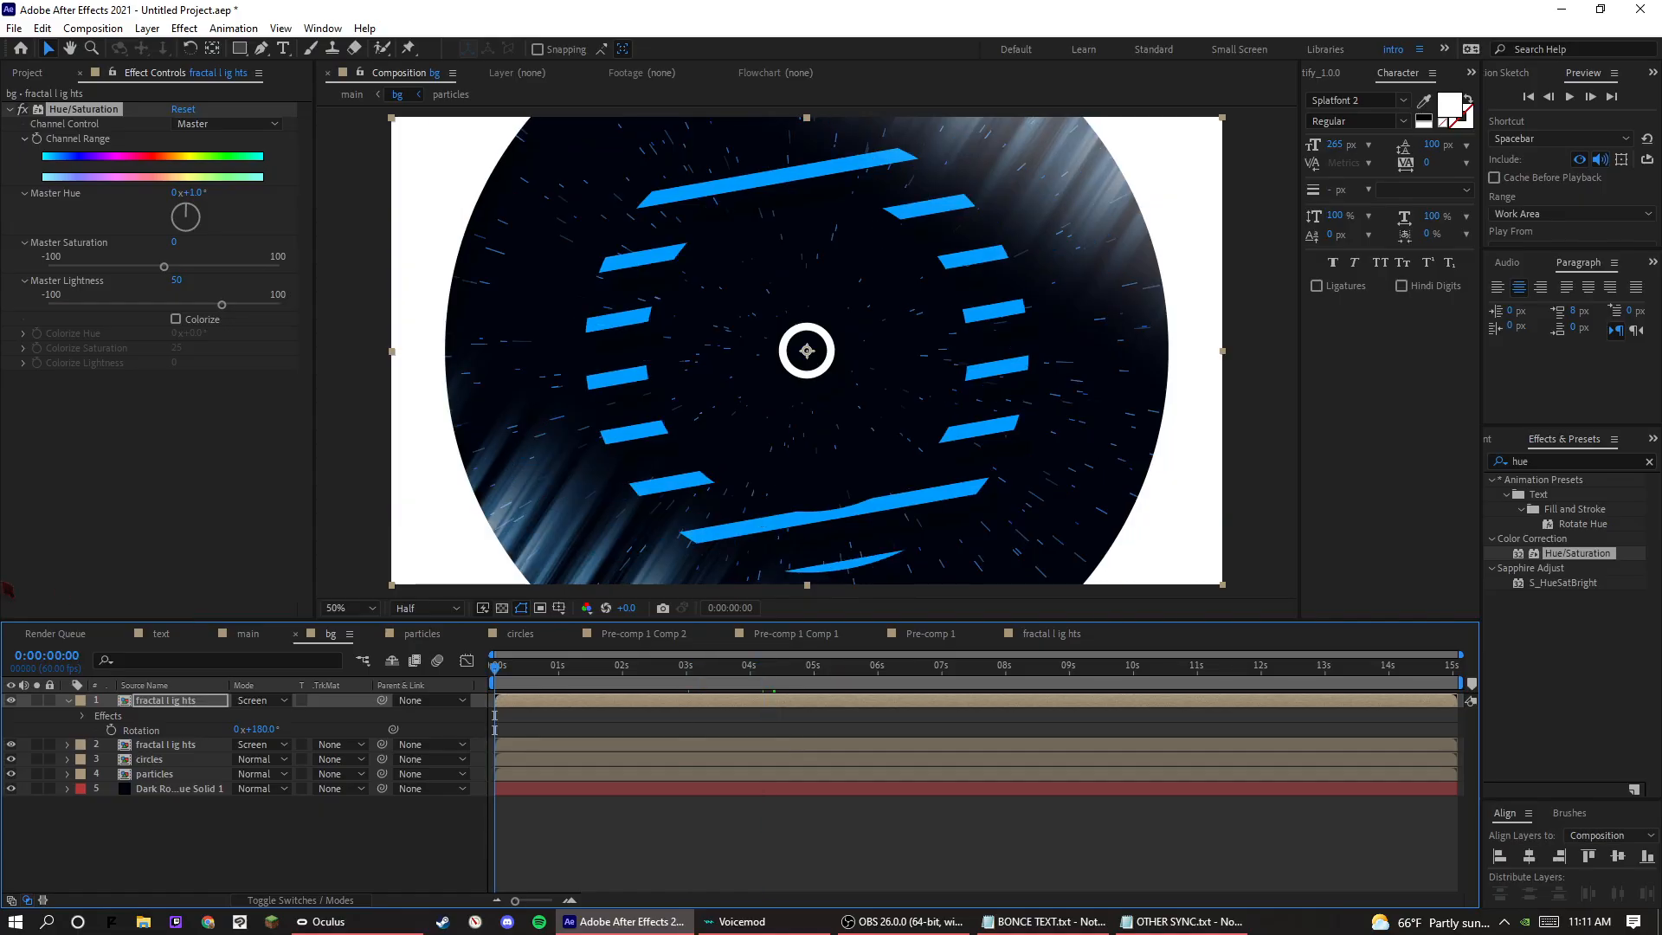
key(space)
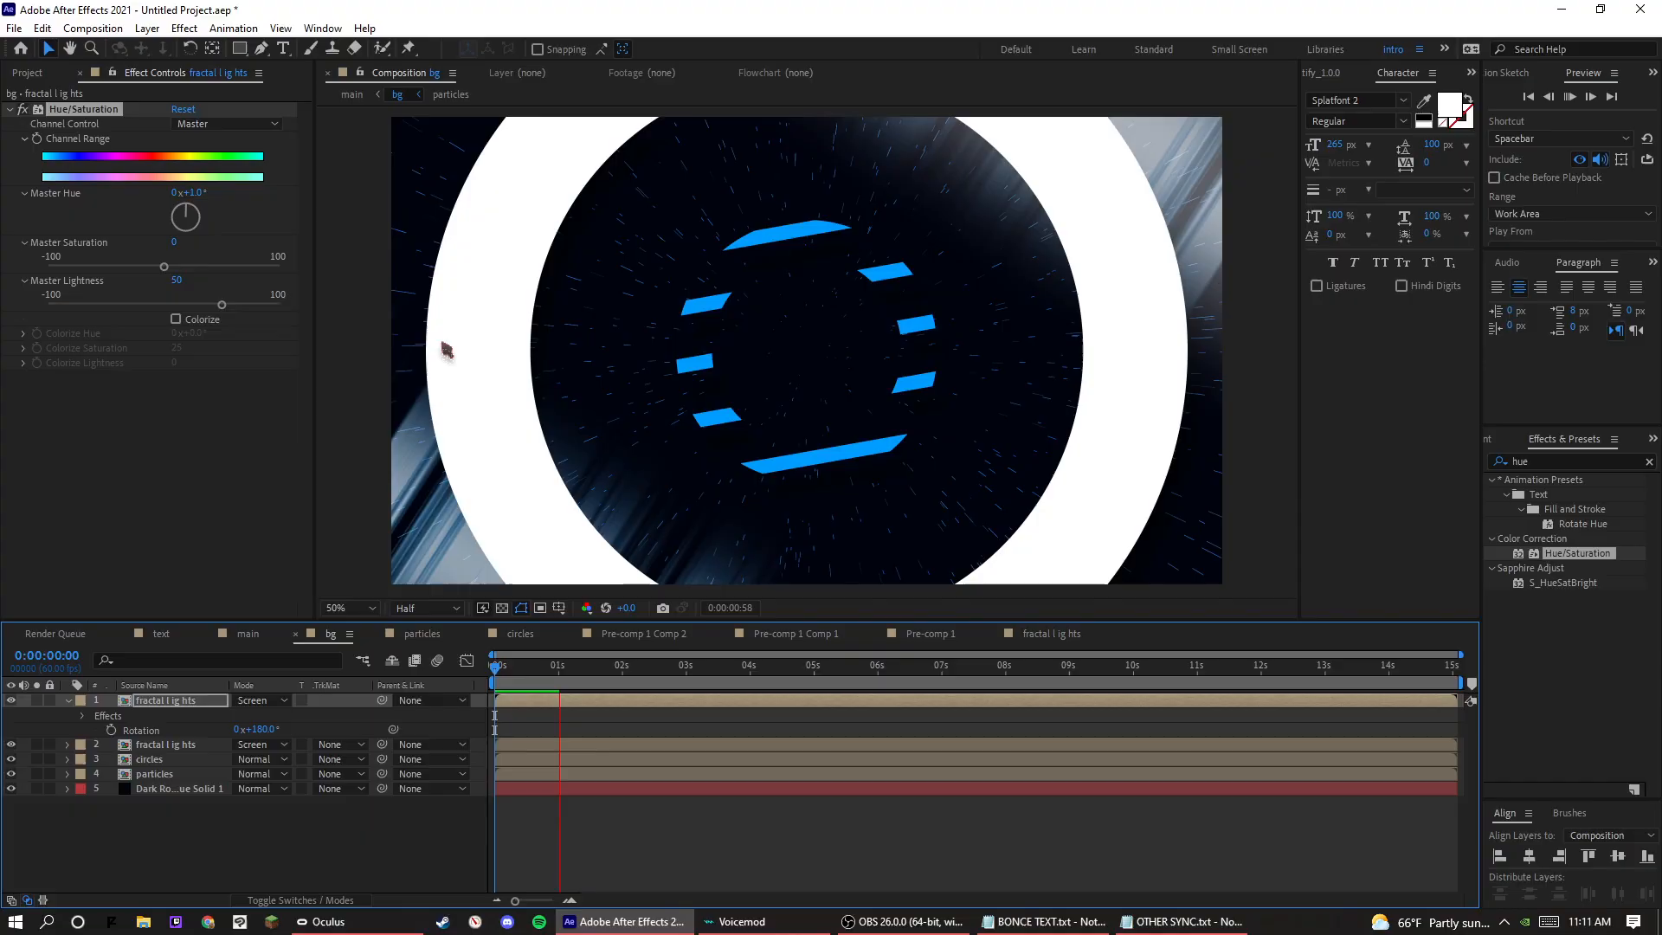
key(space)
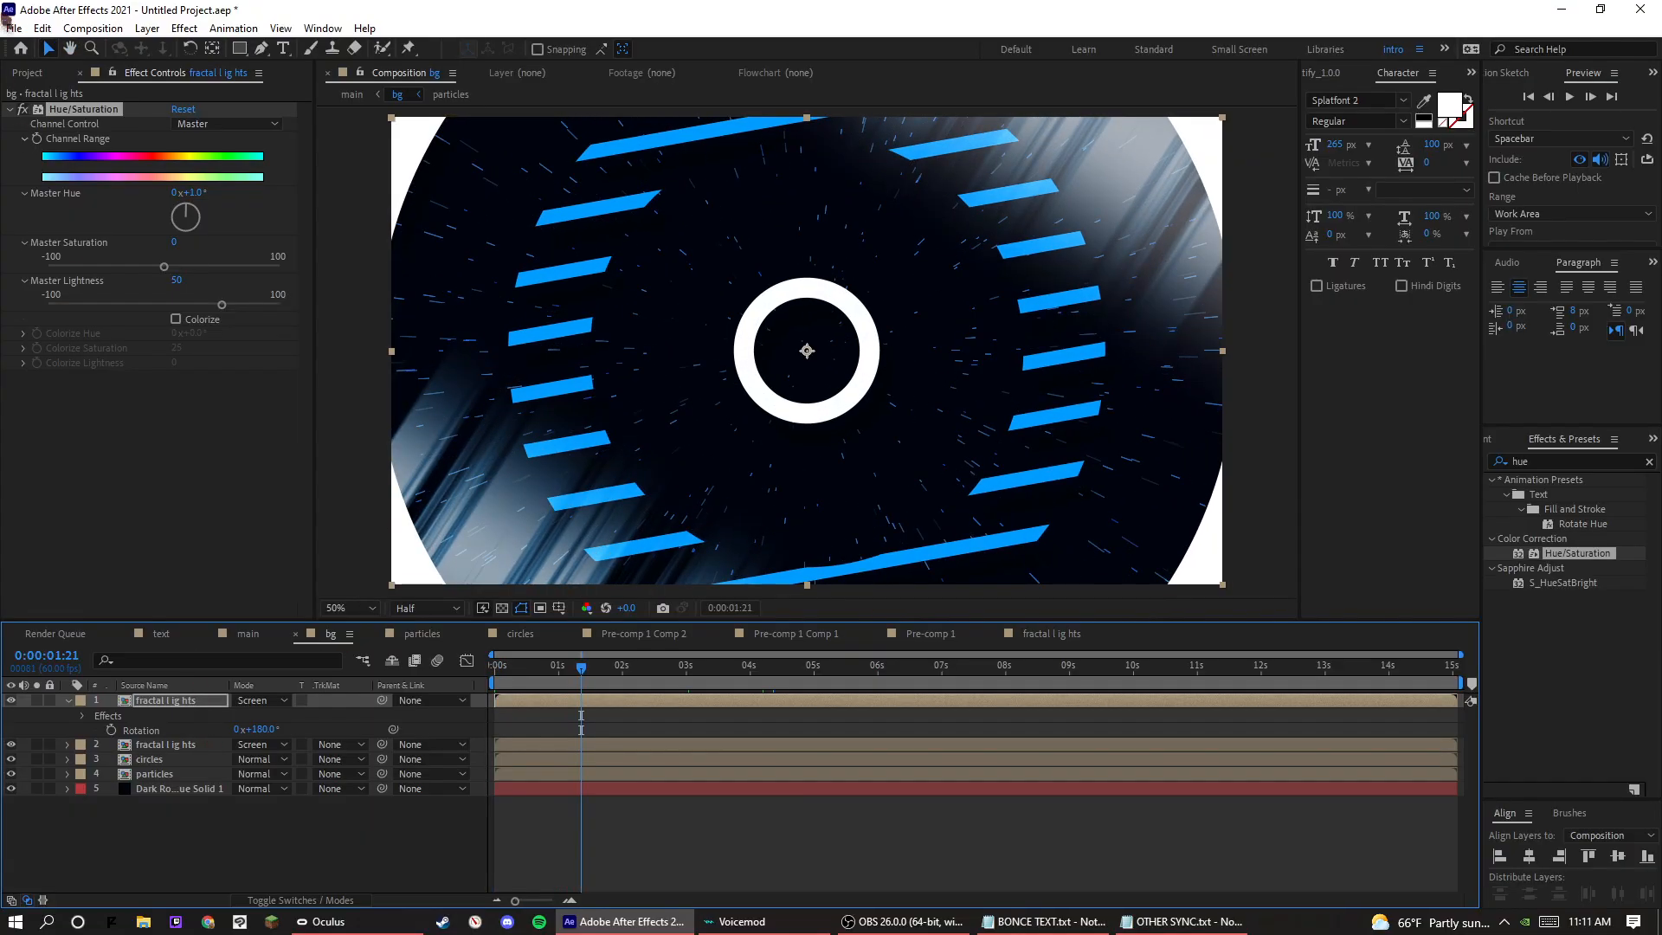
key(space)
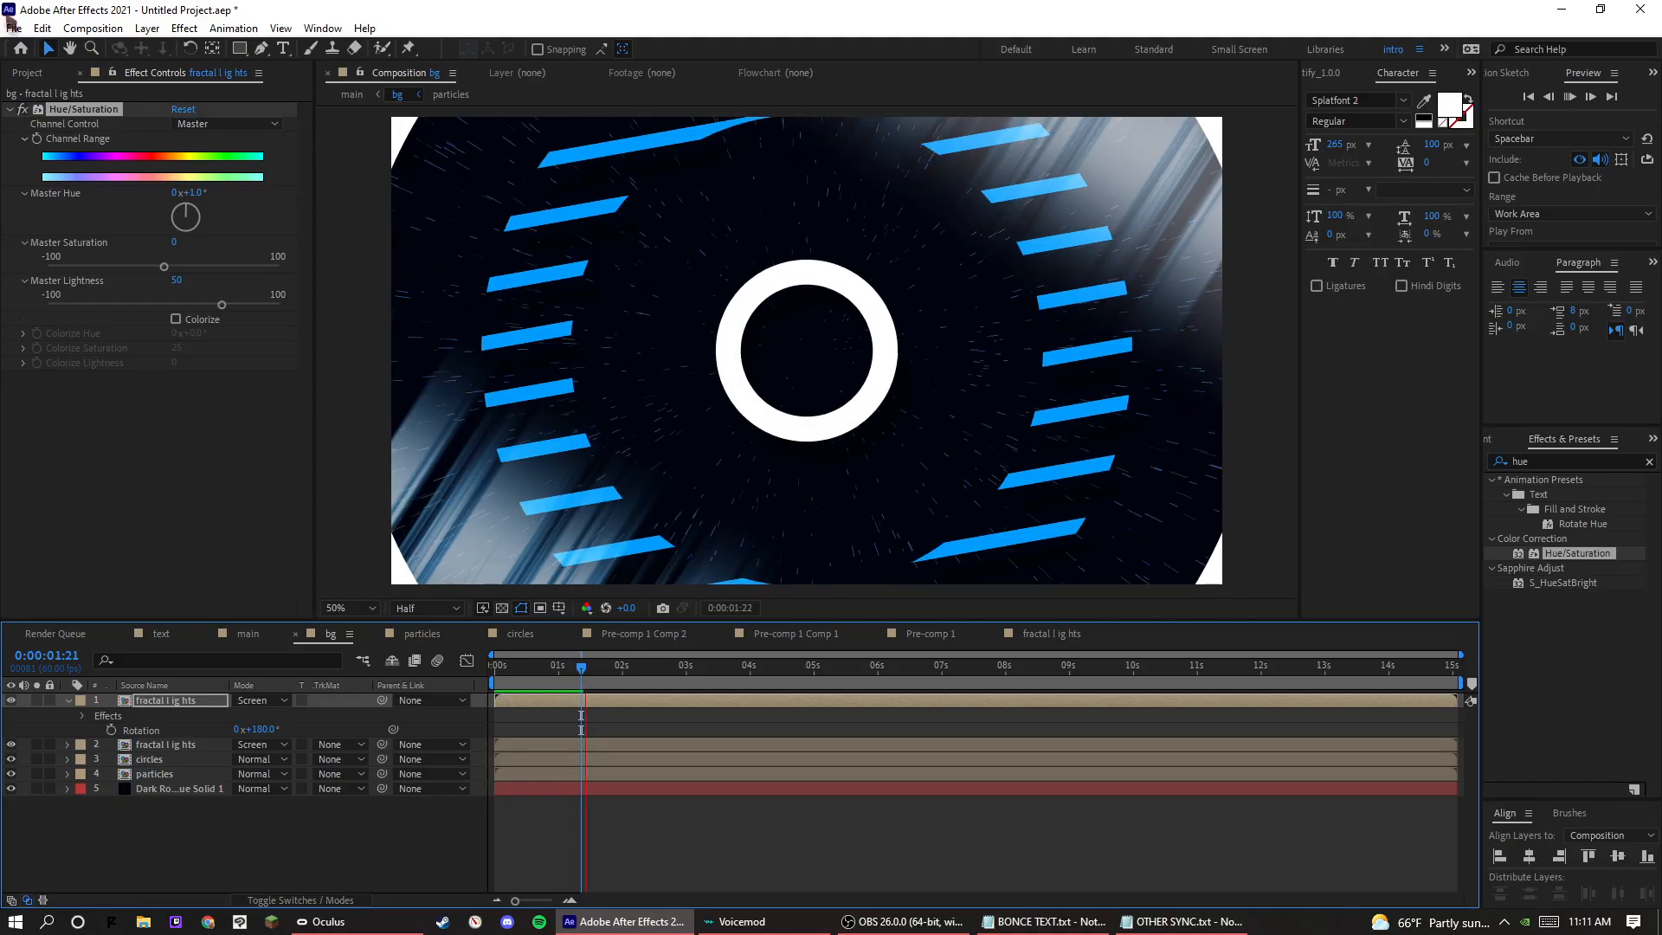
Open the main composition and play it from 0:00:04:58 to review the text over the new background.
click(27, 73)
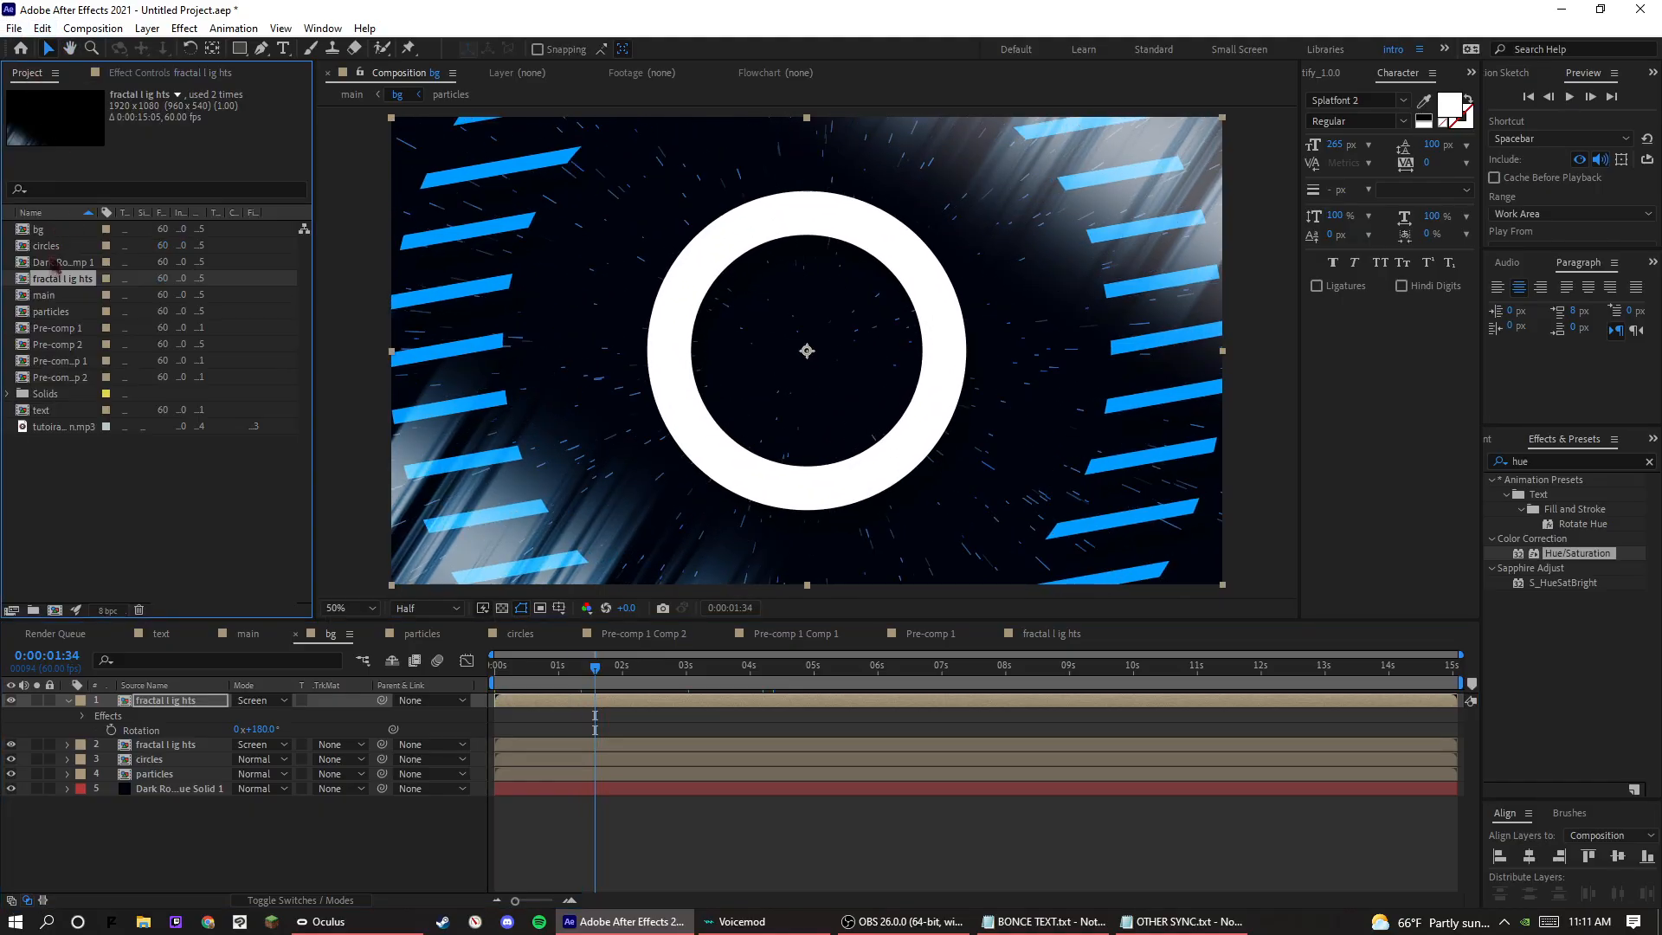
double_click(45, 295)
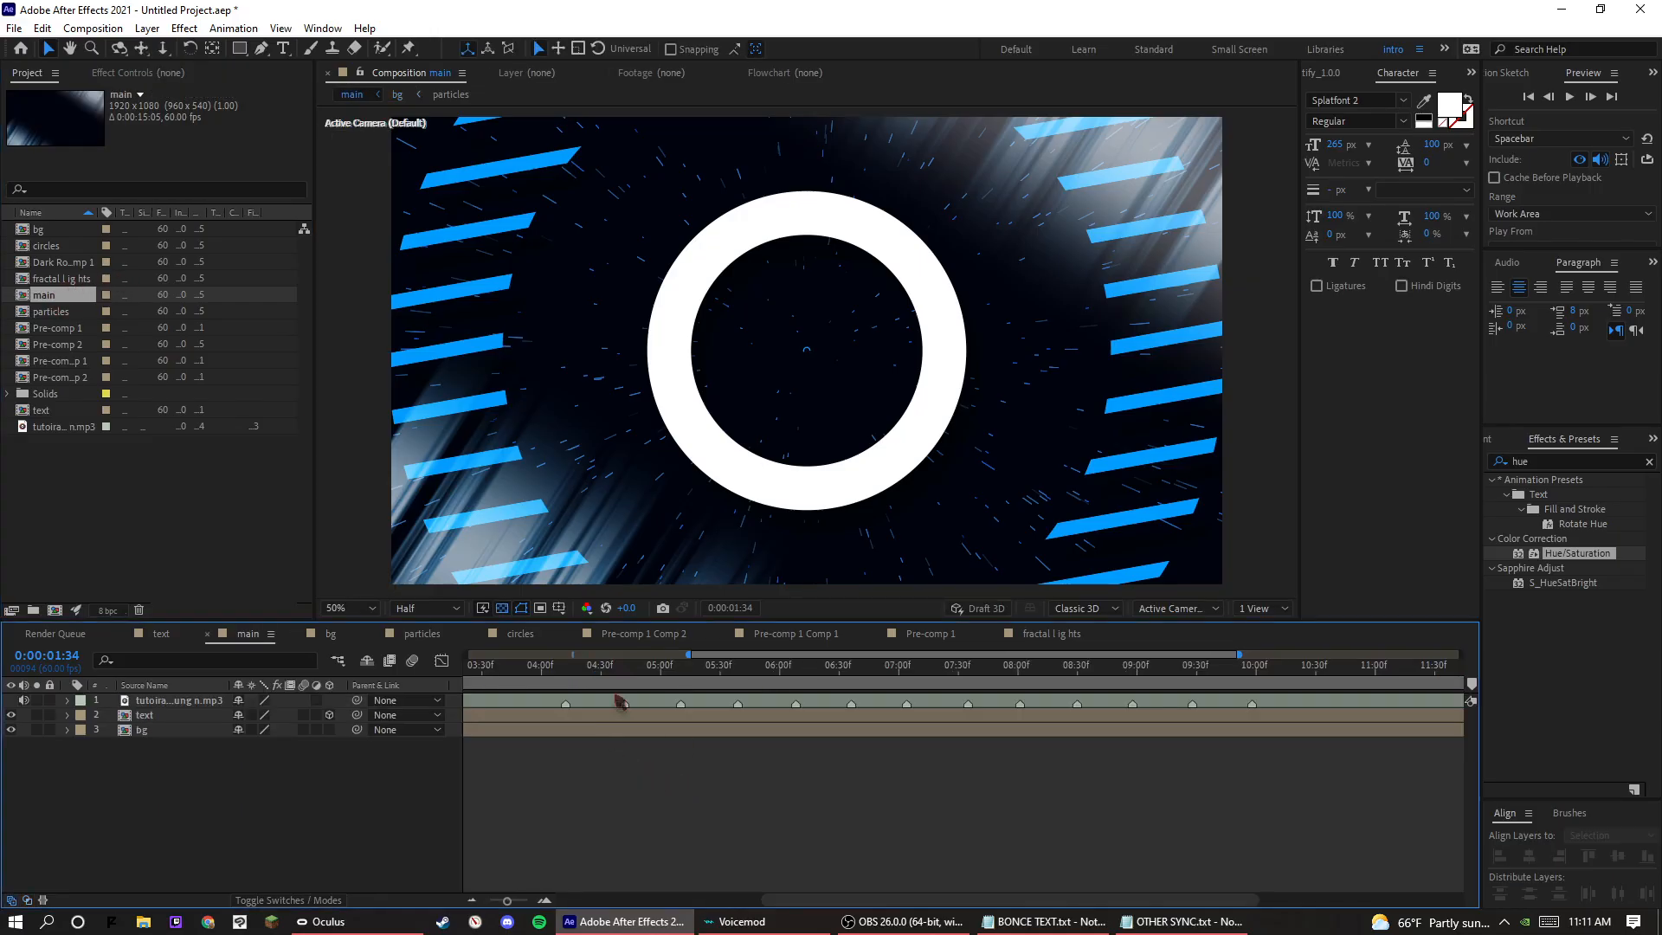
click(622, 676)
key(space)
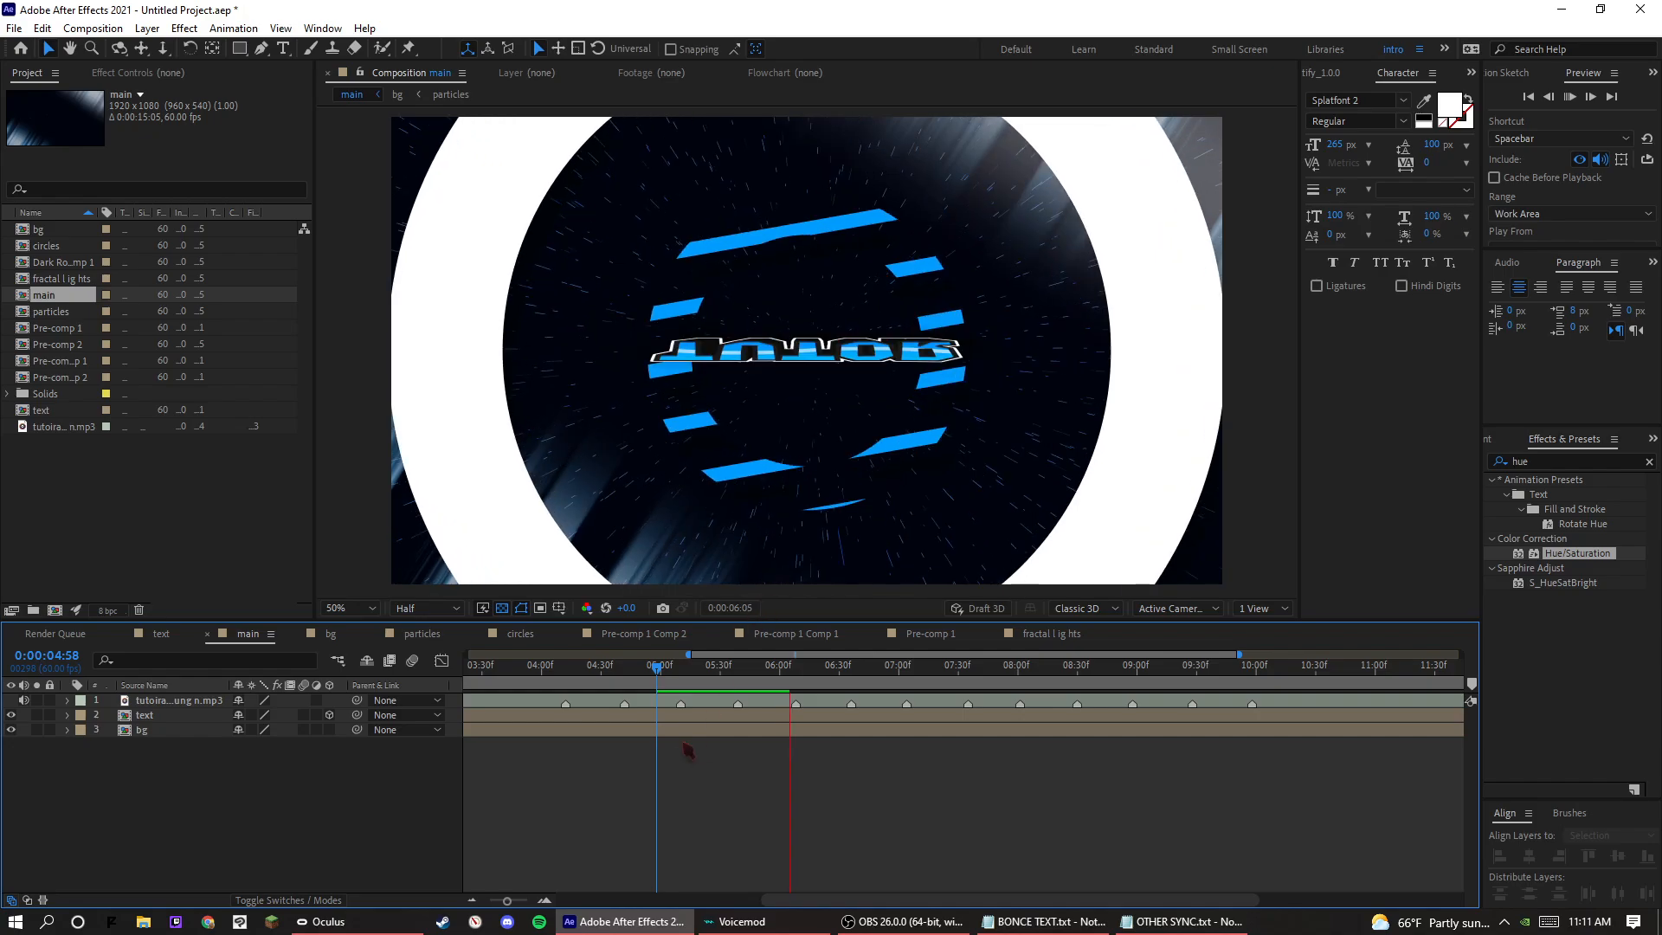
Play the main composition from 0:00:05:03 to review the text over the background.
key(space)
click(667, 671)
key(space)
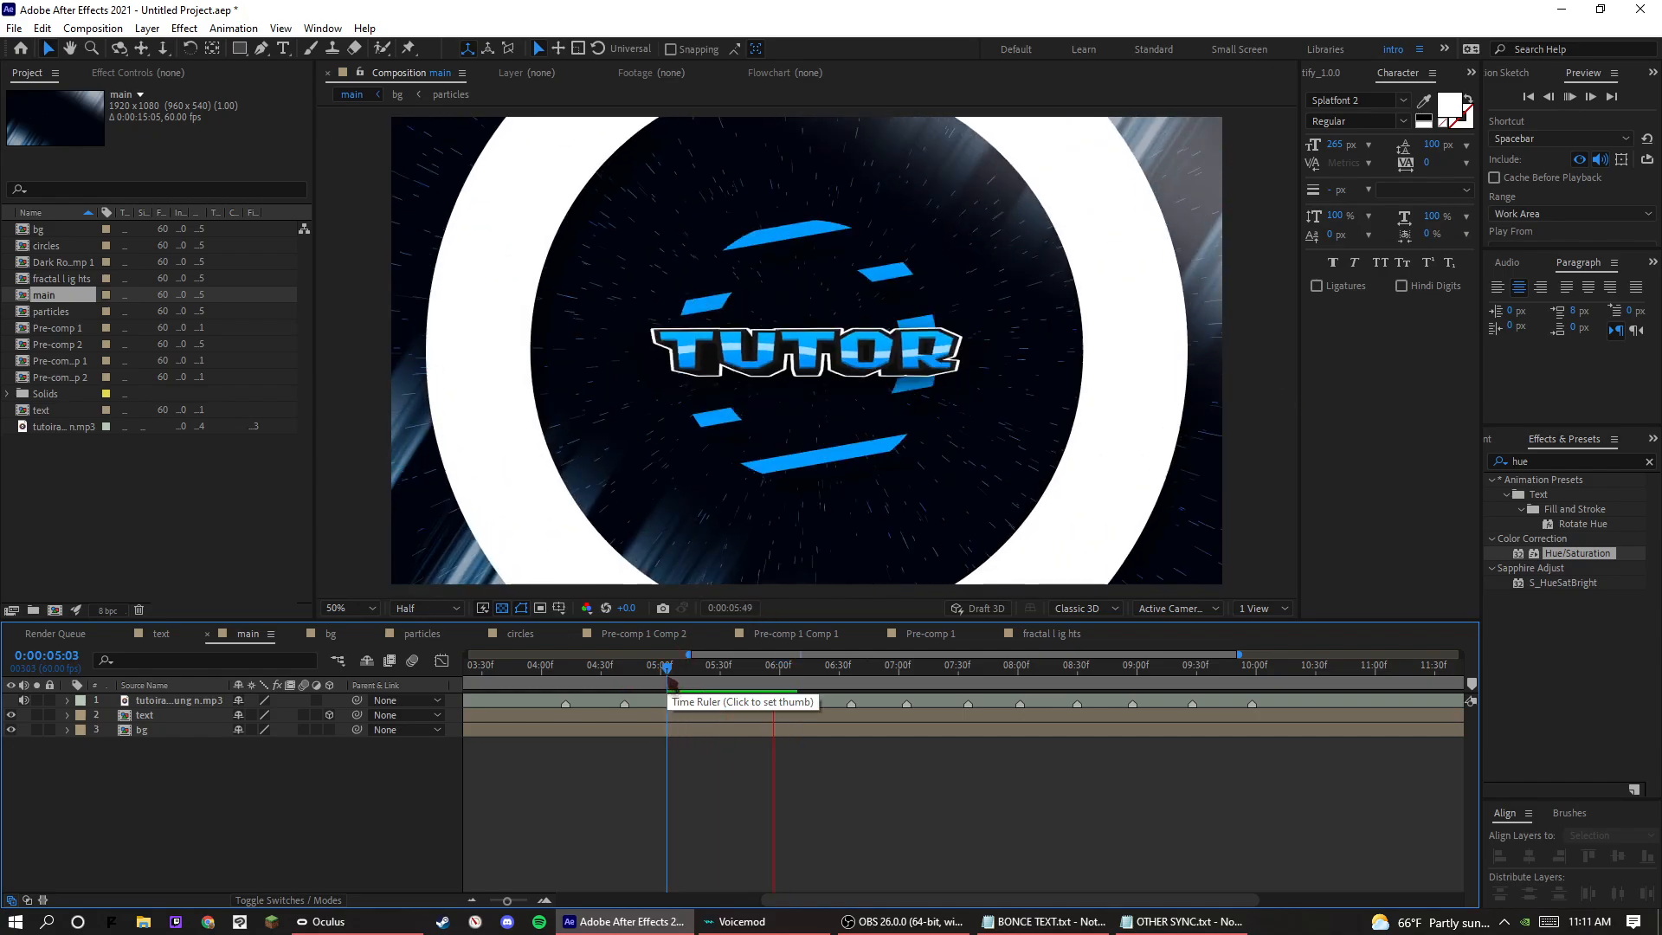
key(space)
Add an adjustment layer to the main composition and apply the Transform effect to it.
right_click(390, 625)
mouse_move(446, 537)
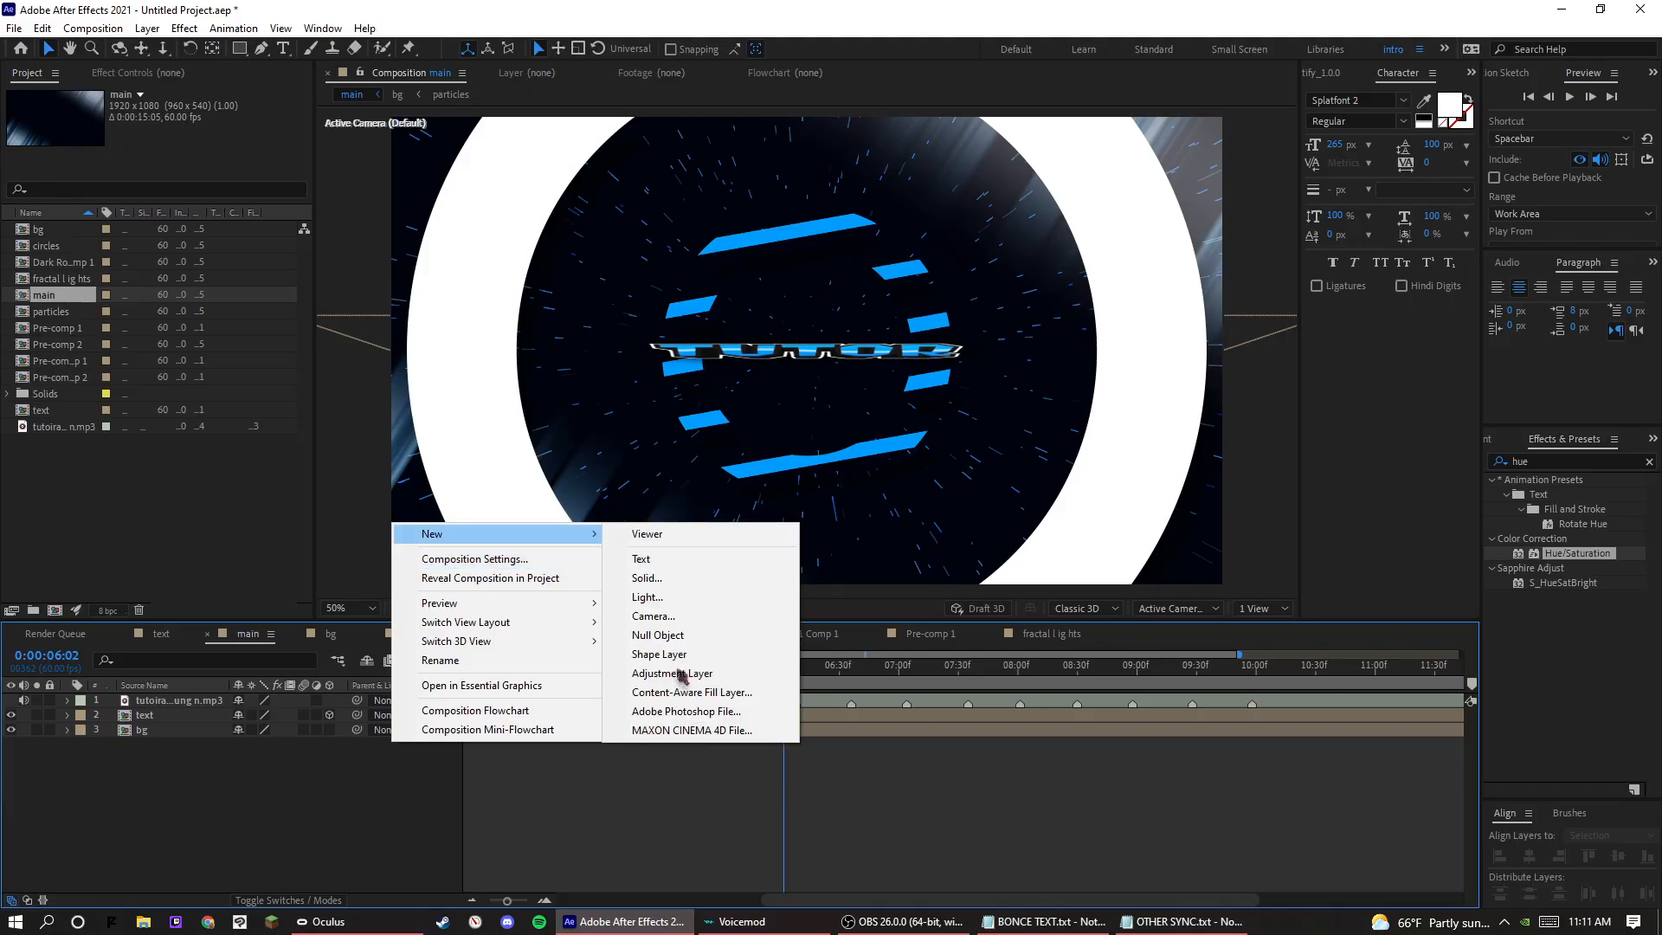
click(667, 675)
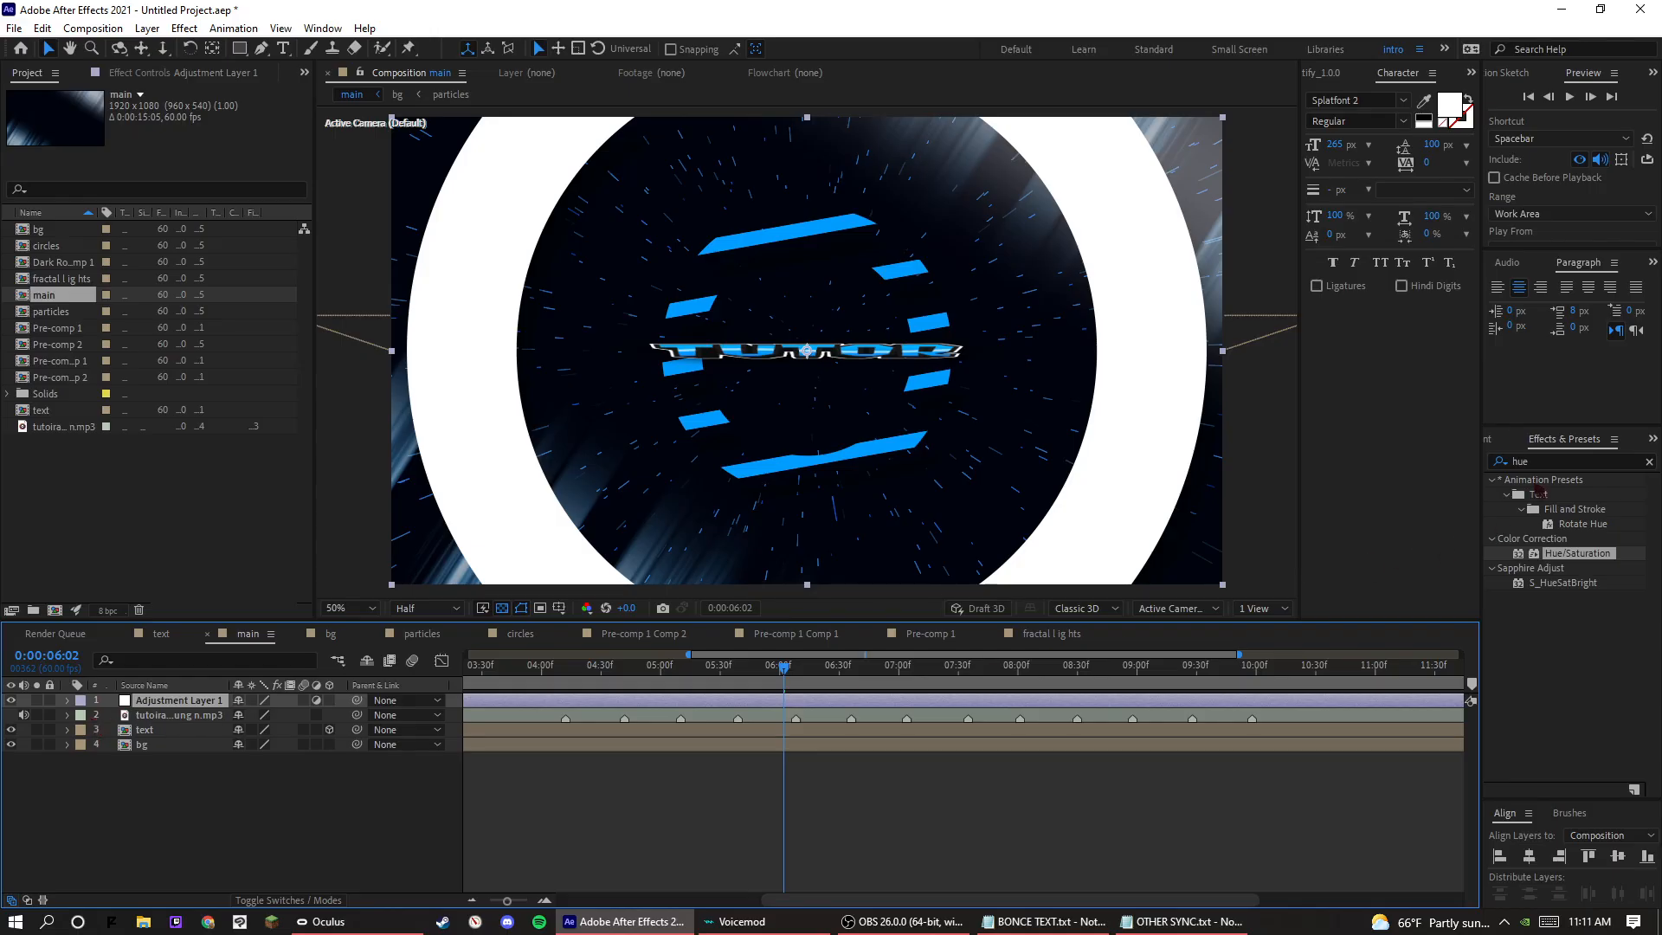
click(1524, 462)
text(trans)
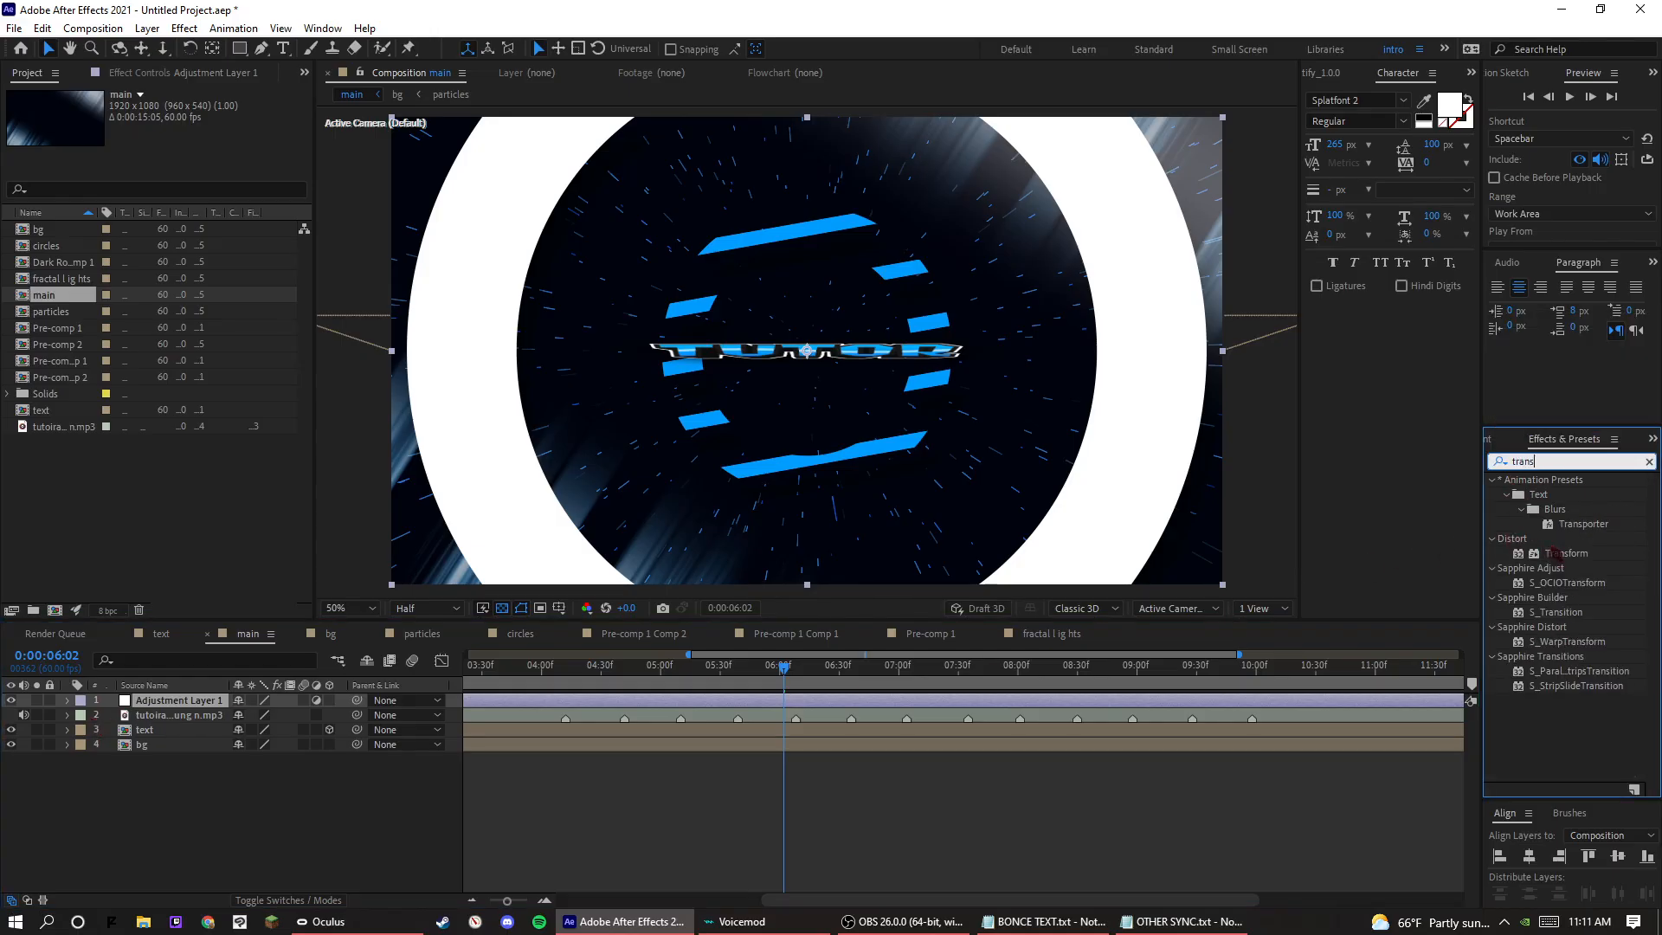
drag(1554, 554, 177, 717)
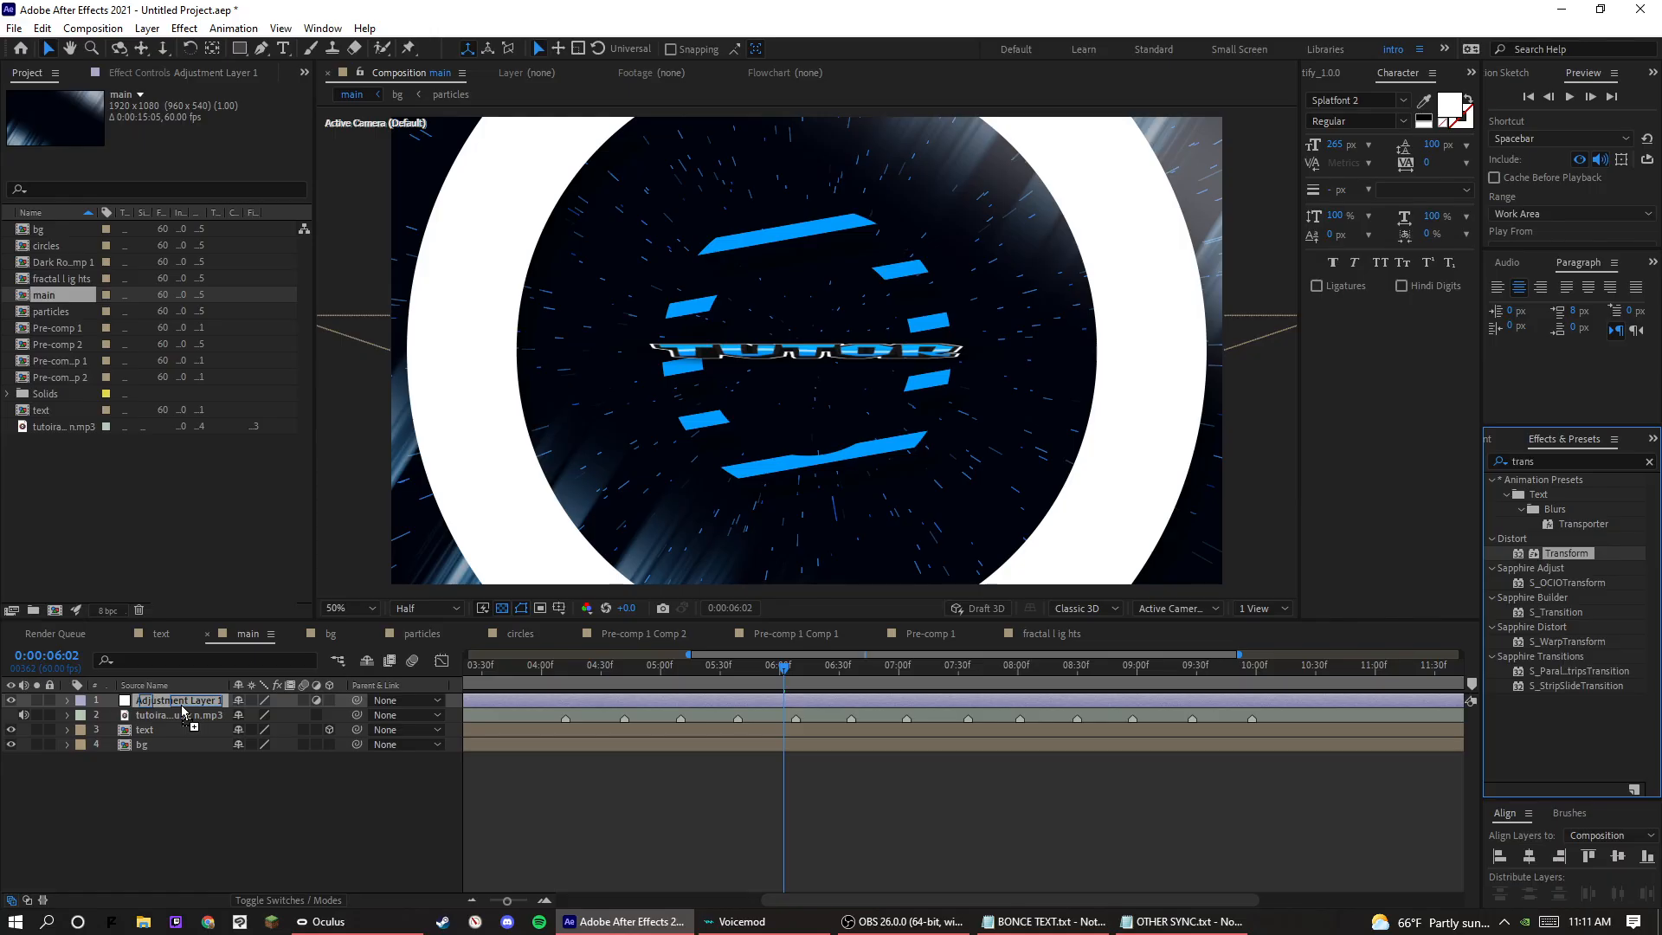
drag(181, 710, 182, 708)
Set a Scale keyframe of 100 in the adjustment layer's Transform effect at the beat marker at 0:00:04:12.
click(69, 702)
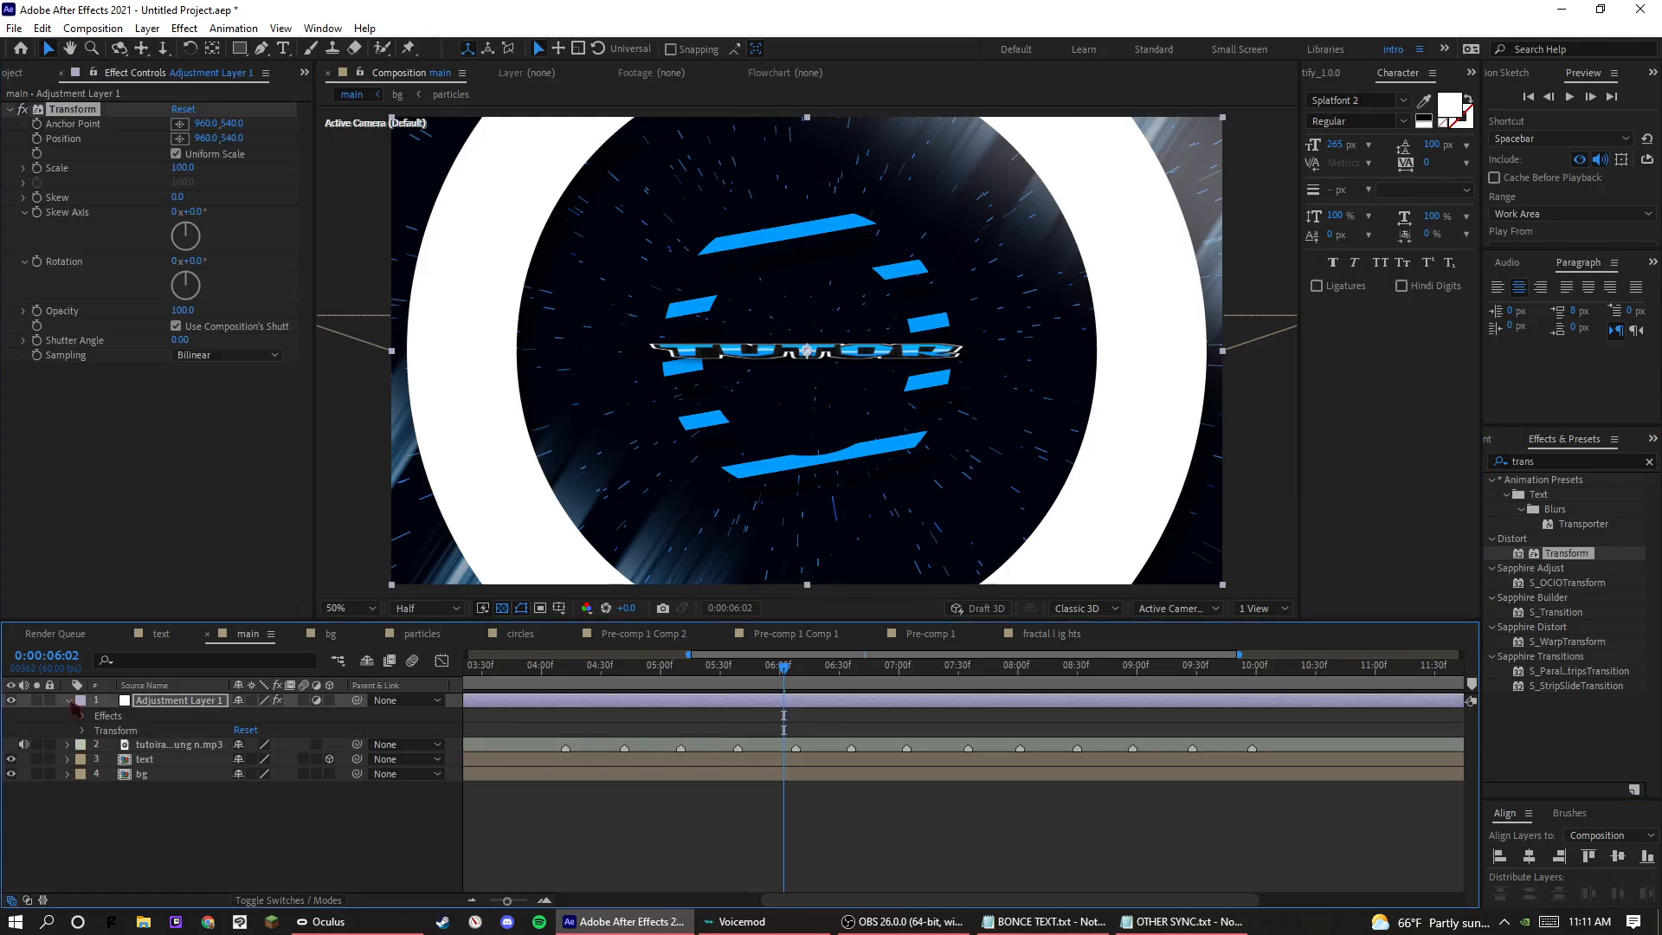
click(83, 717)
click(98, 732)
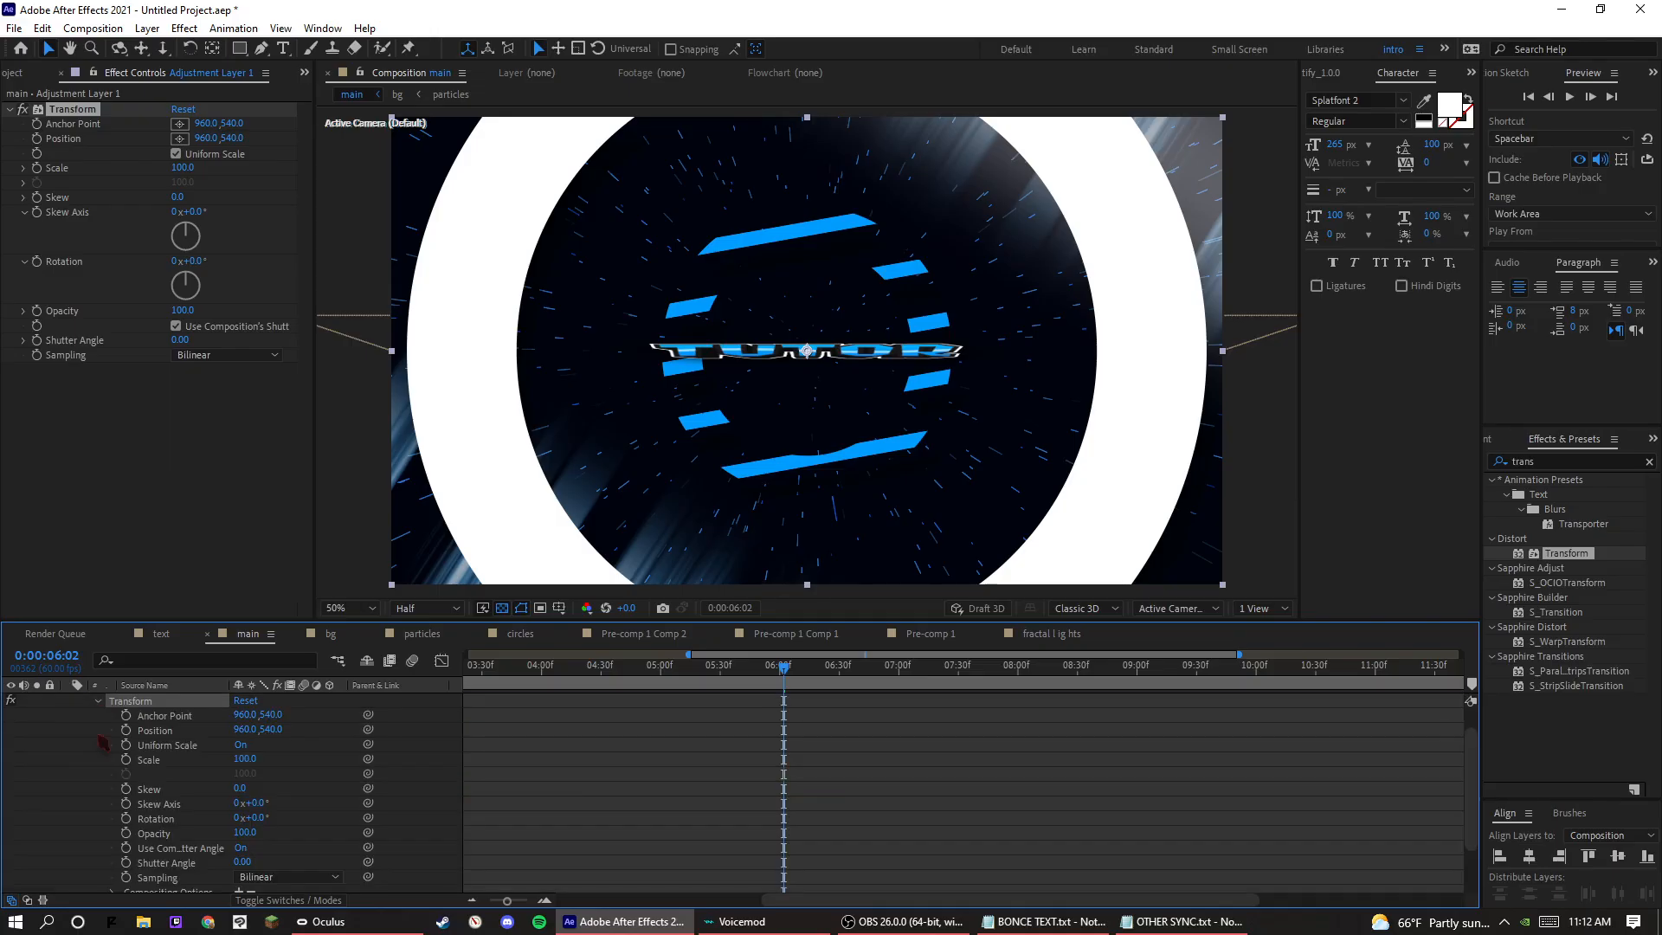
click(565, 666)
scroll(238, 786, up, 2)
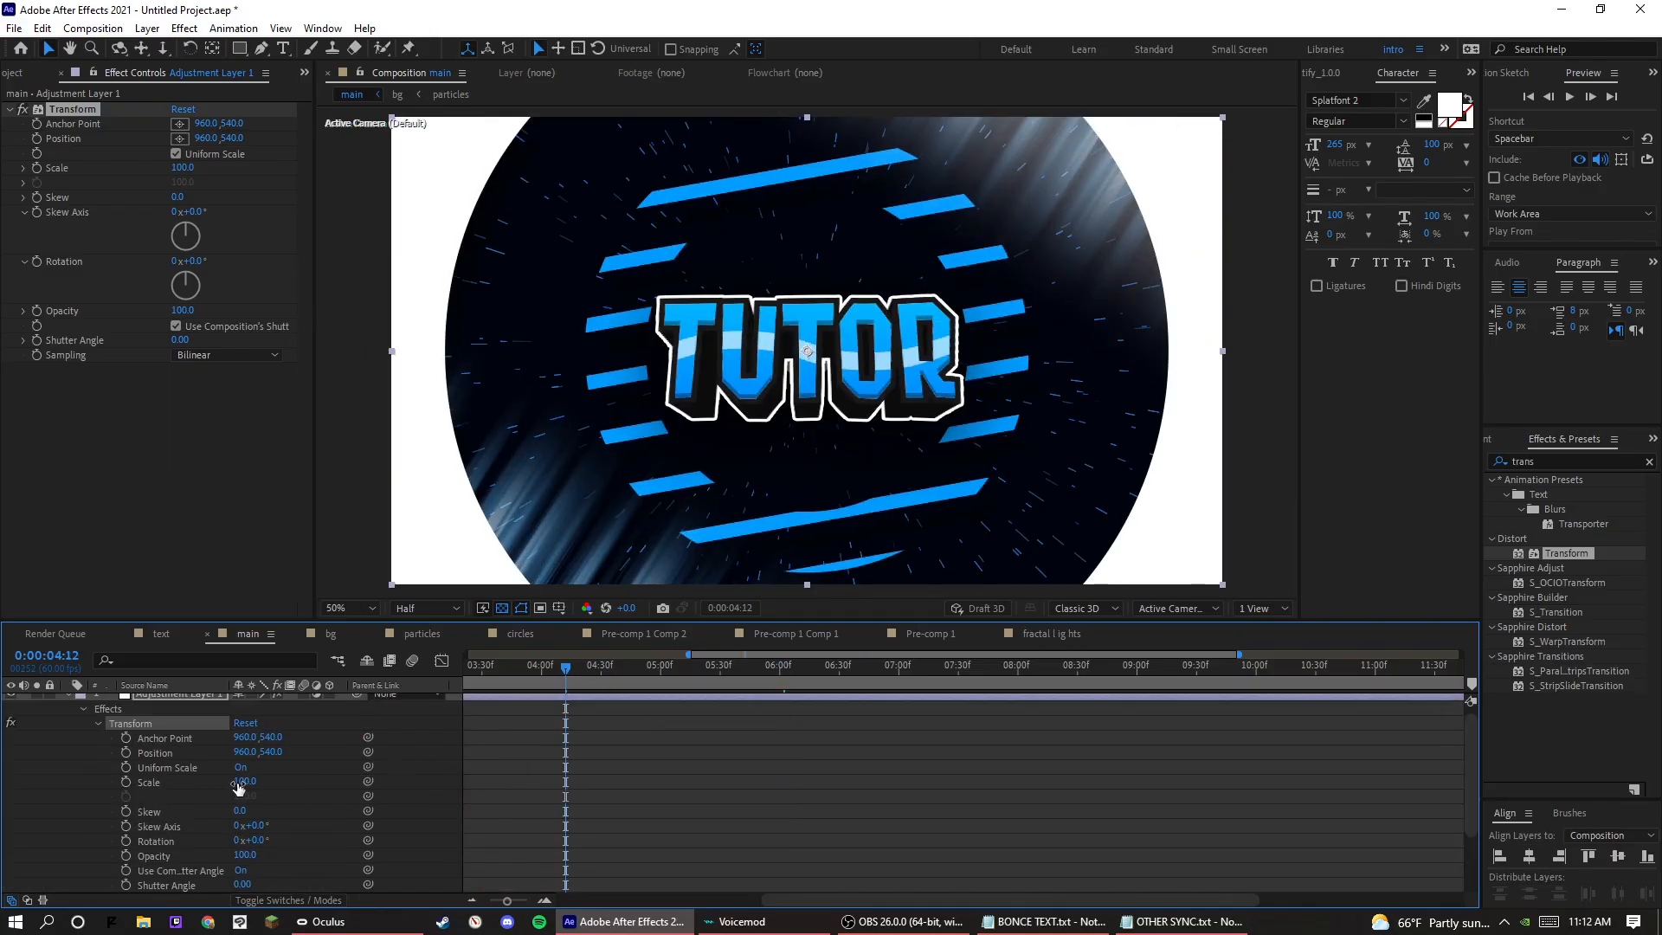
scroll(695, 805, down, 2)
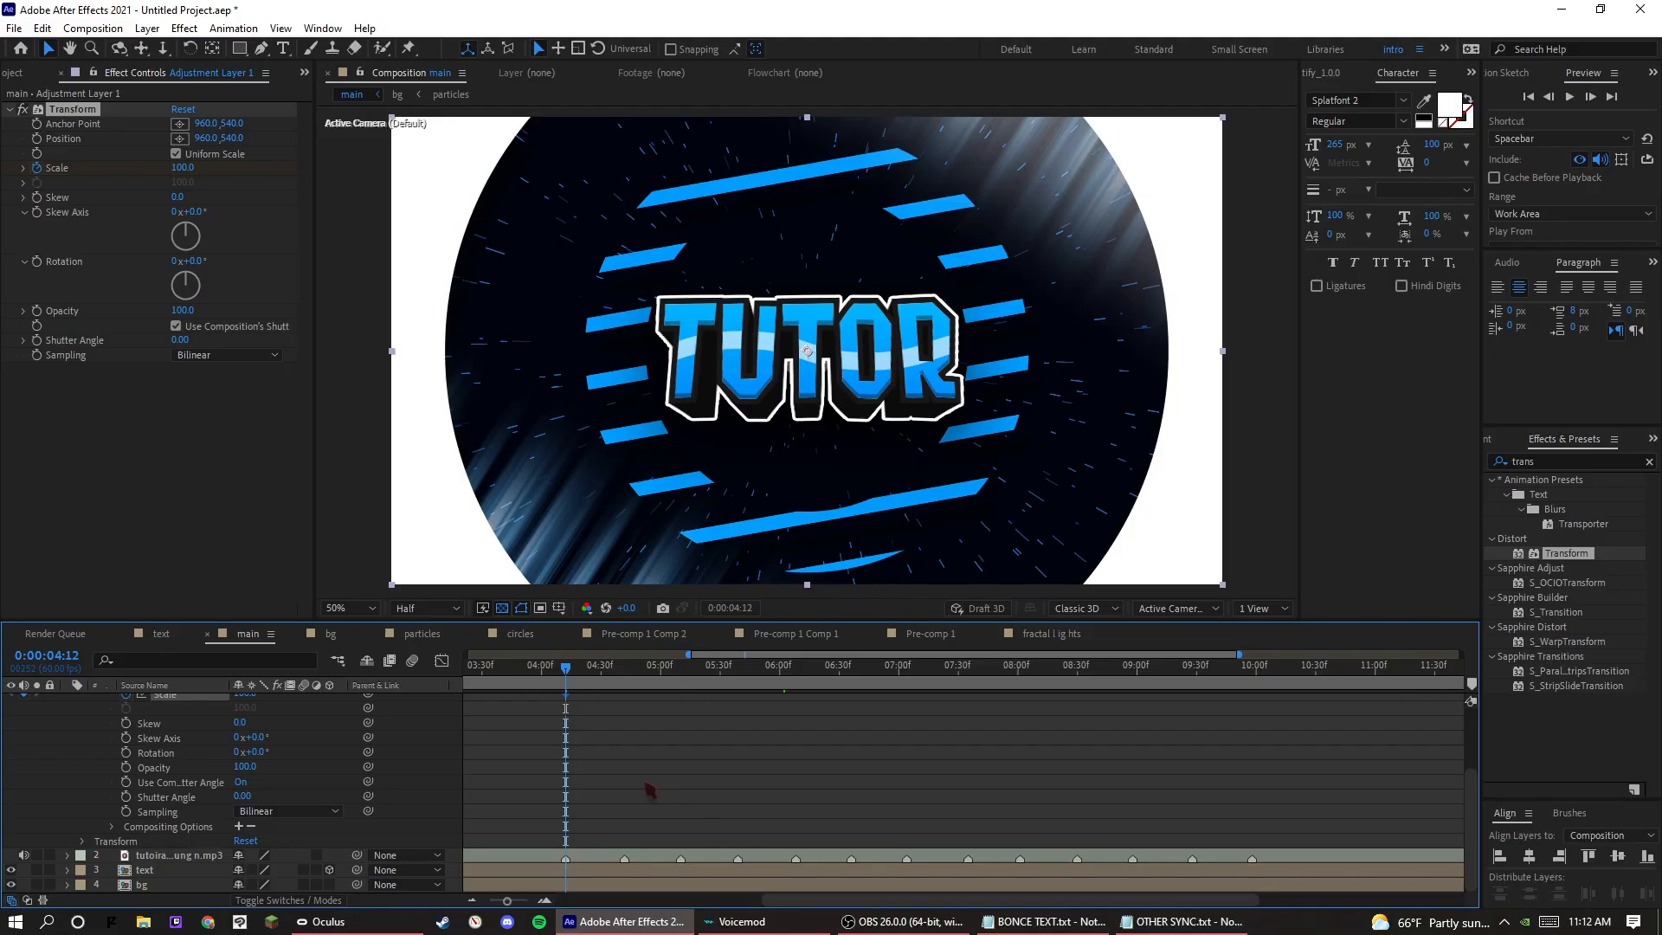
scroll(634, 781, up, 1)
scroll(614, 751, down, 1)
Add a Transform Scale keyframe of 130 at 0:00:04:23.
click(584, 678)
drag(584, 678, 587, 678)
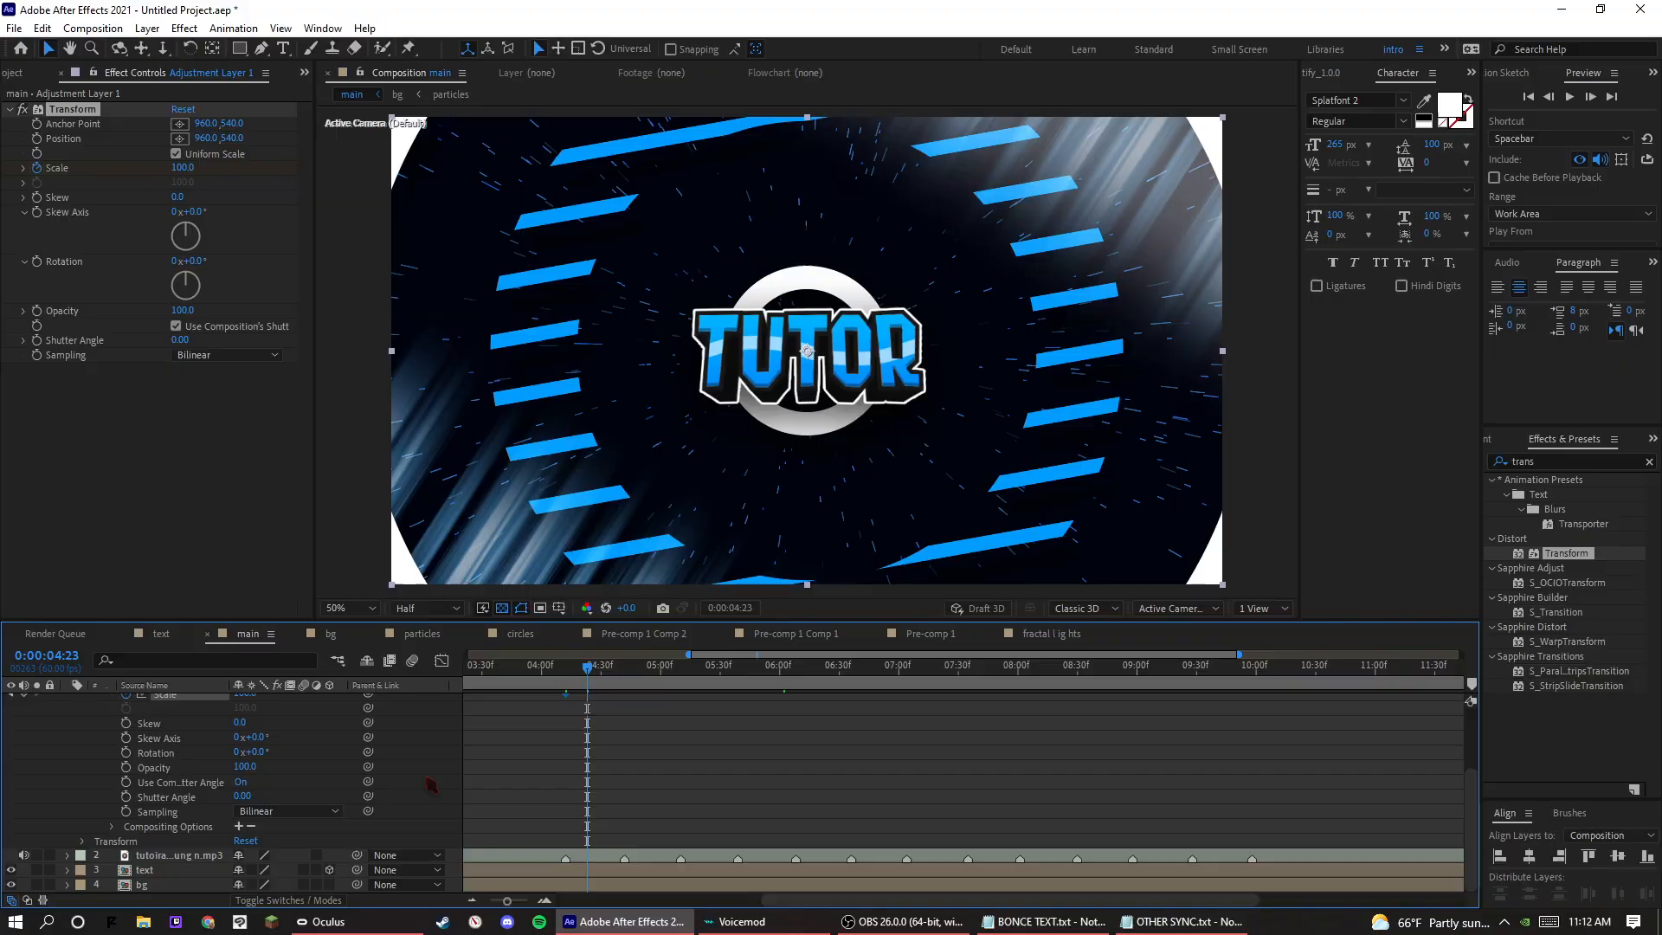
scroll(249, 756, up, 2)
drag(245, 782, 274, 788)
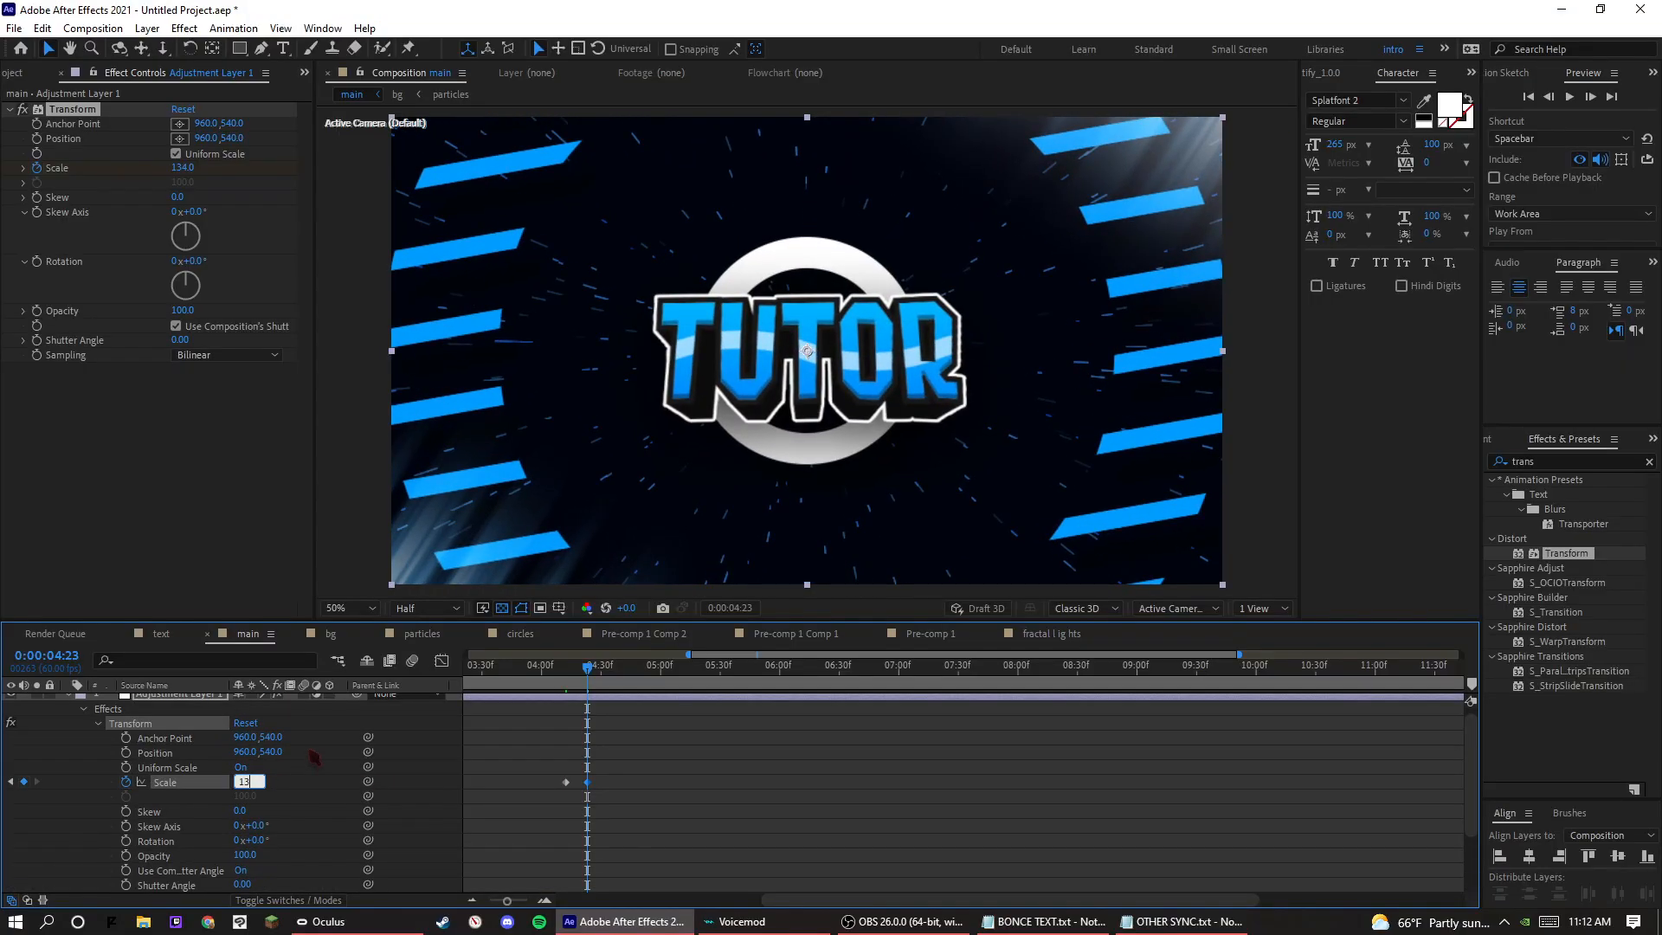
key(Return)
Copy the two Scale keyframes and paste them at the following beat markers, starting at 0:00:04:42.
key(space)
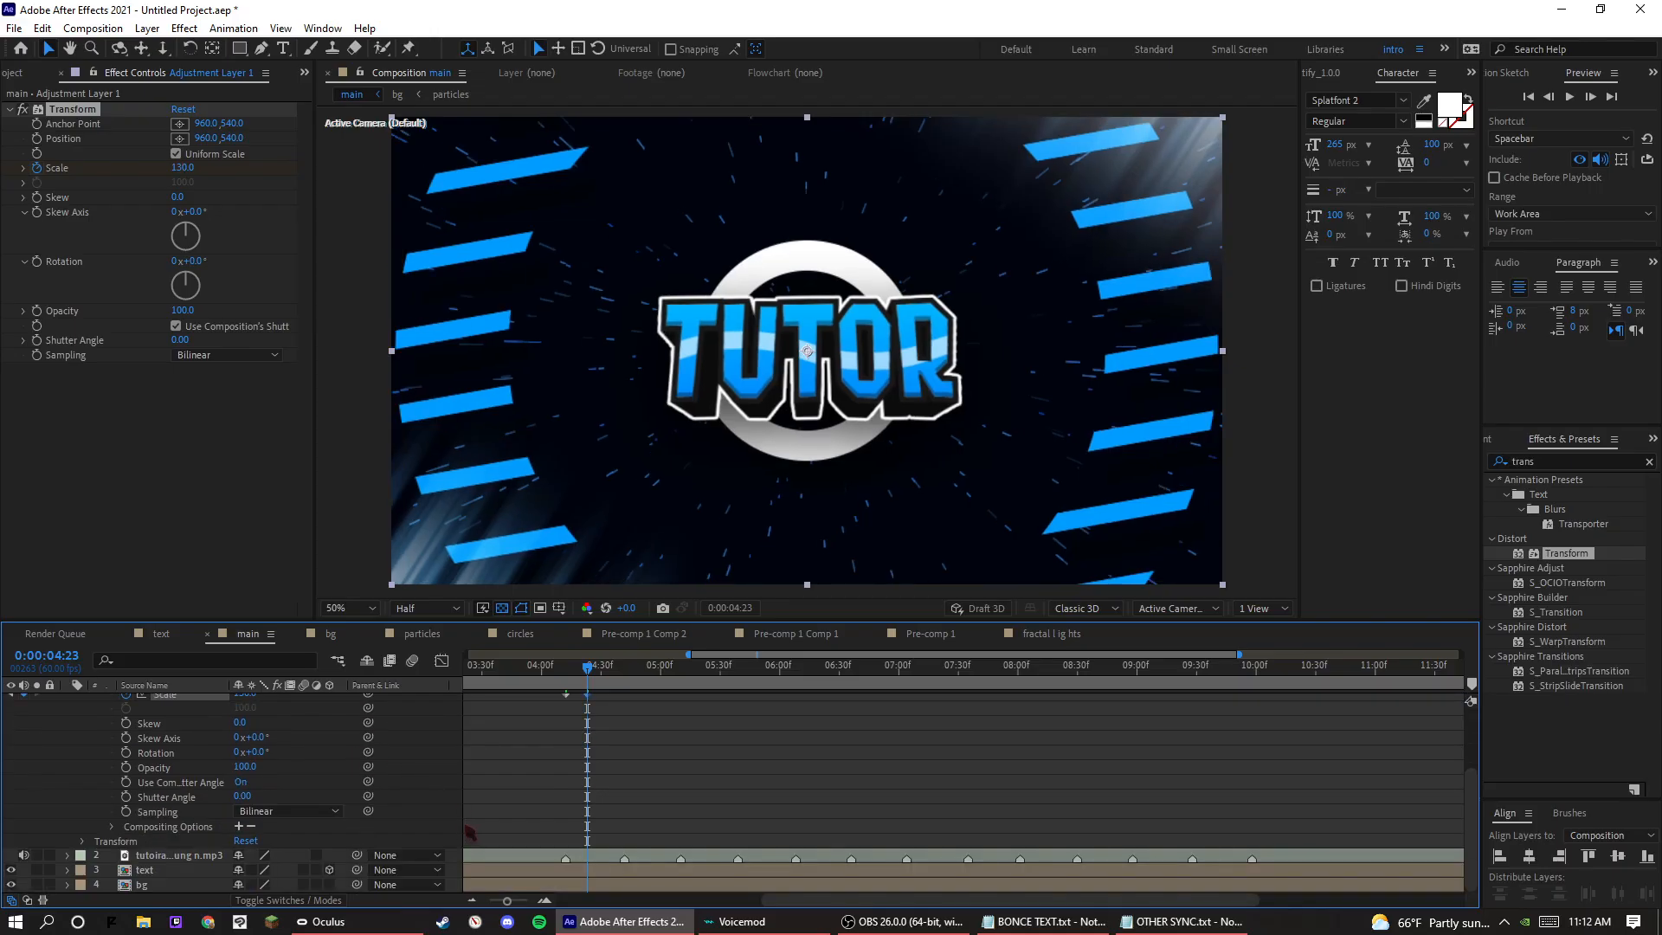
drag(601, 760, 495, 805)
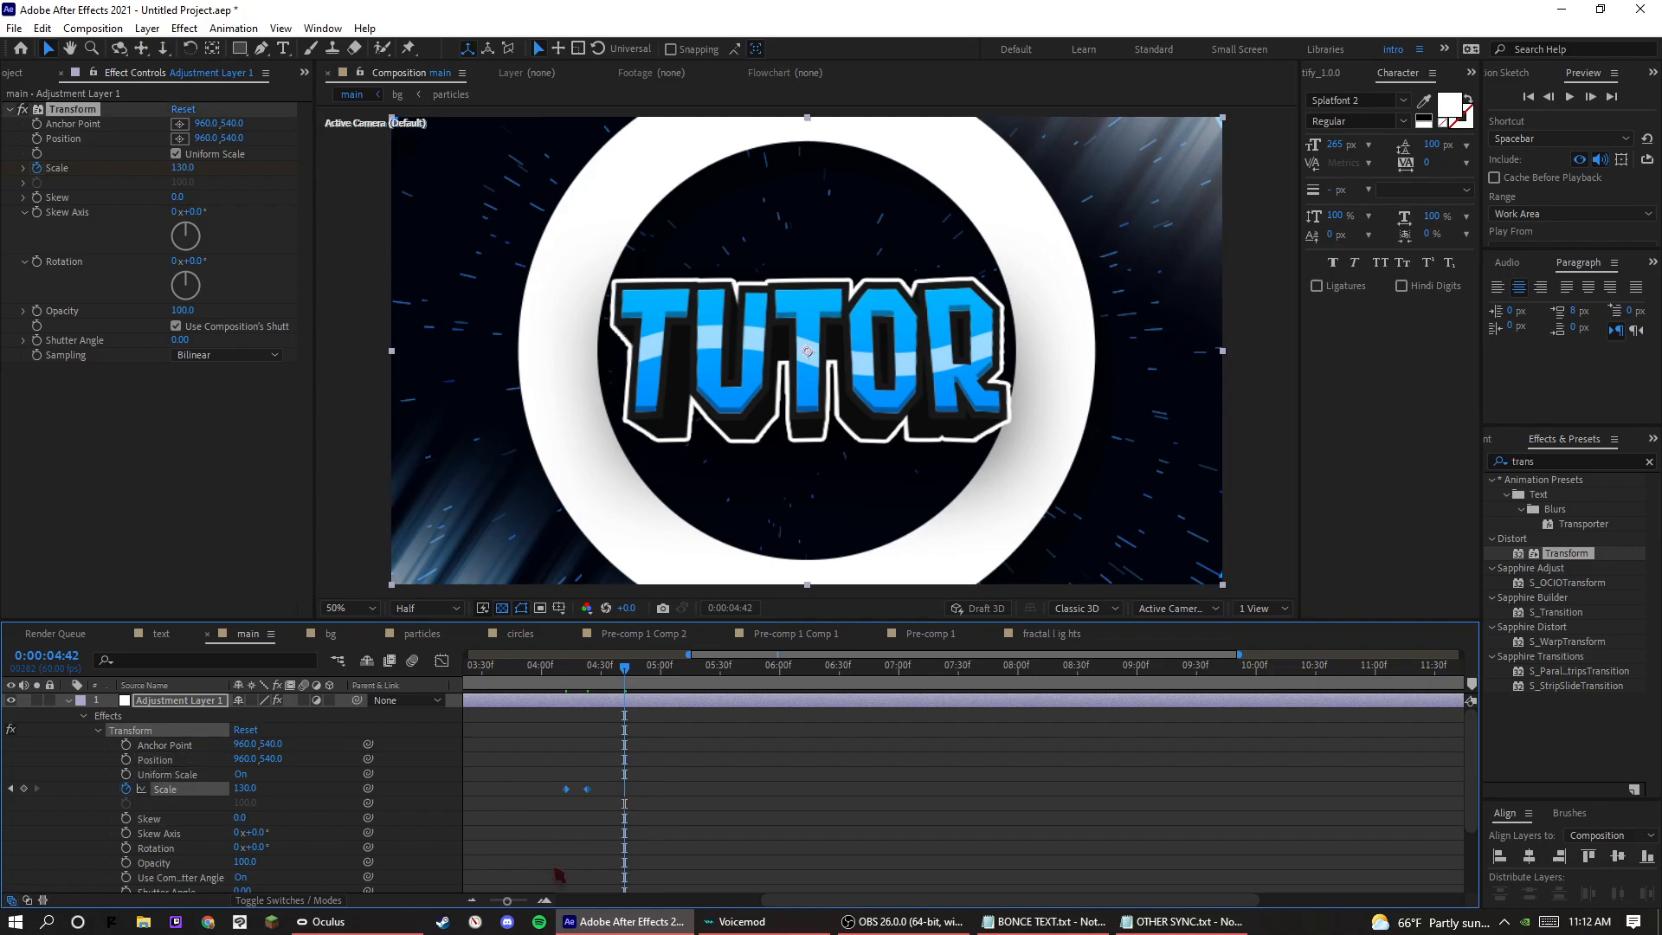
key(ctrl+v)
scroll(645, 827, down, 3)
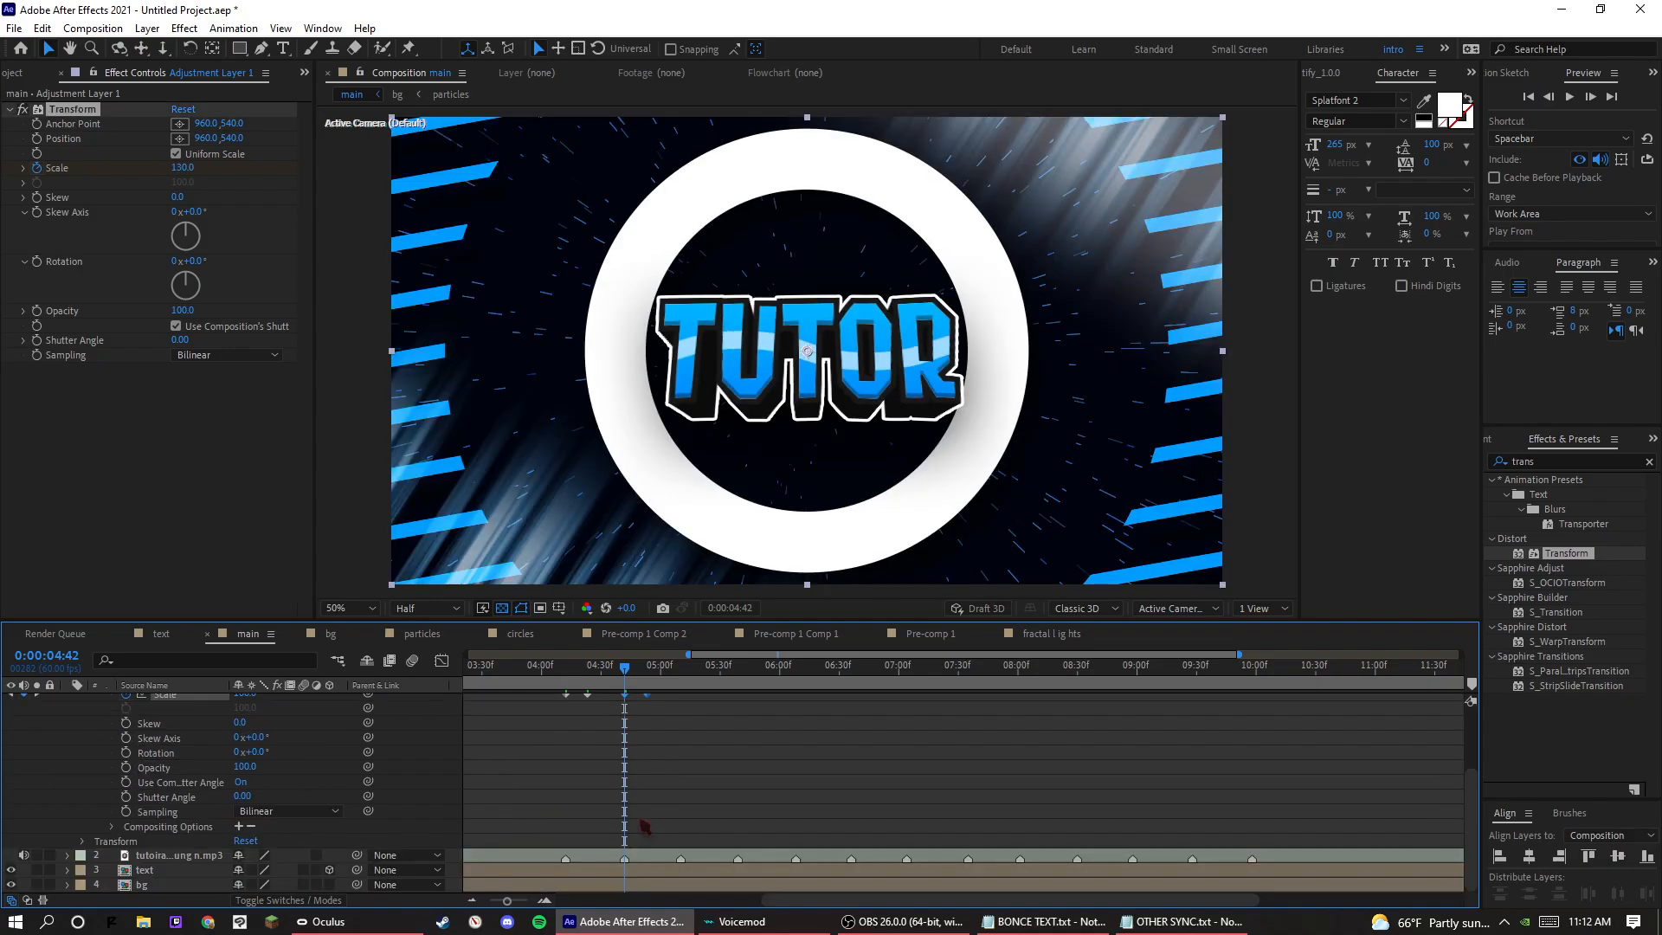
key(space)
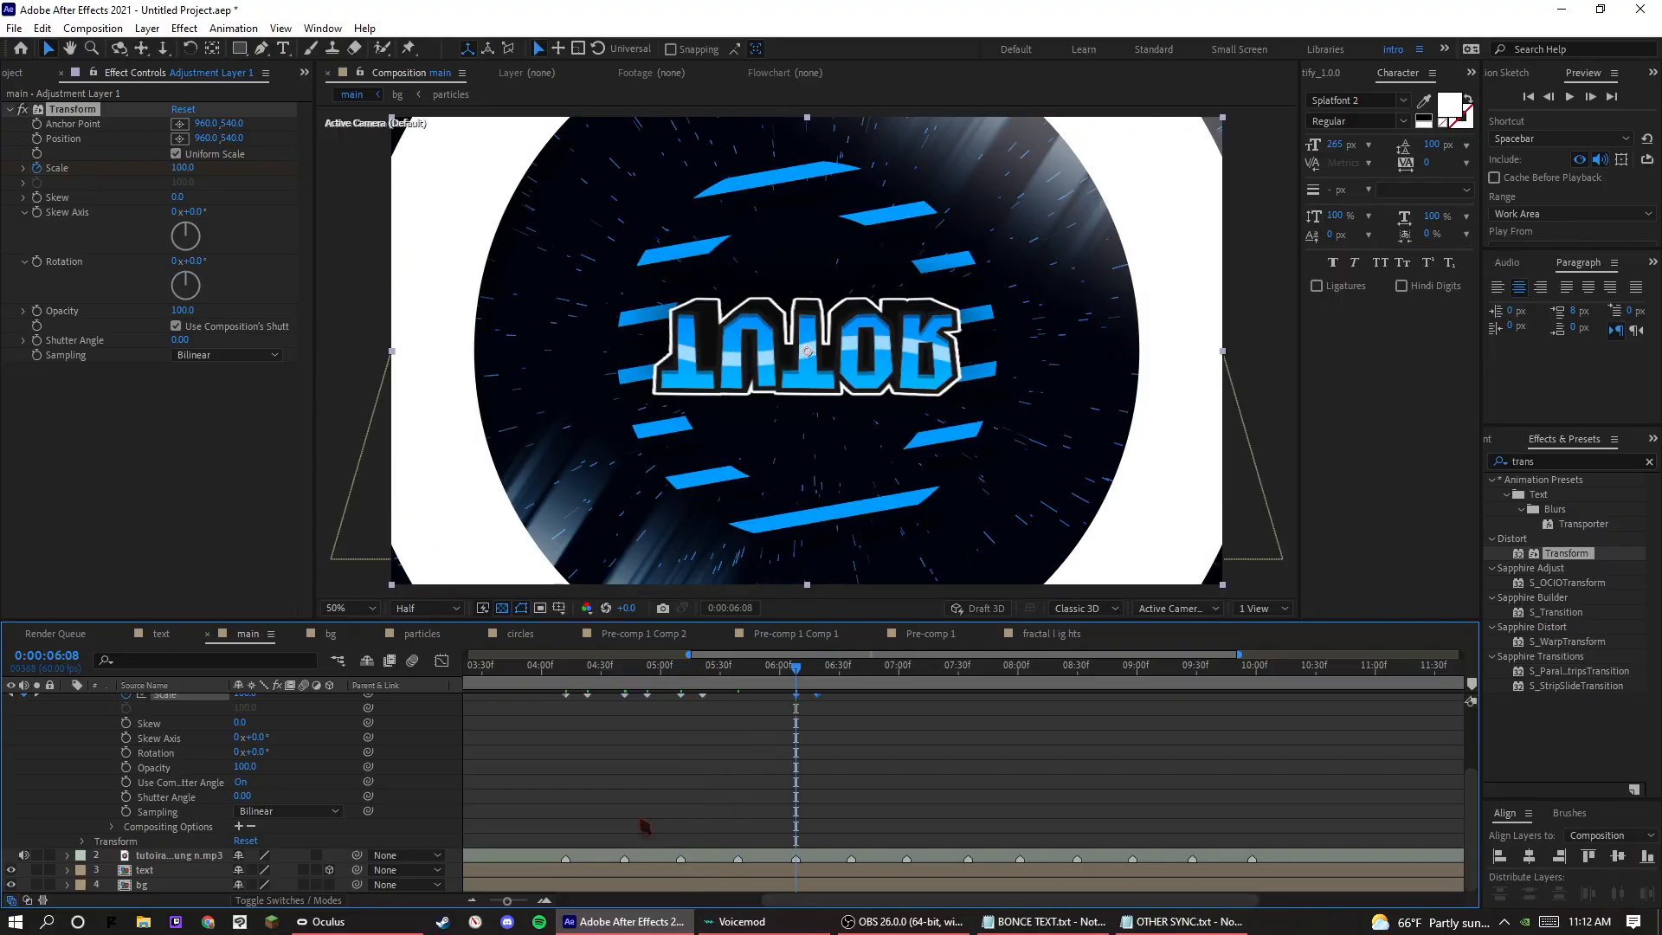
Paste the Scale keyframe pair at the skipped beat marker at 0:00:05:39 and at every remaining marker through 0:00:09:58.
click(725, 688)
key(k)
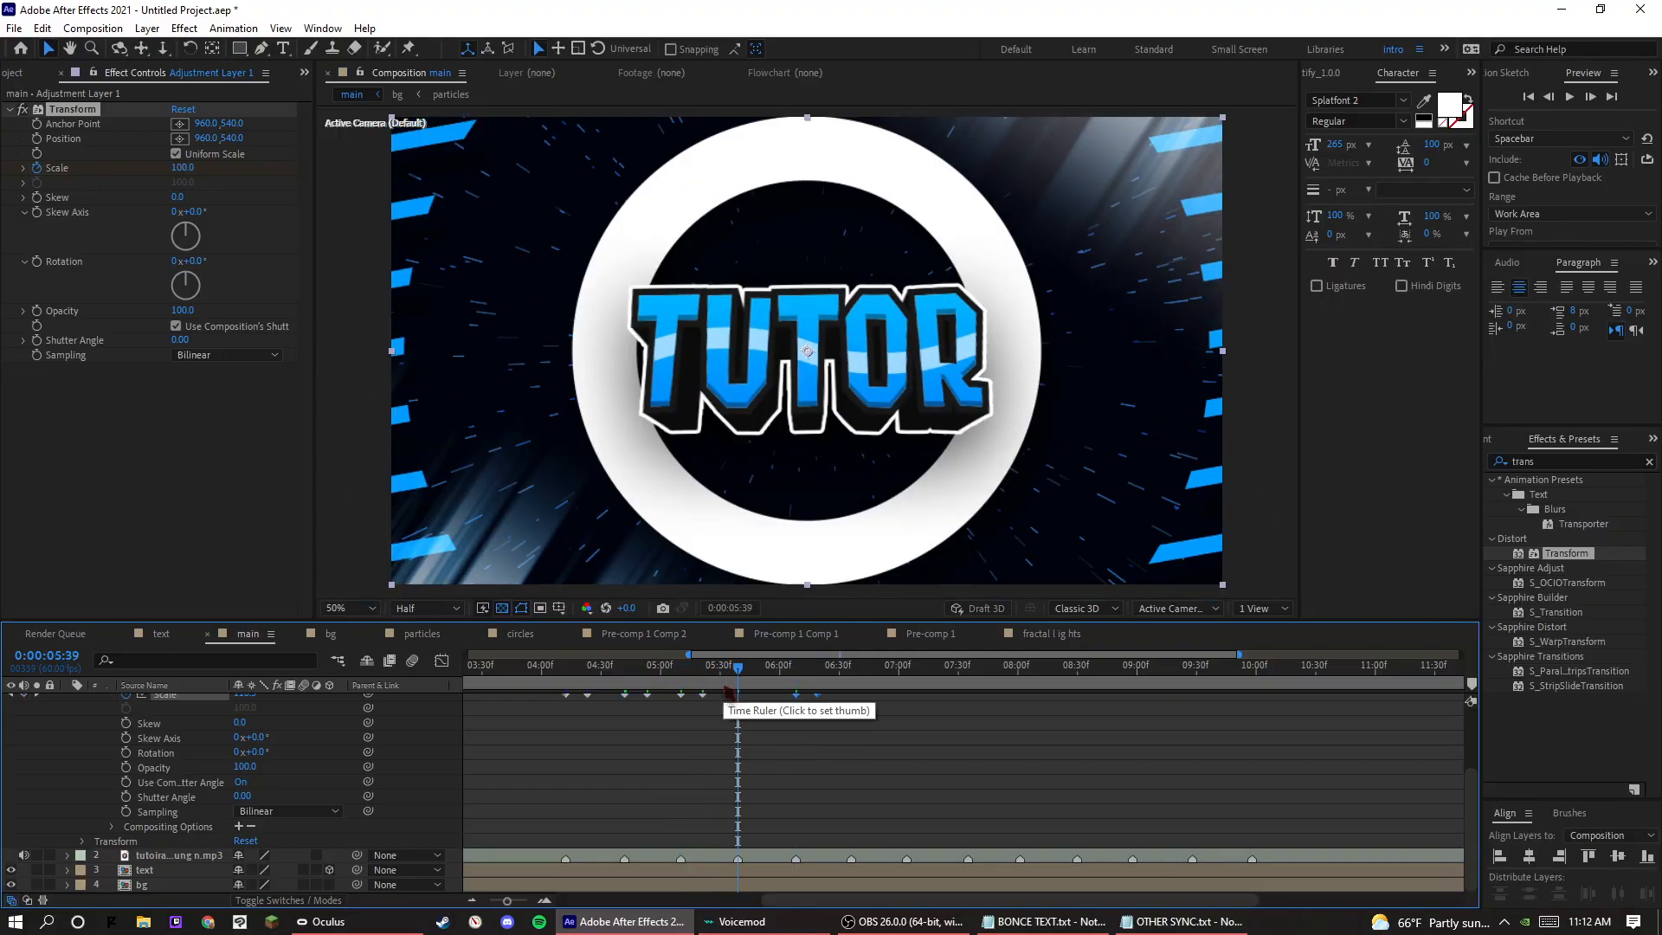
key(ctrl+v)
key(k)
key(k)
key(space)
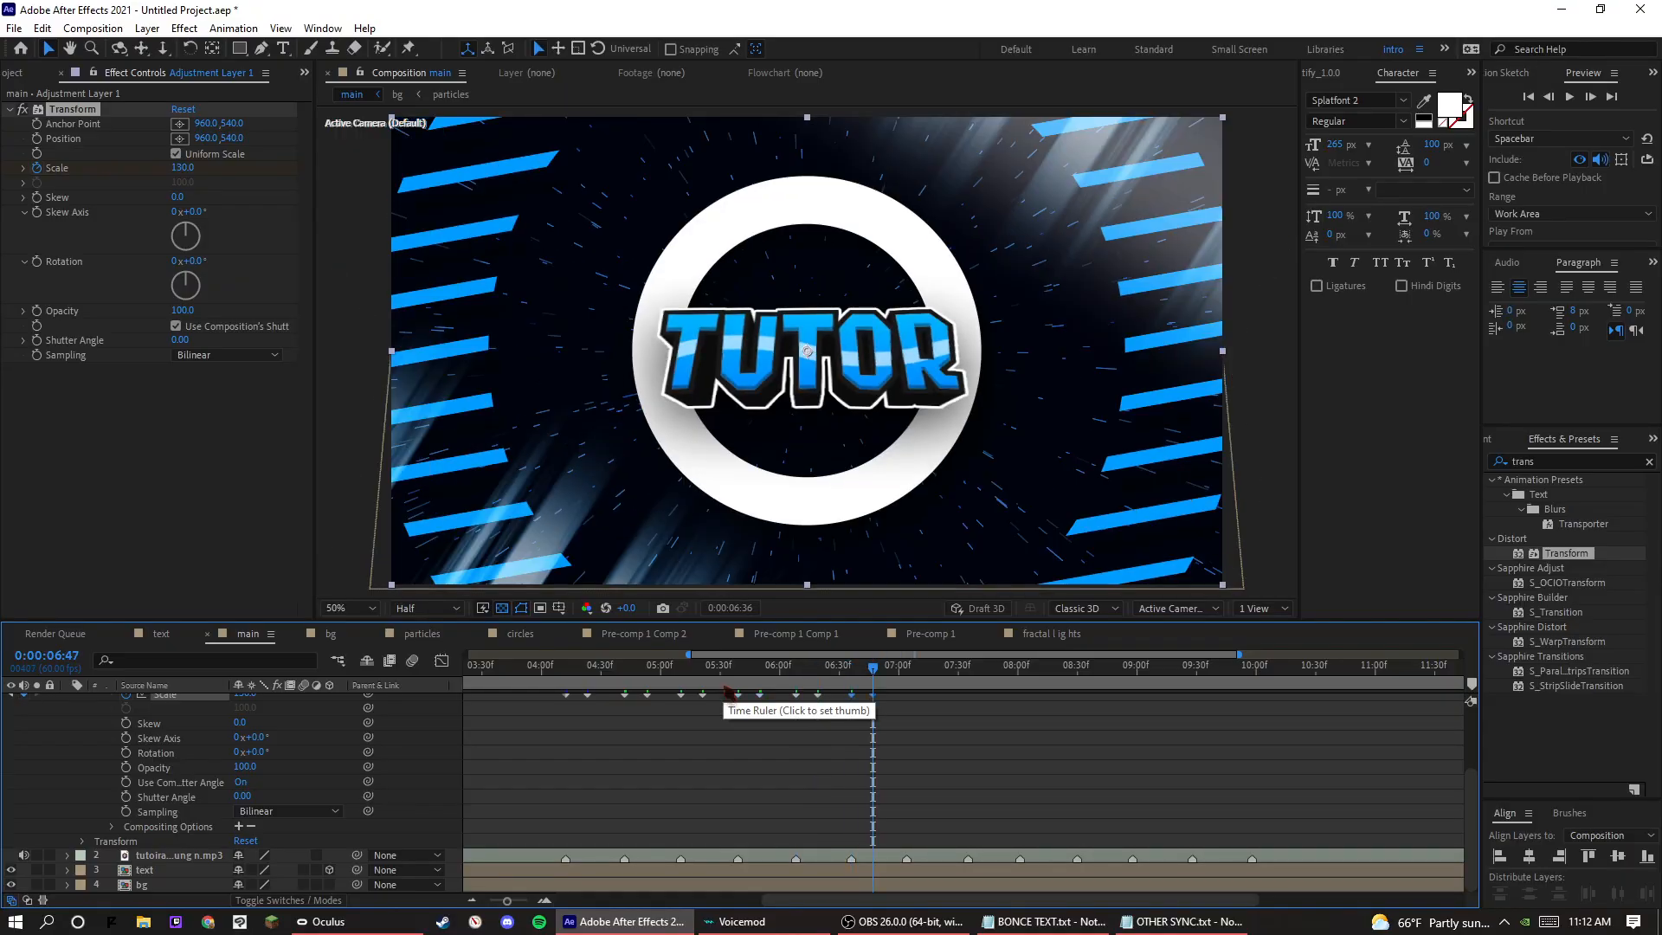
key(ctrl+v)
key(k)
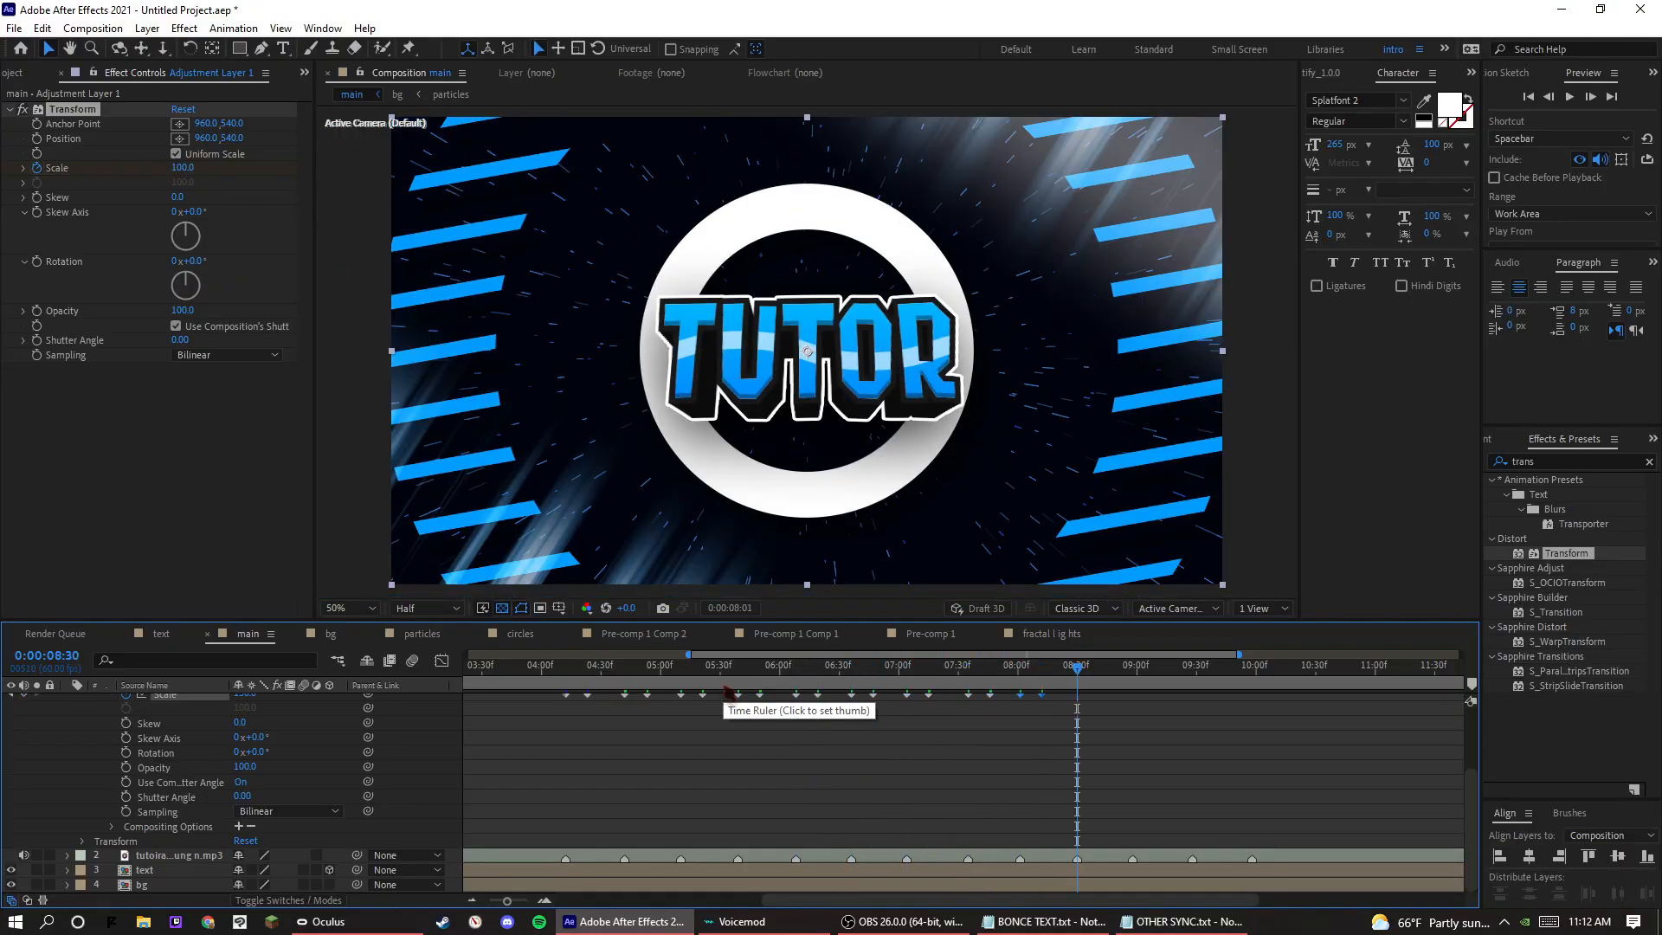
key(k)
key(ctrl+v)
key(k)
key(ctrl+v)
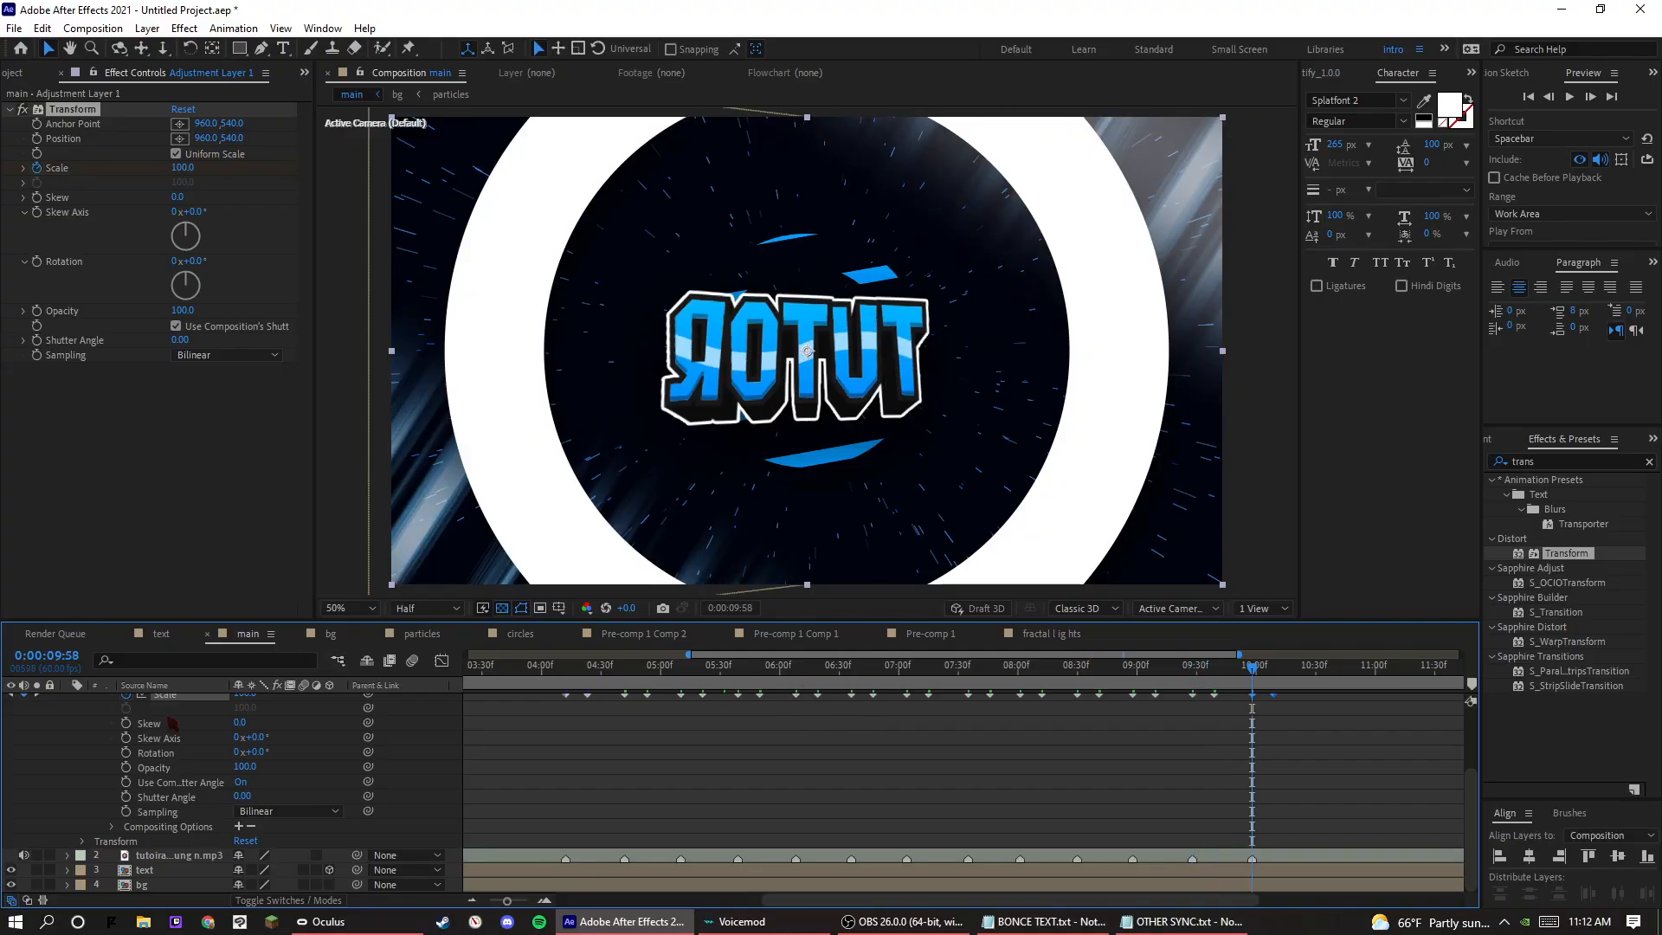
Hide the bg layer and play the text's scale pulses from 0:00:04:28 and from 0:00:04:49.
click(9, 887)
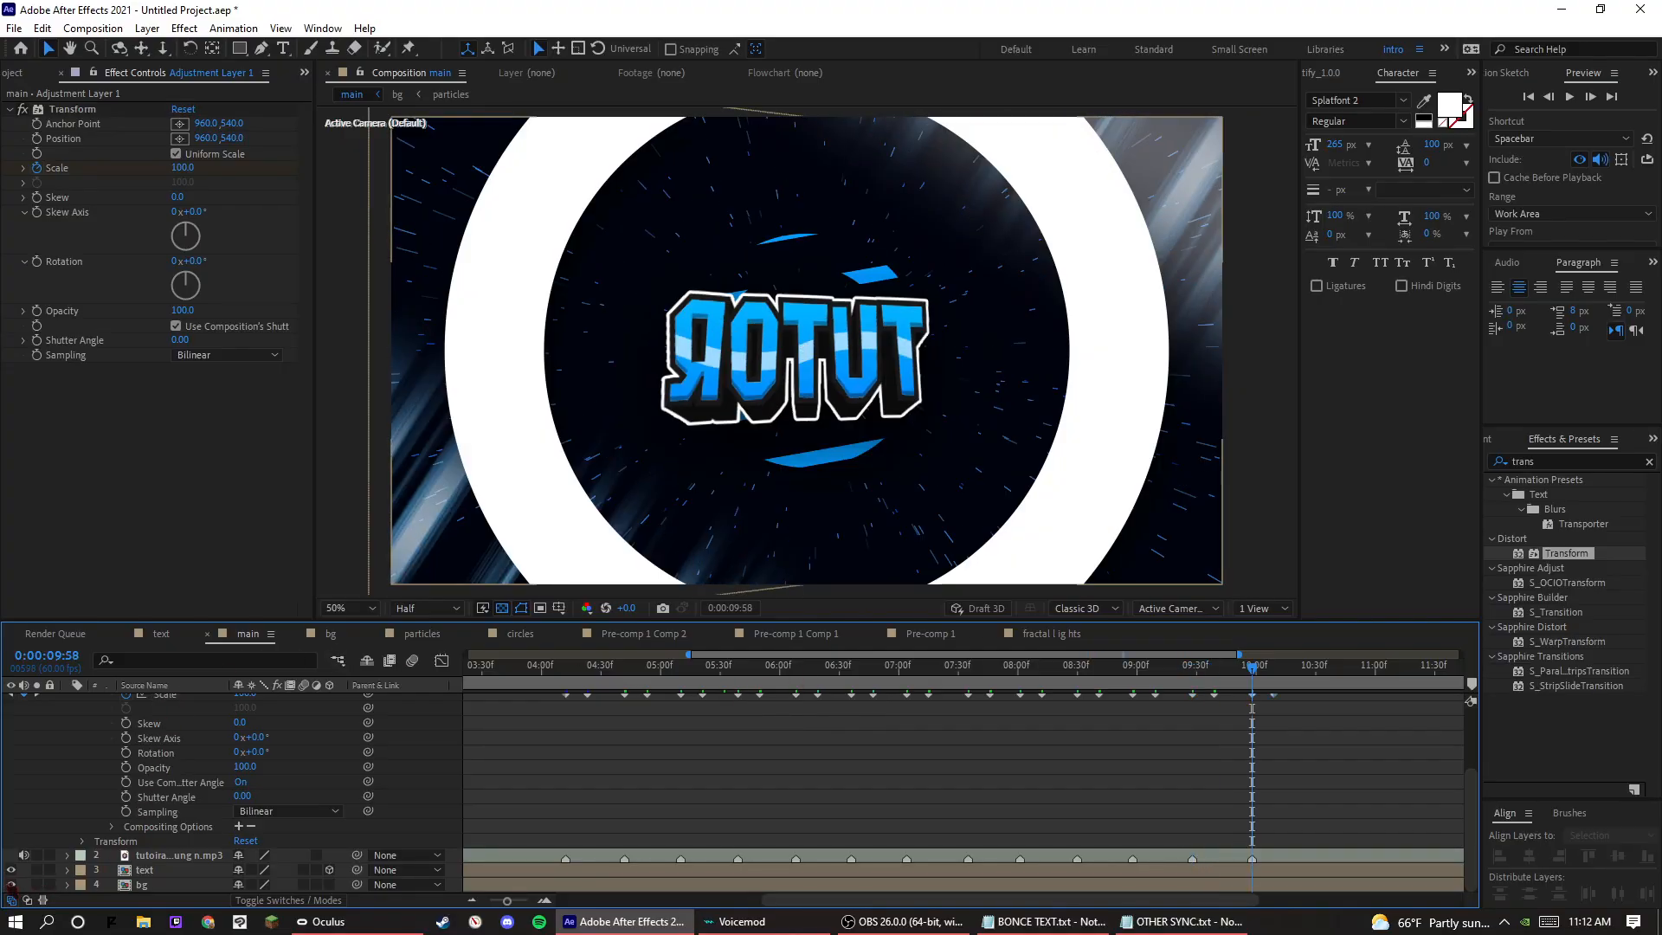
click(601, 673)
key(space)
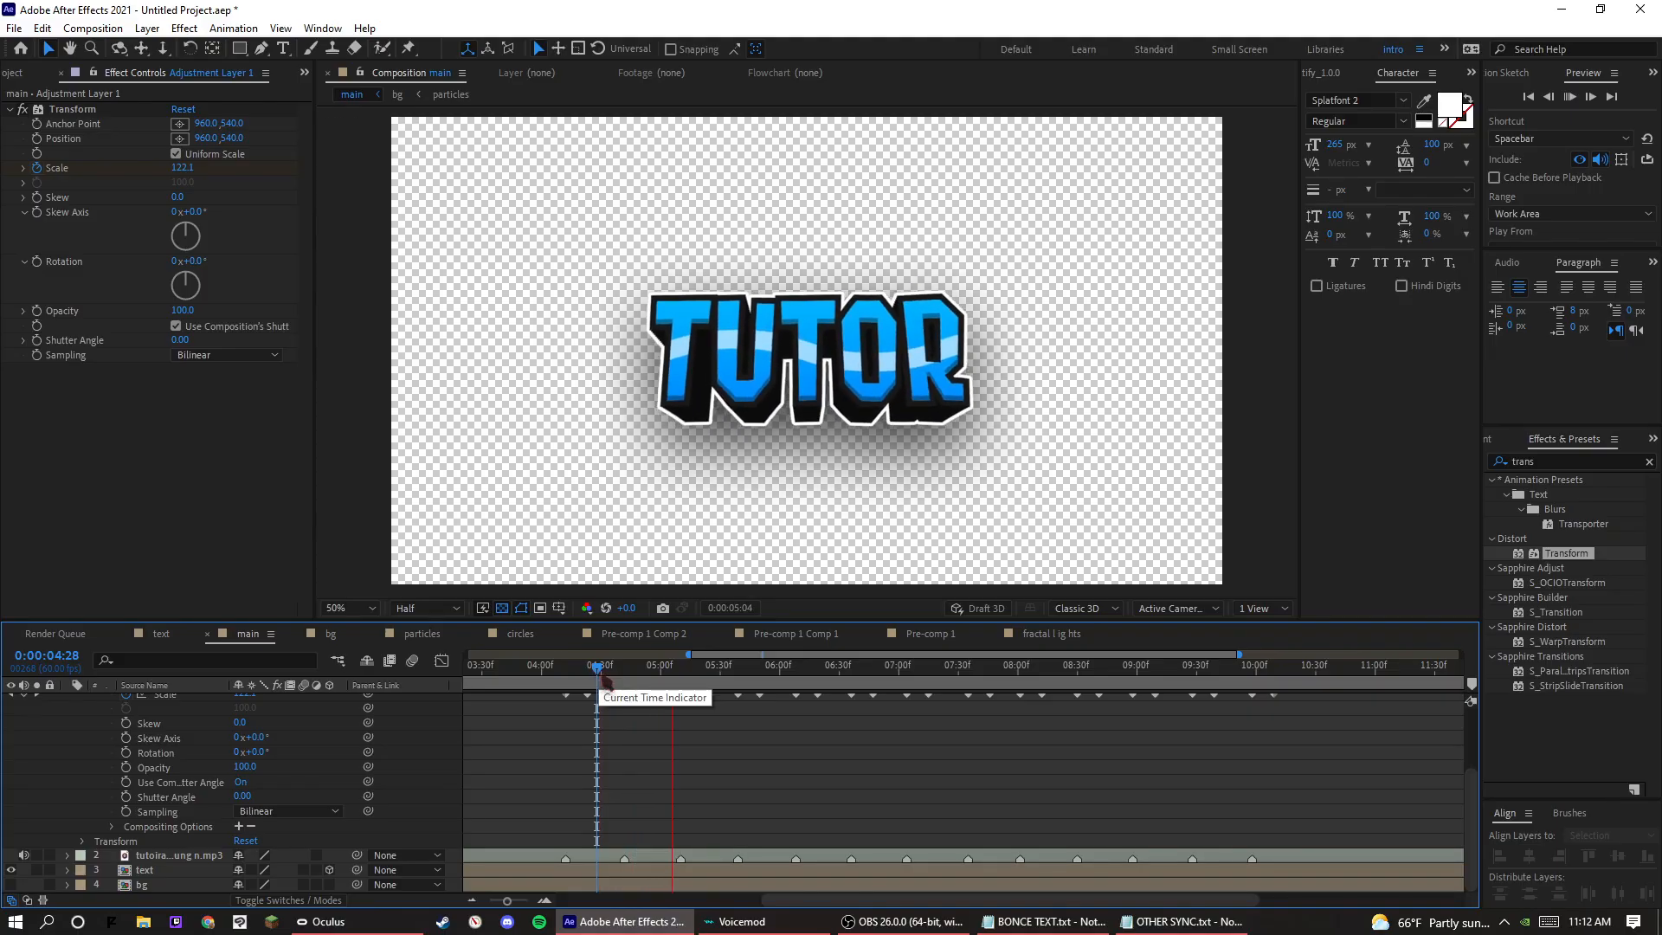
drag(601, 680, 641, 682)
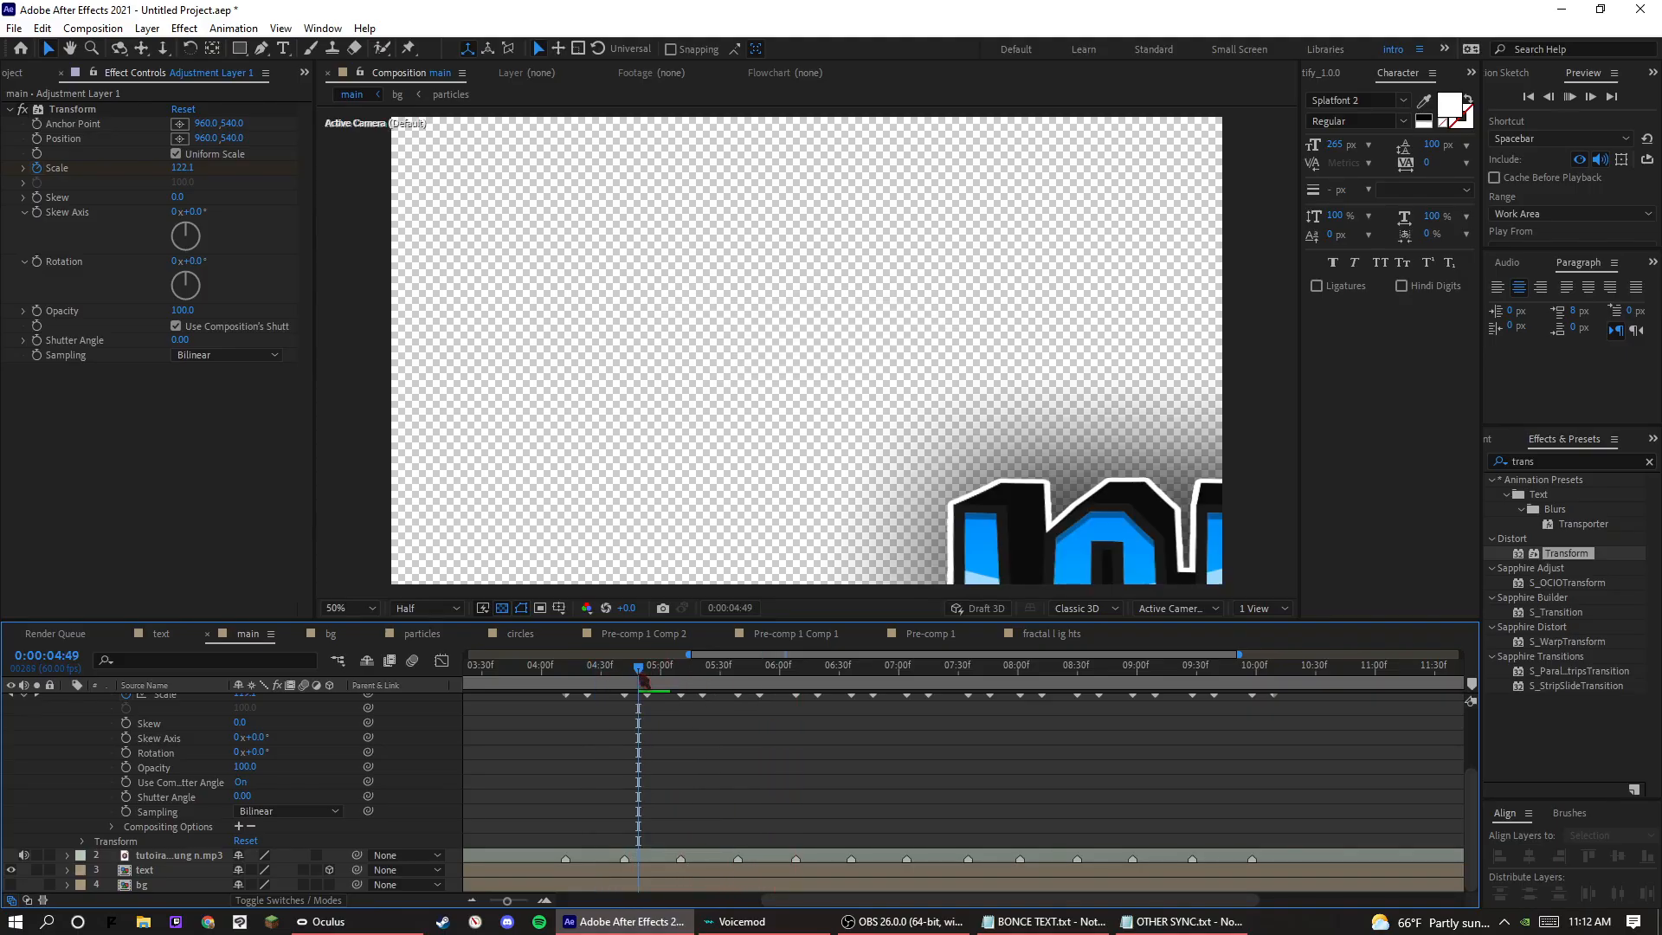
key(space)
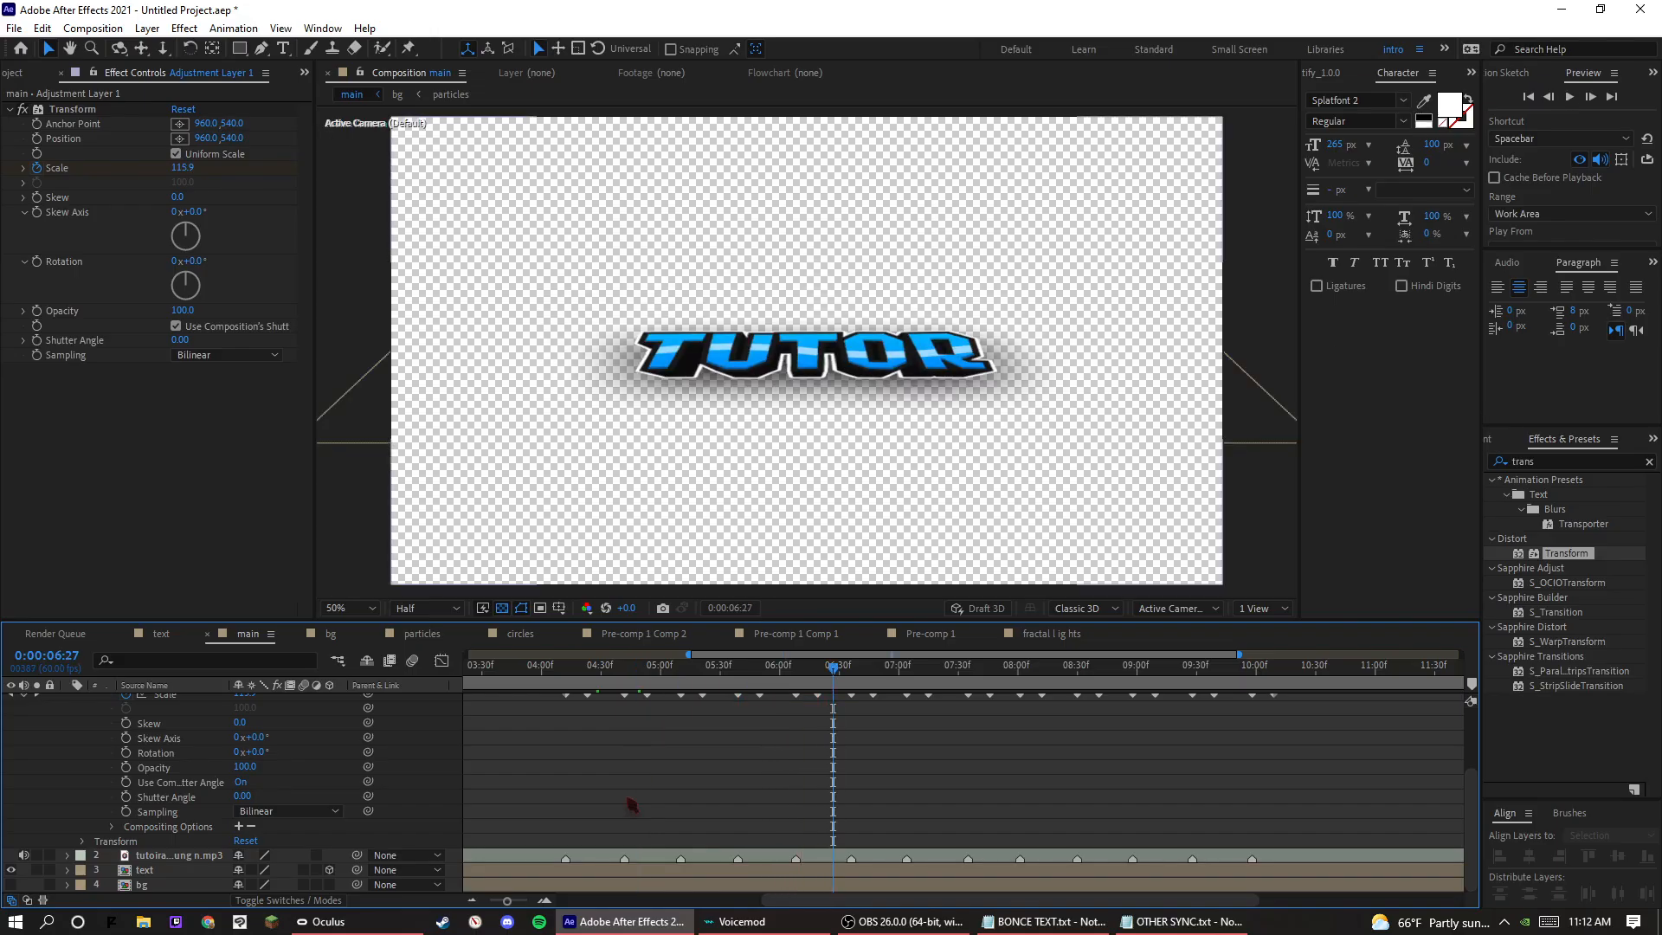
Apply Easy Ease to all Scale keyframes of the adjustment layer's Transform effect.
scroll(632, 805, up, 2)
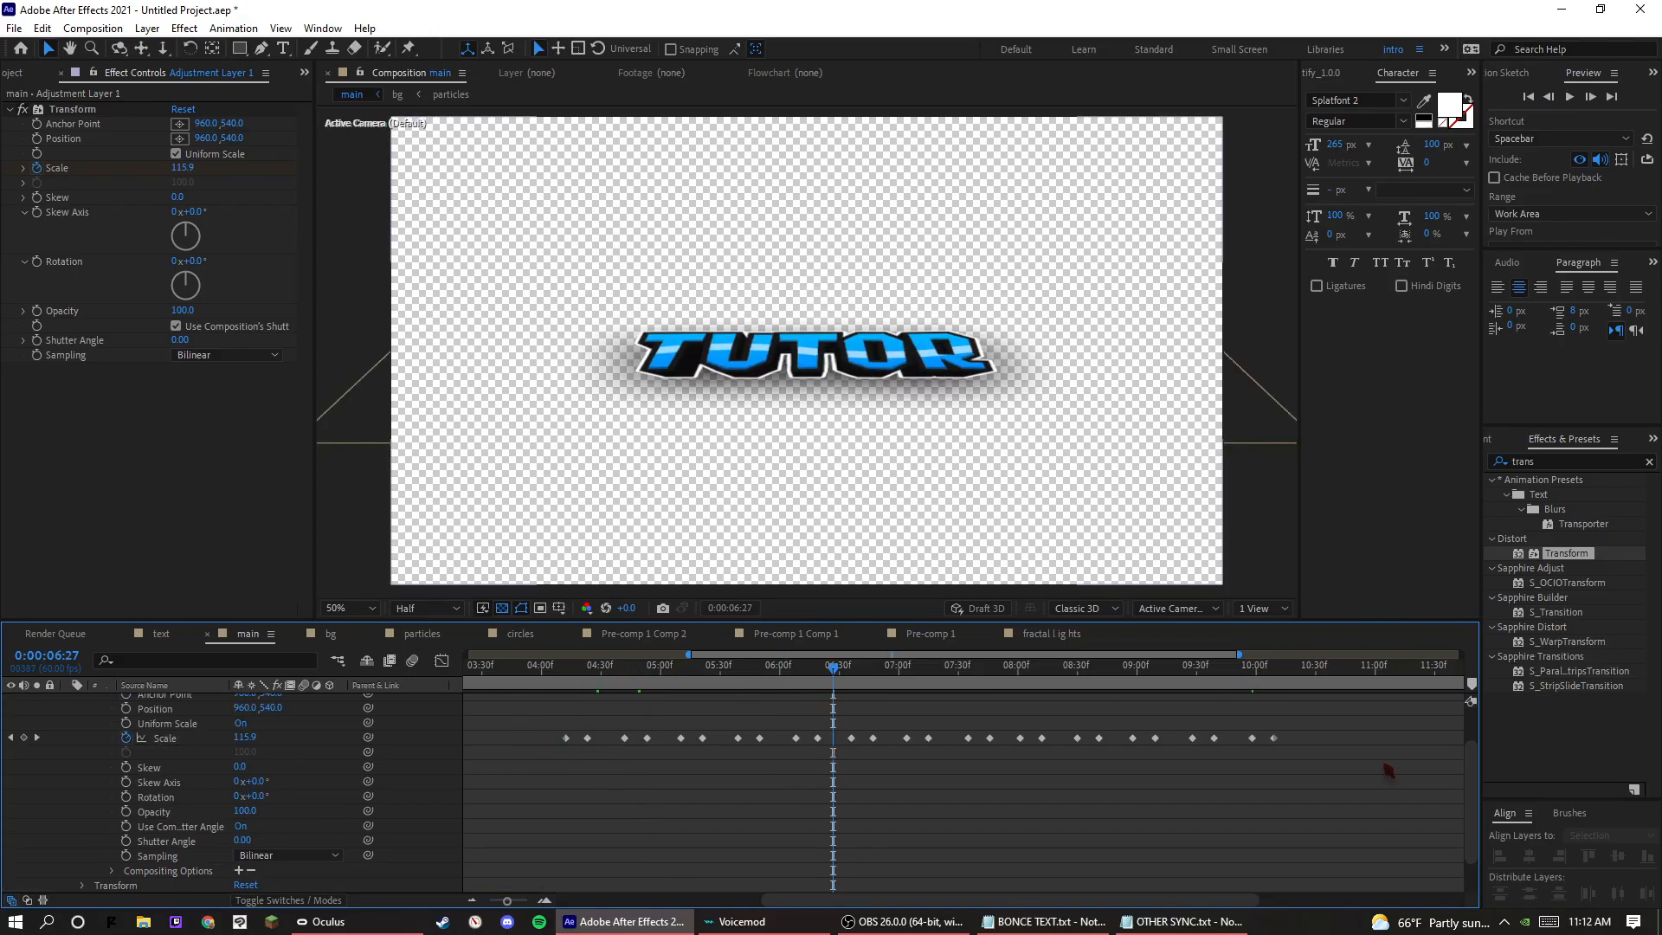
right_click(1298, 742)
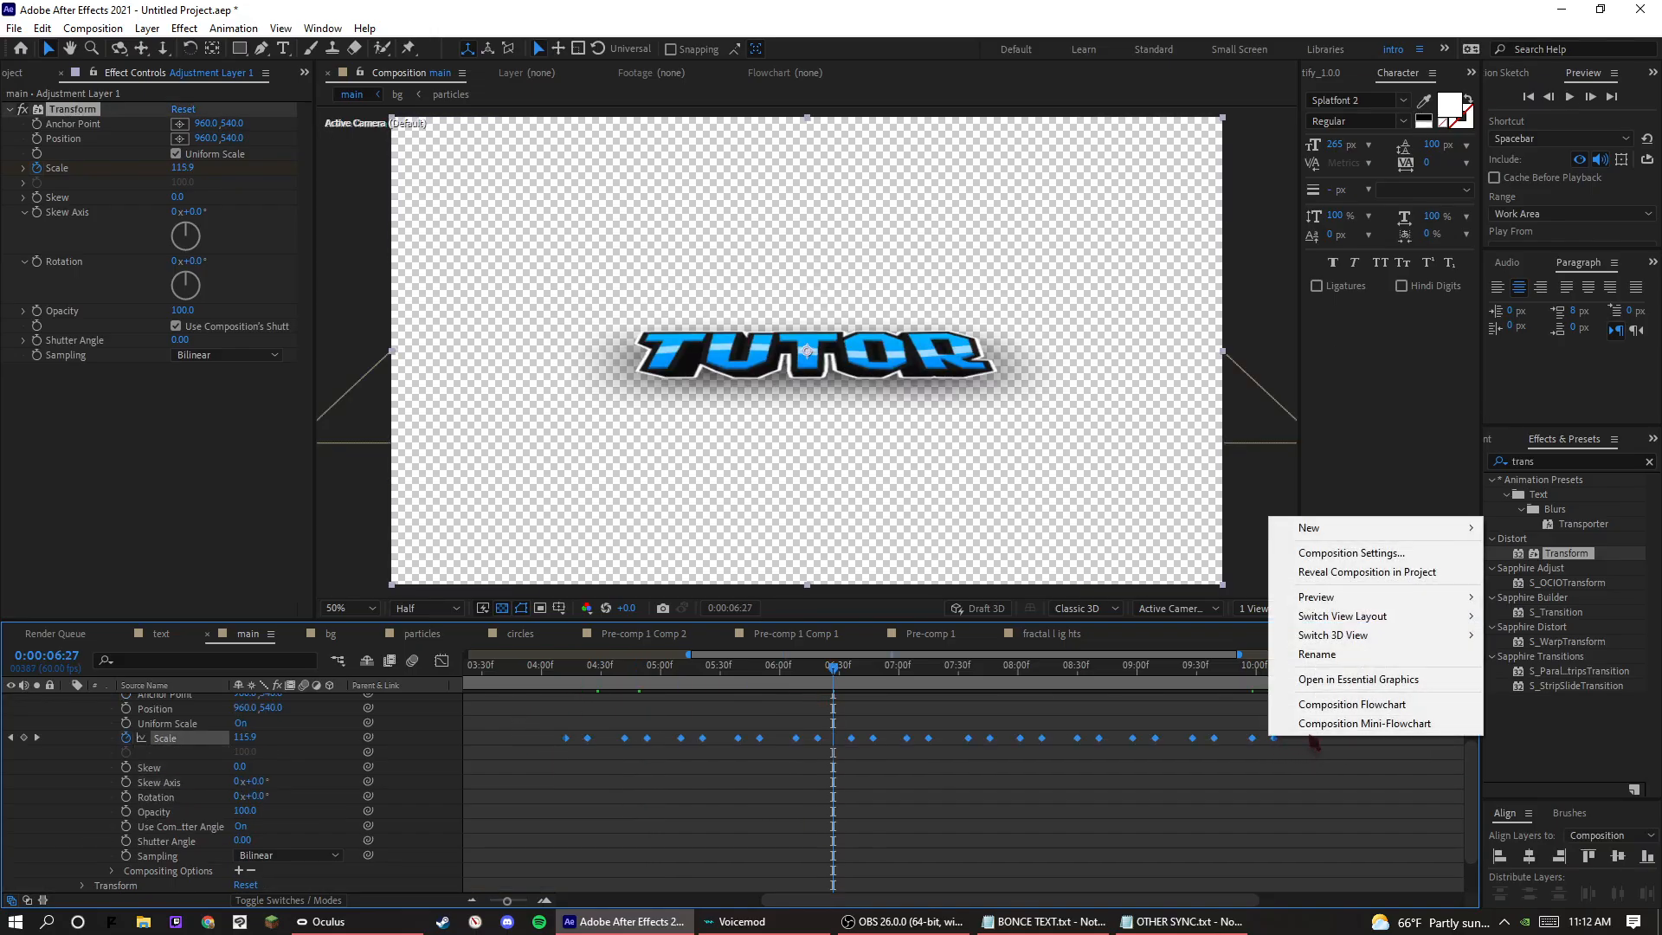
right_click(1042, 740)
mouse_move(1130, 736)
click(1281, 785)
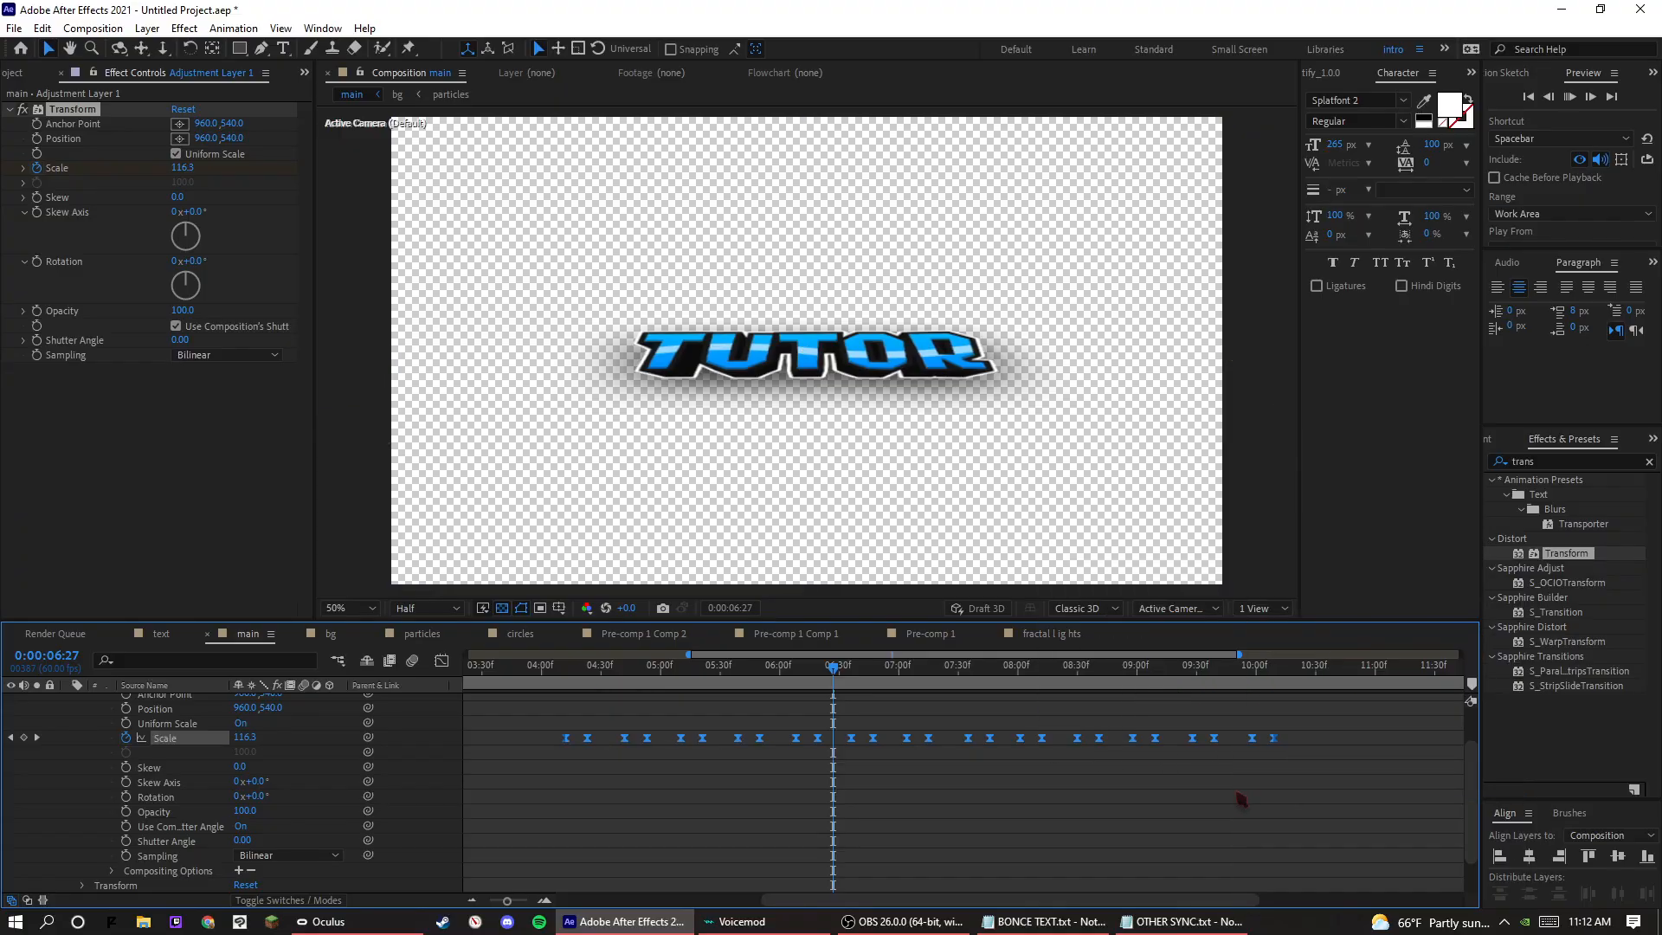
Play back the eased scale pulses on the text.
key(space)
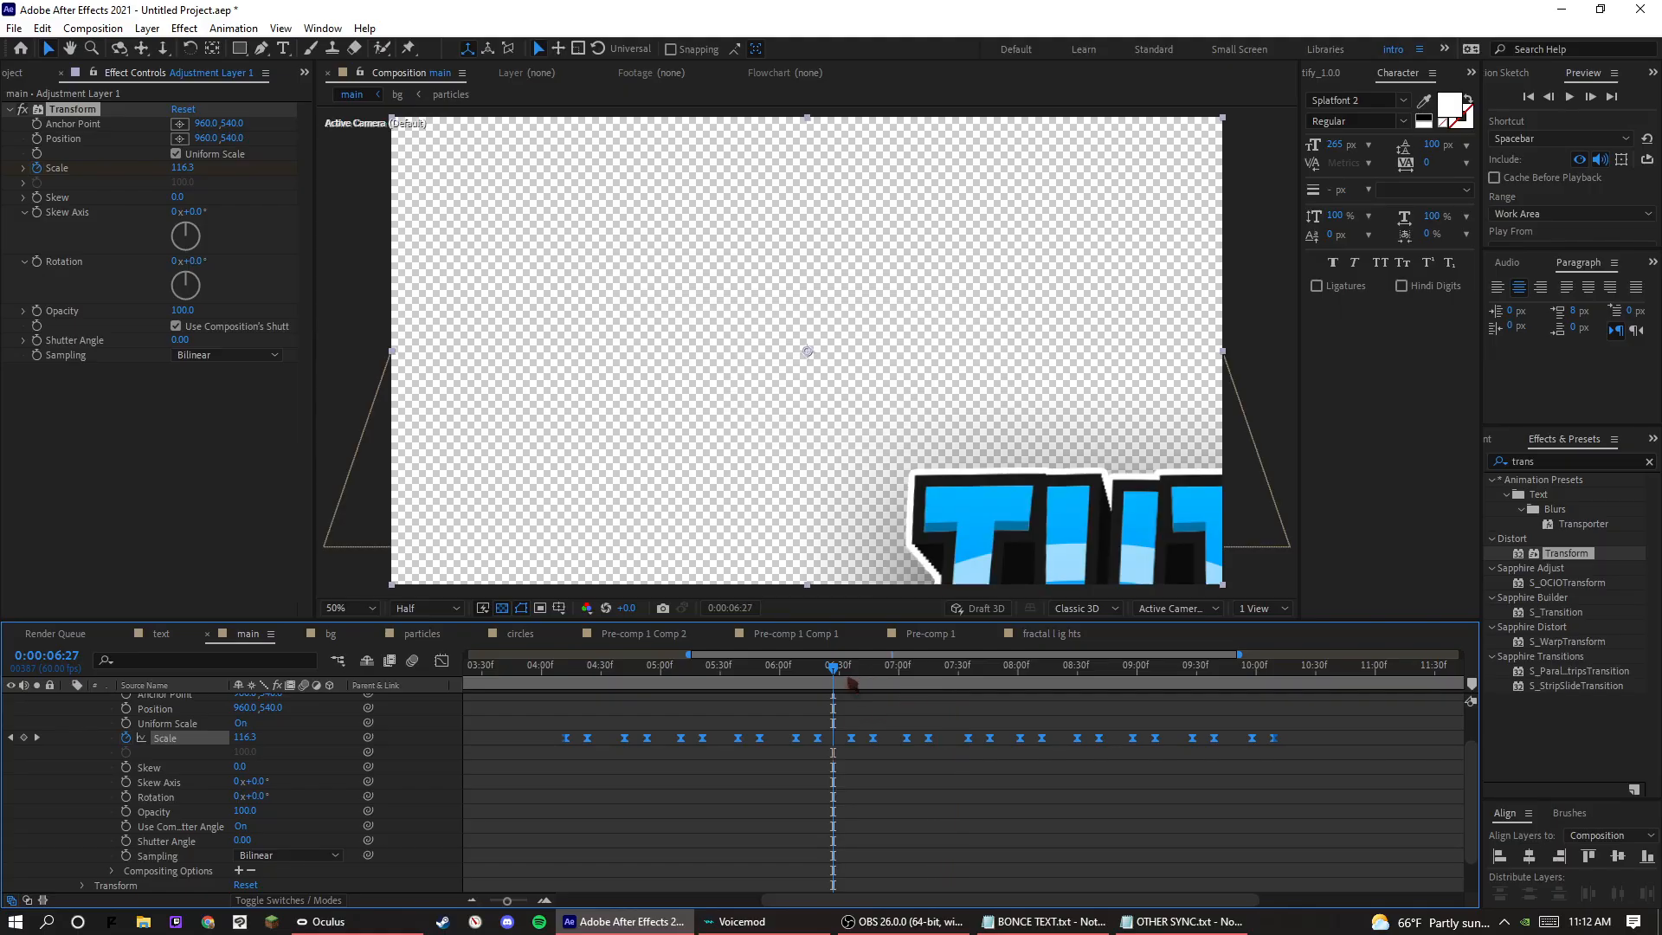
click(850, 680)
key(space)
drag(849, 681, 463, 677)
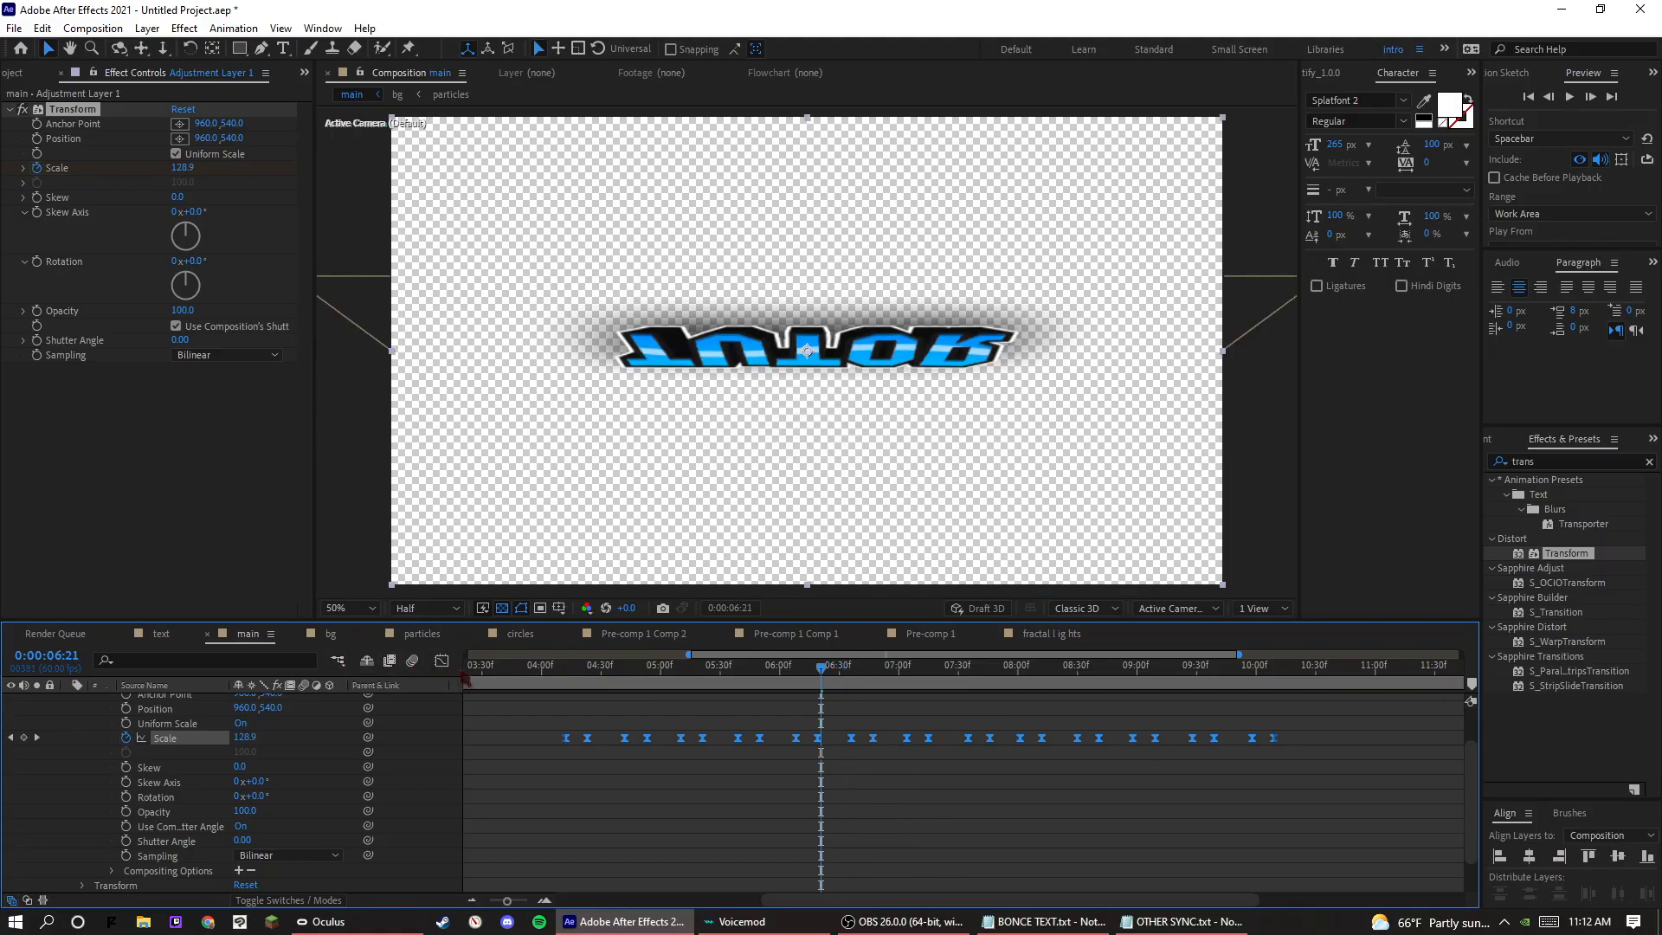
Open the Scale speed graph and shorten the outgoing handles of the first two pulses so they start at peak speed.
click(441, 660)
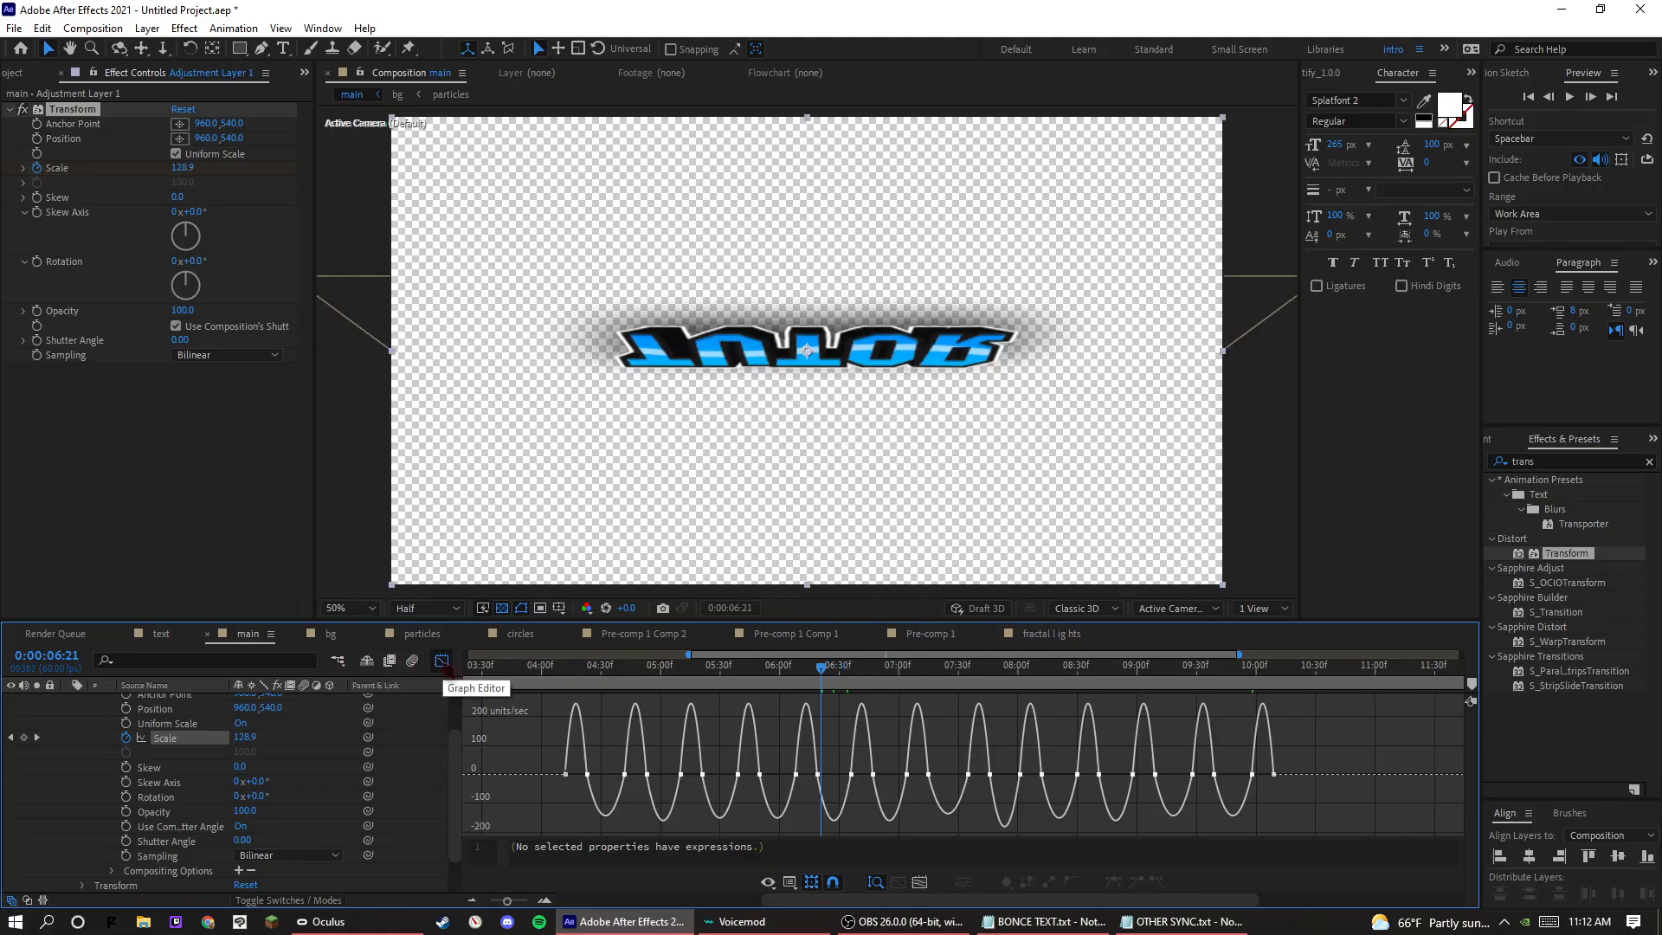
double_click(579, 788)
drag(571, 776, 629, 778)
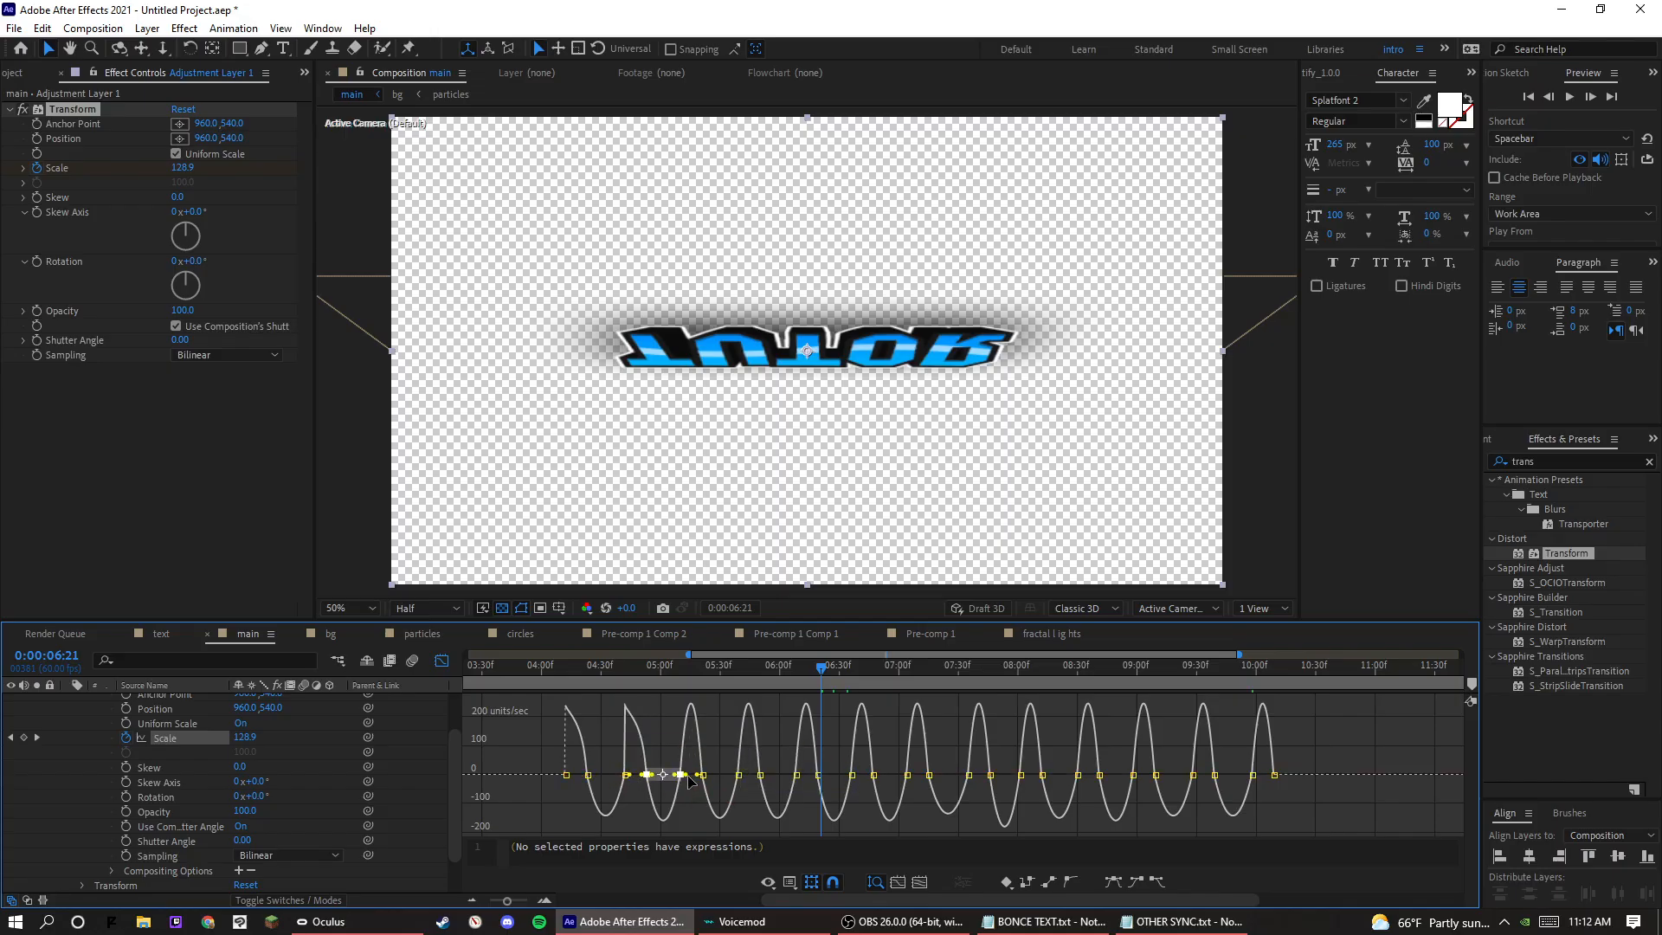
Try adjusting the speed handles of all Scale keyframes at once, and undo the change.
drag(522, 759, 1452, 756)
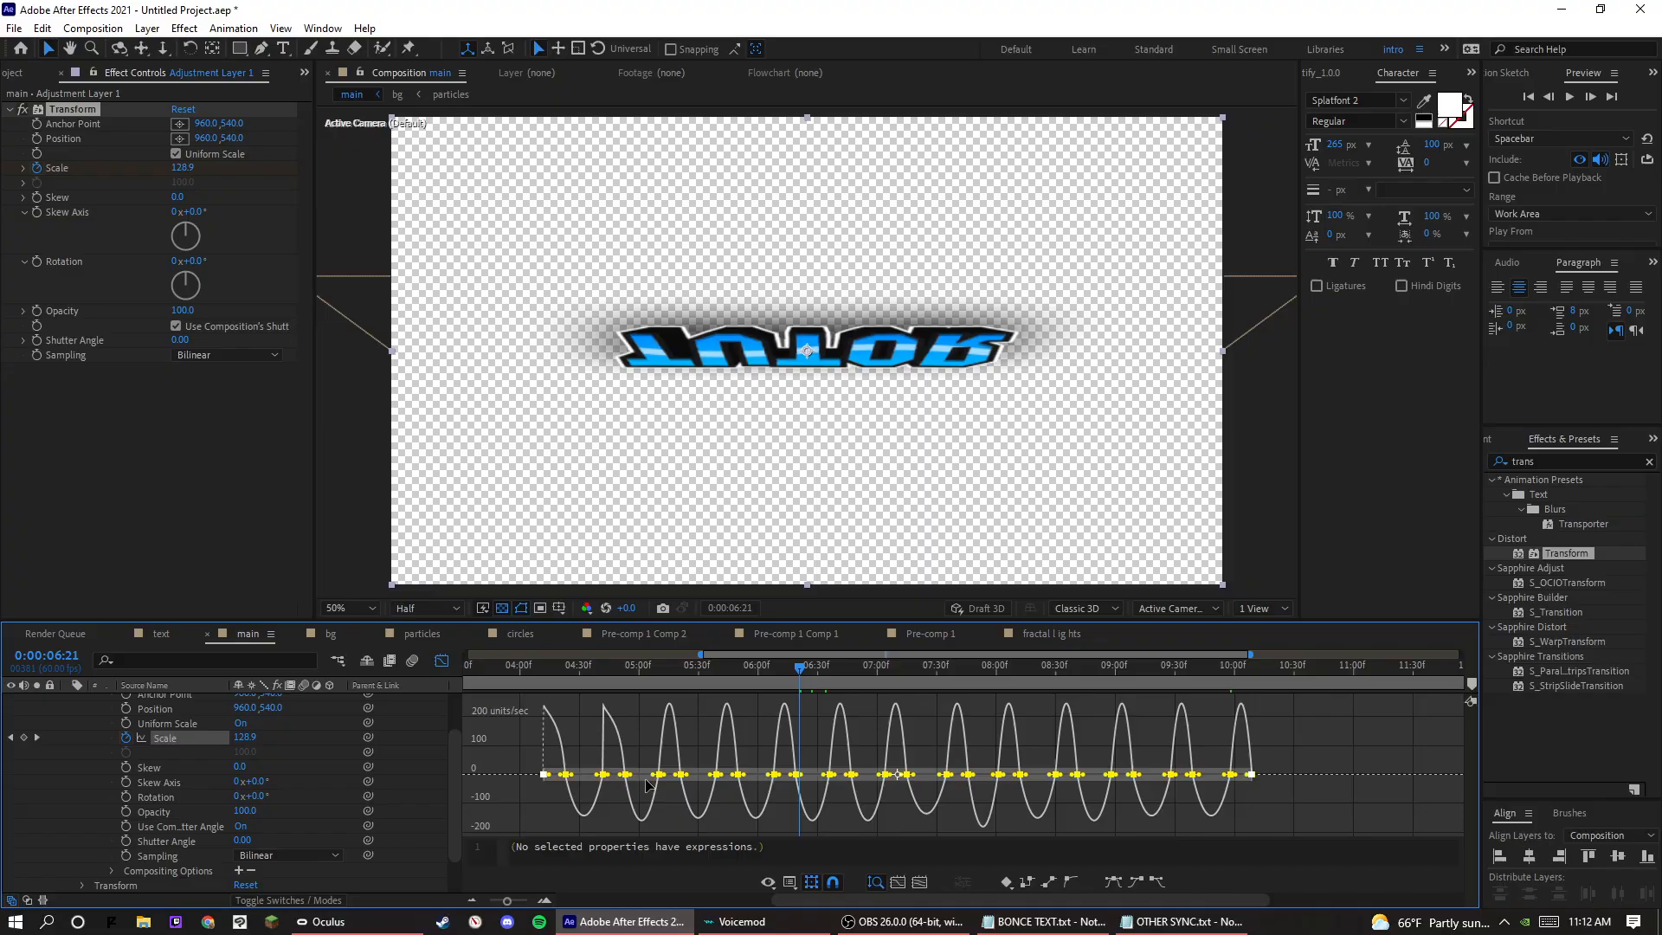
drag(633, 776, 631, 776)
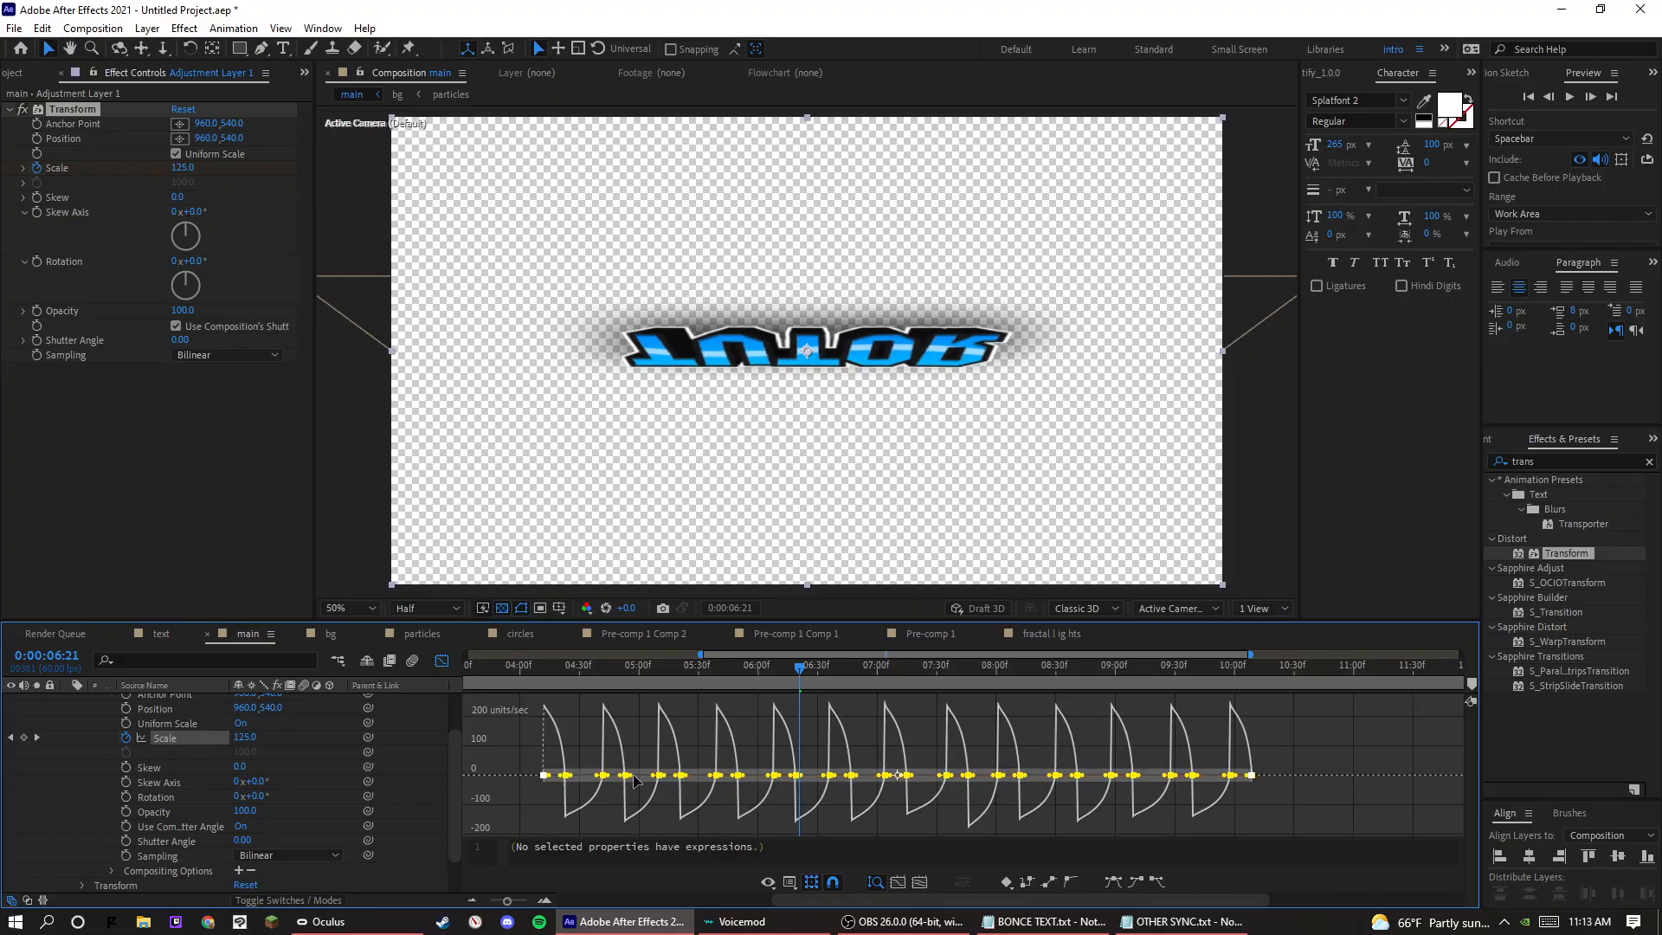
key(ctrl+z)
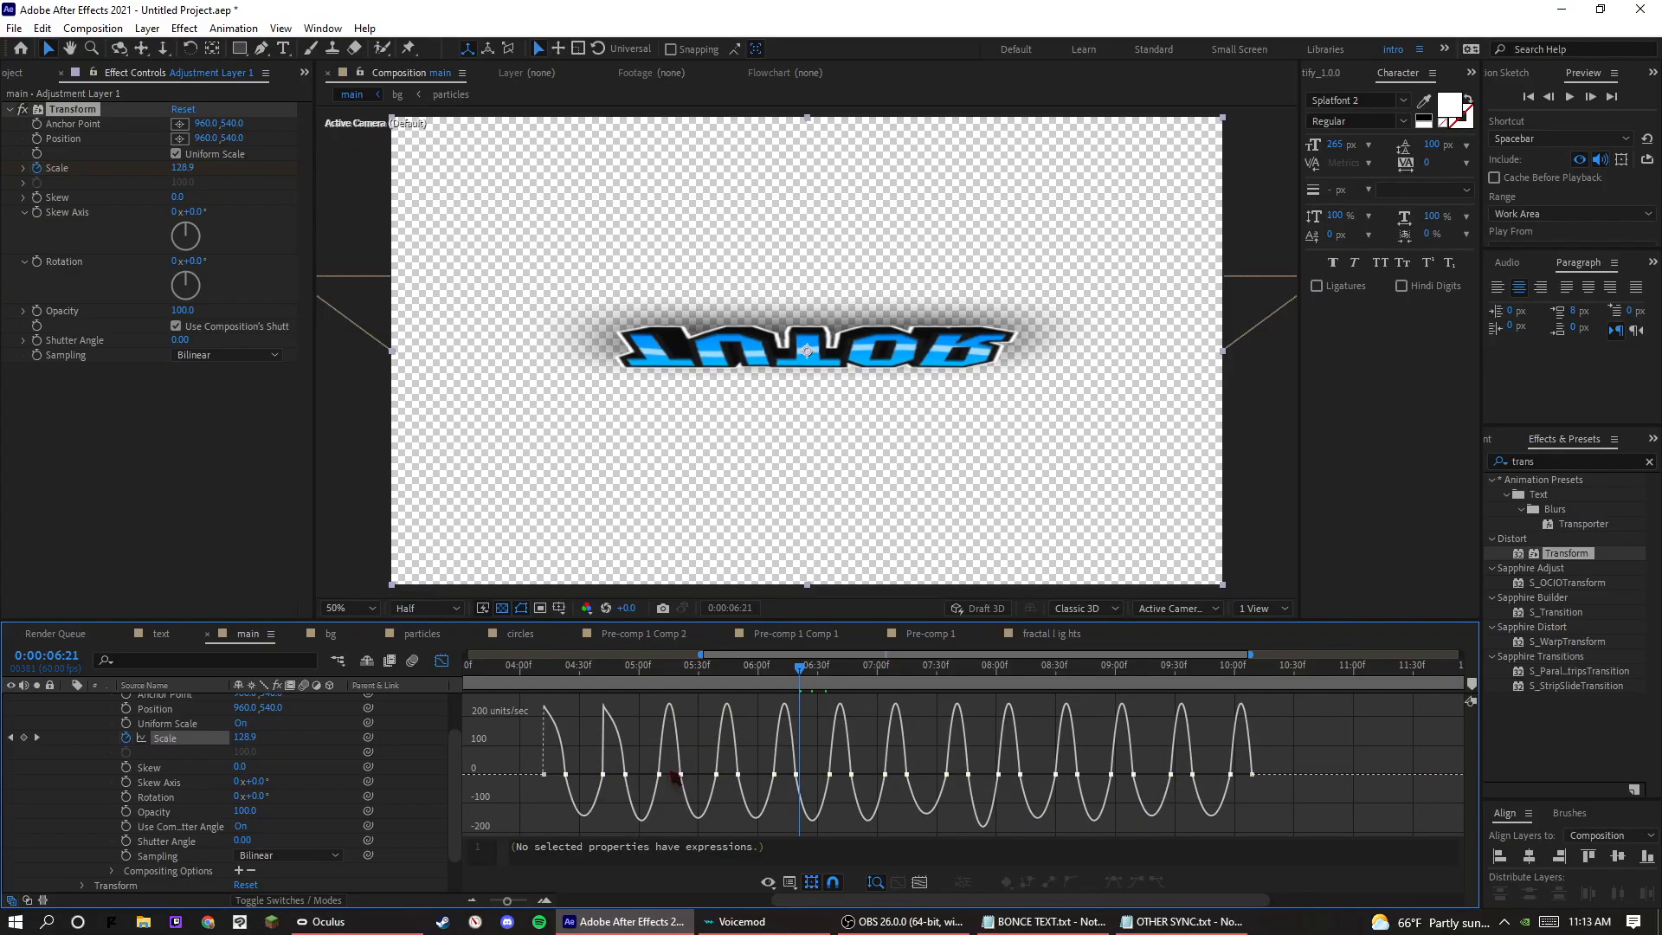
Shorten the outgoing speed handles of the remaining Scale pulses so each starts at peak speed, and play back the result.
click(660, 775)
drag(663, 778, 760, 781)
click(775, 775)
click(831, 776)
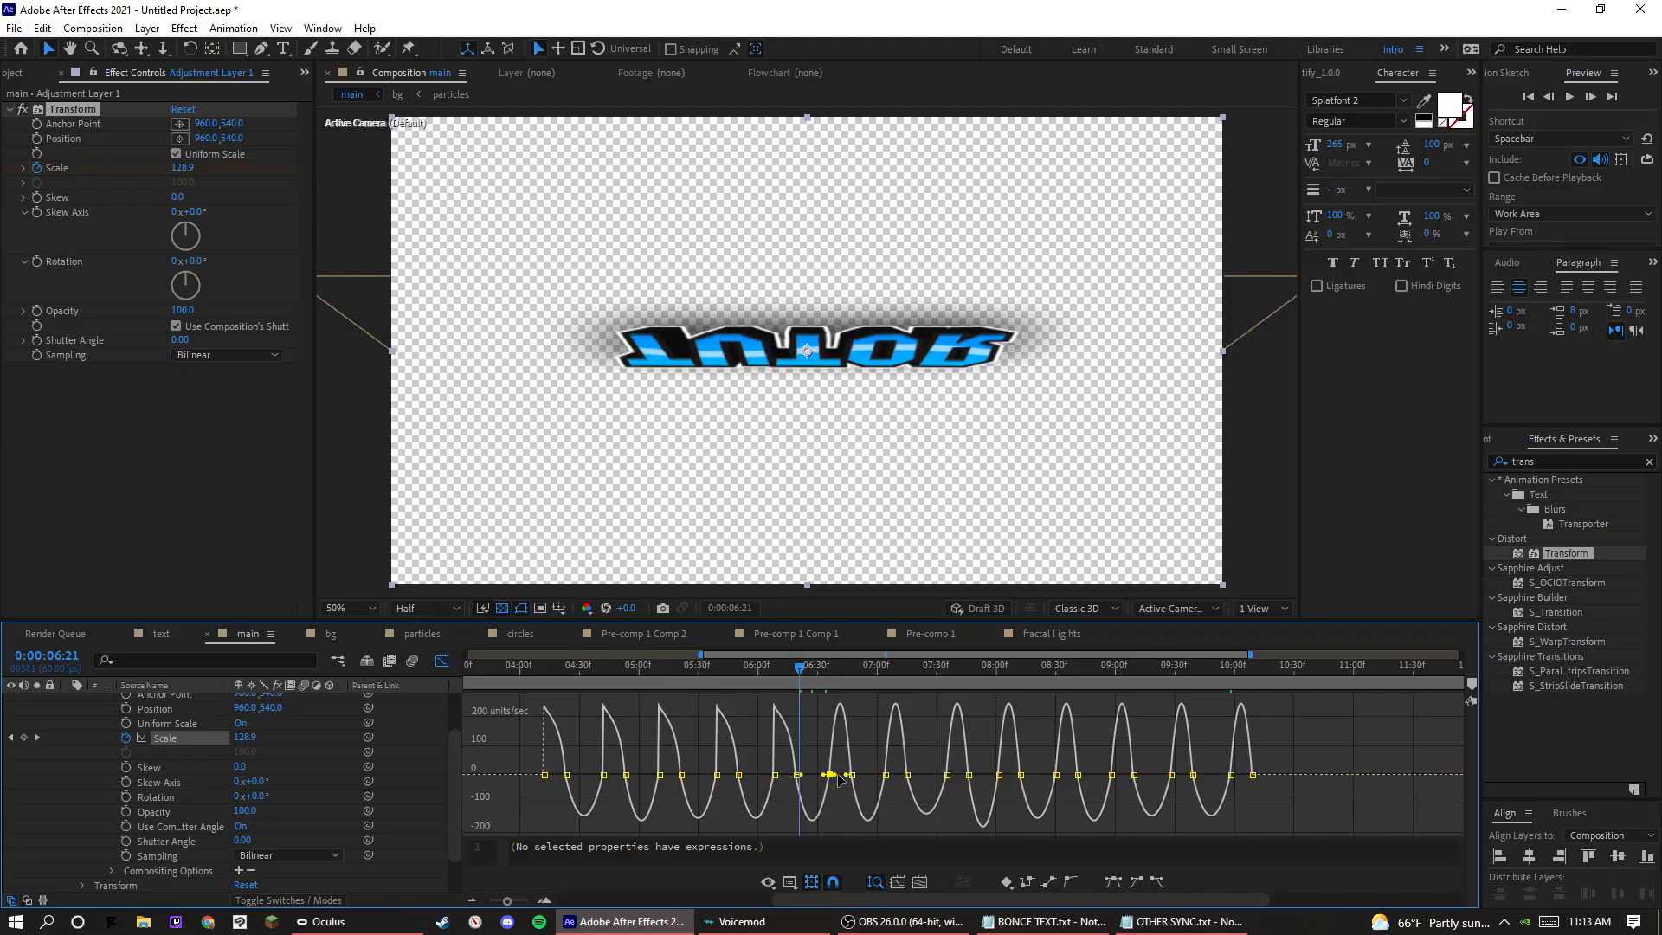
click(884, 775)
drag(889, 775, 1159, 780)
click(946, 777)
click(945, 776)
click(998, 776)
click(1056, 775)
click(1112, 776)
click(1171, 776)
click(1231, 776)
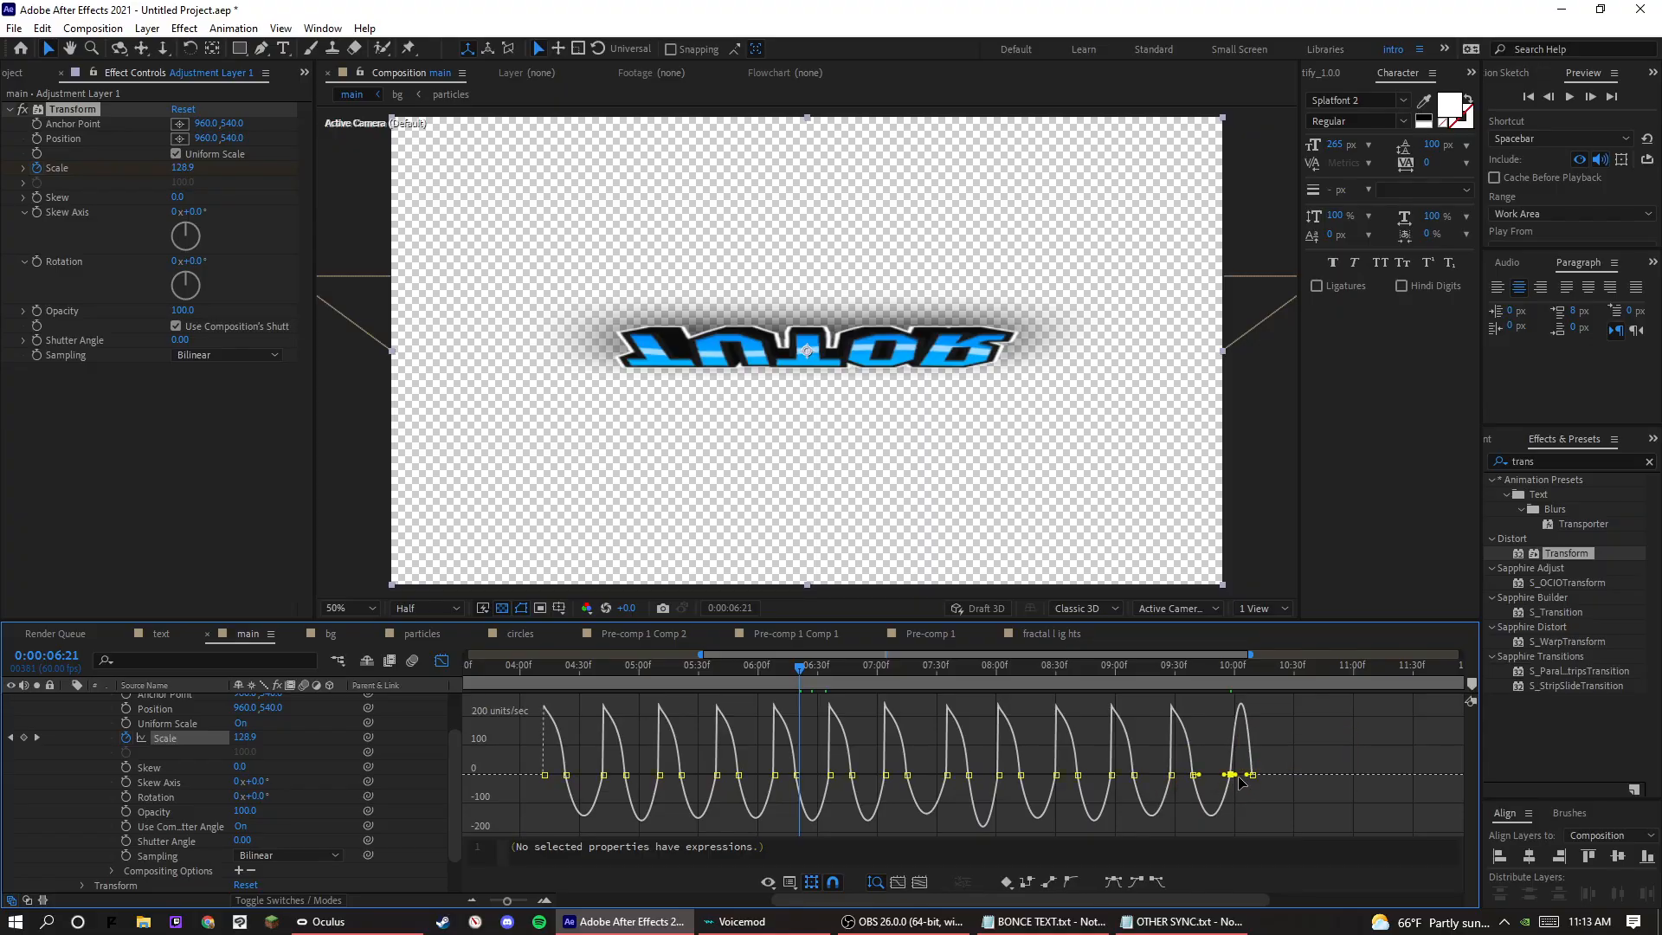
key(space)
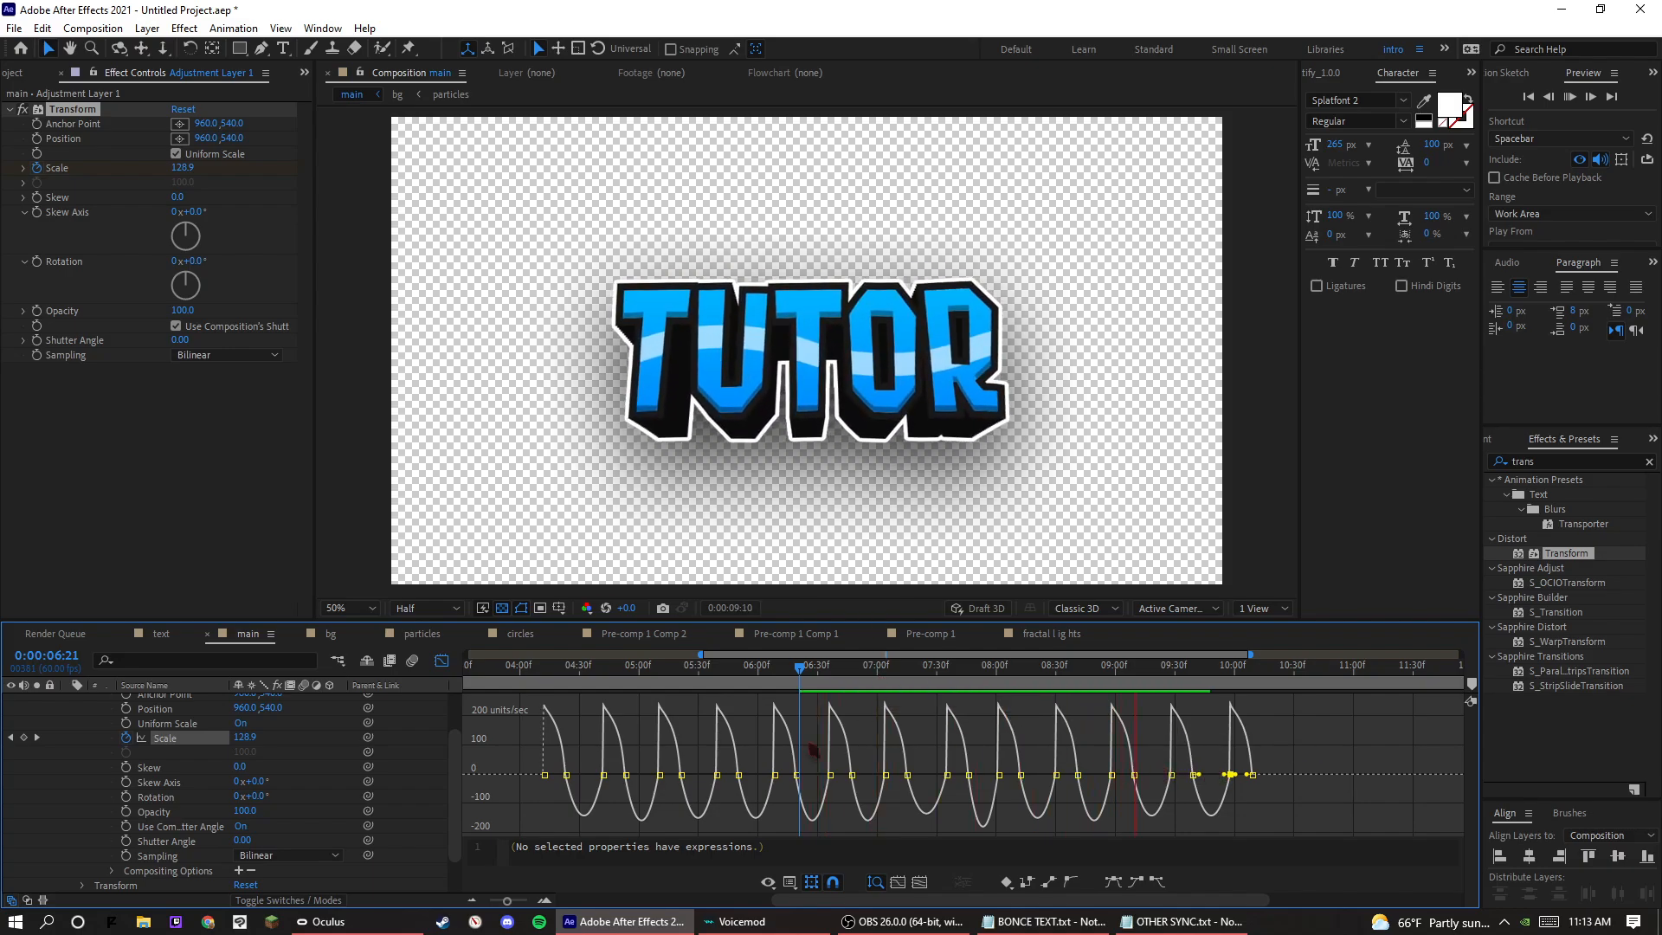
key(space)
click(567, 775)
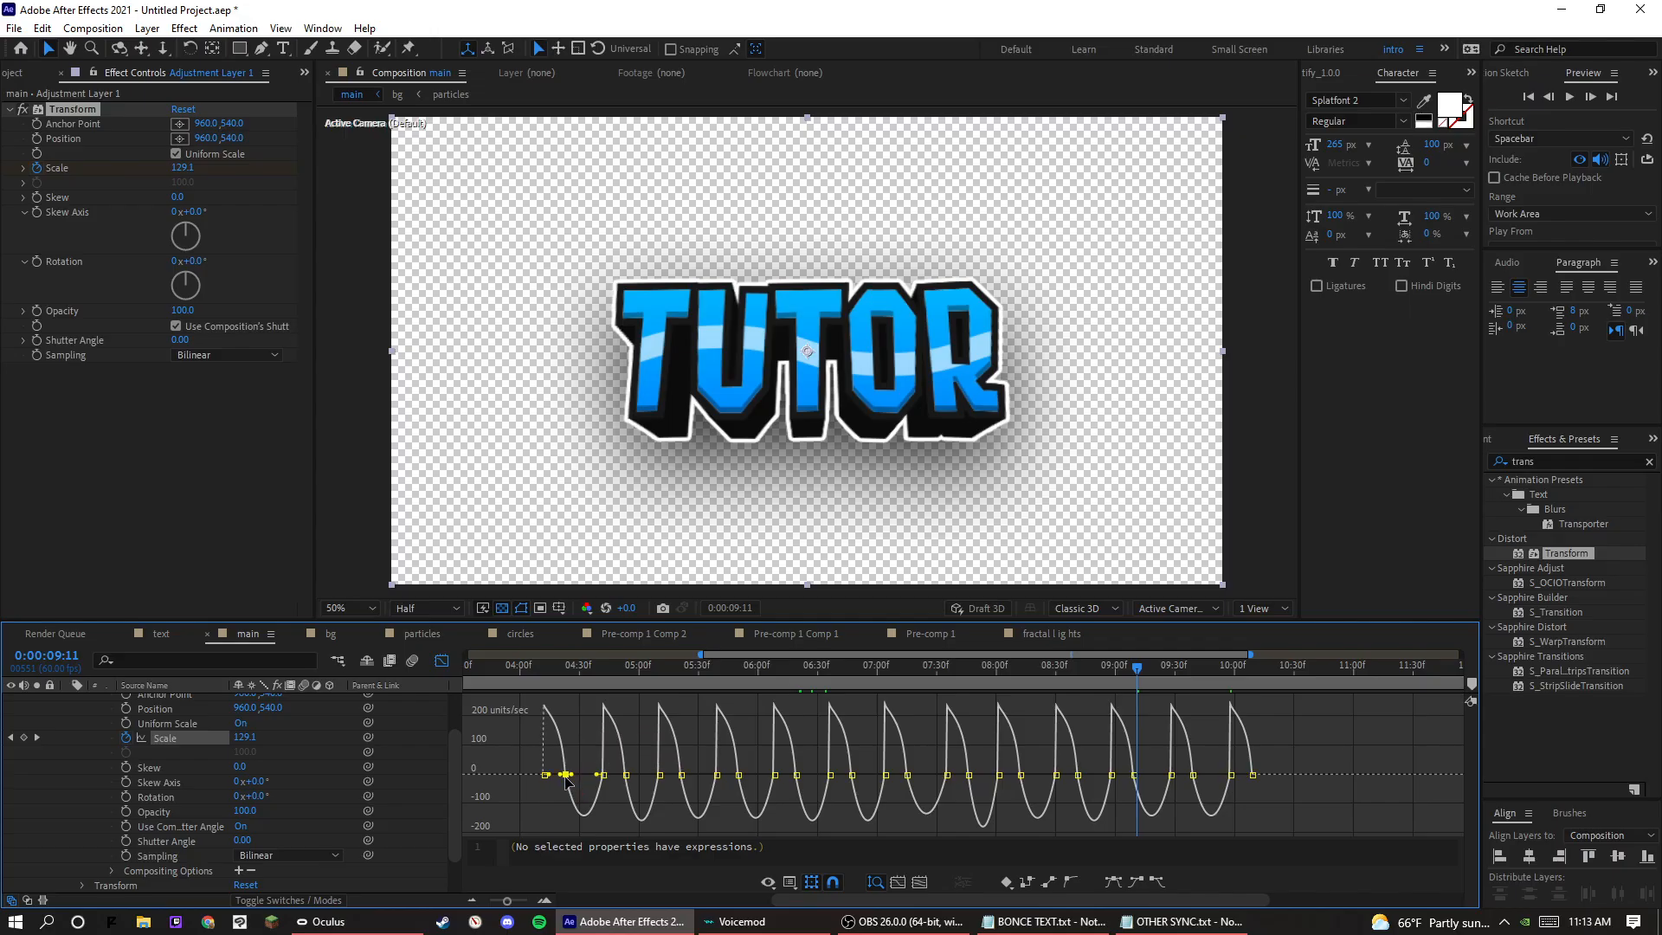
drag(539, 807, 1215, 776)
key(ctrl+z)
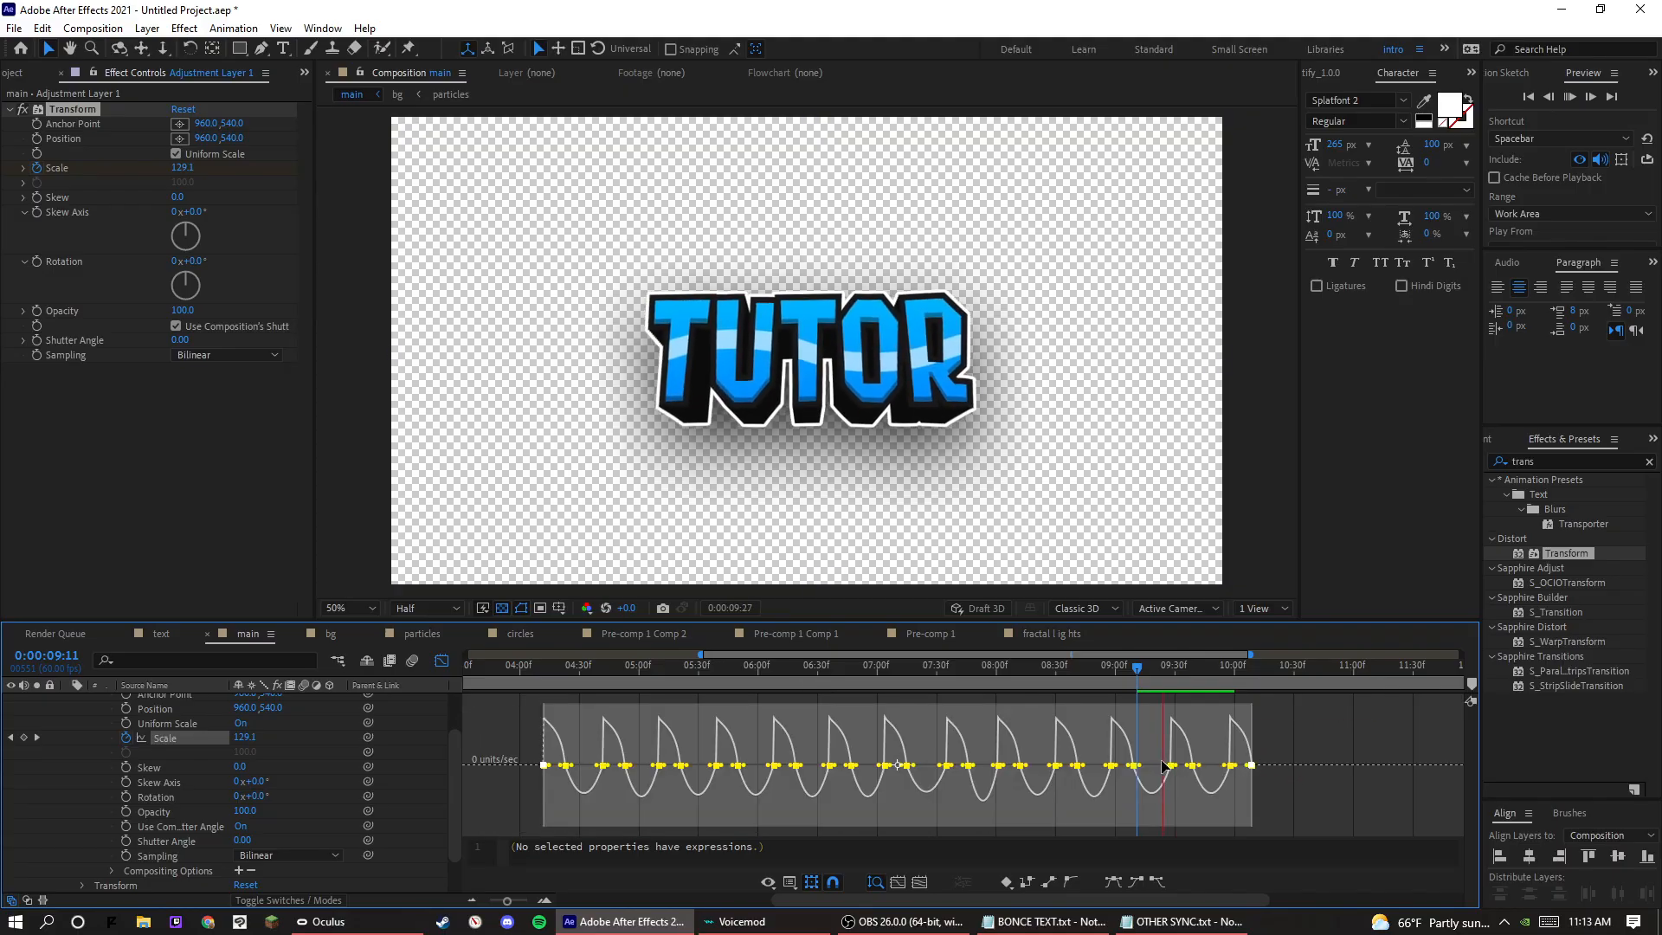
Play back the sharpened scale pulses from just before the first beat and return the timeline to the keyframe view.
click(561, 666)
click(539, 668)
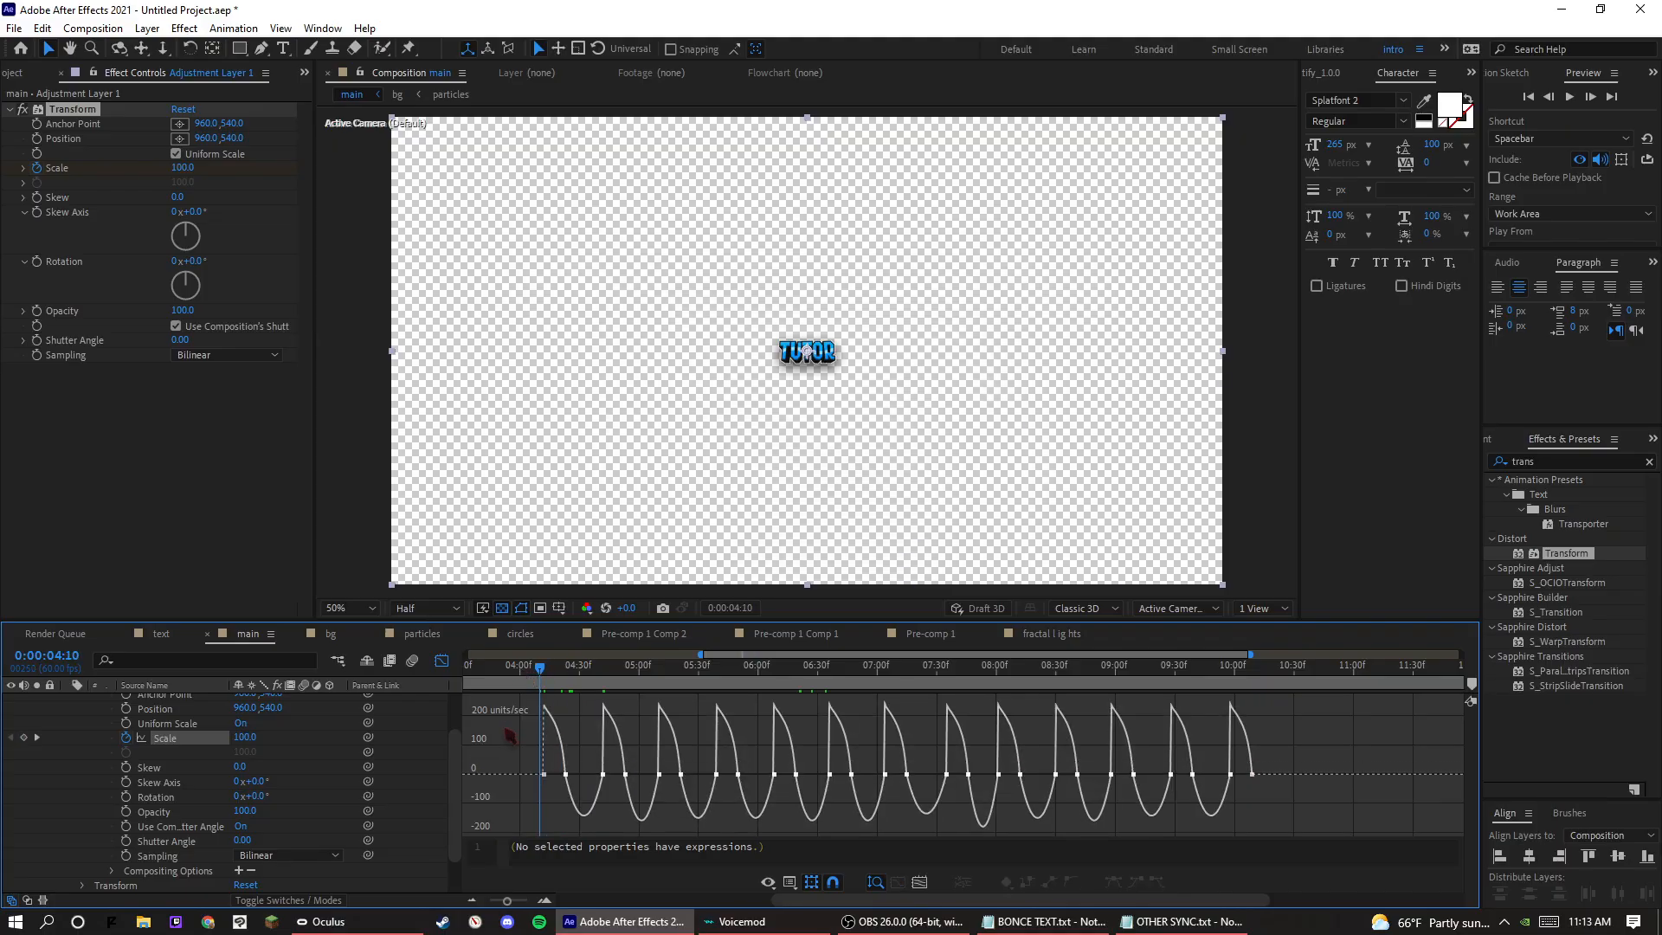
key(space)
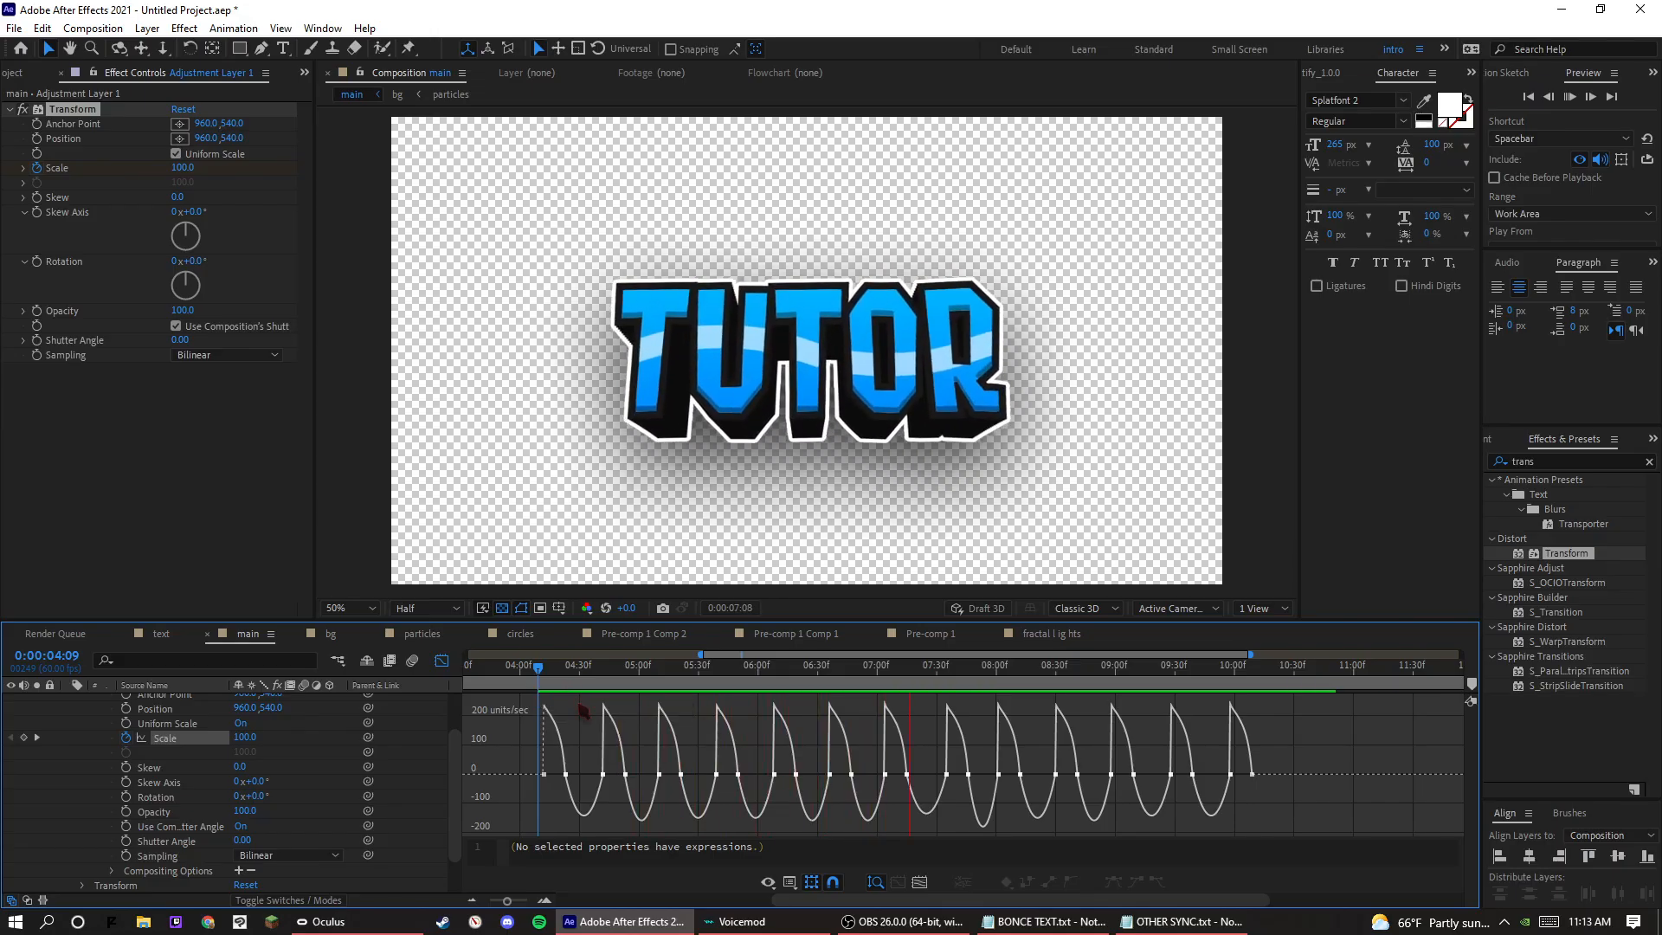
key(space)
scroll(194, 790, up, 2)
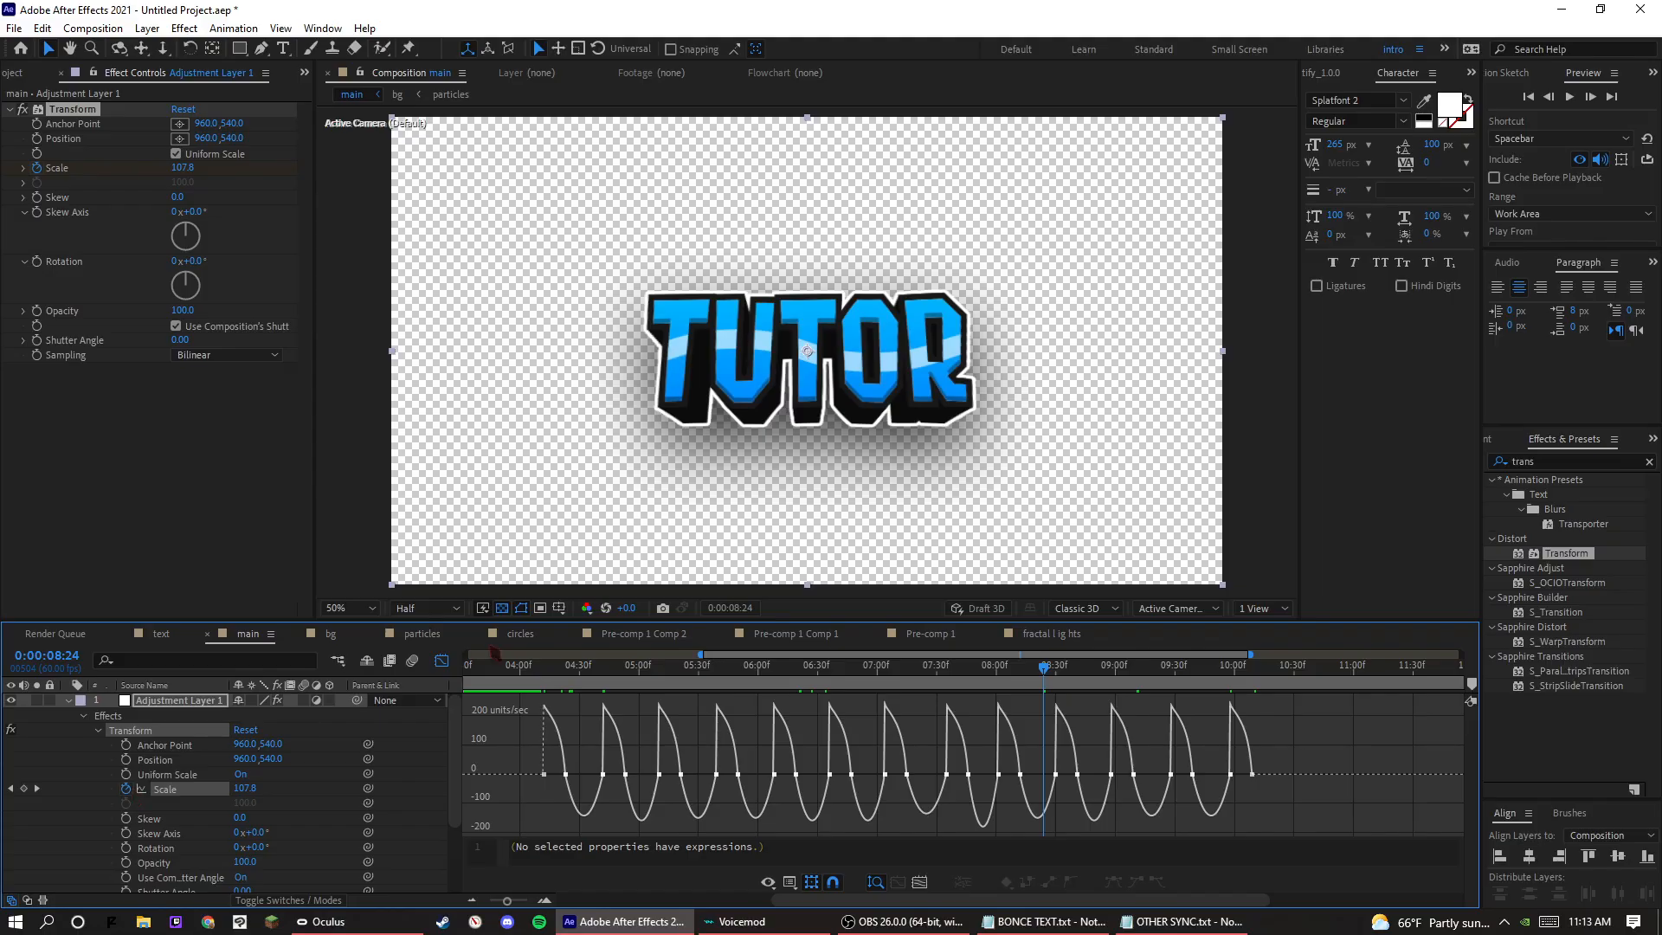
click(441, 660)
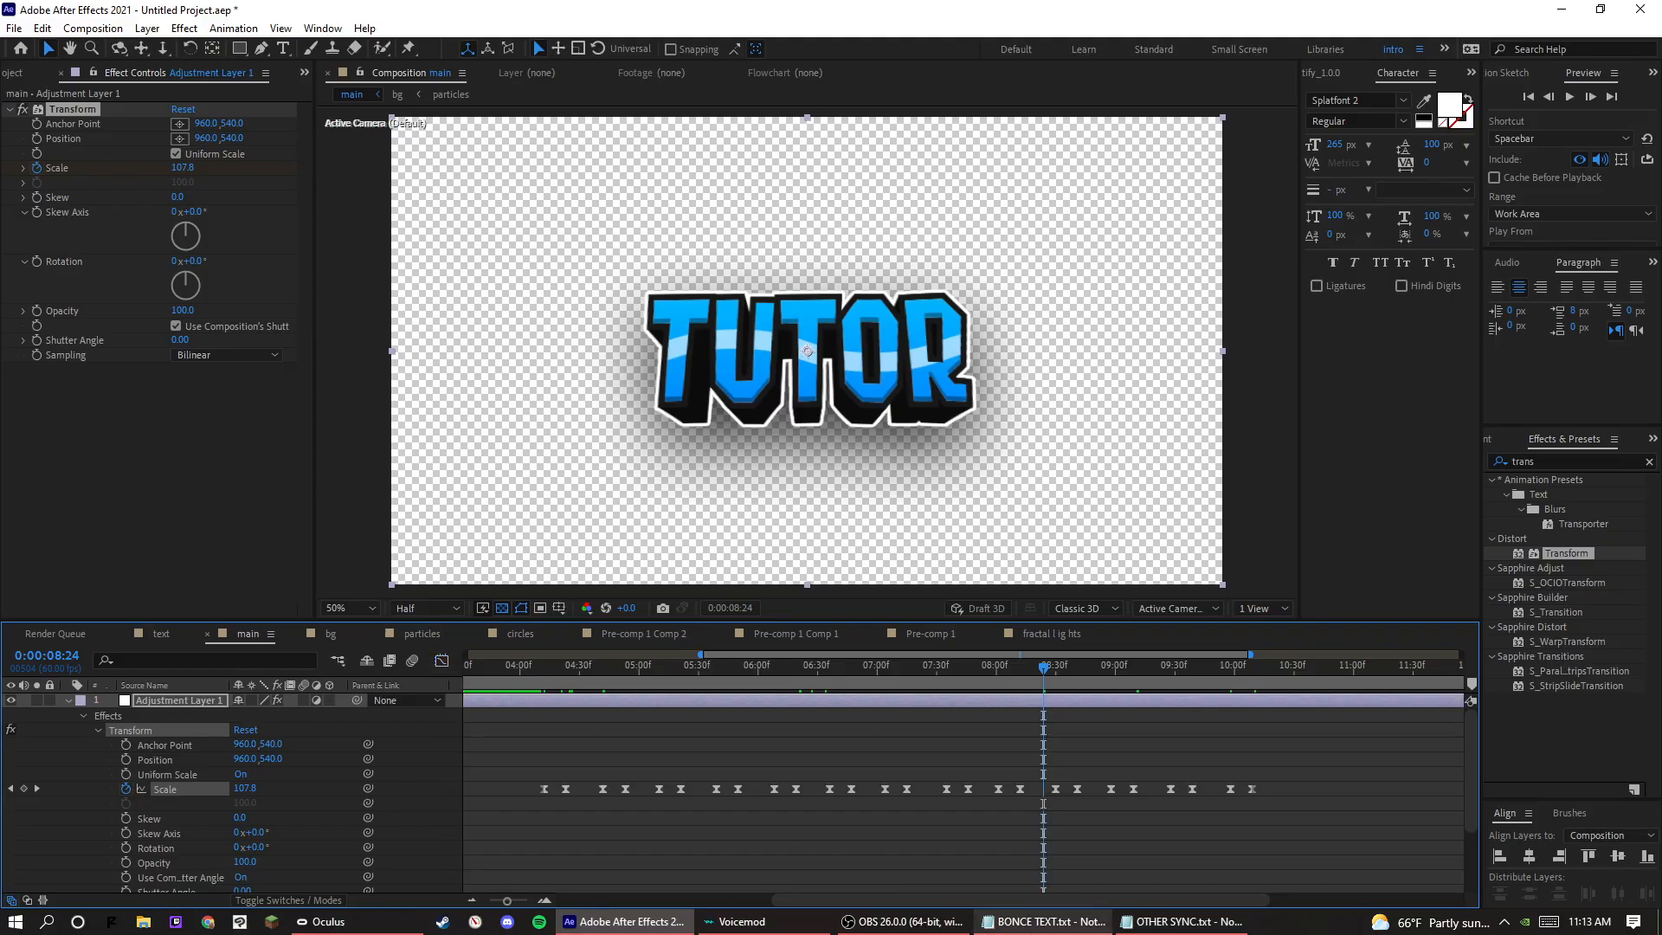
Open the OTHER SYNC.txt notes and copy the position wiggle expression.
mouse_move(1182, 921)
click(1188, 854)
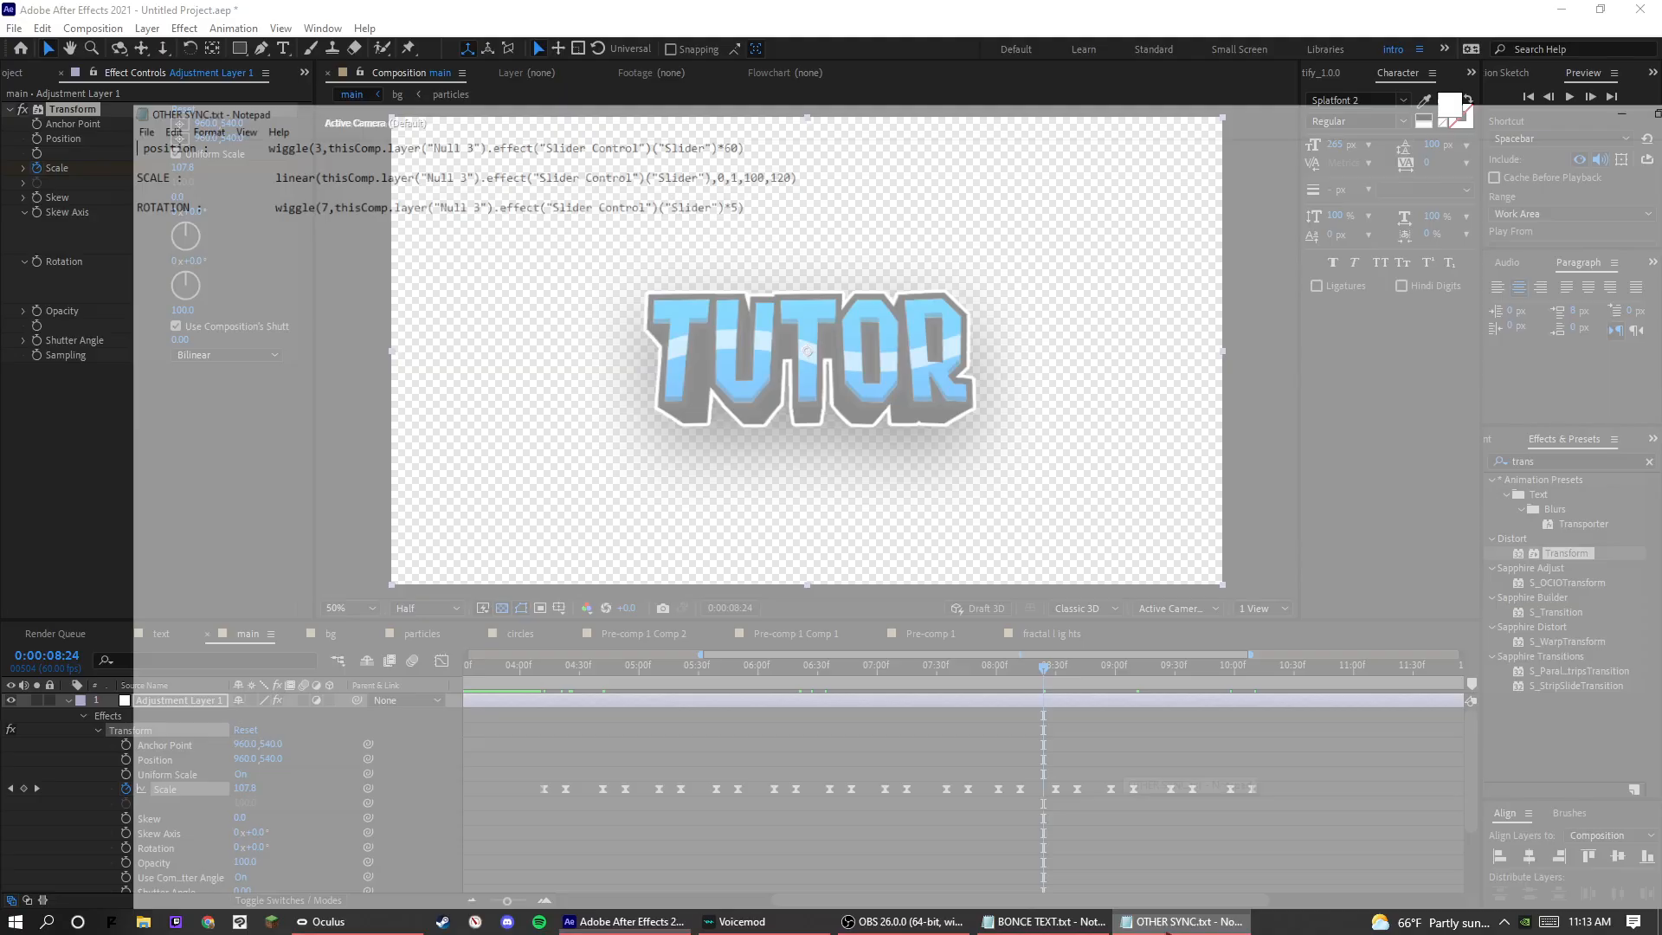
drag(290, 9, 407, 127)
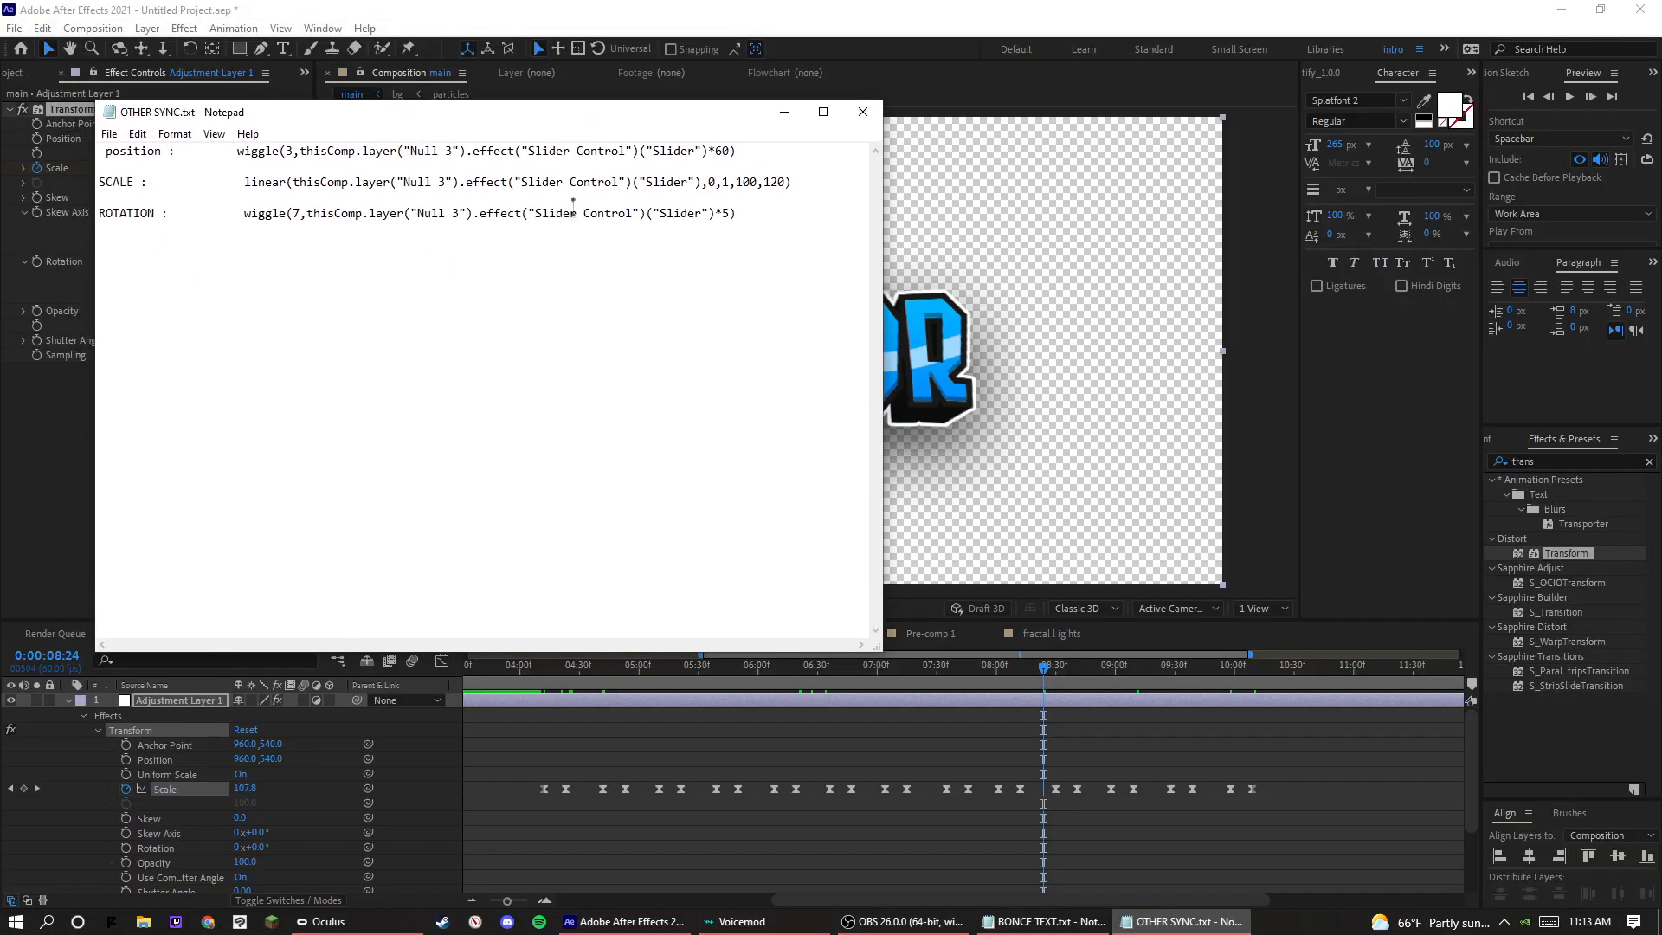
drag(802, 186, 589, 216)
drag(738, 151, 208, 98)
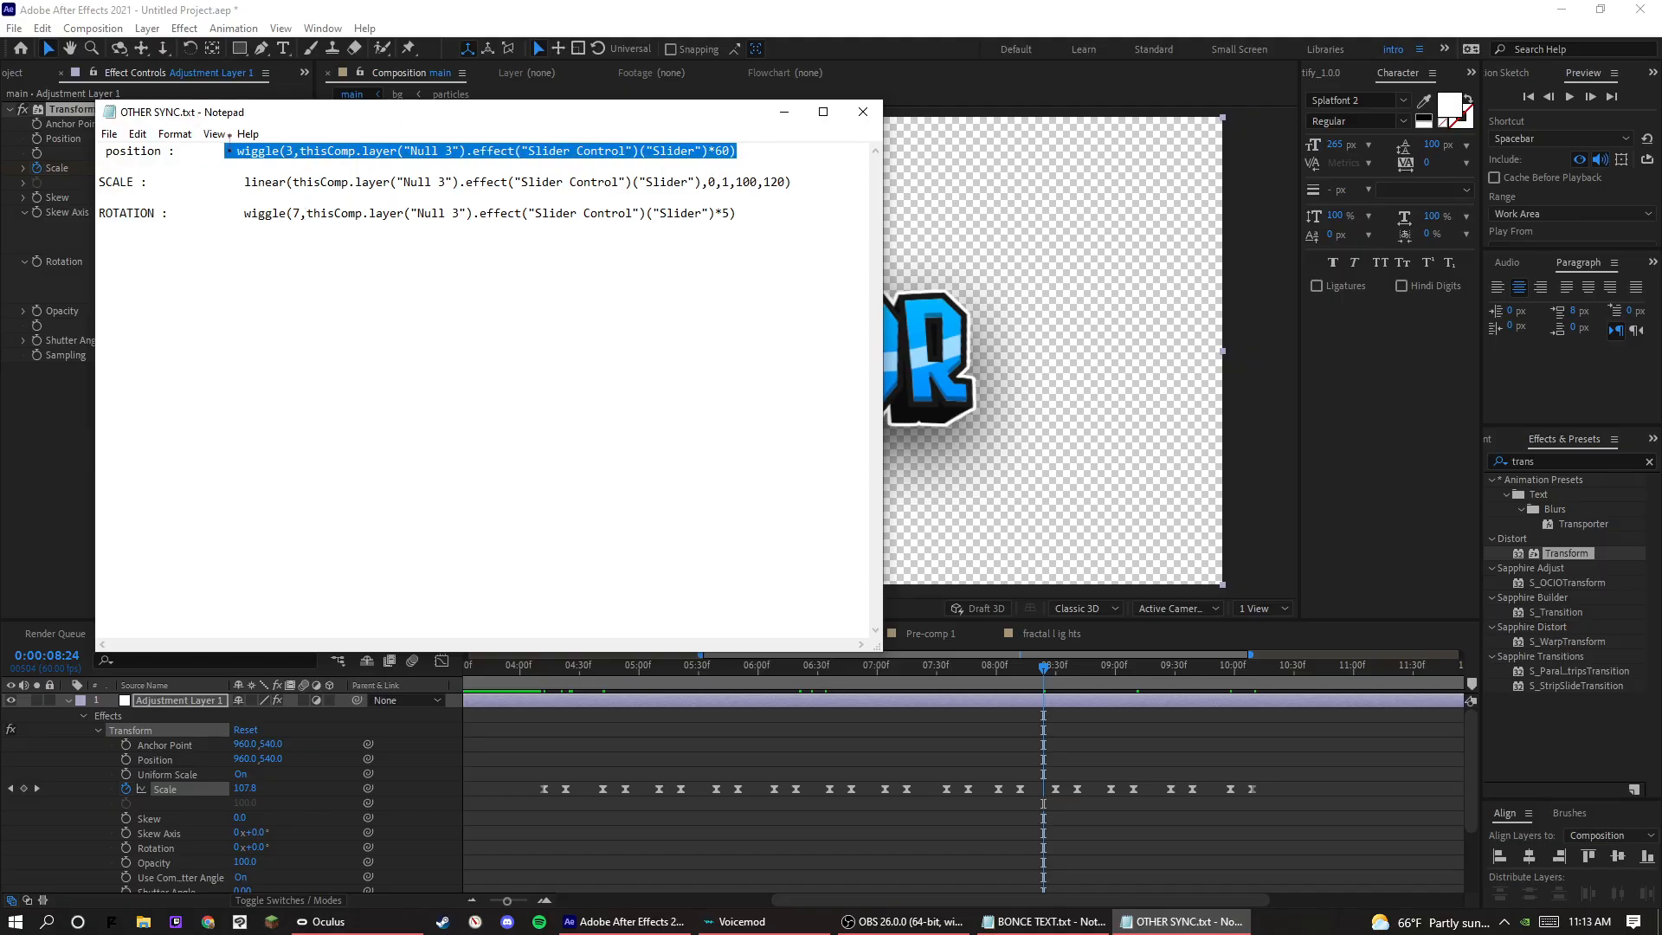
click(238, 152)
key(shift+End)
key(ctrl+c)
Add the copied wiggle expression to the Transform effect's Position on the adjustment layer, with its frequency set to 1.
click(195, 787)
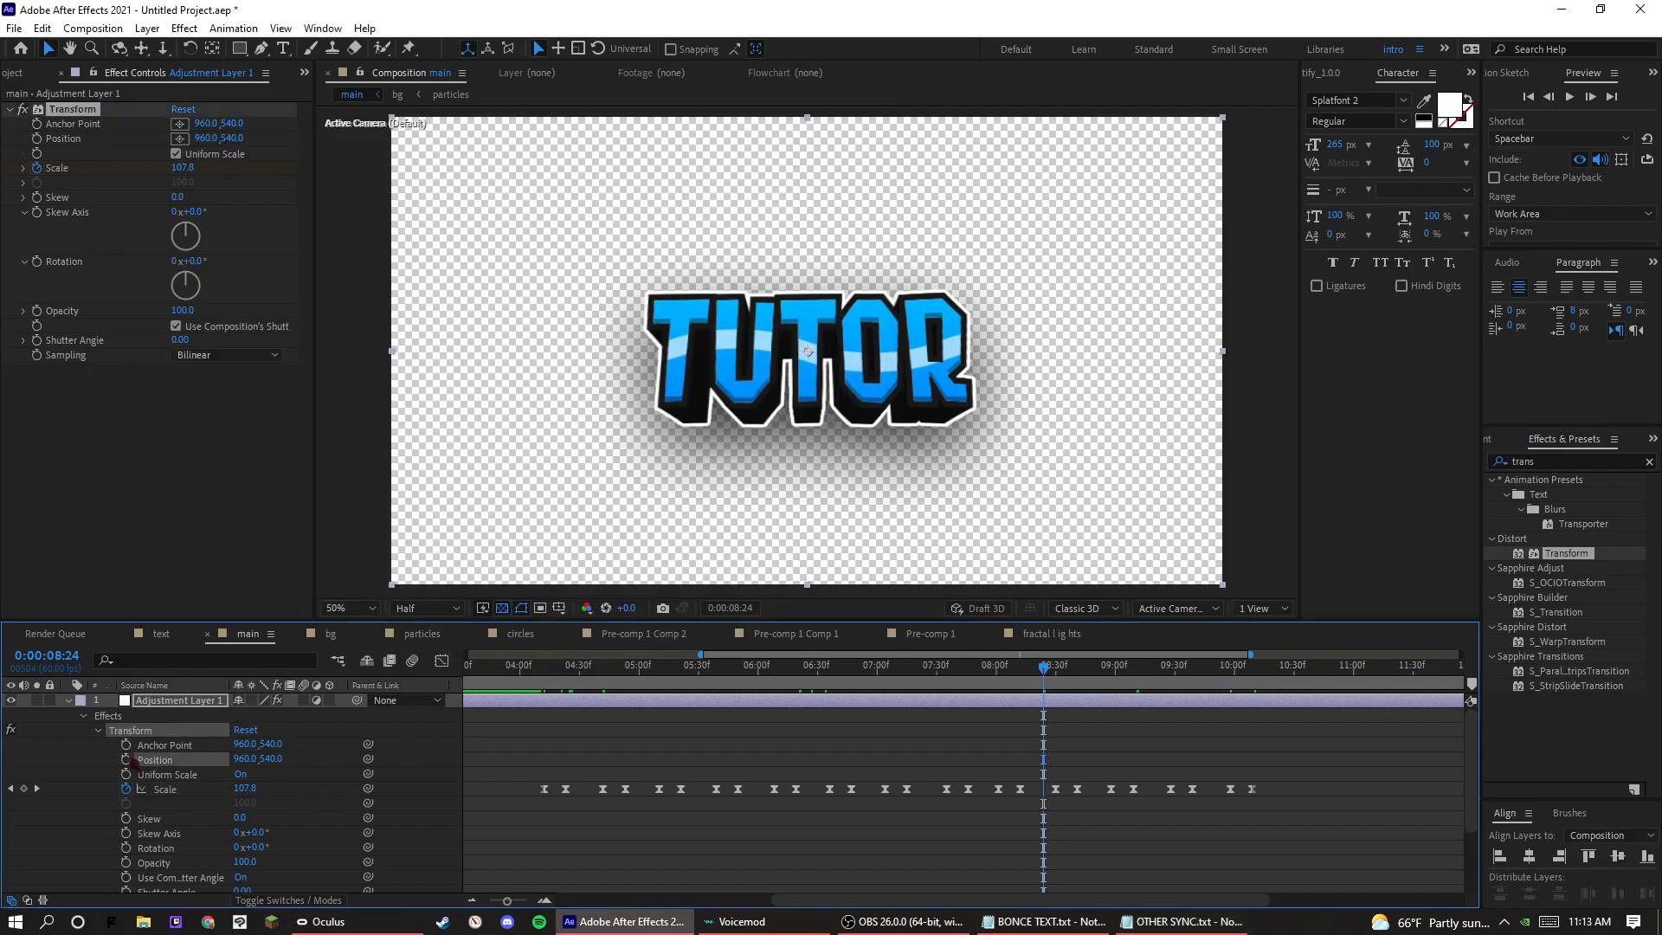
alt+click(126, 759)
key(ctrl+v)
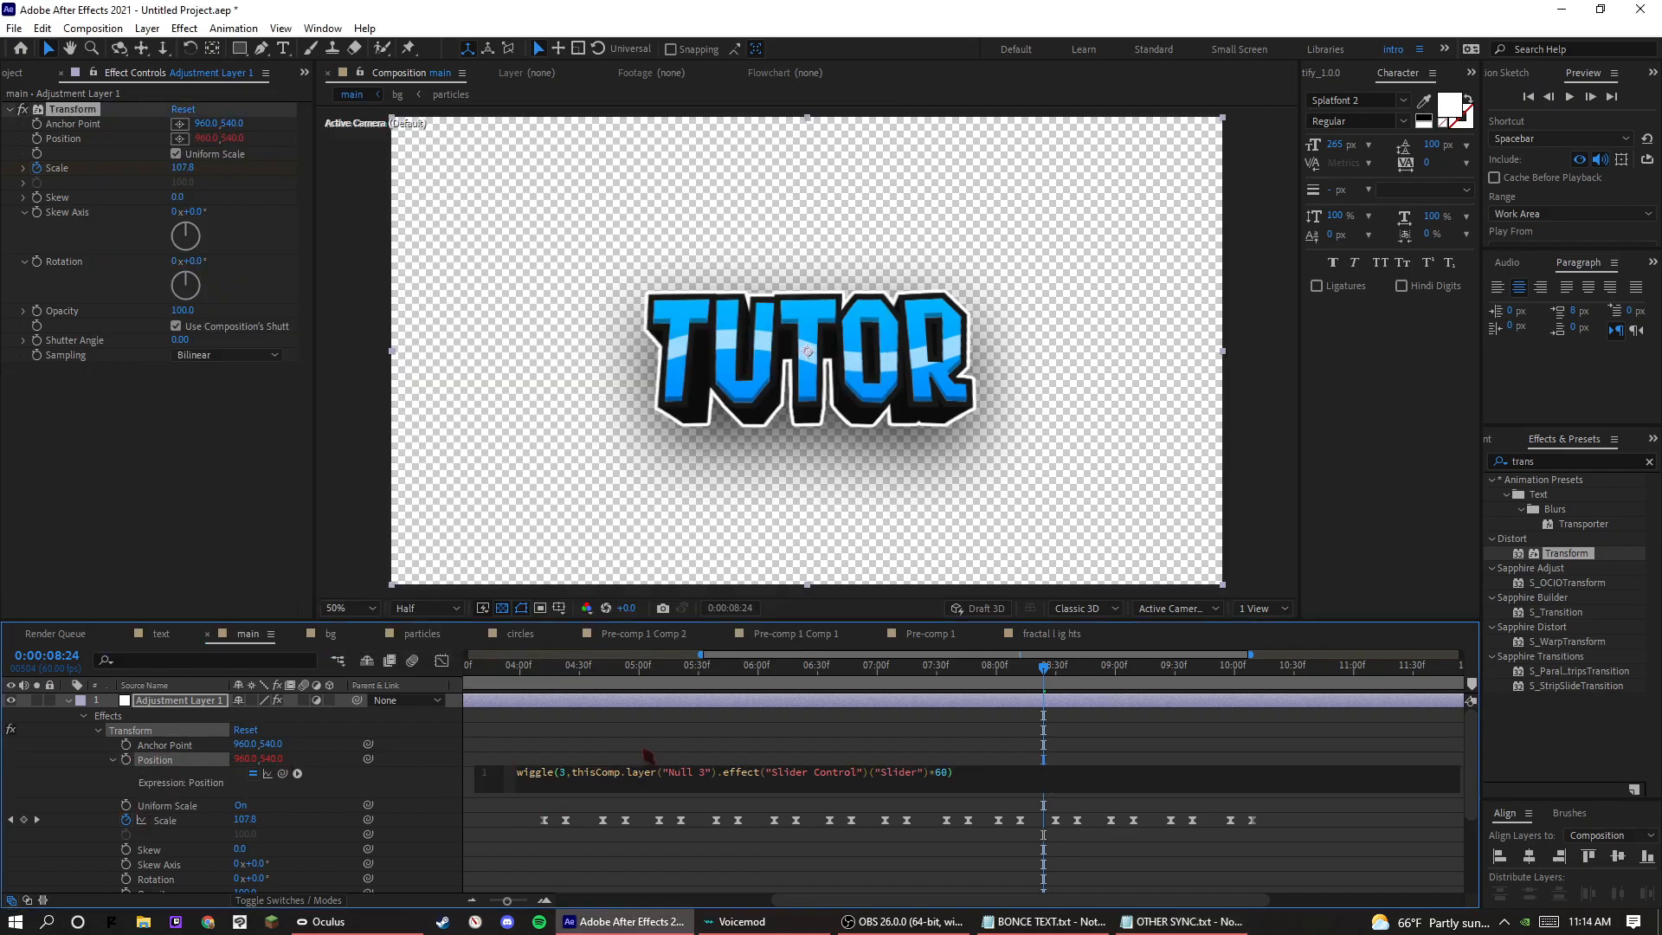
key(BackSpace)
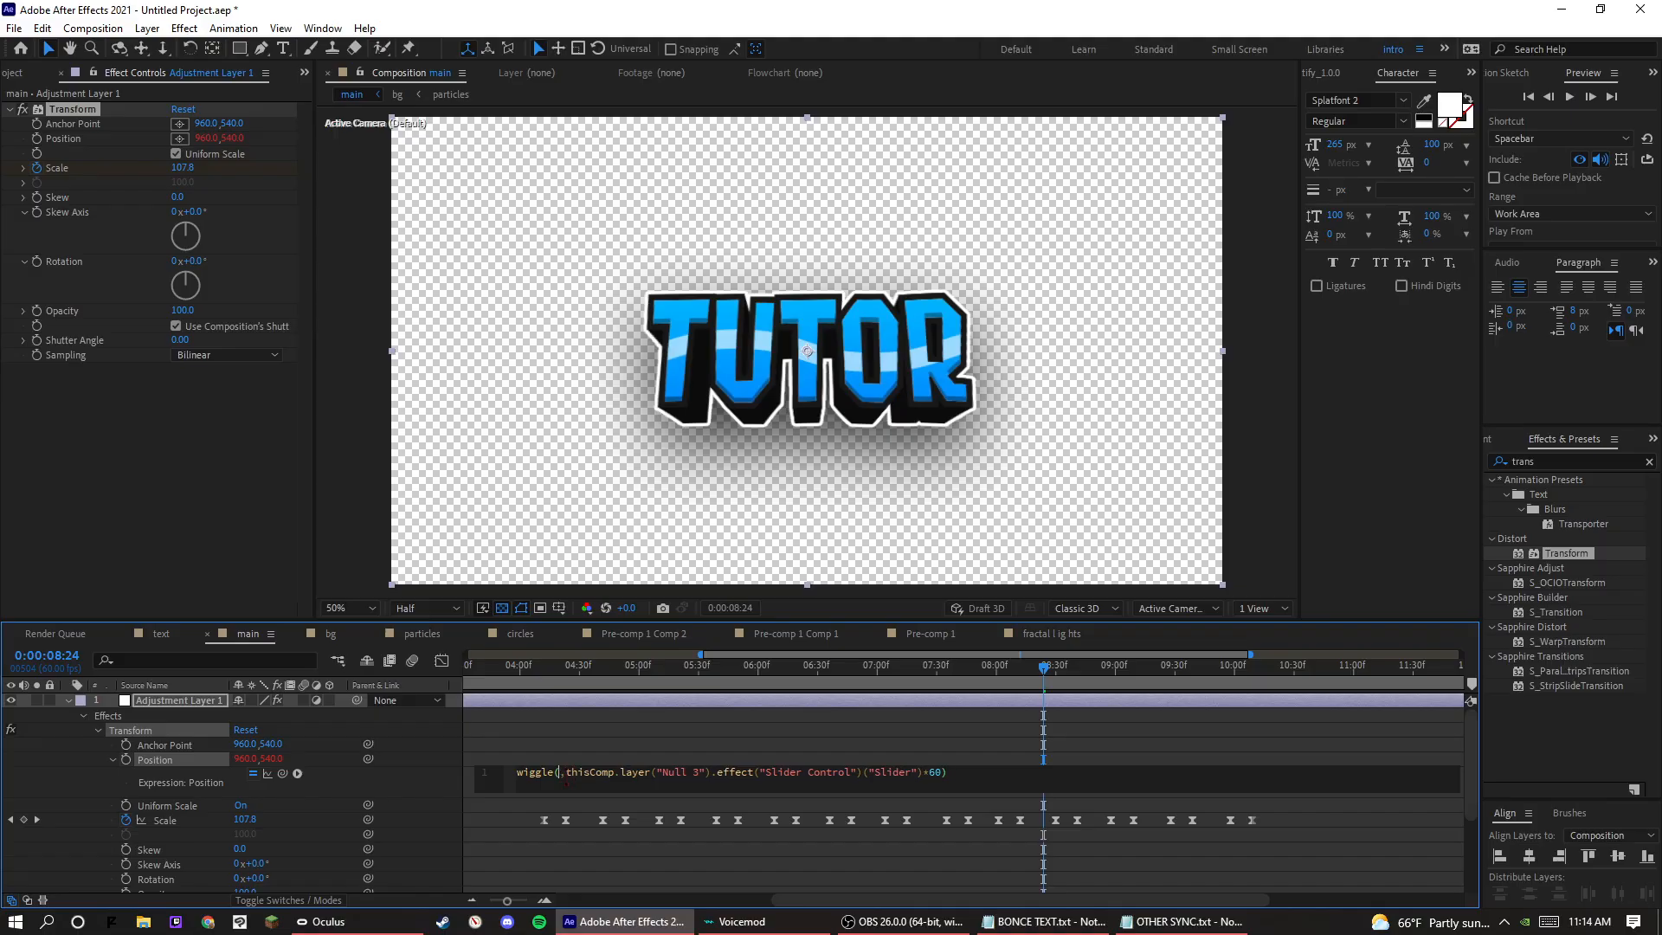
text(1)
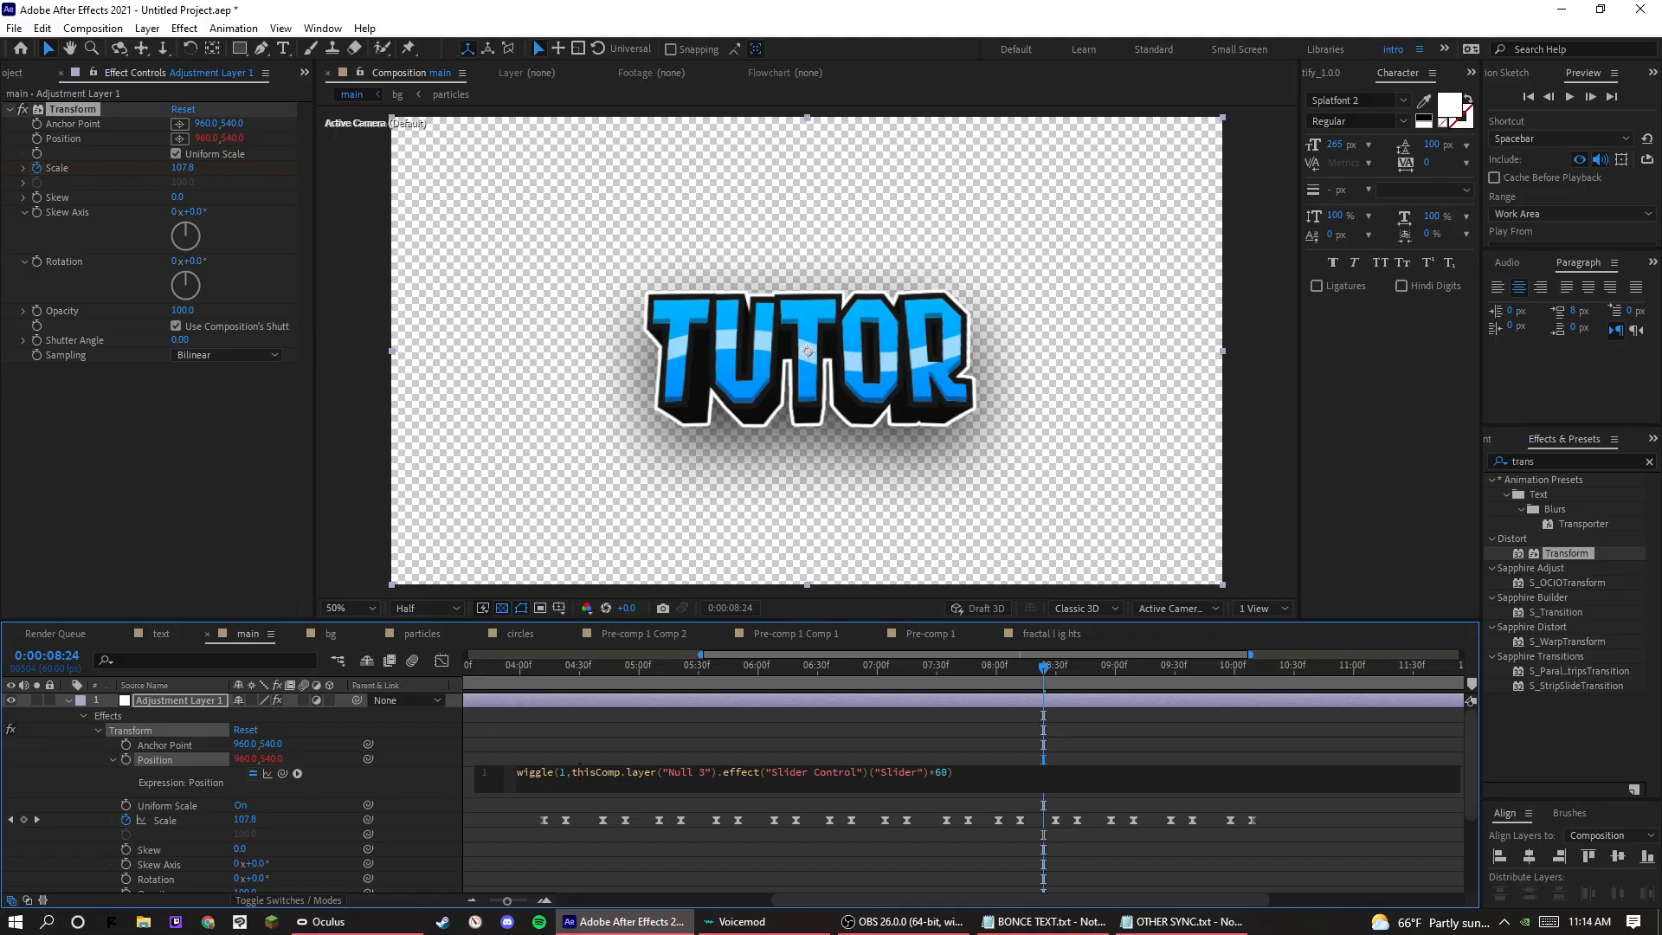
click(623, 740)
key(space)
key(space)
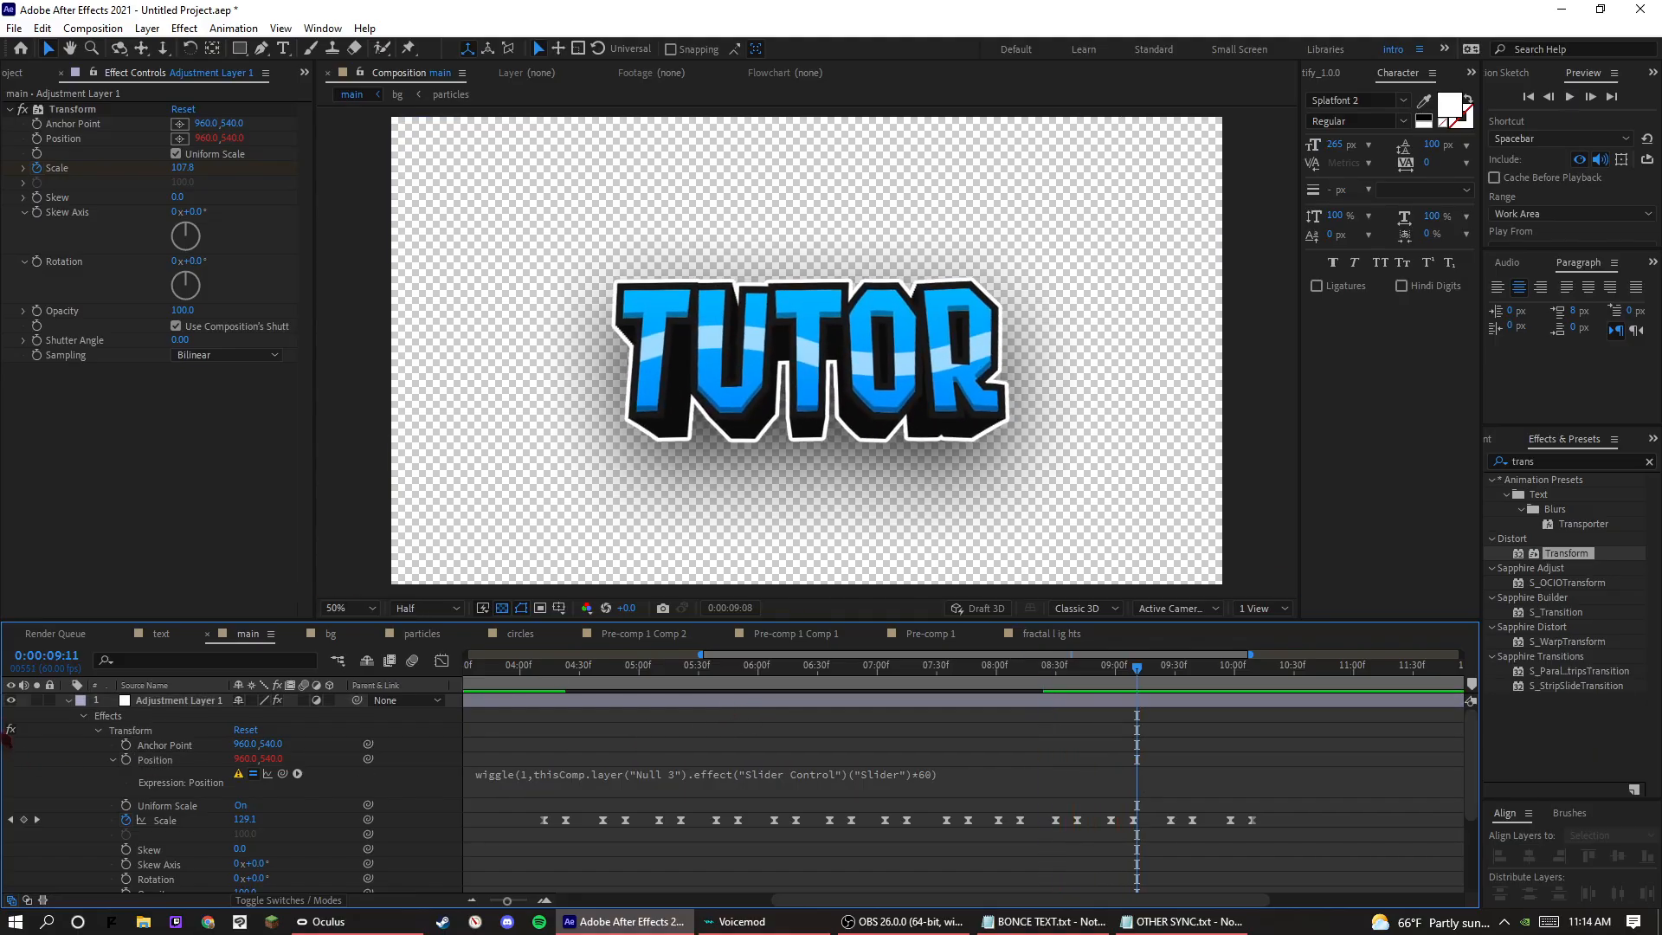
Collapse the adjustment layer's properties and add a null object to the main composition.
click(76, 703)
click(68, 701)
right_click(91, 780)
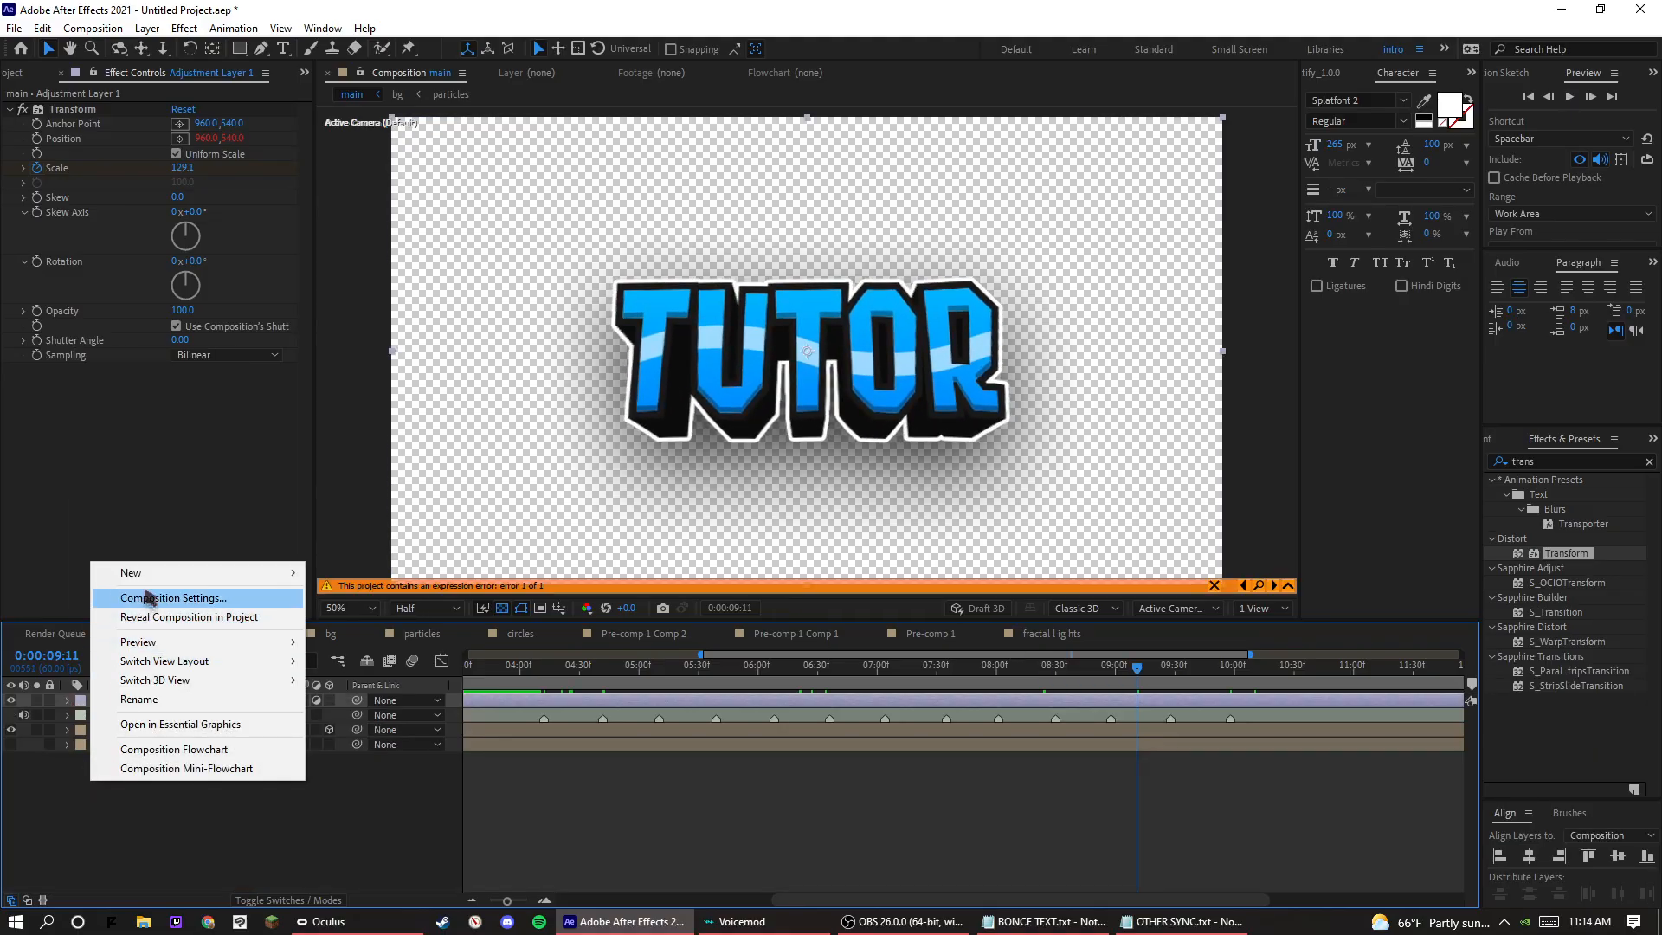
mouse_move(182, 576)
click(355, 674)
Rename the new null layer as Null 3 to match the layer name in the wiggle expression.
right_click(166, 699)
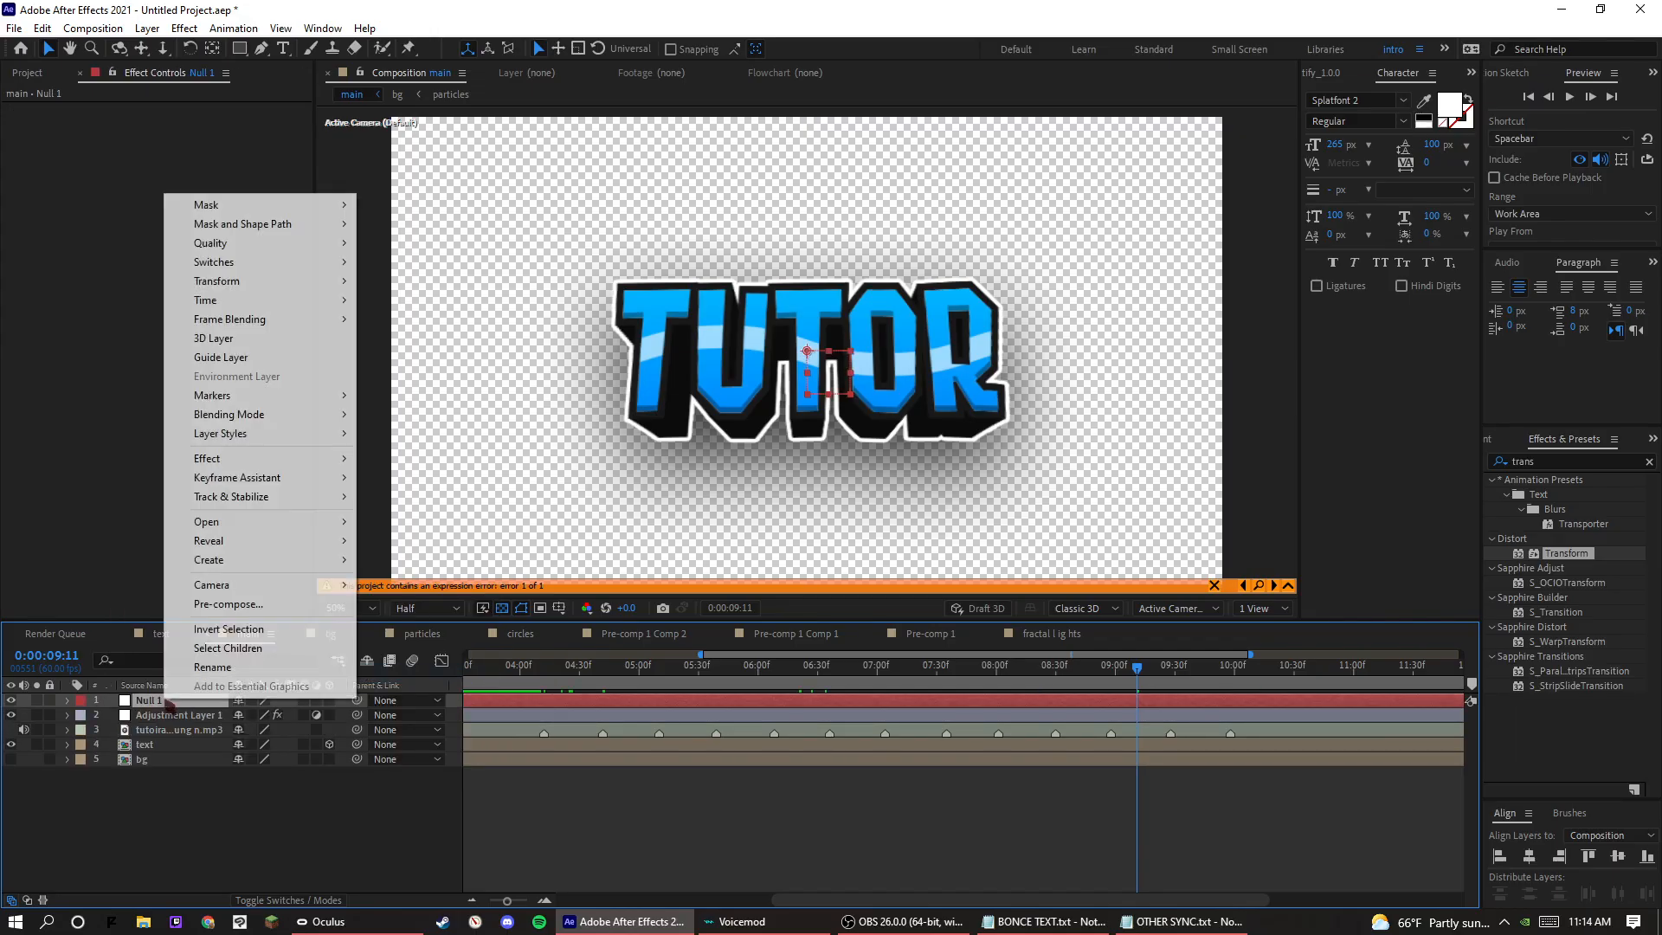
click(219, 667)
click(1181, 921)
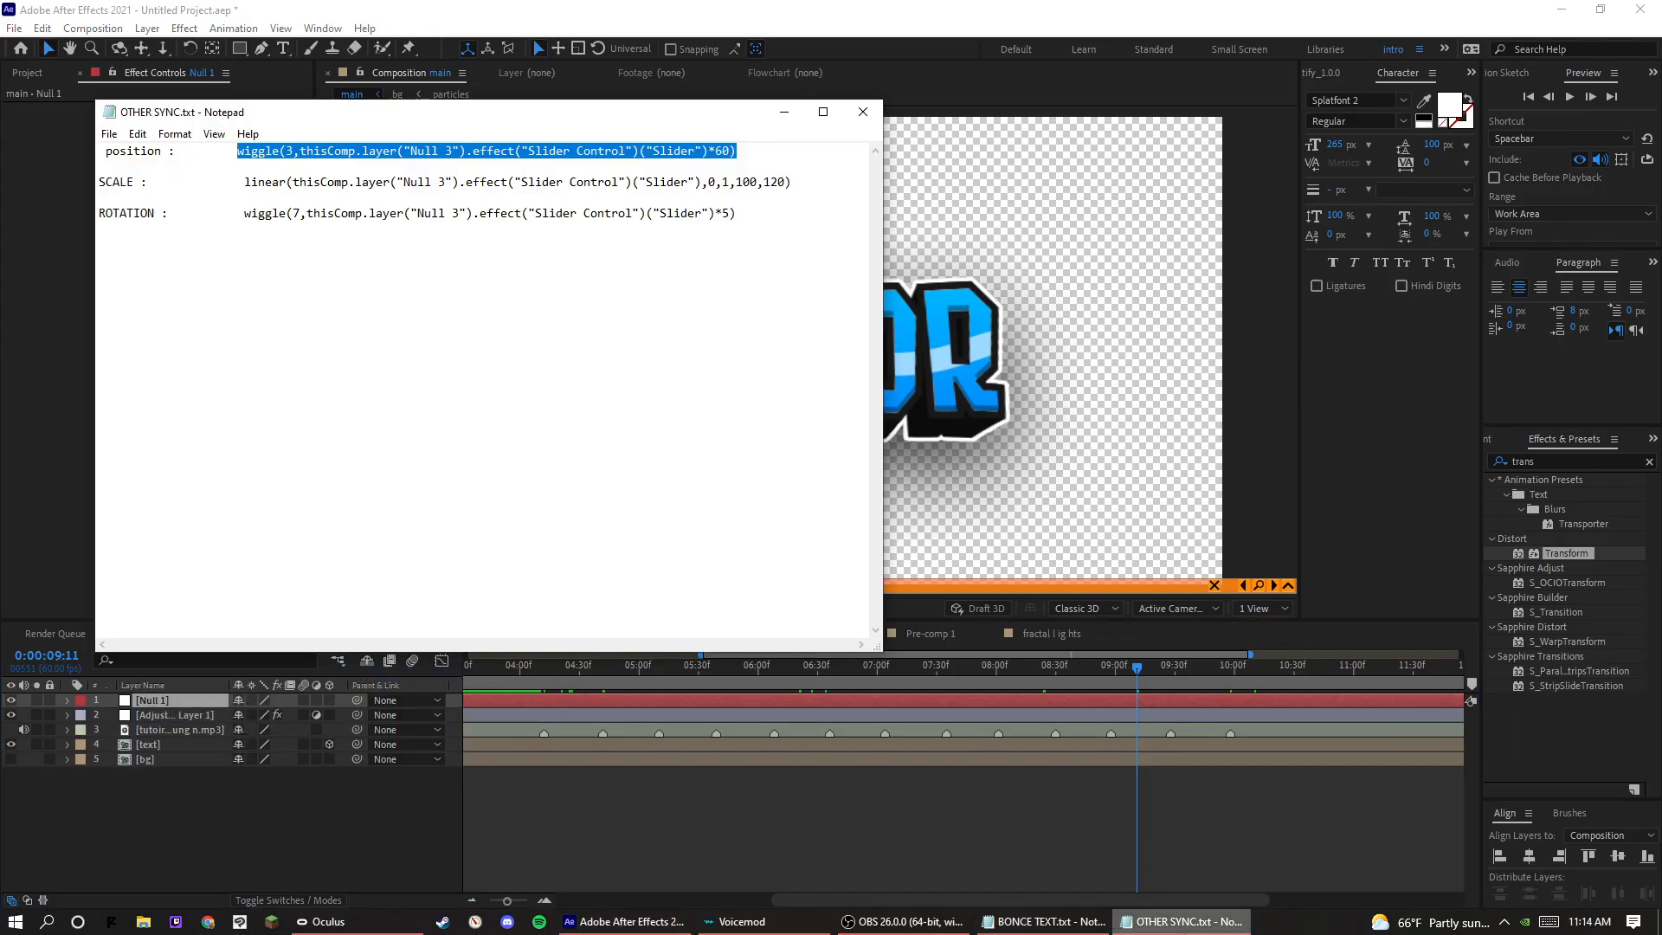
click(623, 921)
right_click(197, 702)
click(259, 676)
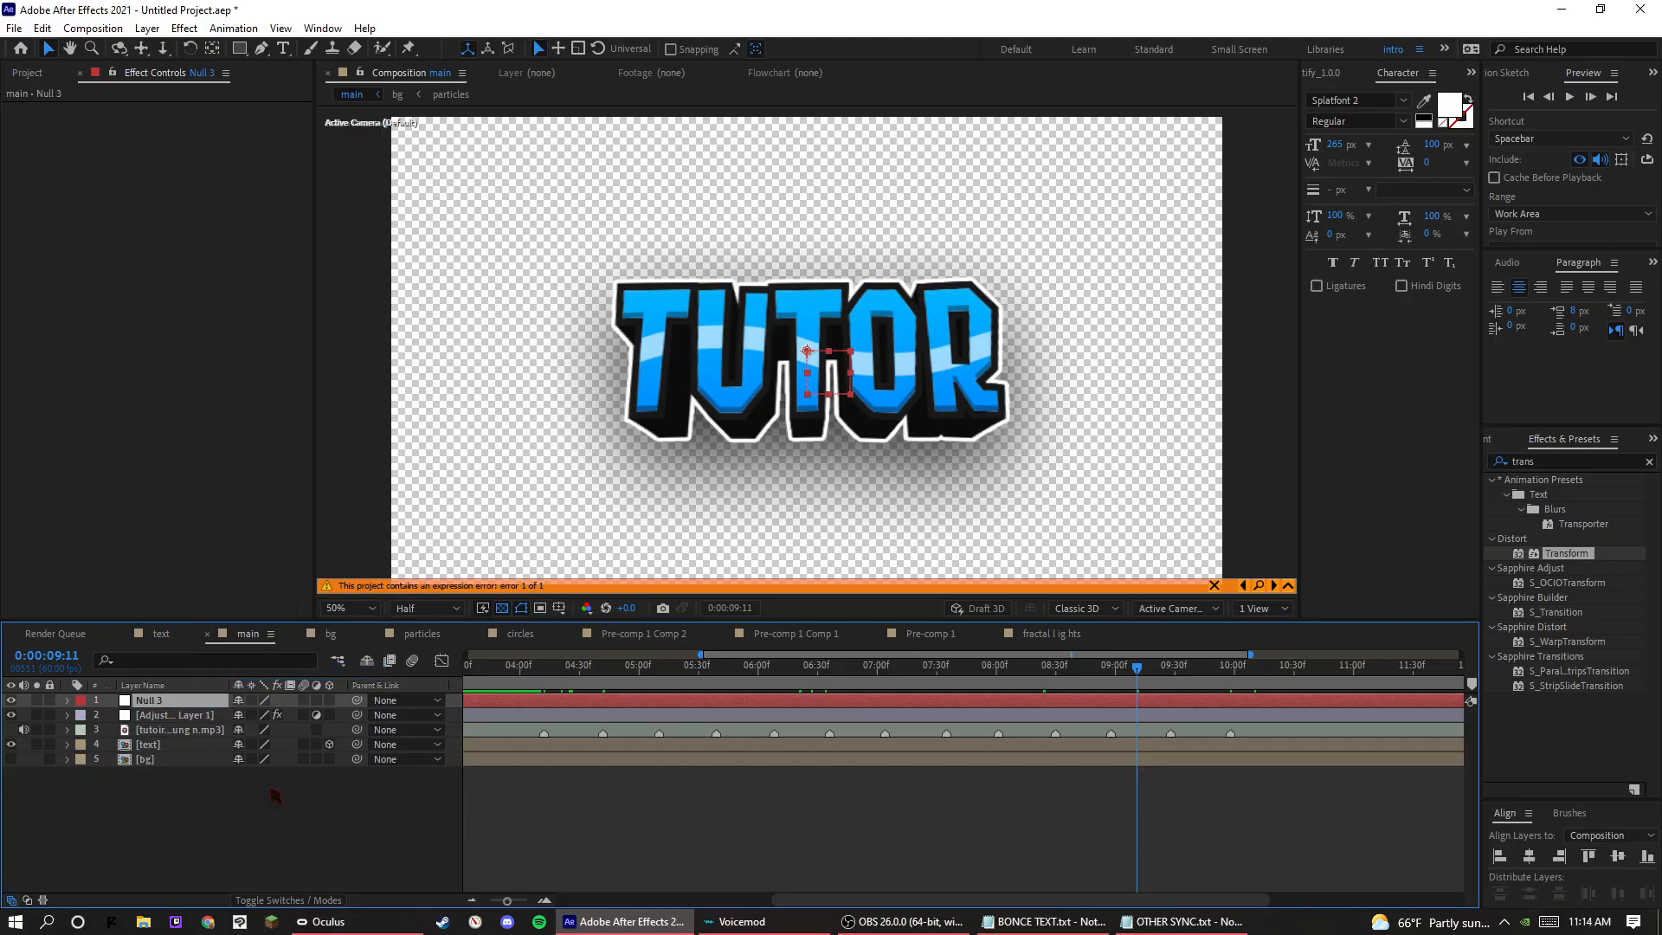
click(243, 819)
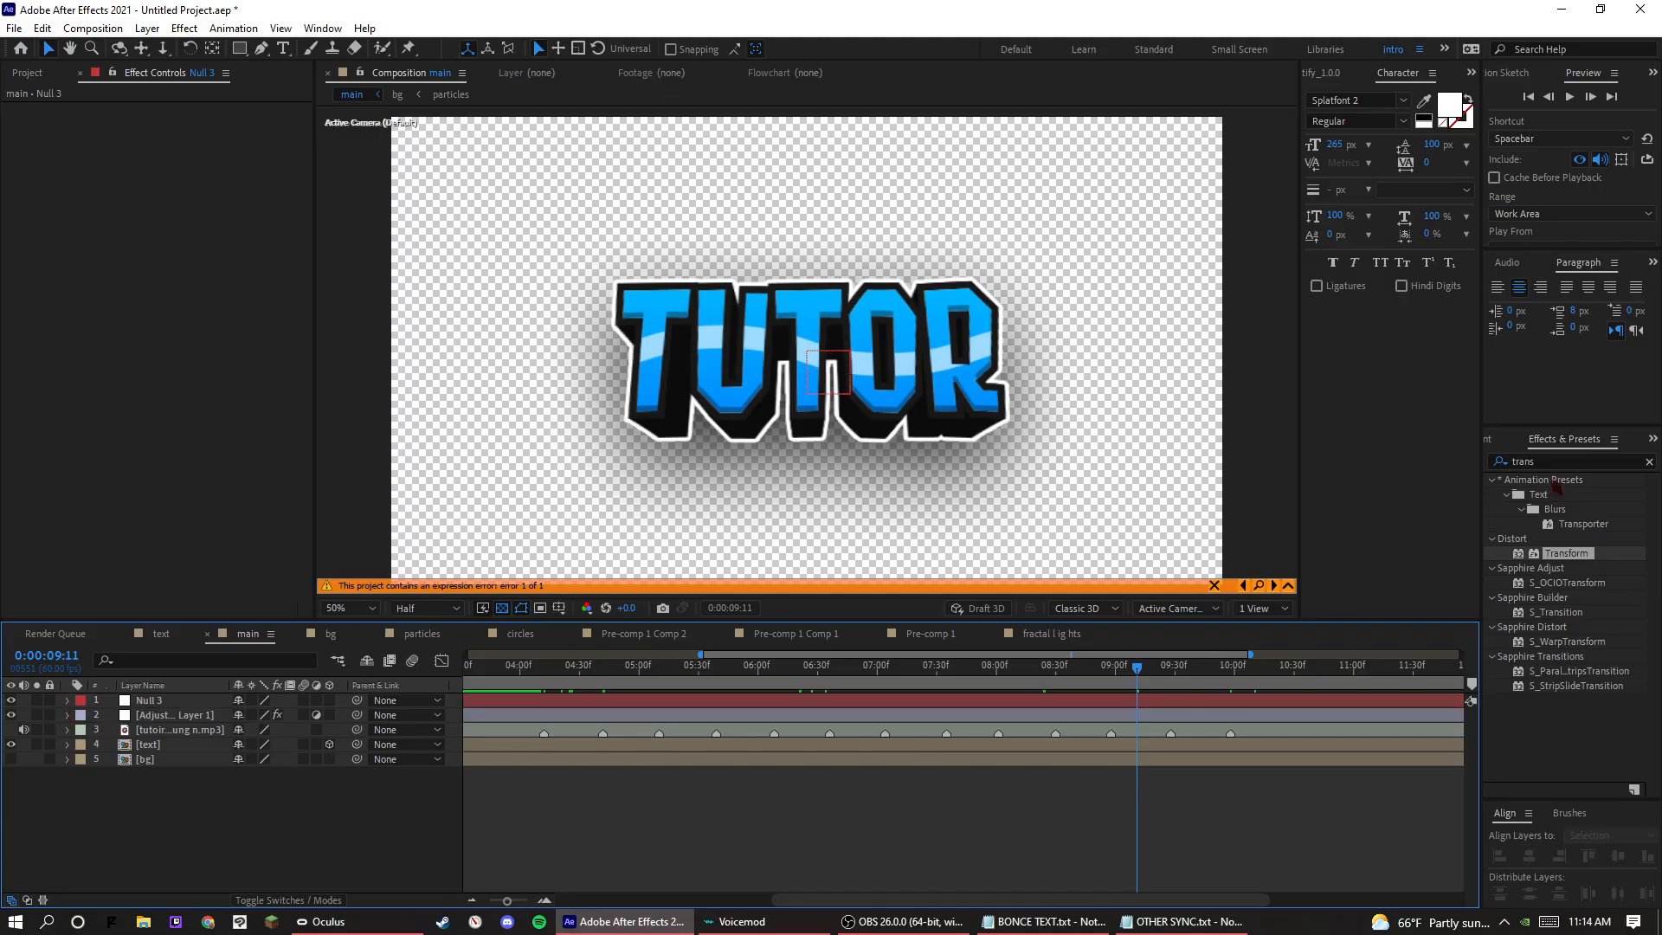
Search the effects for slider and apply Slider Control to the Null 3 layer.
click(1556, 459)
text(slidwer)
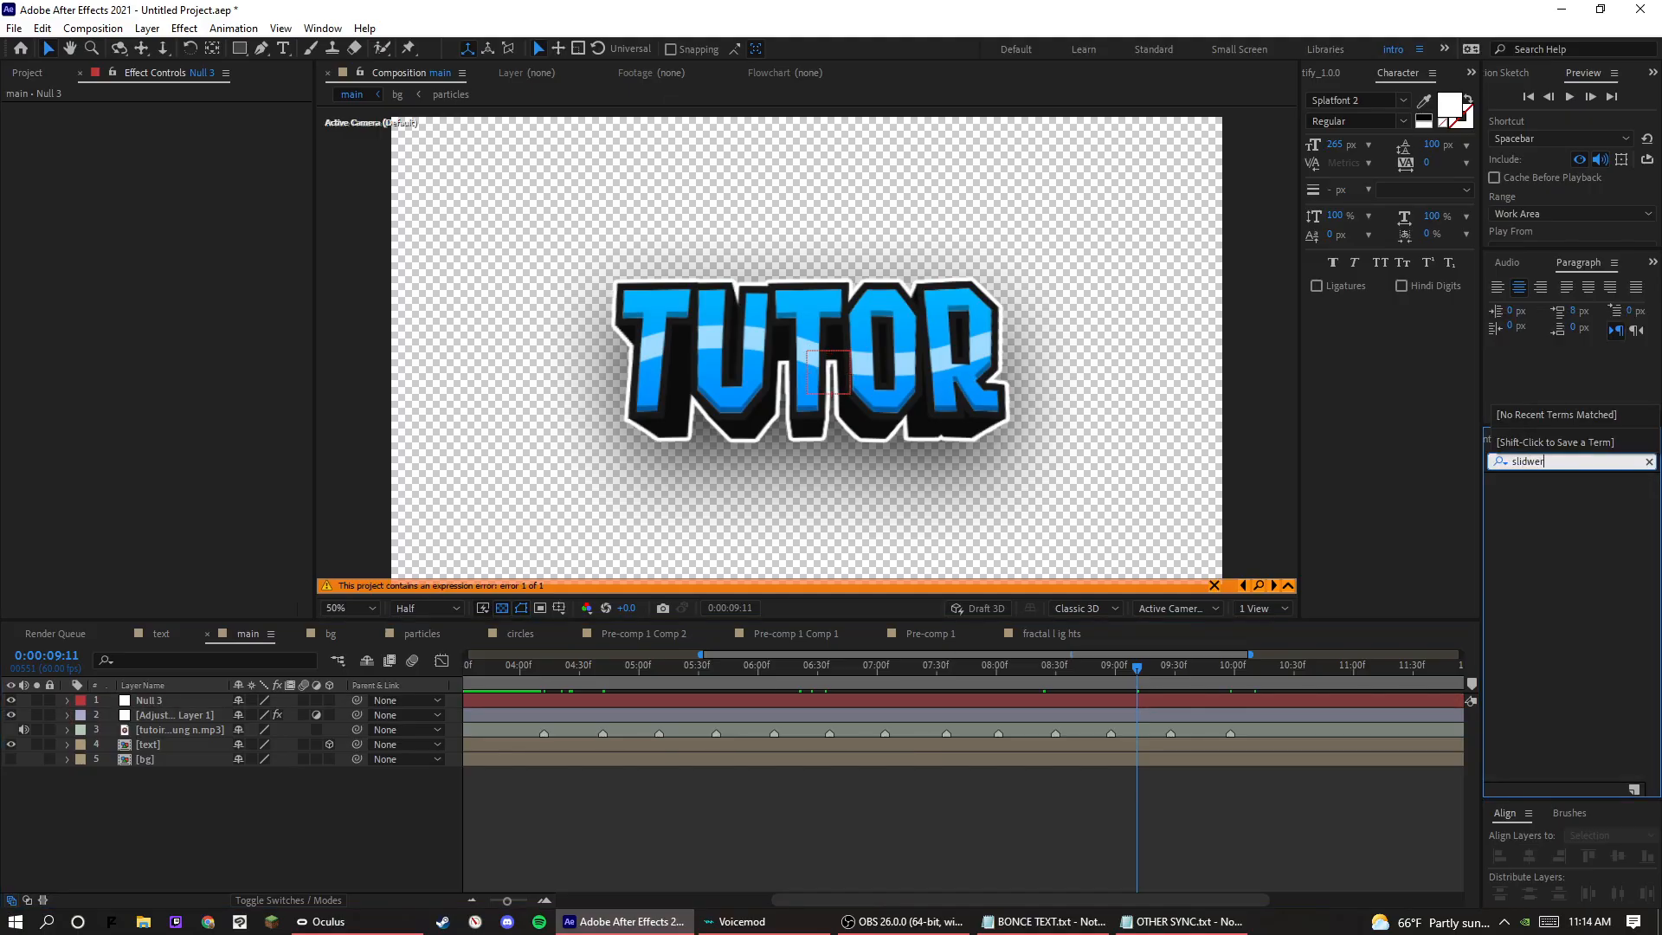
key(BackSpace)
key(BackSpace)
key(BackSpace)
text(er)
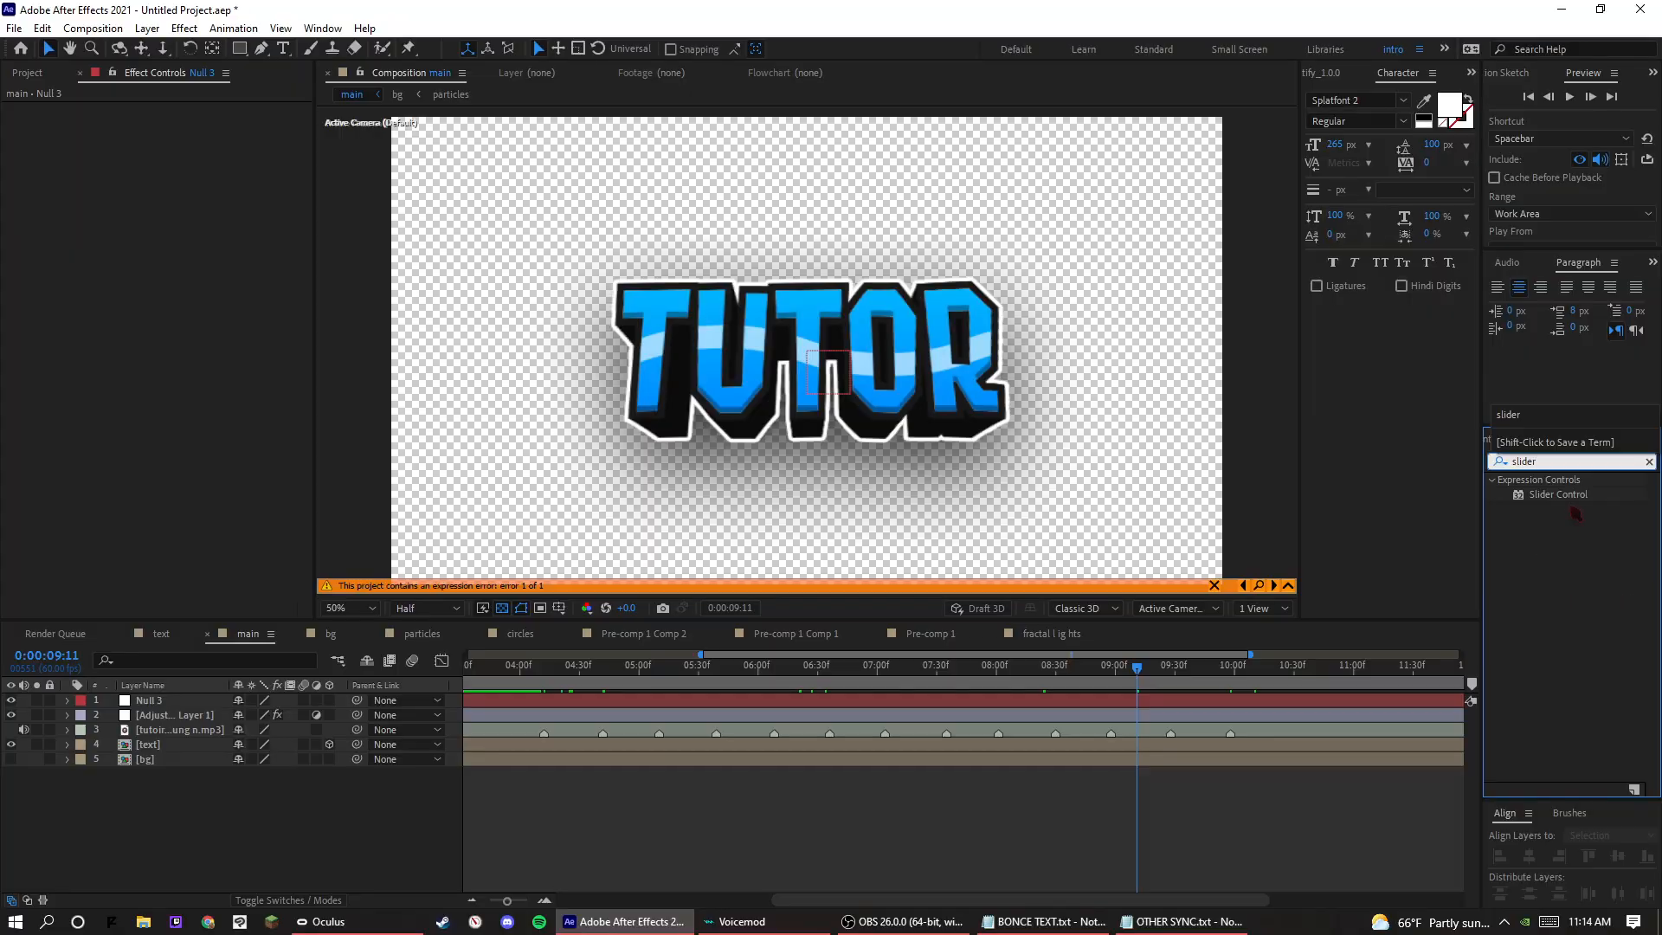
drag(1565, 496, 184, 702)
Try a Slider value of 1 on Null 3 and play back the position shake.
click(680, 670)
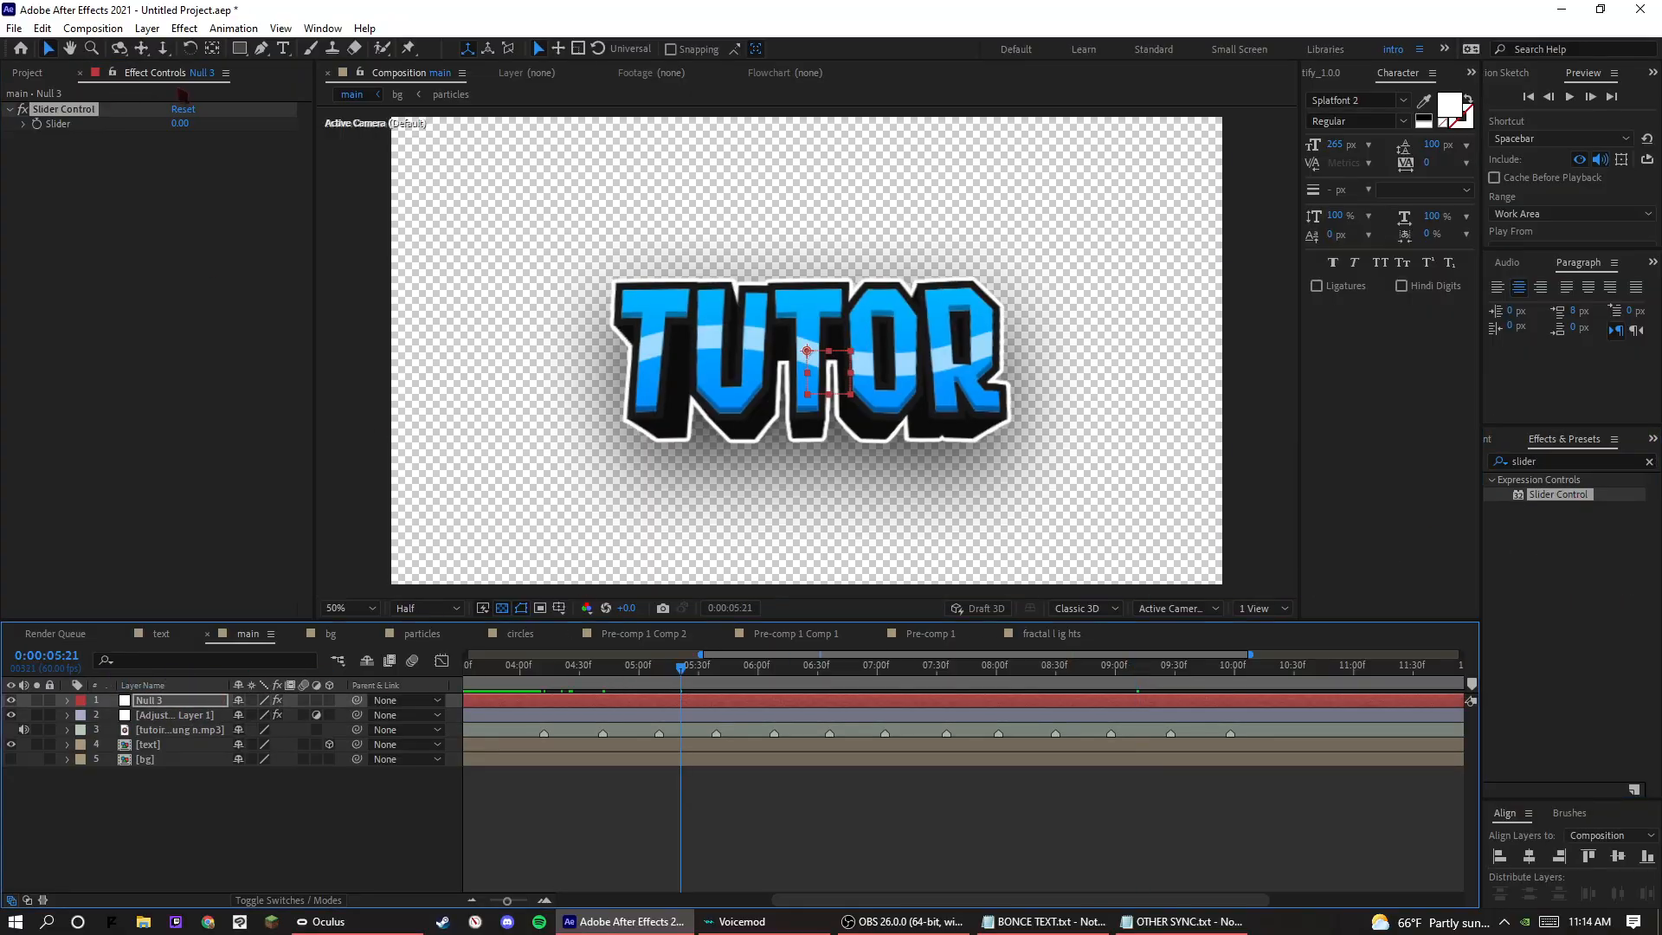
click(187, 140)
text(1)
key(Return)
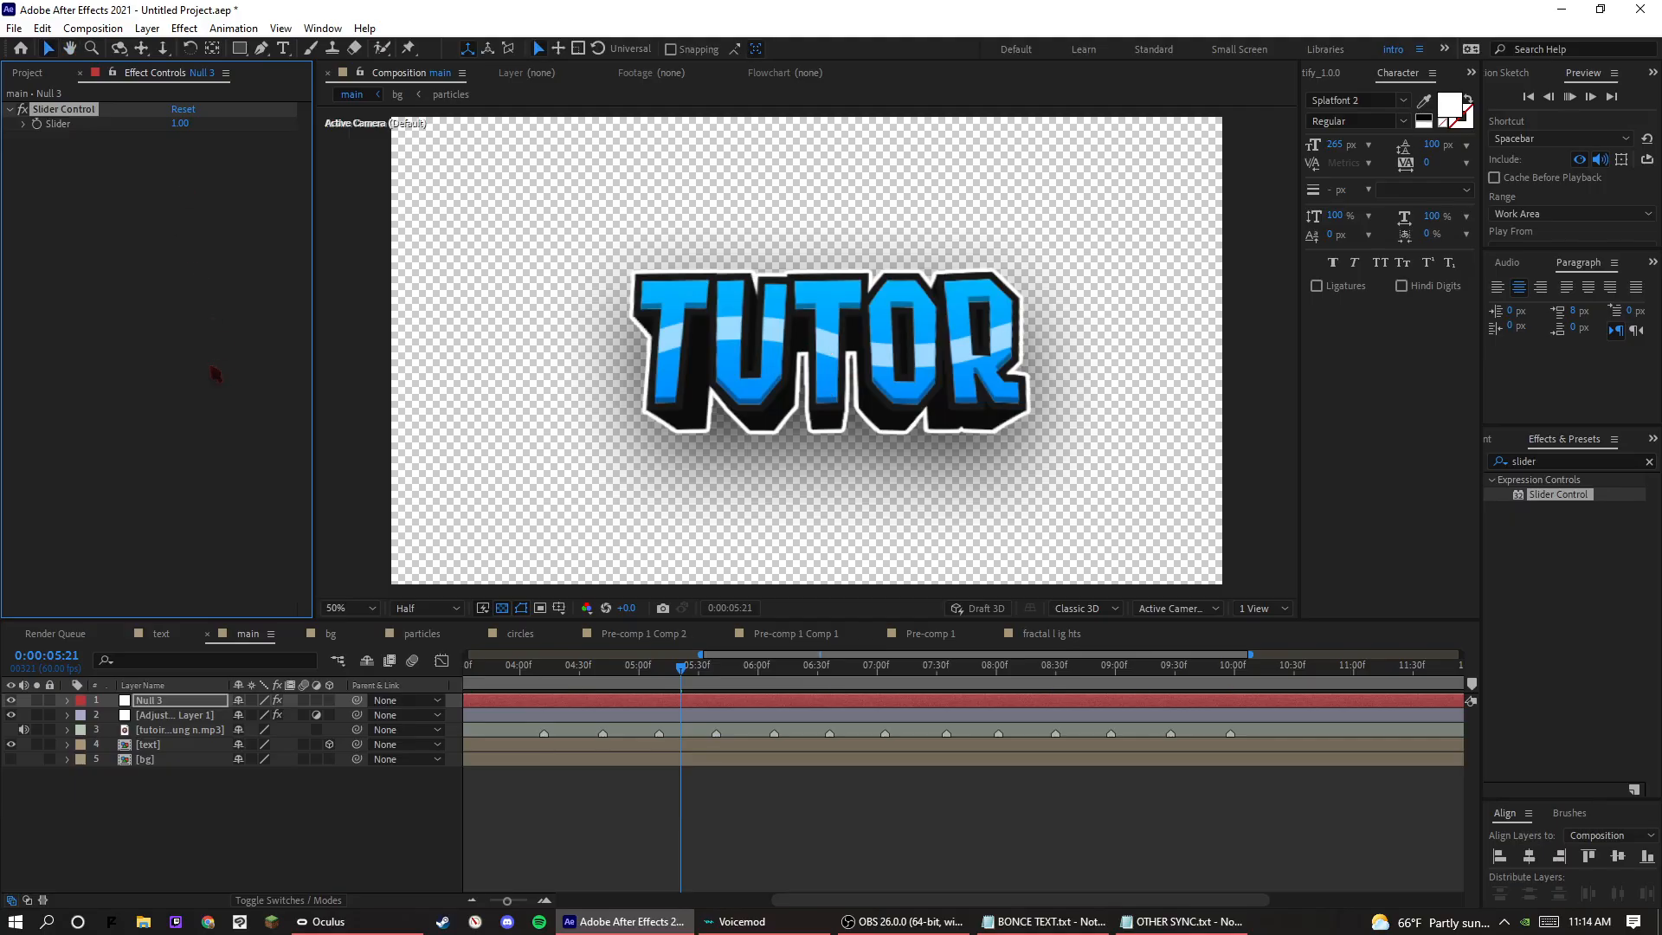
key(space)
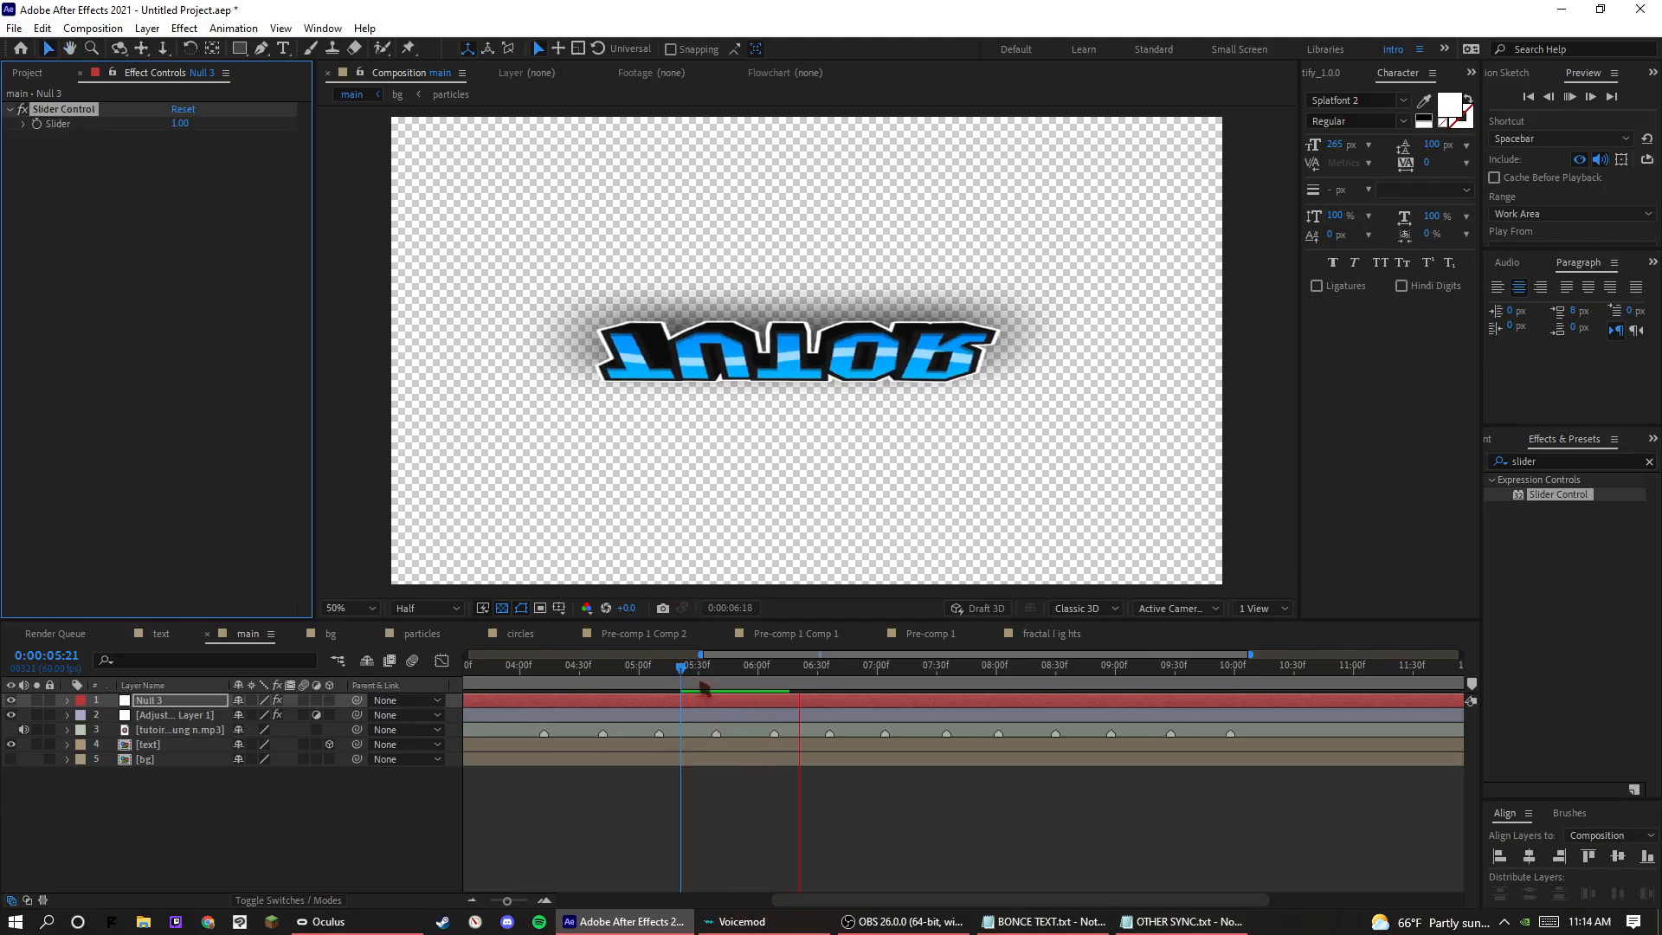
key(space)
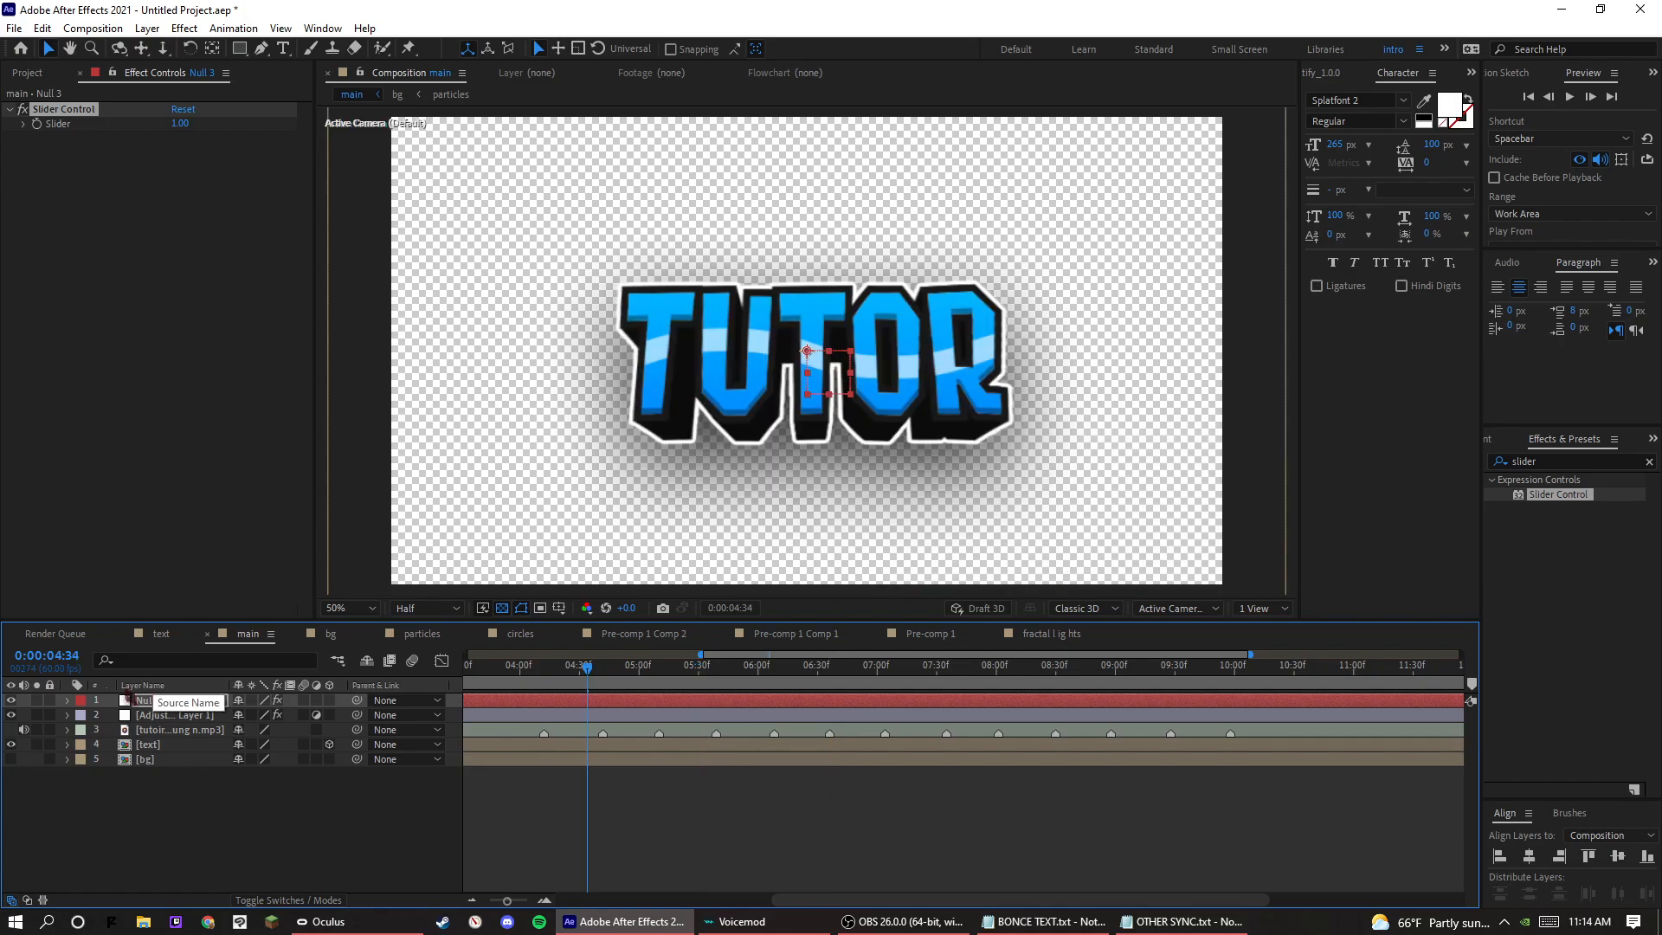
Keyframe Null 3's Slider at 0 on the first beat marker at 0:00:04:12.
click(68, 701)
click(544, 681)
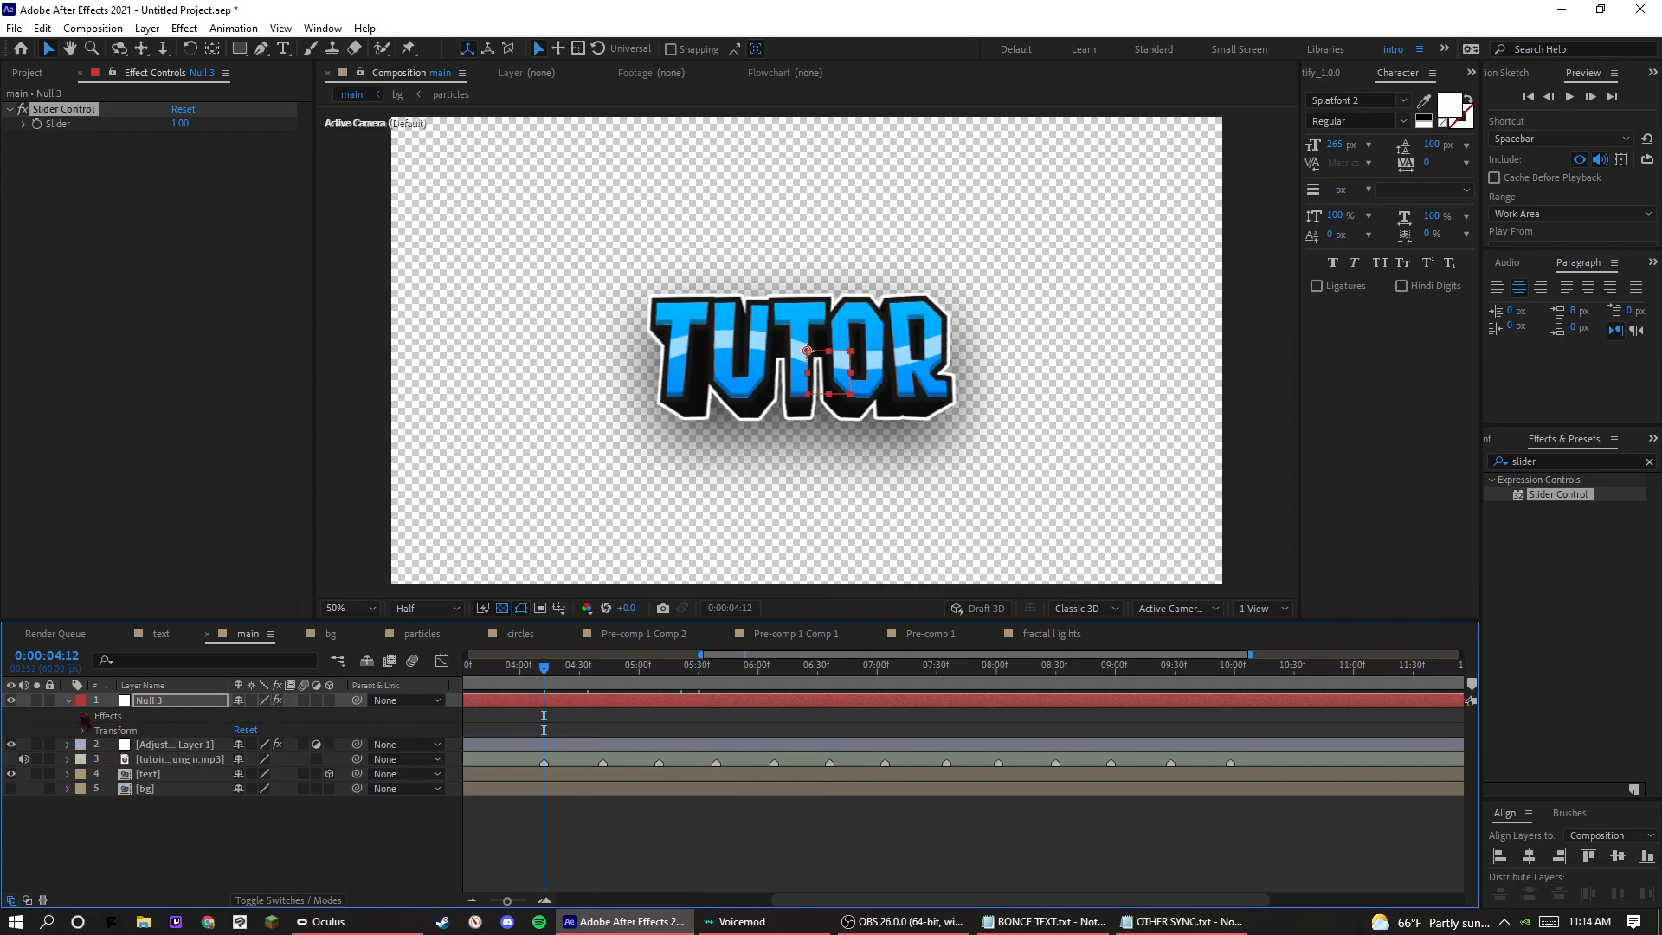
click(84, 716)
click(99, 731)
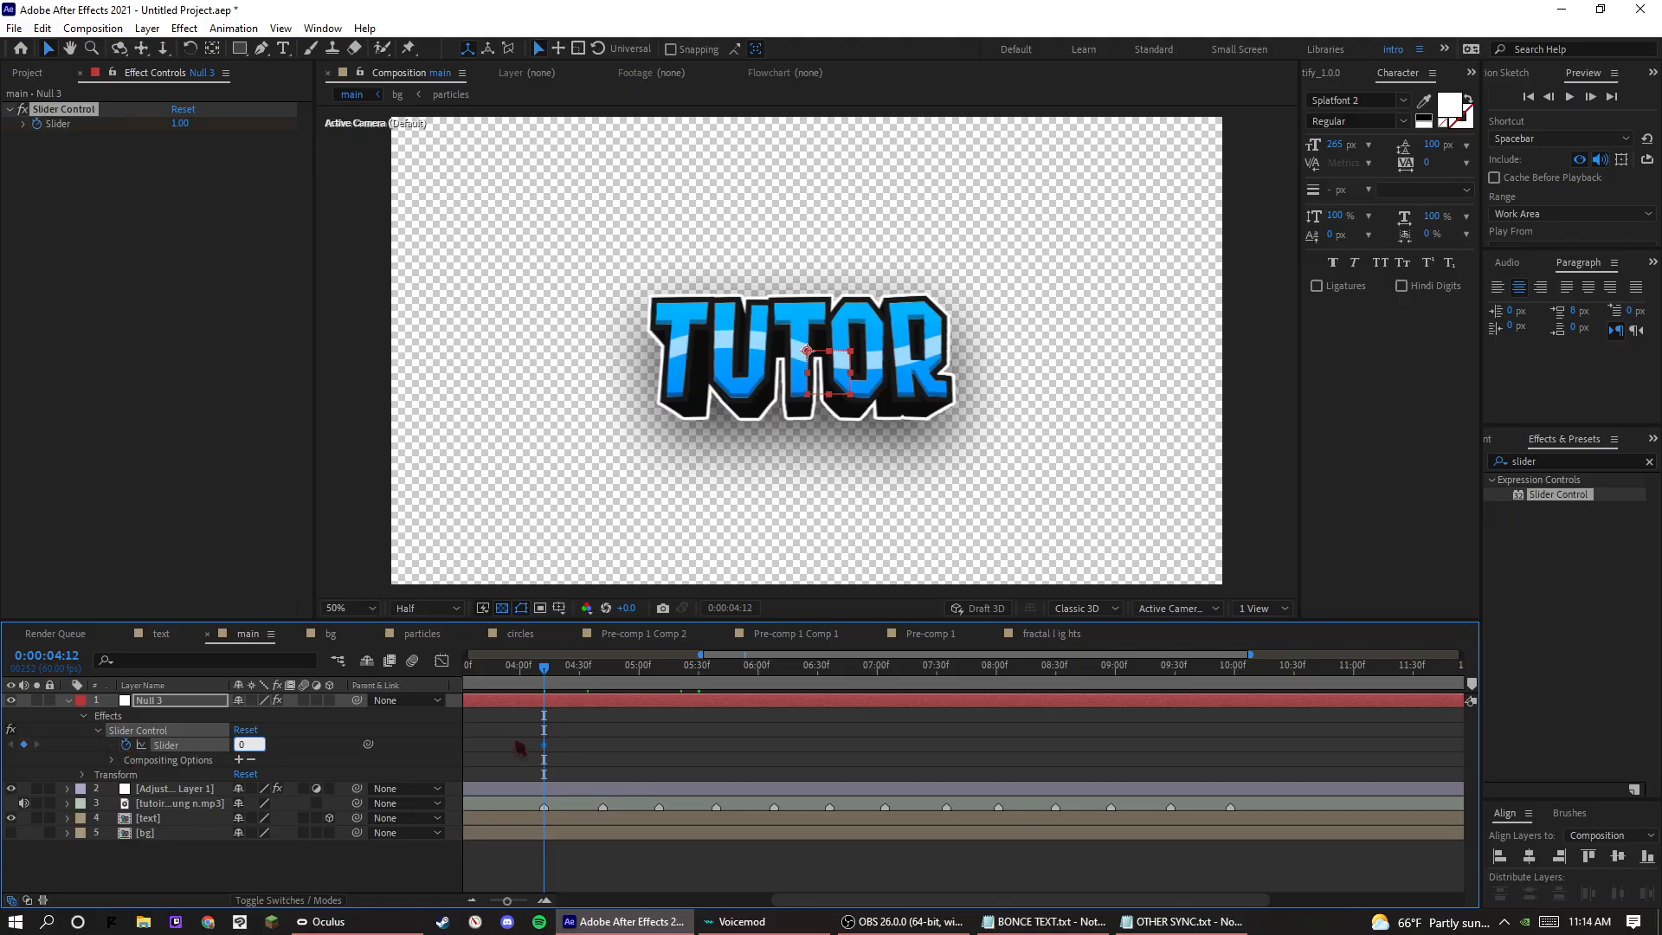
key(Return)
Add a second Slider keyframe with value 2 at 0:00:04:23, aligned with the adjustment layer's second Scale keyframe.
click(564, 687)
click(67, 789)
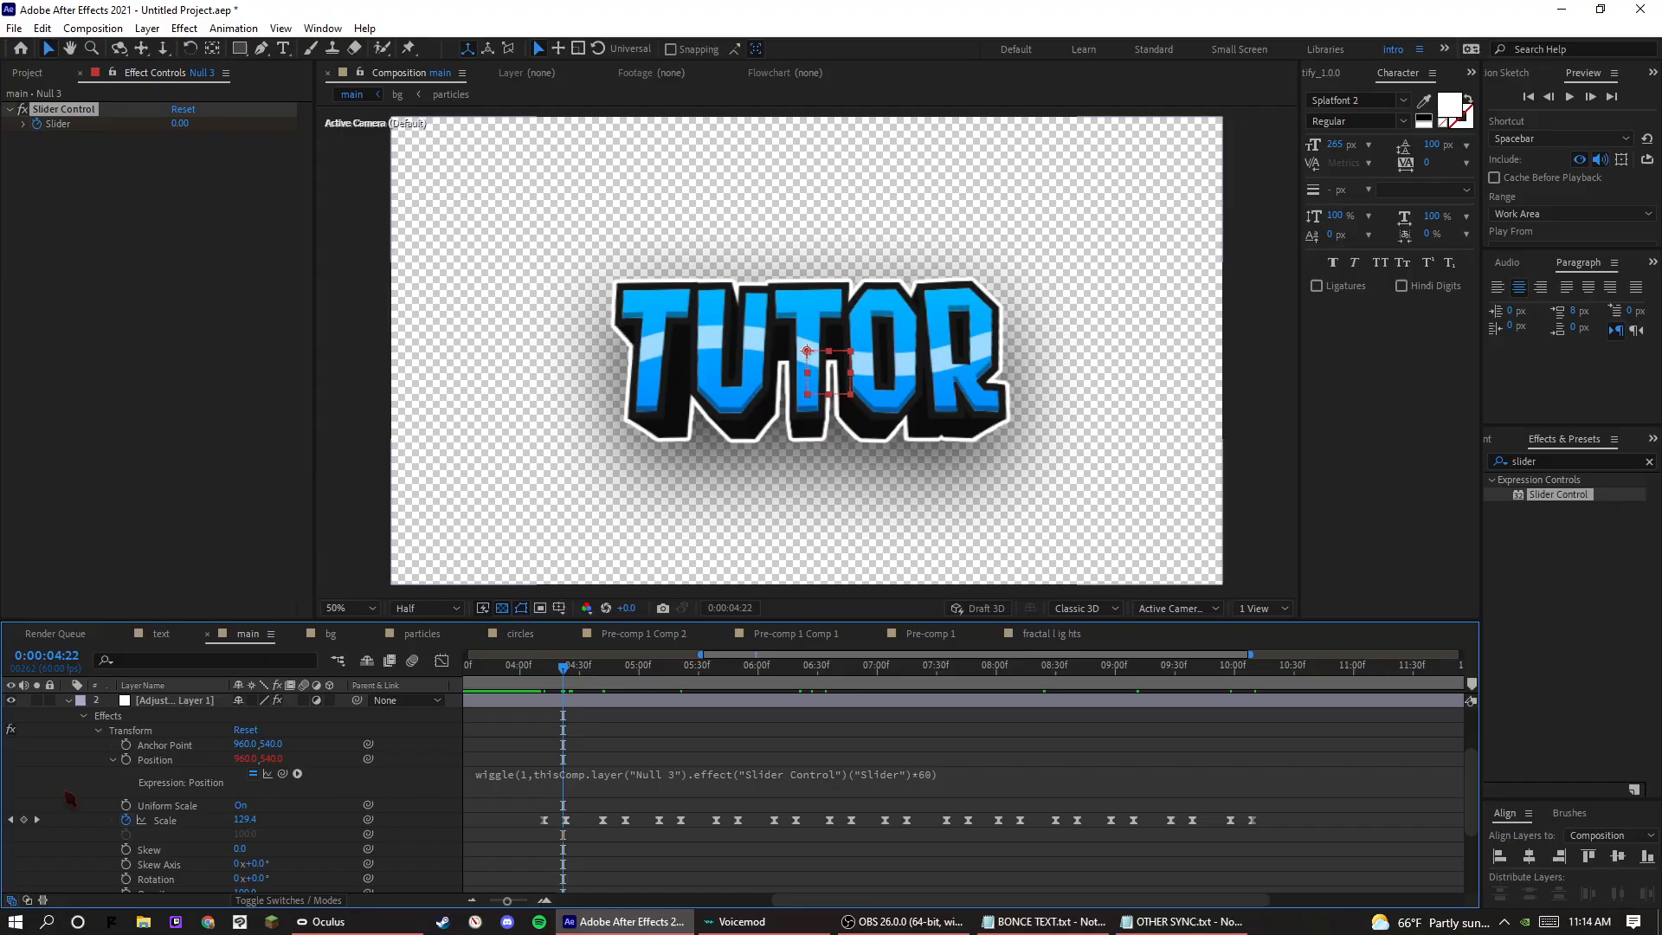
key(Page_Down)
scroll(583, 832, up, 2)
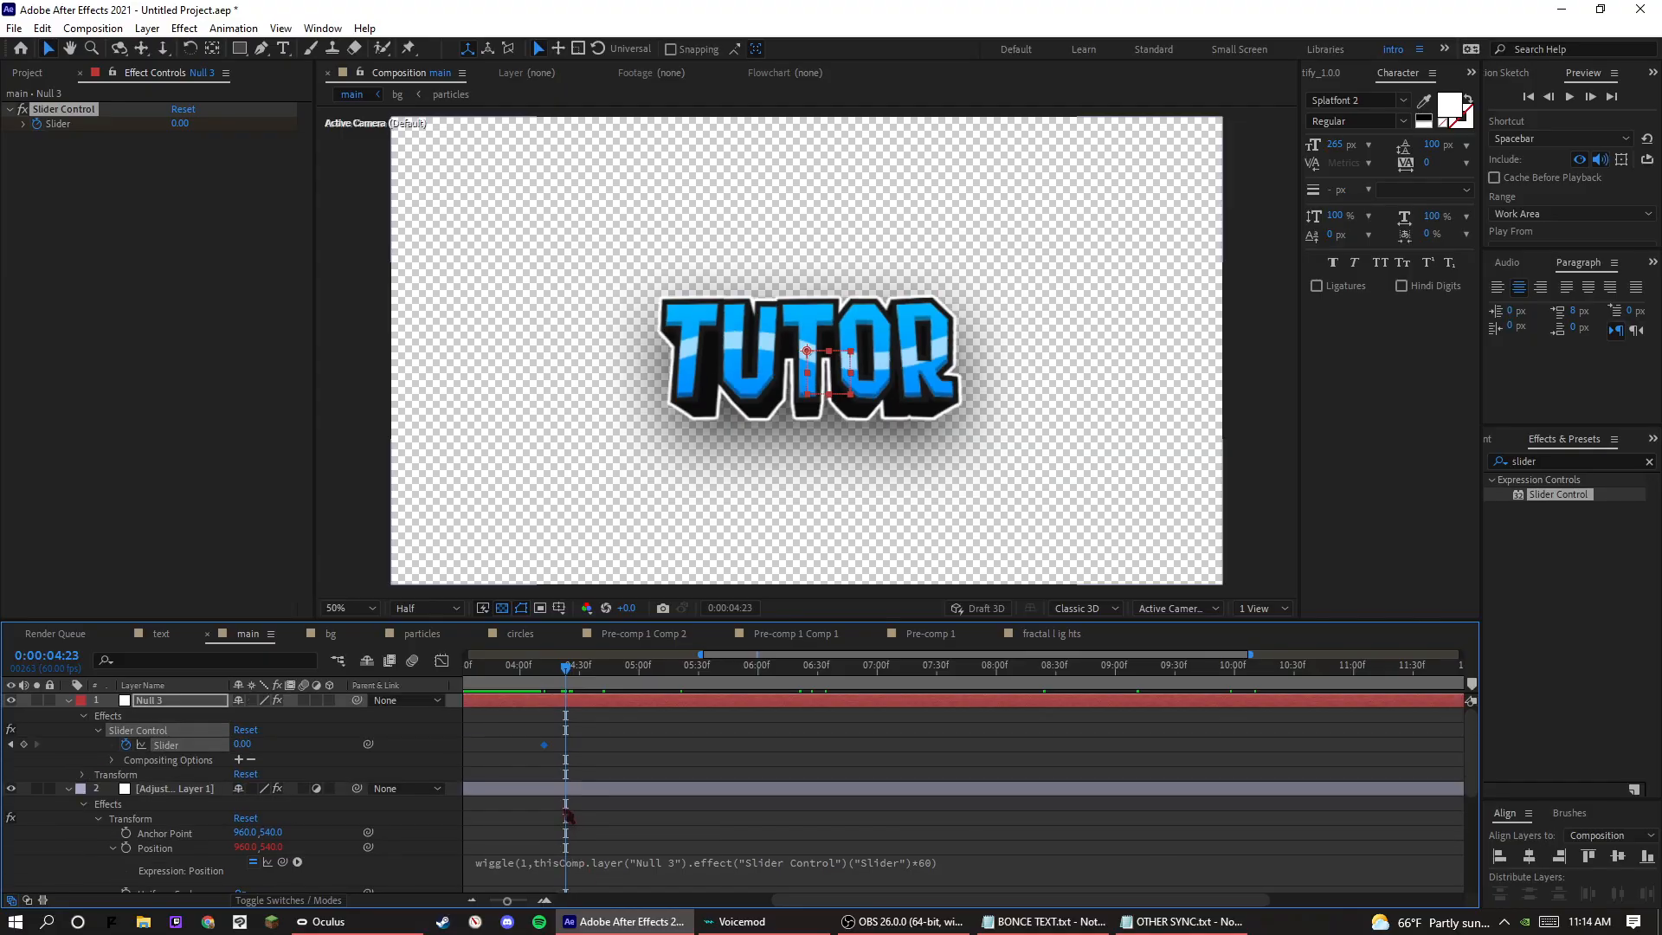
click(235, 738)
click(25, 744)
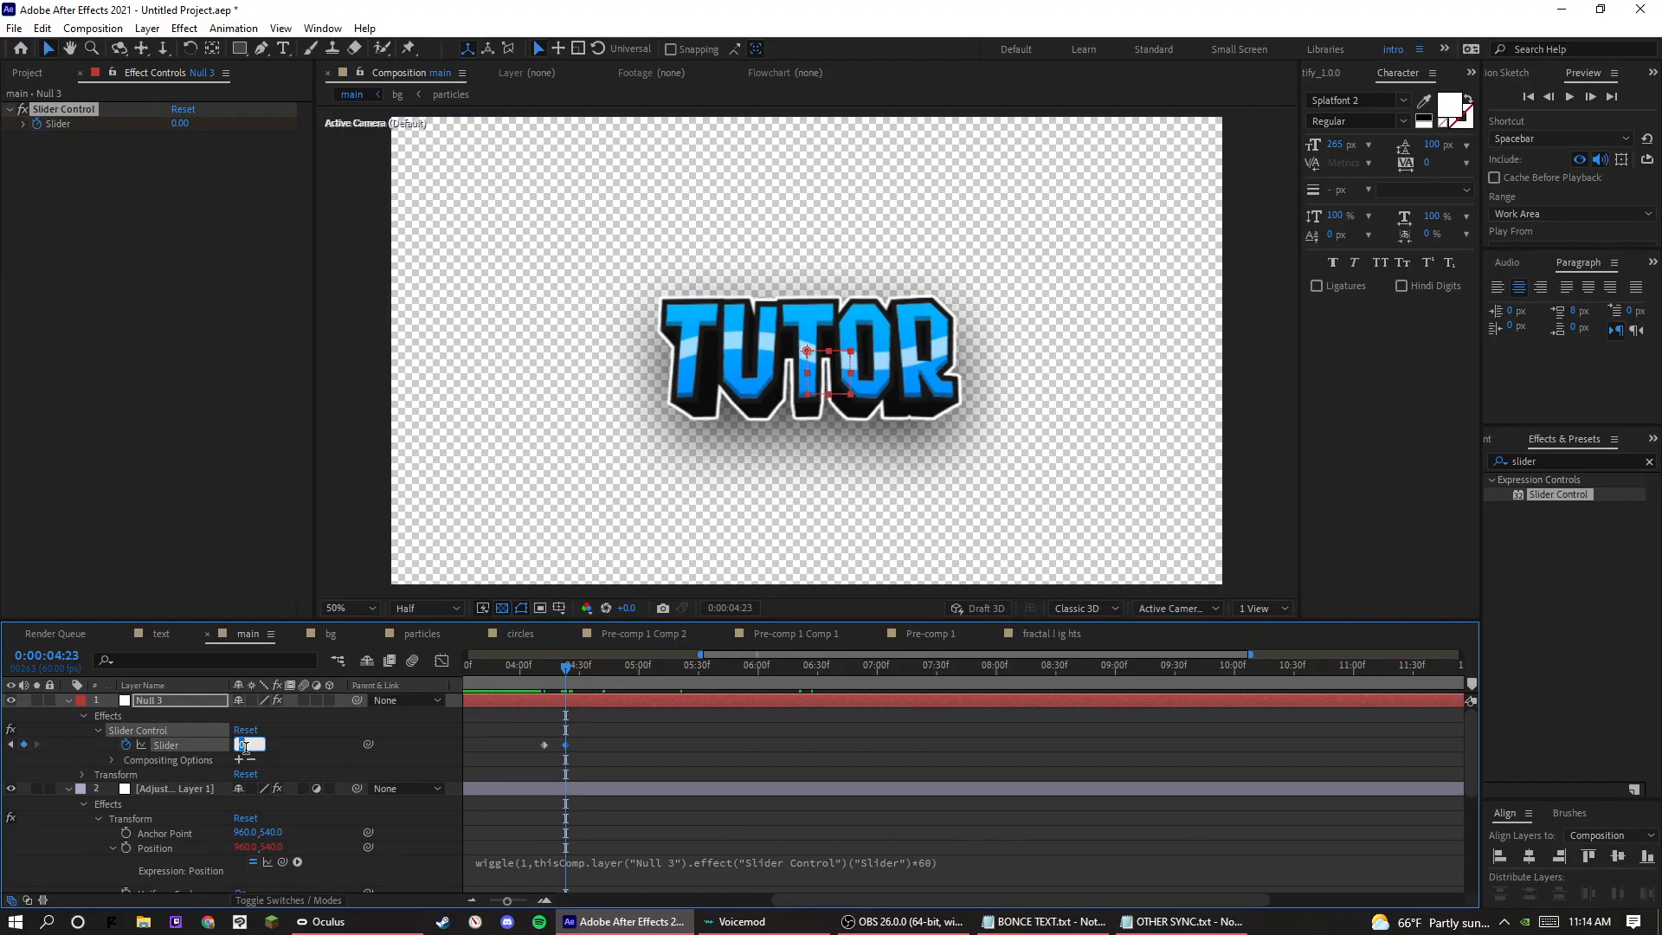
key(Return)
Play back the keyframed position shake and move the playhead to the second beat marker at 0:00:04:42.
key(space)
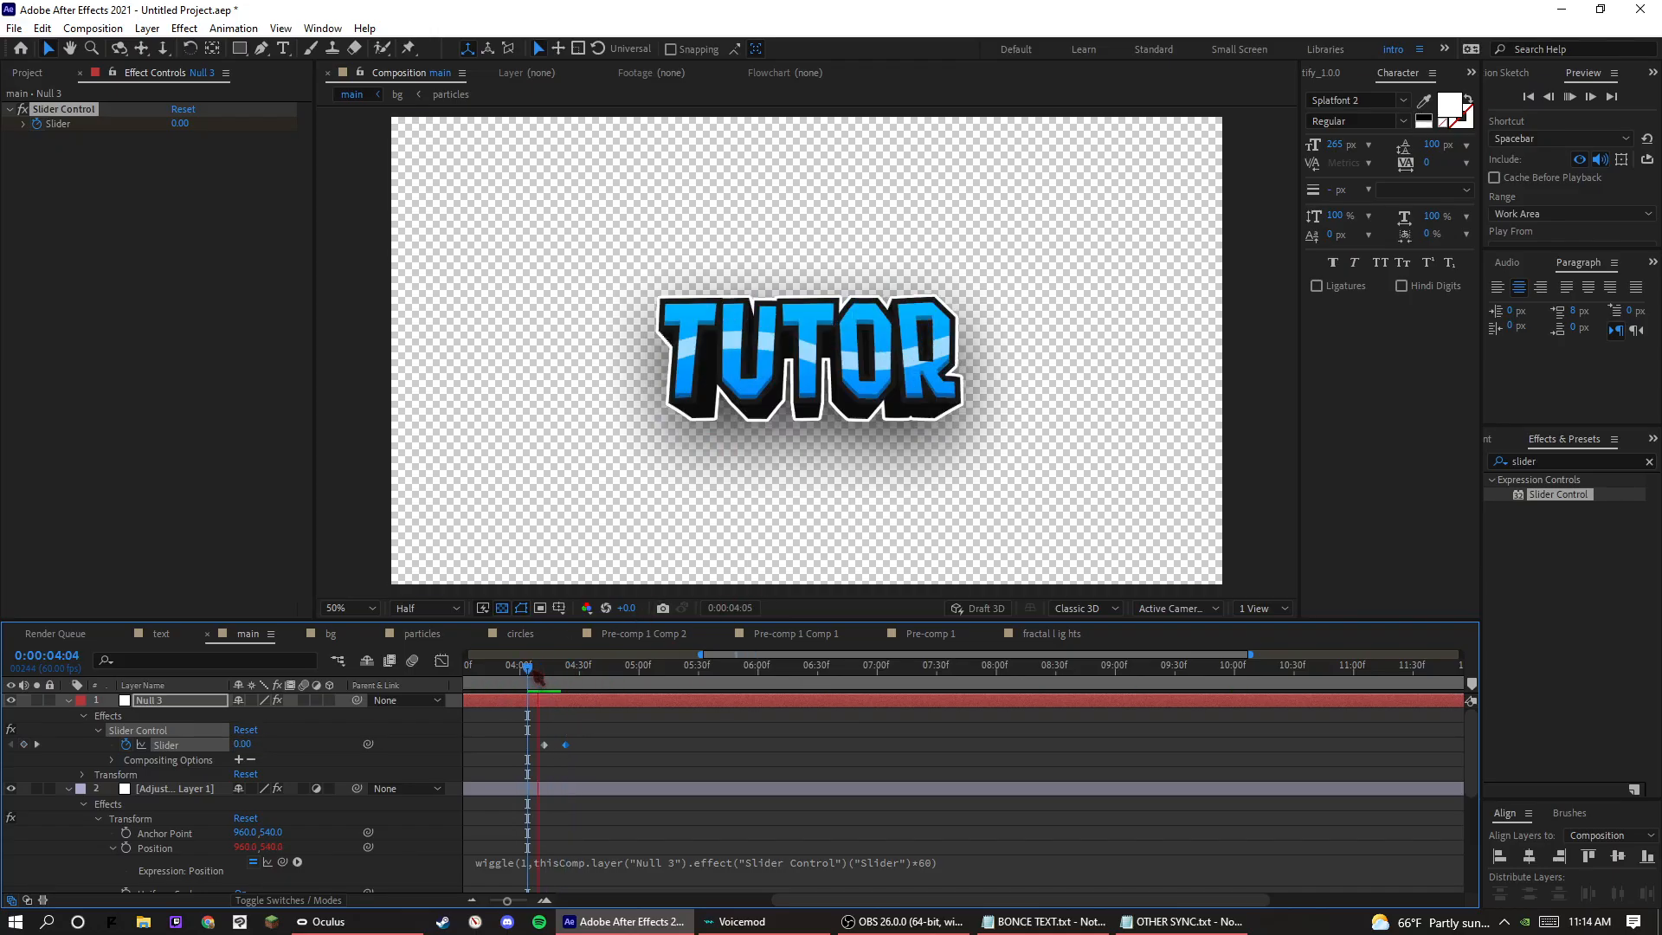
key(space)
scroll(693, 745, down, 4)
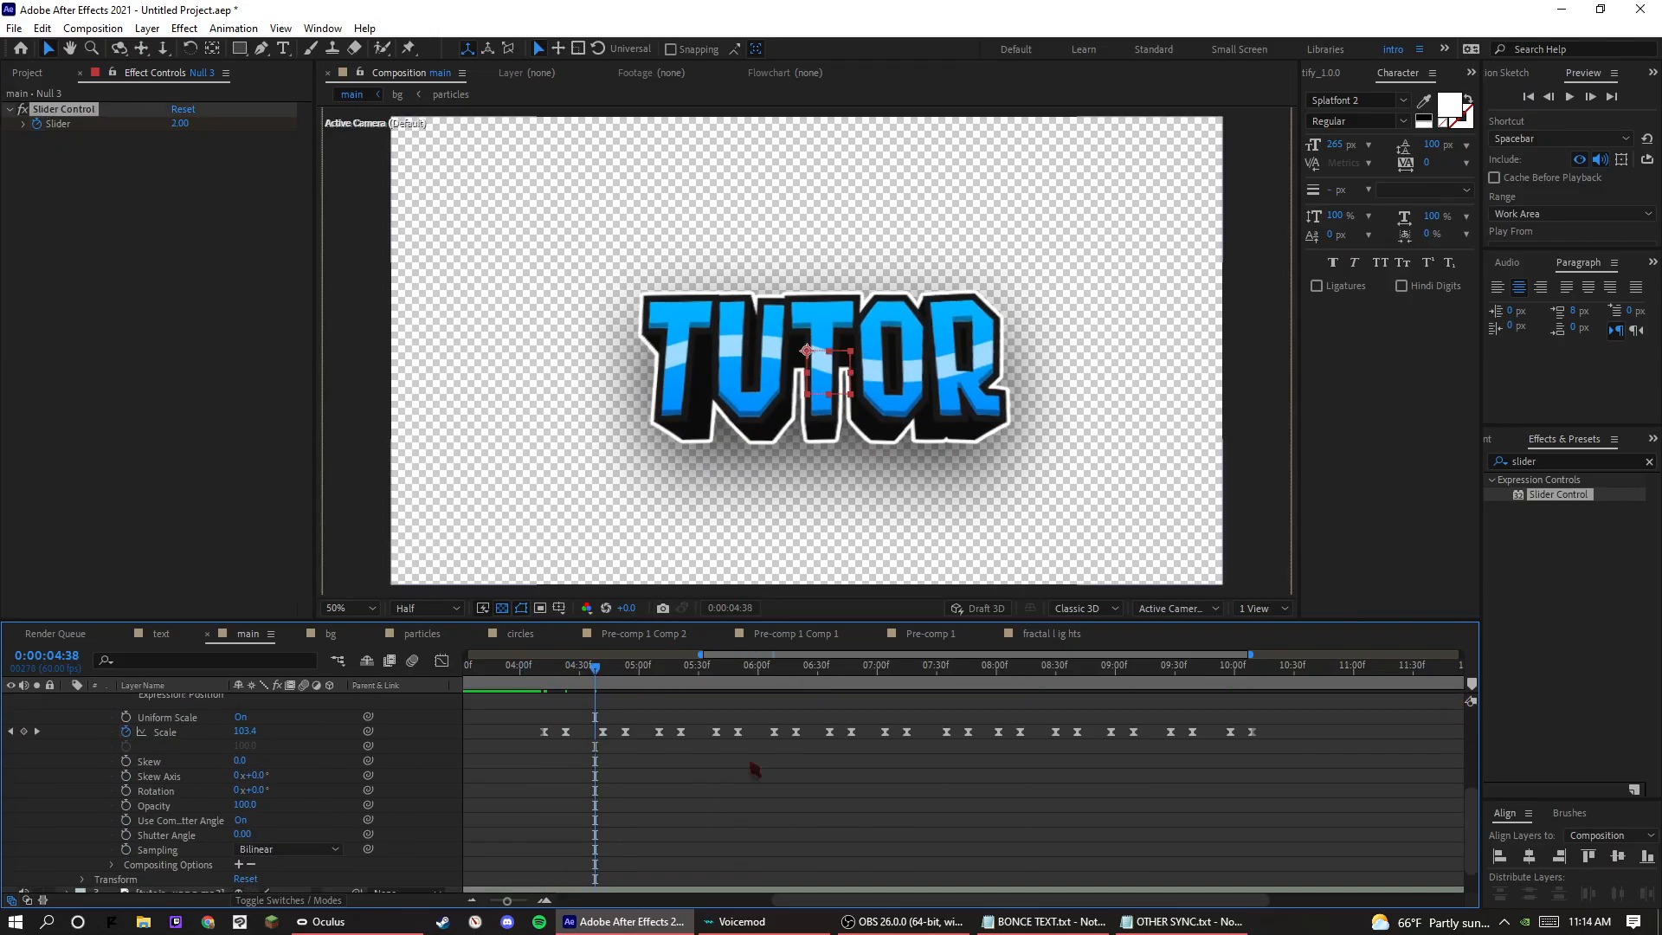
scroll(900, 857, down, 1)
key(space)
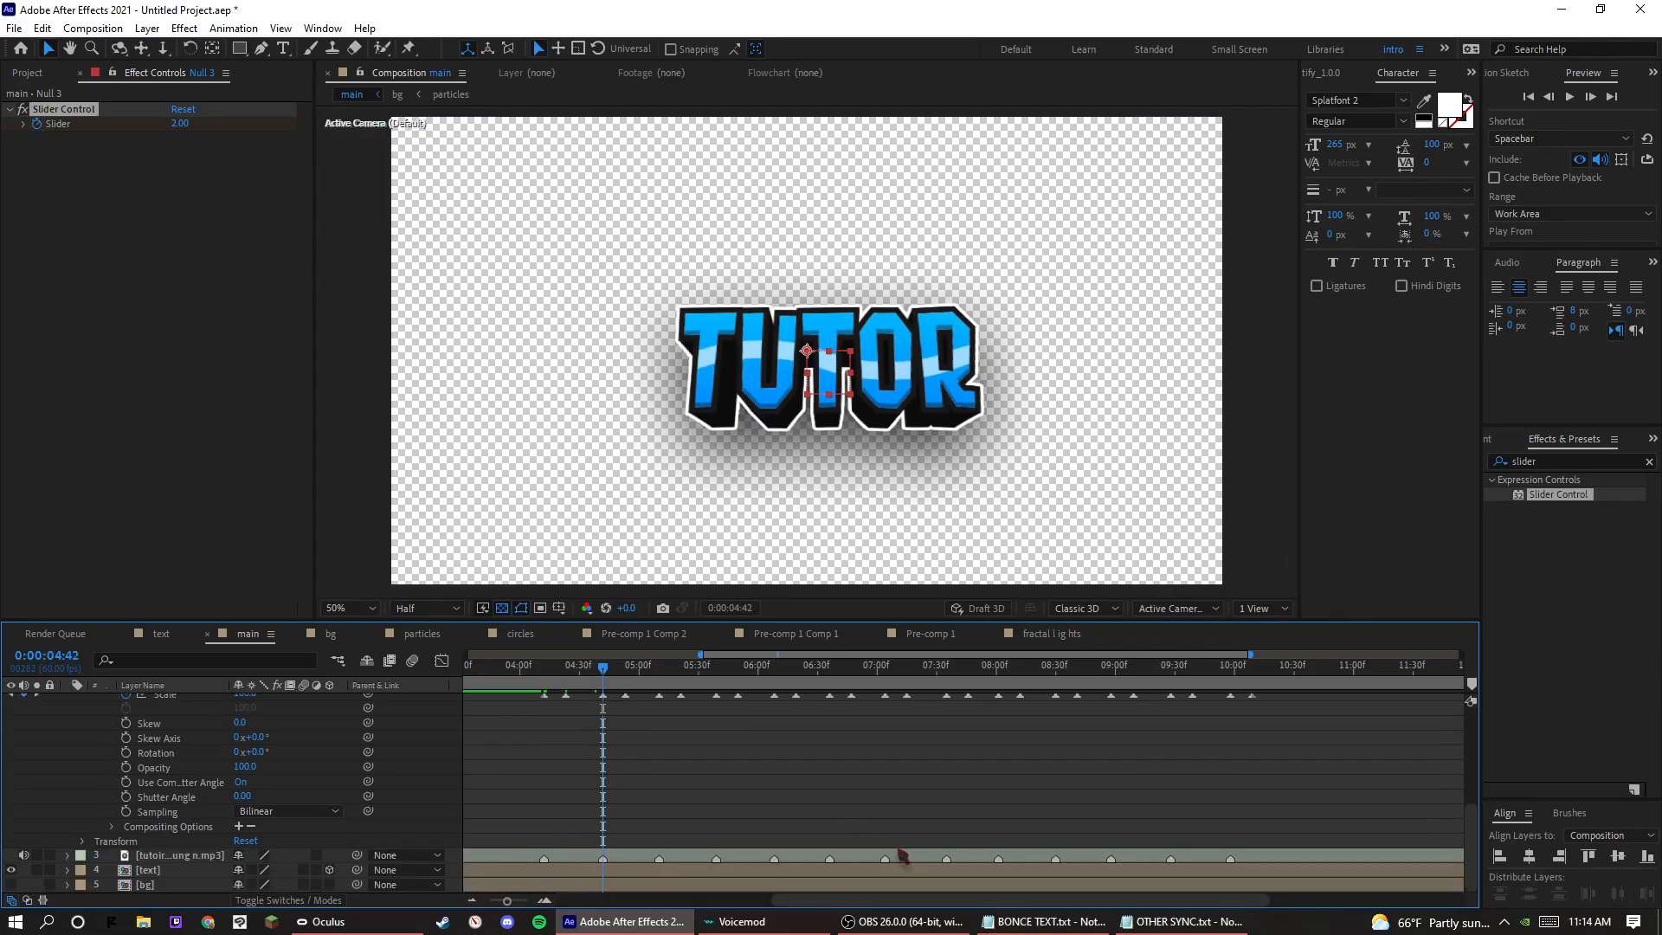
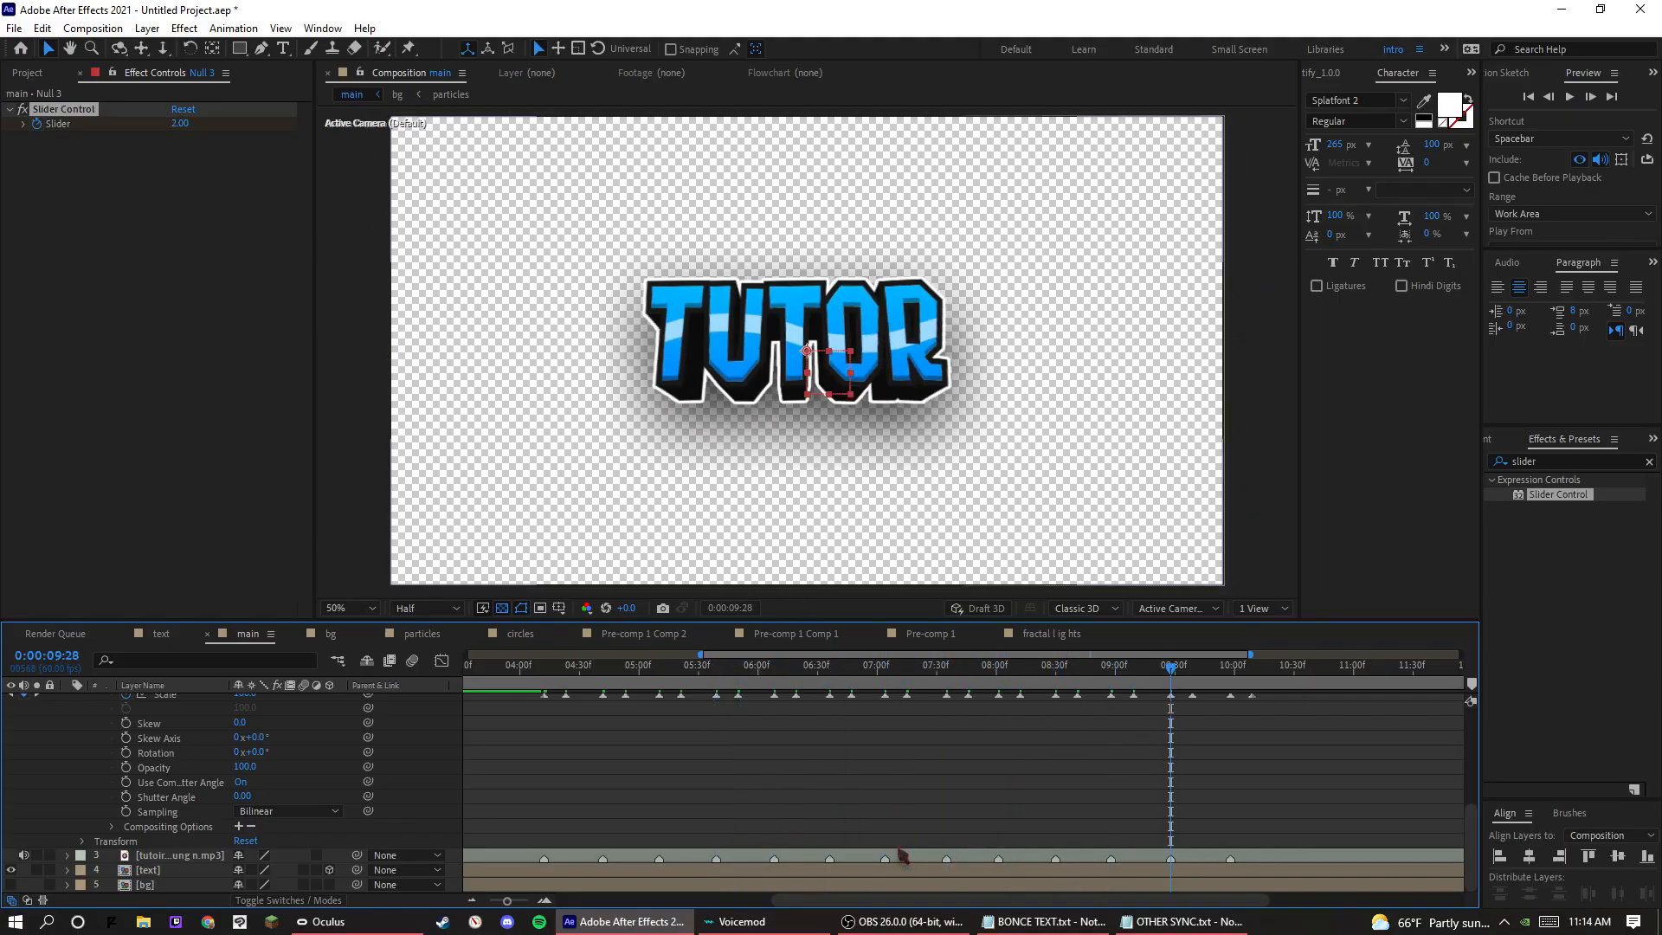
Play back the keyframed position shake across all beats from the first beat marker at 0:00:04:12.
scroll(941, 840, up, 5)
scroll(942, 840, up, 1)
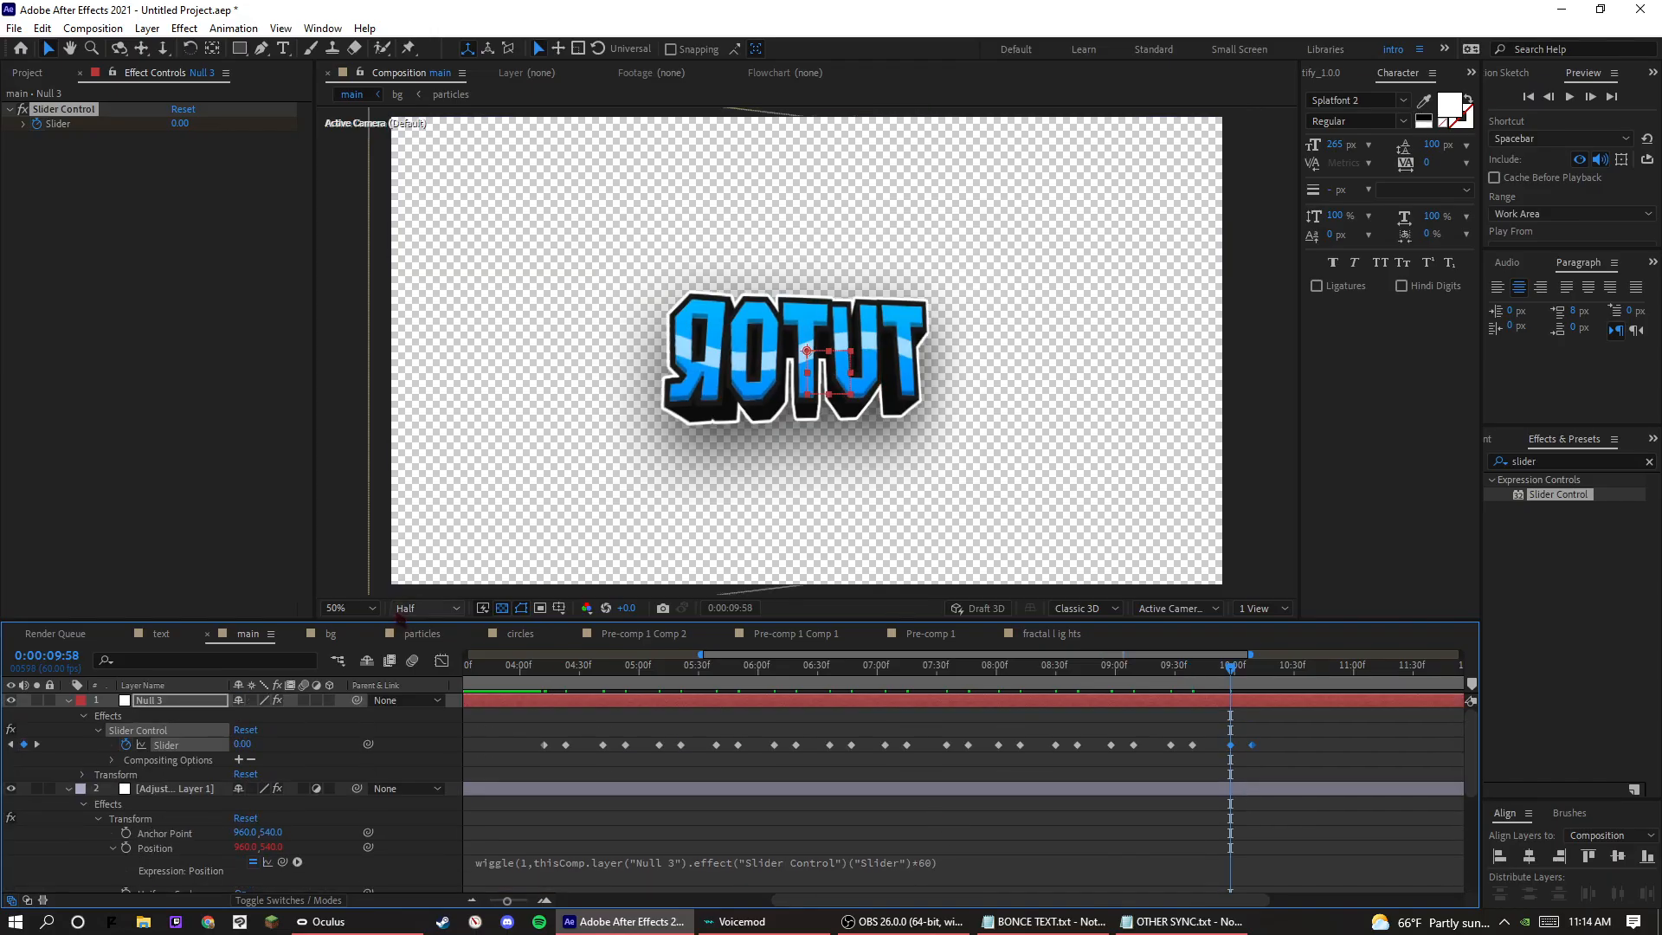
click(543, 673)
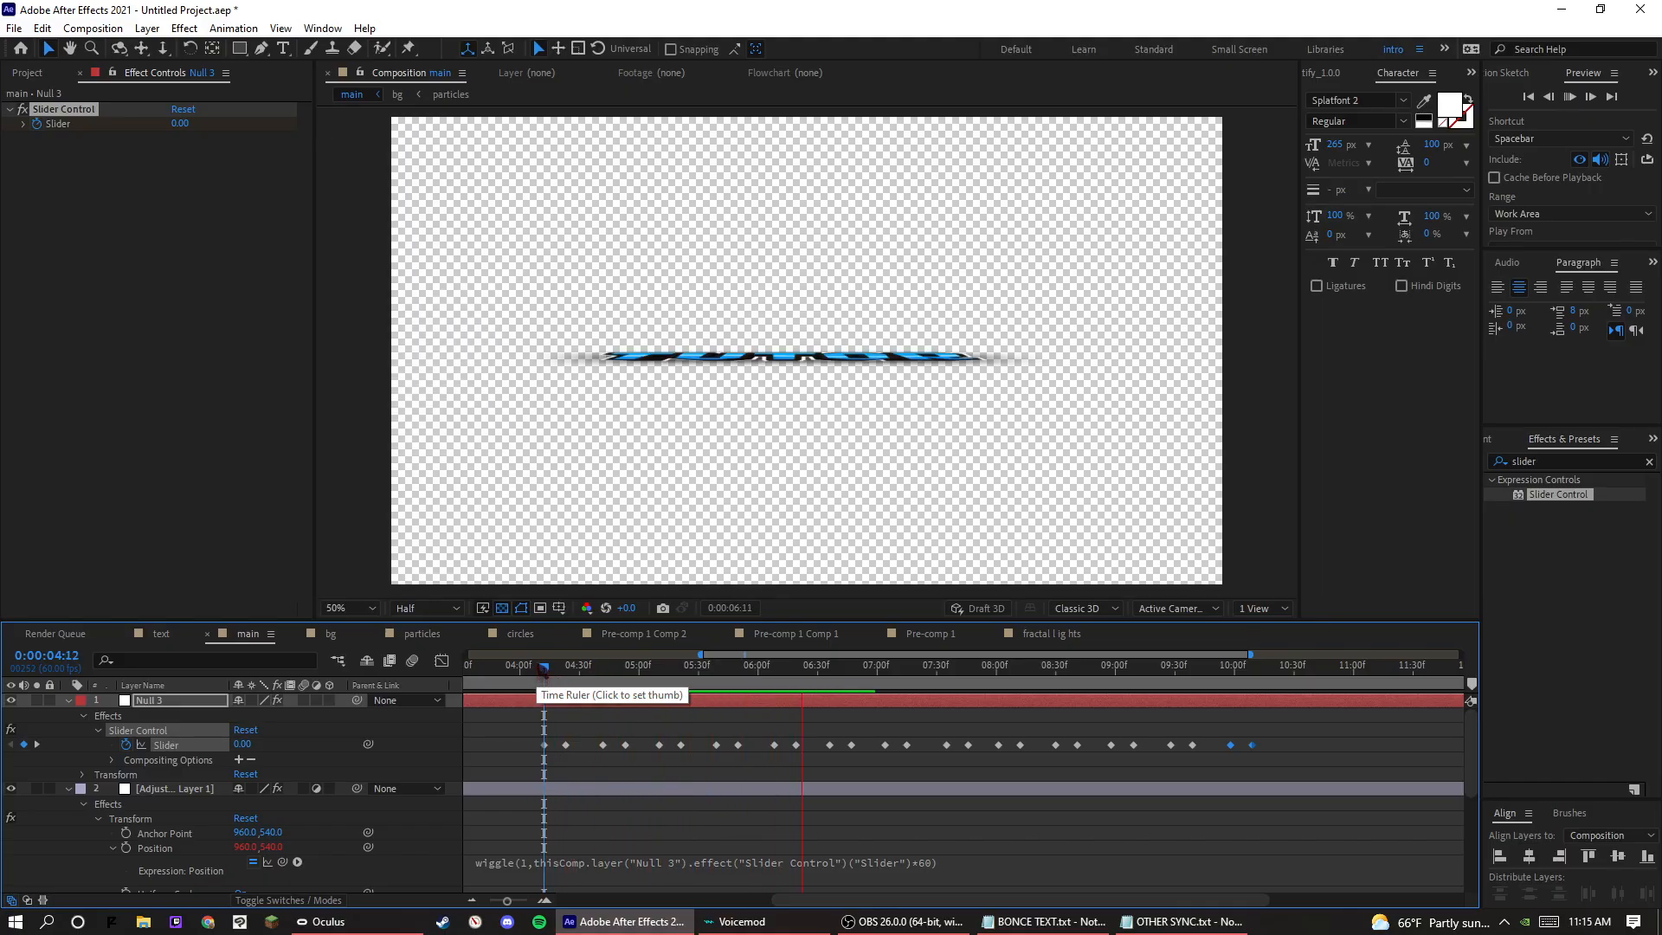
Apply Easy Ease to all of Null 3's Slider keyframes.
drag(1268, 729, 537, 766)
right_click(541, 750)
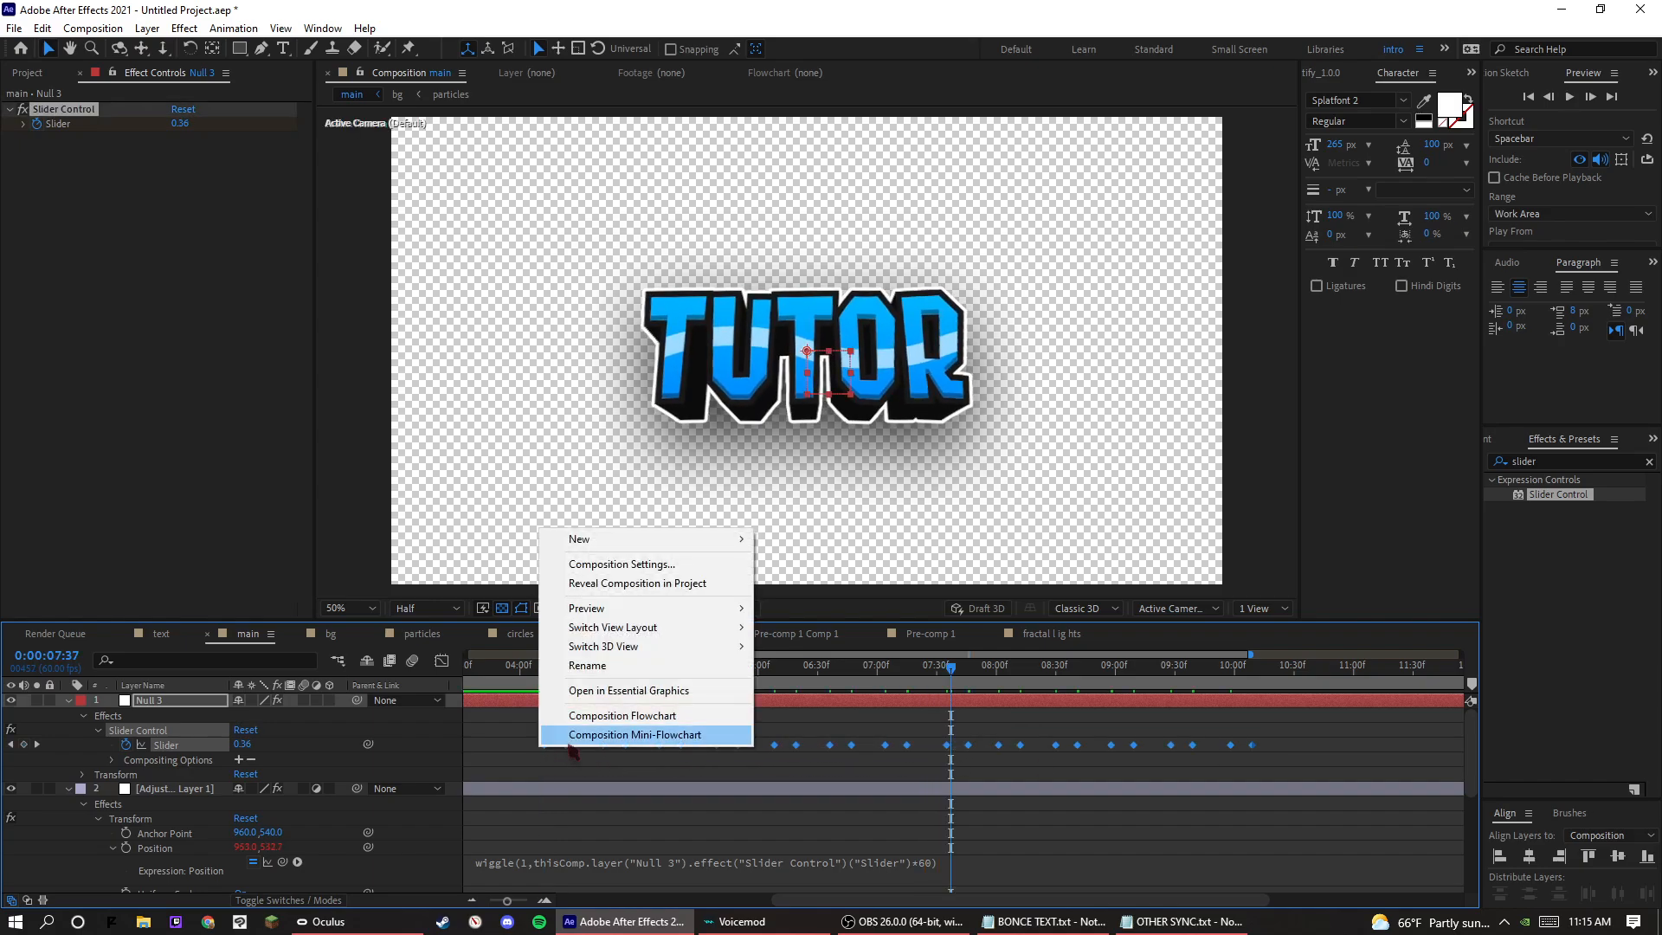
right_click(795, 745)
mouse_move(838, 737)
click(1042, 788)
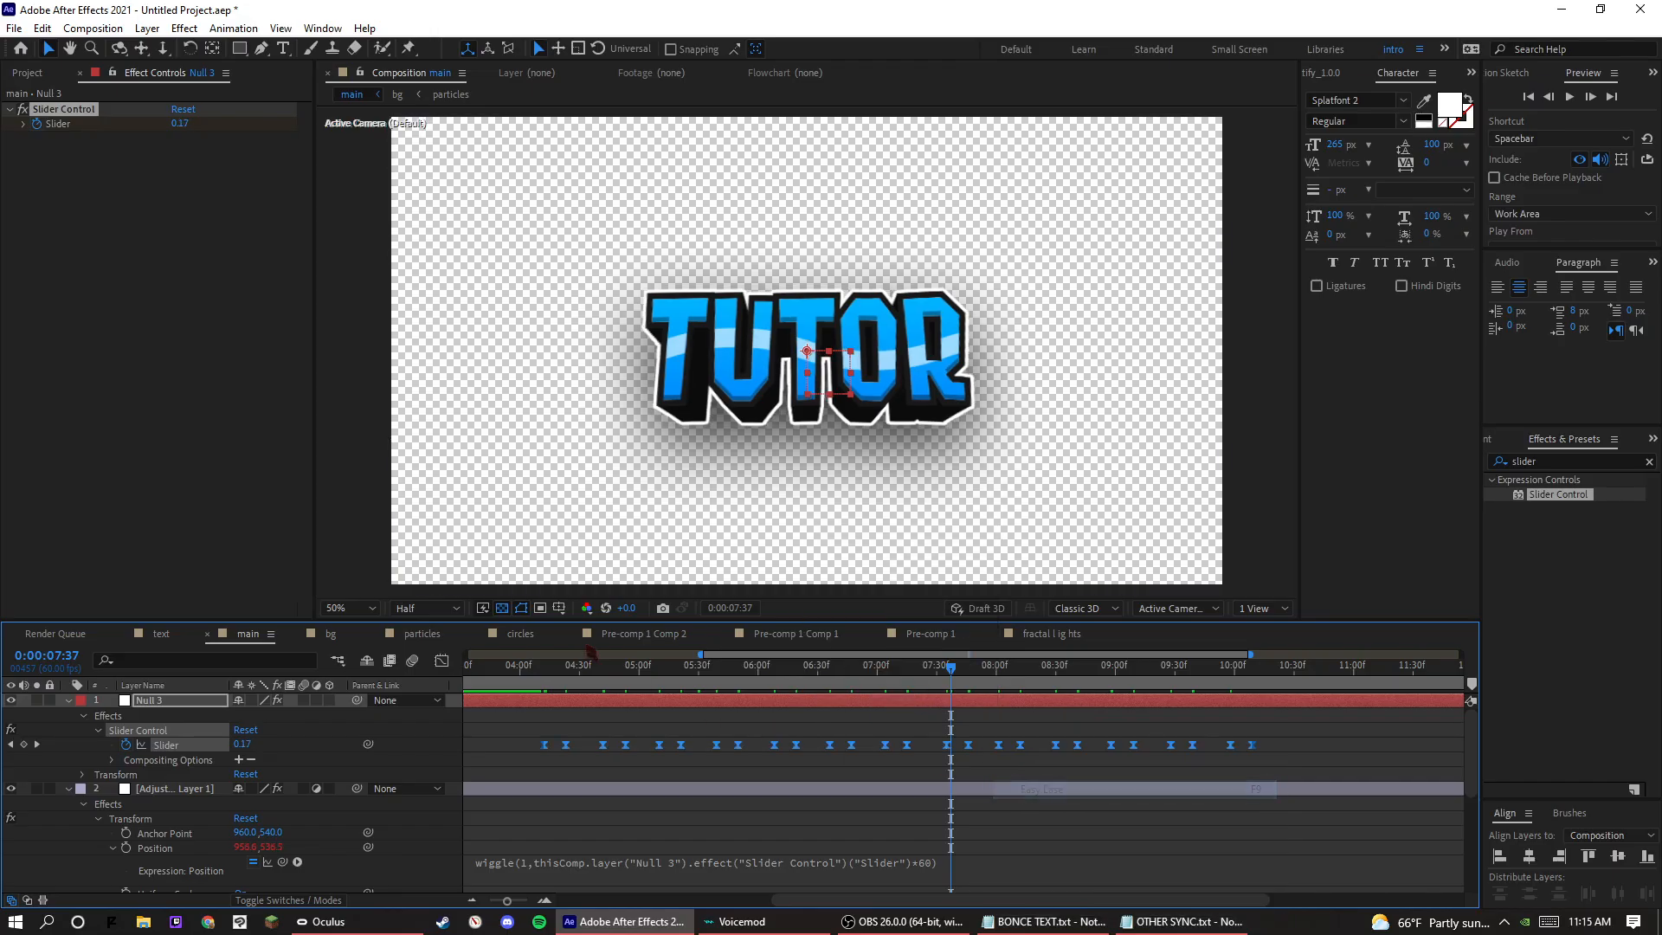
Play back the eased position shake over the first beats.
click(547, 668)
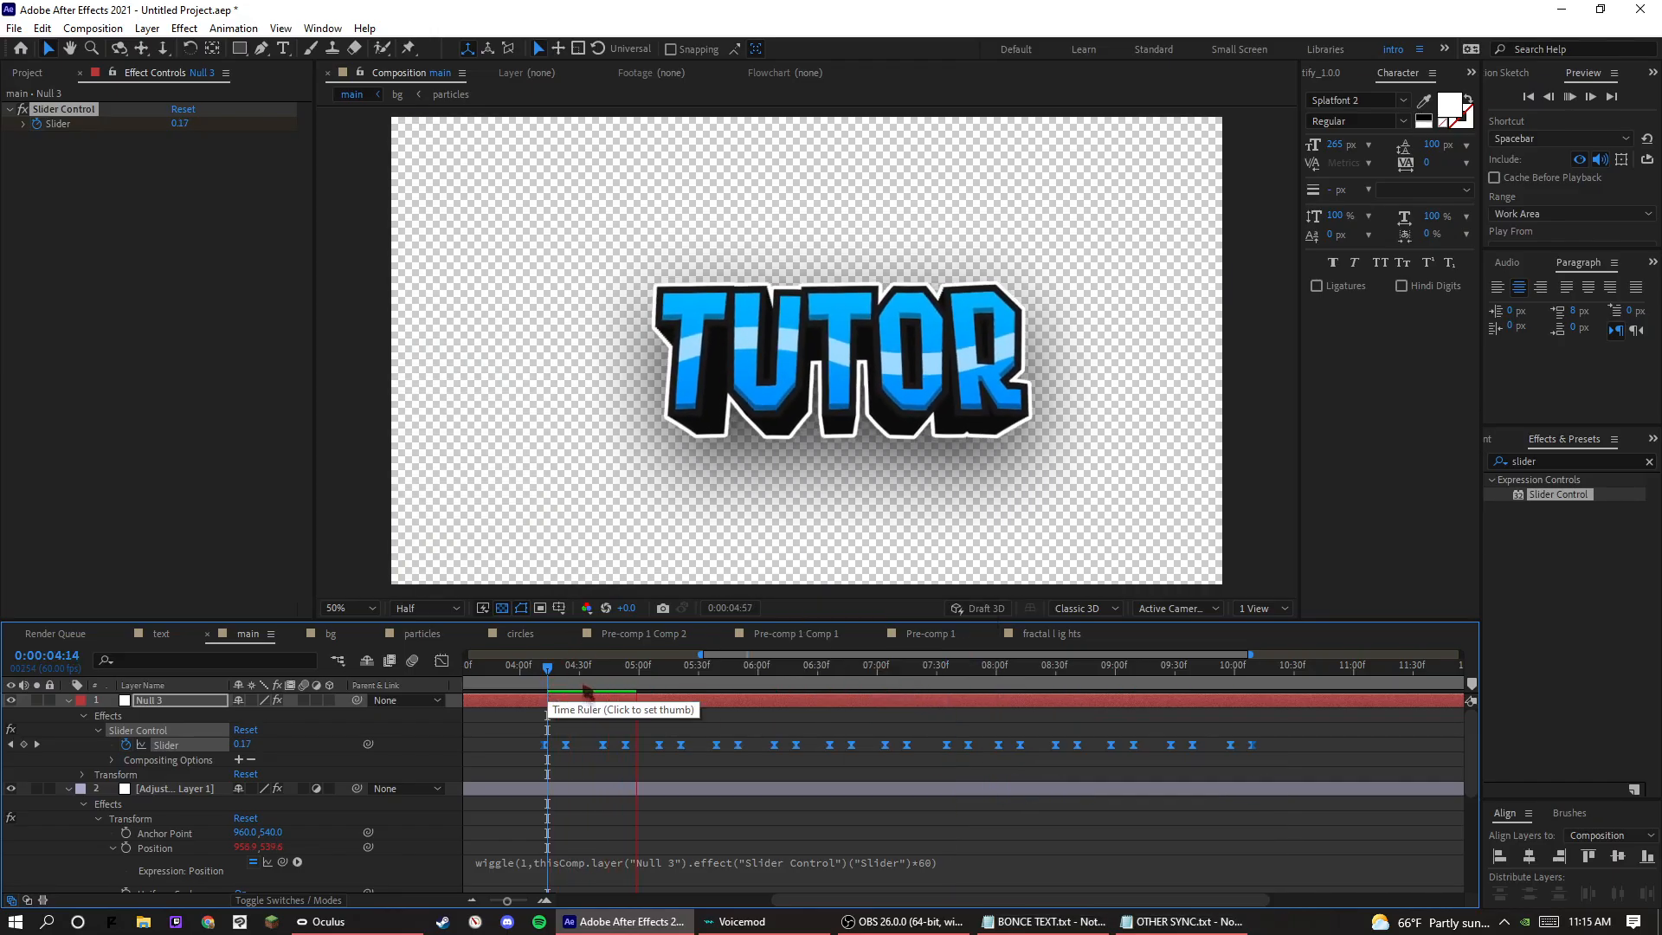
click(567, 690)
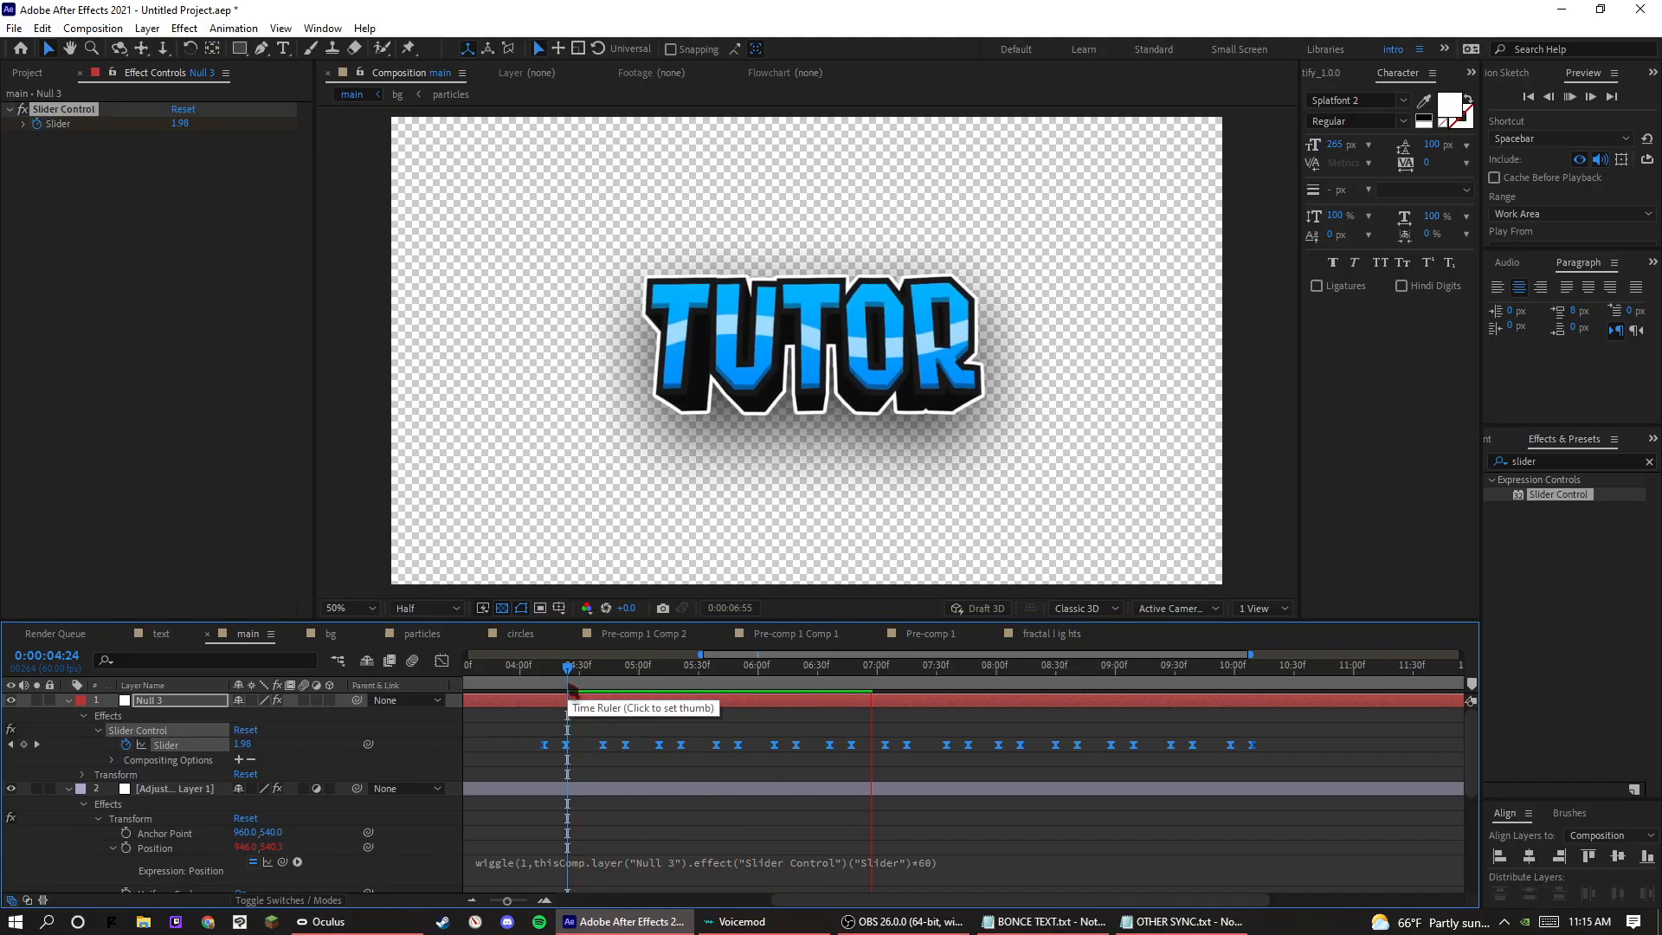
click(593, 688)
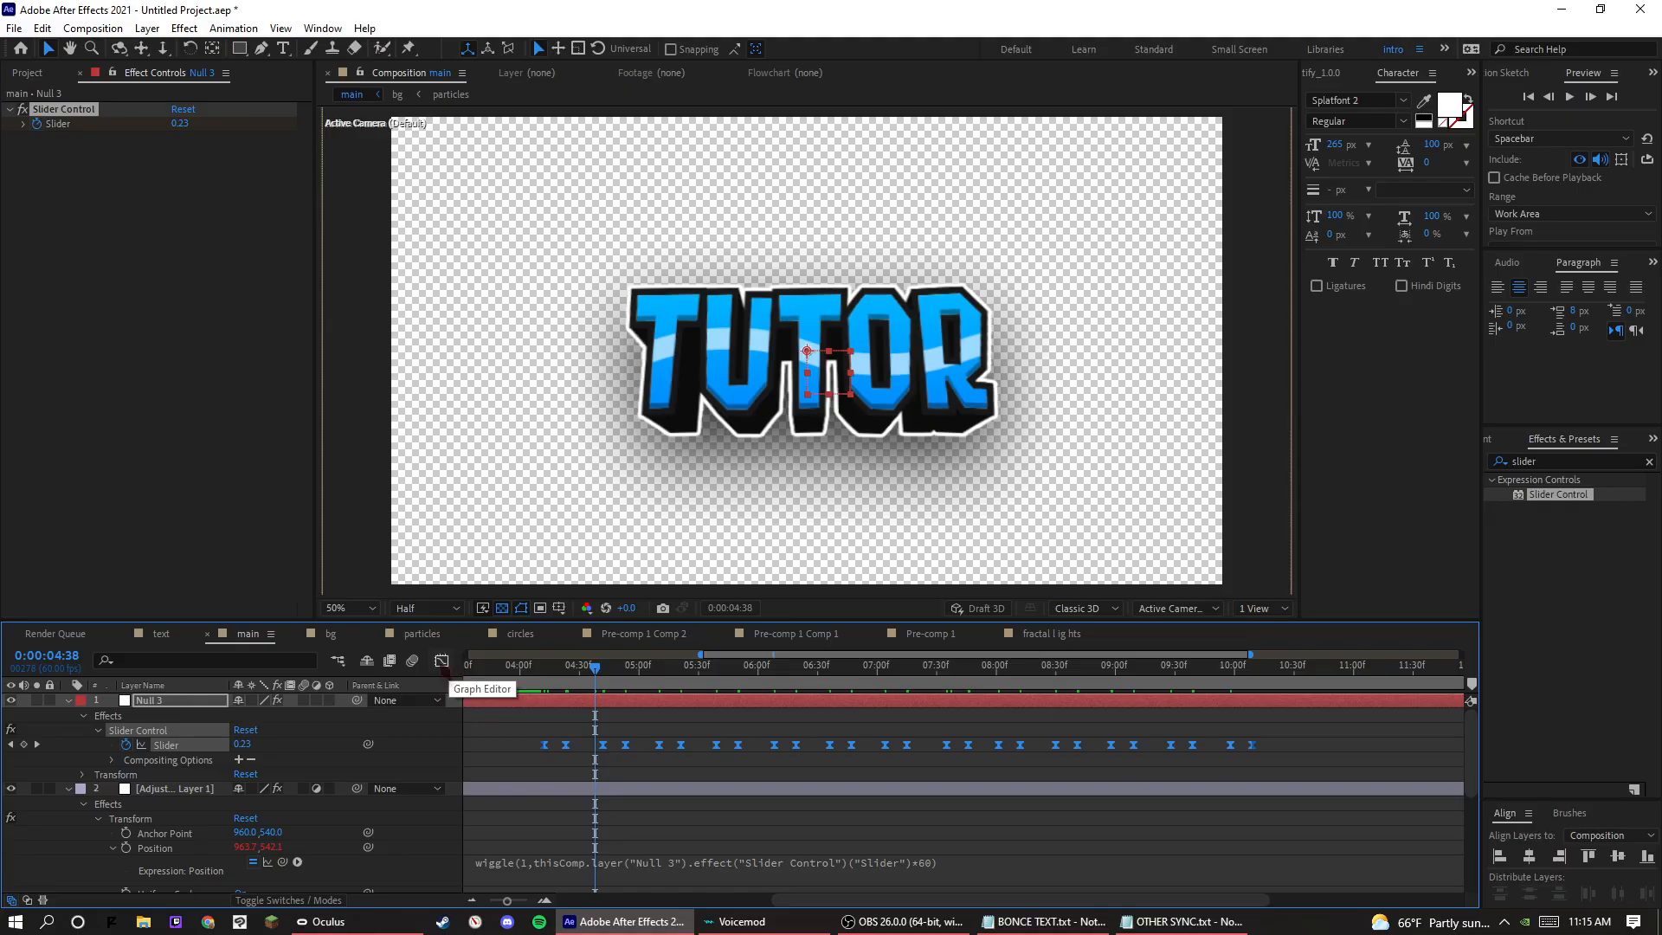
Reshape Null 3's Slider speed graph at the first four beat keyframes so each rise starts at peak speed and slows down.
click(442, 661)
click(546, 775)
drag(550, 774, 712, 775)
click(604, 775)
click(660, 775)
click(716, 775)
click(737, 775)
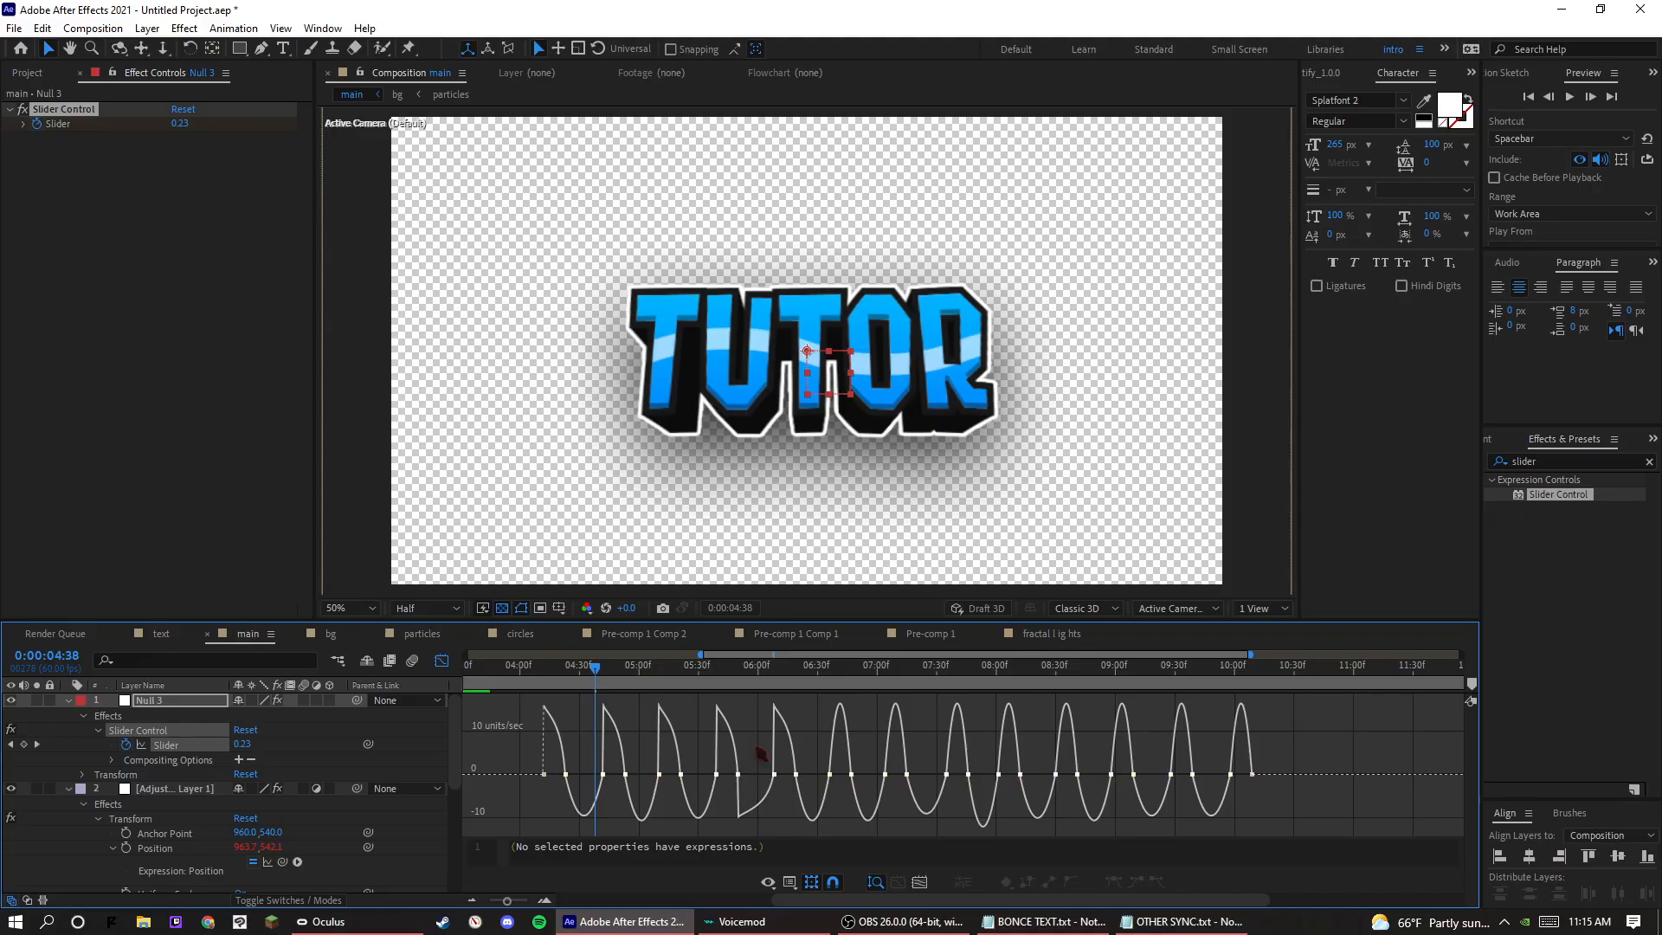
click(752, 755)
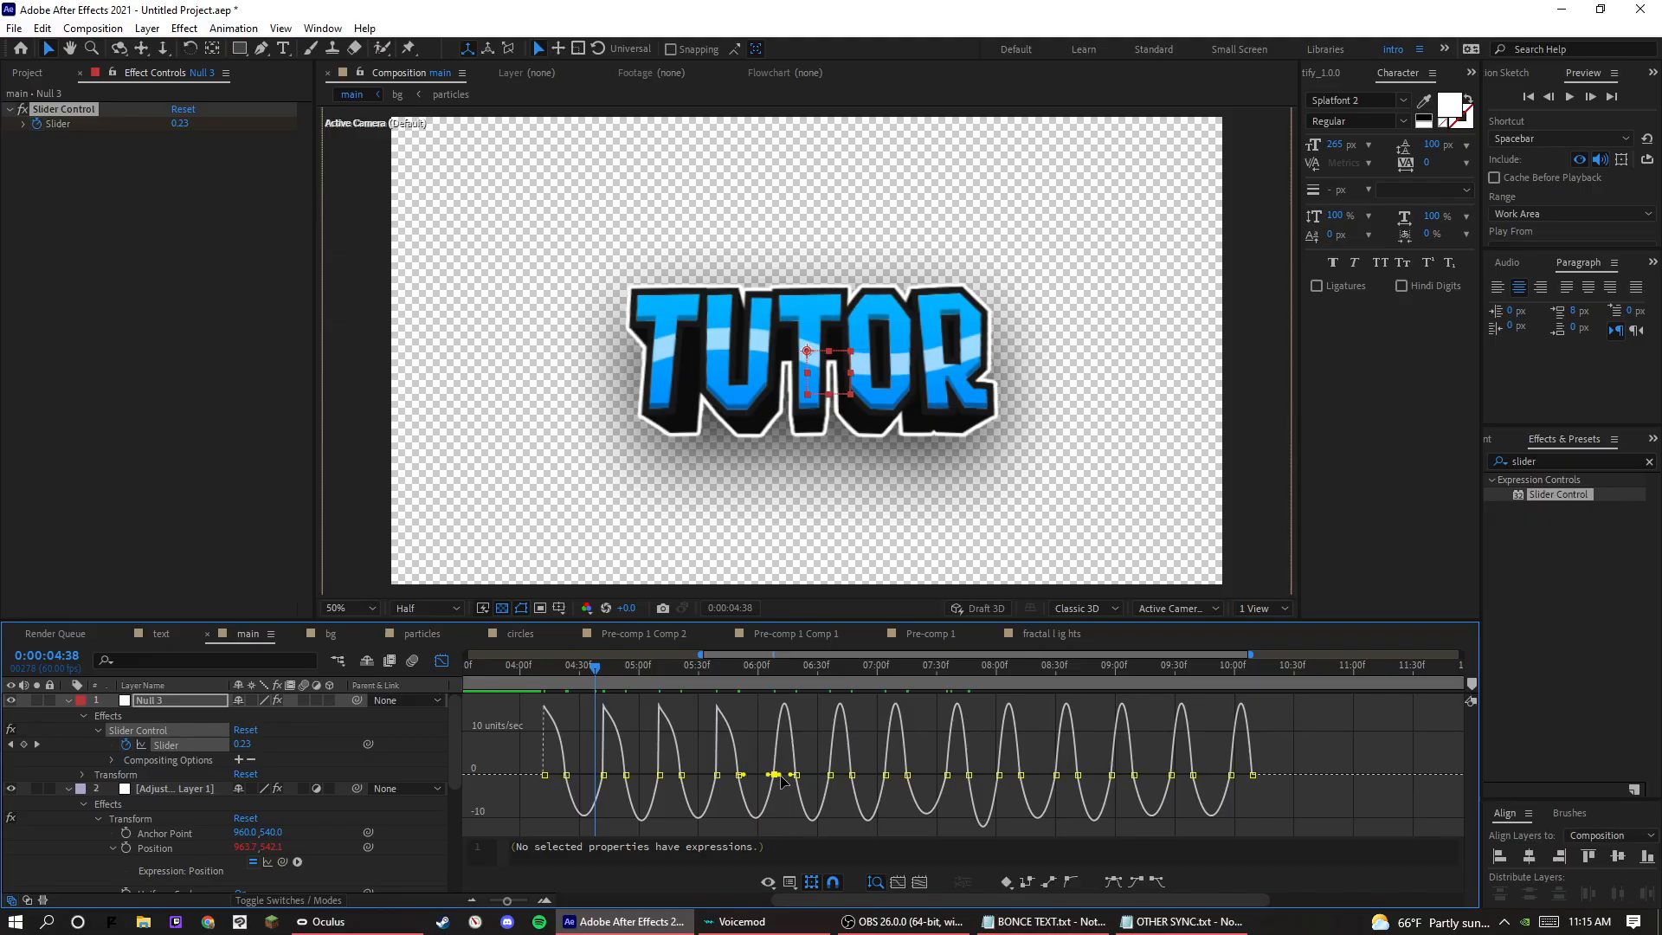
Give the Slider's remaining nine beat keyframes the same sharp-start speed curve, through the last beat near 0:00:10:00.
drag(780, 775, 1117, 775)
click(830, 775)
click(886, 774)
click(947, 775)
click(1000, 775)
click(1056, 775)
click(1111, 775)
click(1172, 775)
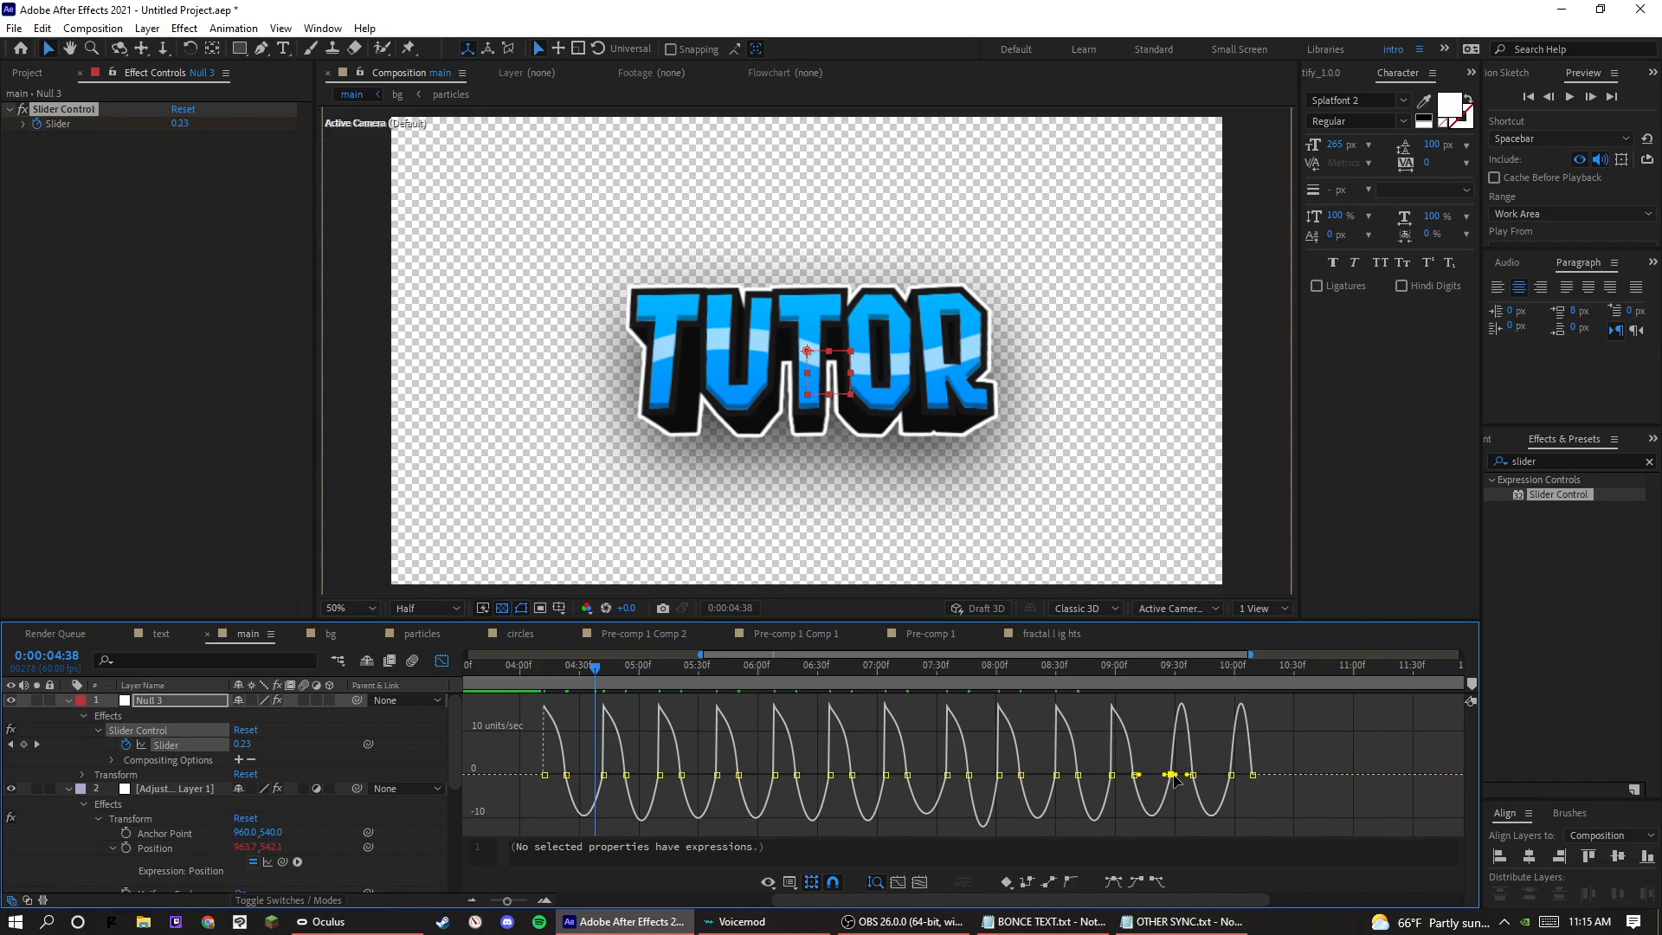
click(1232, 774)
drag(1246, 774, 1238, 775)
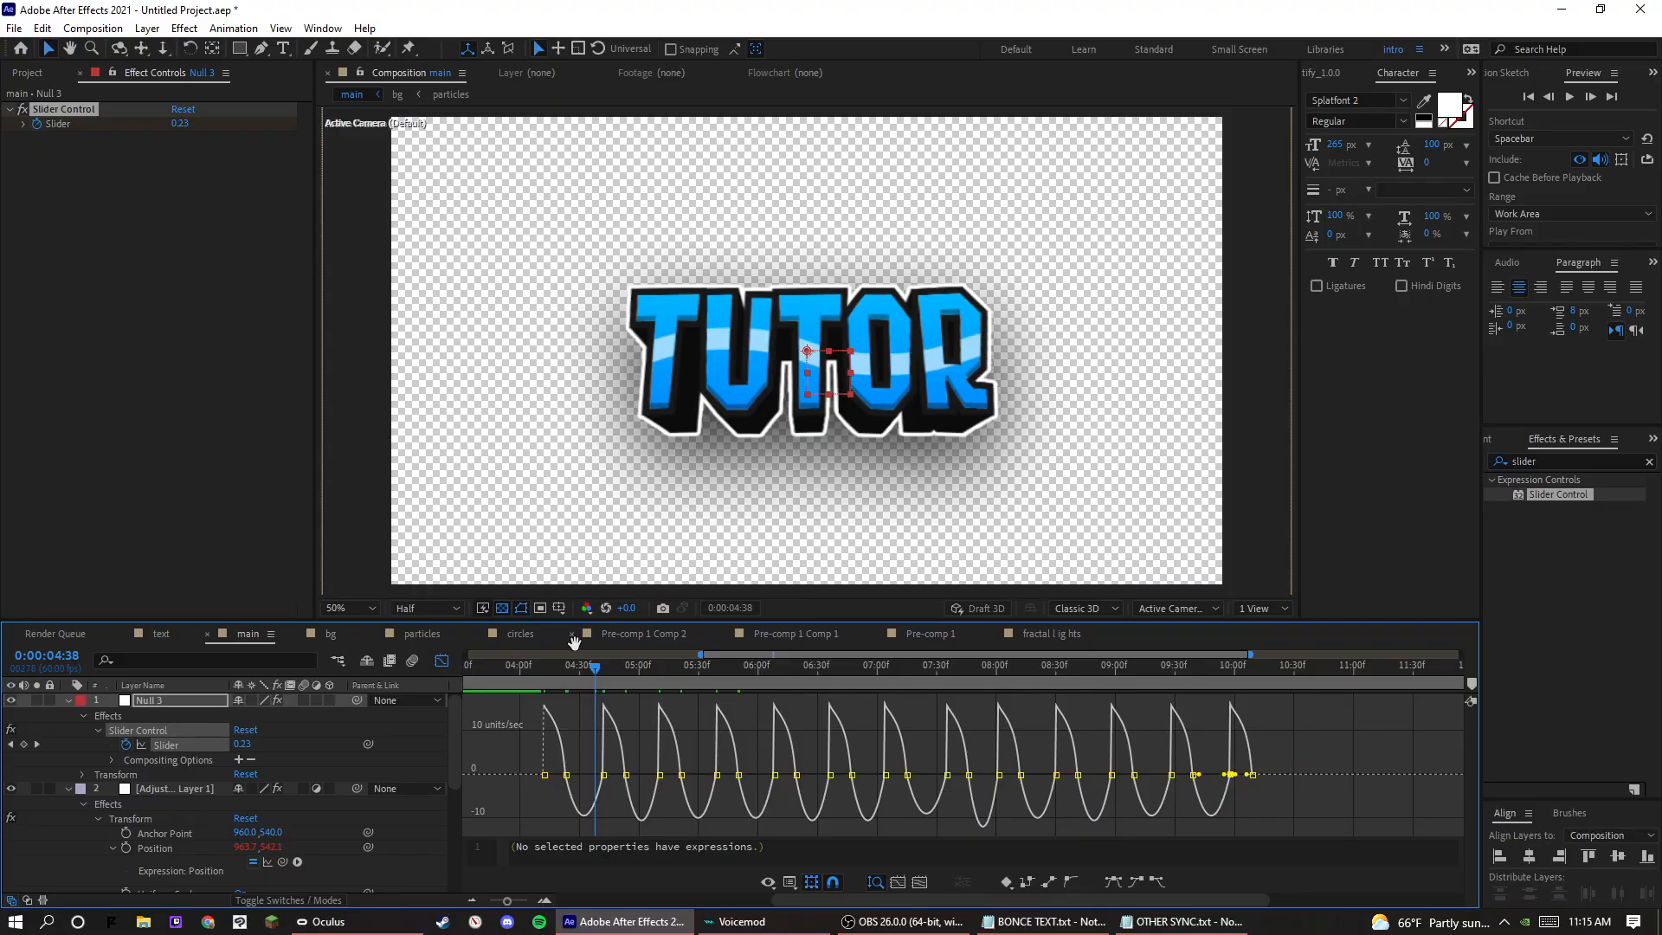
Play back the shake with the reshaped Slider speed curves.
key(space)
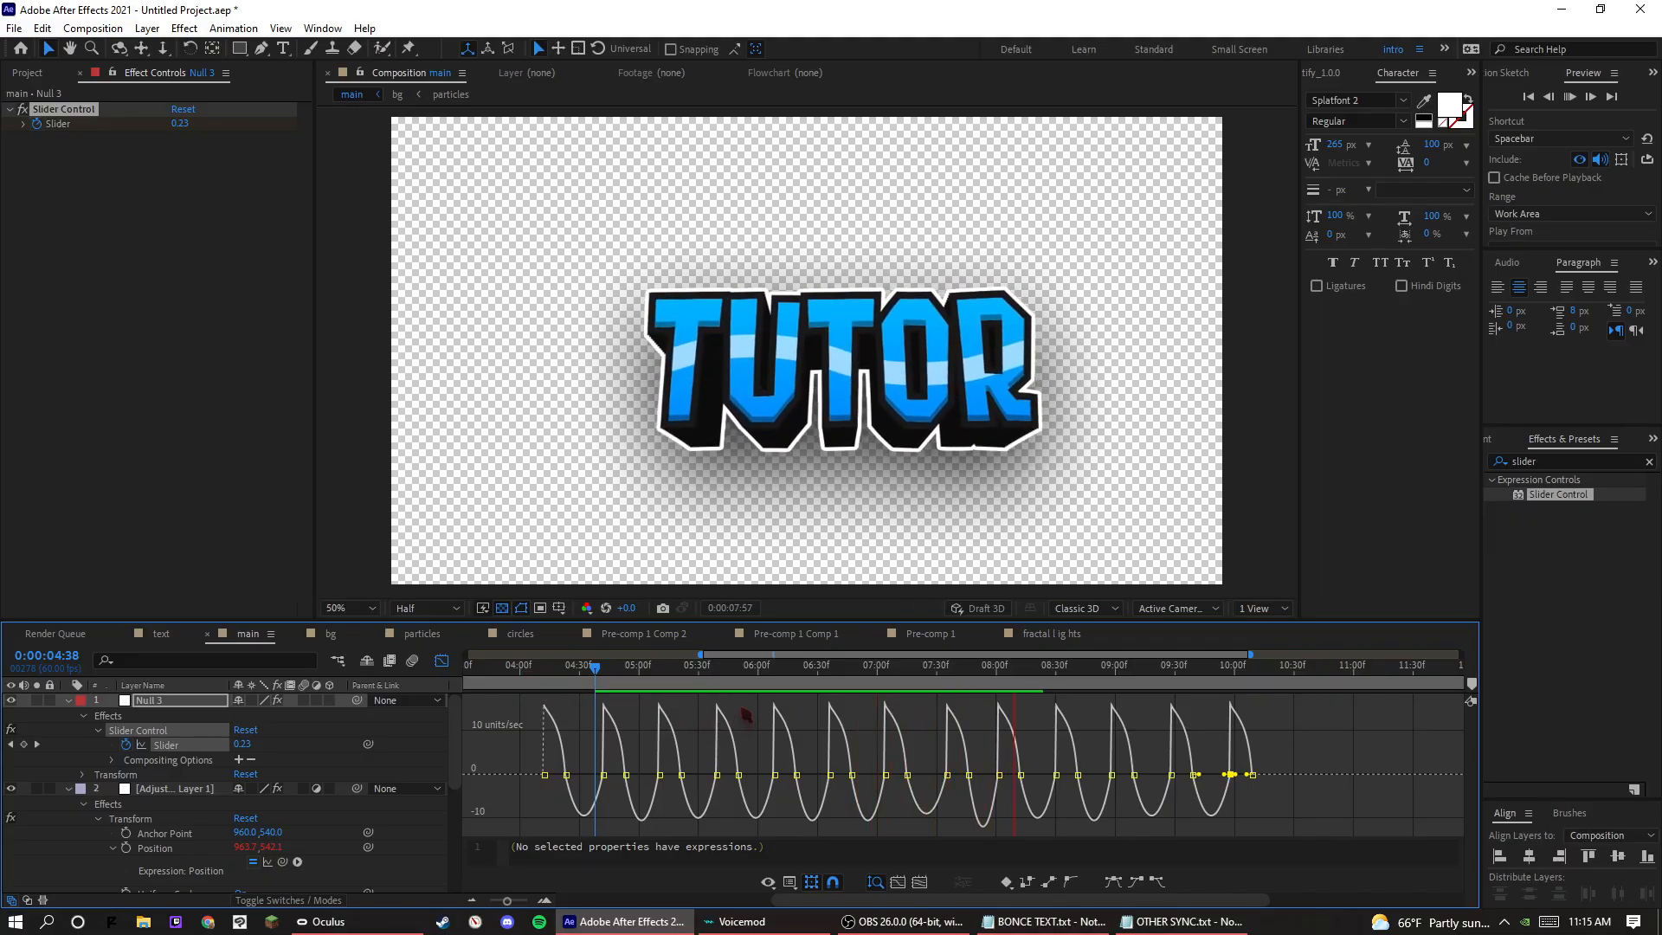
key(space)
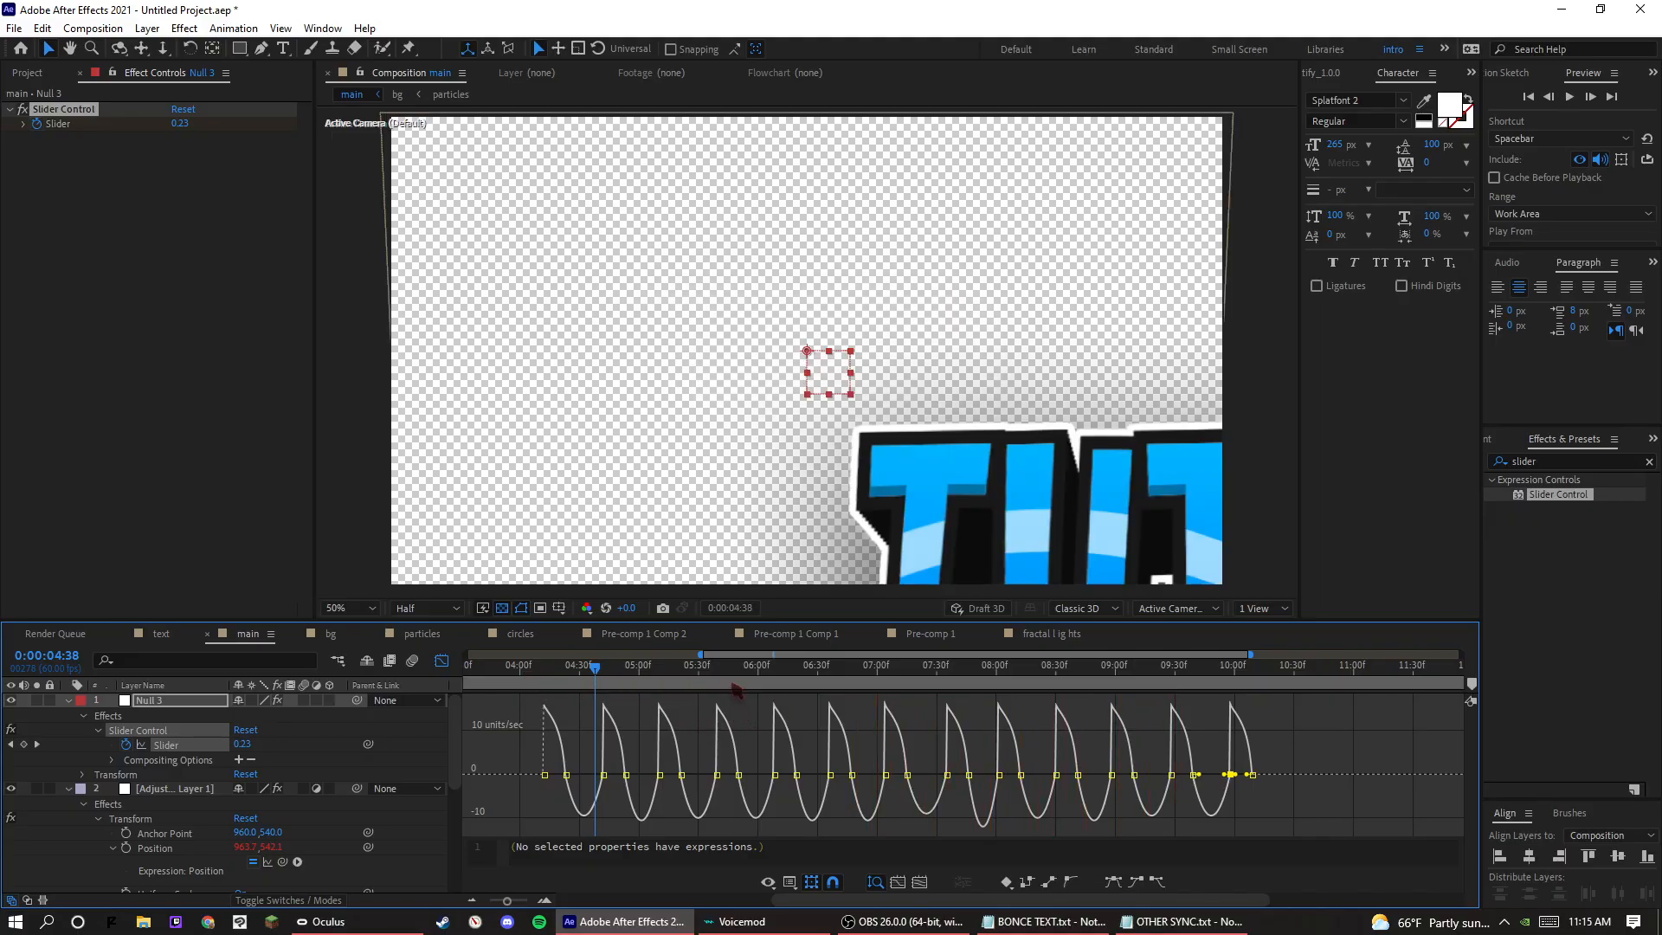
click(731, 669)
key(space)
Leave the graph view and change the multiplier in the adjustment layer's Position wiggle expression to 45.
click(442, 660)
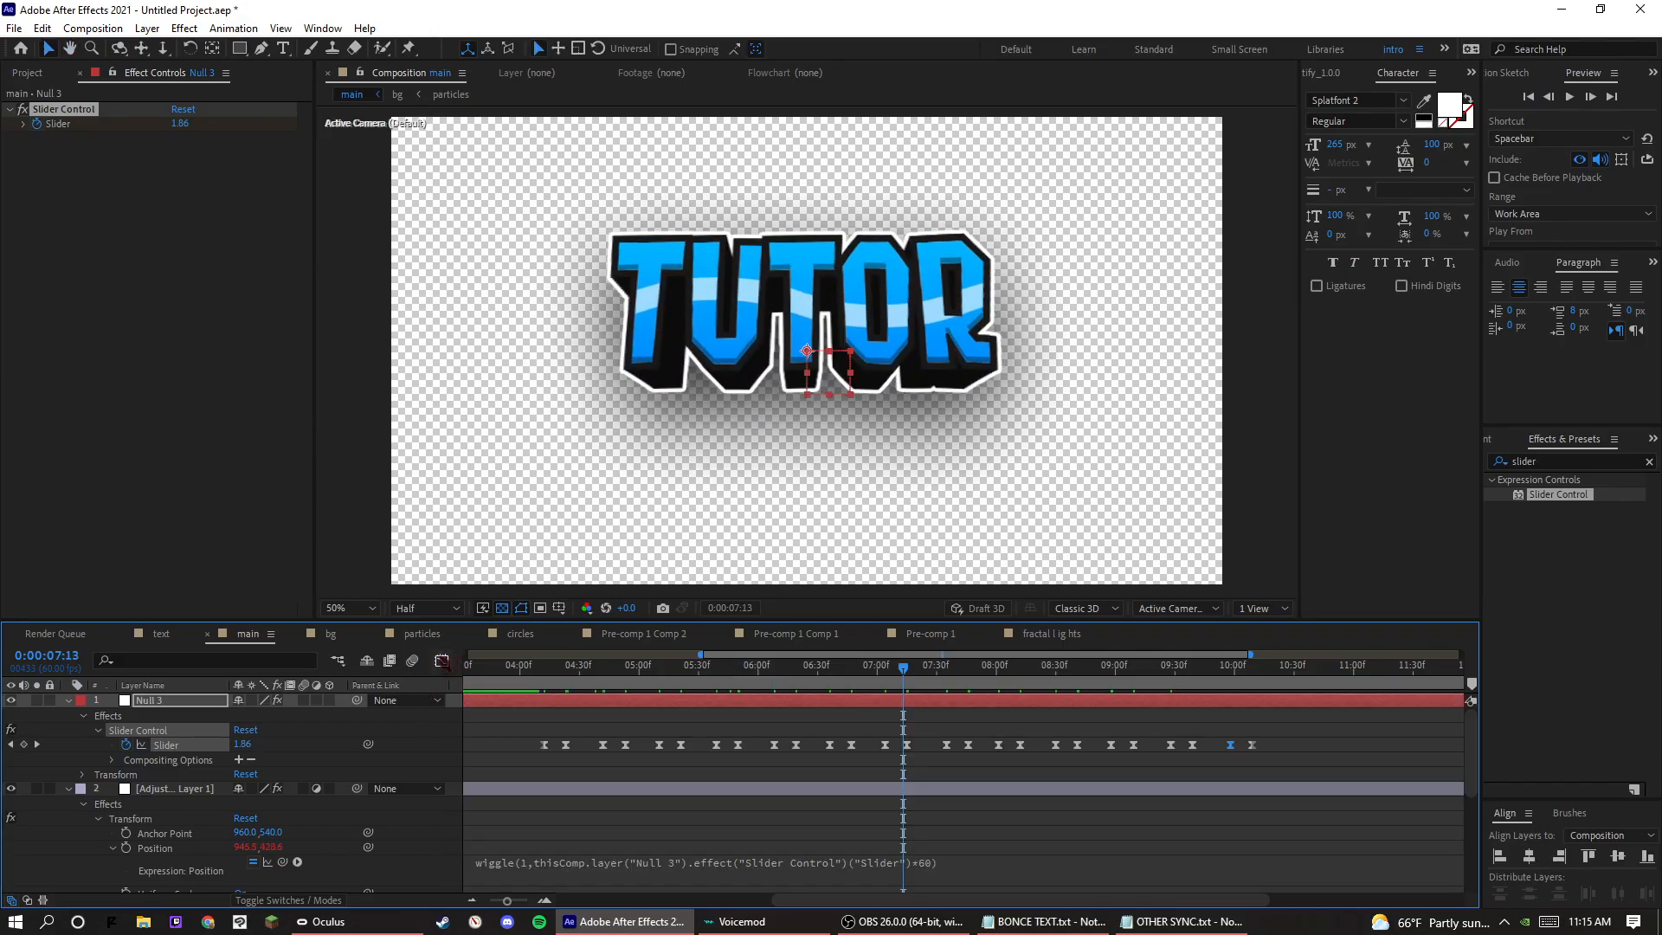
click(943, 862)
click(946, 861)
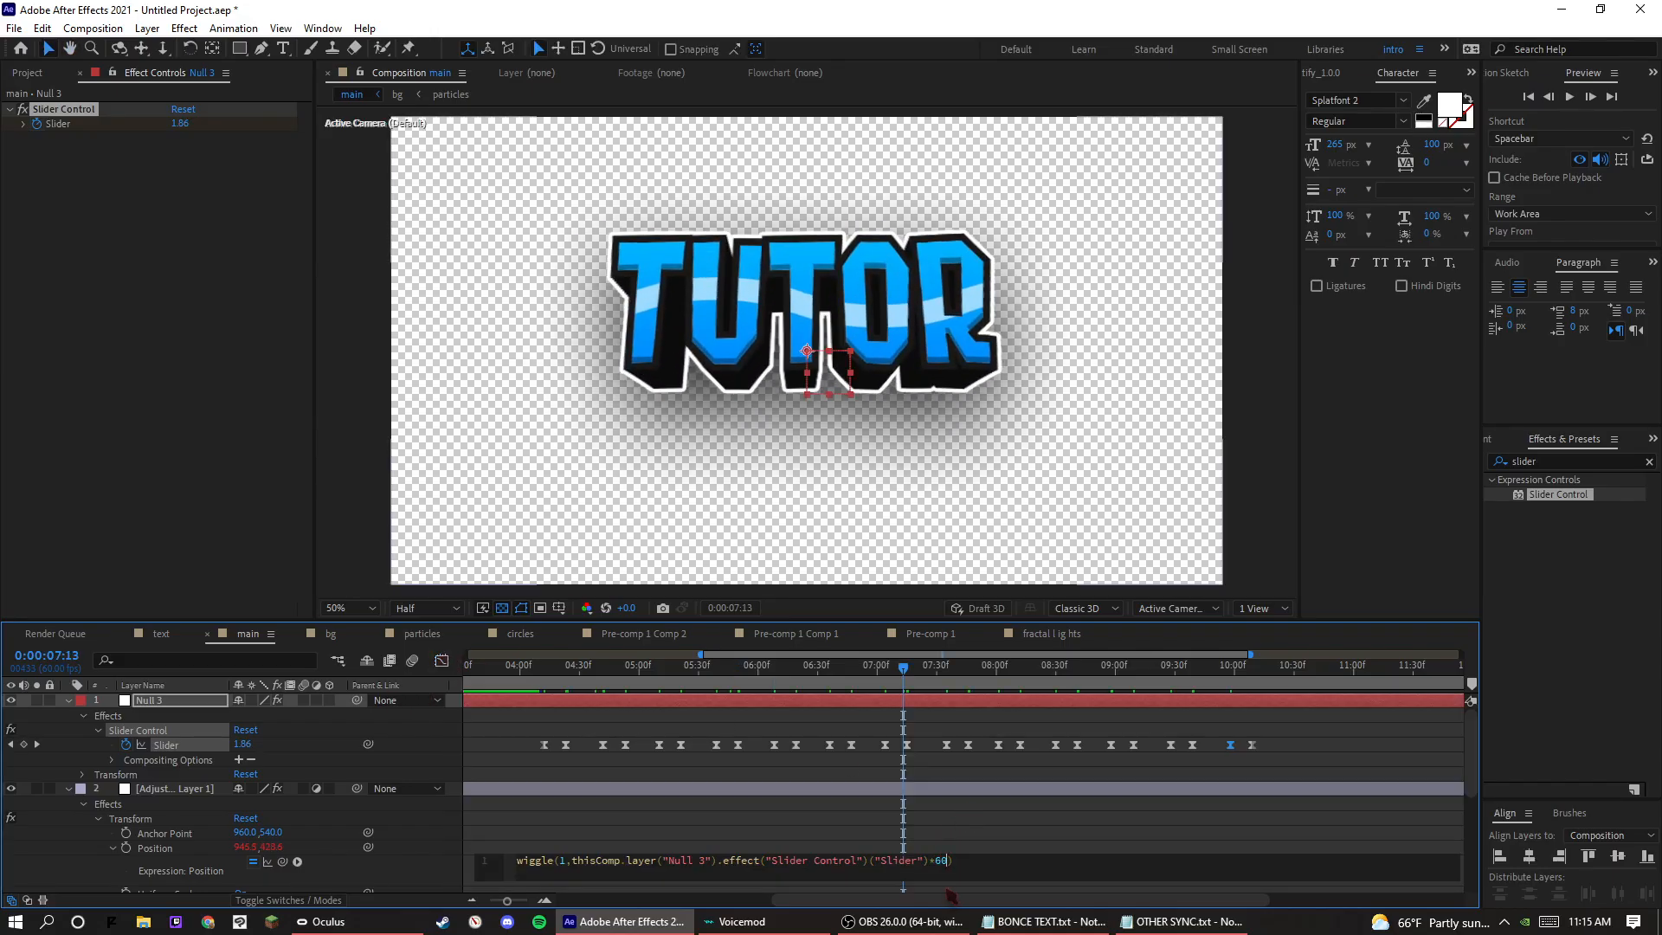
click(924, 833)
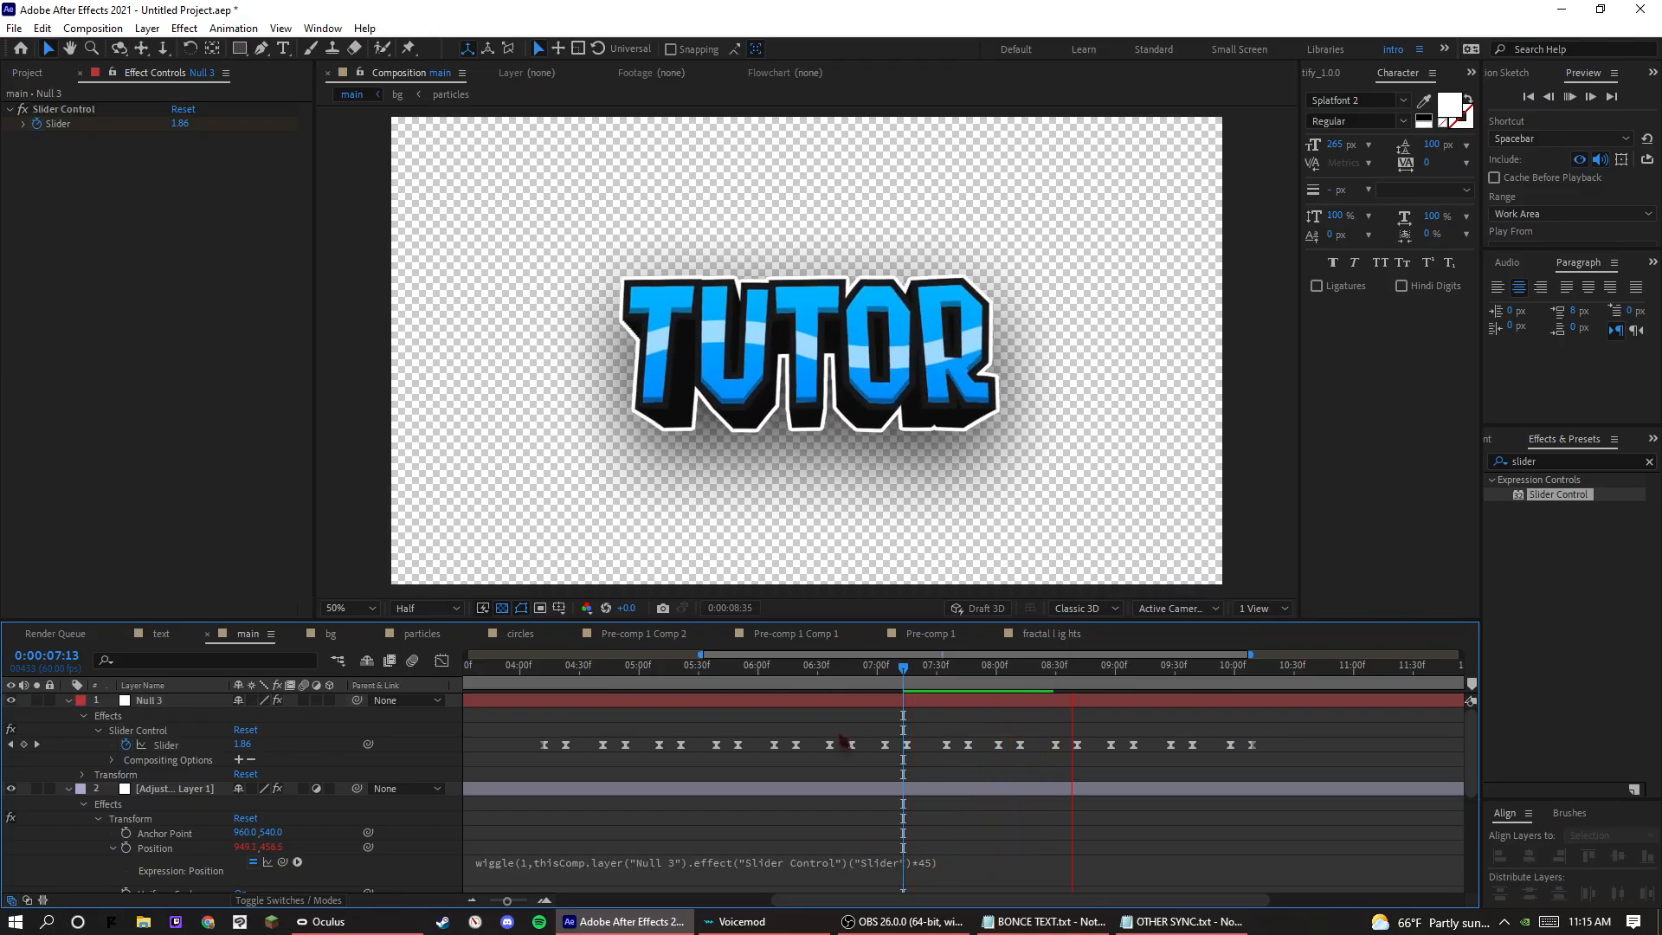
Play back the shake with the new multiplier from just before the first beat through the last one.
key(space)
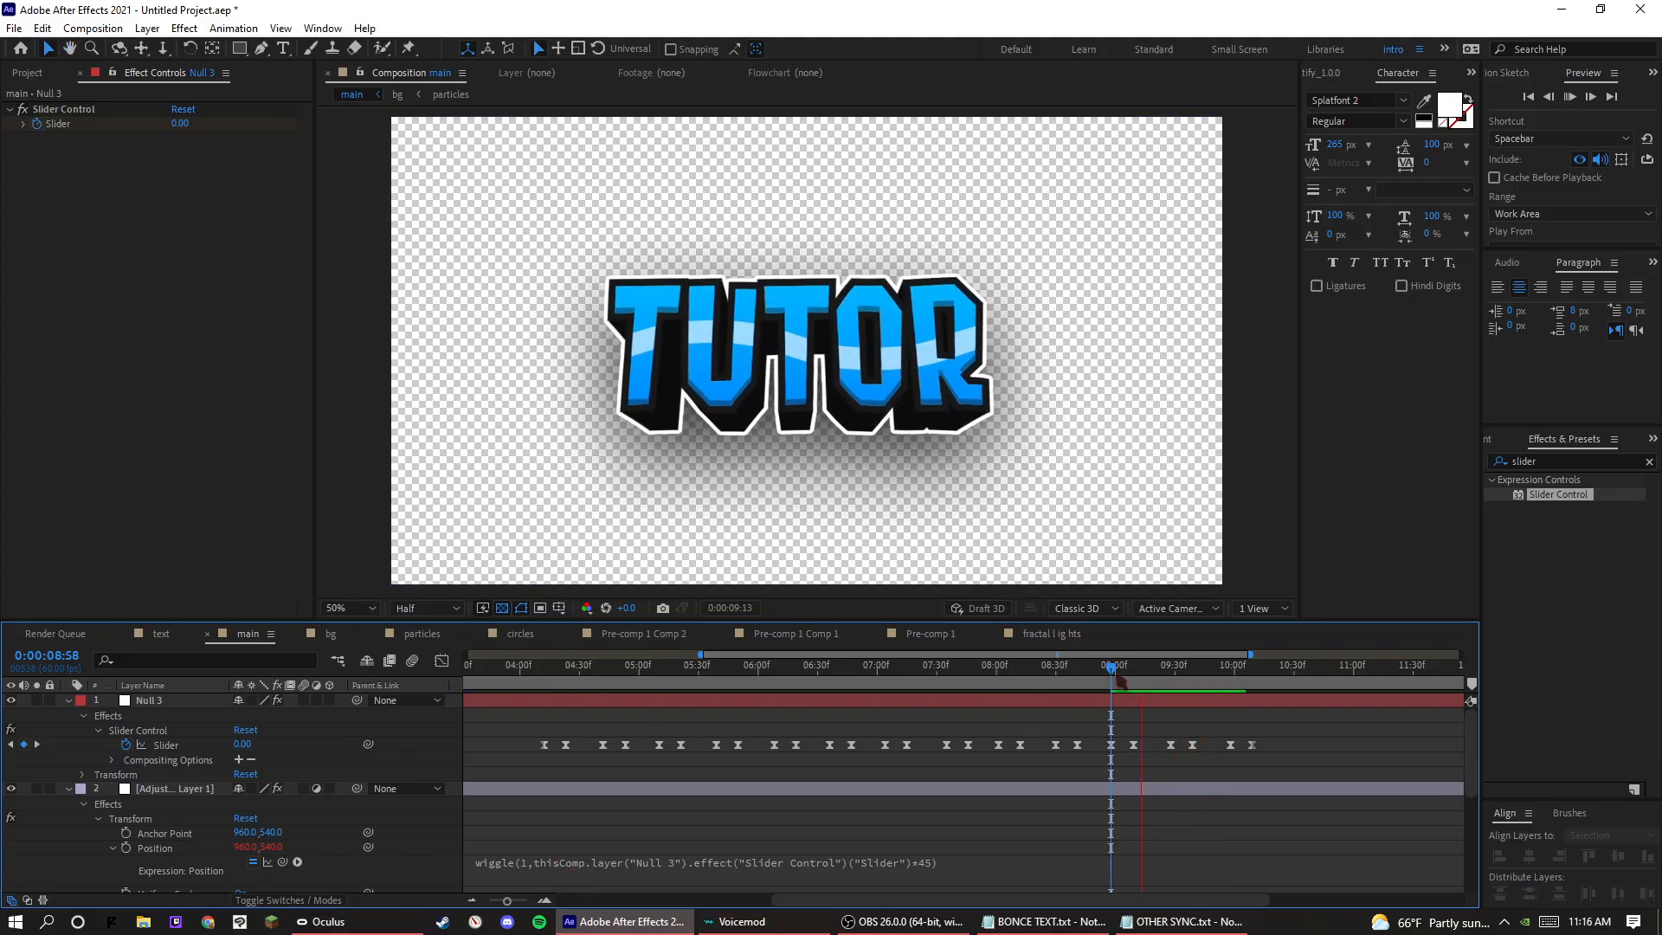
drag(1114, 680, 615, 680)
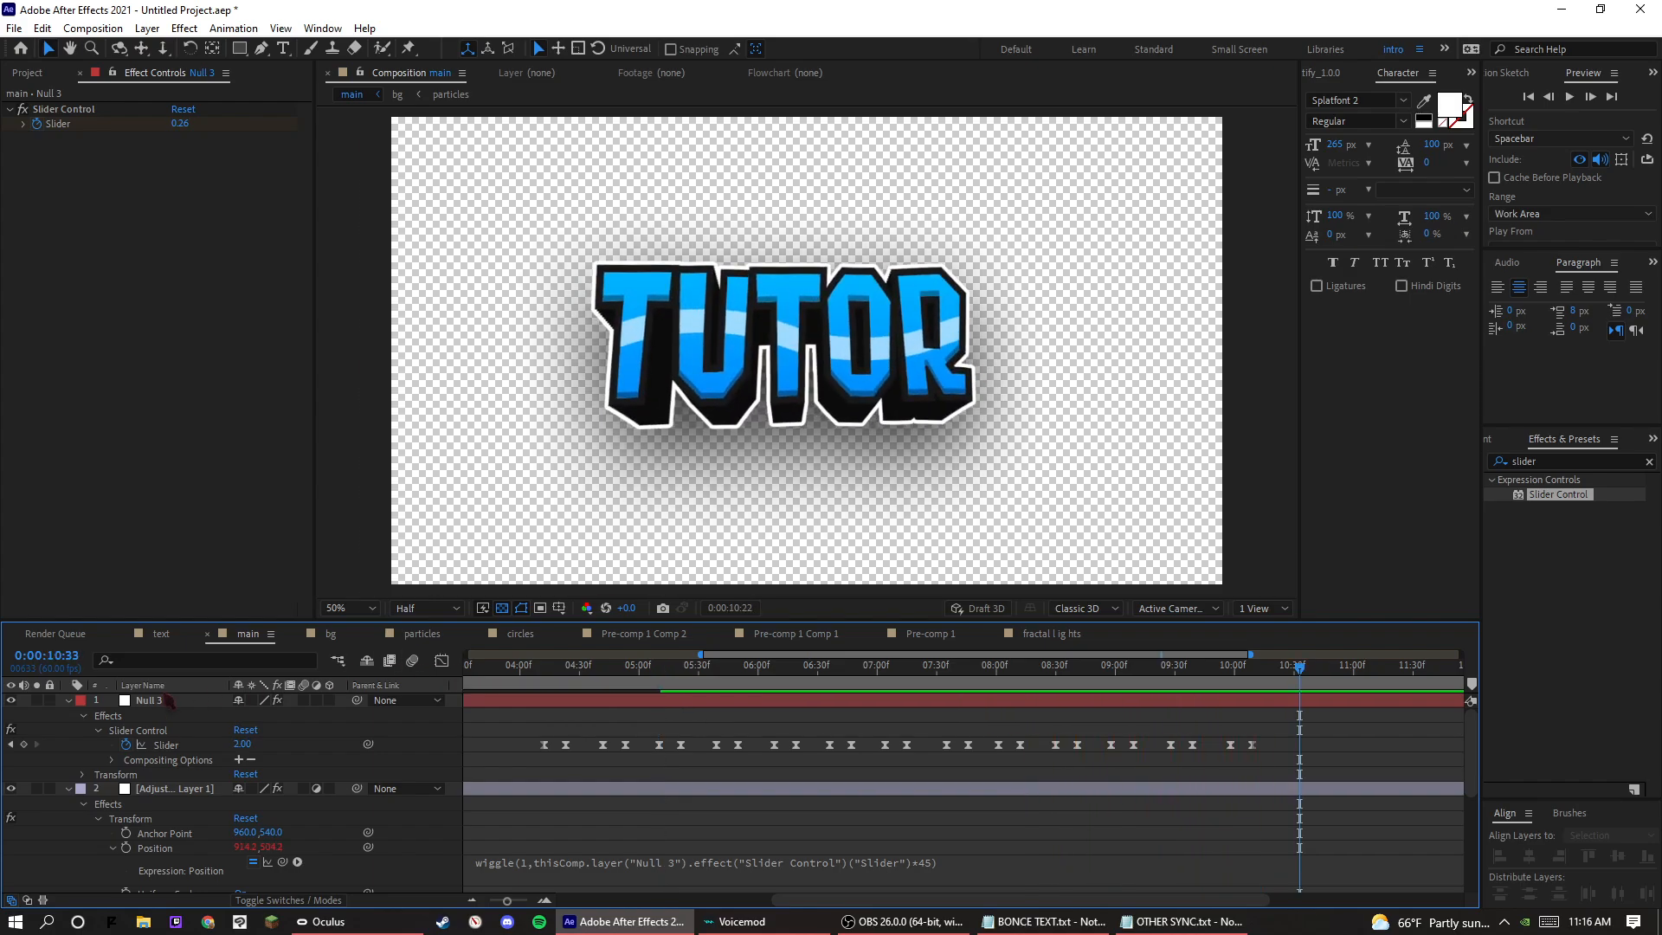
click(538, 686)
key(space)
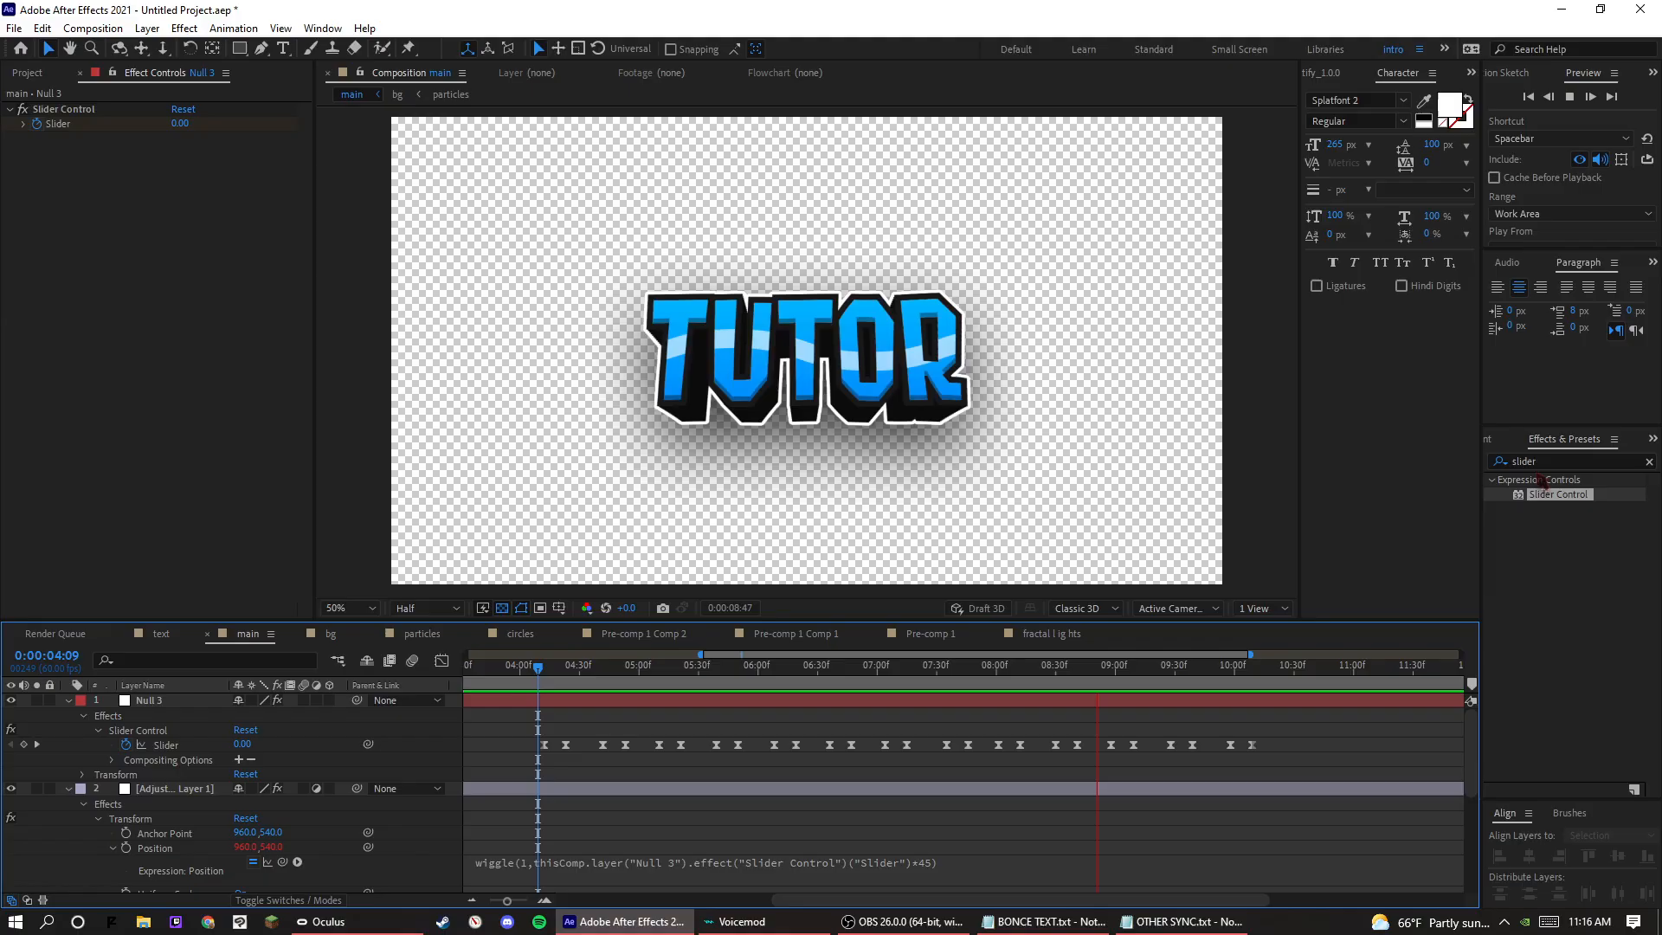
key(space)
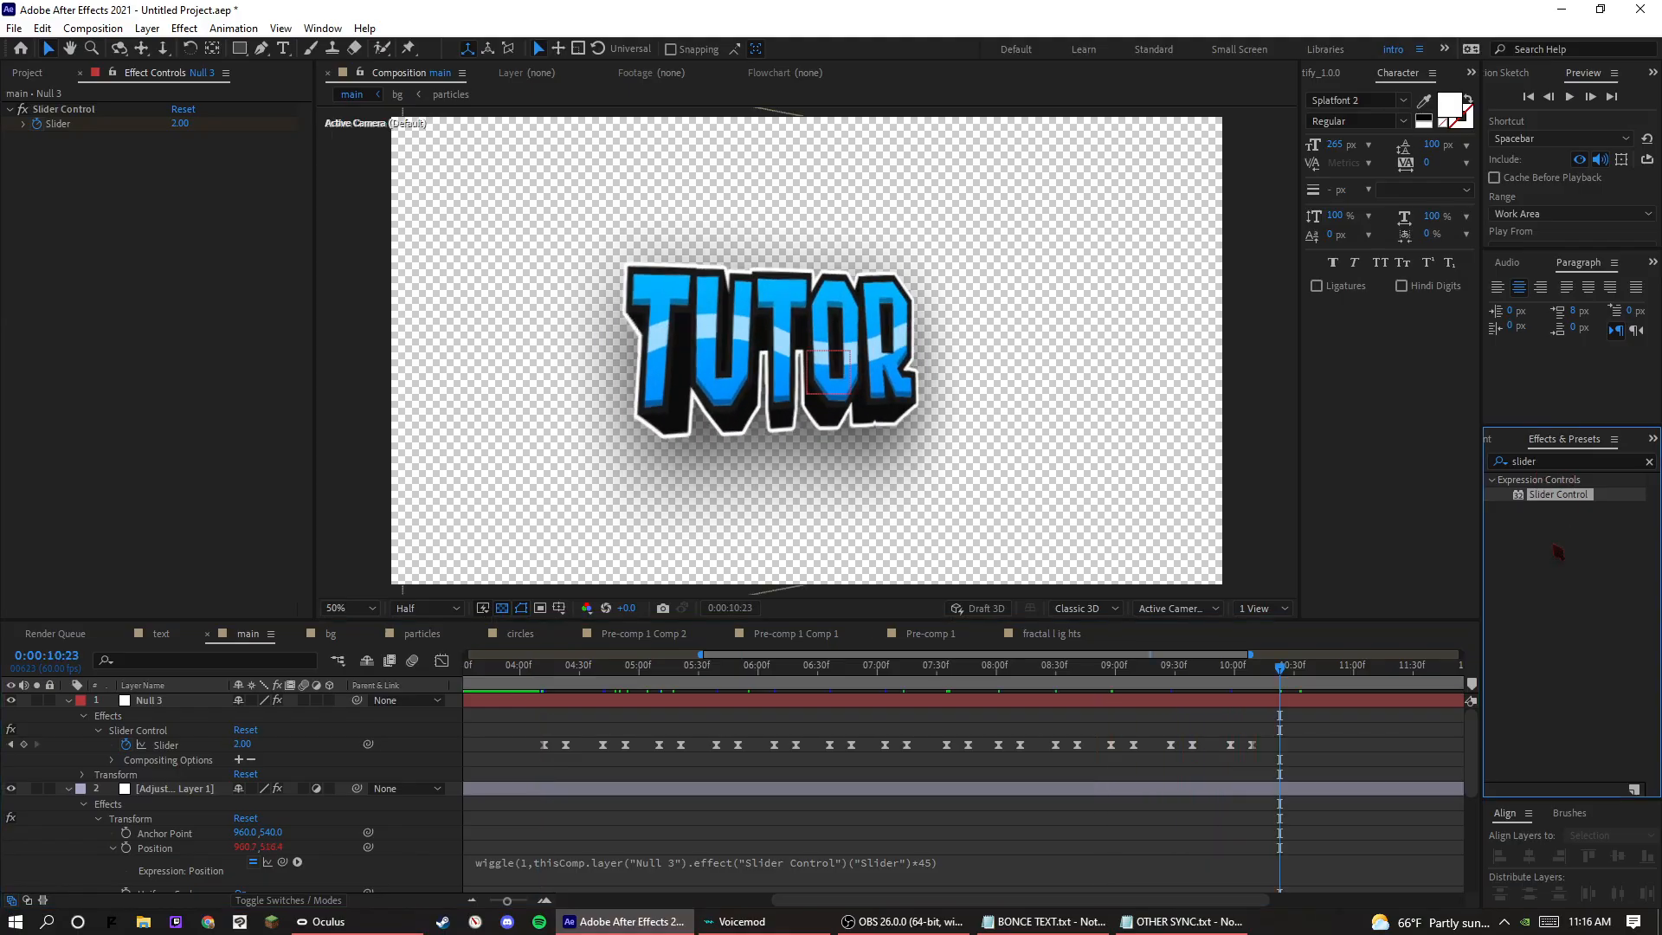
Search the effects for glow and apply the Stylize Glow effect to Adjustment Layer 1.
key(g)
click(1571, 460)
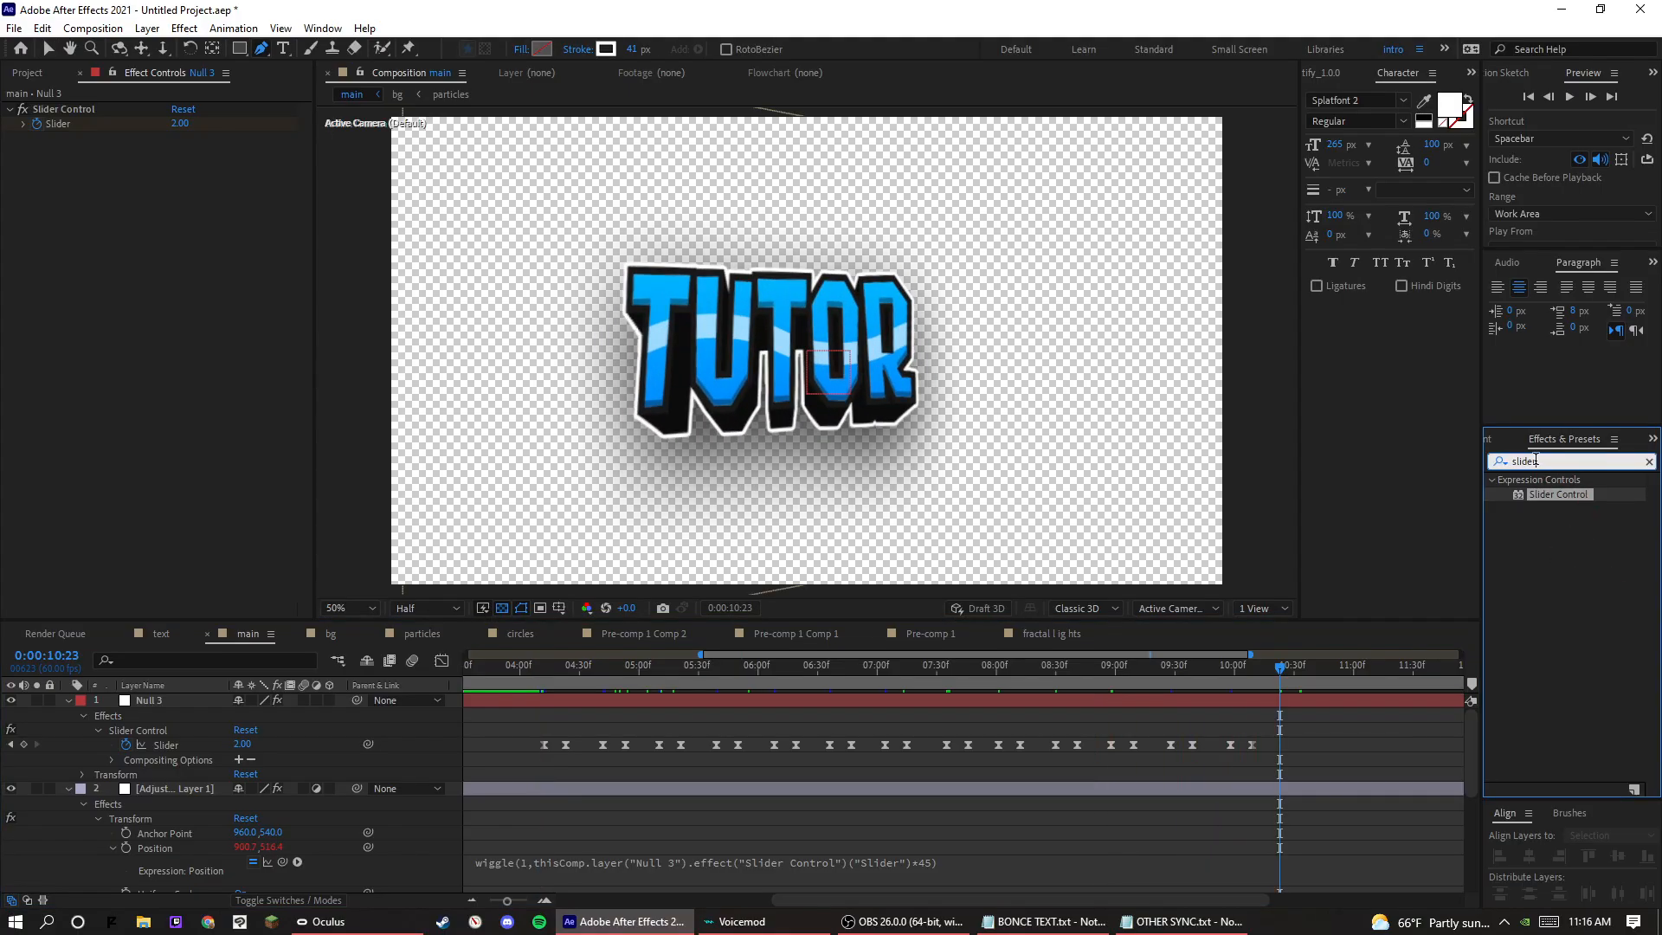
text(glow)
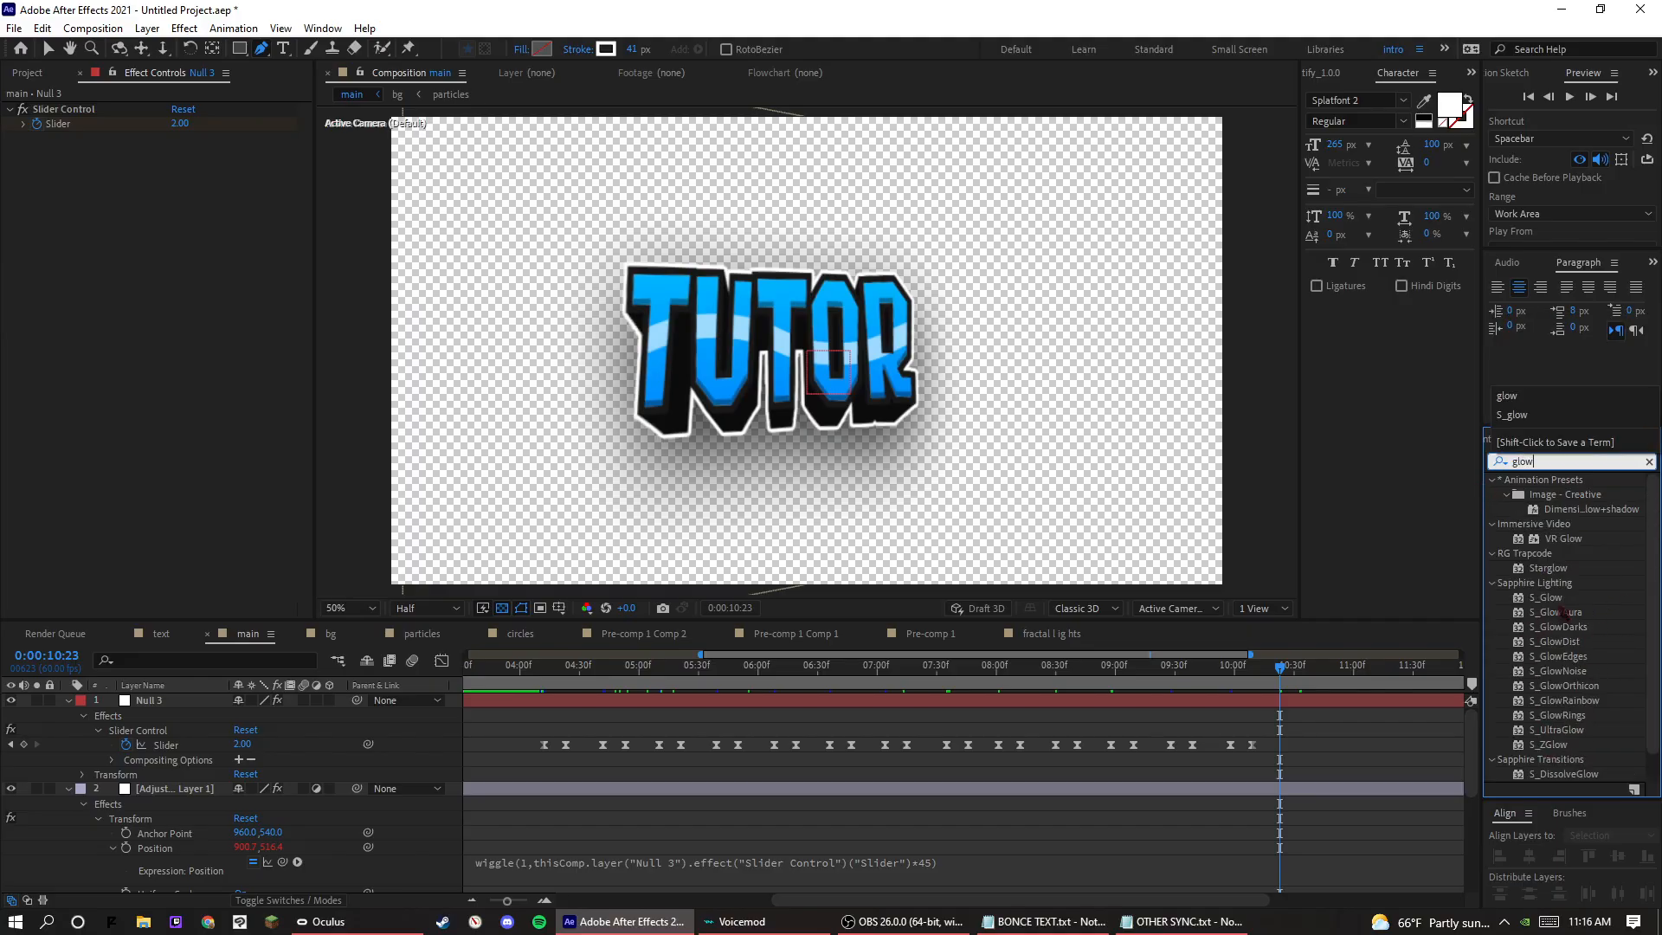
scroll(1565, 612, down, 1)
drag(1555, 774, 151, 788)
Rename the adjustment layer to SYNC and Null 3 to NULL SYNC.
right_click(142, 789)
click(186, 784)
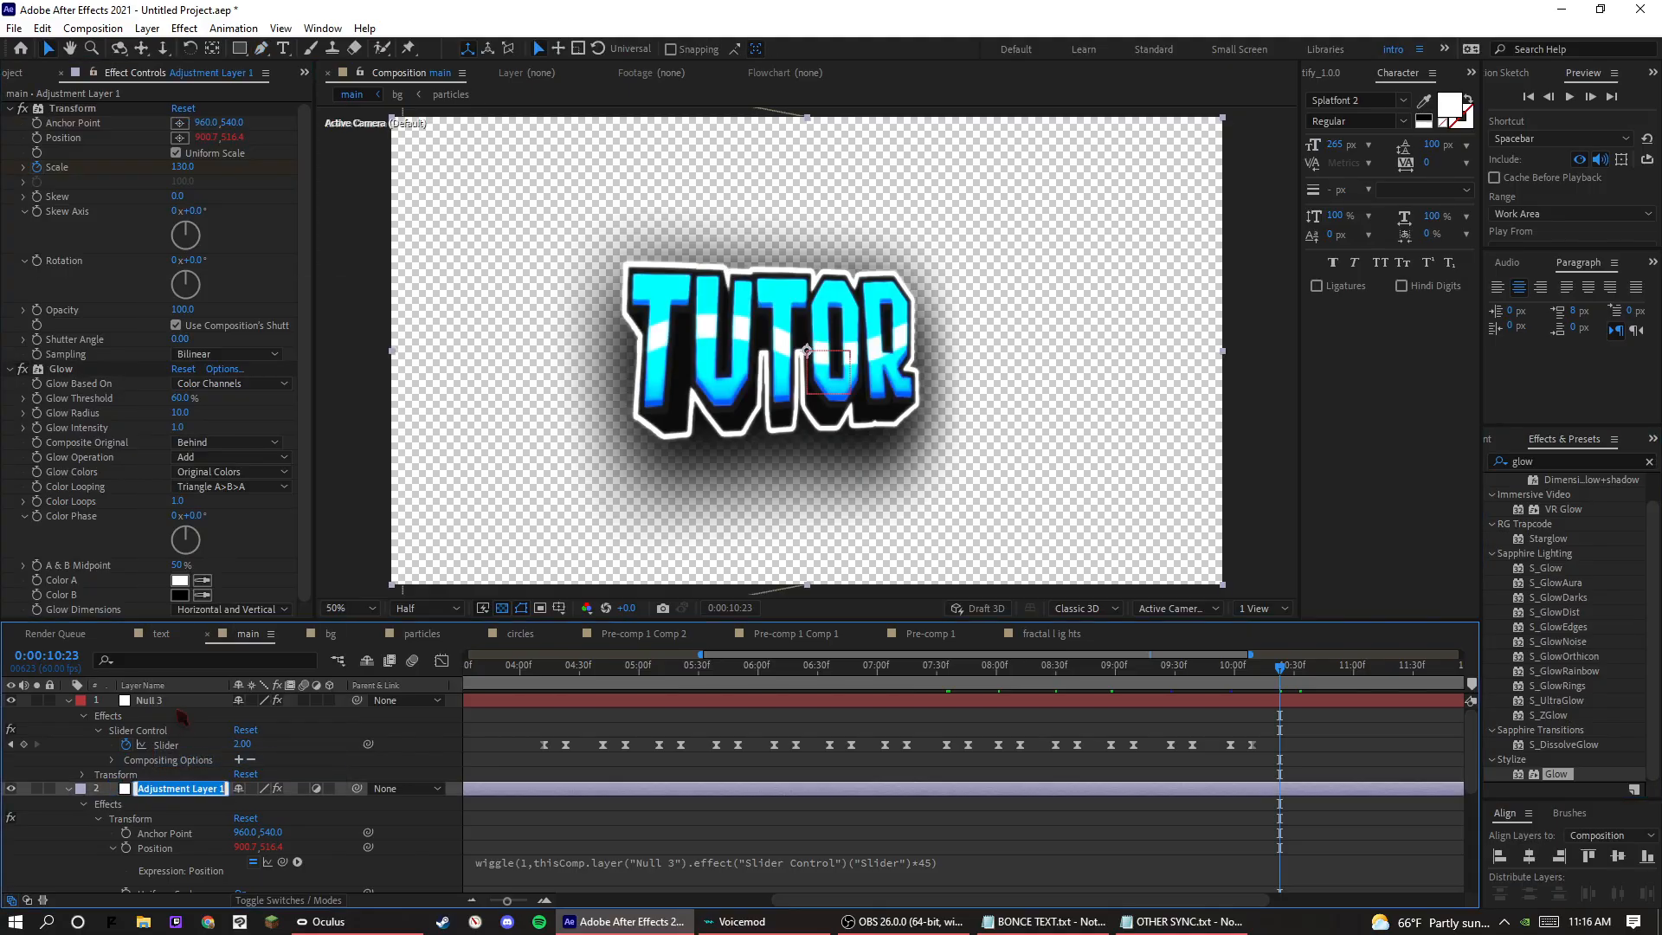
click(152, 700)
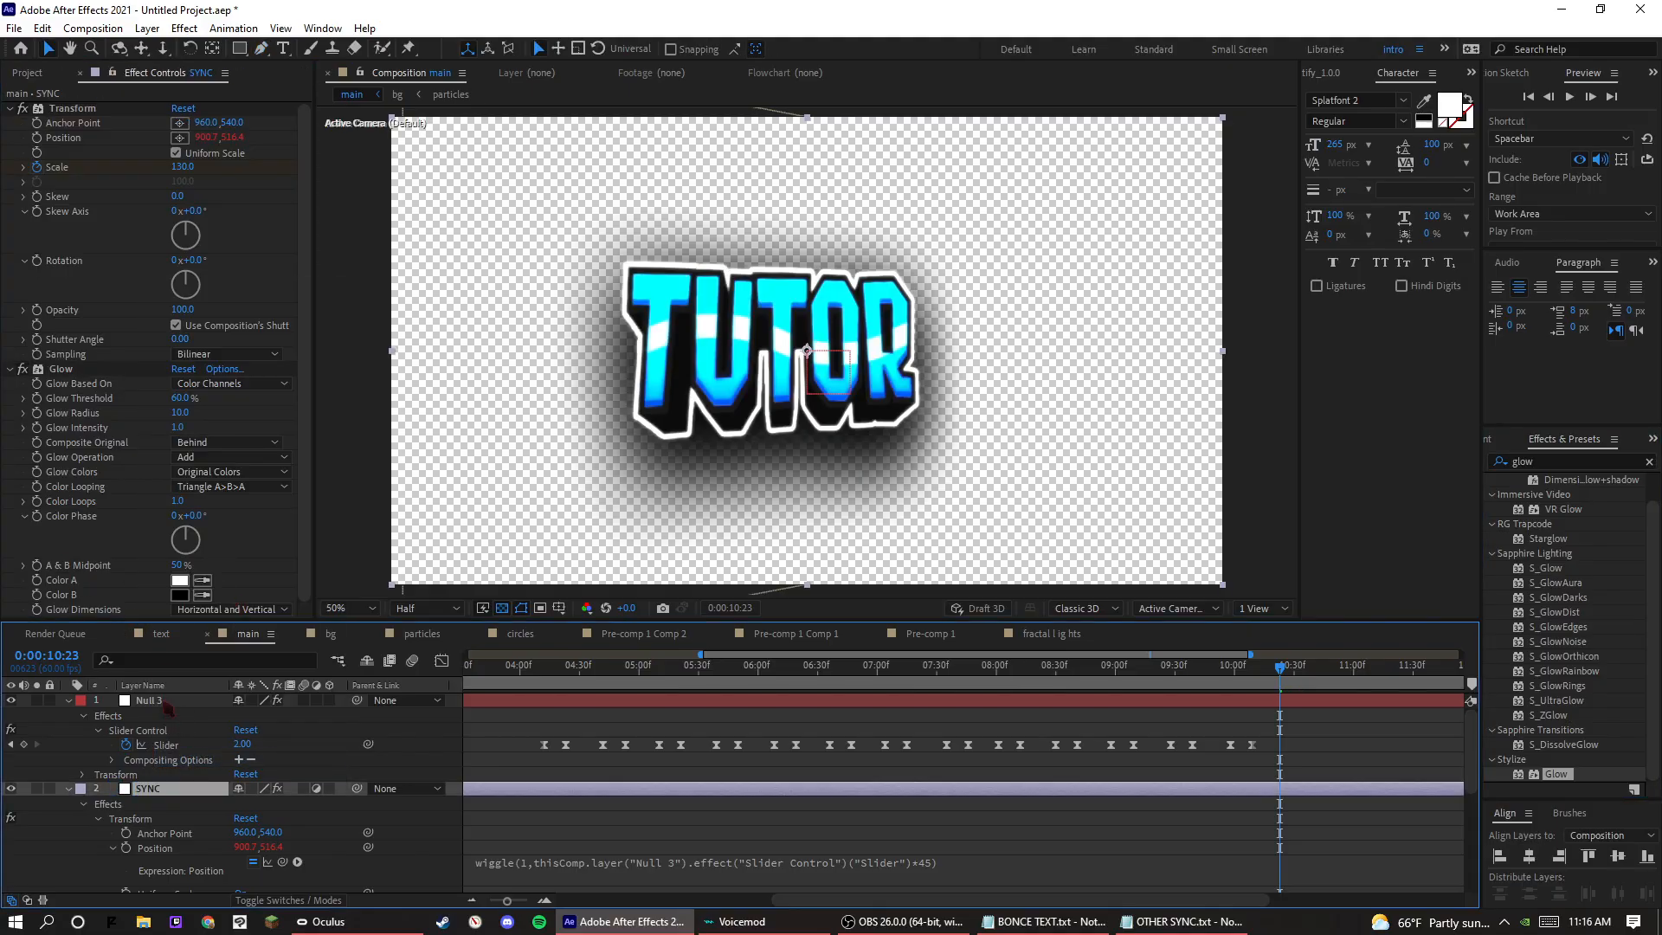
right_click(166, 701)
click(212, 672)
text(NUL)
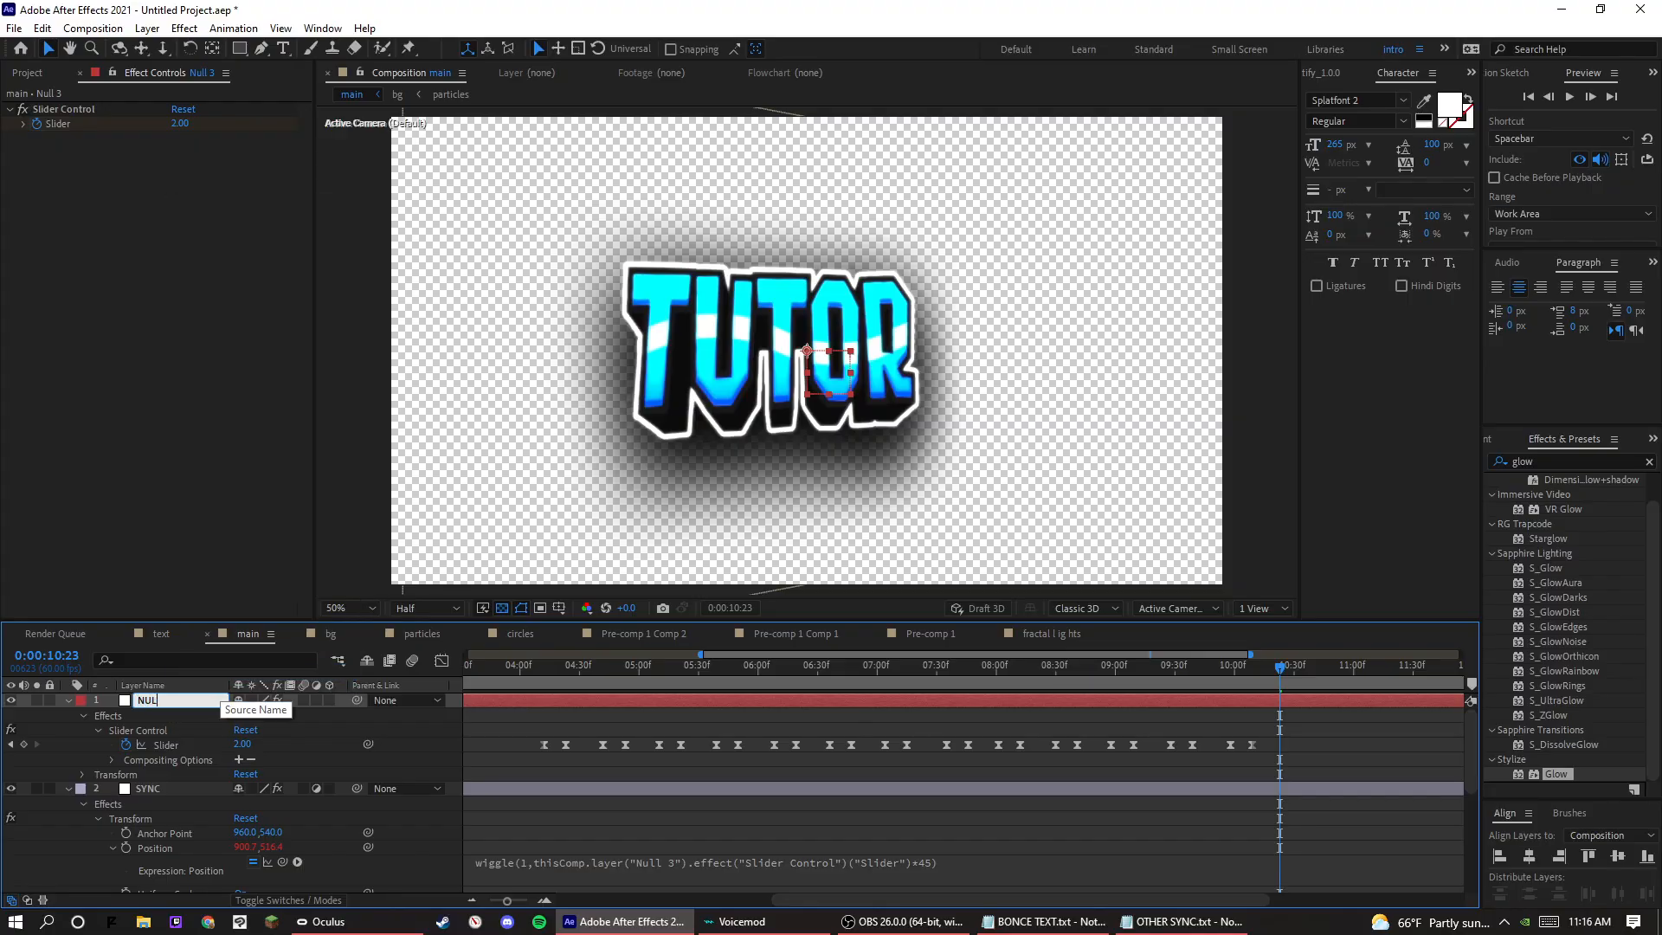
text(L SYNC)
key(Return)
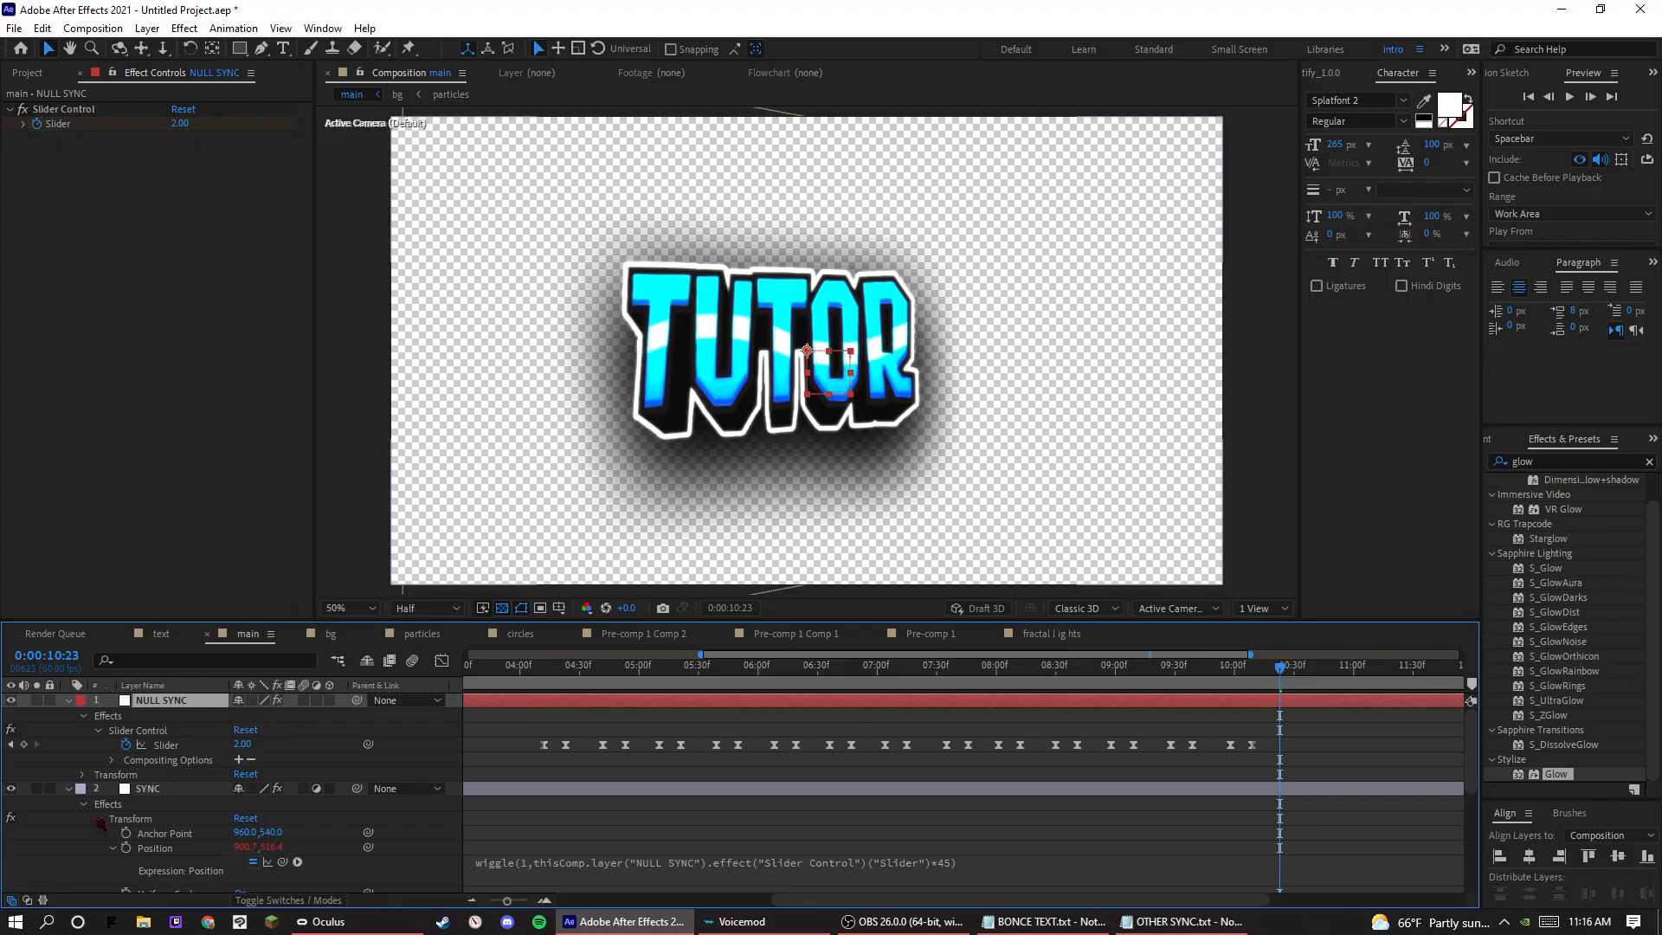
Move the playhead to the first beat at 0:00:04:12 and set the SYNC layer's Glow Radius to 150.
click(98, 818)
click(97, 832)
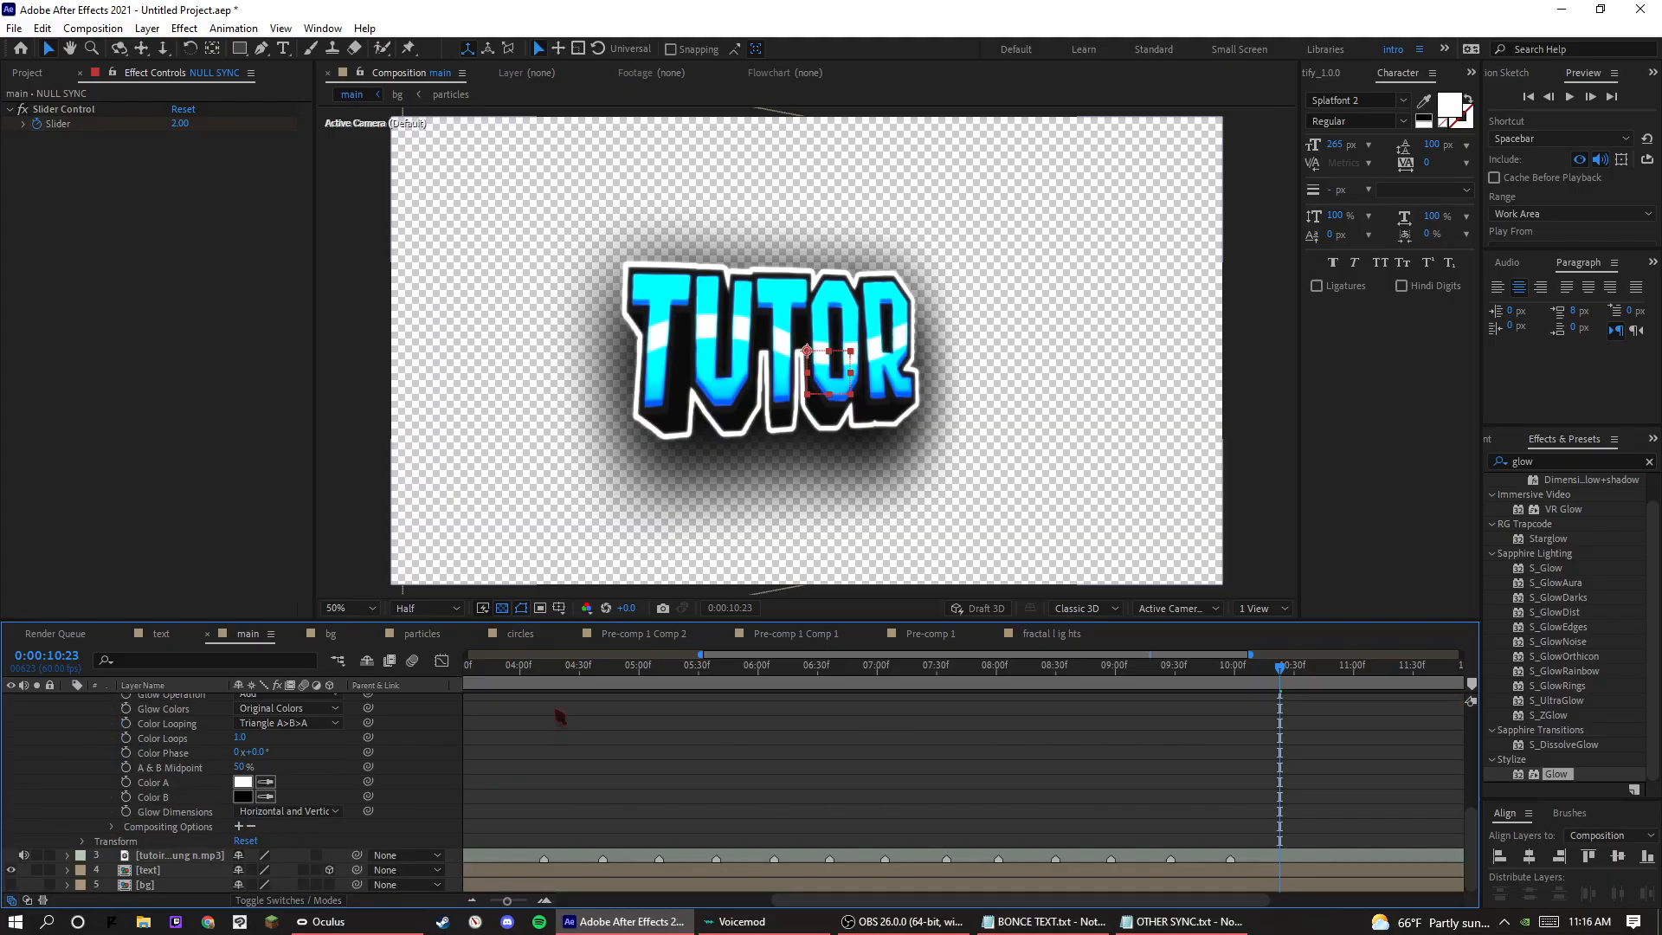
click(544, 667)
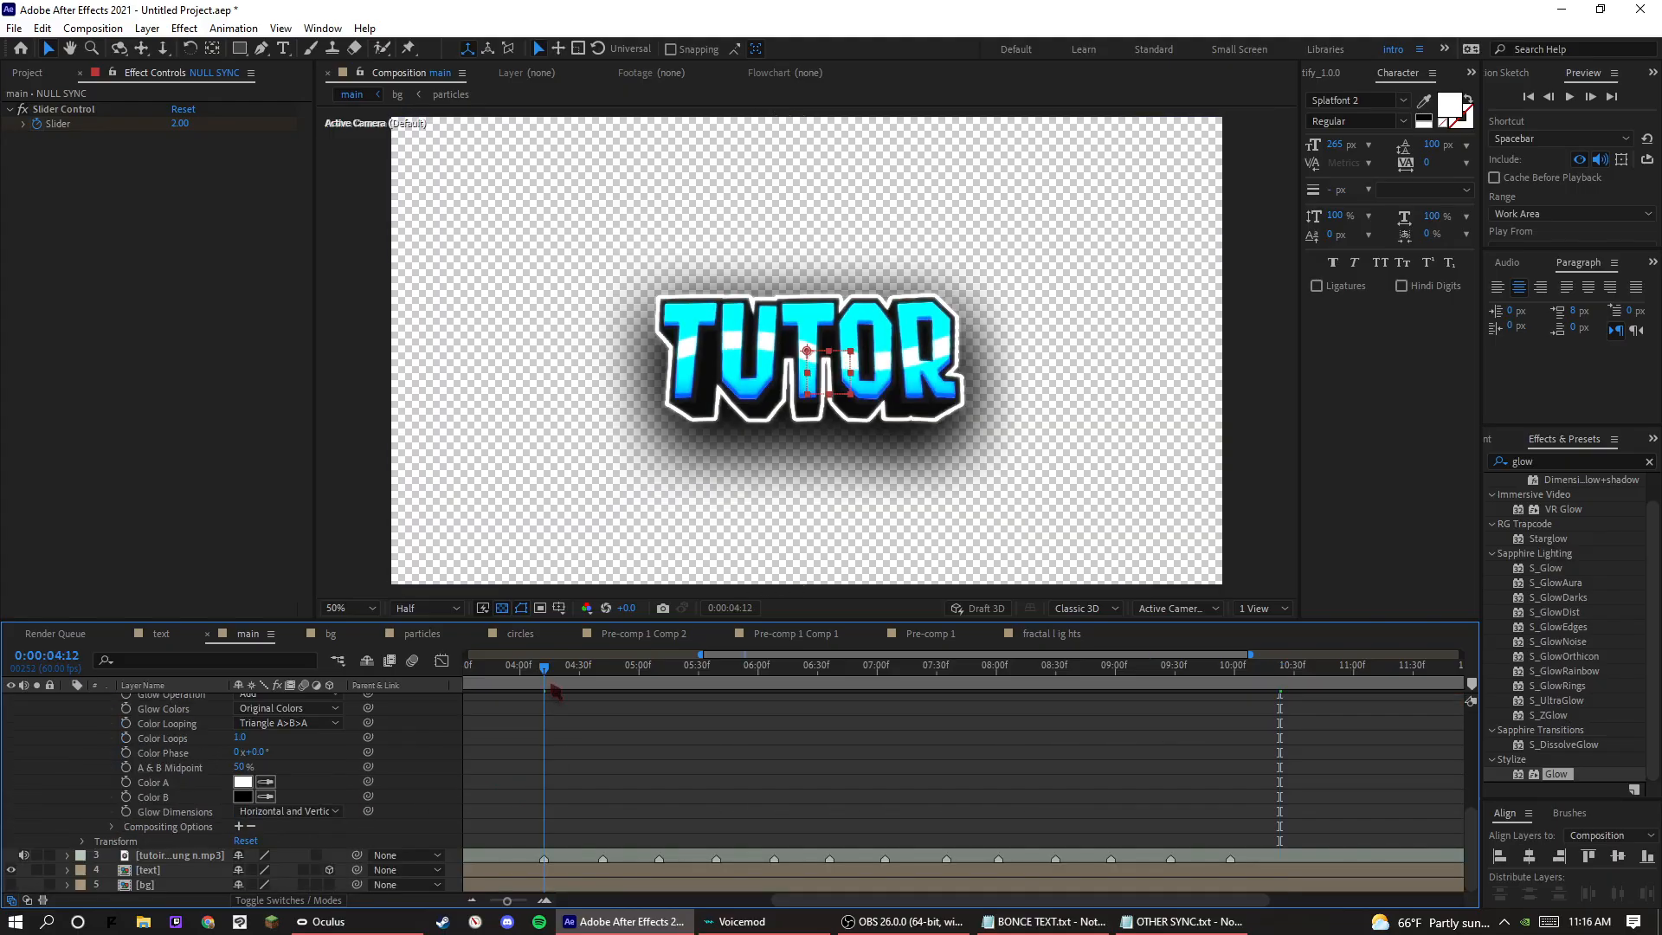
scroll(528, 857, down, 1)
scroll(494, 853, up, 1)
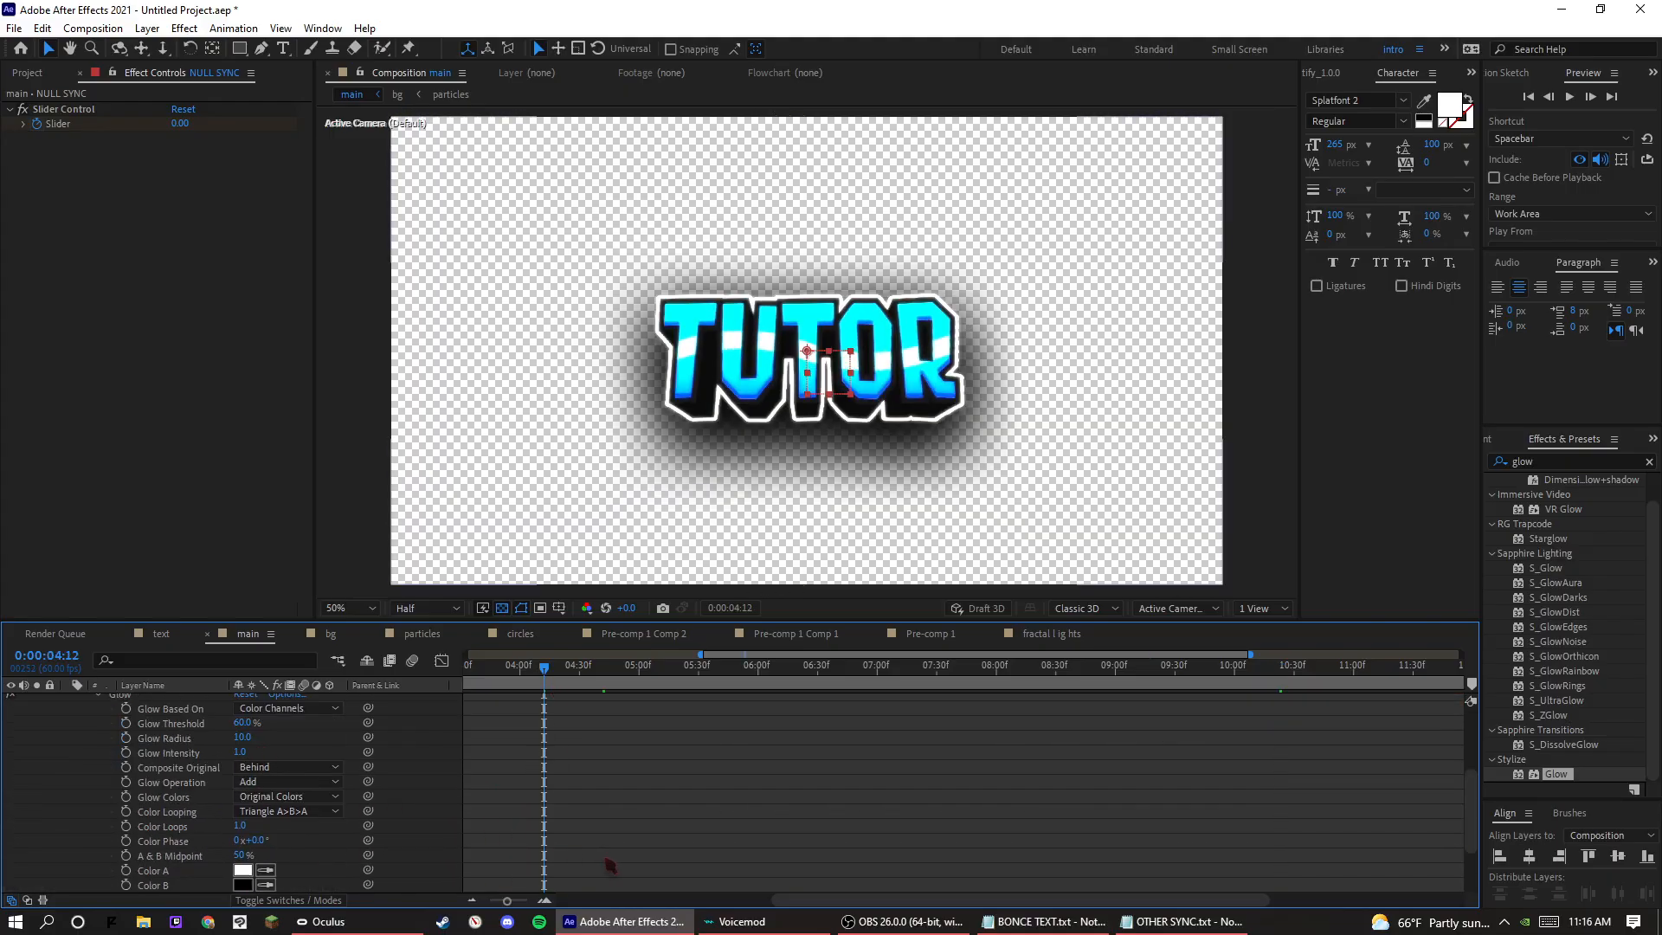
scroll(610, 866, down, 1)
scroll(797, 652, left, 3)
scroll(160, 786, up, 2)
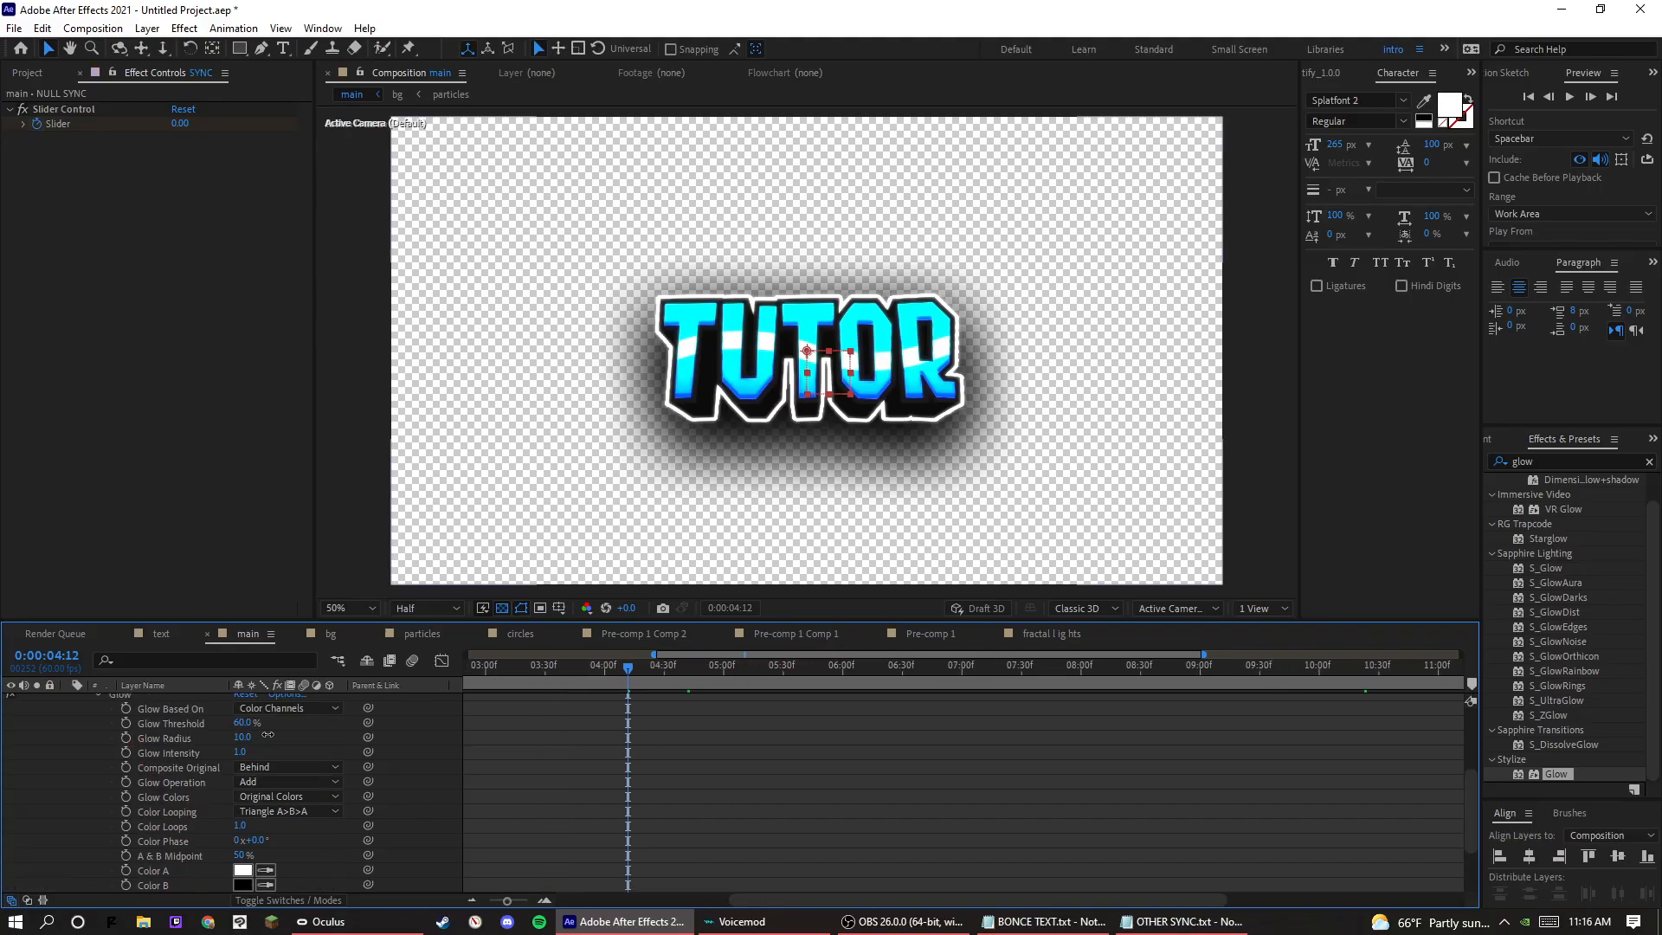
drag(268, 735, 341, 729)
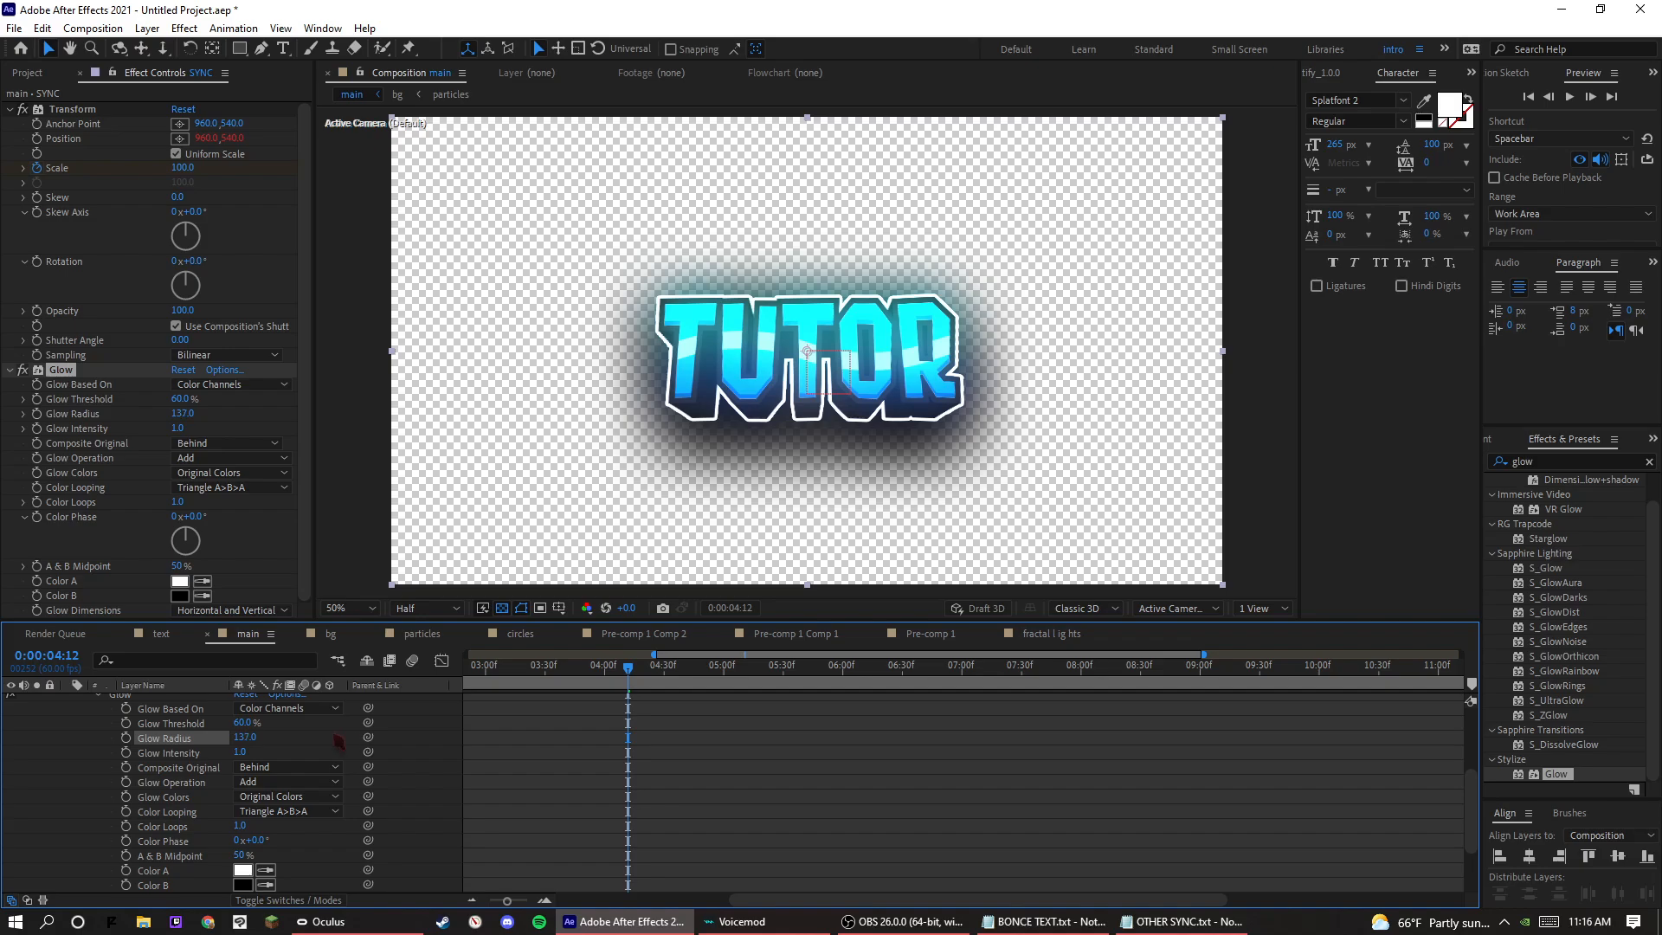
click(258, 753)
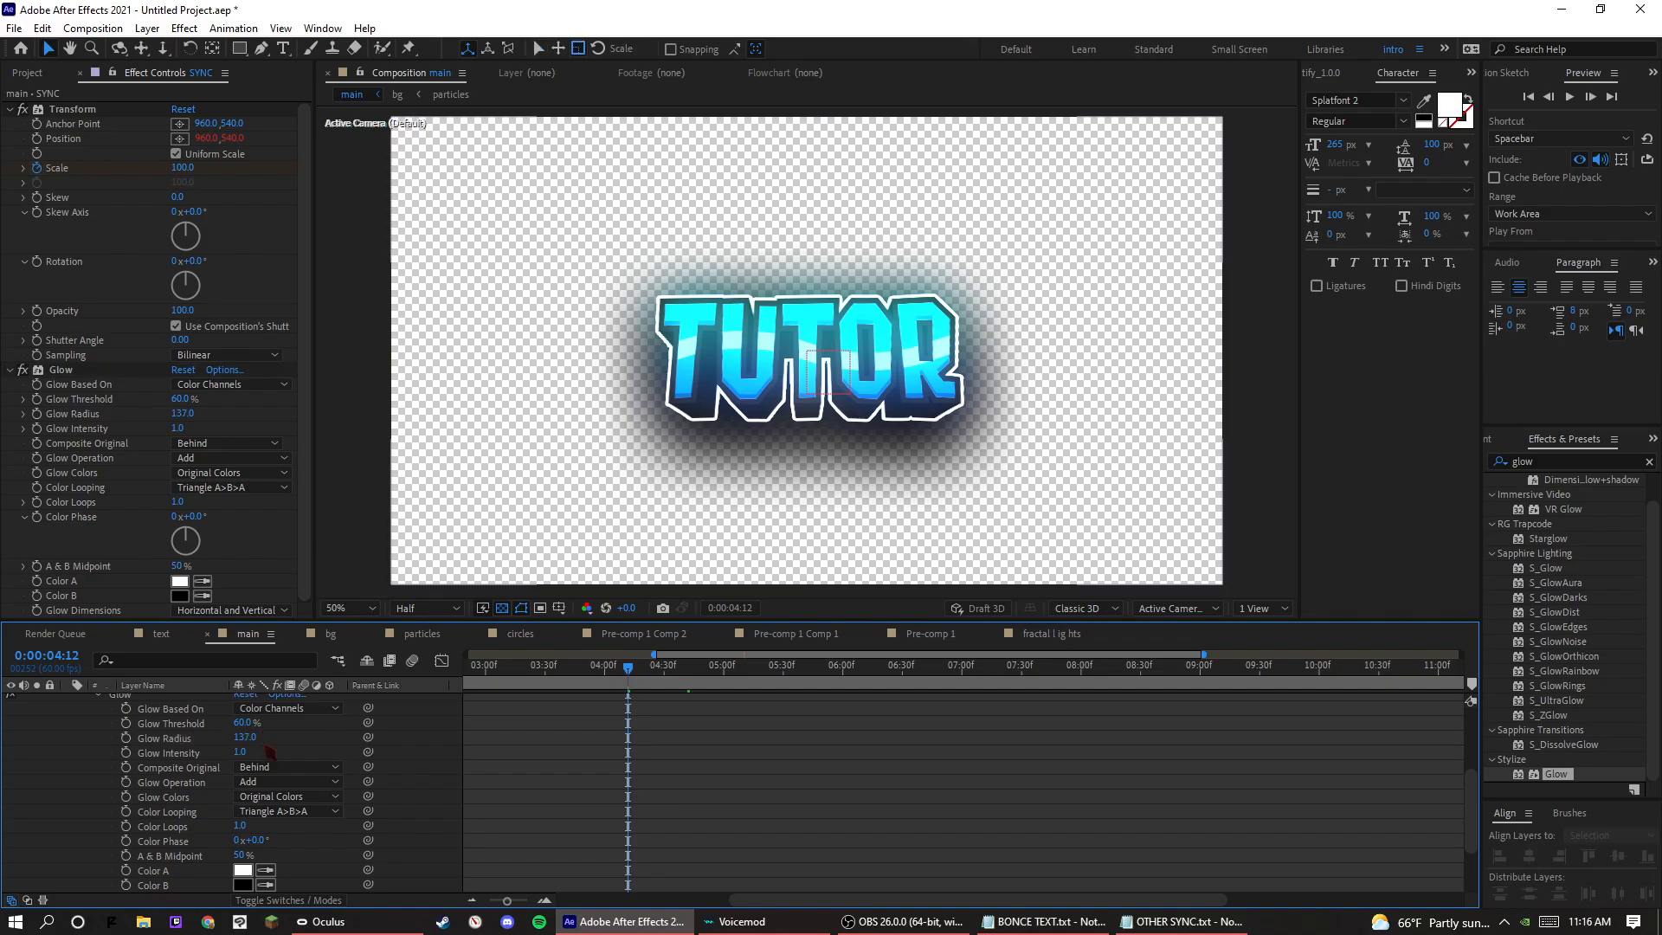
text(150)
key(Return)
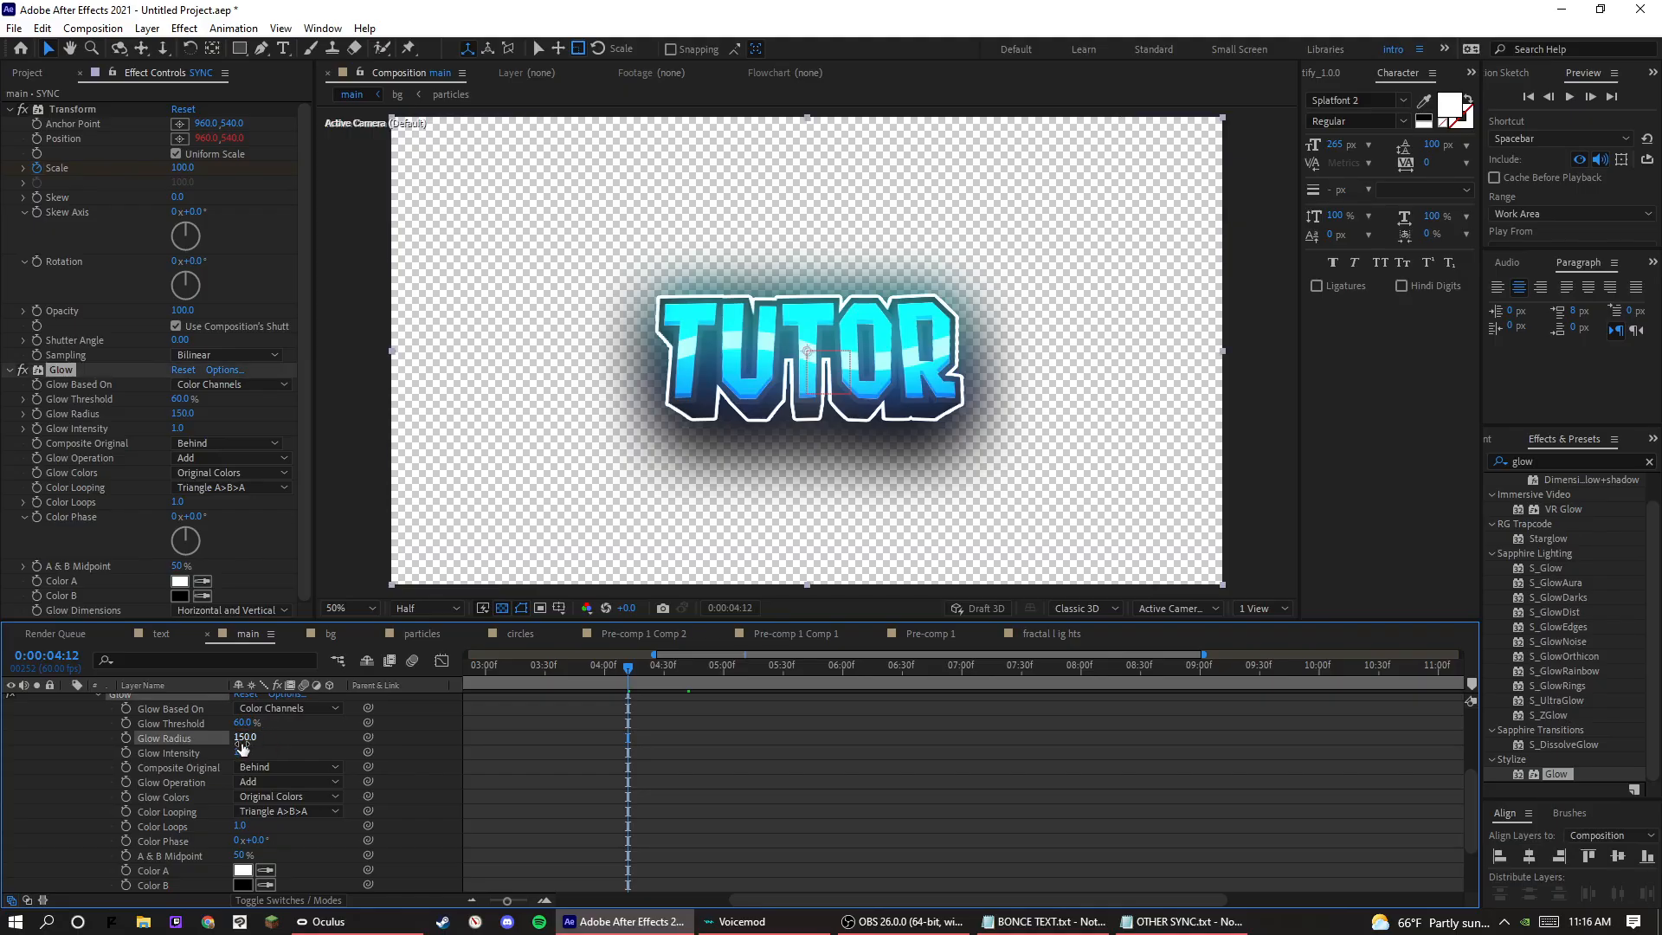
Keyframe the SYNC layer's Glow Intensity at 1.0 on the first beat, and at 0 on 0:00:04:10 and 0:00:04:14.
click(126, 752)
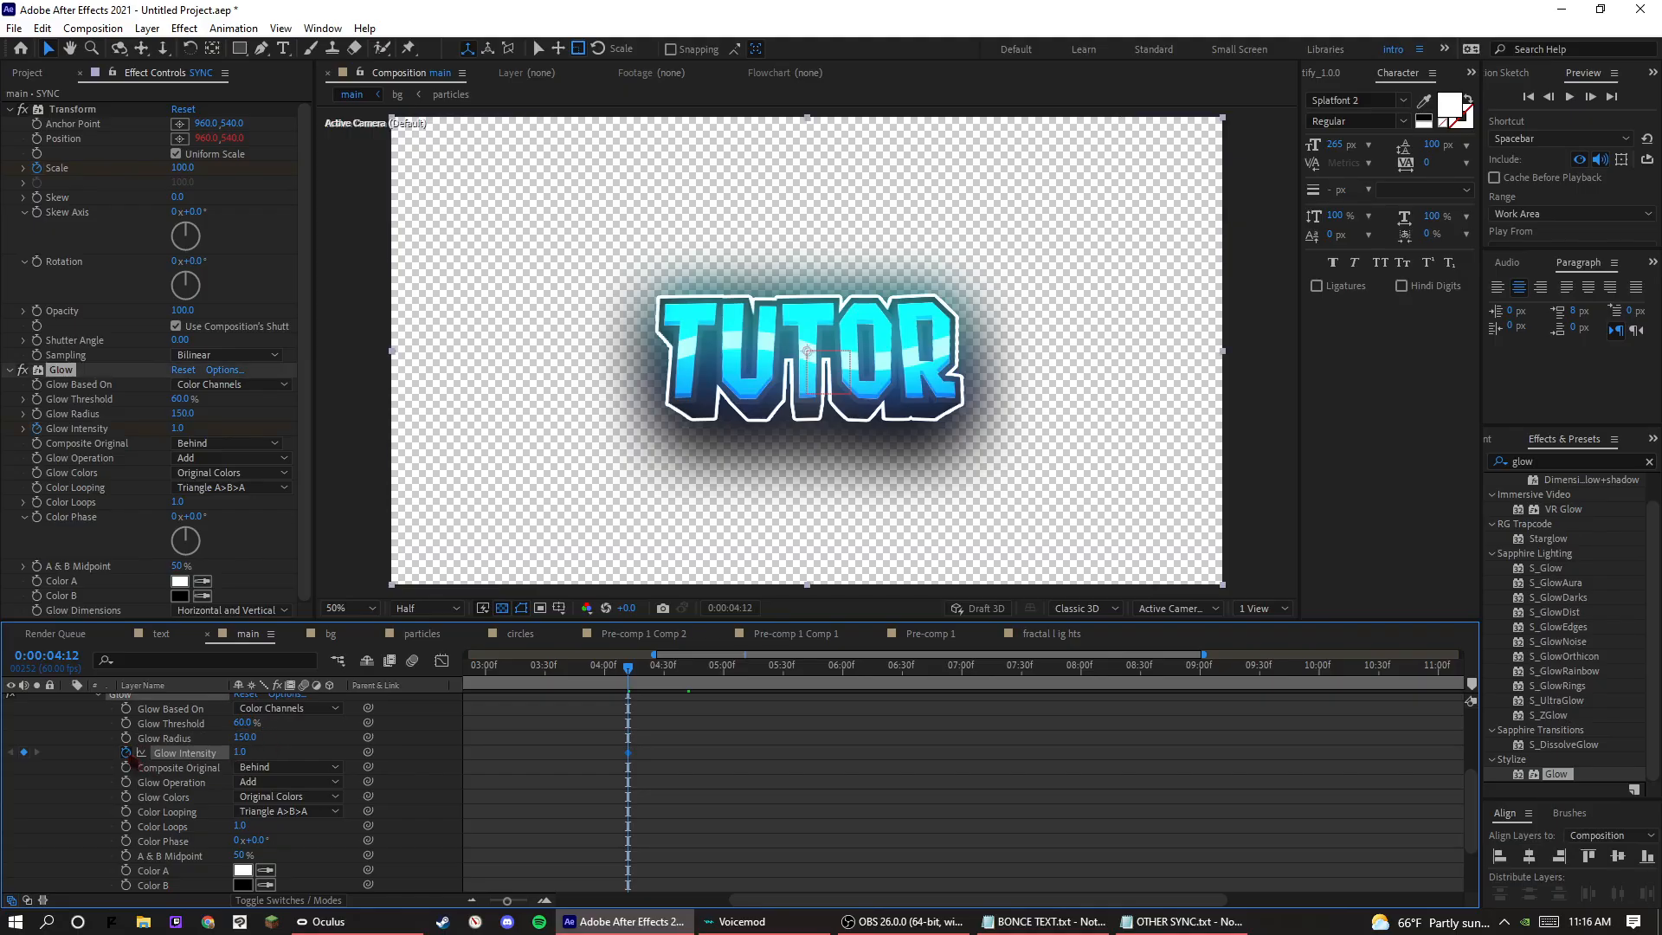
key(Page_Up)
key(Page_Up)
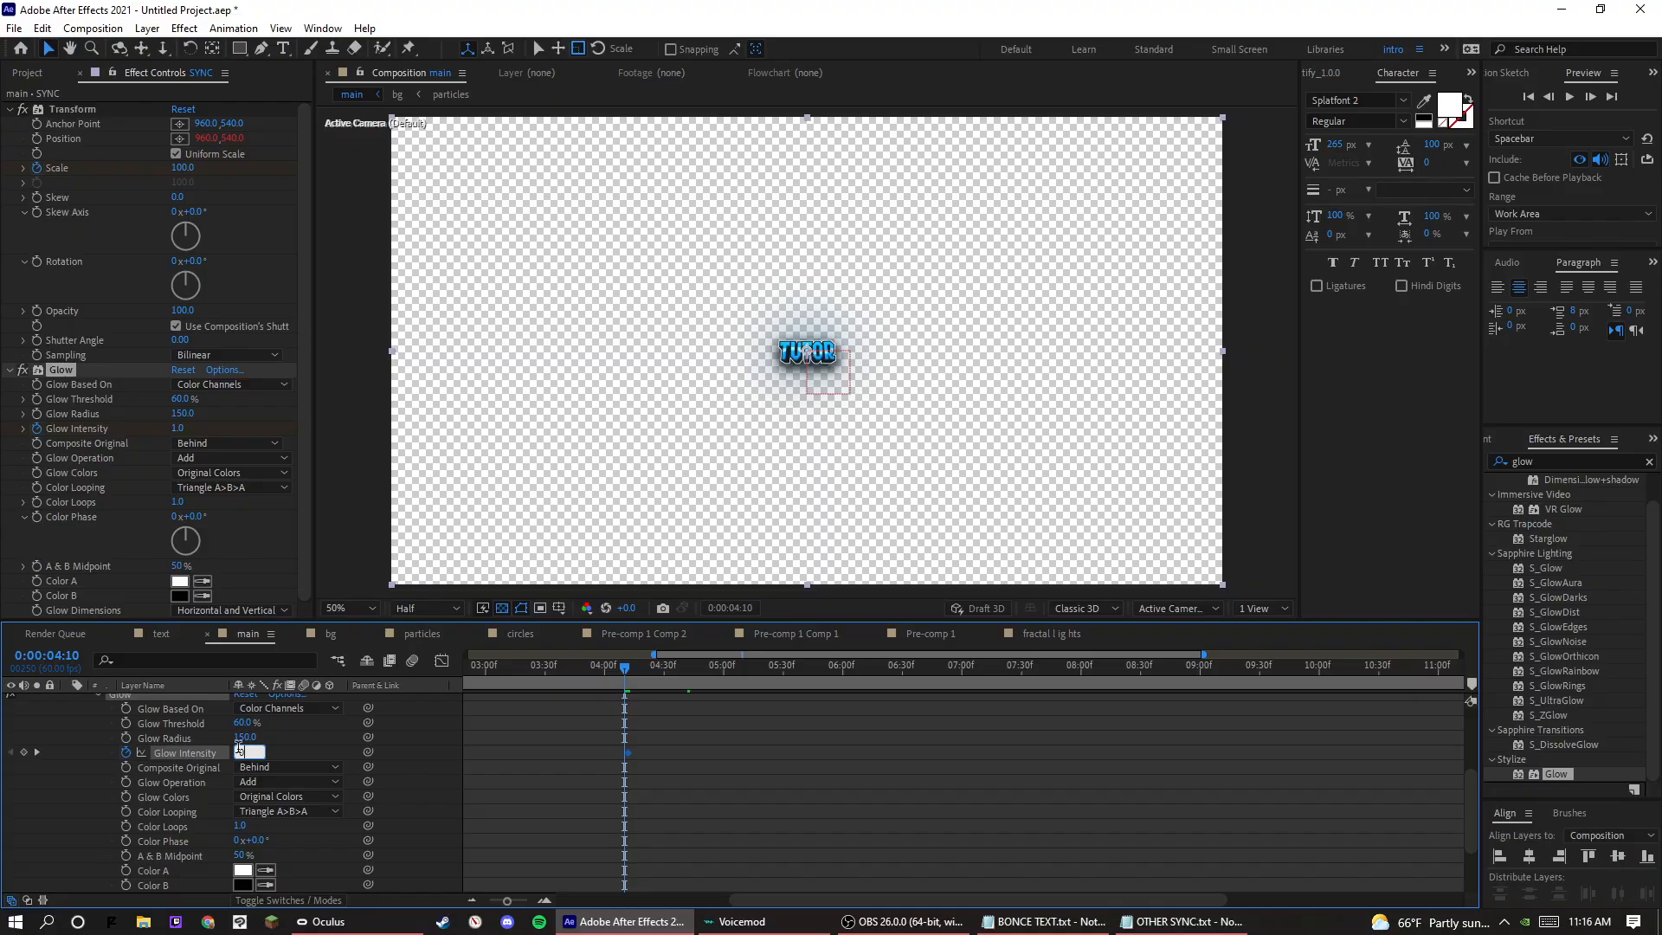
key(Return)
key(Page_Down)
key(Page_Down)
key(Page_Down)
key(Page_Down)
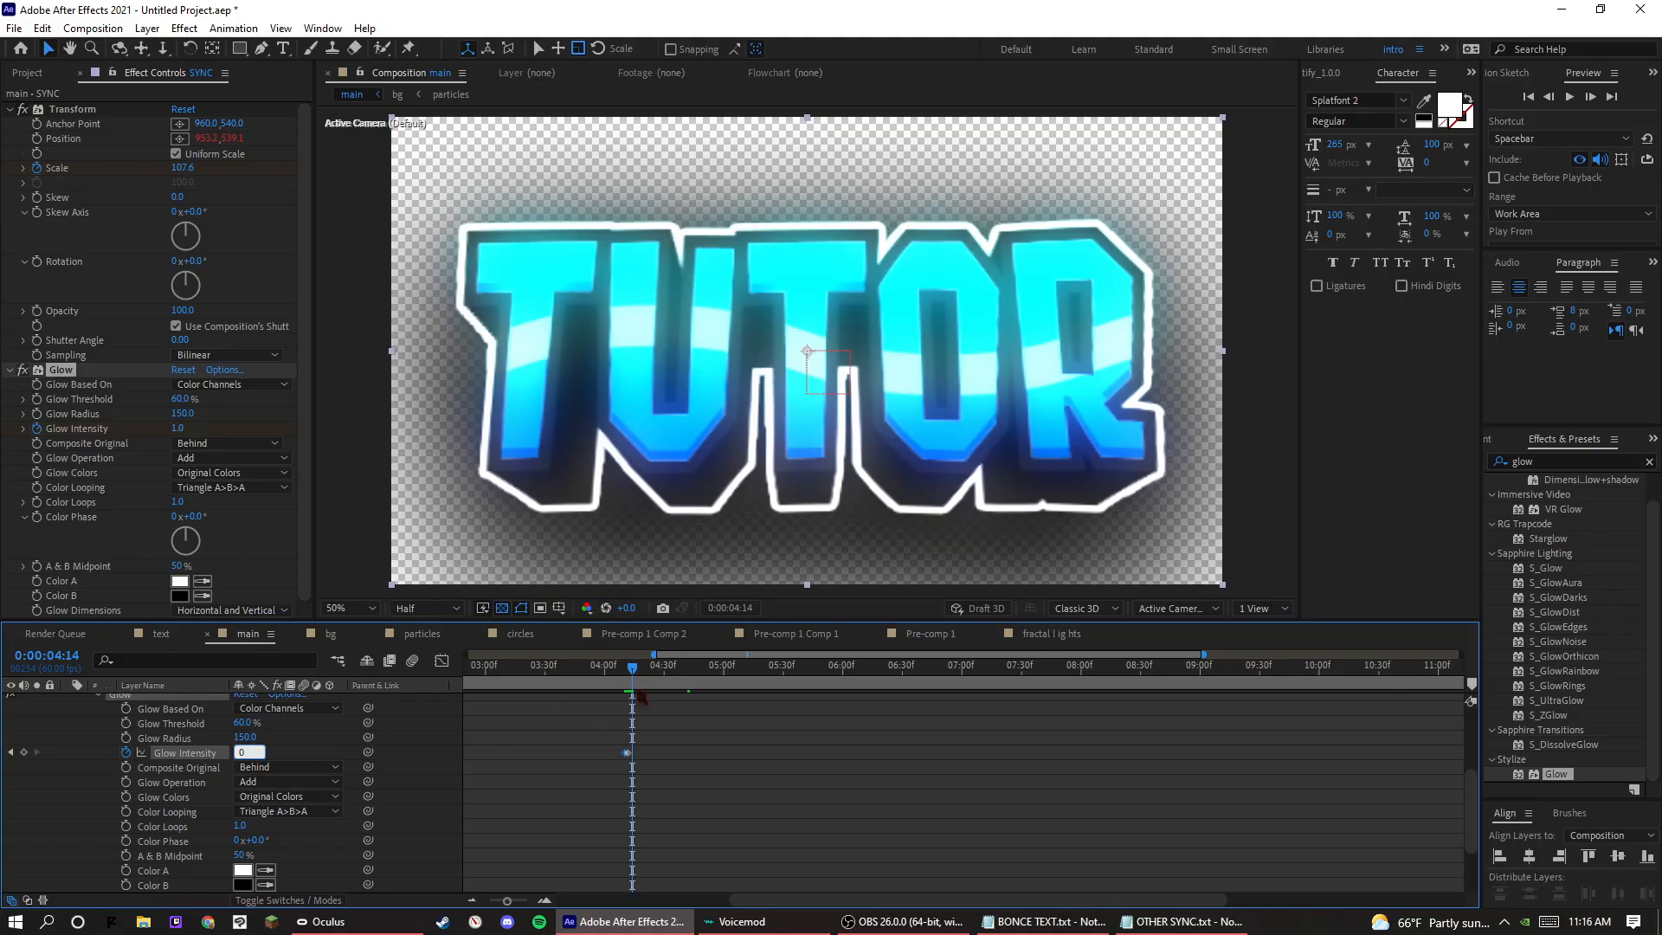
text(0)
key(Return)
Copy the first beat's three Glow Intensity keyframes and paste them at every following beat marker through 0:00:09:58.
key(Page_Up)
key(Page_Up)
key(Page_Up)
key(Page_Up)
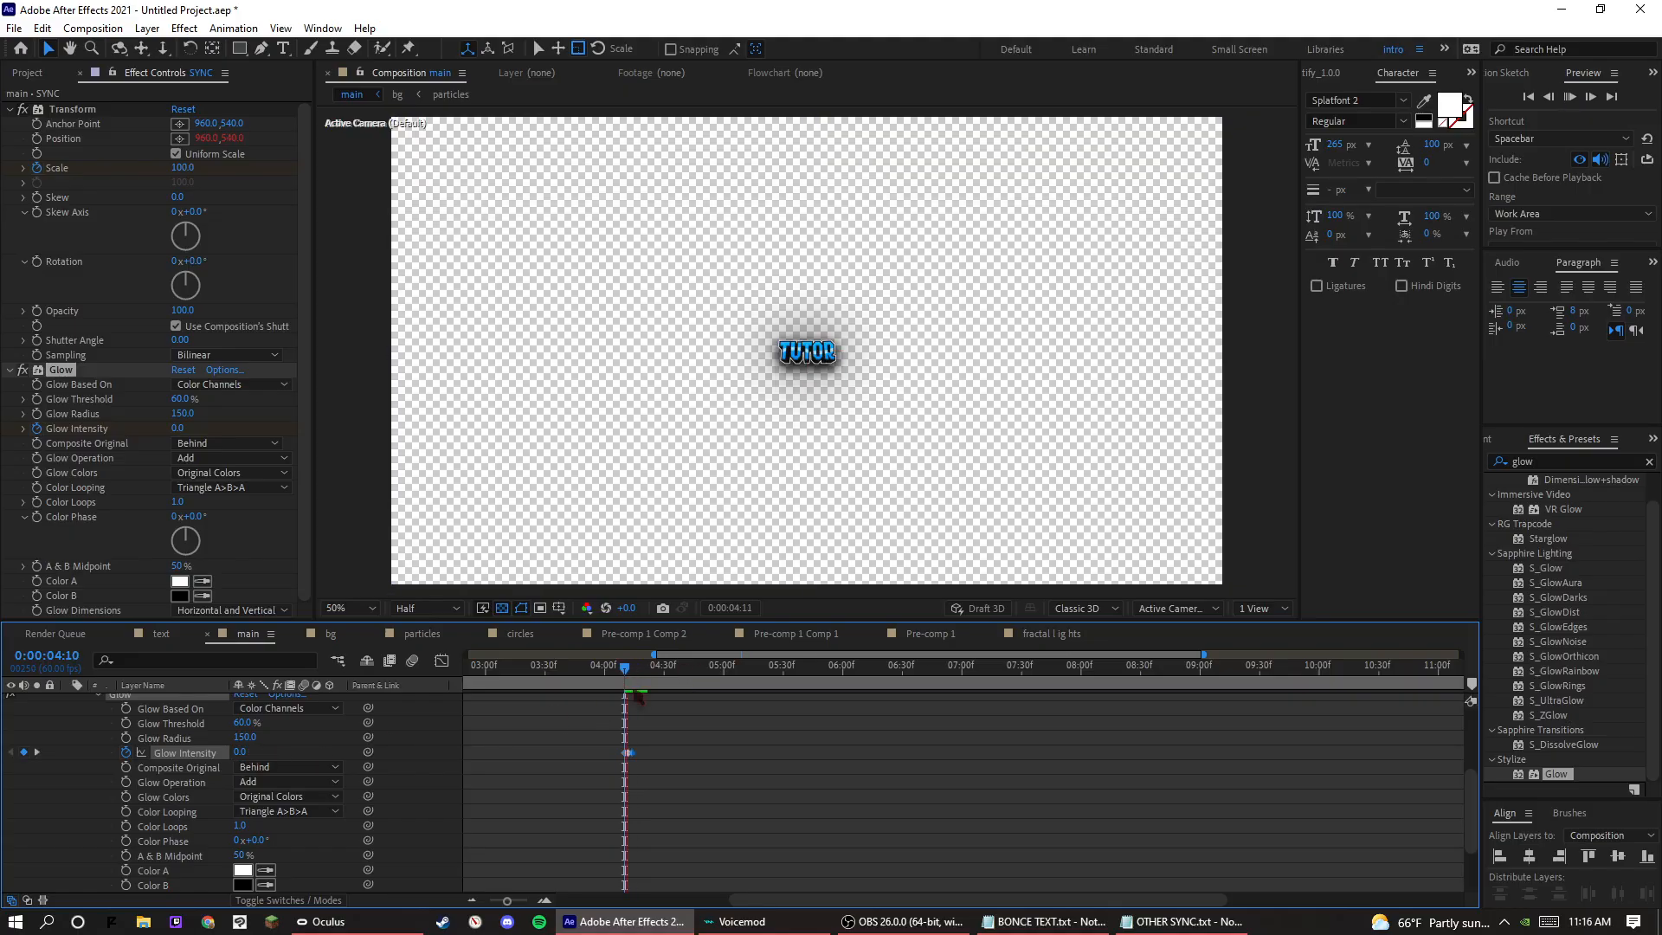
key(space)
drag(676, 733, 609, 764)
scroll(610, 764, down, 3)
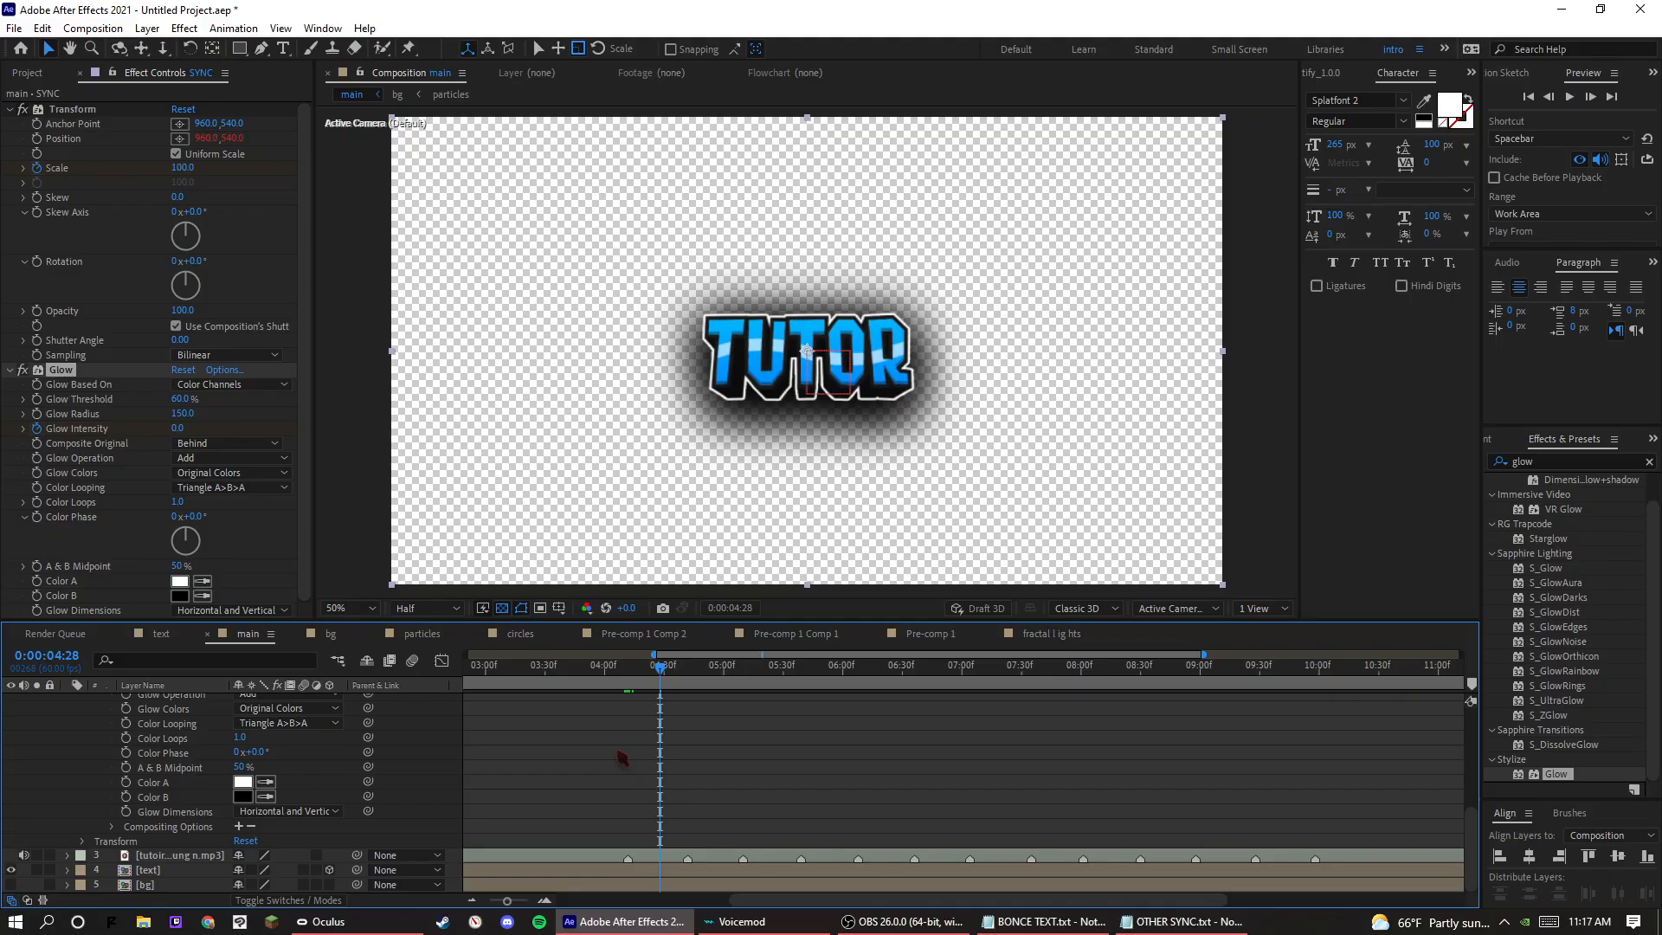
key(space)
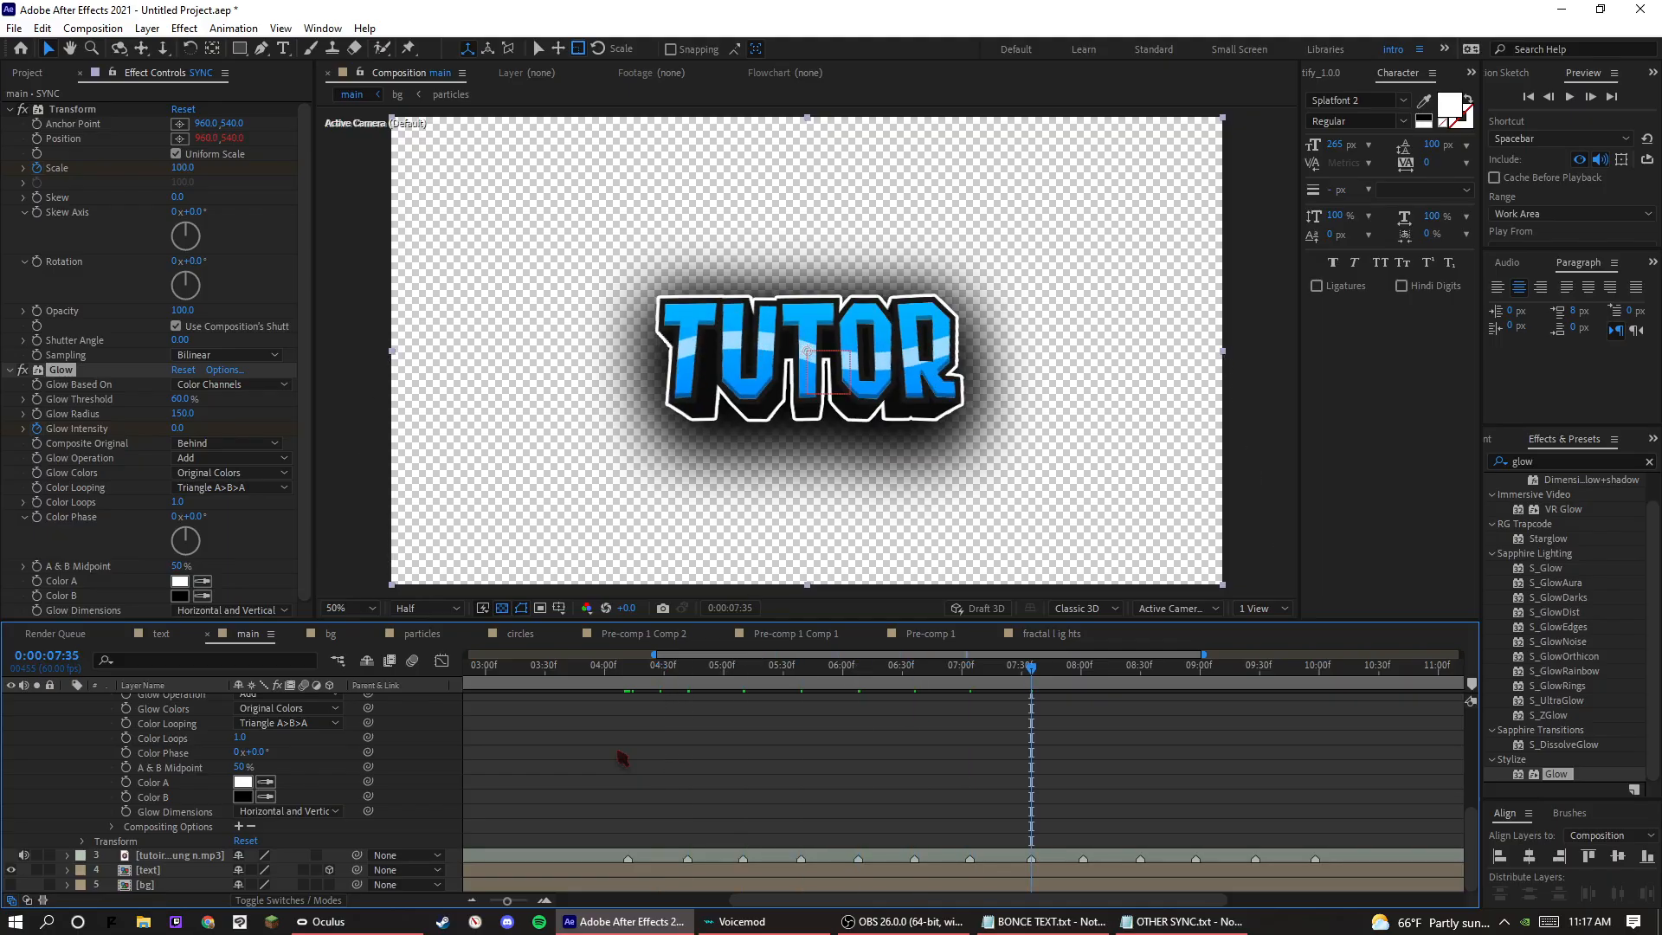
key(ctrl+k)
text(Adobe After Effects 8.0 Keyframe Datak)
click(946, 663)
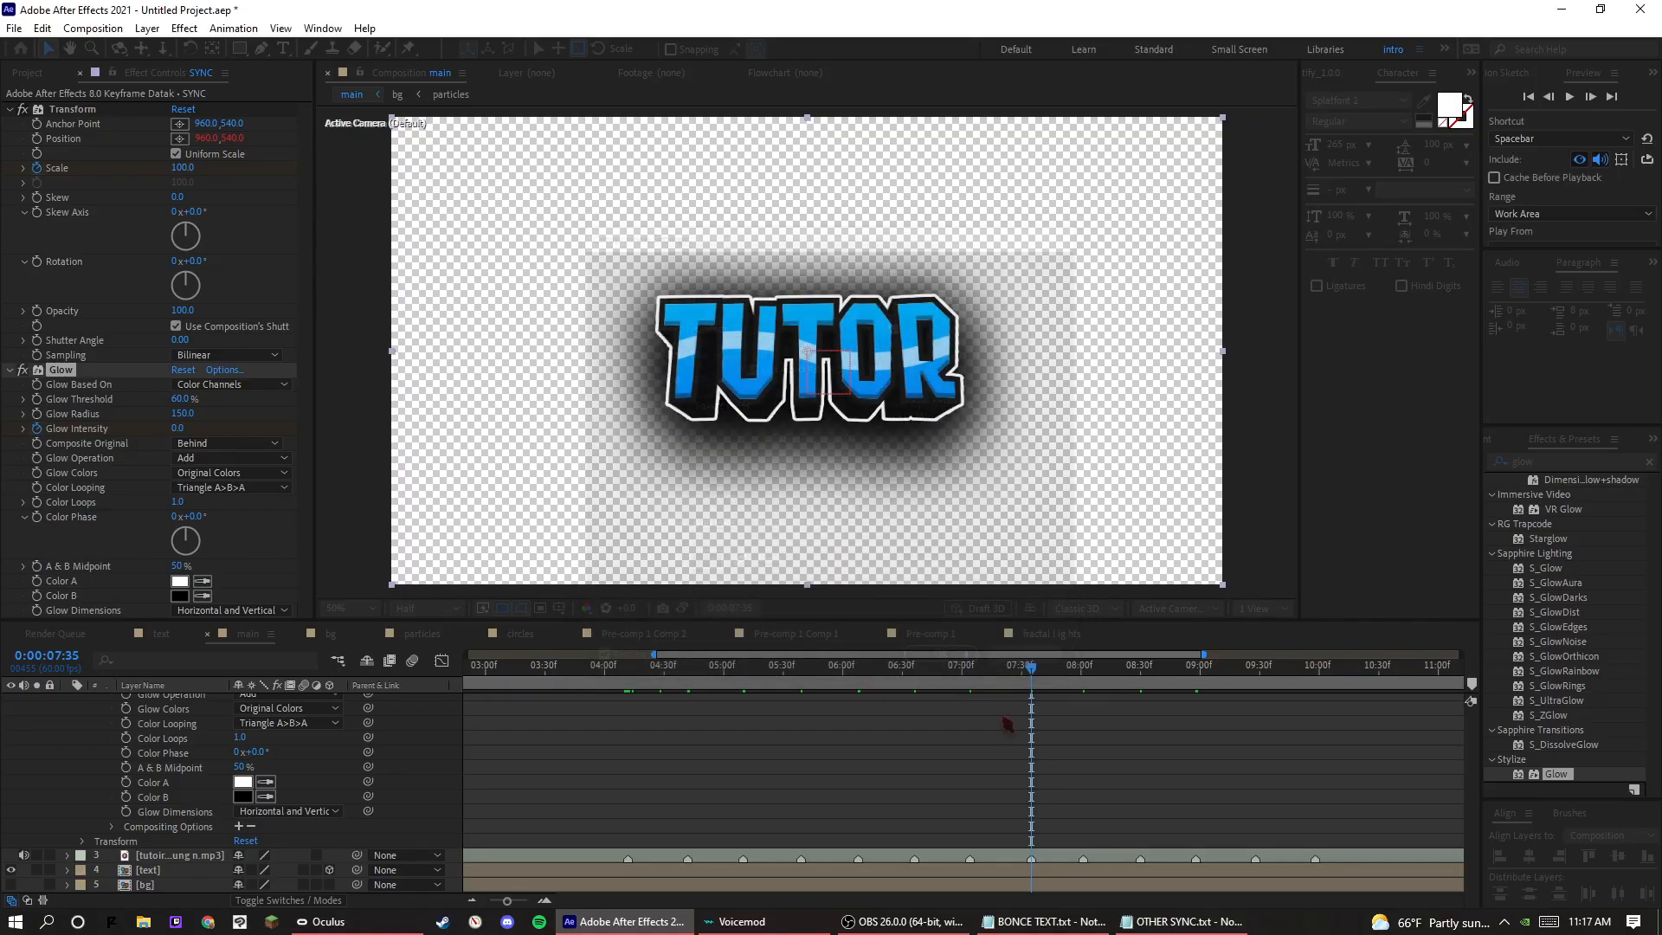
scroll(1069, 764, down, 1)
scroll(1069, 764, down, 3)
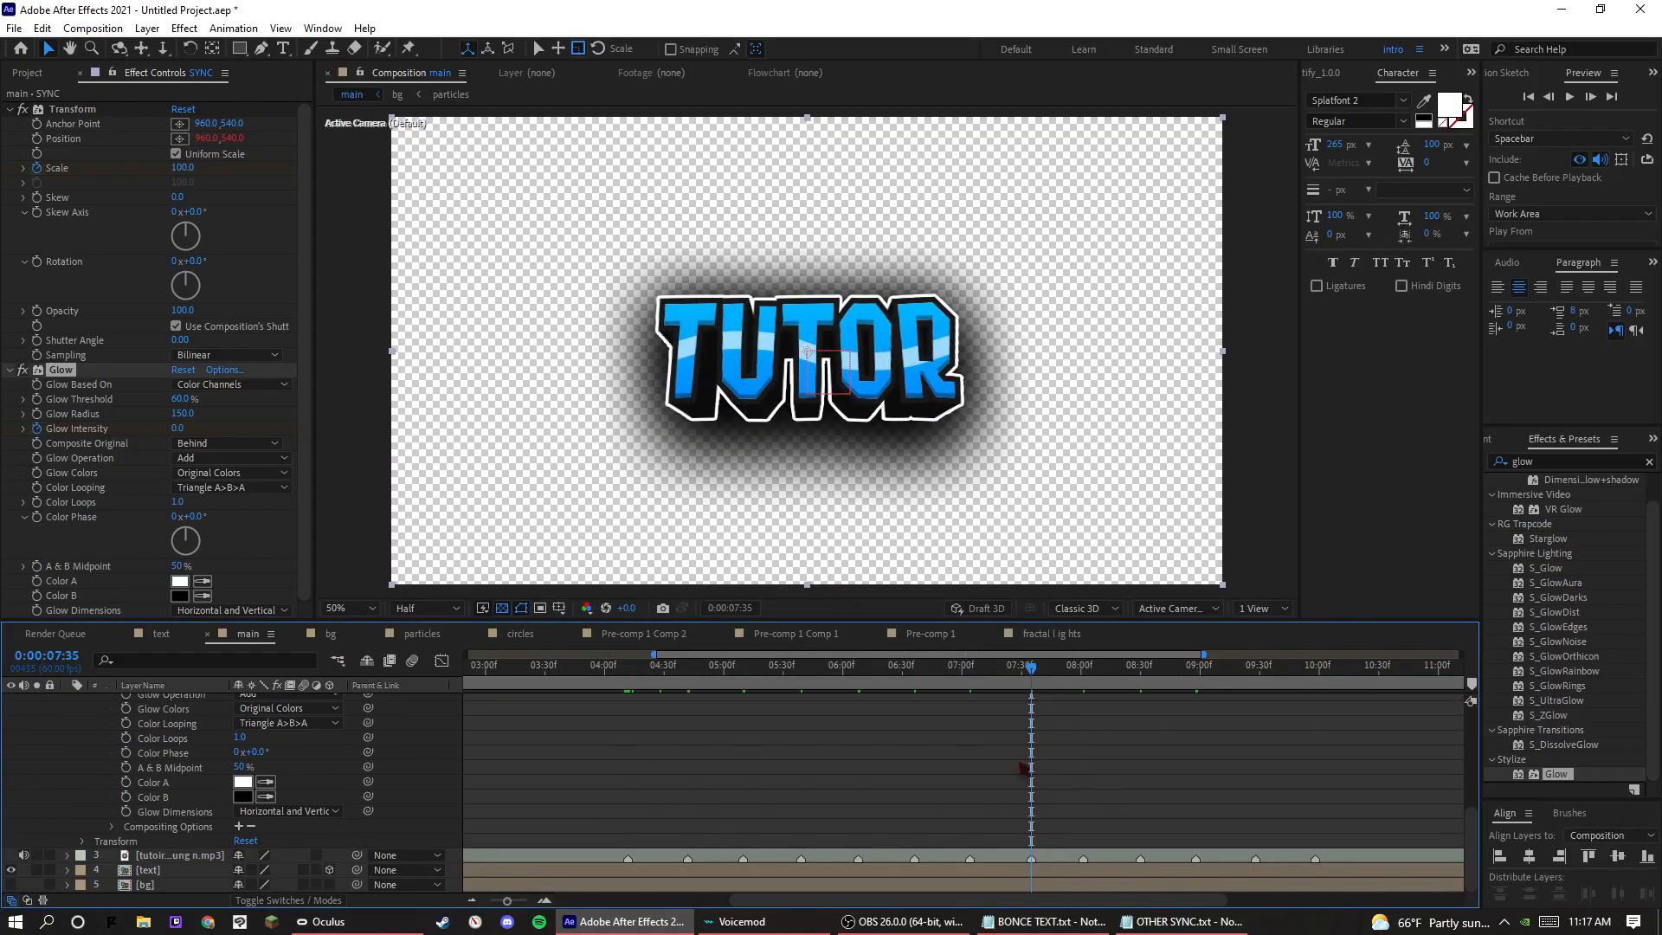
key(space)
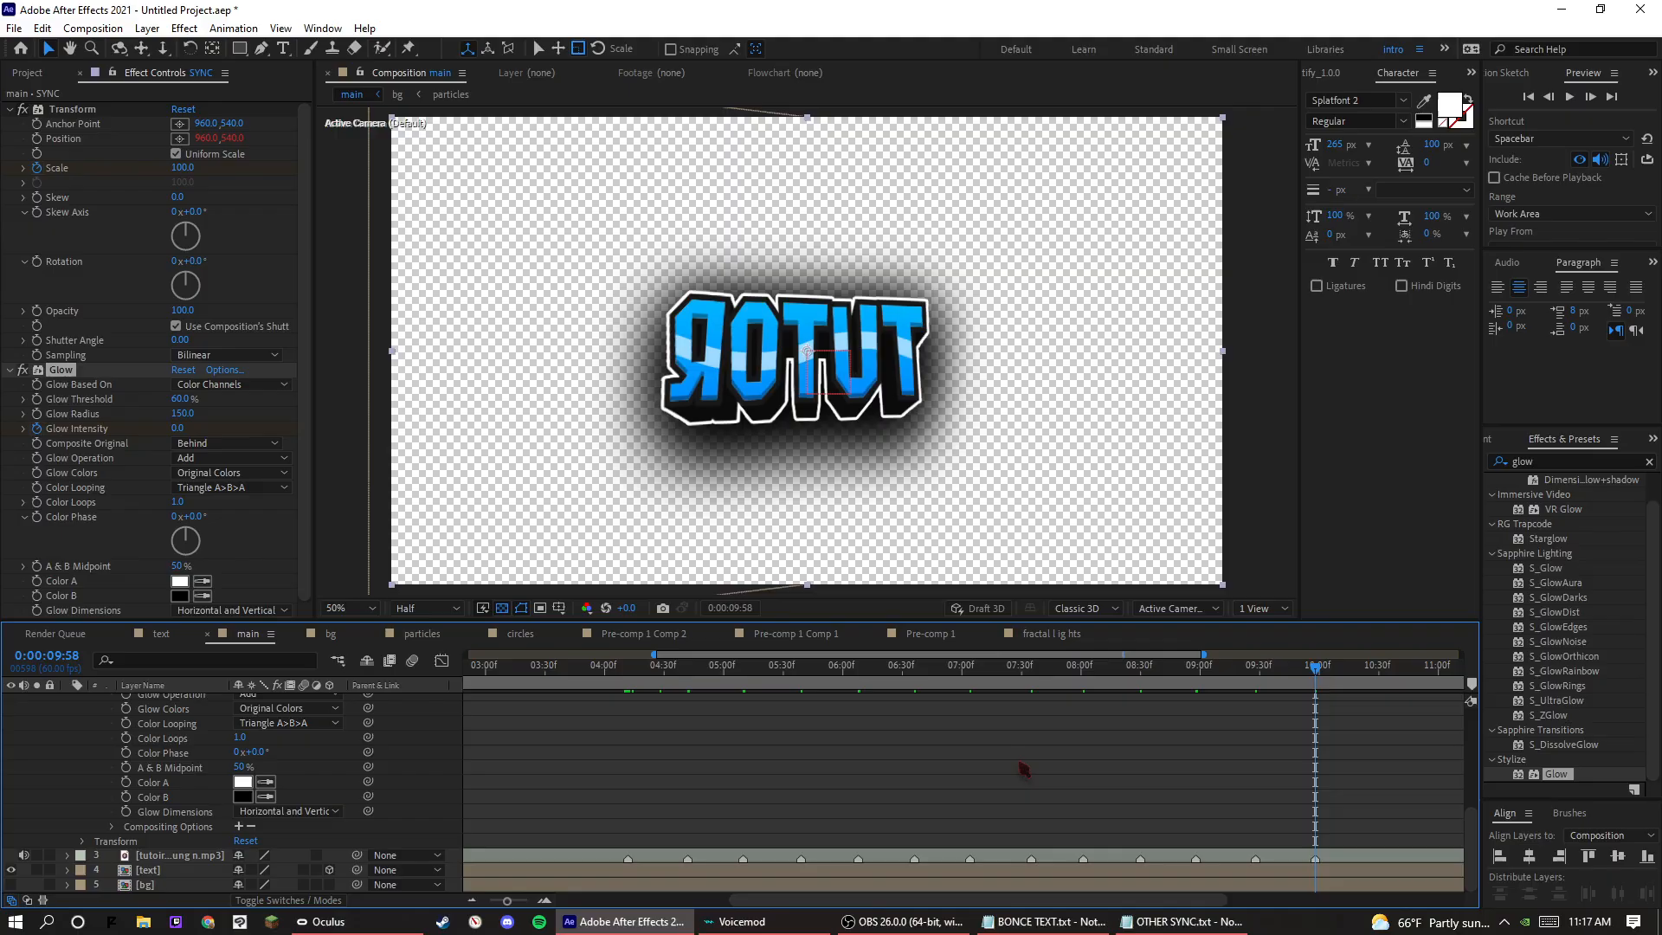
click(161, 634)
drag(6, 54, 611, 41)
click(27, 72)
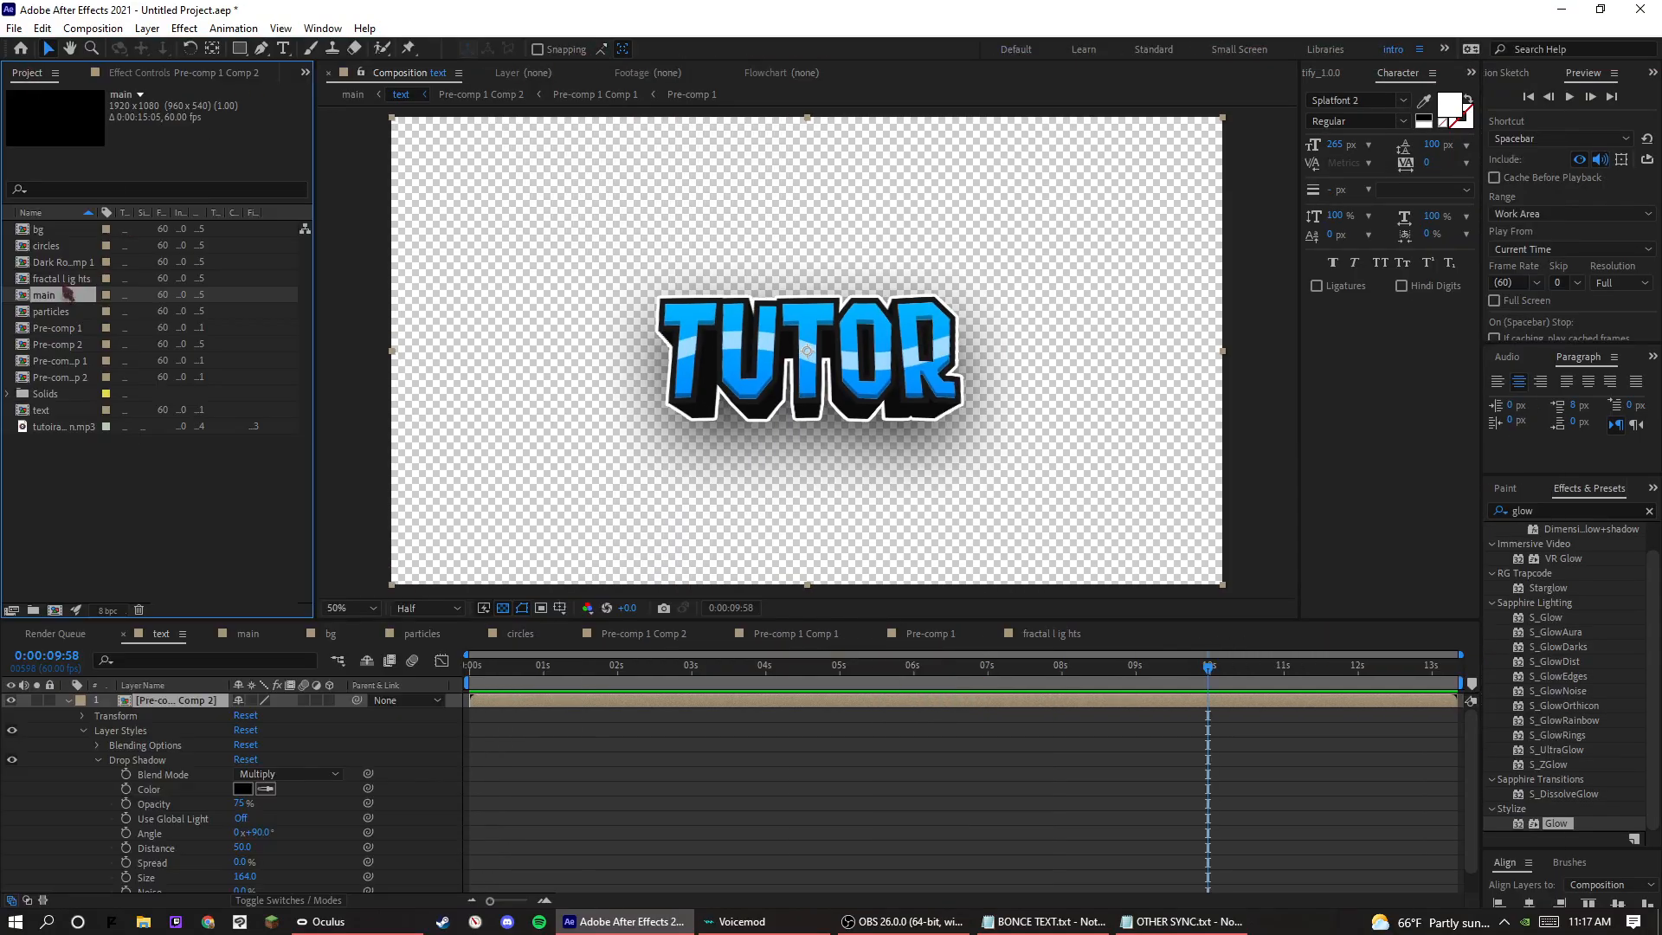
scroll(820, 825, down, 1)
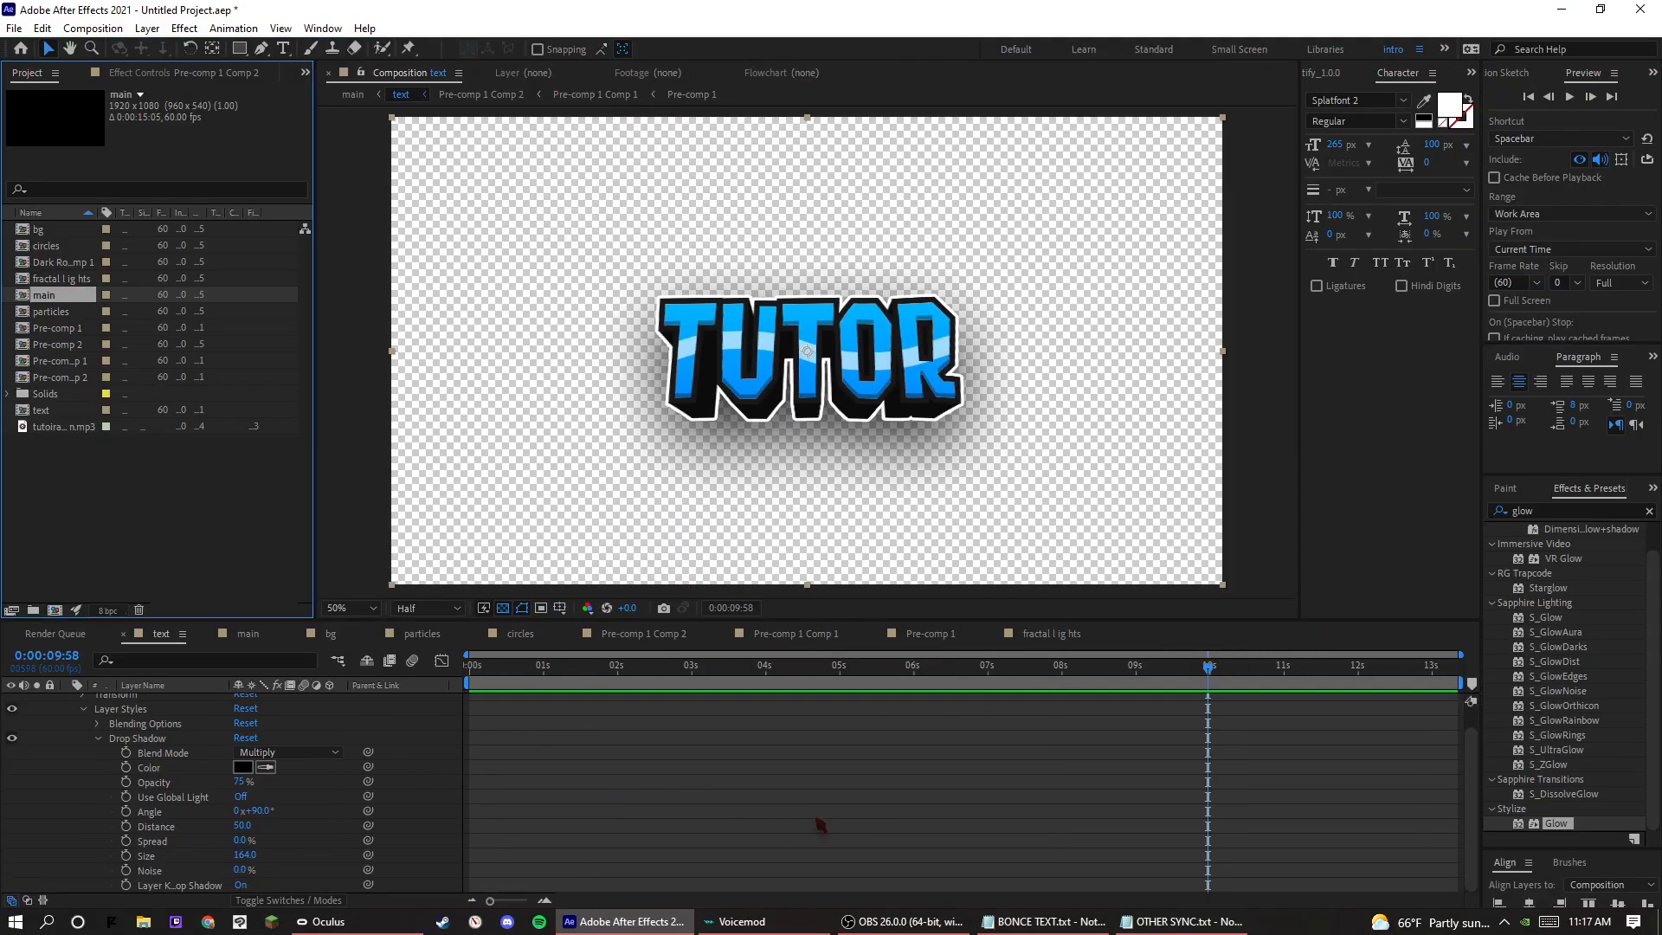
double_click(41, 295)
Select all Glow Intensity keyframes after the first beat and shift them two frames earlier so the peaks align with the beat markers.
scroll(1230, 758, up, 1)
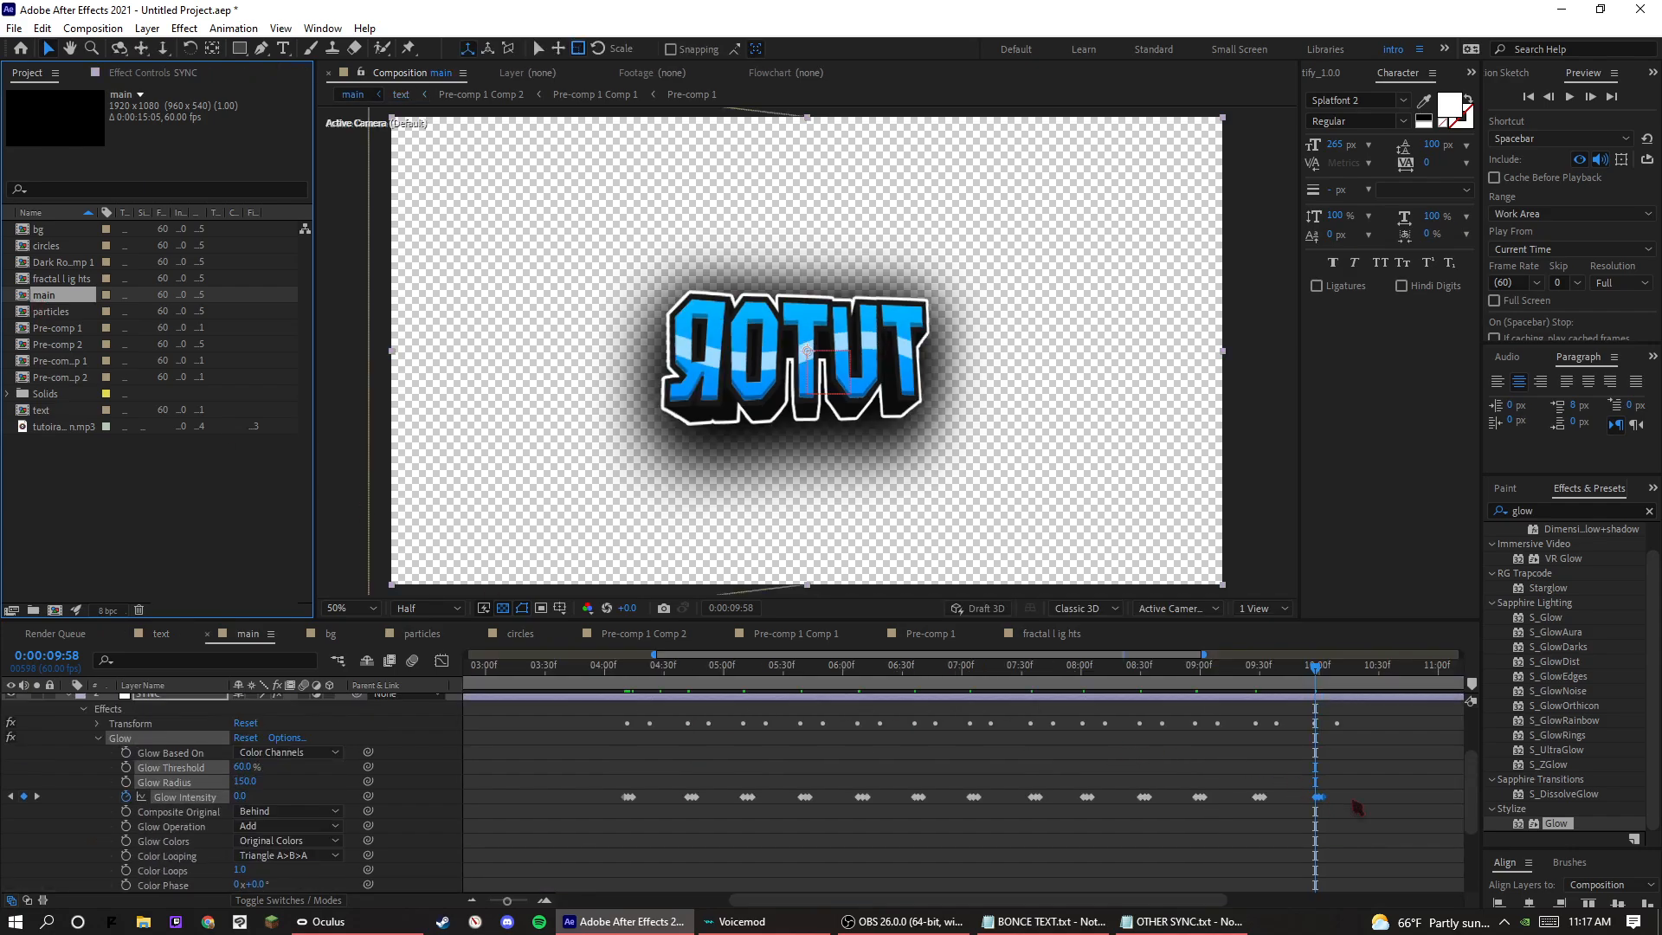
drag(1358, 808, 675, 790)
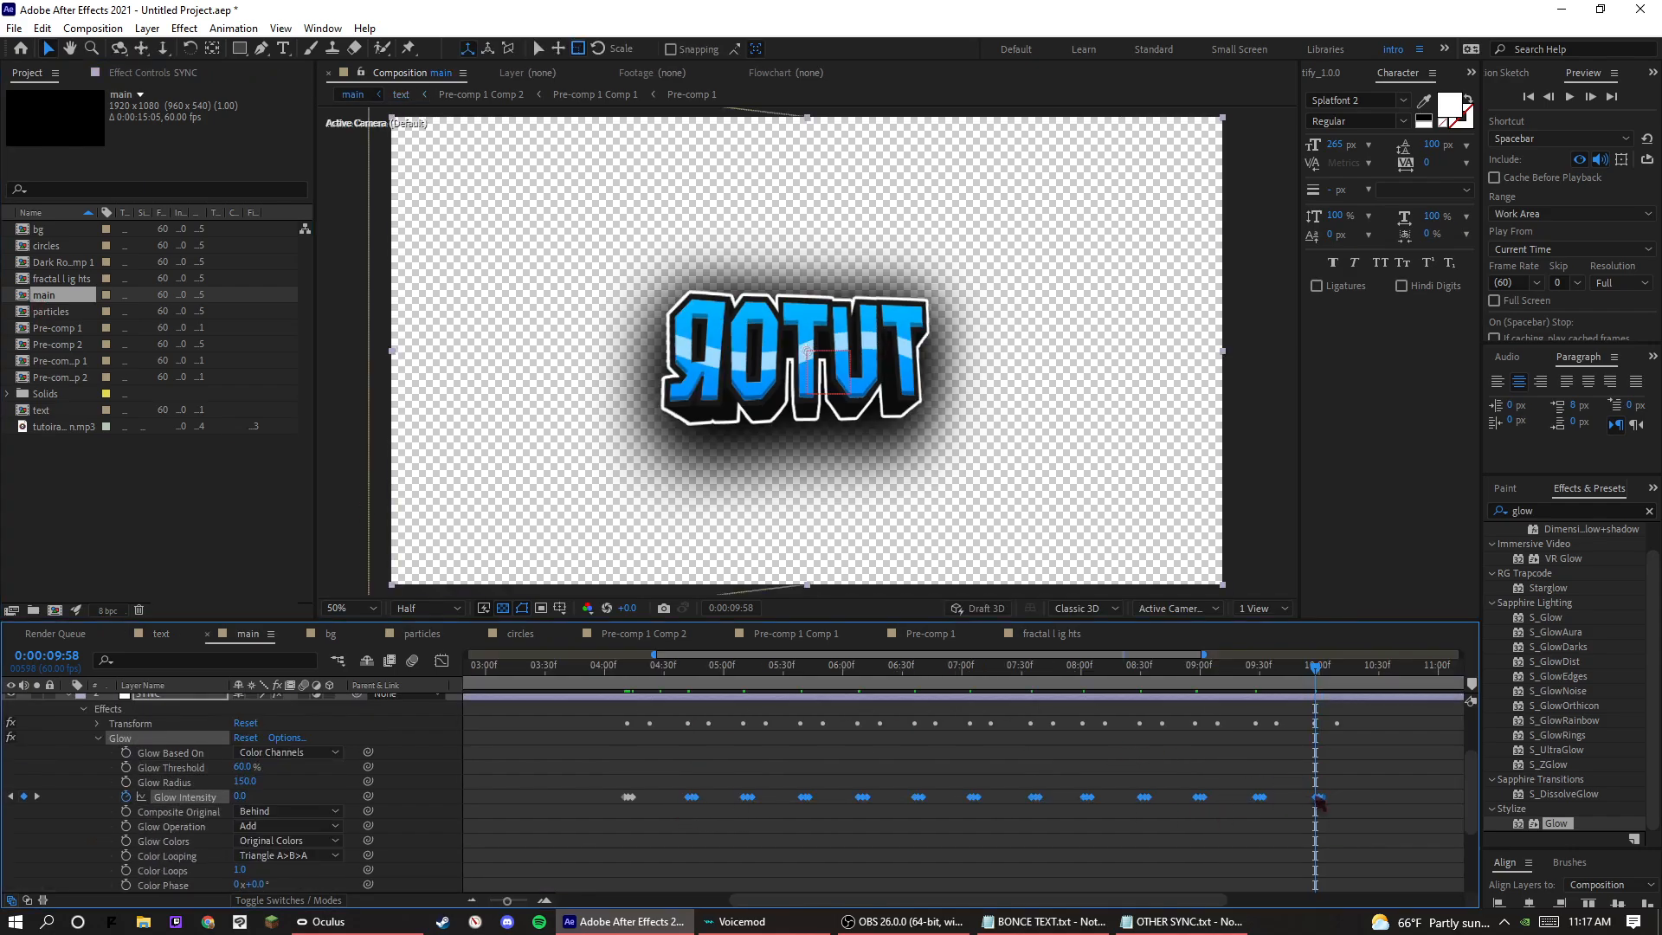
drag(1316, 805, 1321, 807)
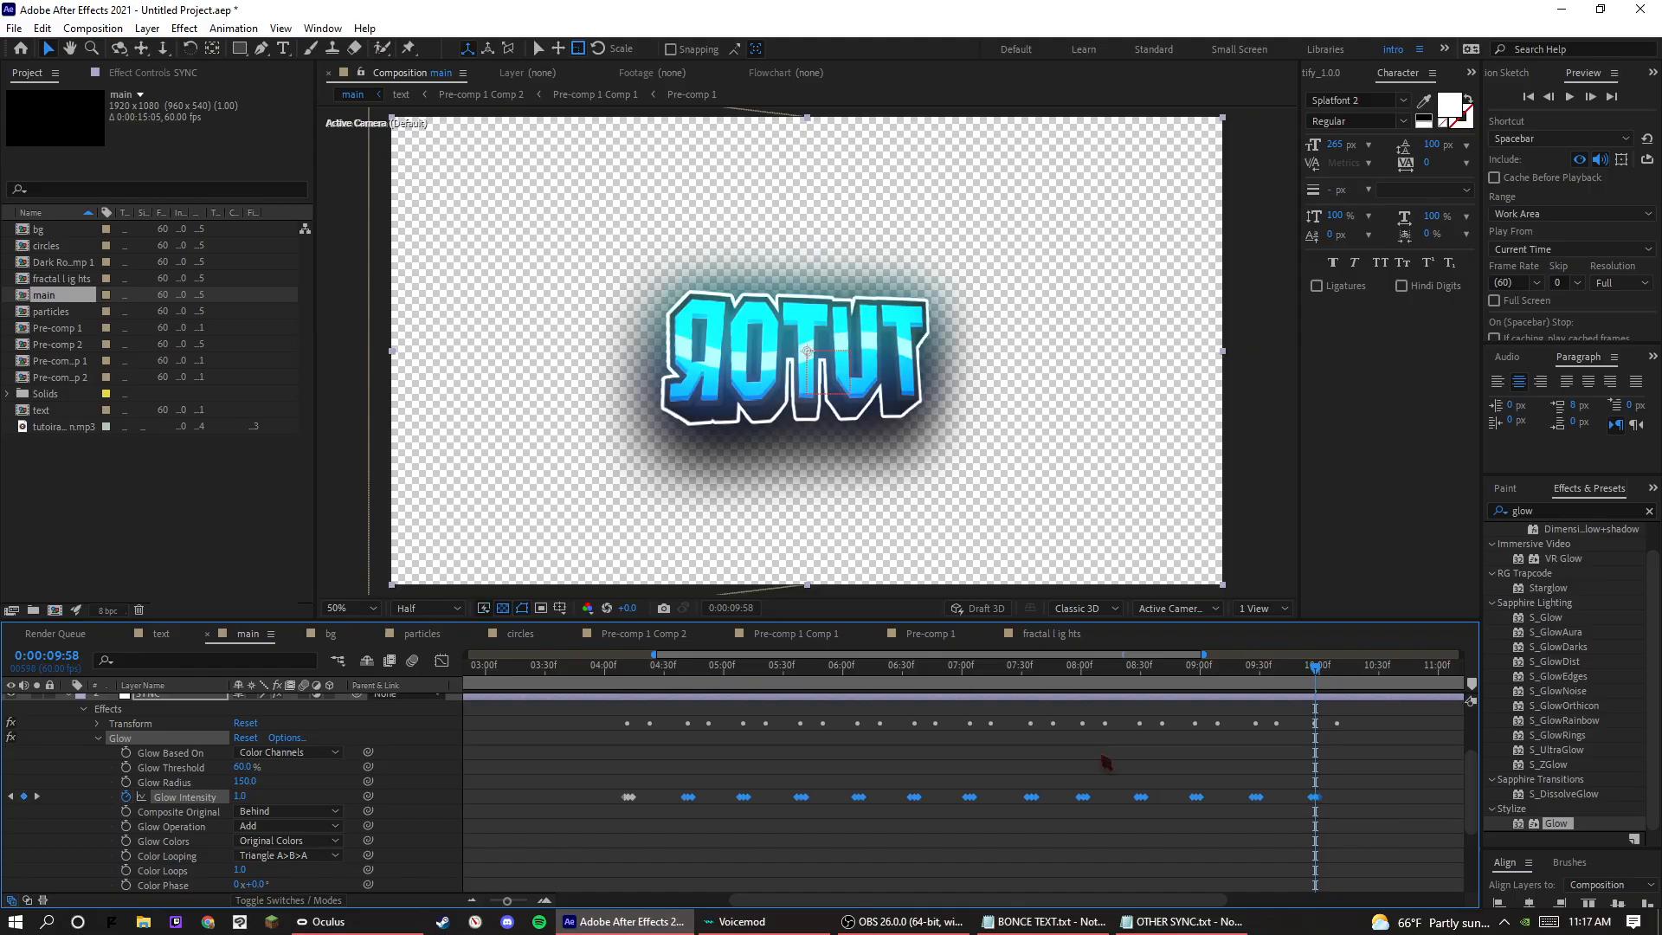
Play back the glow flashes from 0:00:04:28, jumping ahead to later beats, to check their timing.
click(664, 668)
key(space)
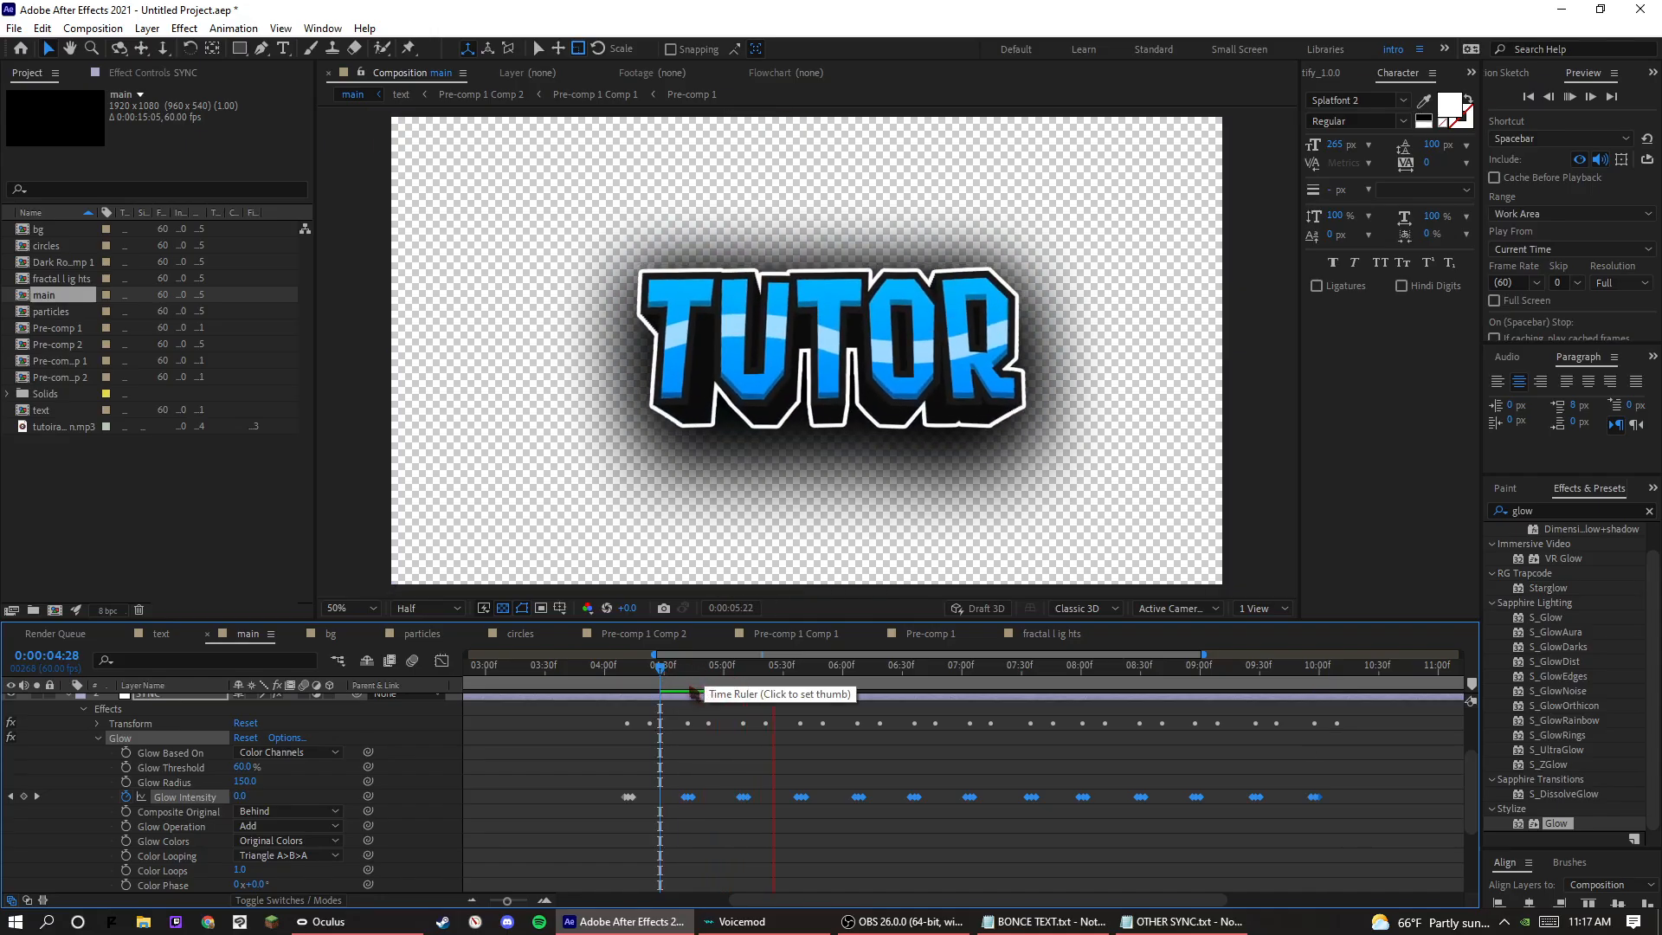
click(689, 690)
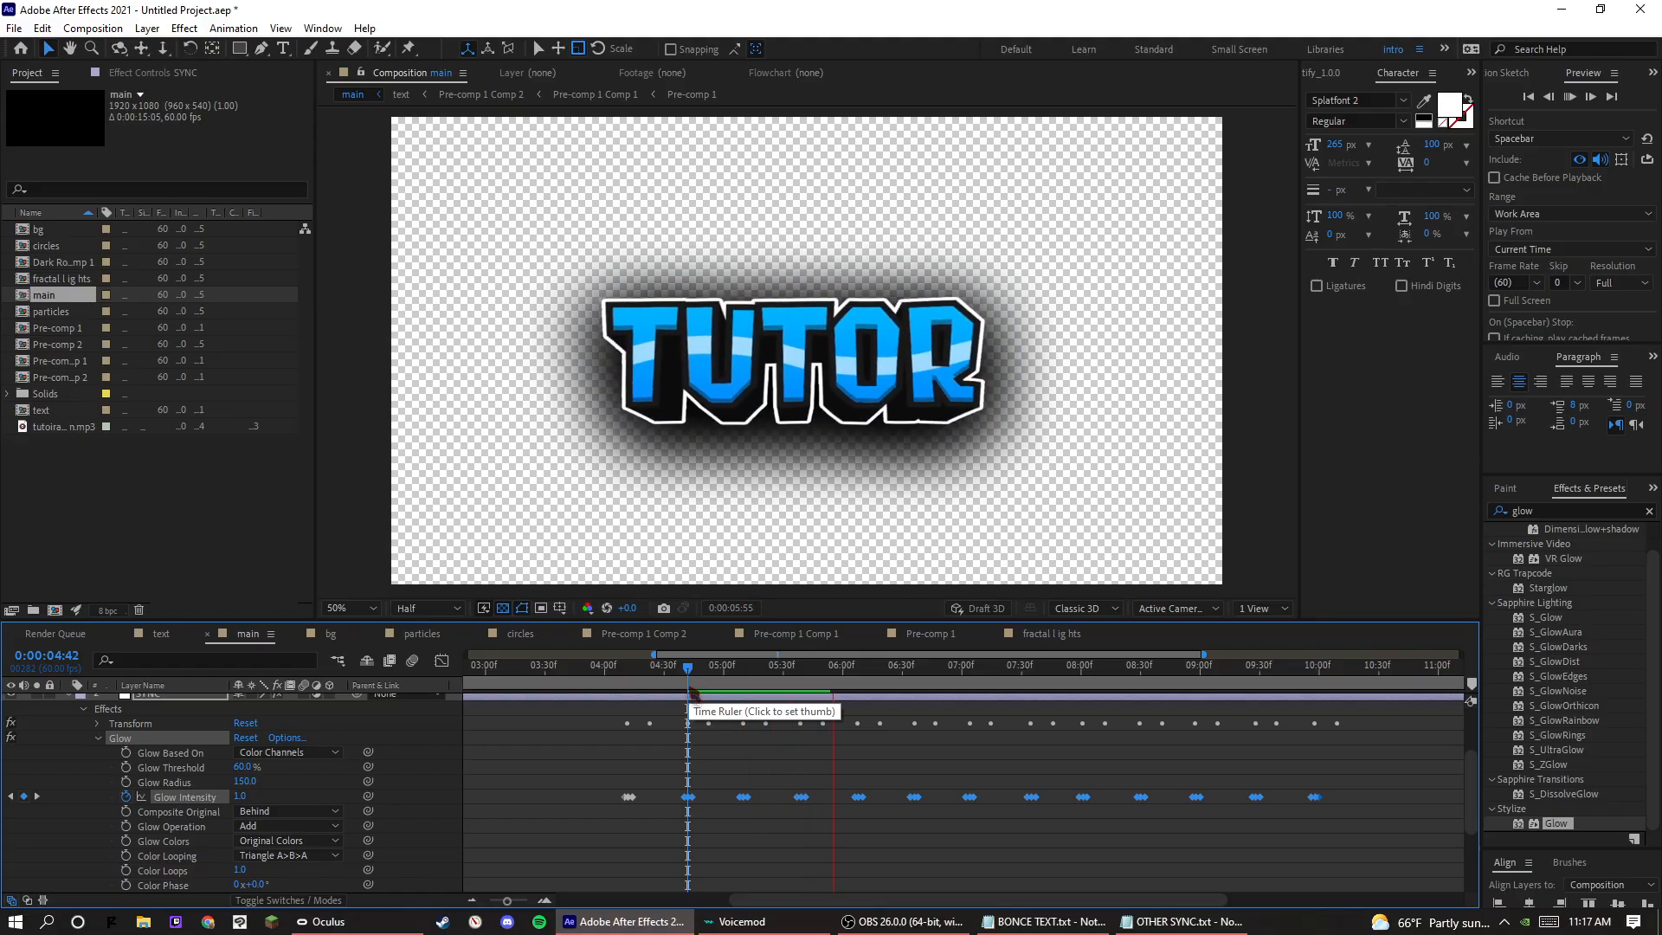
click(725, 690)
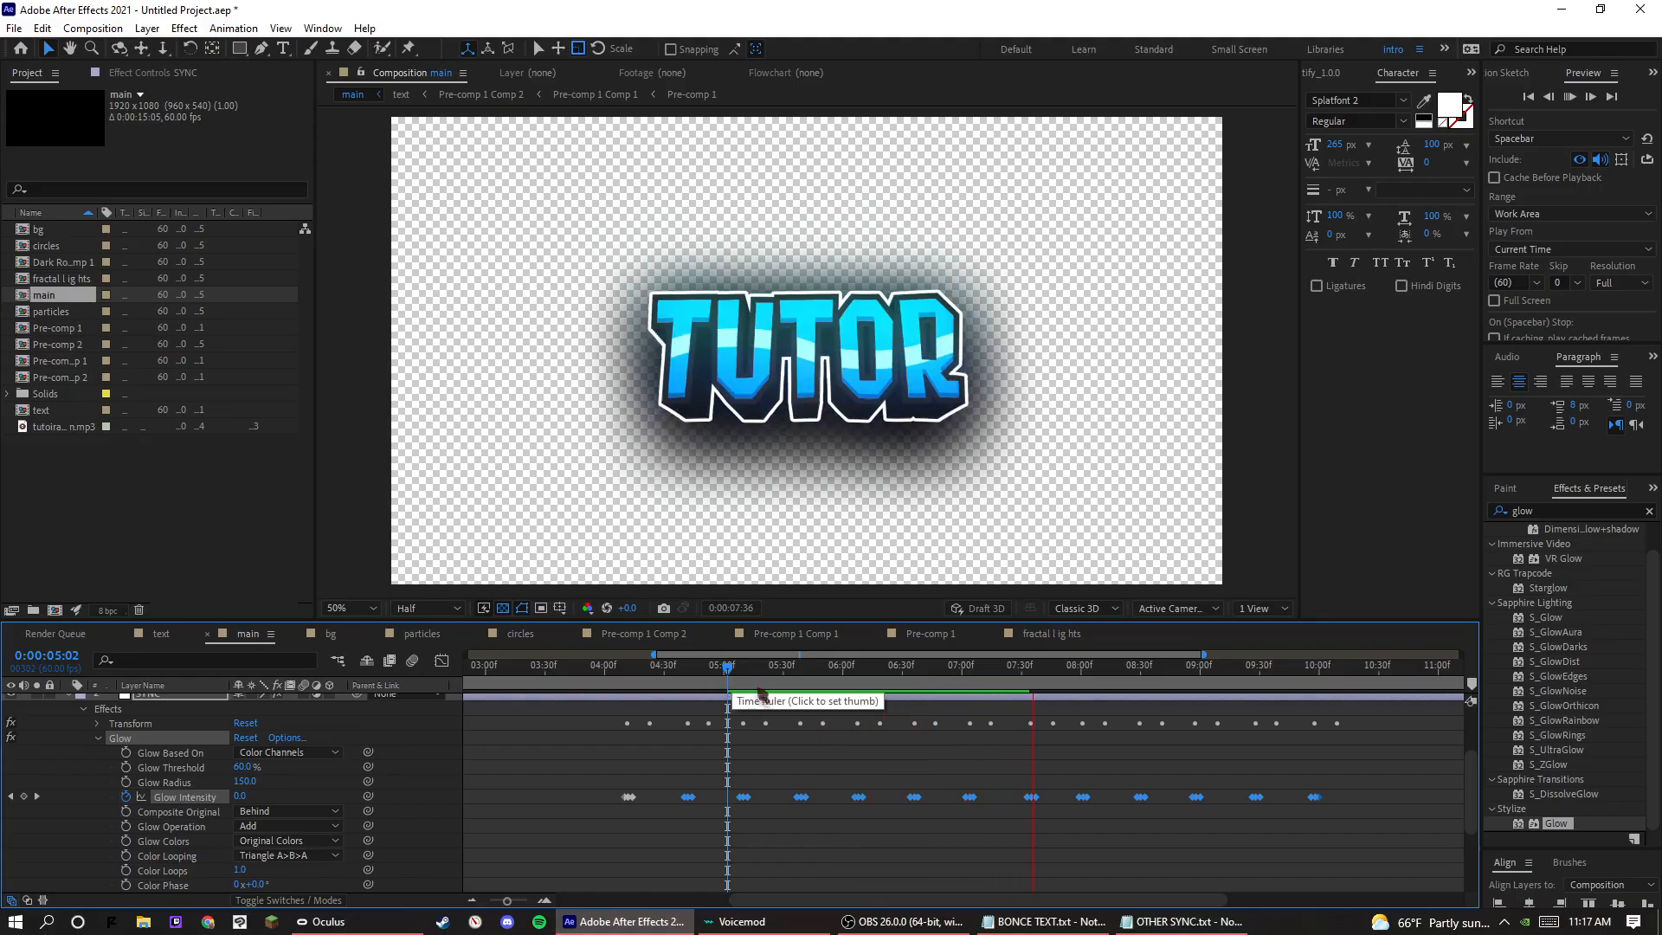
key(space)
Try a Glow Threshold of 100% and a Color Phase of 225° on the SYNC layer's Glow.
drag(241, 767, 549, 753)
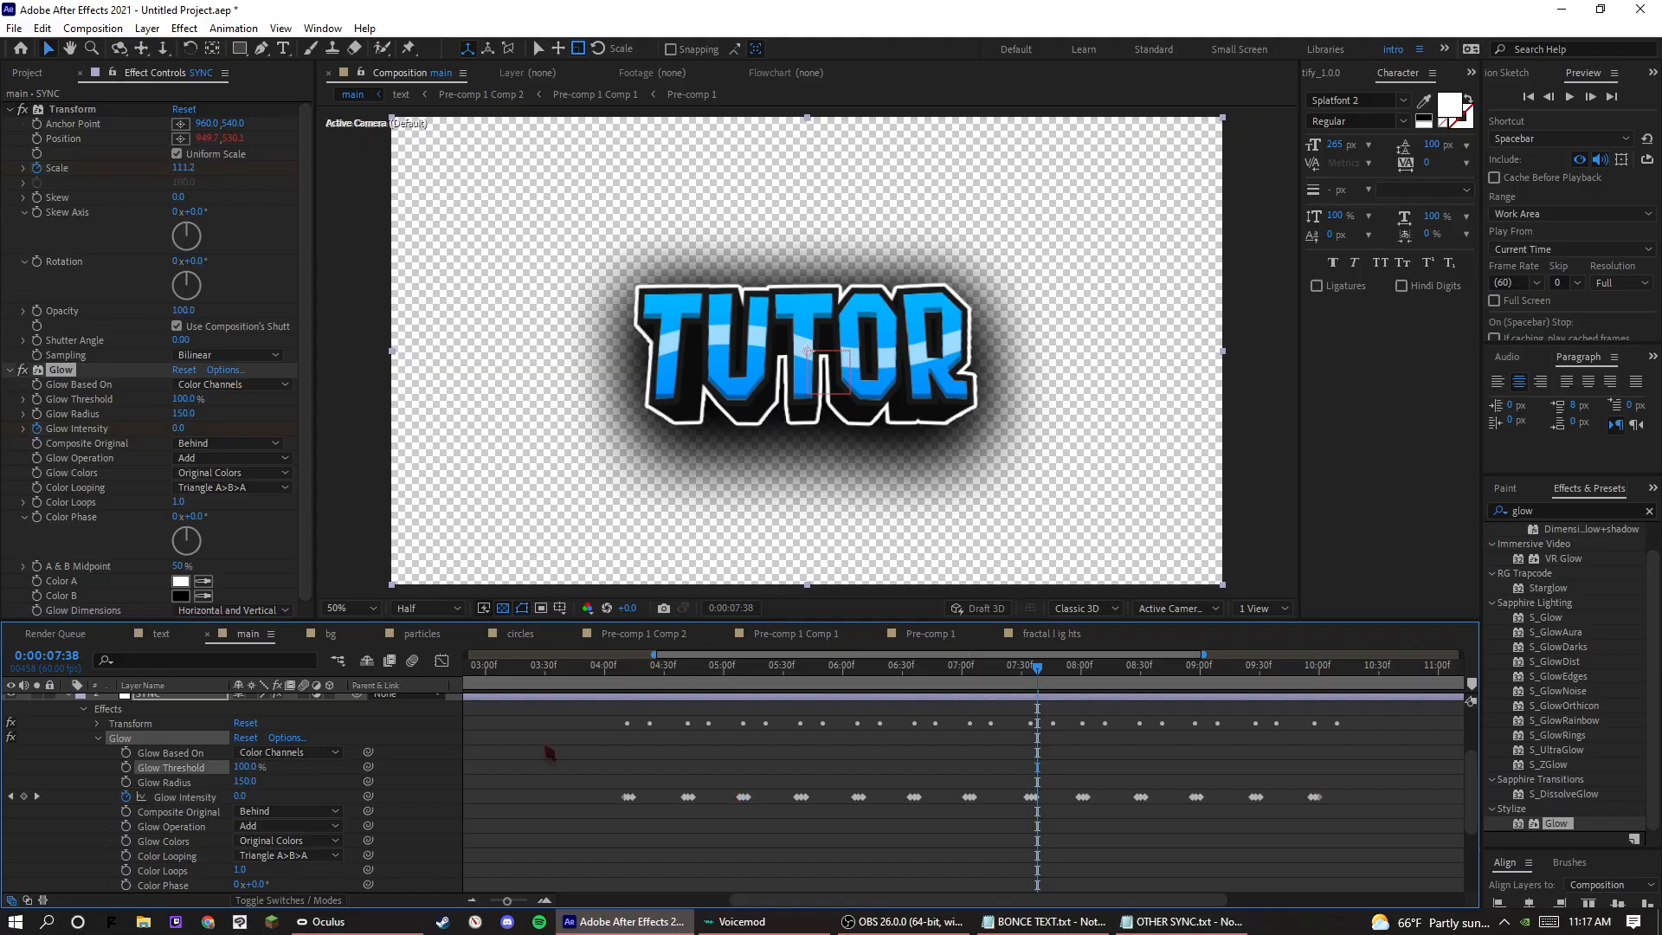
key(ctrl+z)
click(394, 794)
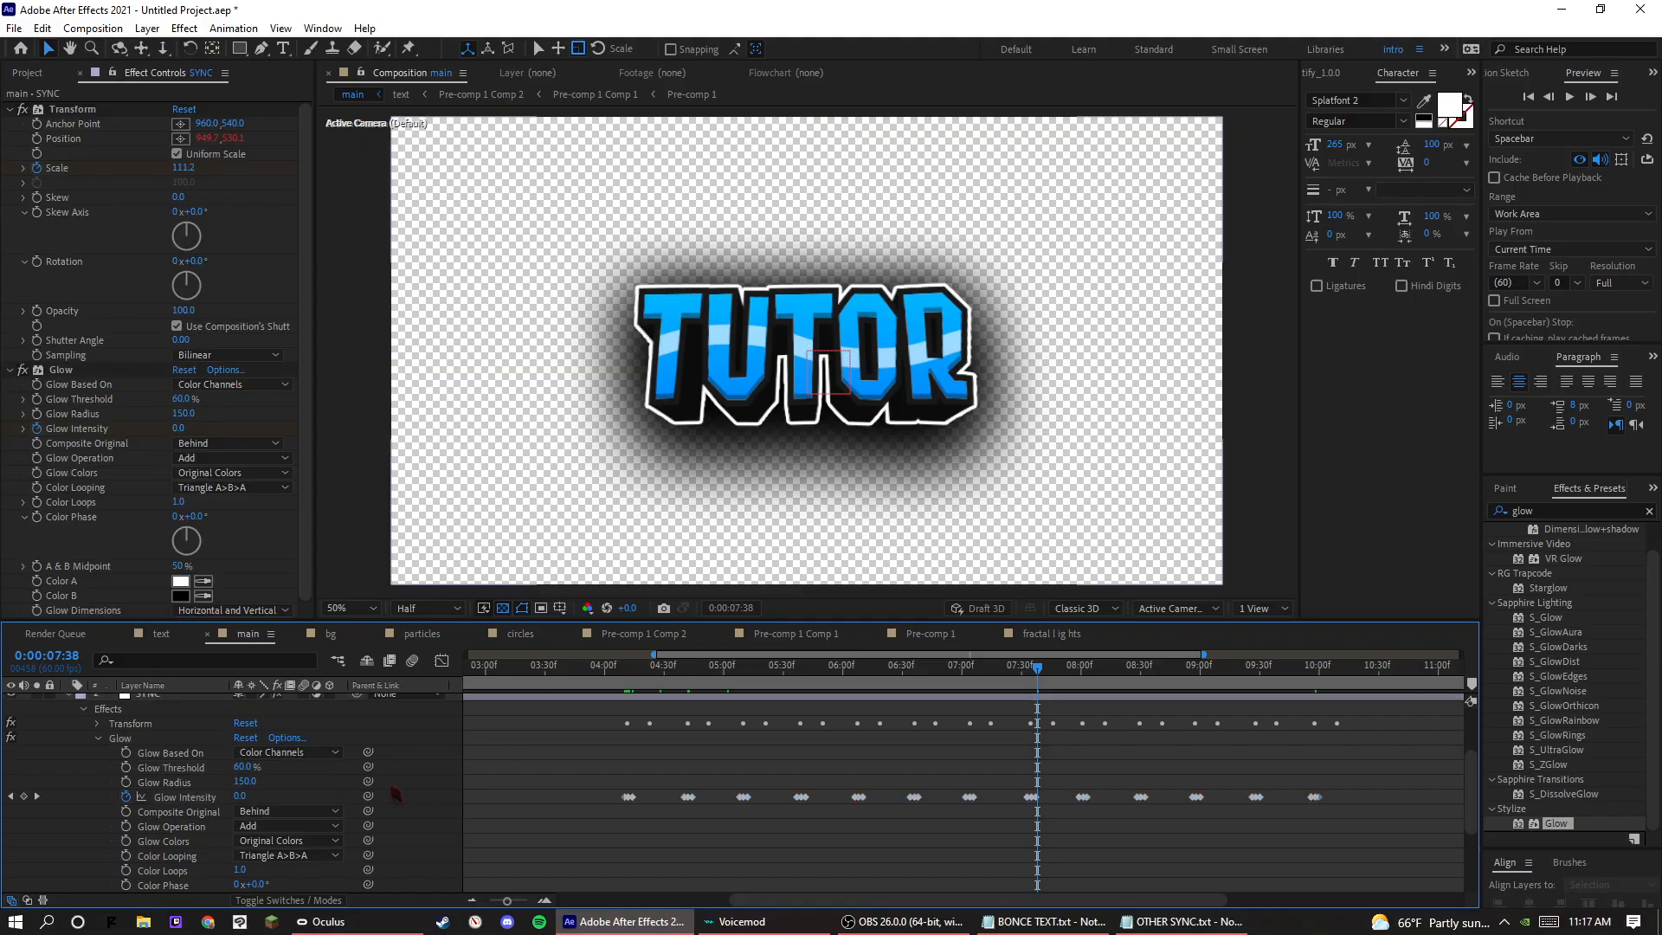
click(121, 739)
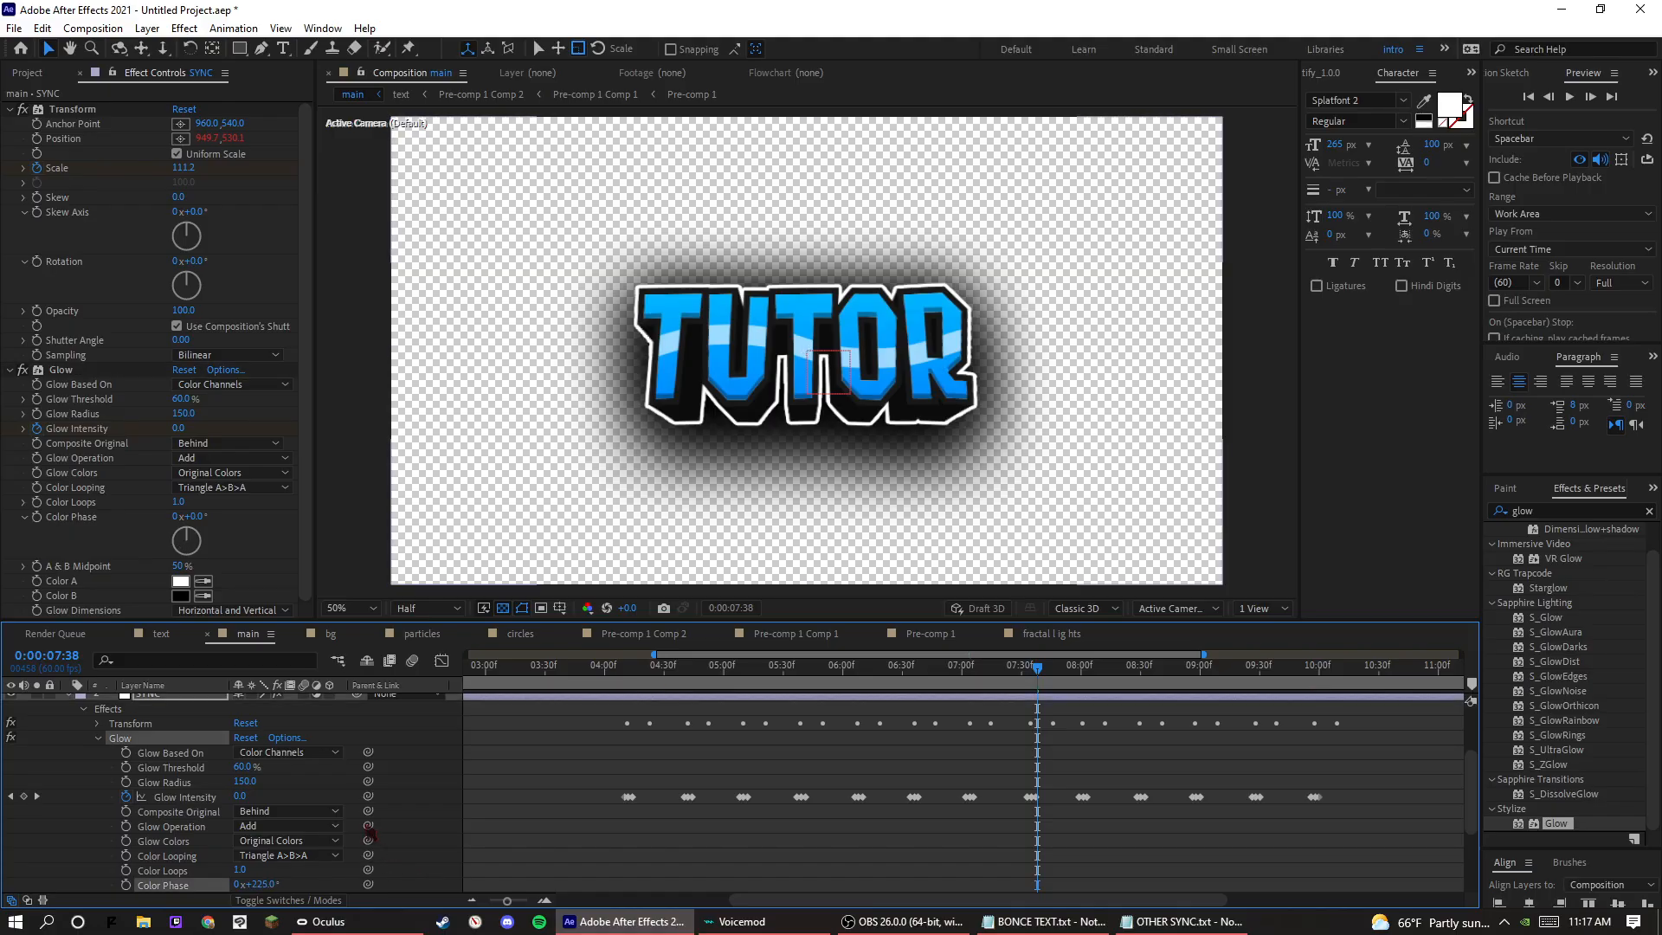
click(392, 803)
Preview the glow flashes from 0:00:07:38 and turn on the bg layer's visibility.
key(space)
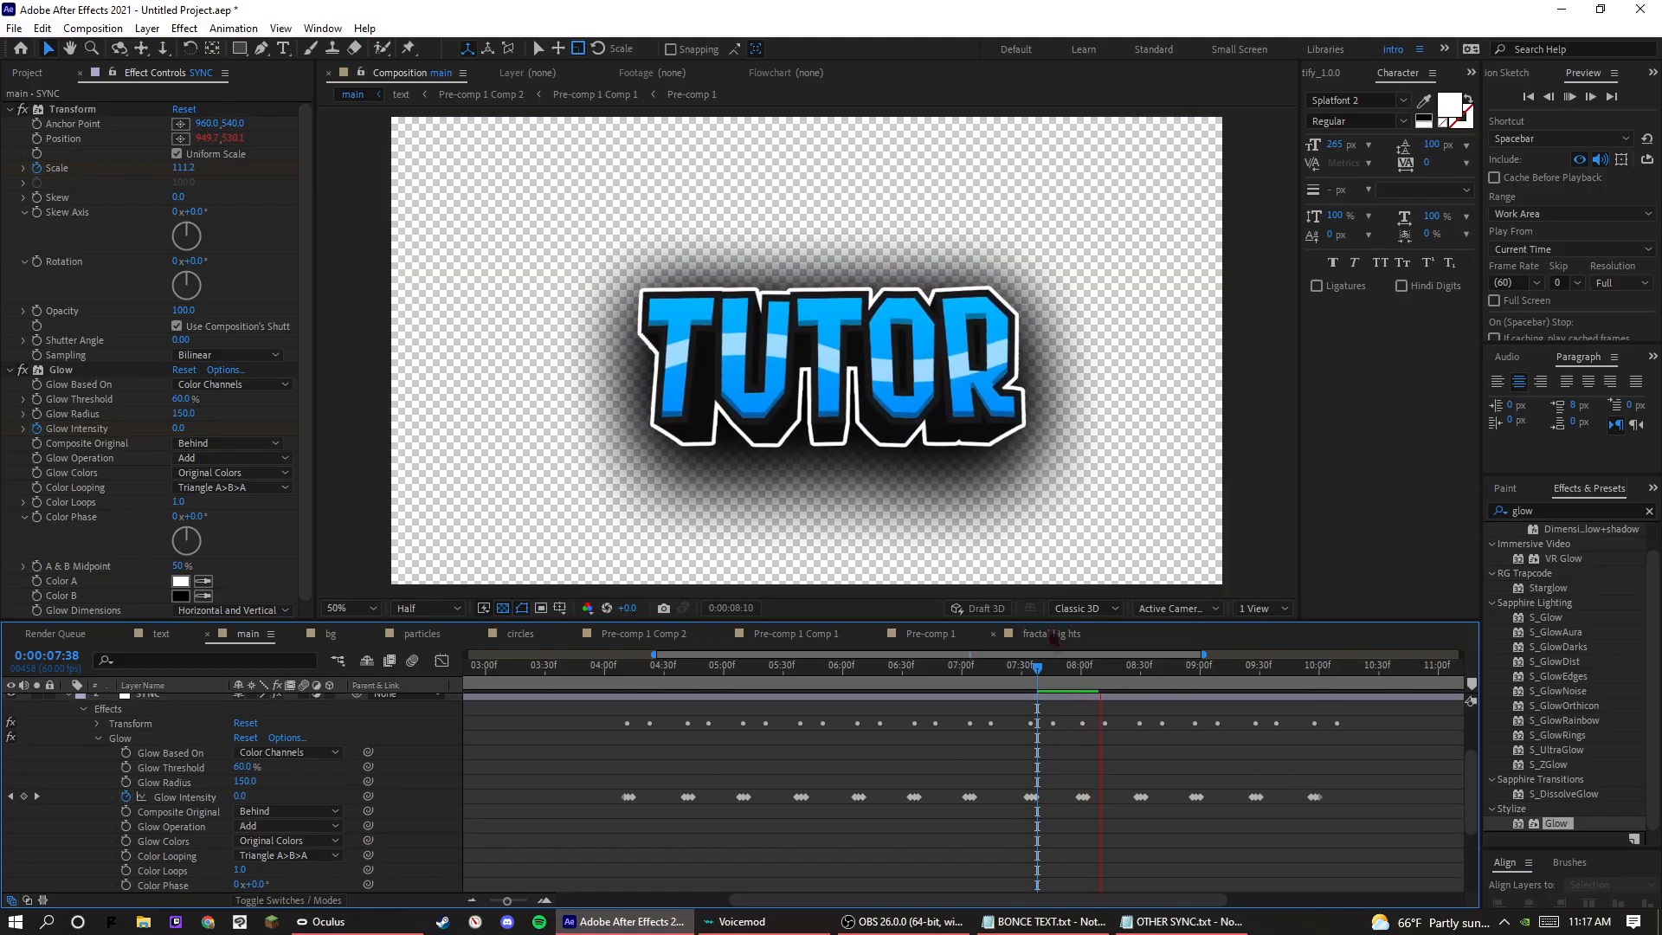
key(space)
click(27, 73)
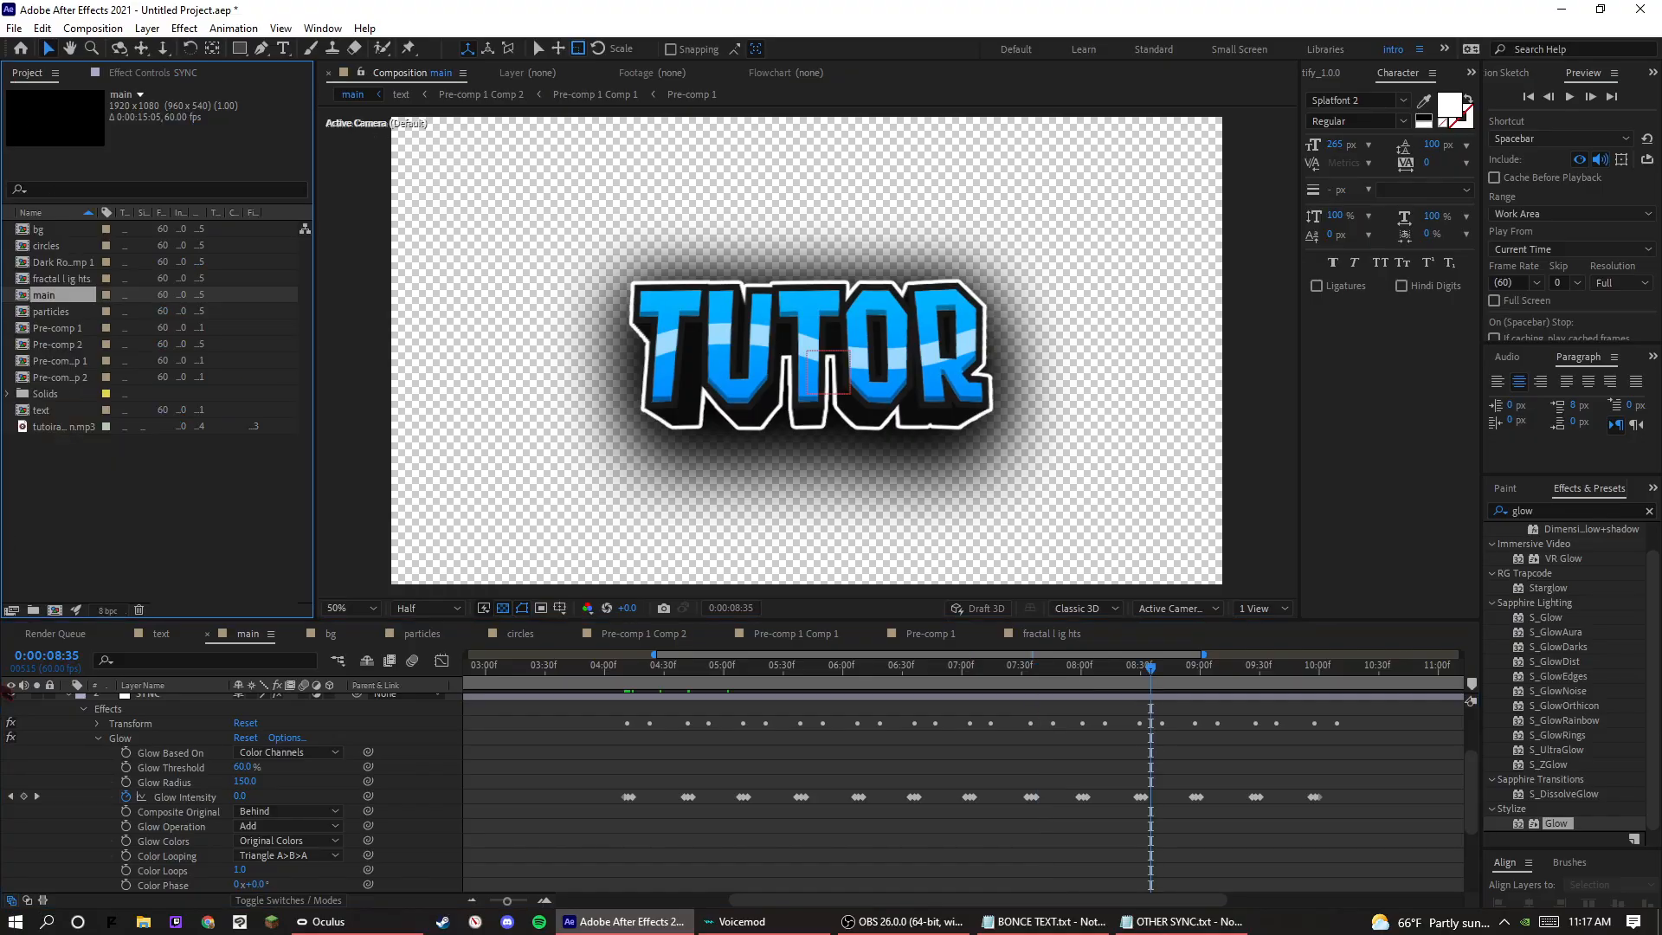
scroll(78, 885, down, 3)
click(12, 884)
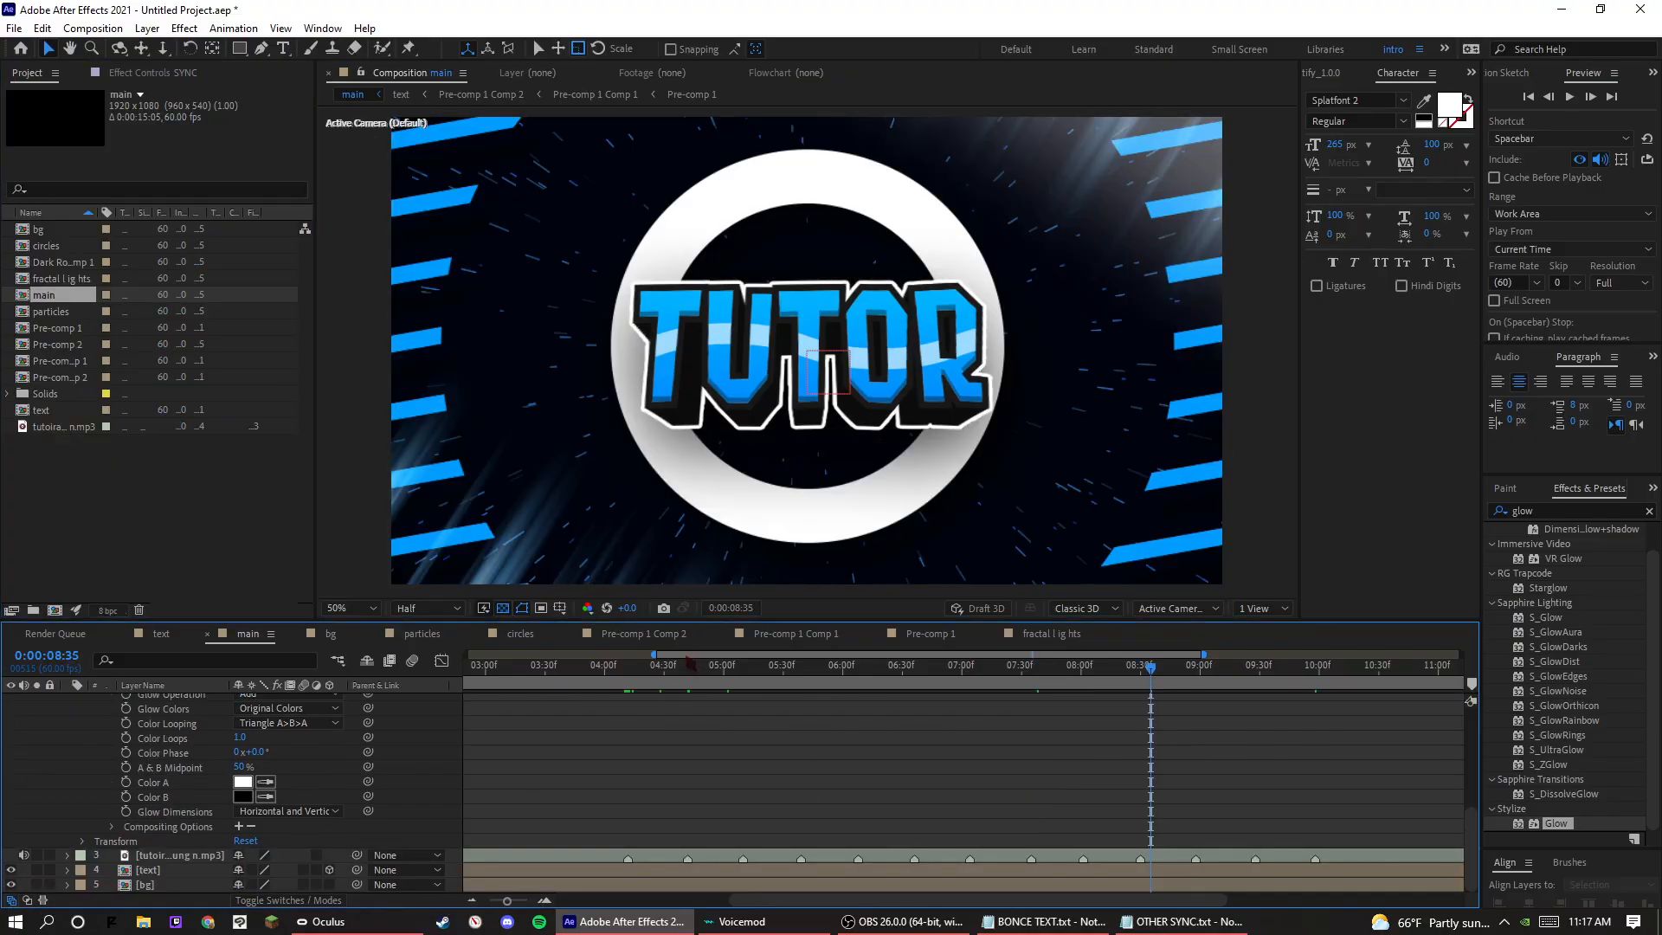
Play back the composition with its background from the beat at 0:00:05:10 to the following beat.
drag(705, 667, 743, 666)
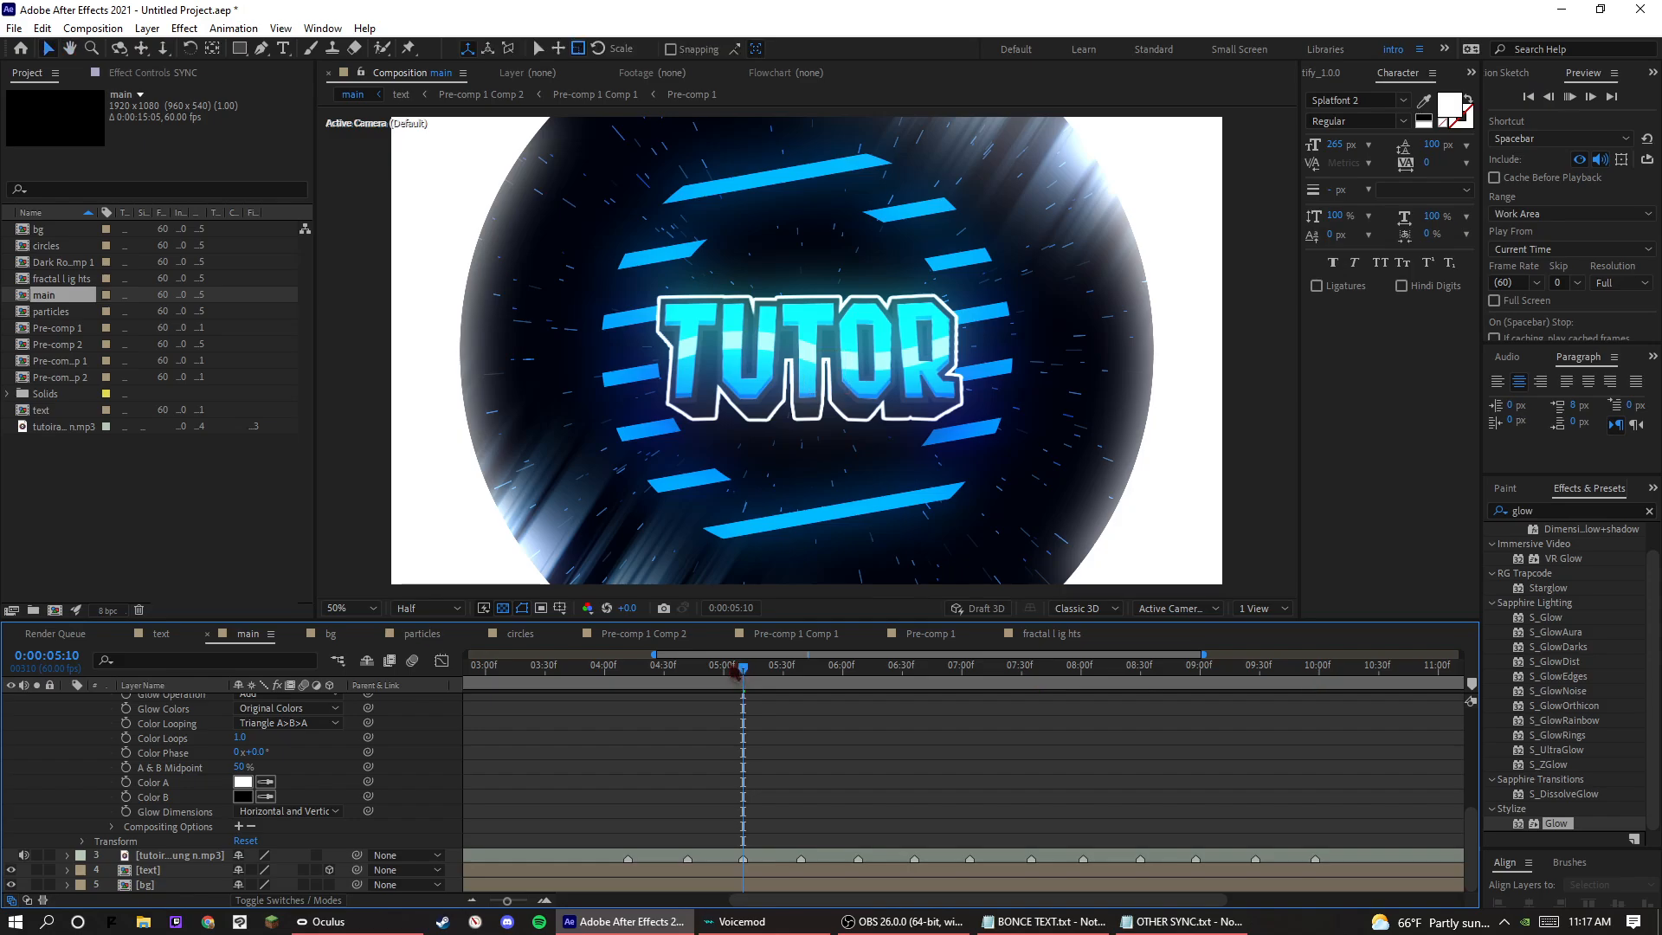
key(space)
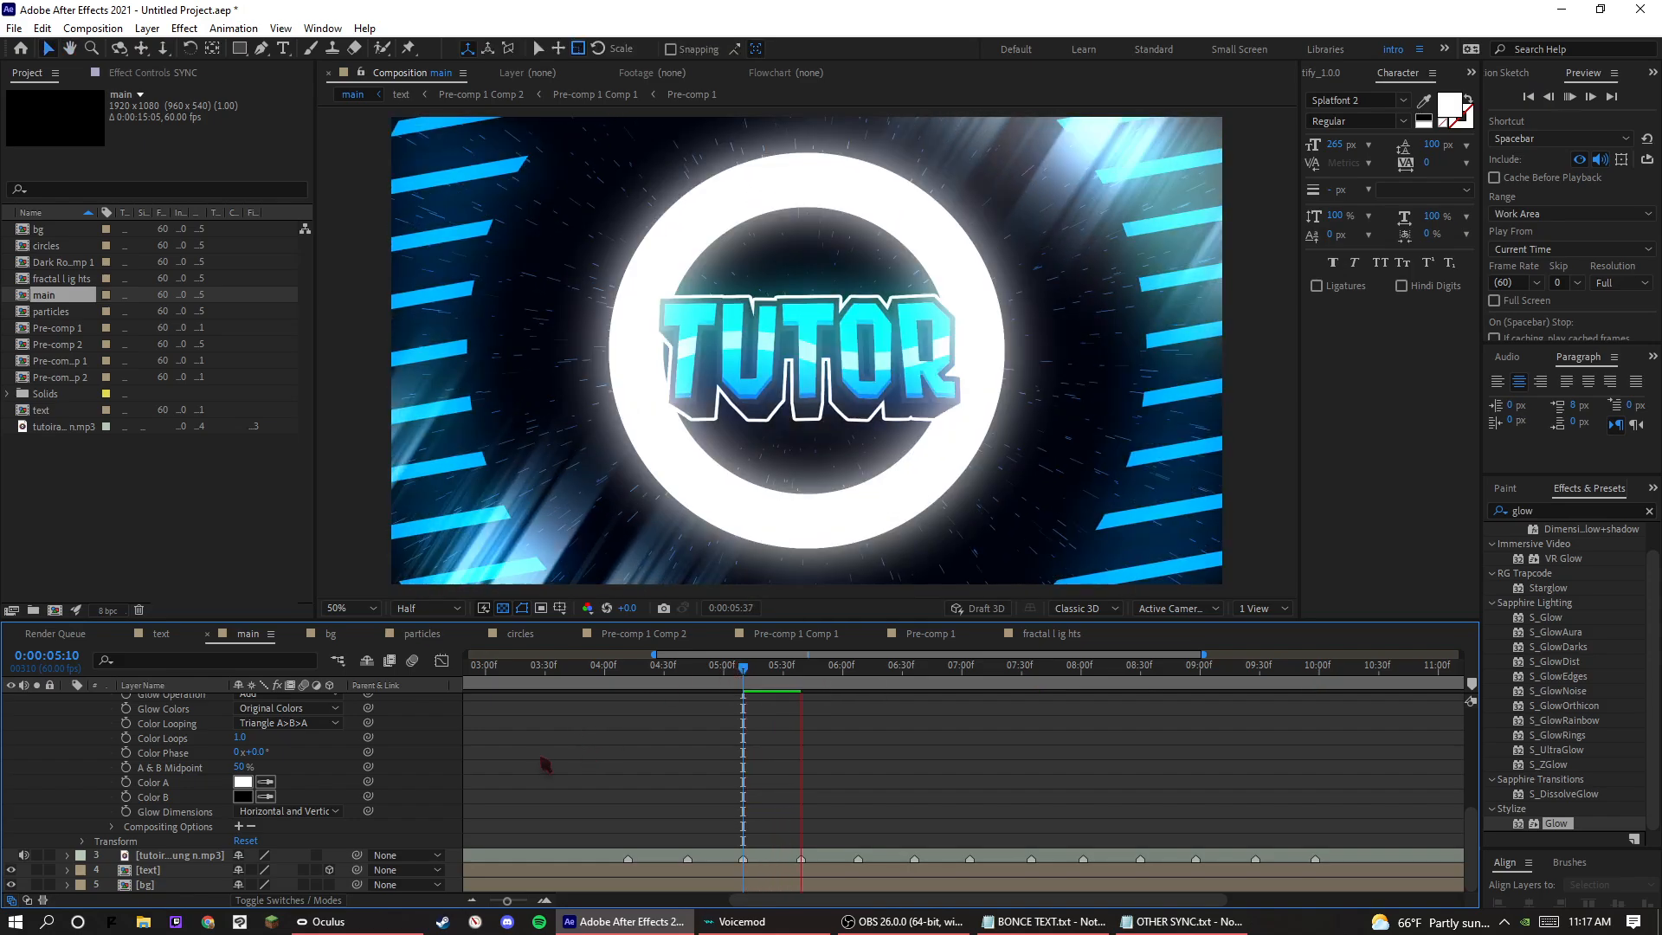
key(space)
Collapse the expanded properties of the NULL SYNC and SYNC layers in the timeline.
scroll(261, 782, up, 1)
scroll(243, 767, up, 4)
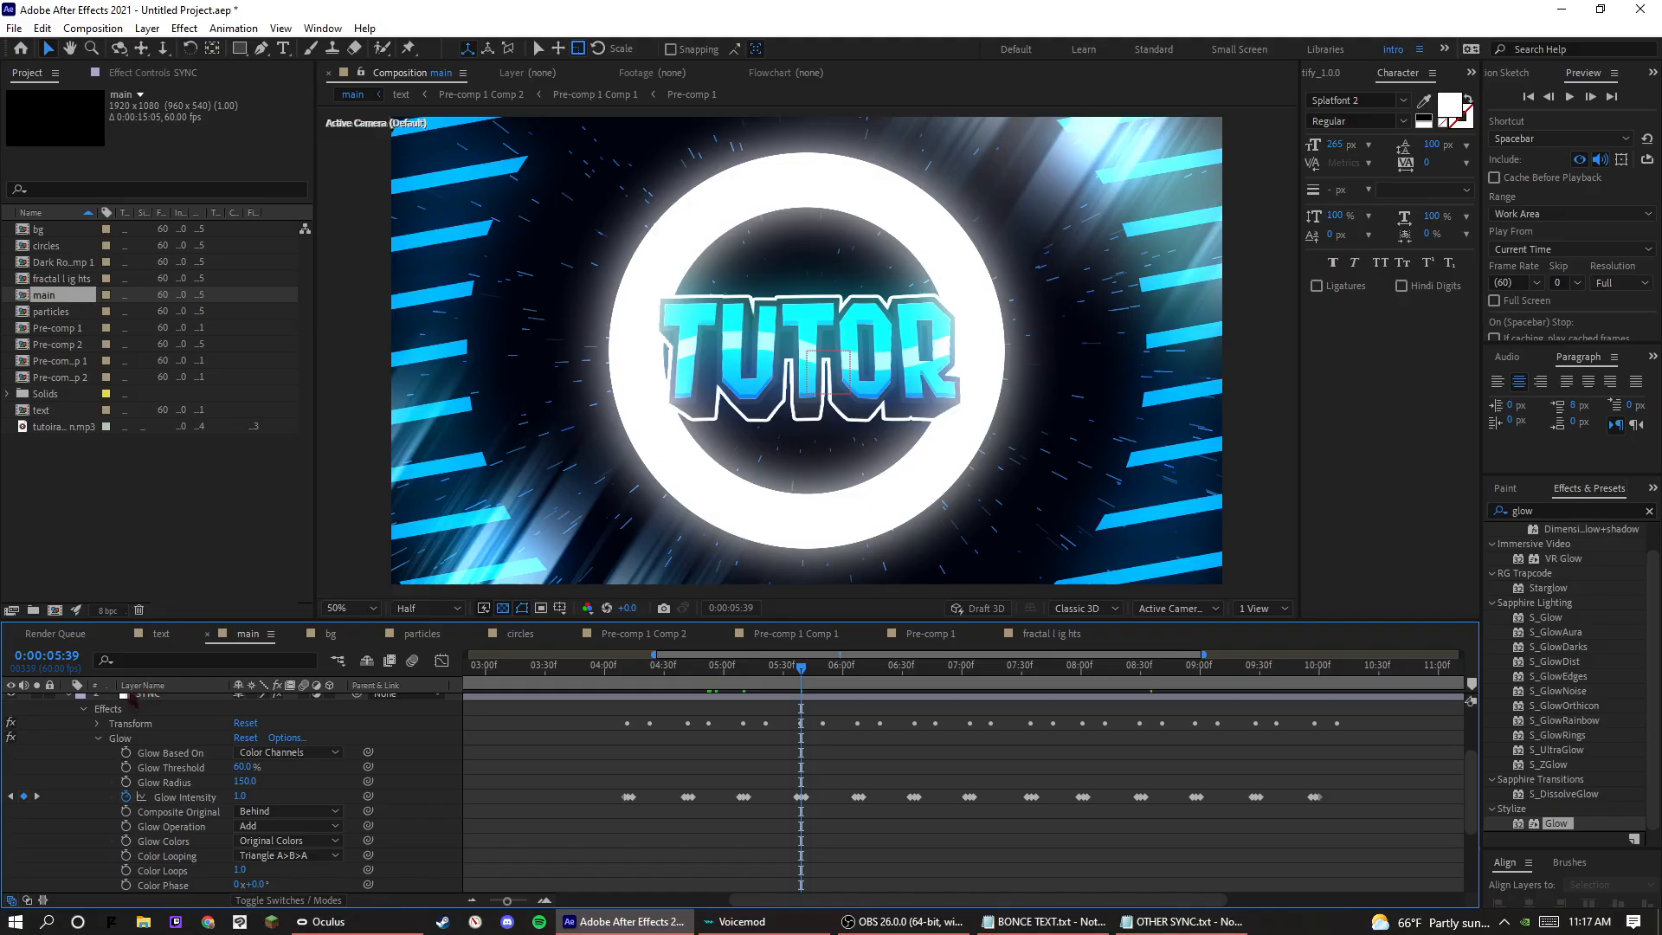
click(69, 696)
click(68, 695)
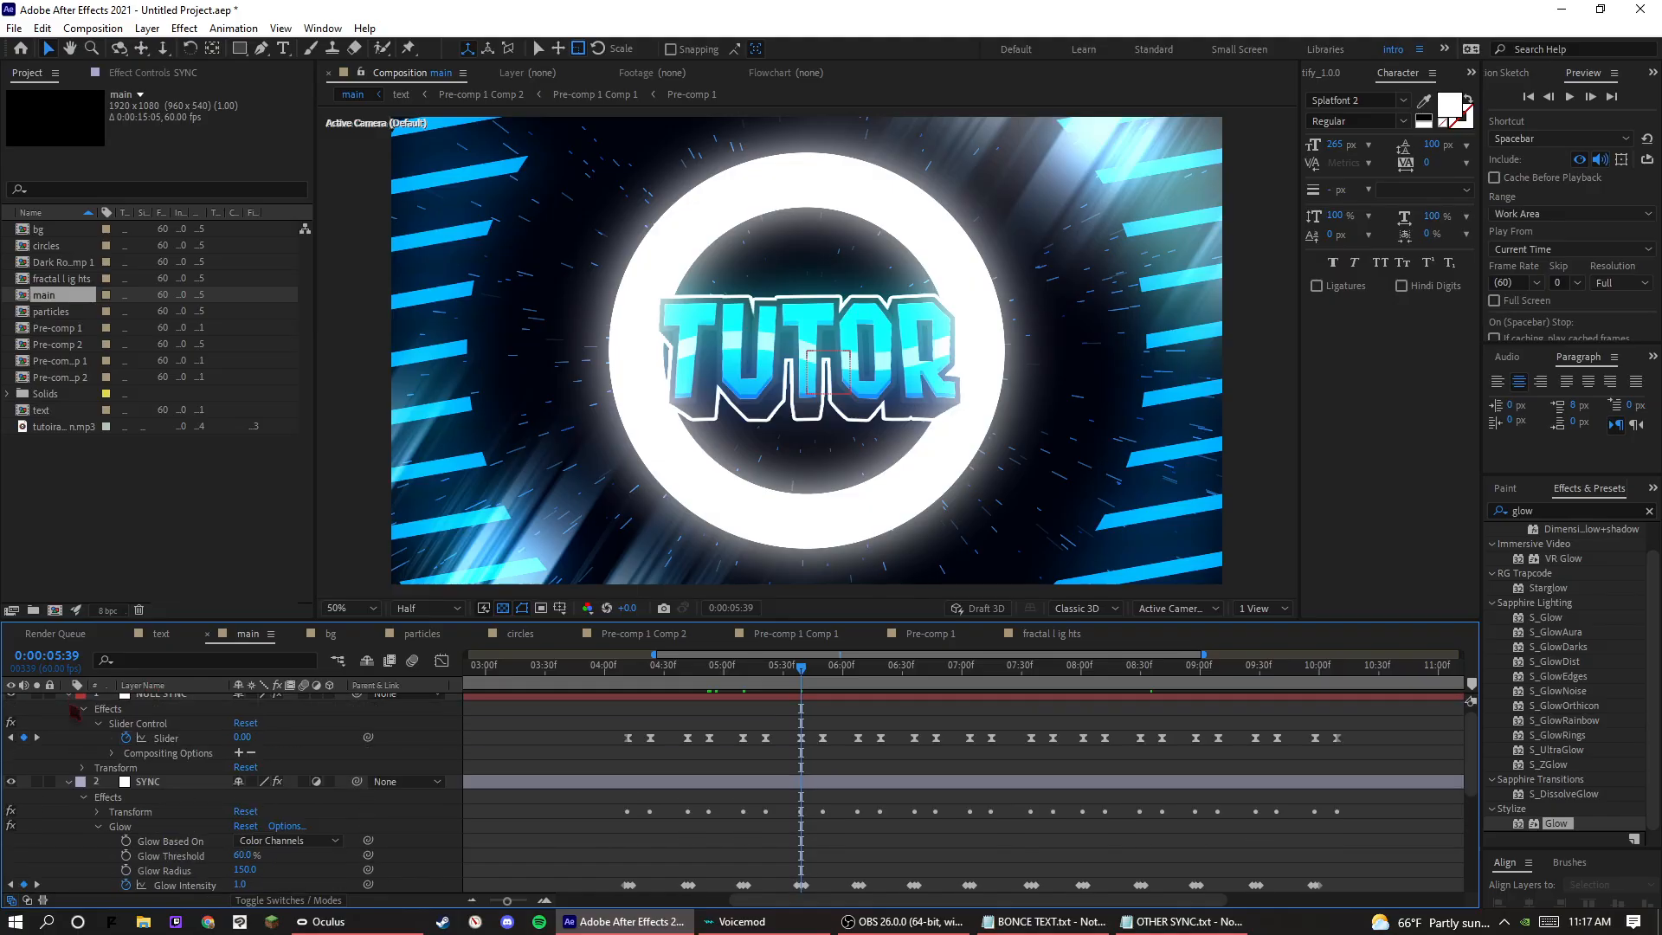
click(68, 696)
click(69, 708)
Search the effects for rgb and look through the matching entries, including CC Threshold RGB.
click(1578, 511)
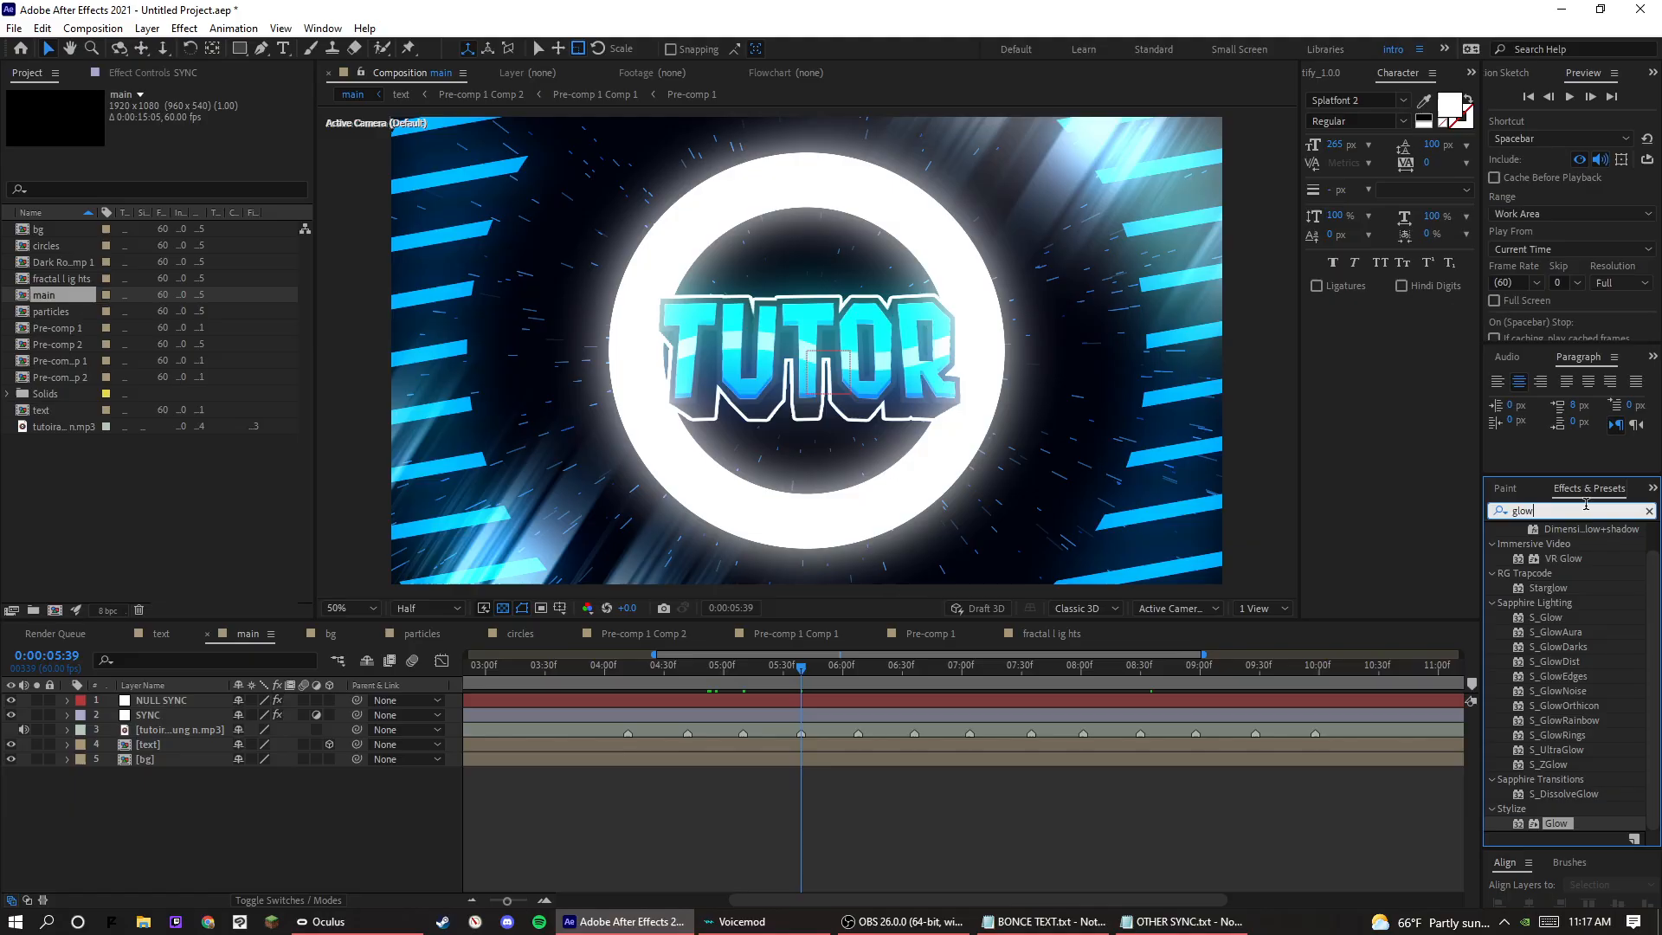
text(efb)
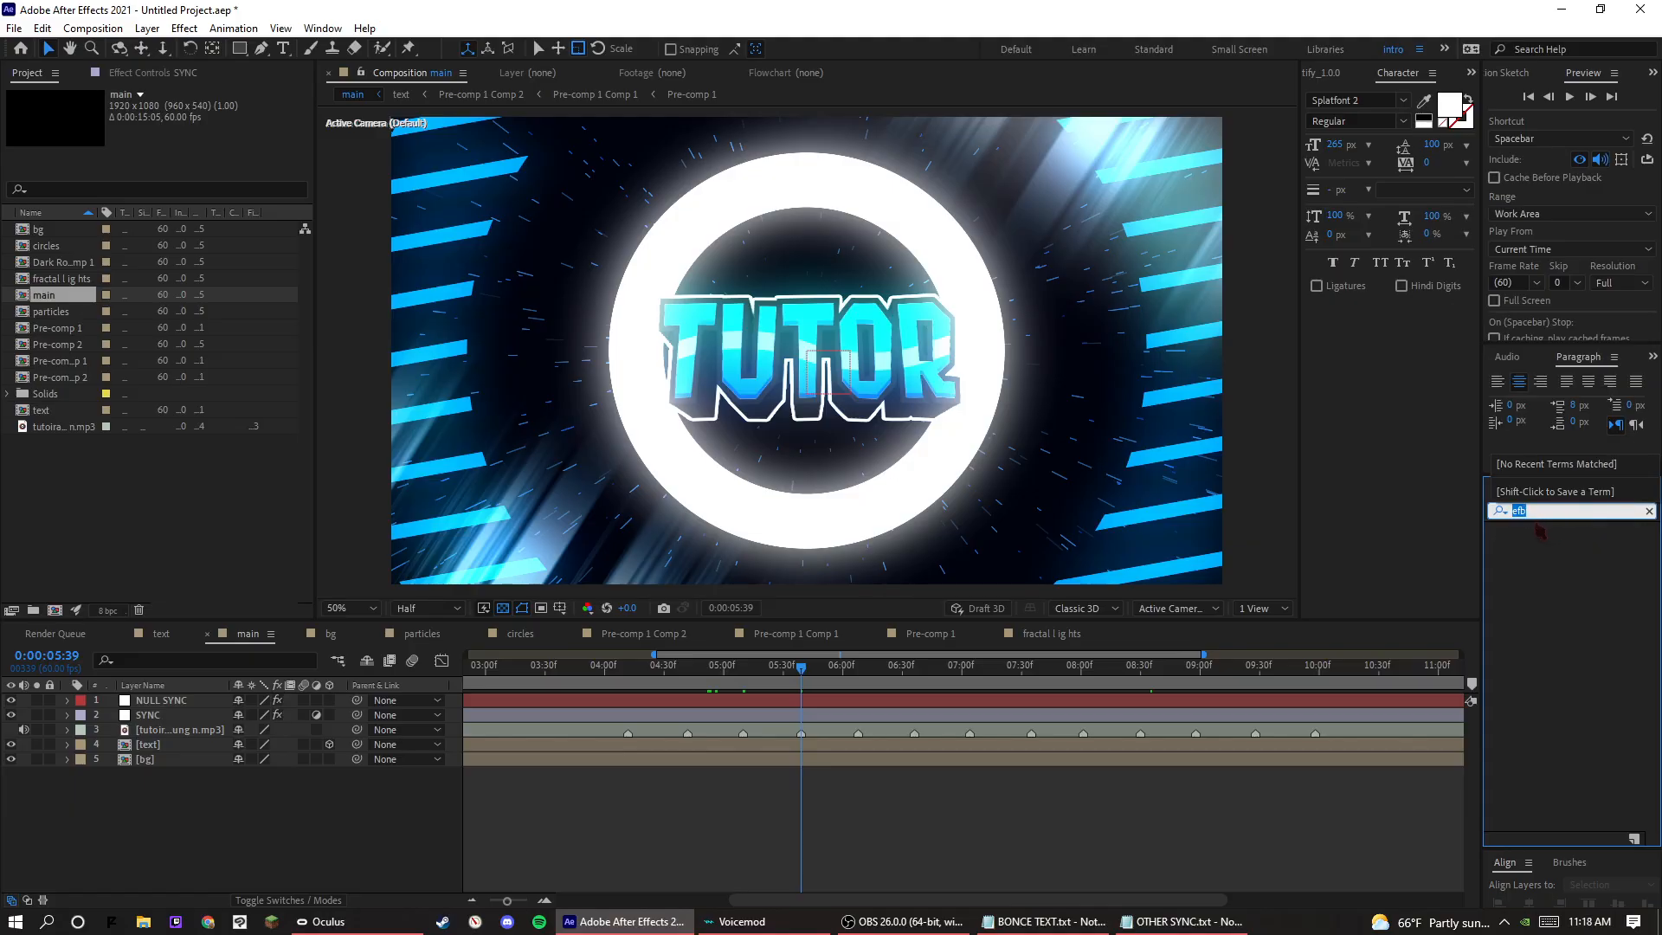
text(rgb)
drag(1573, 544, 1647, 569)
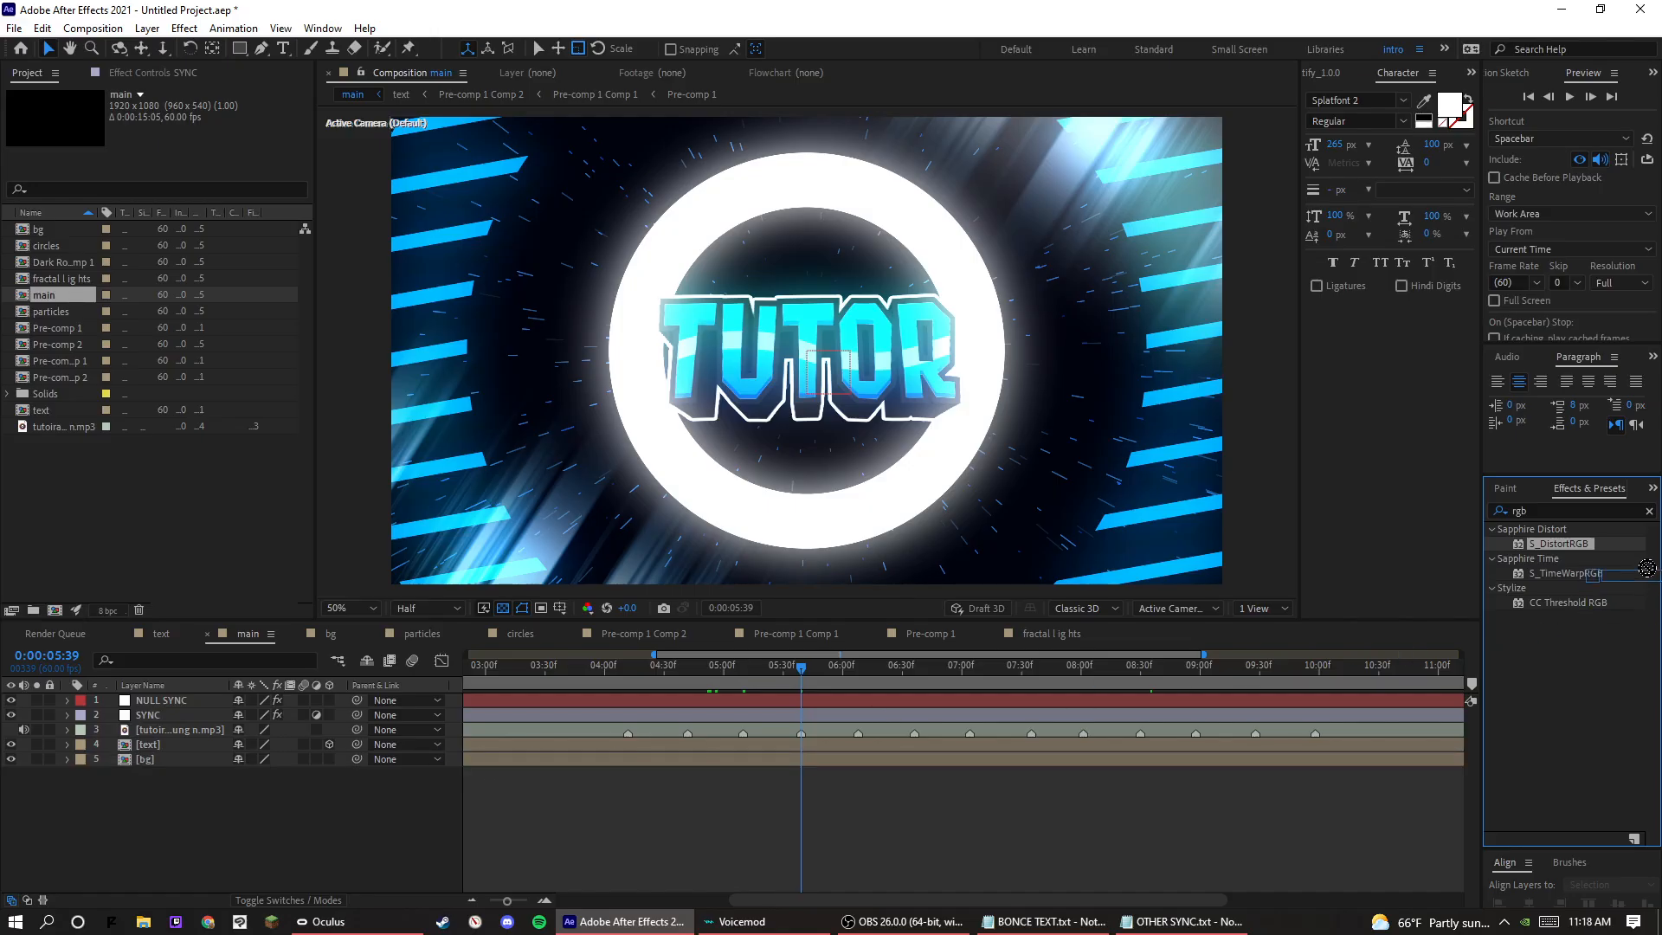
click(1567, 603)
click(1541, 509)
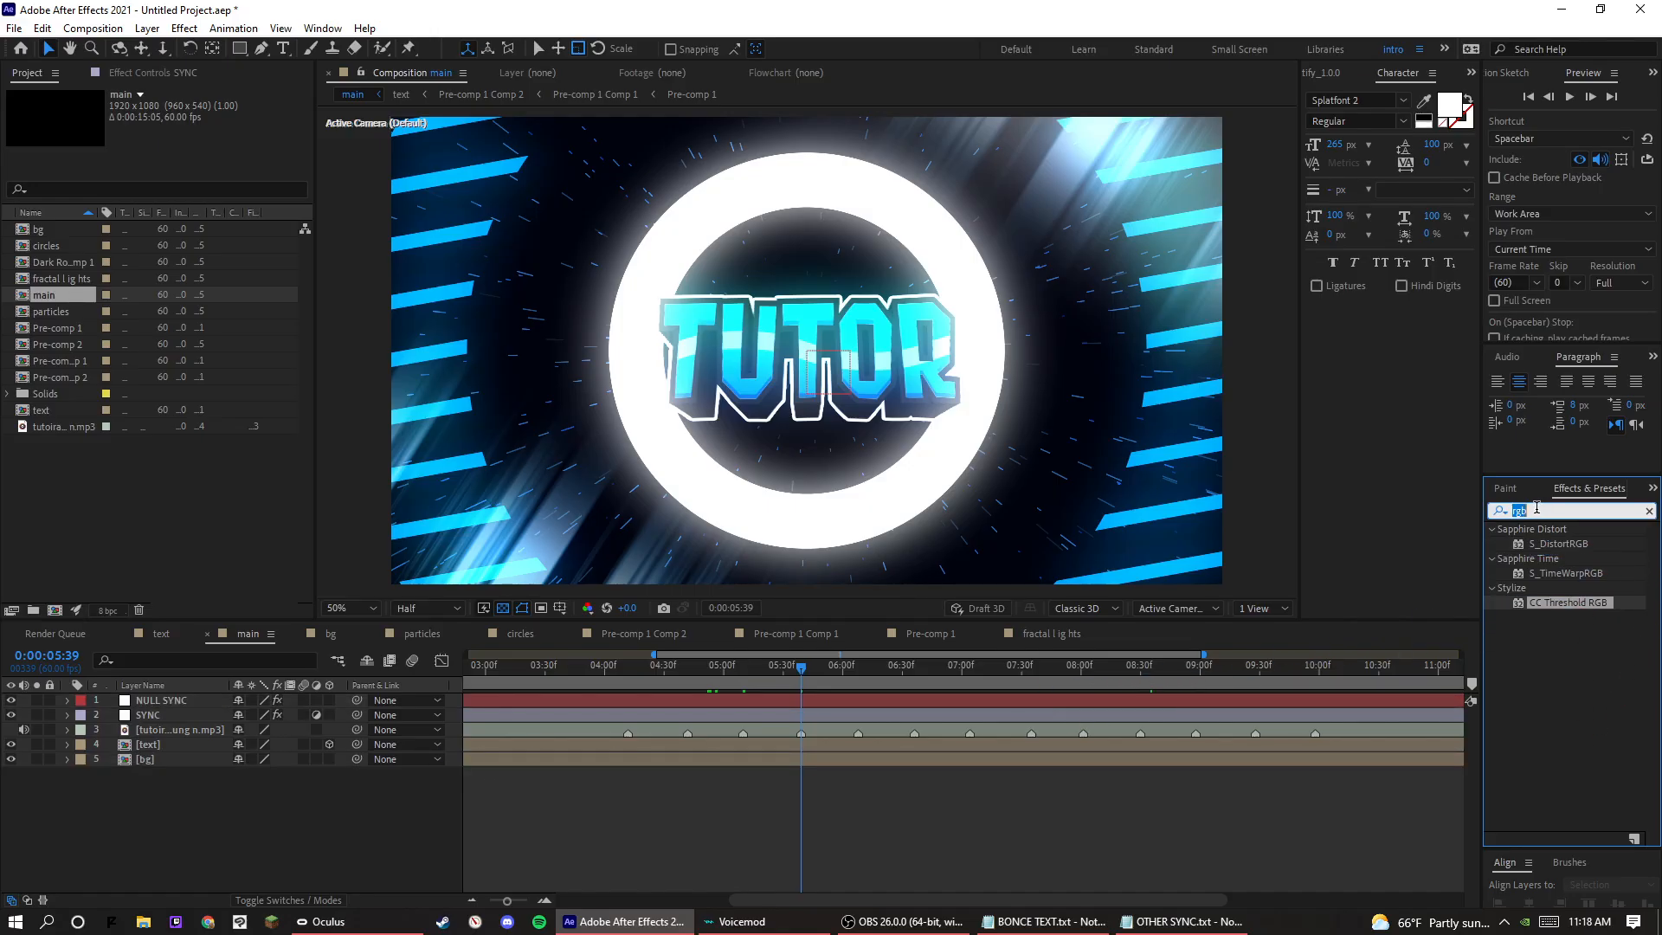
Search for blur, apply CC Cross Blur to the SYNC layer, and set Radius X to 365 and Radius Y to 66.
click(1537, 509)
text(blur)
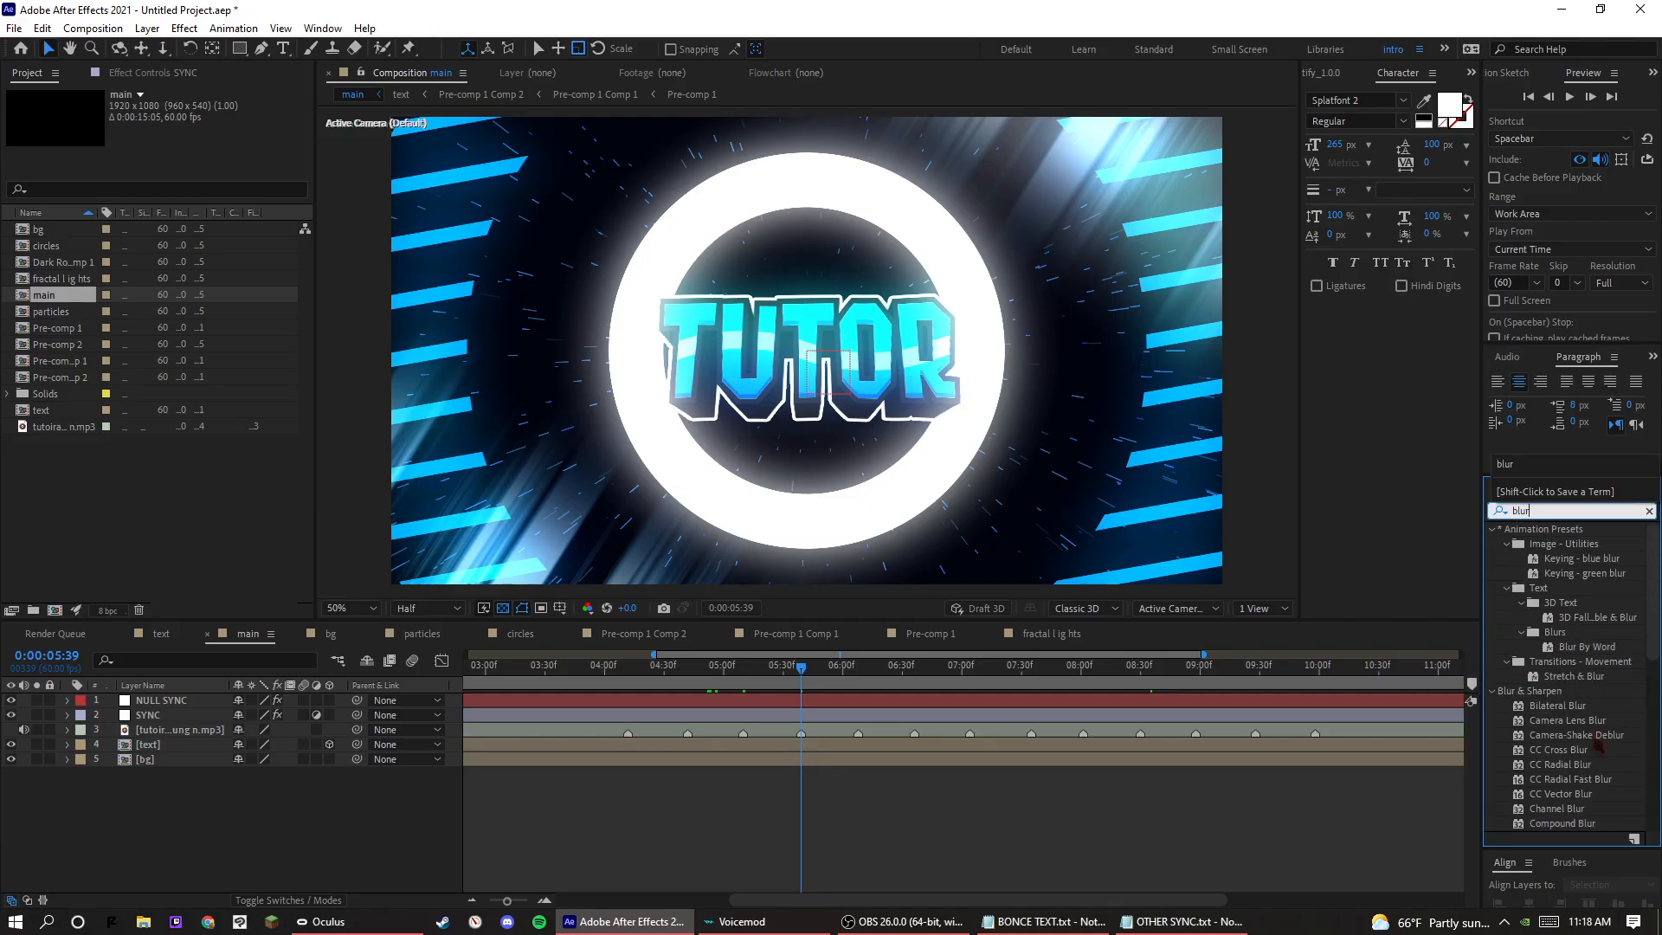
drag(1580, 753, 229, 716)
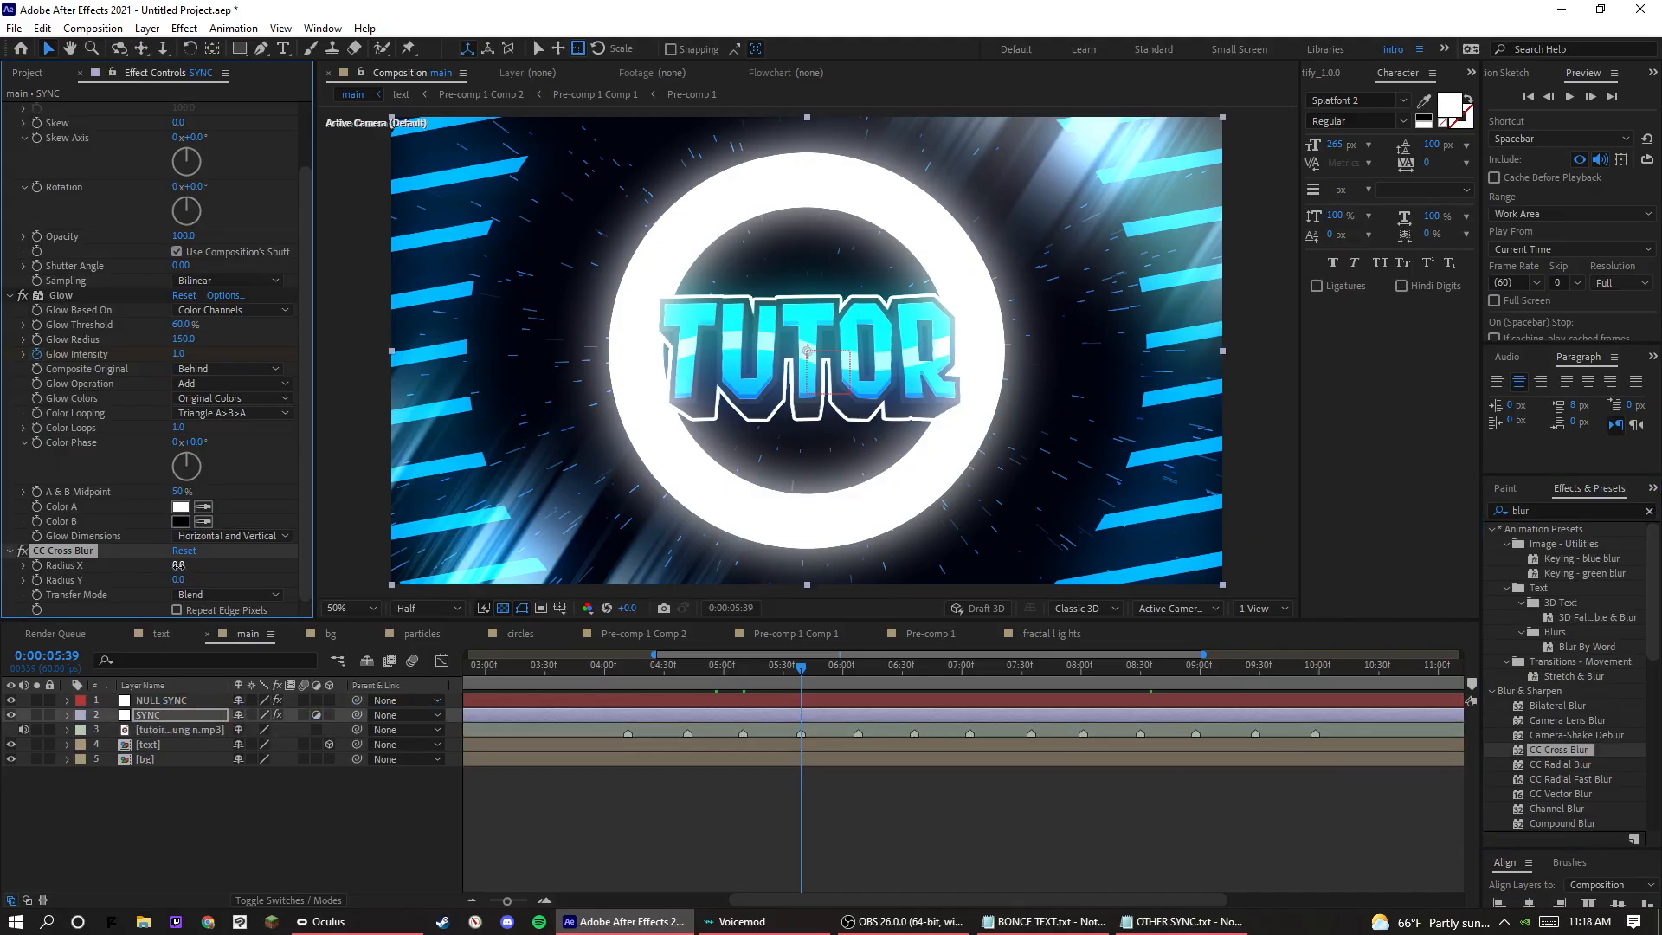
drag(177, 564, 552, 624)
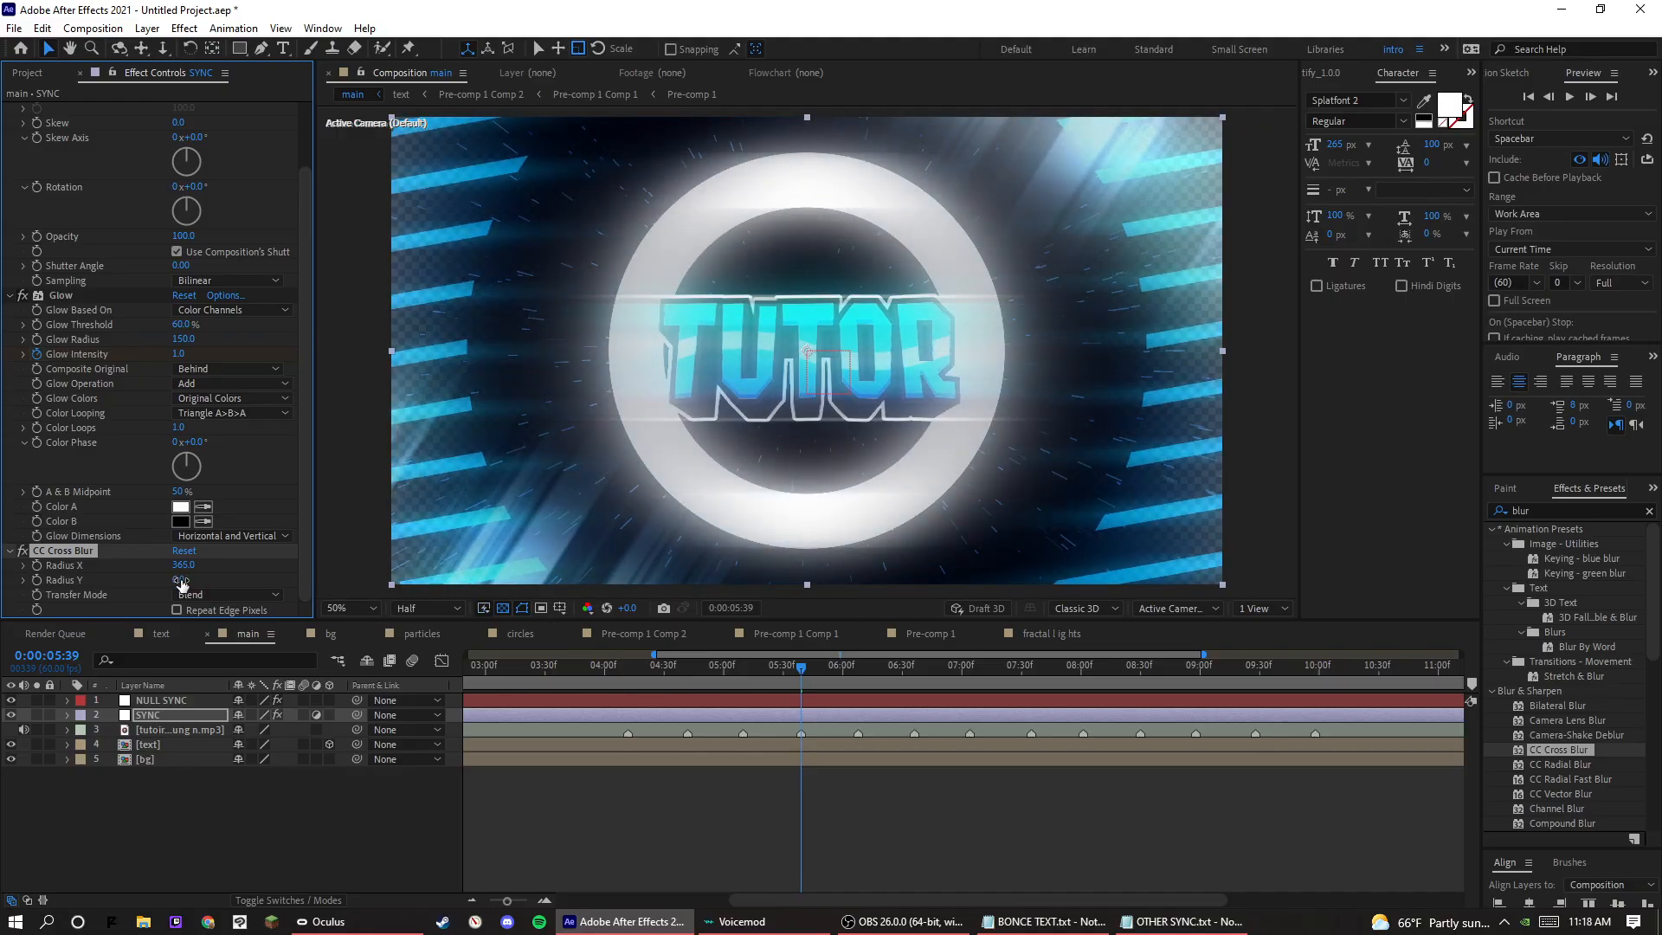
drag(179, 580, 230, 581)
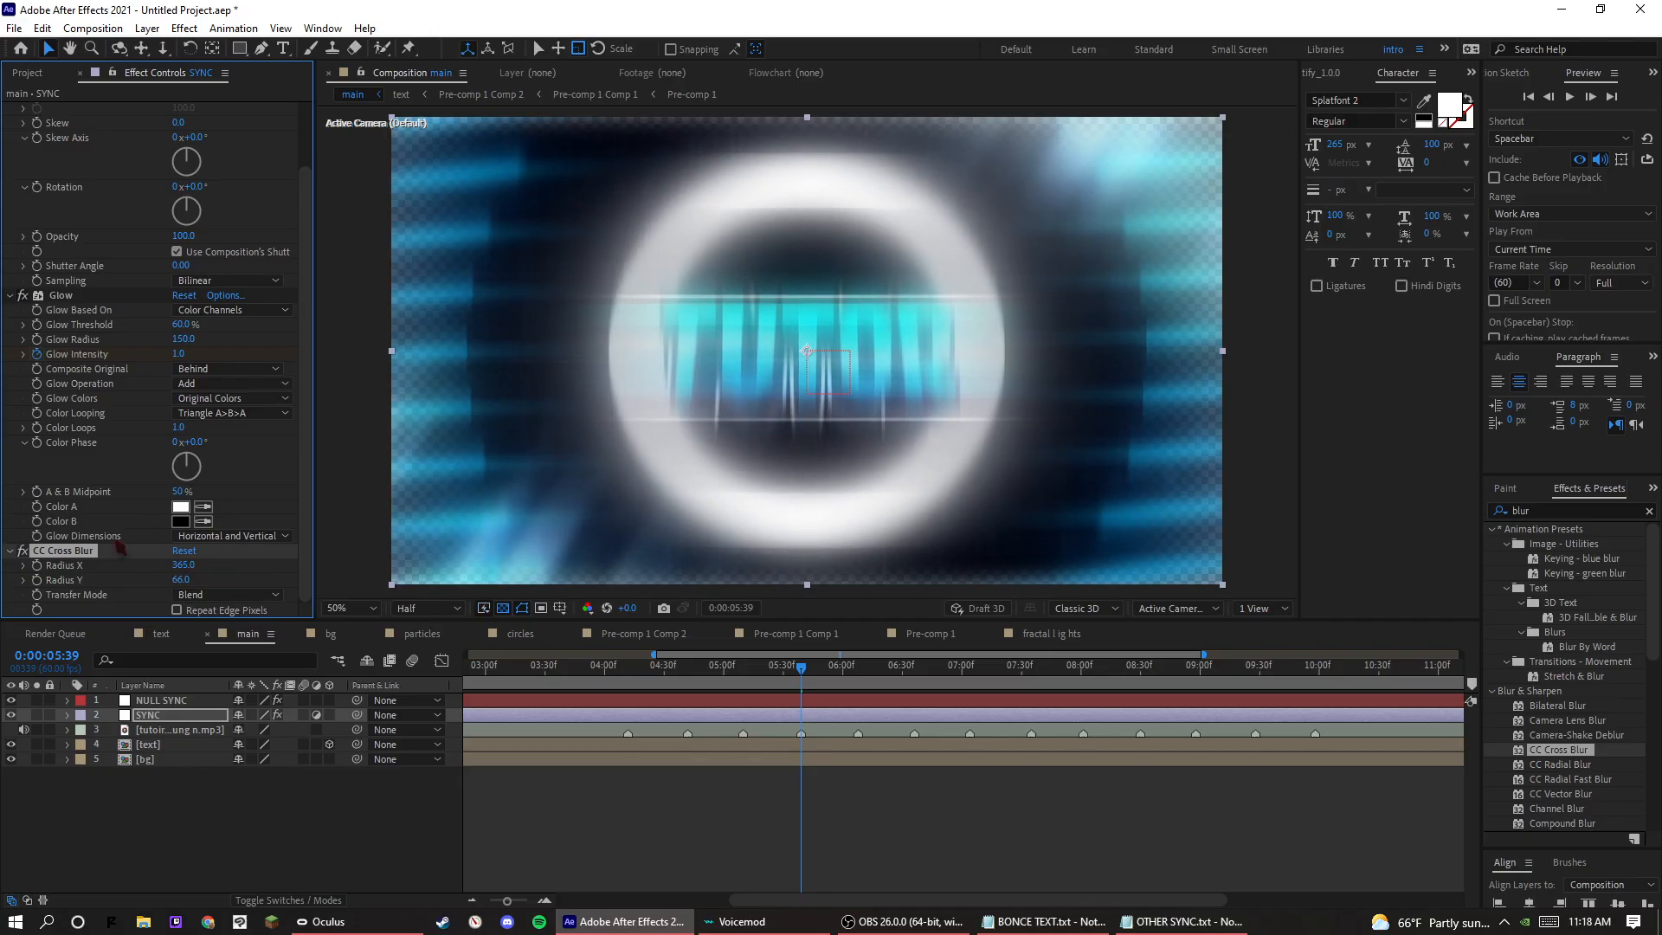
Remove CC Cross Blur from the SYNC layer, and try out CC Radial Blur with an Amount of 26 before deleting it.
key(Delete)
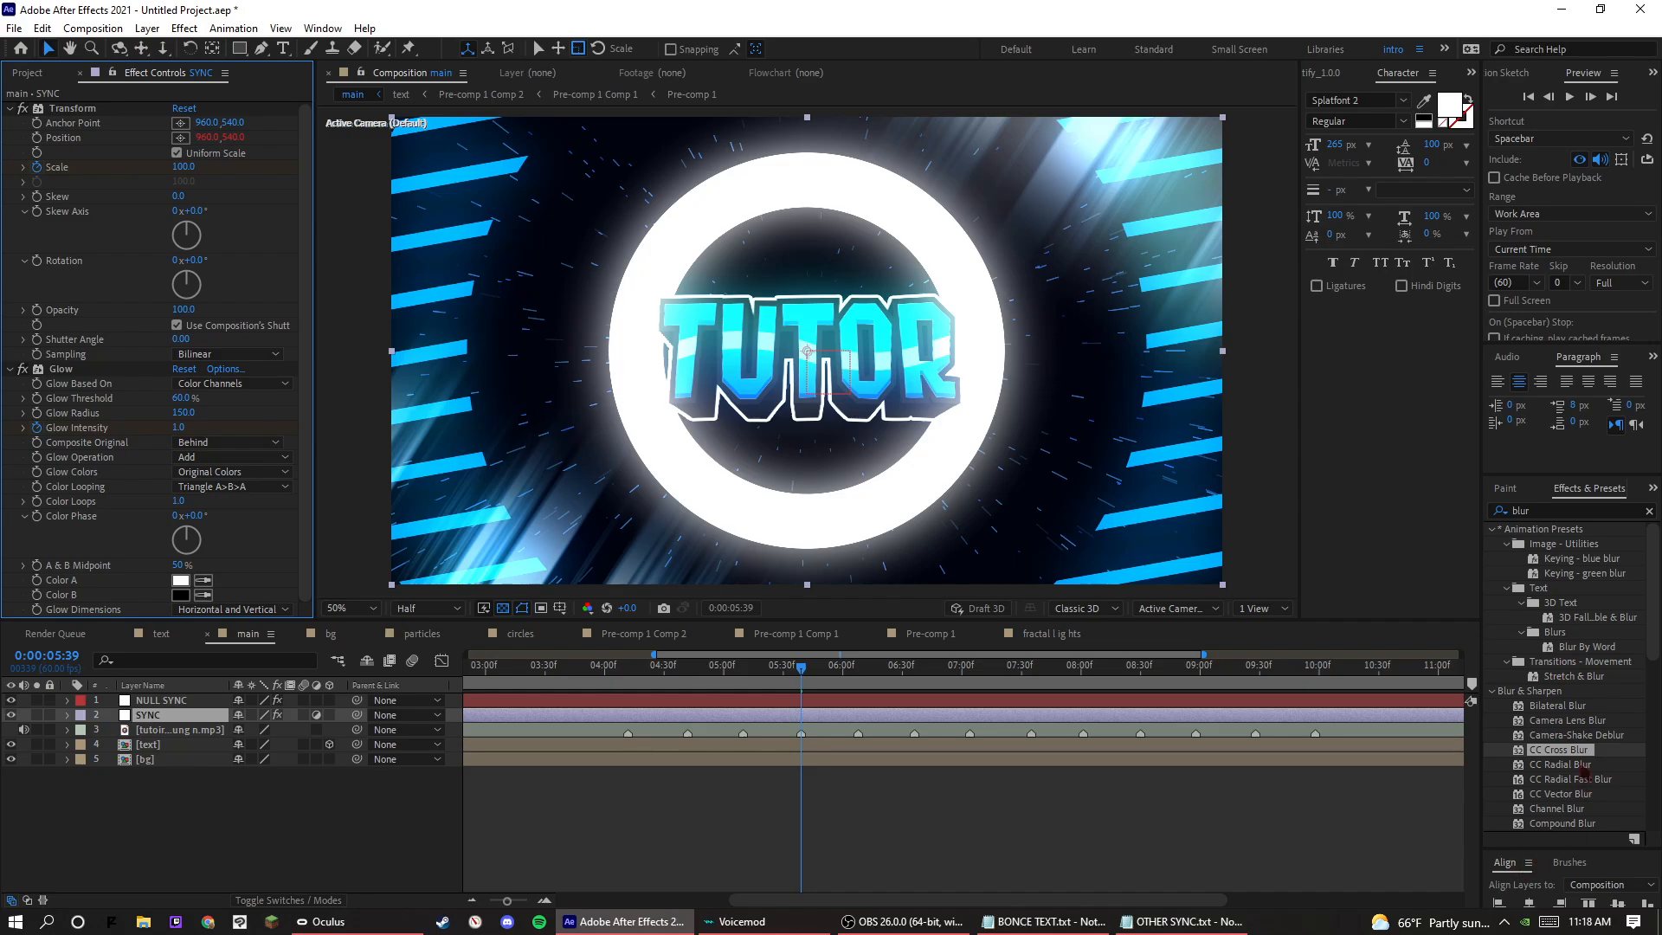
drag(1582, 767, 193, 584)
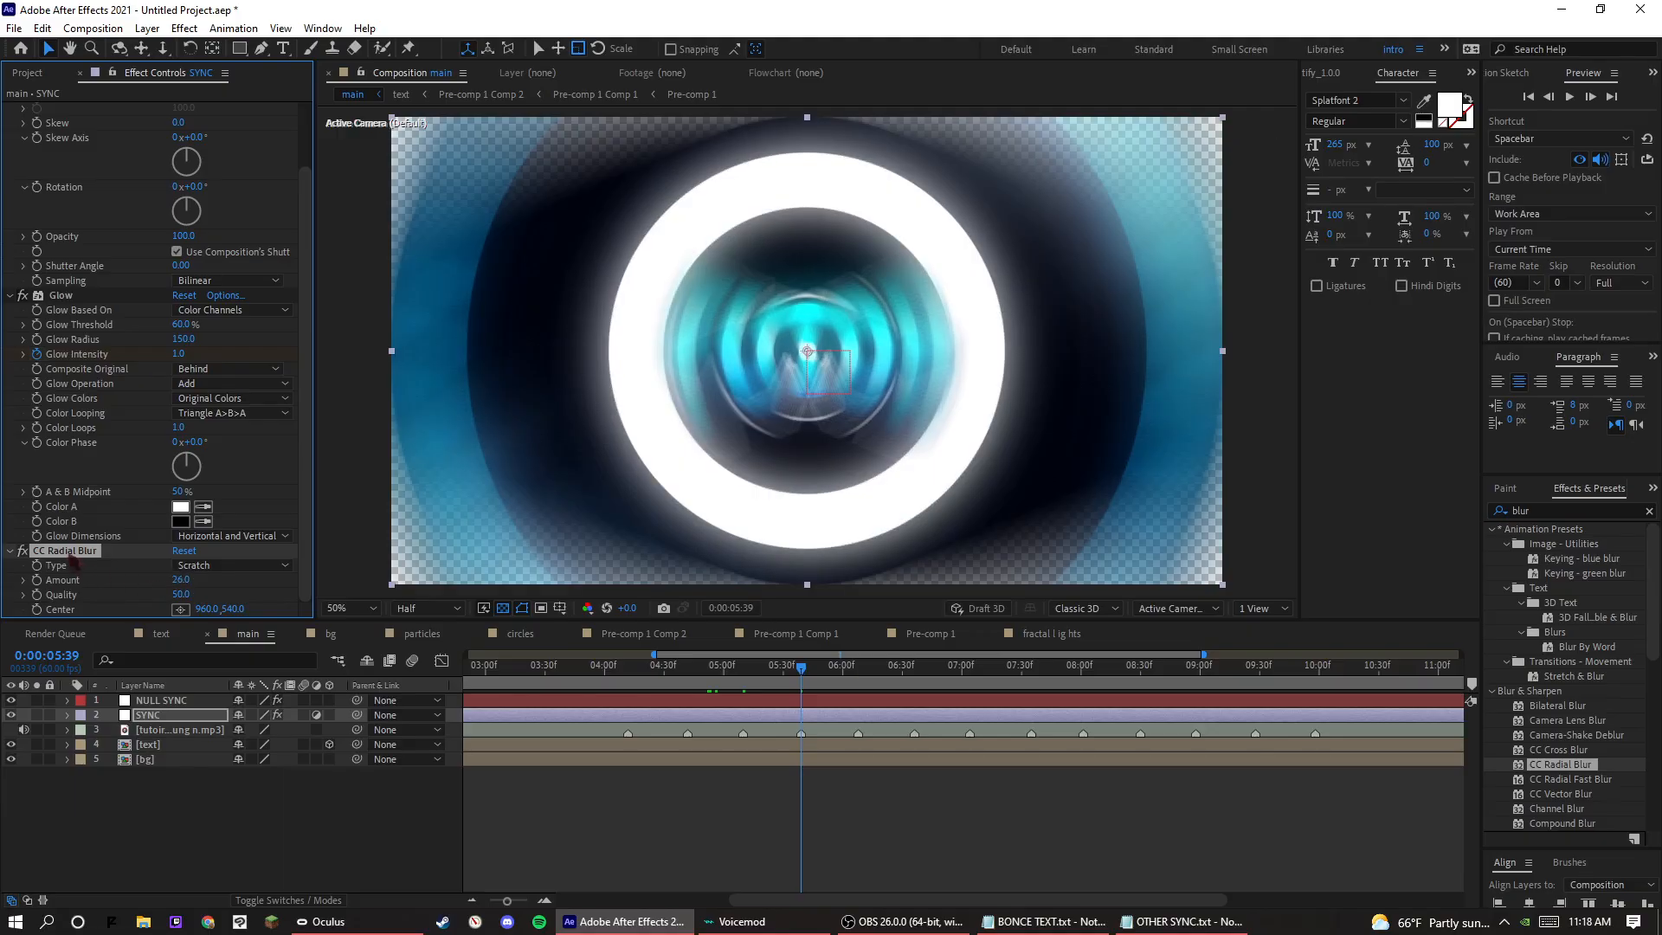
key(Delete)
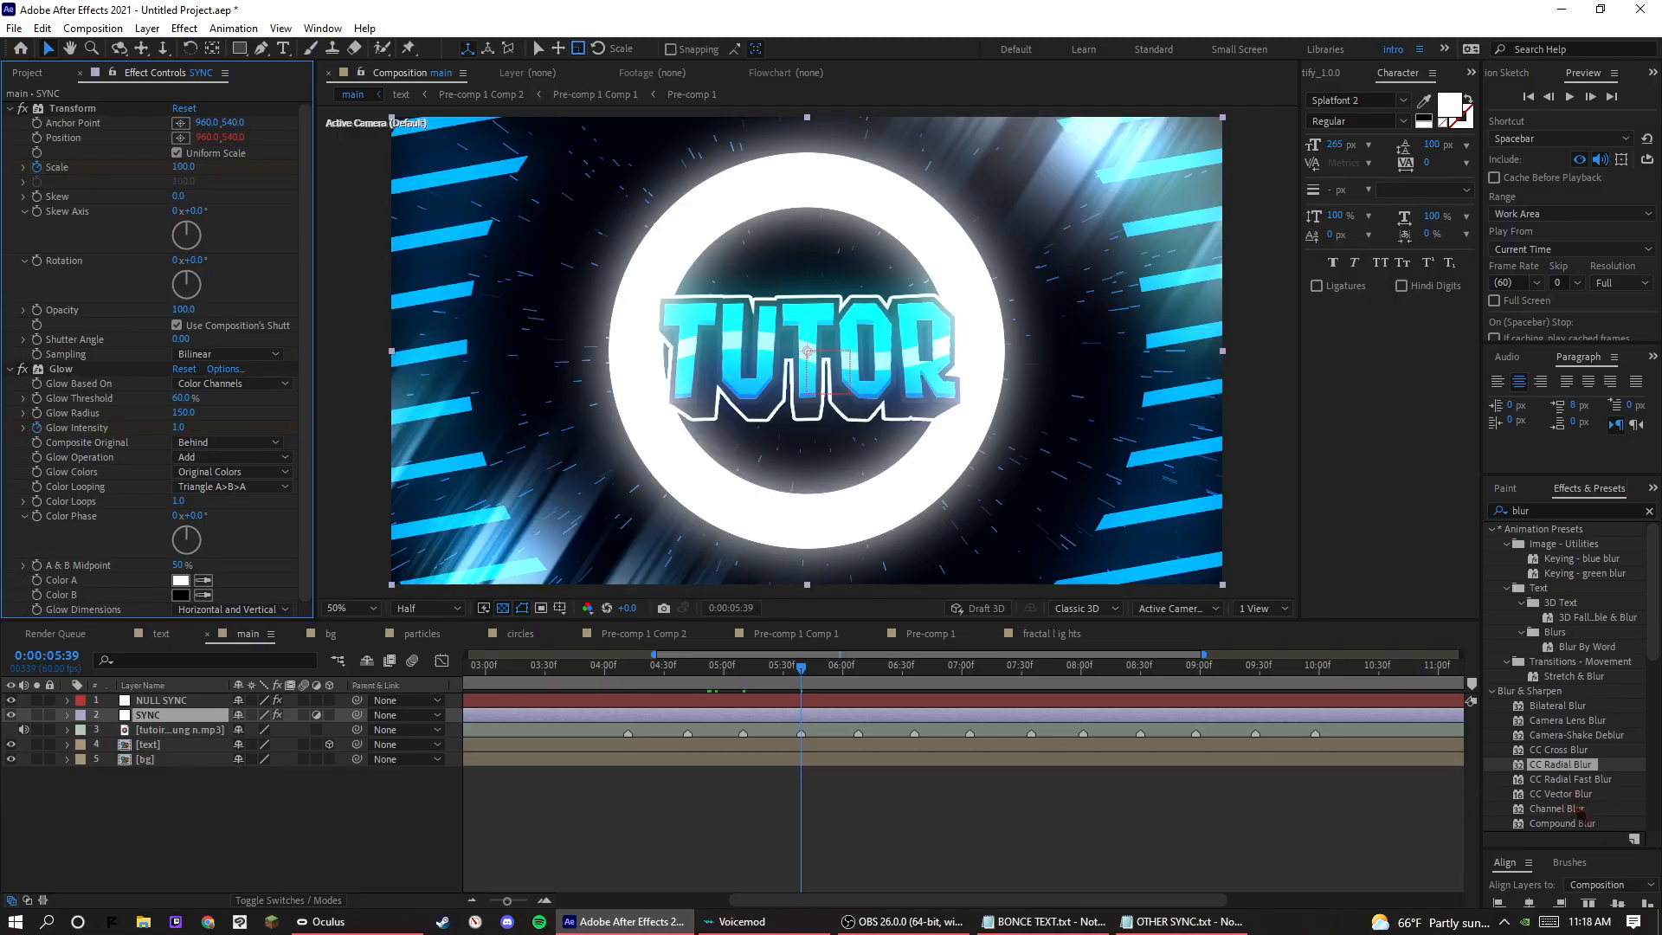
Try Camera Lens Blur on the SYNC layer with a Blur Radius of 23, and remove it.
drag(1568, 720, 208, 560)
drag(177, 343, 224, 372)
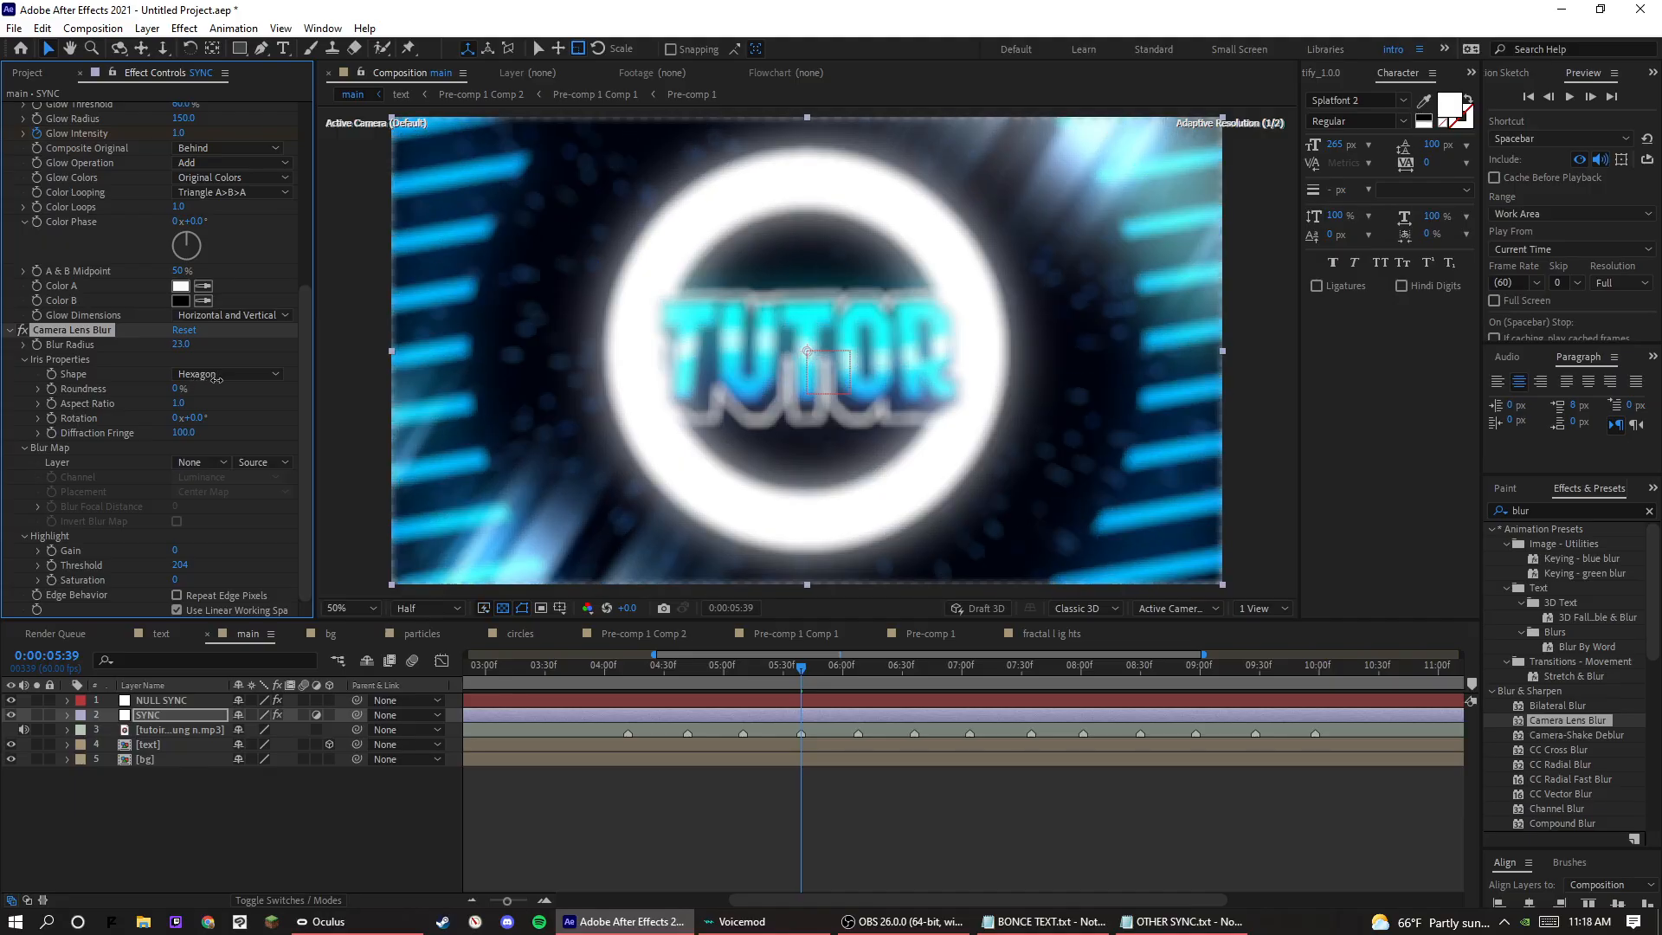
scroll(97, 341, up, 5)
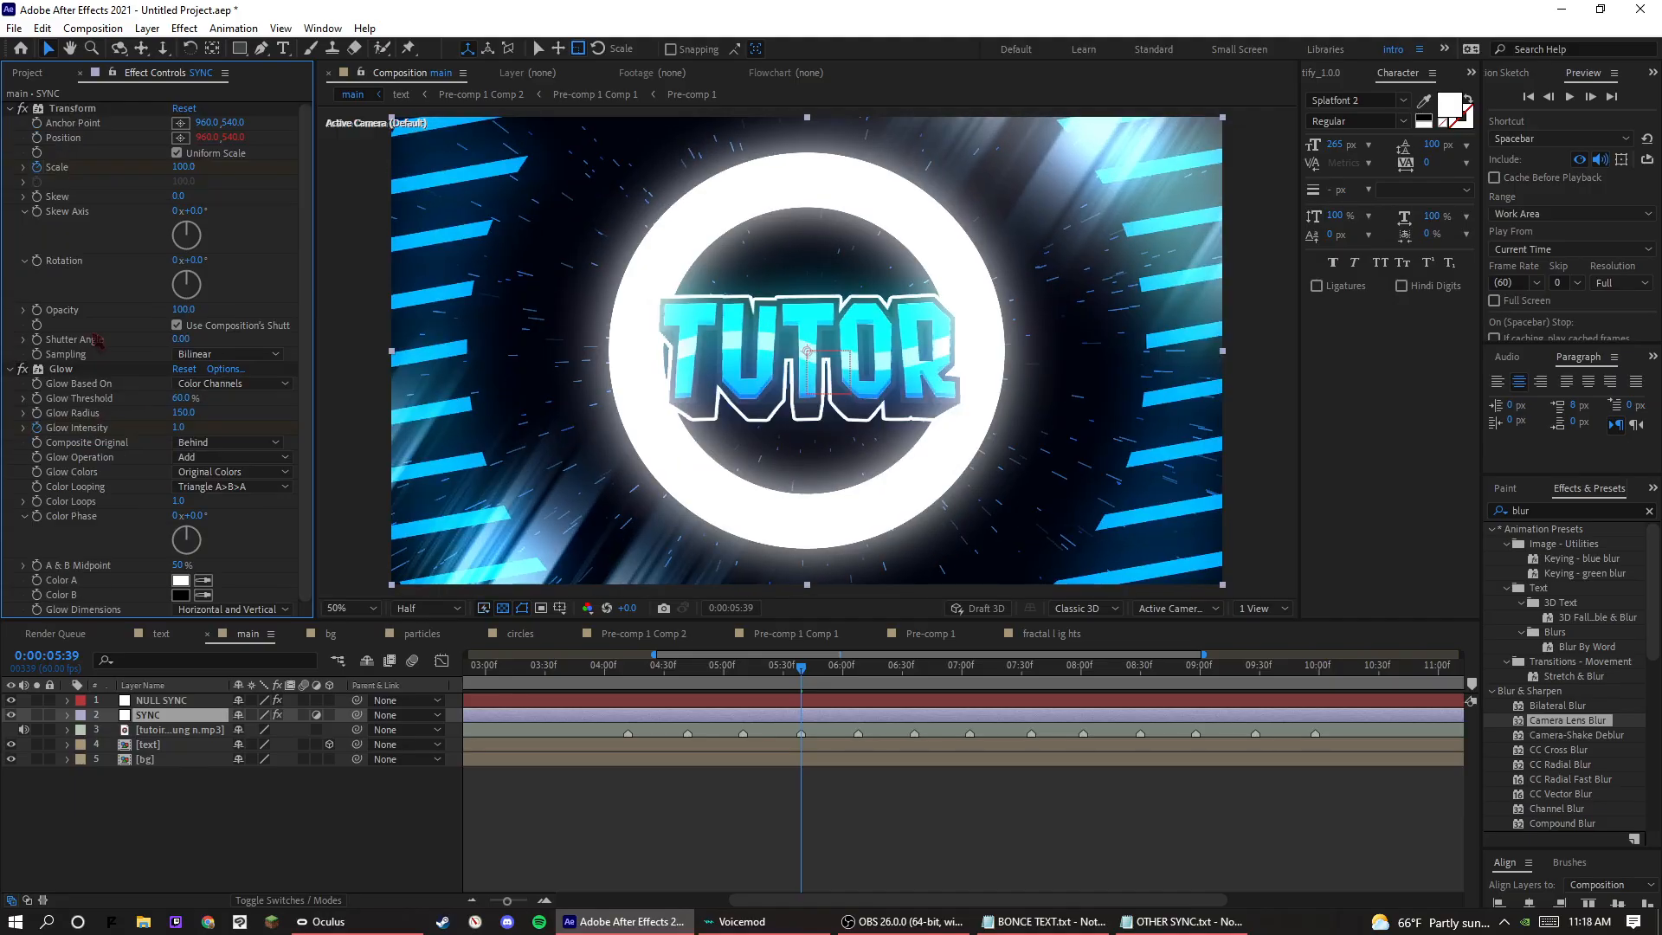
Try Camera-Shake Deblur on the SYNC layer, check the frame at 0:00:05:56, and delete the effect.
drag(1577, 743, 288, 597)
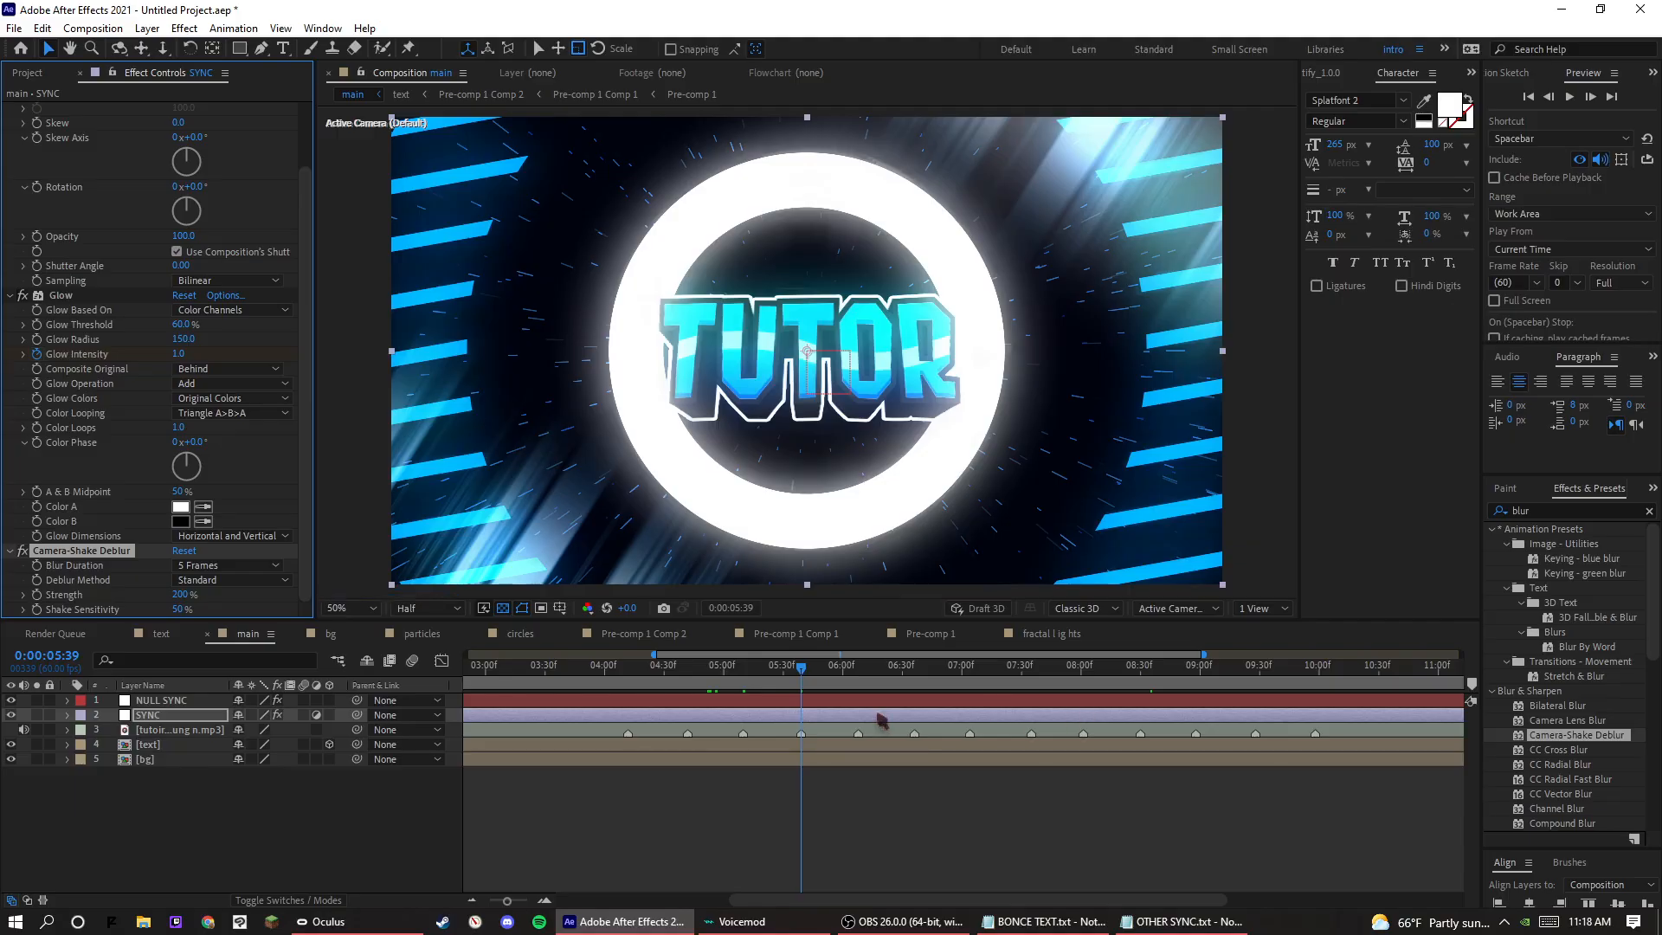
click(831, 688)
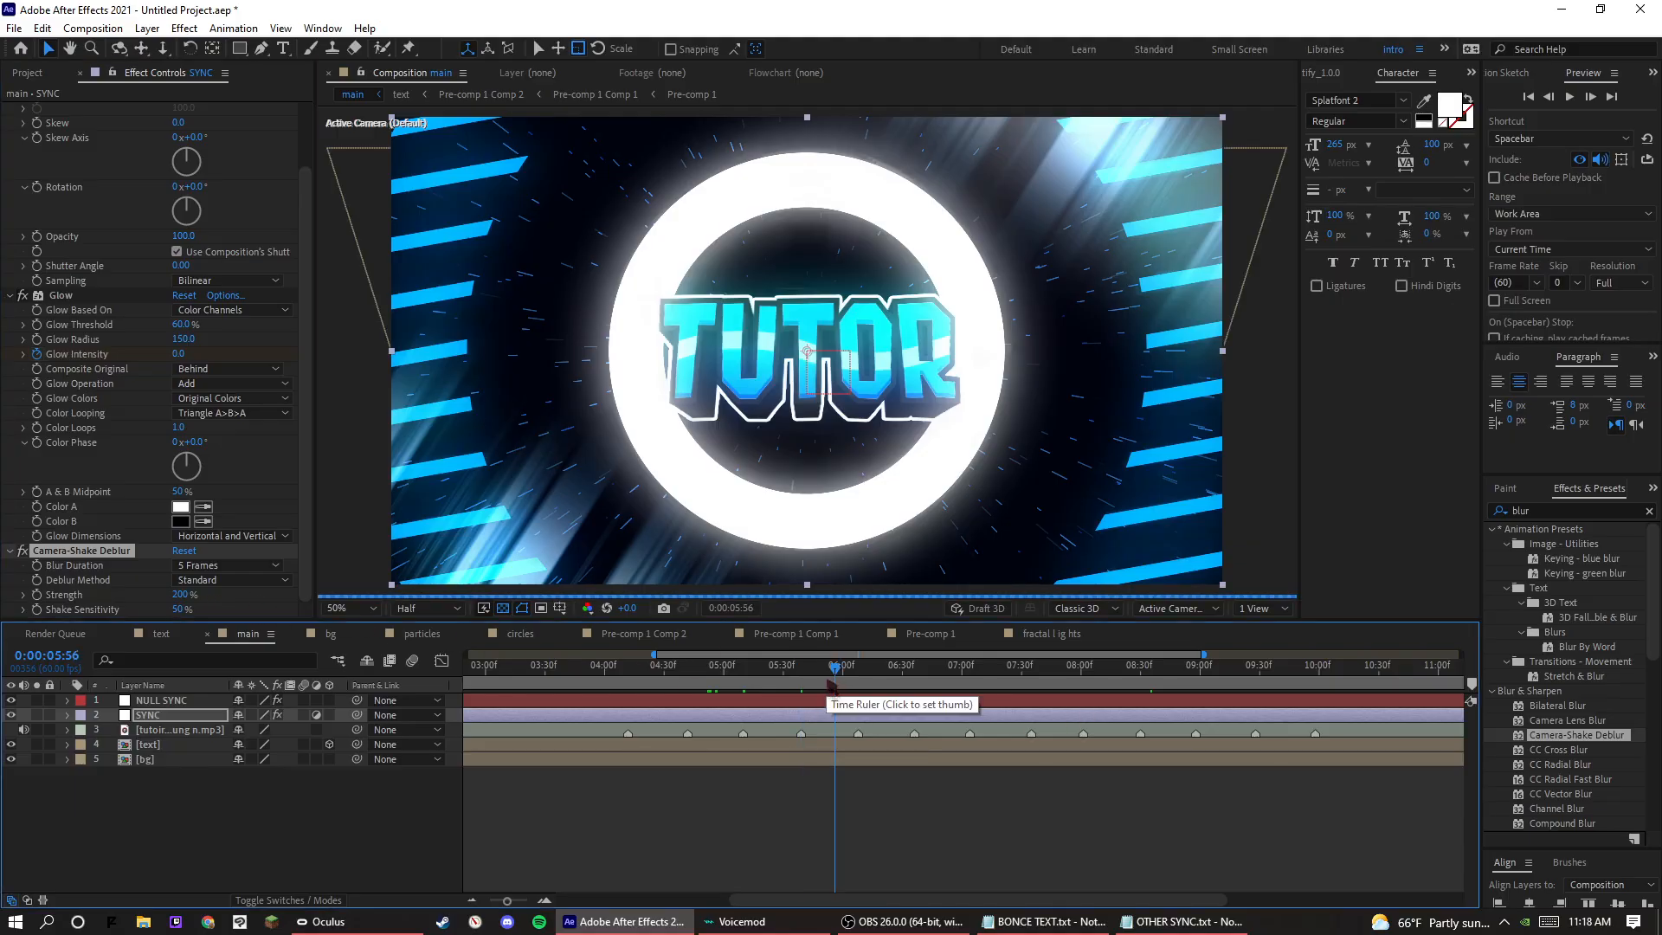
click(58, 552)
key(Delete)
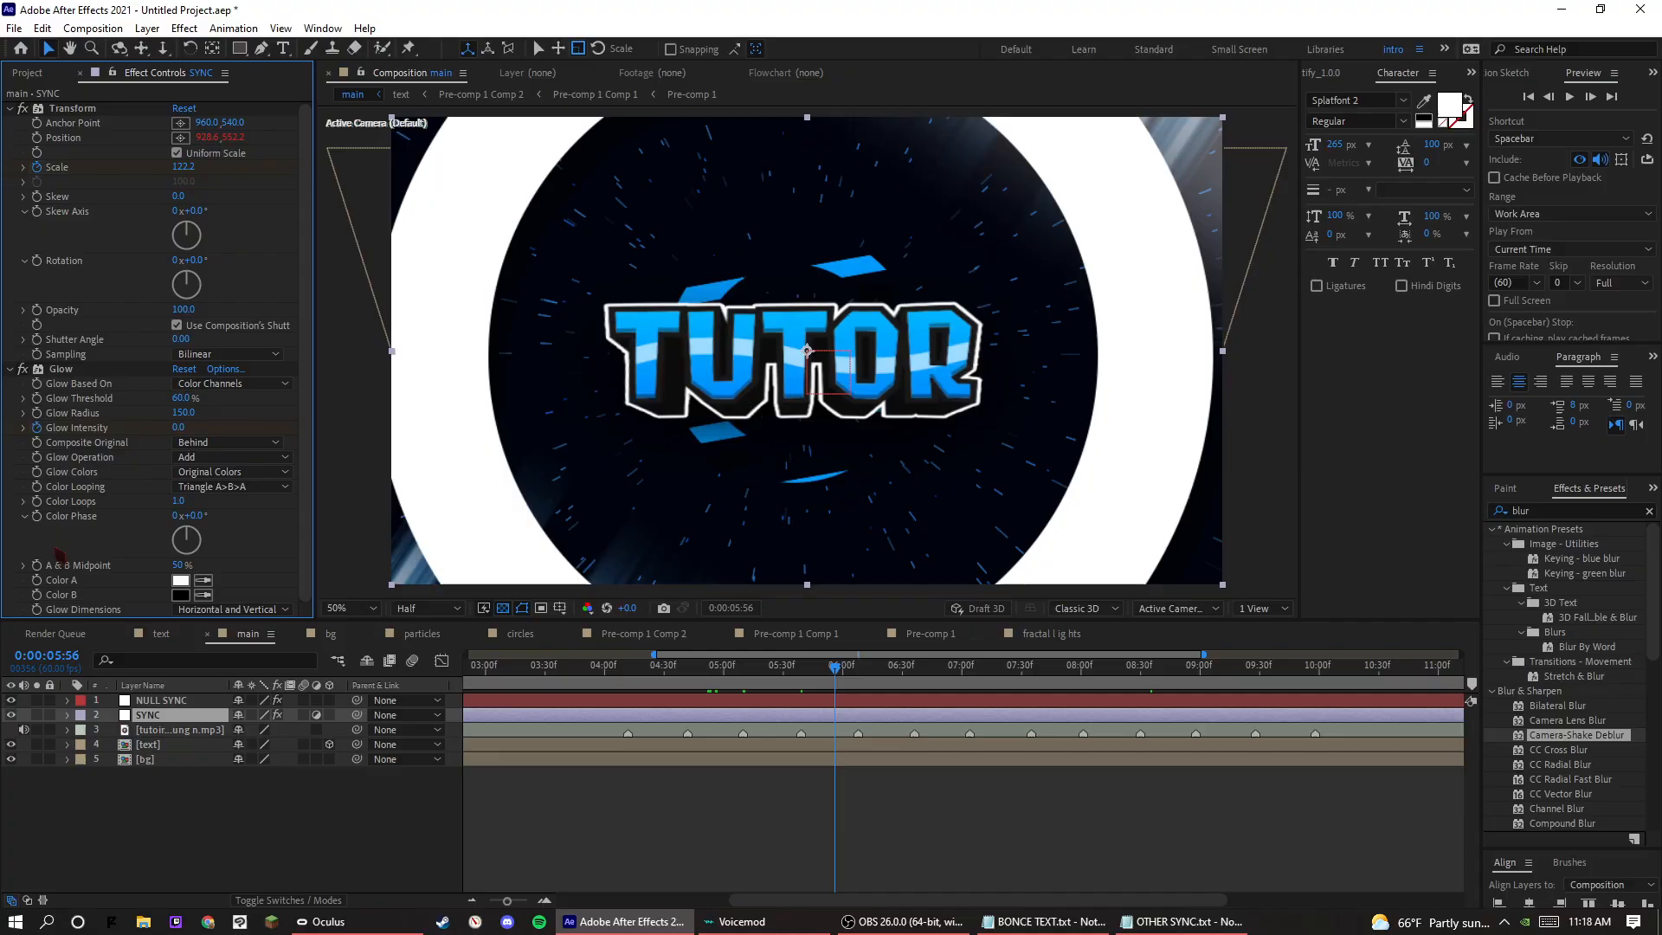
Try Bilateral Blur with a Radius of 126 and the Stretch & Blur preset on the SYNC layer, removing each one.
drag(1558, 705, 132, 612)
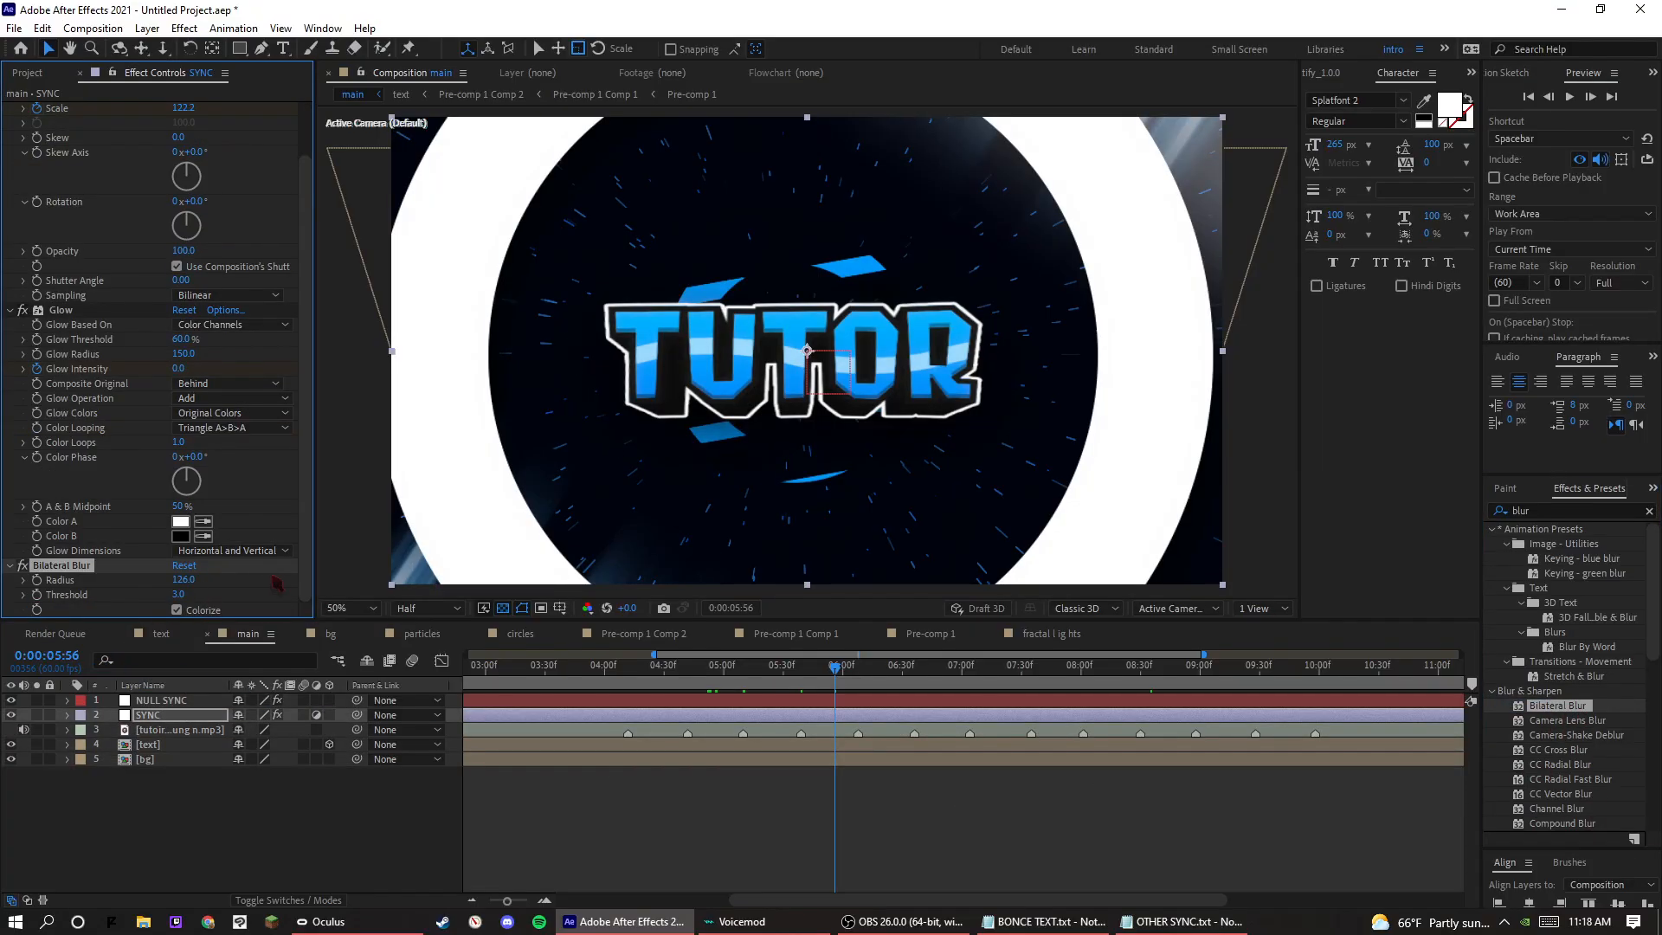
scroll(156, 574, up, 3)
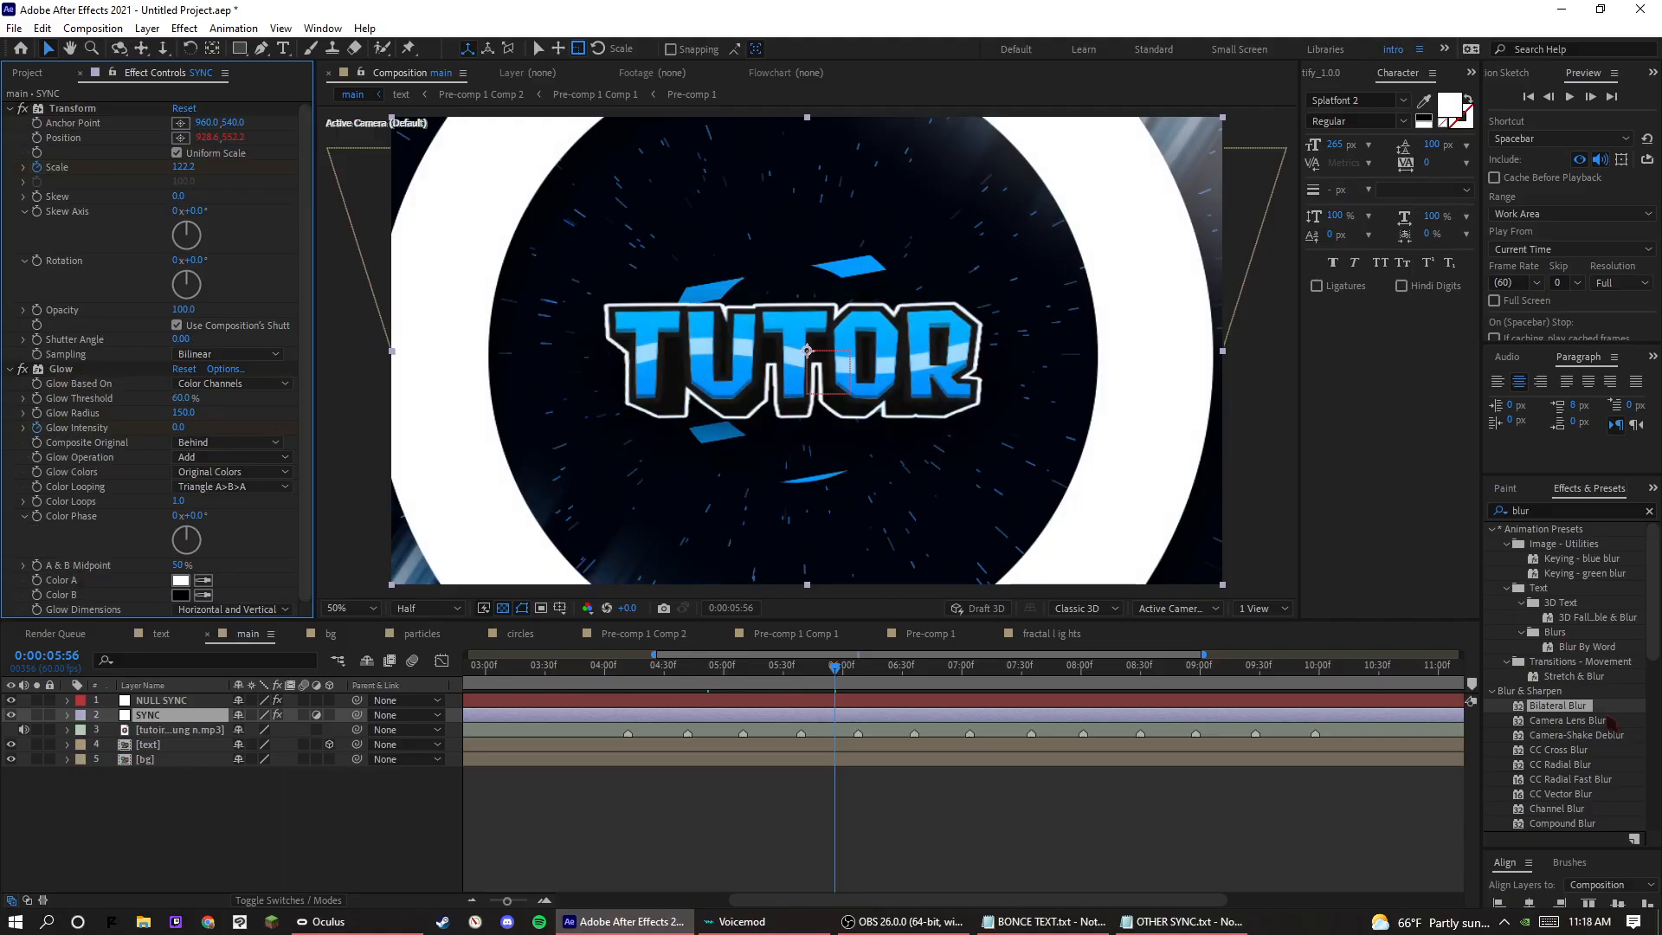
drag(1575, 677, 180, 597)
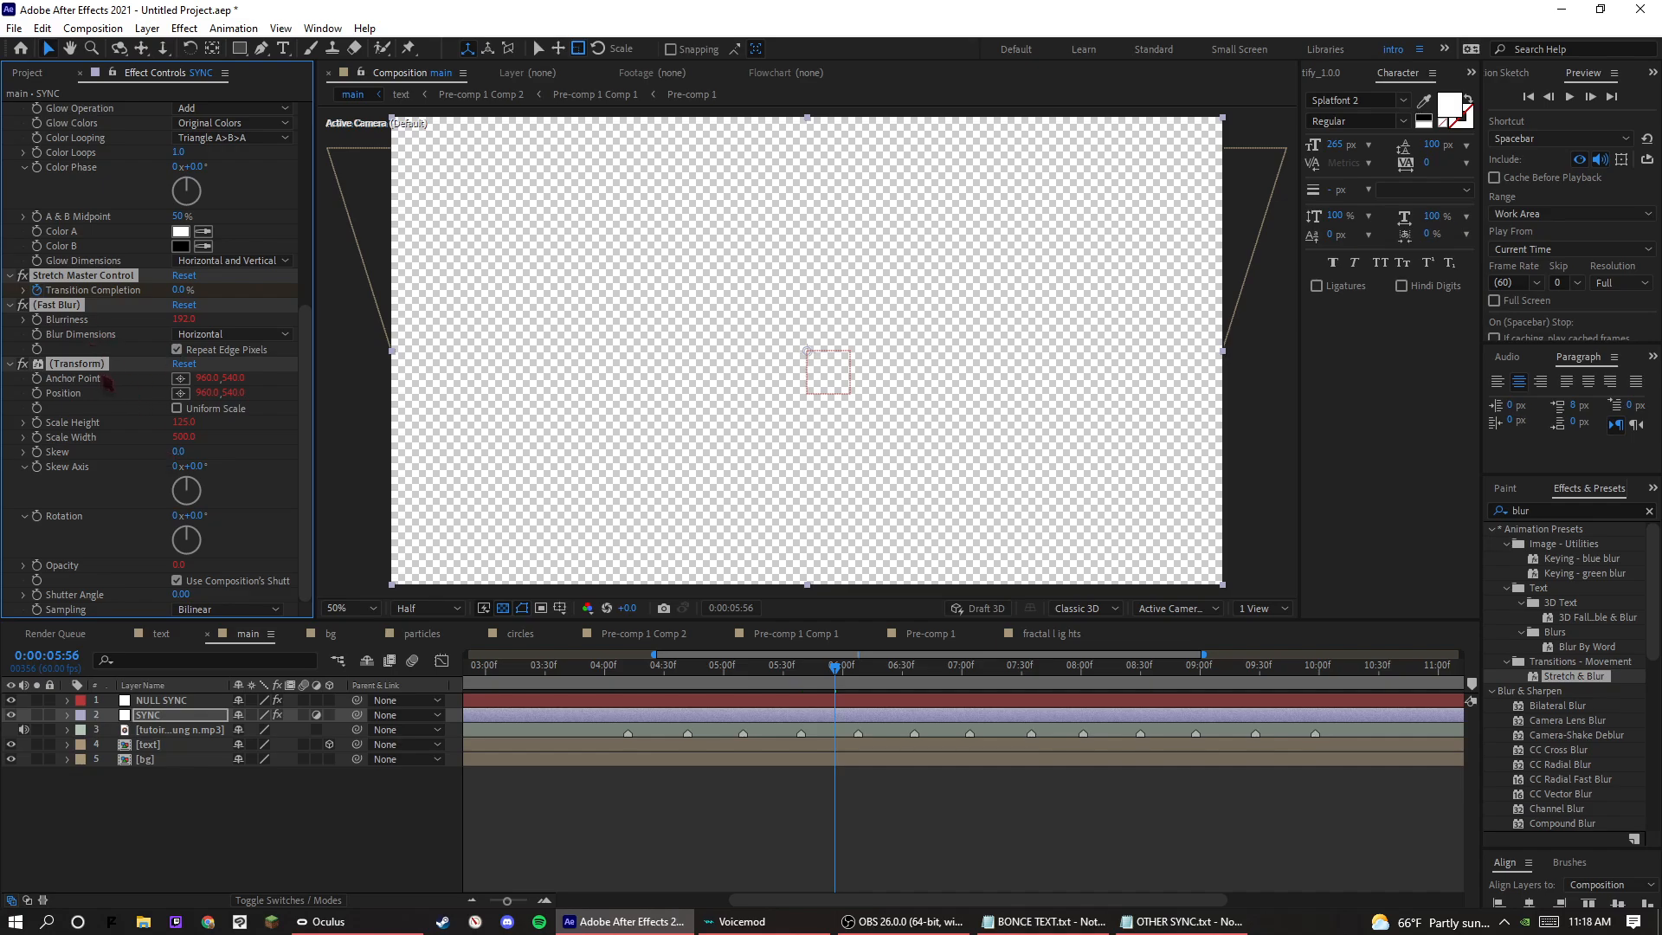
key(ctrl+z)
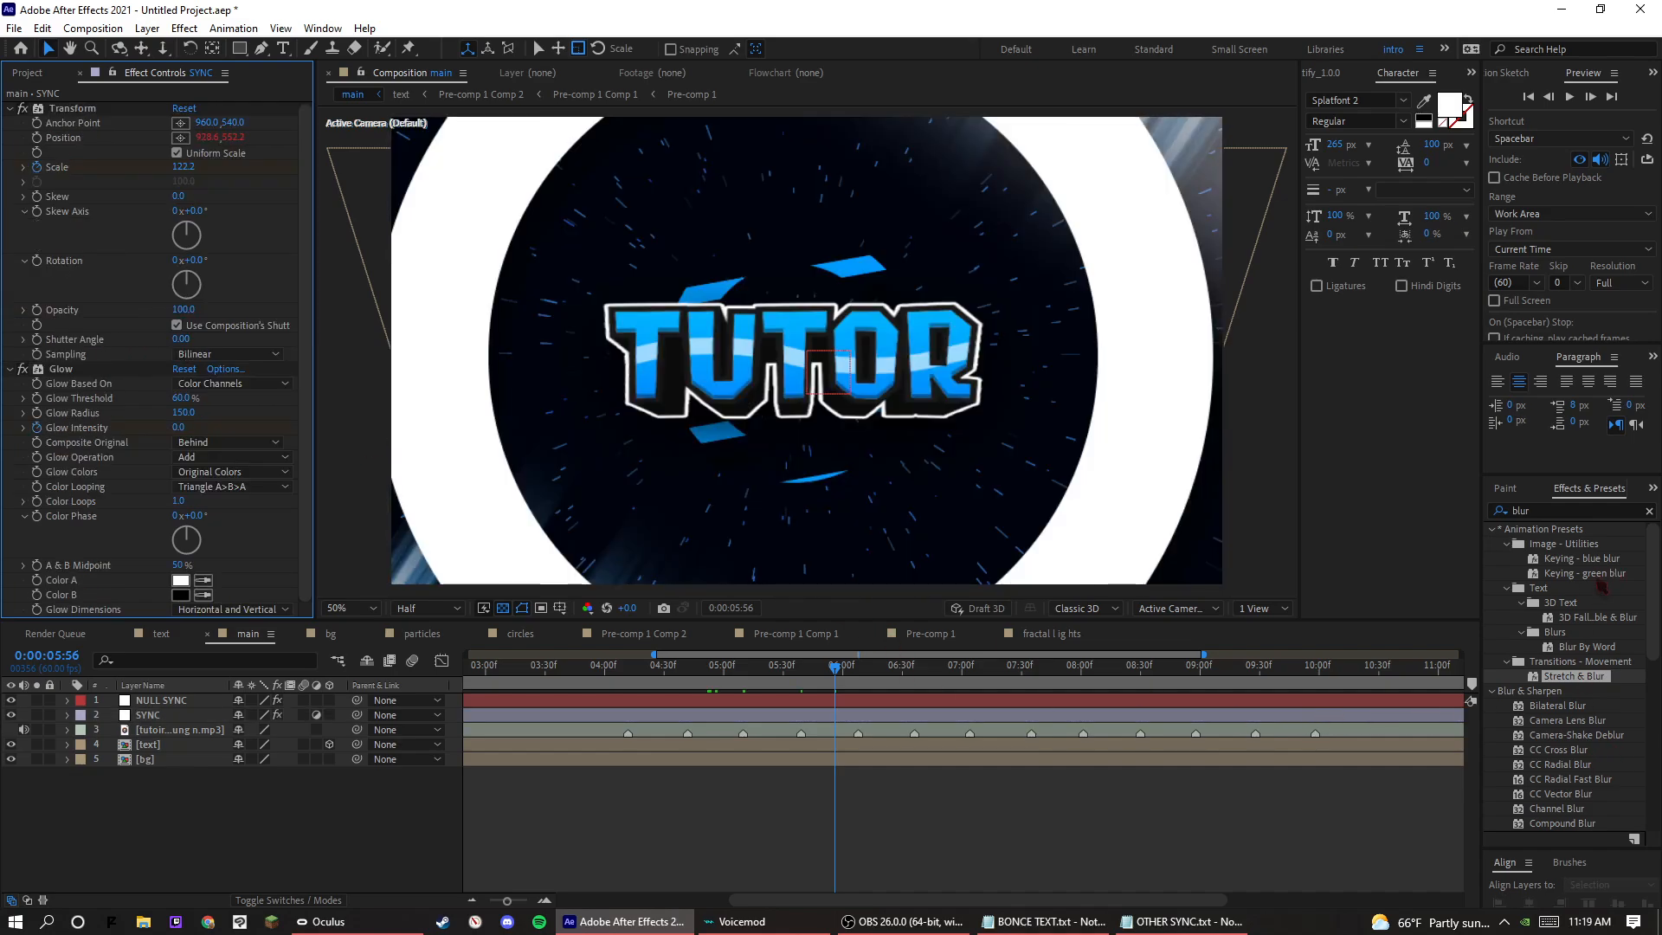
Try Smart Blur on the SYNC layer and delete it.
scroll(1567, 684, down, 4)
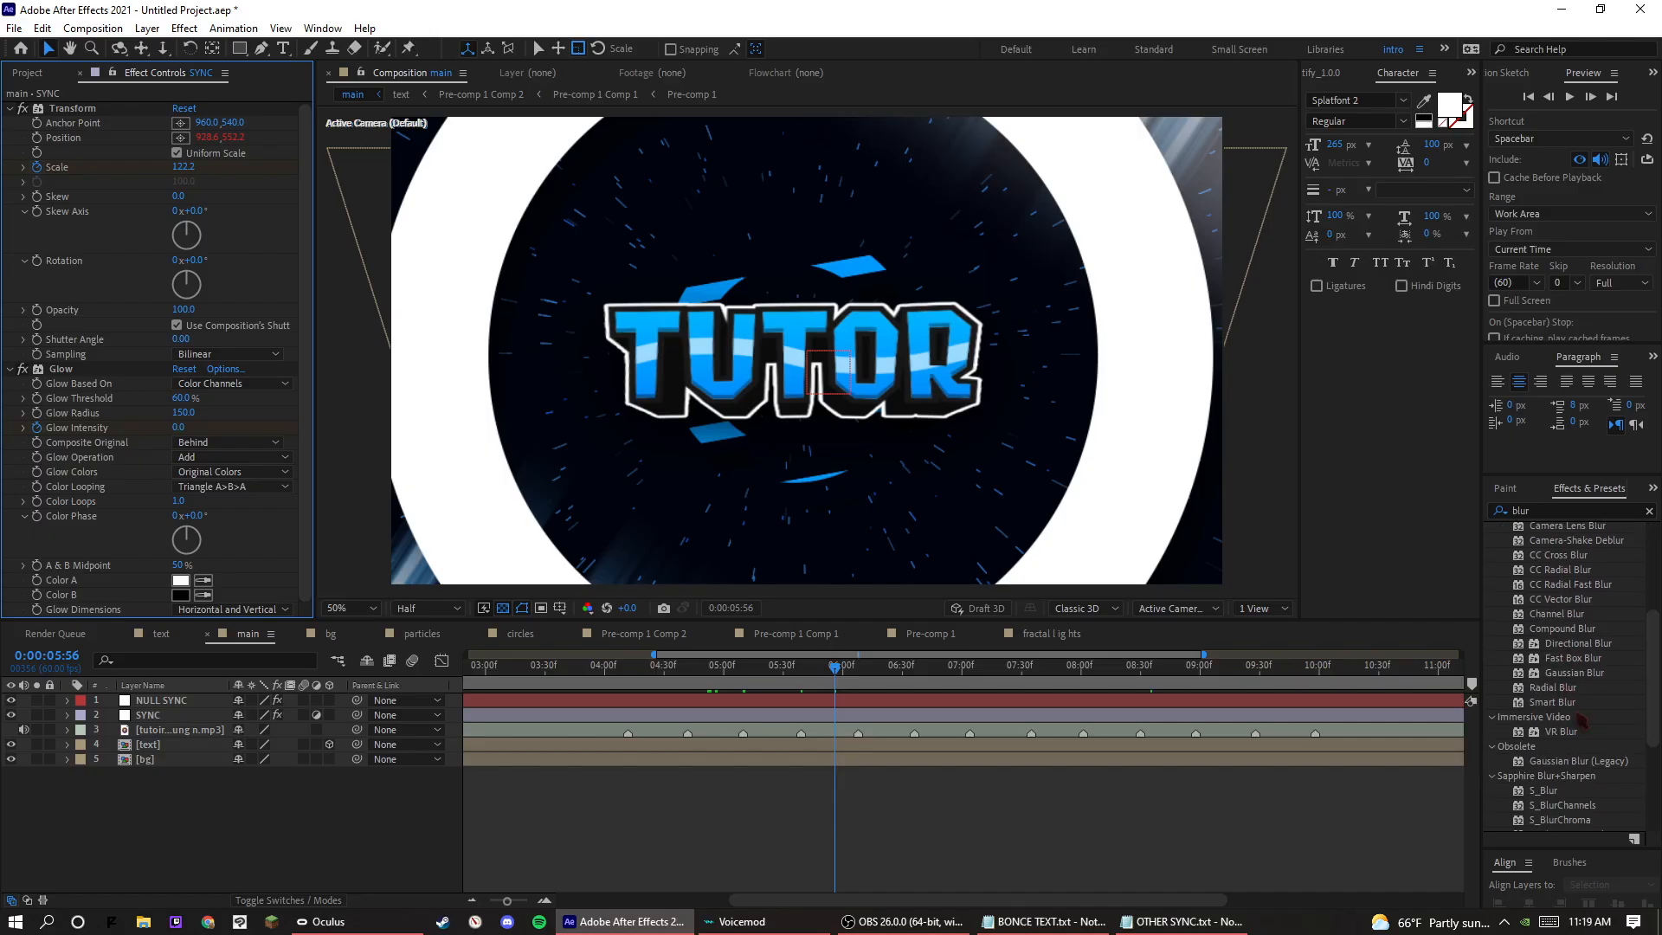
drag(1563, 702, 280, 586)
key(Delete)
Try Gaussian Blur (Legacy) on the SYNC layer with a Blurriness of 9.1, and delete it.
scroll(1580, 766, down, 3)
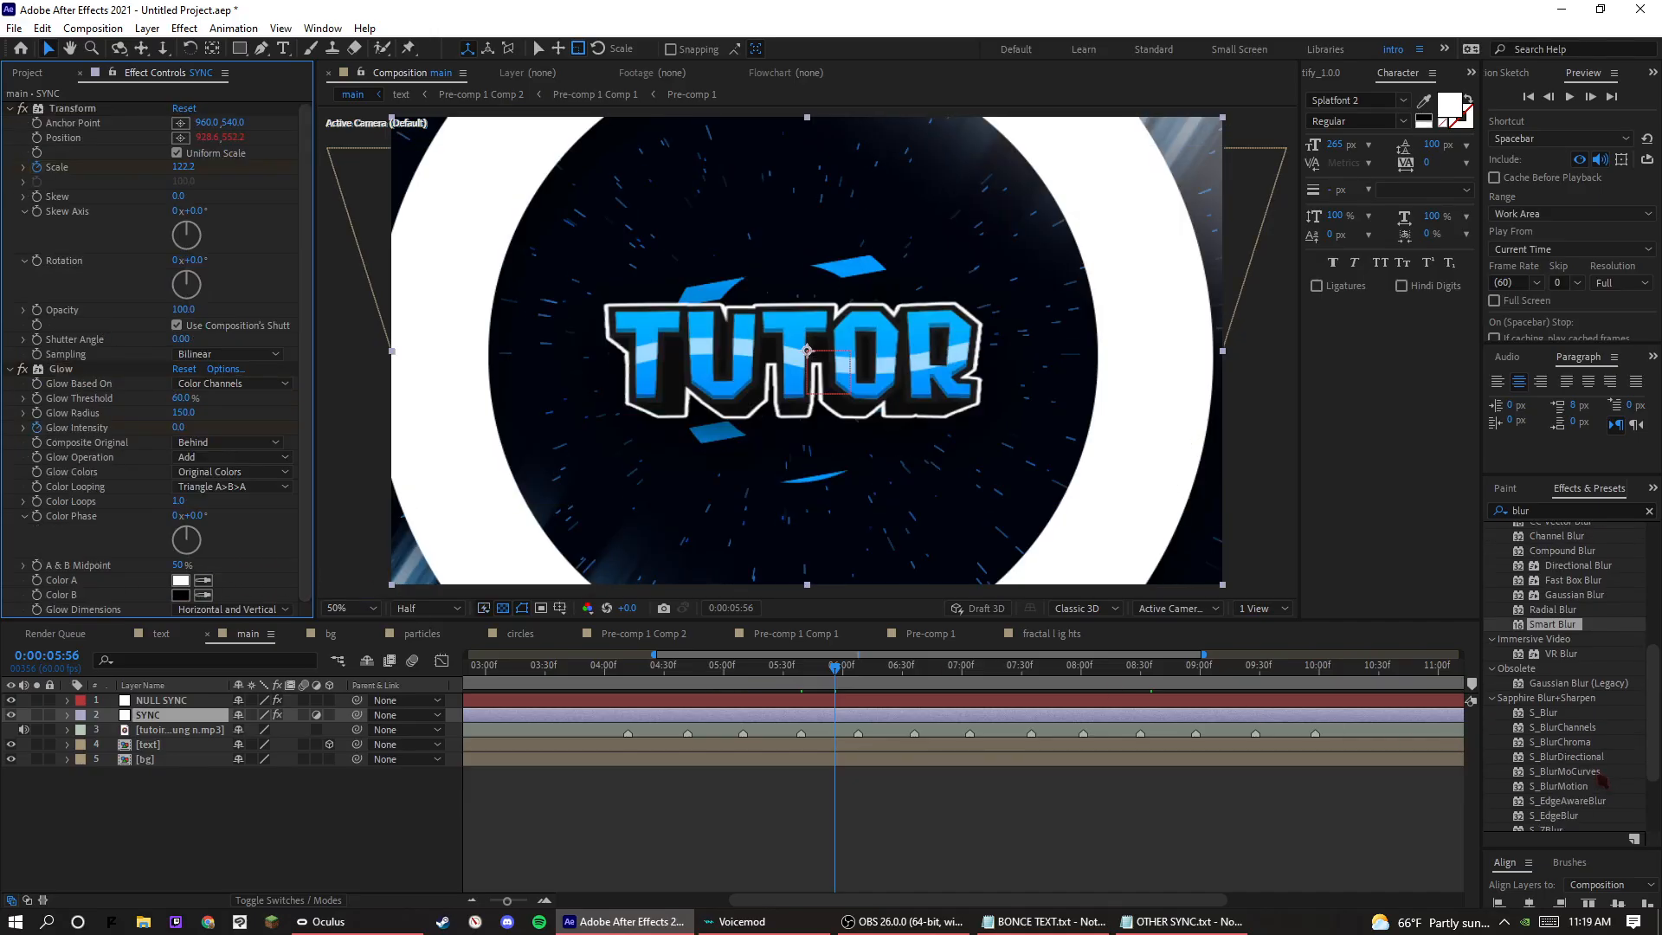
drag(1601, 607, 199, 606)
click(197, 598)
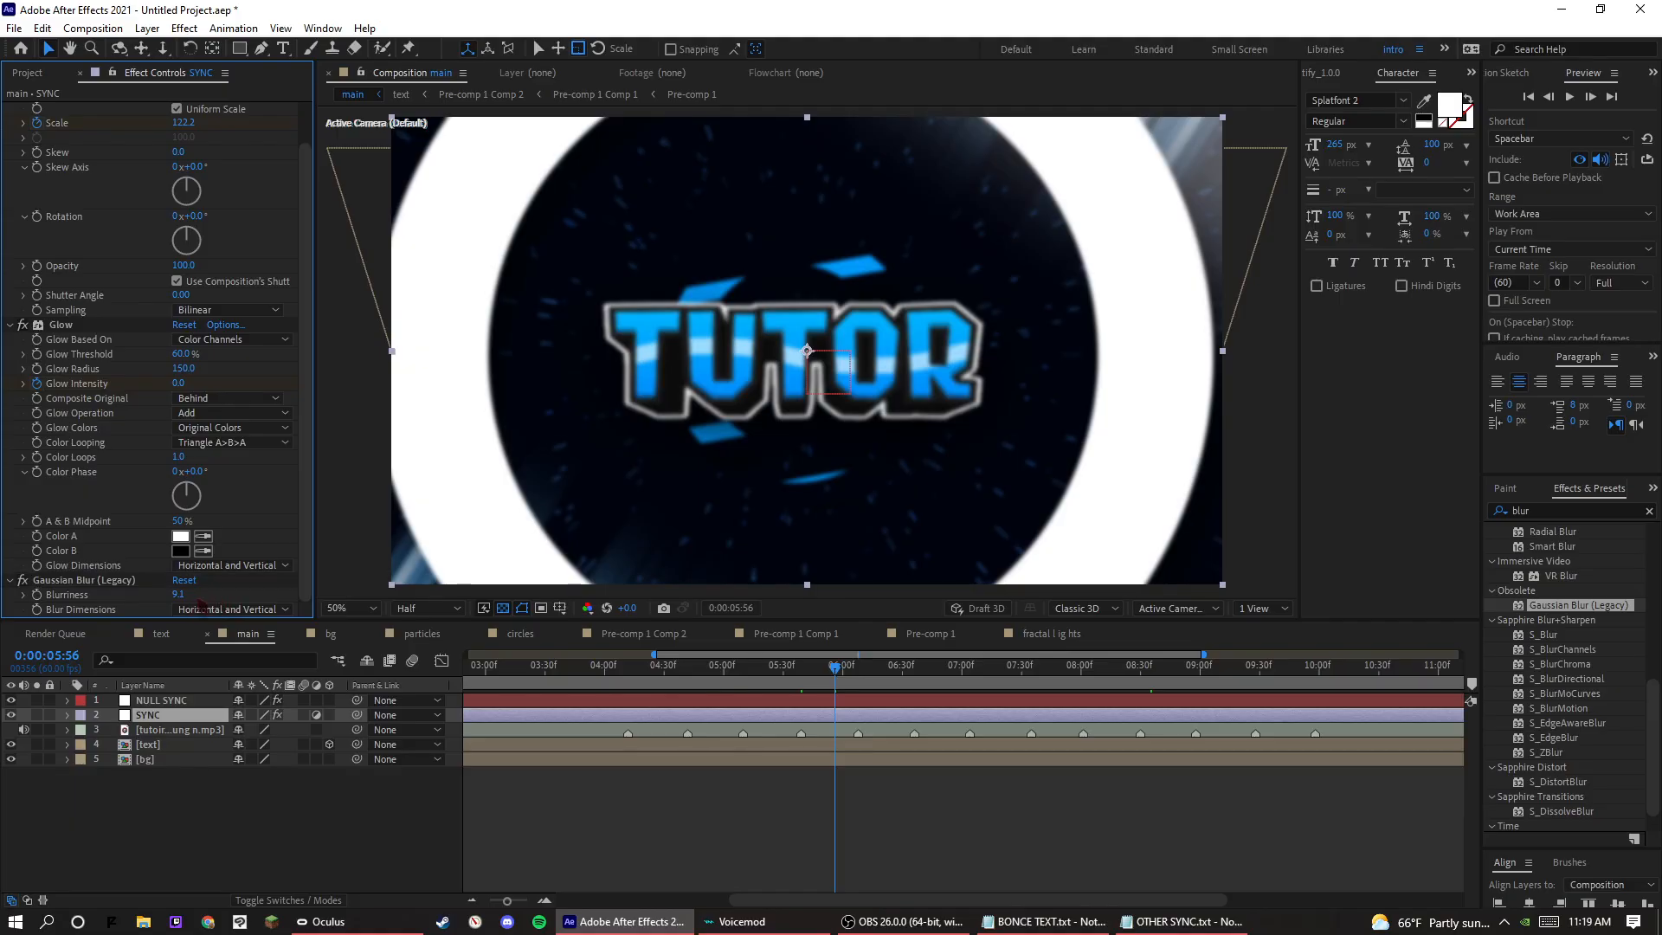
click(90, 584)
key(Delete)
Search for fast b, try Fast Box Blur on the SYNC layer with a Blur Radius of 65, and delete it.
scroll(1565, 794, down, 2)
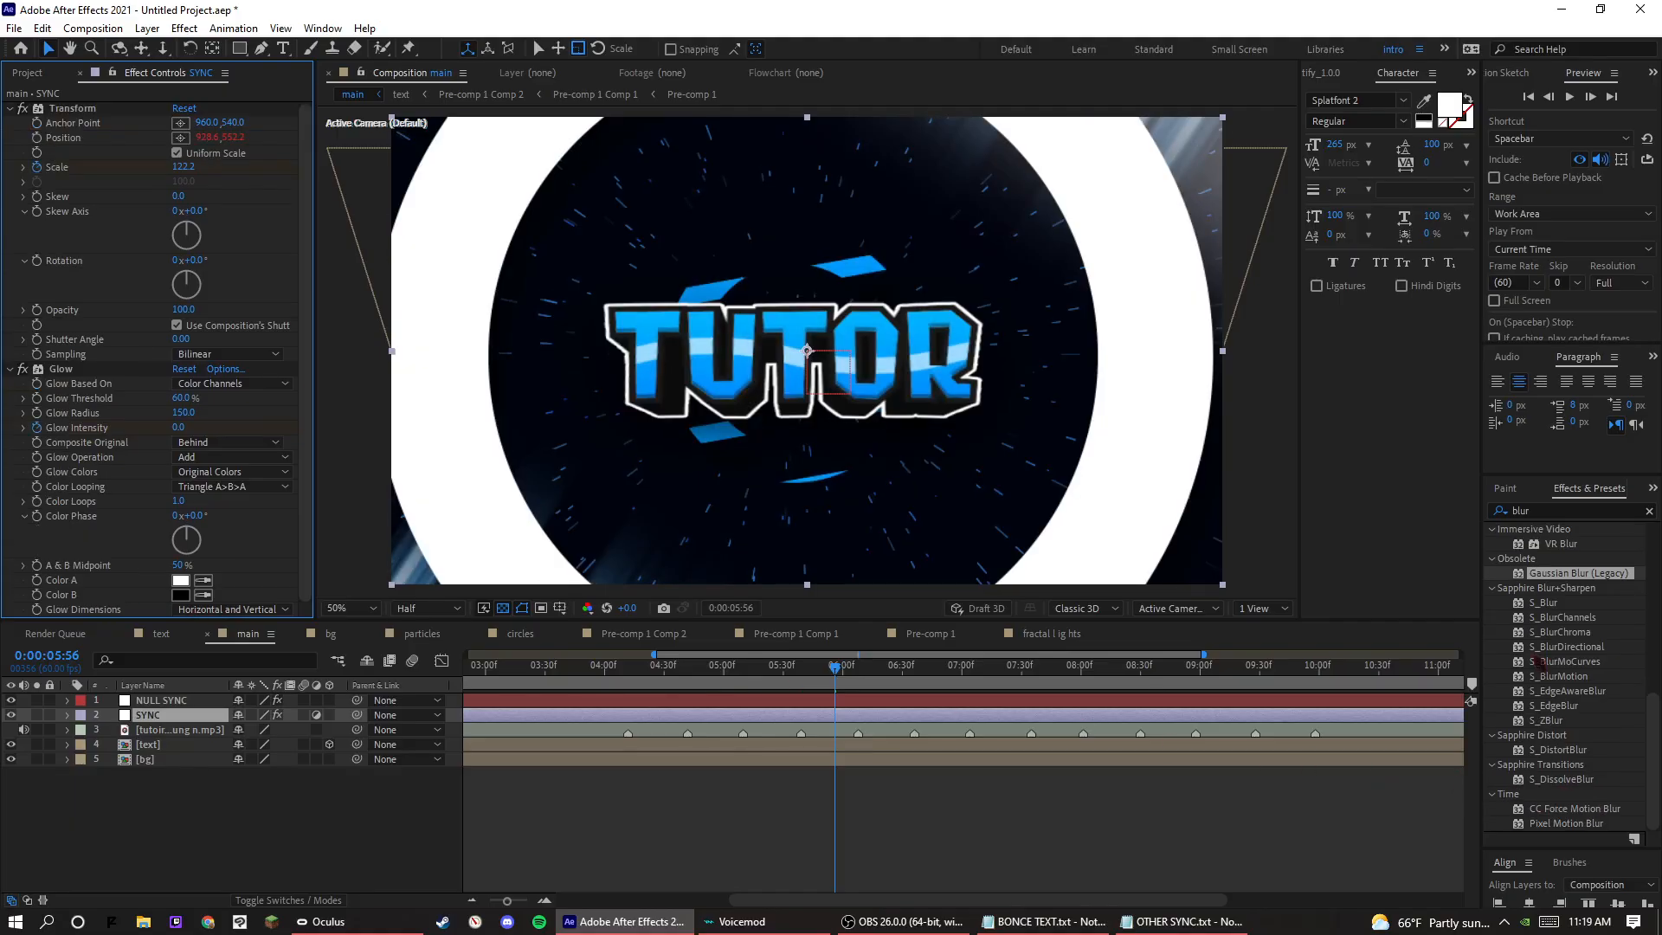
click(1587, 511)
text(f)
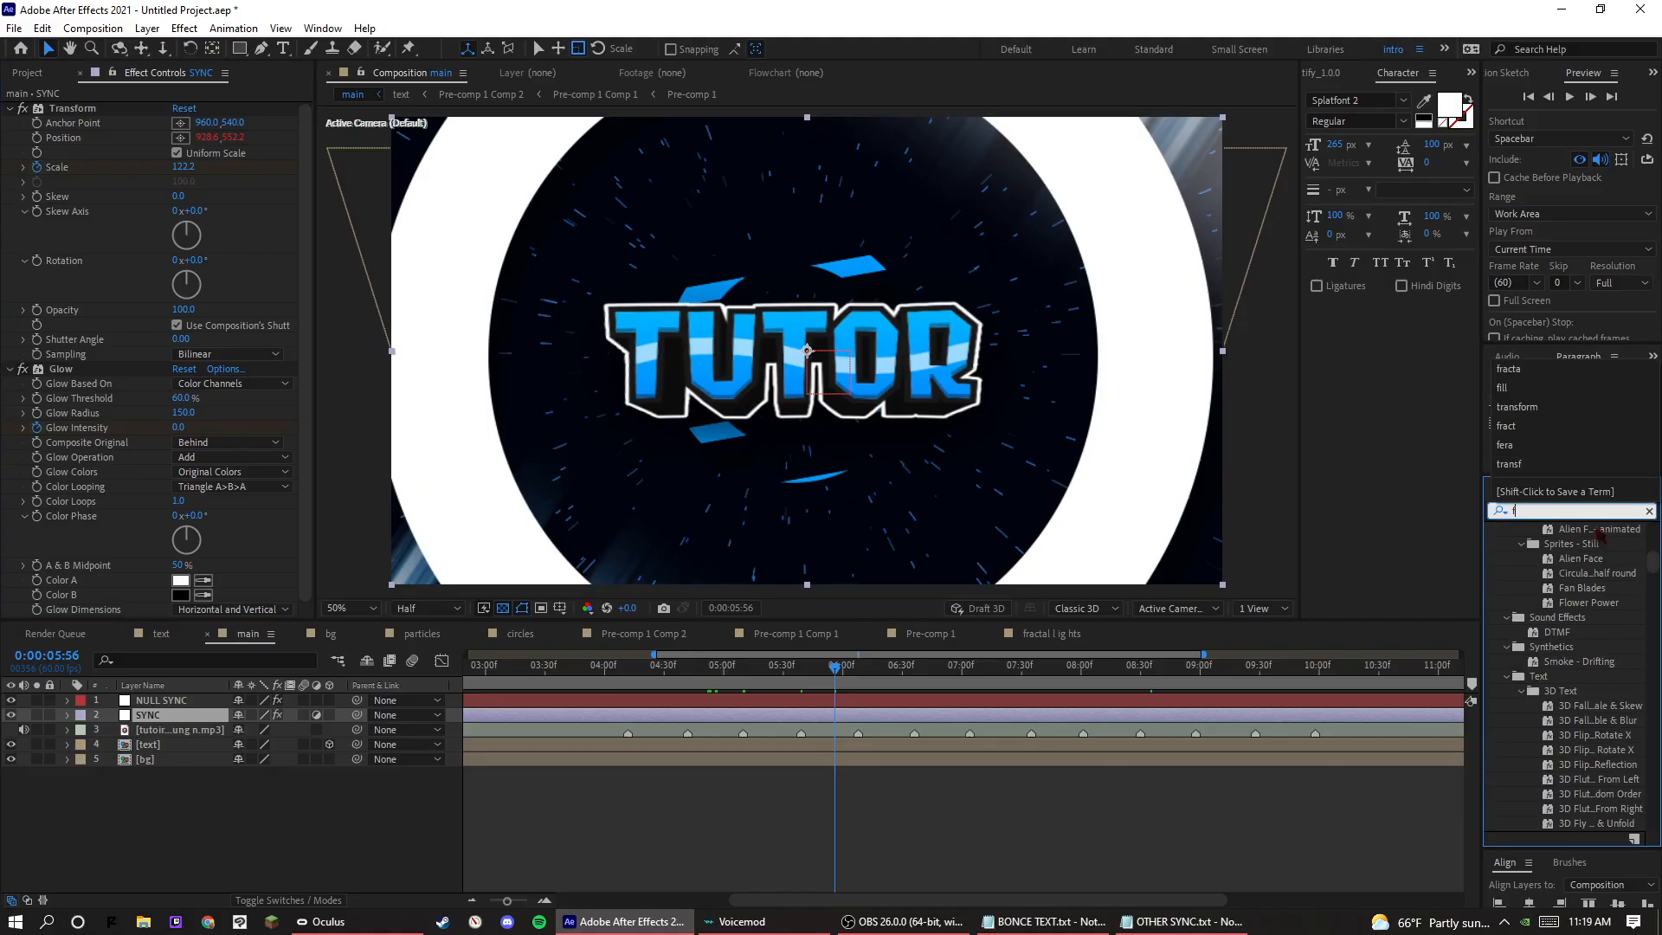
text(AST B)
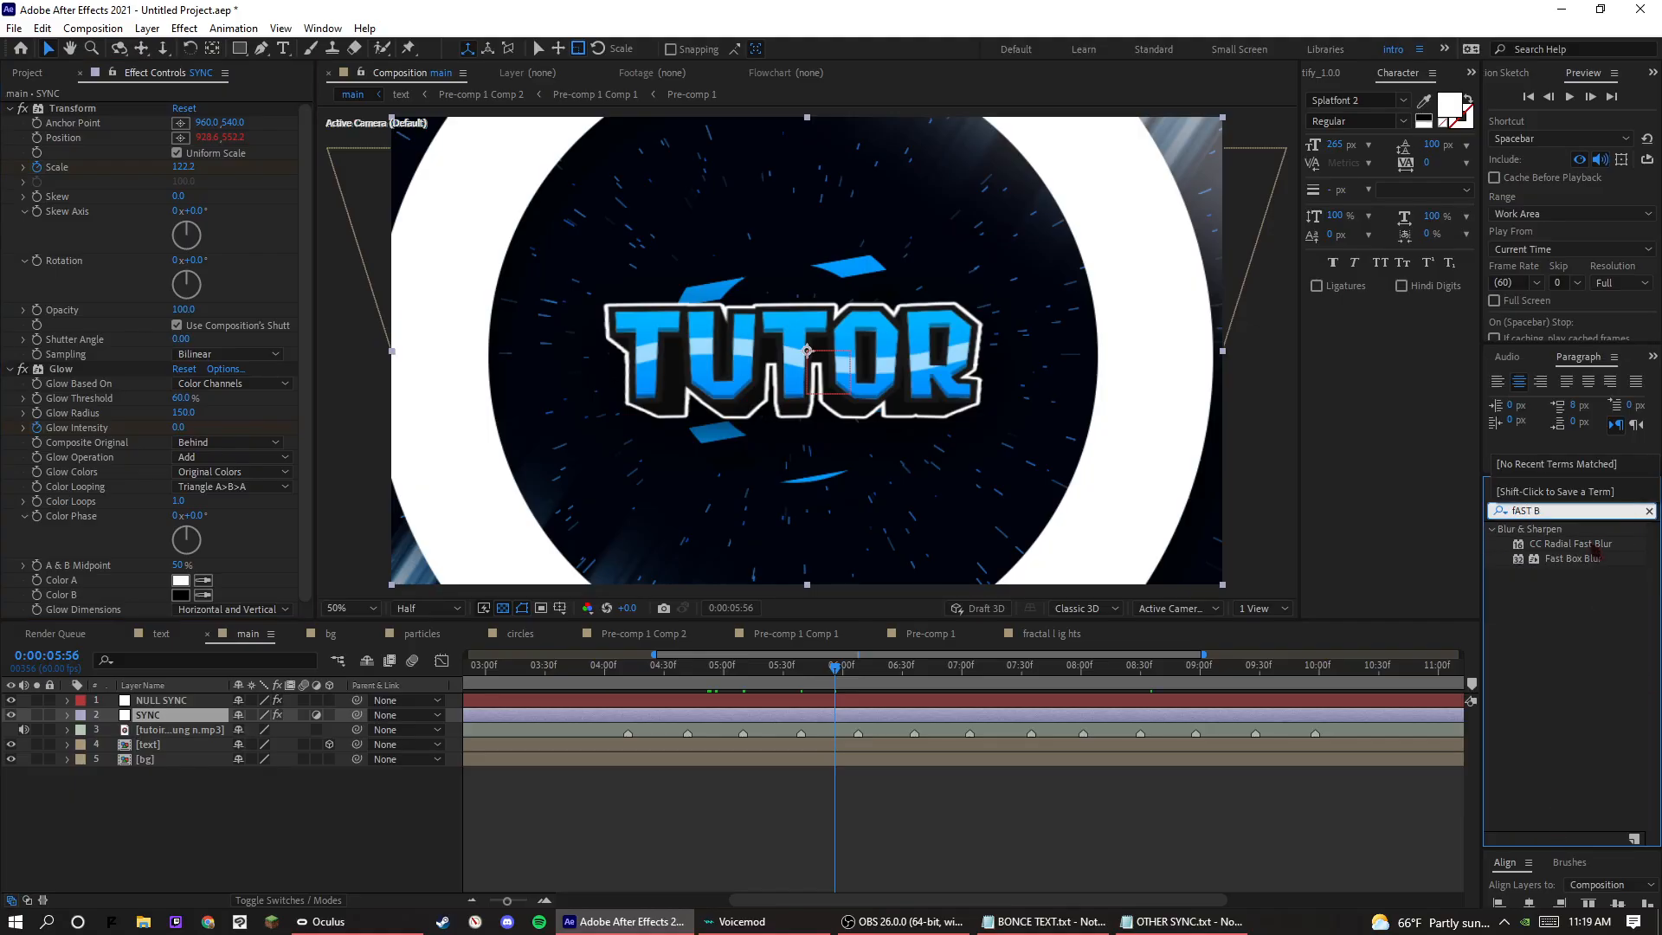
drag(1595, 559, 65, 536)
key(Caps_Lock)
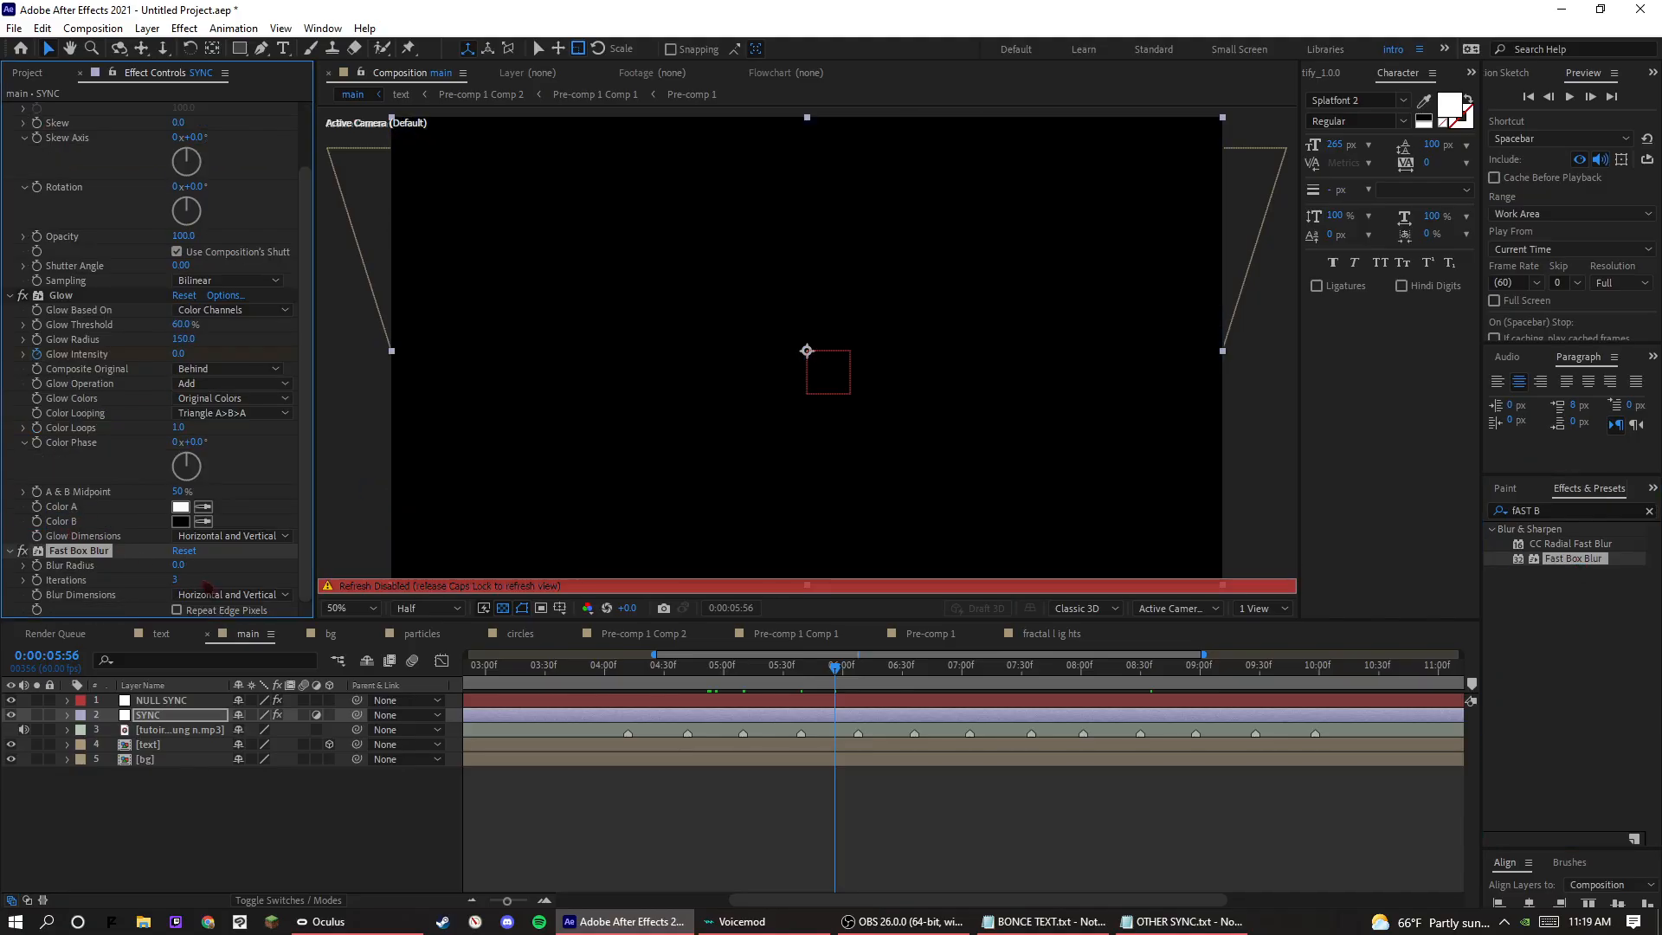
key(Caps_Lock)
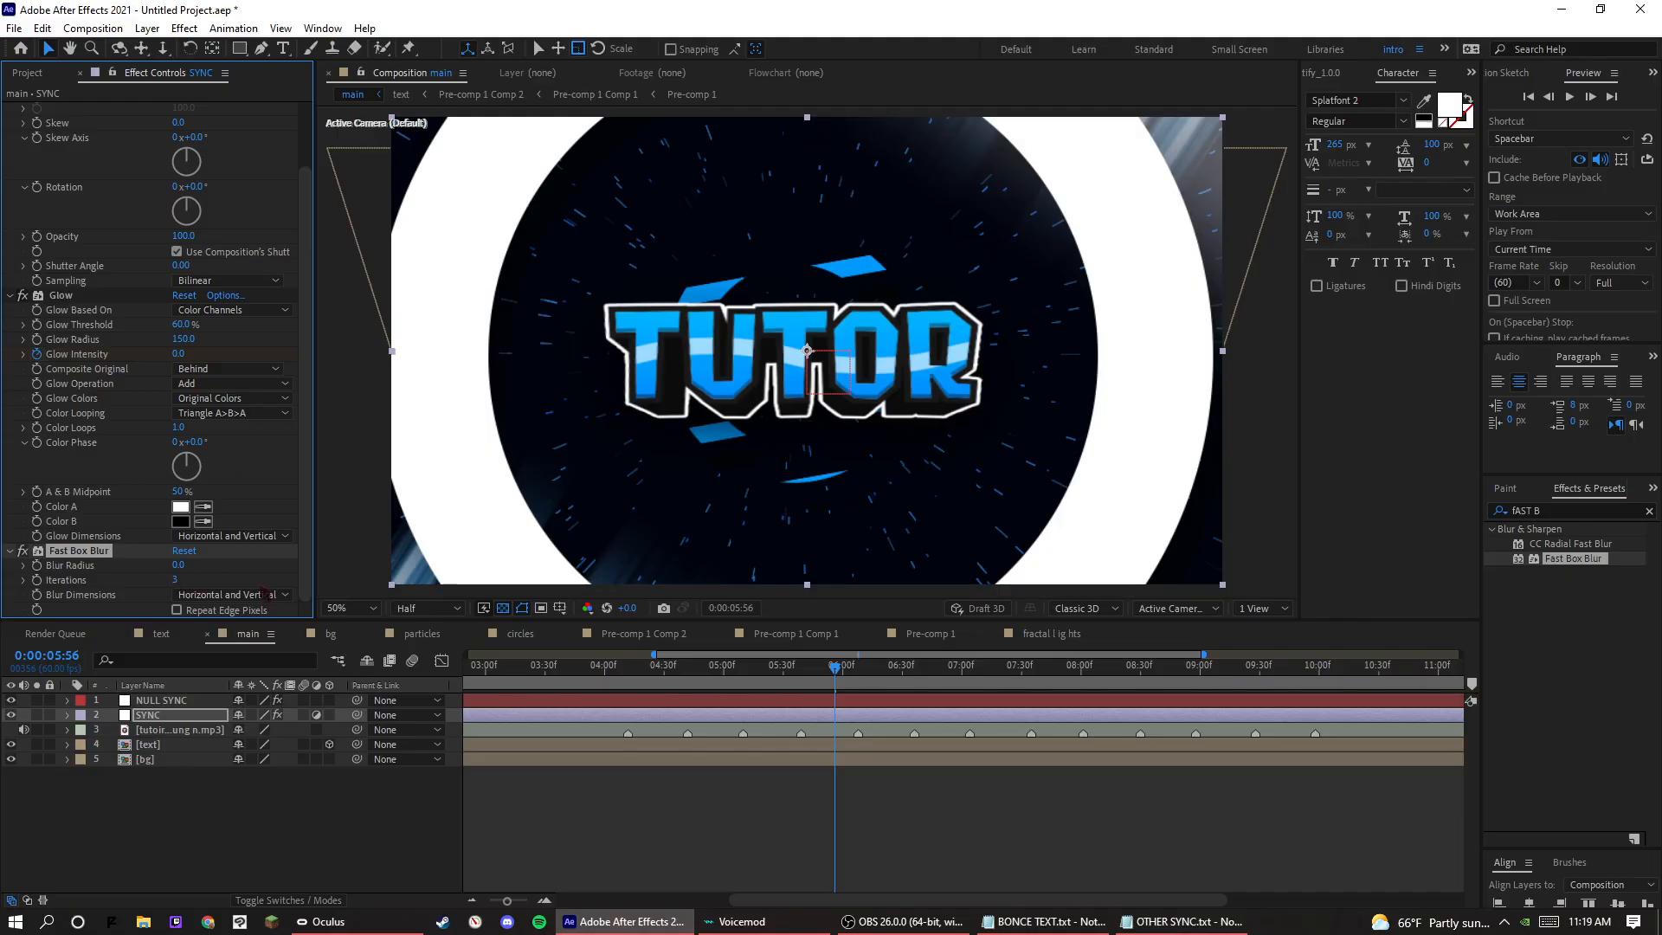
drag(177, 567, 253, 583)
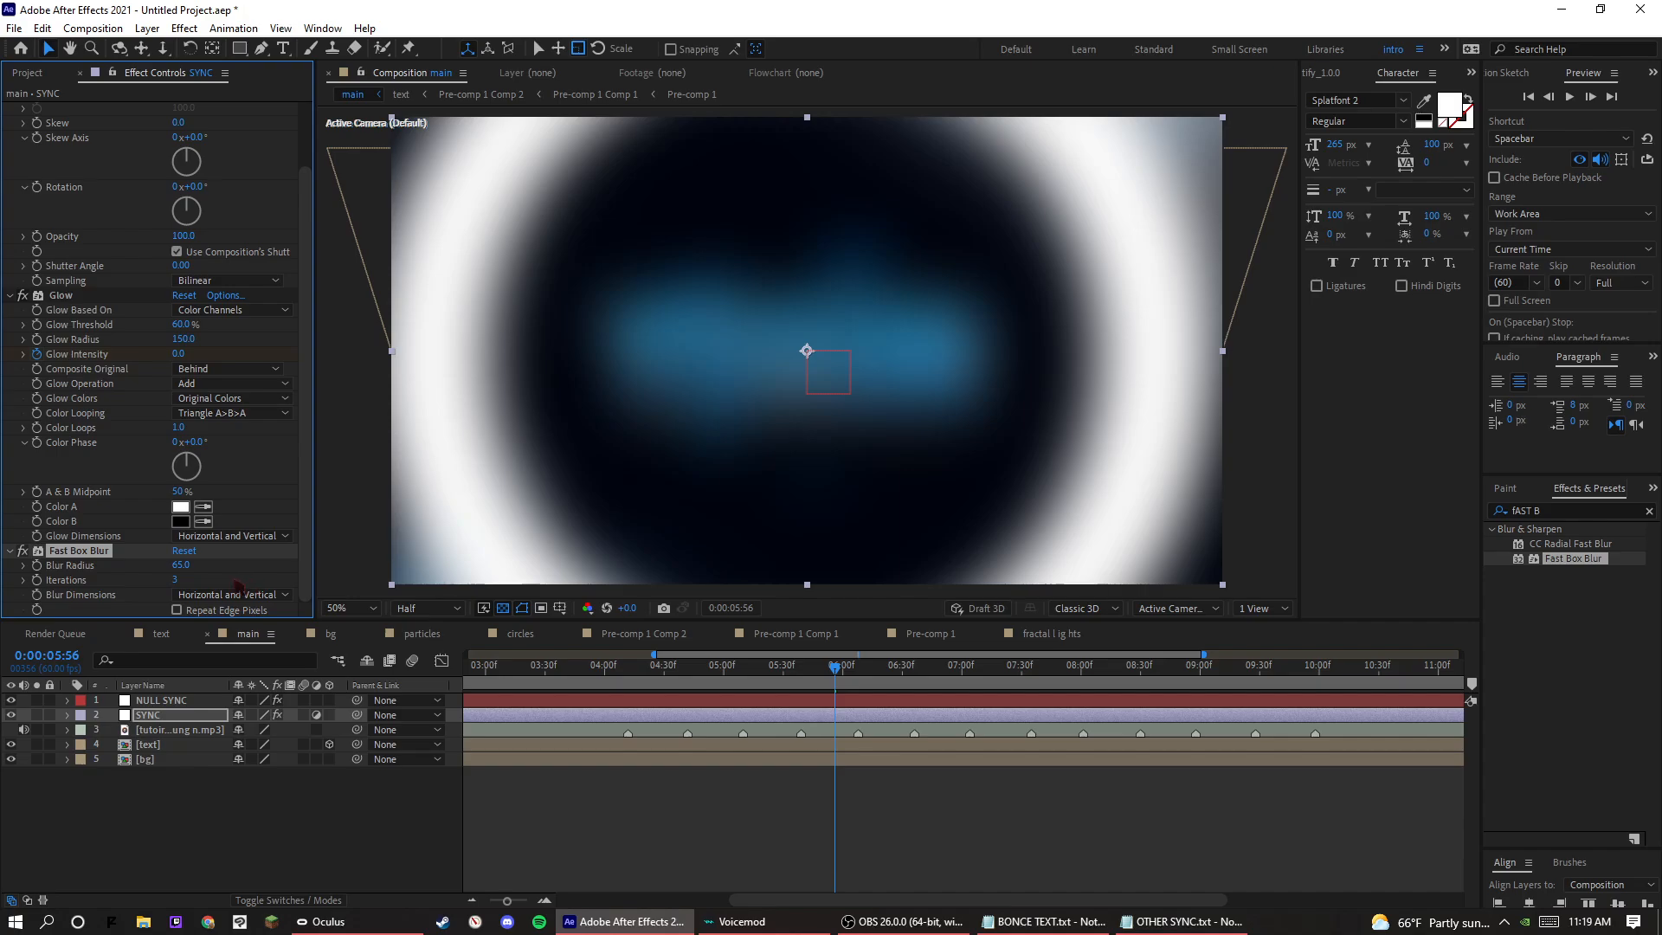
click(75, 552)
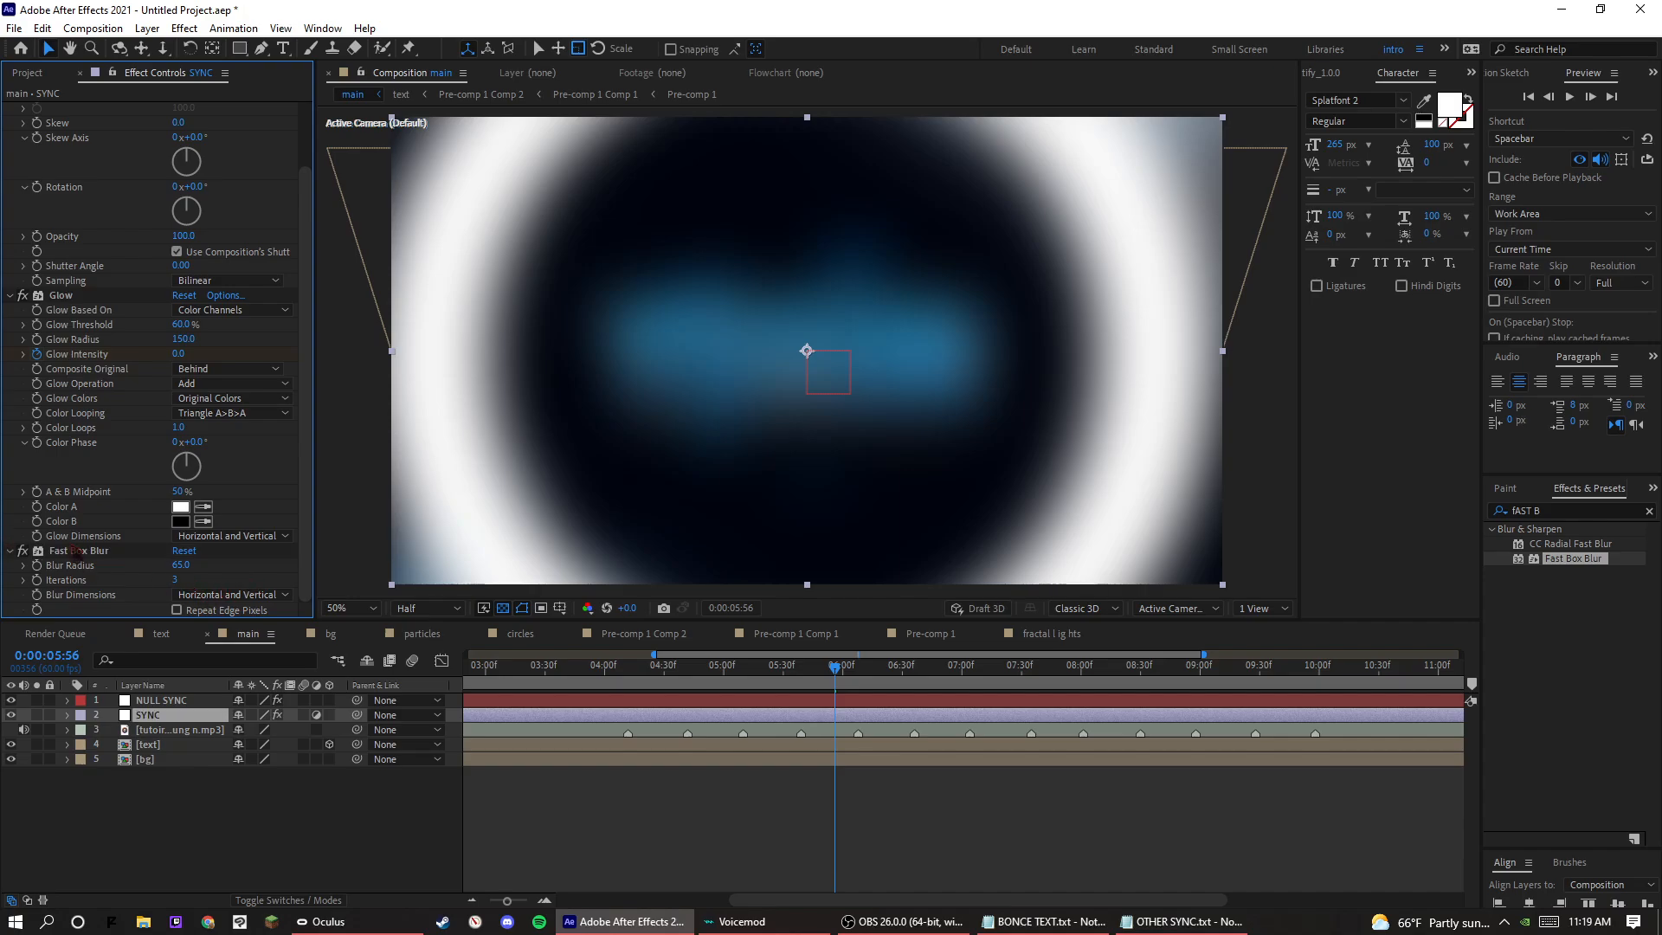
click(75, 552)
key(Delete)
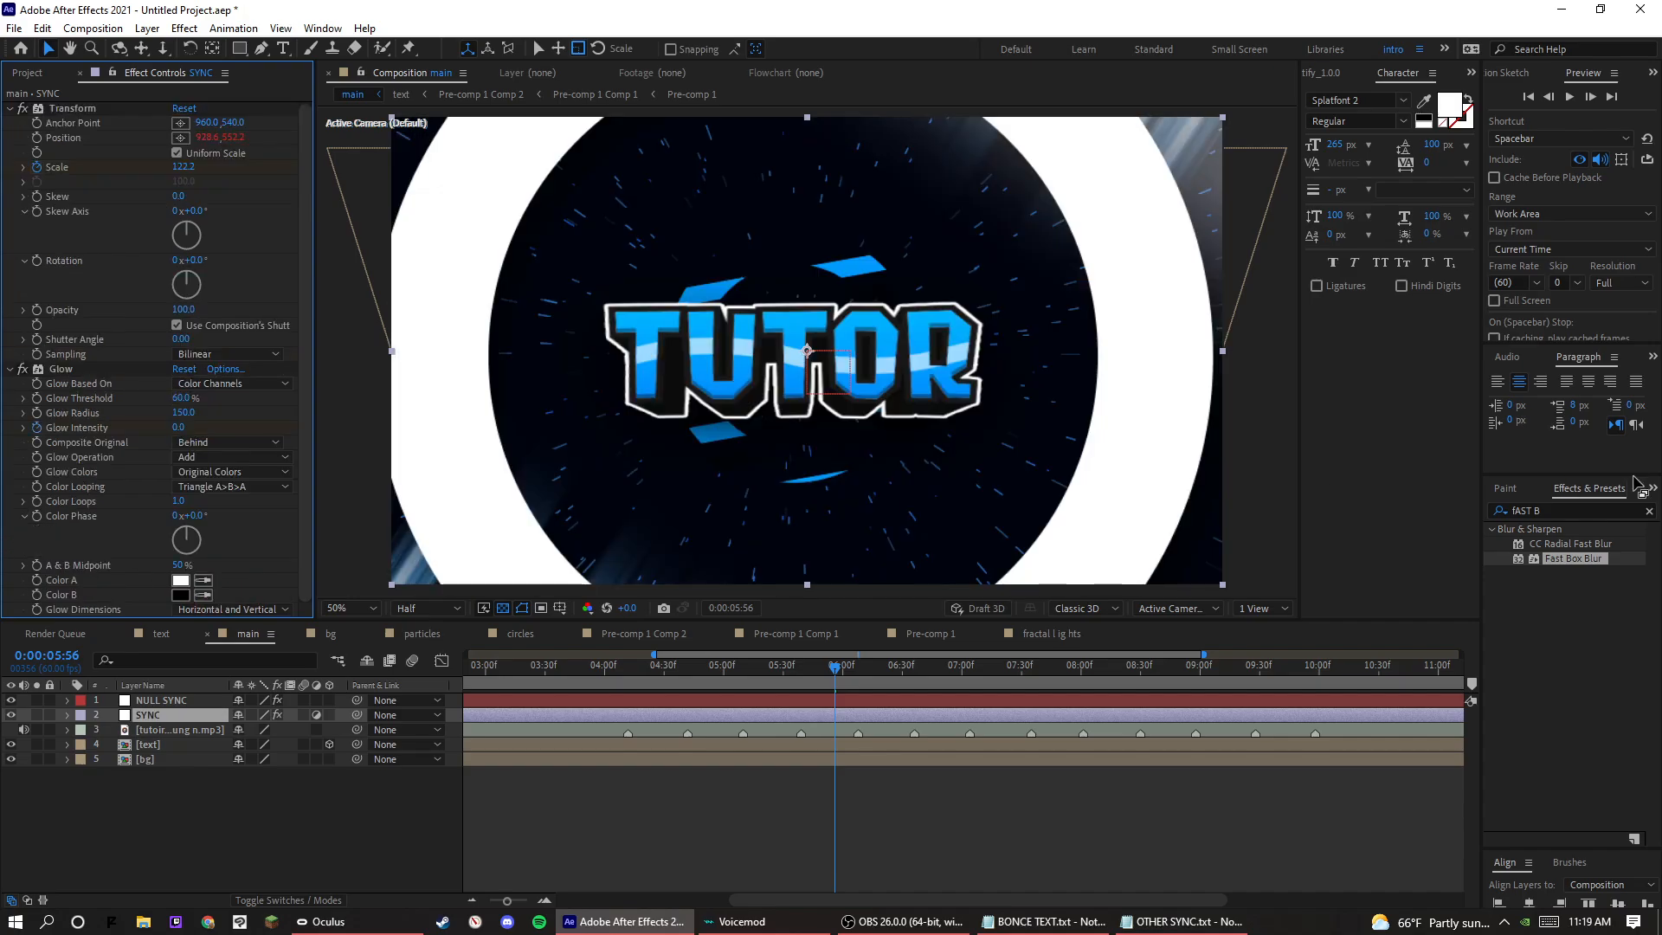
Search the effects for blur and apply Gaussian Blur to the SYNC layer.
click(1572, 514)
click(1514, 511)
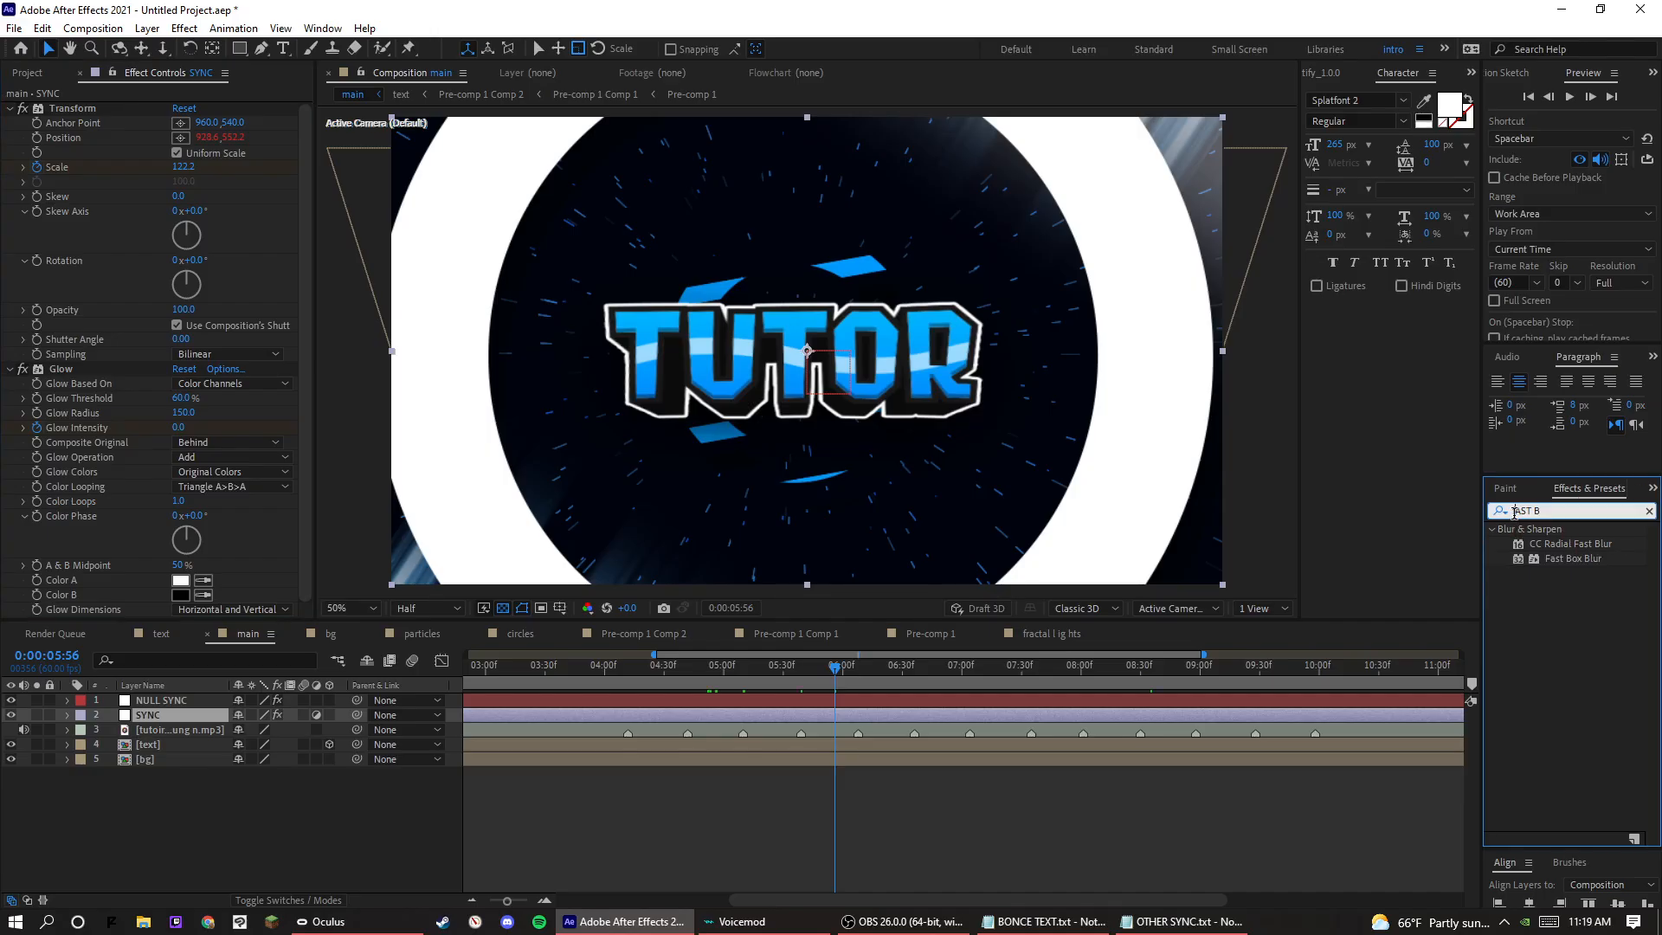
triple_click(1519, 512)
text(blur)
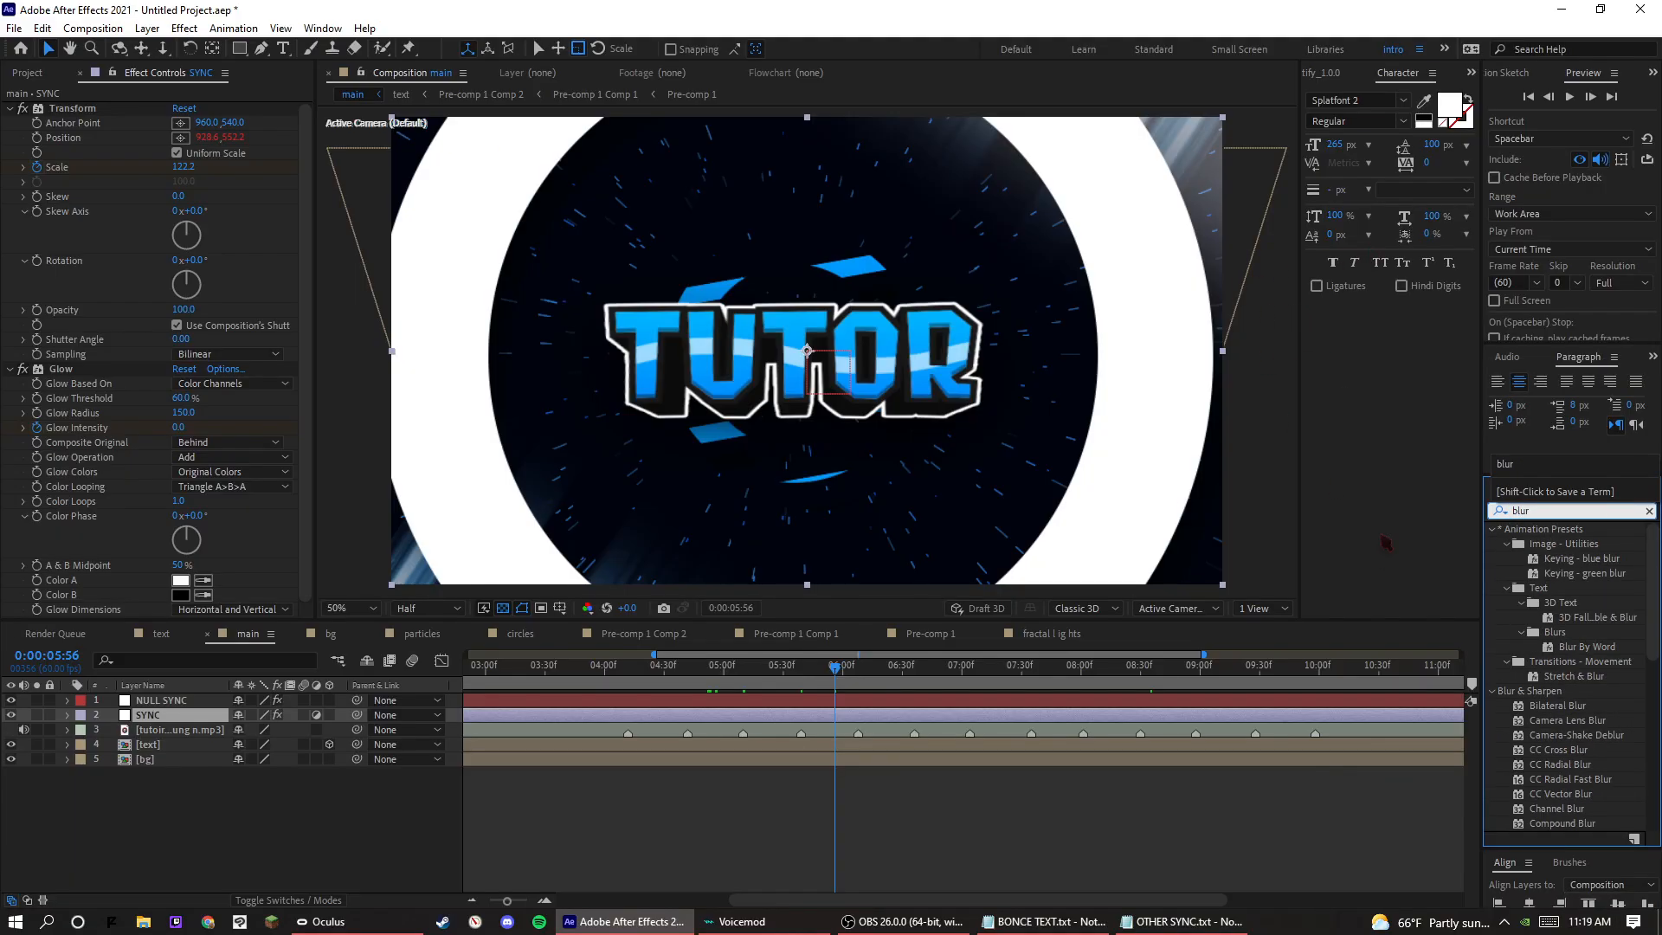
scroll(1517, 763, down, 3)
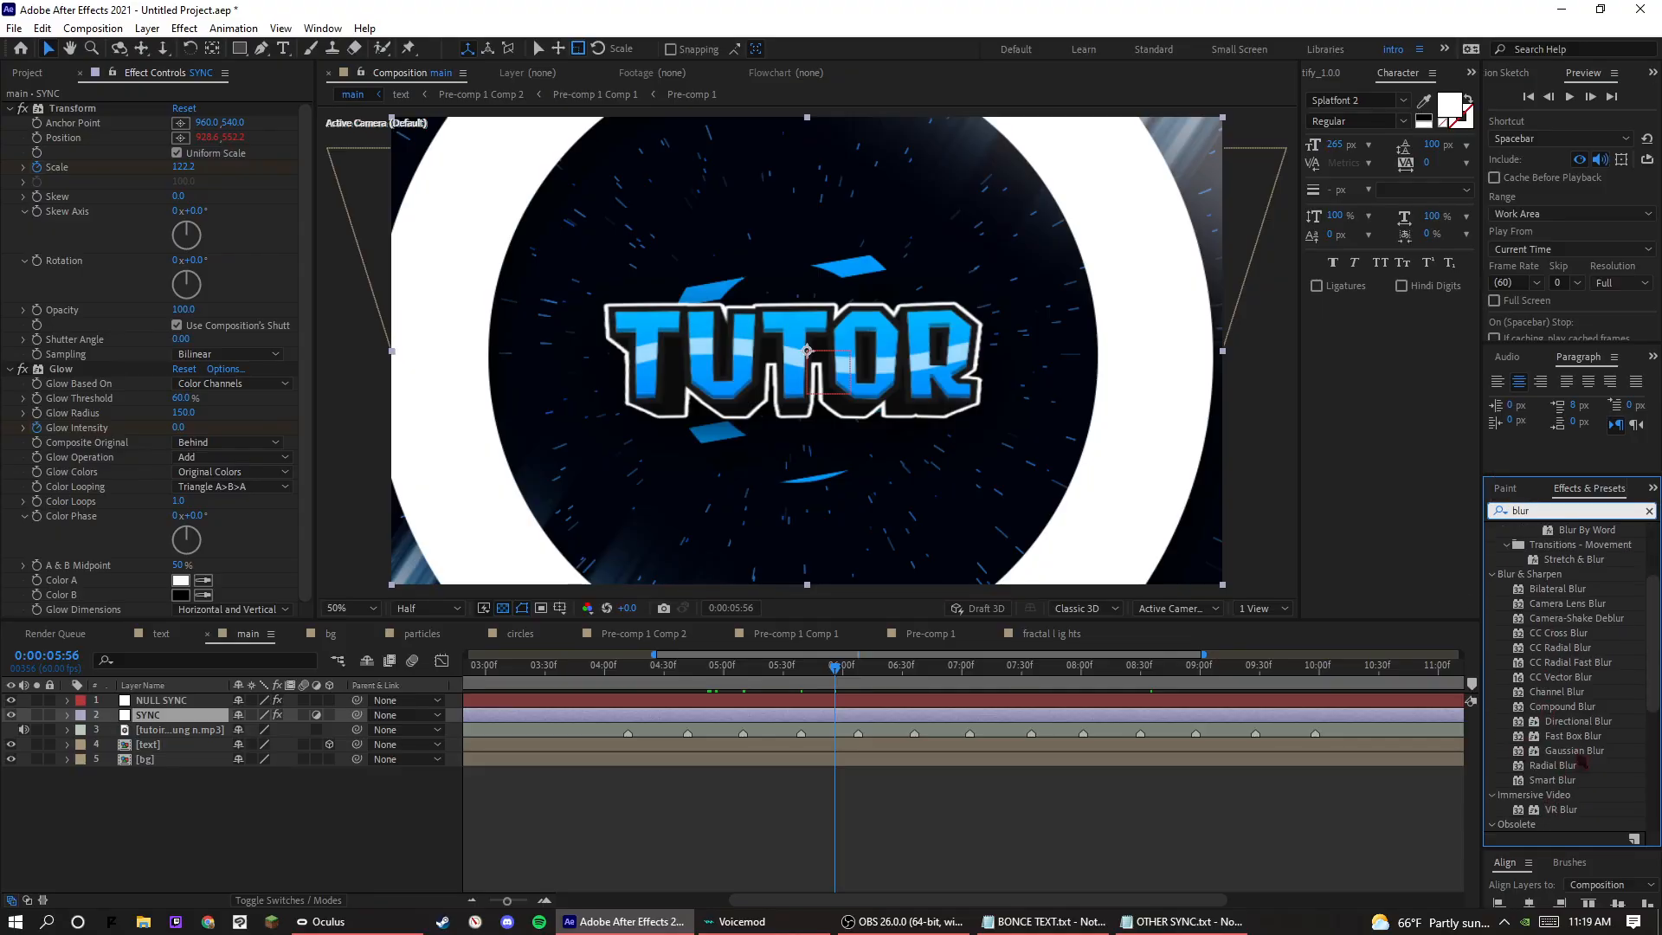
drag(1577, 753, 204, 715)
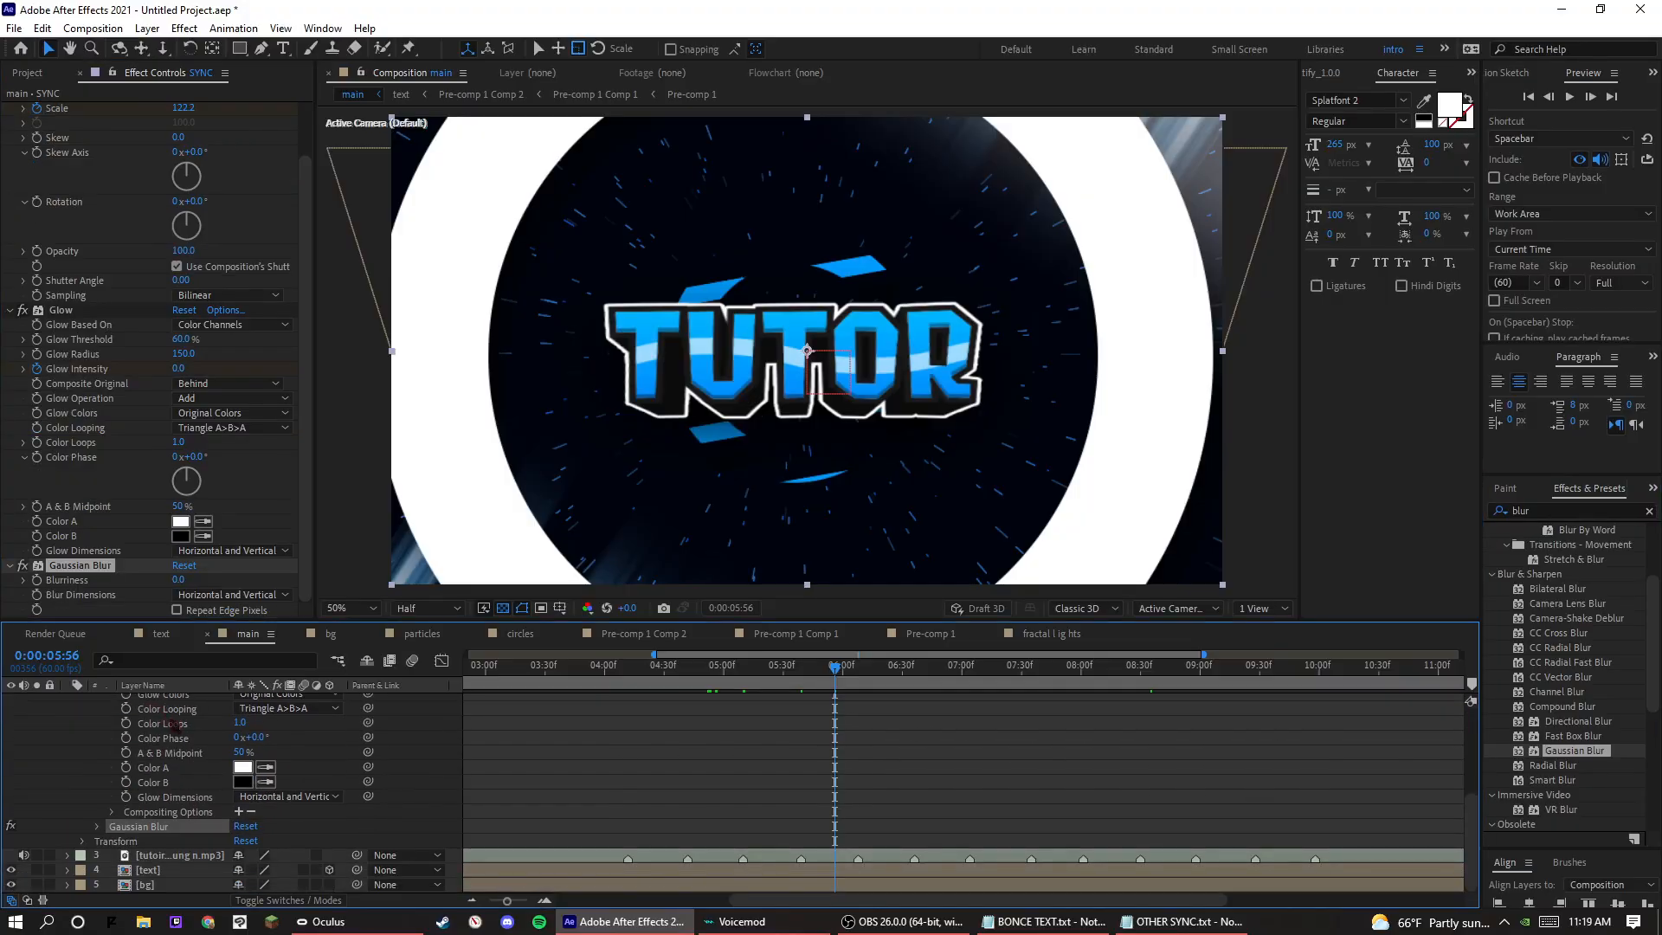
At the beat at 0:00:04:12, set the SYNC layer's Gaussian Blur Blurriness to 86 and start keyframing it.
click(105, 839)
click(97, 827)
scroll(565, 798, down, 2)
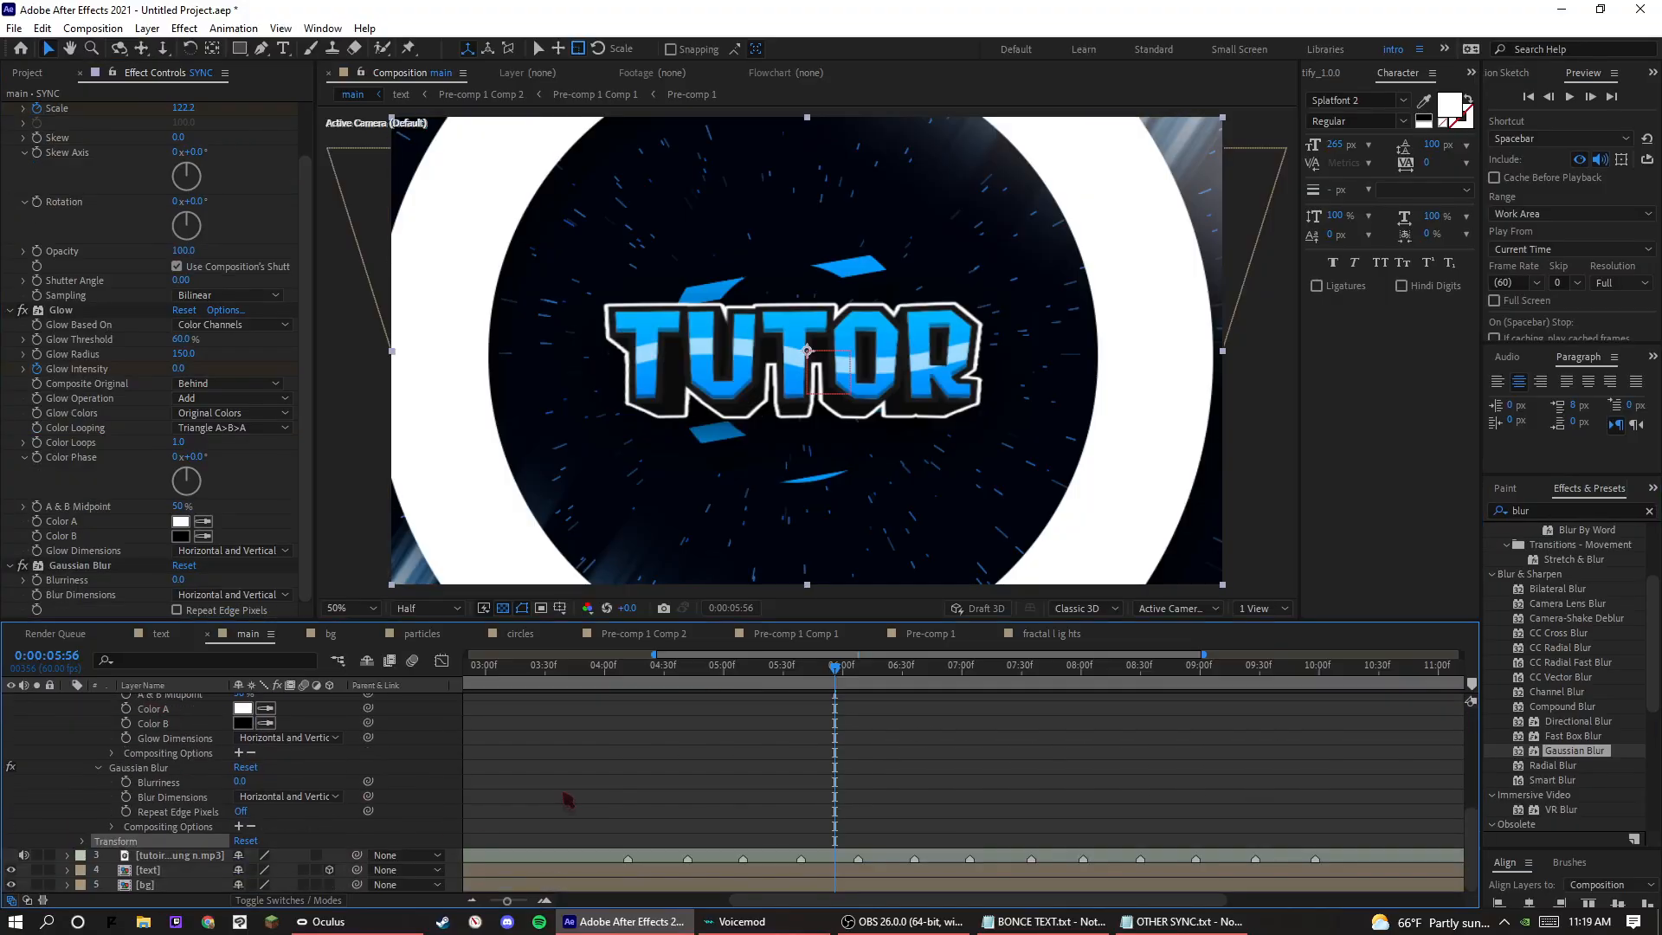
click(625, 686)
scroll(321, 823, up, 2)
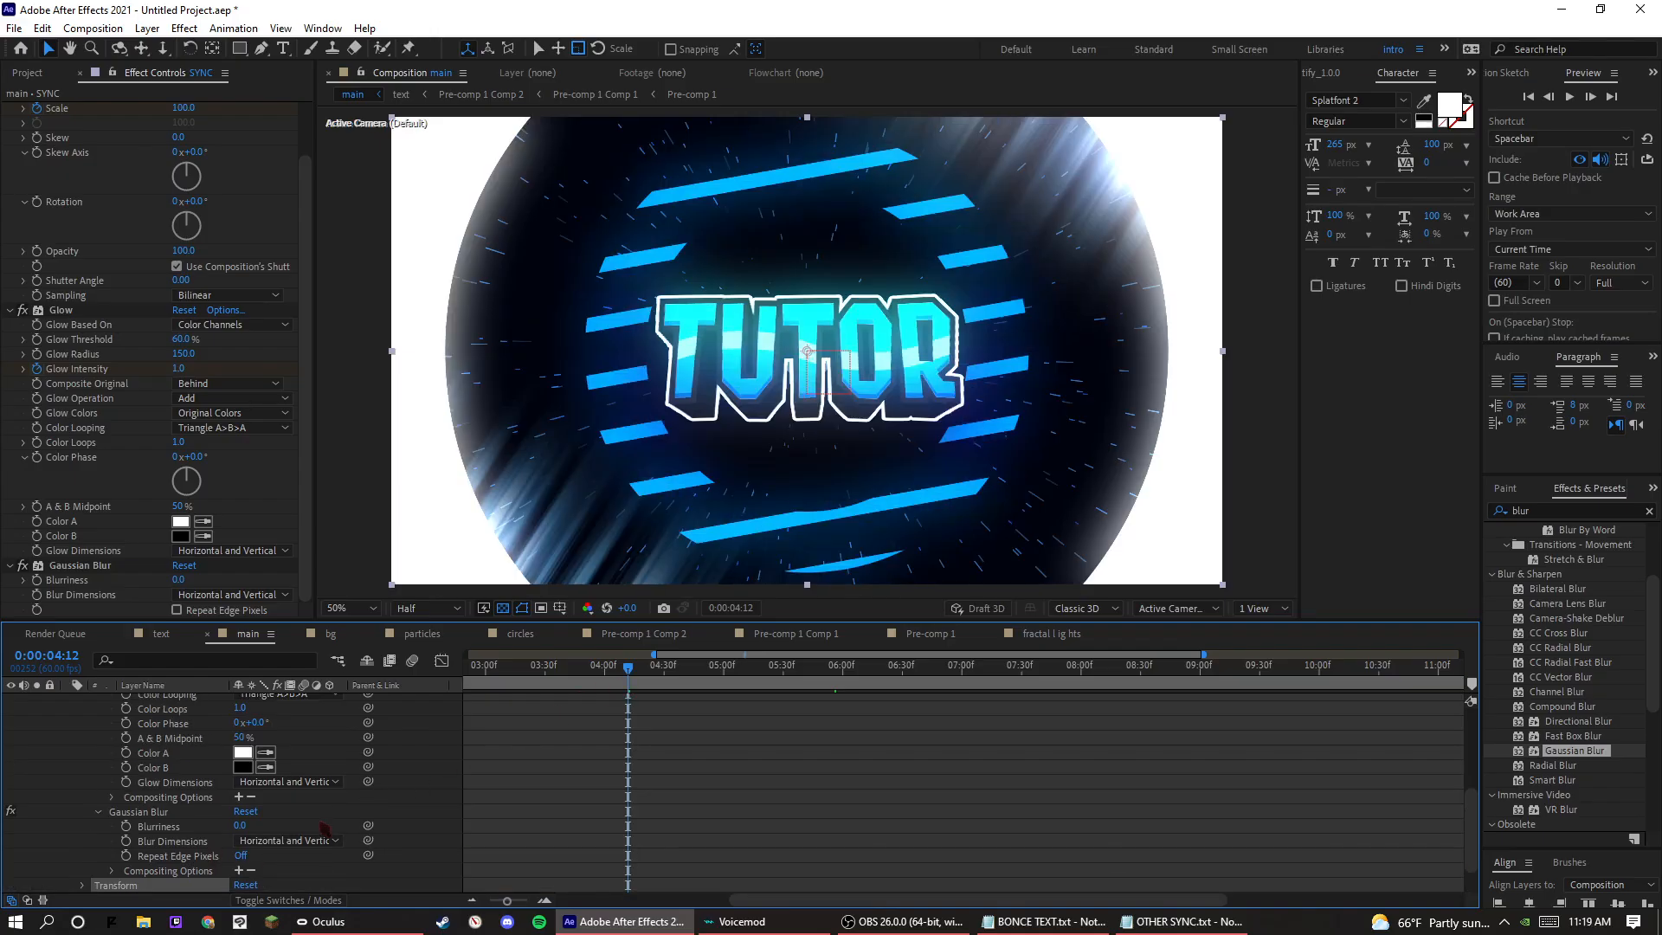
scroll(319, 823, down, 2)
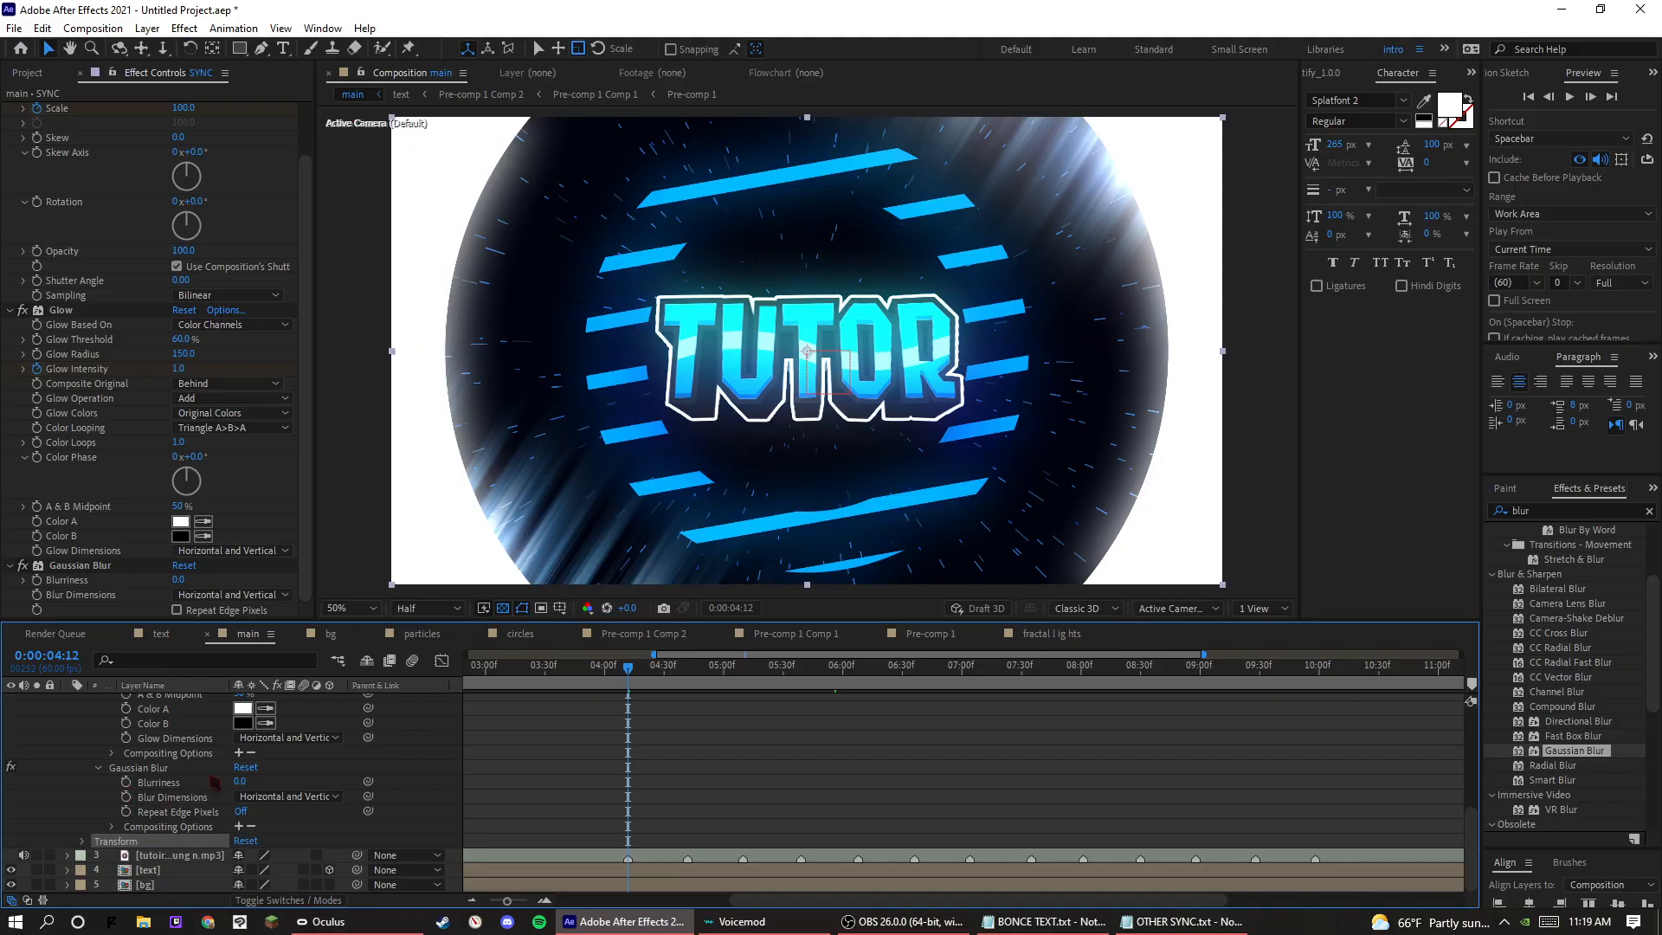
drag(240, 781, 498, 792)
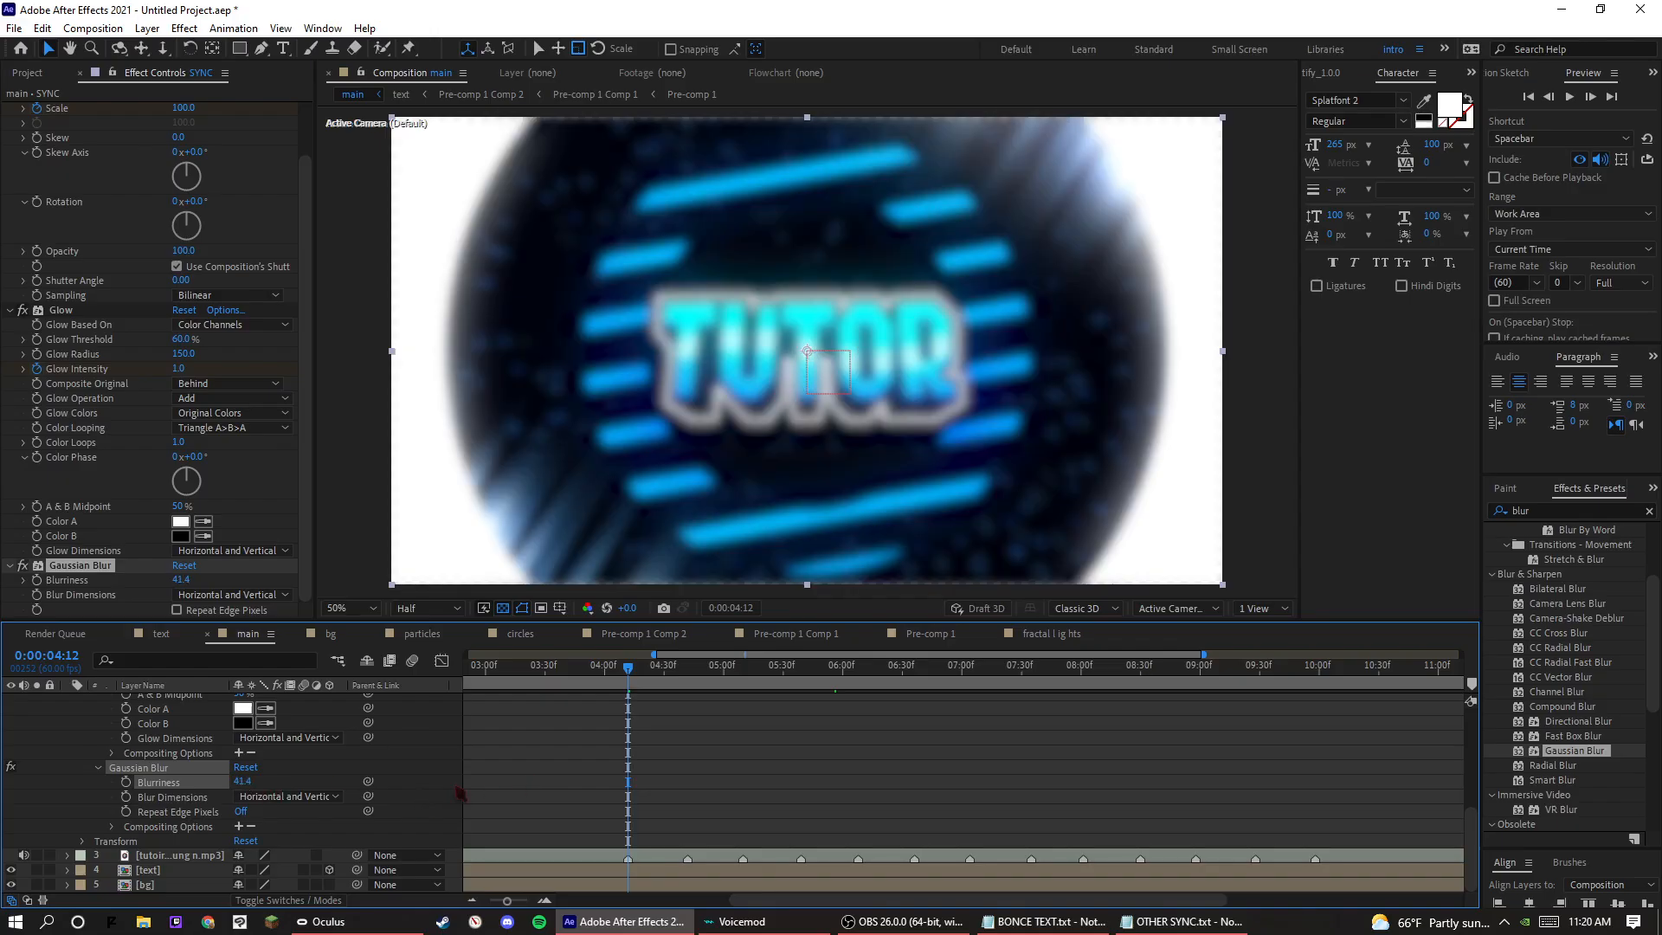
drag(289, 773, 762, 750)
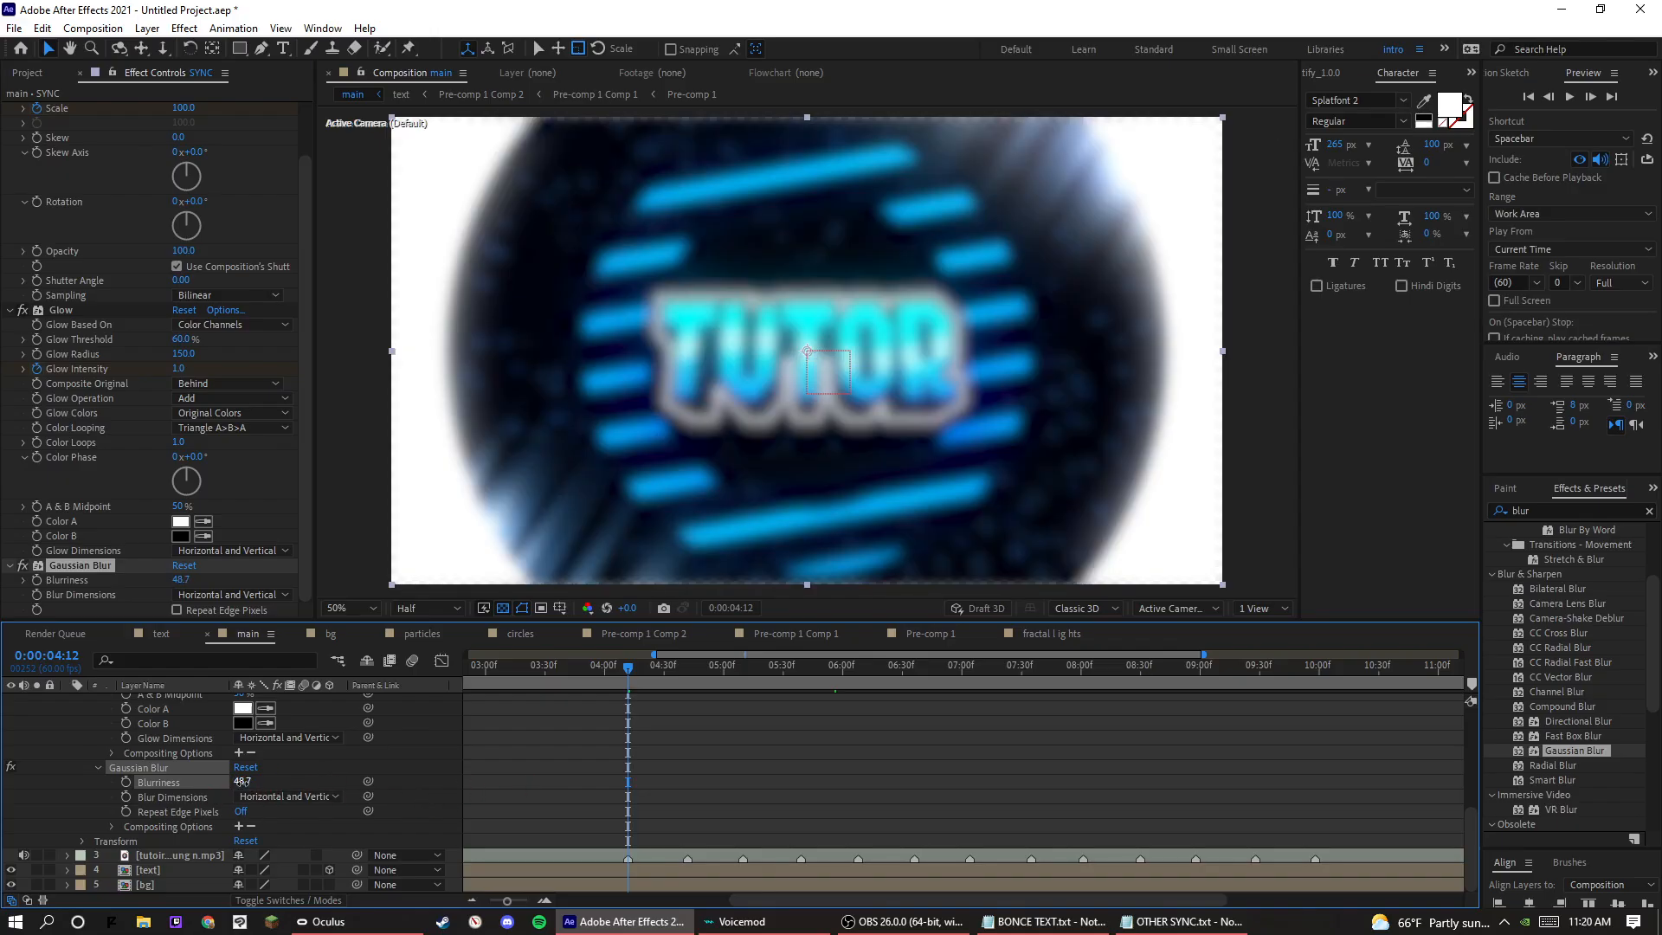
drag(246, 782, 149, 837)
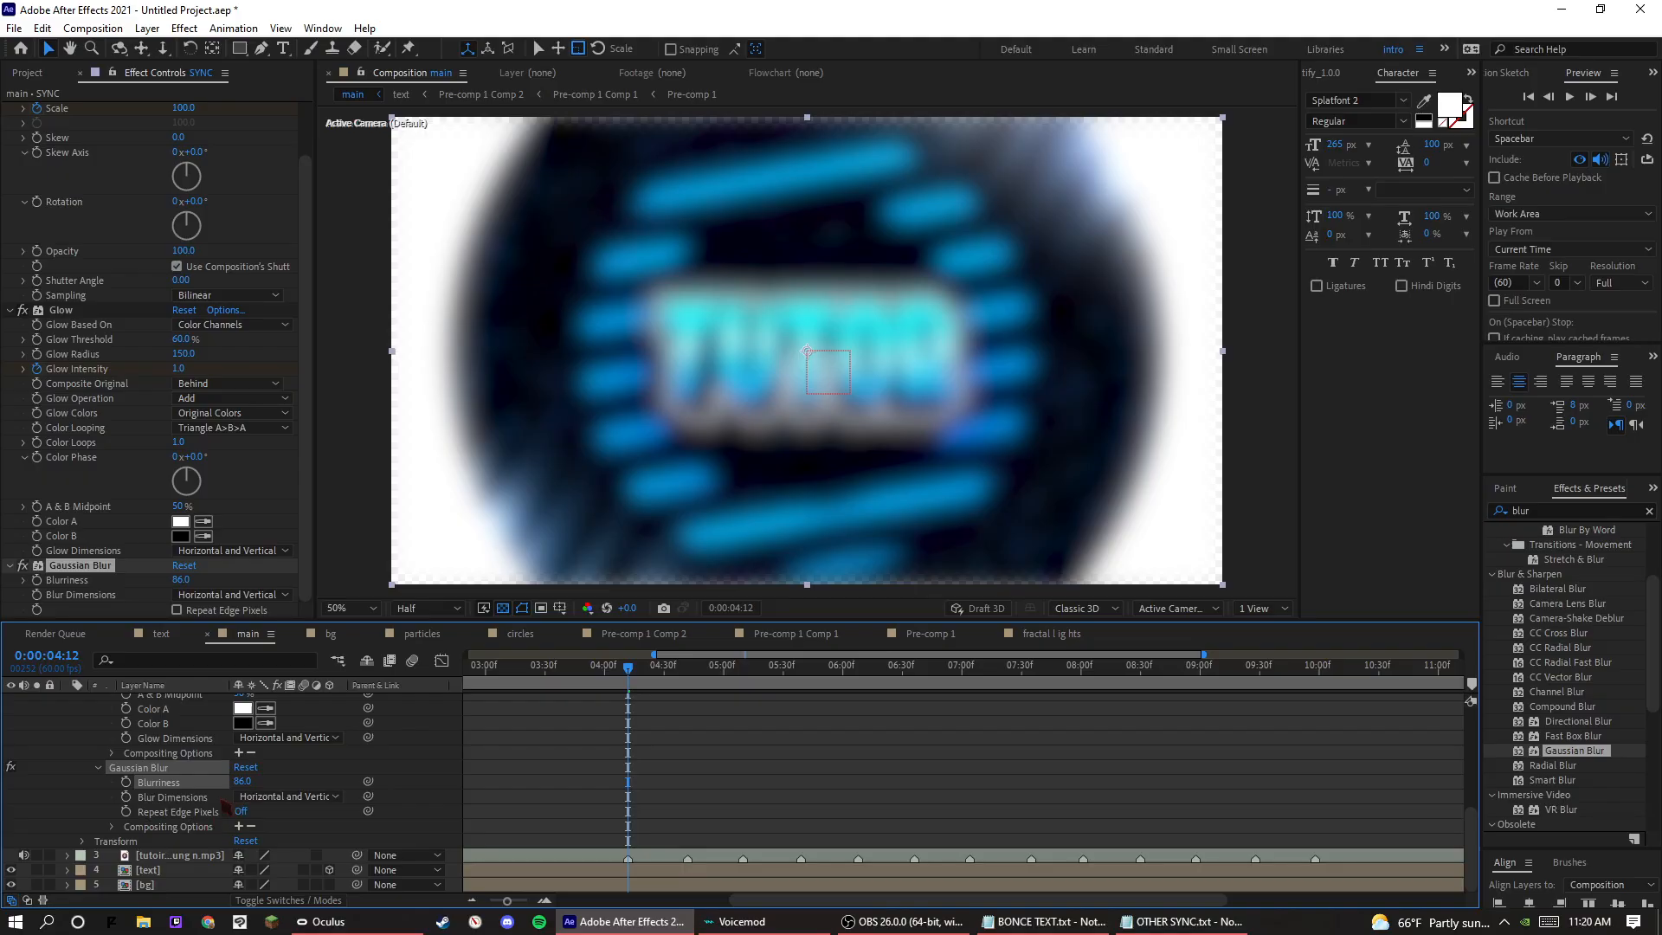
click(127, 782)
Keyframe the SYNC layer's Gaussian Blur Blurriness at 0 two frames before and after the beat, at 0:00:04:10 and 0:00:04:14, and preview it.
key(Page_Up)
key(Page_Up)
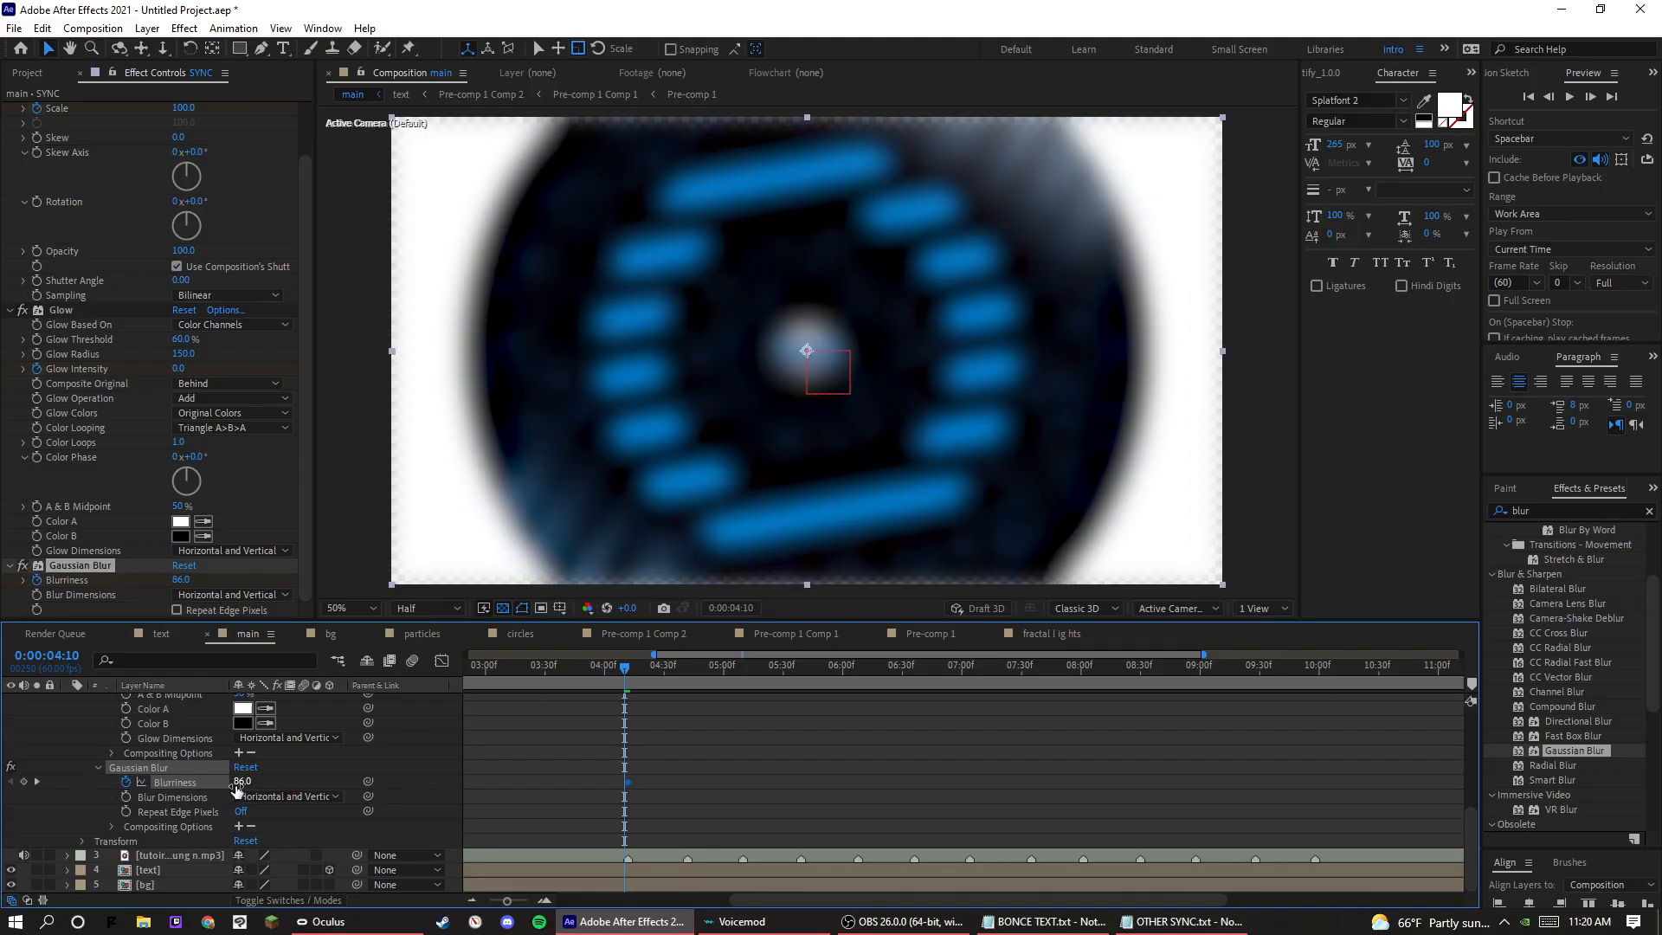
key(Return)
key(Page_Down)
key(Page_Down)
key(Page_Down)
key(Page_Down)
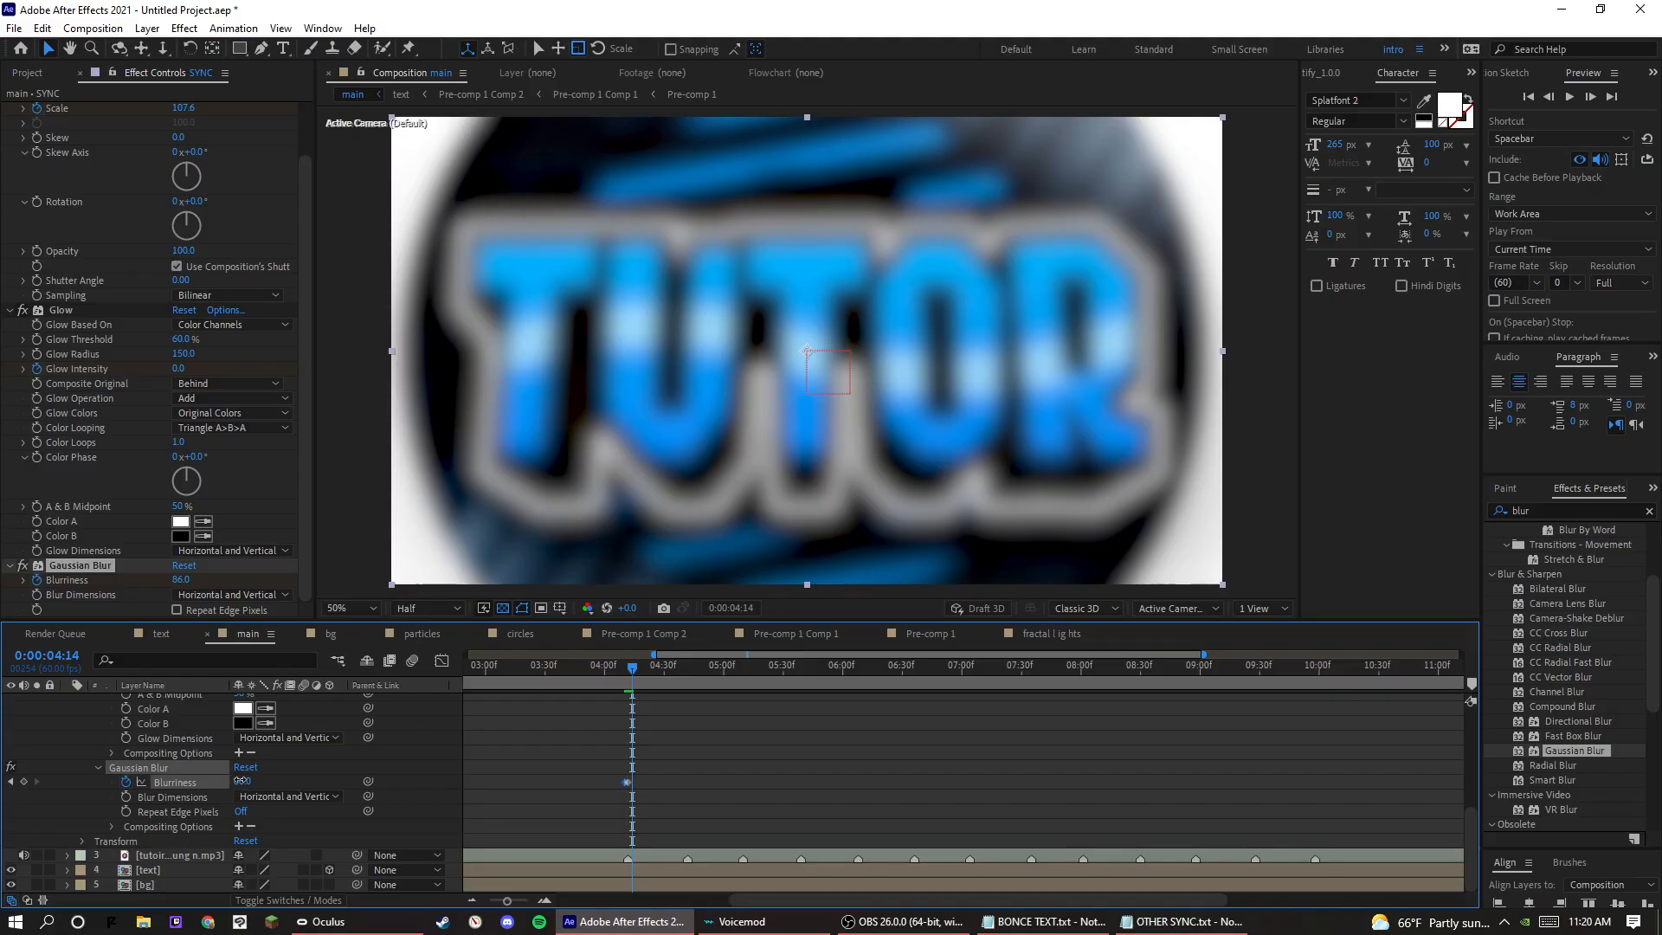
text(0)
key(Return)
key(Page_Up)
key(Page_Up)
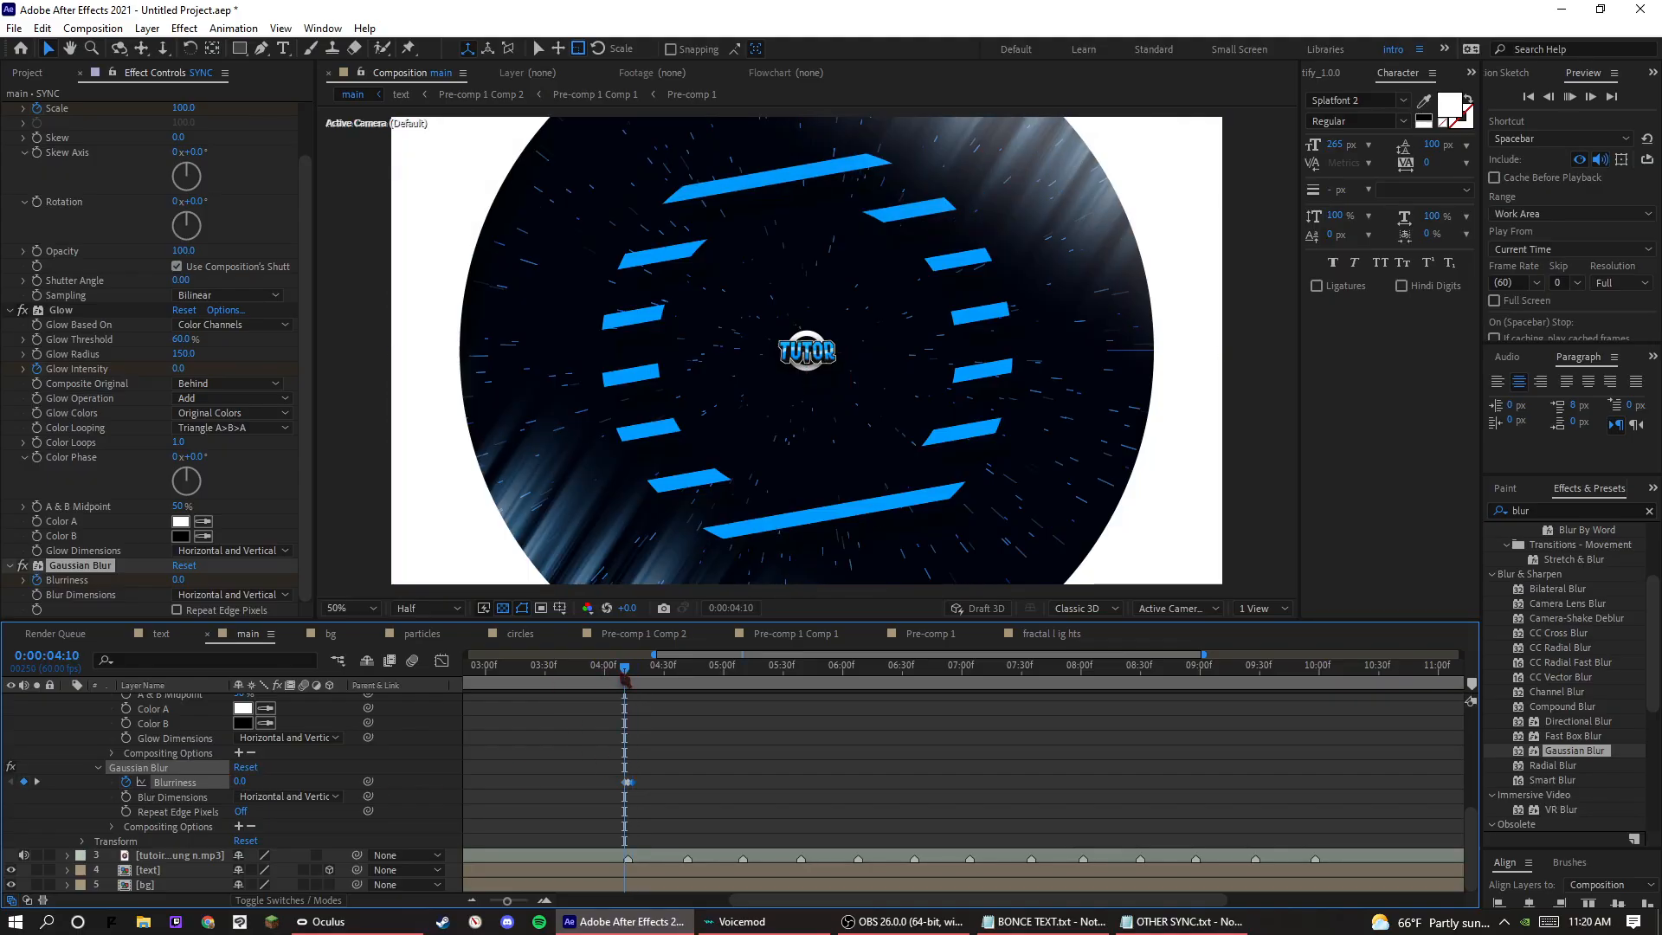
key(space)
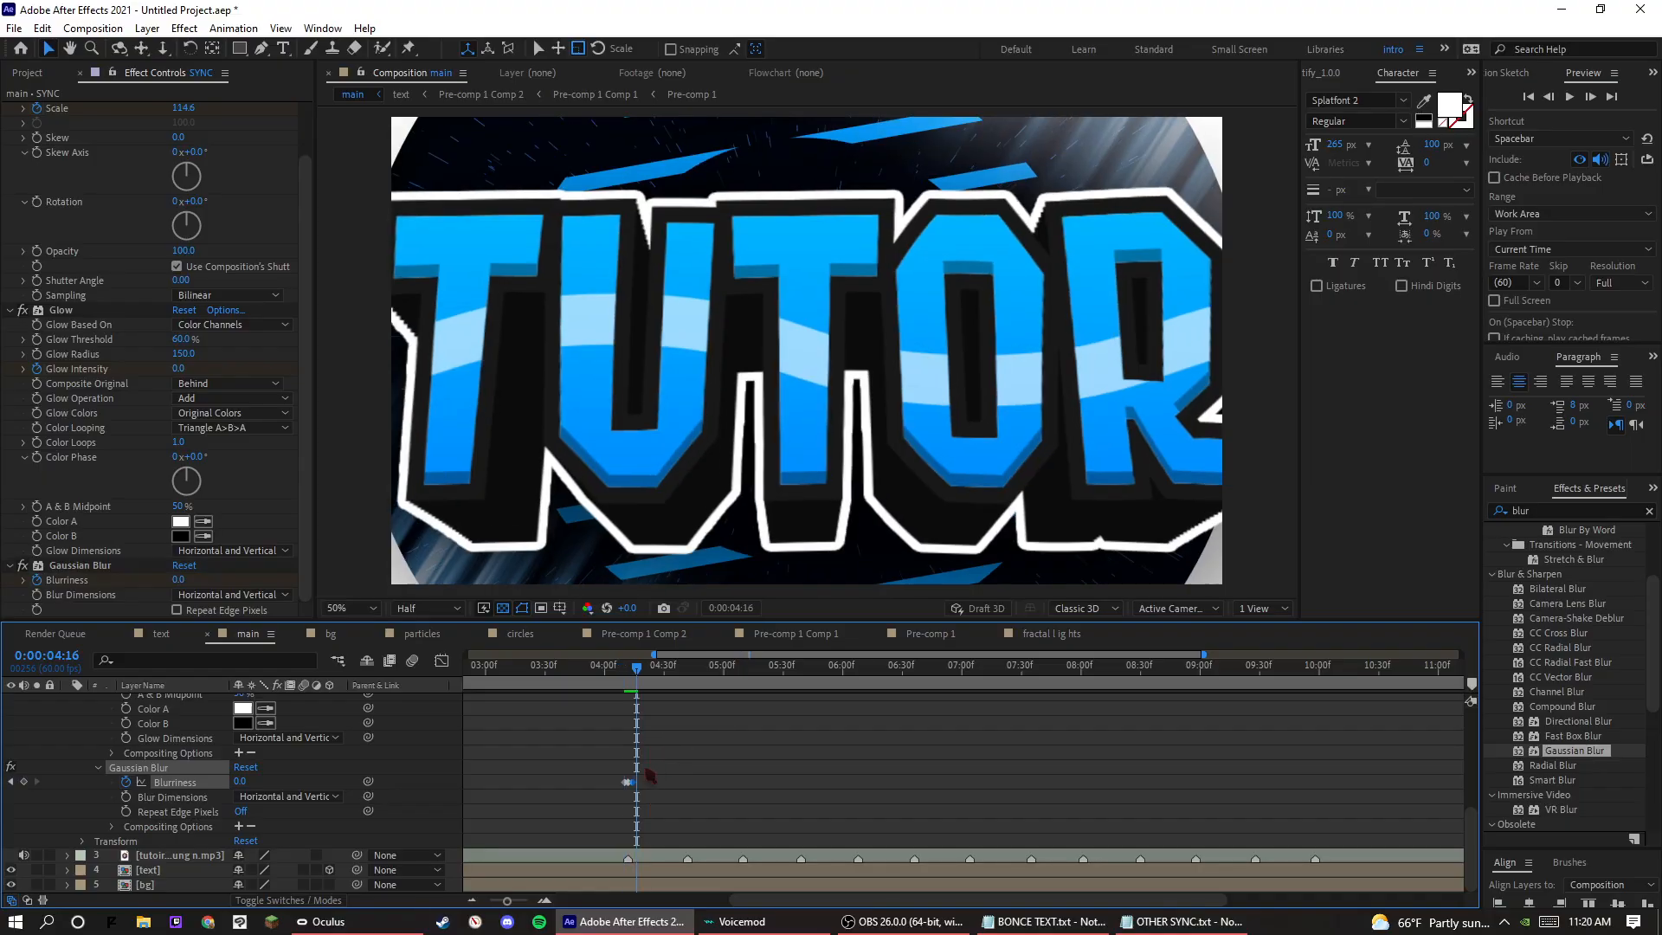
Copy the first beat's Blurriness keyframes and paste them at every following beat marker through 0:00:09:58.
drag(664, 735, 609, 805)
key(ctrl+c)
key(k)
key(ctrl+v)
key(k)
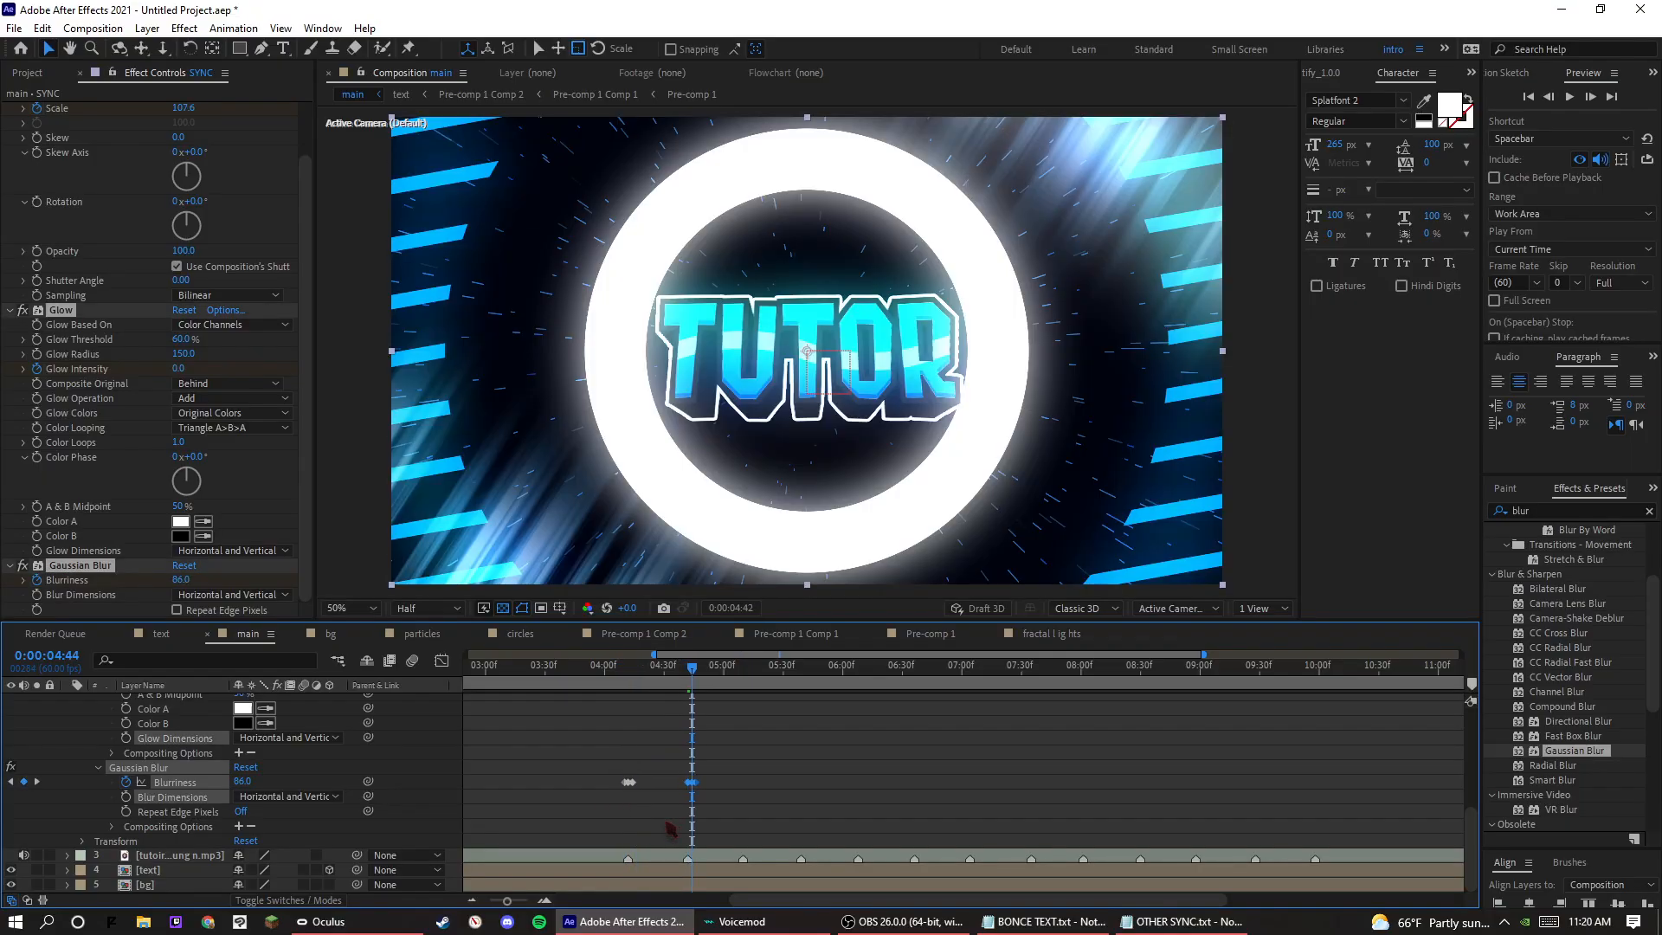
key(Page_Down)
key(Page_Down)
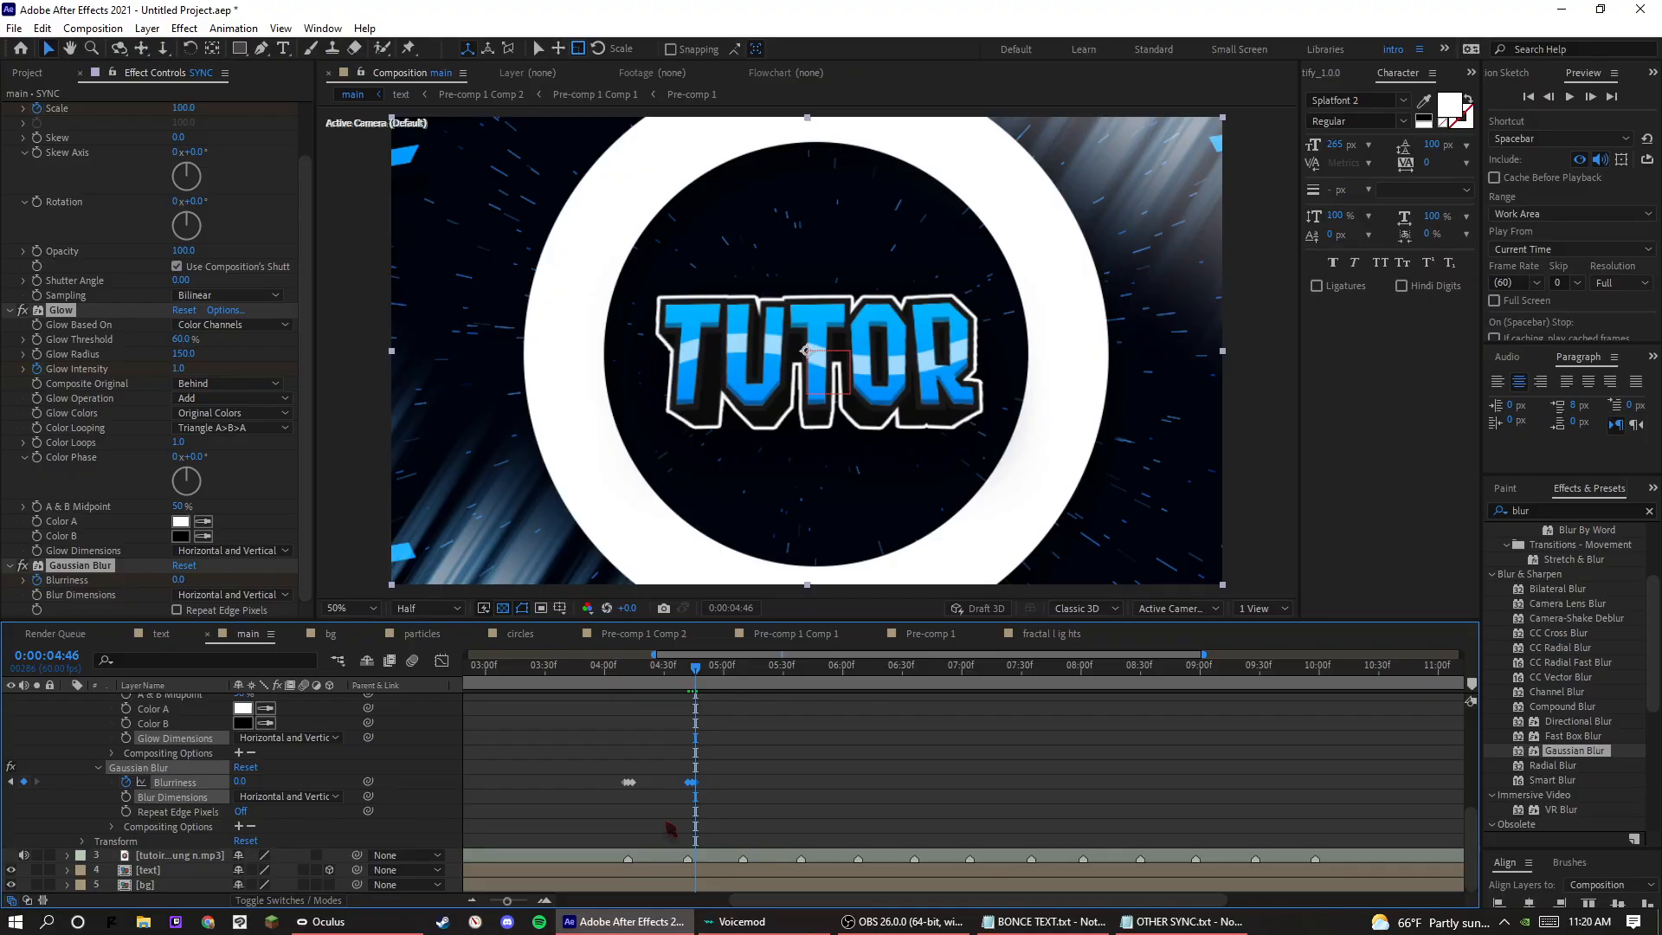
key(k)
key(ctrl+v)
key(k)
key(ctrl+v)
key(k)
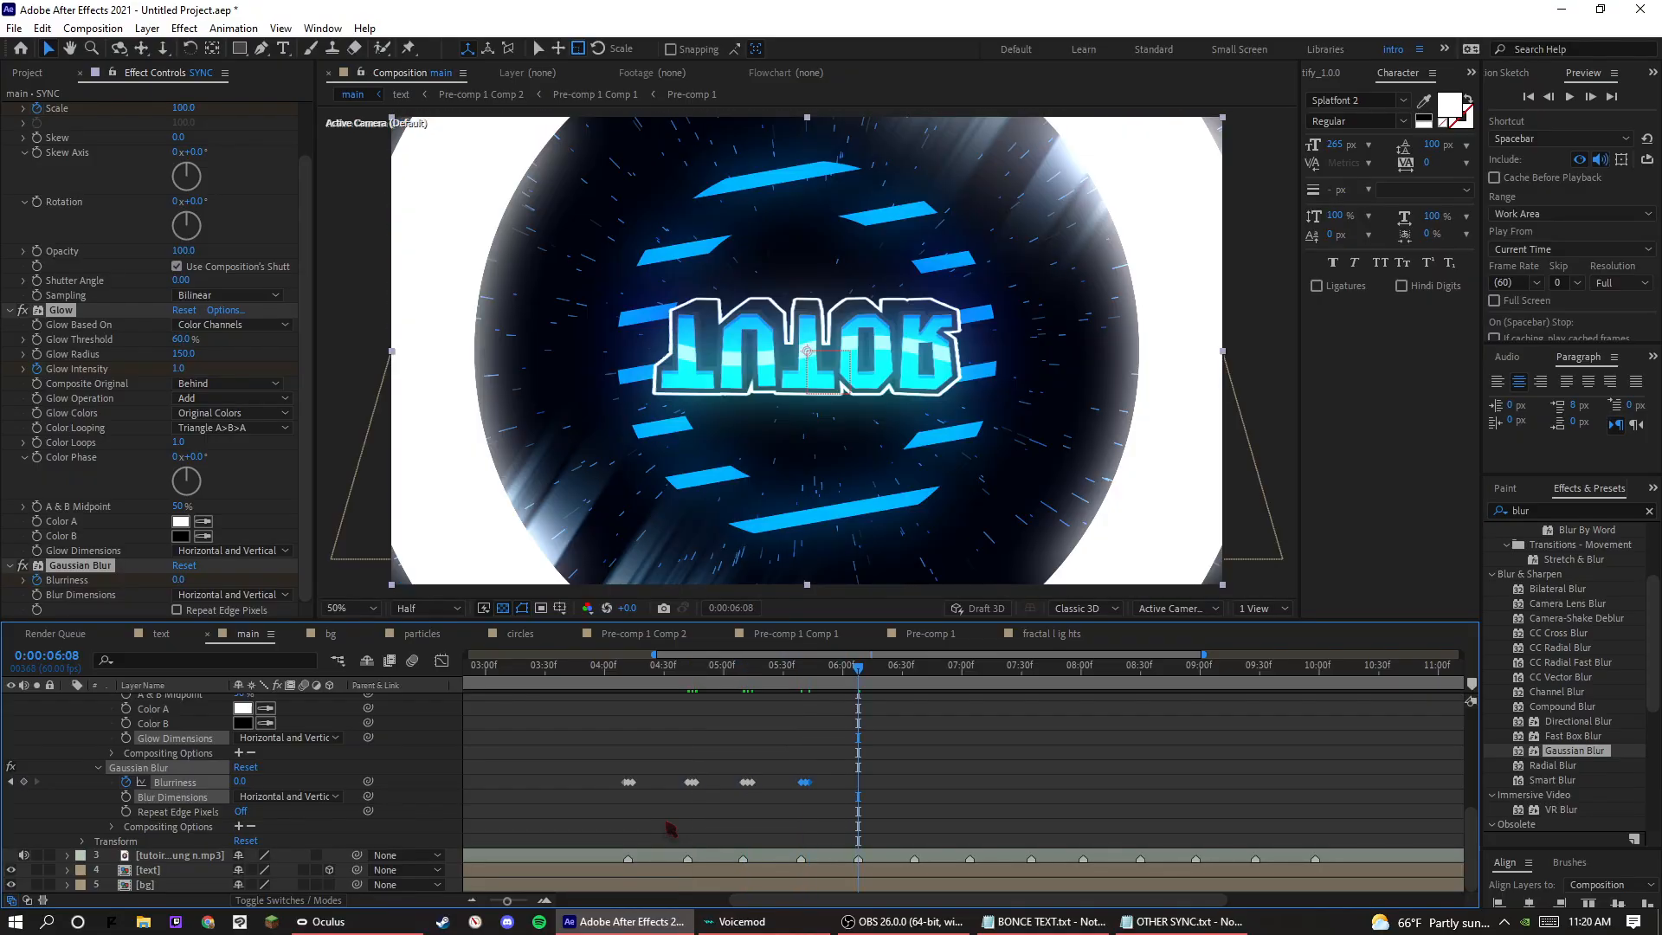
key(ctrl+v)
key(k)
key(ctrl+v)
key(k)
key(ctrl+v)
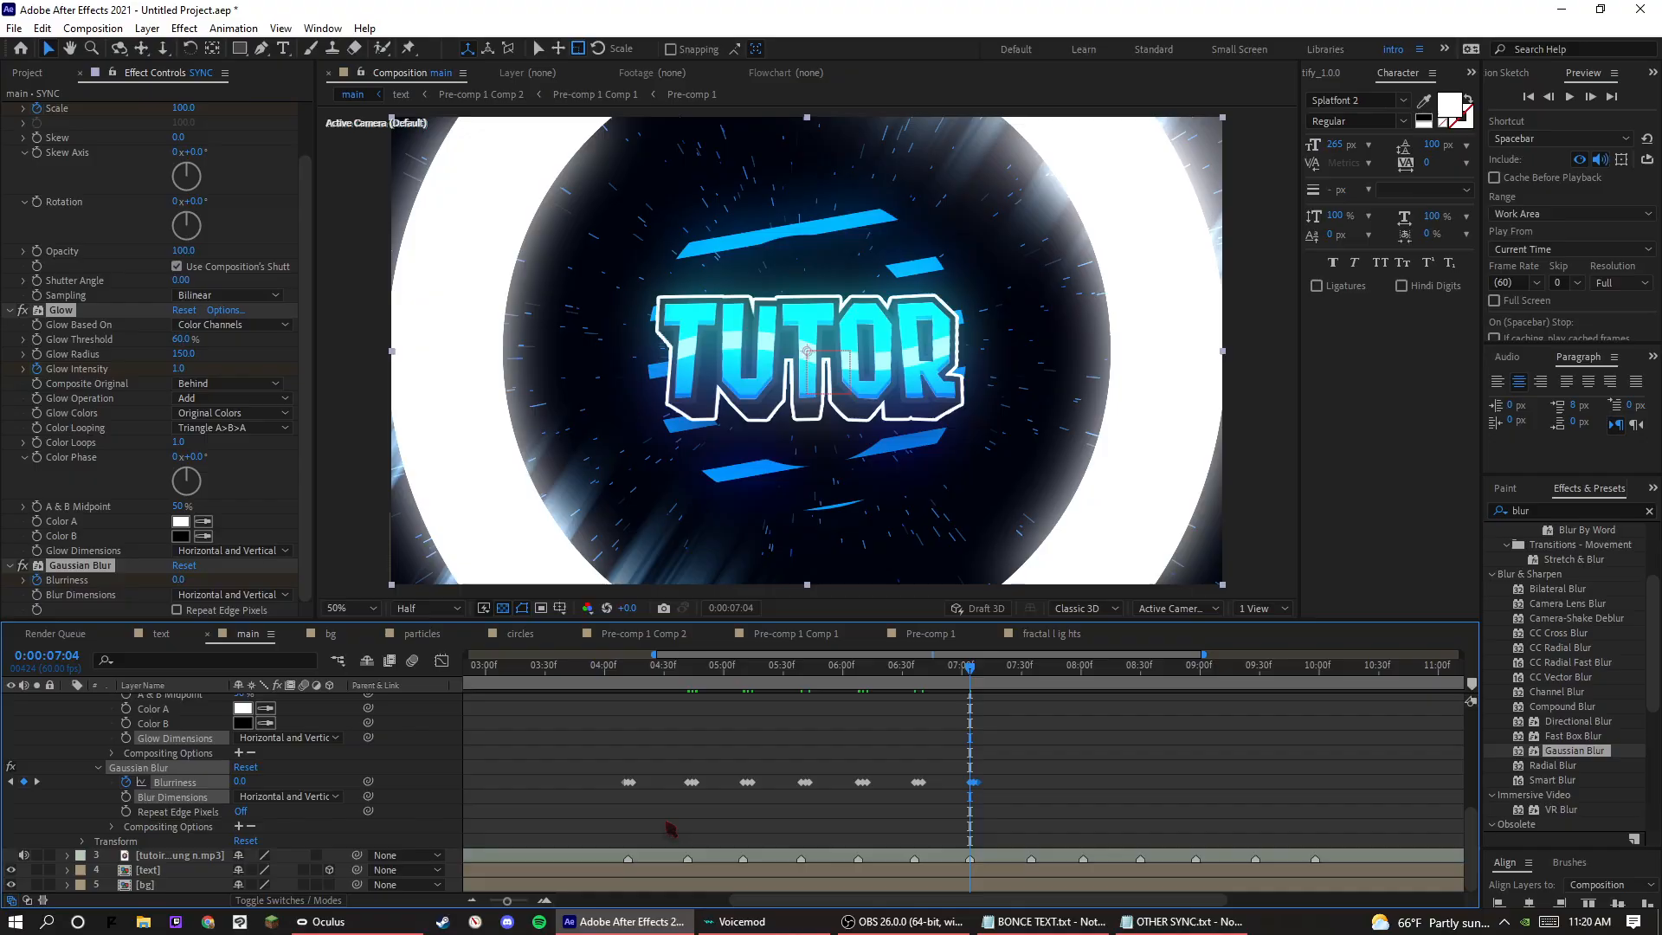
key(k)
key(ctrl+v)
key(k)
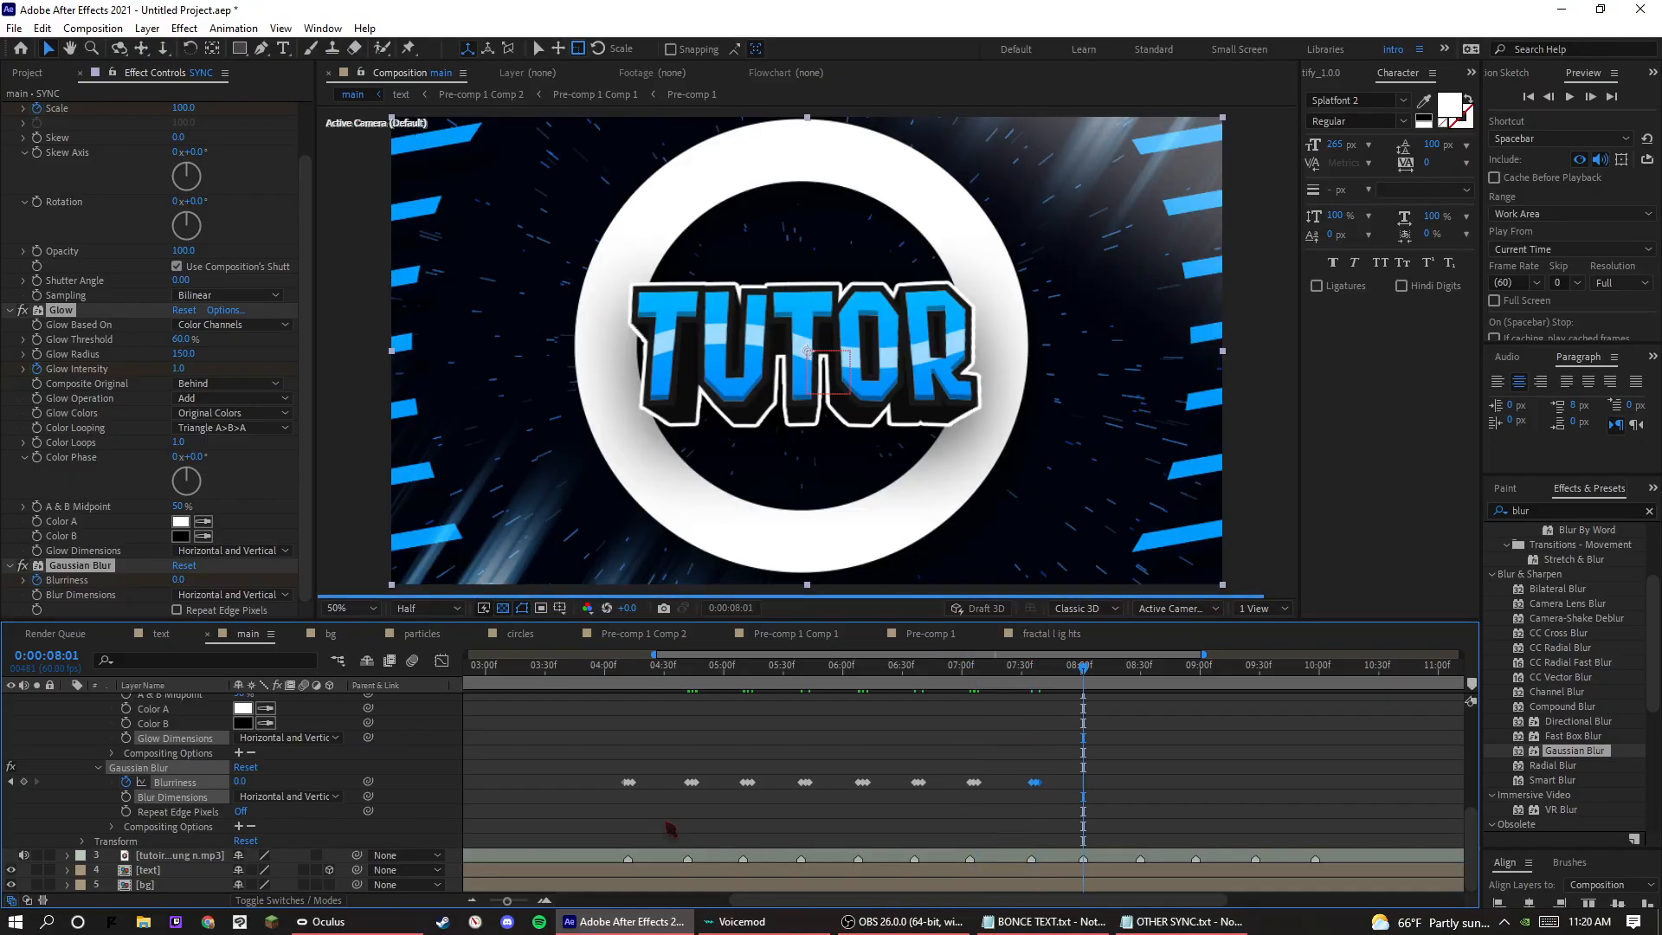
key(ctrl+v)
key(k)
key(ctrl+v)
key(k)
key(ctrl+v)
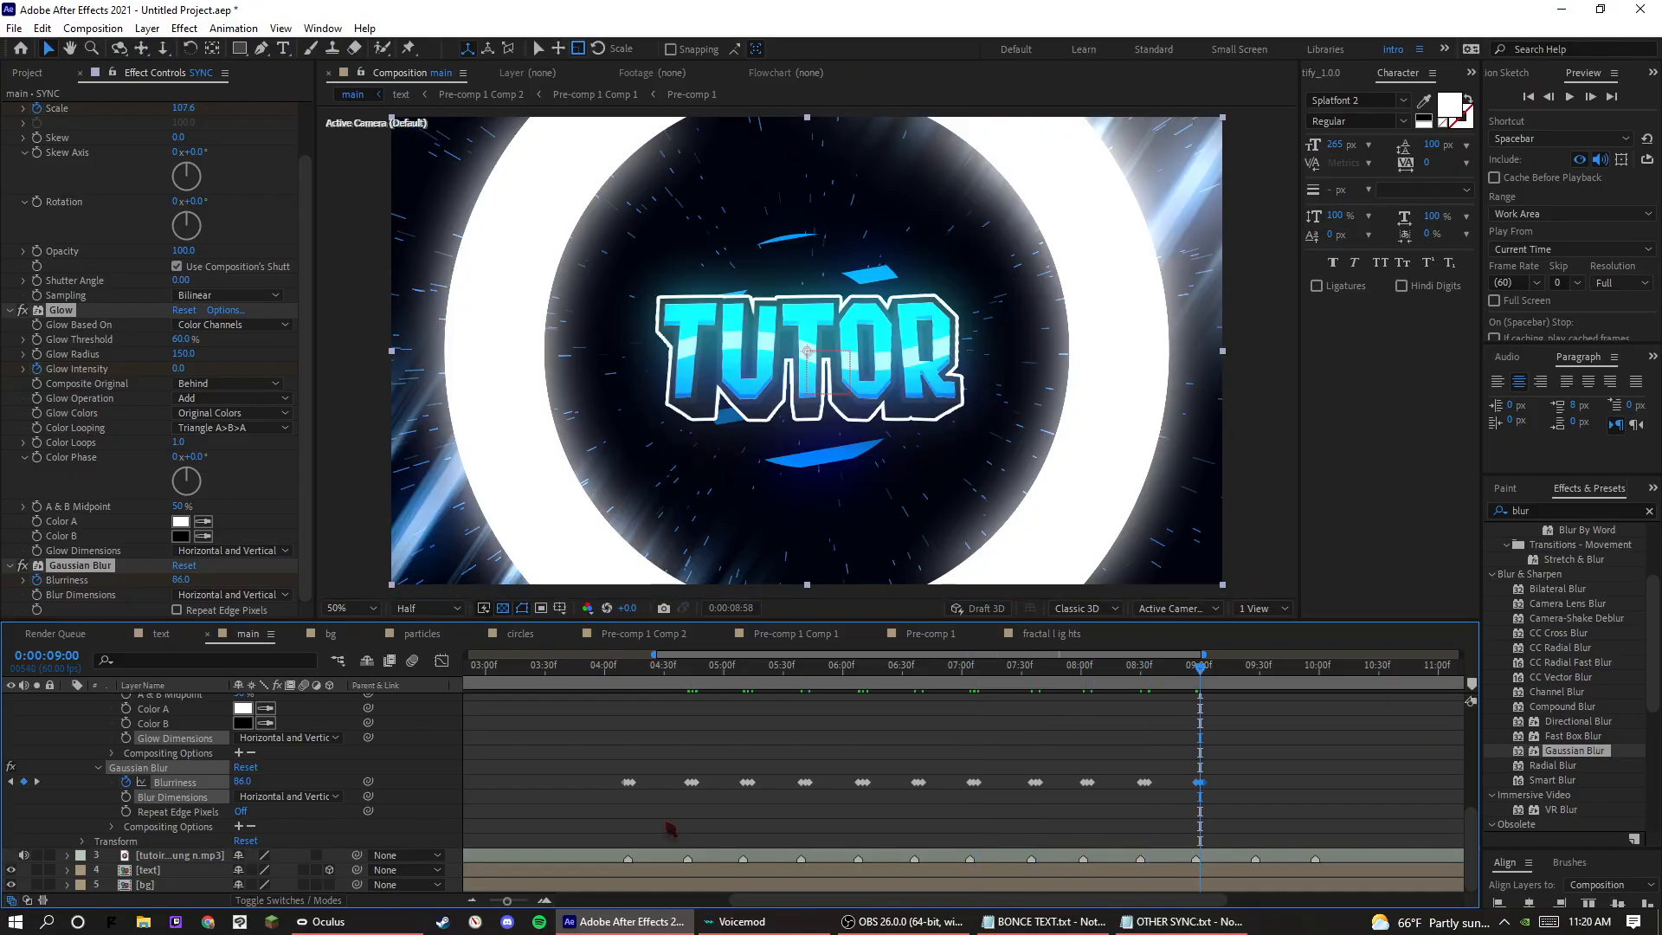
key(k)
key(ctrl+v)
key(k)
key(ctrl+v)
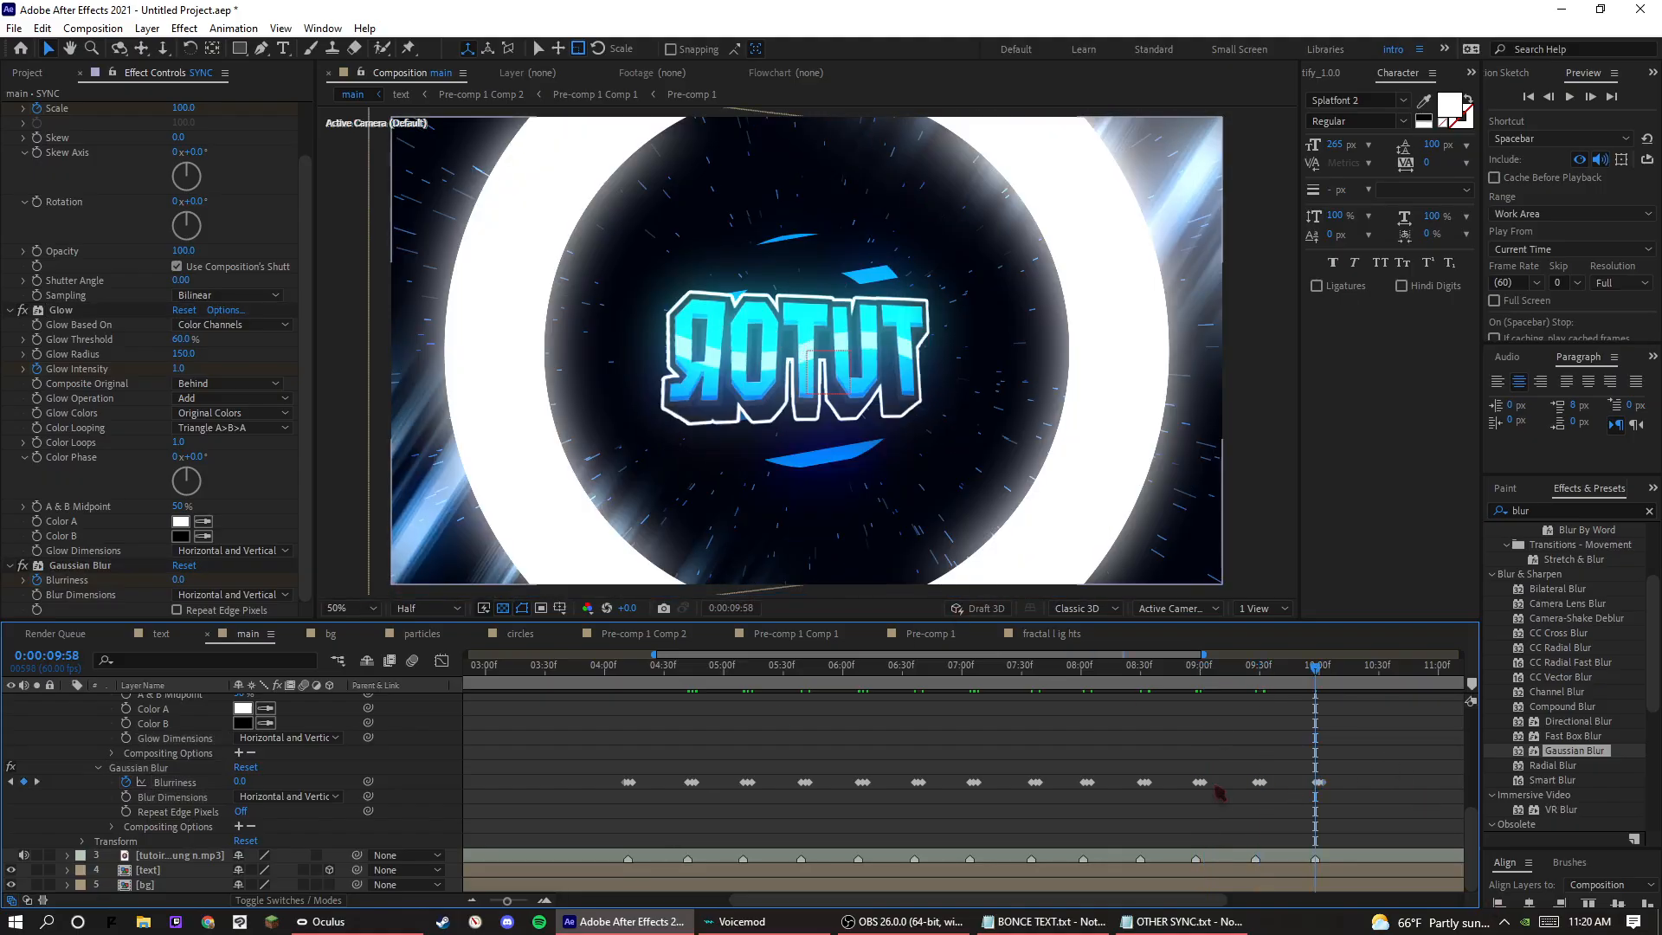
Shift all the pasted Blurriness keyframes about two frames earlier to centre them on the beat markers, and preview from 0:00:05:49.
drag(1386, 751, 1356, 831)
key(Page_Up)
key(Page_Up)
key(Page_Up)
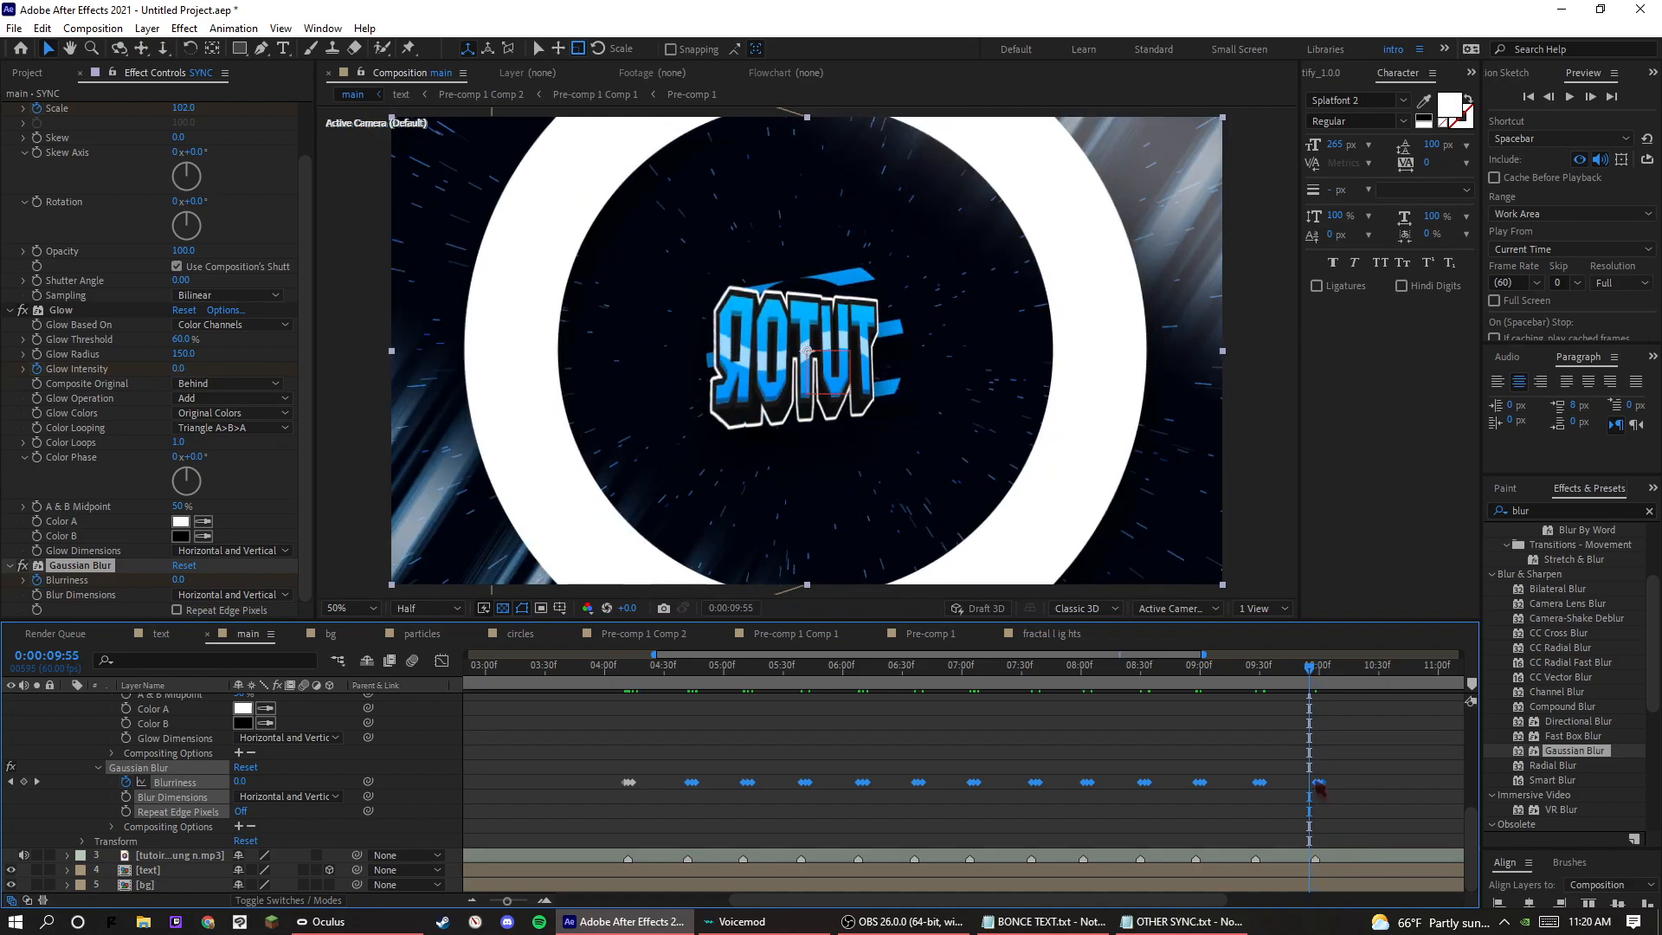
key(Page_Down)
drag(1316, 789, 1315, 801)
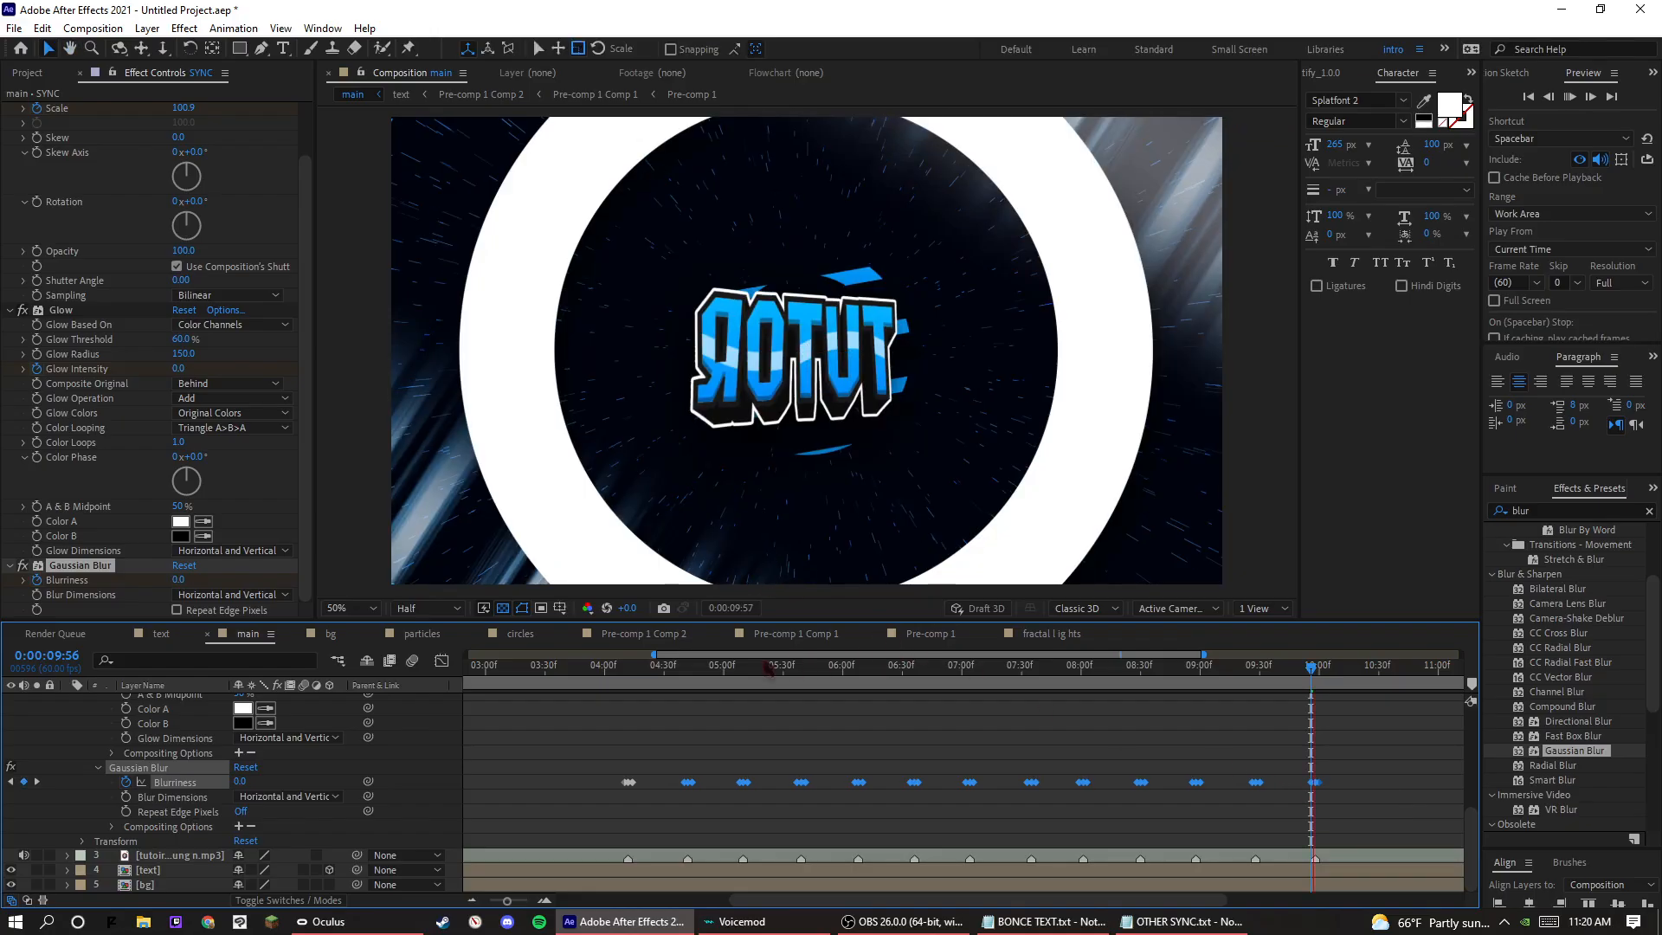
click(822, 664)
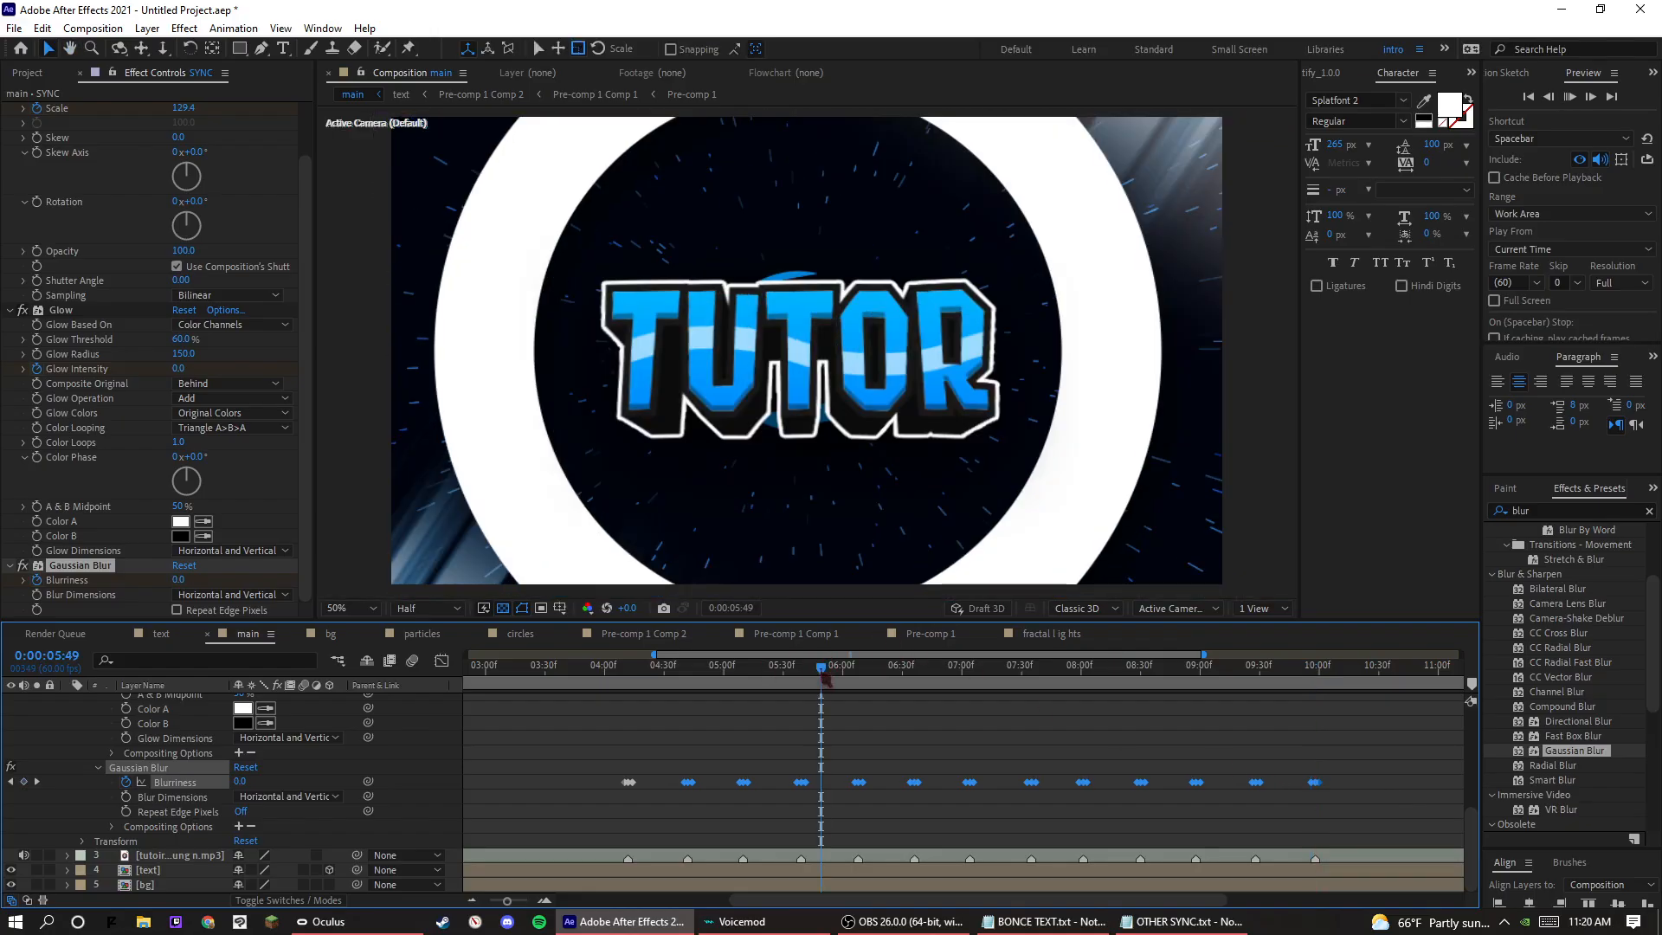
click(833, 761)
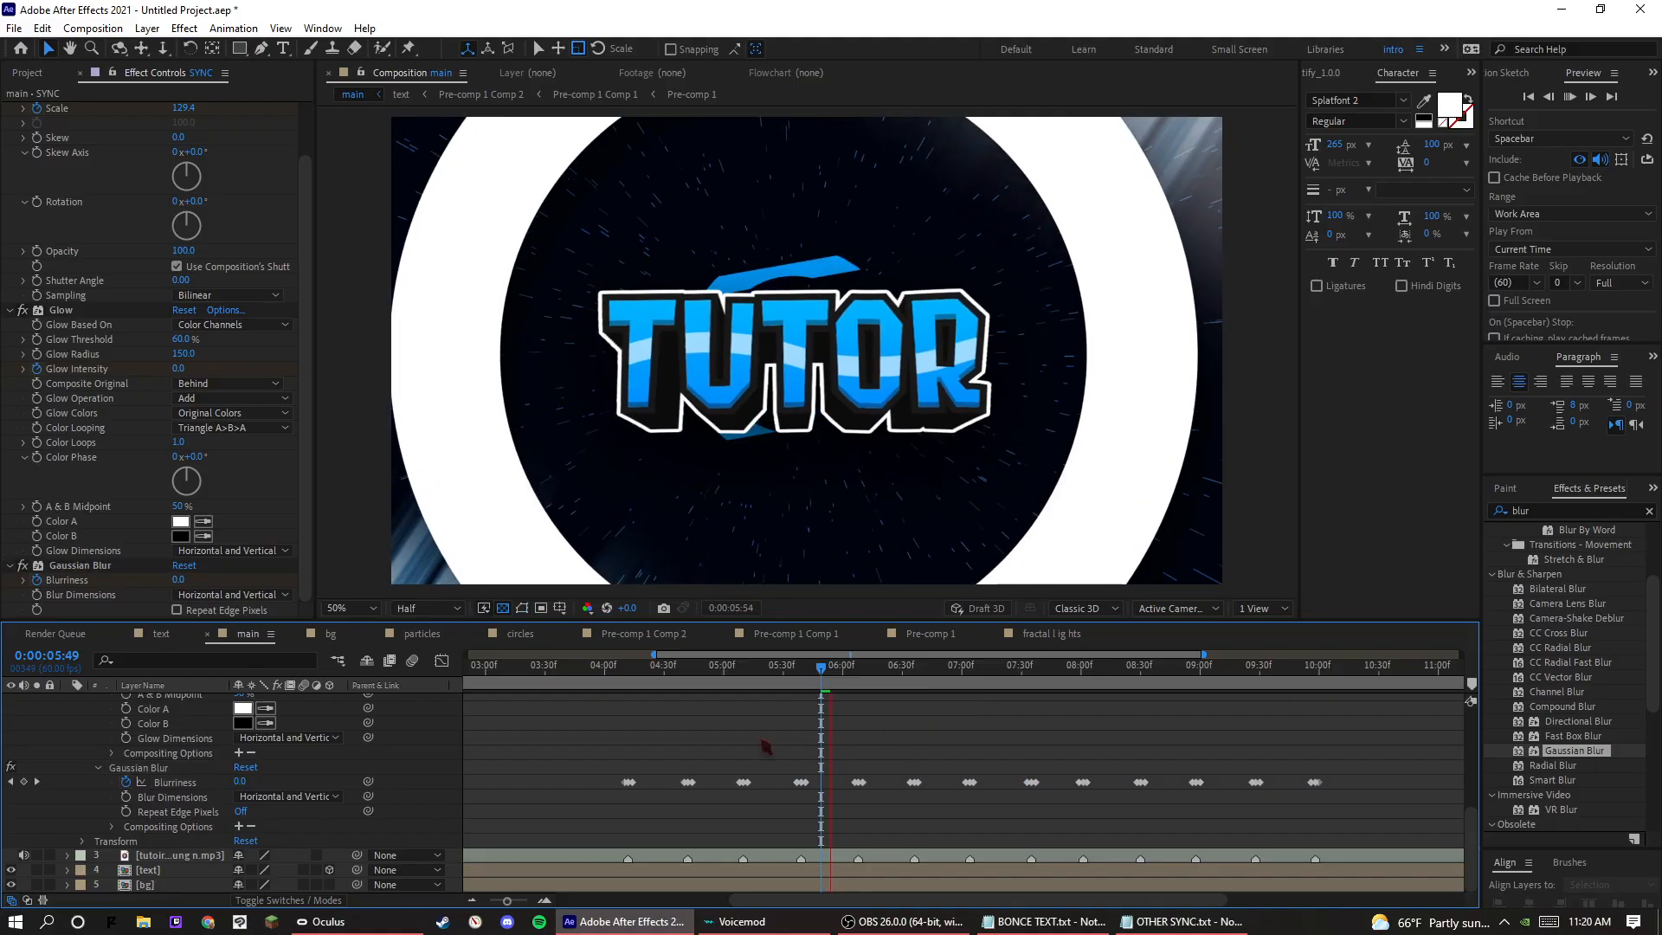
key(space)
scroll(135, 761, up, 5)
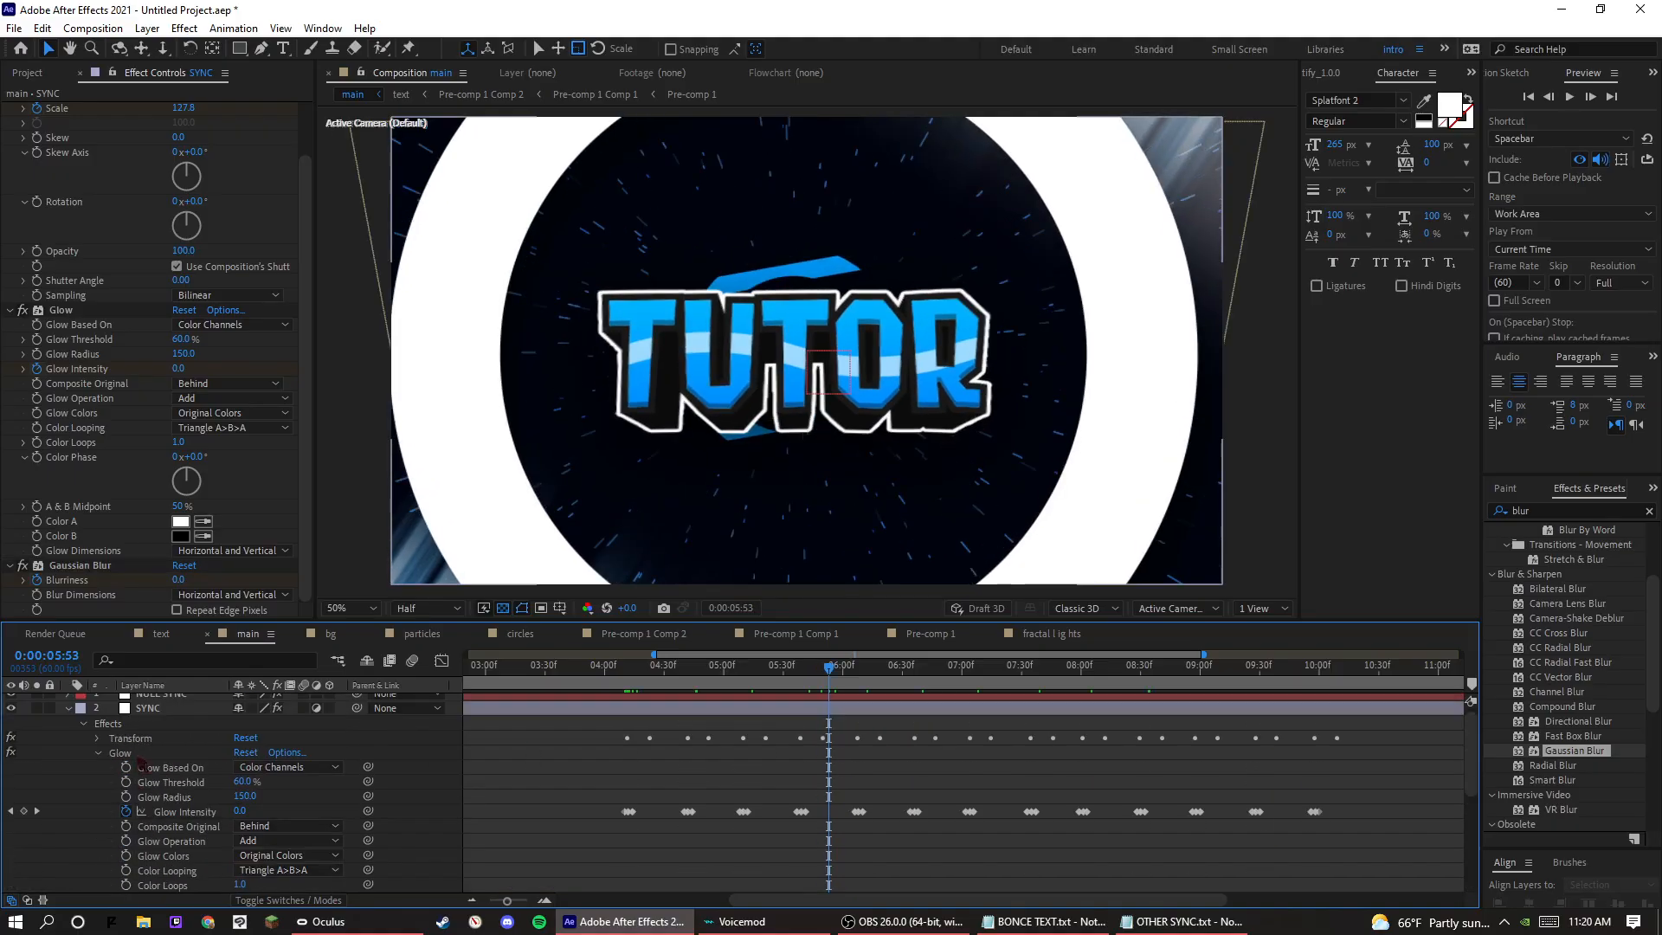
click(122, 752)
key(Delete)
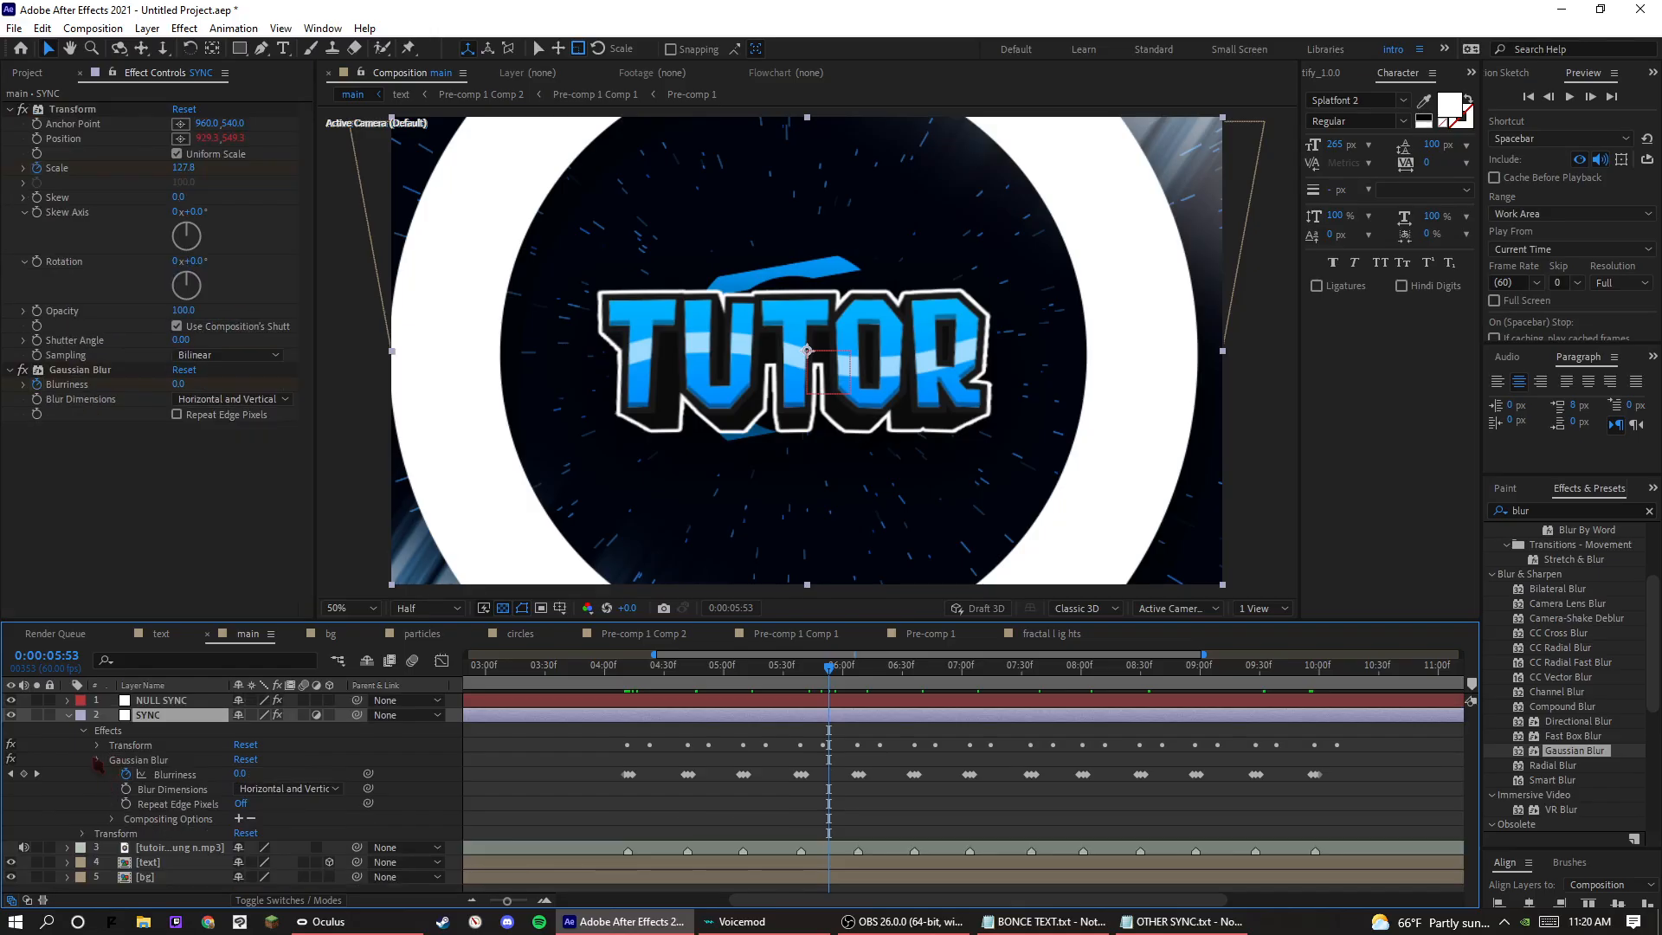
click(97, 760)
key(ctrl+z)
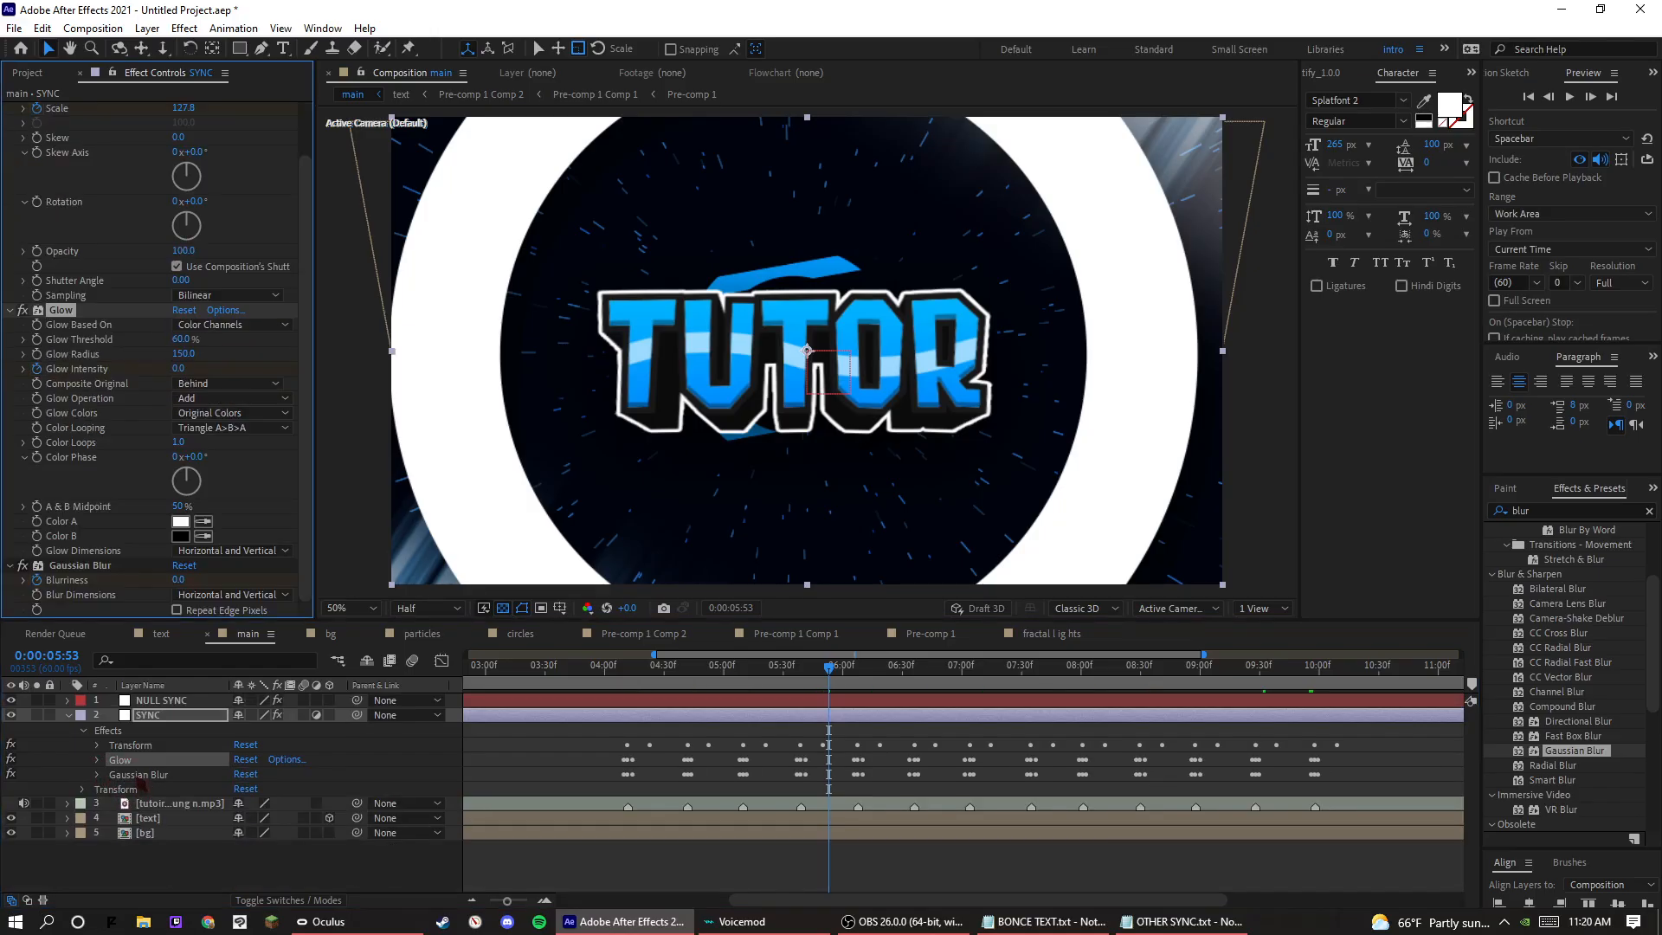
Delete the Gaussian Blur effect from the SYNC layer, review the frames around 0:00:05:52, and collapse the layer.
click(130, 774)
key(Delete)
drag(790, 680, 827, 674)
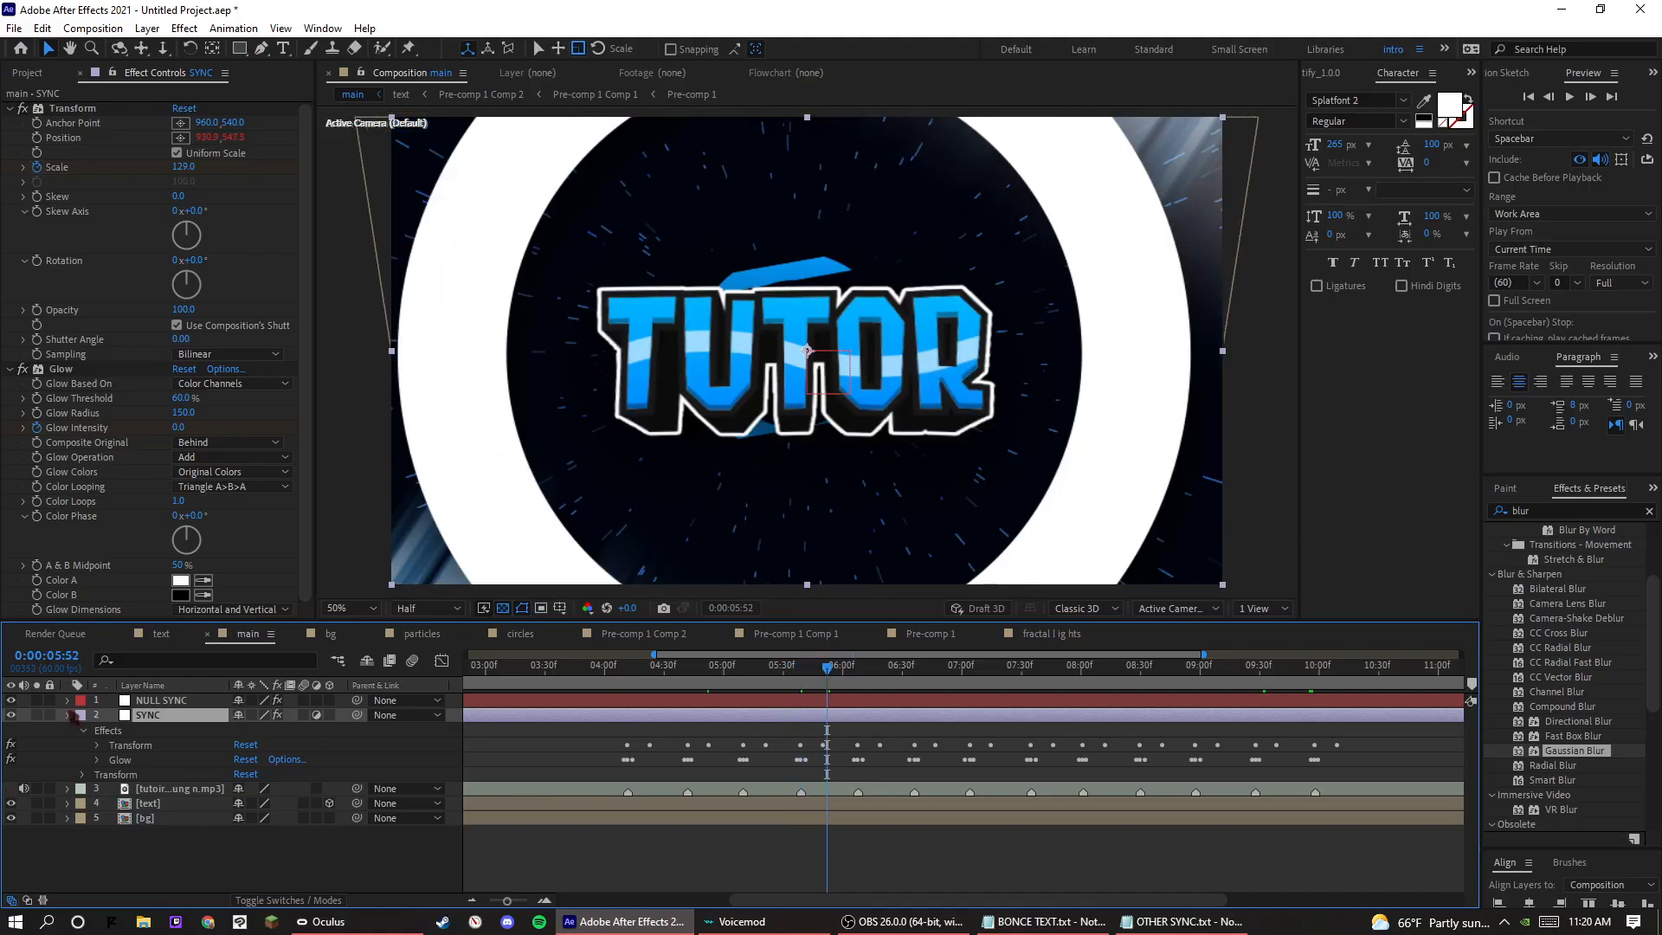
click(69, 715)
Create a white (FFFFFF) solid in the main composition and place it directly below the SYNC layer.
right_click(237, 765)
mouse_move(355, 558)
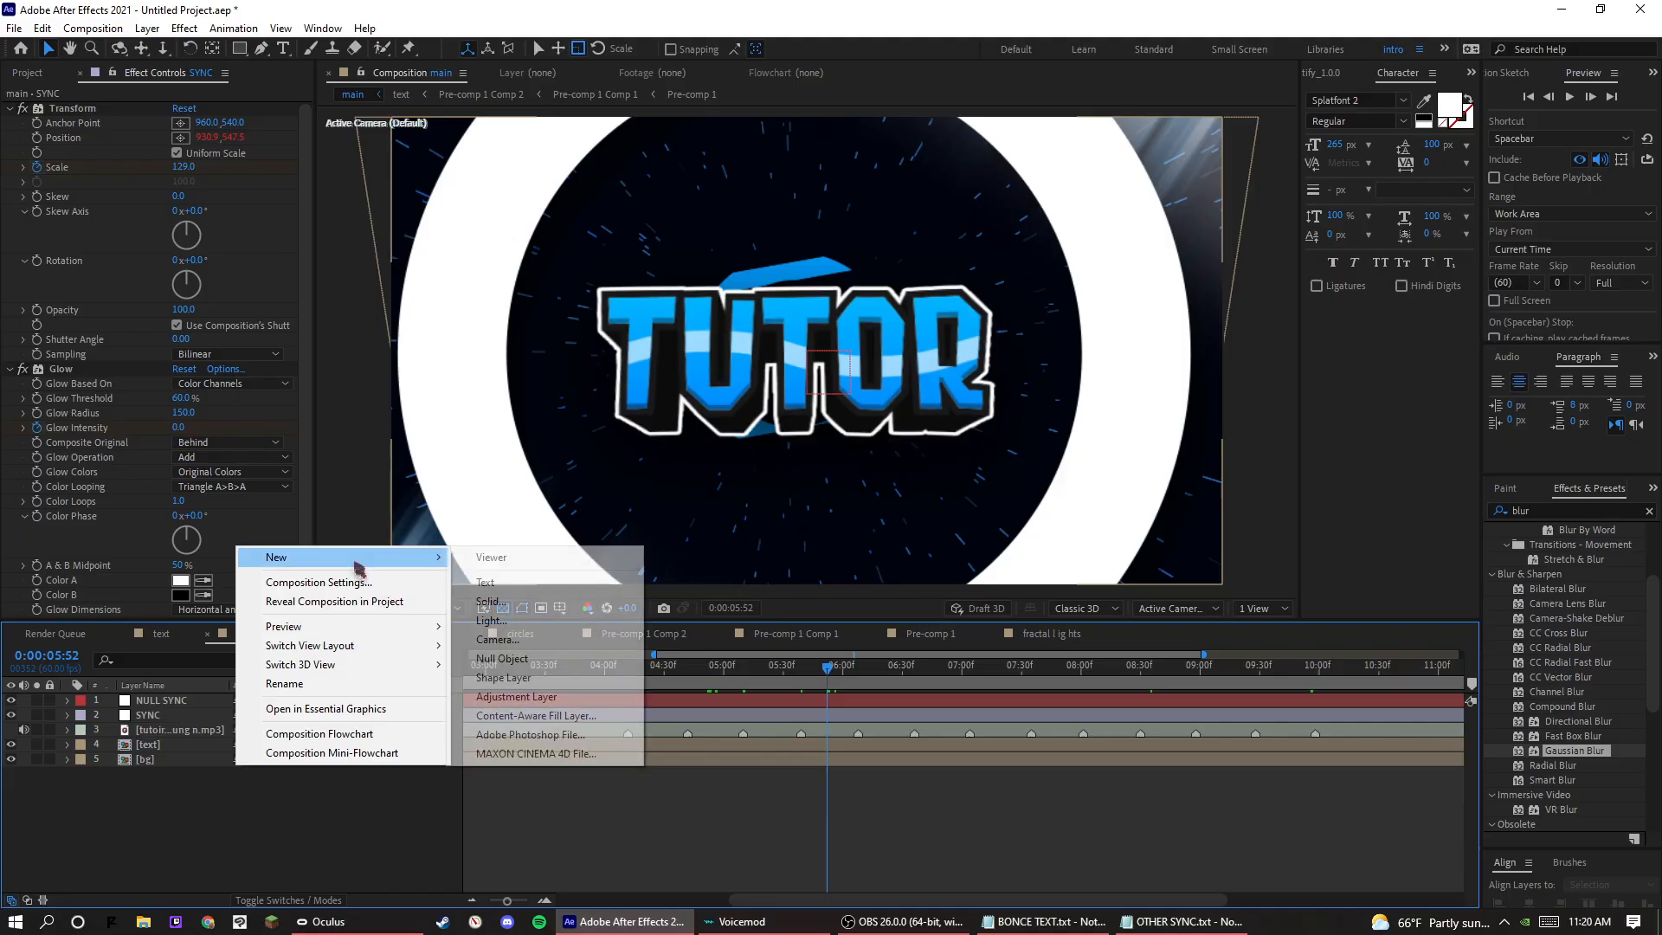
click(490, 601)
click(1127, 550)
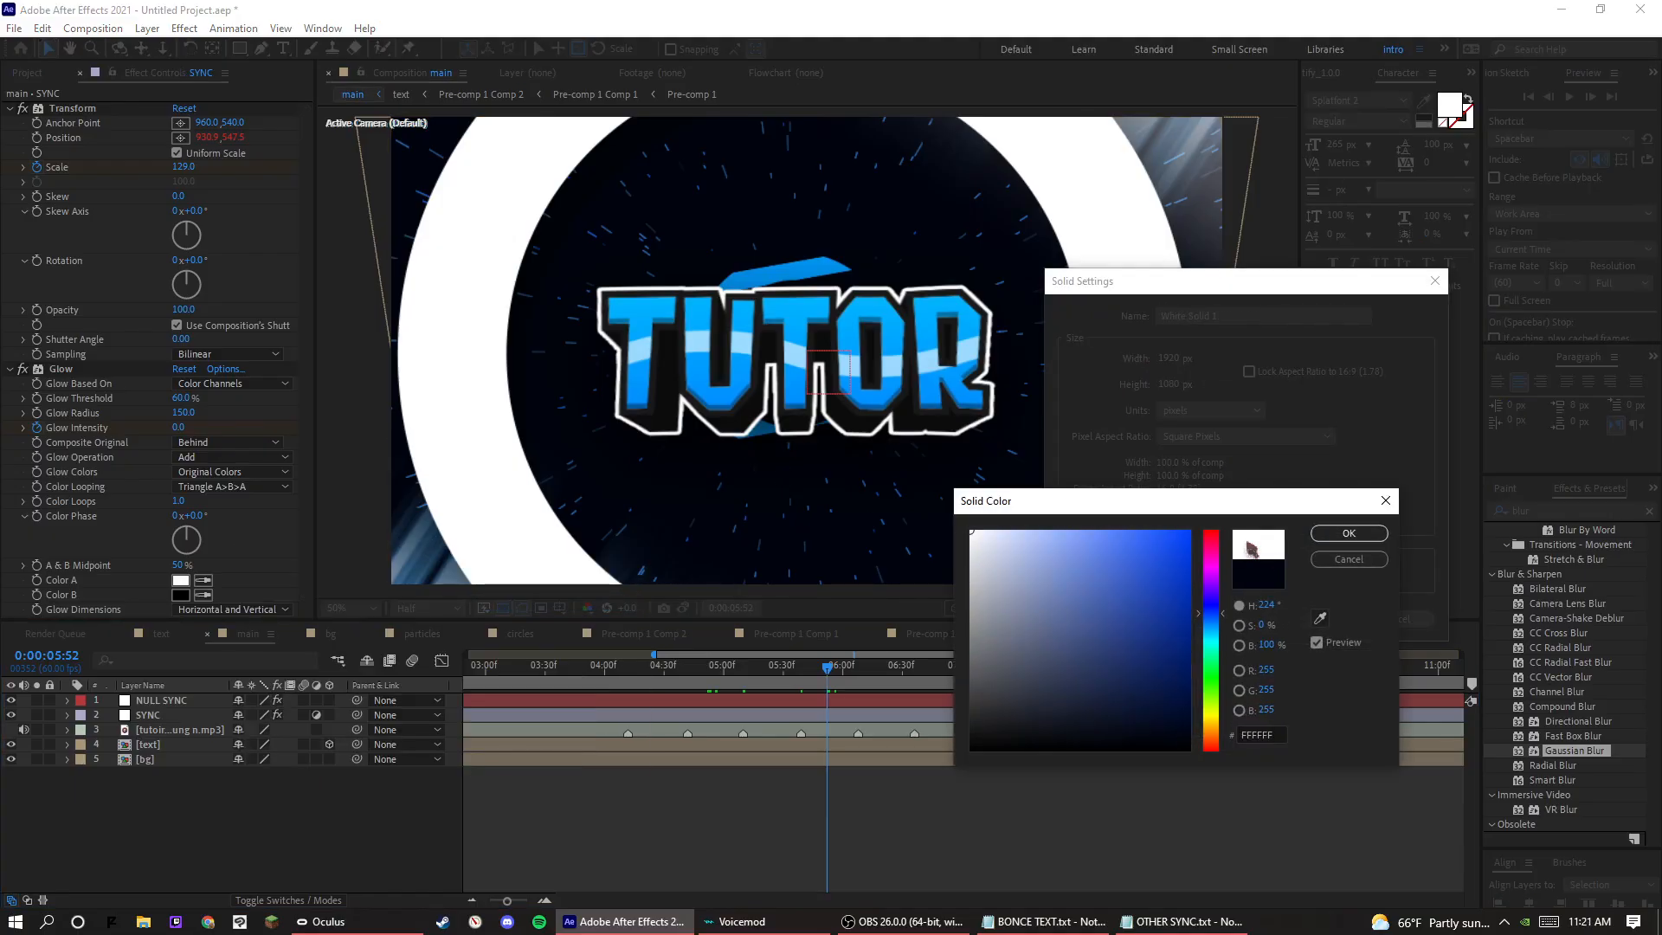
click(1348, 532)
click(1307, 621)
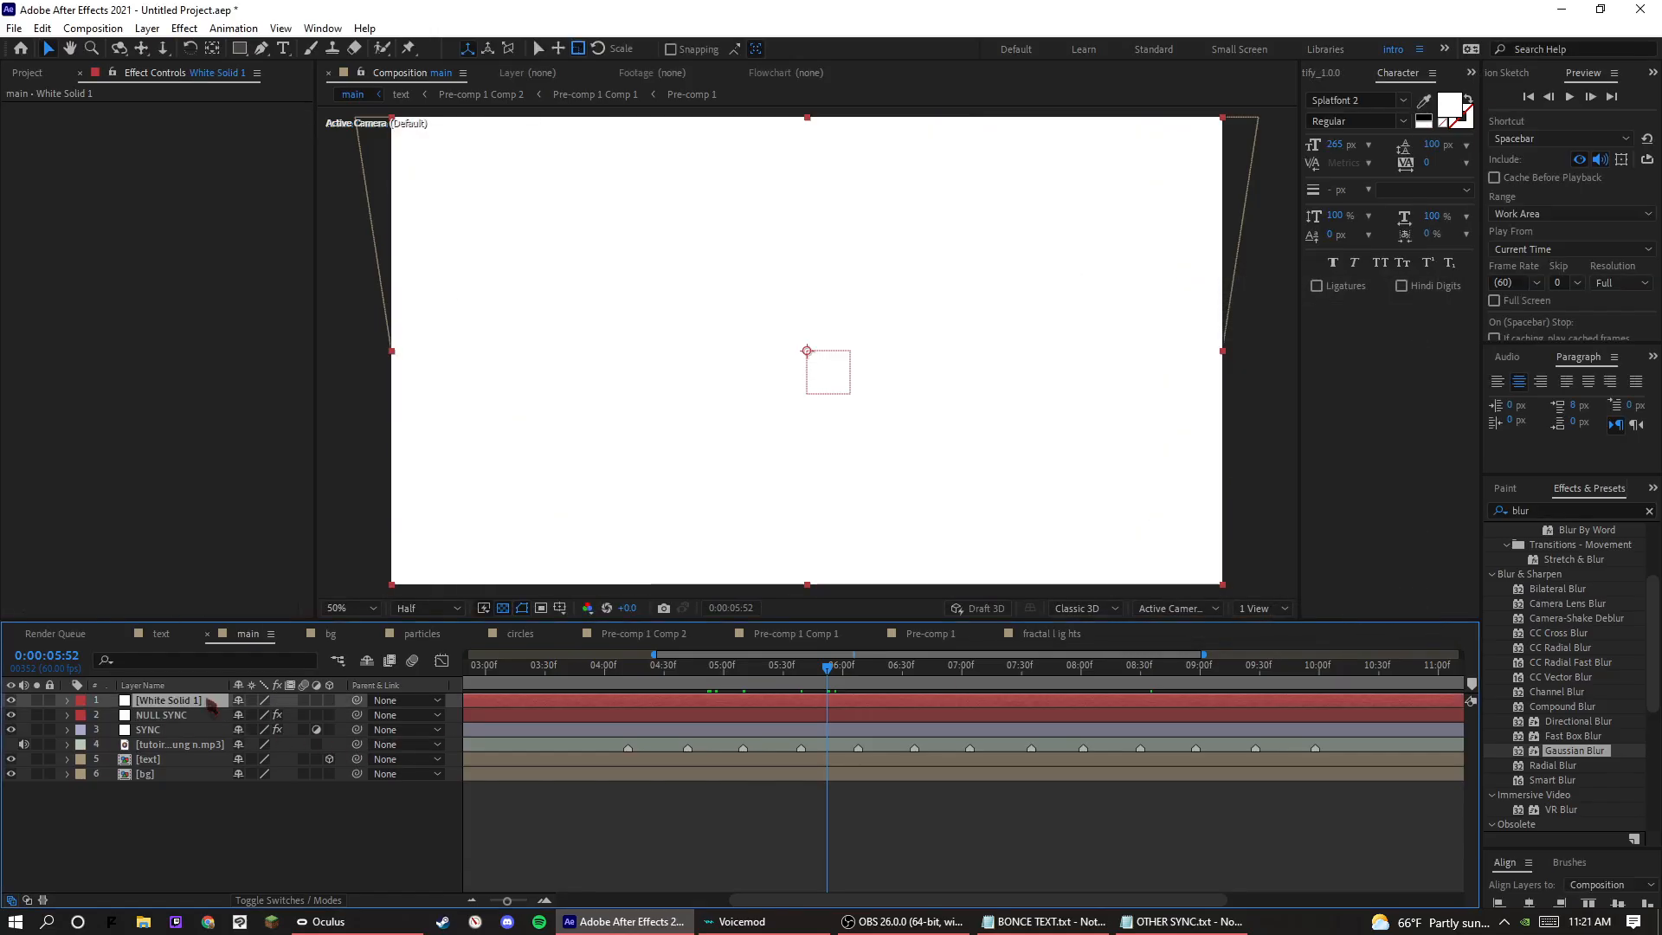
drag(182, 731, 183, 736)
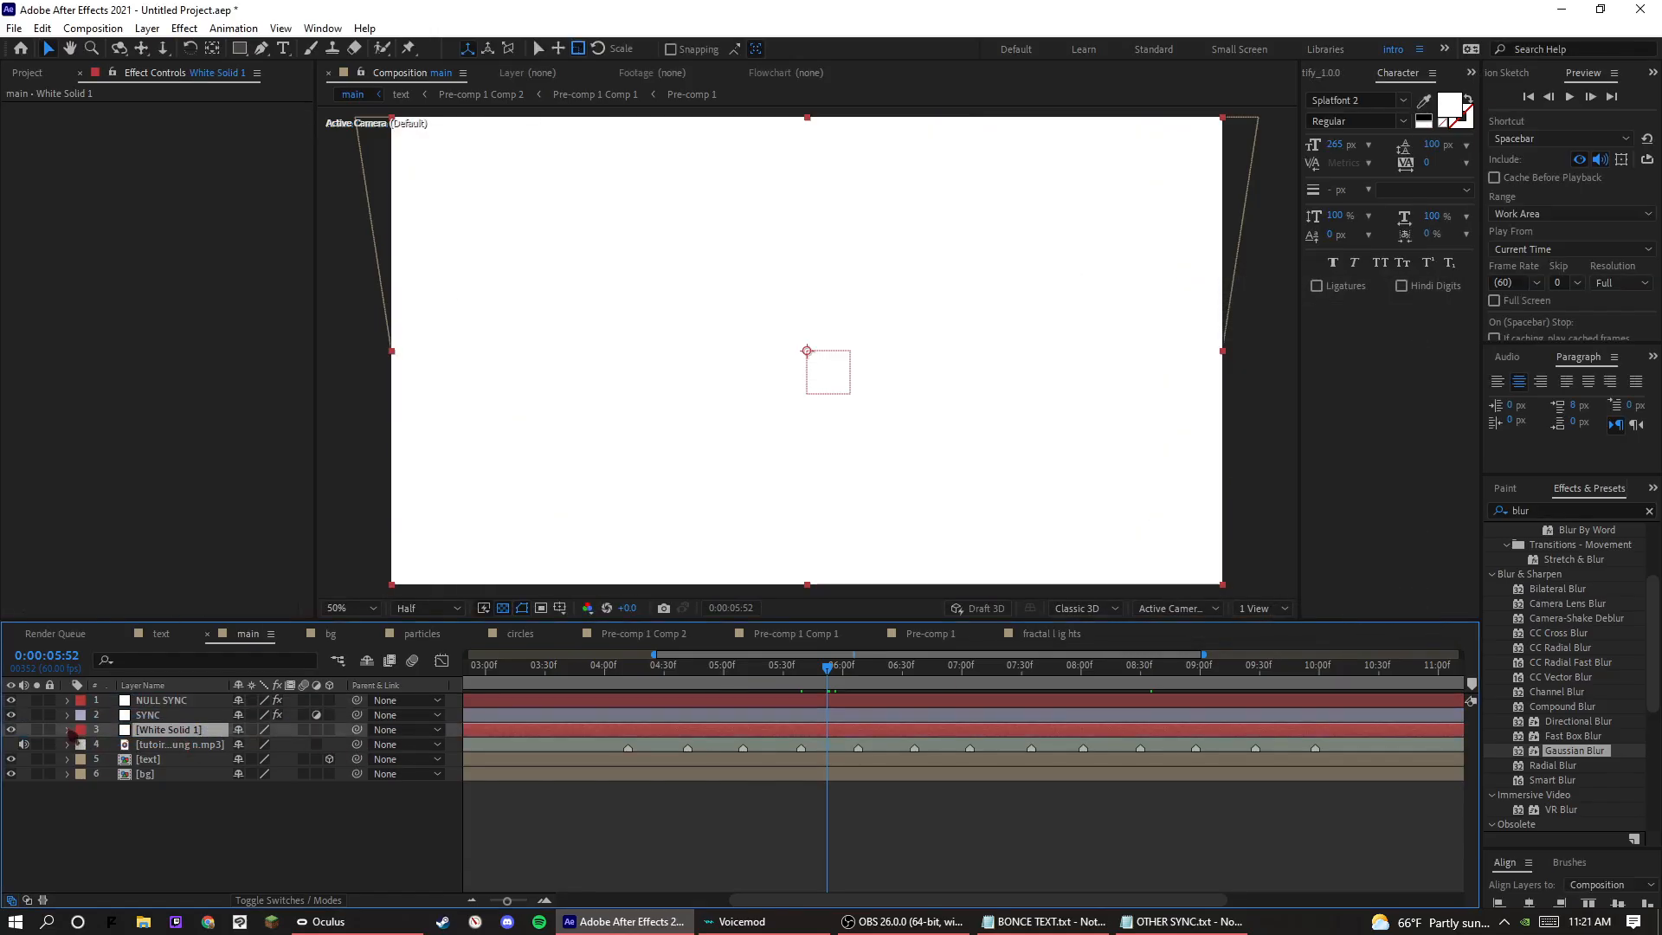
Start keyframing the white solid's Opacity at the first beat, 0:00:04:12, and add keyframes around it.
scroll(783, 735, left, 1)
drag(776, 679, 656, 679)
key(s)
key(t)
click(111, 744)
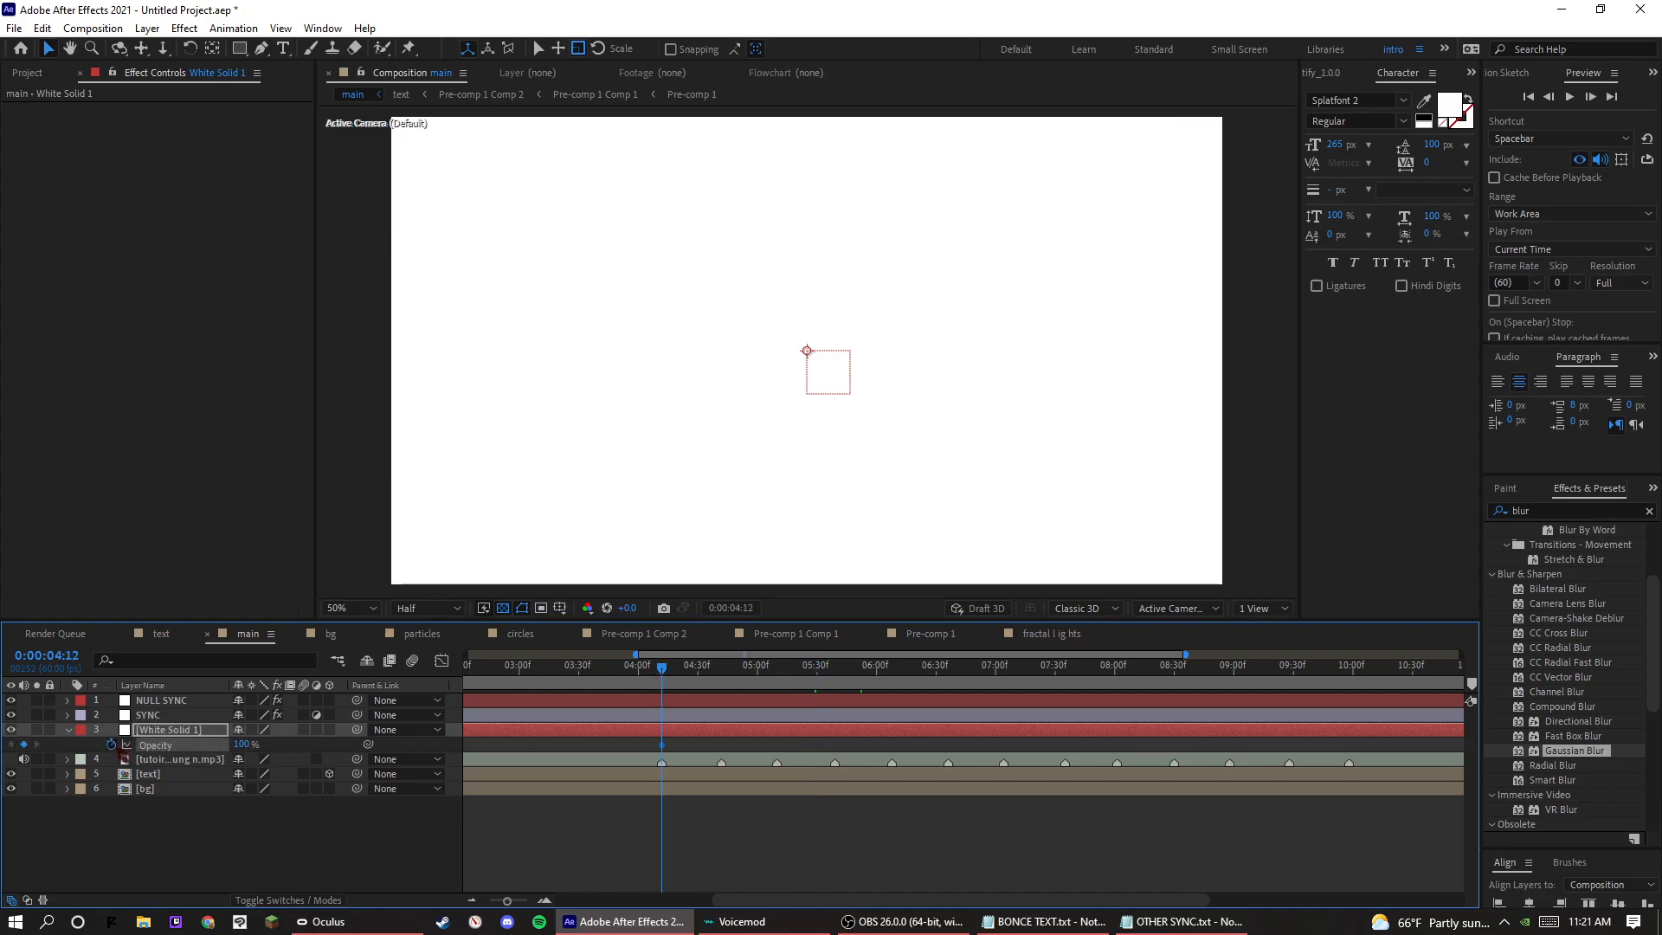
key(Page_Up)
click(24, 745)
key(Page_Down)
key(Page_Down)
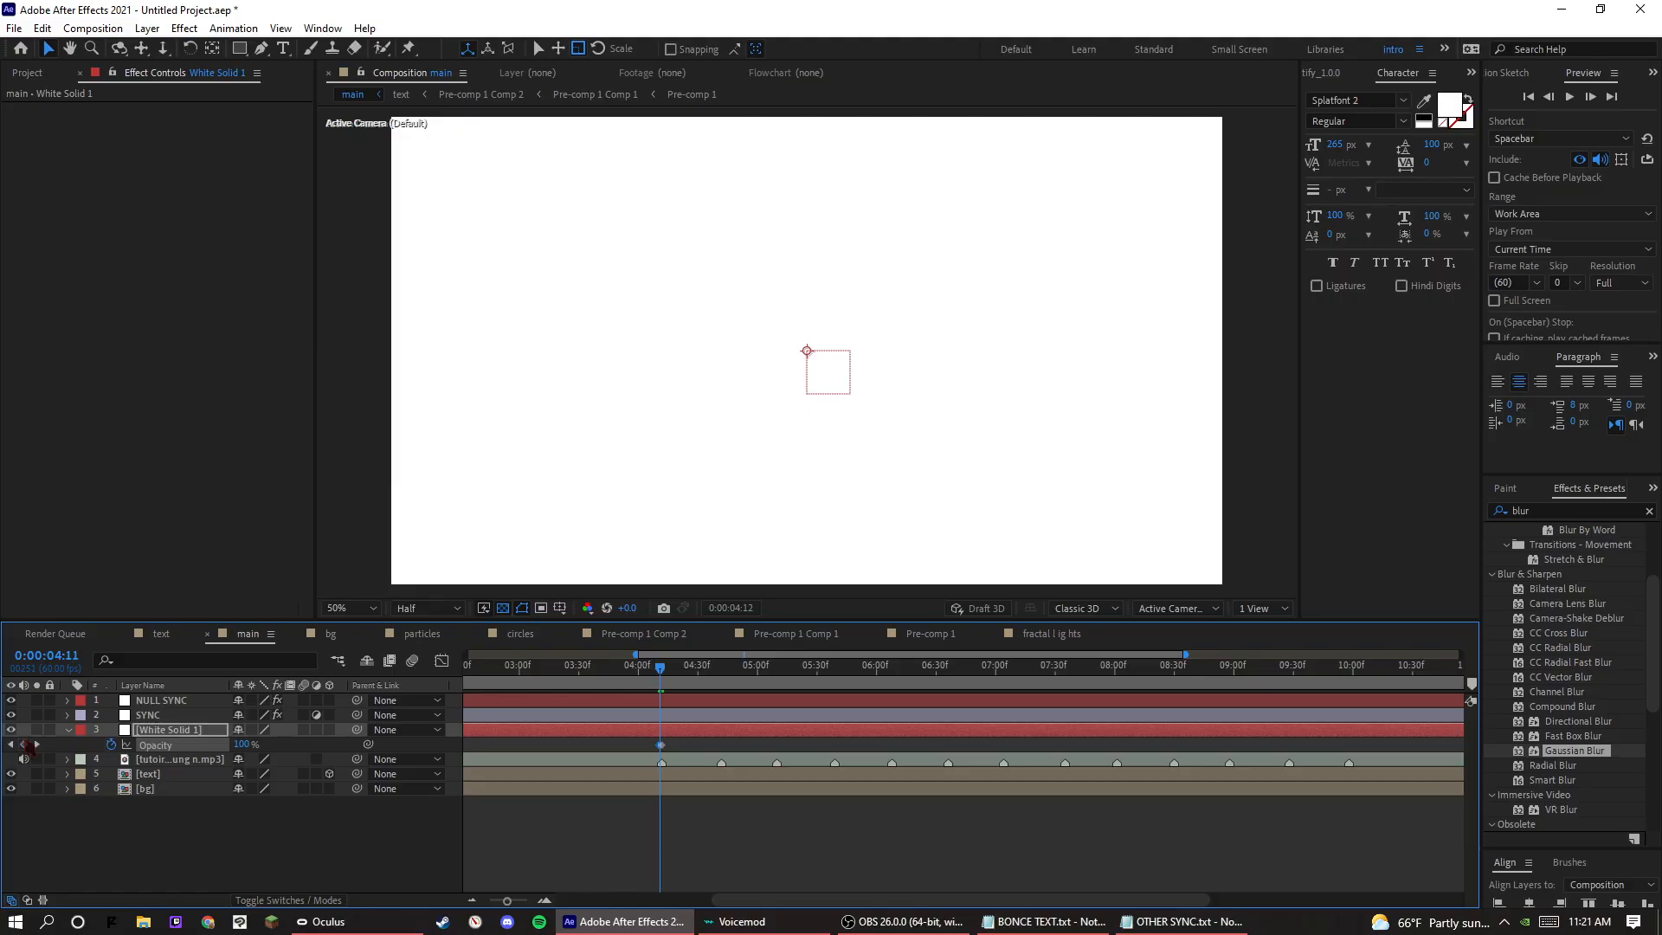
key(Page_Up)
click(554, 746)
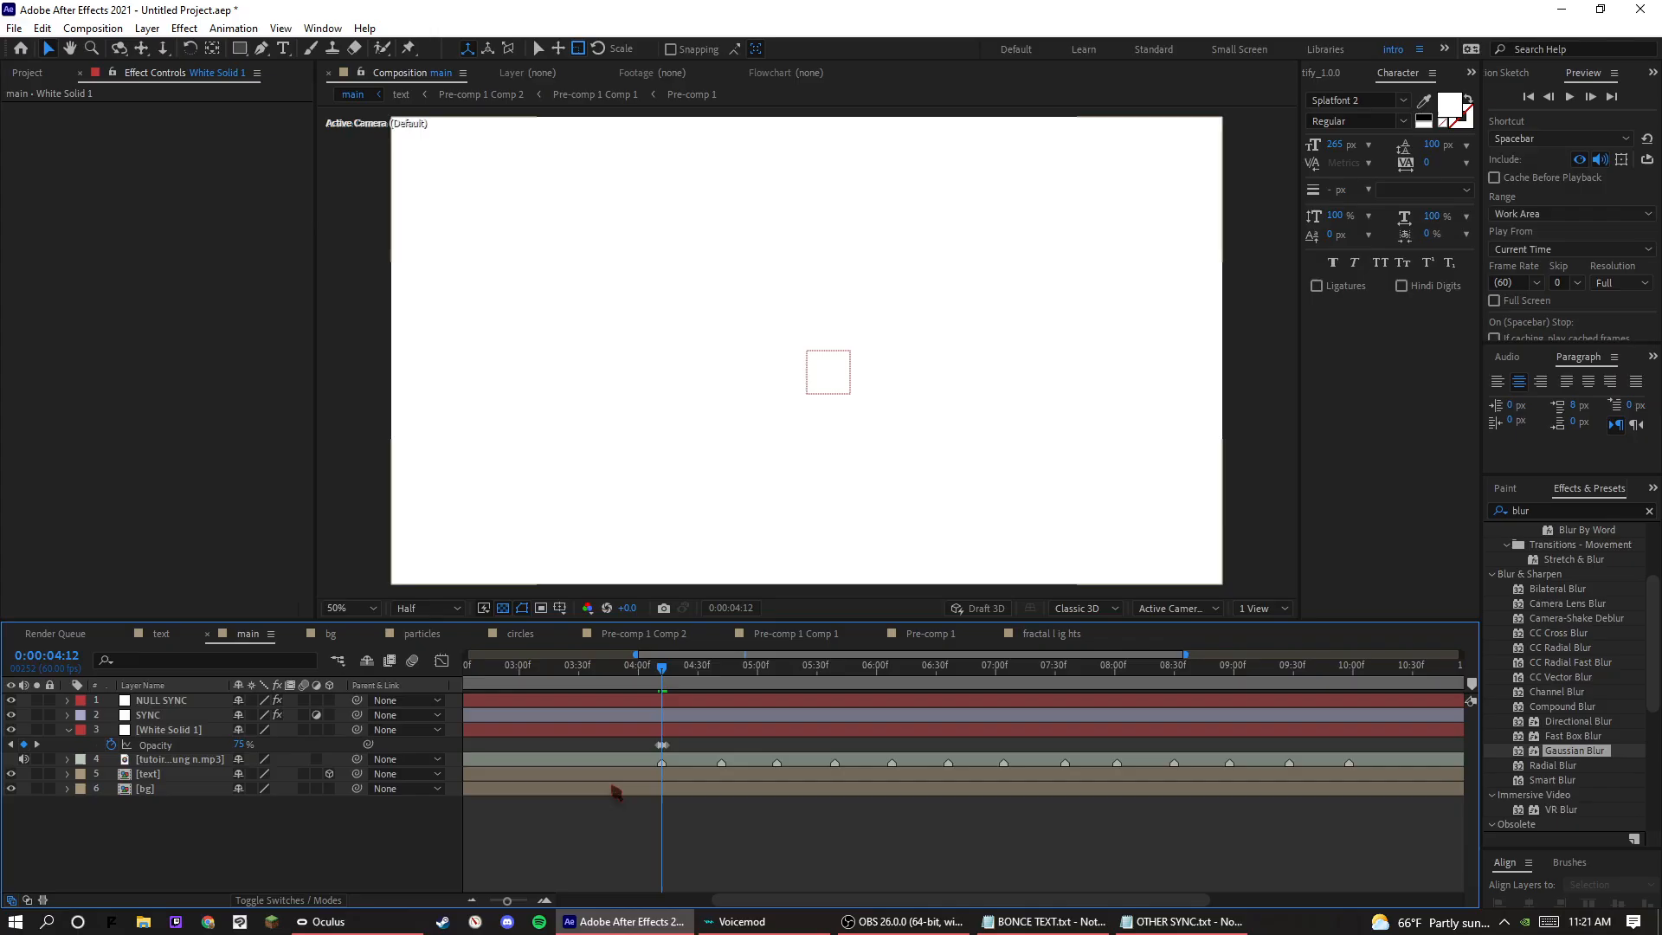
Set the white solid's Opacity to 0% at 0:00:04:10 and 0:00:04:14, two frames either side of the beat.
key(Page_Up)
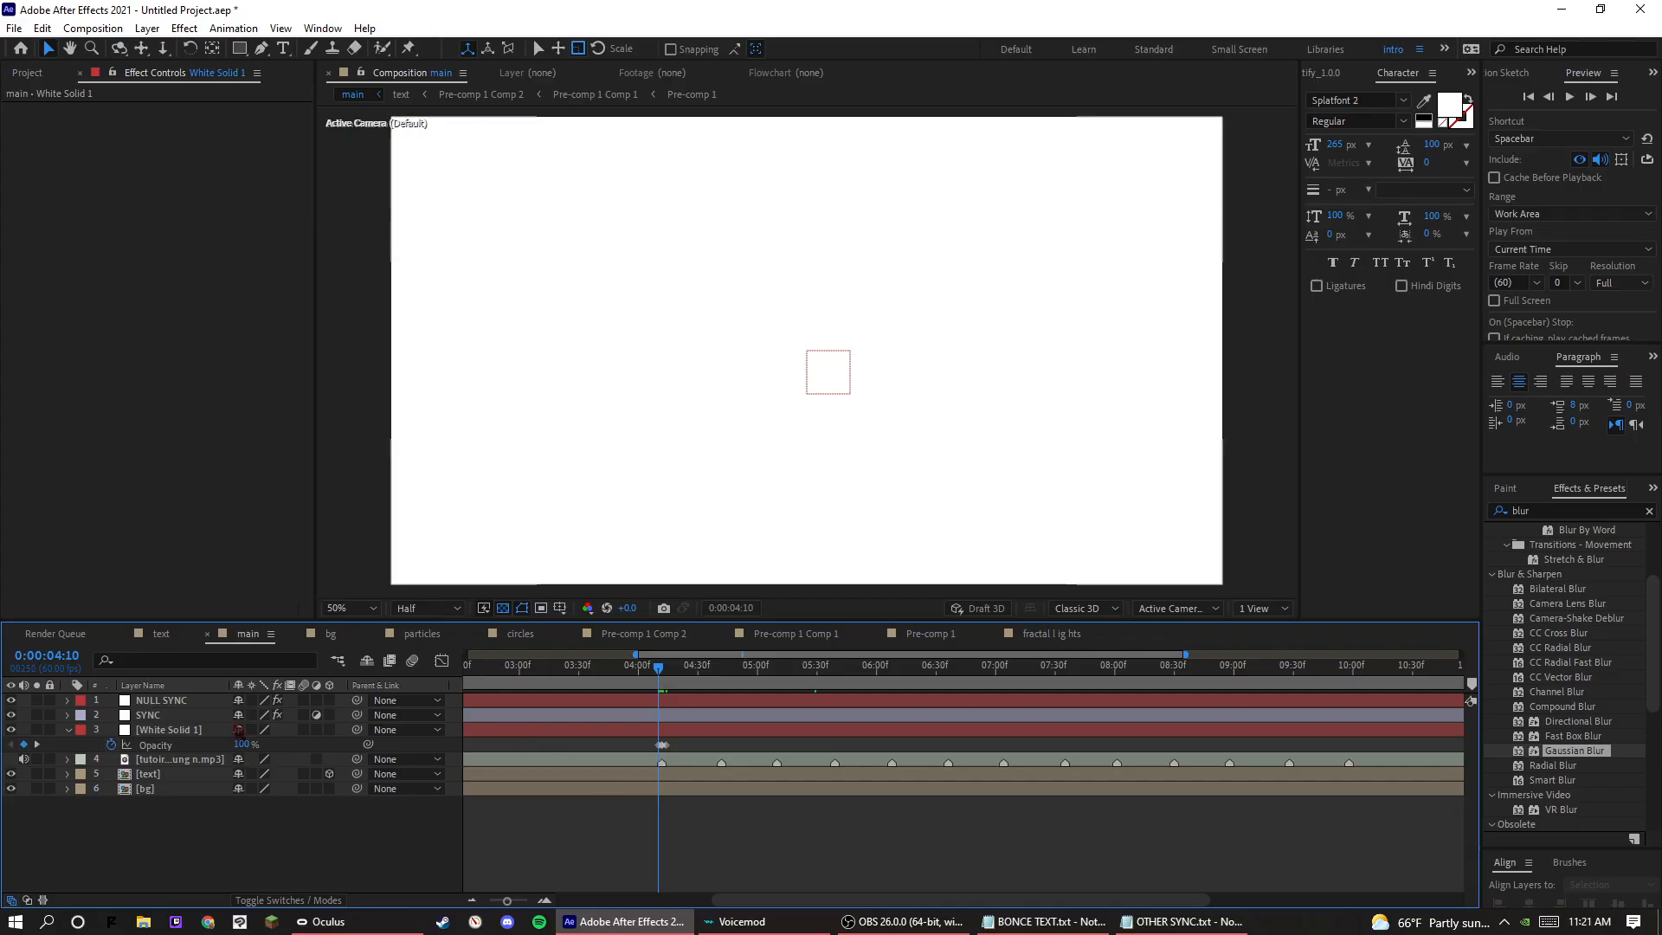
click(240, 745)
text(0)
key(Return)
key(Page_Down)
key(Page_Down)
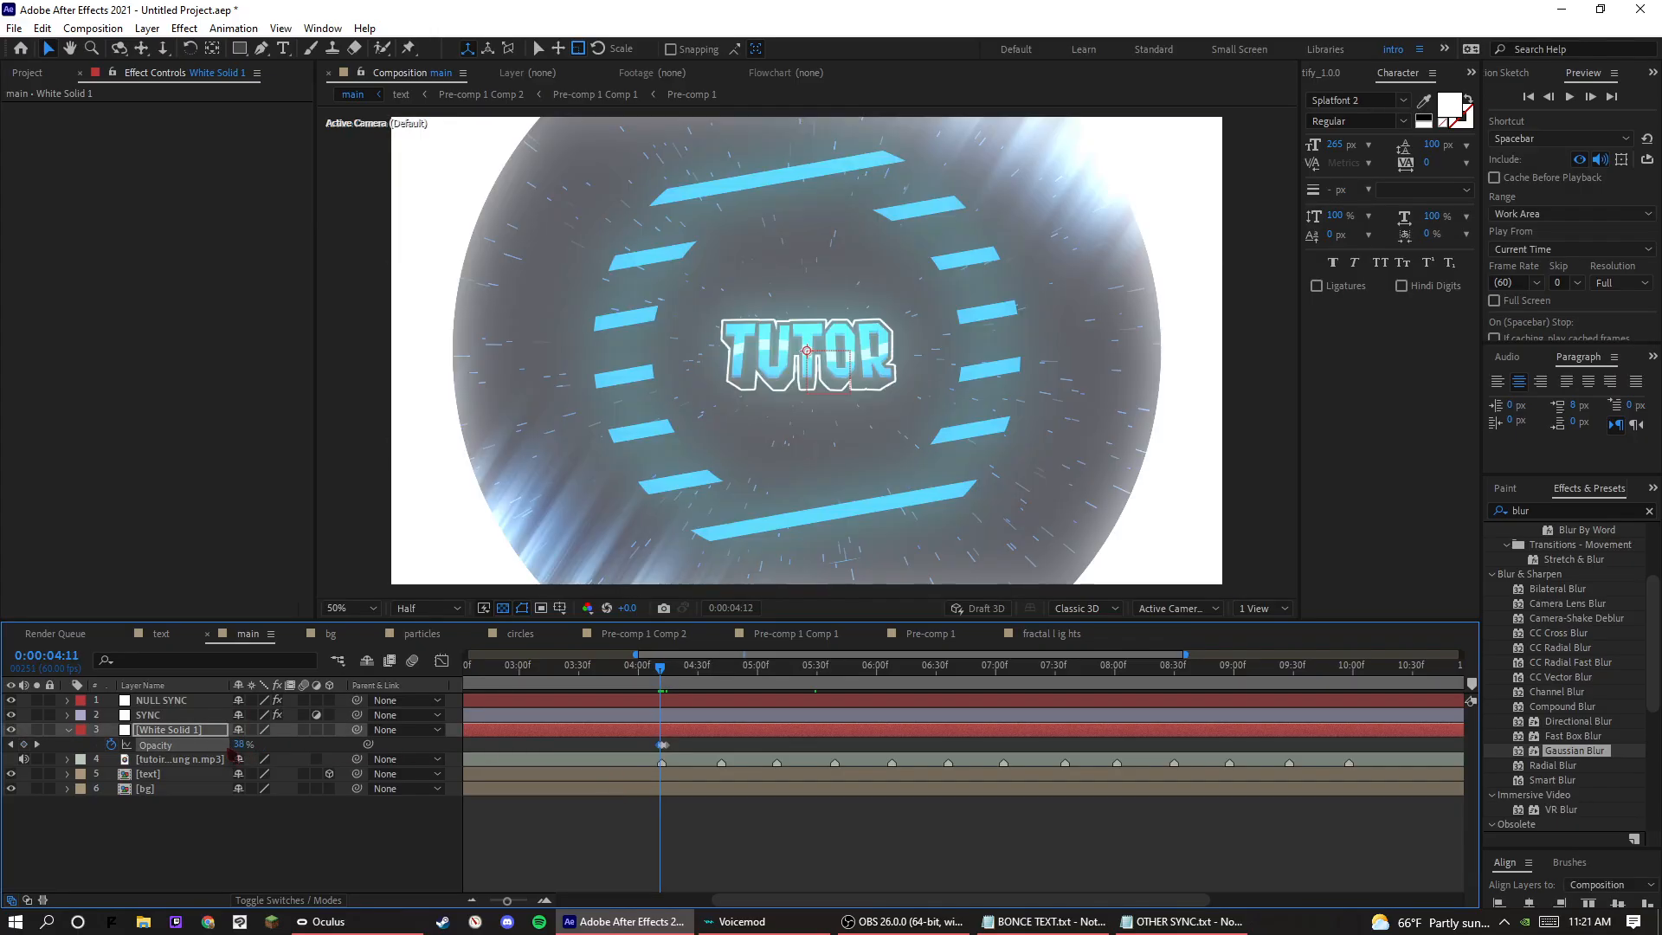
key(Page_Down)
key(Page_Down)
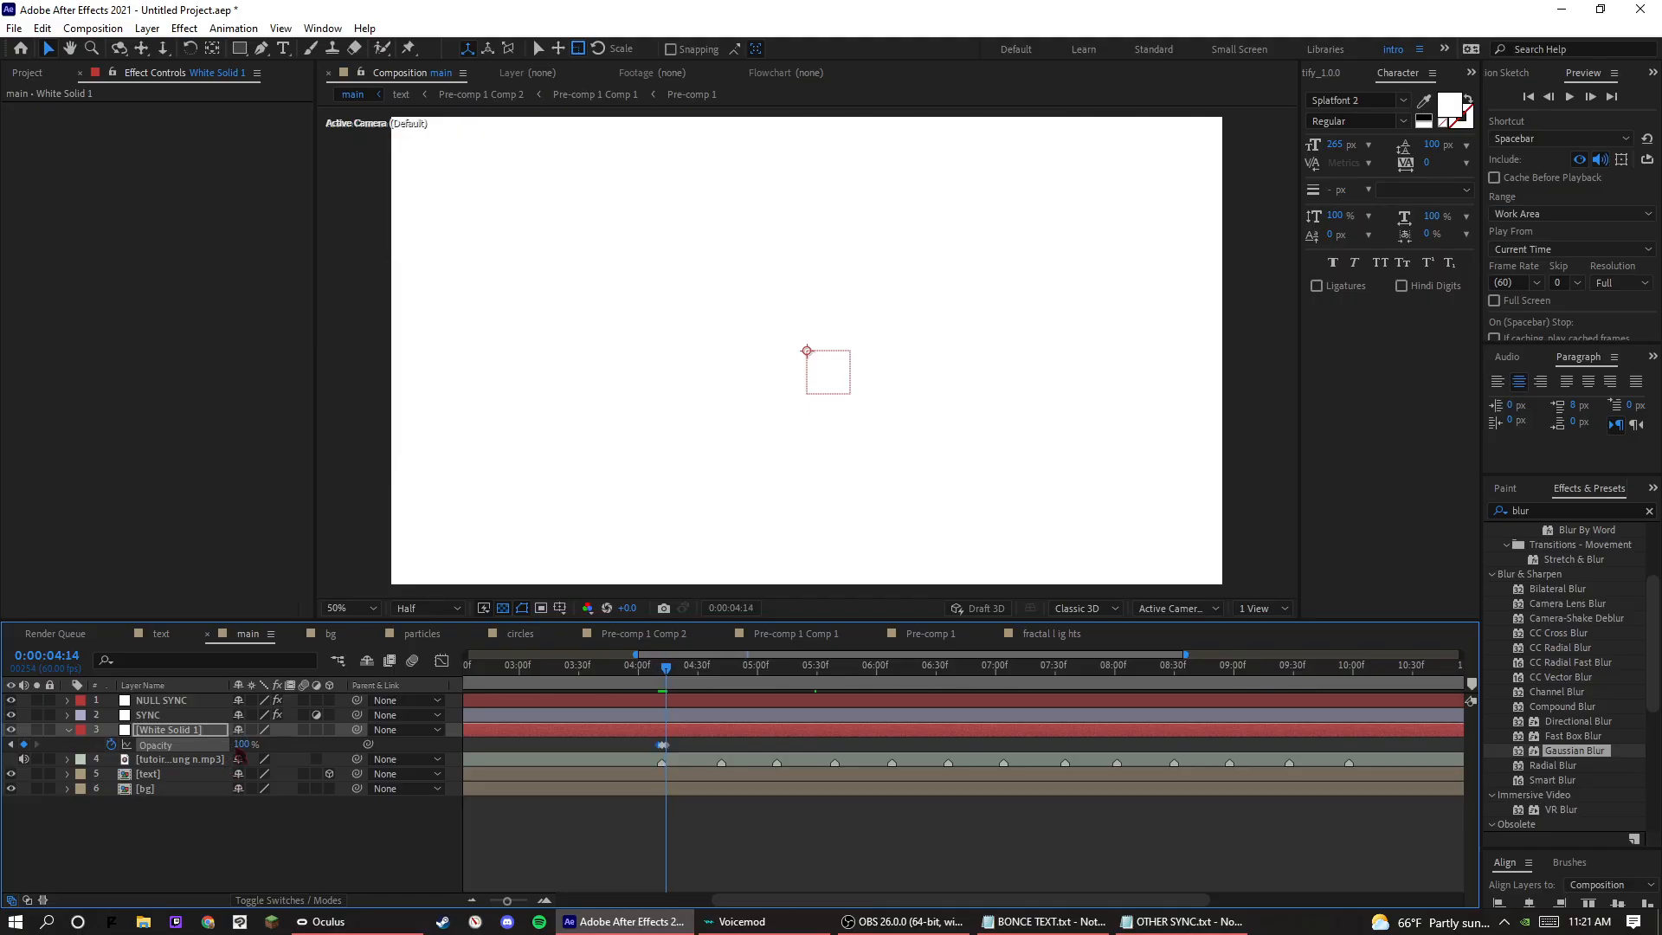
click(240, 748)
text(0)
key(Return)
Set the white solid's Opacity to 50% on the beat at 0:00:04:12 and preview the flash from 0:00:04:07.
key(Page_Up)
key(Page_Up)
mouse_move(178, 733)
mouse_down()
mouse_move(177, 717)
mouse_move(197, 744)
mouse_up()
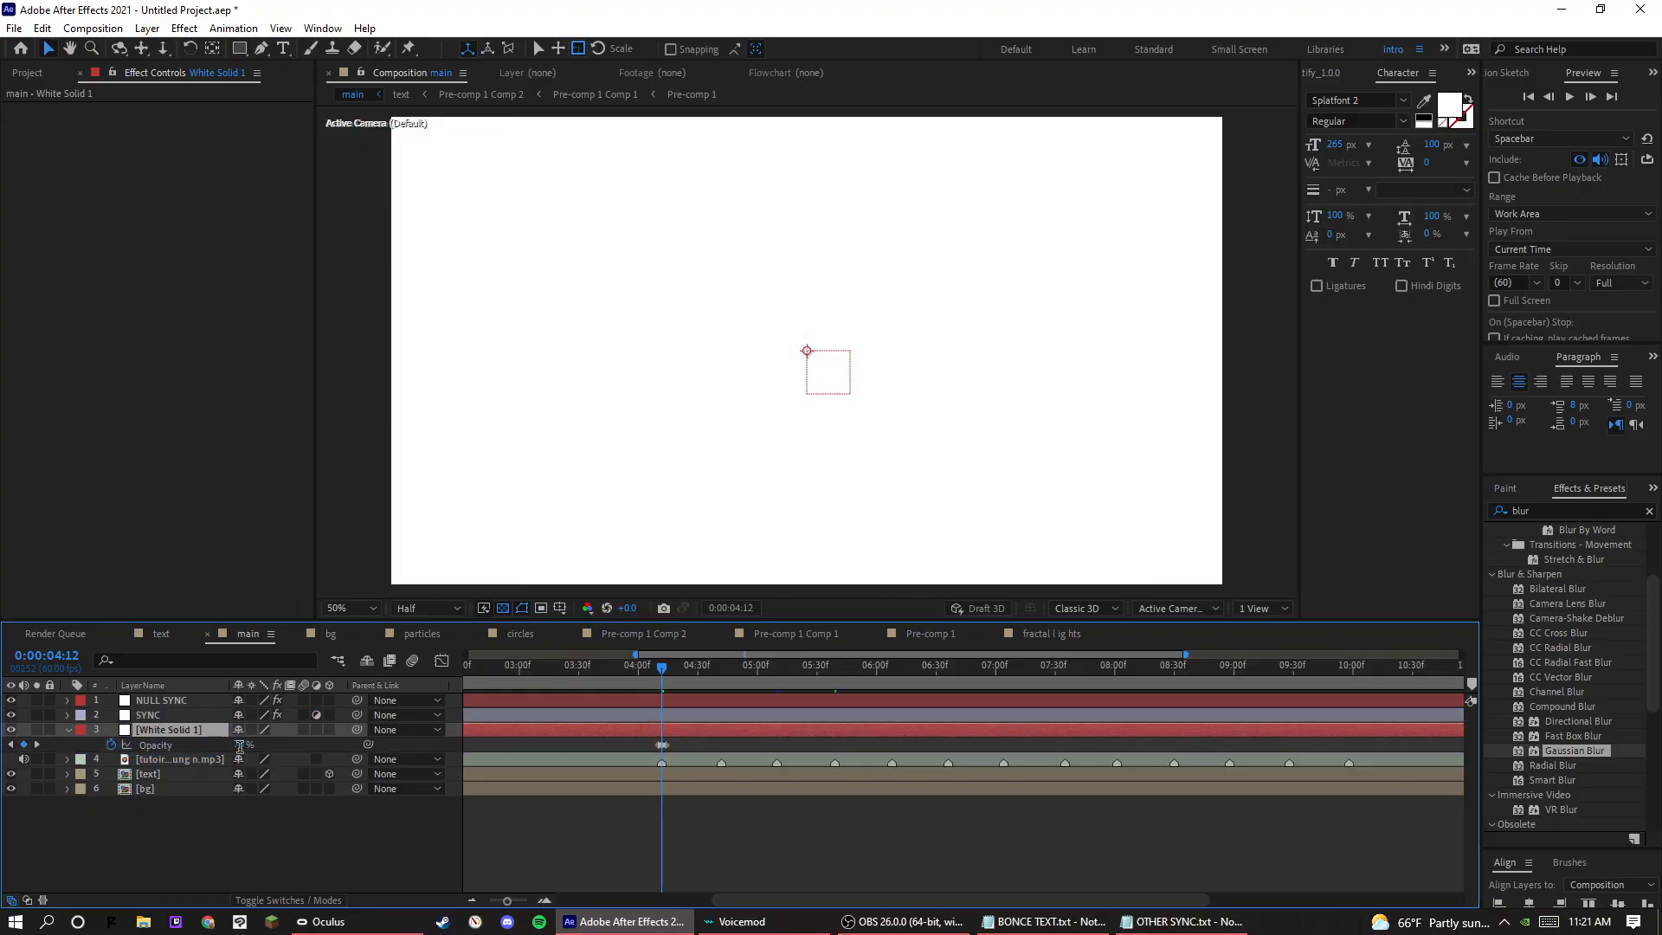
click(240, 744)
text(50)
key(Return)
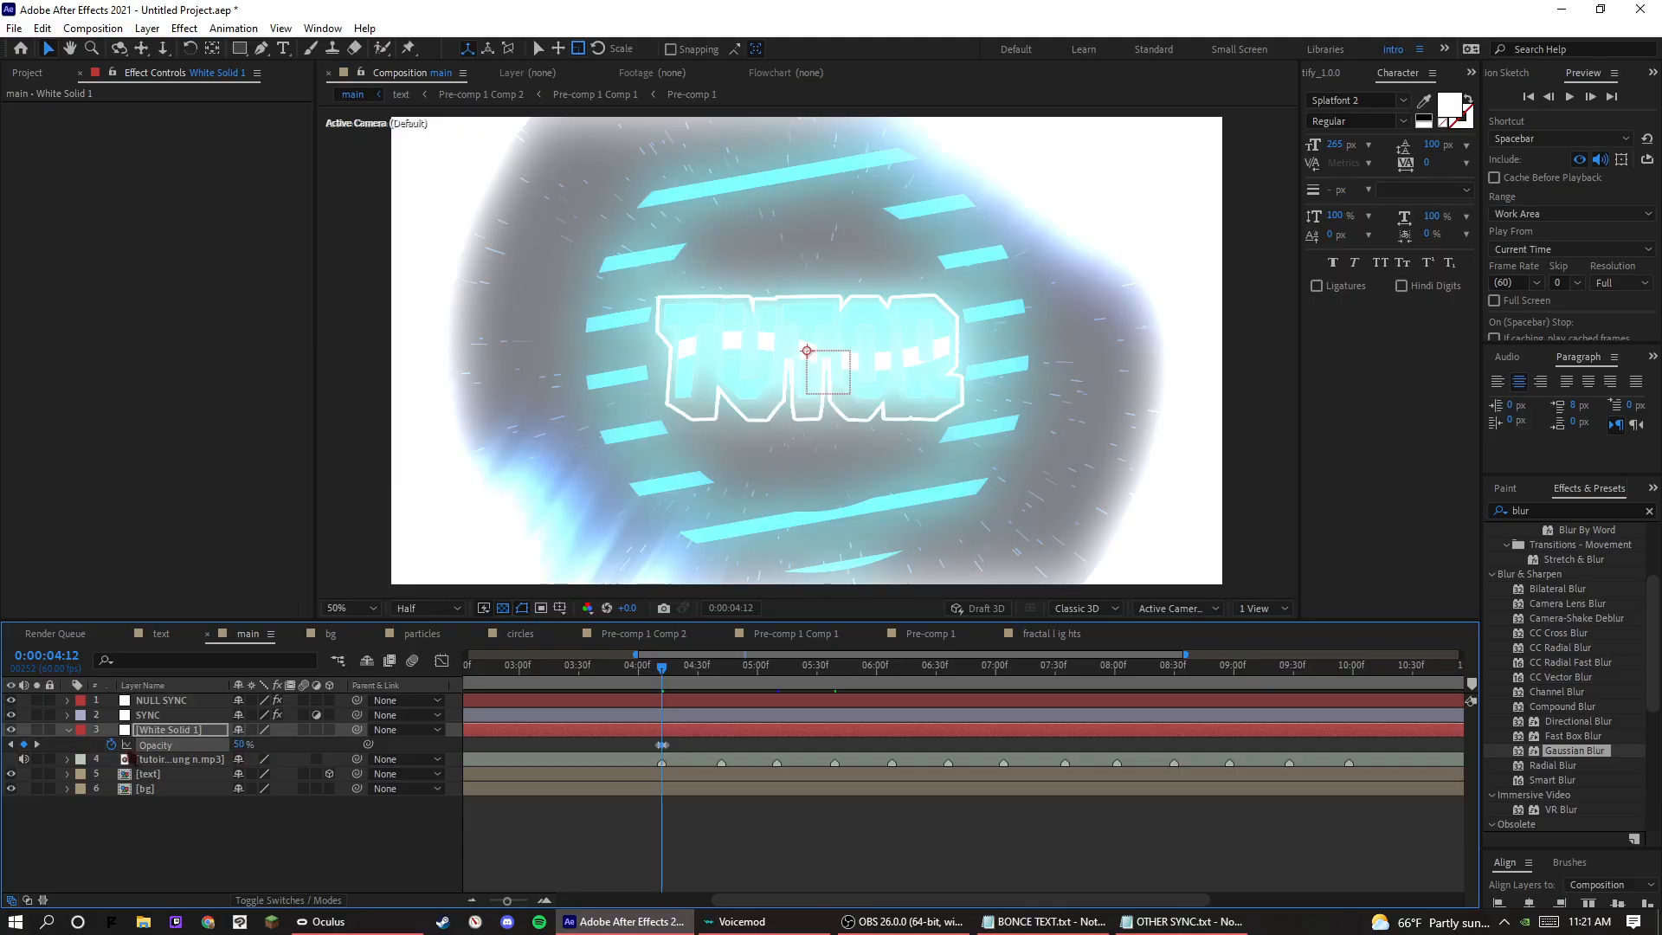
drag(662, 667, 654, 678)
key(space)
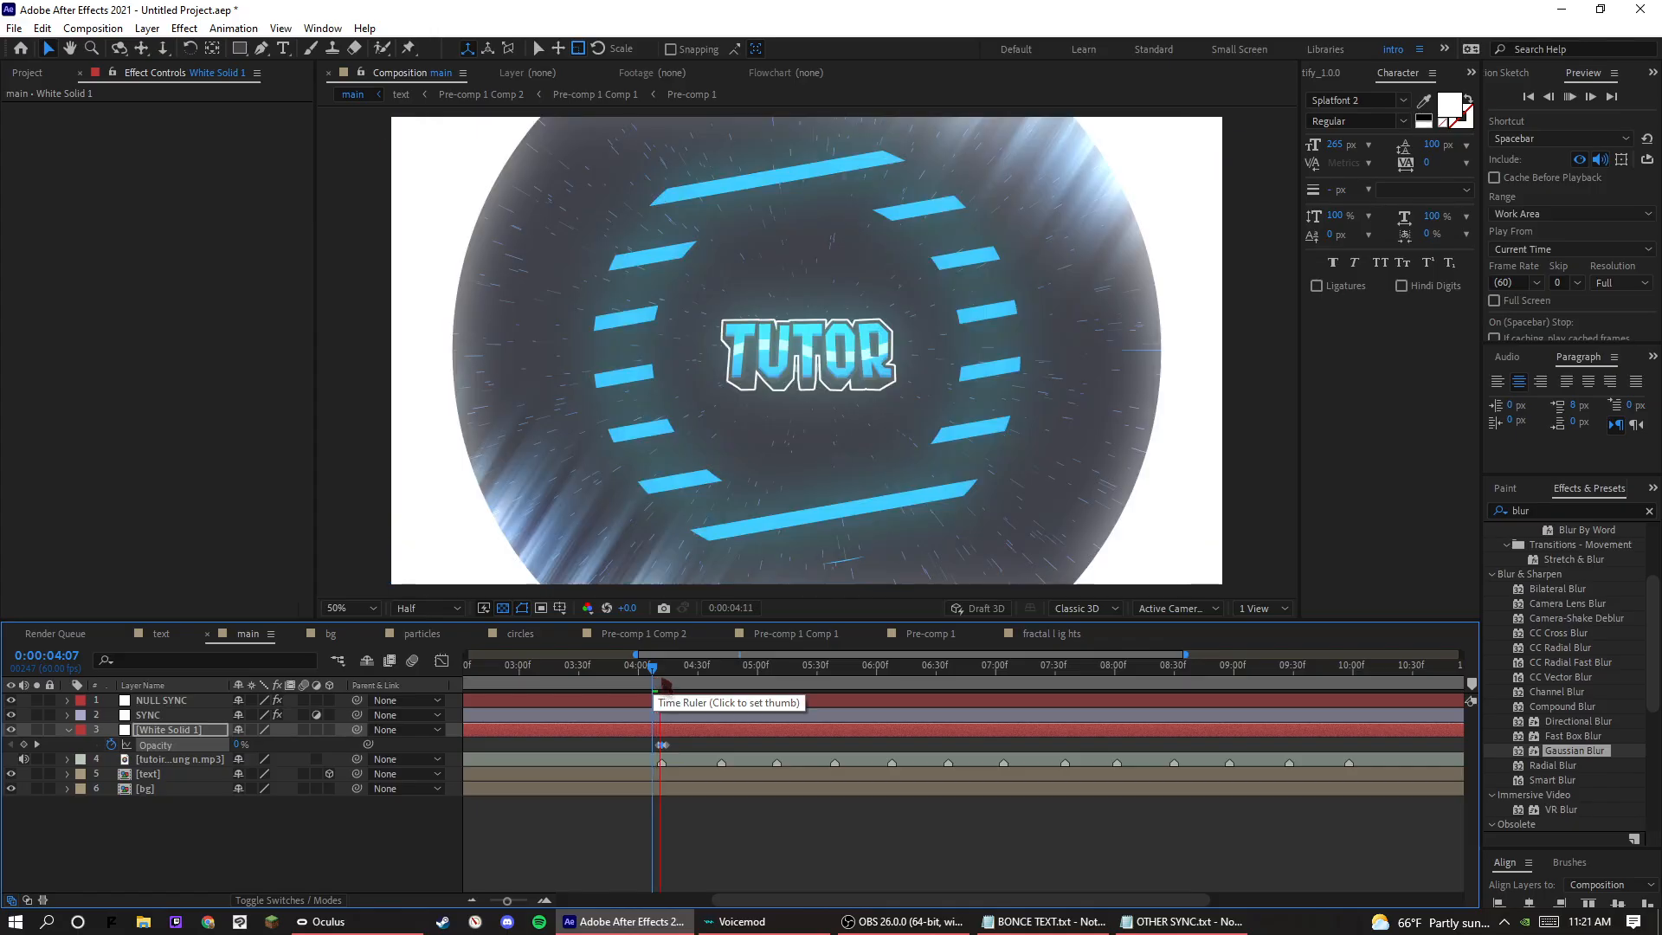
key(space)
Paste the white solid's Opacity flash keyframes at every remaining beat marker, from 0:00:04:42 through 0:00:09:58.
key(k)
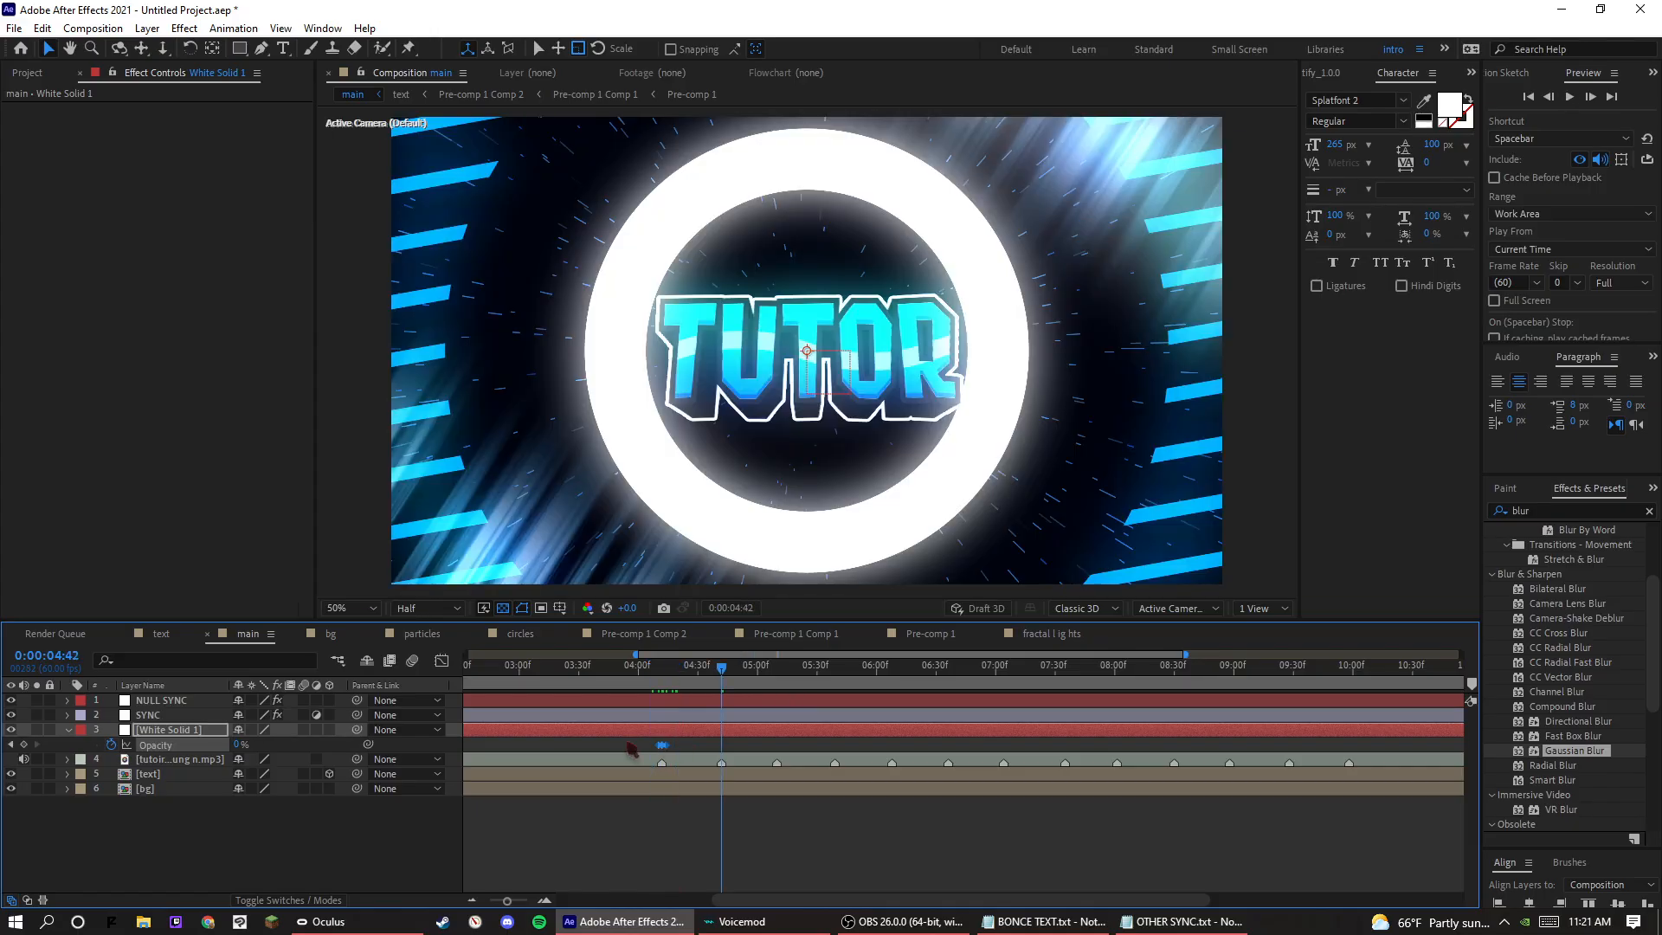
key(ctrl+v)
key(k)
key(k)
key(k)
key(ctrl+v)
key(k)
key(k)
key(ctrl+v)
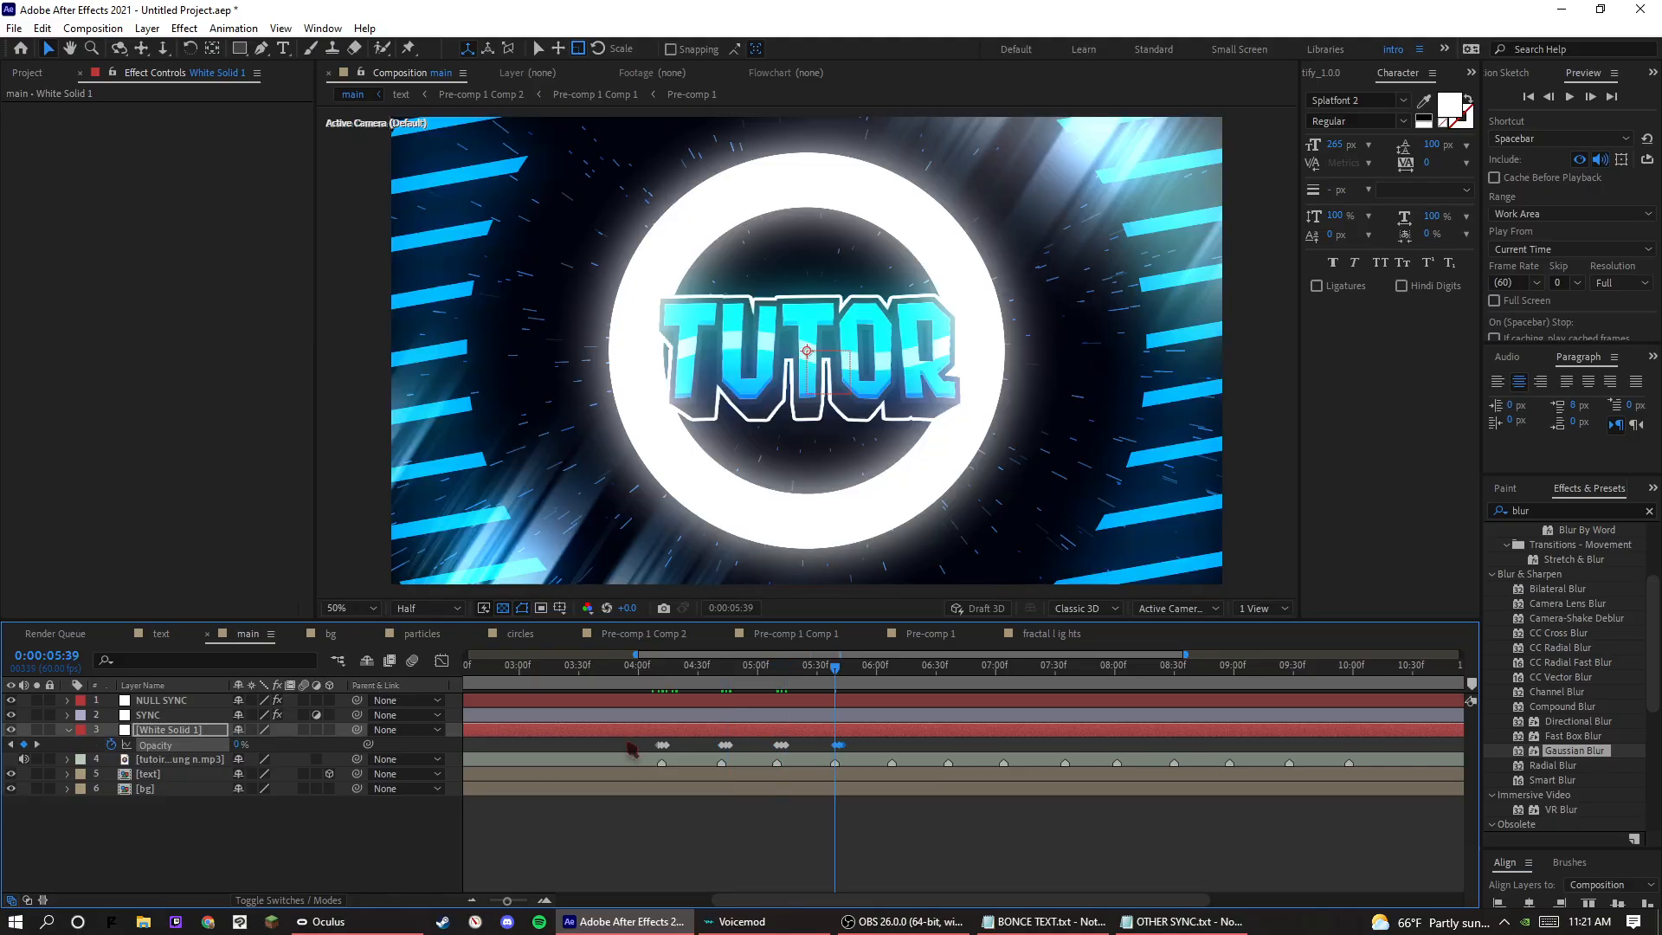
key(k)
key(ctrl+v)
key(k)
key(ctrl+v)
key(k)
key(ctrl+v)
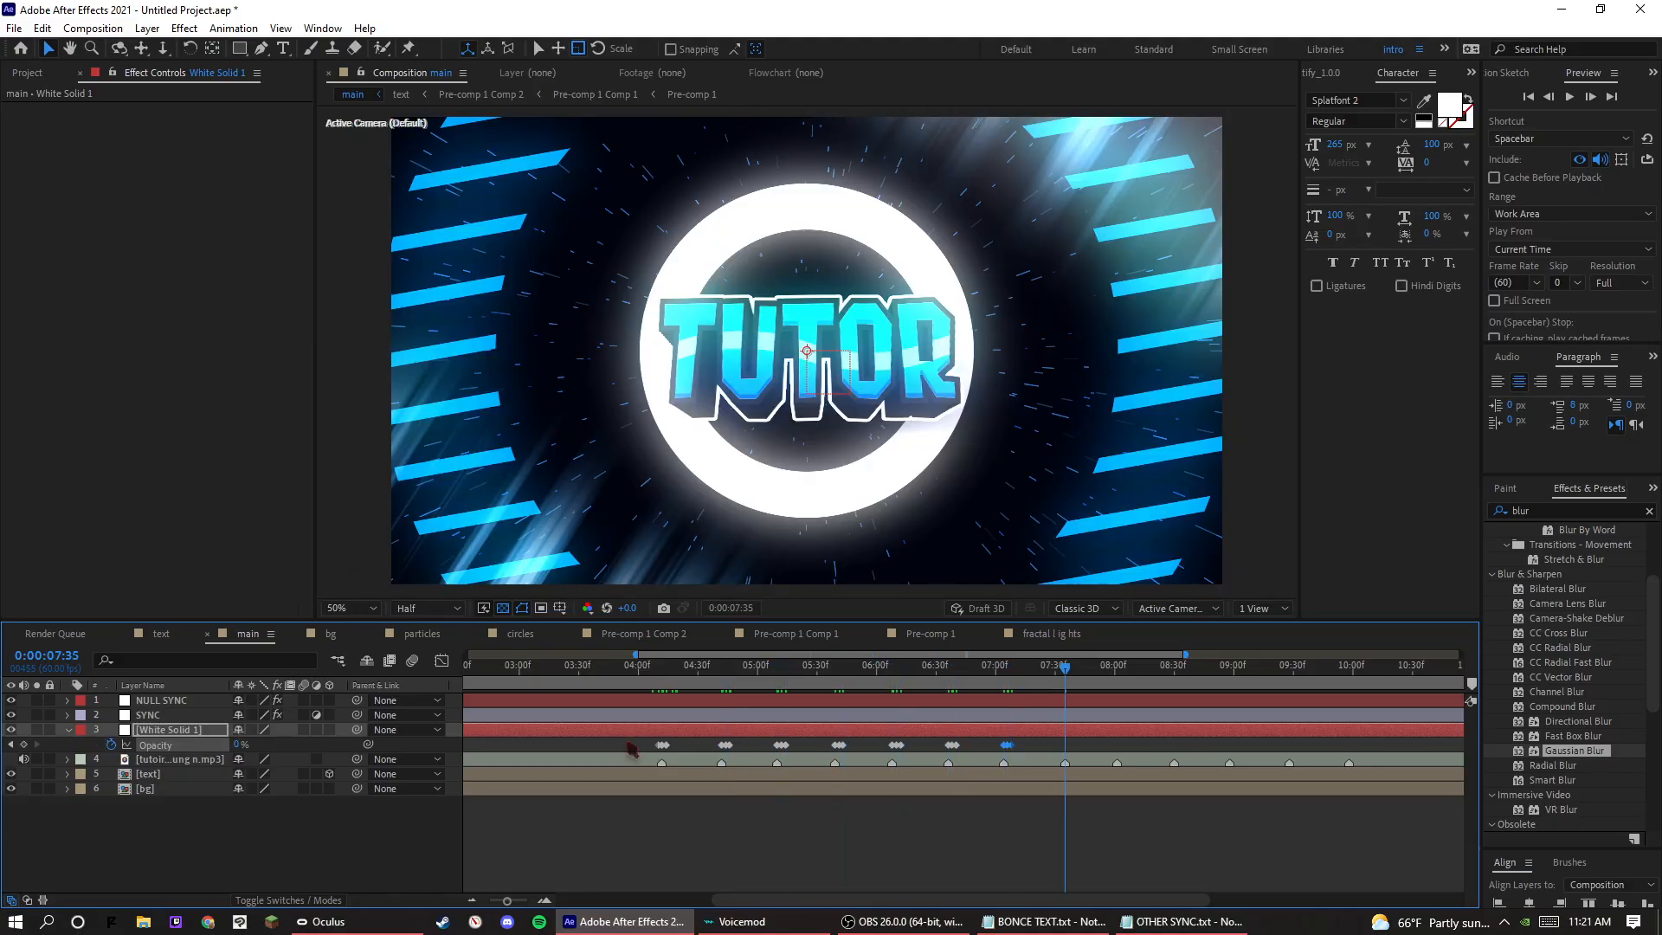
key(k)
key(ctrl+v)
key(k)
key(ctrl+v)
key(k)
key(ctrl+v)
key(k)
key(ctrl+v)
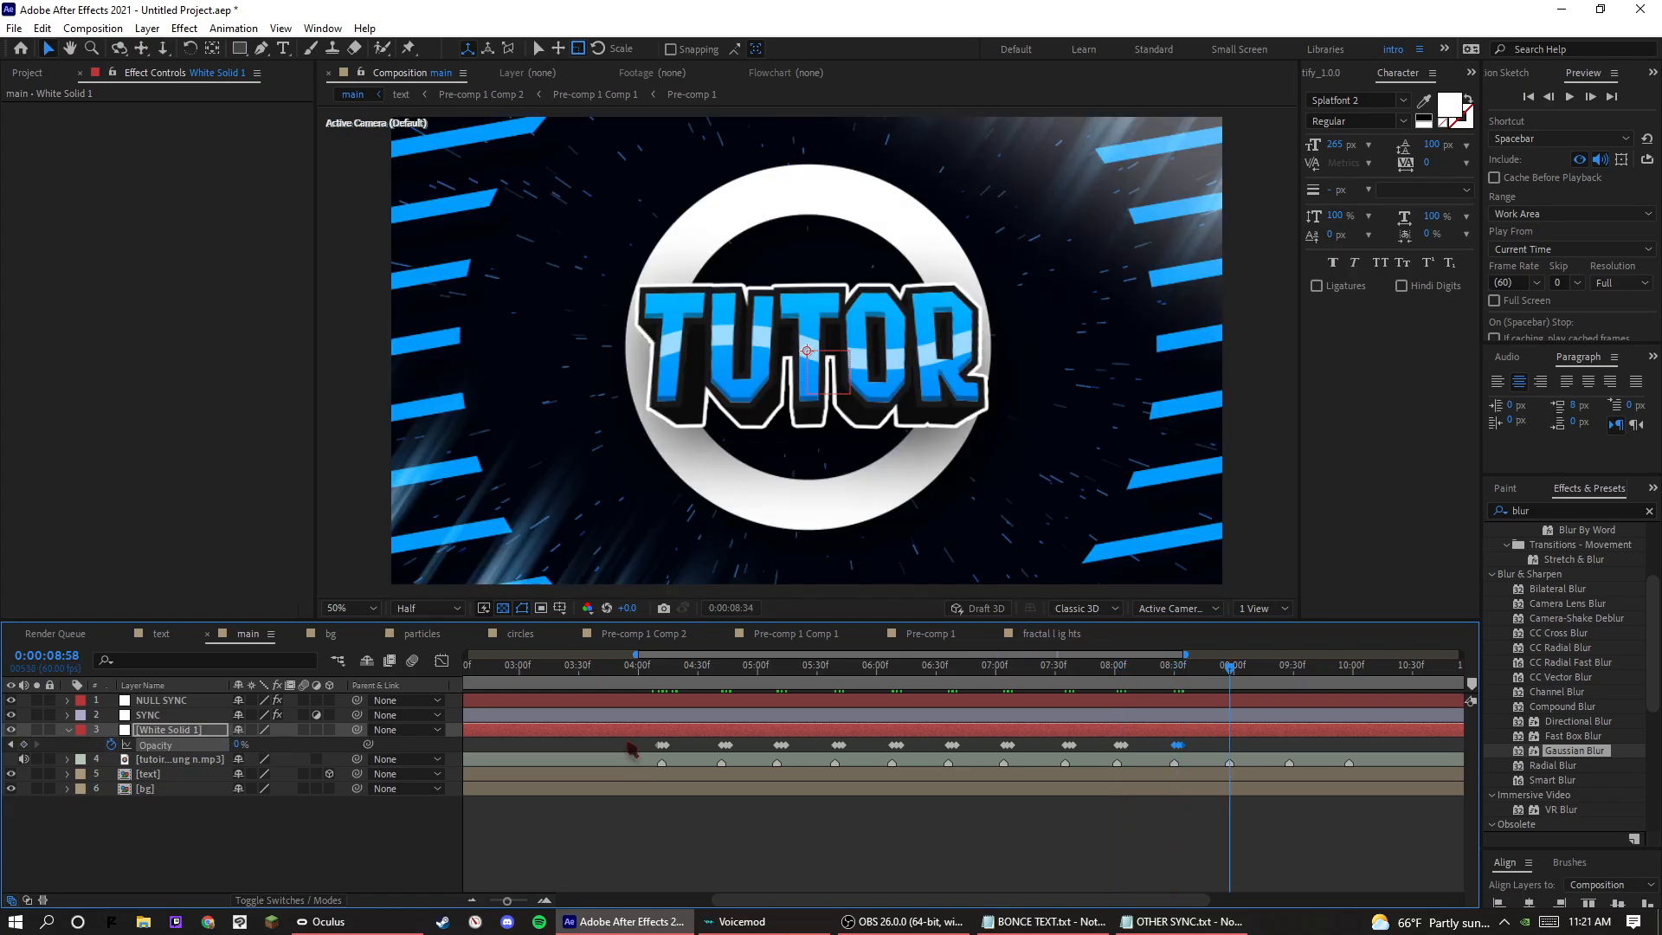
key(k)
key(ctrl+v)
key(k)
key(ctrl+v)
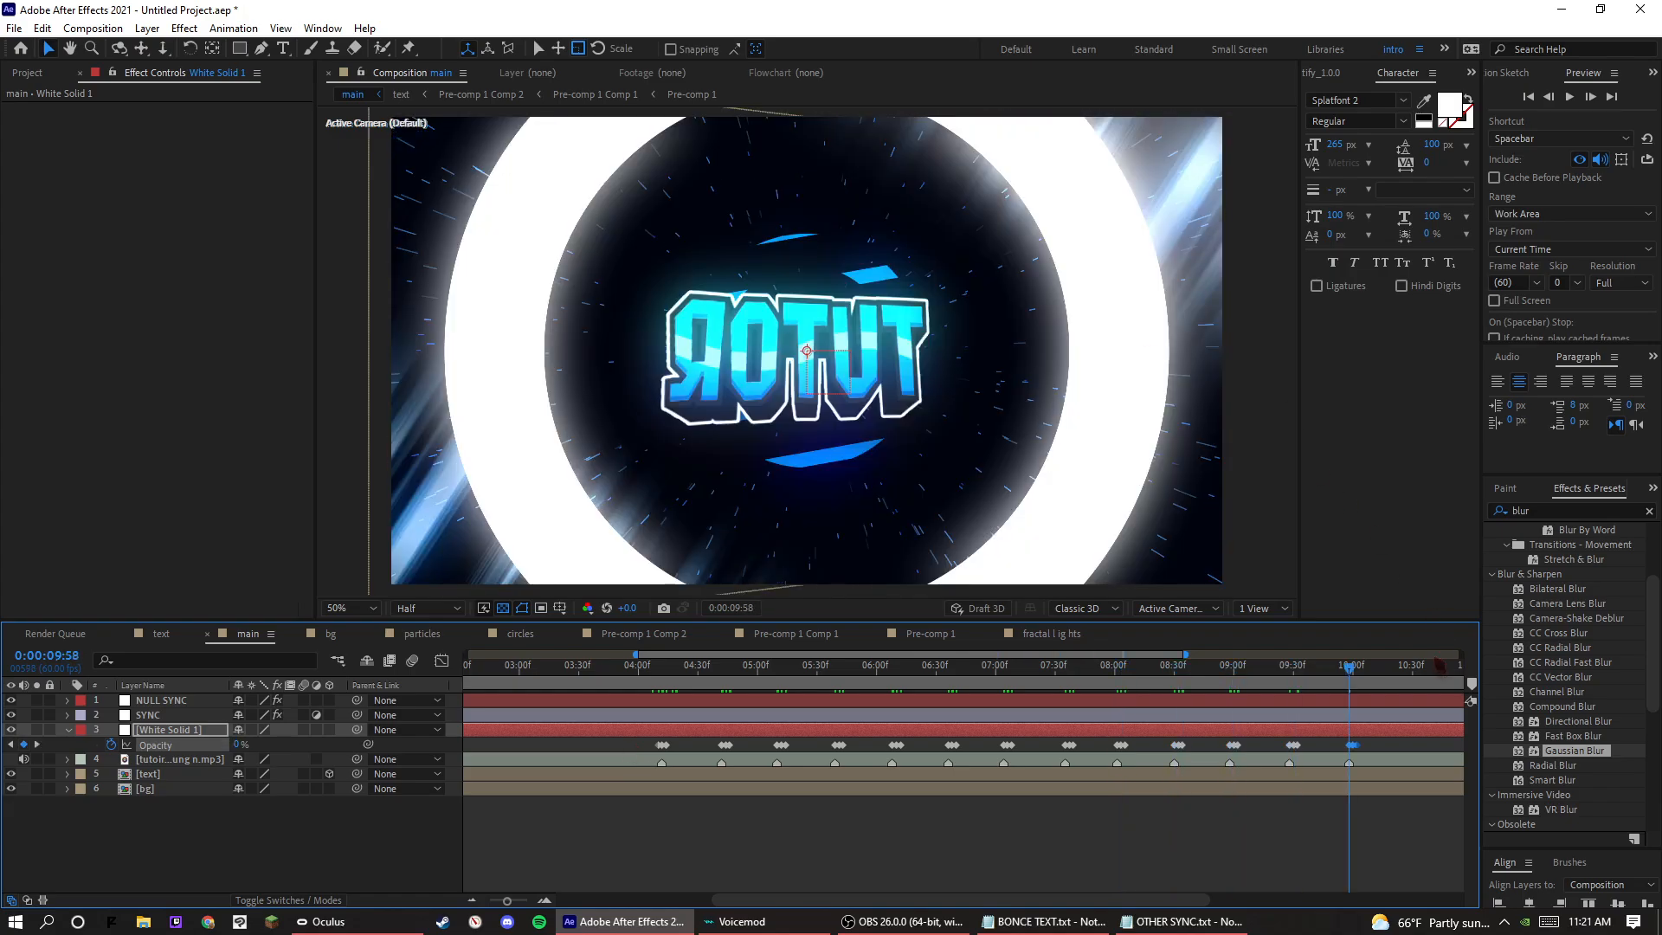
Shift all the pasted Opacity keyframes two frames earlier so each flash centres on its beat, and preview from 0:00:05:06.
key(Page_Up)
key(Page_Up)
drag(1383, 740, 715, 755)
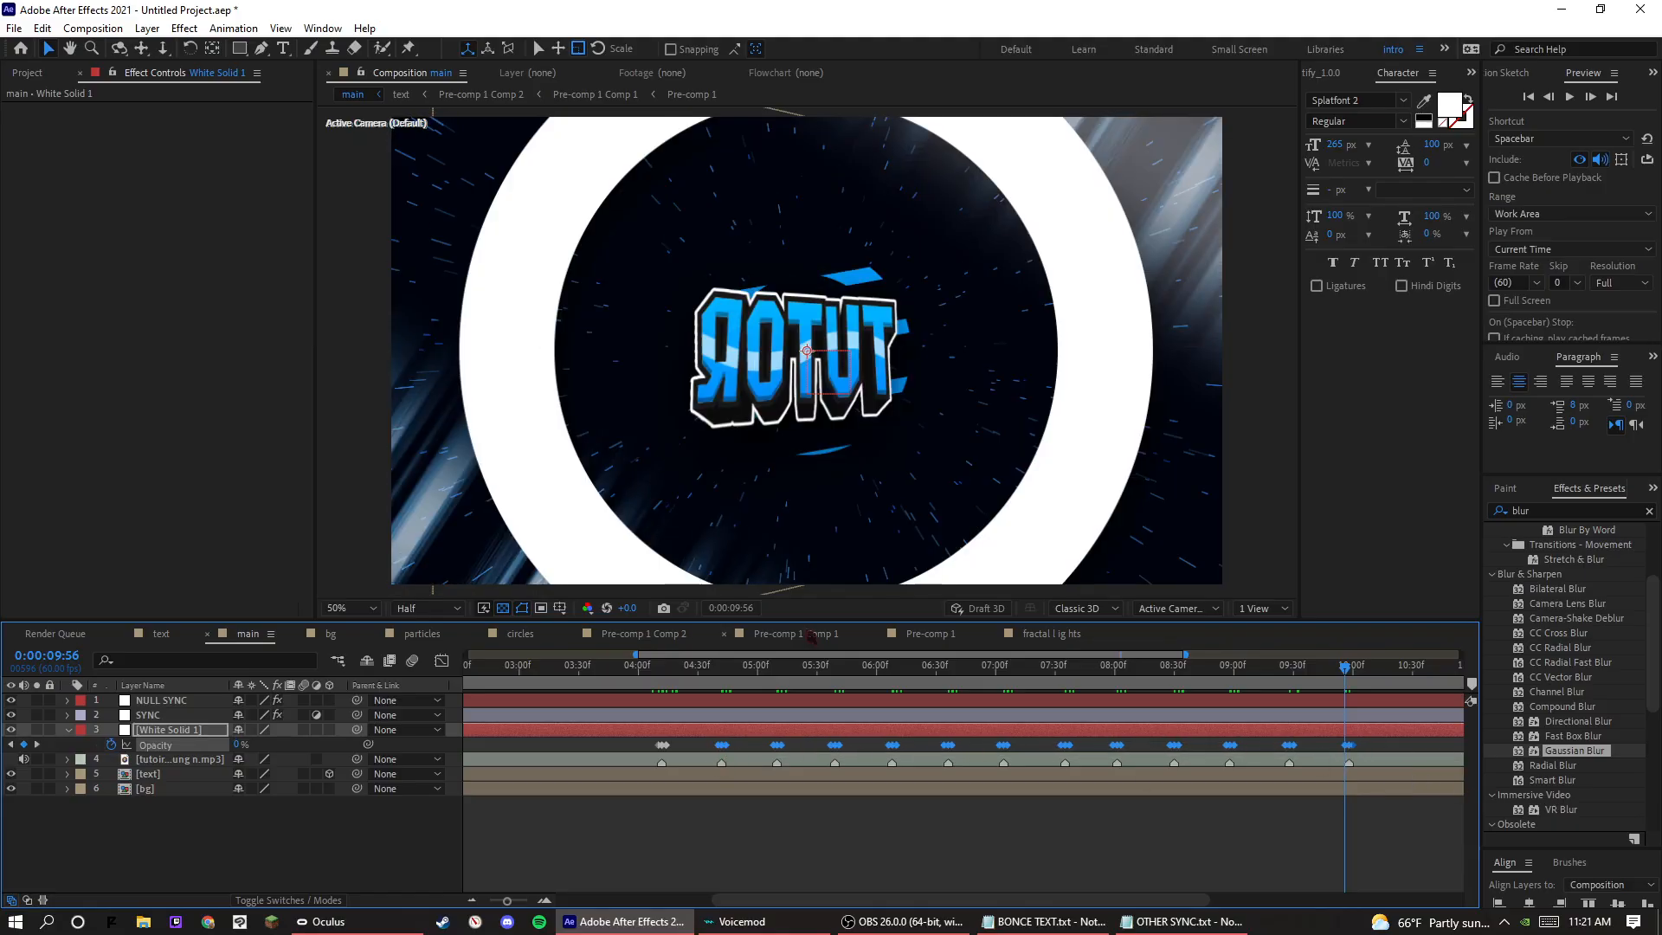
click(771, 668)
key(space)
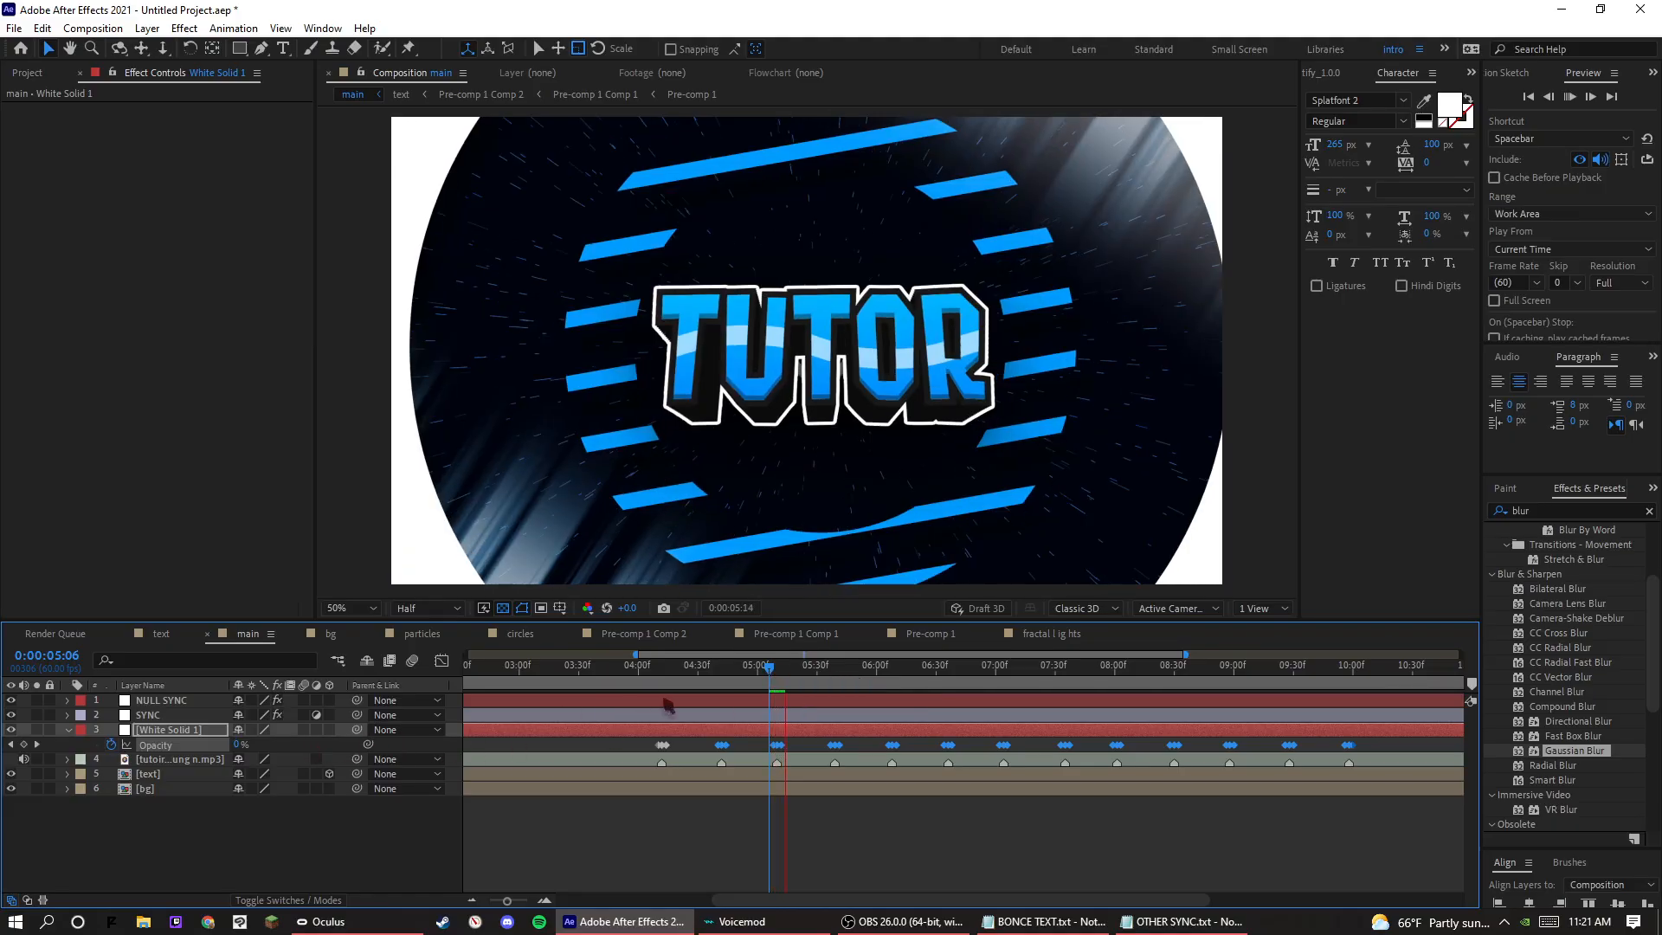
Hide the bg layer and preview the flashes on the TUTOR text from several points in the timeline.
click(11, 788)
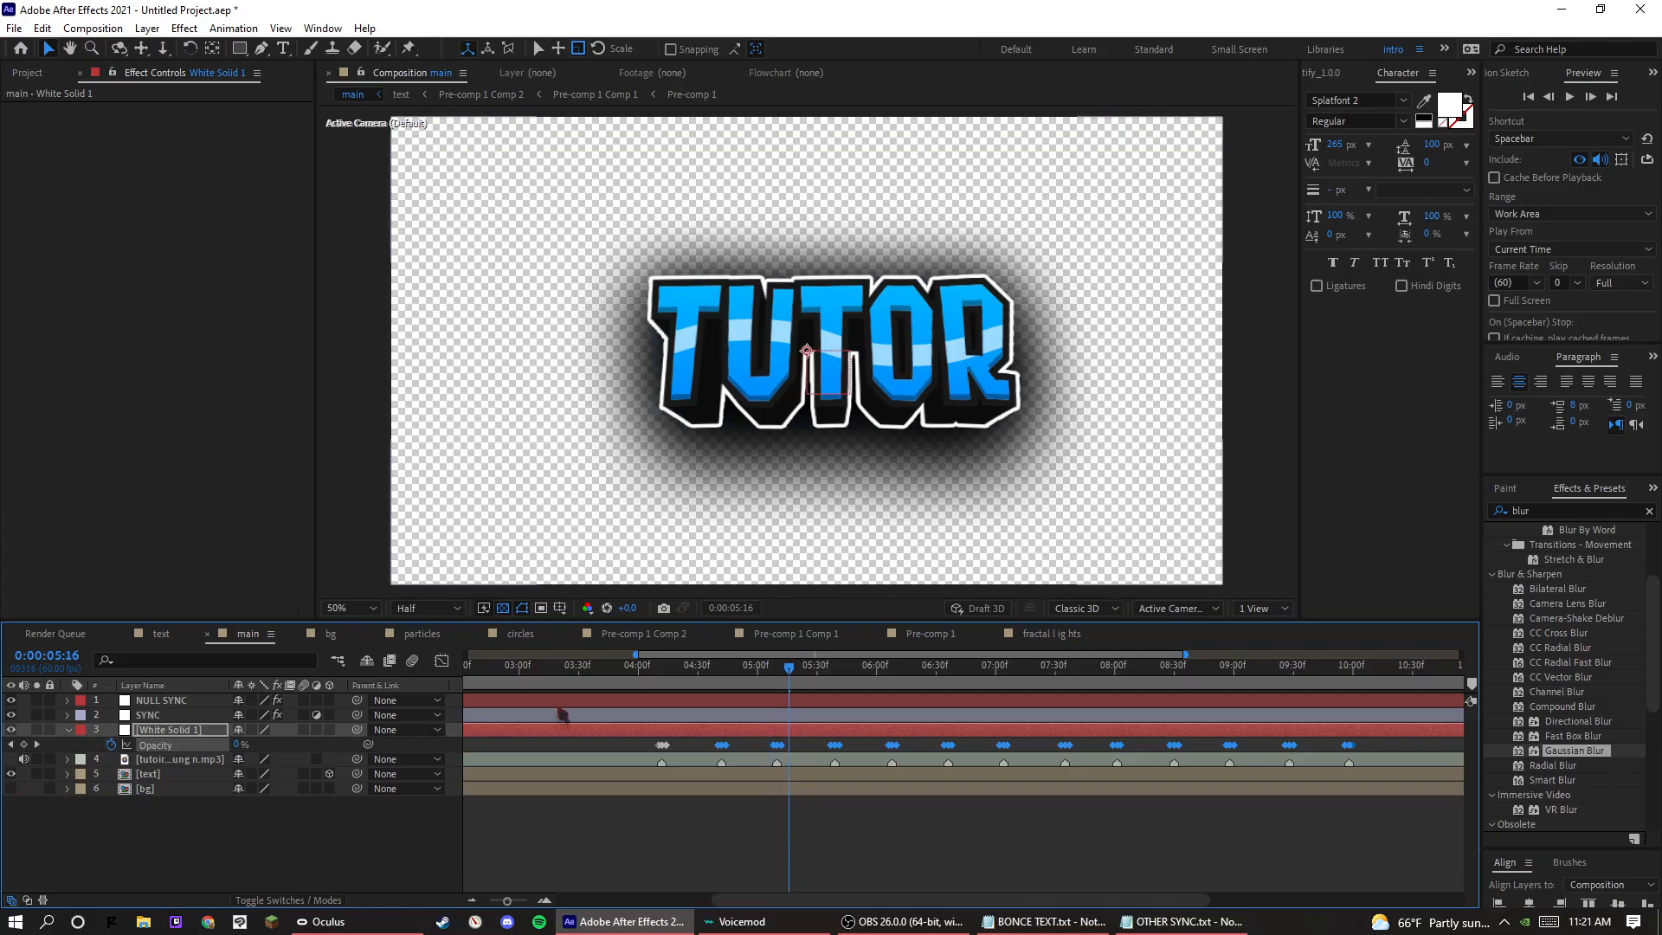
click(789, 667)
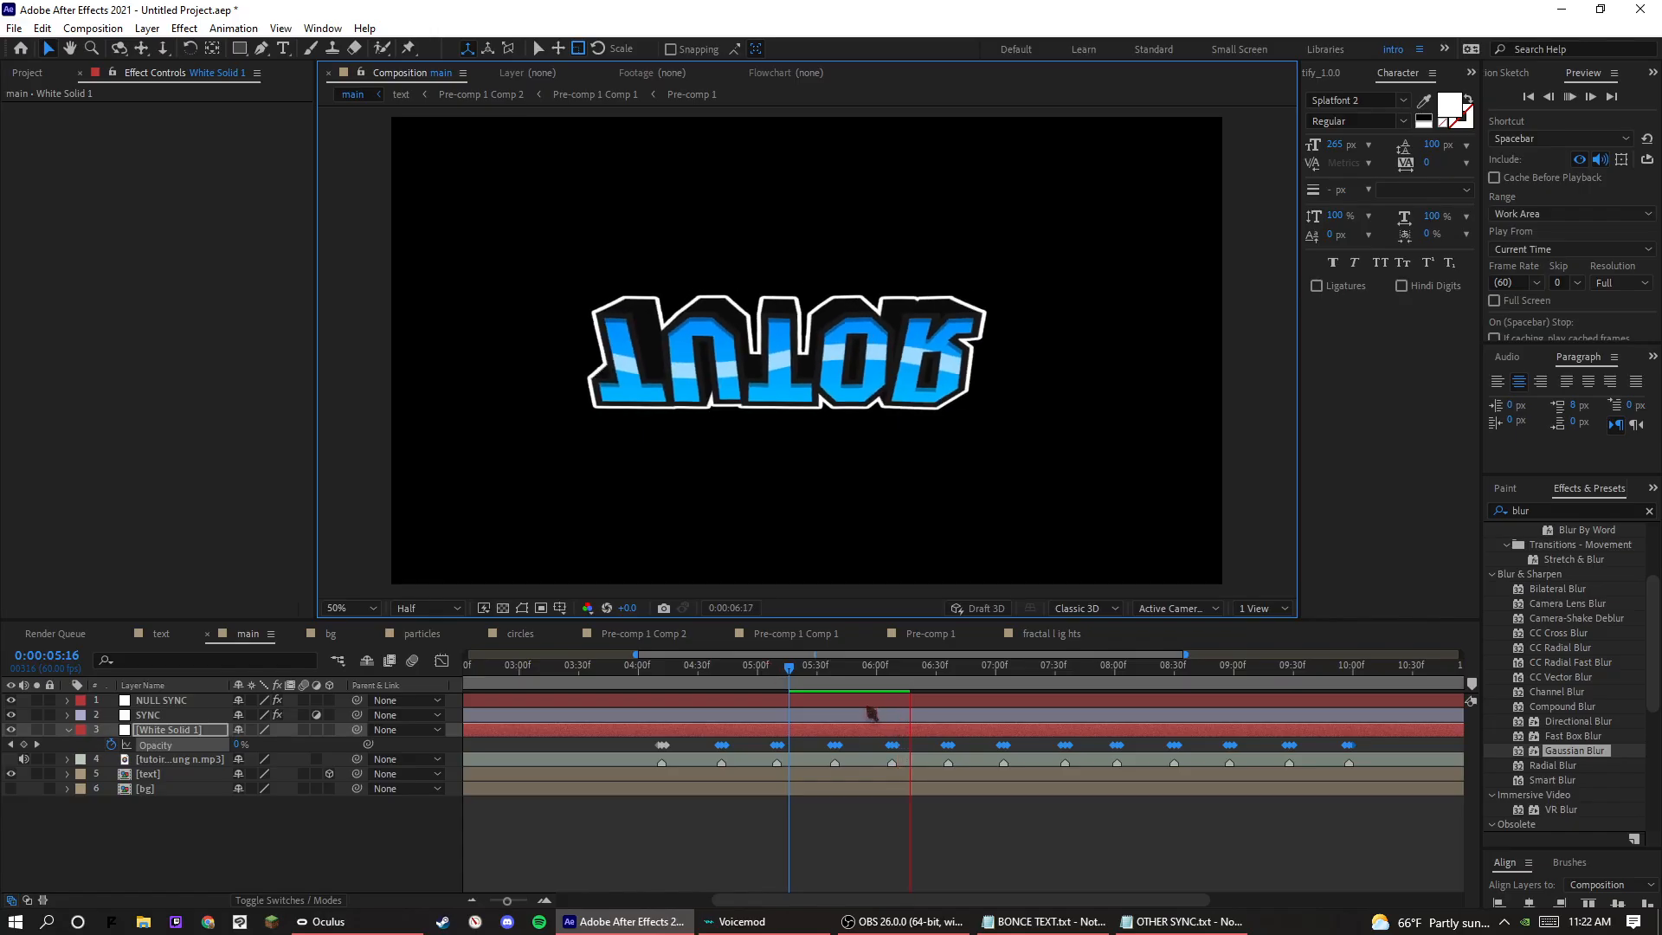
click(844, 679)
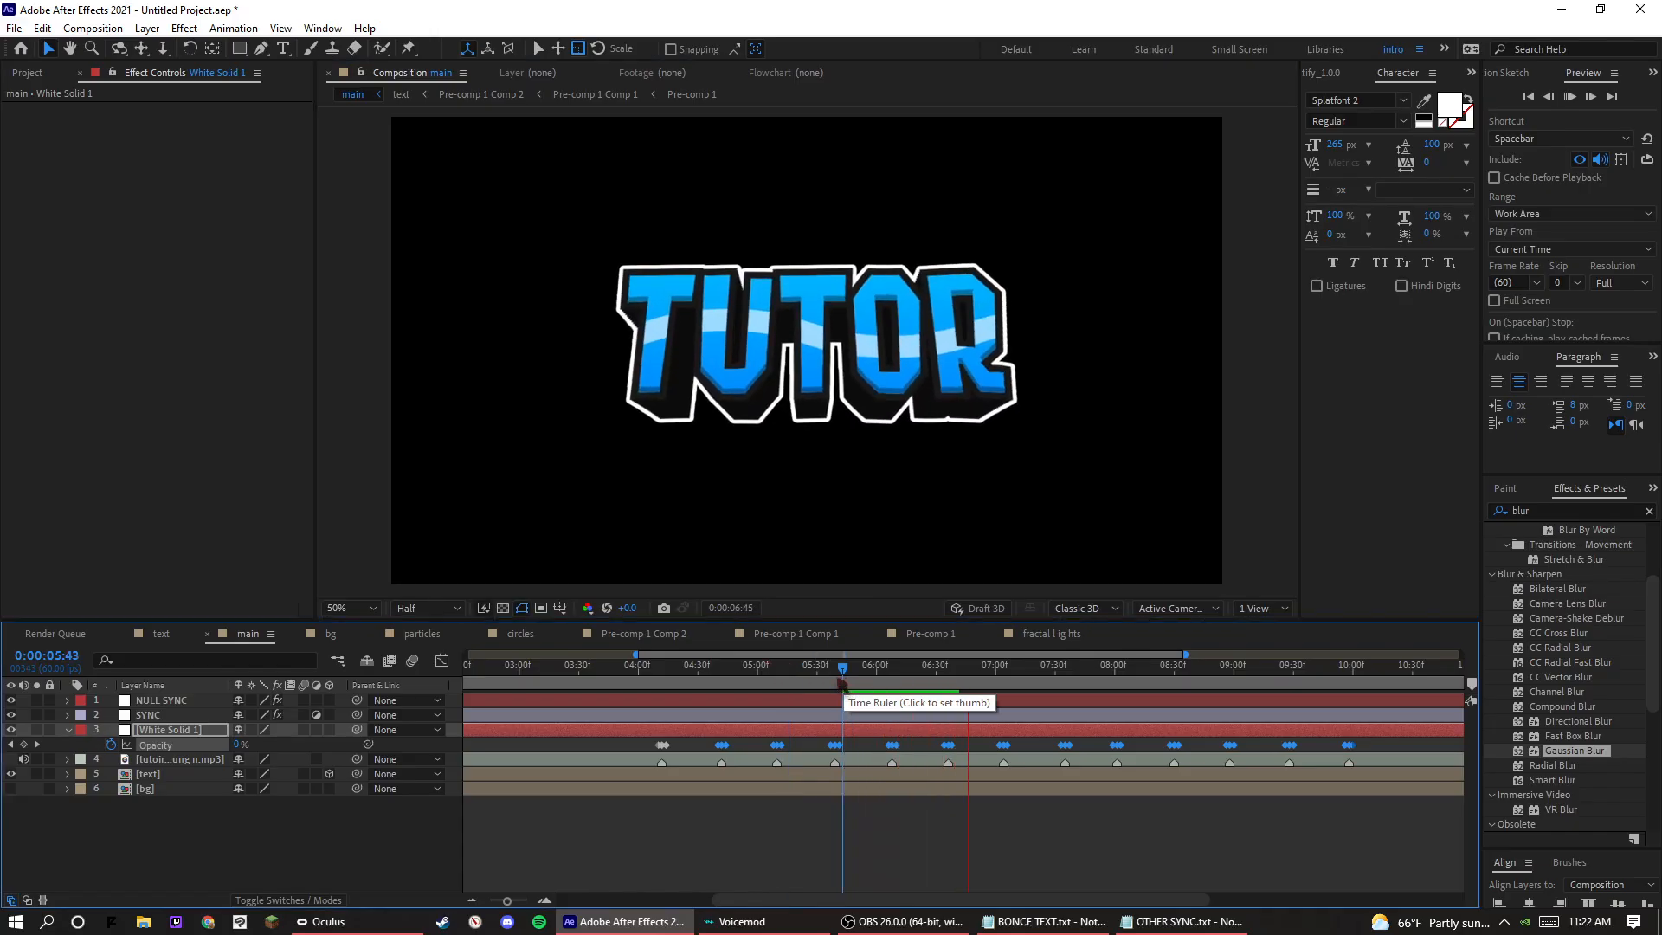
click(834, 681)
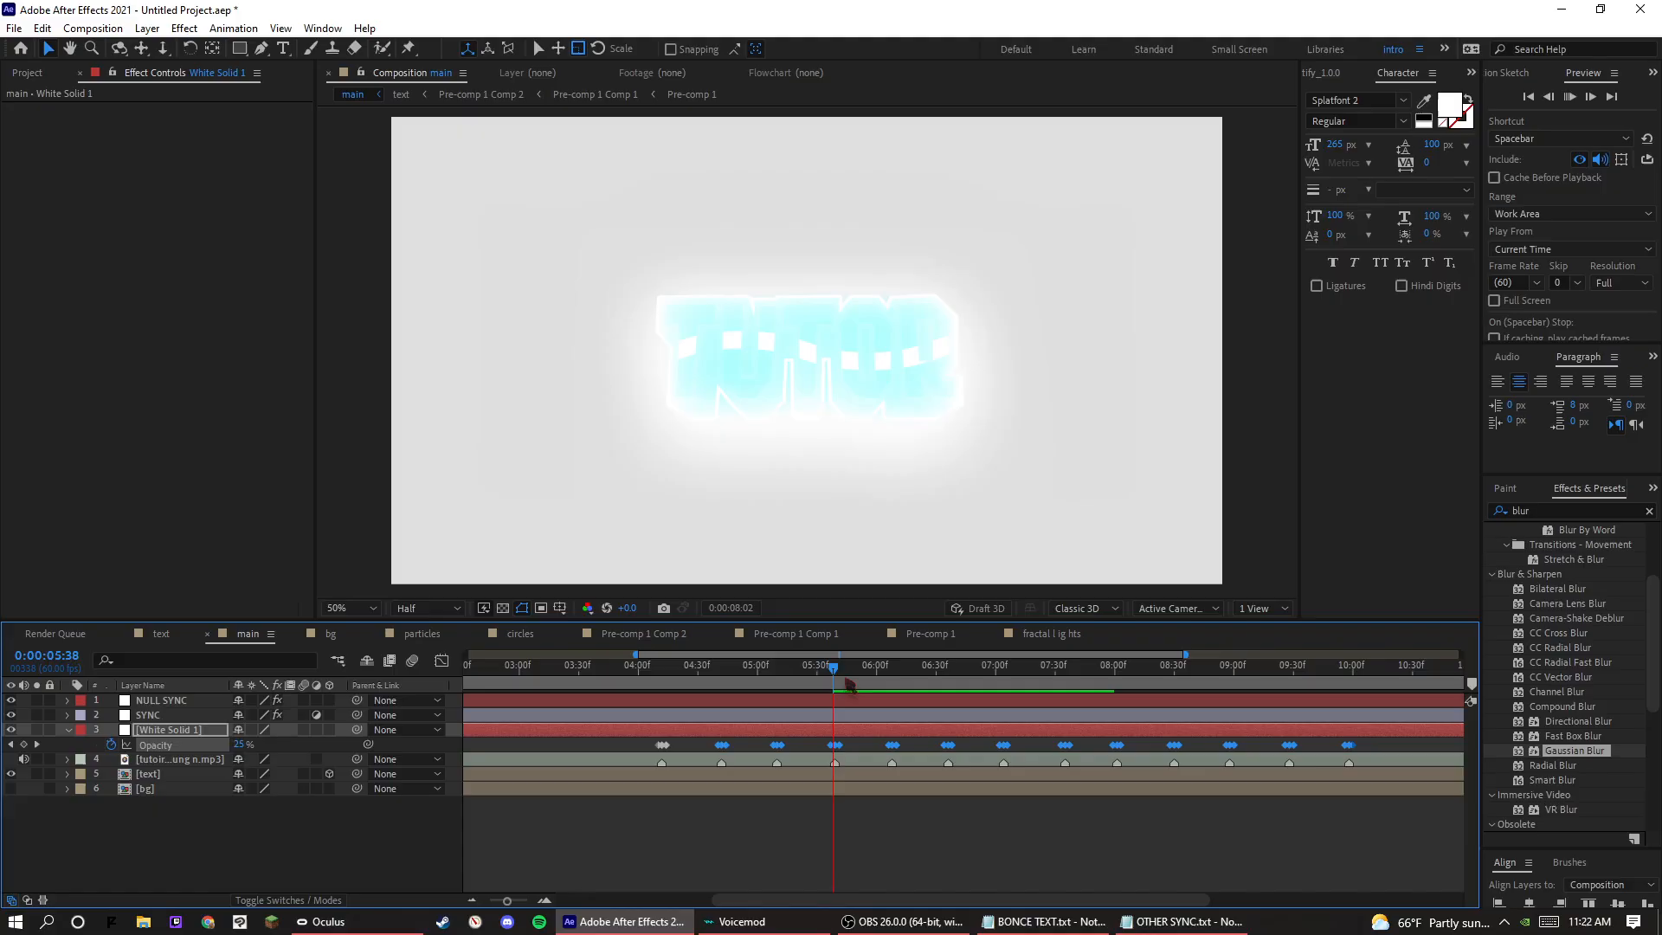
click(870, 684)
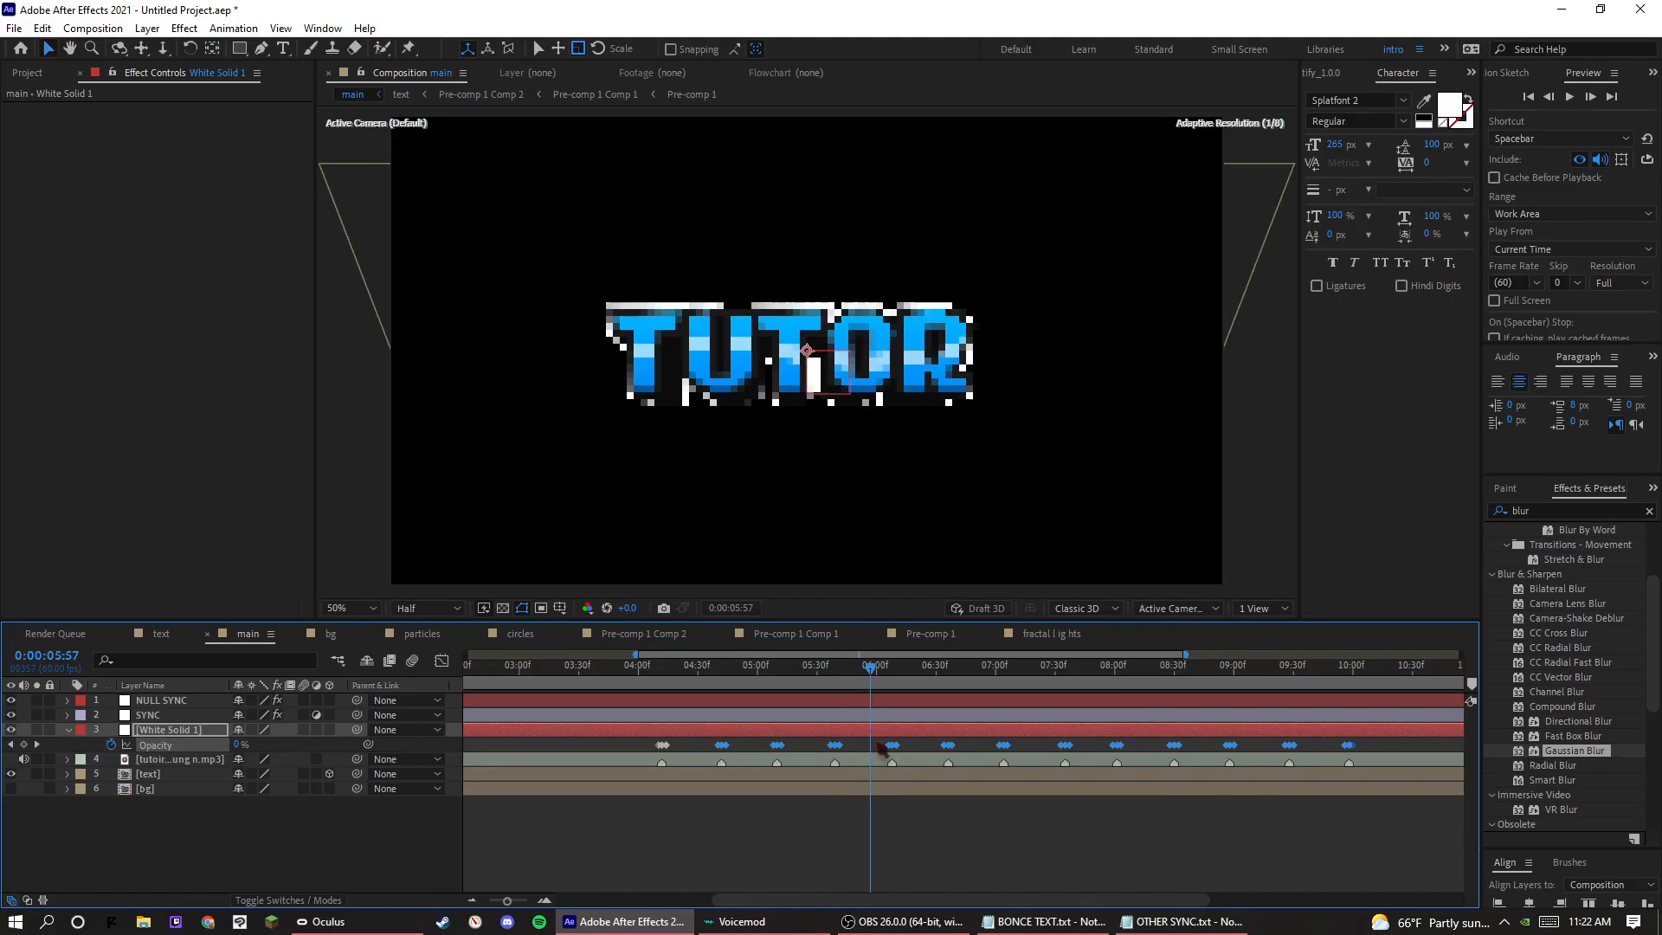
click(801, 760)
click(796, 826)
key(space)
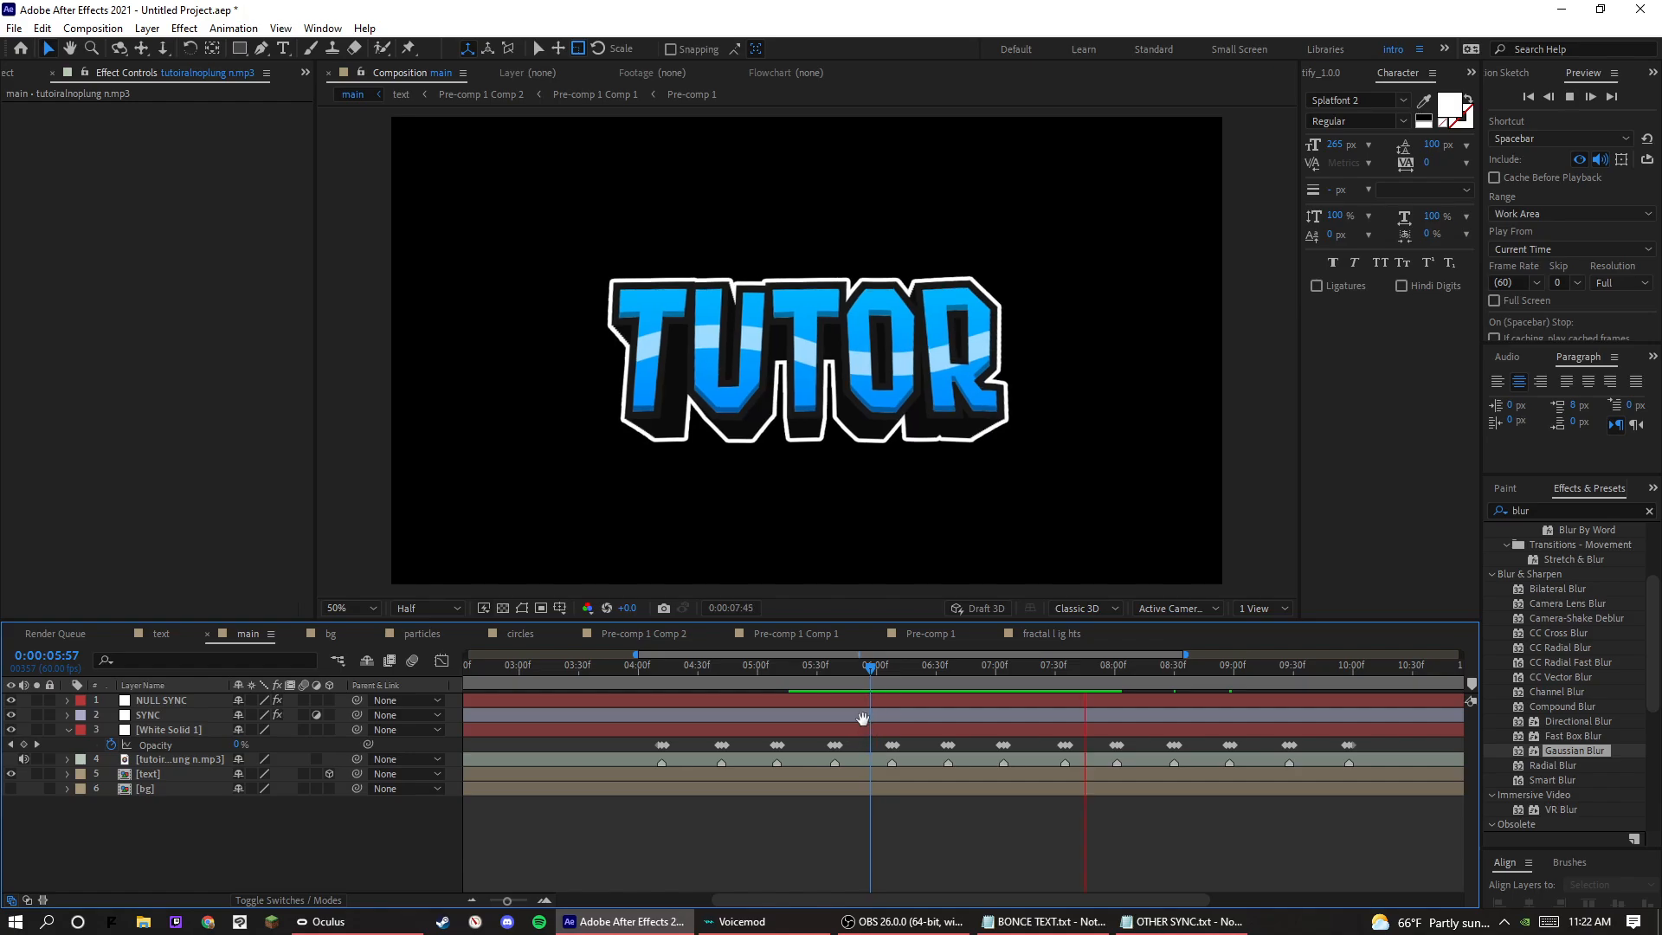
click(867, 687)
key(space)
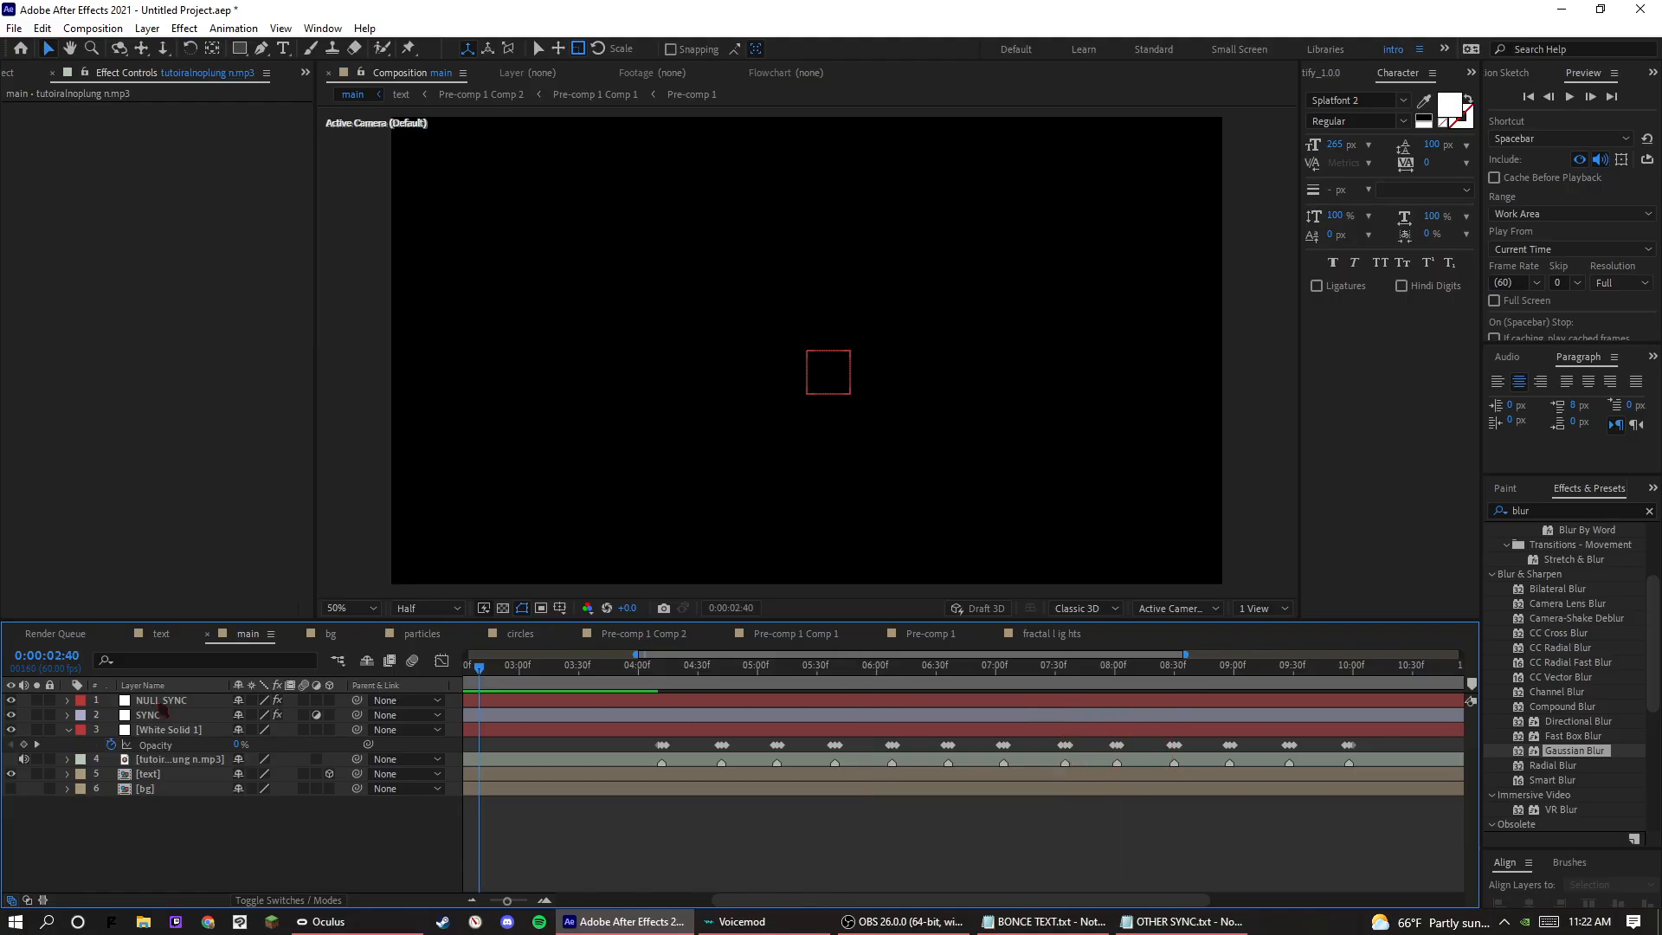
Collapse the white solid's properties and preview the beat sync from 0:00:02:40 and 0:00:04:15.
click(70, 729)
key(space)
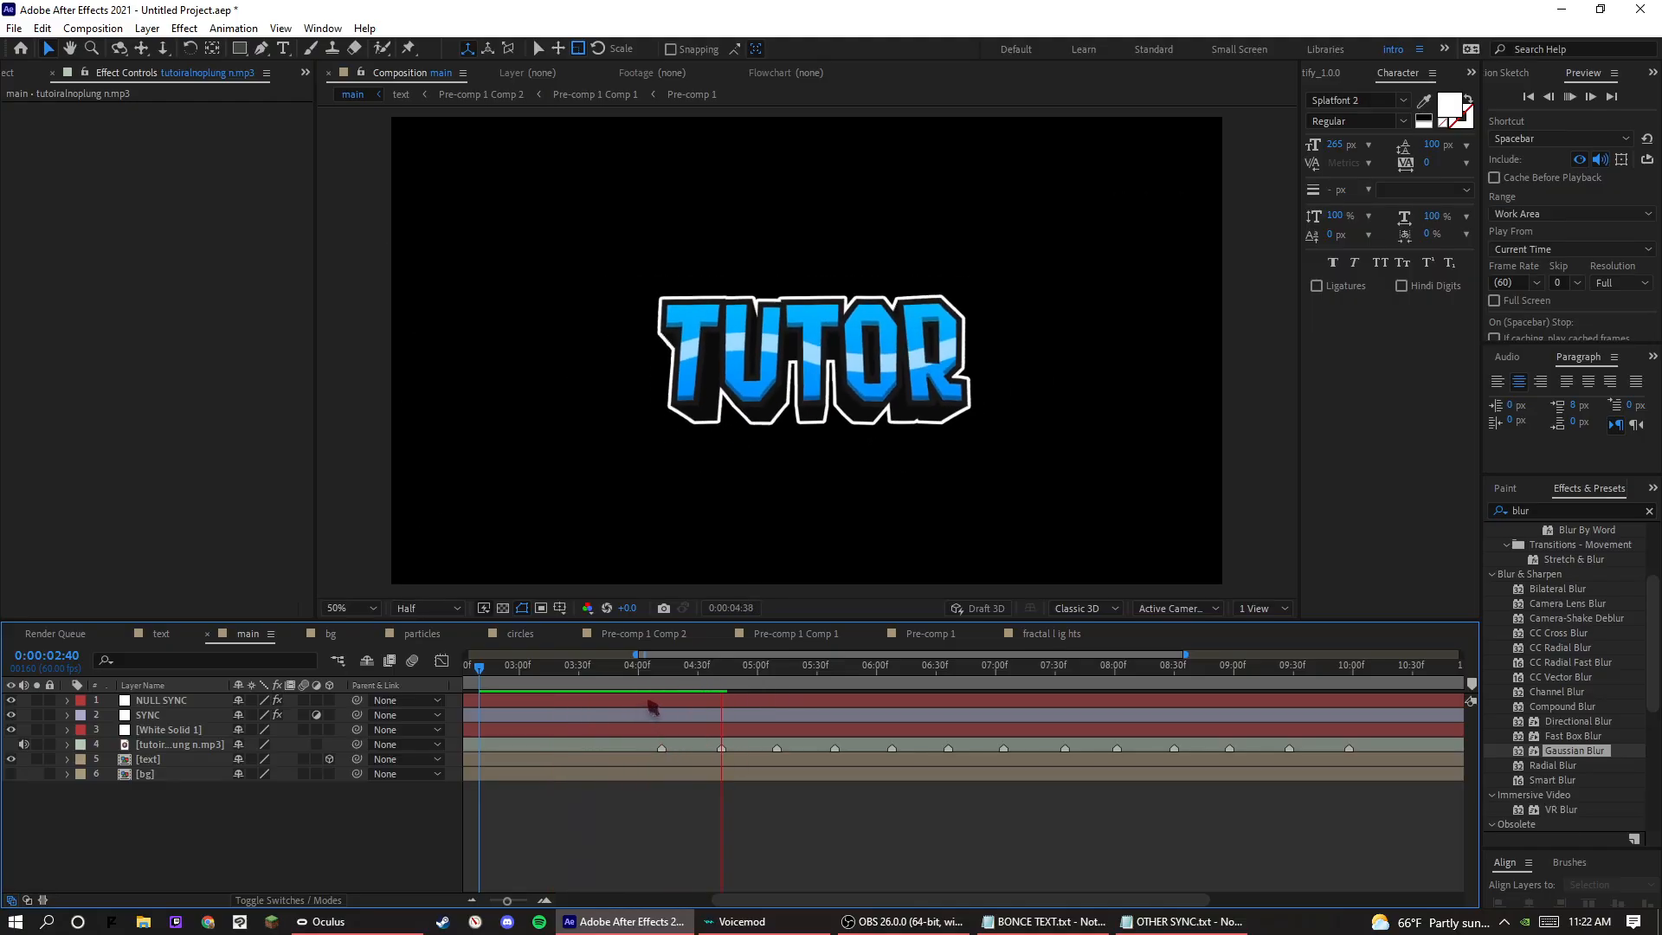
key(space)
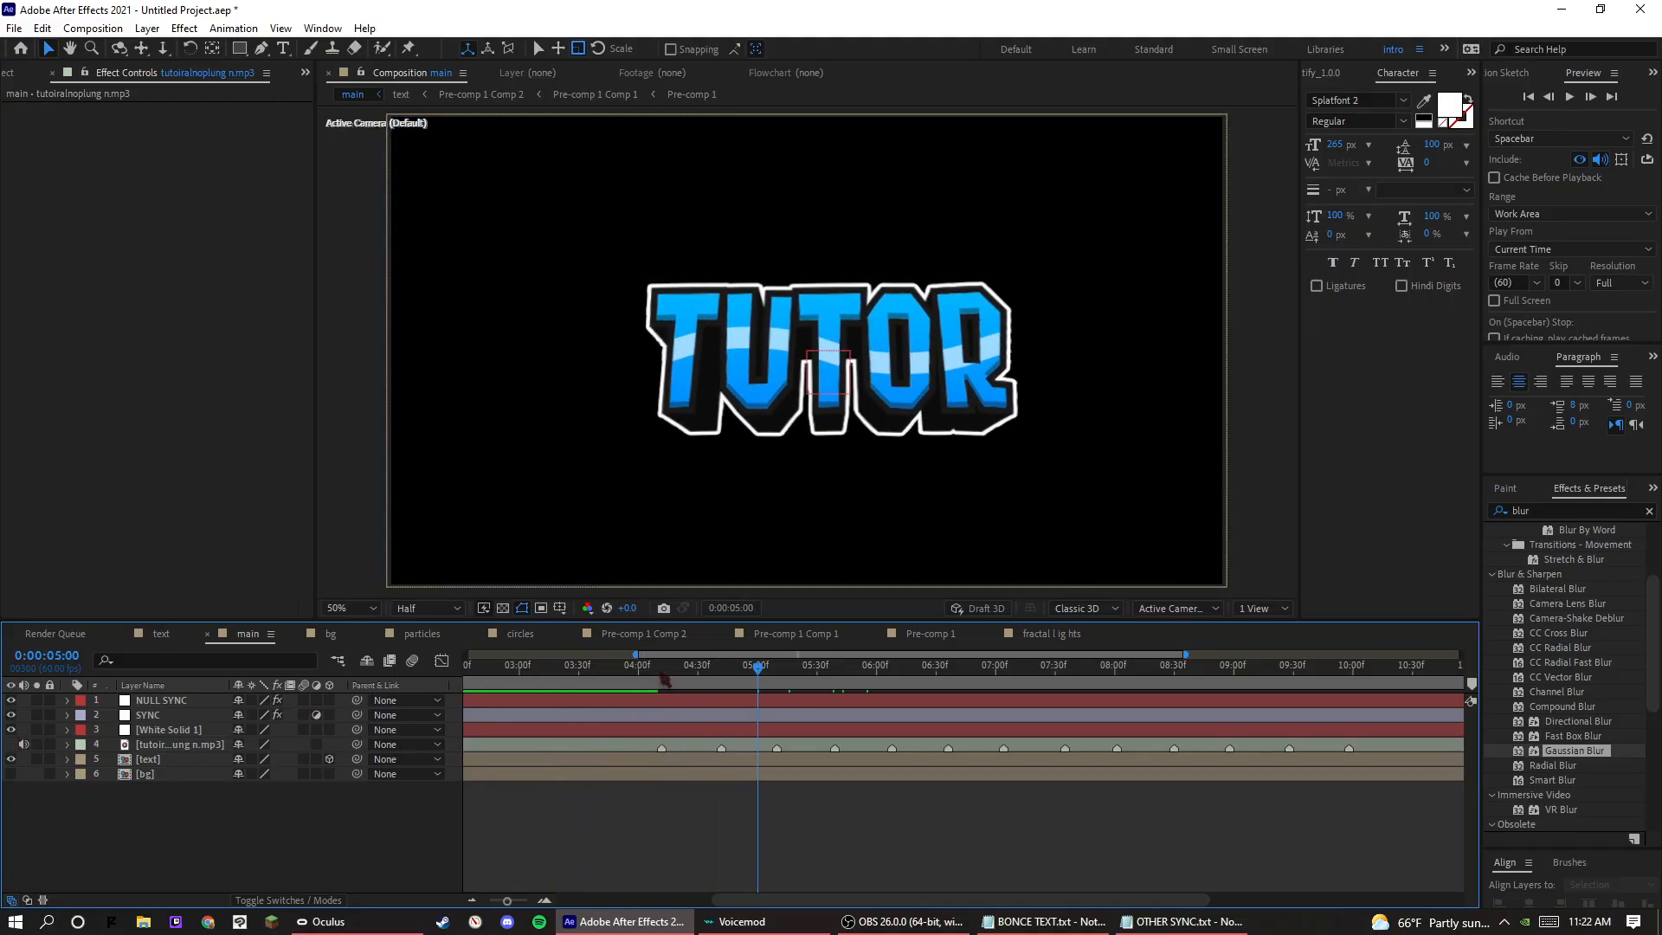
click(666, 682)
key(space)
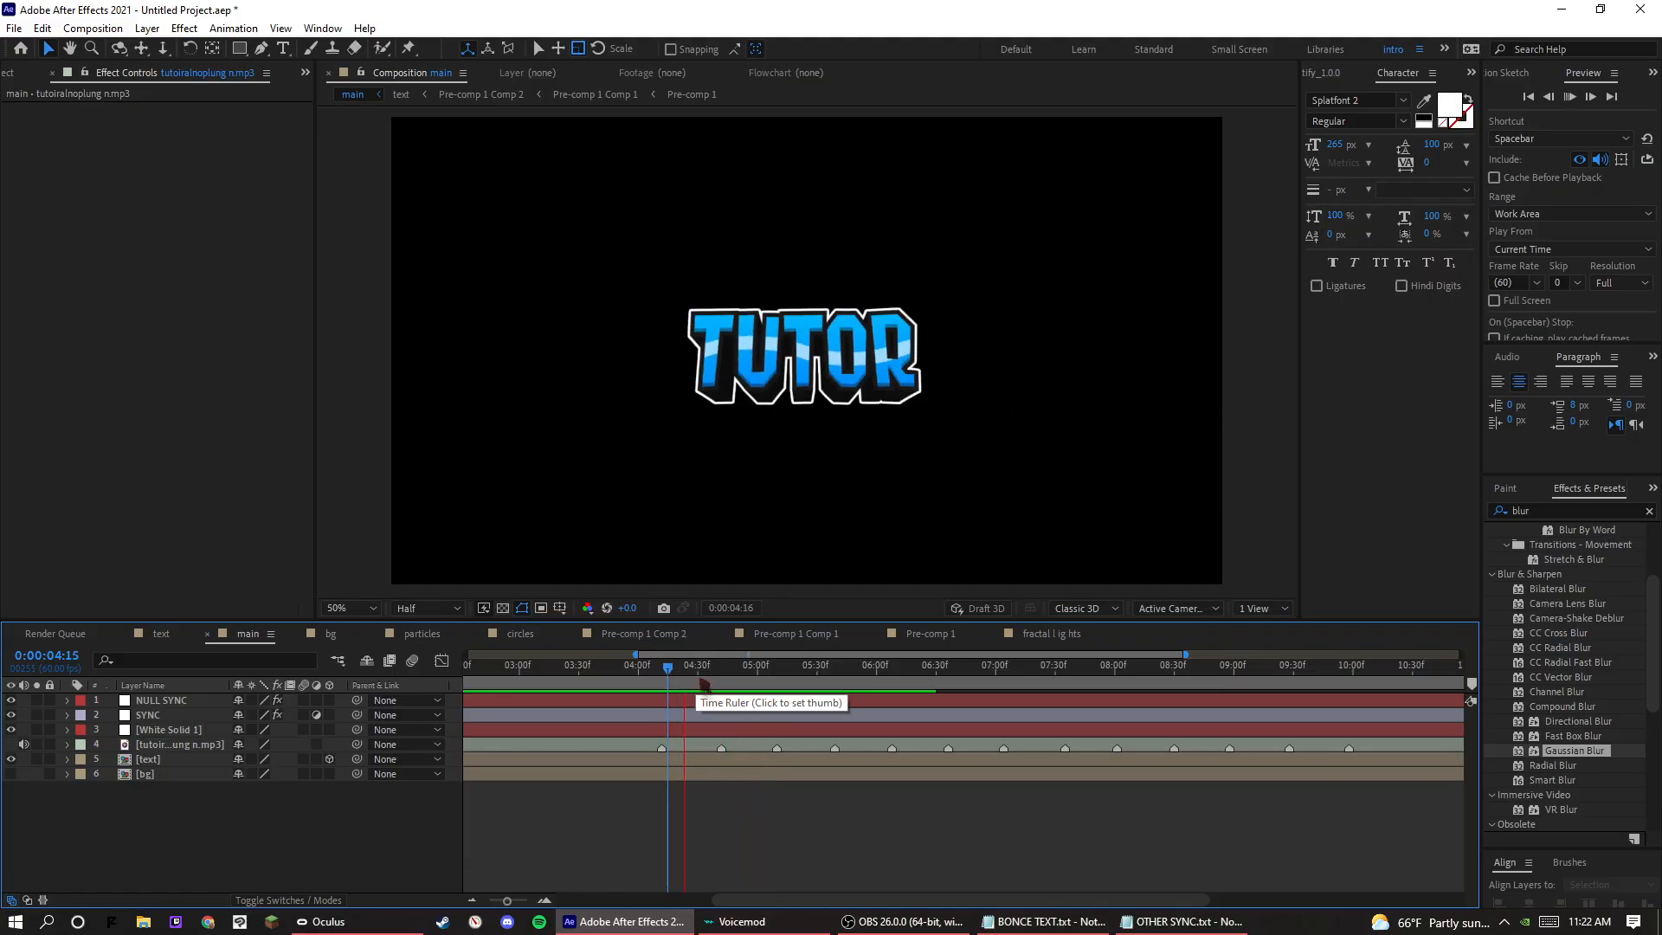
key(space)
Expand the SYNC layer's Transform effect and show its Scale keyframes in the Graph Editor.
click(76, 718)
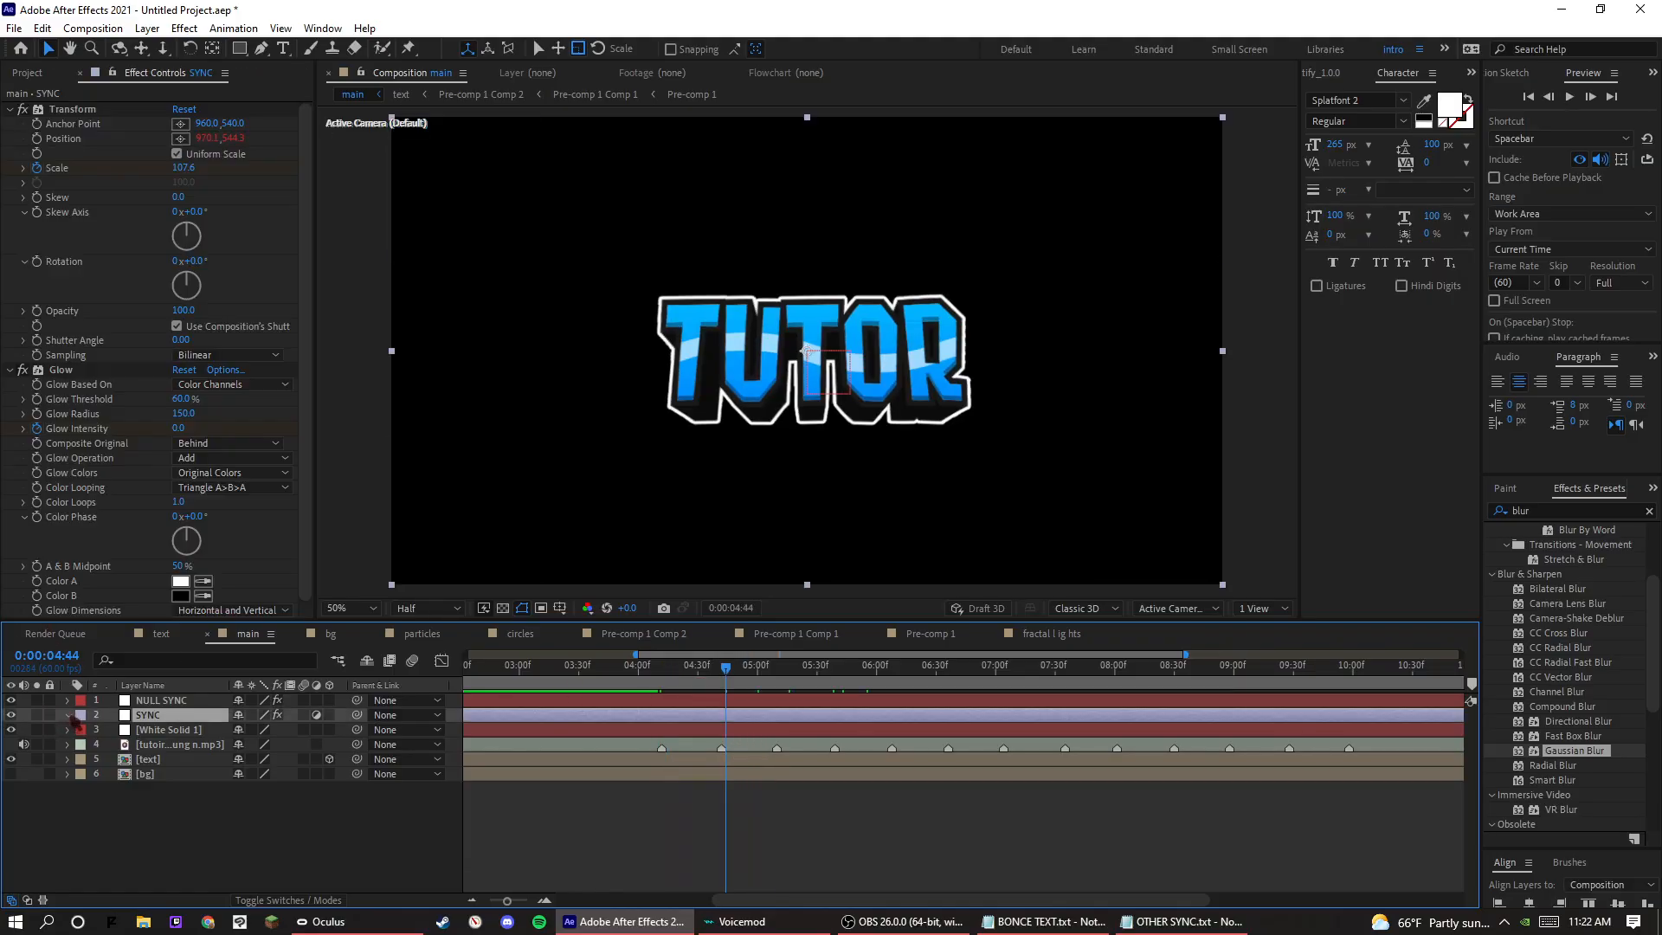
click(67, 715)
click(96, 747)
scroll(95, 750, down, 1)
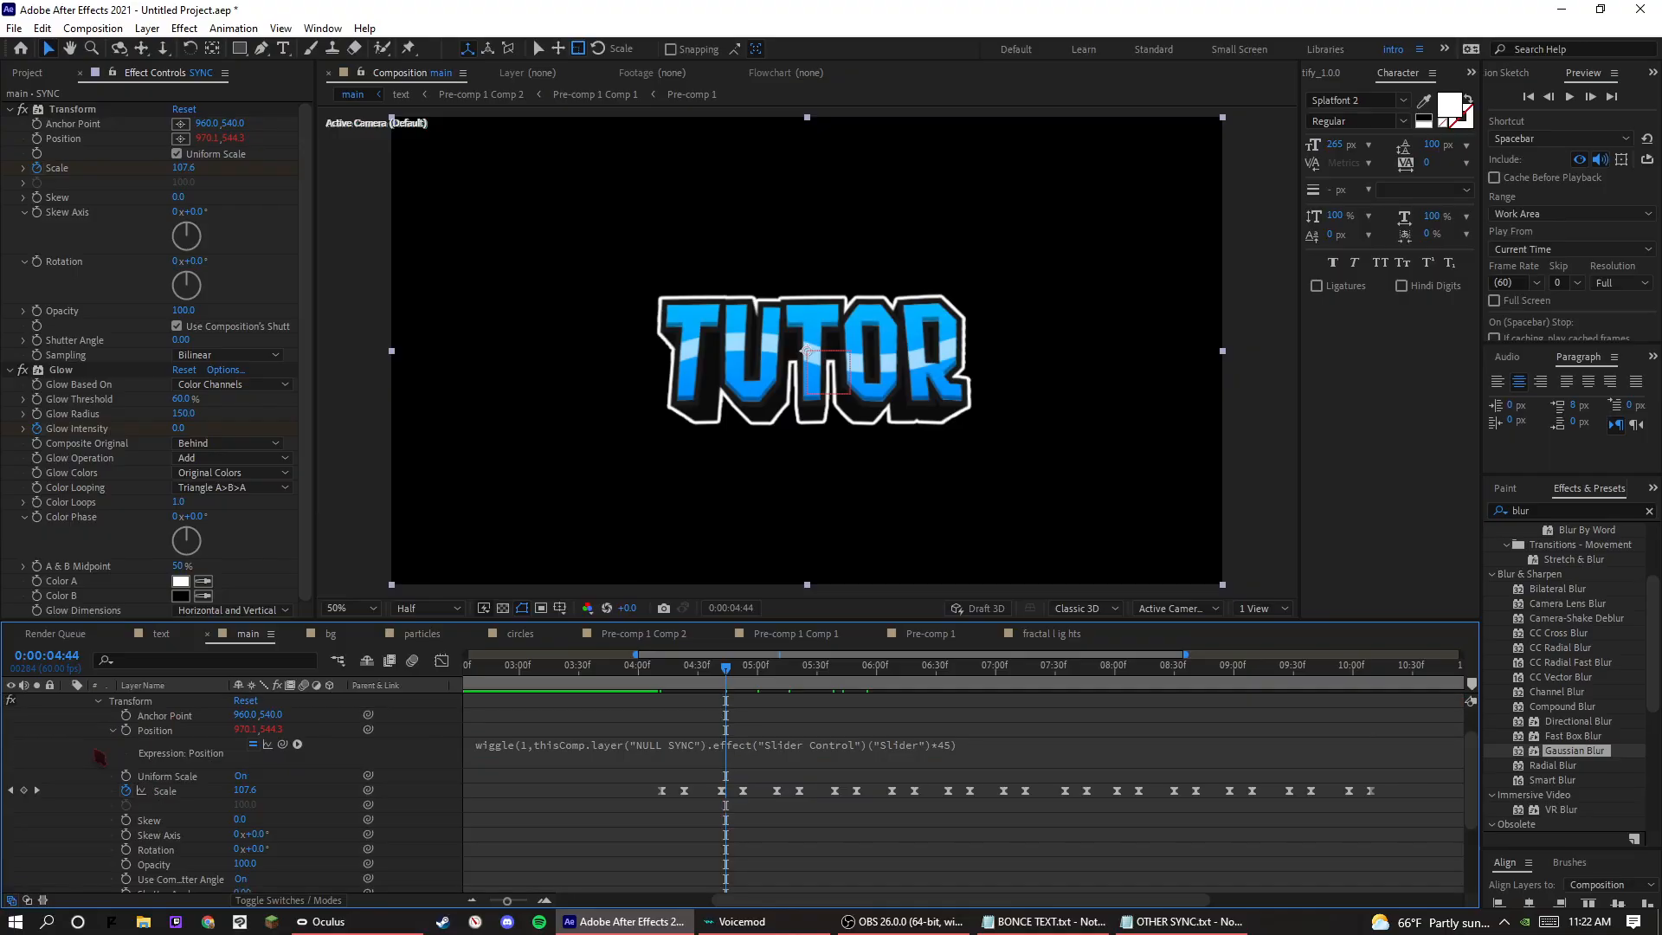
click(367, 554)
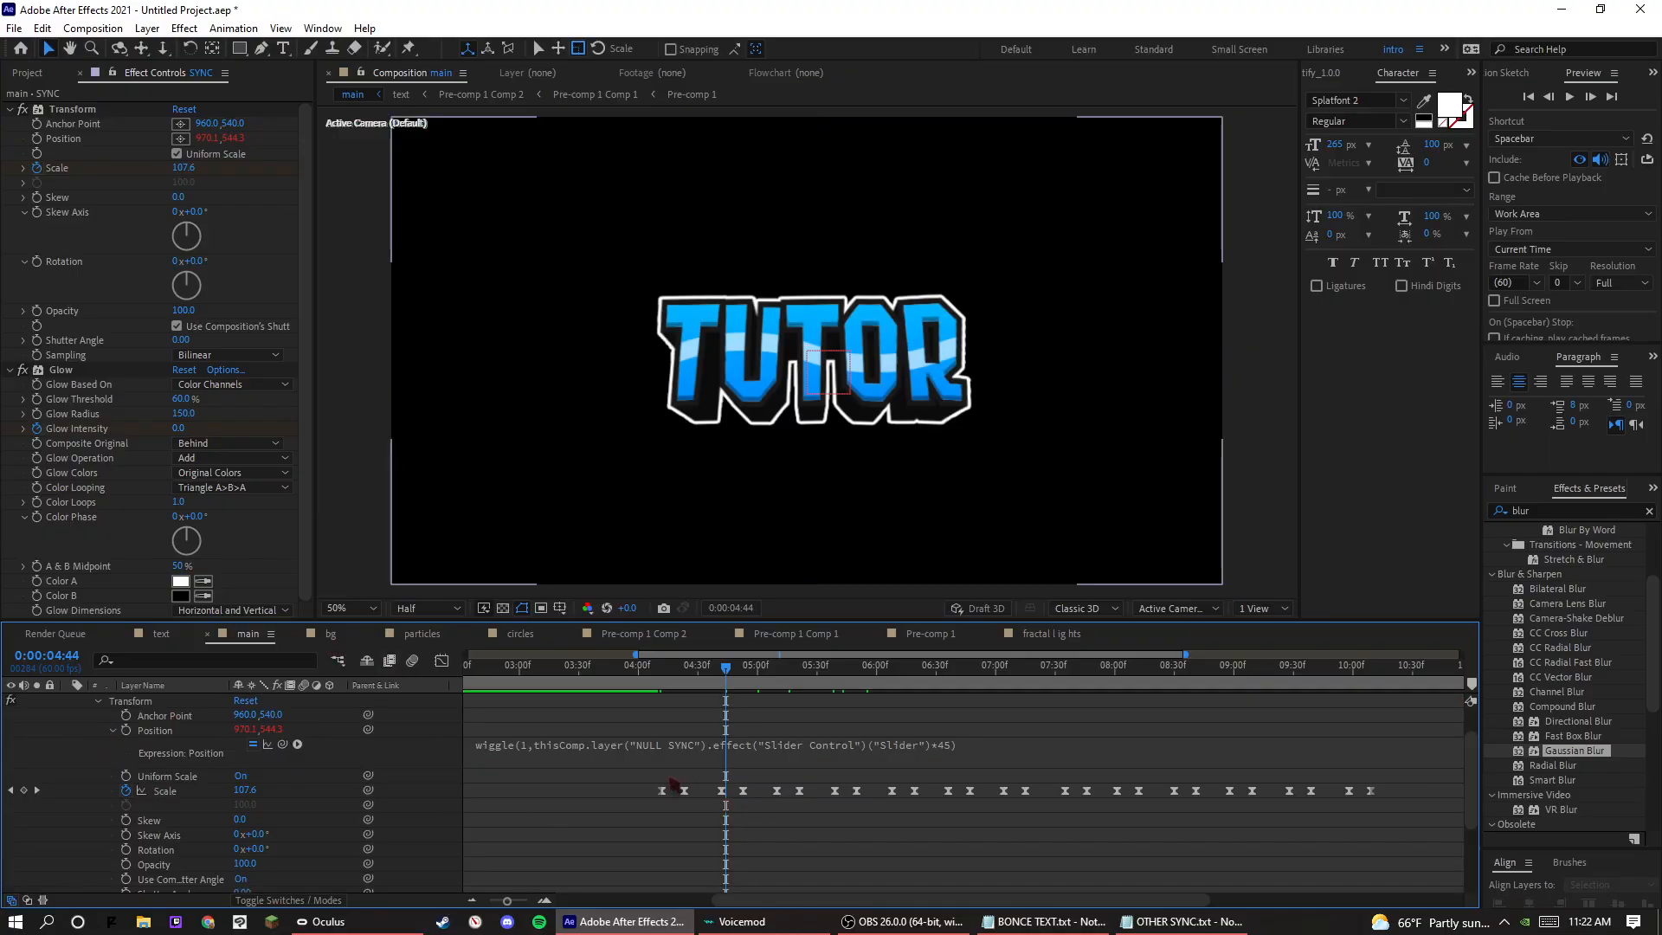
click(154, 790)
click(442, 660)
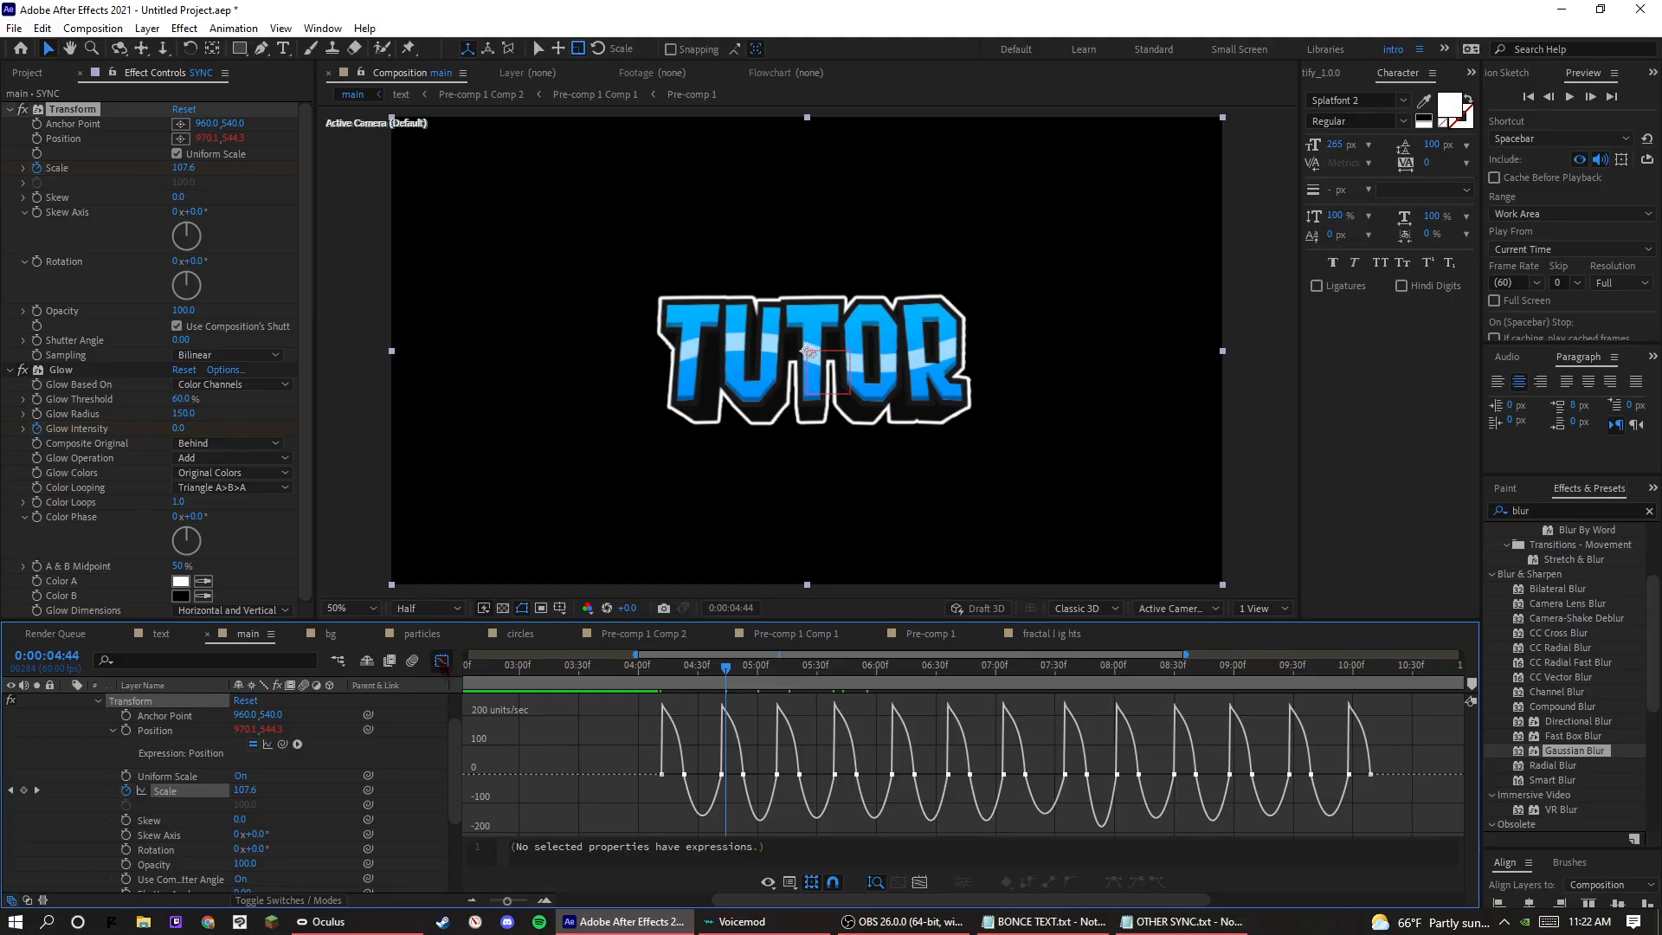
Stretch the outgoing influence of the first two Scale pulse peaks towards the following beat to reshape the return to normal size.
key(space)
drag(677, 668, 651, 682)
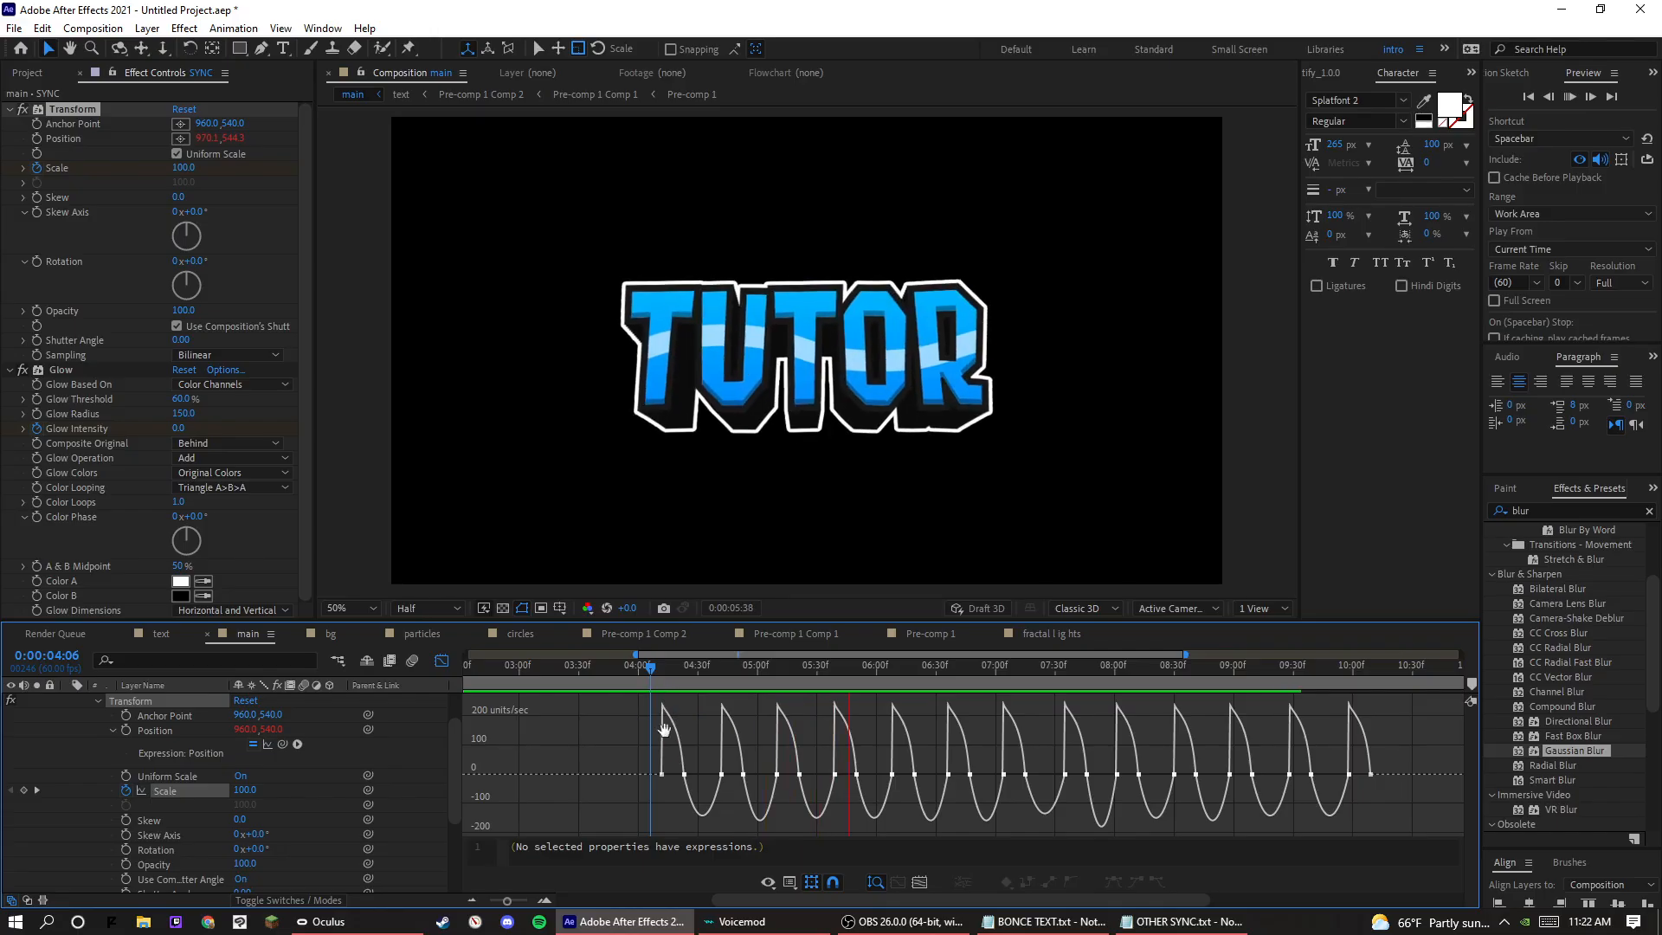
click(684, 774)
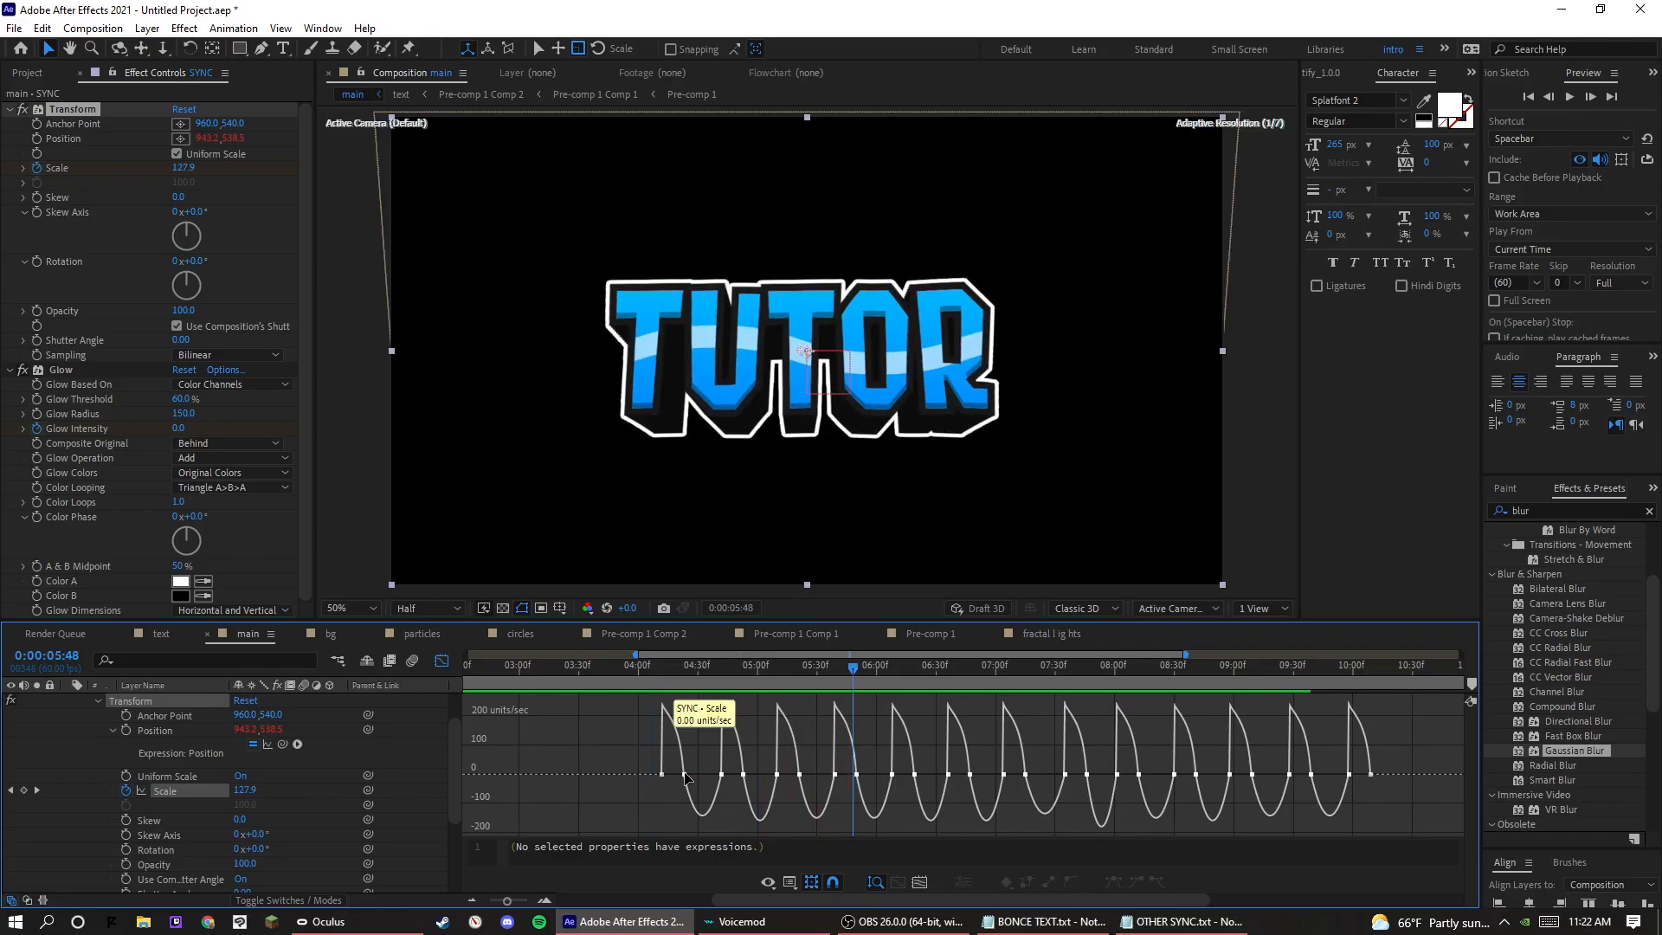
drag(685, 775, 723, 775)
click(668, 684)
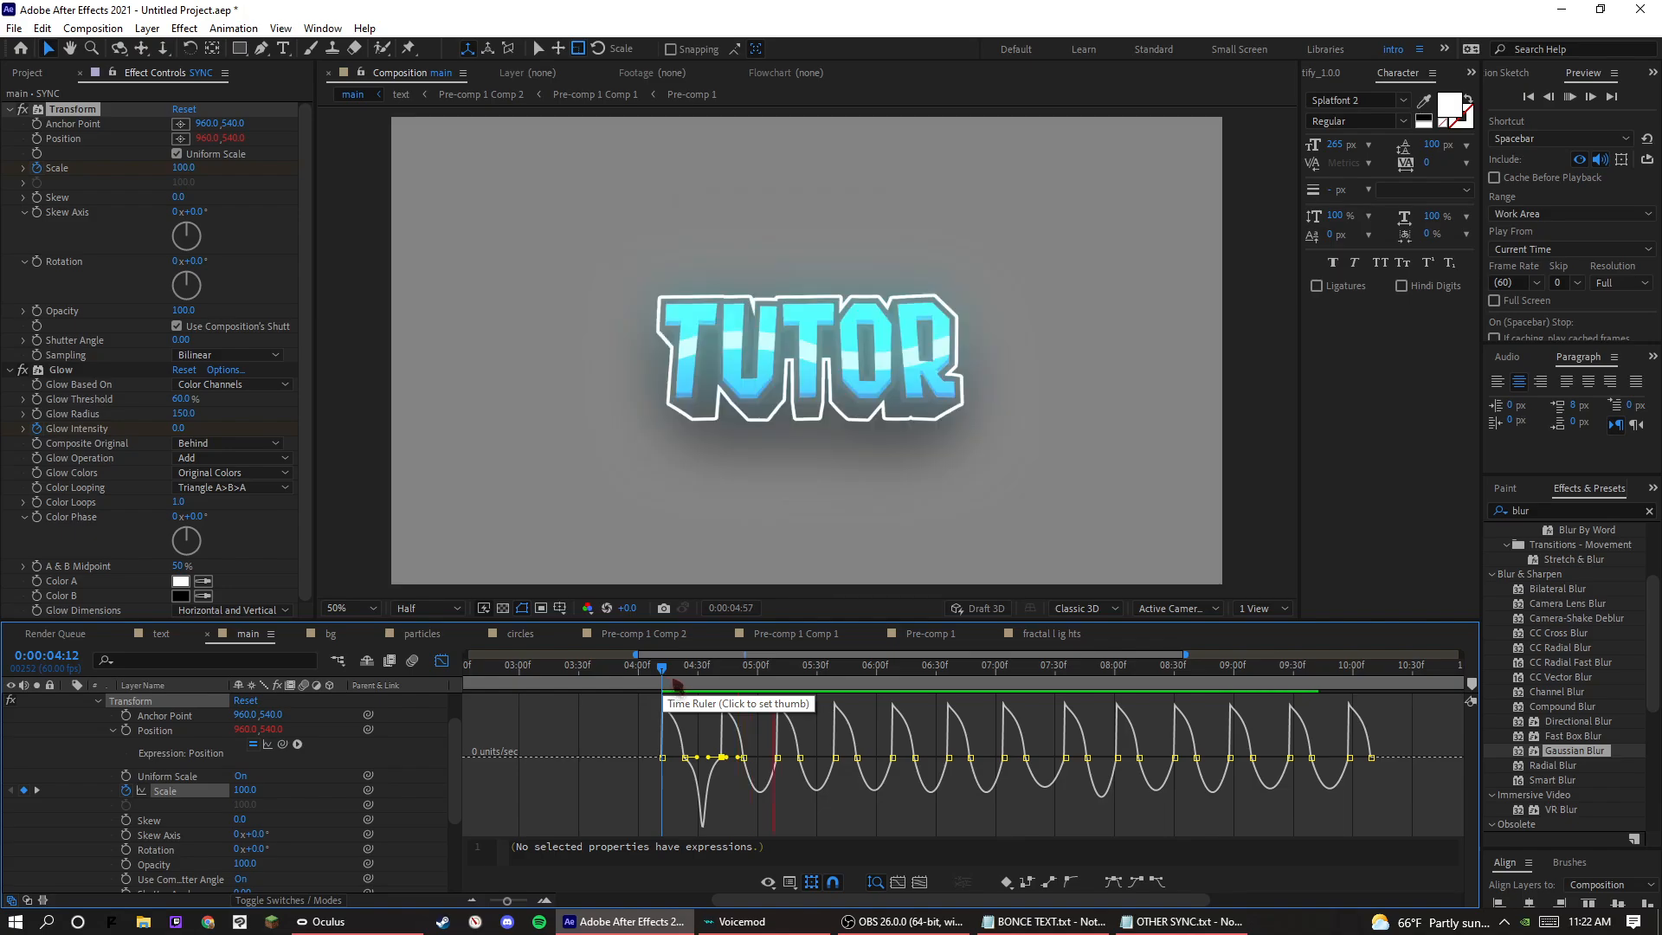
drag(668, 685, 759, 758)
click(744, 757)
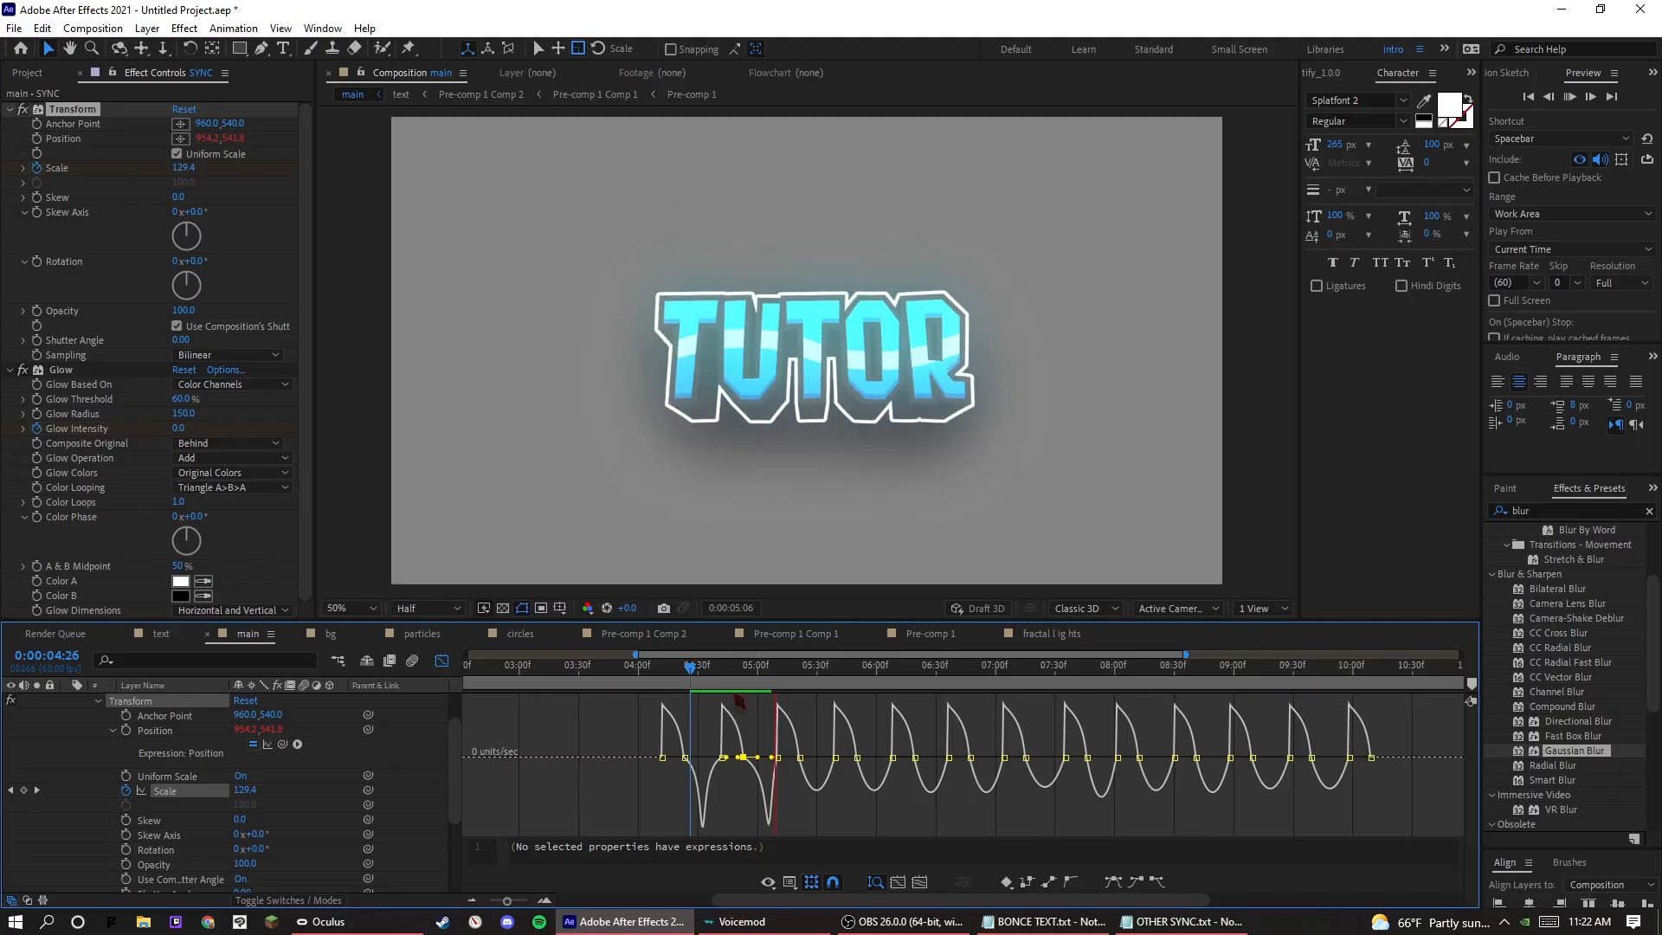
Preview the two reshaped Scale pulses from around 0:00:04:46.
click(731, 682)
key(space)
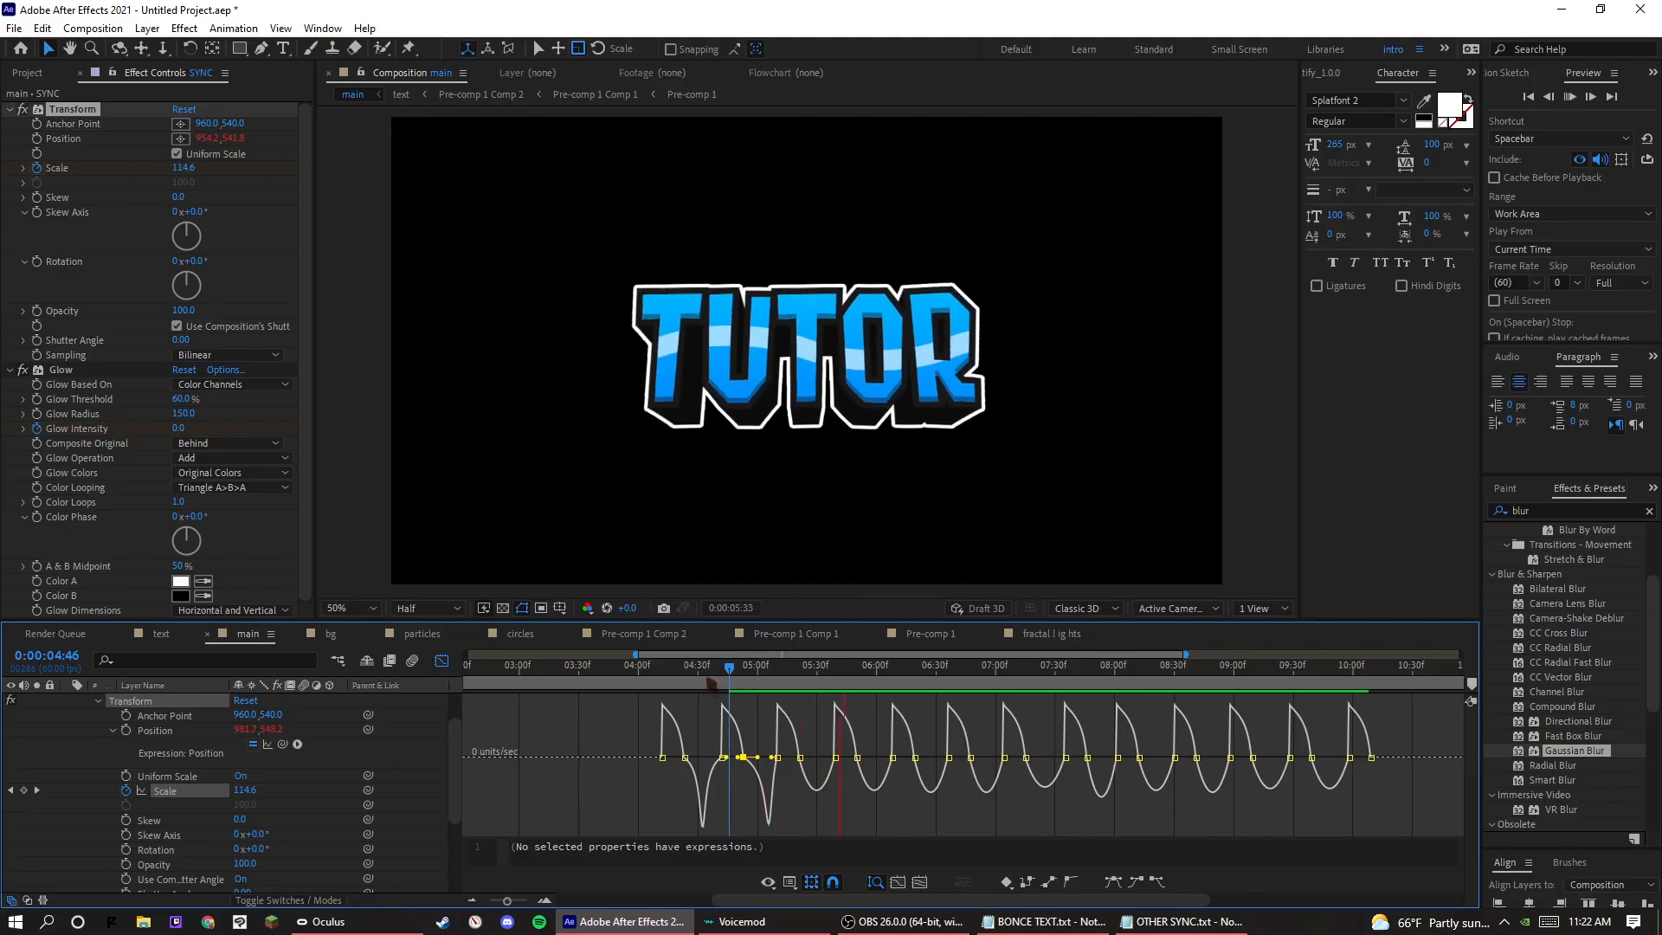
click(701, 679)
key(space)
click(726, 681)
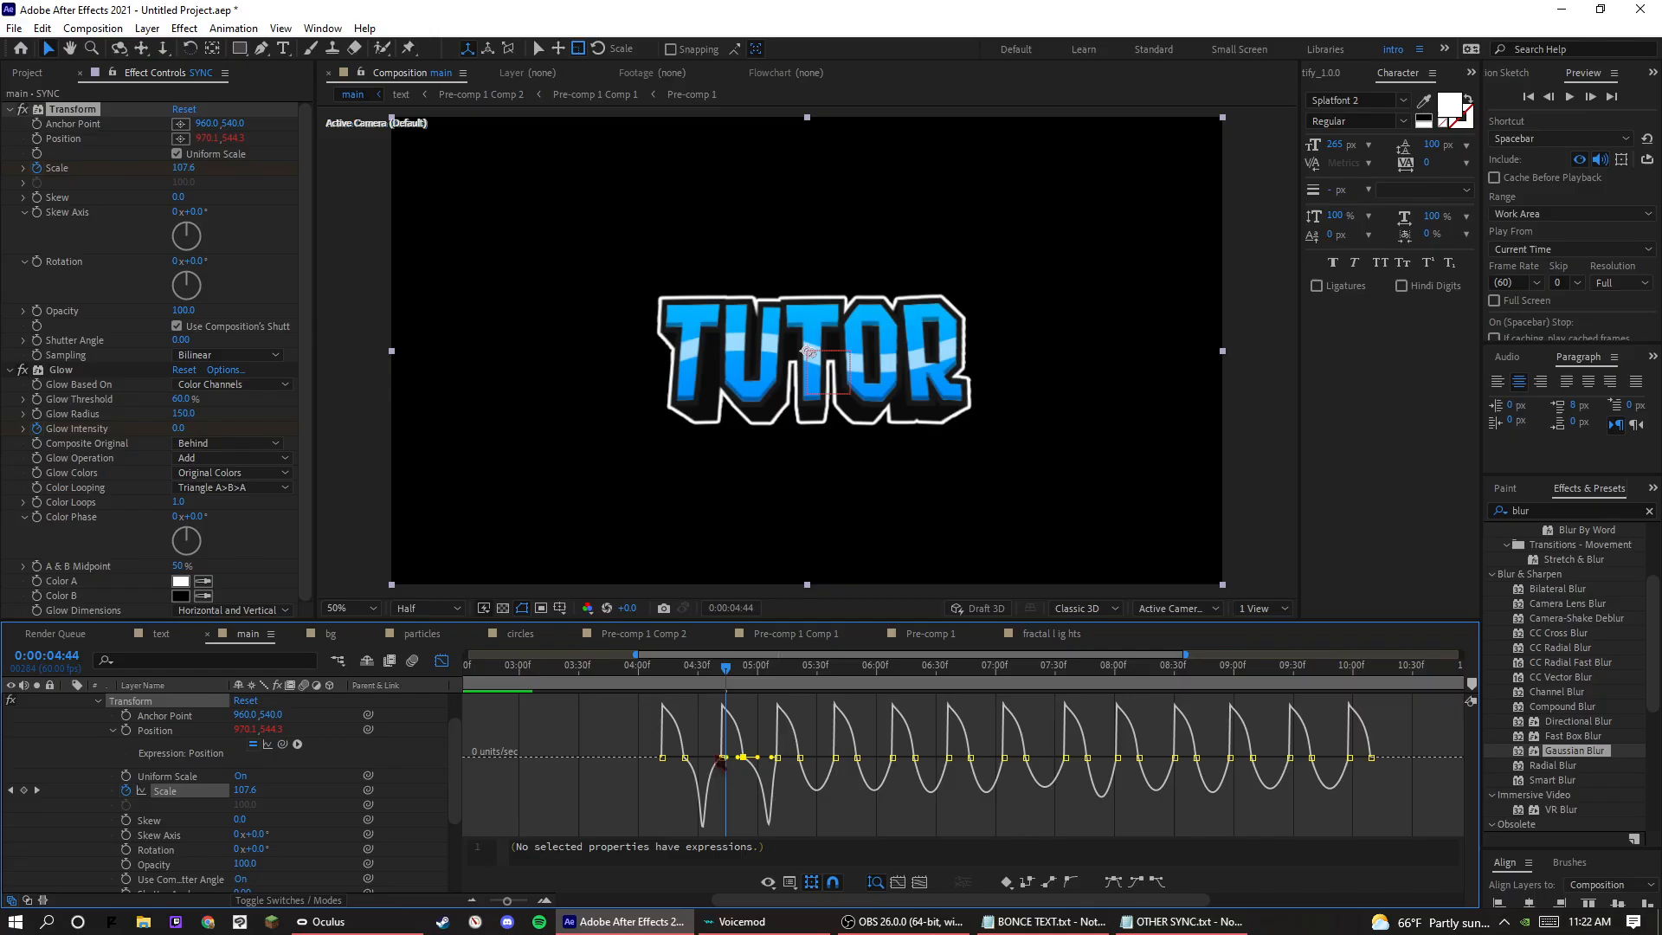
Stretch the outgoing influence of the third, fourth and fifth Scale pulse peaks in the same way and preview from 0:00:05:21.
click(720, 758)
drag(706, 758, 935, 761)
click(799, 759)
click(857, 760)
click(915, 759)
key(space)
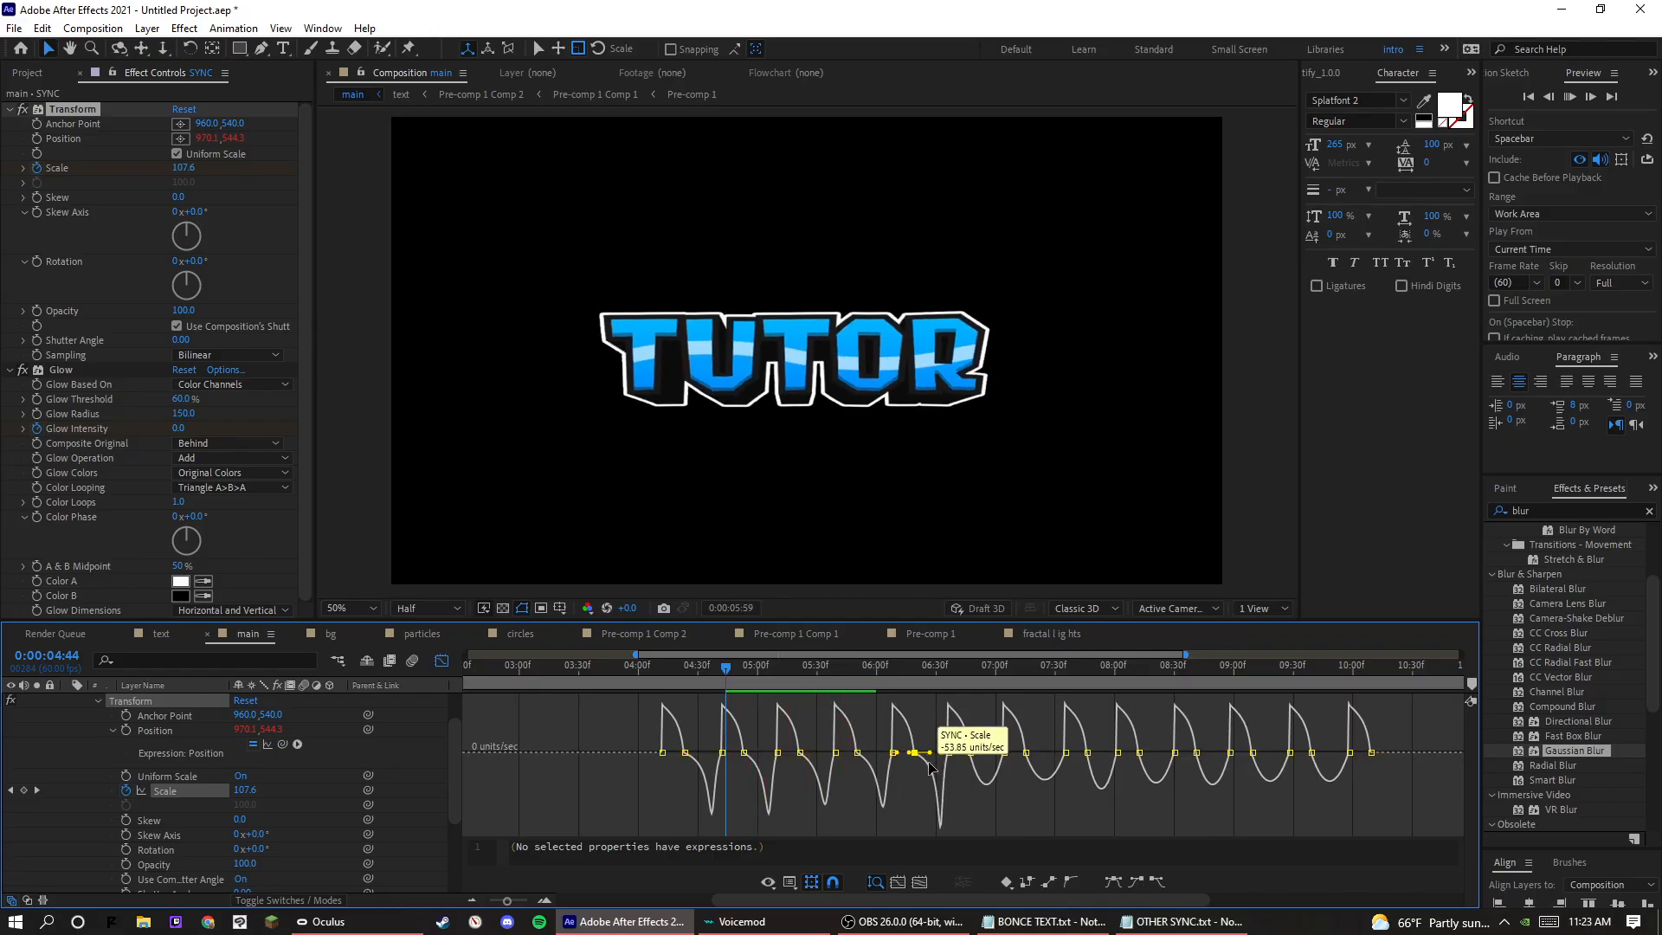
click(801, 688)
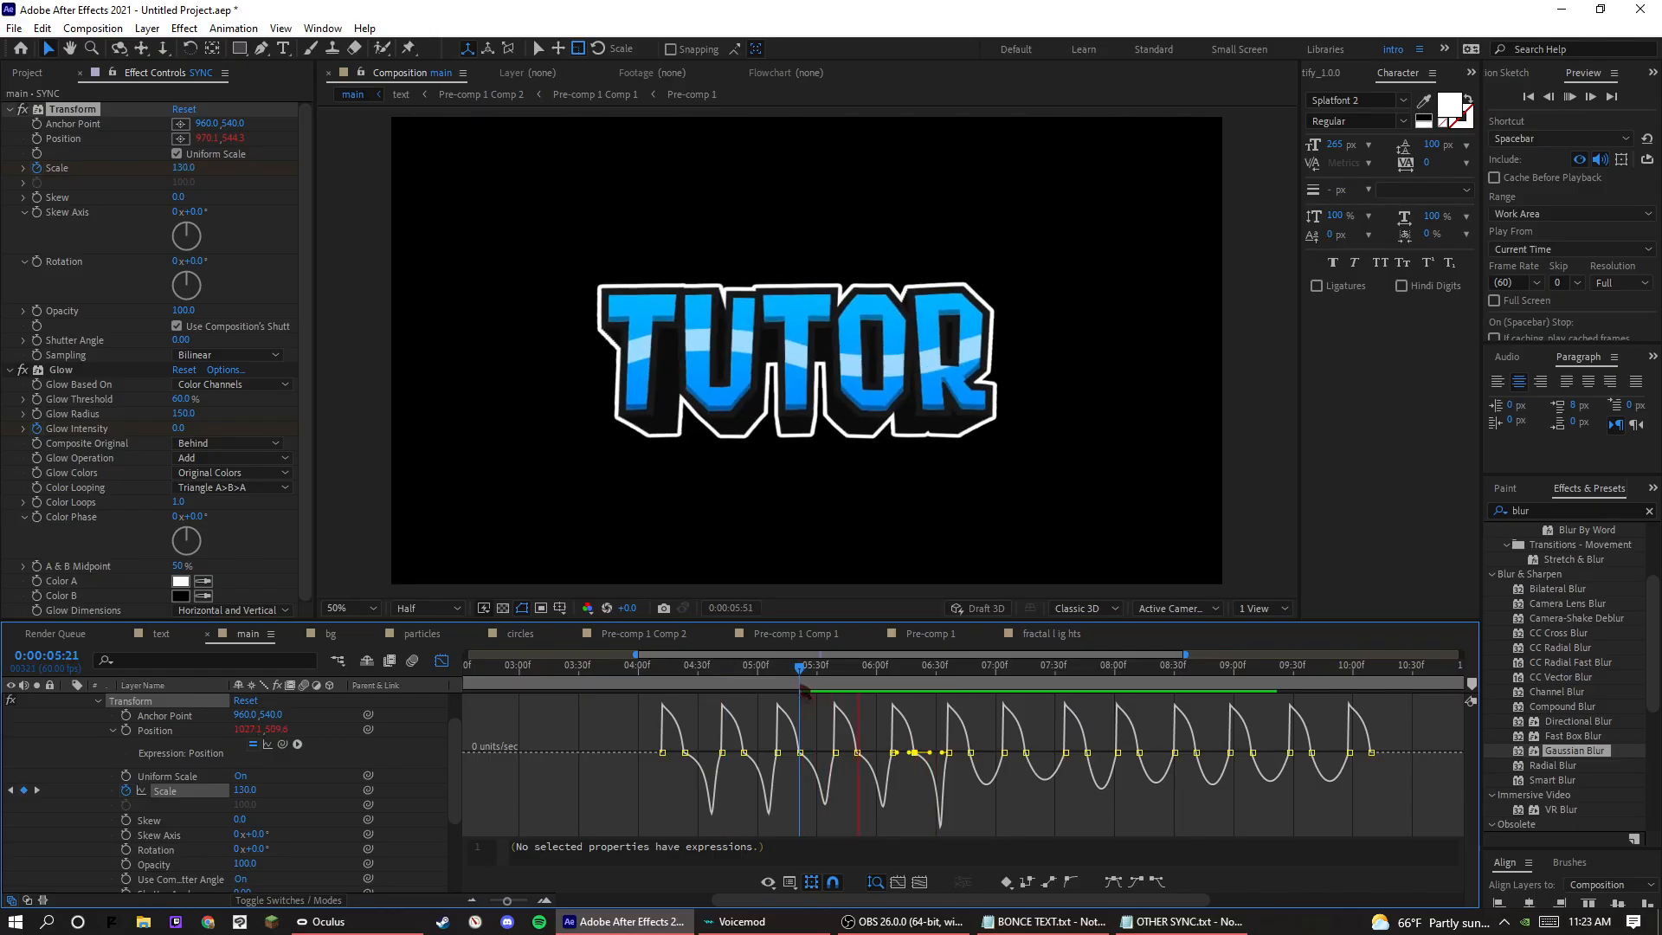
click(807, 686)
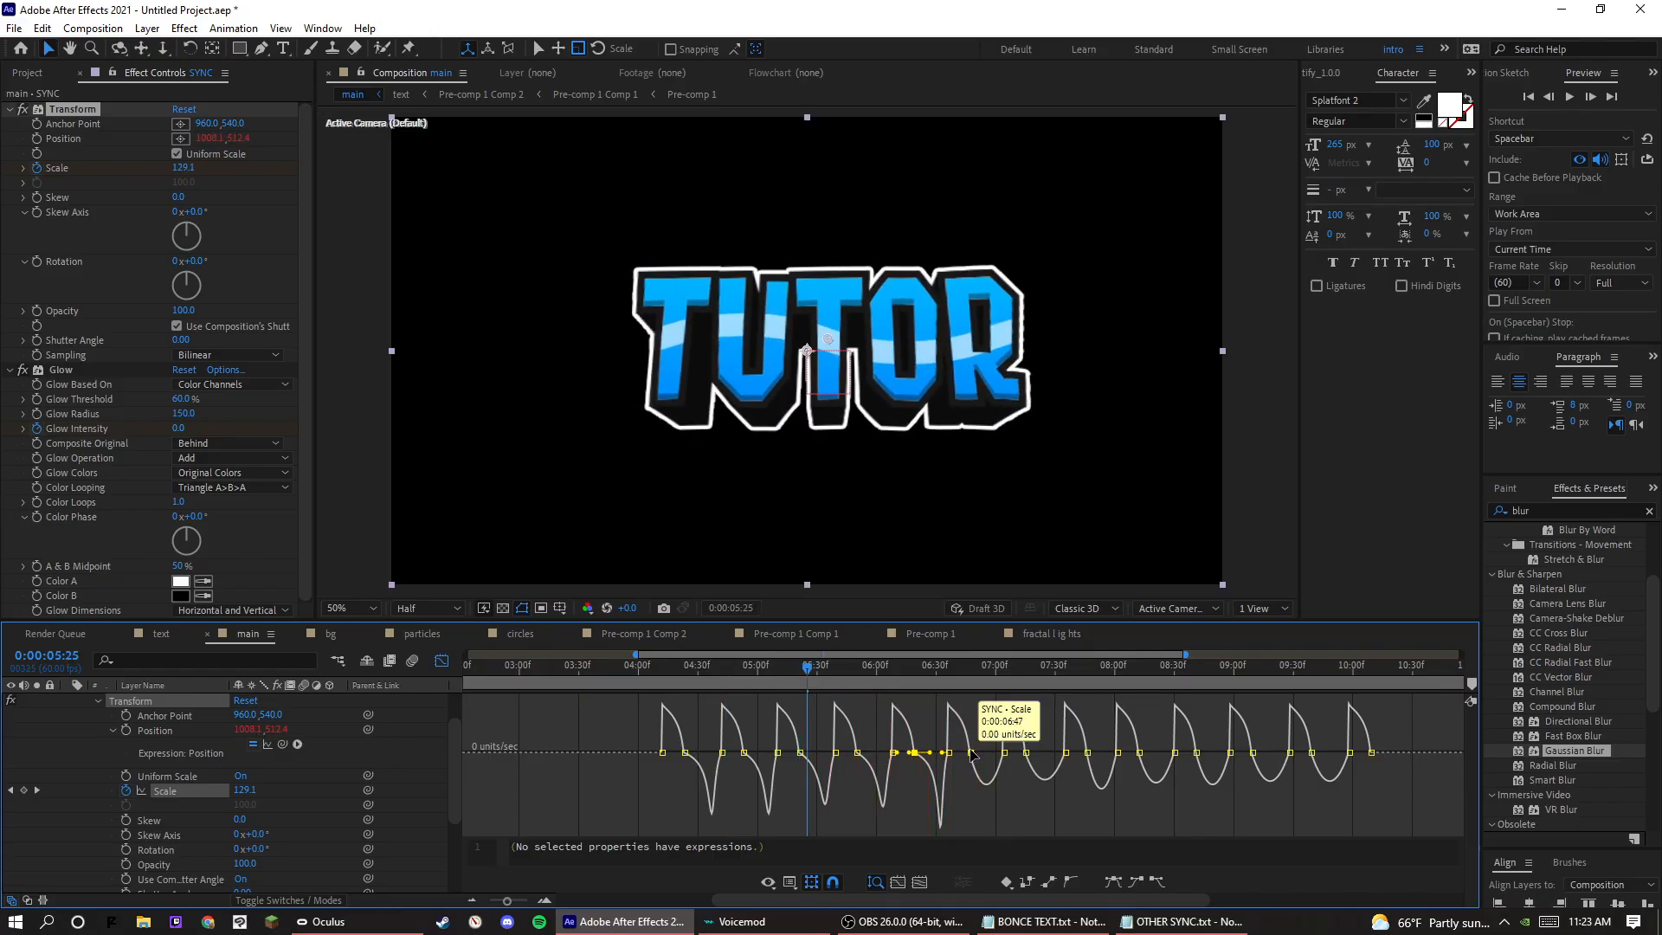
Stretch the outgoing influence of the sixth and seventh Scale pulse peaks, pulling the seventh to about 87%.
click(971, 752)
drag(983, 752, 986, 753)
click(944, 924)
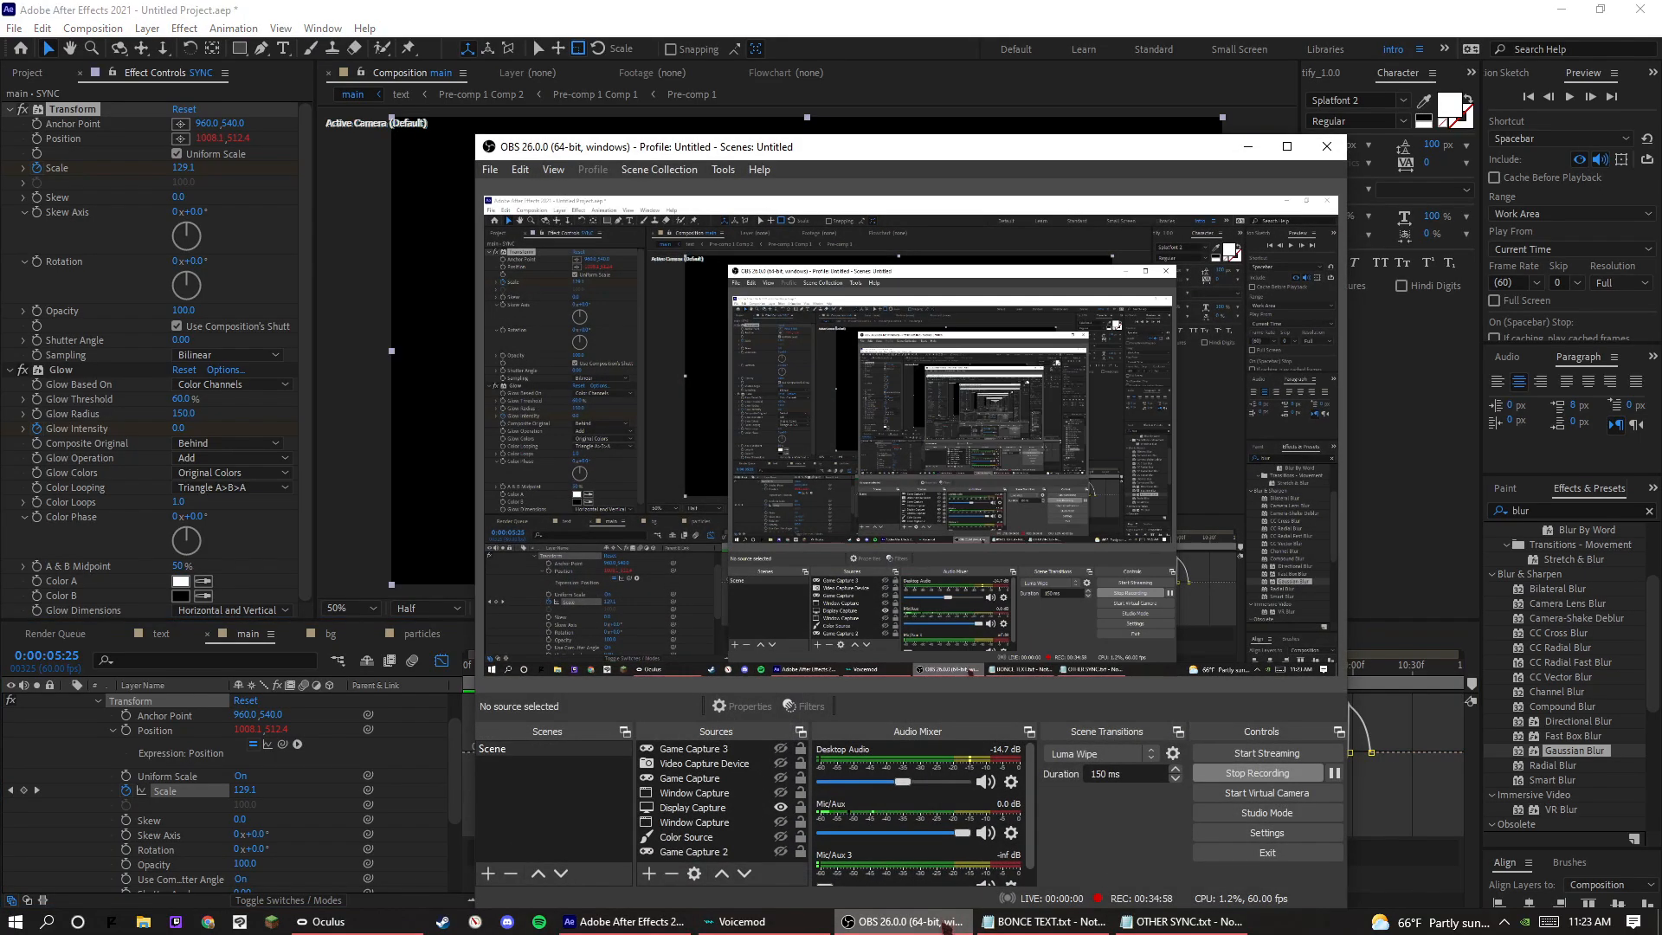
click(944, 924)
click(1024, 752)
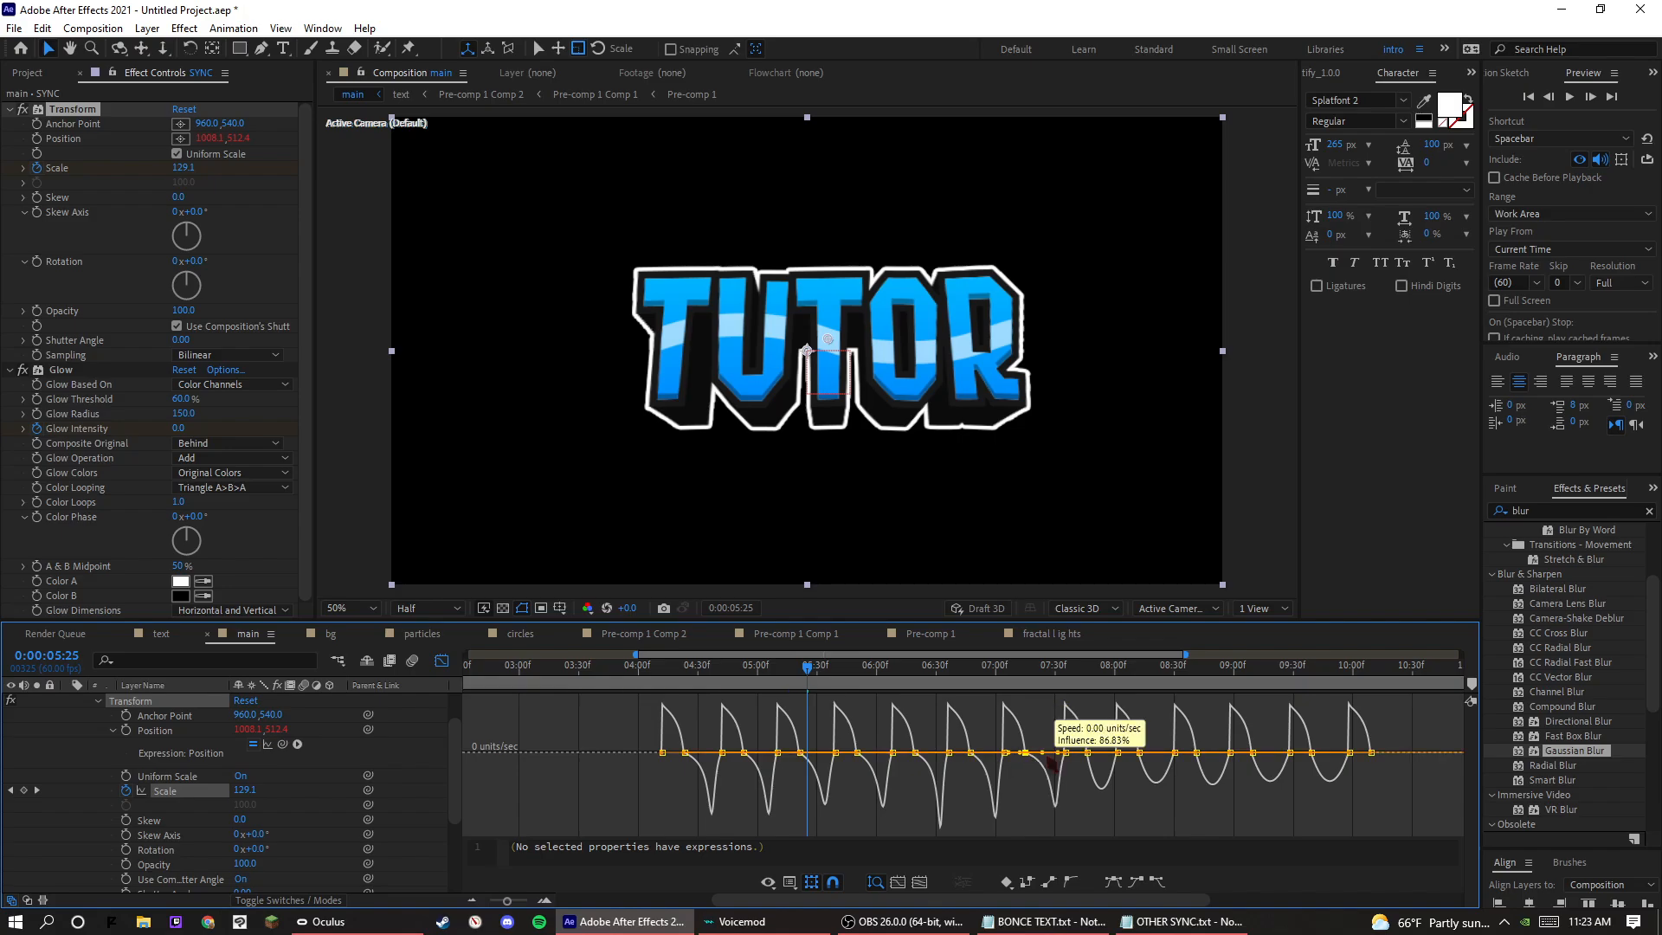
Stretch the outgoing influence of the eighth through twelfth Scale pulse peaks, undoing any mis-adjustments, and preview from 0:00:05:25.
click(1088, 752)
drag(1097, 752, 1327, 749)
click(1141, 748)
click(1197, 747)
click(1230, 748)
key(ctrl+z)
click(1253, 748)
click(1313, 750)
key(ctrl+z)
click(1311, 747)
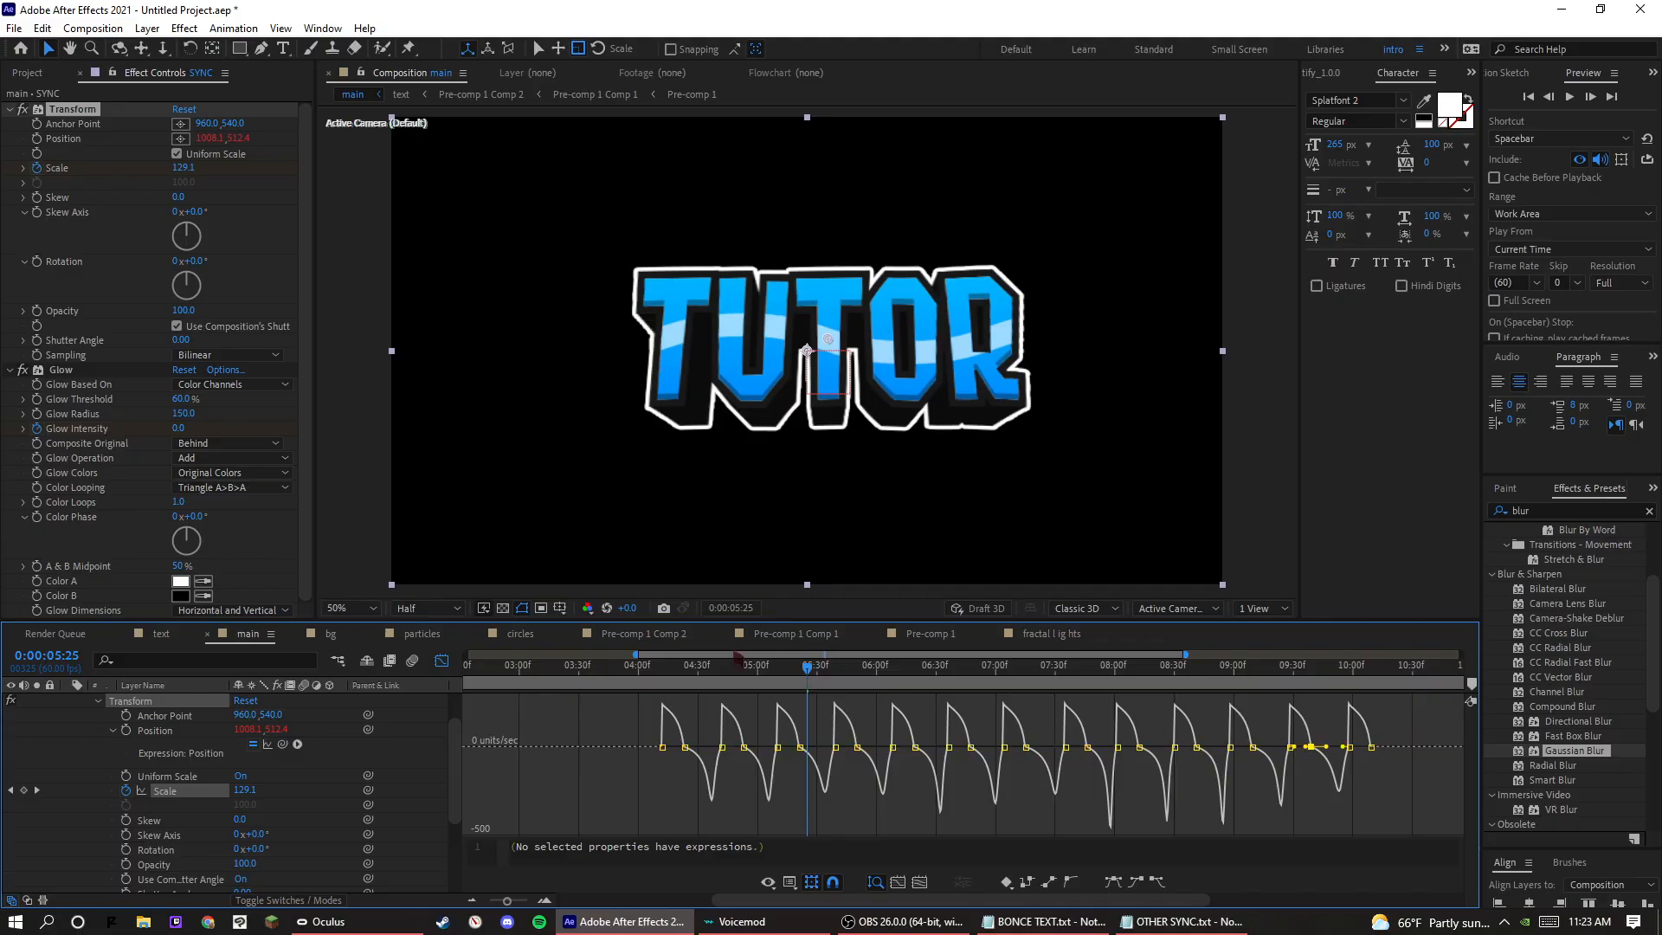
key(space)
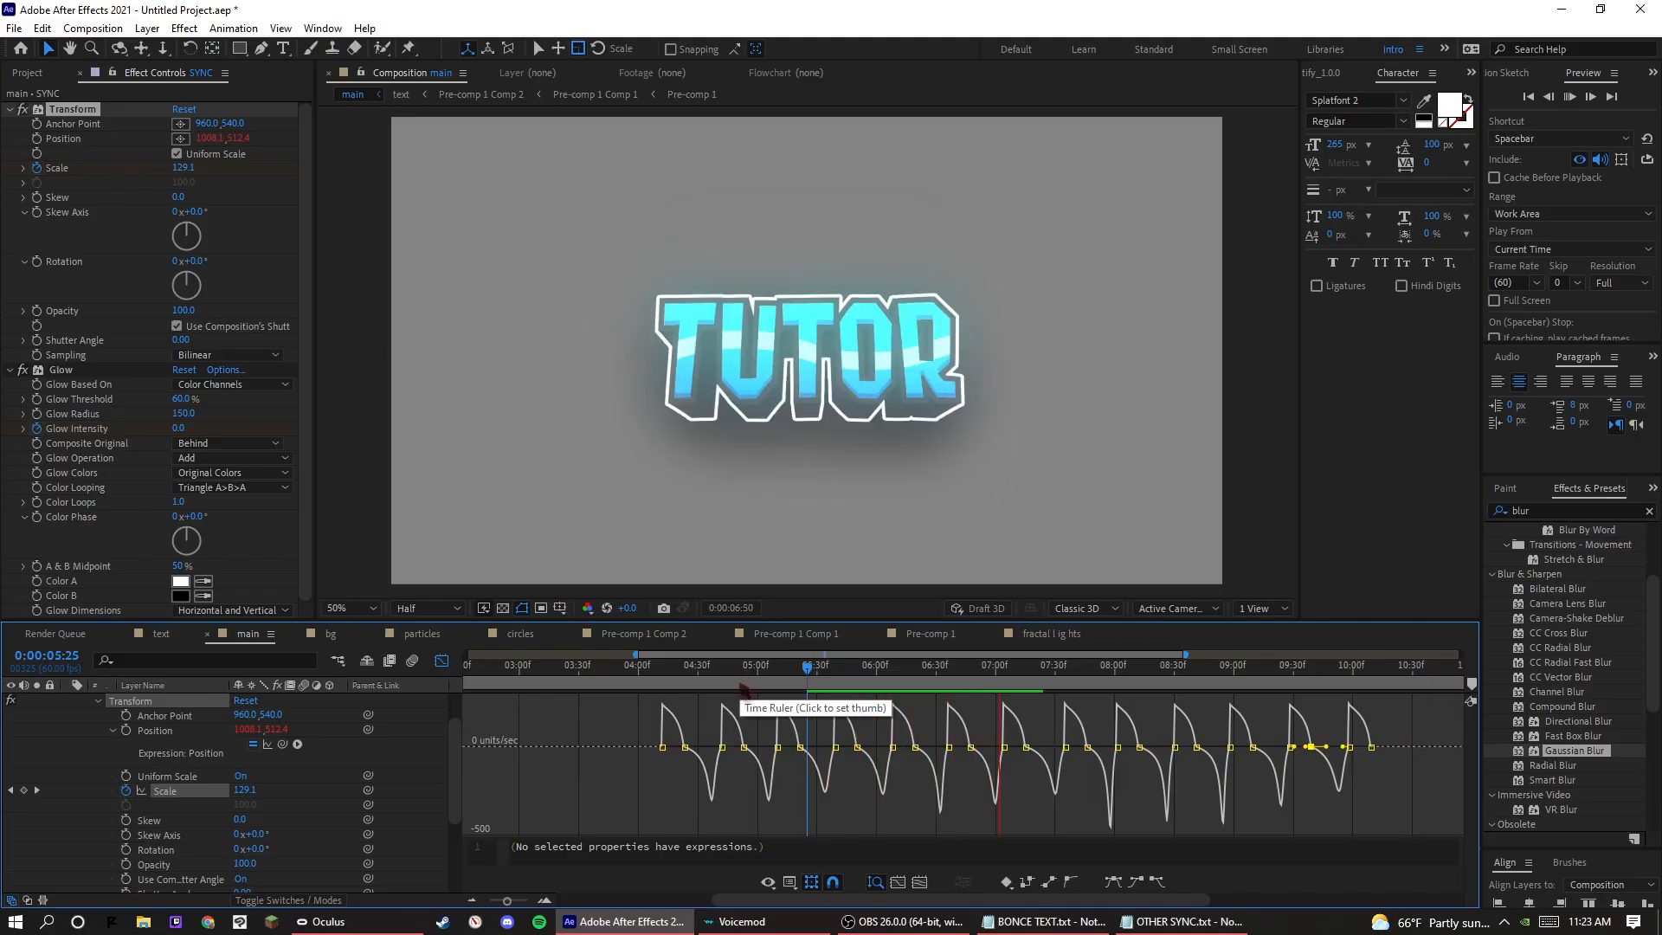
key(space)
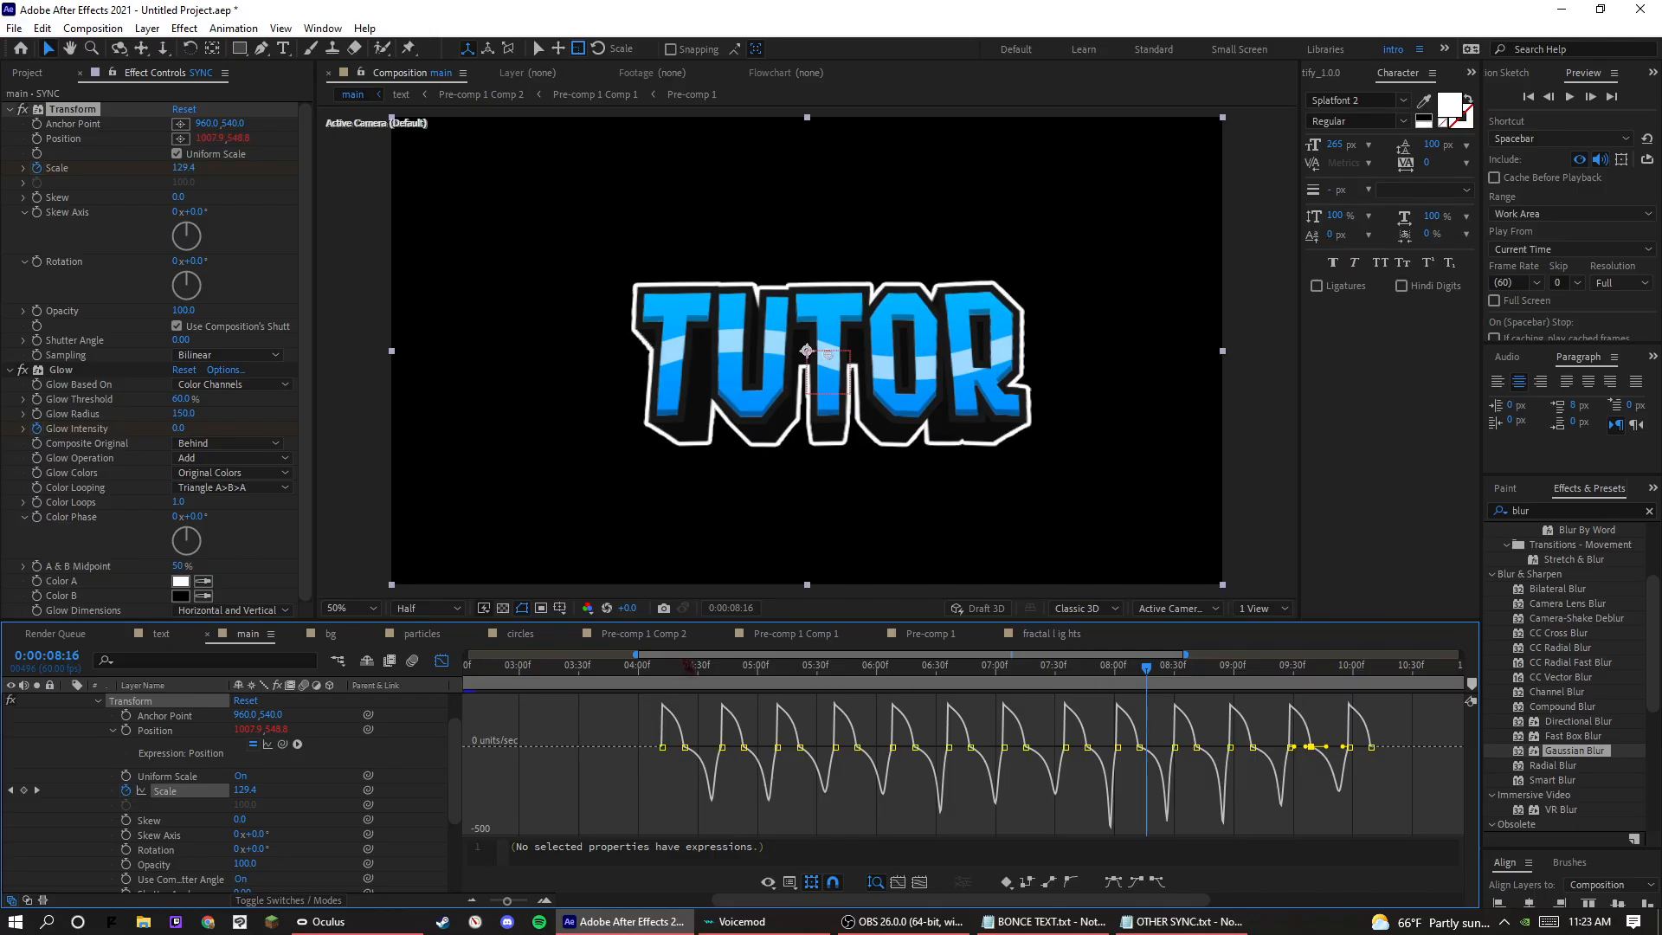
Preview the reshaped Scale pulses from 0:00:08:16, 0:00:08:35 and 0:00:04:40.
drag(683, 658, 691, 659)
key(space)
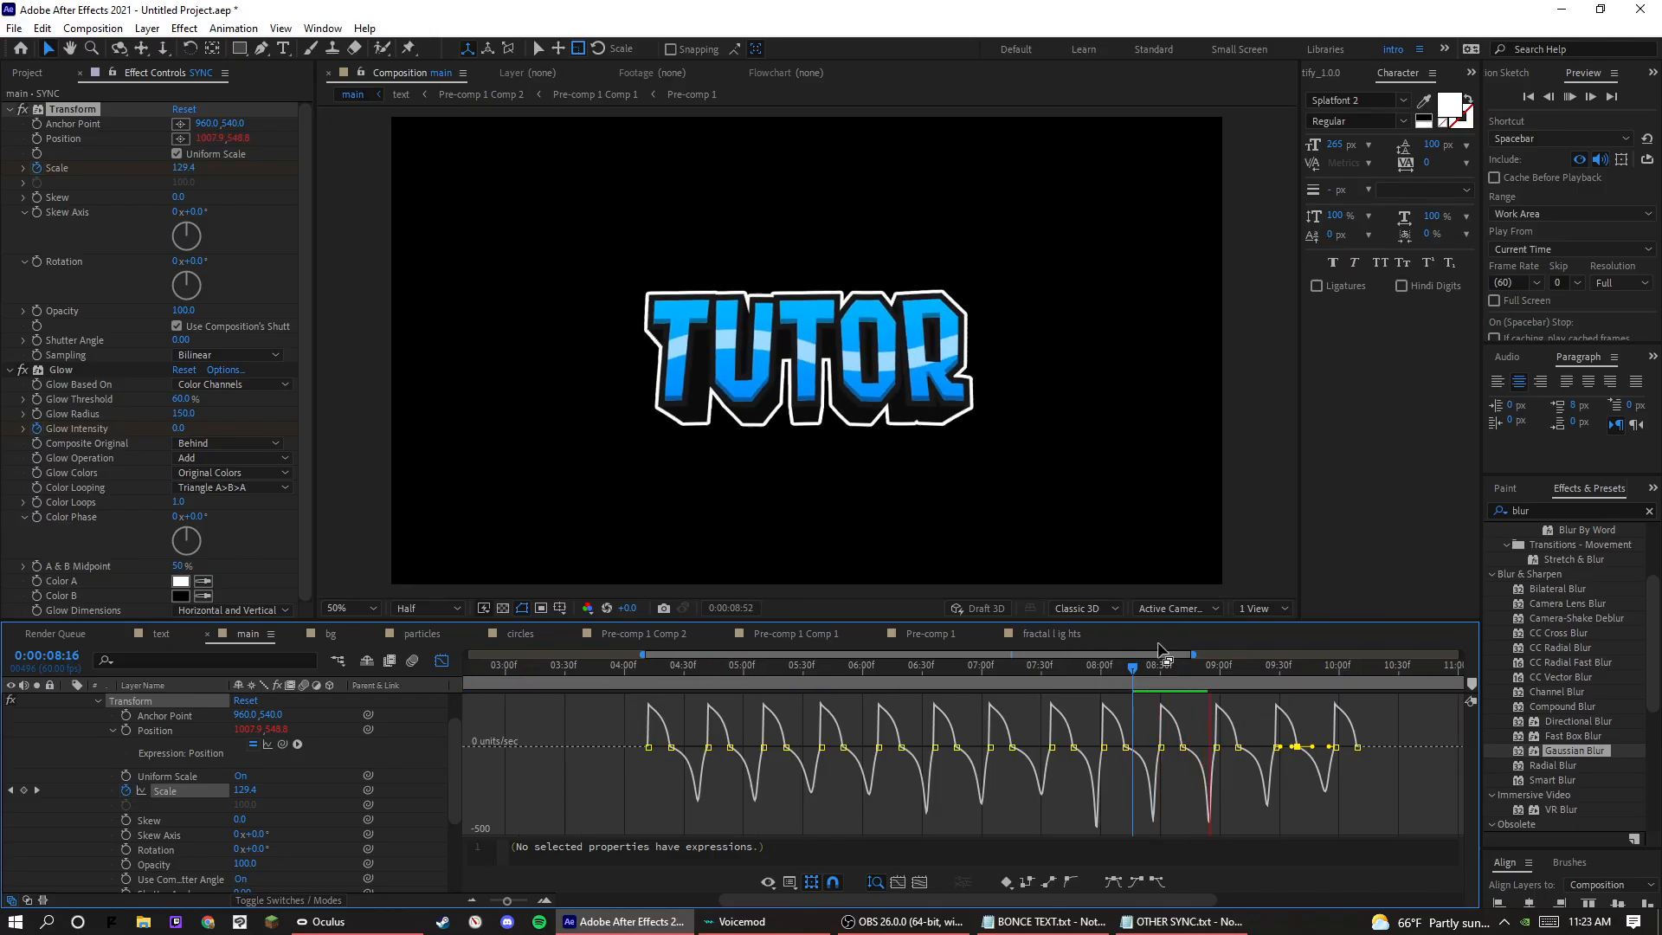
click(1171, 672)
key(space)
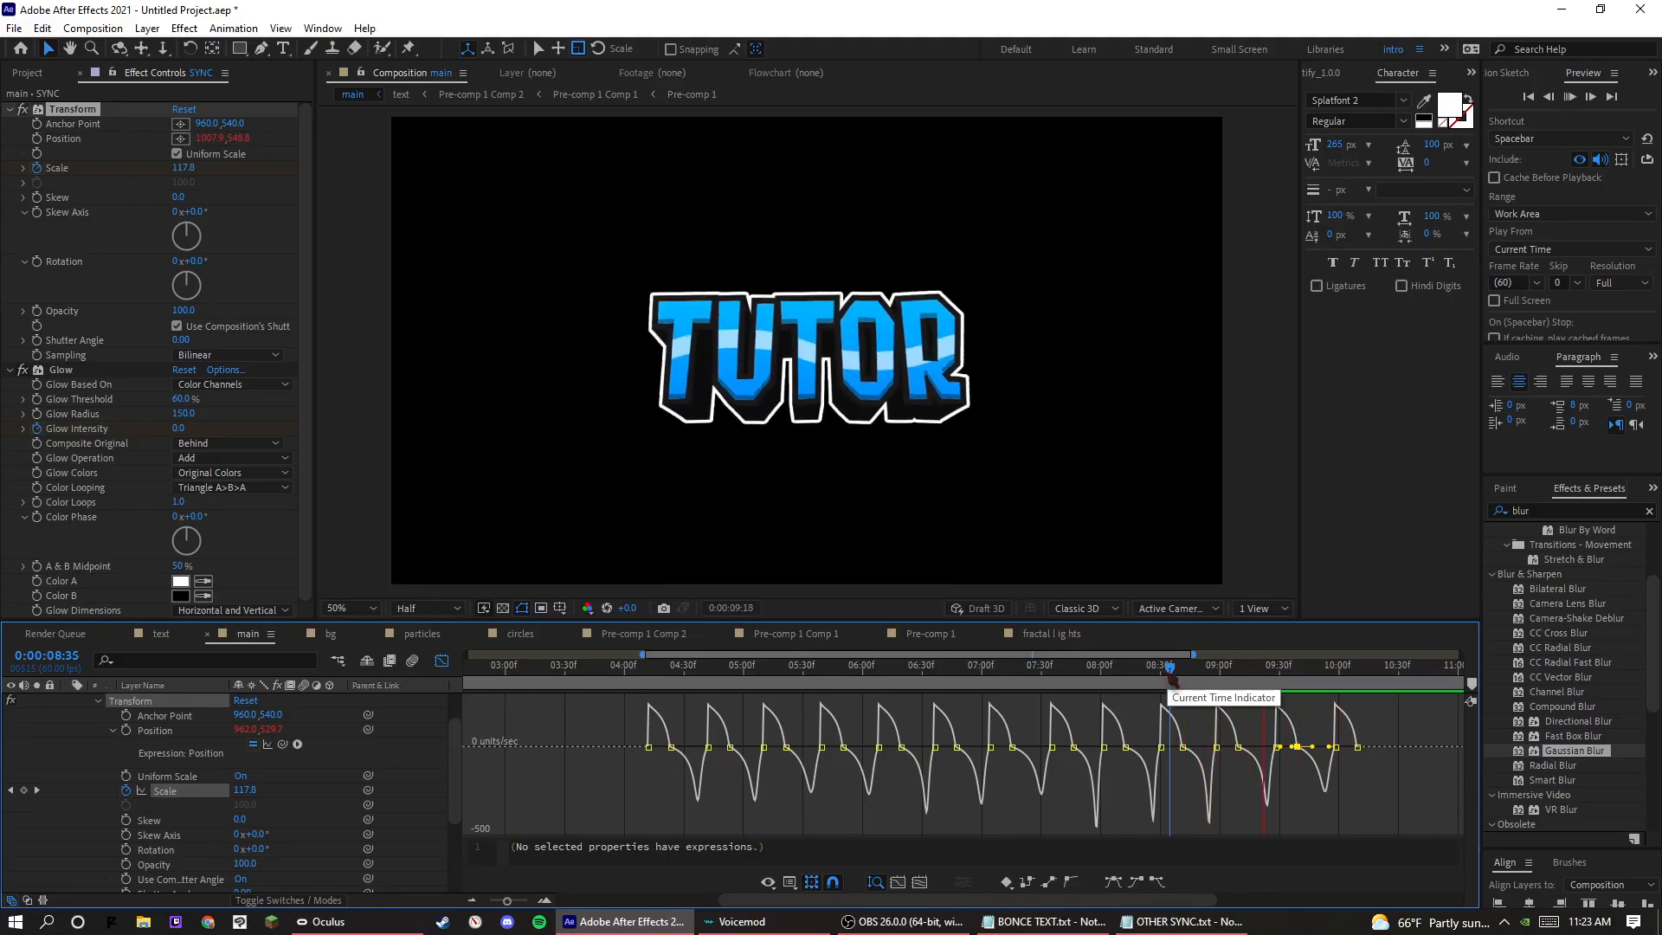
drag(1170, 675, 705, 675)
key(space)
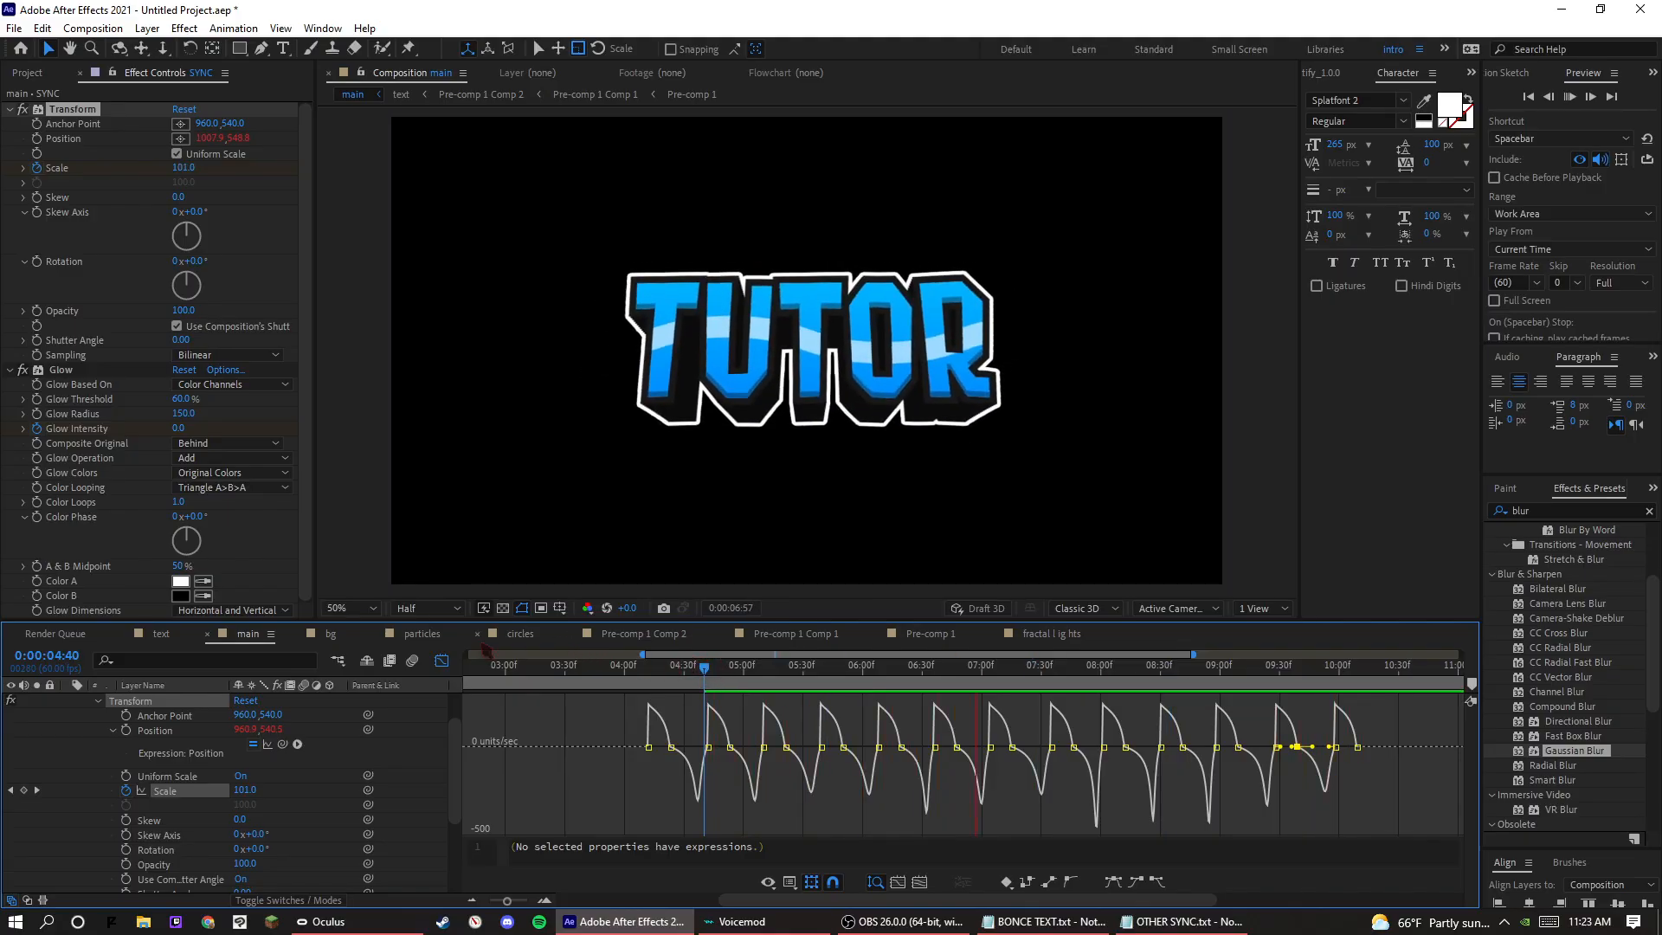
key(space)
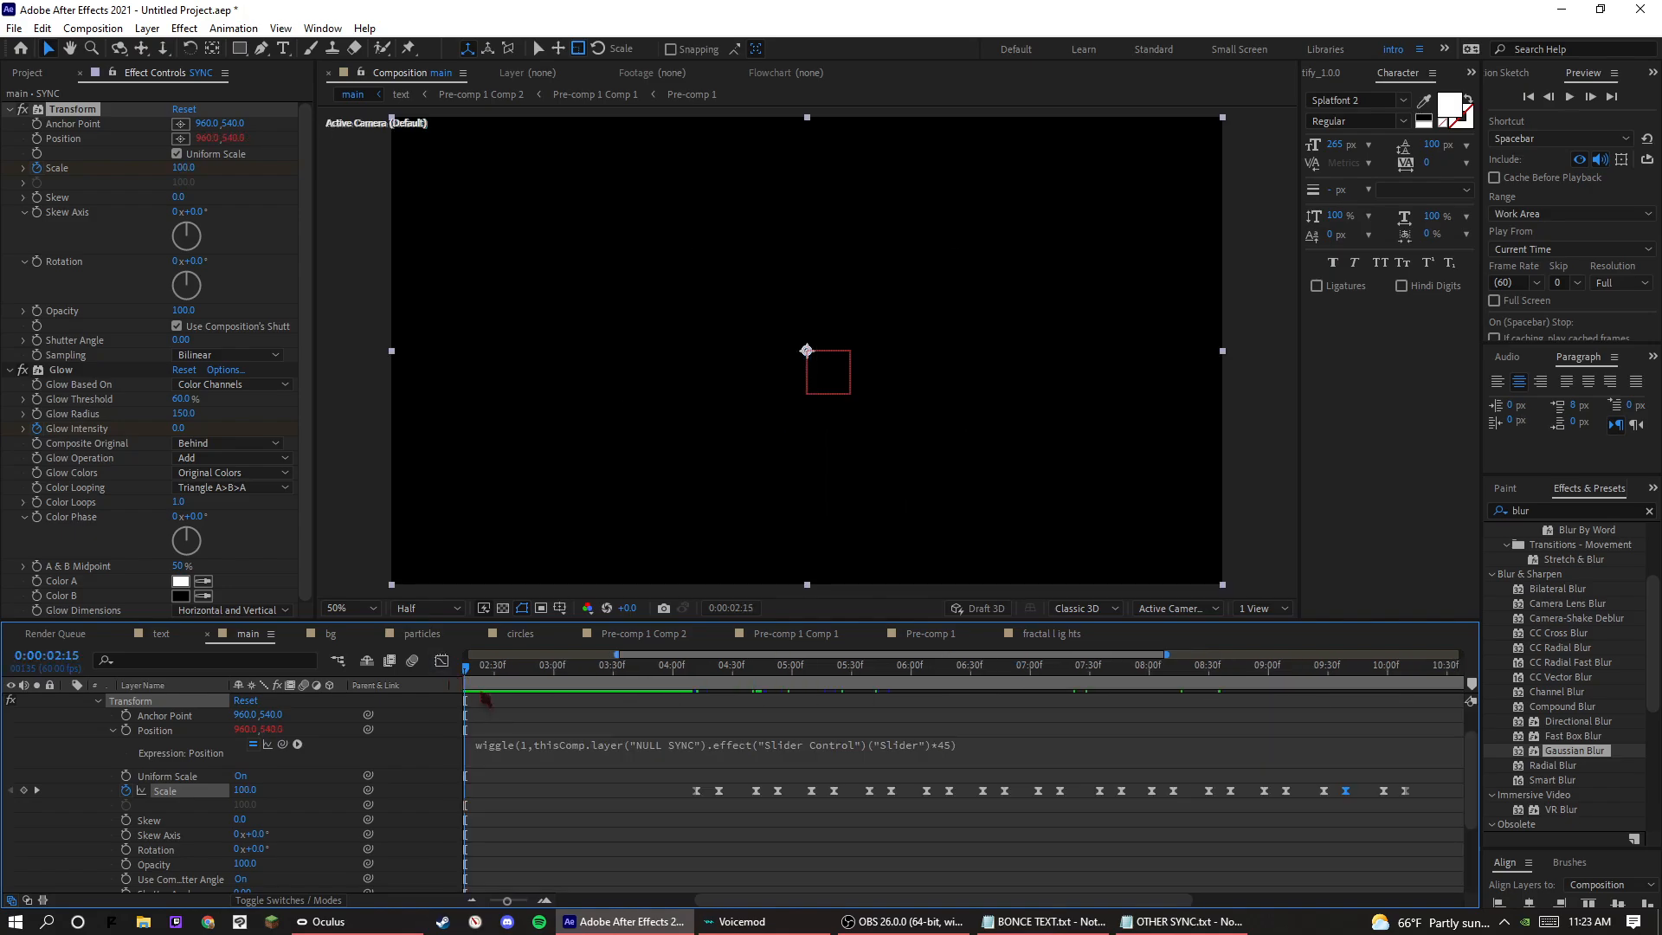
Set the first four Scale pulse peaks, from 0:00:04:23 through 0:00:05:50, to 120.
click(513, 750)
click(673, 714)
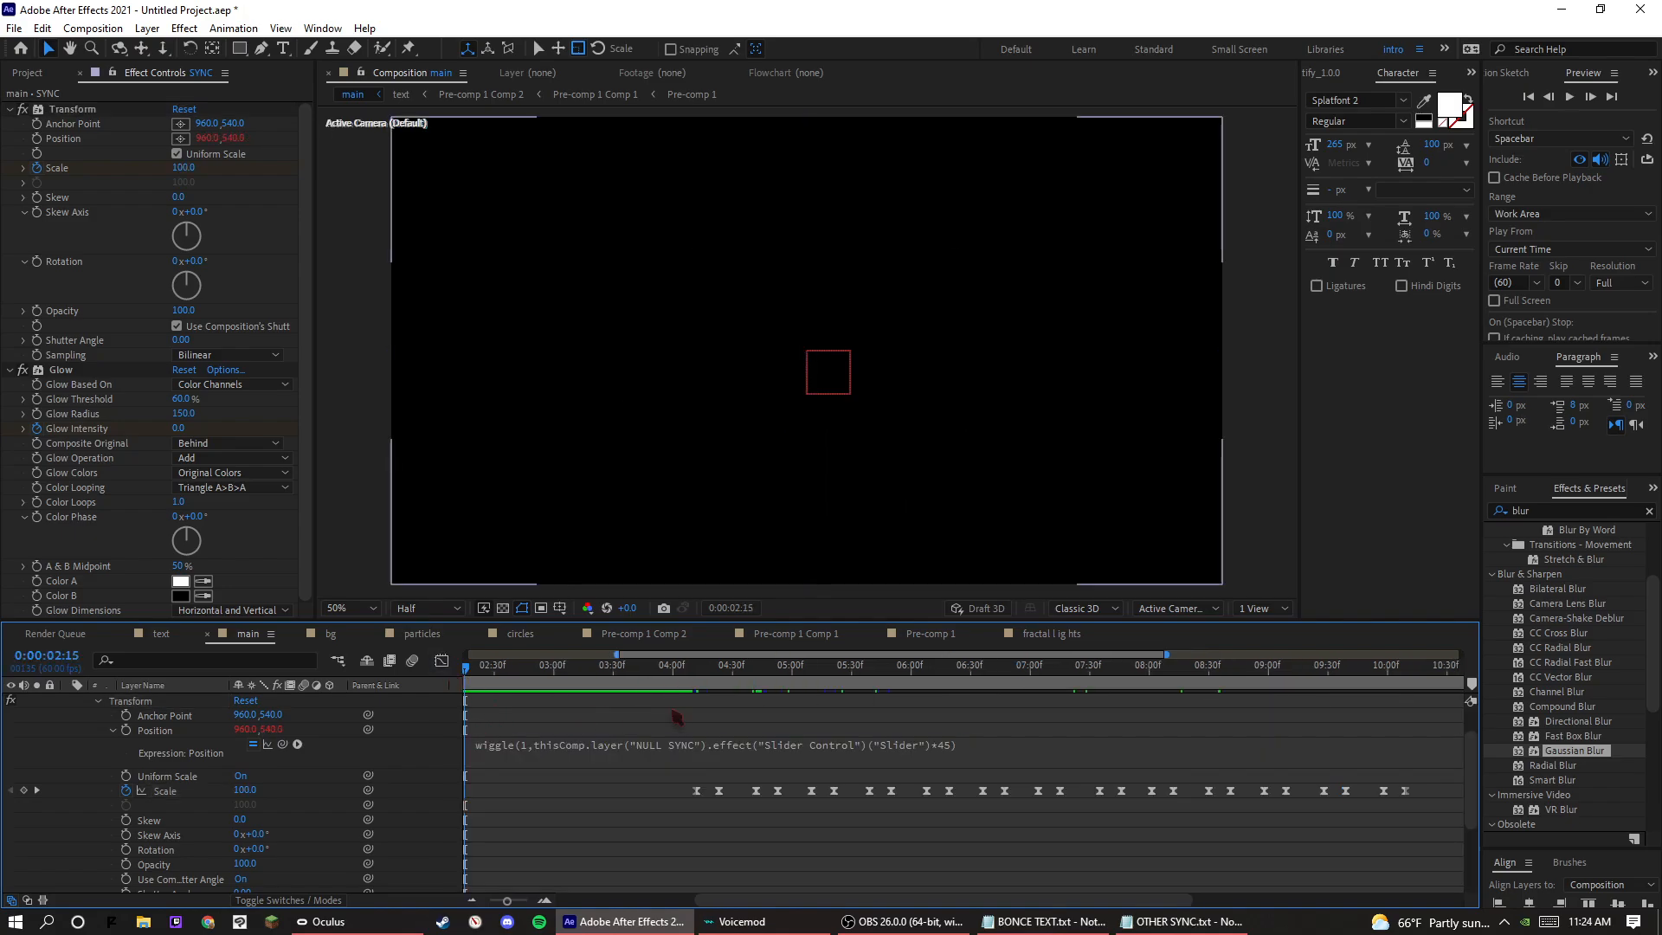
click(719, 666)
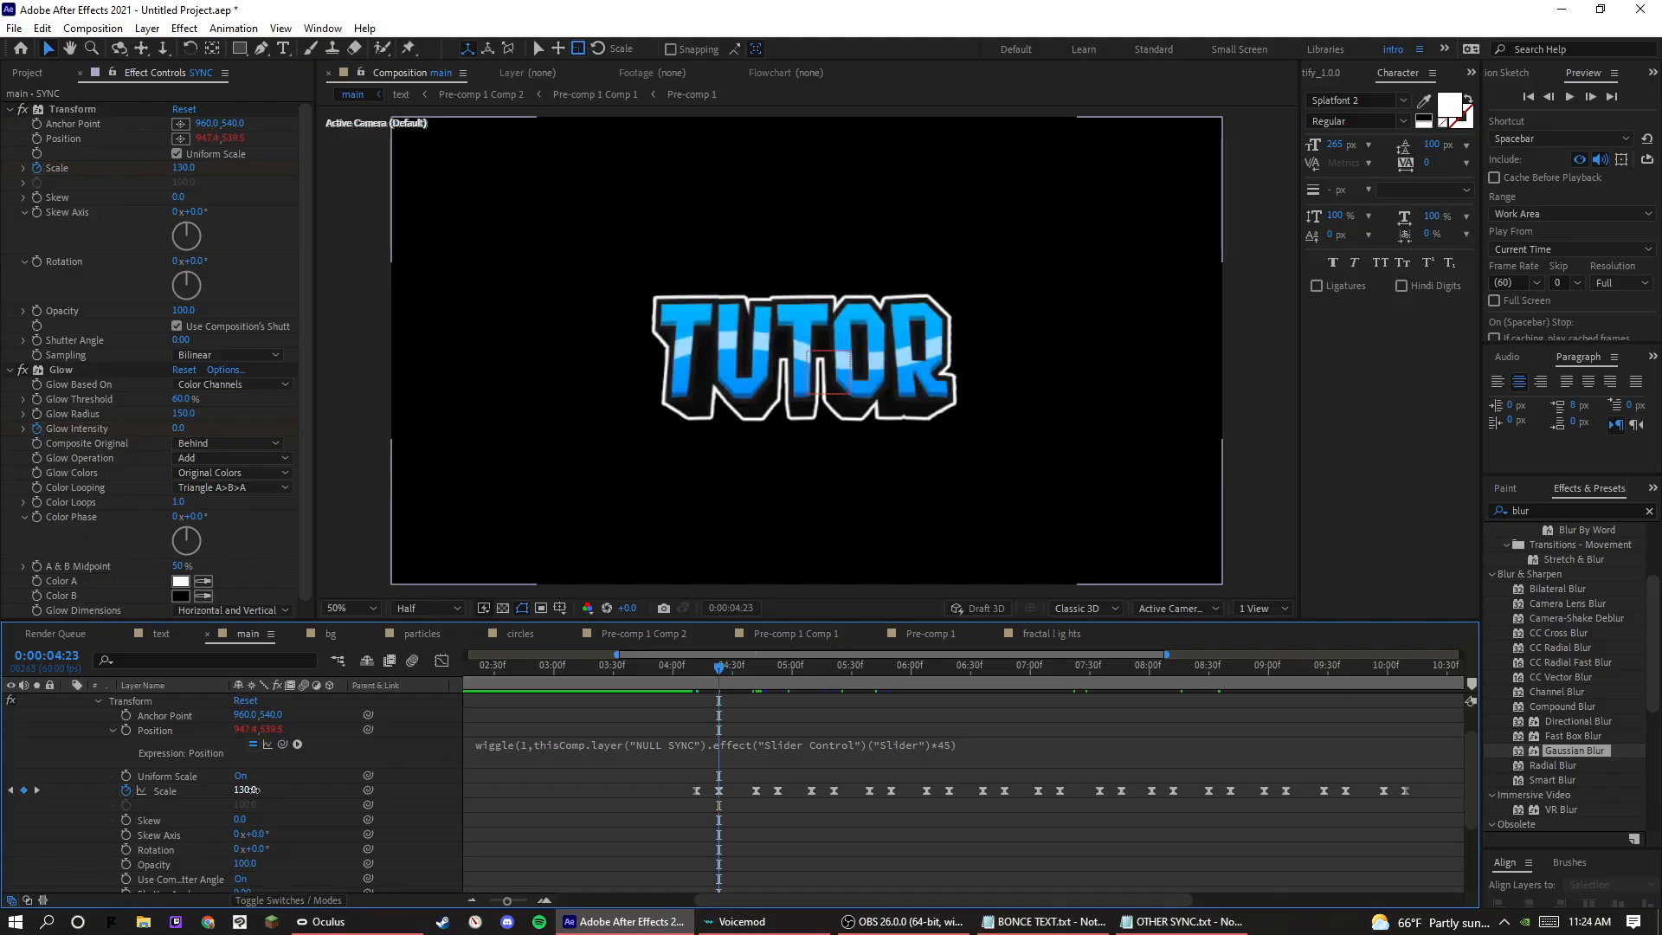
text(120)
key(Return)
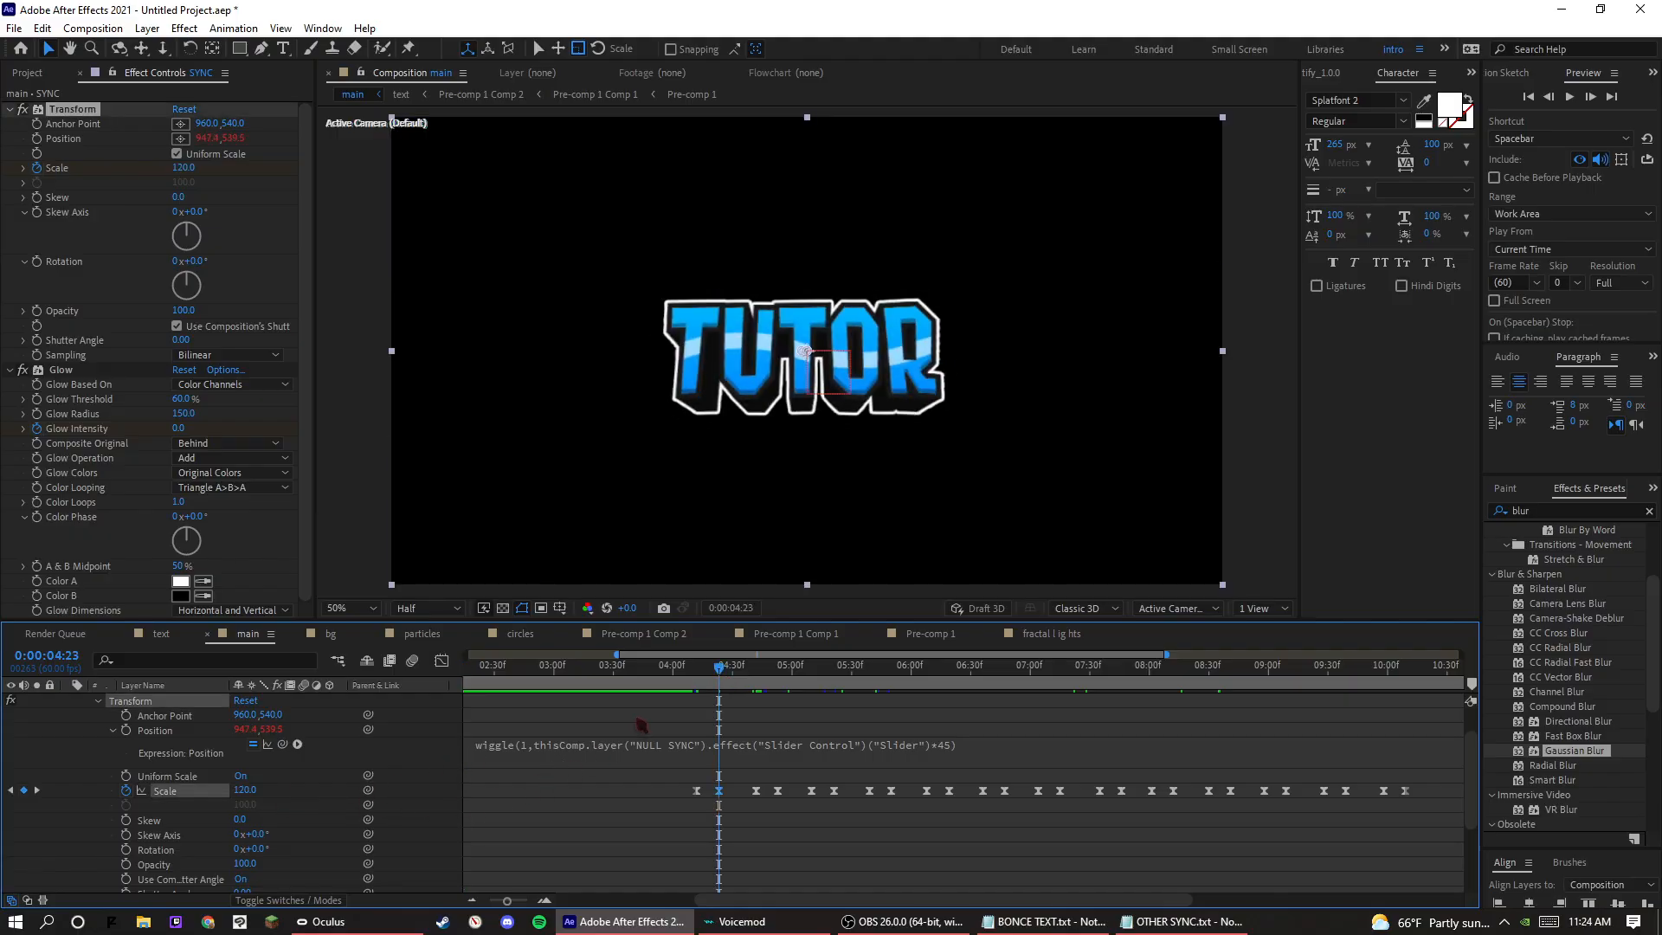
key(space)
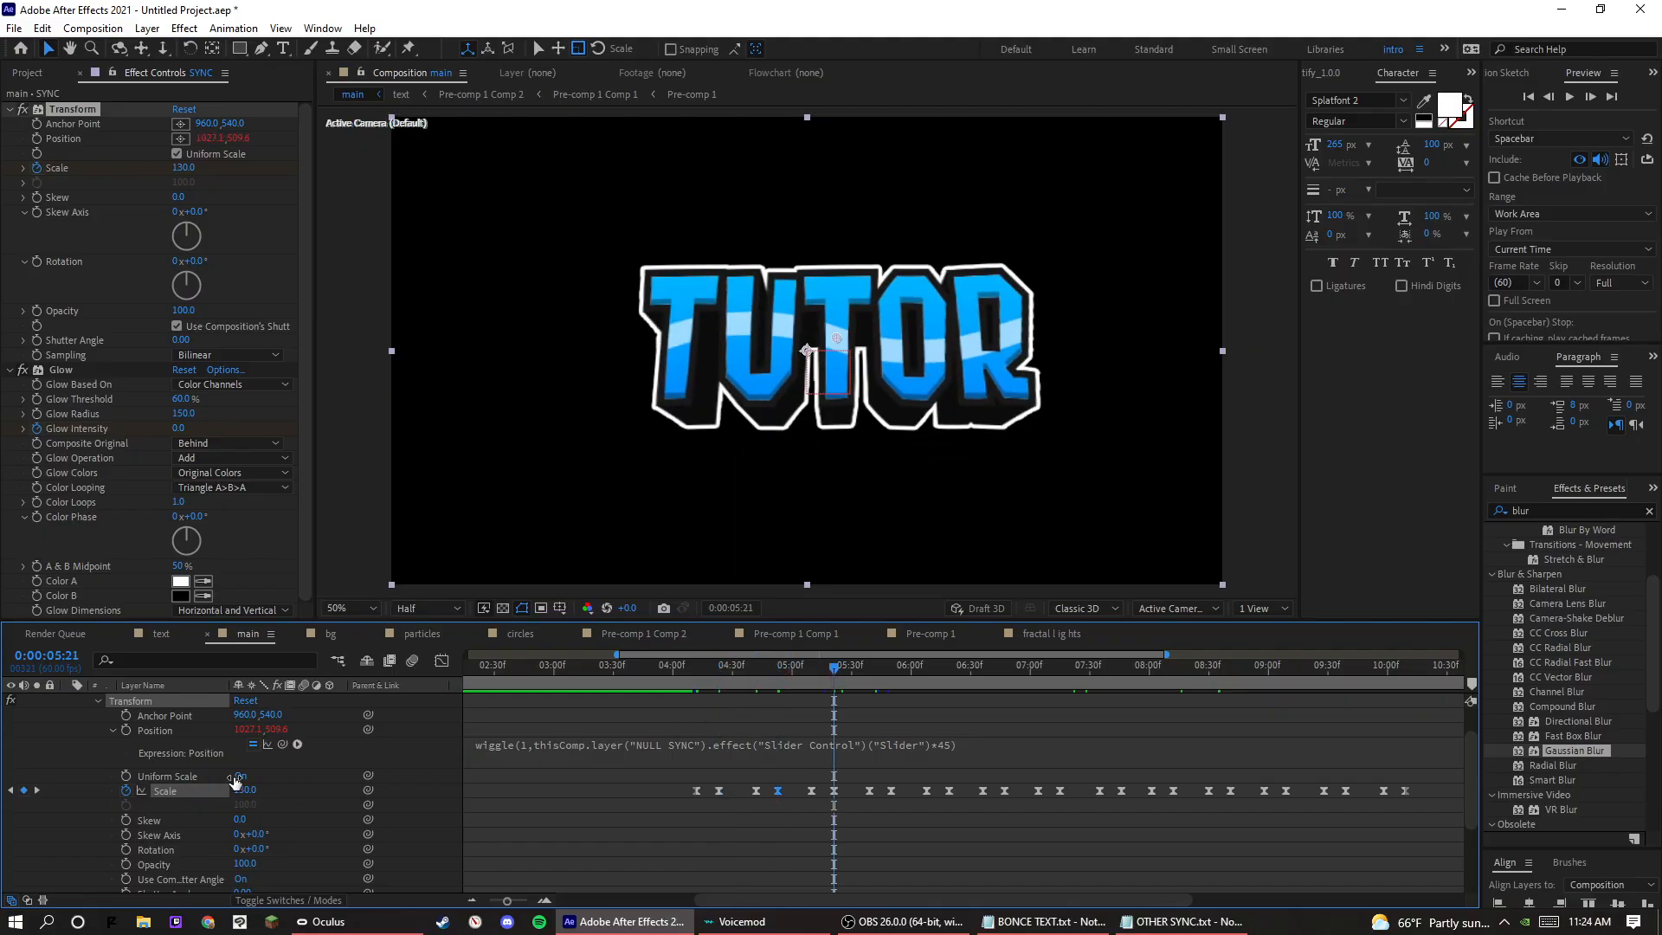
key(Return)
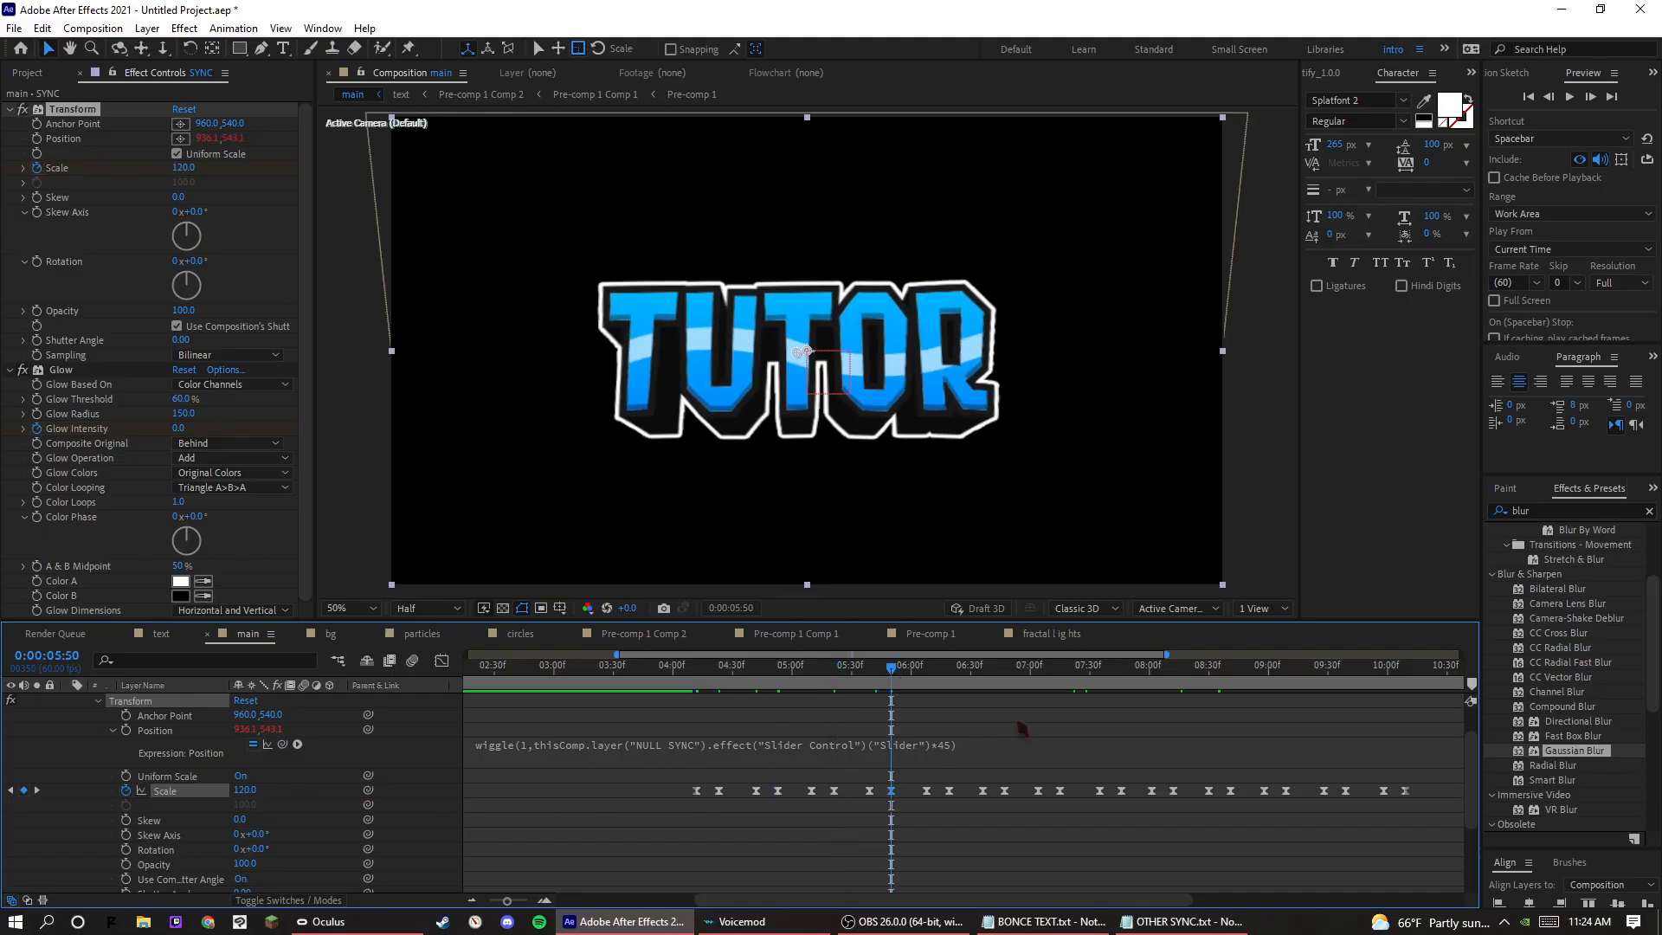
Set the Scale pulse peaks at 0:00:06:19, 0:00:06:47, 0:00:07:15 and 0:00:07:46 to 120.
click(951, 682)
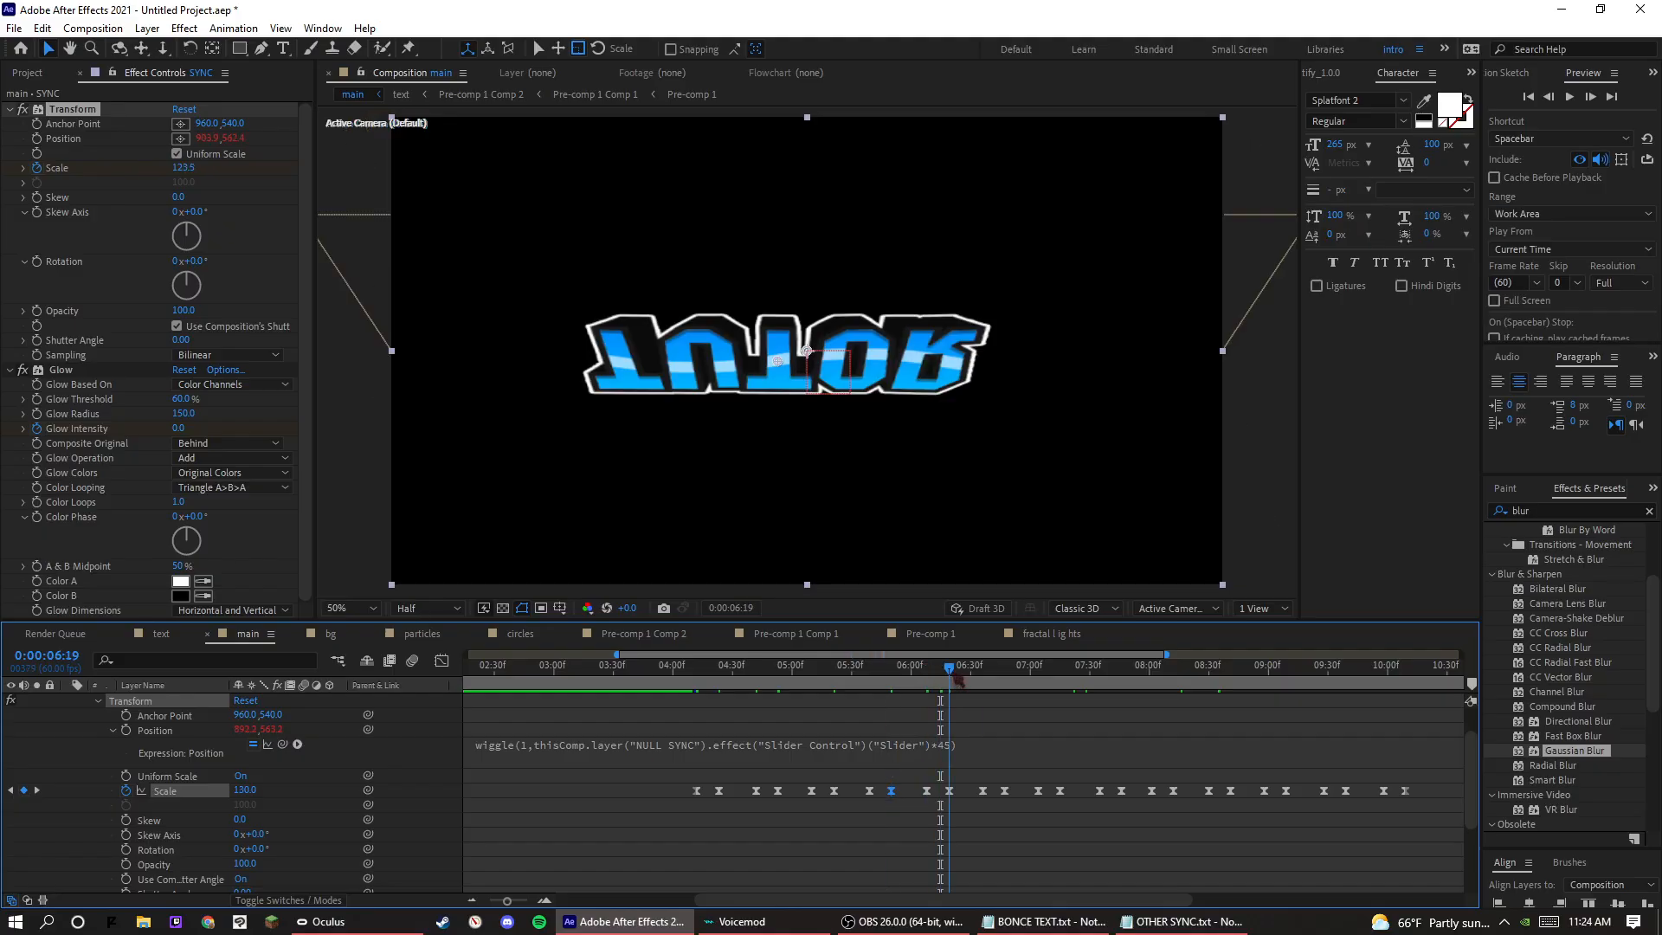
key(Return)
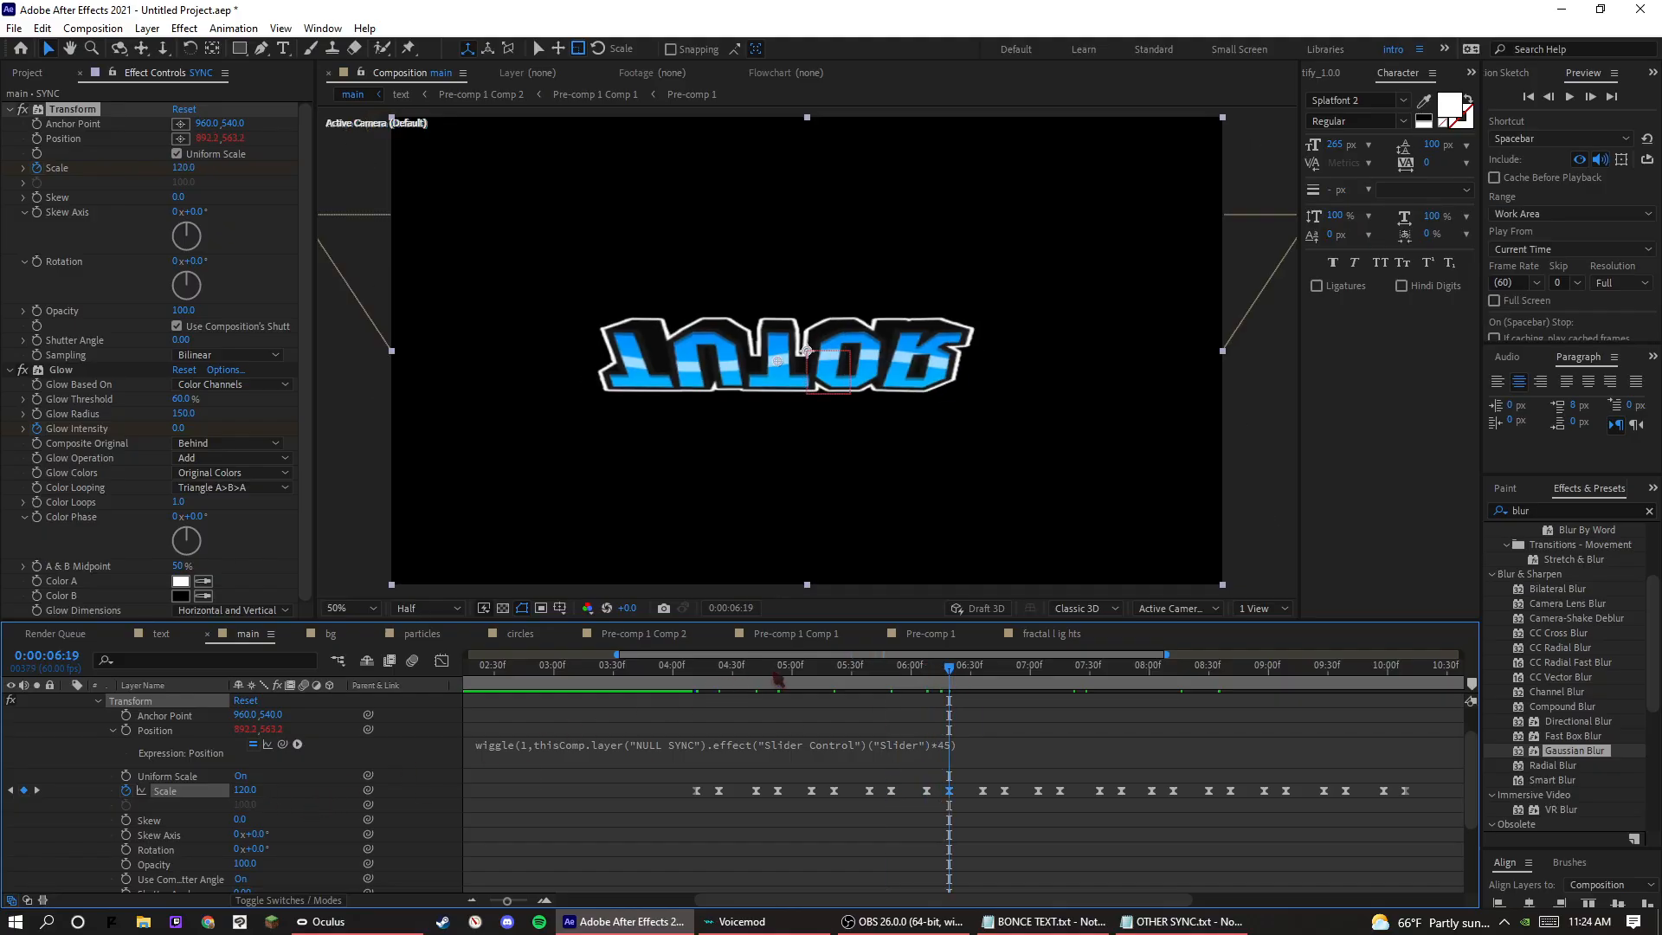
click(1004, 684)
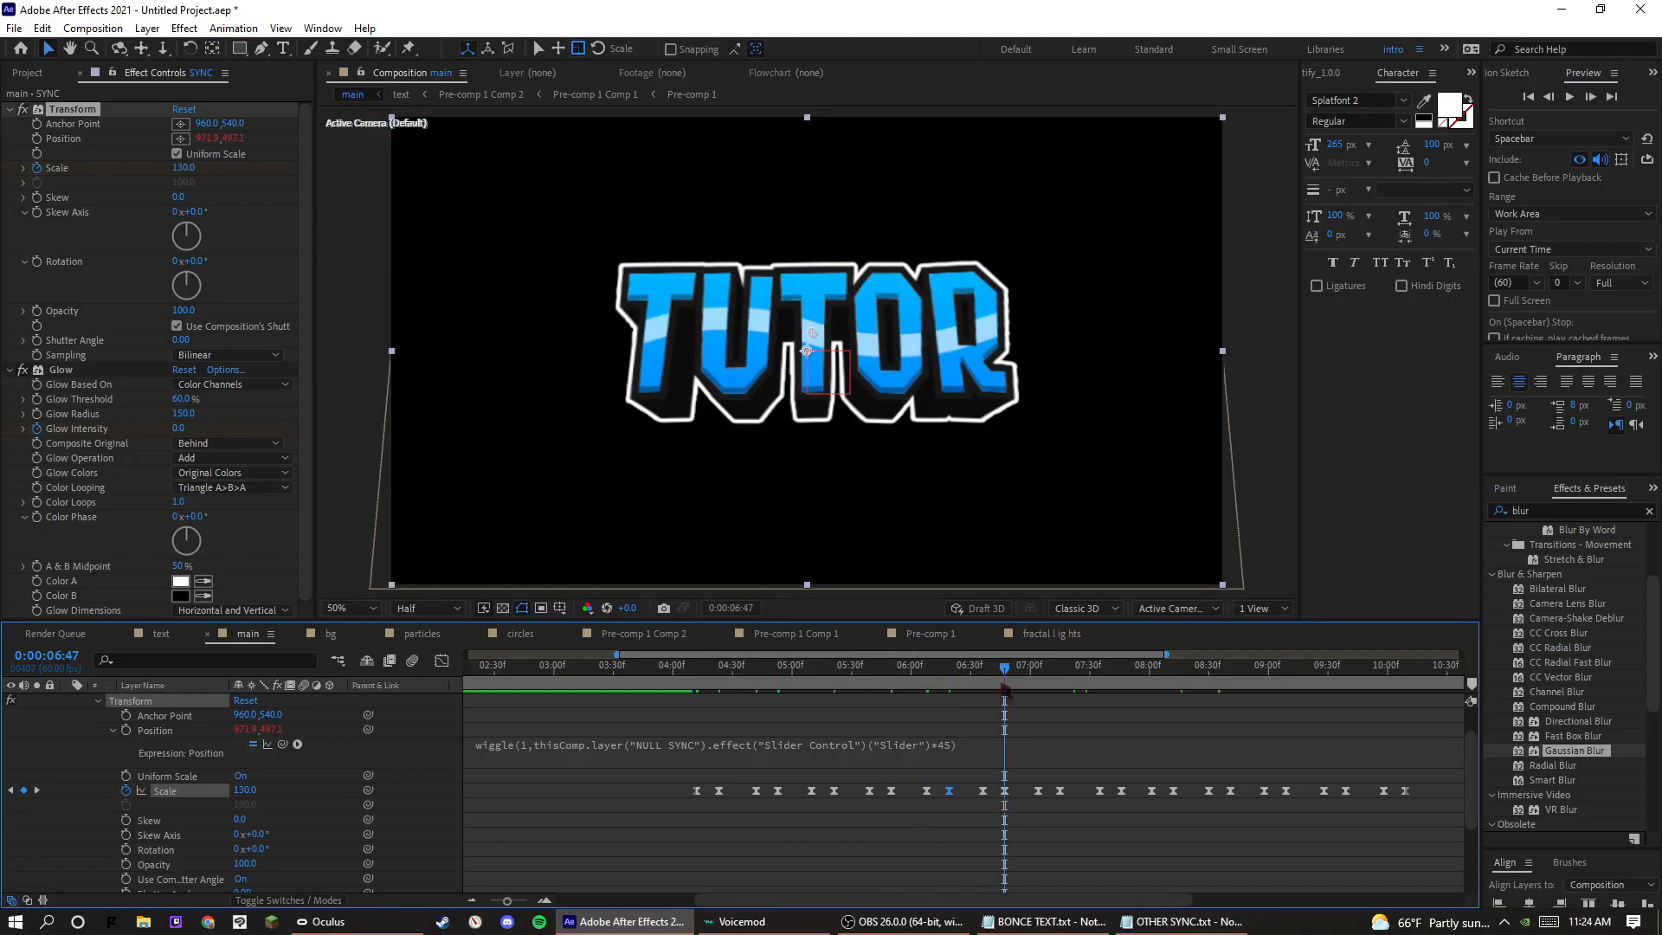
click(258, 799)
key(Return)
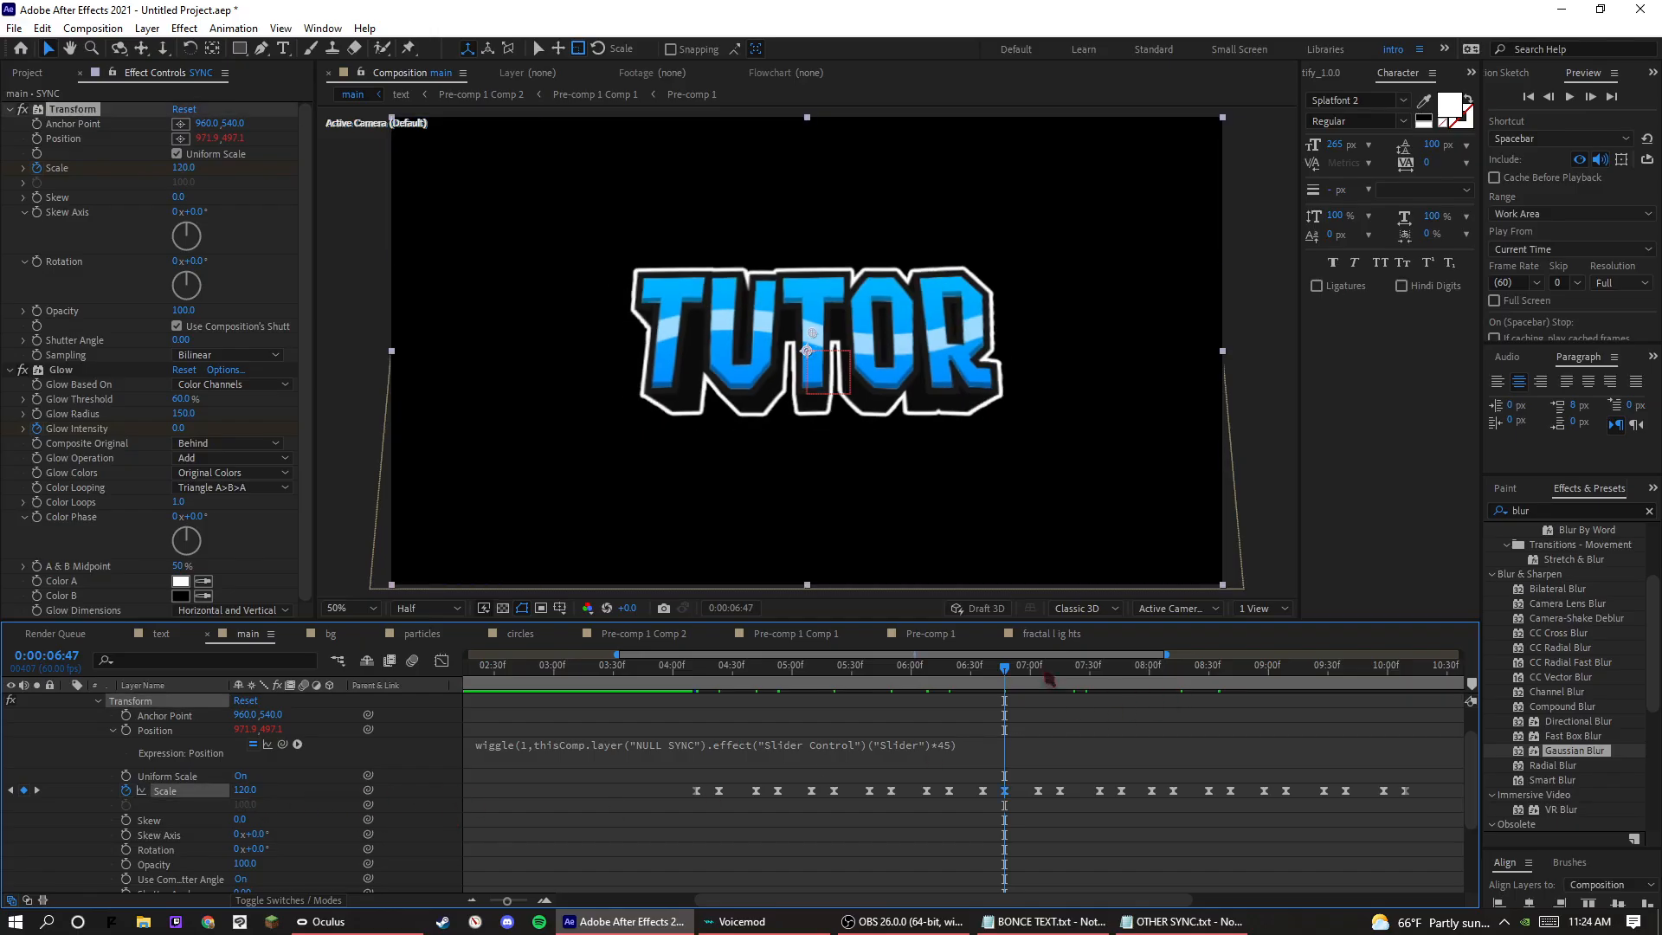
drag(1047, 678, 1055, 681)
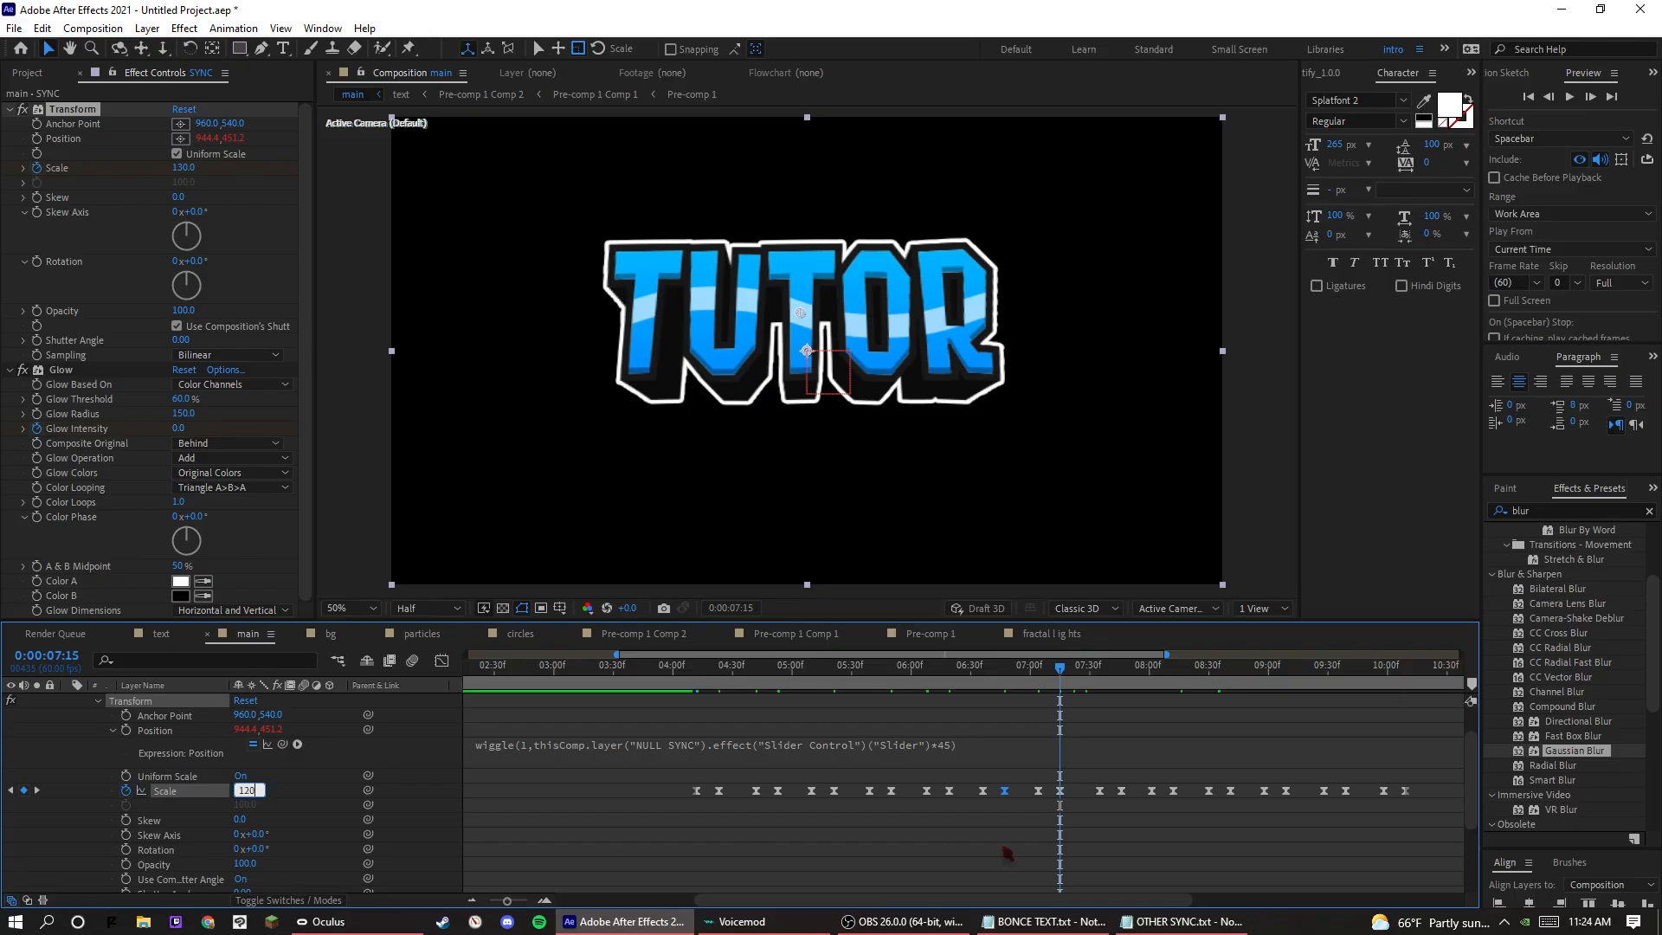
click(1124, 670)
click(258, 799)
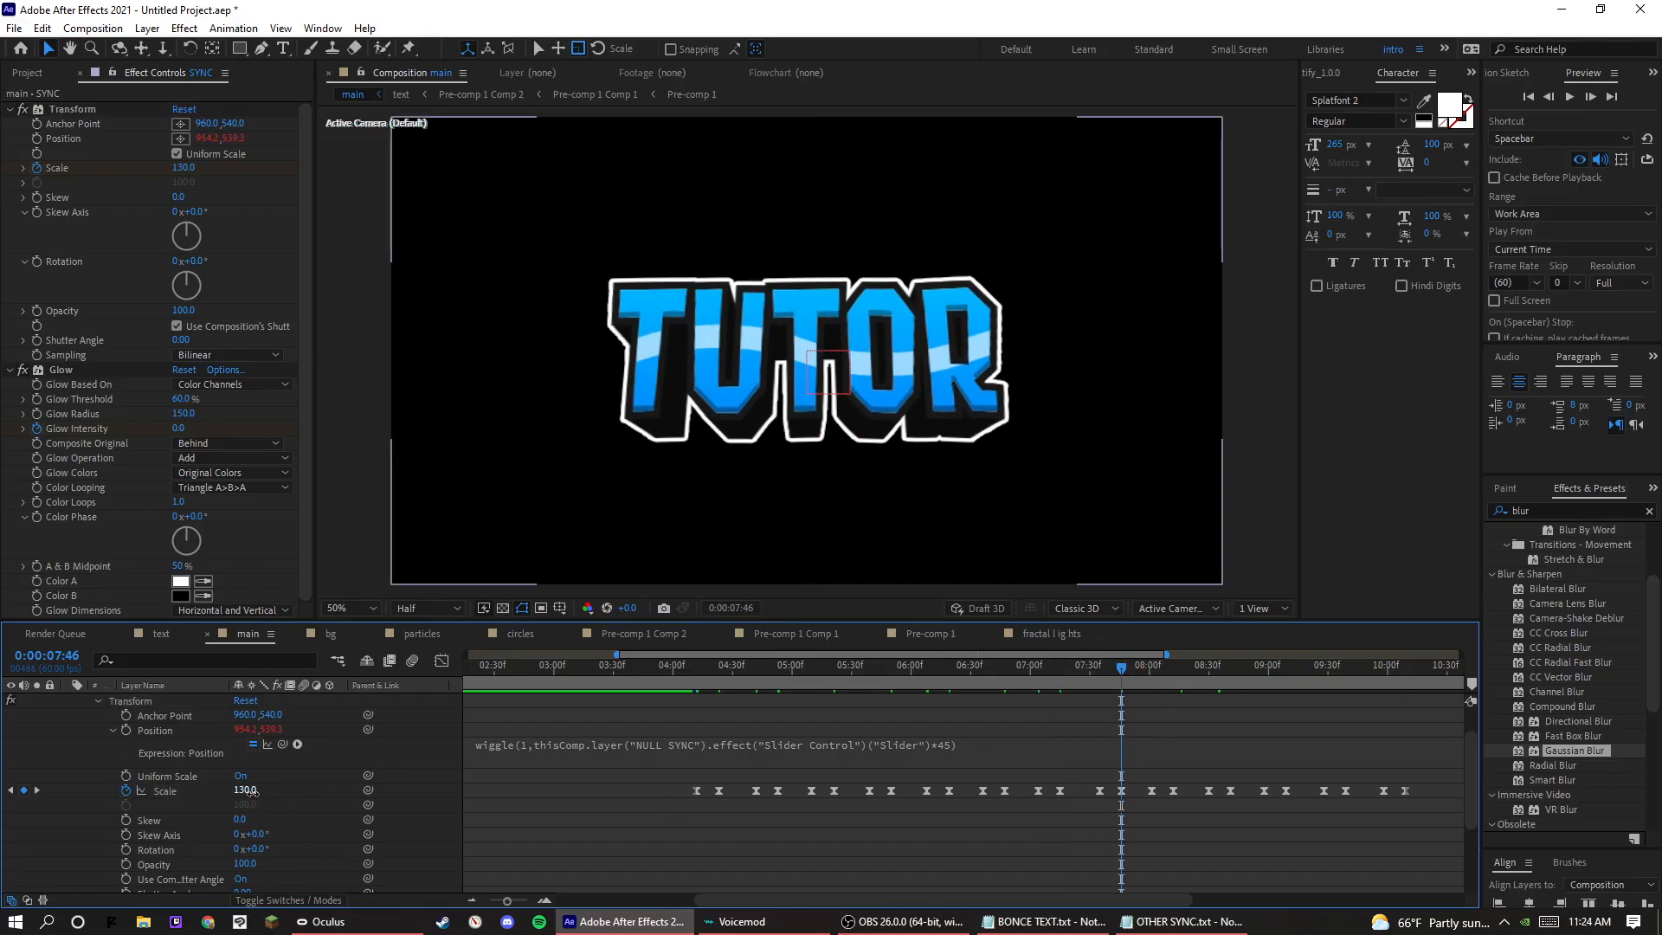
text(120)
key(Return)
Set the Scale pulse peaks at 0:00:08:12 and 0:00:08:41 to 120.
key(k)
key(k)
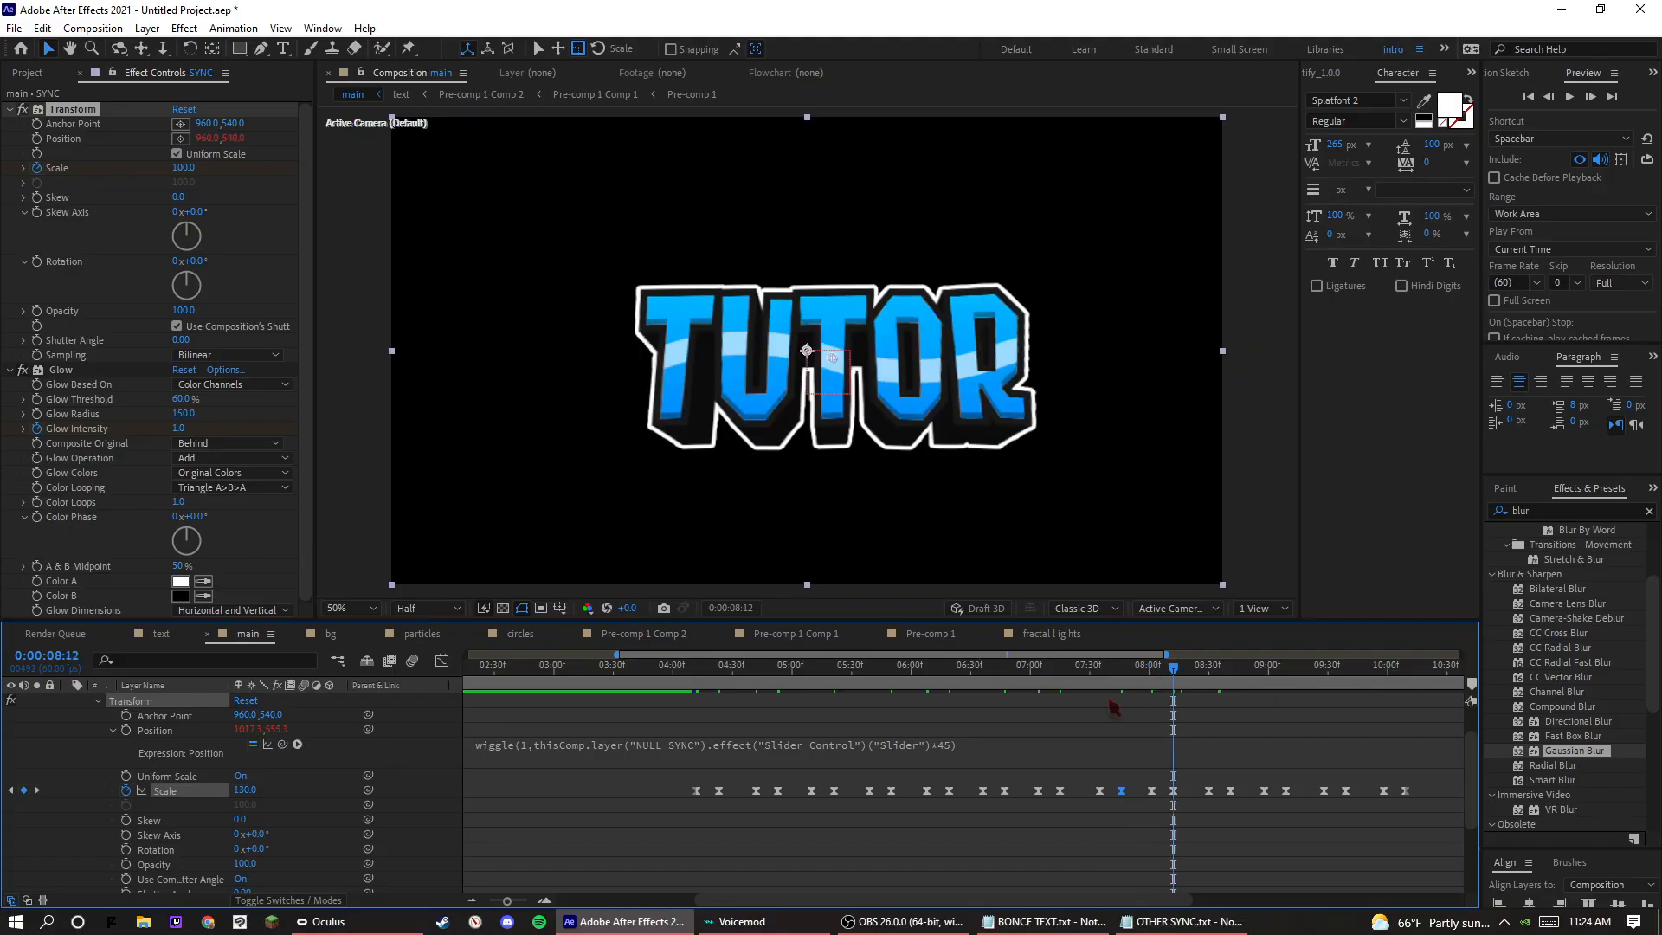
click(263, 806)
text(0)
key(Return)
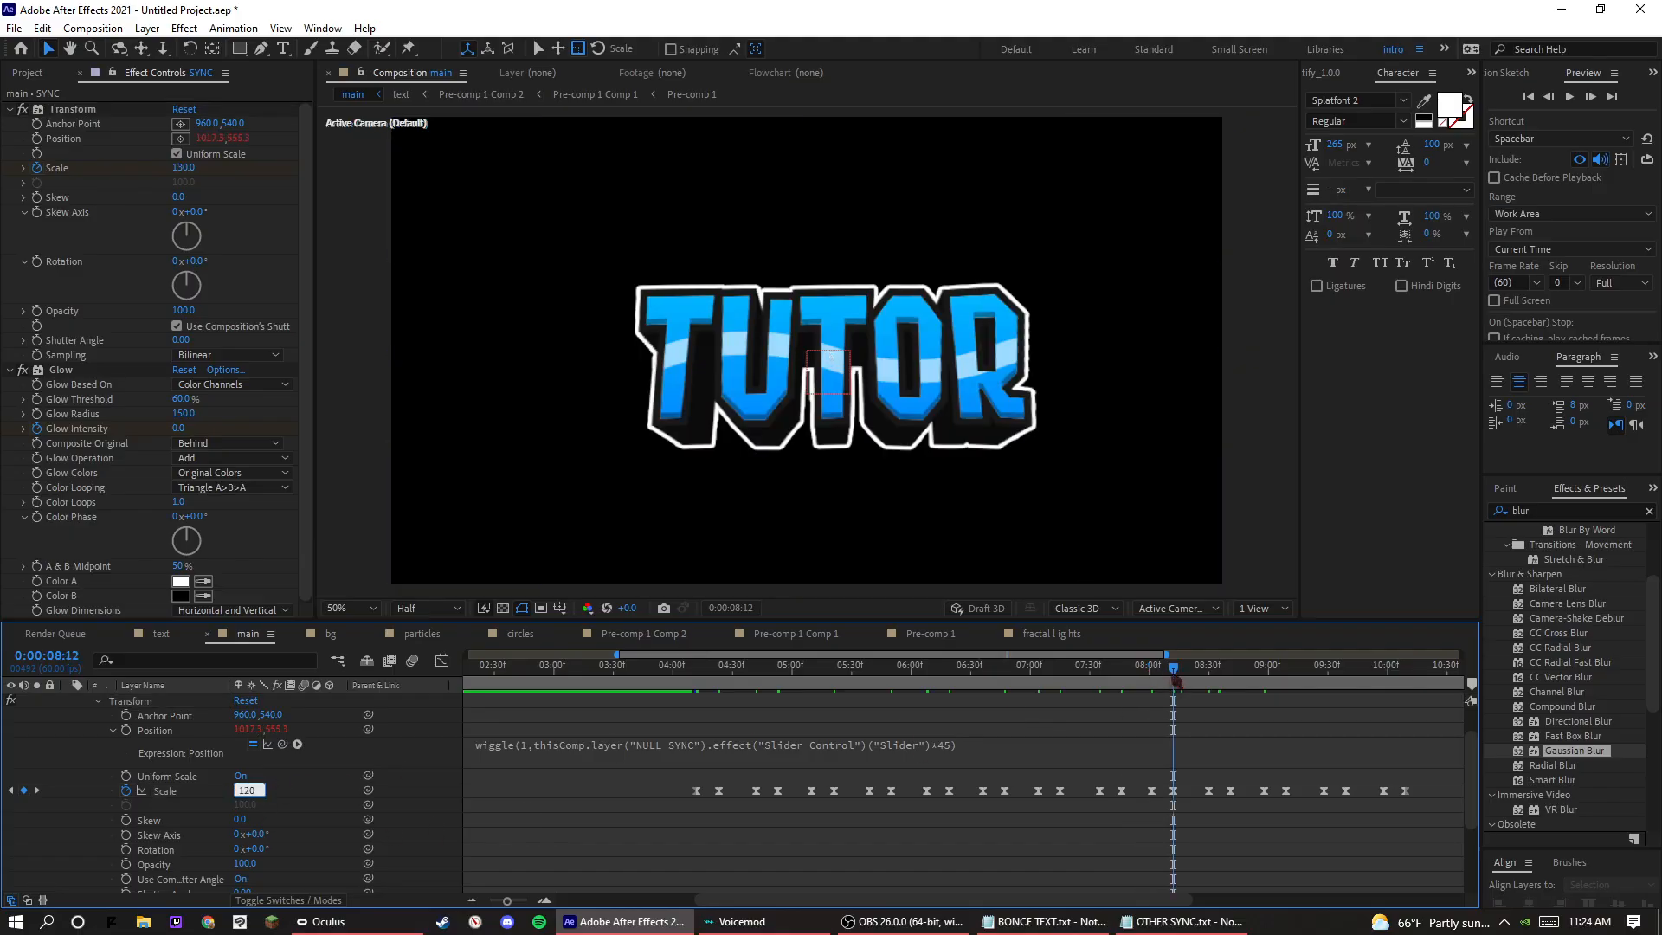
key(k)
text(12)
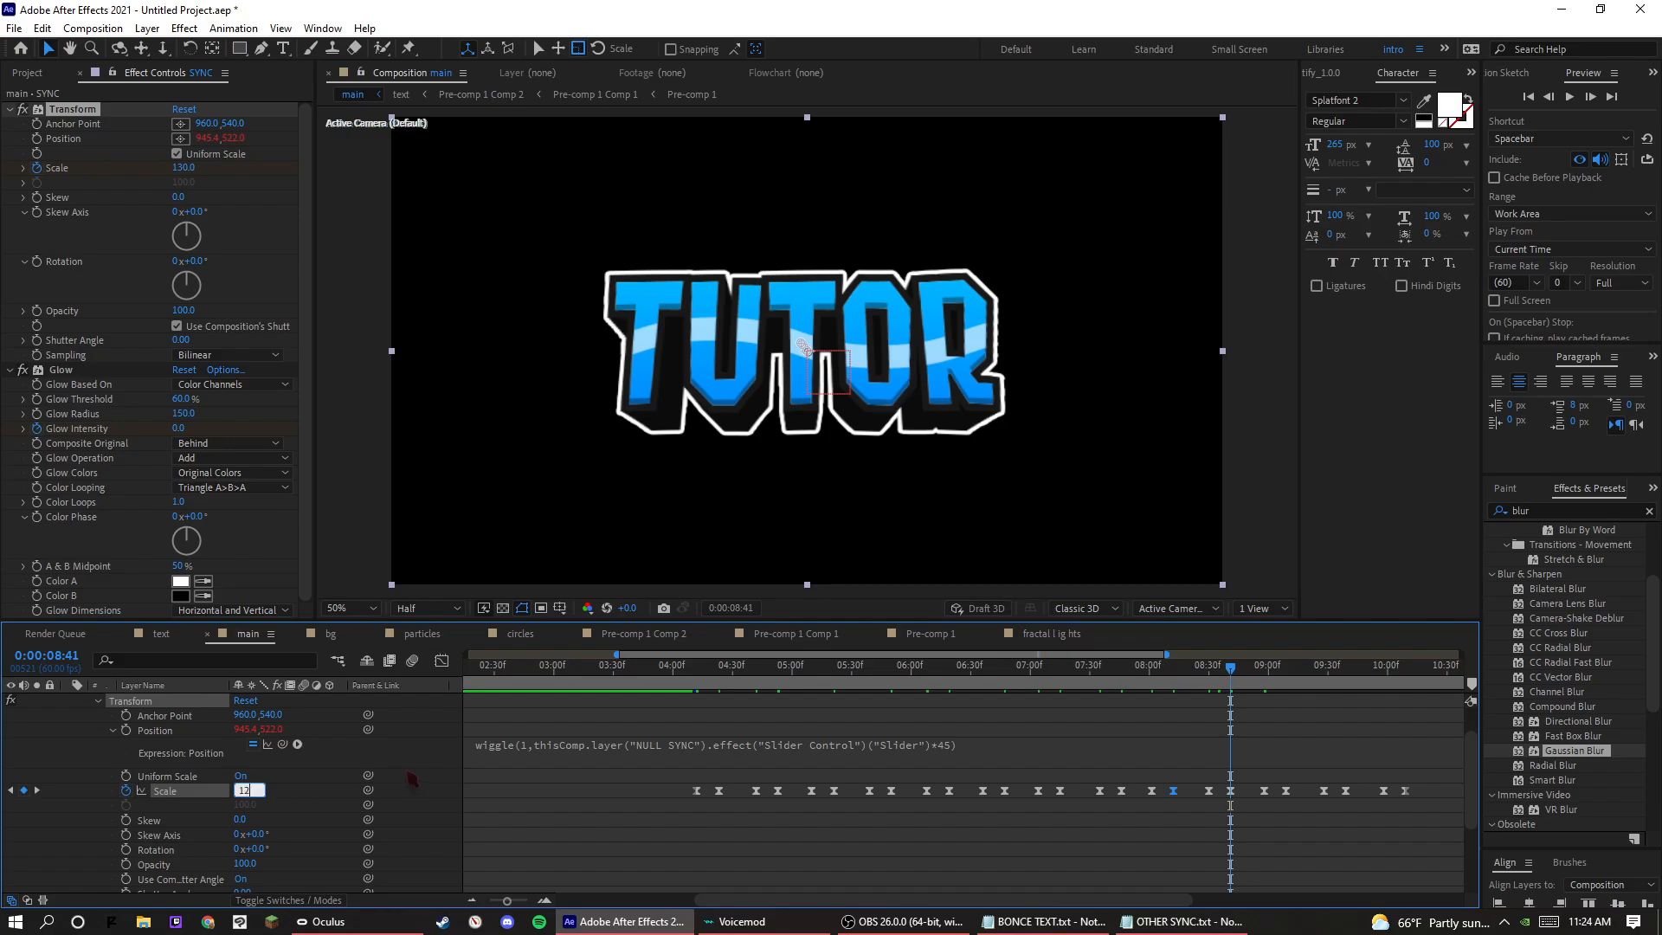
text(0)
key(Return)
Set the last three Scale pulse peaks, at 0:00:09:09, 0:00:09:39 and 0:00:10:09, to 120.
key(k)
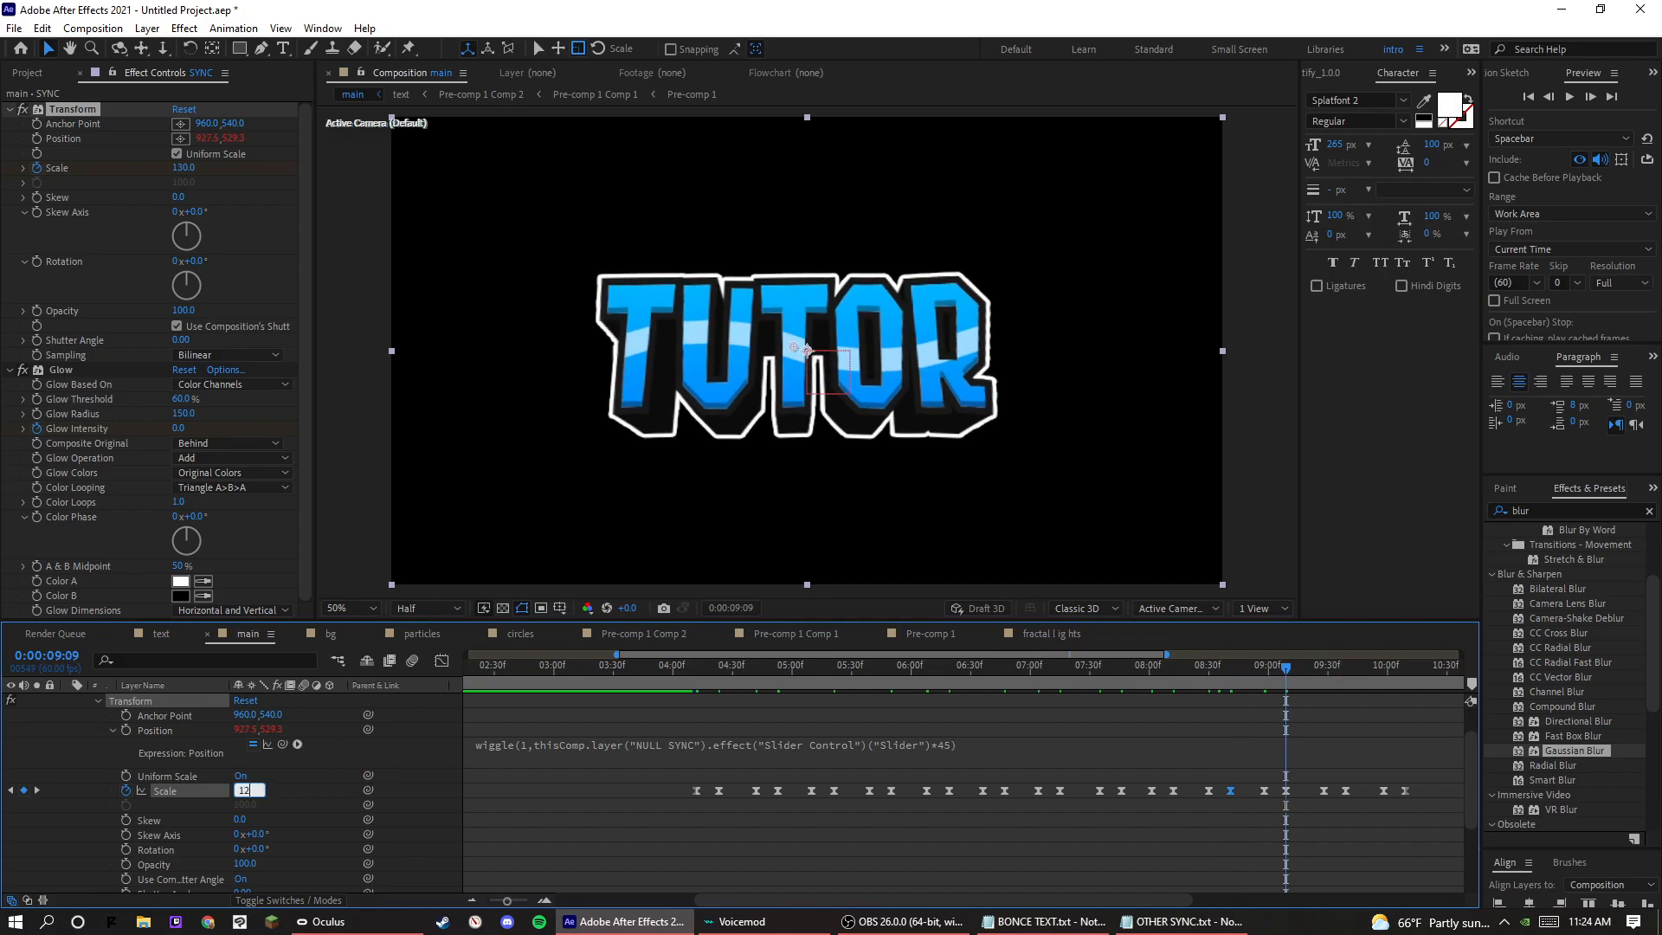
text(120)
key(Return)
key(k)
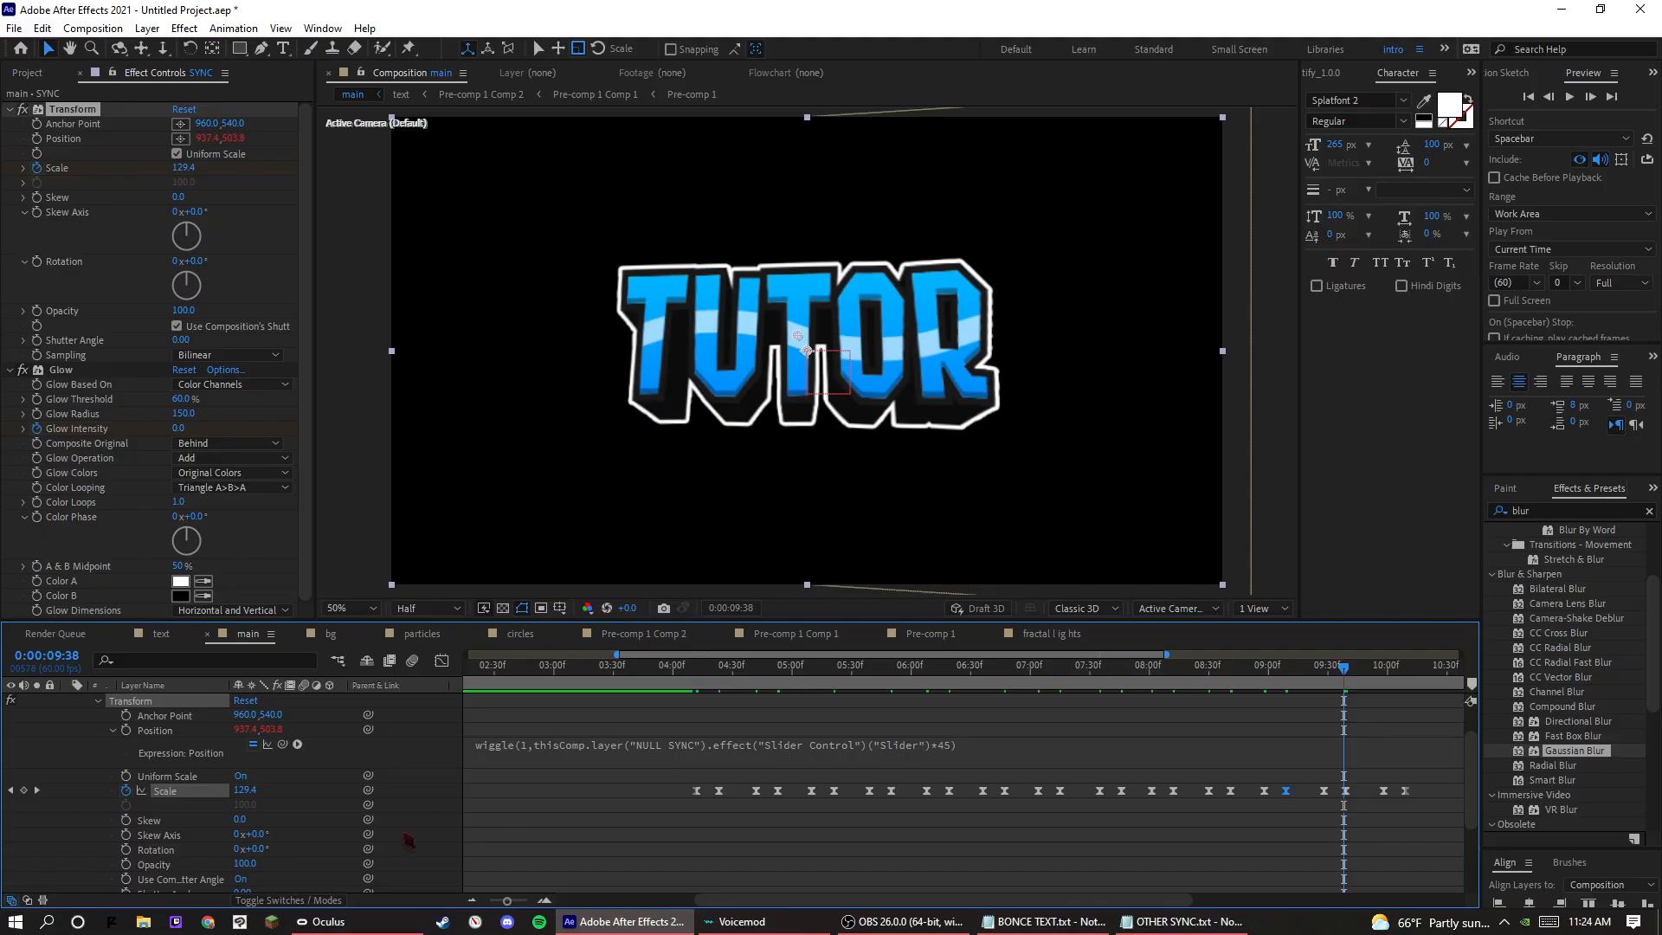
key(k)
click(259, 805)
click(261, 785)
text(12)
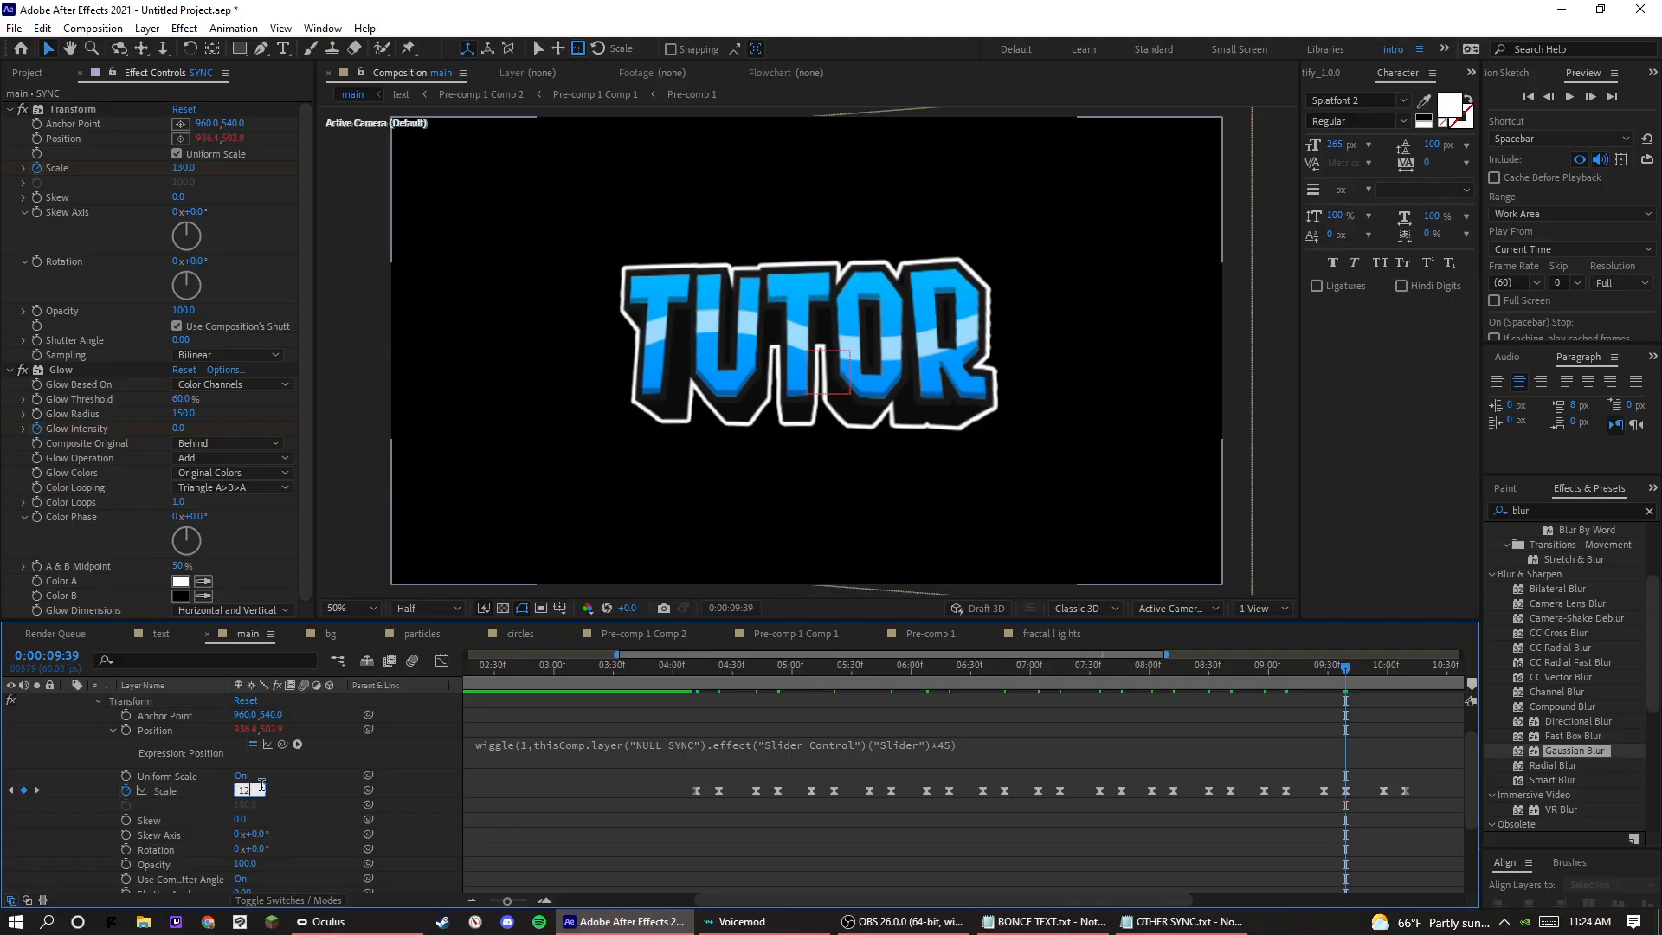
text(0)
key(Return)
drag(1386, 675, 1403, 675)
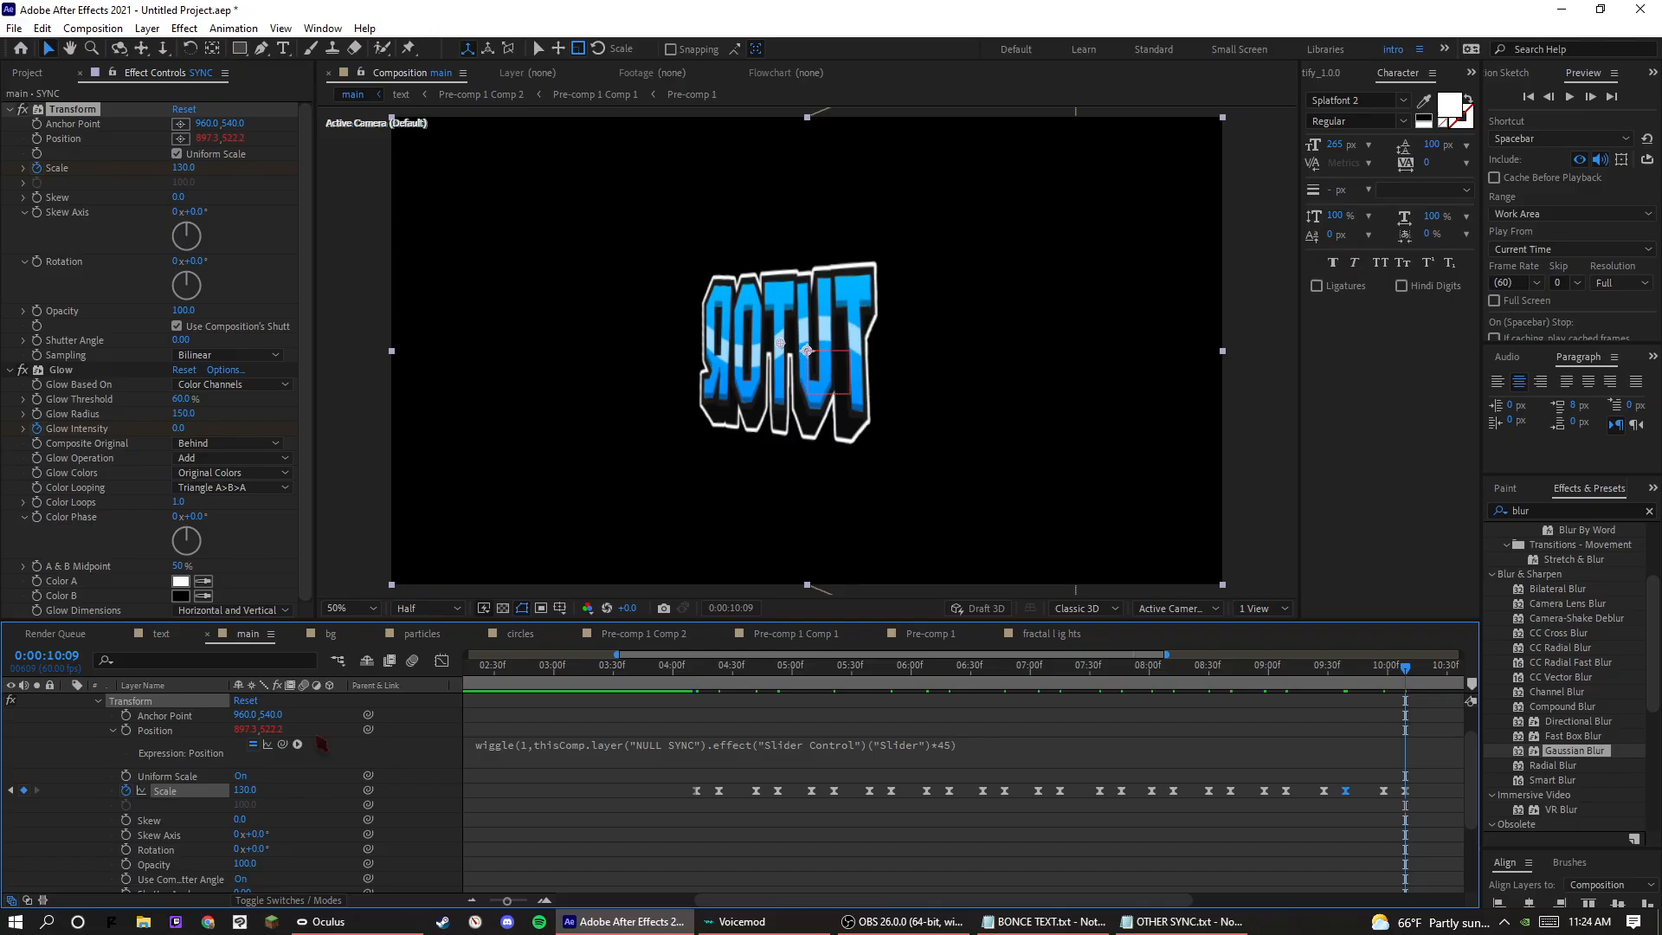
key(Return)
Preview the reduced Scale pulses from 0:00:03:58, 0:00:04:10 and 0:00:05:09.
click(669, 670)
key(space)
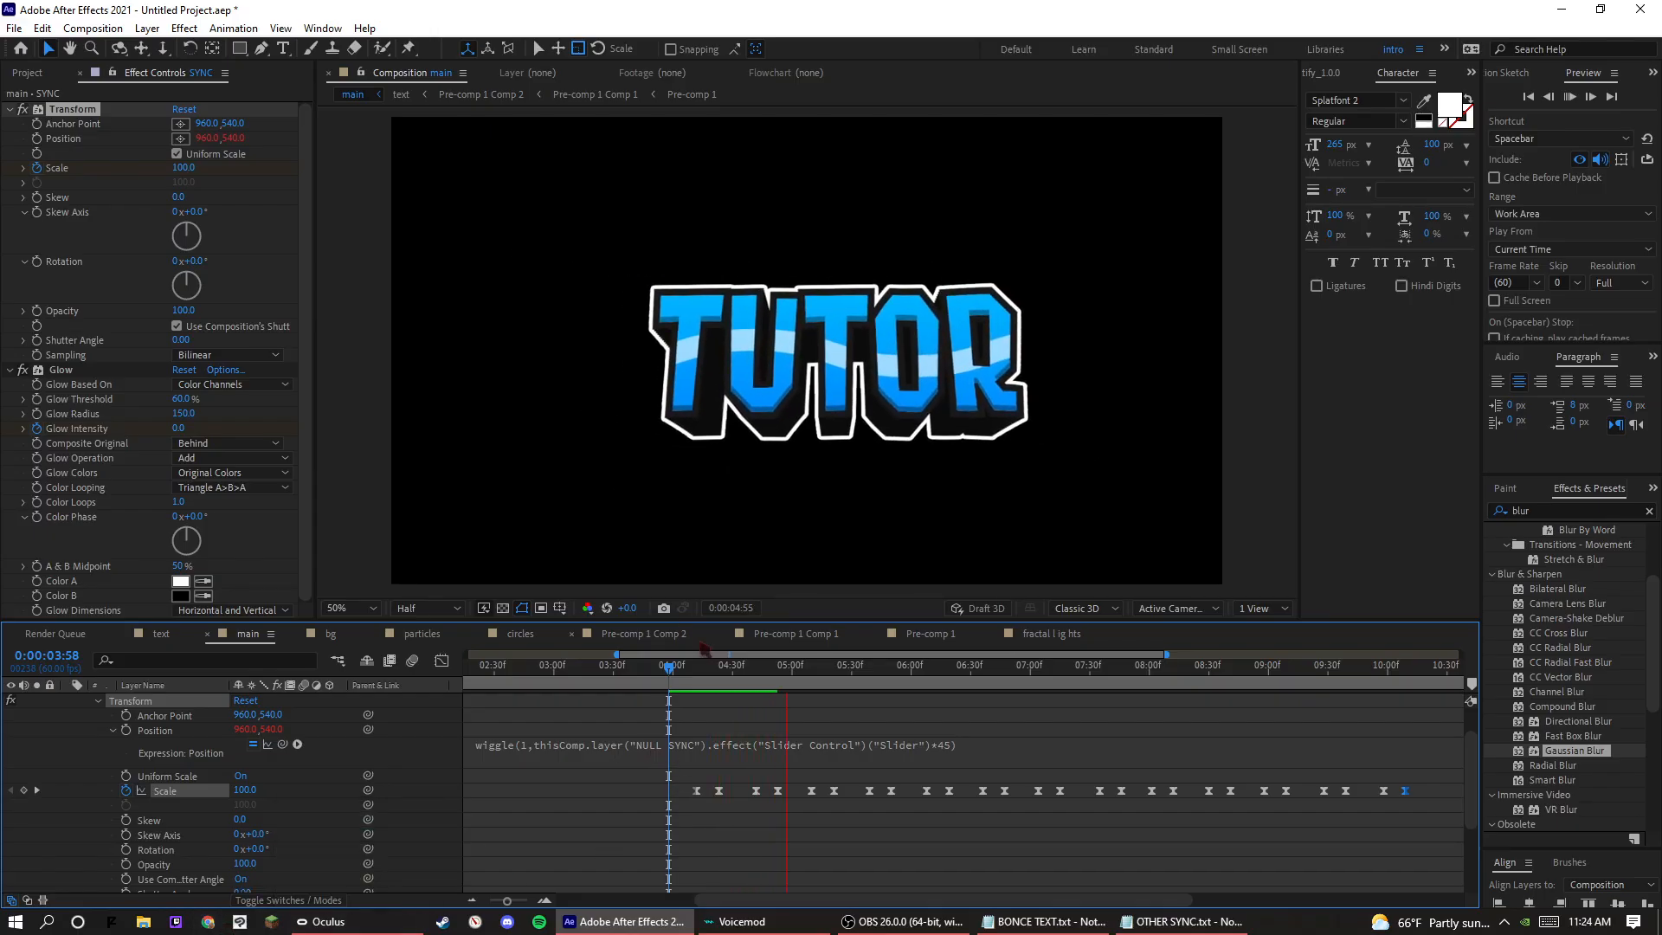
key(space)
key(space)
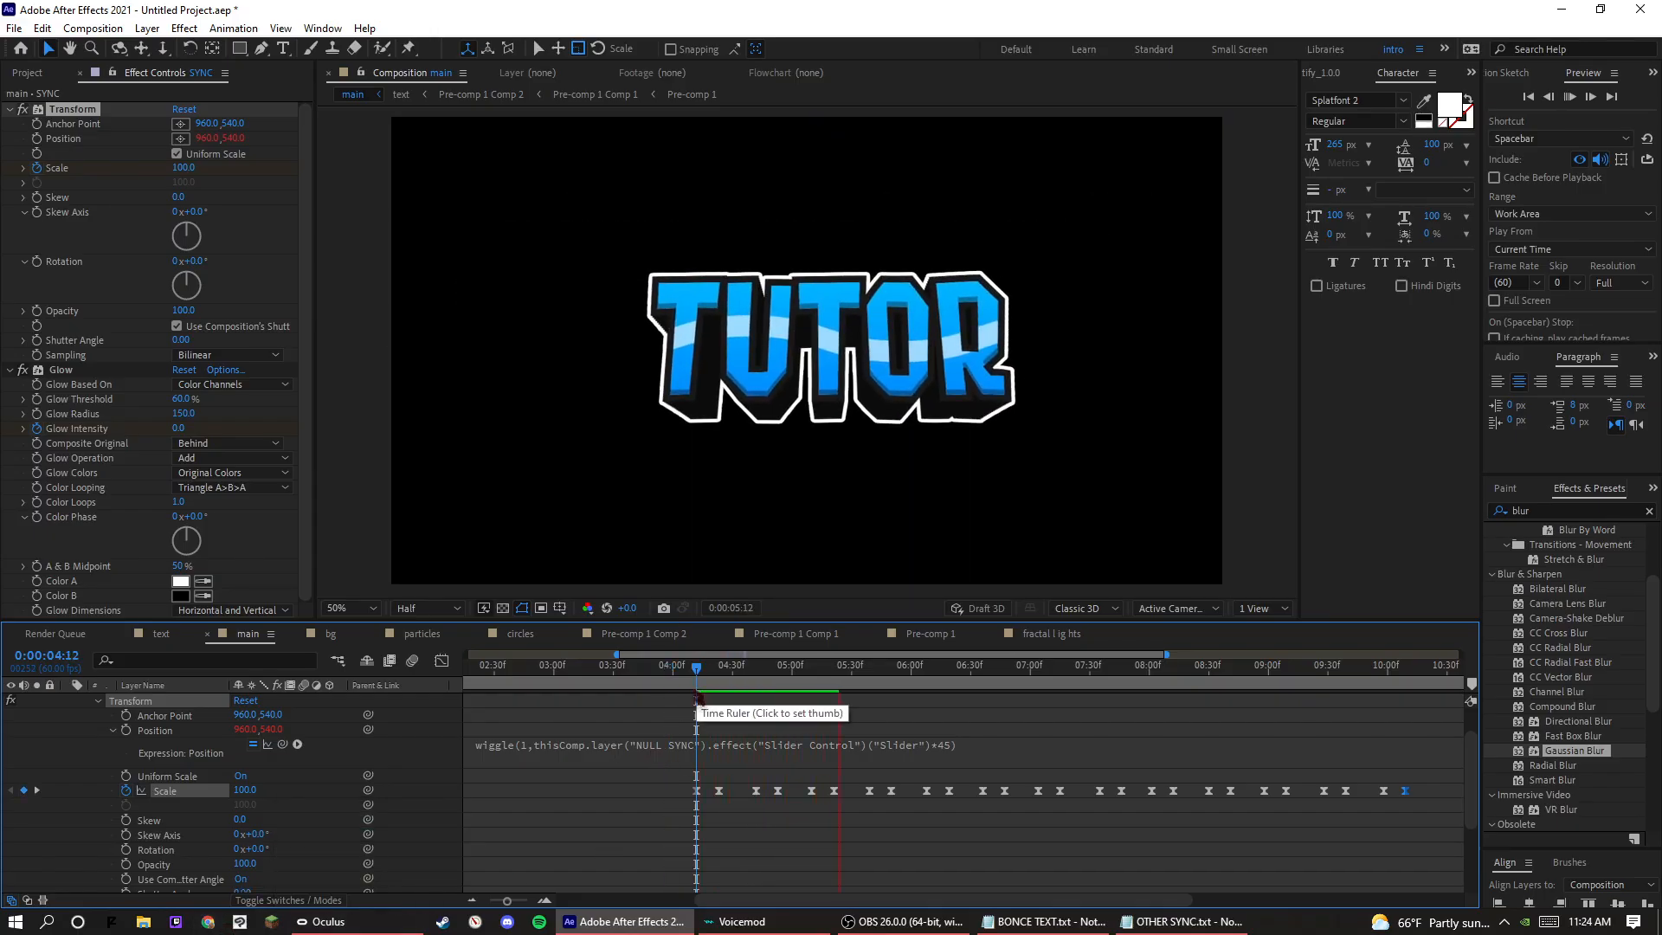
click(694, 673)
key(space)
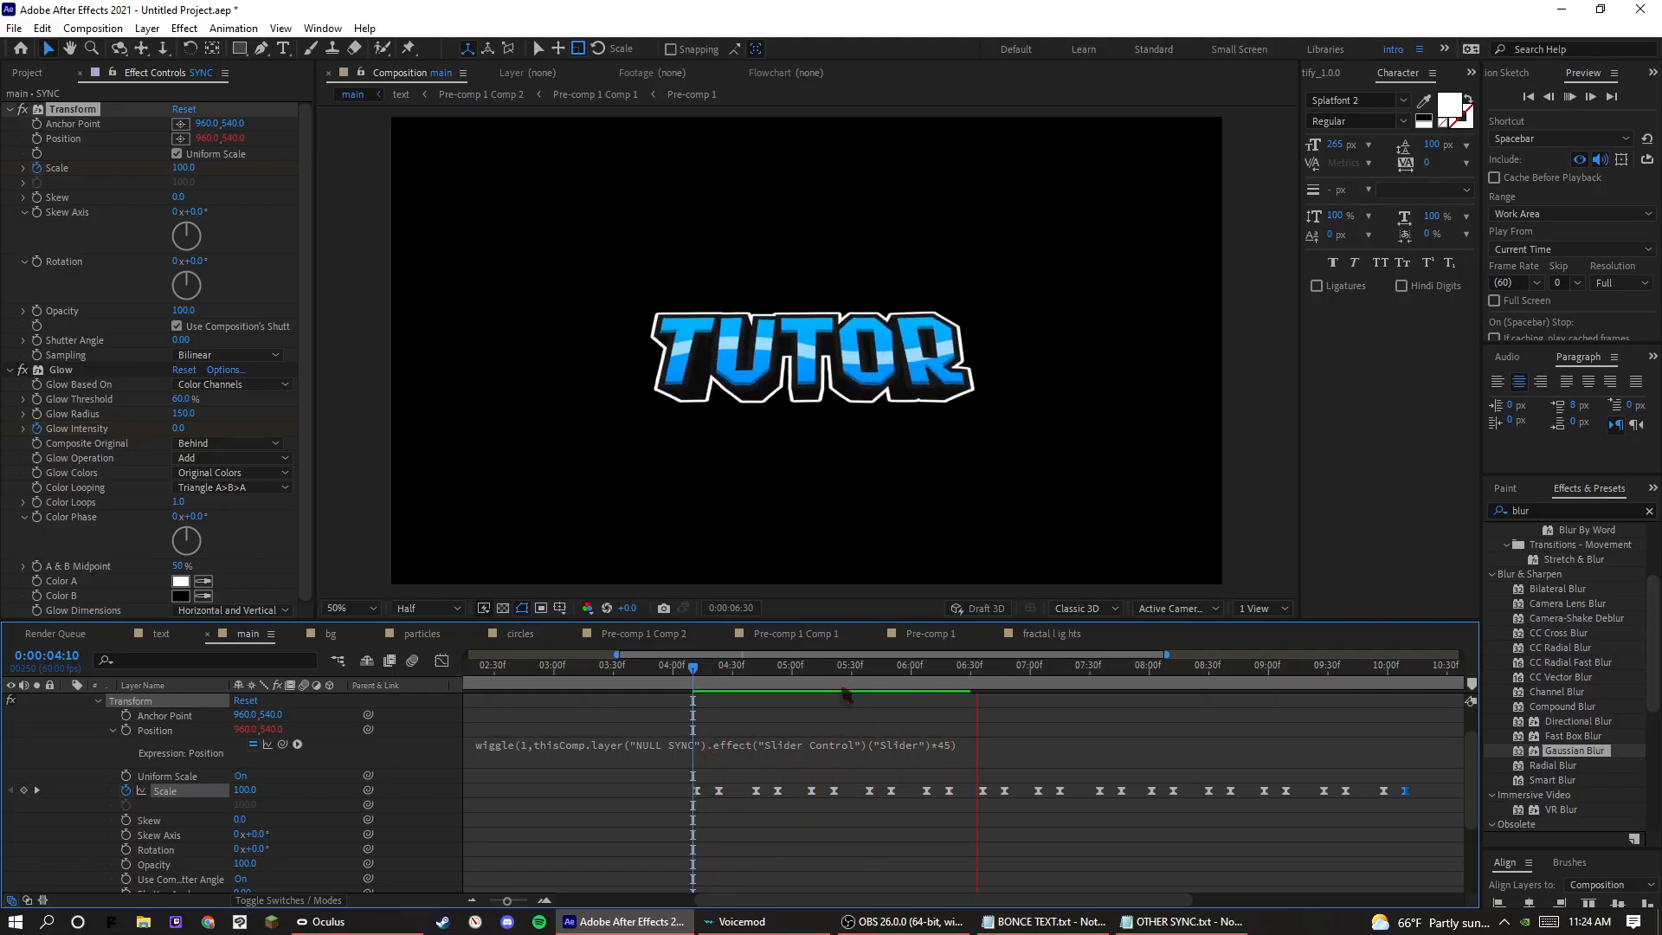
click(810, 674)
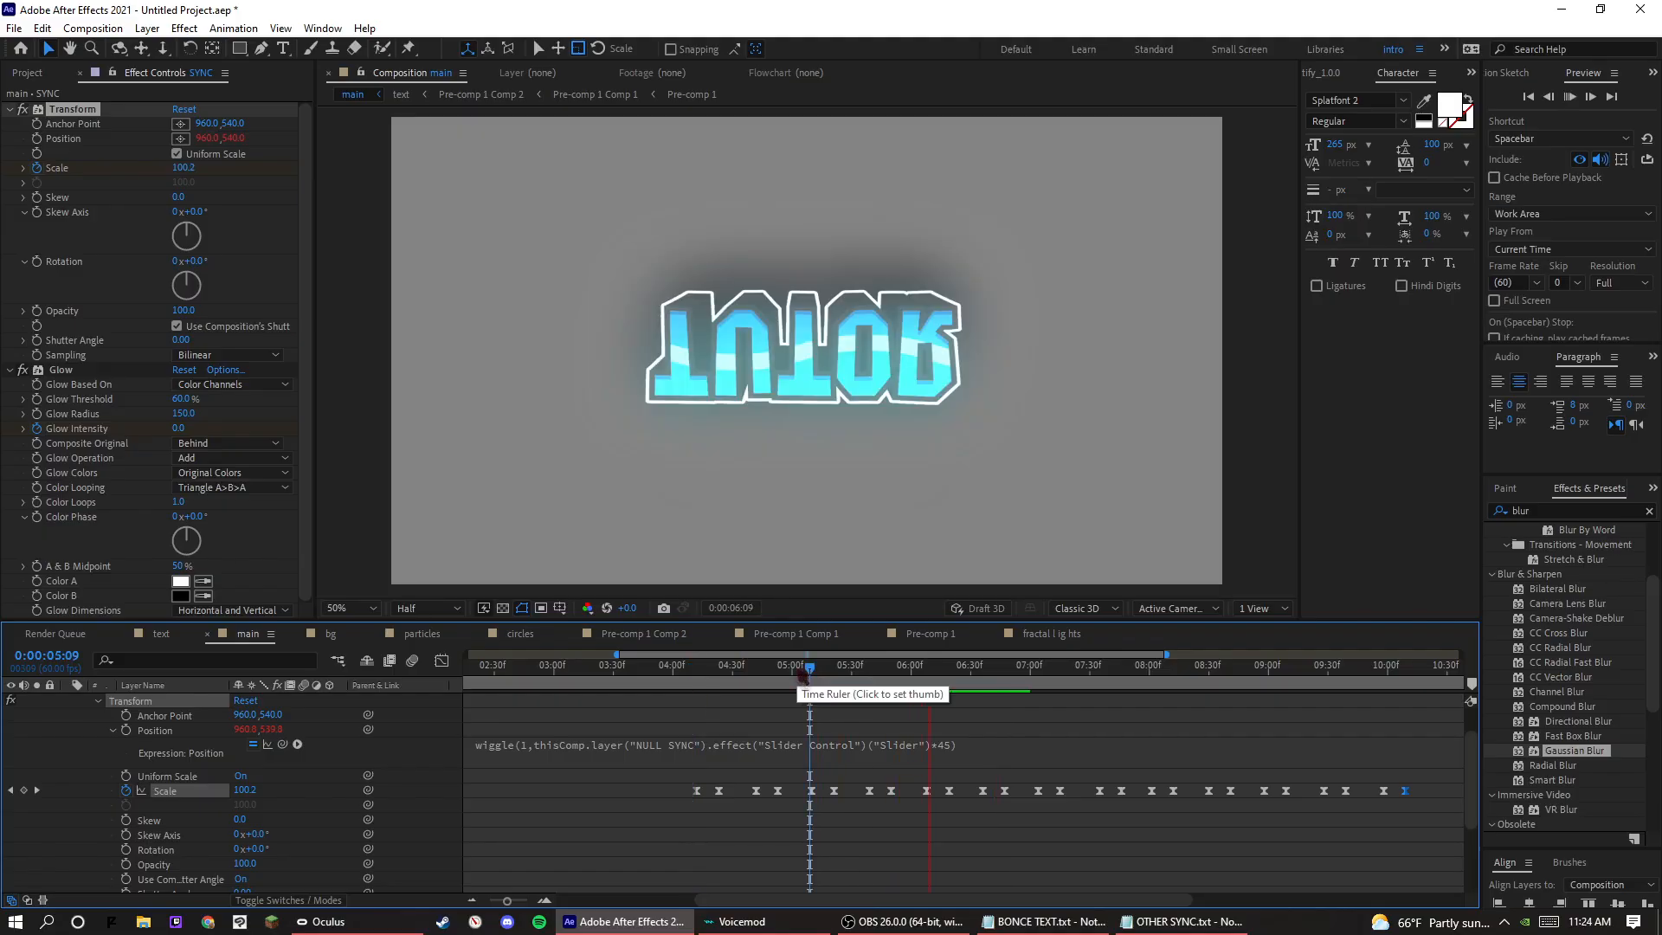
key(space)
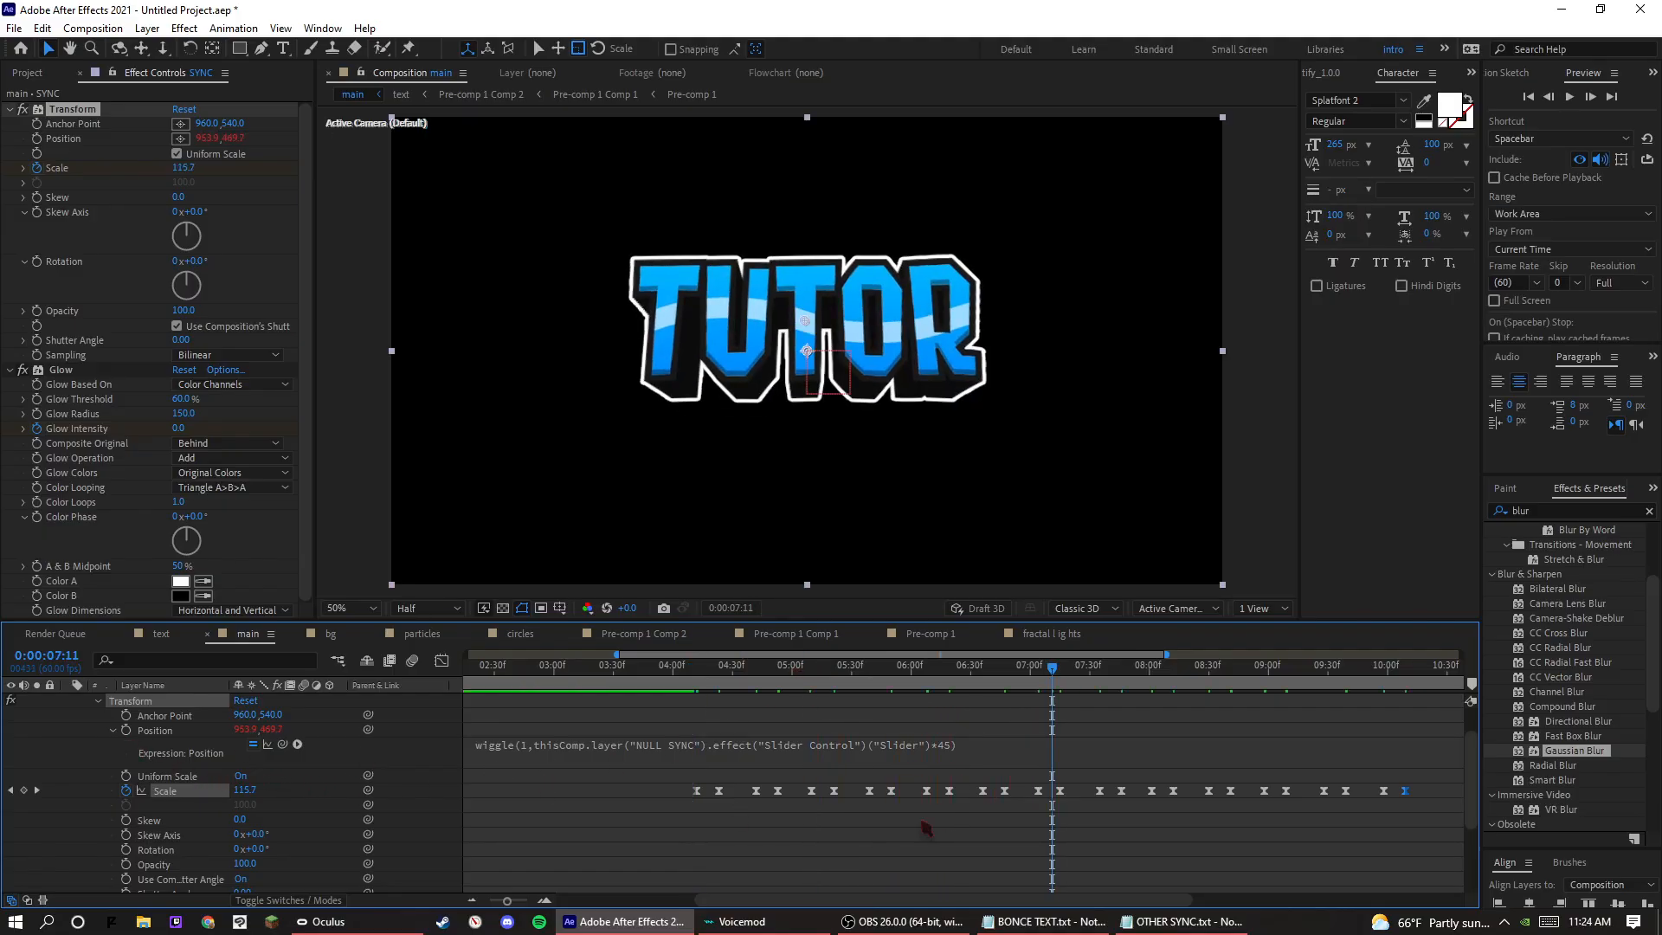
Set the slider multiplier in the SYNC layer's Position wiggle expression to 30 and preview the shake from 0:00:04:18.
click(910, 748)
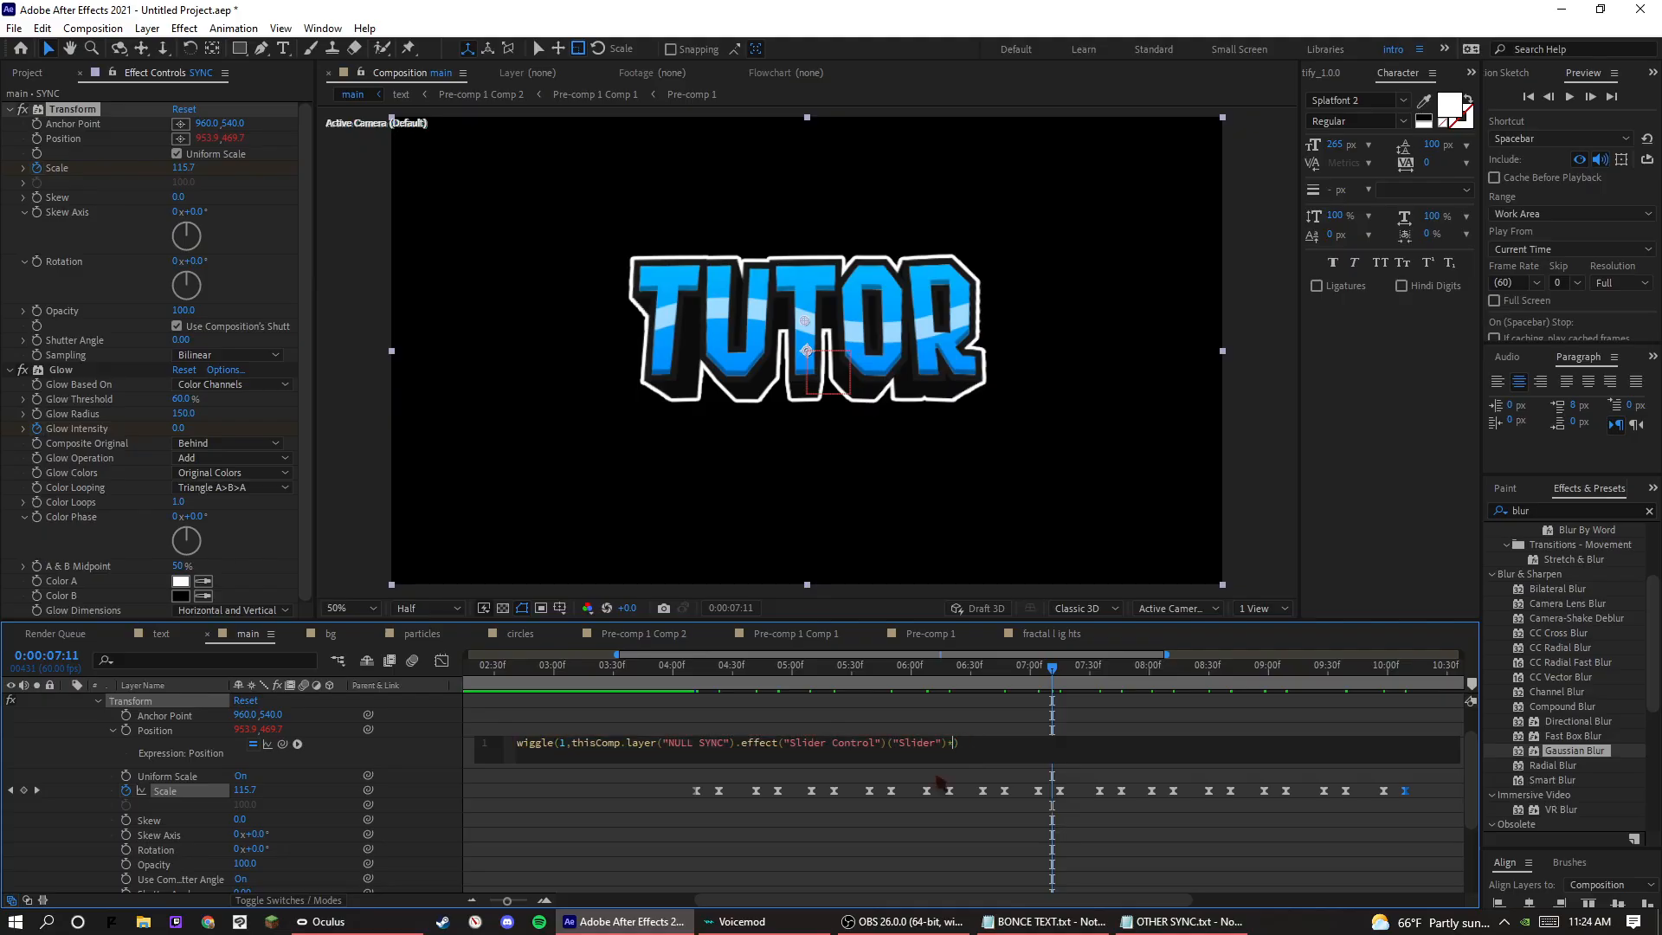
click(950, 780)
click(711, 688)
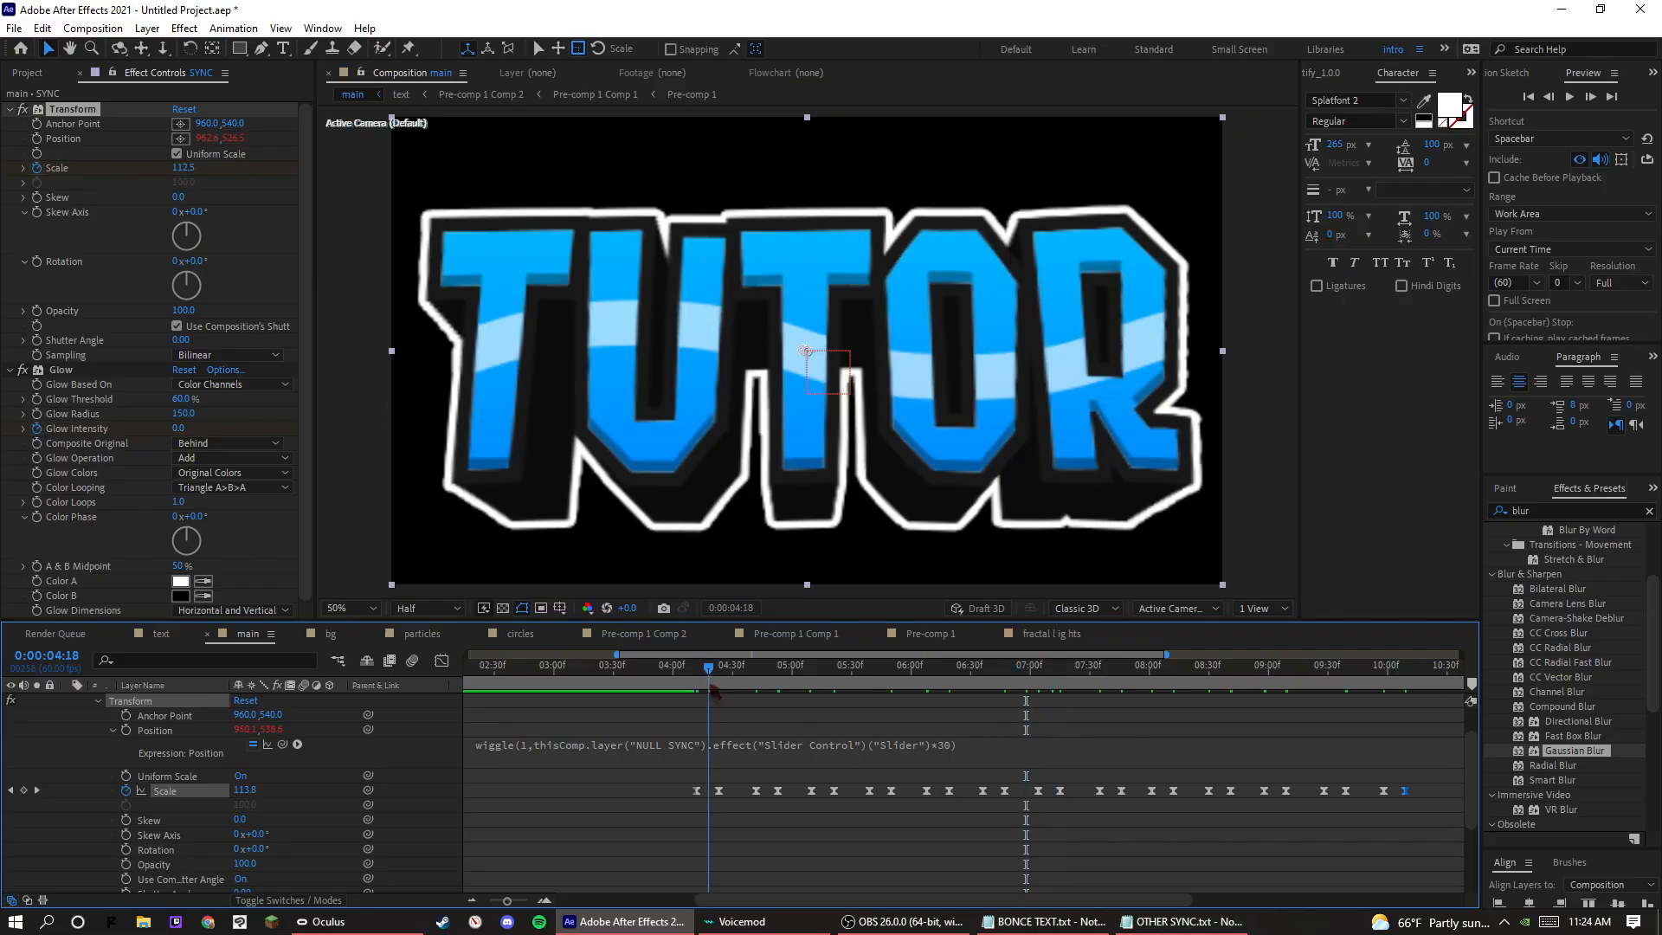
key(space)
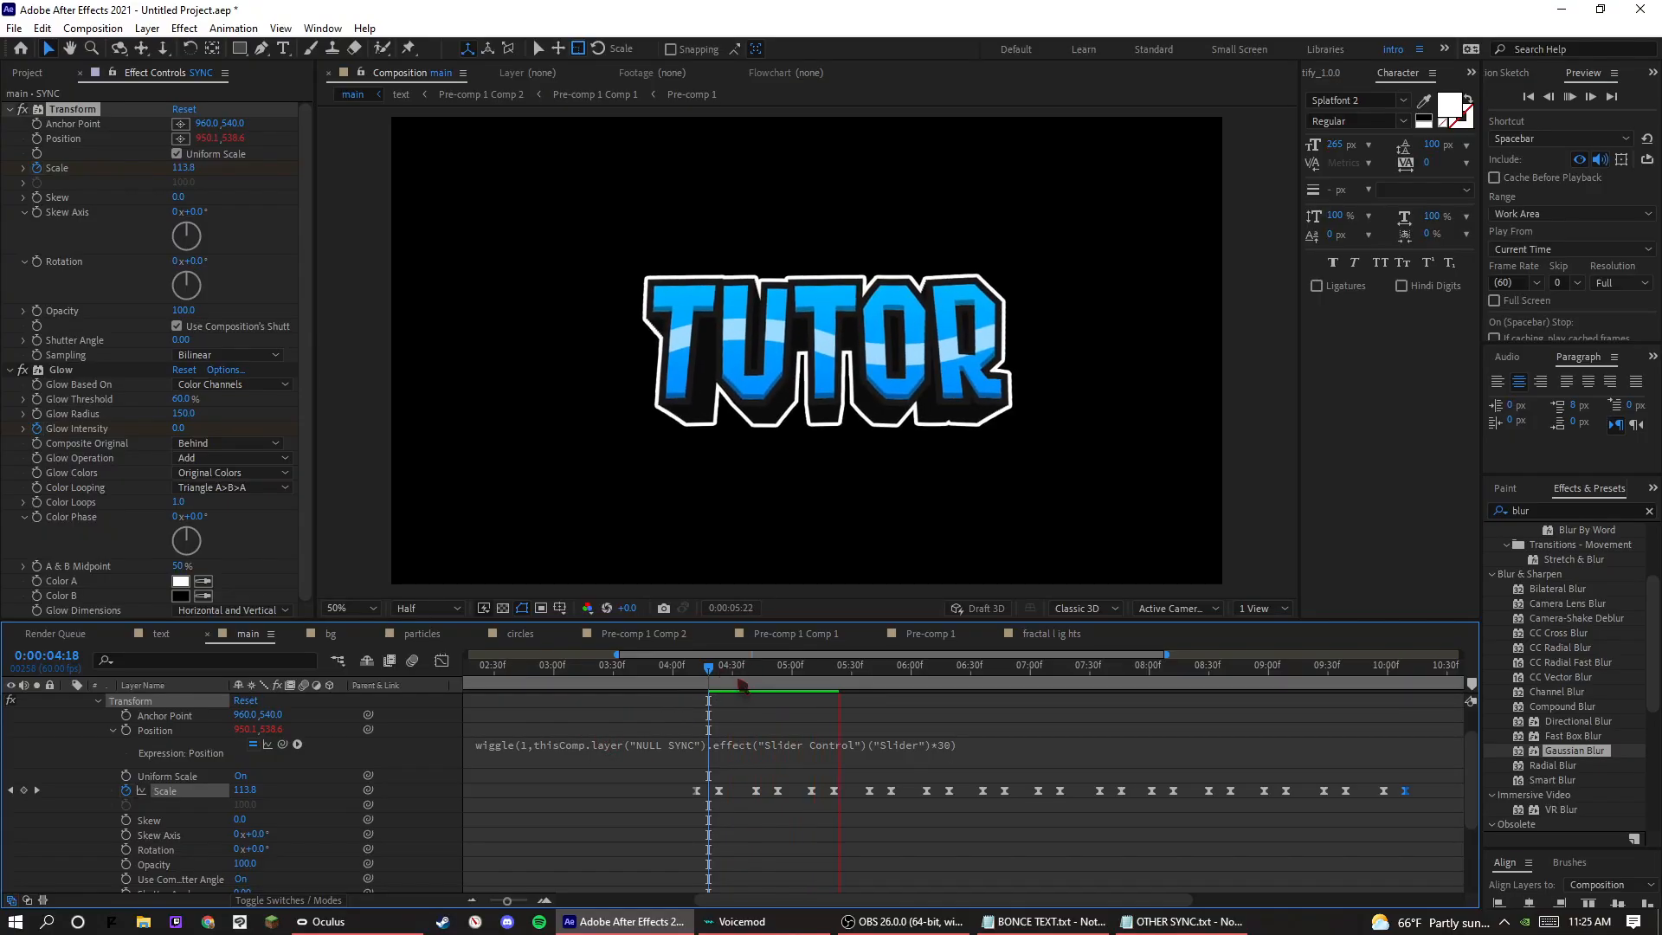
click(736, 682)
key(space)
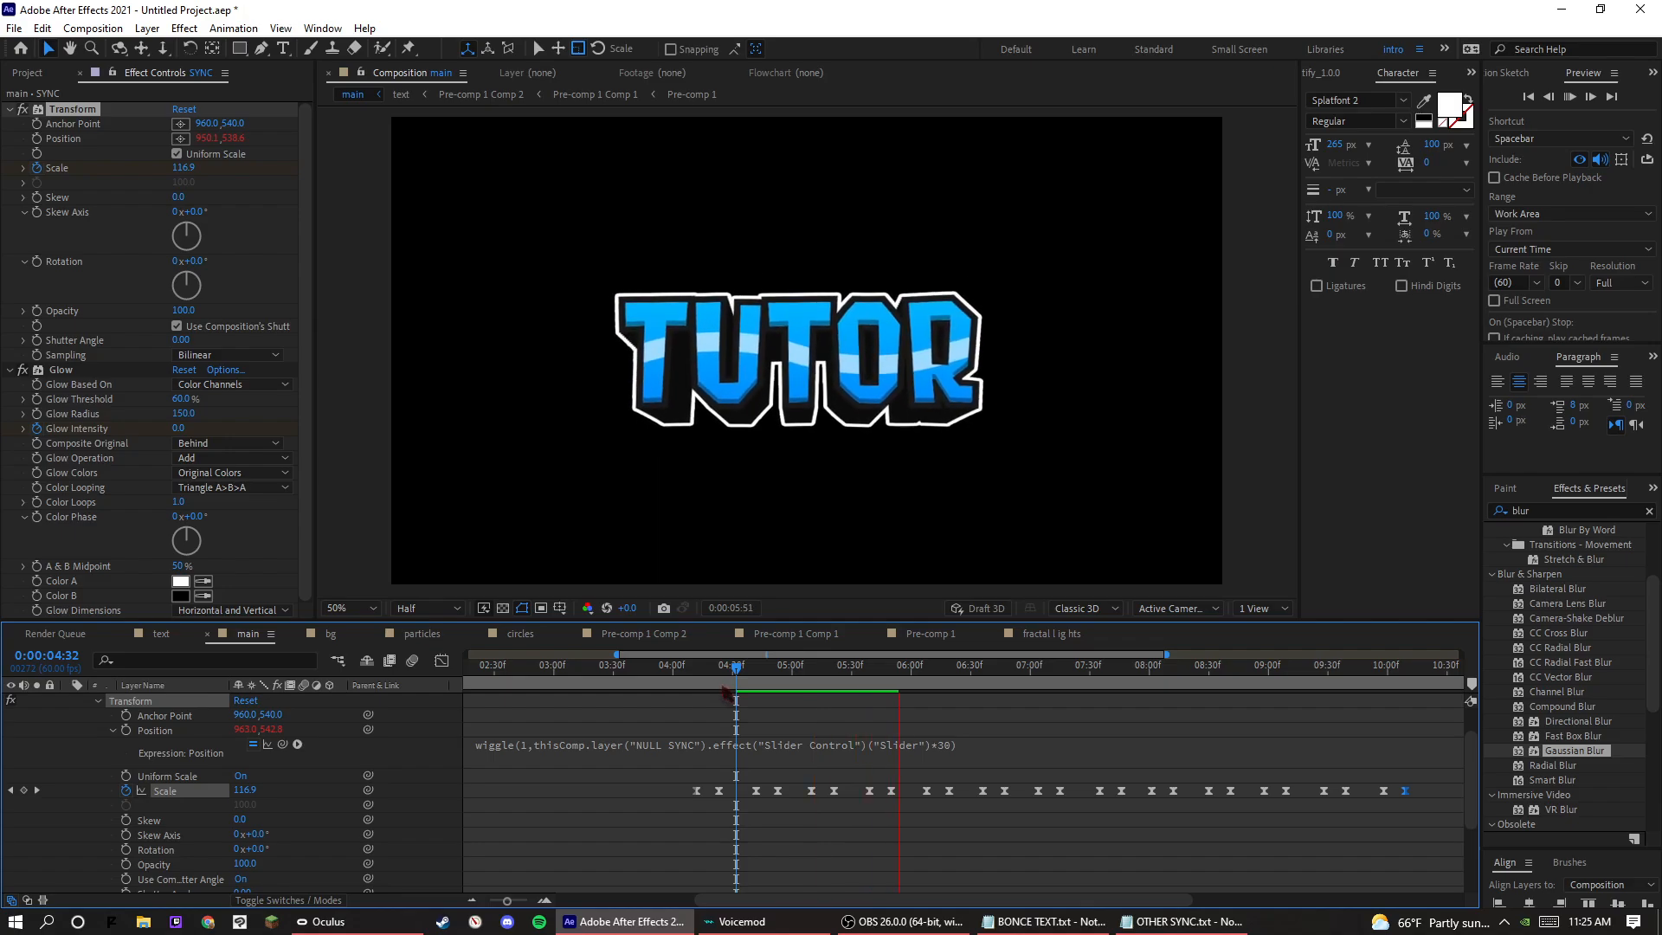
click(749, 683)
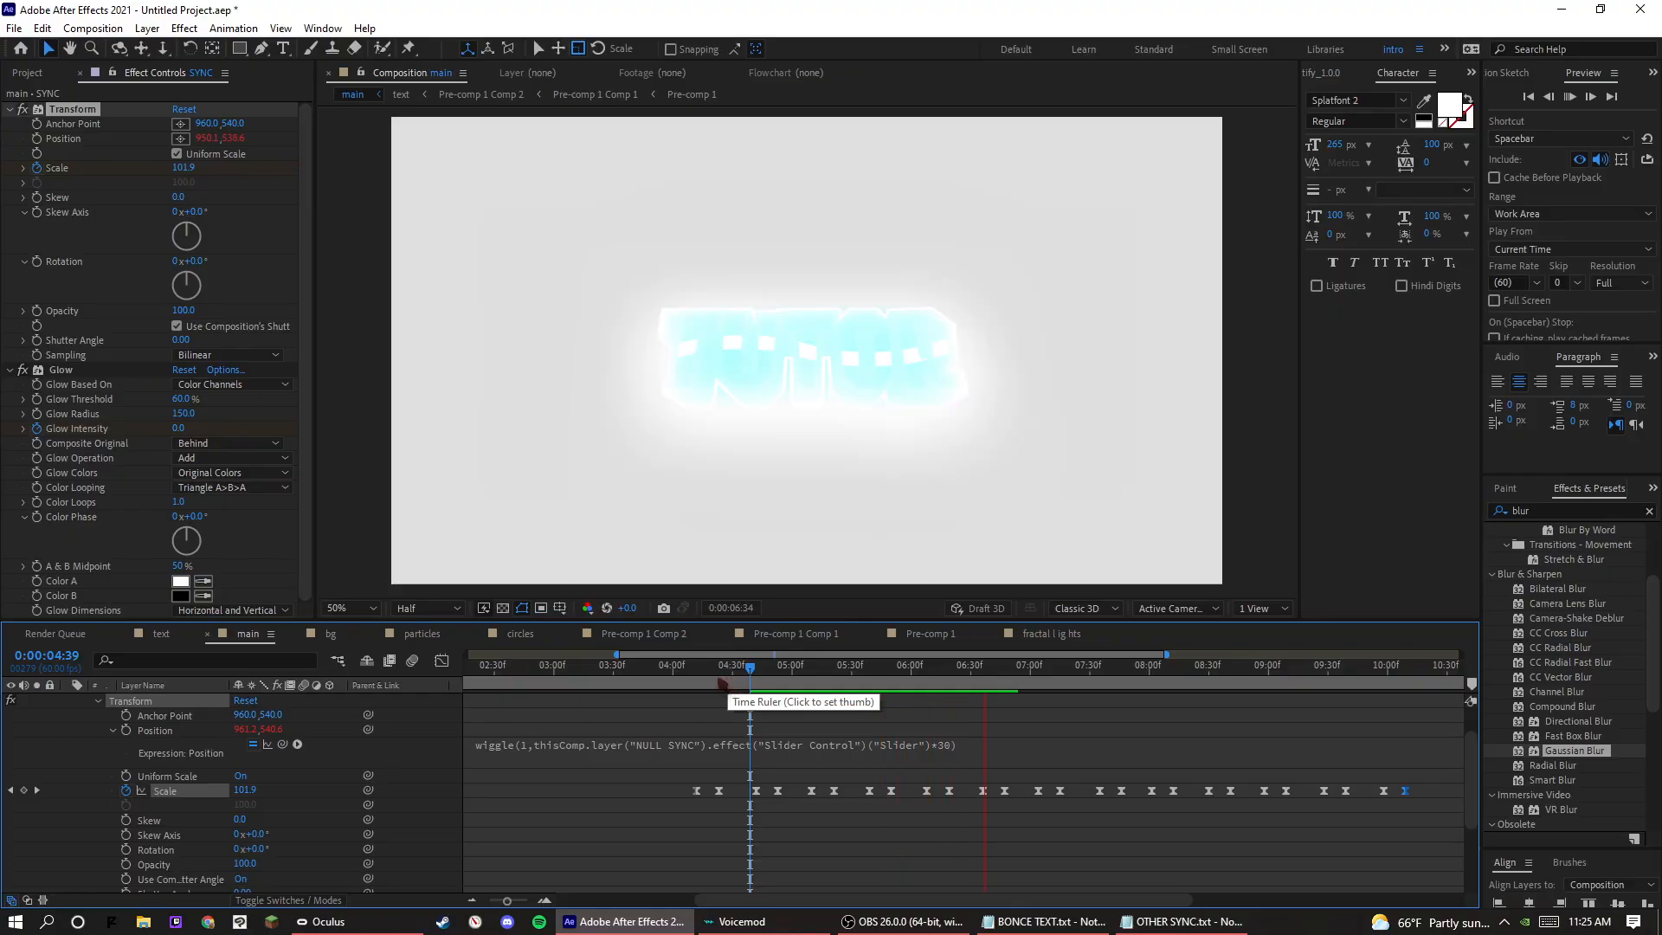
key(space)
Set the slider multiplier in the SYNC layer's Position wiggle expression to 40.
scroll(852, 736, up, 1)
click(942, 793)
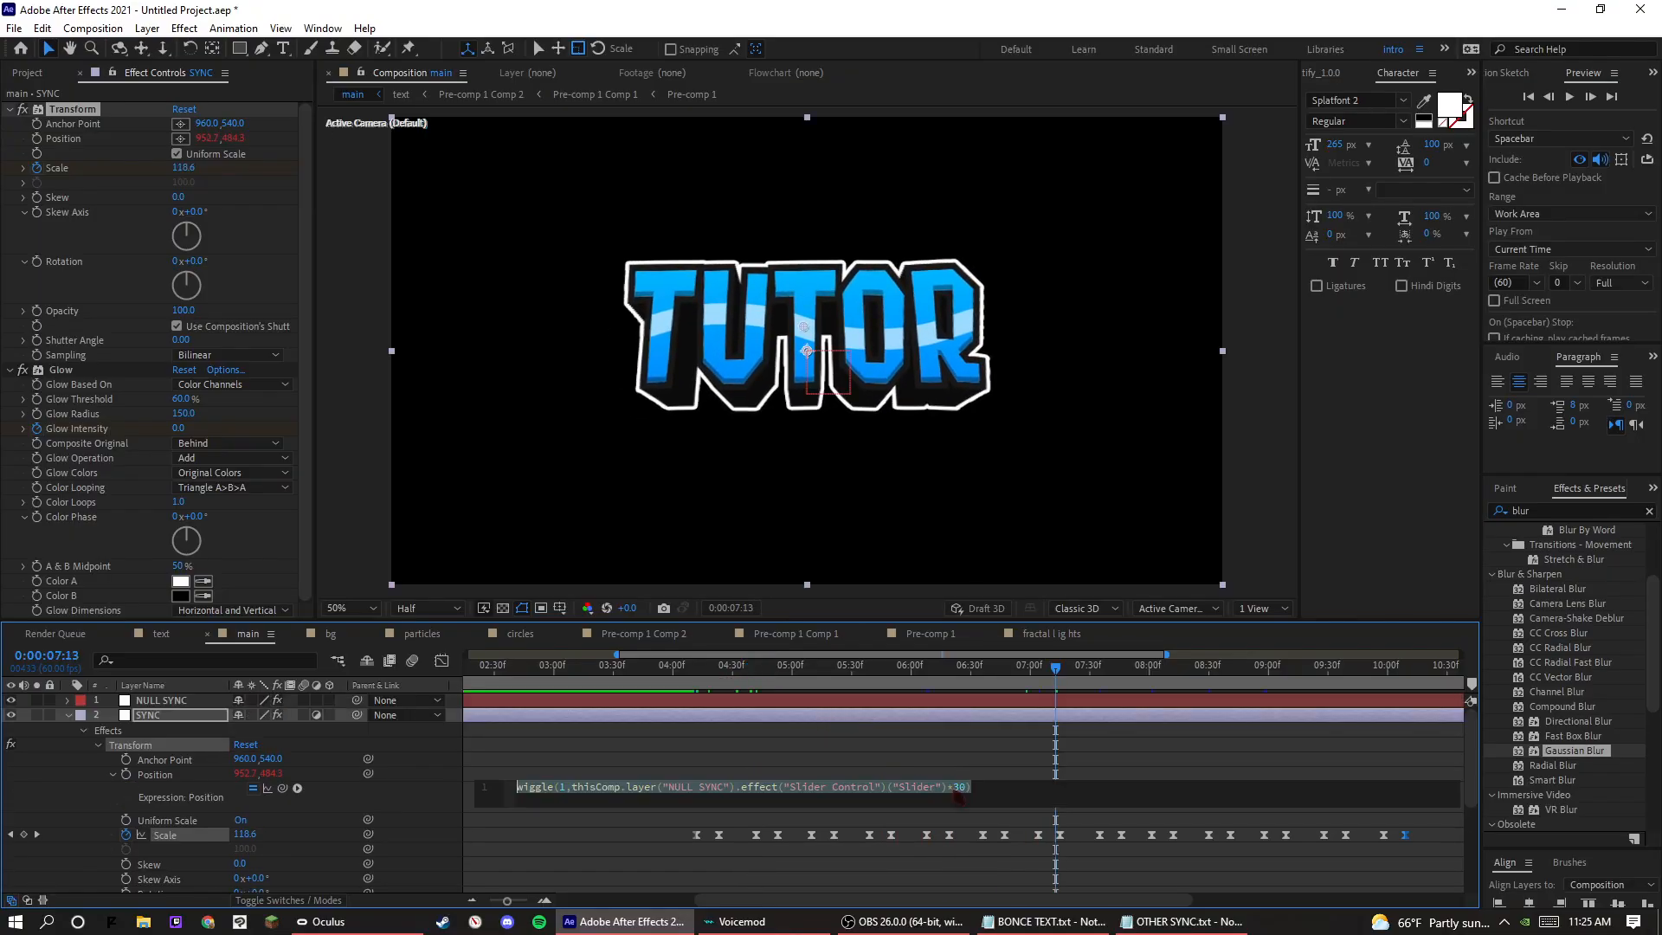
click(959, 789)
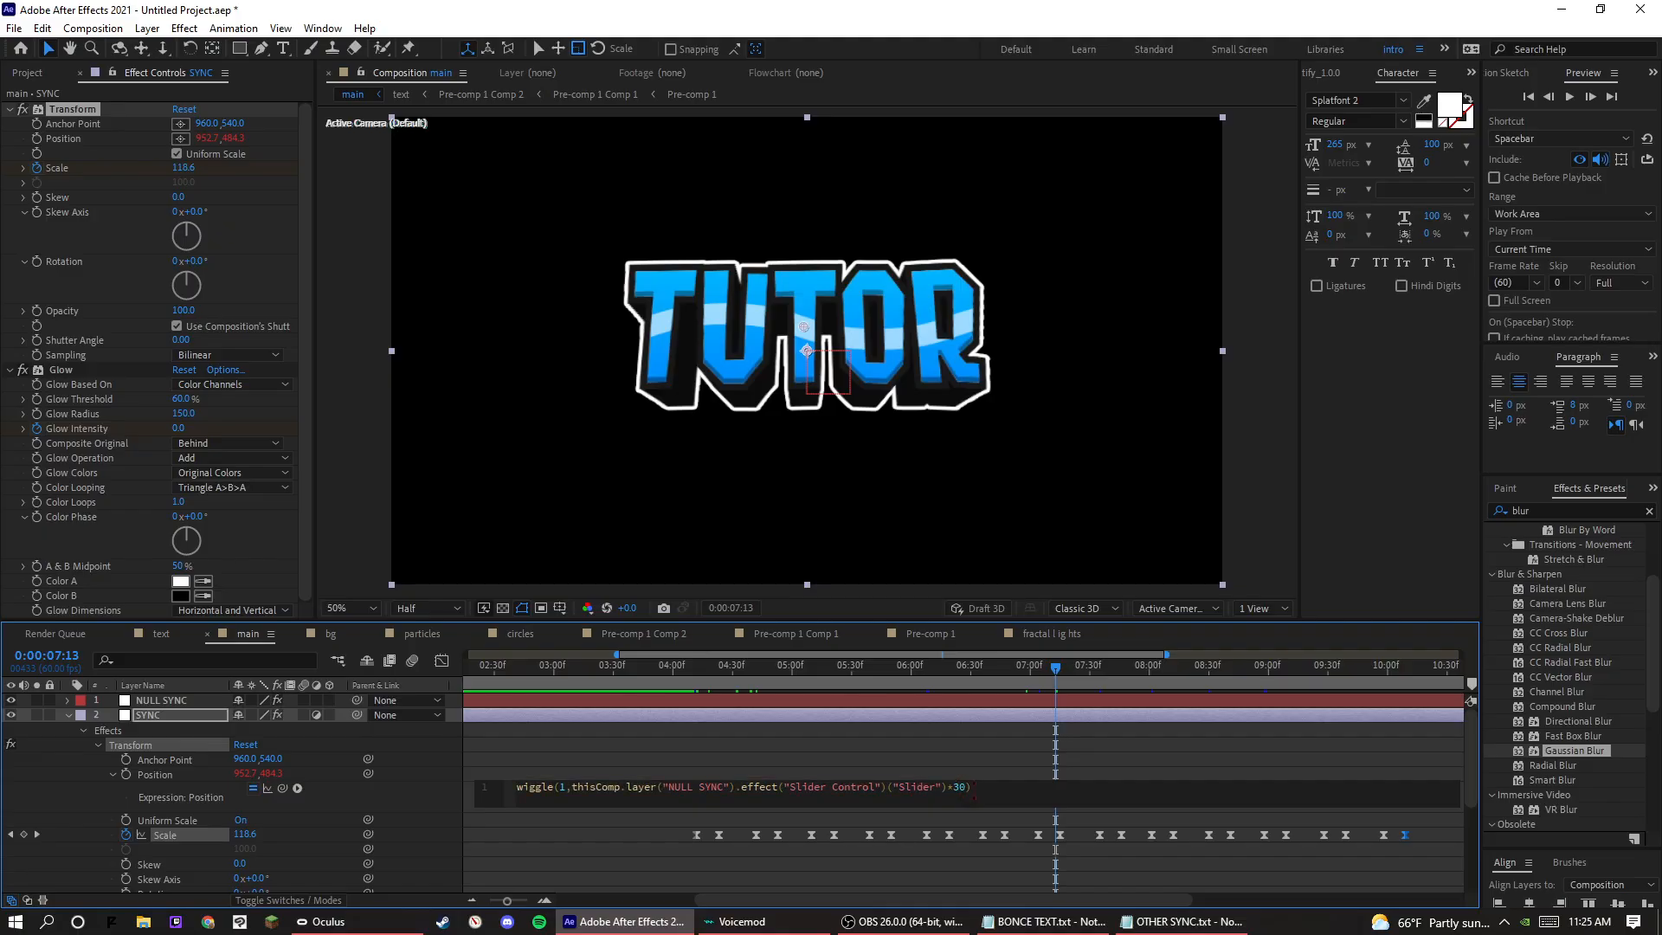
click(1028, 773)
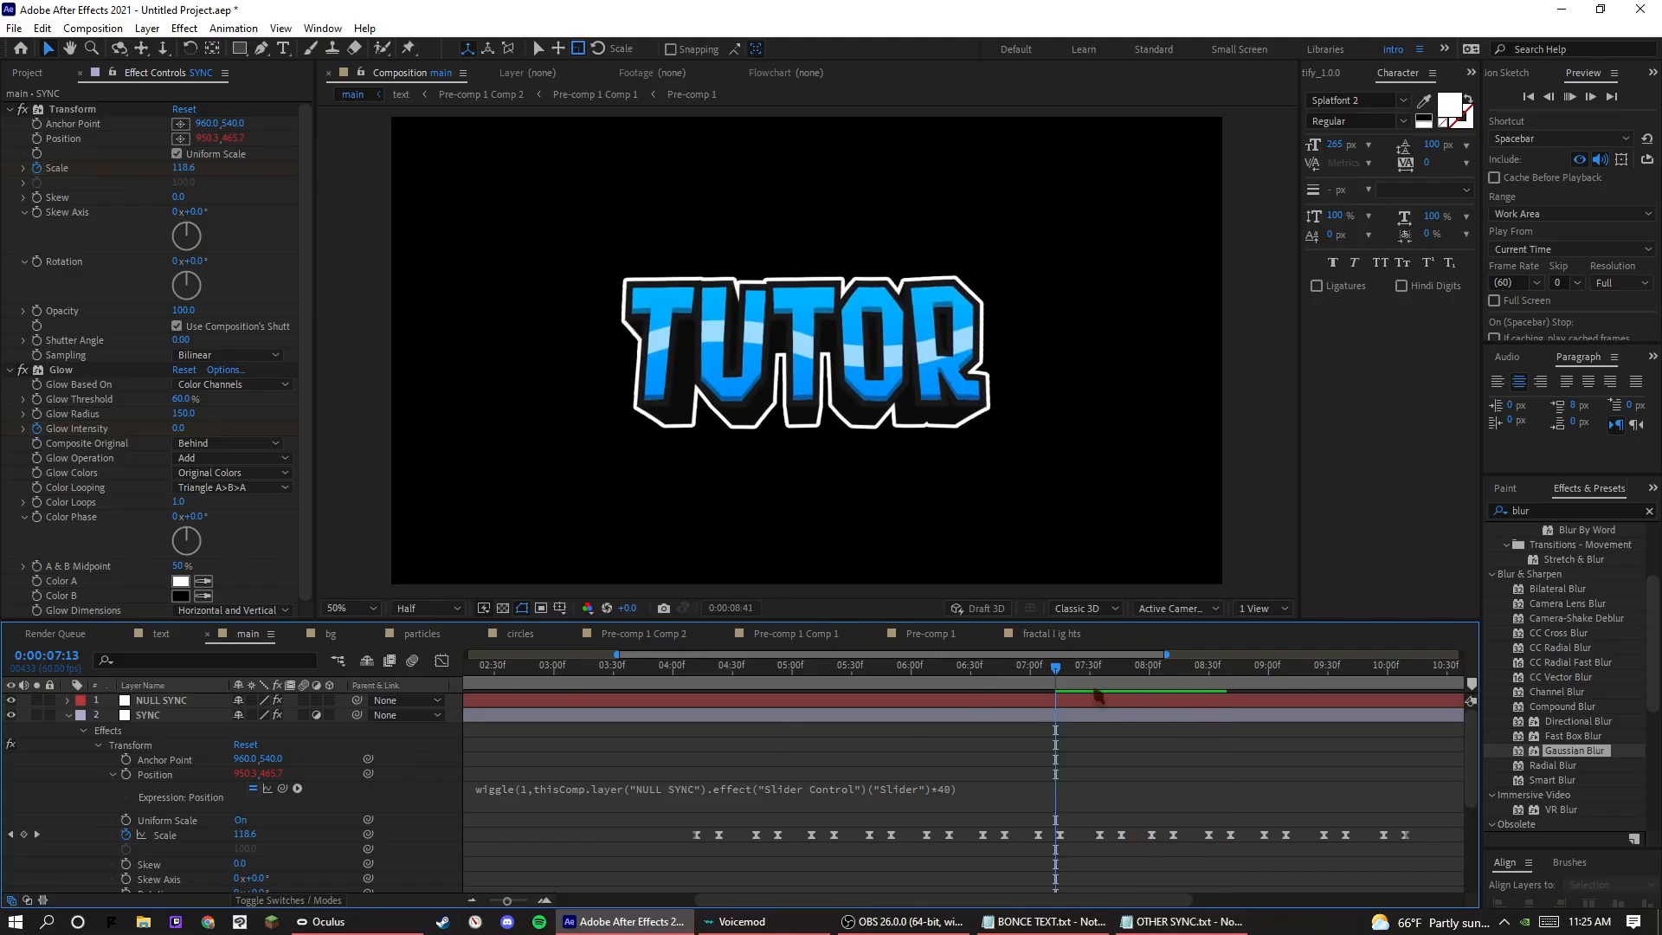
Preview the increased shake from 0:00:07:24 and 0:00:07:48, and collapse the SYNC layer's properties.
click(1078, 691)
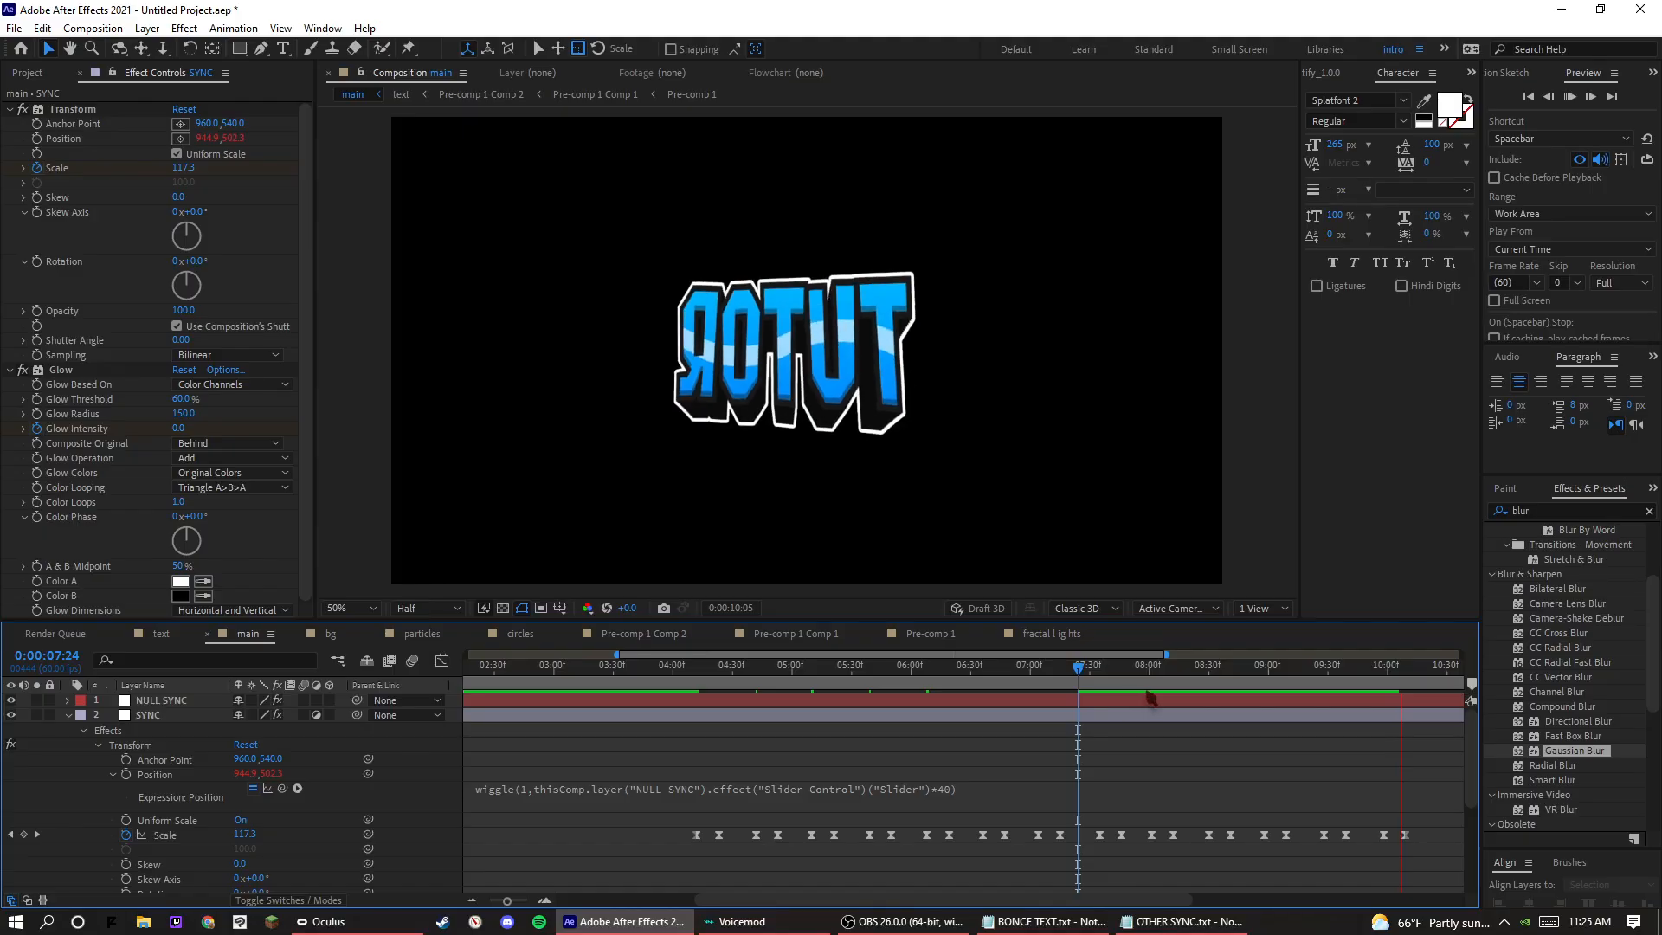
click(1126, 691)
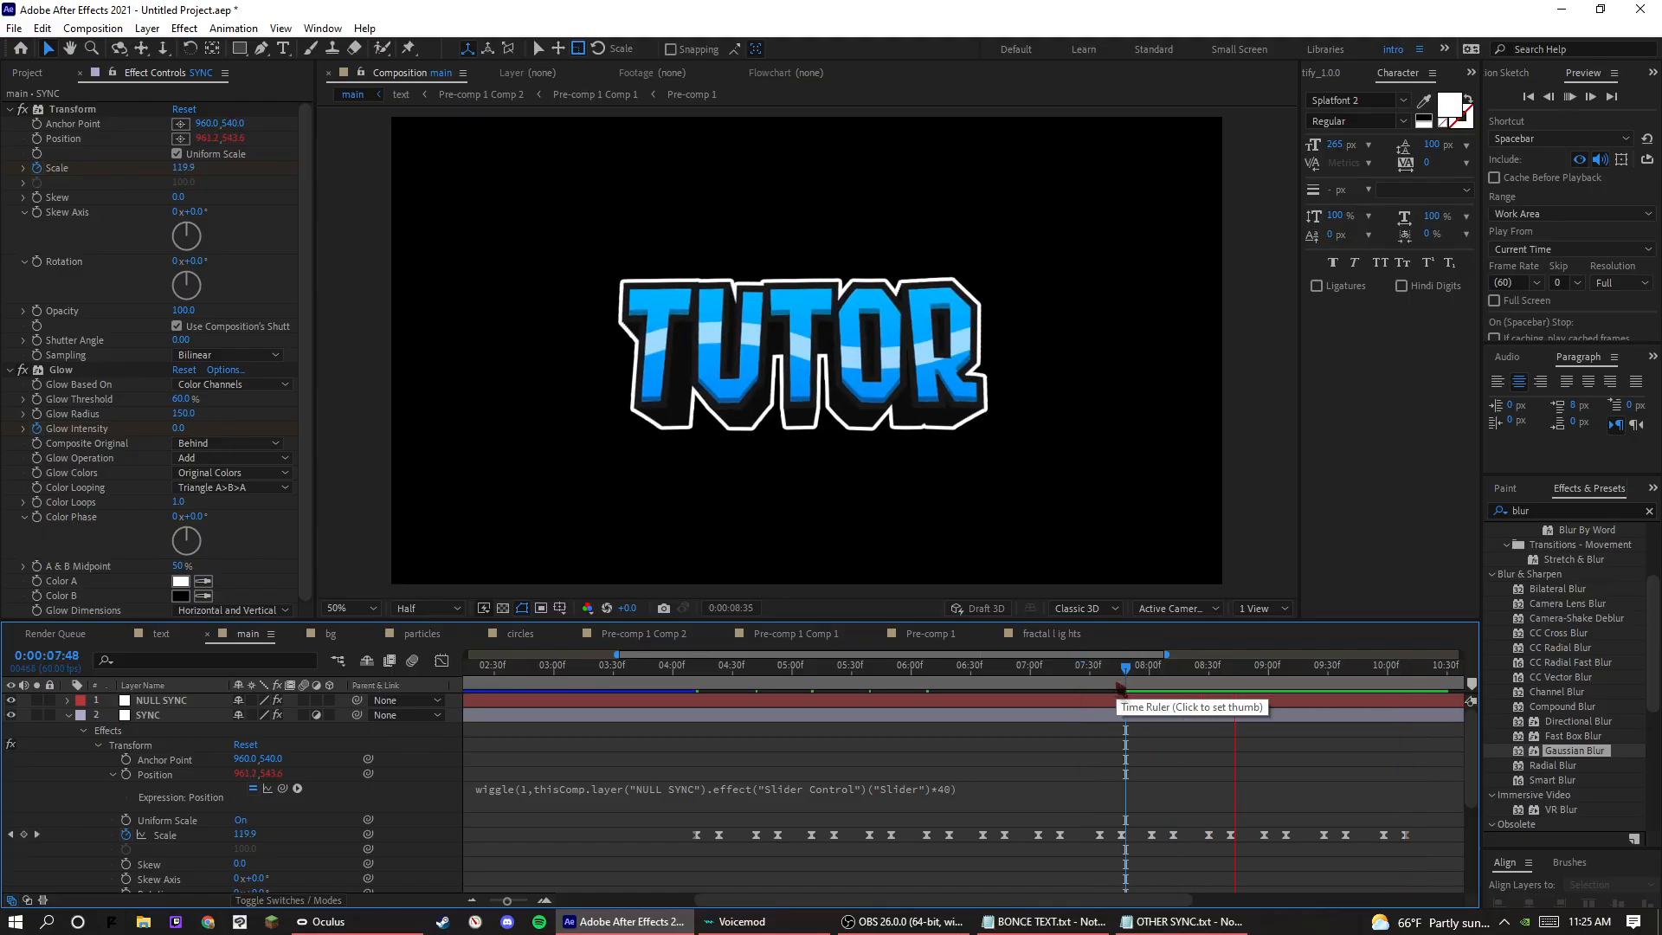
click(68, 715)
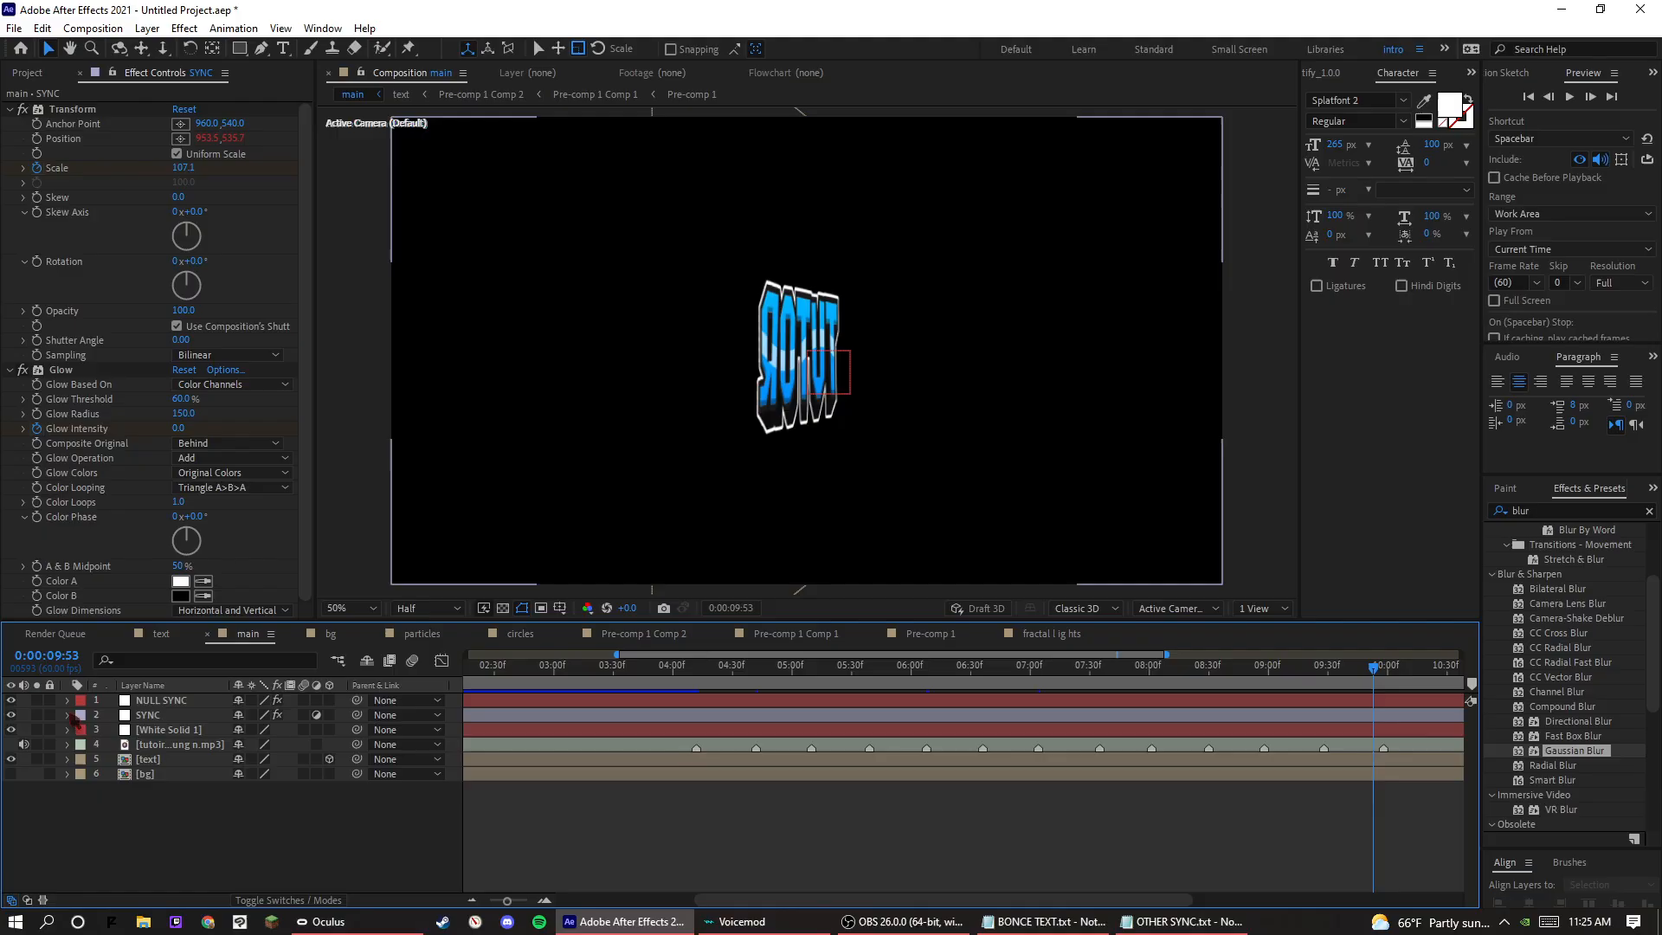
Make the bg layer visible in the main composition and preview the combined animation from 0:00:04:26, 0:00:04:31 and 0:00:04:30.
click(10, 774)
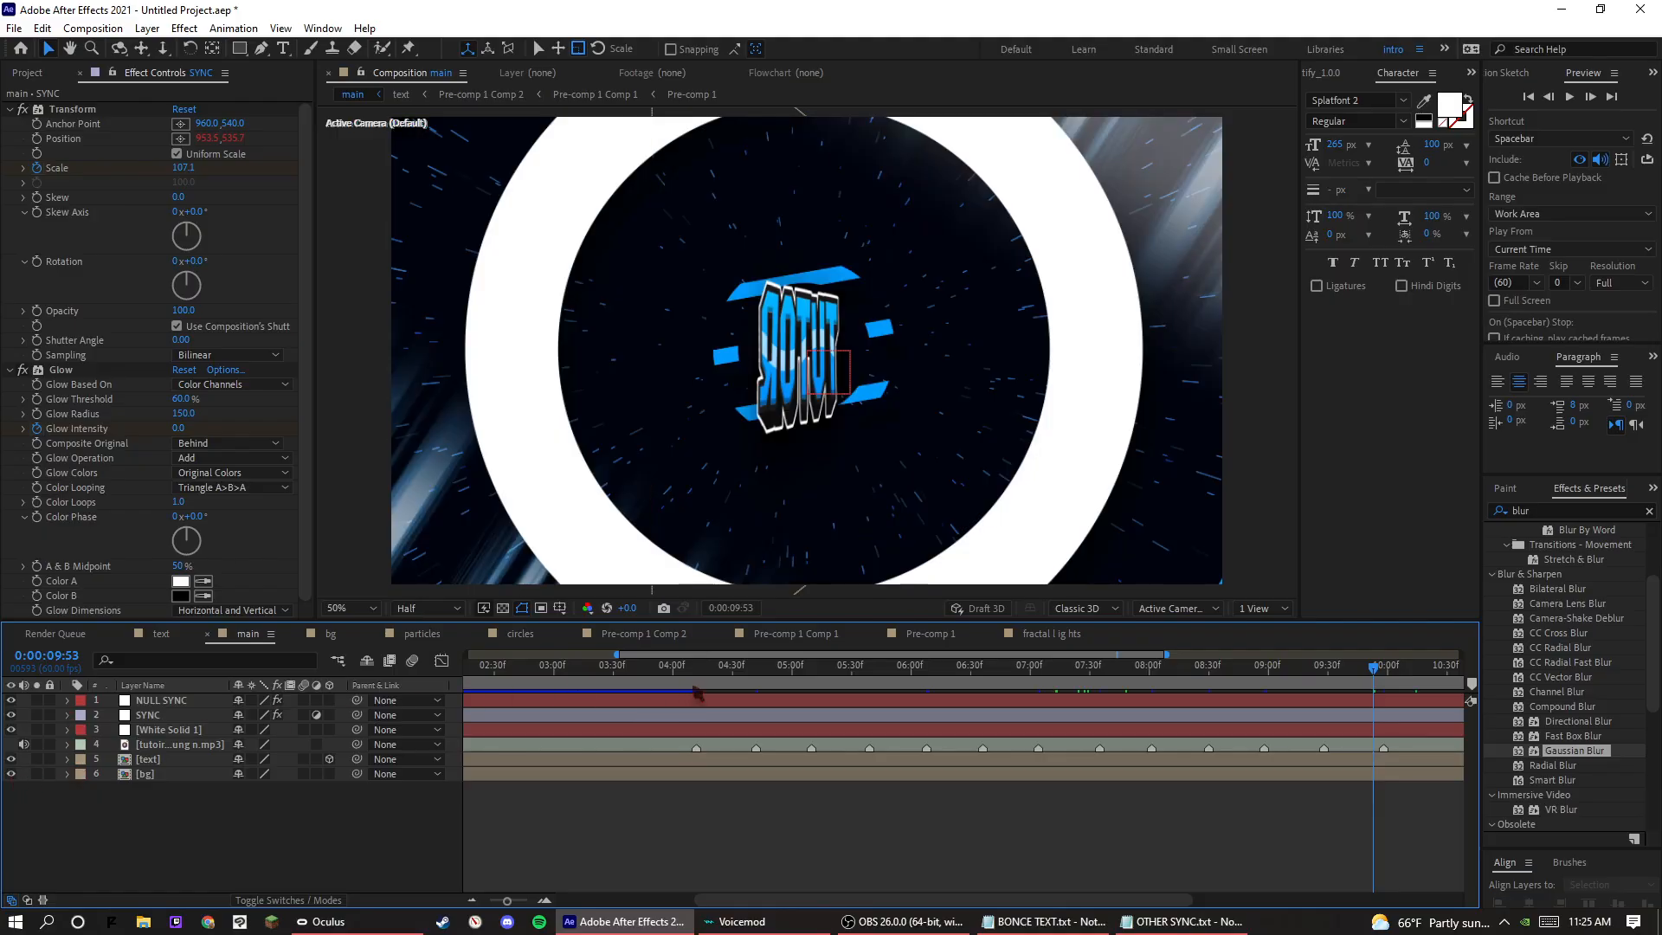
click(693, 692)
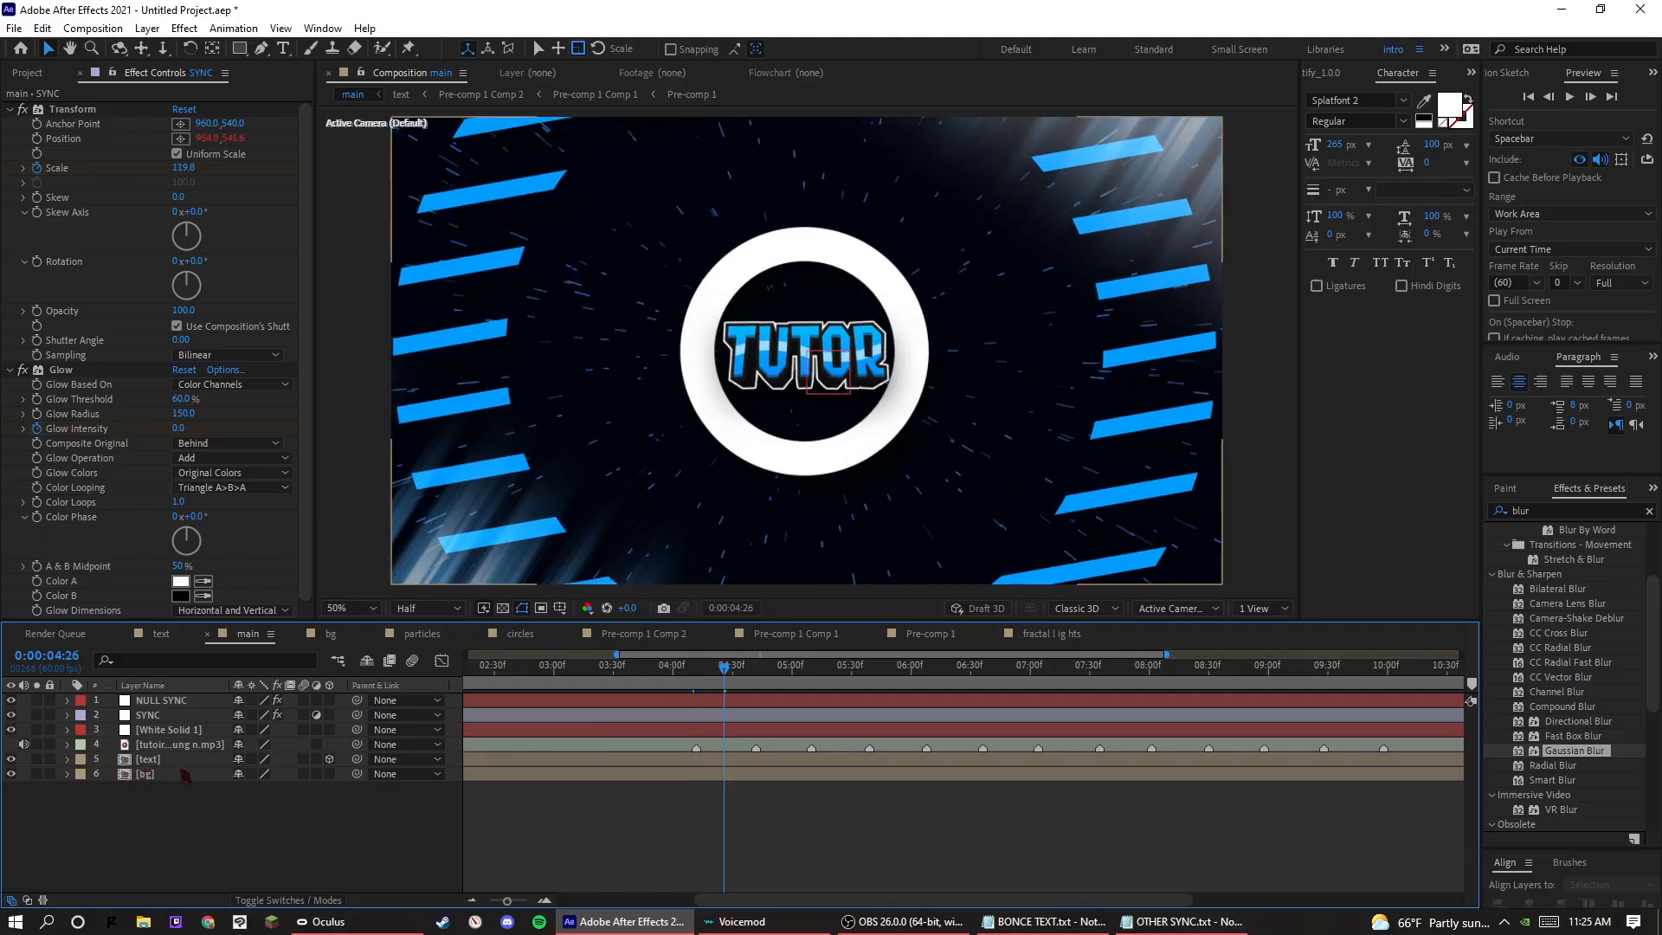
click(734, 677)
key(space)
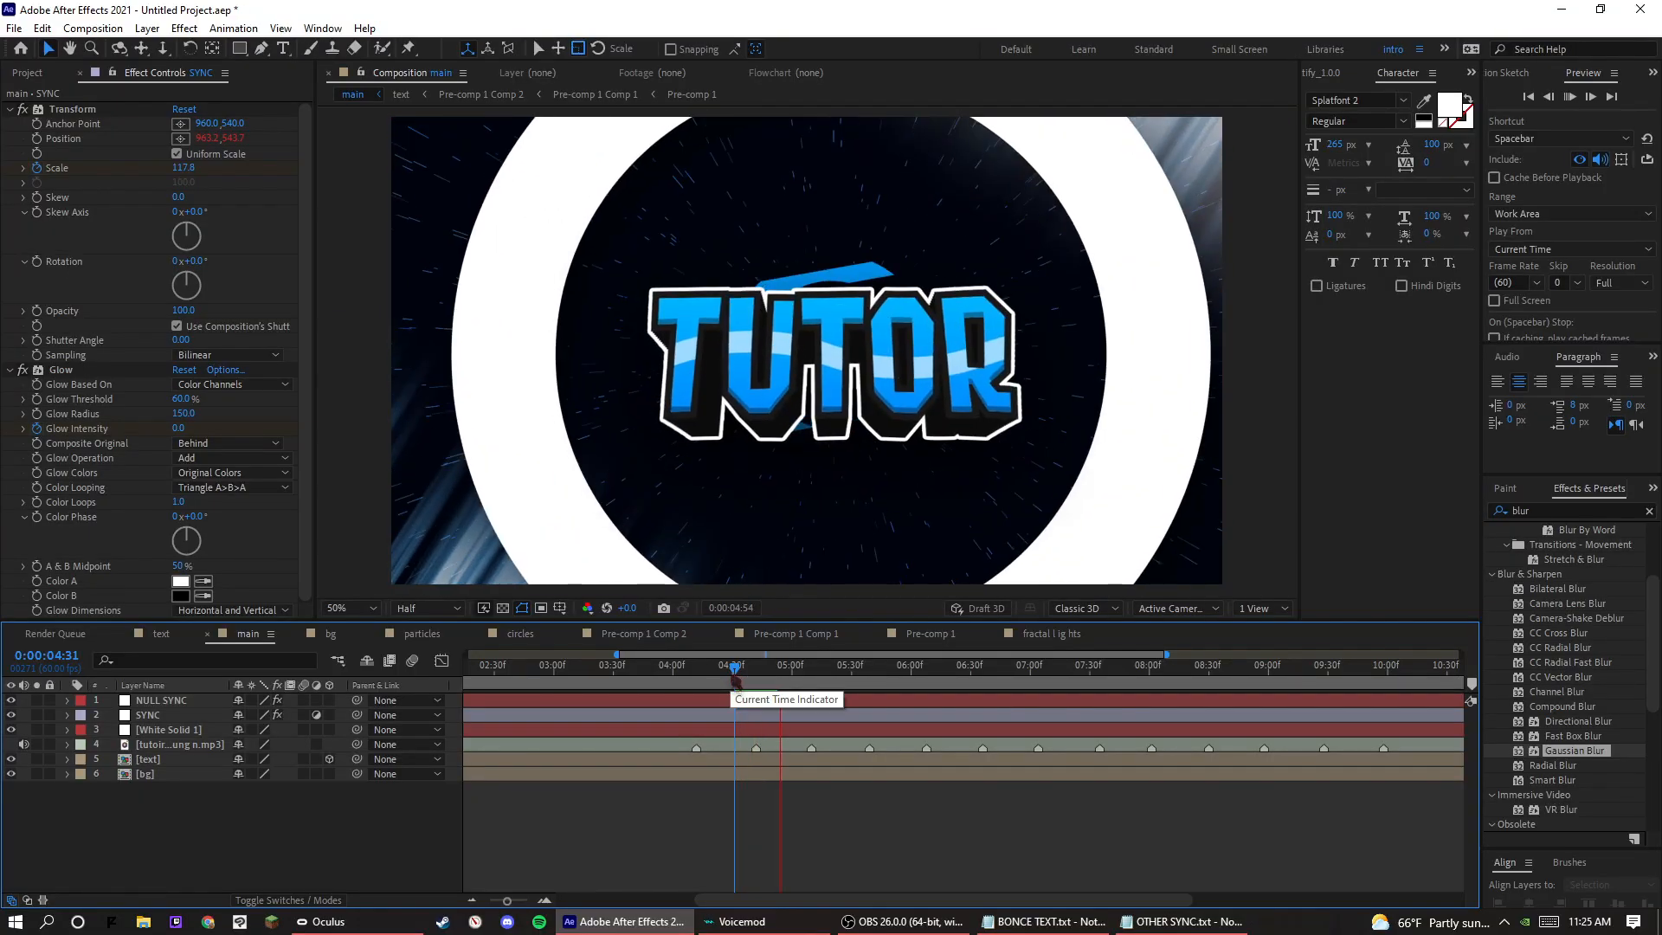
click(733, 679)
key(space)
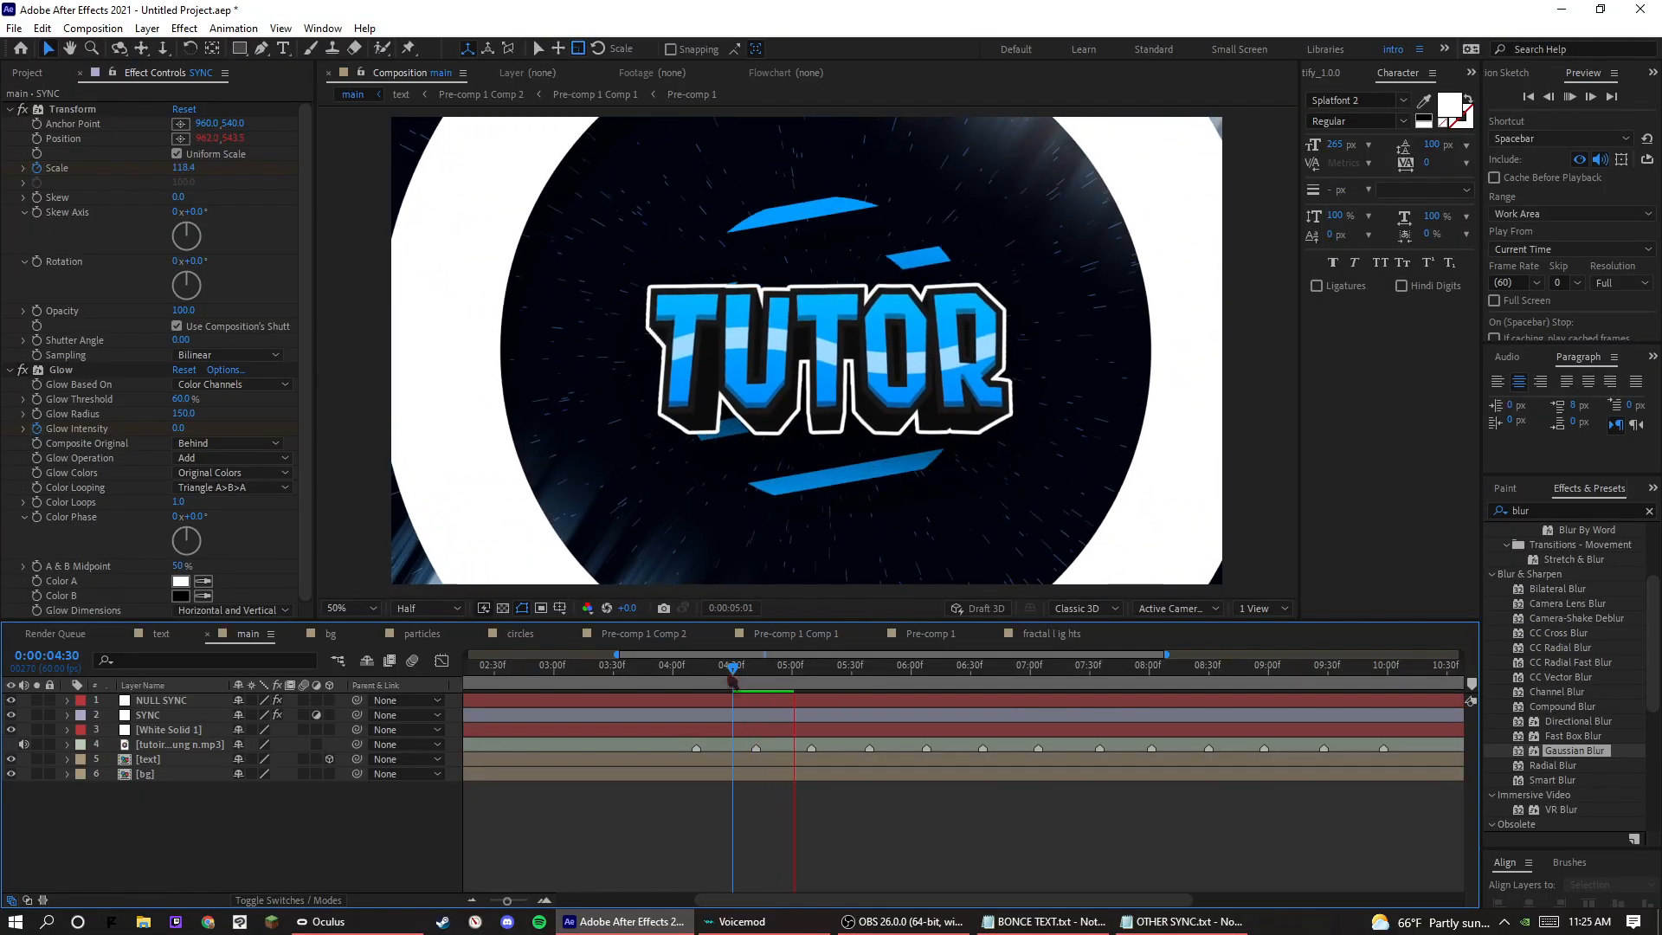
Open the bg composition and, at 0:00:03:56, set the Scale of the lower fractal lights layer to 164%.
double_click(147, 774)
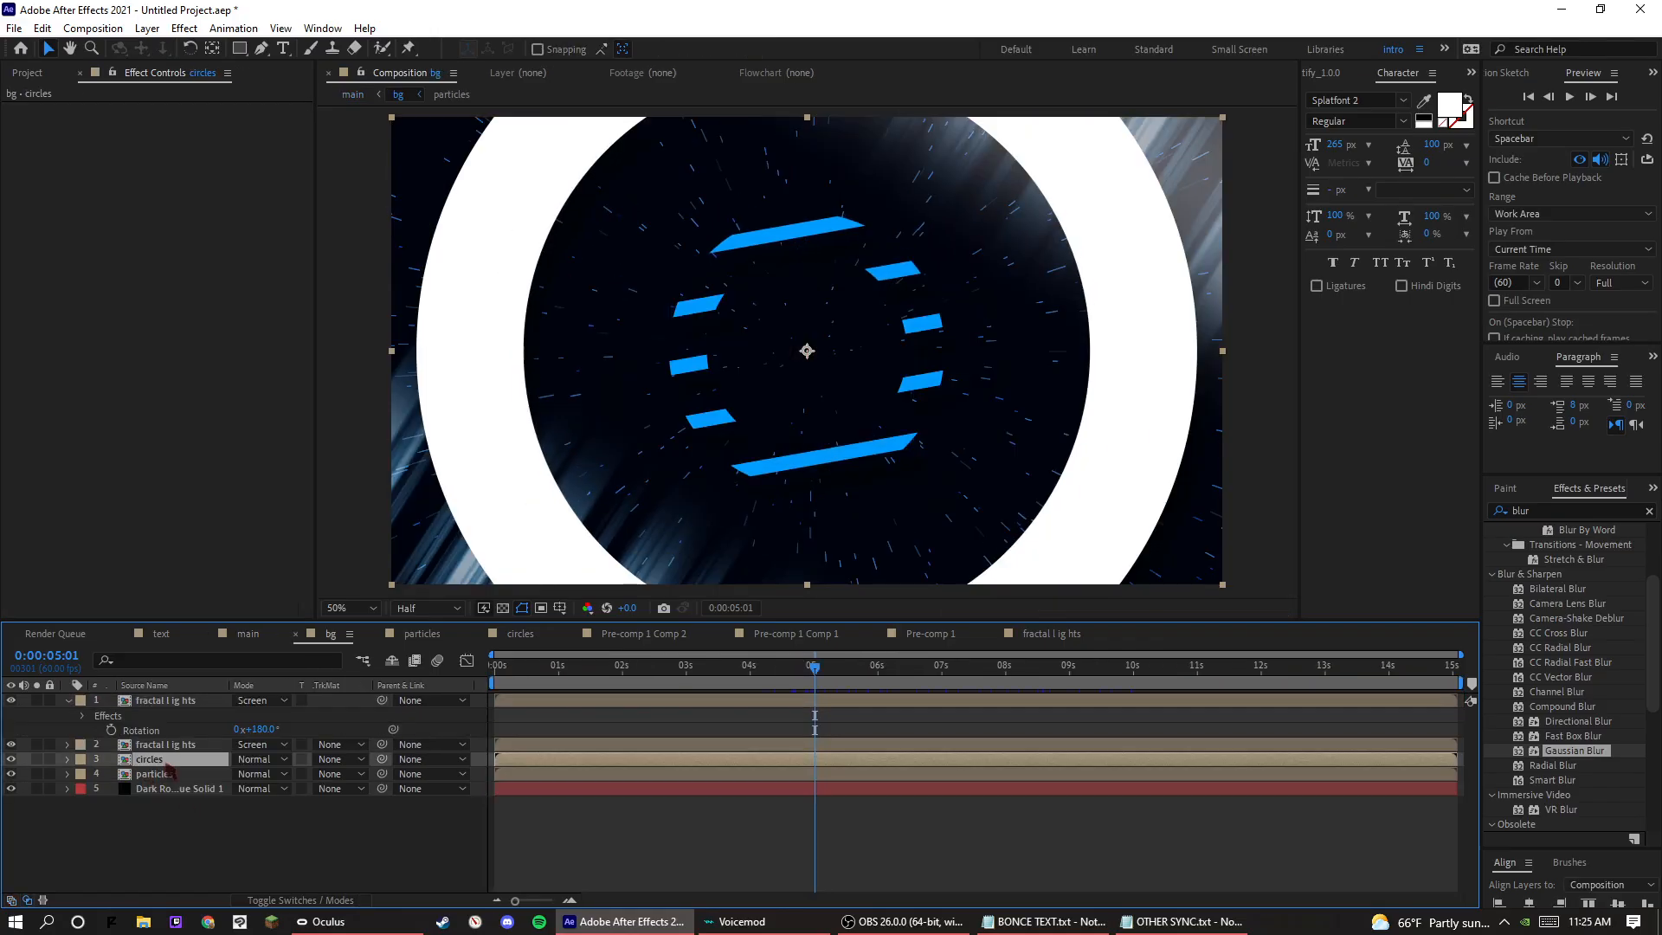
drag(833, 679, 732, 705)
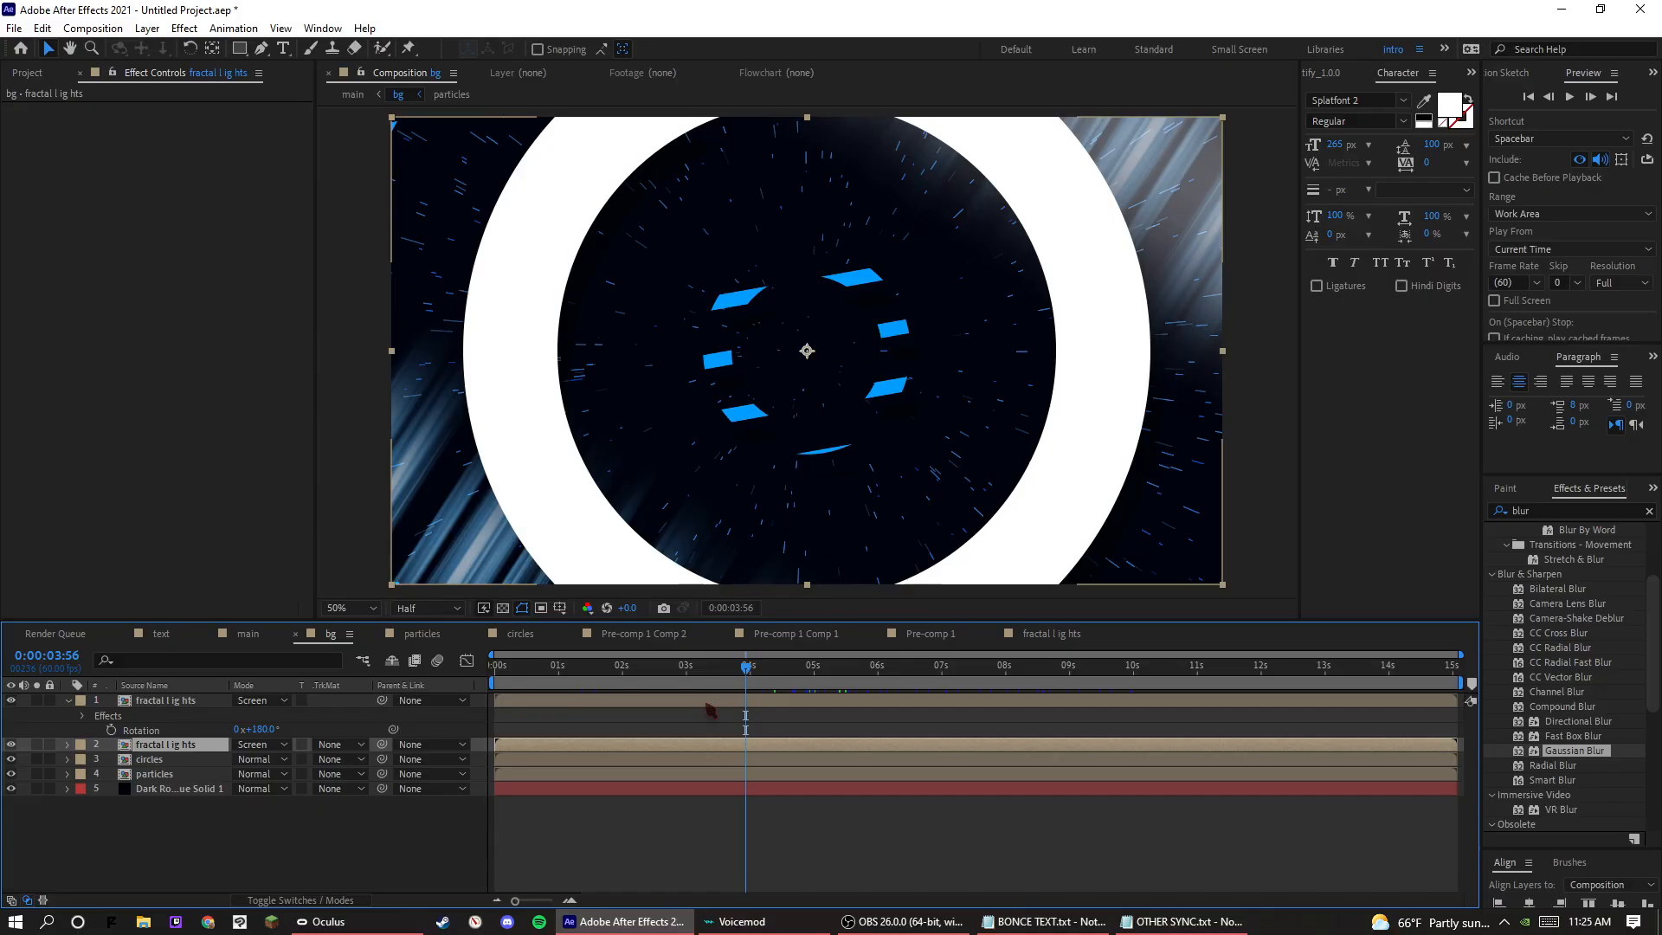
key(p)
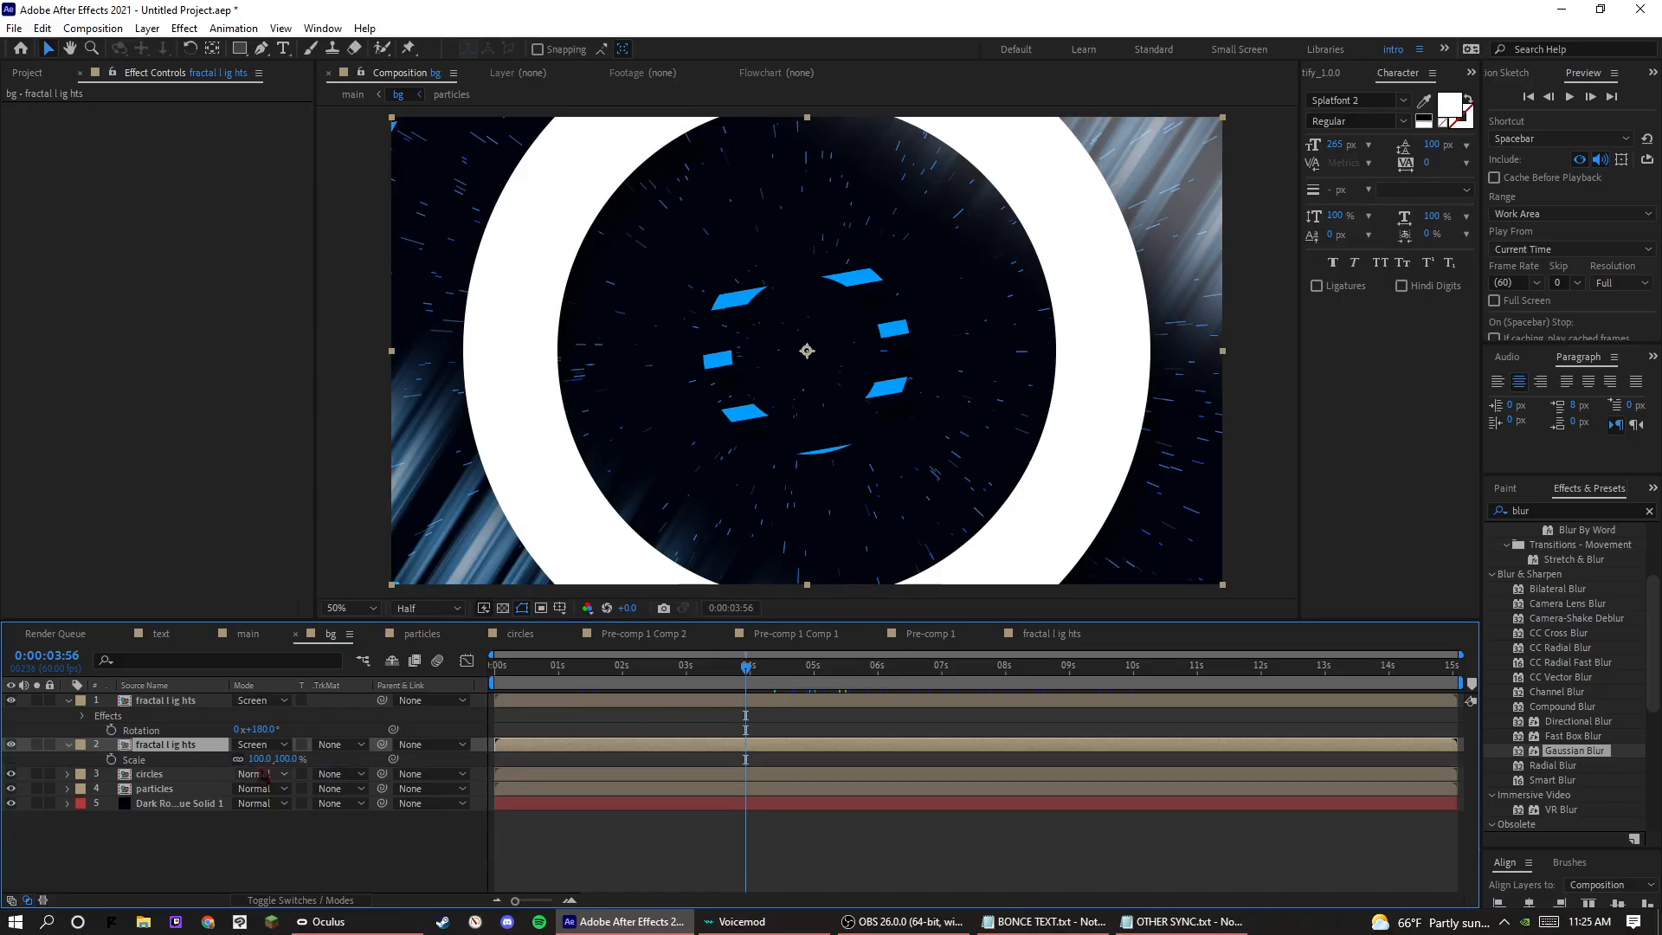
key(s)
drag(259, 759, 309, 761)
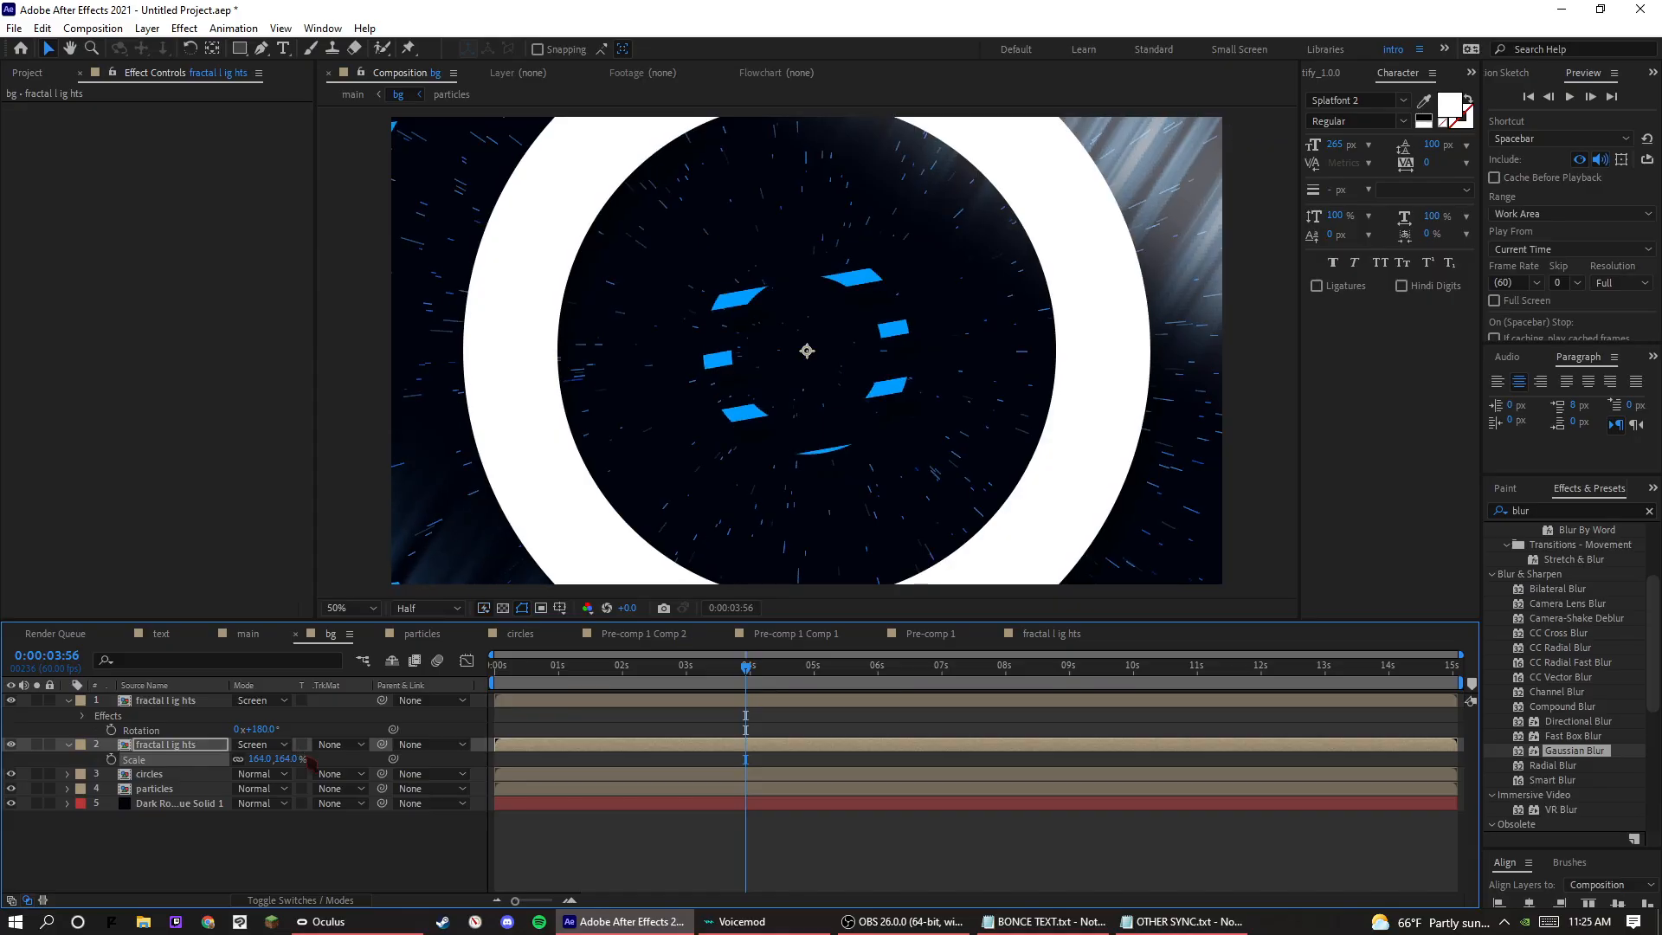
Set the Scale of the topmost fractal lights layer in the bg composition to 164%.
click(221, 703)
key(s)
drag(258, 713, 315, 713)
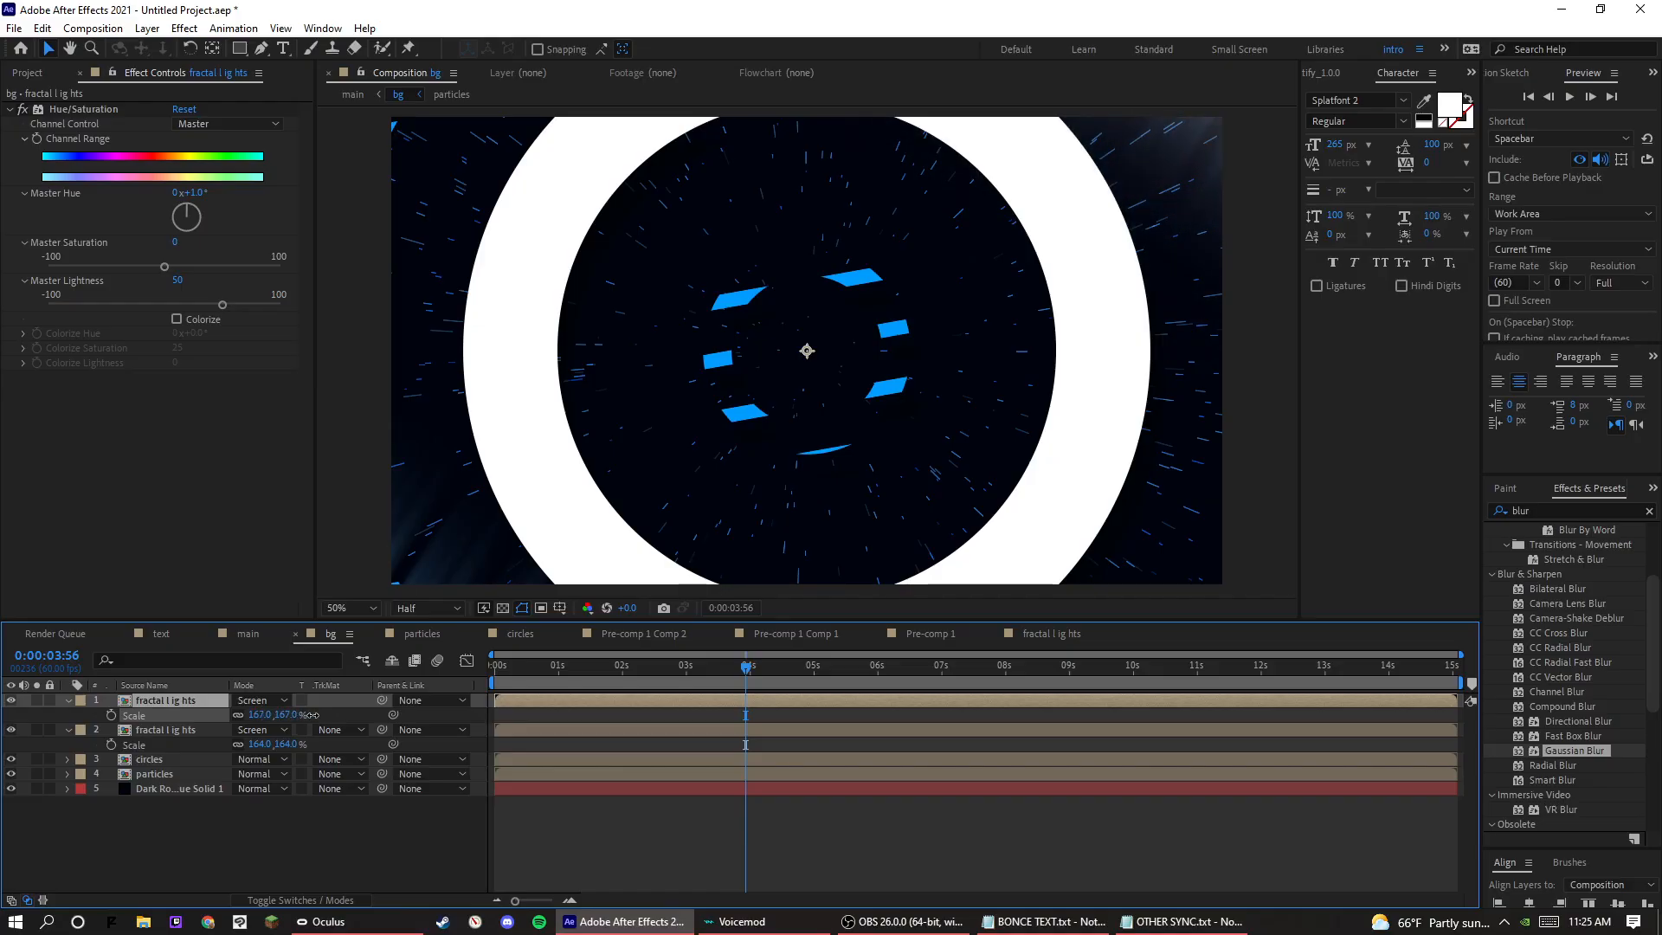
click(261, 713)
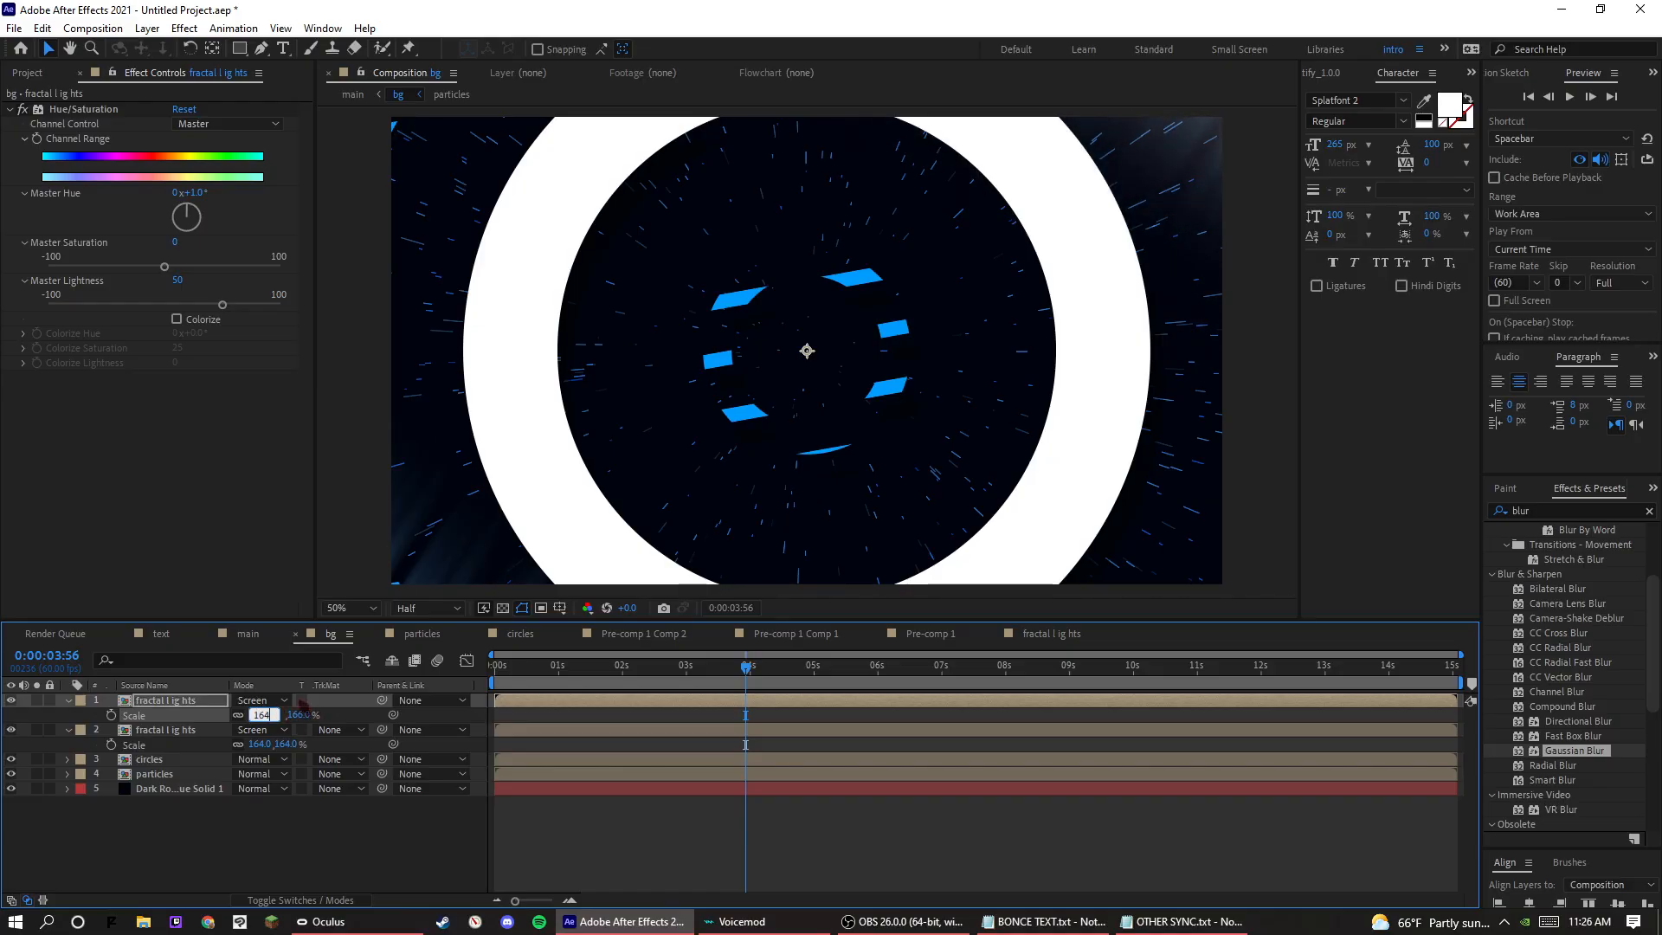
key(Return)
Return to the main composition and preview the rescaled lights from 0:00:04:43, 0:00:04:50, 0:00:04:56, 0:00:05:09 and 0:00:05:22.
click(26, 73)
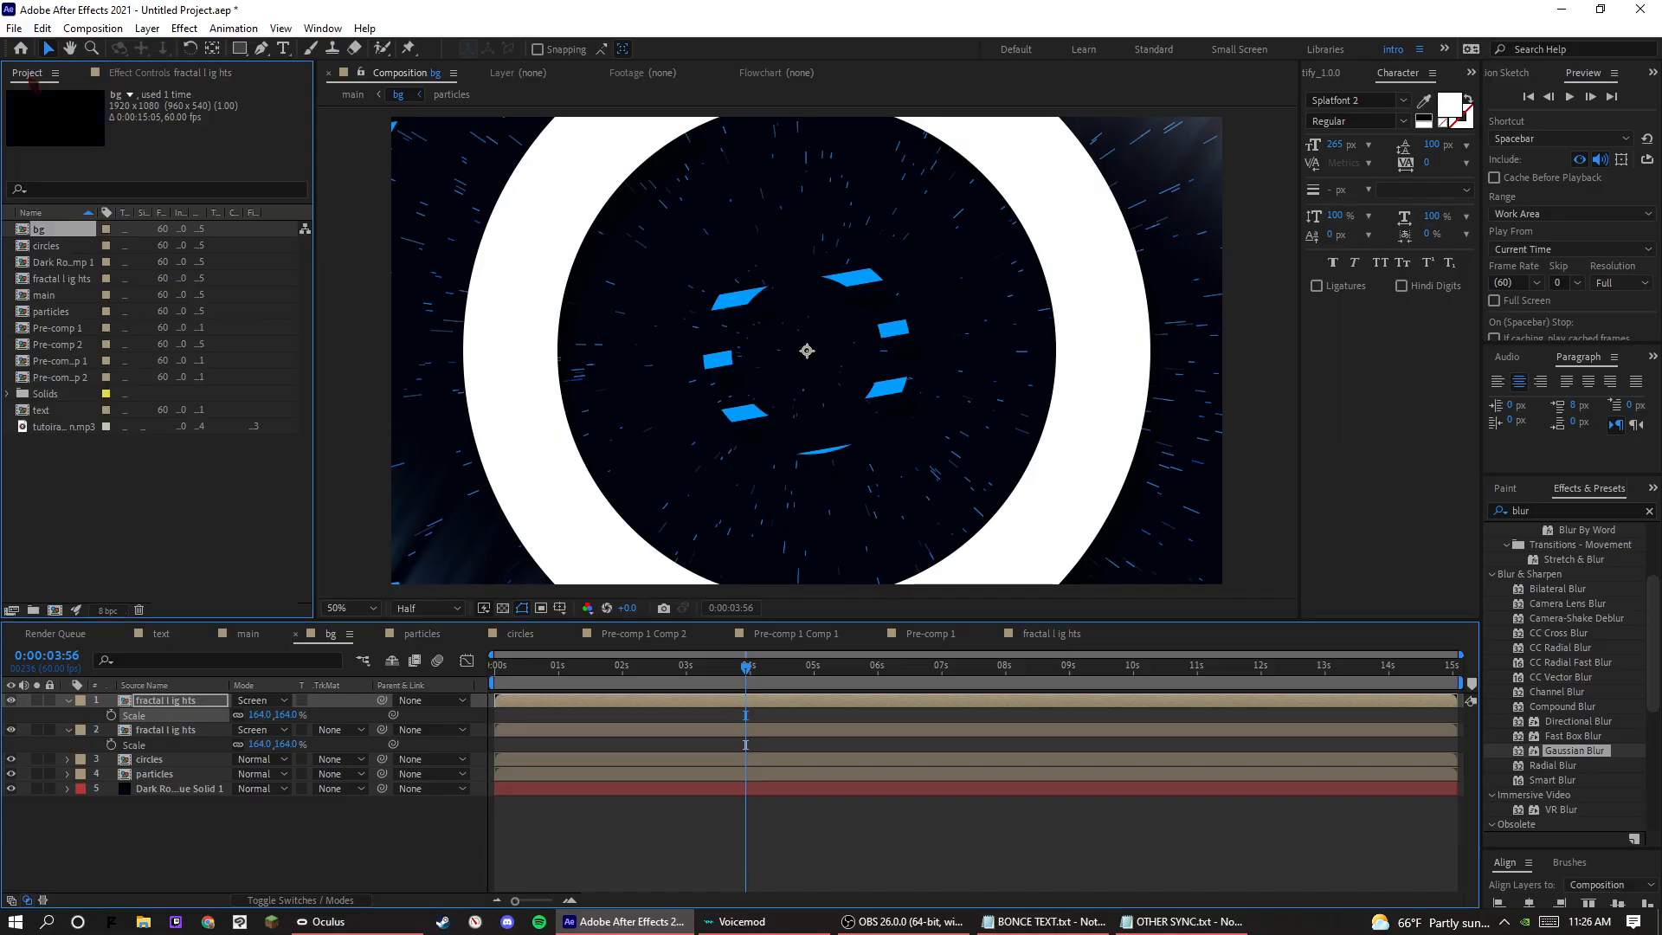
double_click(56, 295)
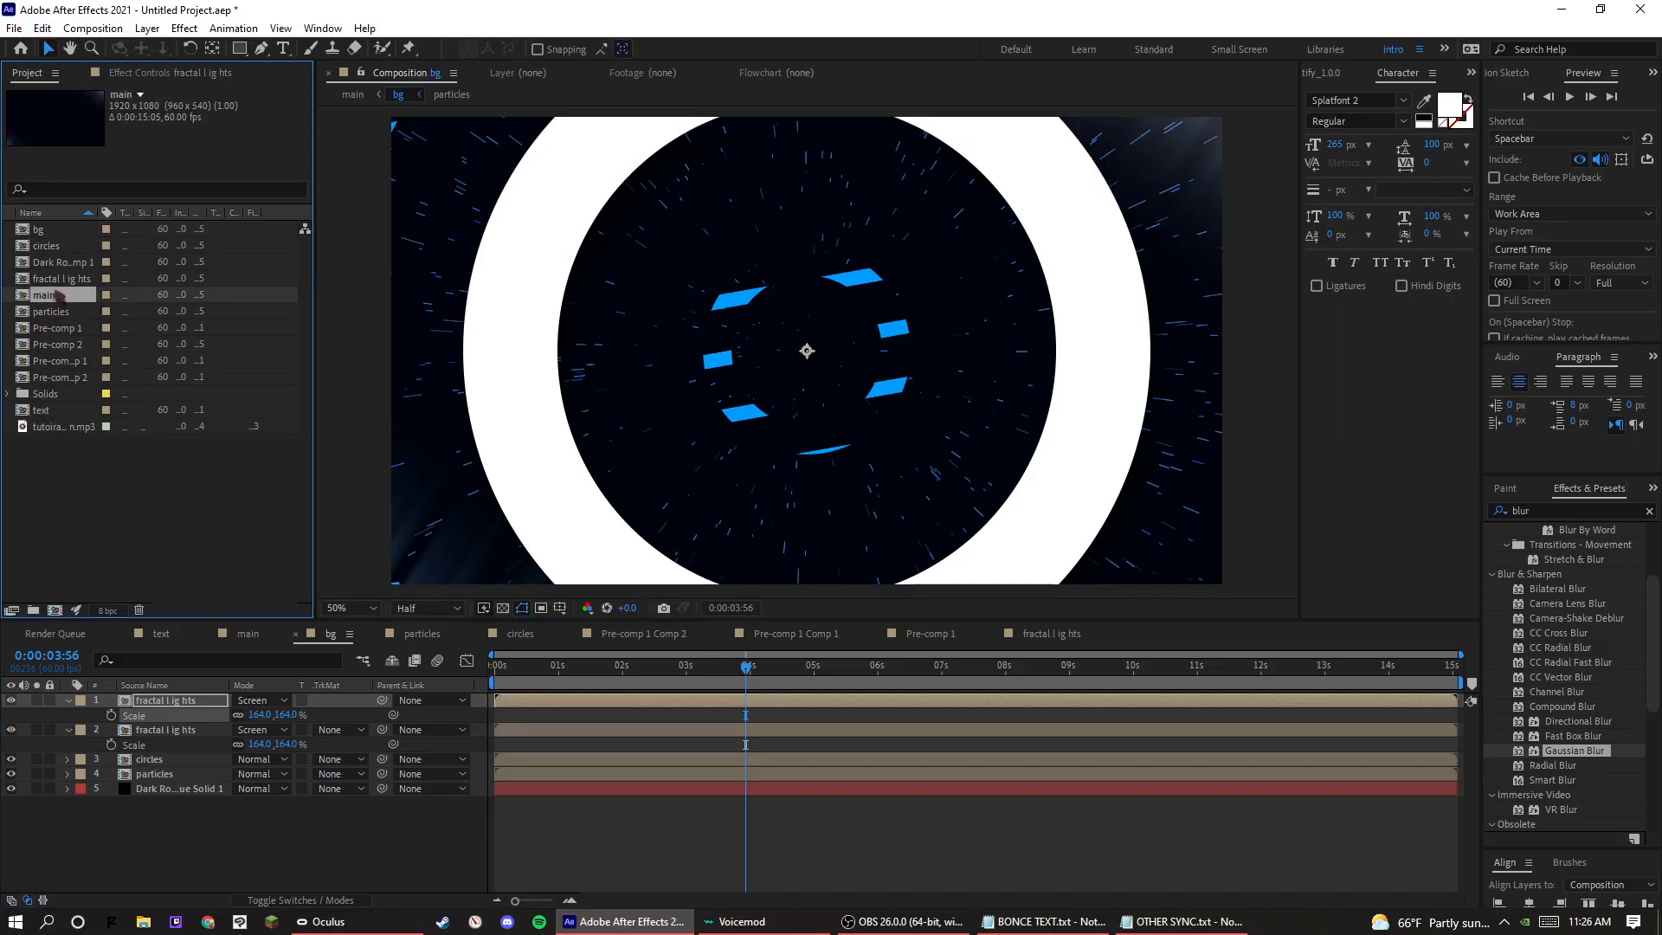
click(758, 665)
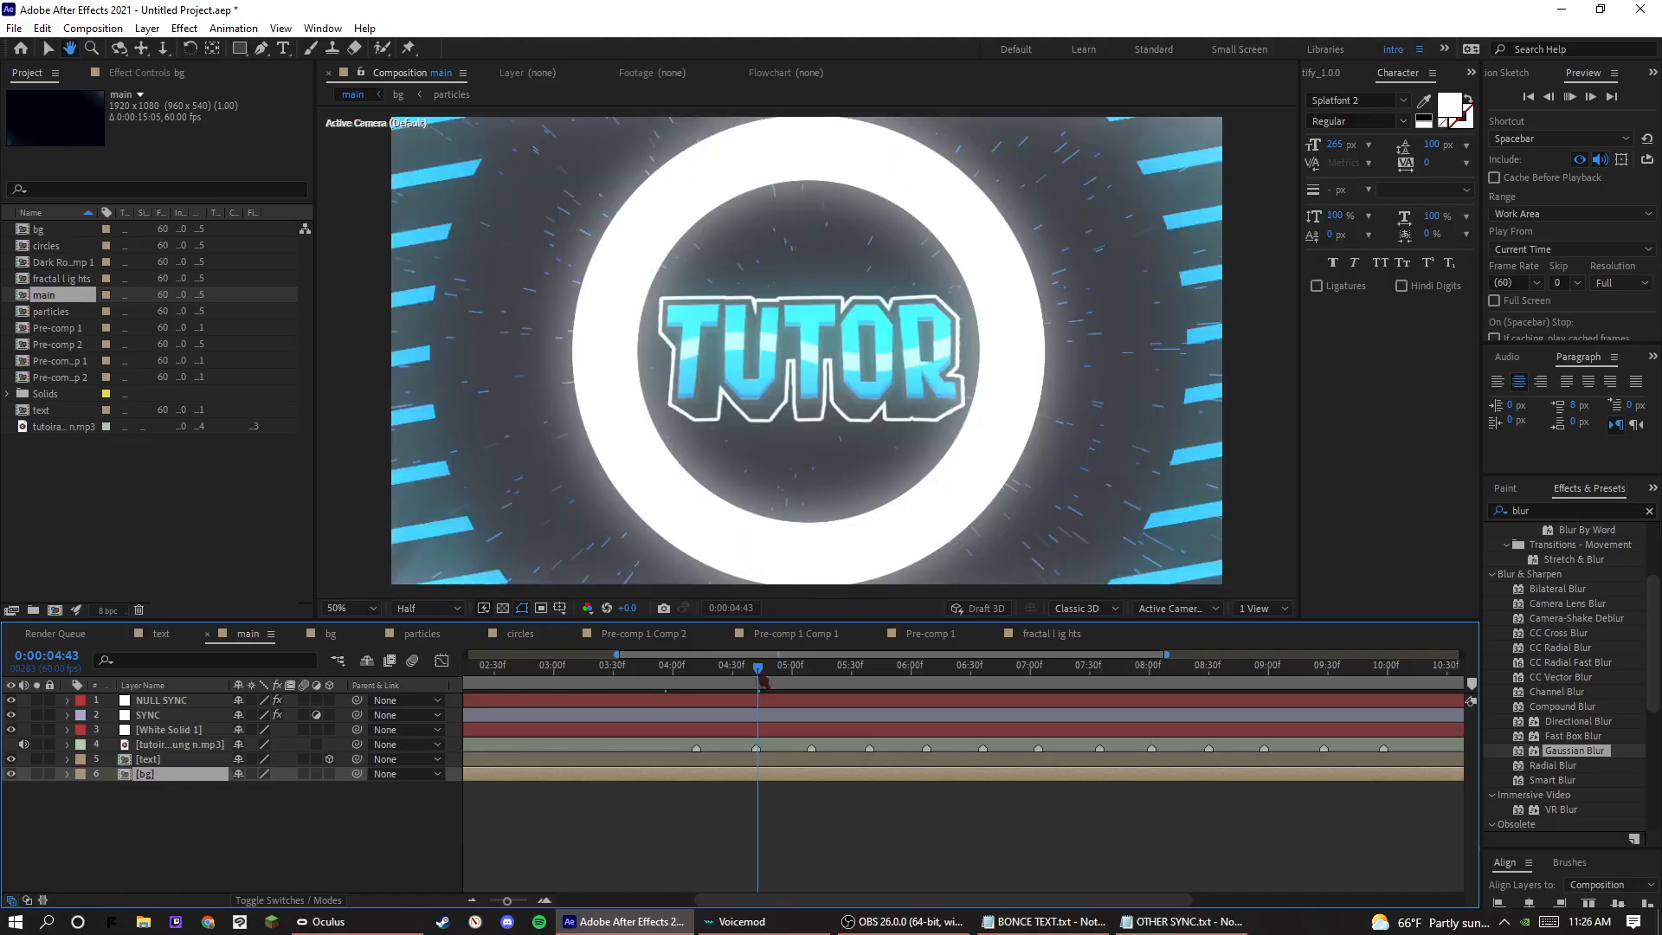
key(space)
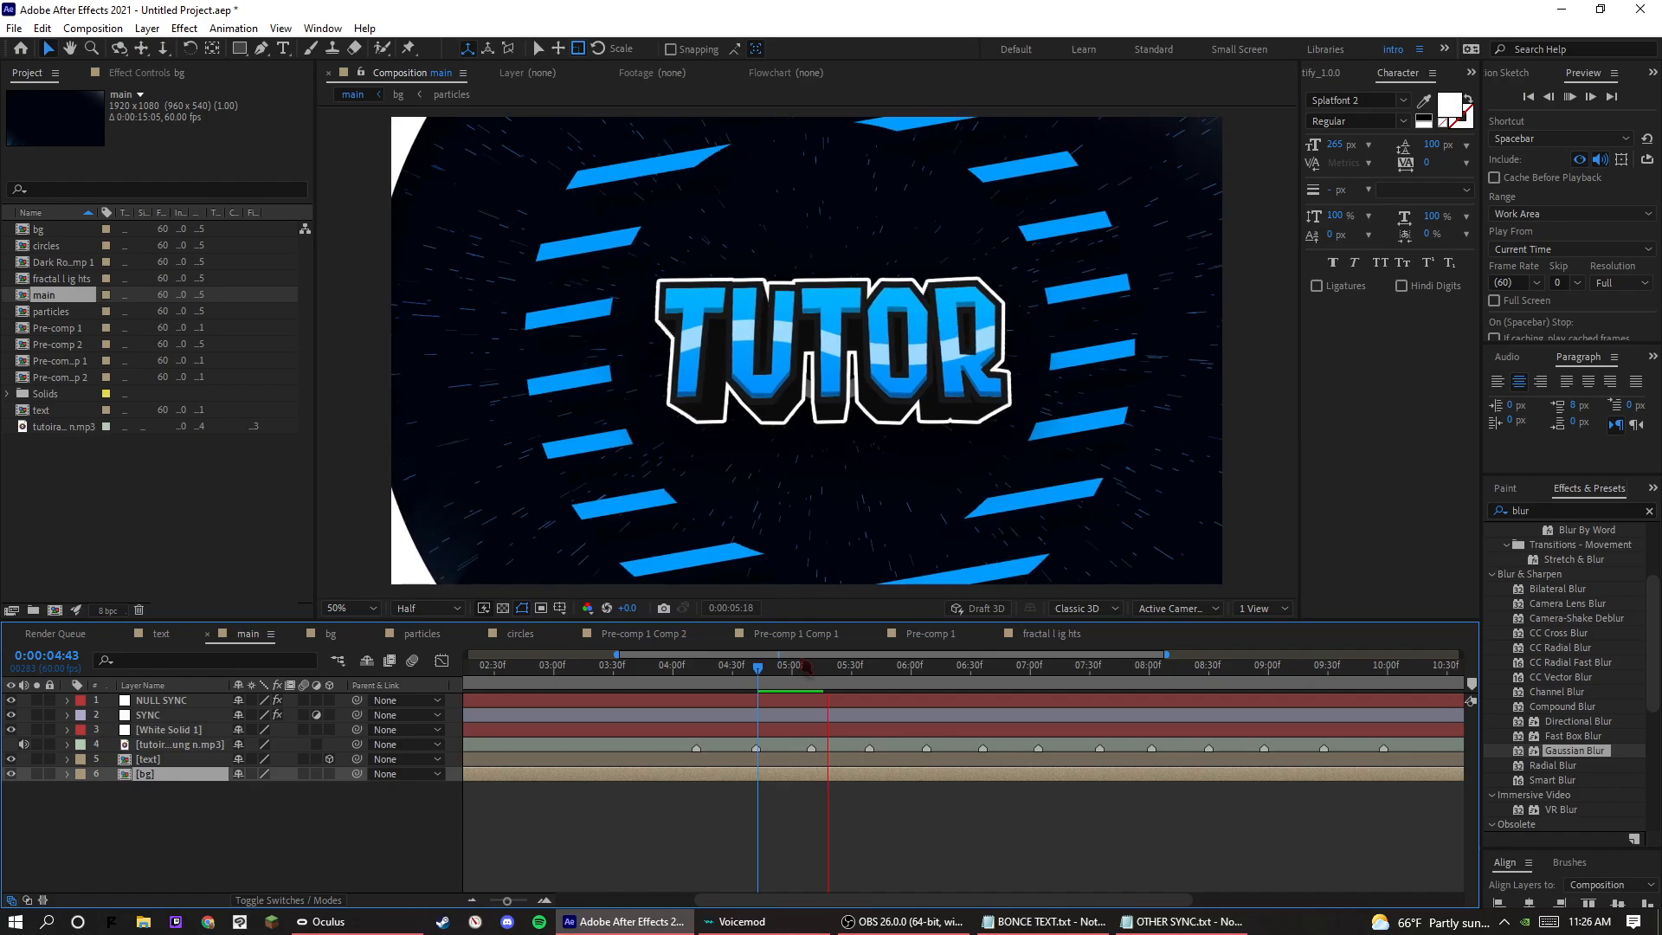
click(774, 674)
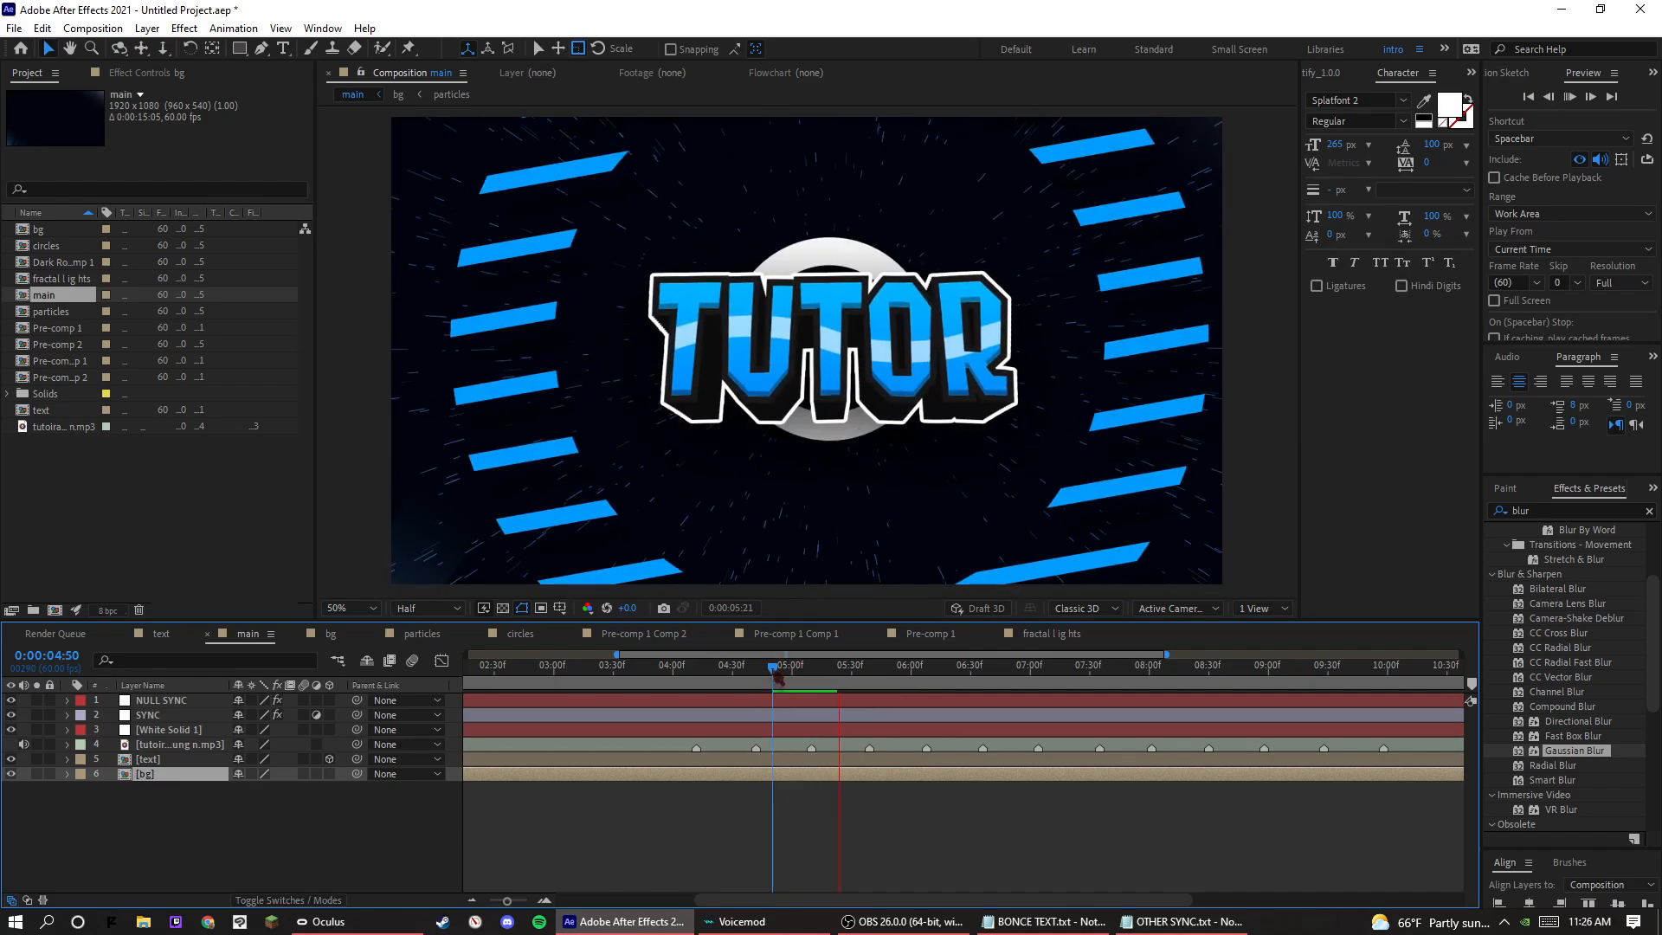
drag(776, 676, 785, 676)
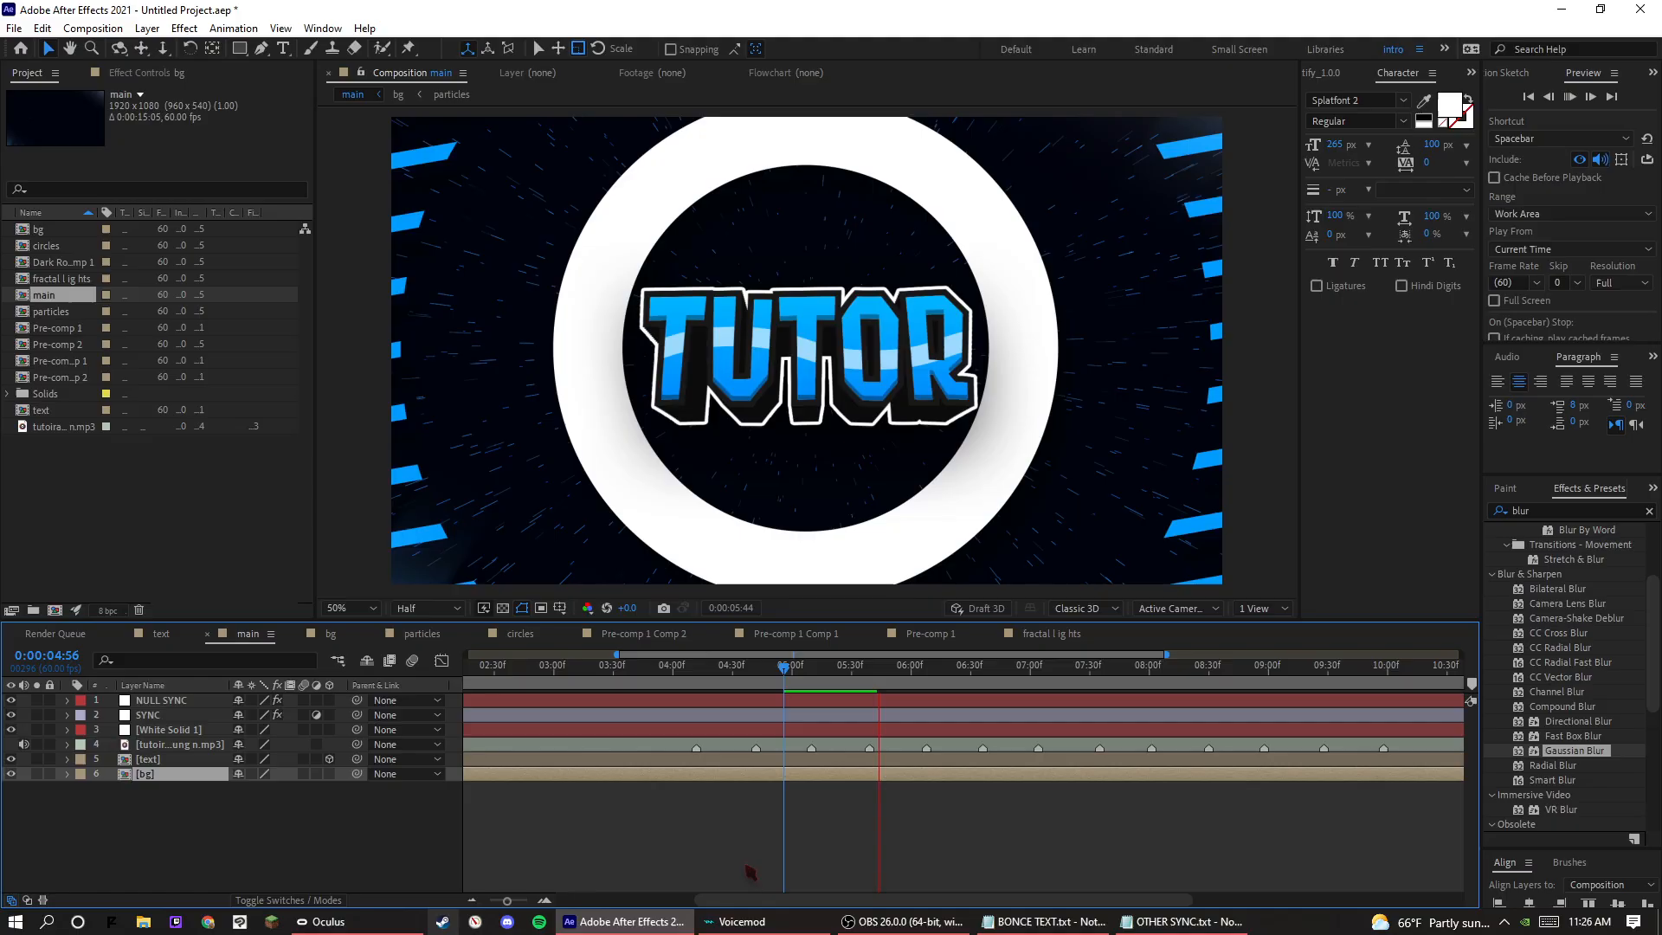
click(809, 690)
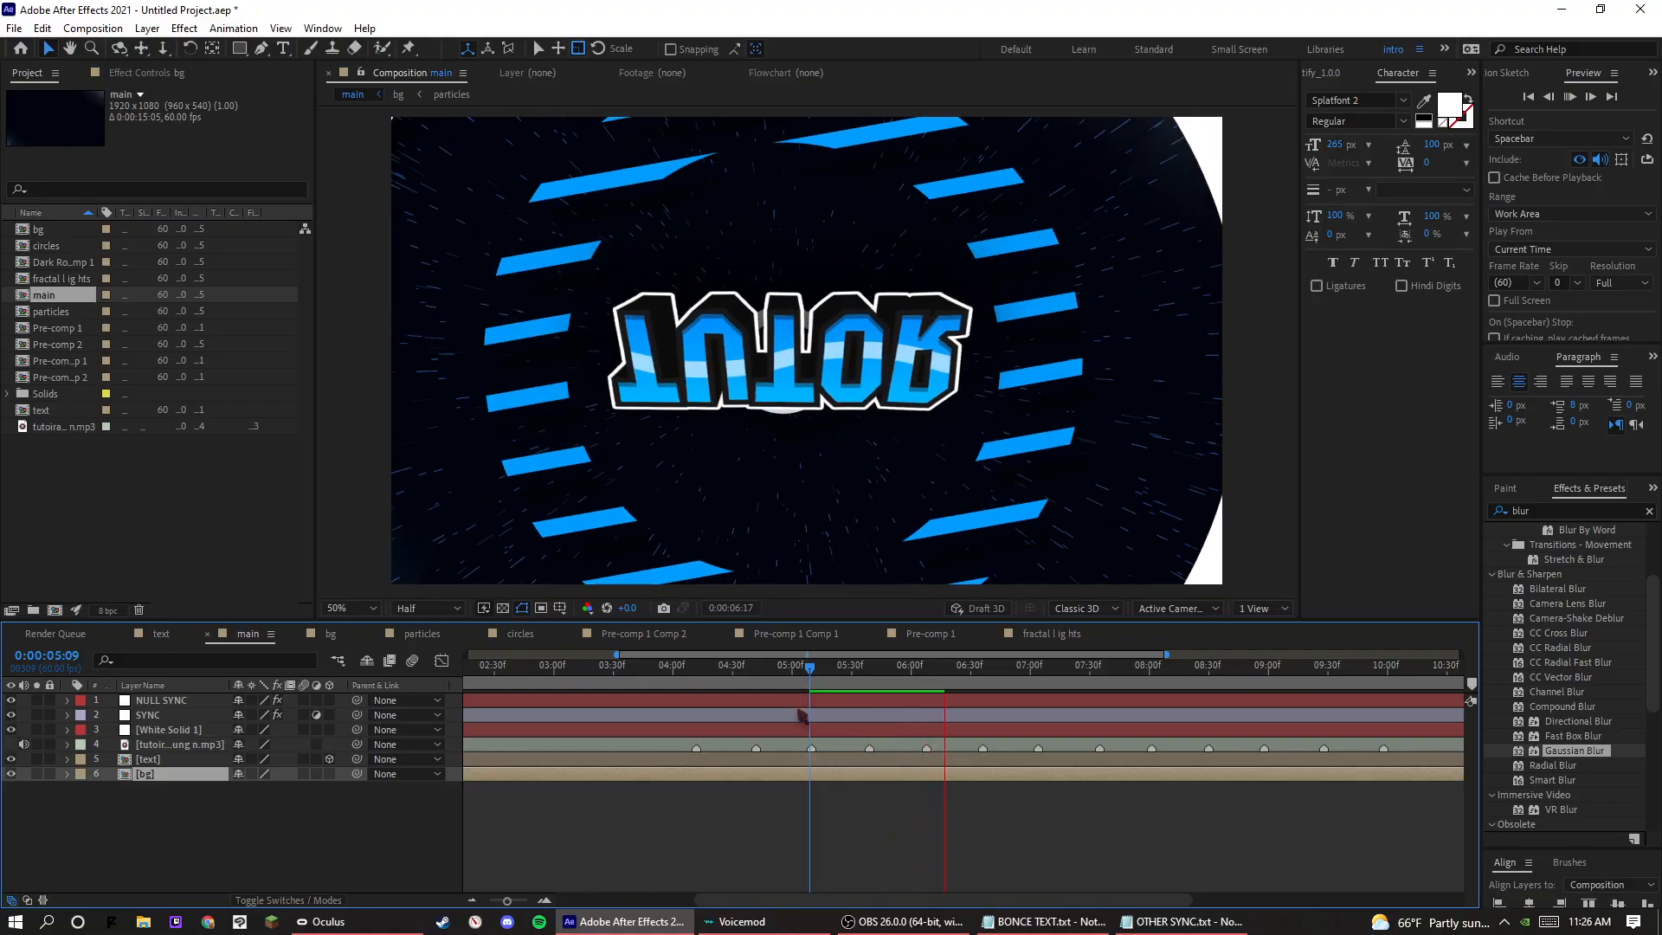
click(836, 684)
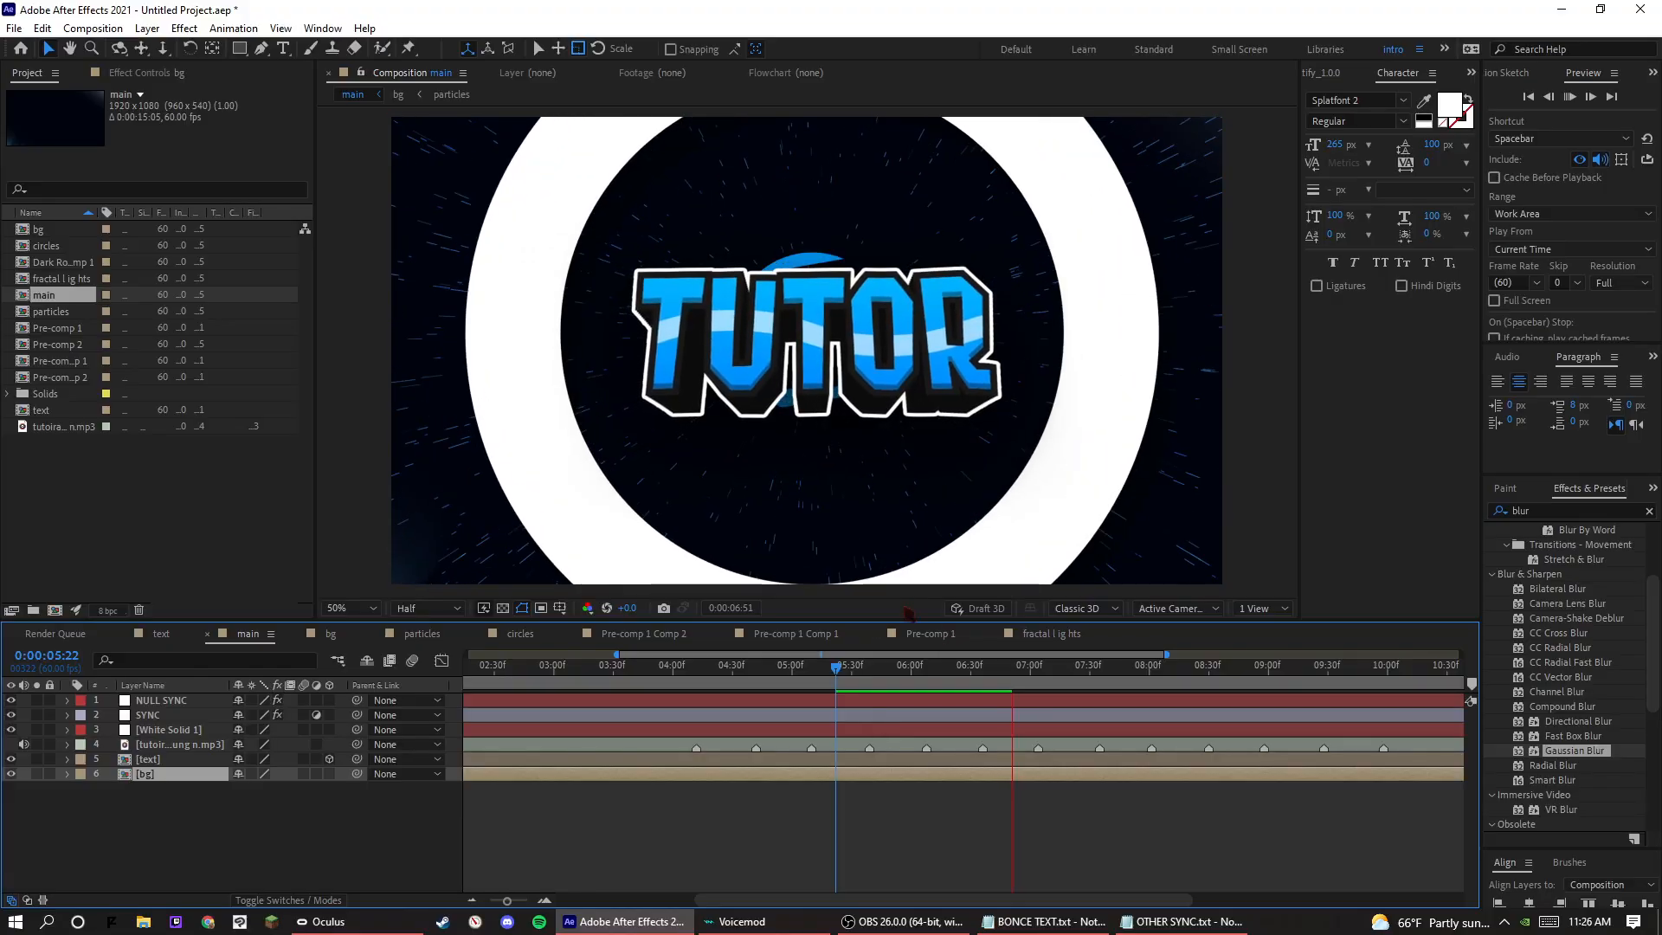
Preview the following beats of the main composition from 0:00:05:39, 0:00:05:42, 0:00:05:58, 0:00:05:55 and 0:00:07:01.
click(870, 674)
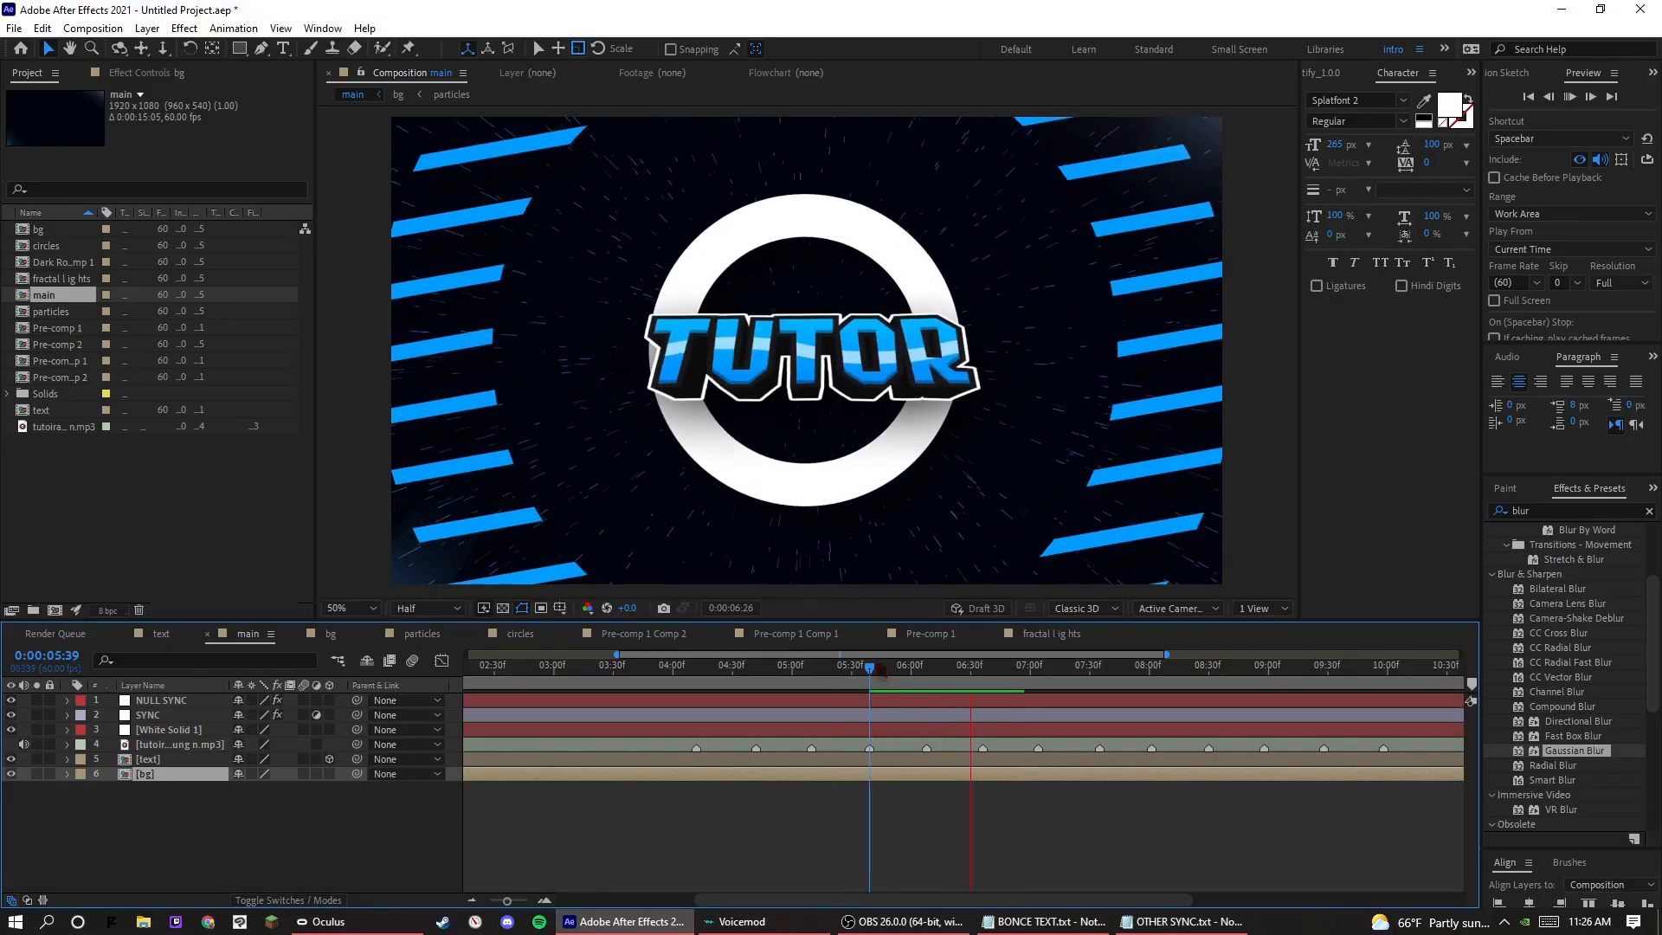
click(876, 675)
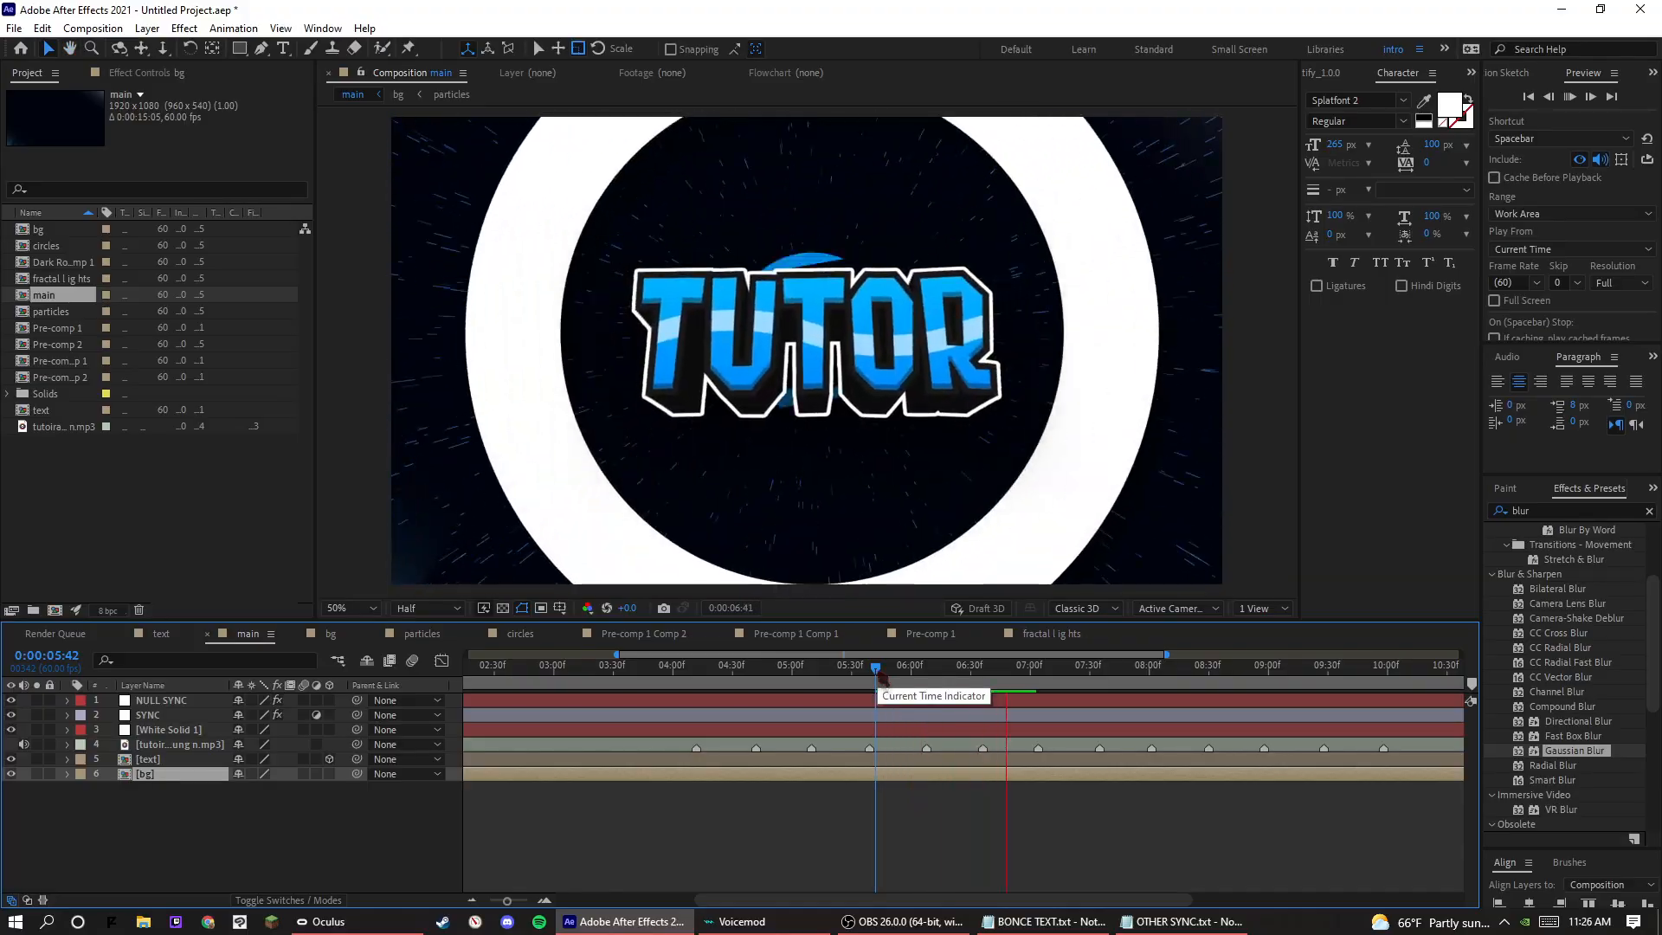
key(space)
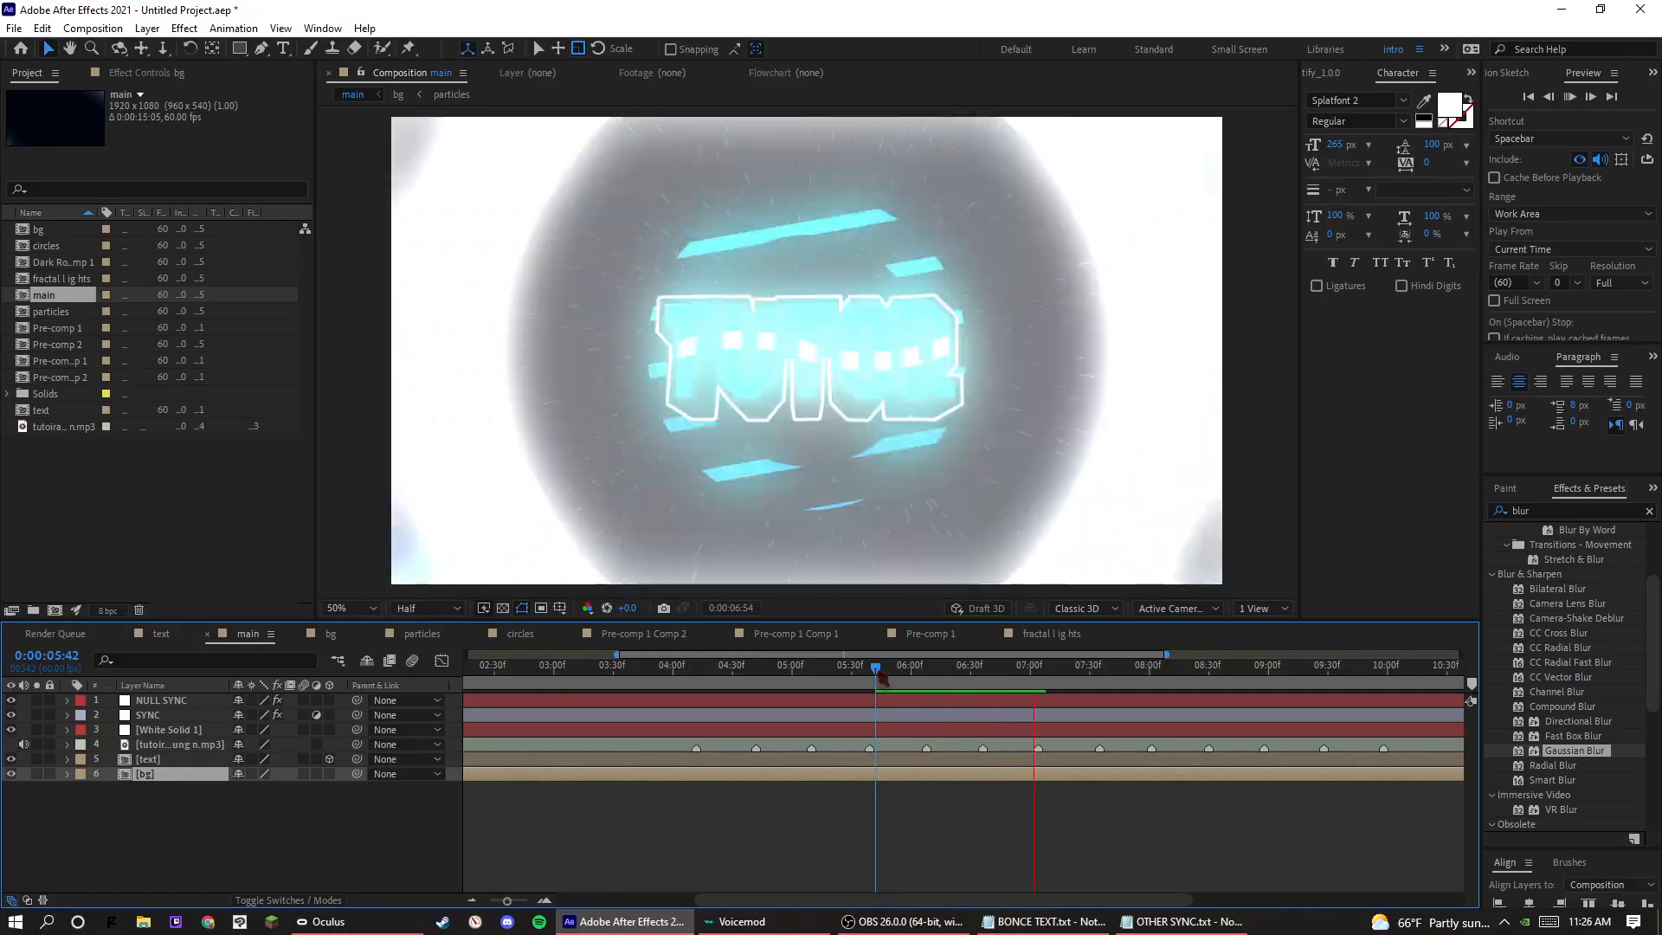
key(space)
drag(876, 672, 885, 672)
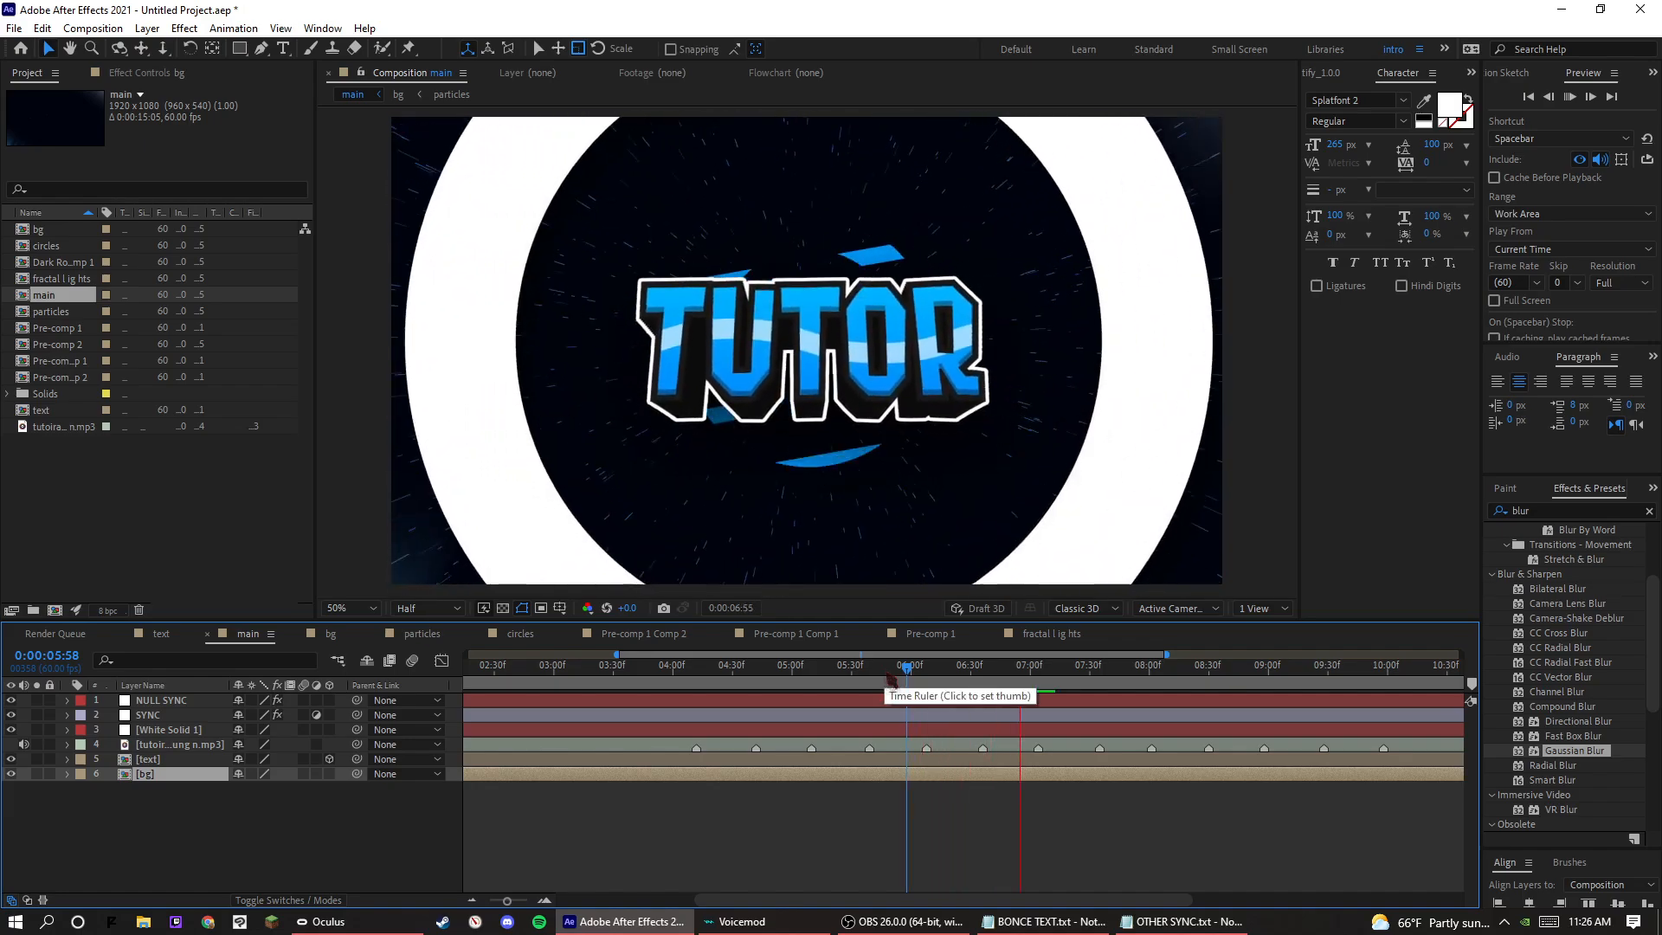
key(space)
click(901, 683)
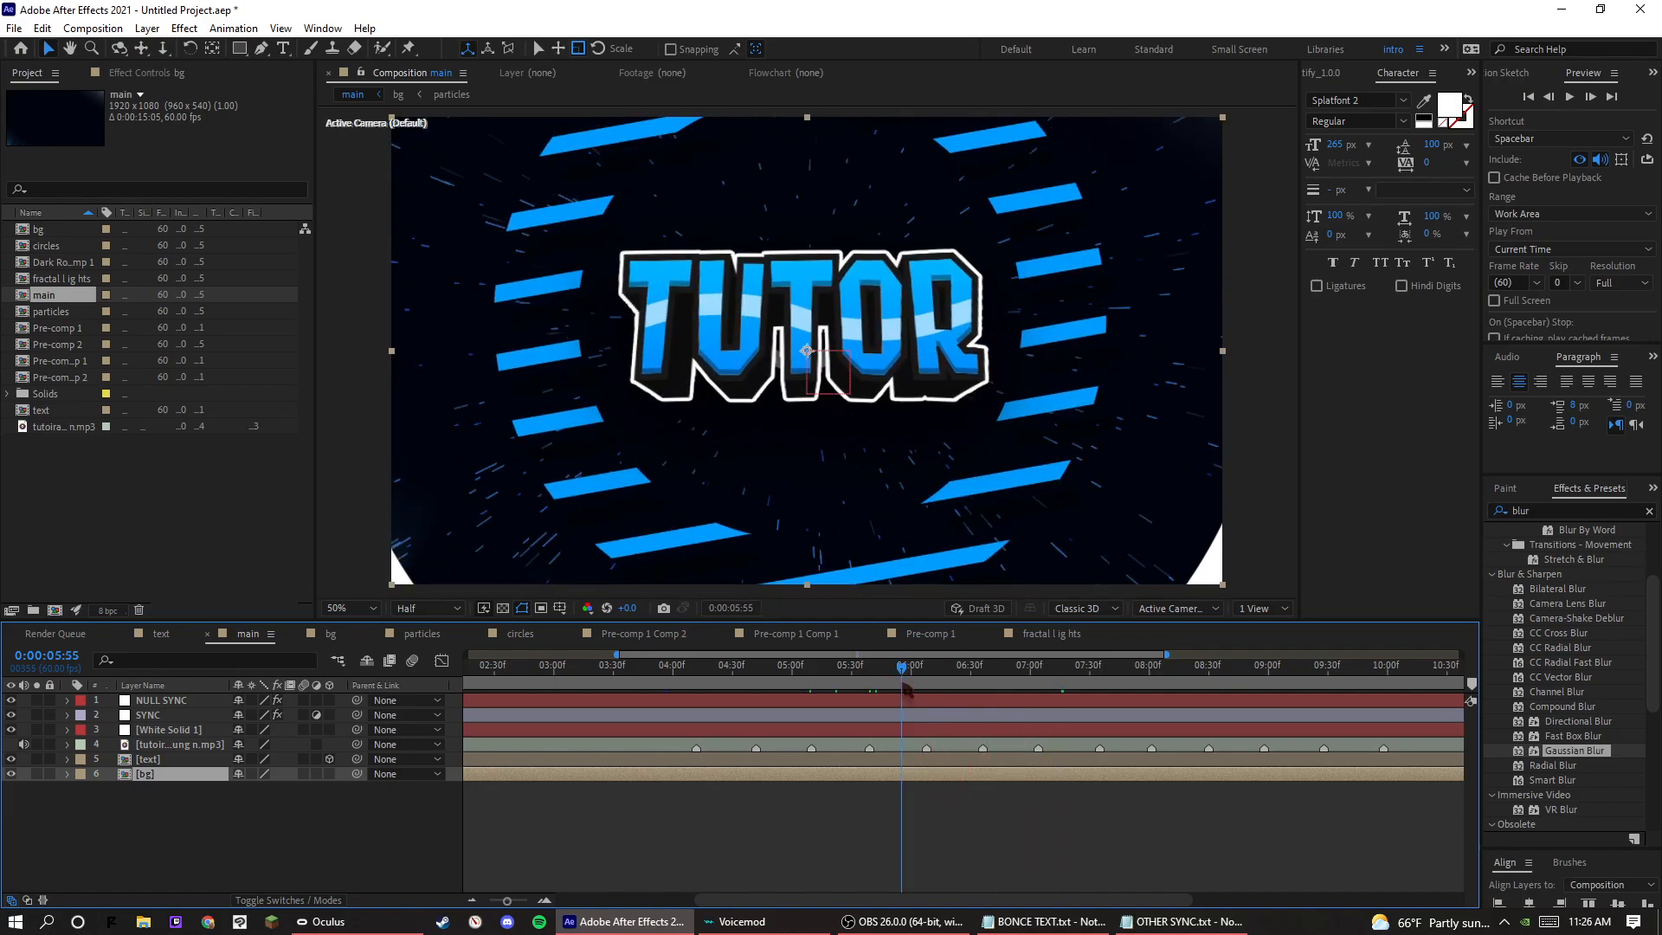
key(space)
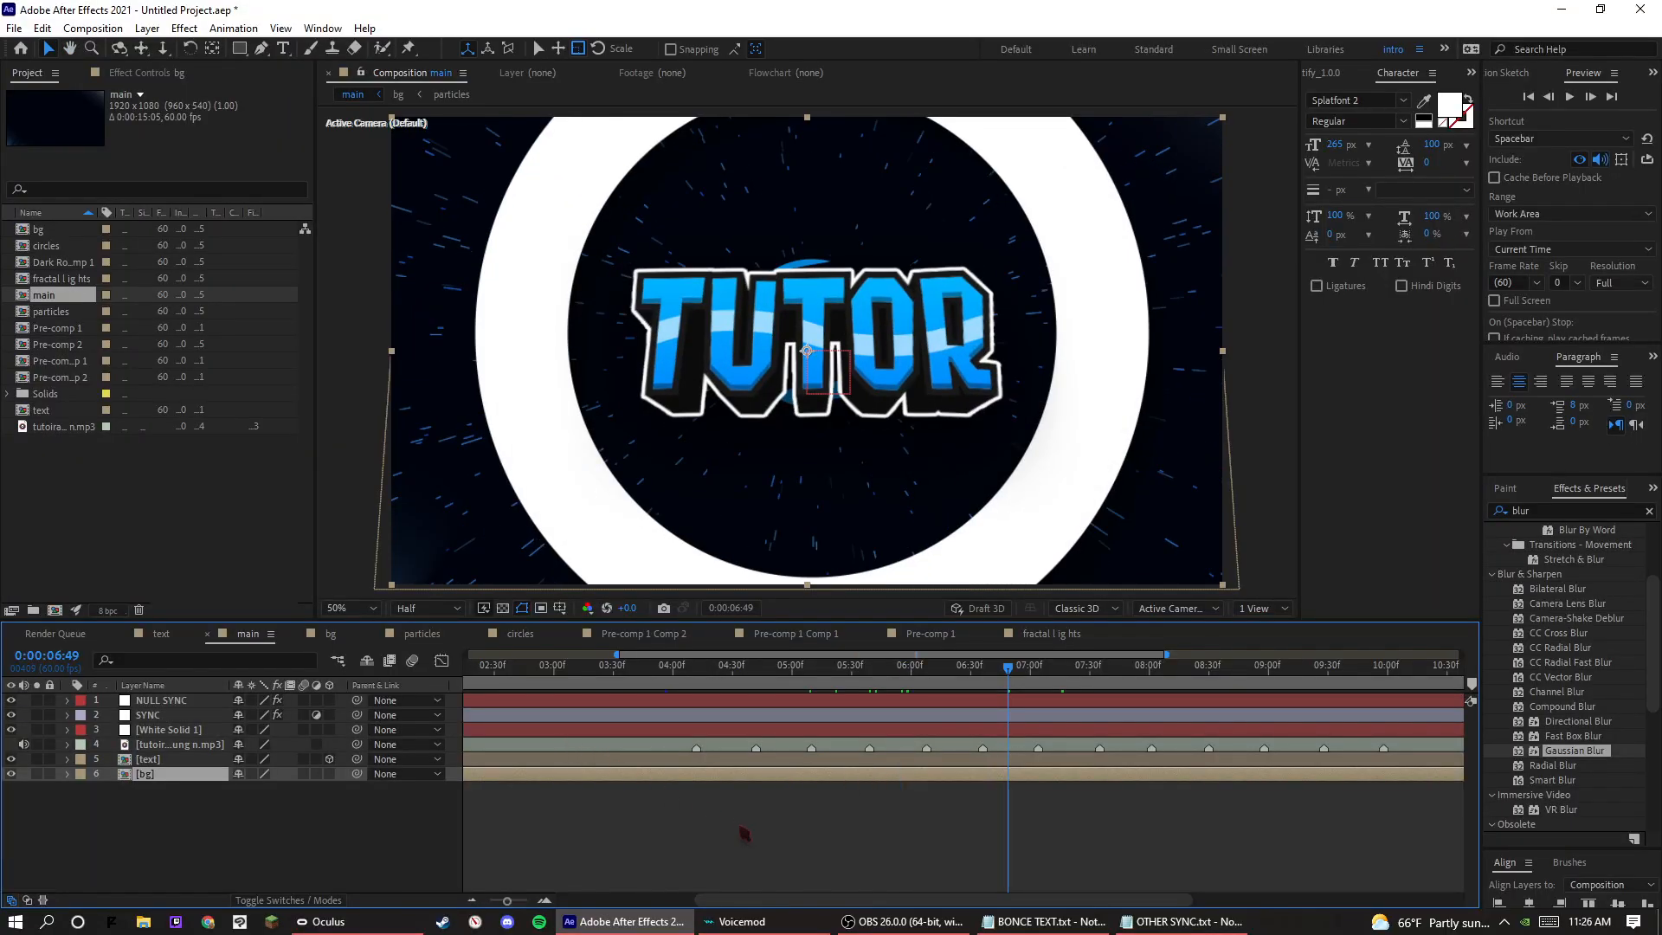
click(744, 833)
key(space)
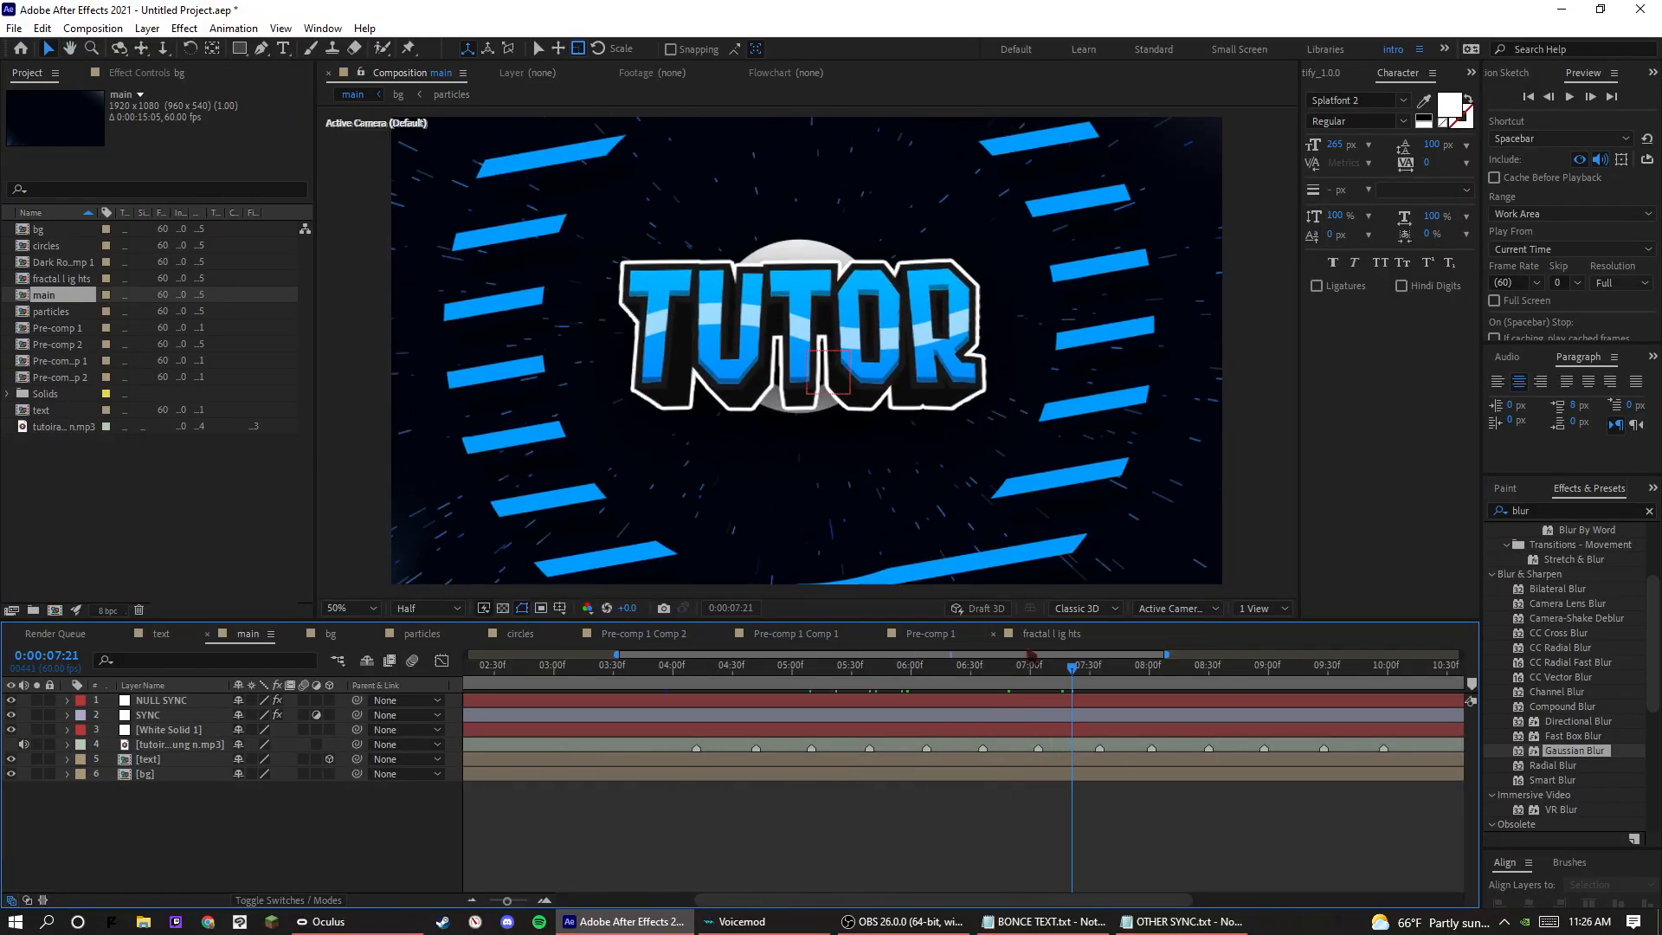
click(1031, 658)
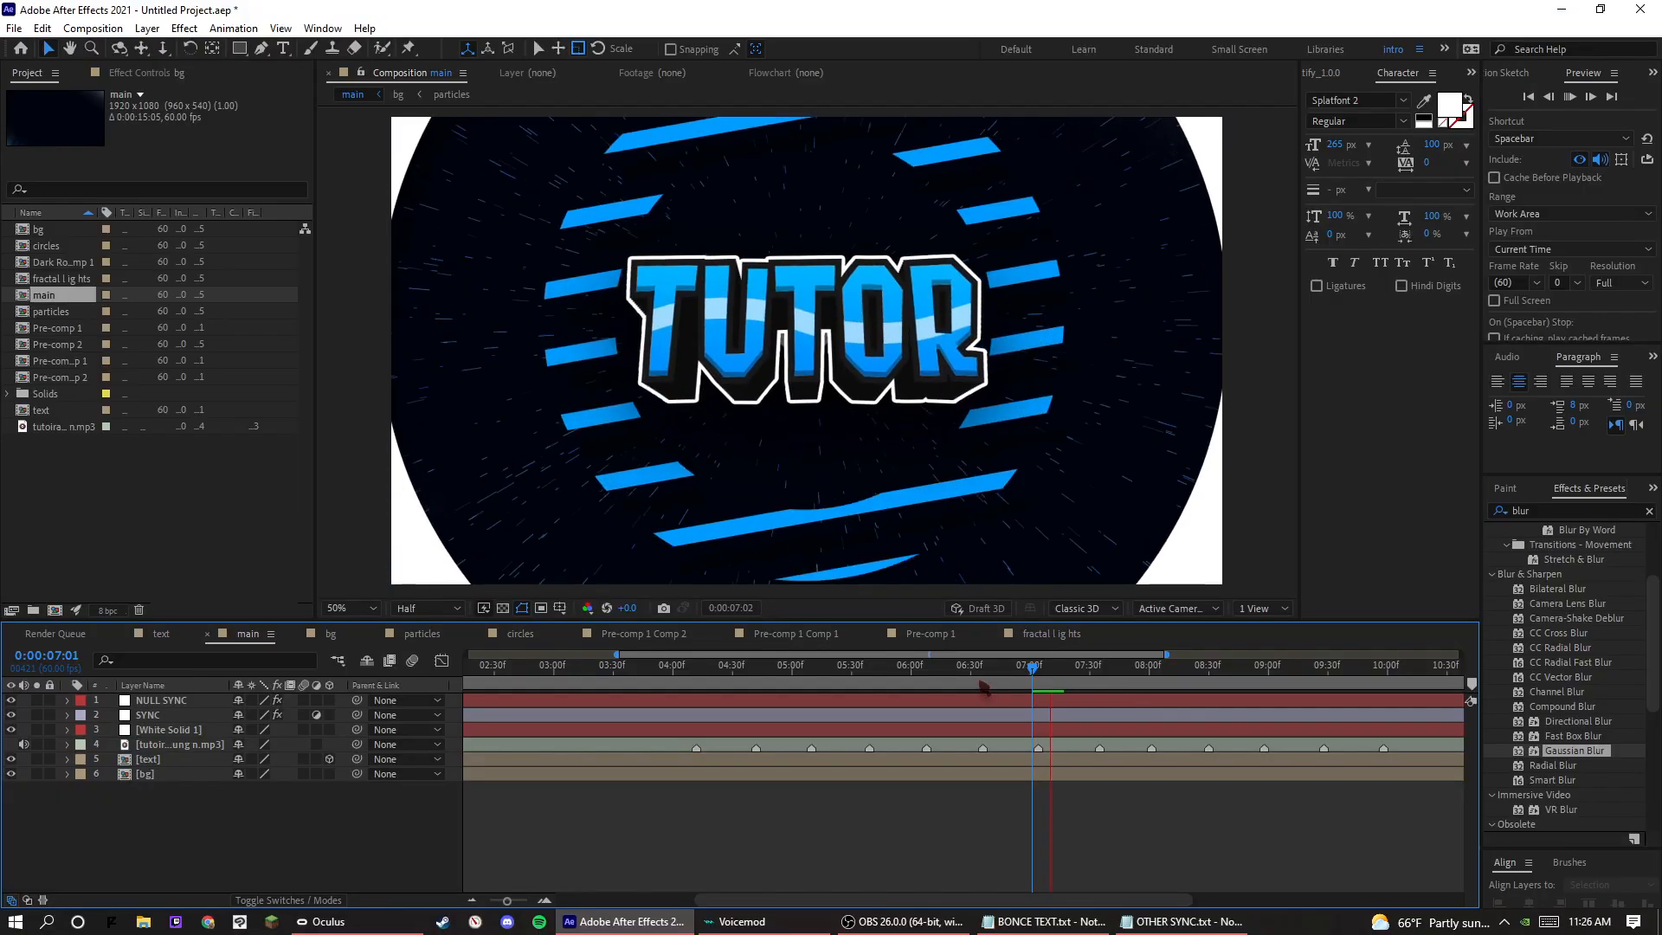
Add a new adjustment layer at the top of the main composition and apply the Stylize Glow effect to it.
right_click(162, 799)
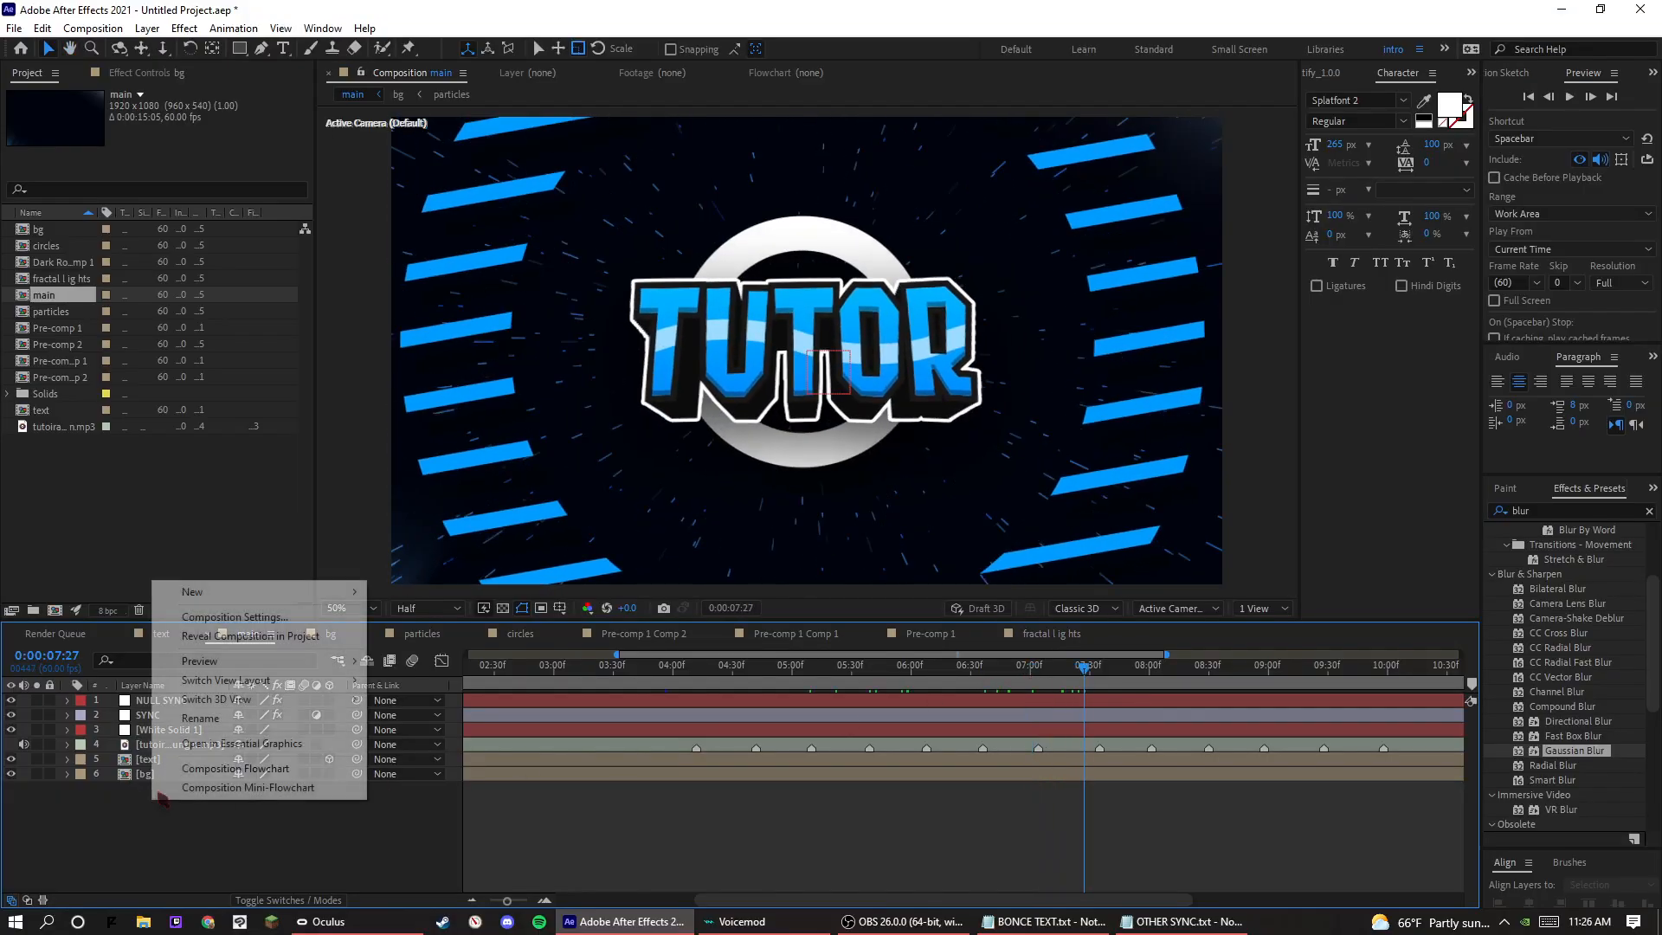
click(498, 831)
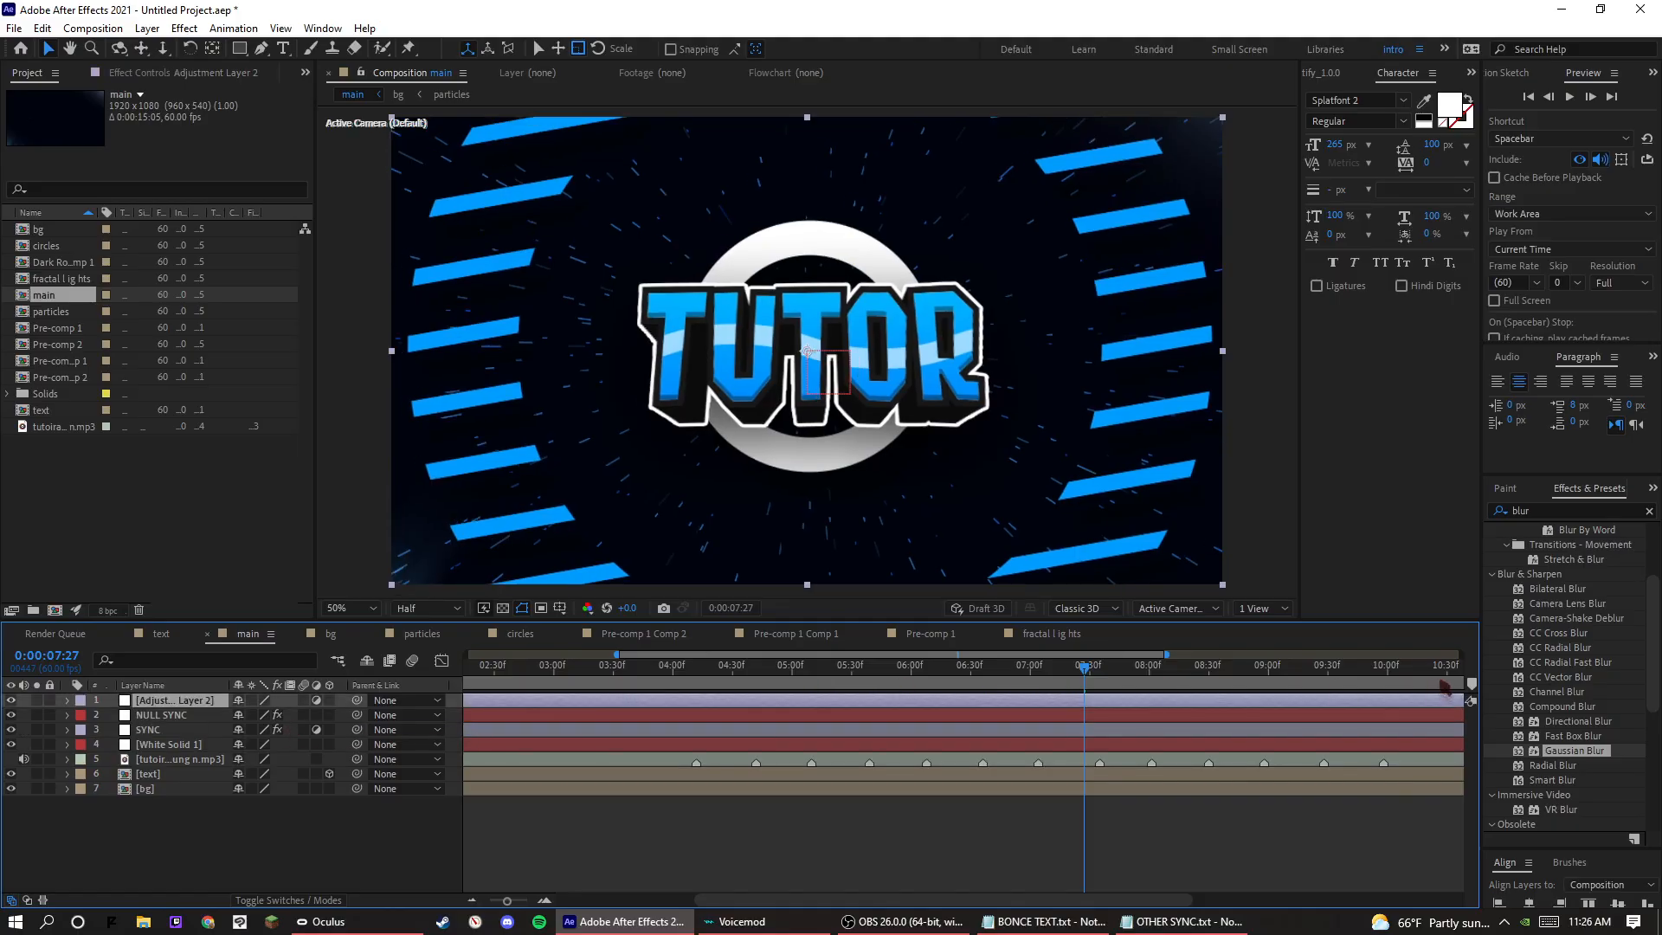
double_click(1541, 510)
text(glow)
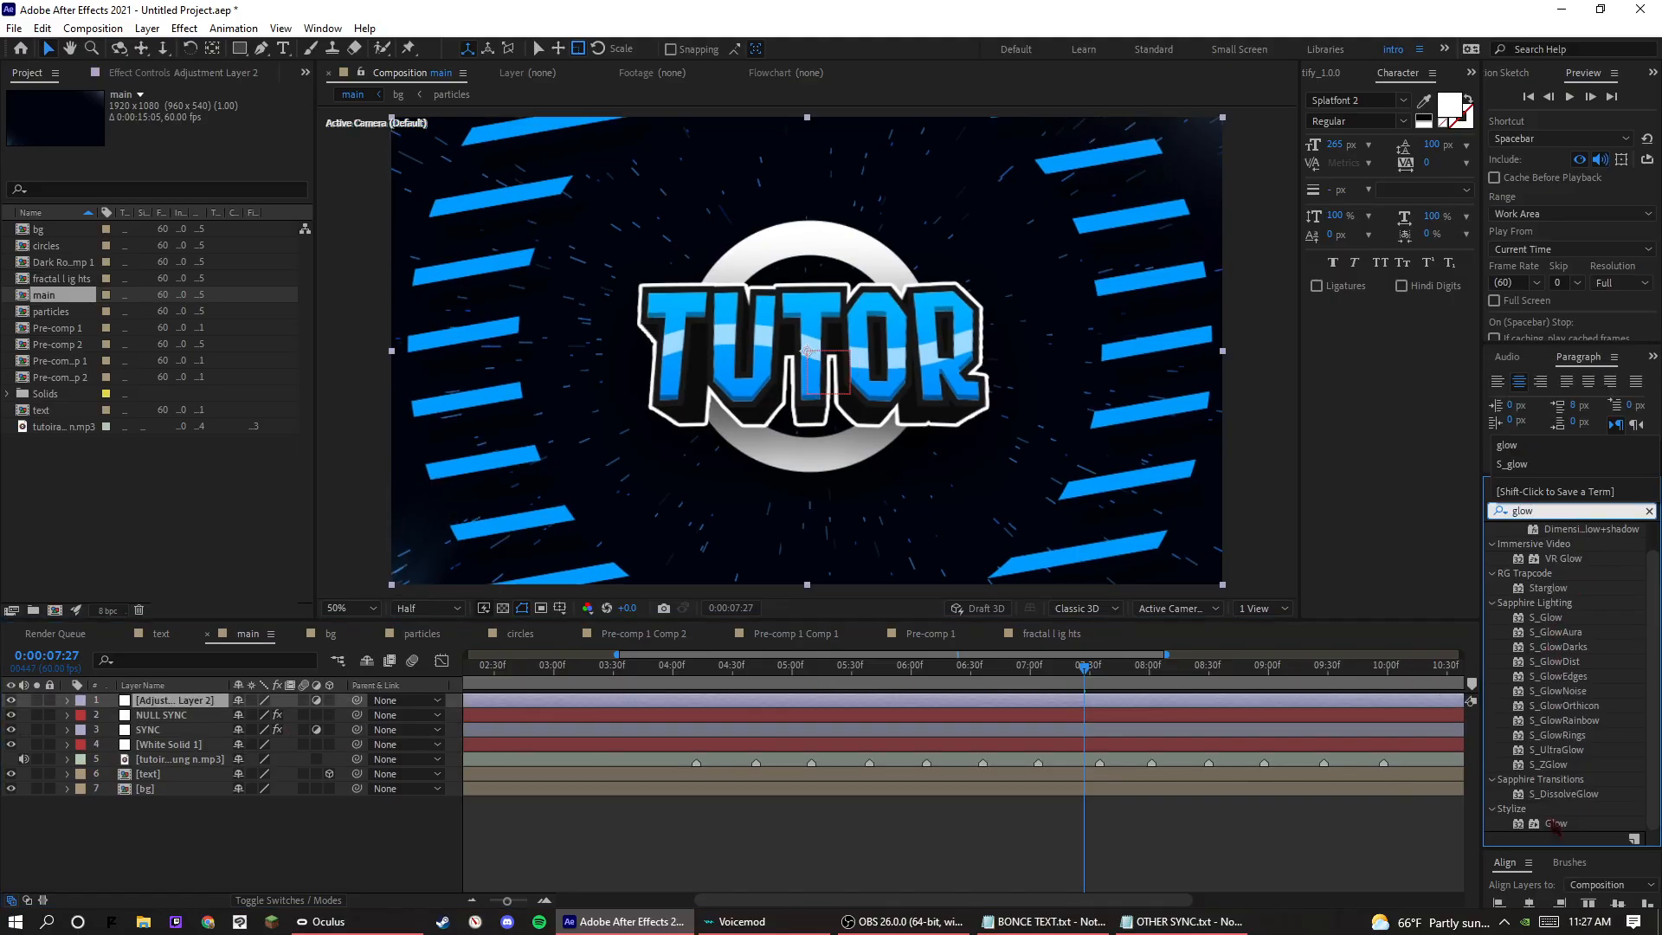
drag(1556, 823, 167, 700)
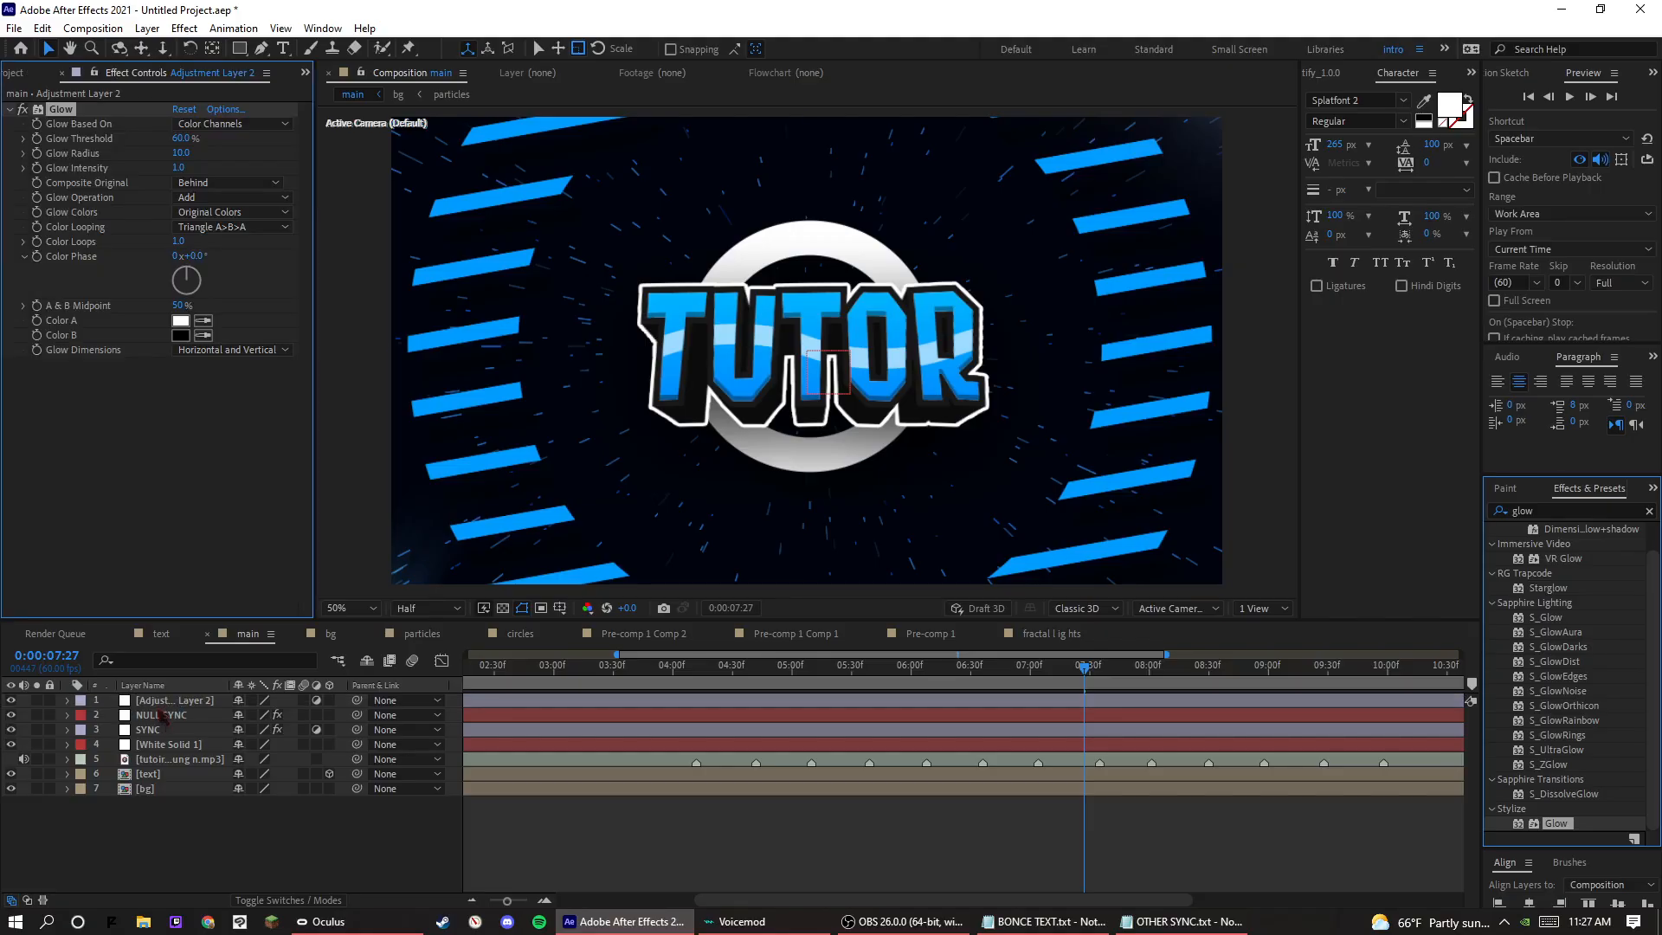
Set the new adjustment layer's Glow Radius to 209, Glow Intensity to 0.7 and Glow Threshold to 74.9%.
drag(179, 153, 365, 170)
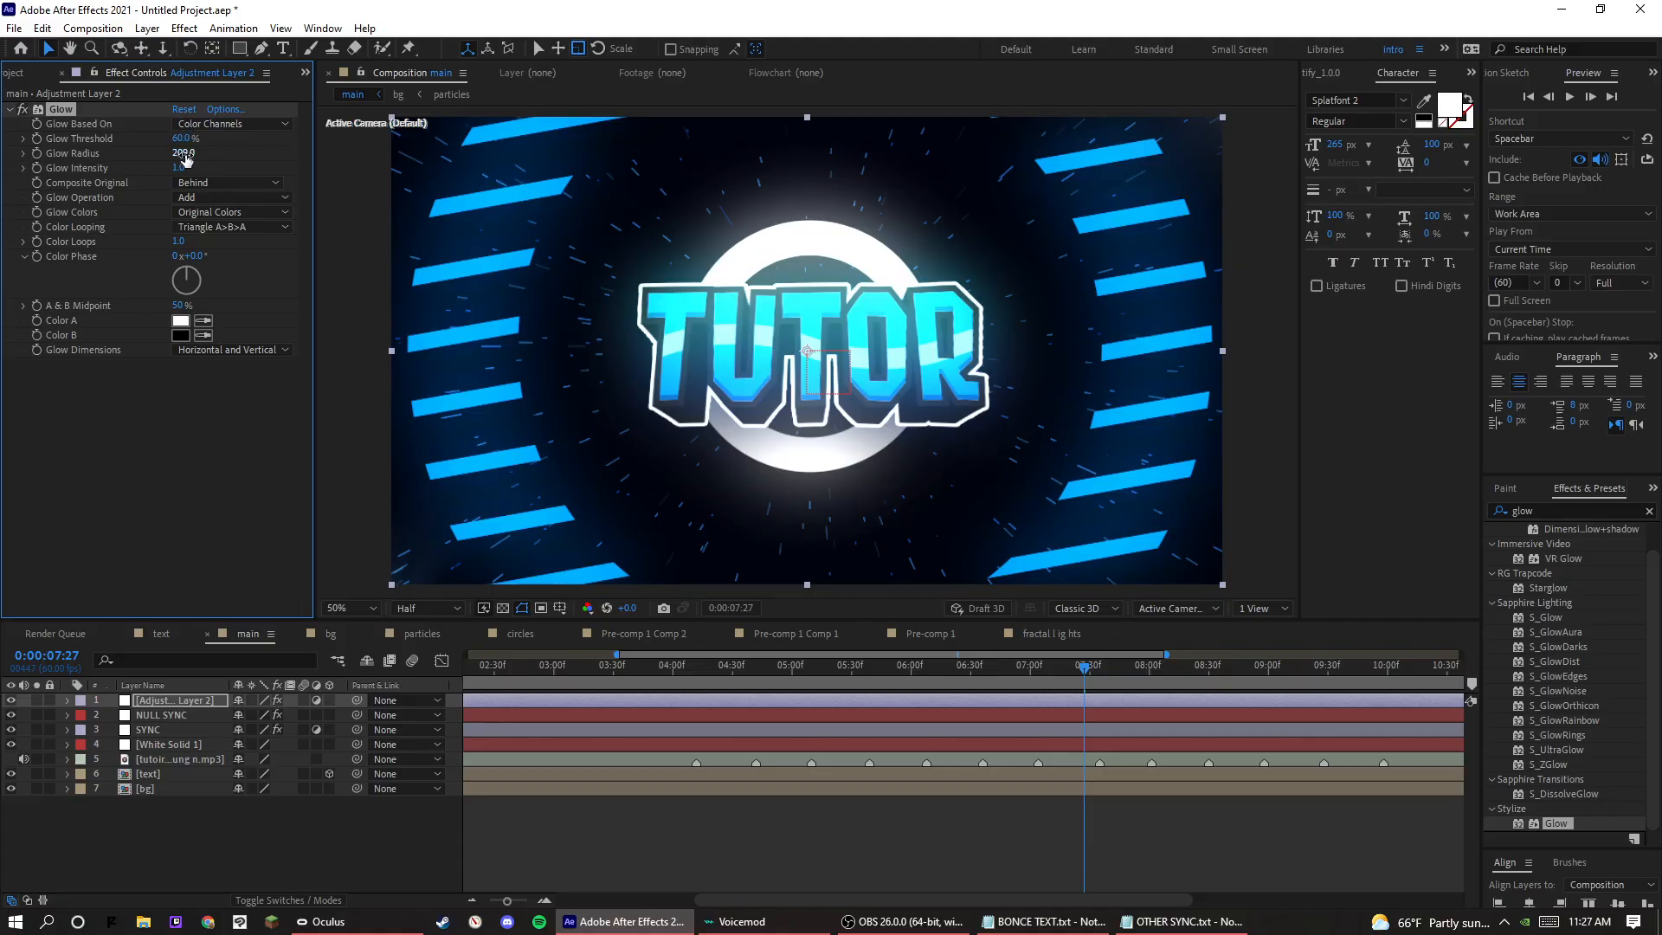
drag(180, 168, 380, 130)
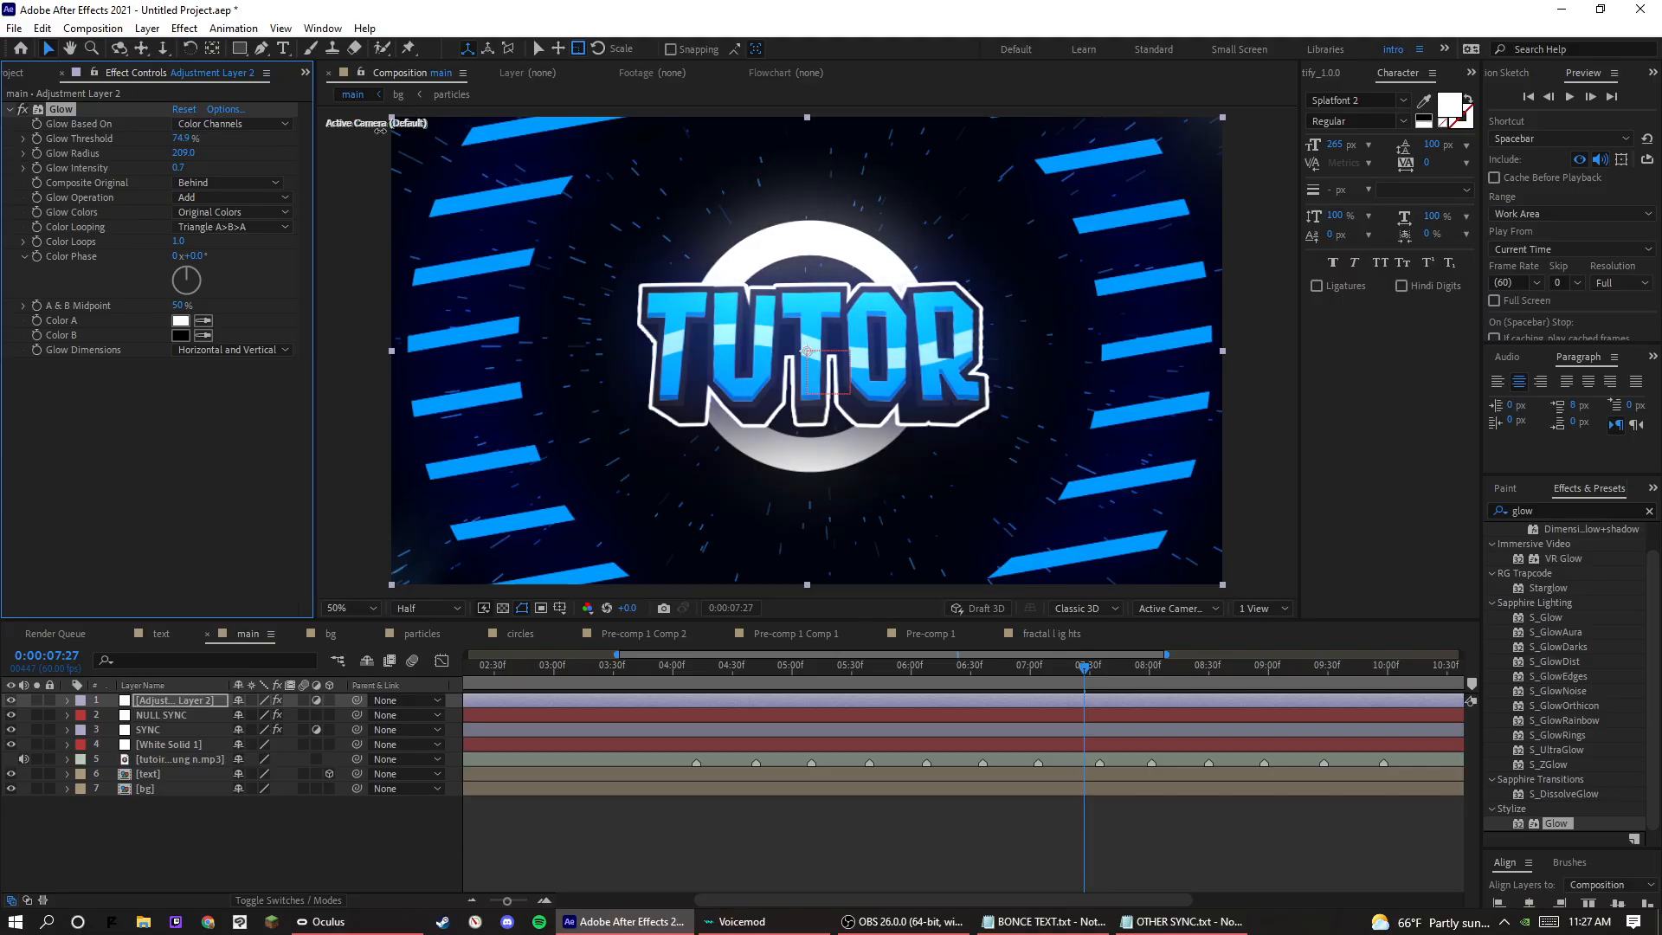
Compare the frame at 0:00:08:16 with and without the glow by deleting and restoring the adjustment layer and its Glow effect.
mouse_move(1089, 667)
mouse_down()
mouse_move(1186, 688)
mouse_move(1094, 688)
mouse_up()
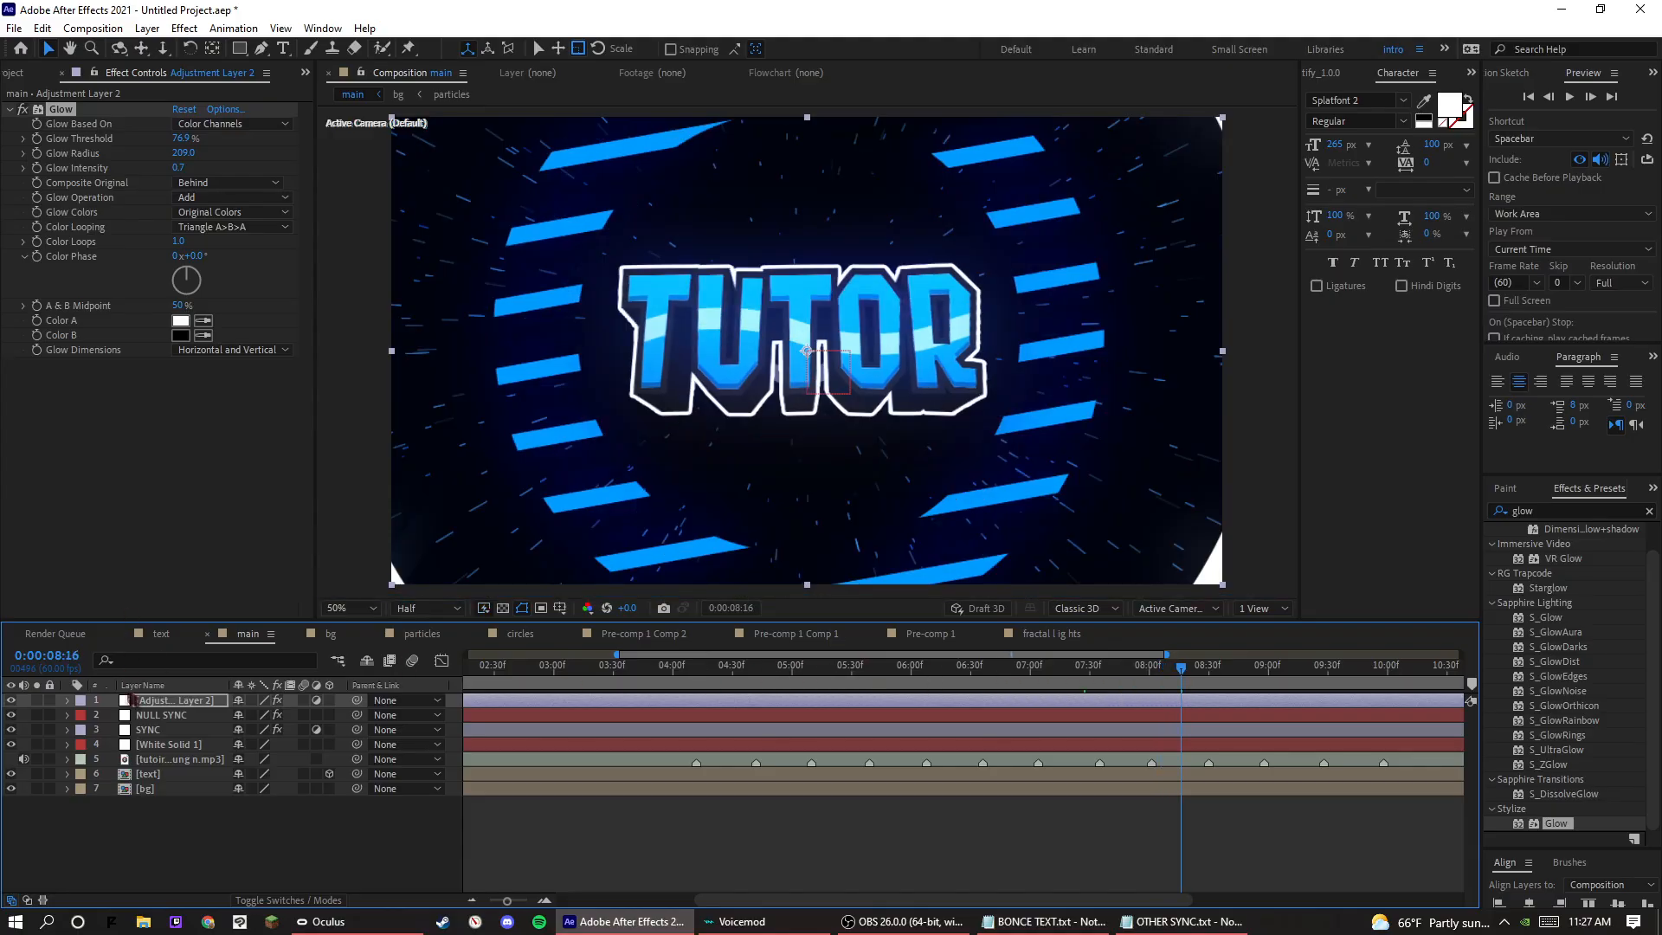
key(Delete)
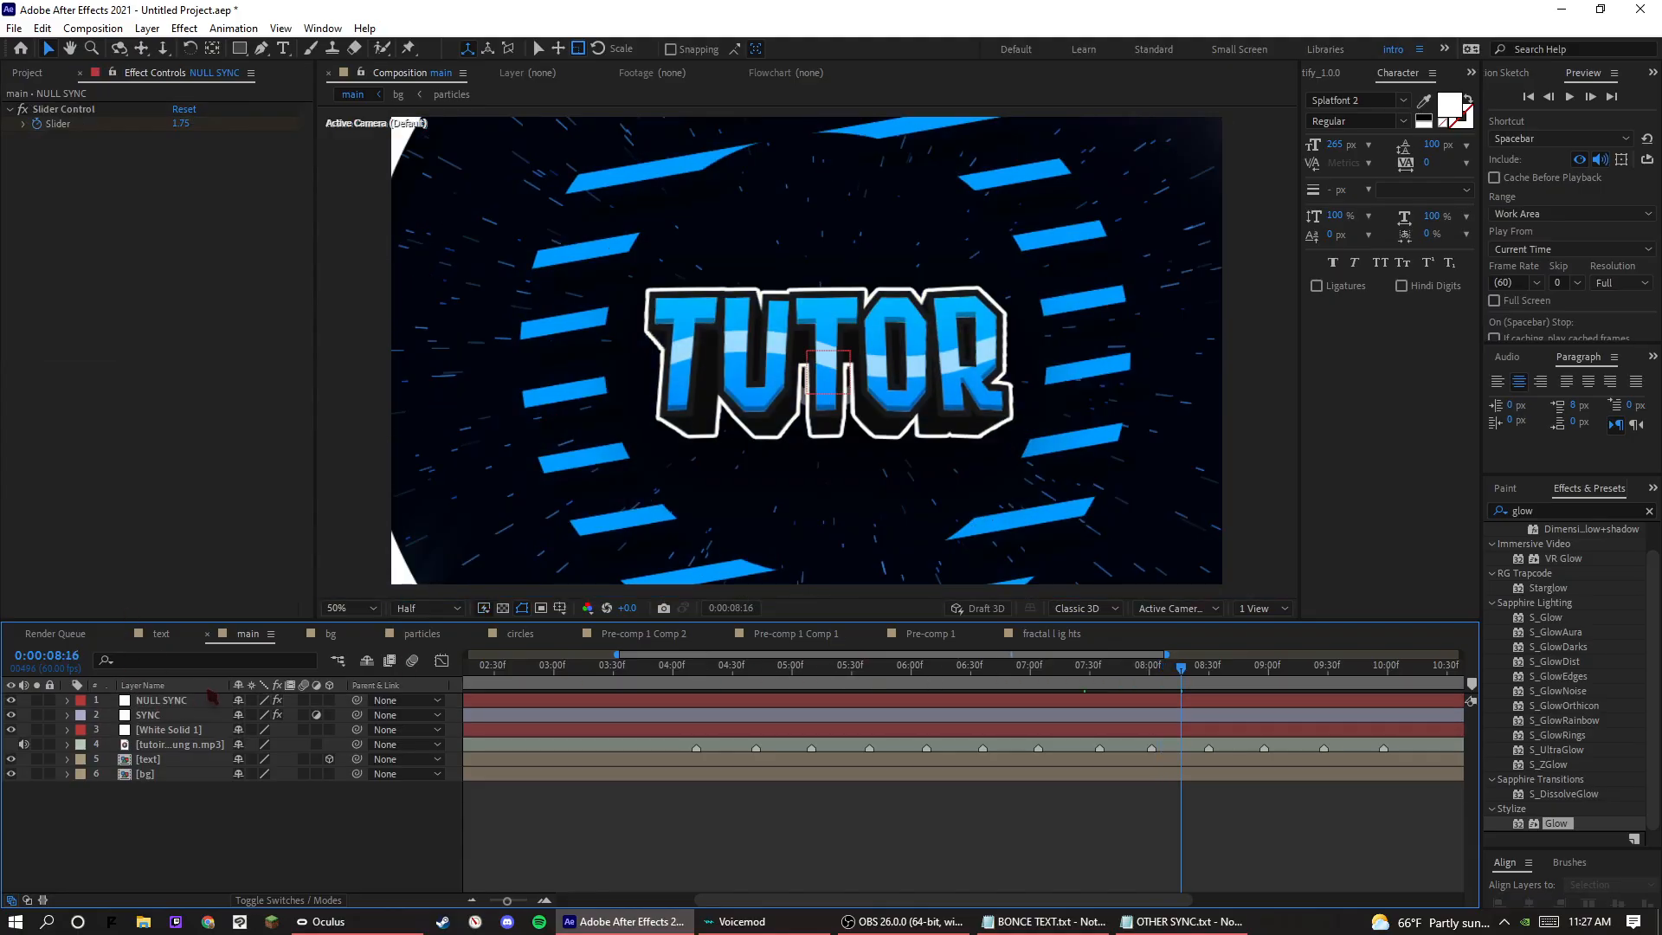
key(ctrl+z)
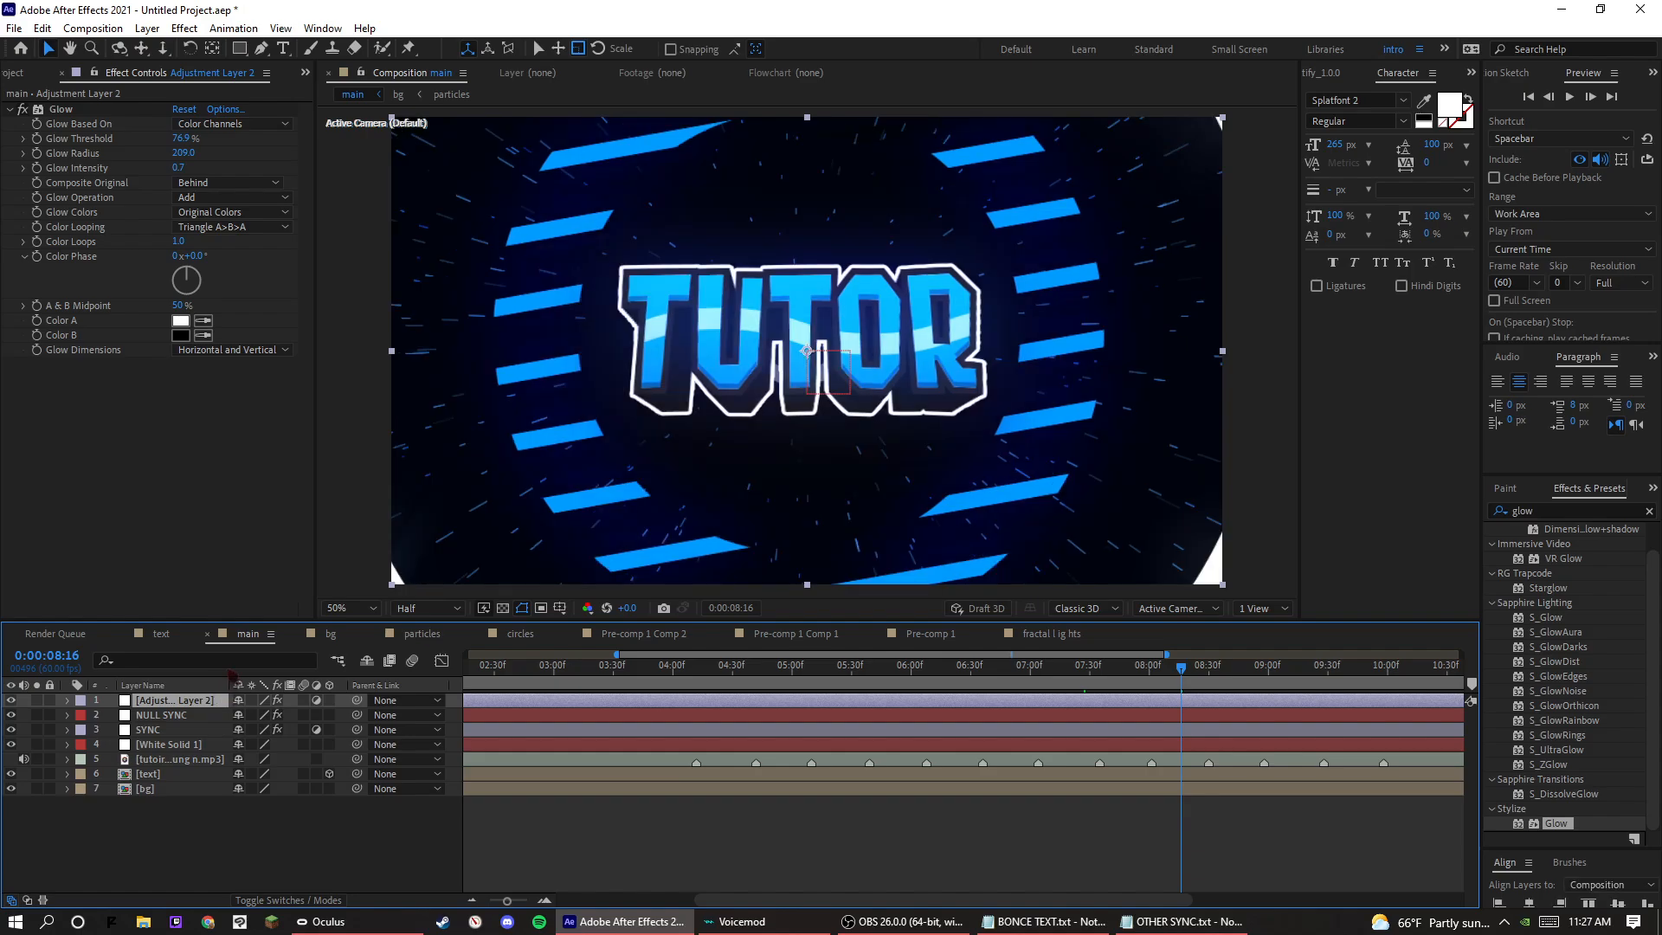
click(73, 110)
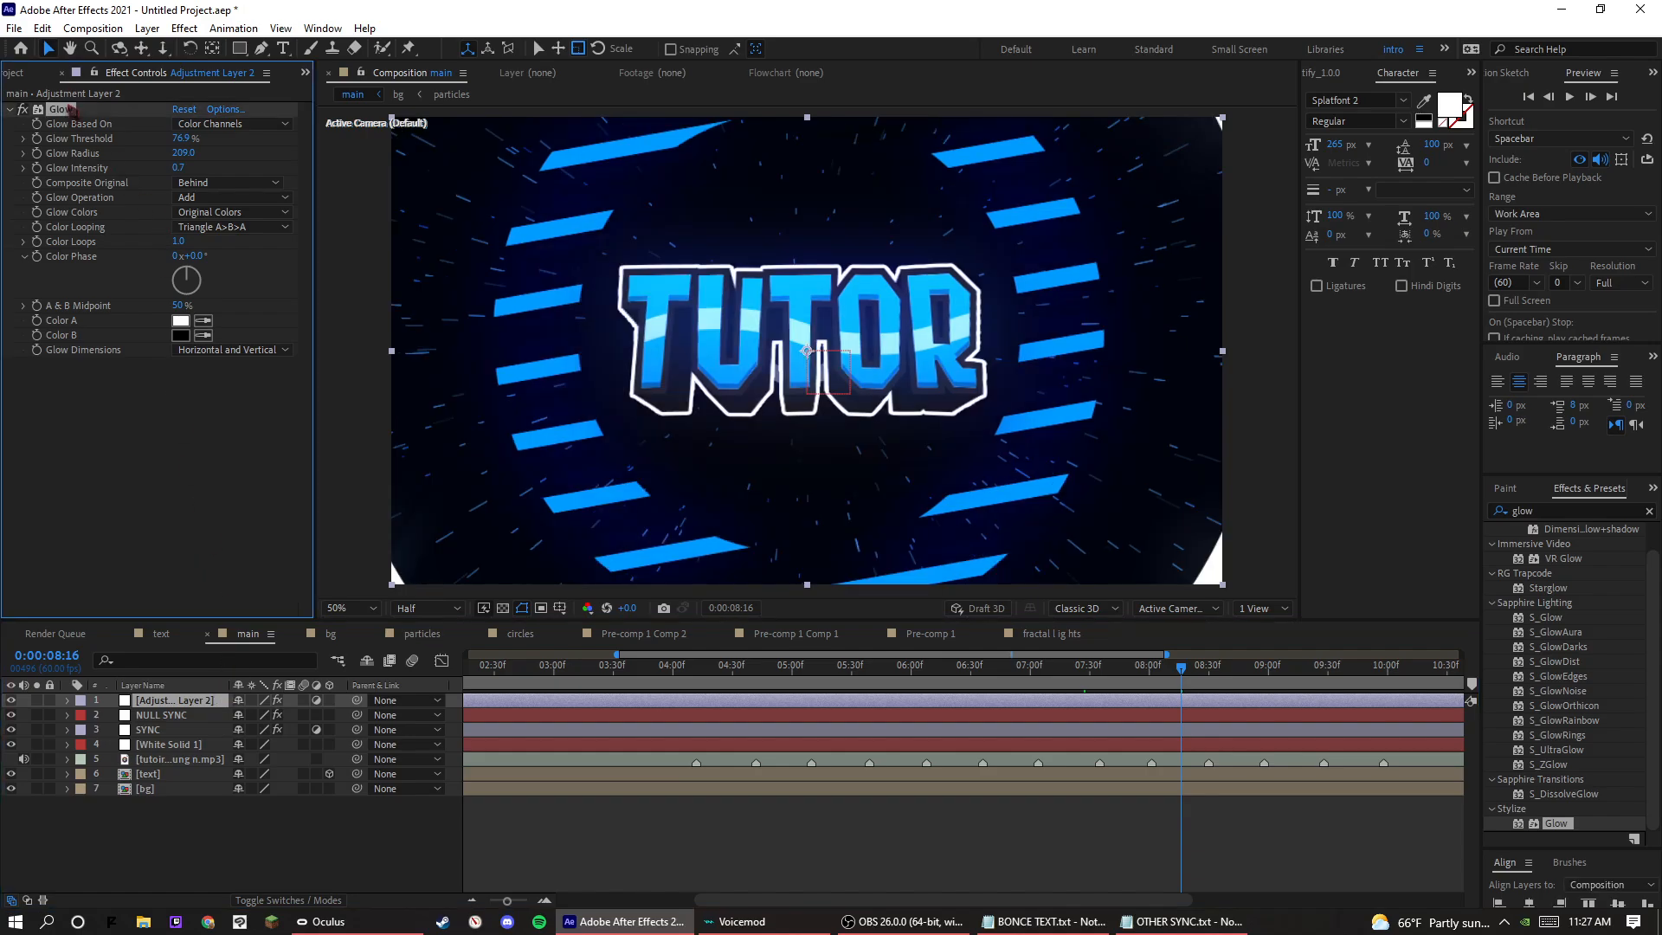
key(Delete)
key(ctrl+z)
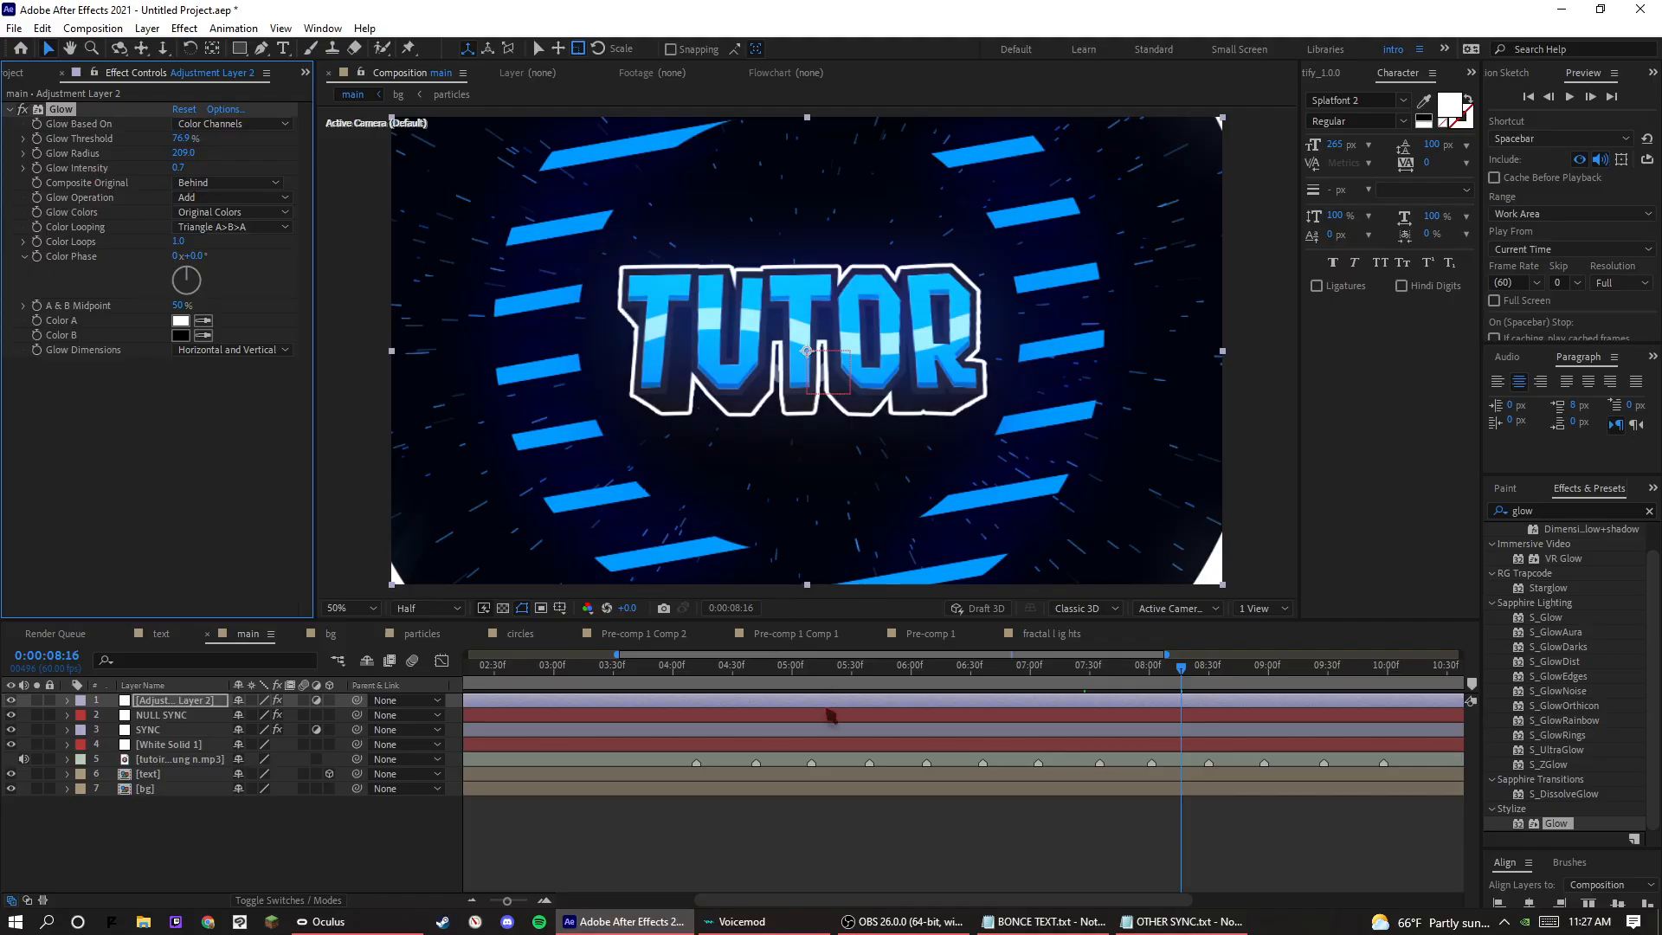
Preview the overall glow in the main composition from 0:00:05:12 and 0:00:05:07.
click(817, 682)
key(space)
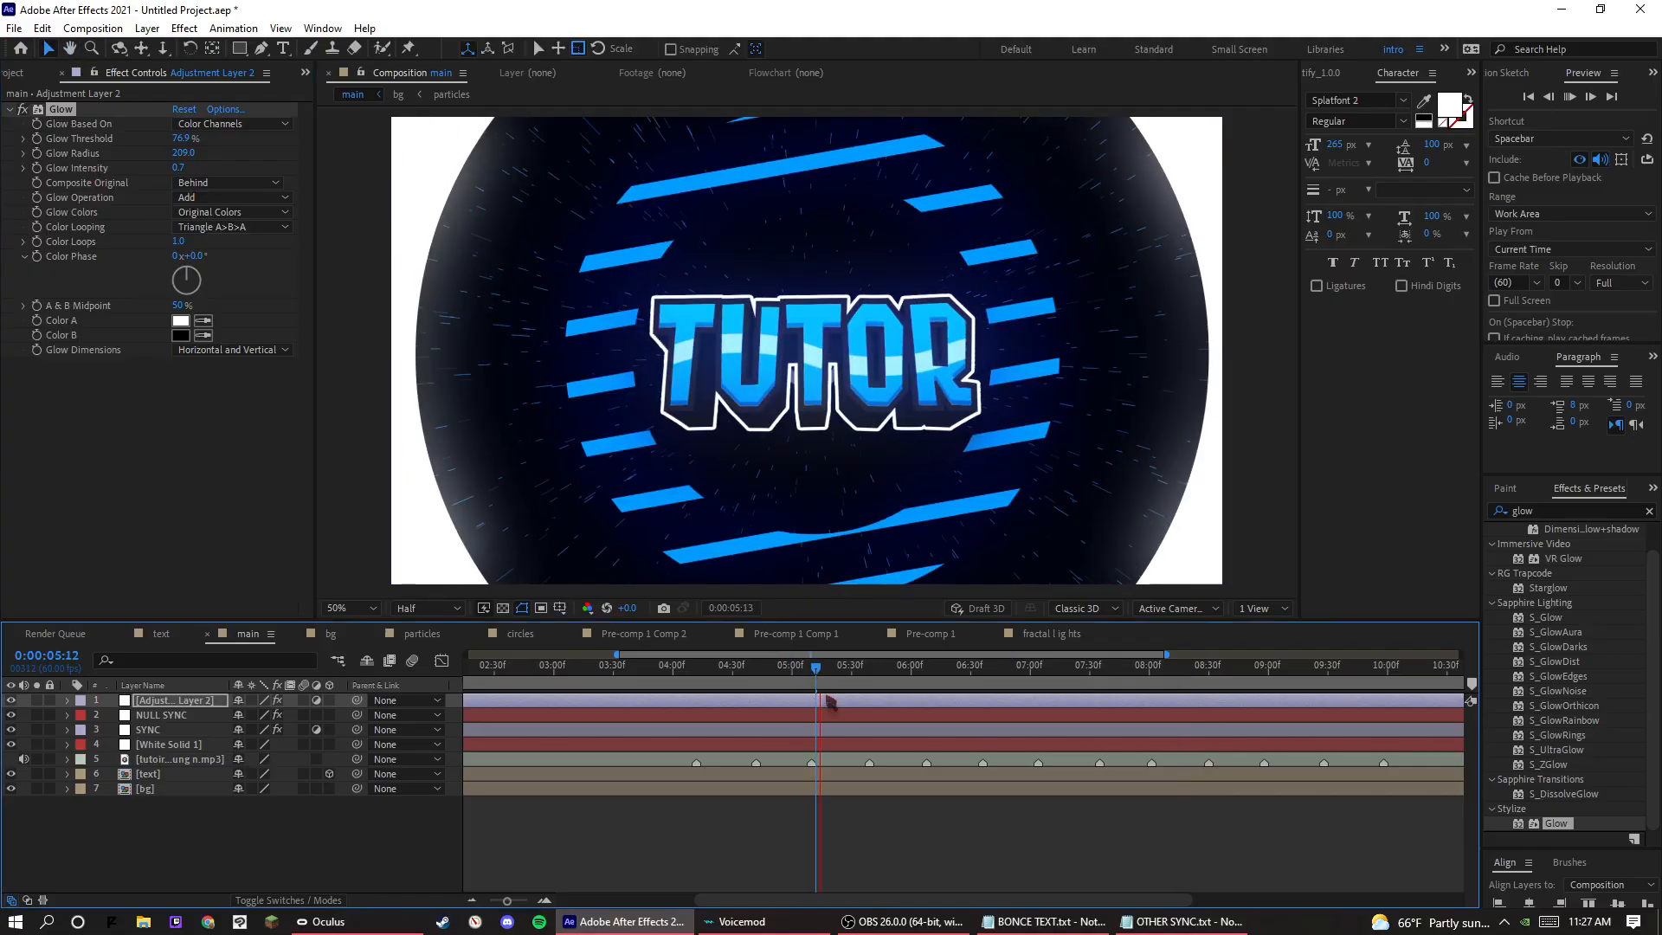
click(806, 679)
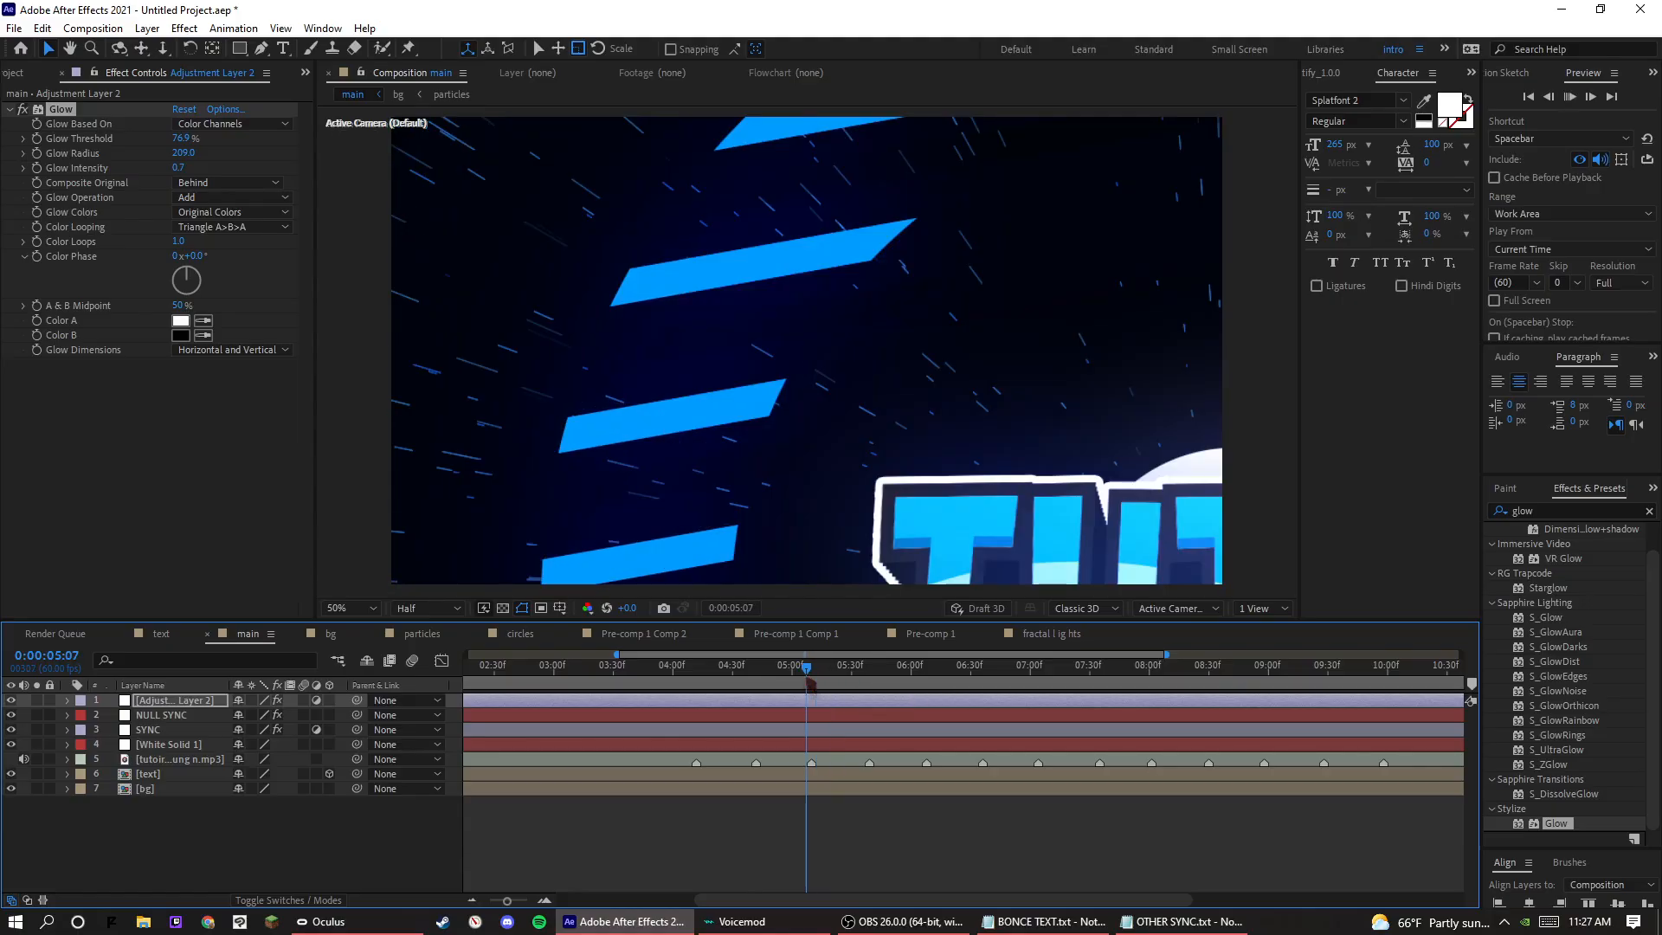
key(space)
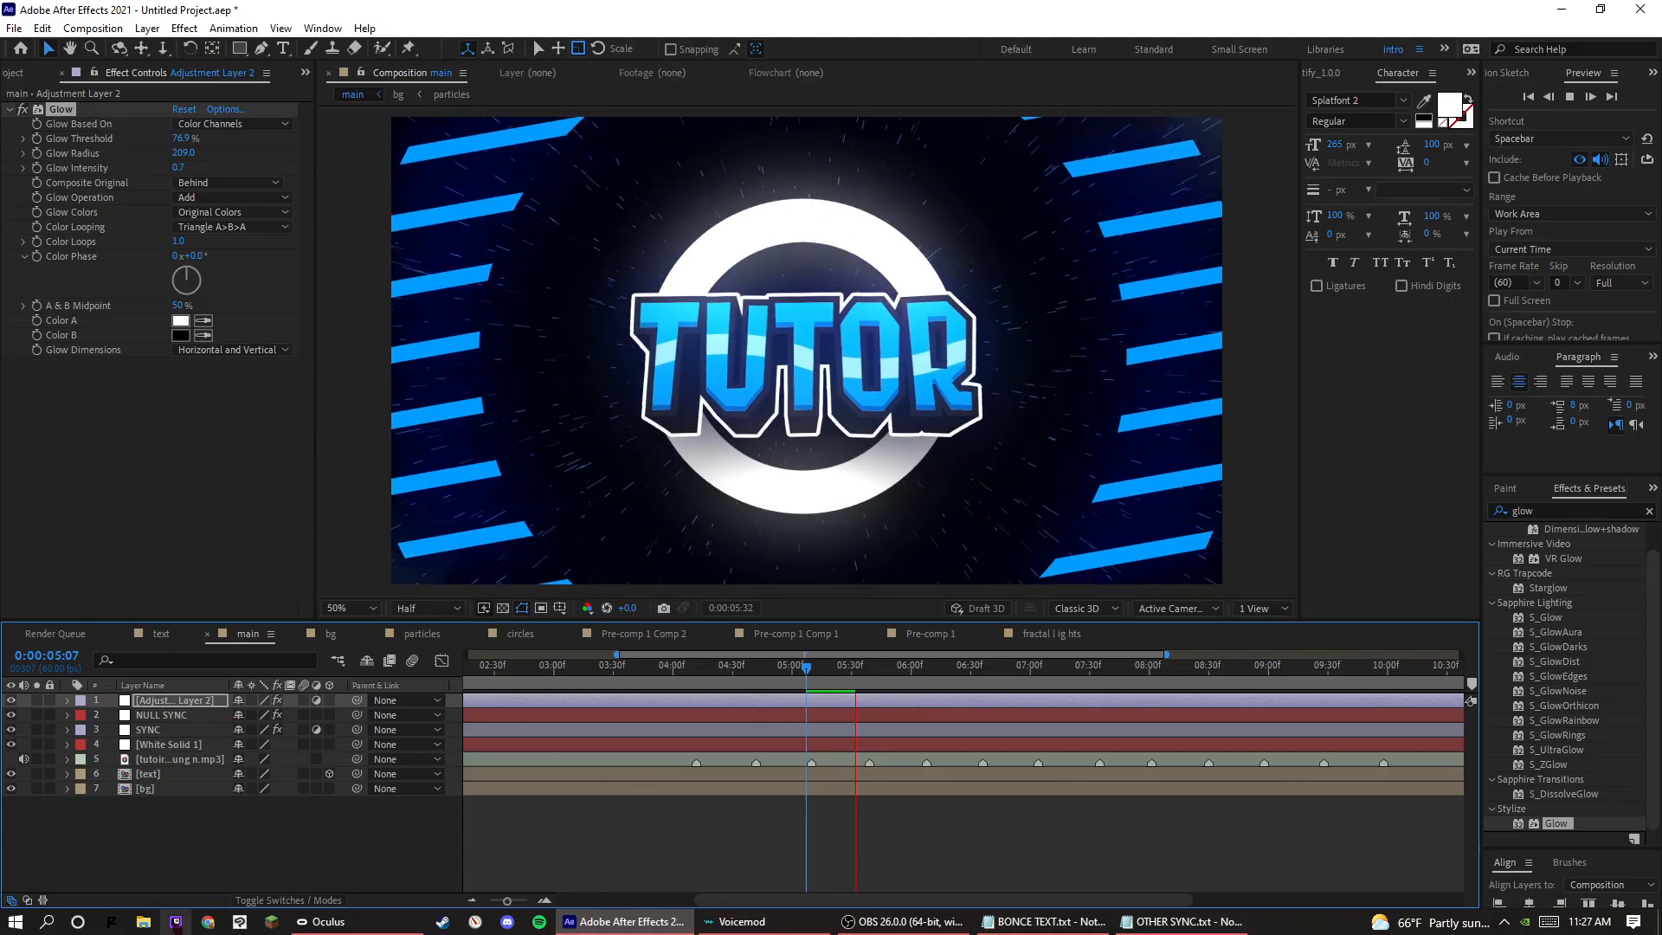
key(space)
Add a new black 1920 × 1080 px solid at the top of the main composition.
click(171, 791)
right_click(192, 814)
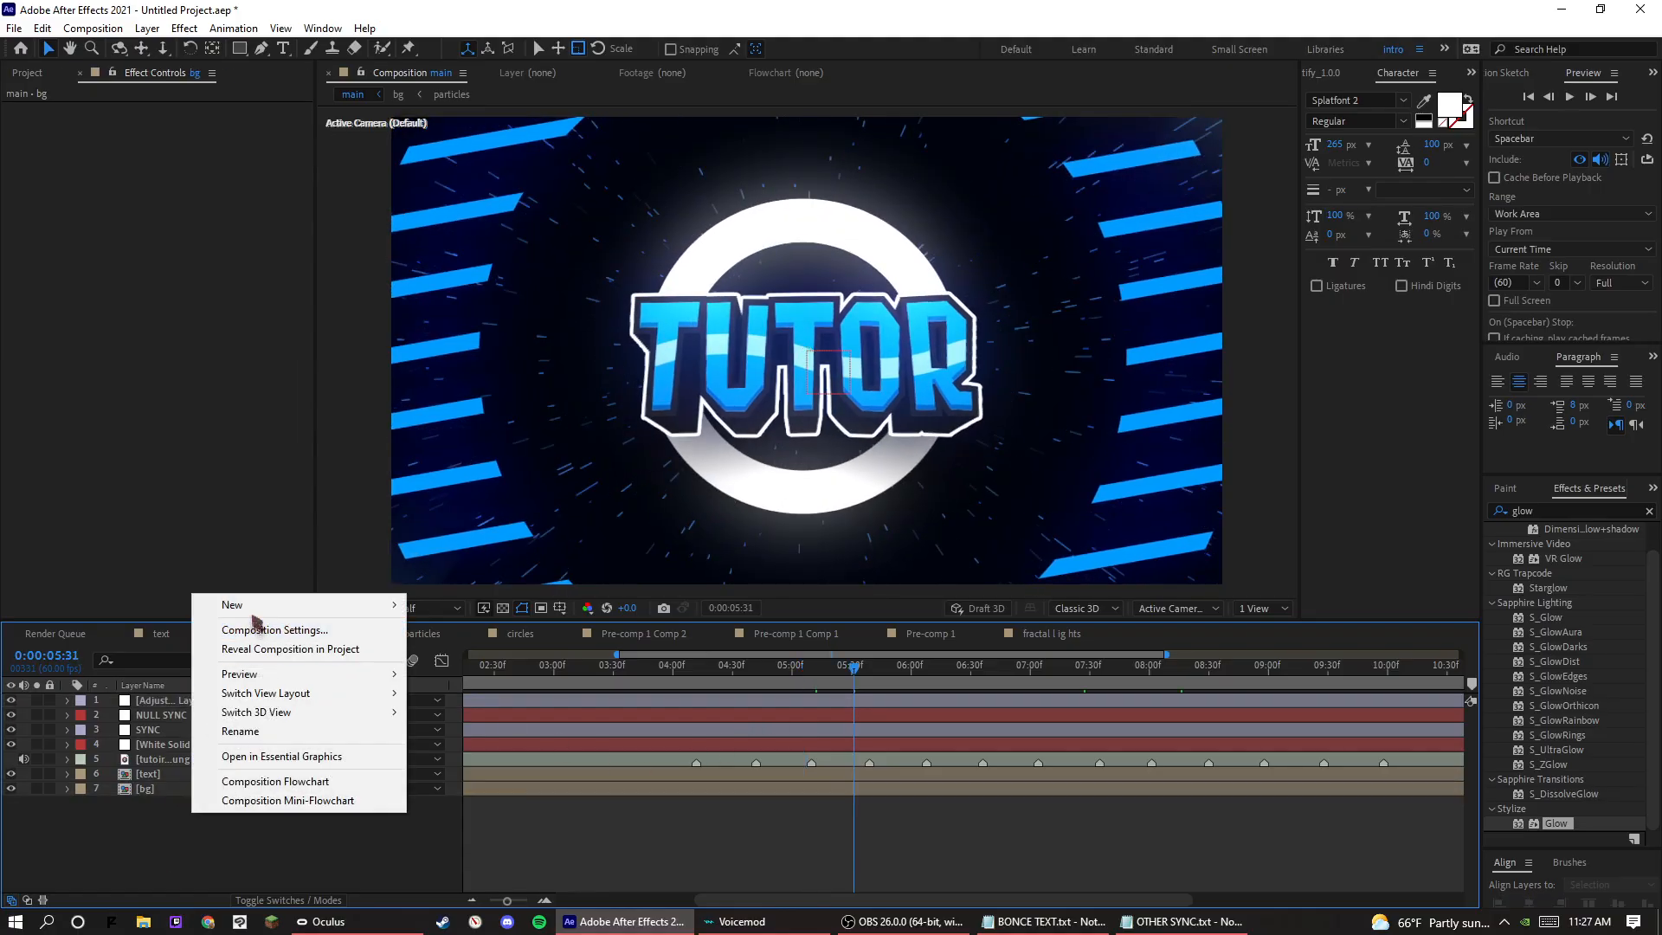
mouse_move(303, 608)
click(449, 651)
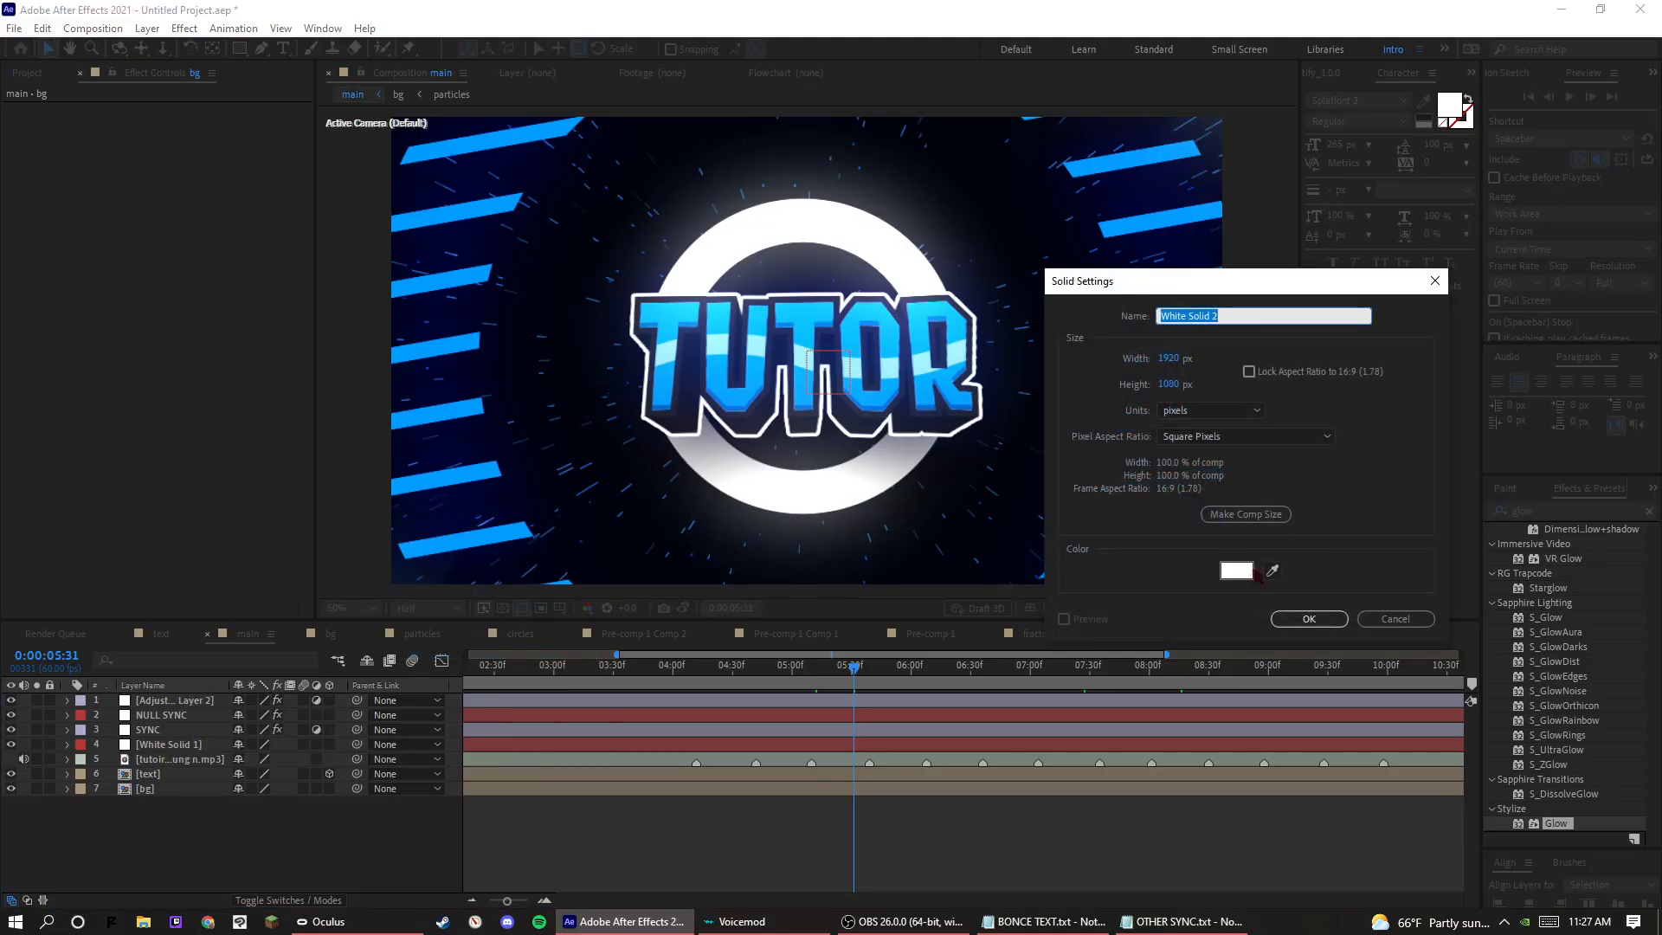
click(1236, 568)
drag(1031, 648, 915, 755)
click(1349, 533)
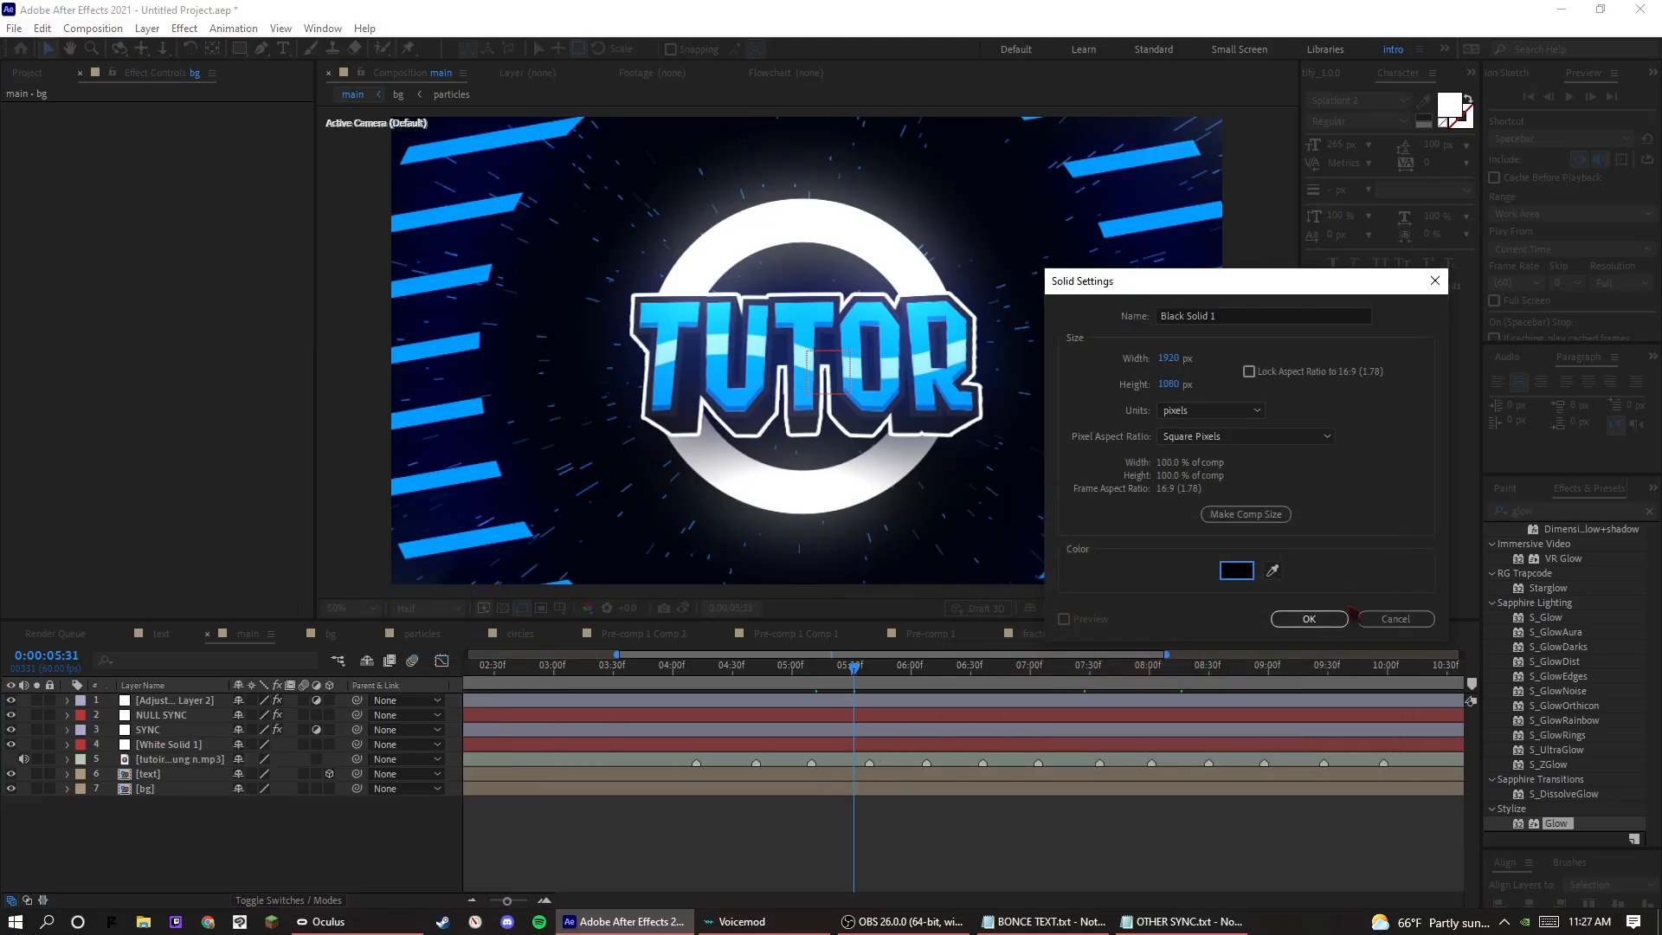
click(1333, 619)
Apply CC Jaws to the black solid and set Completion to 70% and Height to 0% for straight cinematic bars.
click(1582, 514)
double_click(1582, 514)
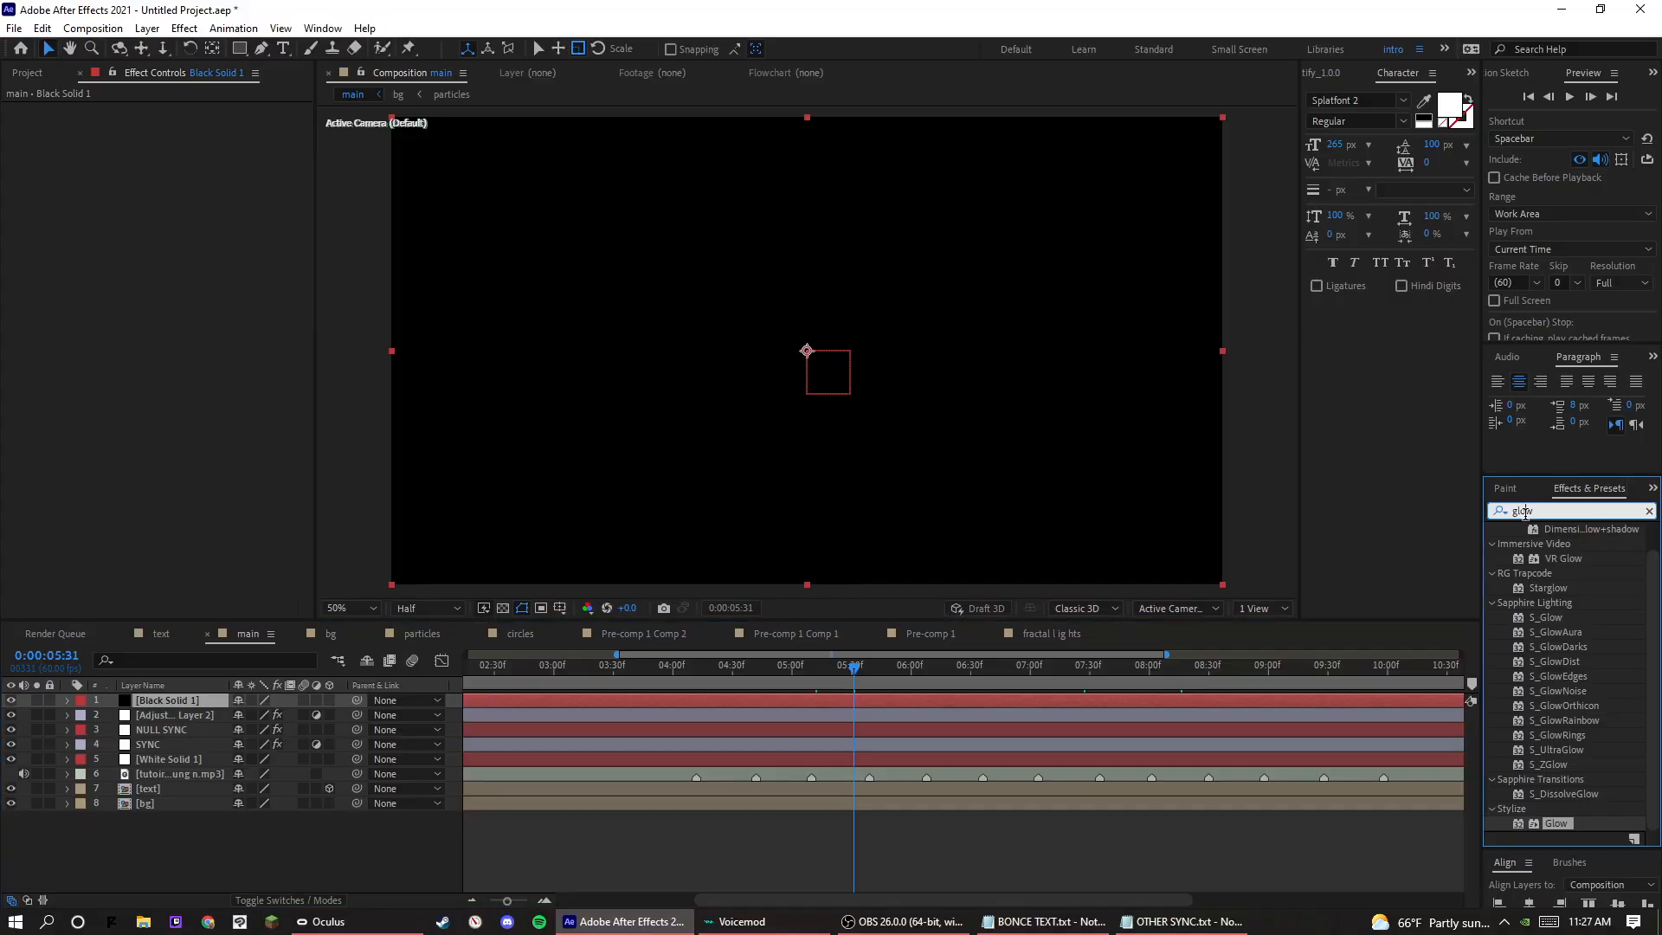
text(cc jaws)
drag(1548, 544, 537, 701)
click(179, 123)
text(7)
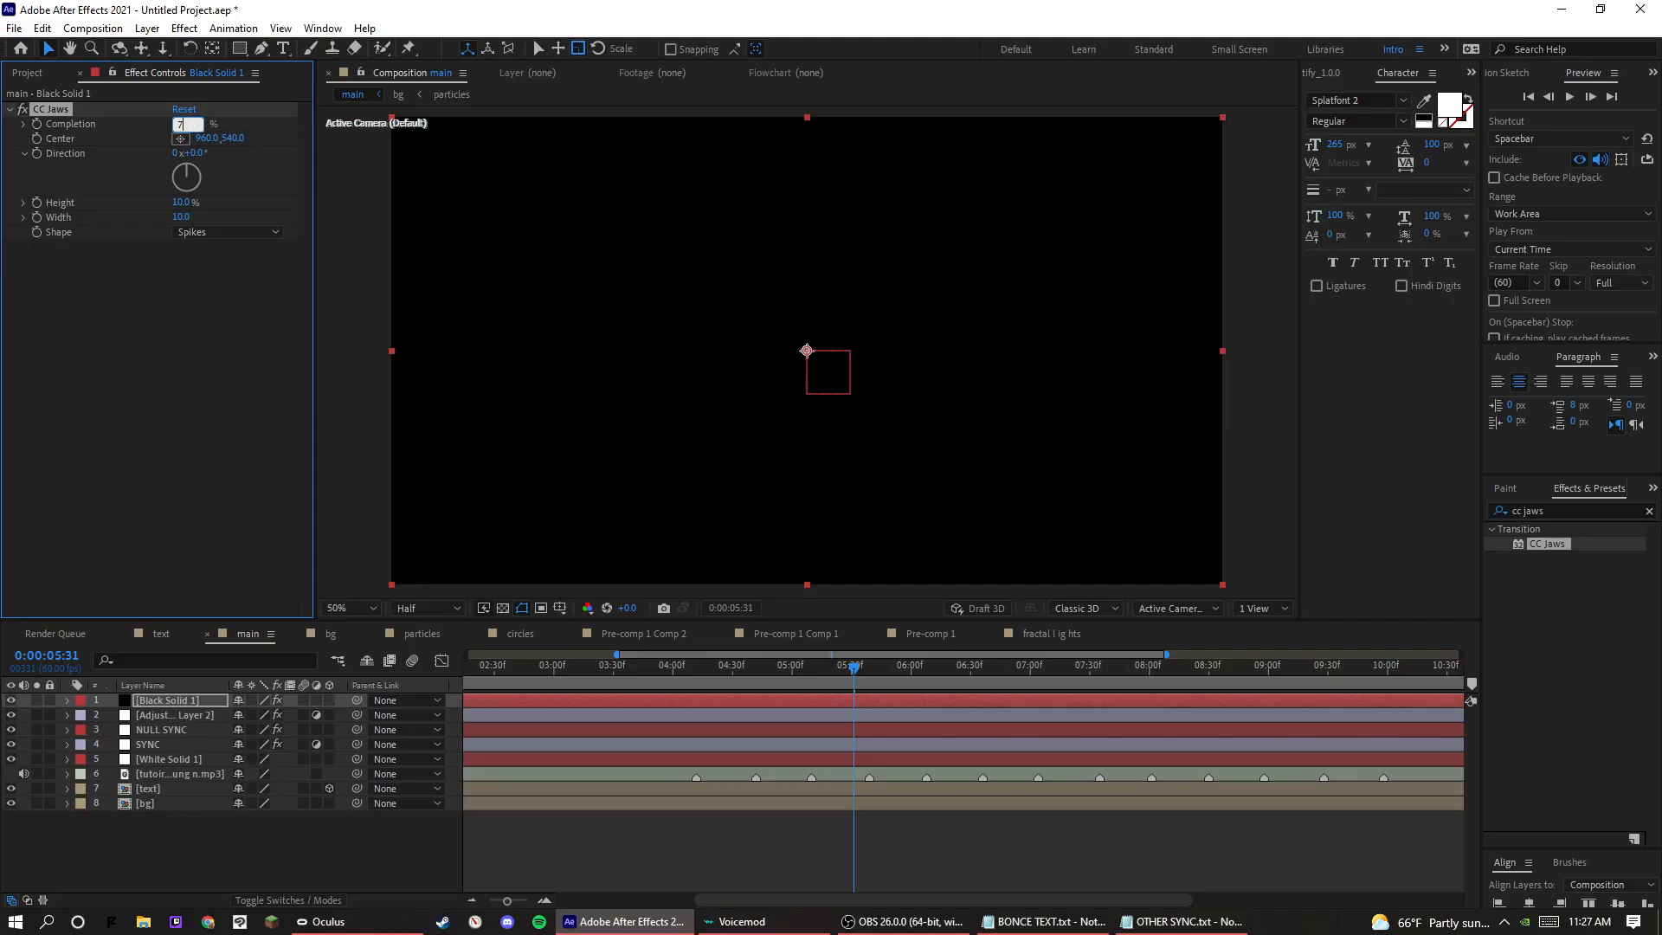
text(0)
key(Return)
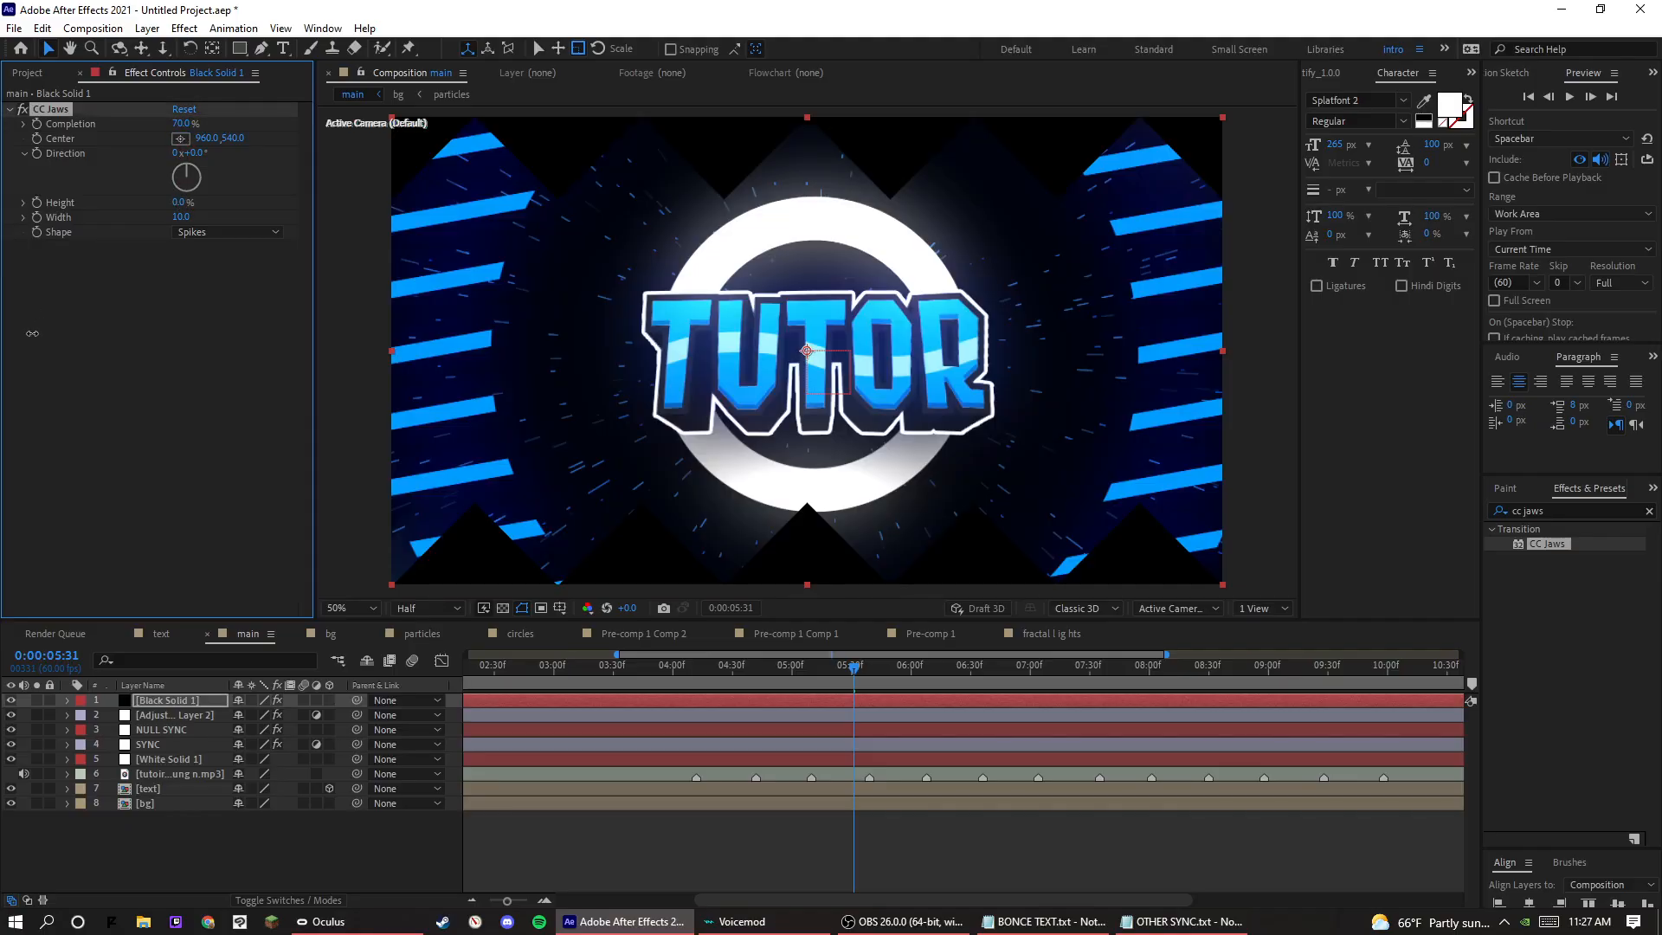
Preview the intro with the black bars from 0:00:04:09, 0:00:04:20, 0:00:04:14 and 0:00:04:13.
drag(855, 669, 695, 686)
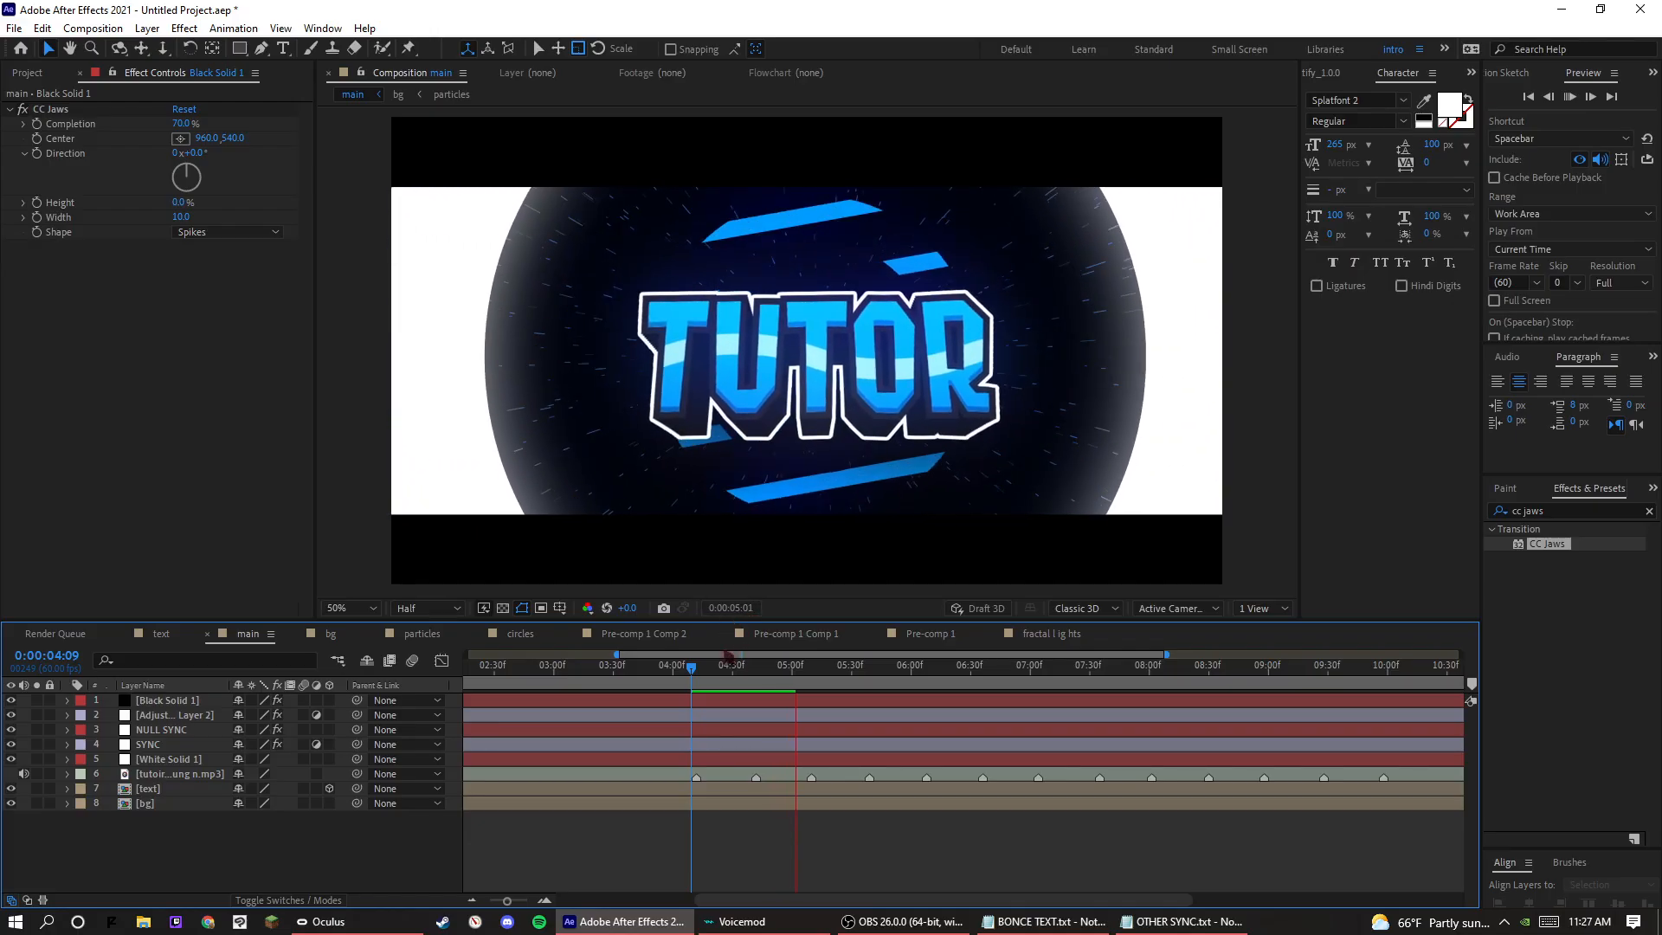
click(714, 667)
key(space)
key(space)
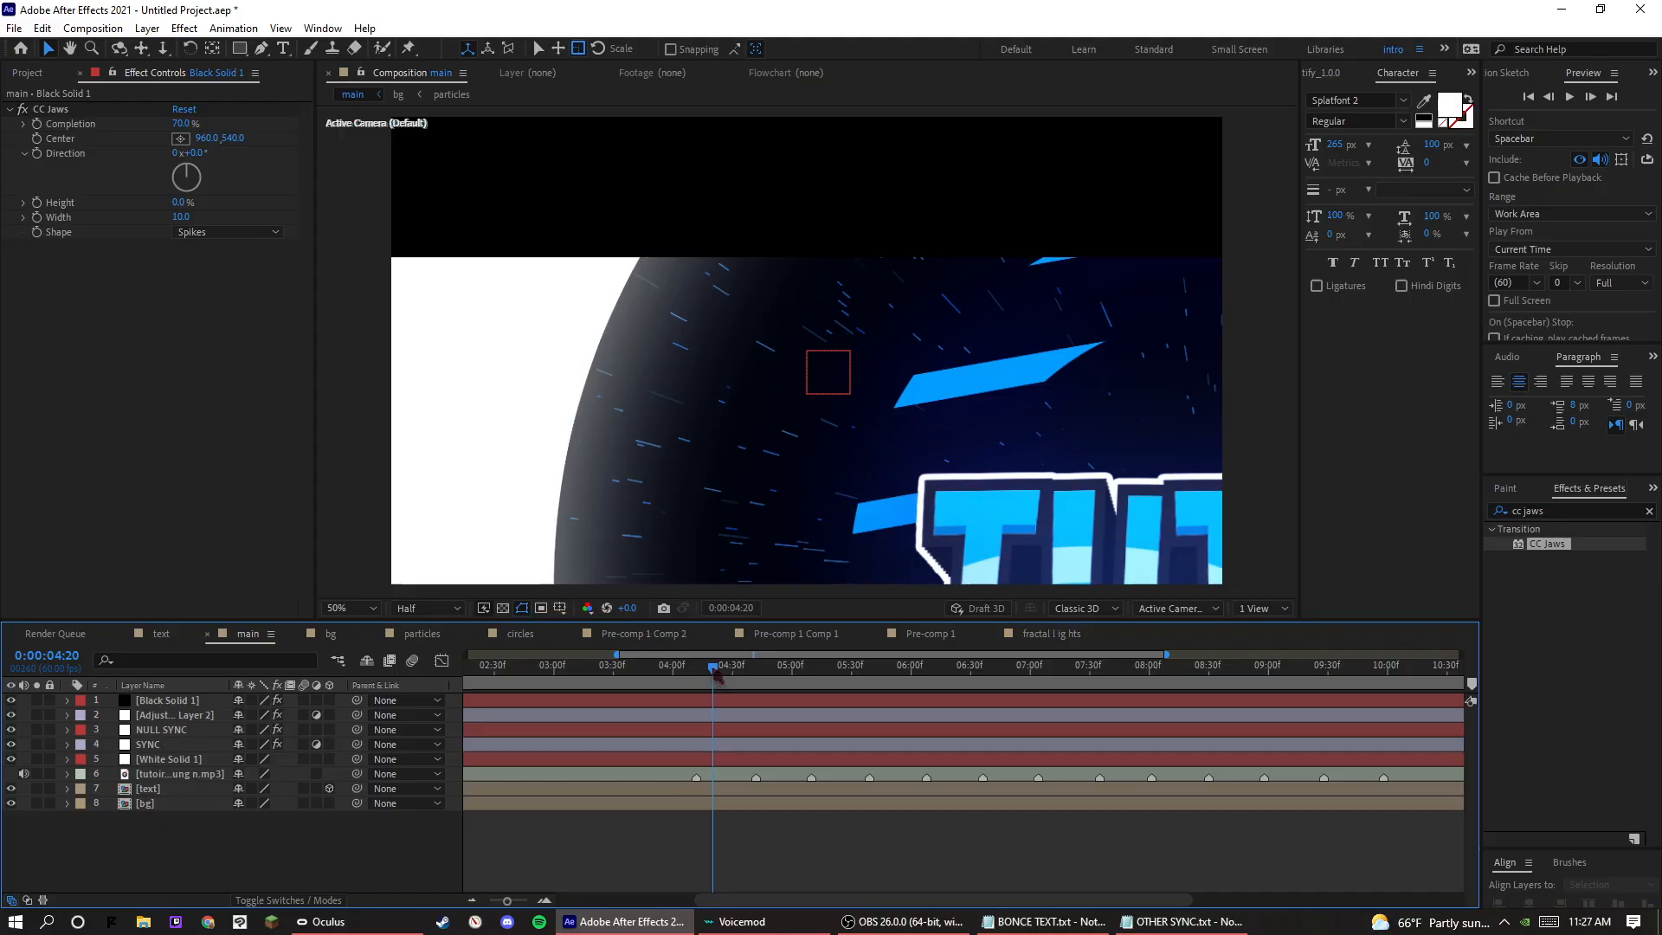
key(space)
click(701, 668)
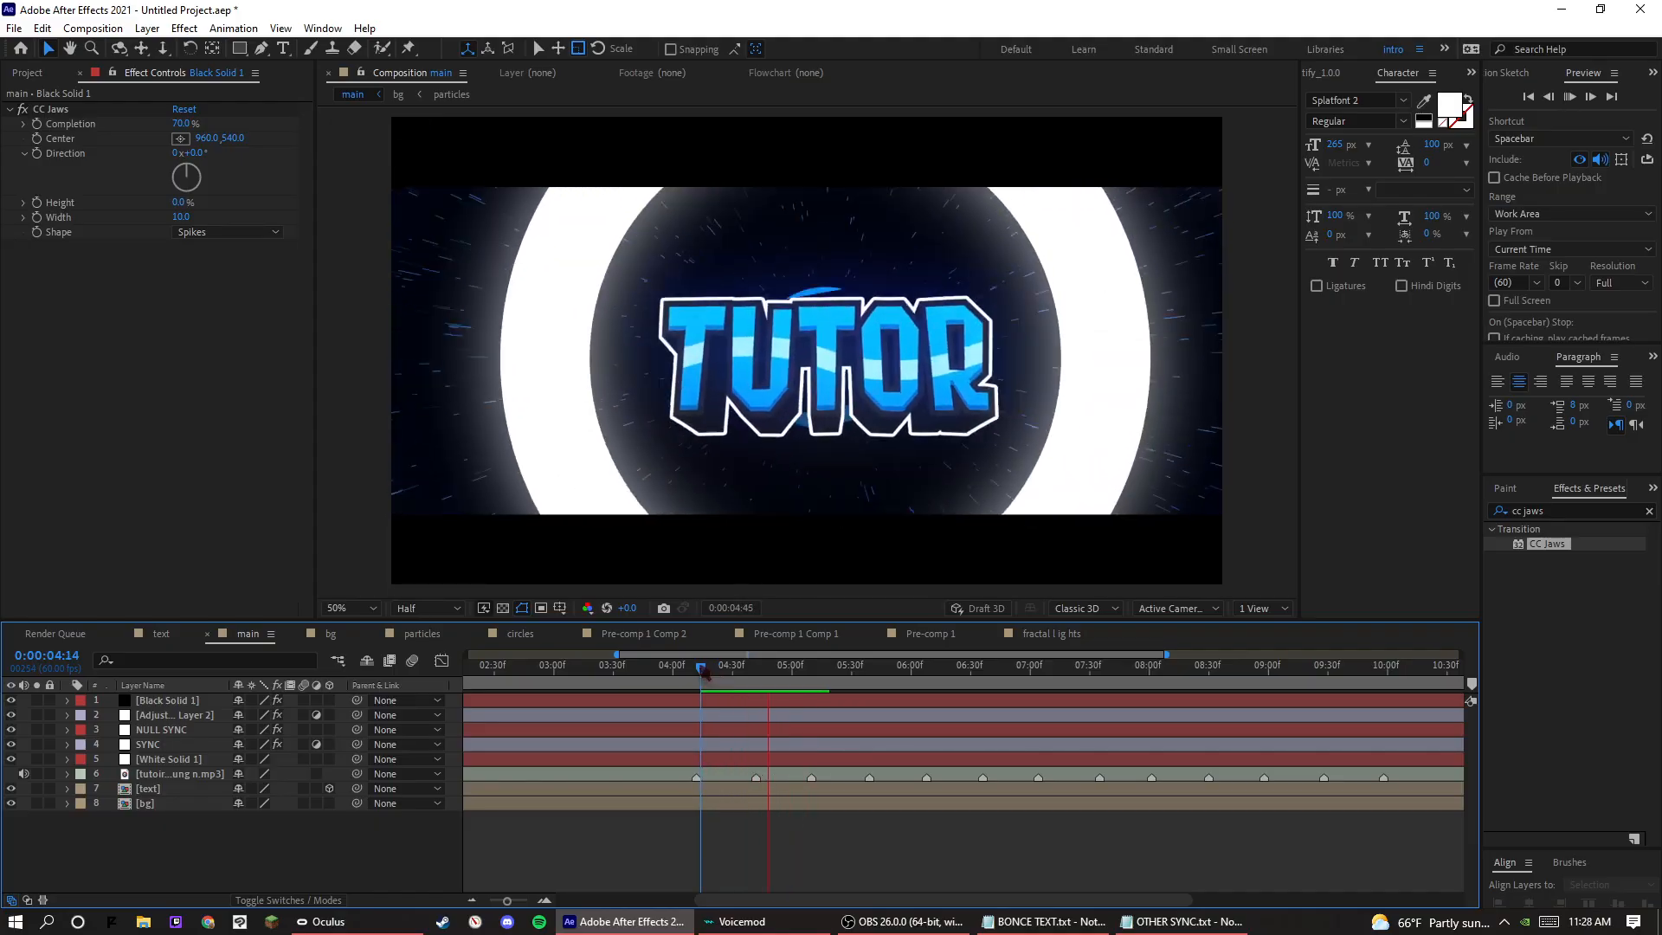
click(701, 667)
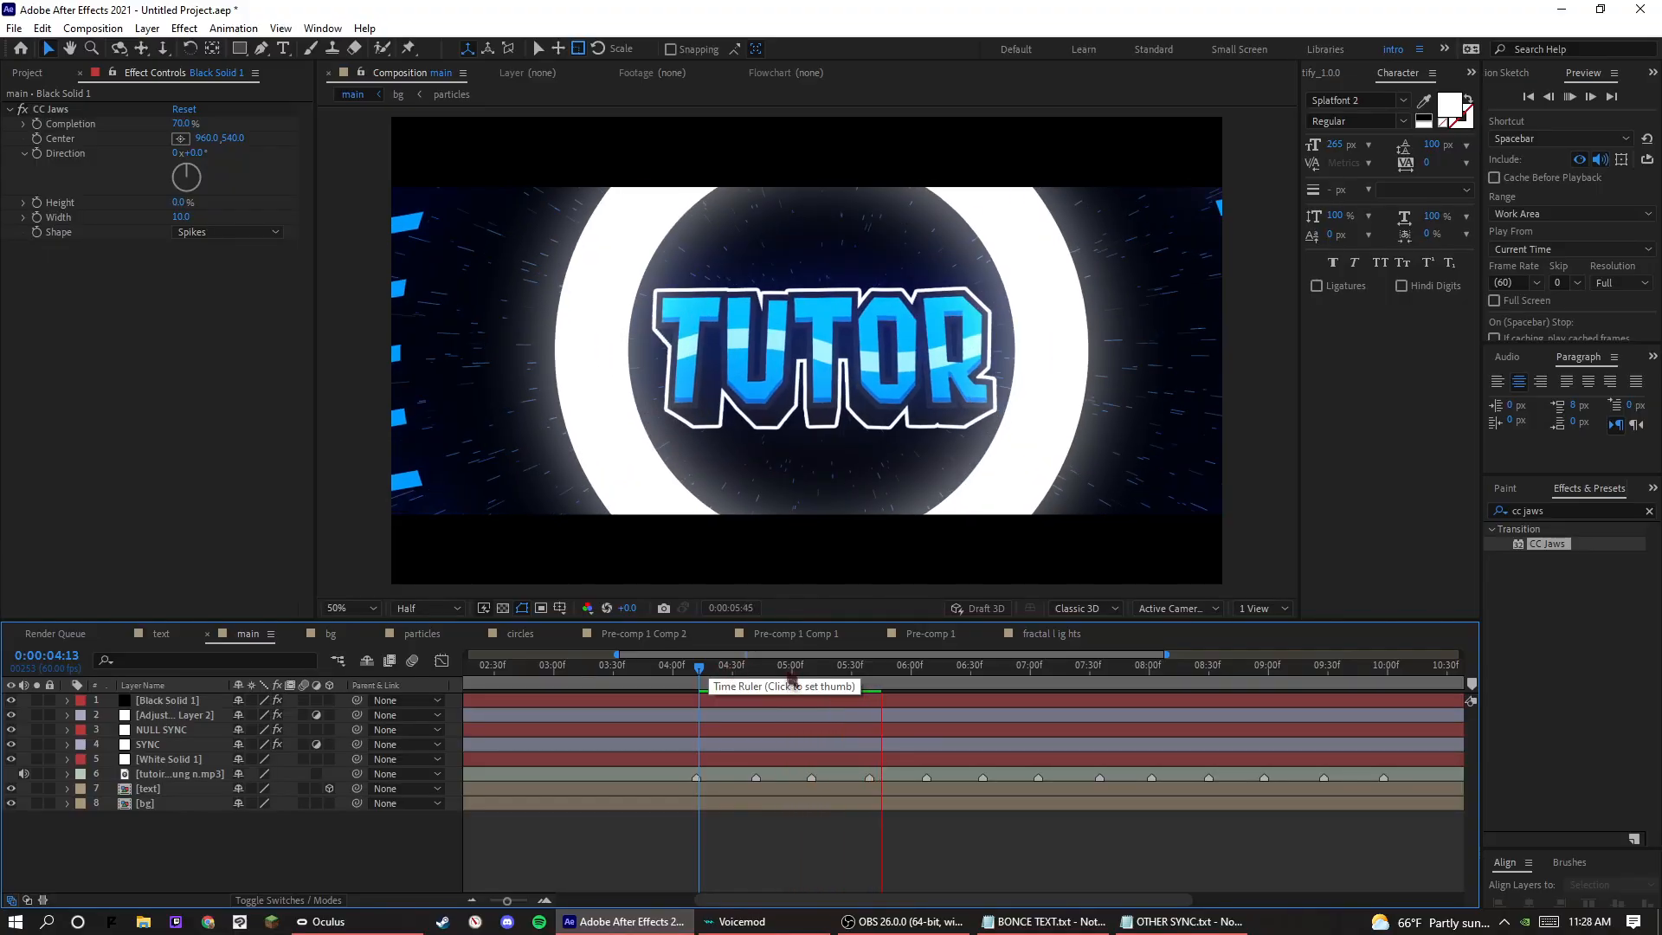
Replay the beats of the main composition from 0:00:04:31 and 0:00:04:28.
click(738, 668)
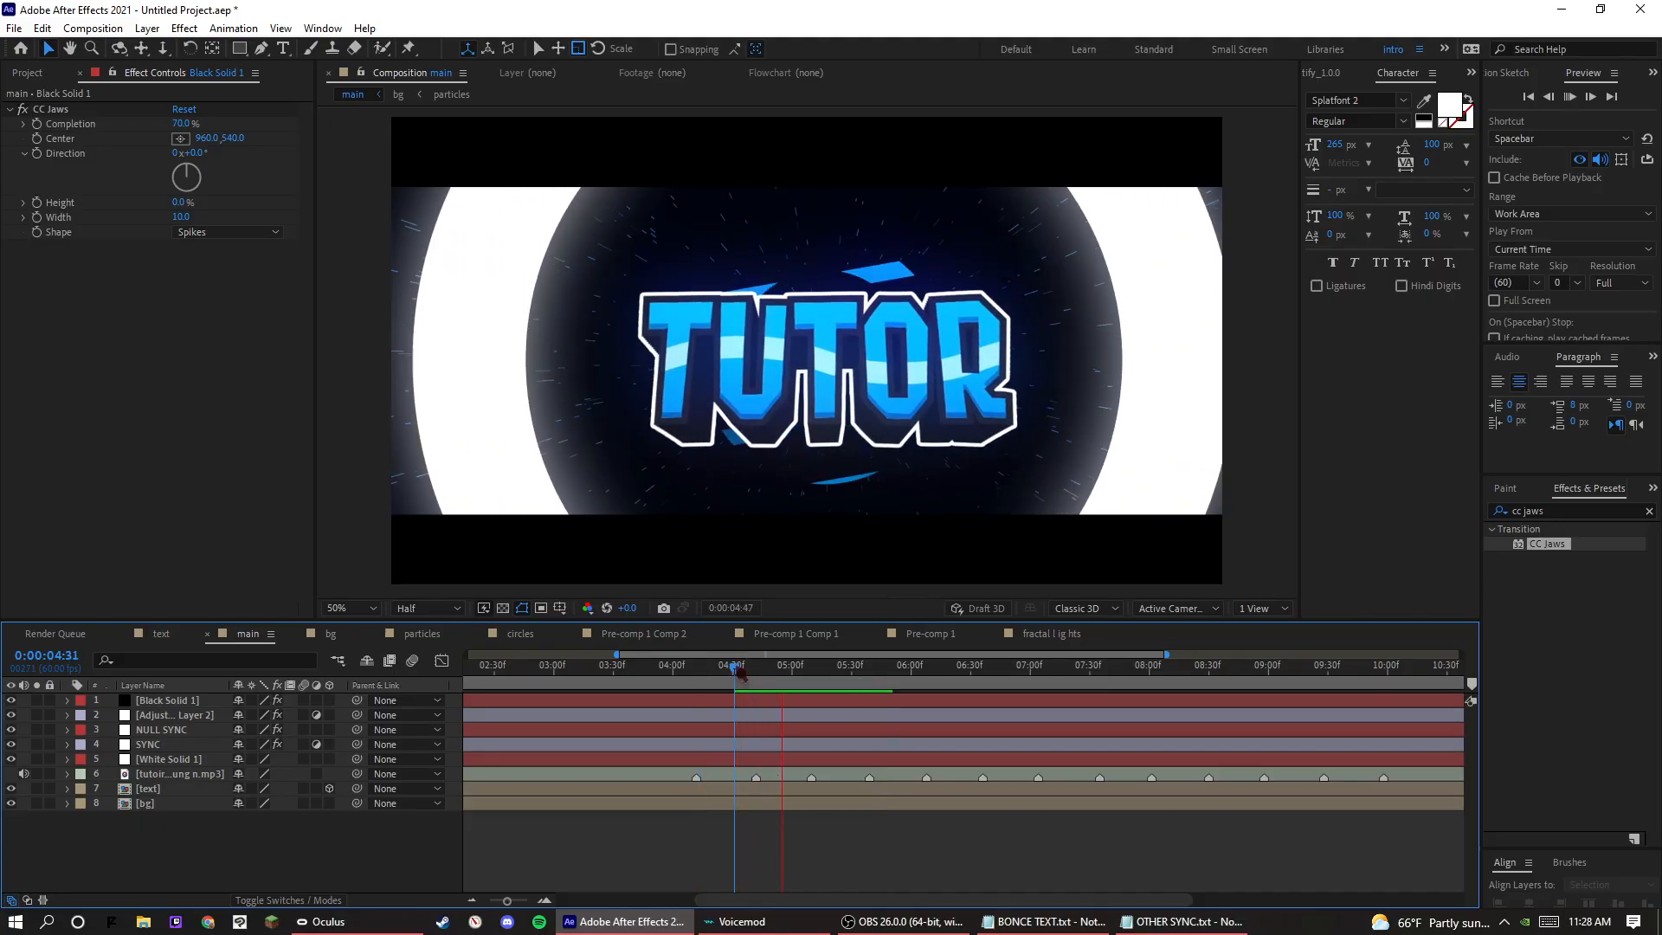
click(740, 673)
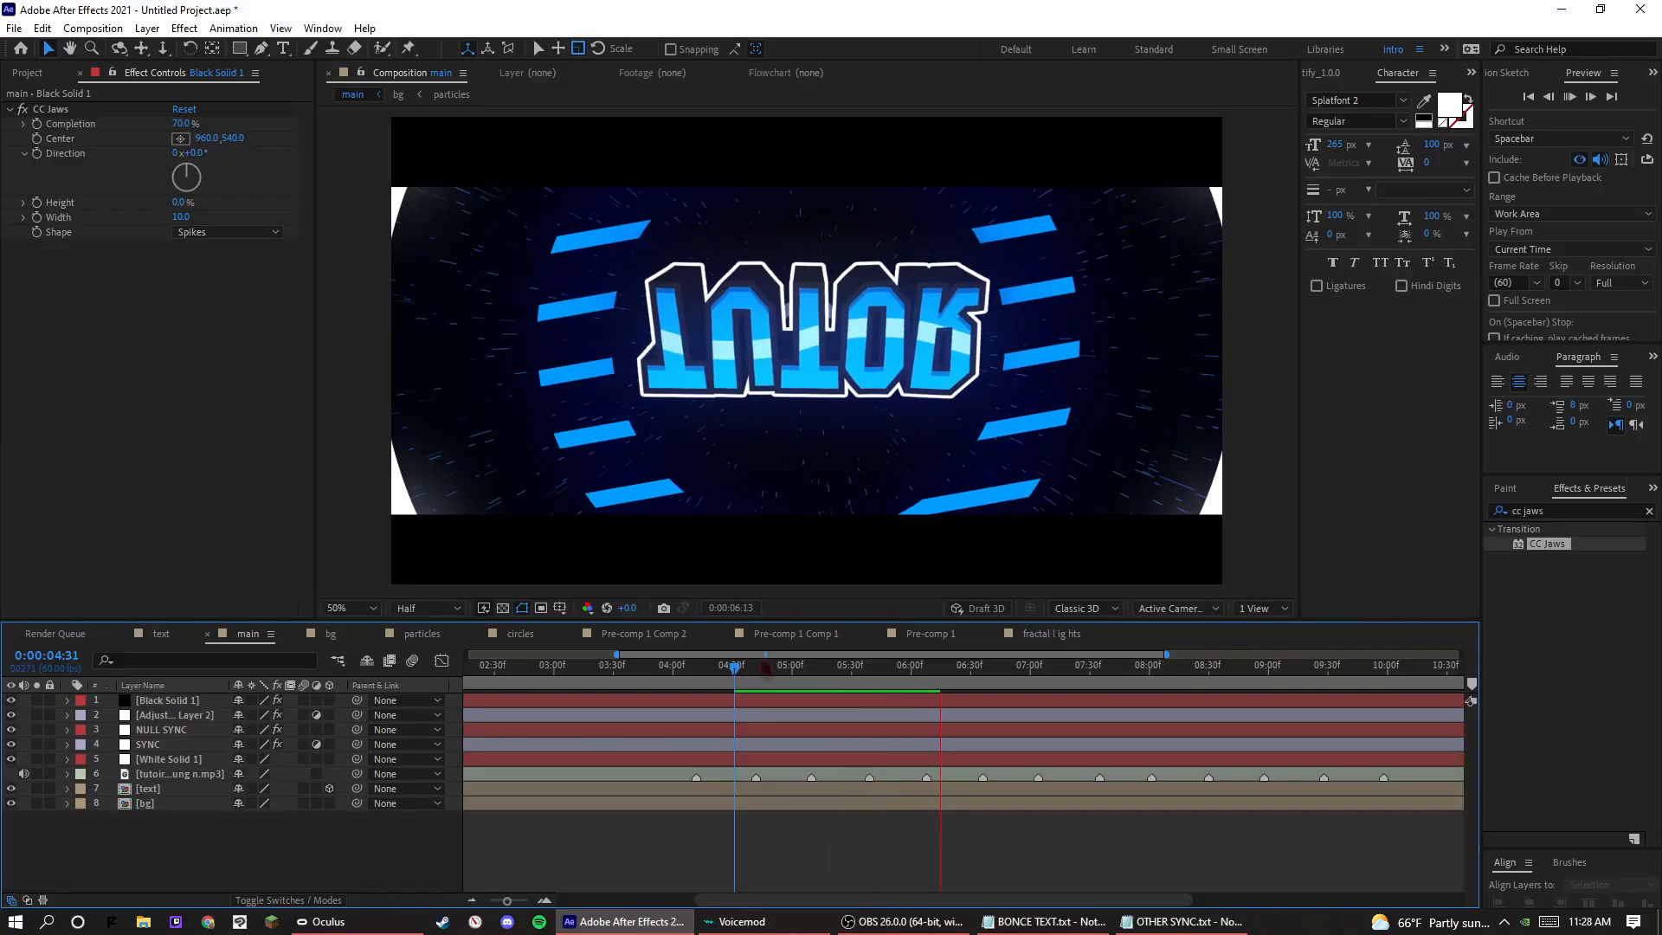
key(space)
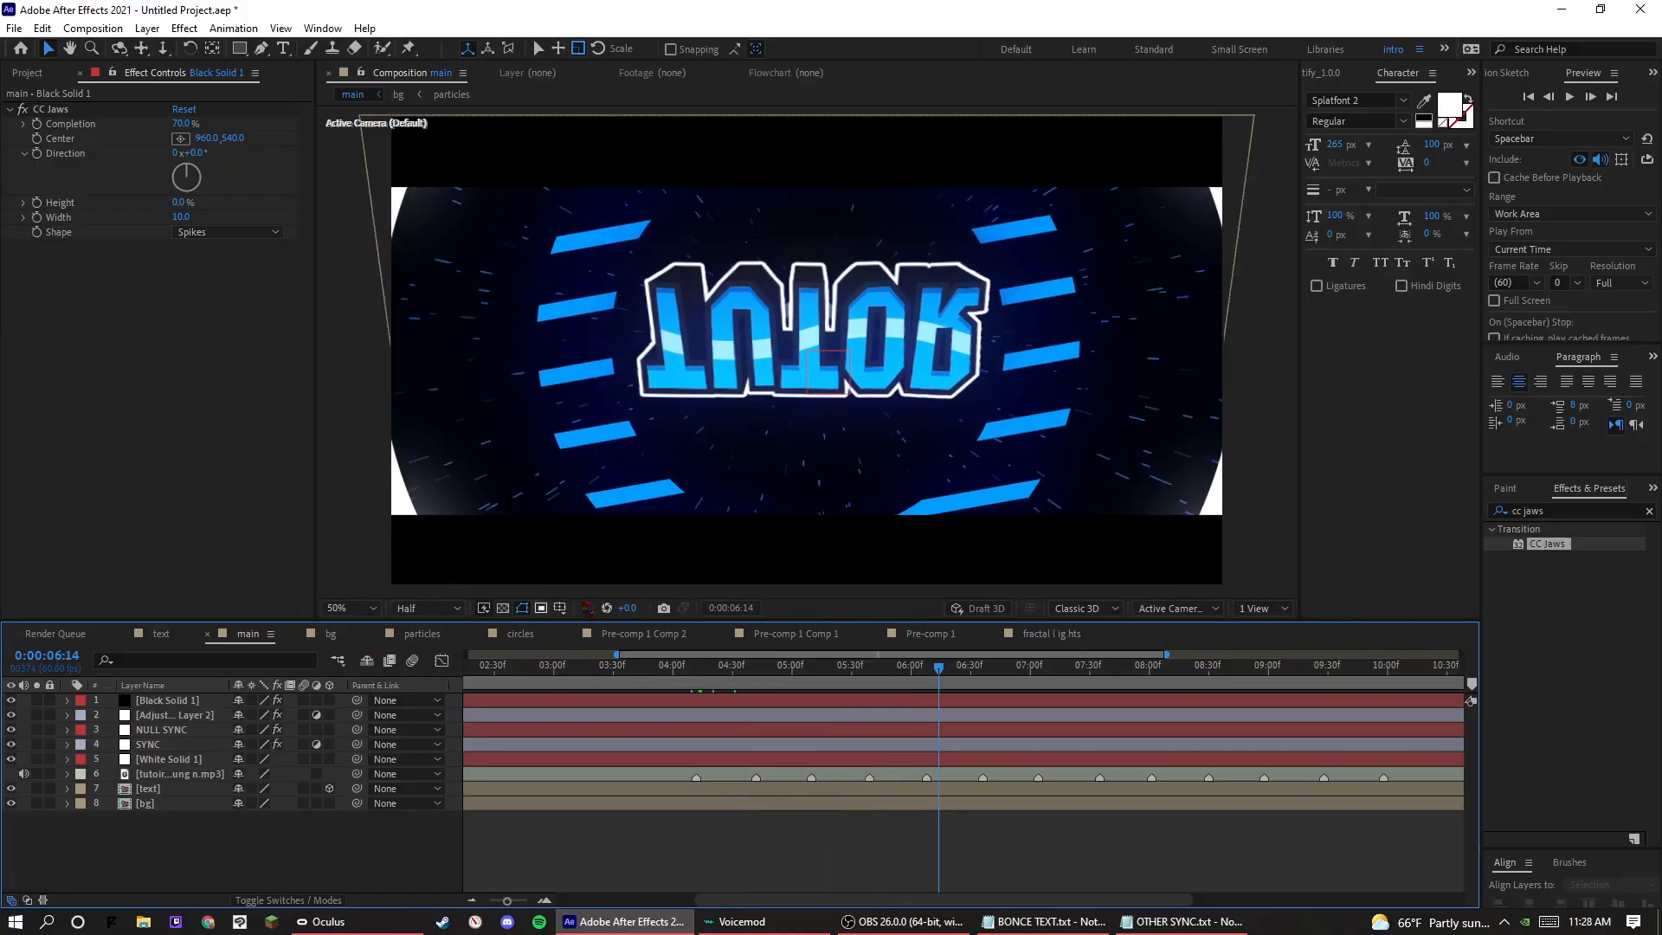
click(730, 668)
key(space)
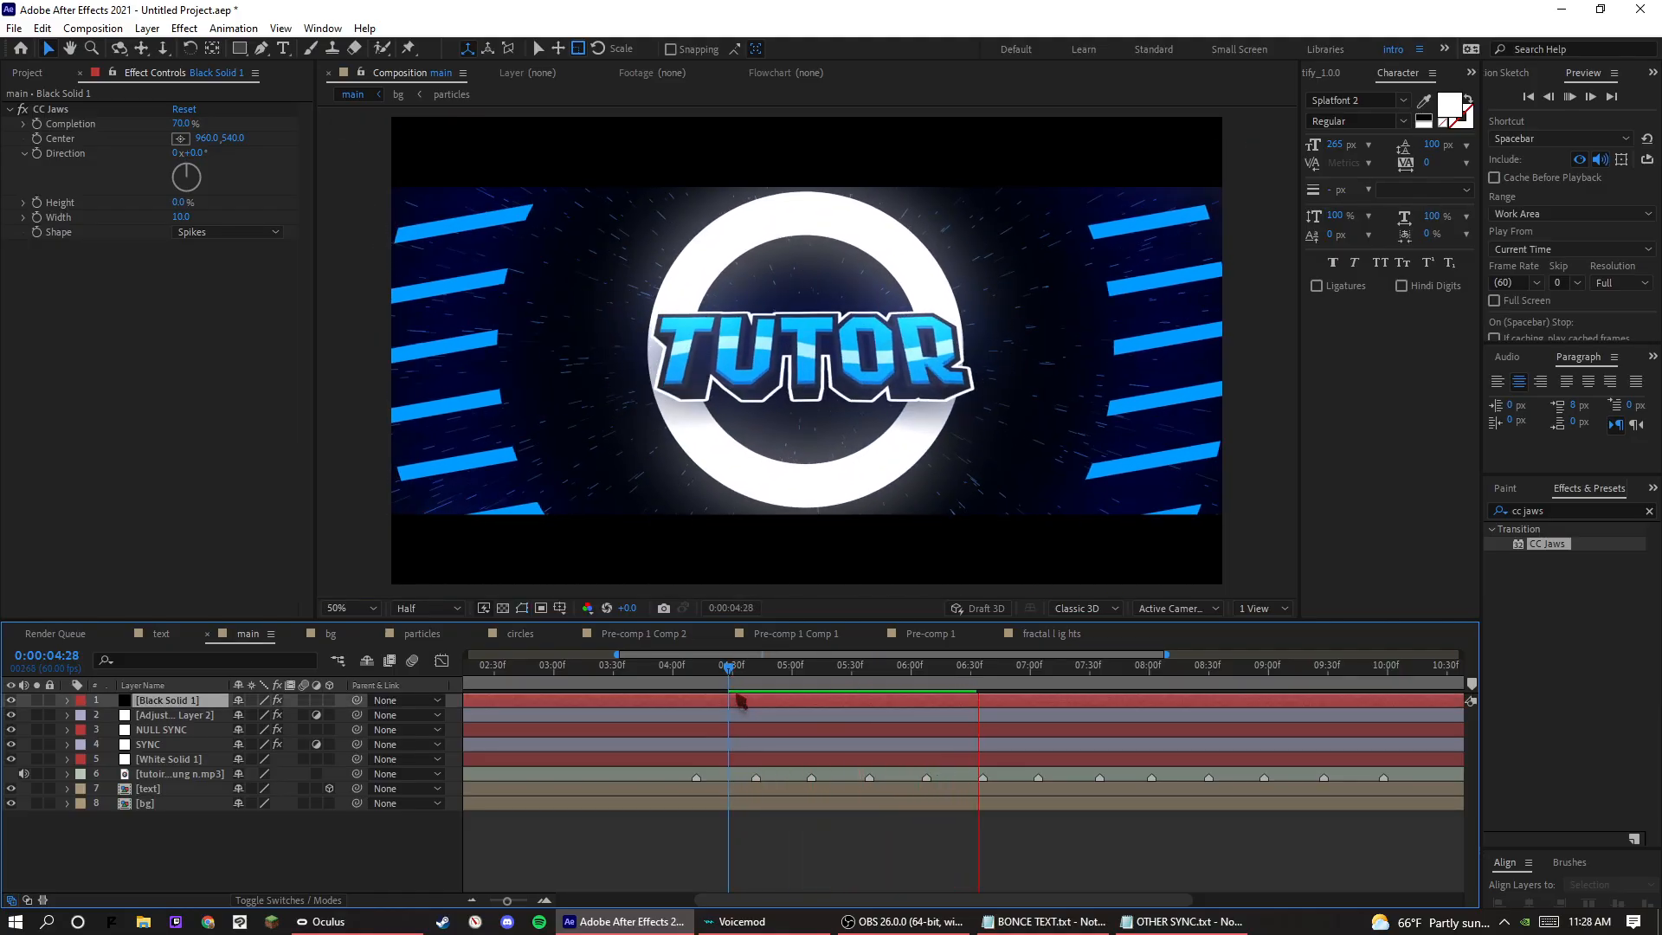
key(space)
Check the OBS recording window, return to the composition, clear the layer selection and close After Effects.
click(909, 922)
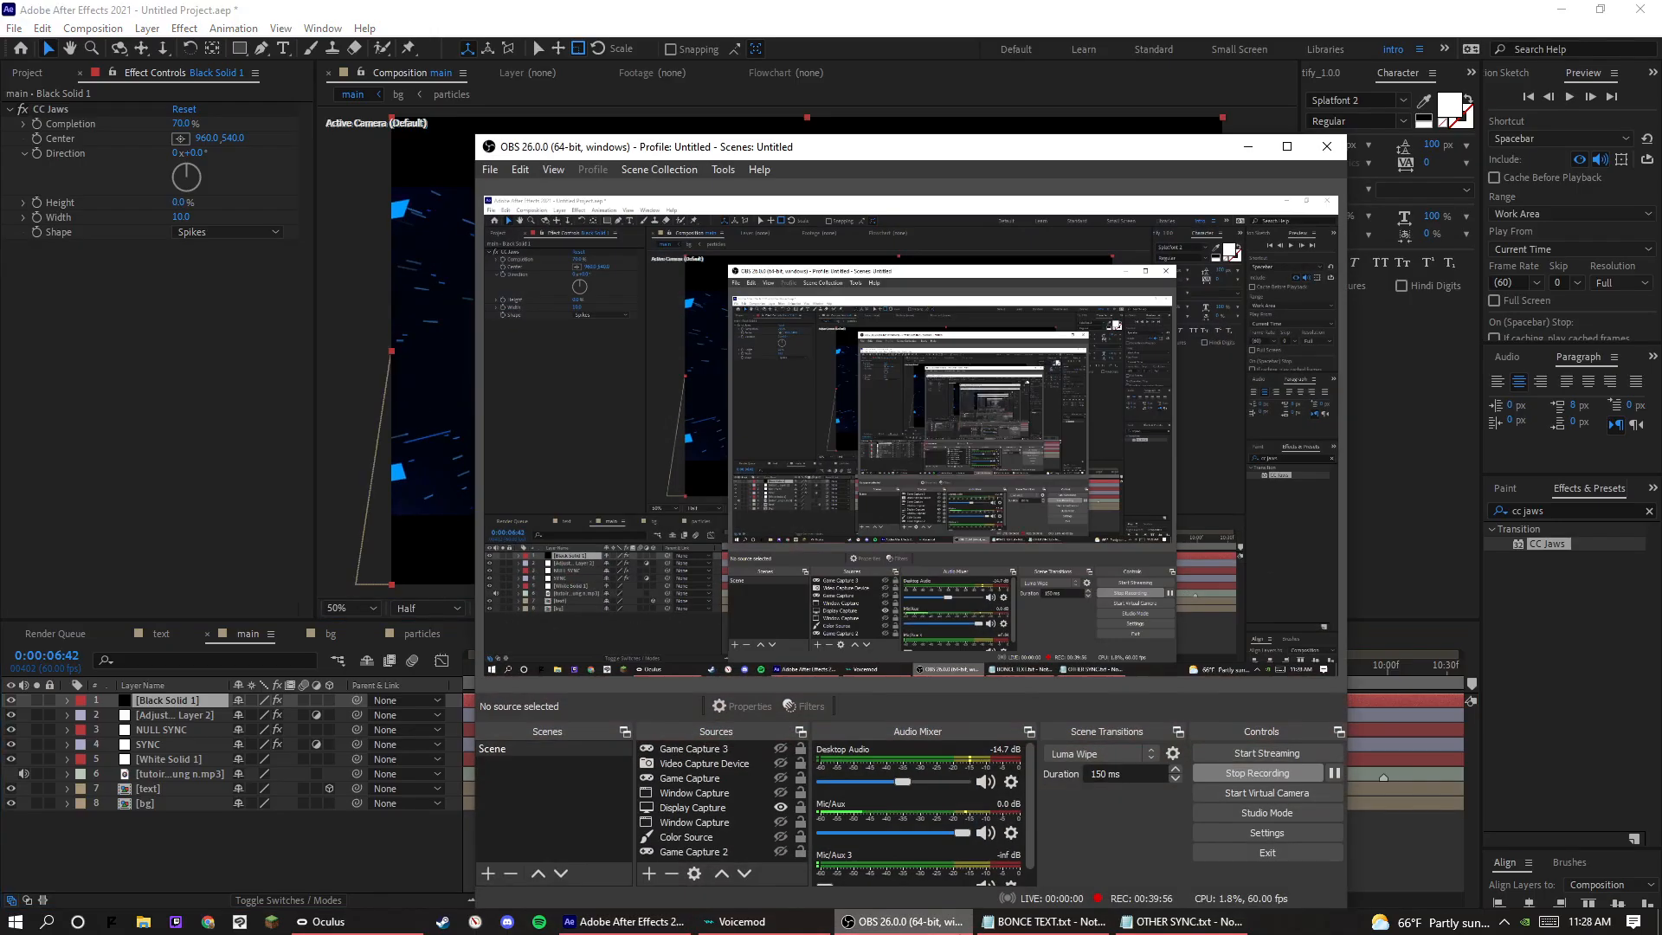
click(905, 922)
click(818, 844)
click(1641, 10)
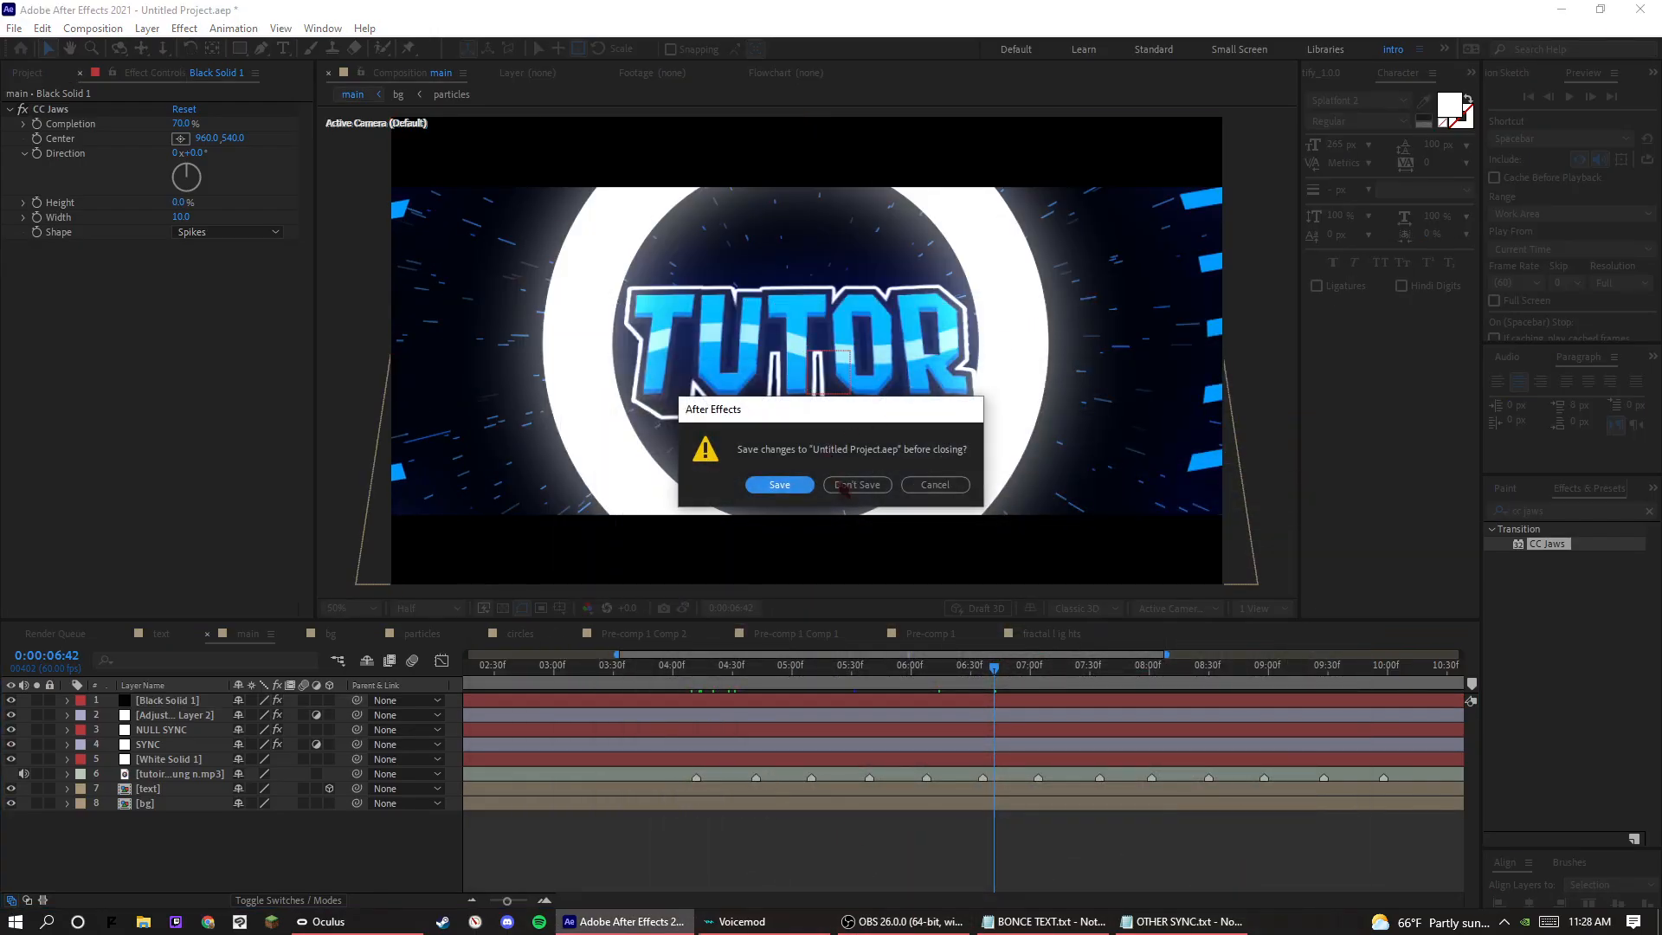